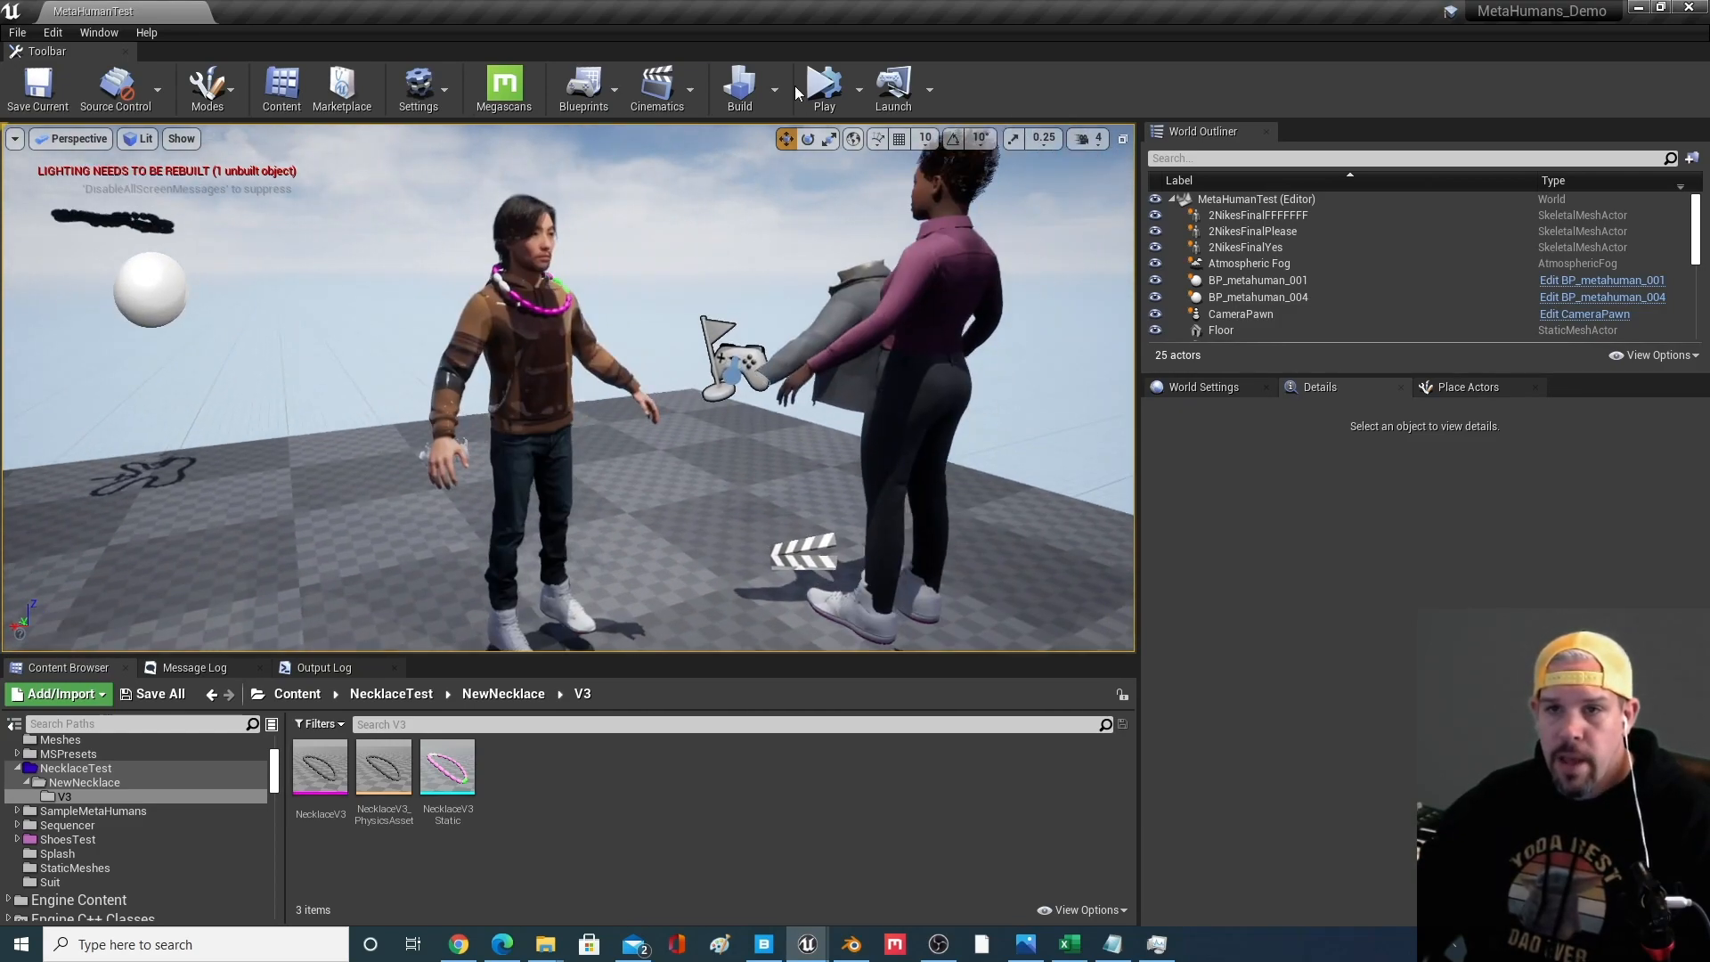
Simulate the level, move the BP_metahuman_004 character down and up to examine how its necklace reacts, and stop the simulation
left_click(823, 87)
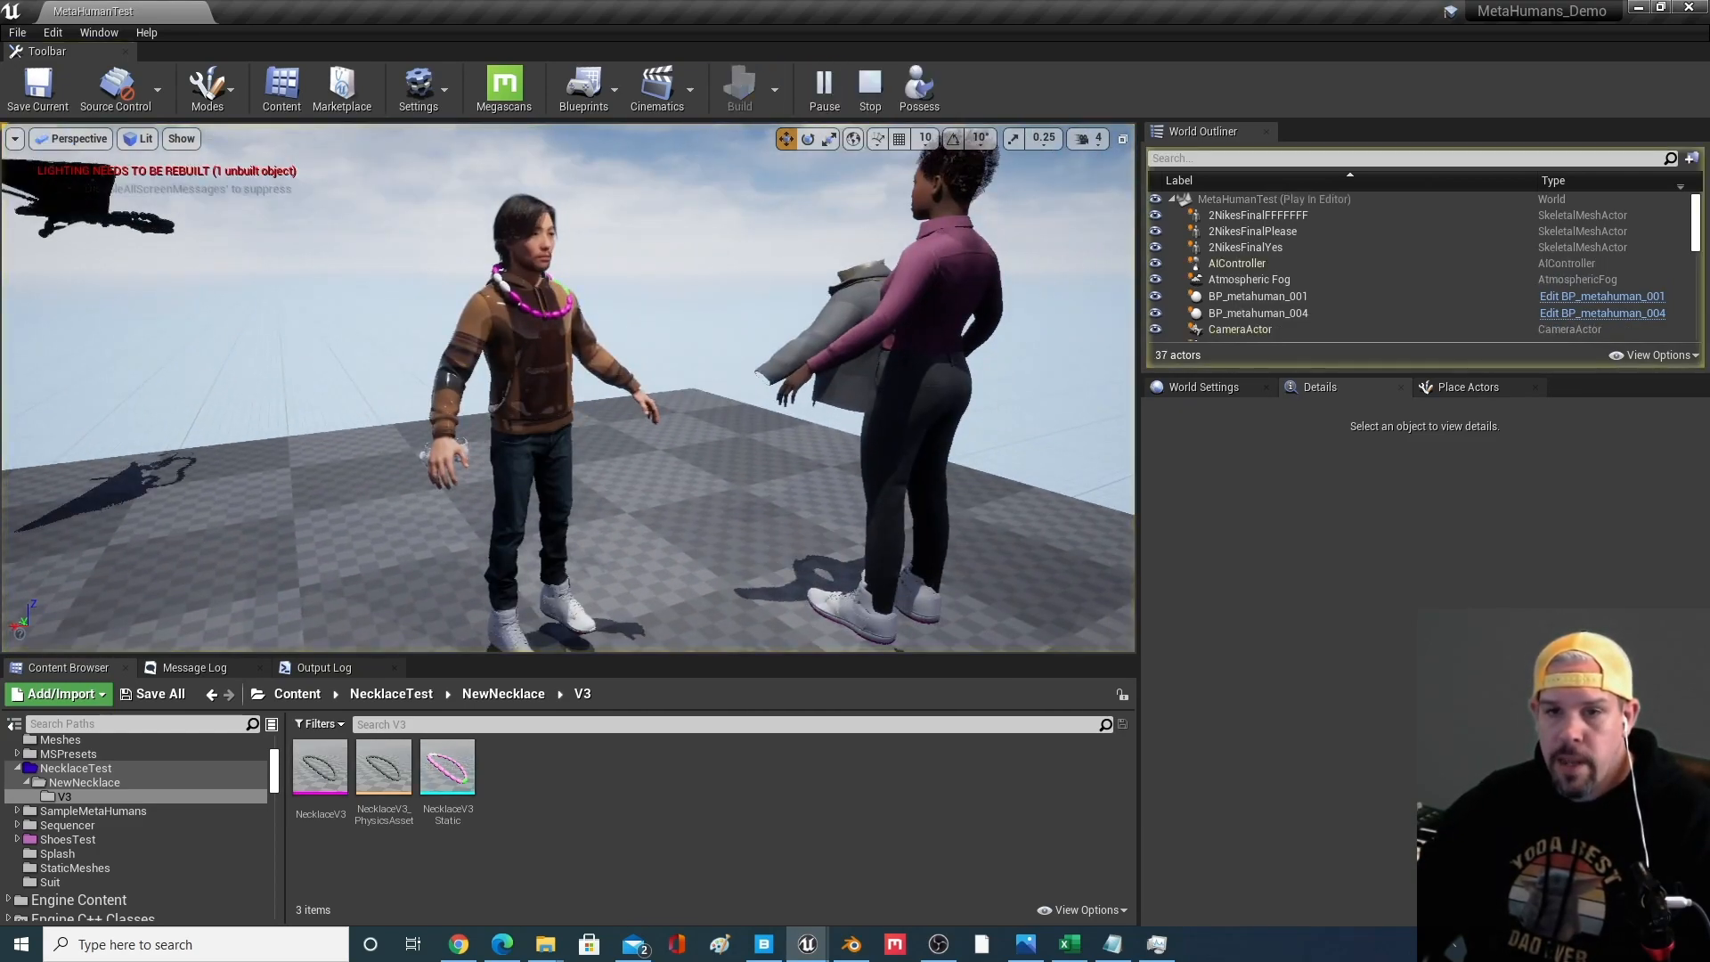
middle_click_drag(654, 405, 650, 445)
left_click(591, 554)
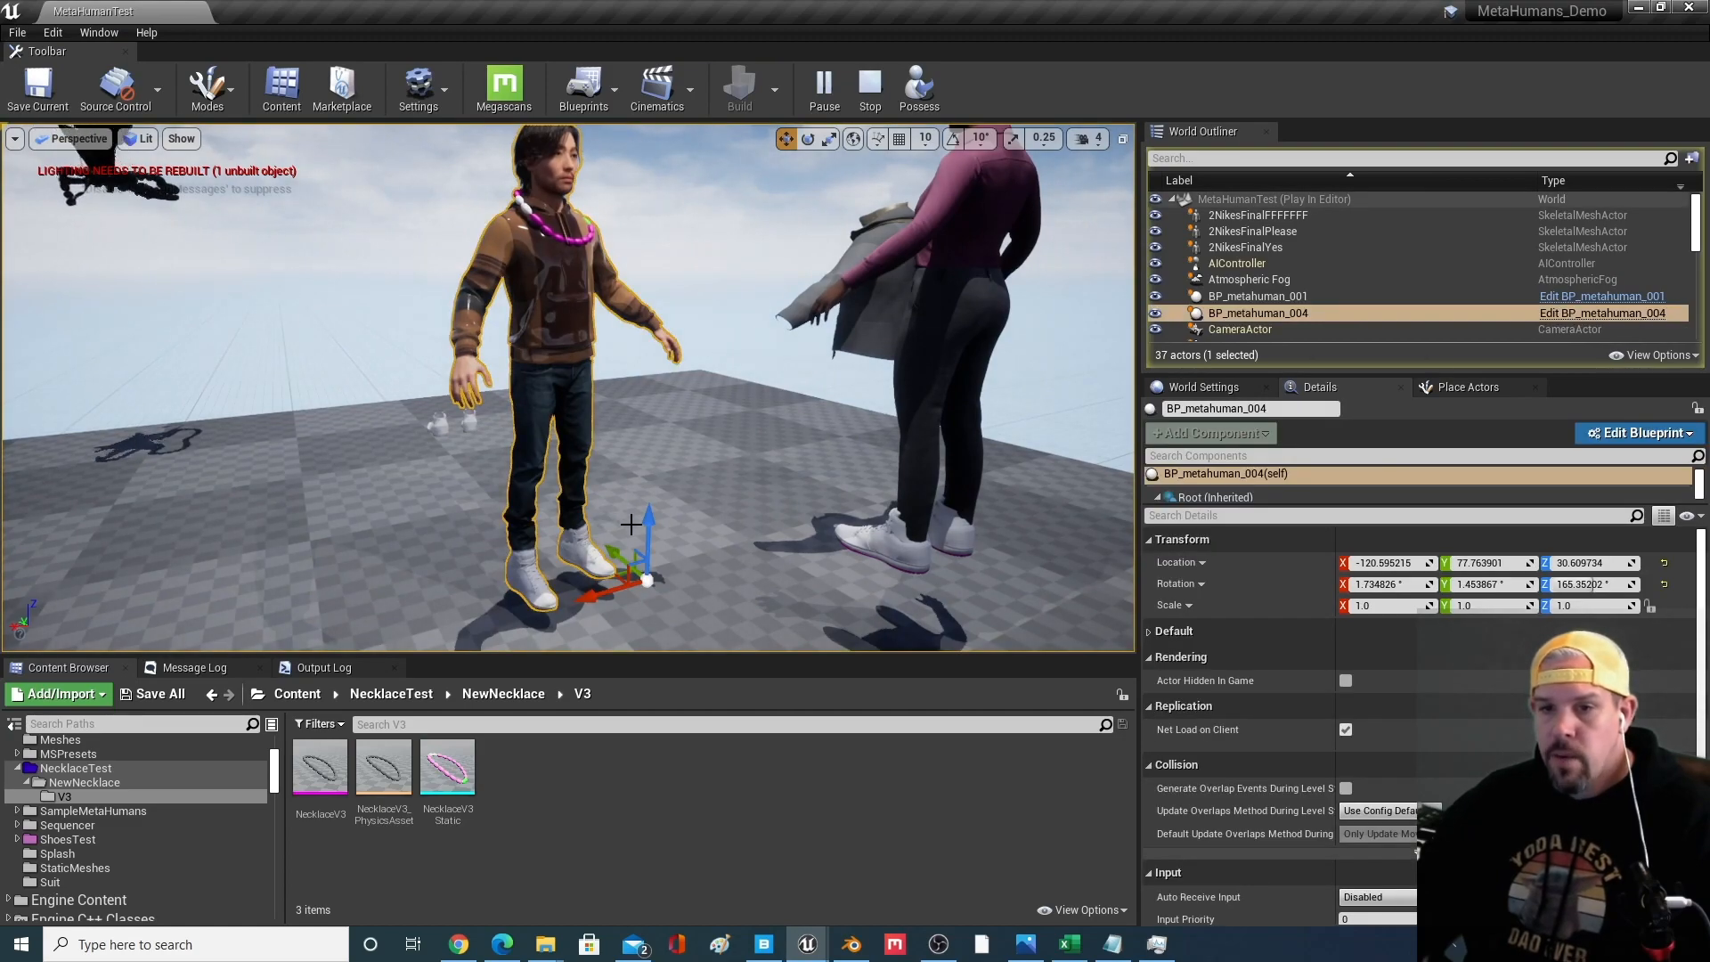
left_click_drag(647, 515, 652, 540)
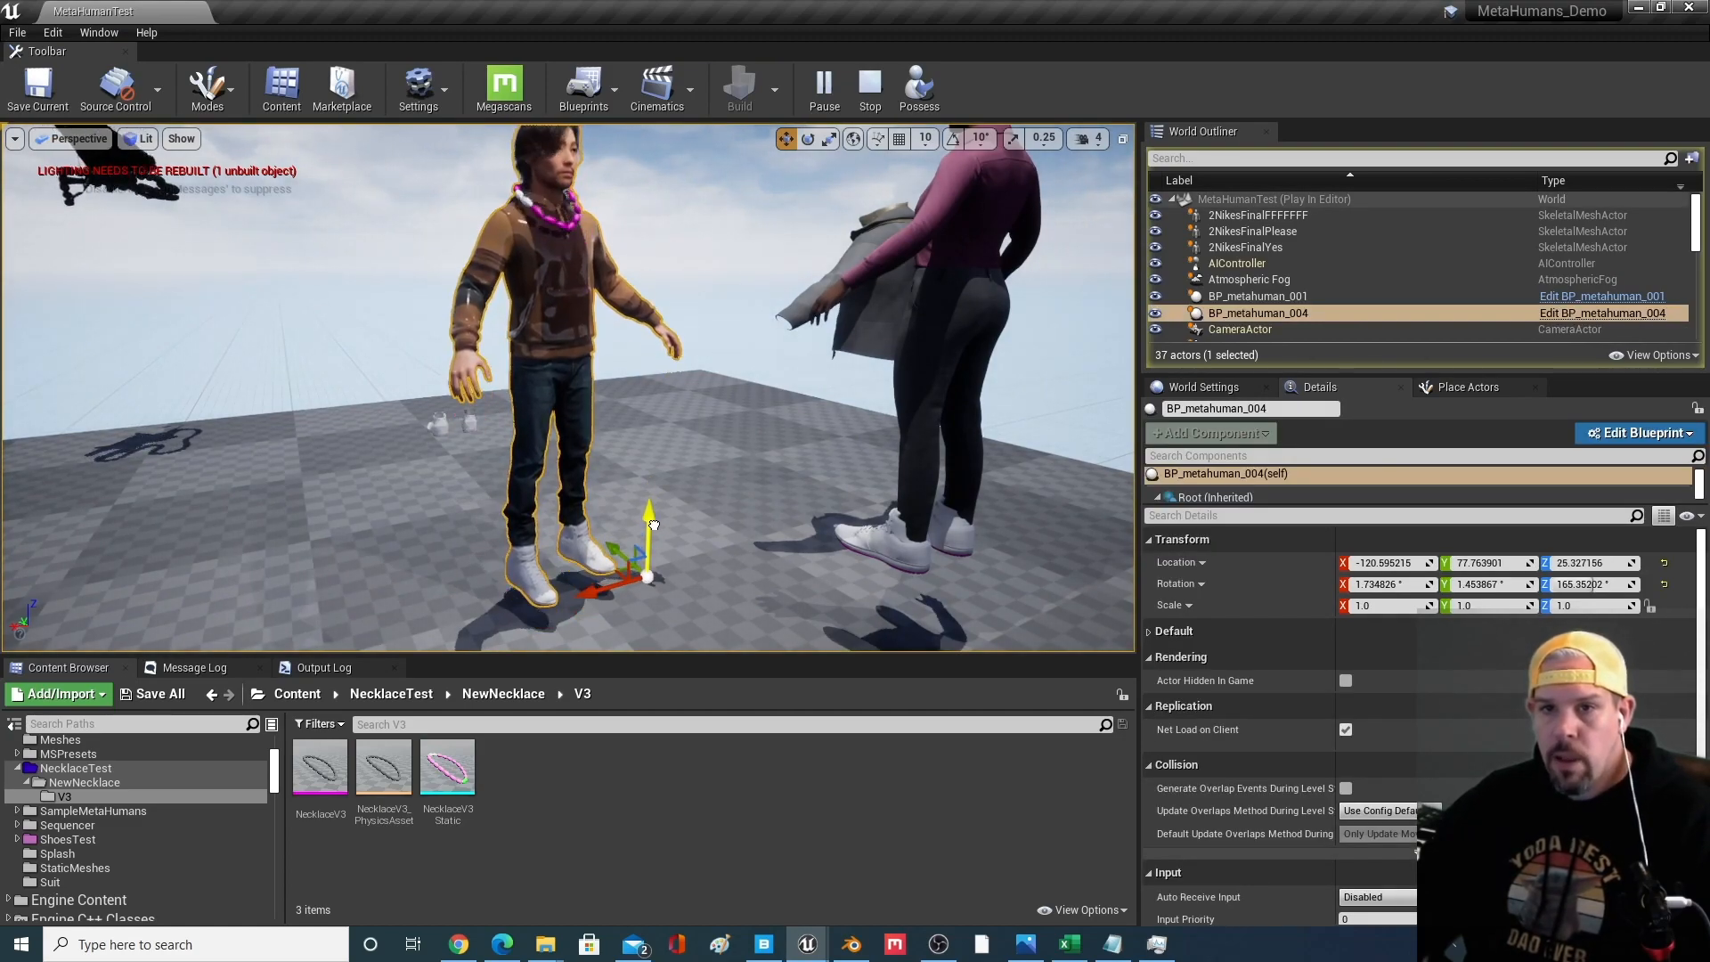
left_click_drag(651, 530, 656, 467)
middle_click_drag(657, 467, 656, 405)
mouse_move(642, 581)
left_mouse_down()
mouse_move(639, 534)
mouse_move(641, 570)
mouse_move(629, 549)
left_mouse_up()
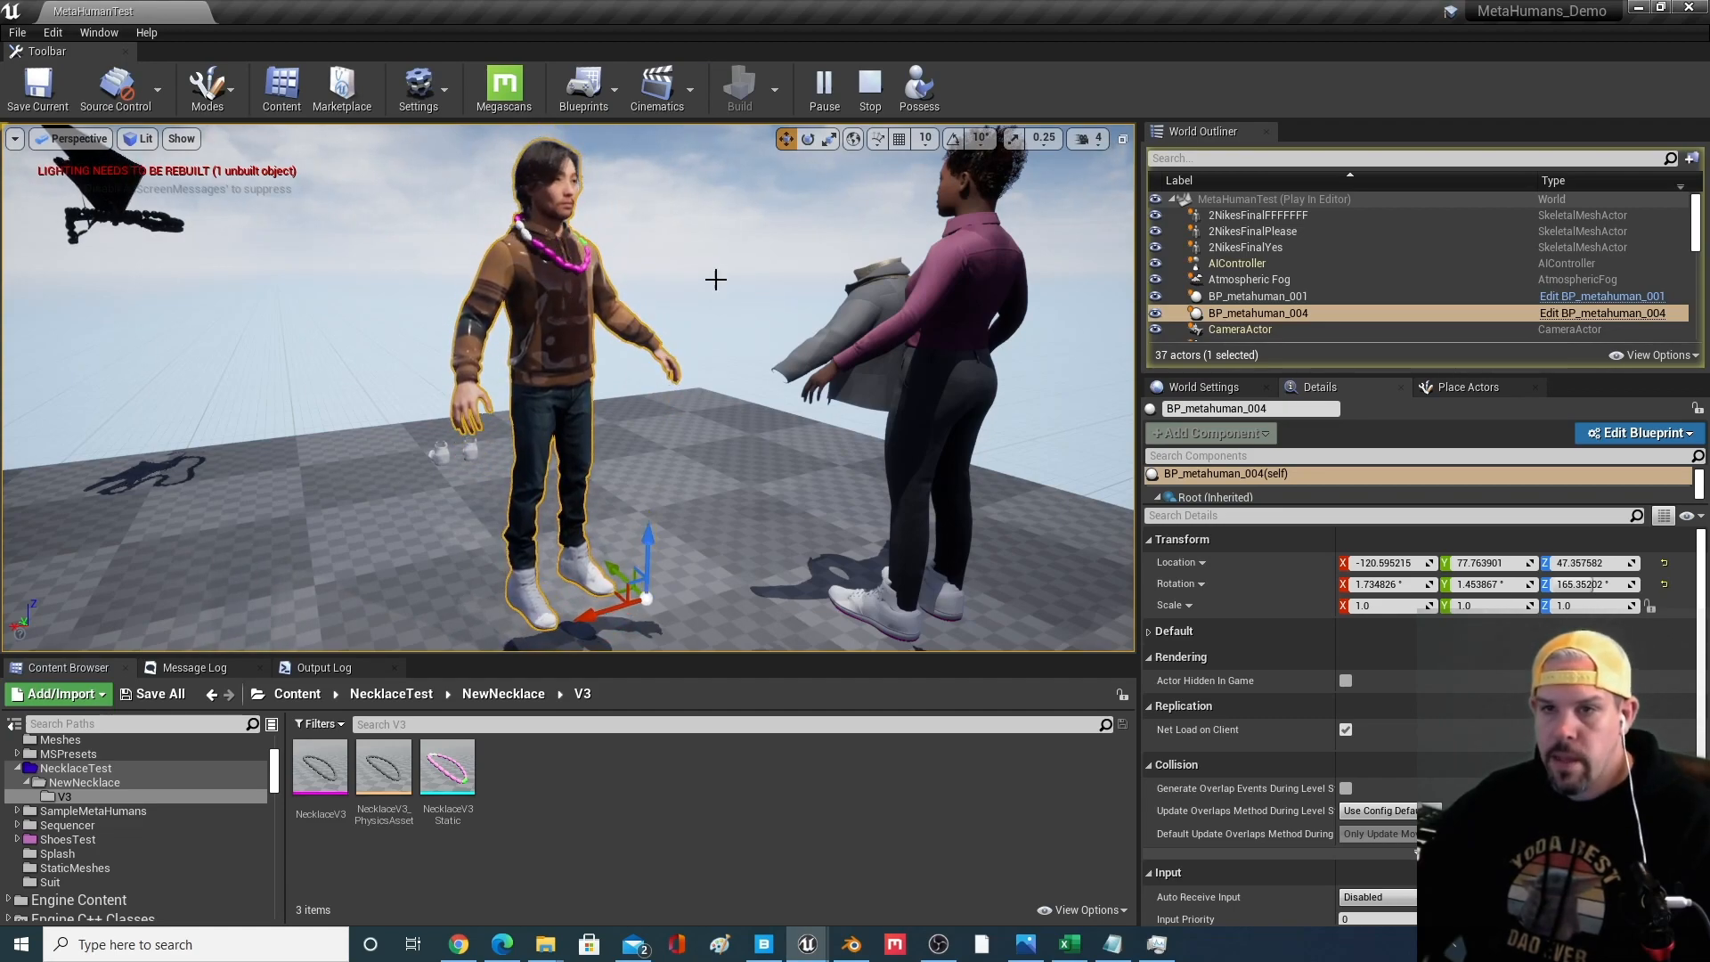
left_click(869, 84)
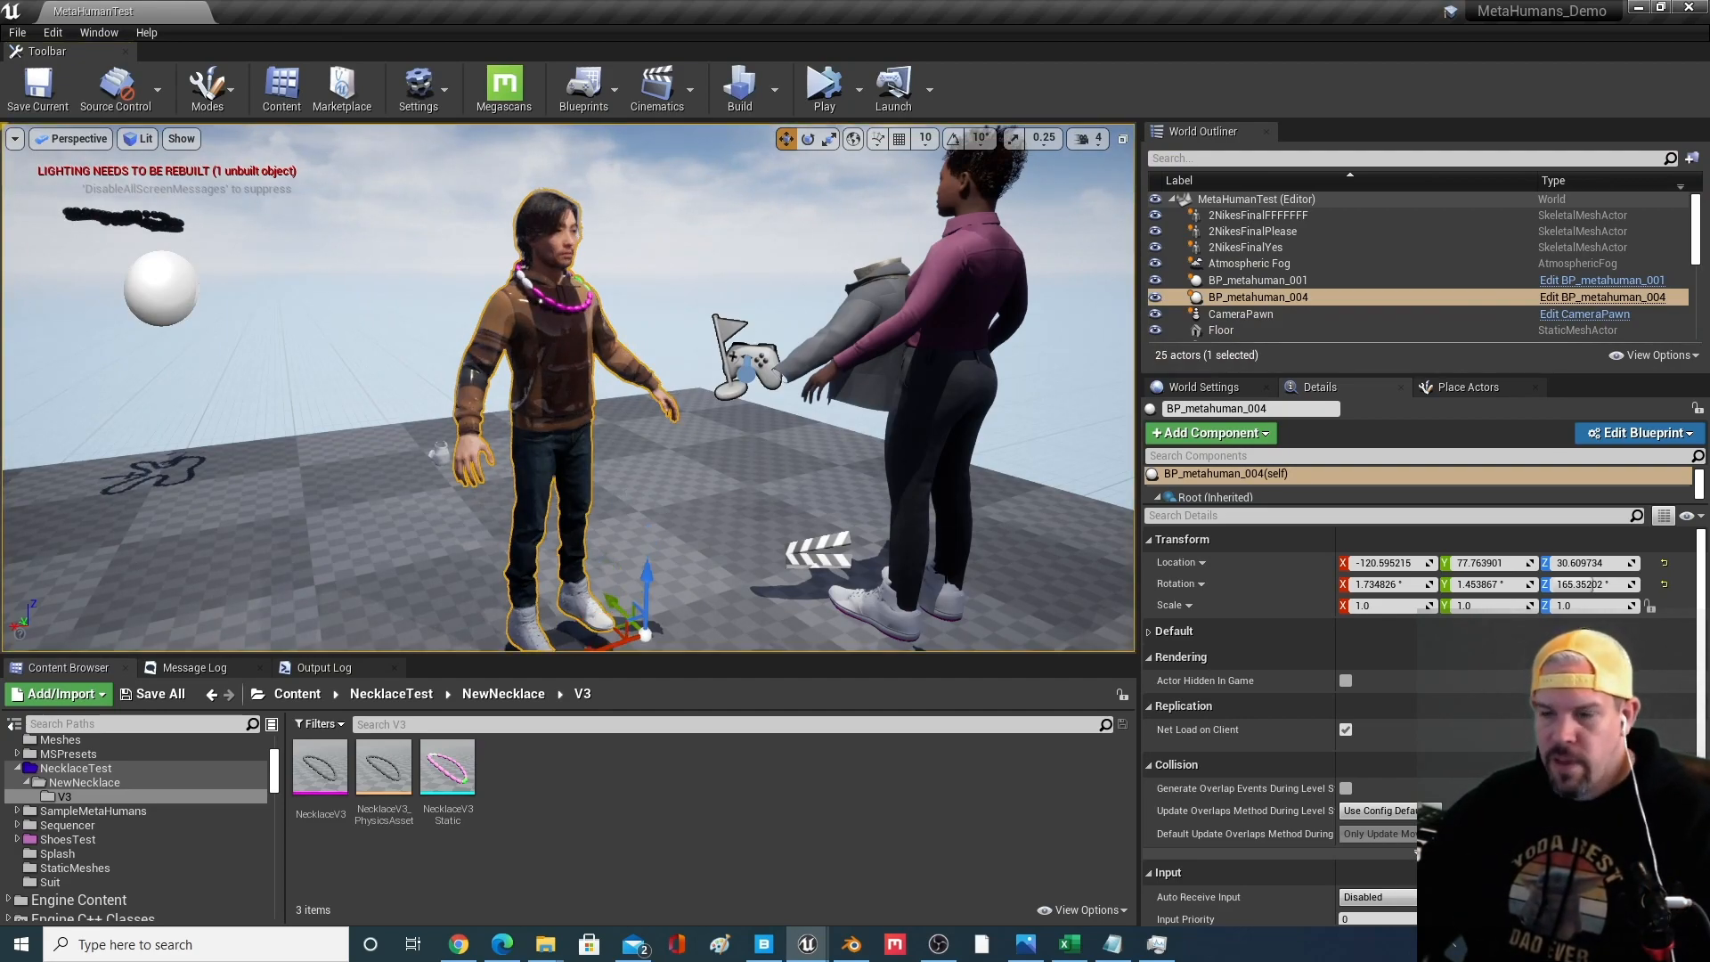
Open the NikesTest level sequence and rotate the character's spine_01_ctrl during simulation to test the necklace's motion, ending with the simulation stopped
left_click(797, 554)
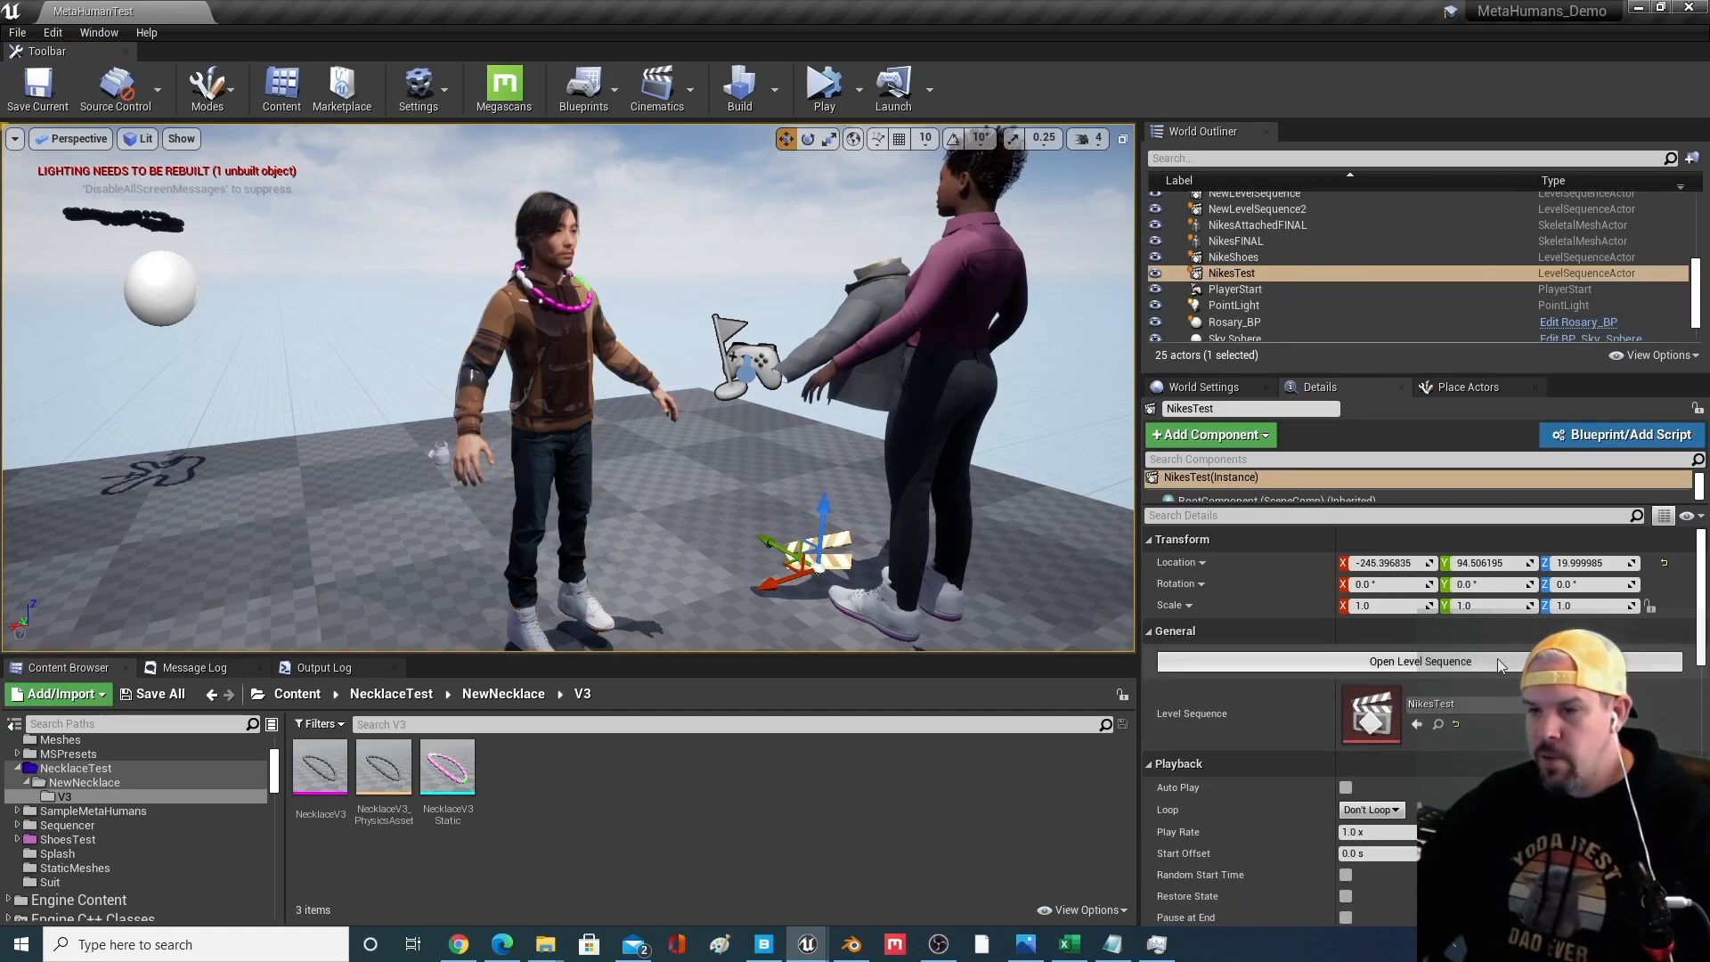
left_click(1499, 666)
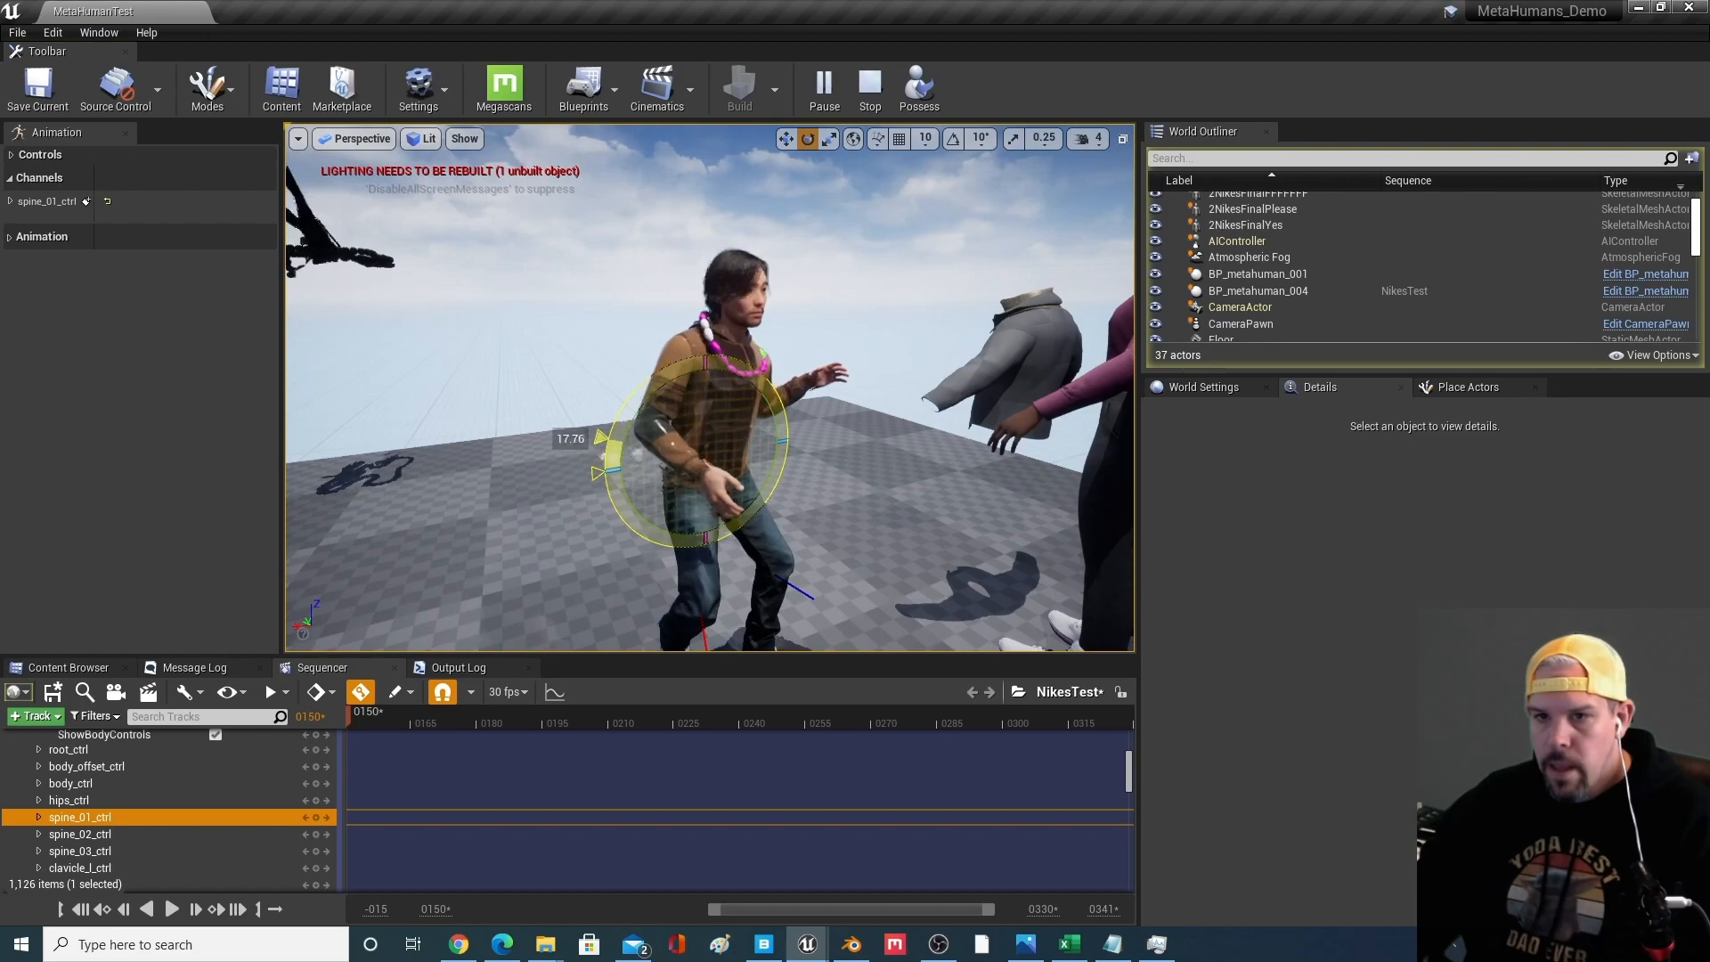
mouse_move(613, 440)
left_mouse_down()
mouse_move(664, 366)
mouse_move(619, 420)
mouse_move(615, 472)
mouse_move(677, 578)
mouse_move(615, 525)
mouse_move(608, 465)
left_mouse_up()
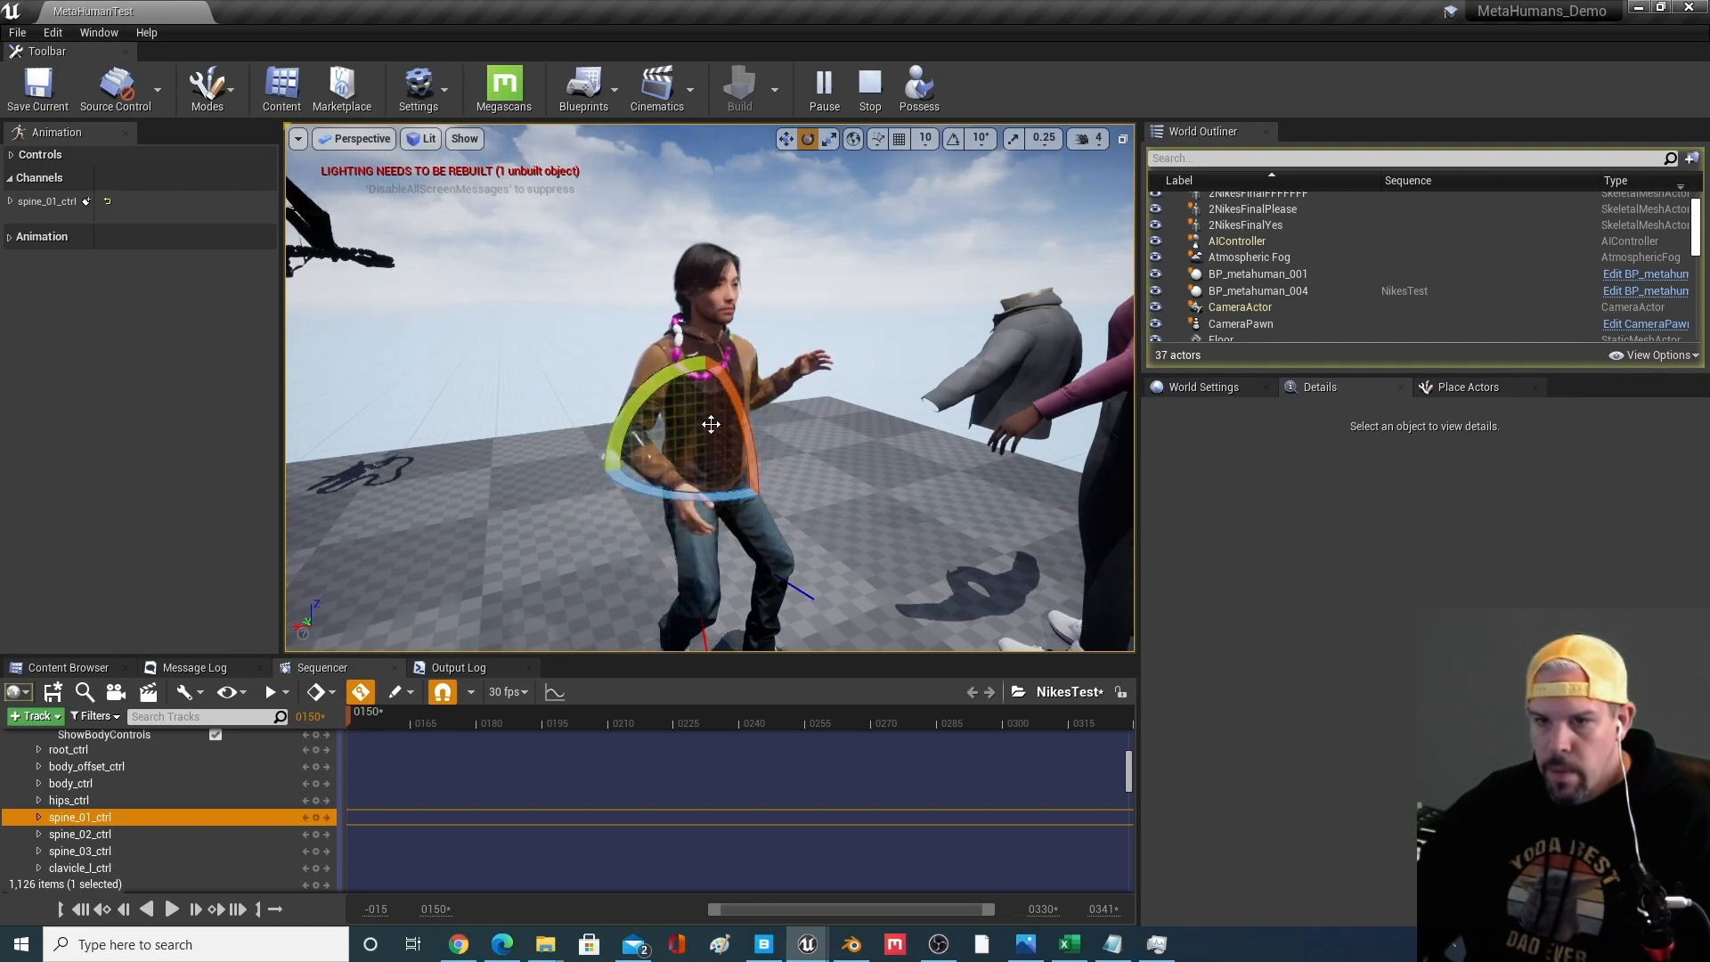
left_click_drag(738, 400, 709, 357)
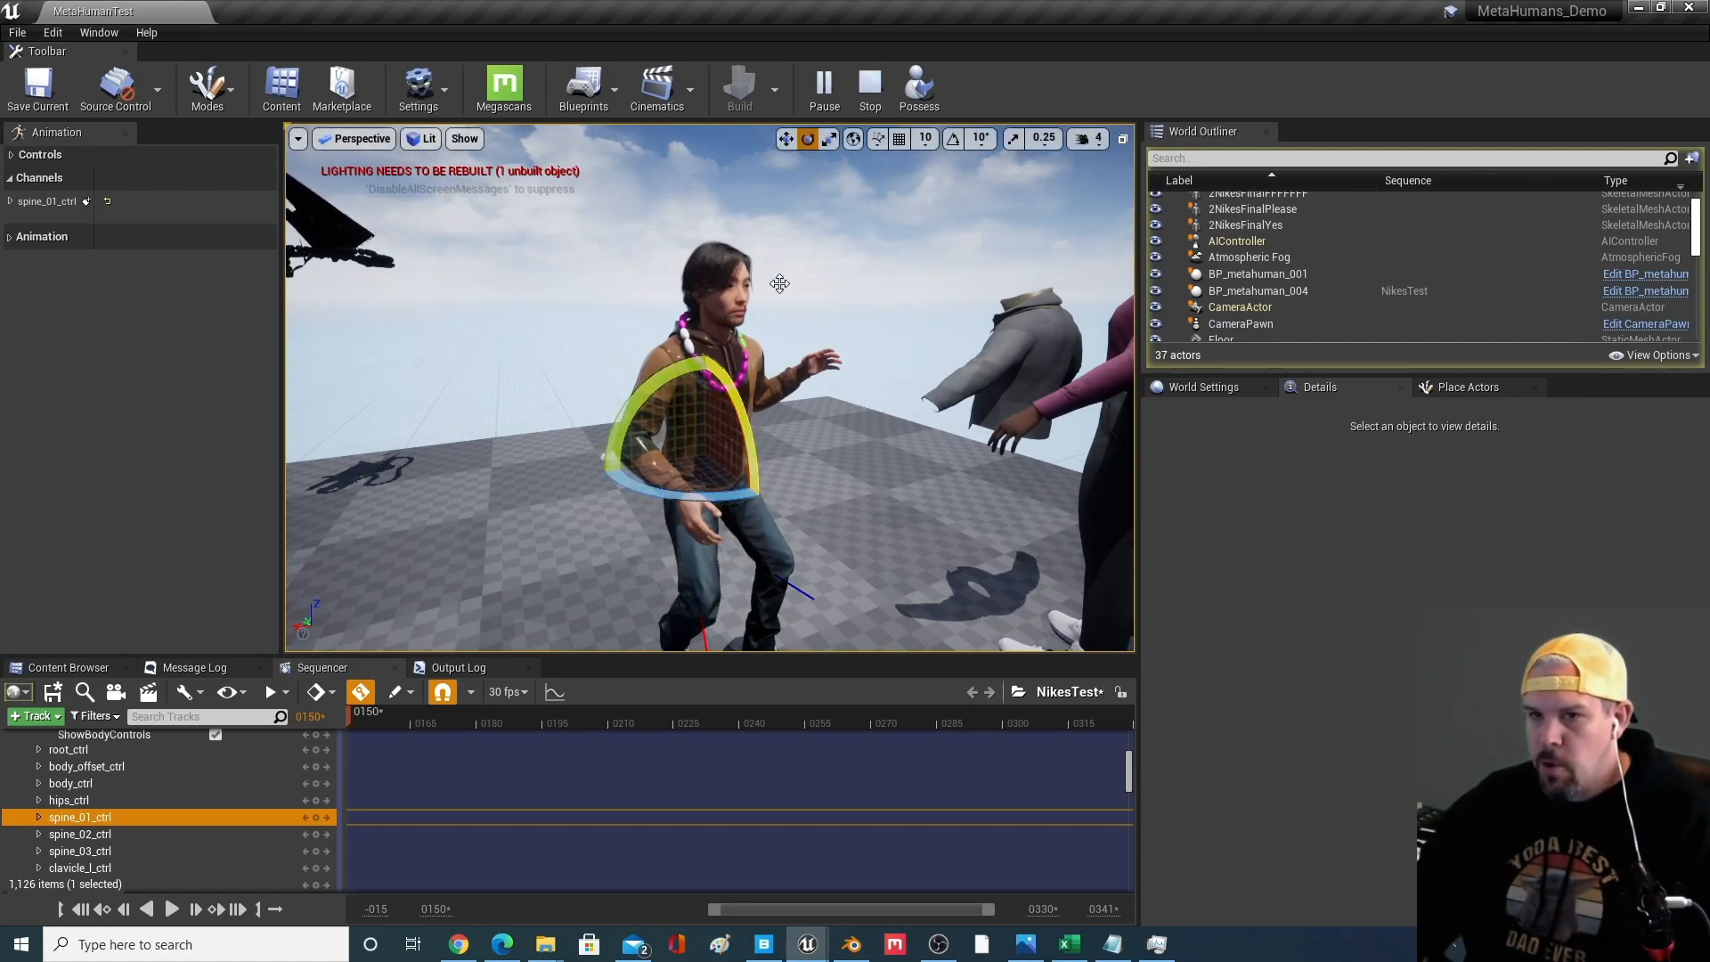
left_click(870, 85)
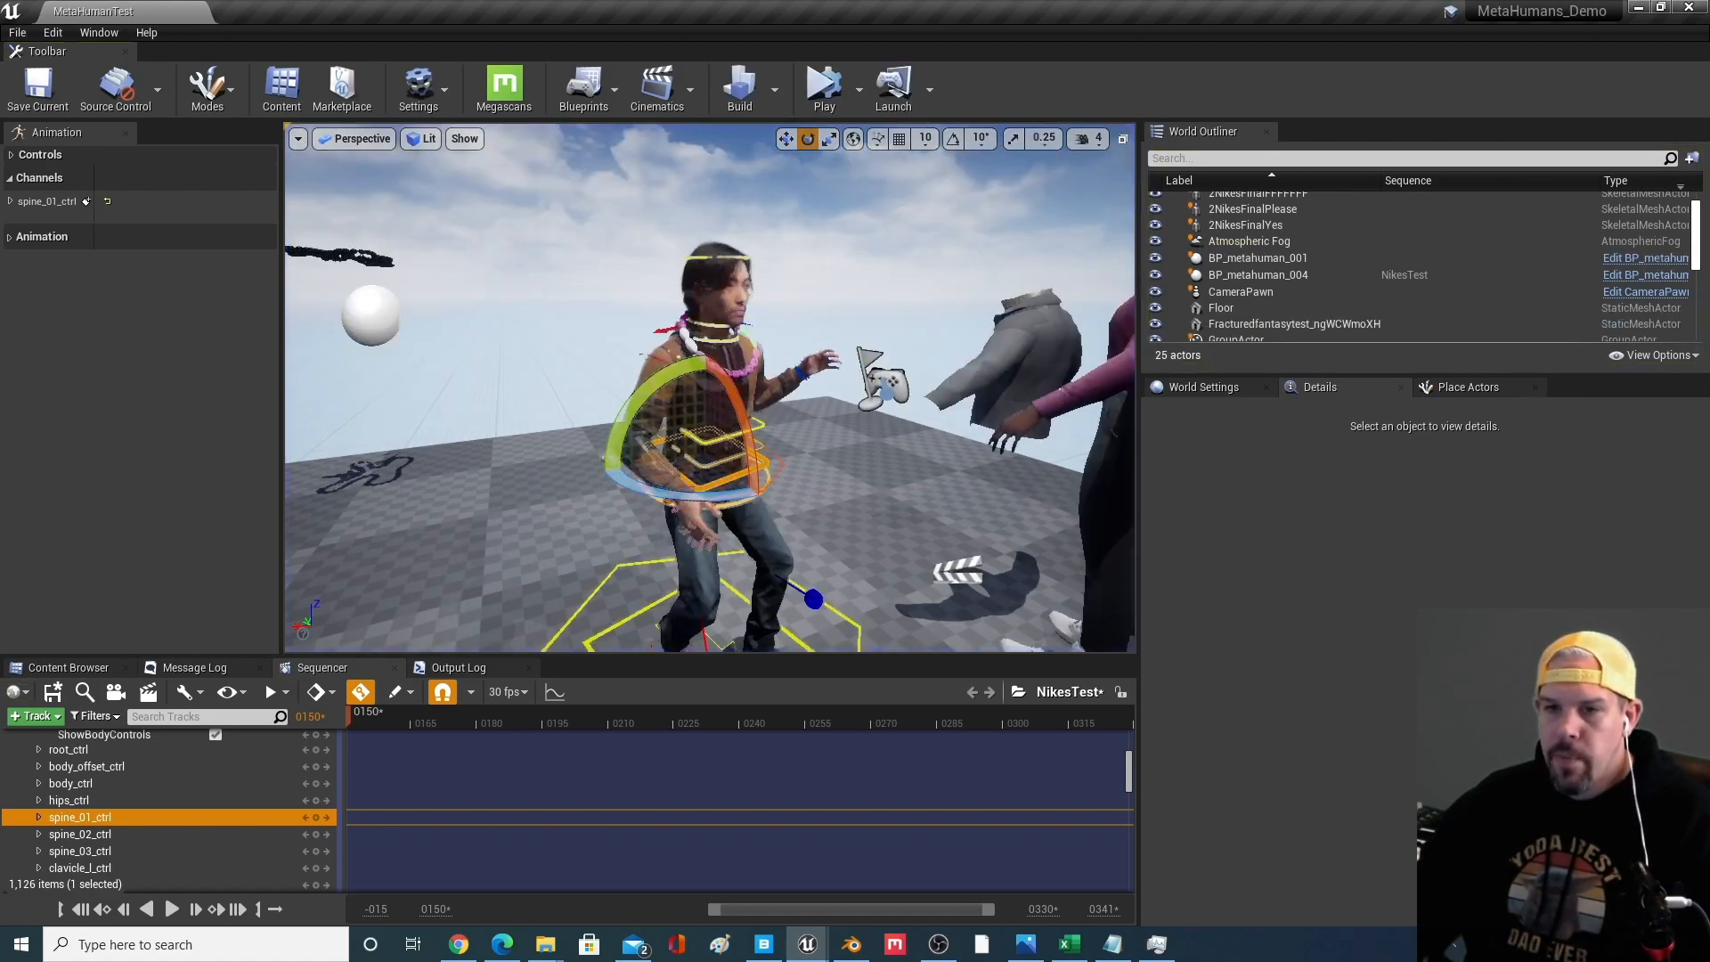
Run and stop a simulation while viewing the black necklace above the white sphere to examine how it behaves on its own
scroll(734, 283, "down", 3)
middle_click_drag(756, 241, 628, 257)
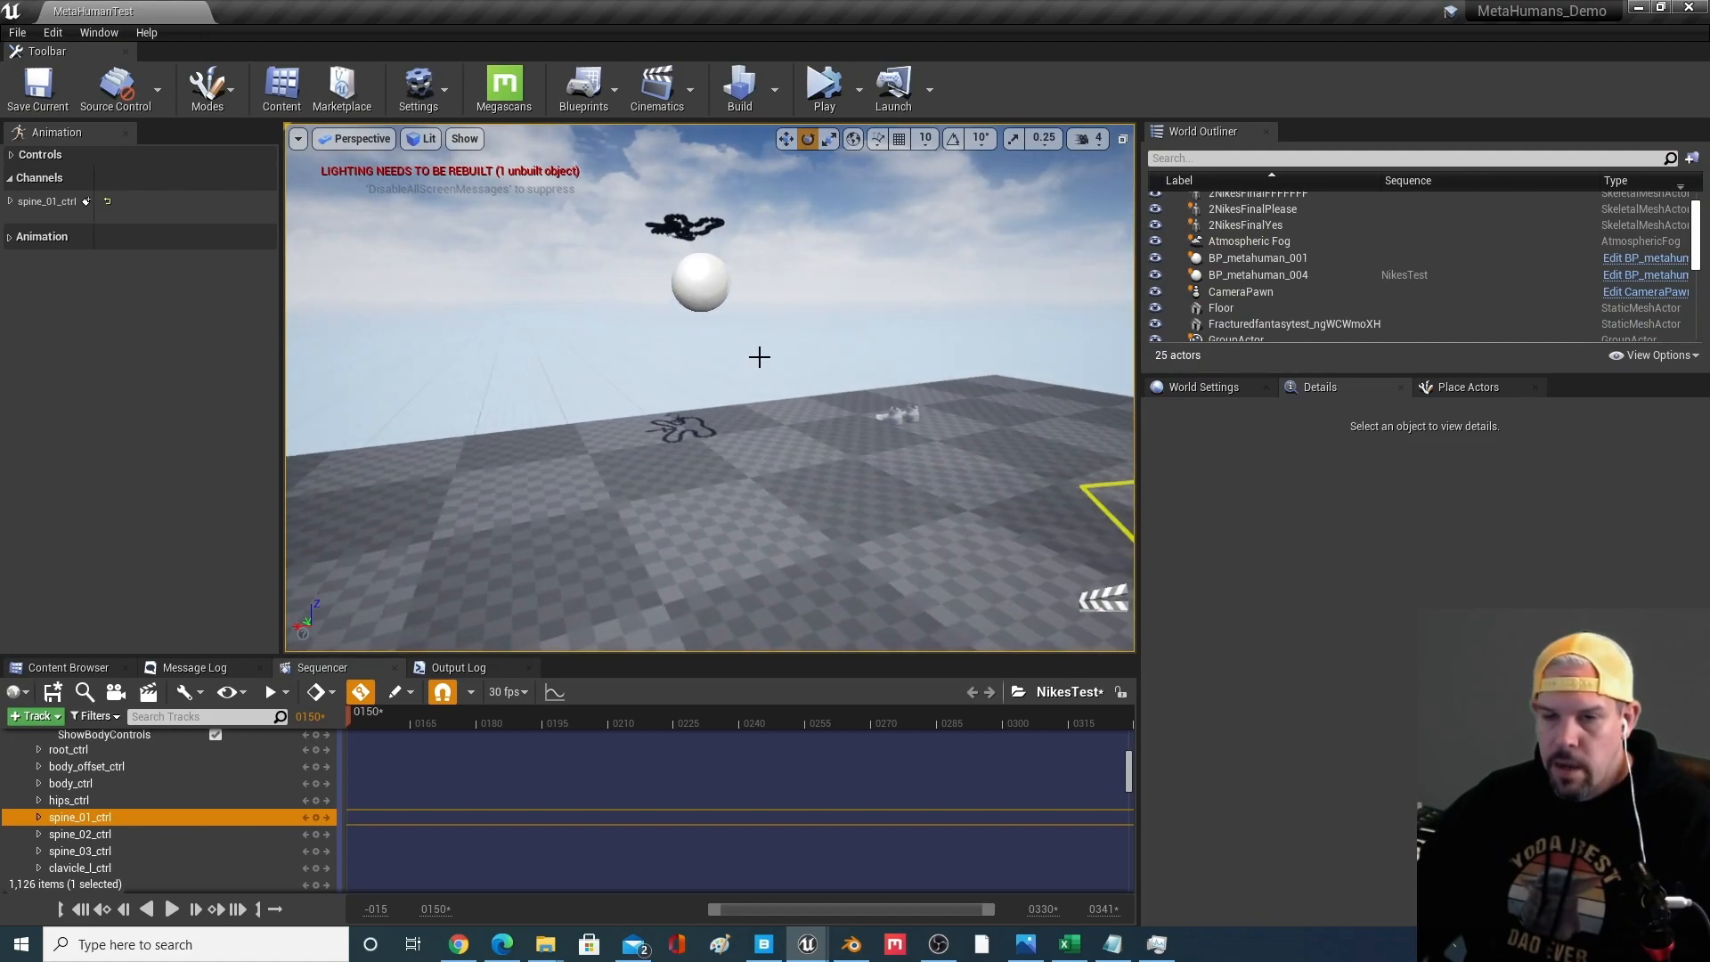
scroll(763, 348, "up", 3)
middle_click_drag(763, 347, 739, 205)
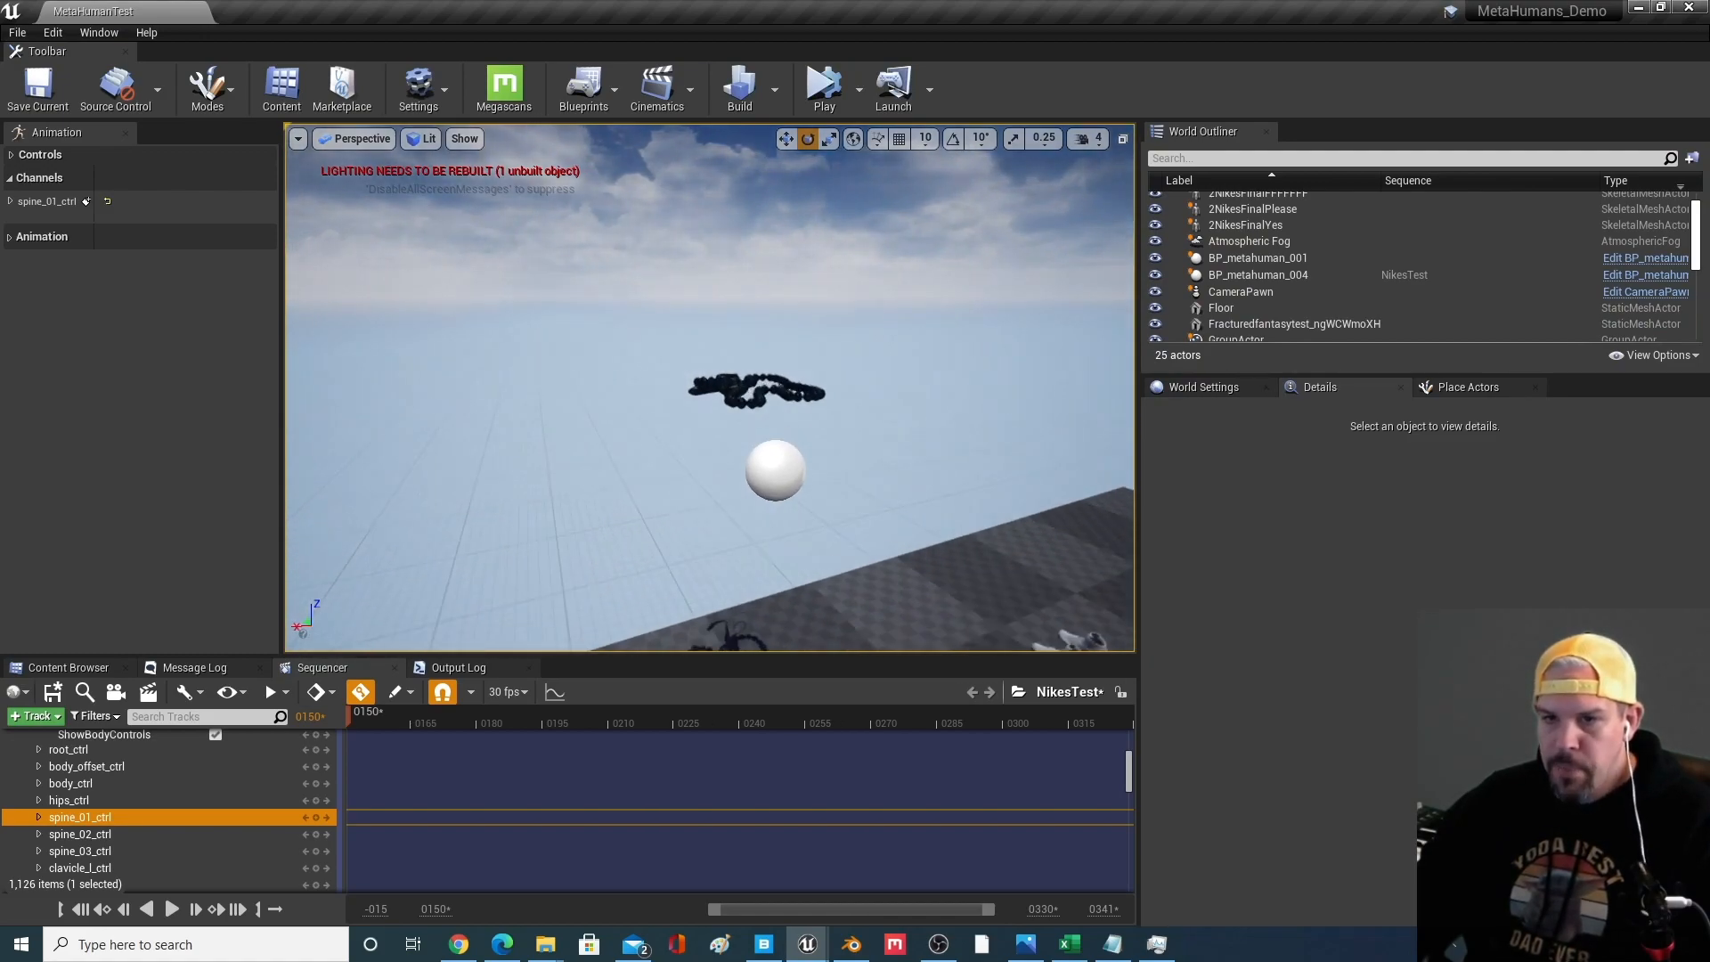
left_click(824, 85)
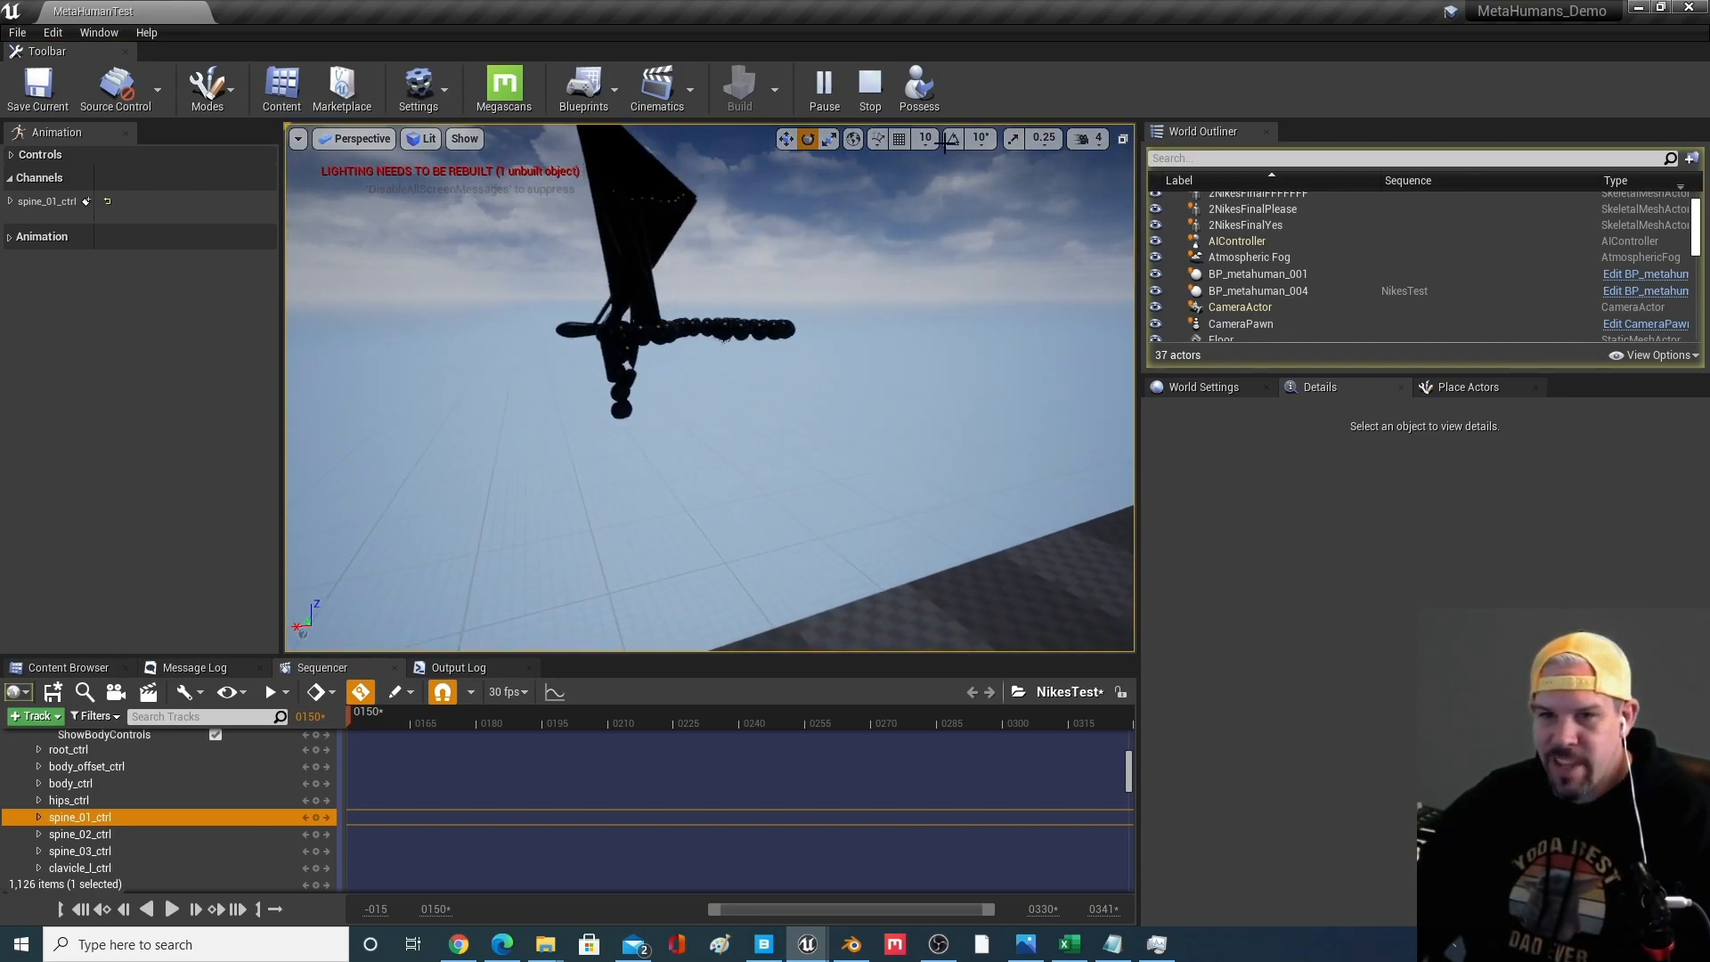
left_click(869, 89)
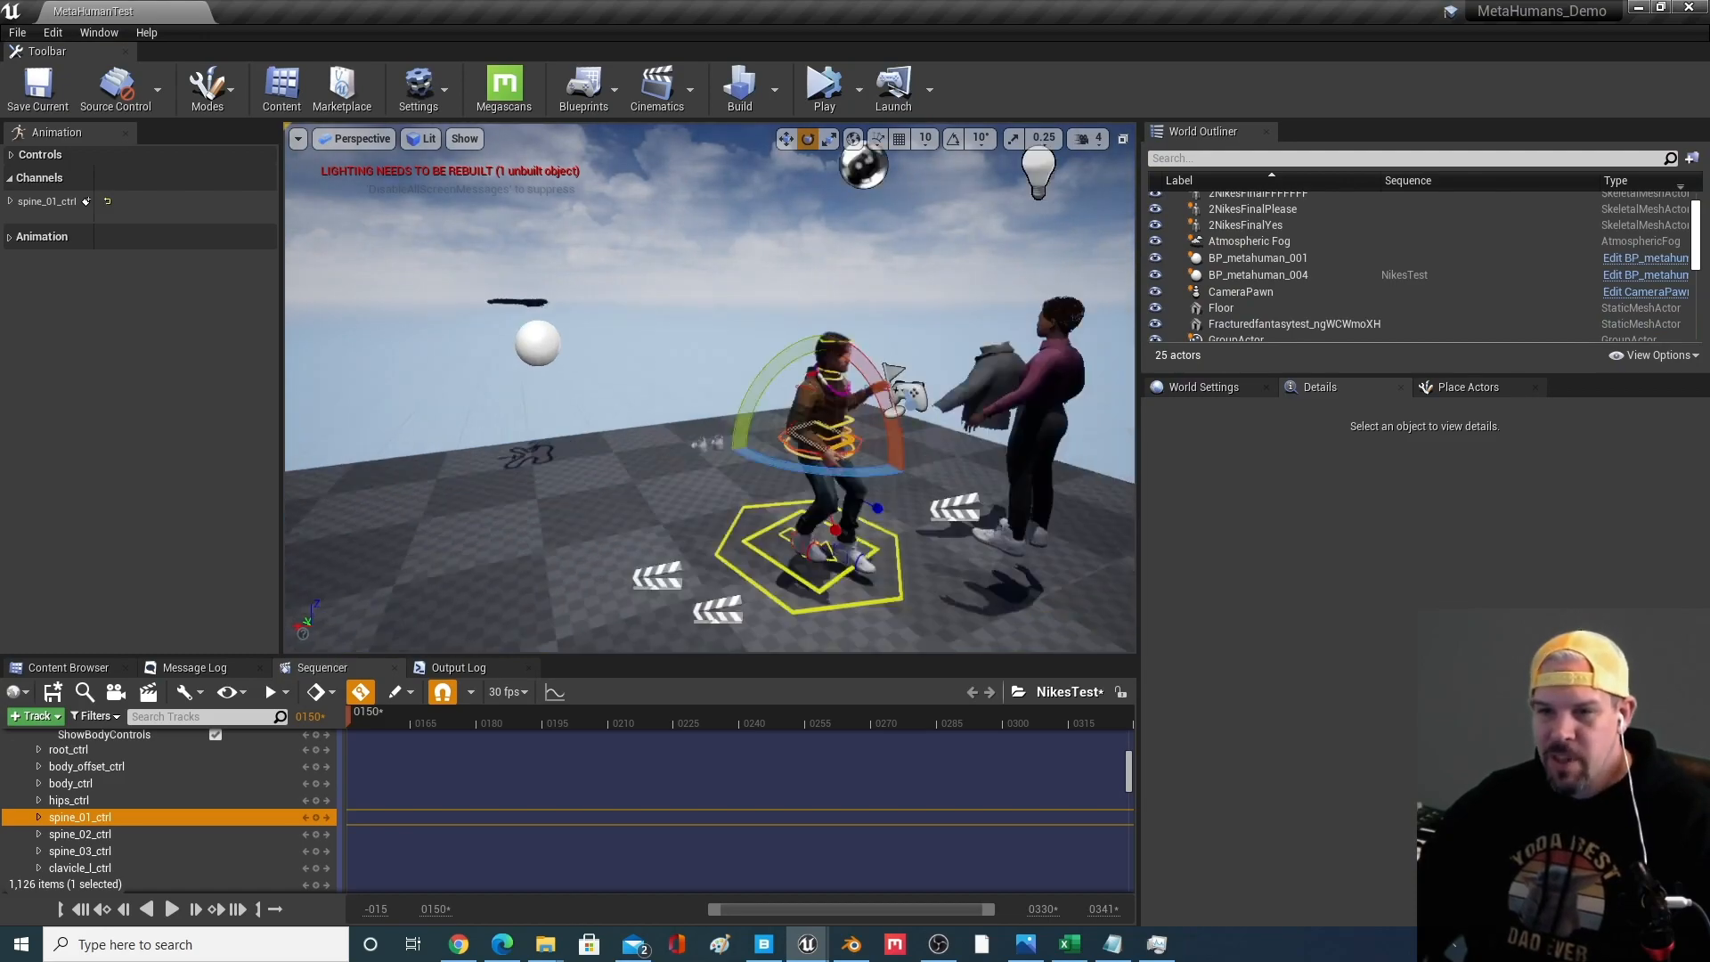
middle_click_drag(811, 267, 824, 356)
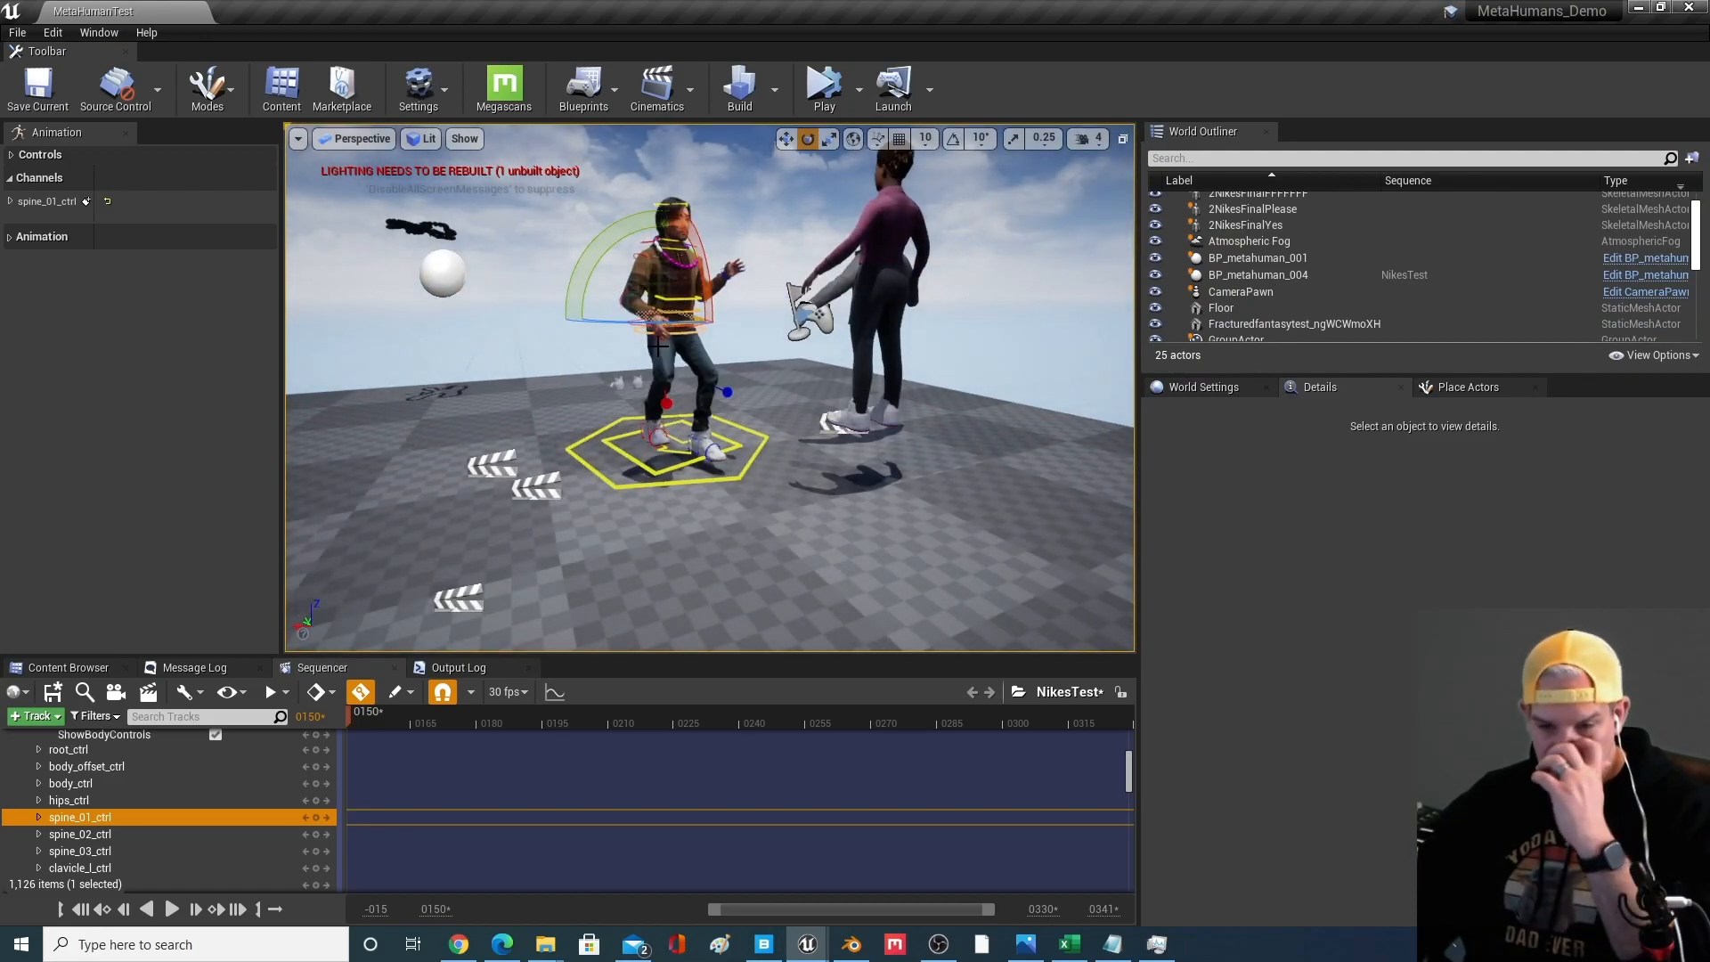
Switch to the MetaThirdPerson project in its own Unreal Editor window and start playing the level in the viewport
mouse_move(827, 952)
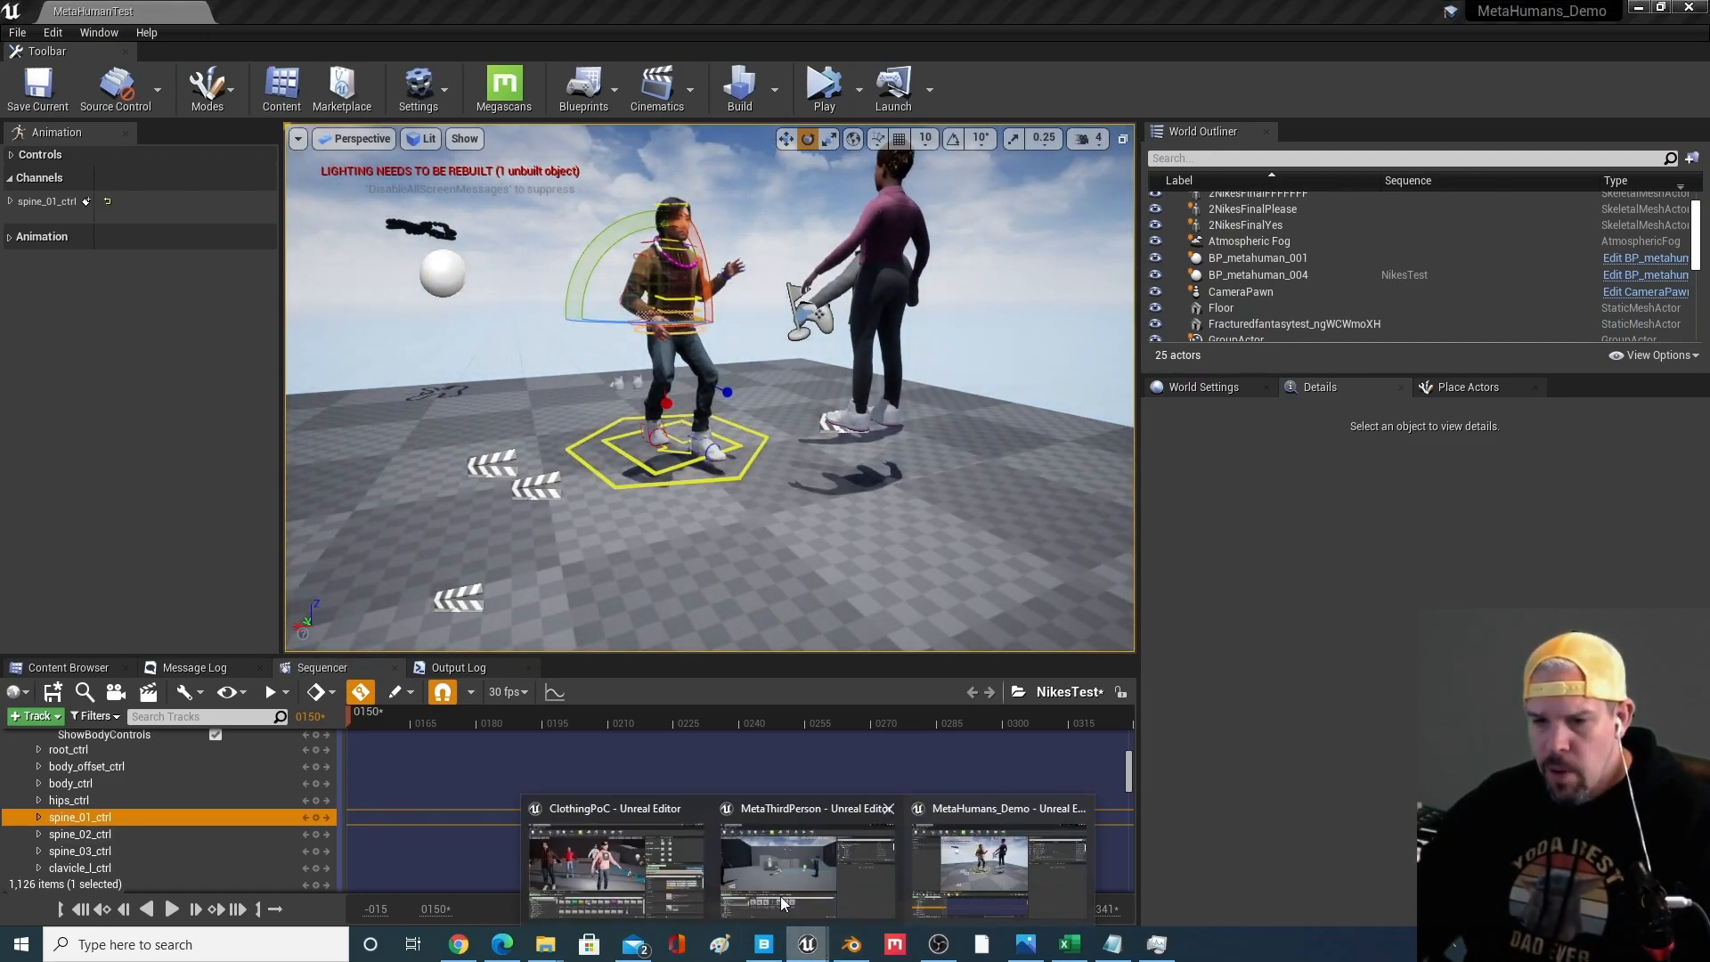
left_click(813, 846)
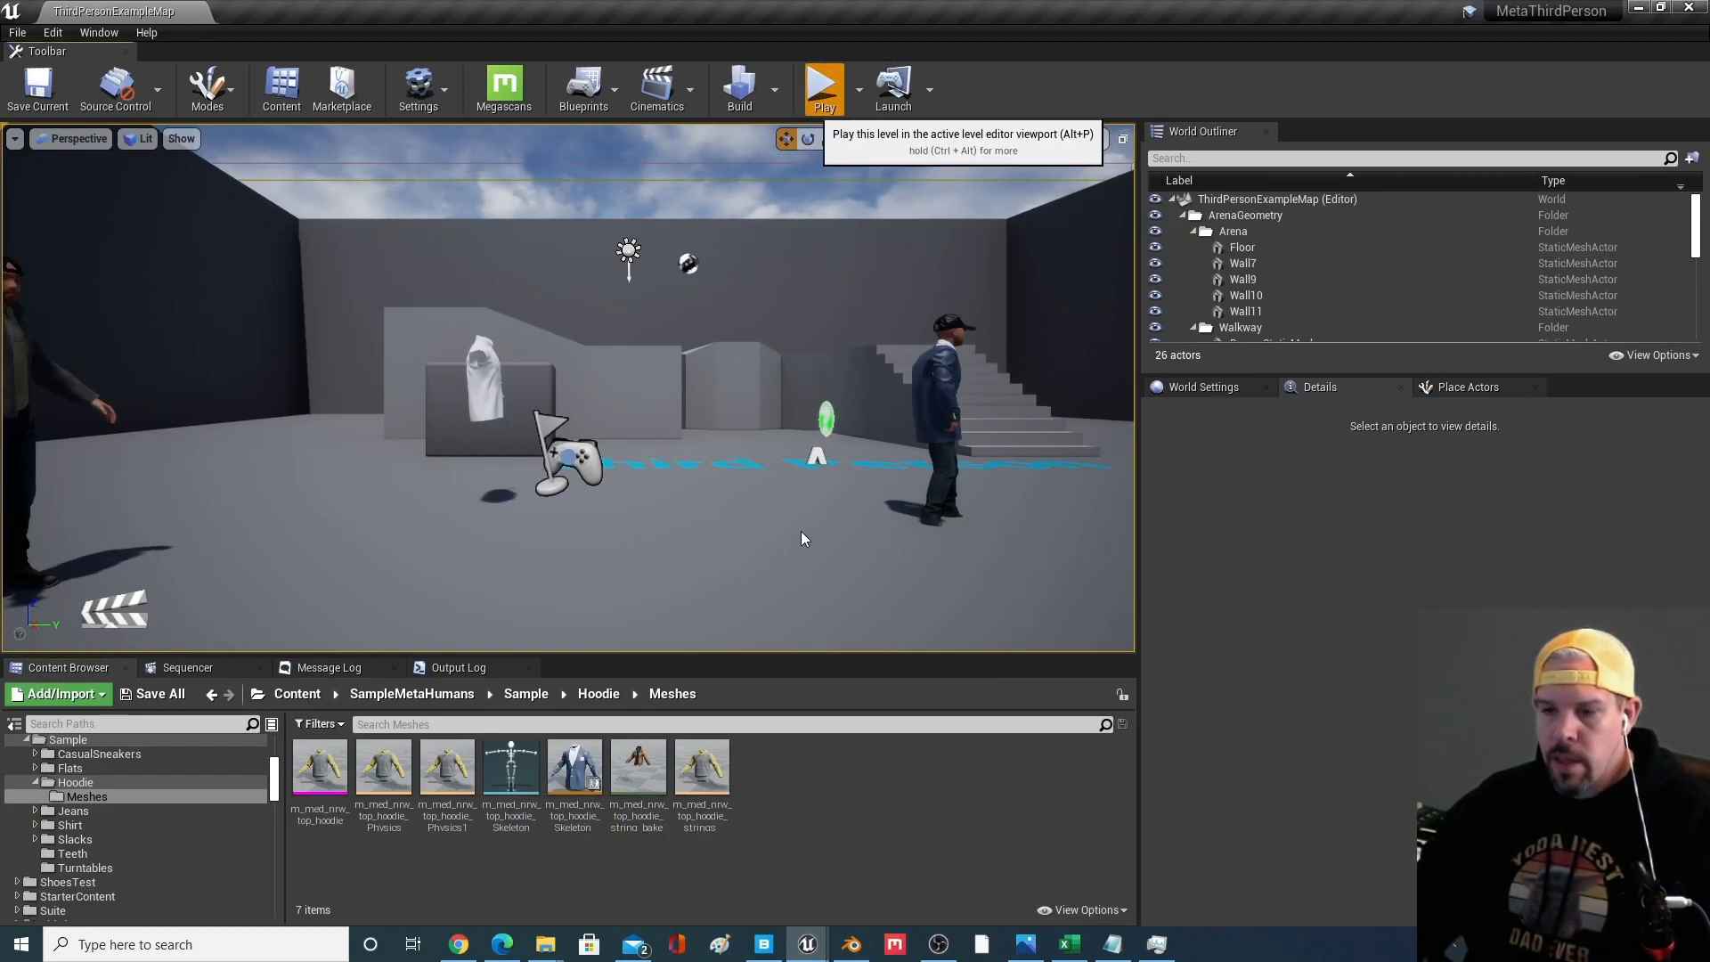
key("alt+p")
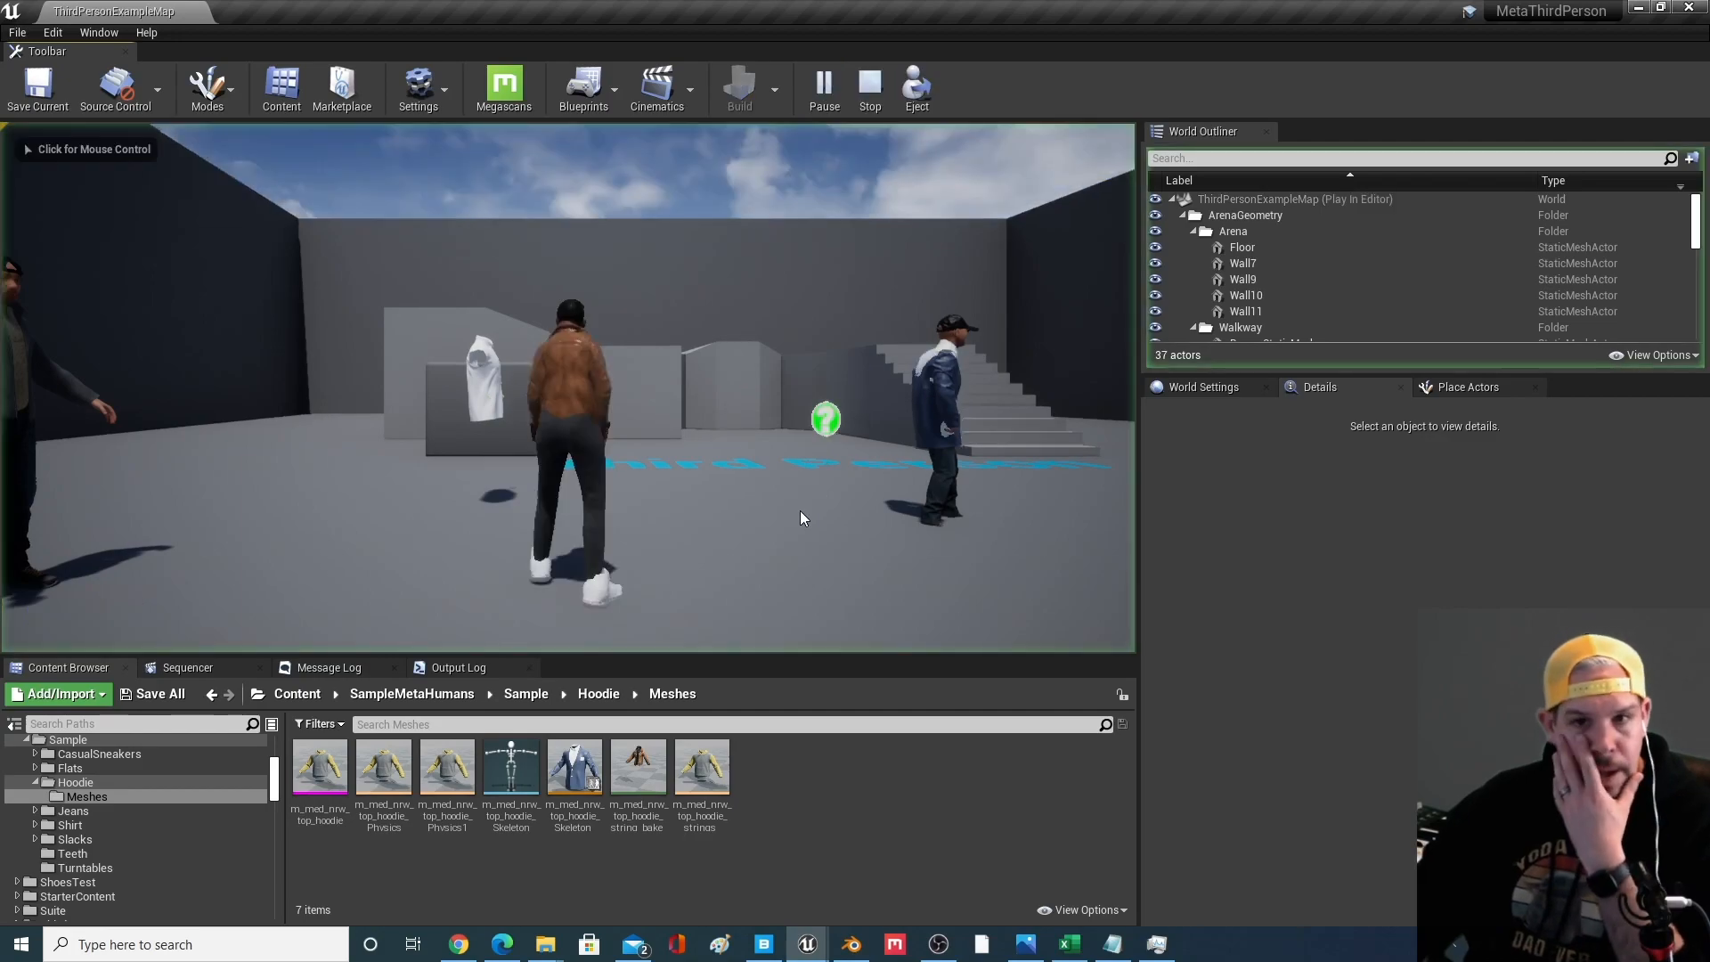
Run the brown-jacketed character around the arena to examine how the drawstrings move, and end the play session
key("d")
key("s")
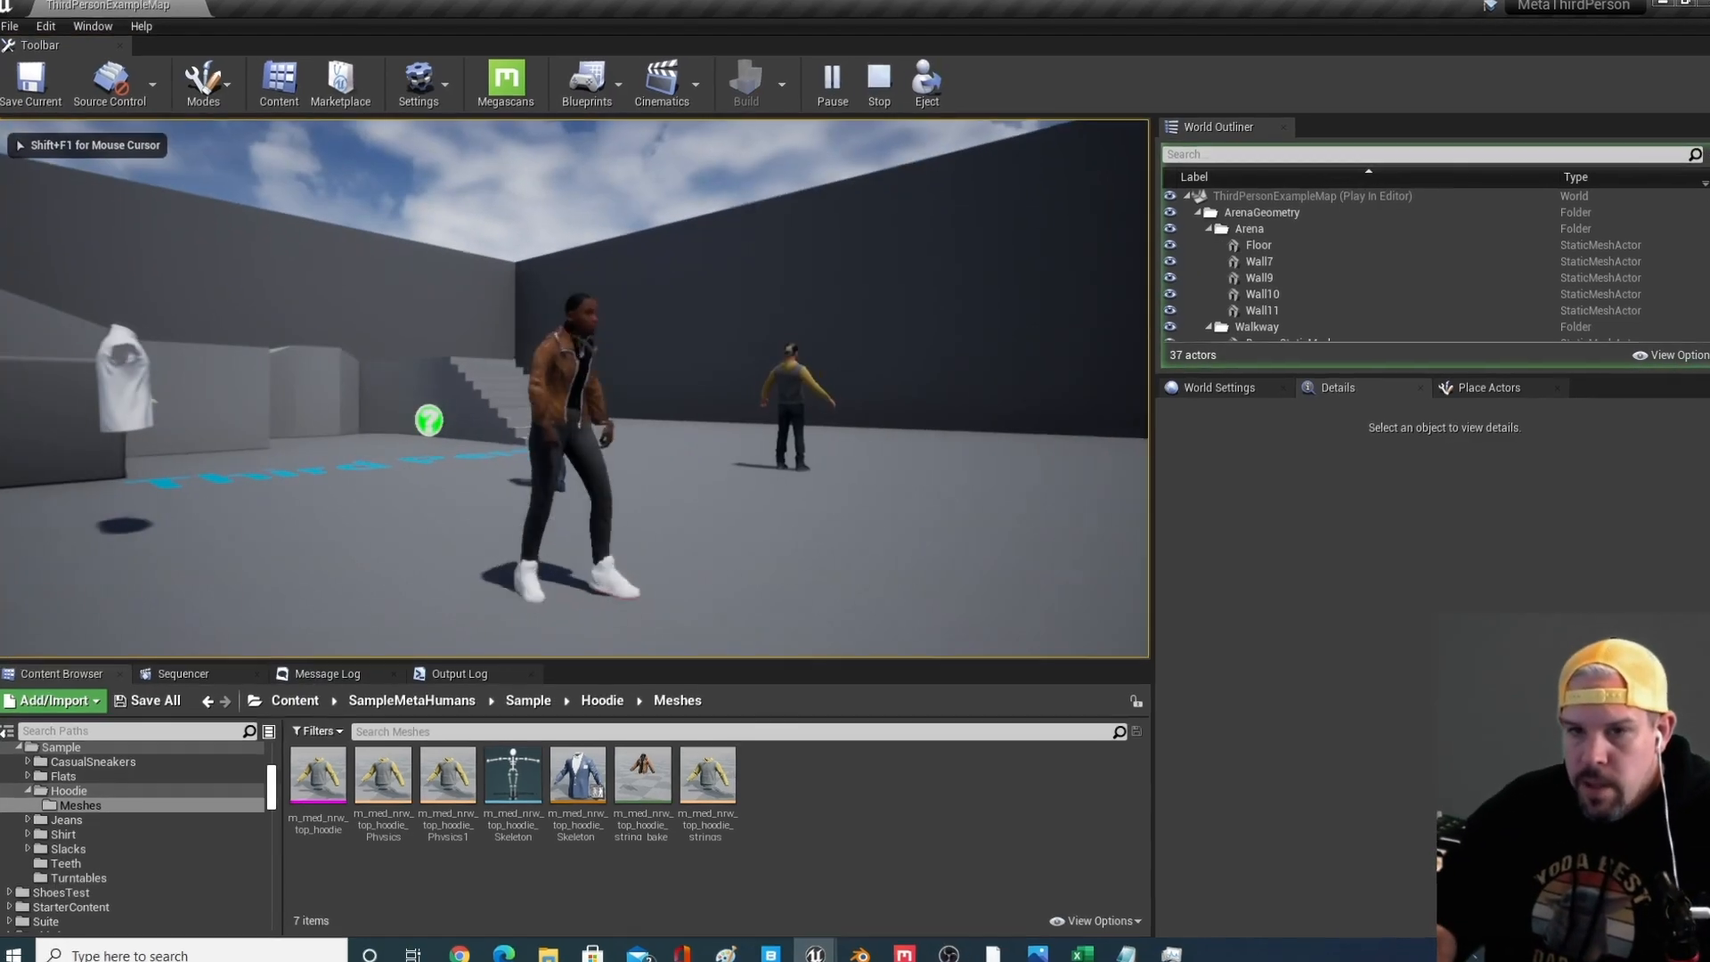
key("a")
key("s")
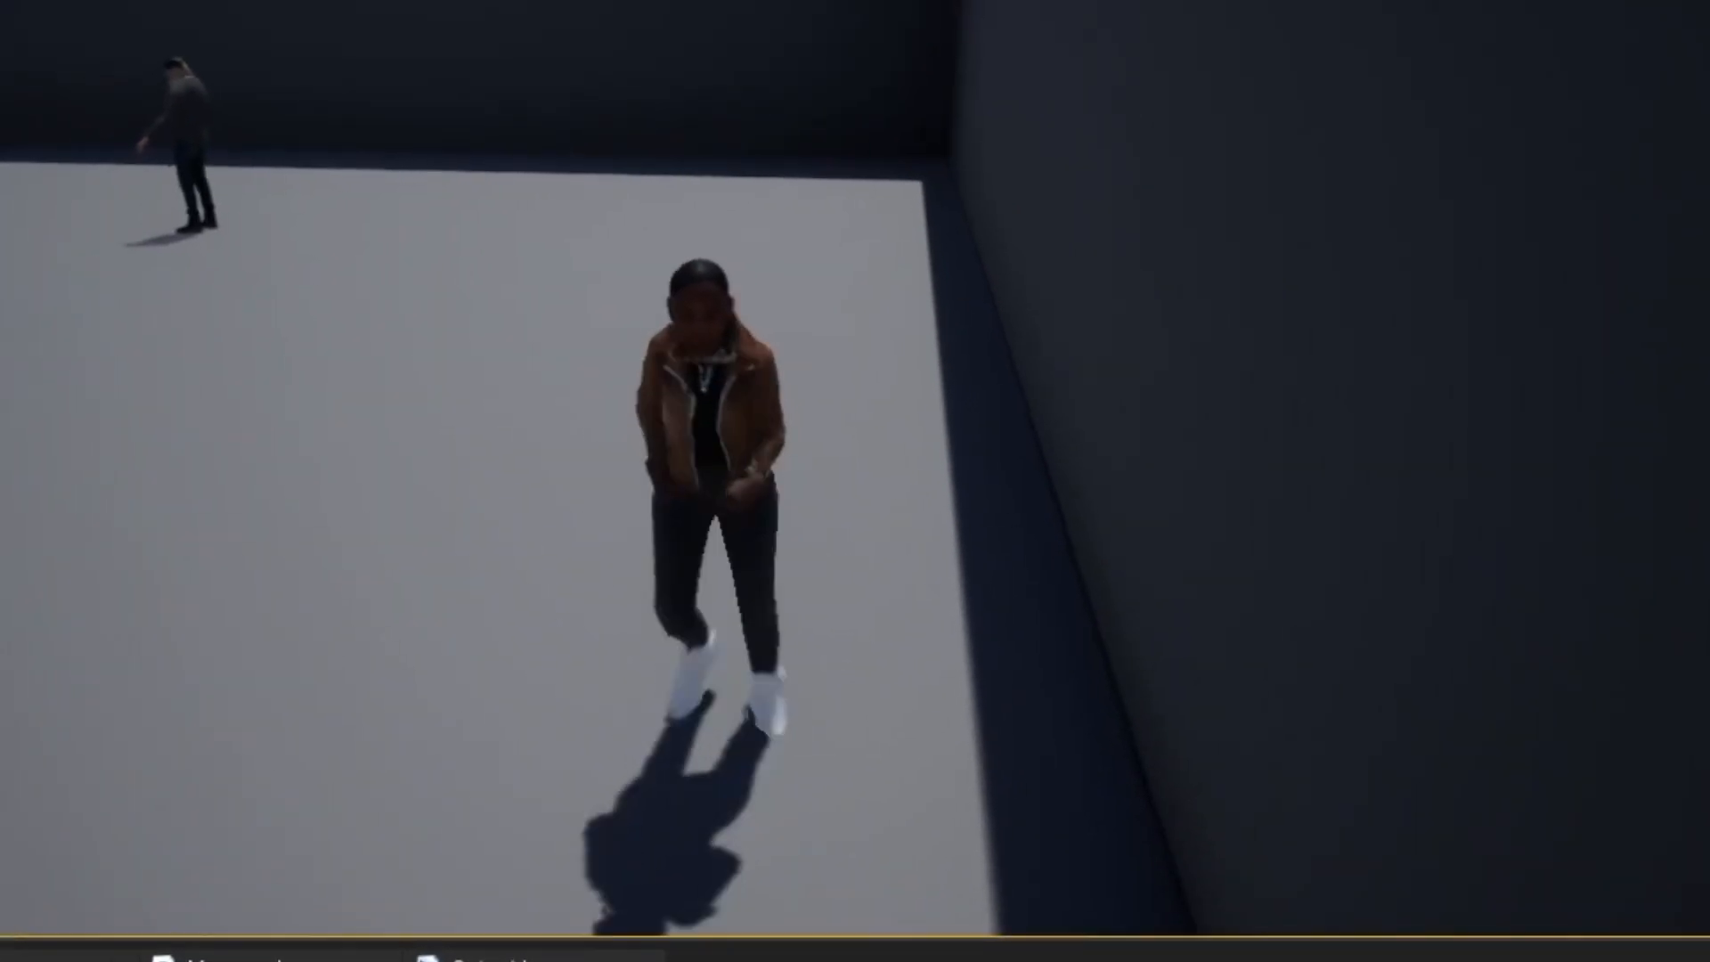
key("s")
key("a")
key("s")
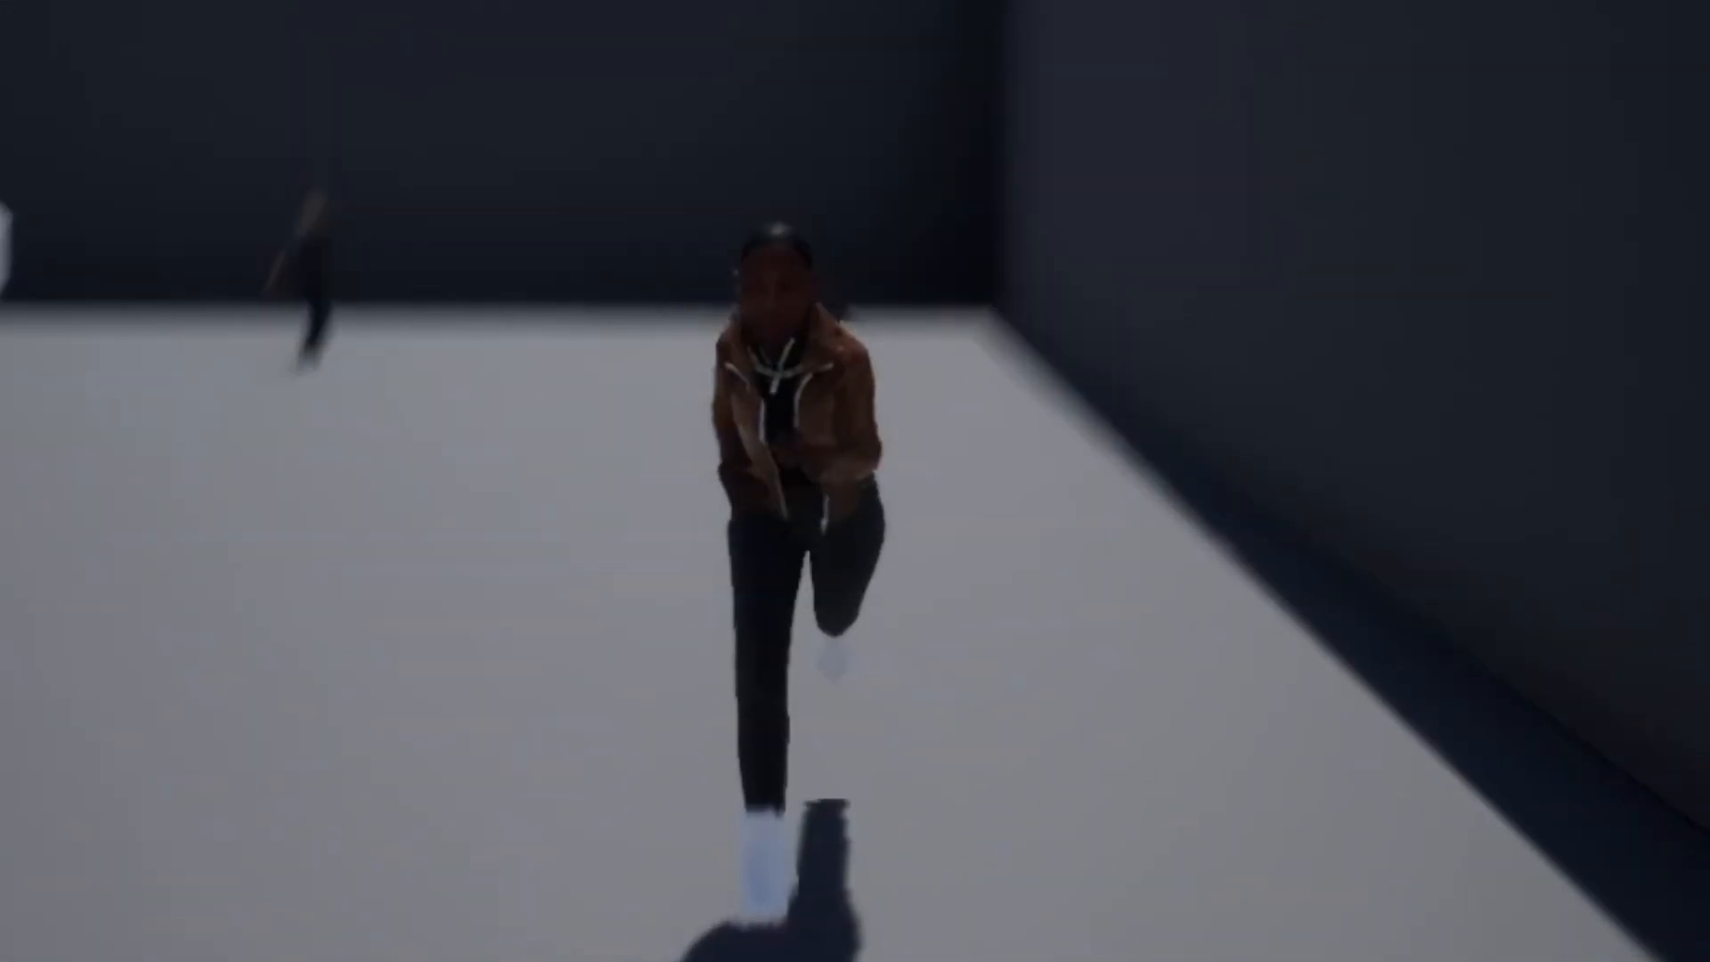
key("a")
key("s")
key("a")
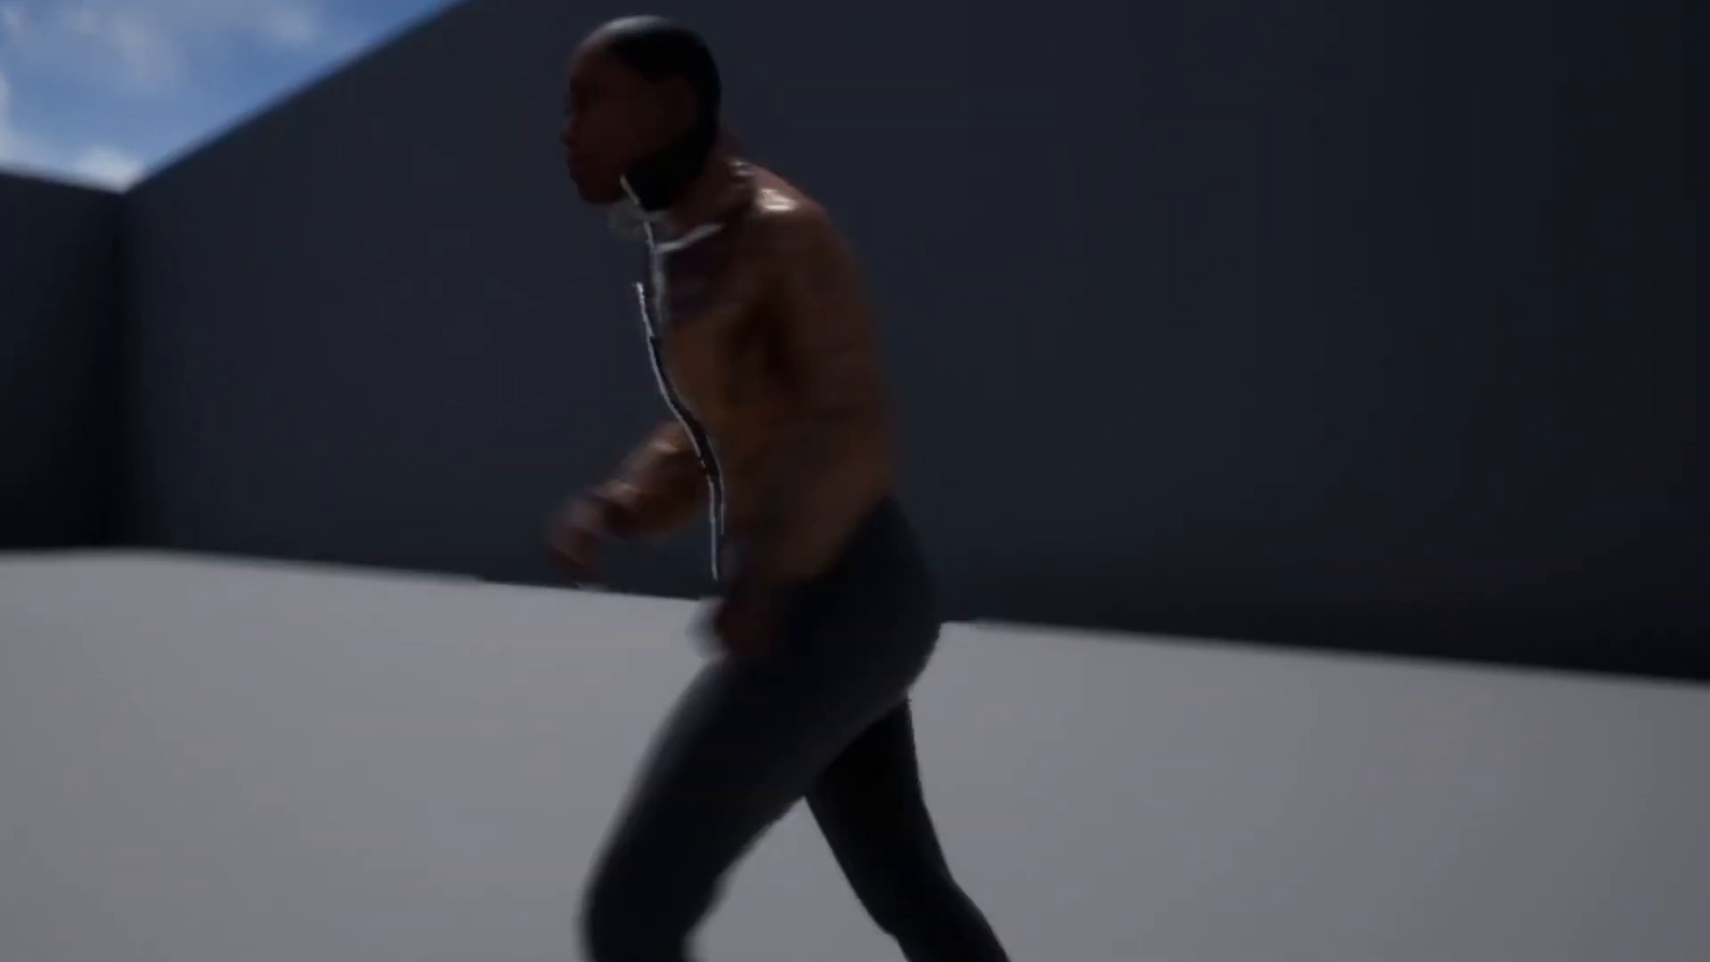
key("s")
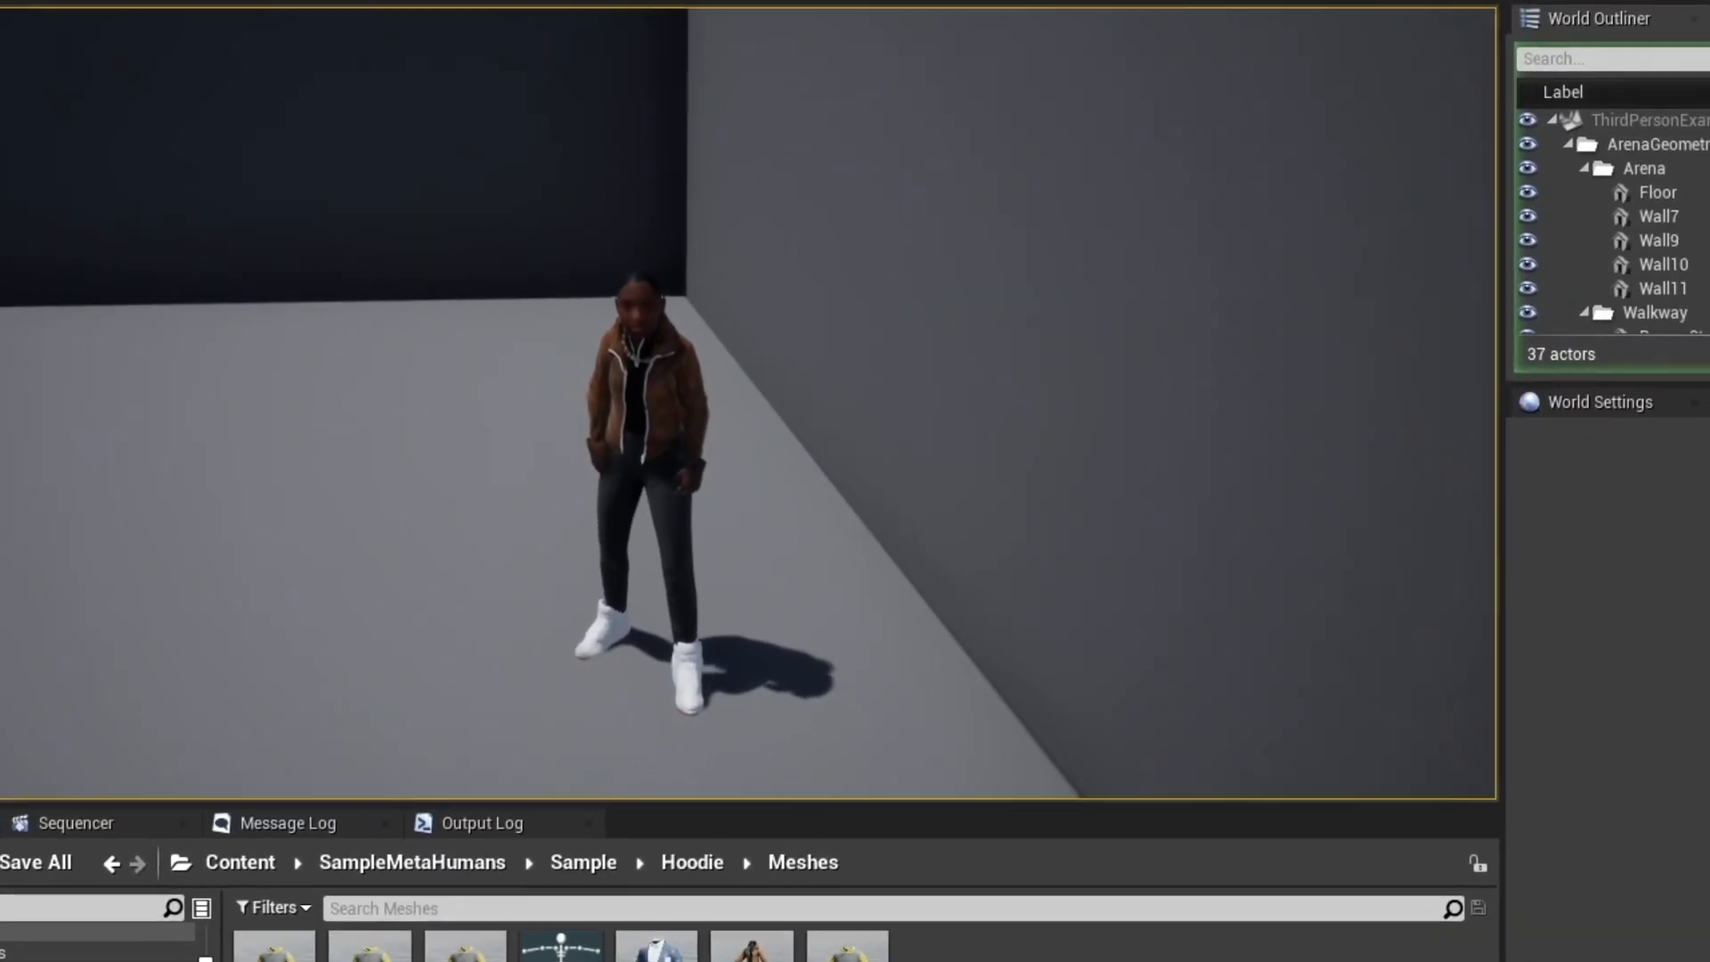
key("Escape")
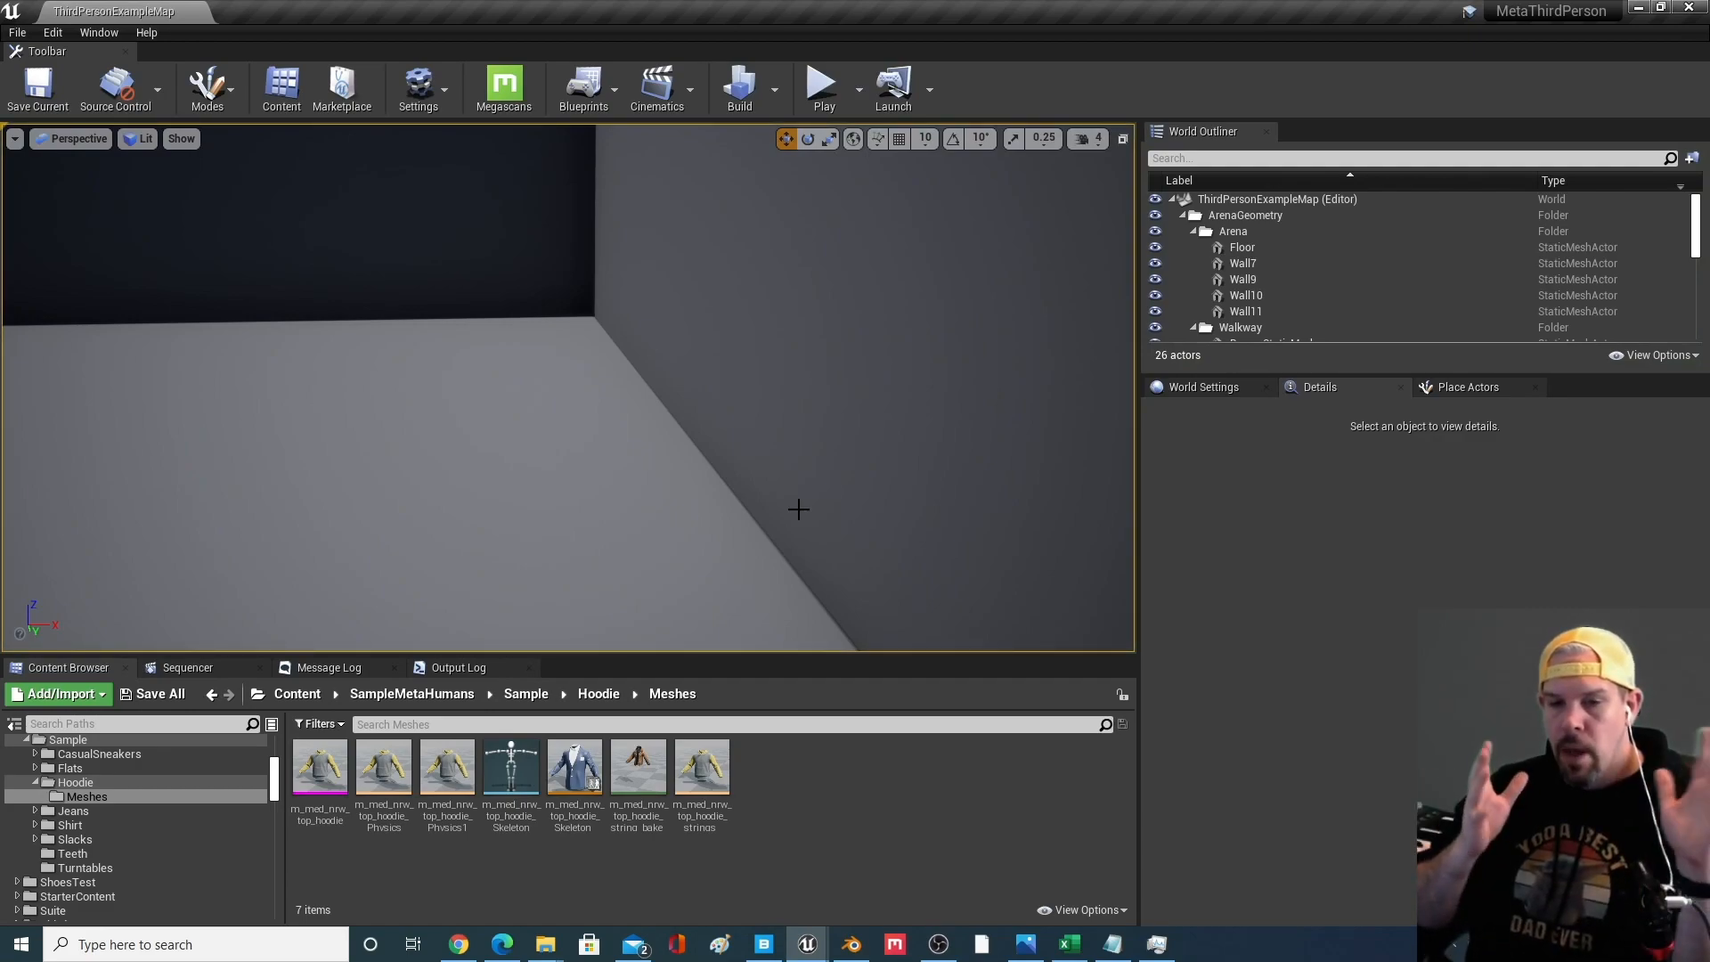
Select the character in the yellow-sleeved hoodie in the level and open its BP_metahuman_005 blueprint for editing
right_click_drag(558, 516, 437, 534)
key("w")
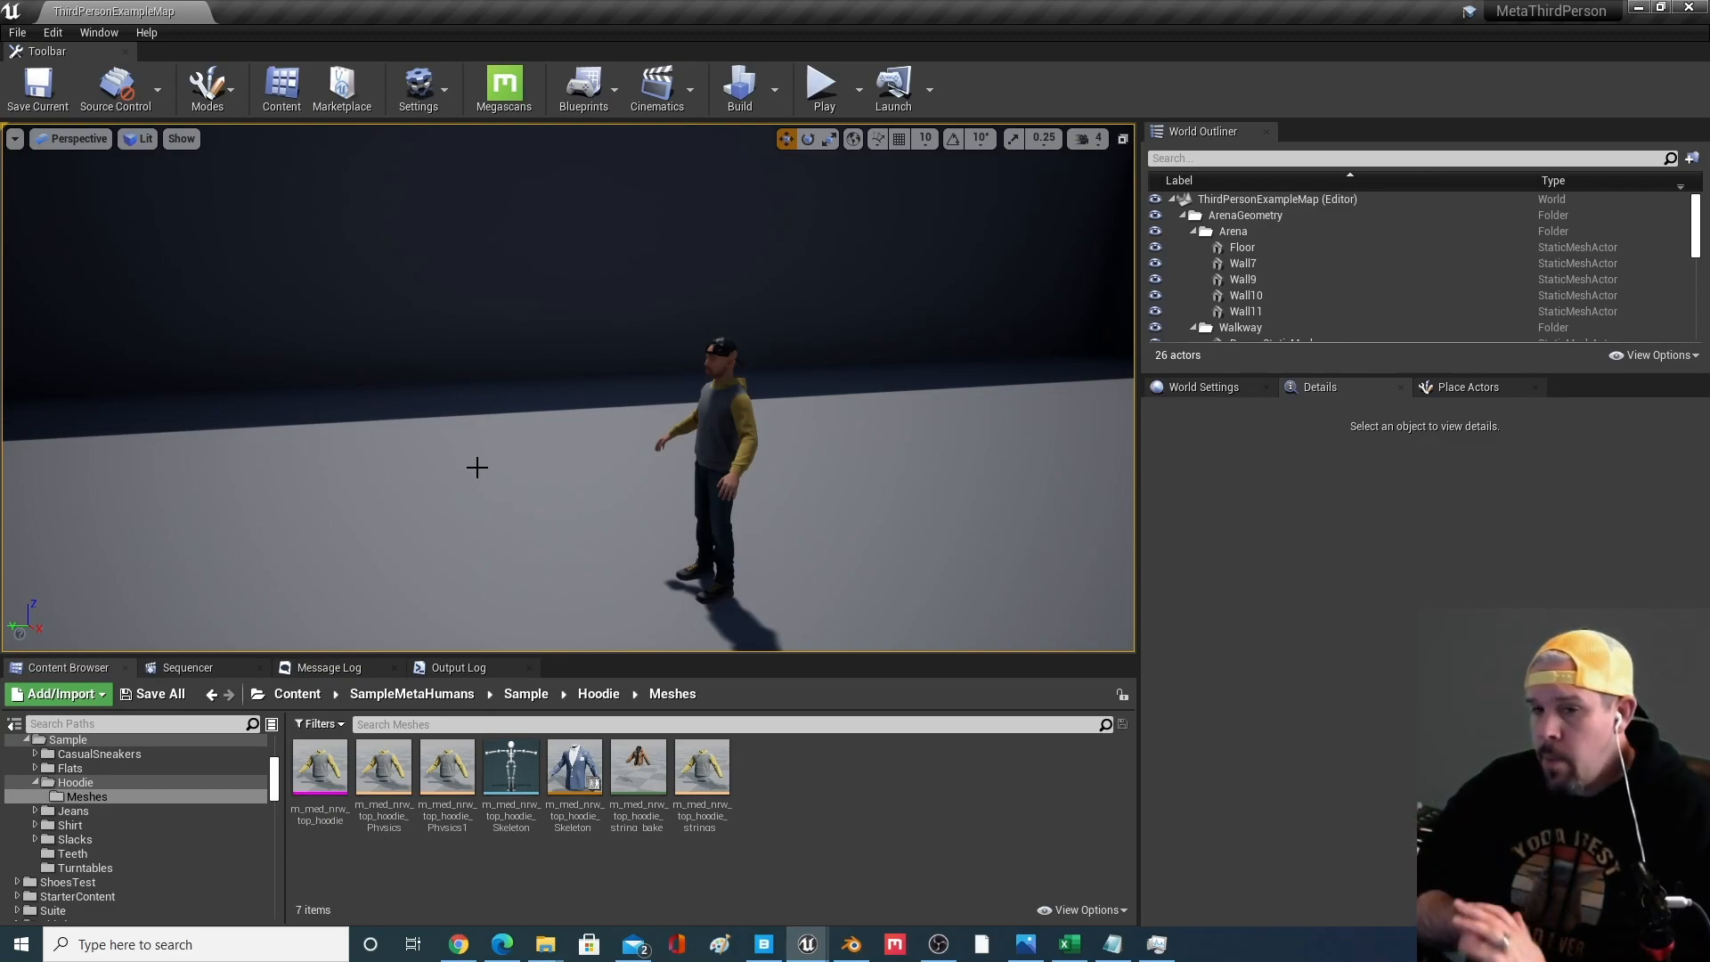
left_click_drag(439, 428, 419, 303)
right_click_drag(419, 302, 534, 294)
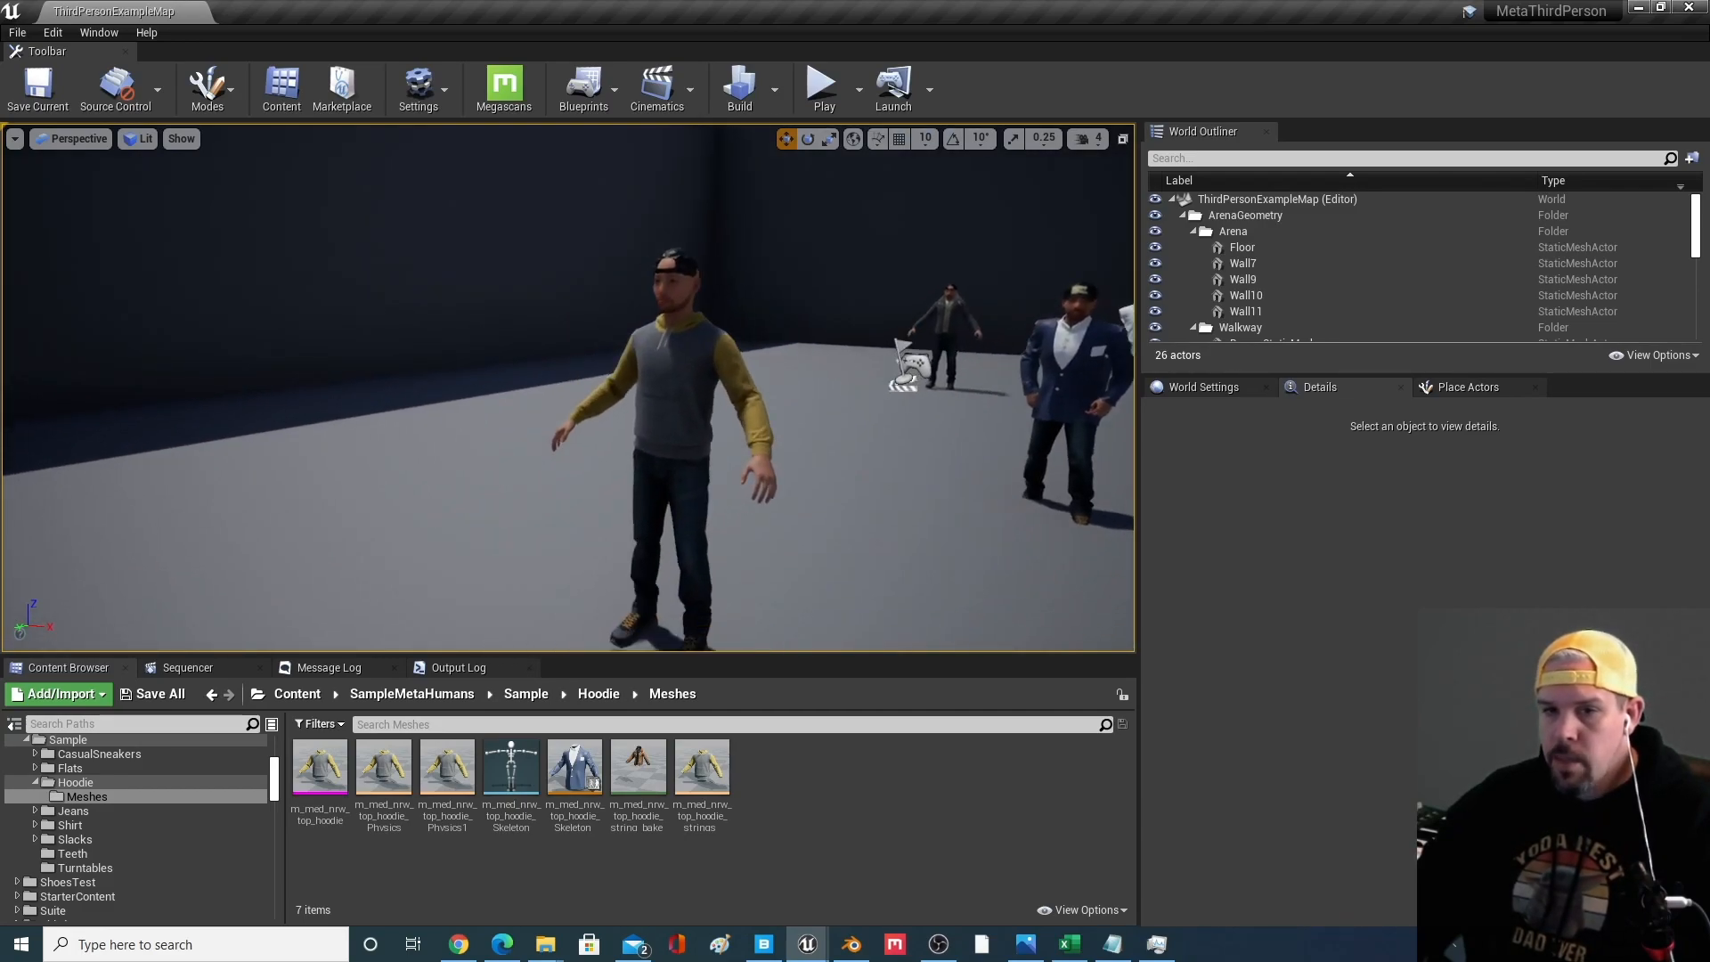
left_click(638, 364)
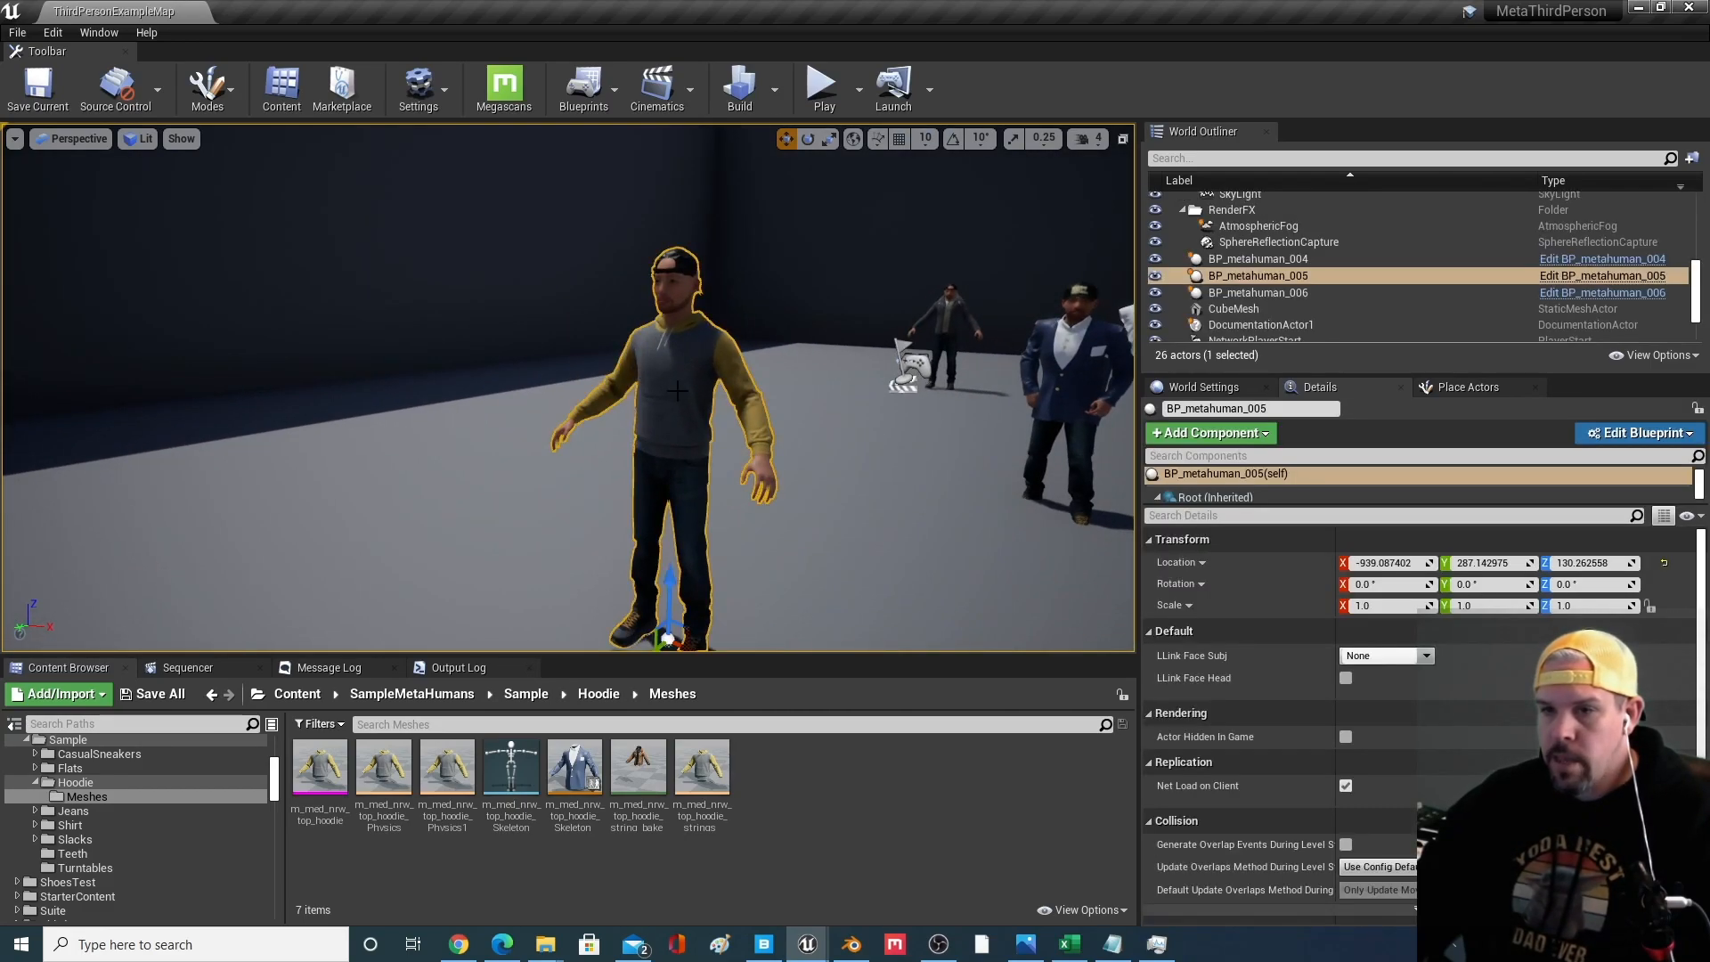
left_click(1594, 275)
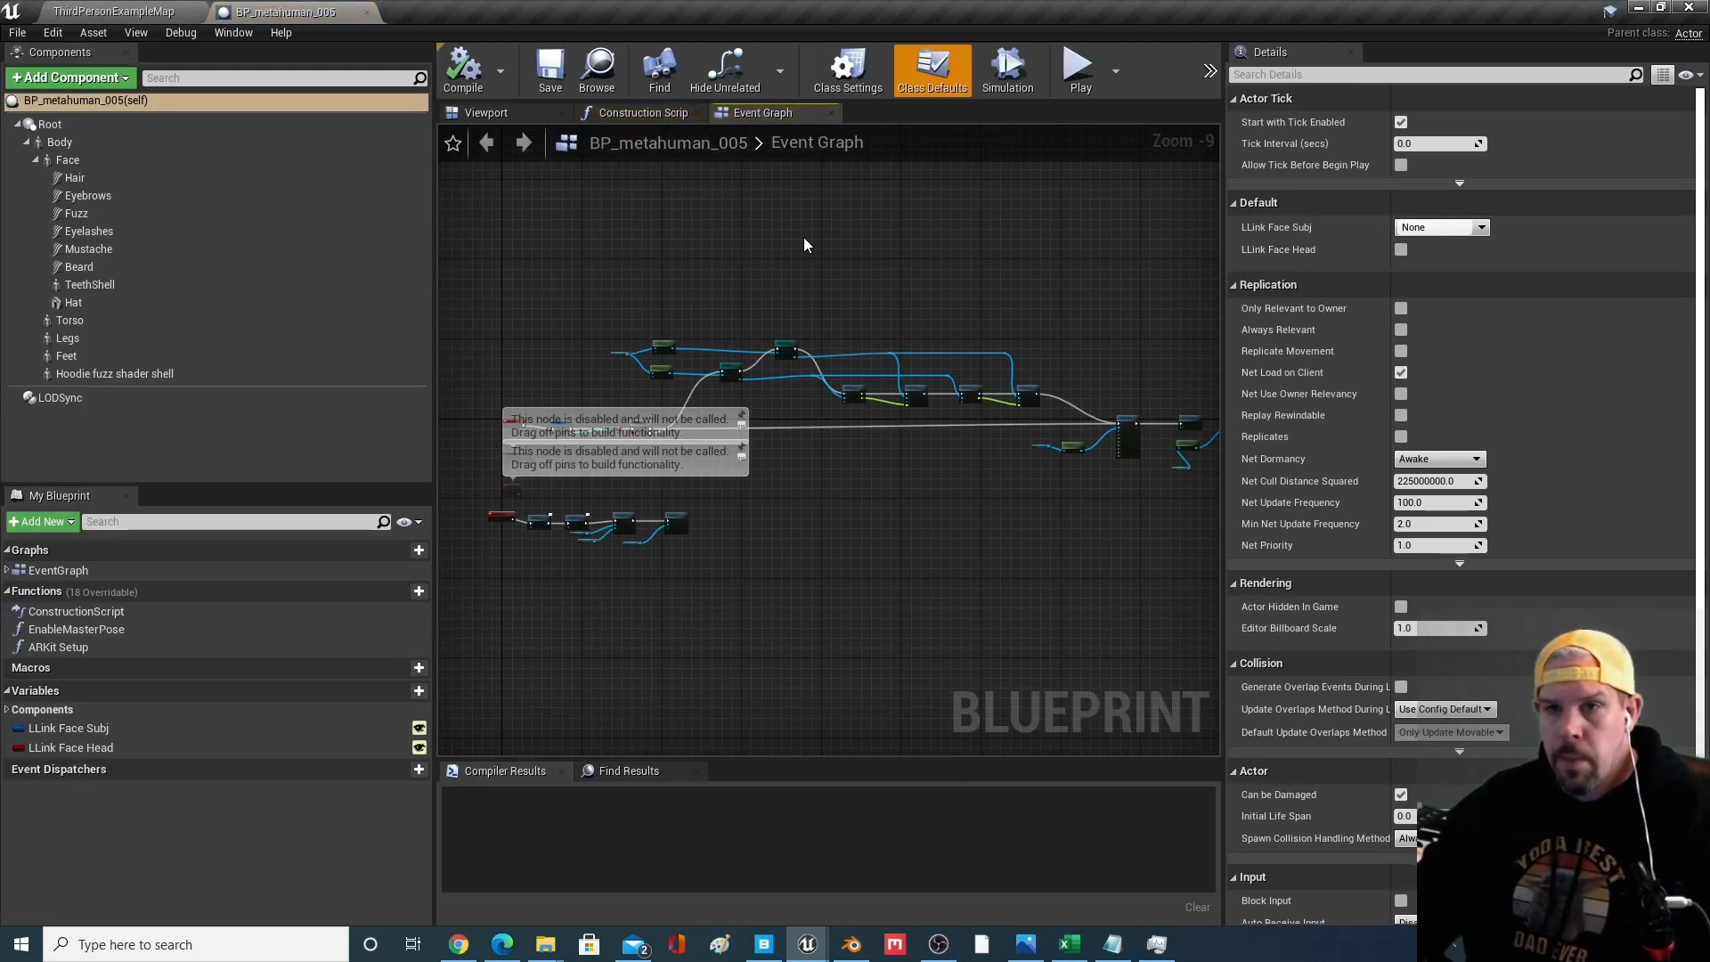
Select the Torso component in the blueprint's 3D preview and locate its skeletal mesh among the project assets
left_click(488, 112)
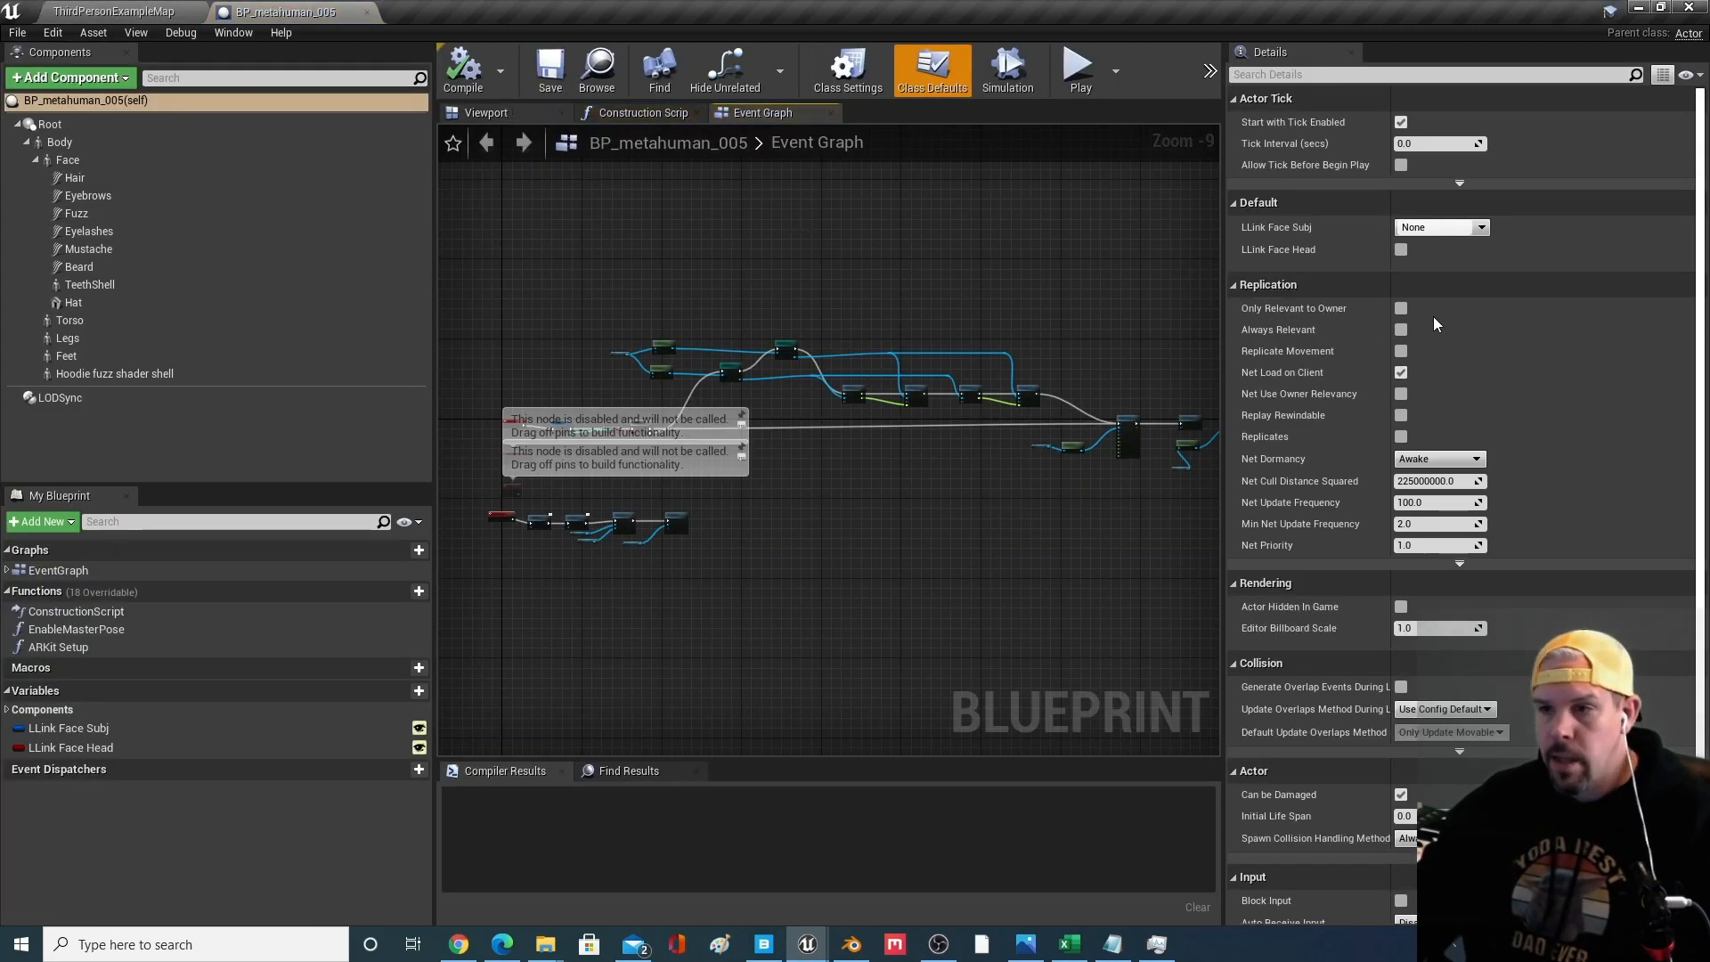
left_click(841, 392)
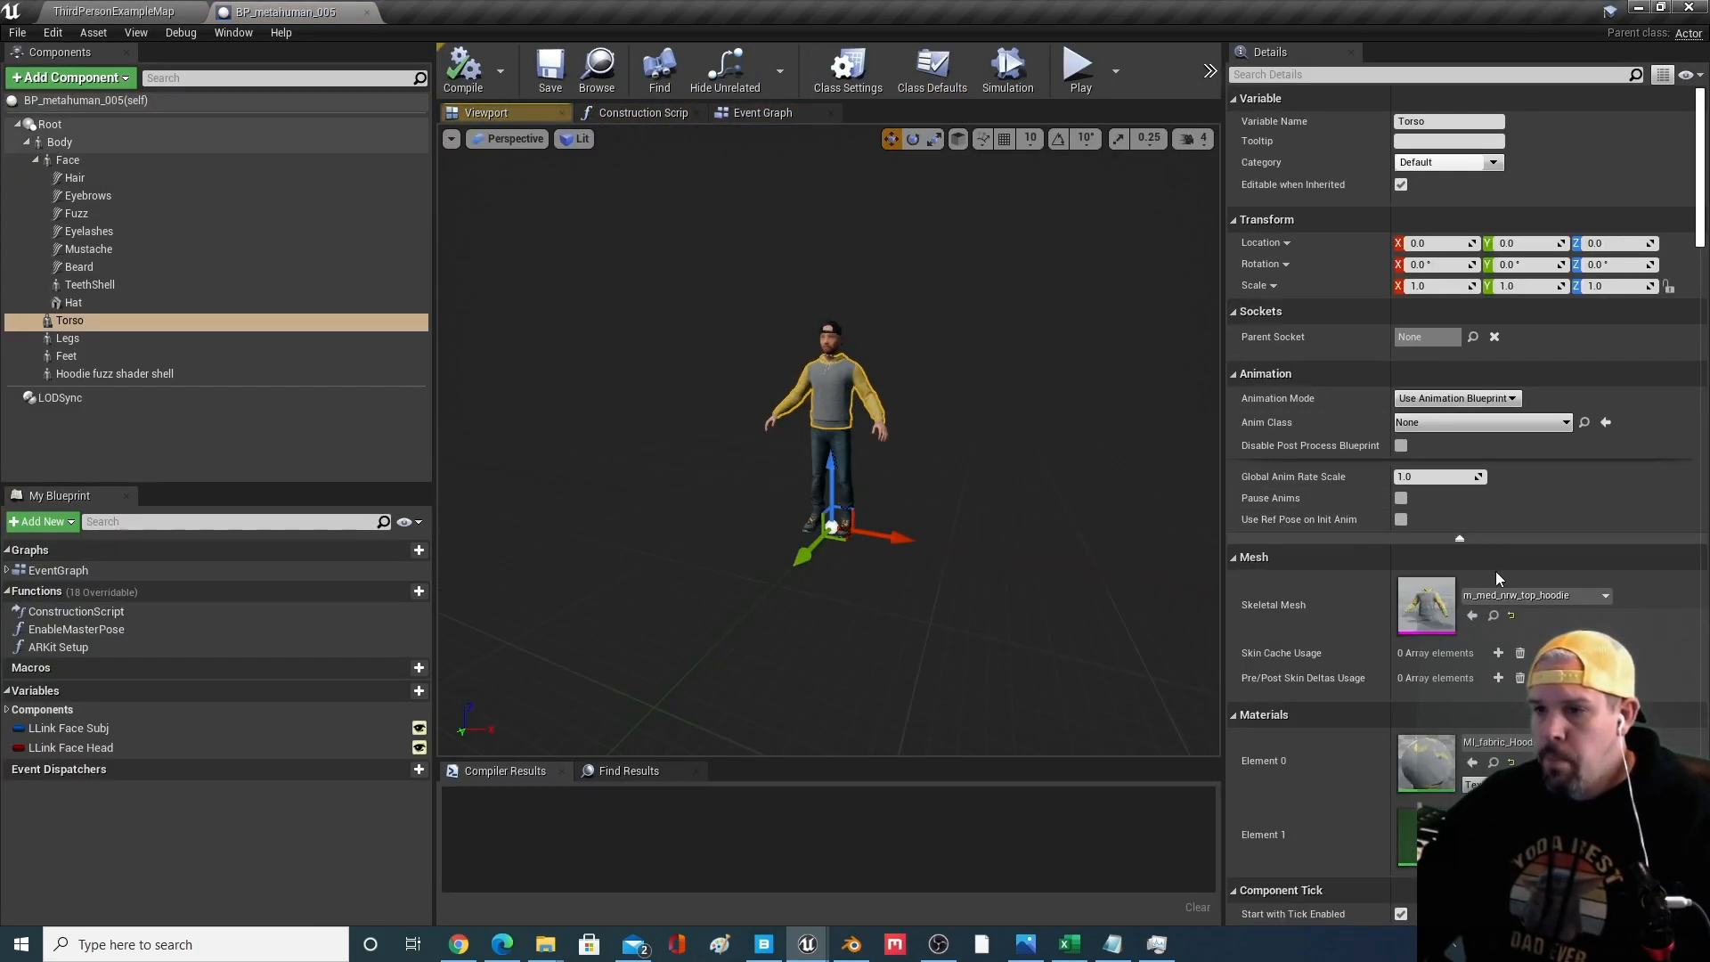
left_click(1496, 615)
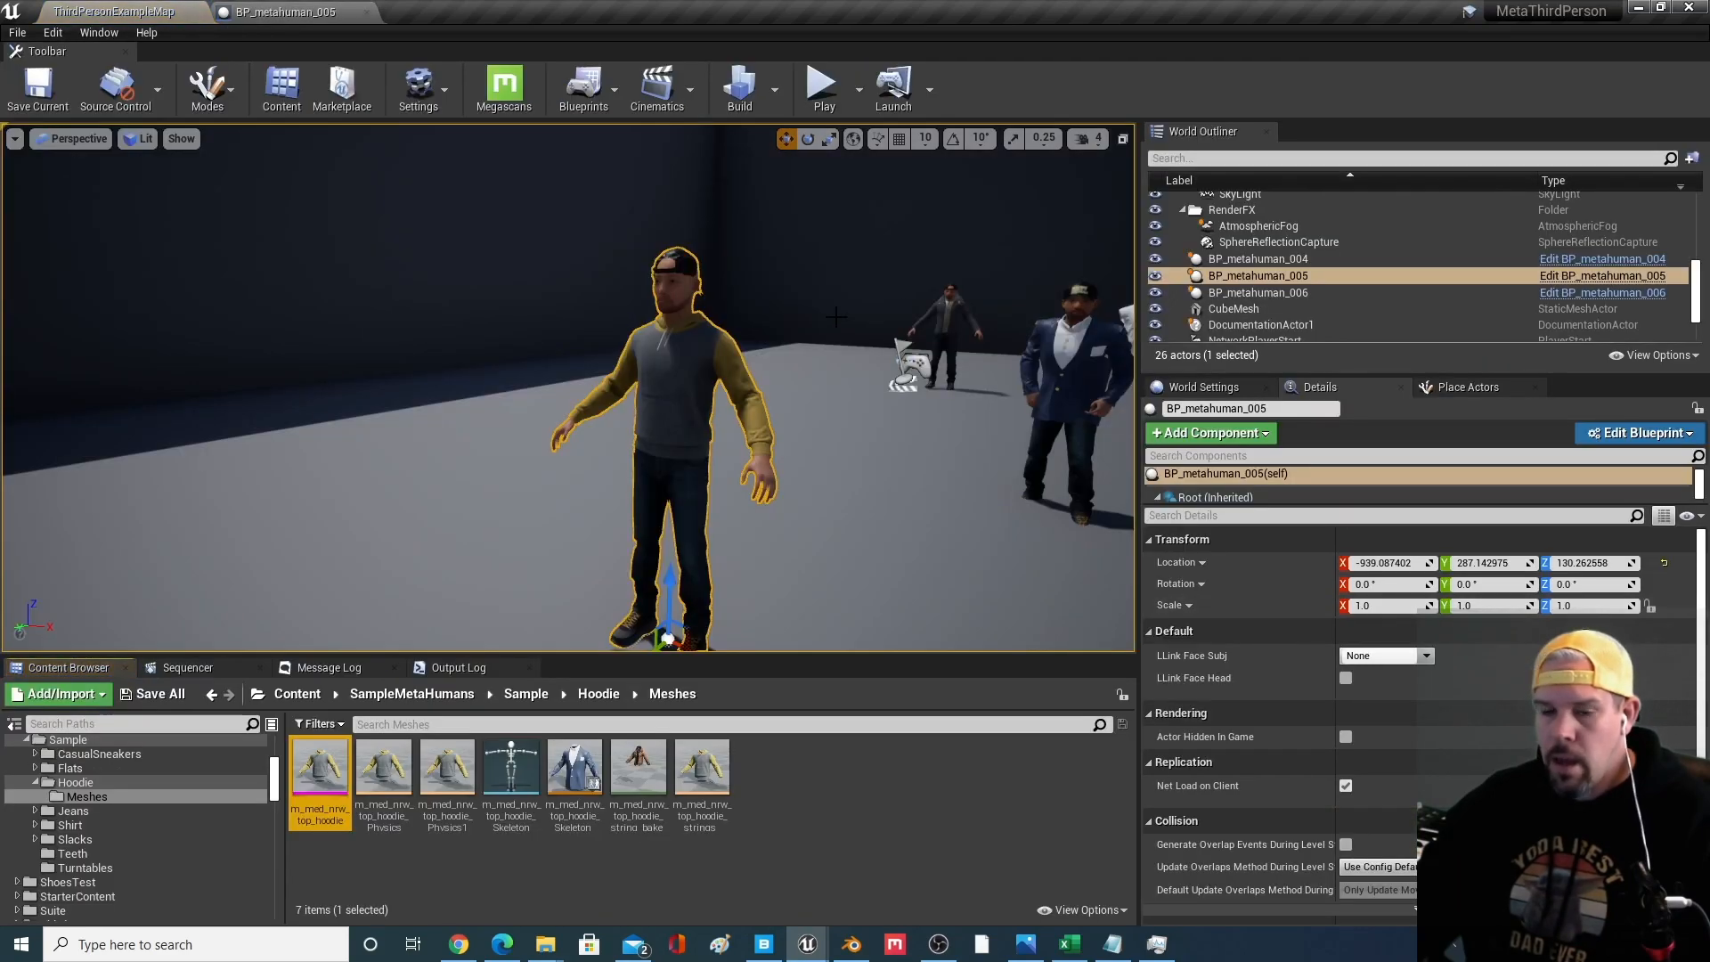
Open the m_med_nrw_top_hoodie skeletal mesh and its m_med_nrw_top_hoodie_strings_Physics asset to view the drawstring bodies
double_click(319, 767)
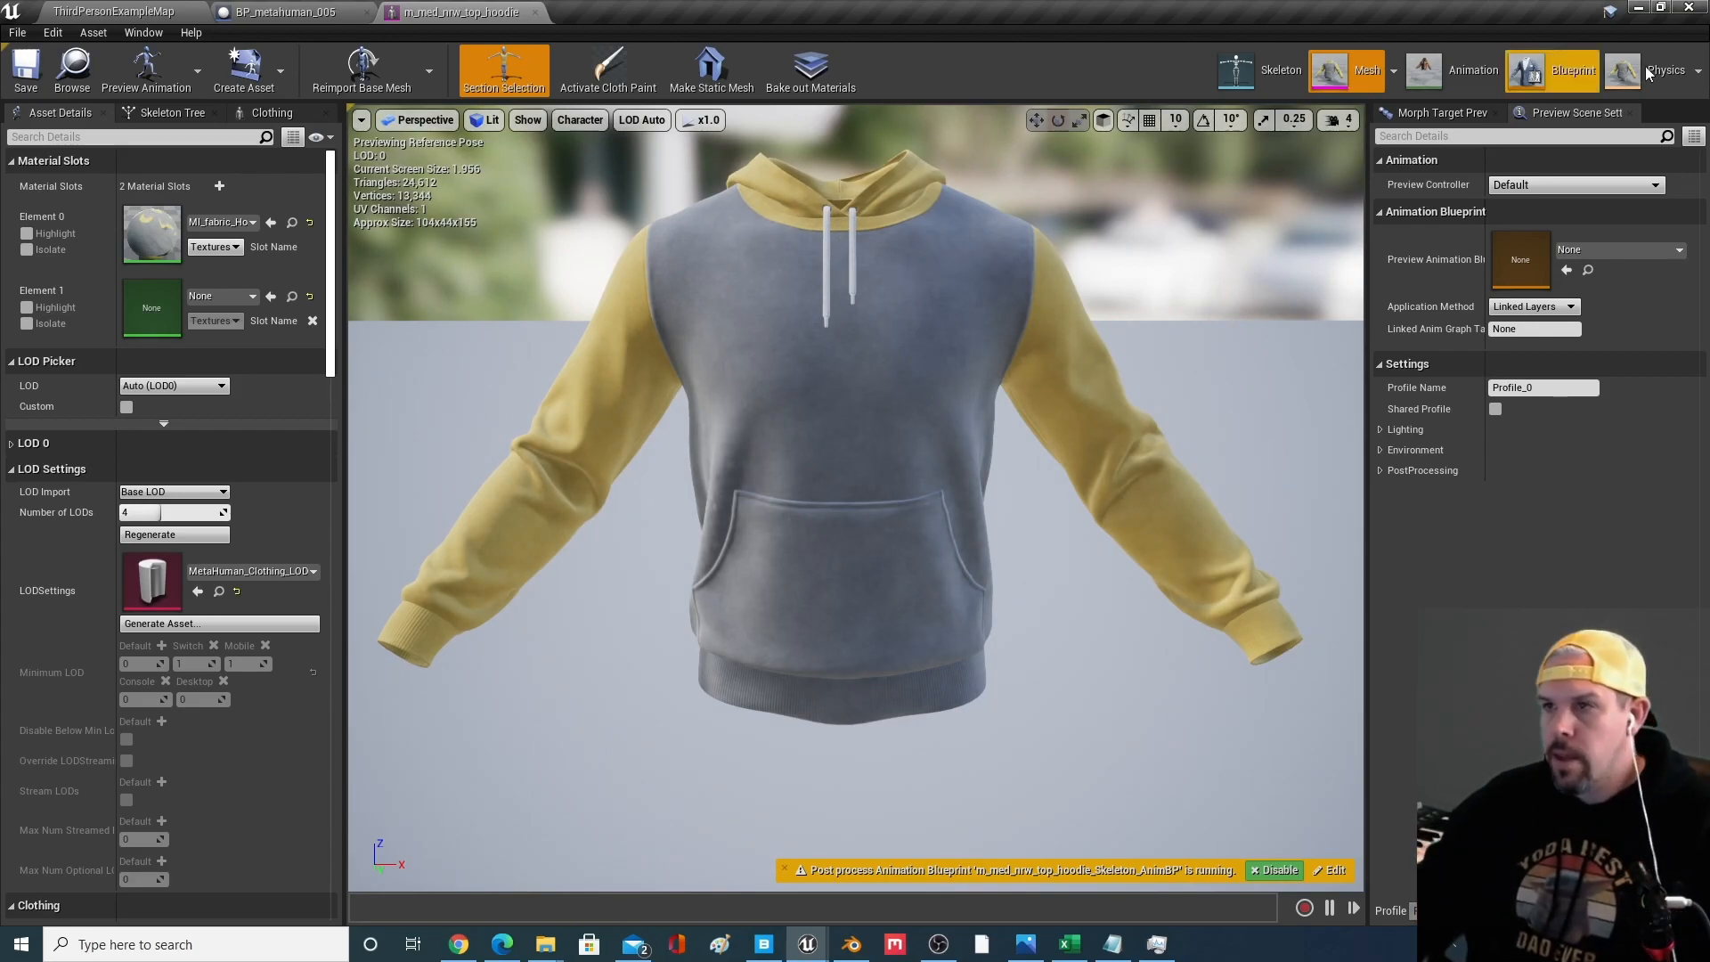
left_click(1697, 70)
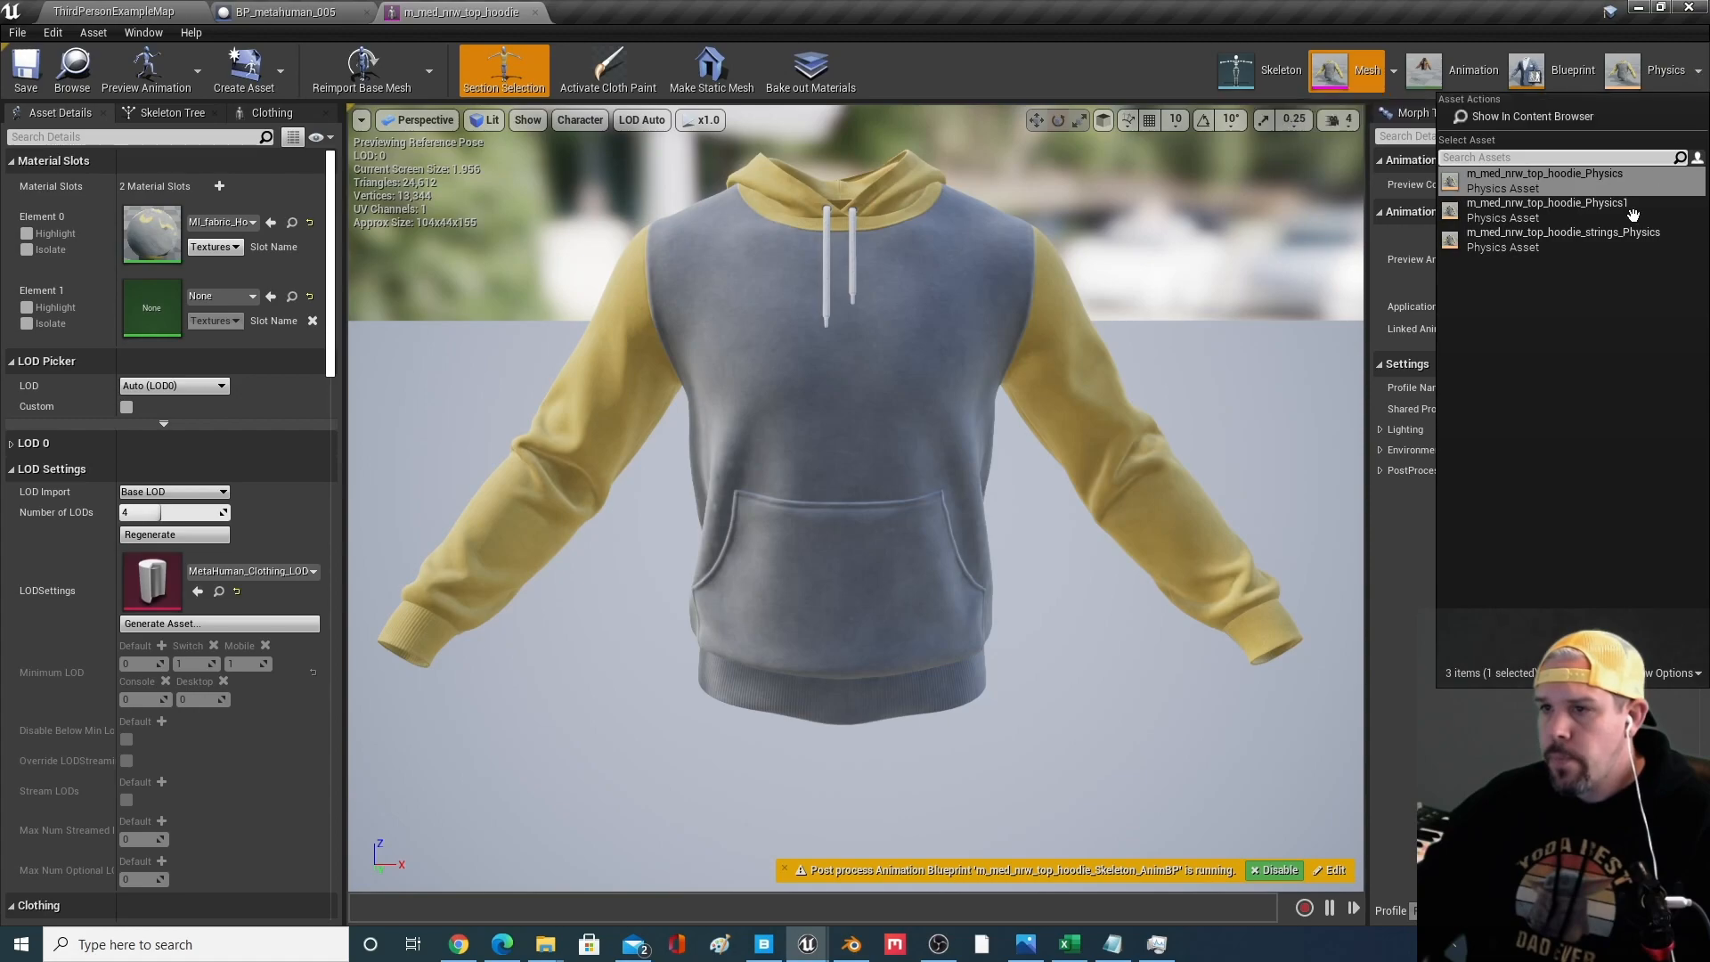
left_click(1519, 244)
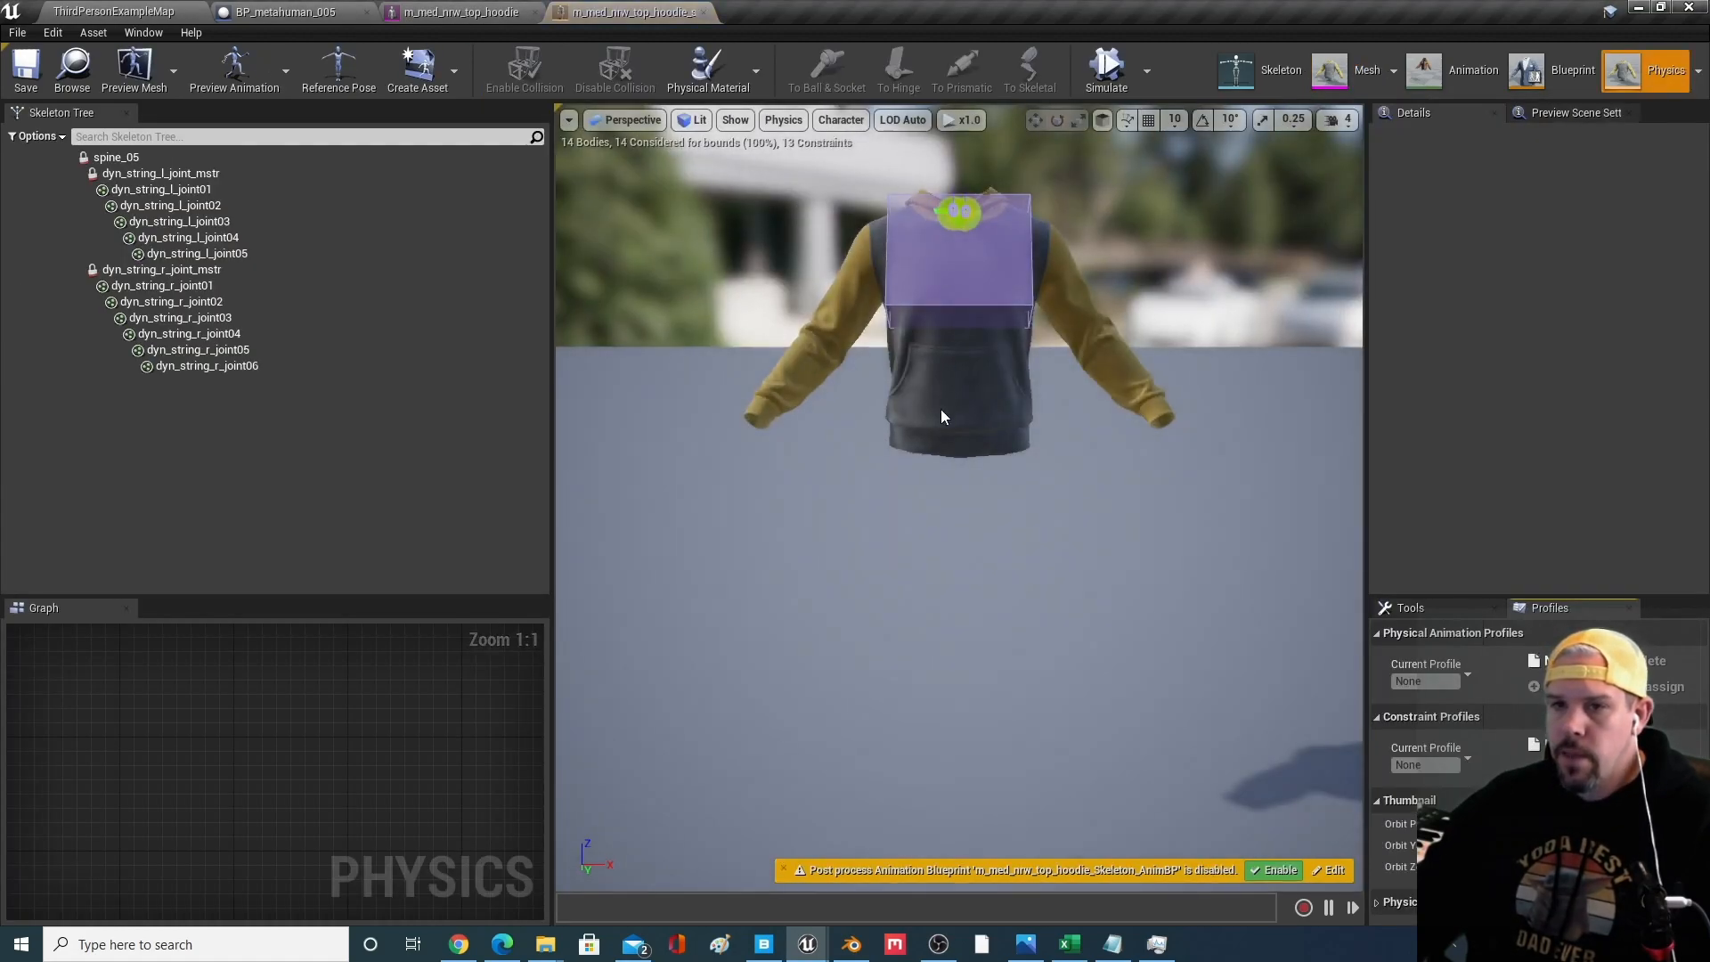
mouse_move(944, 417)
right_mouse_down()
mouse_move(877, 412)
mouse_move(1024, 445)
mouse_move(963, 410)
right_mouse_up()
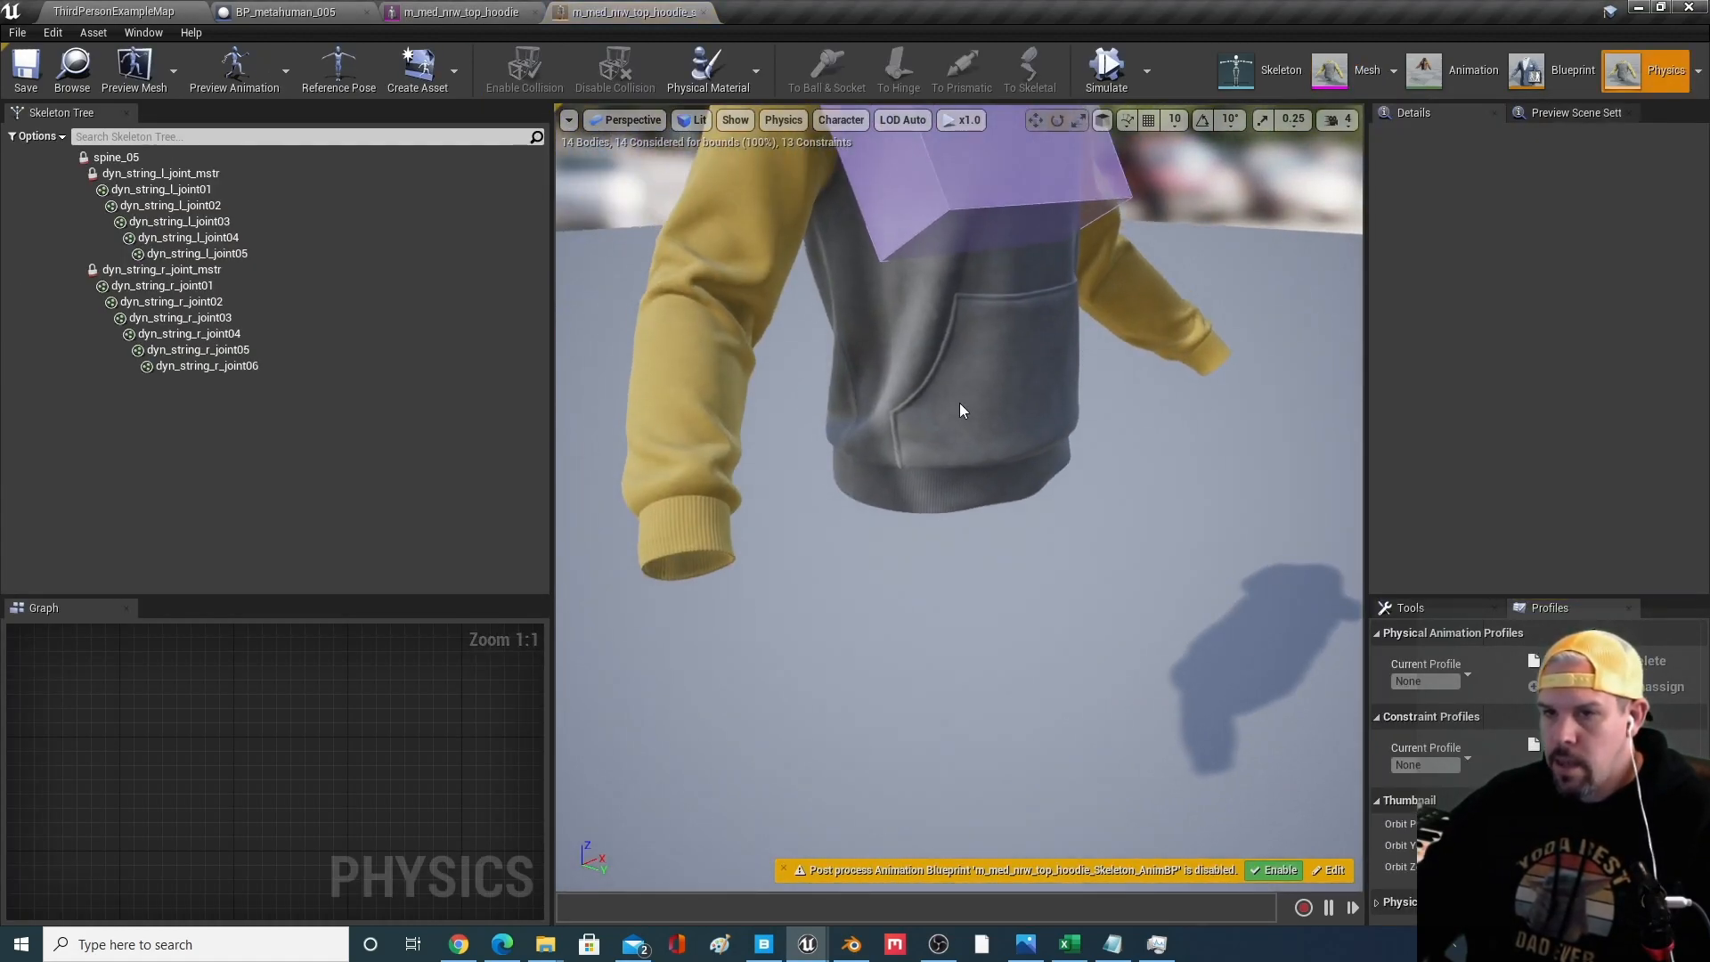
Examine the drawstring physics bodies and the large chest collision box on the hoodie mesh
left_click_drag(961, 410, 960, 320)
middle_click_drag(960, 410, 960, 294)
mouse_move(960, 409)
left_mouse_down()
mouse_move(960, 481)
mouse_move(962, 419)
left_mouse_up()
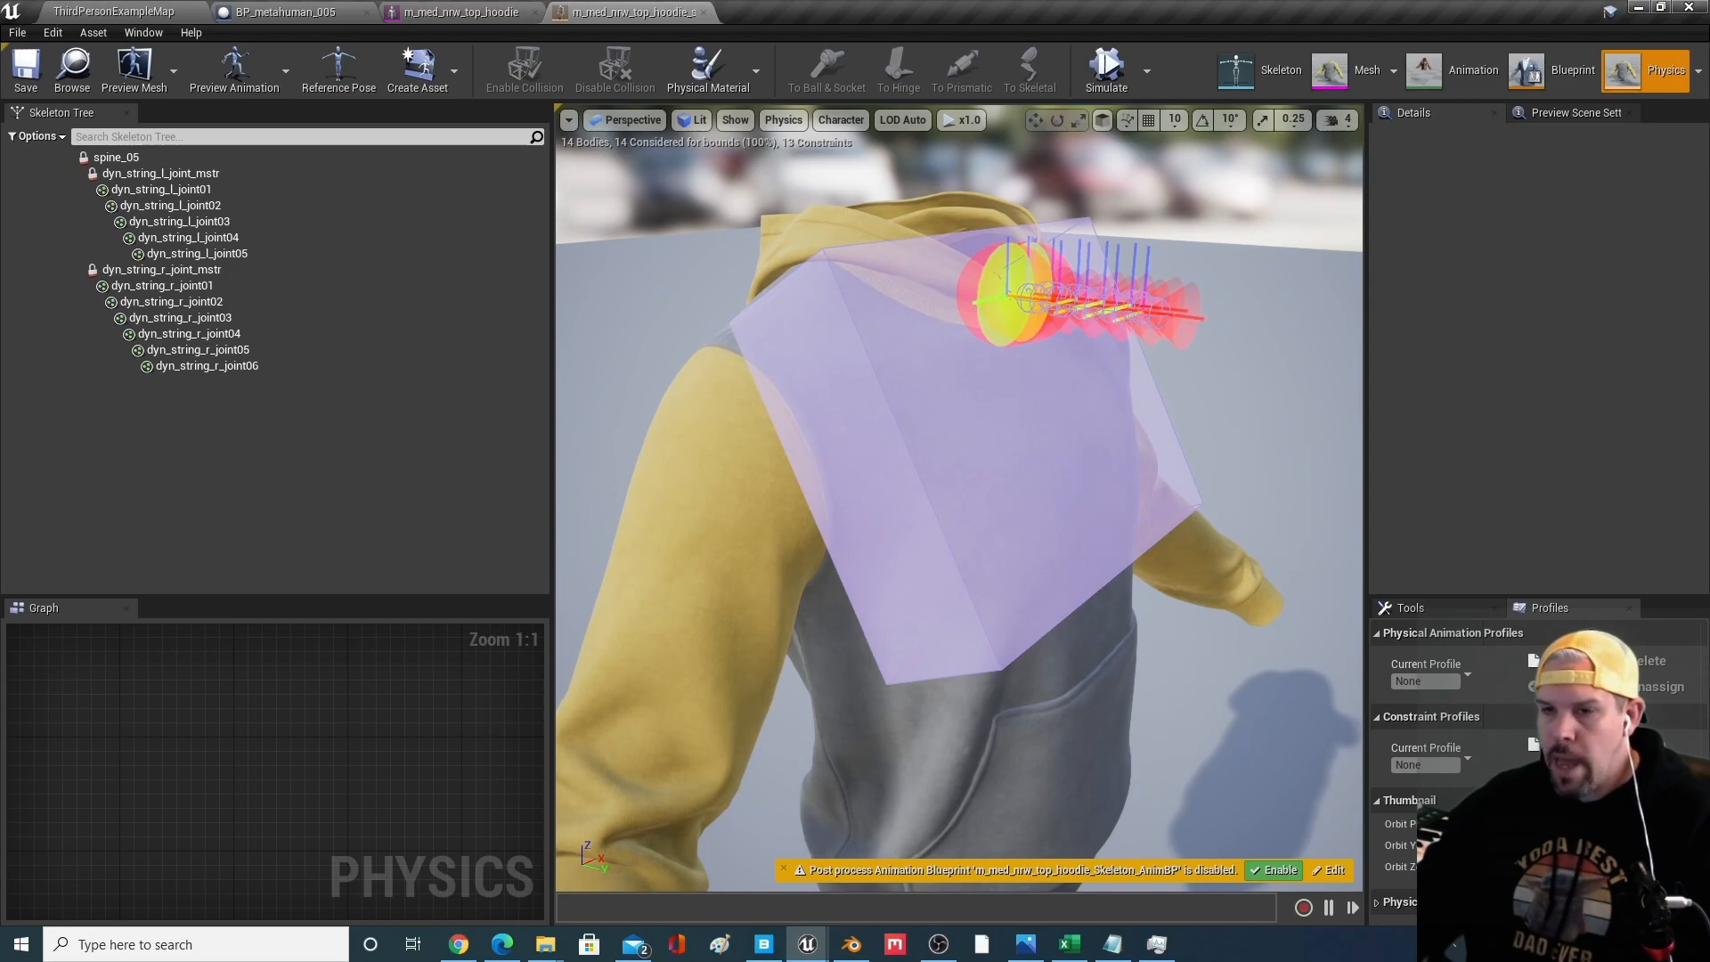
left_click_drag(1077, 419, 1077, 393)
middle_click_drag(1077, 419, 1157, 419)
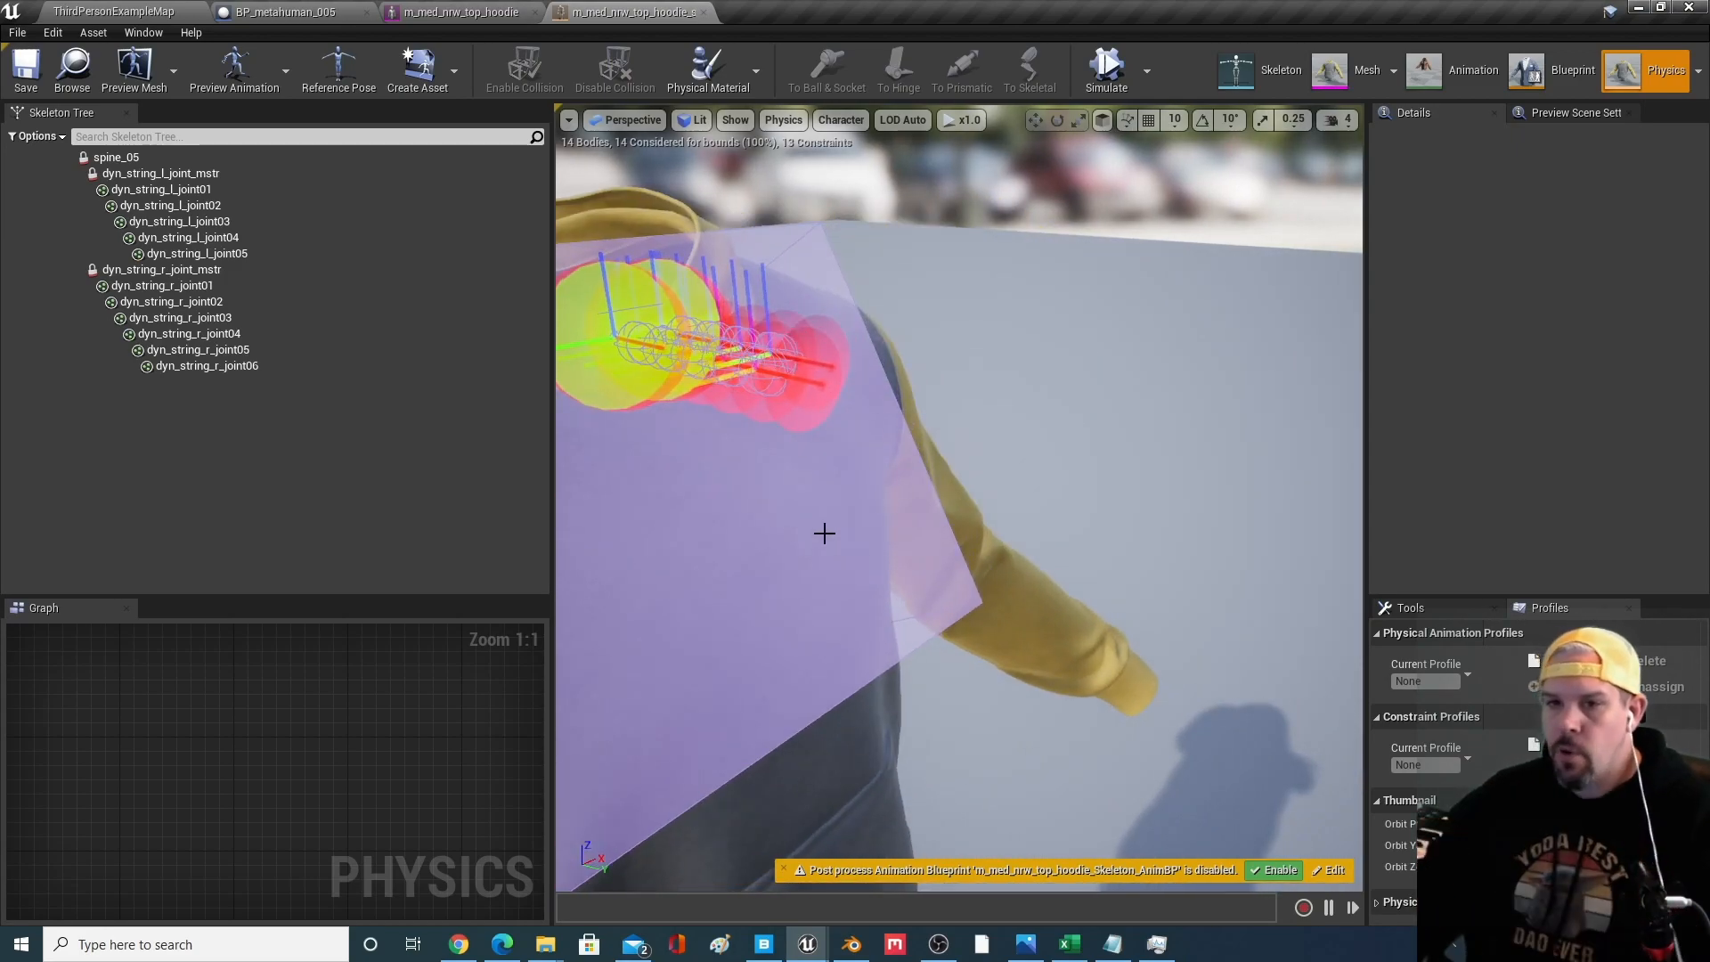
scroll(732, 489, "down", 6)
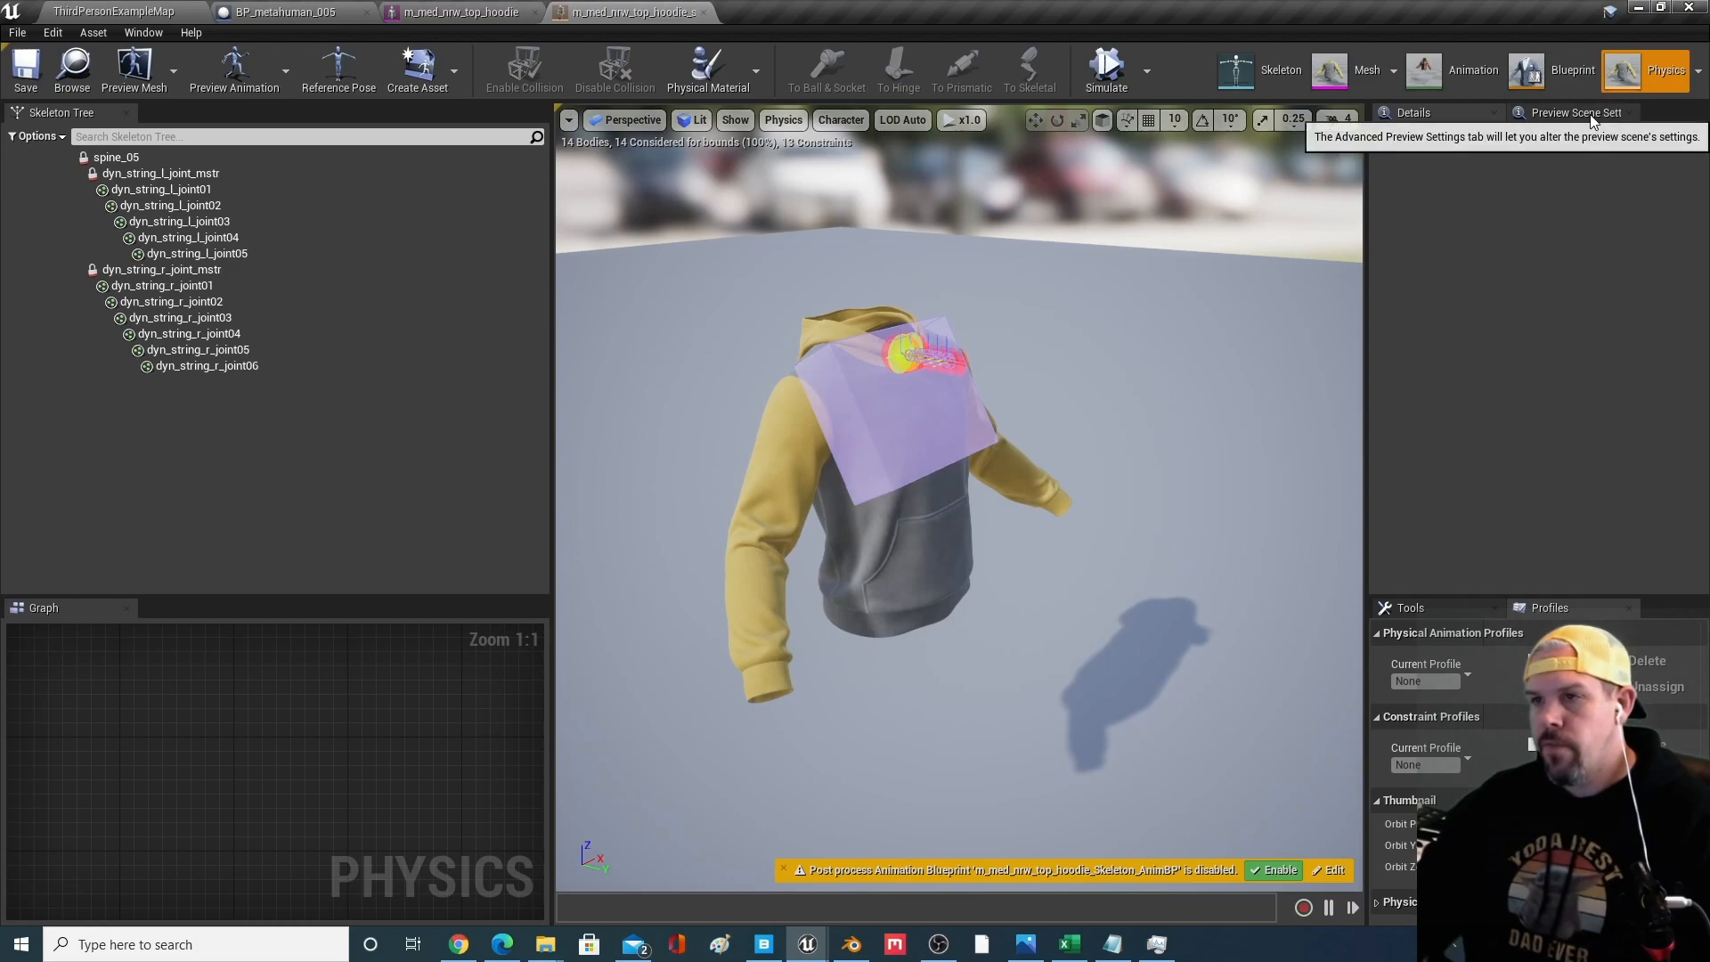
scroll(967, 472, "up", 3)
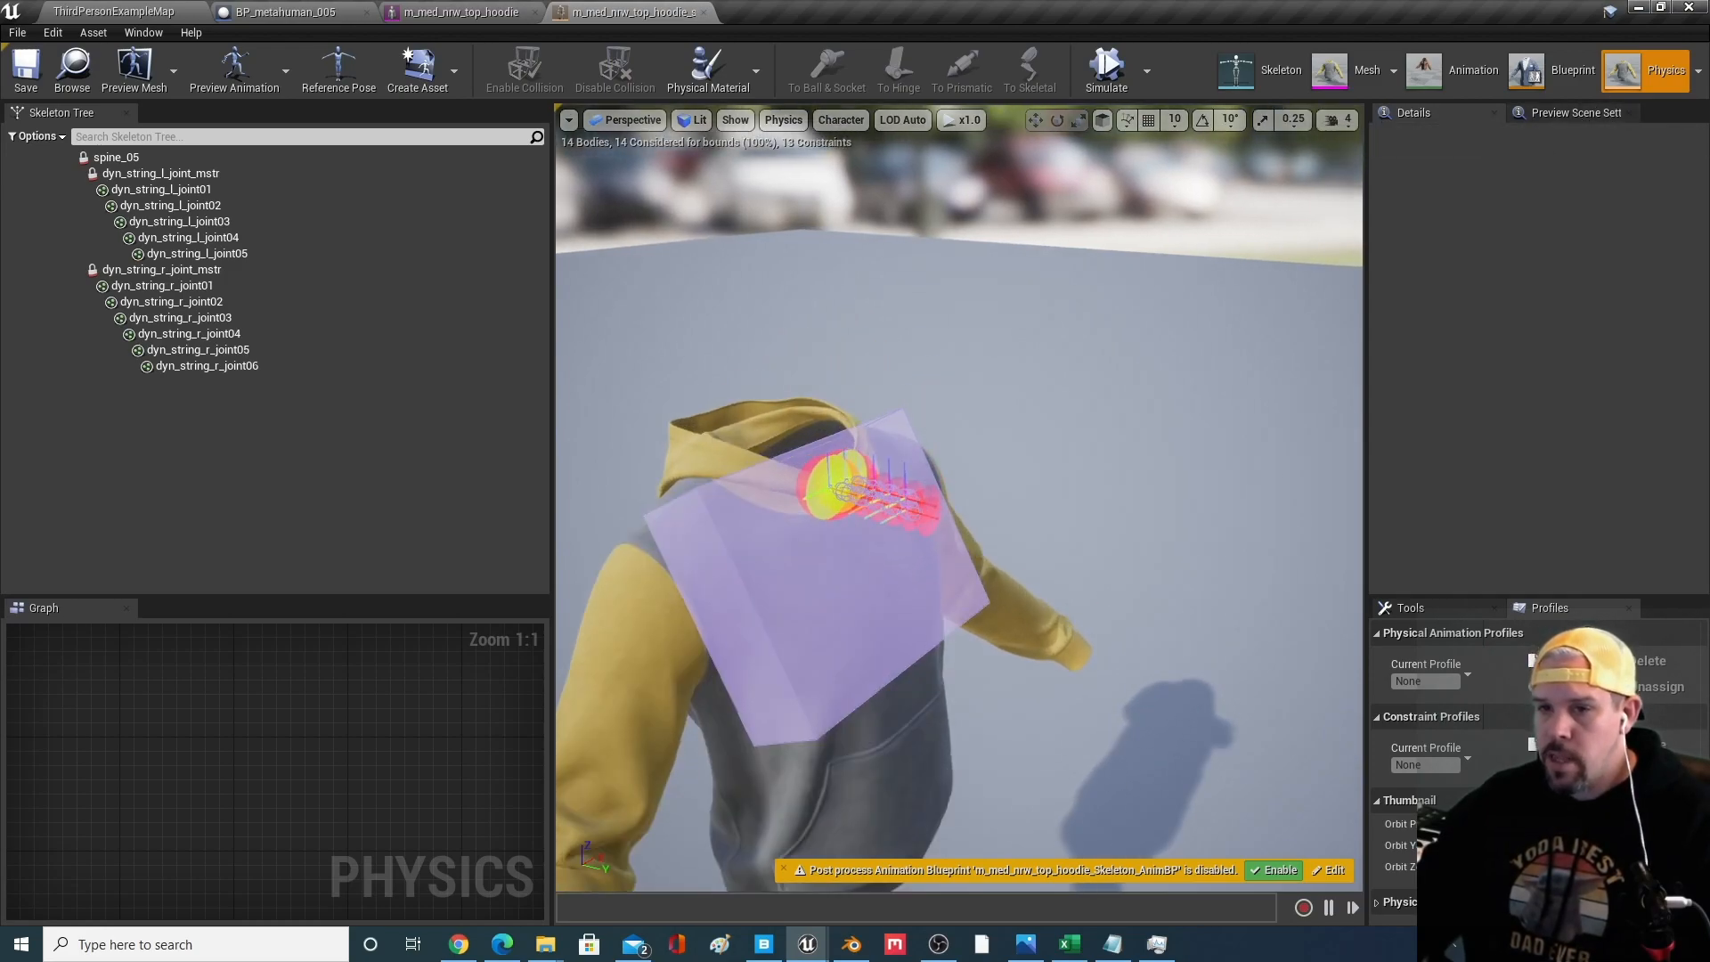
middle_click_drag(887, 450, 887, 530)
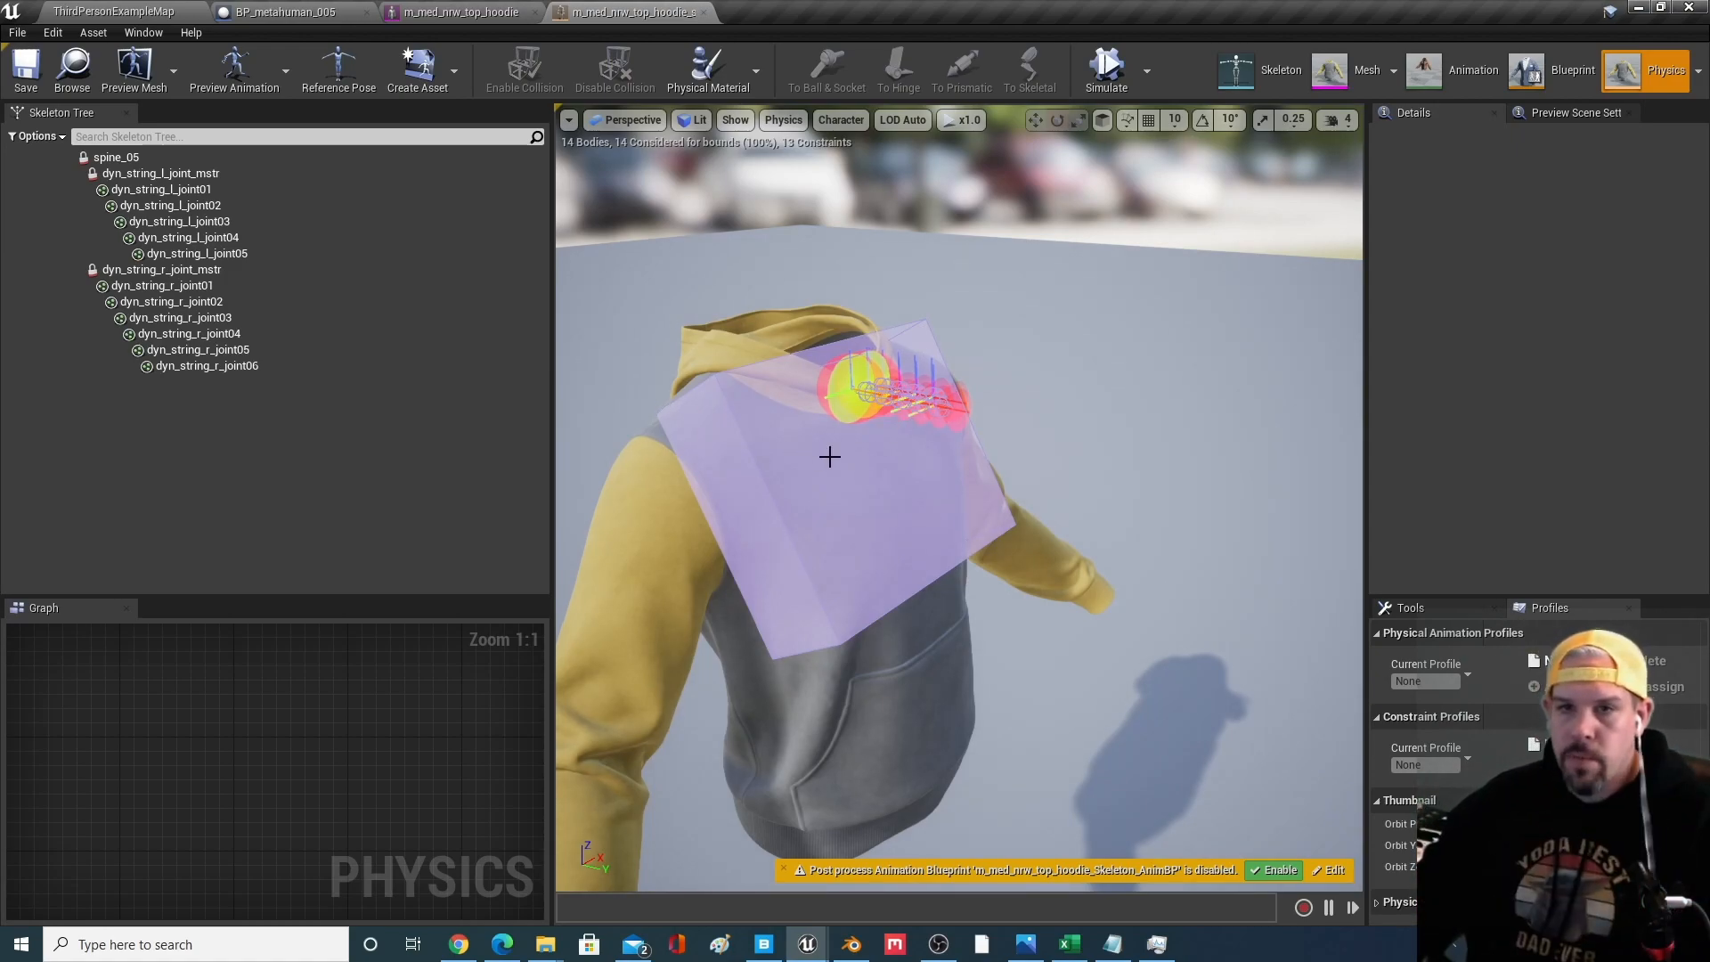
right_click_drag(818, 443, 817, 444)
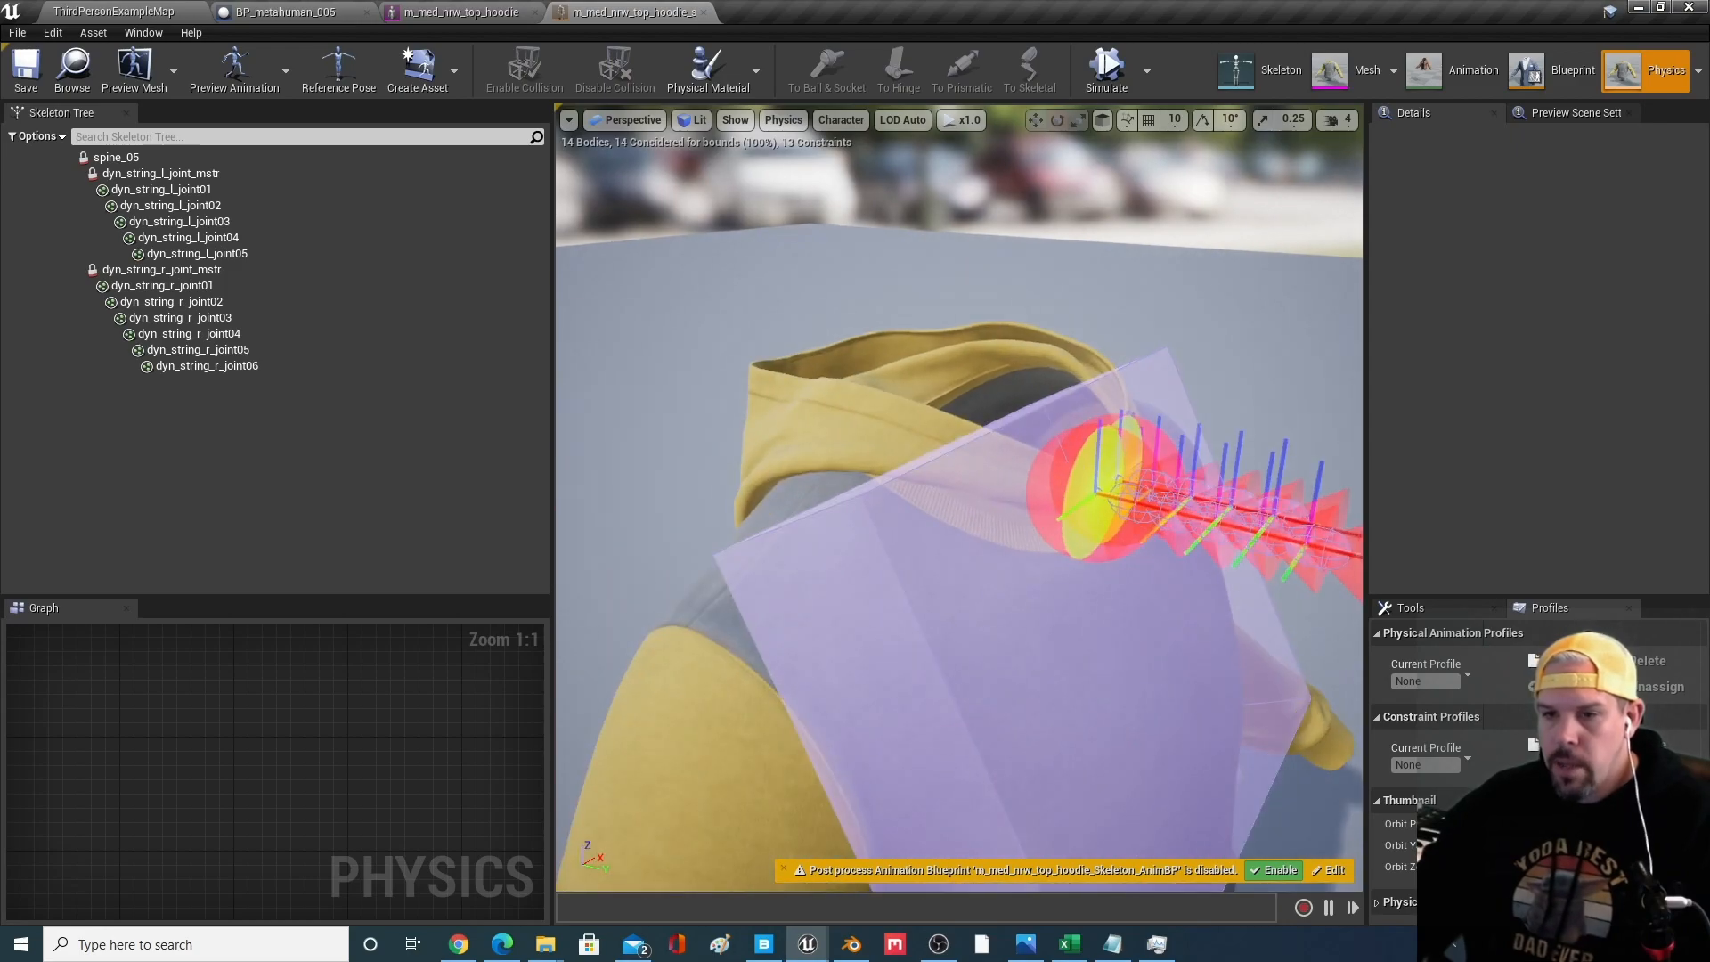
Inspect the constraint between dyn_string_r_joint02 and dyn_string_r_joint01, and run a short physics simulation of the drawstrings
left_click(1153, 505)
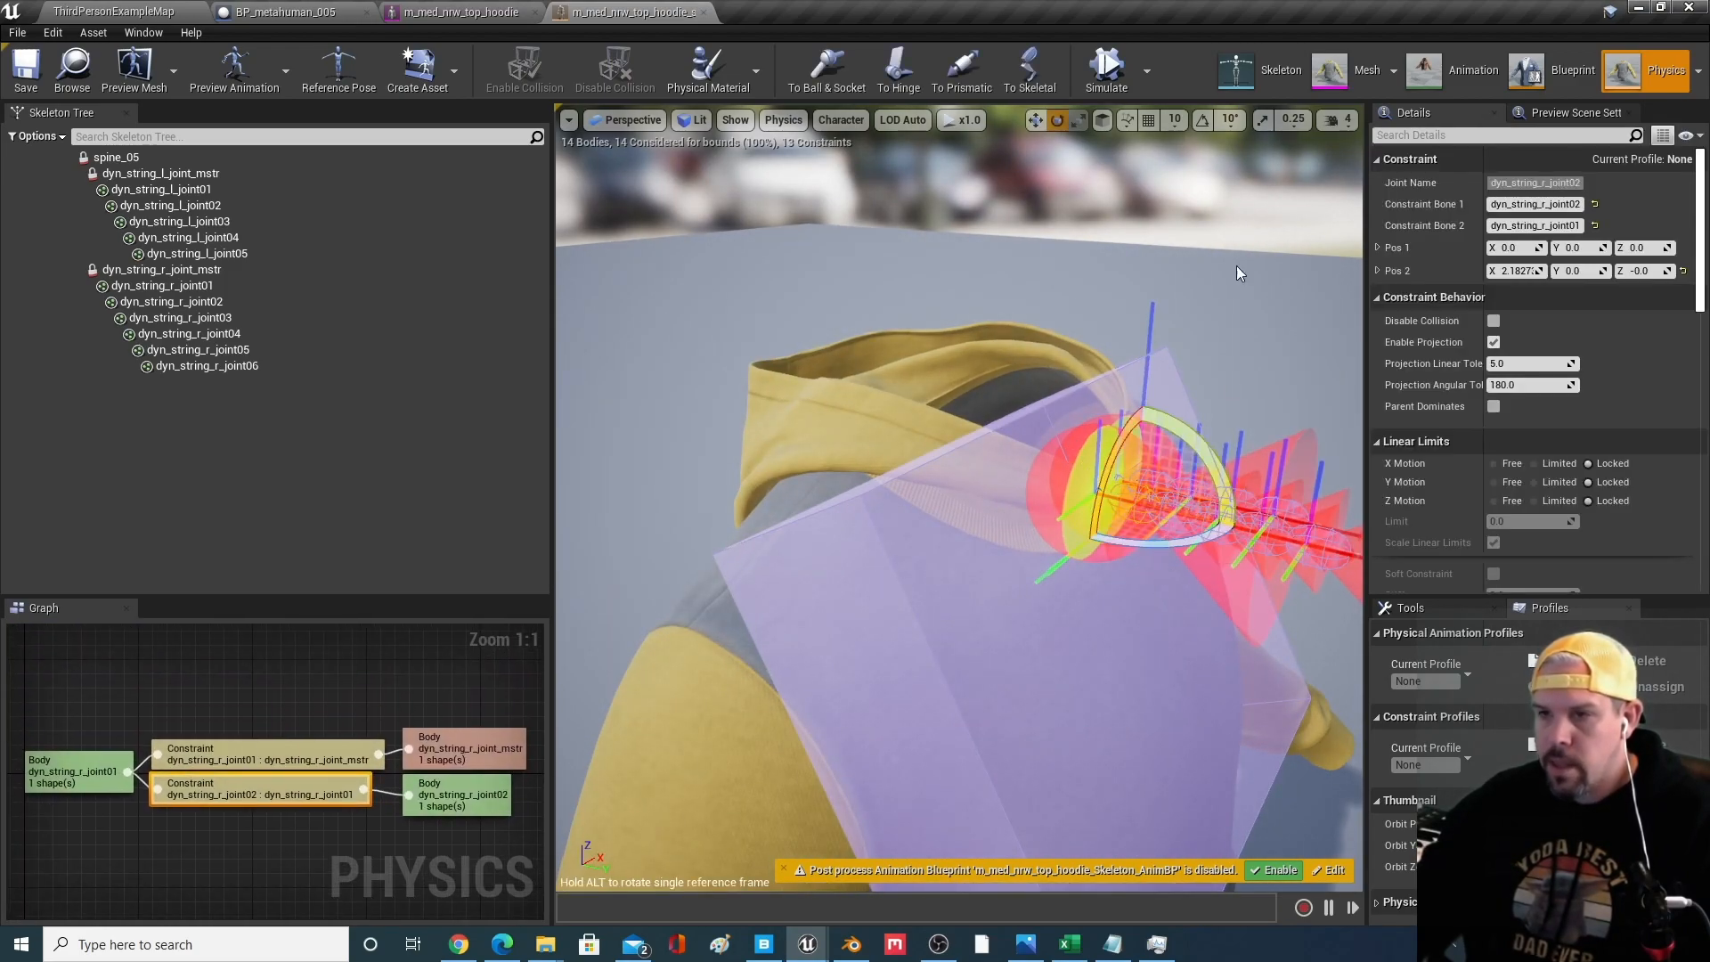
left_click(1107, 72)
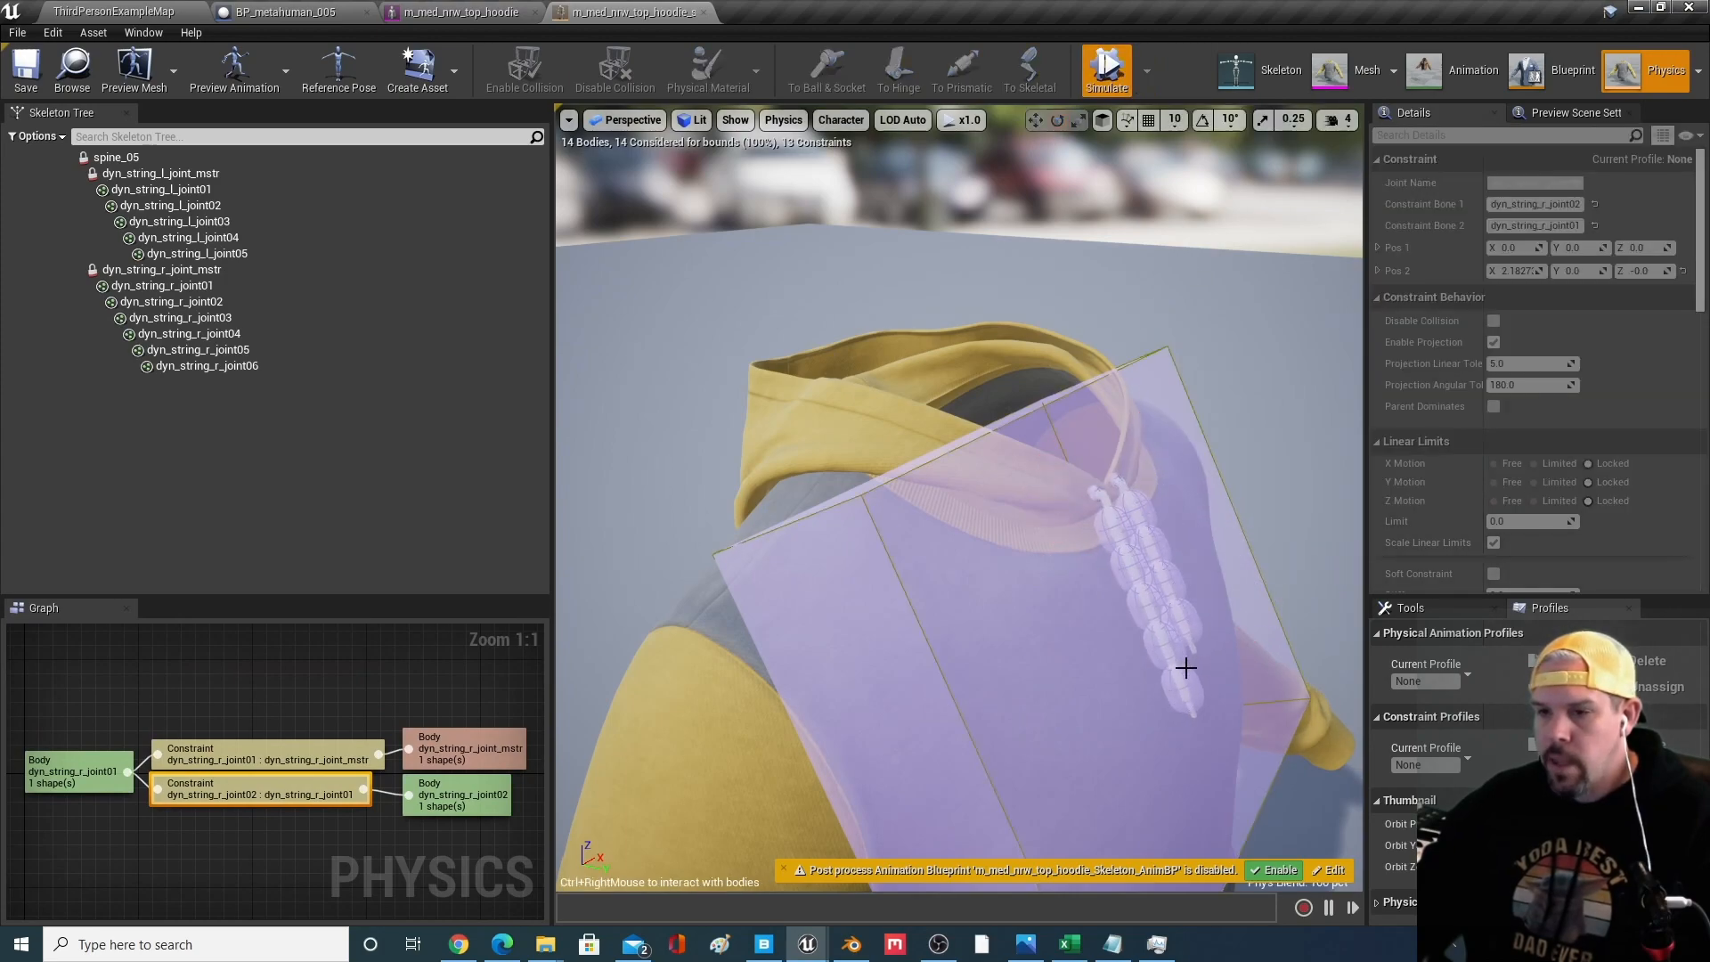
left_click(1097, 78)
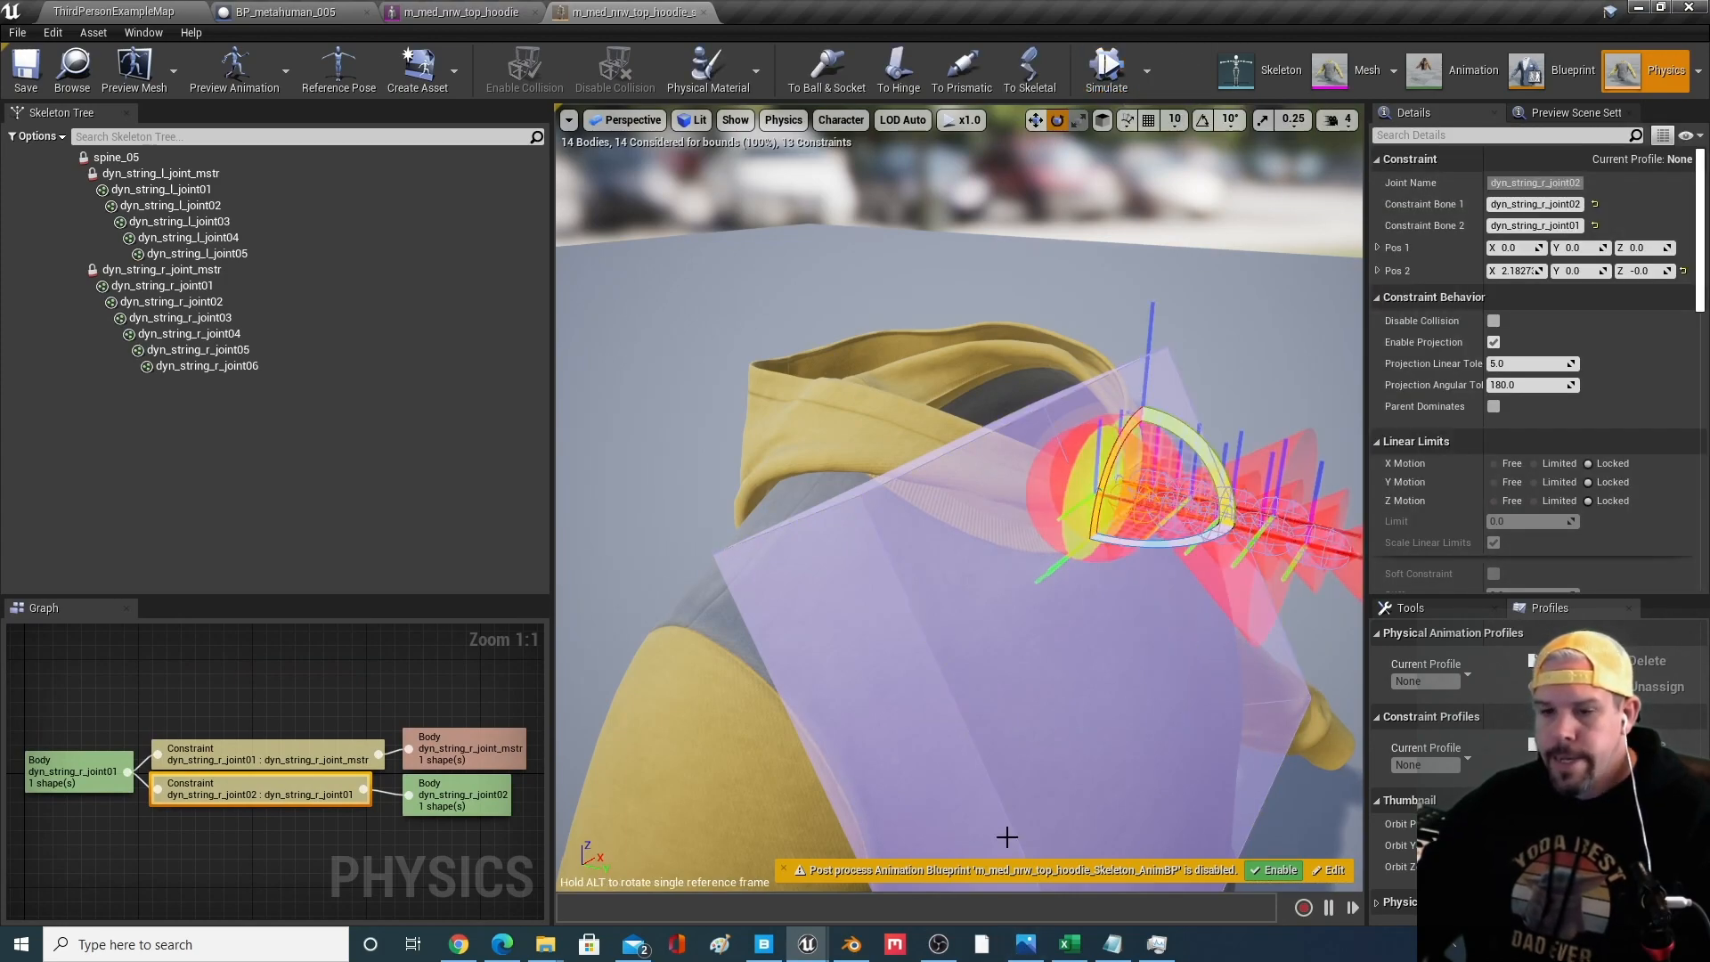
Switch to Blender and examine the NecklaceV2 beads and their armature bones from several angles
left_click(855, 946)
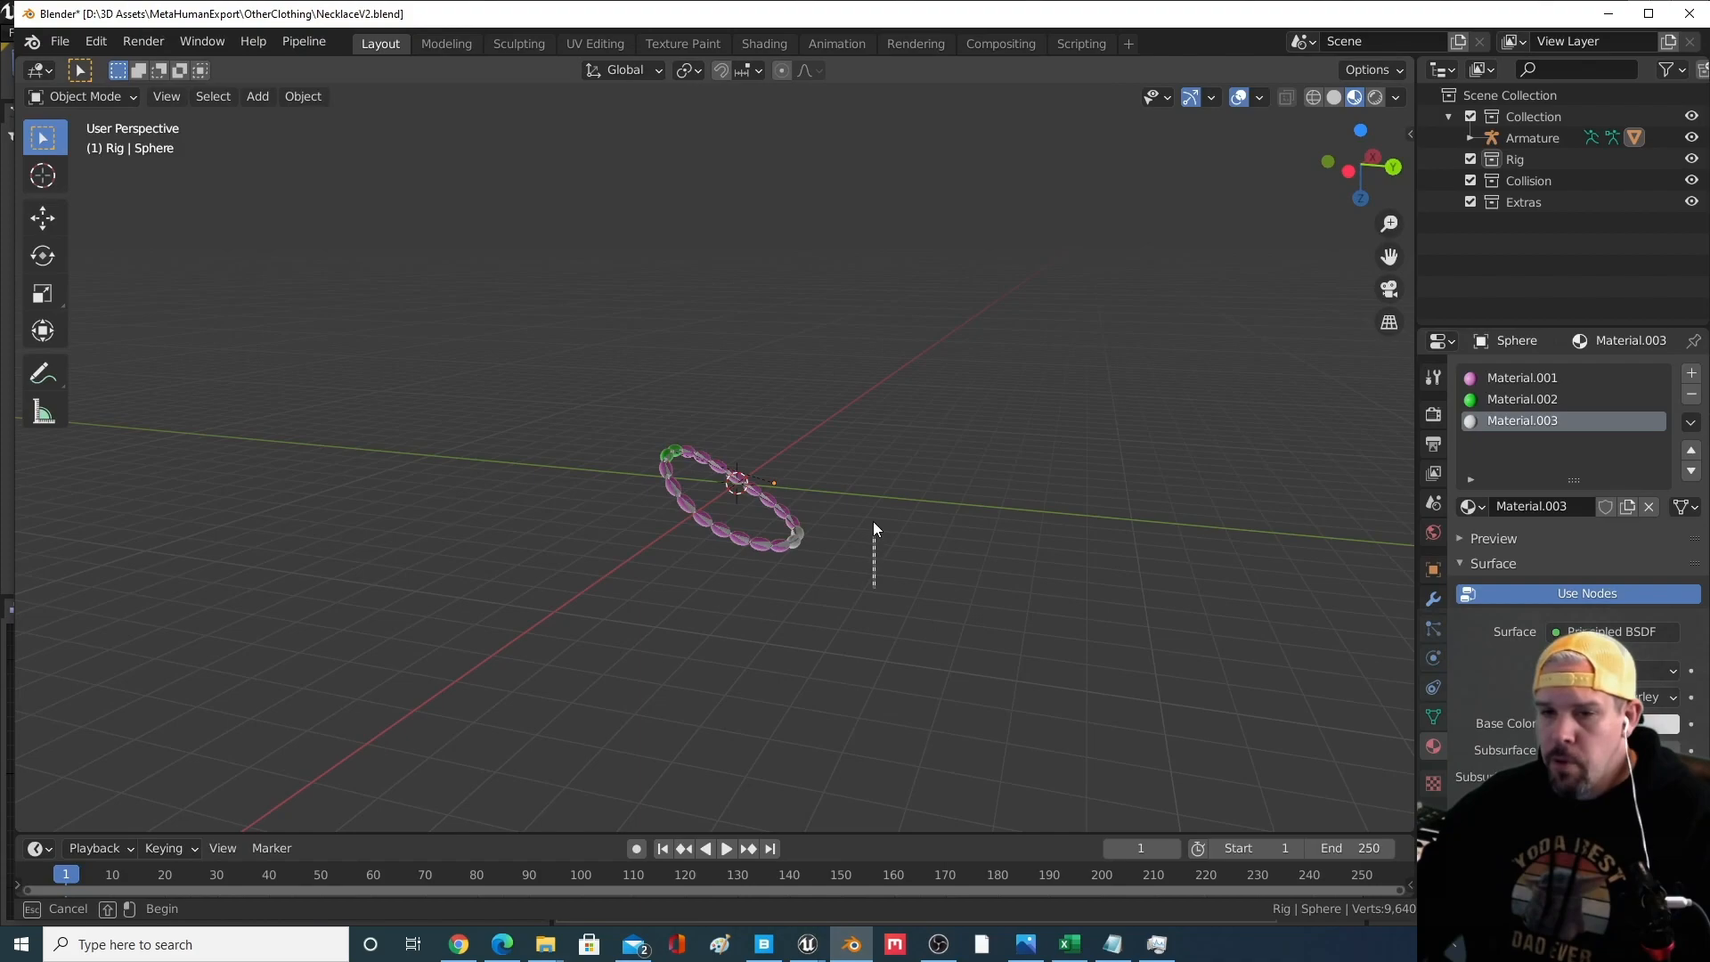
middle_click_drag(820, 644, 822, 656)
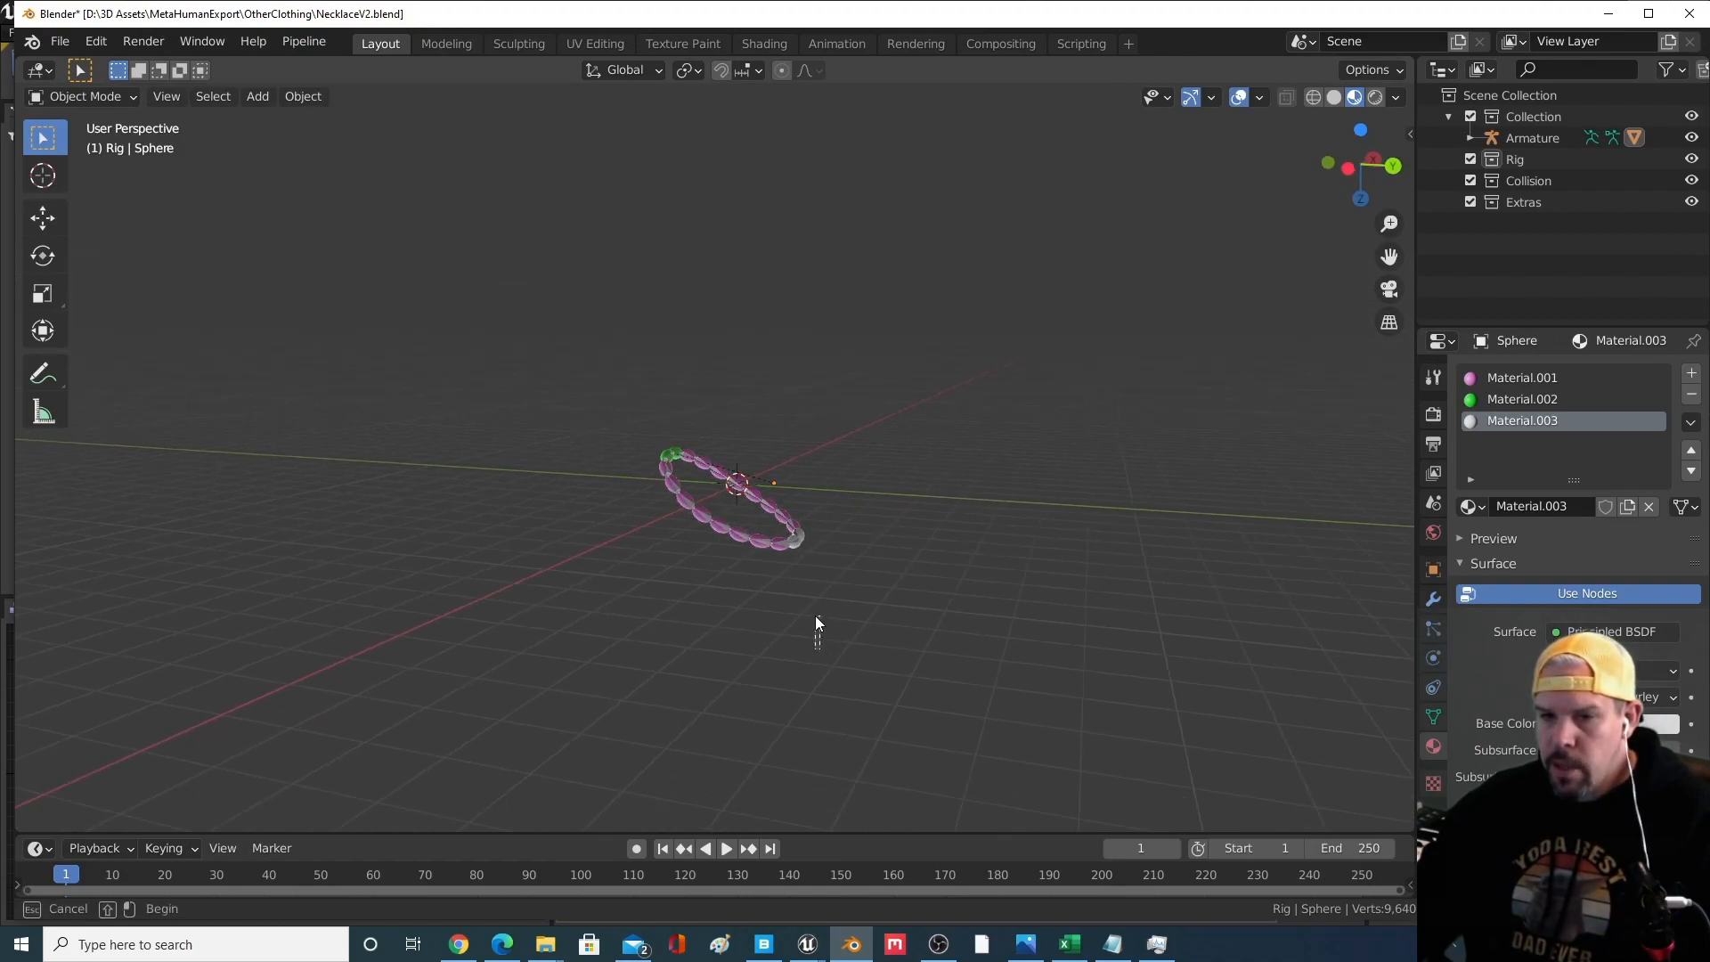
left_click_drag(816, 616, 814, 621)
scroll(813, 622, "up", 6)
middle_click_drag(812, 615, 1012, 431)
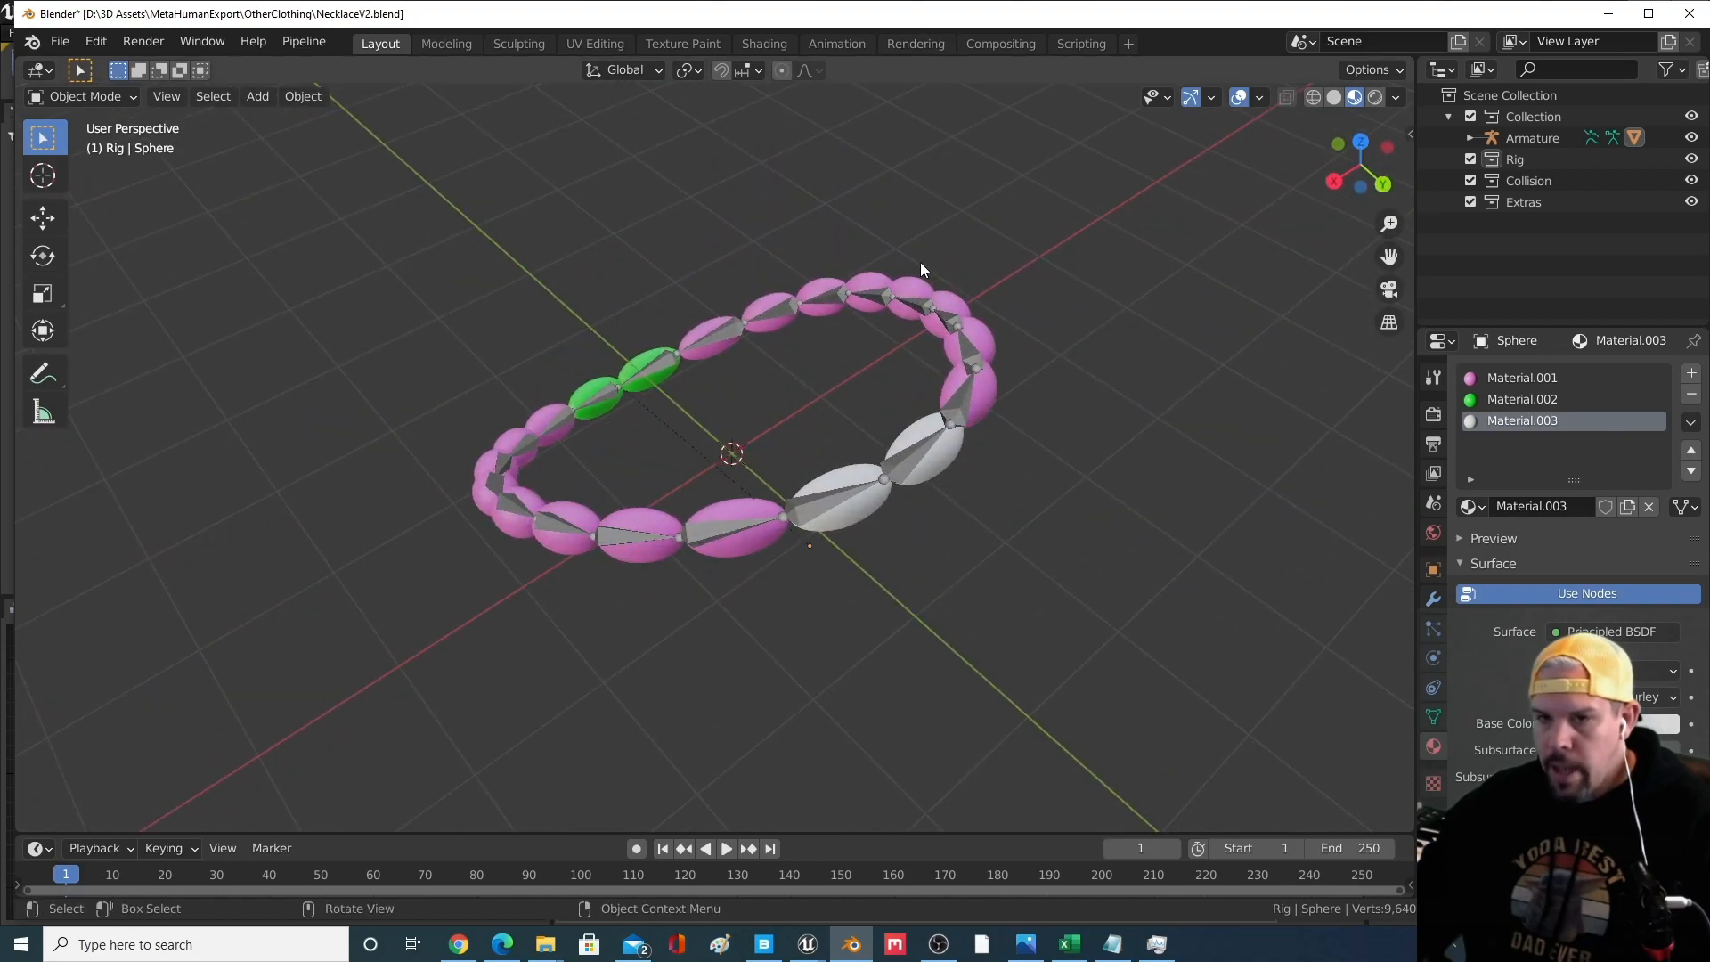
middle_click_drag(922, 270, 924, 275)
scroll(924, 275, "down", 6)
middle_click_drag(908, 611, 898, 553)
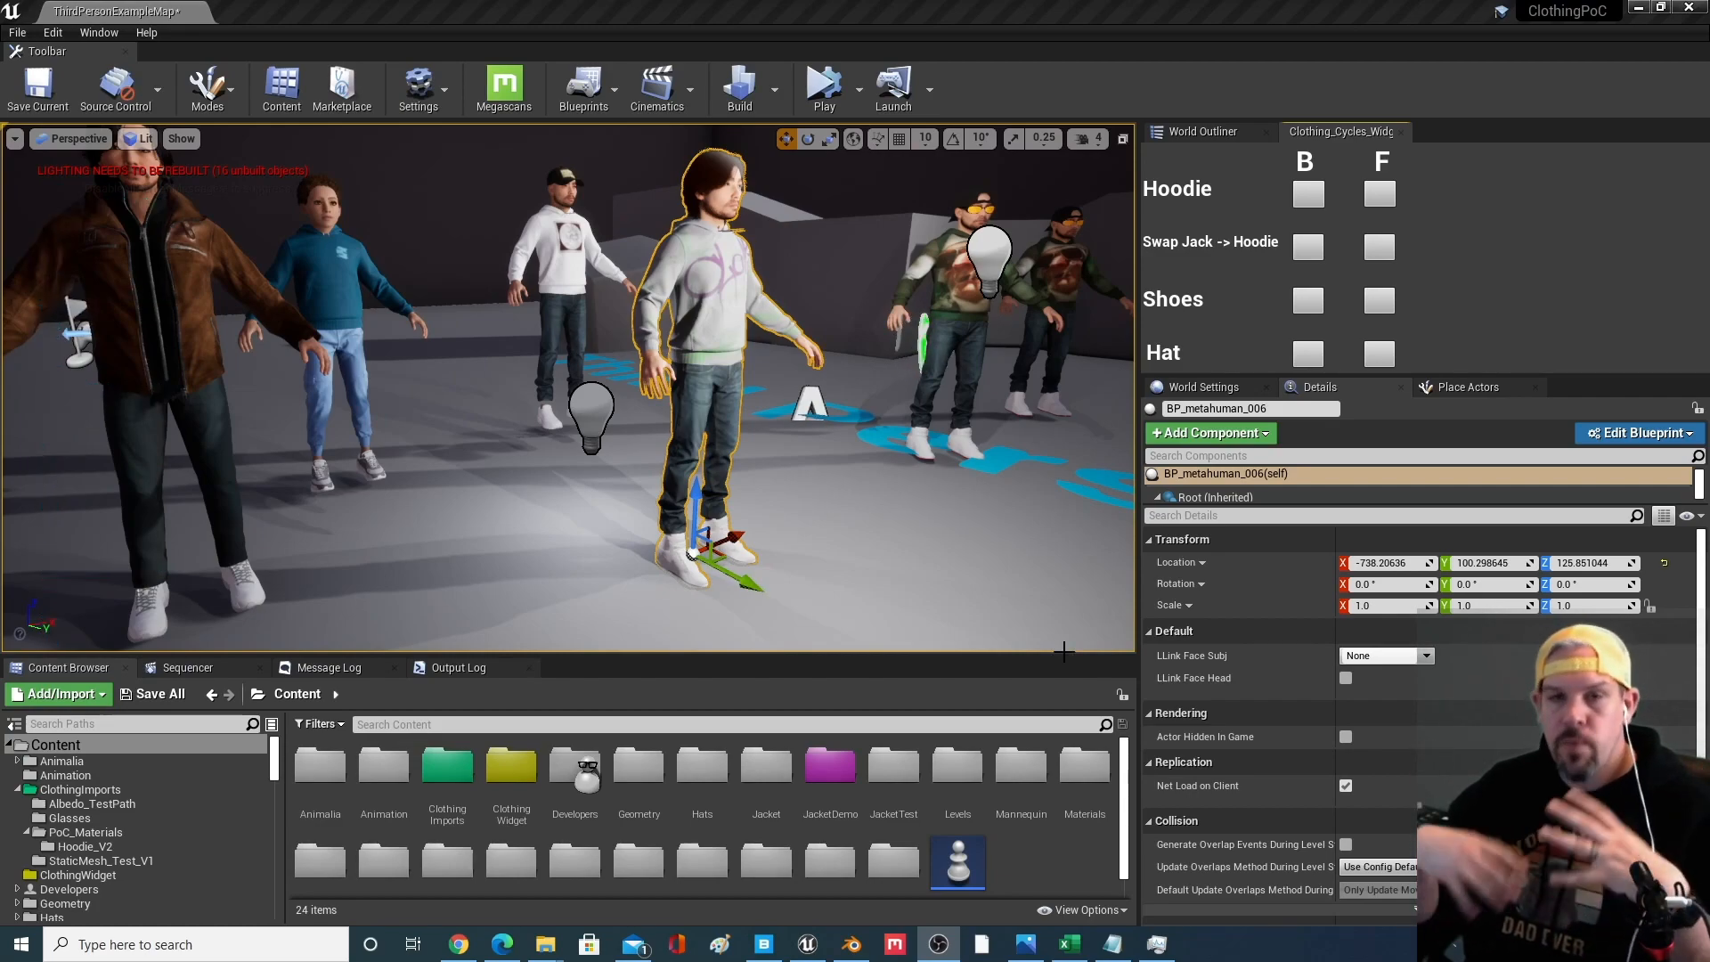
Frame the BP_metahuman_006 character in the level and cycle its hoodie forward through the available designs
right_click_drag(910, 564, 906, 562)
key("w")
key("d")
key("w")
middle_click_drag(907, 562, 1107, 260)
scroll(971, 154, "up", 3)
scroll(1107, 260, "up", 2)
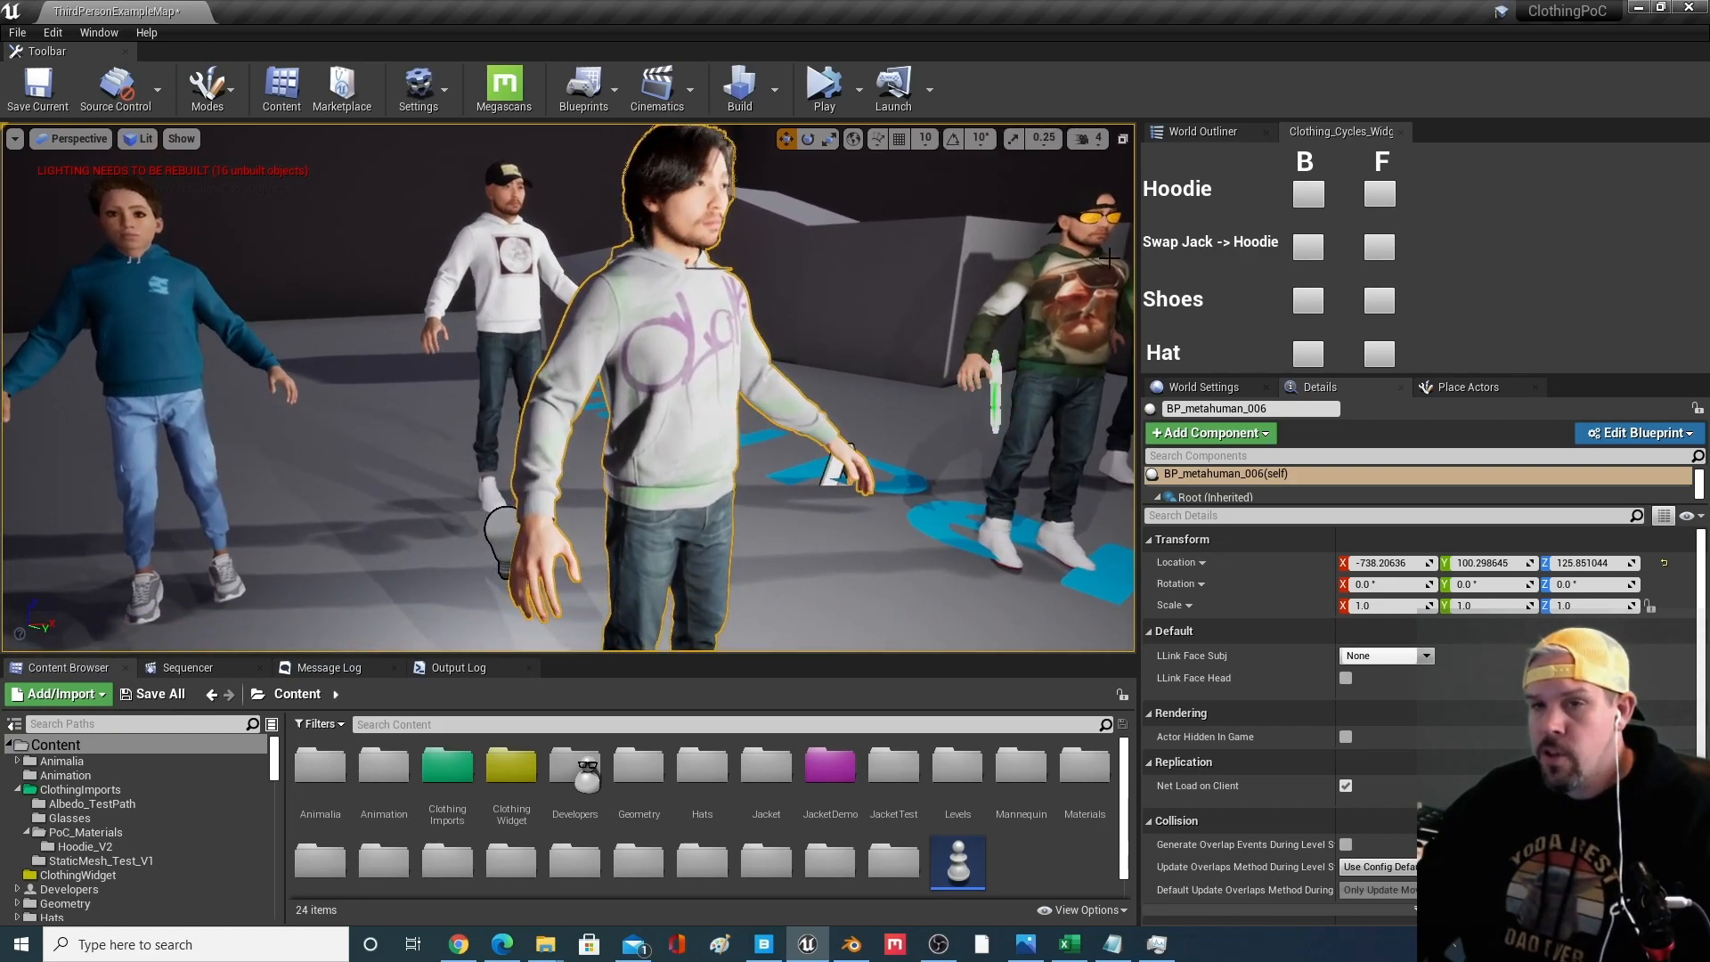
left_click(1382, 195)
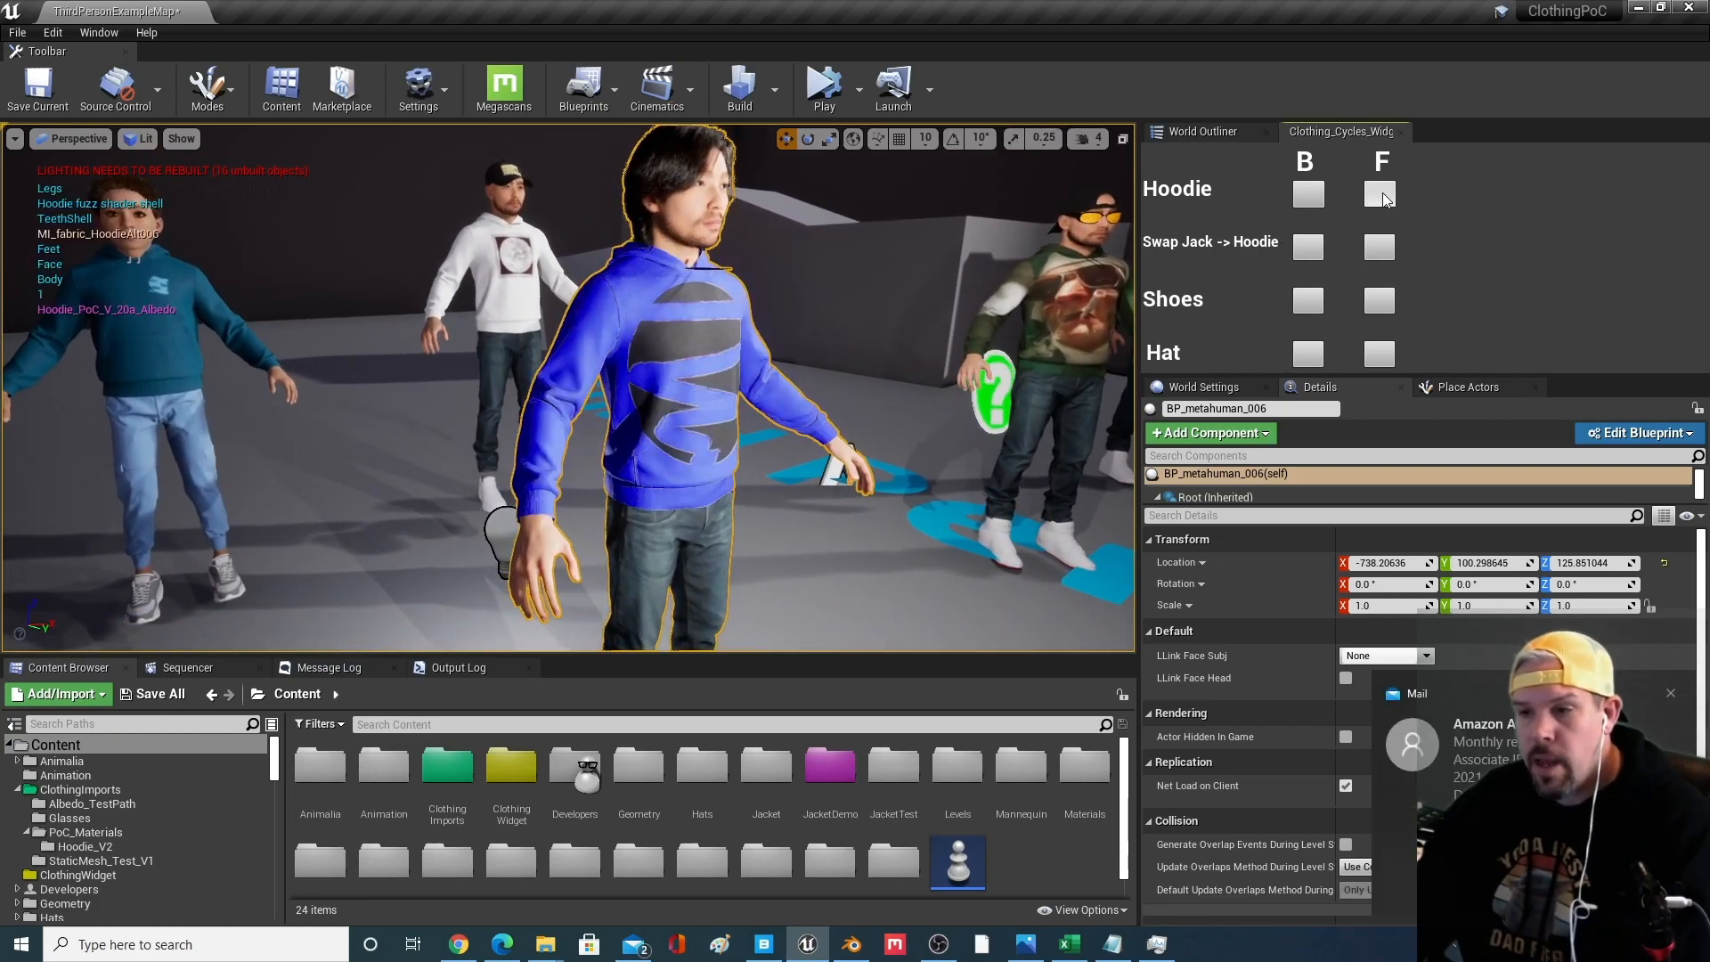
left_click(1382, 196)
left_click(1383, 196)
left_click(1383, 196)
left_click(1383, 196)
left_click(1383, 196)
left_click(1382, 196)
left_click(1383, 195)
left_click(1383, 194)
left_click(1384, 194)
Advance the character's hoodie to the red design and examine its fabric texture up close
left_click_drag(1035, 455, 1030, 356)
right_click_drag(1030, 356, 1037, 451)
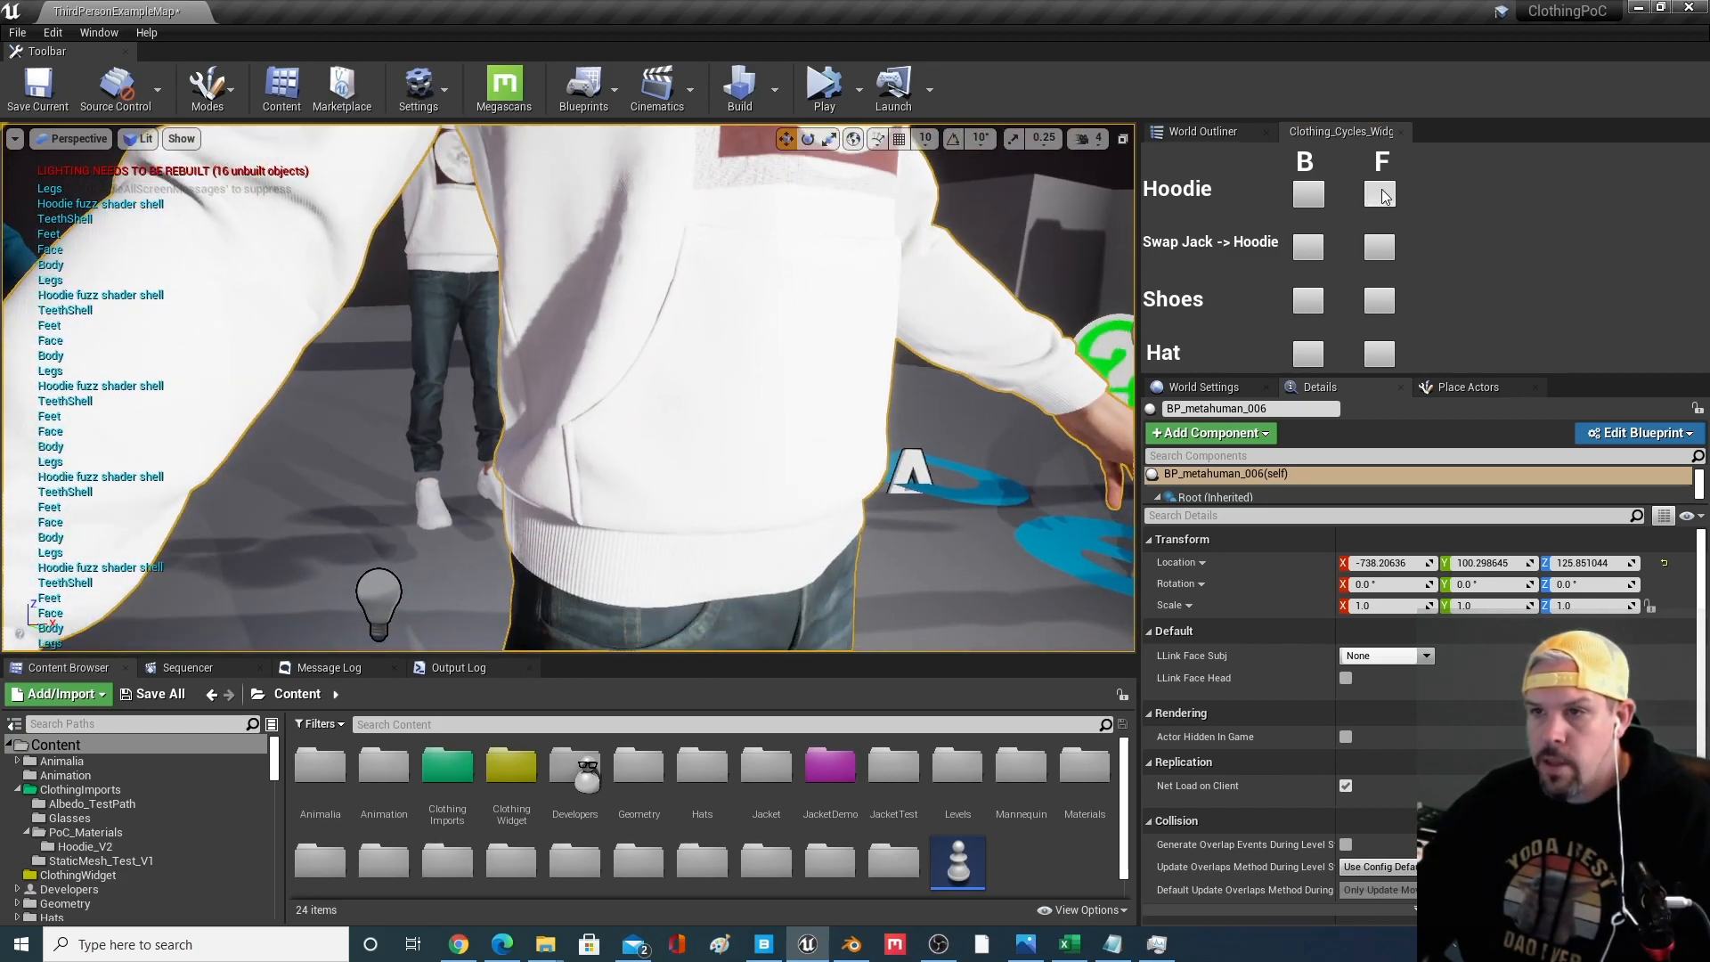
left_click(1382, 195)
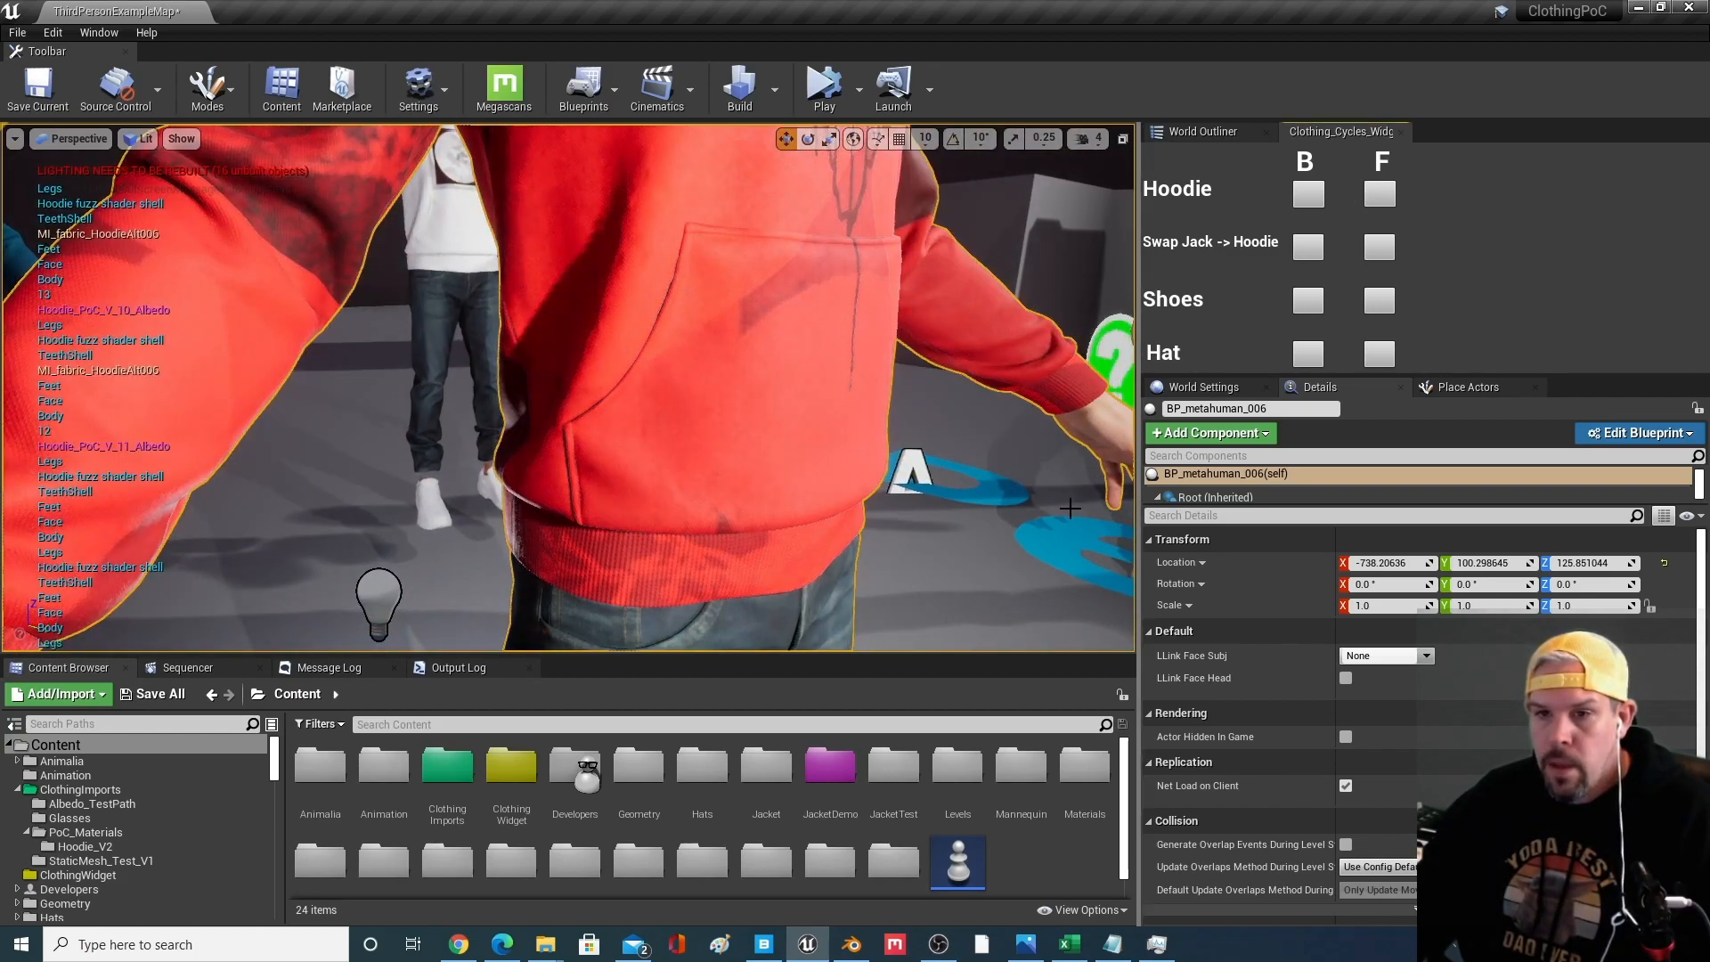
scroll(1070, 509, "up", 2)
mouse_move(1071, 509)
middle_mouse_down()
mouse_move(1071, 615)
mouse_move(1070, 509)
middle_mouse_up()
scroll(1070, 509, "up", 1)
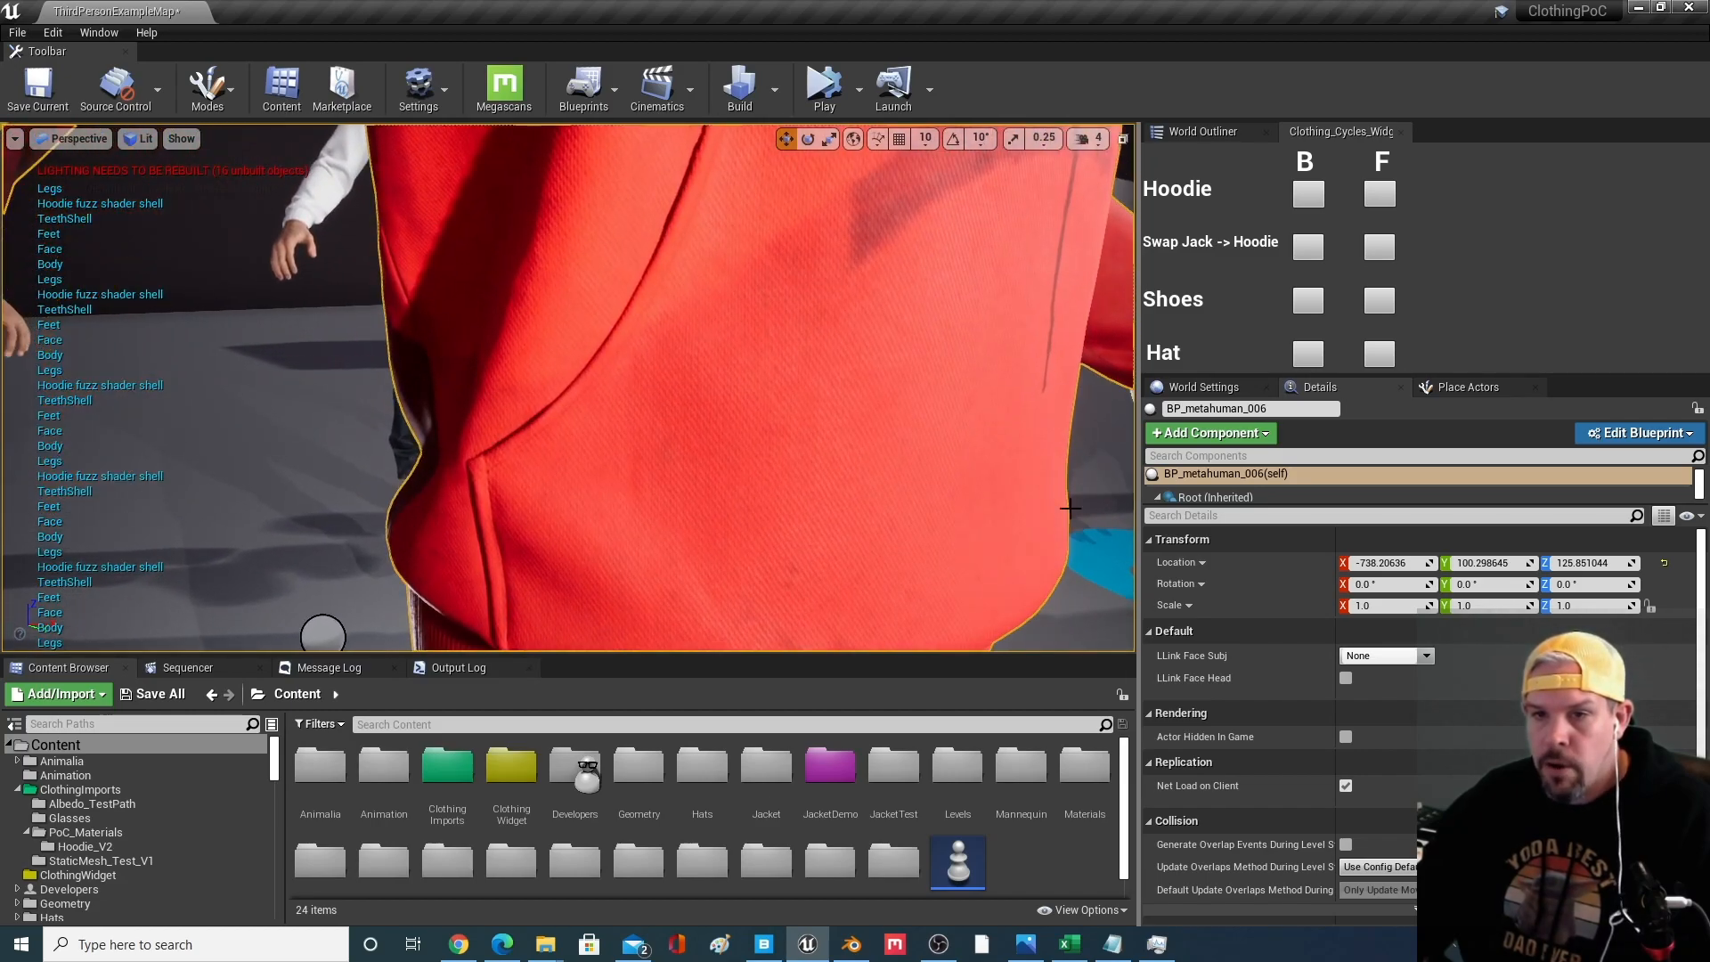
Cycle the BP_metahuman_006 hoodie forward to the camouflage design with the face print
key("s")
right_click_drag(854, 228, 900, 281)
key("s")
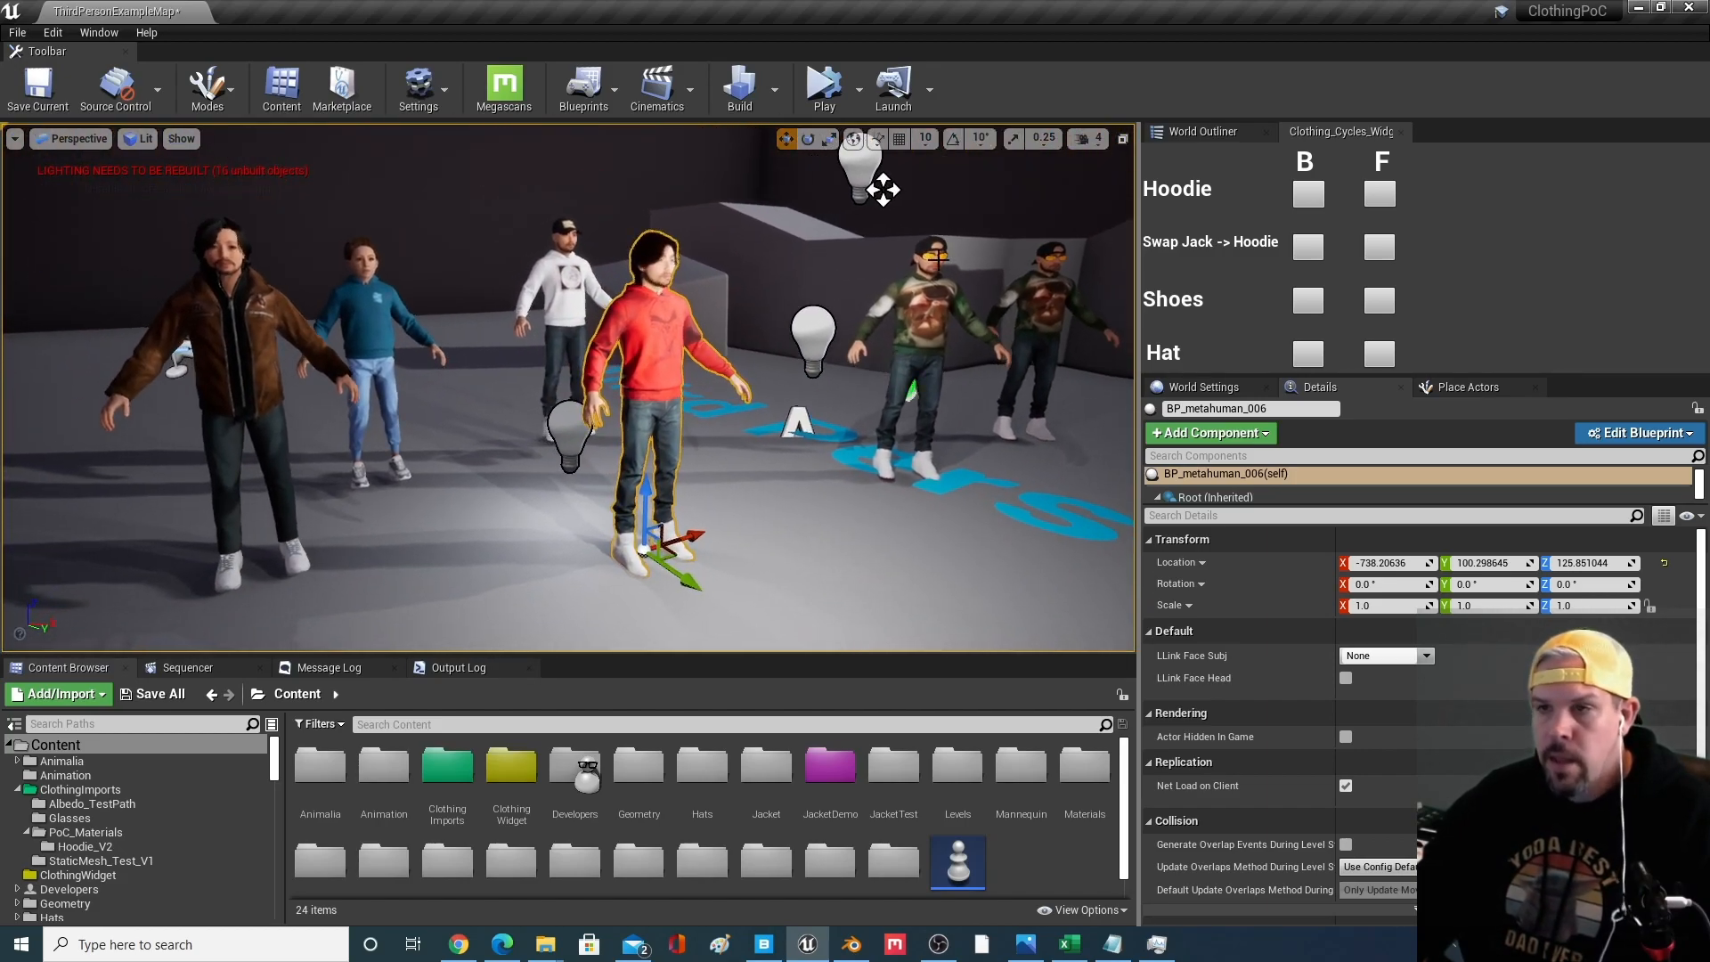
left_click(1378, 197)
left_click(1377, 198)
left_click(1378, 198)
left_click(1378, 198)
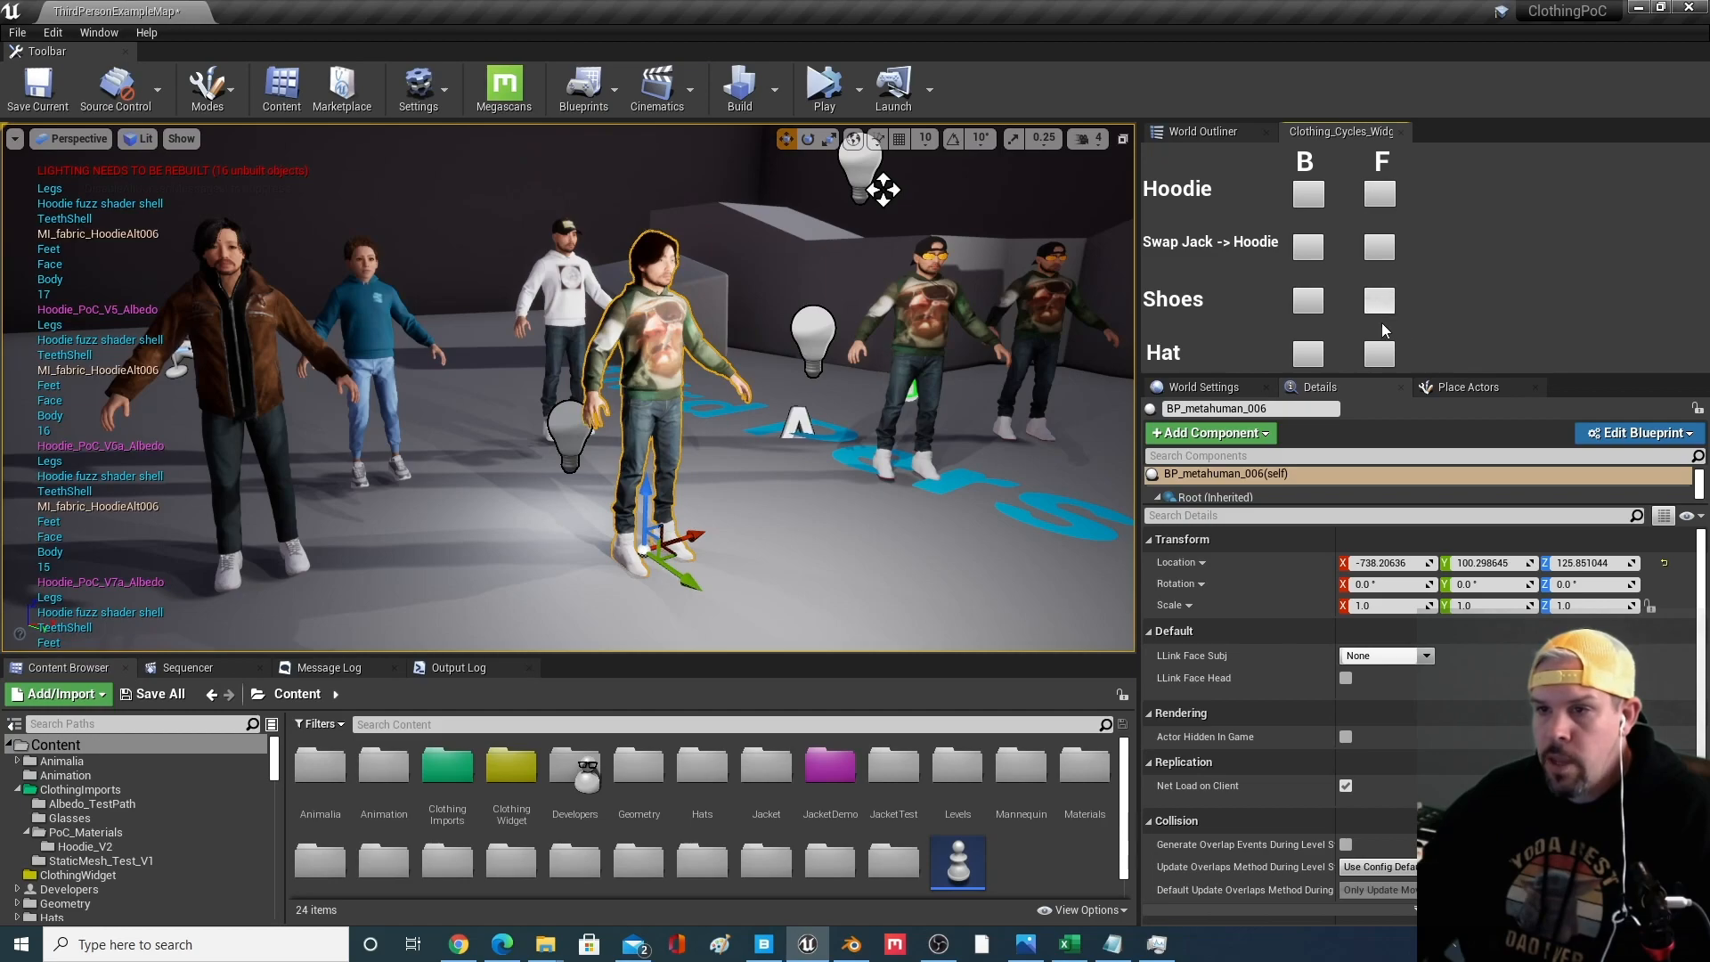
Cycle the character's hat forward to the forward-facing black cap and advance the shoes by one option
left_click(1380, 357)
left_click(1381, 357)
left_click(1381, 356)
left_click(1380, 356)
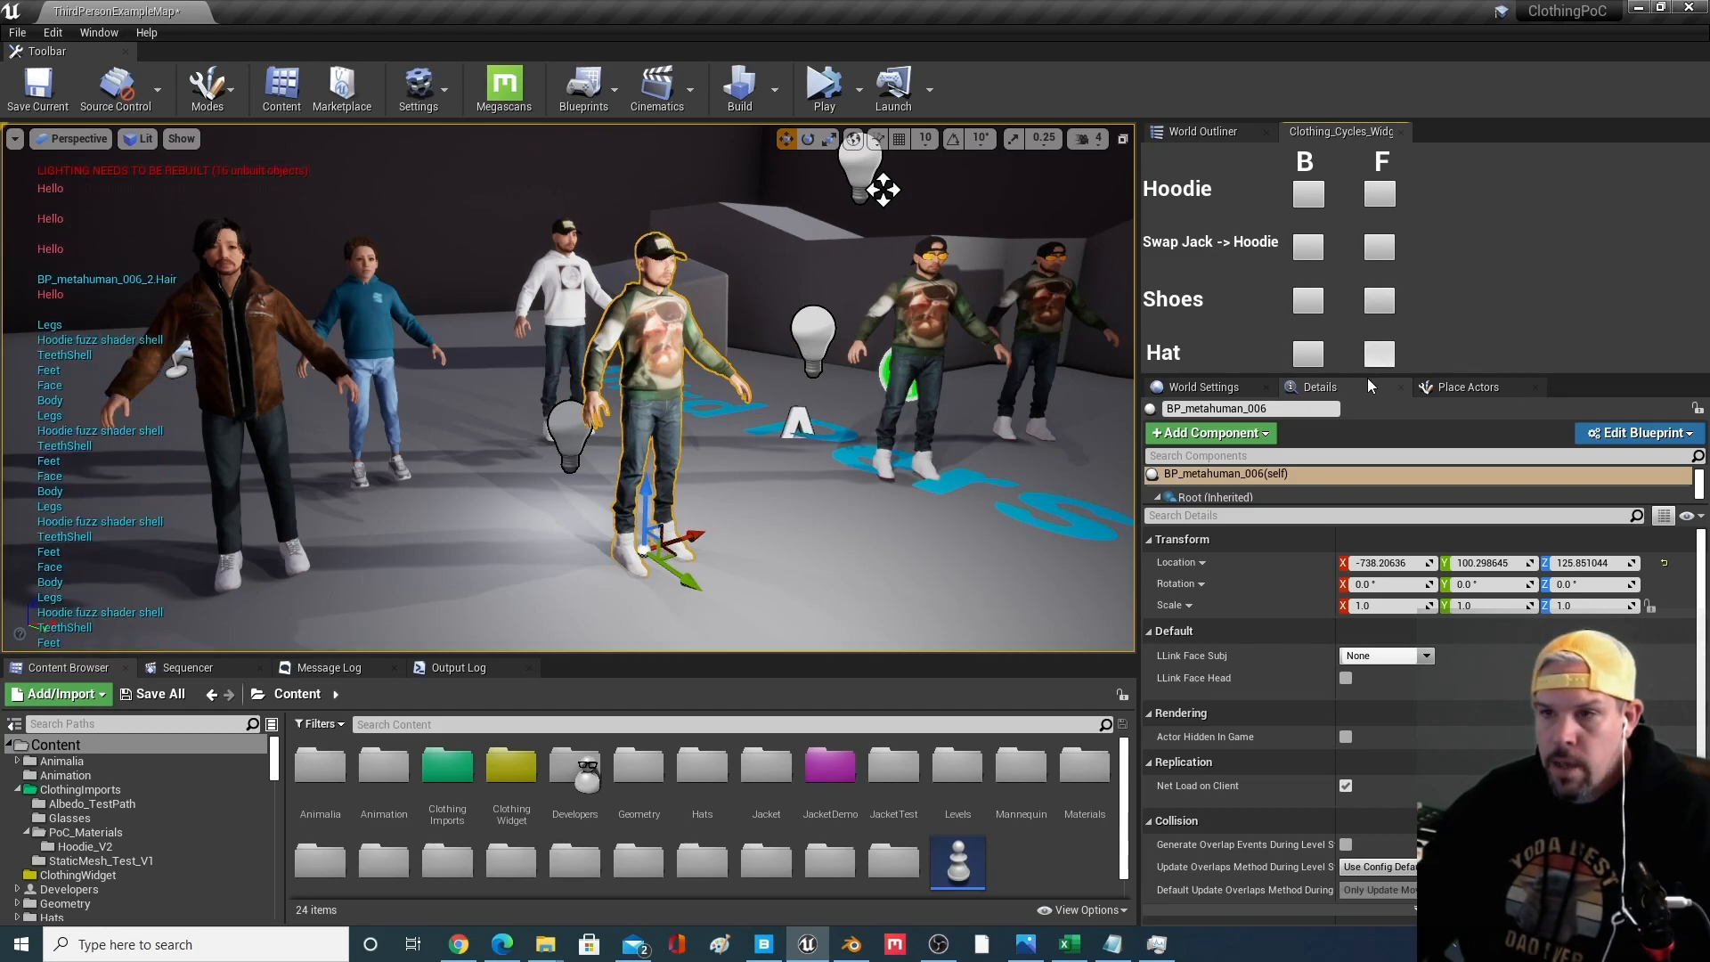
left_click(1381, 300)
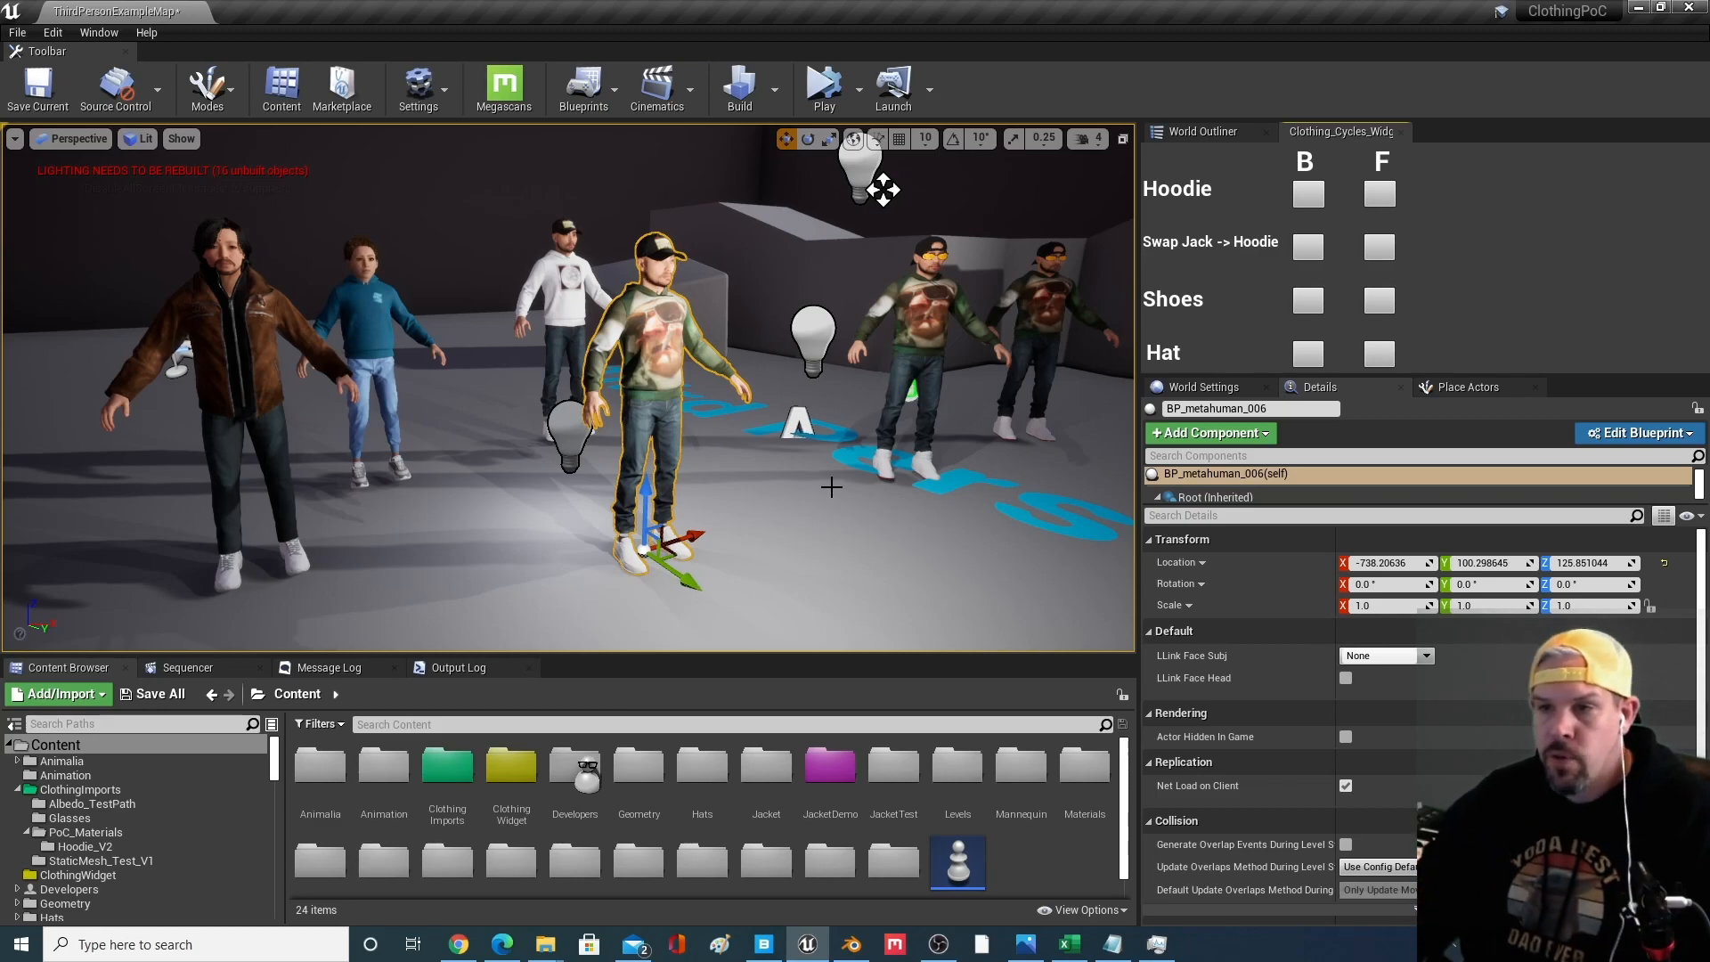
Cycle the hoodie forward to the black smiley design and back to the camouflage face print
left_click(1378, 198)
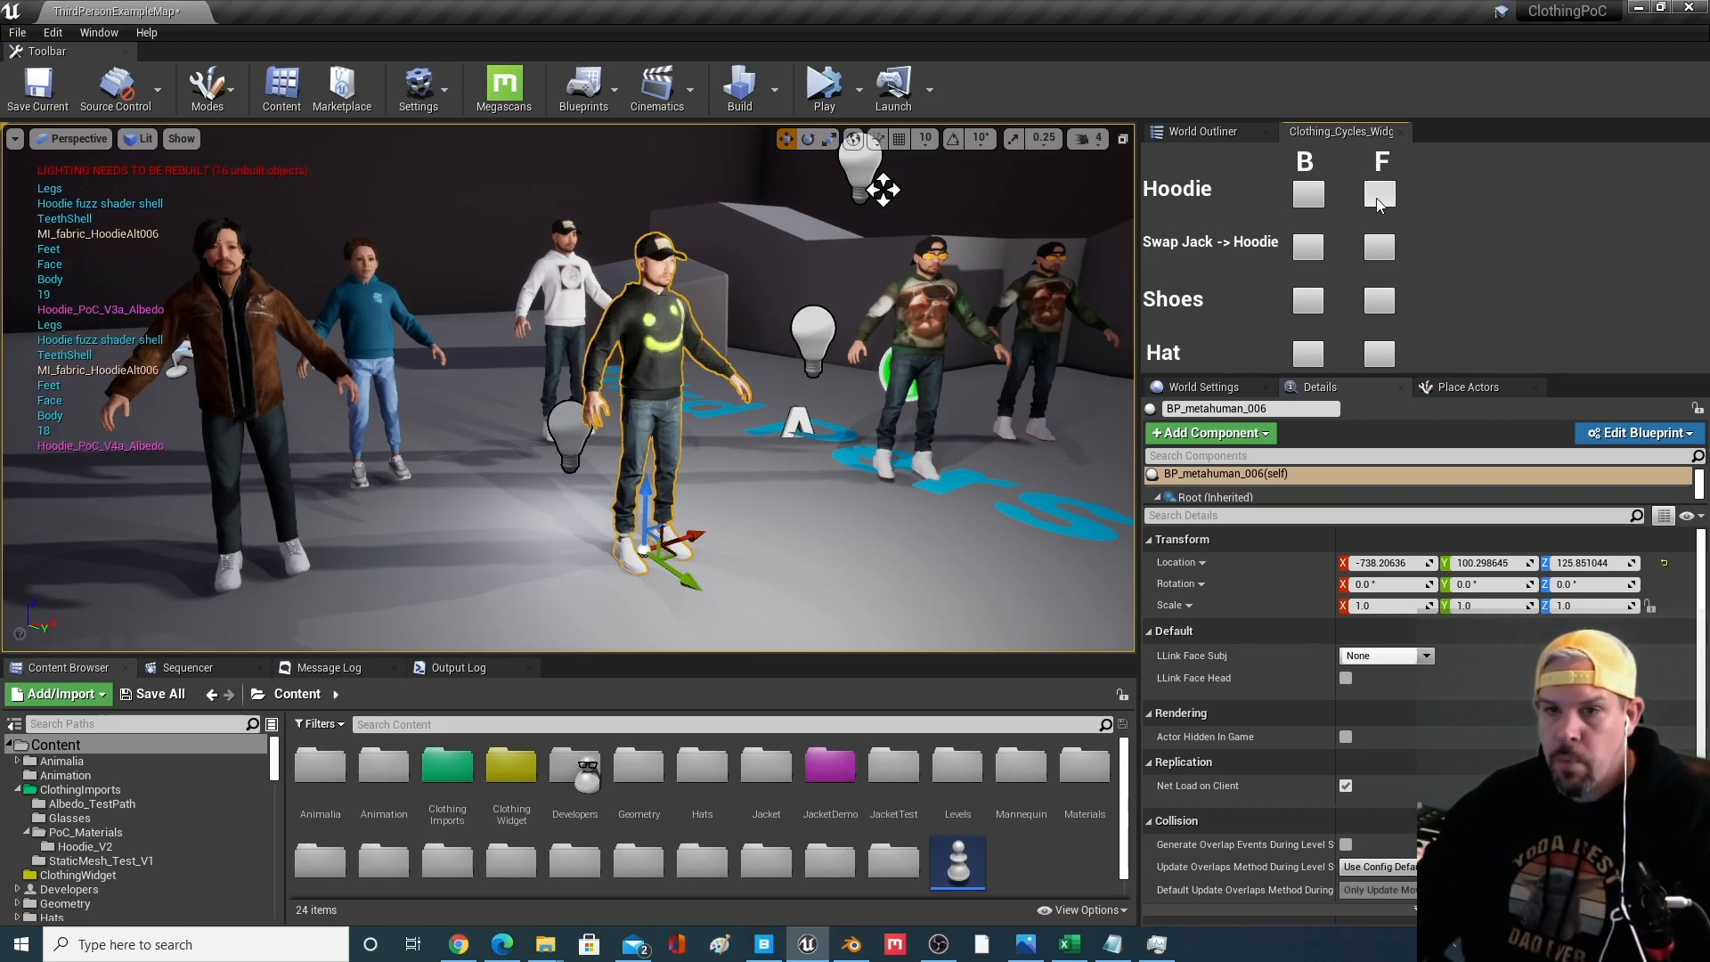
left_click(1305, 199)
left_click(1305, 200)
left_click(1306, 200)
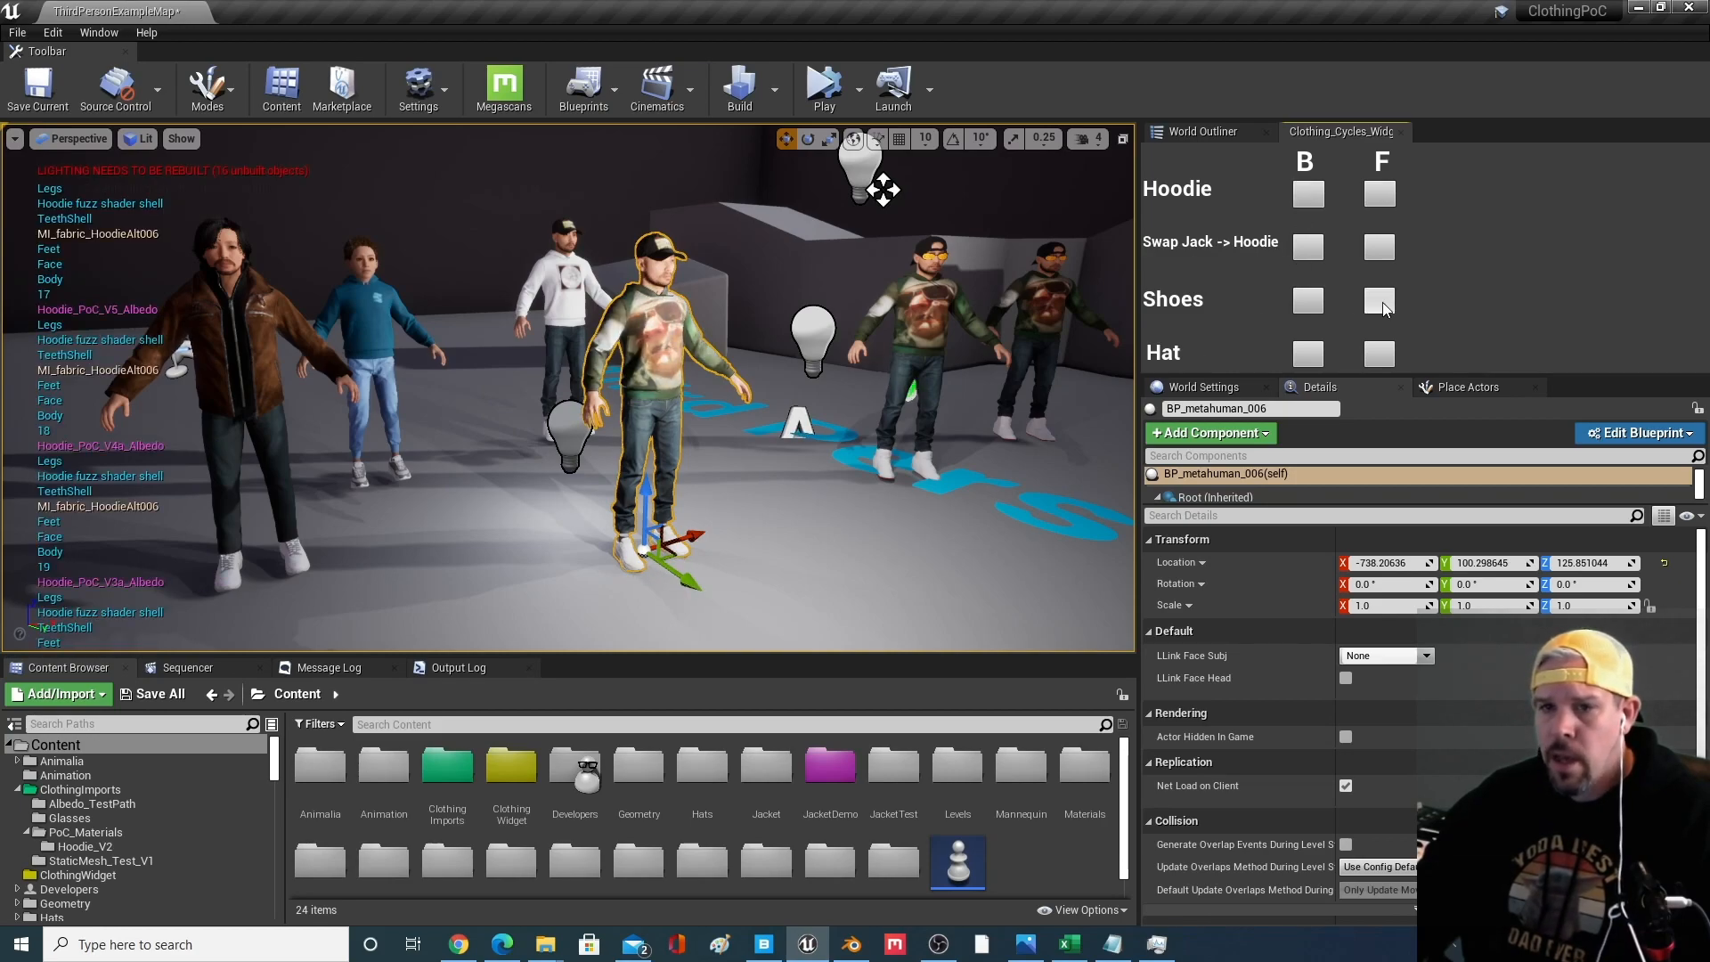
Cycle the hat through the backward and forward caps, and step the hoodie one design forward and back
left_click(1384, 355)
left_click(1384, 355)
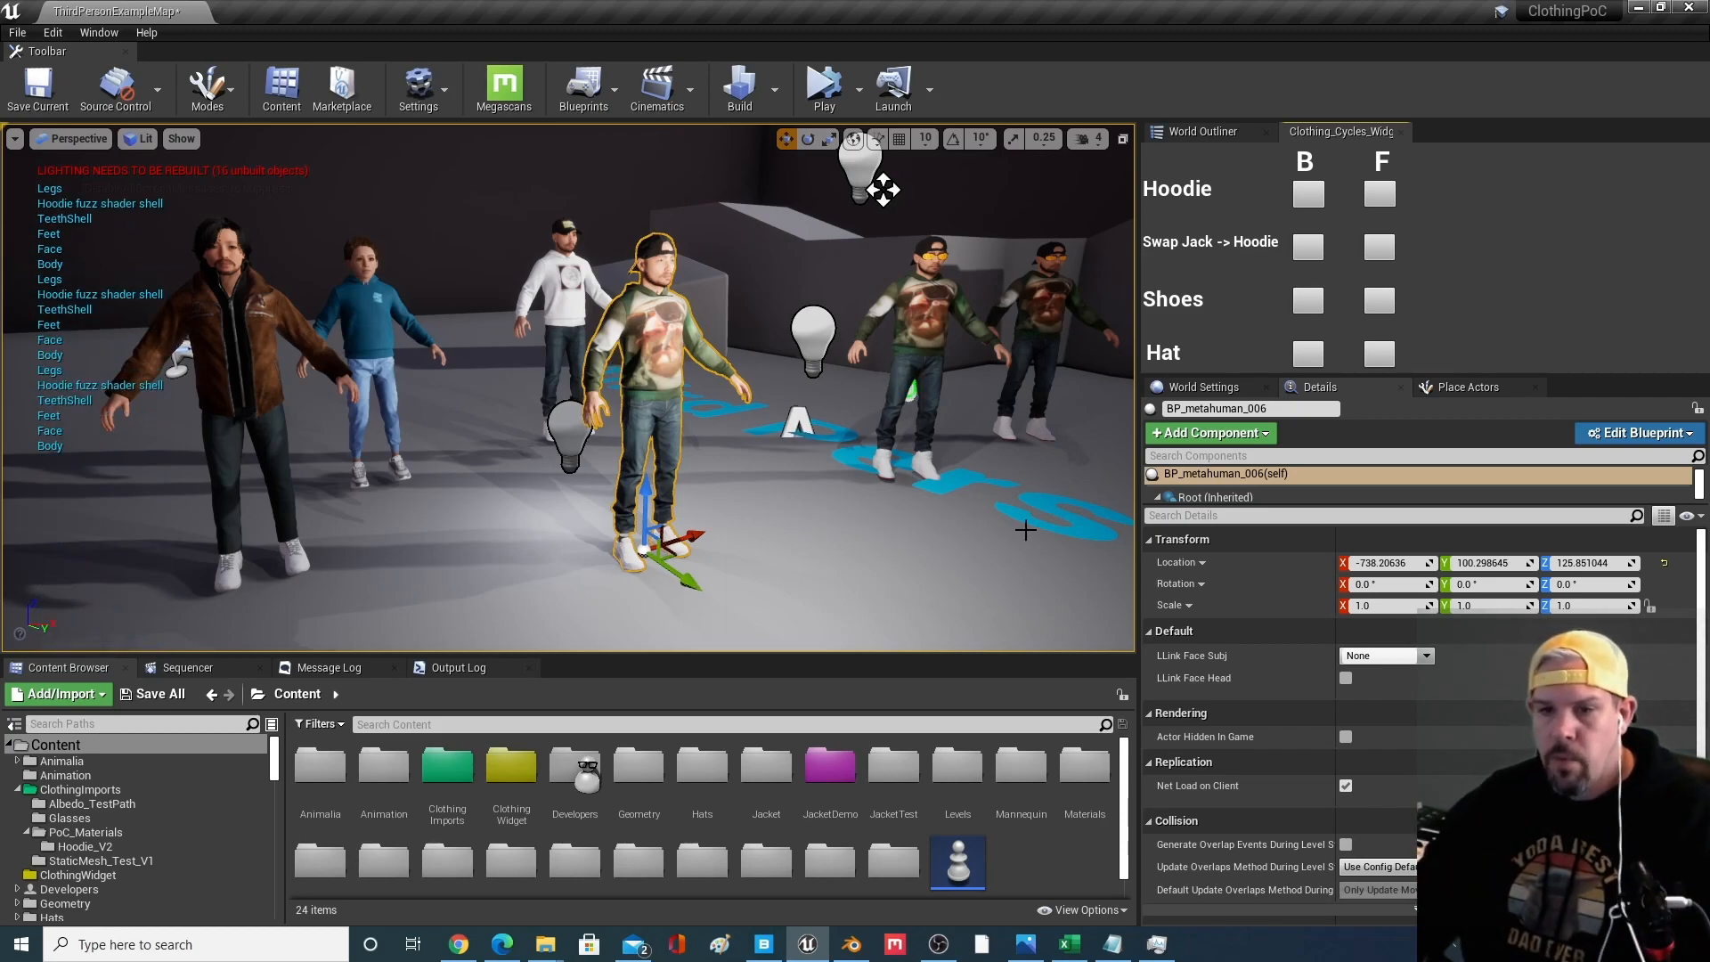
left_click(1372, 360)
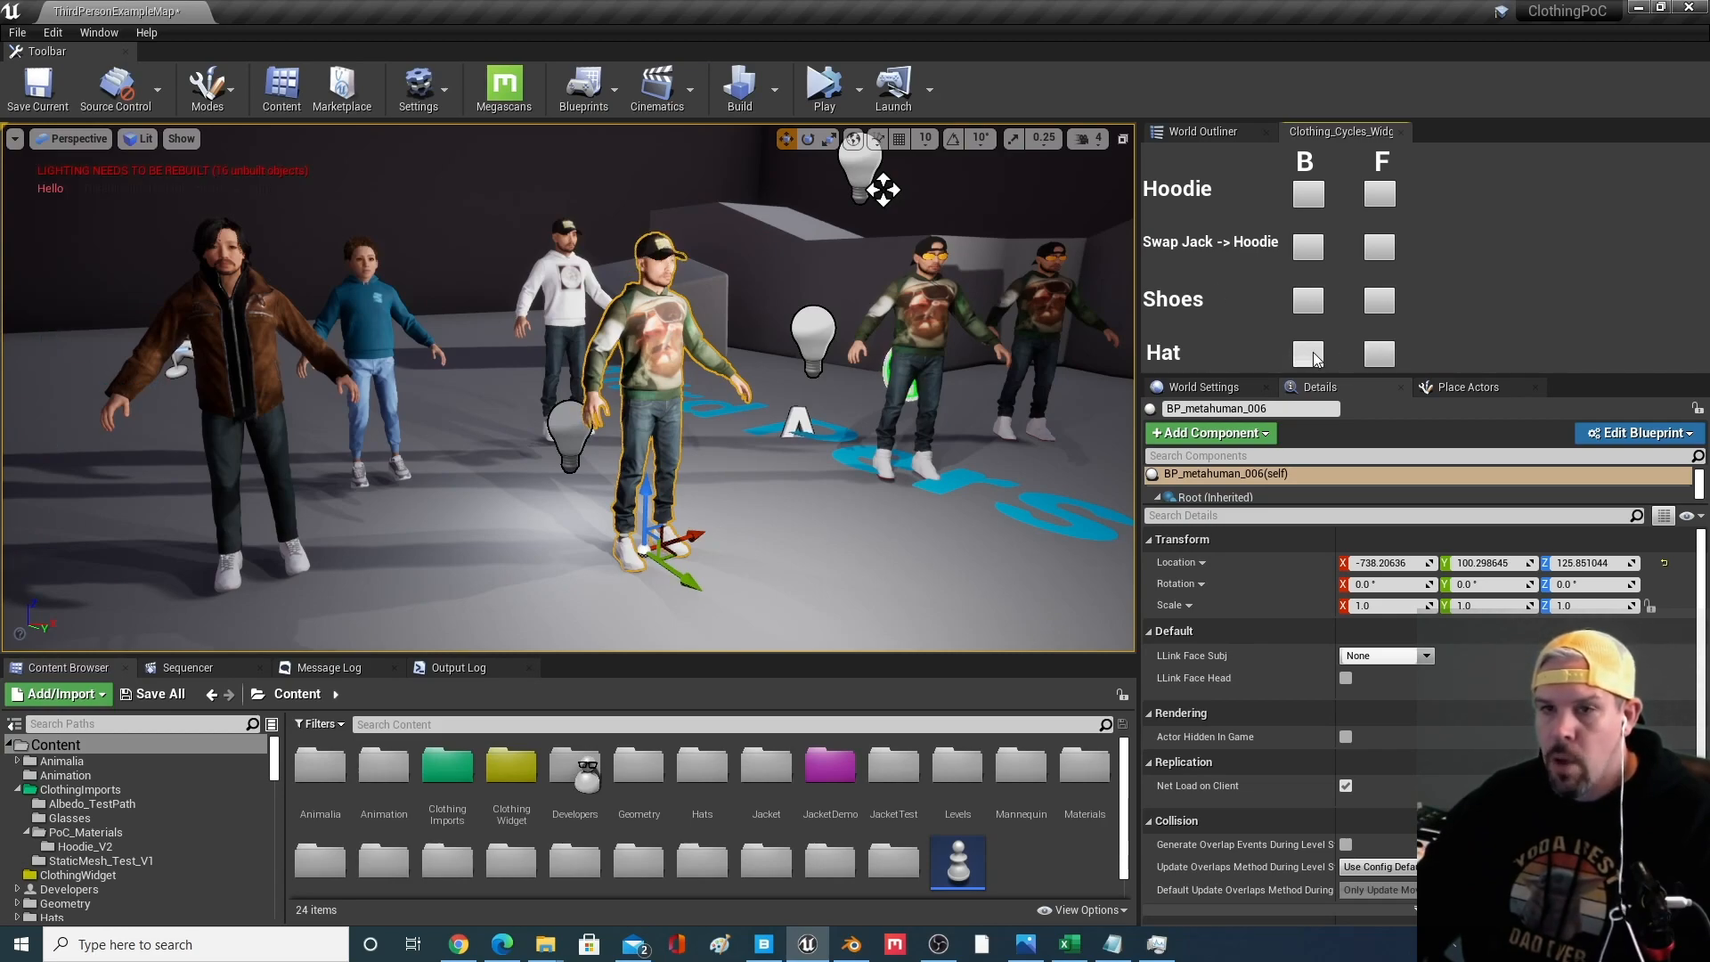
left_click(1371, 195)
left_click(1307, 193)
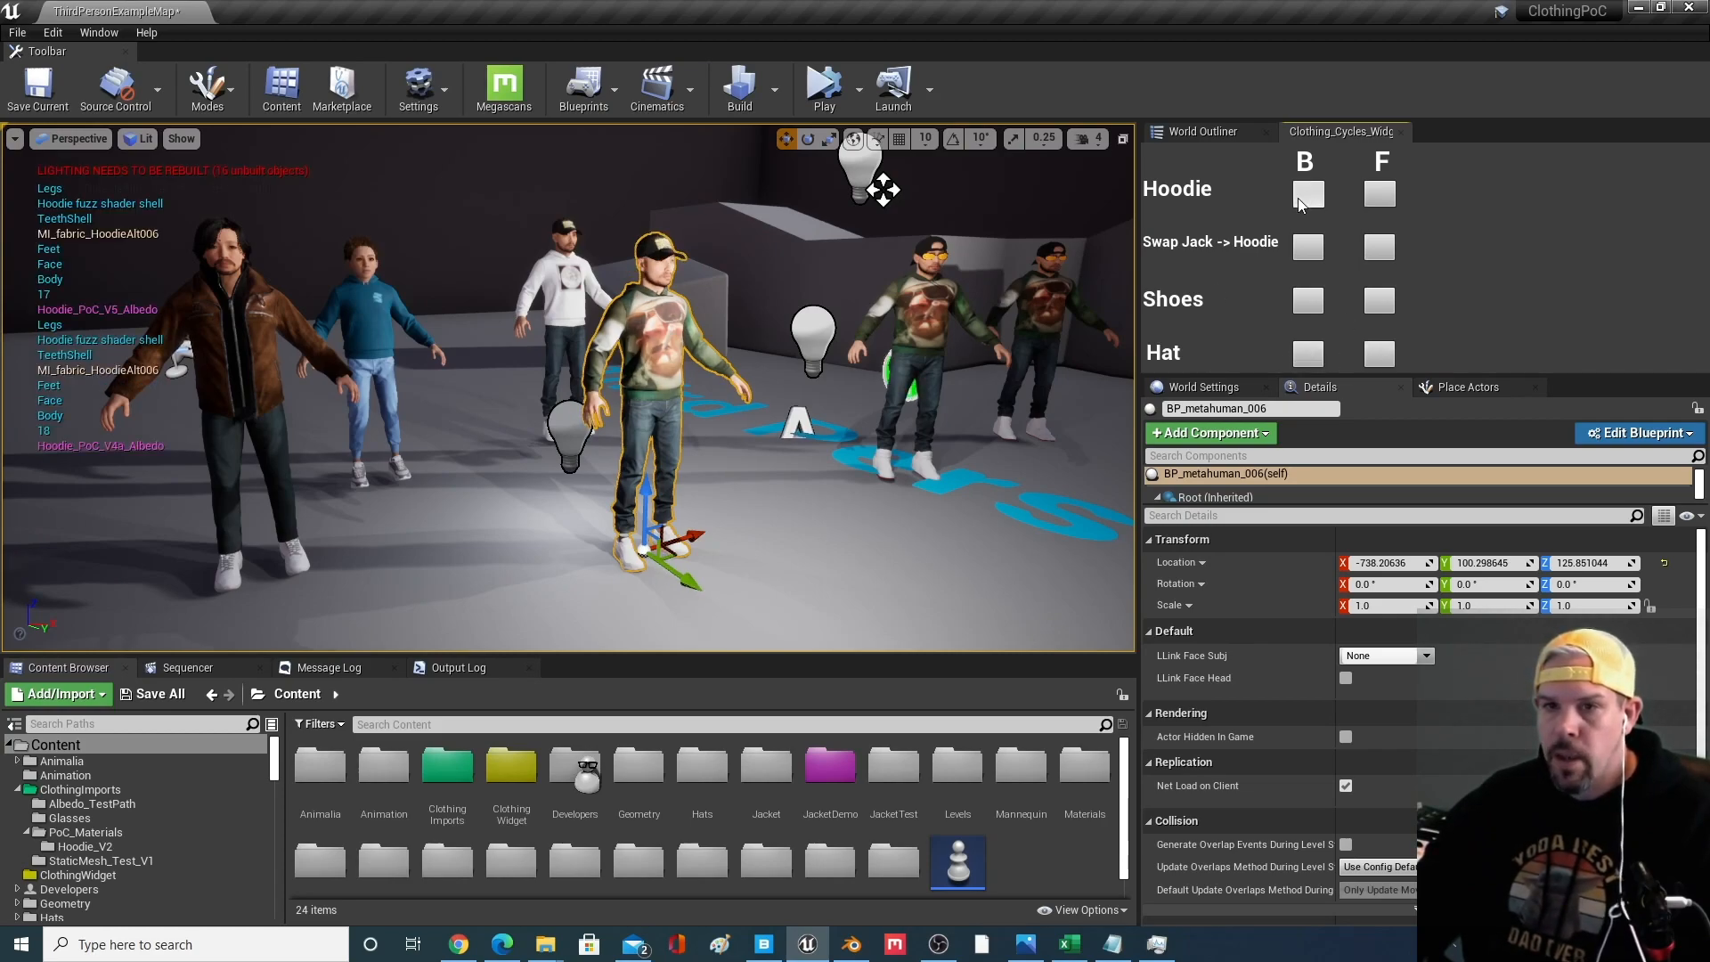
Cycle the BP_Emory character's hoodie forward through the designs and back to the red printed one
left_click(1382, 196)
left_click(1385, 195)
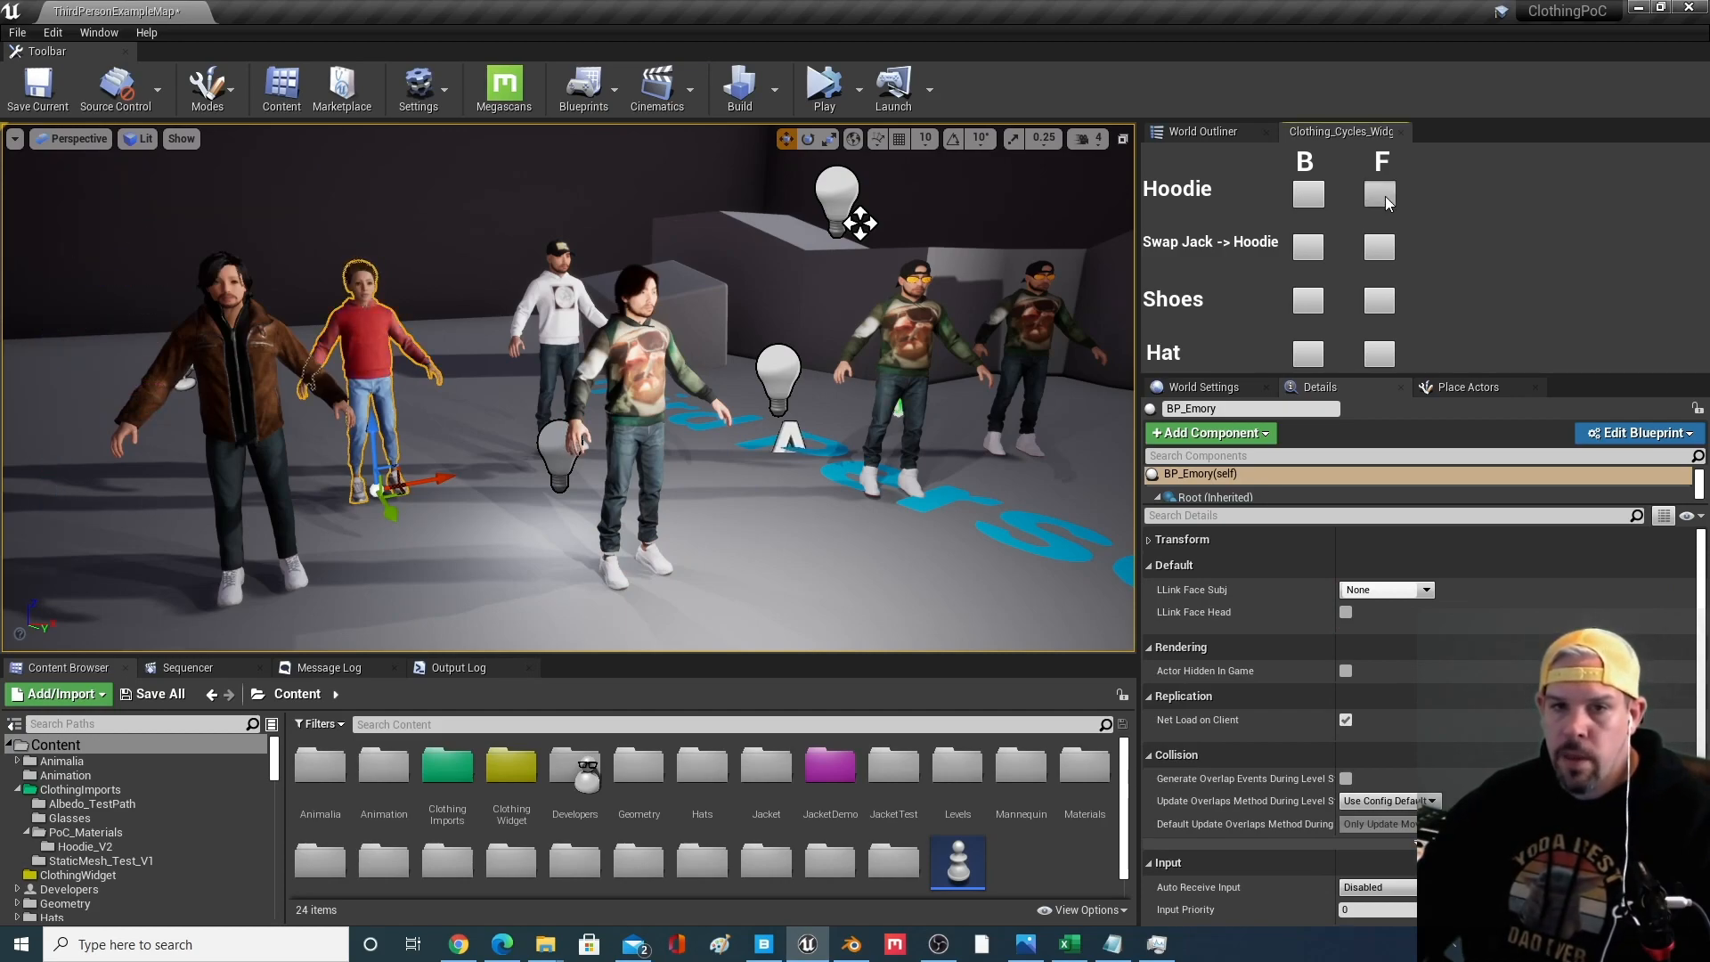
left_click(1323, 197)
left_click(1322, 197)
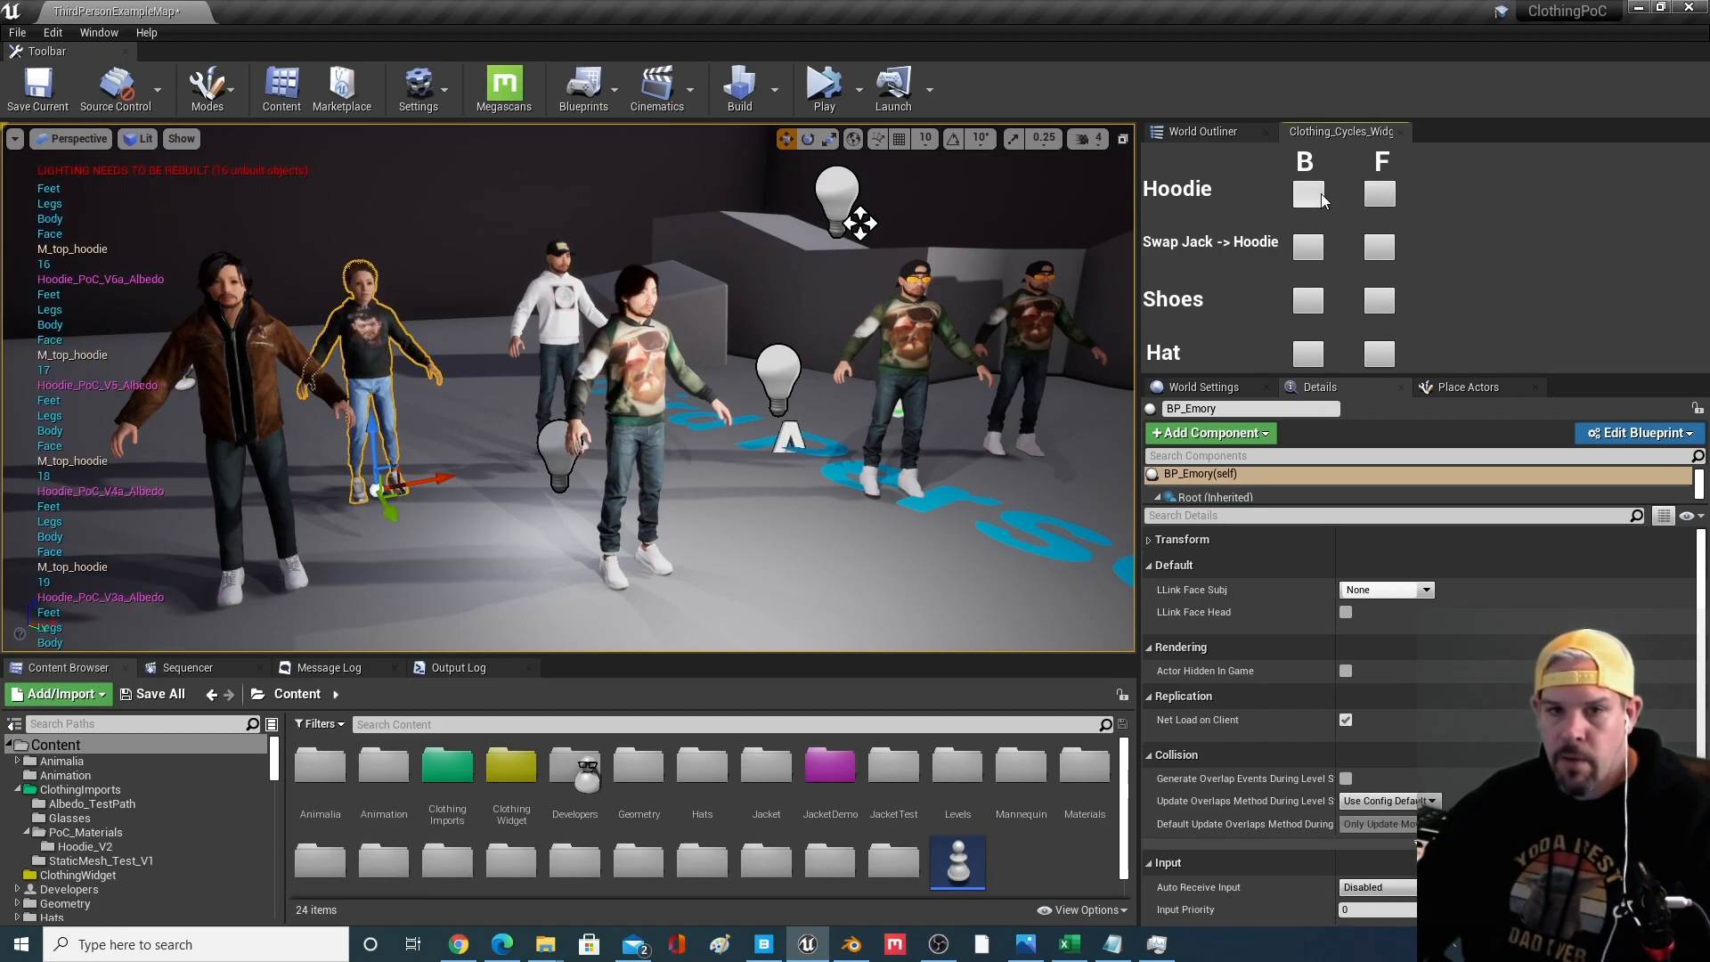
left_click(1323, 196)
left_click(1323, 197)
Select the BP_metahuman_006 character among the others and advance its hat to the backward black cap
middle_click_drag(623, 383, 488, 389)
right_click_drag(1026, 188, 895, 194)
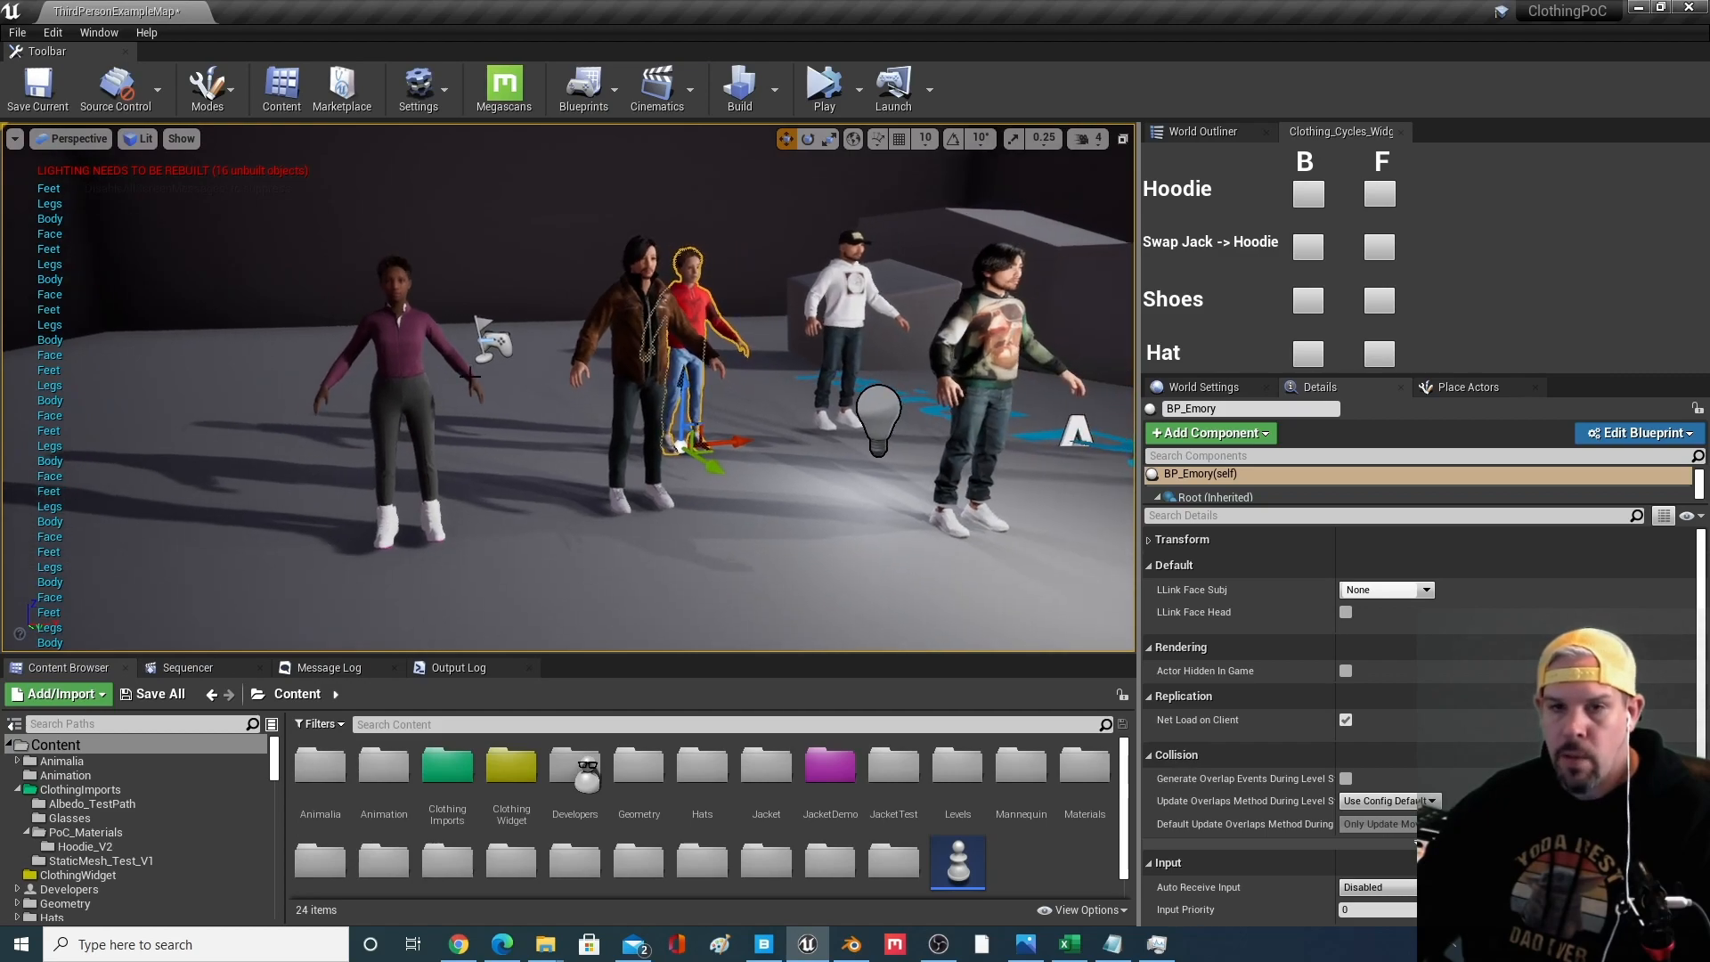
right_click_drag(442, 414, 545, 386)
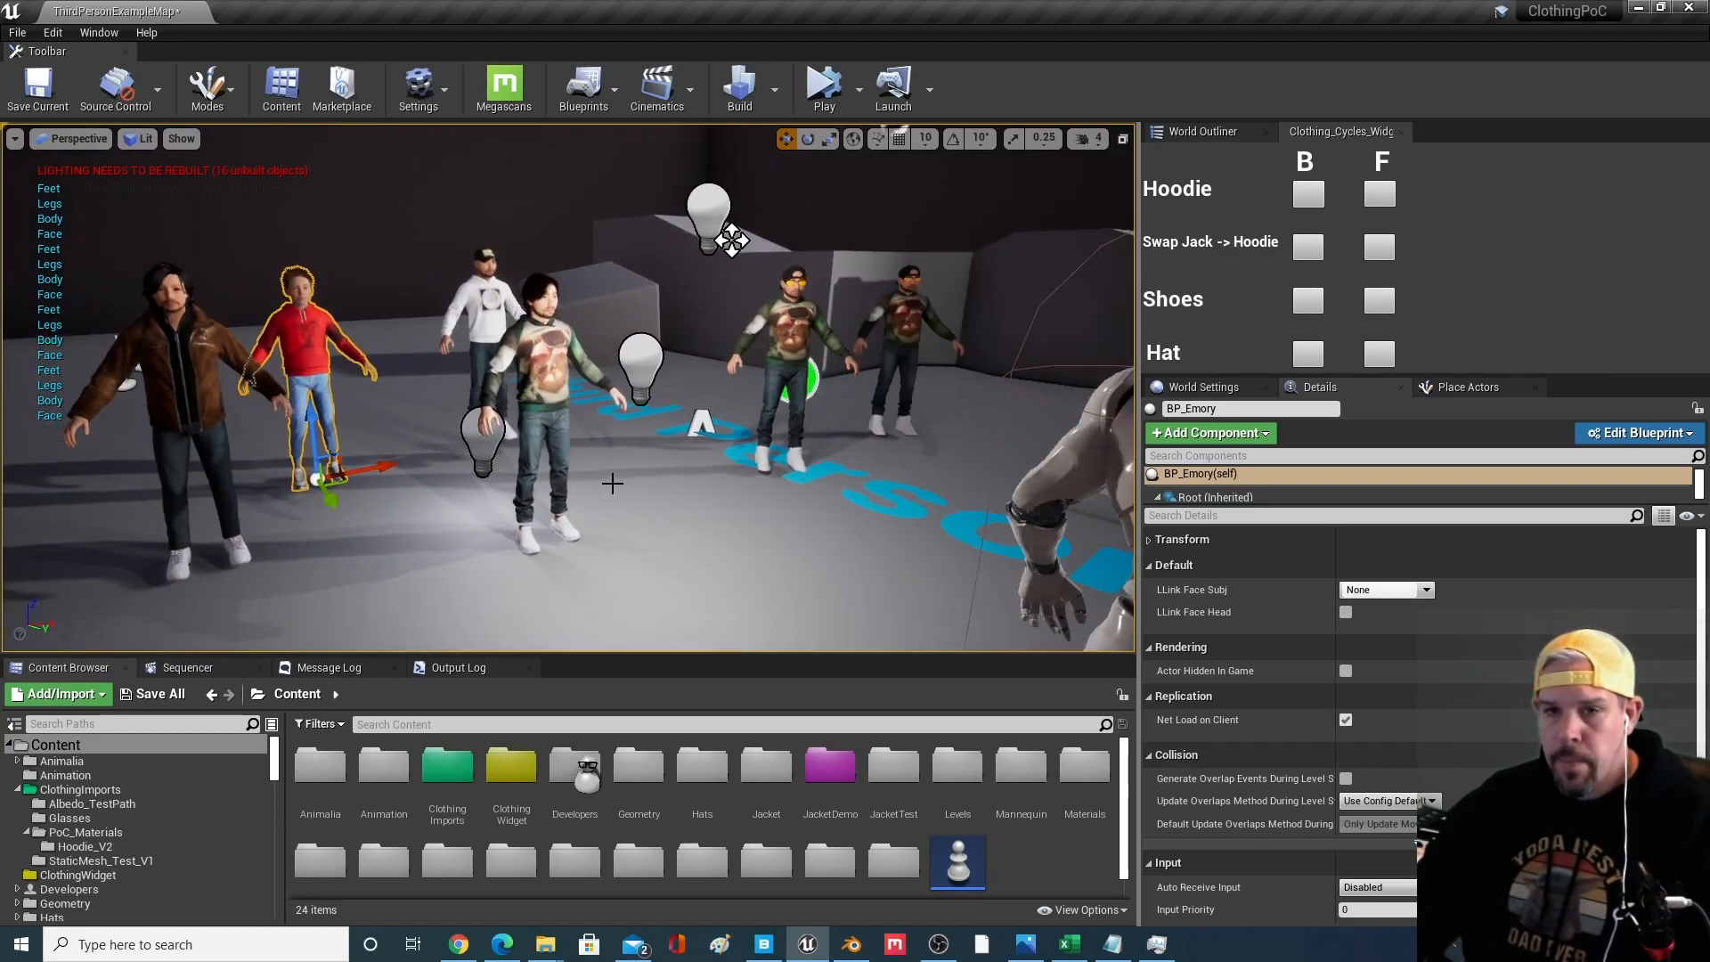
scroll(611, 481, "down", 5)
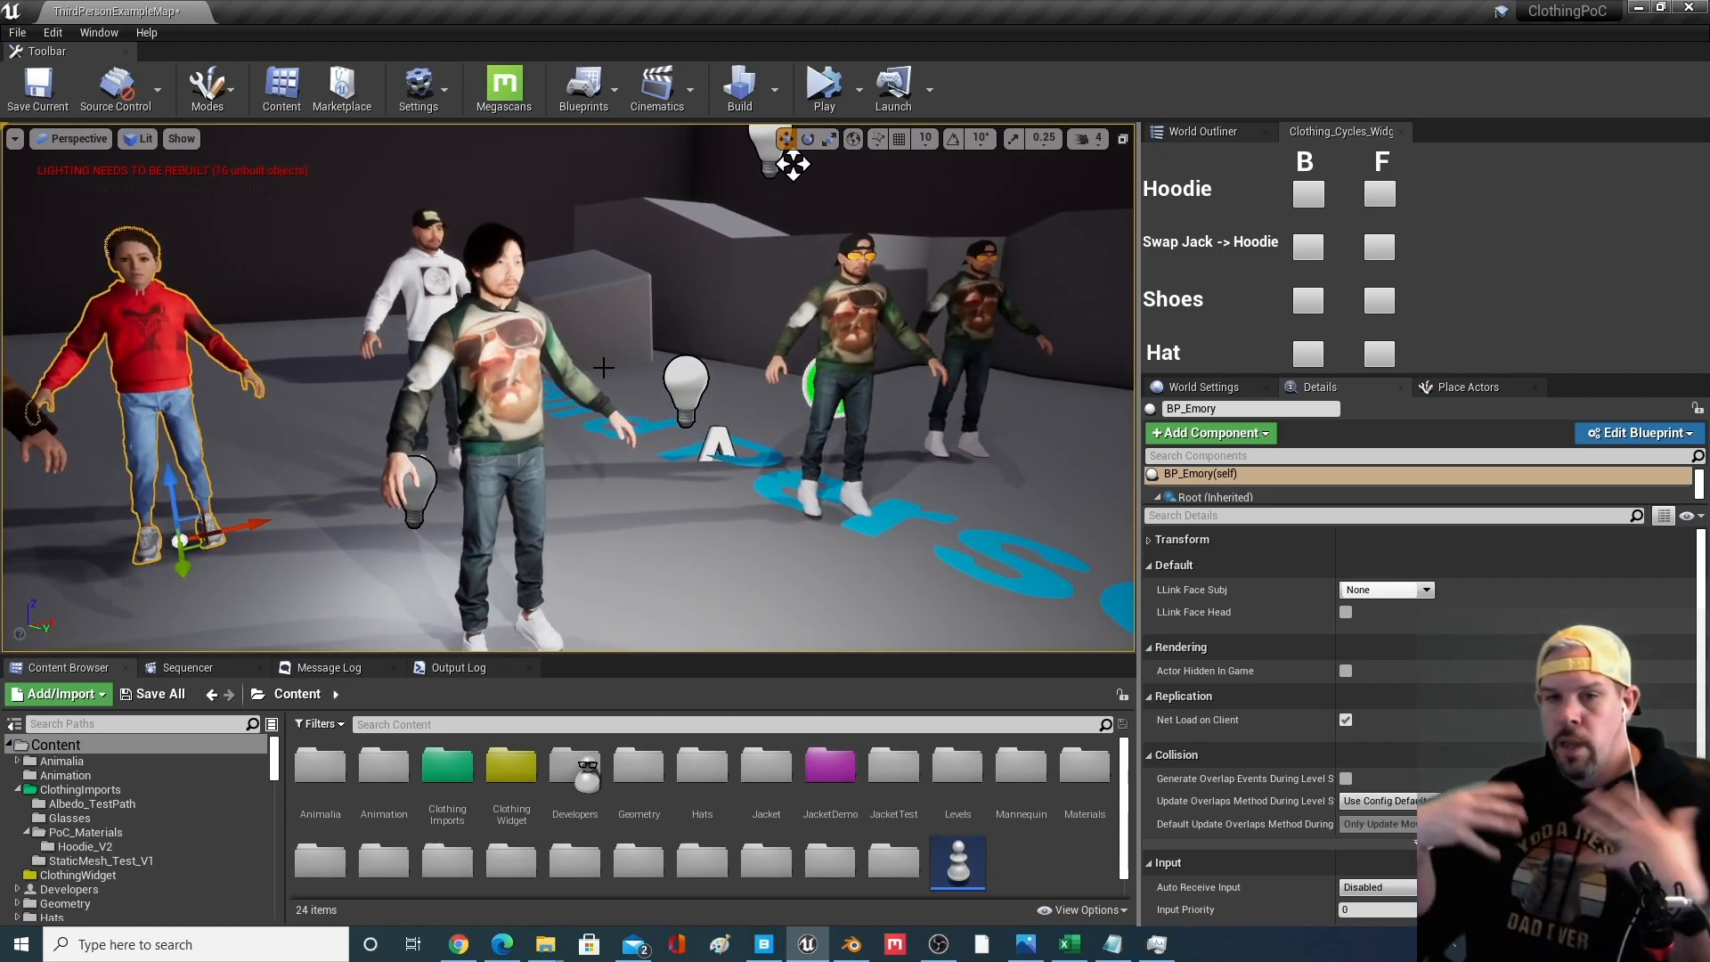
left_click(595, 359)
left_click(1379, 352)
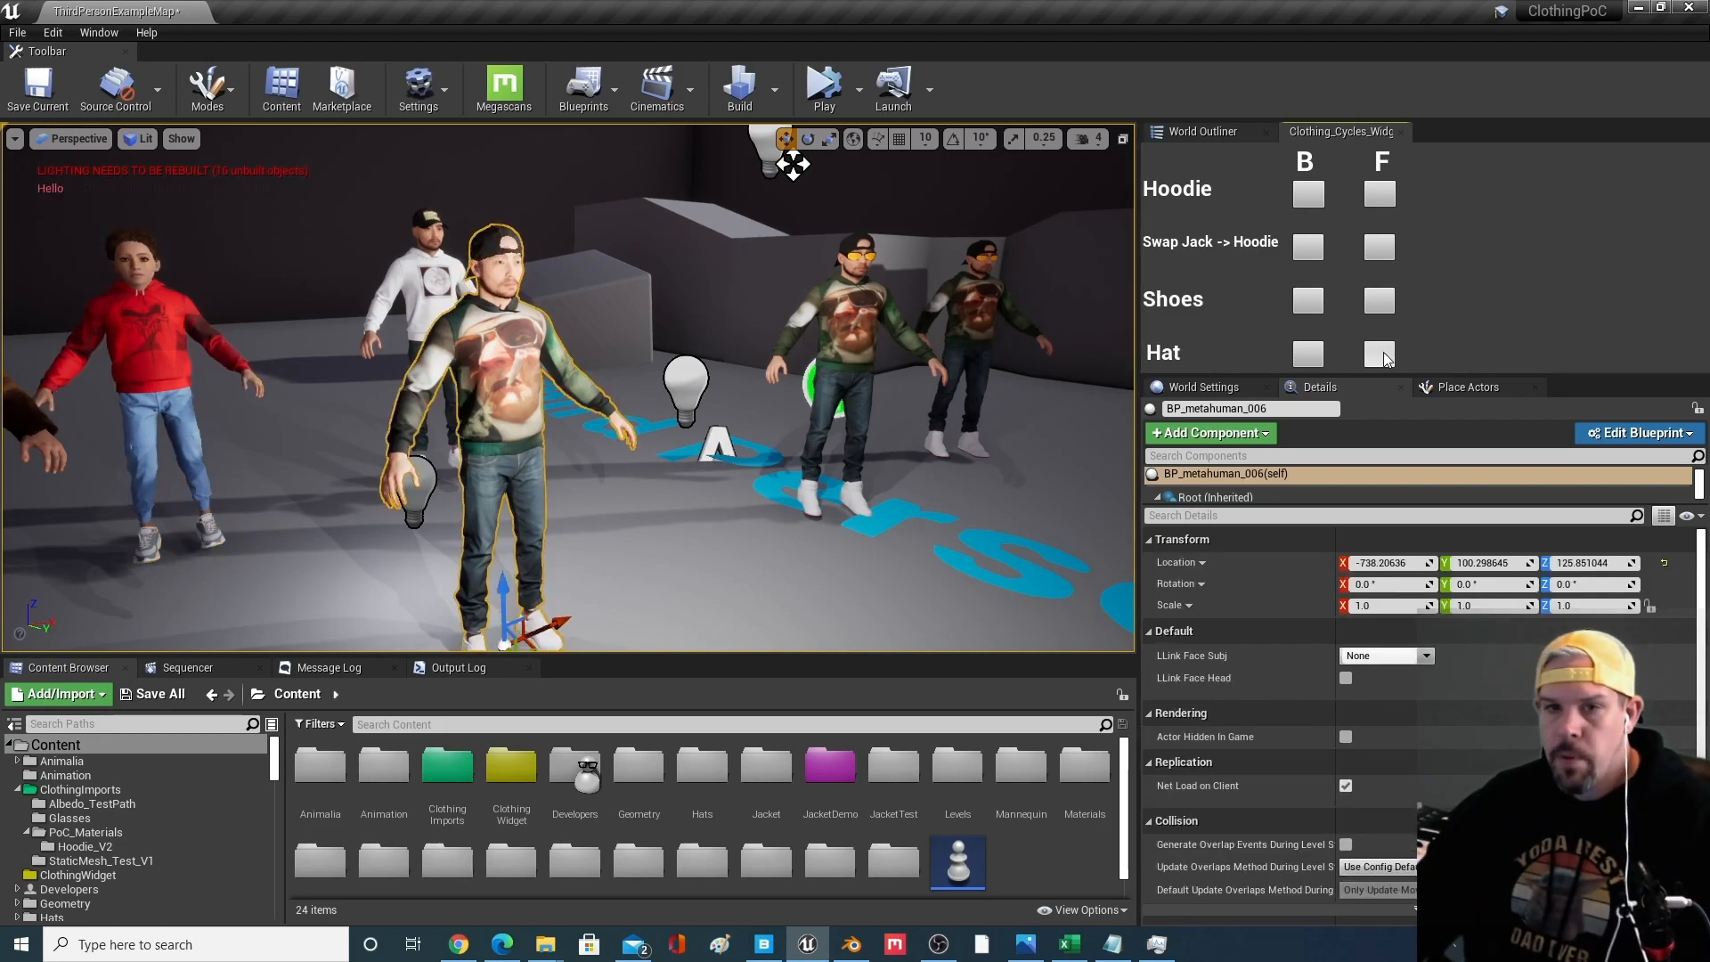
Change the BP_metahuman_006 hoodie to the light blue patterned design
right_click_drag(770, 455, 746, 414)
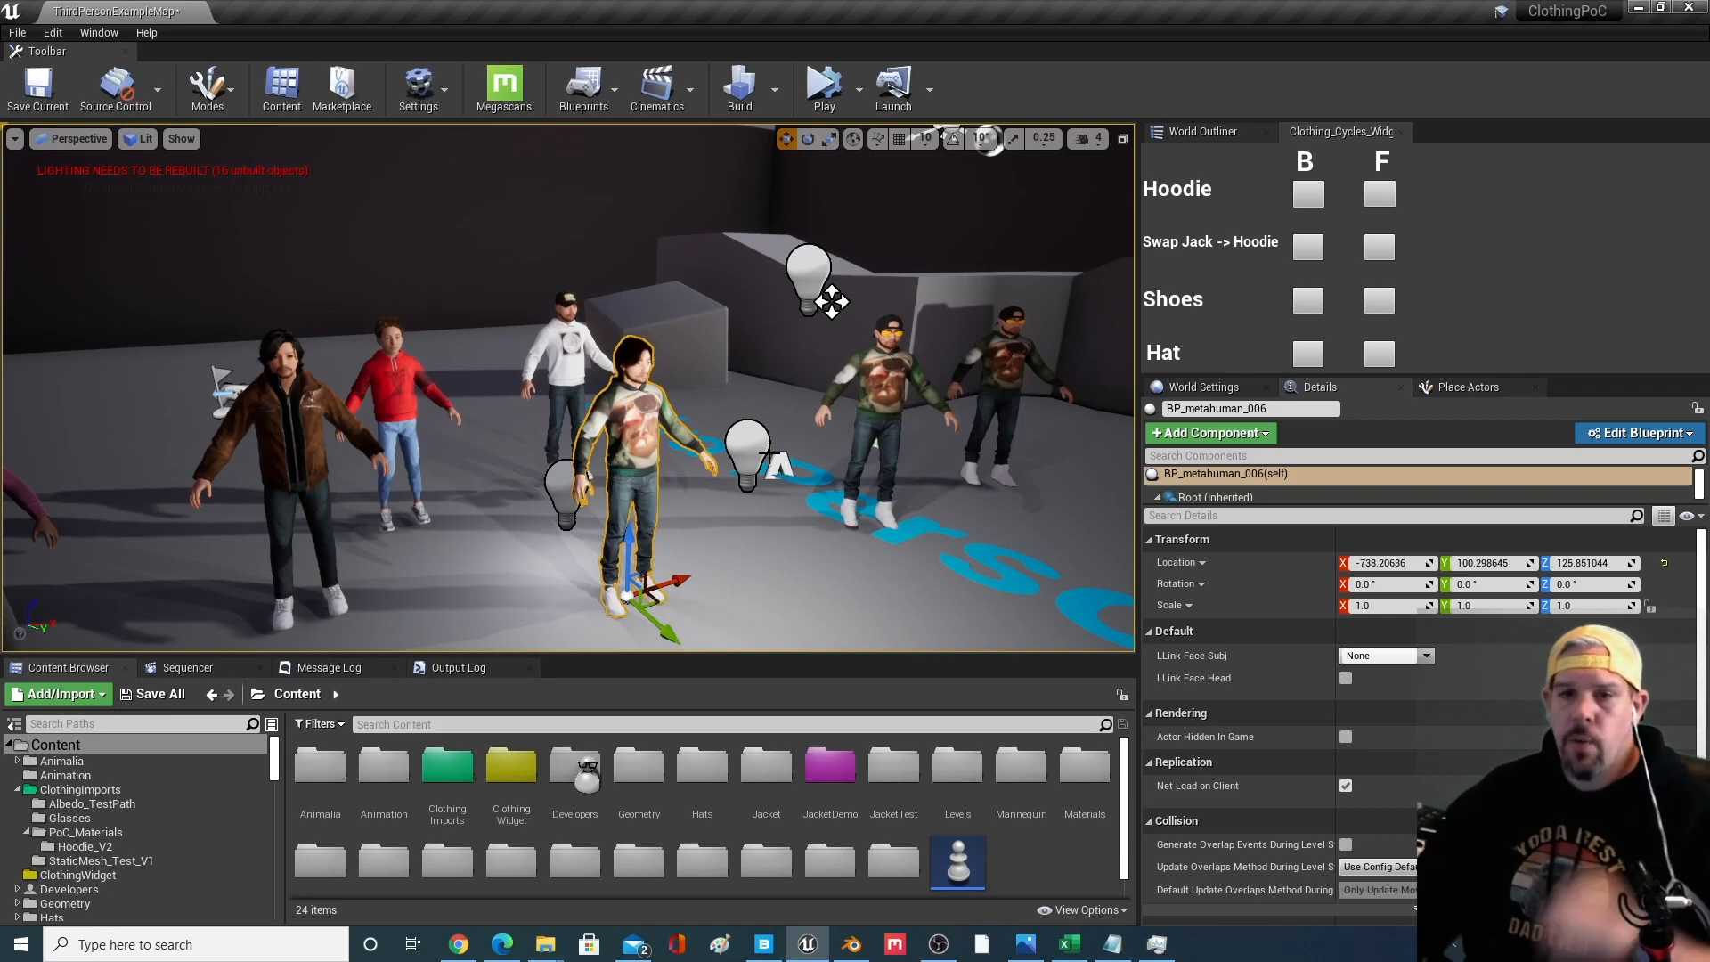
right_click_drag(663, 388, 678, 436)
left_click(1375, 197)
right_click_drag(900, 343, 846, 349)
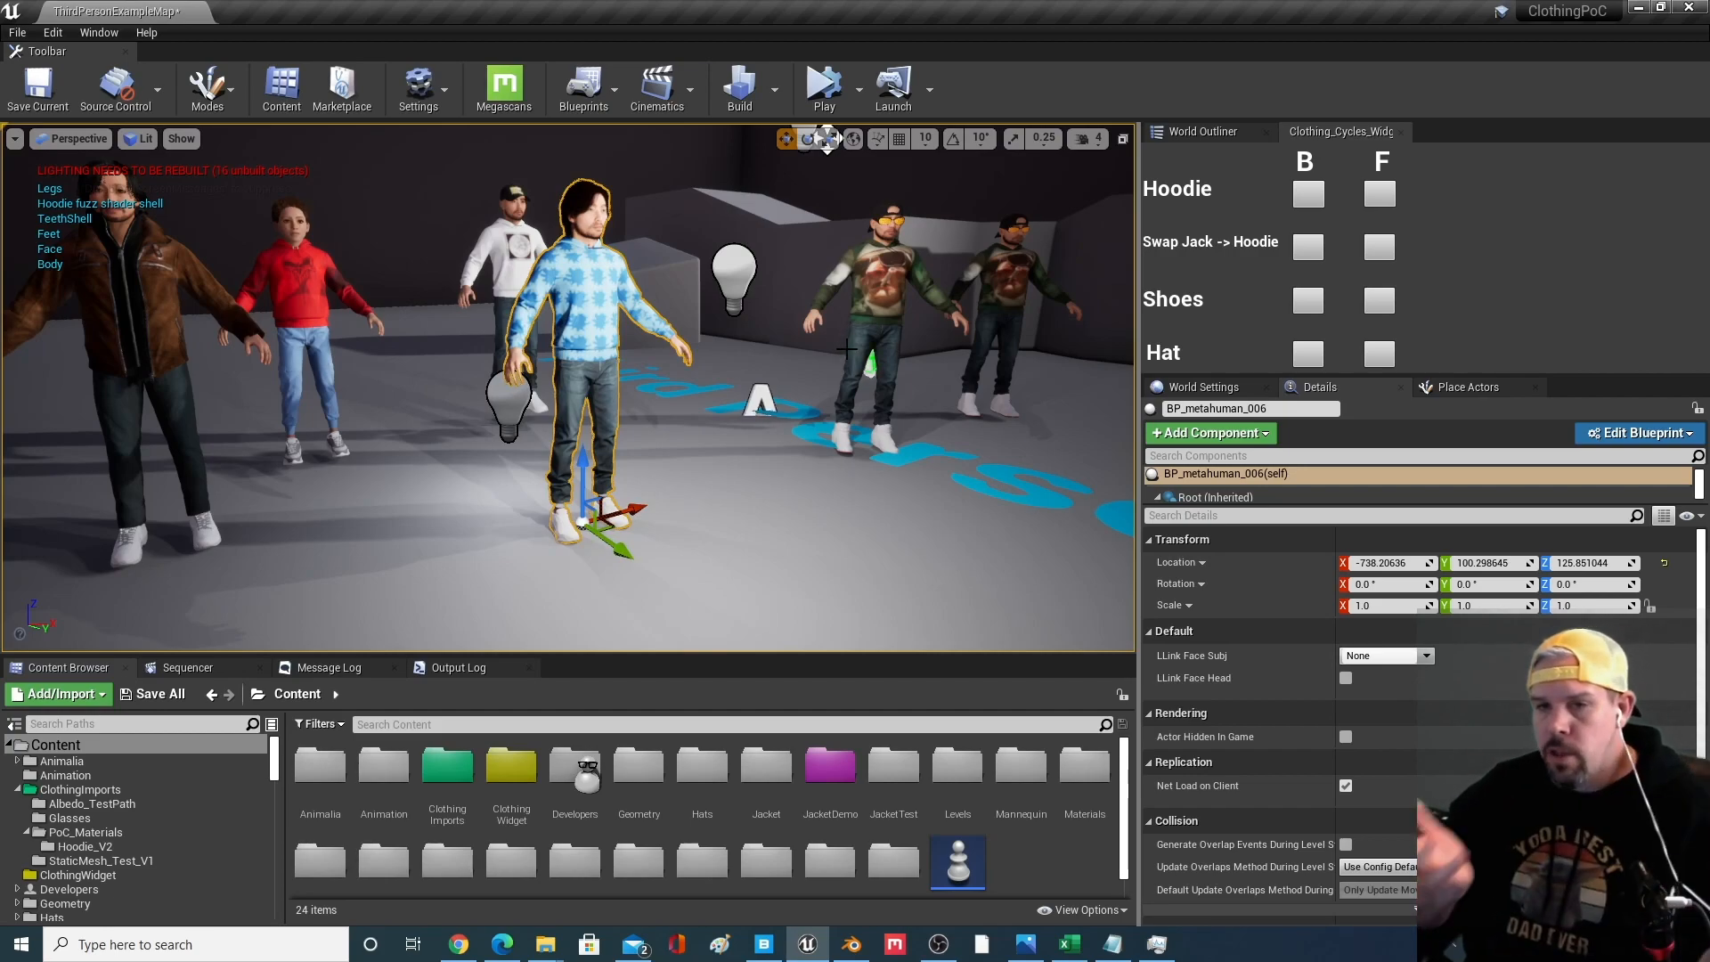
Cycle the BP_metahuman_006 hoodie back through several designs, then forward to the yellow one
right_click_drag(754, 359, 867, 371)
right_click_drag(940, 151, 885, 168)
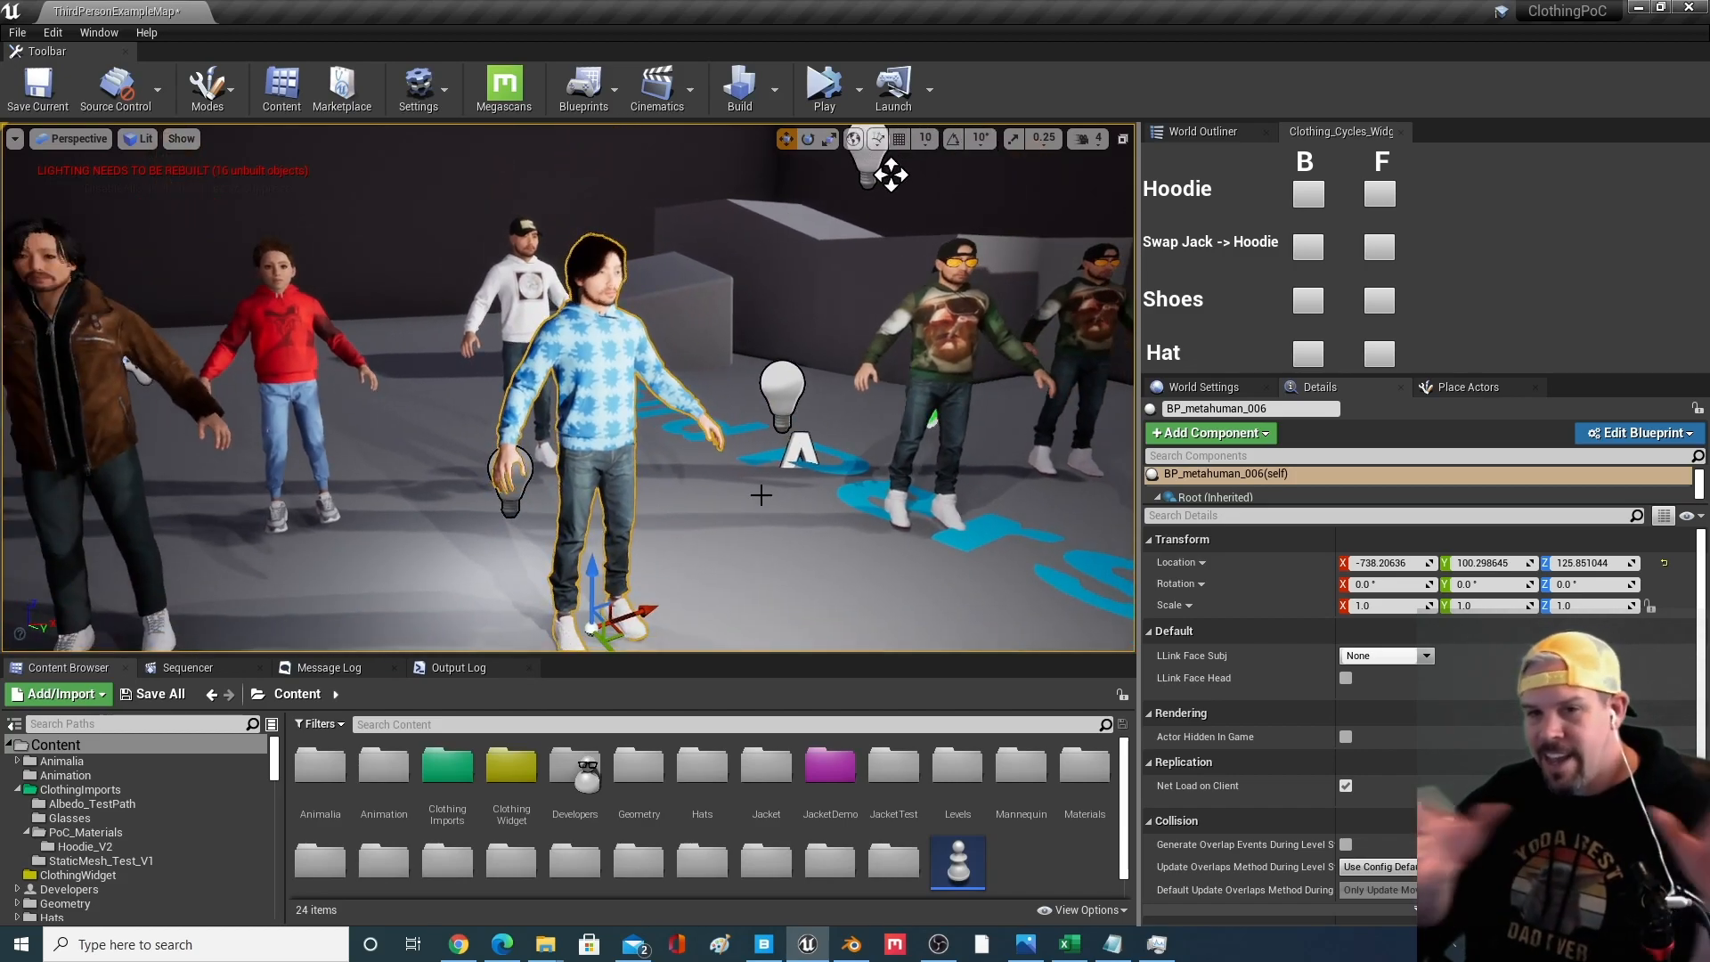
right_click_drag(701, 479, 701, 480)
left_click(1308, 195)
left_click(1308, 196)
left_click(1308, 196)
left_click(1309, 196)
left_click(1308, 196)
left_click(1309, 196)
right_click_drag(701, 480, 701, 479)
left_click(1380, 193)
left_click(1379, 193)
scroll(820, 169, "down", 5)
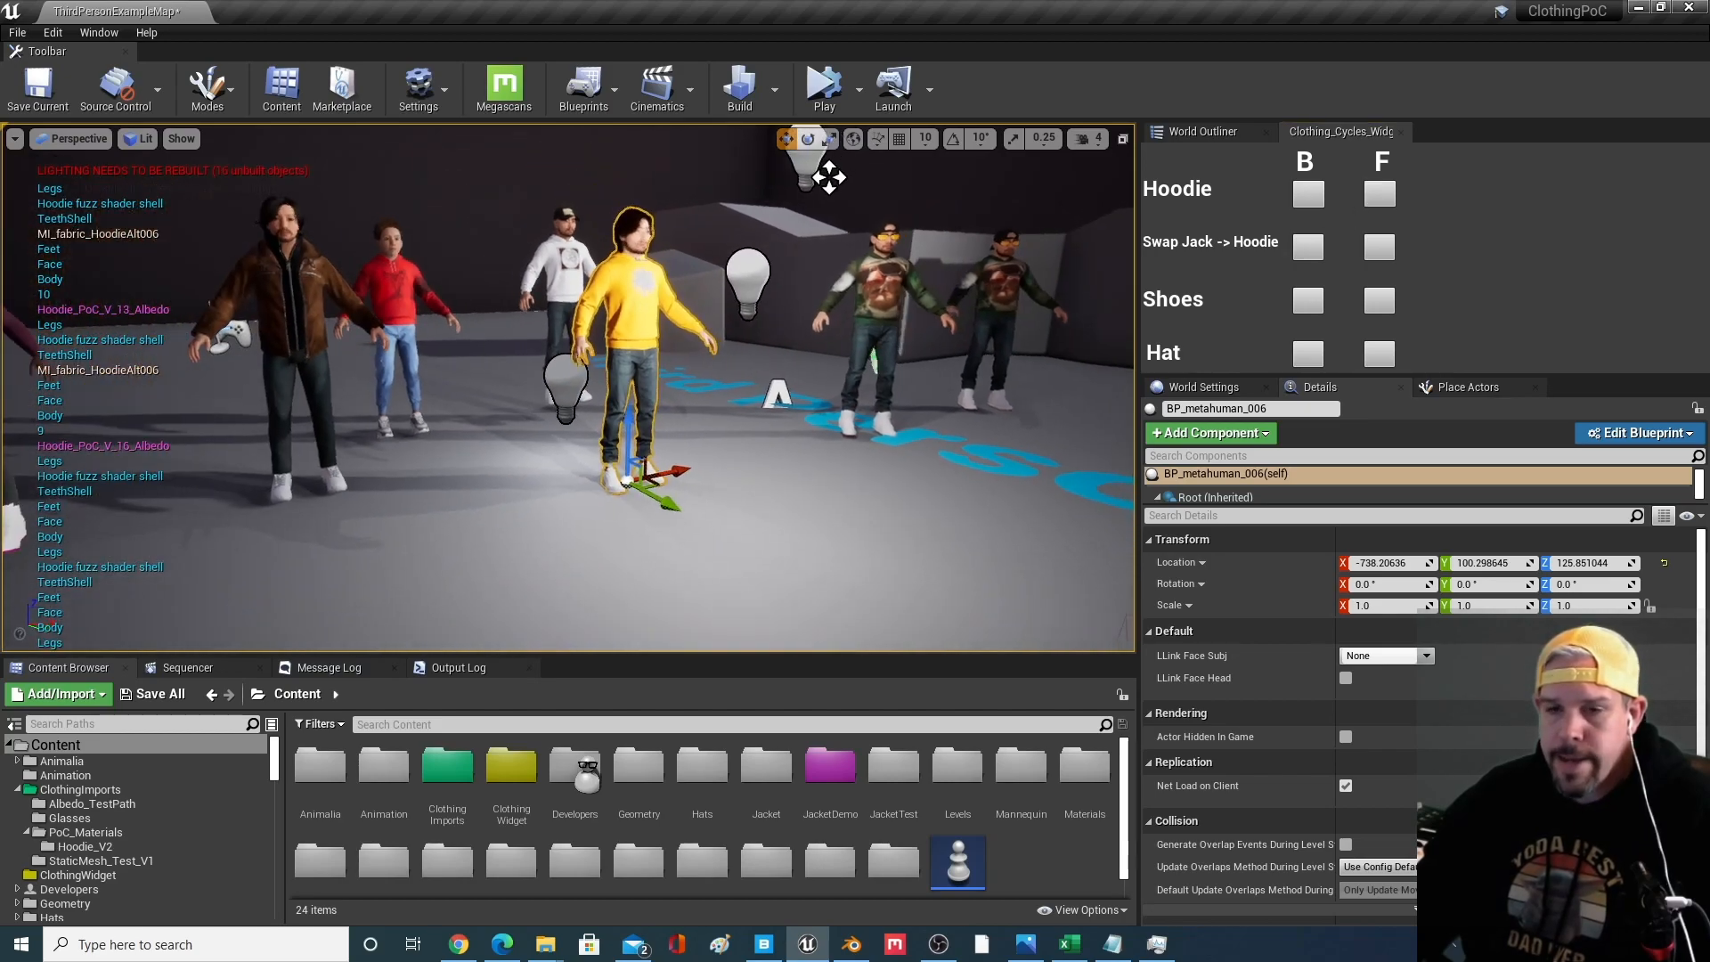
Inspect the BP_metahuman_006 hoodie fabric up close and switch it to the plain blue design
right_click_drag(820, 169, 820, 169)
right_click_drag(840, 408, 840, 409)
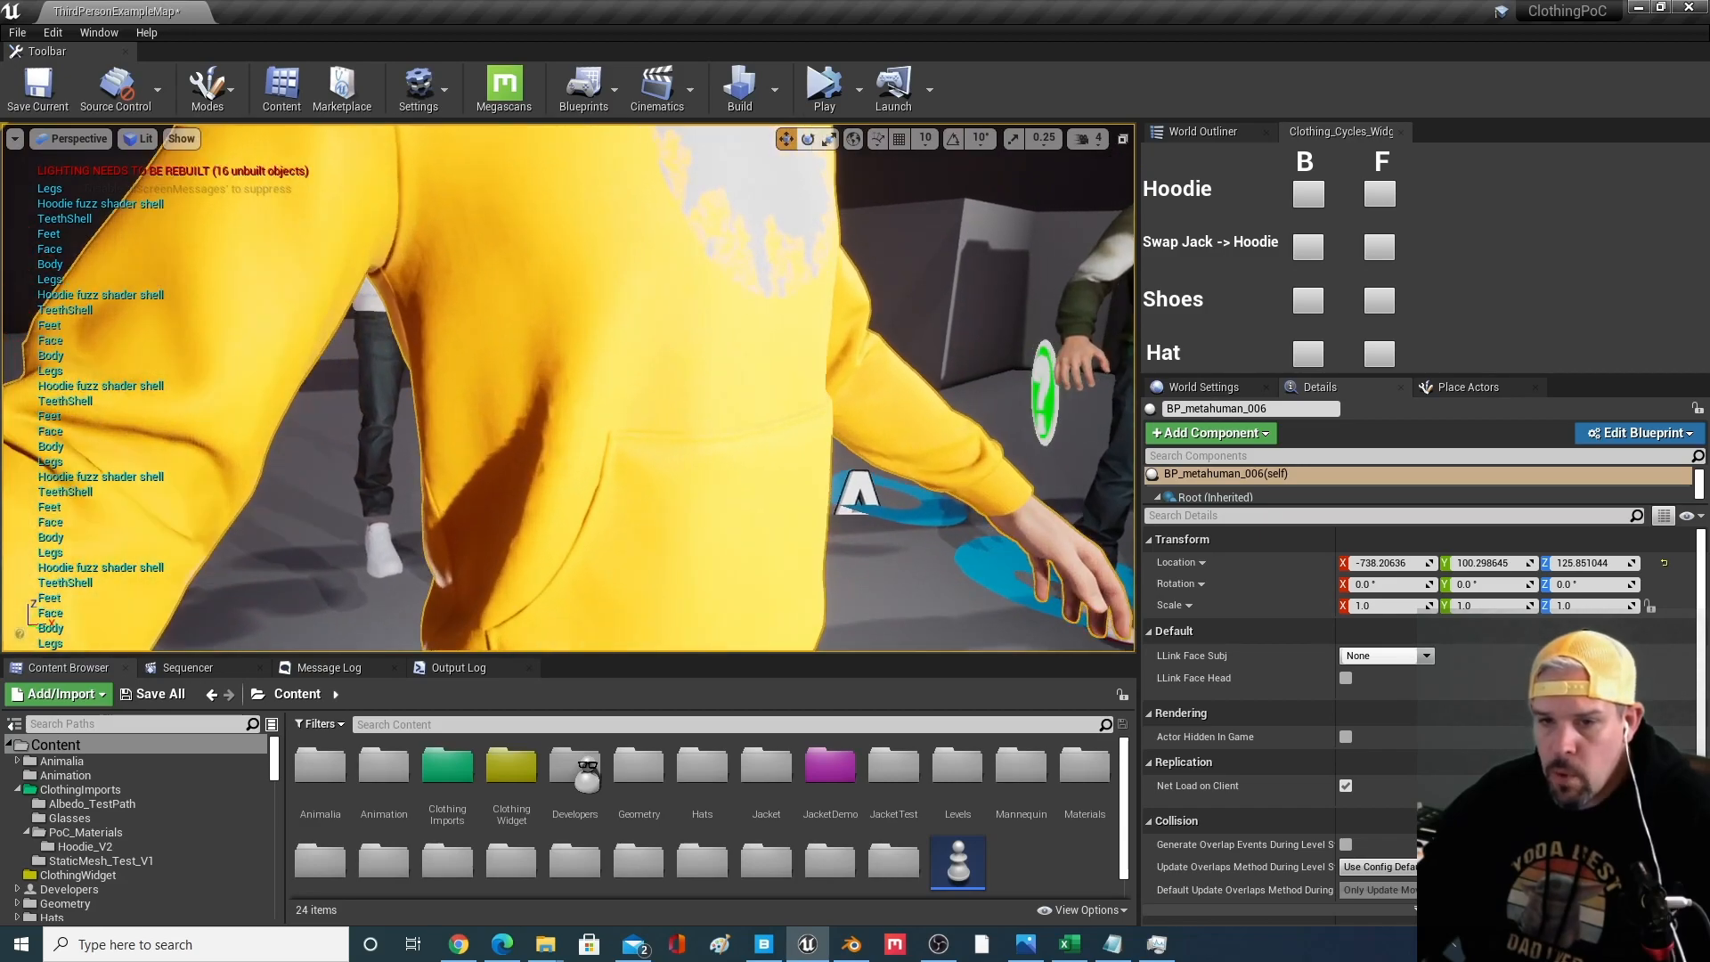
left_click(1394, 182)
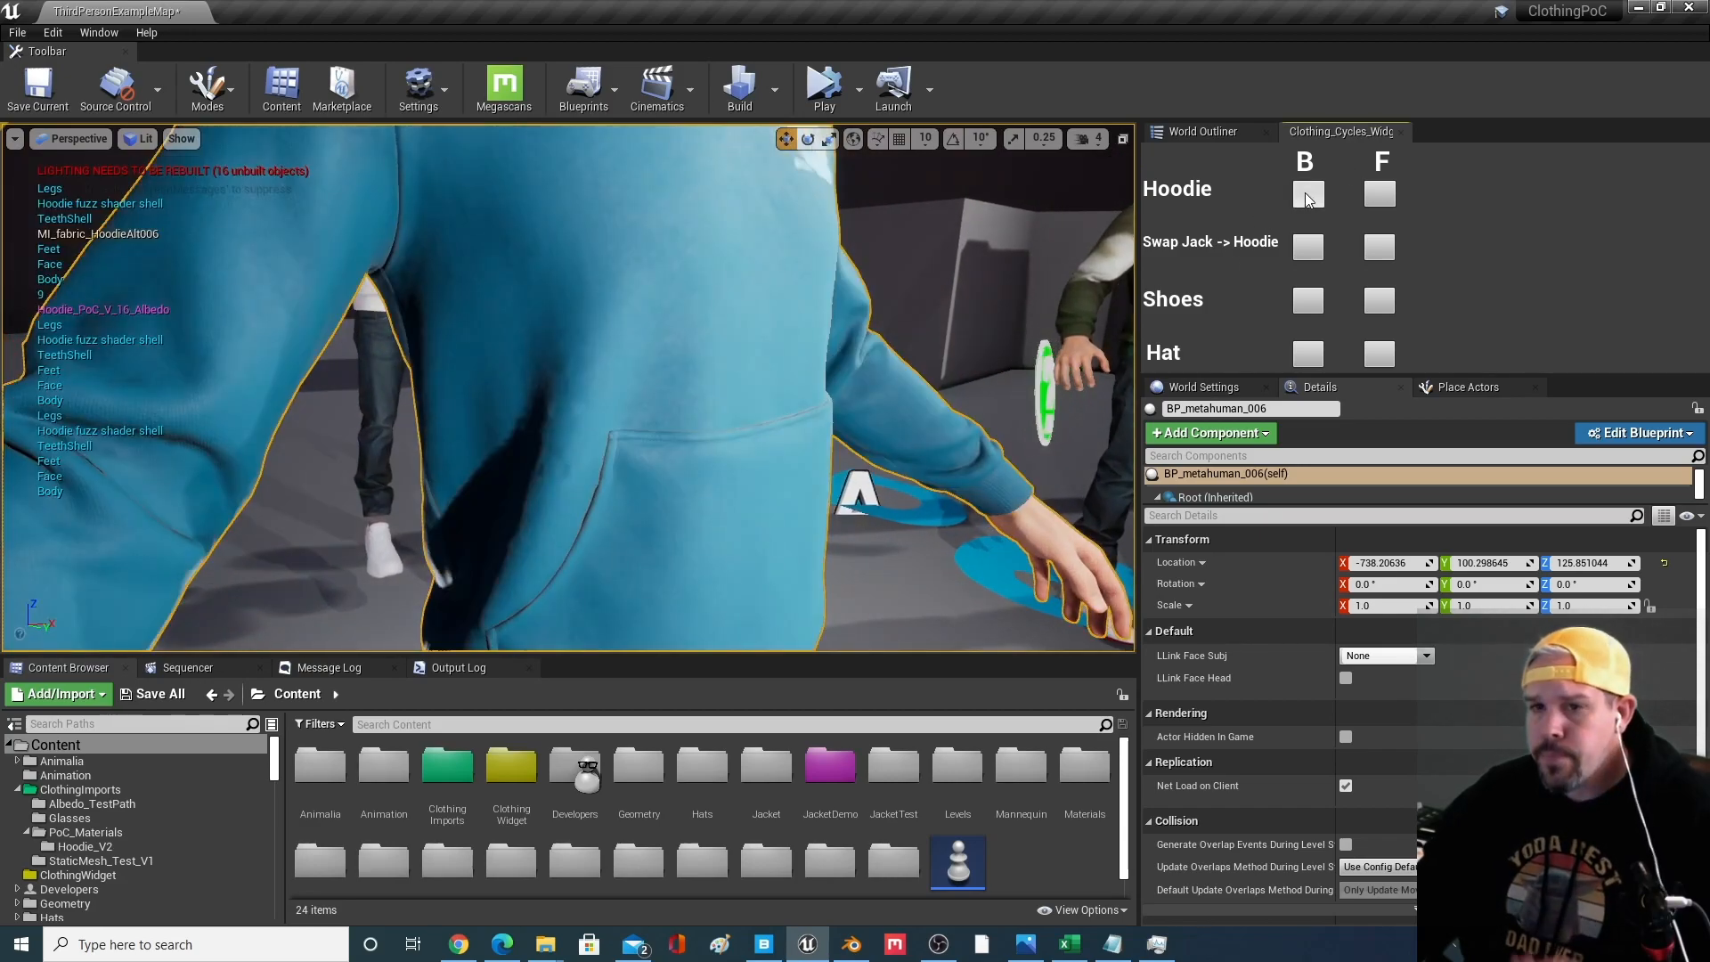
right_click_drag(900, 355, 899, 356)
right_click_drag(939, 273, 938, 274)
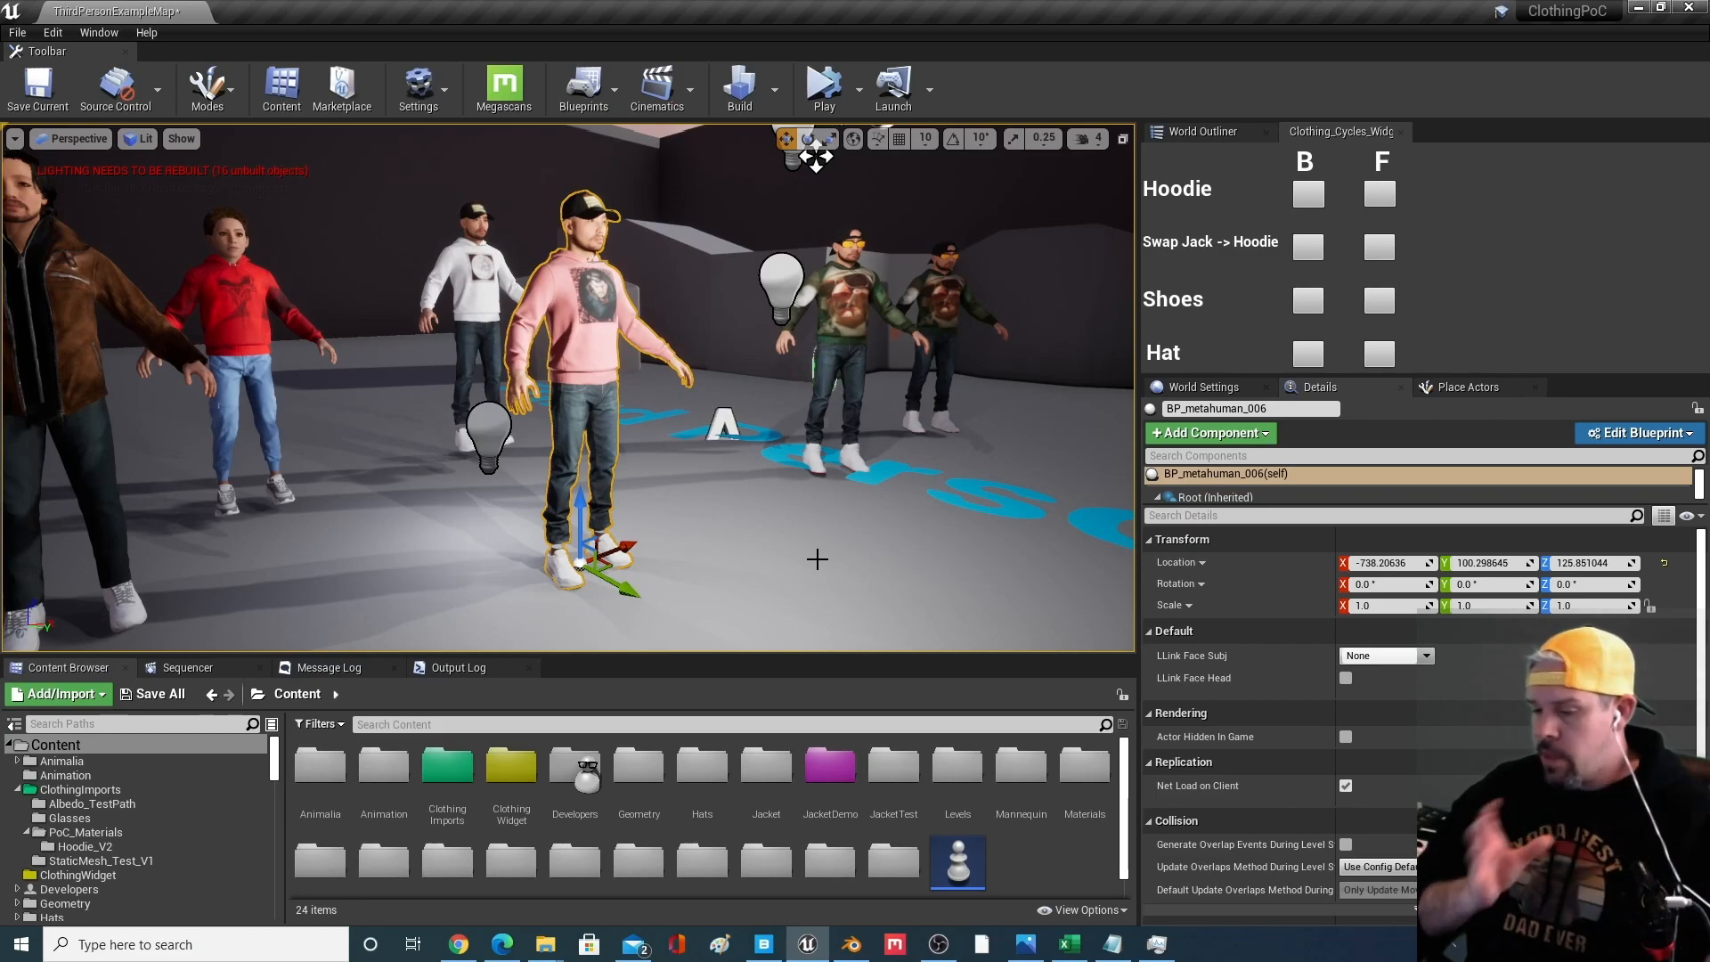
Examine BP_metahuman_006 in the pink printed hoodie and black cap, along with the other dressed characters in the level
middle_click_drag(796, 559, 786, 463)
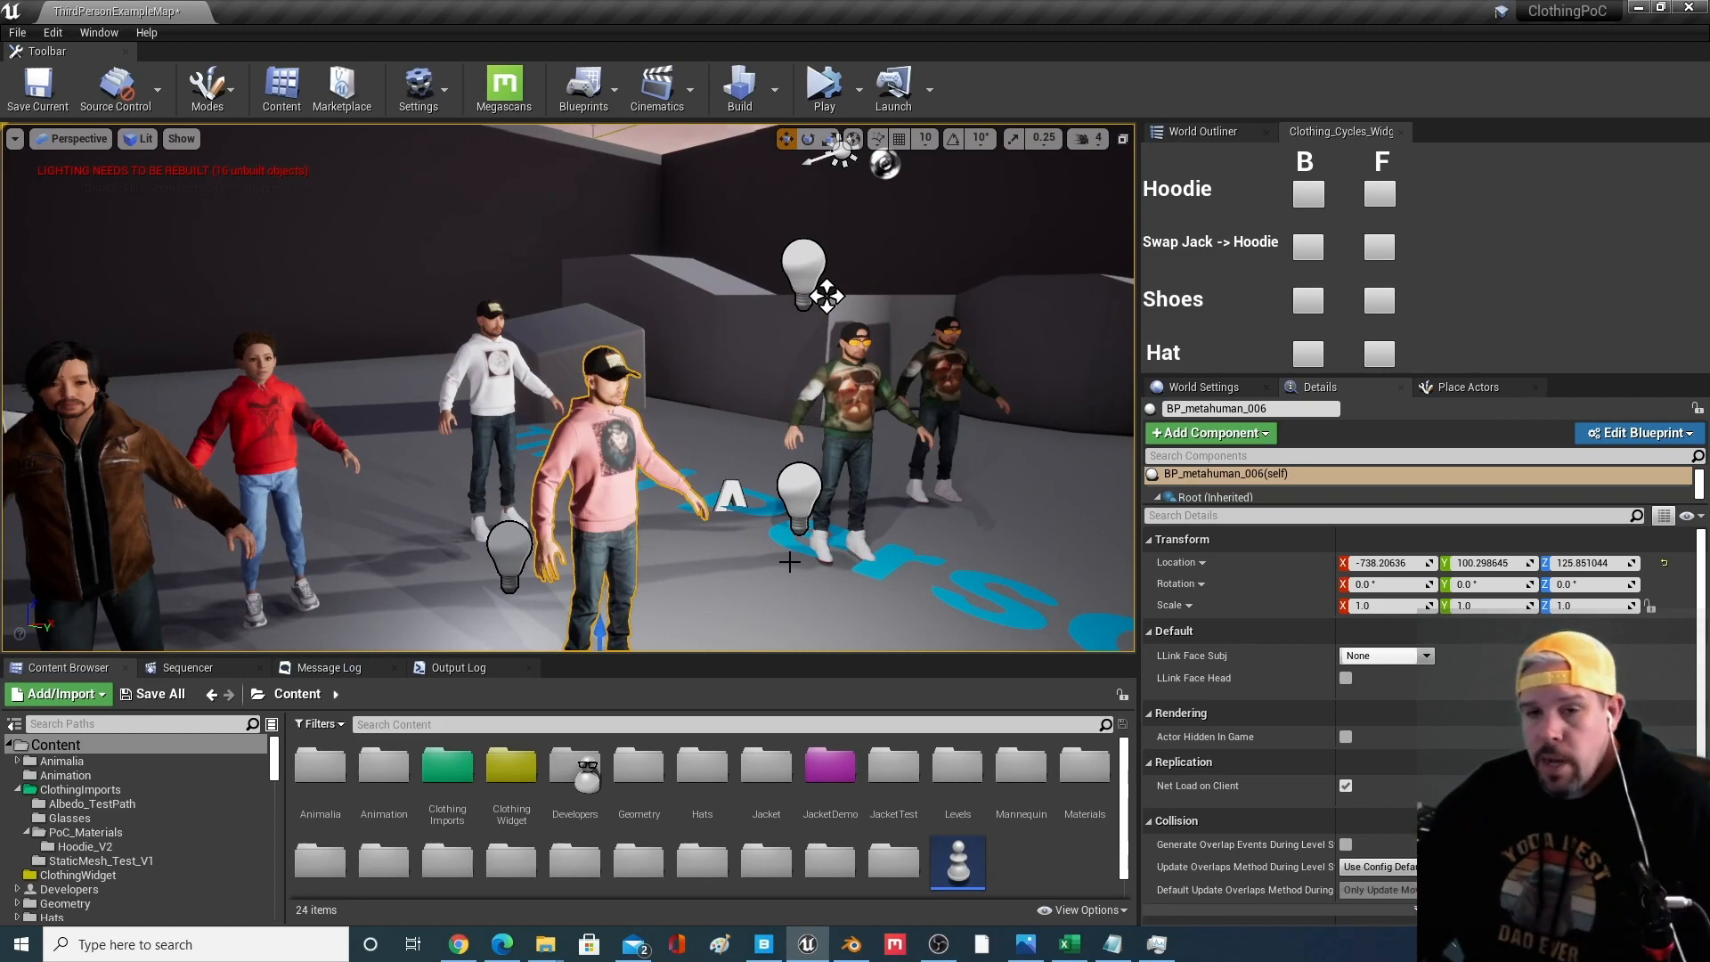
middle_click_drag(702, 482, 703, 538)
mouse_move(702, 482)
left_mouse_down()
mouse_move(693, 557)
mouse_move(681, 477)
left_mouse_up()
scroll(909, 238, "up", 6)
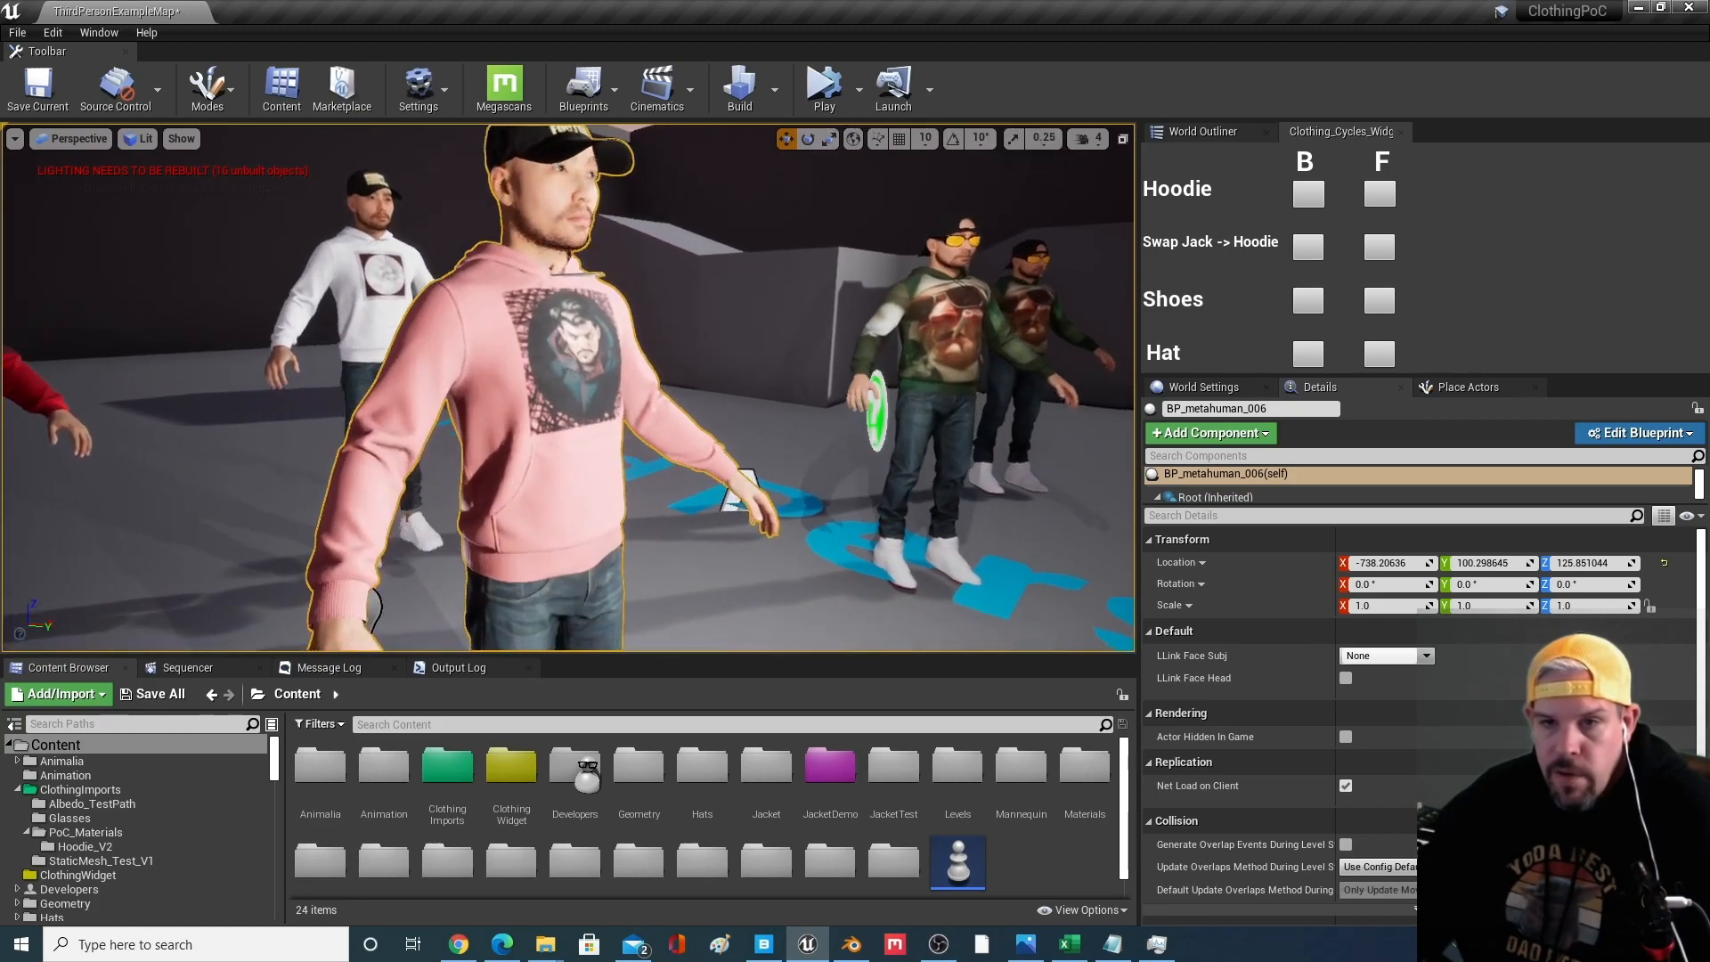
key("s")
right_click_drag(570, 387, 498, 364)
key("w")
right_click_drag(725, 453, 726, 401)
right_click(725, 452)
key("d")
right_click_drag(861, 163, 764, 416)
key("w")
right_click_drag(378, 496, 369, 464)
key("w")
key("d")
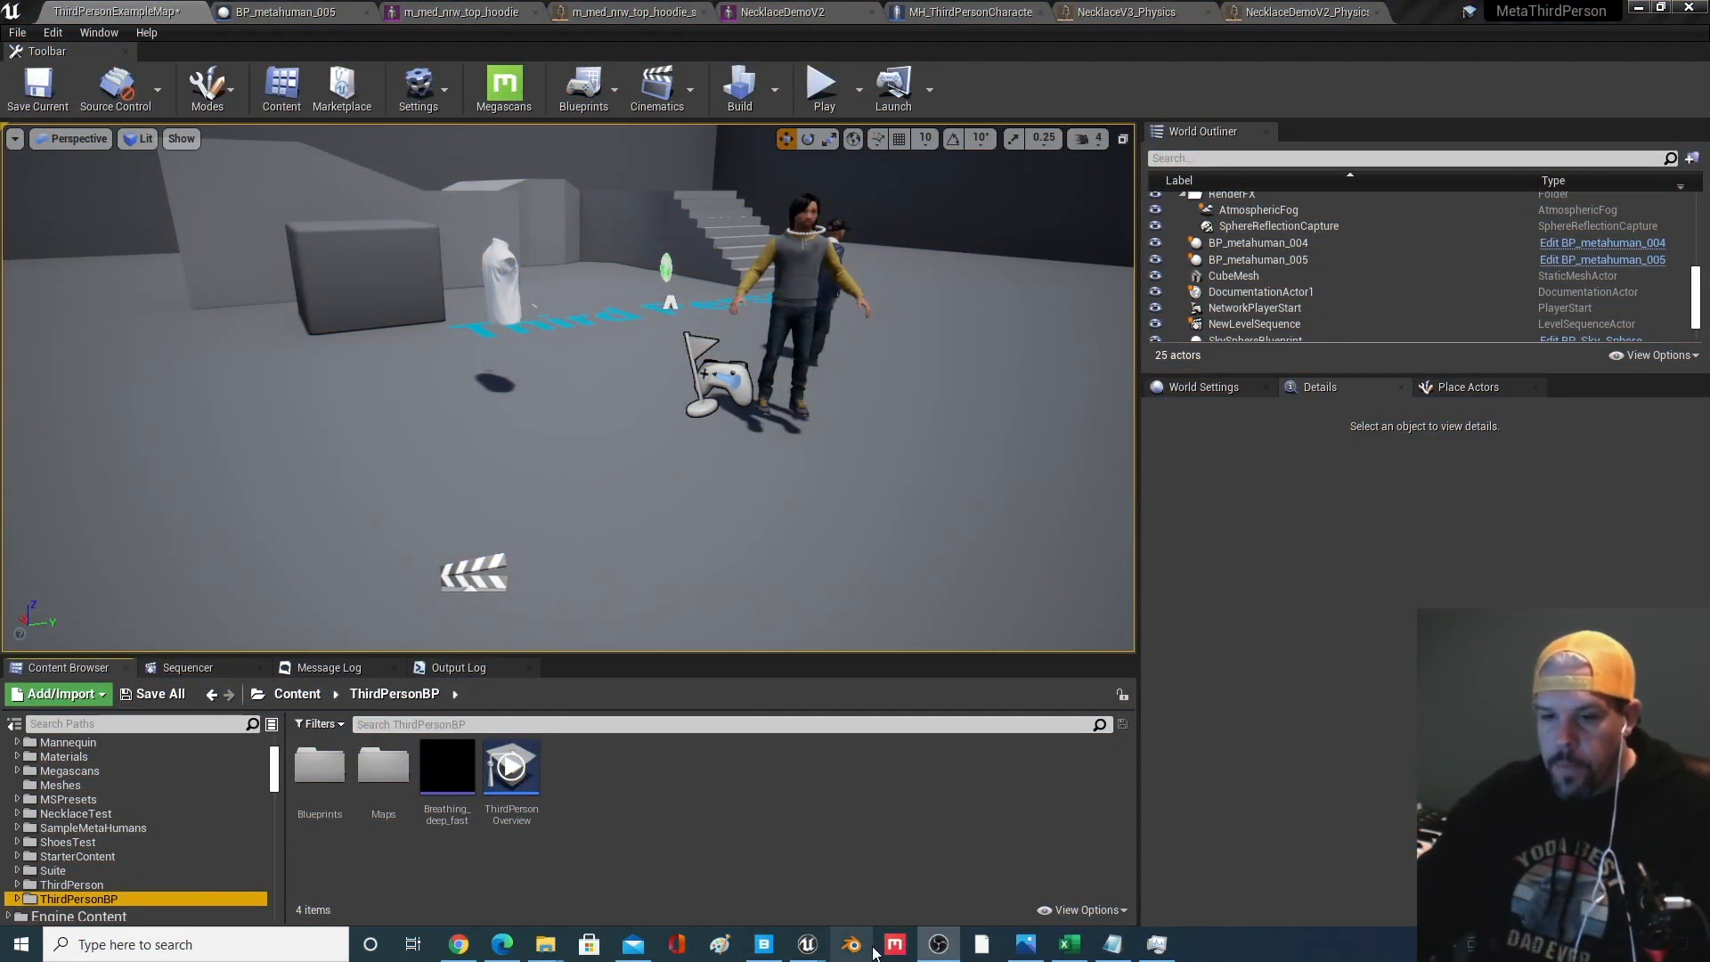
Switch to Blender and delete the default cube, camera and light from the new scene
left_click(859, 947)
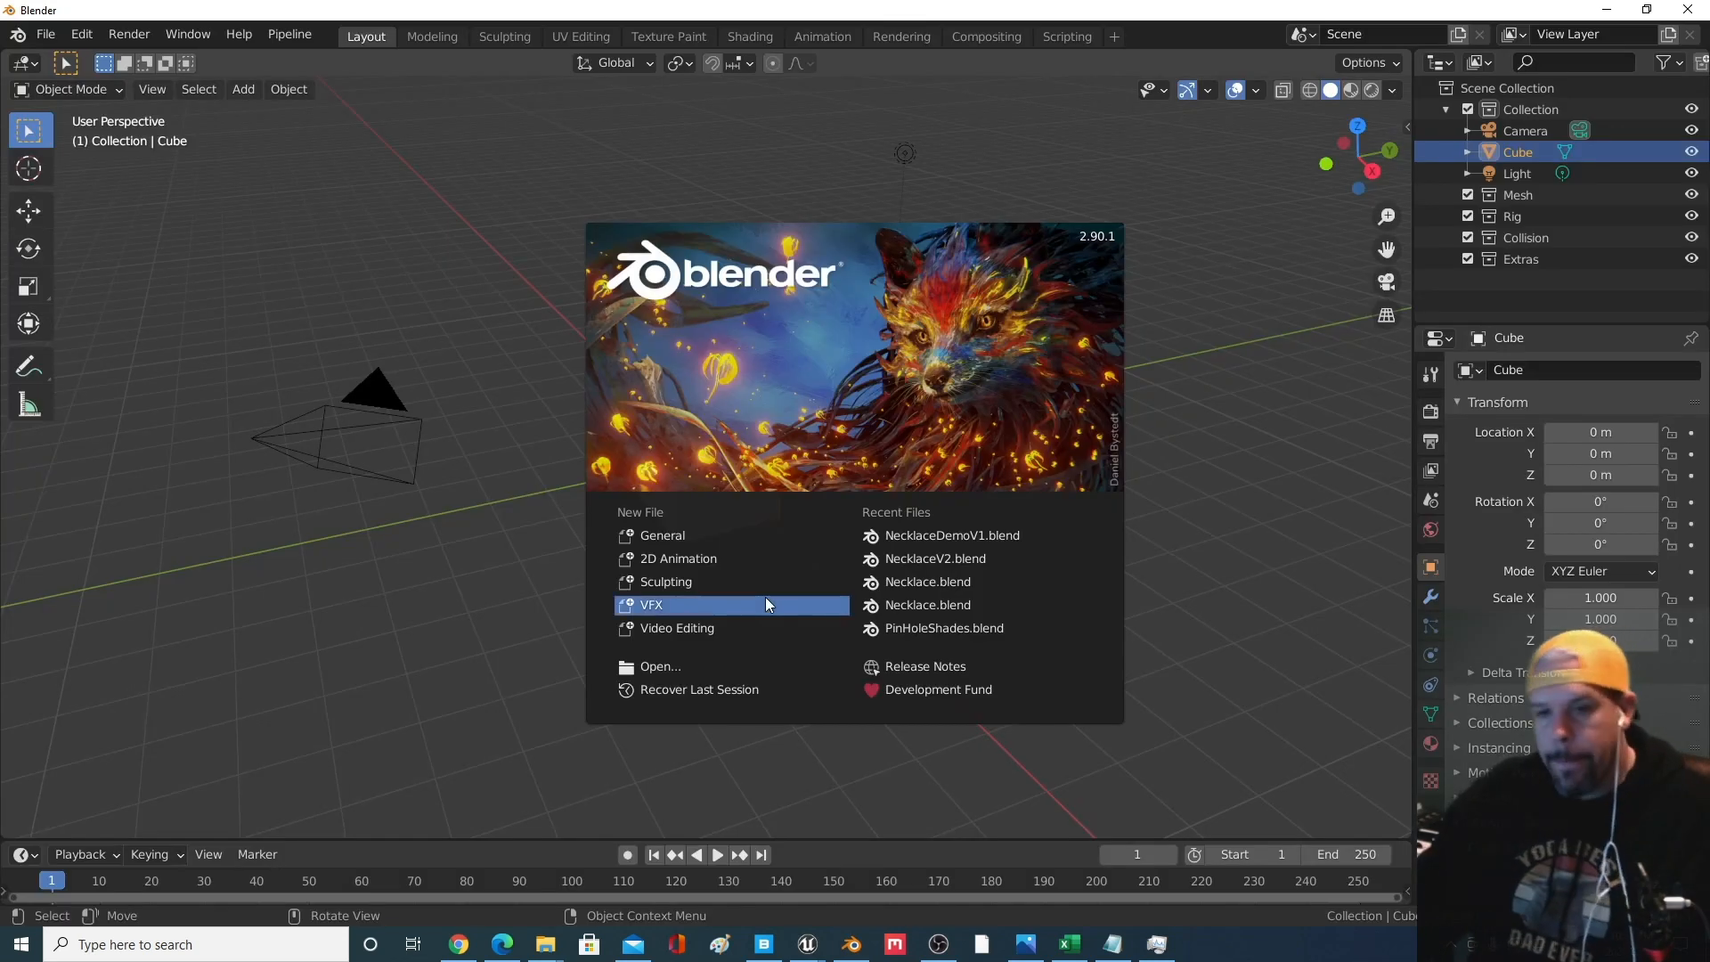
key("Escape")
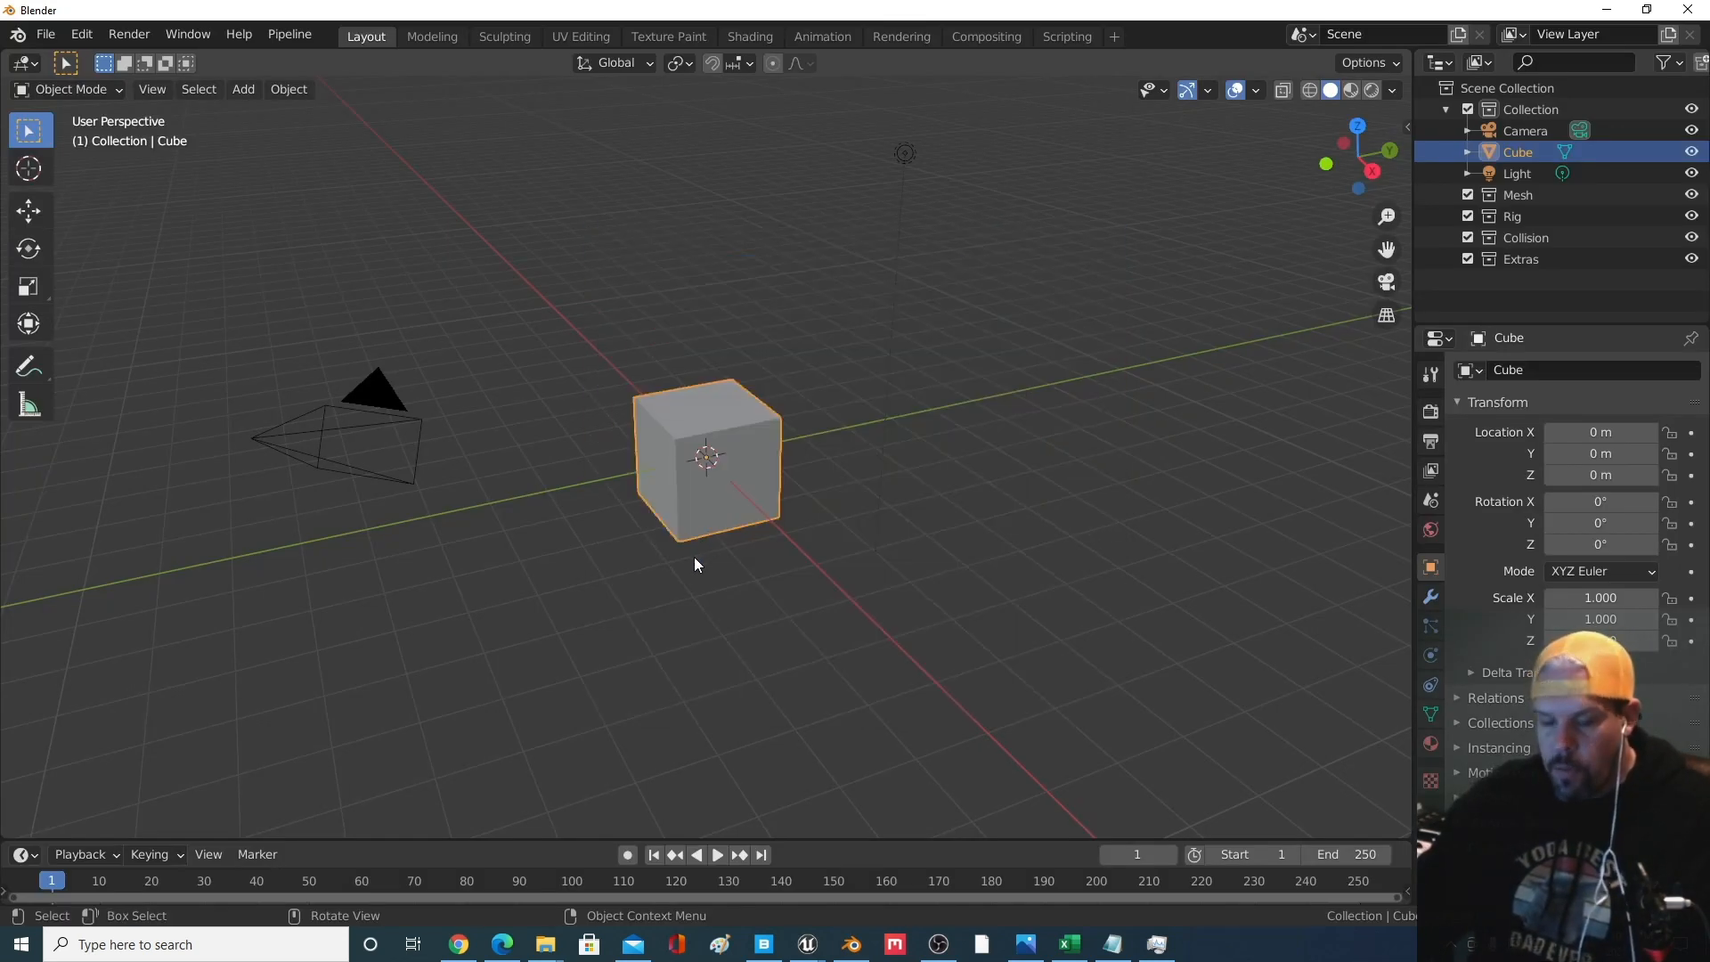
key("a")
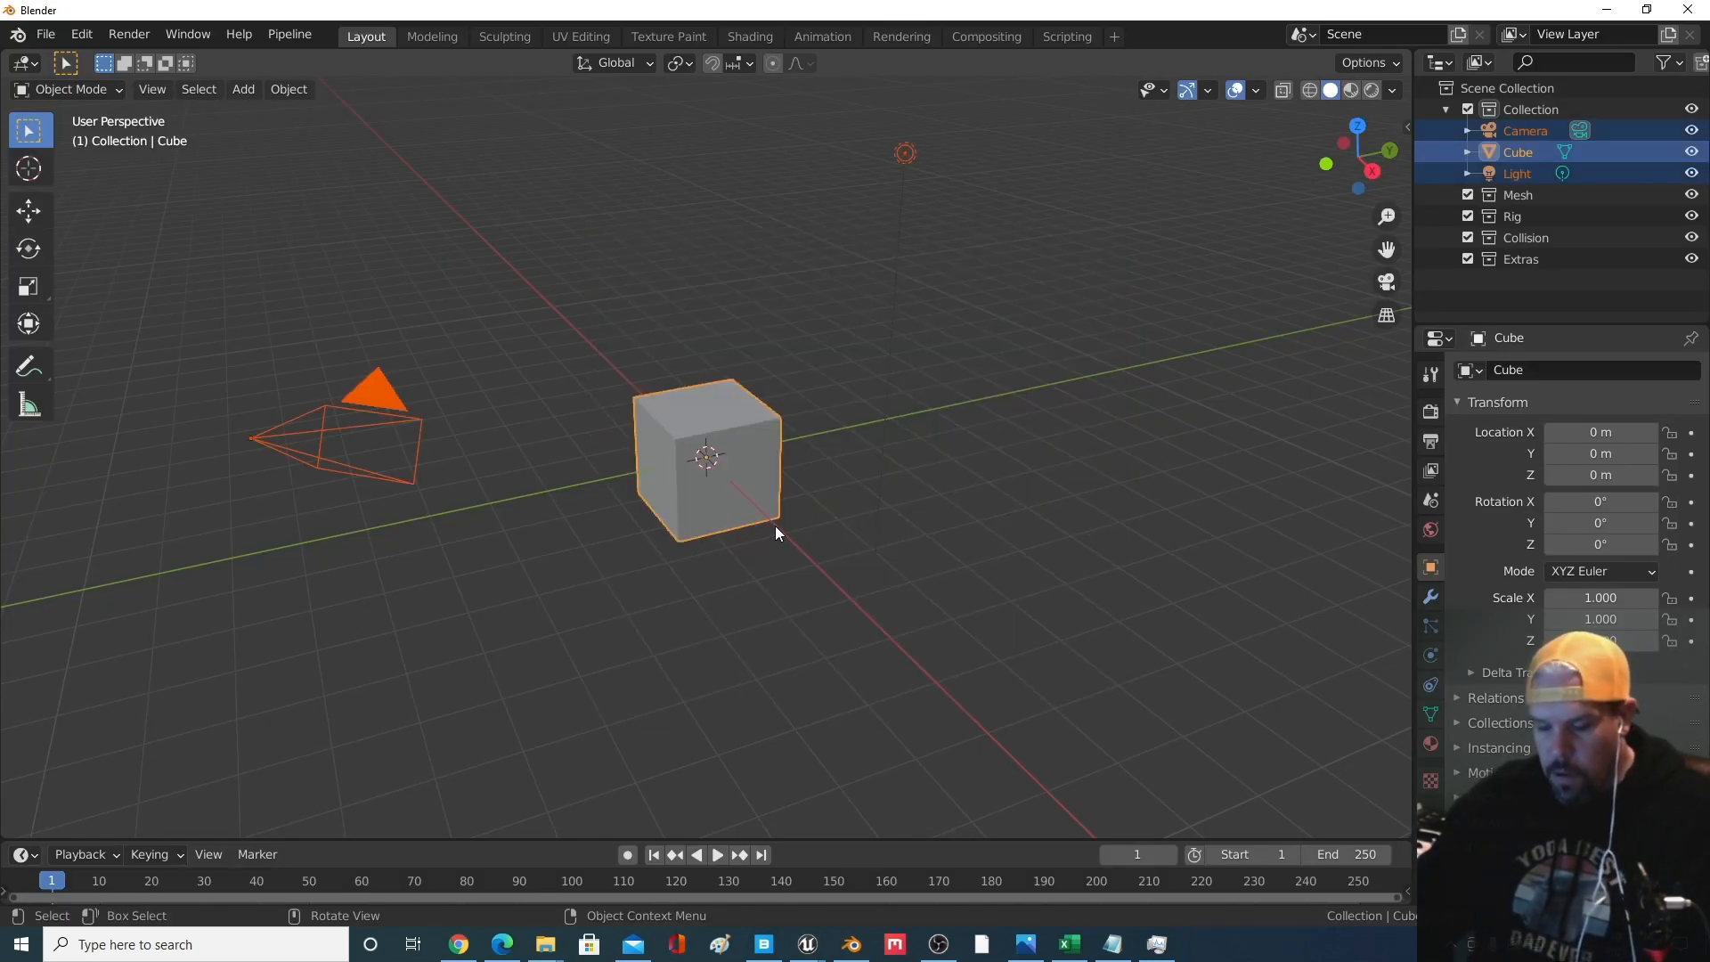
key("x")
left_click(772, 529)
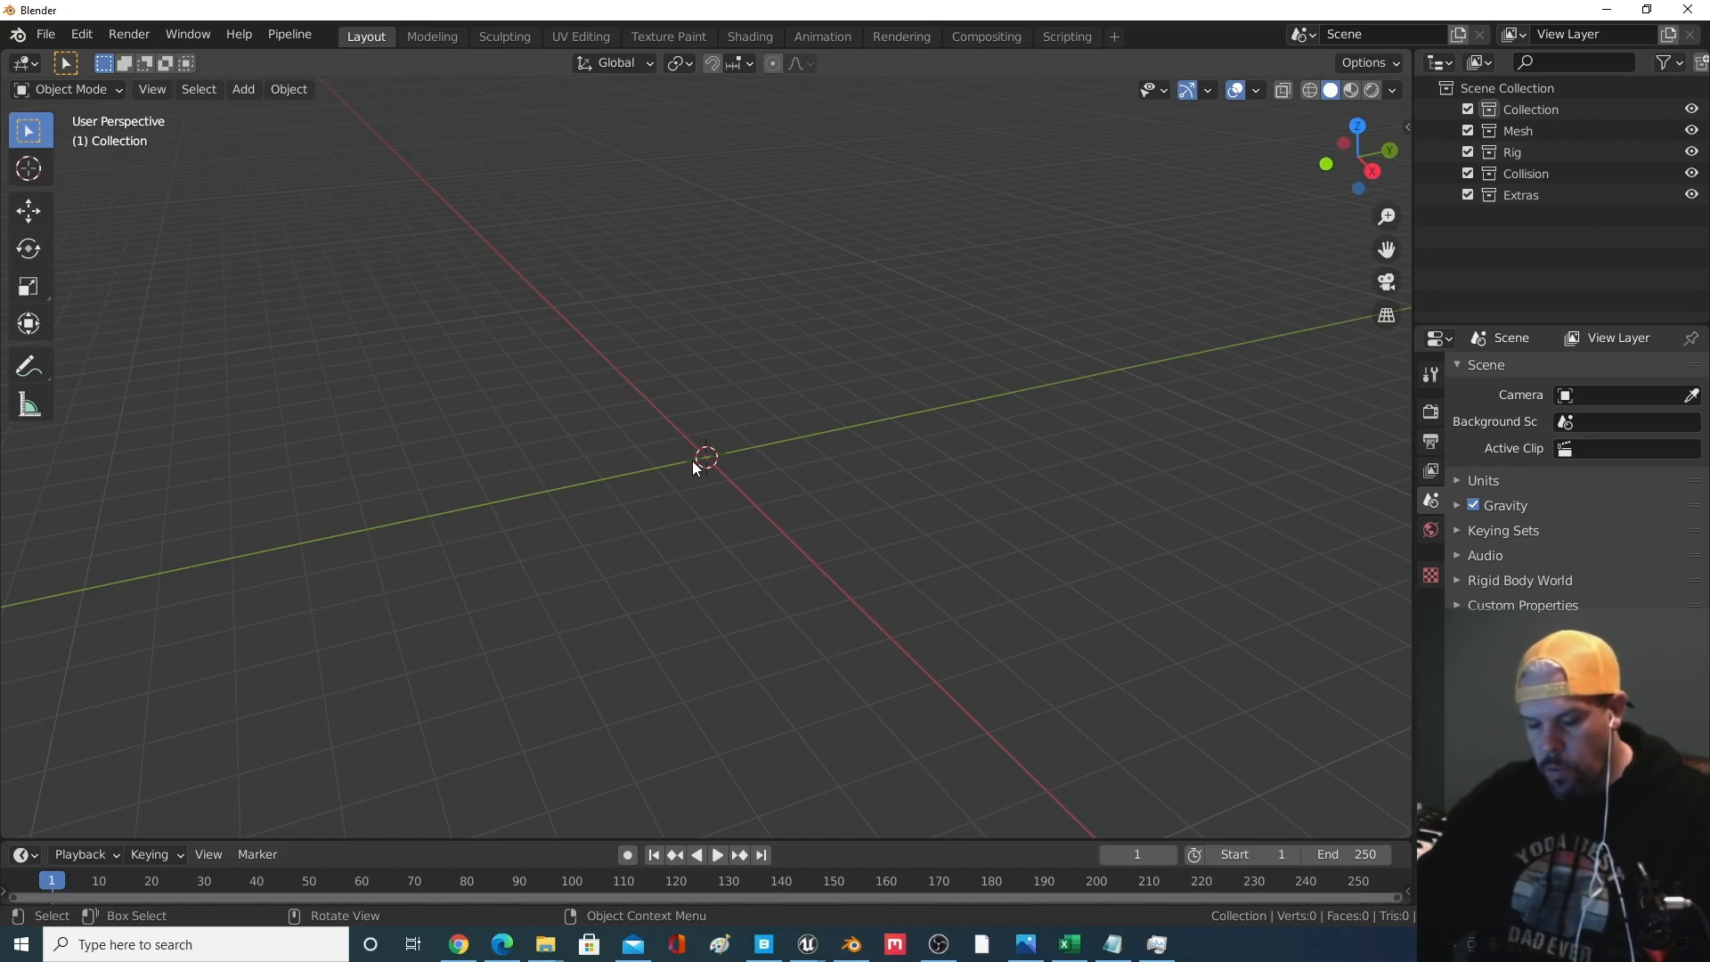
Add a UV sphere mesh at the origin of the empty scene
key("shift")
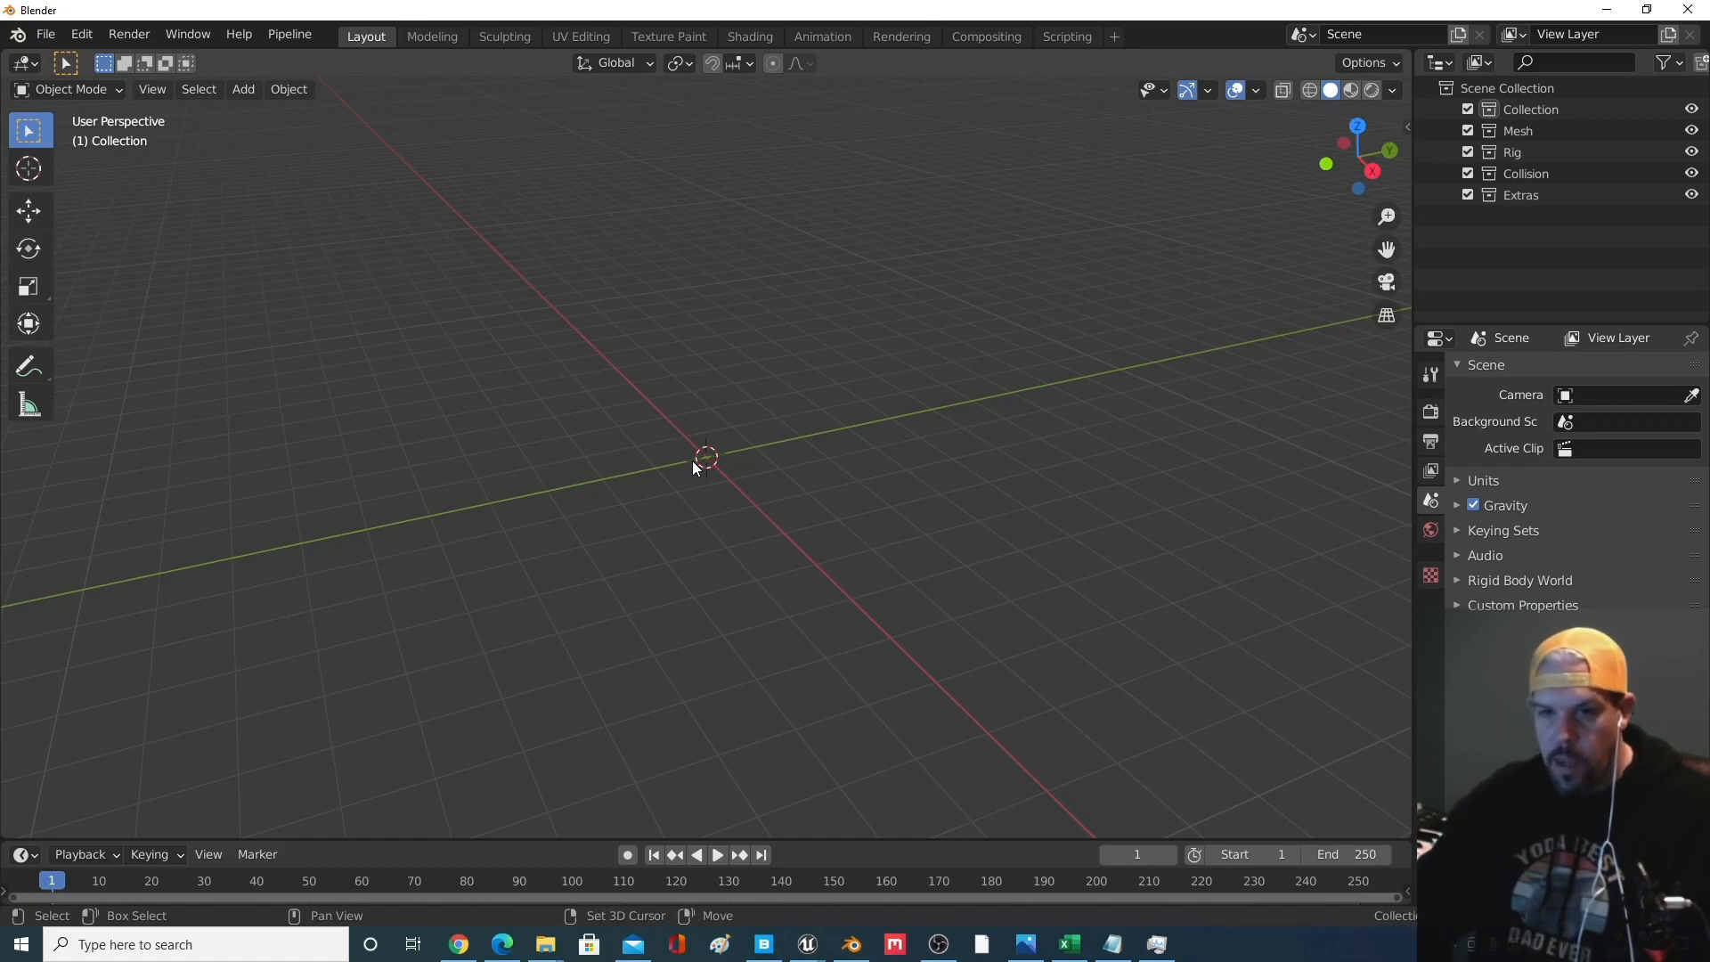
key("shift+a")
mouse_move(696, 467)
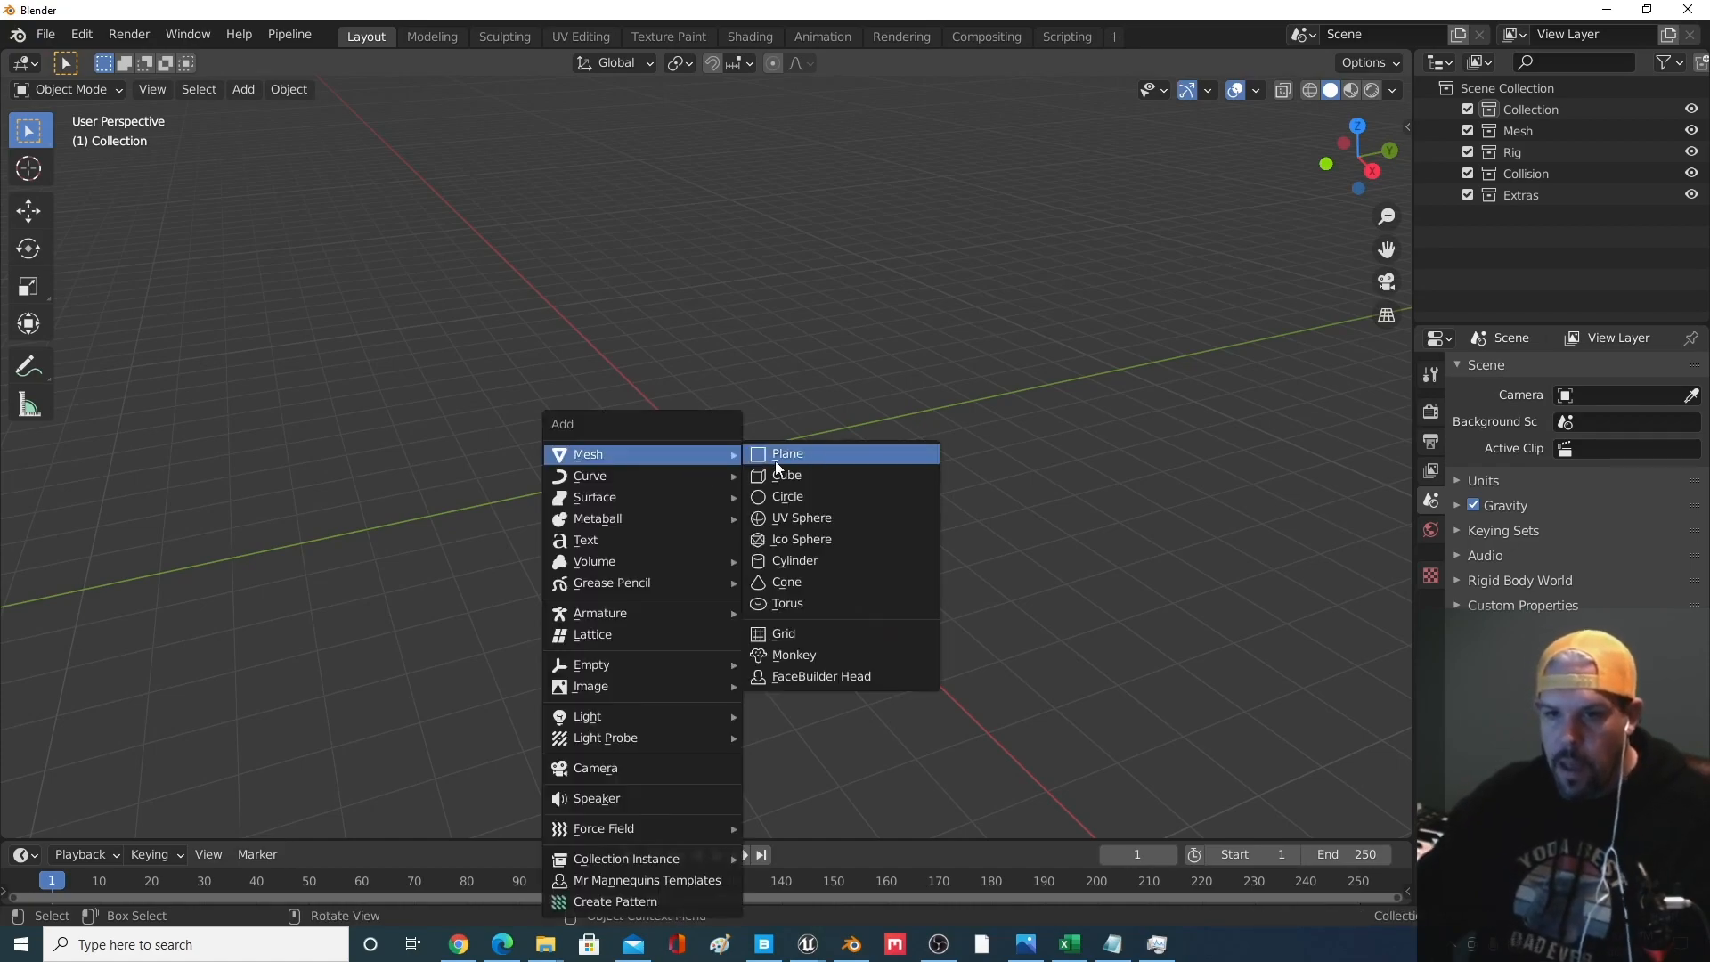
left_click(800, 520)
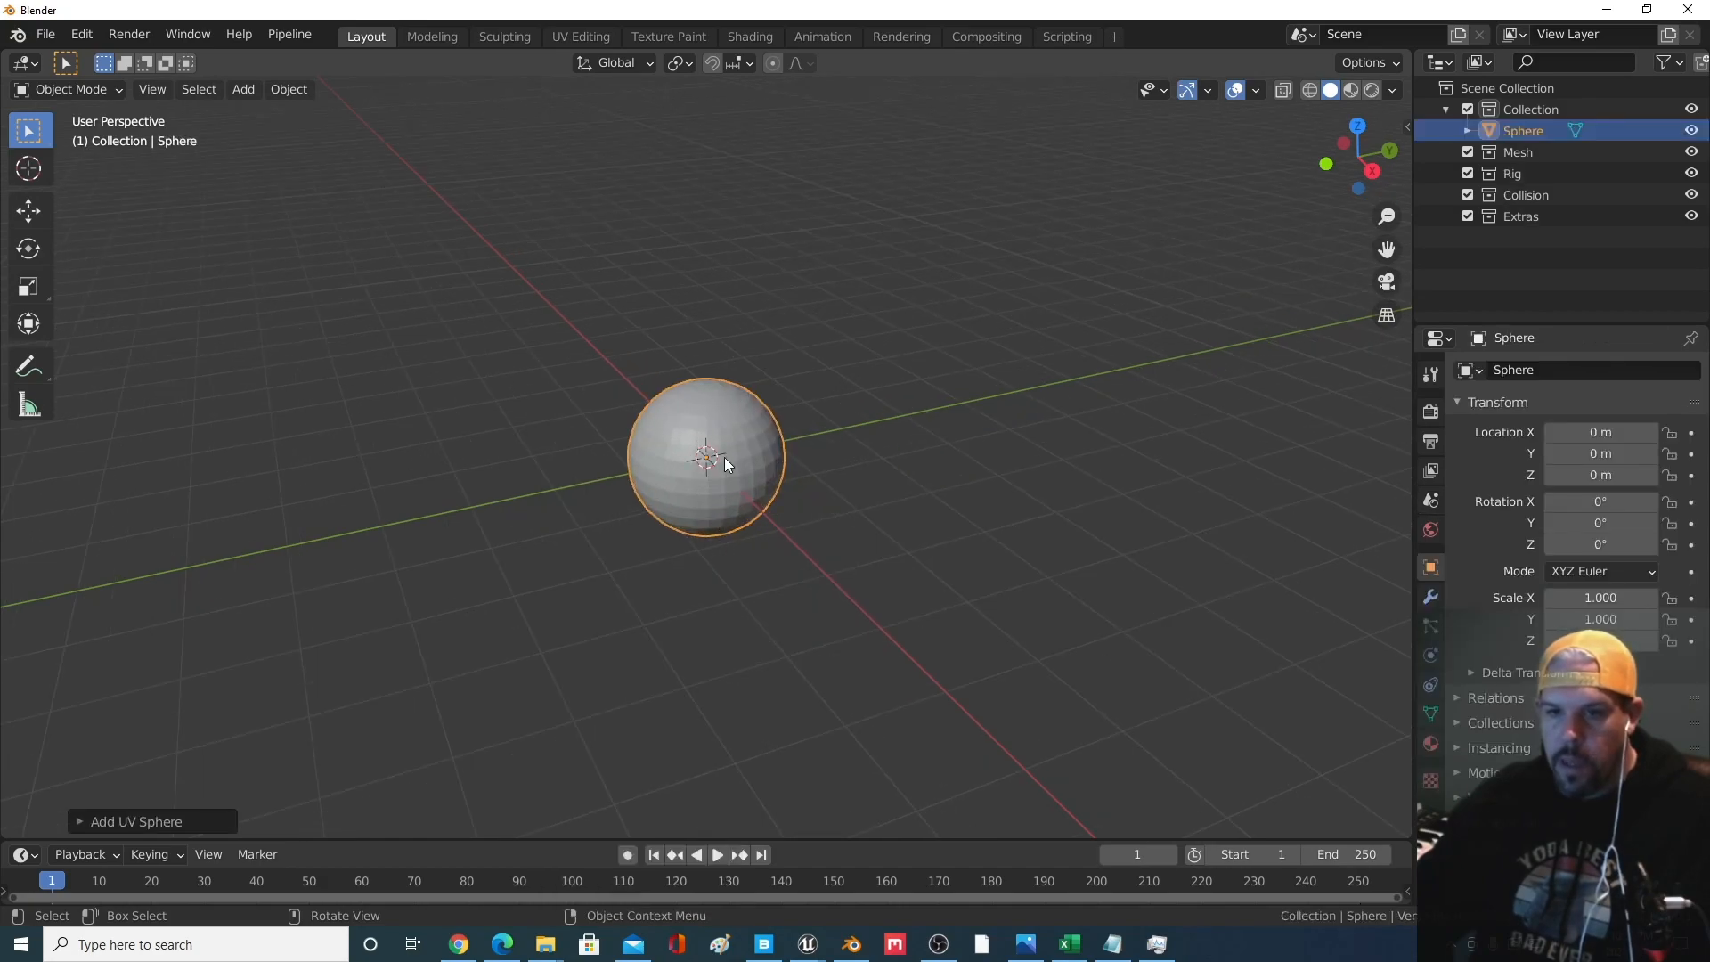
key("s")
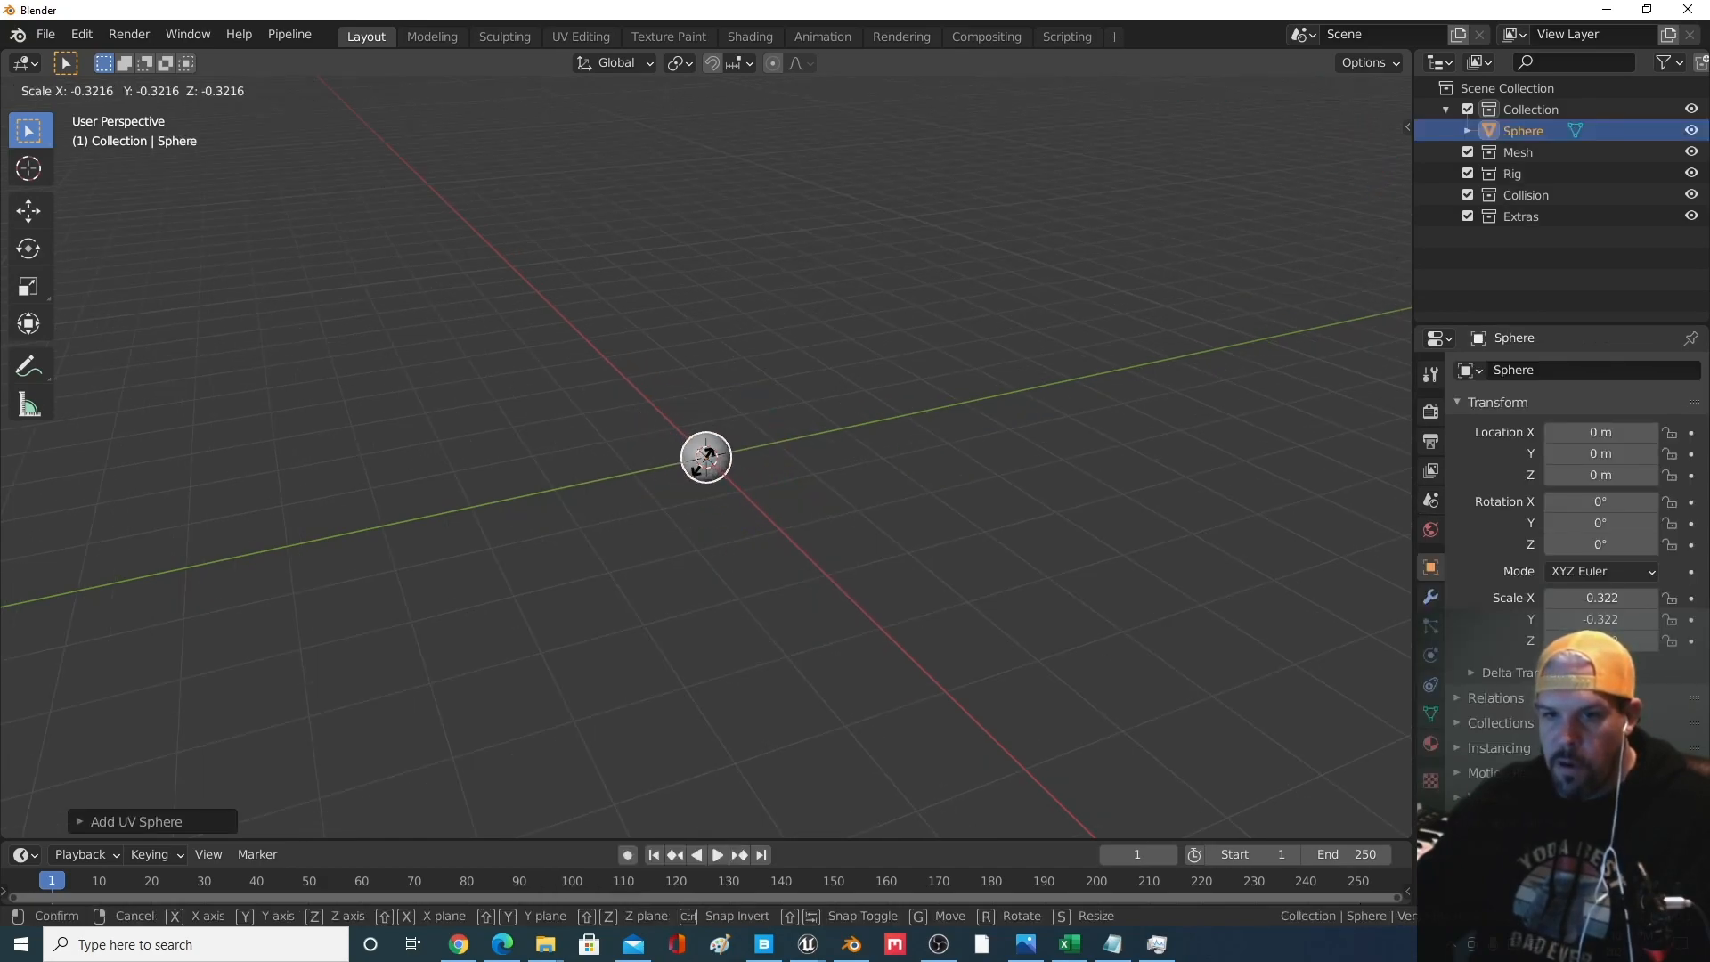
key("Escape")
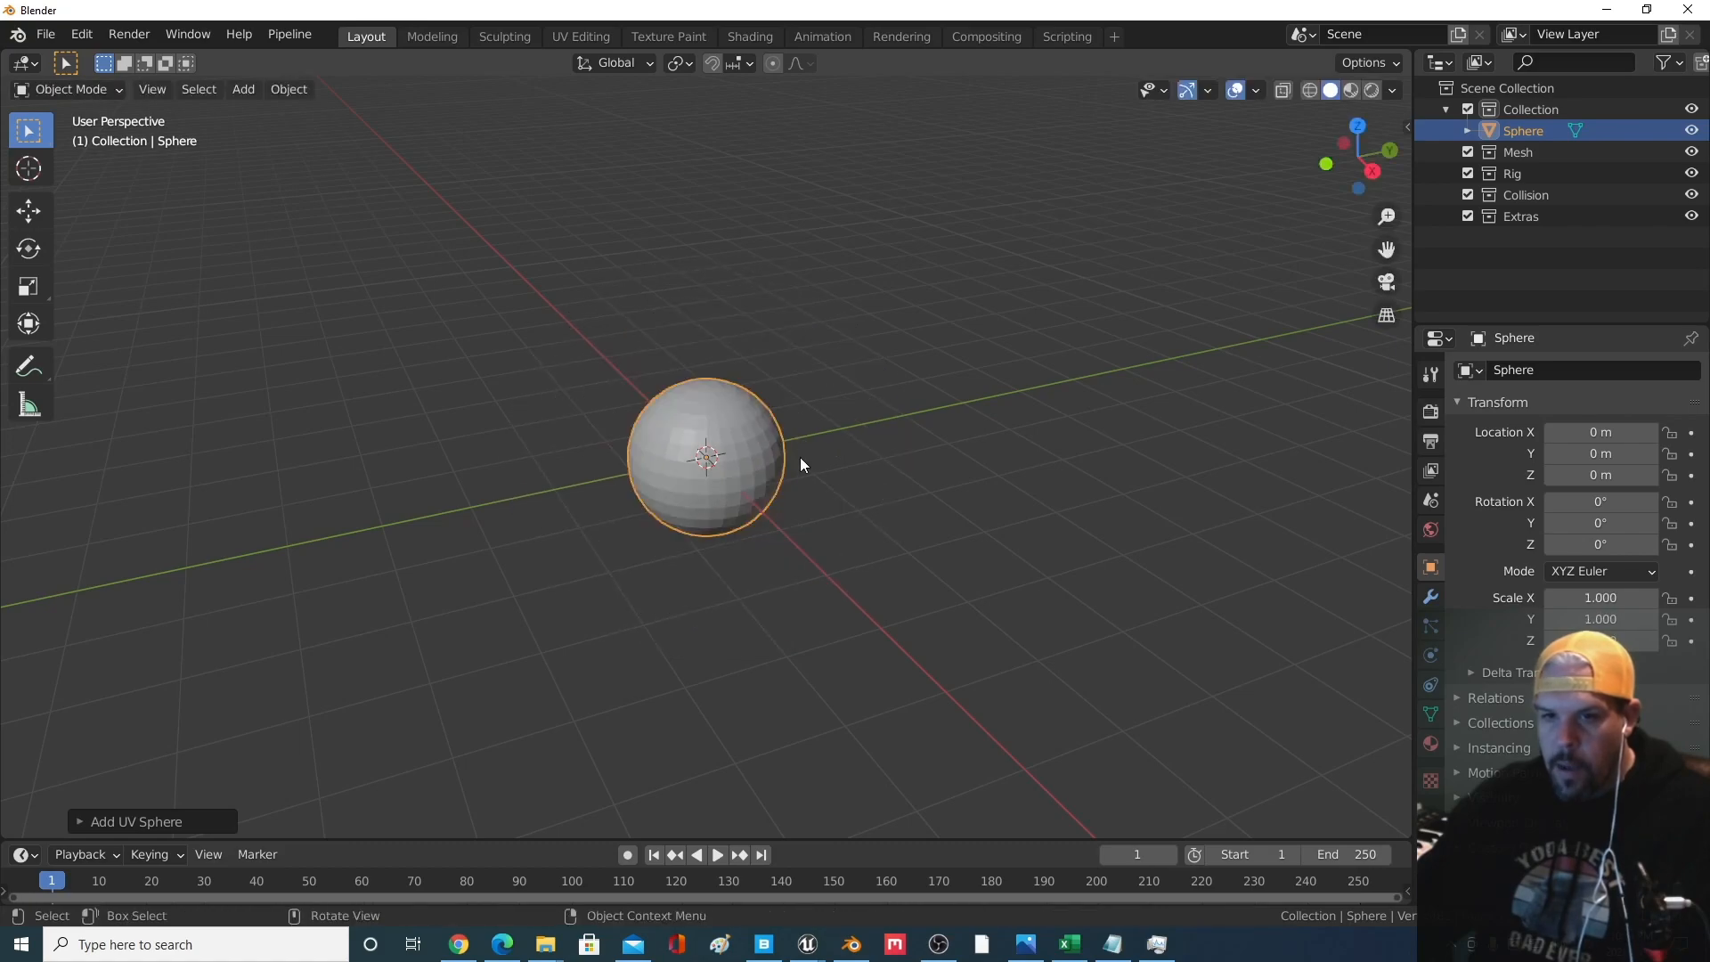
Scale the sphere down uniformly to about 0.097 so it becomes a small bead
key("s")
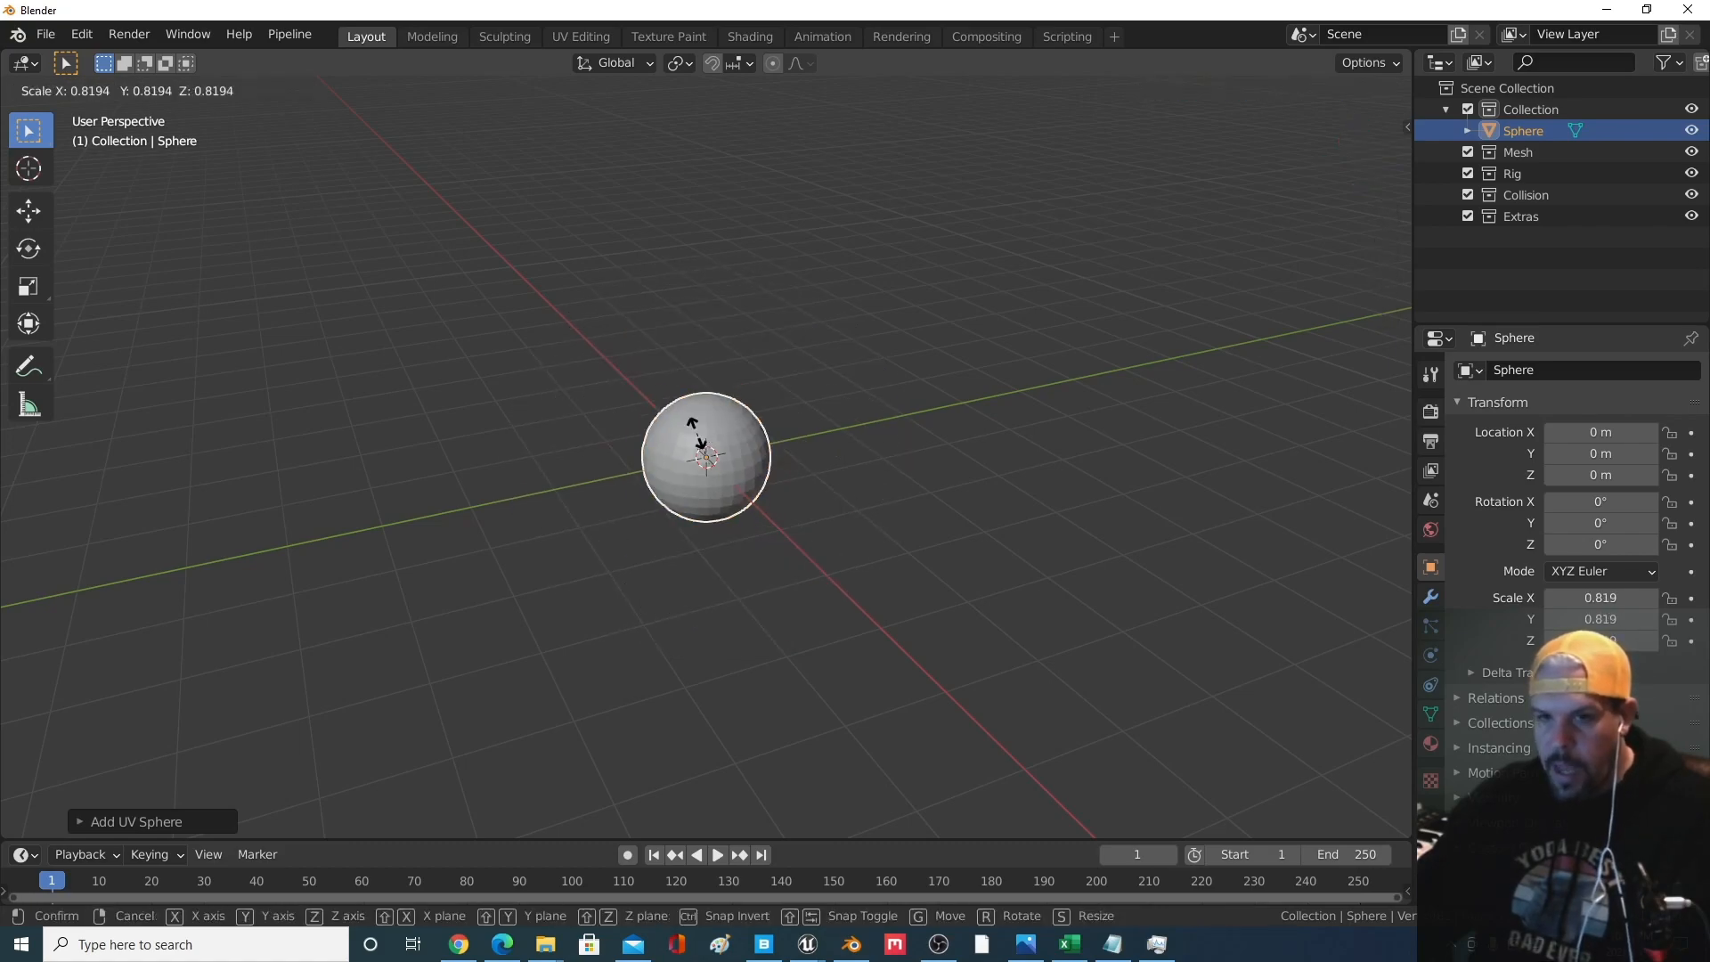
left_click(709, 462)
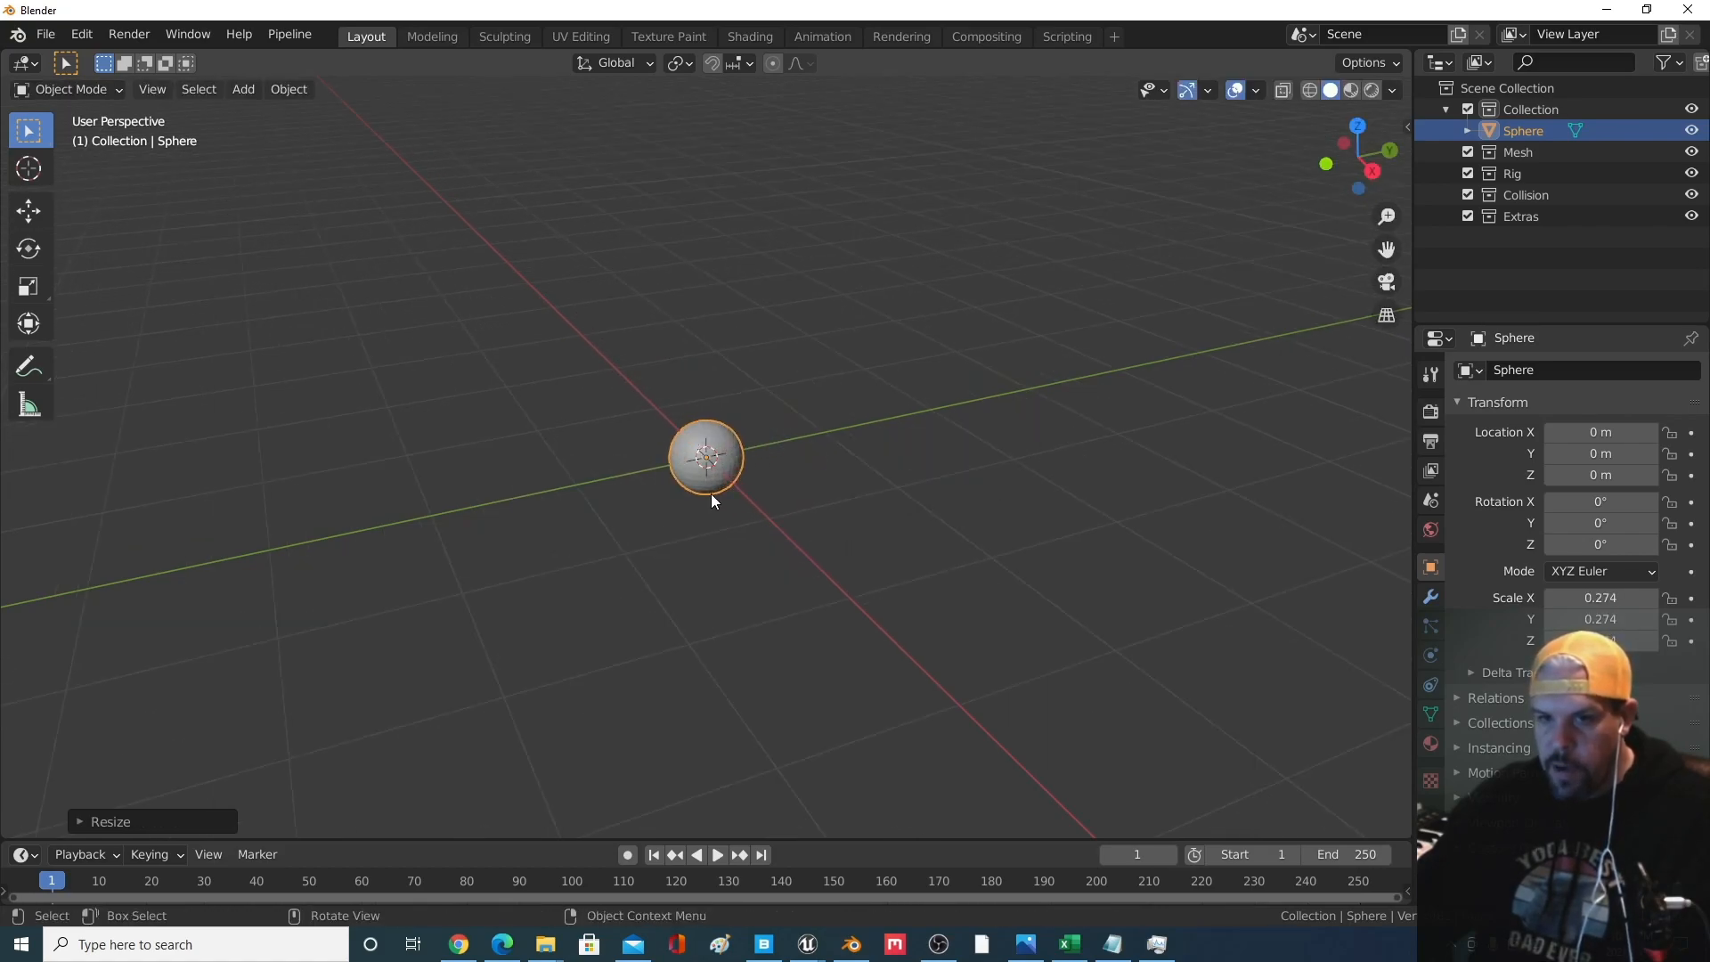
key("s")
left_click(706, 461)
middle_click_drag(704, 461, 897, 462)
scroll(740, 525, "up", 4)
middle_click_drag(740, 524, 744, 574)
scroll(728, 589, "down", 2)
key("s")
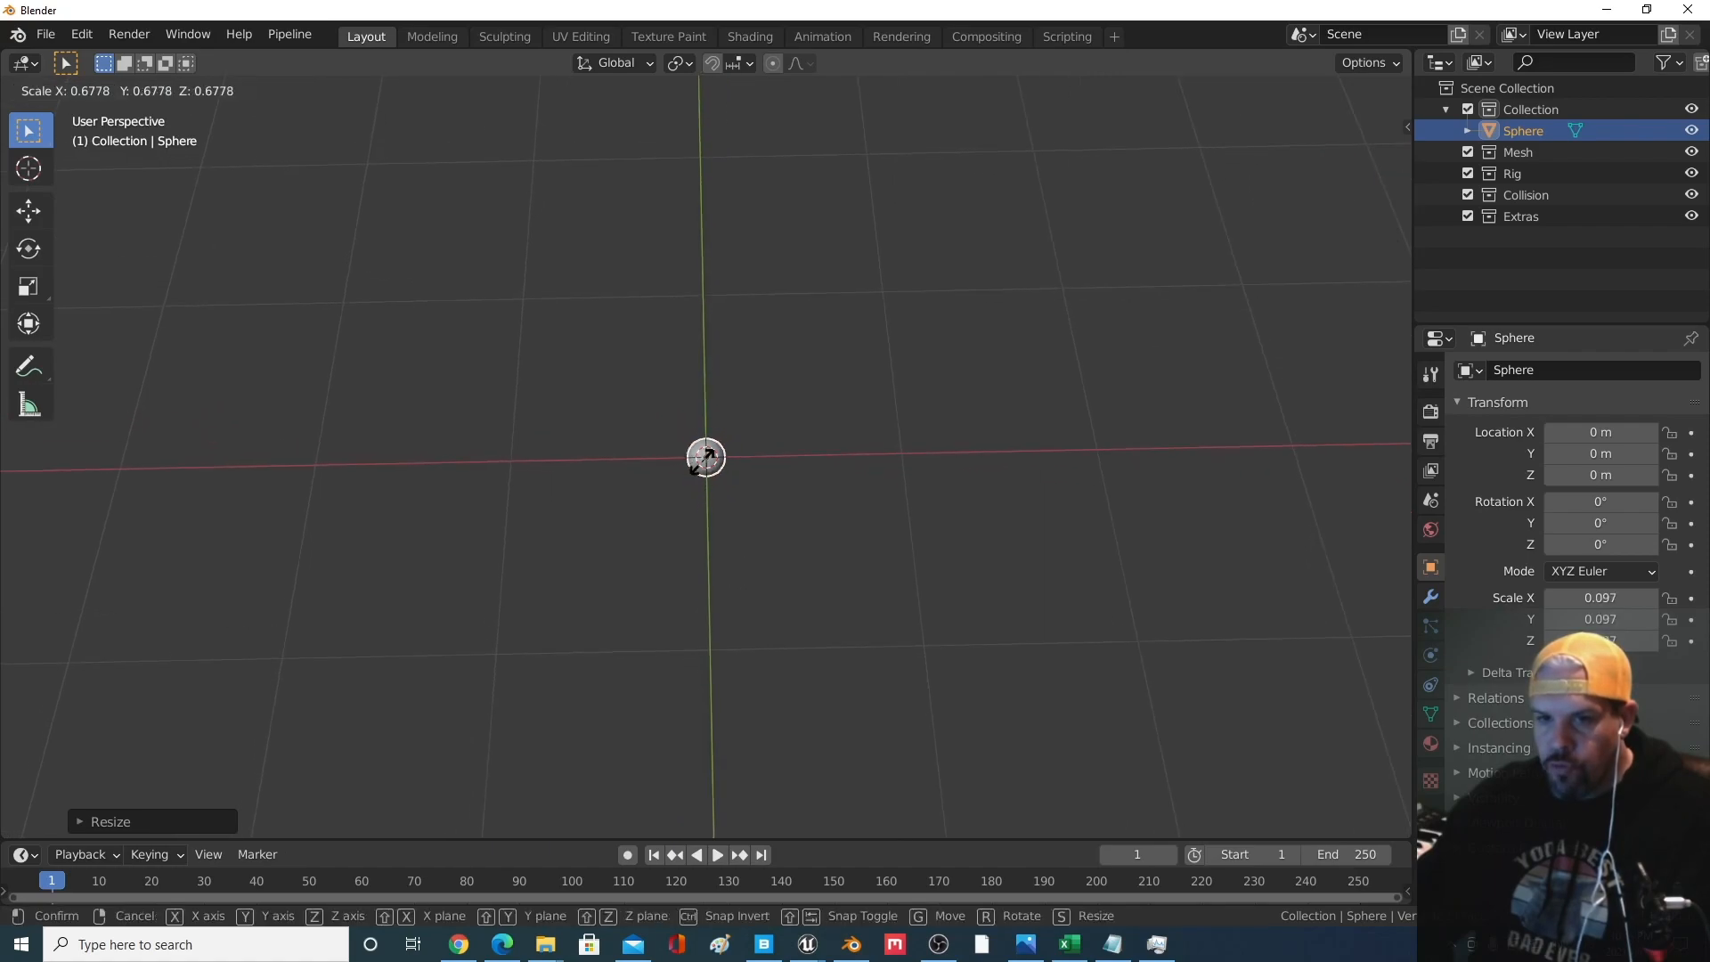
left_click(705, 459)
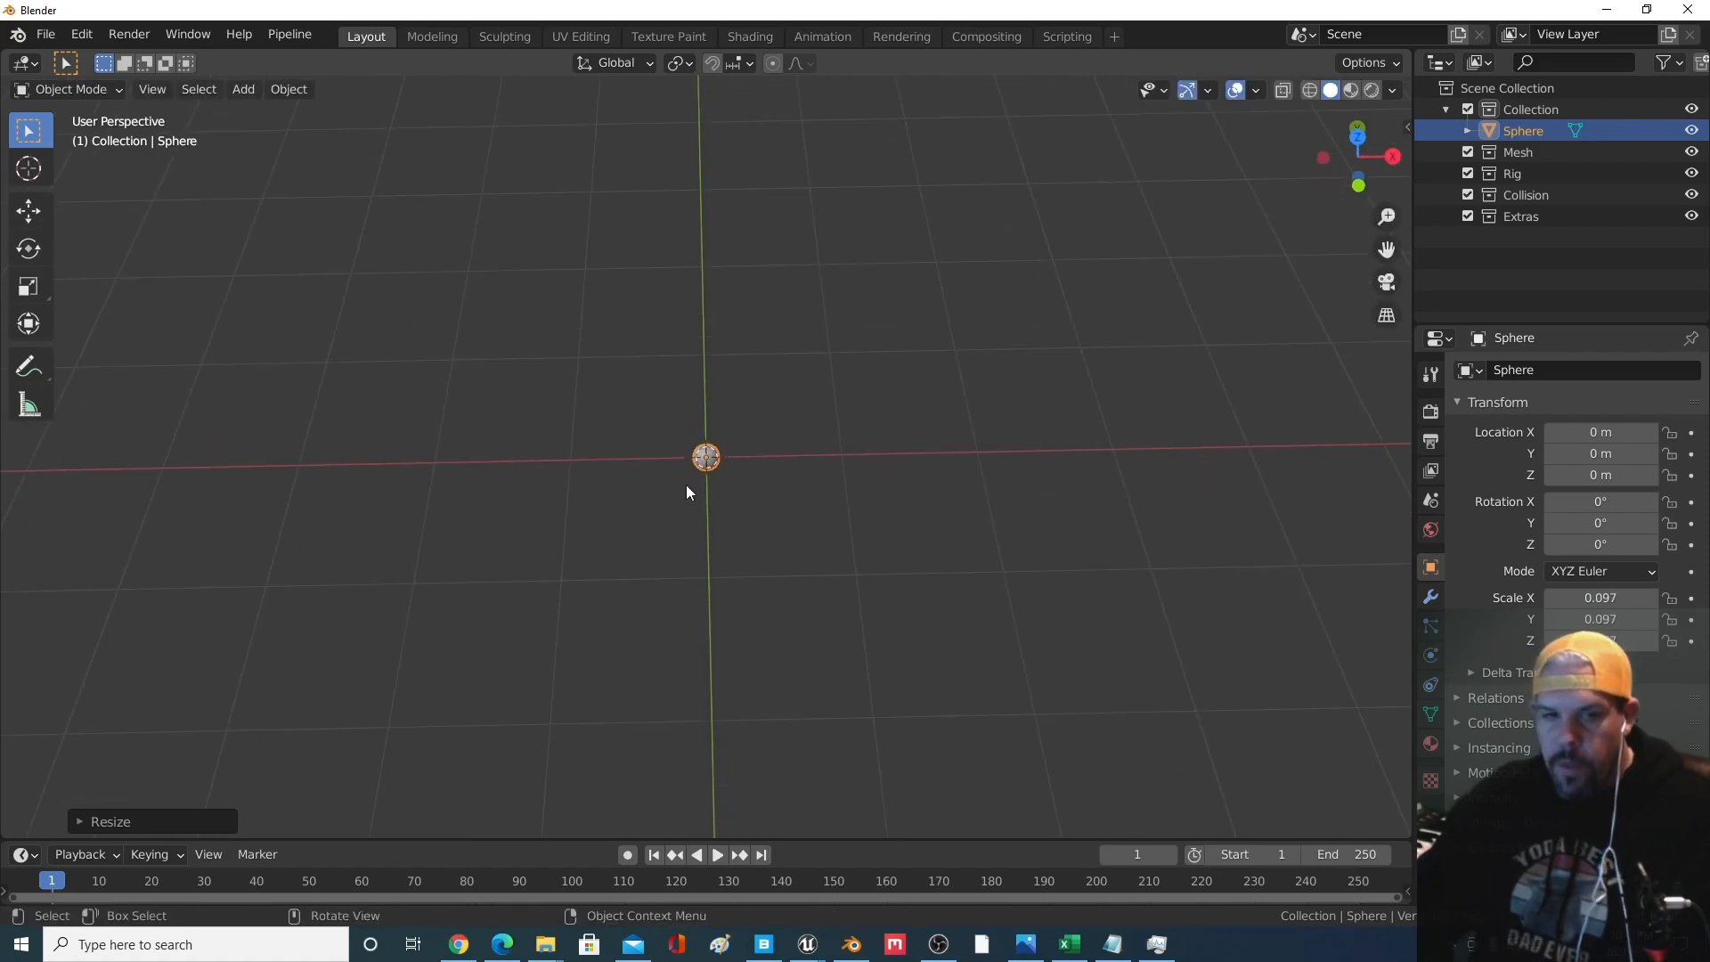
Add a Bezier circle curve around the small sphere at the origin and deselect it
key("shift+a")
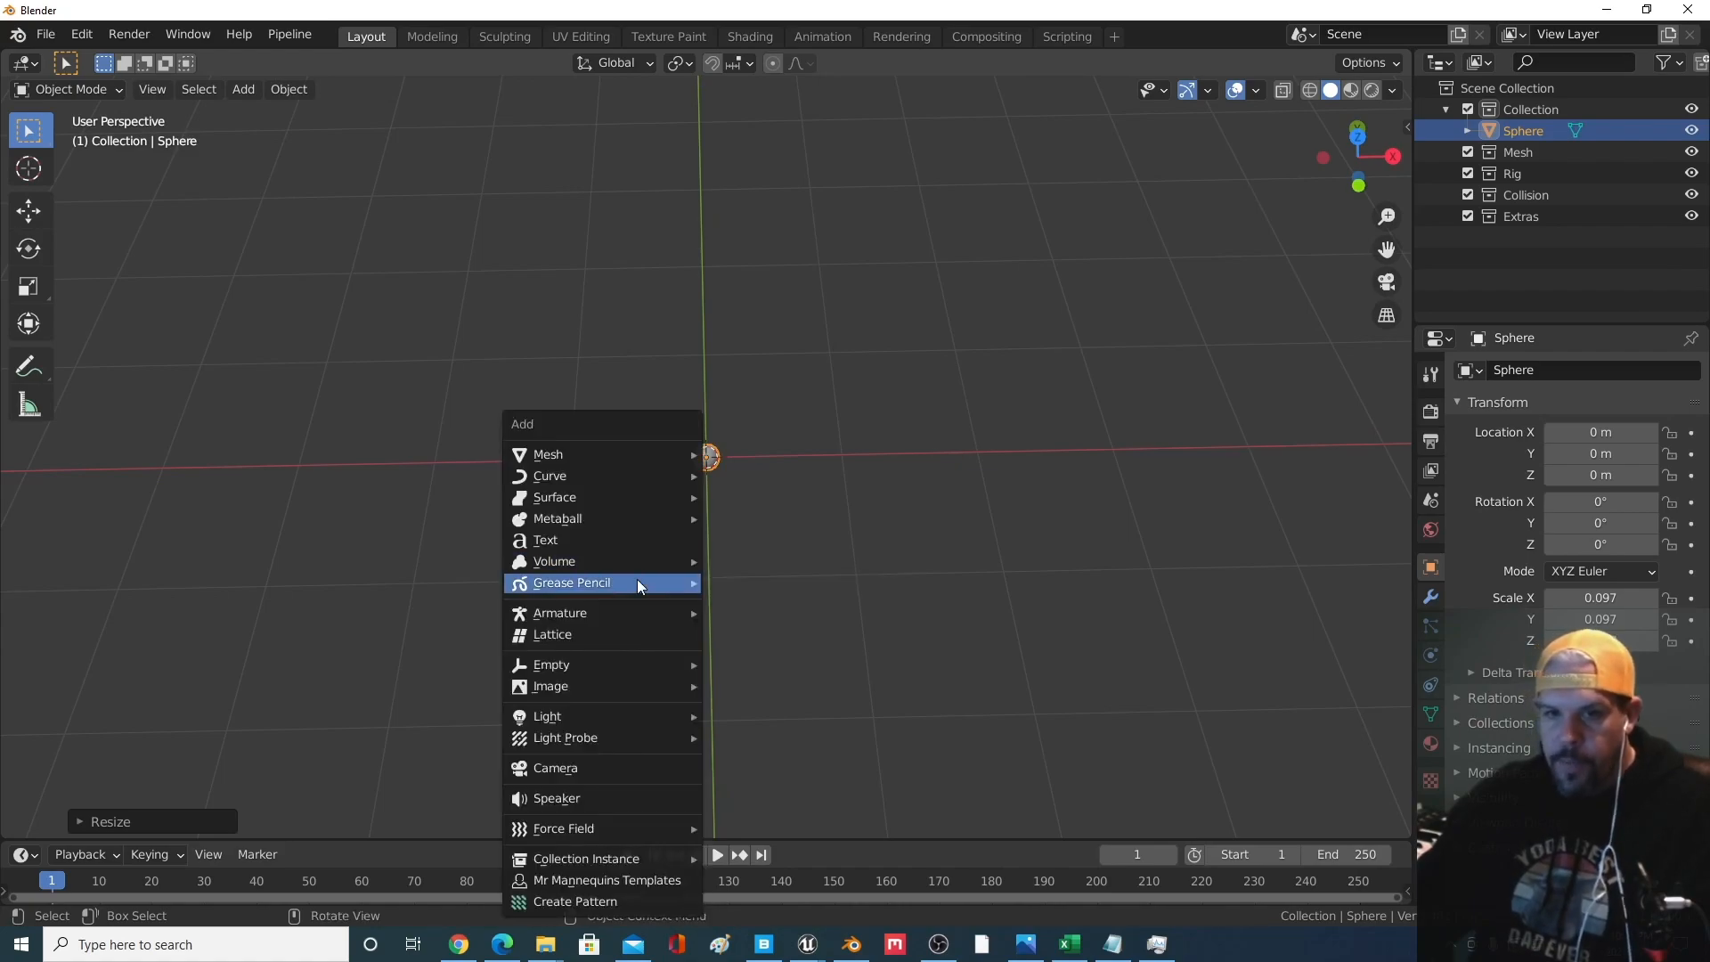
mouse_move(660, 477)
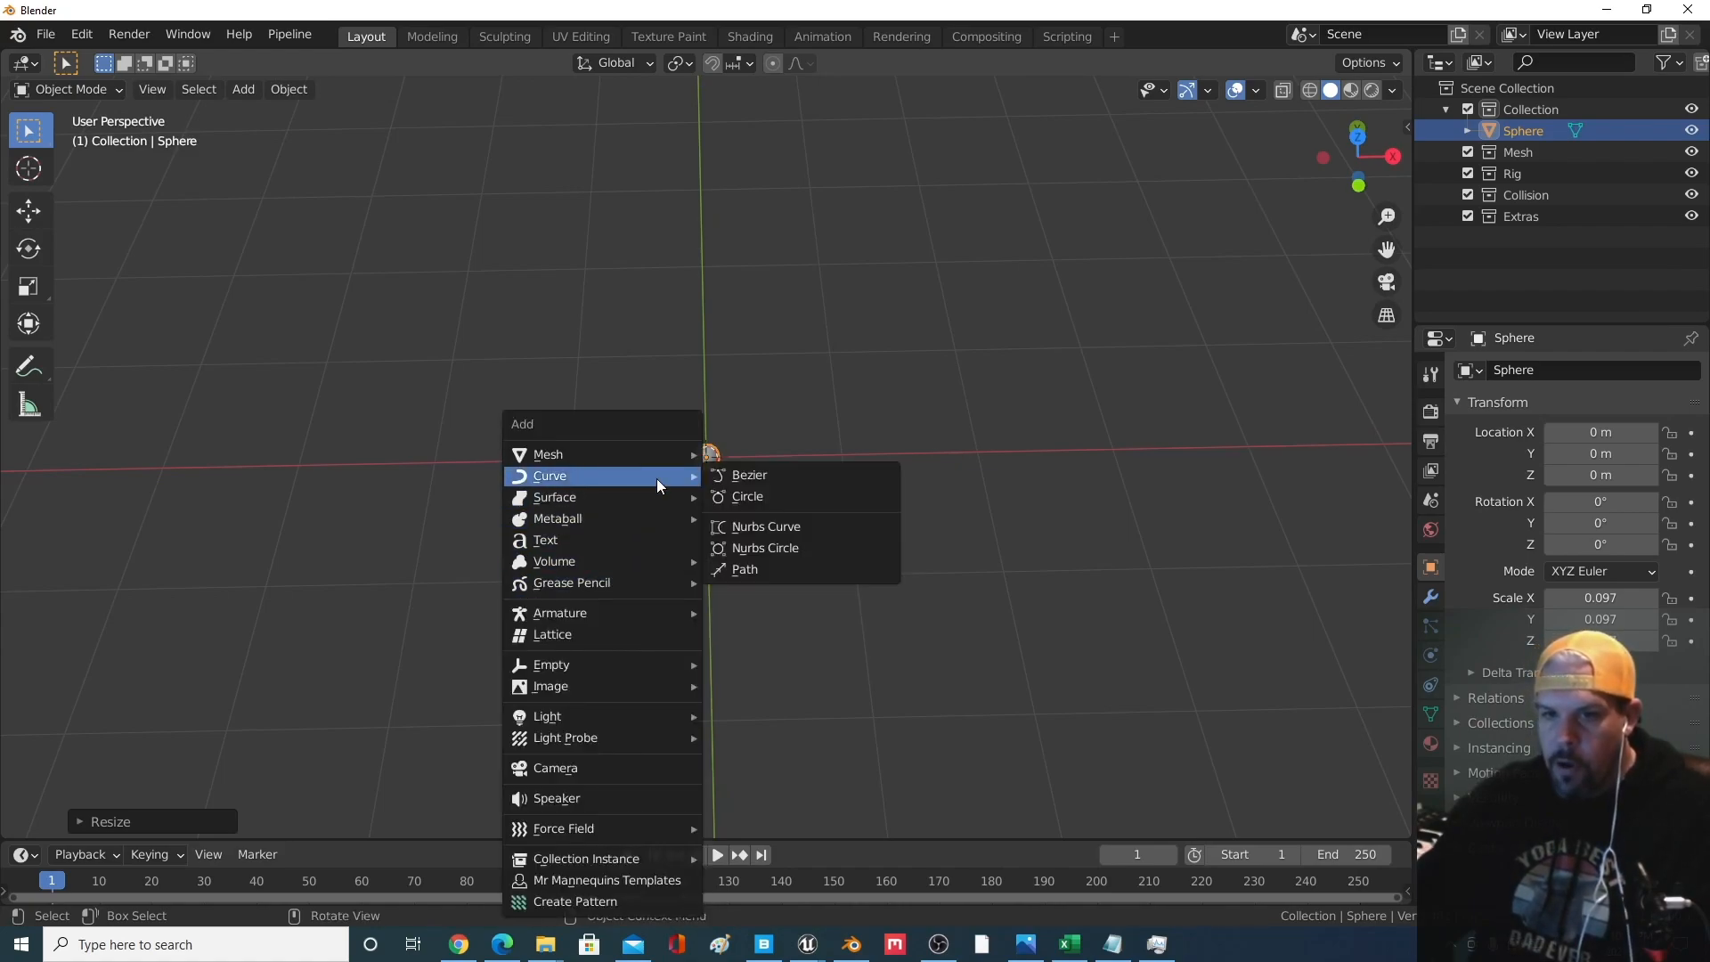
left_click(787, 502)
left_click(785, 682)
middle_click_drag(725, 561, 721, 510)
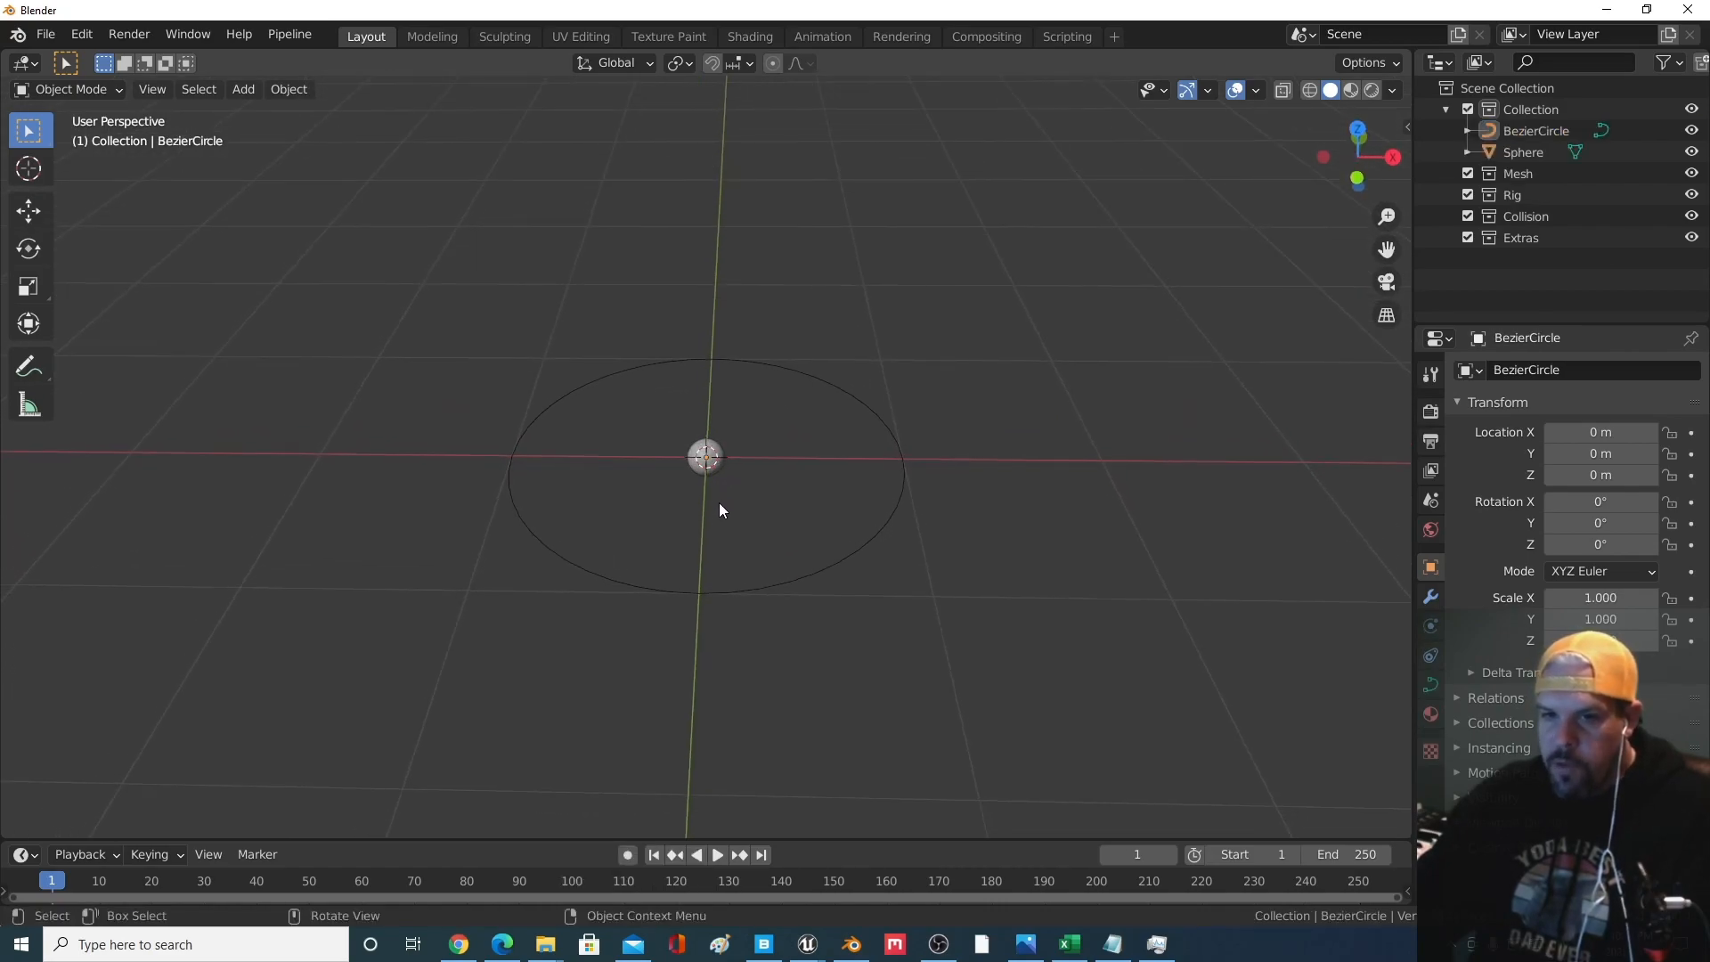
Select the sphere and add an Array modifier to it
left_click(712, 457)
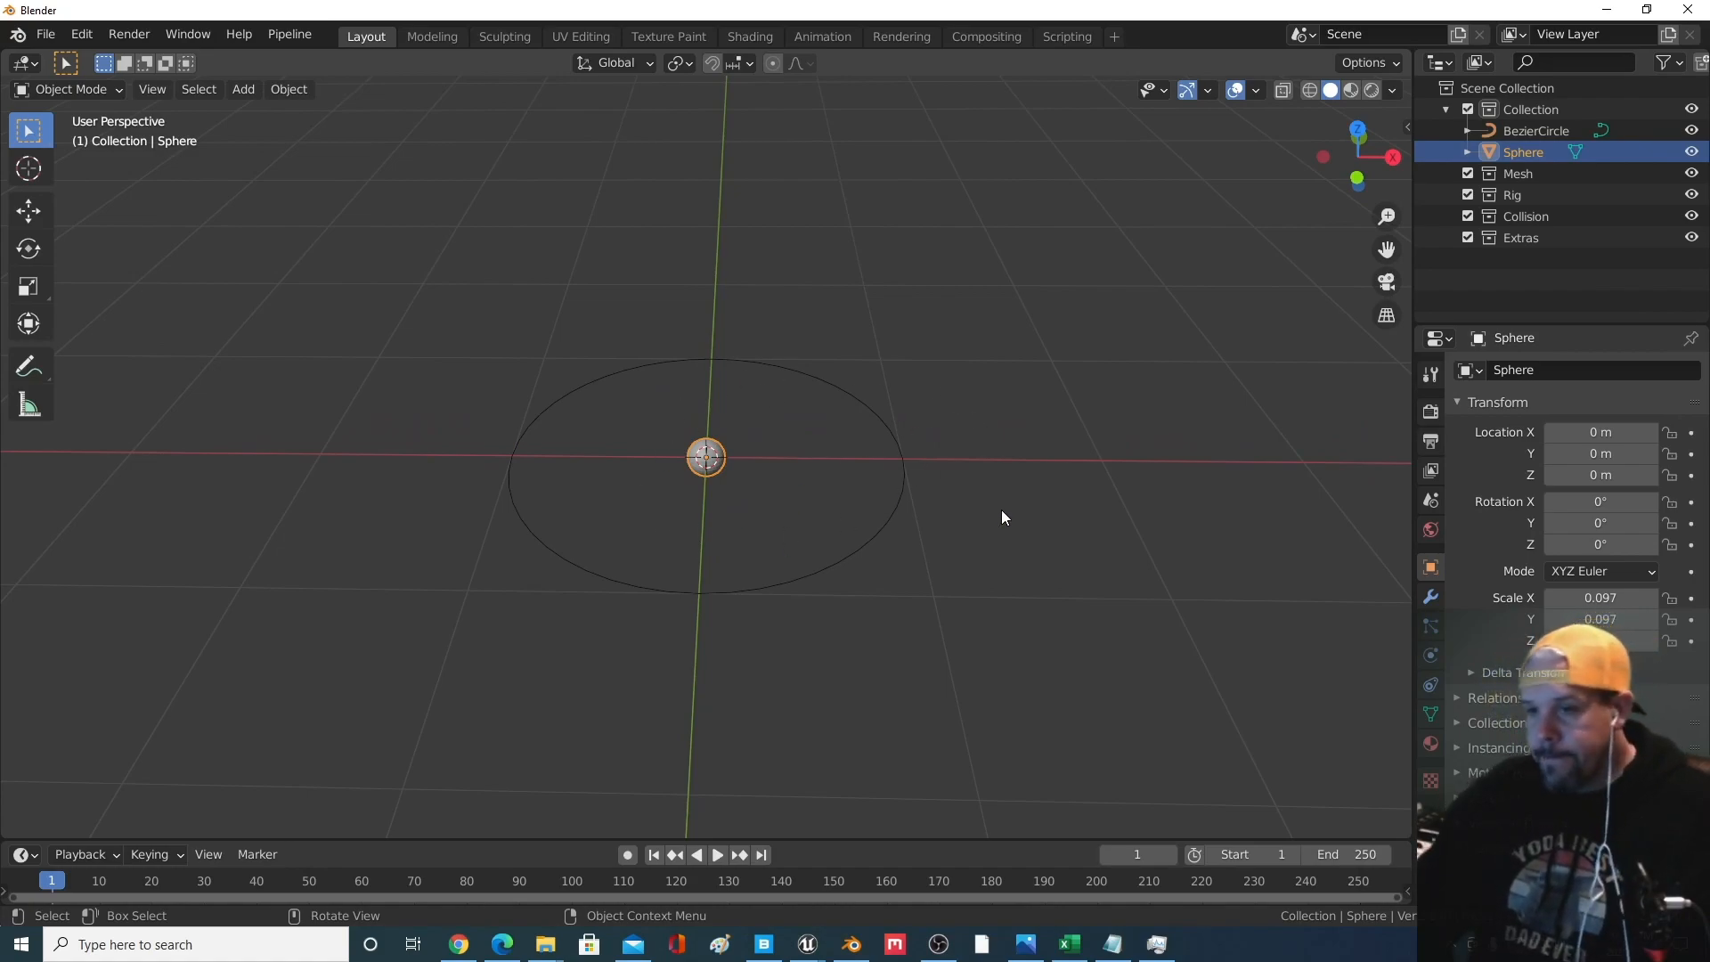
left_click(1429, 598)
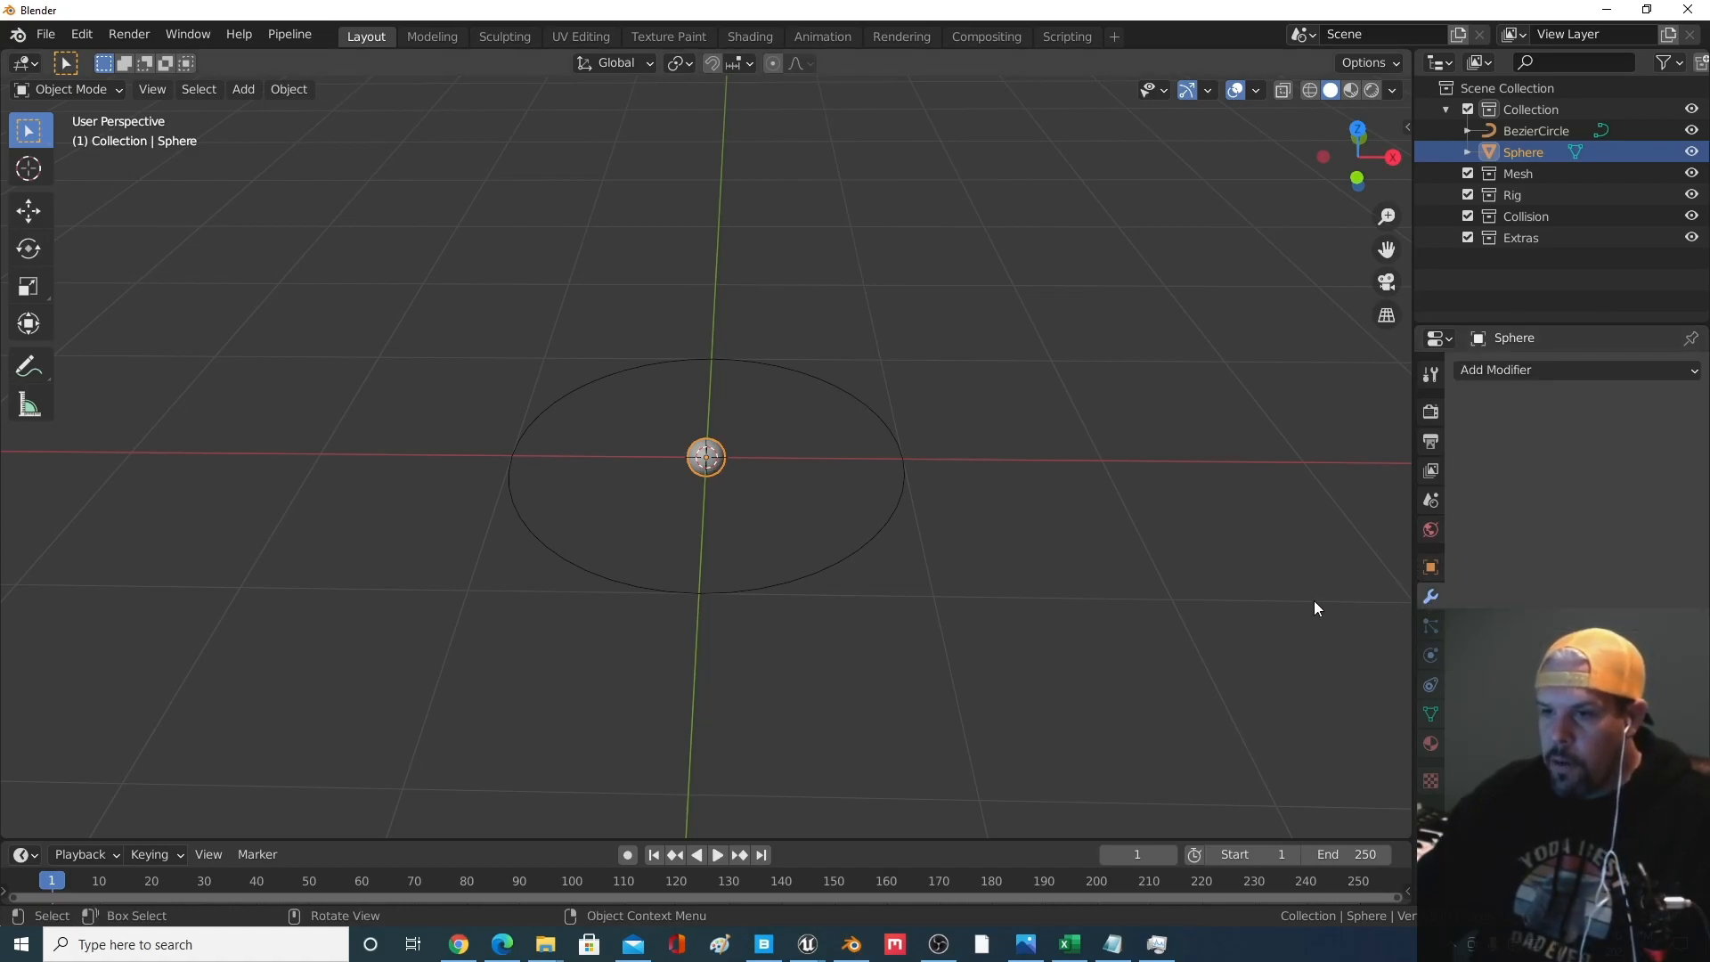
left_click(1546, 374)
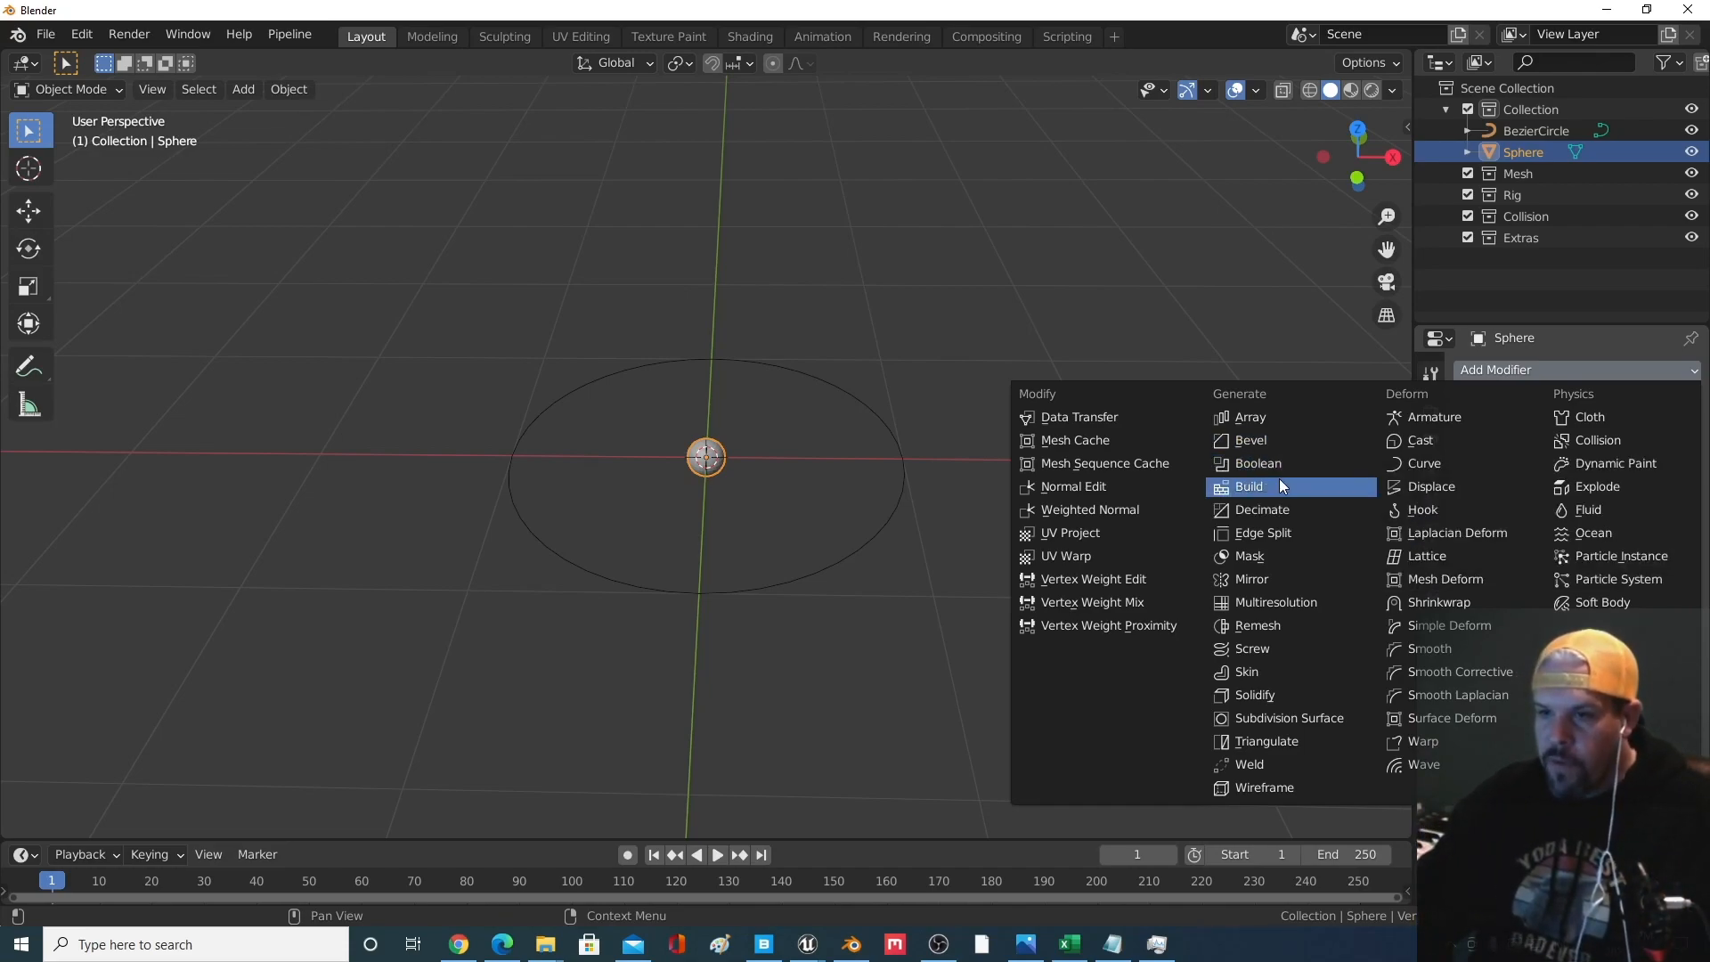
left_click(1277, 422)
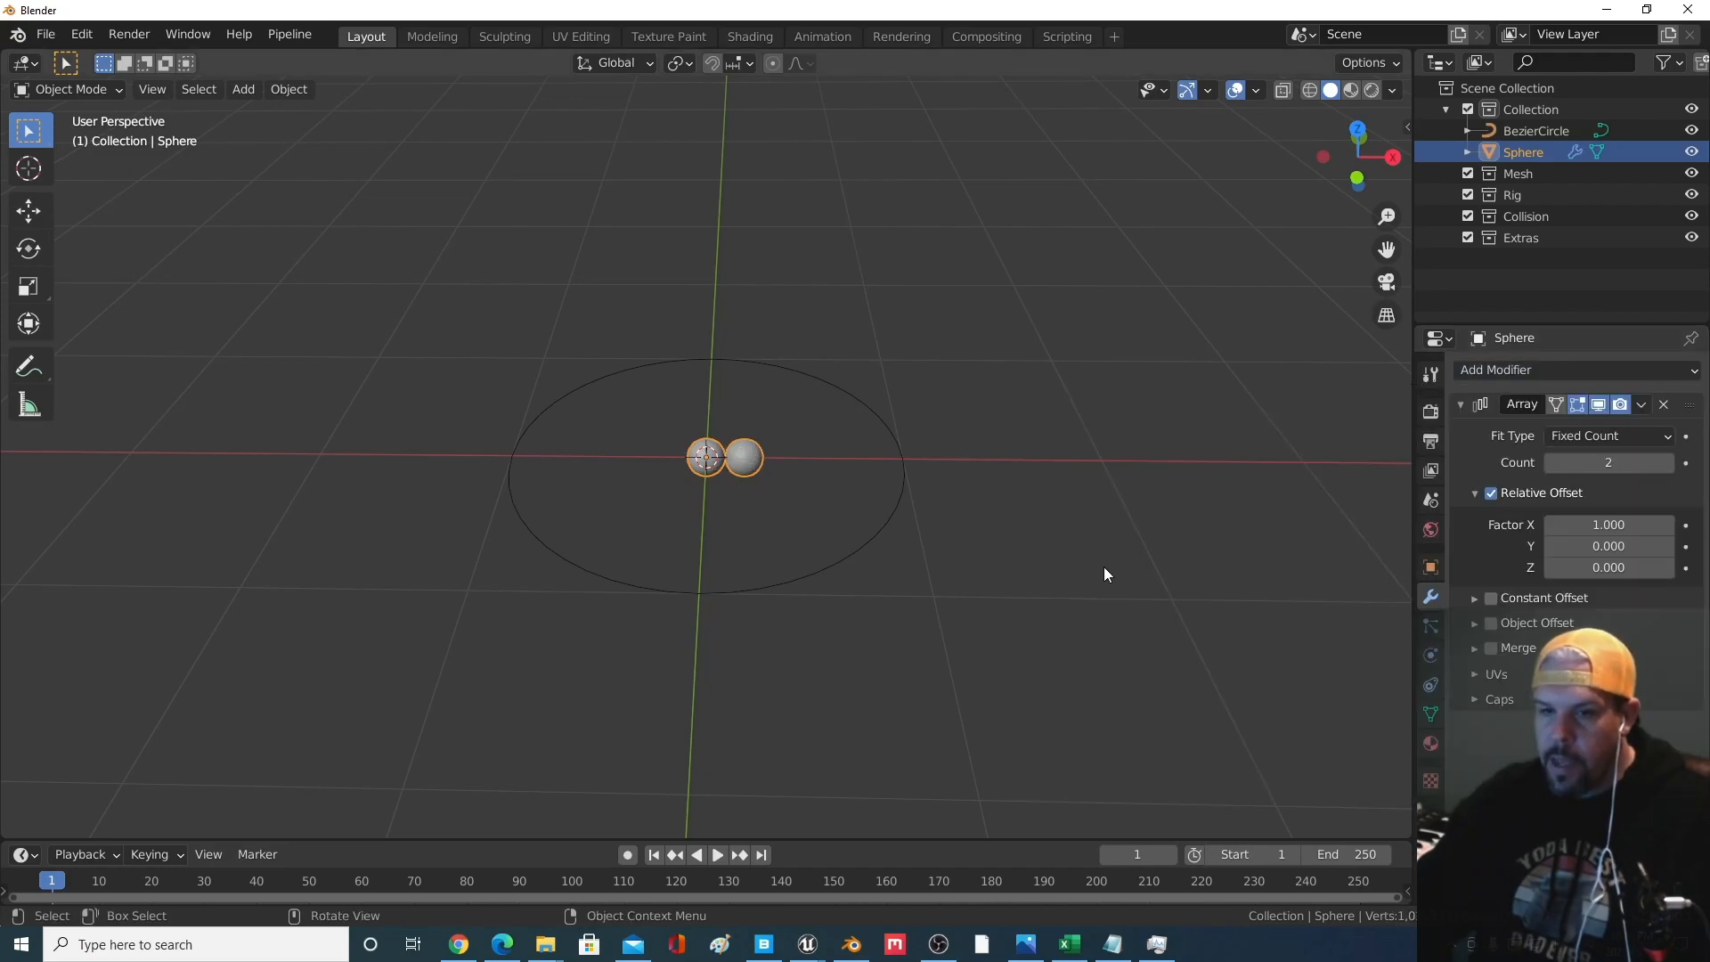
Raise the sphere array's count past 8, then lower it to 3
left_click(1668, 463)
left_click(1668, 463)
left_click(1668, 463)
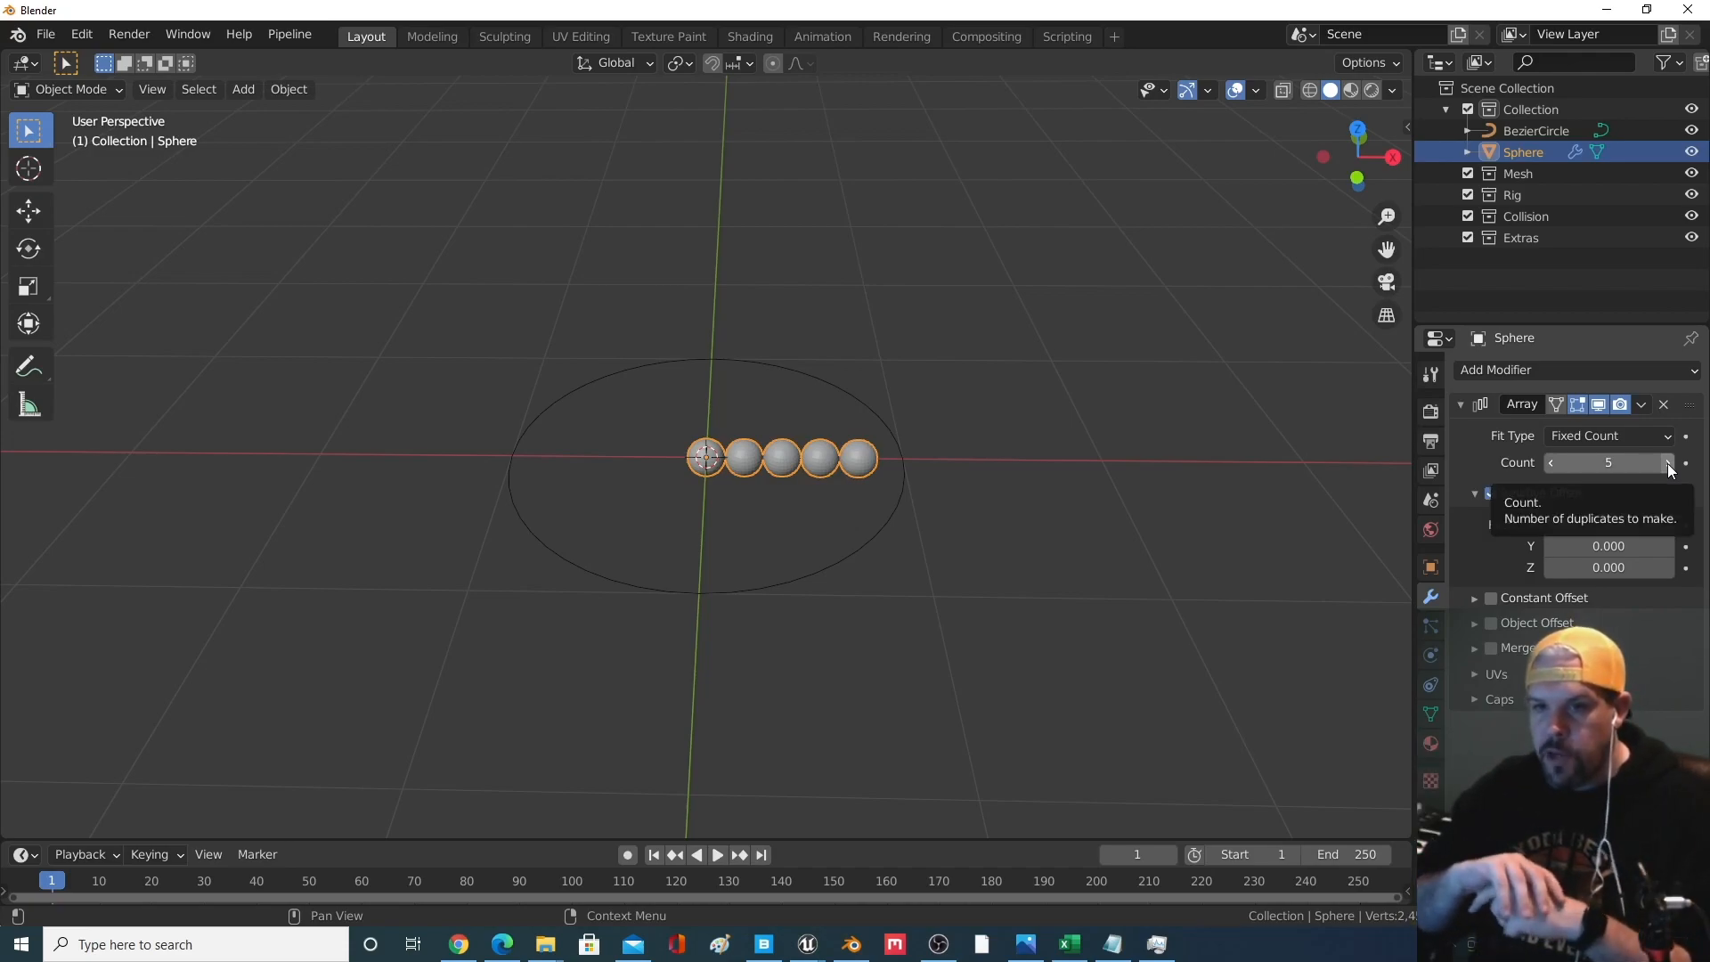
left_click(1668, 464)
left_click(1668, 463)
left_click(1668, 463)
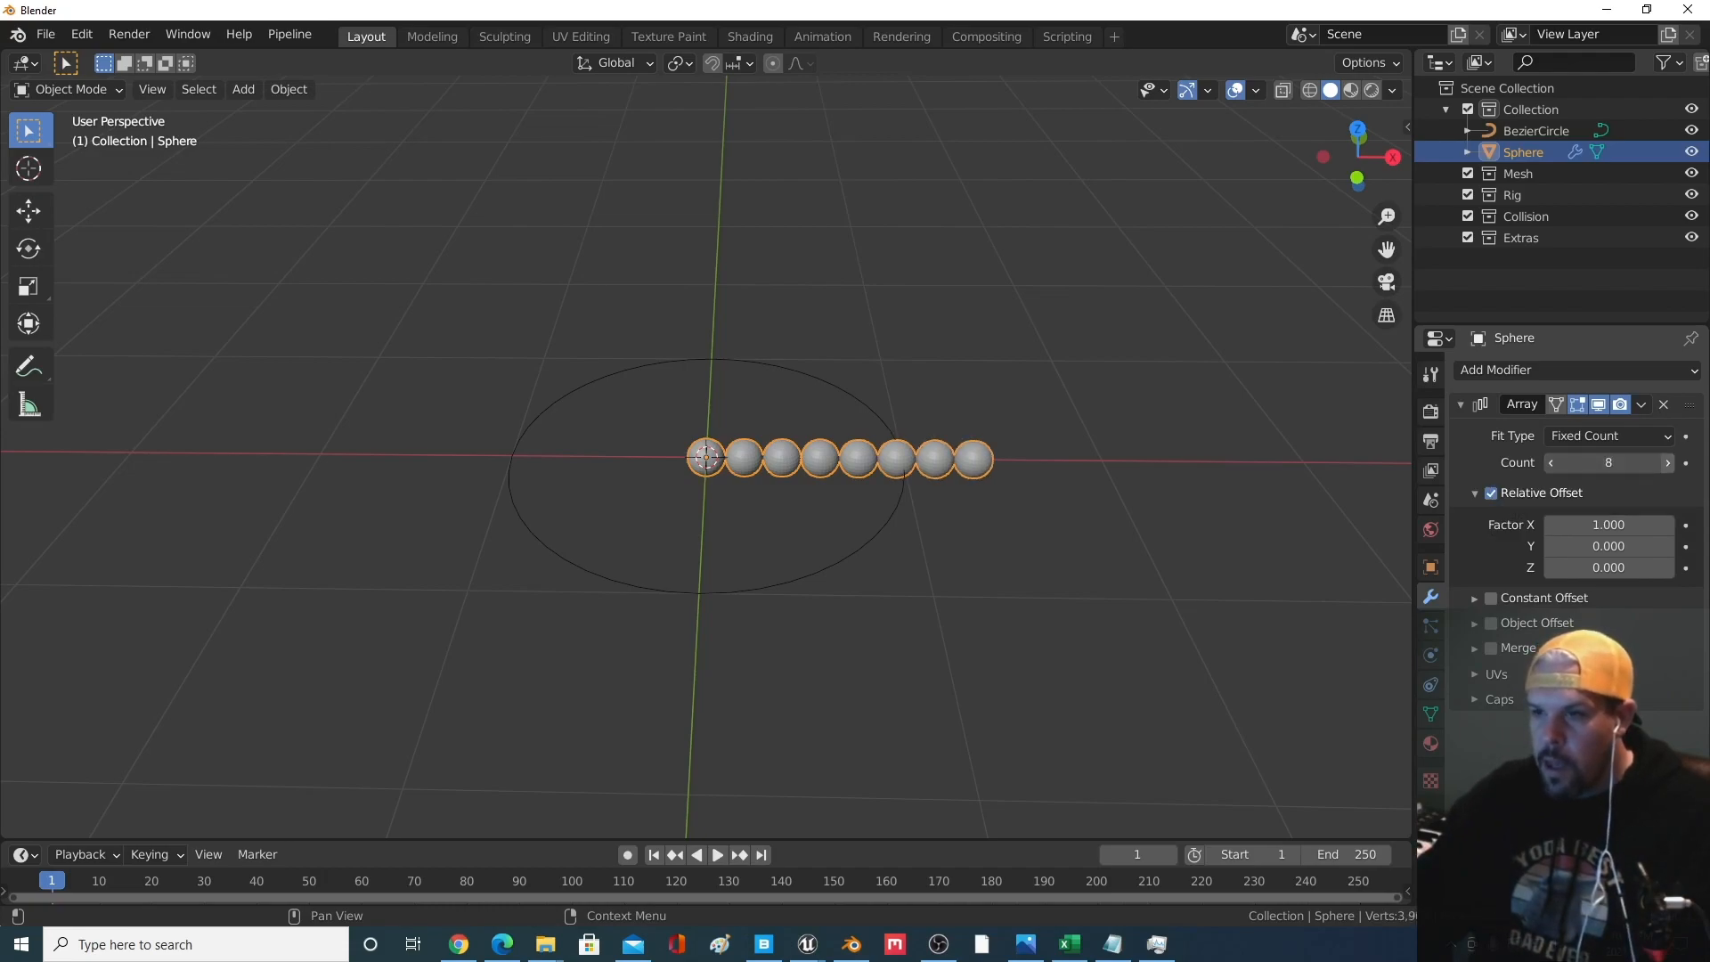
left_click(1668, 463)
left_click(1551, 463)
left_click(1550, 463)
left_click(1550, 463)
left_click(1551, 463)
left_click(1550, 464)
left_click(1551, 463)
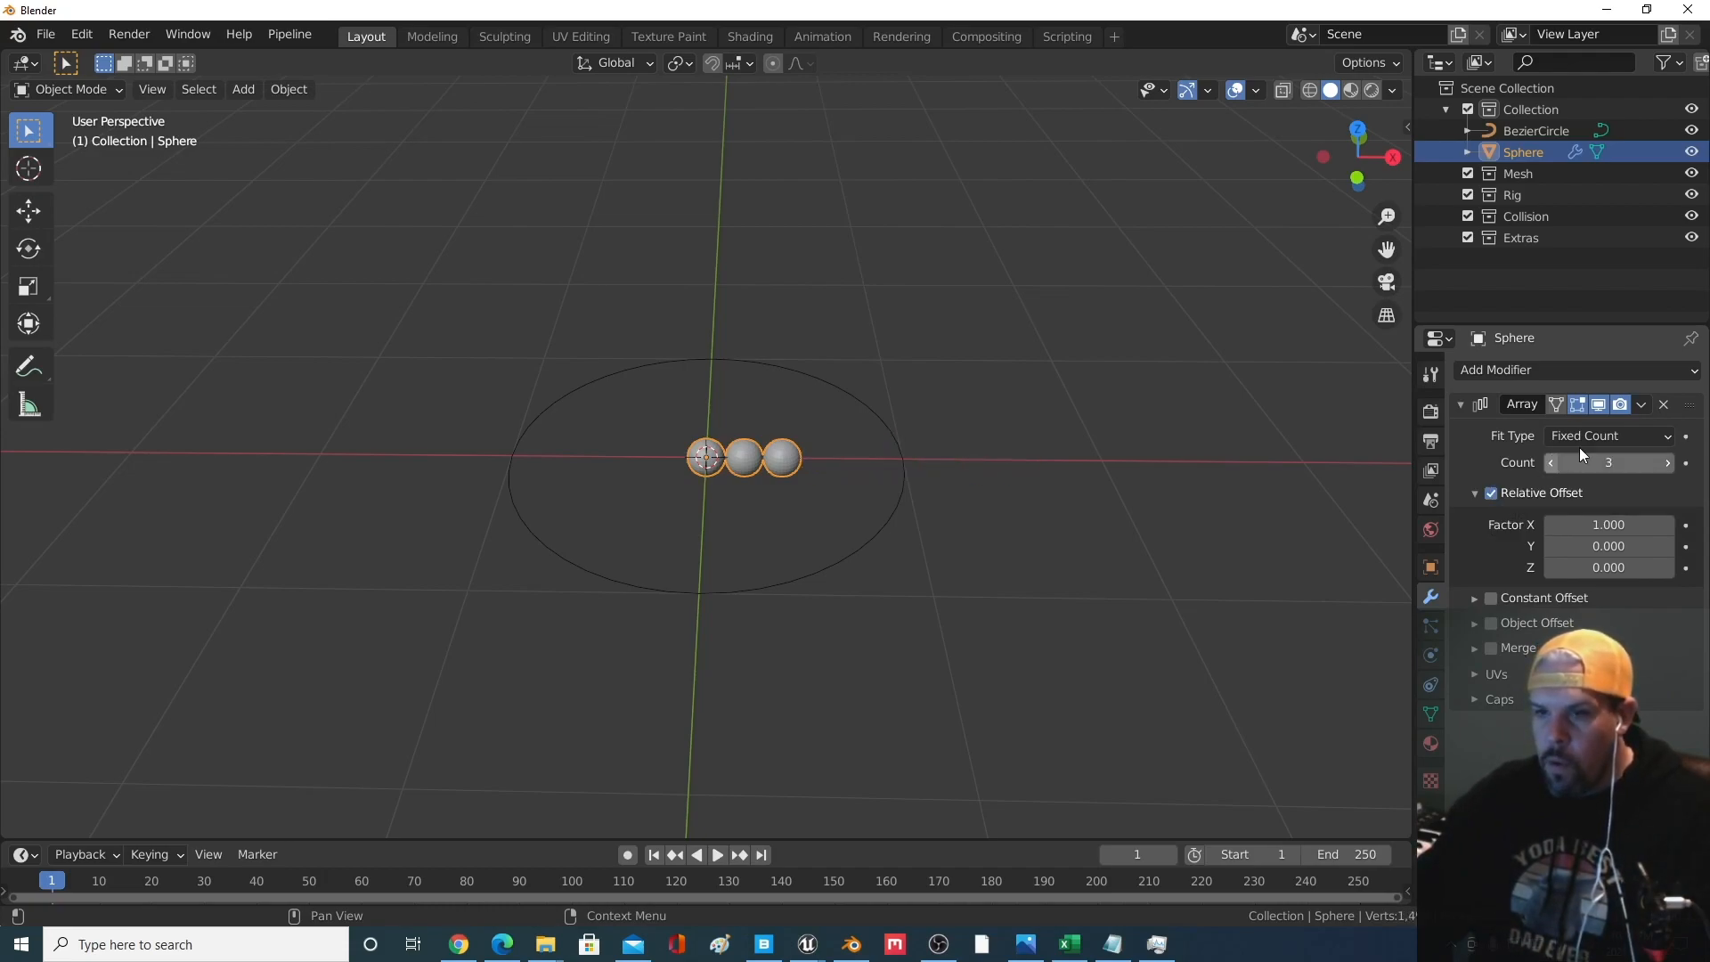
Set the sphere array's count to 8
left_click(1668, 463)
left_click(1668, 463)
left_click(1668, 463)
left_click(1668, 463)
left_click(1668, 463)
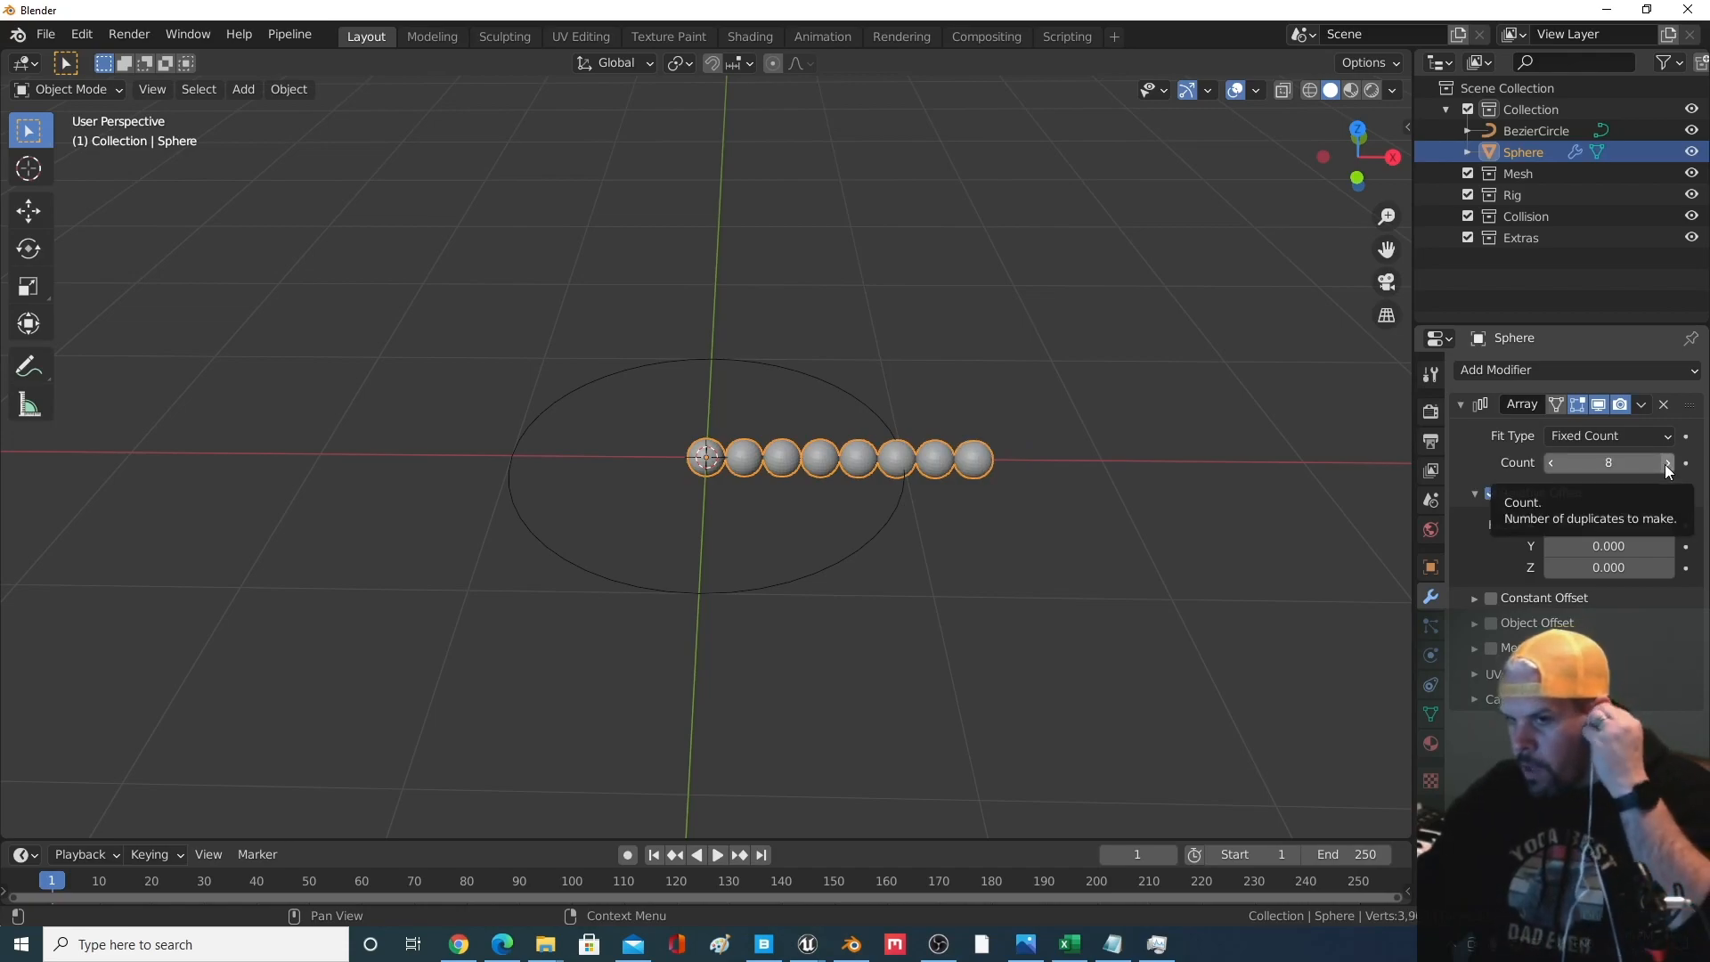
Vary the sphere array's count up and down around 8, ending back at 8
left_click(1553, 462)
left_click(1553, 462)
left_click(1668, 463)
left_click(1668, 463)
left_click(1668, 463)
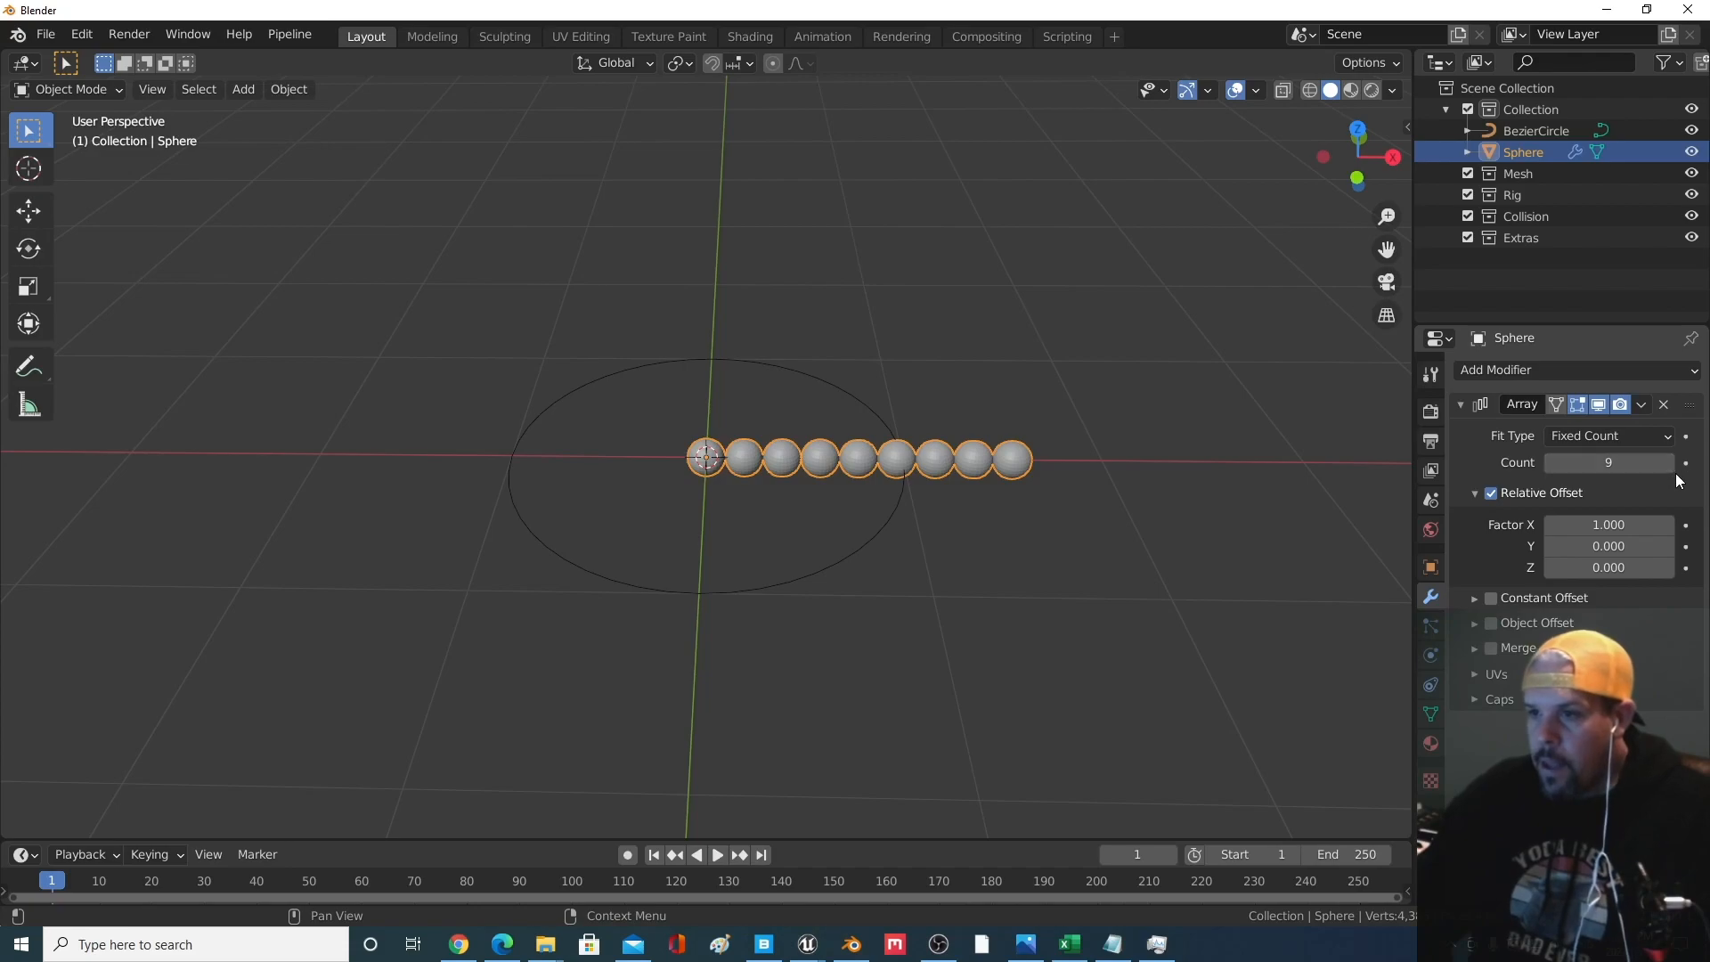
left_click(1668, 464)
left_click(1552, 463)
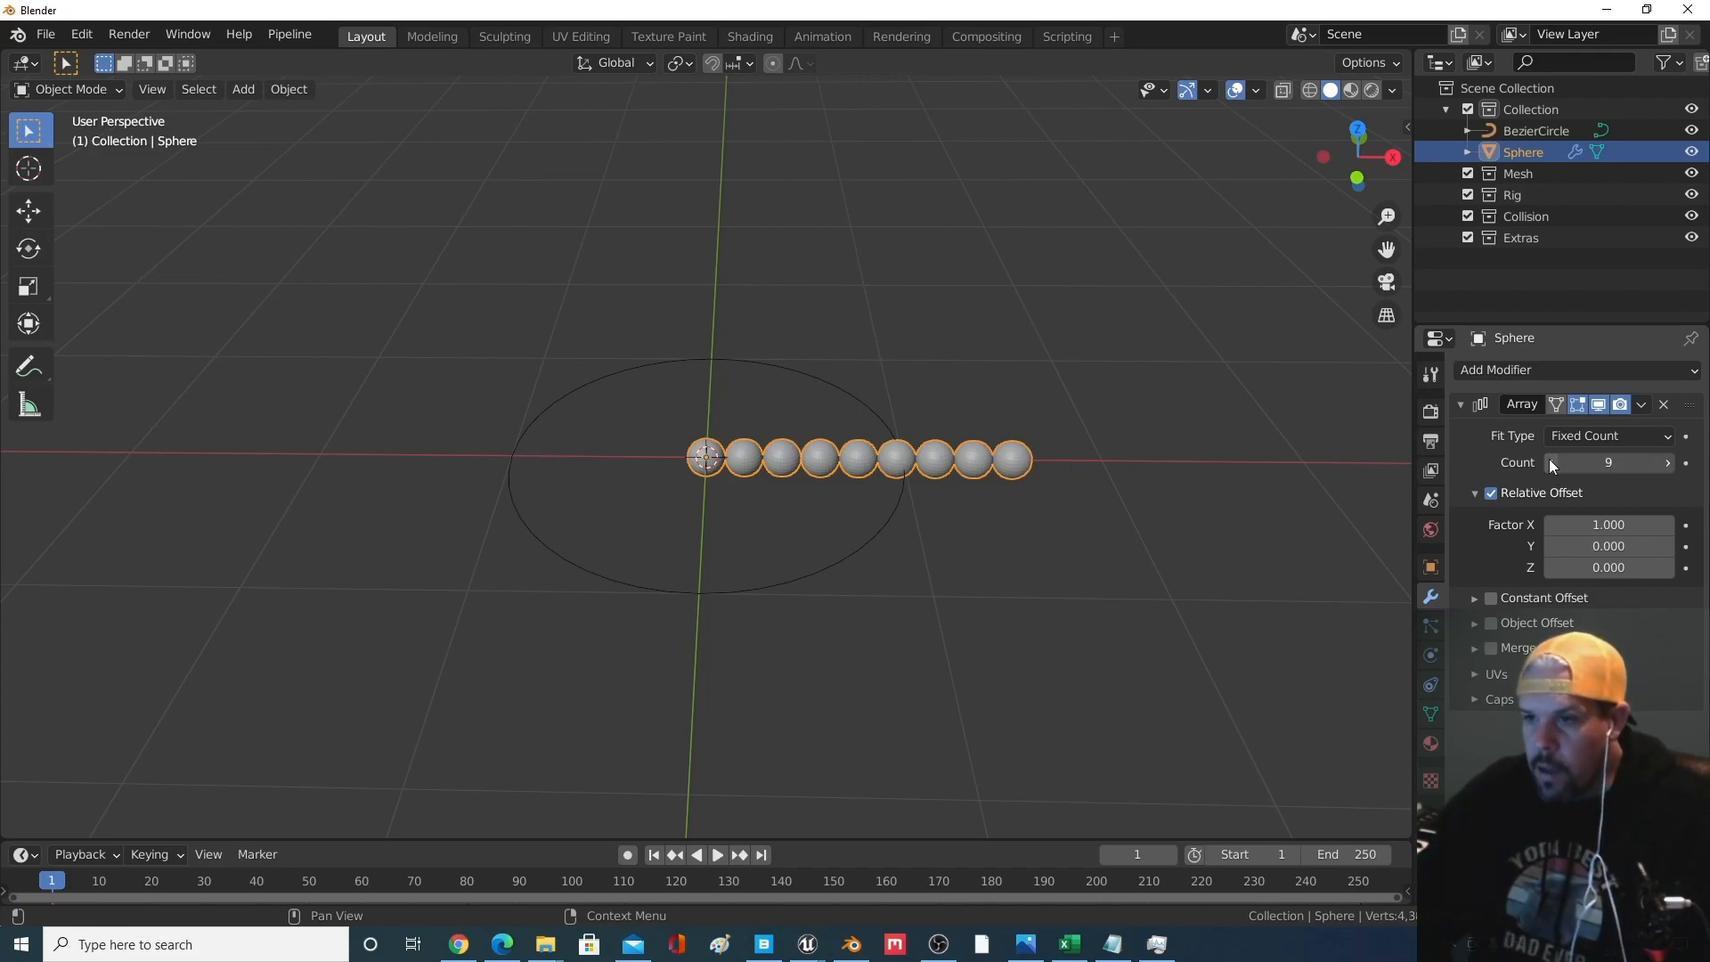
left_click(1551, 464)
left_click(1551, 463)
left_click(1551, 463)
left_click(1668, 463)
left_click(1668, 463)
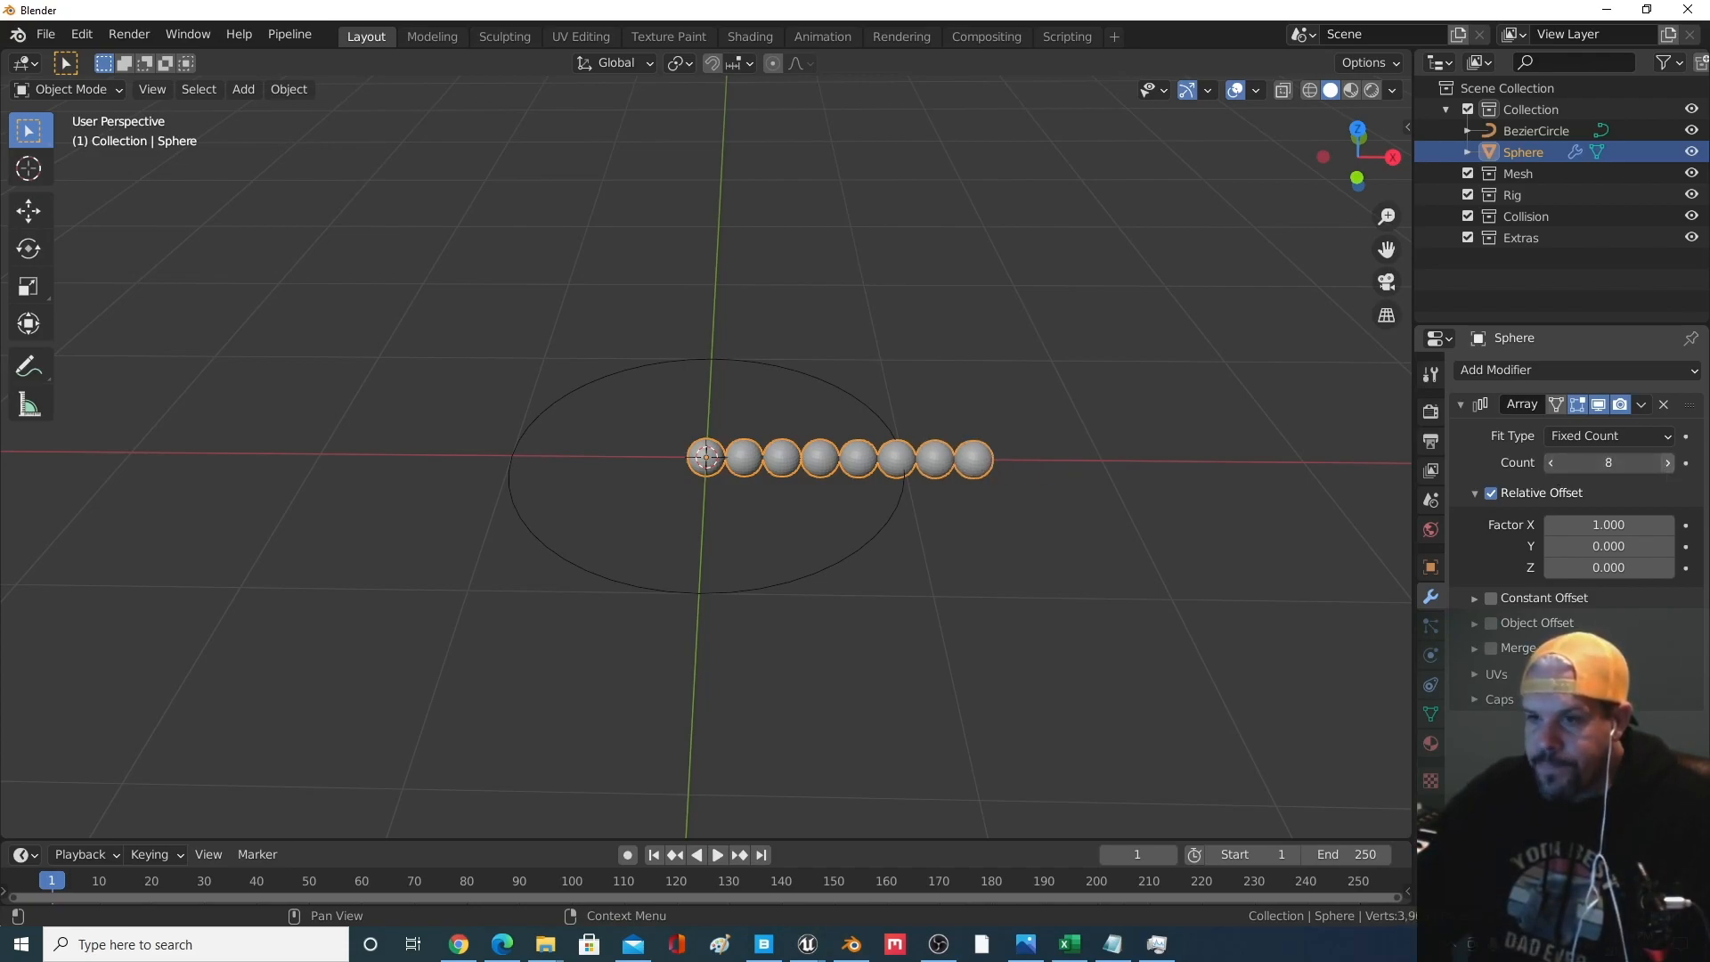
Set the sphere array's count to 9 and collapse the Array modifier's settings
left_click(1668, 463)
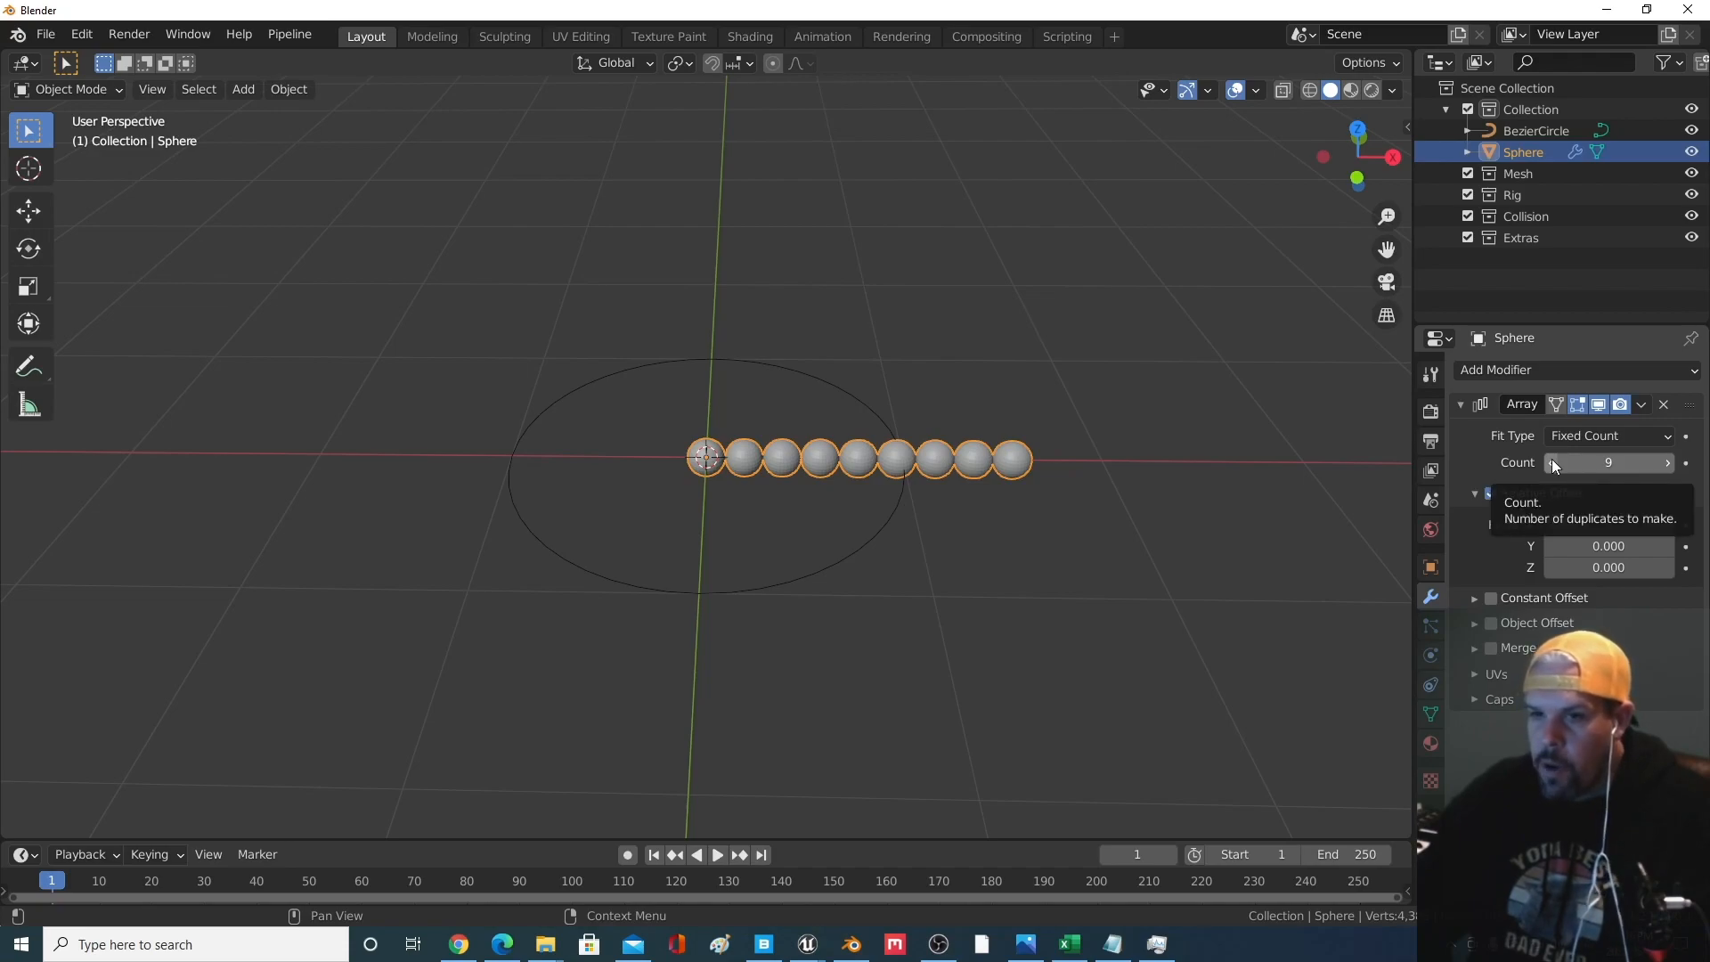
left_click(1461, 406)
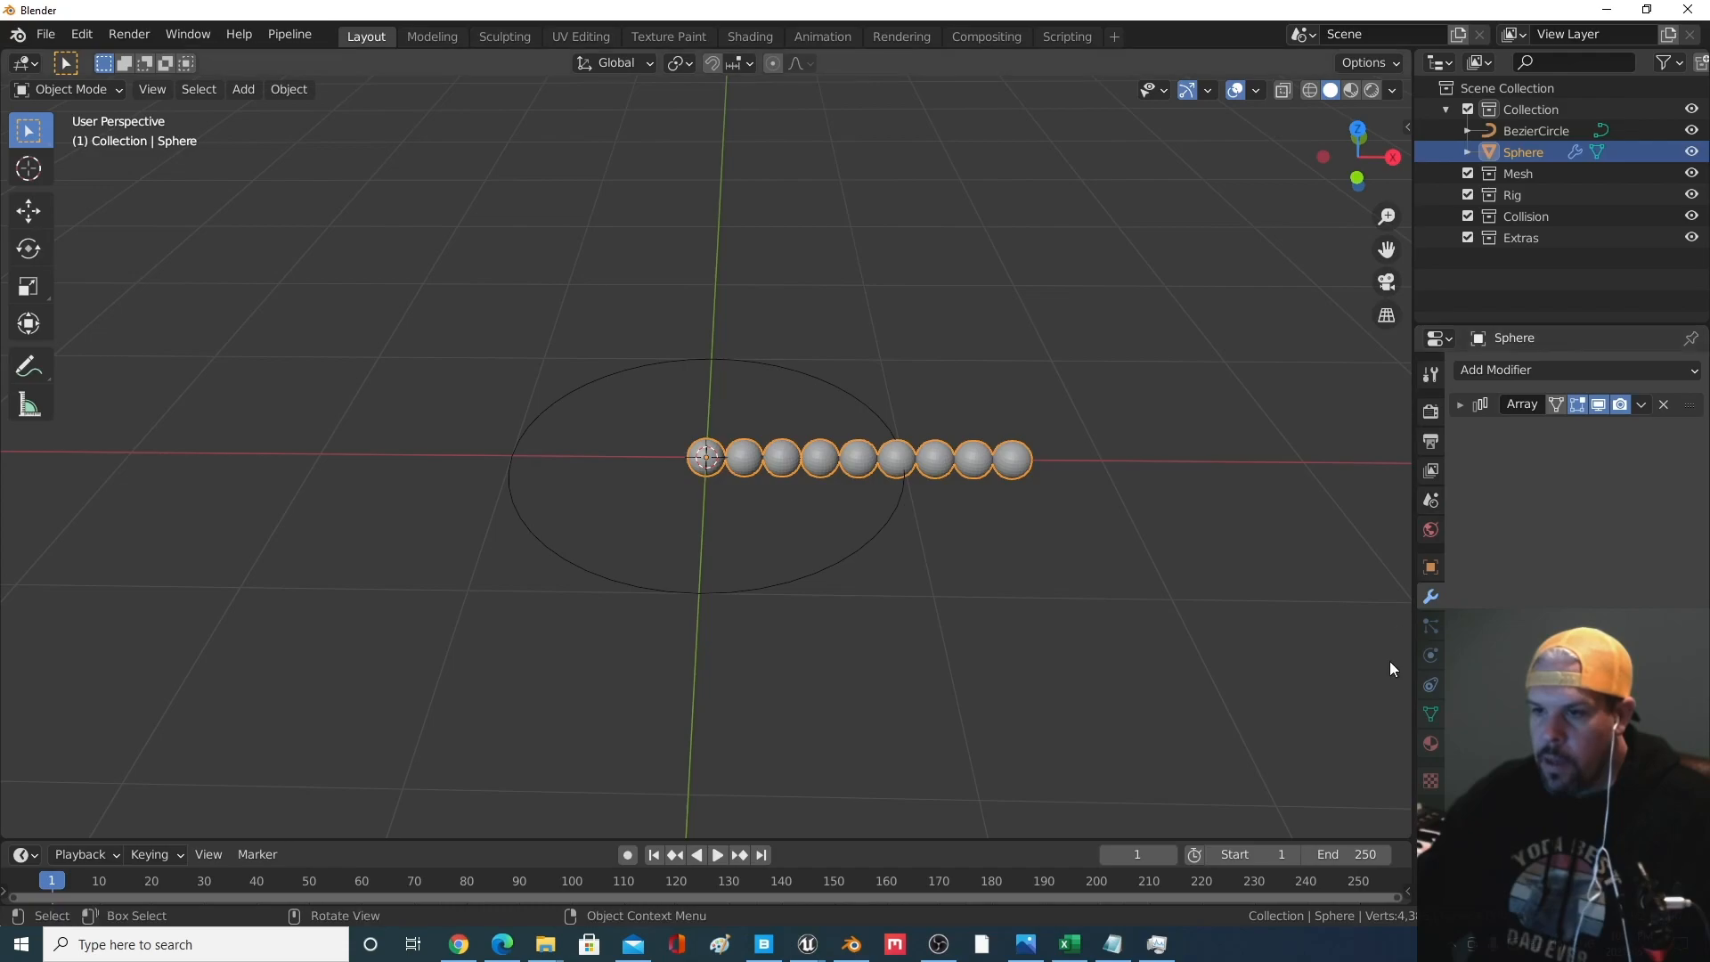
left_click(1466, 409)
left_click(1465, 411)
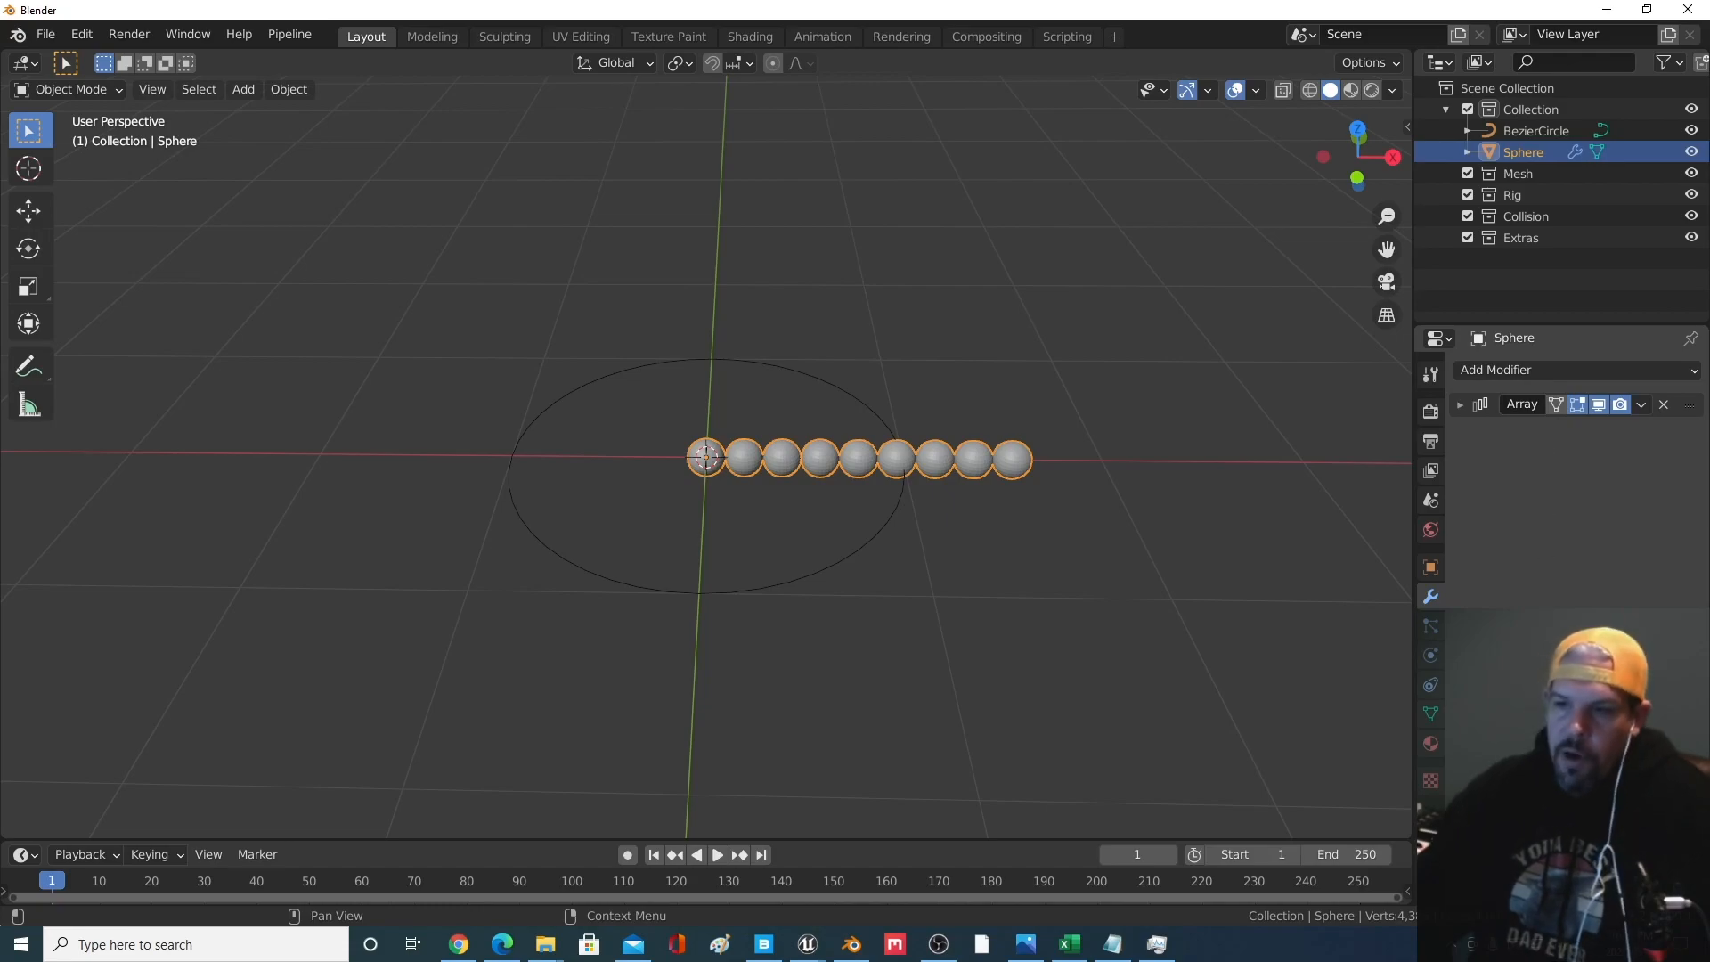
Add a Curve modifier to the sphere with BezierCircle as its curve object
left_click(1571, 374)
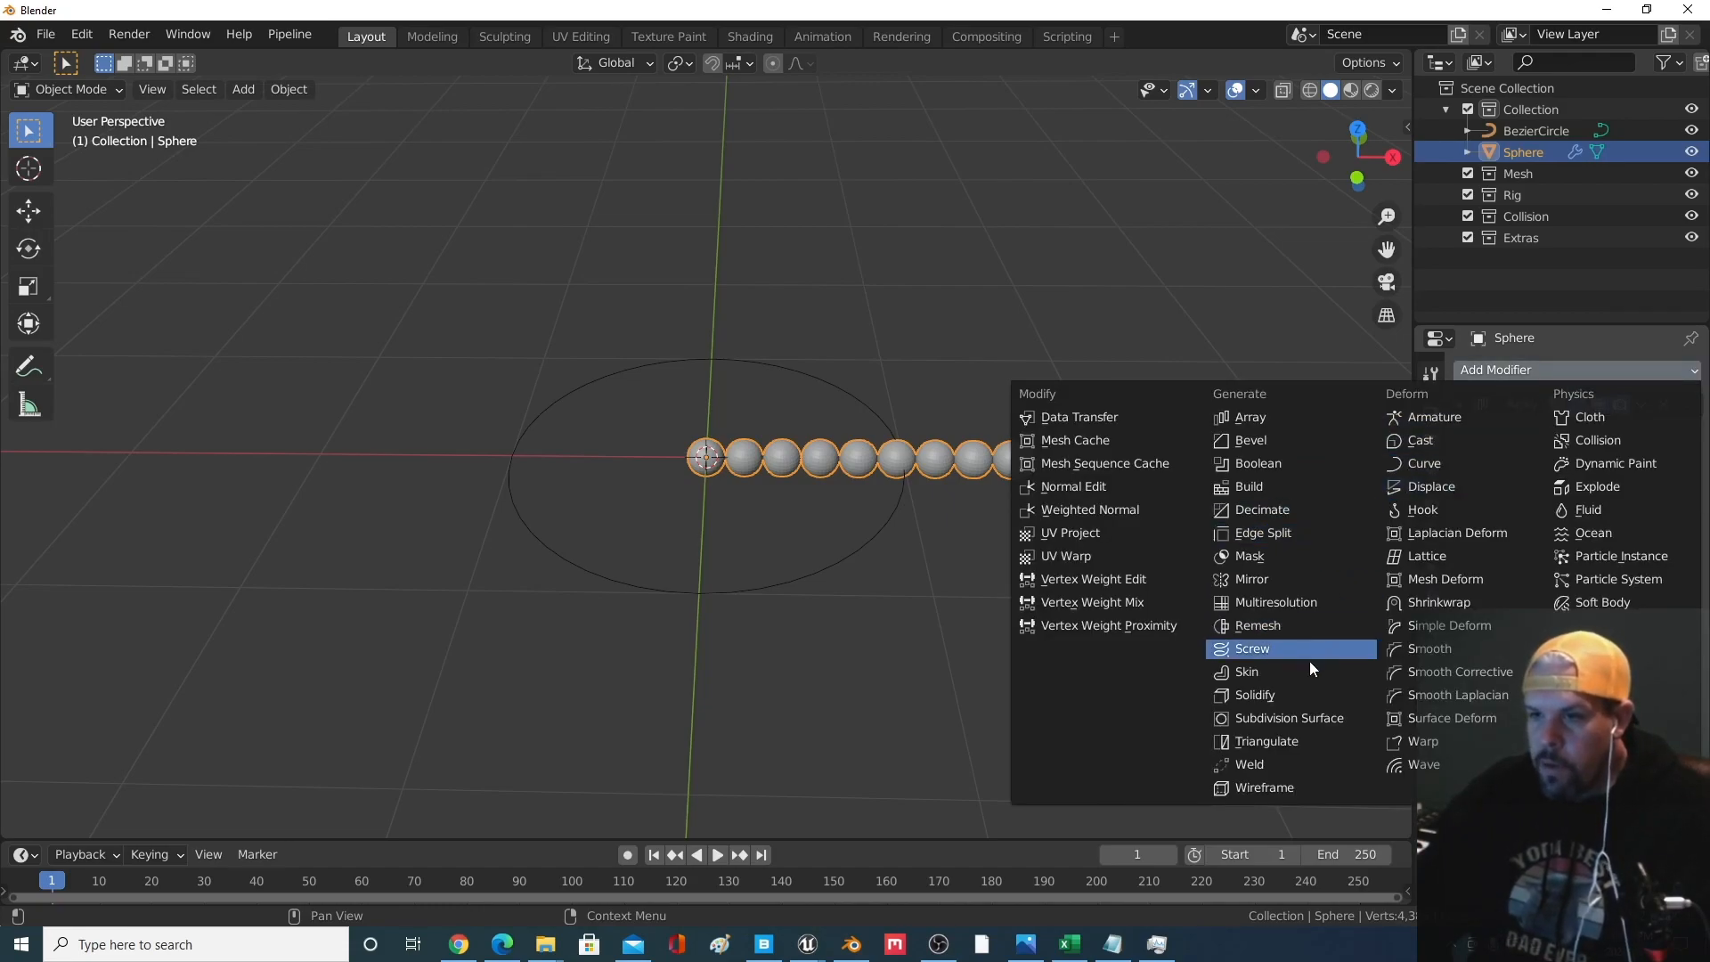
left_click(1425, 463)
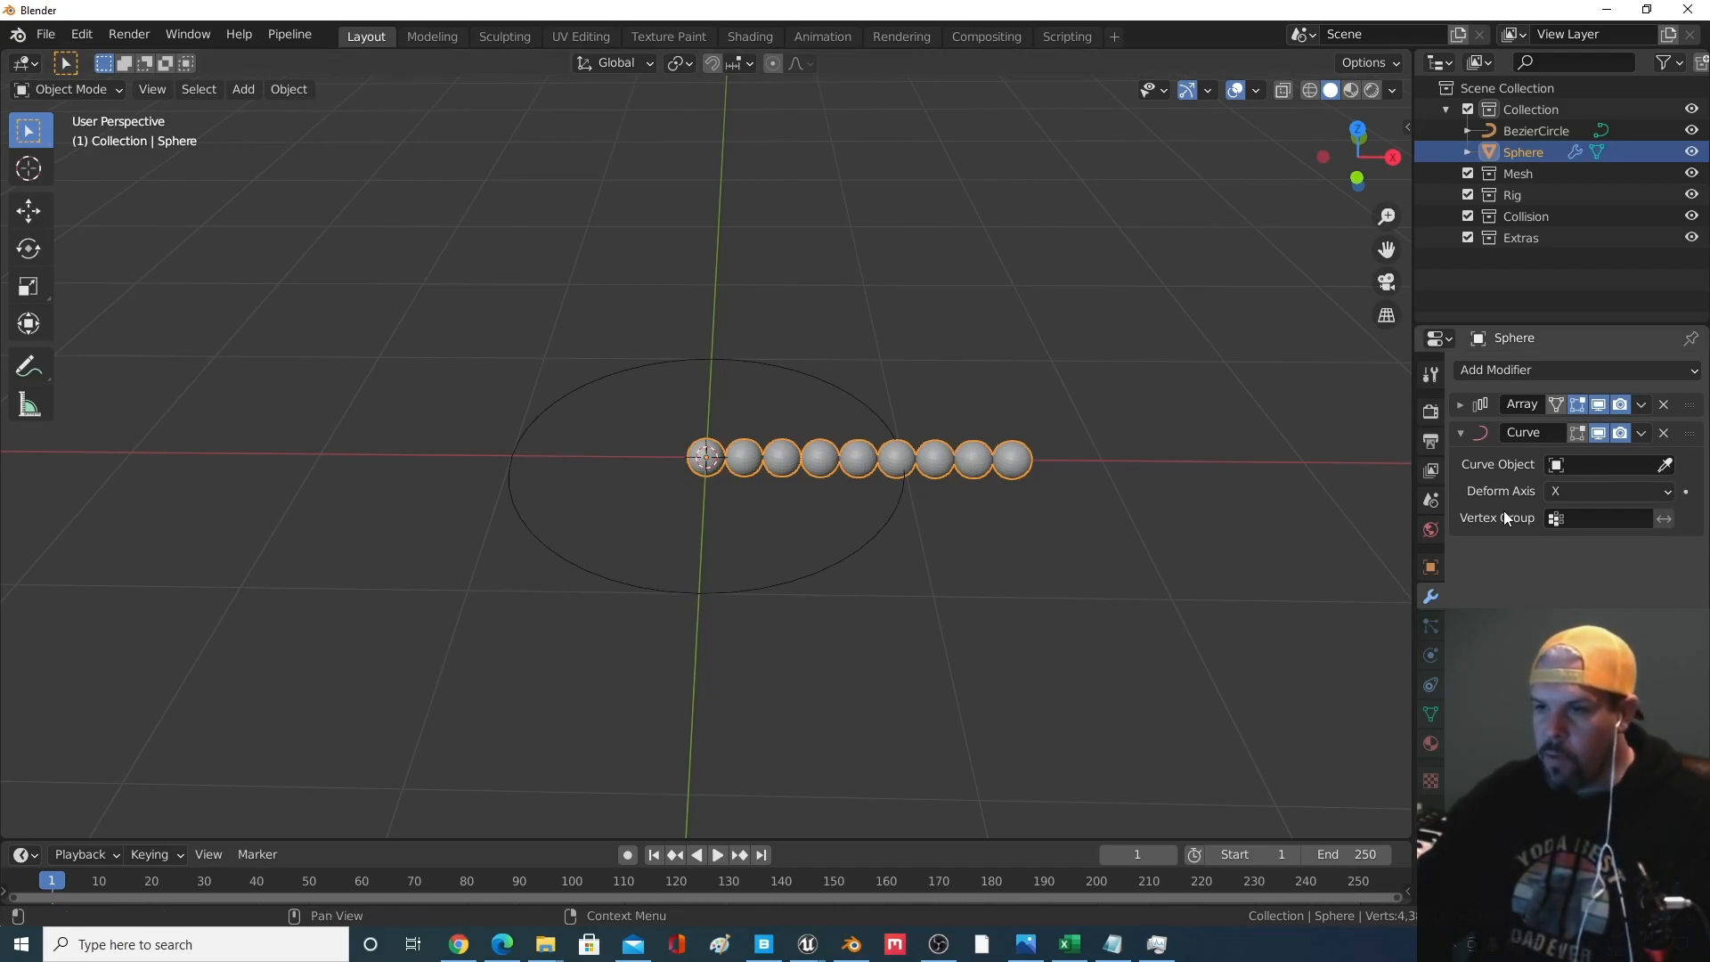
left_click(1558, 466)
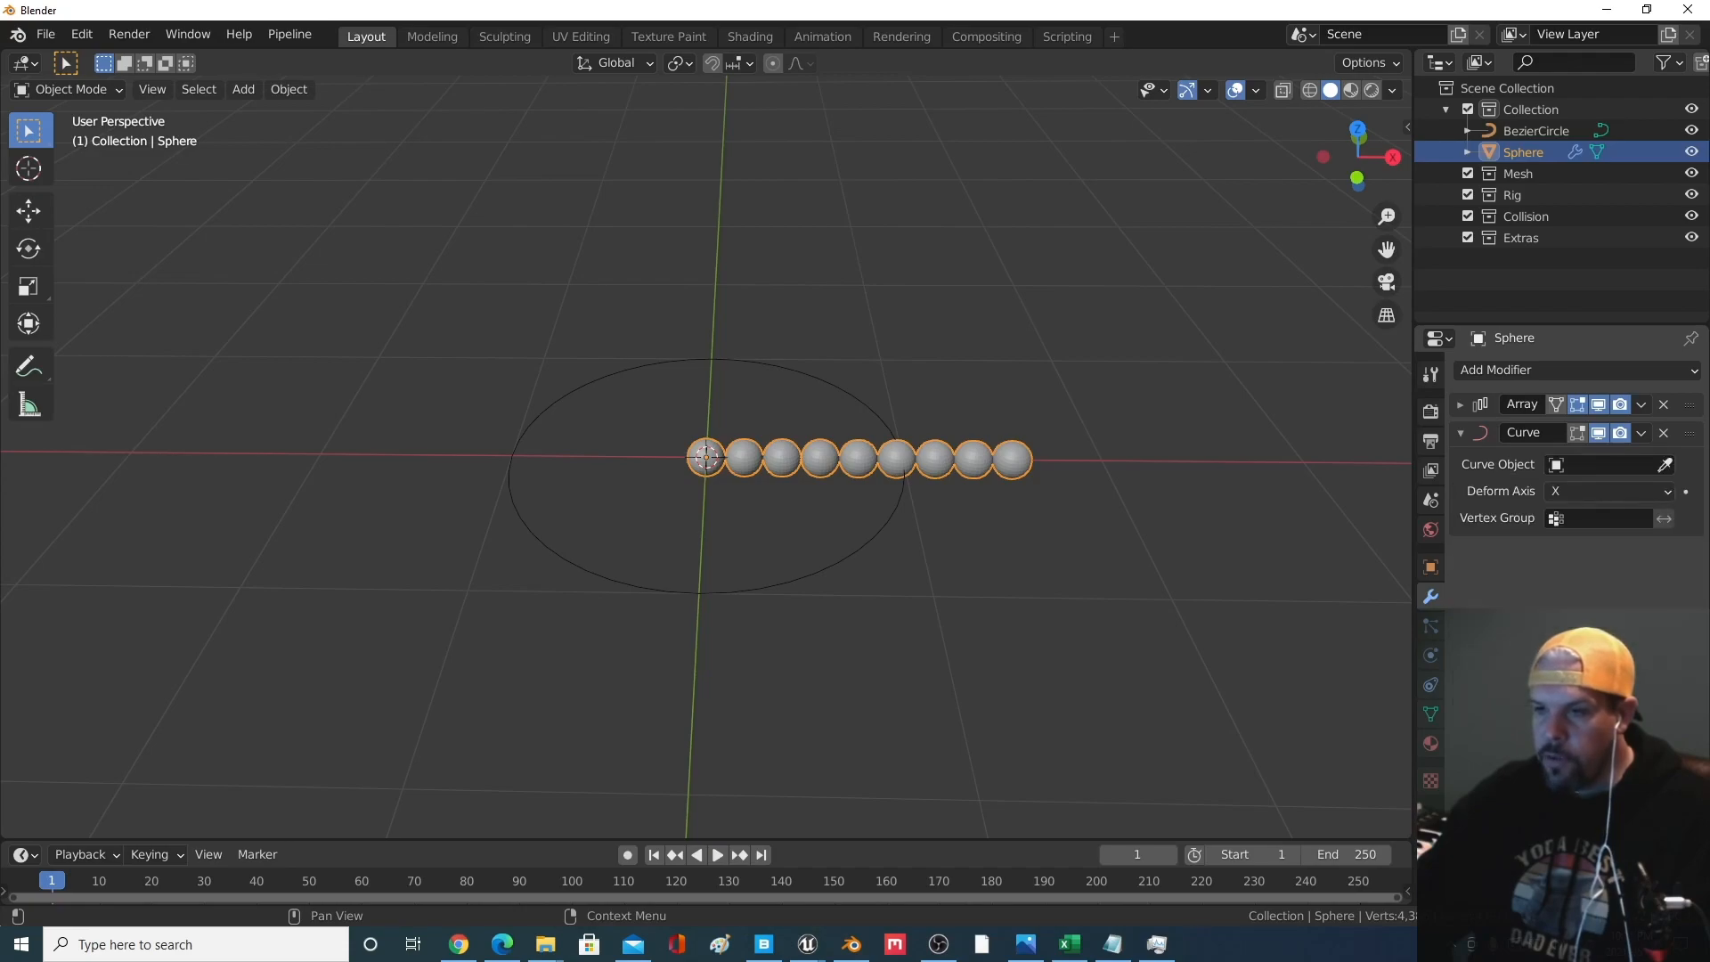
left_click(1662, 463)
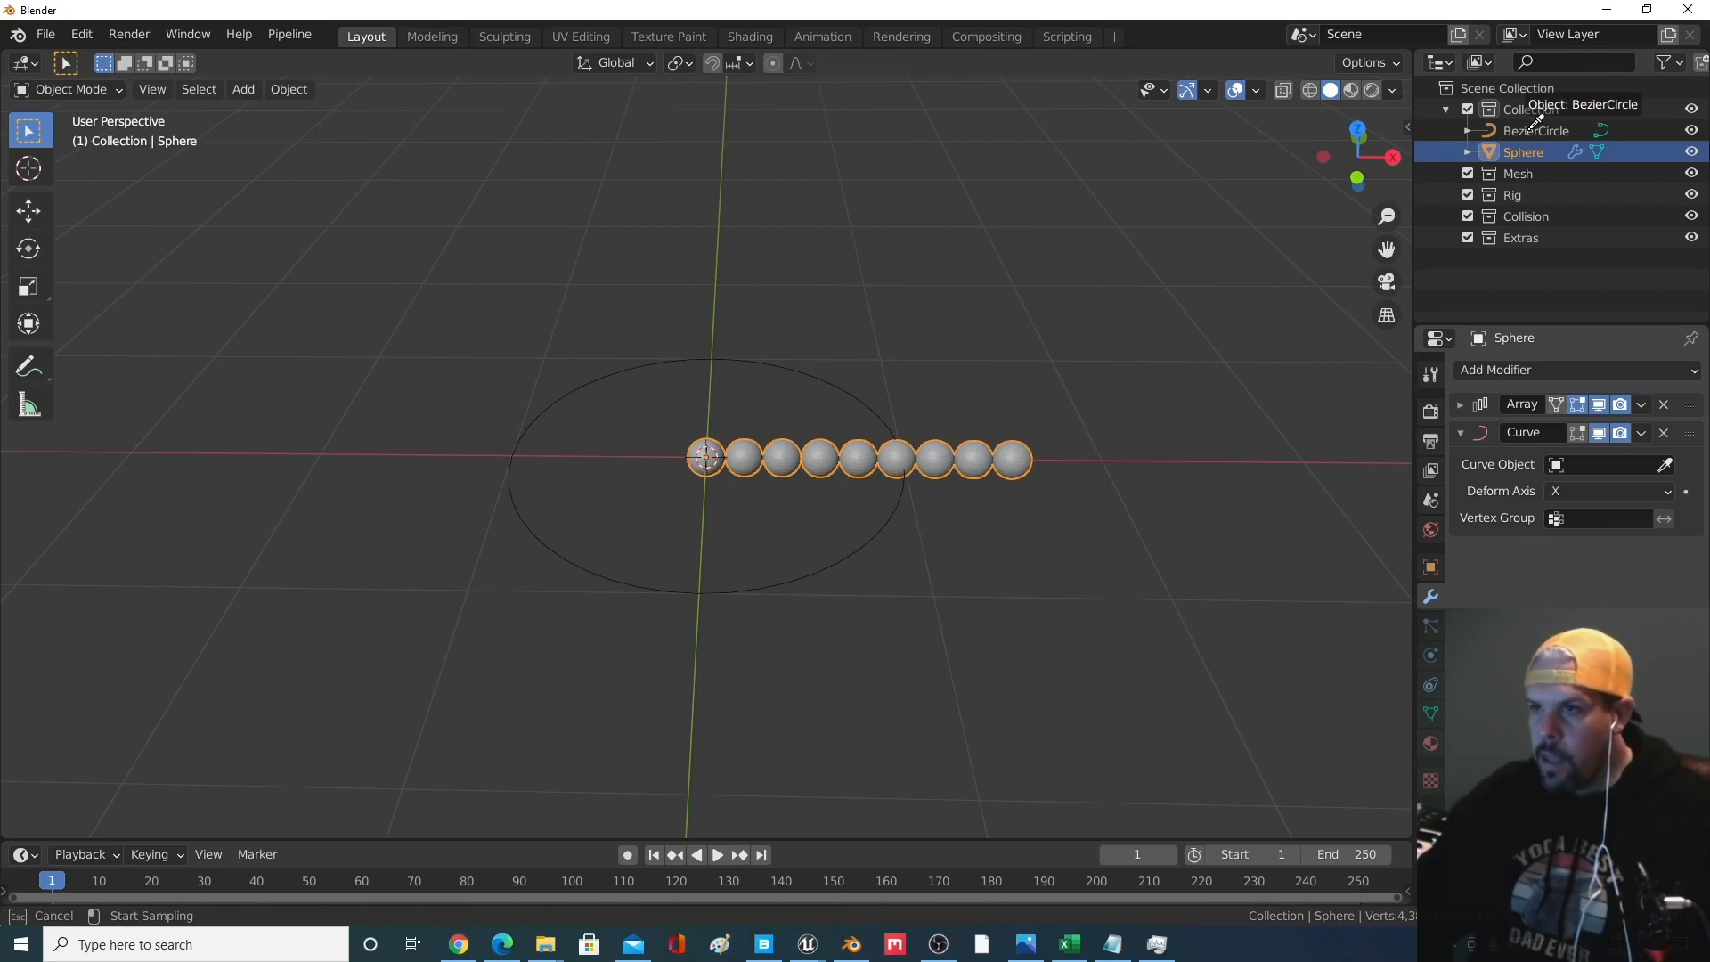
left_click(1533, 129)
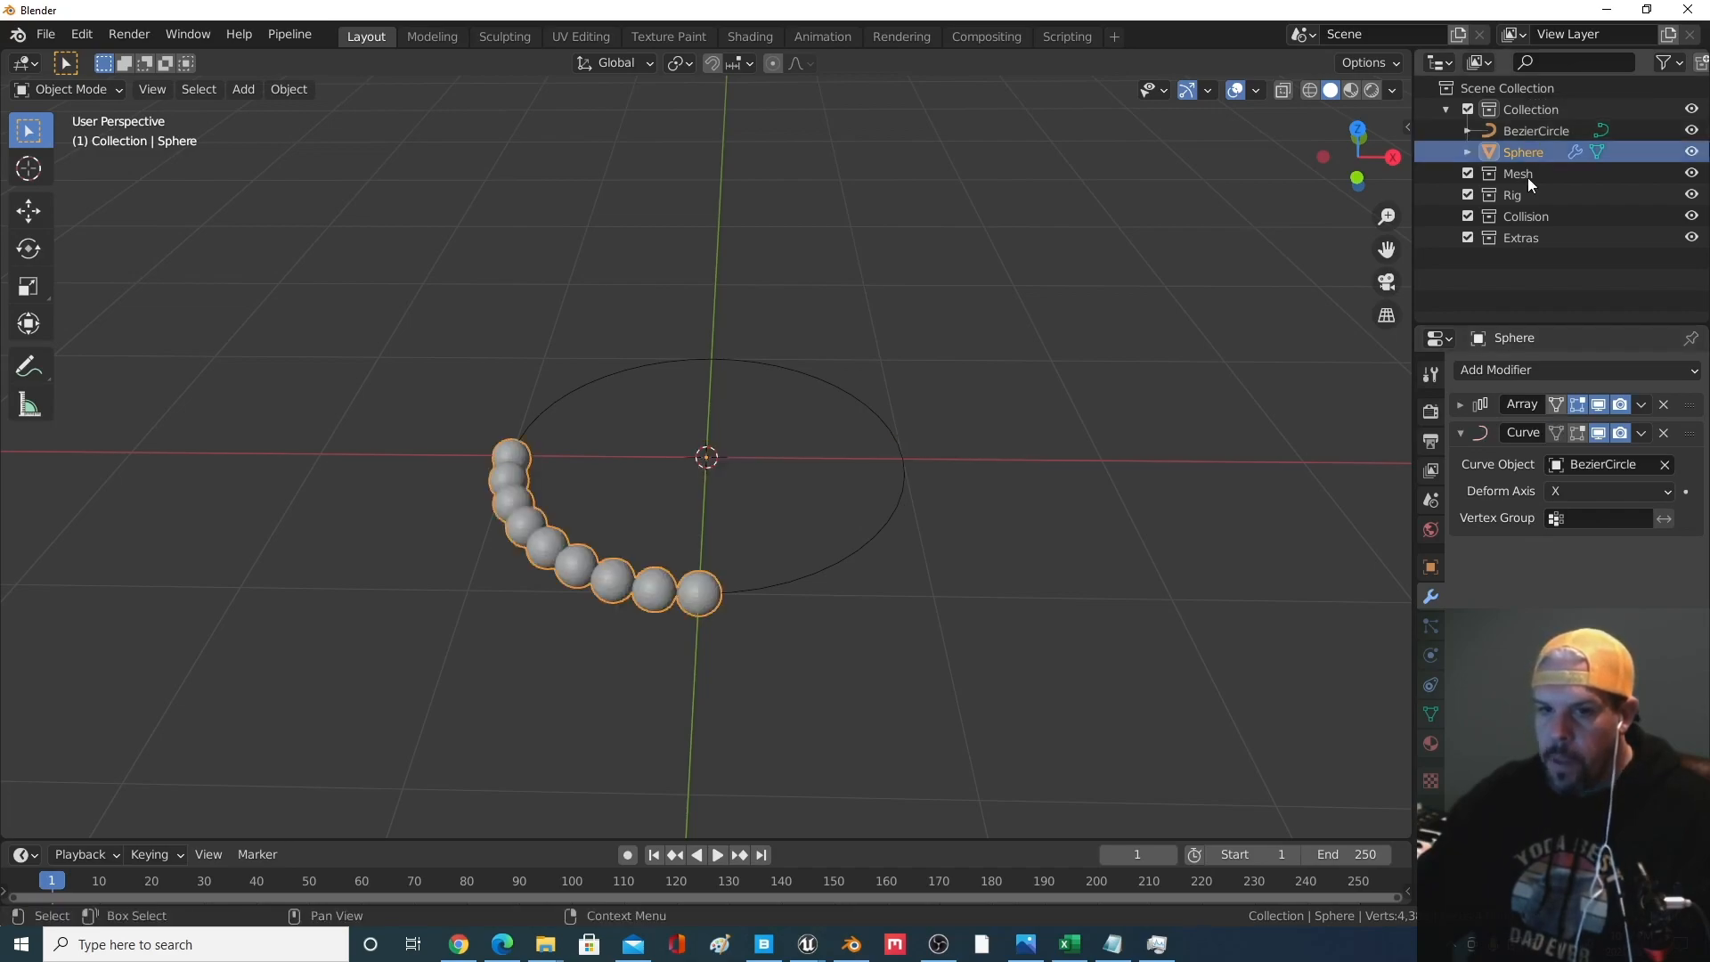
middle_click_drag(620, 536, 829, 627)
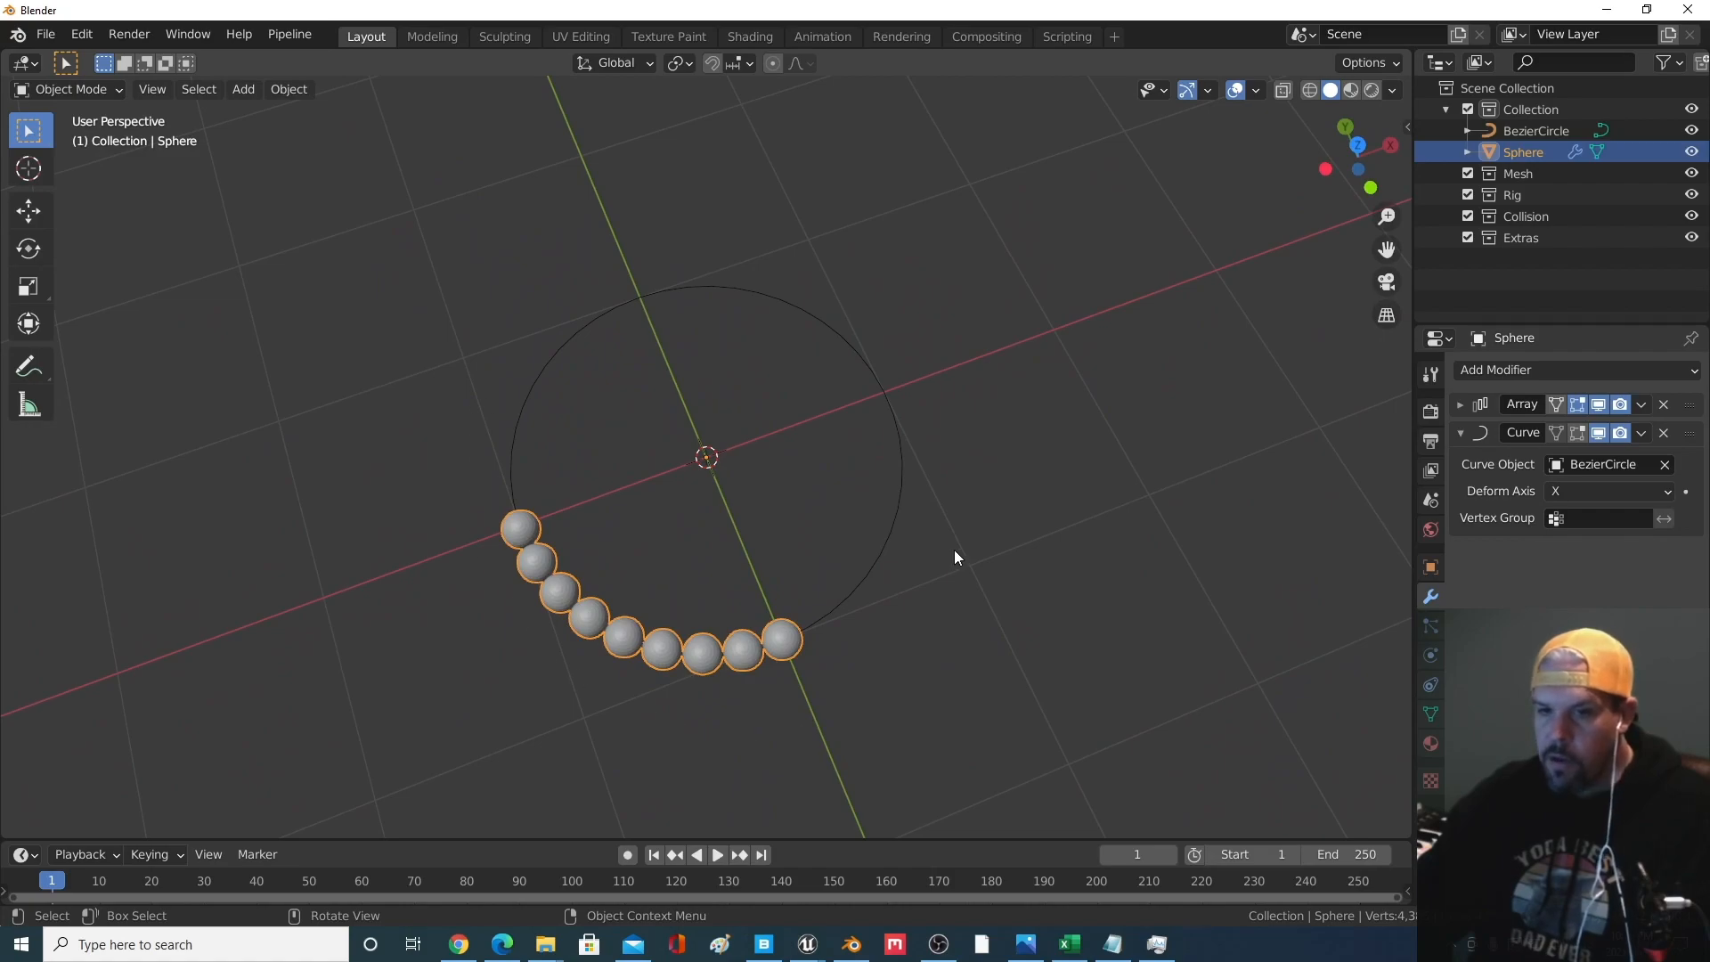
middle_click_drag(497, 483, 589, 434)
middle_click_drag(721, 528, 732, 534)
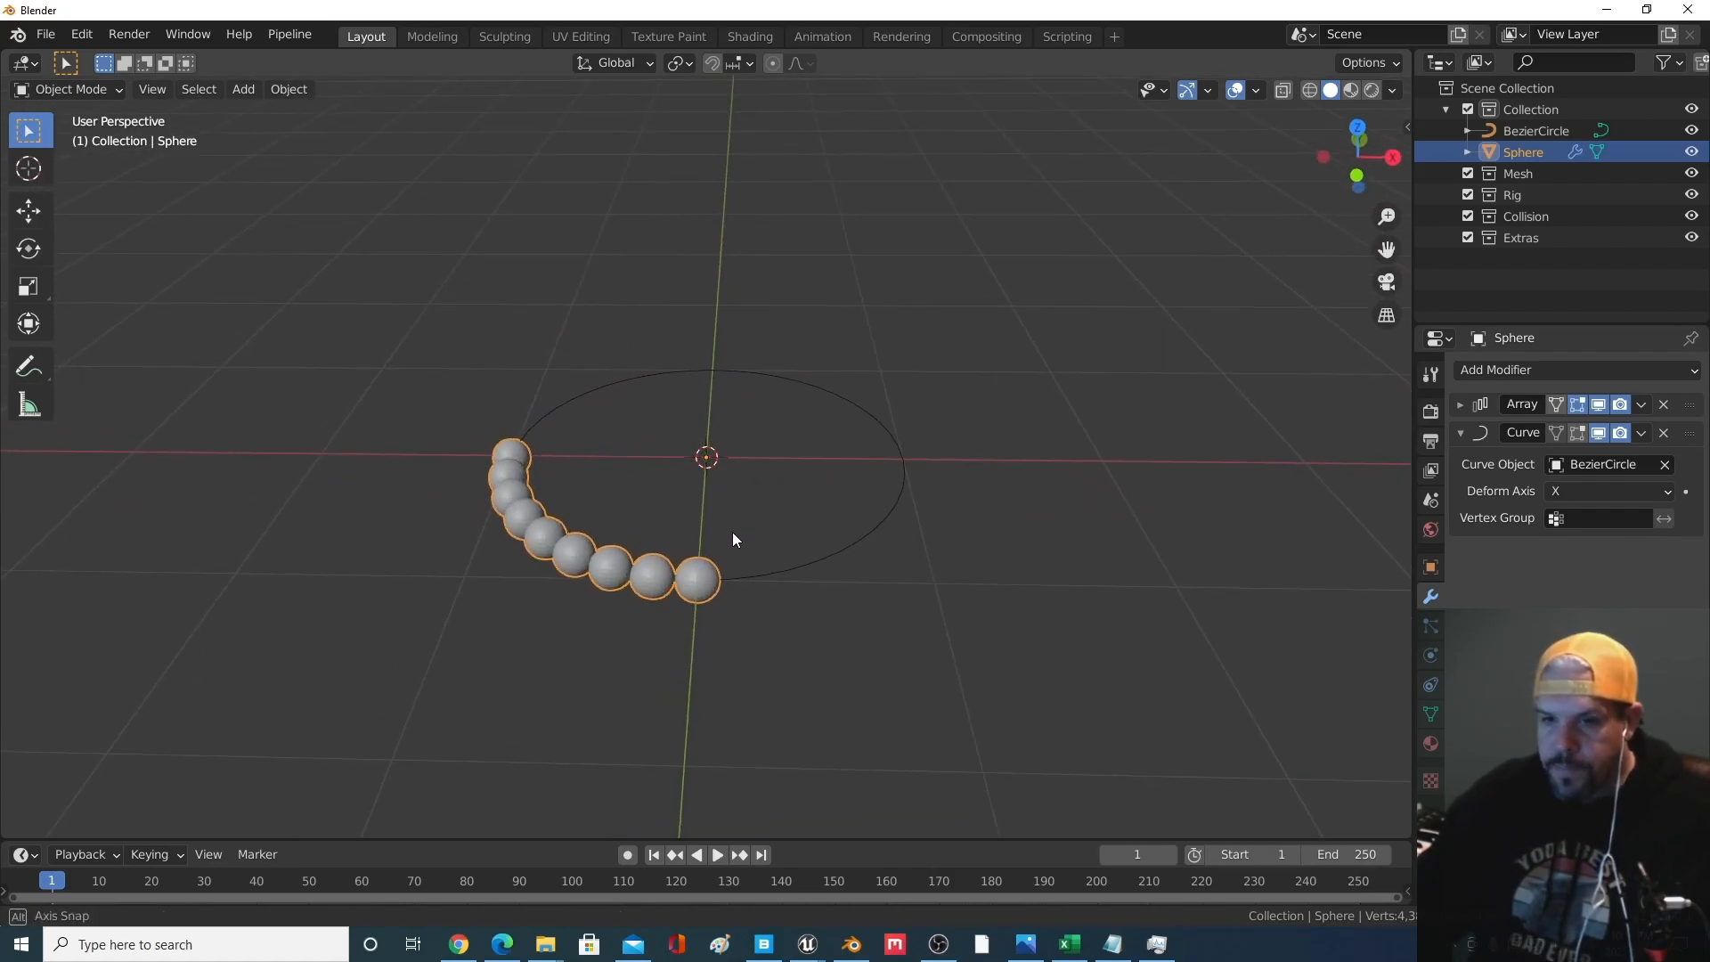
Collapse the Curve modifier's settings and set the sphere array's count to 20
left_click(1461, 435)
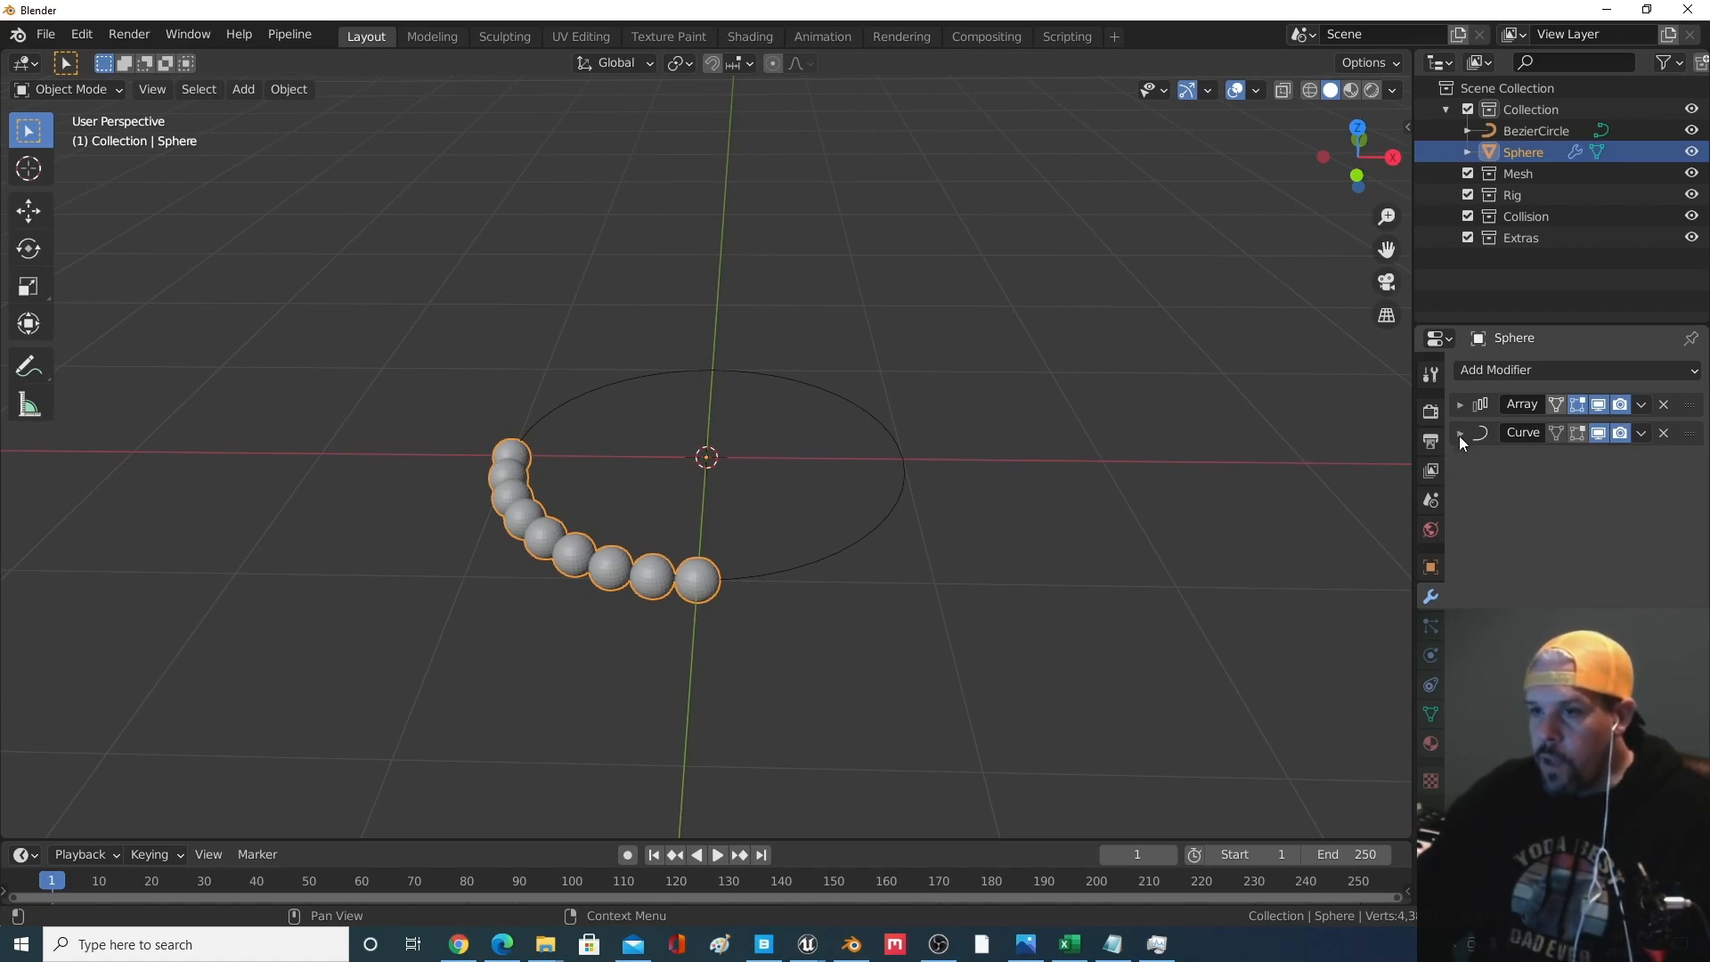
left_click(1461, 407)
mouse_move(1607, 463)
left_mouse_down()
mouse_move(1678, 462)
mouse_move(1590, 463)
mouse_move(1630, 462)
mouse_move(1606, 462)
left_mouse_up()
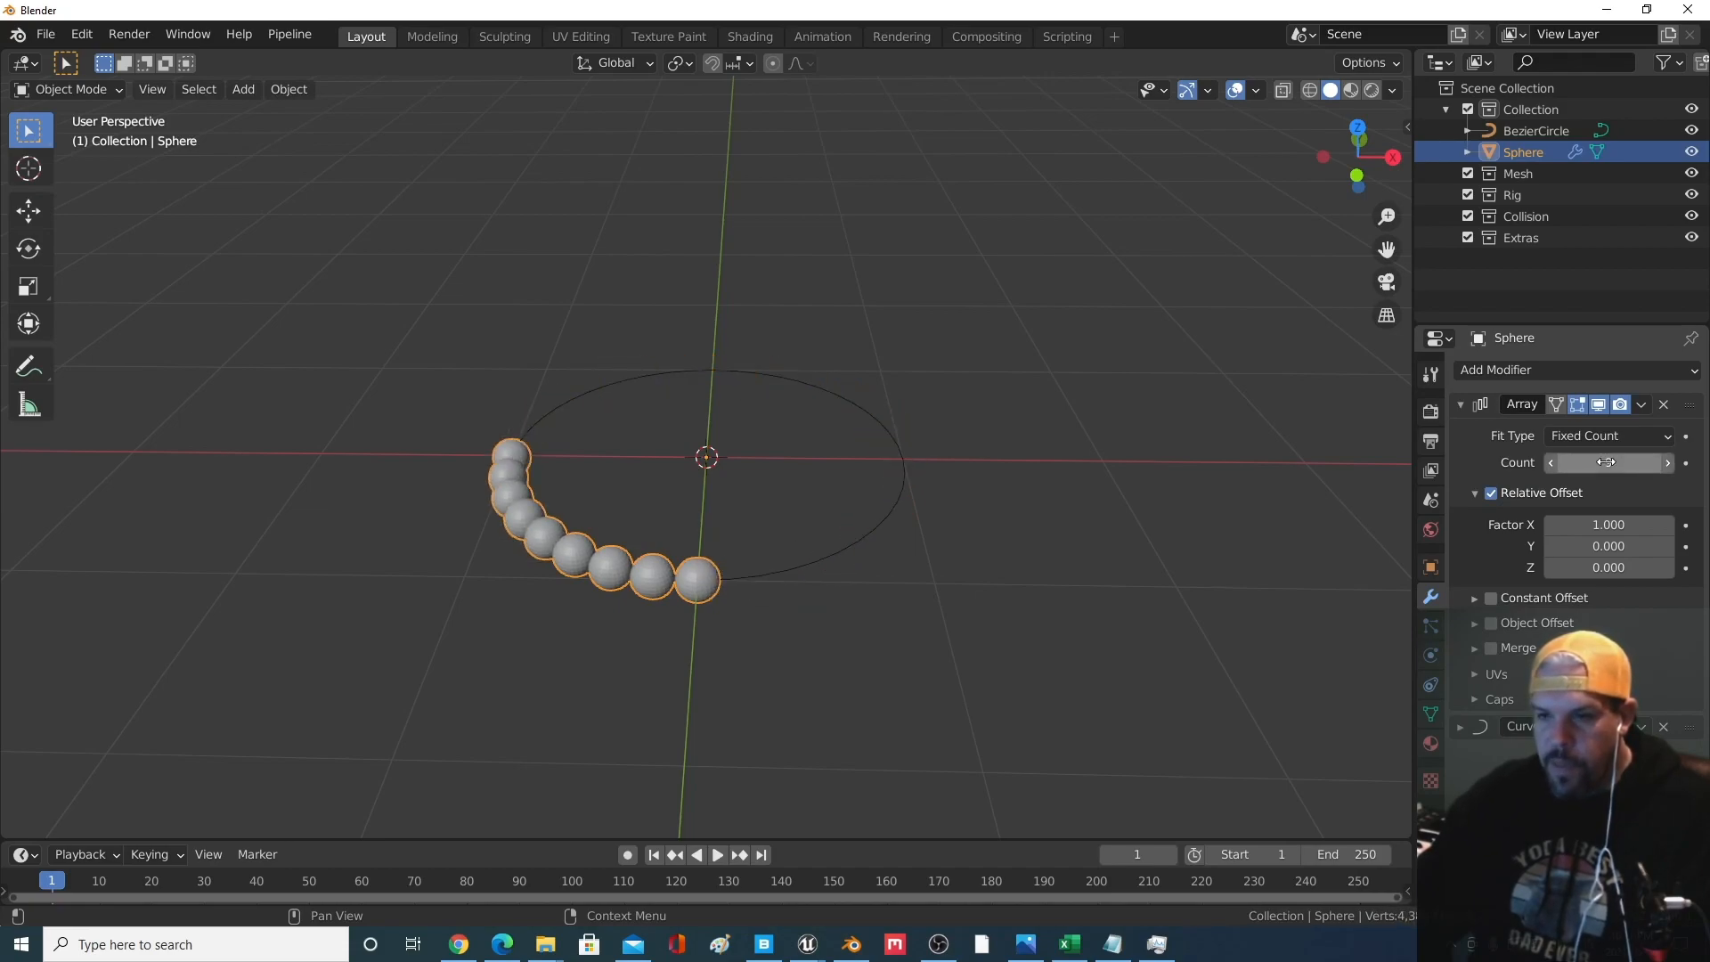
left_click(1669, 462)
middle_click_drag(851, 574, 900, 600)
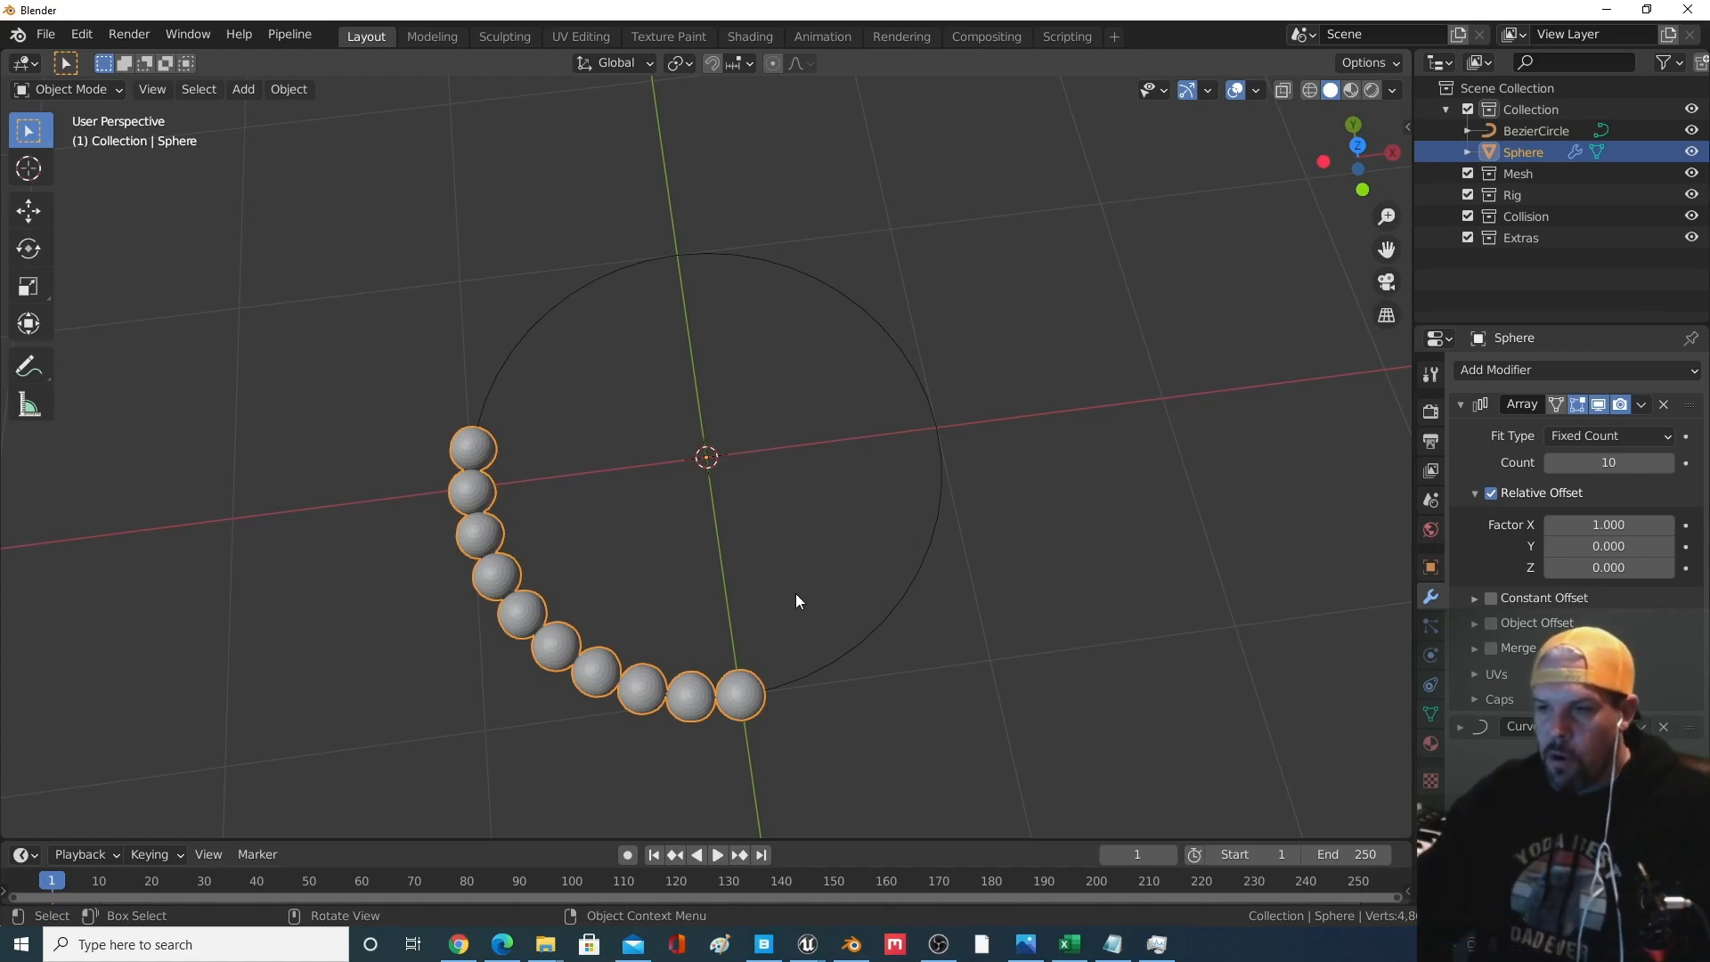
middle_click_drag(749, 517, 729, 478)
middle_click_drag(833, 605, 802, 499)
left_click_drag(1667, 469, 1695, 469)
left_click(1666, 464)
left_click(1666, 464)
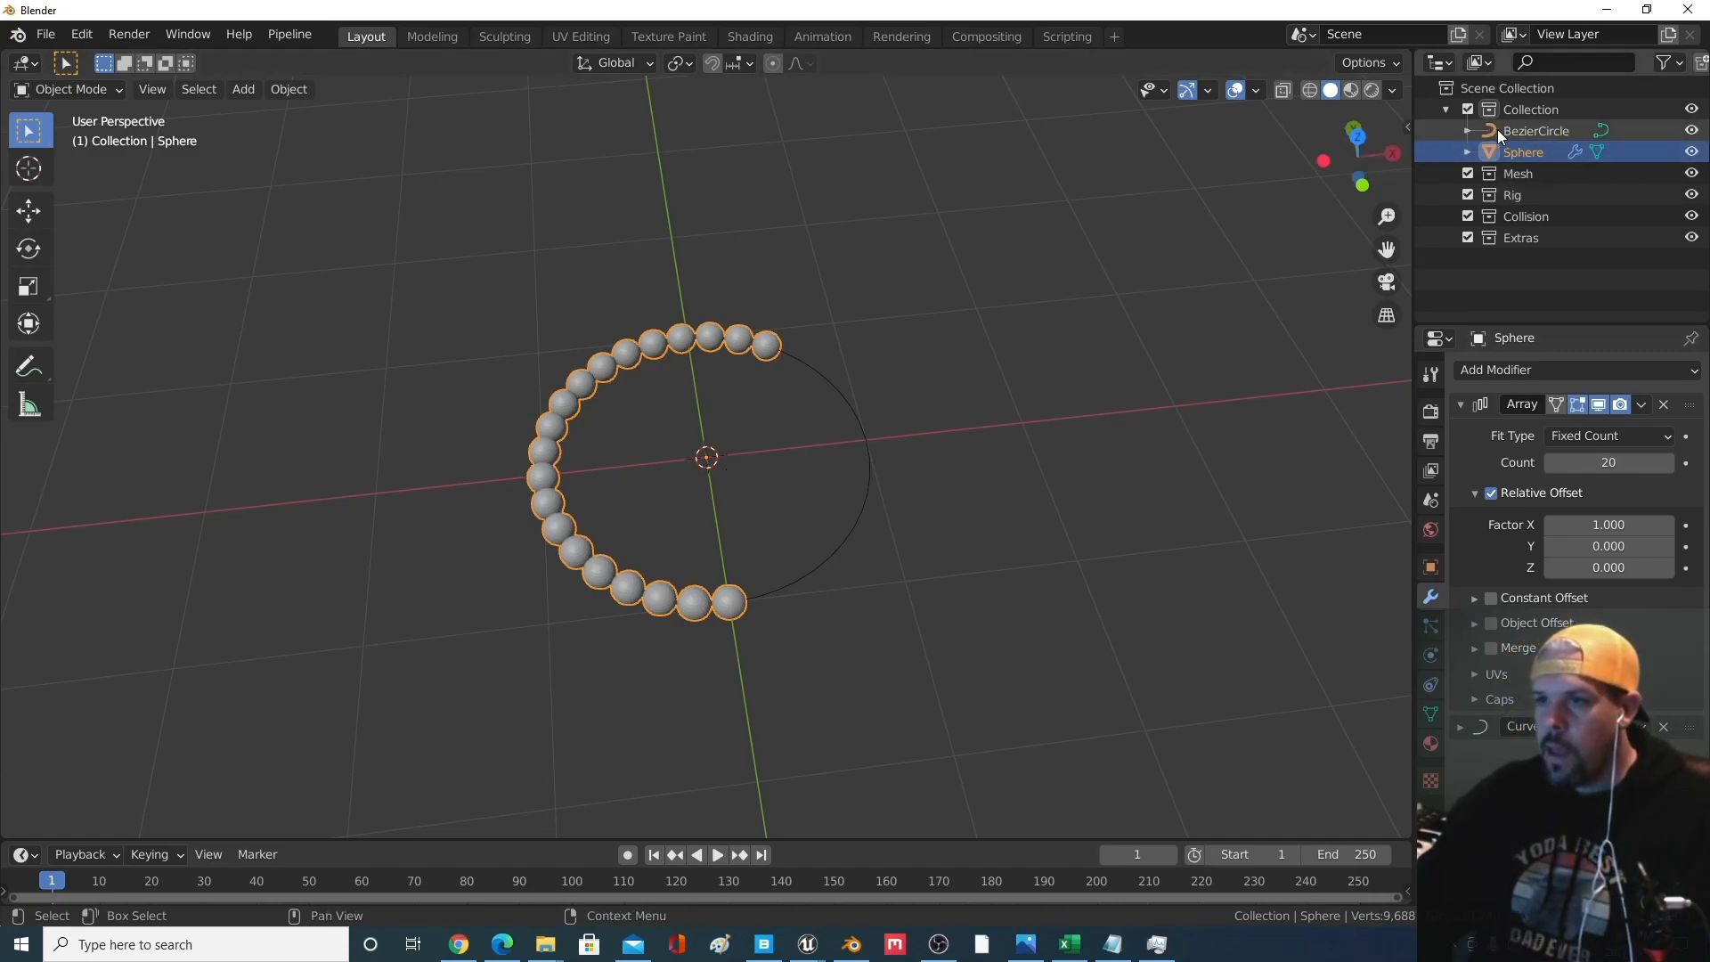
Scale down the Bezier circle until the 20 beads nearly fill the whole ring
left_click(1533, 131)
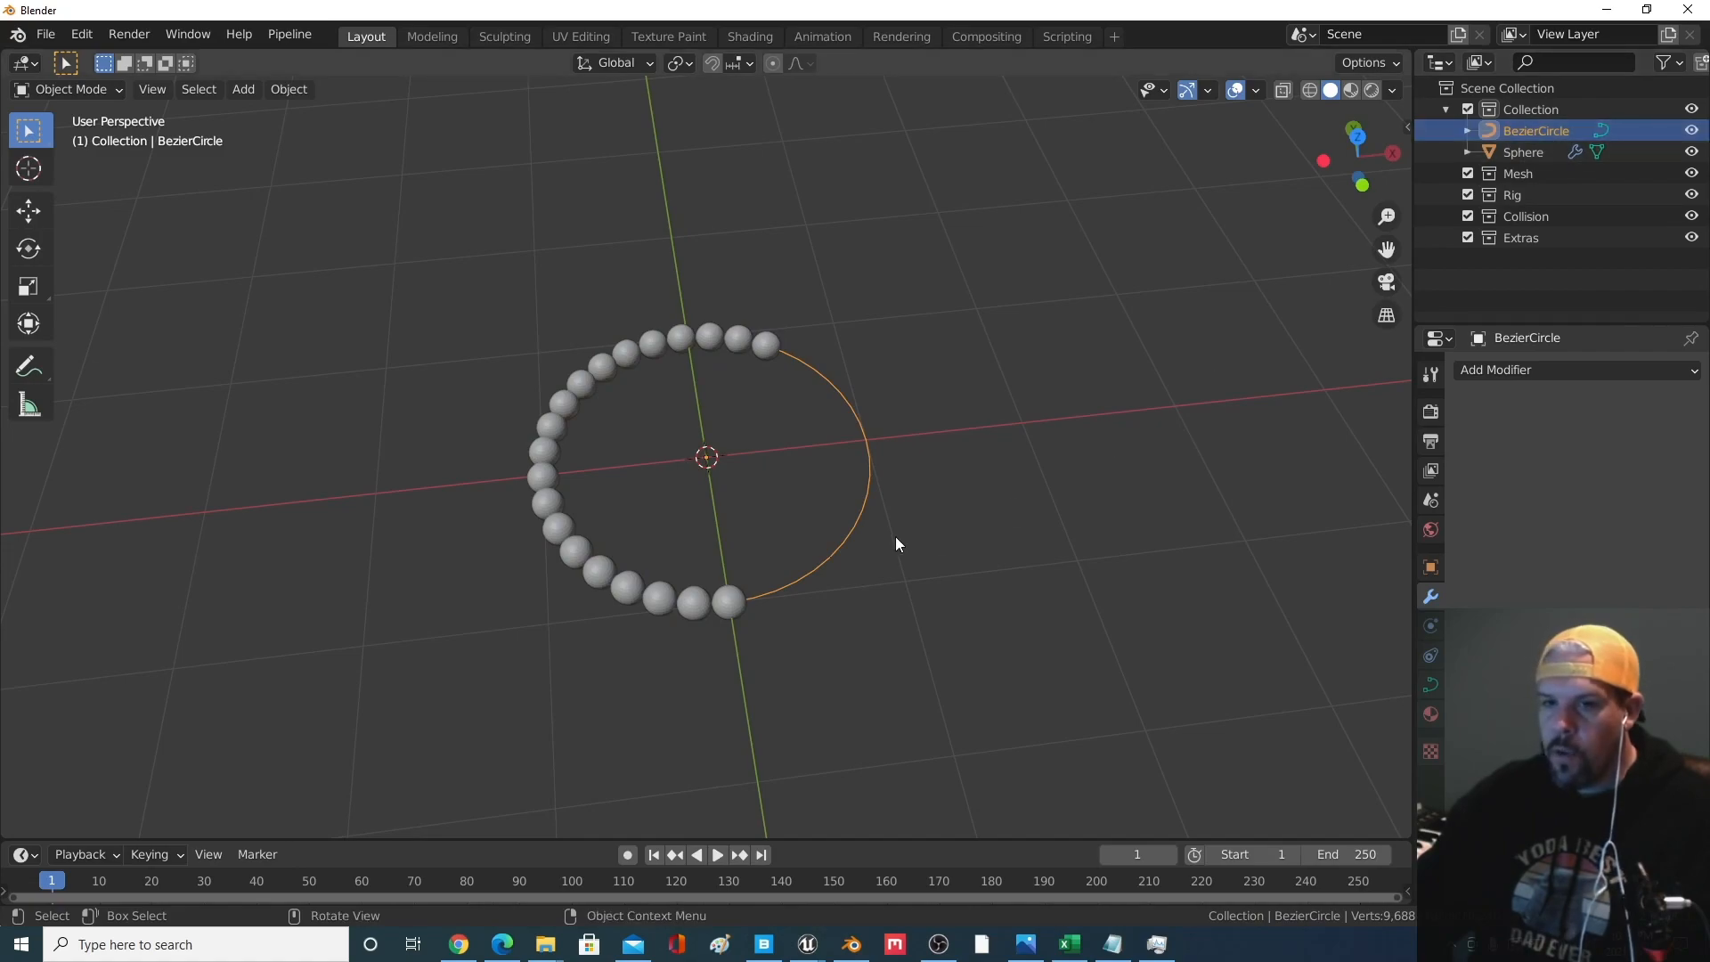
key("s")
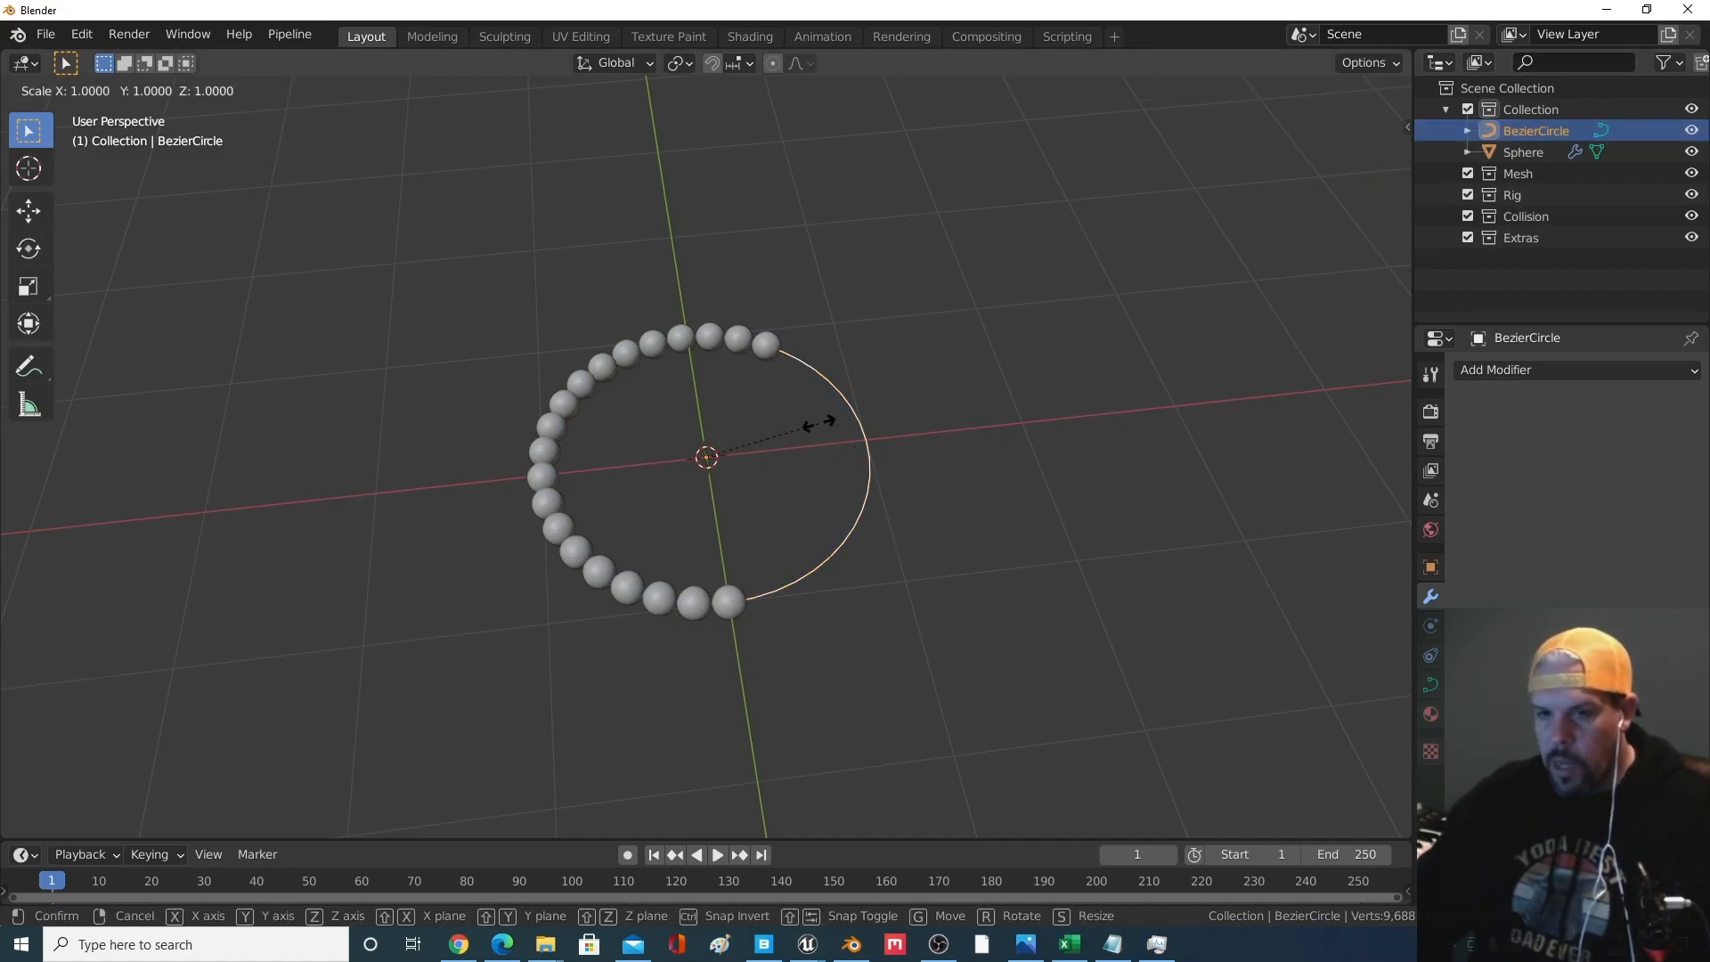
left_click(778, 443)
middle_click_drag(777, 444, 757, 490)
scroll(747, 449, "up", 3)
scroll(737, 442, "up", 1)
scroll(732, 472, "up", 1)
scroll(748, 503, "up", 2)
Fine-tune the Bezier circle's scale so the first and last beads just meet
key("s")
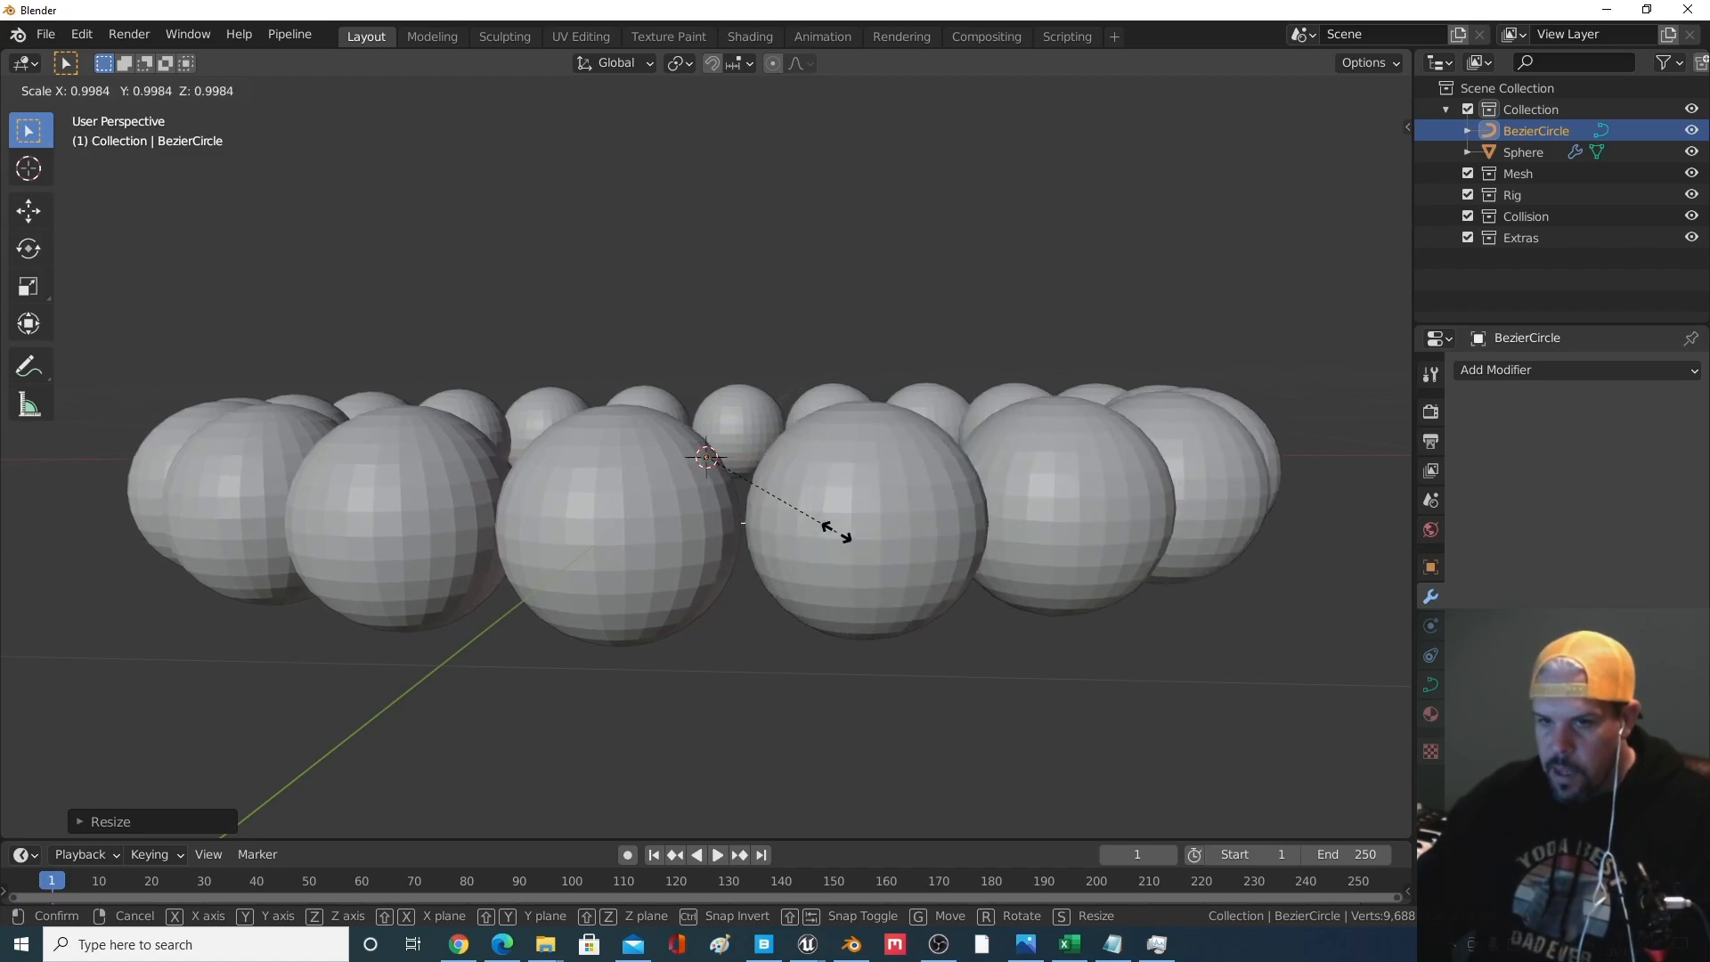
left_click(838, 534)
middle_click_drag(836, 531, 841, 698)
scroll(890, 634, "down", 3)
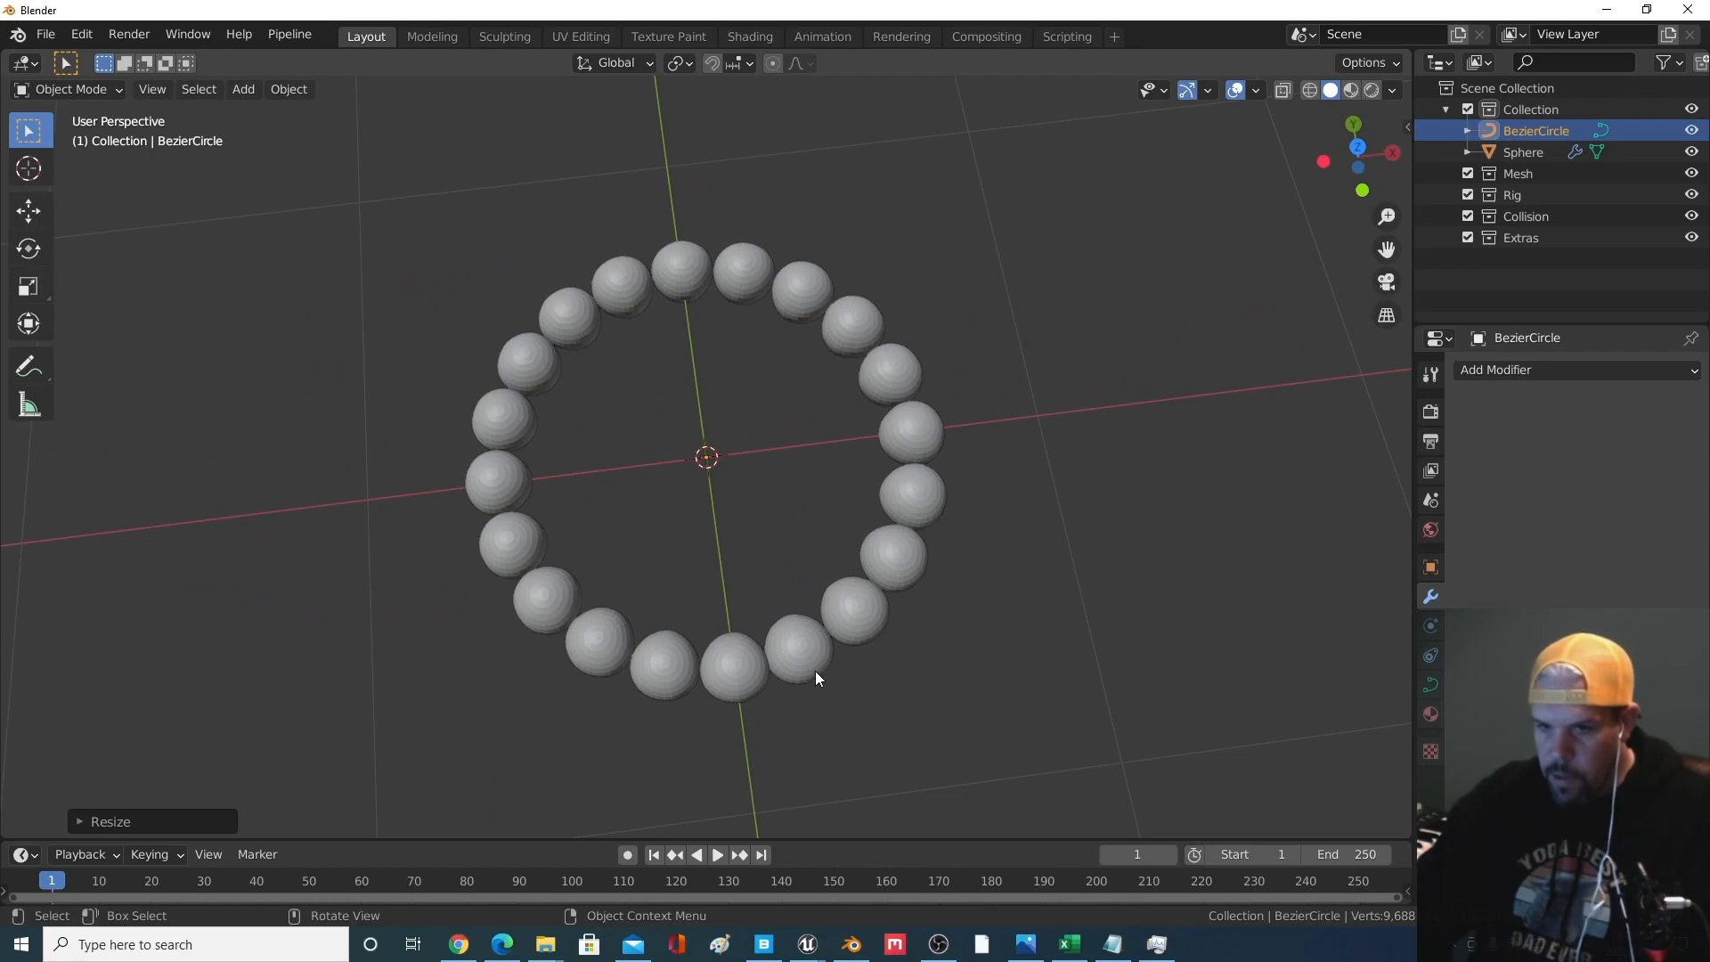
key("s")
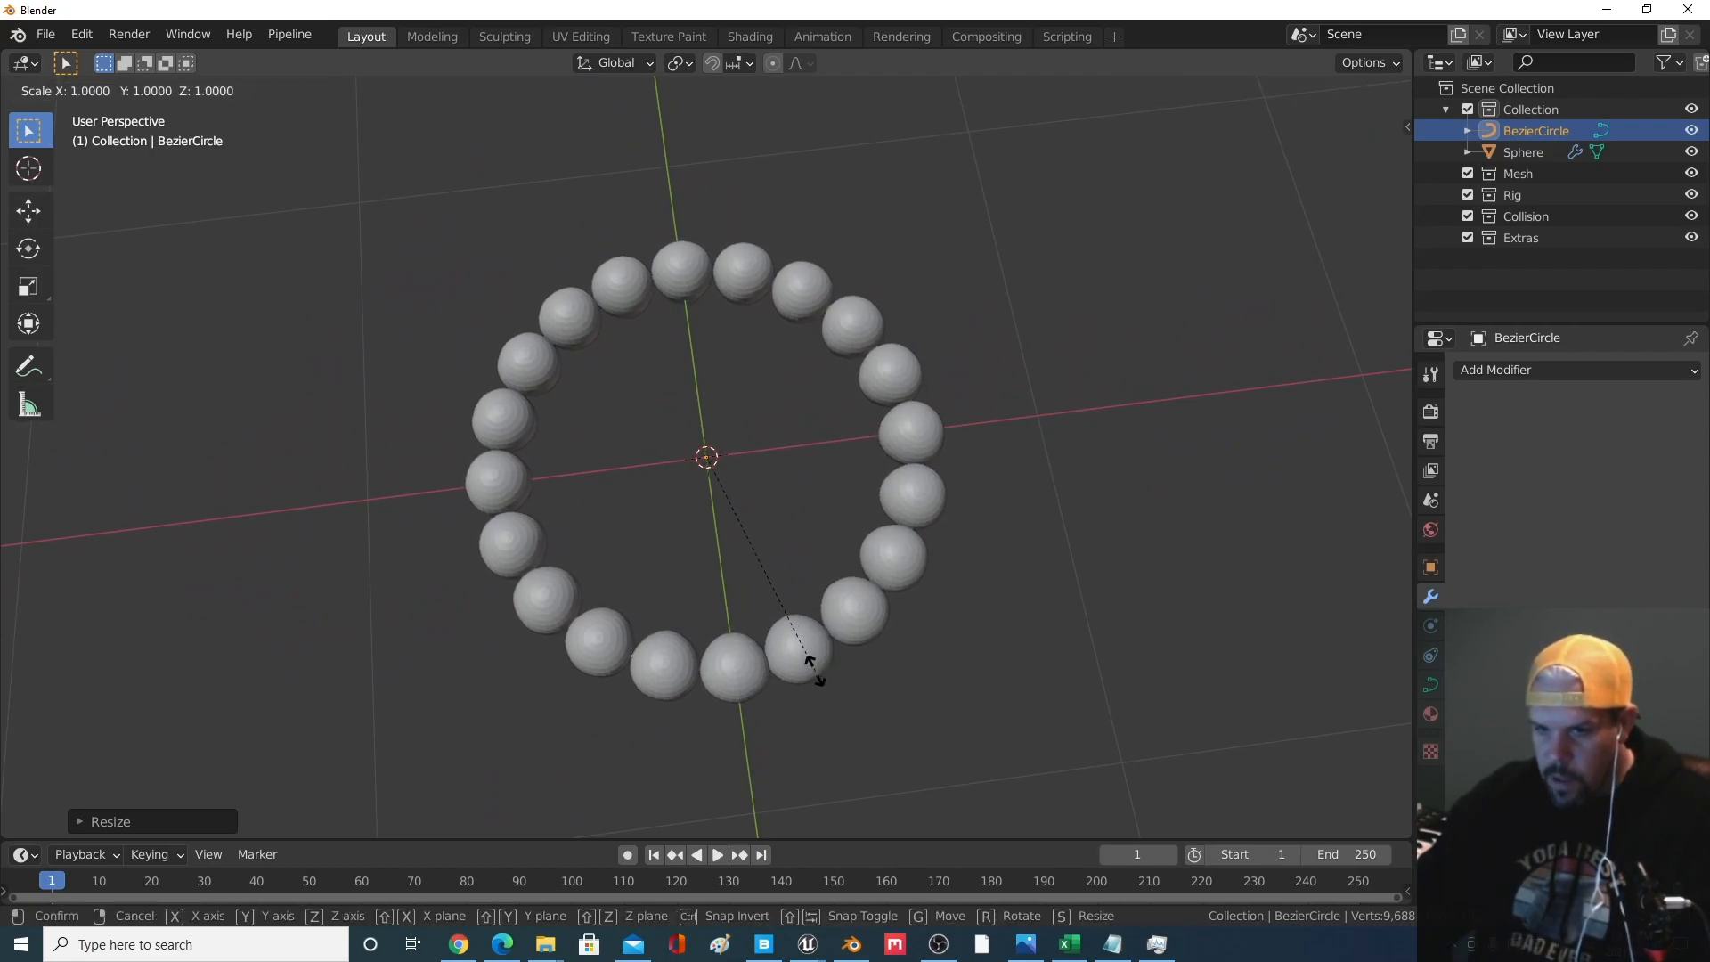
left_click(814, 669)
middle_click_drag(814, 670, 1022, 297)
scroll(758, 547, "up", 3)
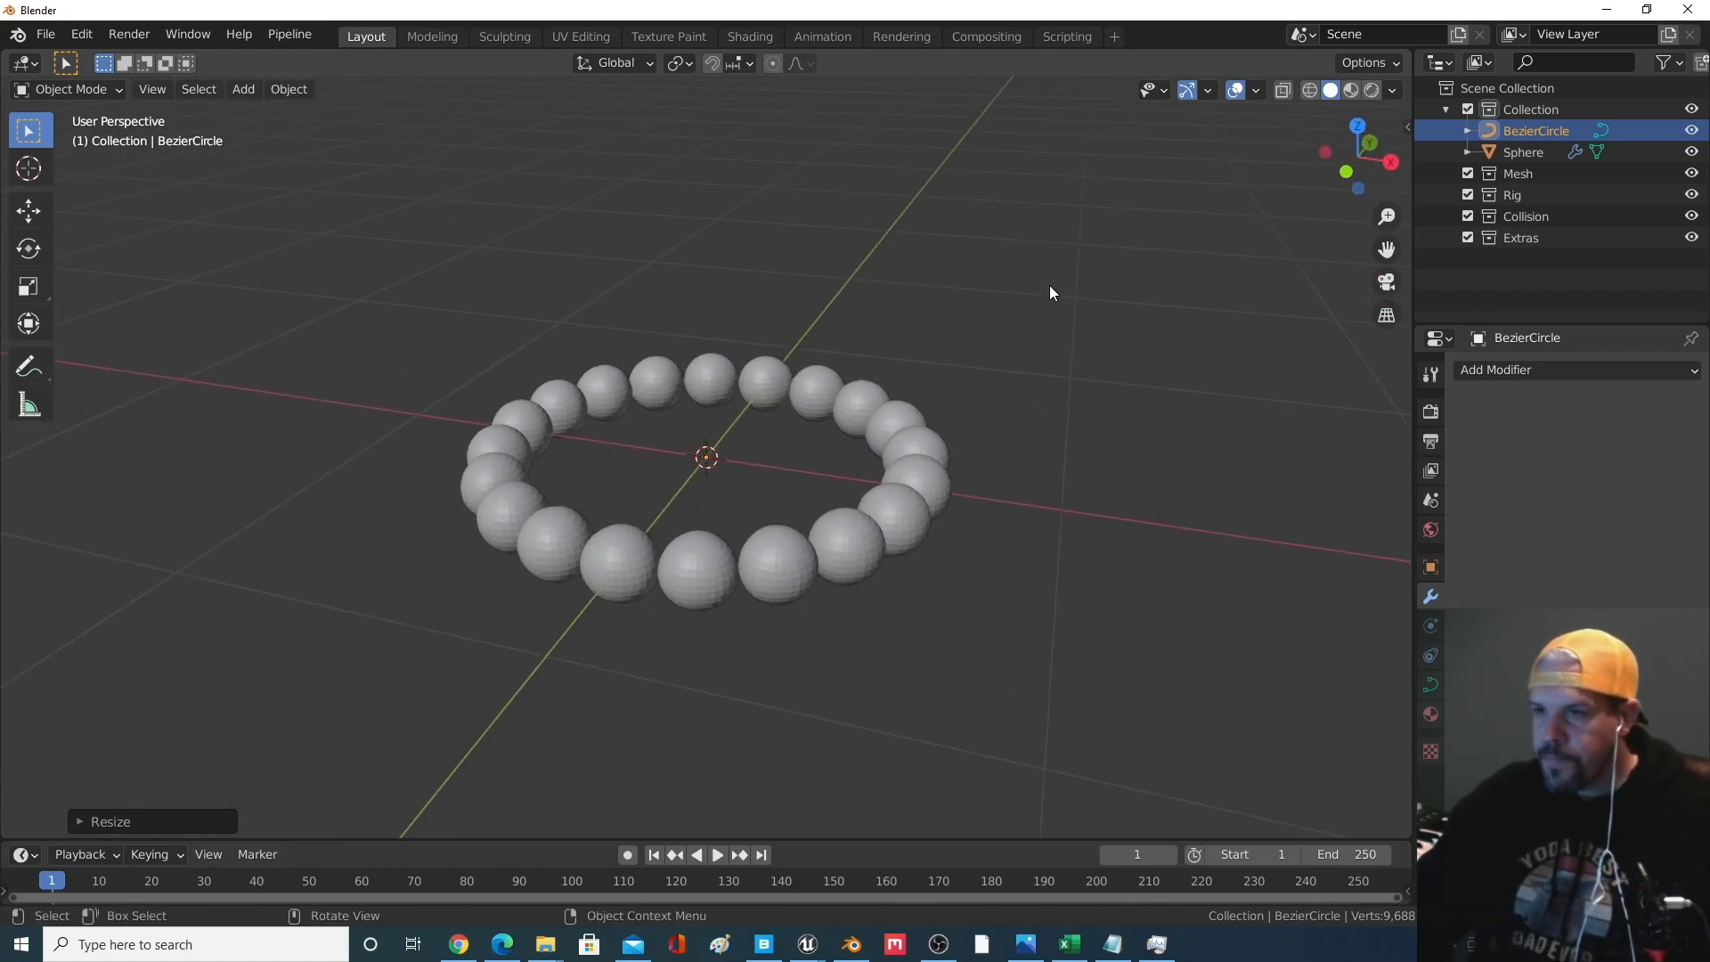
Select the beaded ring and enter Edit Mode on the sphere mesh
middle_click_drag(840, 443, 832, 420)
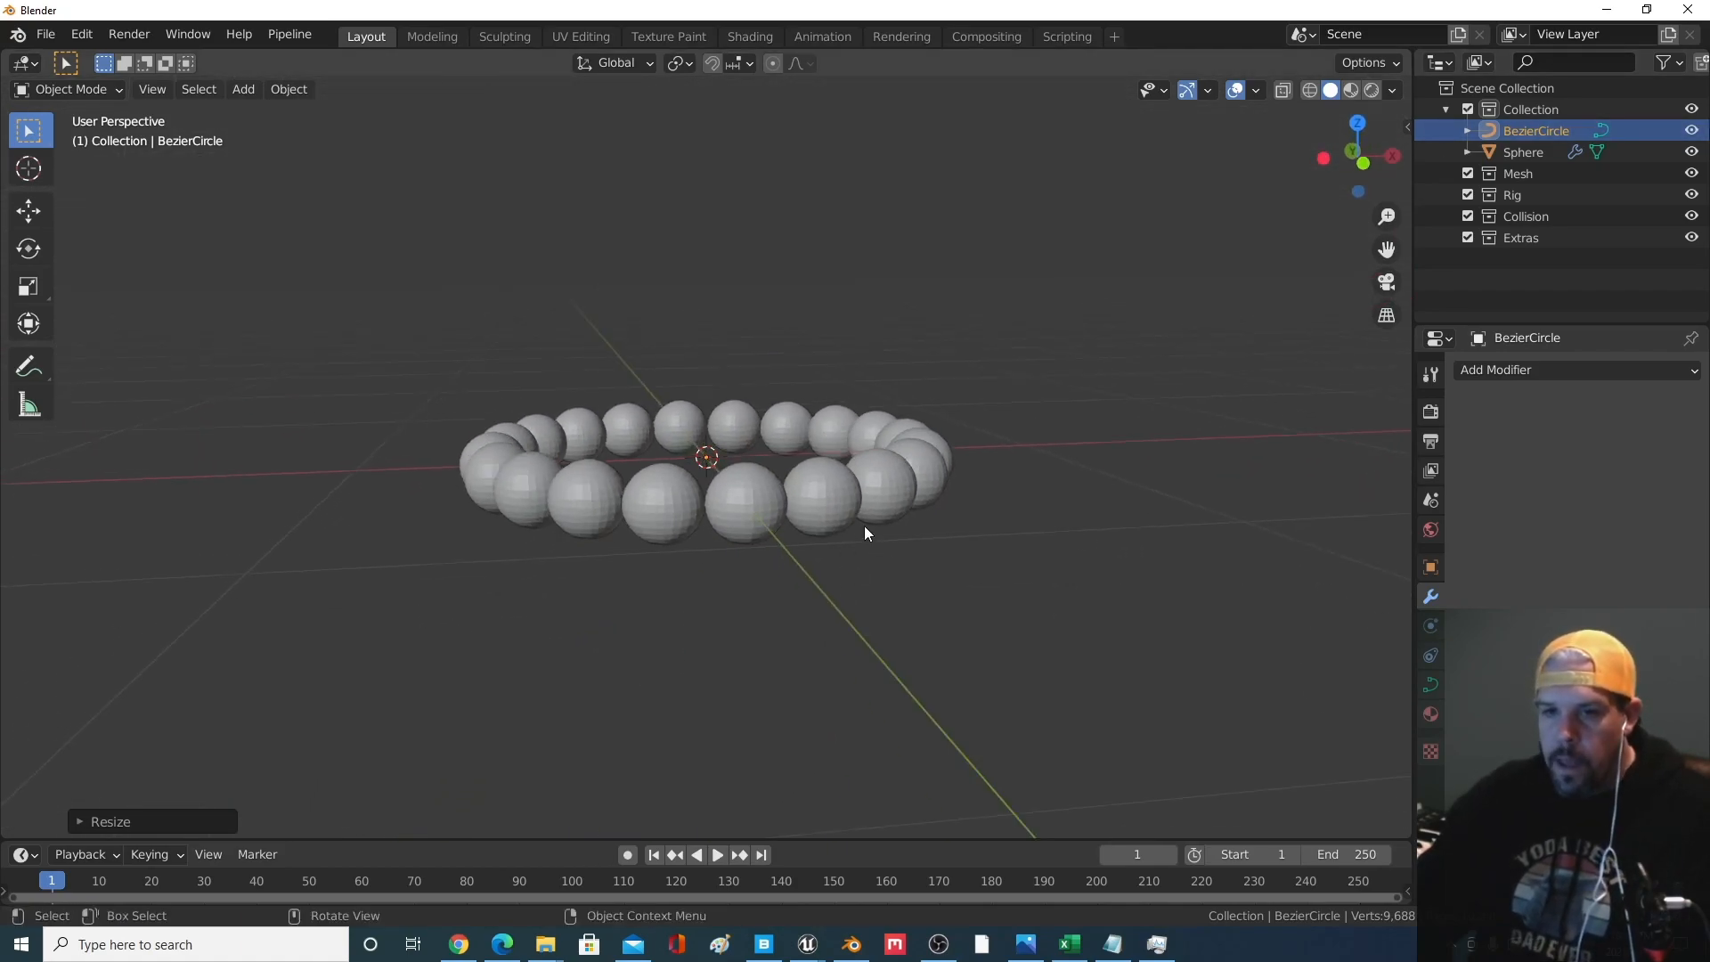
left_click(848, 484)
scroll(843, 552, "up", 3)
scroll(828, 577, "up", 2)
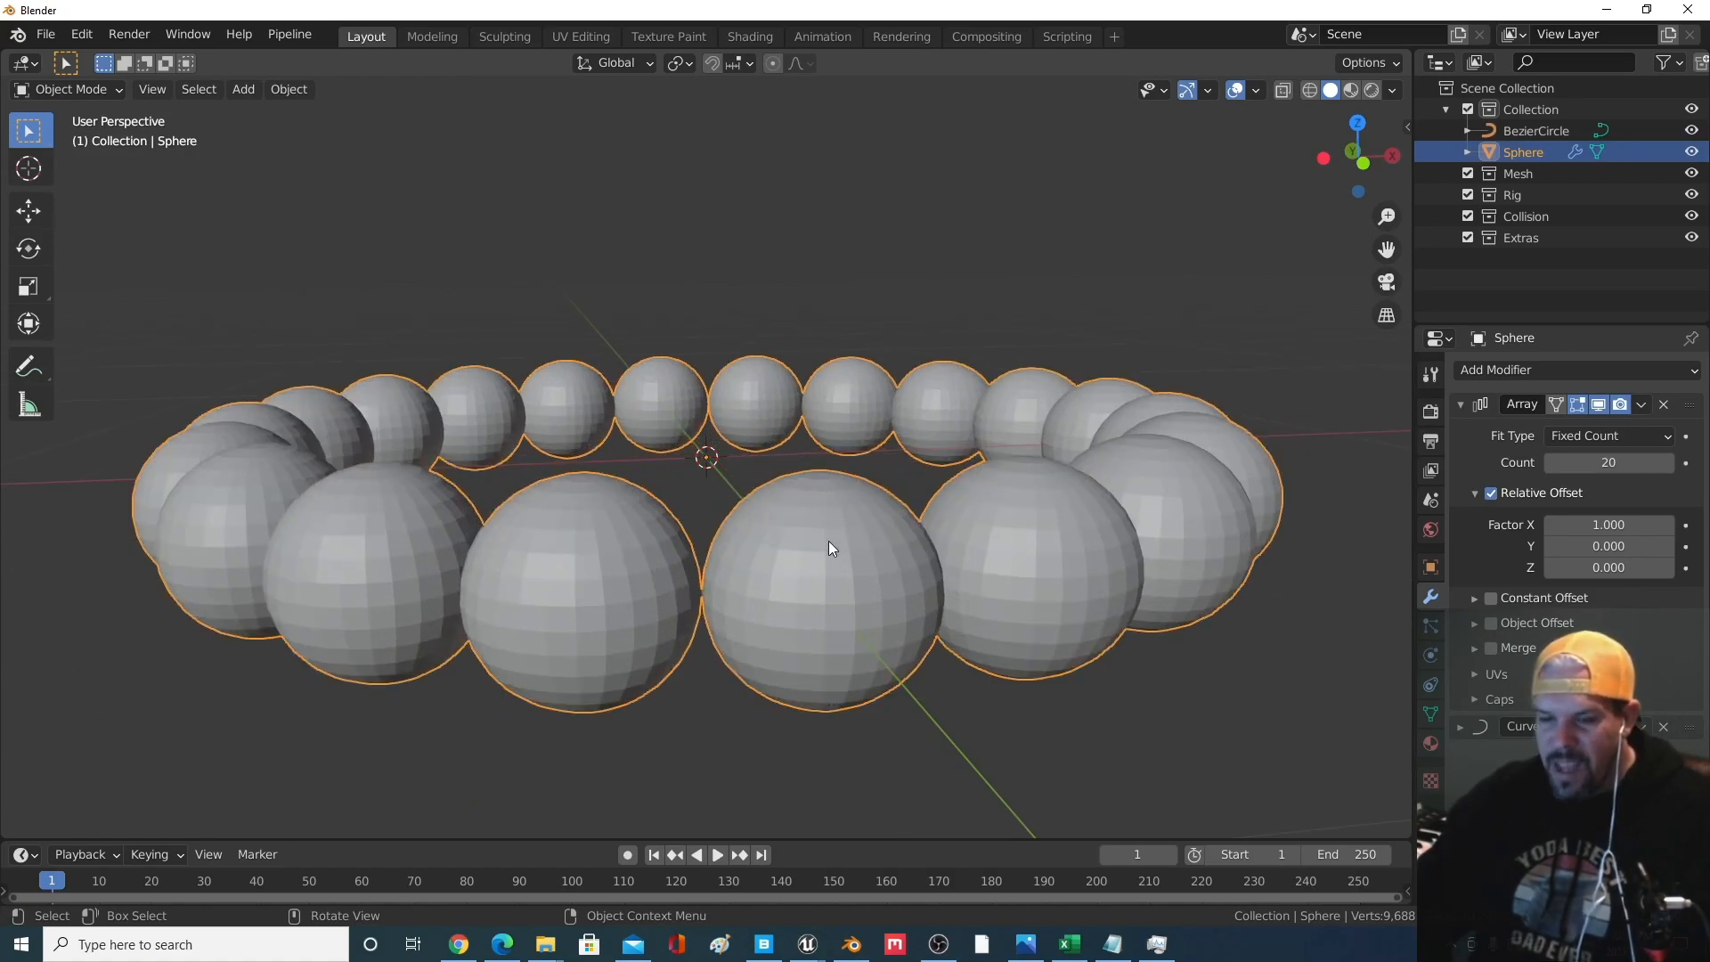
middle_click_drag(838, 657, 828, 622)
middle_click_drag(790, 500, 788, 553)
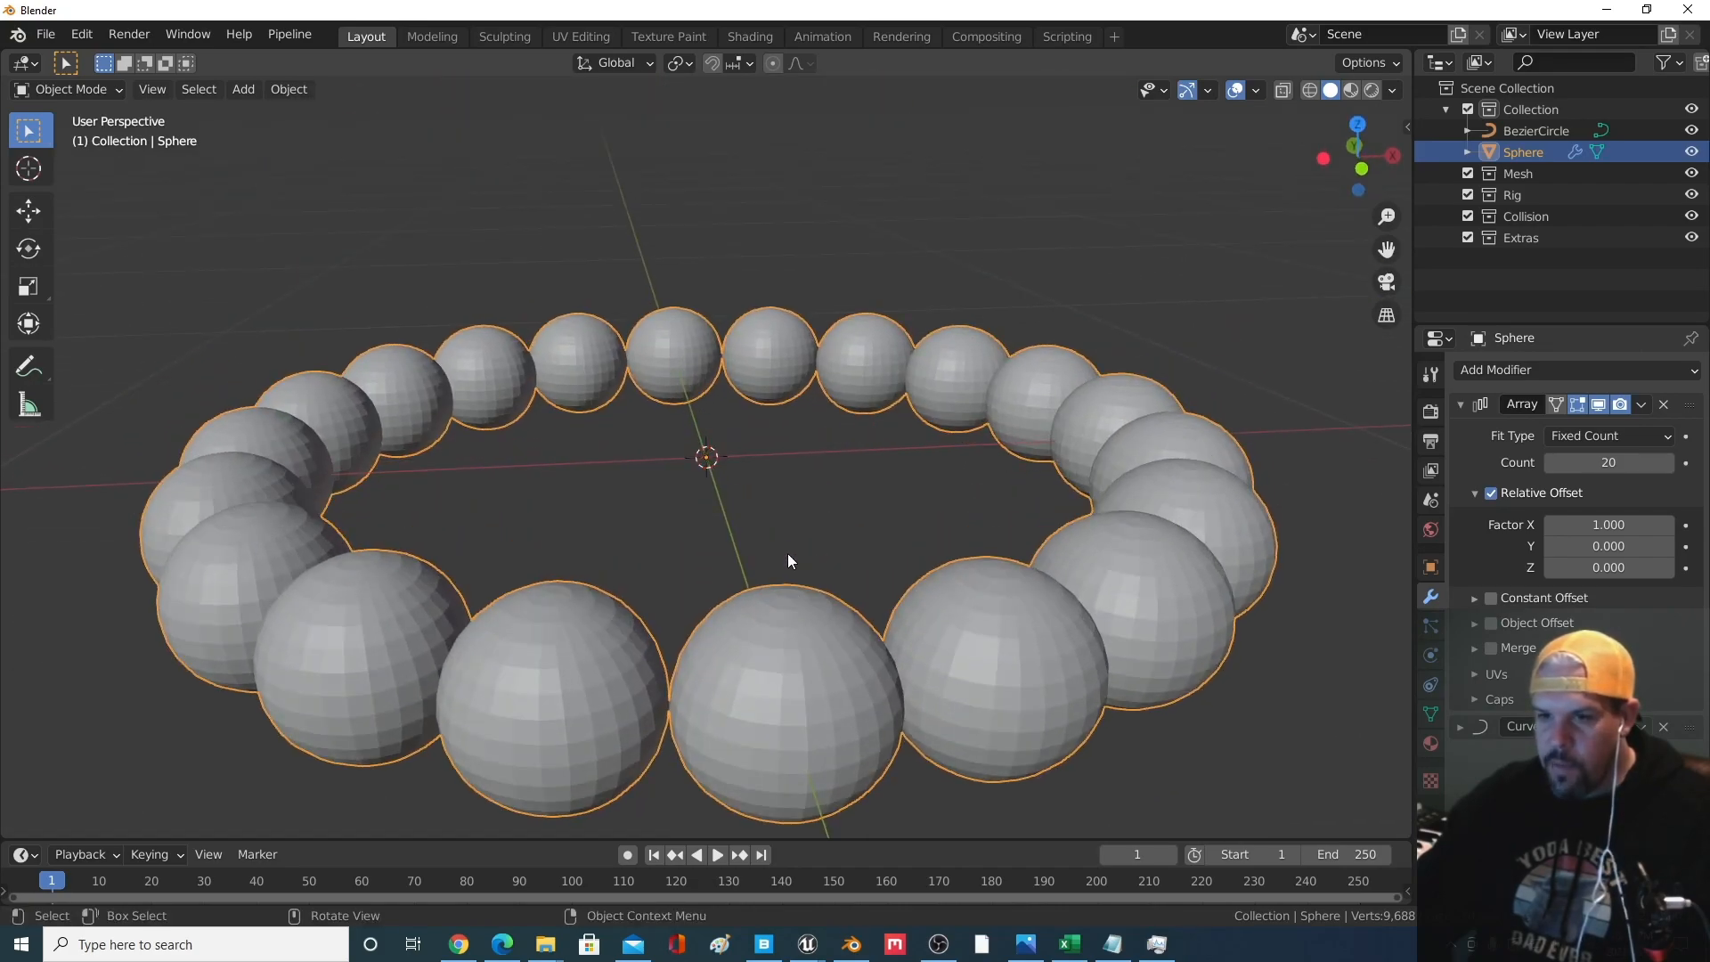
scroll(787, 553, "down", 4)
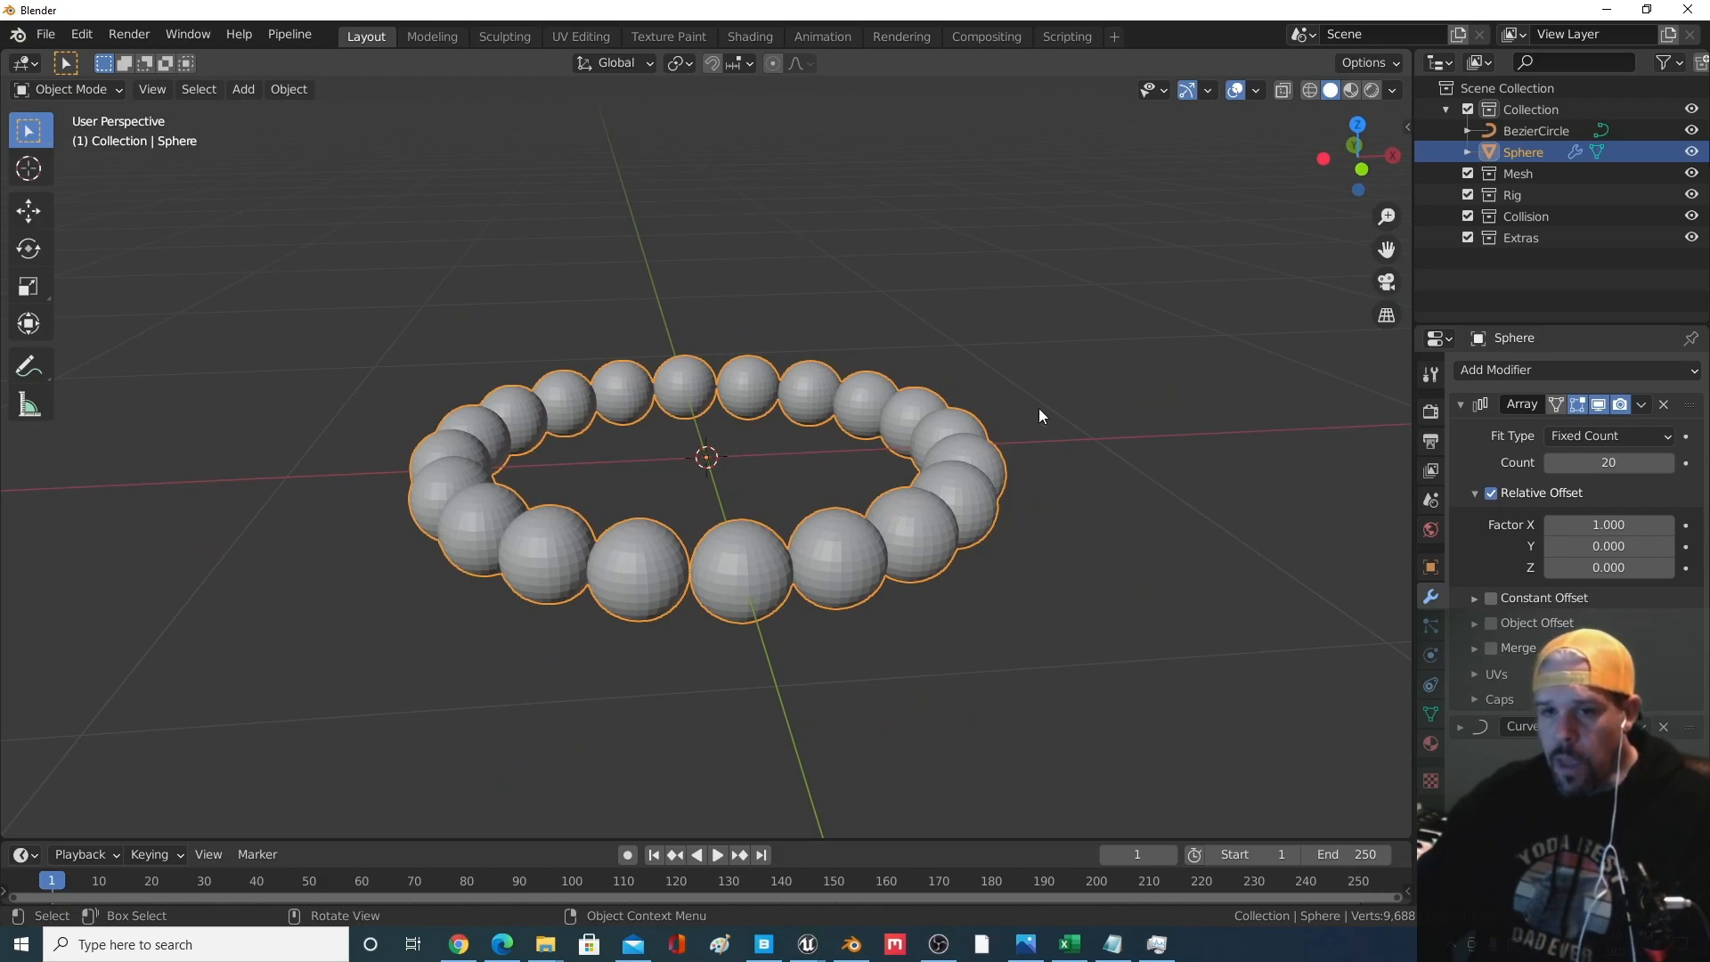
left_click(93, 87)
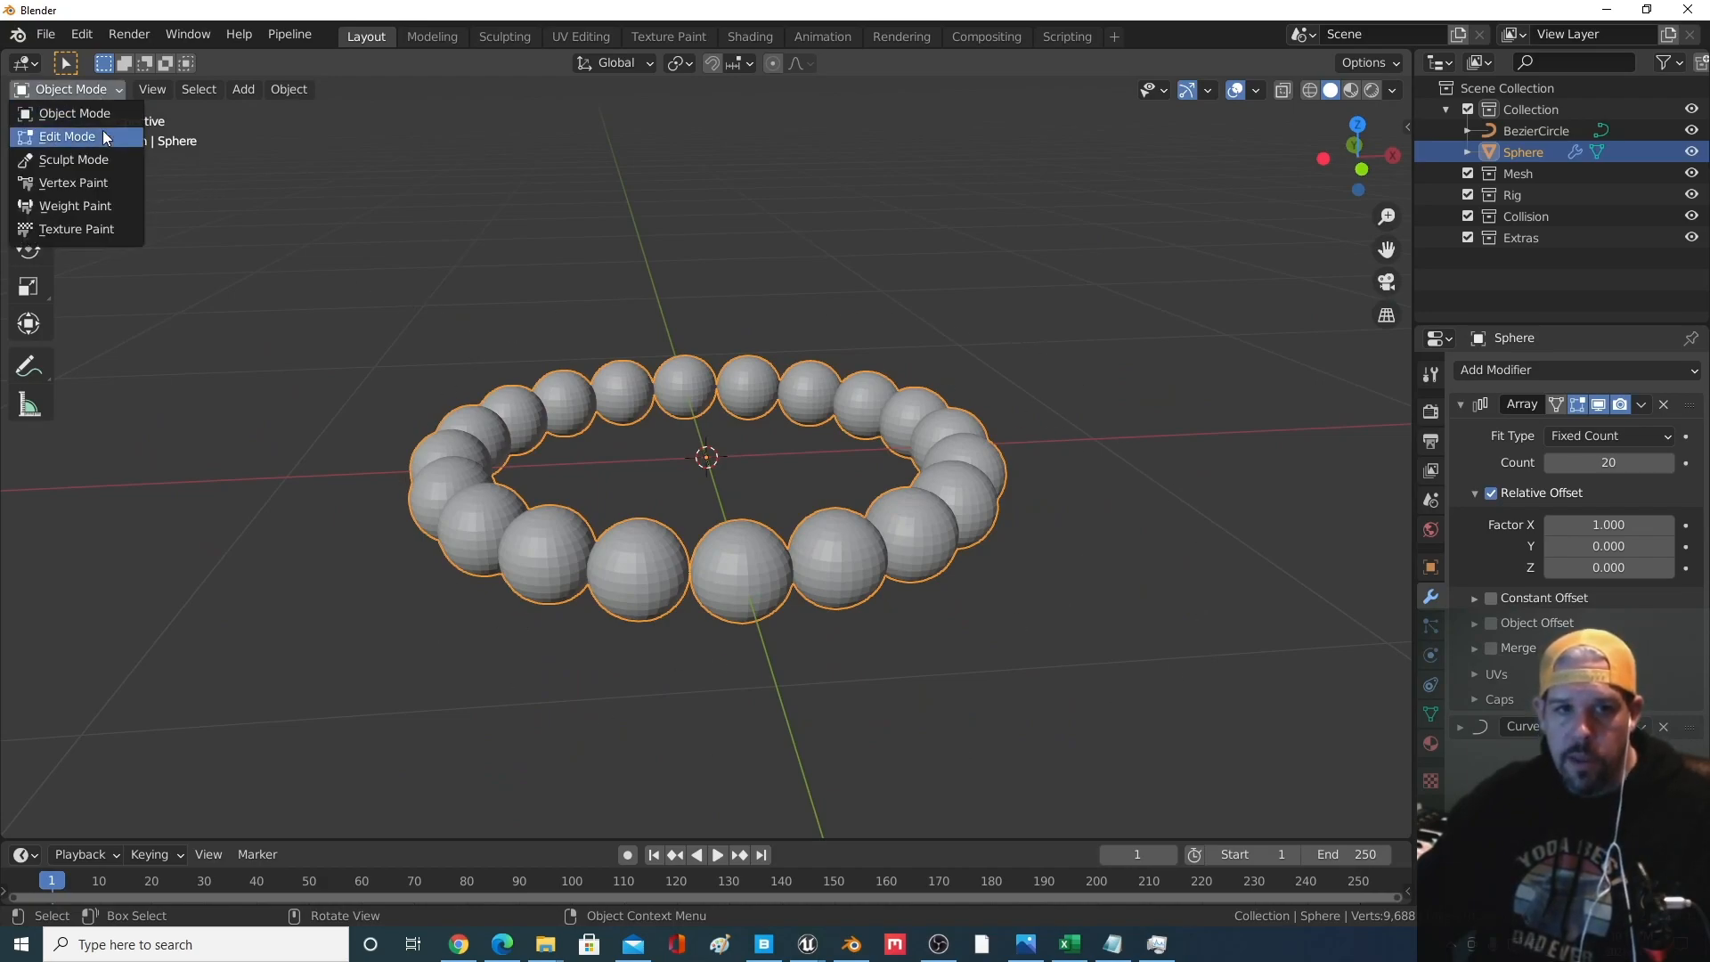
left_click(103, 131)
scroll(901, 538, "down", 1)
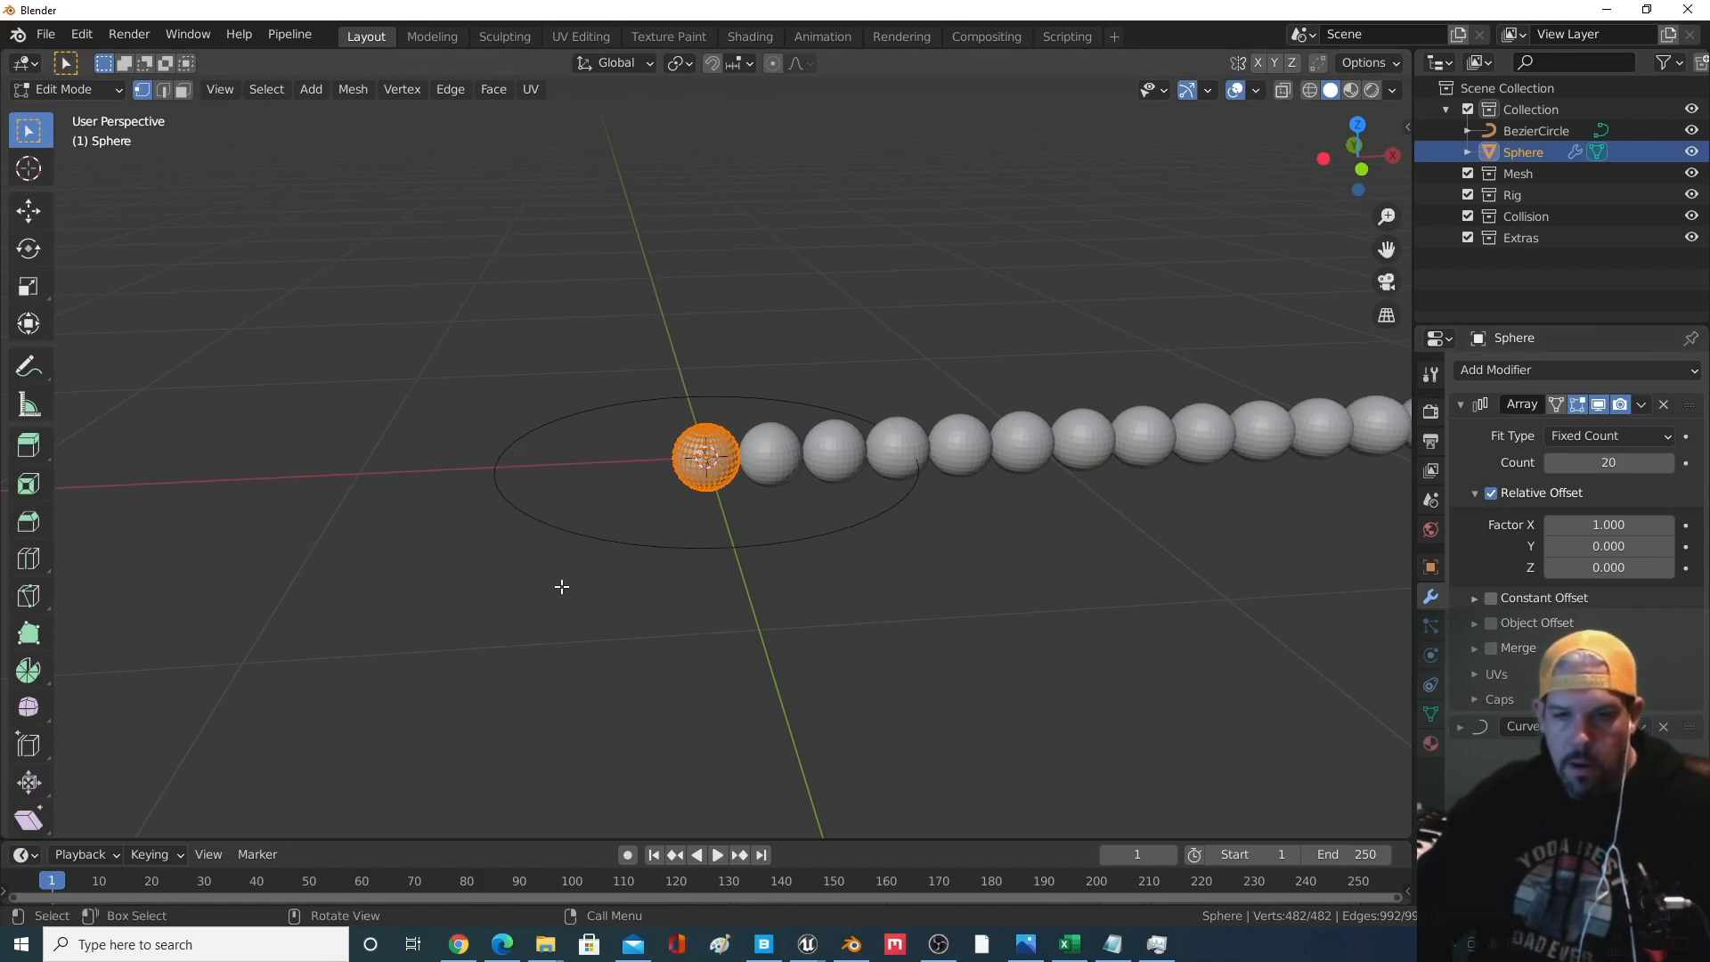
Apply Smooth Faces shading to the sphere's mesh
mouse_move(689, 504)
middle_mouse_down()
mouse_move(664, 504)
mouse_move(672, 671)
mouse_move(659, 503)
middle_mouse_up()
scroll(660, 499, "up", 1)
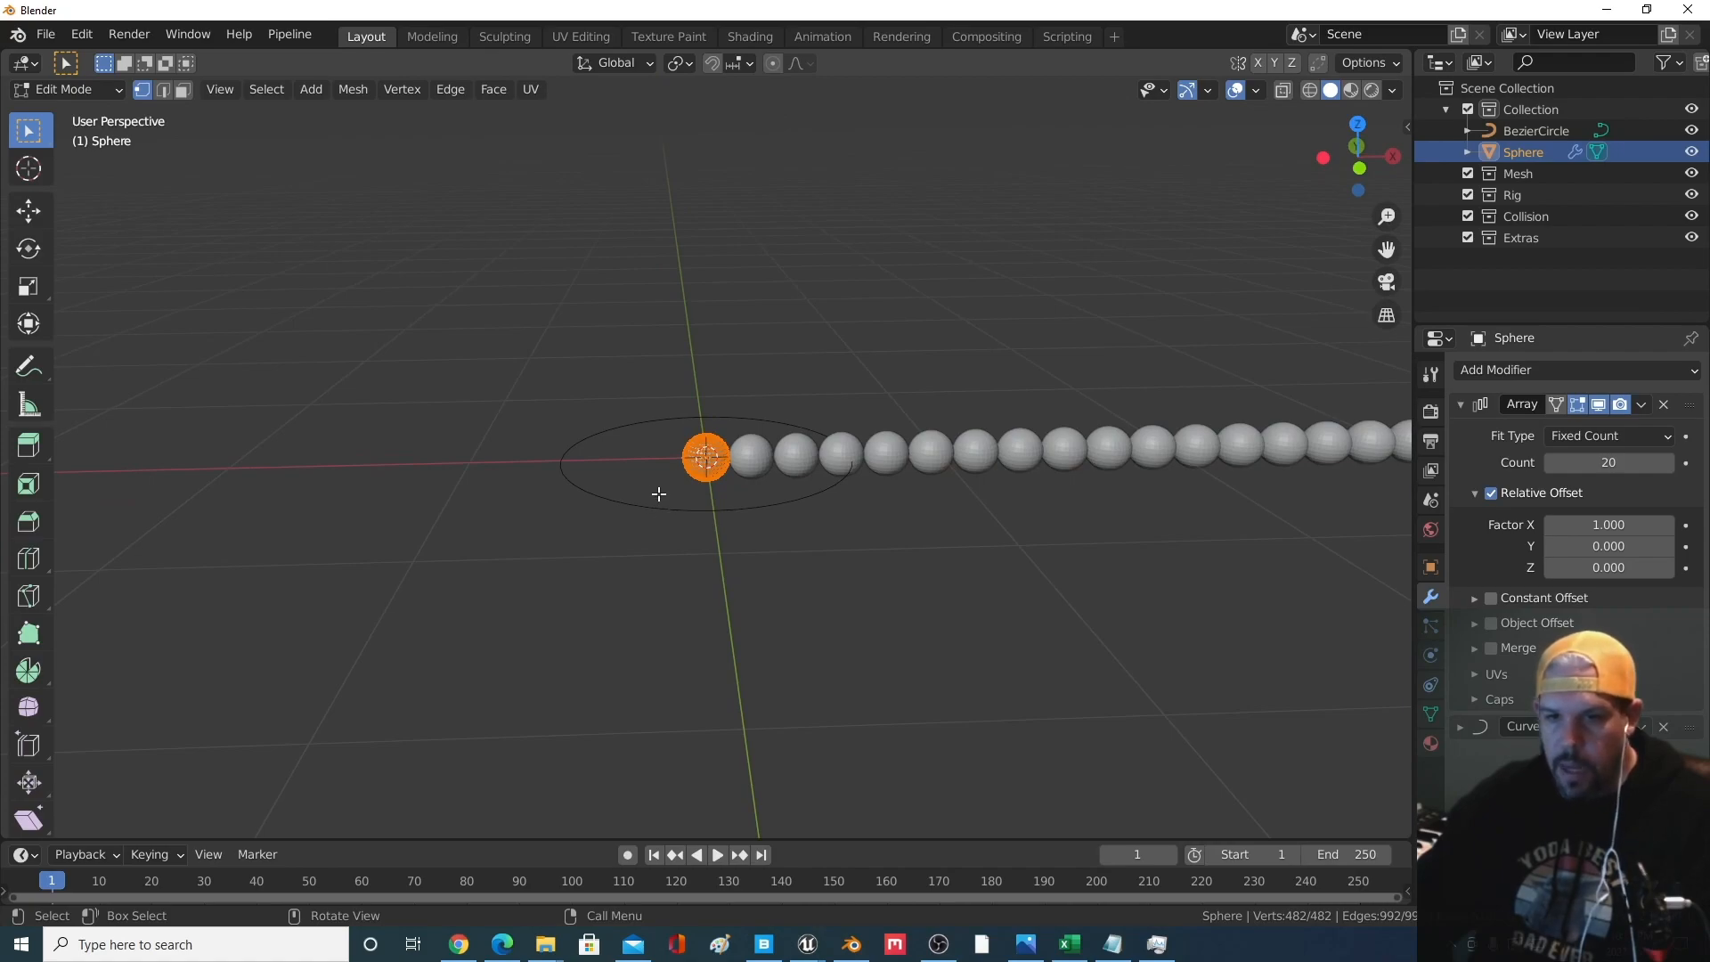
scroll(659, 495, "up", 1)
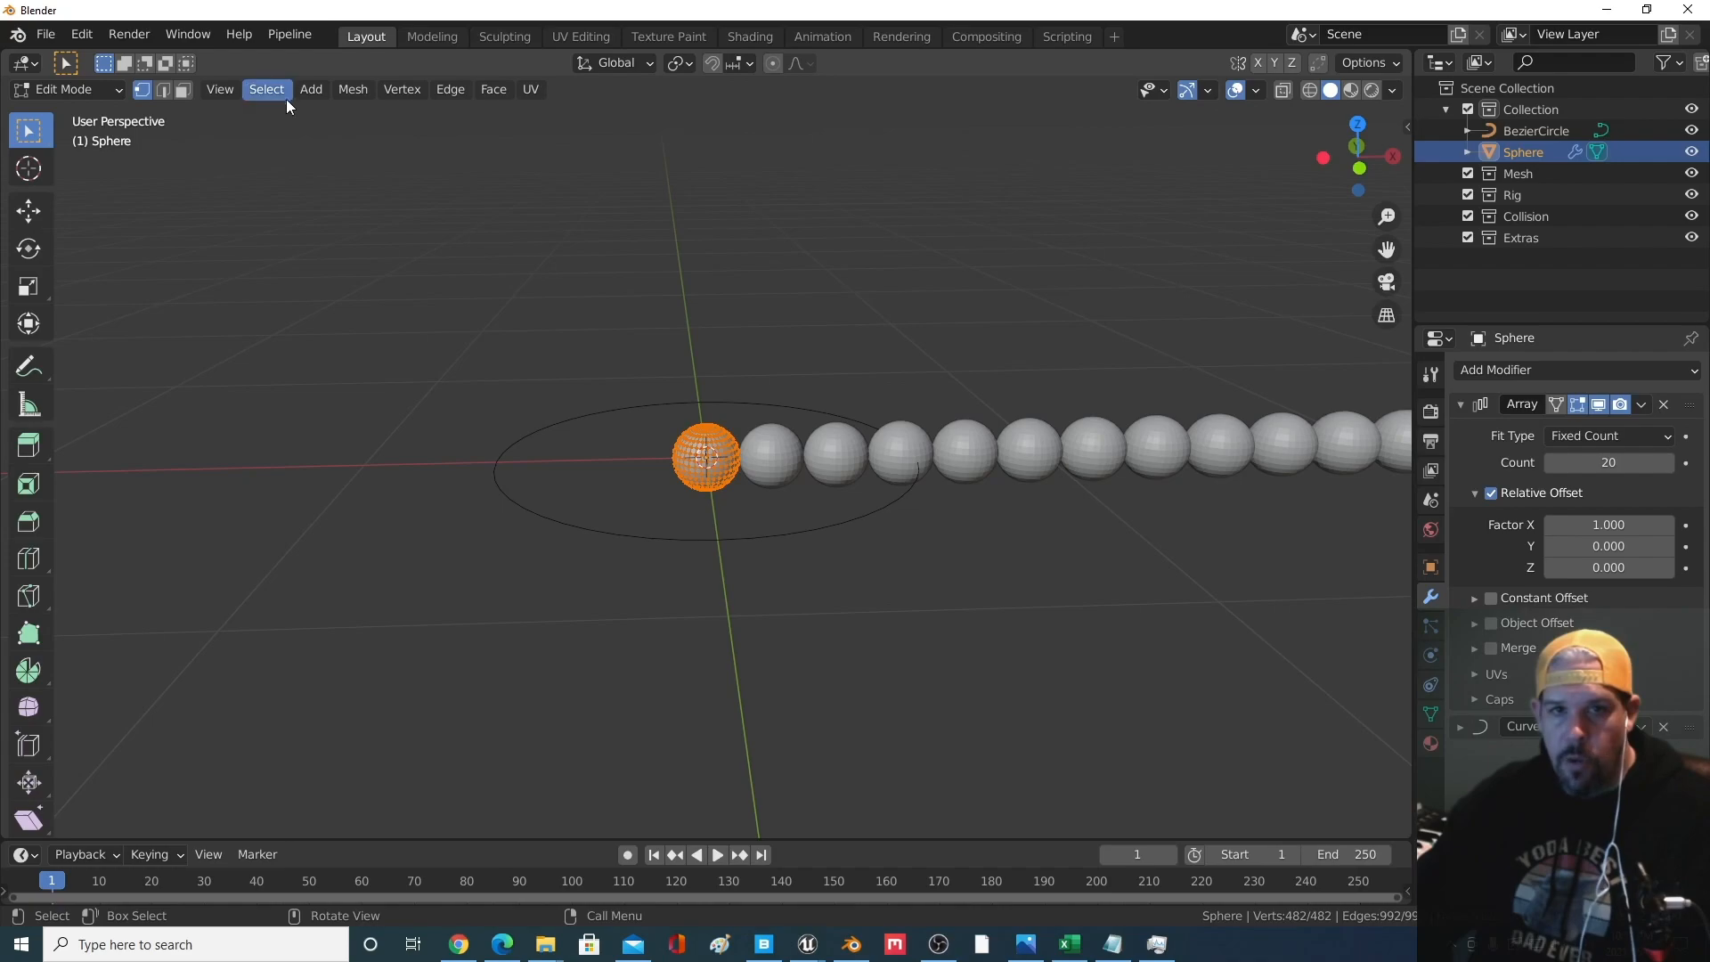
left_click(334, 90)
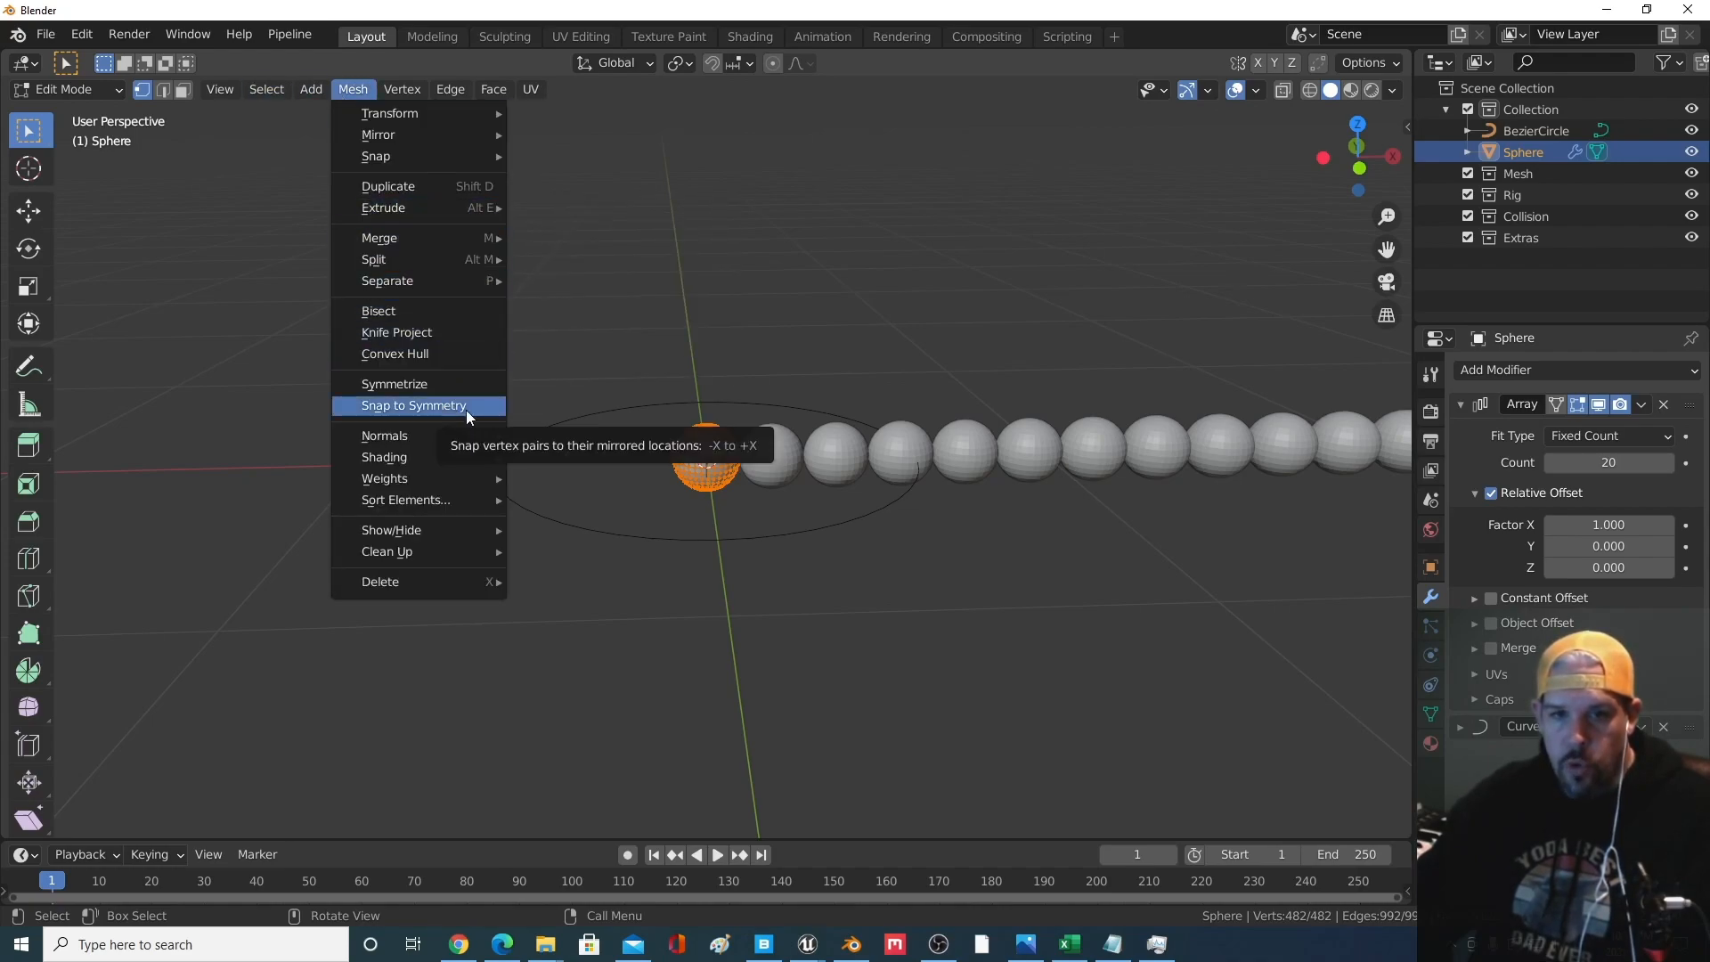
mouse_move(468, 454)
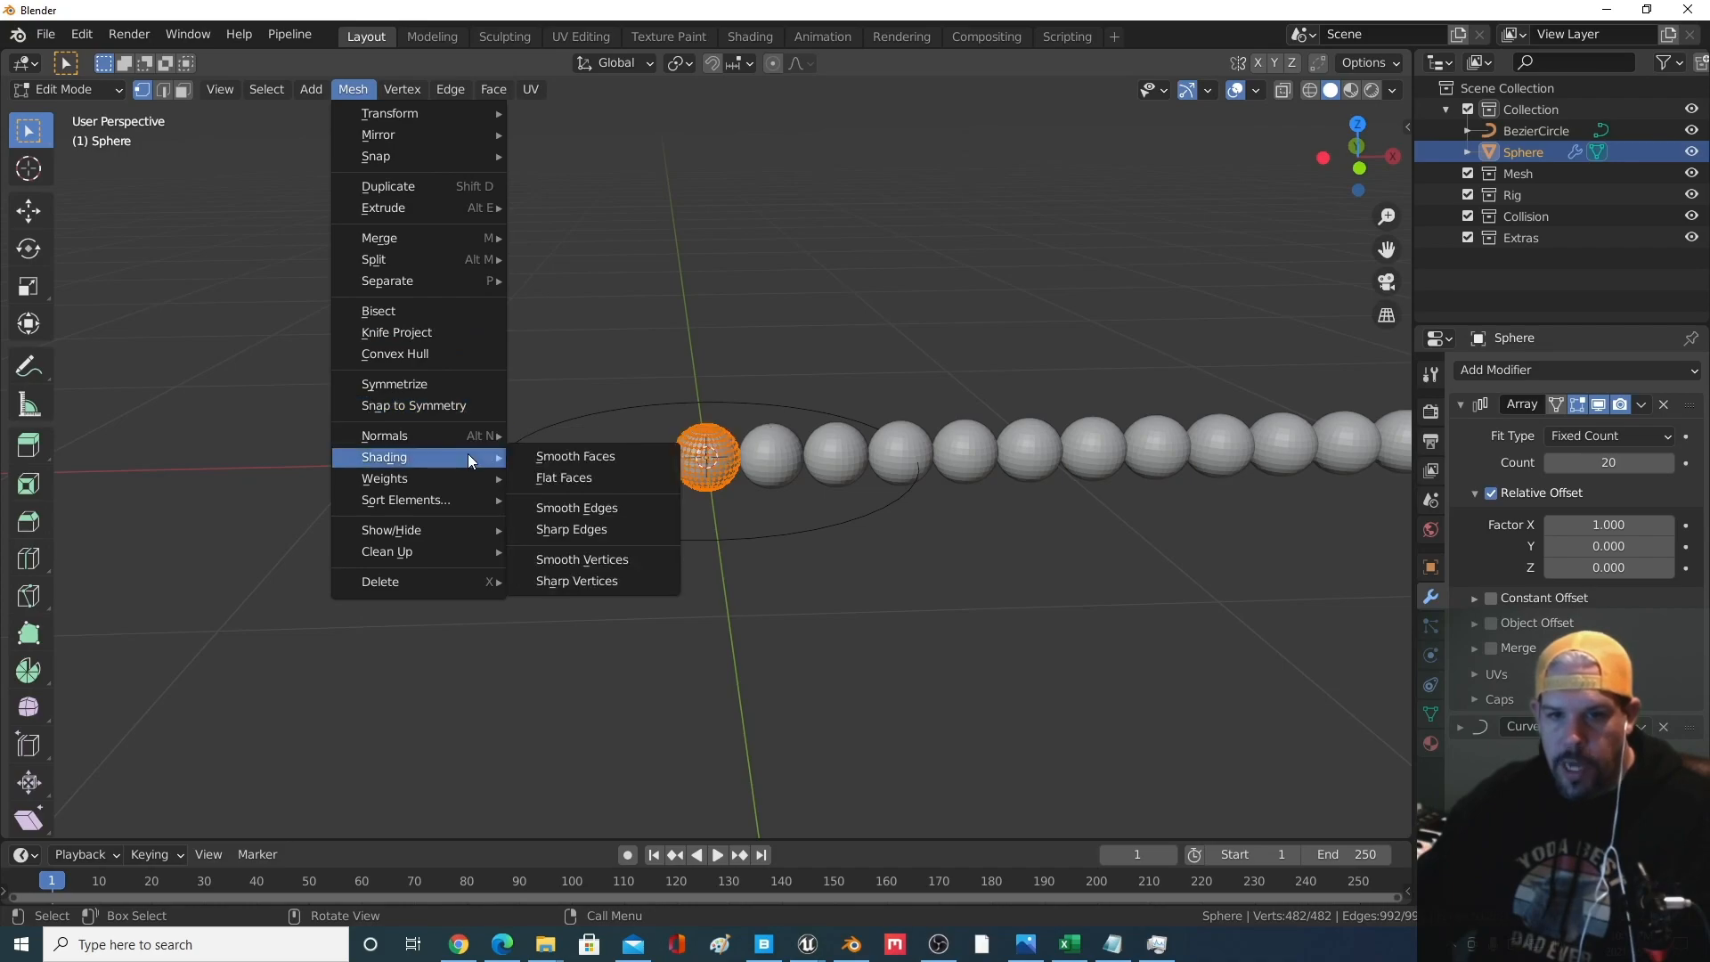
left_click(621, 452)
scroll(909, 591, "up", 2)
middle_click_drag(885, 583, 850, 528)
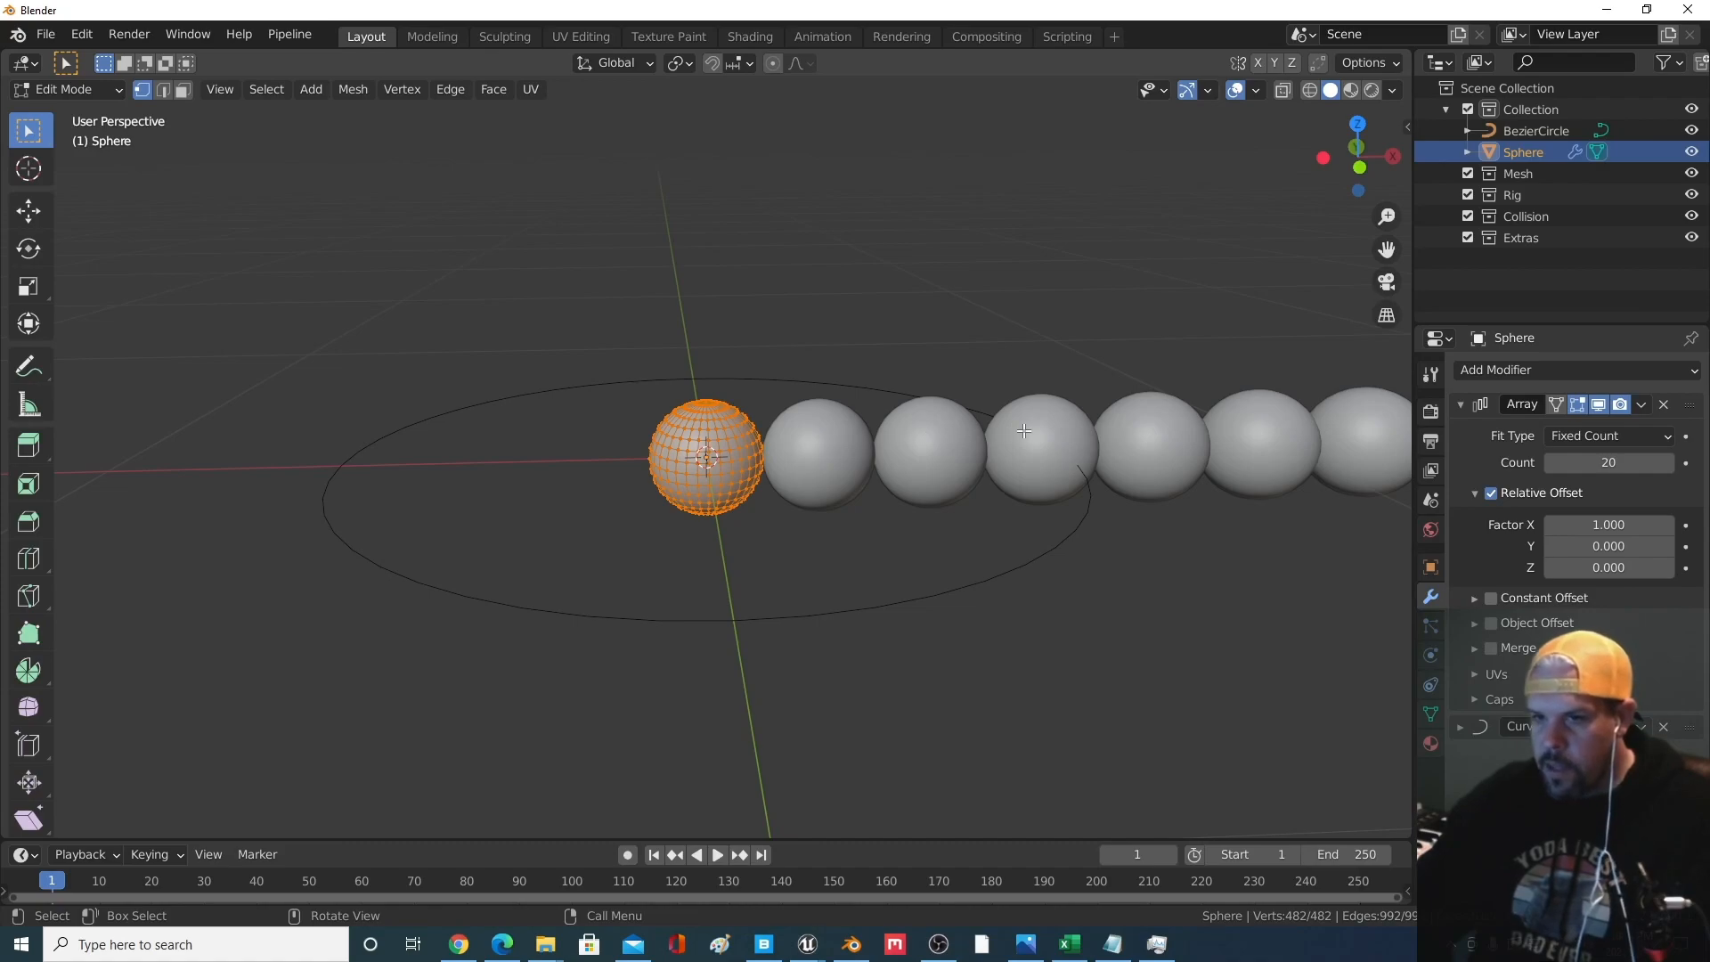
Inspect the smooth-shaded spheres up close and return to Object Mode
scroll(1004, 523, "up", 4)
middle_click_drag(1006, 526, 987, 526)
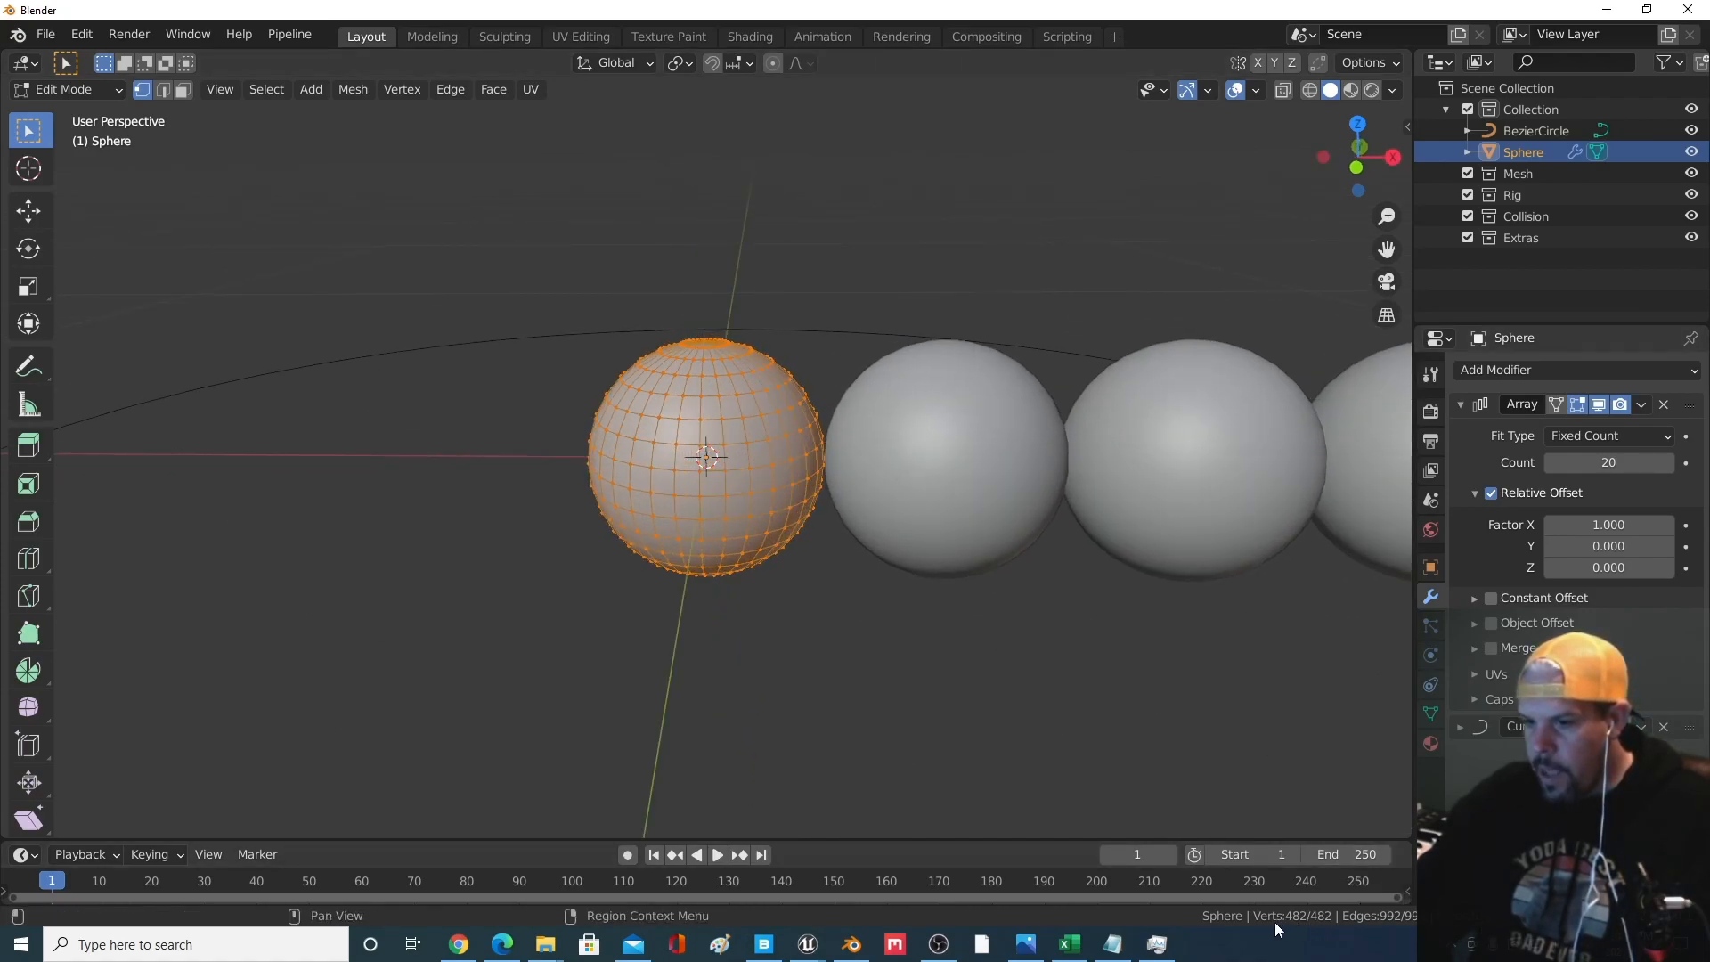
scroll(955, 643, "down", 4)
middle_click_drag(927, 596, 1015, 788)
scroll(935, 683, "down", 6)
middle_click_drag(917, 659, 874, 637)
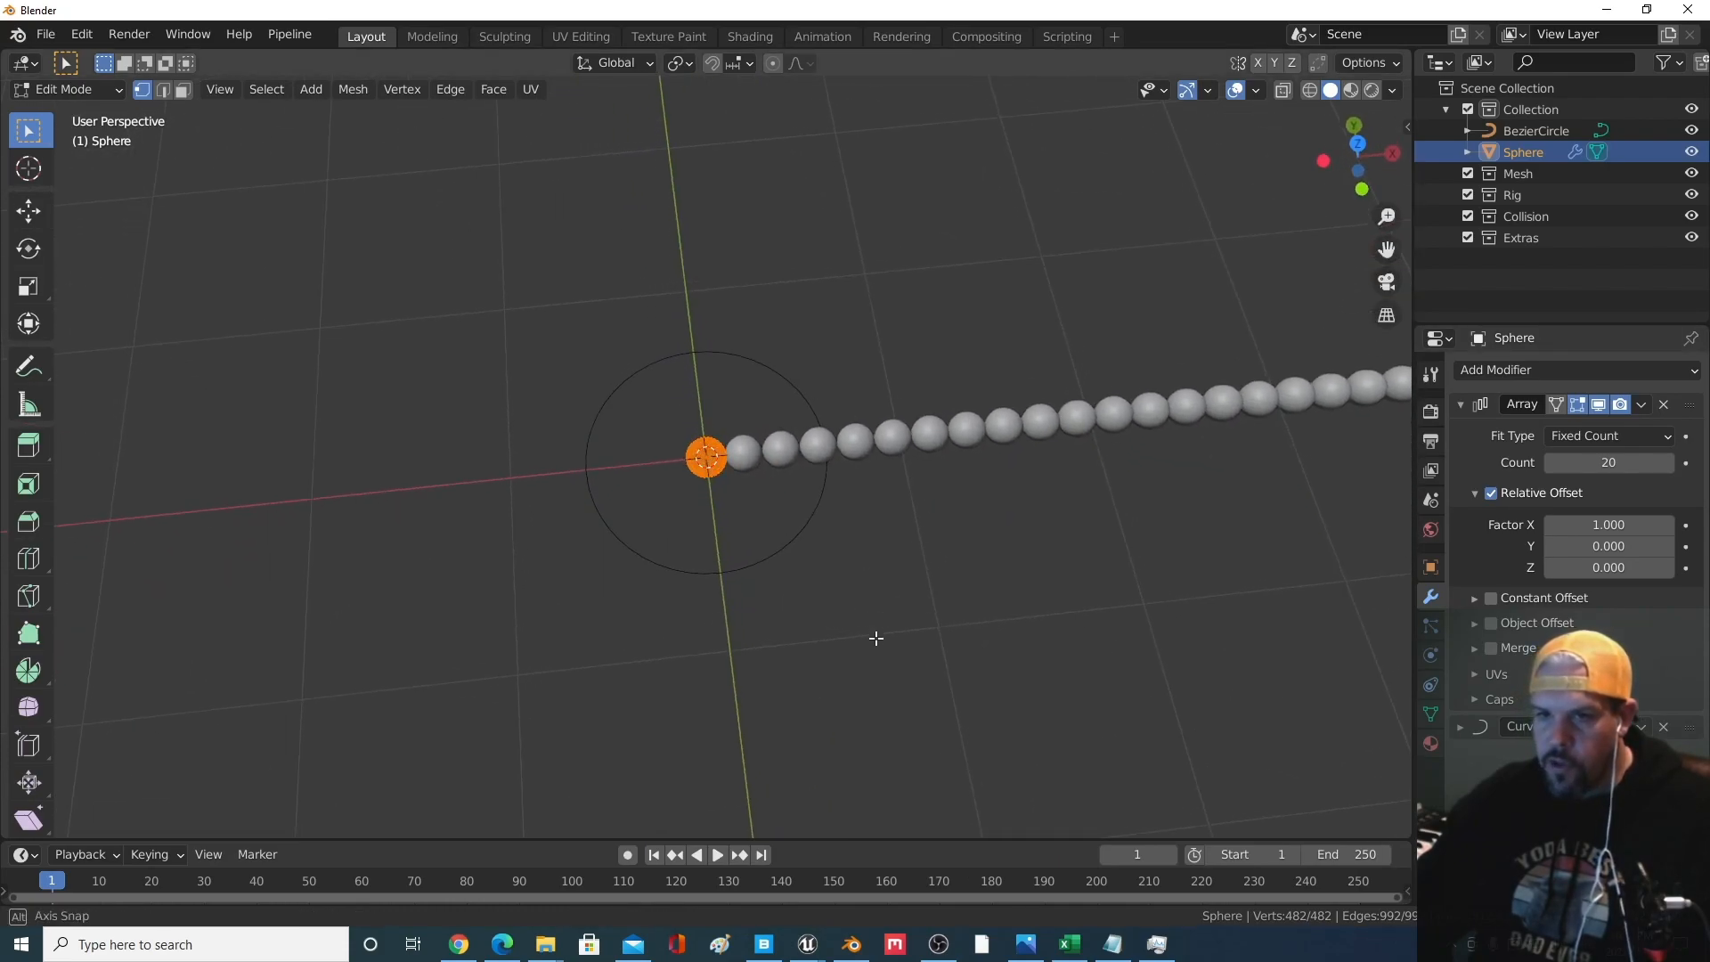
scroll(897, 511, "up", 5)
middle_click_drag(881, 558, 798, 553)
scroll(813, 573, "down", 5)
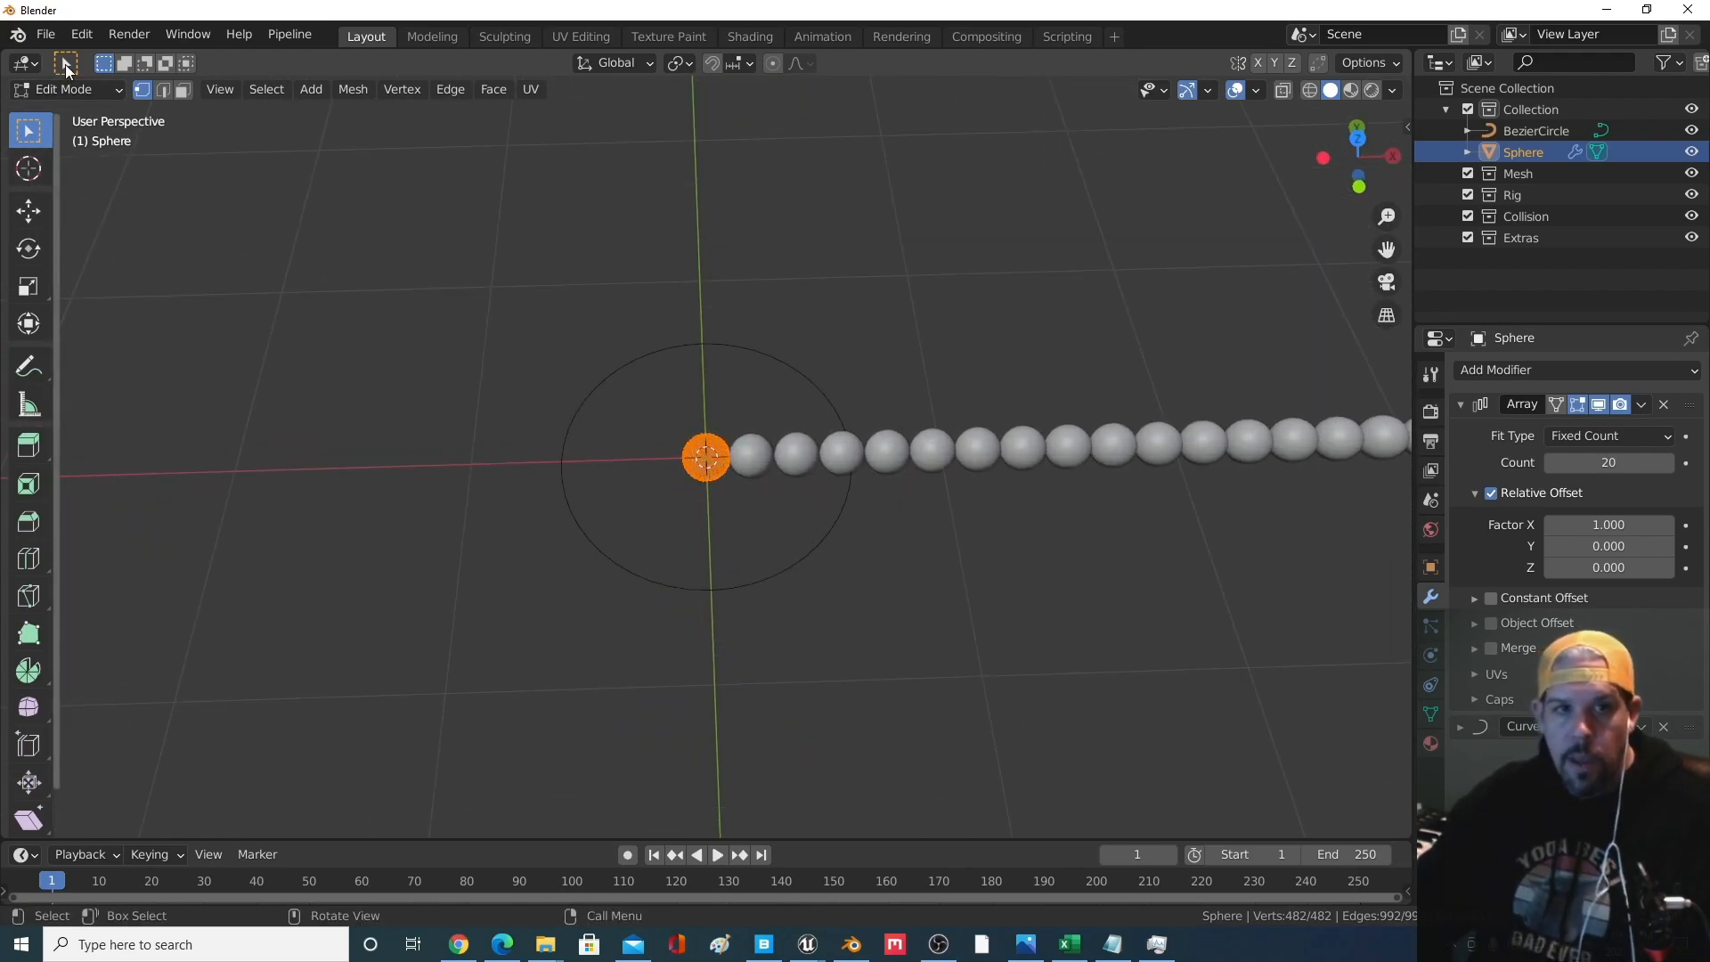
left_click(68, 90)
left_click(79, 110)
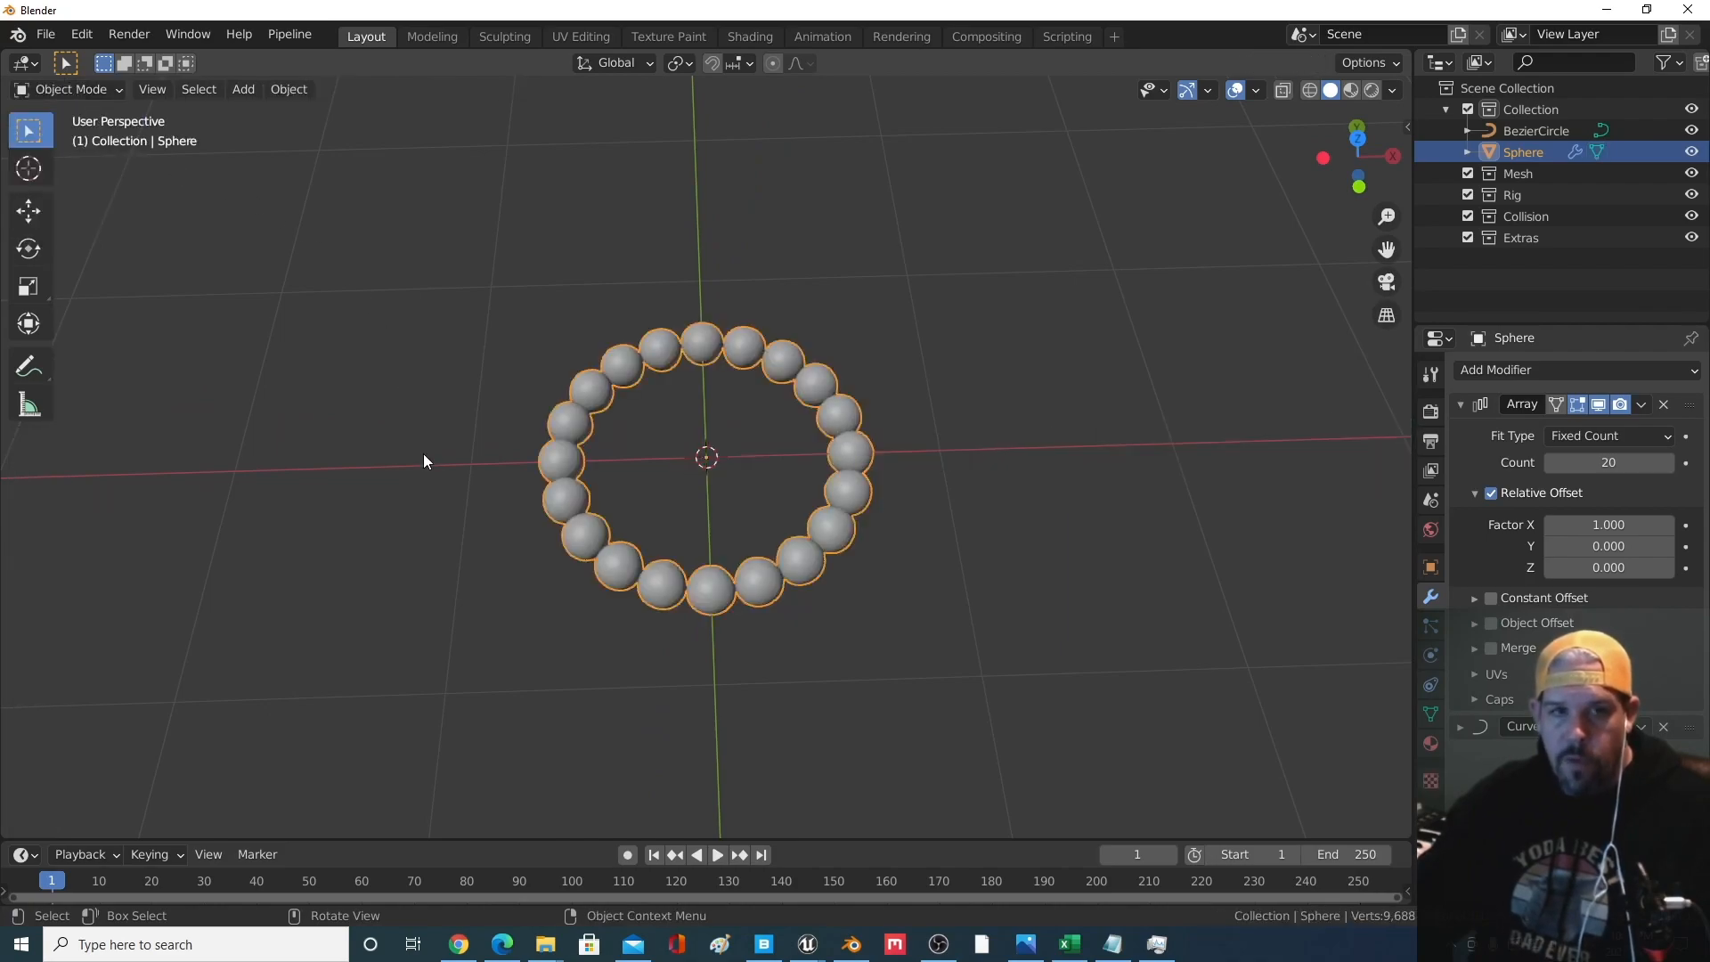
Collapse the Array modifier's settings and deselect the bead ring
middle_click_drag(473, 463, 468, 370)
scroll(782, 515, "up", 4)
middle_click_drag(870, 538, 832, 613)
scroll(862, 620, "down", 2)
scroll(765, 561, "down", 2)
middle_click_drag(764, 561, 568, 442)
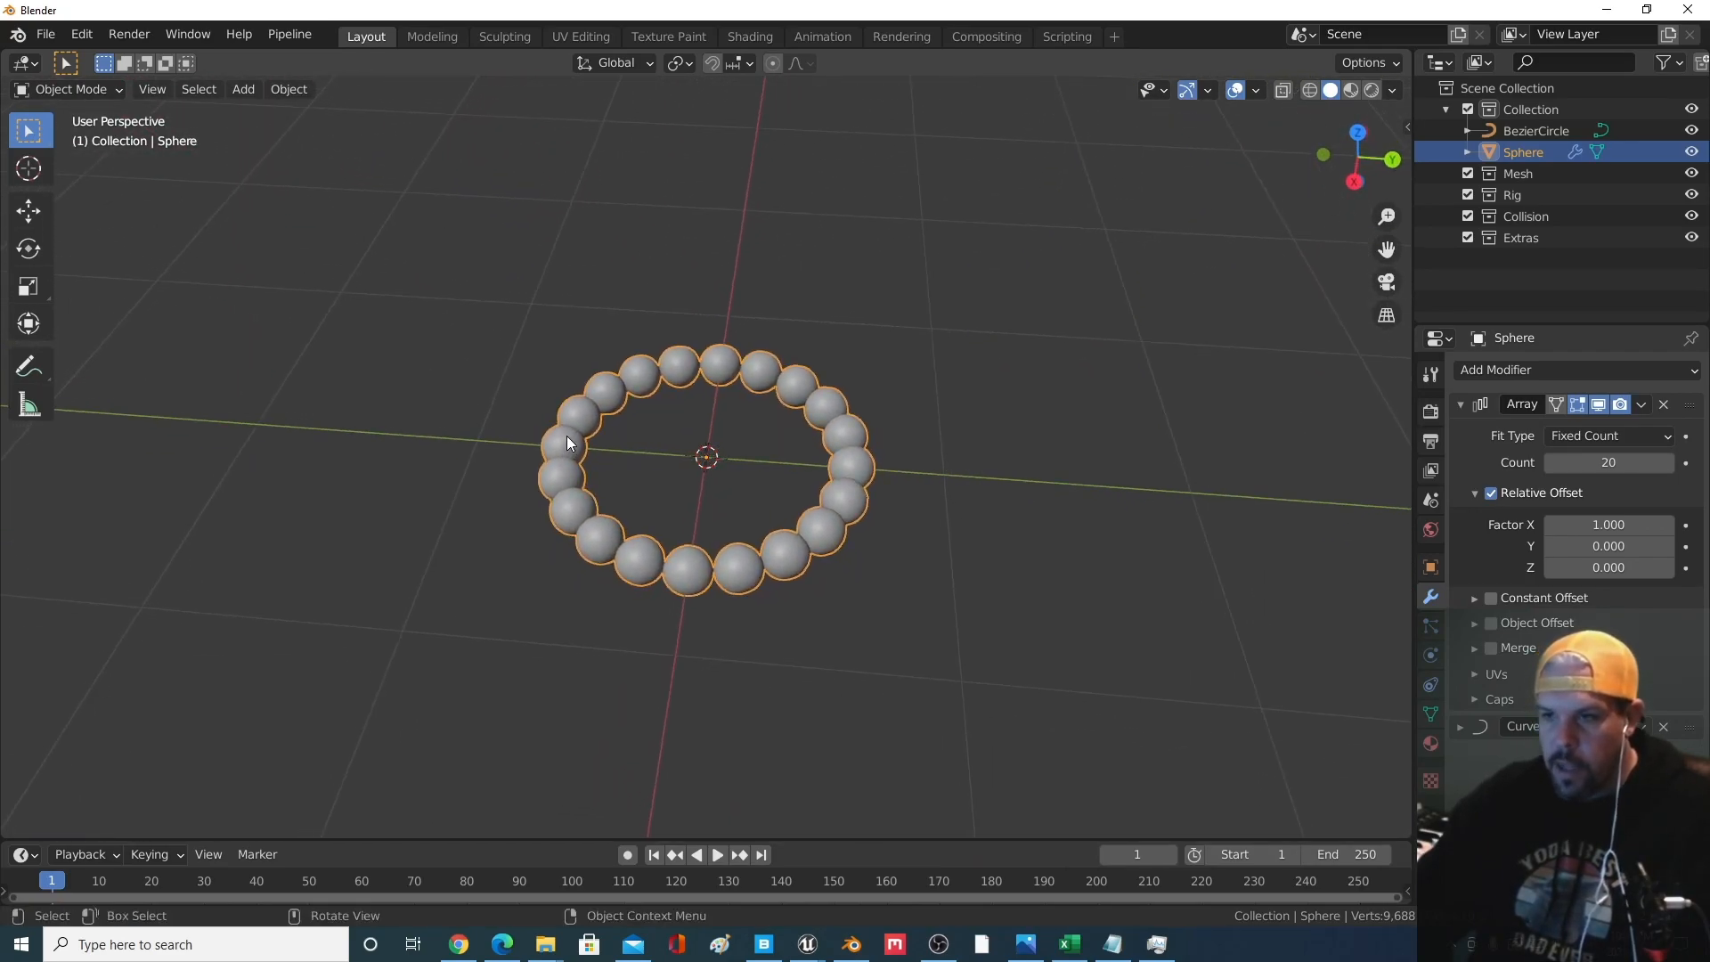
left_click(1459, 406)
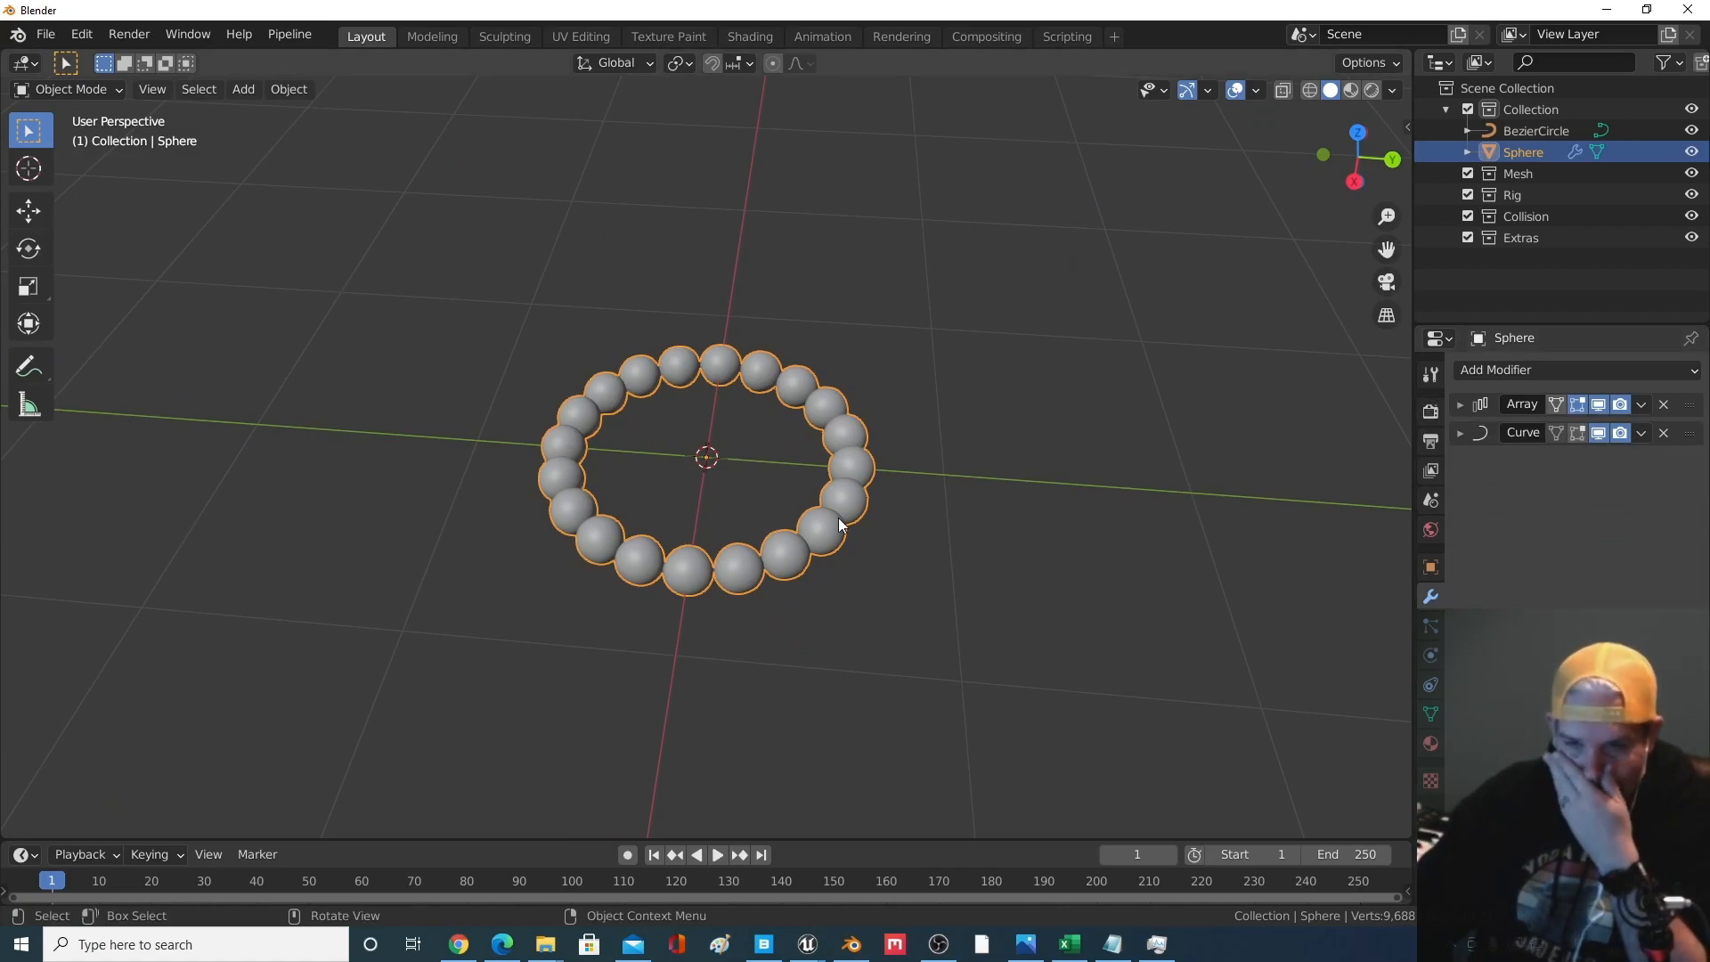
left_click(697, 506)
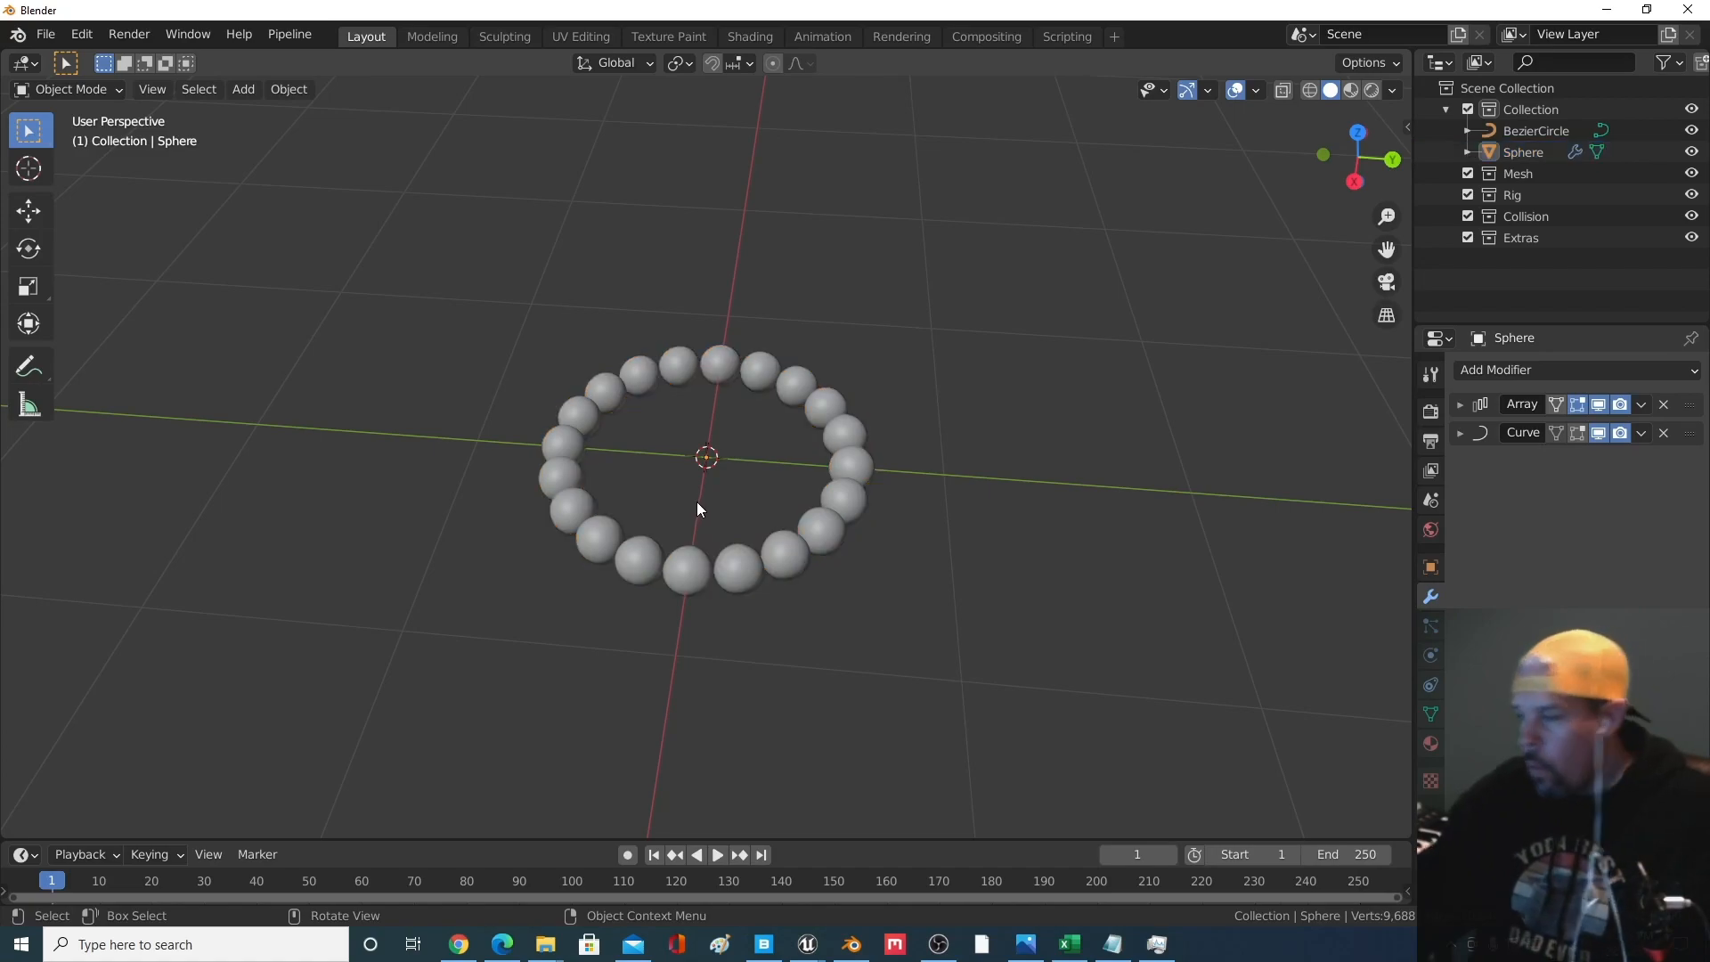
middle_click_drag(698, 509, 719, 542)
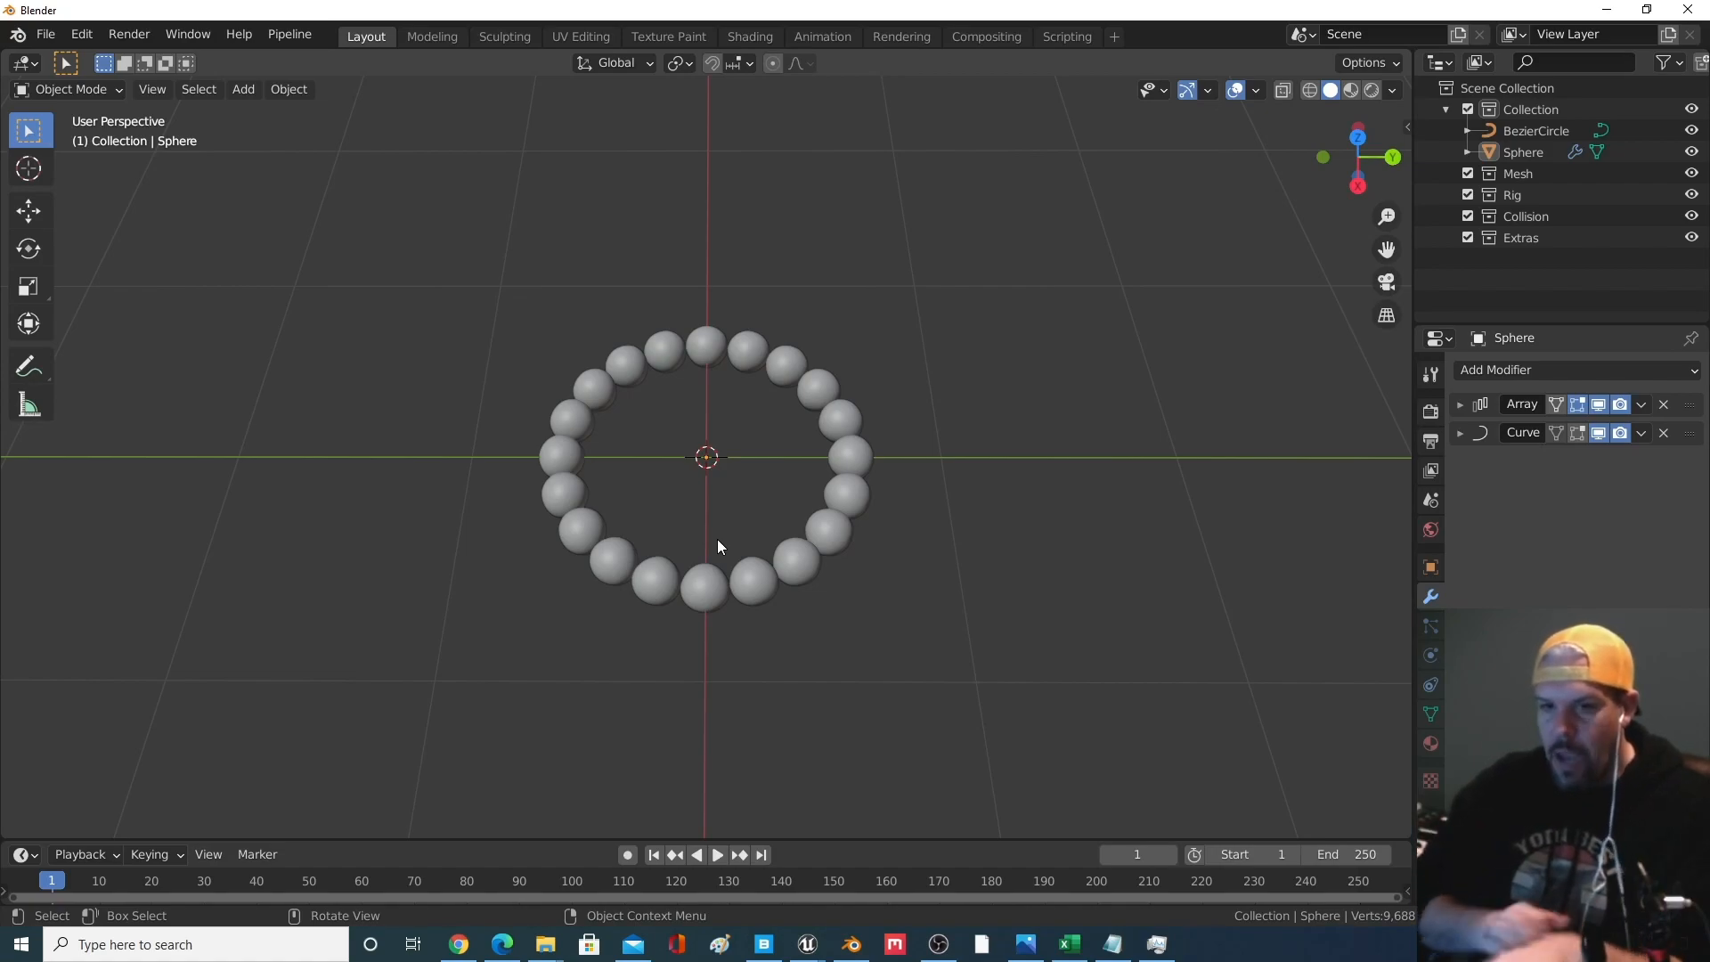
middle_click_drag(718, 538, 875, 478)
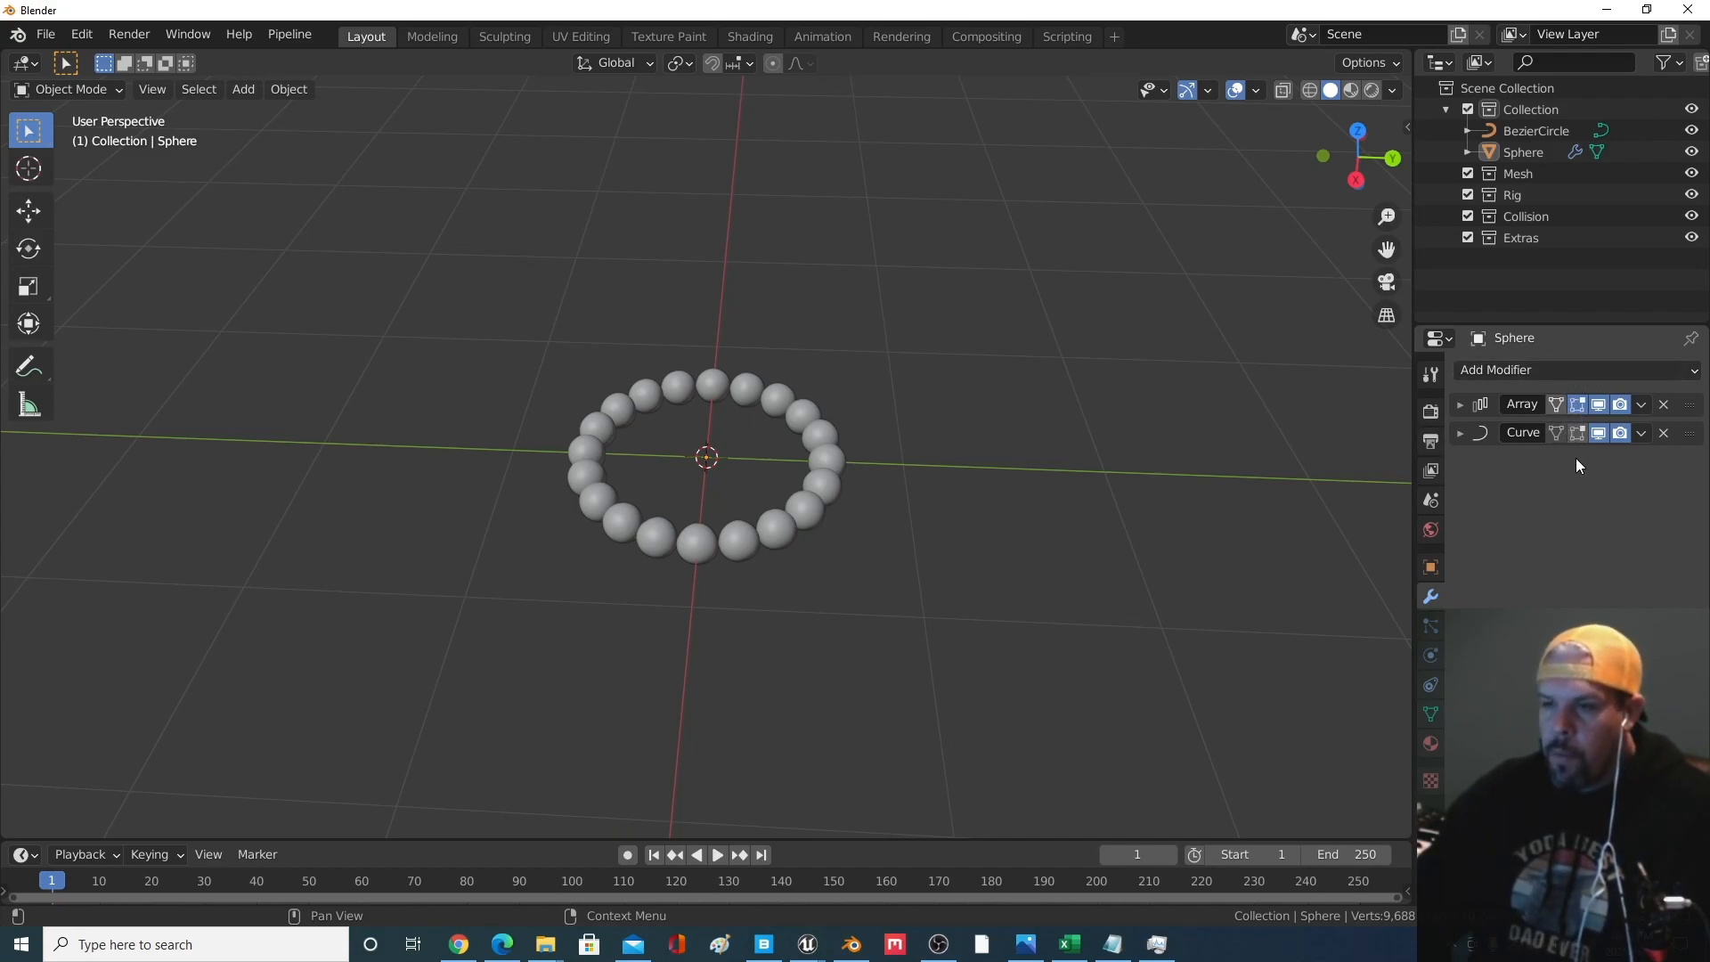
middle_click_drag(820, 457, 820, 485)
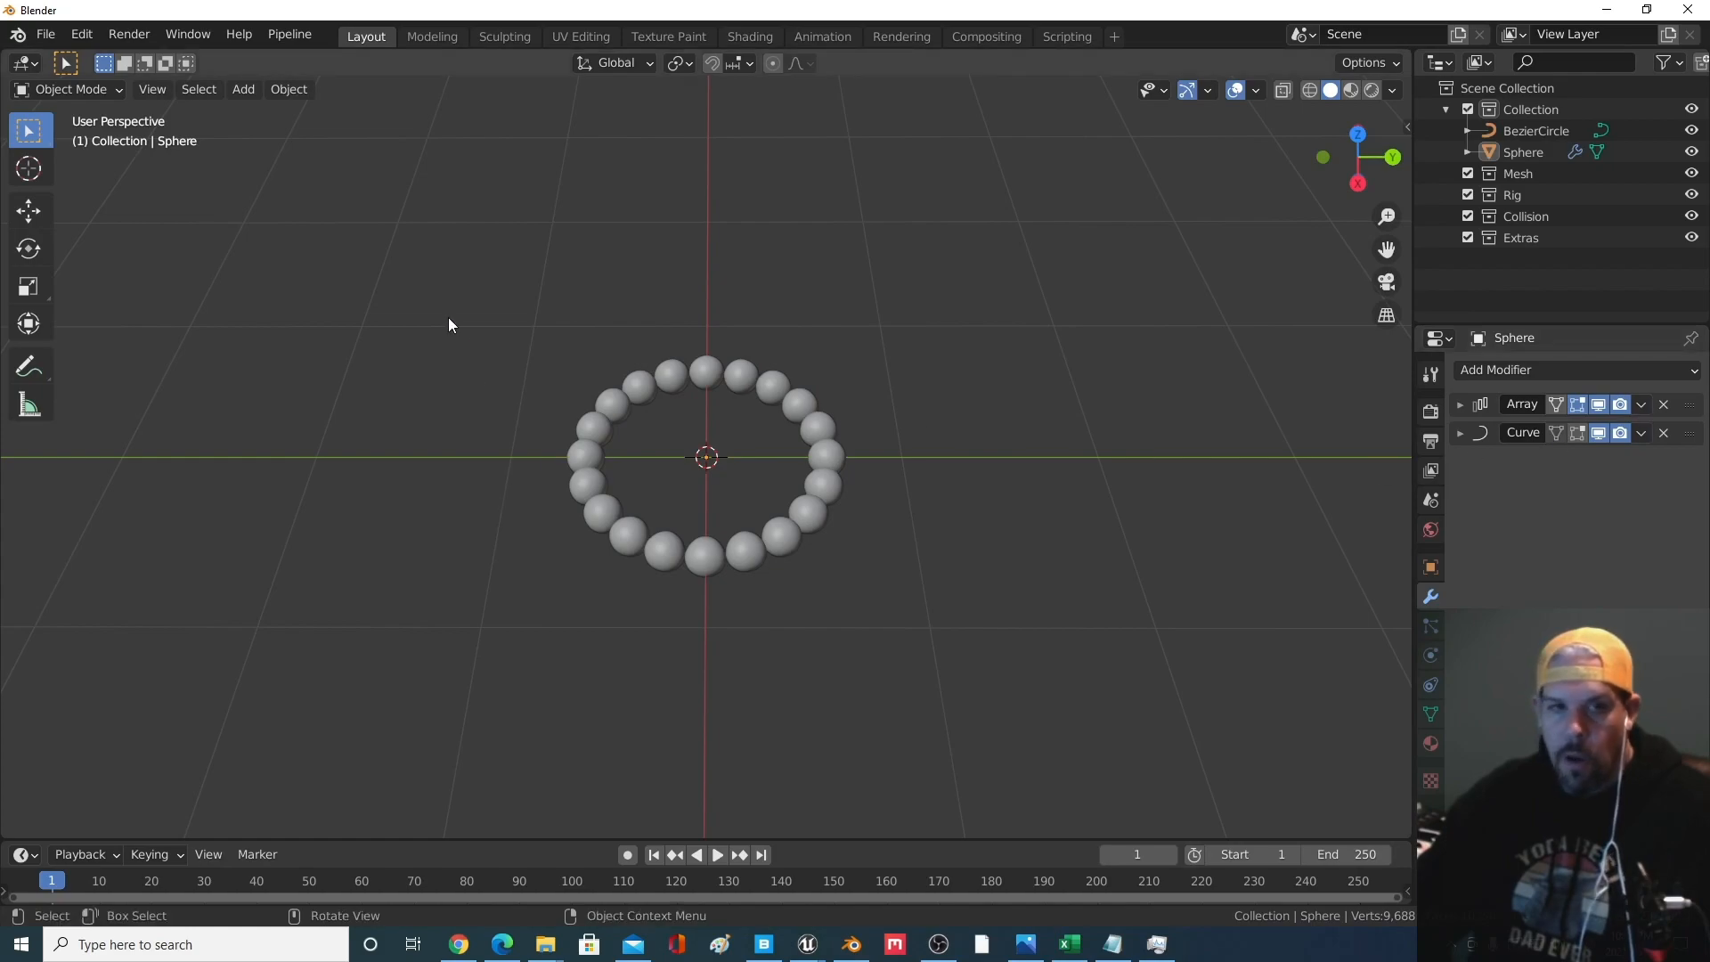
Review the FBX export options down to the Geometry settings, and close the export dialog without exporting
left_click(47, 34)
mouse_move(128, 338)
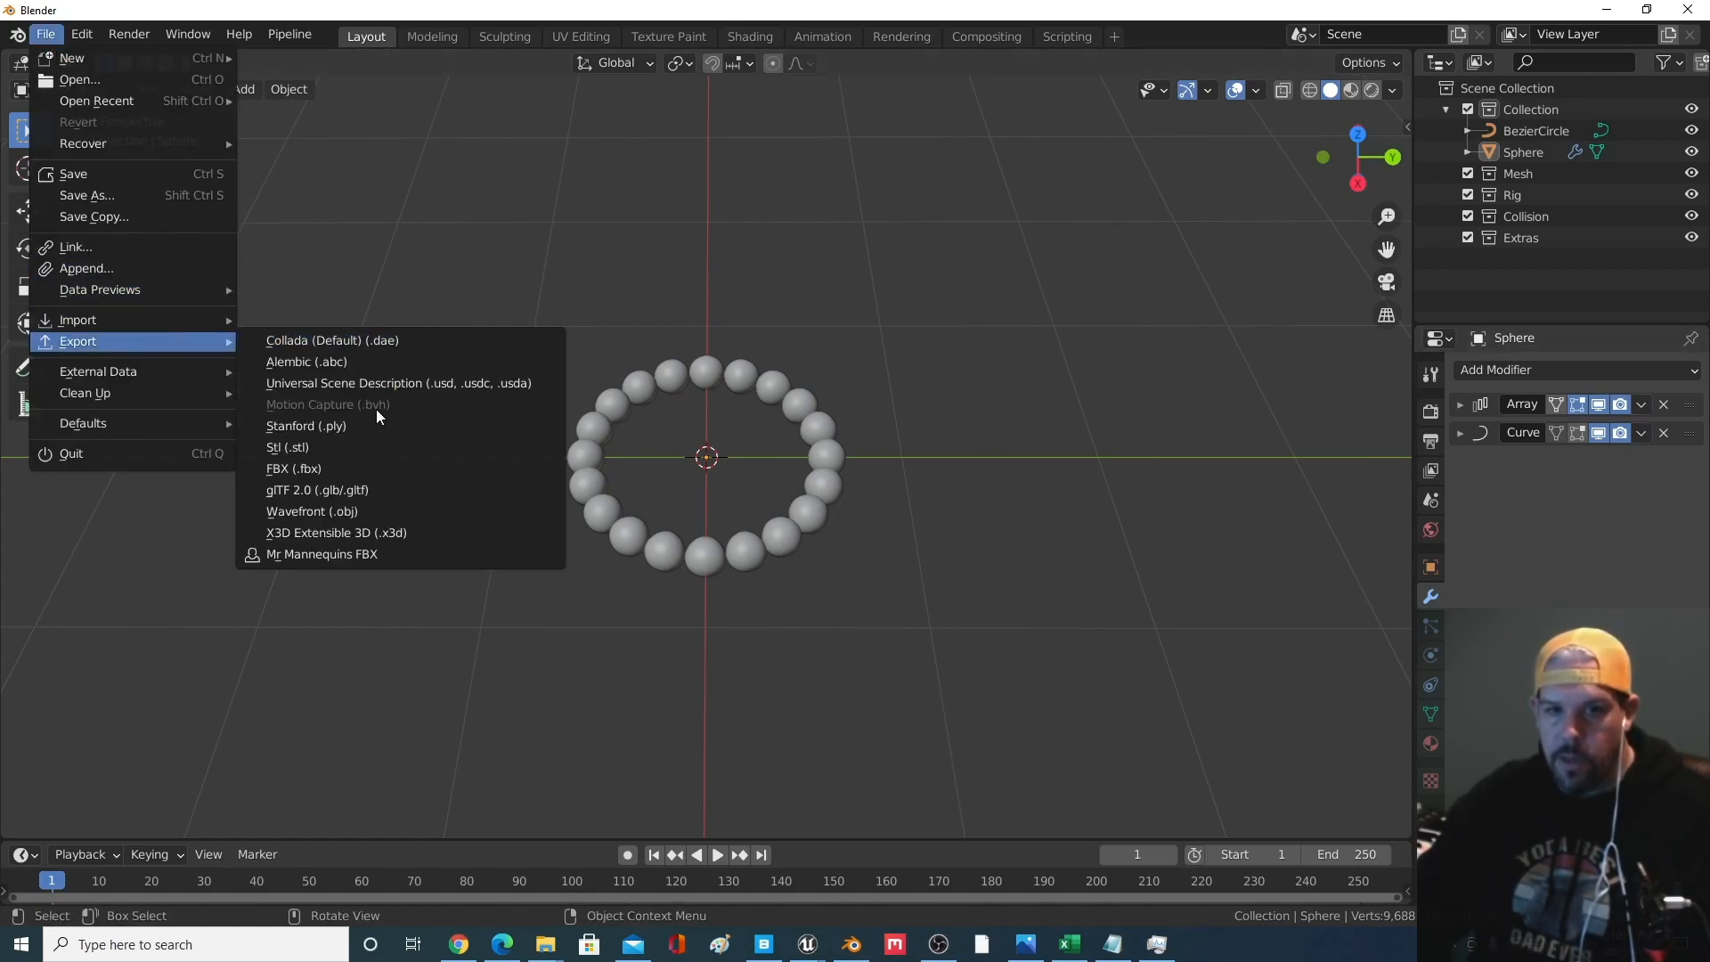
left_click(358, 468)
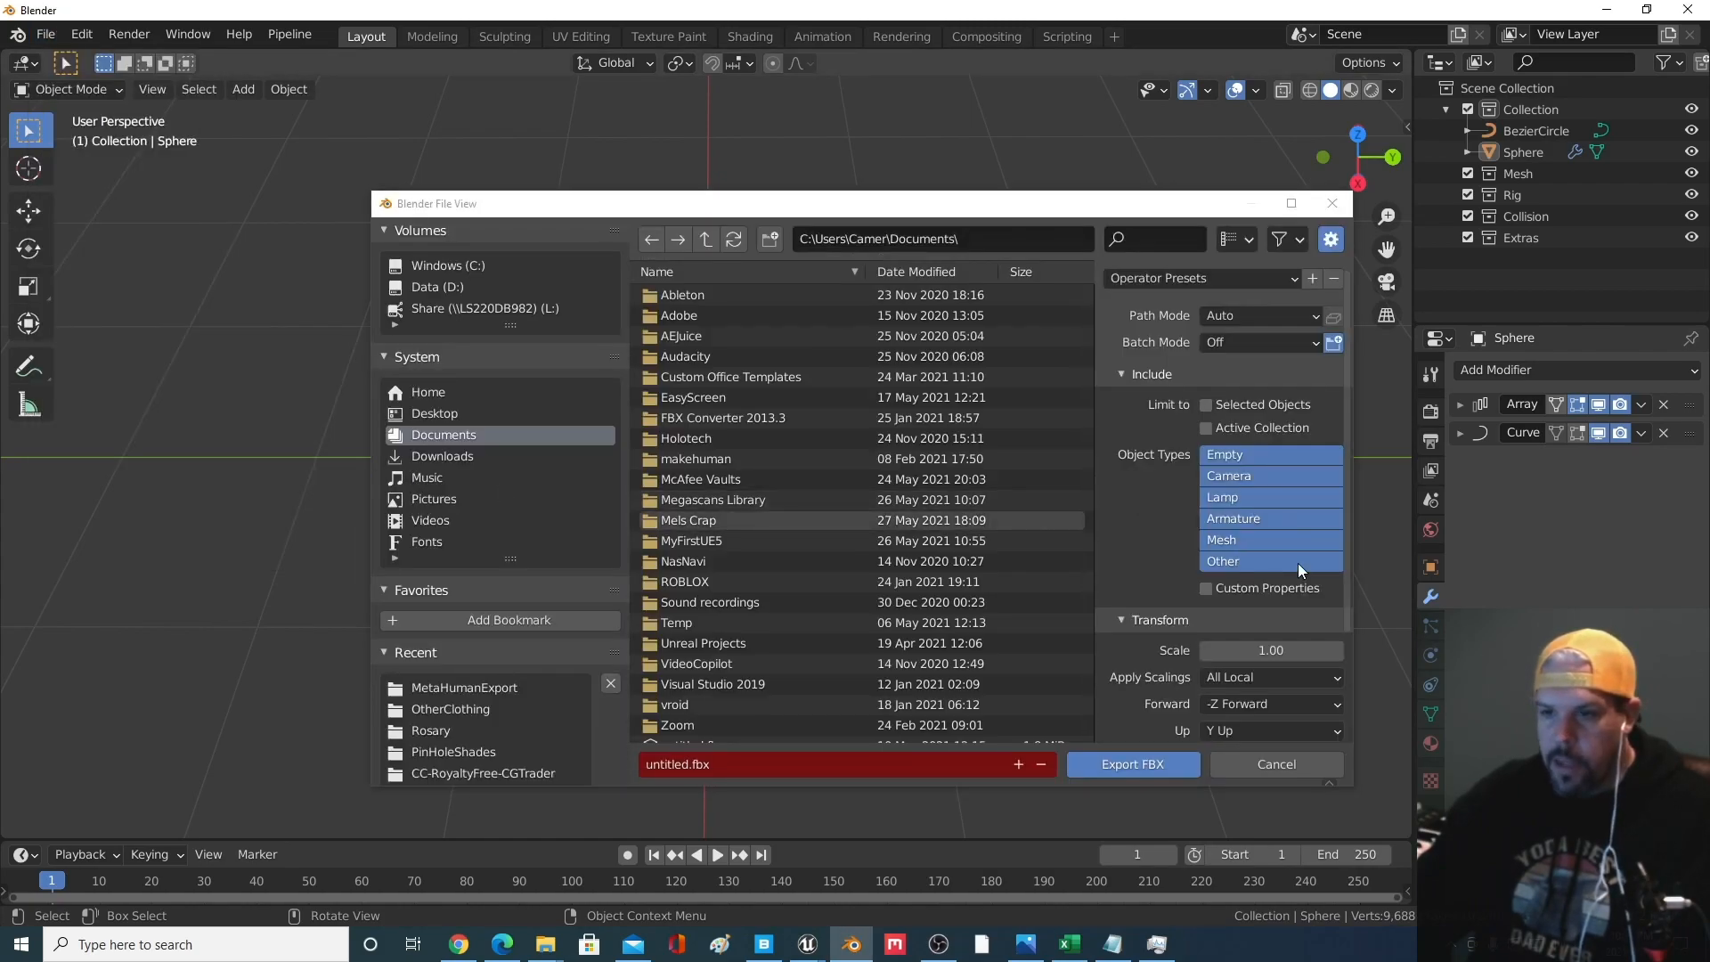
scroll(1152, 473, "down", 2)
scroll(1153, 481, "down", 6)
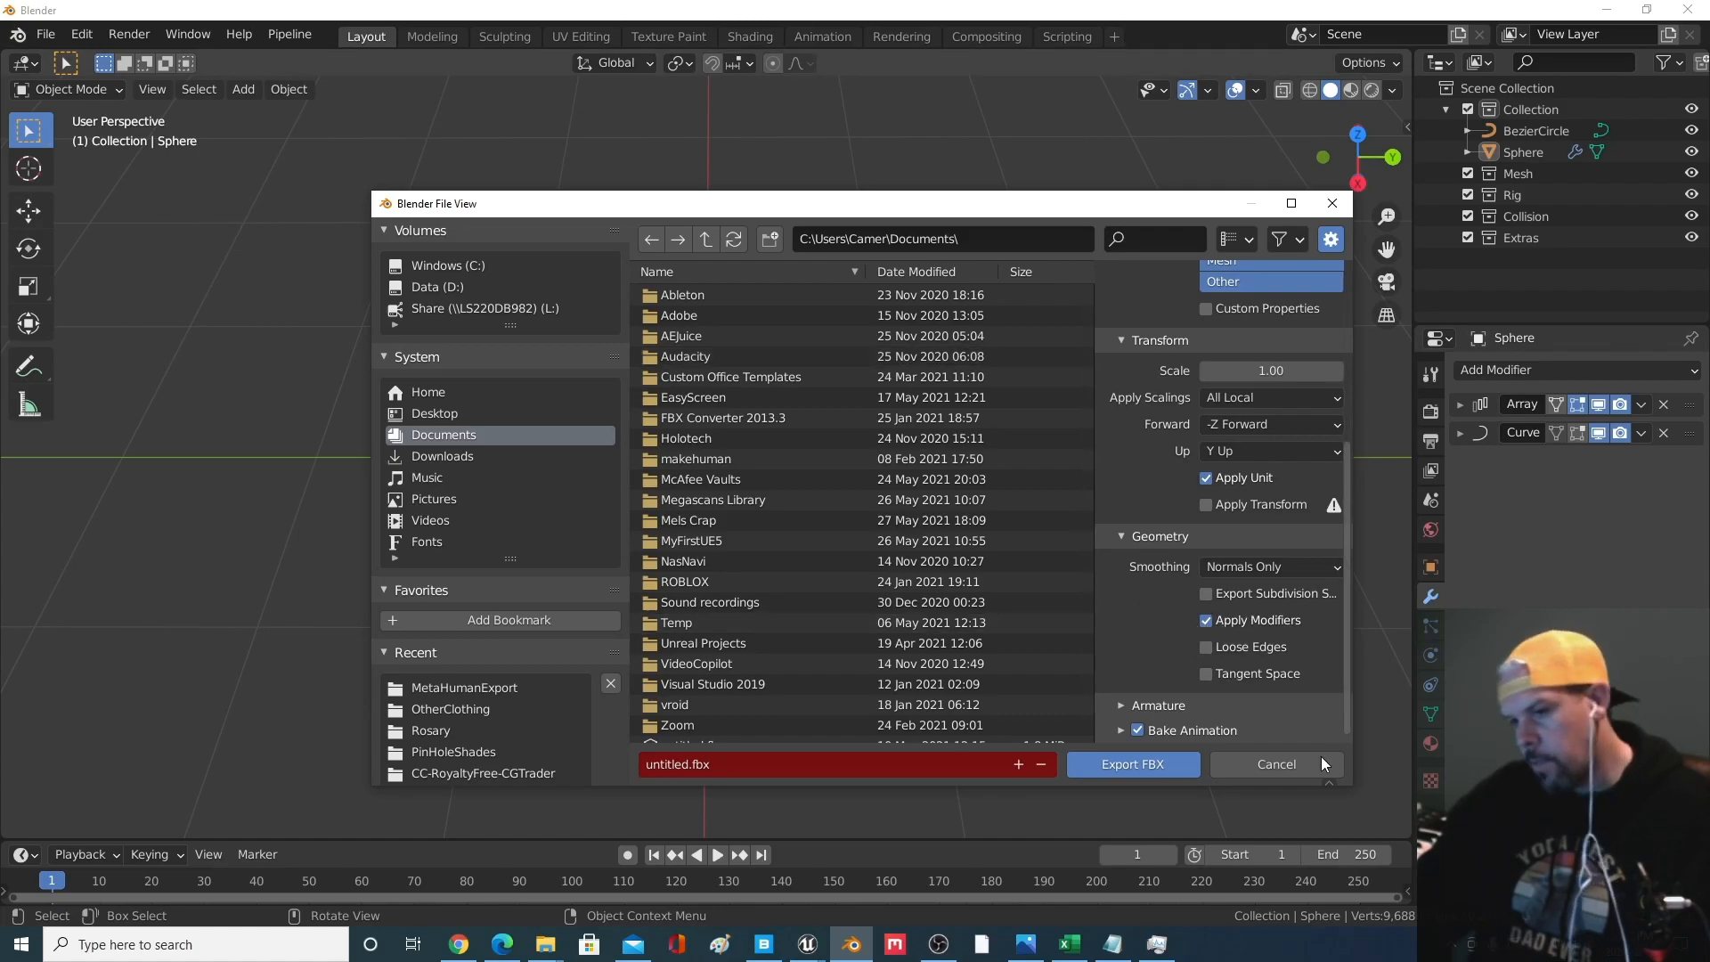
left_click(1299, 770)
middle_click_drag(789, 623, 755, 568)
scroll(787, 565, "up", 3)
scroll(782, 582, "down", 2)
scroll(755, 568, "up", 2)
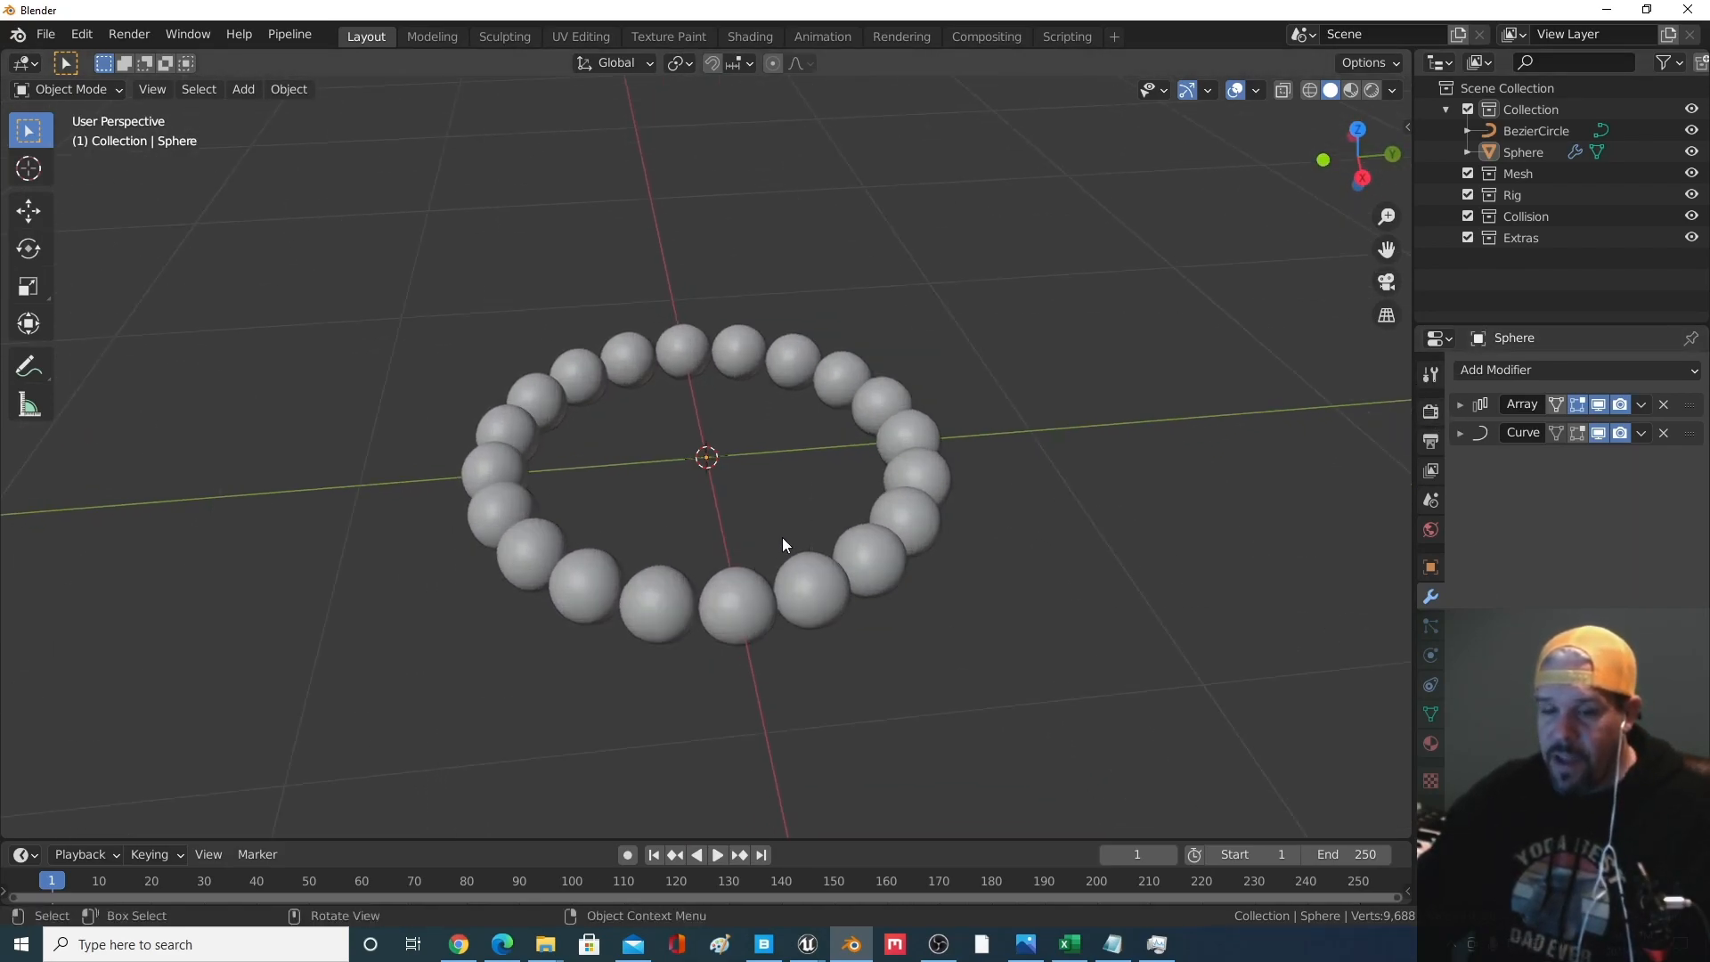
scroll(778, 537, "down", 2)
middle_click_drag(769, 499, 762, 565)
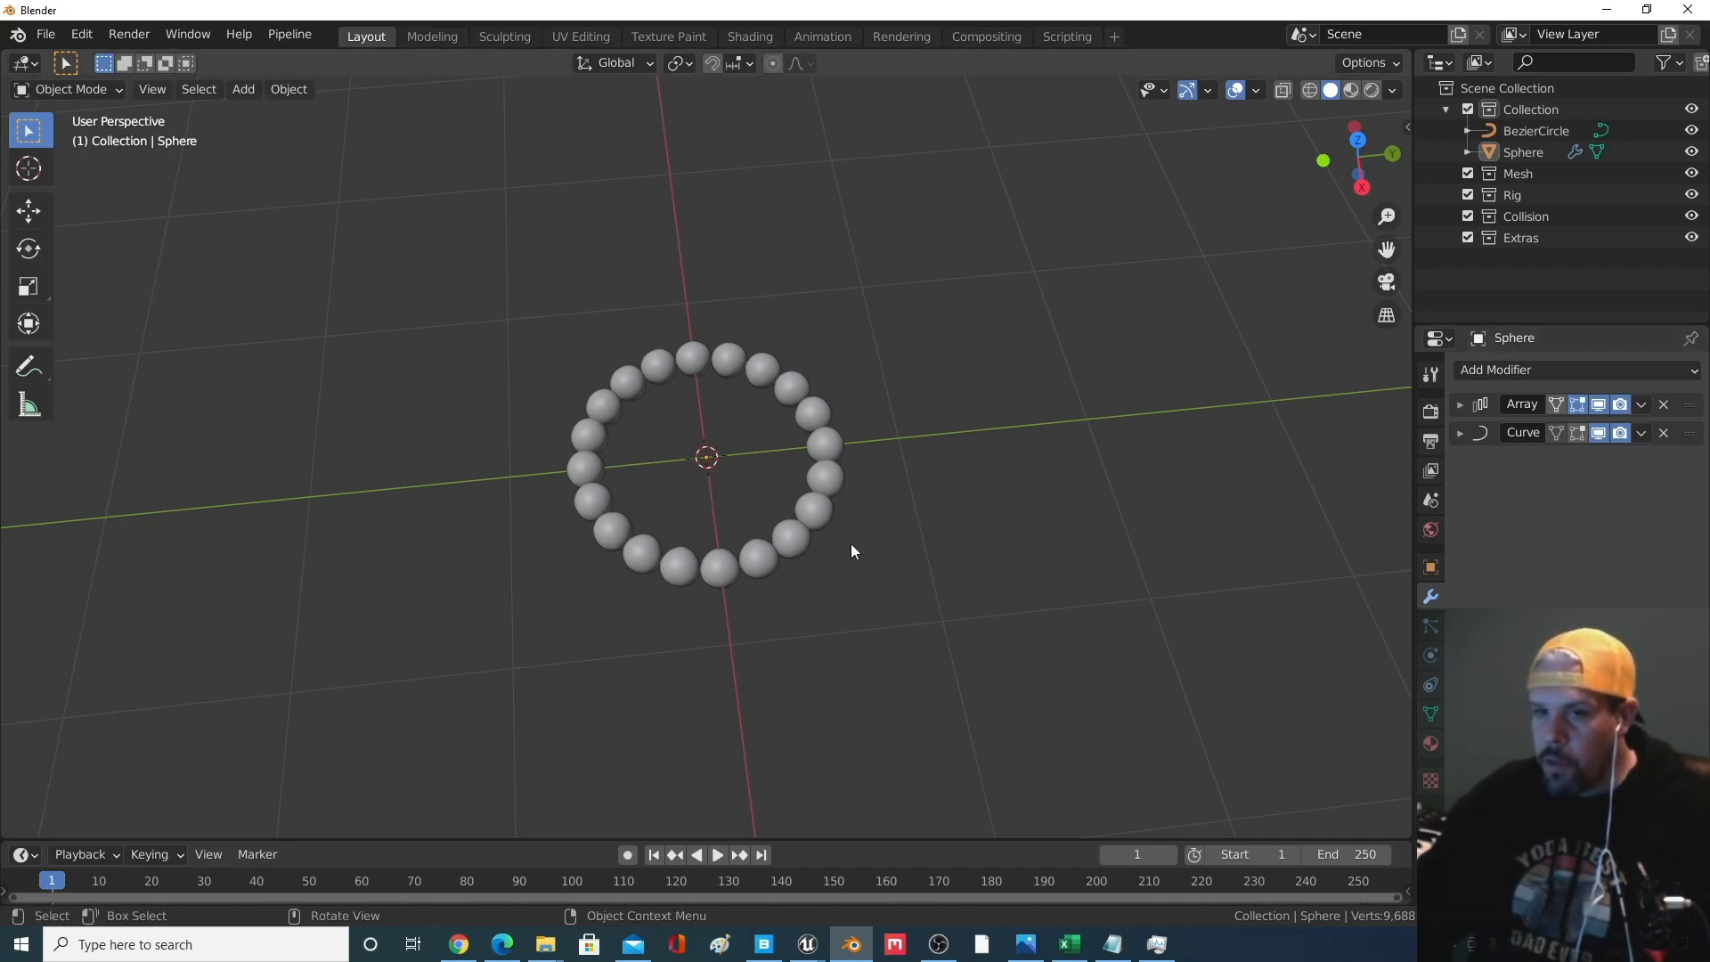
middle_click_drag(852, 547, 843, 526)
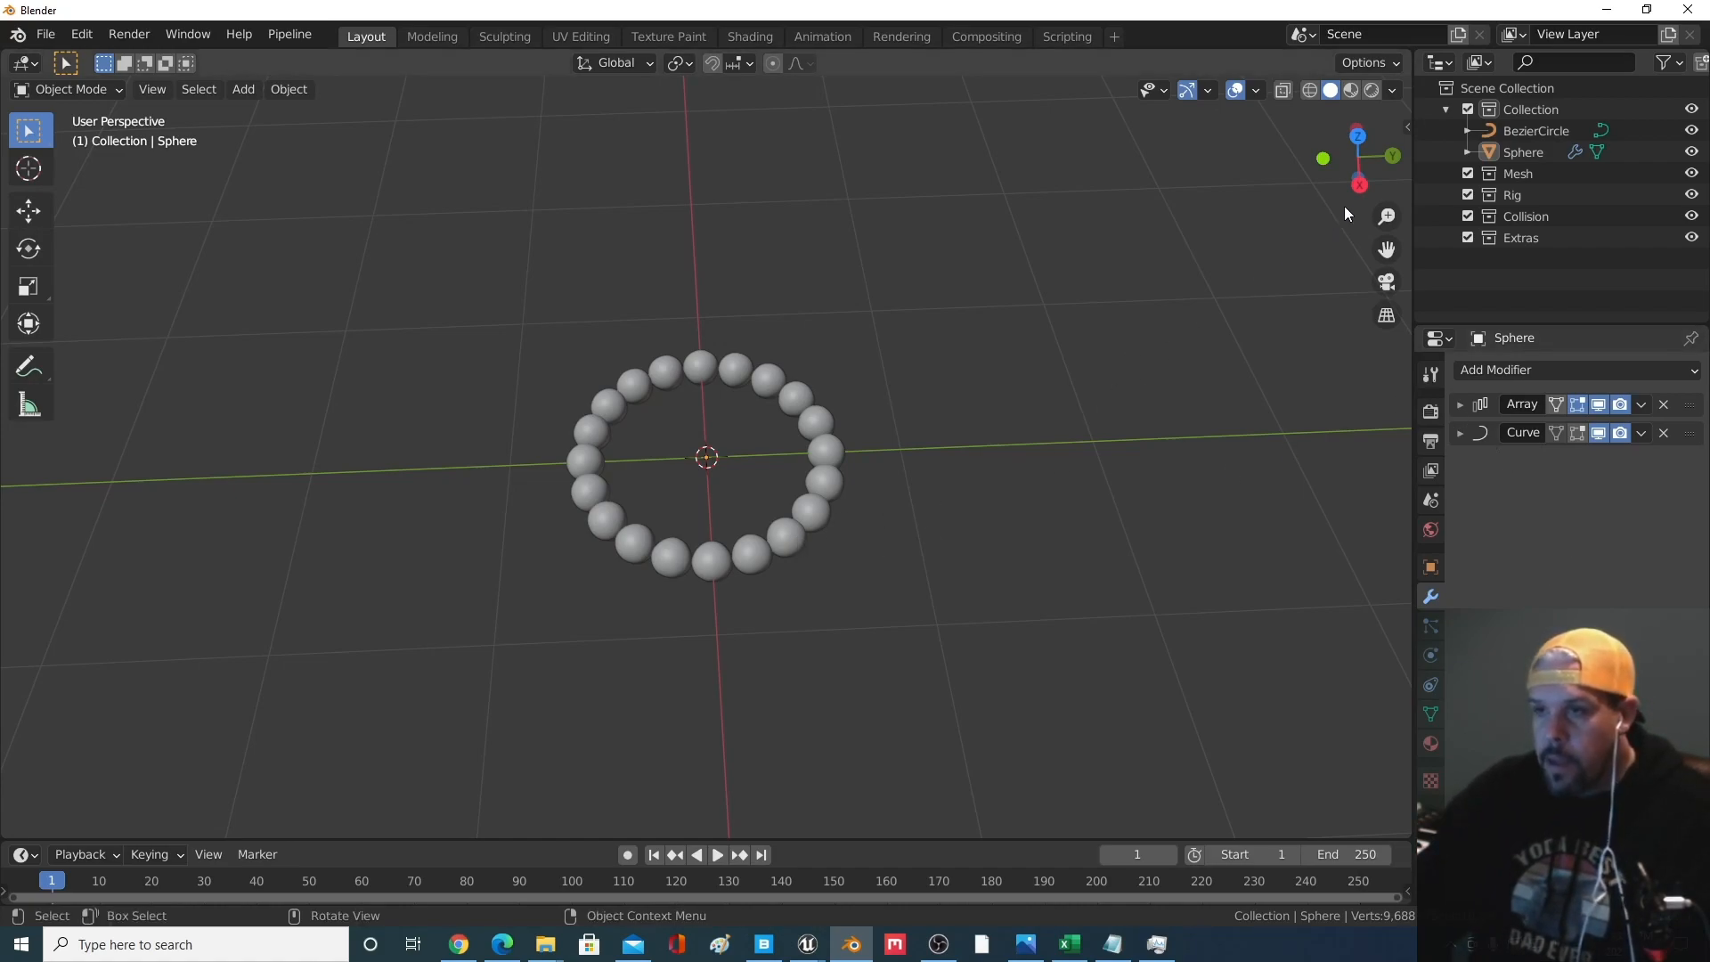
Select the BezierCircle and enter Edit Mode on the curve
left_click(1540, 136)
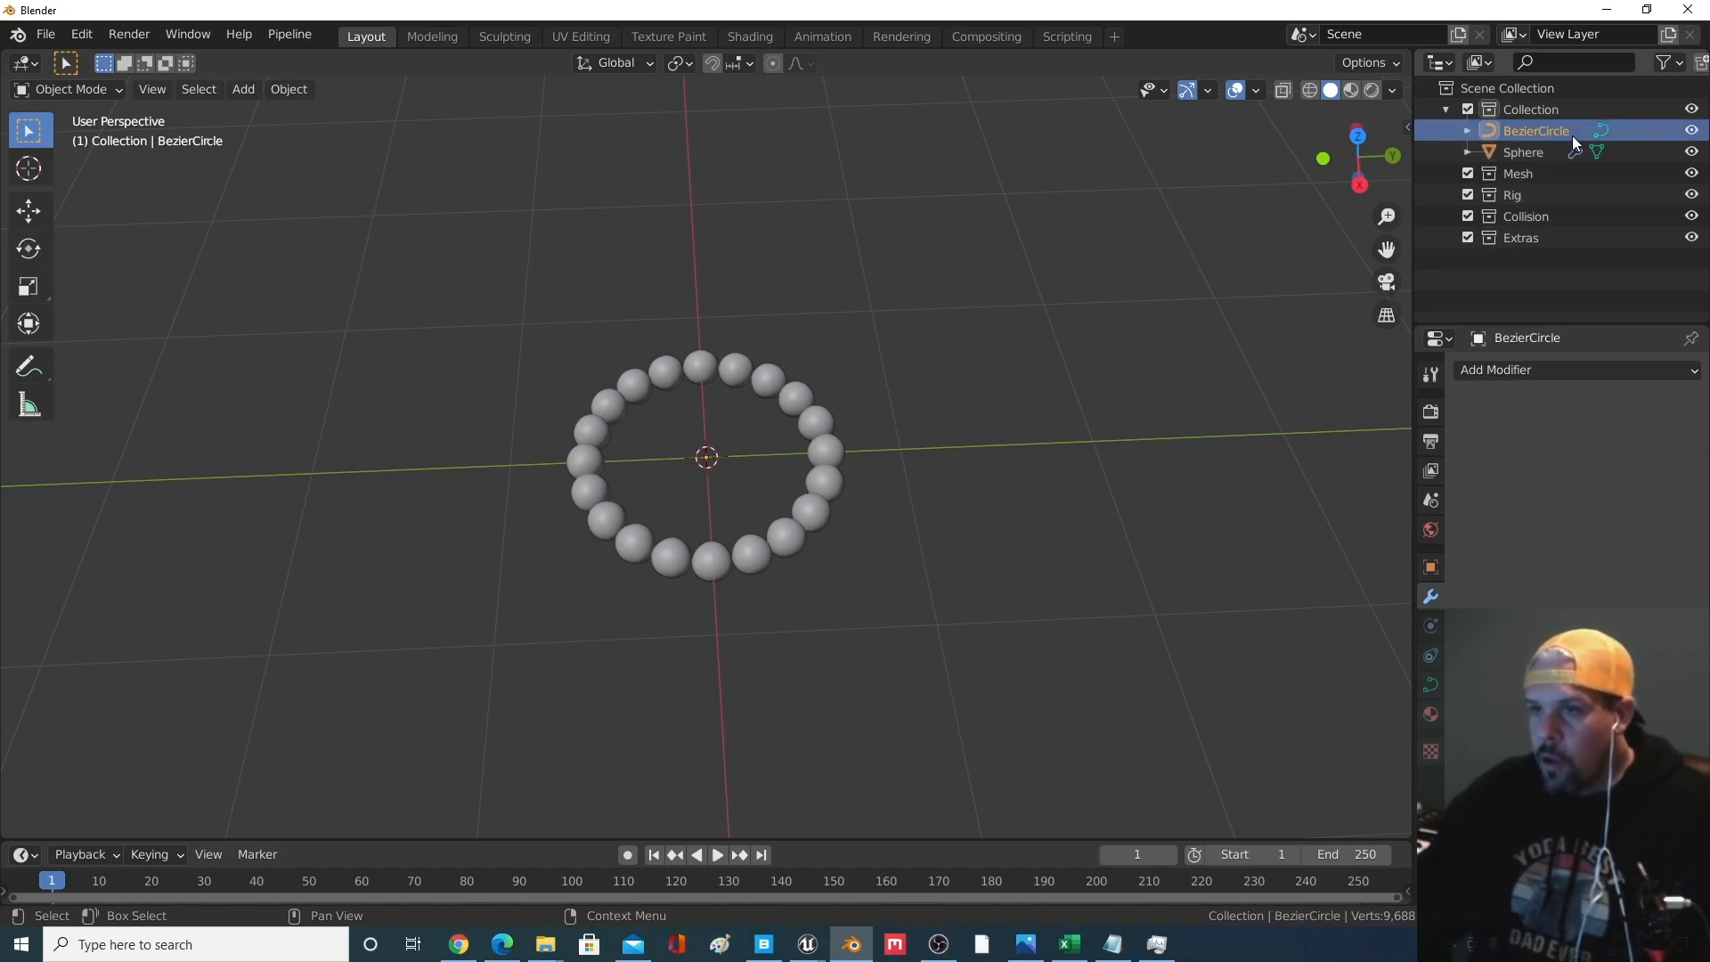
left_click(80, 90)
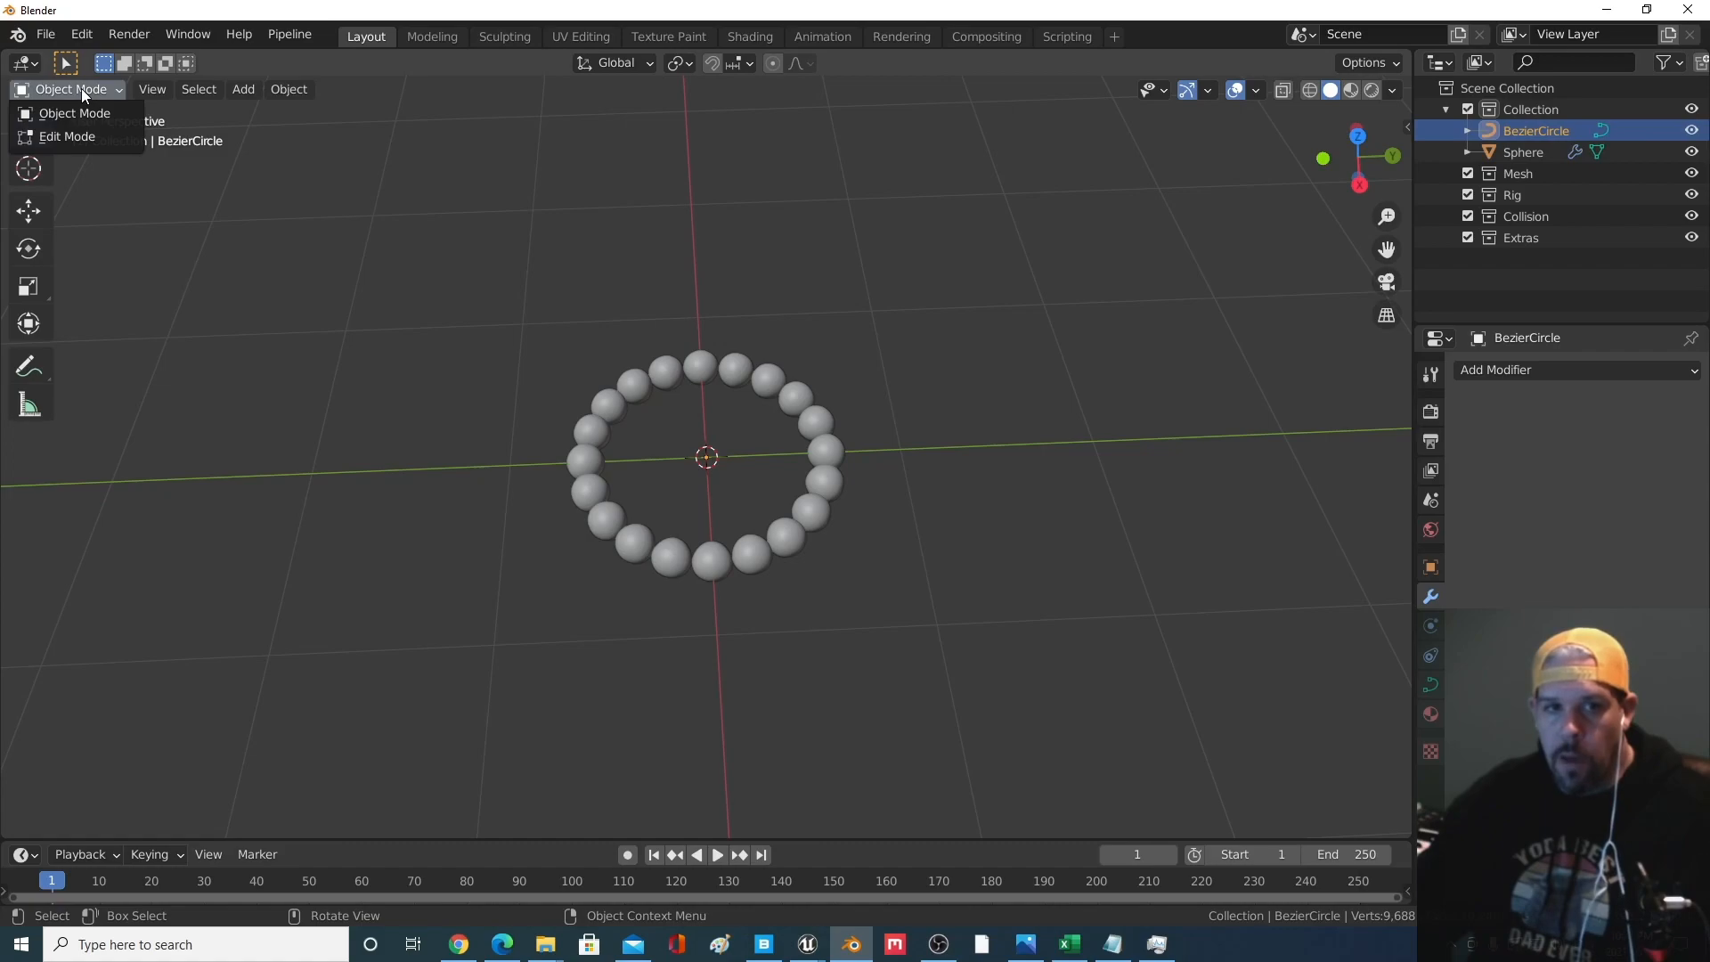
left_click(76, 139)
middle_click_drag(661, 524, 660, 562)
scroll(660, 508, "up", 5)
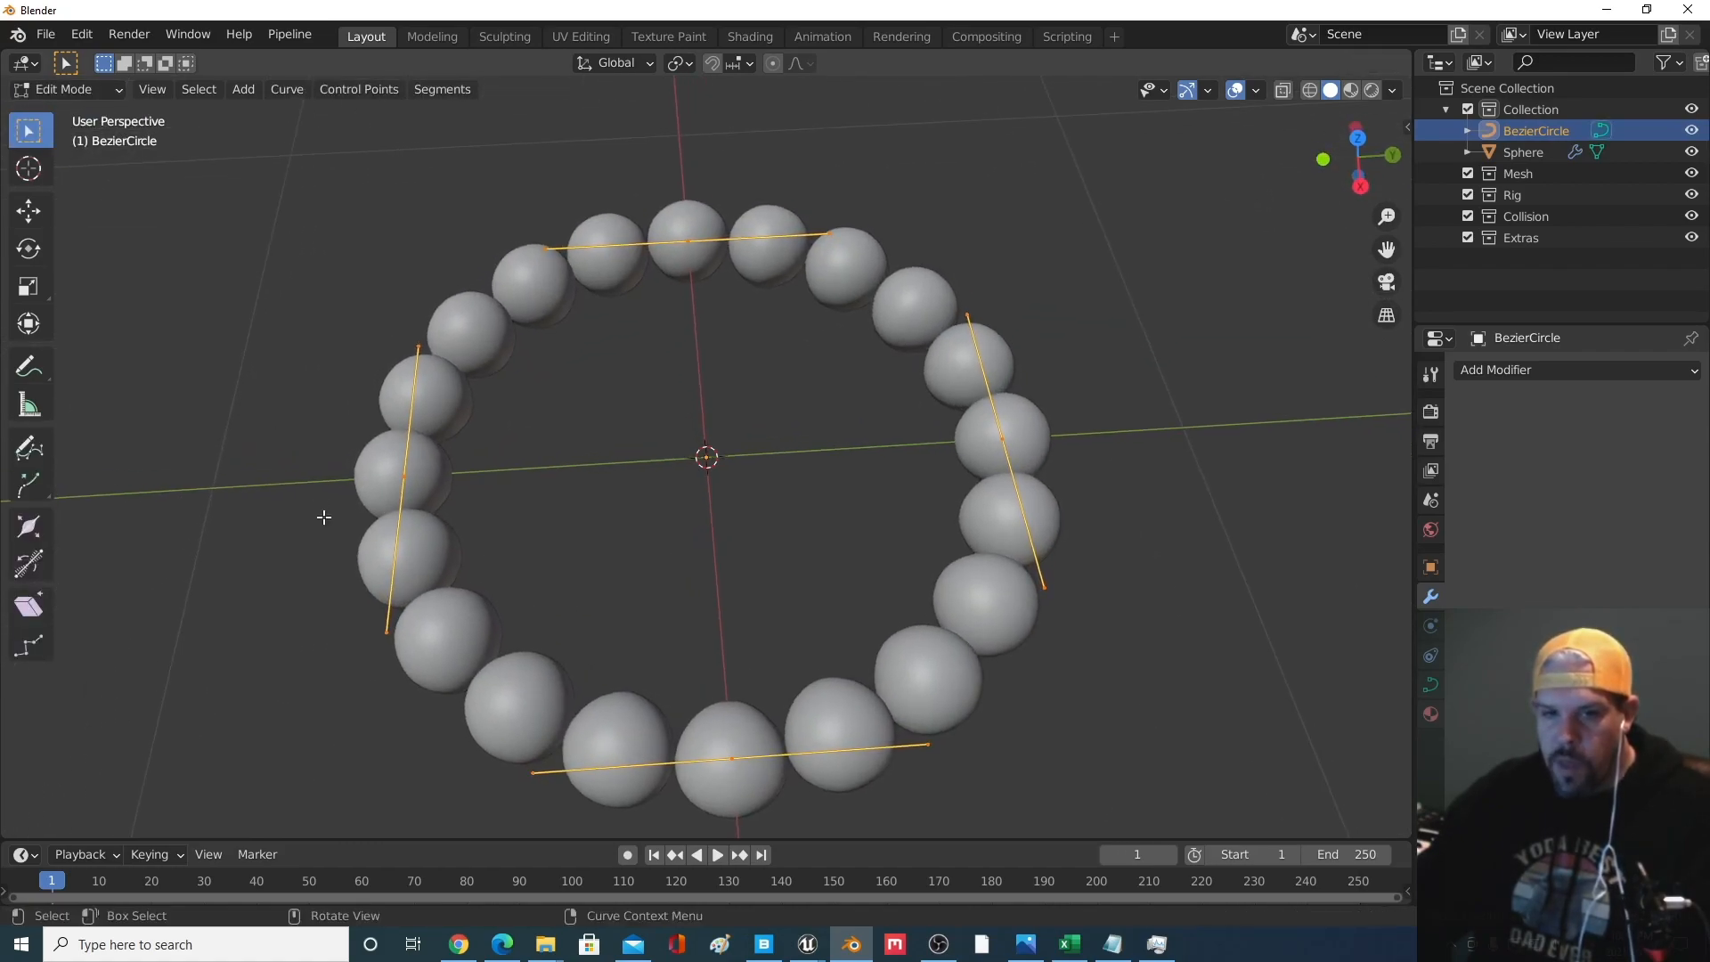
Try moving one of the circle's control points upward and inward to bend the bead ring
scroll(569, 381, "down", 2)
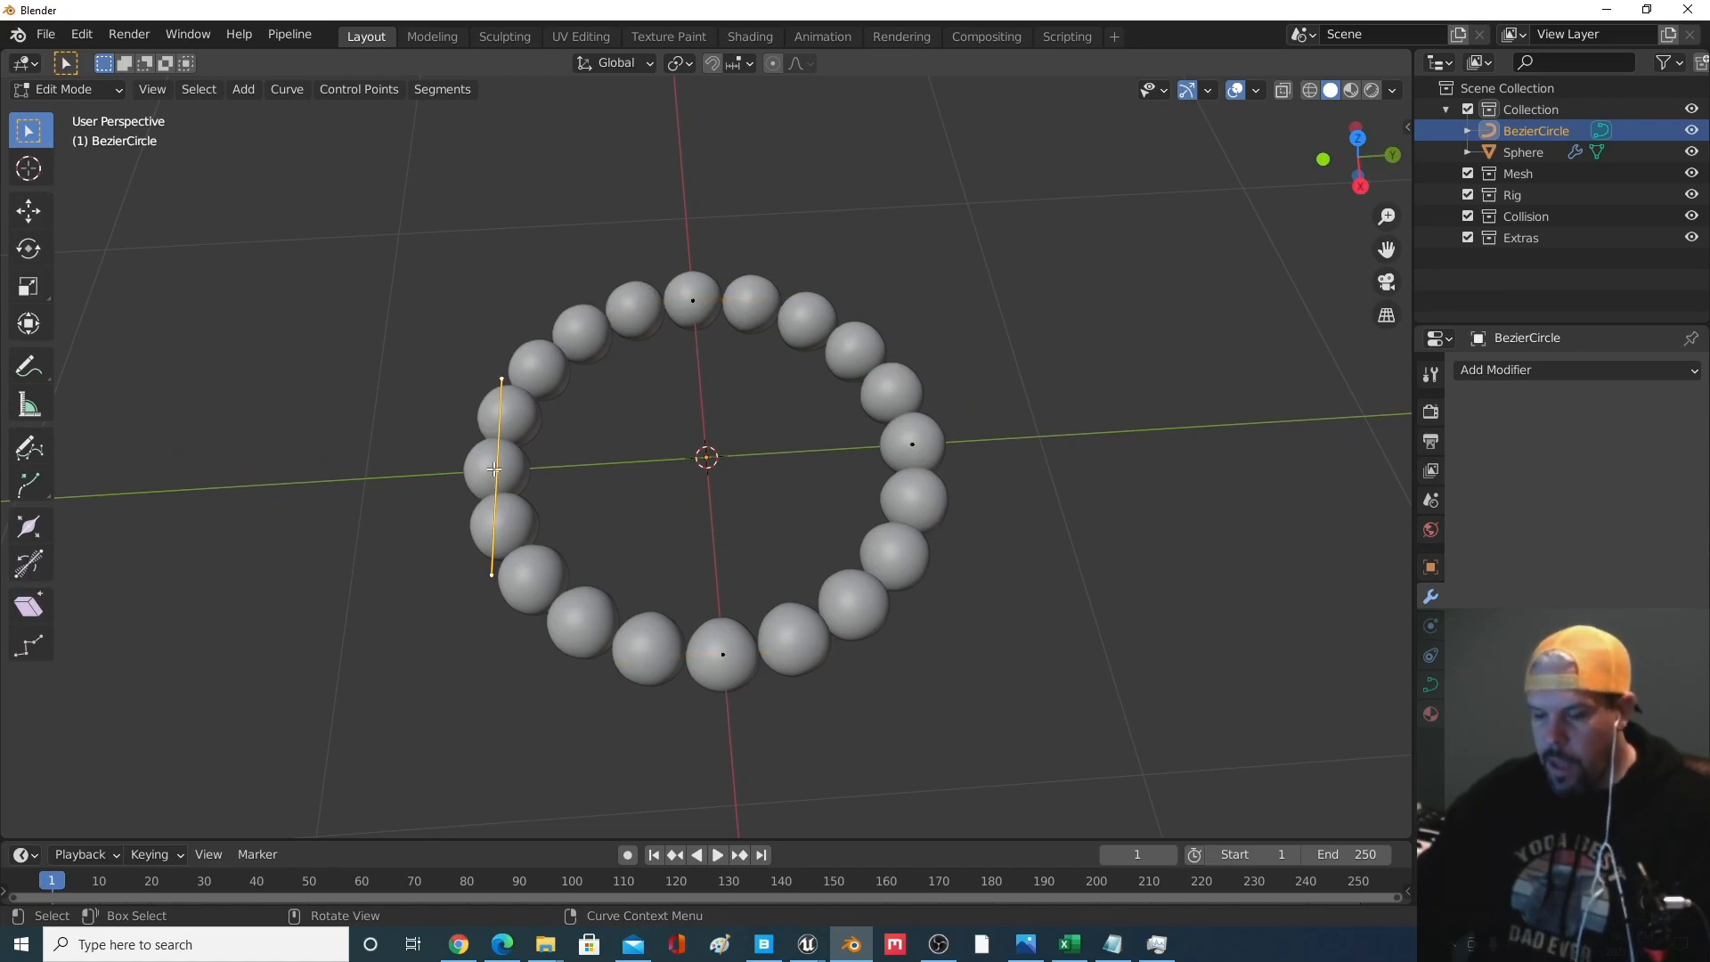
middle_click_drag(522, 465, 1004, 383)
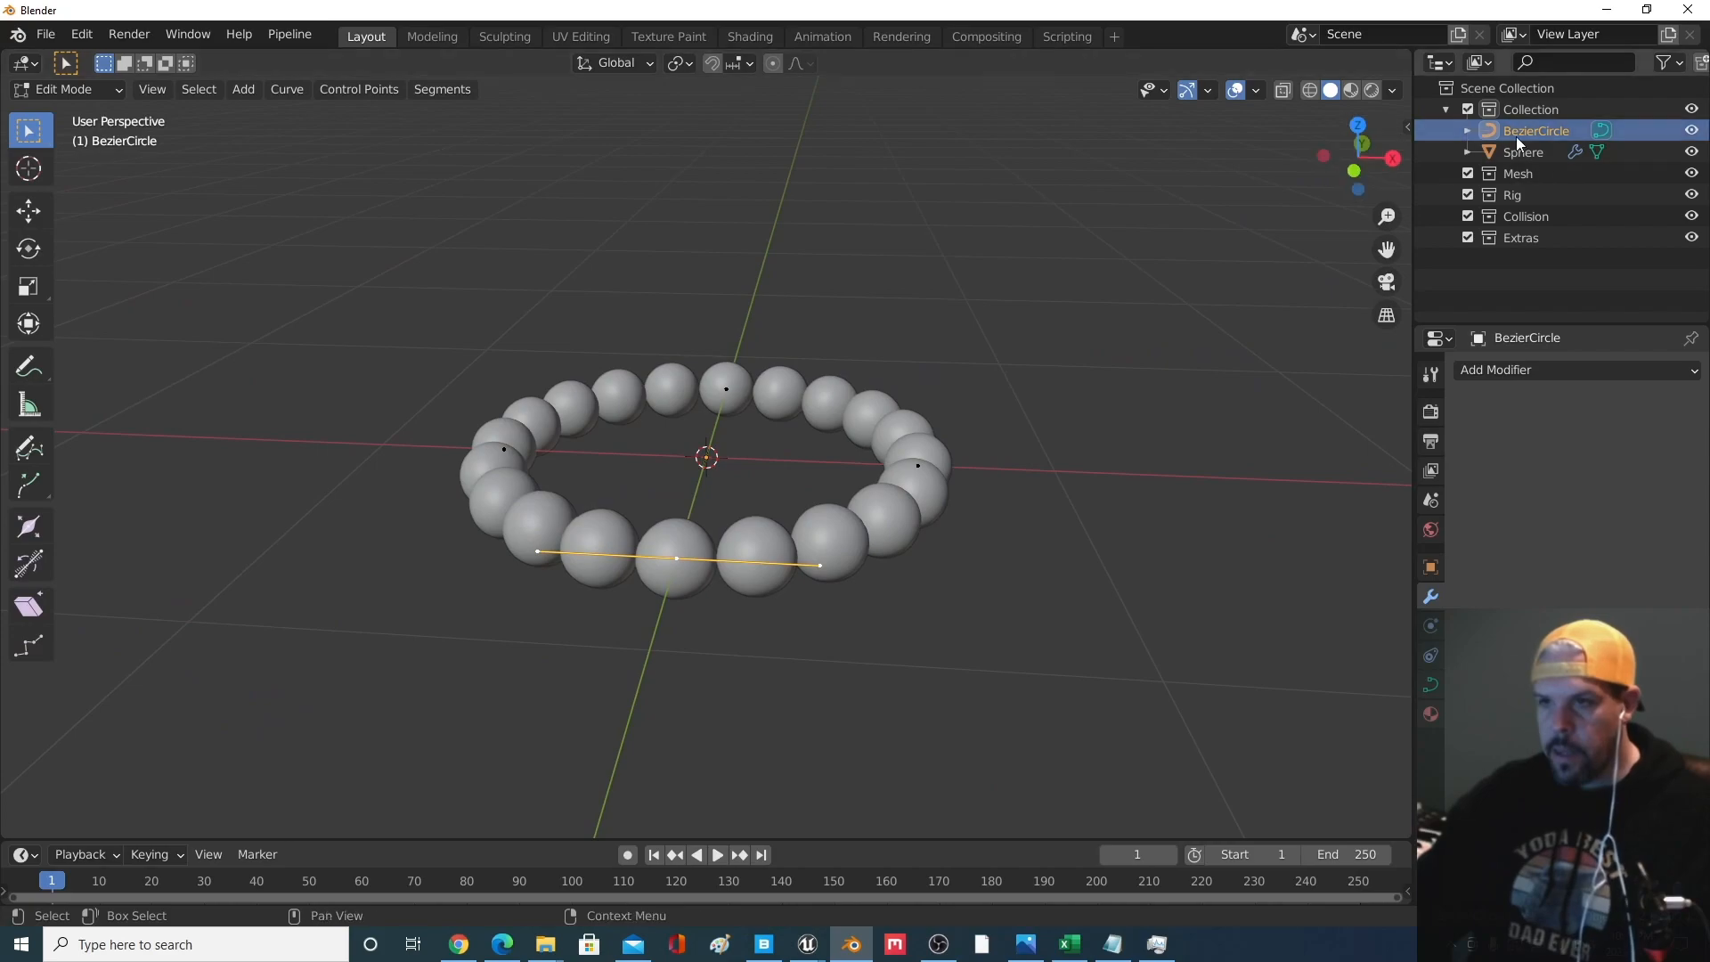
middle_click_drag(728, 603, 737, 546)
scroll(681, 533, "down", 2)
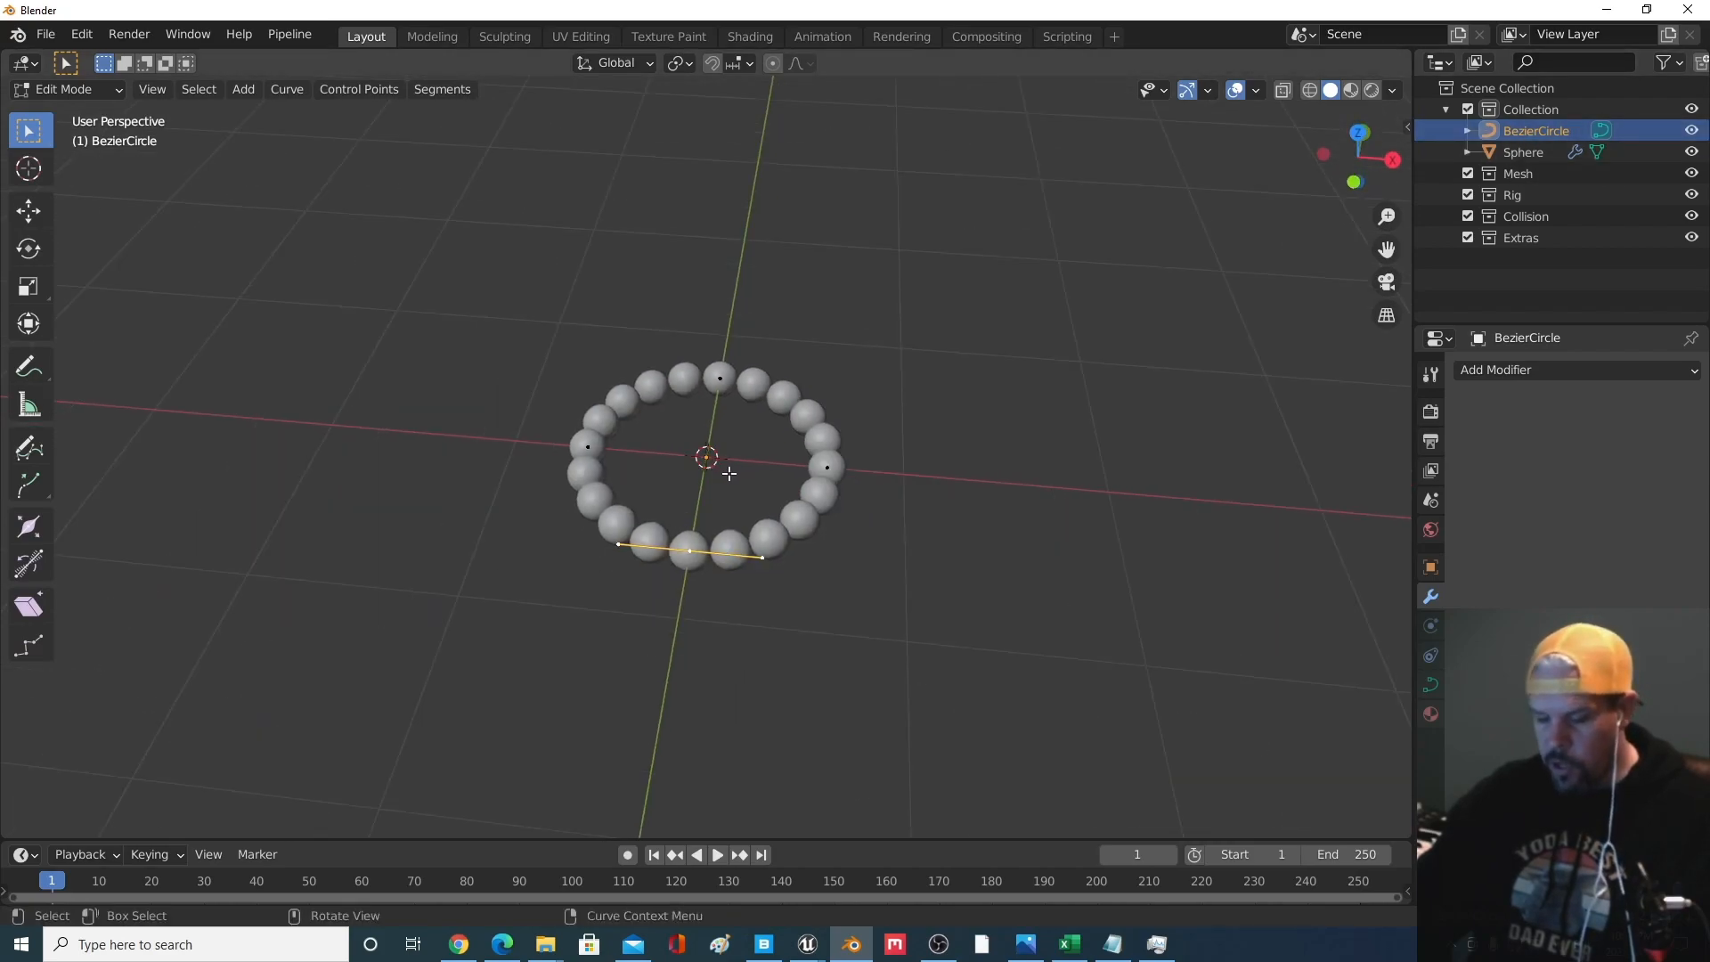
middle_click_drag(754, 474, 759, 499)
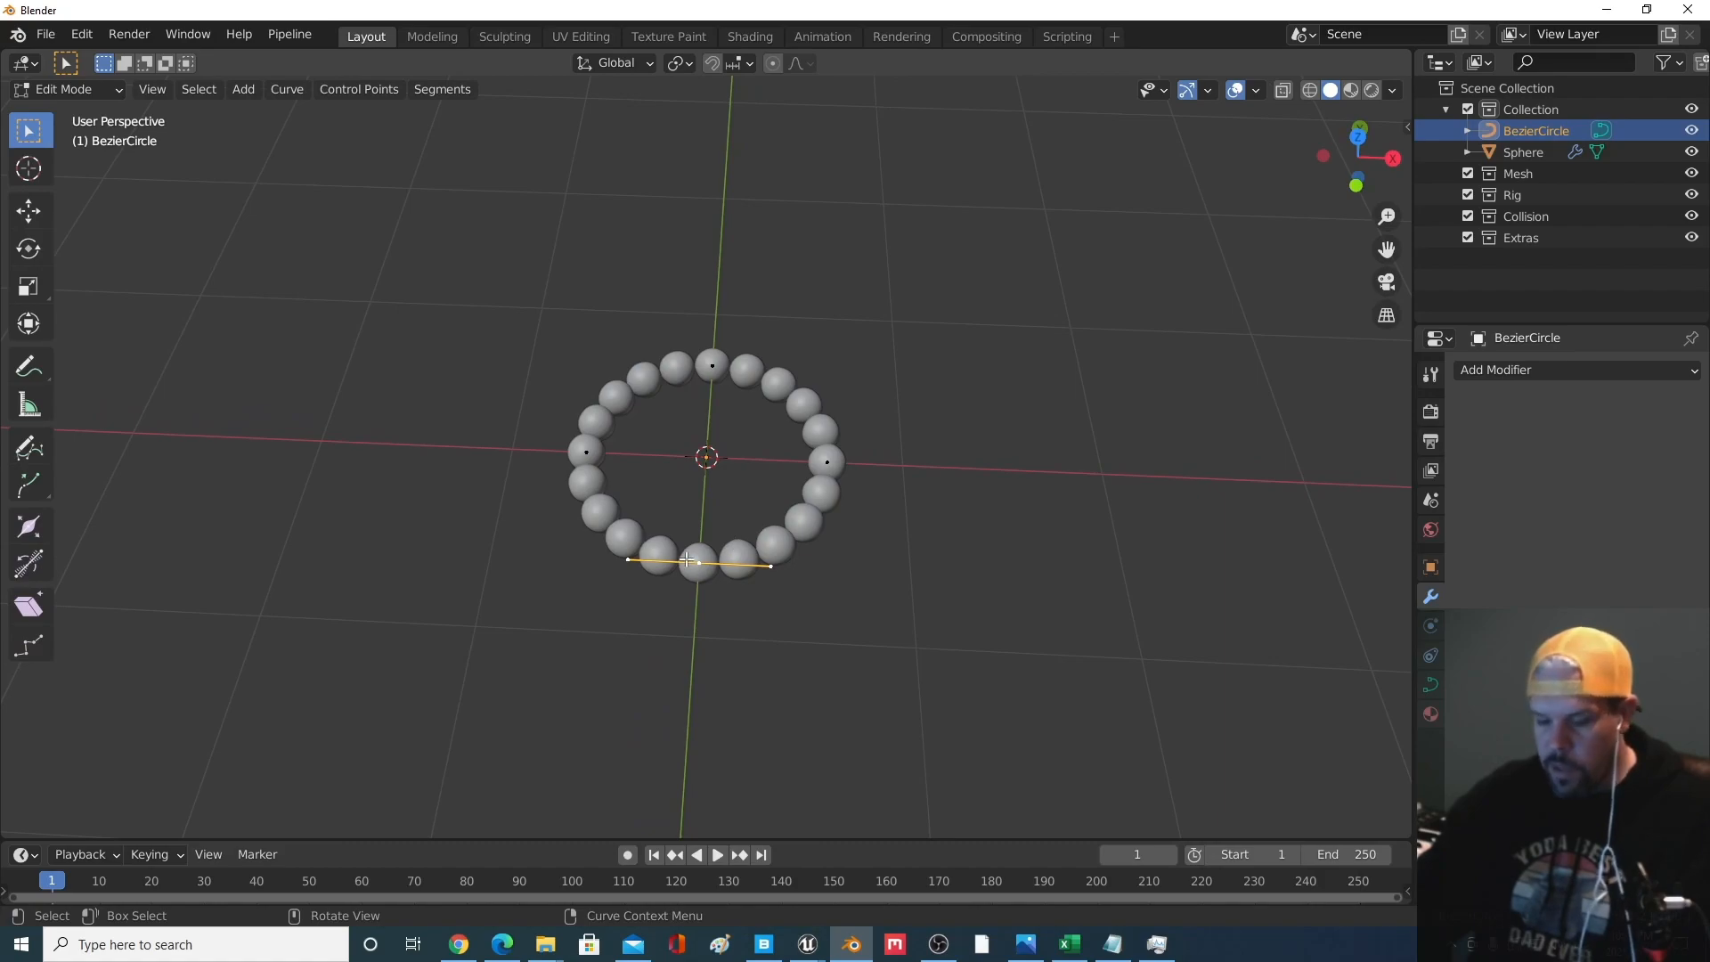
key("g")
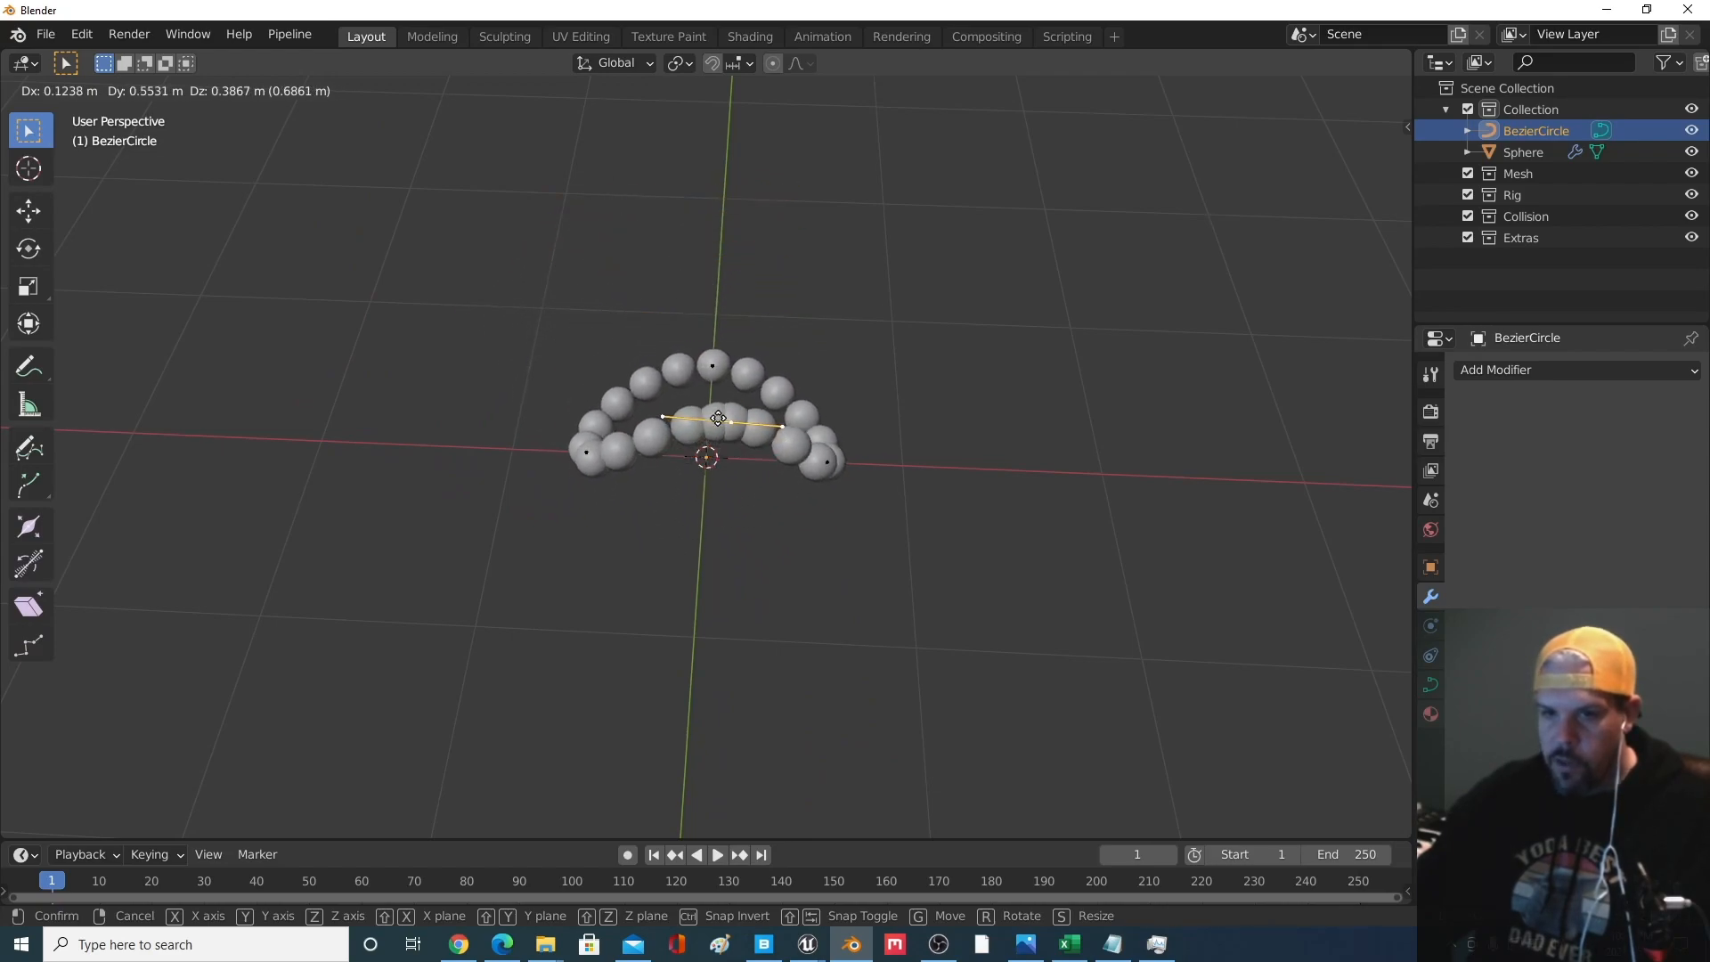
left_click(802, 481)
Try pulling the opposite control point outward and downward by about 1.3 m to stretch the curve
middle_click_drag(803, 481, 499, 450)
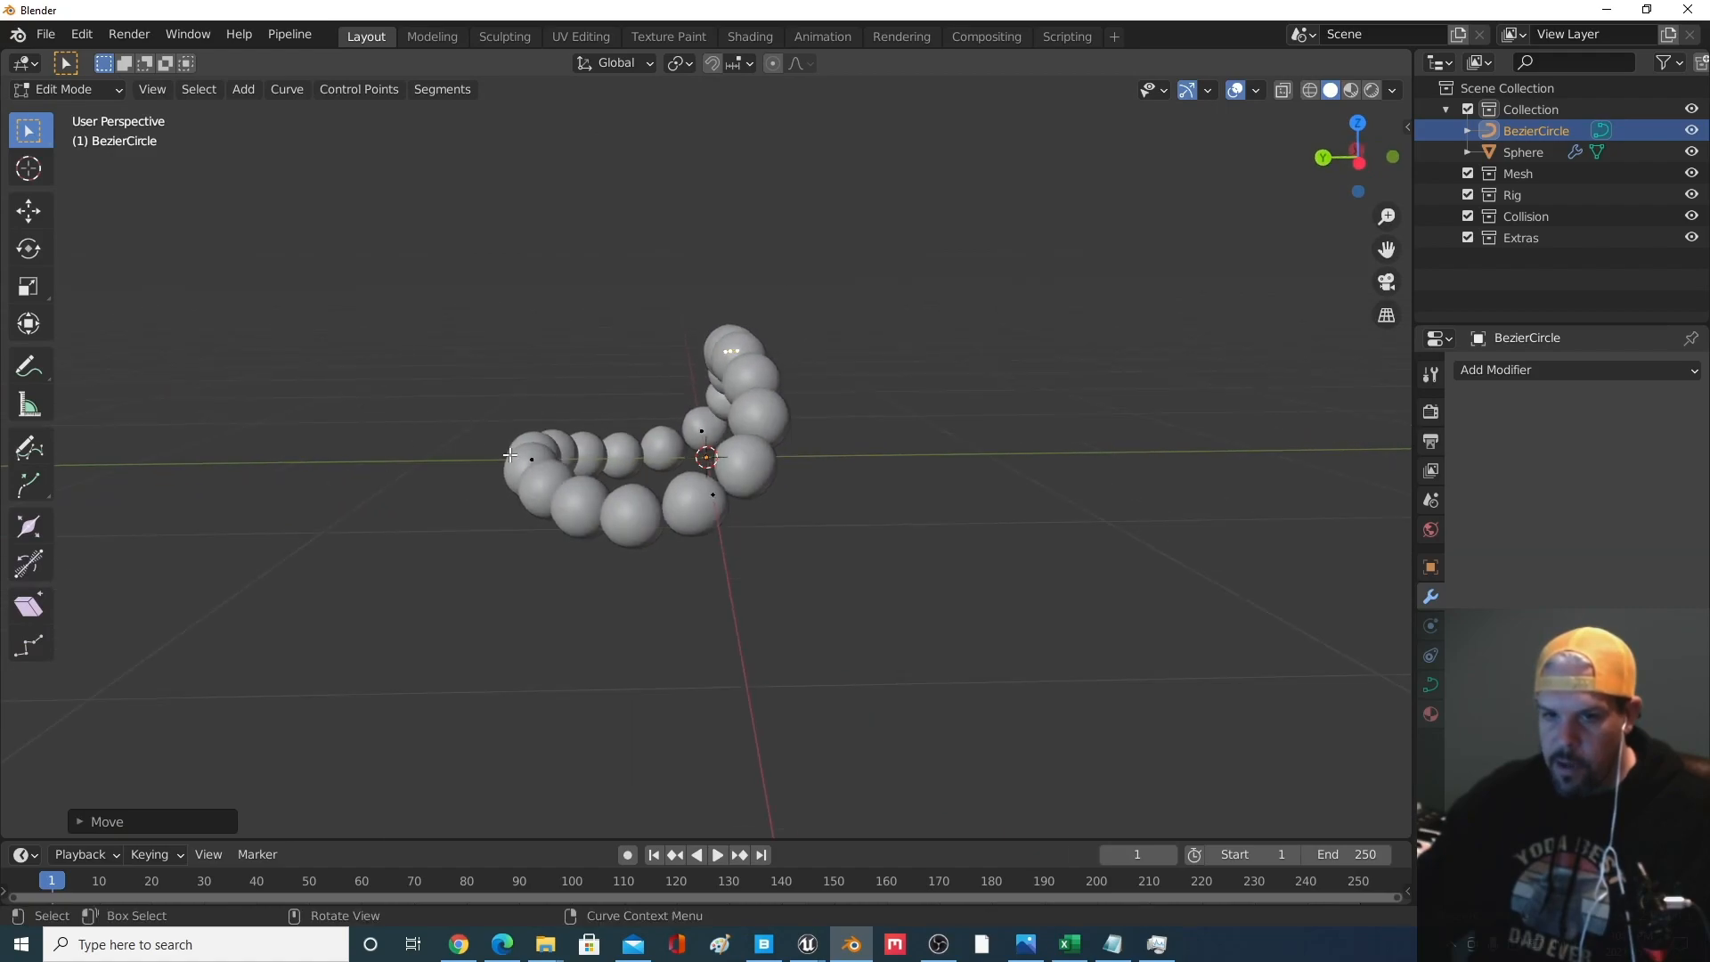
left_click(532, 459)
key("g")
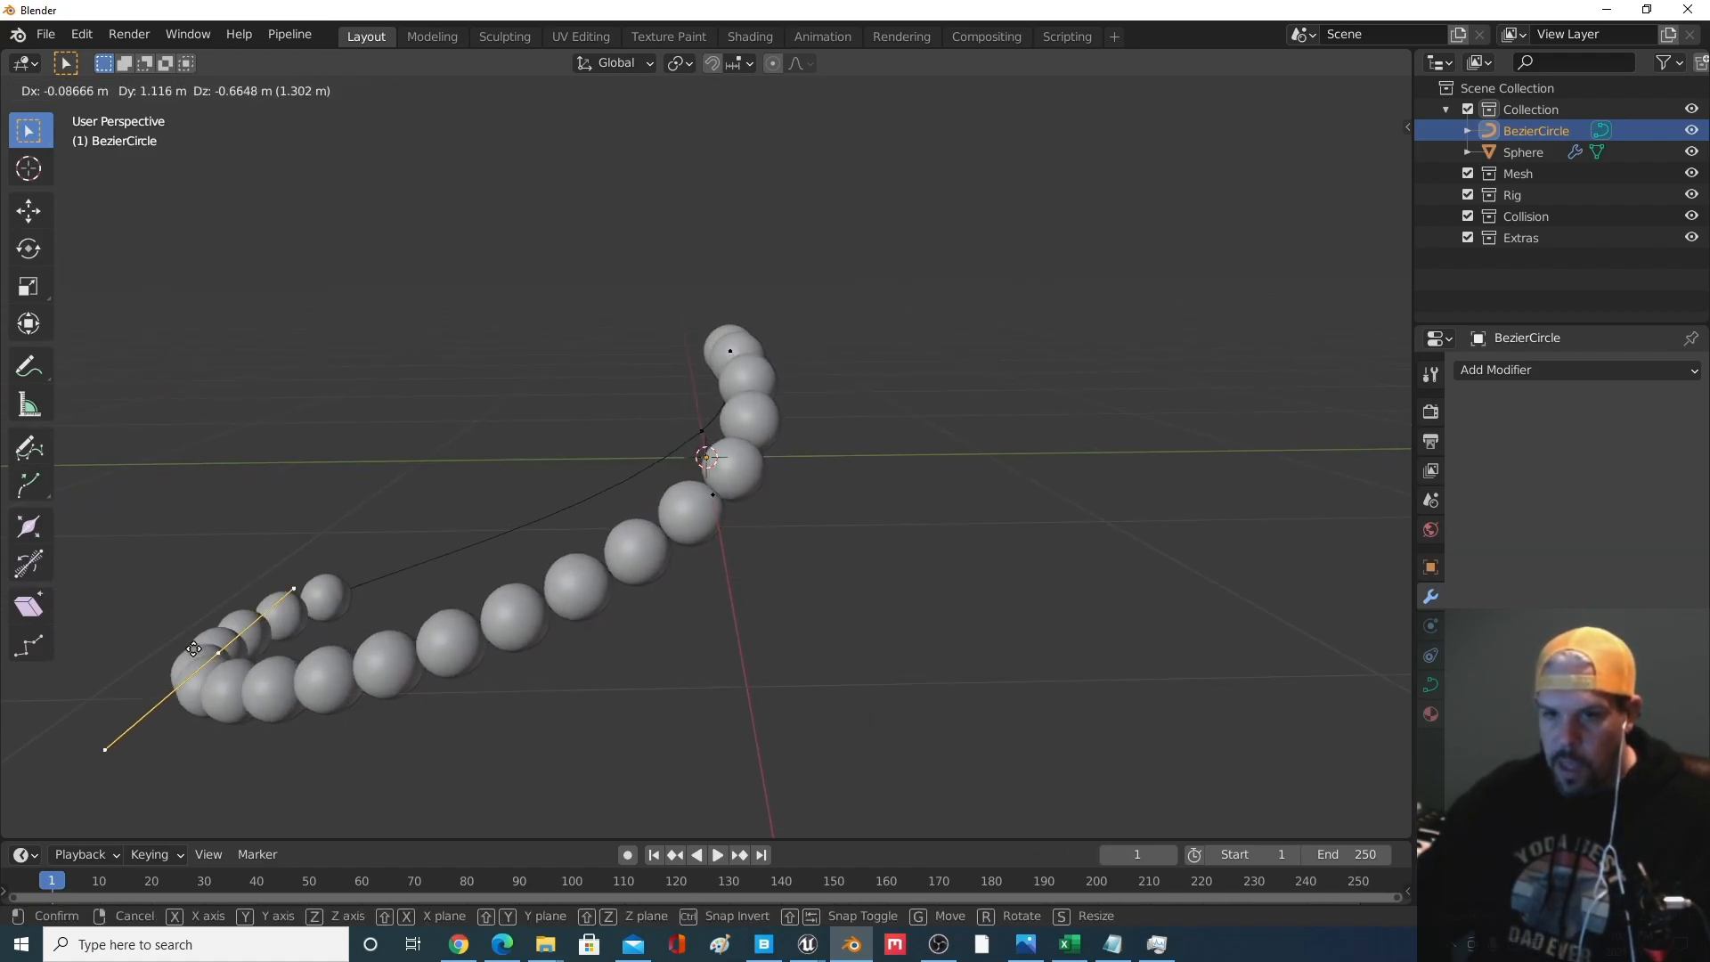
left_click(196, 649)
middle_click_drag(196, 648, 791, 578)
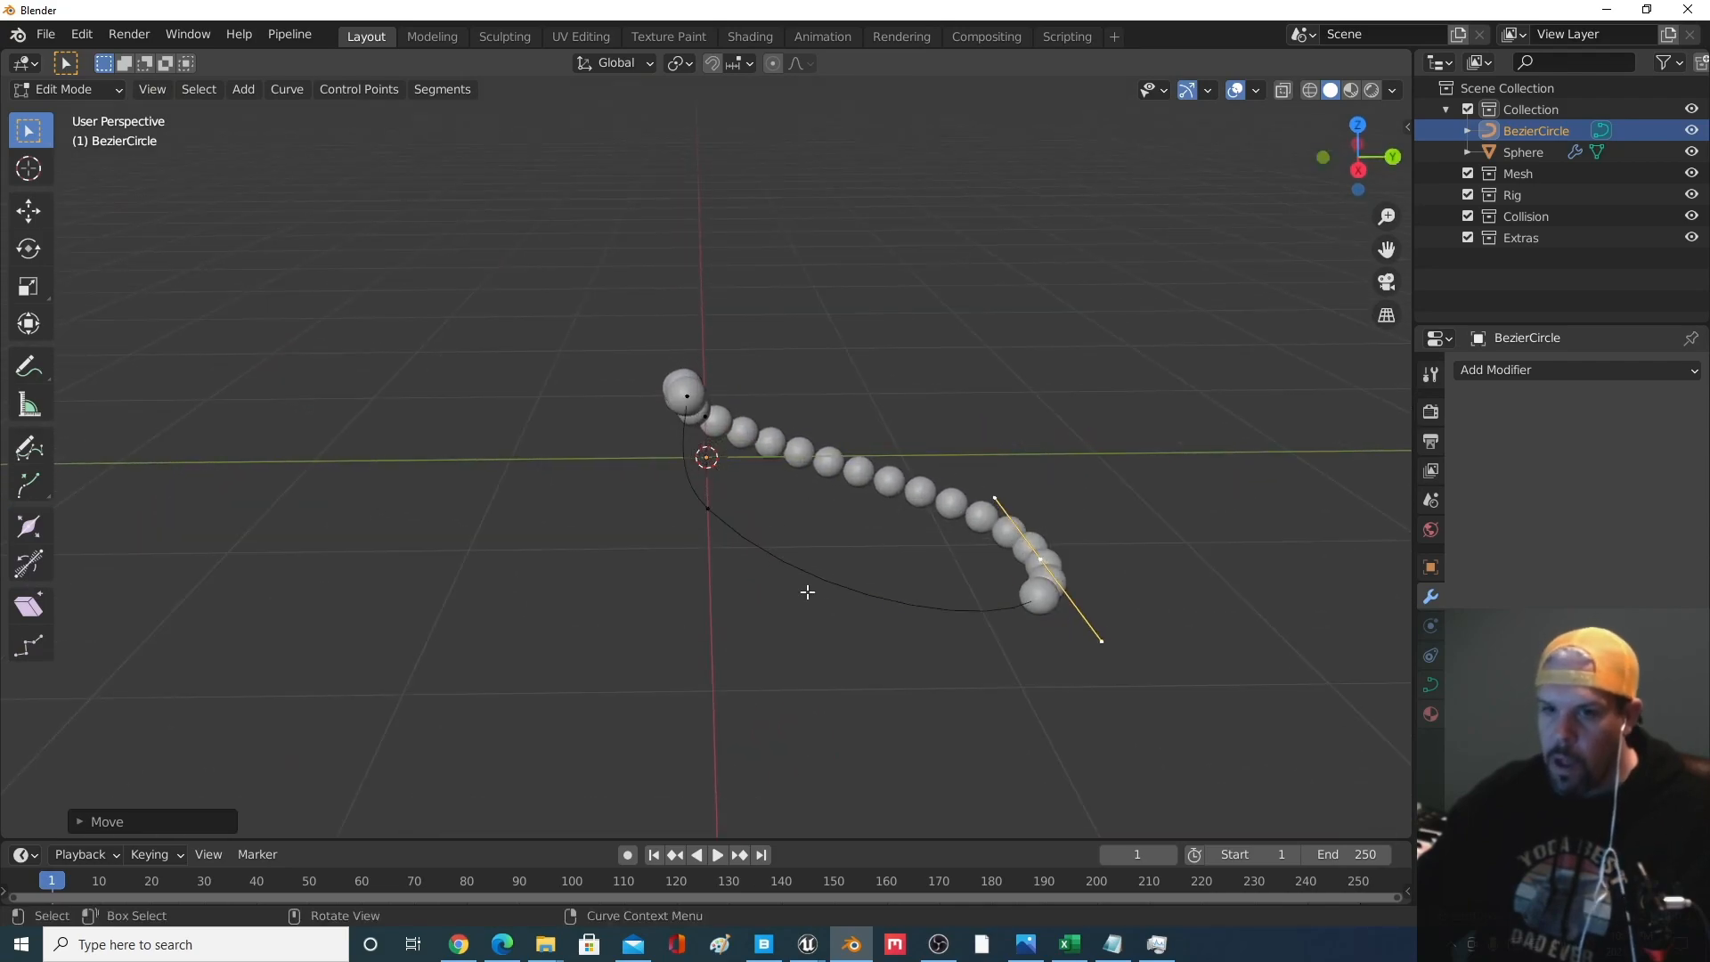
Undo both control point moves on the Bezier circle
key("ctrl+z")
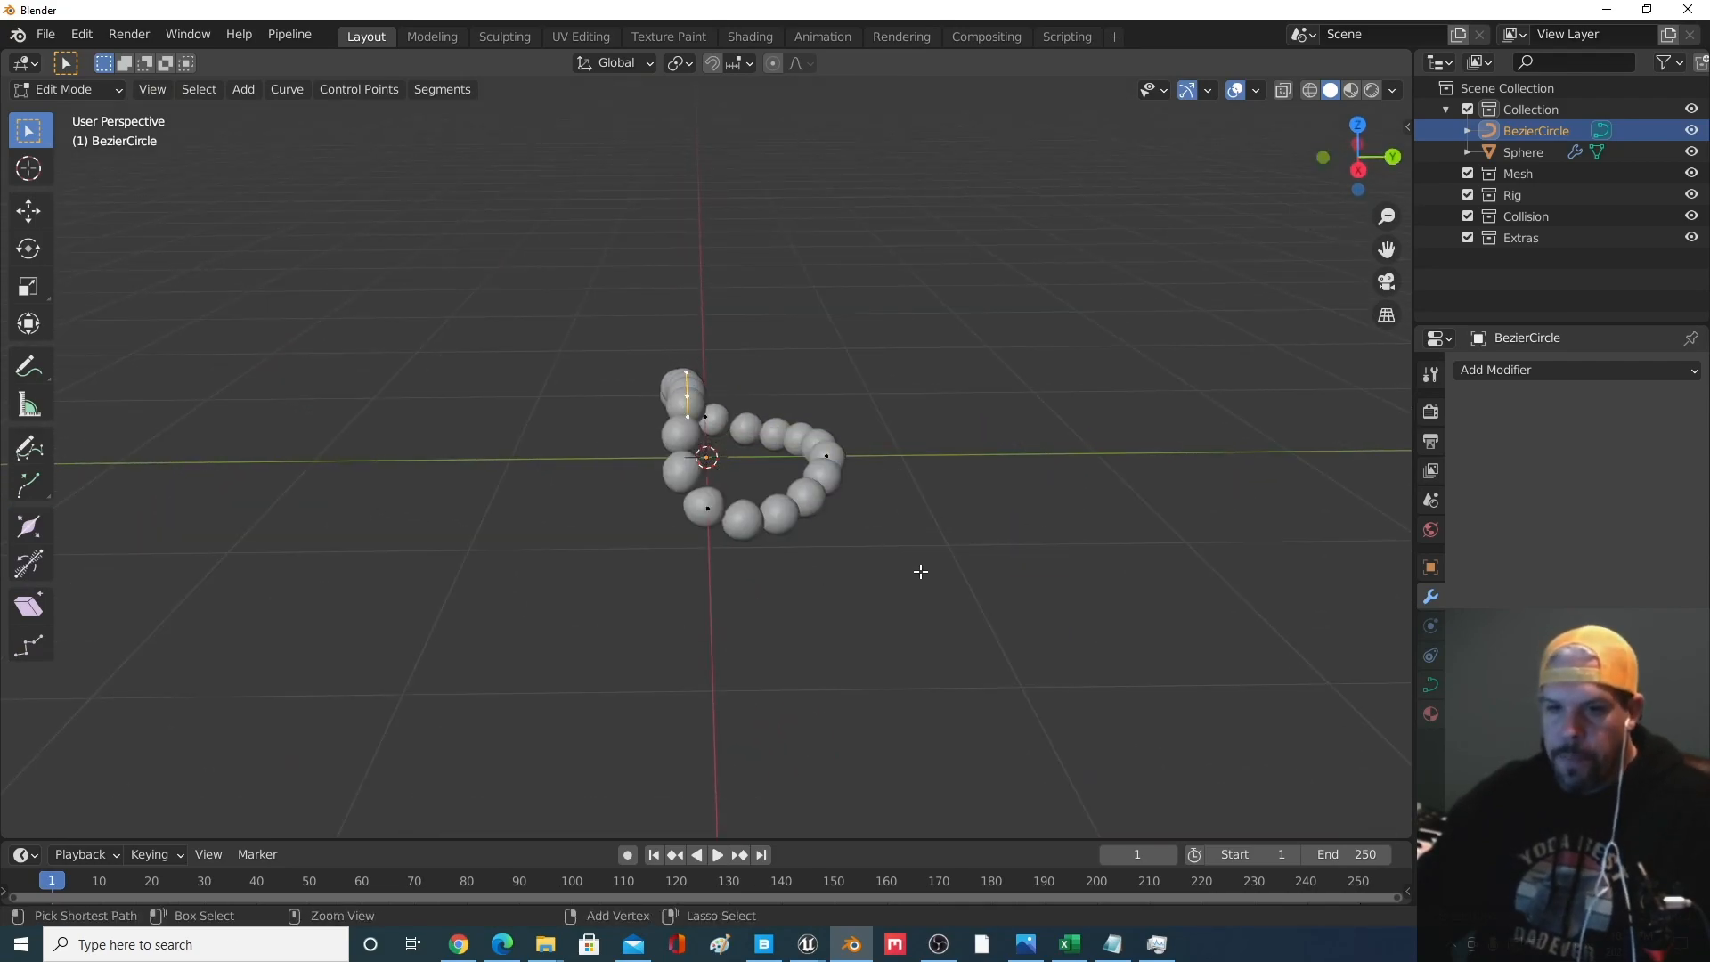
key("ctrl+z")
middle_click_drag(895, 489, 777, 388)
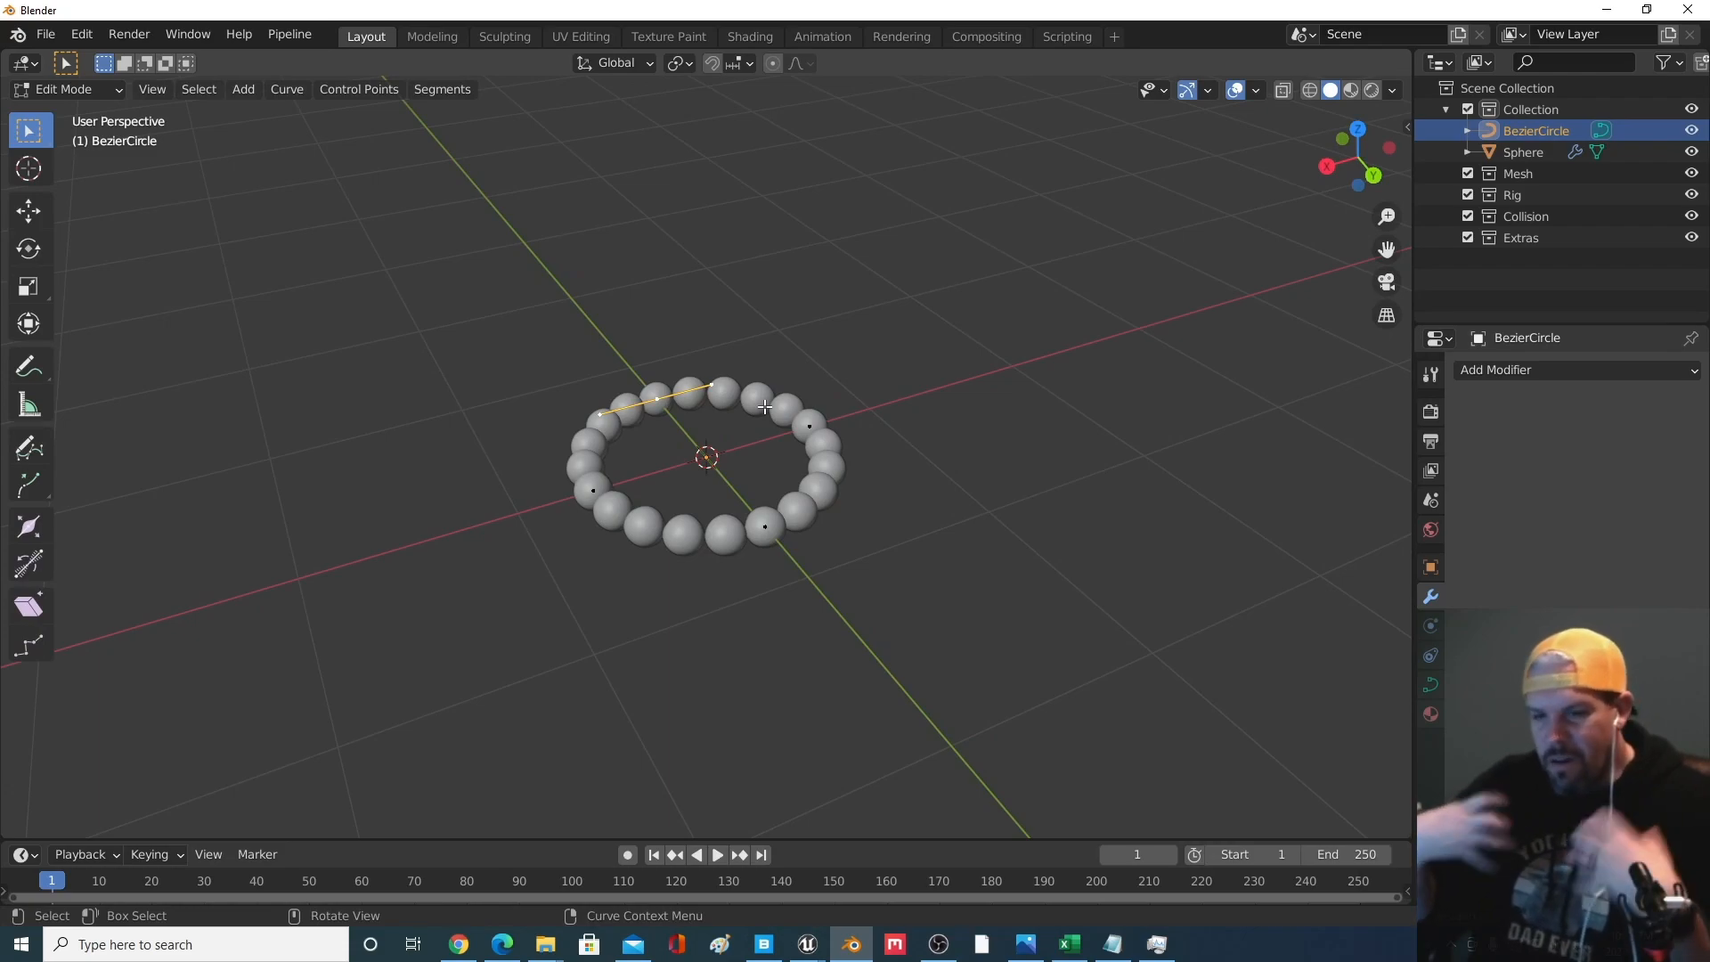
middle_click_drag(729, 507, 769, 443)
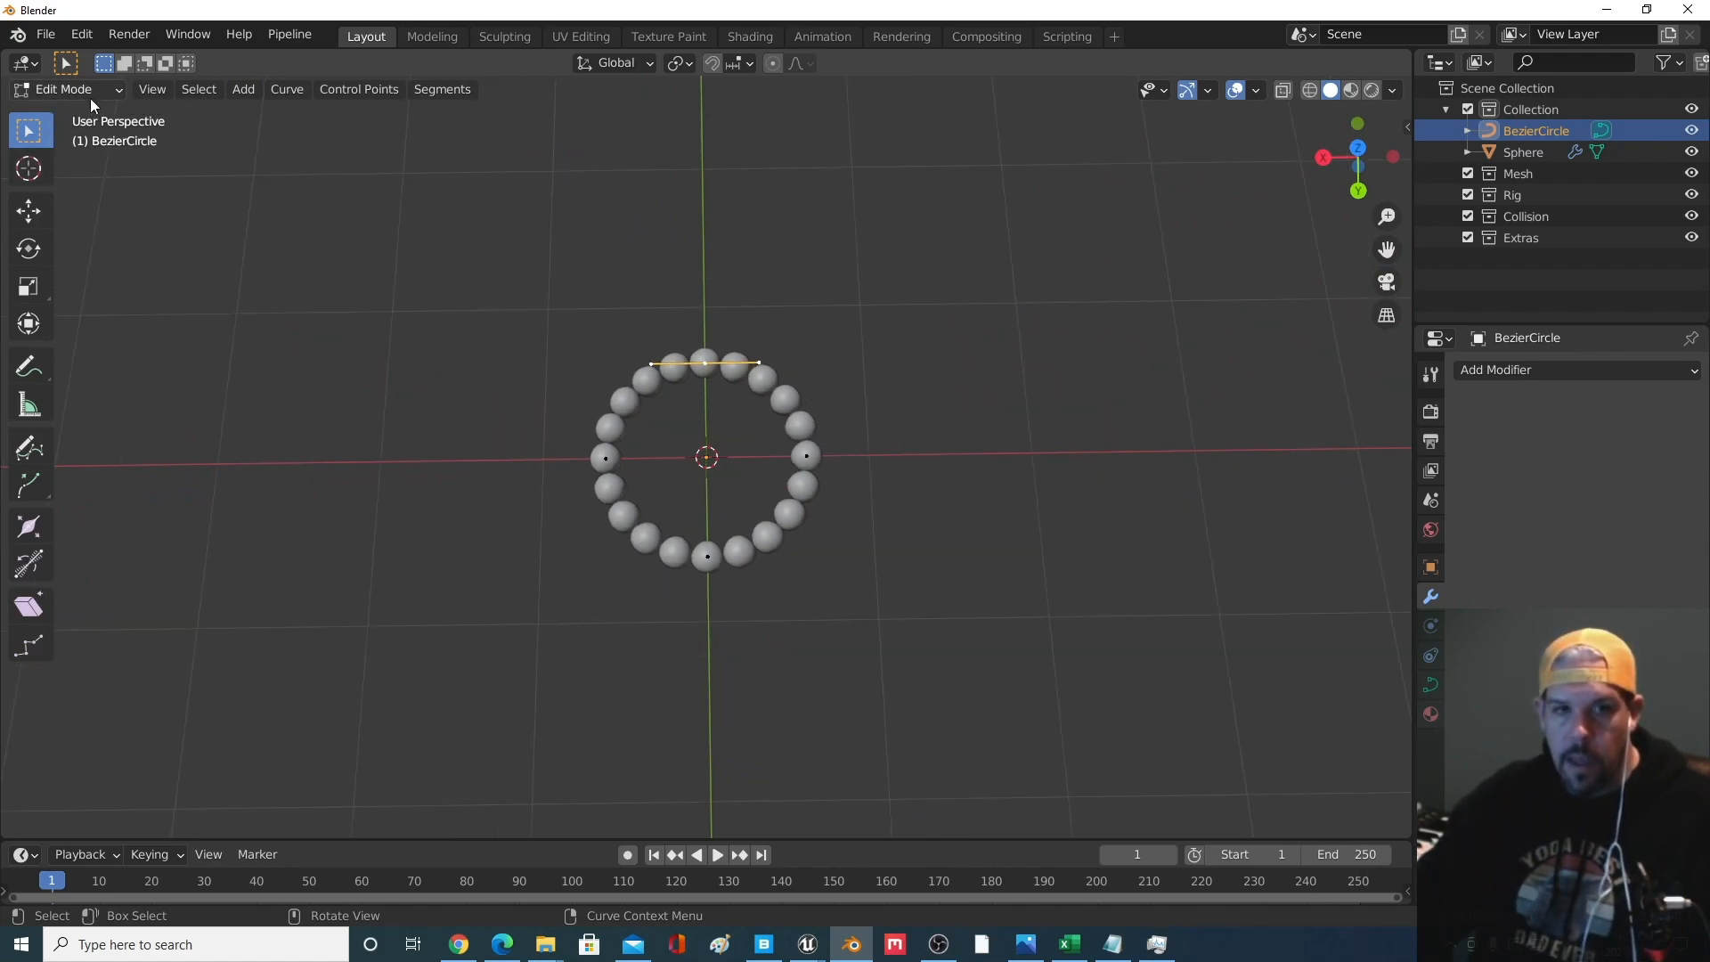
Return the Bezier circle to Object Mode
left_click(79, 90)
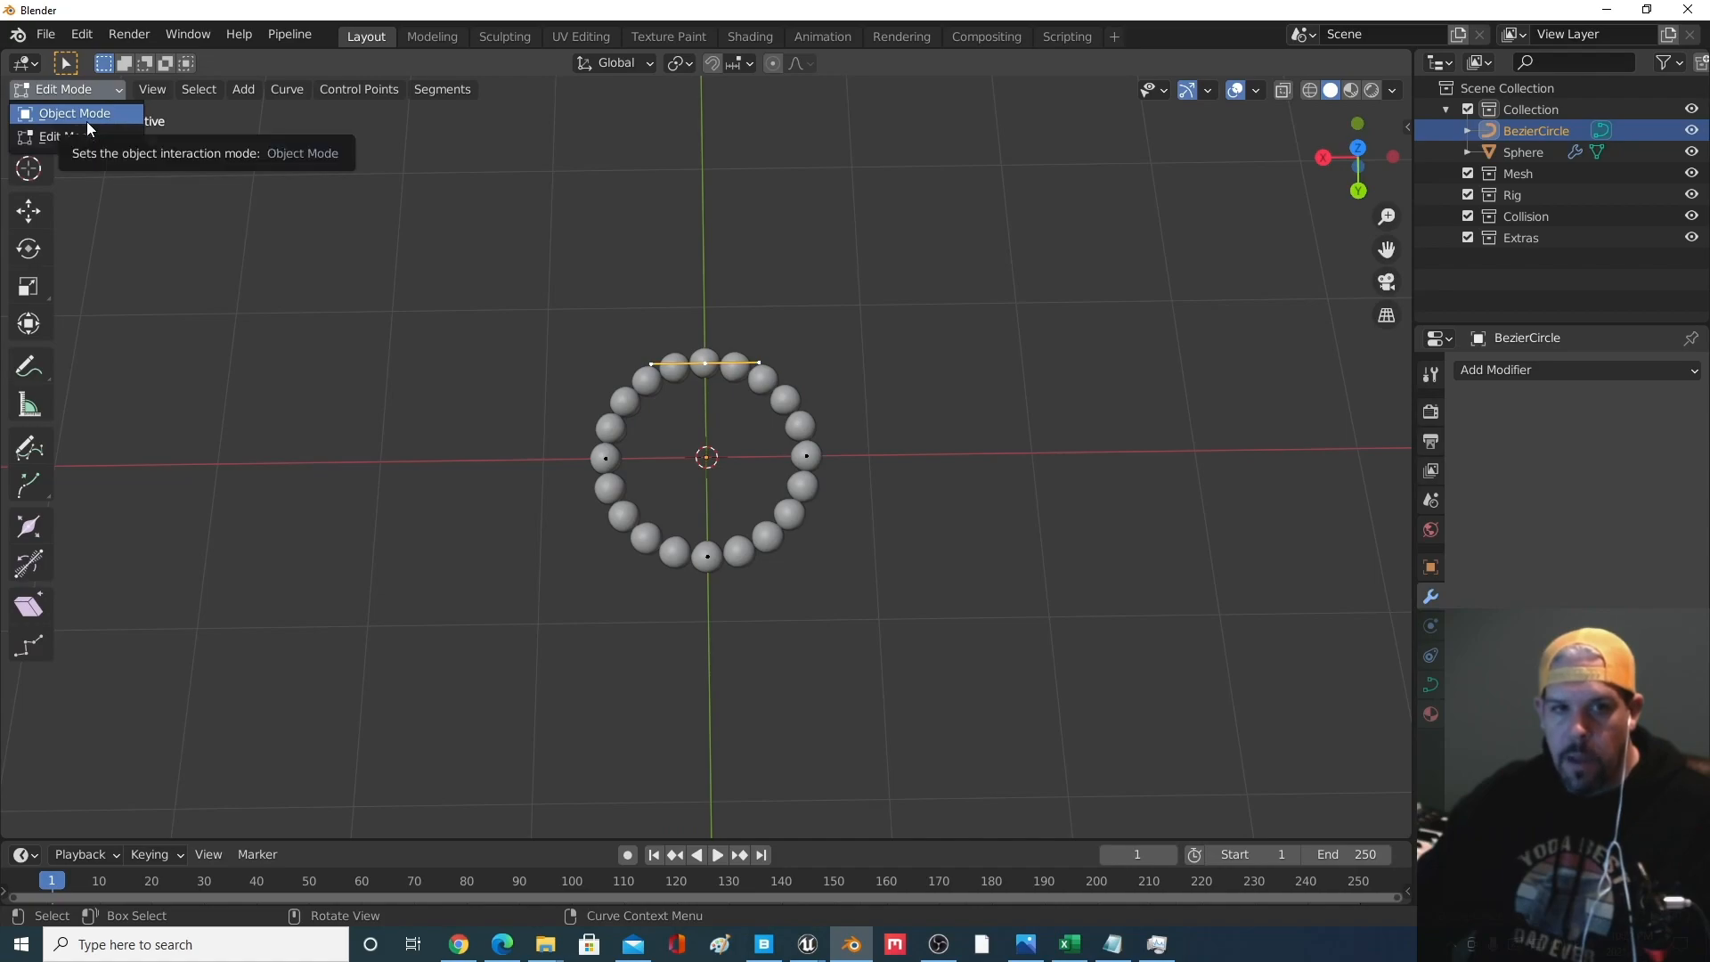
left_click(88, 121)
middle_click_drag(488, 510, 791, 432)
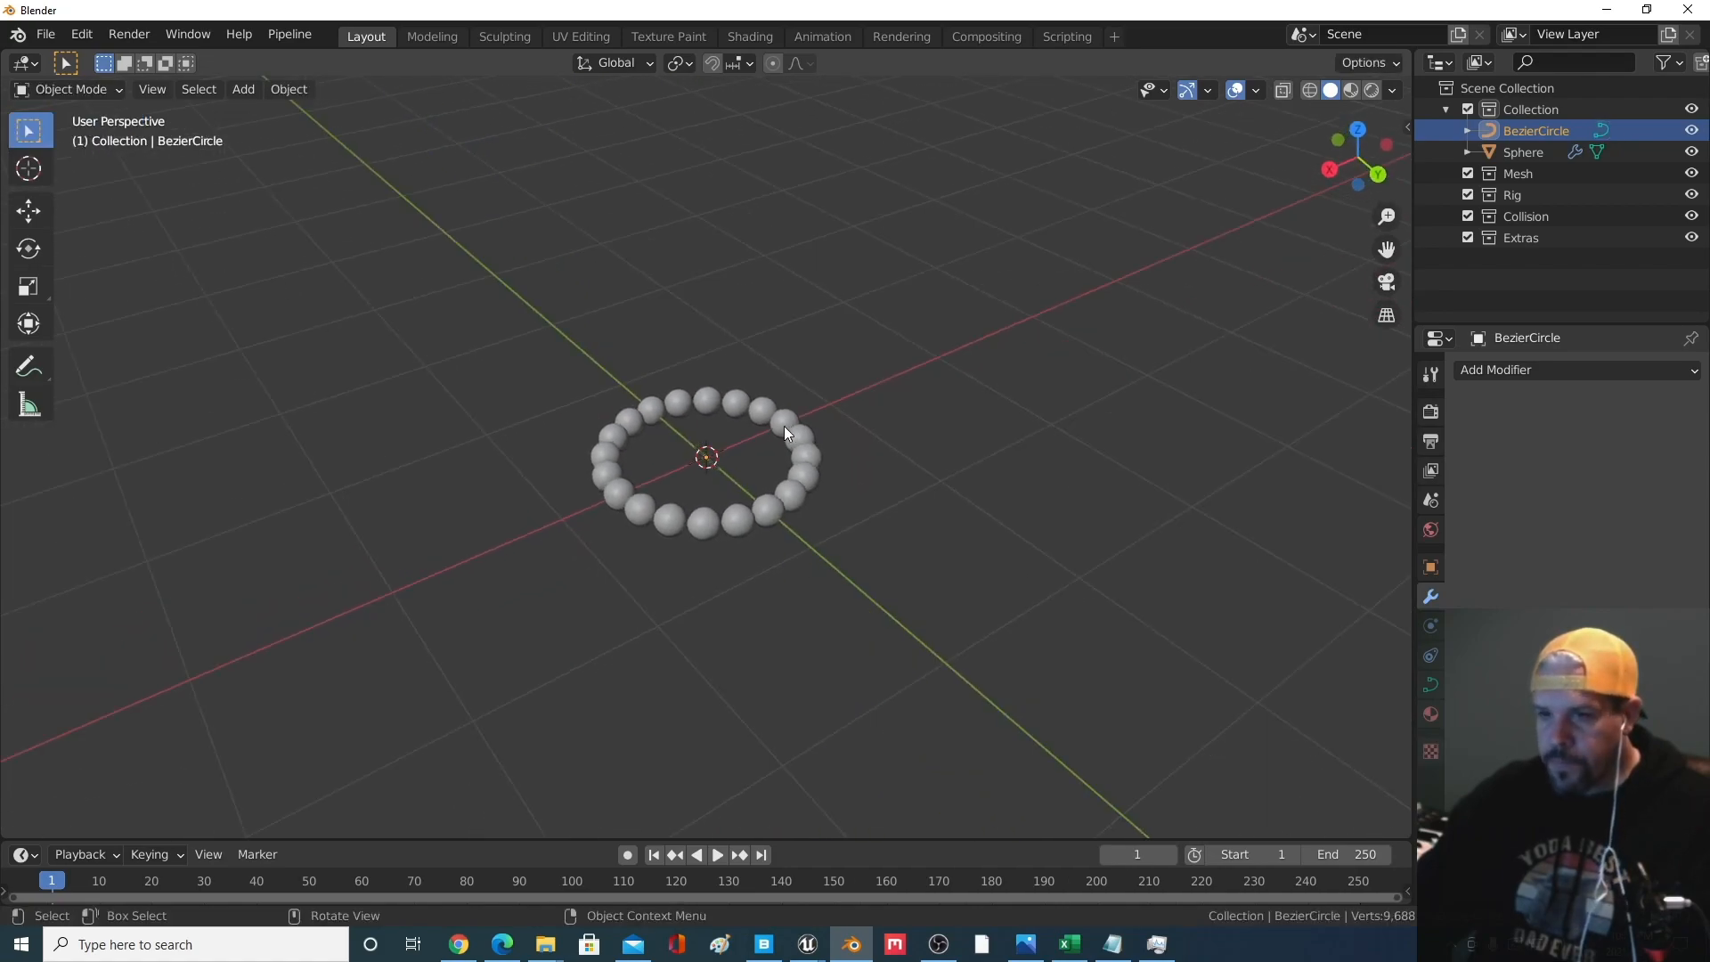
Select the bead ring and try applying its Array modifier followed by its Curve modifier
left_click(811, 490)
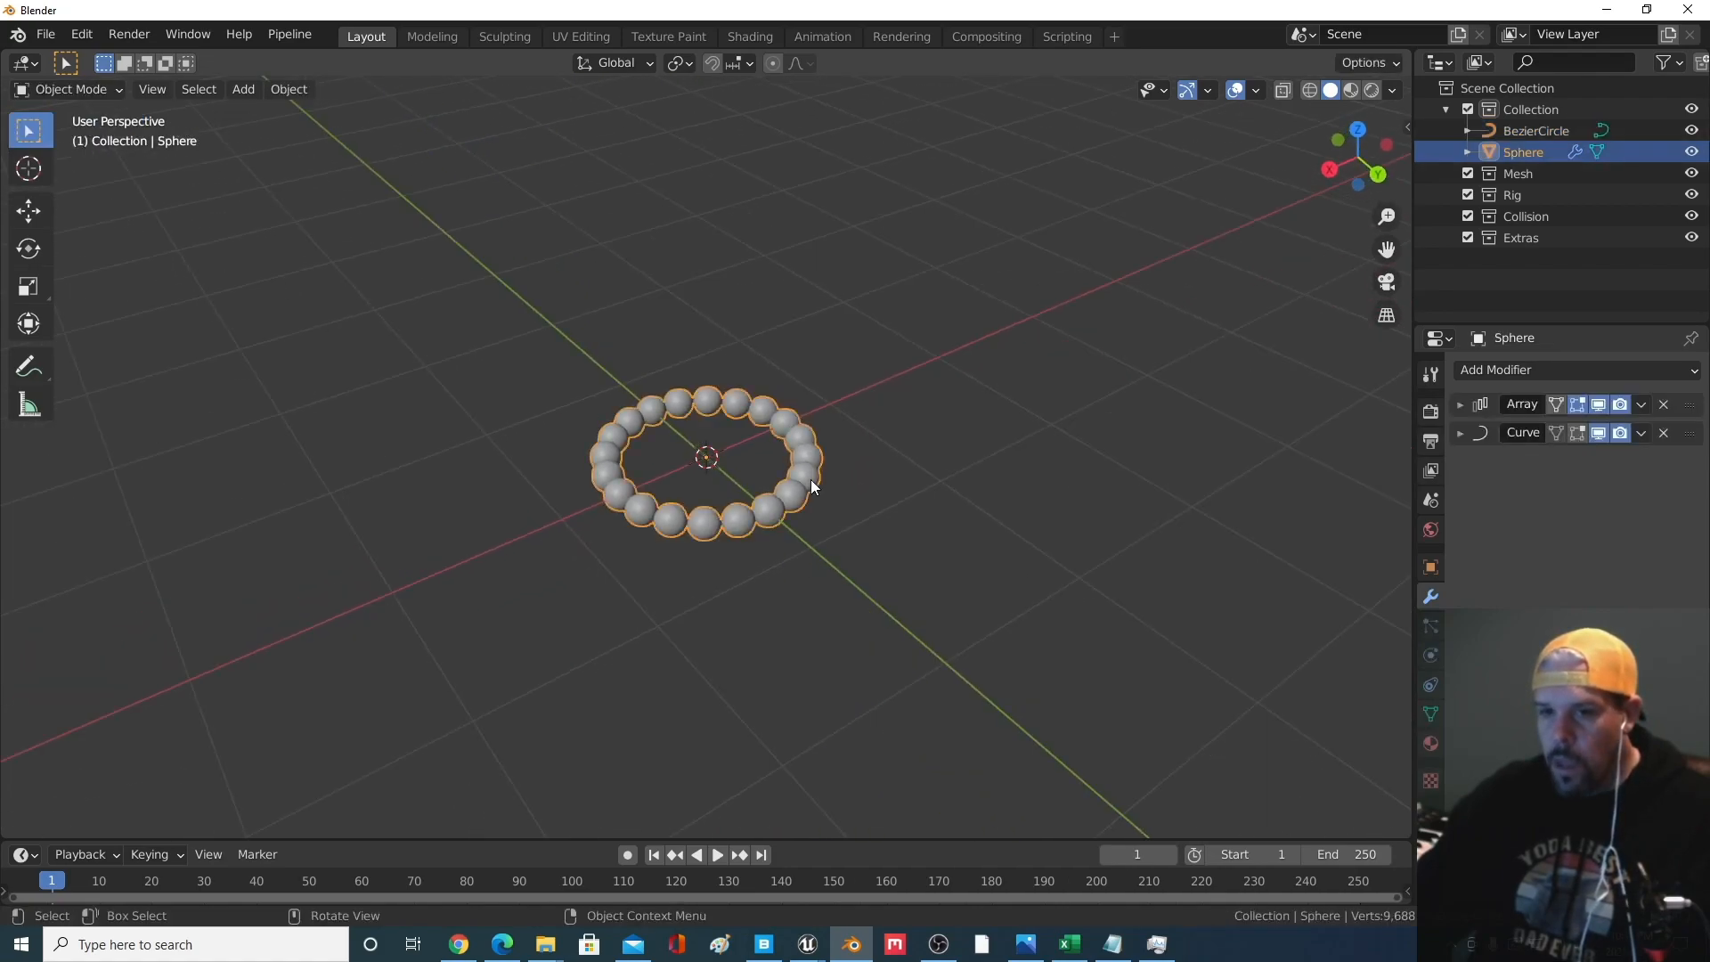
left_click(1642, 405)
left_click(1554, 428)
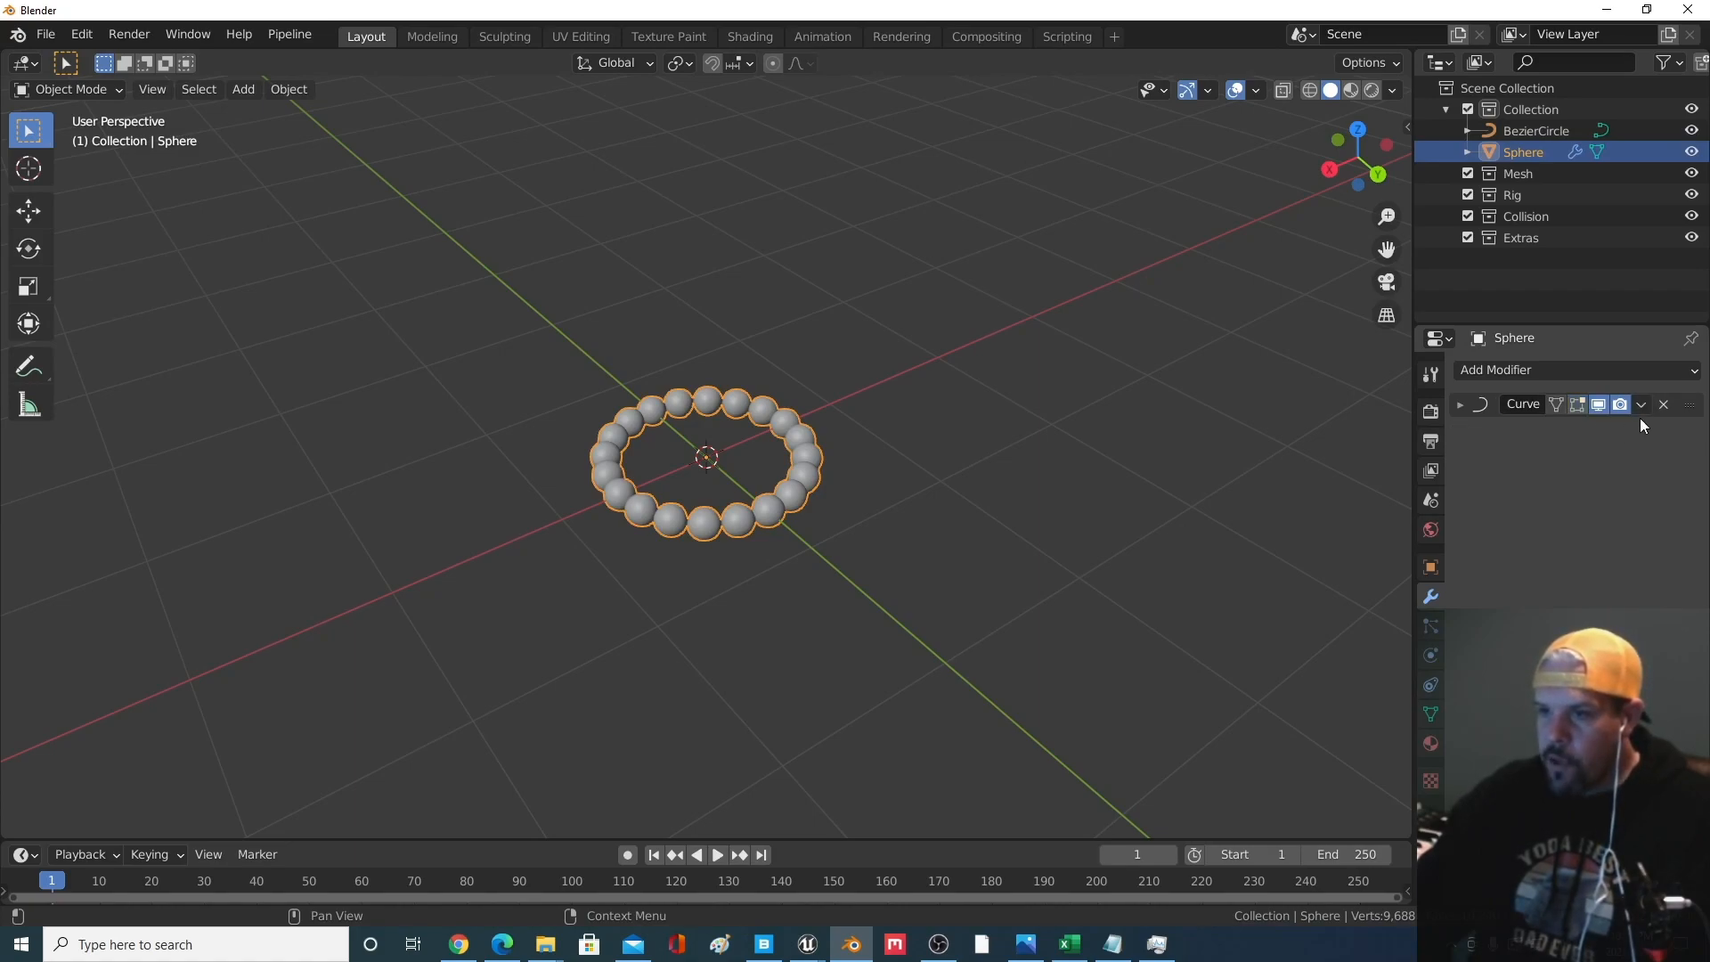
left_click(1642, 405)
left_click(1540, 431)
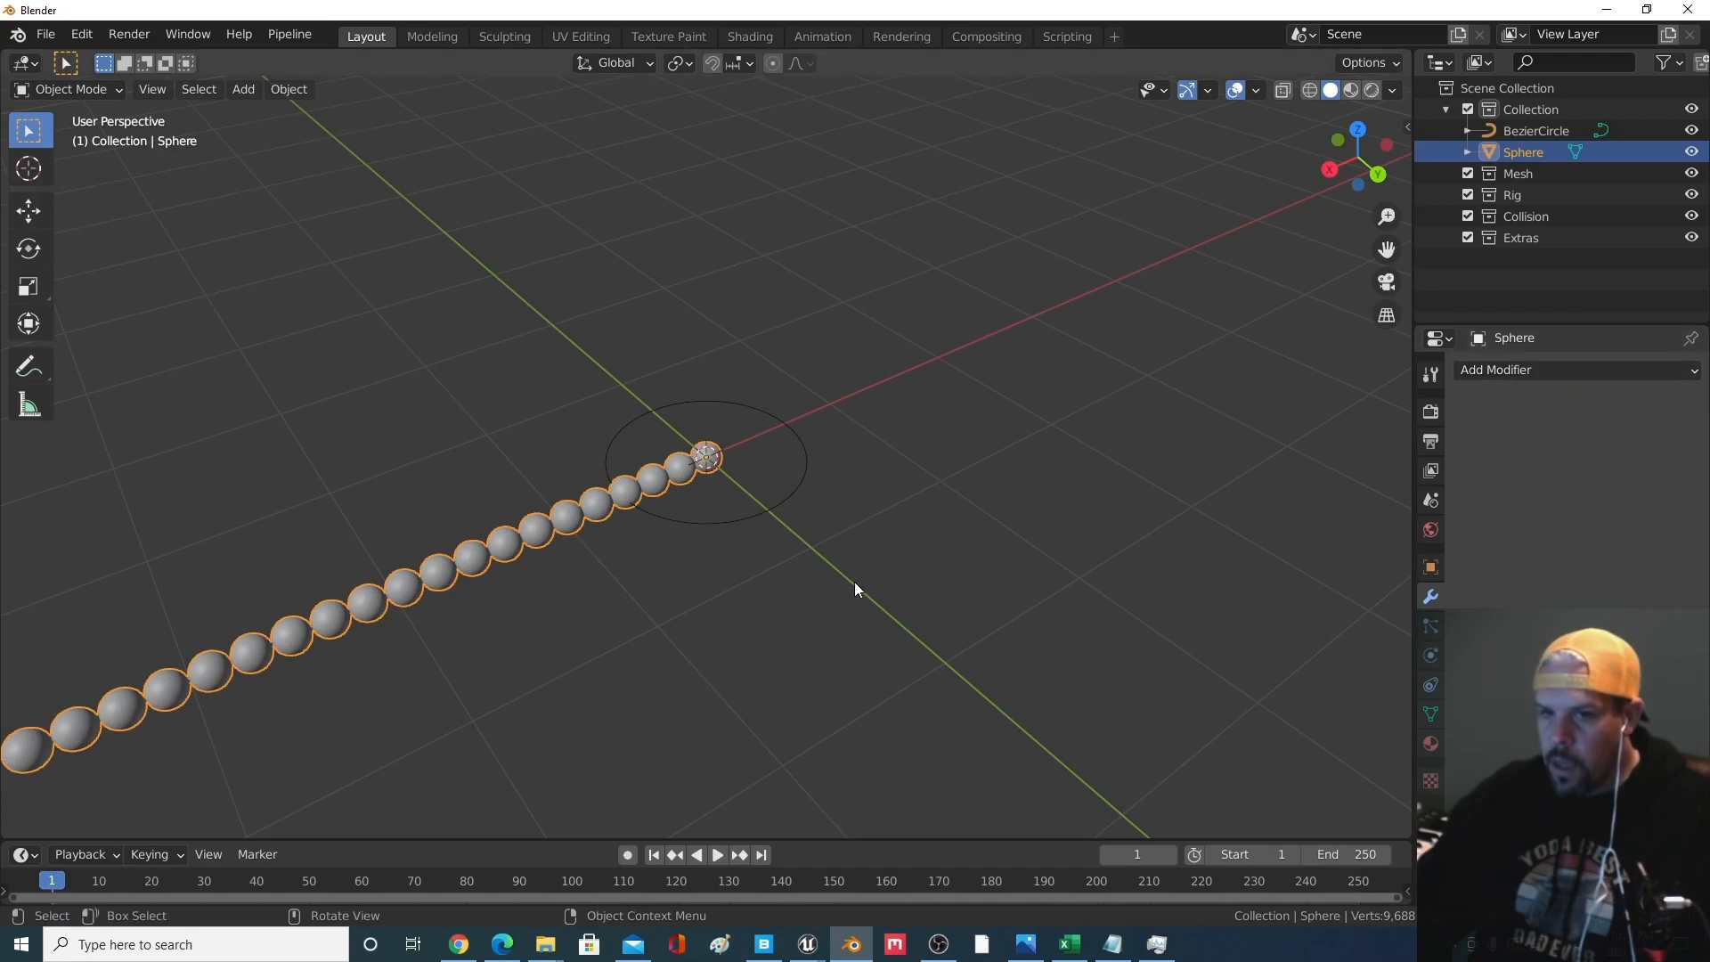
Undo the application of the Curve and Array modifiers on the beads
scroll(859, 561, "down", 5)
scroll(859, 561, "up", 5)
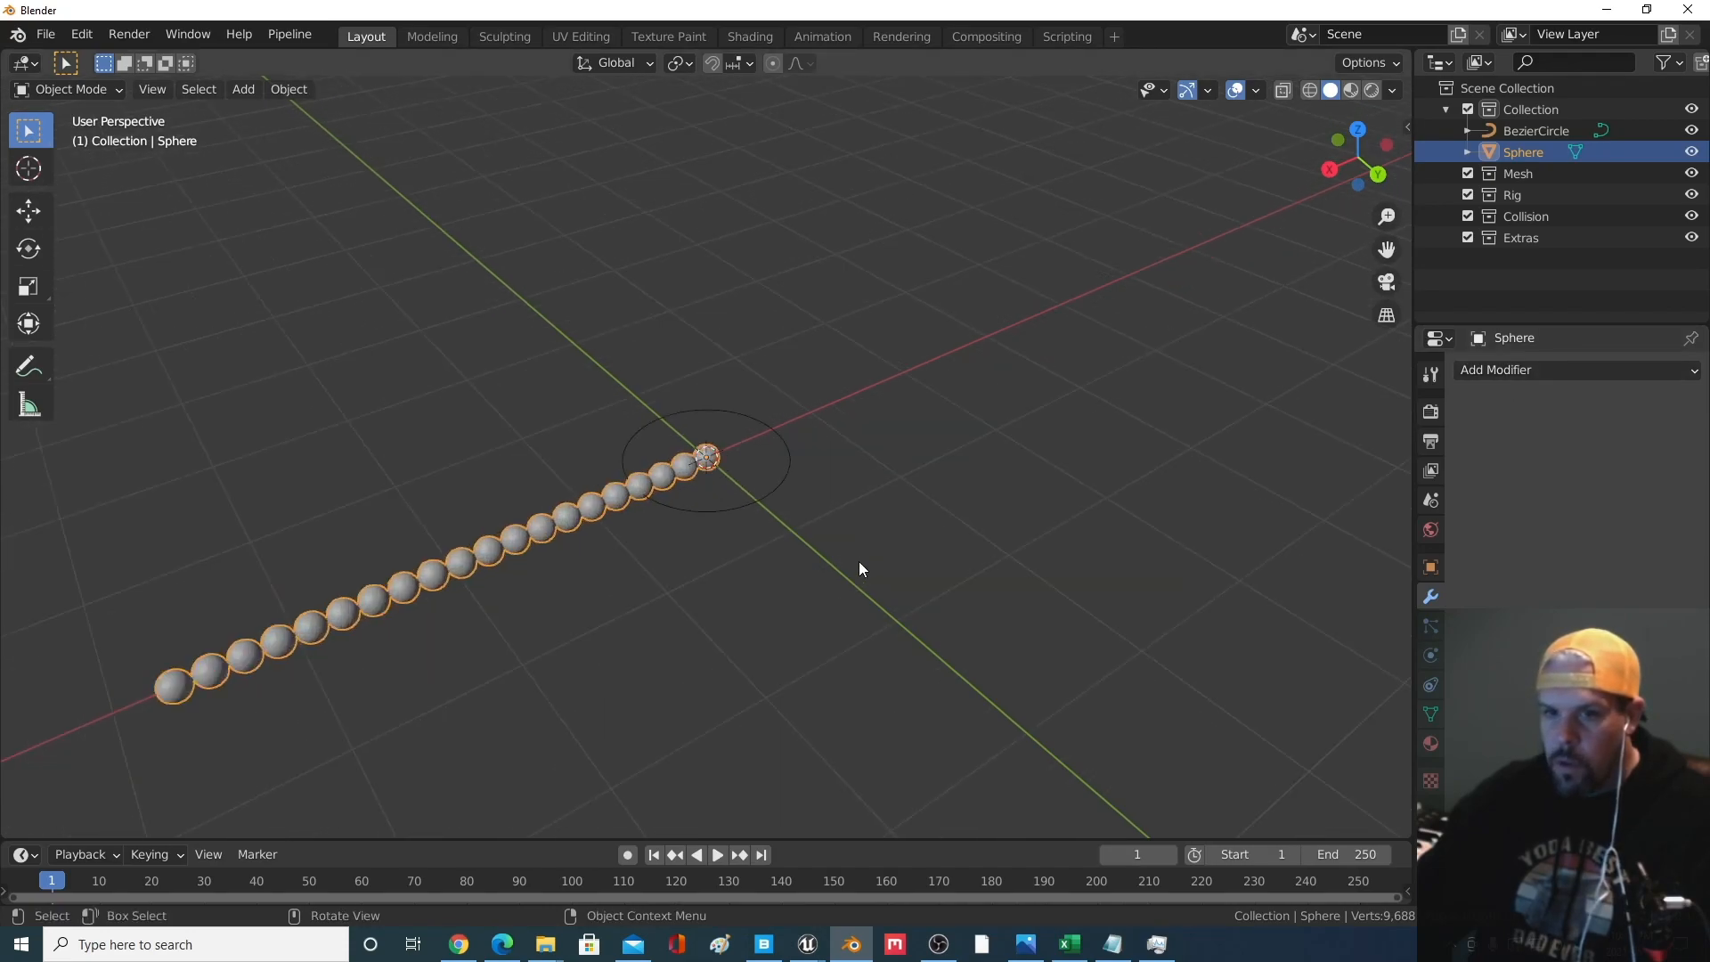
middle_click_drag(858, 549, 766, 508)
key("ctrl+z")
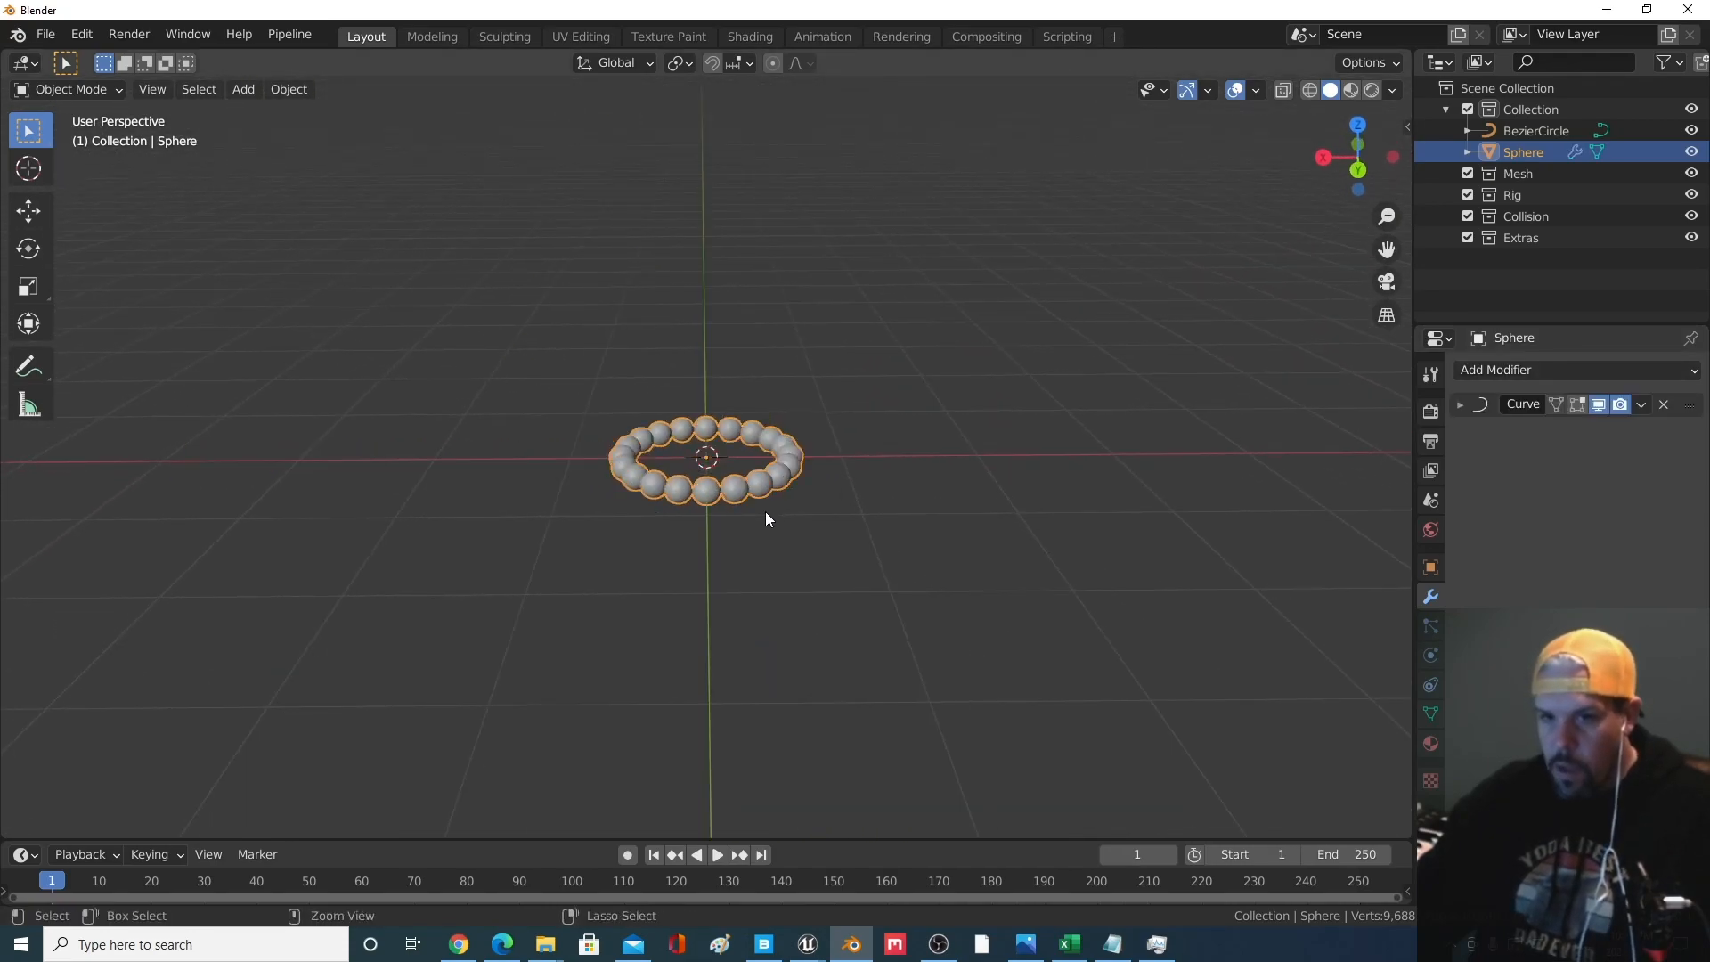
key("ctrl+z")
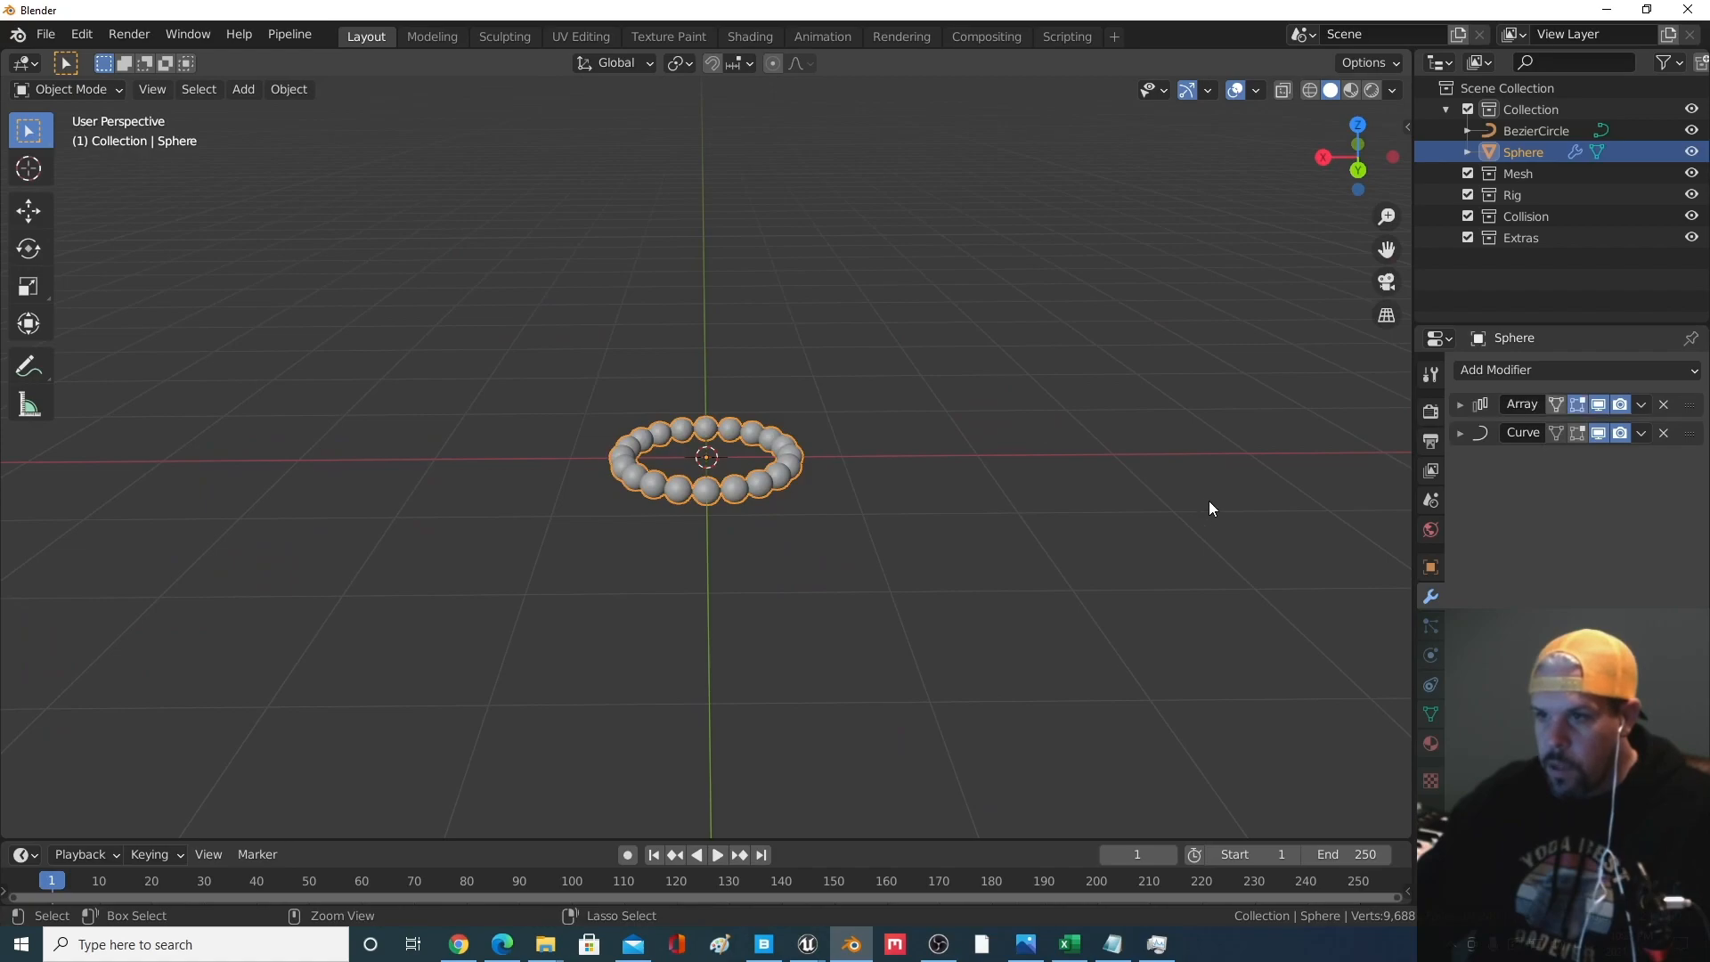
Apply the beads' Curve modifier ahead of the Array modifier
left_click(1639, 441)
left_click(1606, 457)
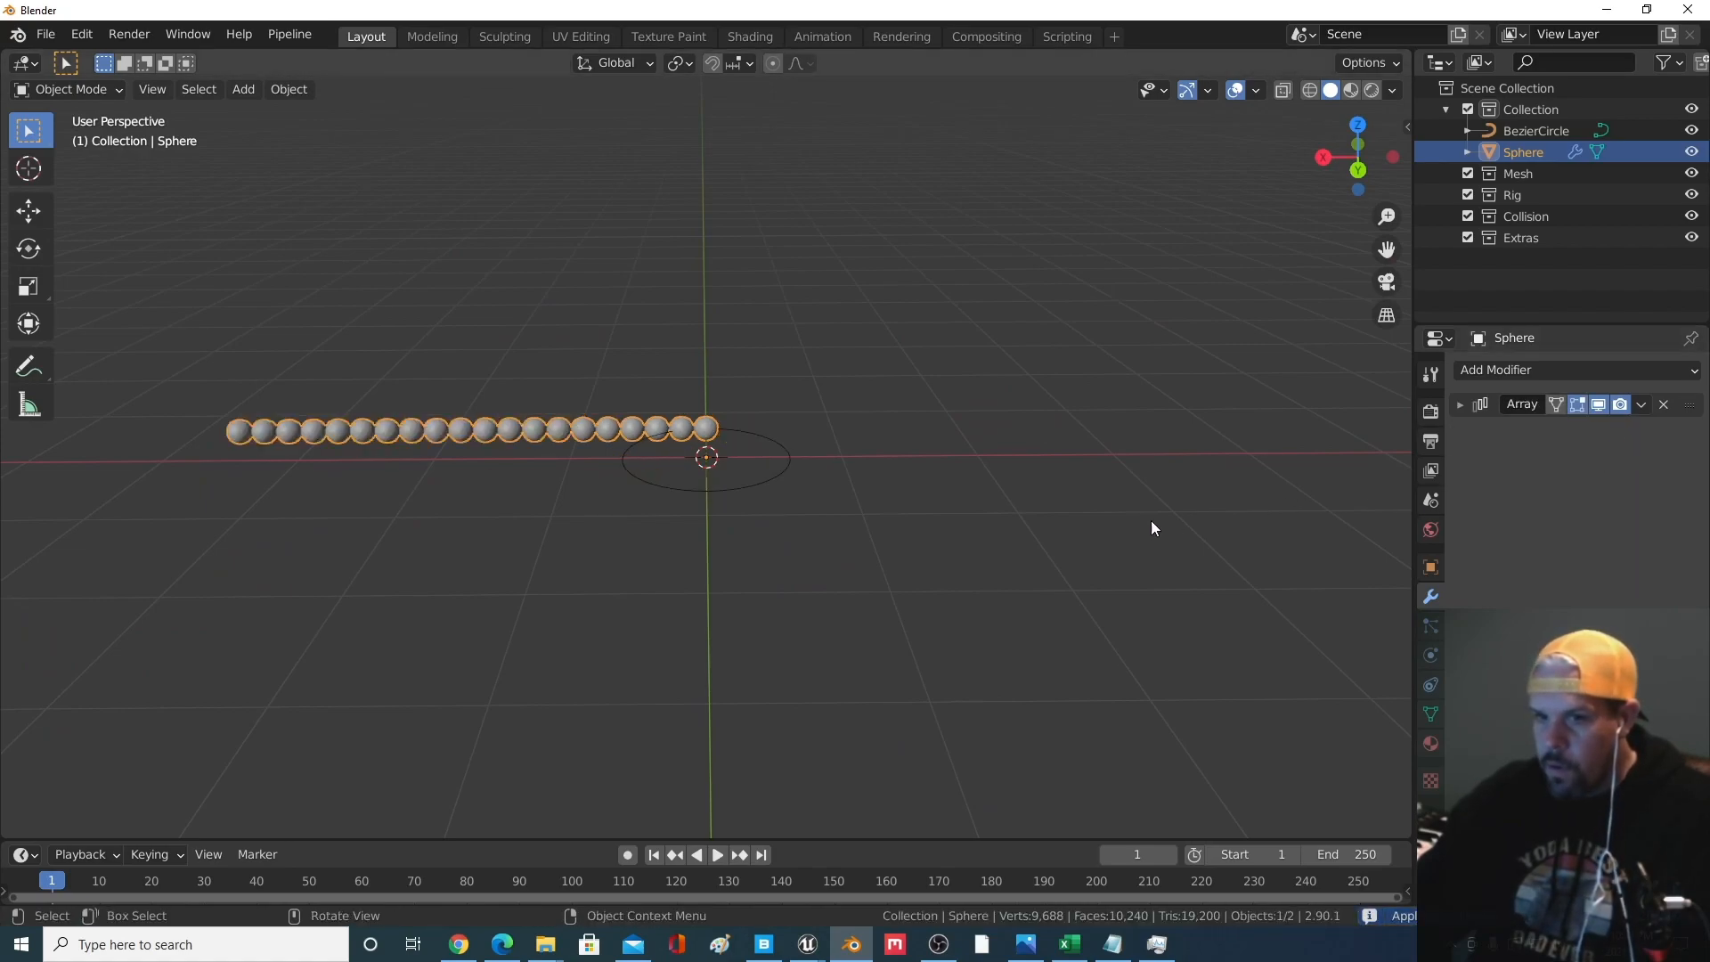
Undo applying the beads' Curve modifier and try applying it again
key("ctrl+z")
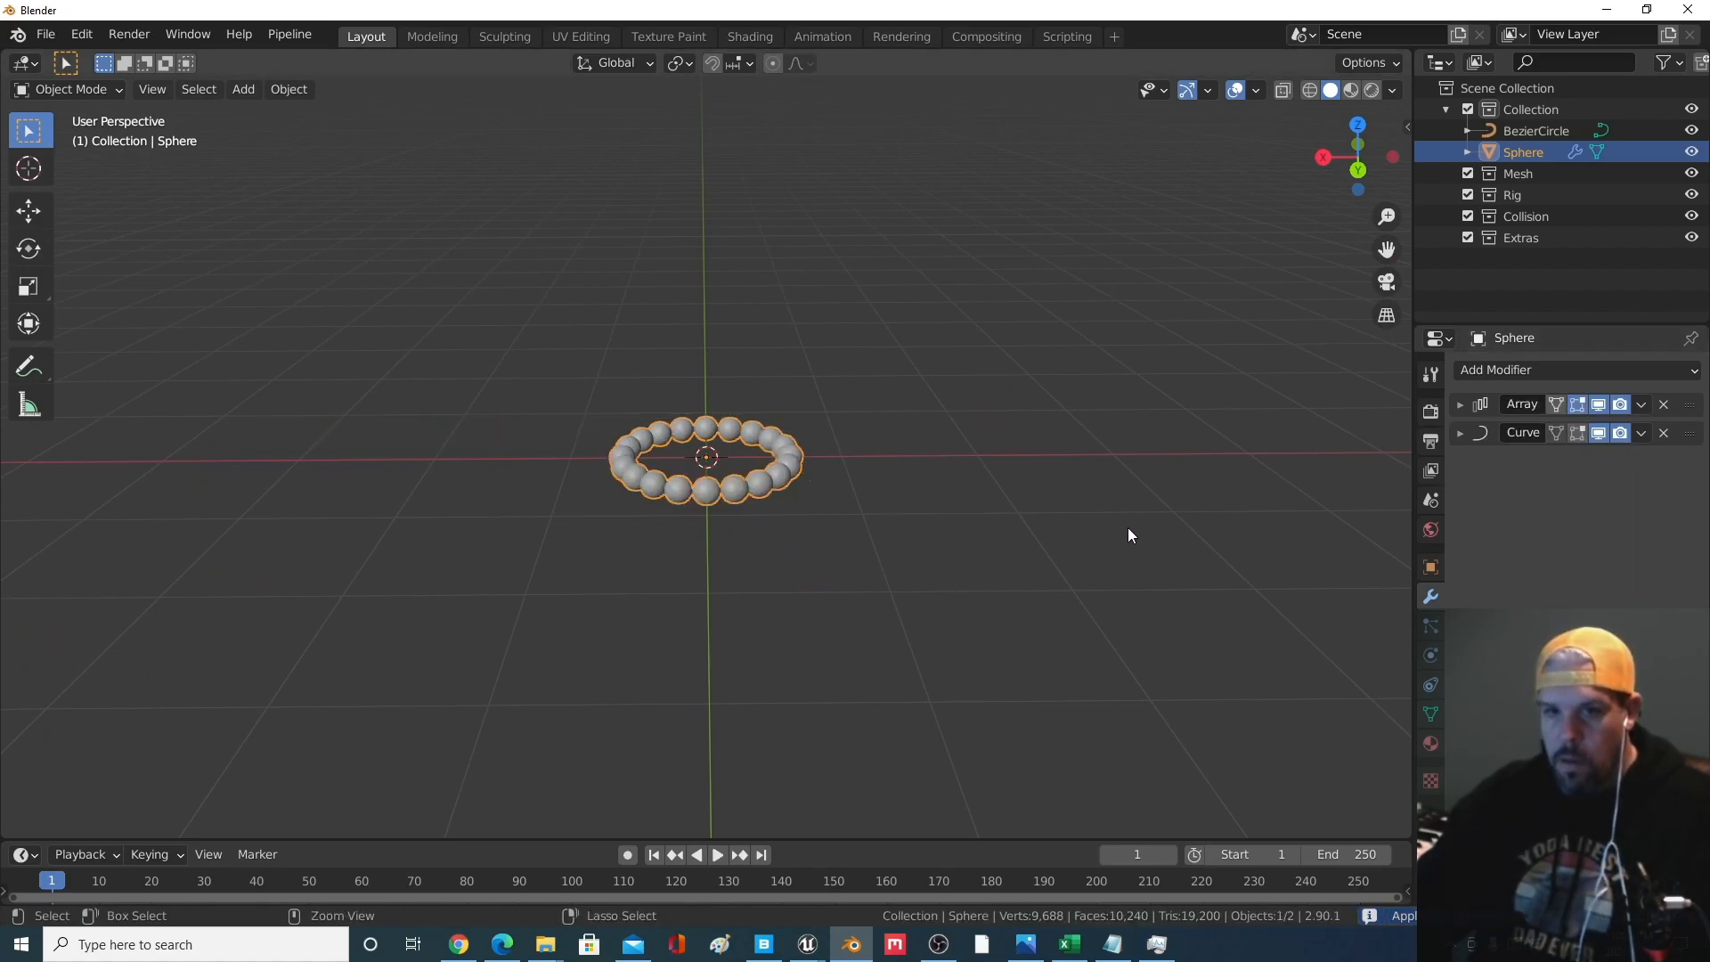
left_click(787, 517)
left_click(1642, 432)
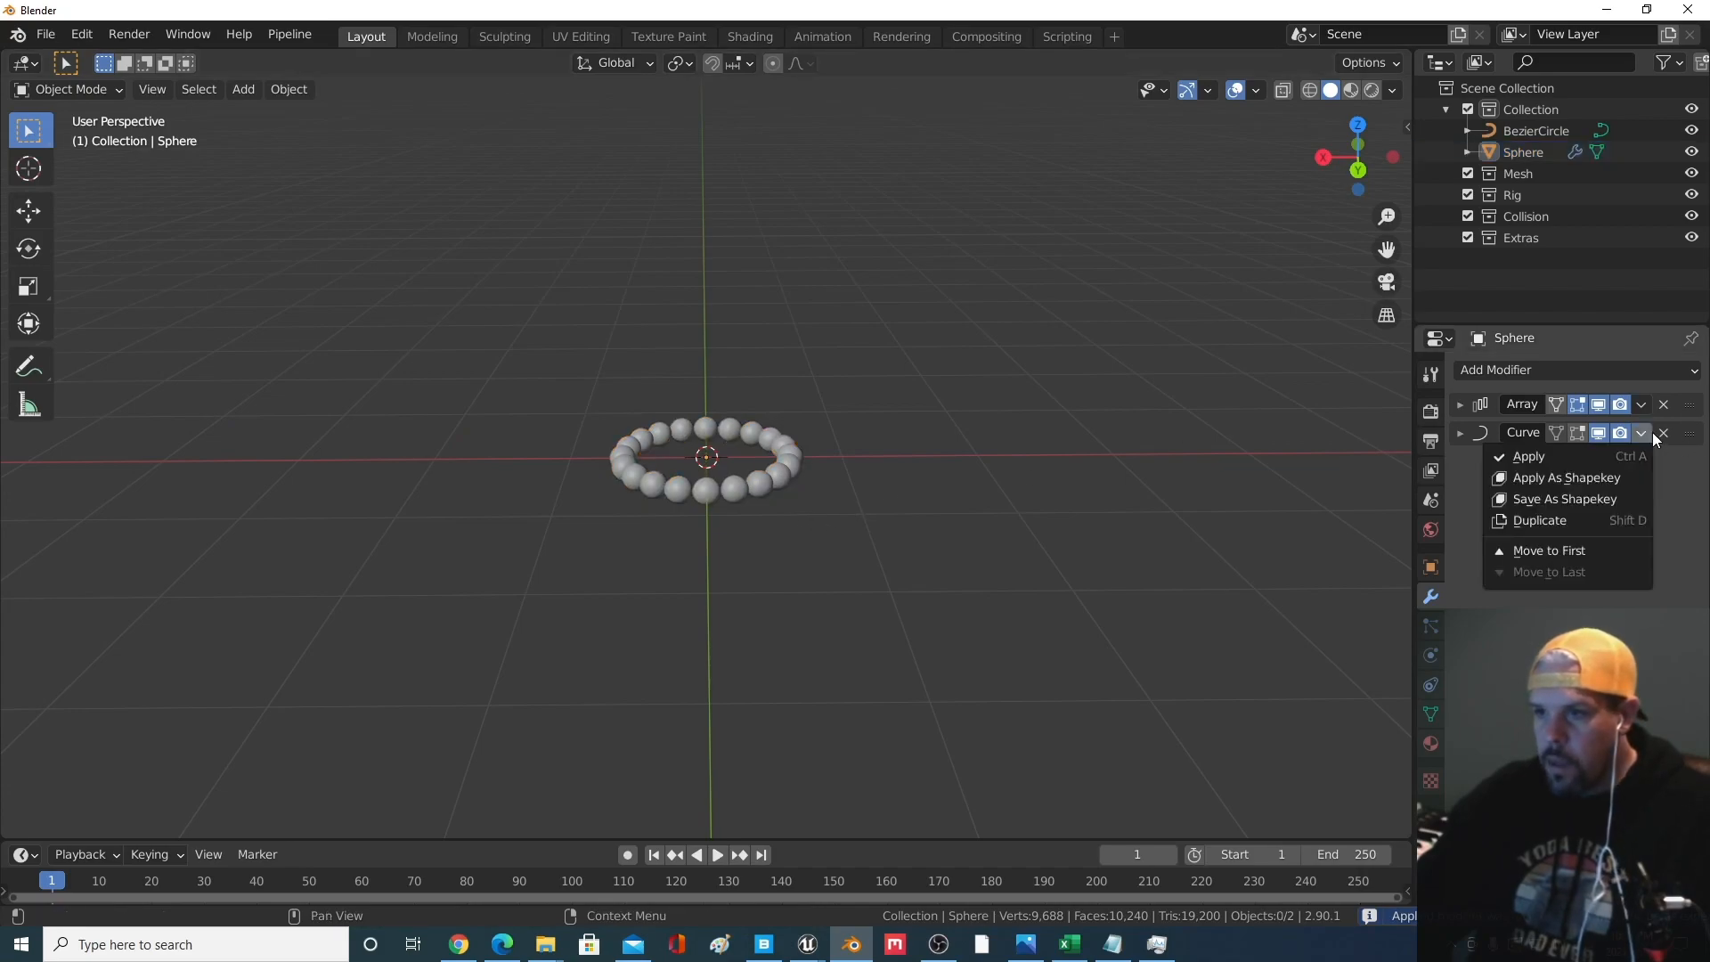
left_click(1606, 456)
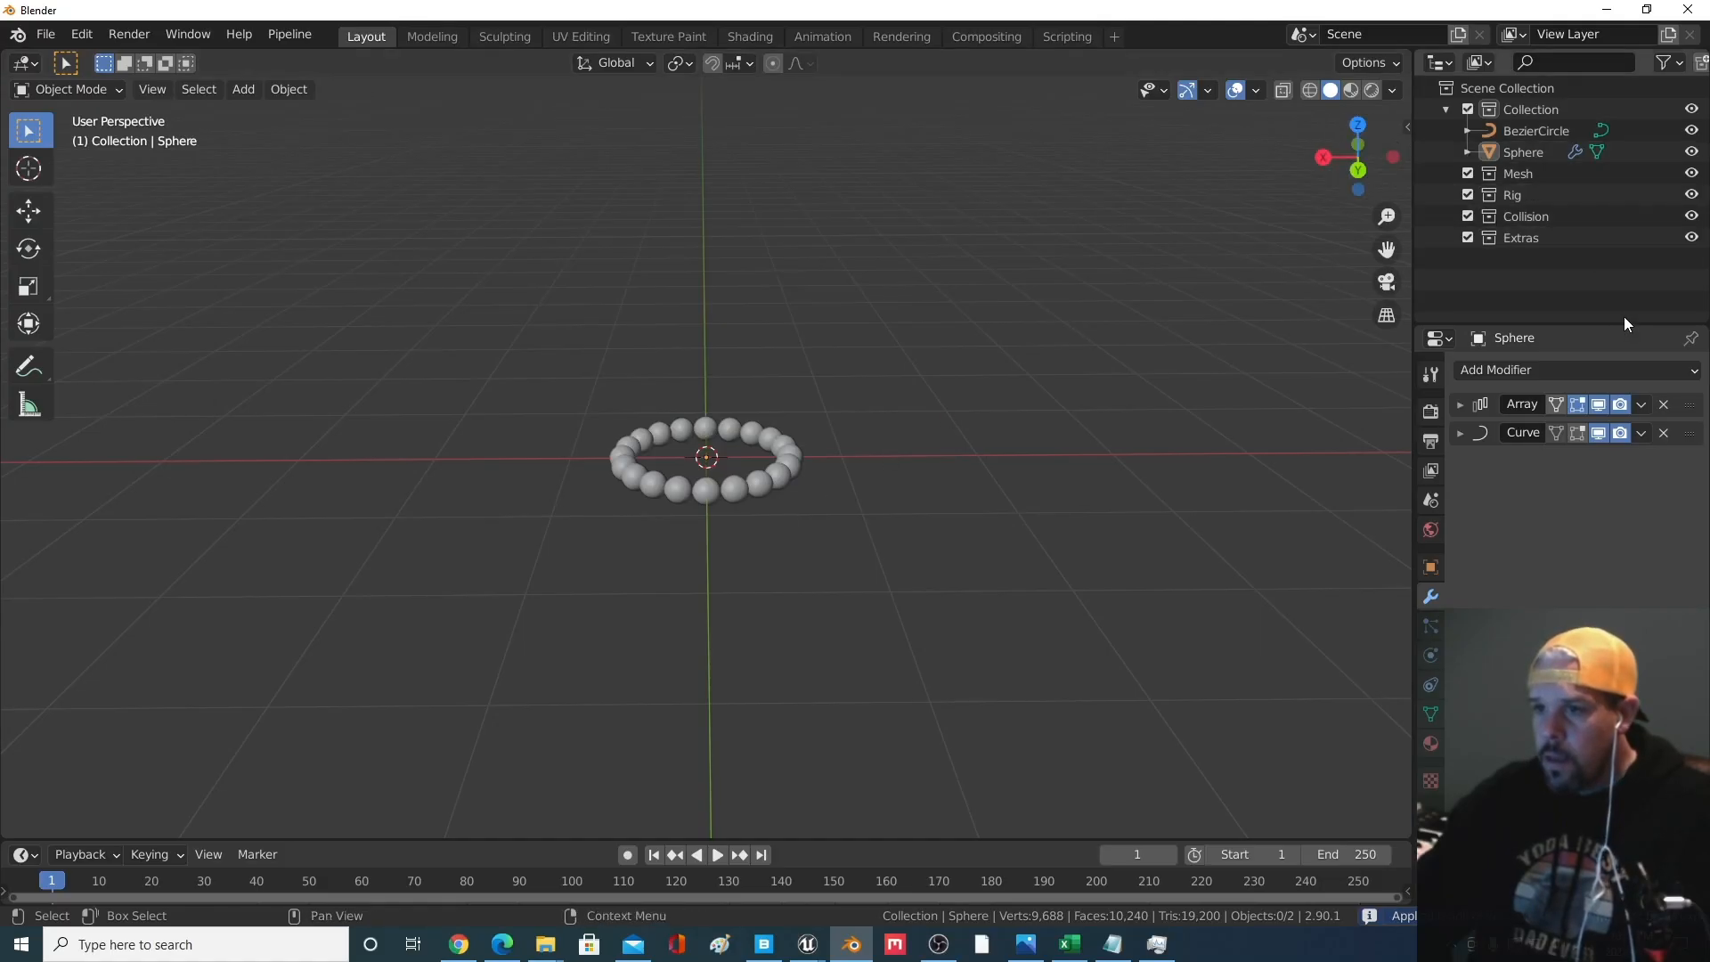
Apply the beads' Array modifier, followed by their Curve modifier
left_click(1642, 406)
left_click(1601, 430)
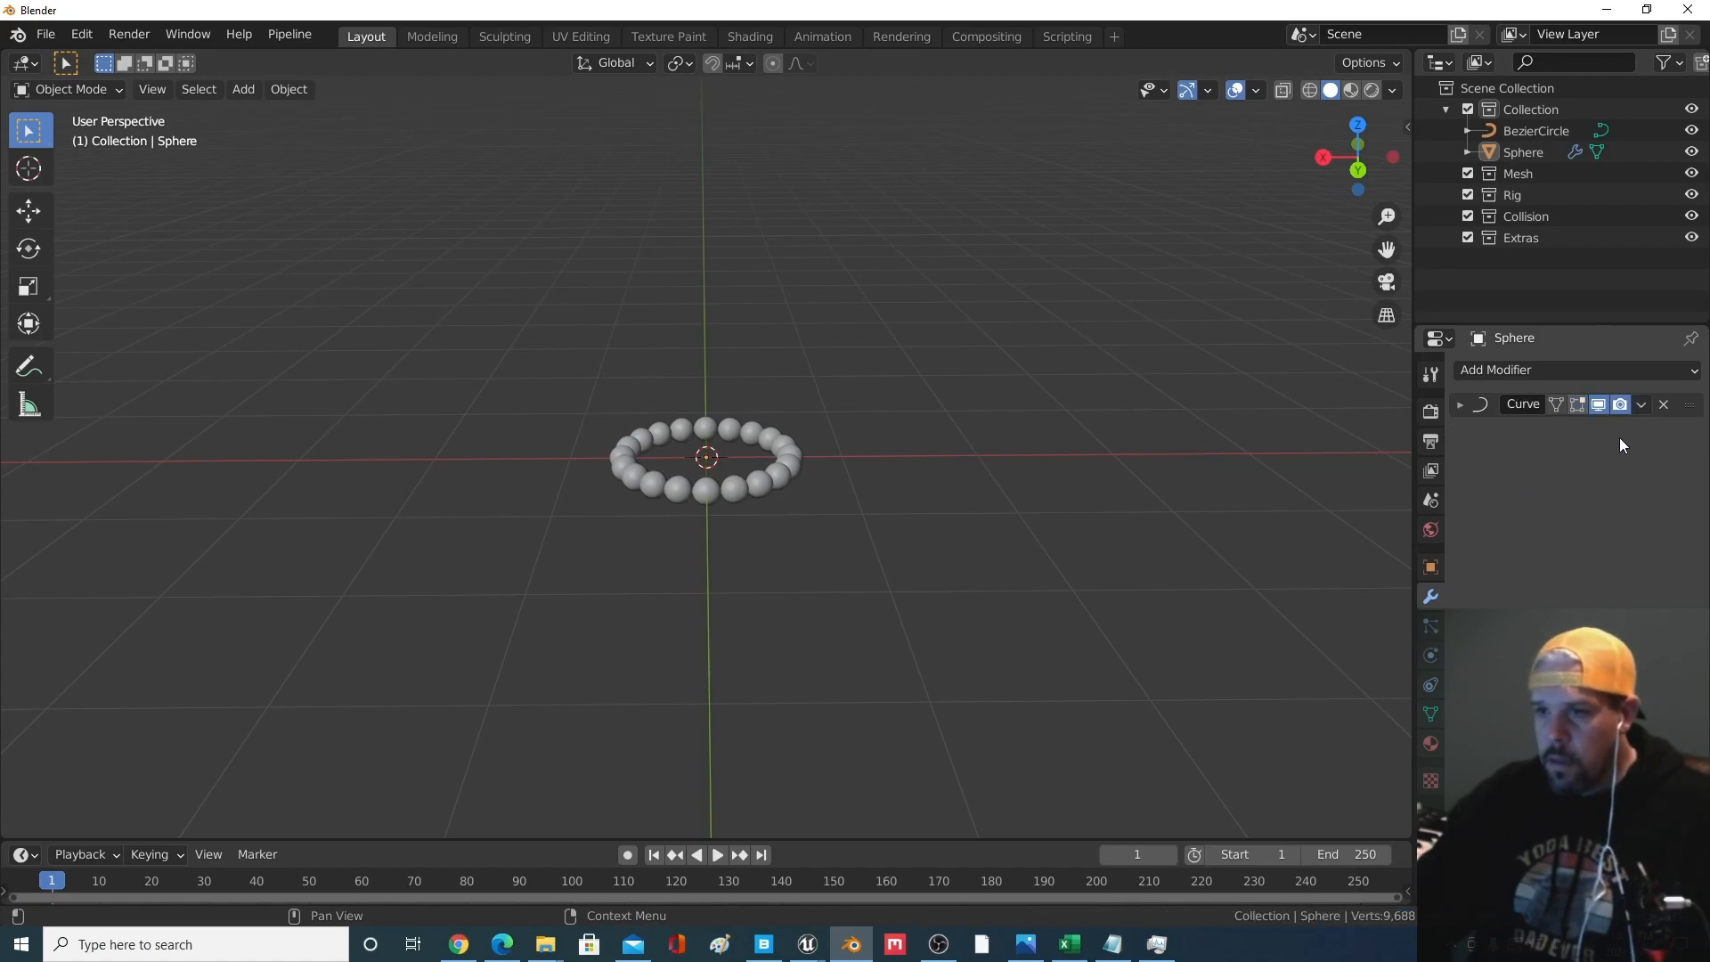
left_click(1641, 404)
left_click(1589, 428)
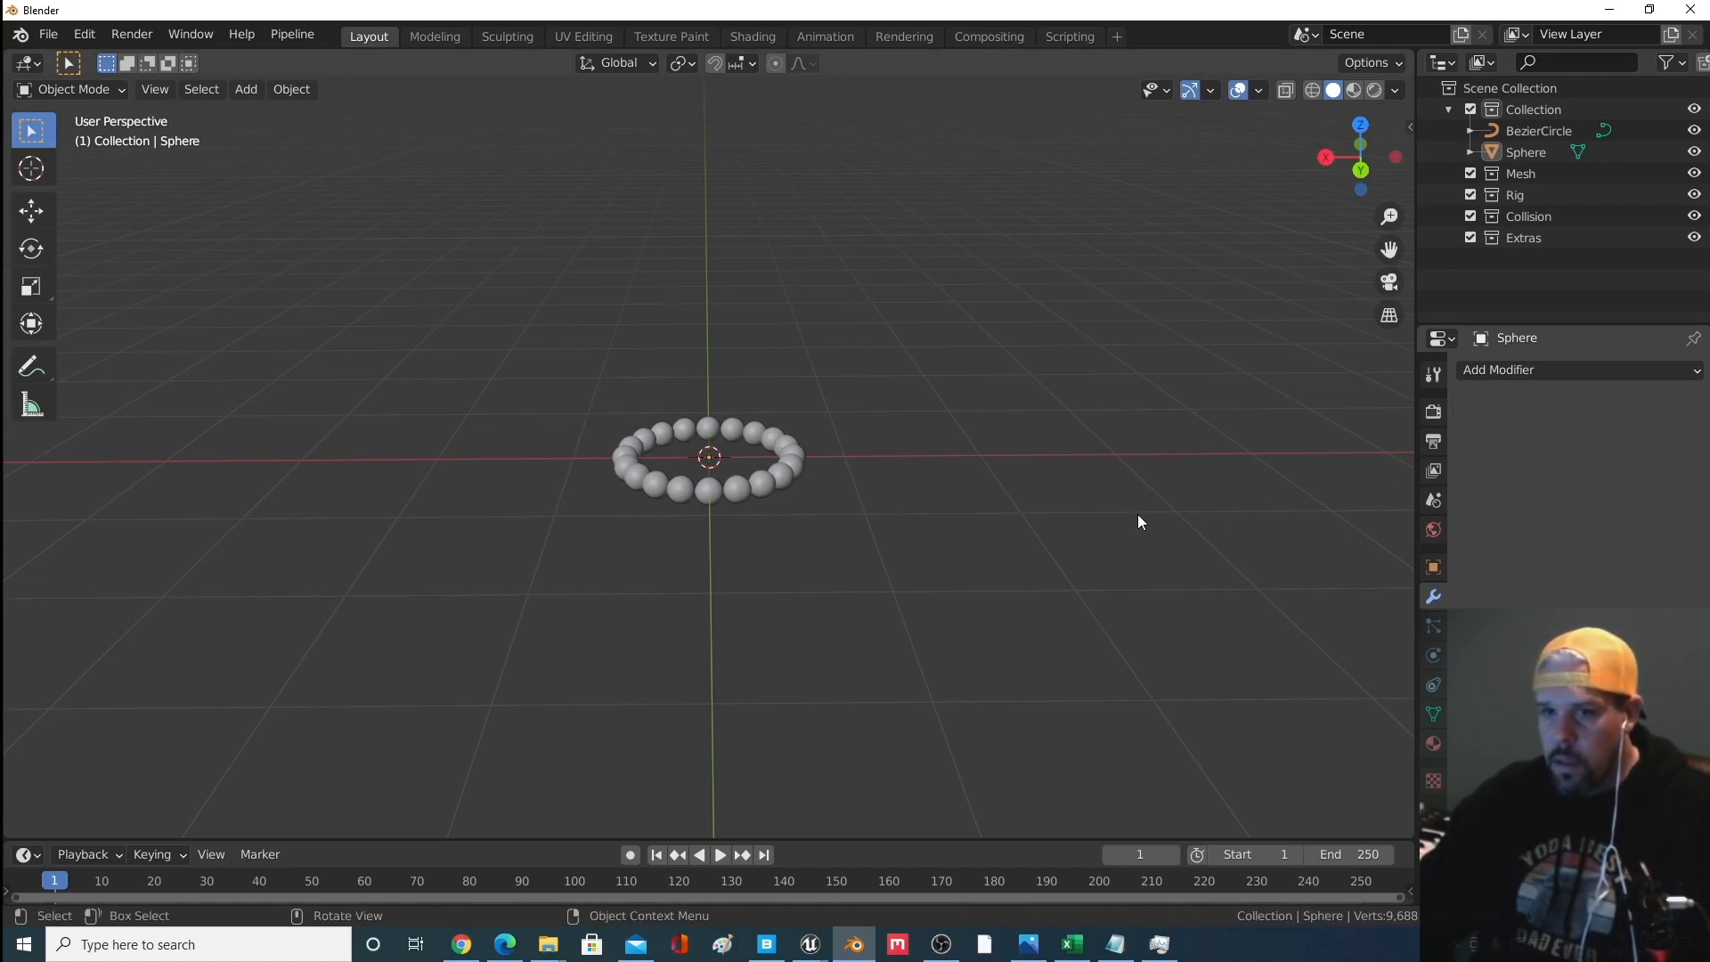
Delete the Bezier circle from the collection
middle_click_drag(976, 389, 880, 369)
scroll(901, 472, "up", 4)
left_click(860, 483)
mouse_move(912, 551)
middle_mouse_down()
mouse_move(963, 212)
mouse_move(914, 543)
middle_mouse_up()
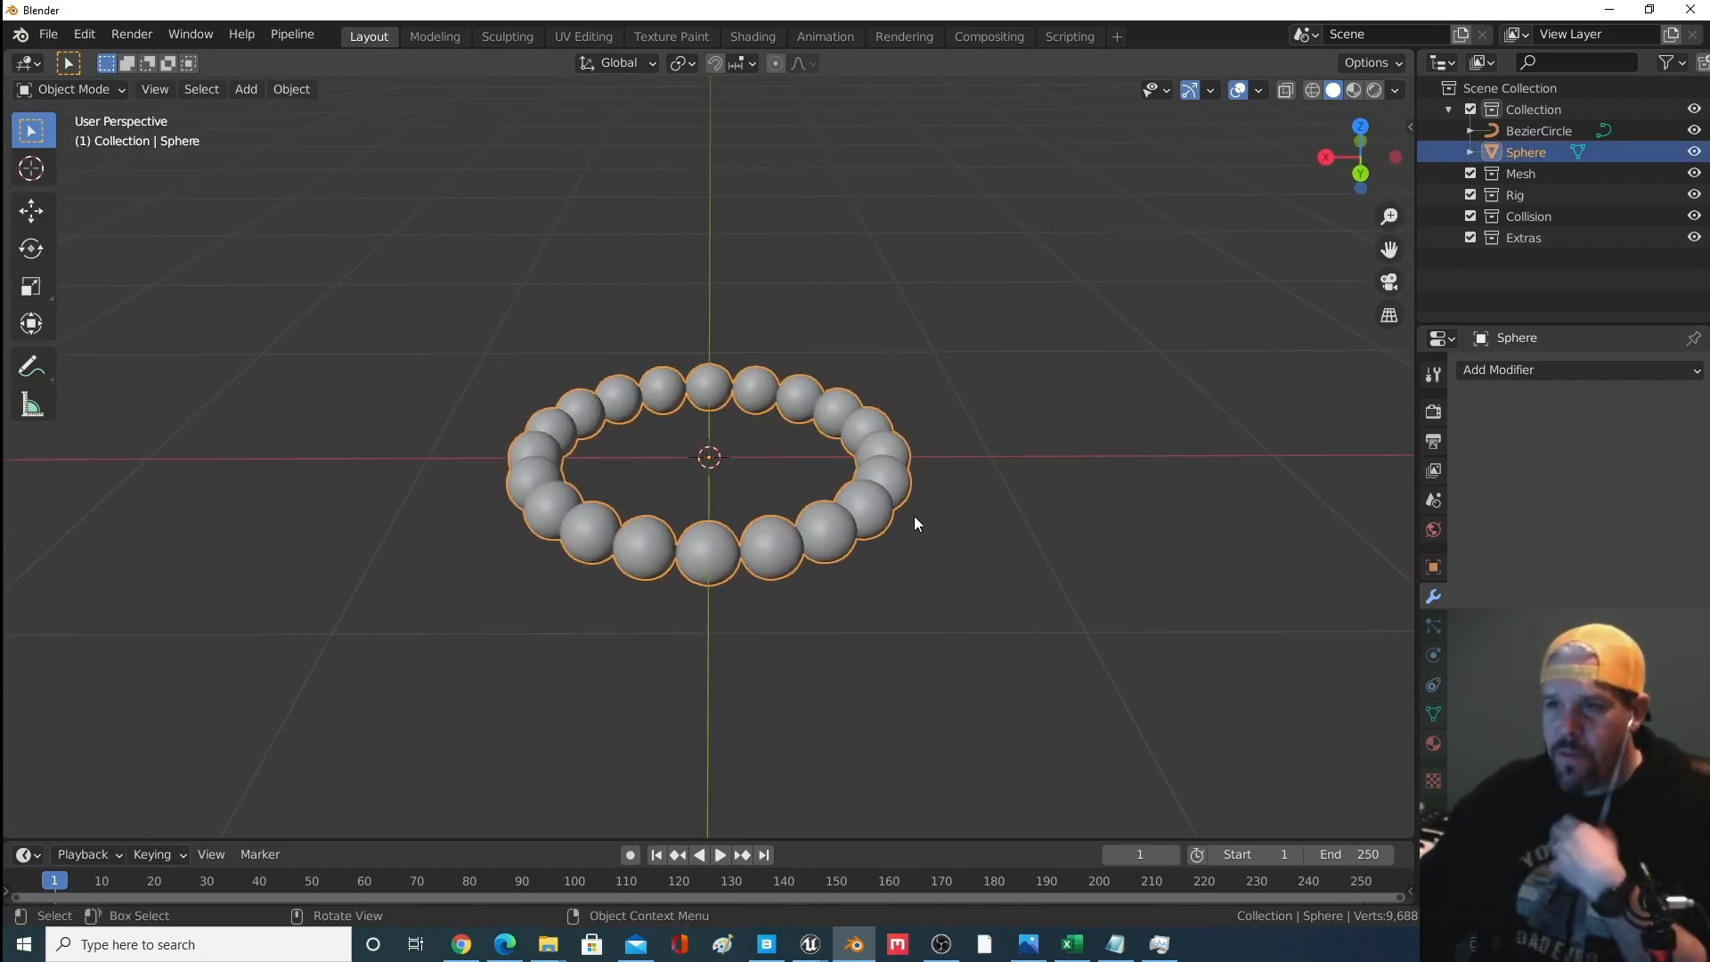
scroll(915, 508, "down", 1)
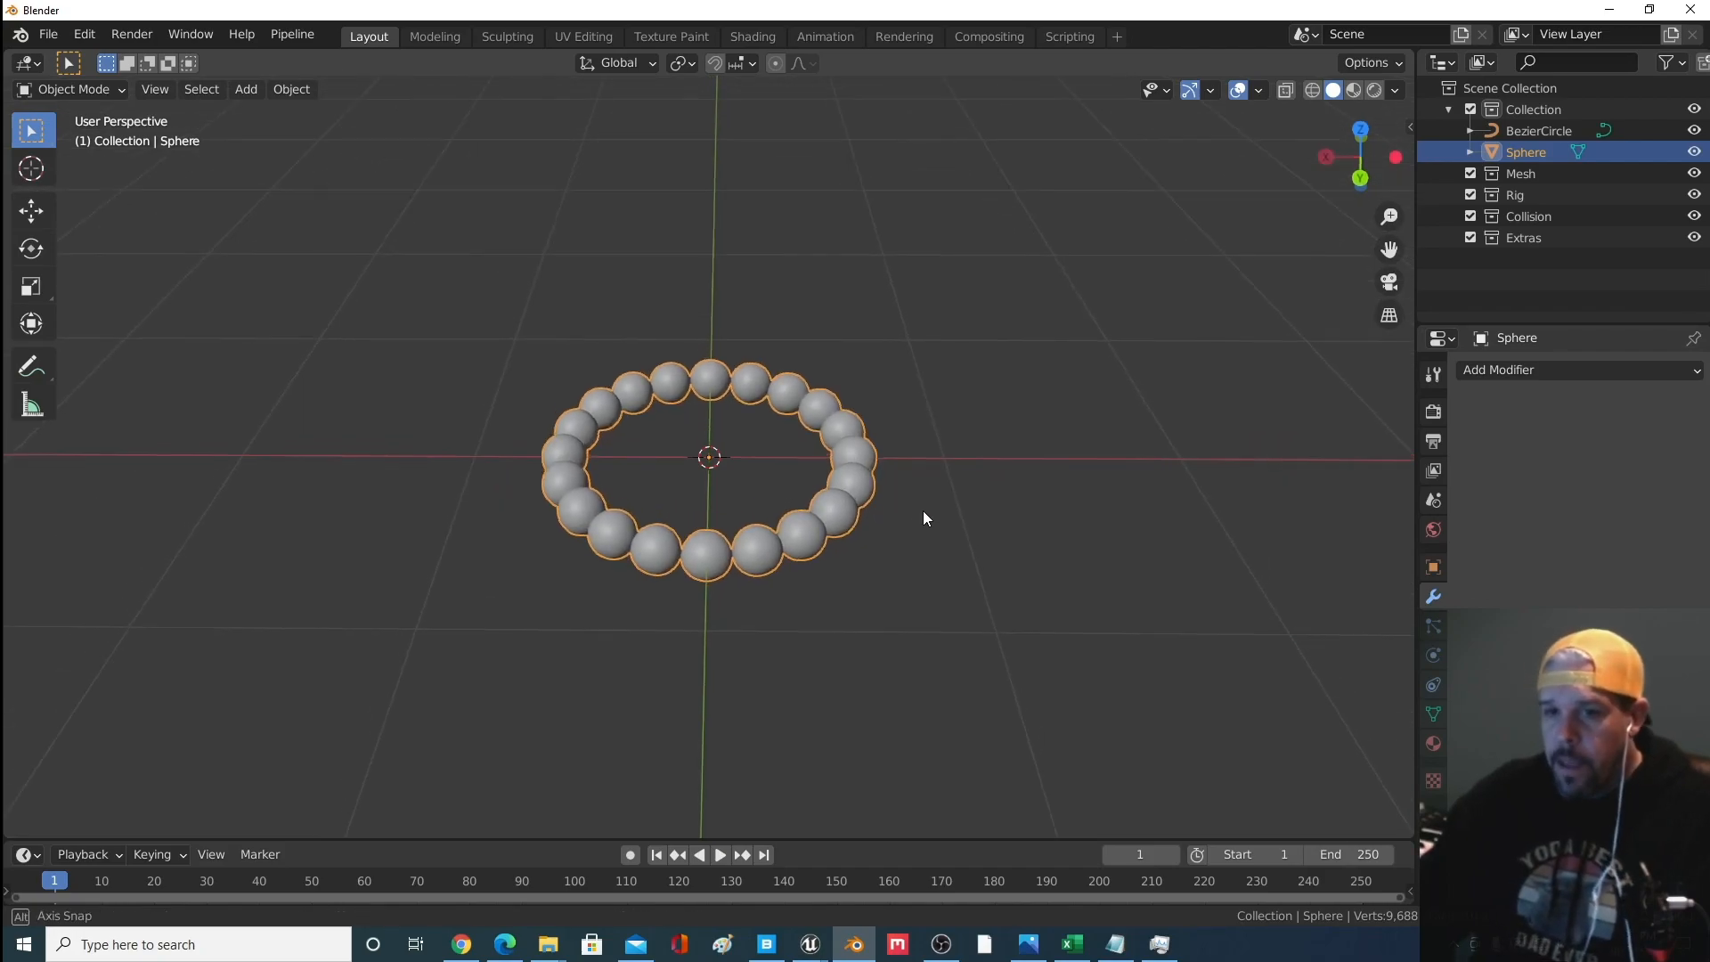
scroll(923, 510, "down", 2)
middle_click_drag(923, 510, 927, 515)
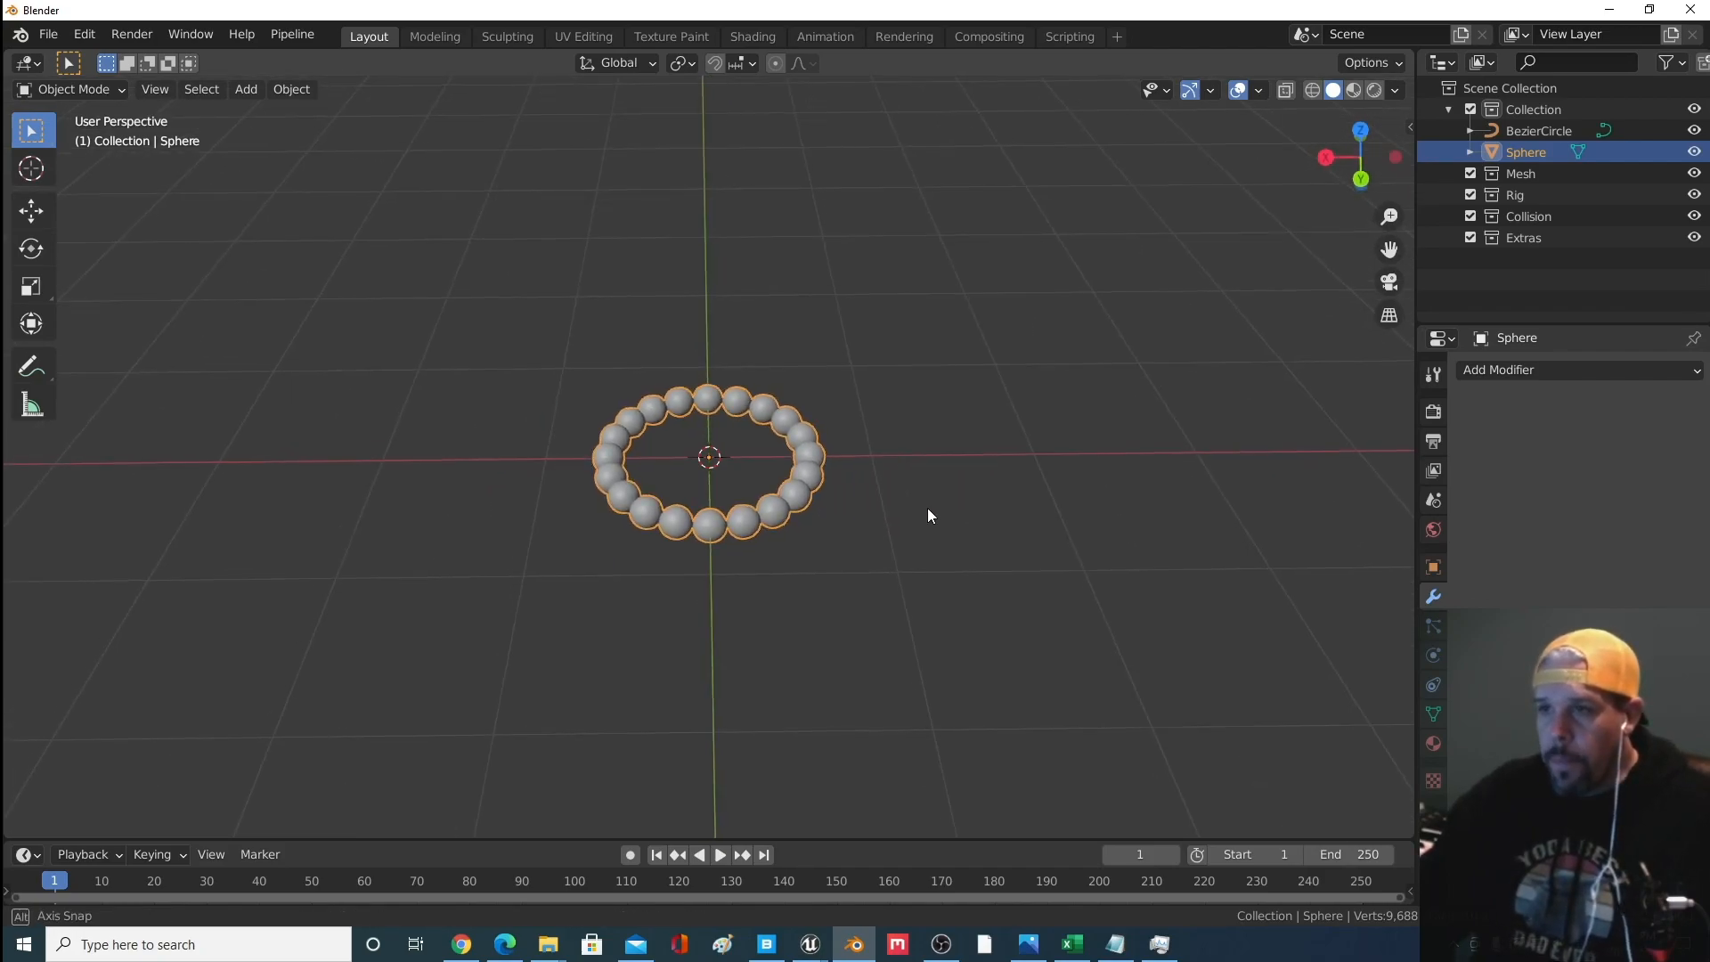
left_click(1472, 153)
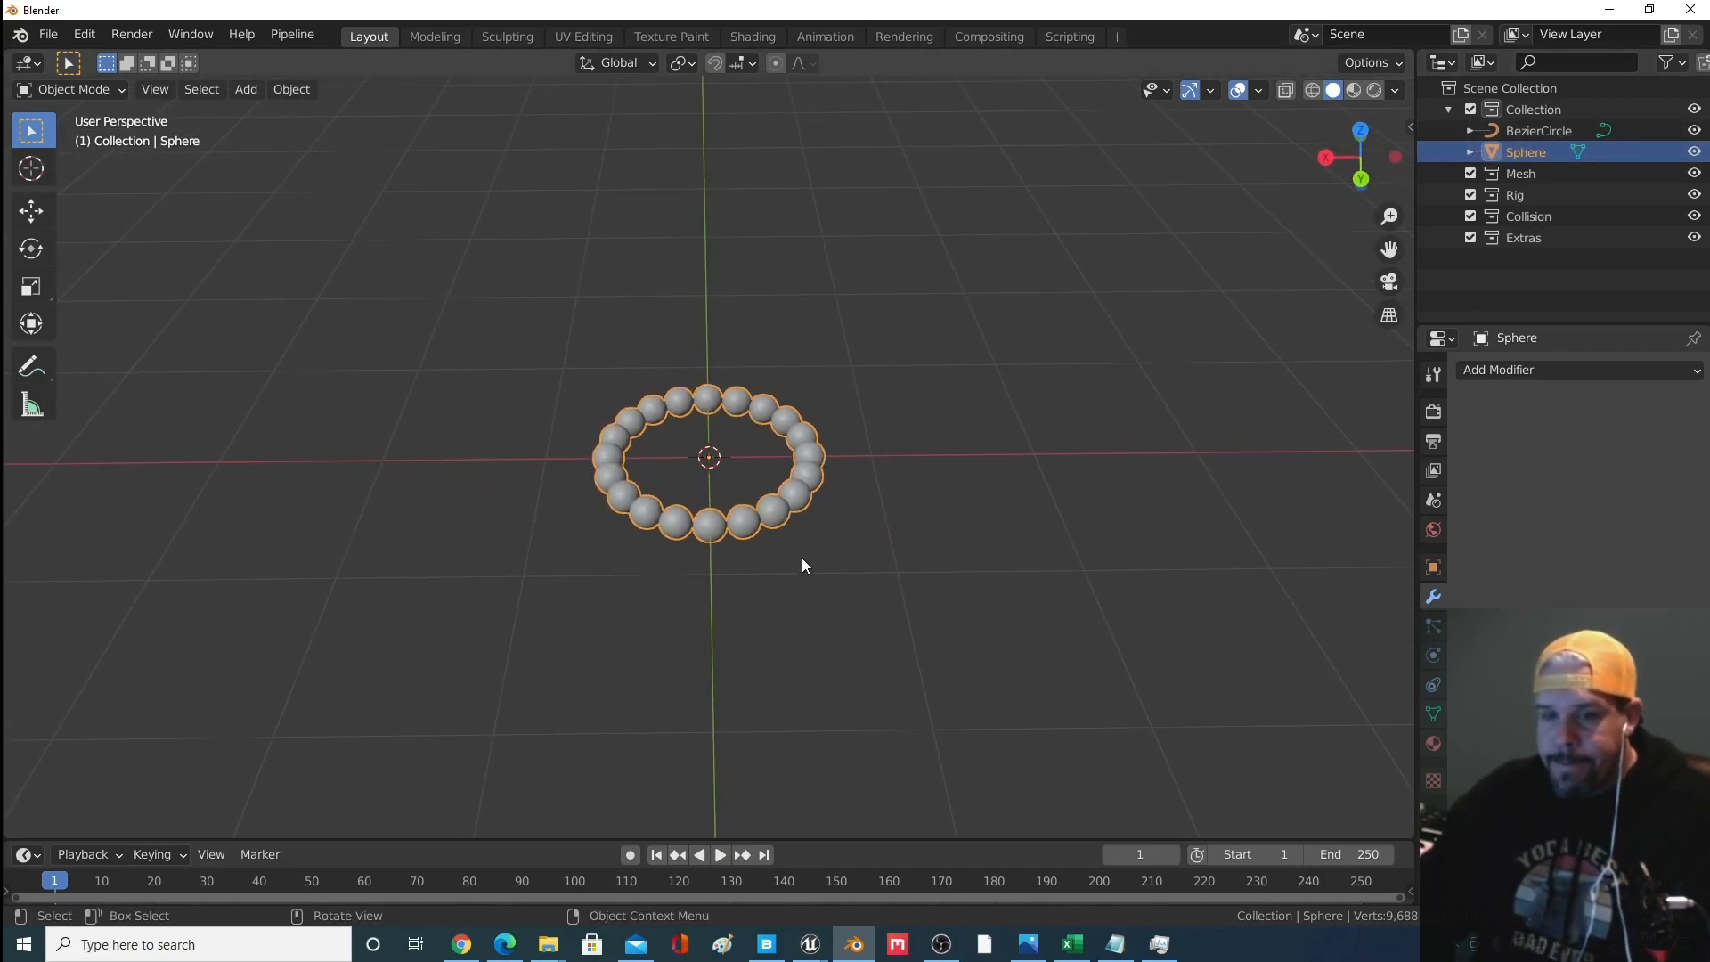
left_click(1529, 131)
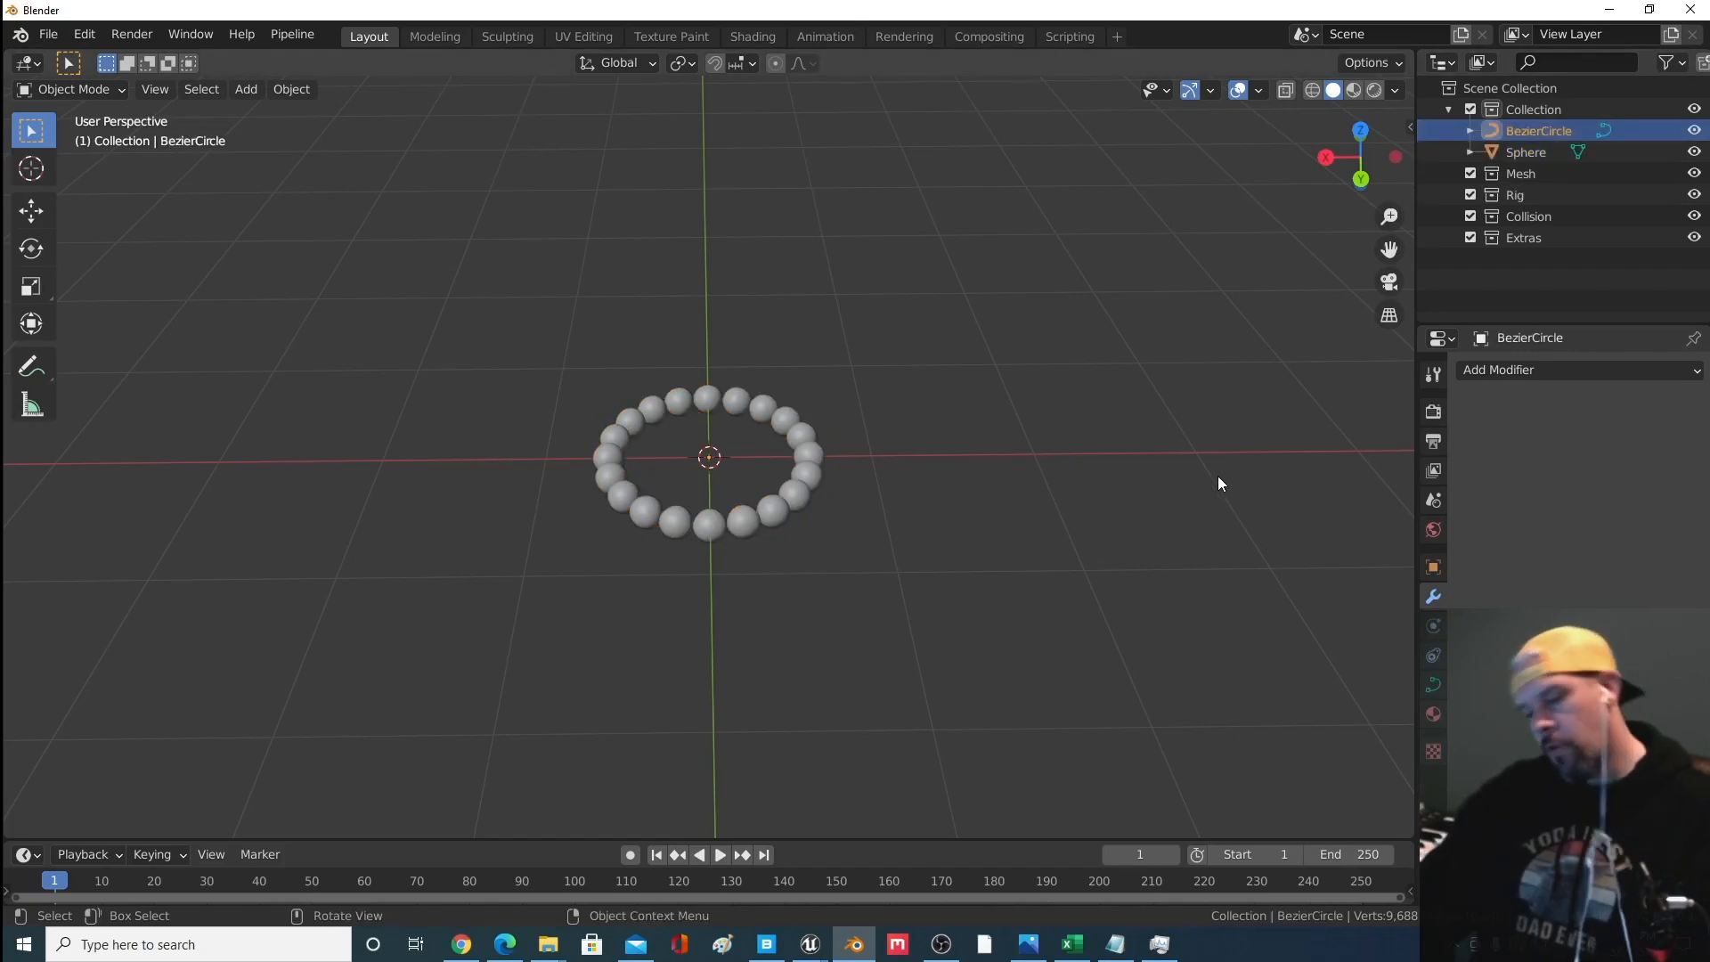
key("Delete")
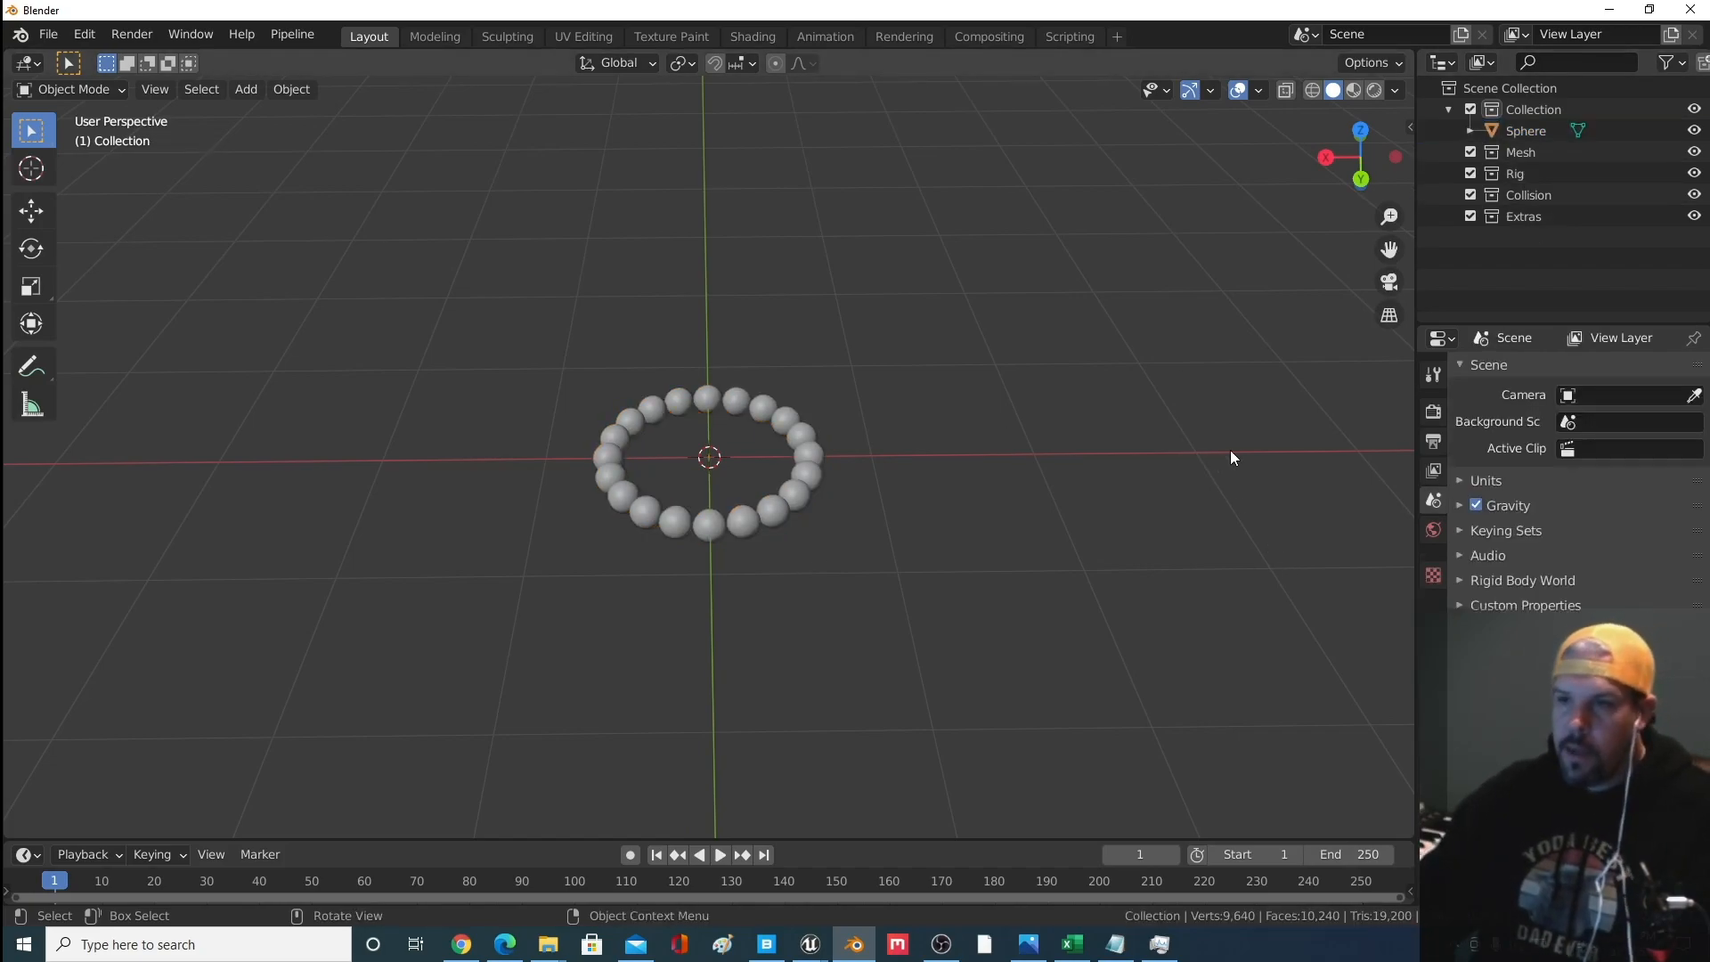
left_click(724, 531)
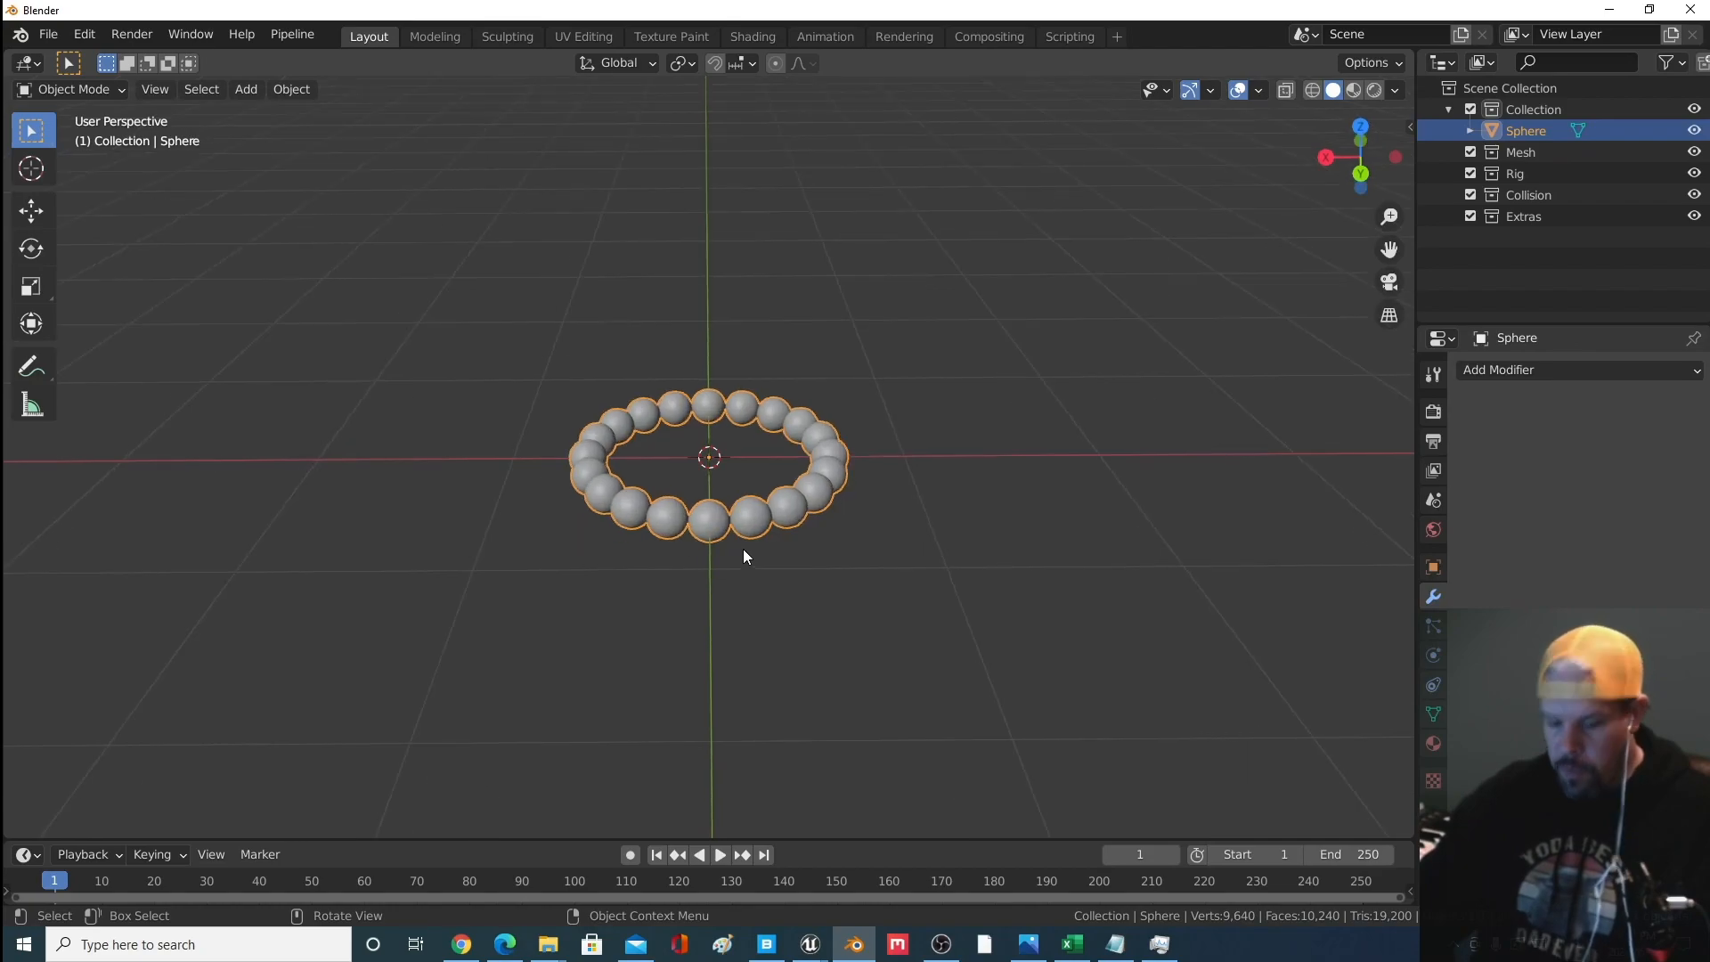
key("g")
right_click(756, 500)
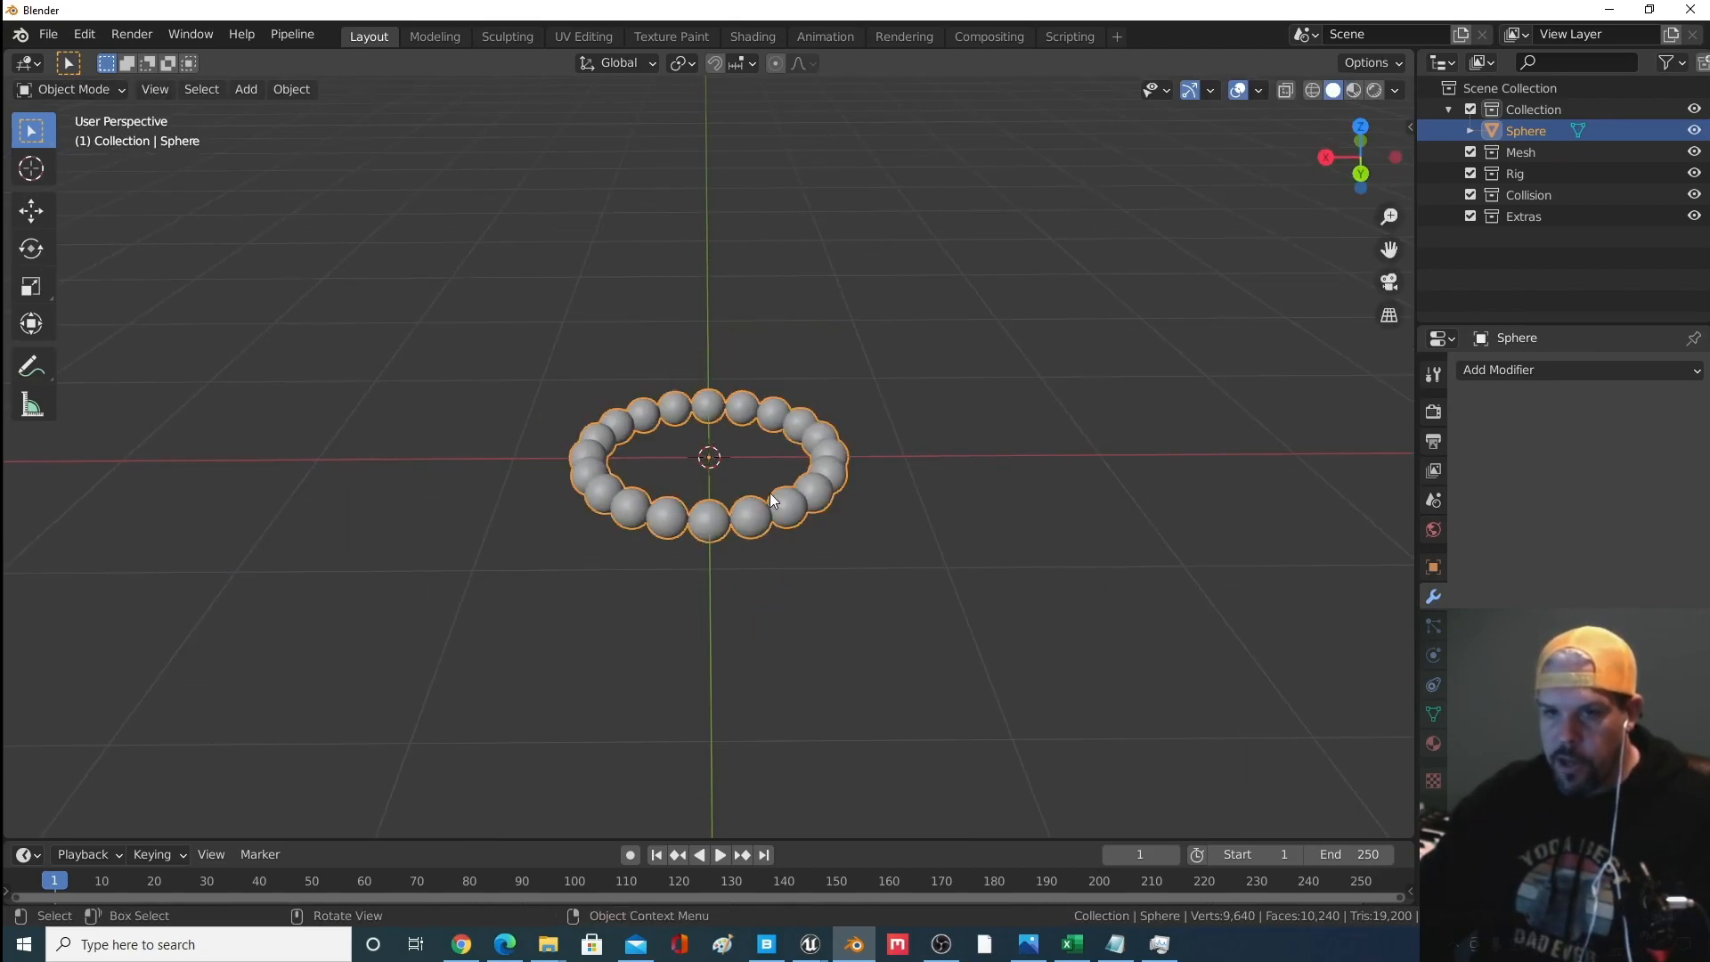
Return the bead ring to Object Mode and add a single-bone armature at the centre of the ring
middle_click_drag(698, 677, 825, 578)
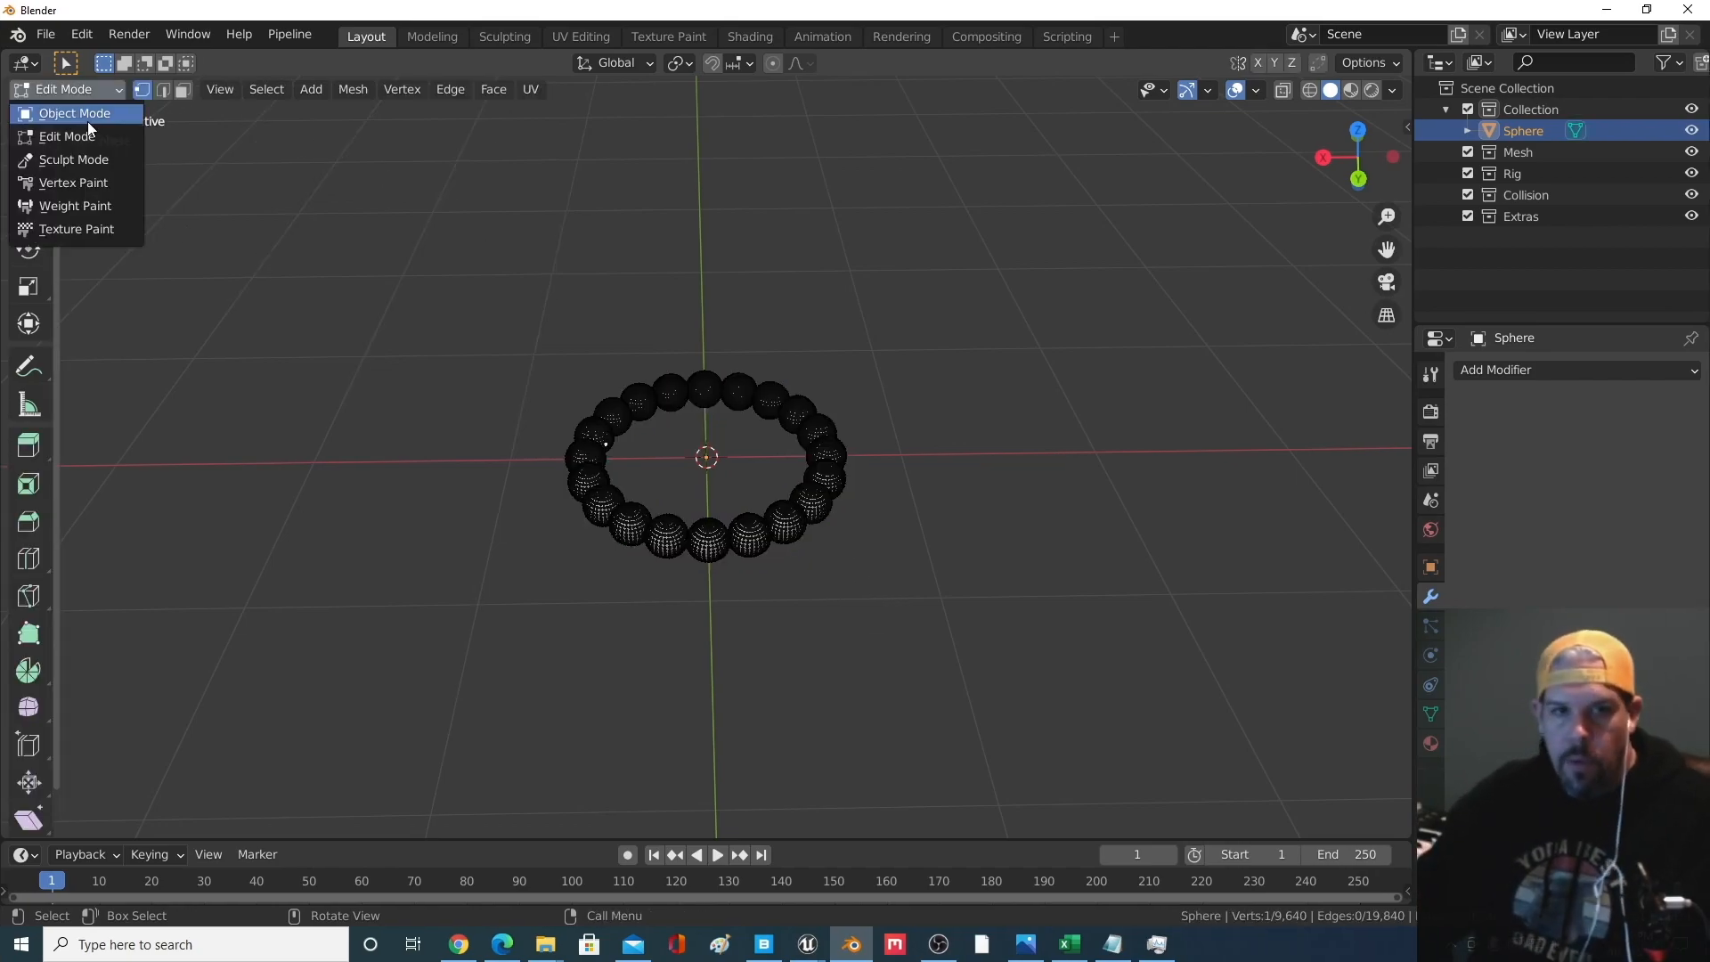
left_click(88, 121)
key("shift+a")
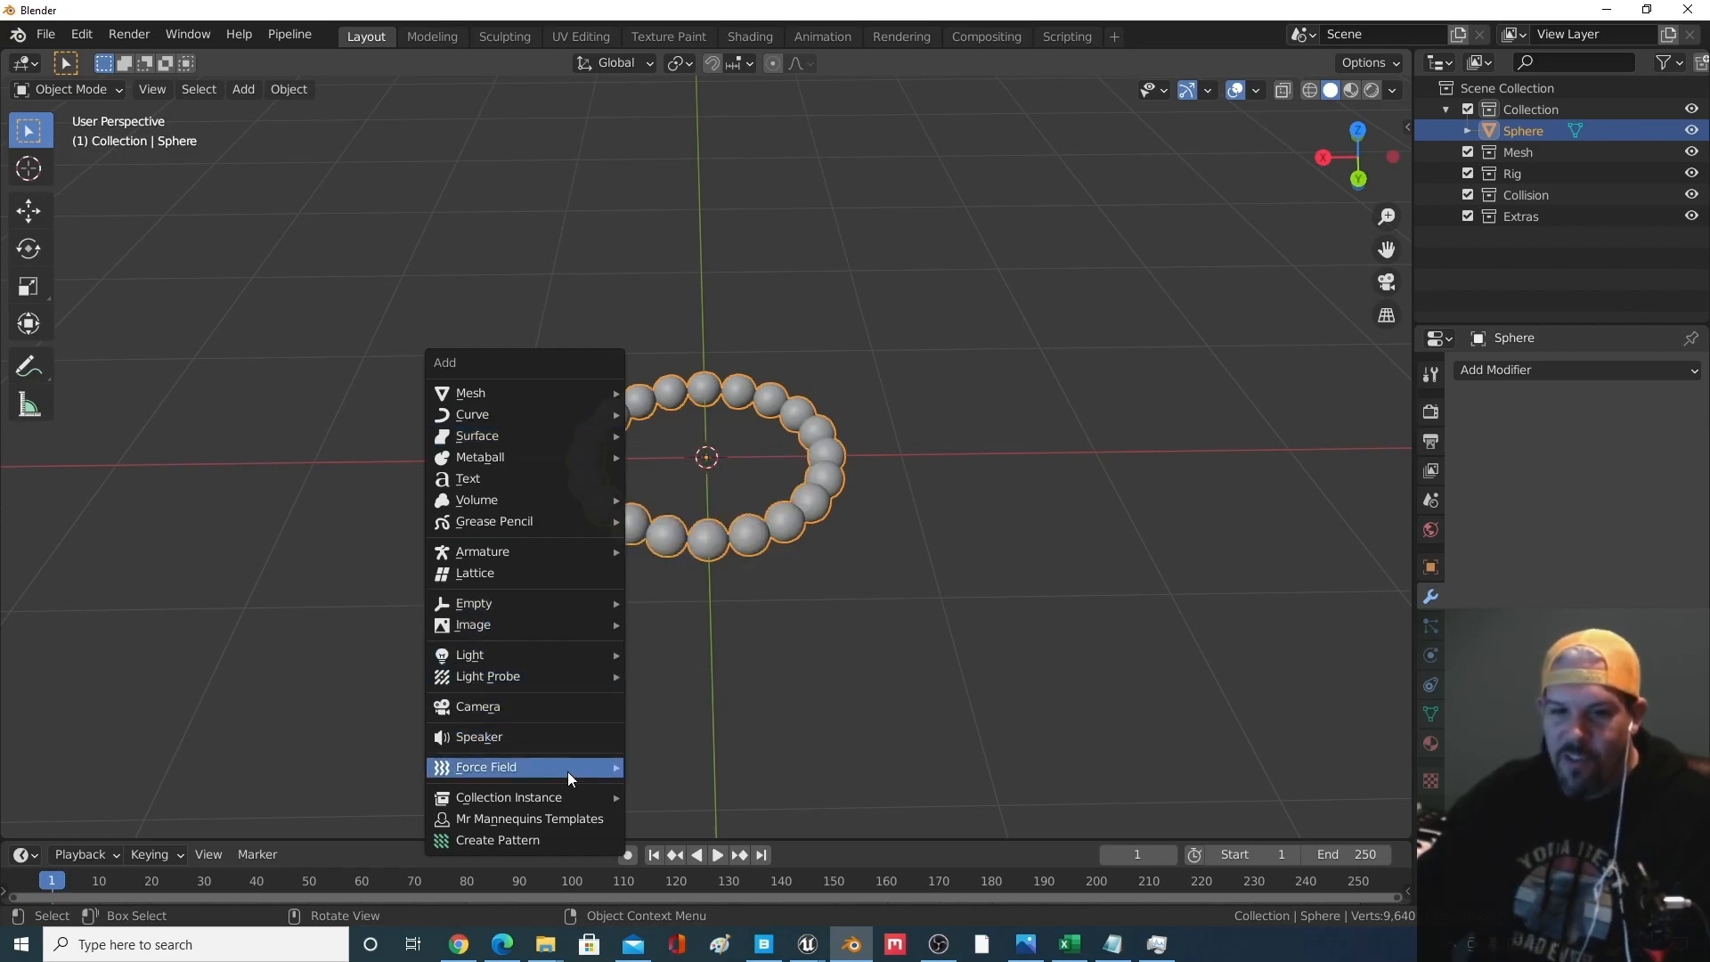
mouse_move(555, 556)
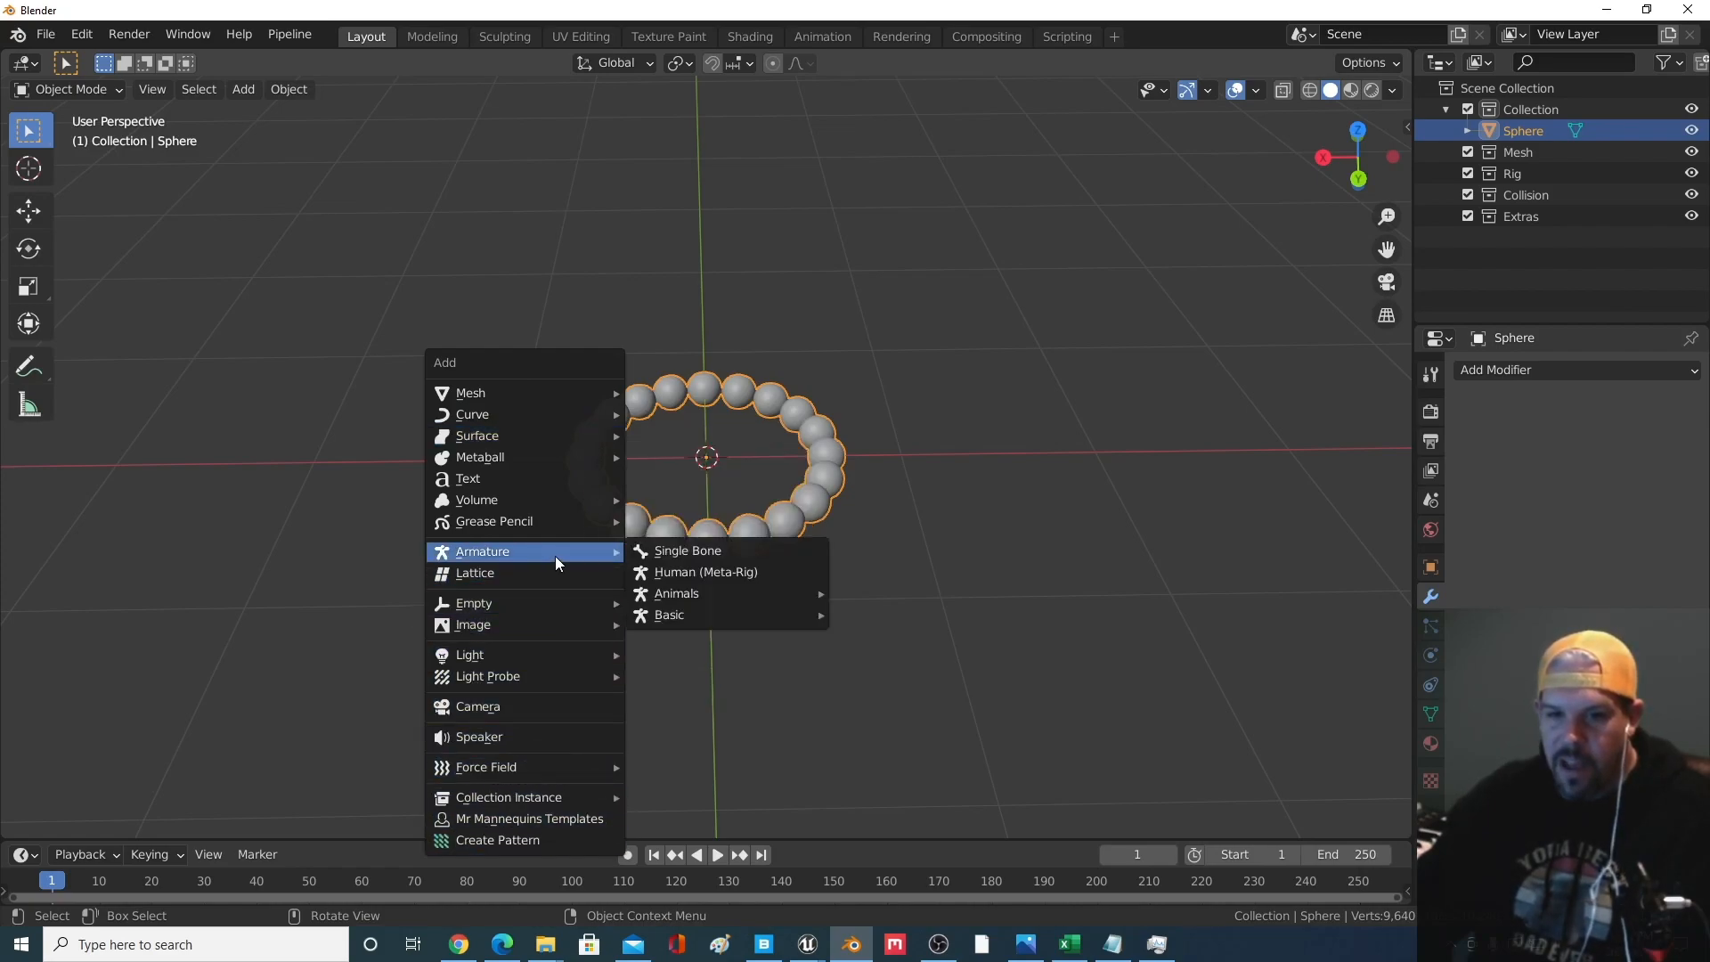
left_click(704, 552)
Scale the armature down to about 0.149 so the bone is roughly bead-sized
middle_click_drag(704, 552, 681, 440)
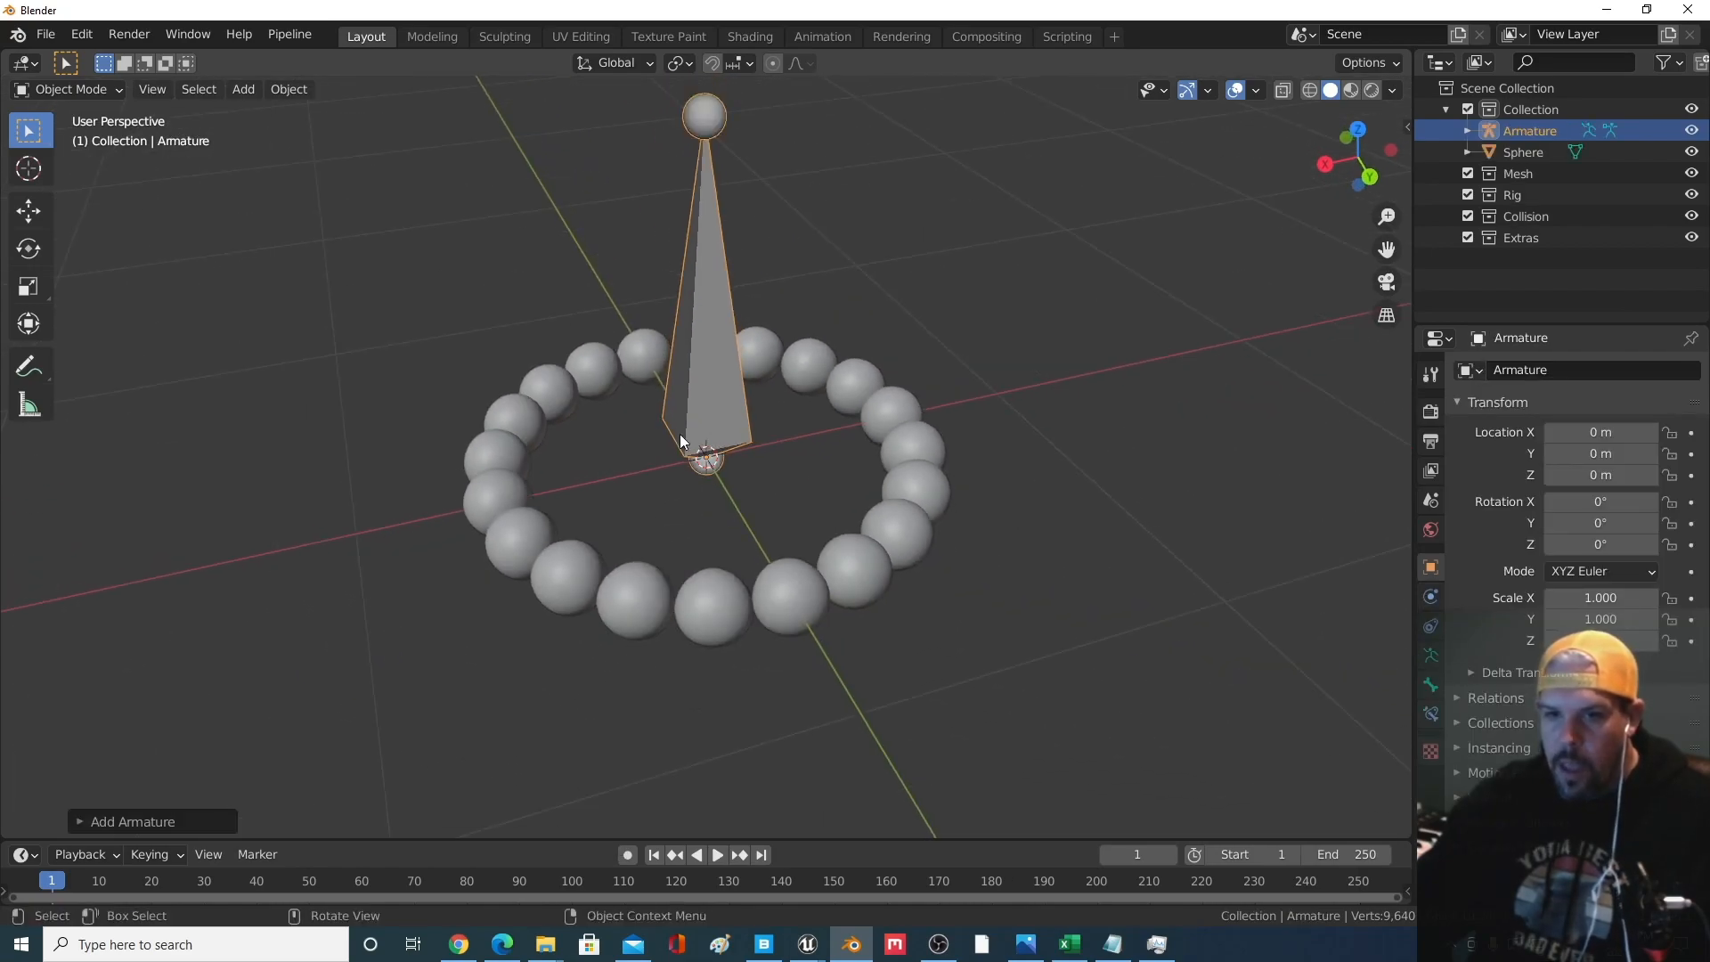
left_click(698, 356)
left_click(702, 401)
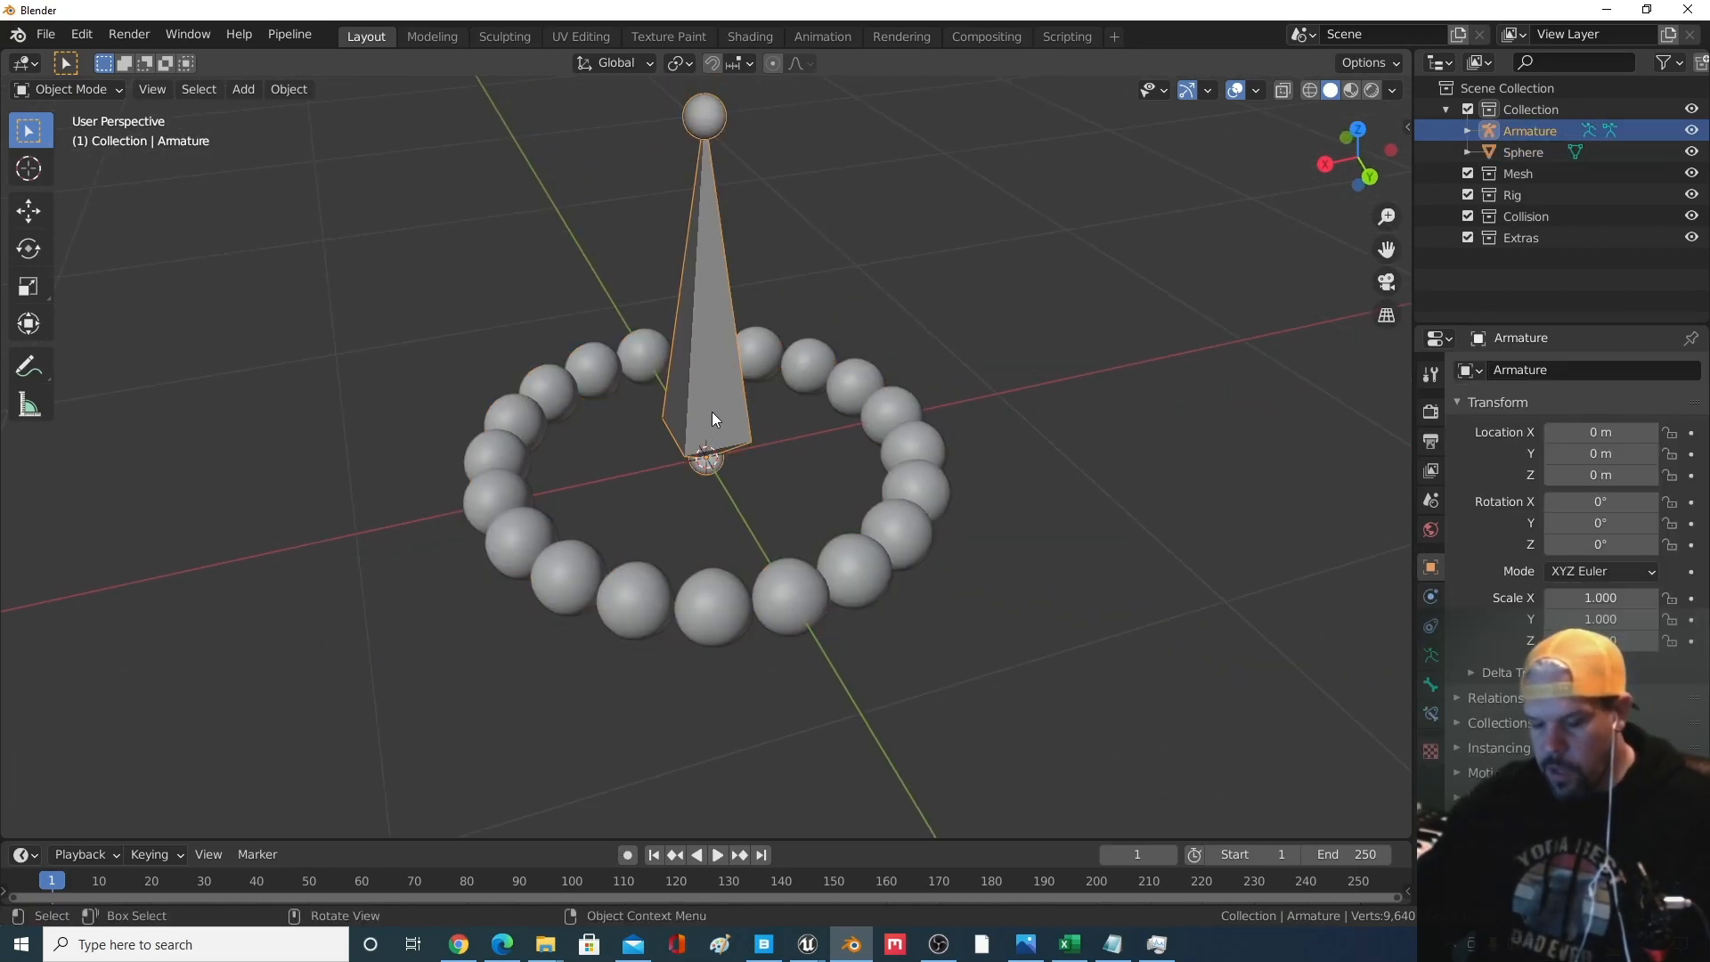
key("s")
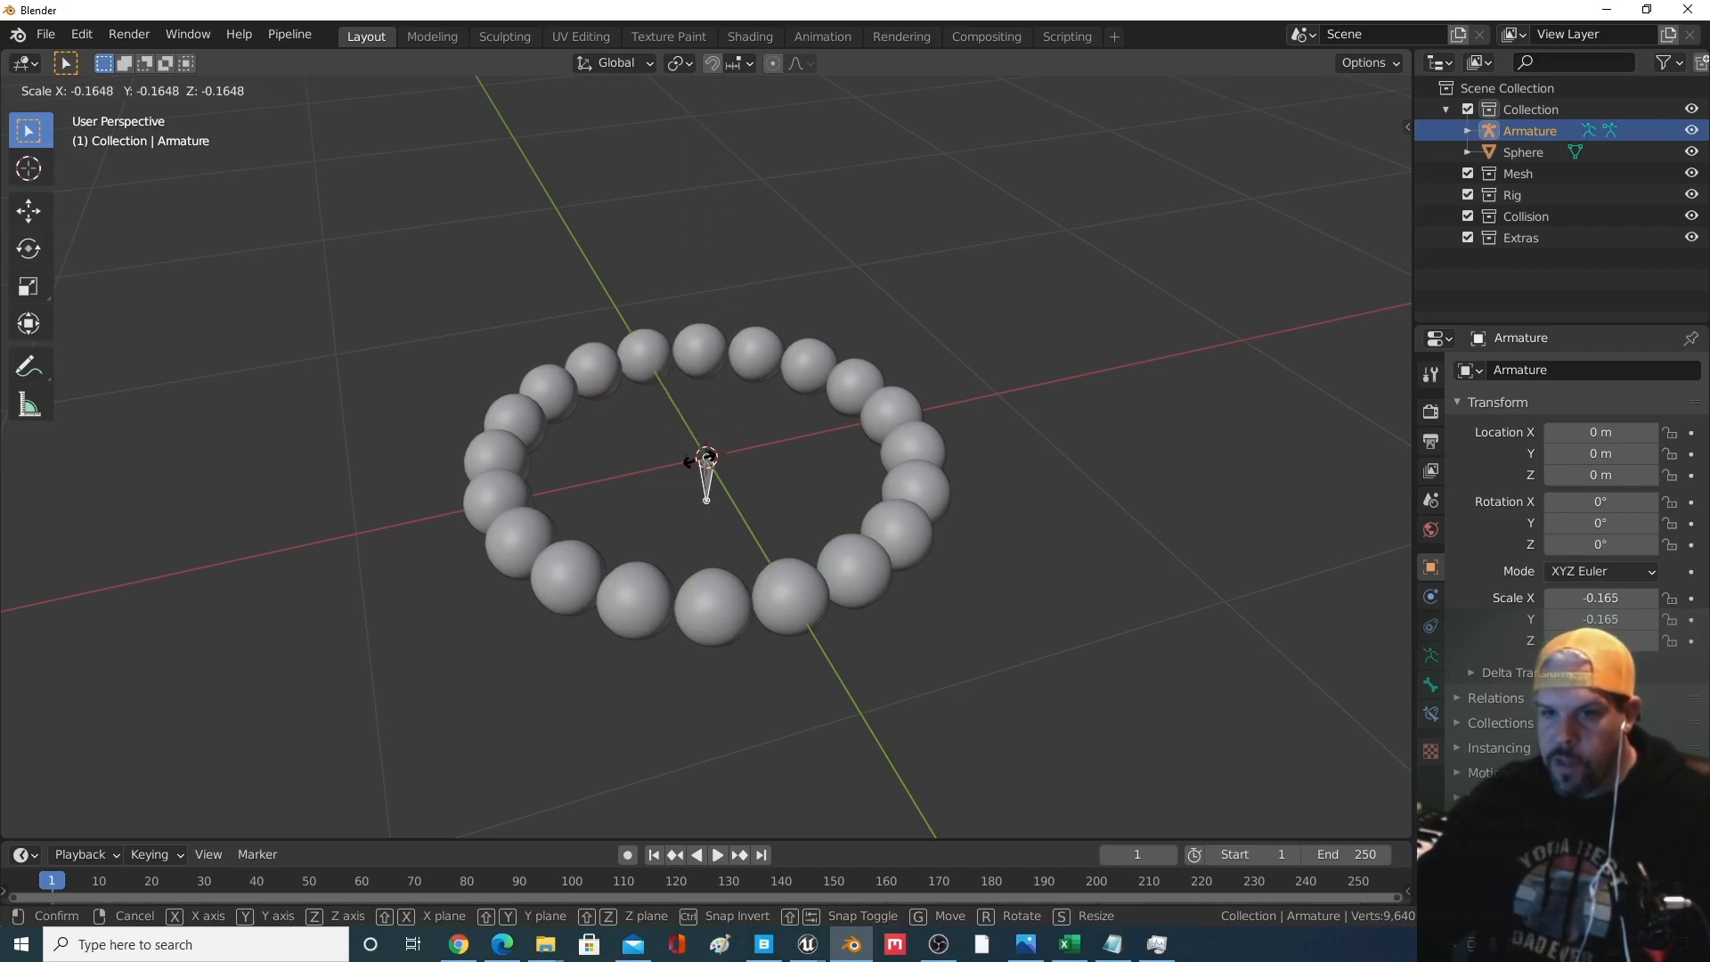
left_click(696, 479)
Move the armature along the global Y axis by about 0.62 m into the bead lying on that axis
middle_click_drag(696, 479, 783, 484)
key("g")
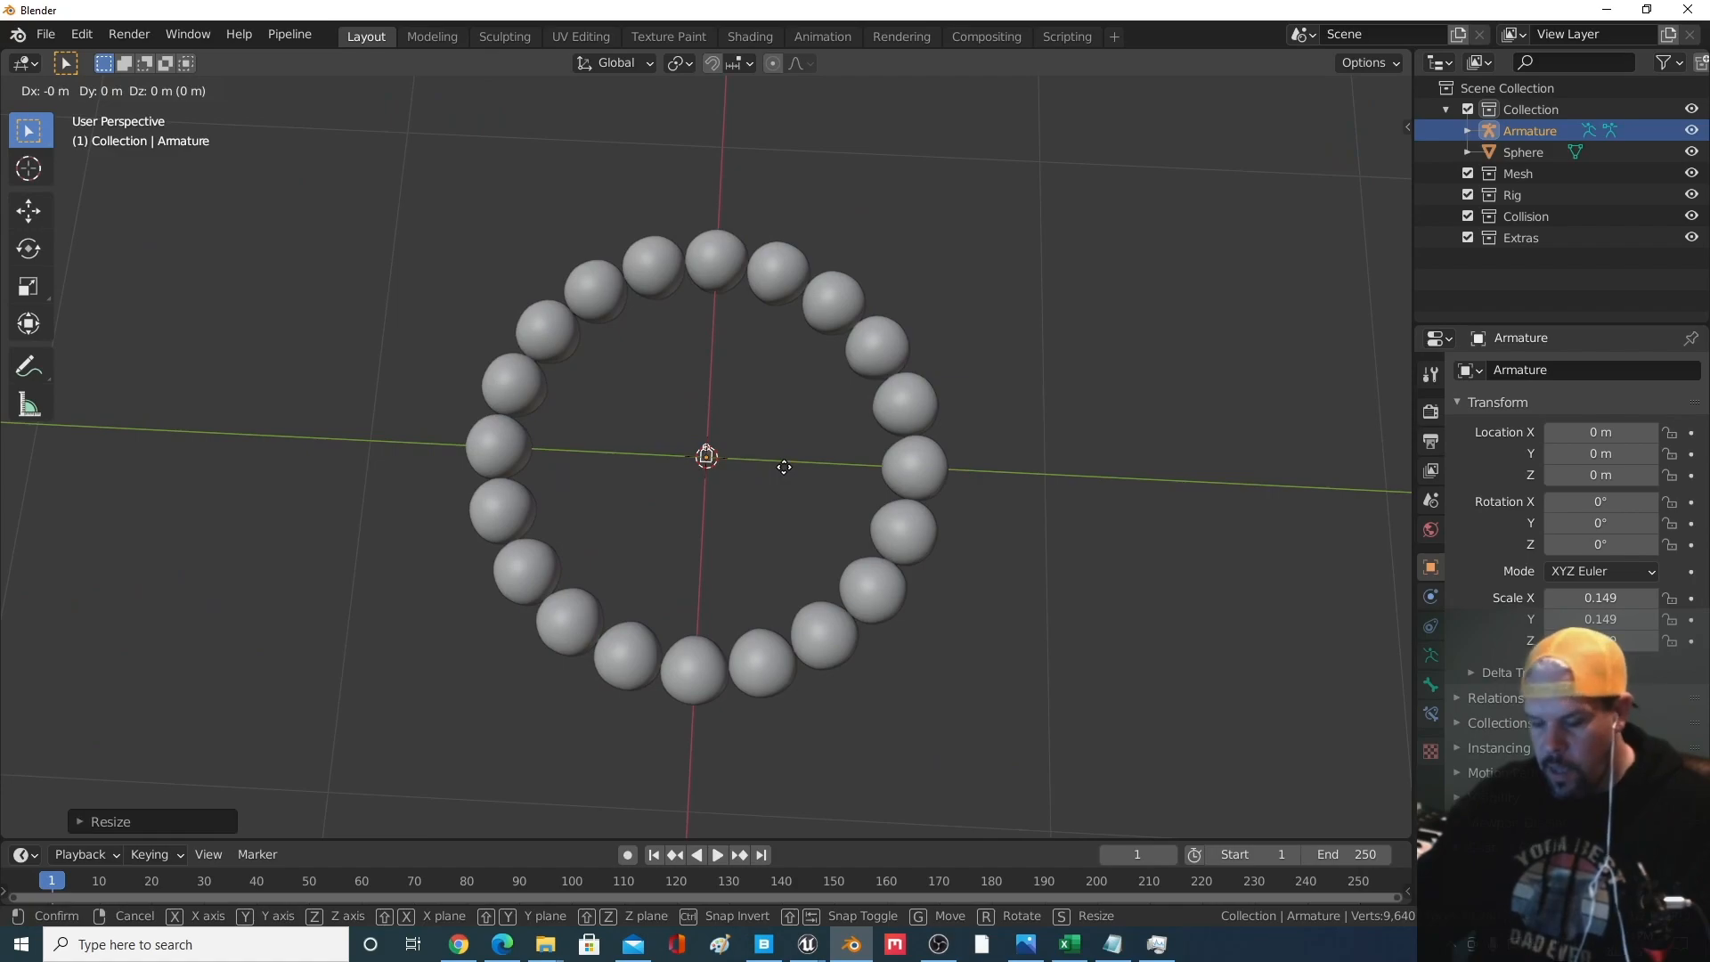
key("y")
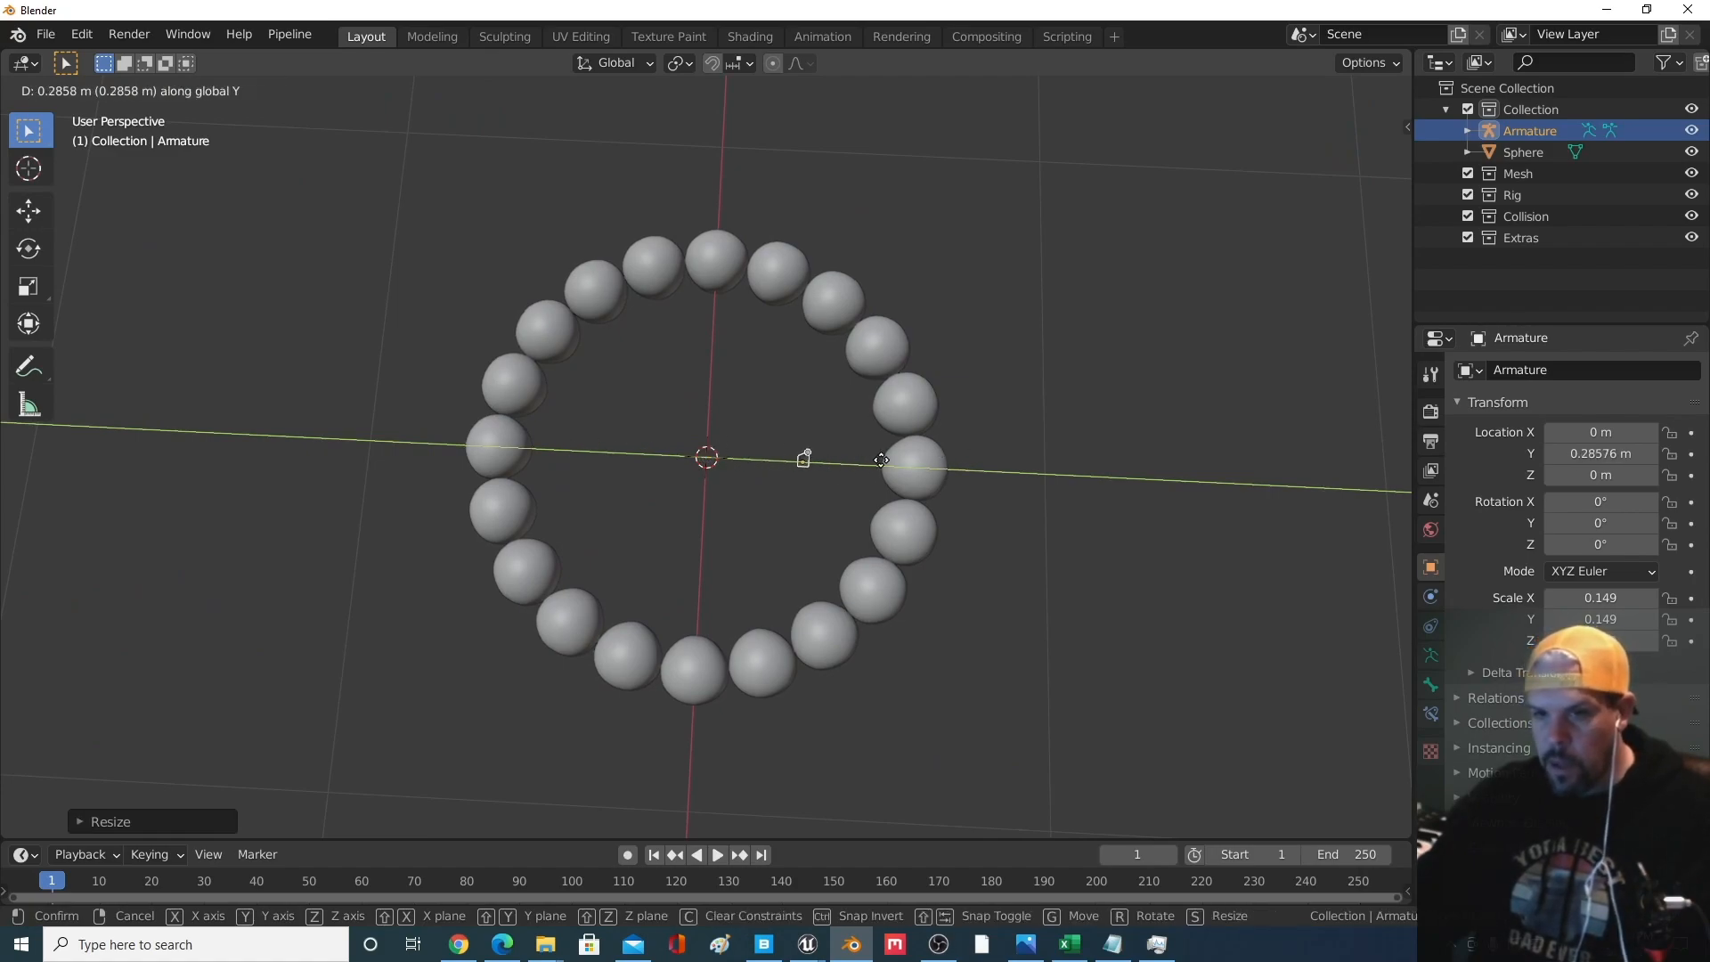
left_click(998, 465)
Set the armature's viewport display so the bone is drawn in front of the beads
middle_click_drag(1014, 510, 808, 335)
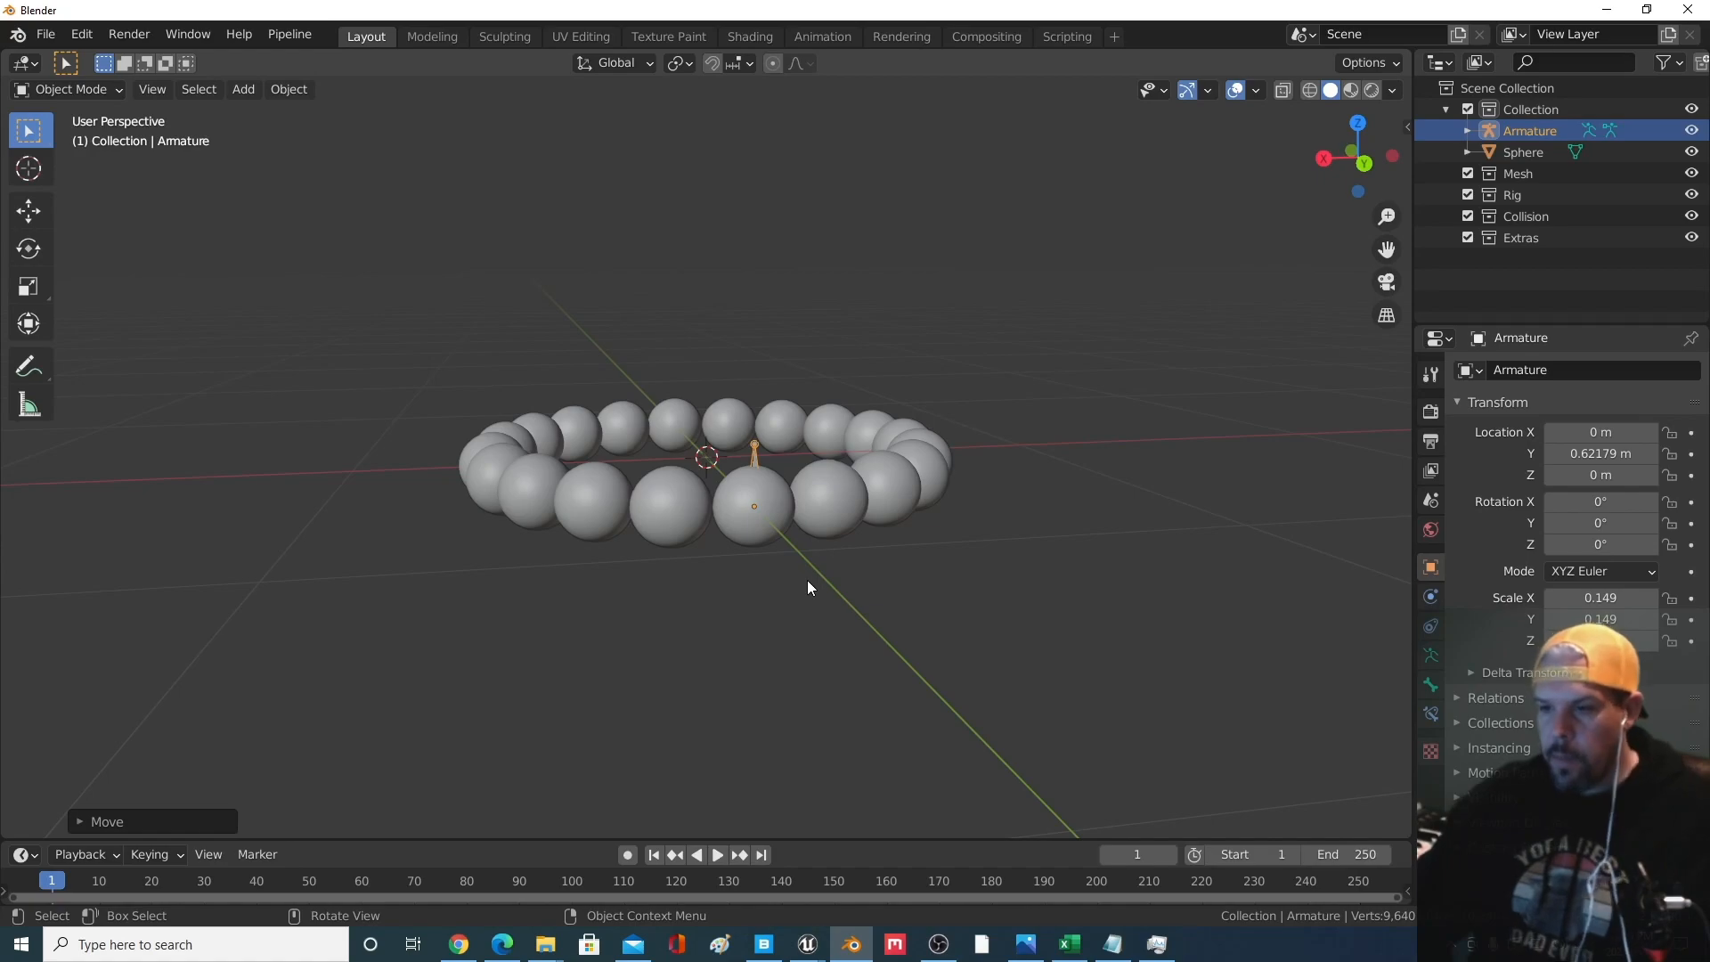
left_click(1432, 659)
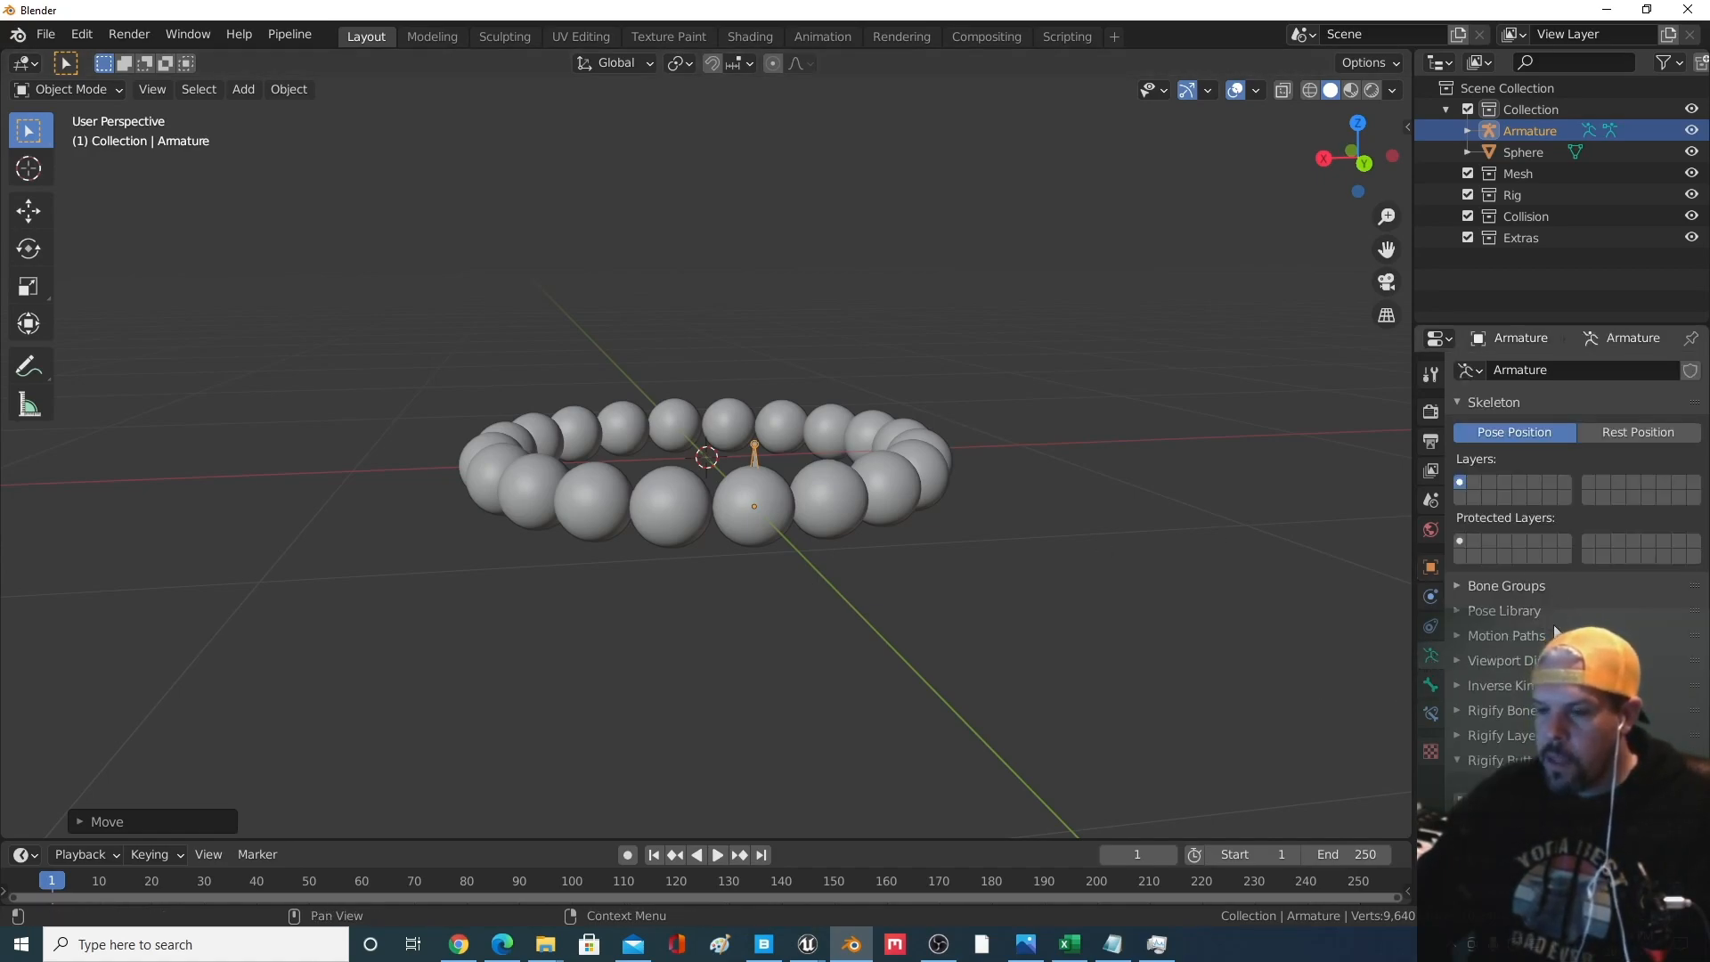
left_click(1465, 663)
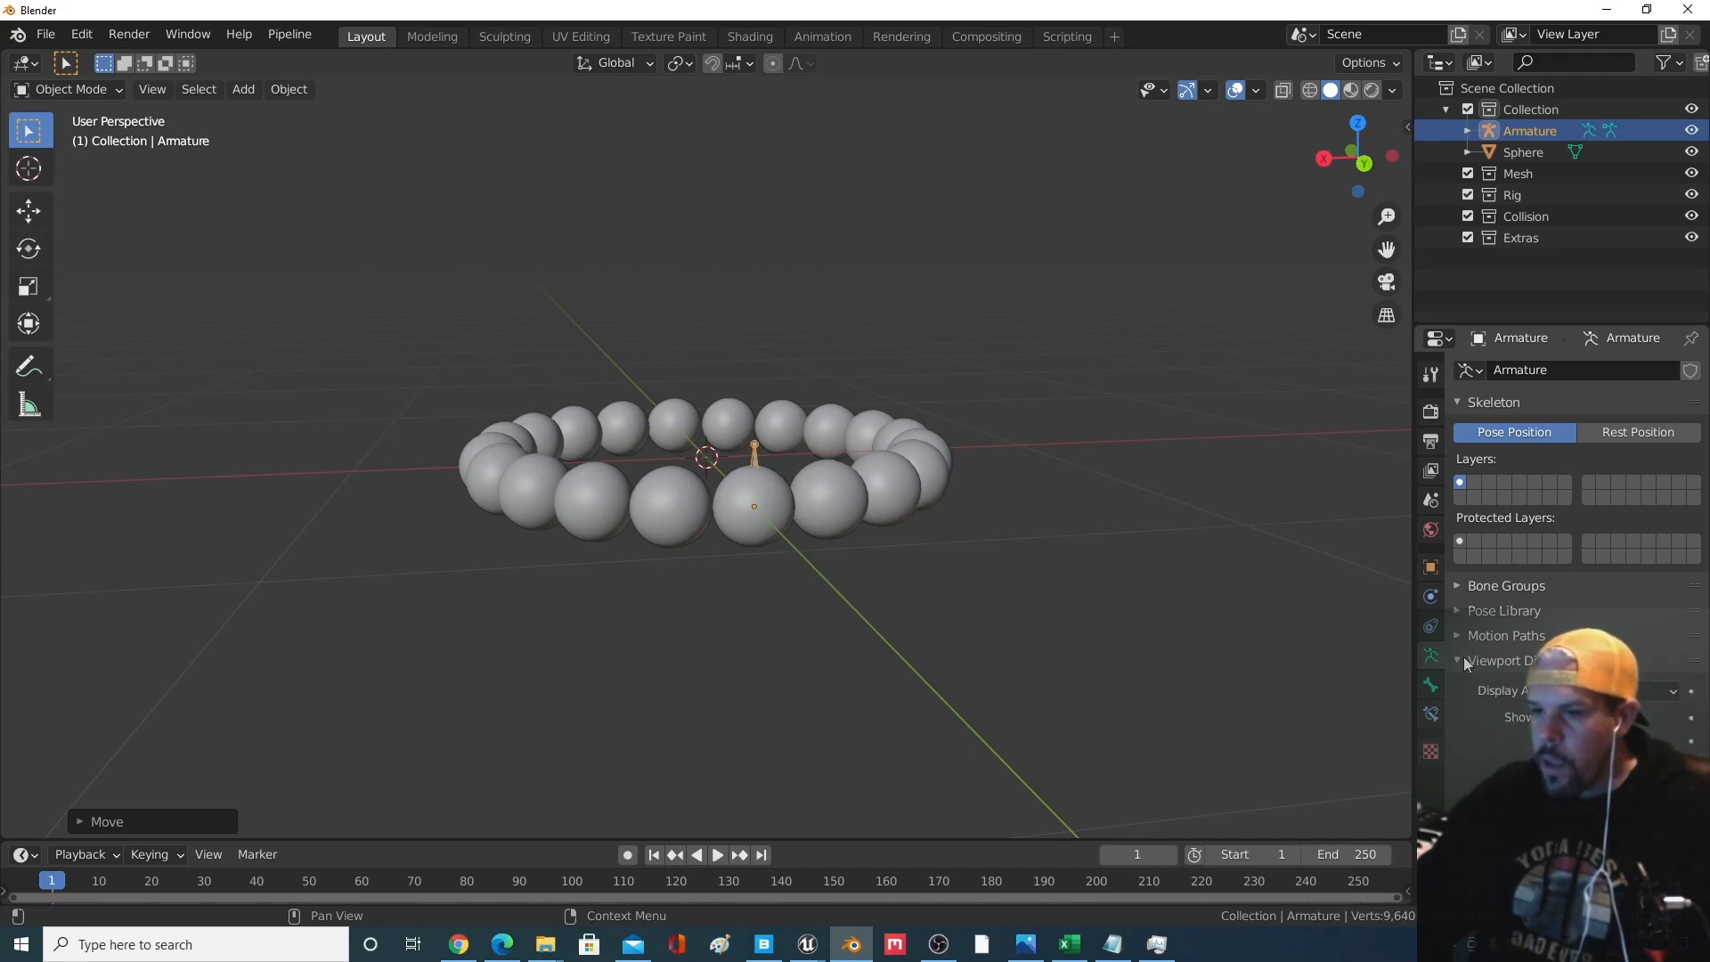
scroll(1650, 691, "down", 2)
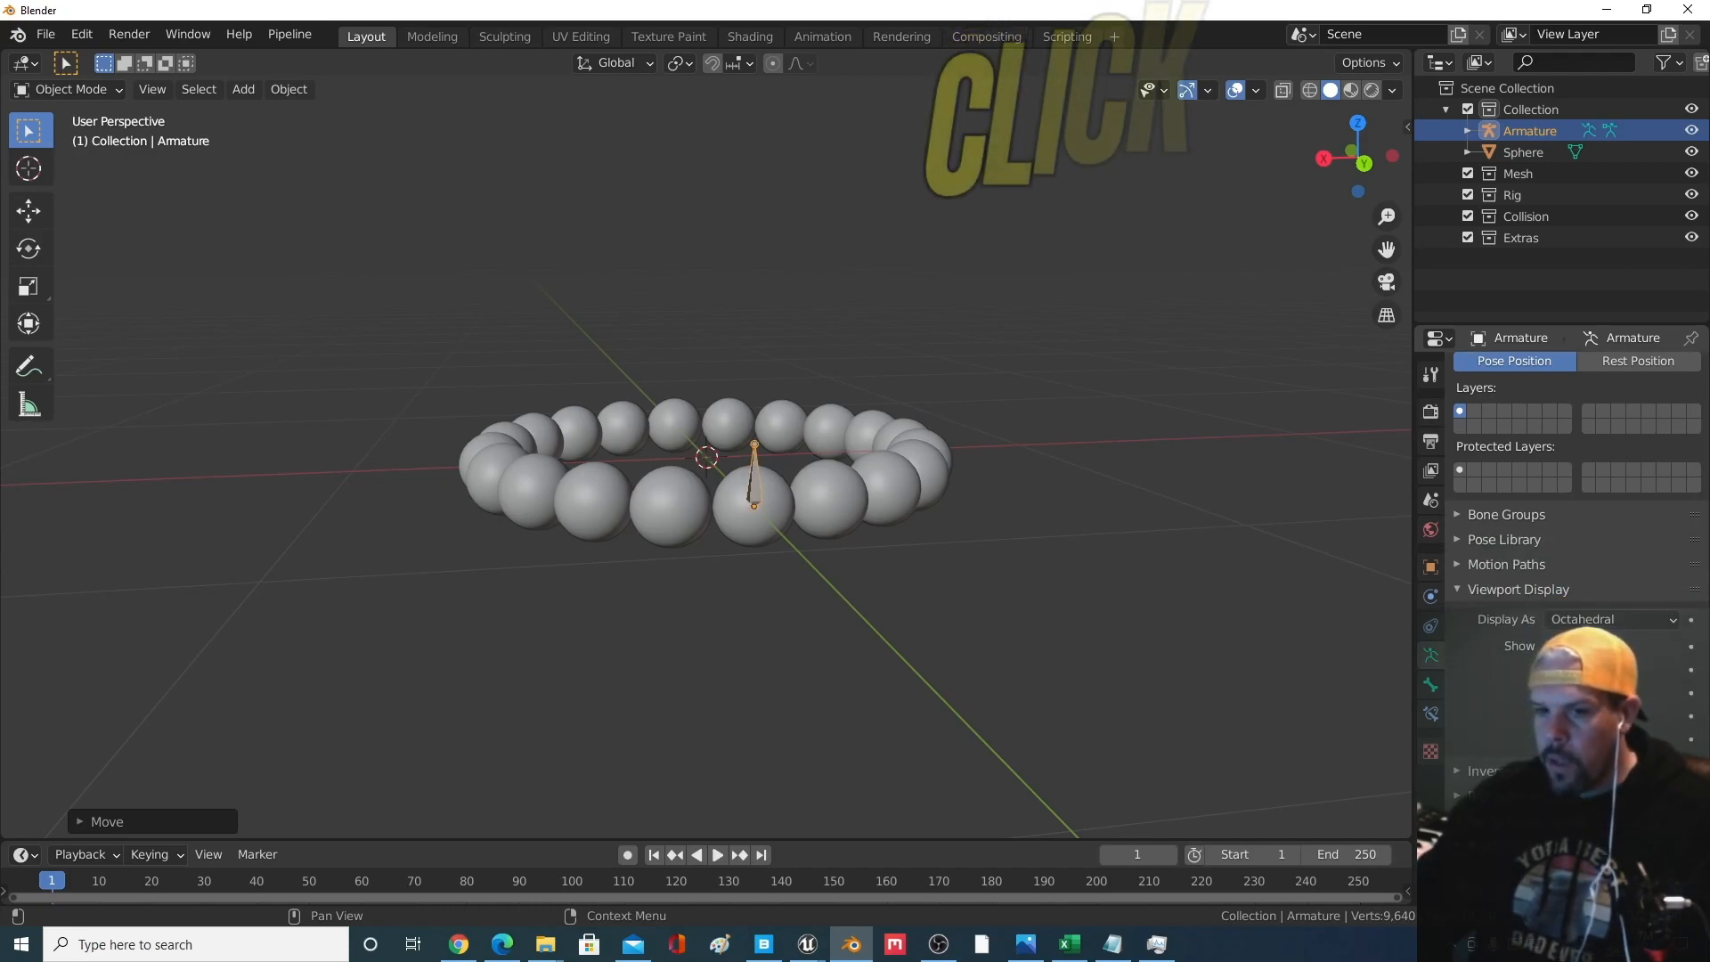
Rotate the armature about 90° so the bone lies horizontally, and shift it sideways to span the bead on the Y axis
mouse_move(730, 634)
middle_mouse_down()
mouse_move(783, 793)
mouse_move(1141, 660)
mouse_move(1152, 557)
mouse_move(700, 590)
mouse_move(623, 450)
mouse_move(703, 603)
mouse_move(710, 671)
mouse_move(715, 657)
middle_mouse_up()
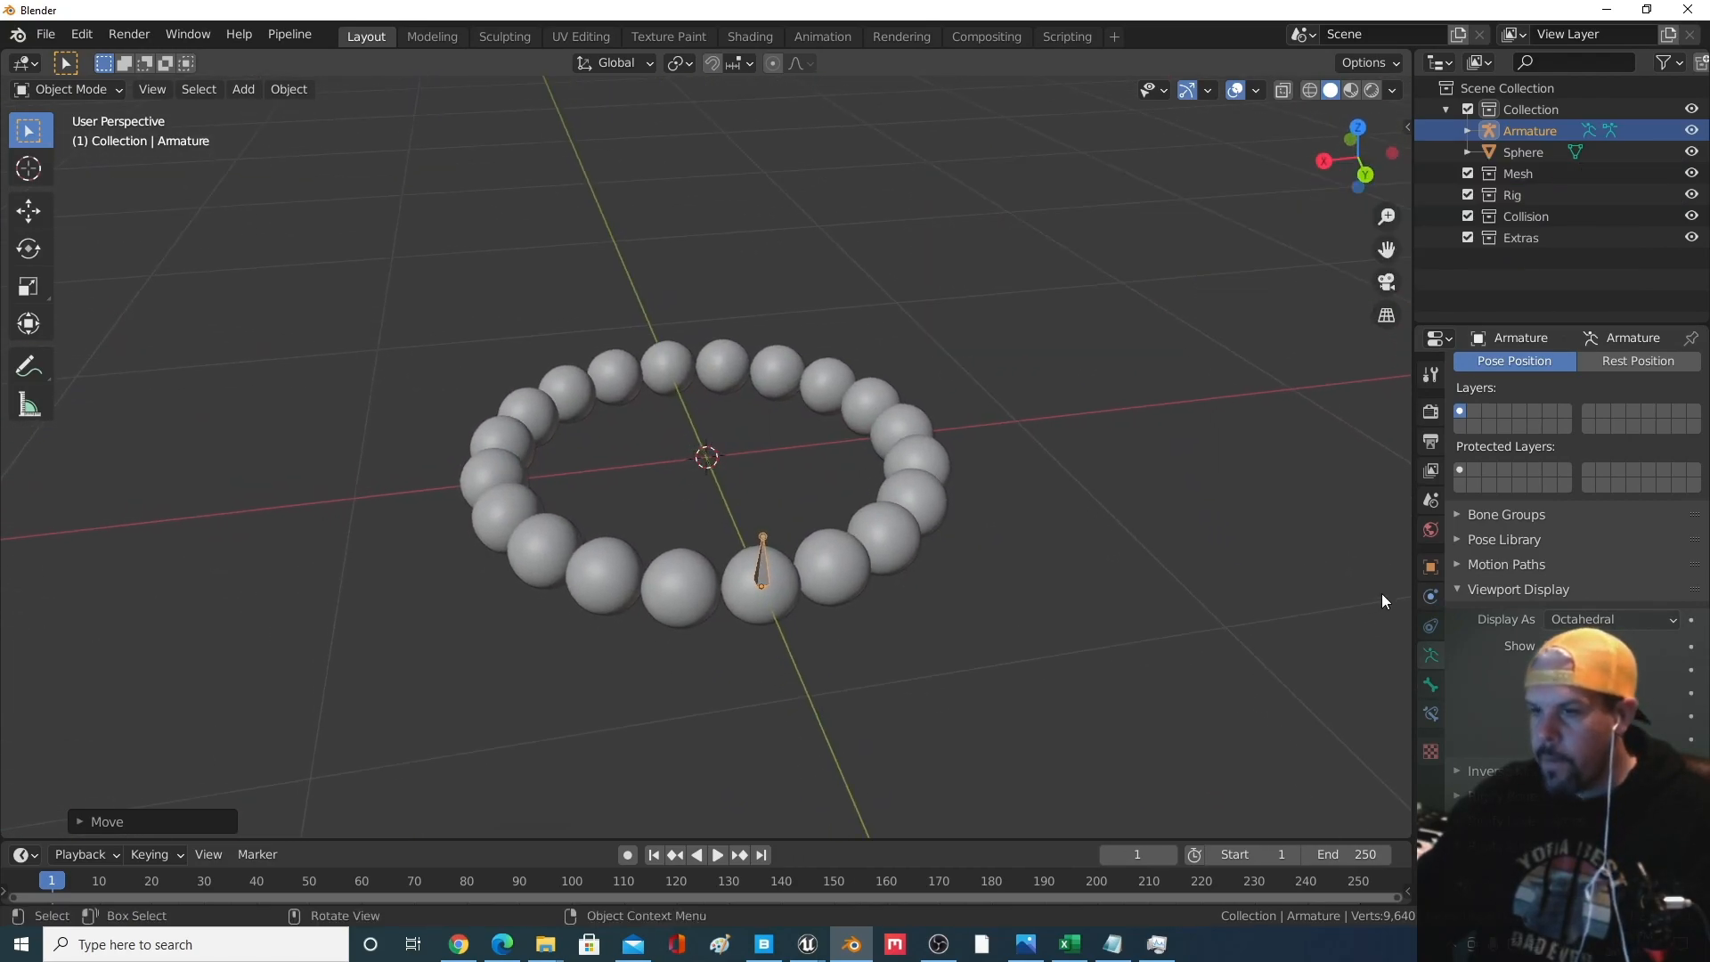
middle_click_drag(965, 565, 805, 561)
scroll(759, 606, "down", 1)
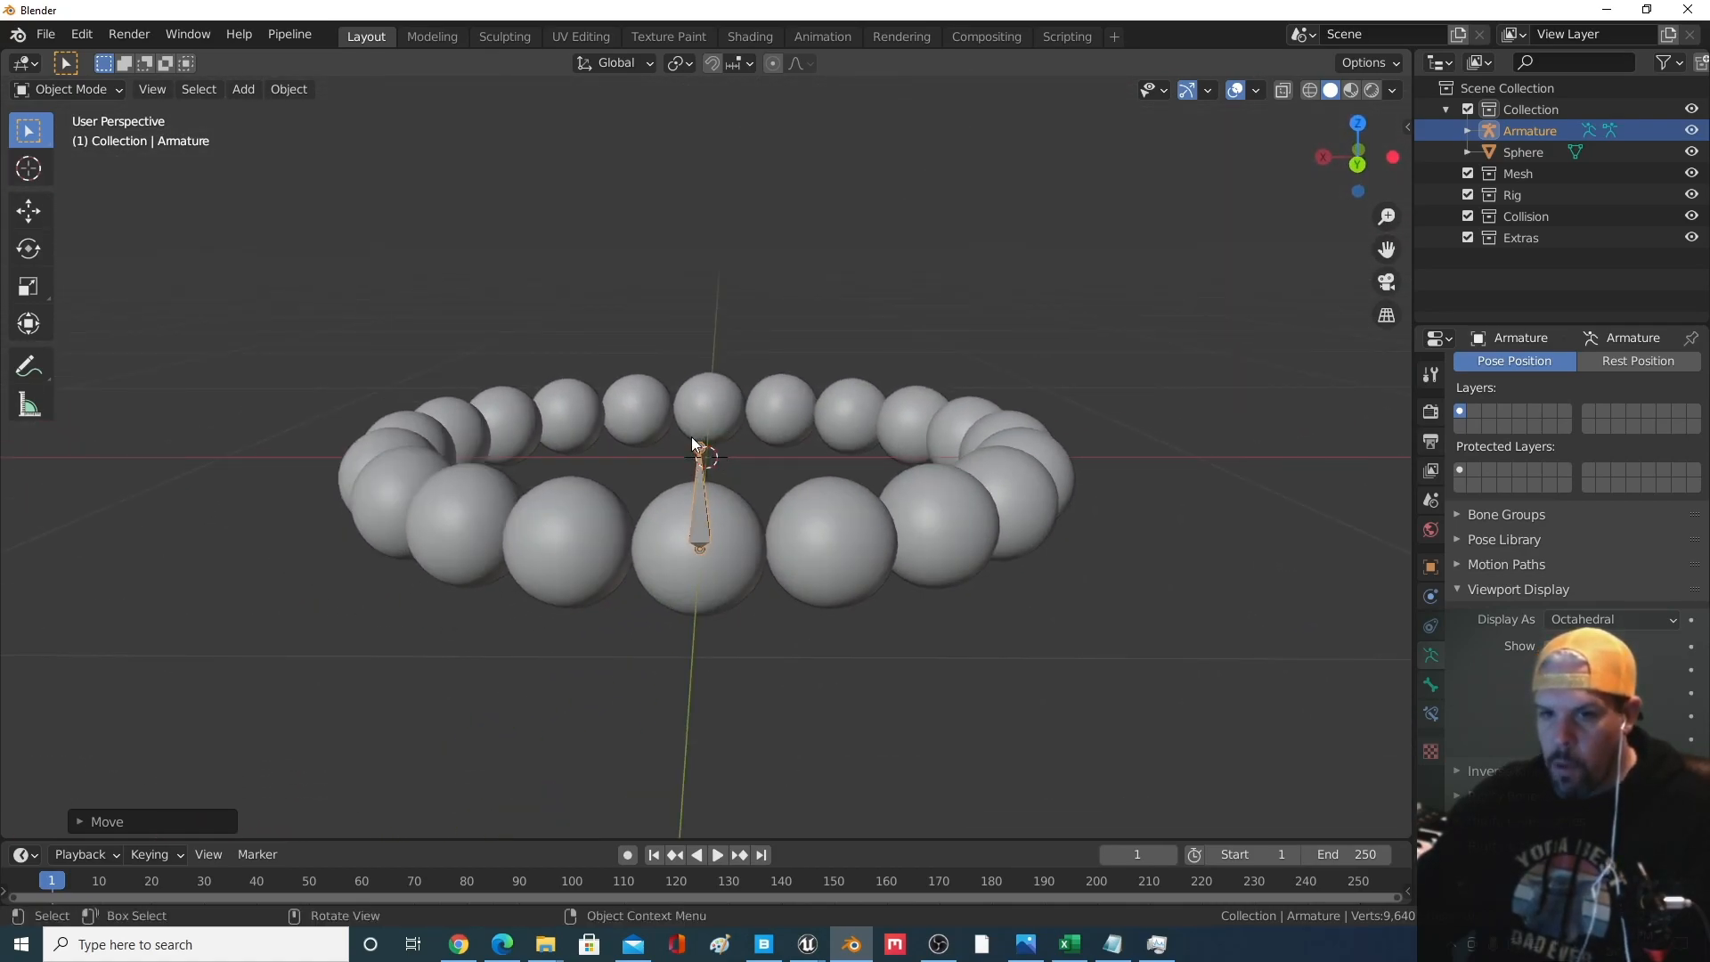
key("r")
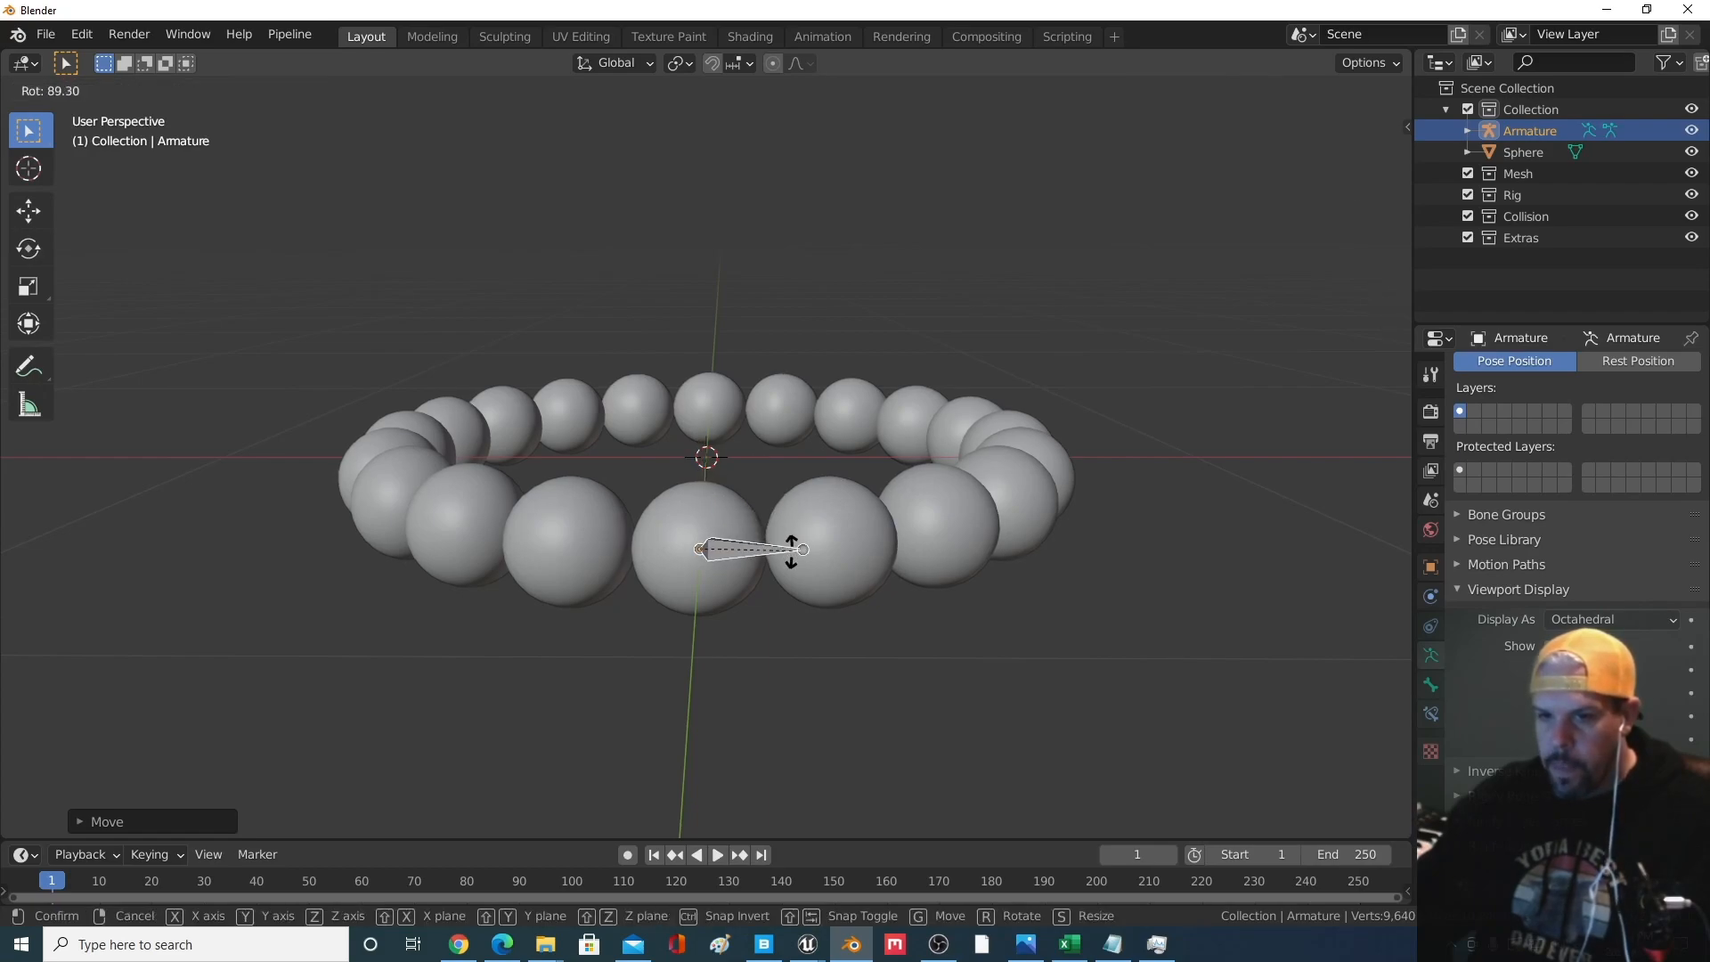
left_click(795, 545)
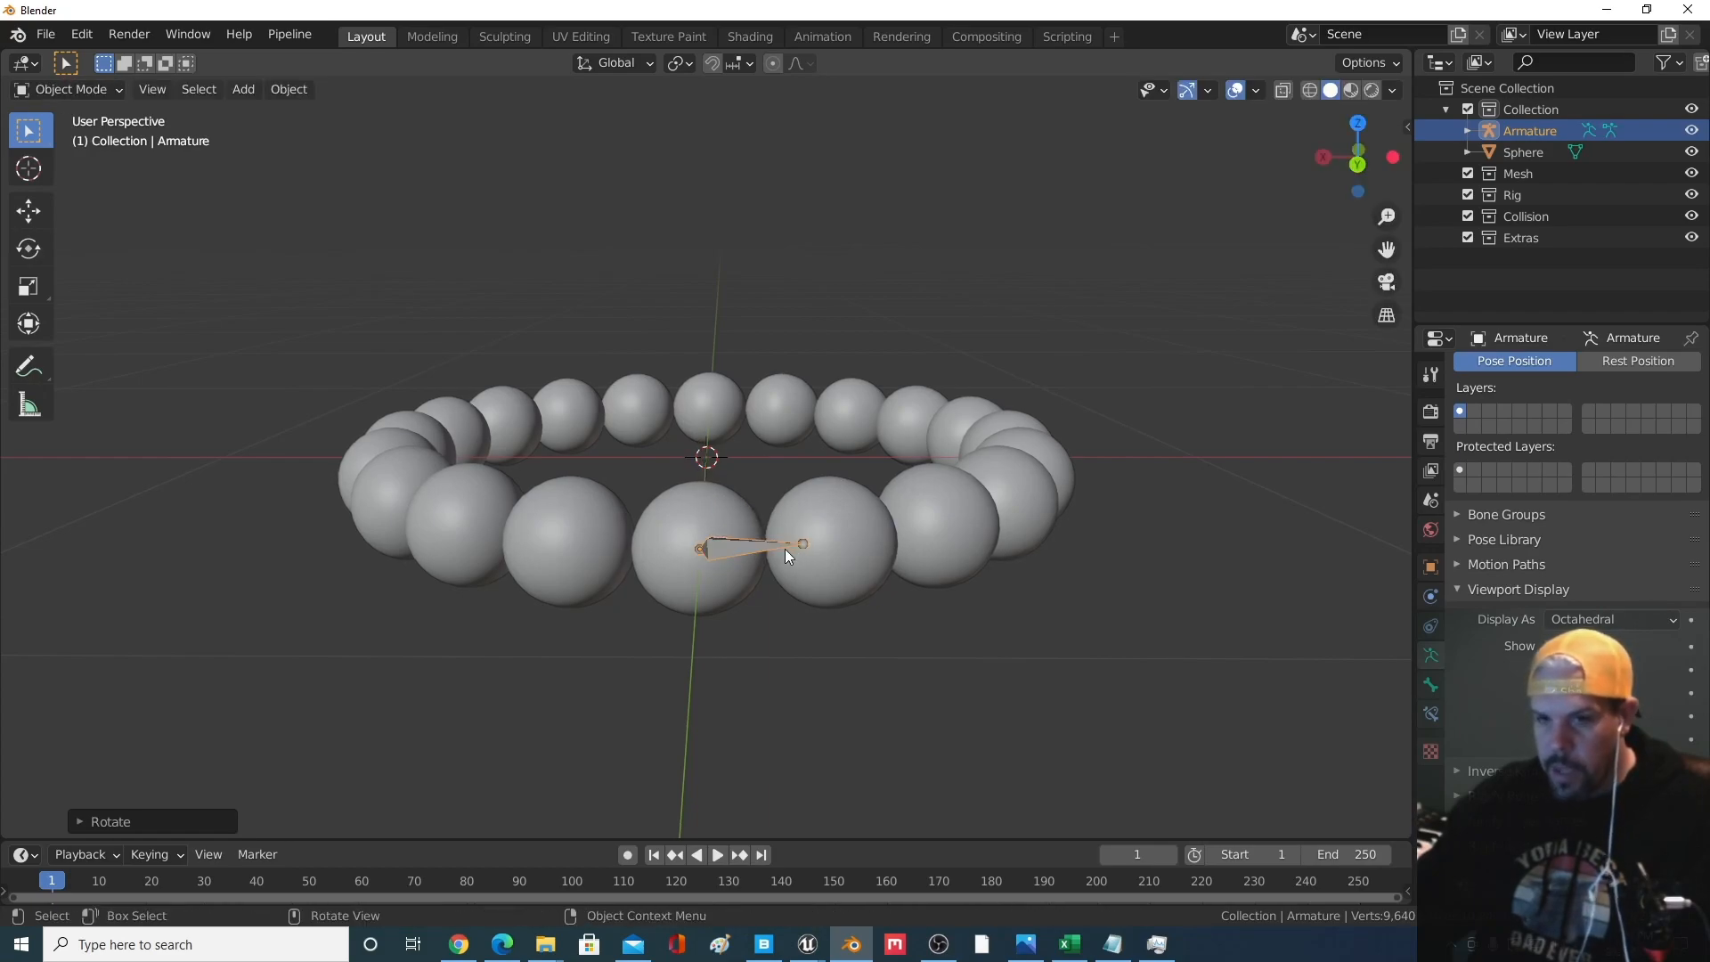
key("g")
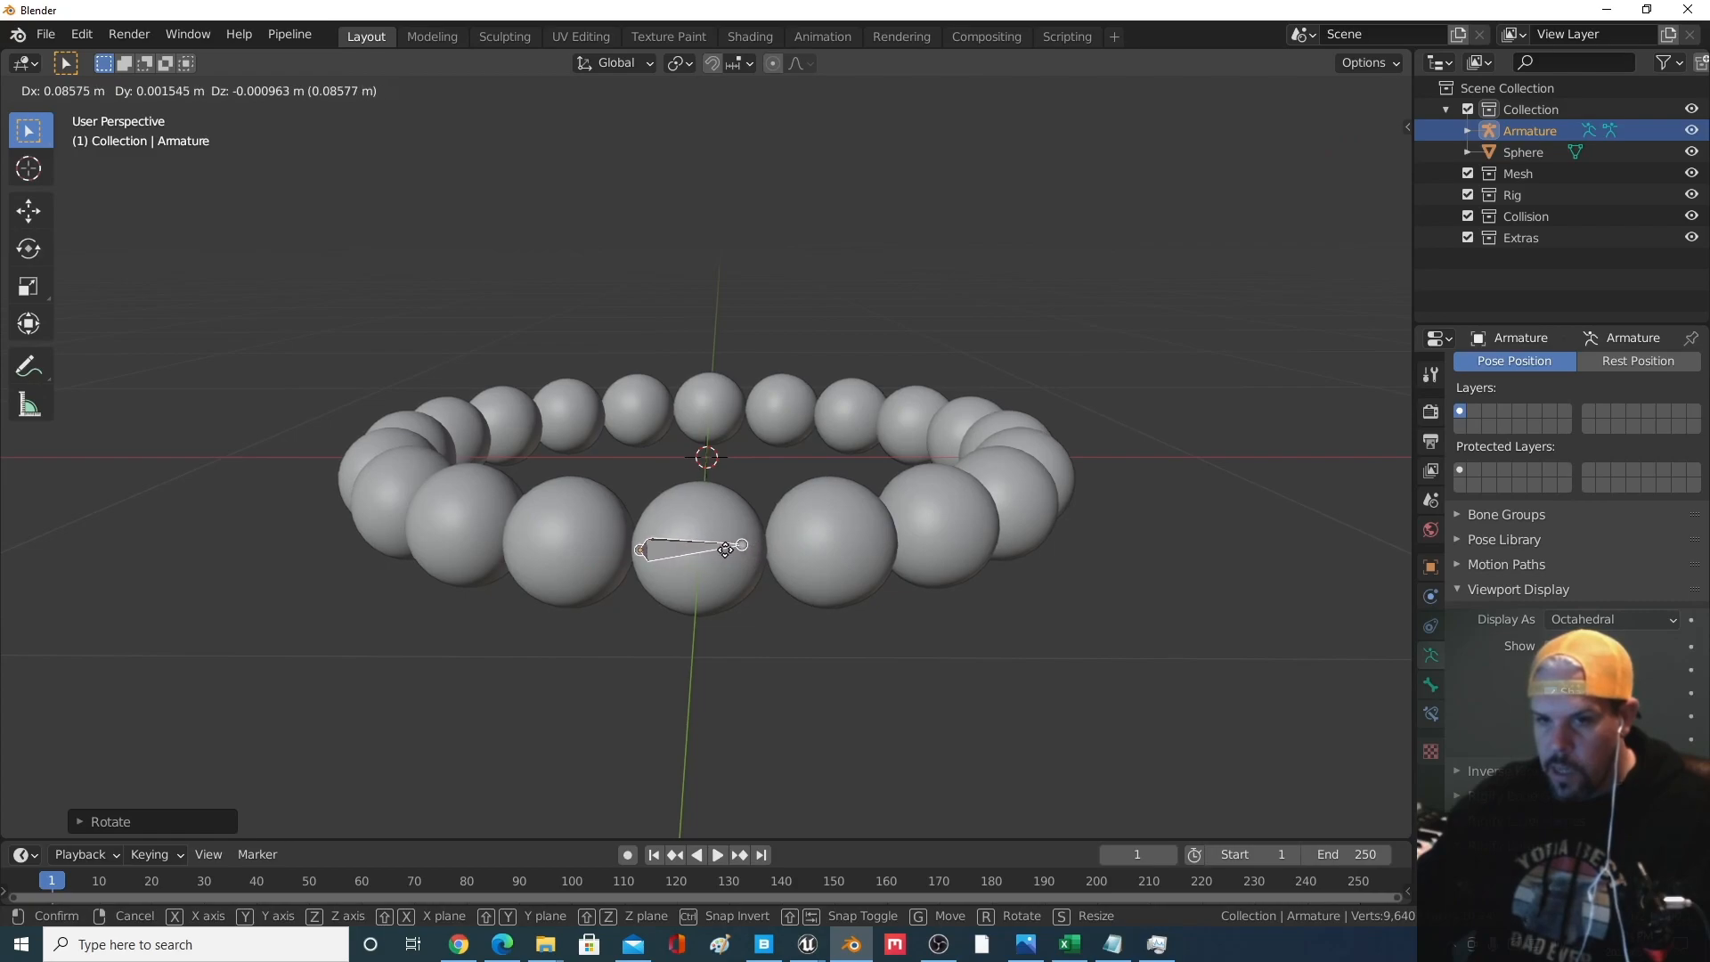
left_click(723, 551)
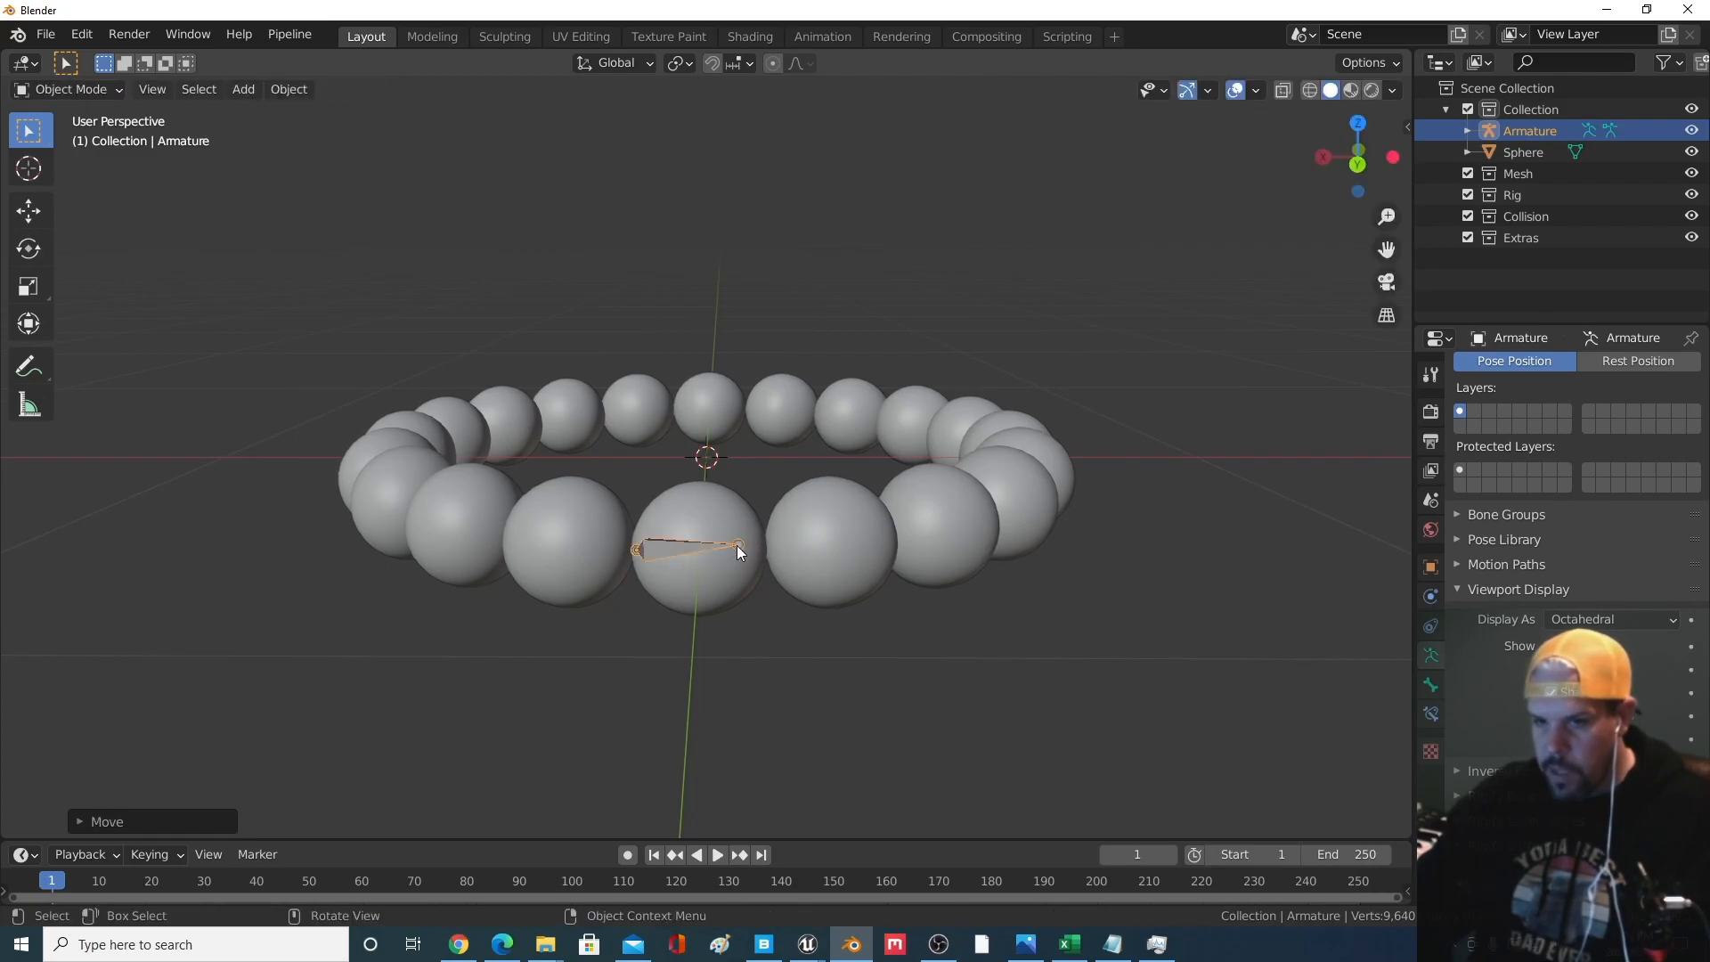
Reselect the armature and put it in Edit Mode
left_click(736, 545)
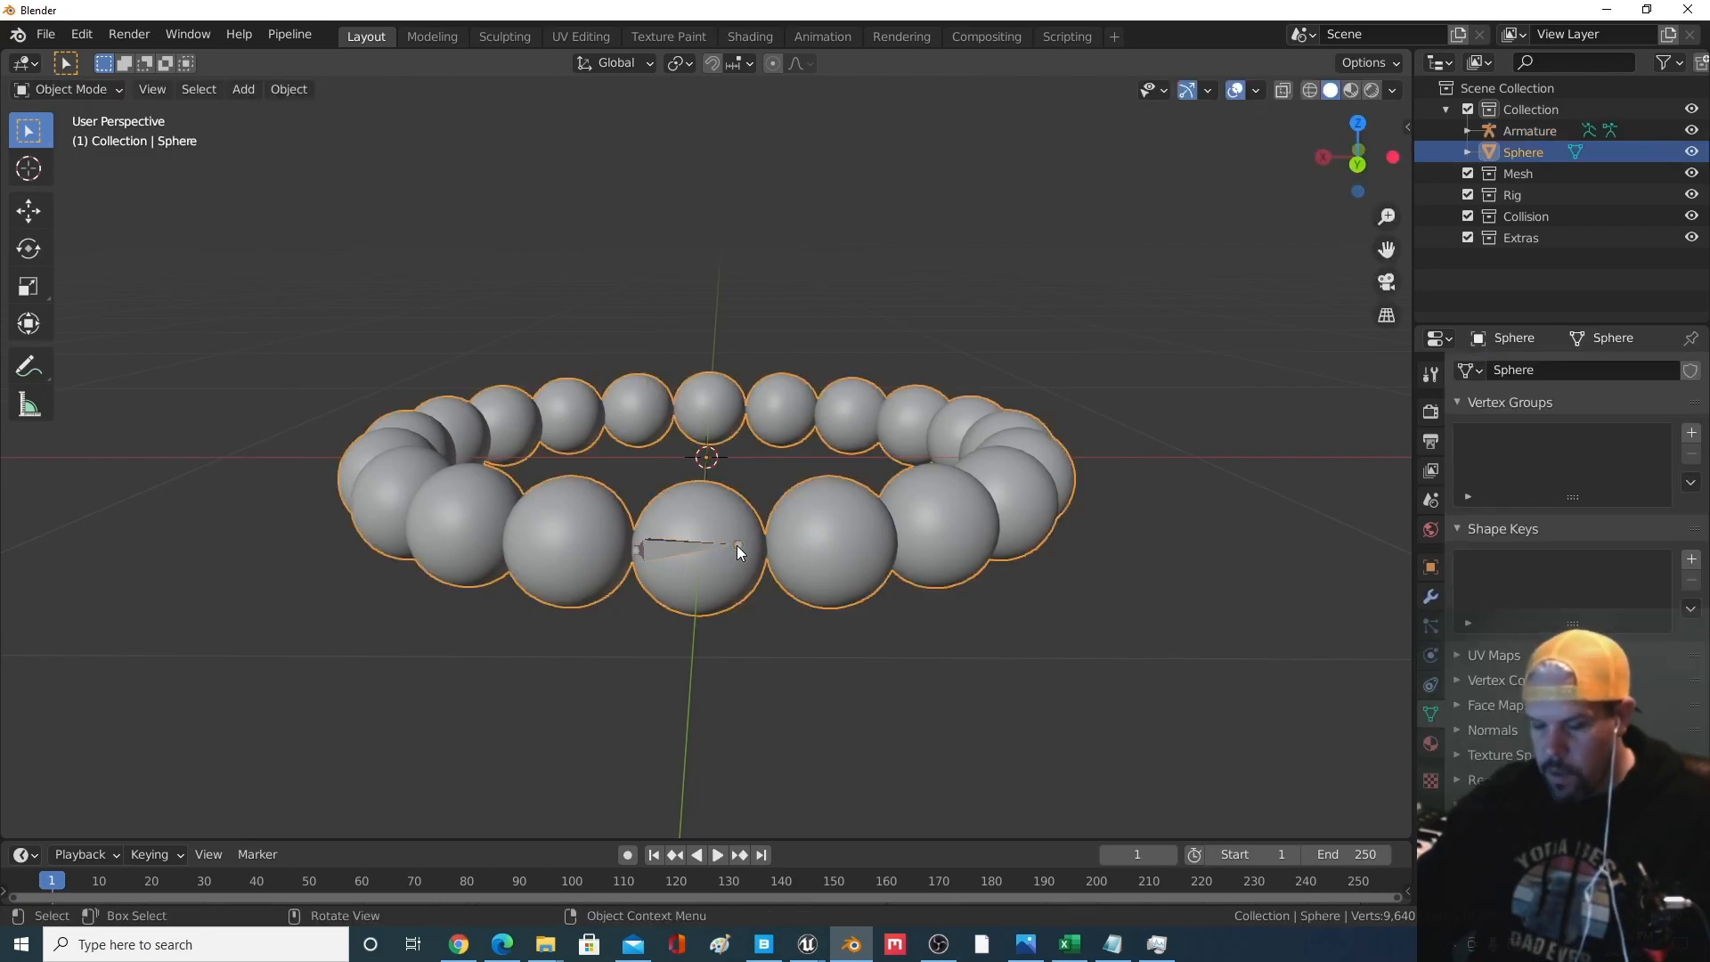
left_click(669, 553)
left_click(89, 93)
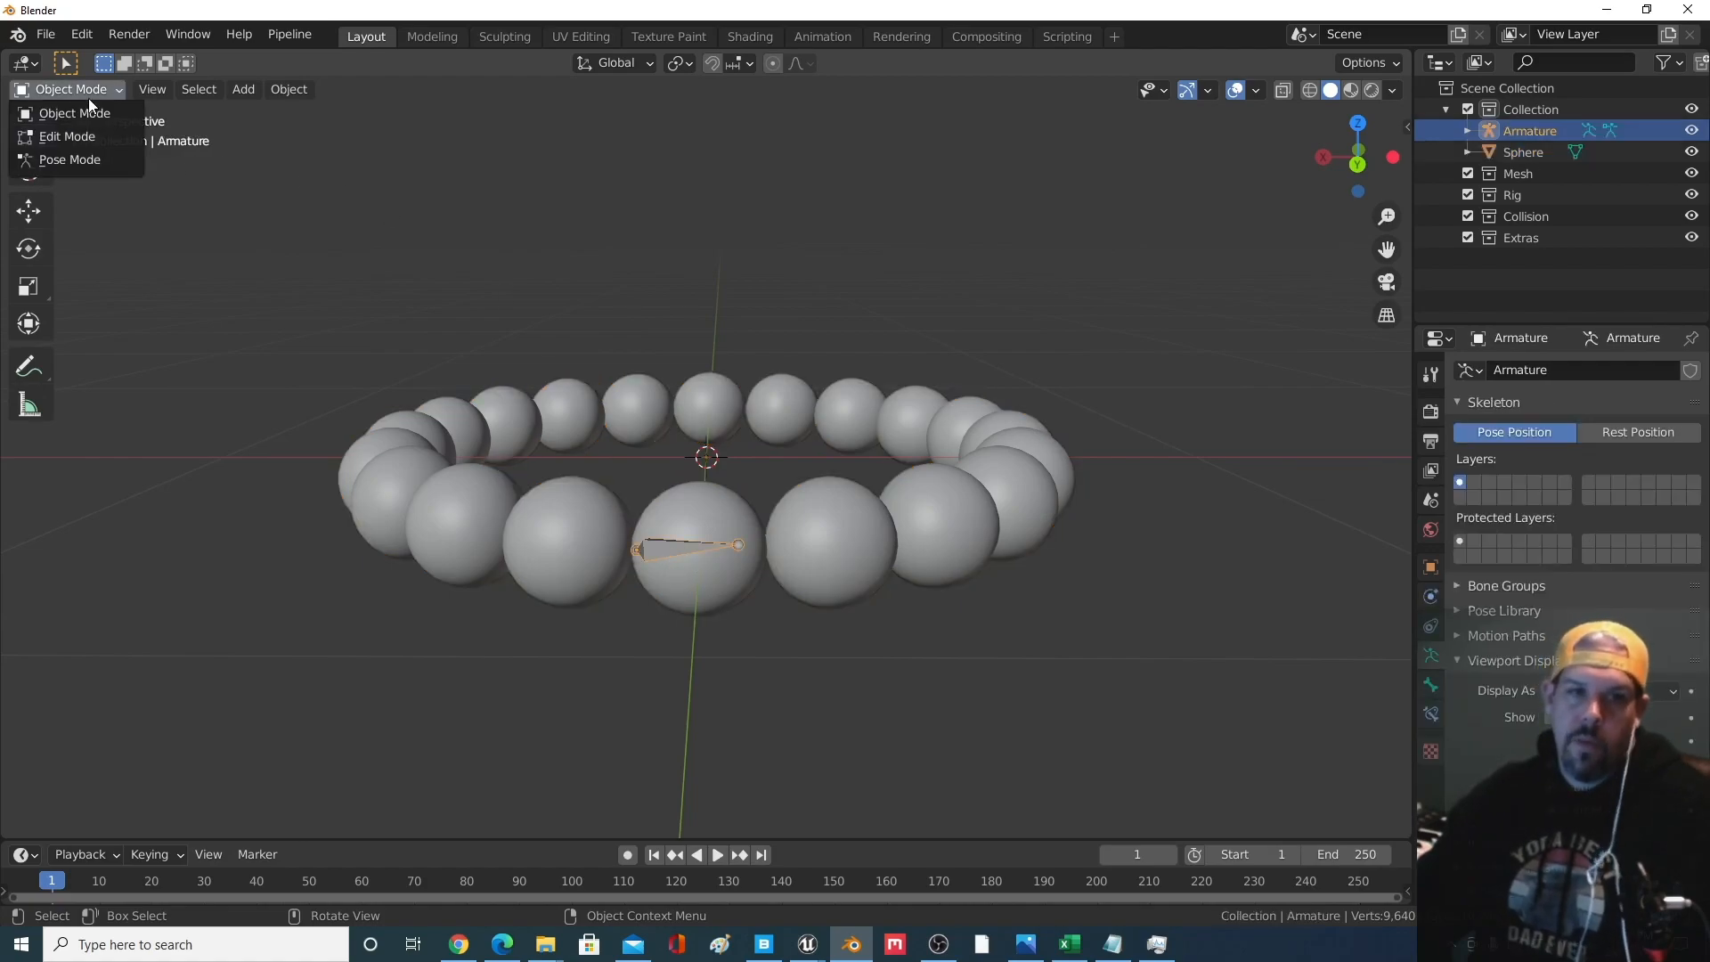
left_click(88, 130)
middle_click_drag(713, 612, 728, 613)
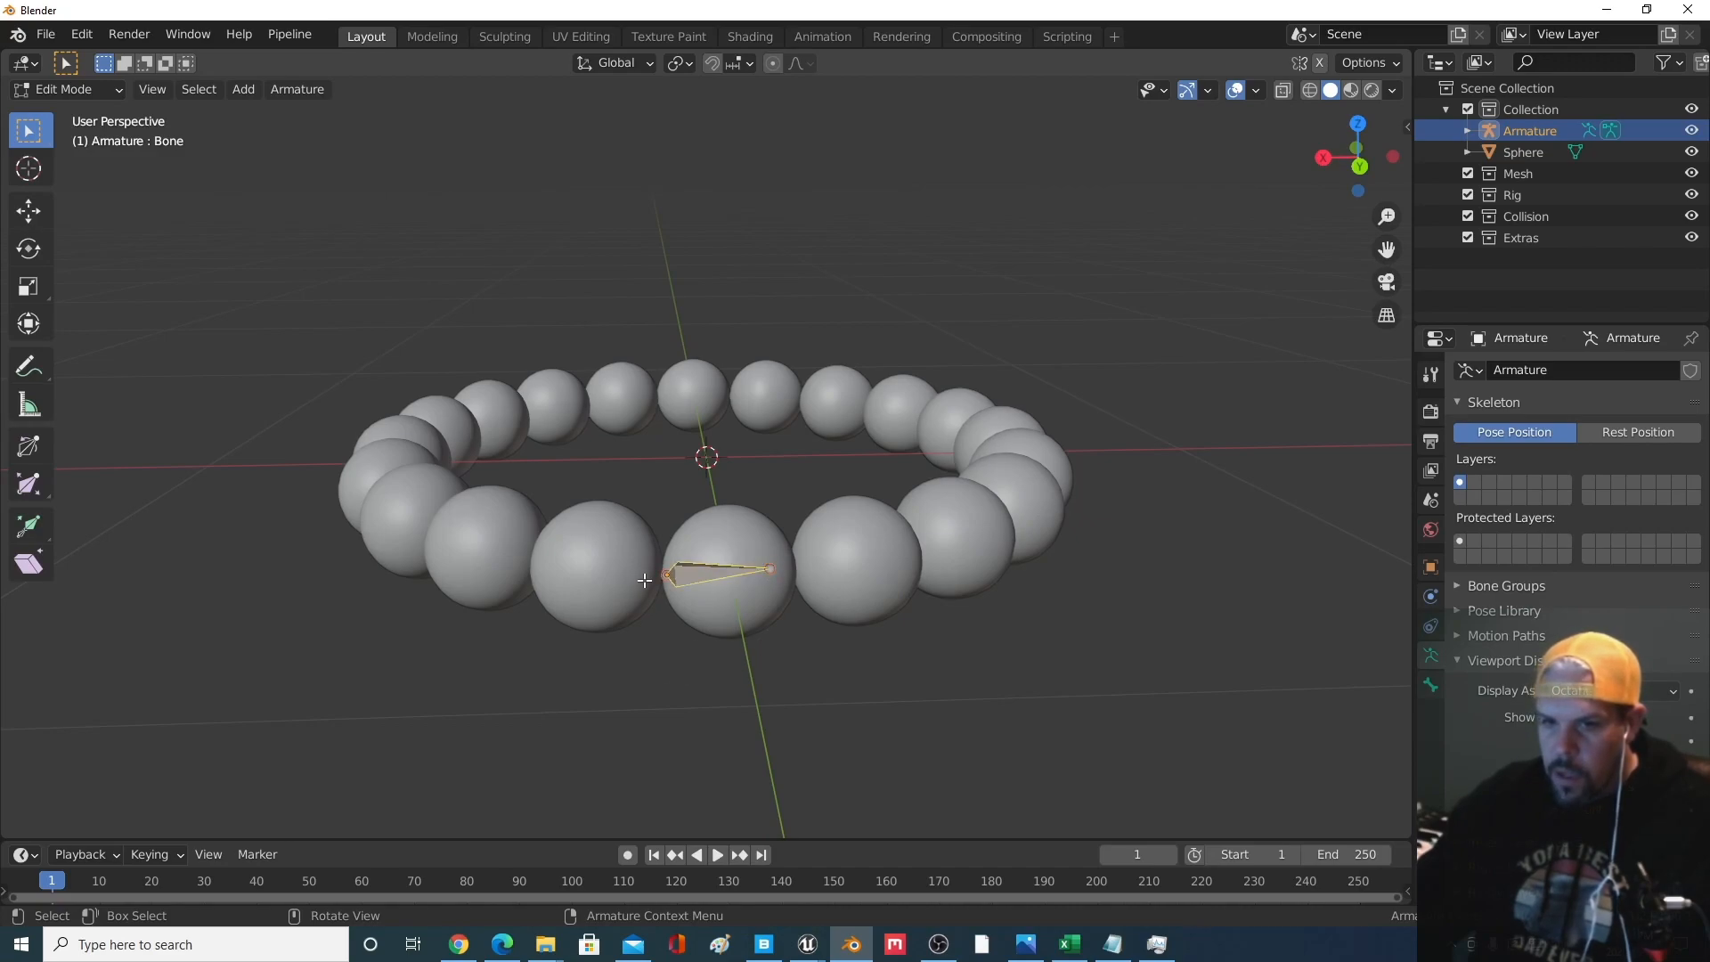
middle_click_drag(657, 638, 808, 635)
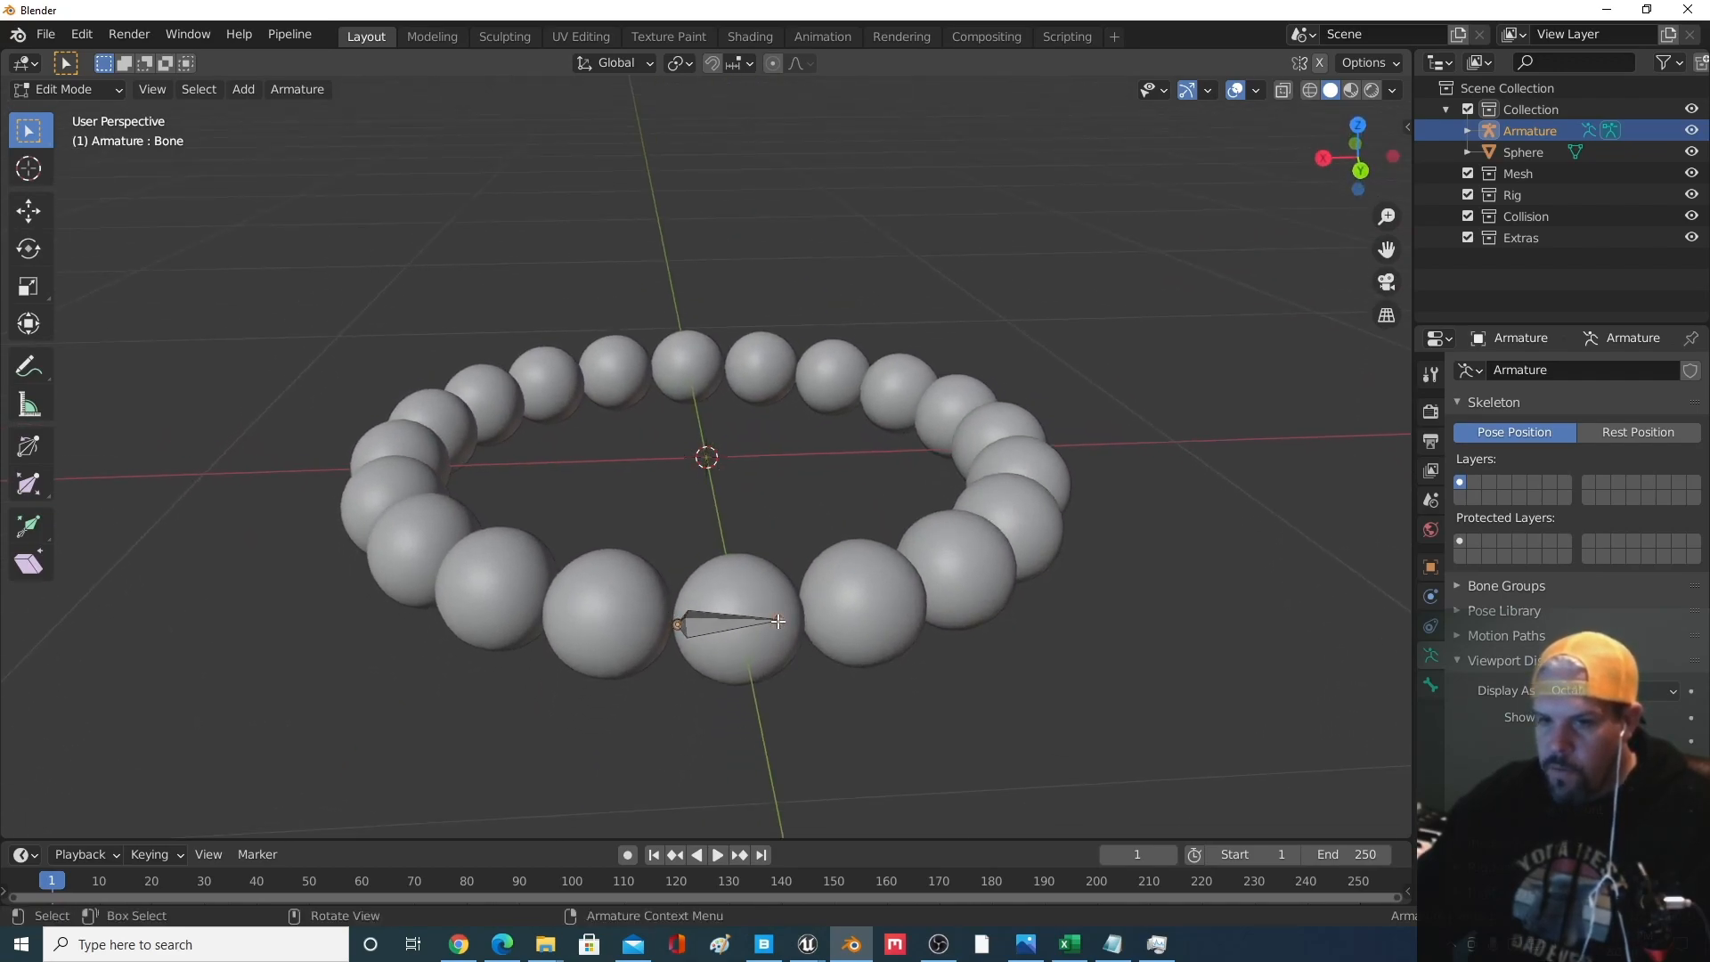
Move the bone's tip to the edge of its bead, where it meets the neighbouring bead
mouse_move(805, 729)
middle_mouse_down()
mouse_move(800, 699)
mouse_move(810, 766)
mouse_move(798, 721)
middle_mouse_up()
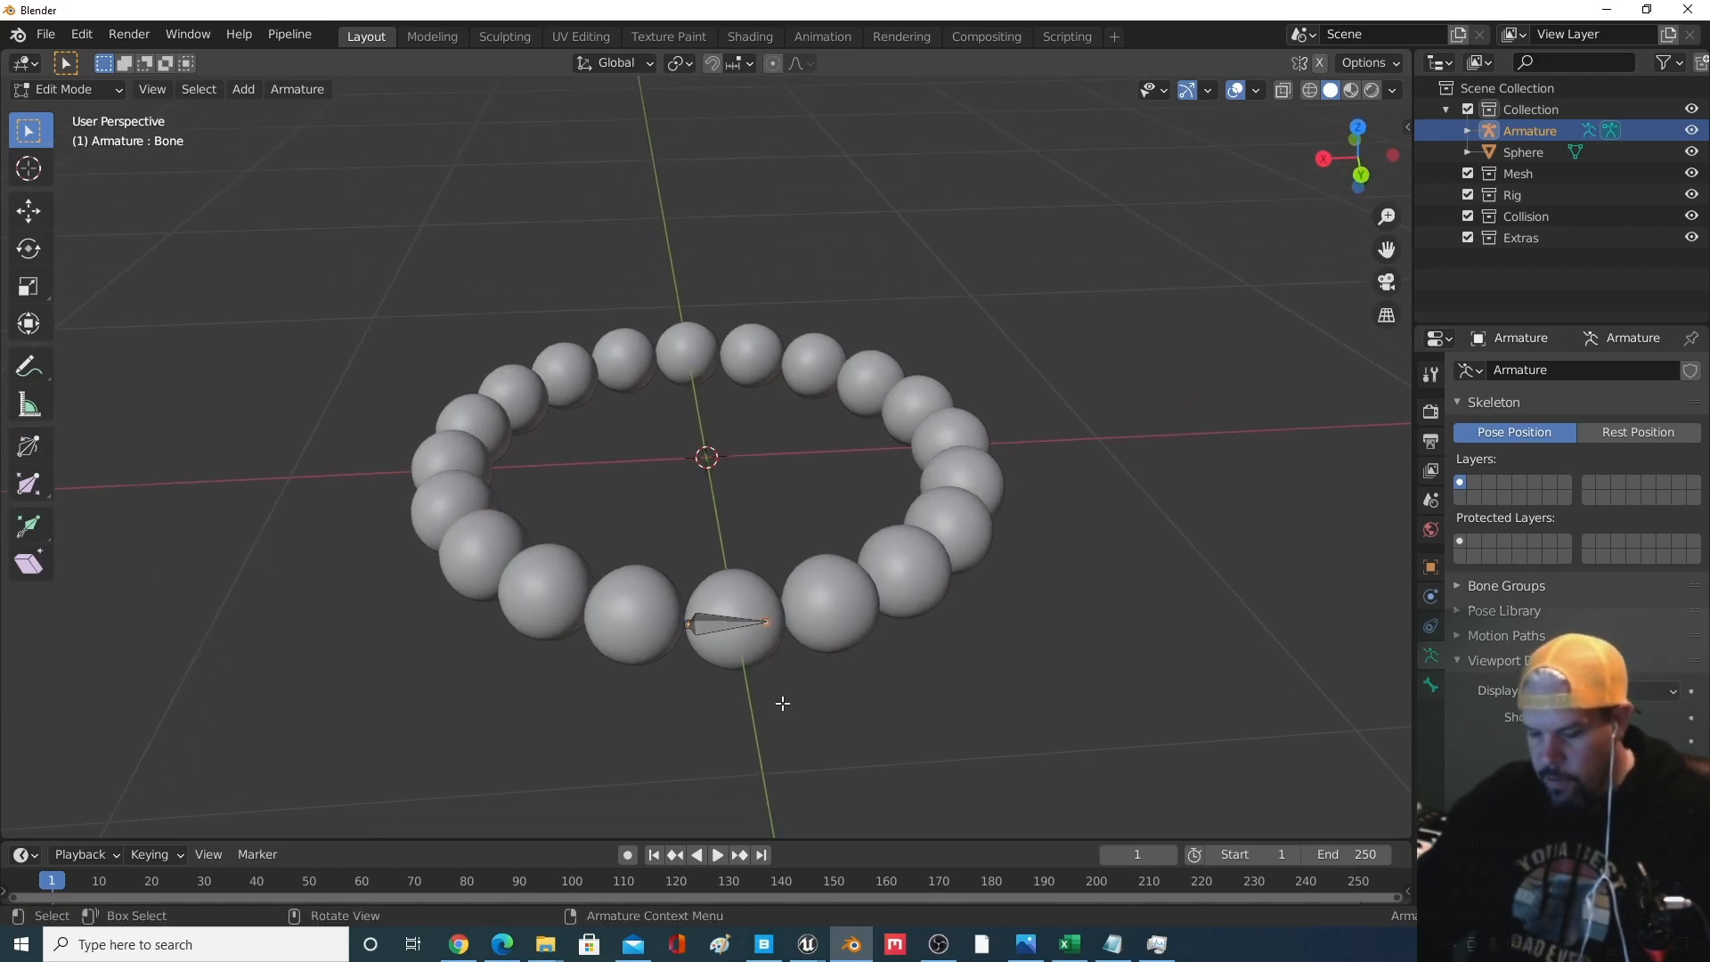
key("g")
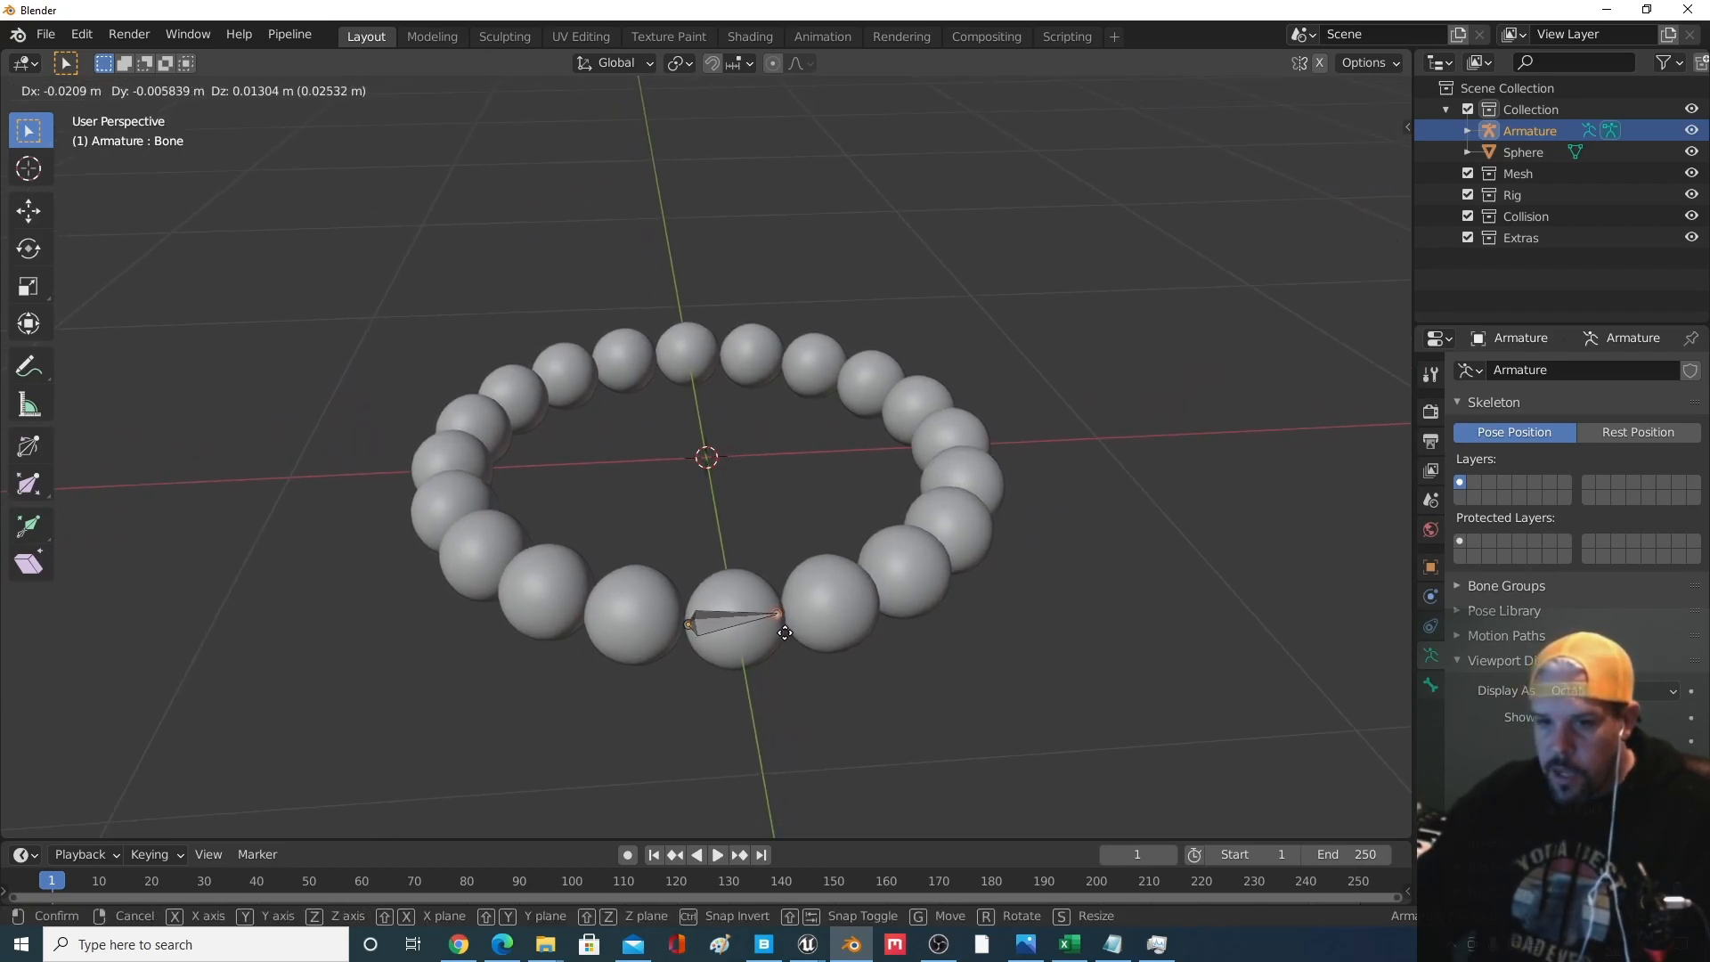
left_click(786, 633)
middle_click_drag(785, 632, 987, 710)
key("g")
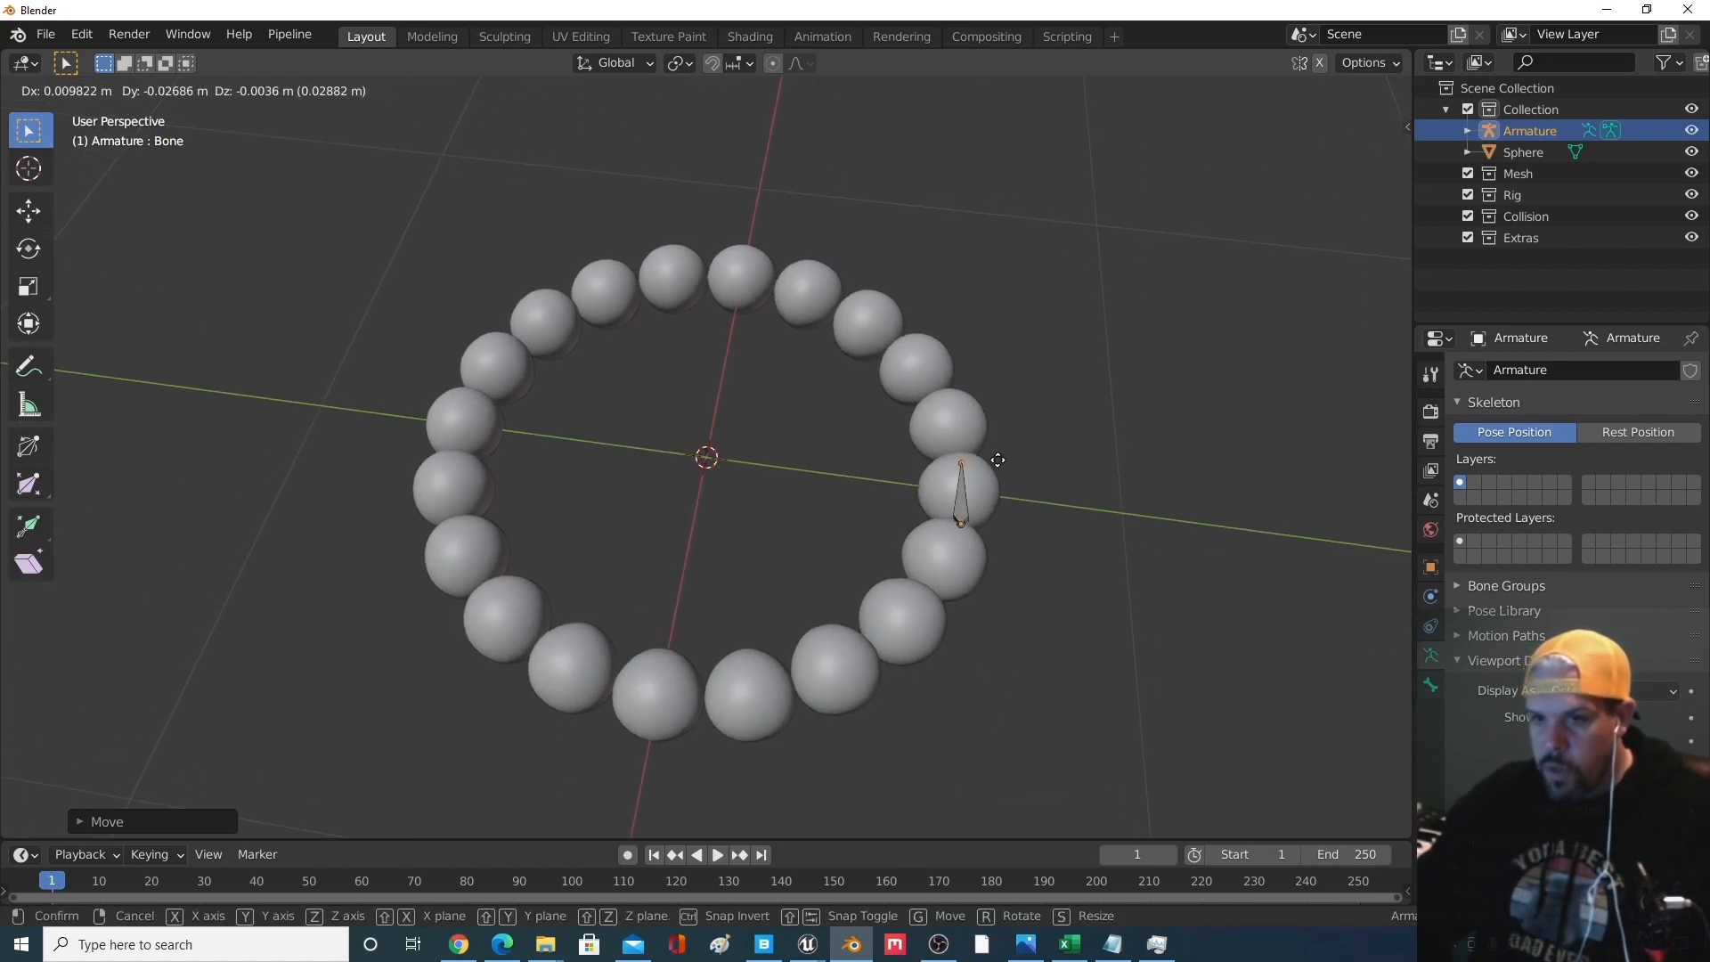
left_click(997, 455)
Adjust the height and depth of the bone's tip so it stays centred on the bead from other angles
middle_click_drag(973, 641, 821, 517)
key("g")
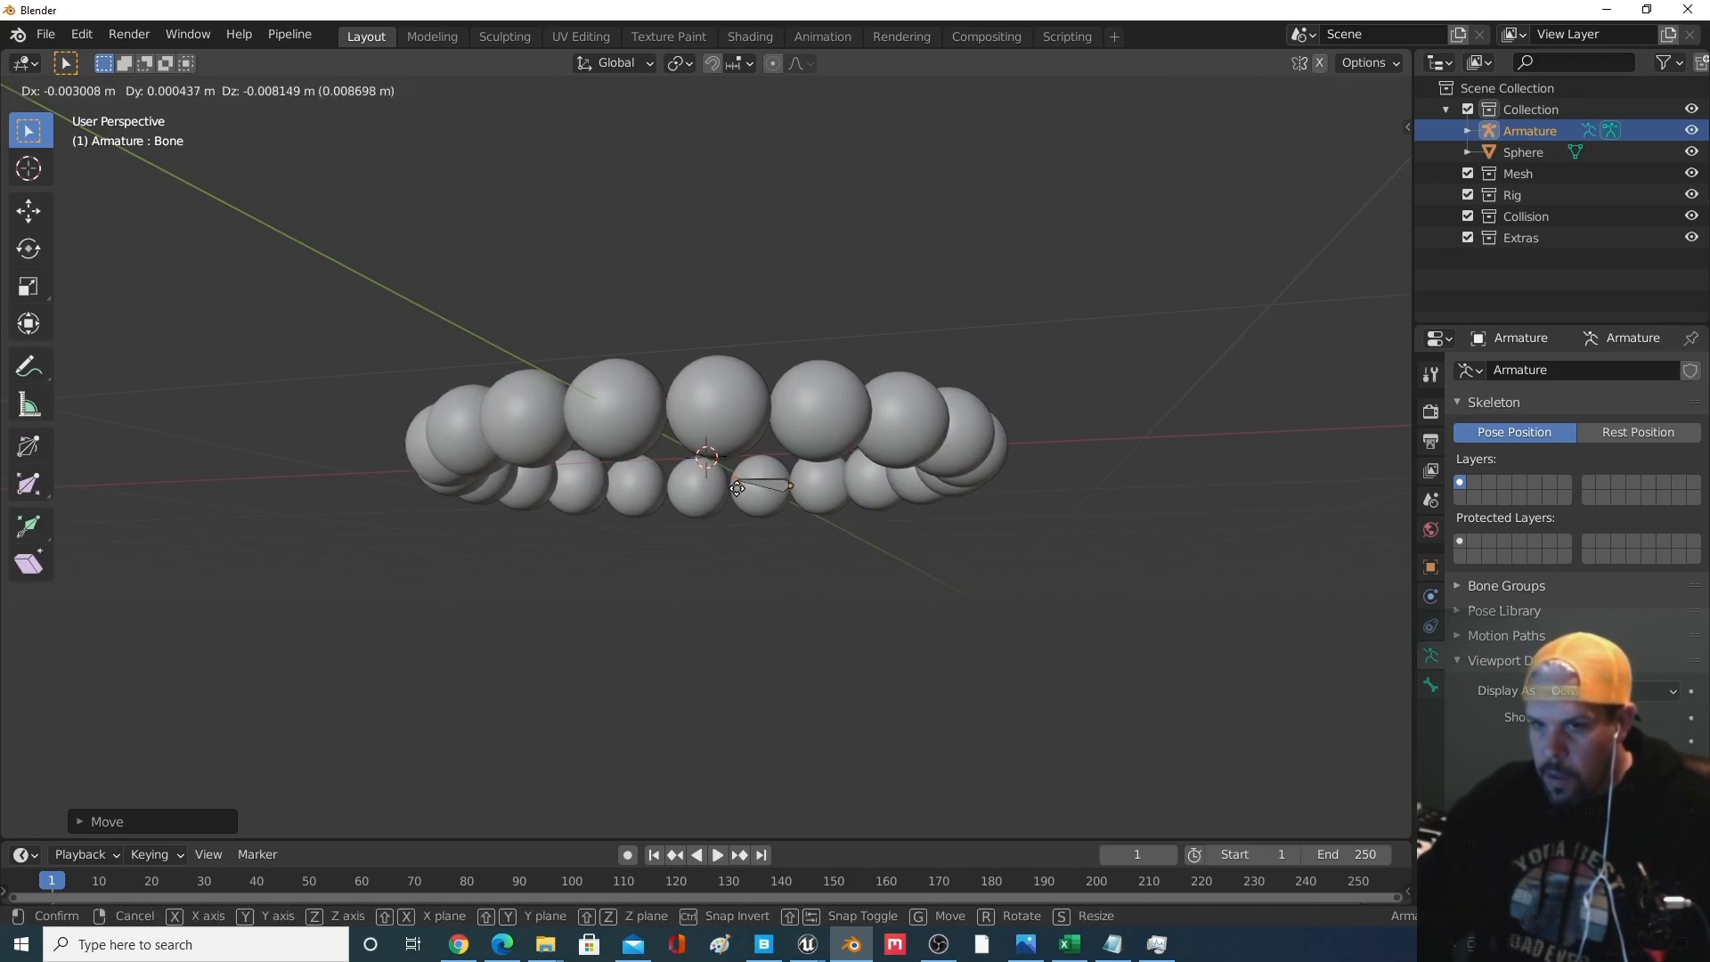
left_click(736, 489)
middle_click_drag(799, 575, 383, 614)
key("g")
left_click(785, 524)
Fine-tune the bone tip's position at the gap between the two beads in a close-up view
middle_click_drag(828, 629, 1332, 680)
scroll(721, 538, "up", 6)
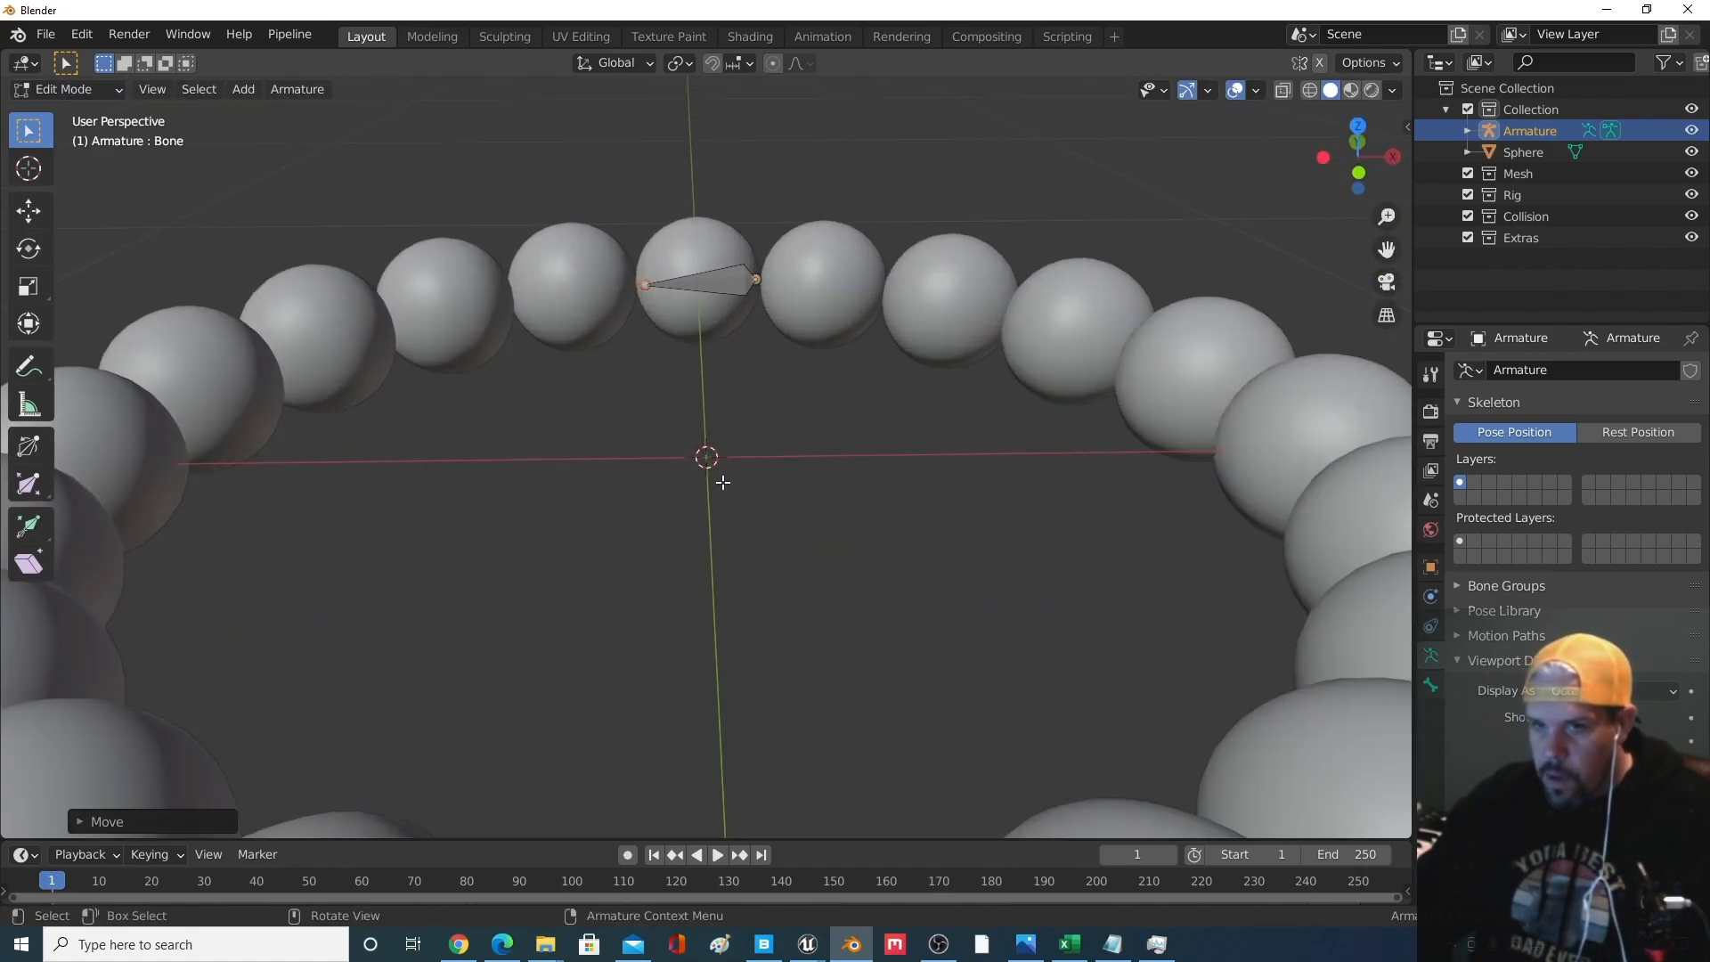
scroll(723, 473, "up", 3)
middle_click_drag(723, 465, 728, 467)
scroll(726, 466, "up", 1)
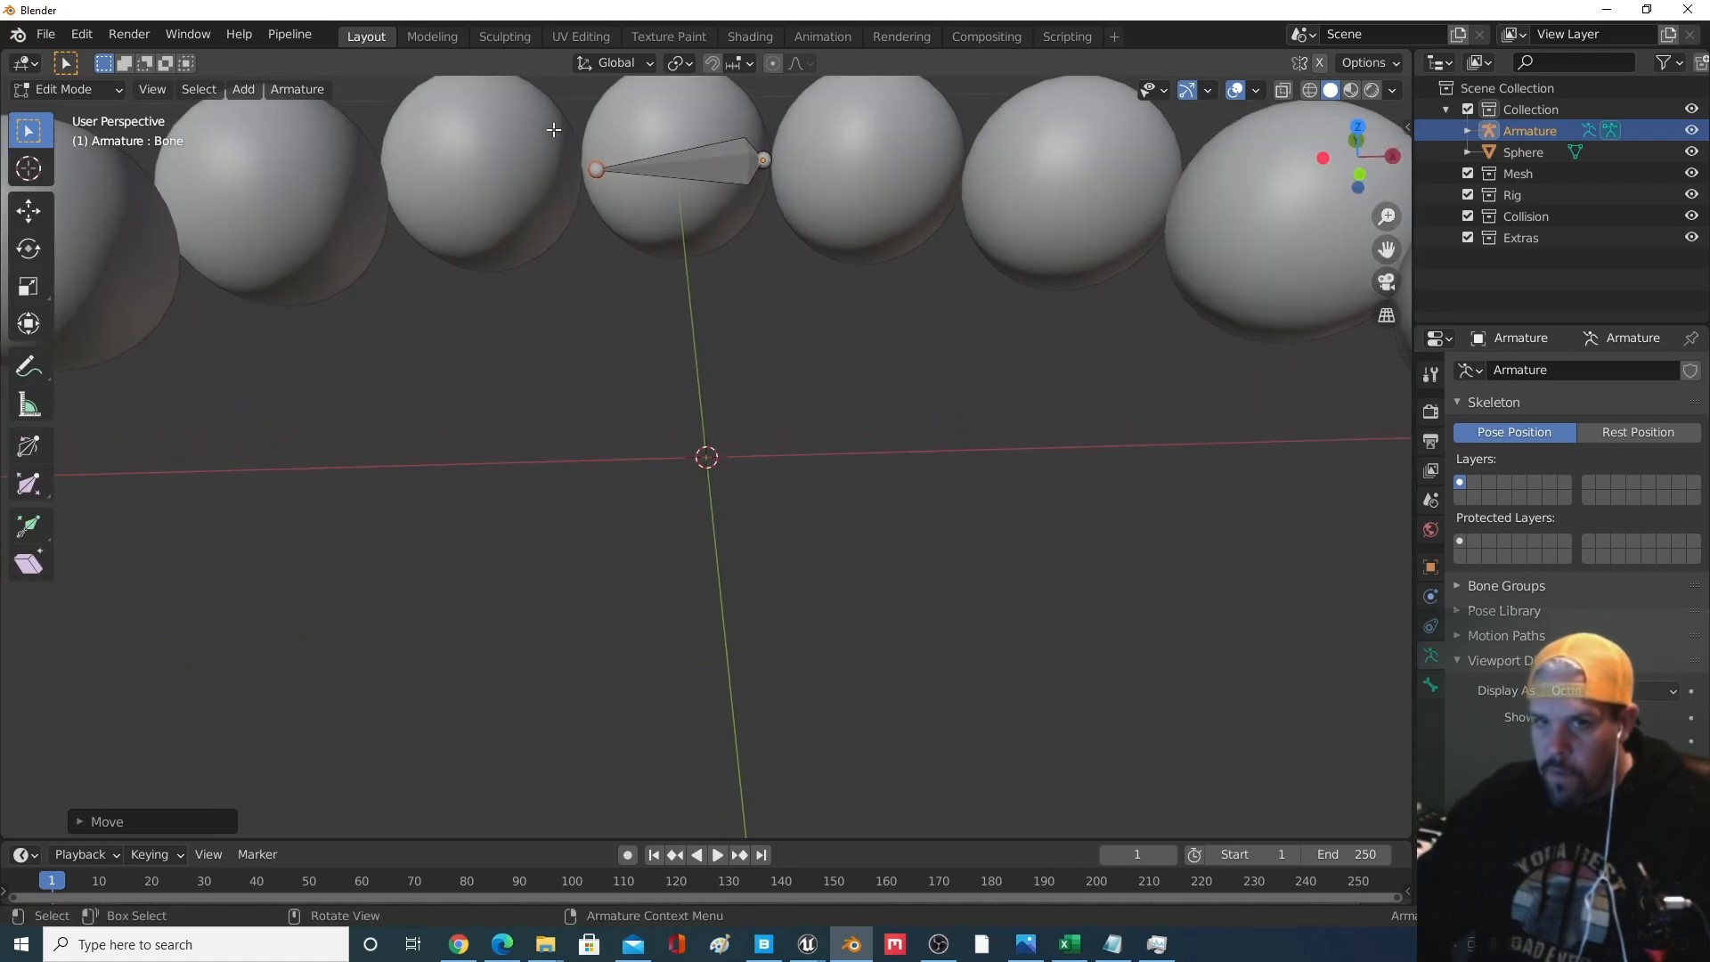
key("g")
left_click(579, 156)
Extrude a second bone from the first bone's tip through the neighbouring bead
middle_click_drag(798, 425, 759, 537)
scroll(760, 537, "down", 6)
middle_click_drag(783, 411, 456, 502)
middle_click_drag(1151, 661, 1103, 566)
left_click(1013, 464)
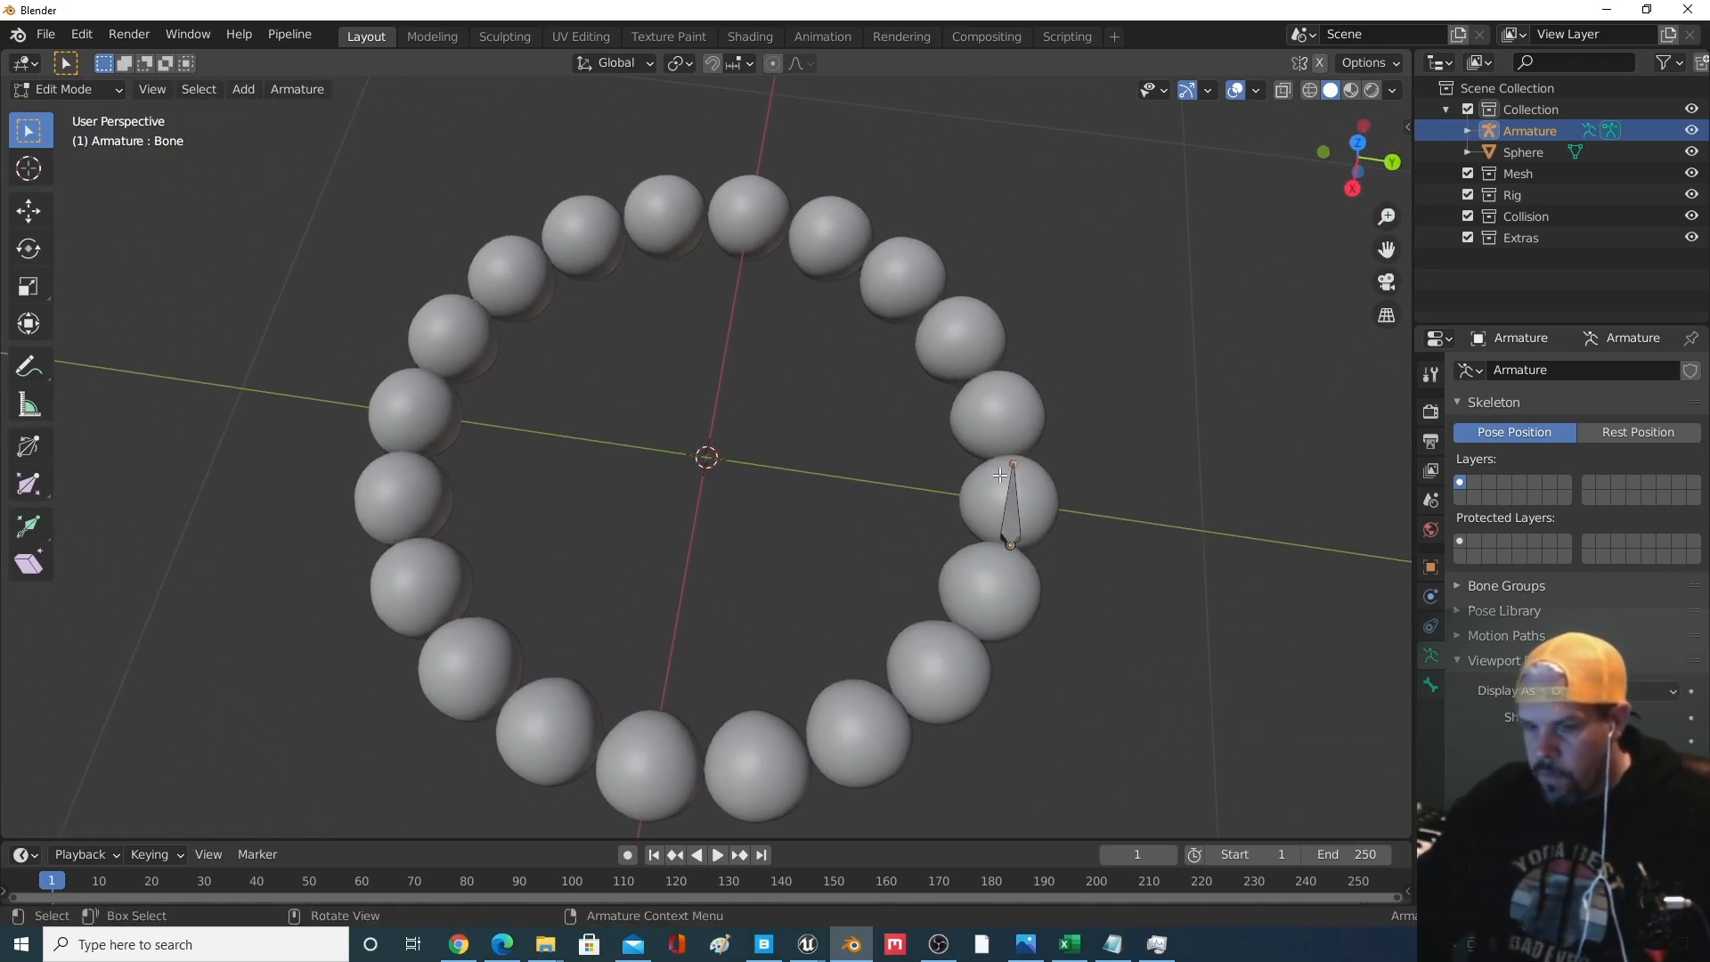
key("e")
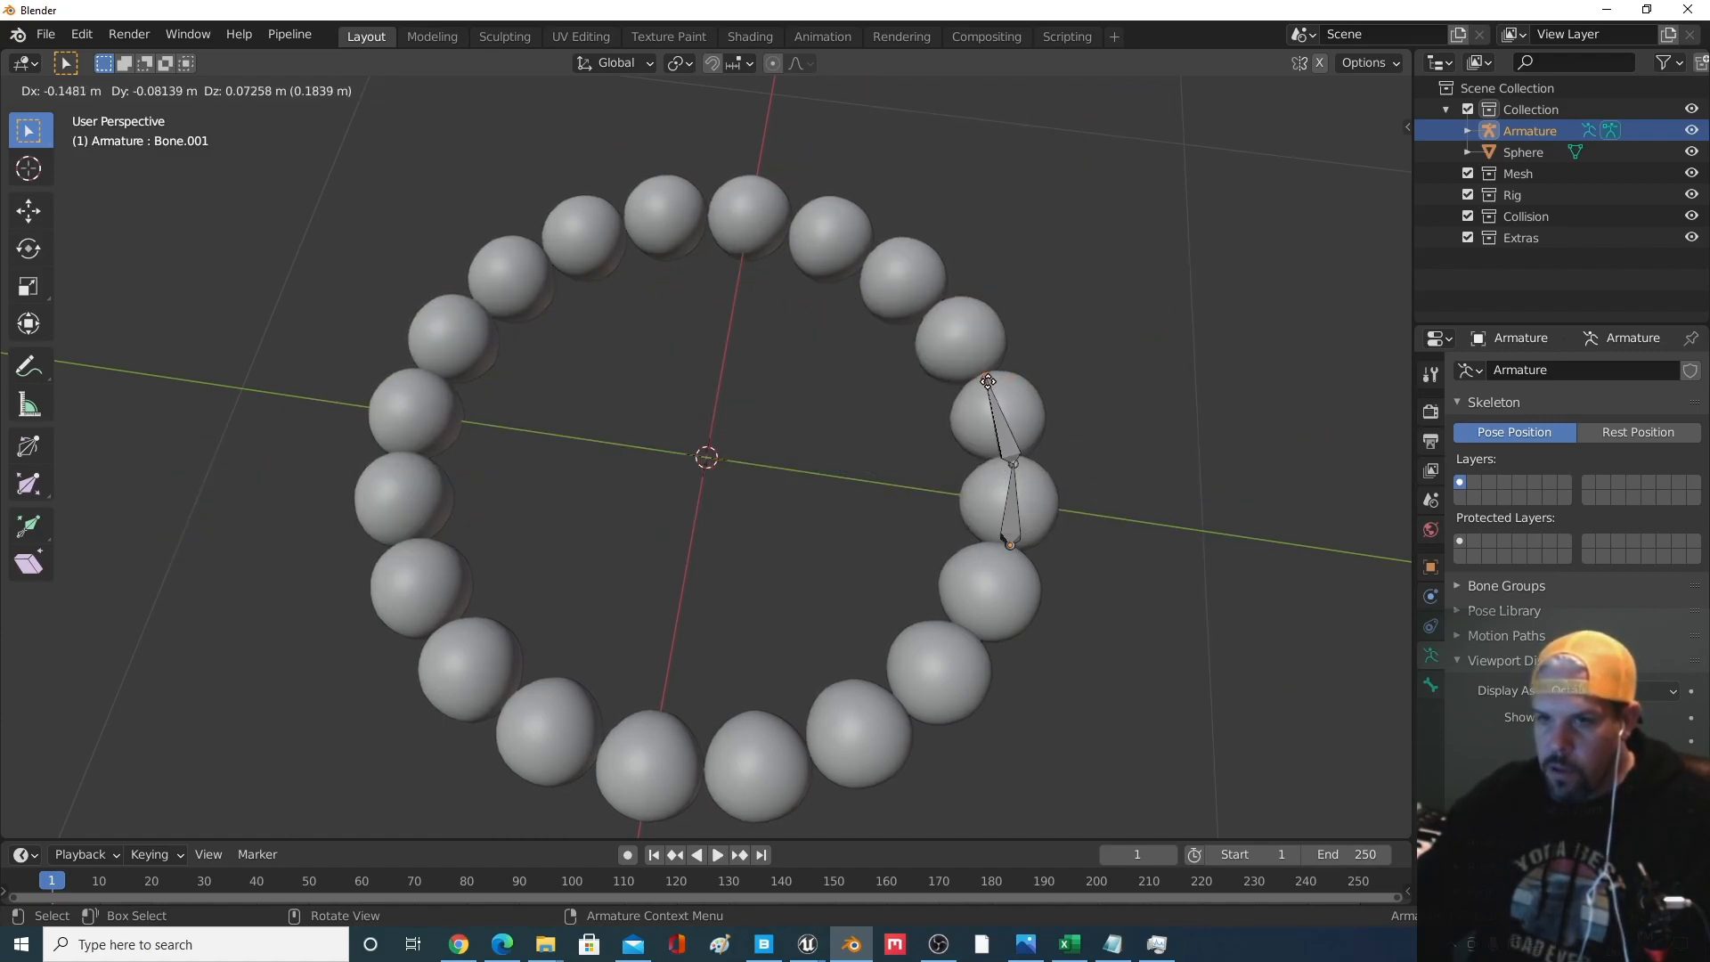
left_click(987, 381)
middle_click_drag(980, 396, 984, 367)
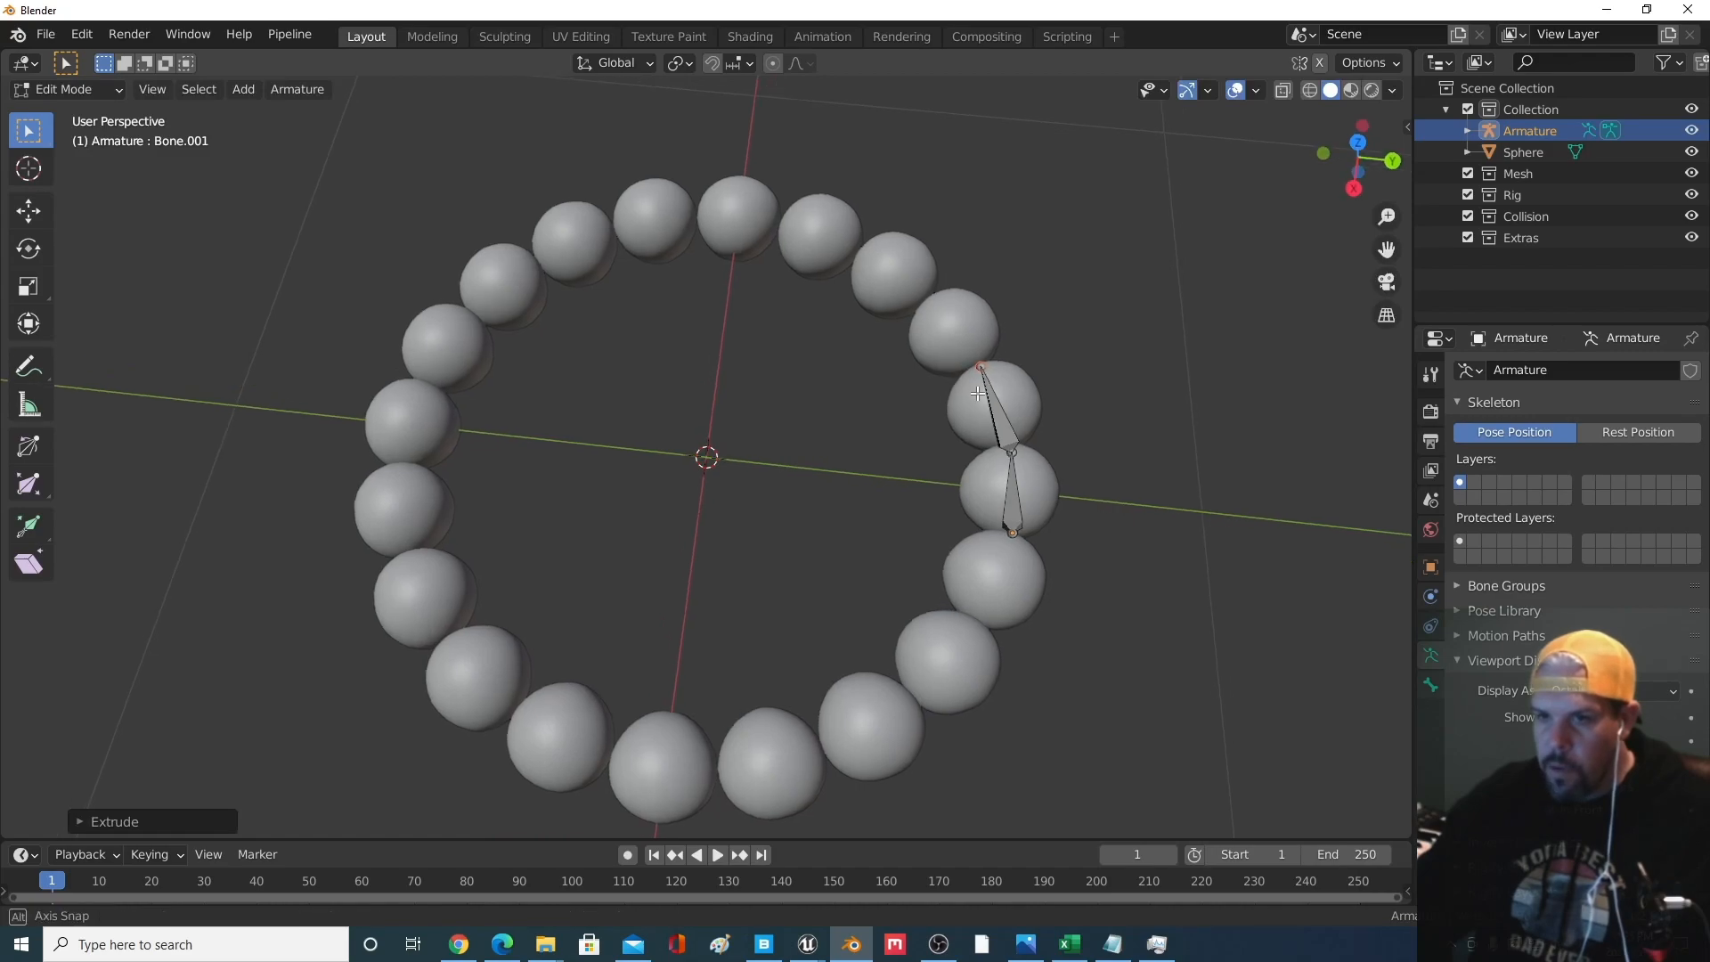
Extrude three more bones in a chain through the following beads along the ring
key("e")
left_click(934, 291)
key("e")
left_click(873, 234)
key("e")
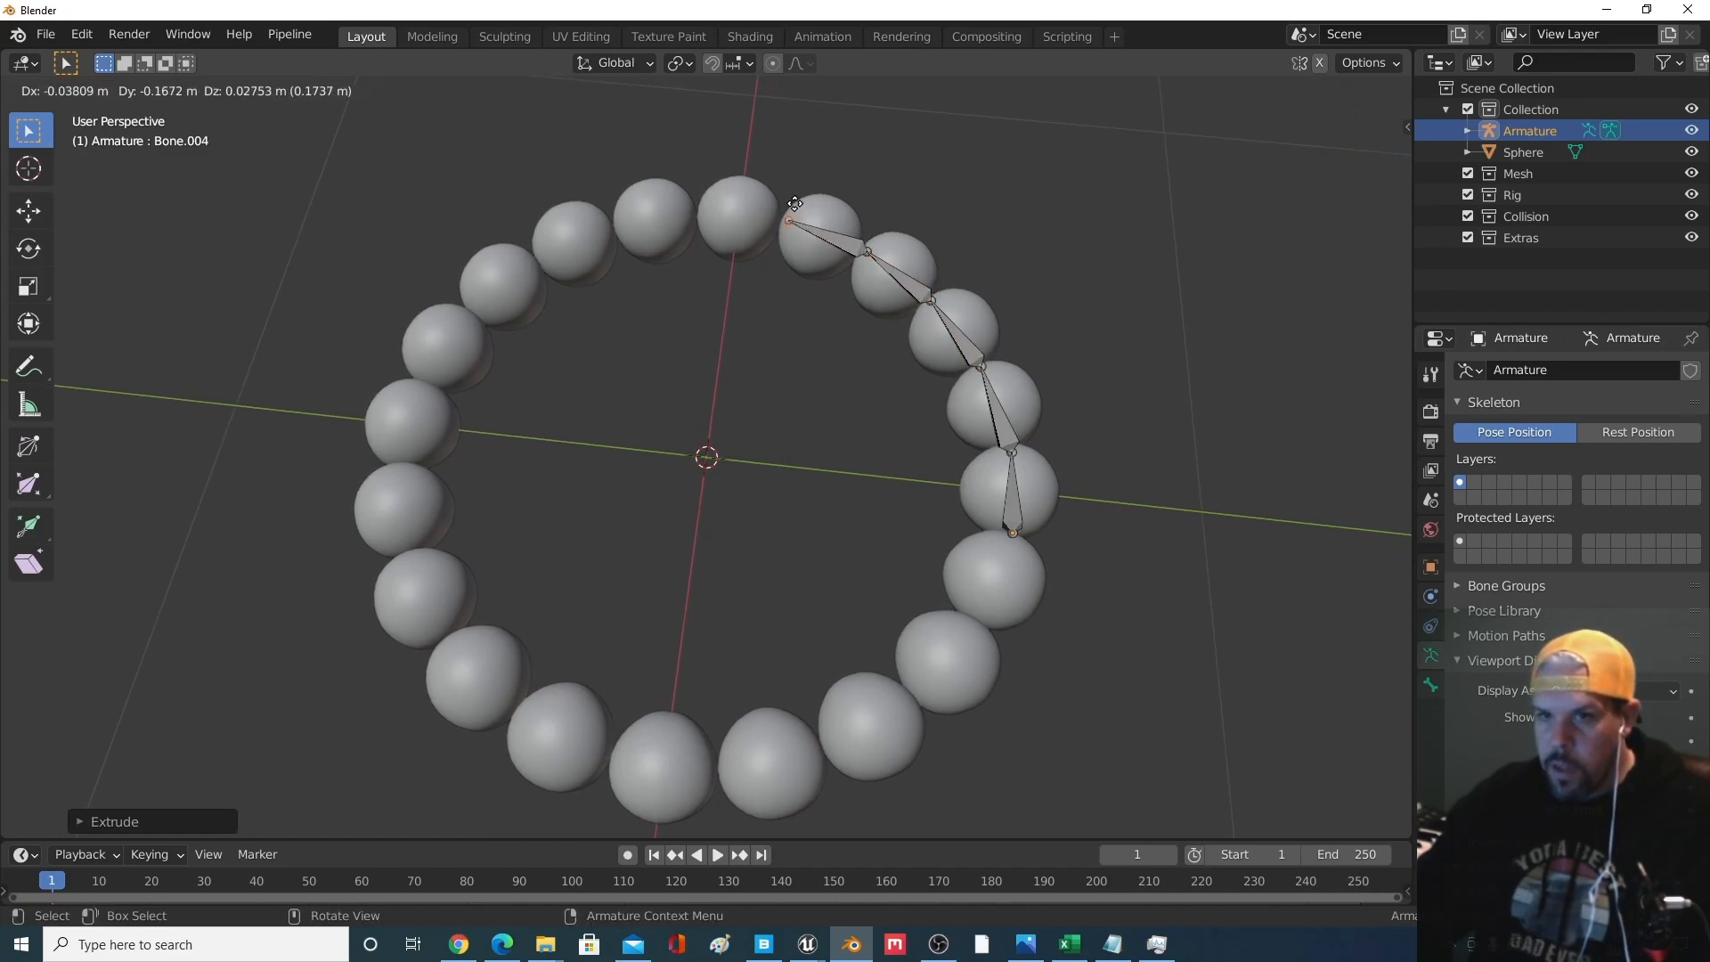
left_click(793, 209)
Check the bone chain from the side and undo the last three extrusions, leaving two bones
middle_click_drag(792, 209, 1048, 225)
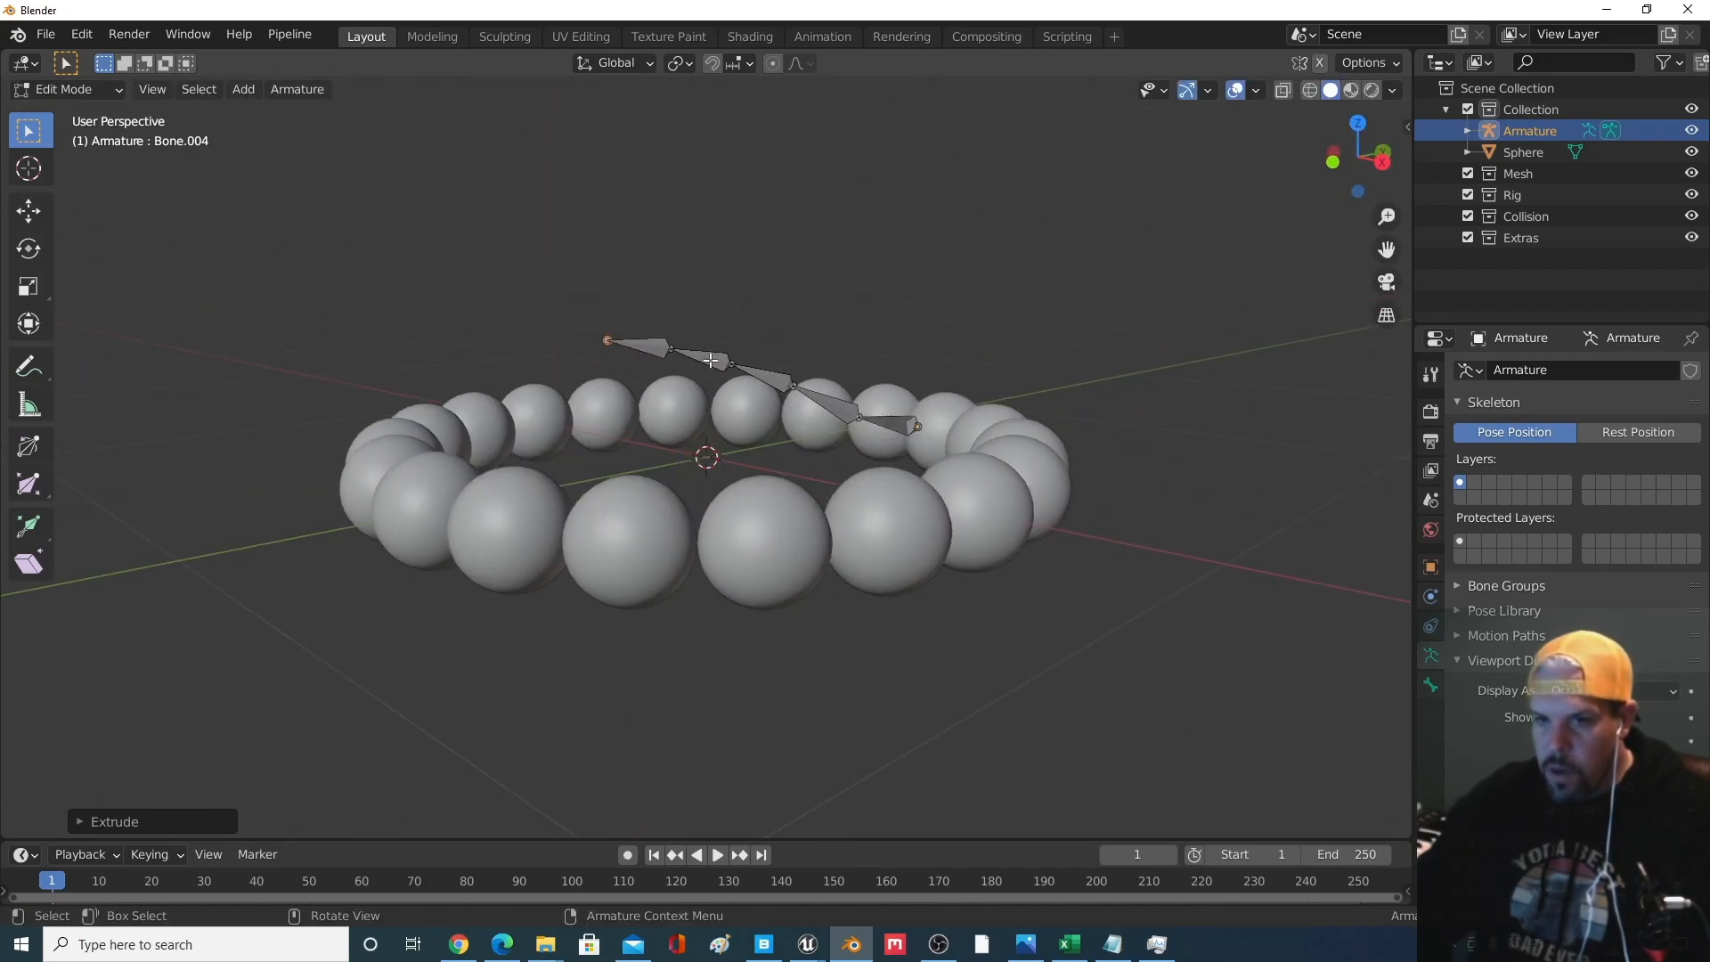
scroll(824, 463, "up", 3)
middle_click_drag(835, 464, 1005, 574)
middle_click_drag(751, 524, 648, 639)
key("ctrl+z")
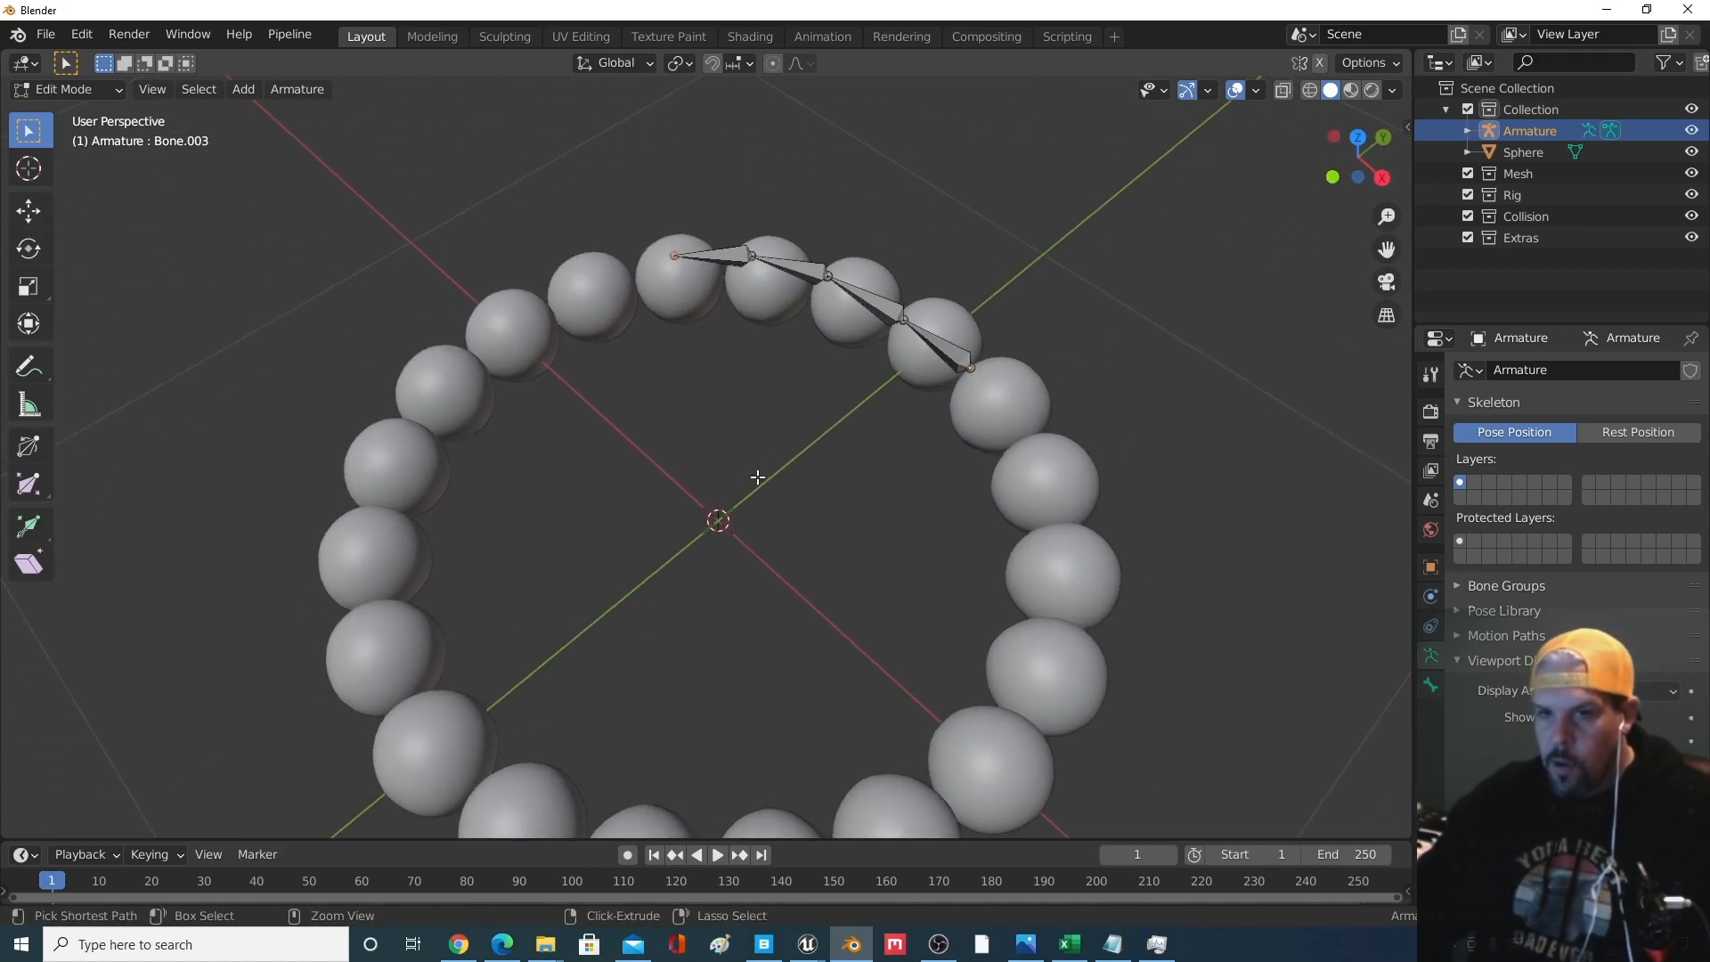
middle_click_drag(789, 489, 833, 363)
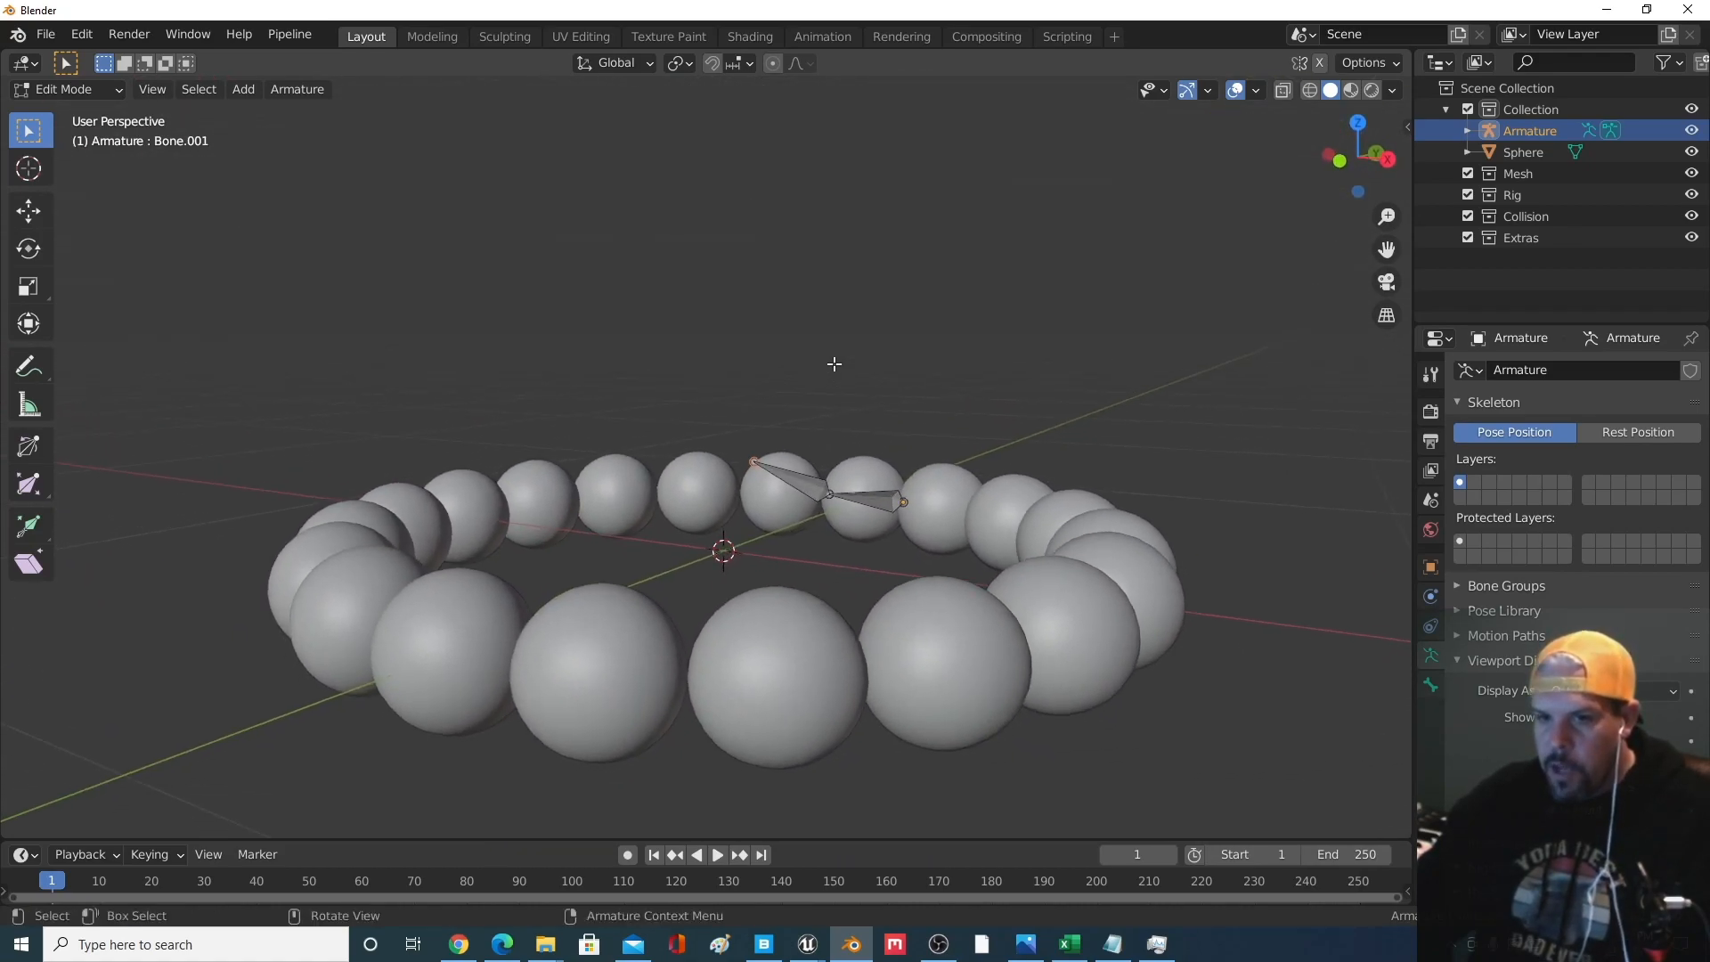
Move the second bone's tip level with the bead ring and onto the far edge of its bead
key("g")
left_click(793, 477)
middle_click_drag(874, 564, 431, 588)
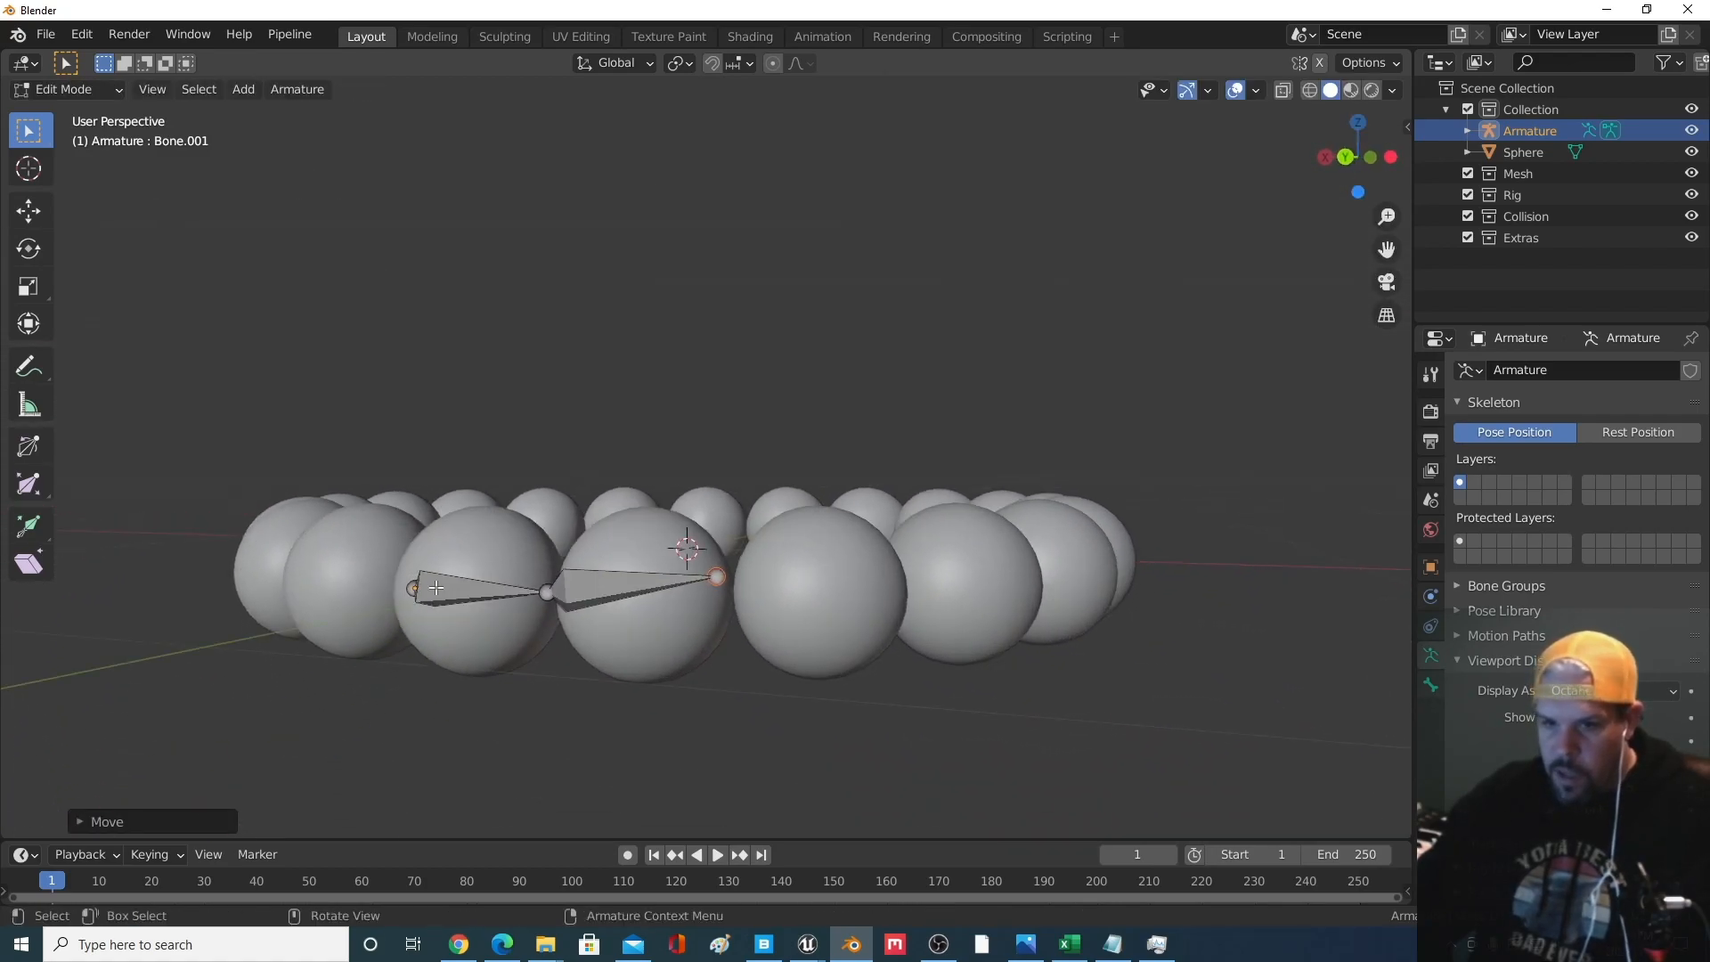
key("g")
left_click(591, 573)
middle_click_drag(718, 696, 1072, 801)
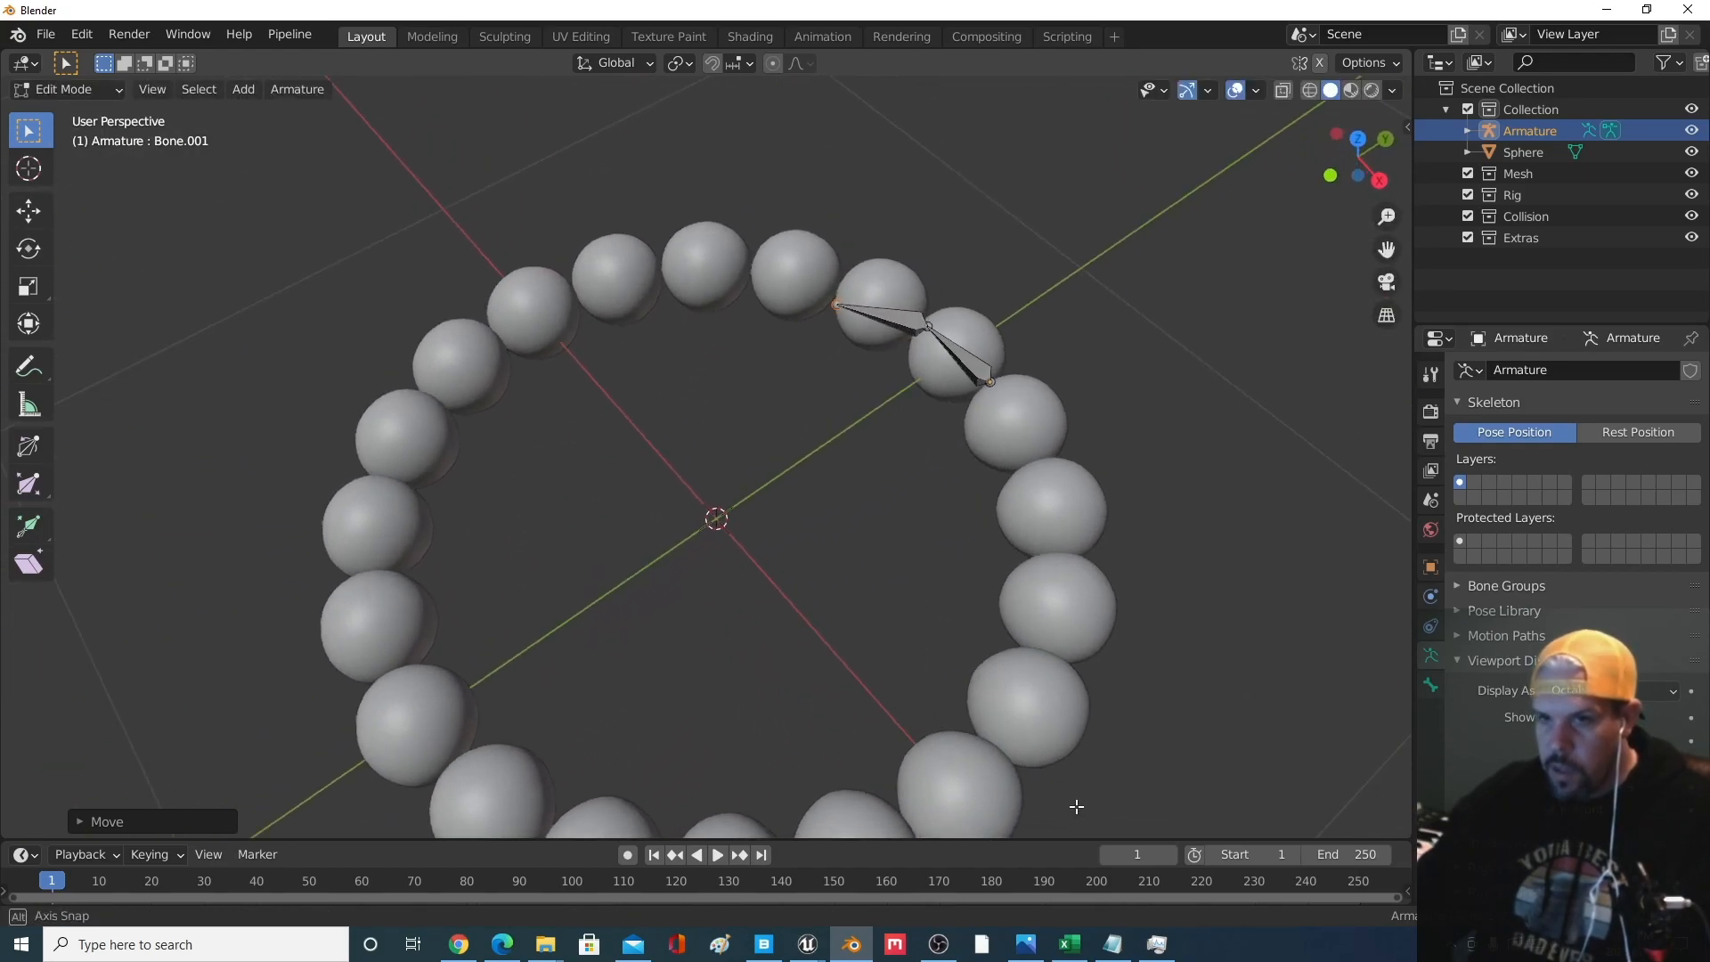
key("g")
left_click(836, 274)
Delete both bones and remove the emptied armature object from the scene
middle_click_drag(861, 466, 546, 455)
scroll(599, 546, "down", 4)
middle_click_drag(599, 546, 681, 541)
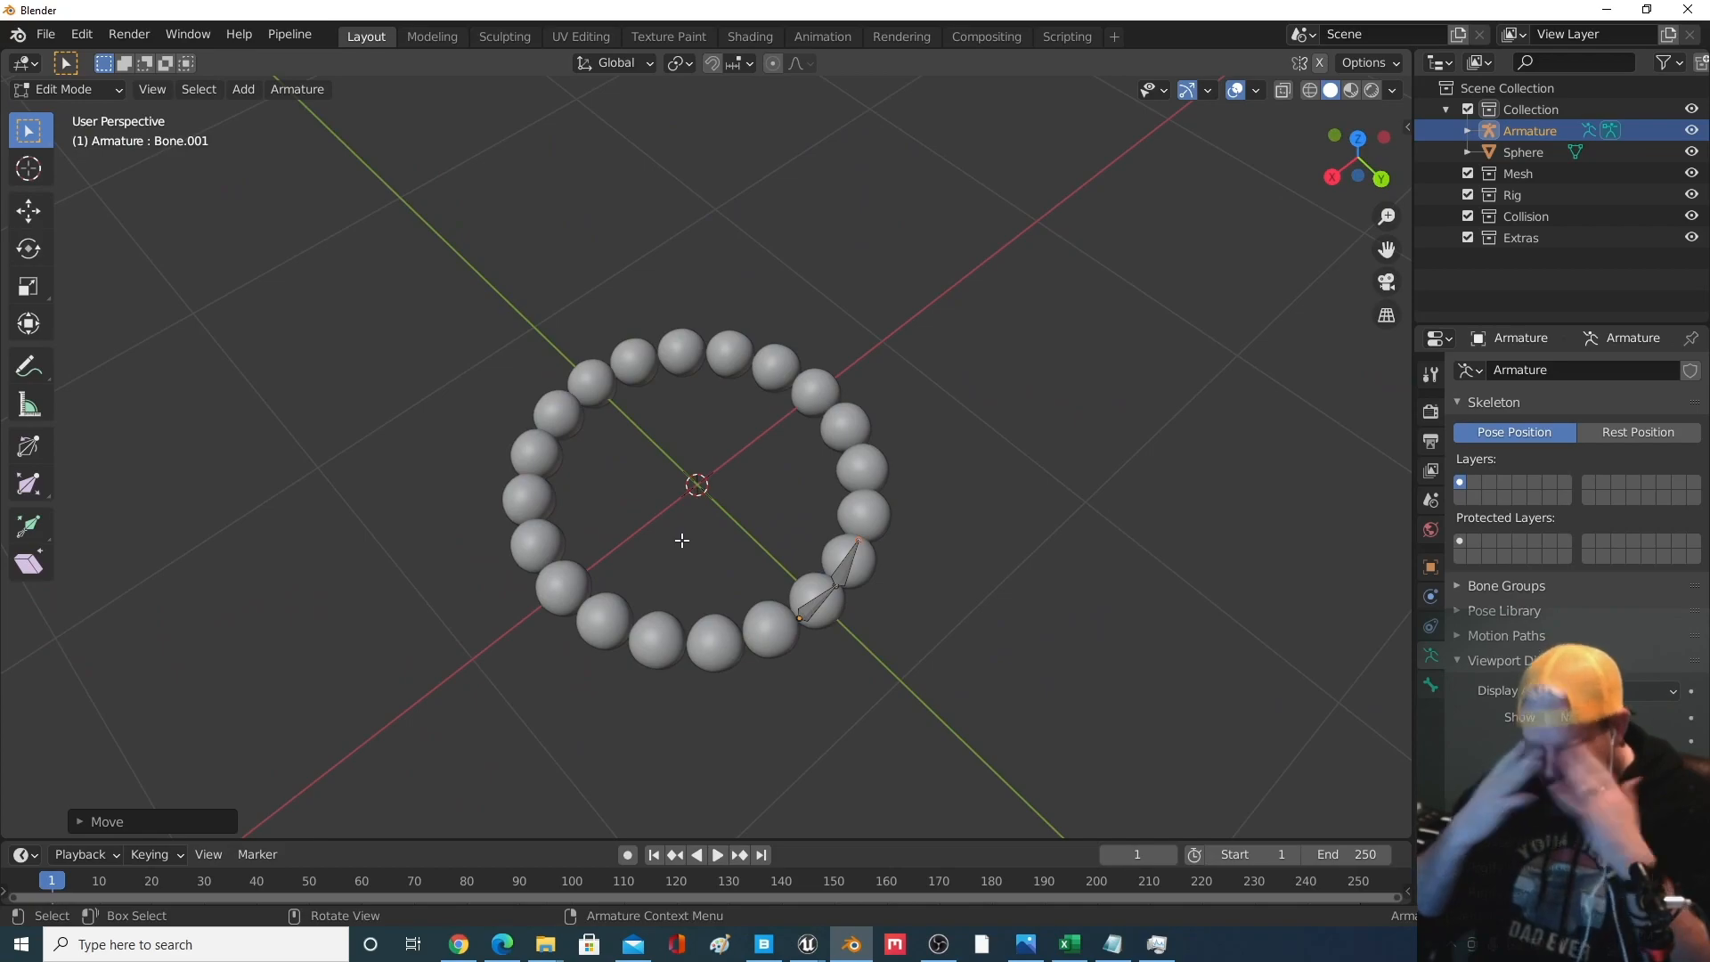
middle_click_drag(815, 601, 779, 658)
left_click(761, 653)
key("x")
left_click(760, 654)
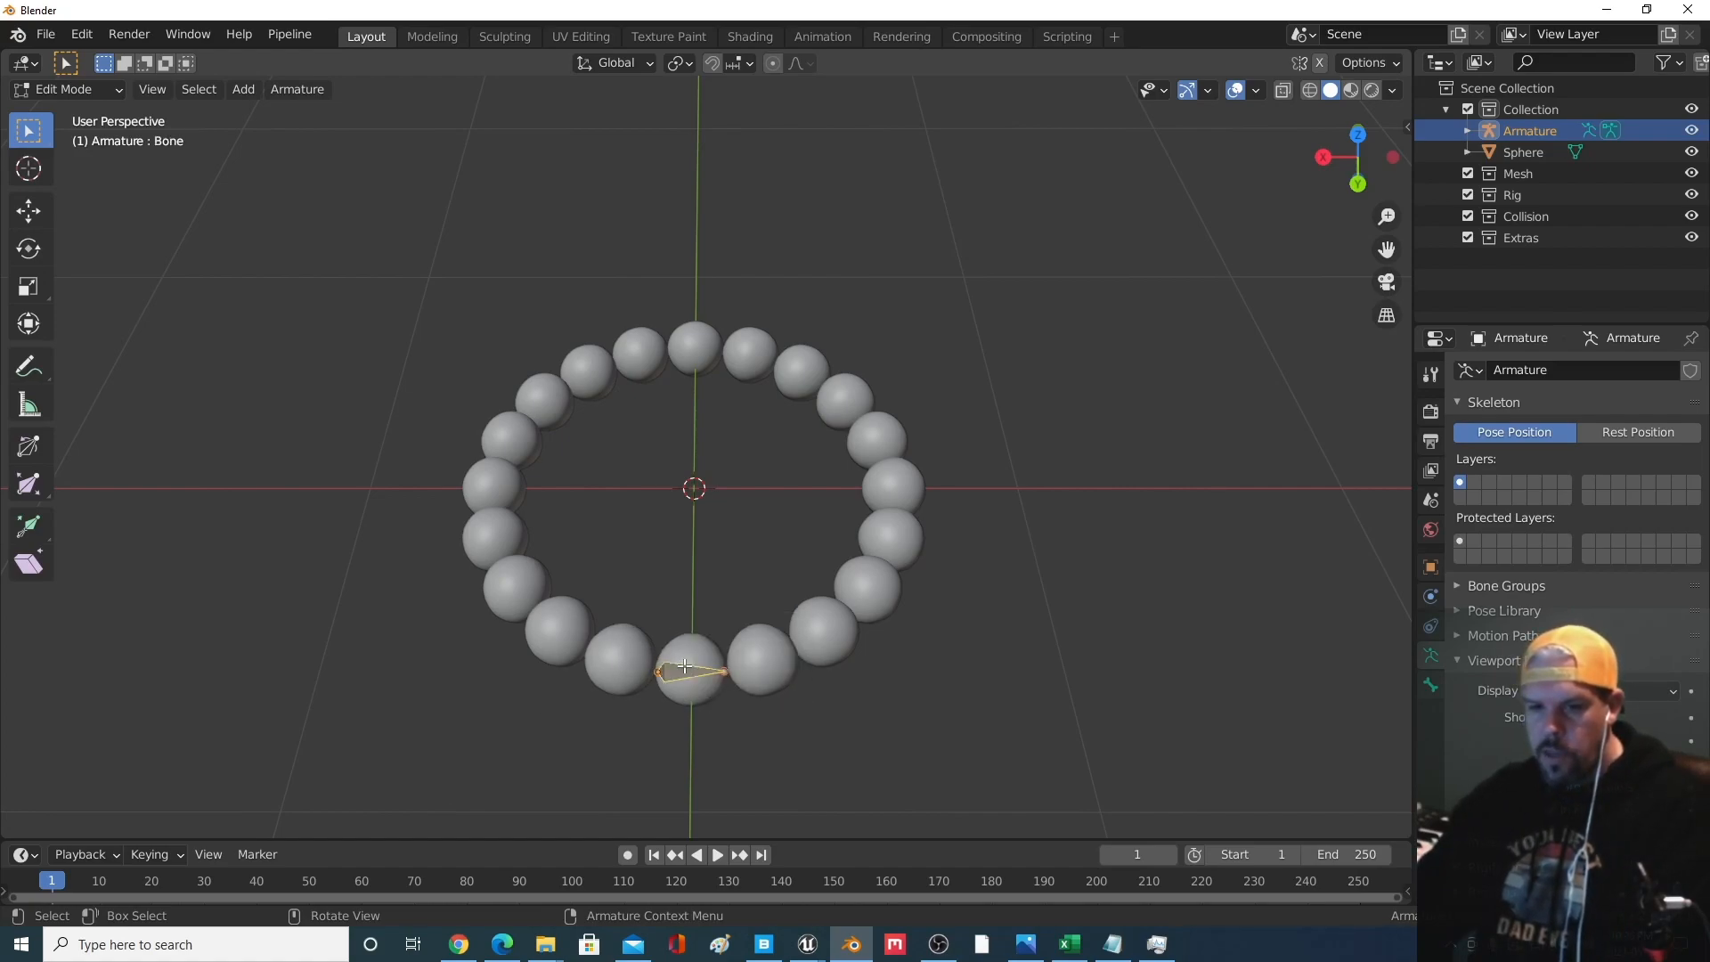
key("x")
left_click(678, 670)
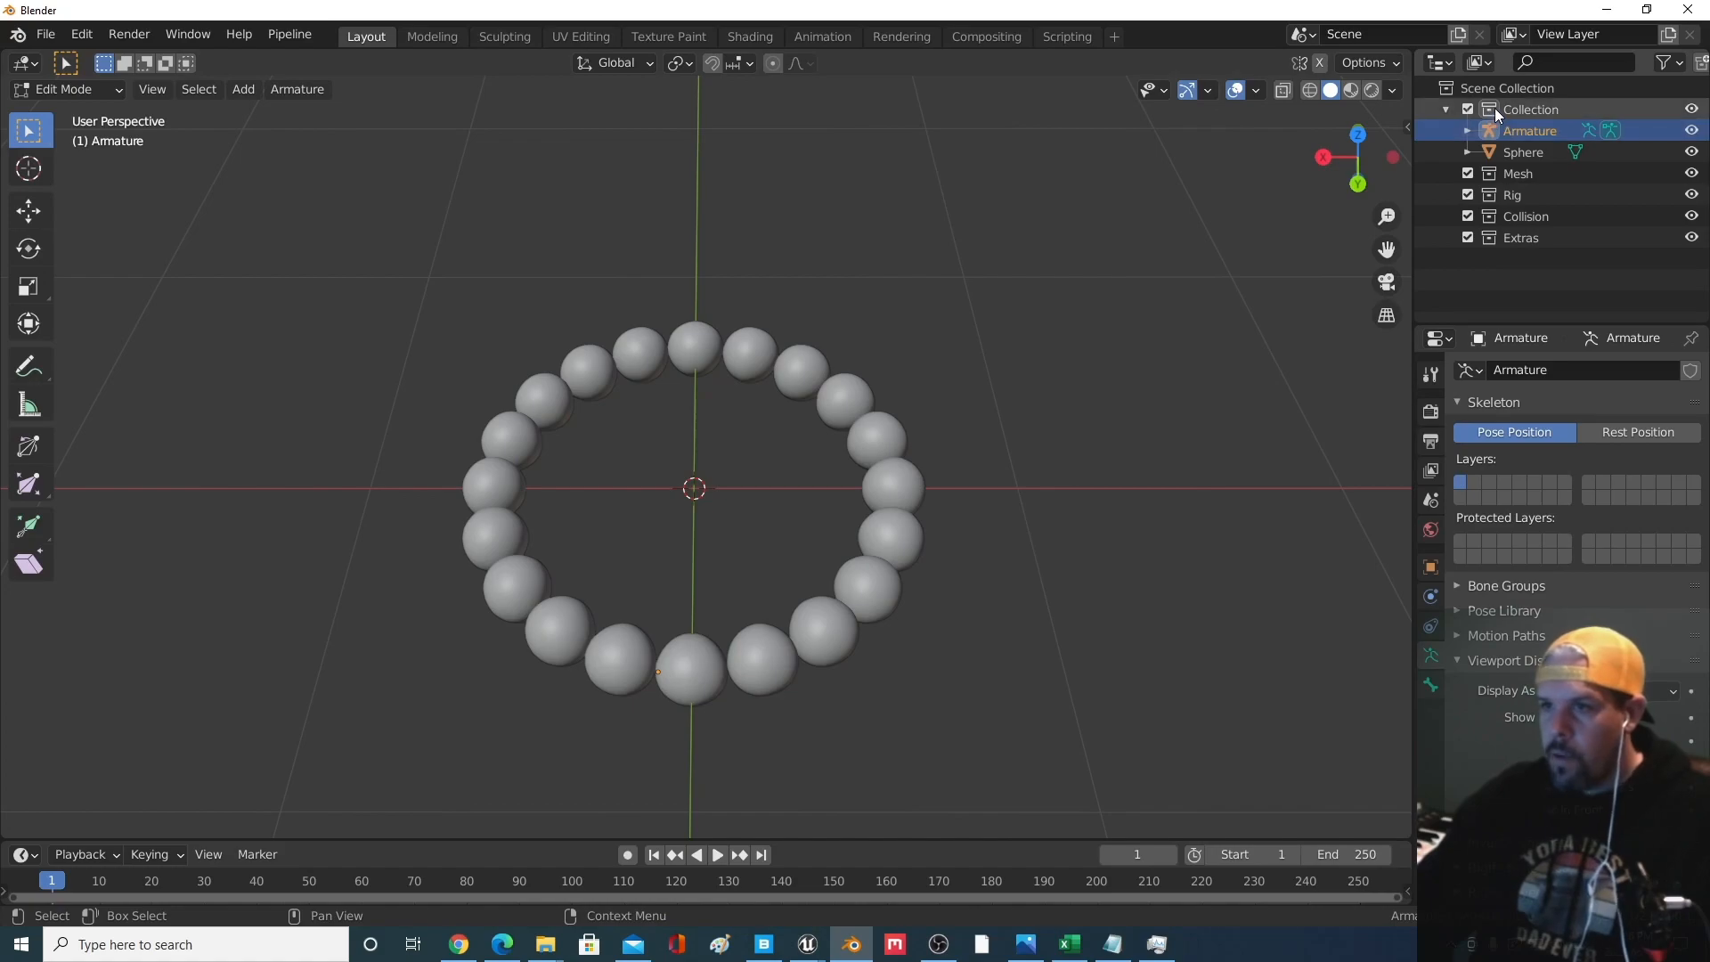
key("x")
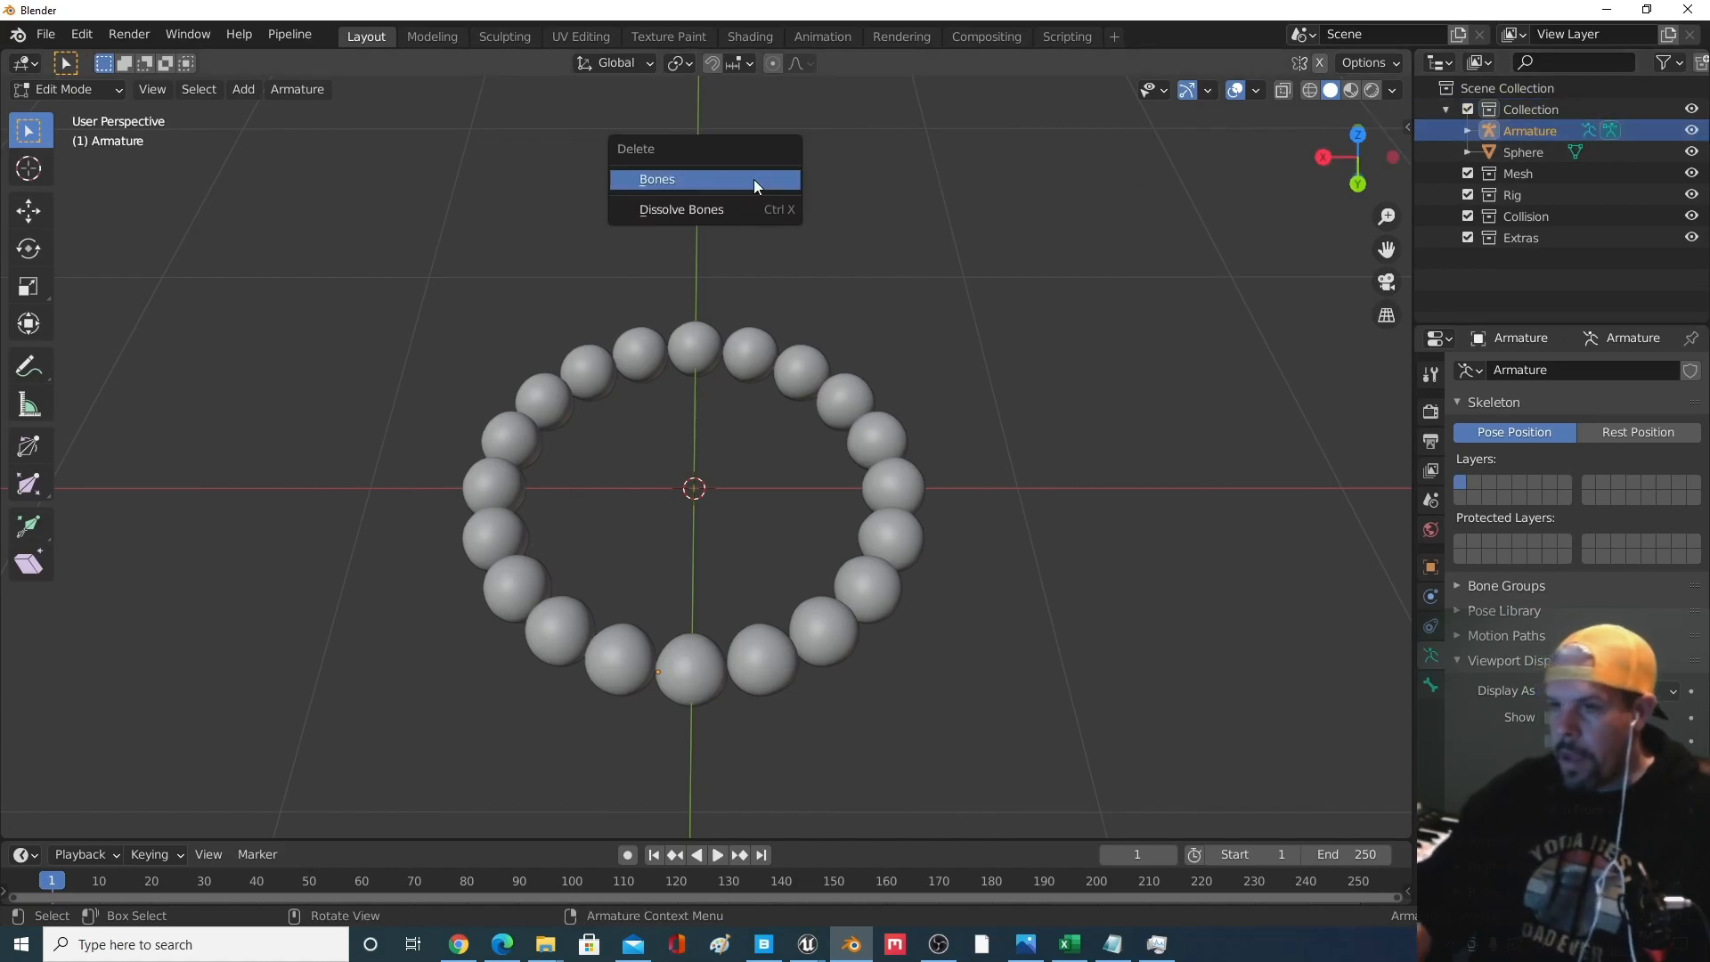
left_click(679, 181)
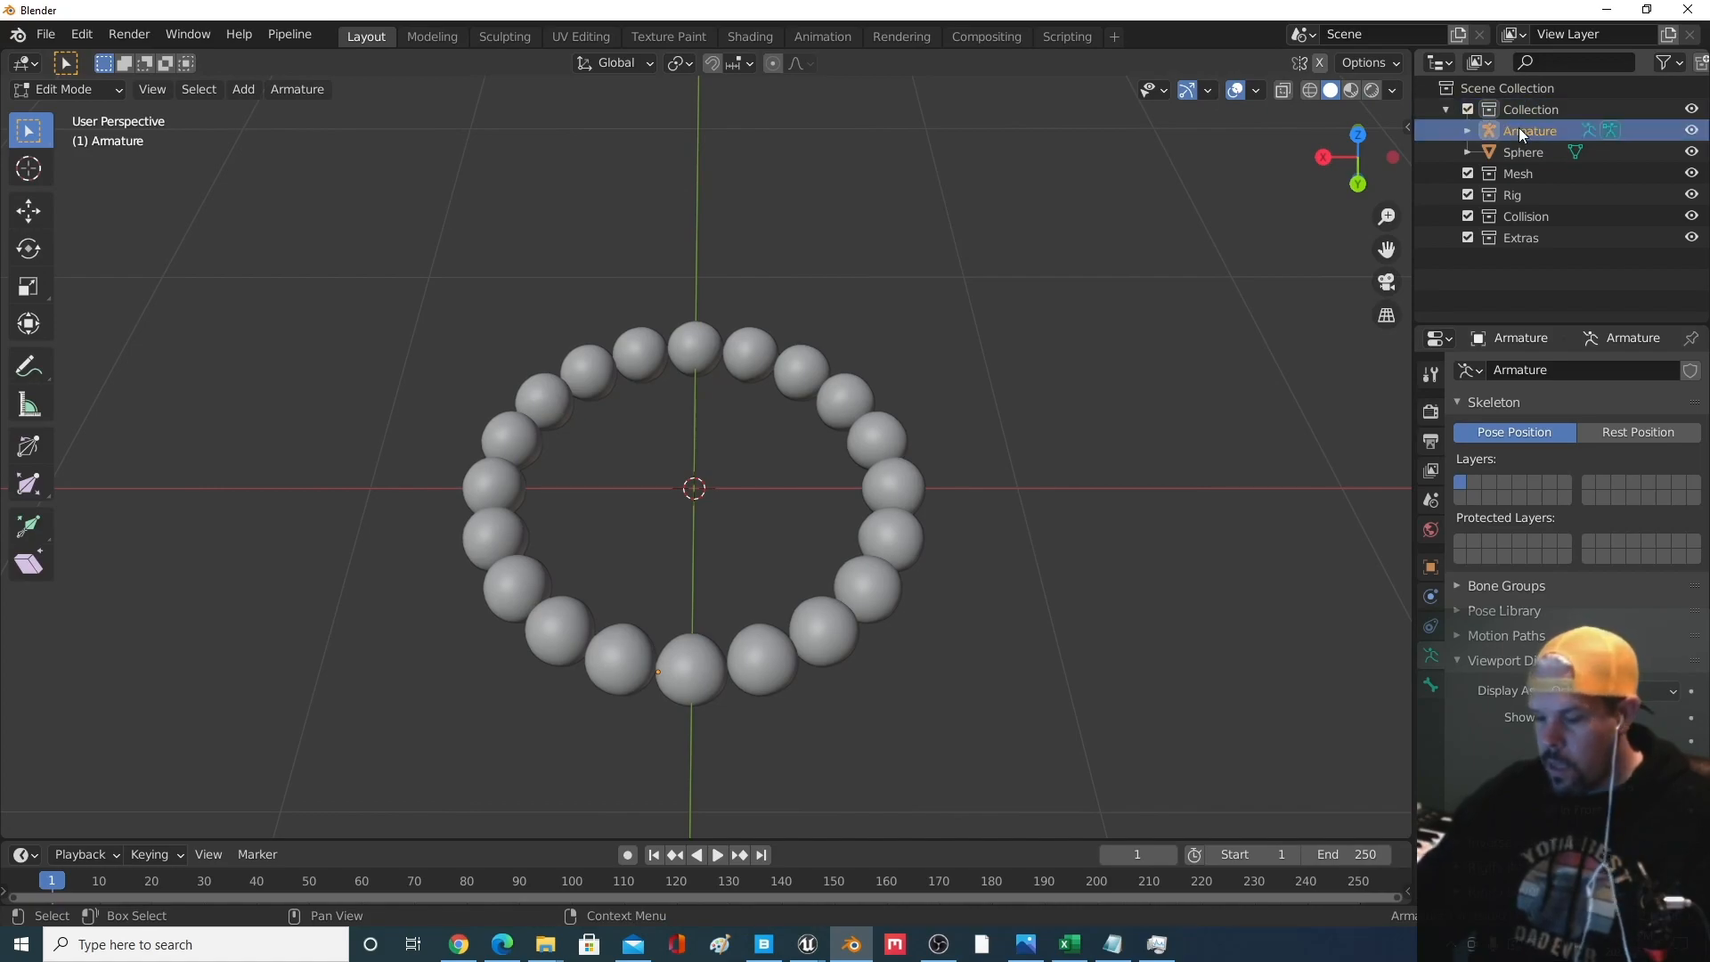
key("x")
middle_click_drag(671, 622, 648, 591)
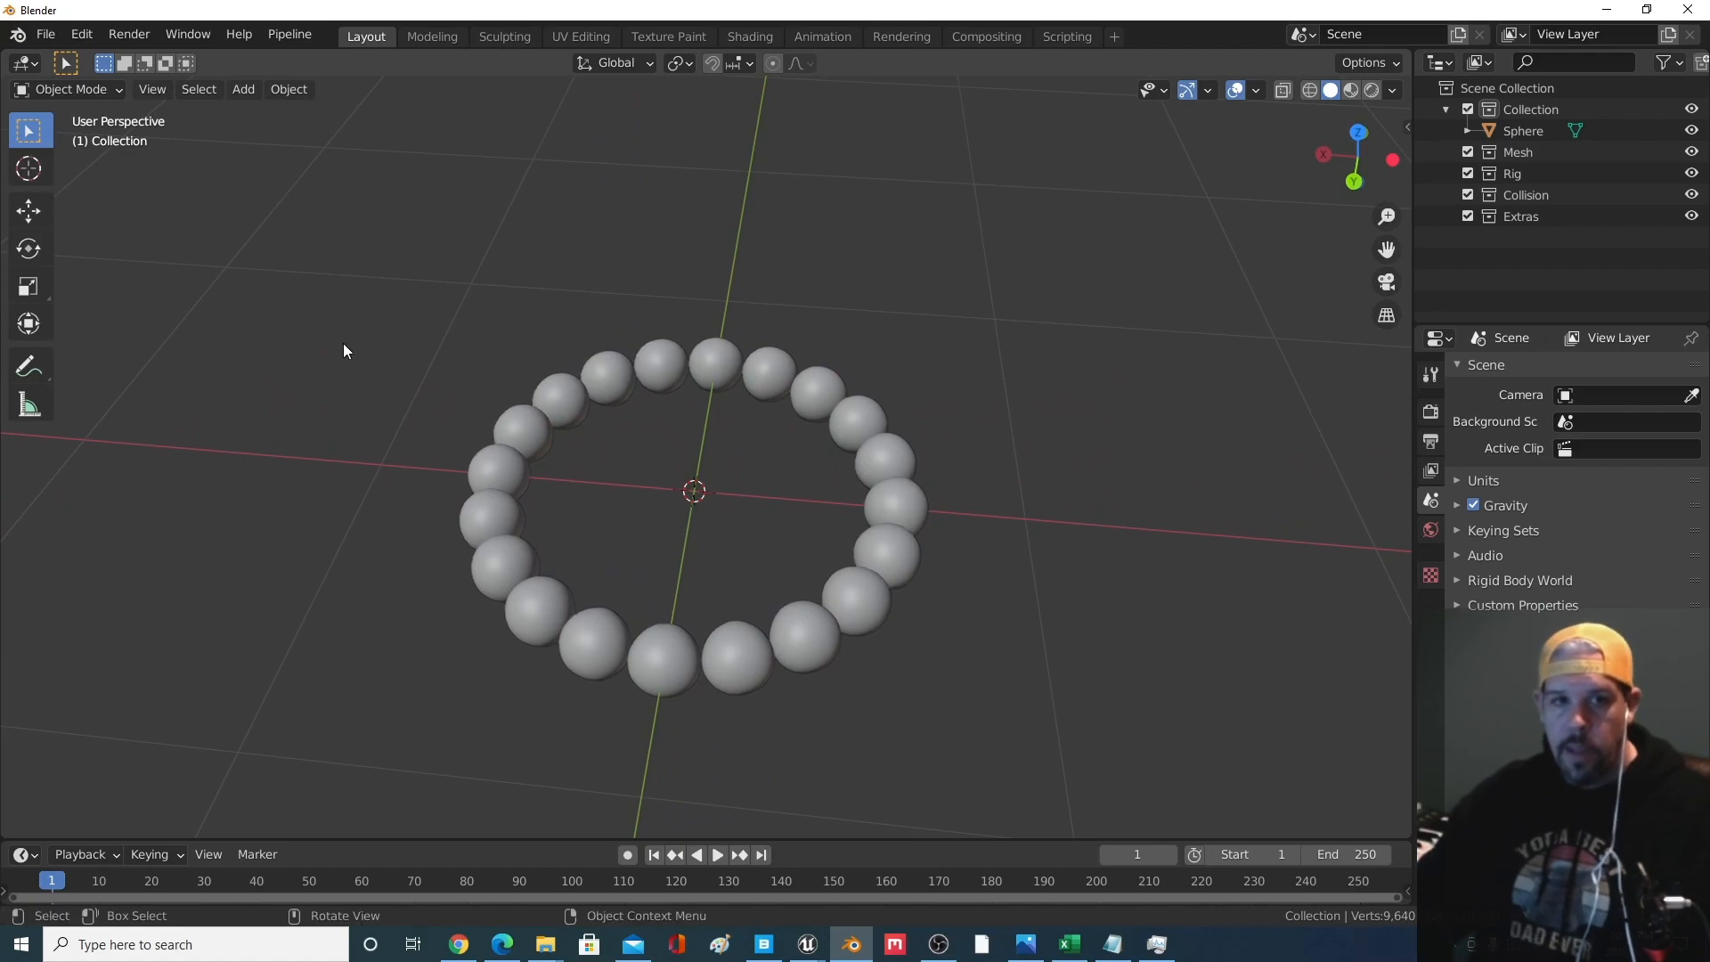
Add a mesh circle at the centre of the bead ring
middle_click_drag(512, 418, 595, 521)
scroll(570, 515, "down", 3)
scroll(770, 513, "up", 3)
middle_click_drag(767, 512, 760, 516)
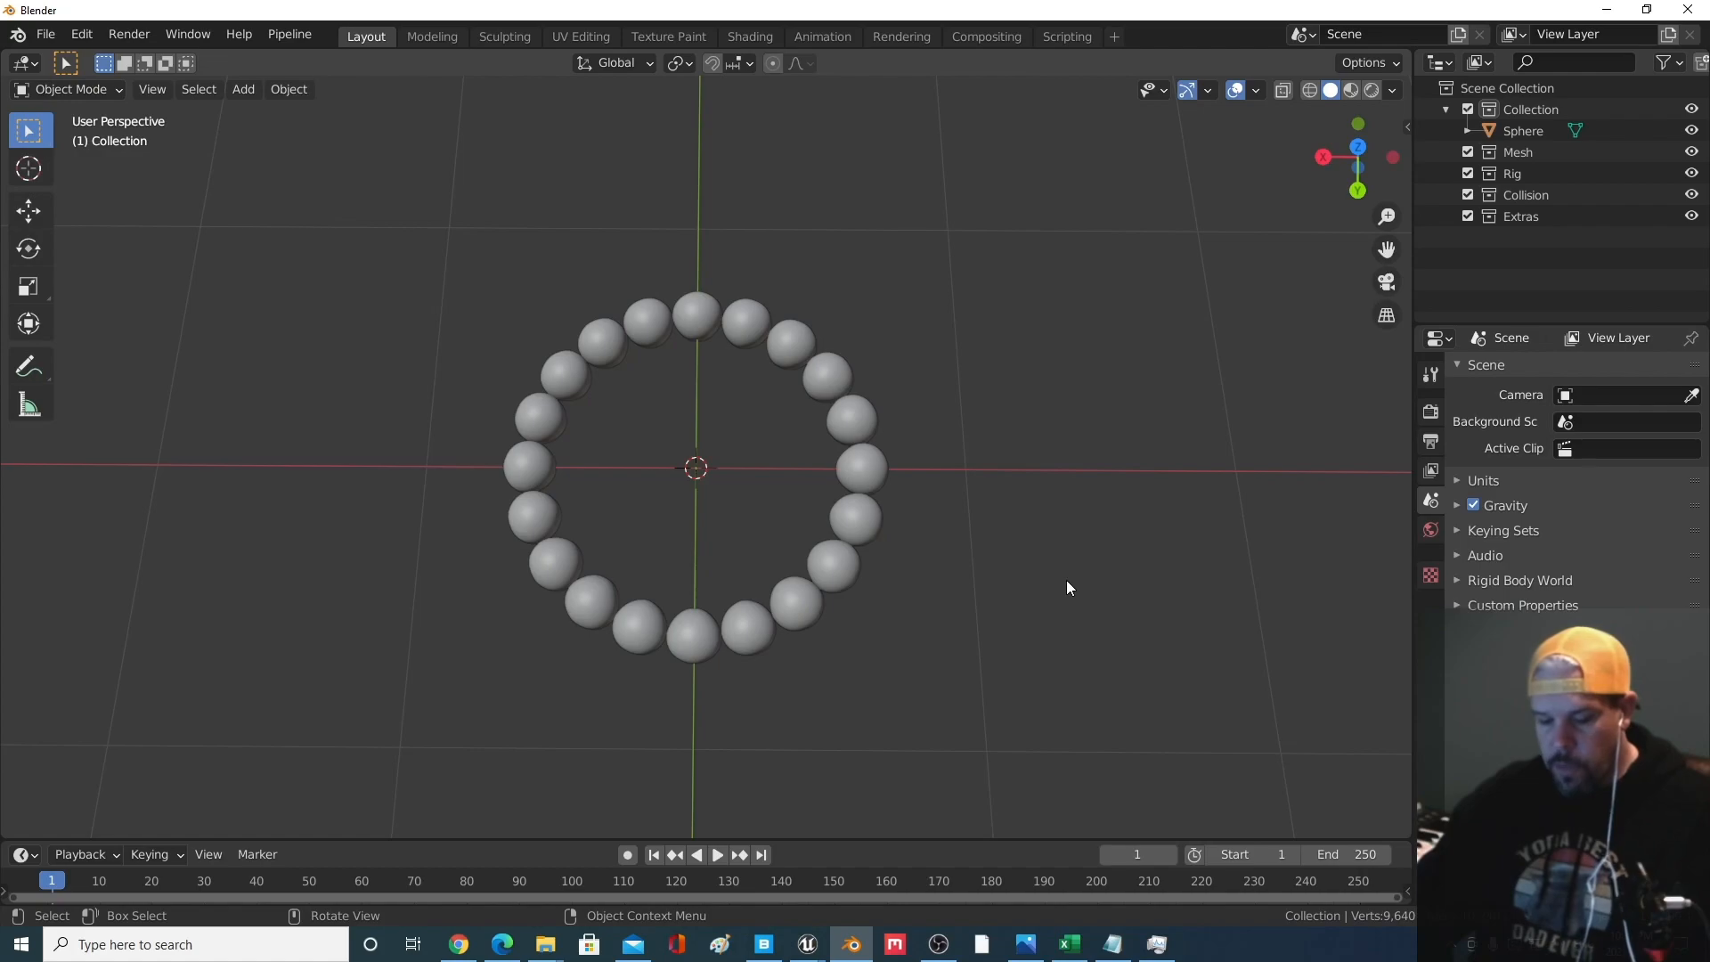
key("shift+a")
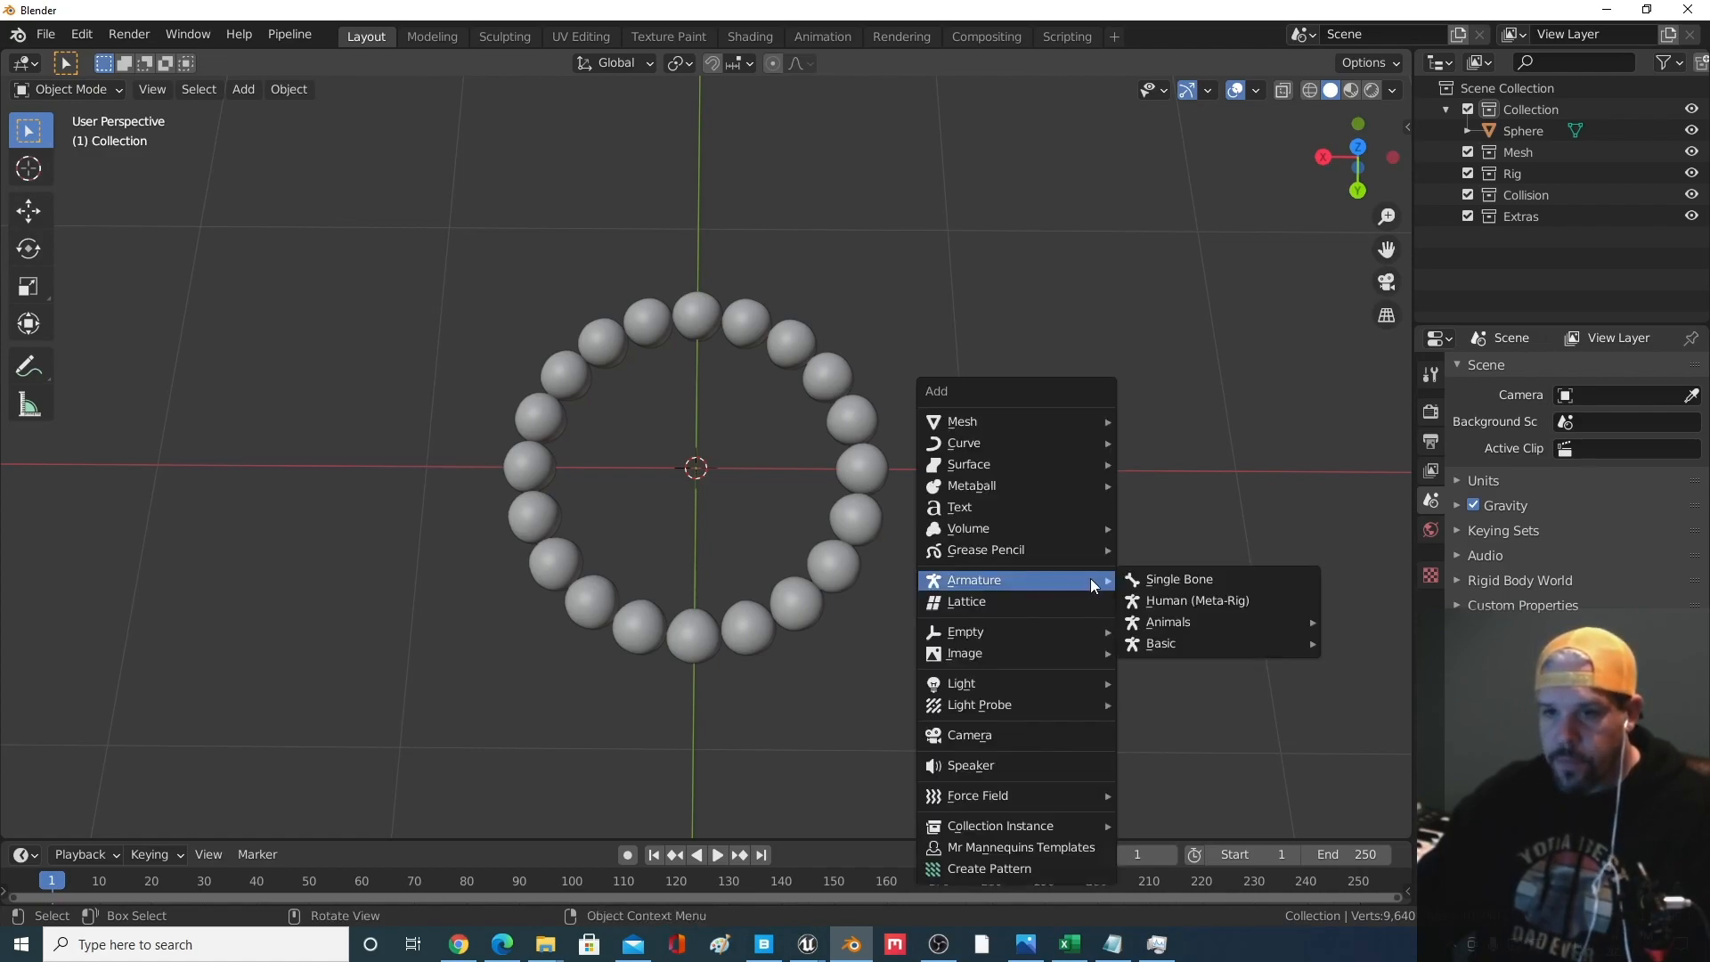
mouse_move(1069, 425)
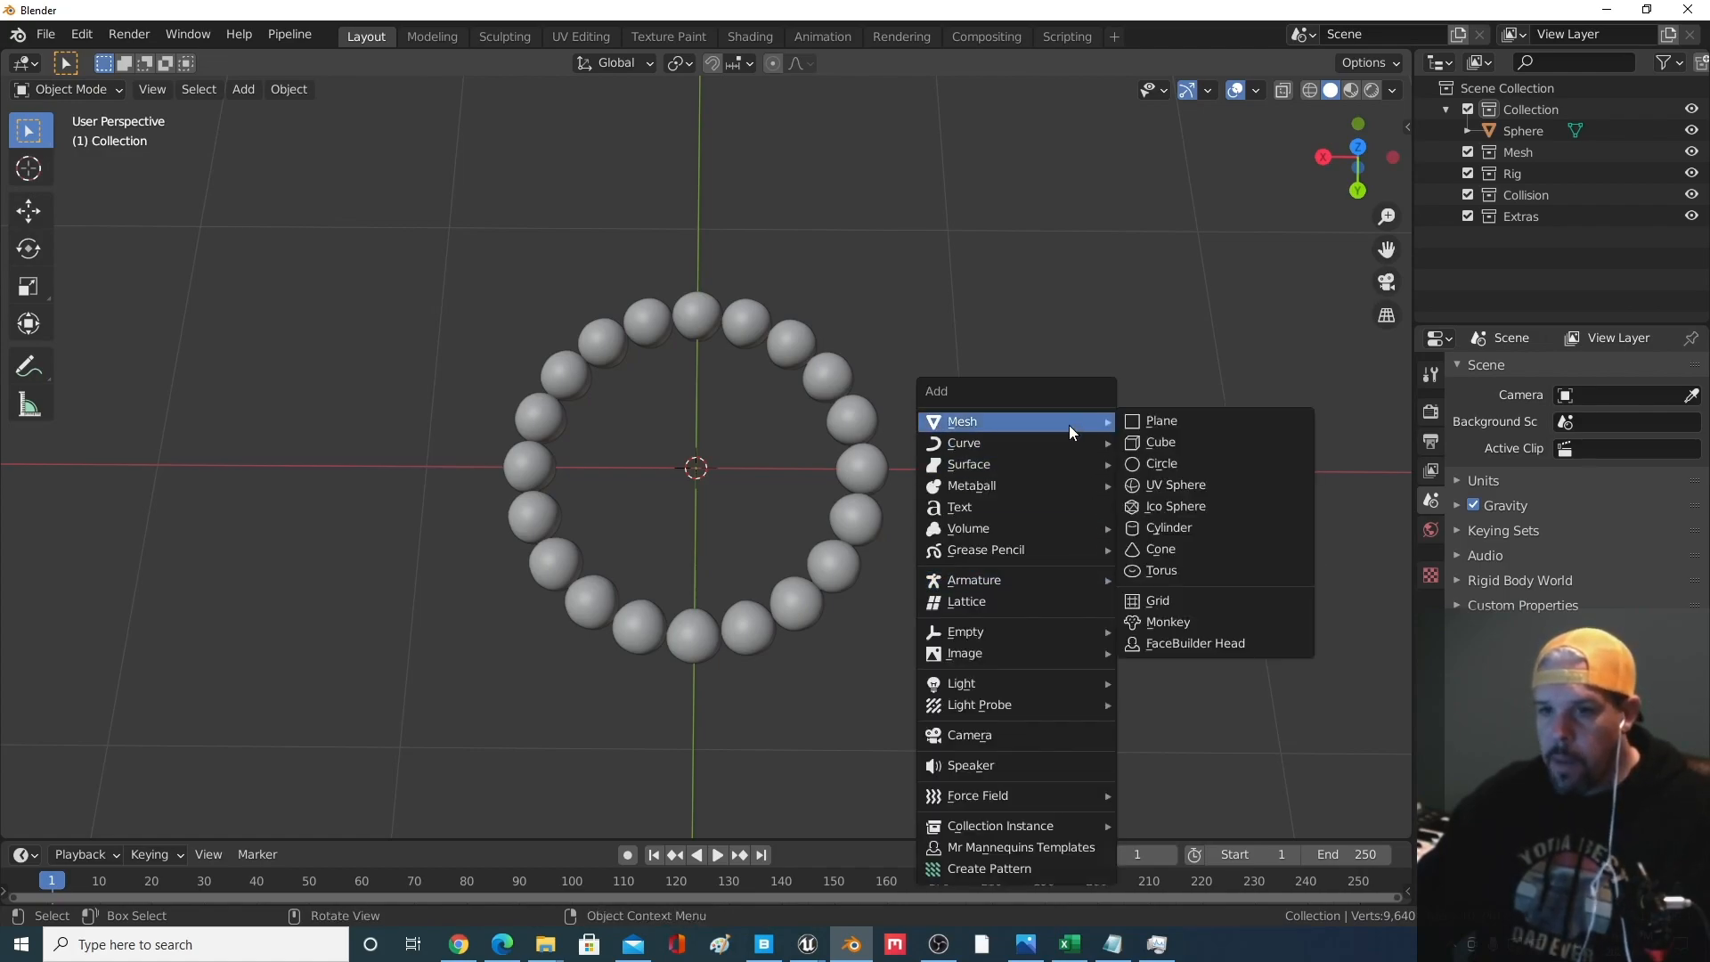
left_click(1180, 462)
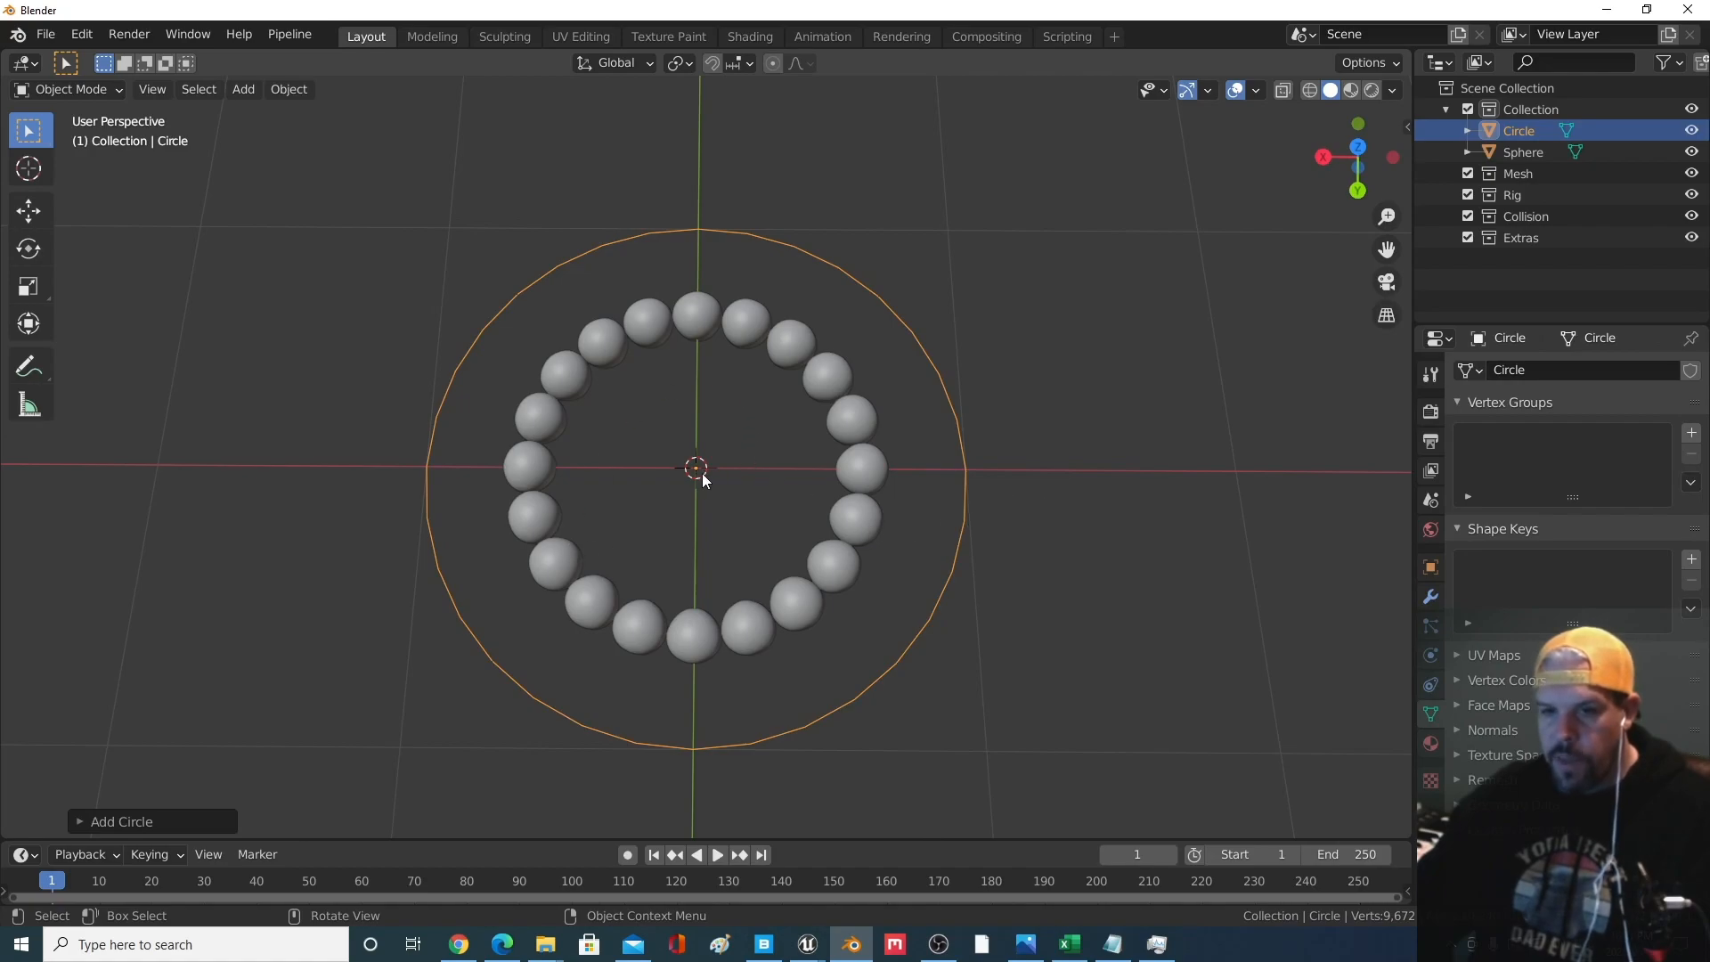
Scale the circle down to about 0.626 so it runs through the beads
key("s")
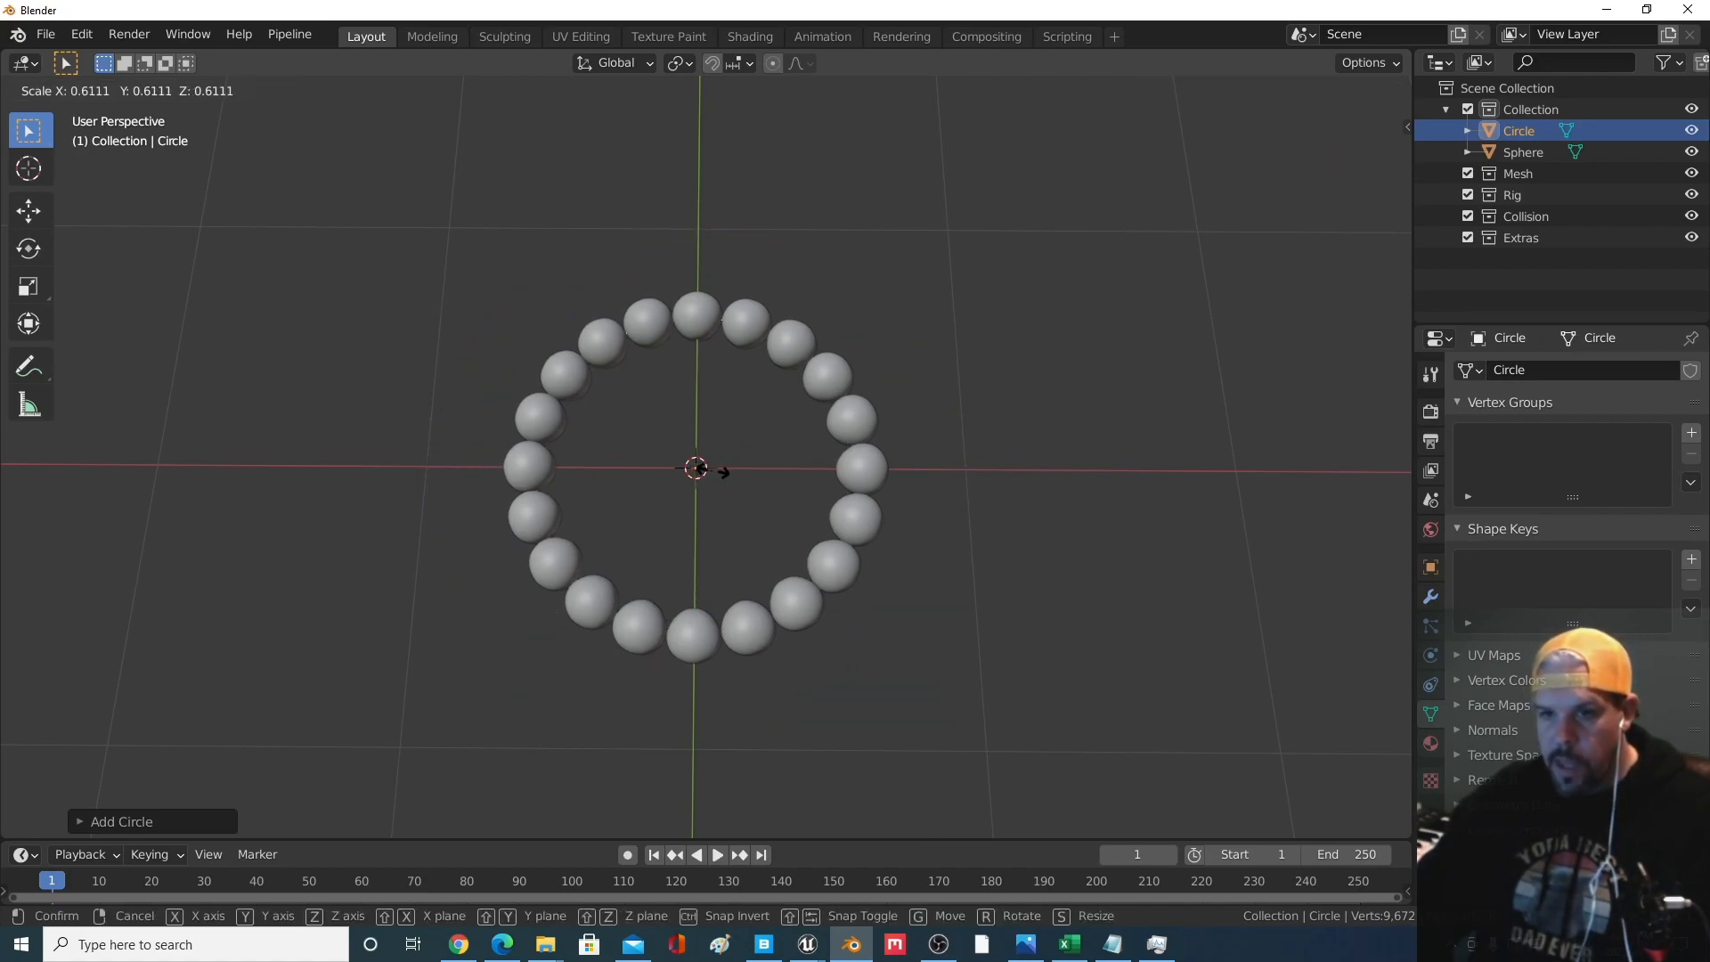
left_click(721, 474)
middle_click_drag(723, 490, 673, 452)
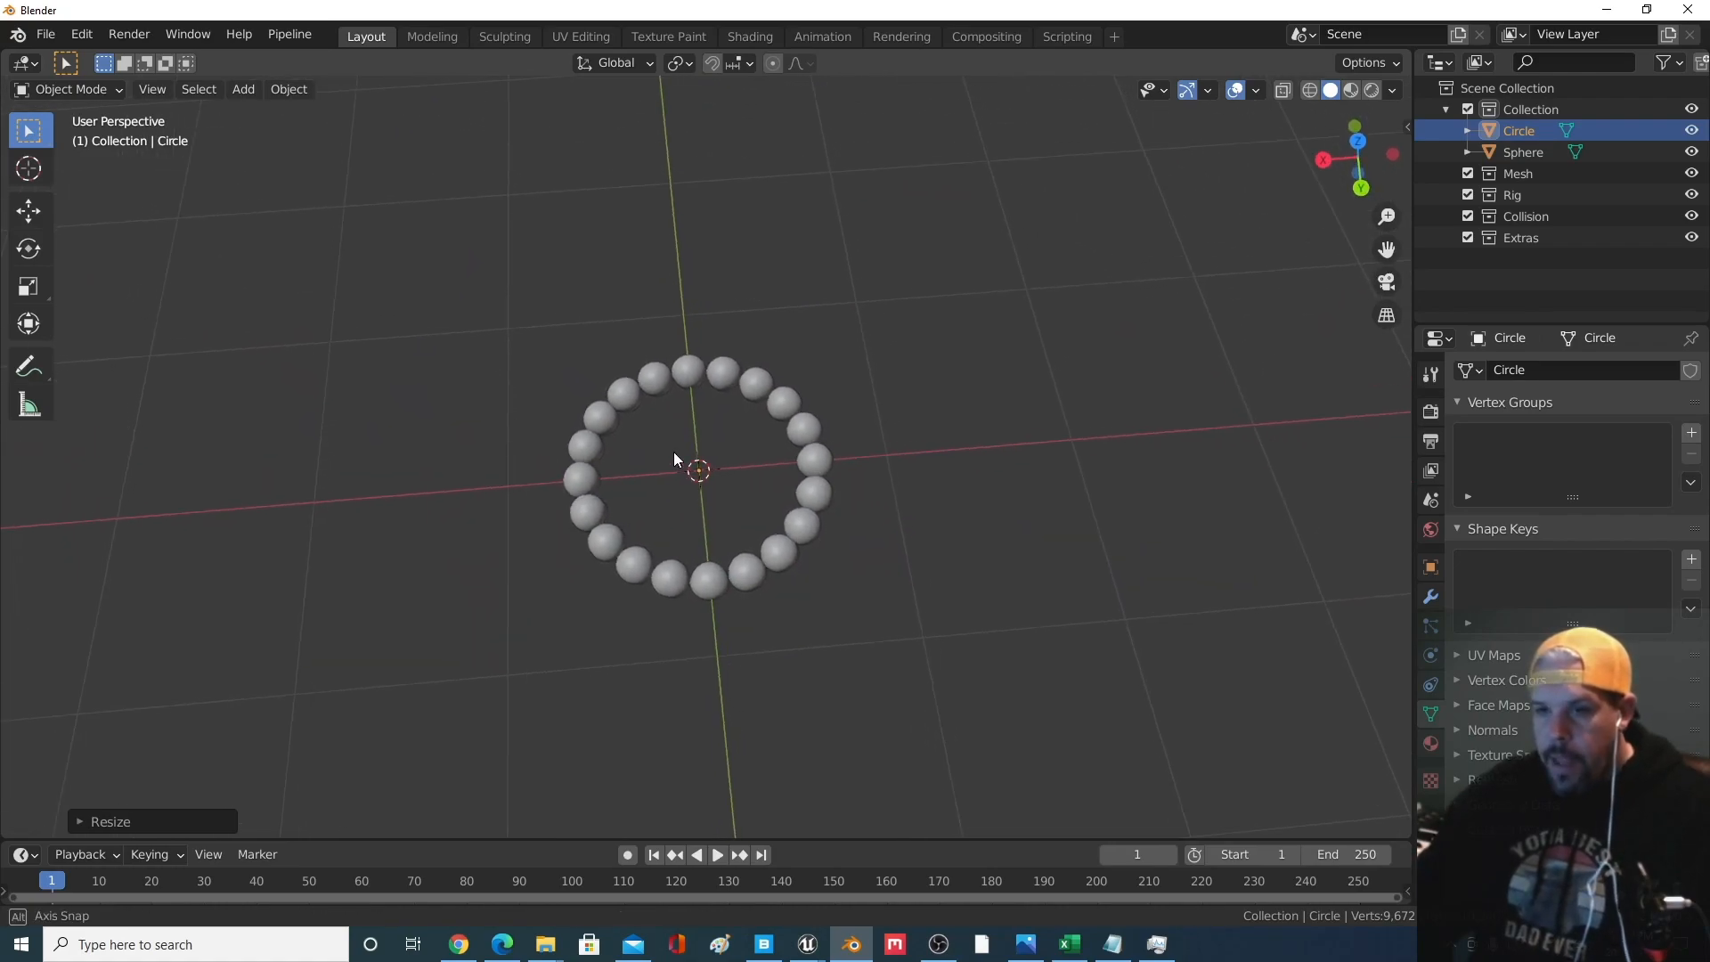
Add a Skin modifier to the circle
left_click(1431, 598)
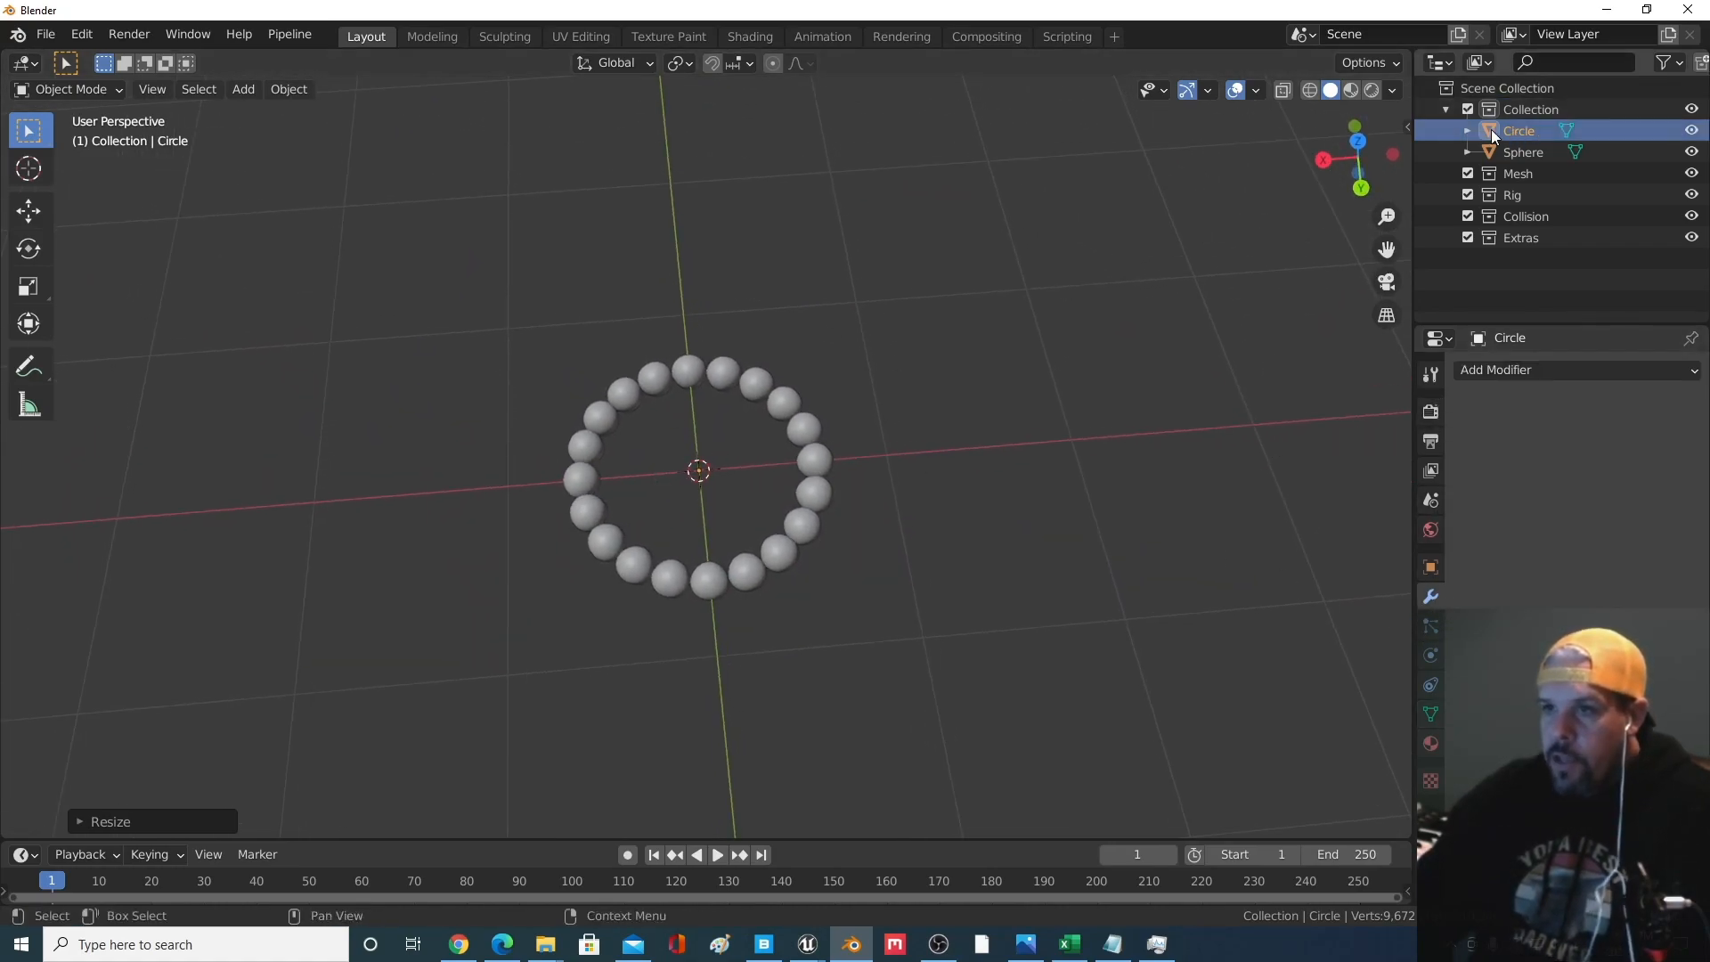
left_click(1544, 374)
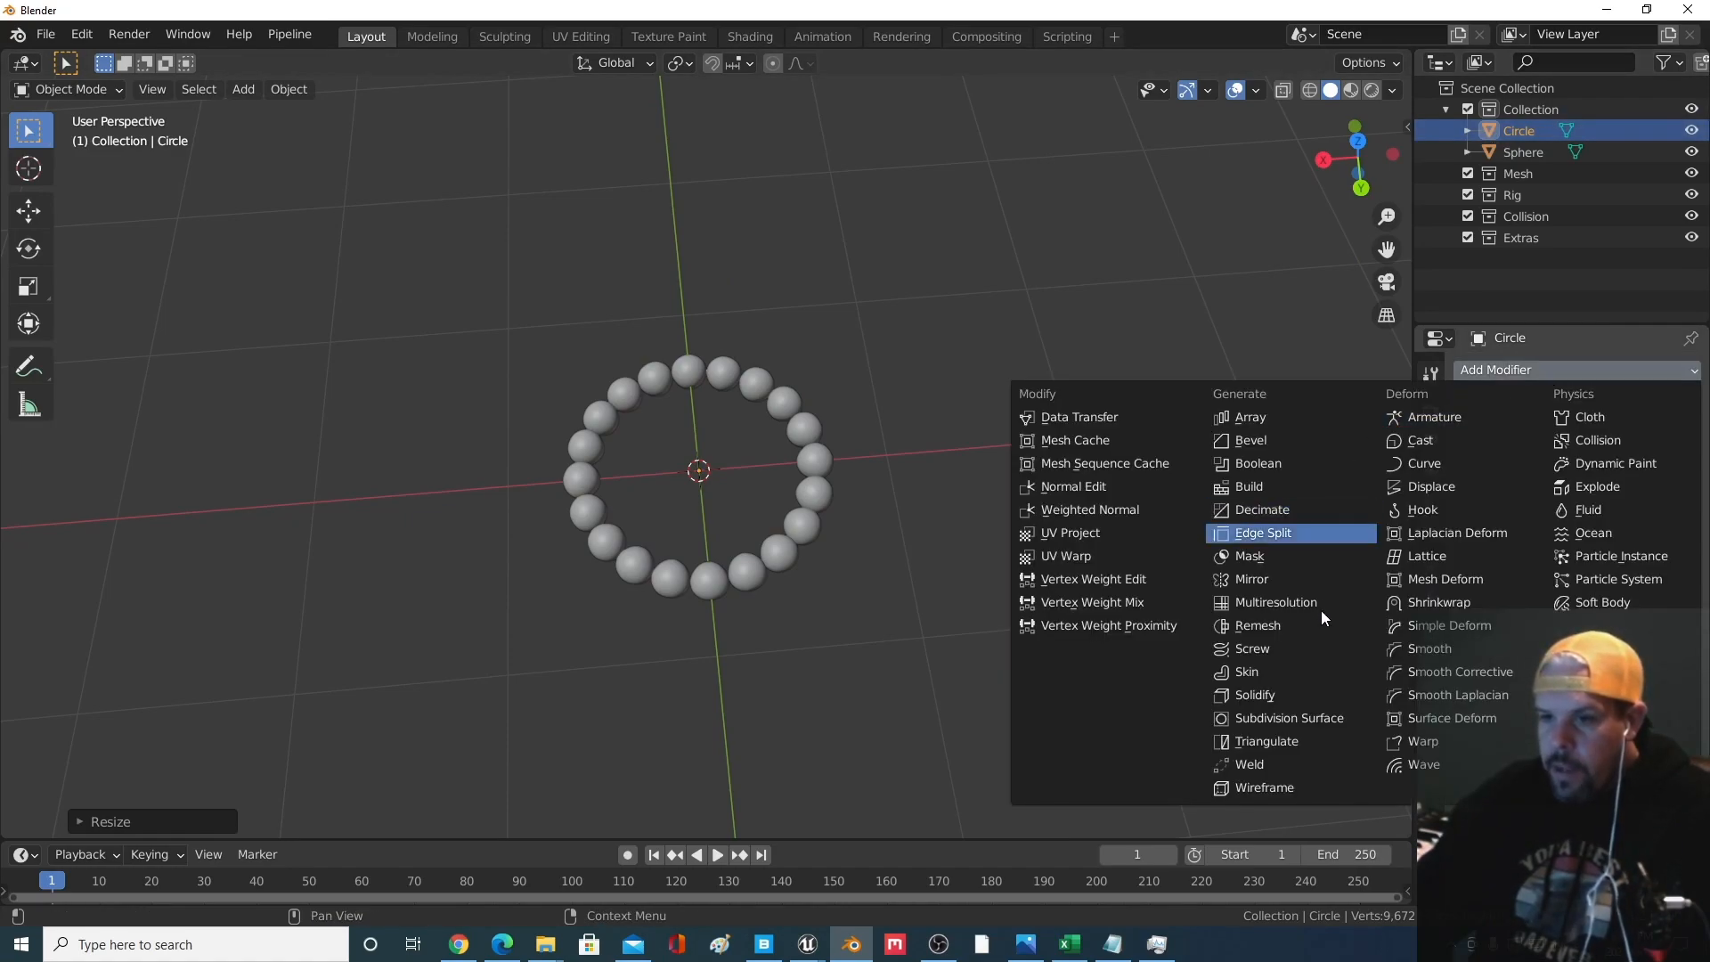
left_click(1272, 671)
middle_click_drag(1108, 631, 933, 712)
scroll(933, 710, "down", 3)
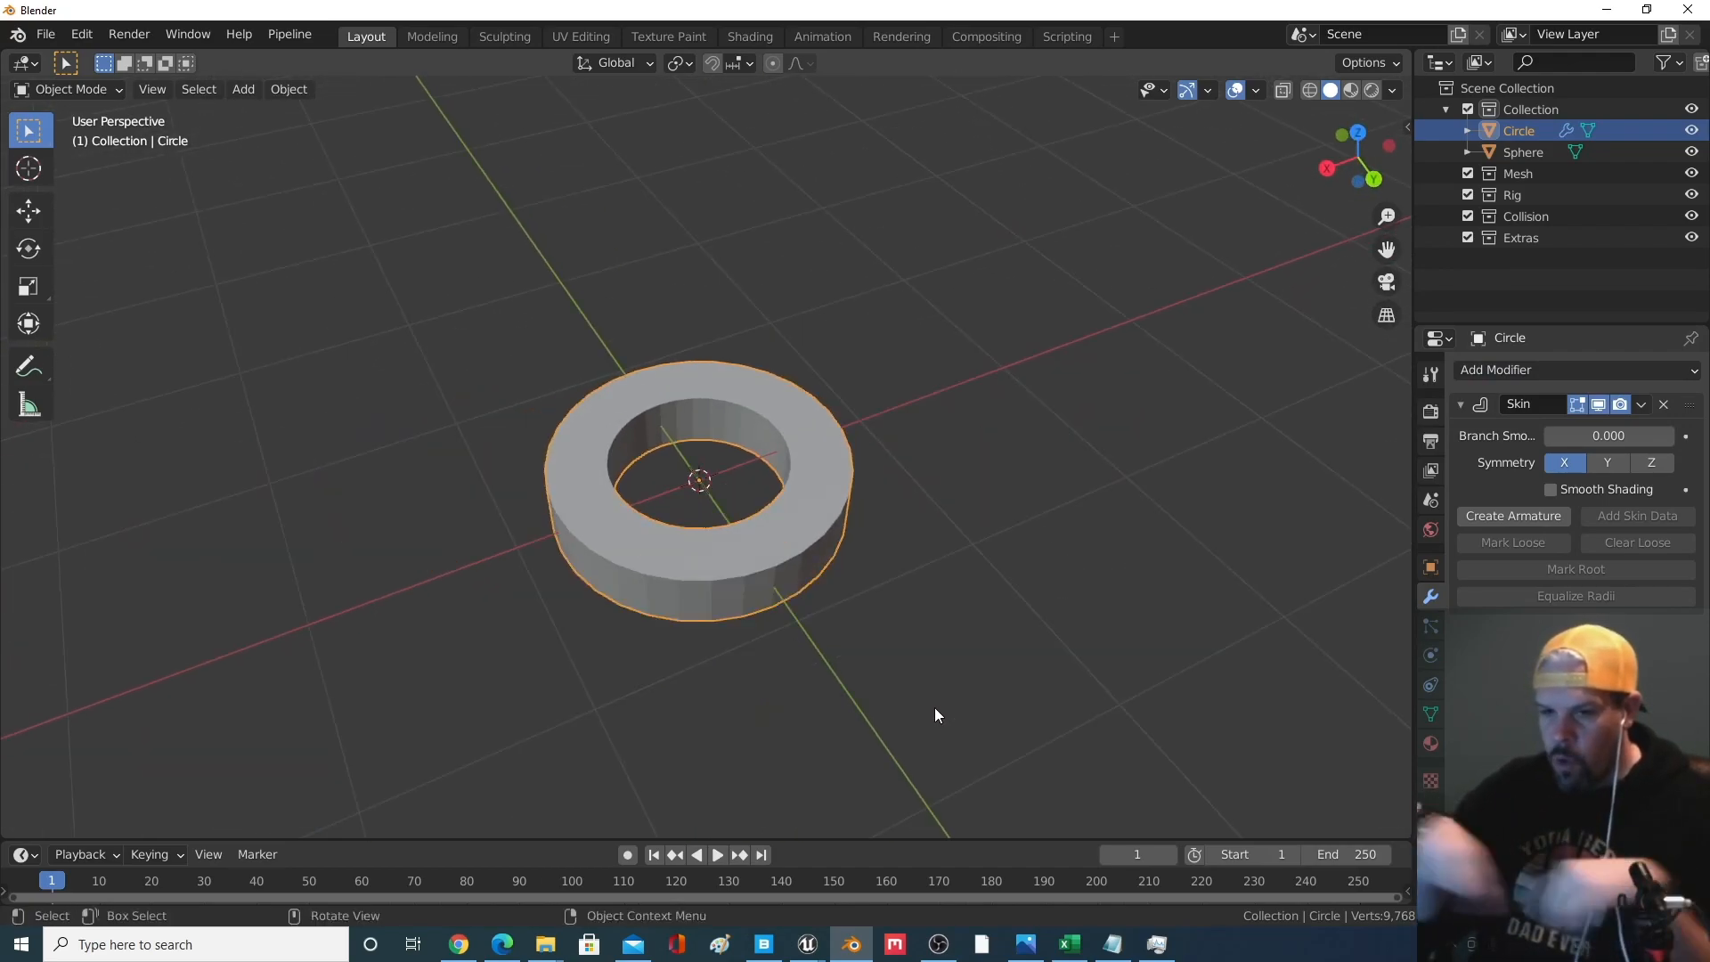
middle_click_drag(962, 709, 823, 612)
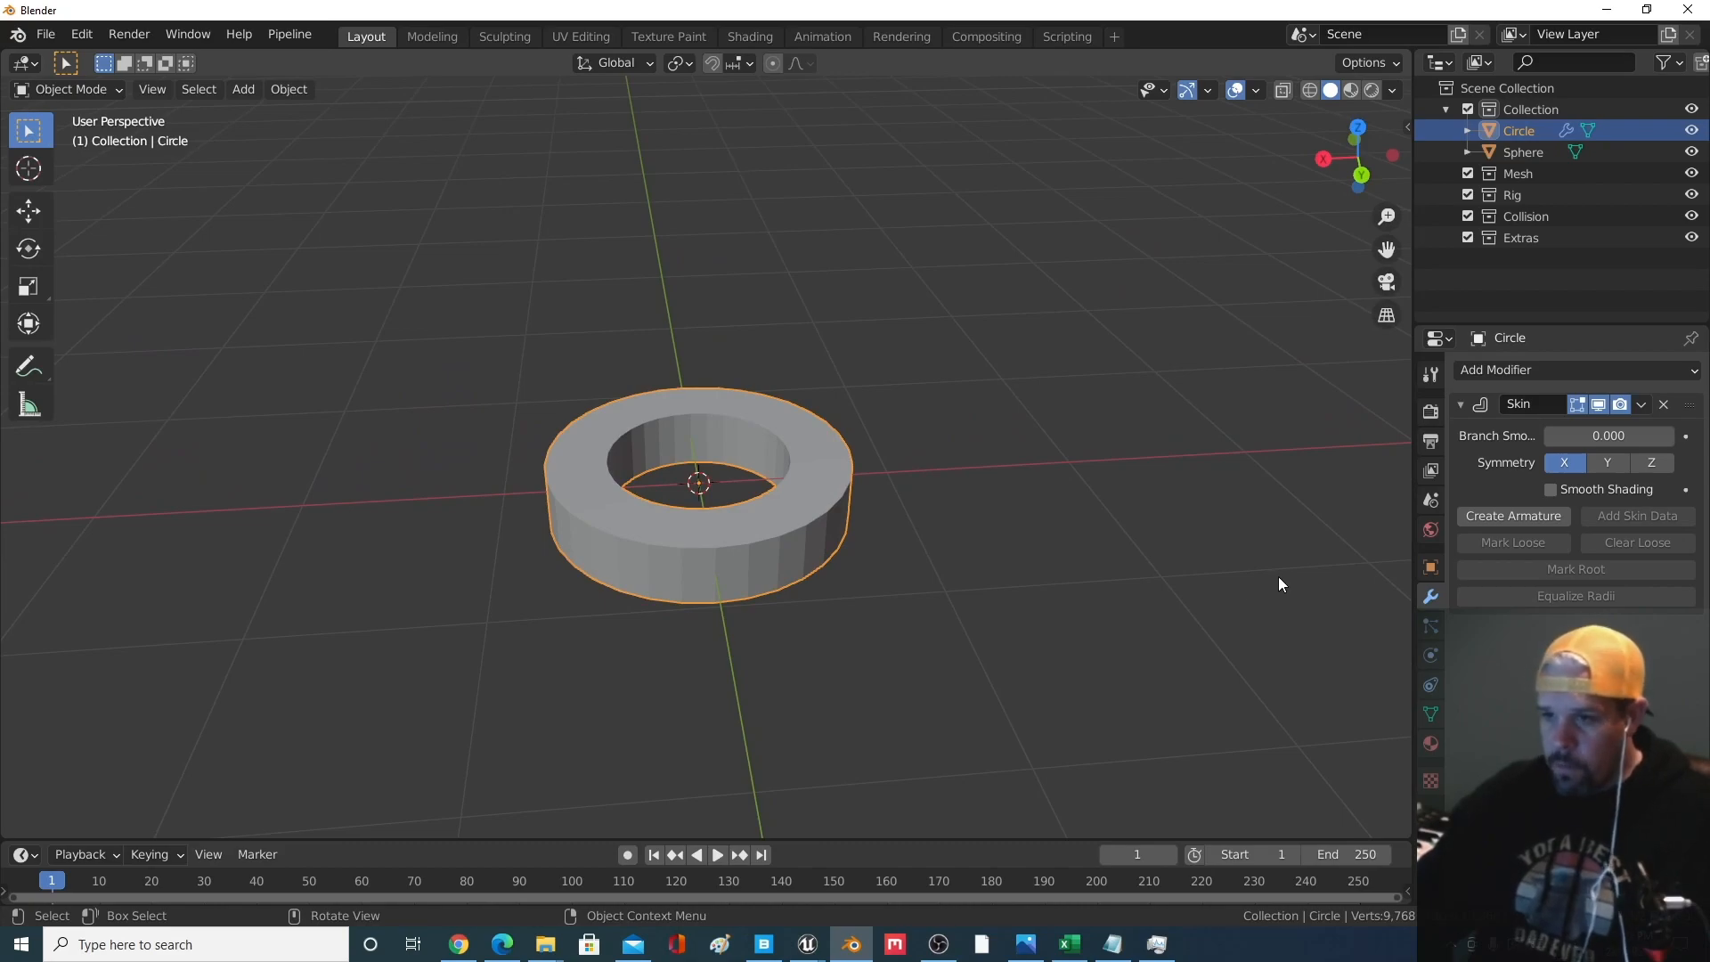
Create an armature from the circle's Skin modifier
left_click(1521, 523)
middle_click_drag(980, 531, 953, 651)
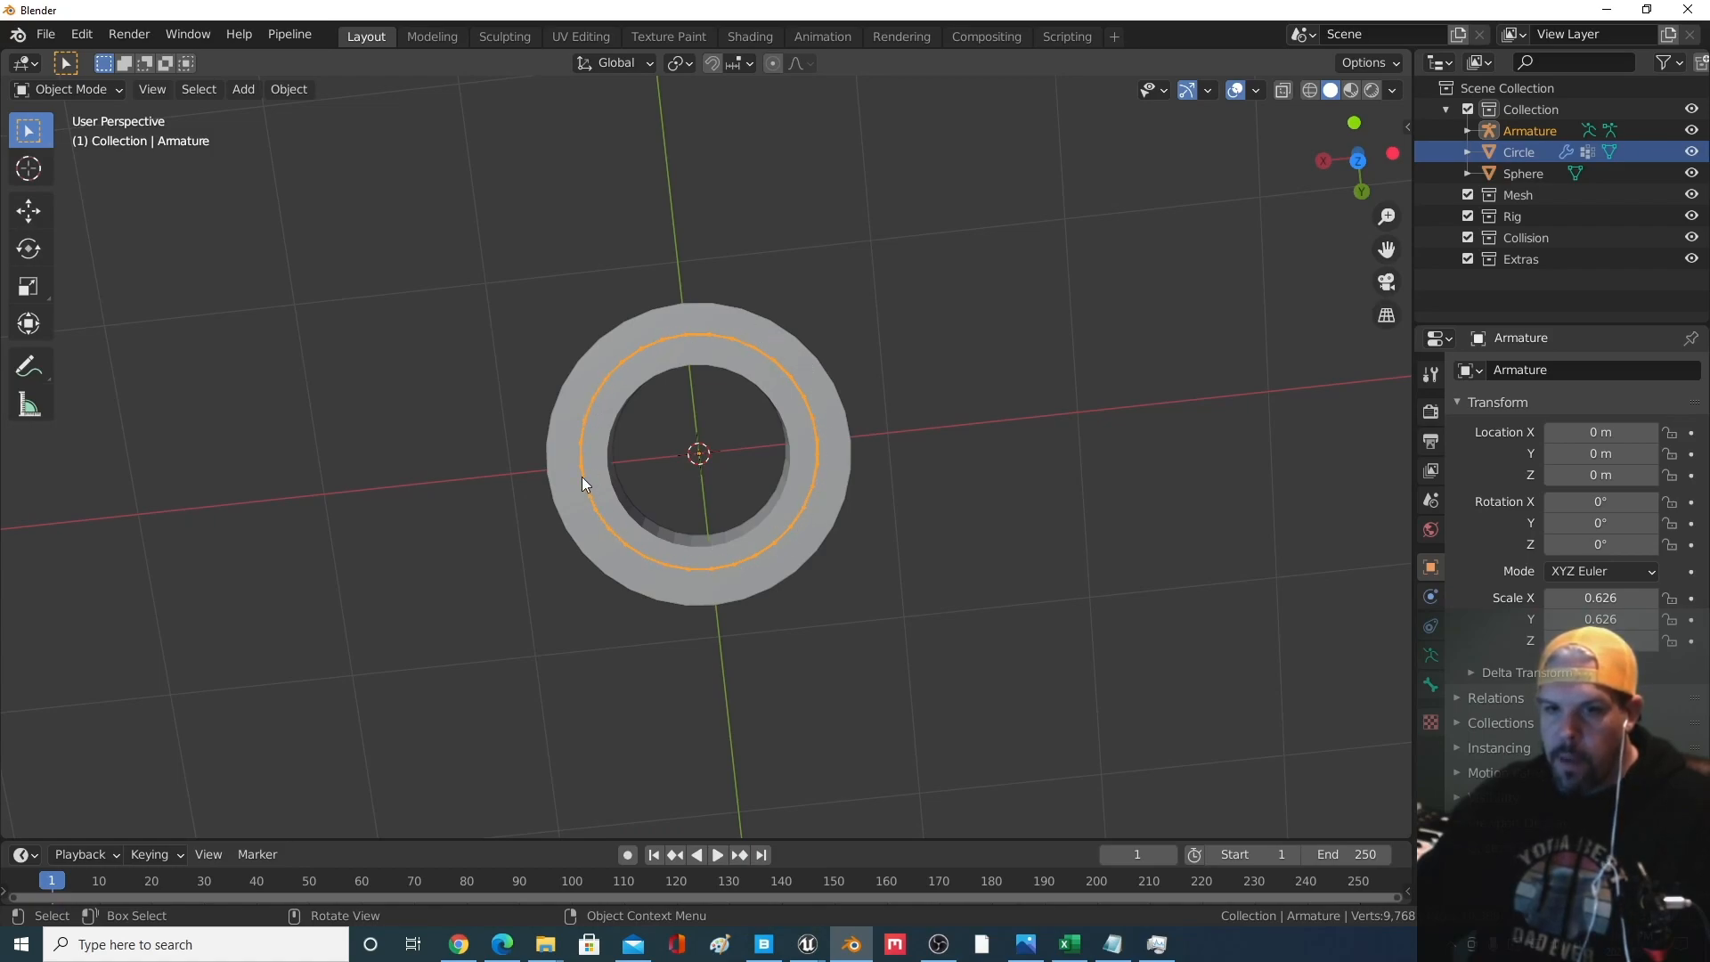
middle_click_drag(638, 390, 713, 269)
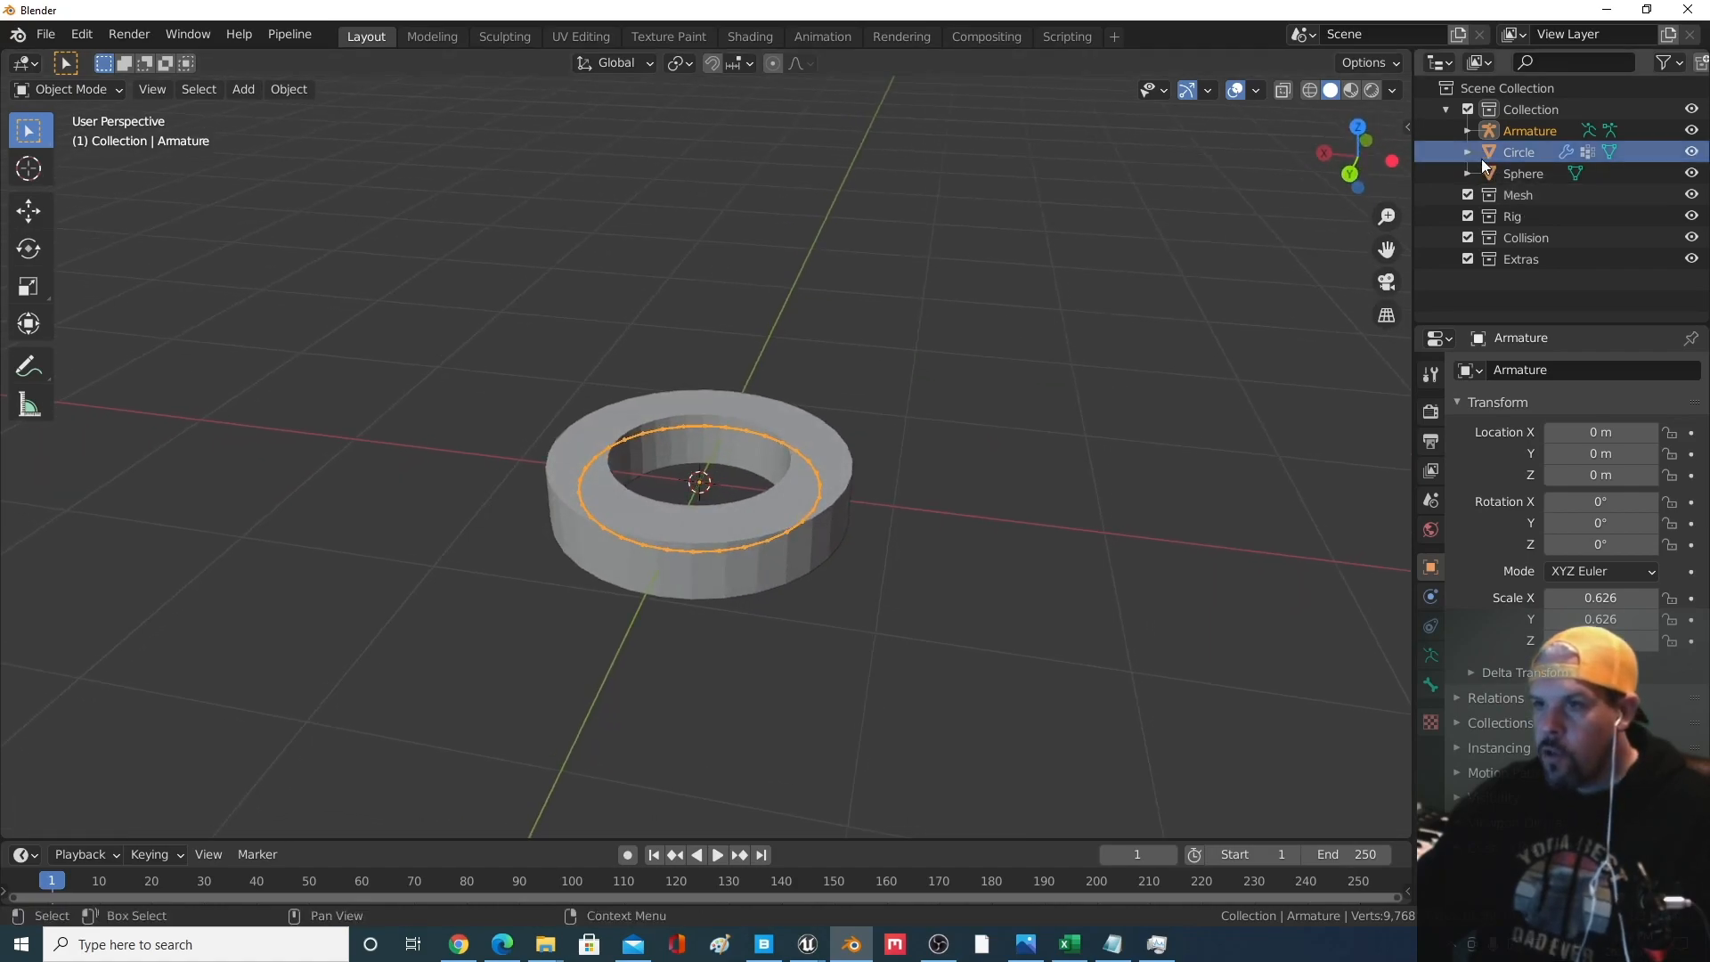
Hide the Circle object and check the generated armature against the beads
left_click(1692, 153)
middle_click_drag(784, 499, 852, 561)
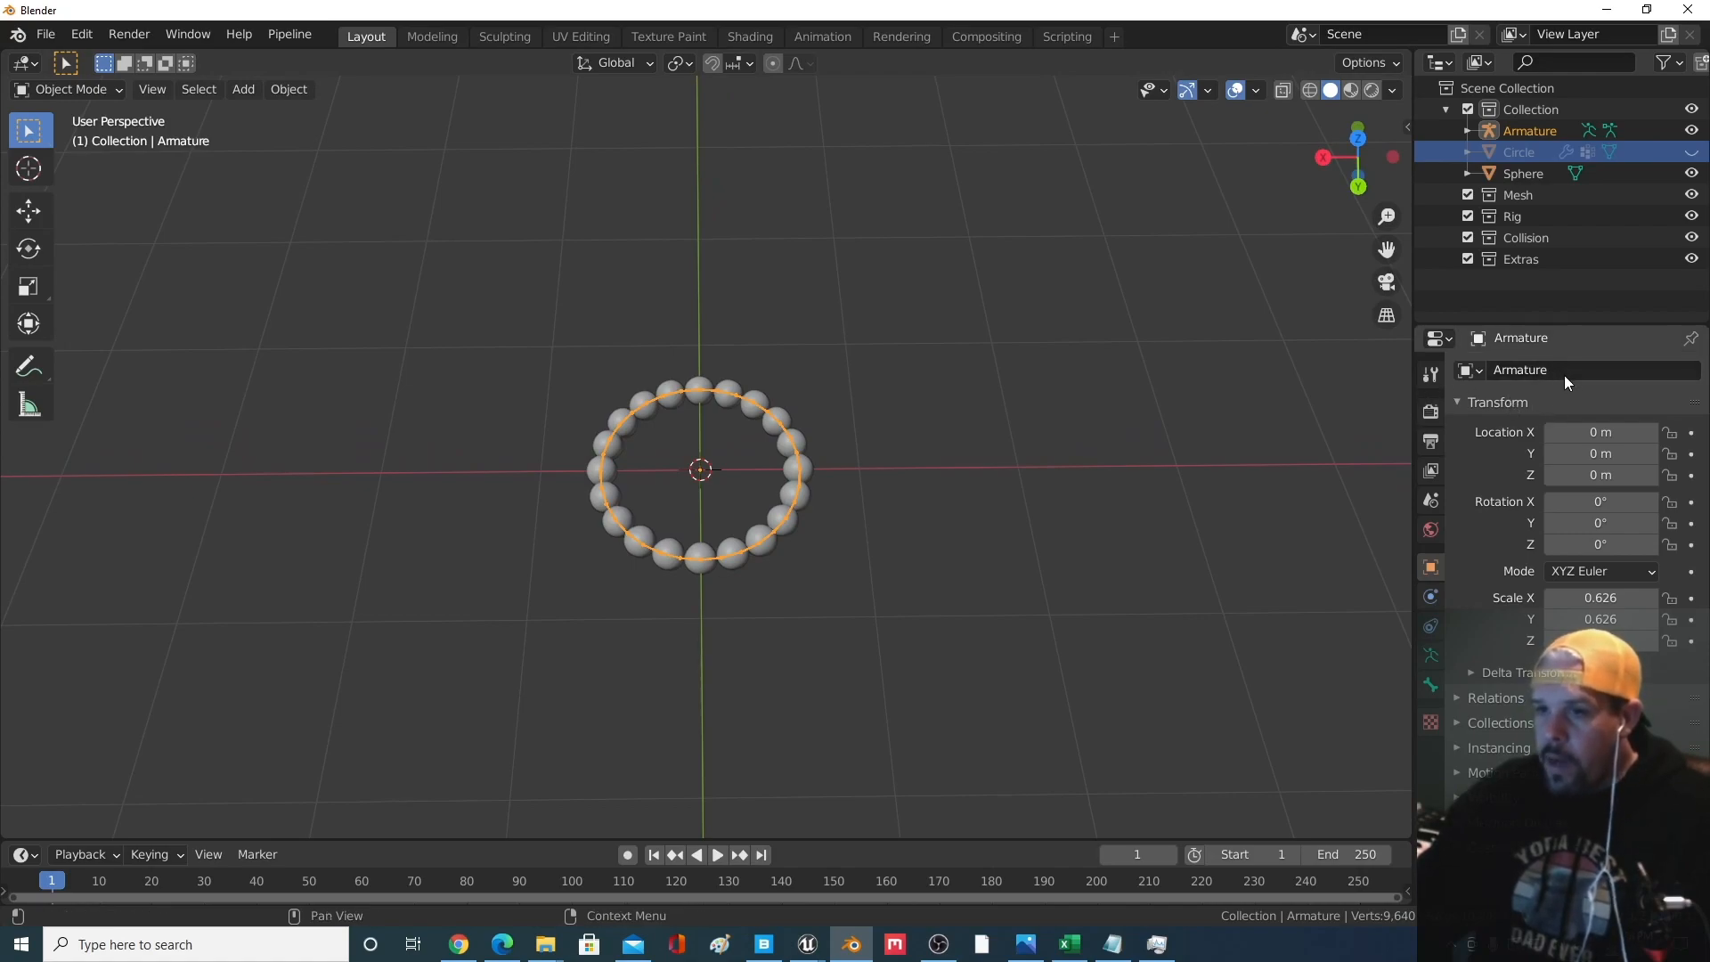
middle_click_drag(743, 541, 857, 617)
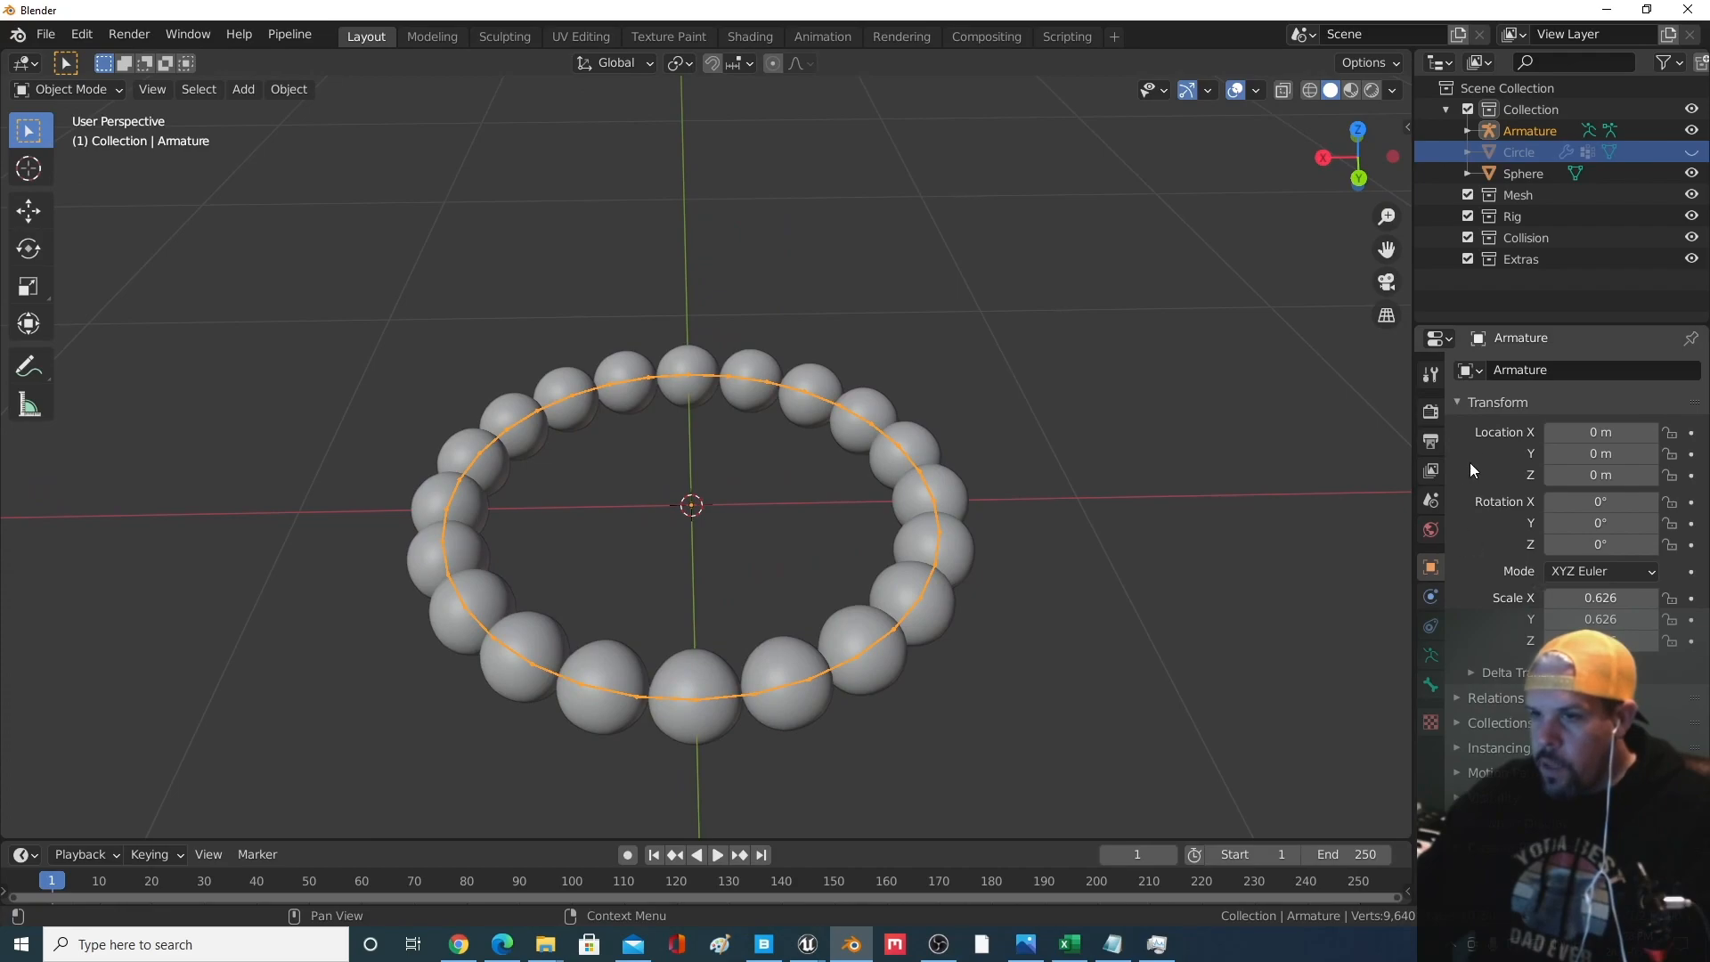
Set the armature's viewport display to Octahedral and check the bones against the beads
left_click(1432, 659)
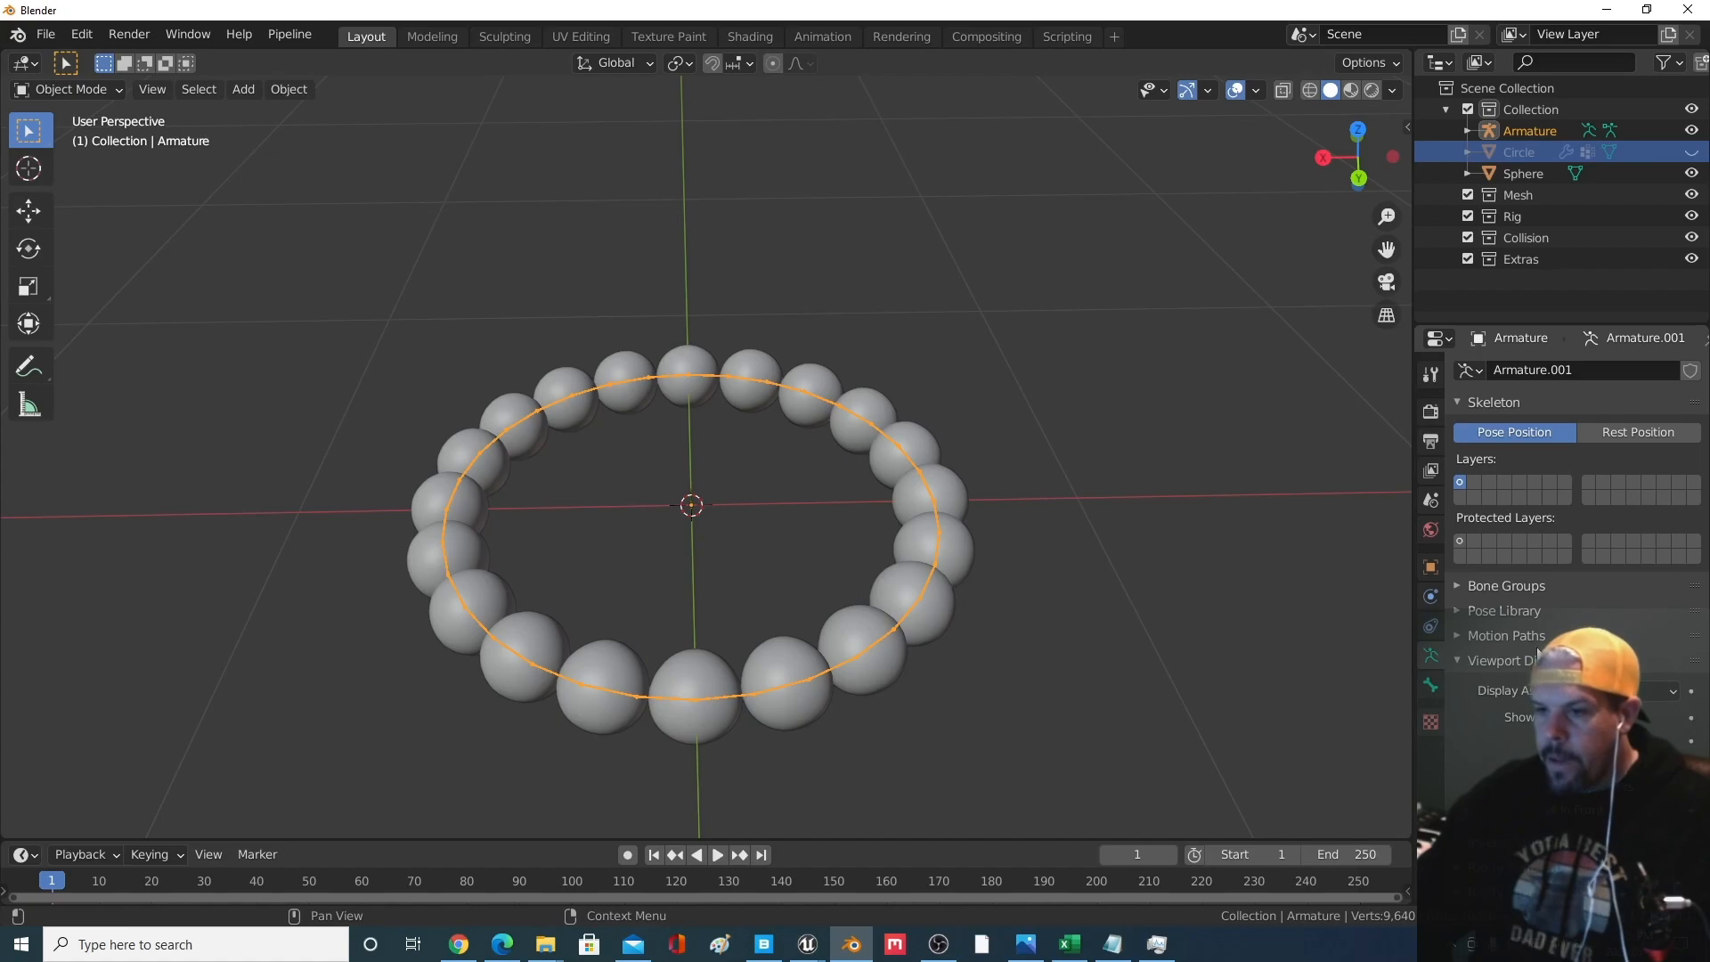
scroll(1549, 541, "down", 2)
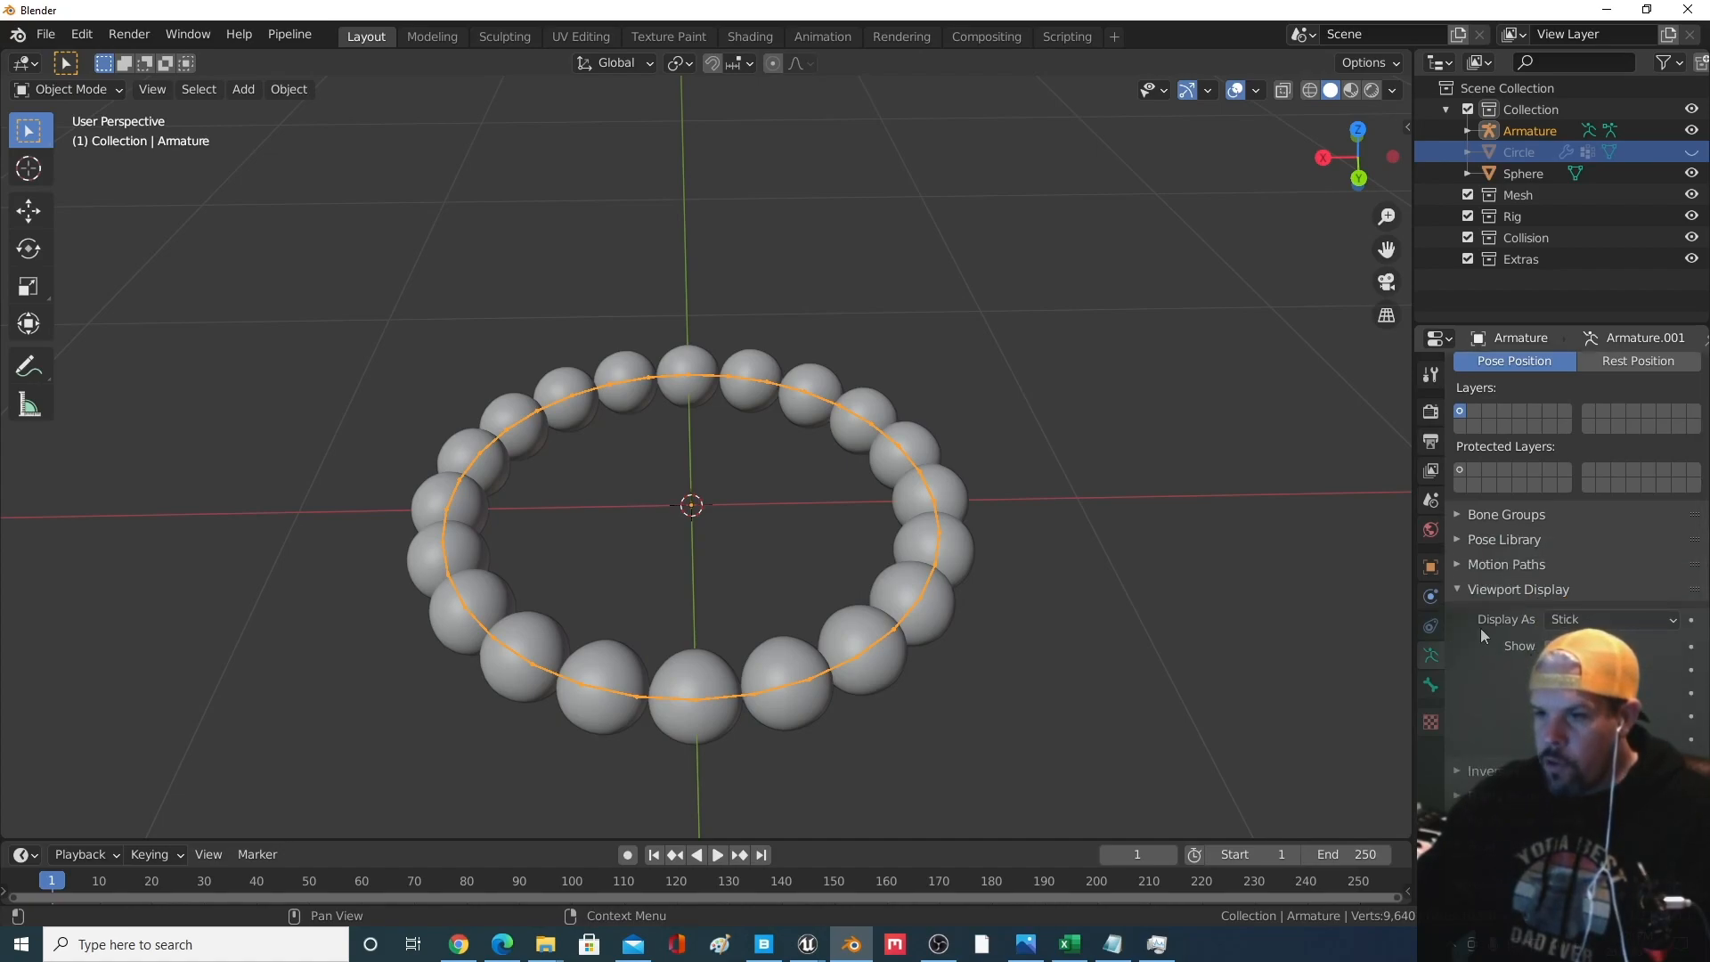
left_click(1611, 627)
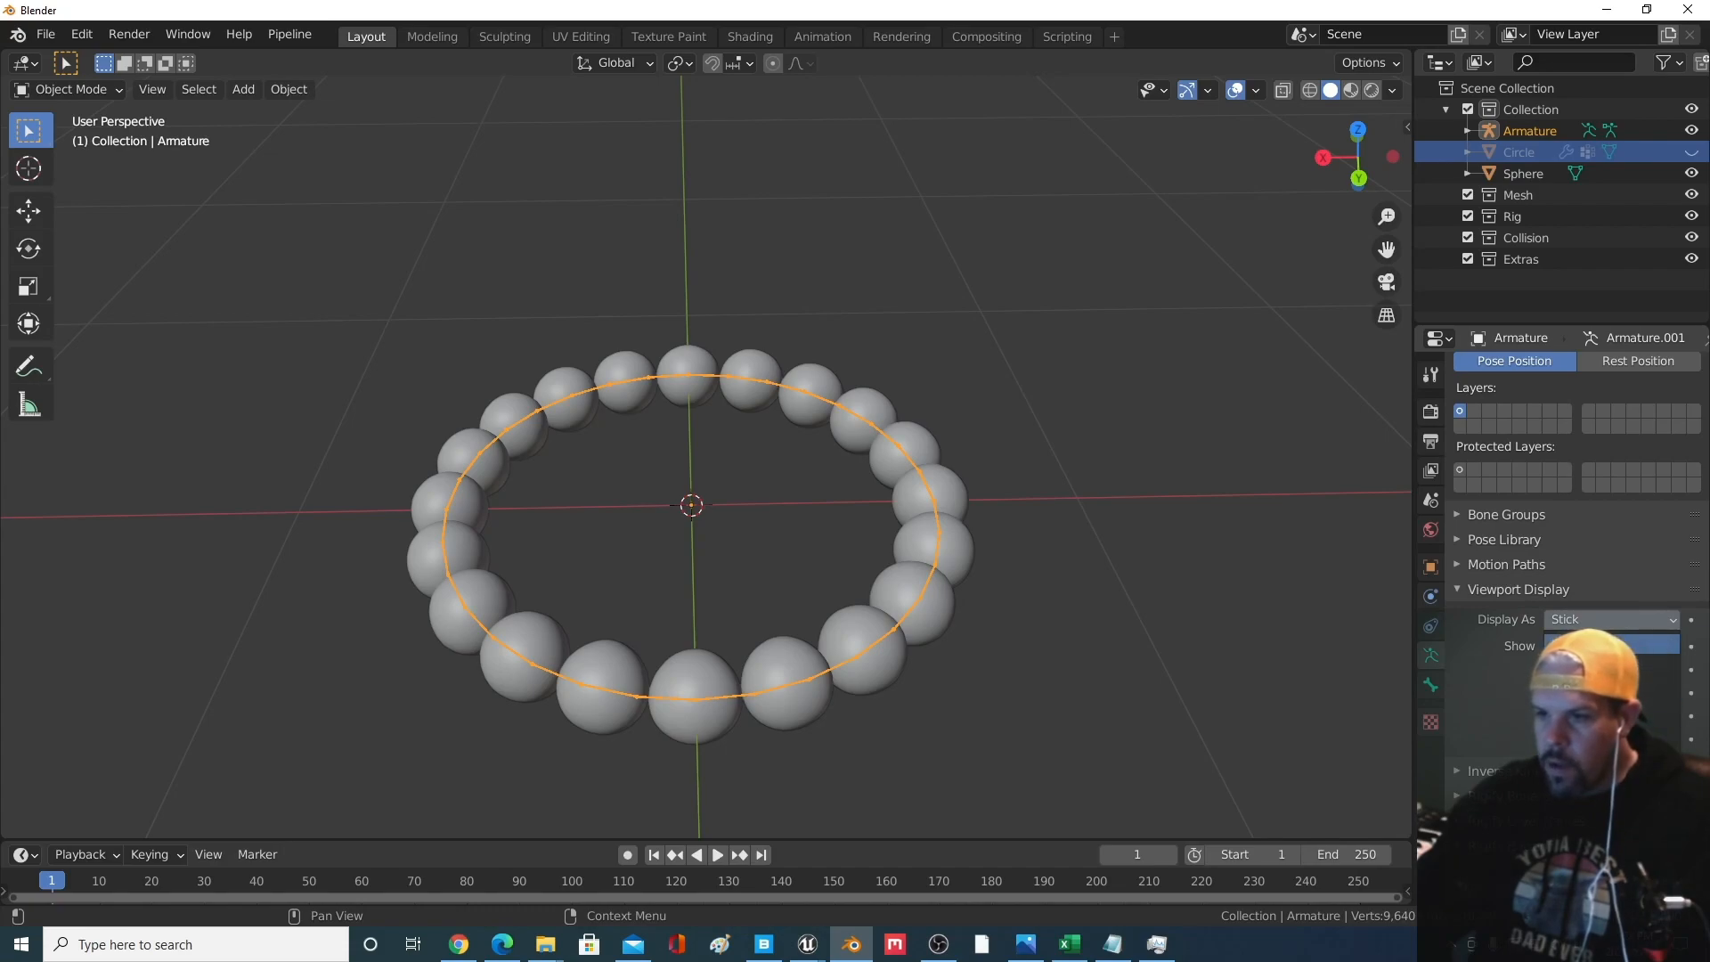
left_click(1612, 644)
scroll(946, 741, "up", 2)
mouse_move(958, 716)
middle_mouse_down()
mouse_move(994, 793)
mouse_move(955, 732)
middle_mouse_up()
scroll(955, 713, "down", 2)
scroll(1011, 630, "down", 1)
middle_click_drag(1012, 630, 949, 493)
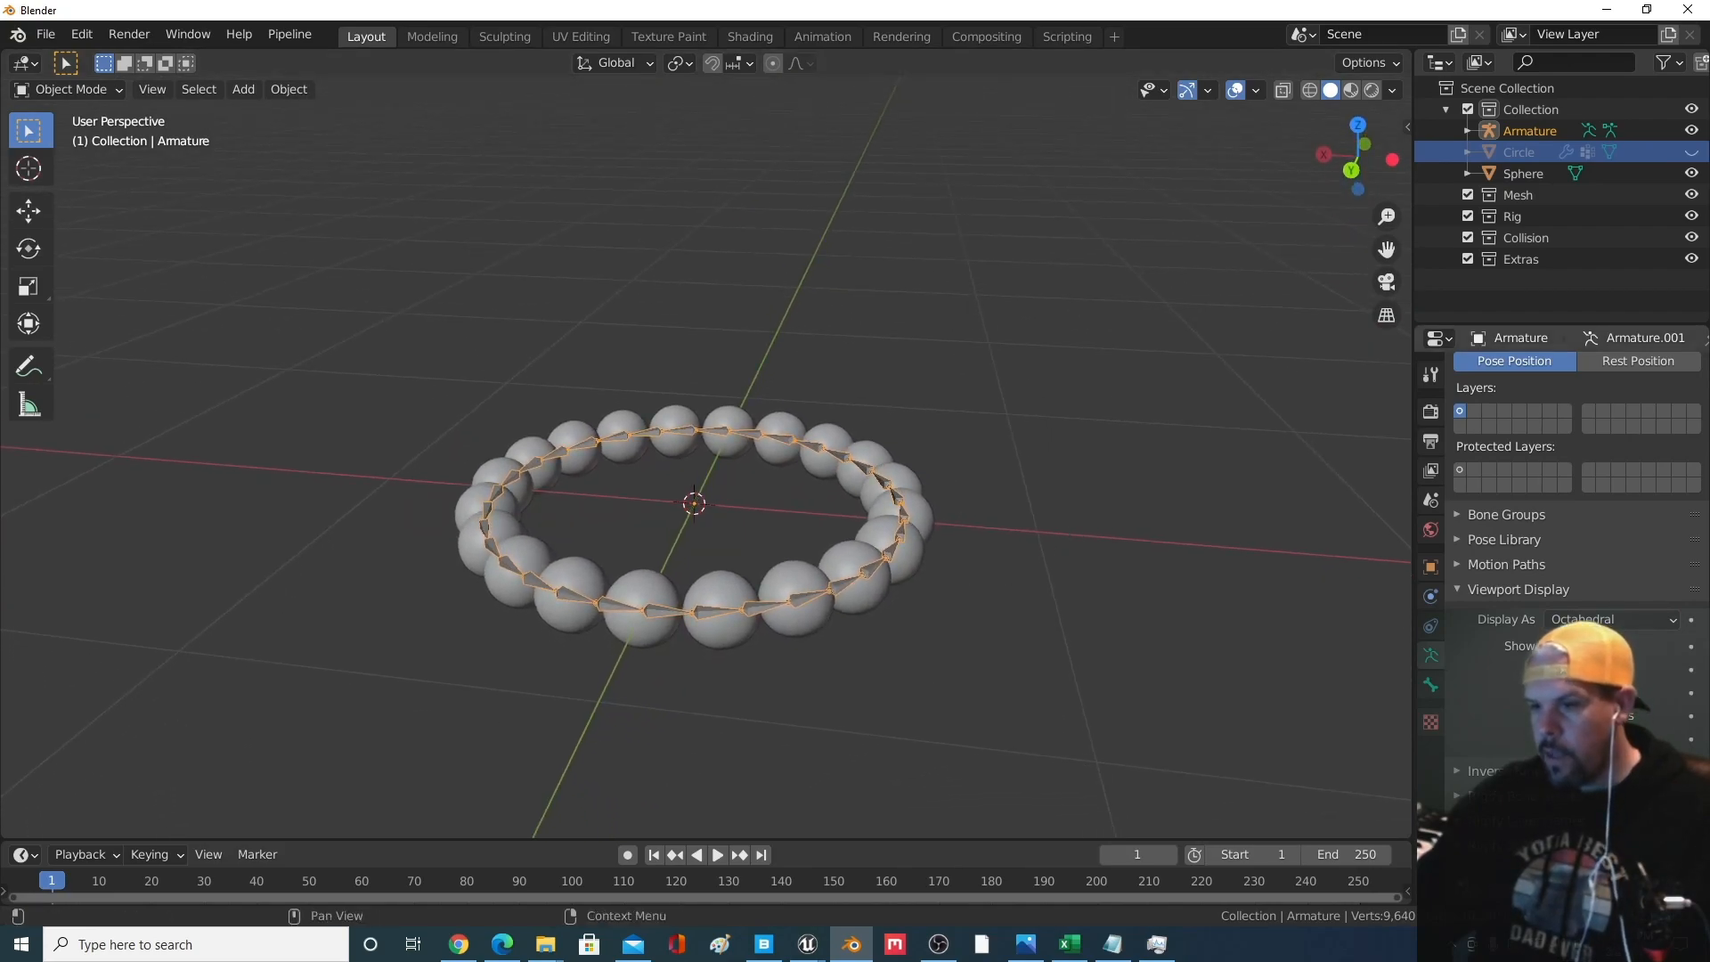
middle_click_drag(1007, 619, 908, 599)
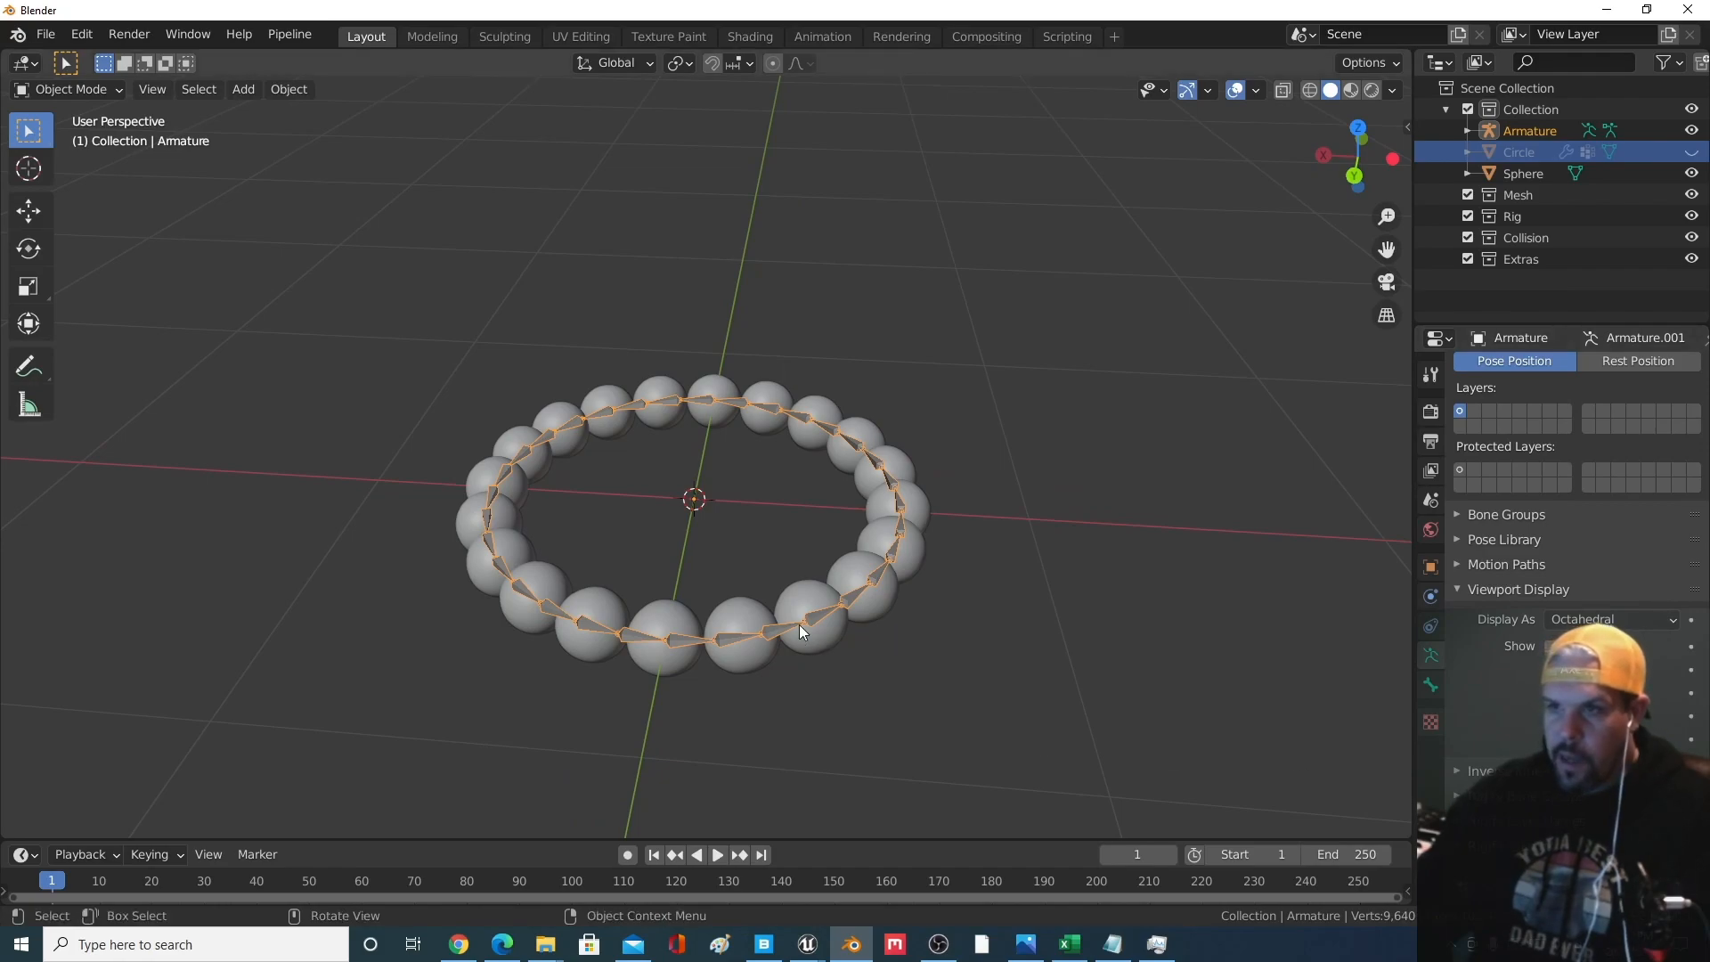
middle_click_drag(779, 640, 861, 462)
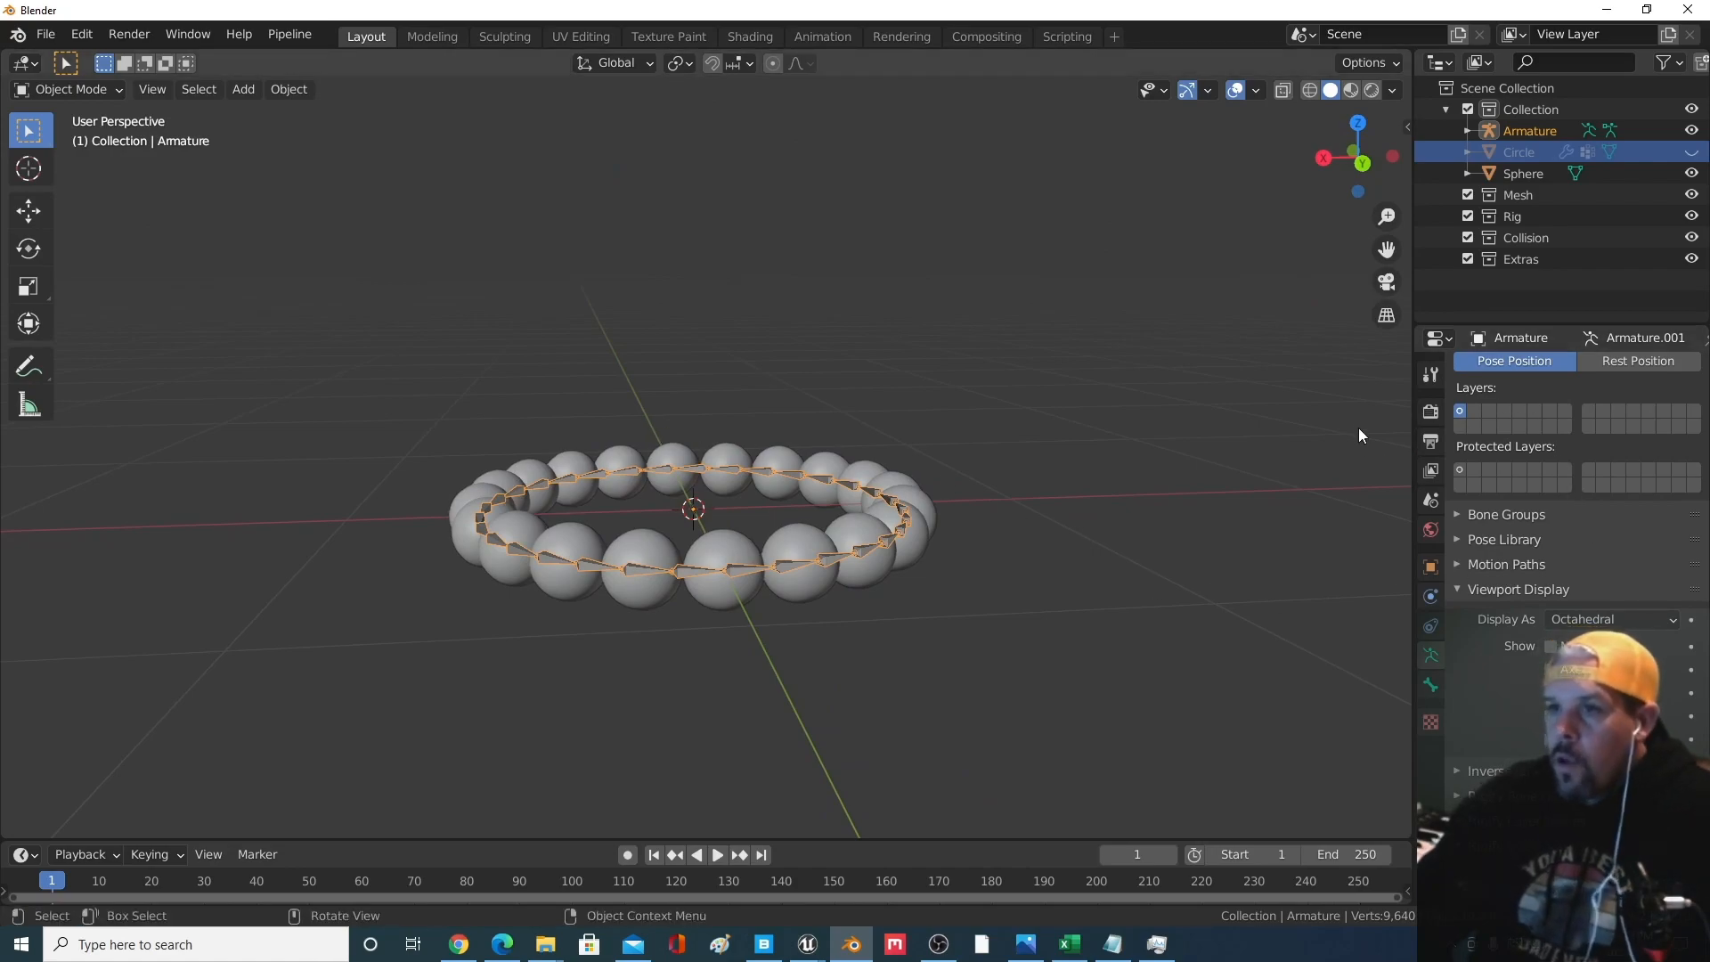
Delete the hidden Circle object from the scene
left_click(1089, 581)
mouse_move(1055, 550)
middle_mouse_down()
mouse_move(1049, 661)
mouse_move(1077, 570)
middle_mouse_up()
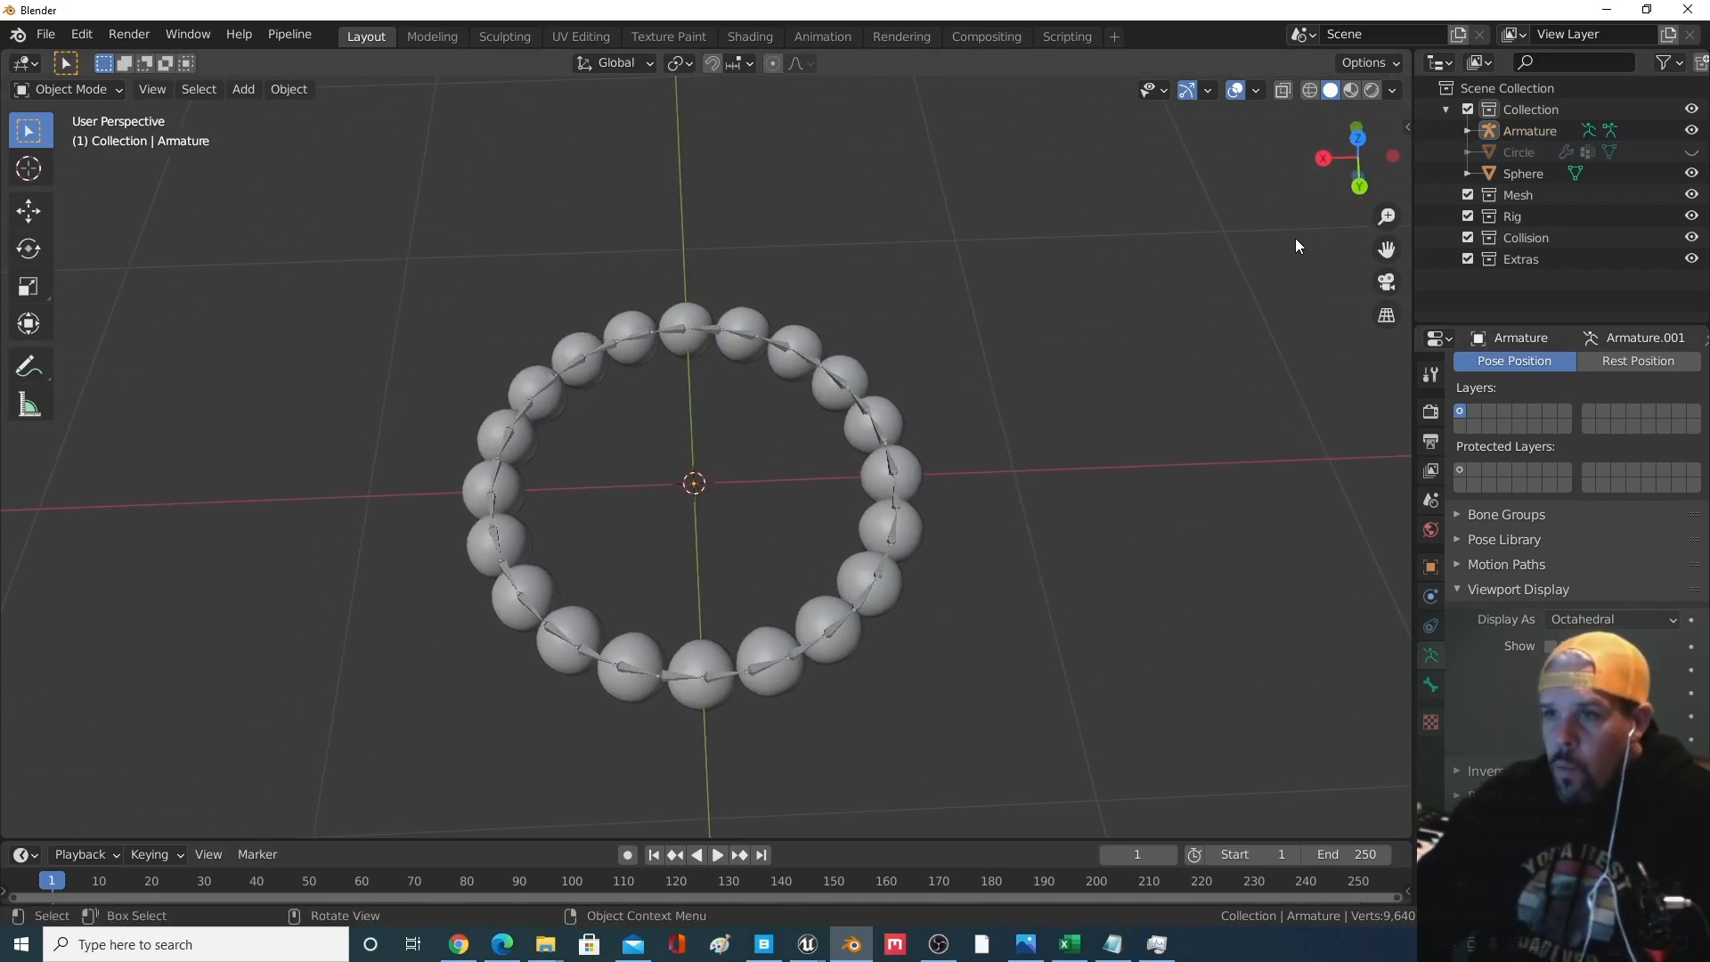
left_click(1498, 151)
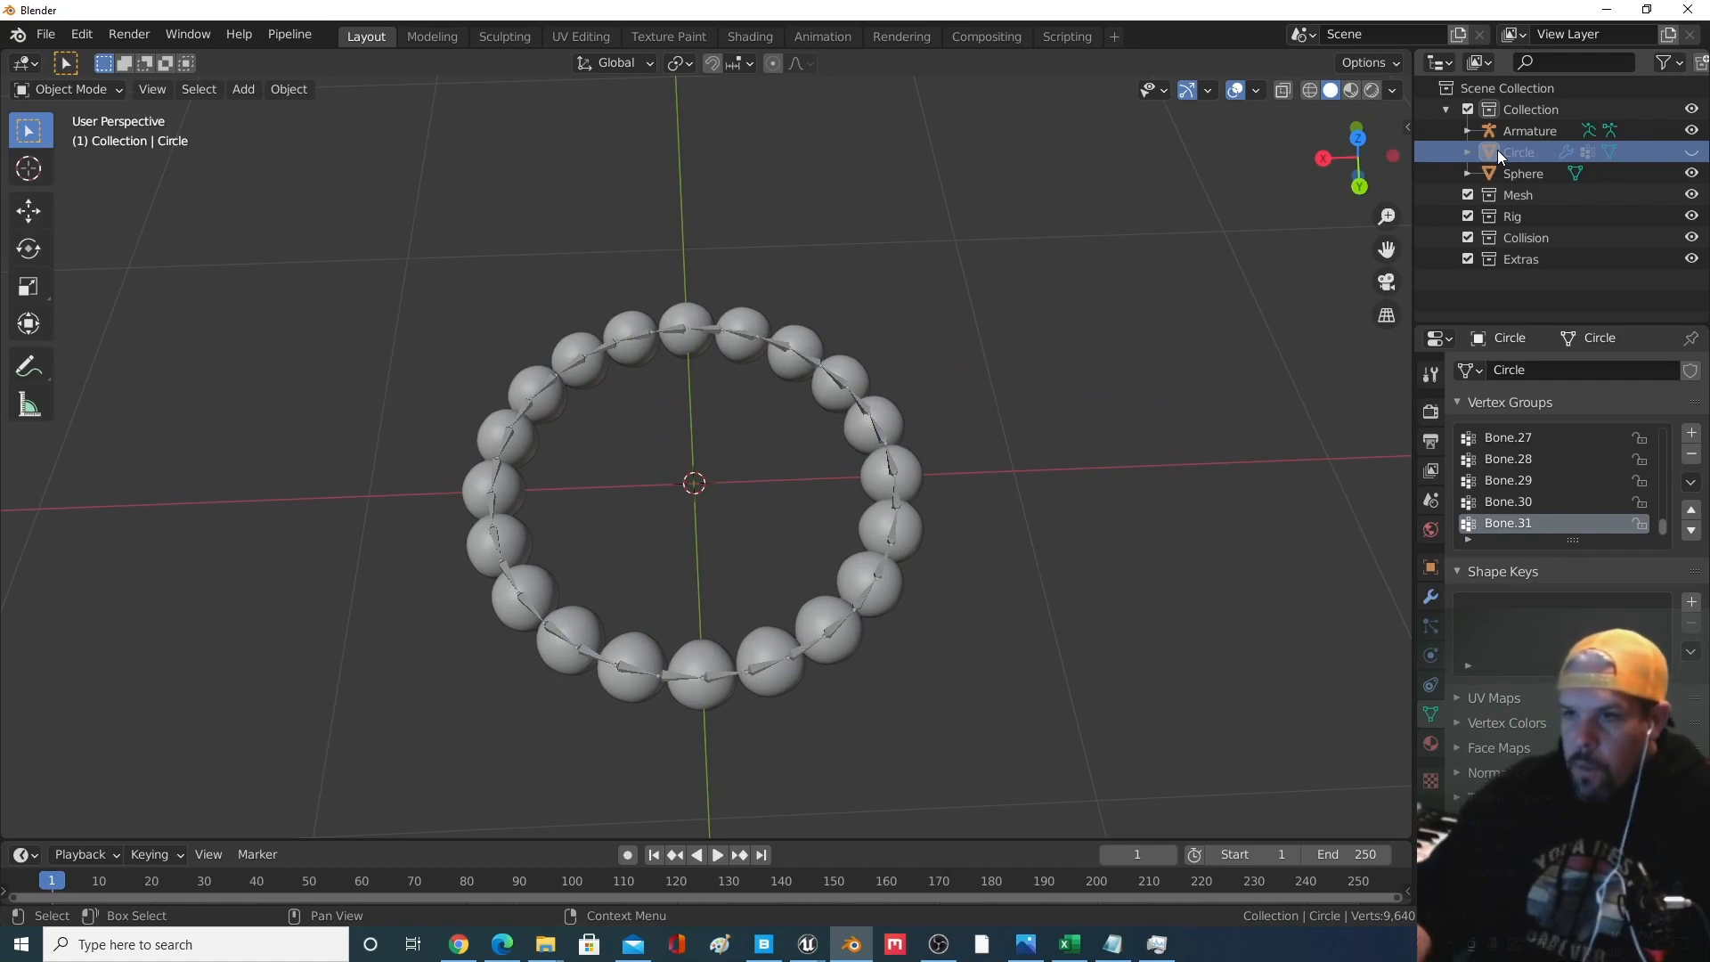
key("x")
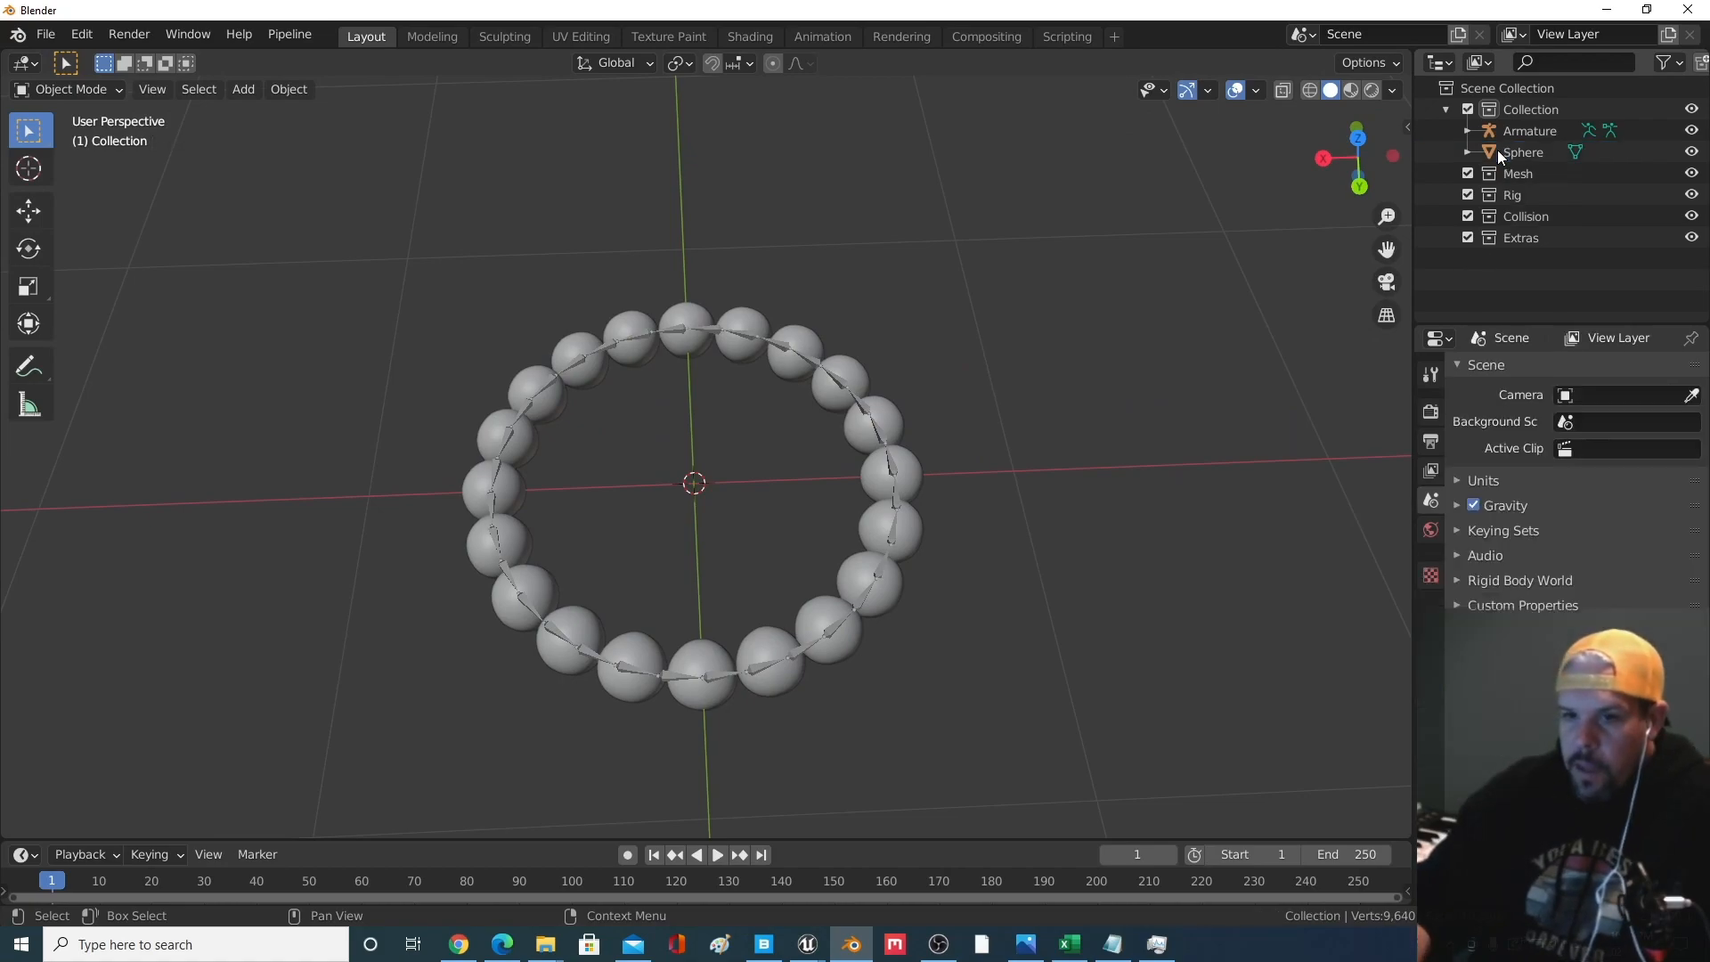
left_click(893, 419)
left_click(947, 661)
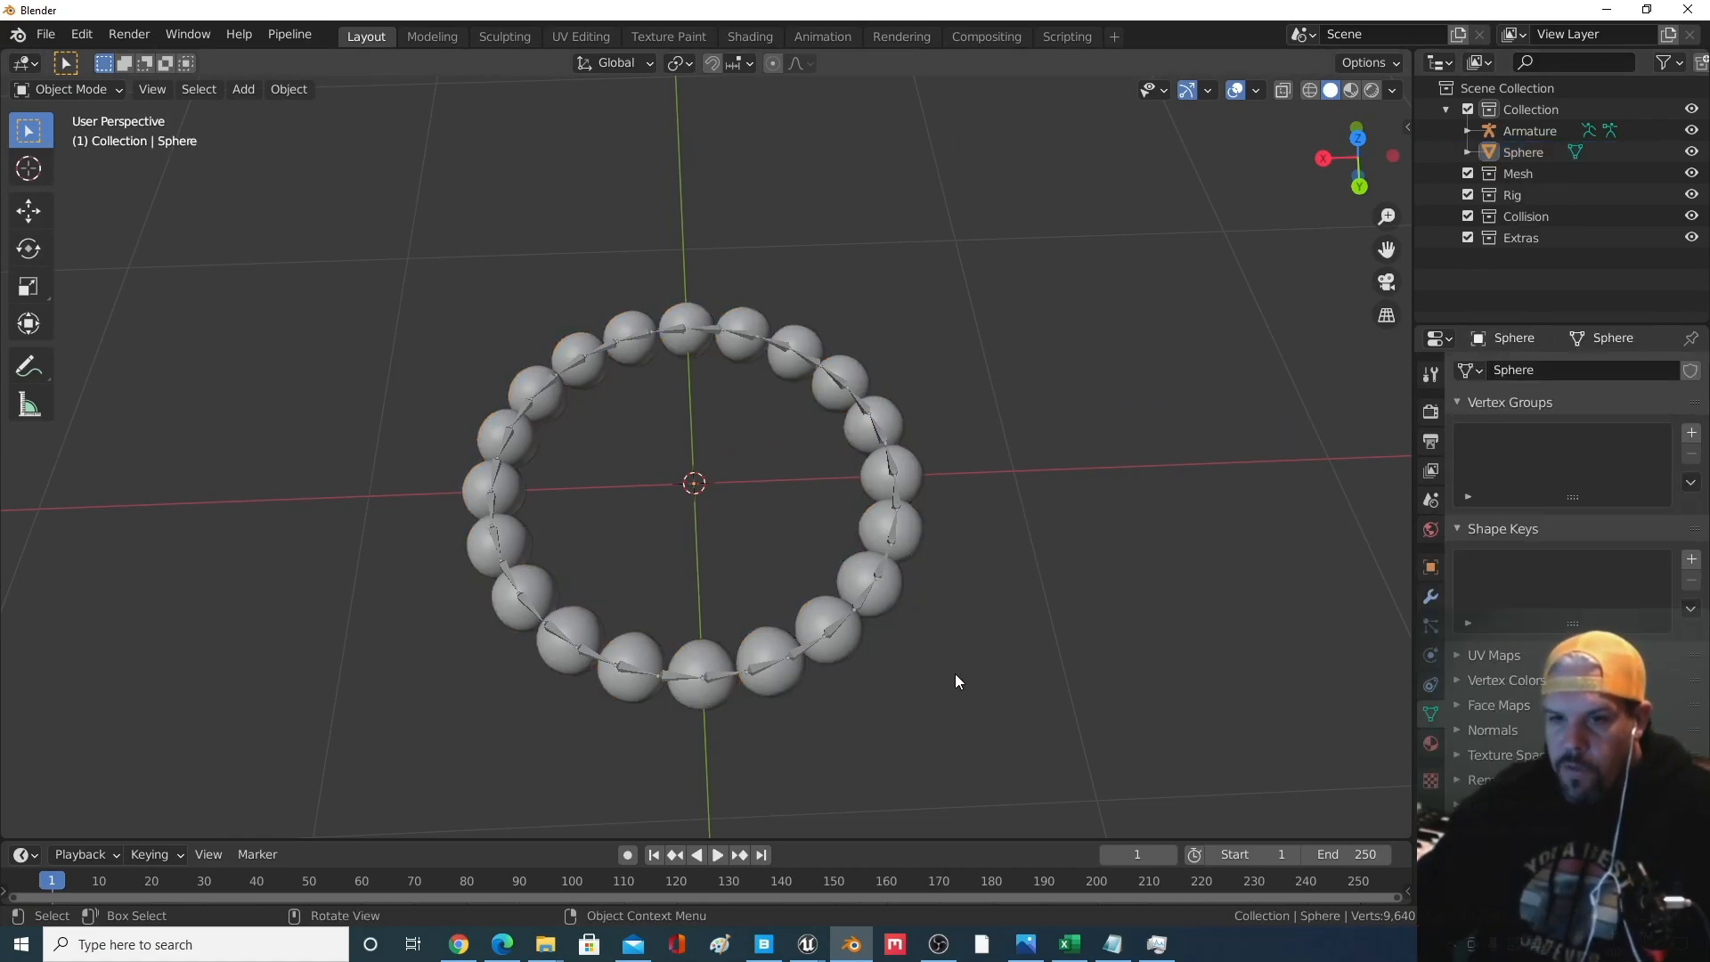
Save the scene as YTNecklaceDemo.blend in the OtherClothing folder
left_click(46, 36)
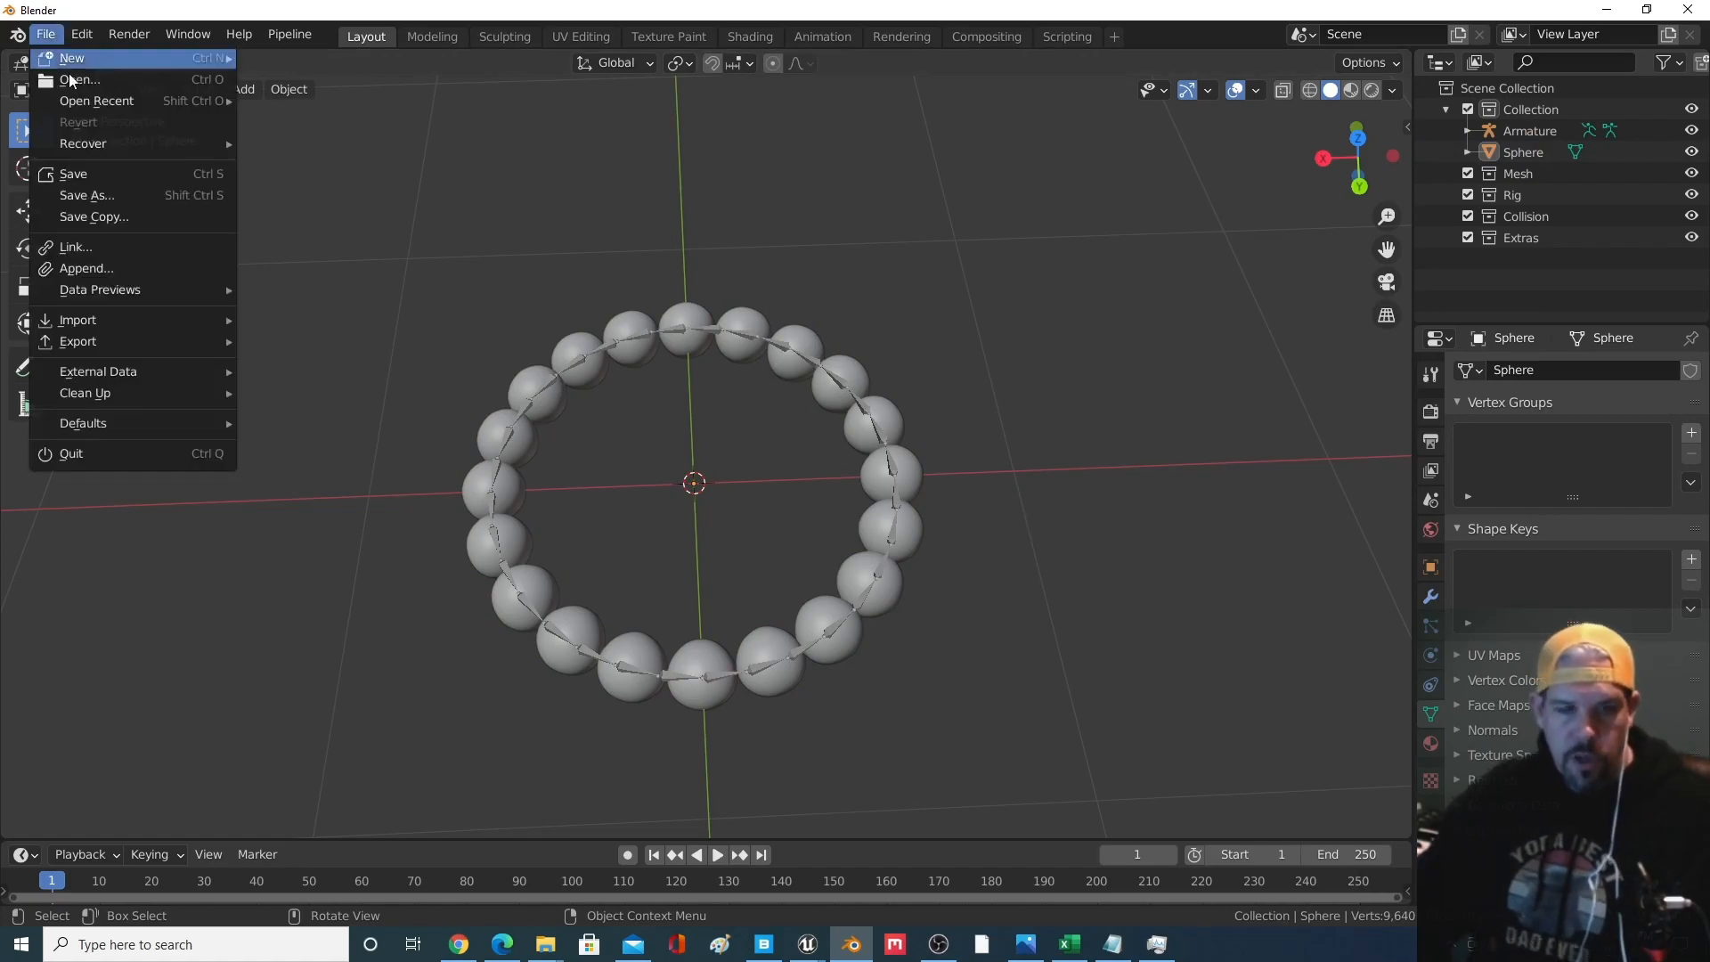
left_click(114, 200)
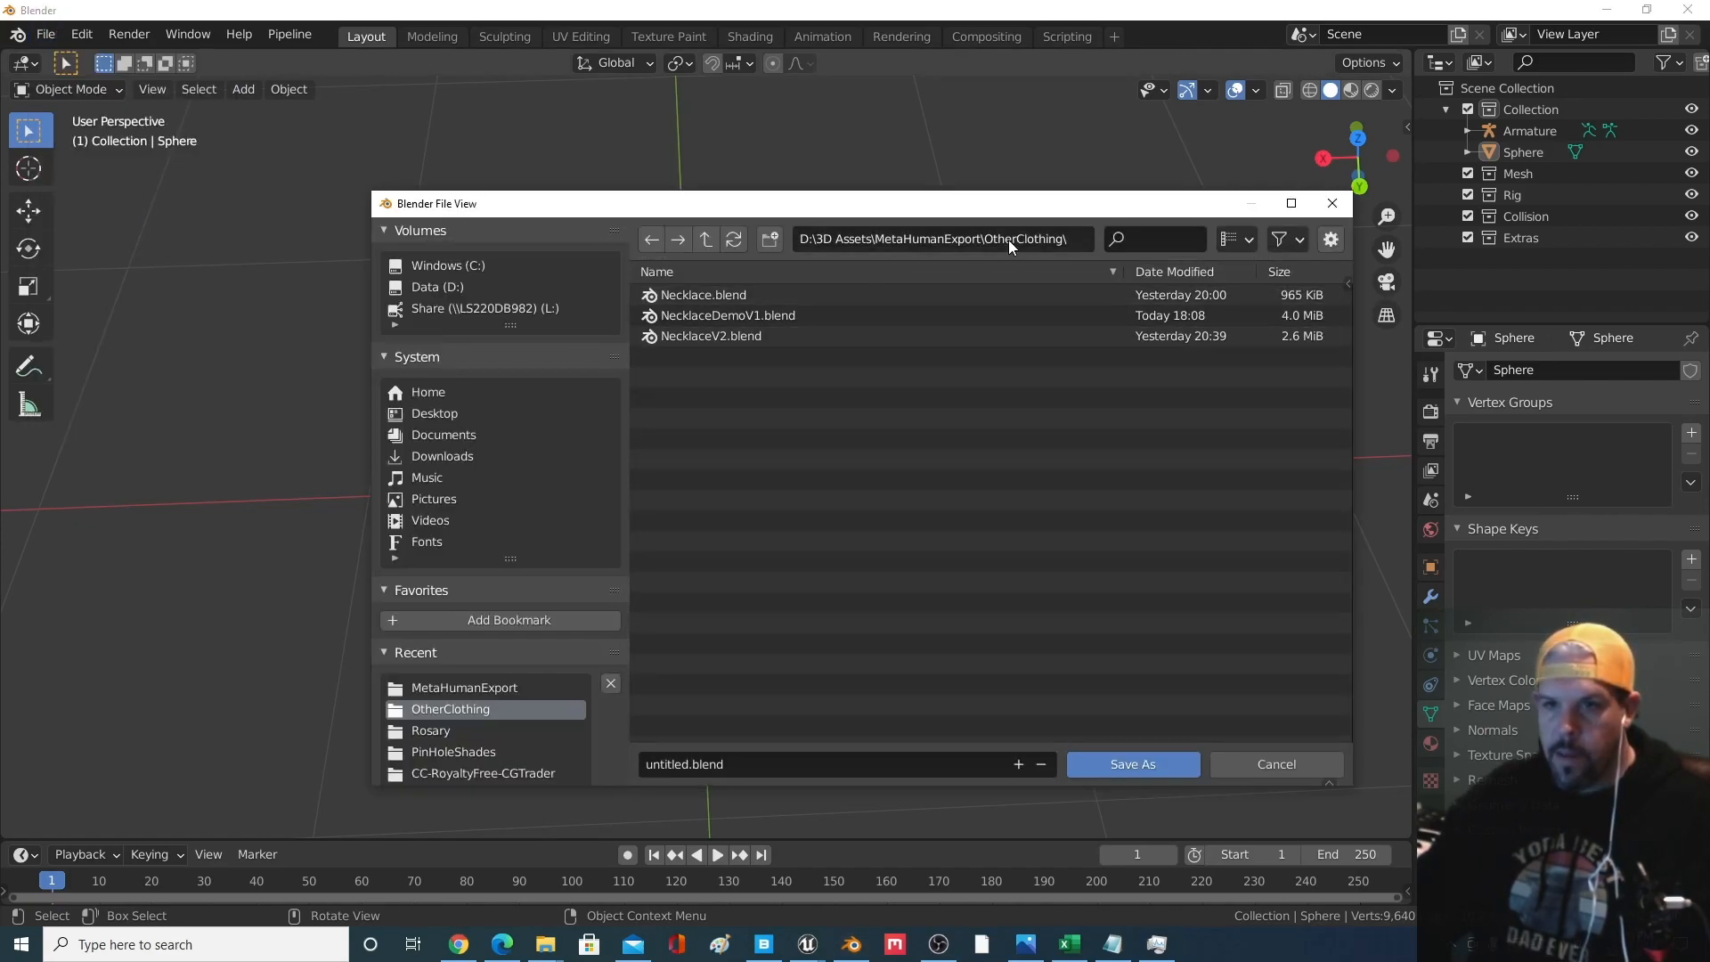
left_click(782, 764)
key("Home")
key("Delete")
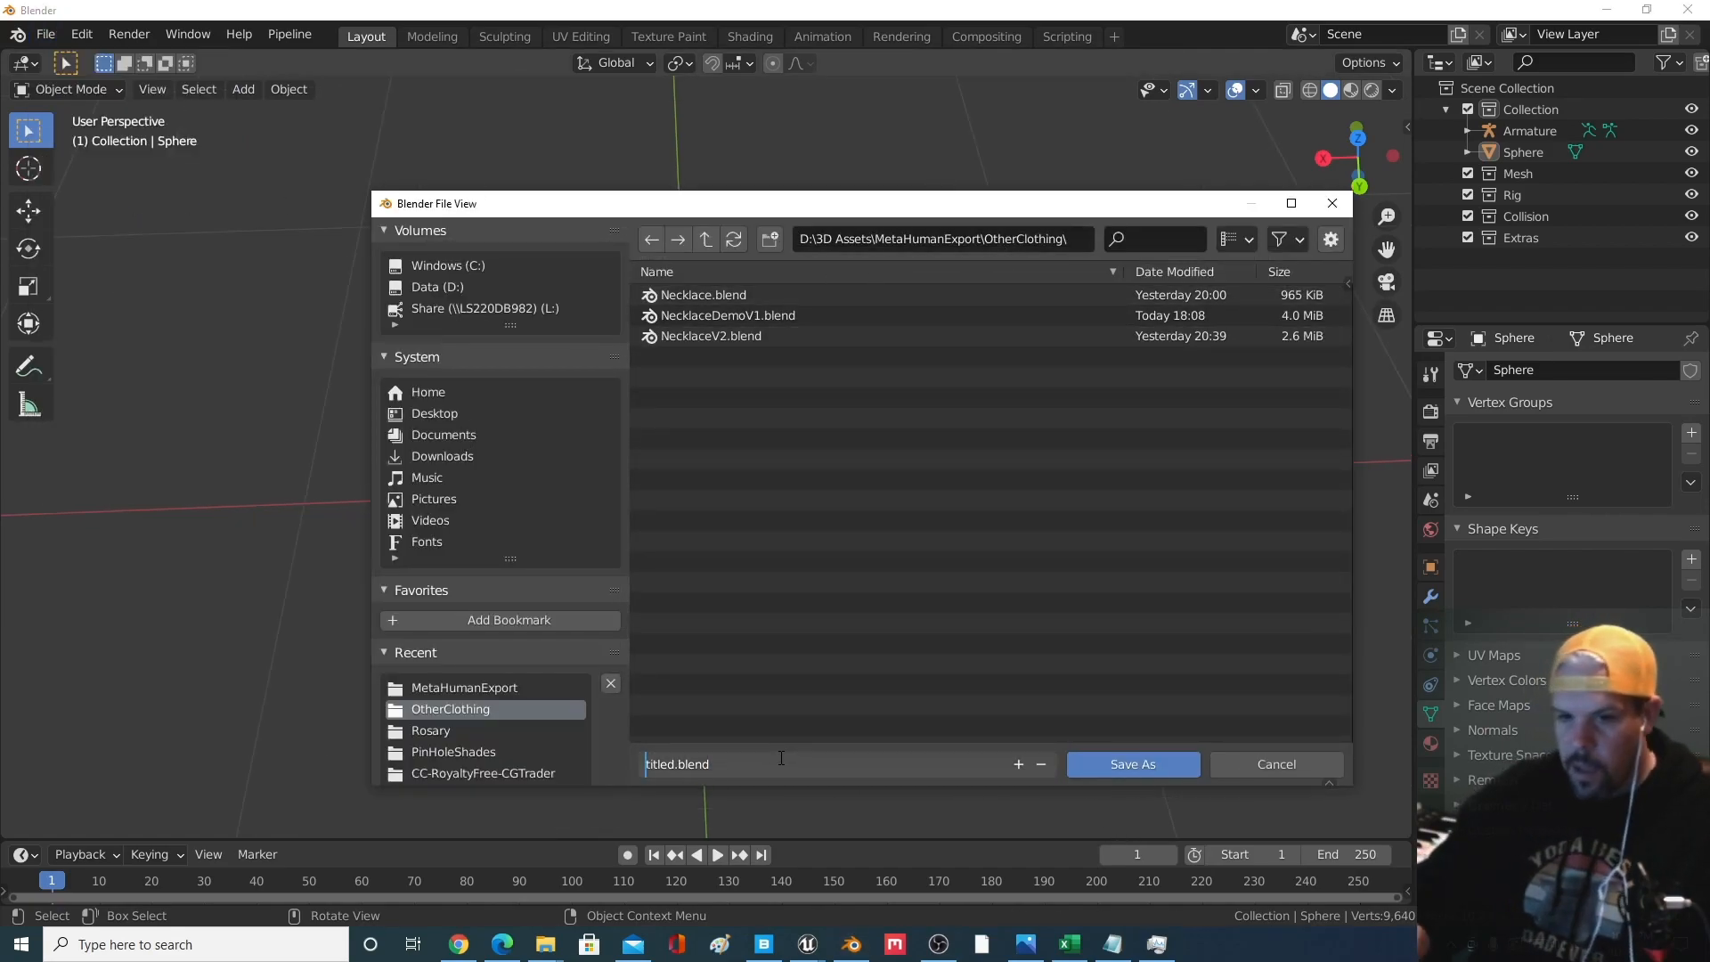
key("Delete")
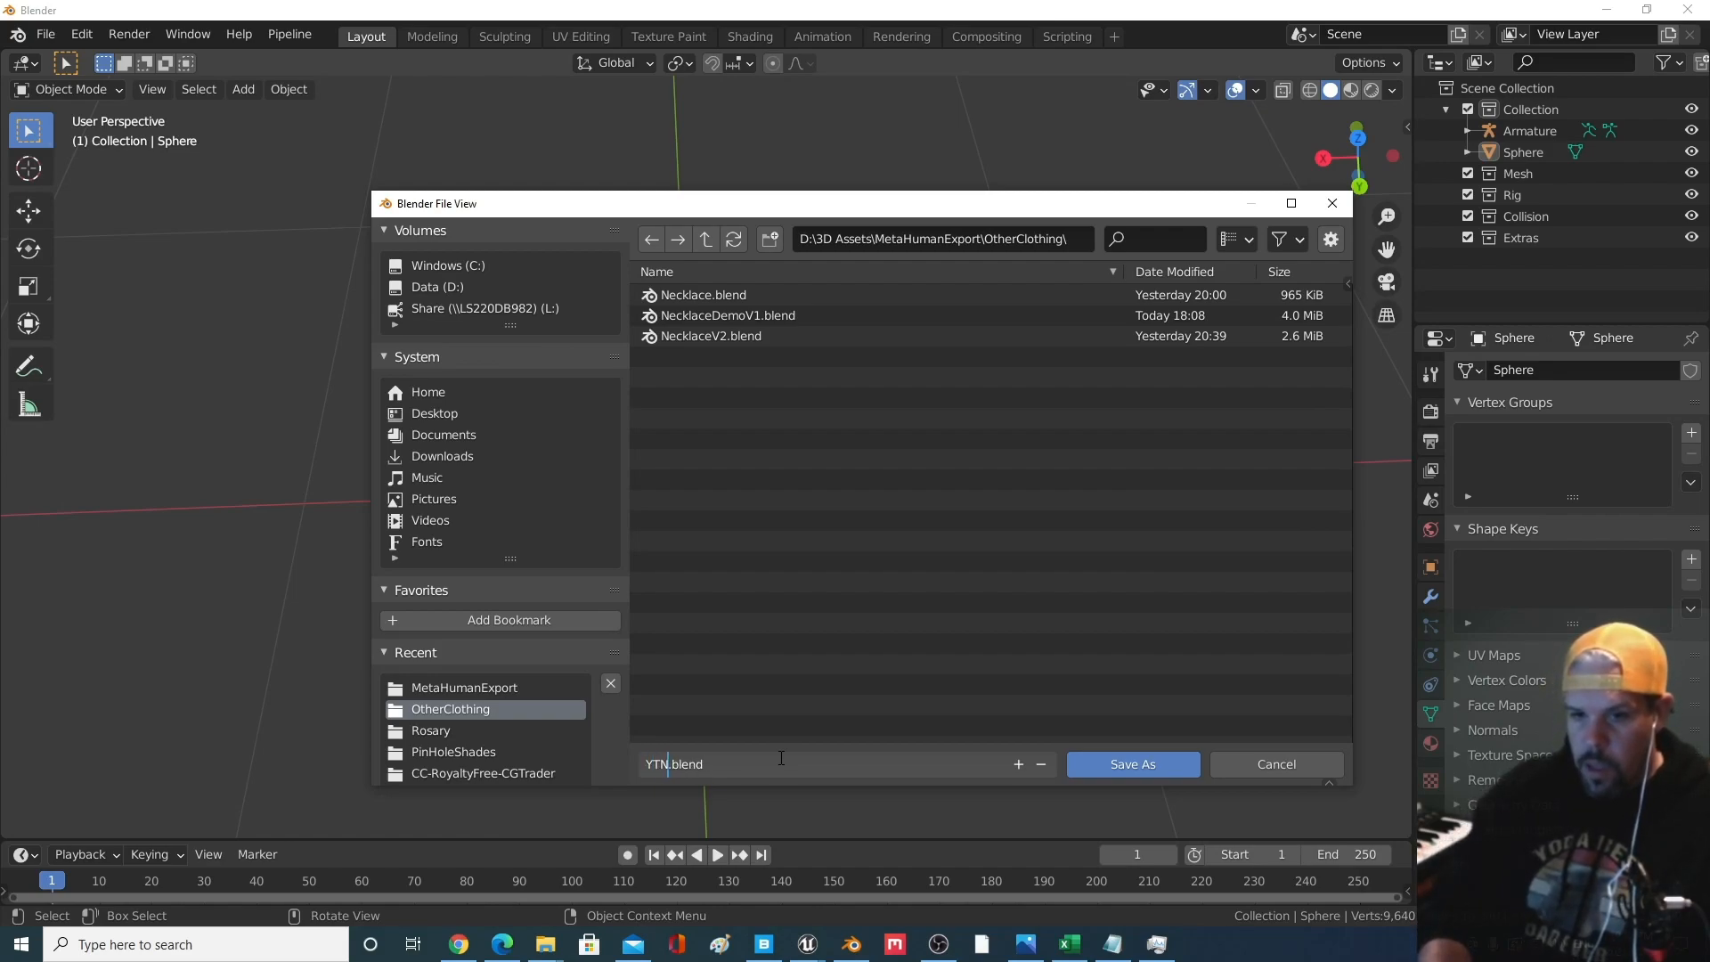
type("YTNecklaceDemo")
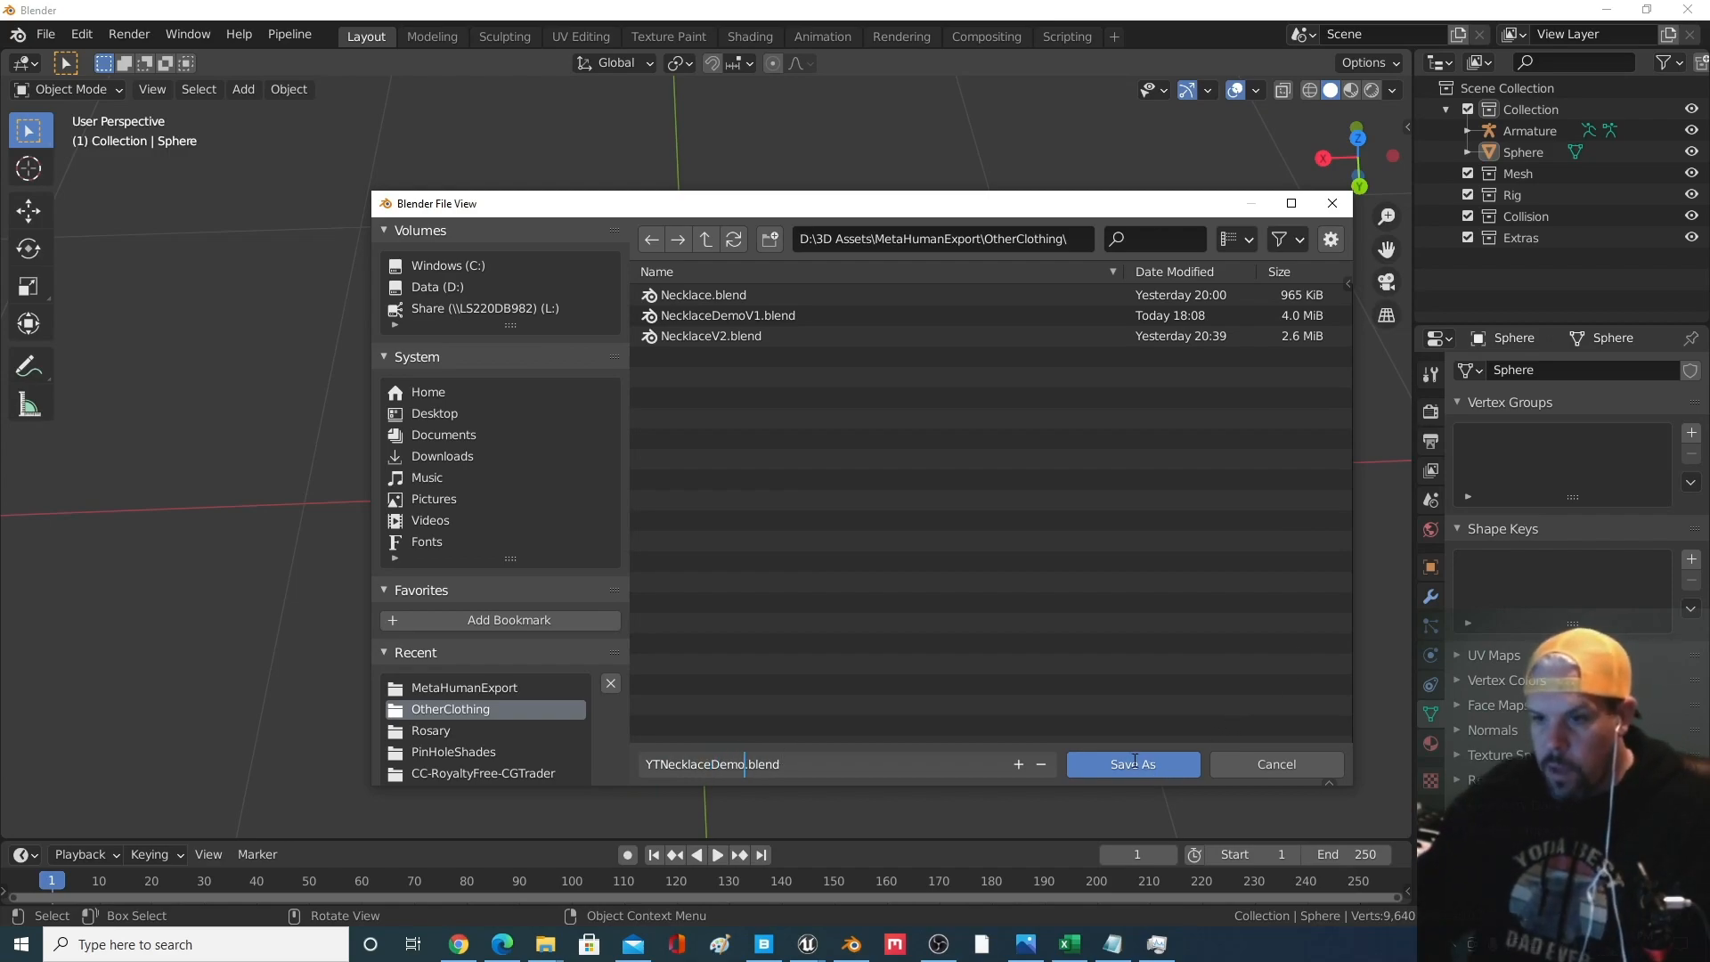
left_click(1131, 761)
left_click(1126, 759)
Parent the Sphere bead mesh to the Armature in the scene hierarchy and expand the Armature's contents
middle_click_drag(1088, 670, 741, 725)
scroll(741, 624, "down", 3)
middle_click_drag(741, 624, 783, 628)
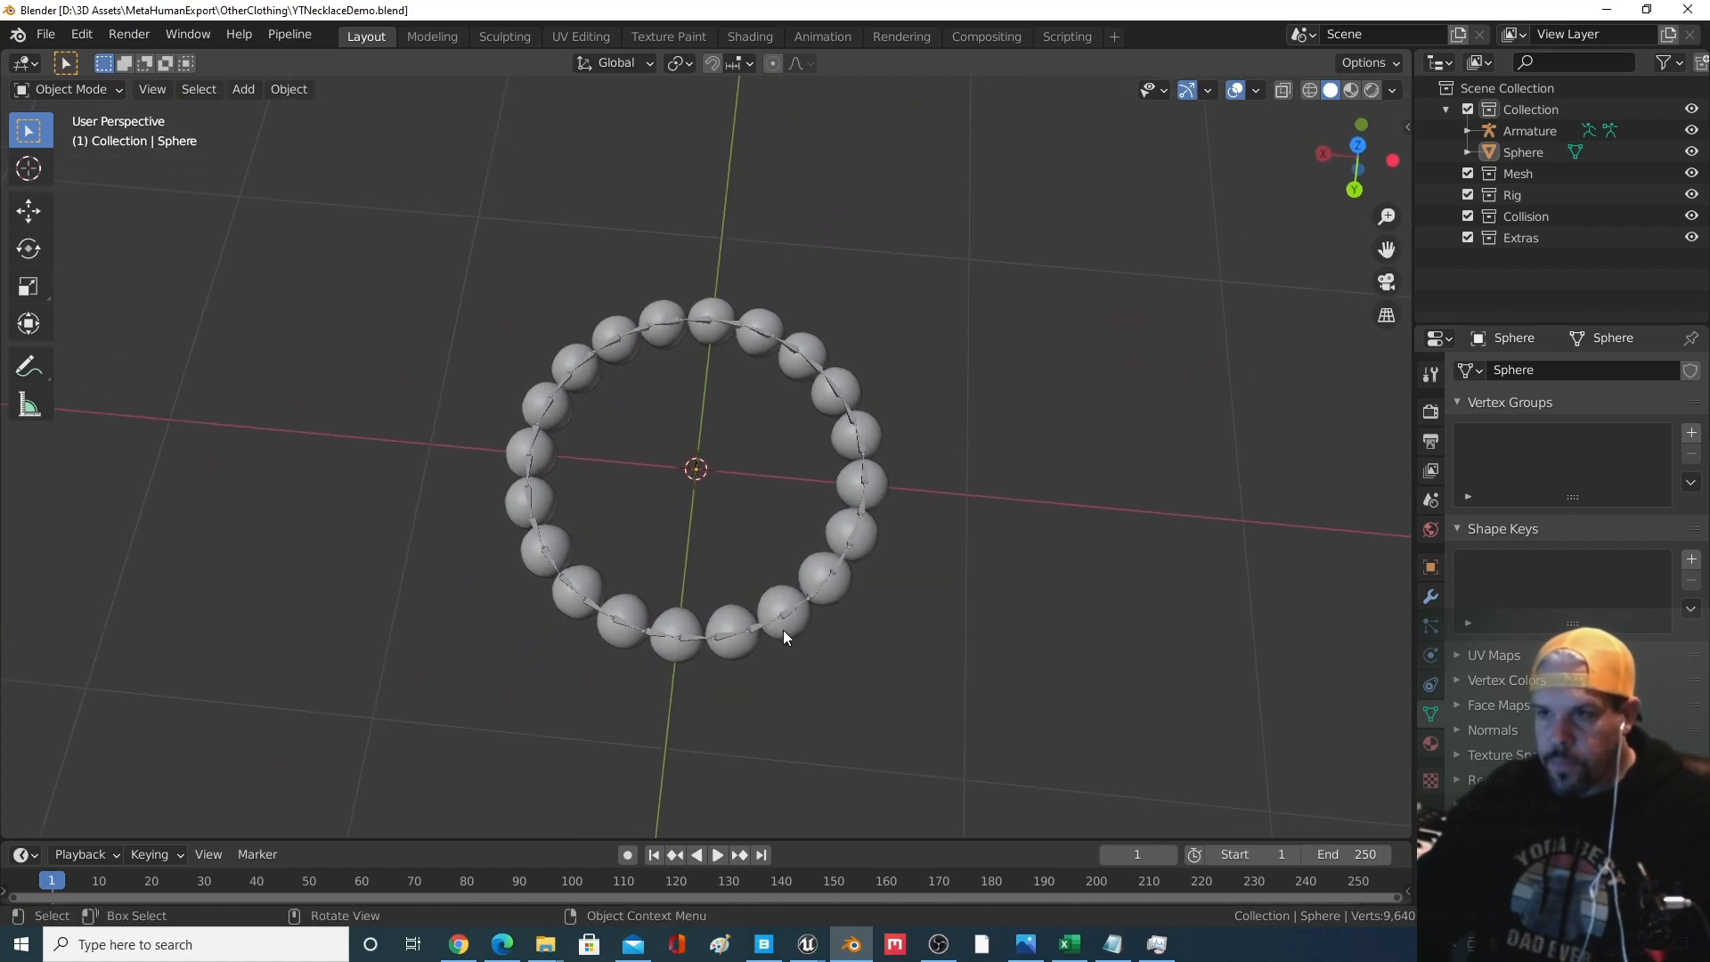
left_click(1523, 154)
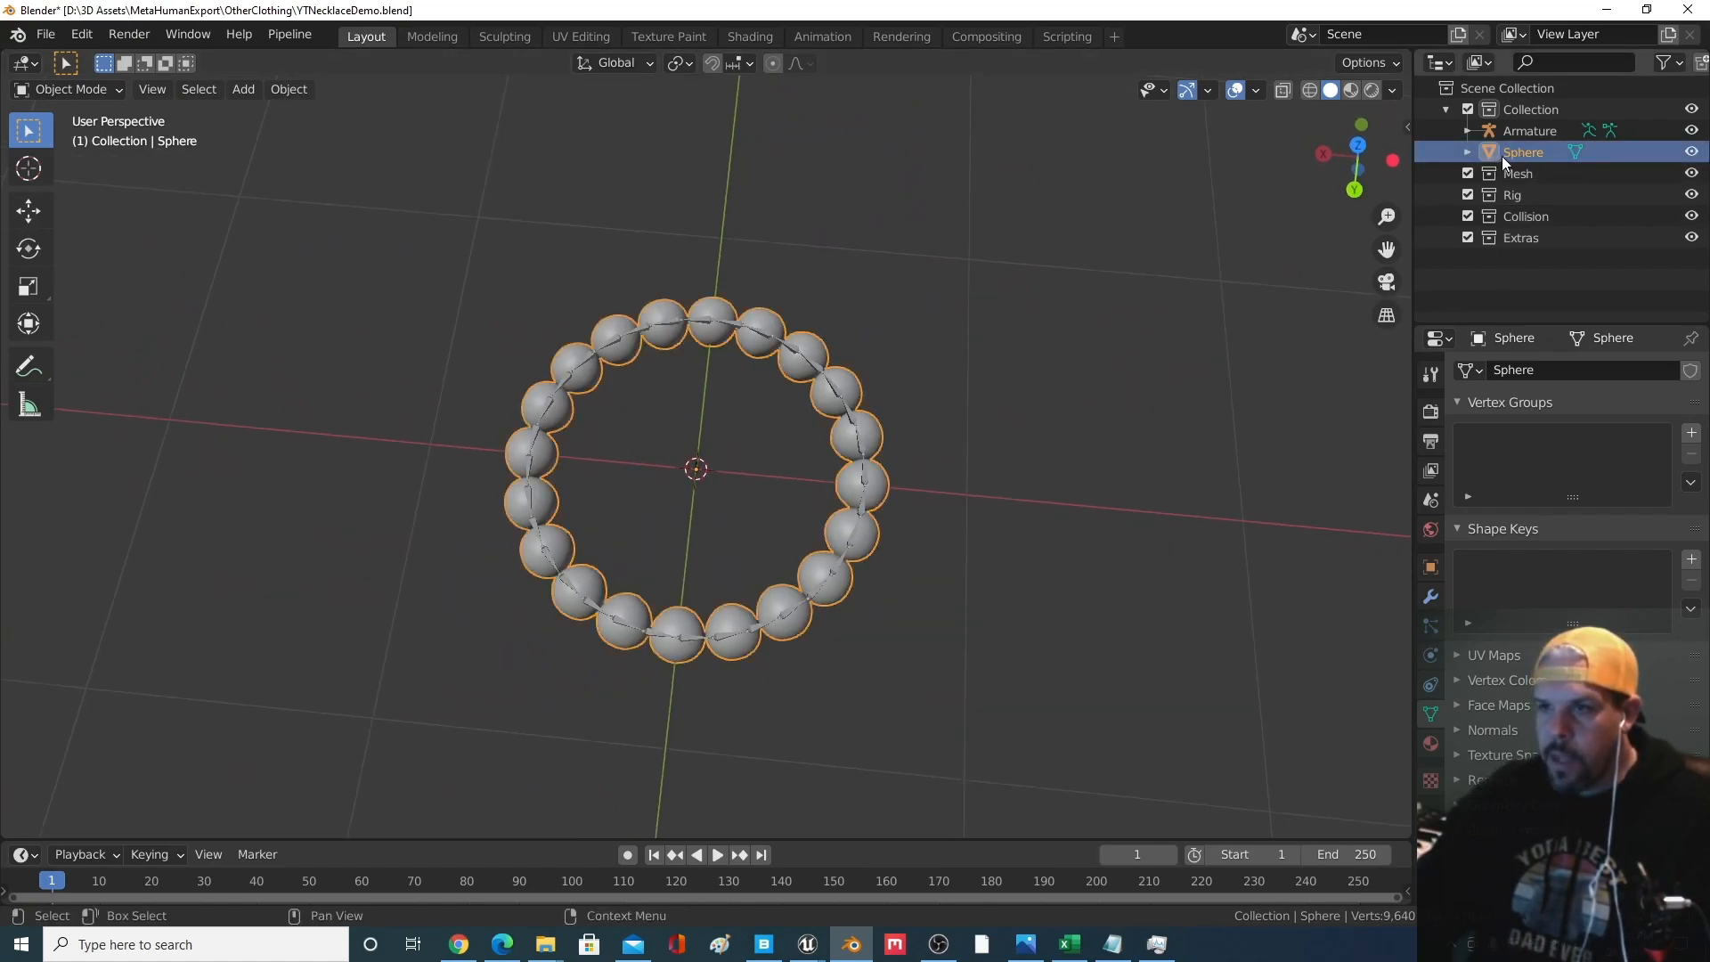
mouse_move(1508, 153)
left_mouse_down()
mouse_move(1502, 267)
mouse_move(1535, 130)
mouse_move(1494, 130)
mouse_move(1518, 91)
mouse_move(1519, 227)
mouse_move(1521, 137)
left_mouse_up()
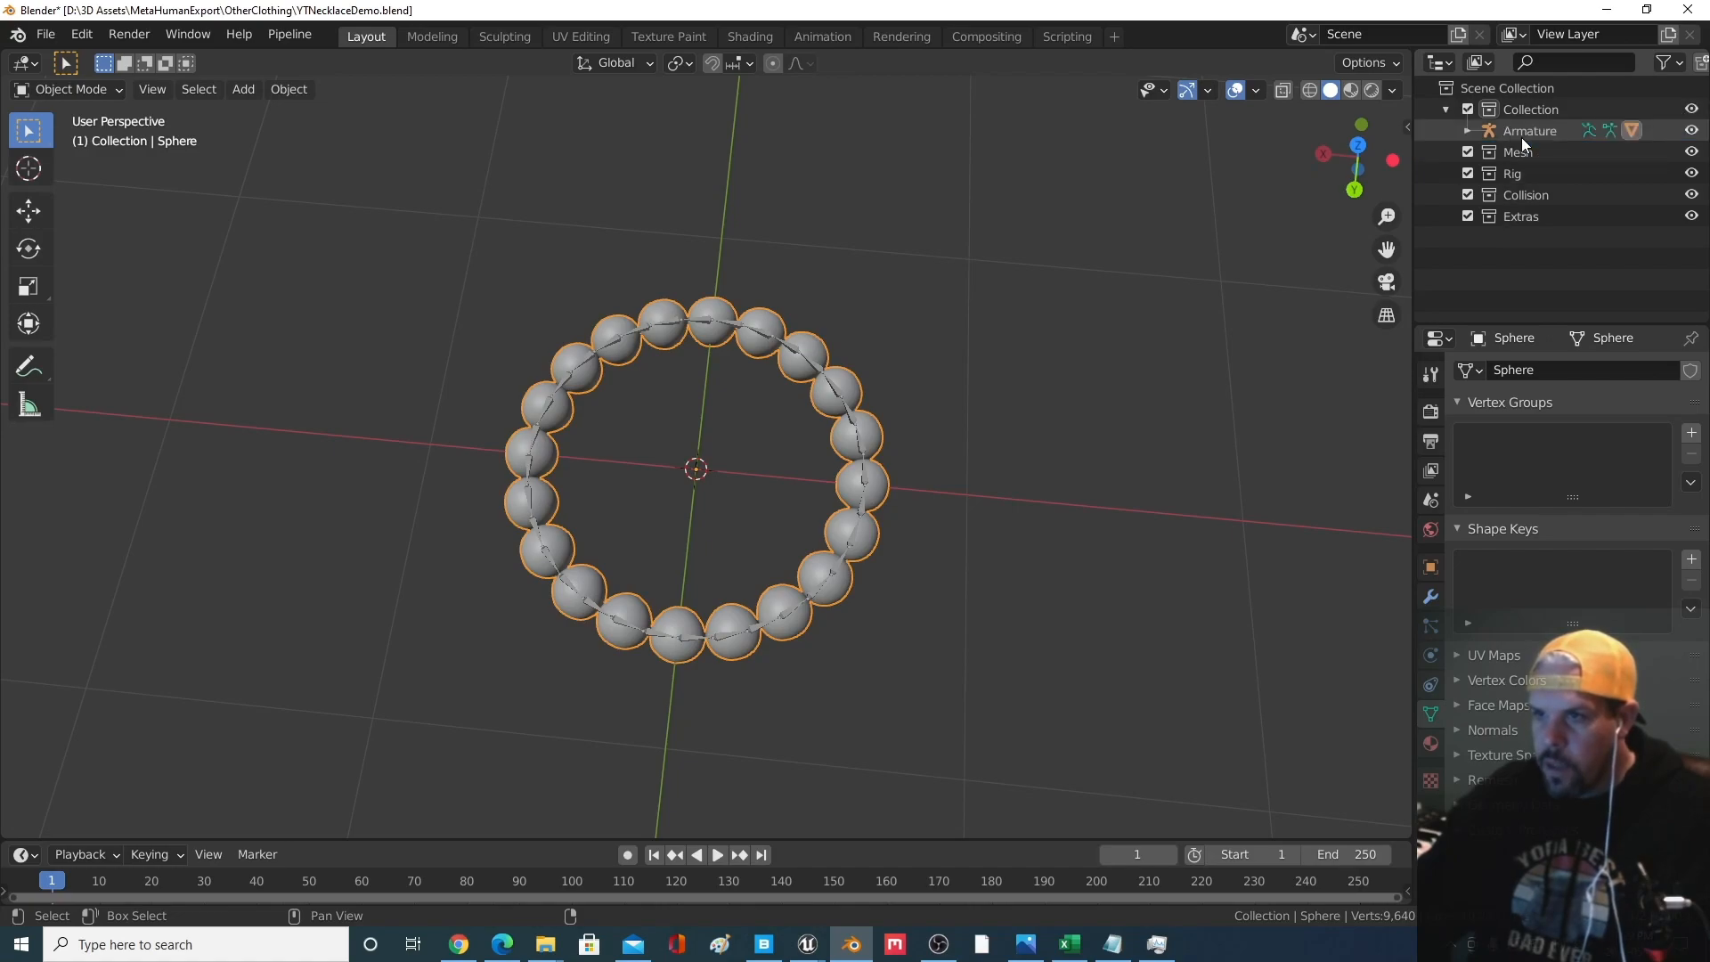
left_click(1470, 130)
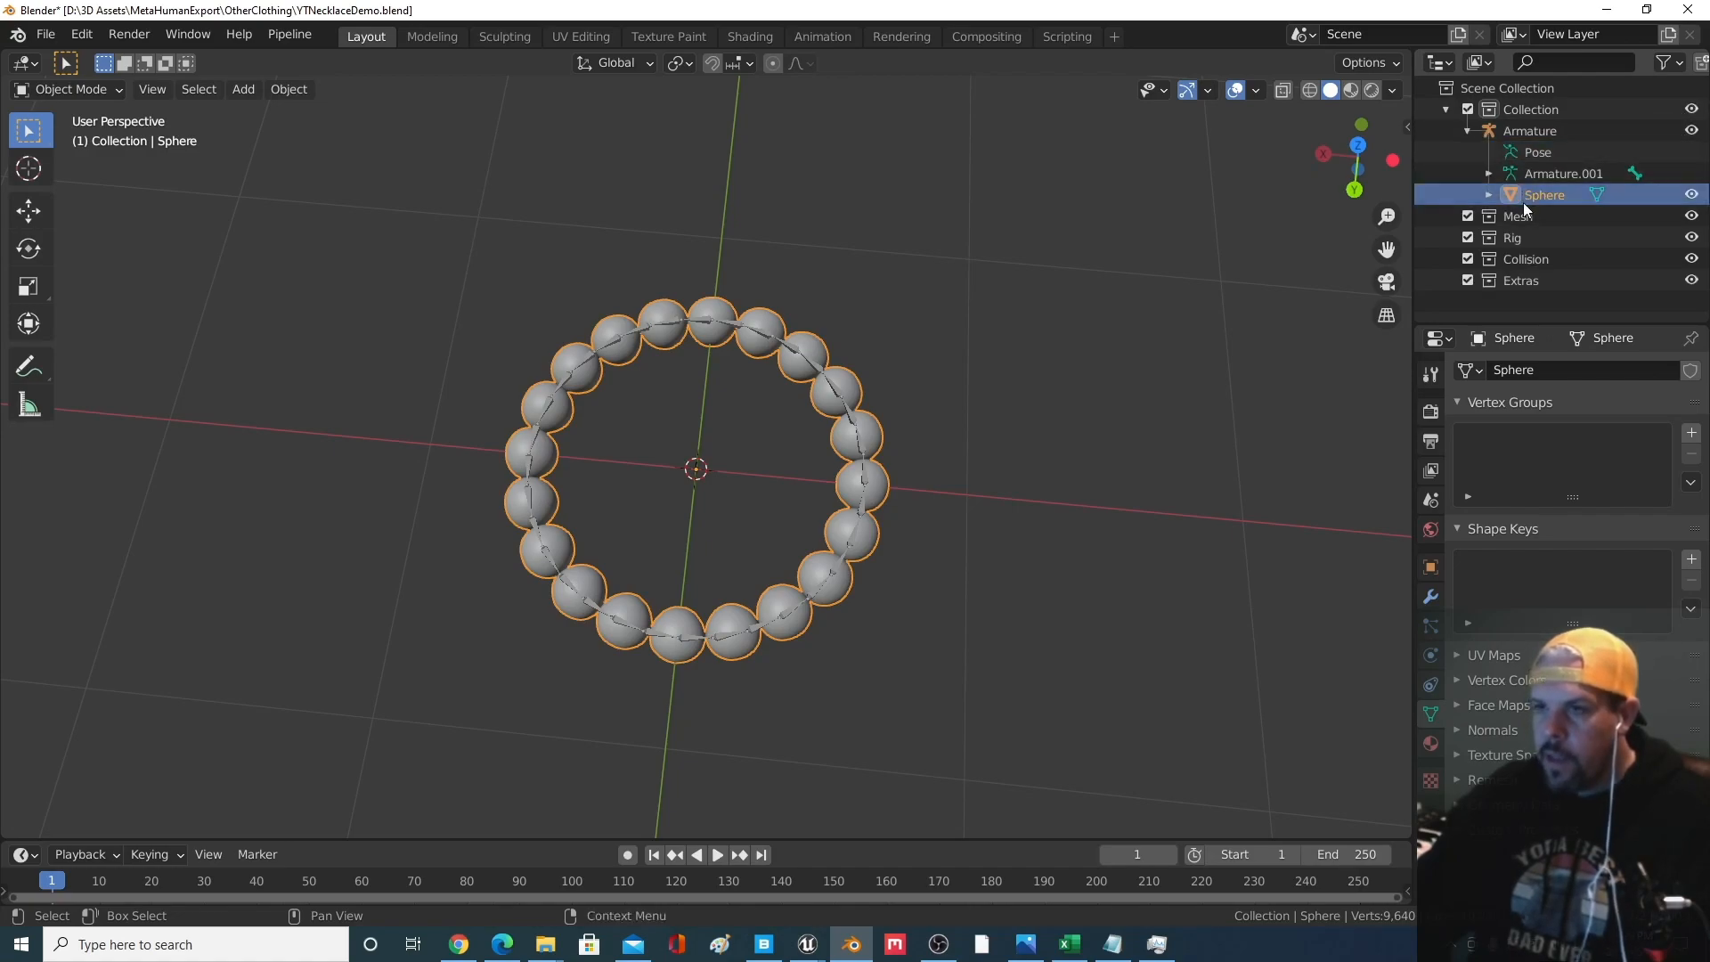
left_click(1059, 448)
middle_click_drag(1060, 448, 957, 511)
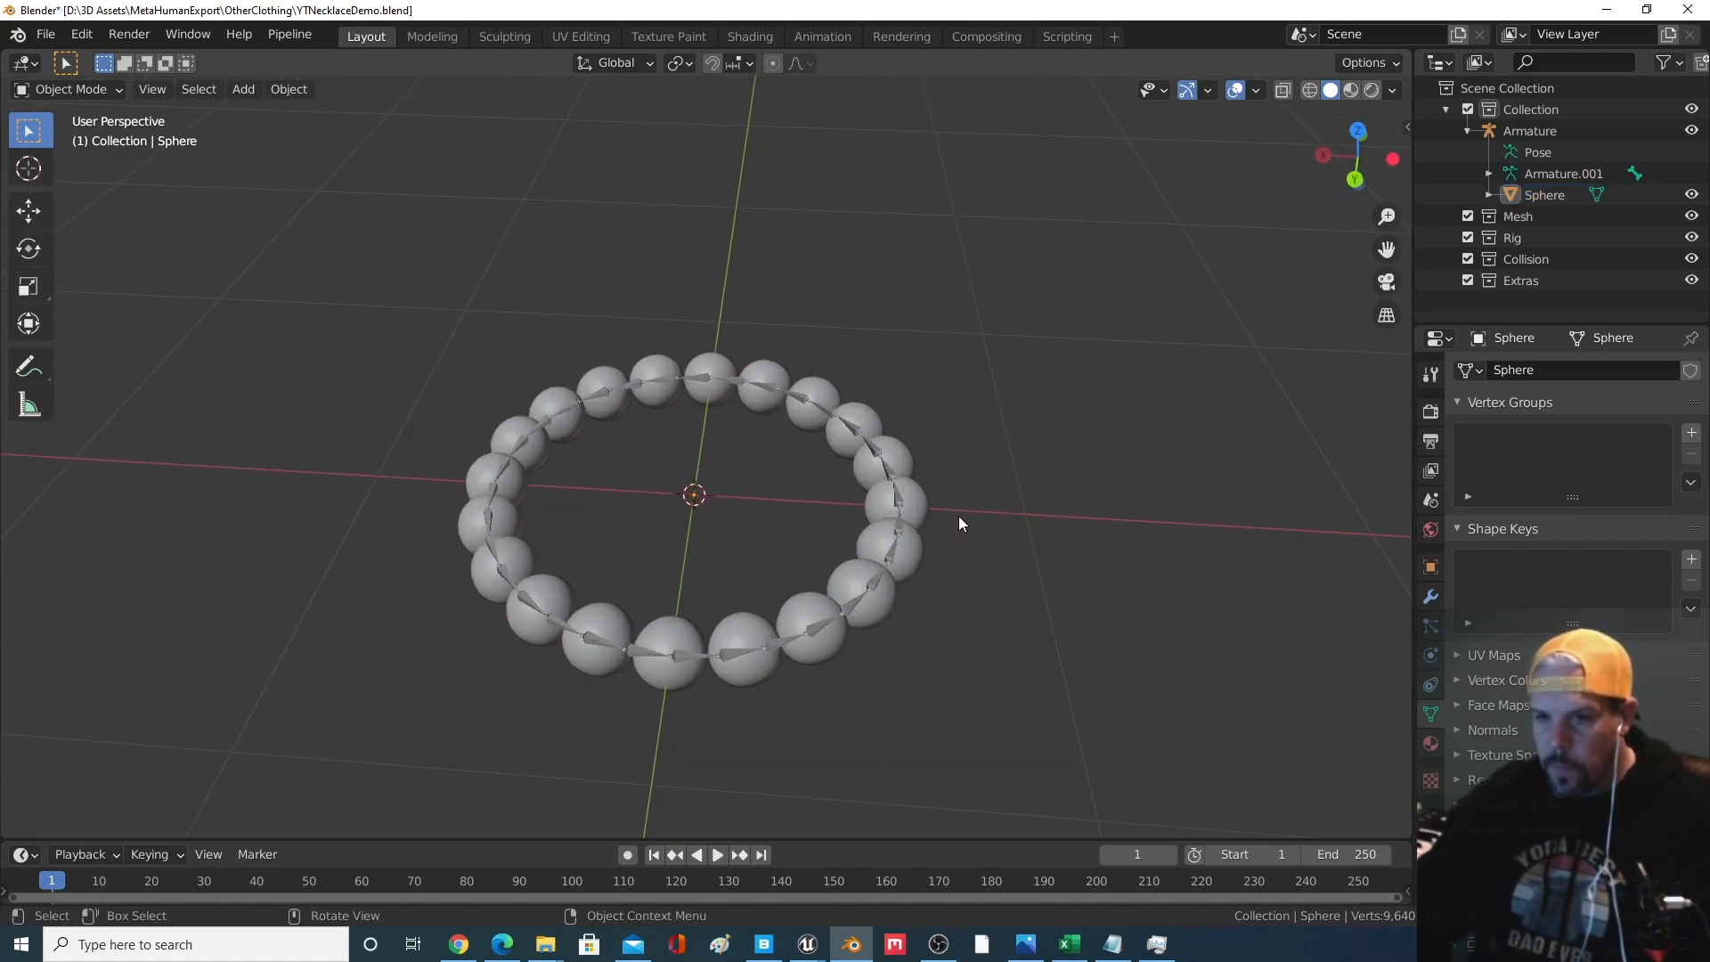
left_click(1529, 194)
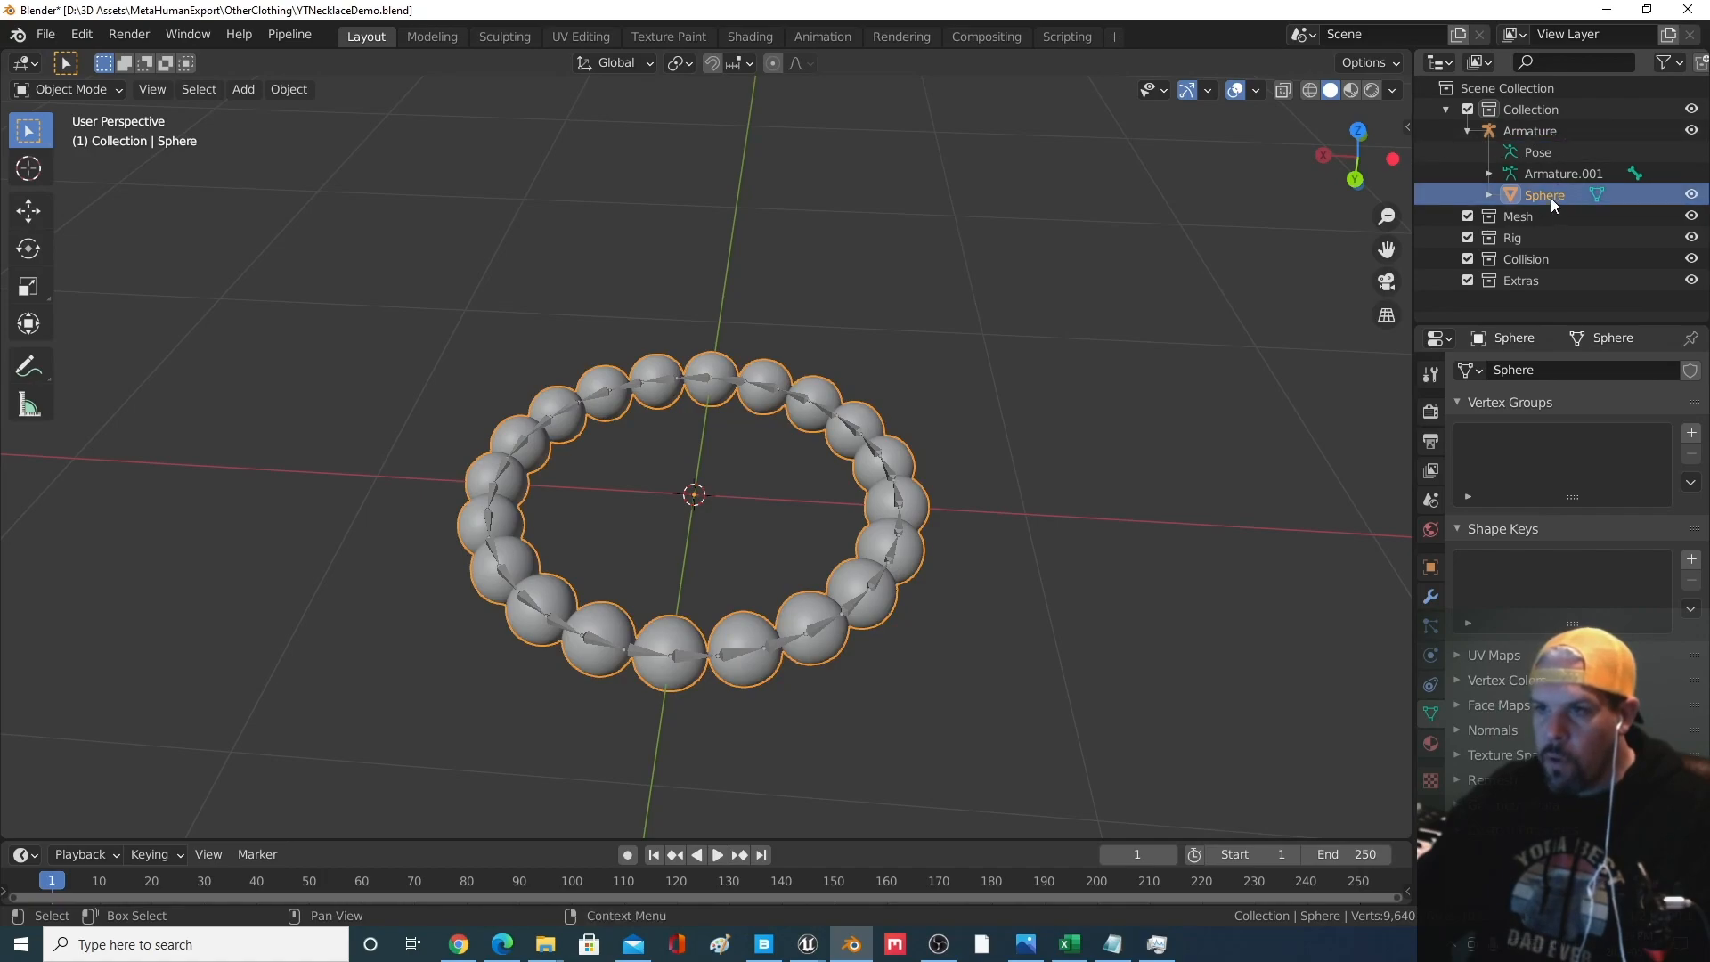
left_click(1525, 130, "shift")
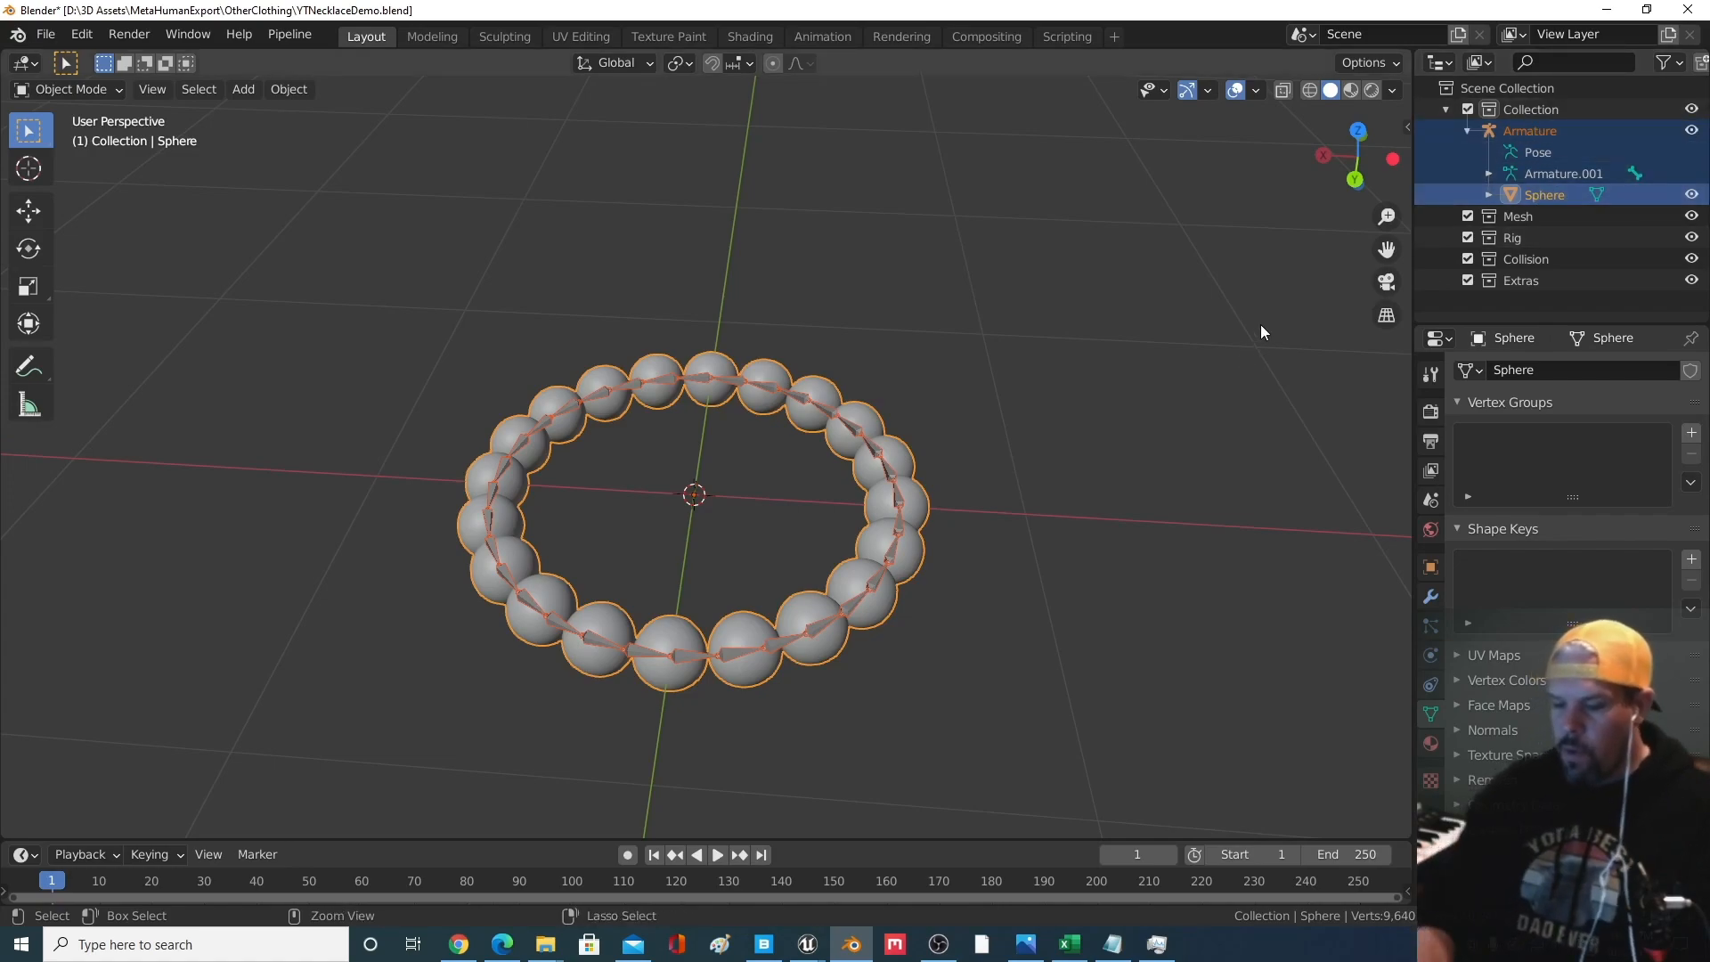
key("ctrl+p")
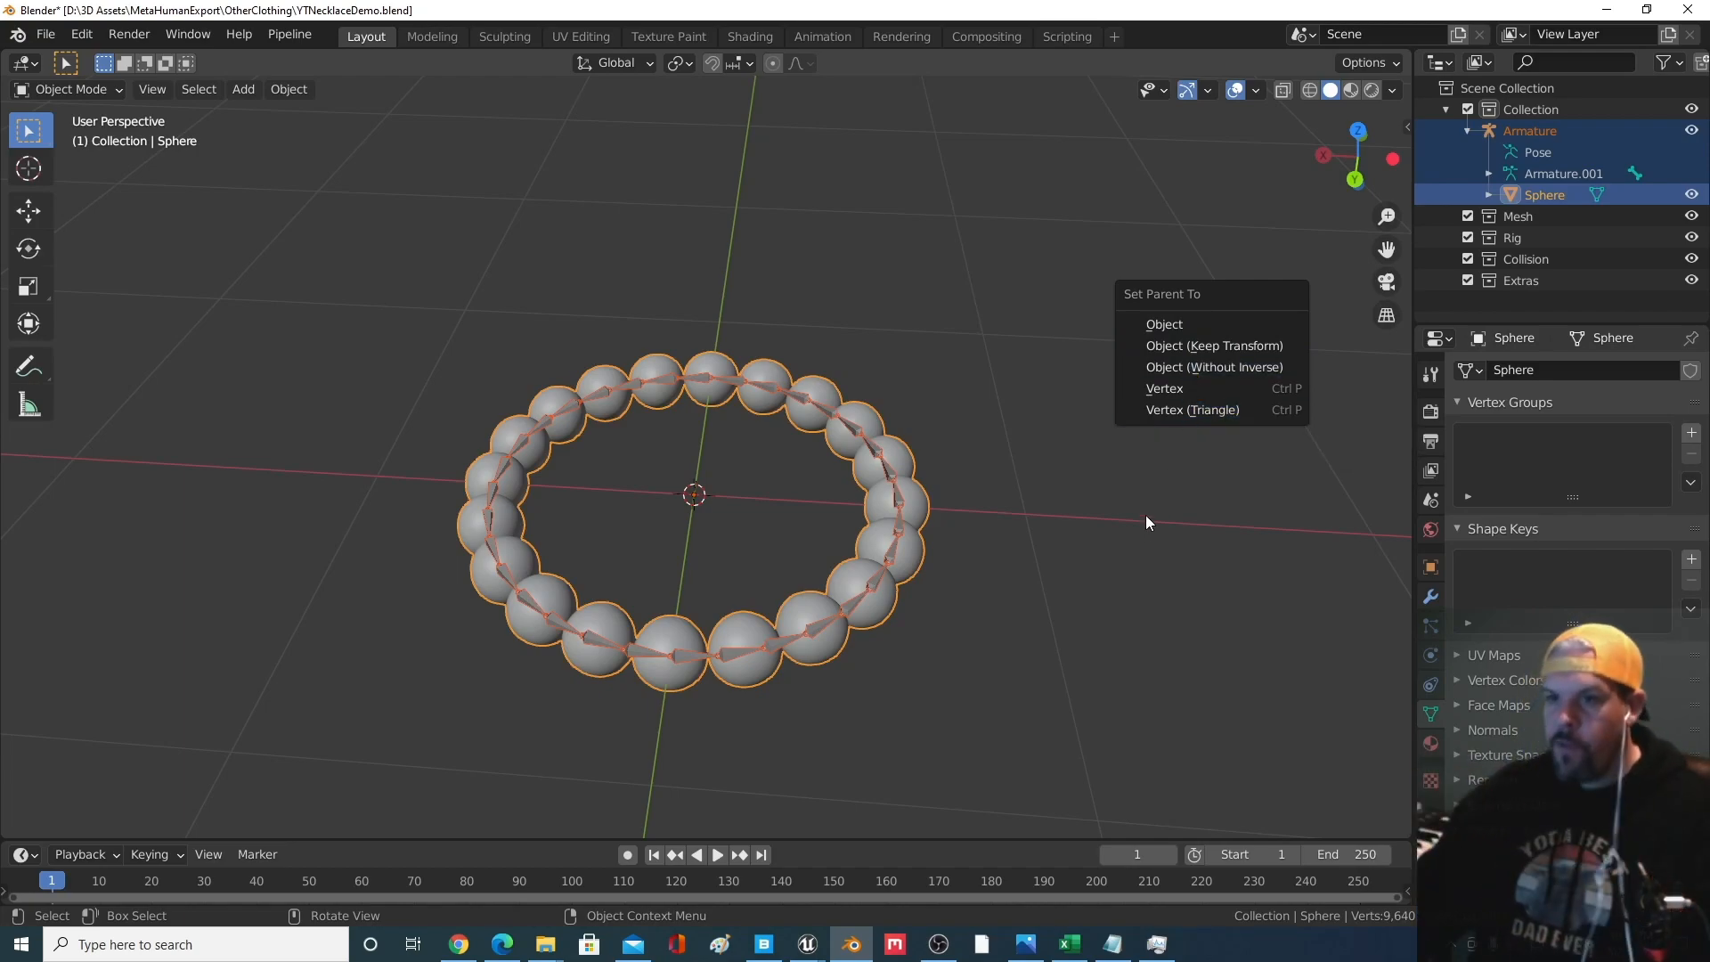
left_click(1215, 342)
key("ctrl+p")
left_click(1127, 427)
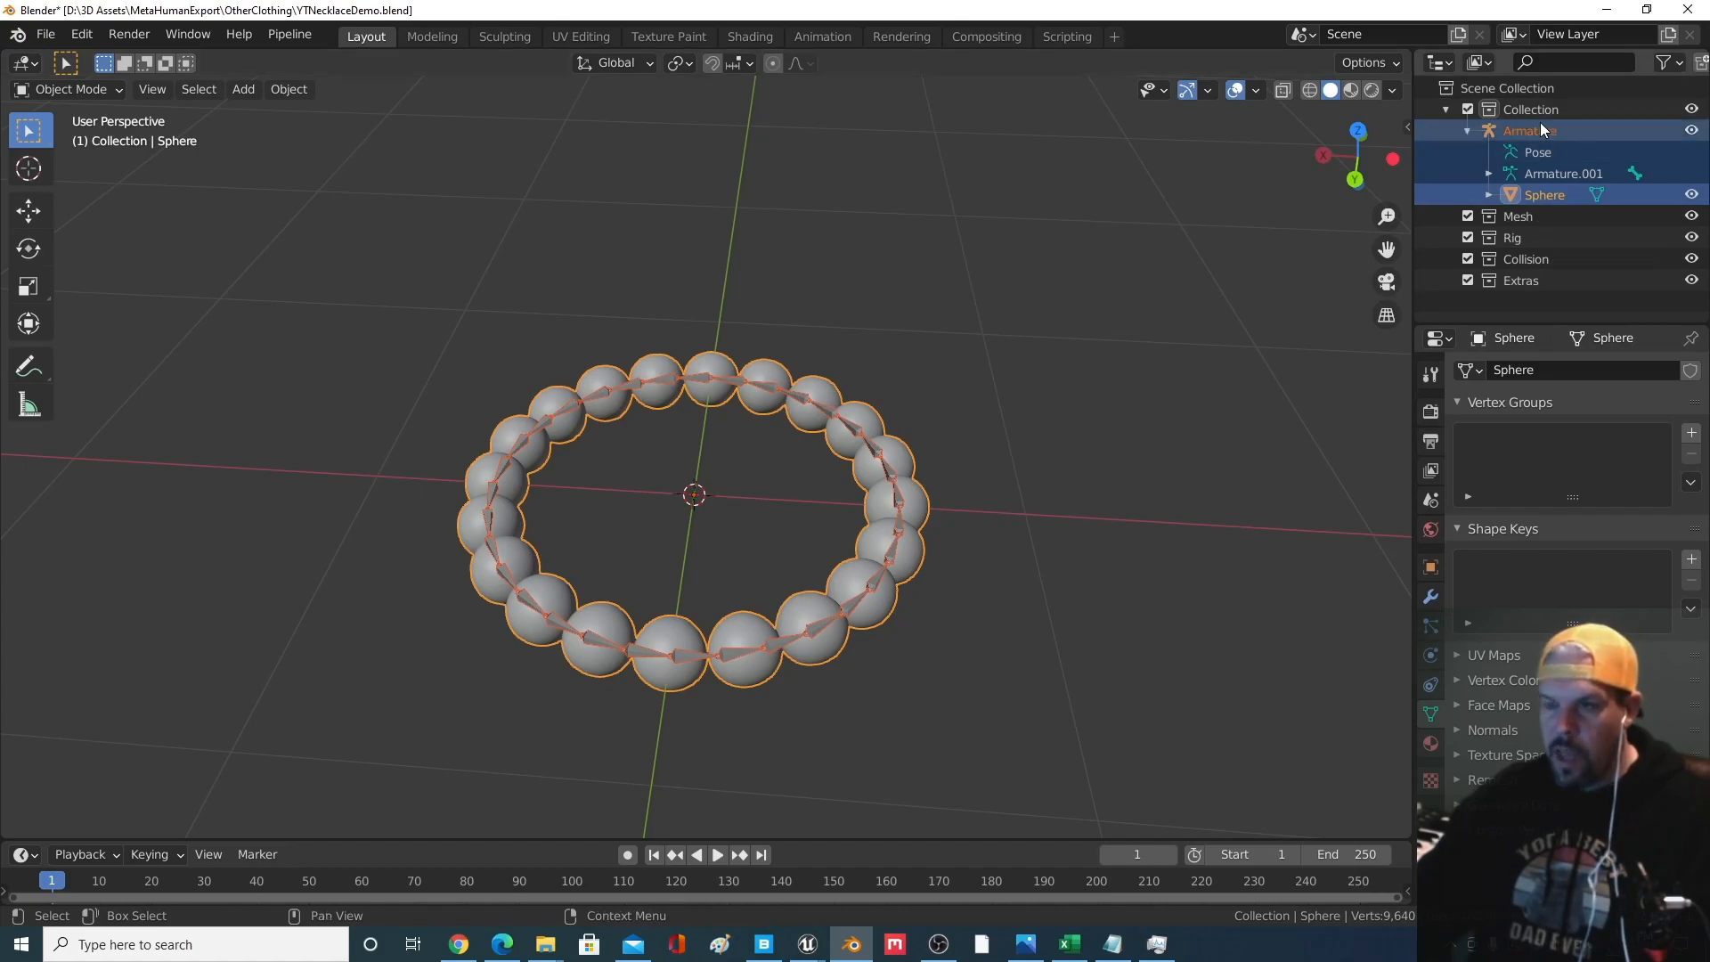
left_click(1097, 403)
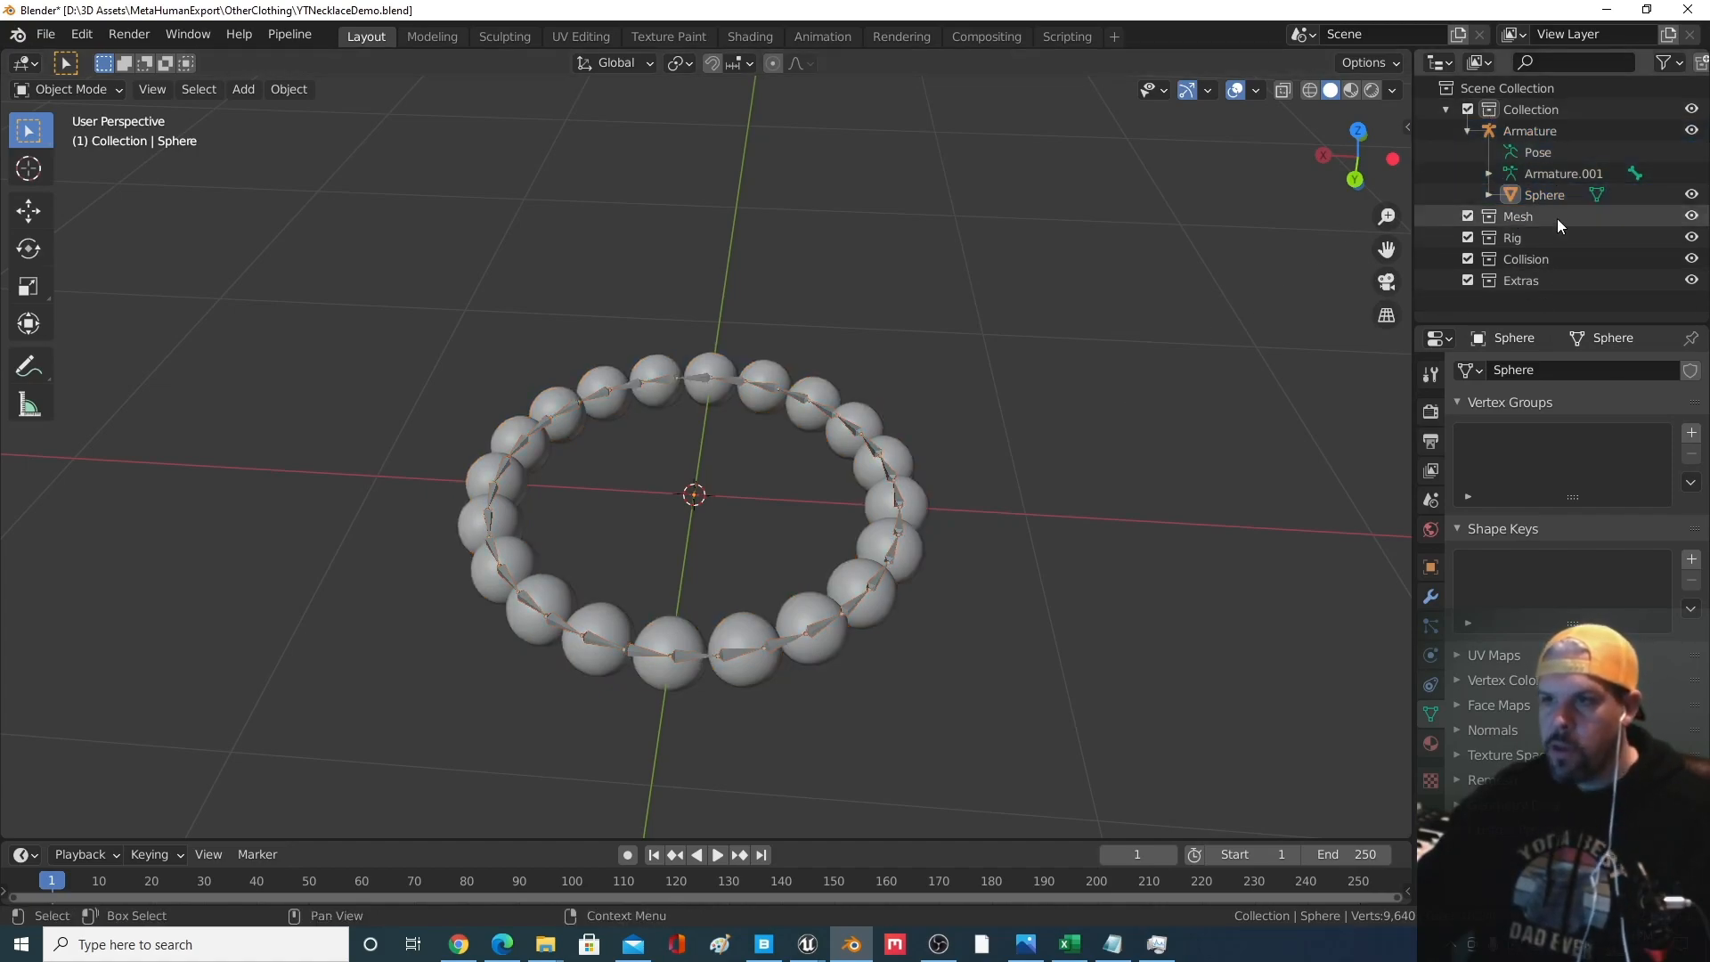
Parent the Sphere mesh to the Armature using Armature Deform With Automatic Weights
double_click(1532, 130)
left_click(1349, 269)
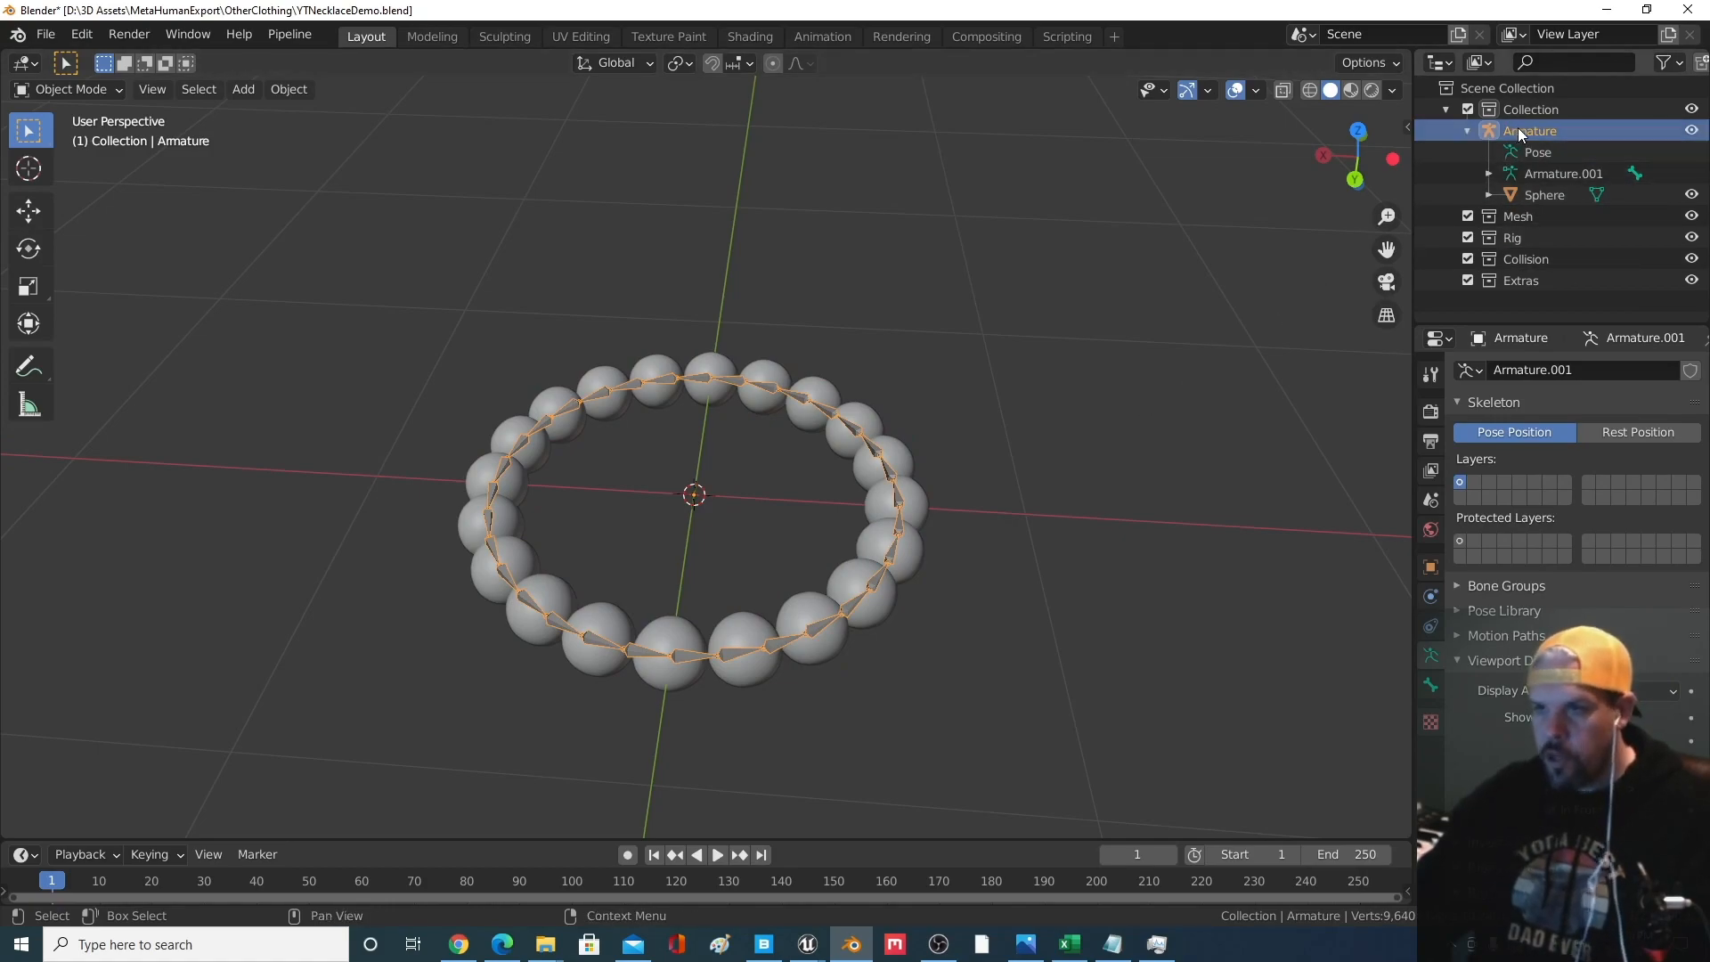
left_click(1533, 198, "shift")
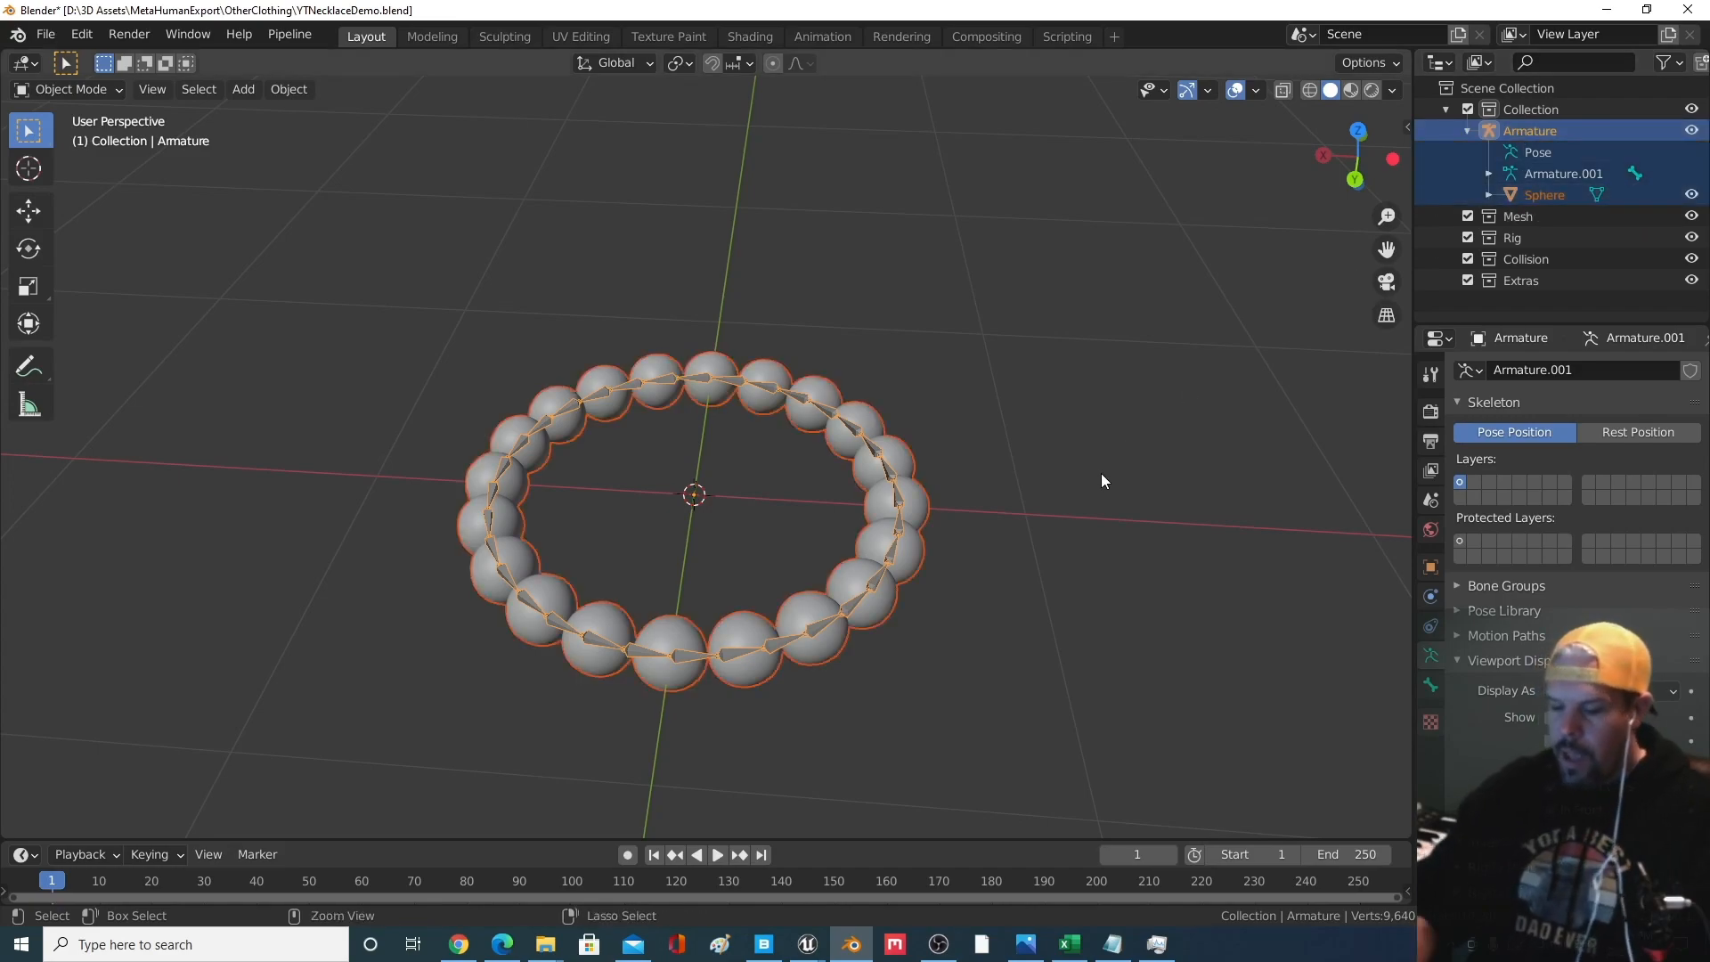
key("ctrl+p")
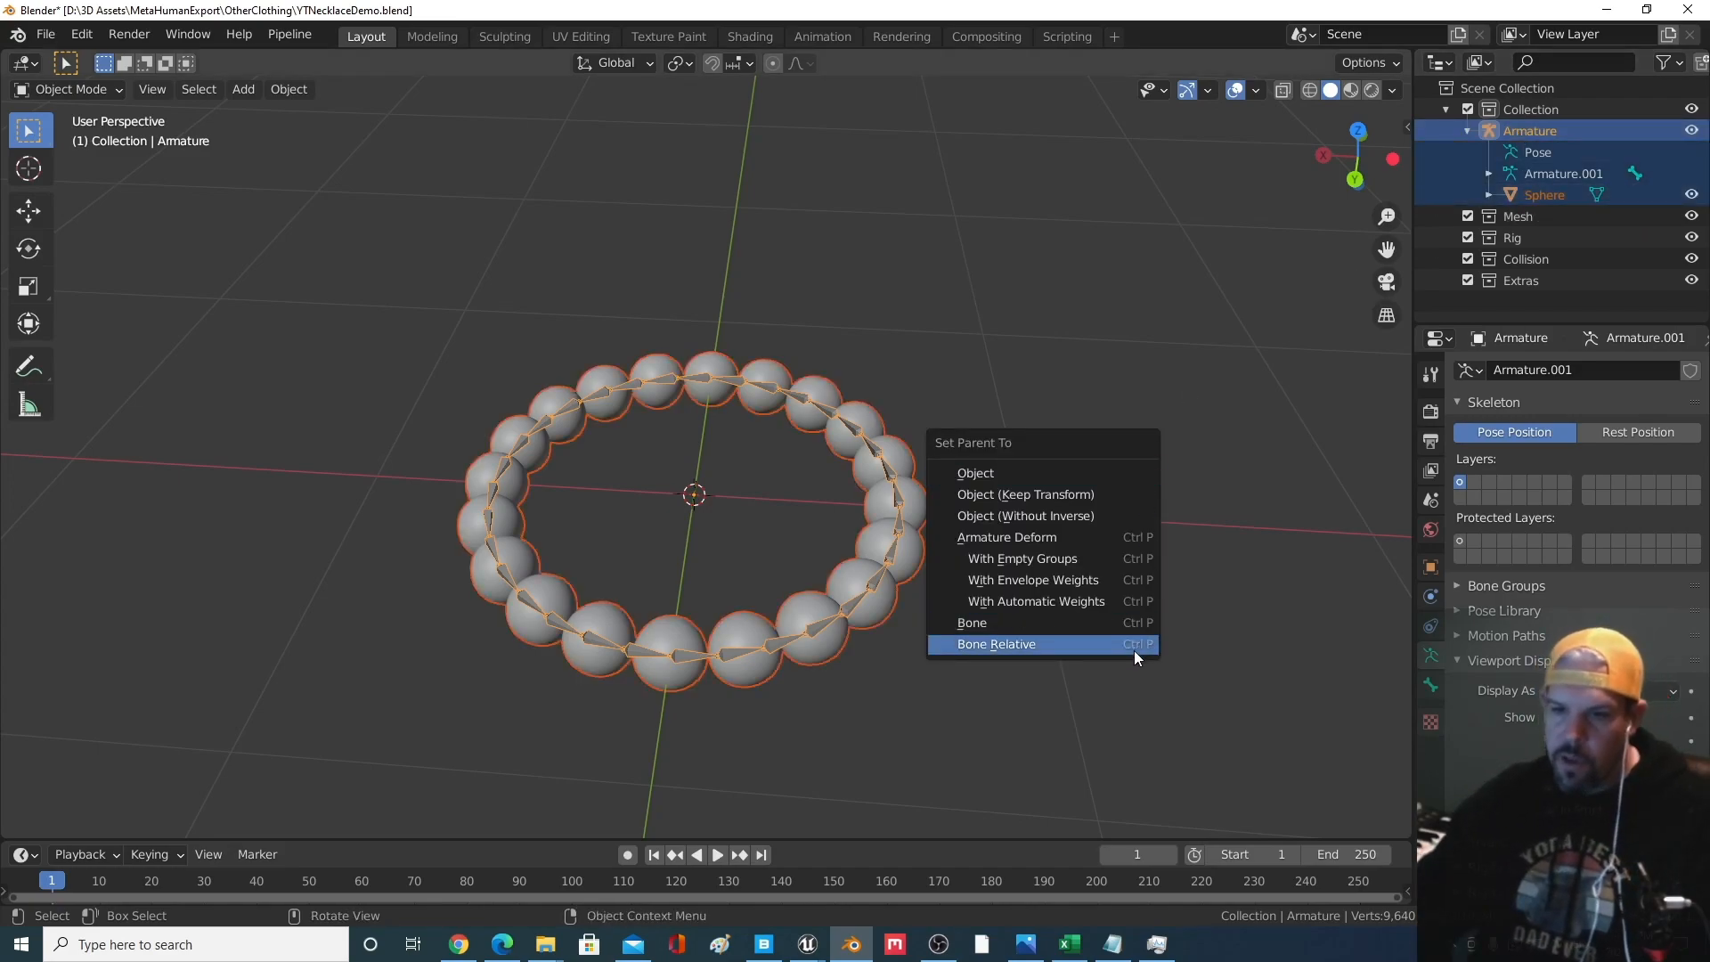
left_click(1107, 603)
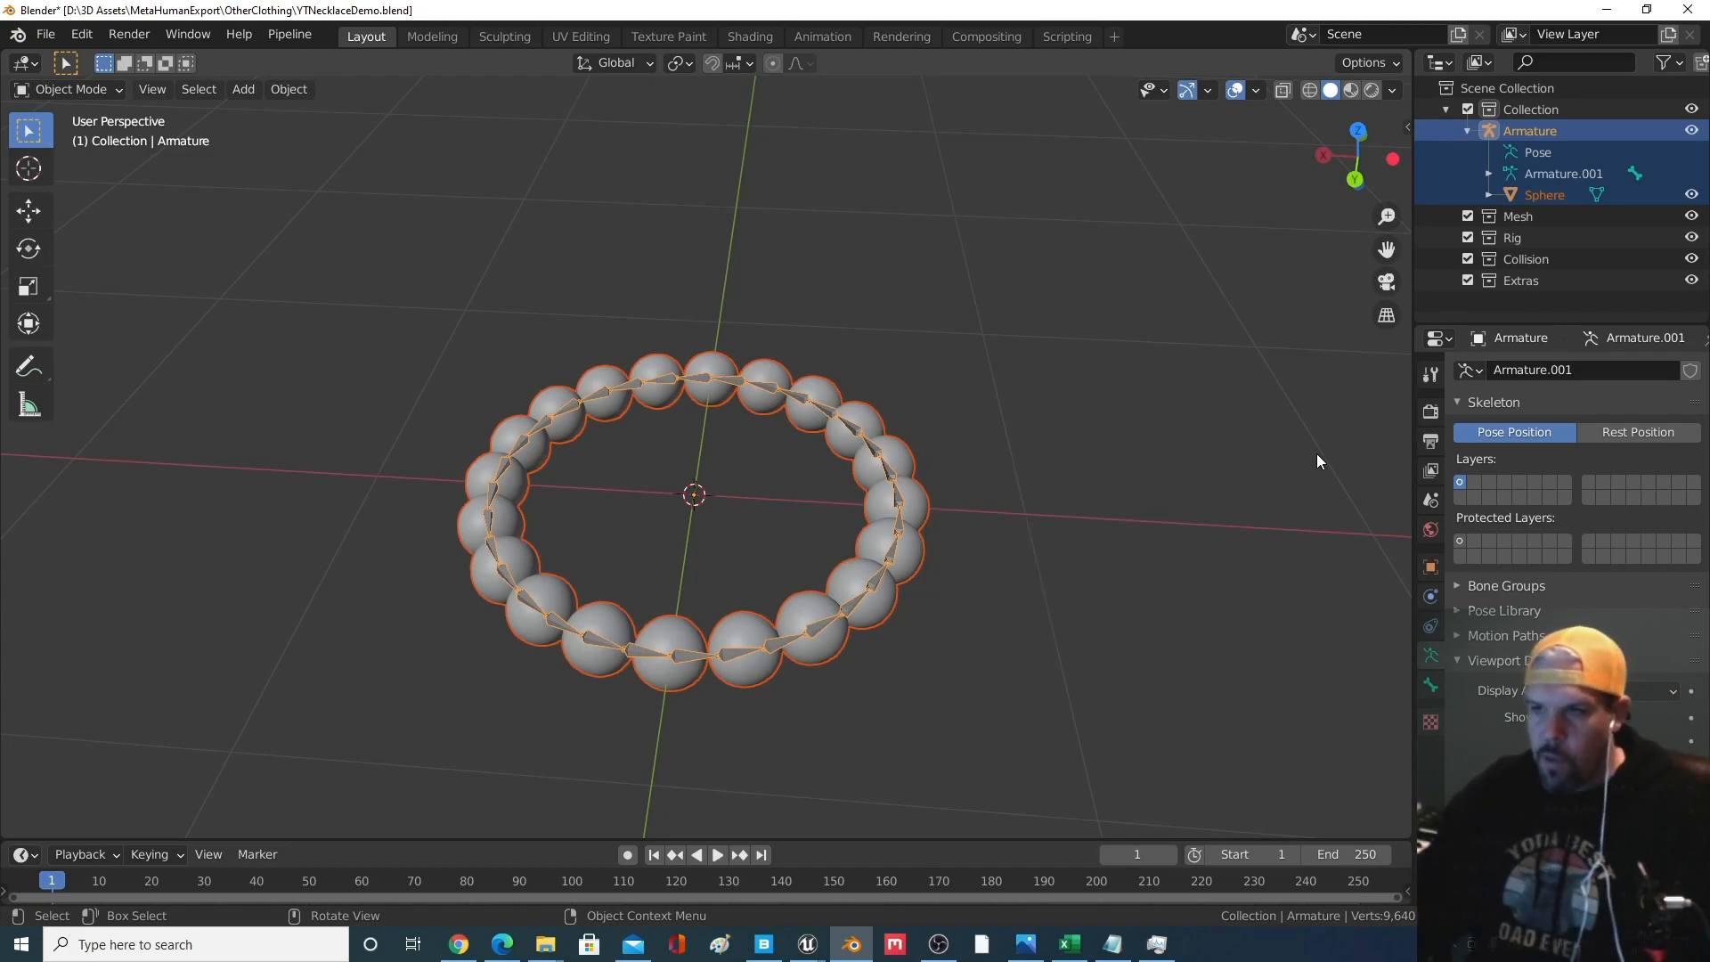
key("ctrl+p")
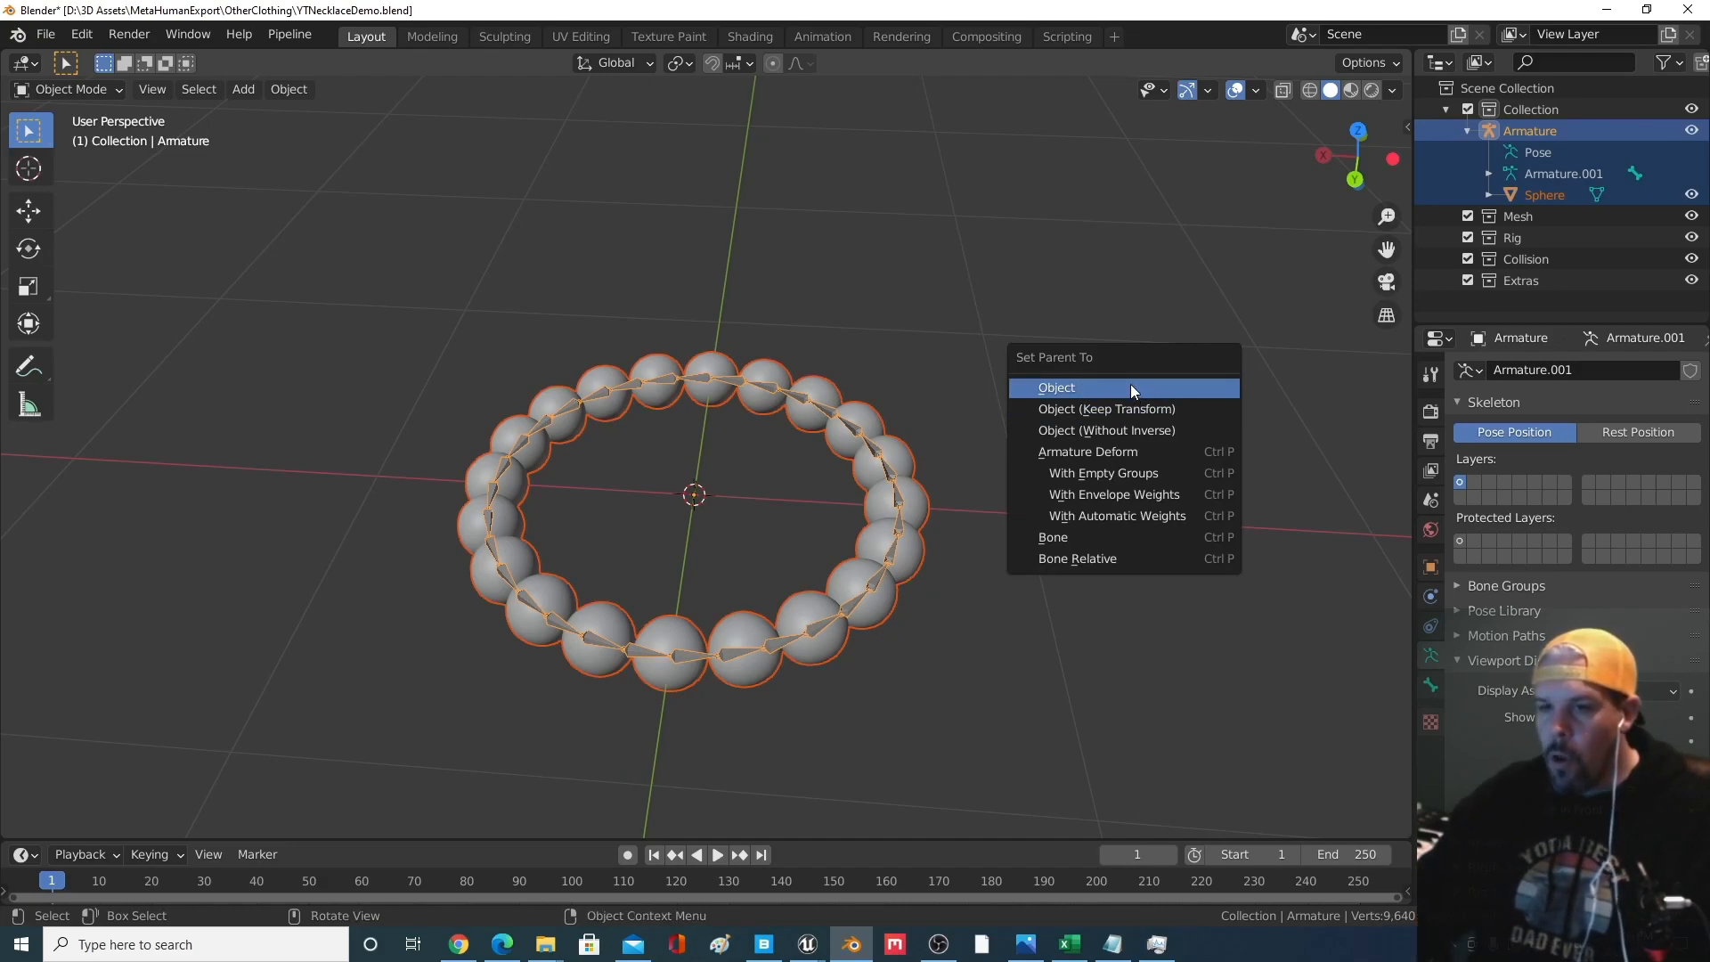
left_click(1103, 516)
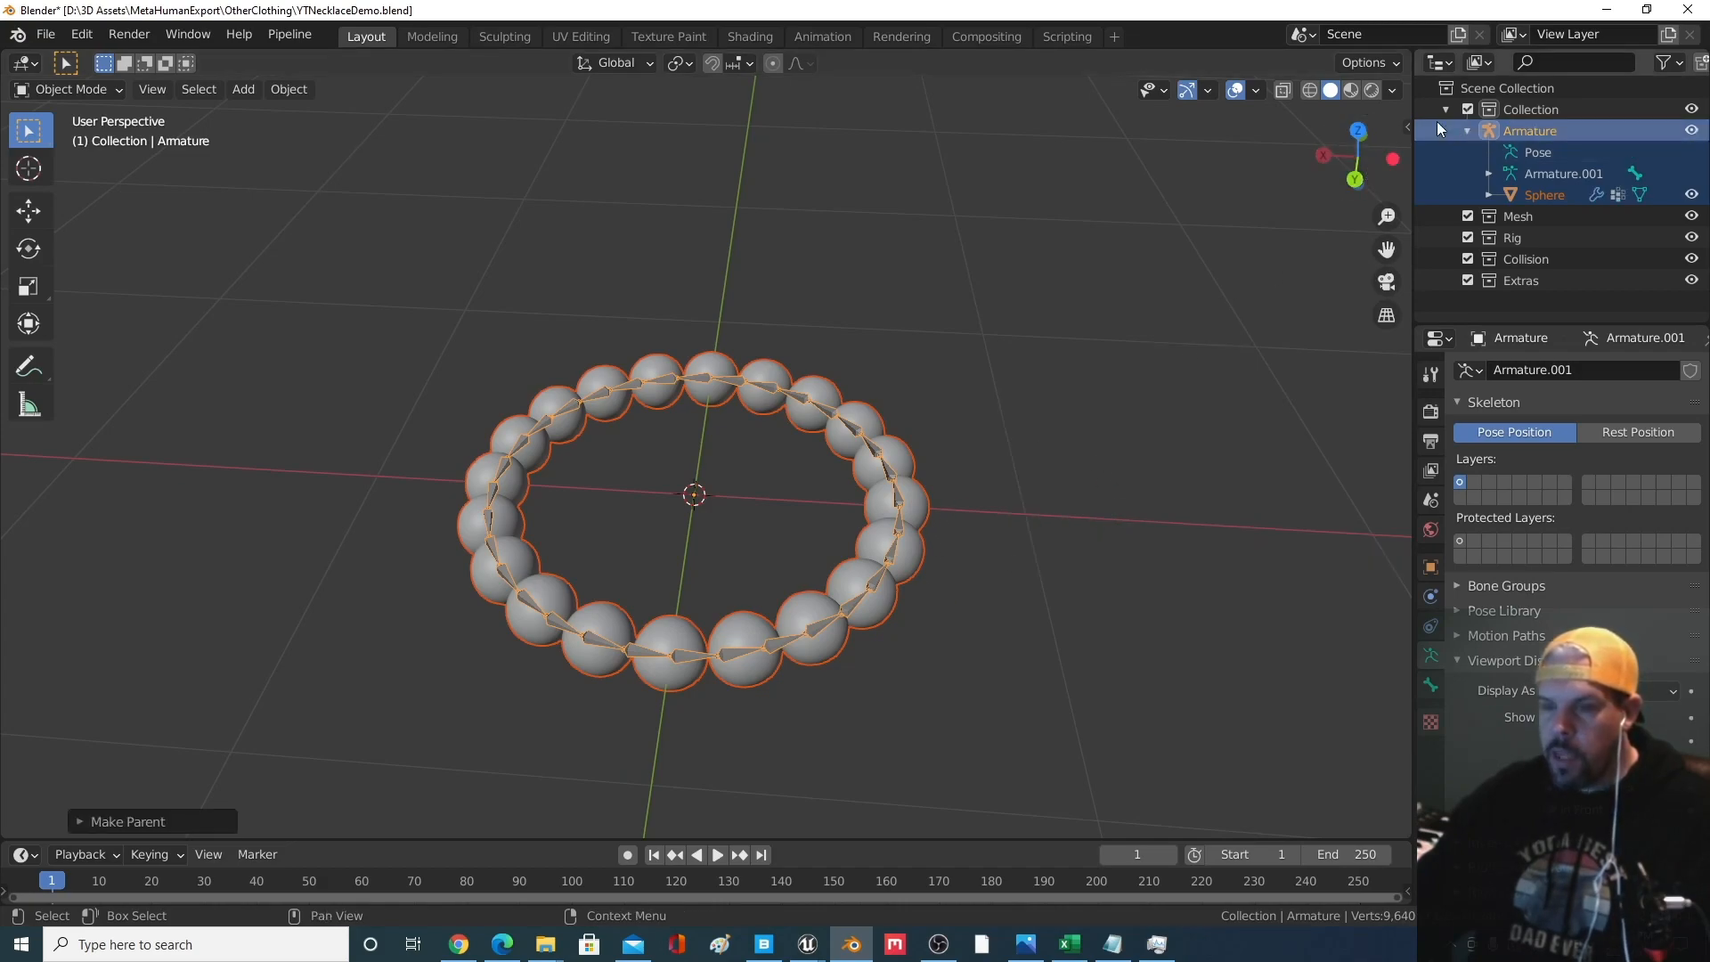
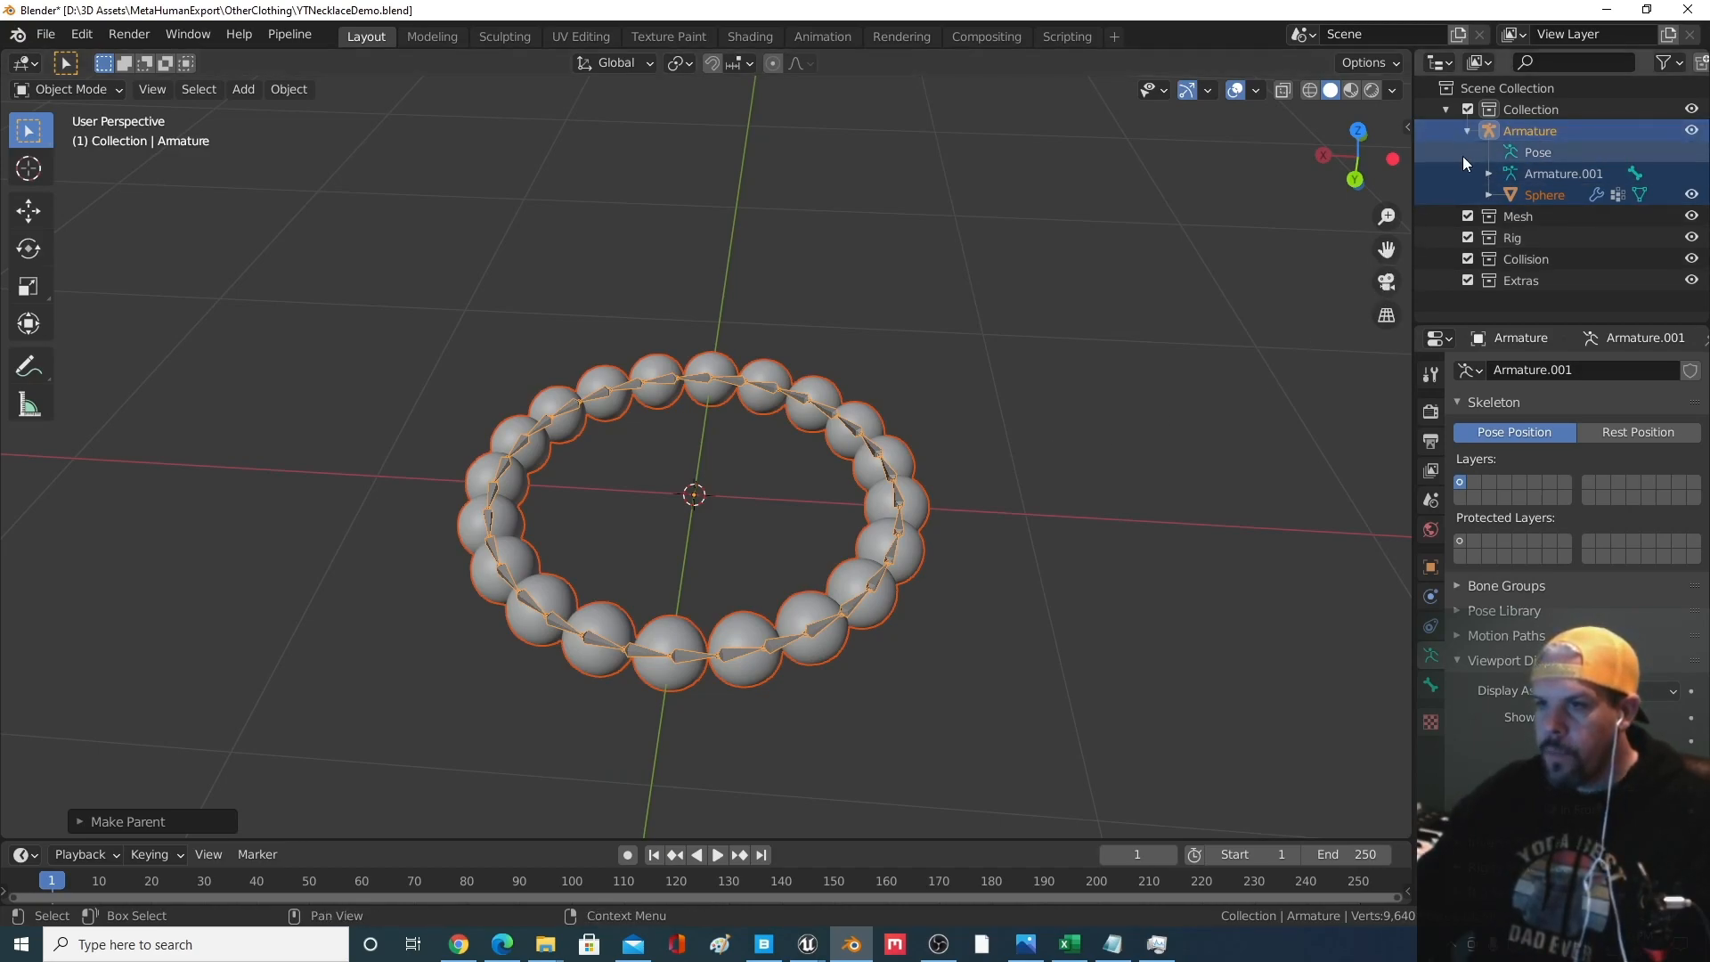
left_click(1124, 422)
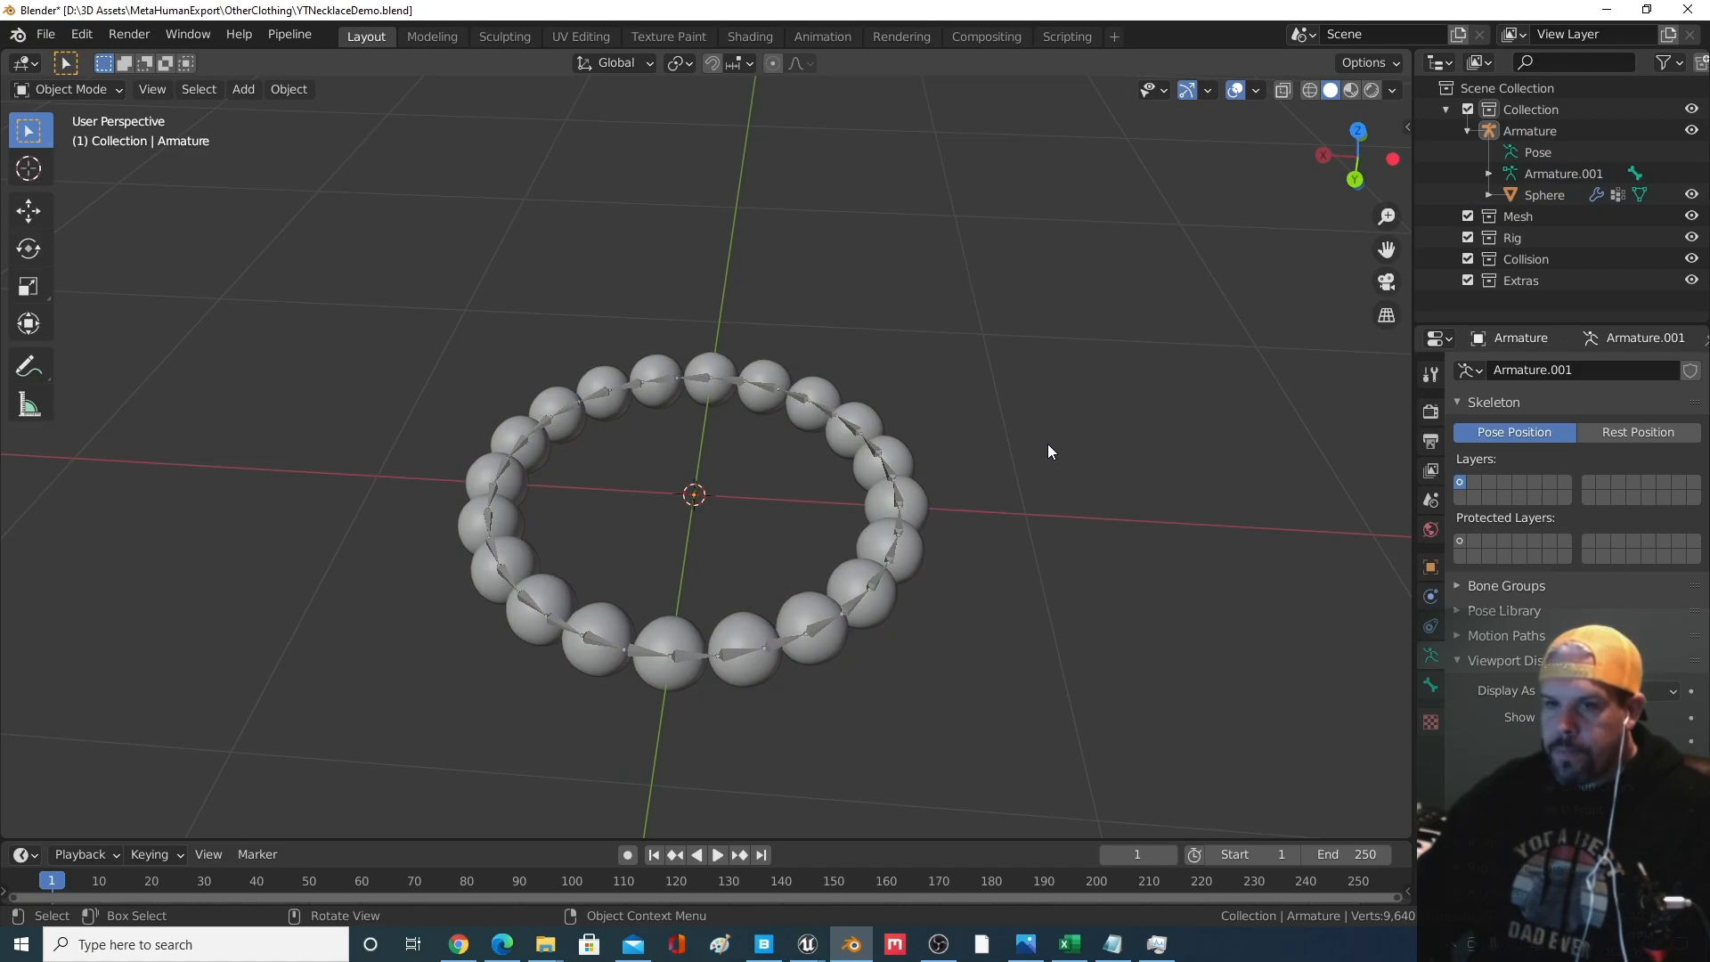
Select the Sphere bead mesh and switch it to Weight Paint mode
left_click(875, 417)
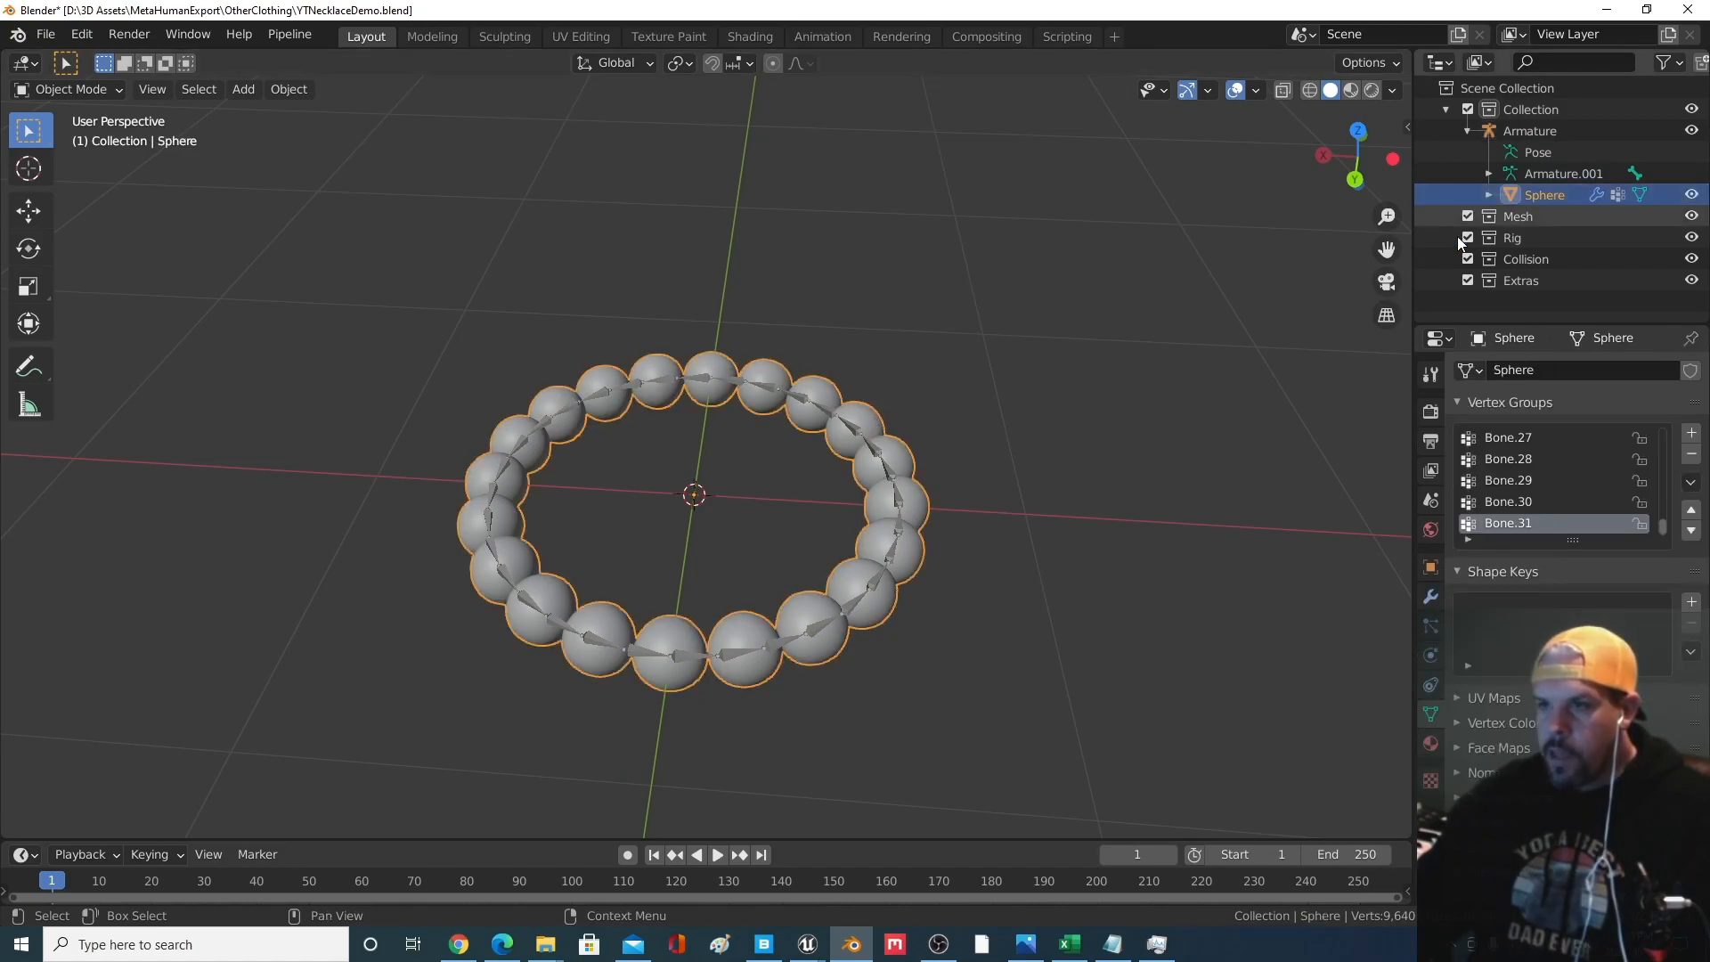
left_click(89, 86)
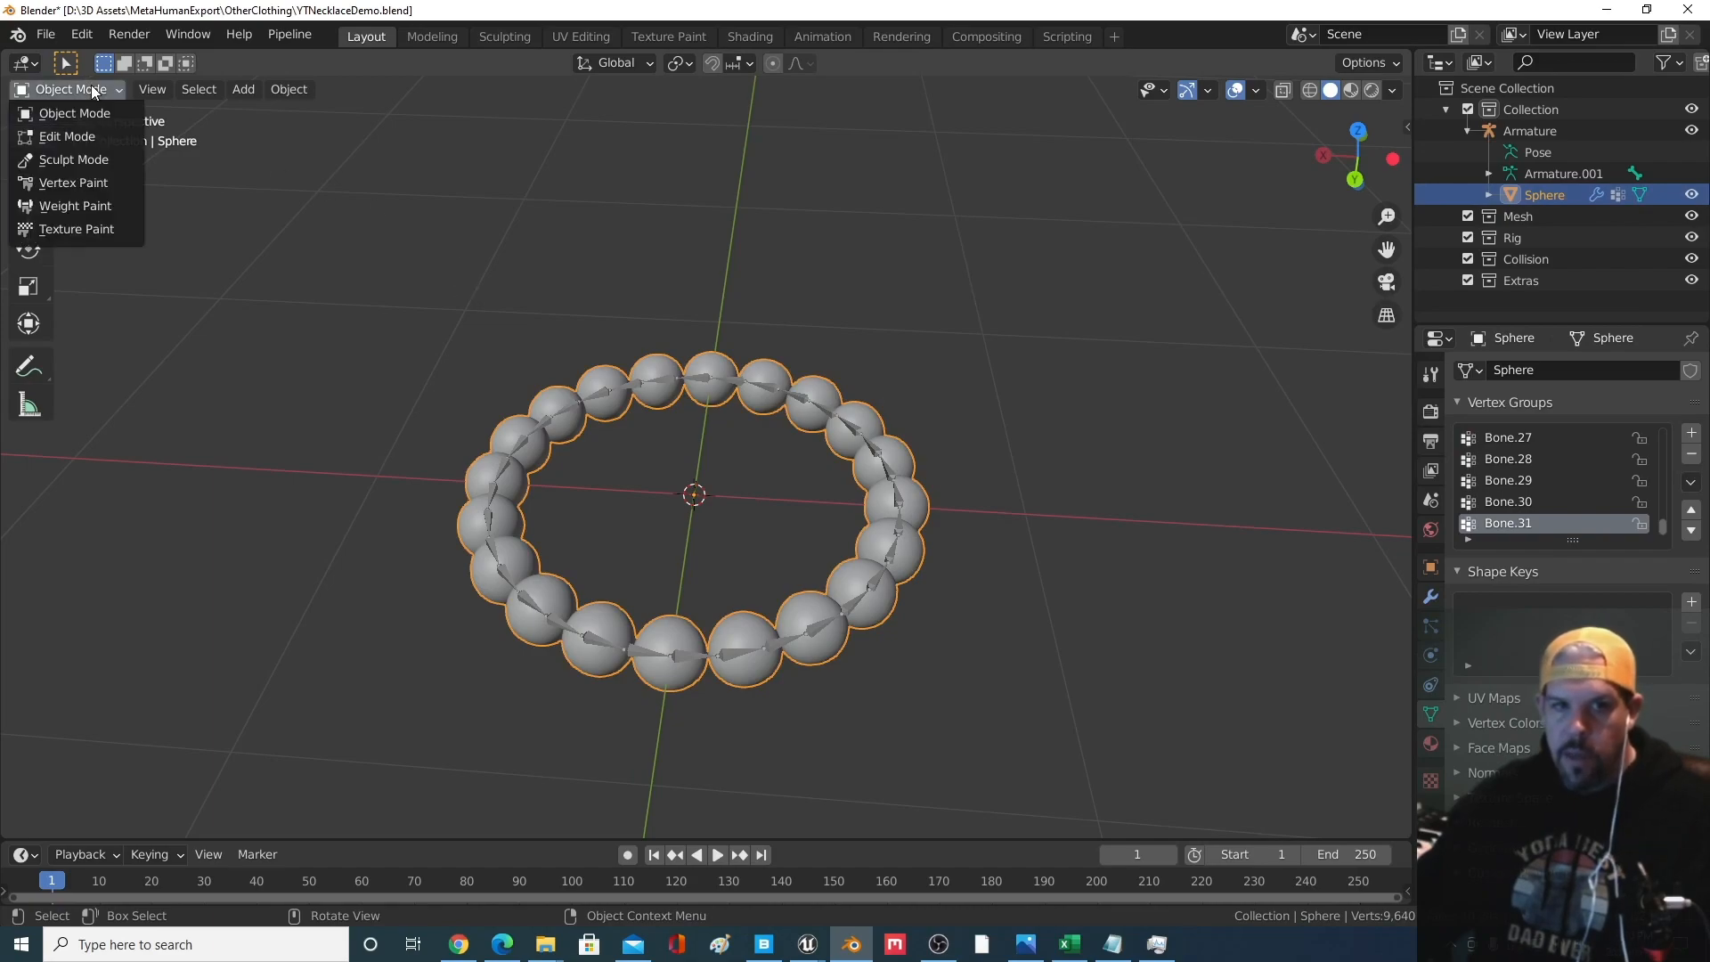
left_click(75, 205)
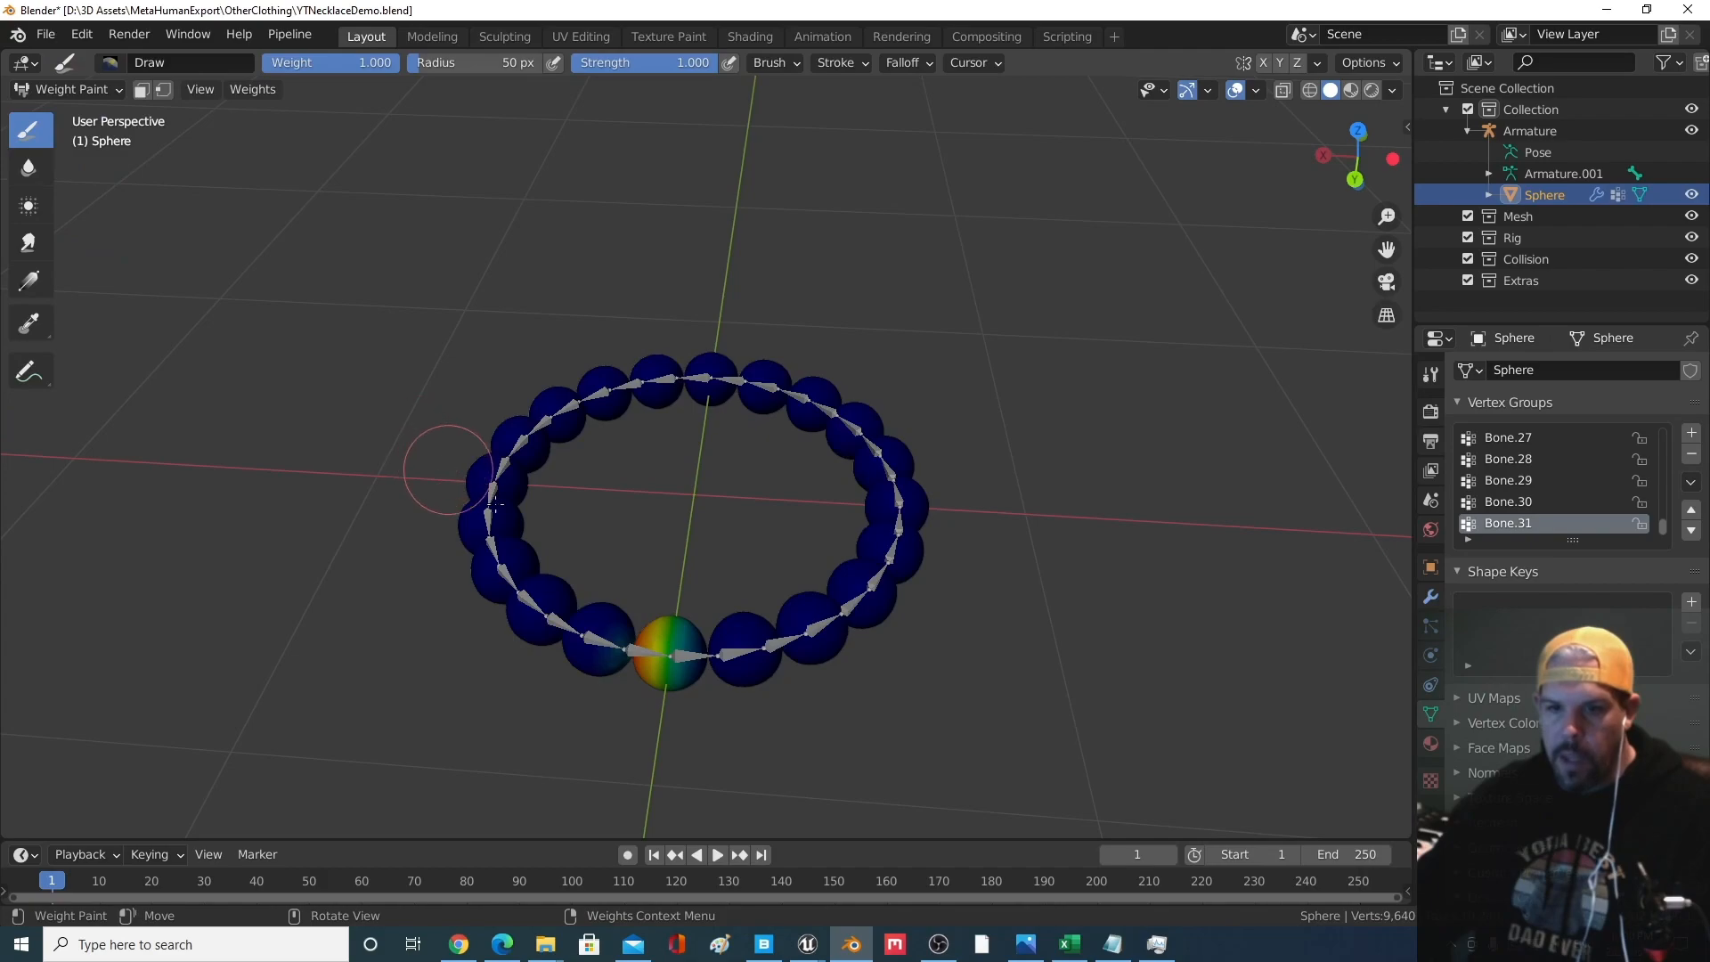
Examine the Bone.30 weights on the necklace and look into the Sphere's vertex groups in the scene hierarchy
middle_click_drag(663, 534, 661, 480)
mouse_move(715, 579)
middle_mouse_down()
mouse_move(204, 586)
mouse_move(478, 753)
mouse_move(724, 602)
middle_mouse_up()
middle_click_drag(855, 657, 1030, 554)
middle_click_drag(810, 565, 740, 613)
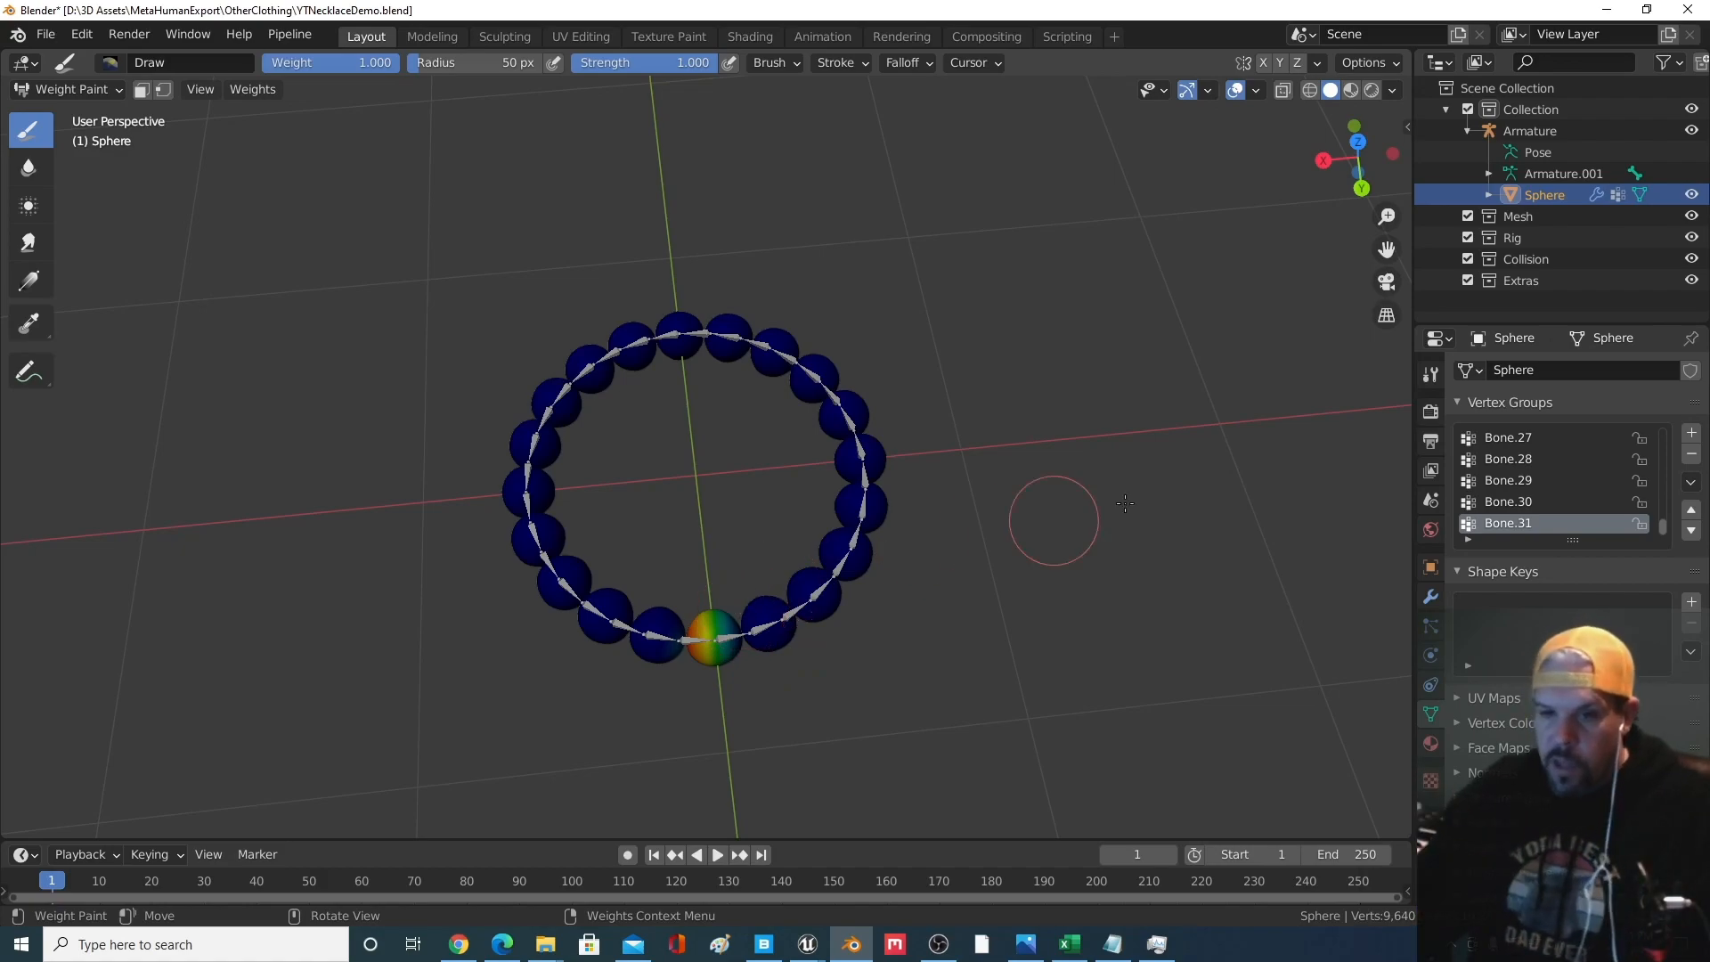
left_click(1582, 506)
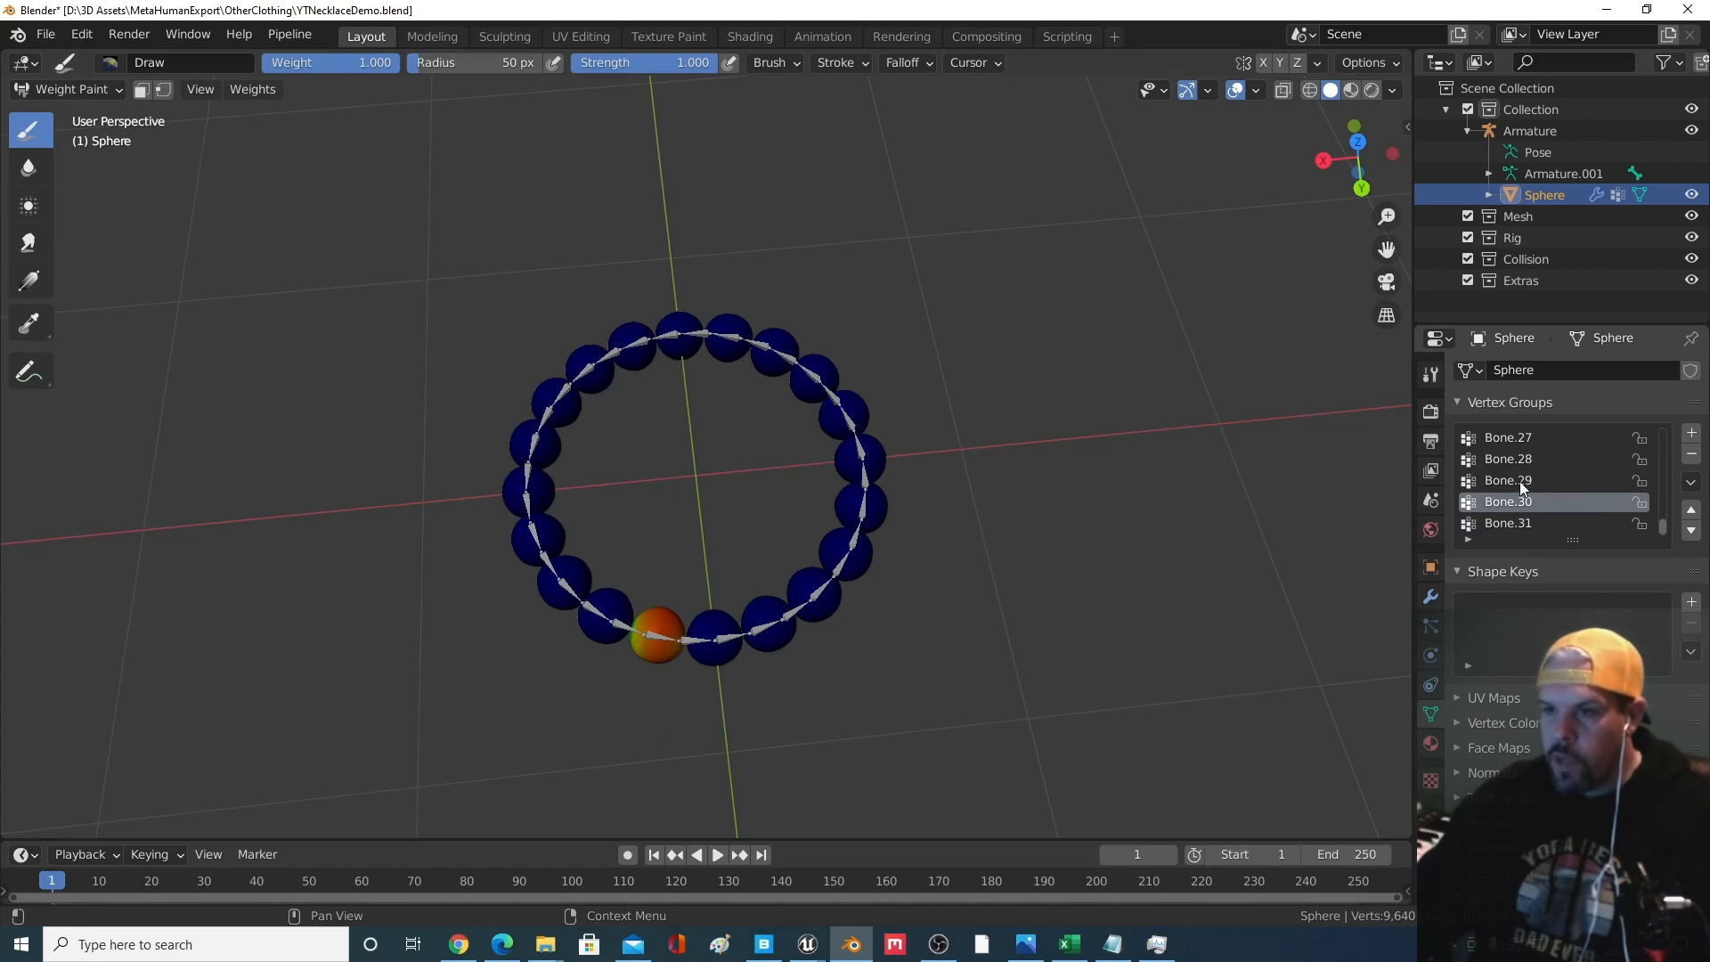
left_click(1489, 195)
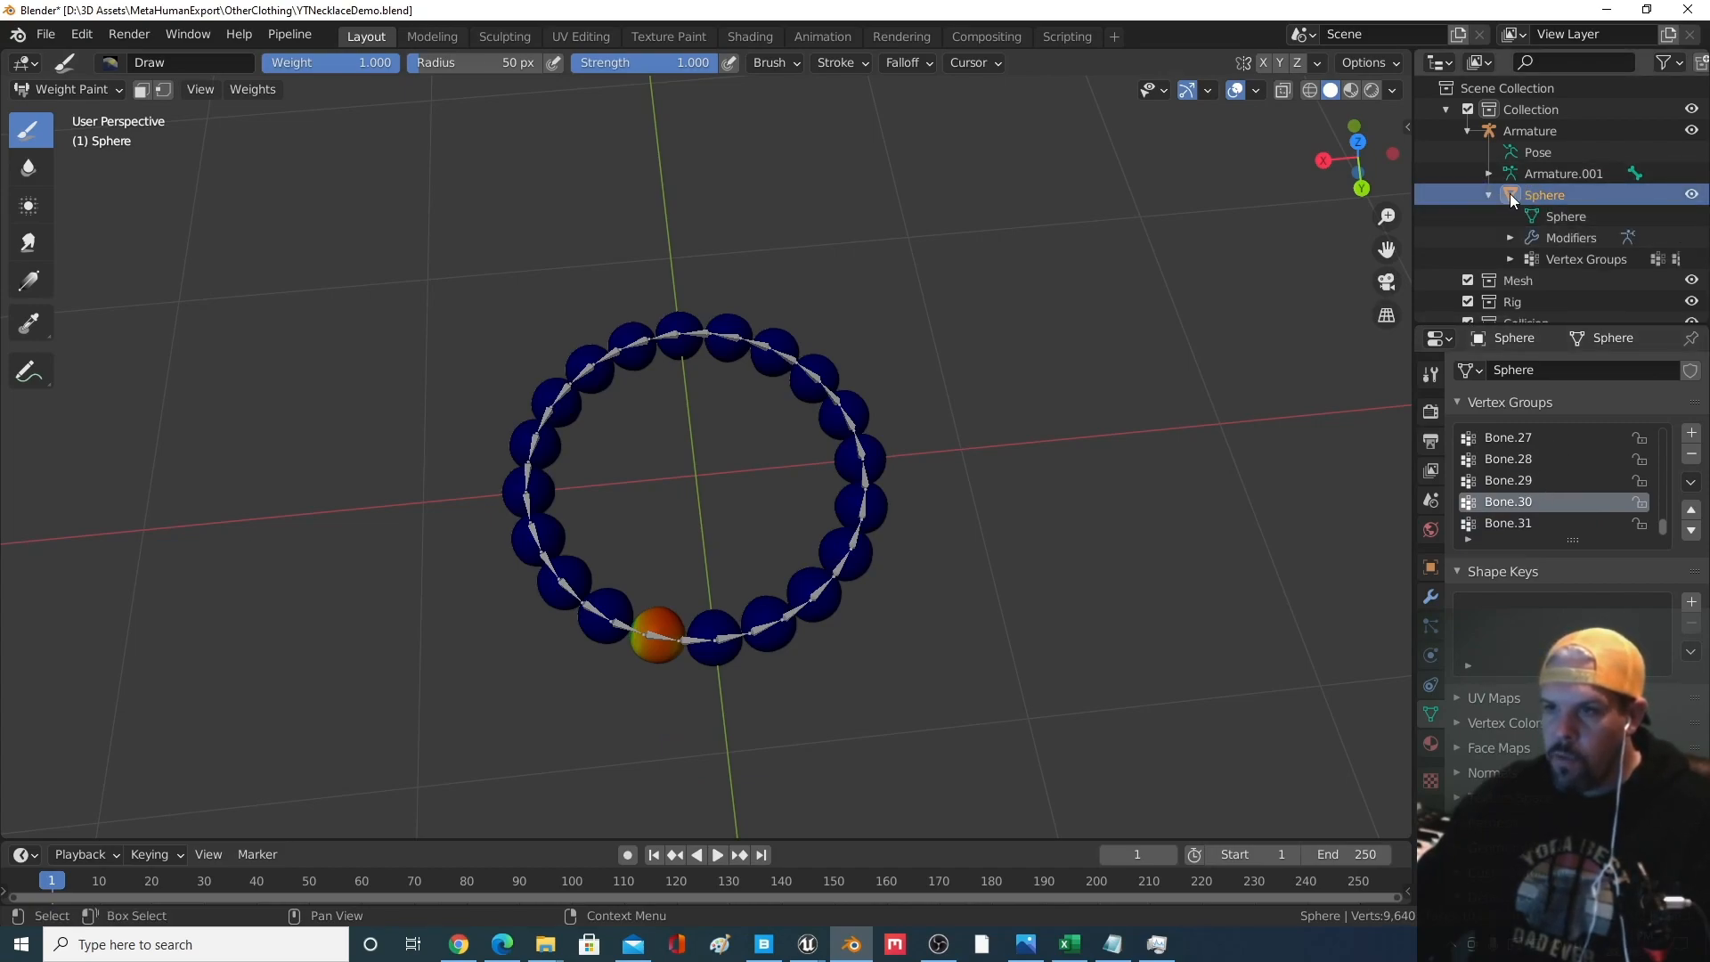
left_click(1510, 259)
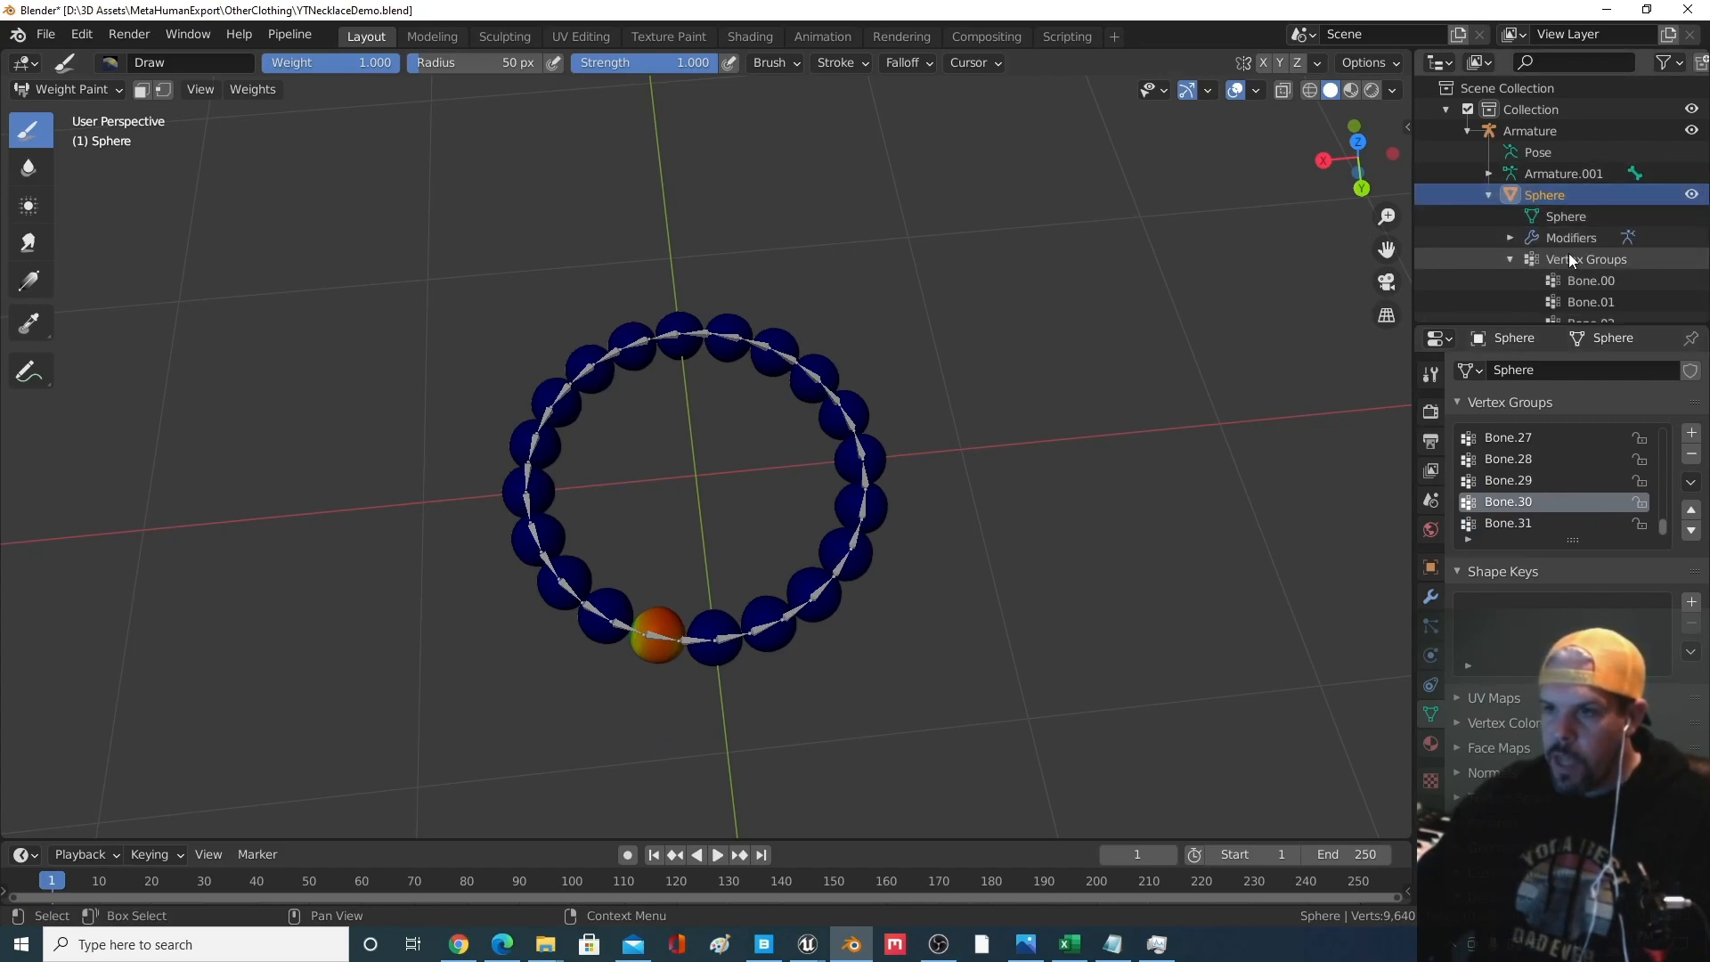
left_click(1510, 259)
Step through the Sphere's vertex groups from Bone.27 back to Bone.04, checking which bead each bone influences
double_click(1526, 438)
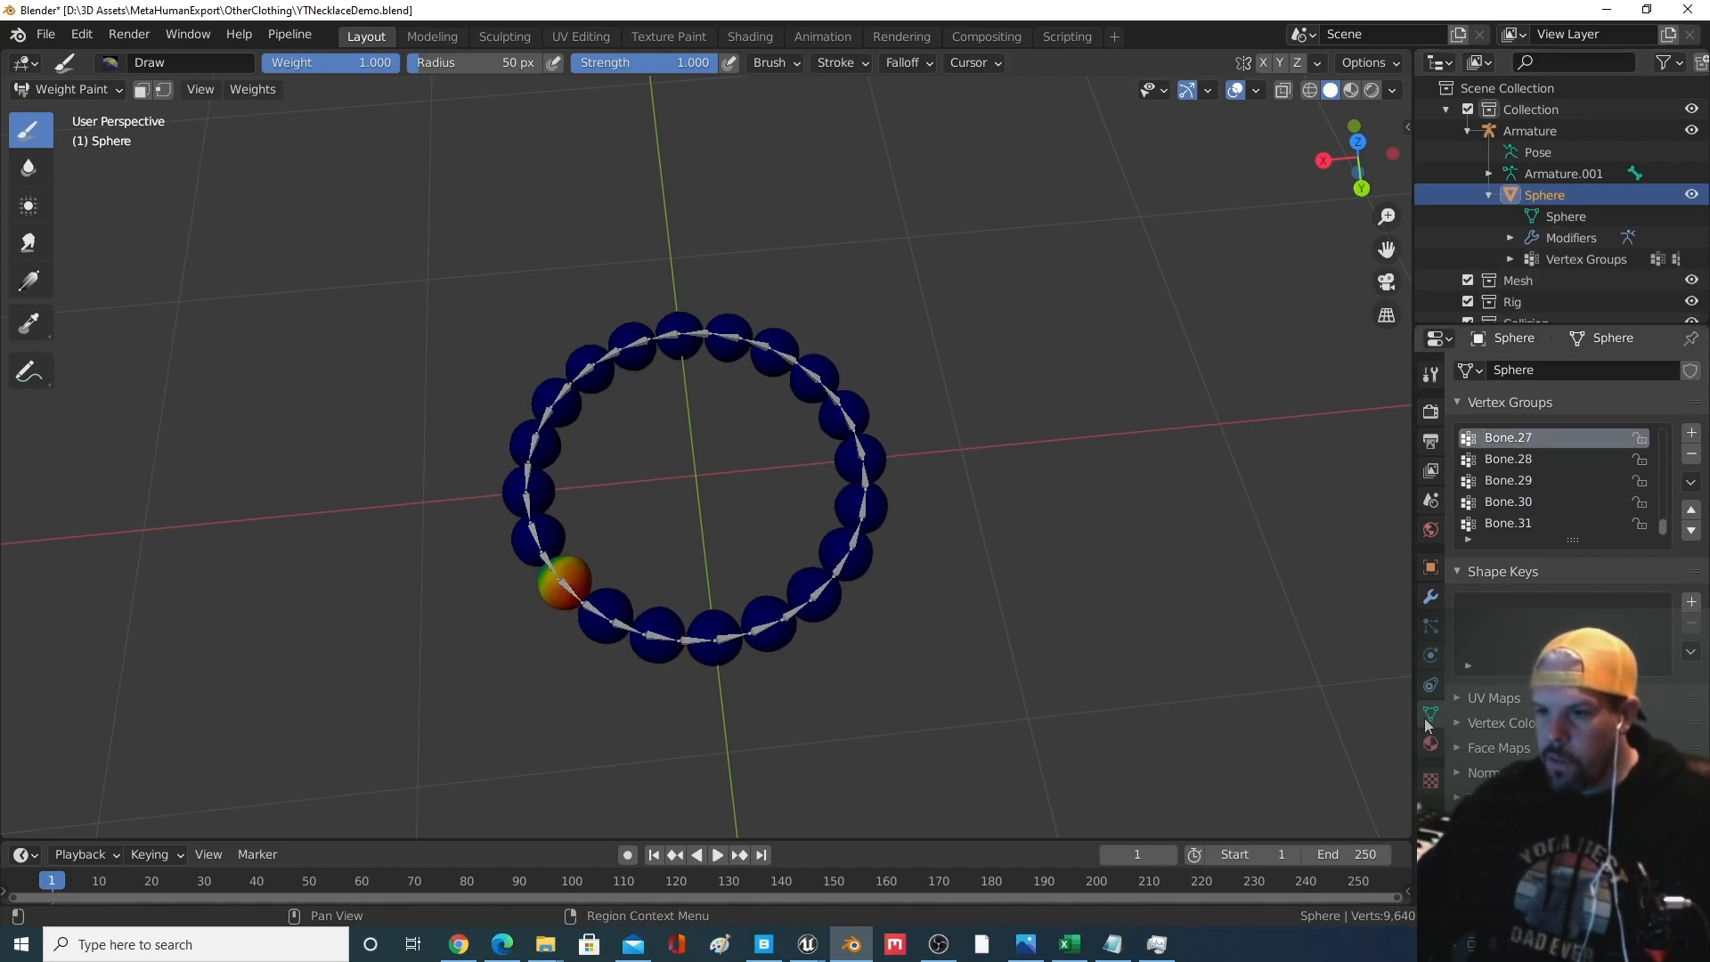
key("Down")
key("Down")
key("Down")
key("Down")
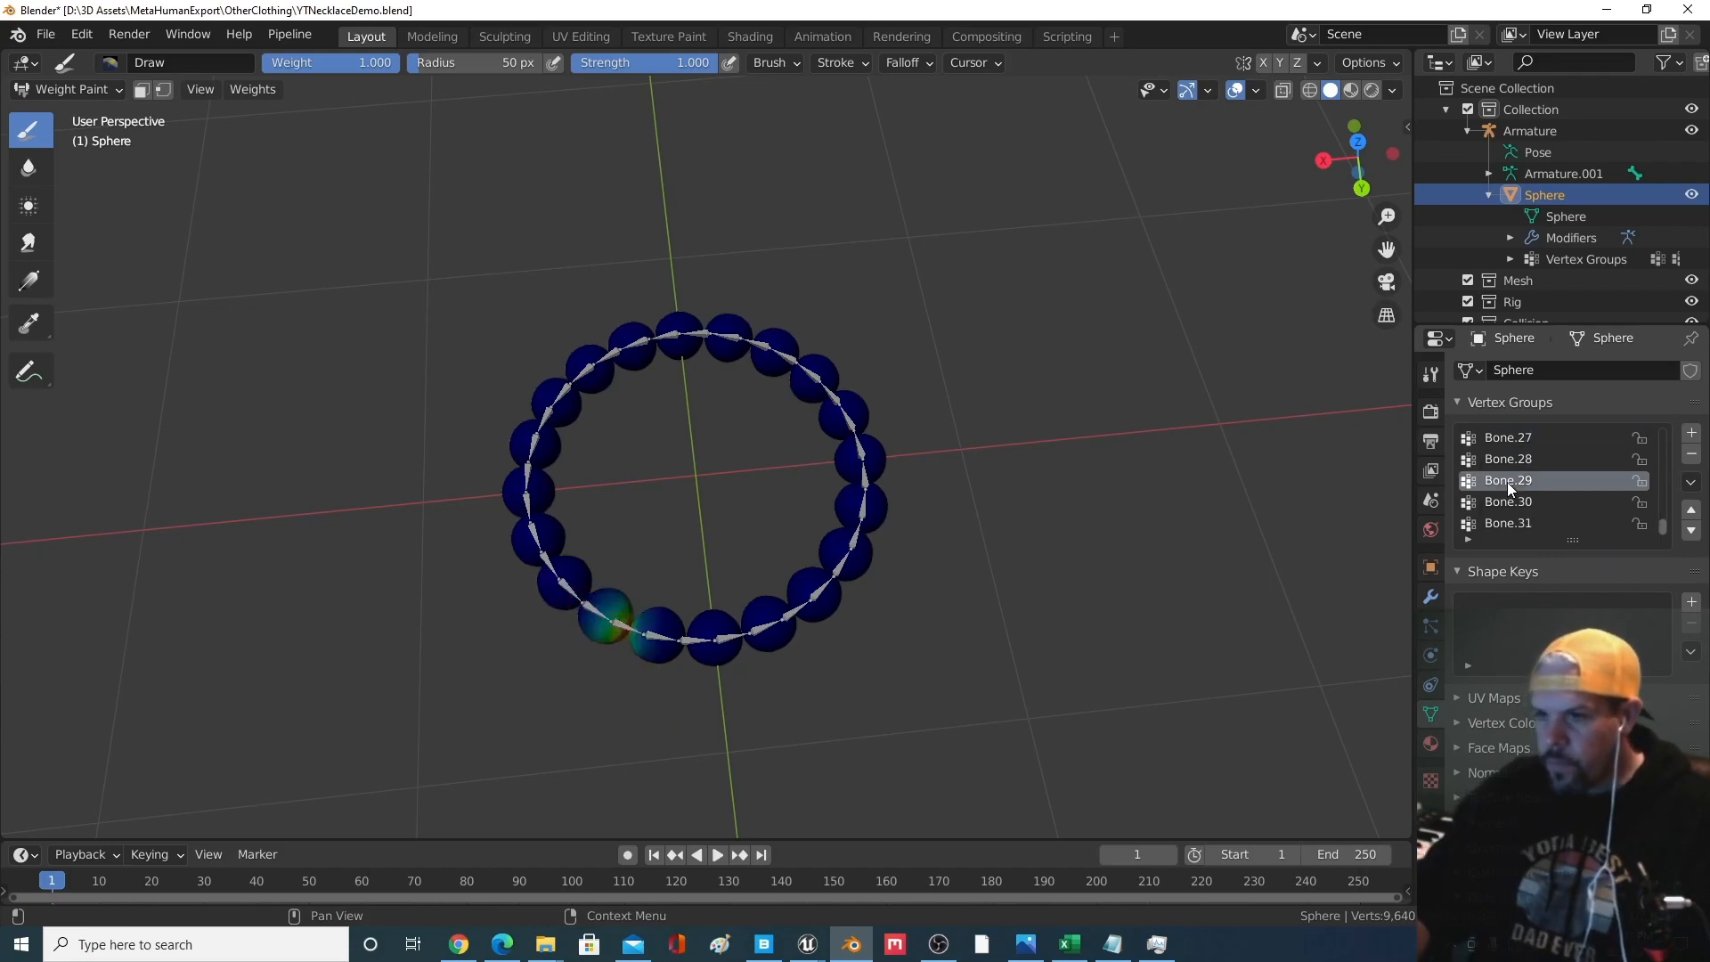
key("Up")
key("Up")
key("Up")
key("Up")
key("Up")
key("Up")
key("Up")
key("Up")
key("Up")
key("Up")
key("Up")
key("Up")
key("Up")
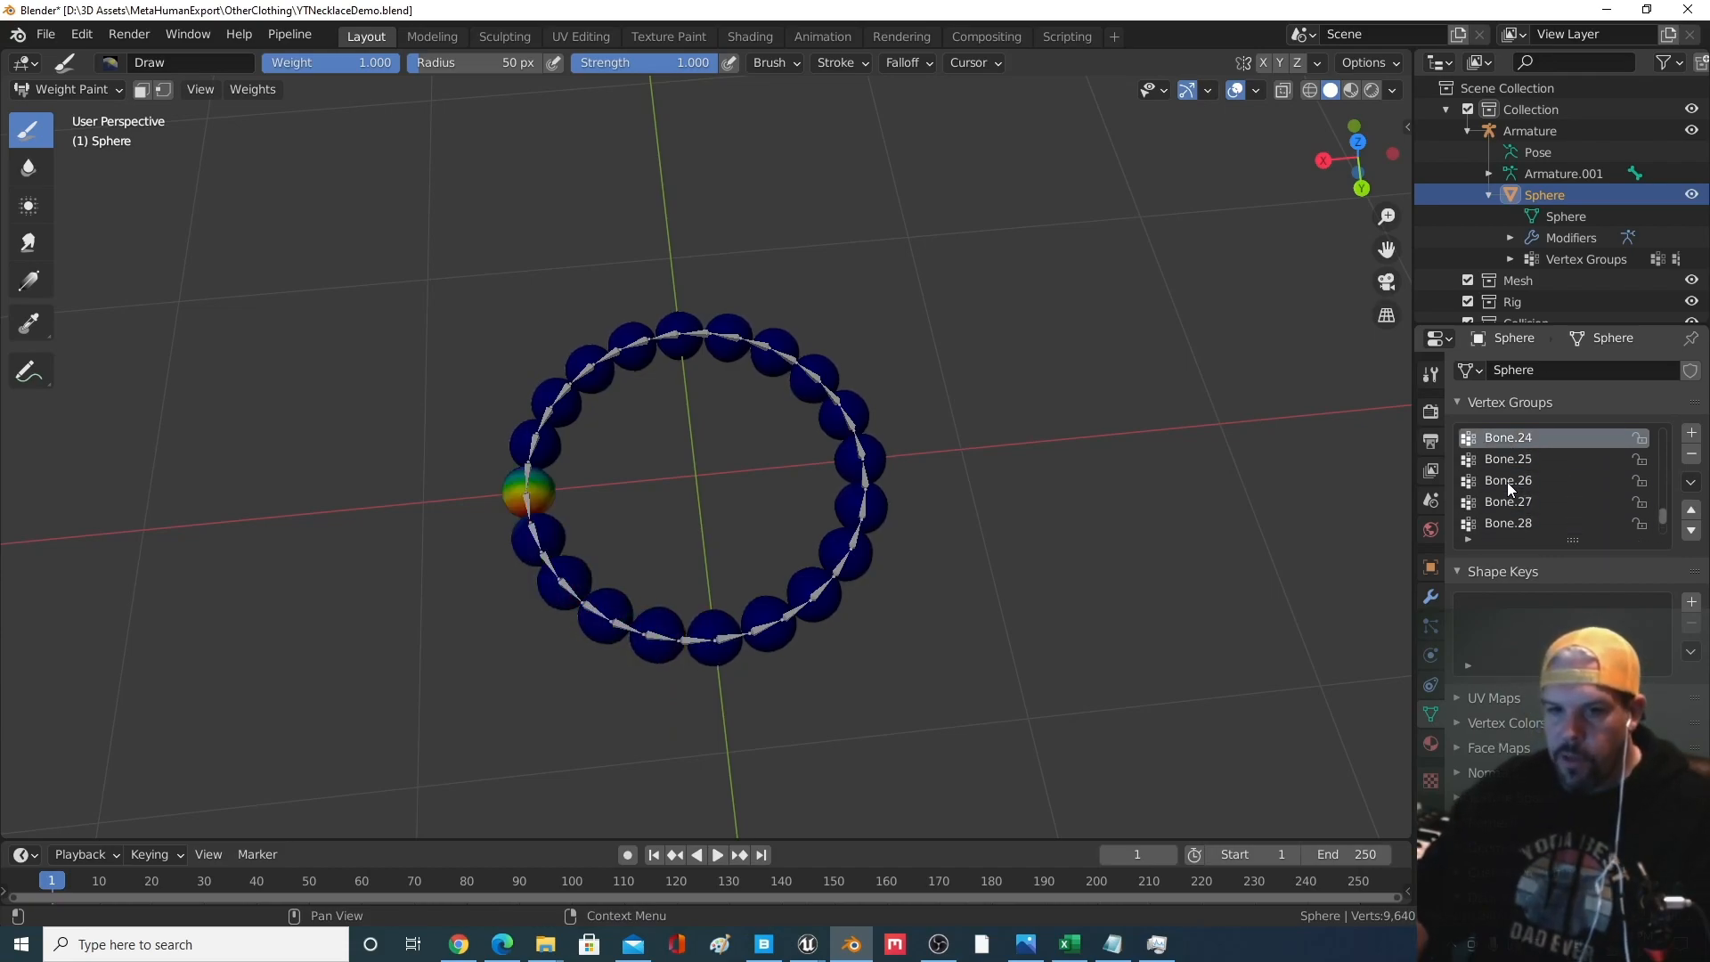
key("Up")
key("Up")
key("Up")
key("Up")
key("Up")
key("Up")
key("Up")
key("Up")
key("Up")
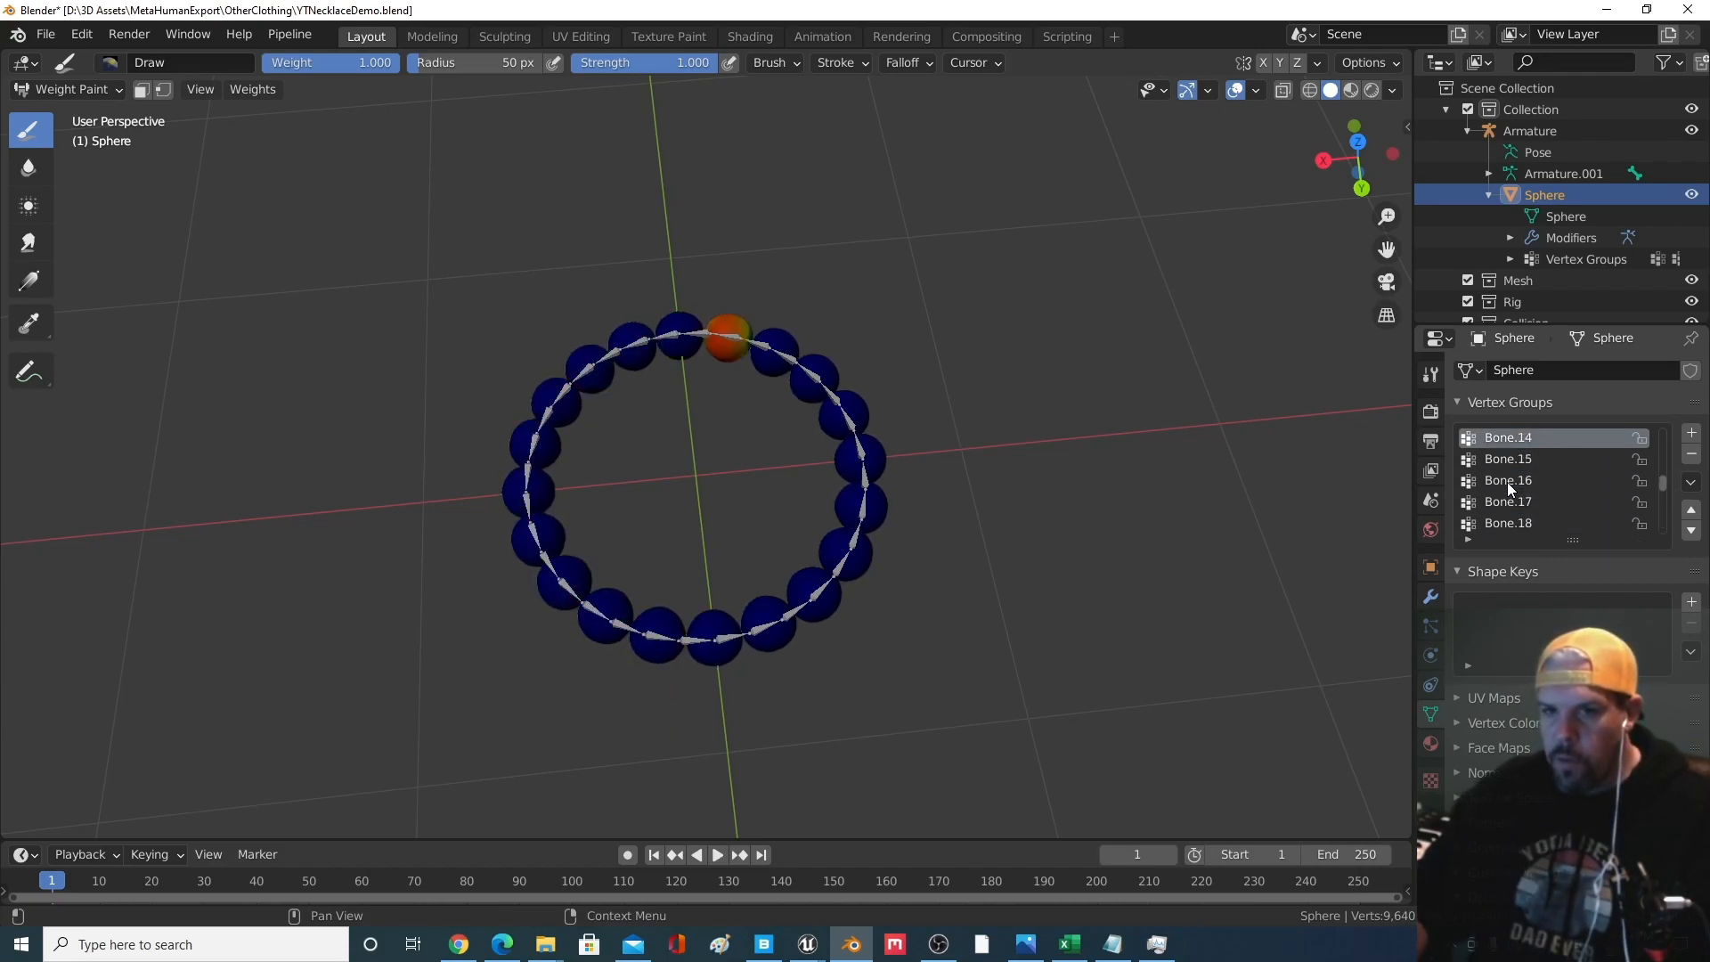
key("Up")
key("Up")
key("Up")
key("Up")
key("Up")
key("Up")
key("Up")
key("Up")
key("Up")
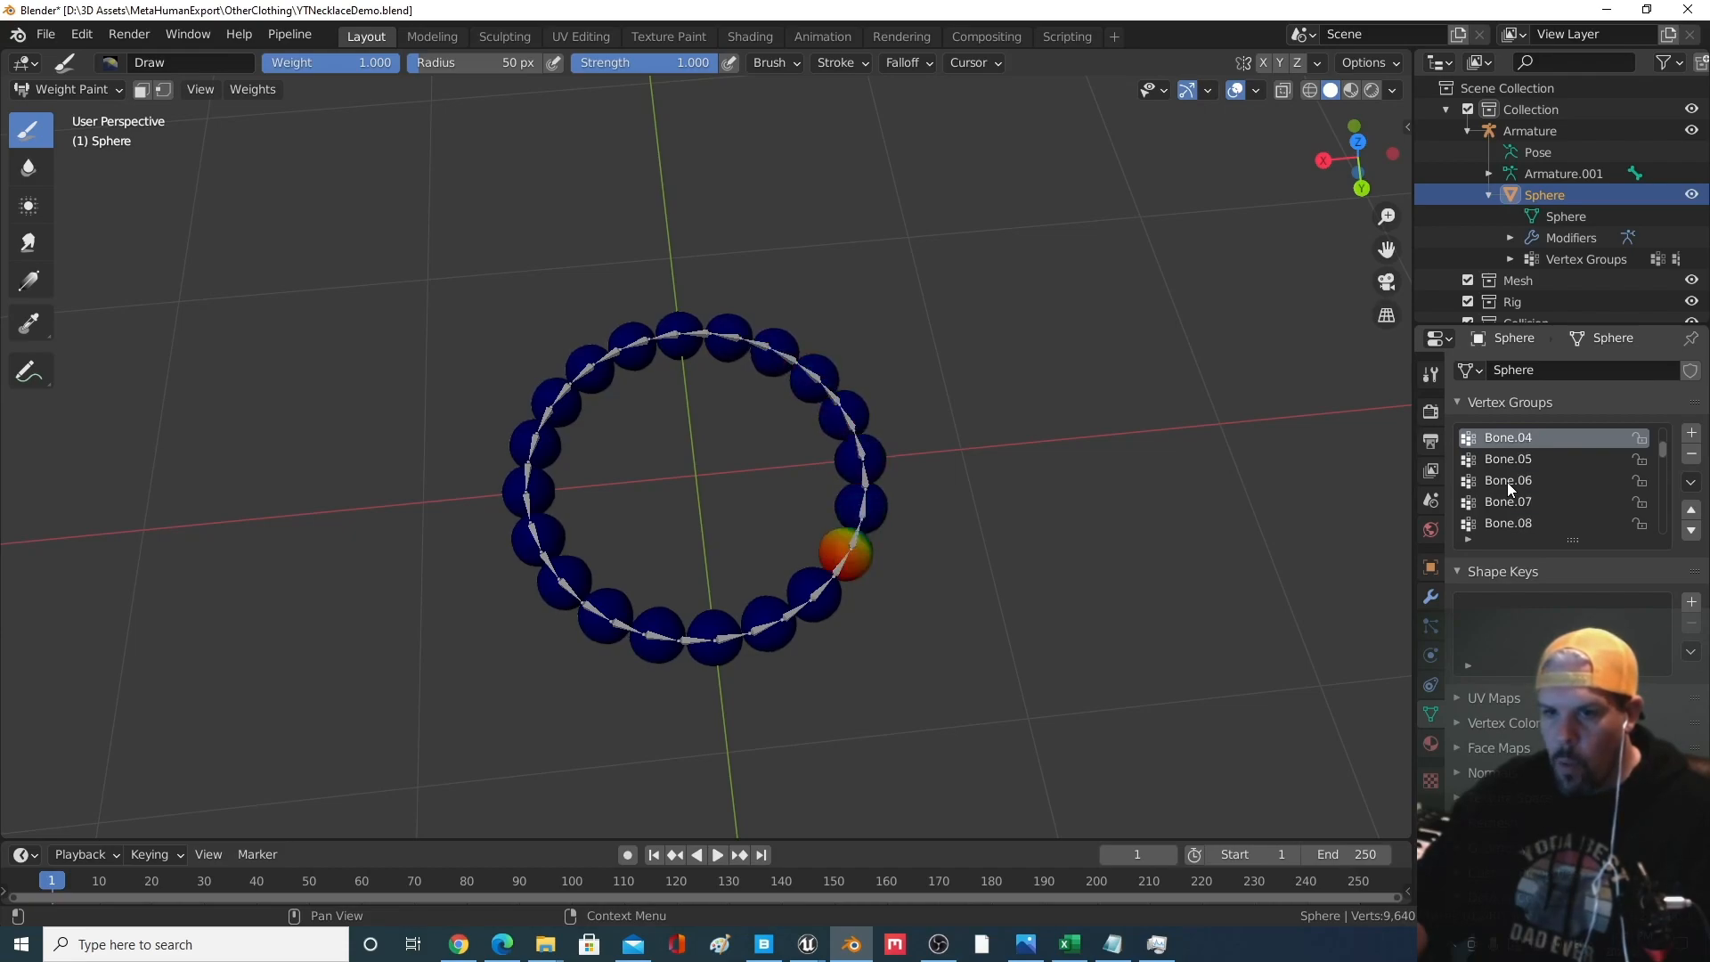
Examine the bead weighting of the Sphere mesh's vertex groups one by one, through to Bone.31
key("Down")
key("Down")
key("Down")
key("Down")
key("Down")
key("Down")
key("Down")
key("Down")
key("Down")
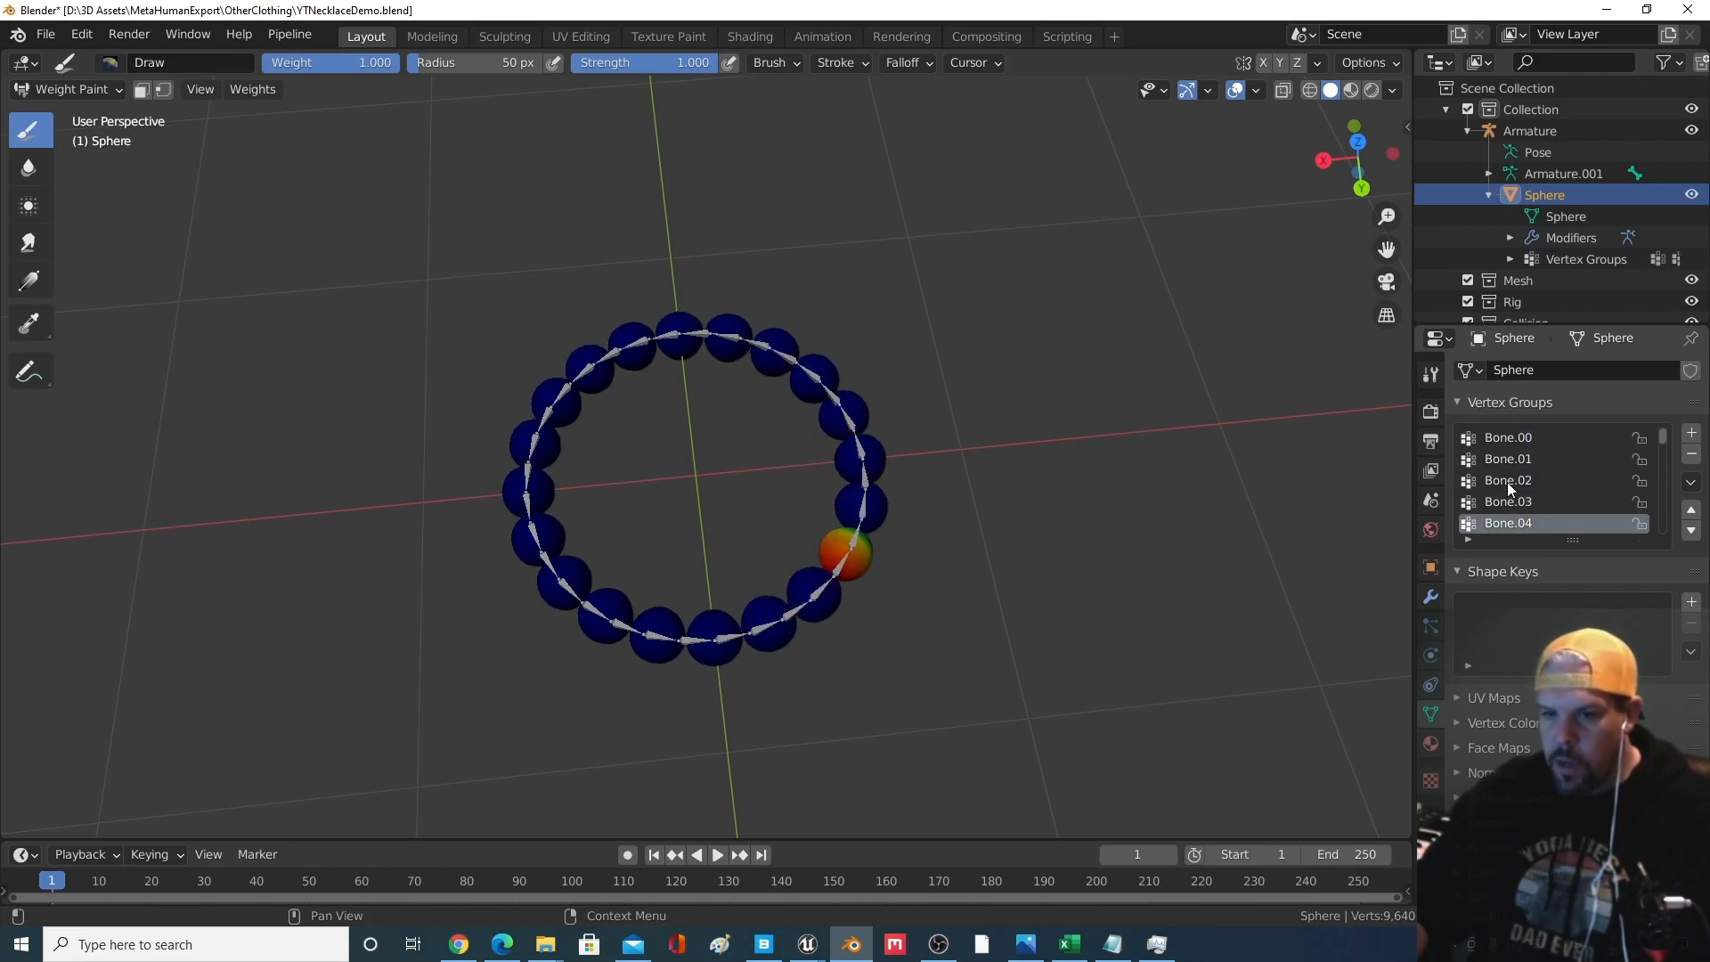
key("Down")
key("Down")
key("Down")
key("Down")
key("Down")
key("Down")
key("Down")
key("Down")
key("Down")
key("Down")
key("Down")
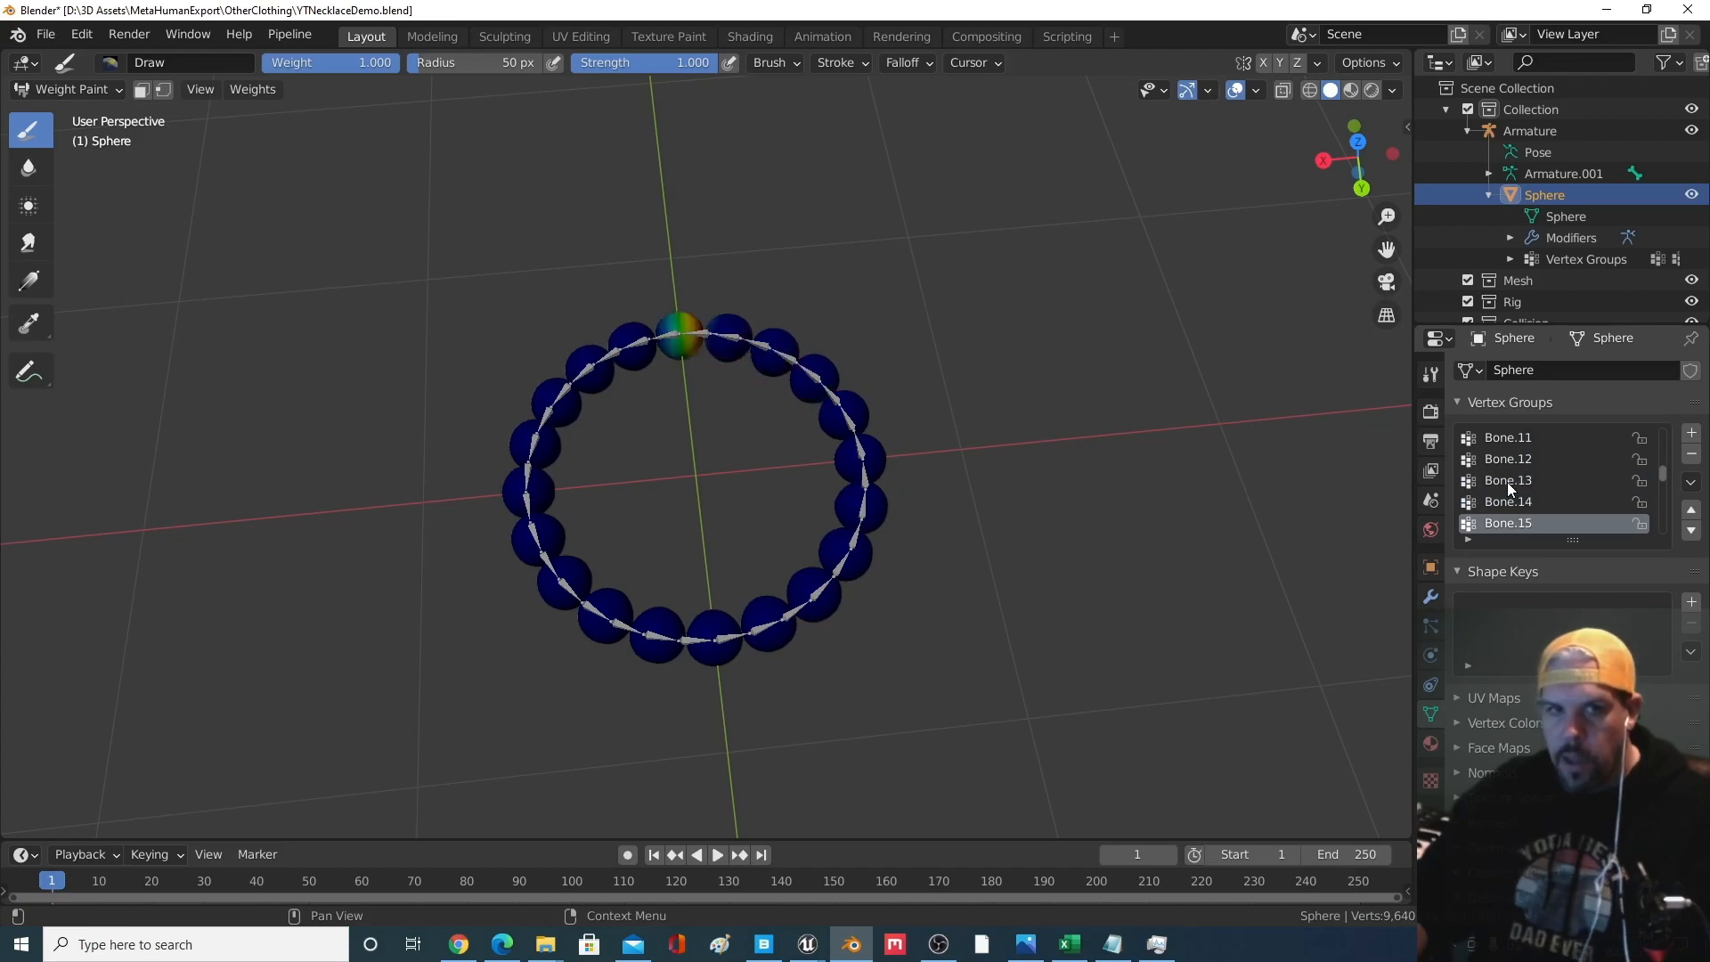
key("Down")
key("Down")
key("Down")
key("Down")
key("Down")
key("Down")
key("Down")
key("Down")
key("Down")
key("Down")
key("Down")
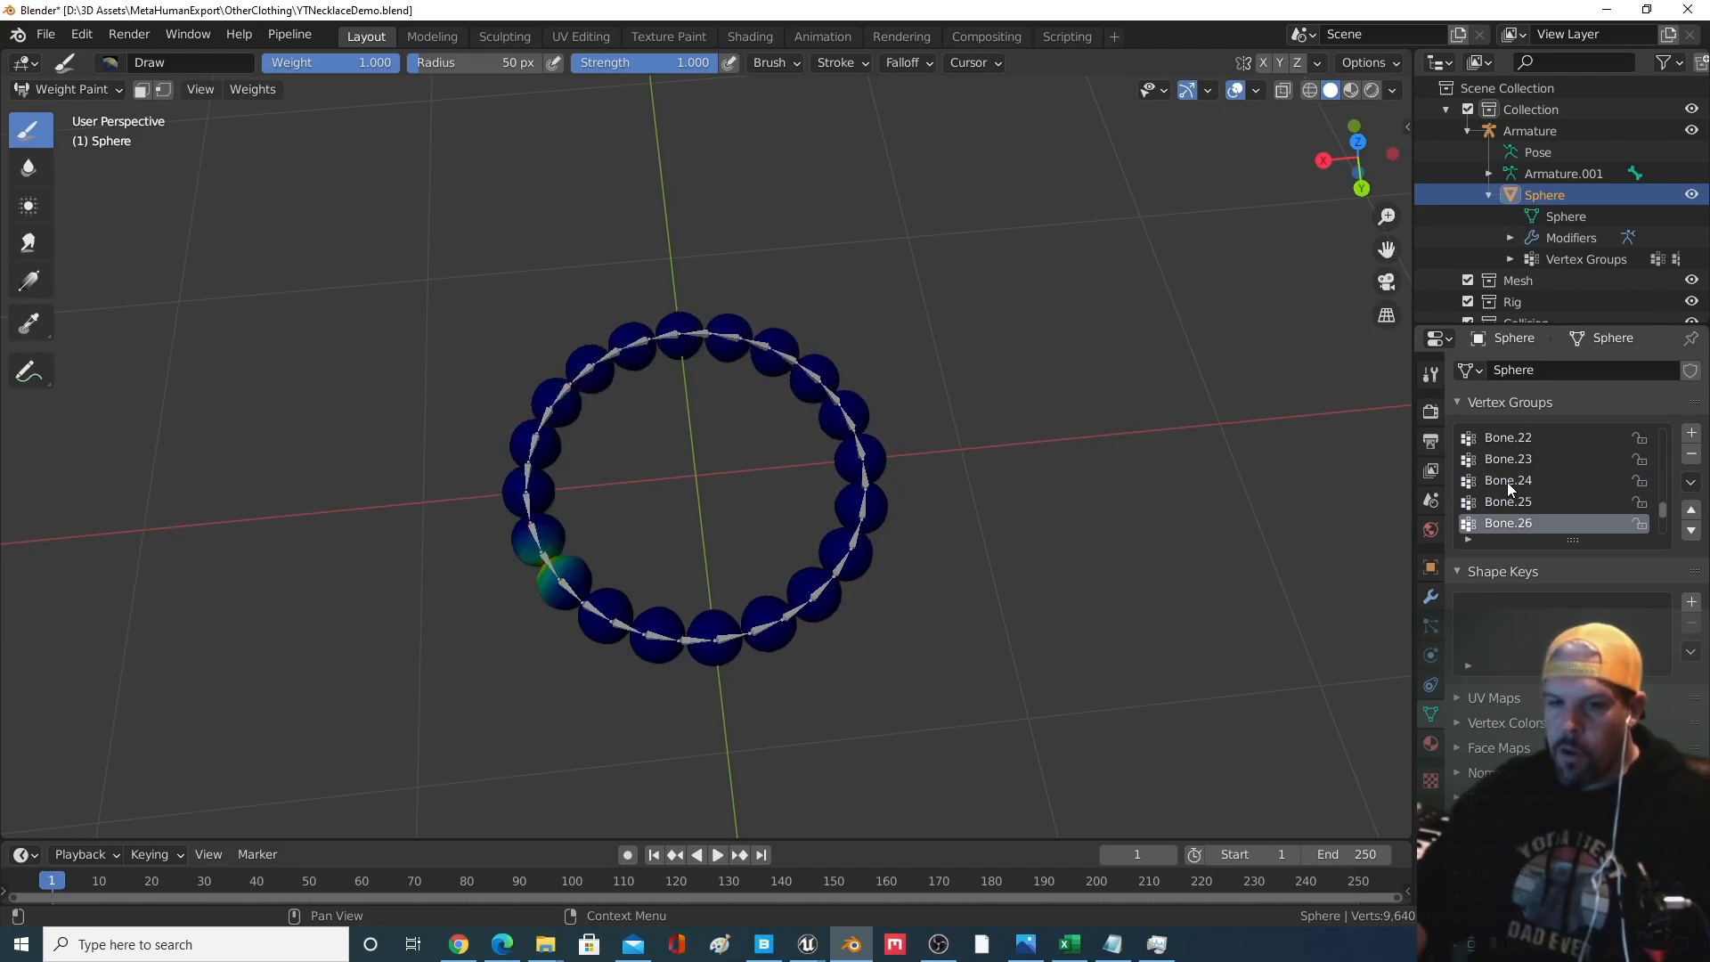
key("Up")
key("Up")
key("Up")
key("Up")
key("Up")
key("Up")
key("Up")
key("Up")
key("Up")
key("Up")
key("Up")
key("Up")
key("Up")
key("Up")
key("Up")
key("Up")
key("Up")
key("Up")
key("Up")
key("Up")
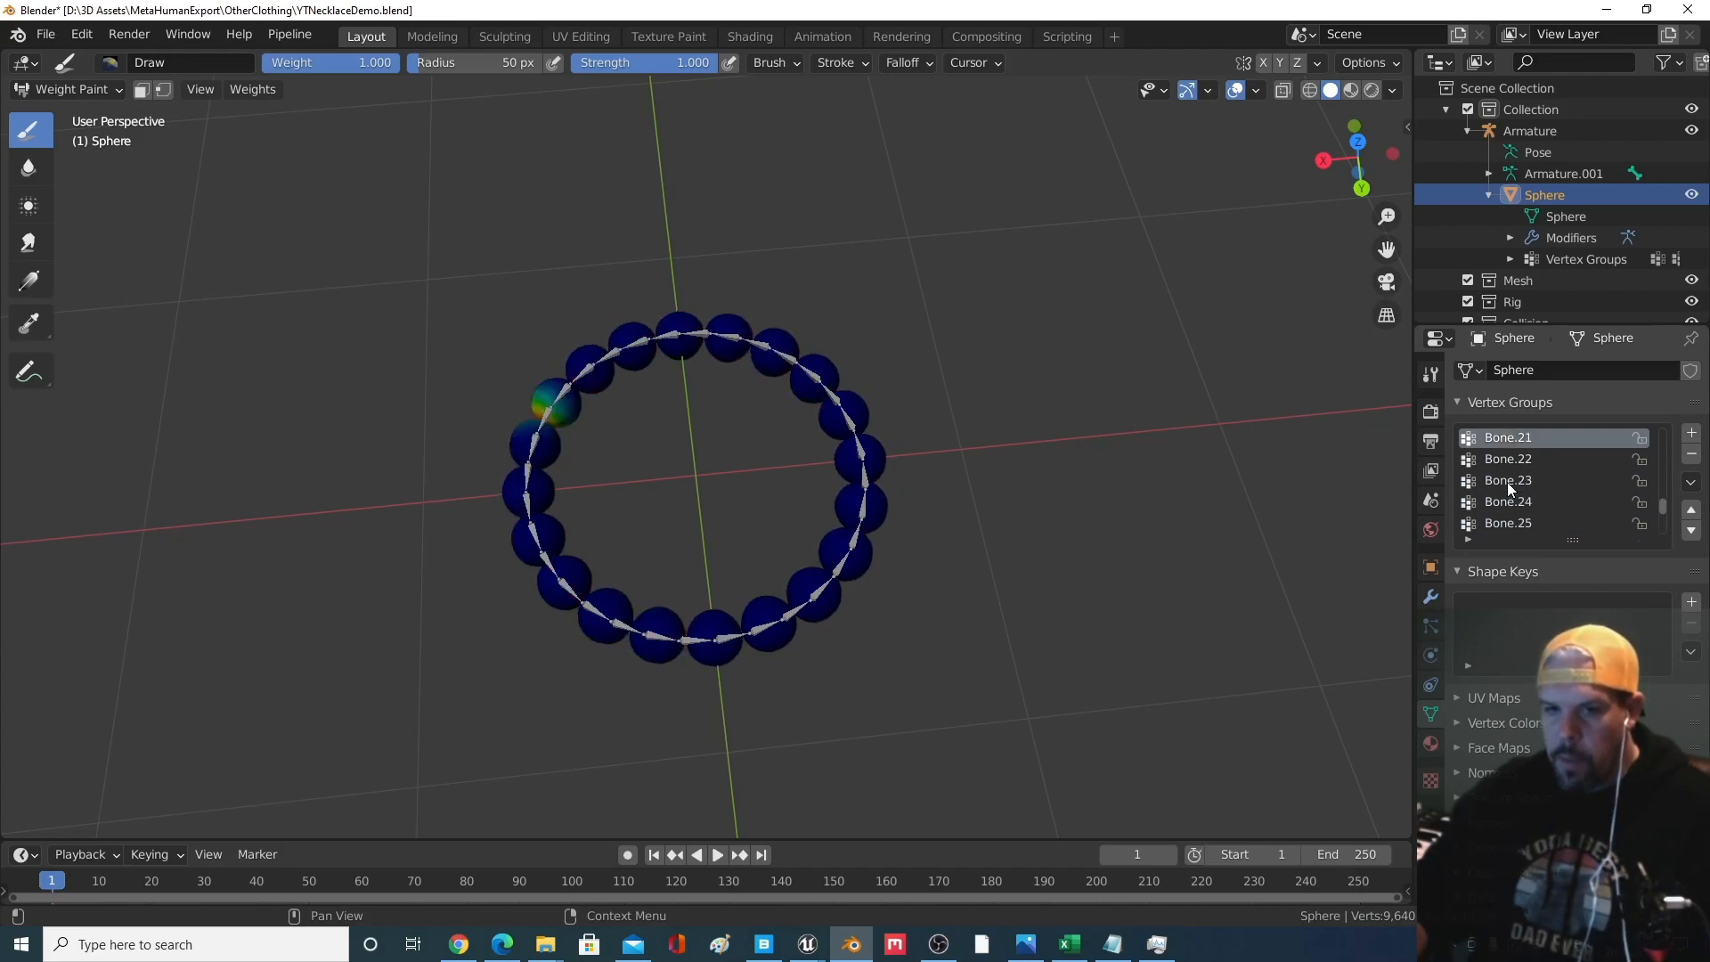
key("Down")
key("Down")
key("Down")
key("Down")
key("Down")
key("Down")
key("Down")
key("Down")
key("Down")
key("Down")
key("Down")
key("Down")
key("Down")
key("Down")
key("Down")
key("Down")
key("Down")
key("Down")
key("Down")
key("Down")
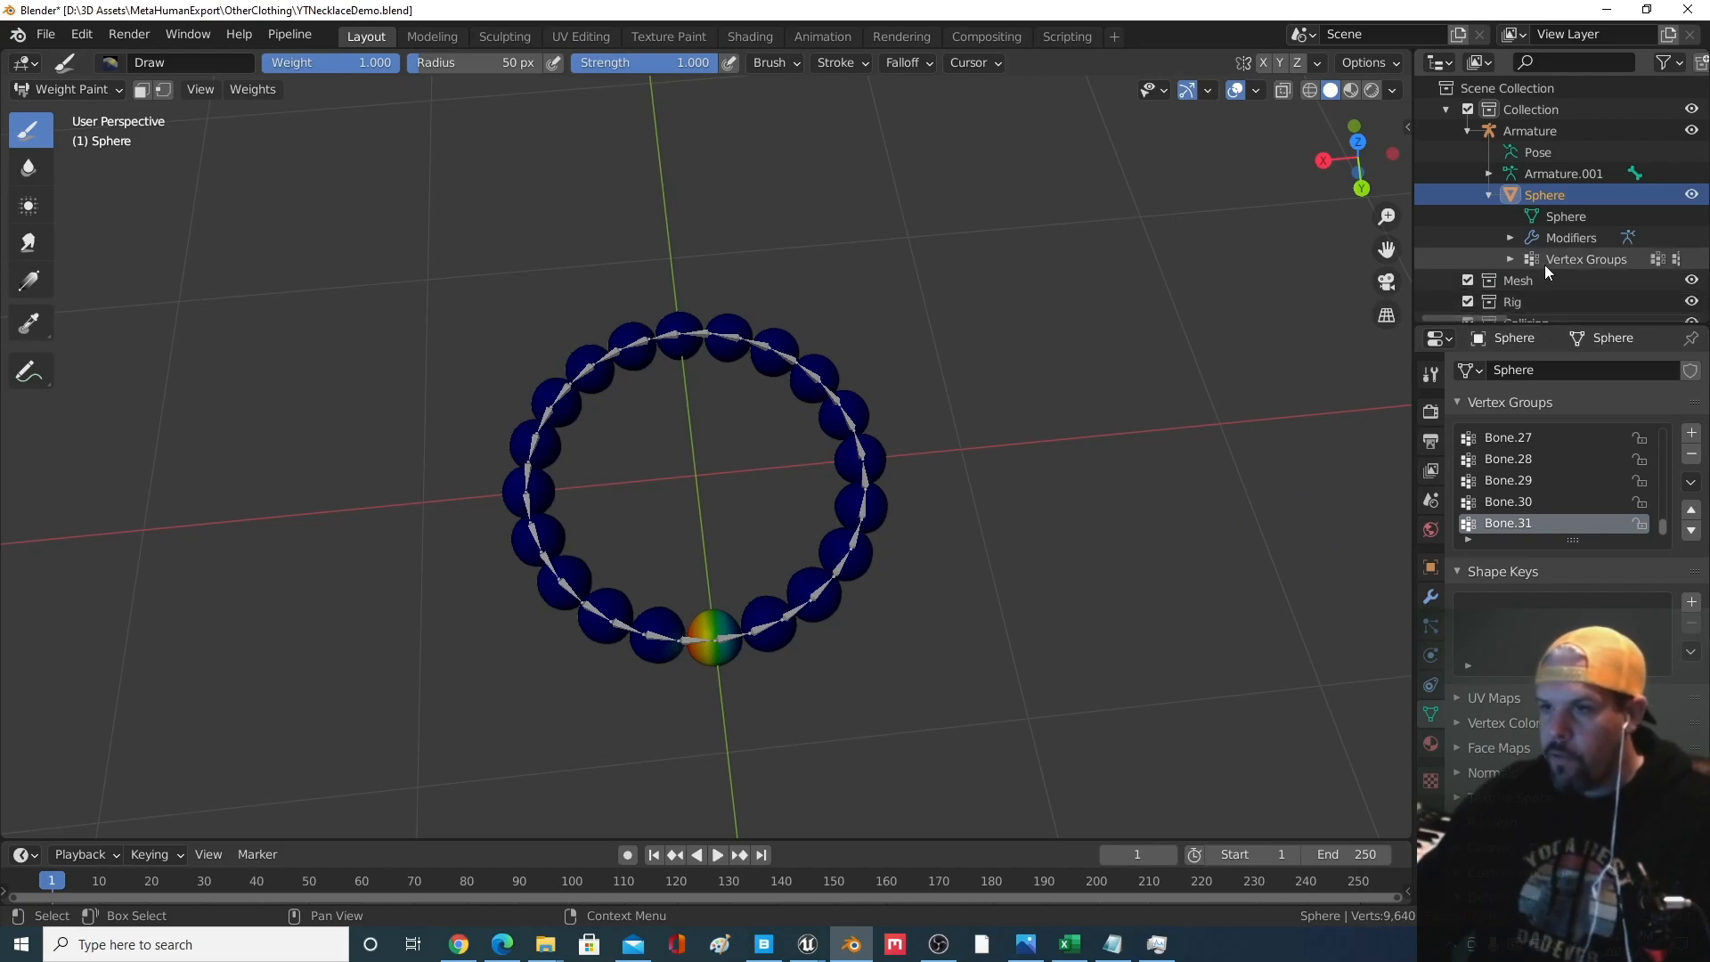
Leave Weight Paint for Object Mode, deselect the necklace mesh and put the armature into Pose Mode
left_click(1488, 195)
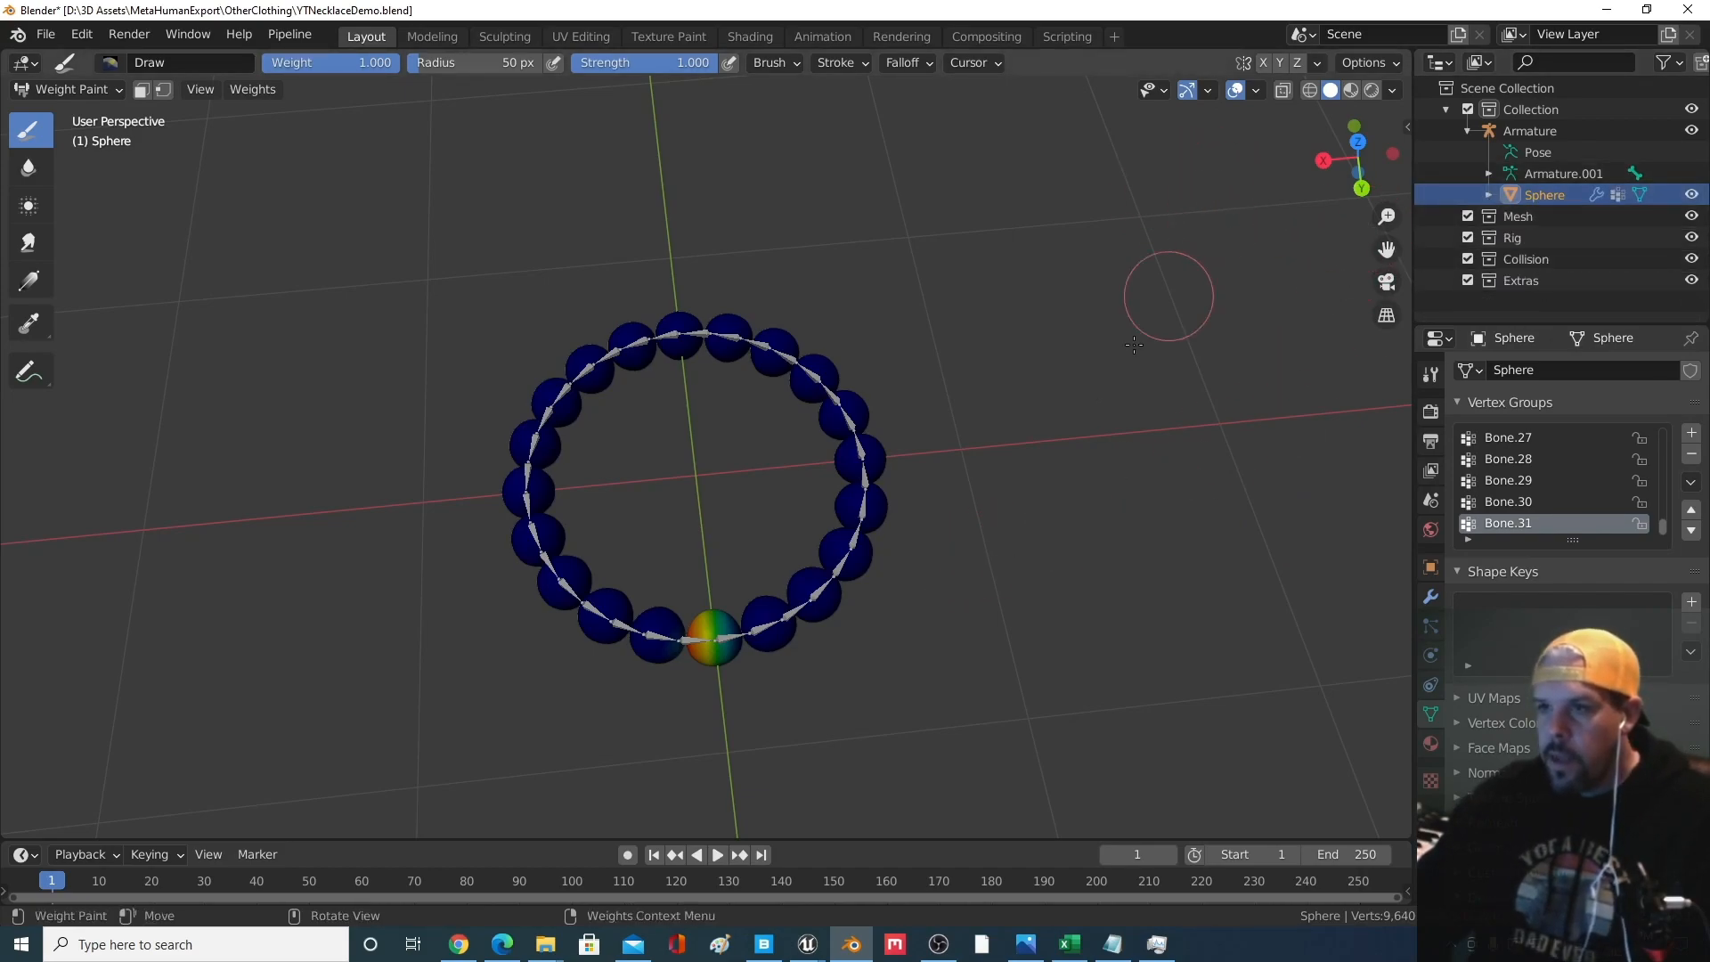
left_click(114, 90)
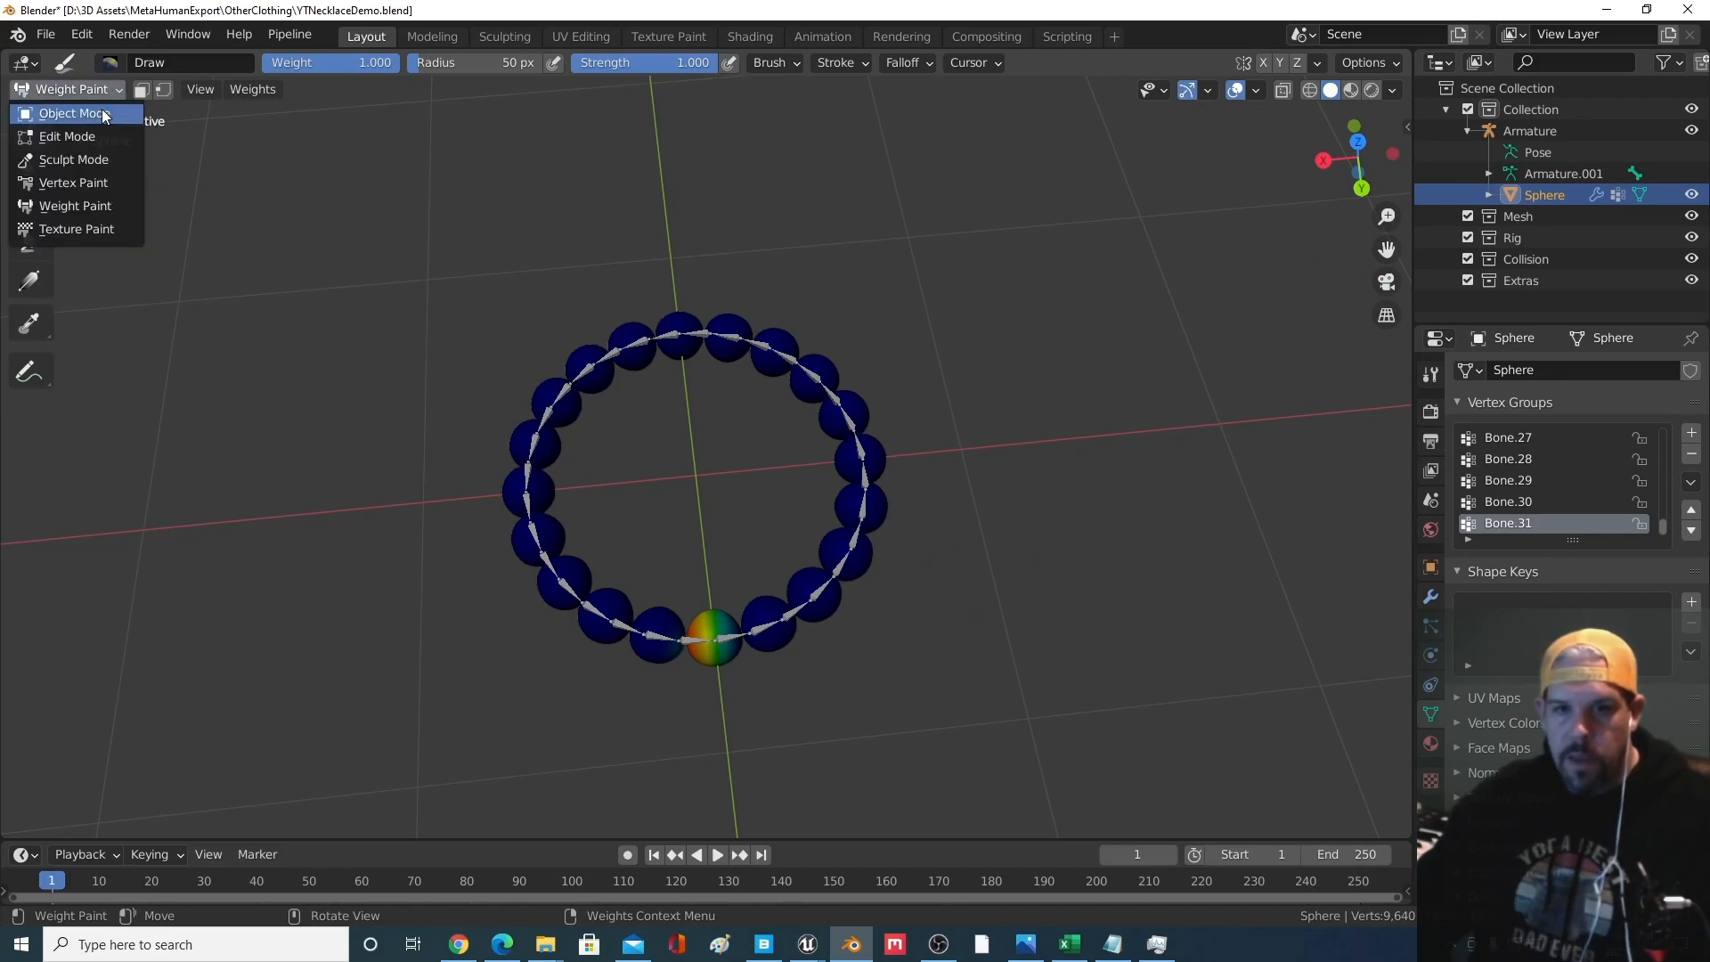
left_click(75, 113)
left_click(926, 364)
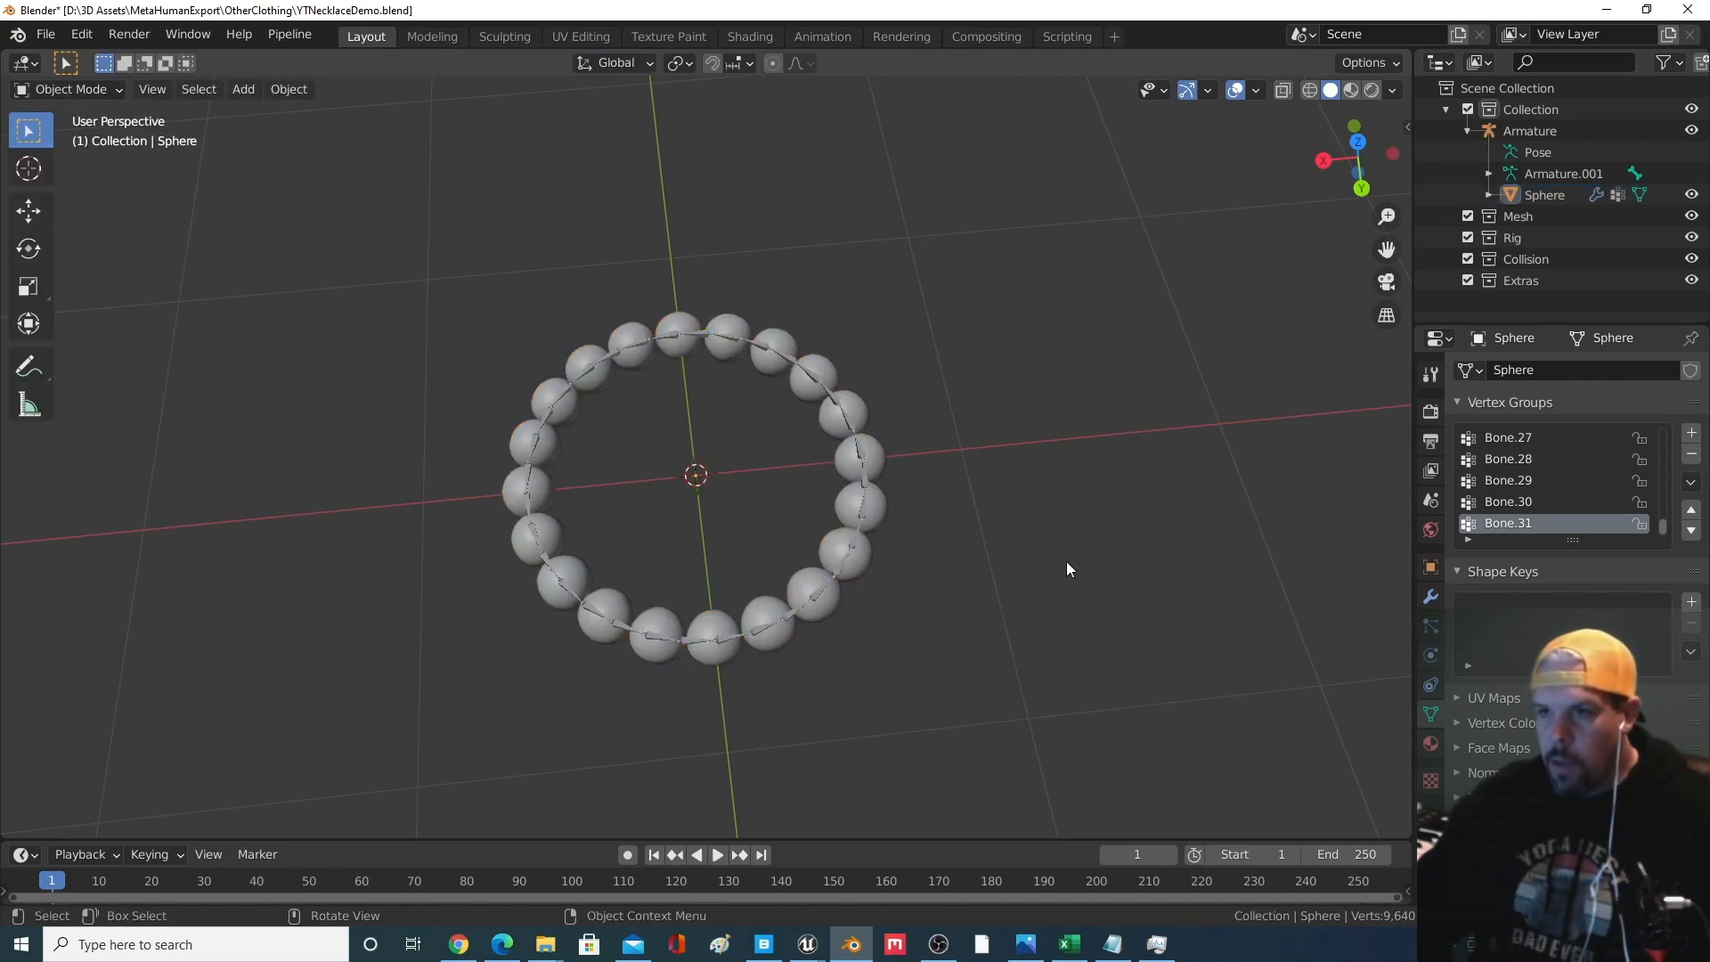
left_click(1541, 152)
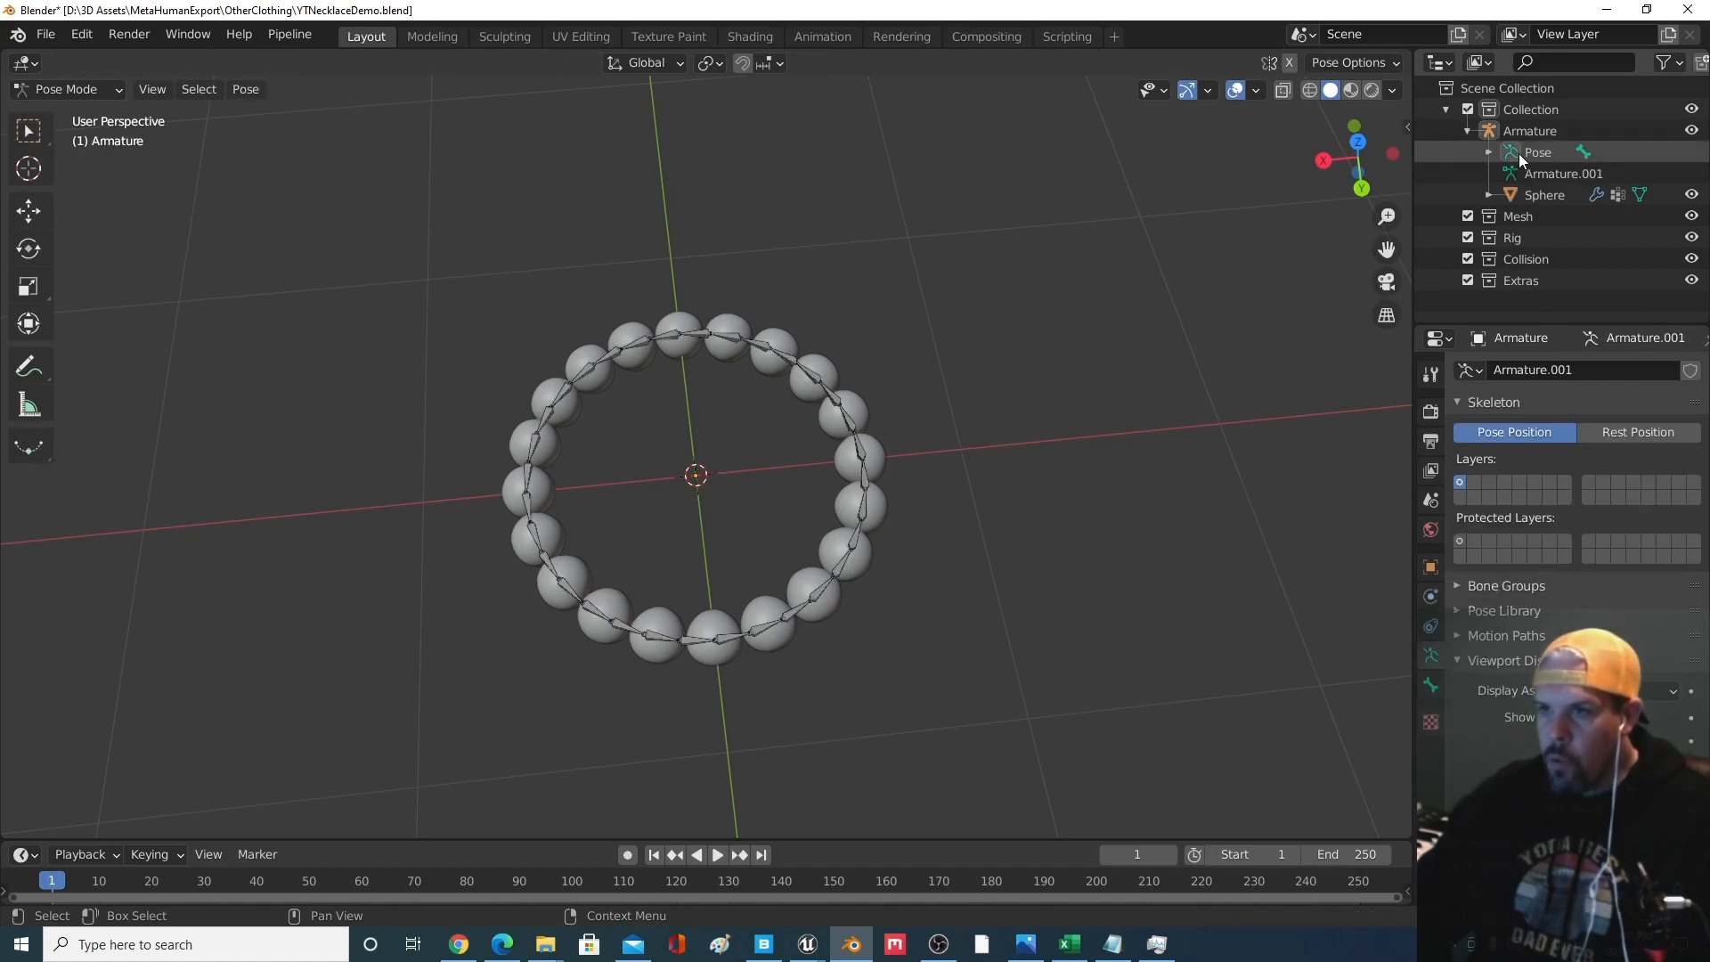
Test the bead deformation by trial-rotating Bone.11 and Bone.04, cancelling each rotation
middle_click_drag(1052, 571, 887, 517)
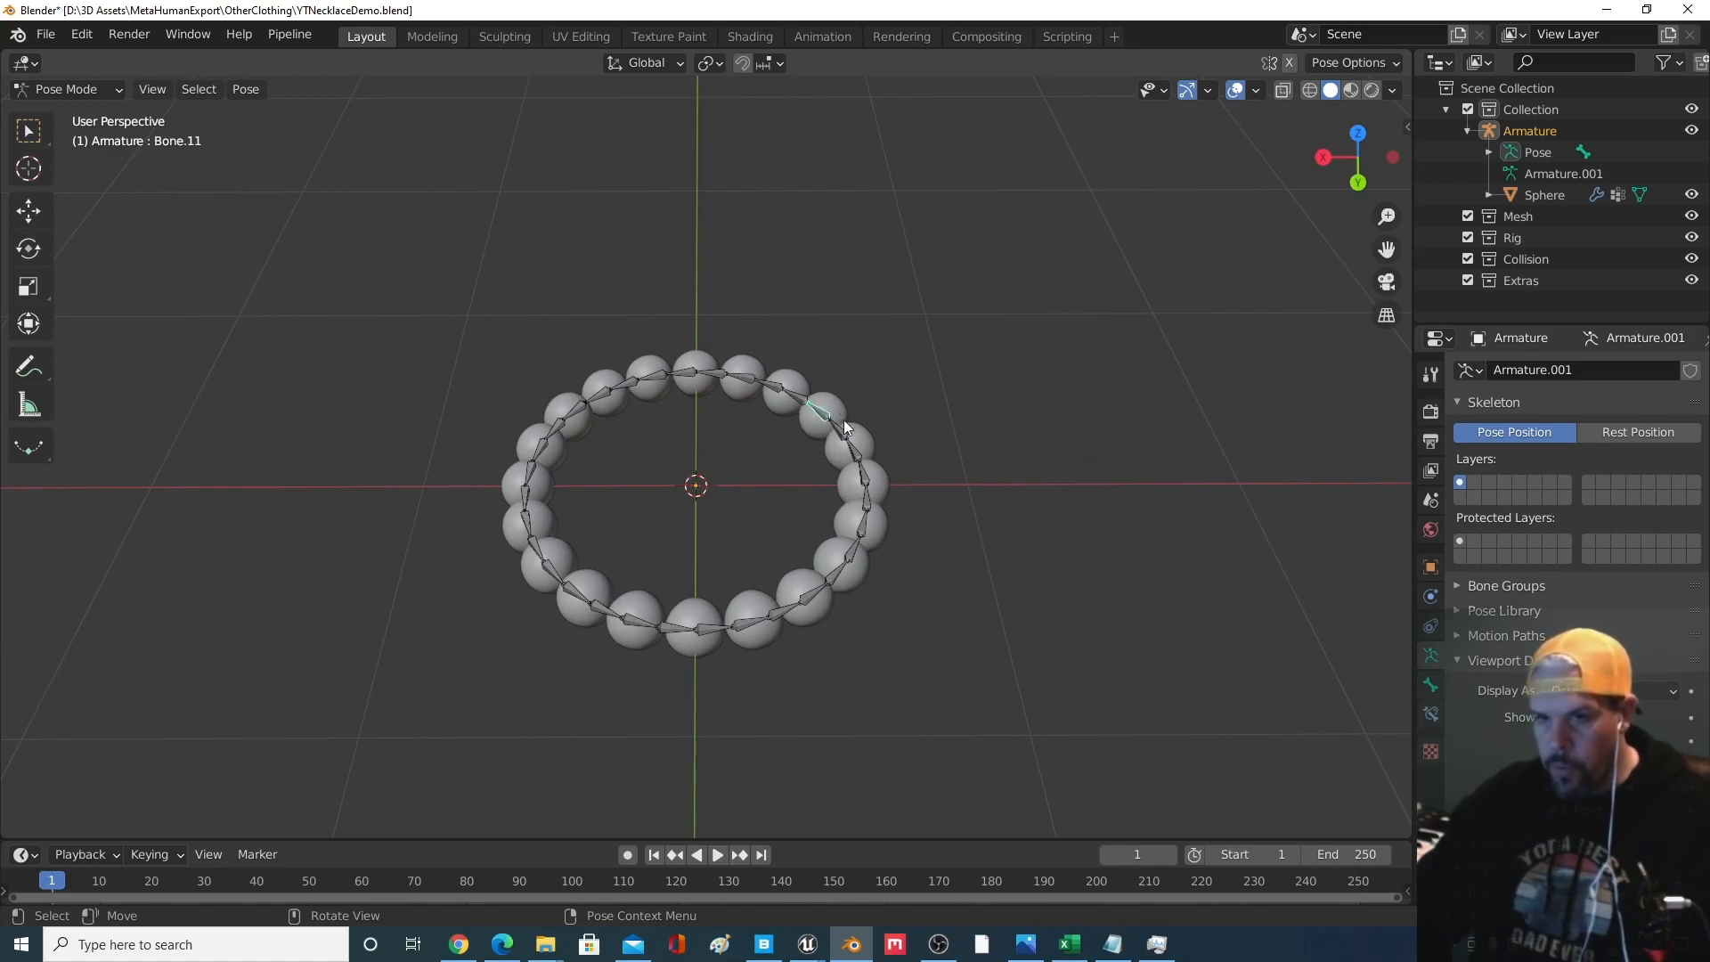
key("r")
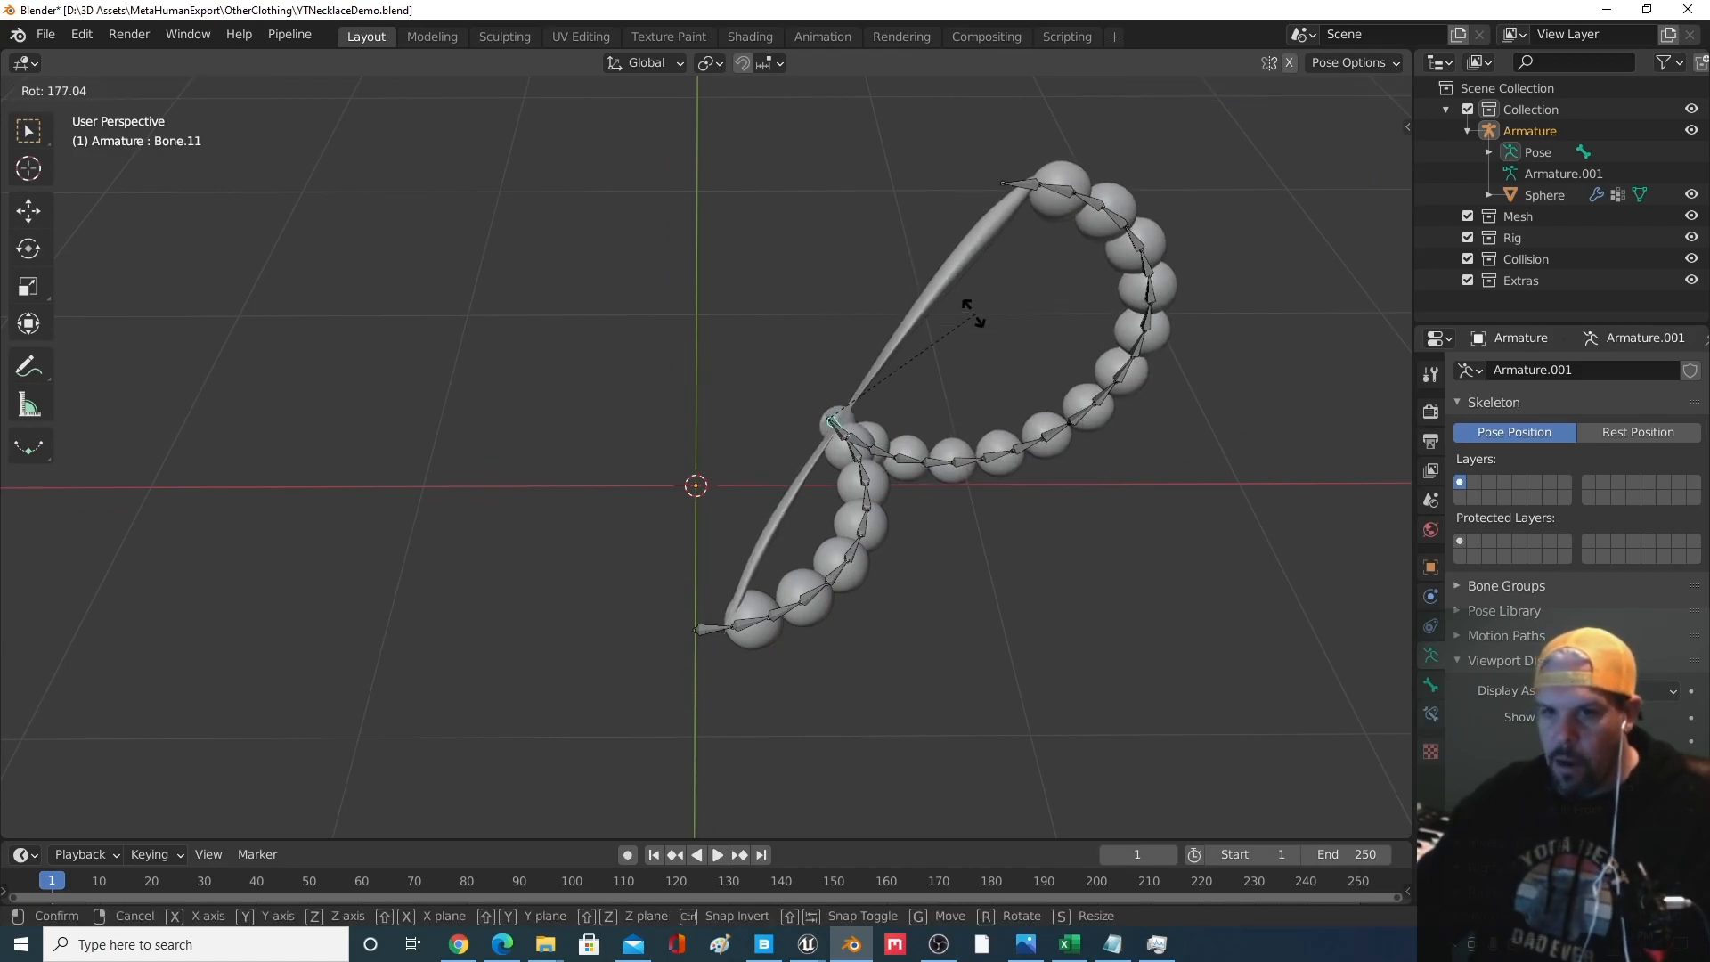
right_click(827, 496)
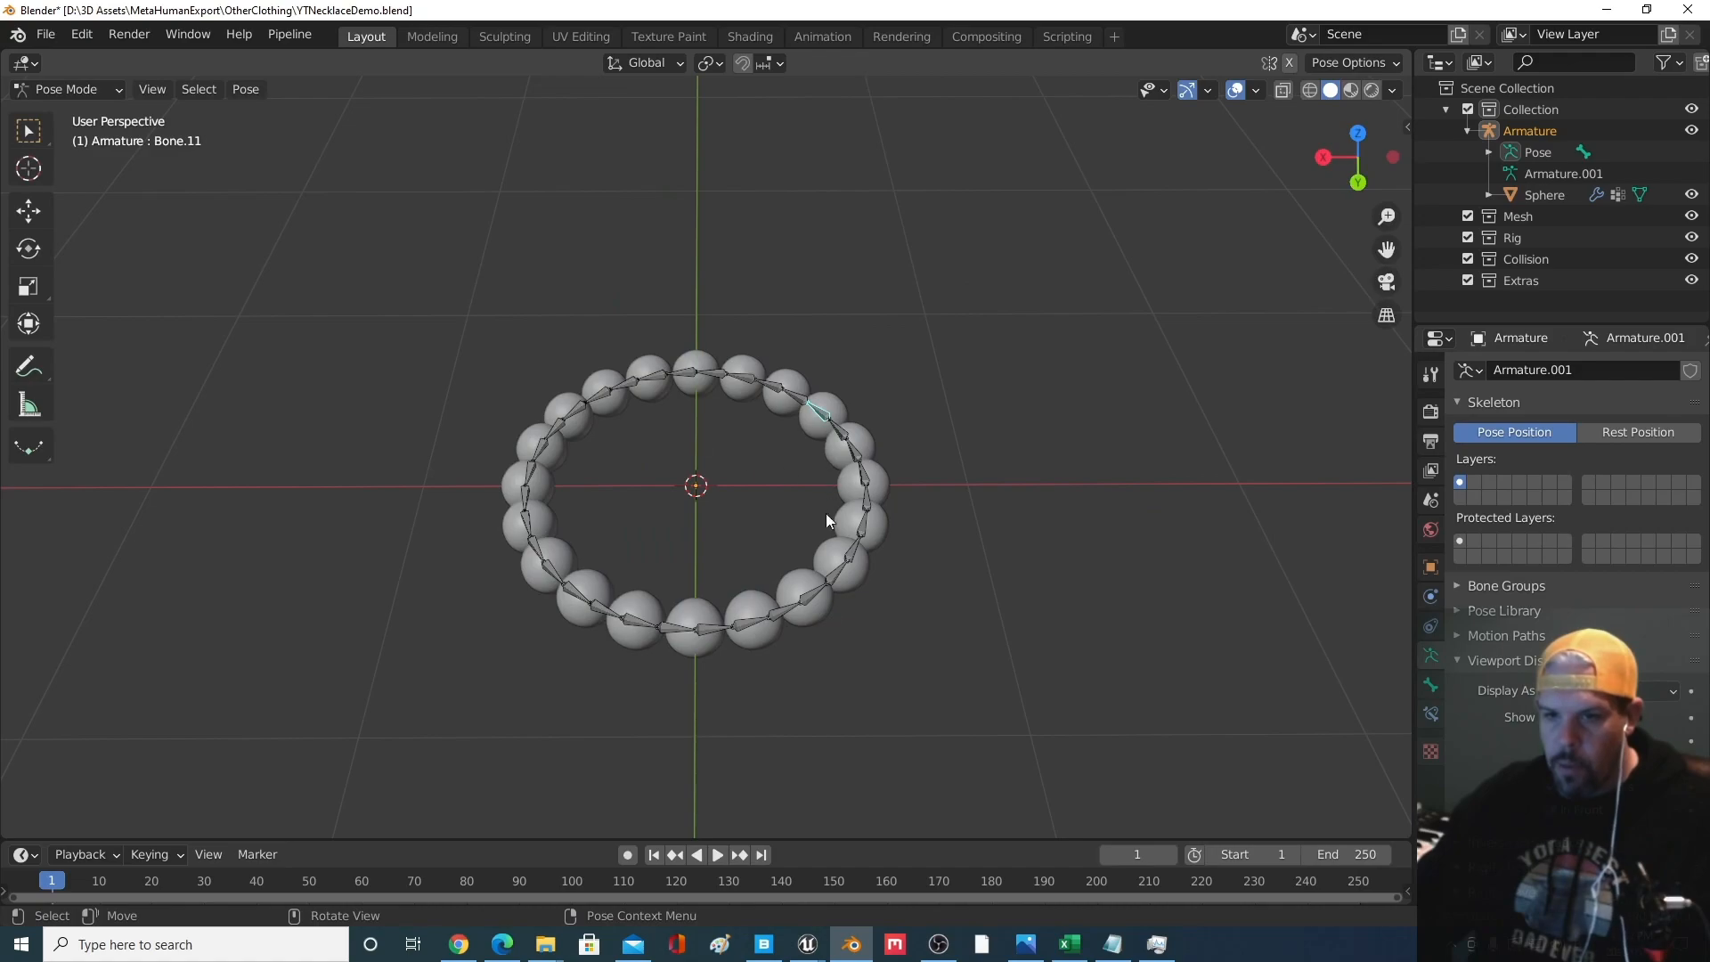
left_click(830, 579)
key("r")
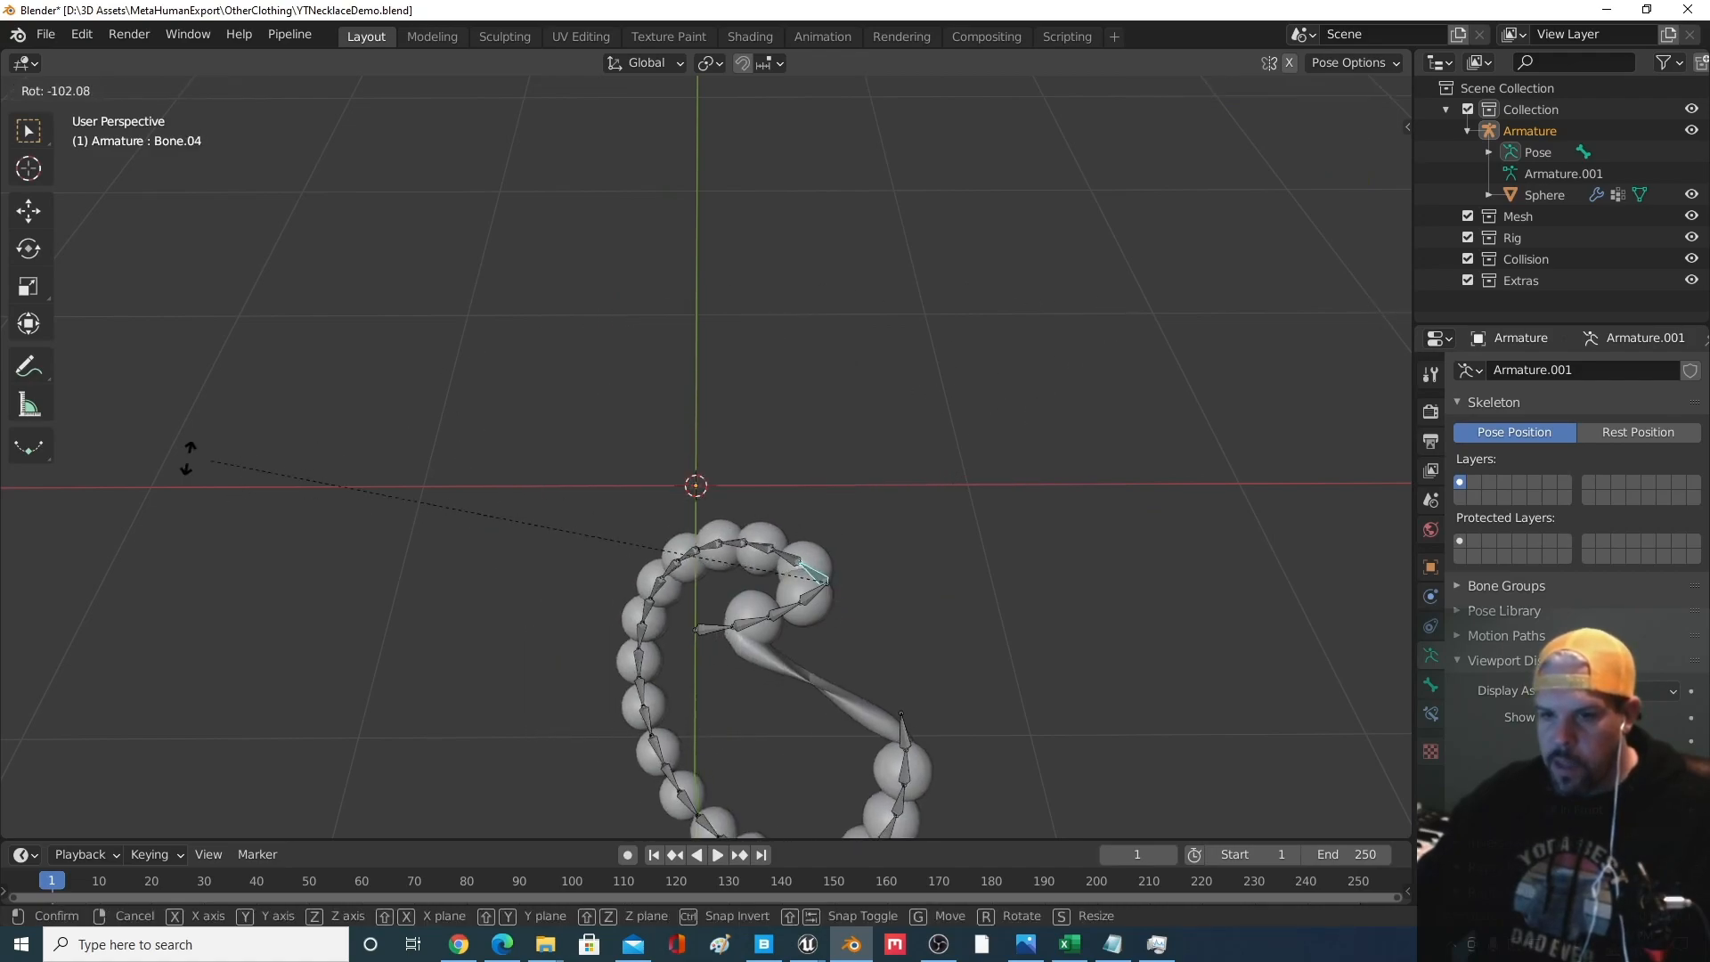
right_click(851, 535)
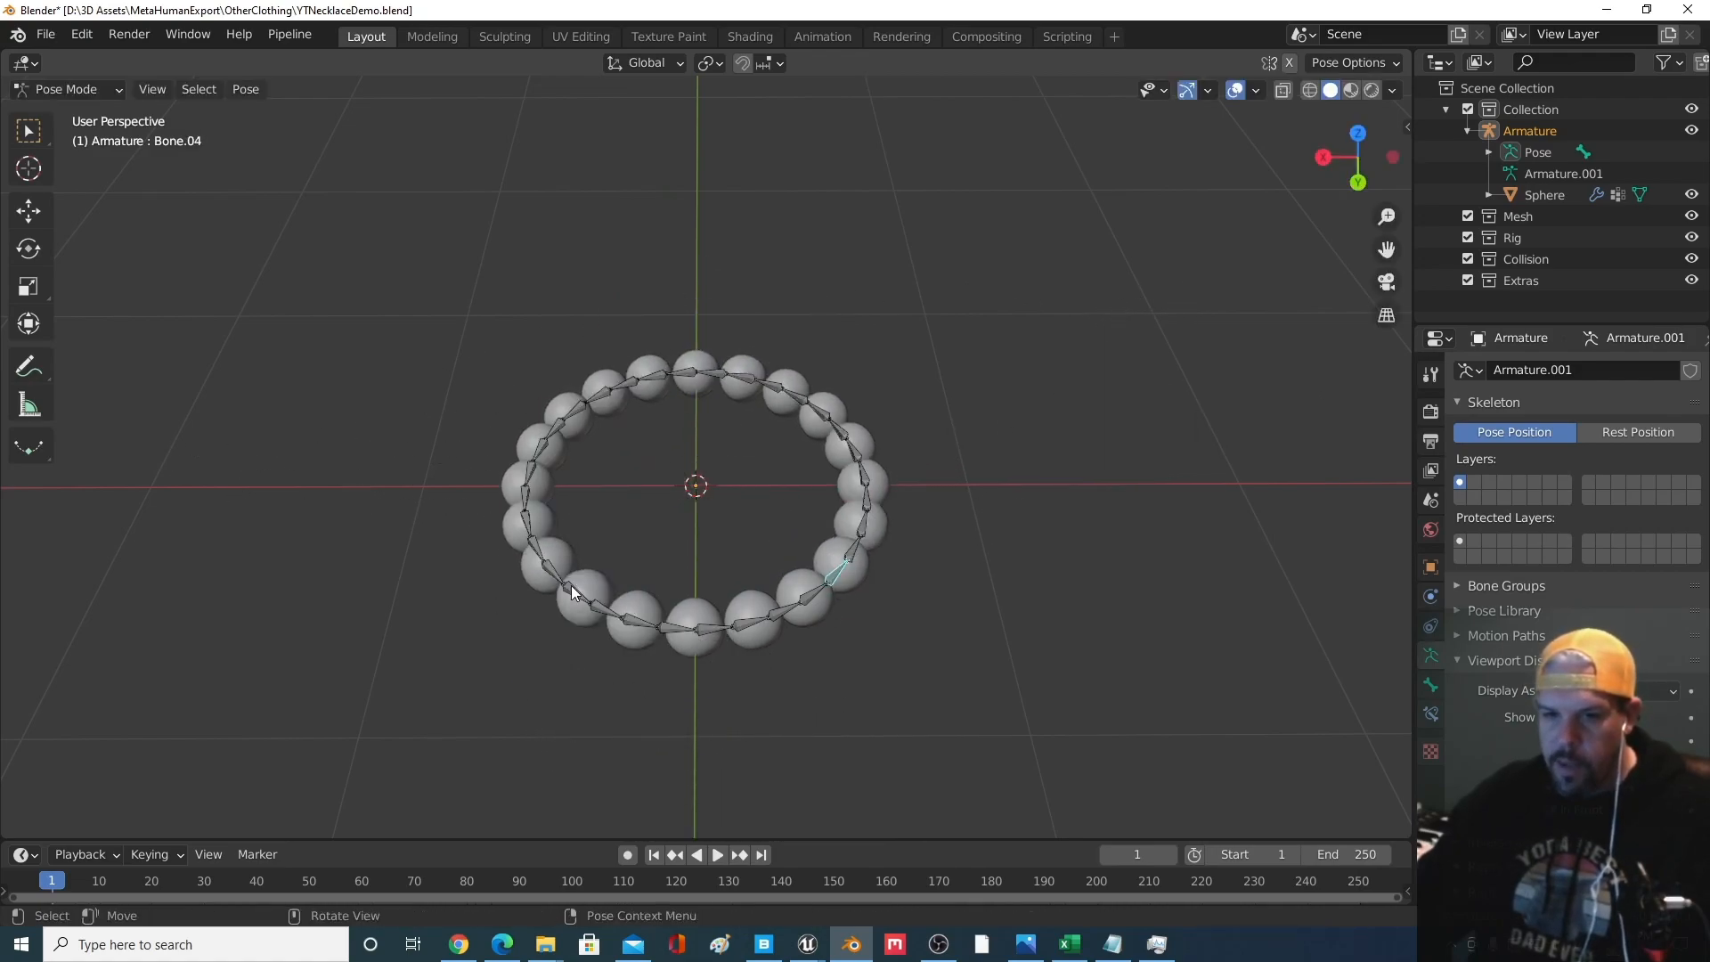
Trial-rotate Bone.26 and Bone.17 to check how the beads follow, cancelling each rotation
left_click(538, 554)
key("r")
right_click(481, 510)
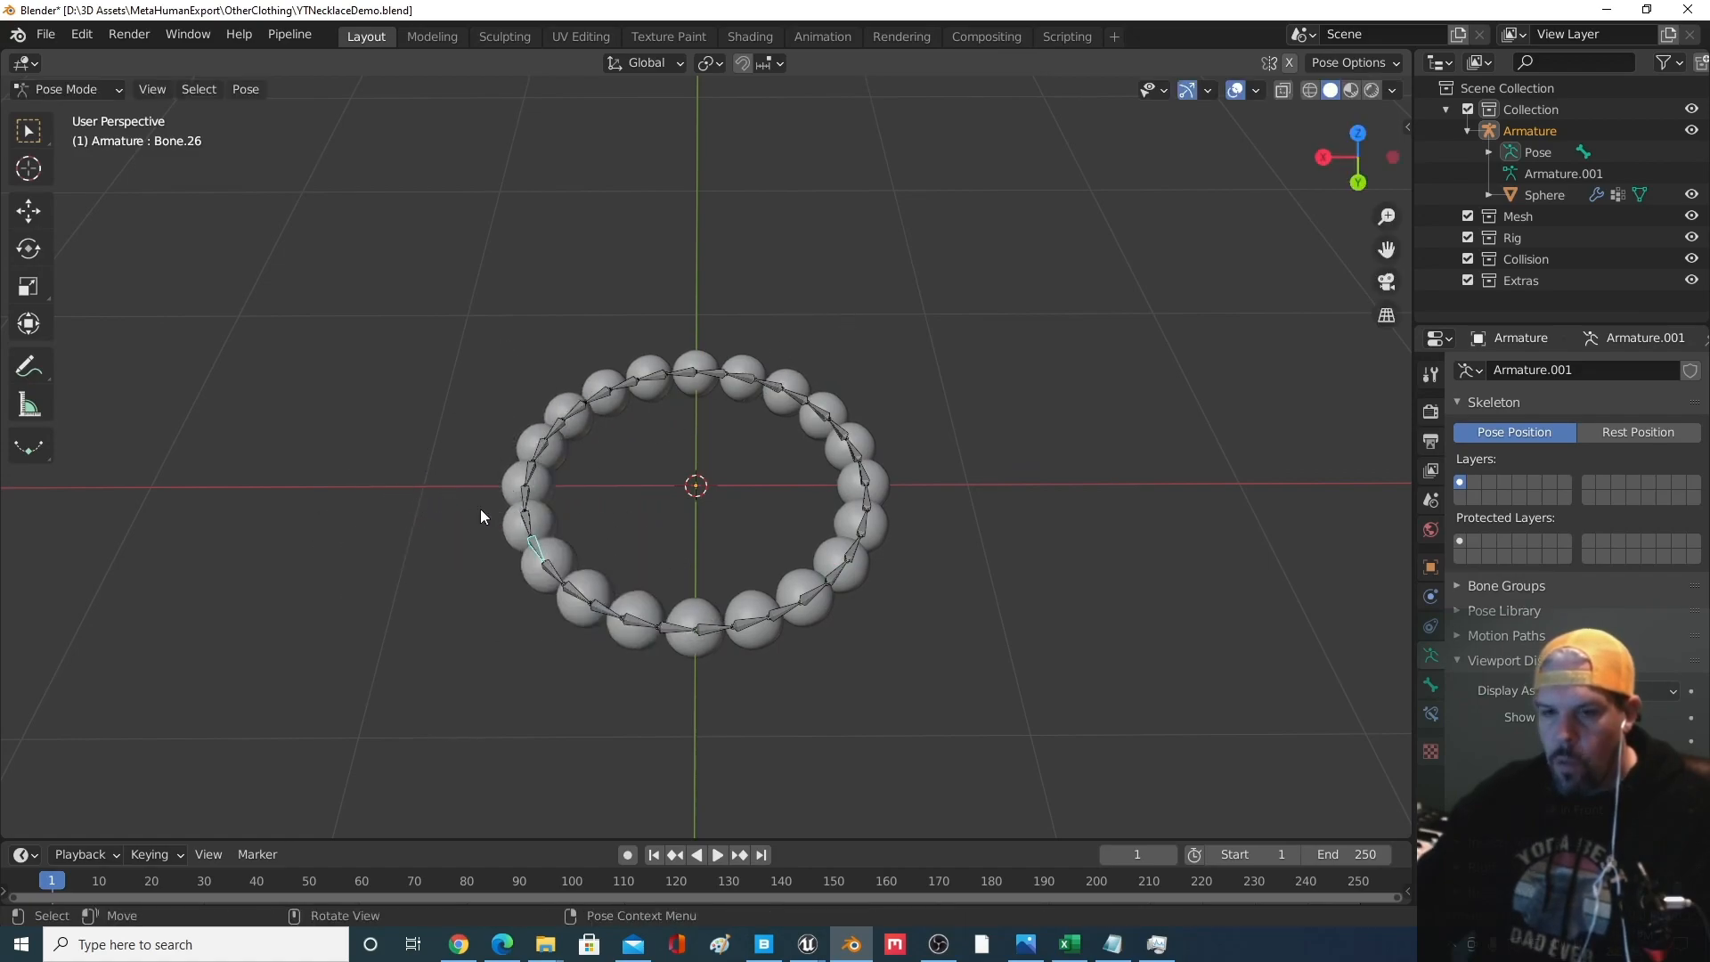
left_click(666, 370)
key("r")
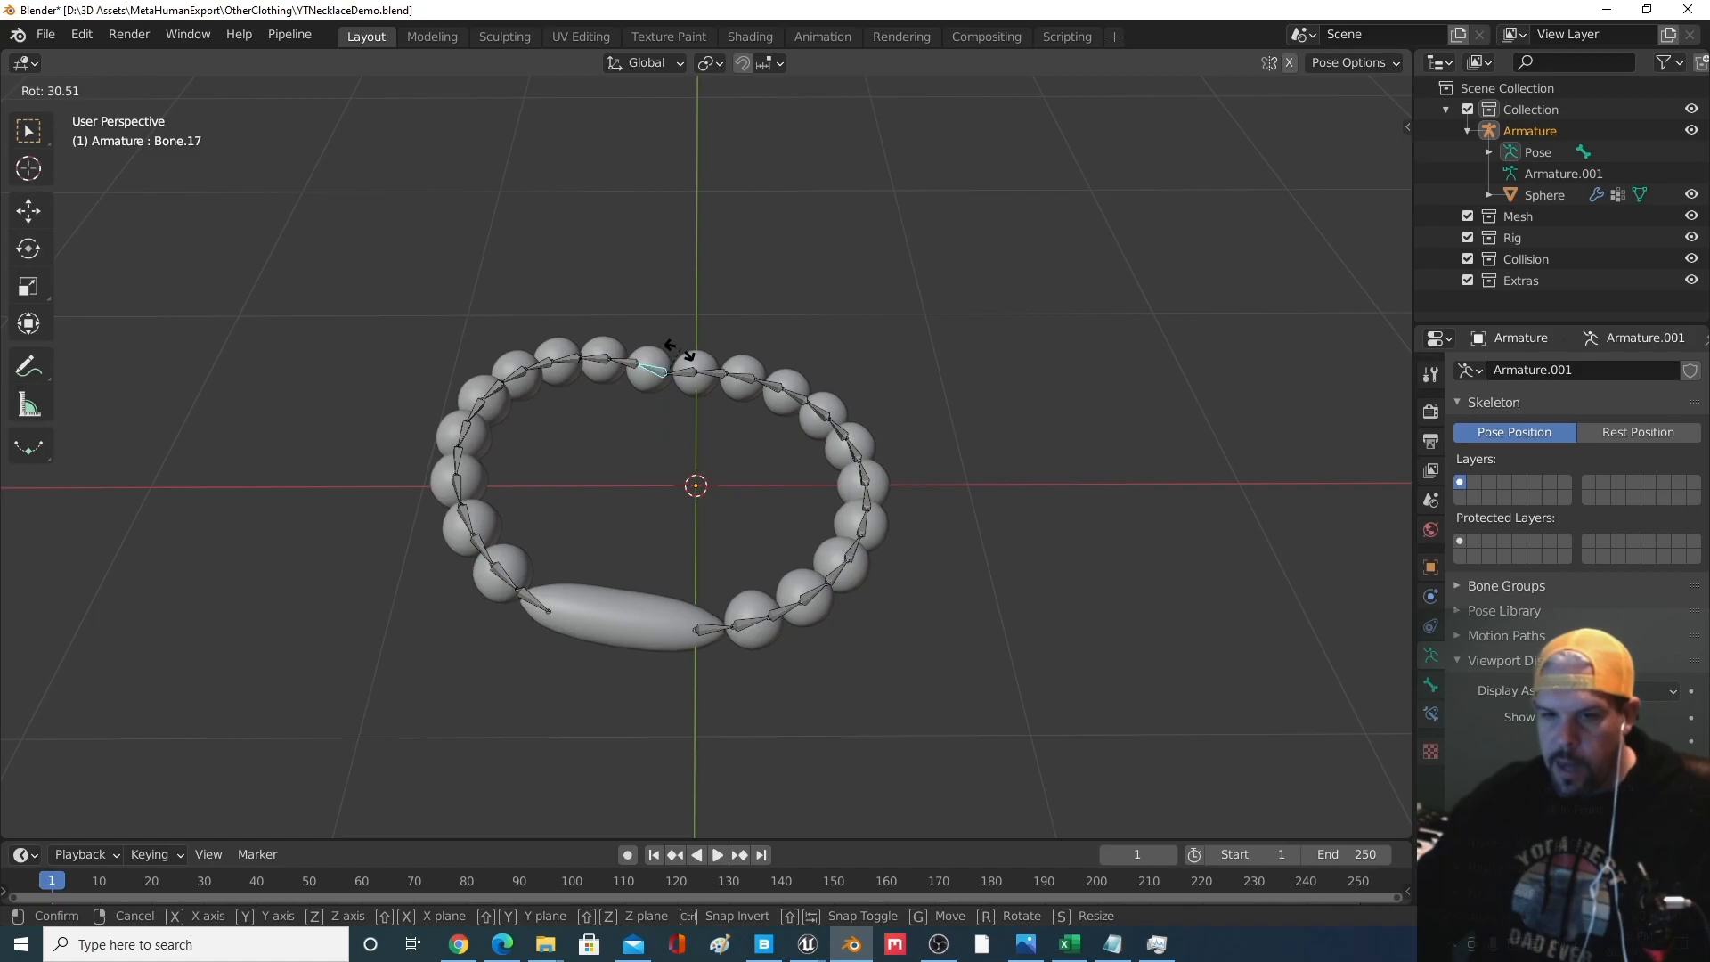
right_click(727, 397)
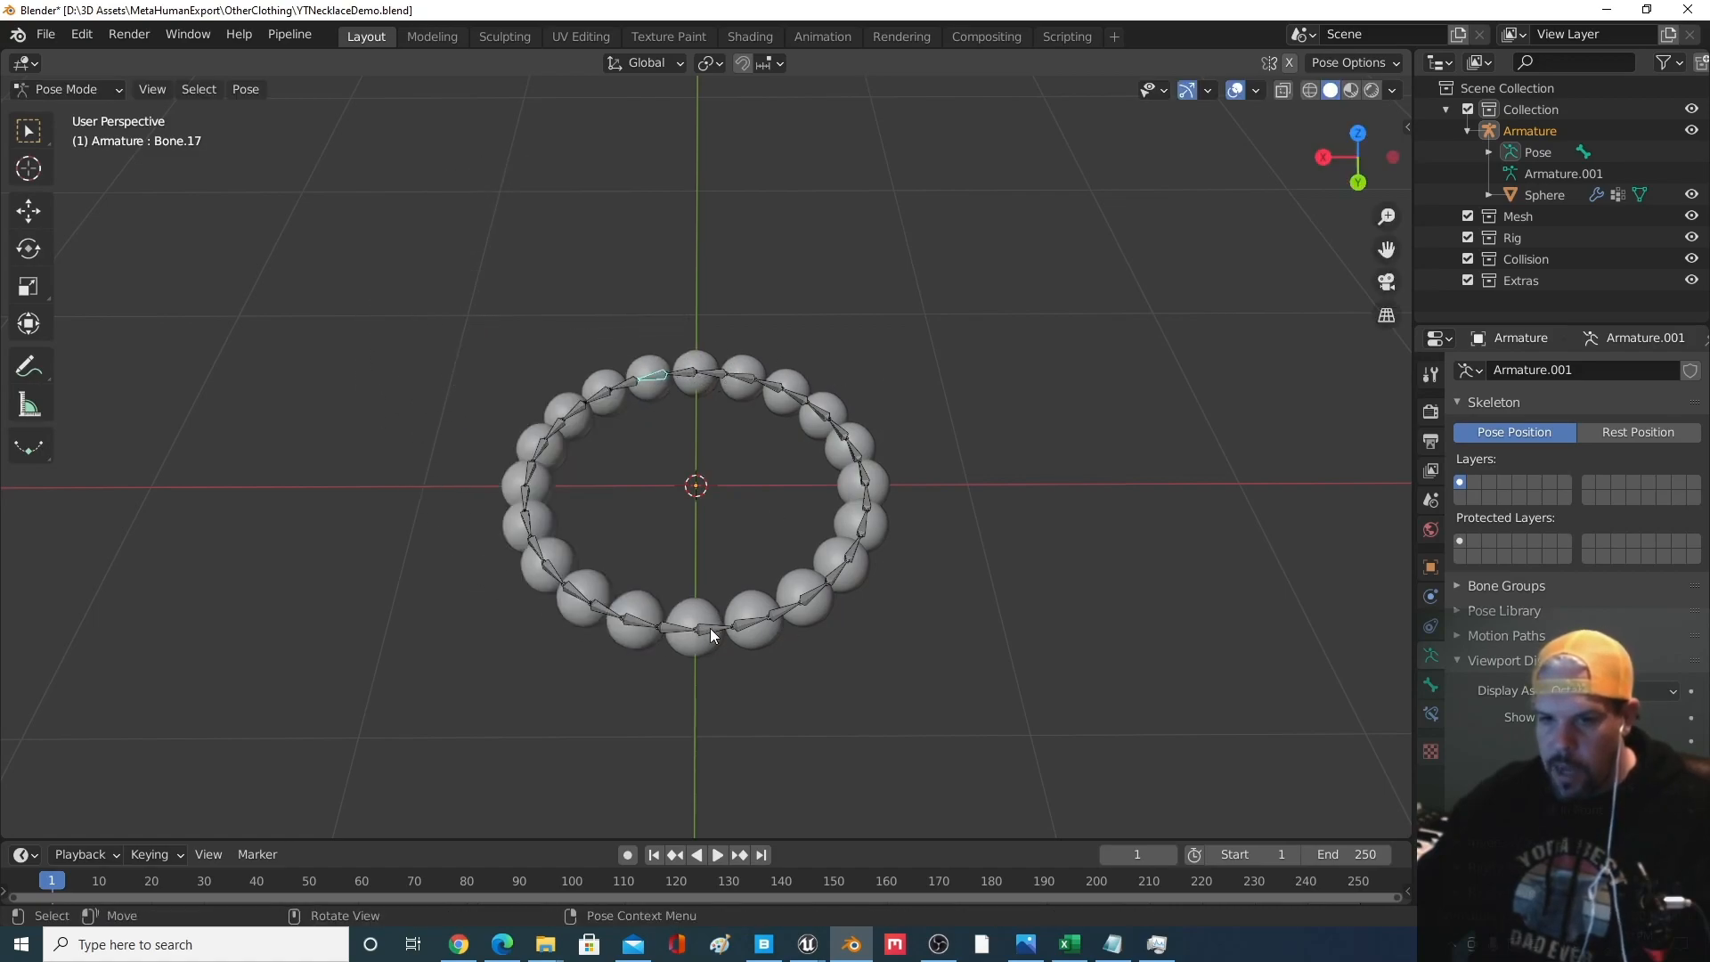
Check the chain's response by trial-rotating Bone.01 and Bone.06, cancelling each rotation
left_click(758, 625)
key("r")
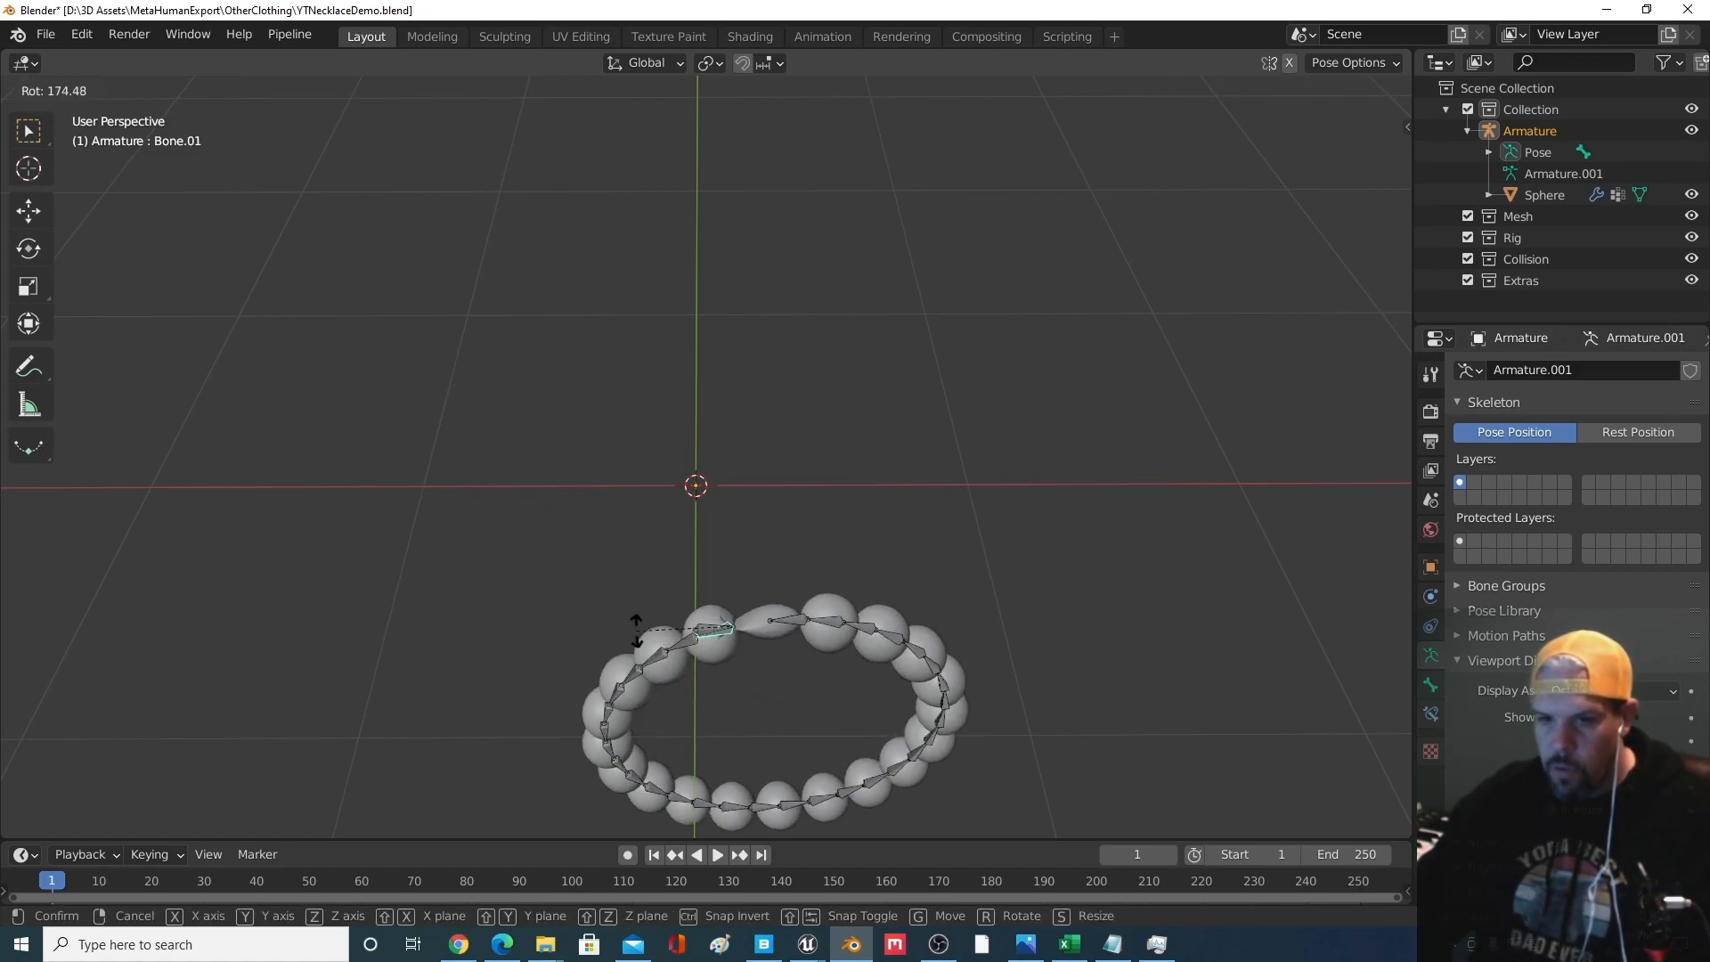
right_click(901, 589)
left_click(880, 532)
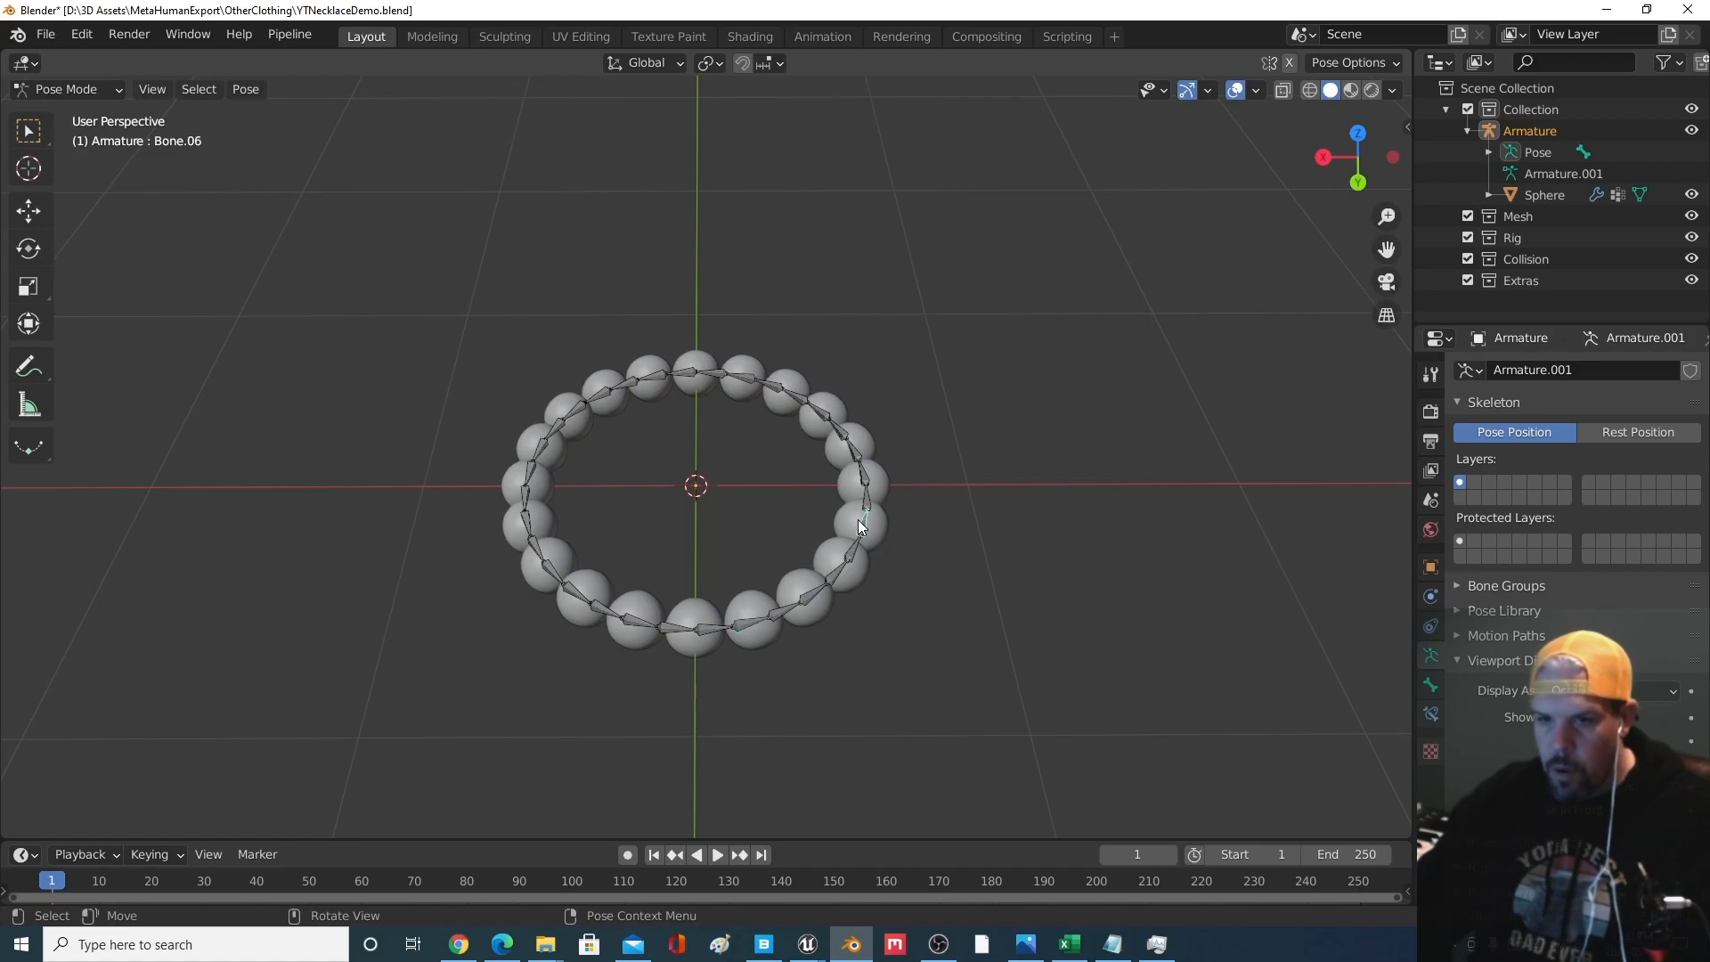
key("r")
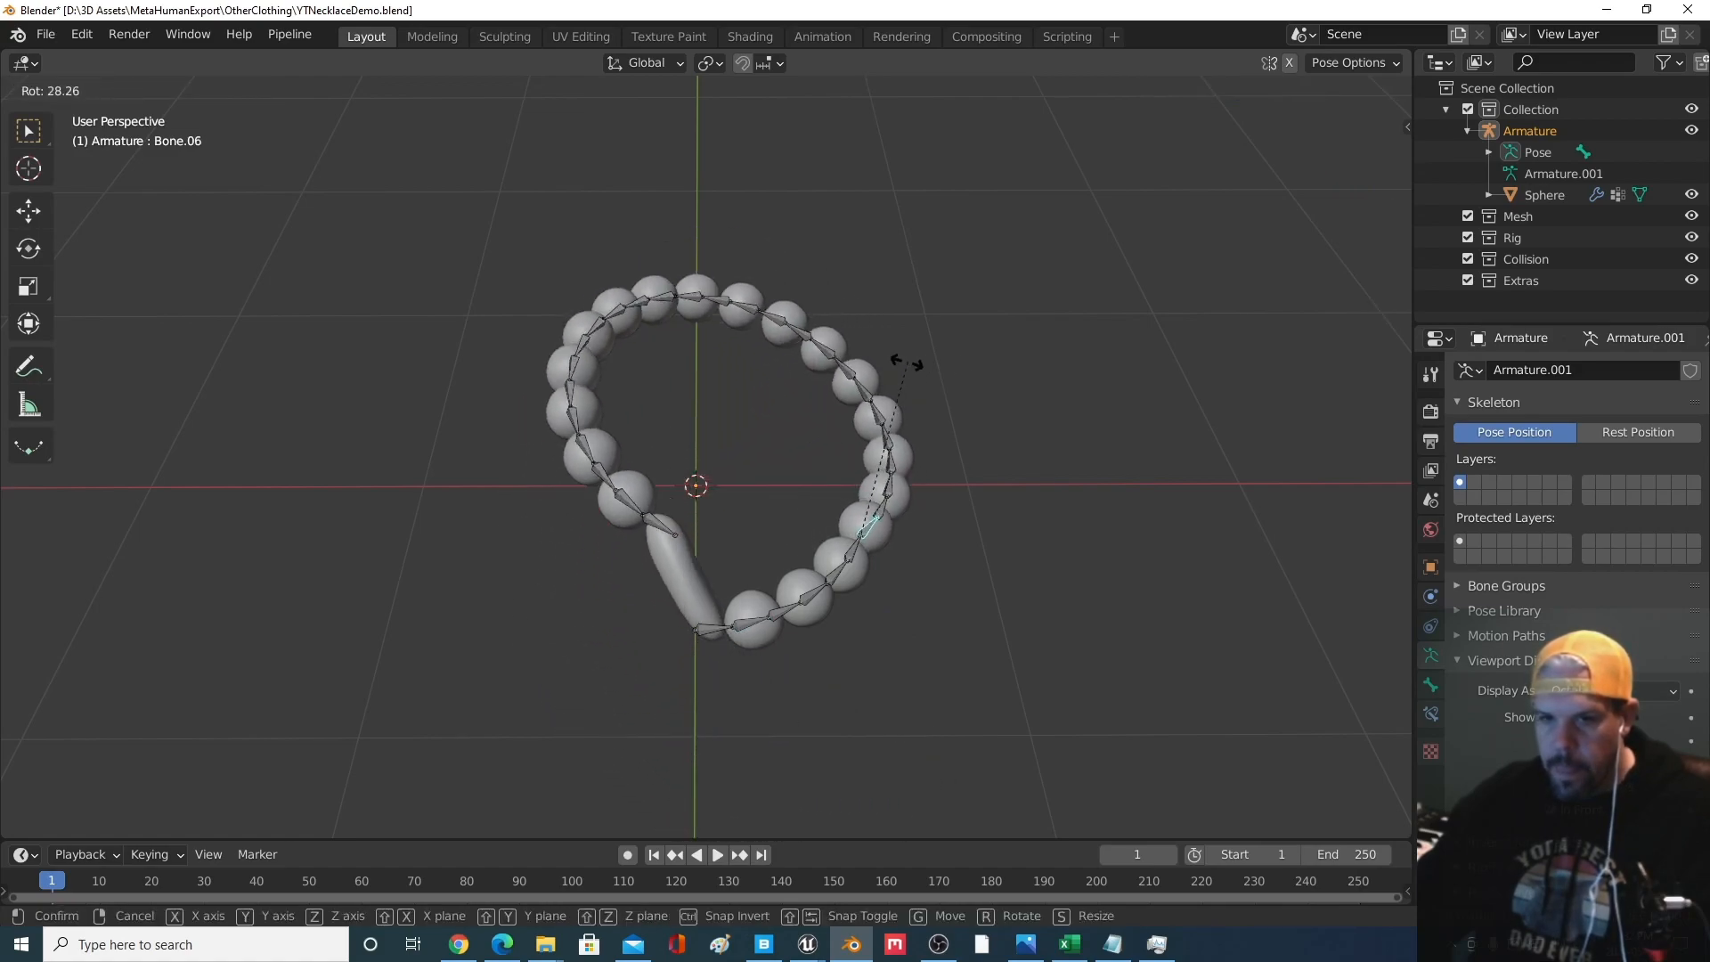
right_click(908, 363)
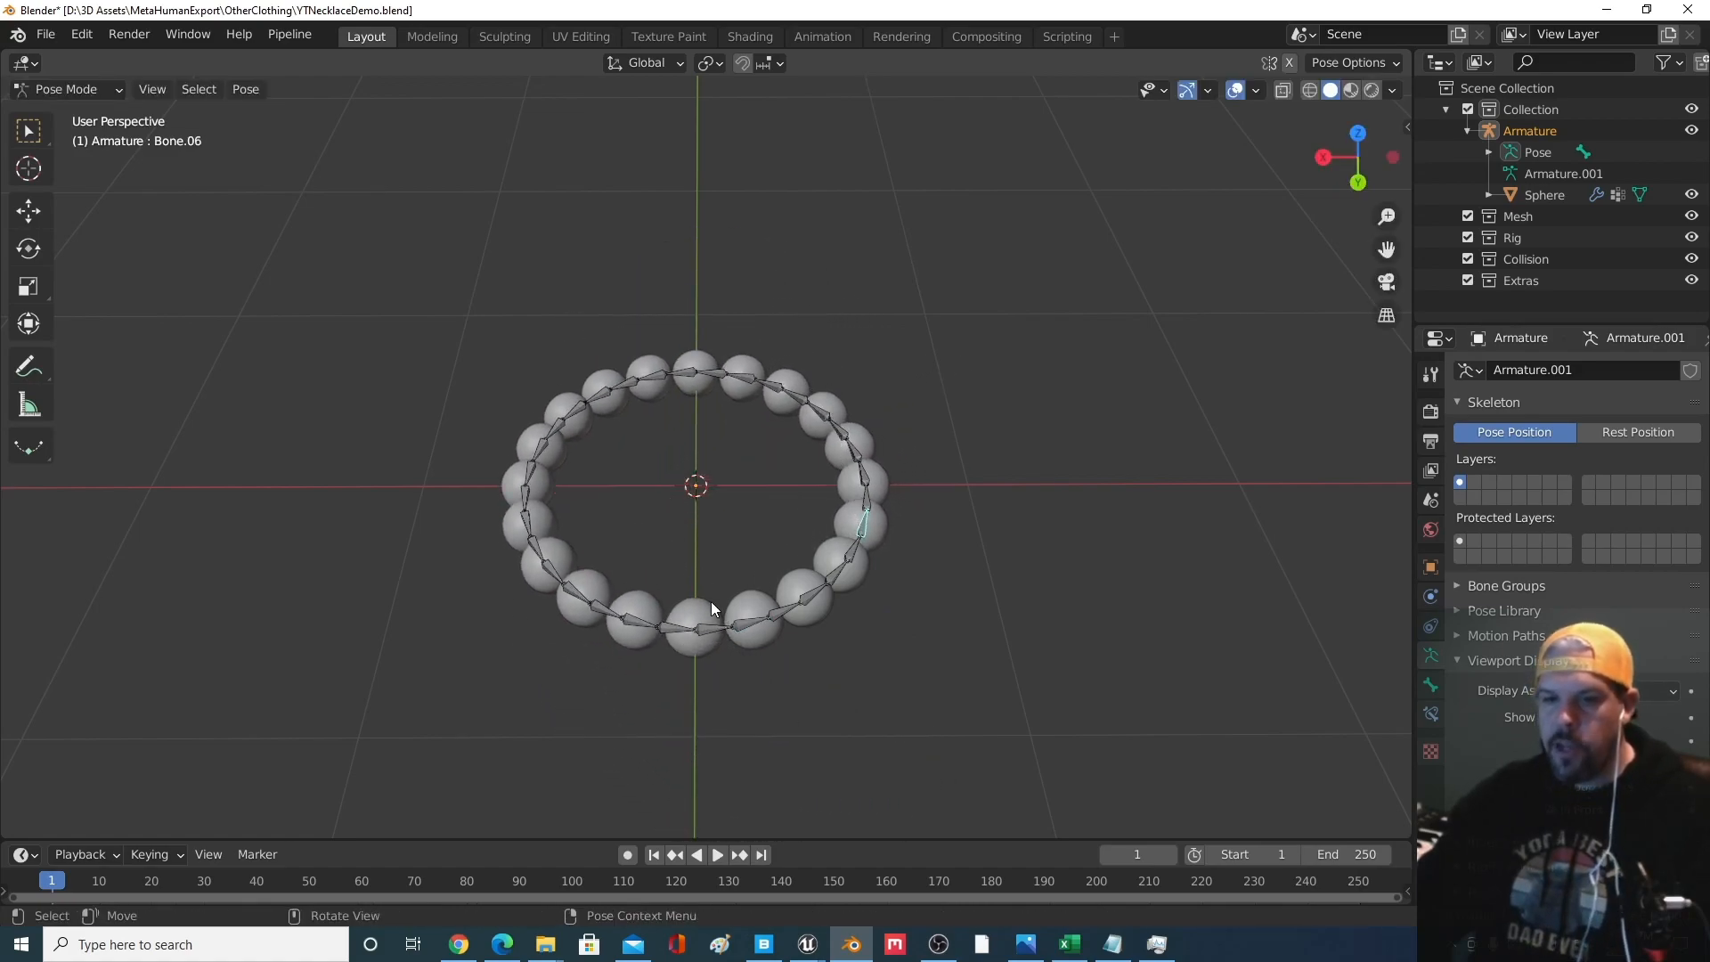
left_click(695, 621)
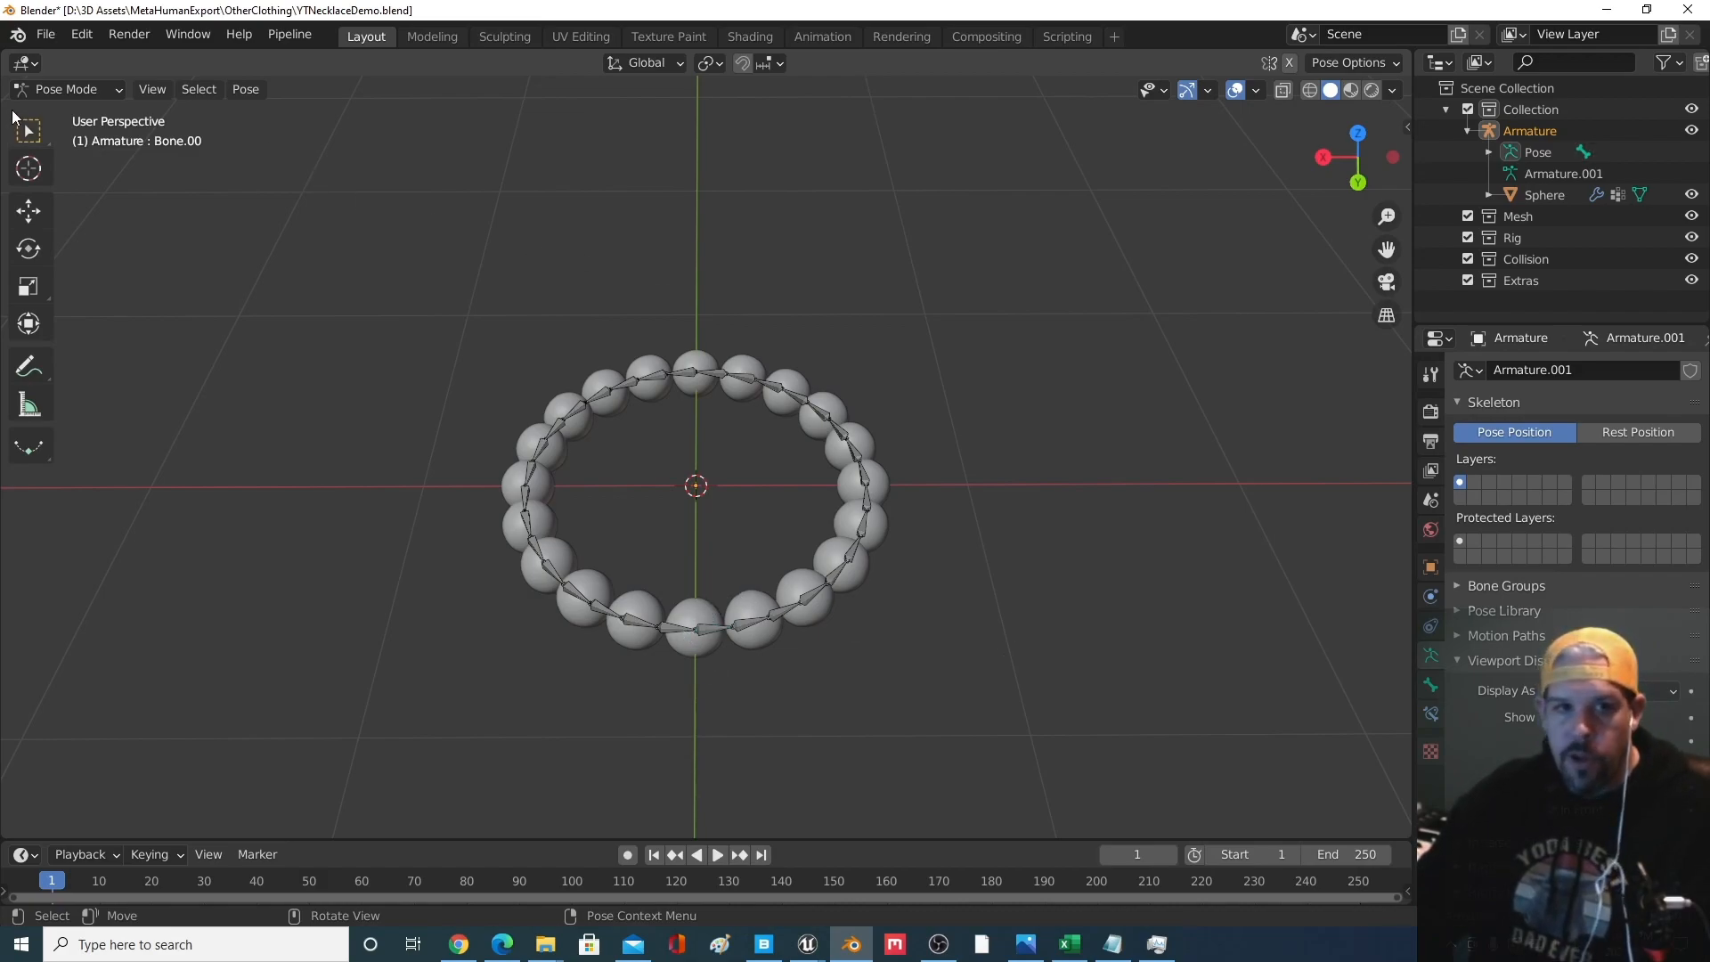
left_click(48, 89)
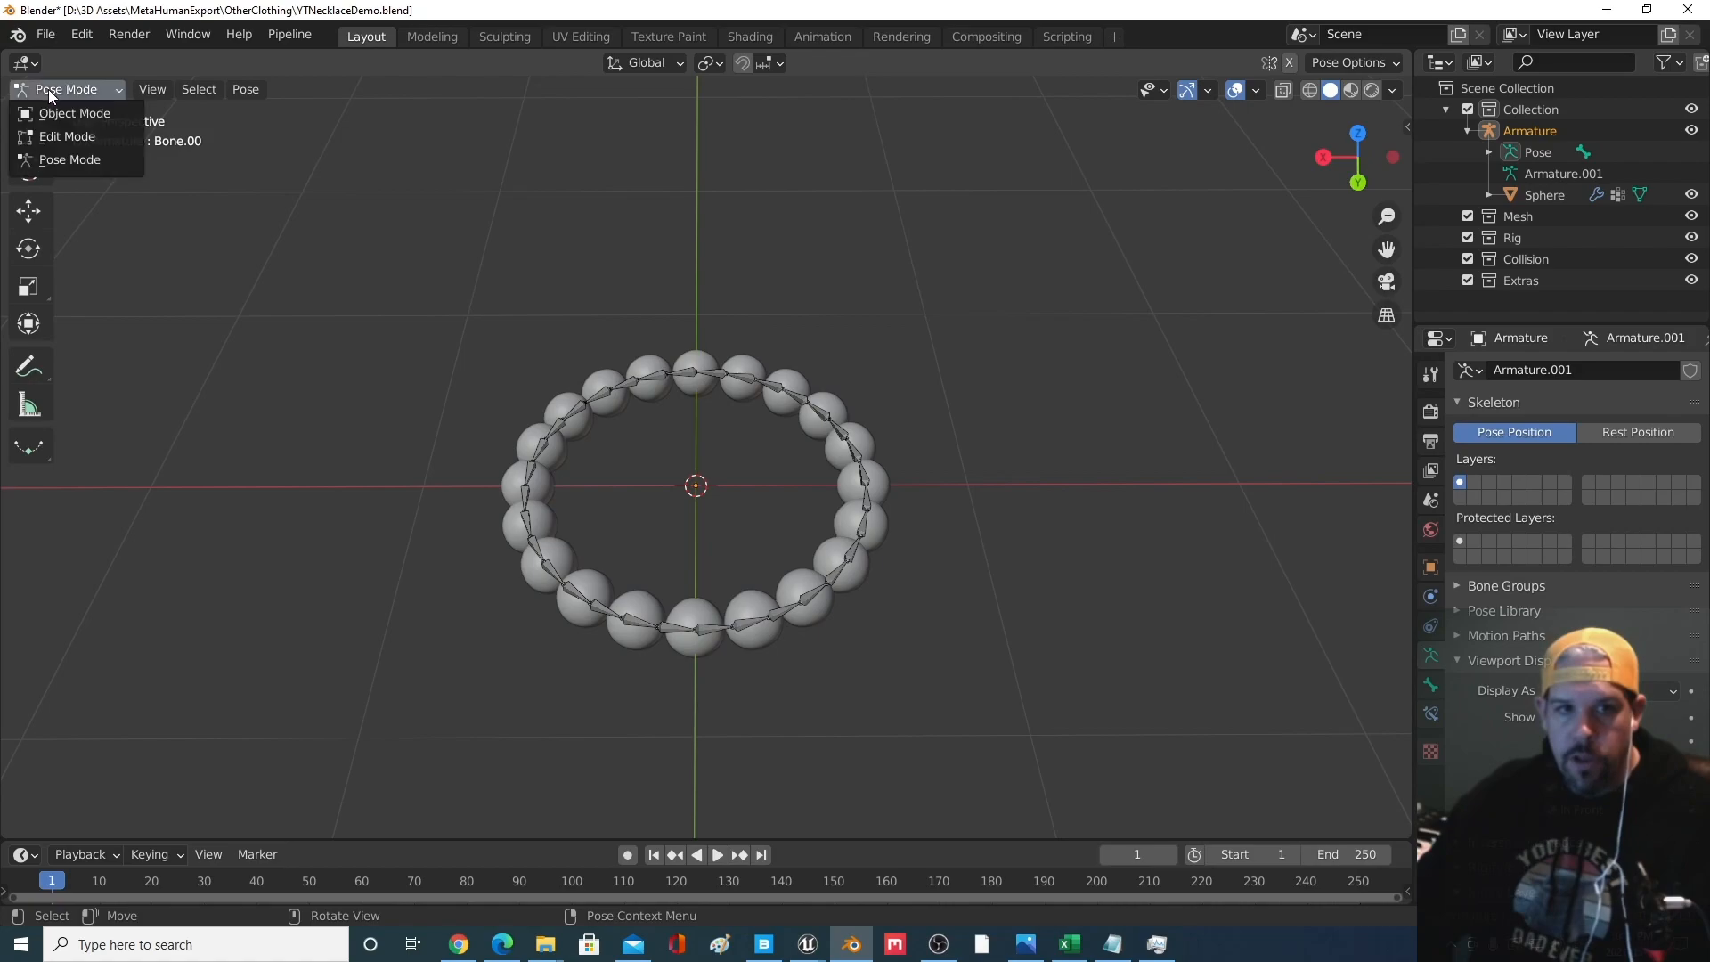
left_click(64, 134)
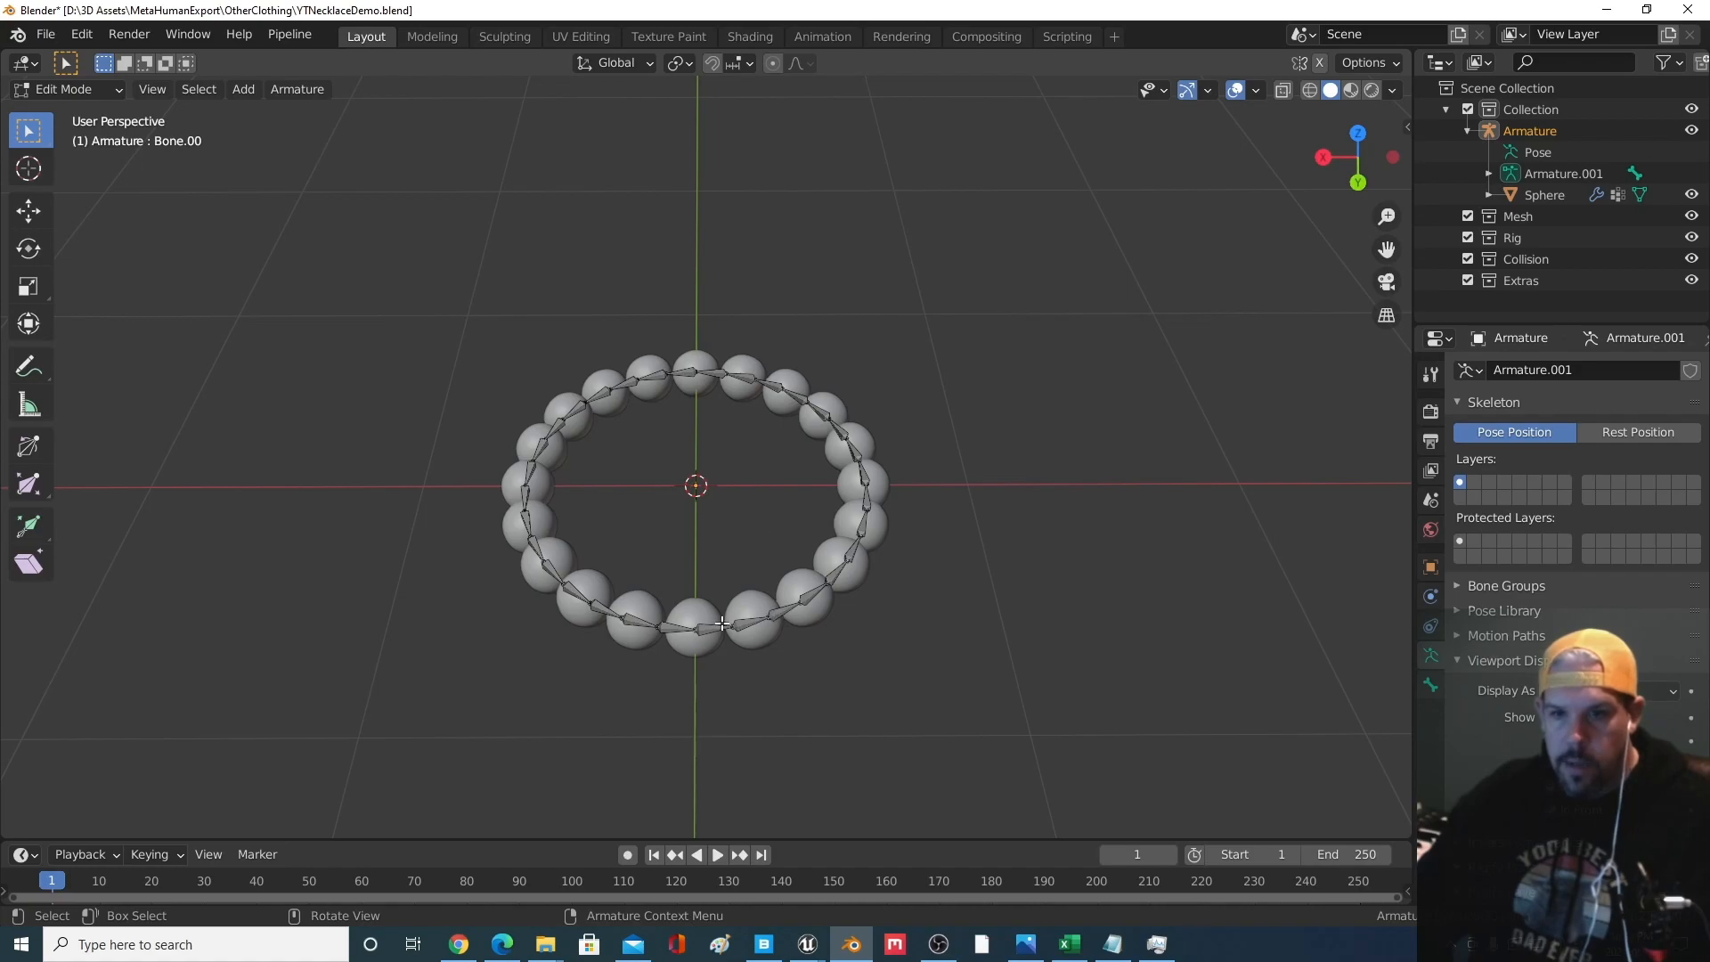
Return to Object Mode, select the necklace's Sphere mesh and enter Edit Mode on it
left_click(98, 91)
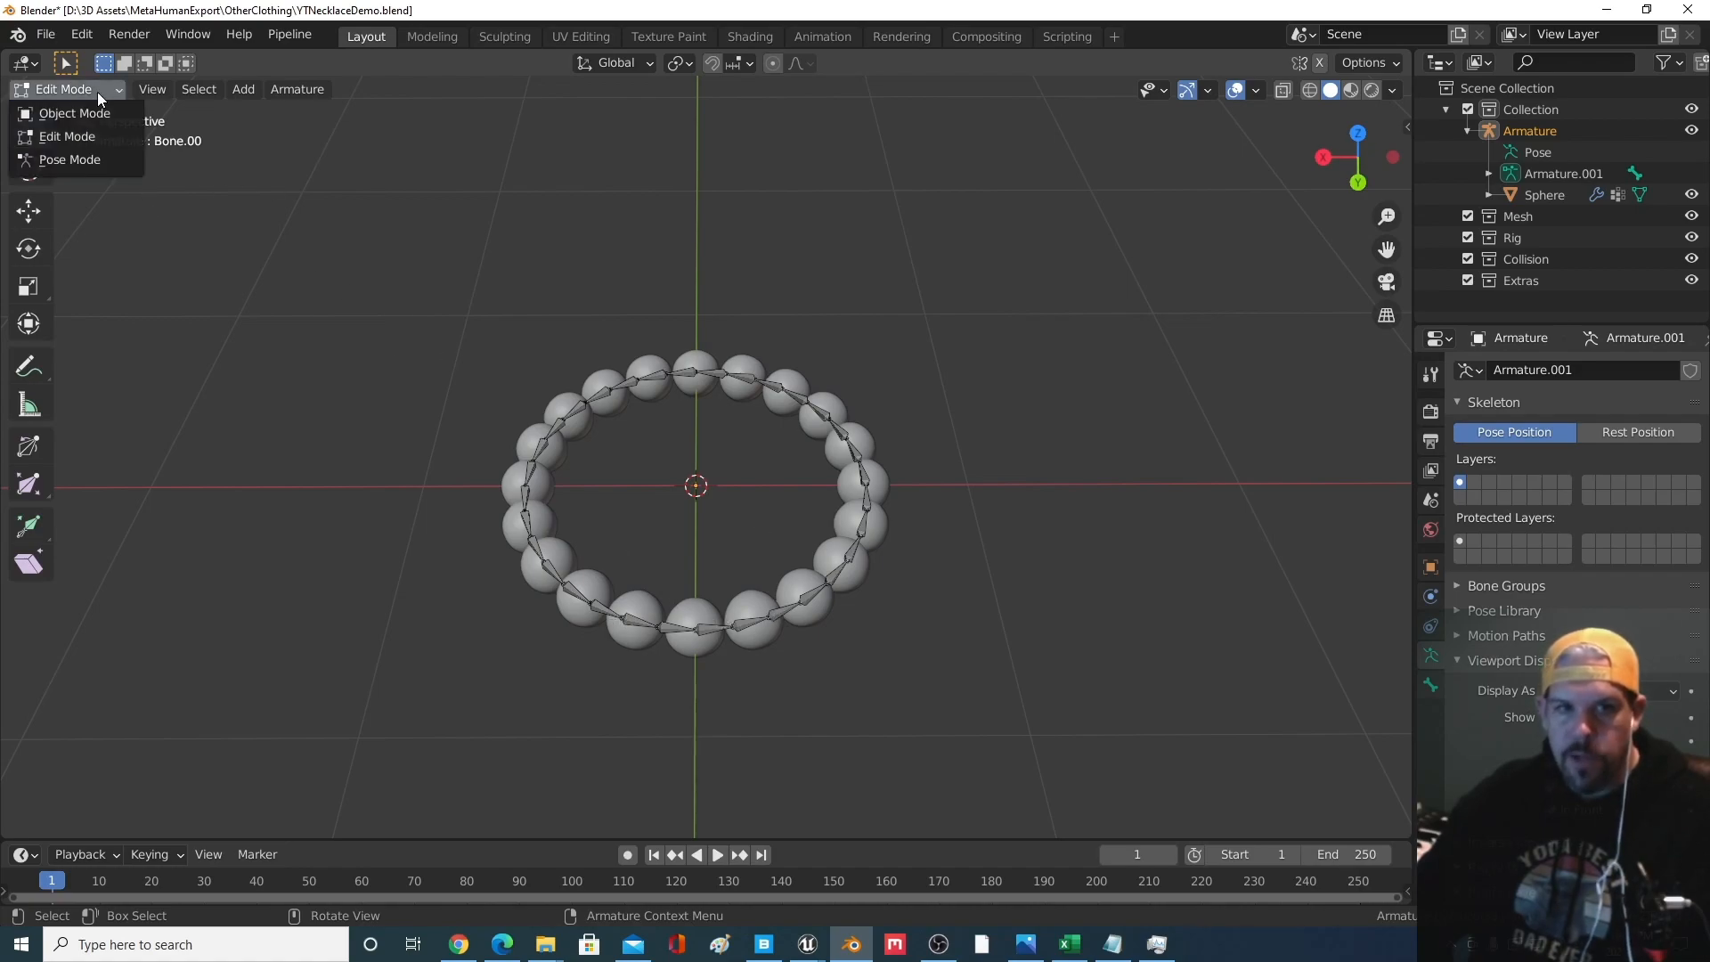
left_click(54, 111)
left_click(700, 612)
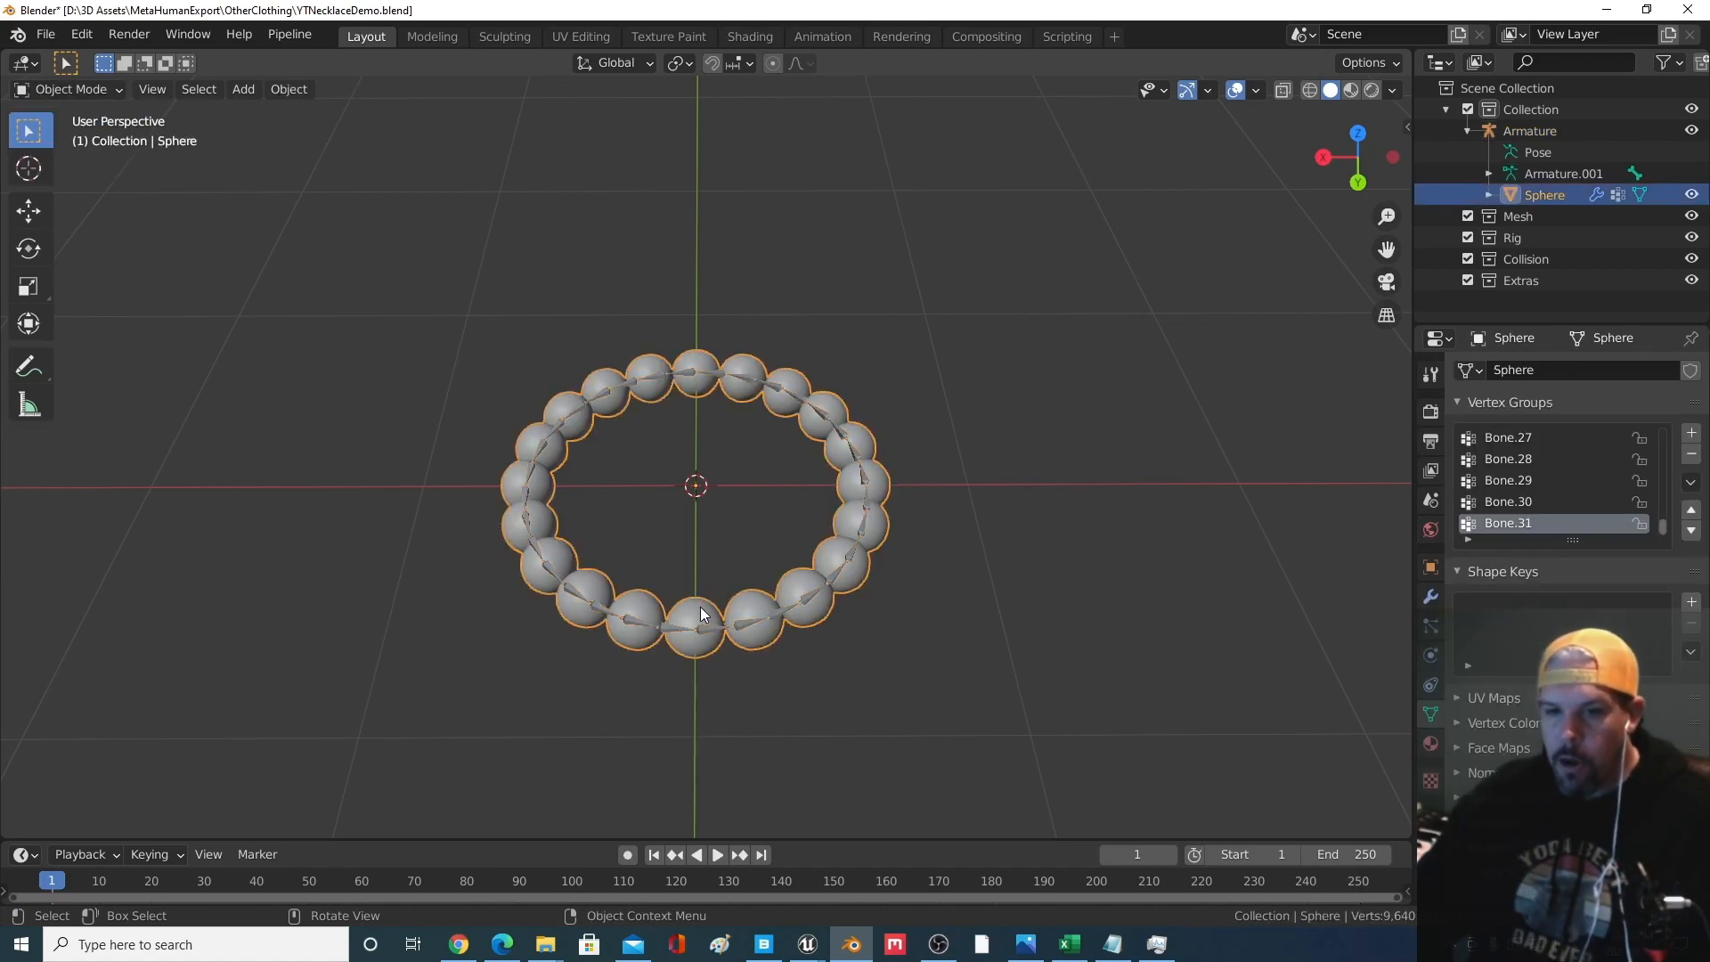
left_click(71, 85)
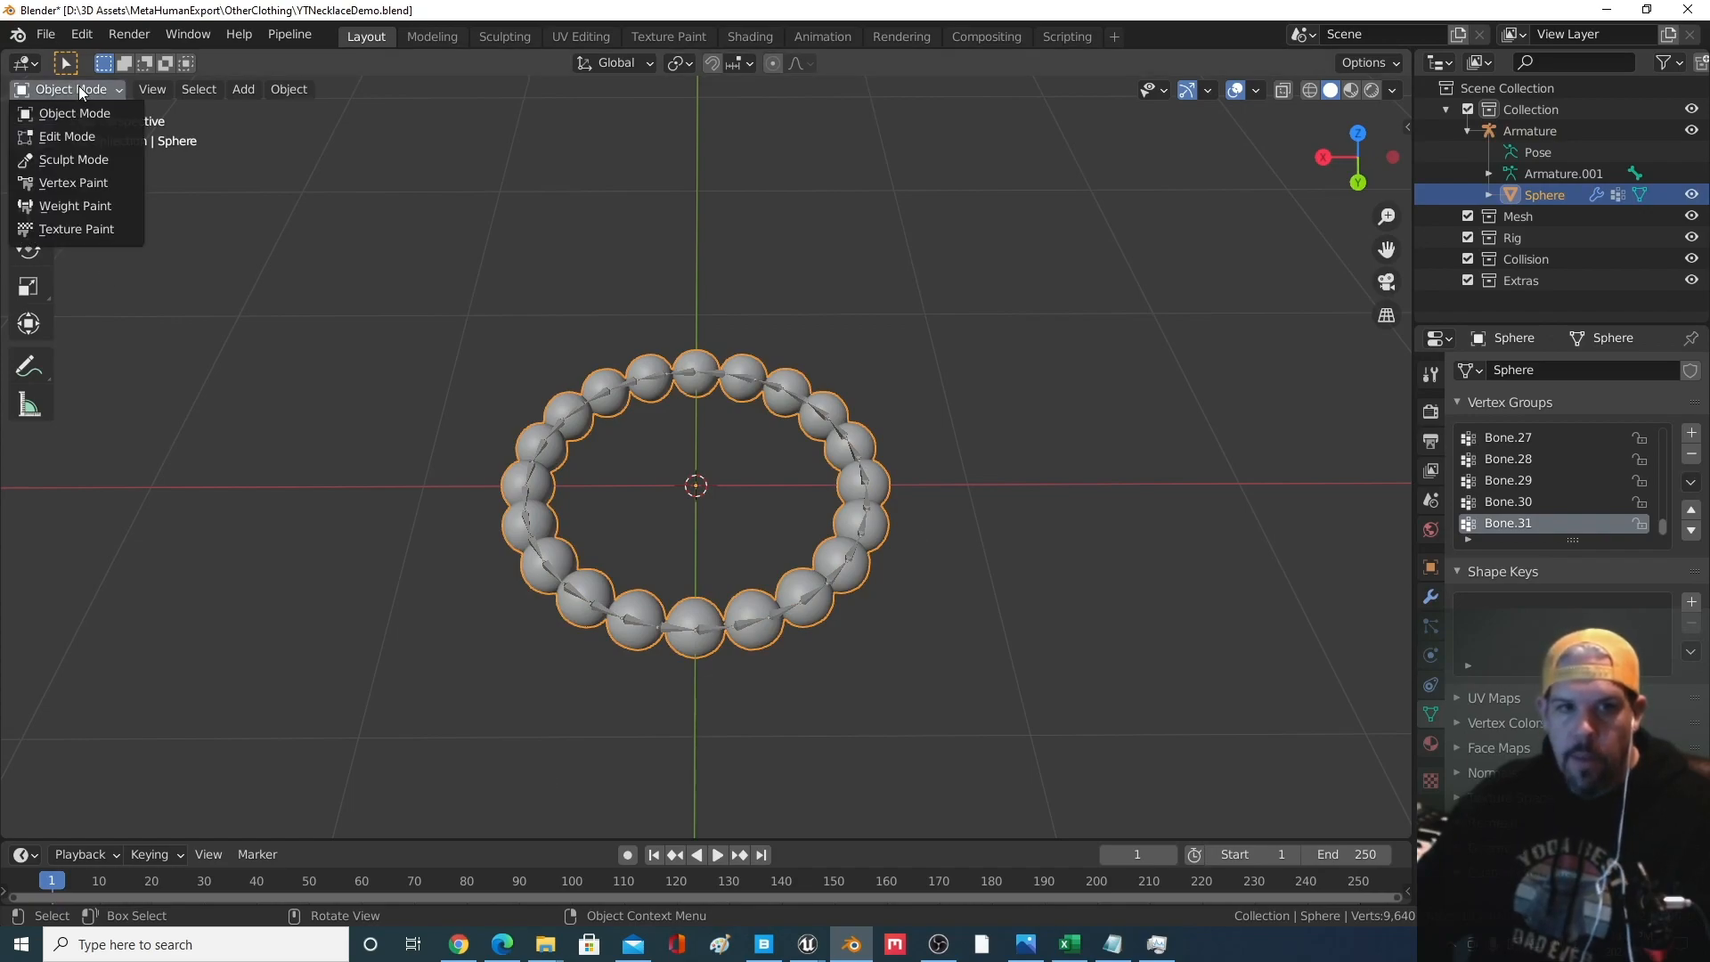
left_click(105, 139)
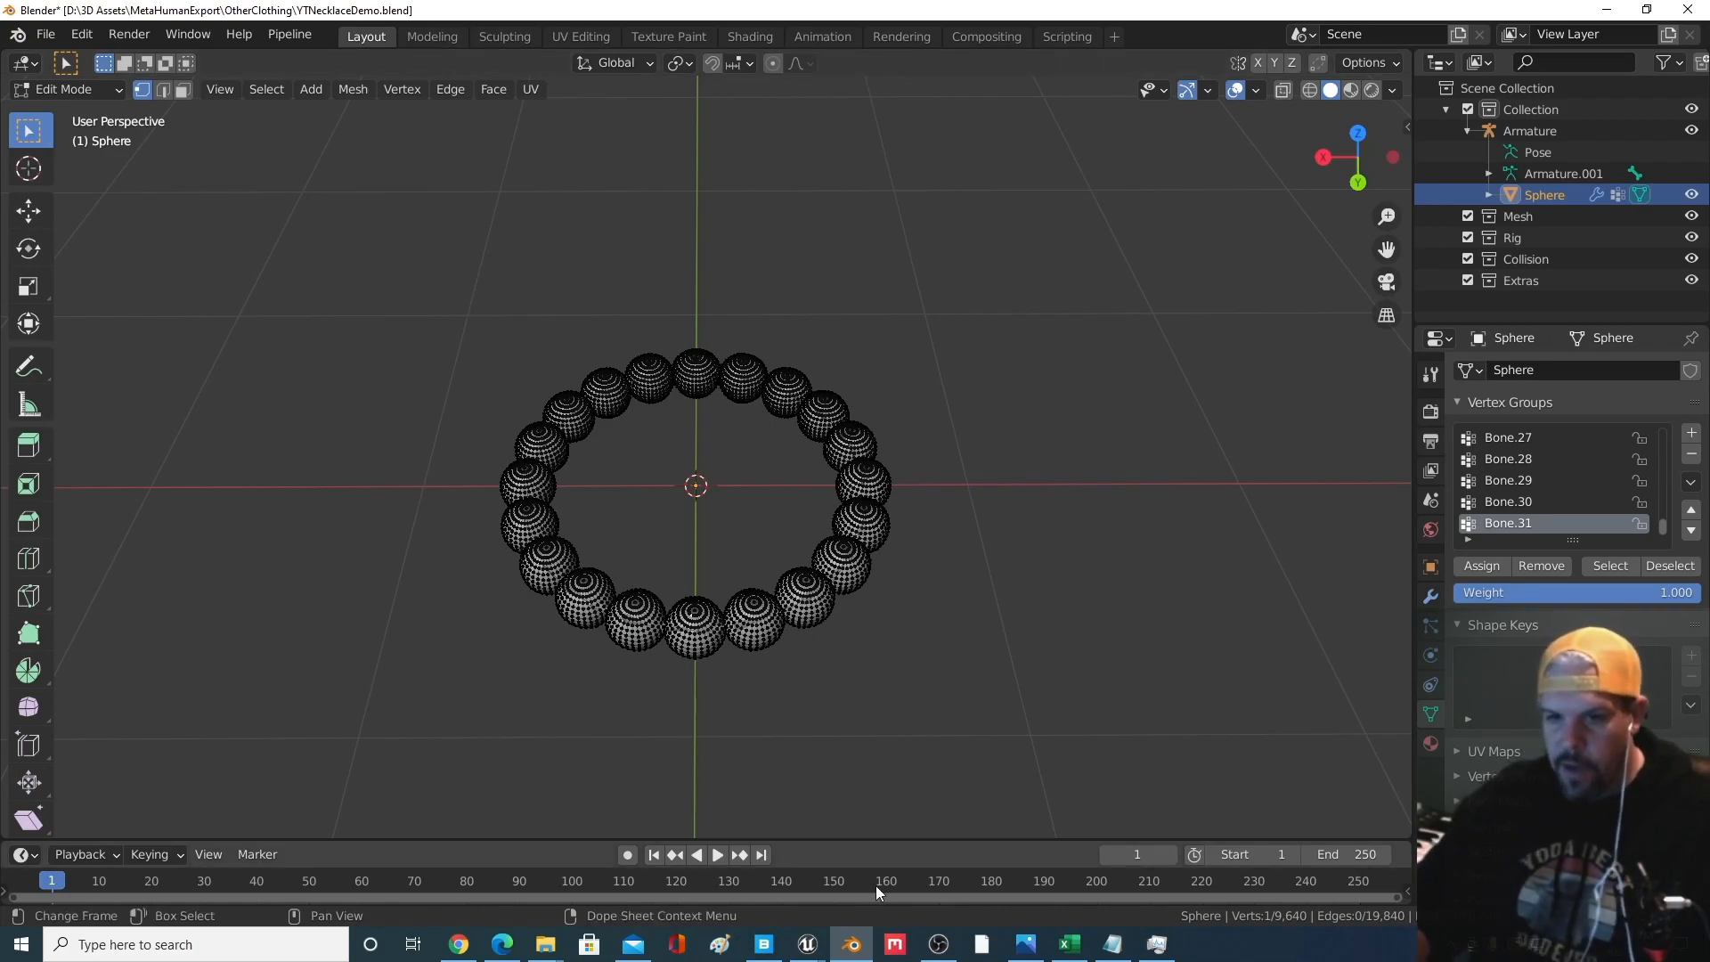
Try to box-select the vertices of the front bead on the Y axis
middle_click_drag(764, 649, 773, 583)
key("b")
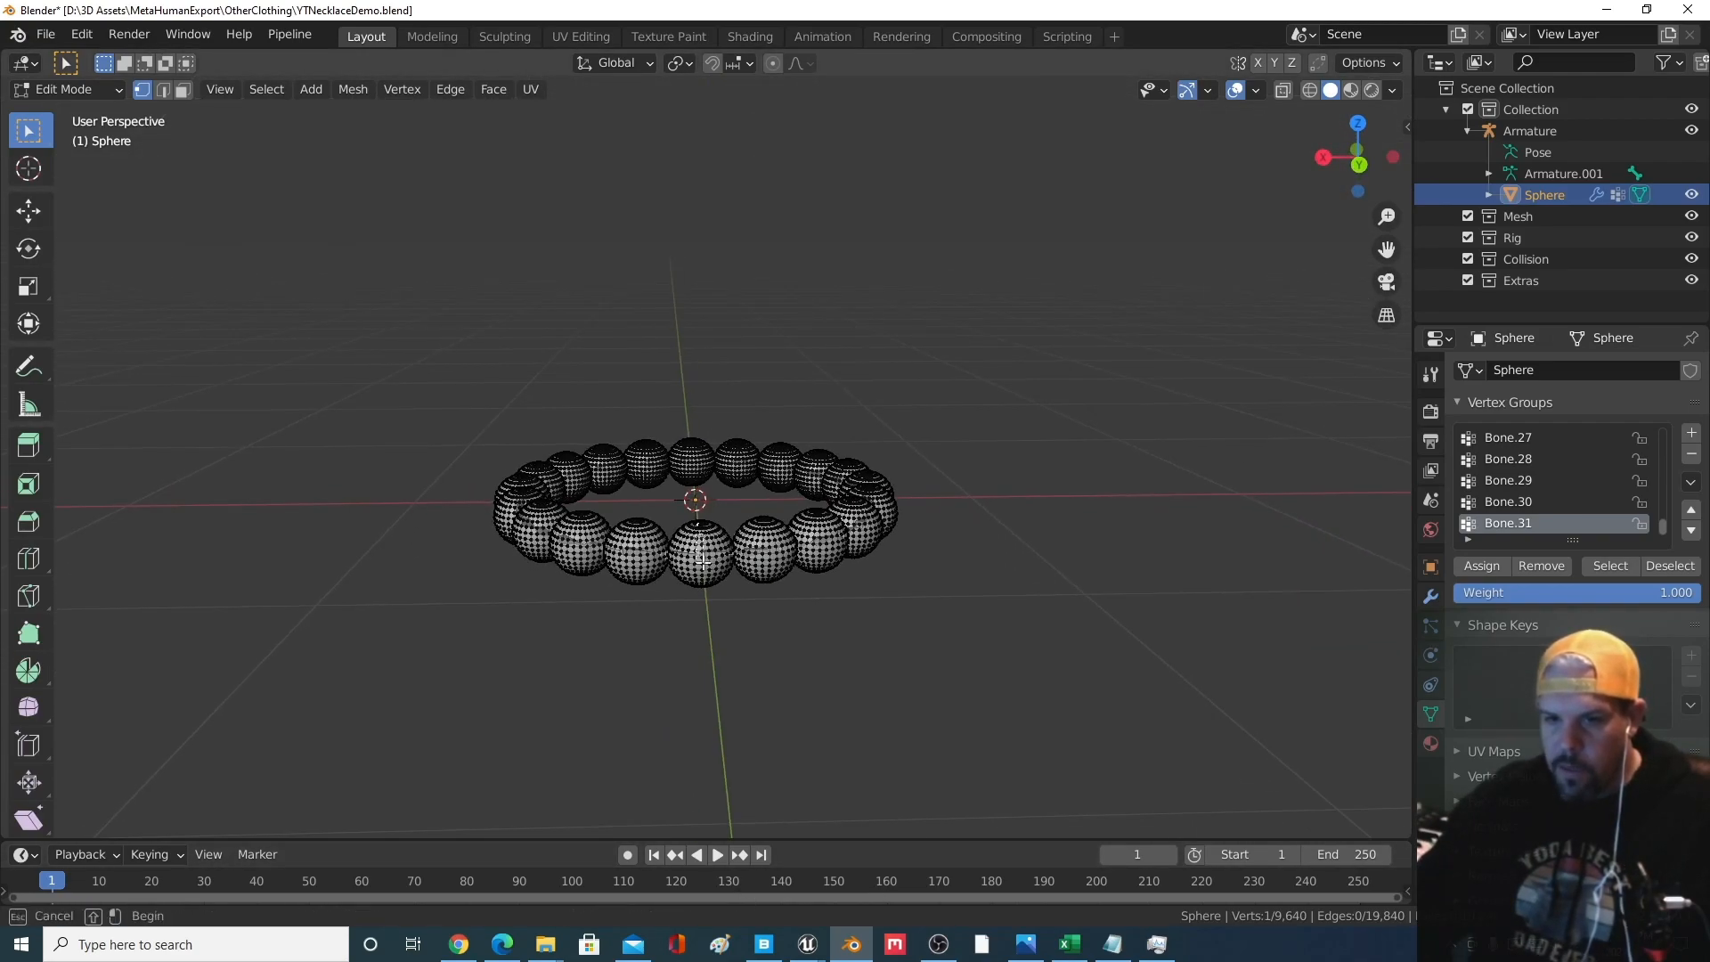
left_click_drag(710, 579, 714, 585)
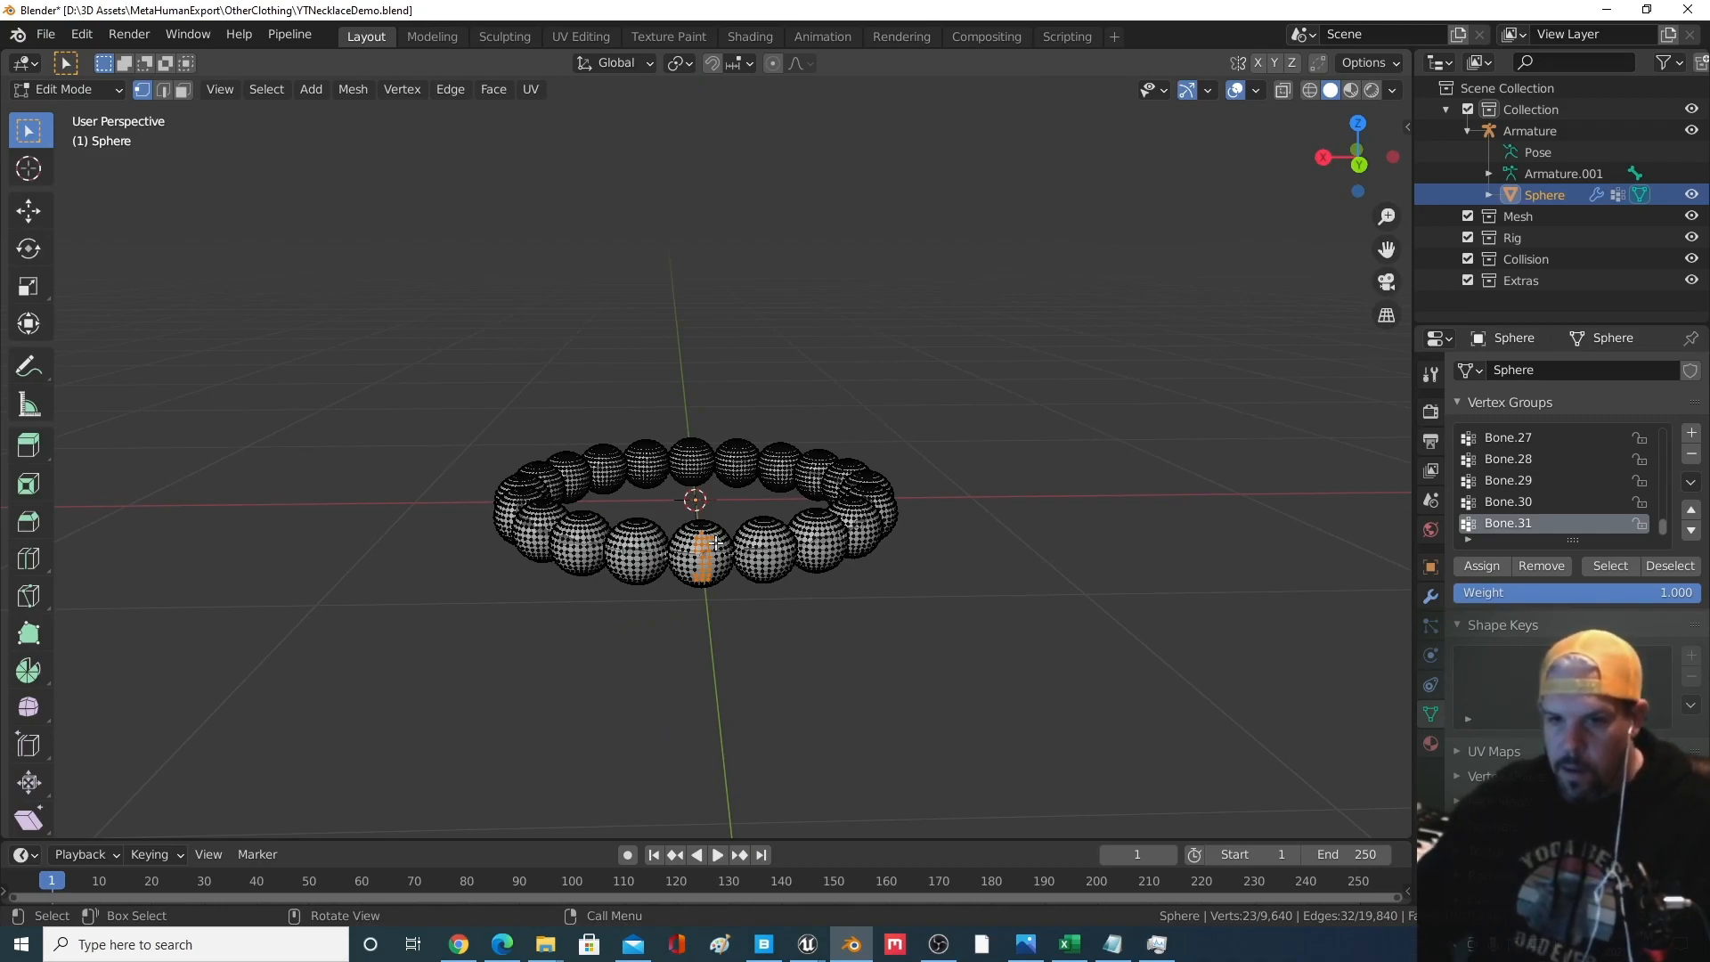
left_click_drag(691, 538, 715, 599, "ctrl")
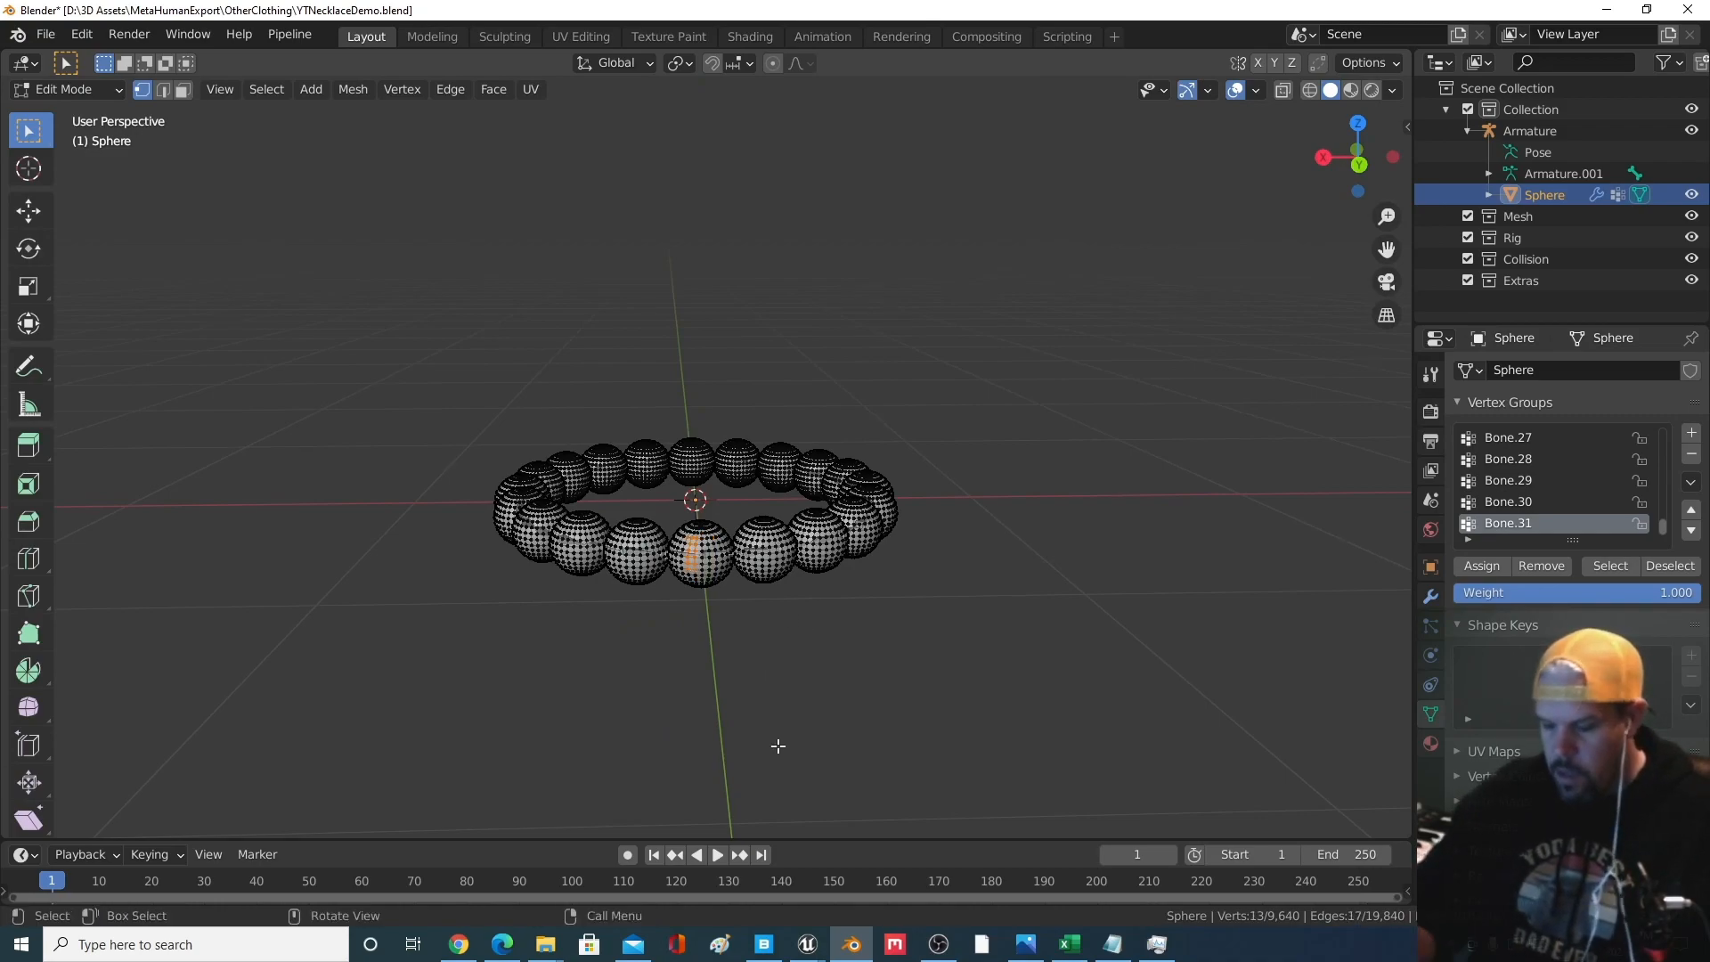
middle_click_drag(863, 697, 858, 763)
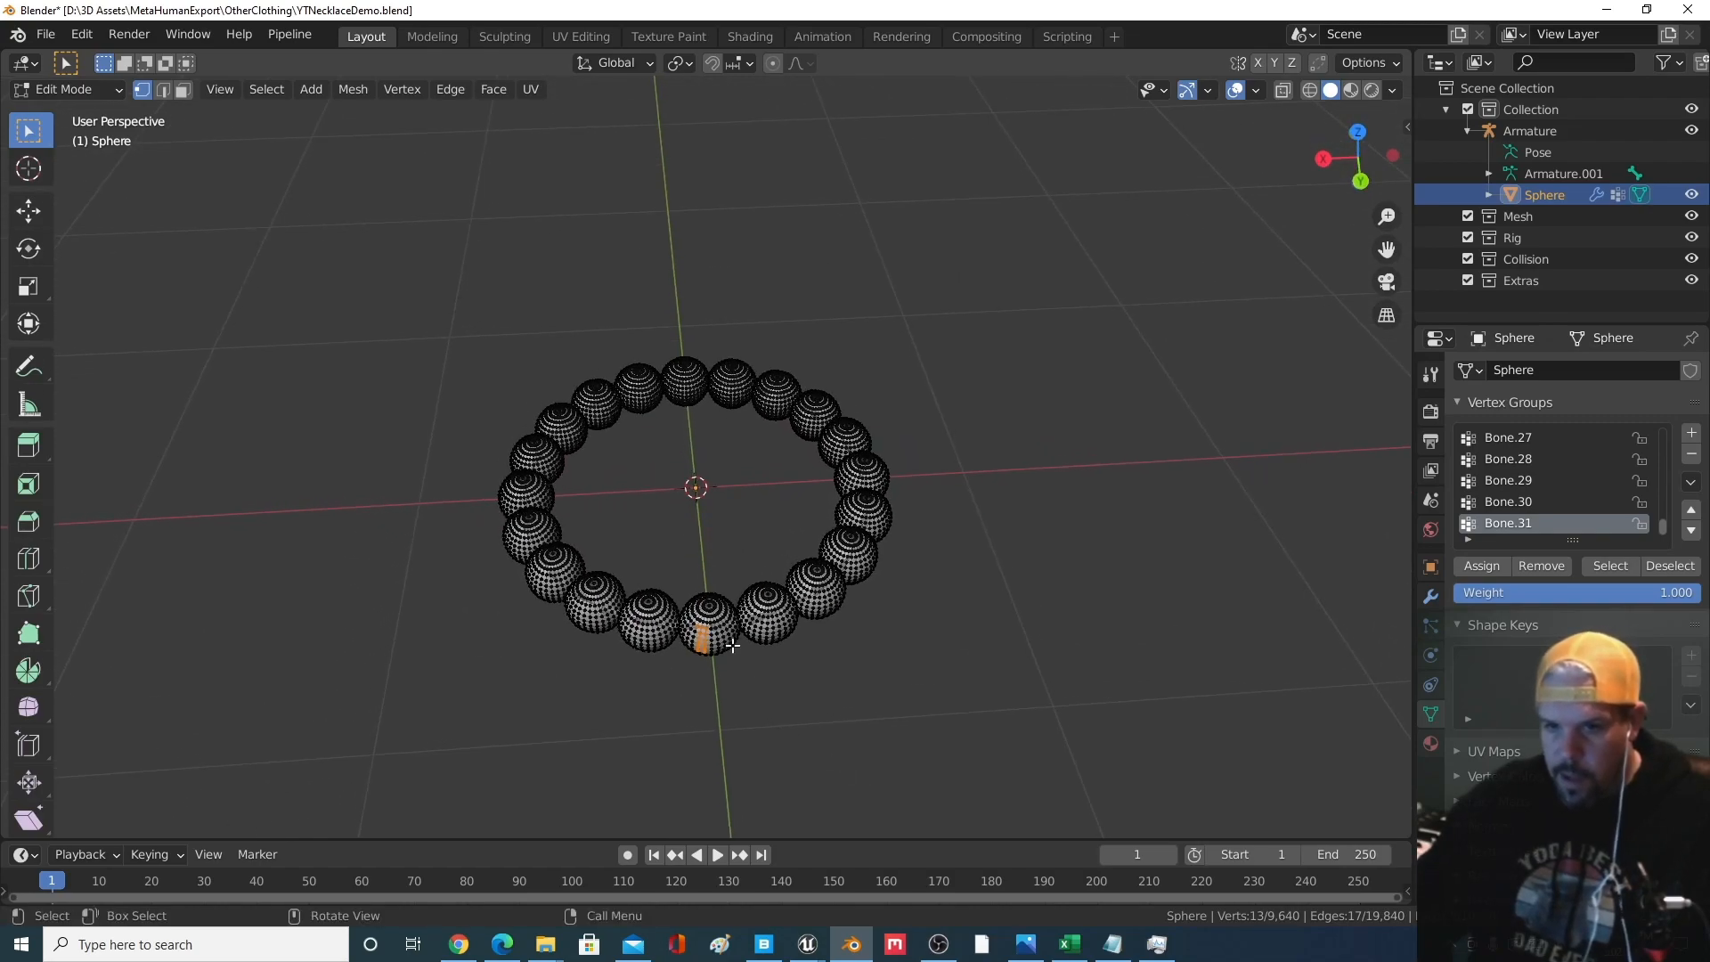
left_click_drag(716, 602, 739, 634, "shift")
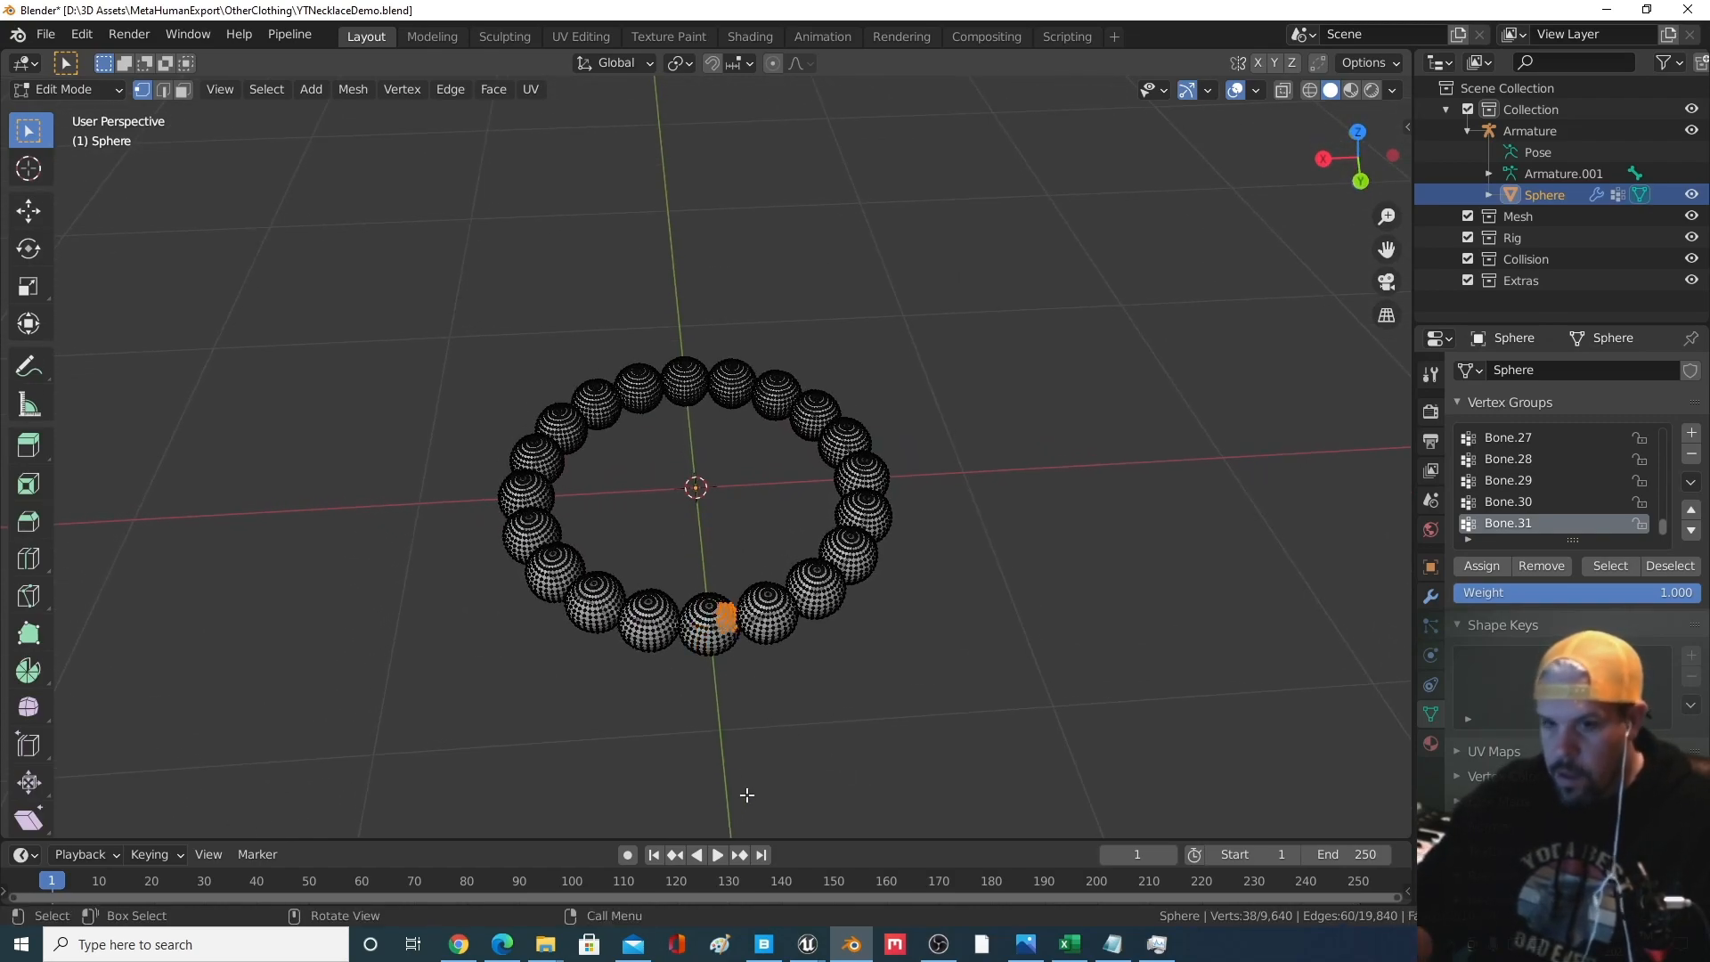
left_click(701, 605)
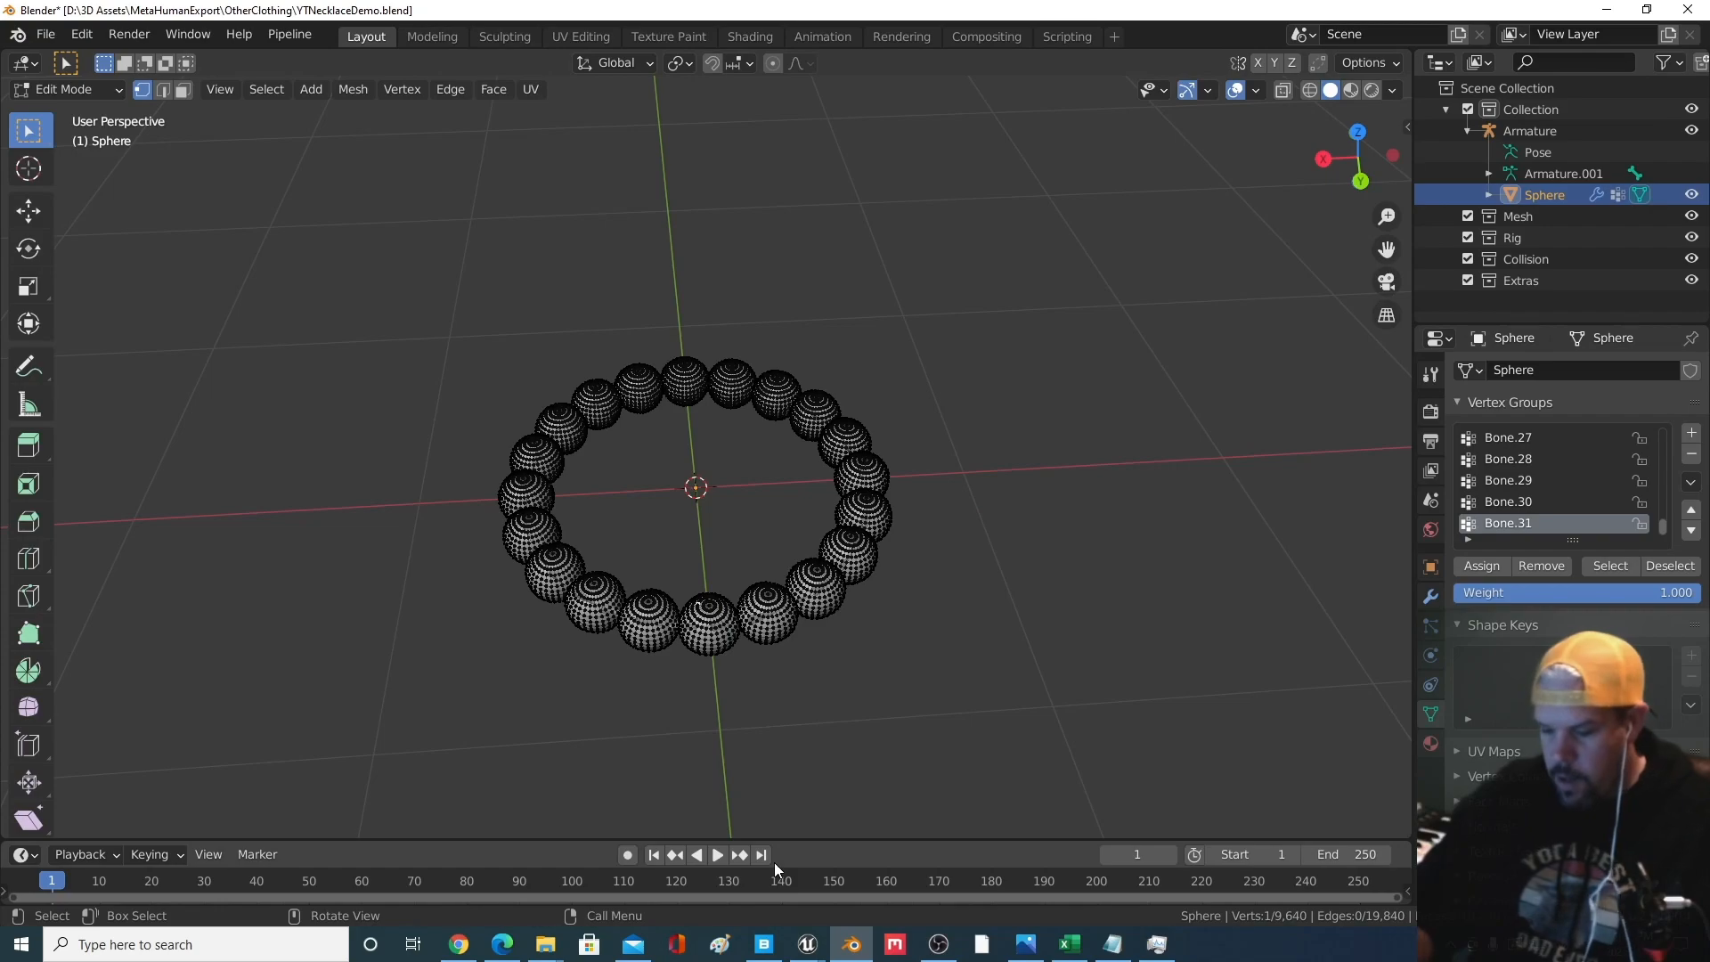
Pick a vertex on the necklace's front bead and extend the selection to all of that bead's linked vertices
middle_click_drag(836, 805, 715, 595)
left_click_drag(692, 538, 717, 564)
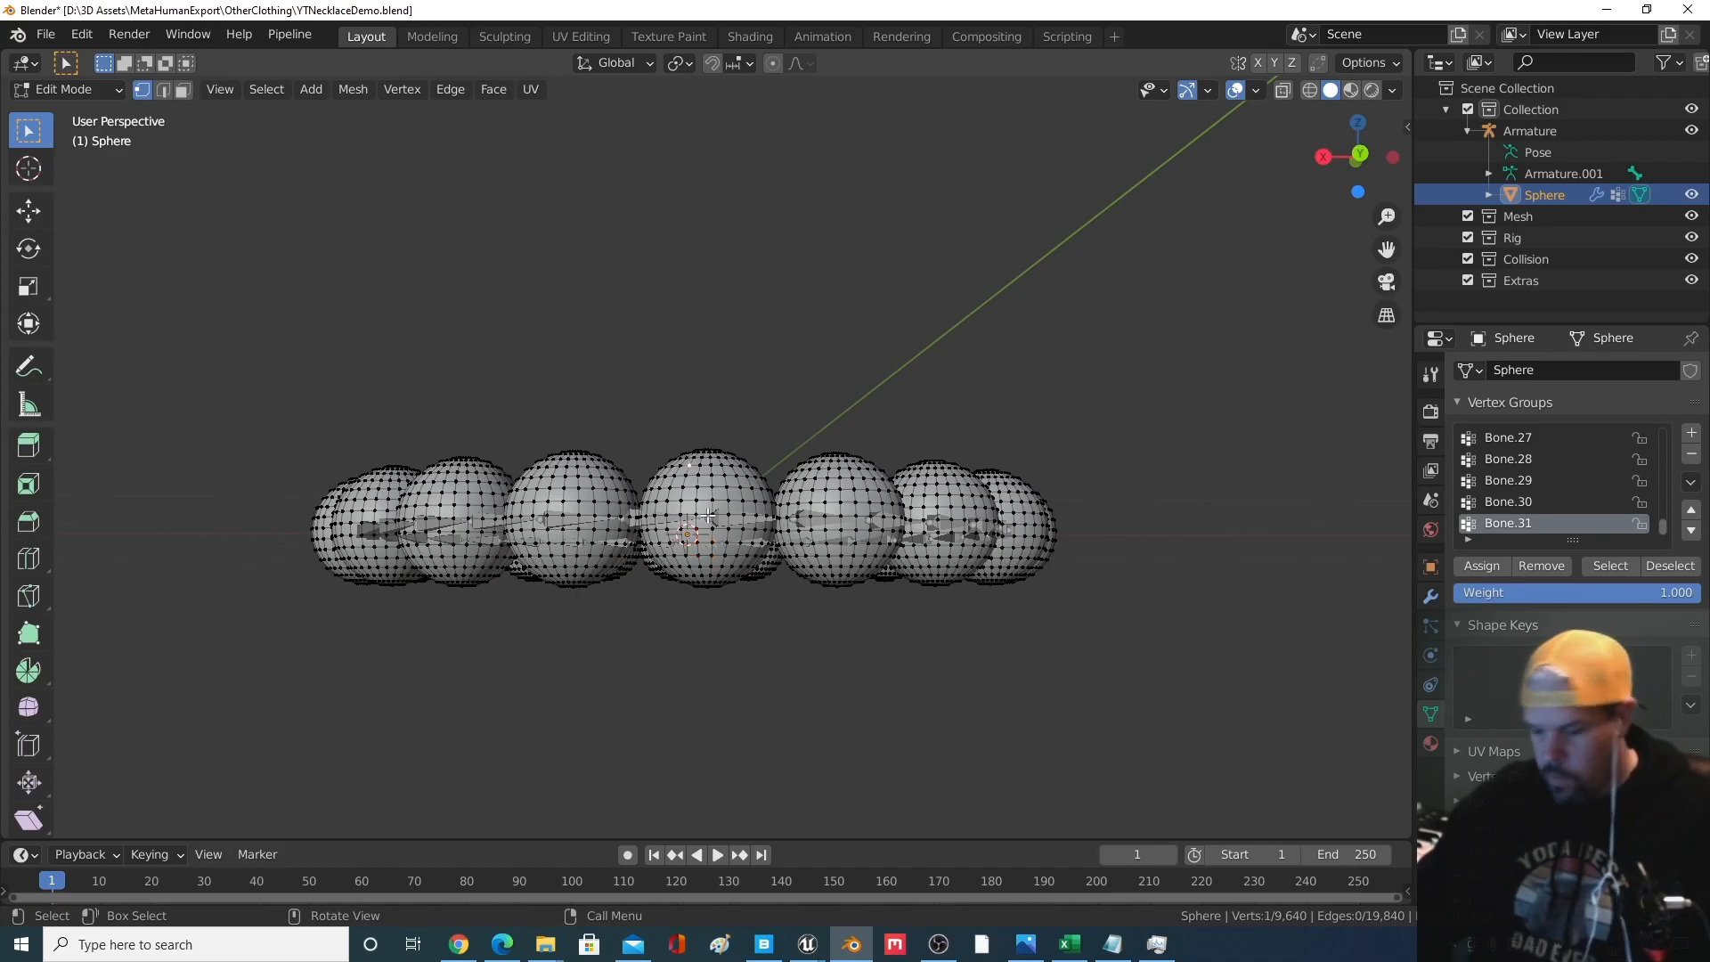
key("ctrl+l")
middle_click_drag(713, 553, 627, 744)
middle_click_drag(618, 668, 680, 737)
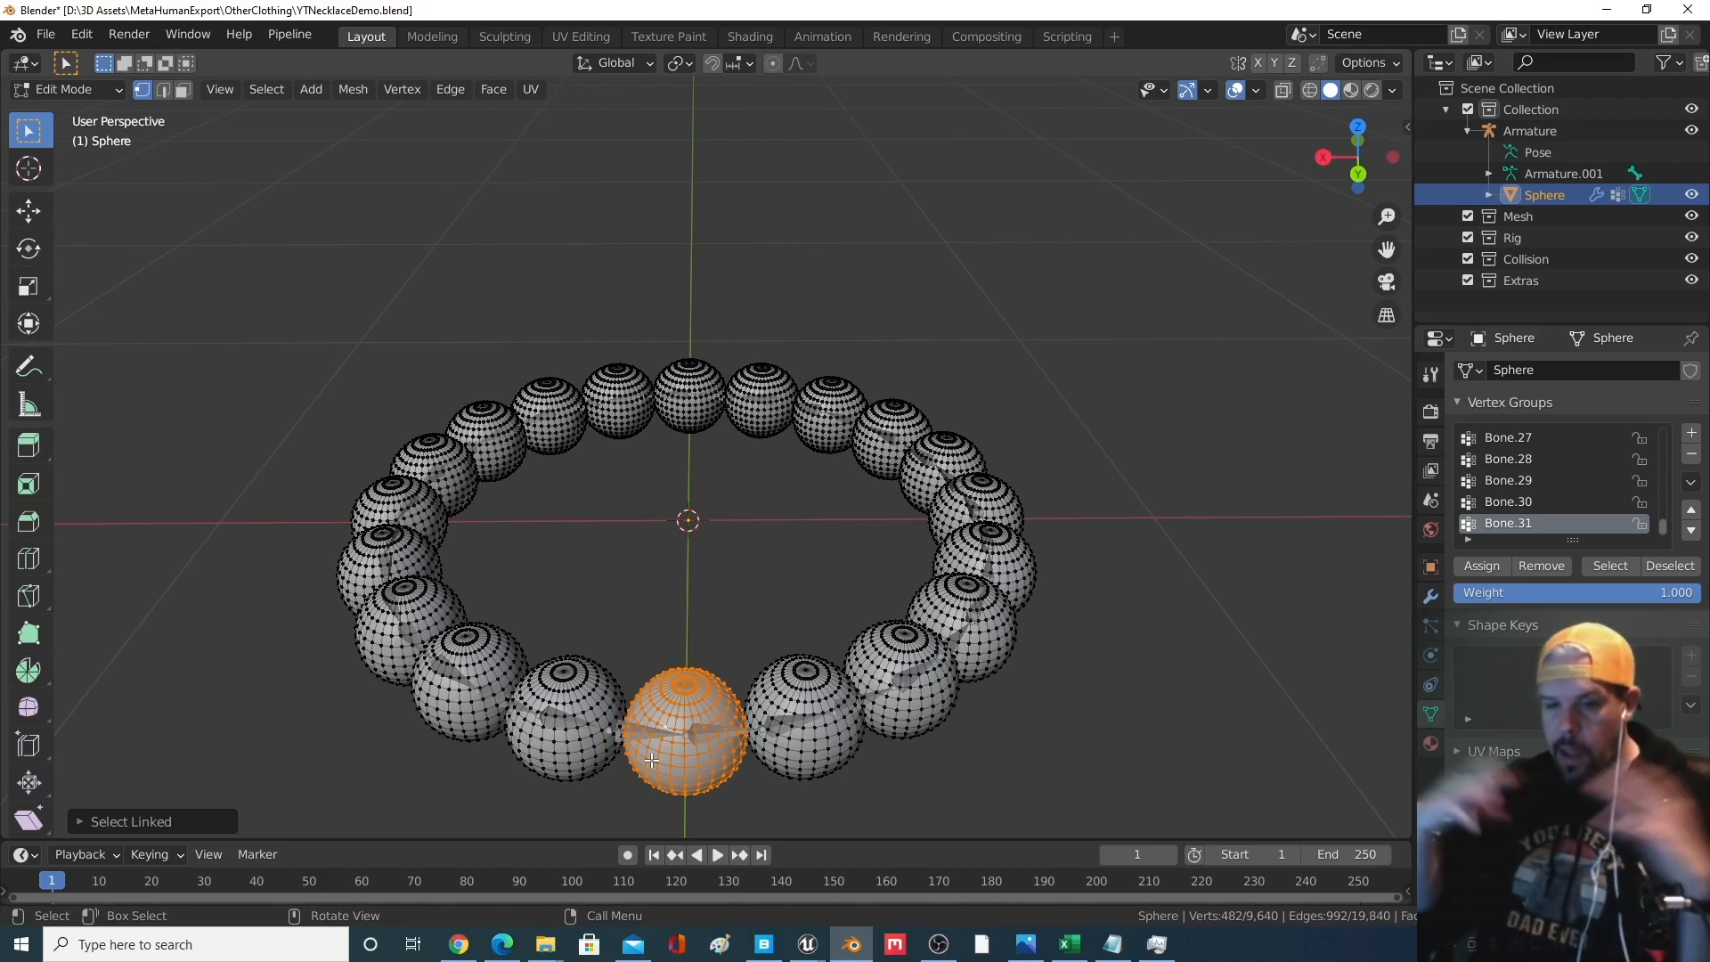
middle_click_drag(652, 759, 716, 604)
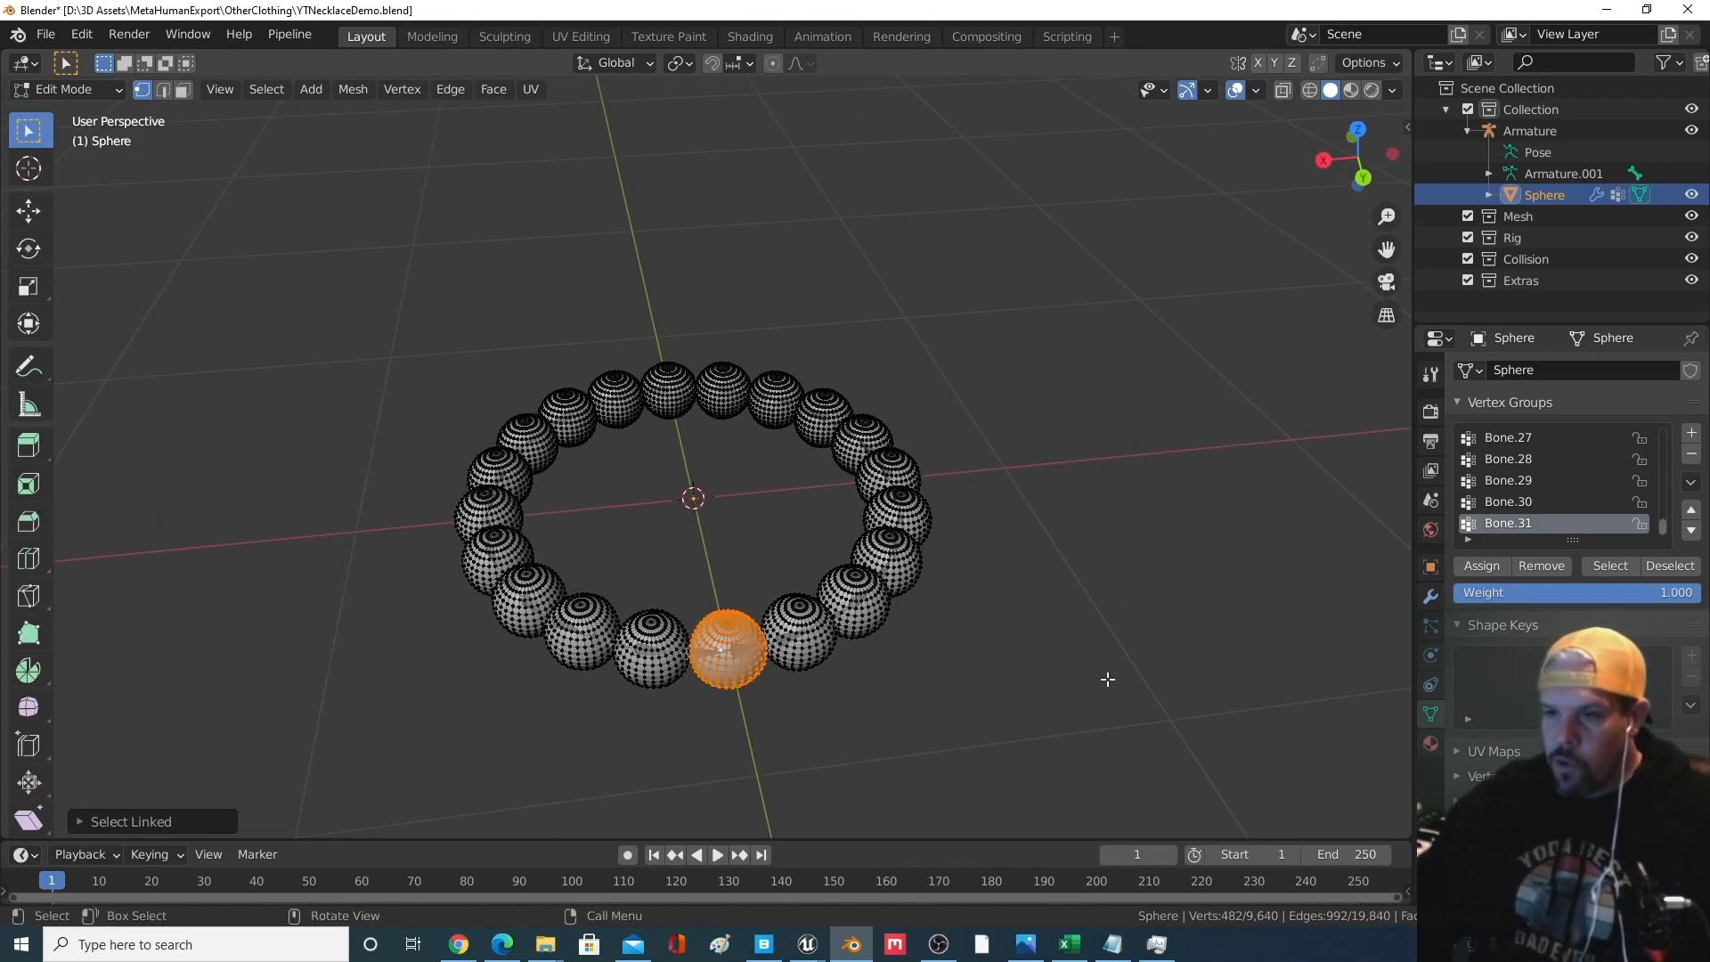
Create a new material in the first material slot of the necklace's Sphere mesh
left_click(1430, 745)
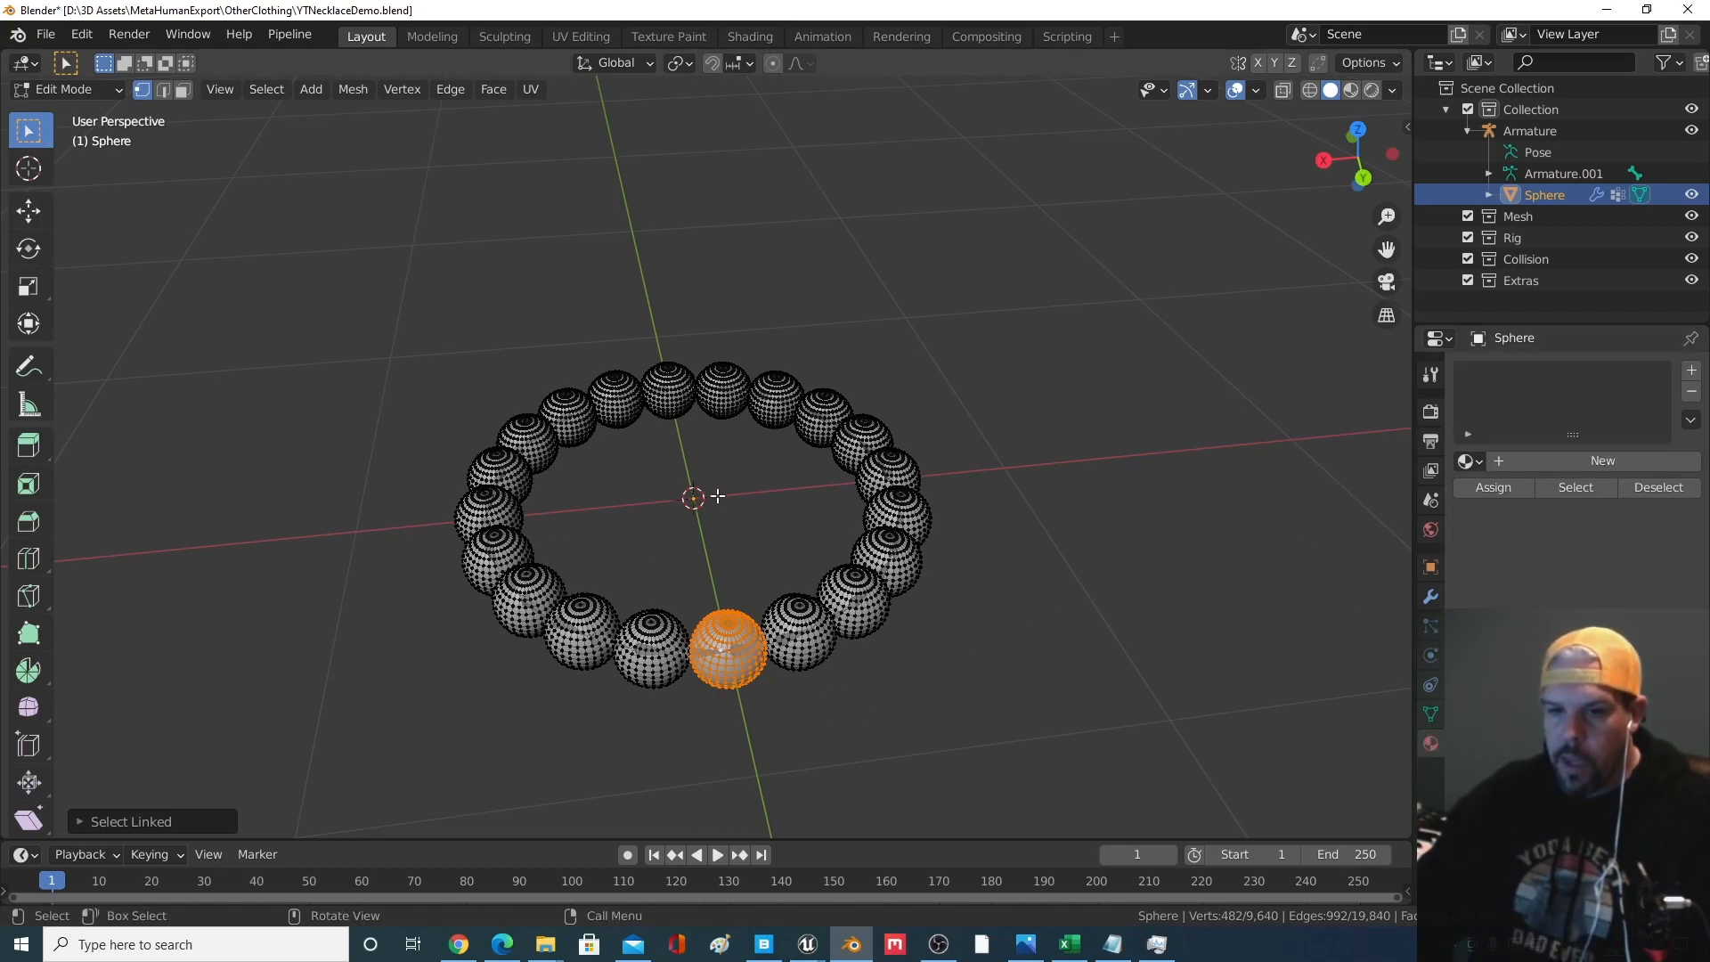
scroll(932, 591, "down", 1)
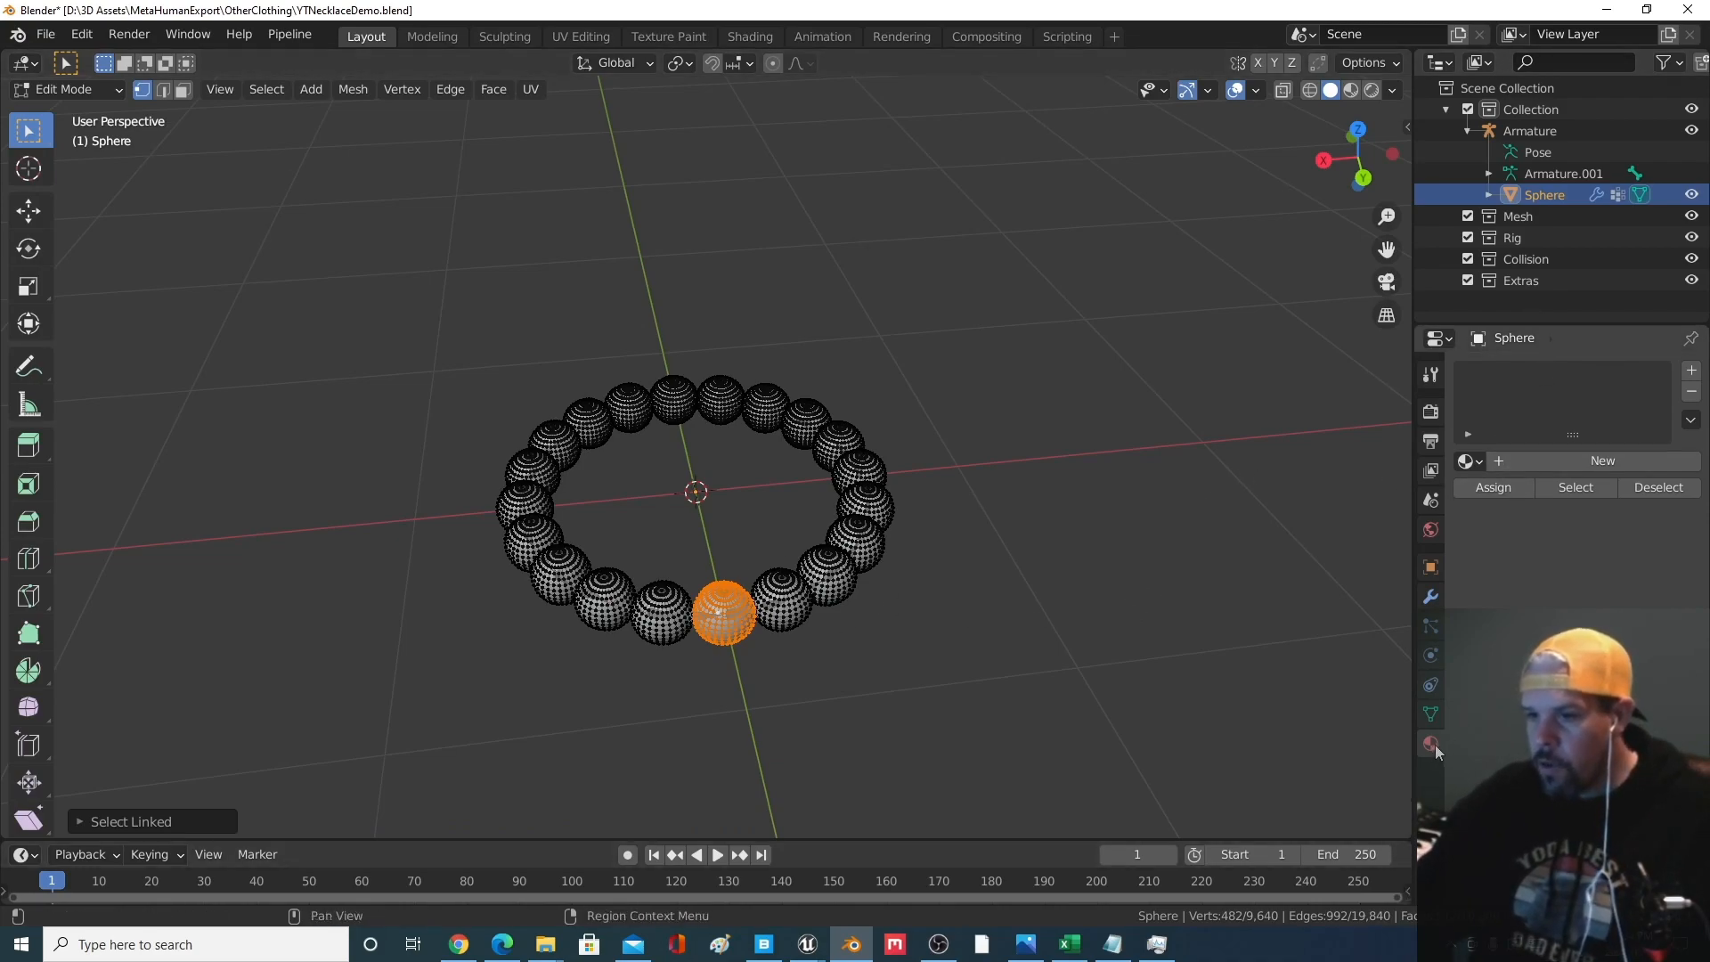
left_click(1541, 461)
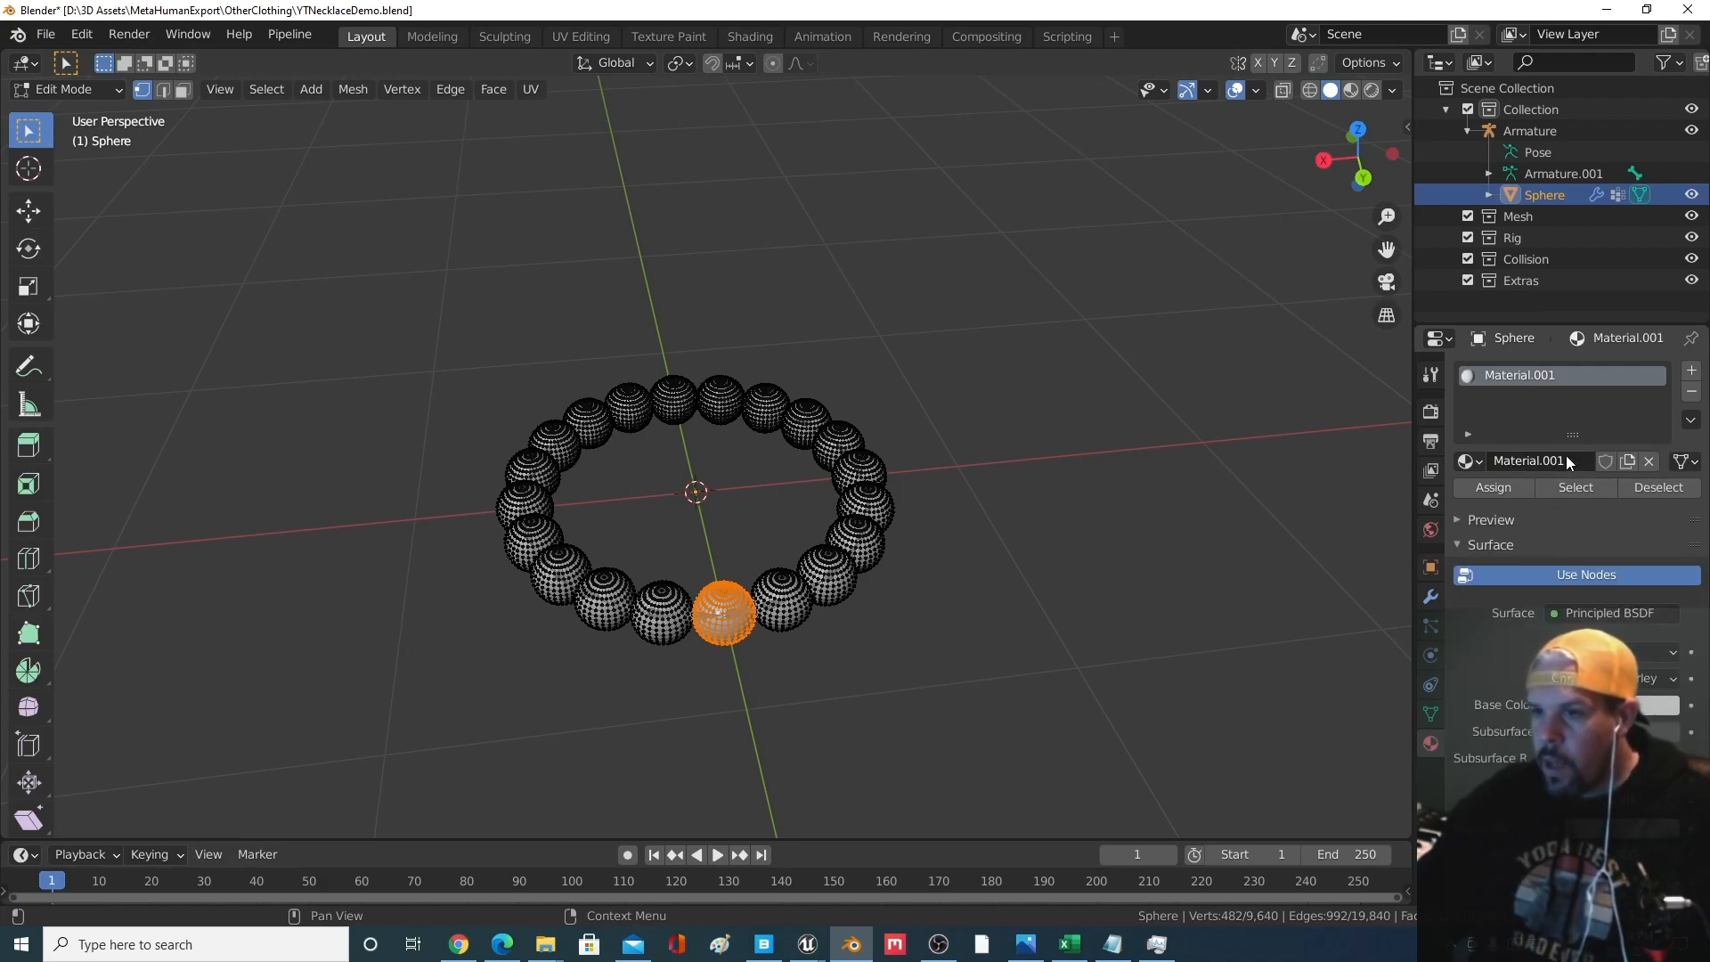
Add a second material slot with a new material and set its base color to red
left_click(1692, 372)
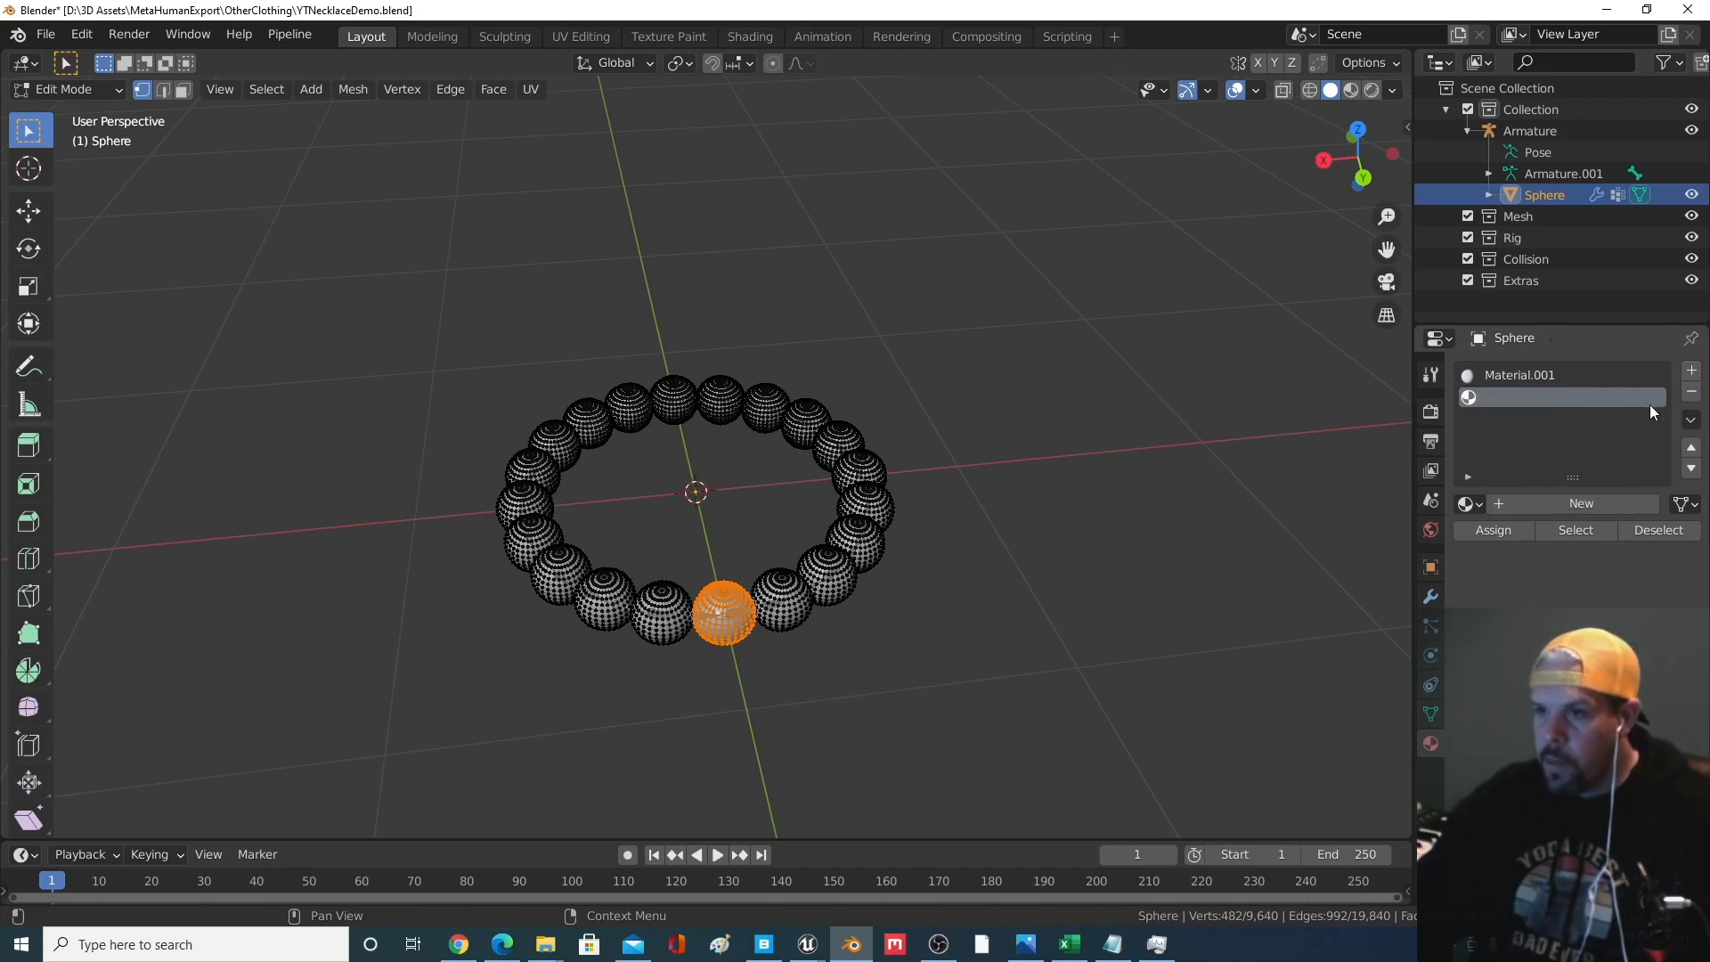
left_click(1523, 503)
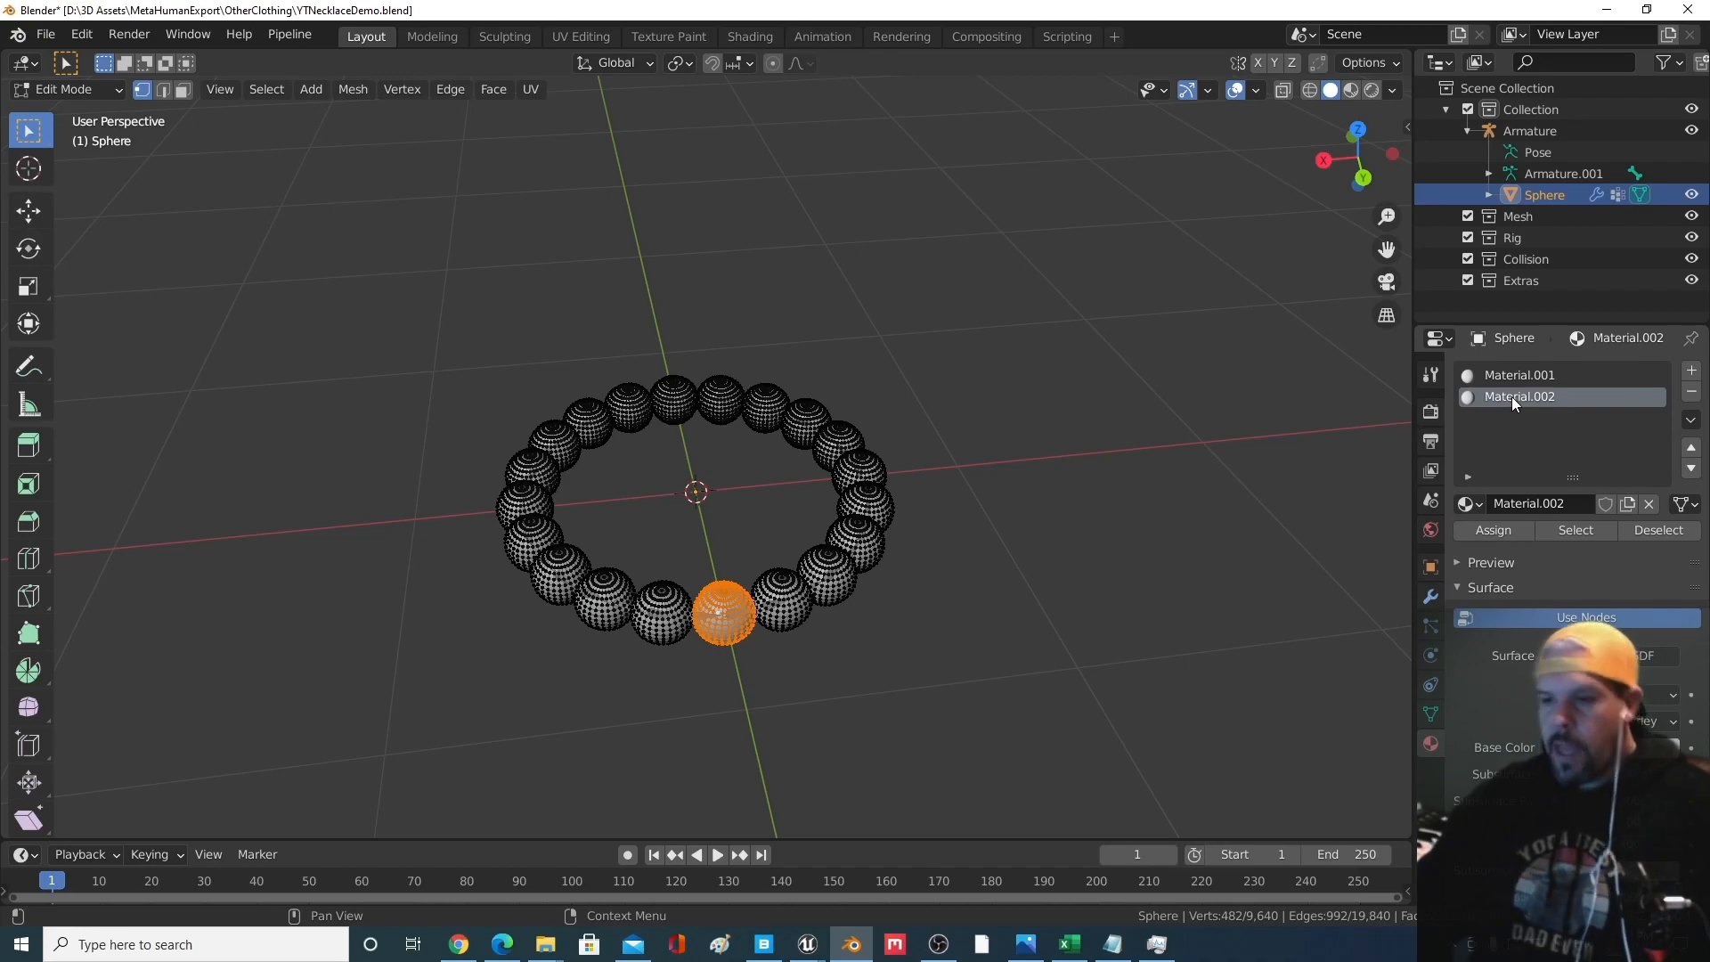
left_click(1603, 747)
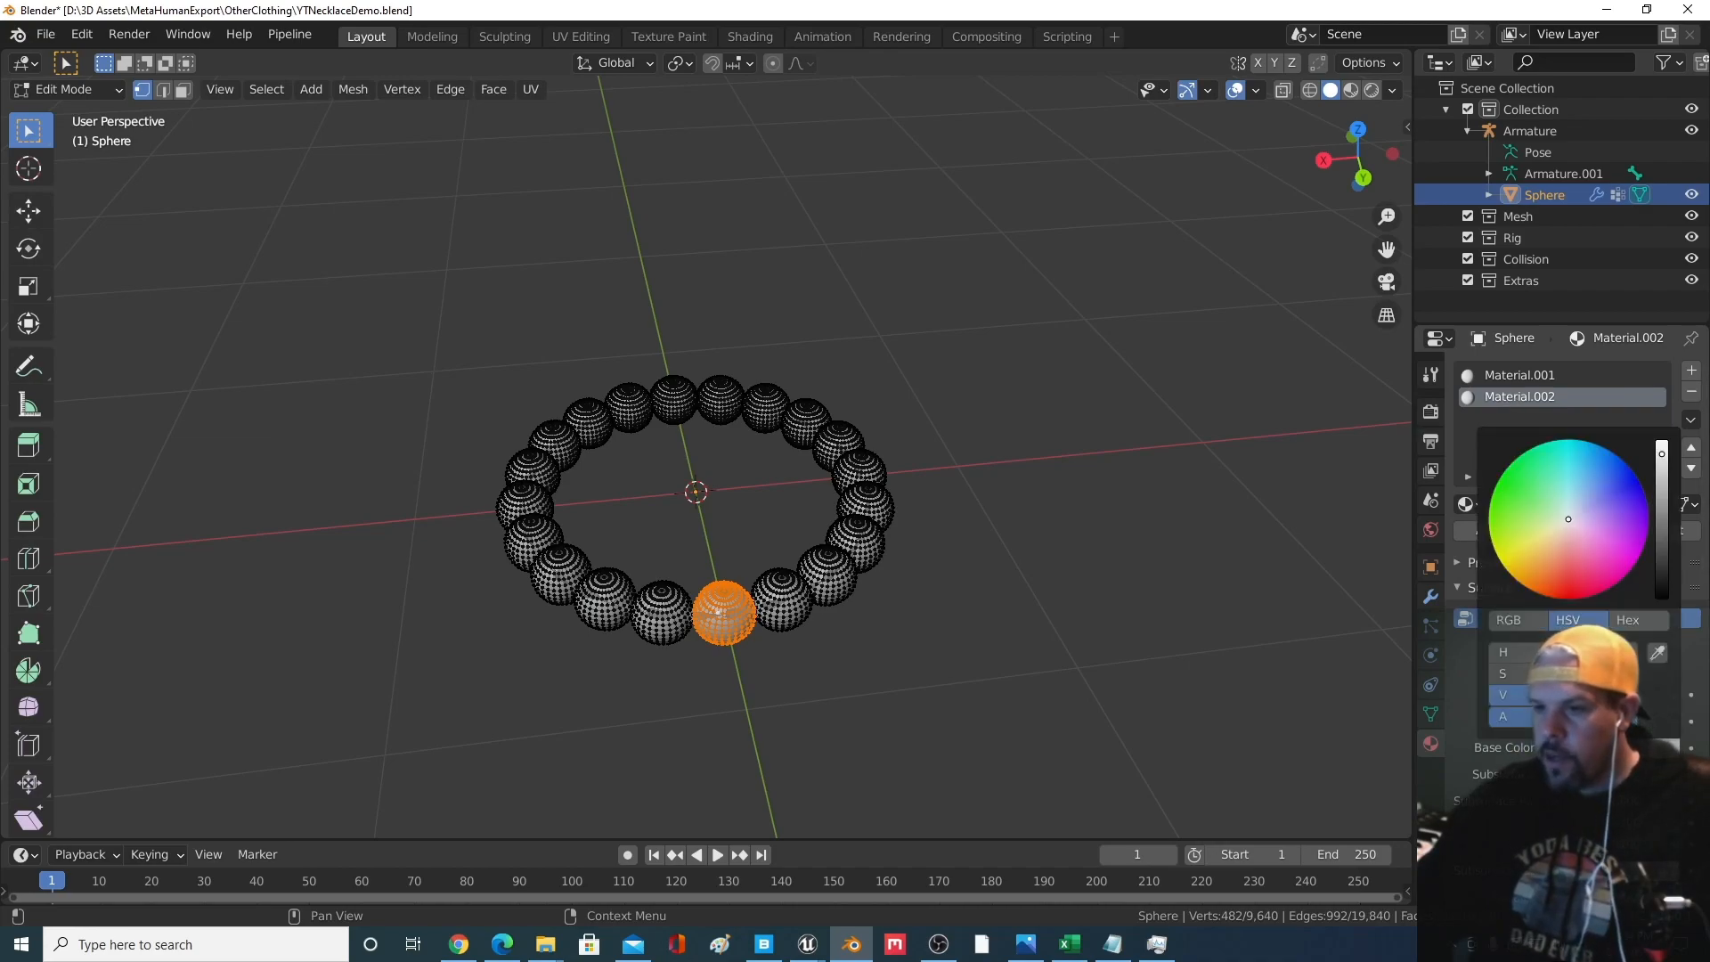
left_click(1564, 588)
left_click(1333, 636)
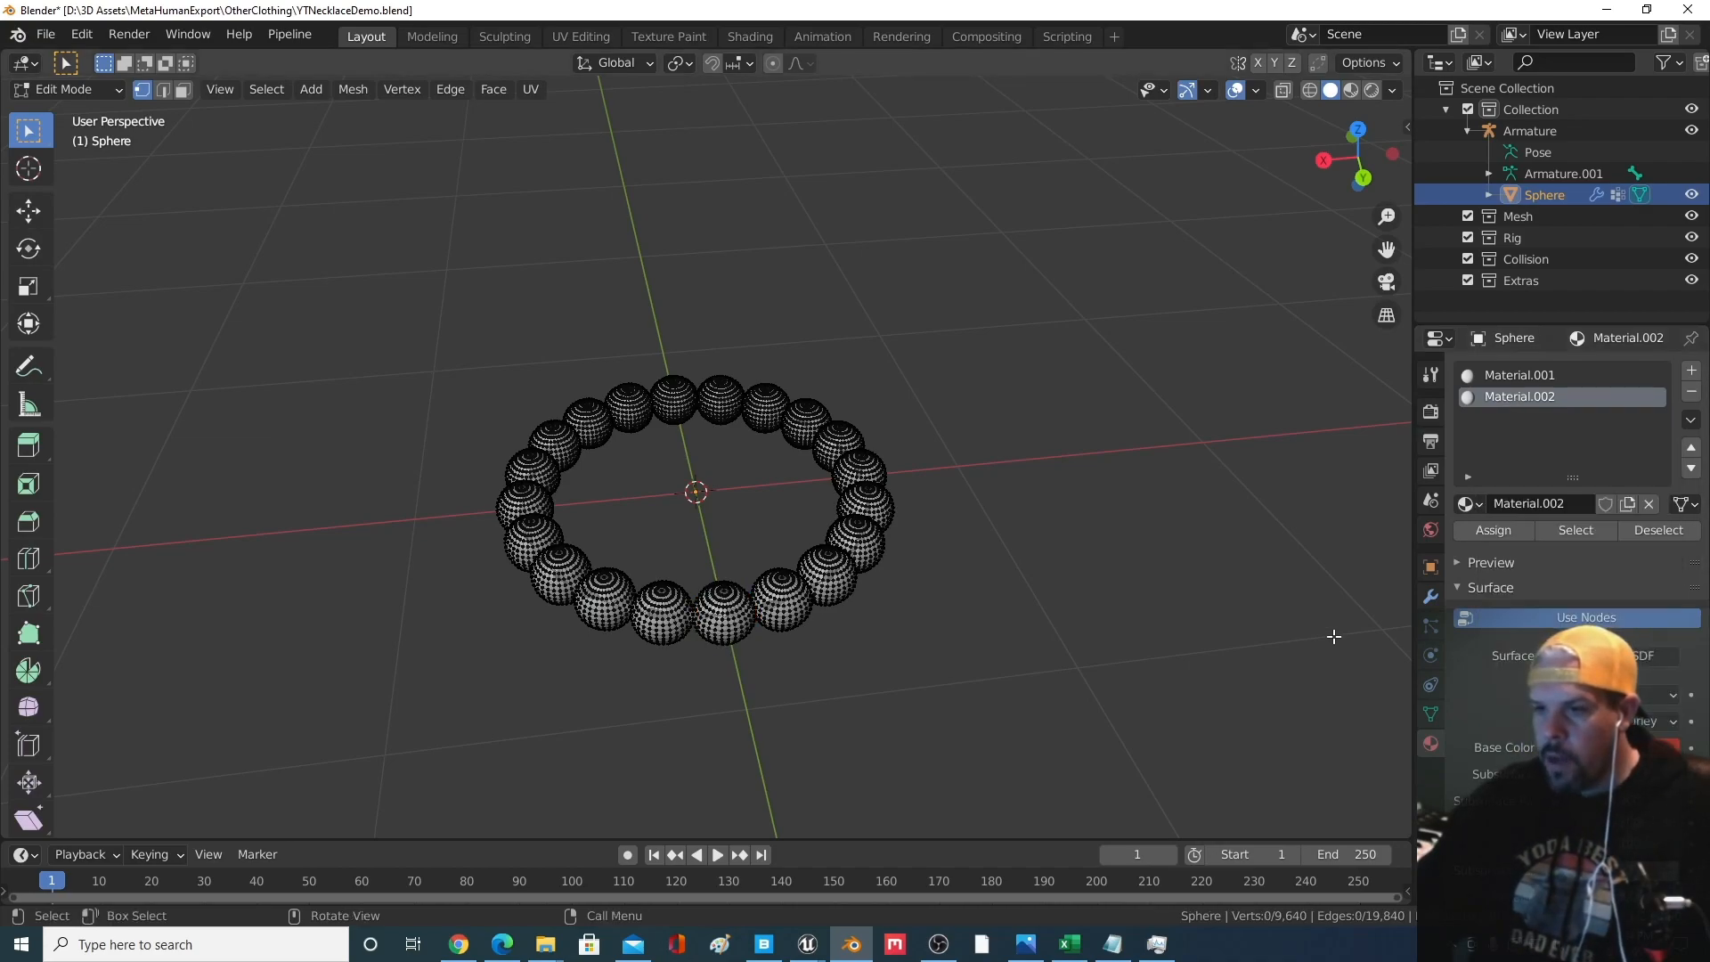
Select the front bead's linked vertices on the Y axis and assign the red material to them
left_click_drag(729, 605, 742, 627)
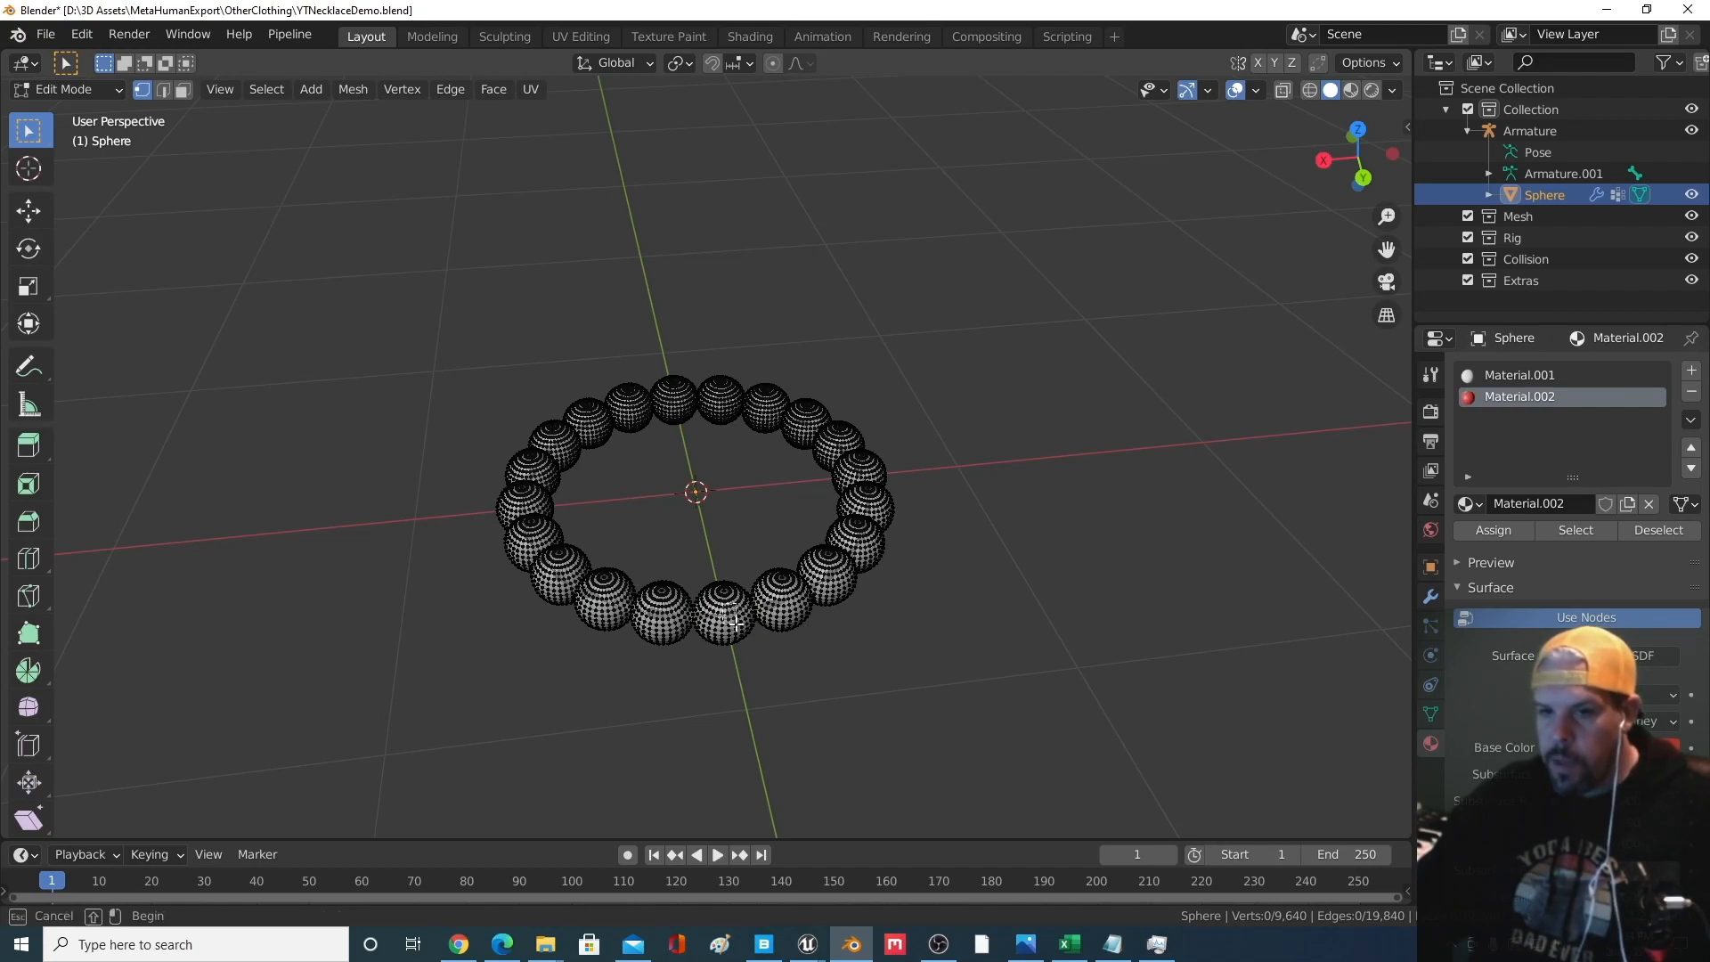
left_click(721, 621)
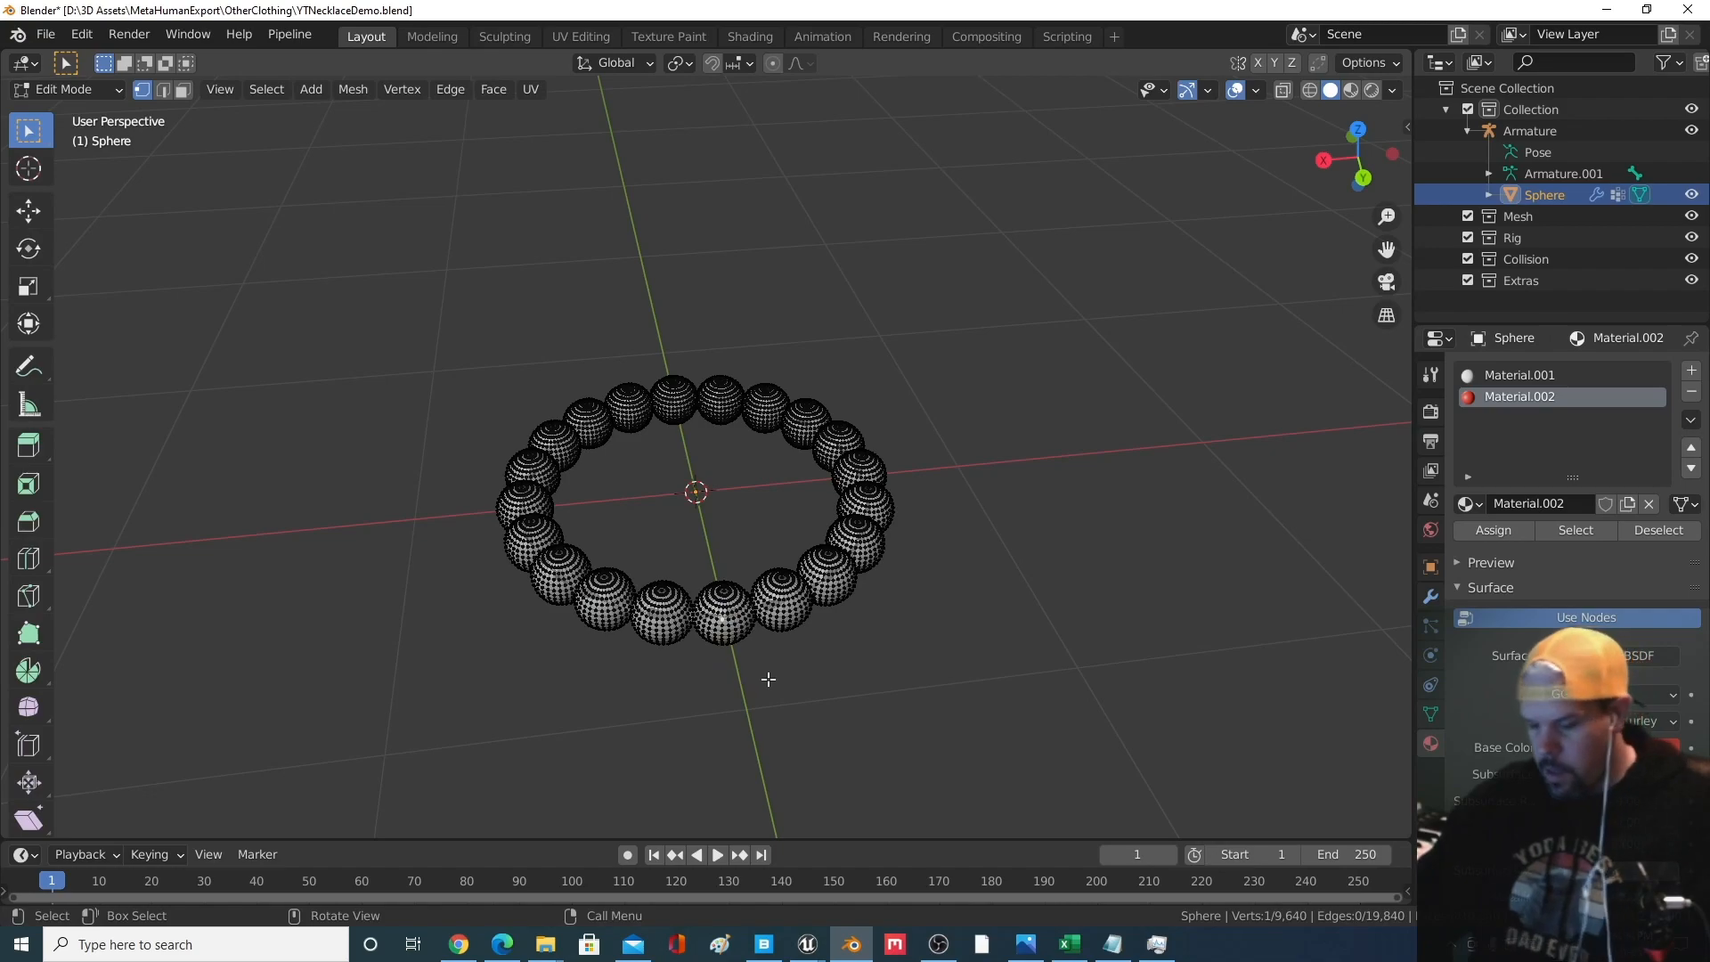
key("ctrl+l")
middle_click_drag(787, 657, 723, 570)
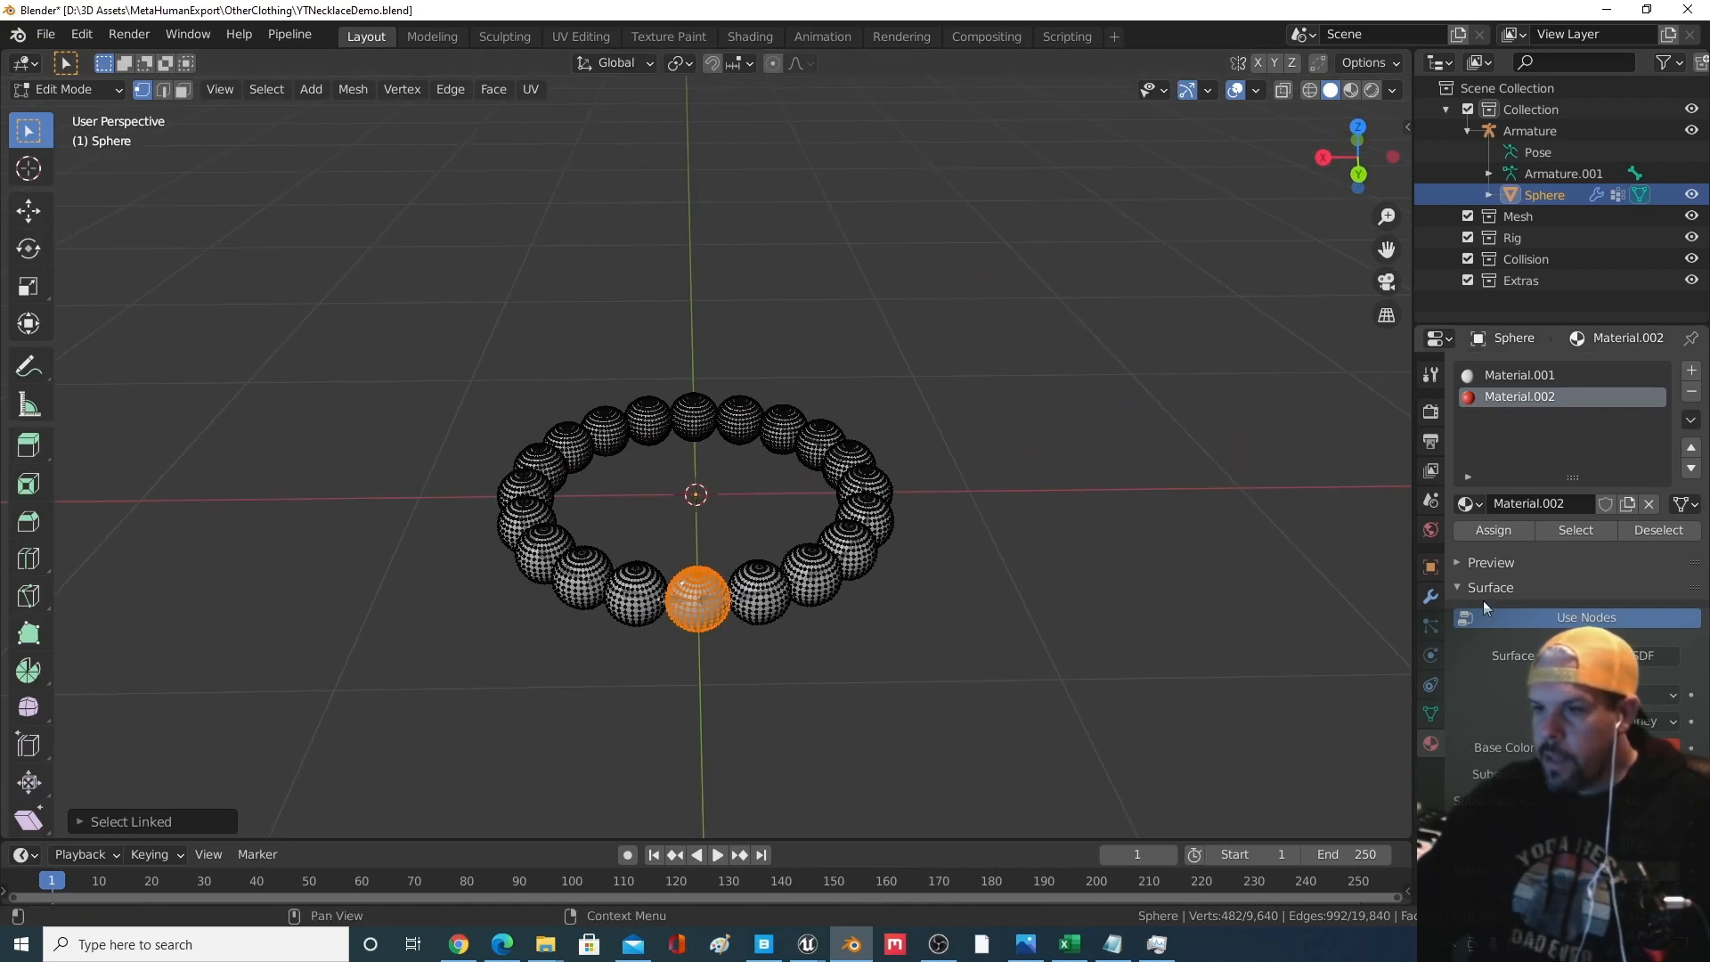
left_click(1500, 533)
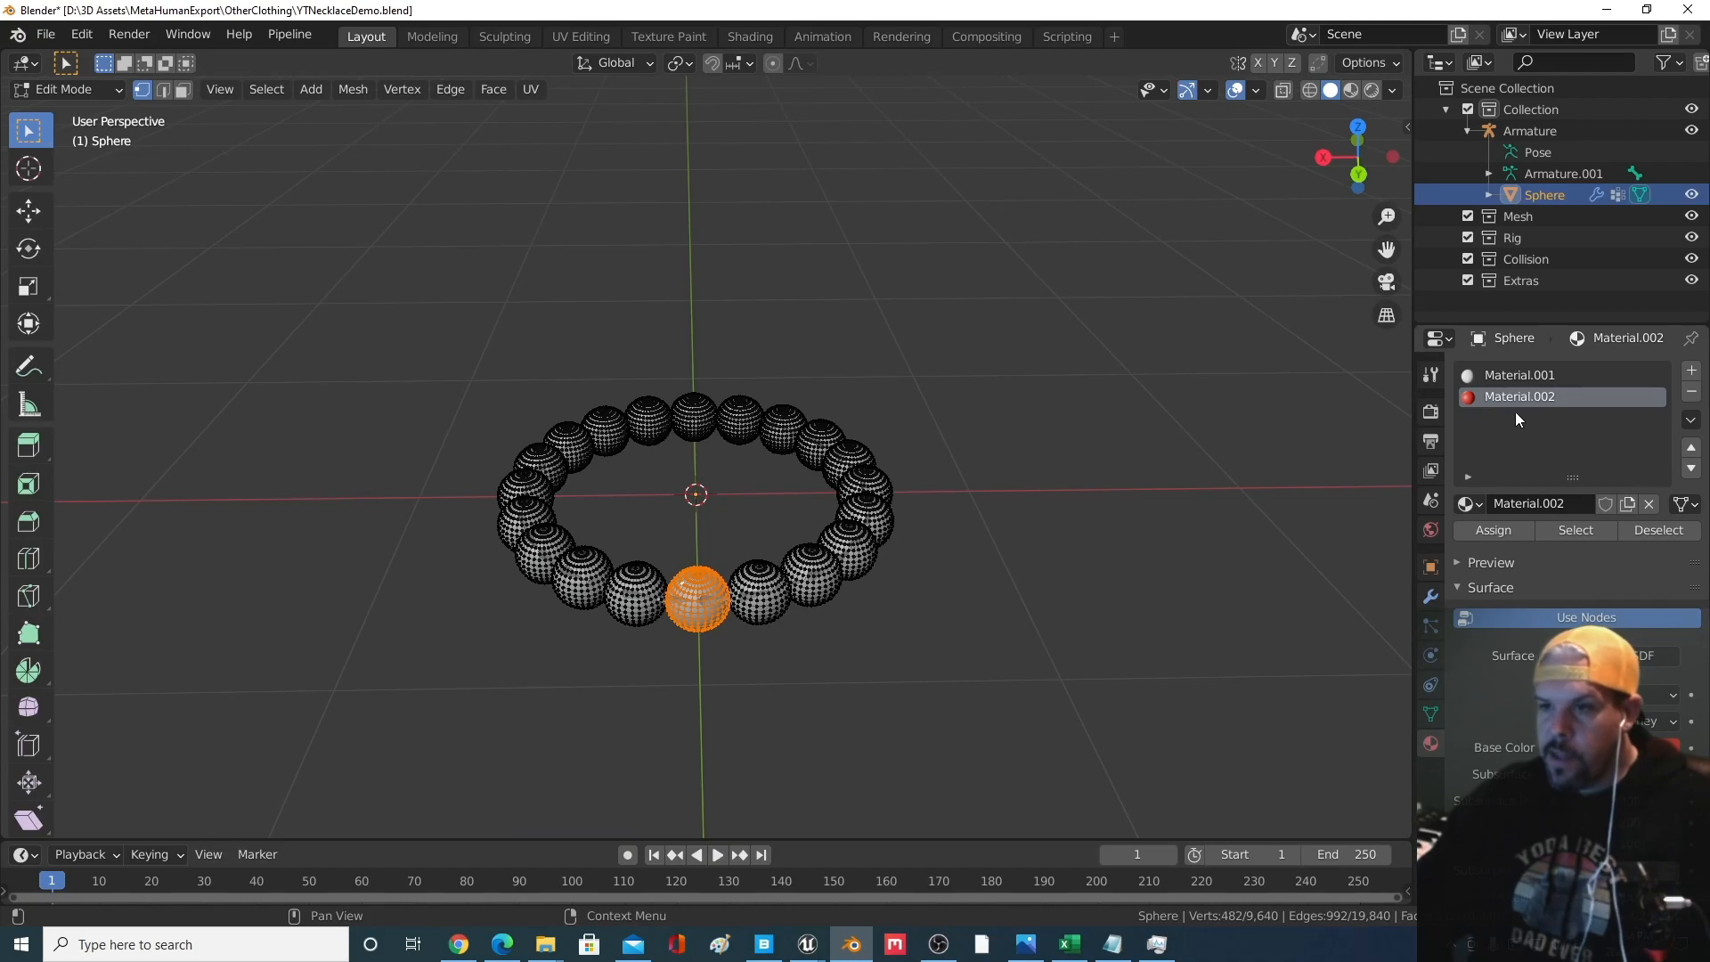
Set the viewport shading to Material Preview and return to Object Mode to view the red front bead
left_click(1349, 89)
left_click(67, 89)
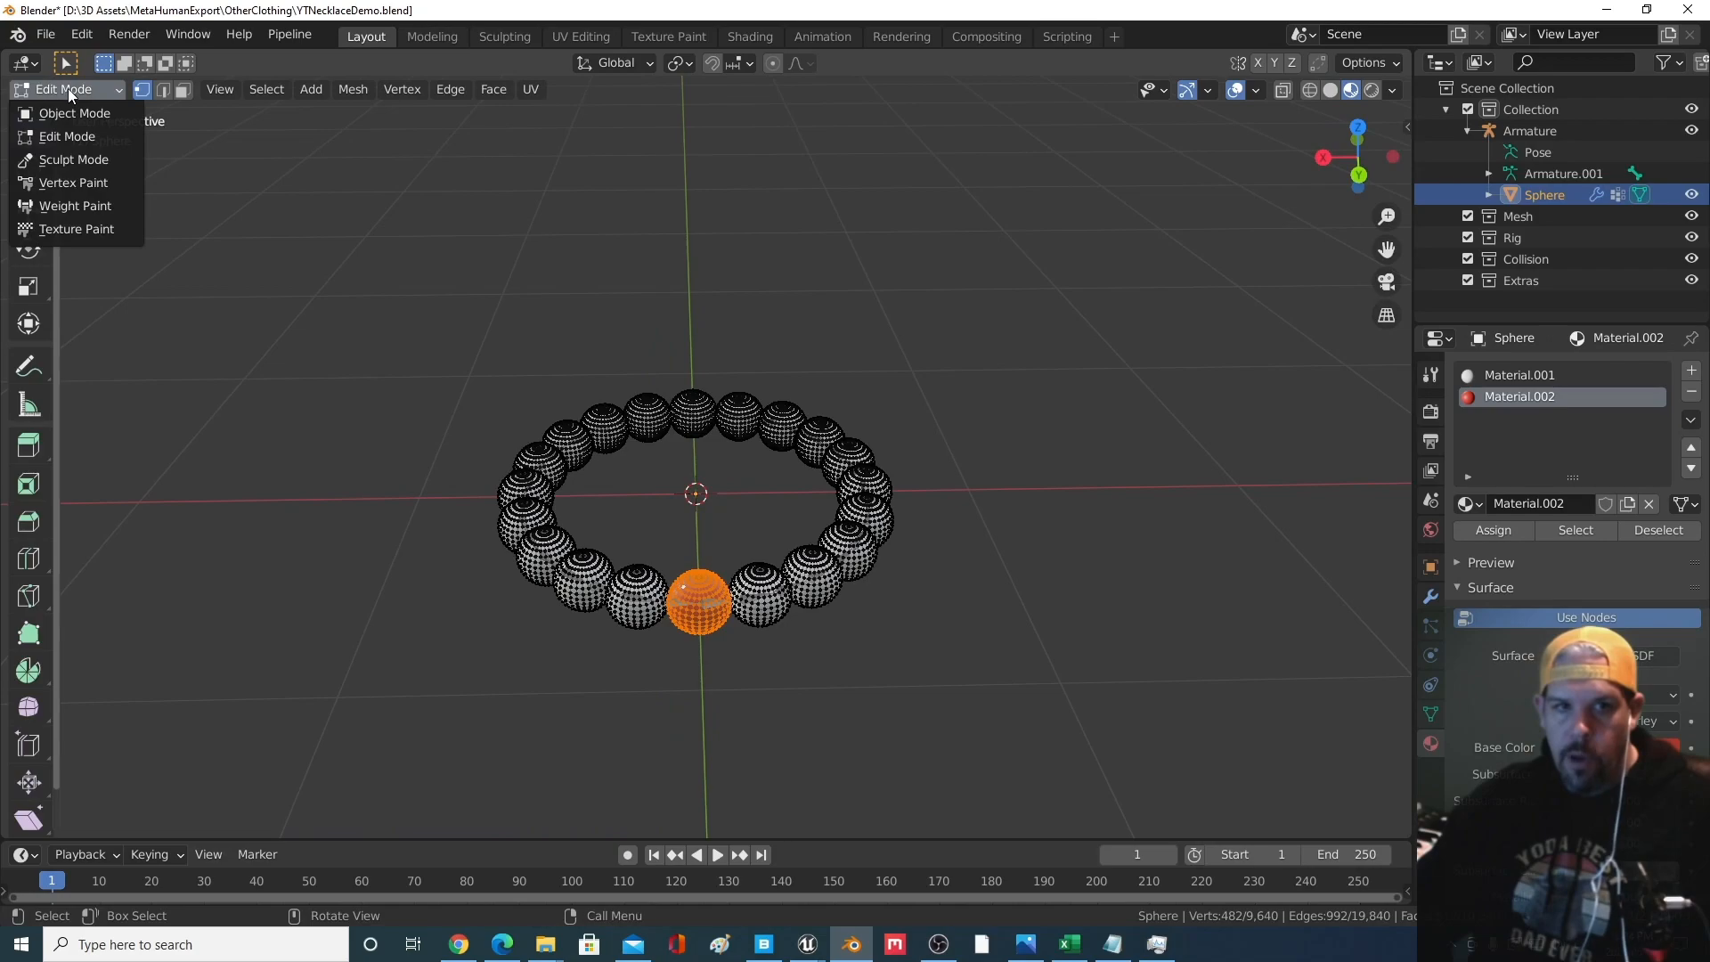
left_click(74, 113)
middle_click_drag(784, 463, 814, 691)
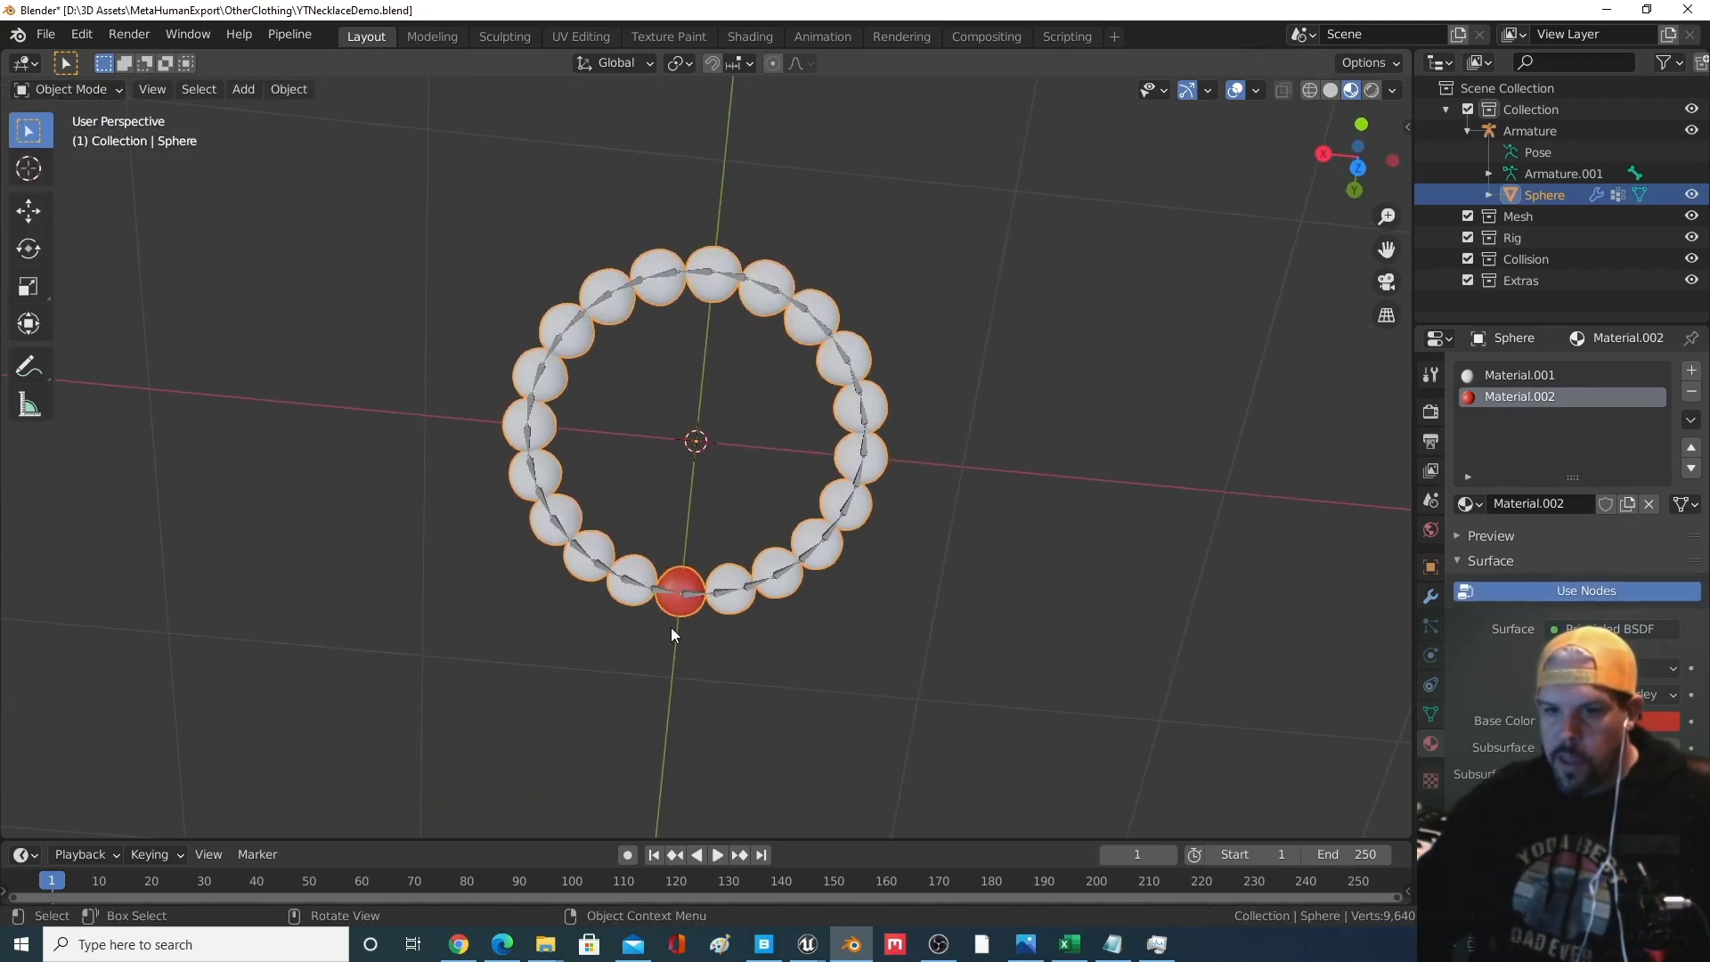
middle_click_drag(678, 590, 828, 437)
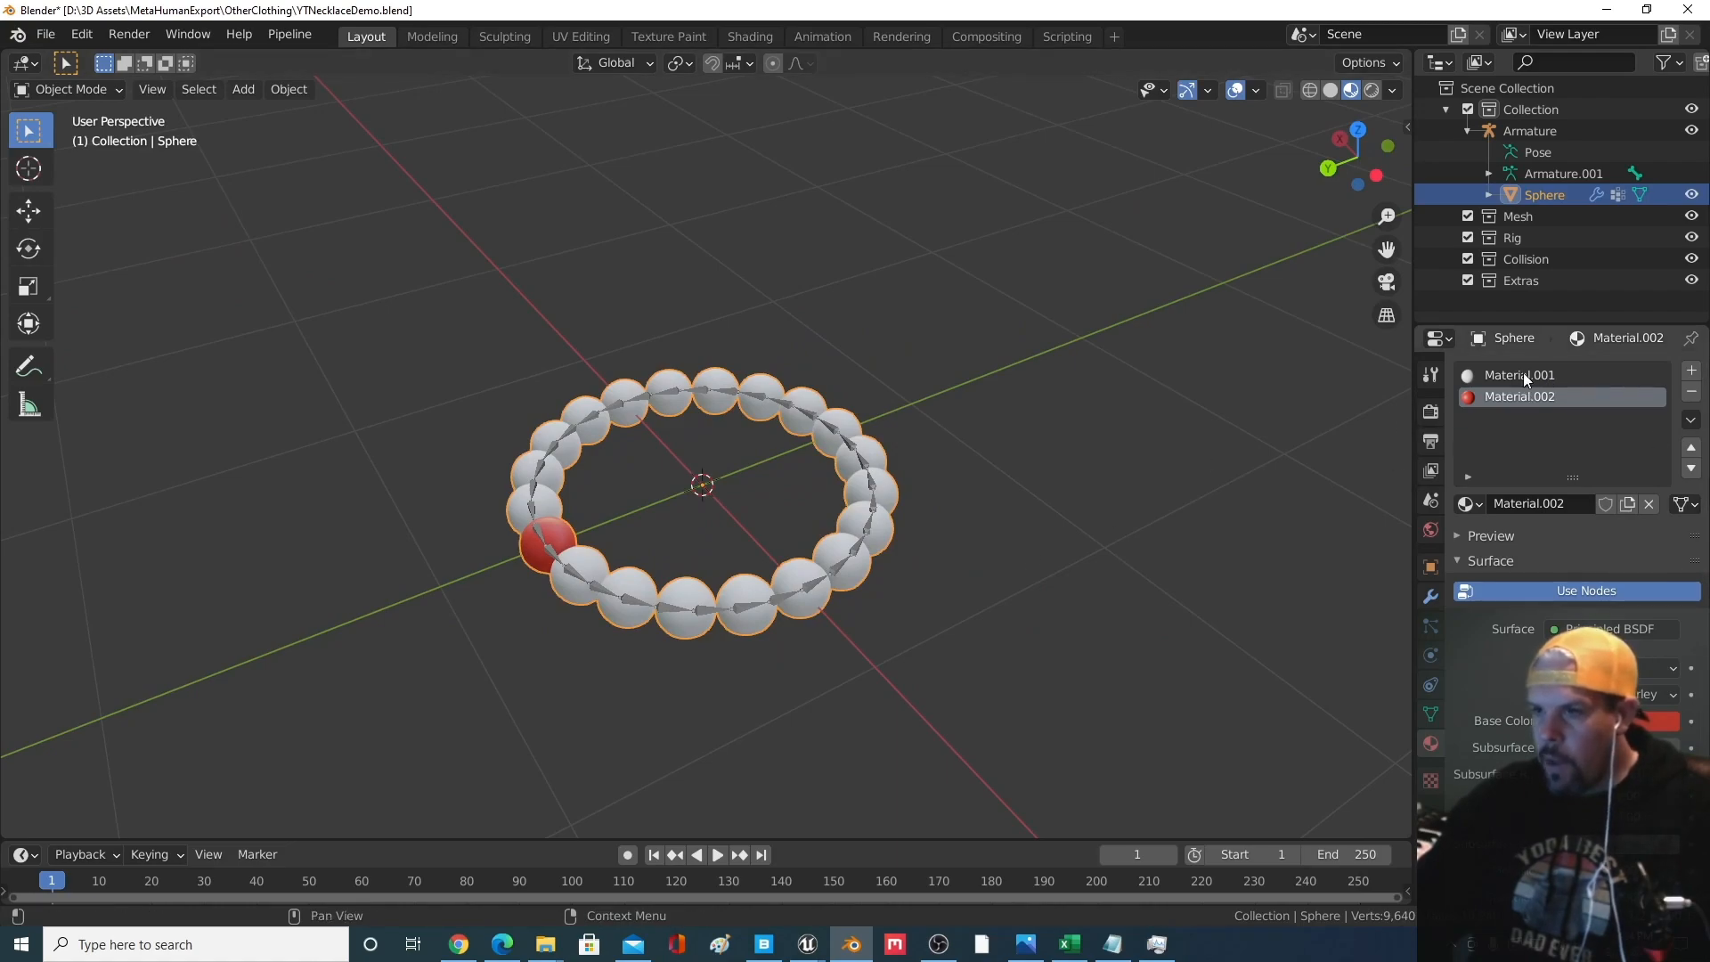
middle_click_drag(1129, 485, 732, 535)
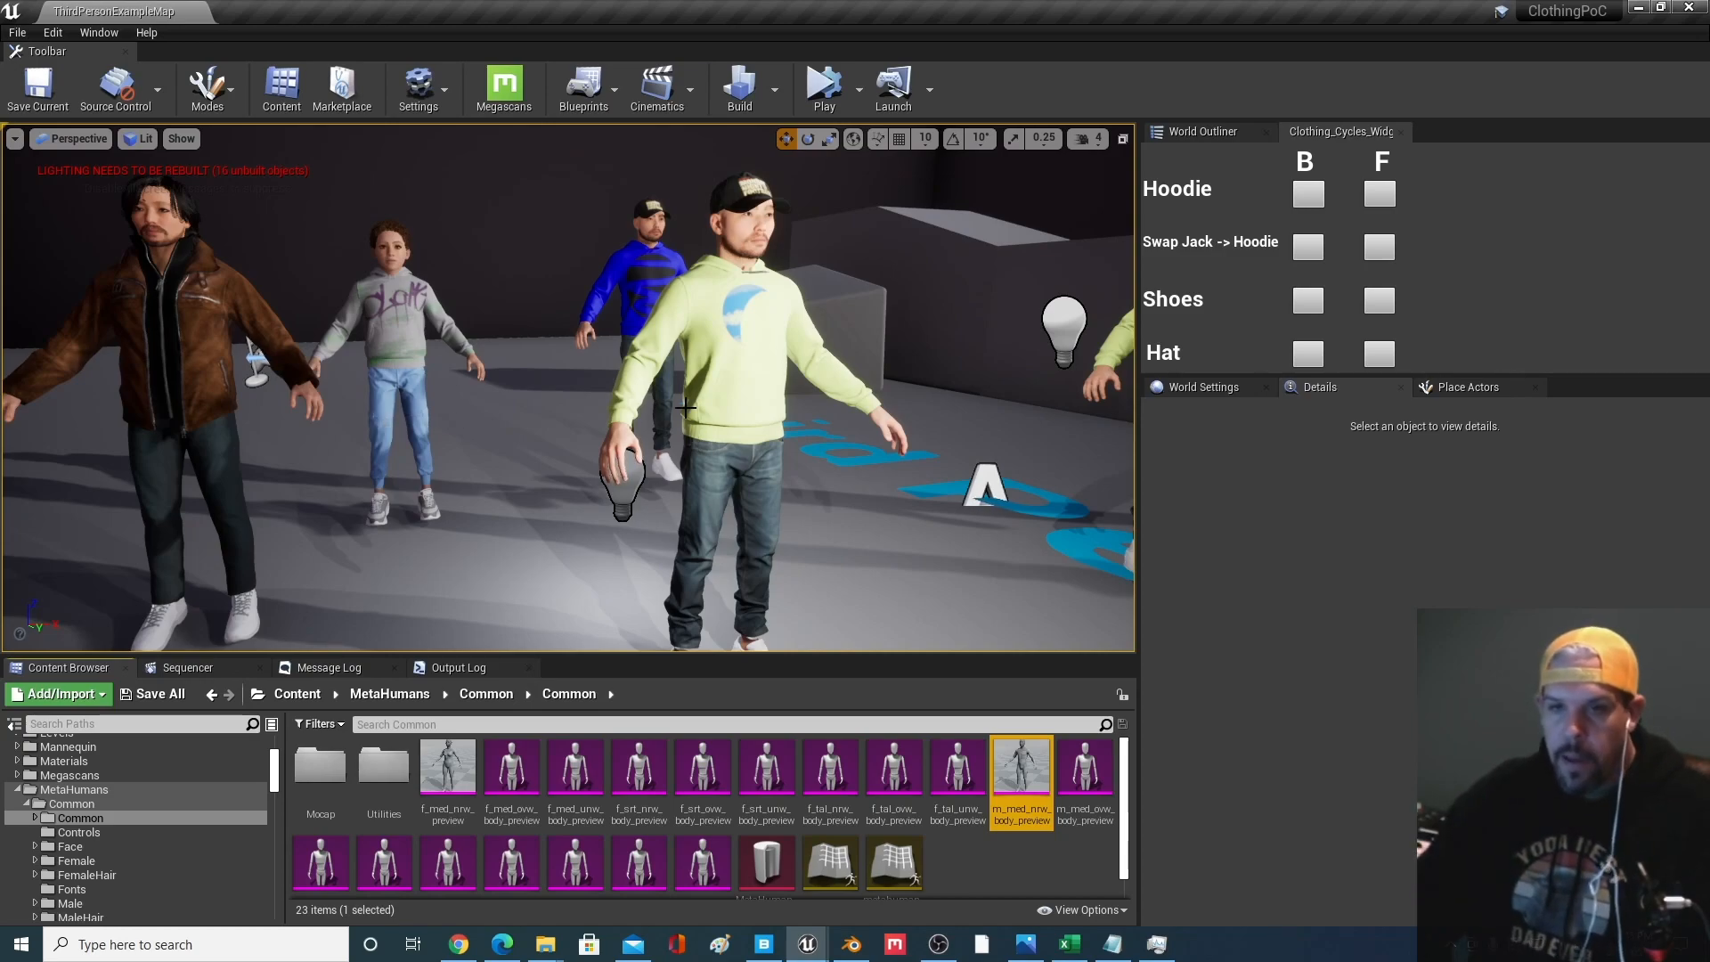
In Unreal Editor, browse to the MetaHumans > Common > Common folder and open the f_med_nrw_preview skeletal mesh
left_click(101, 790)
left_click(89, 804)
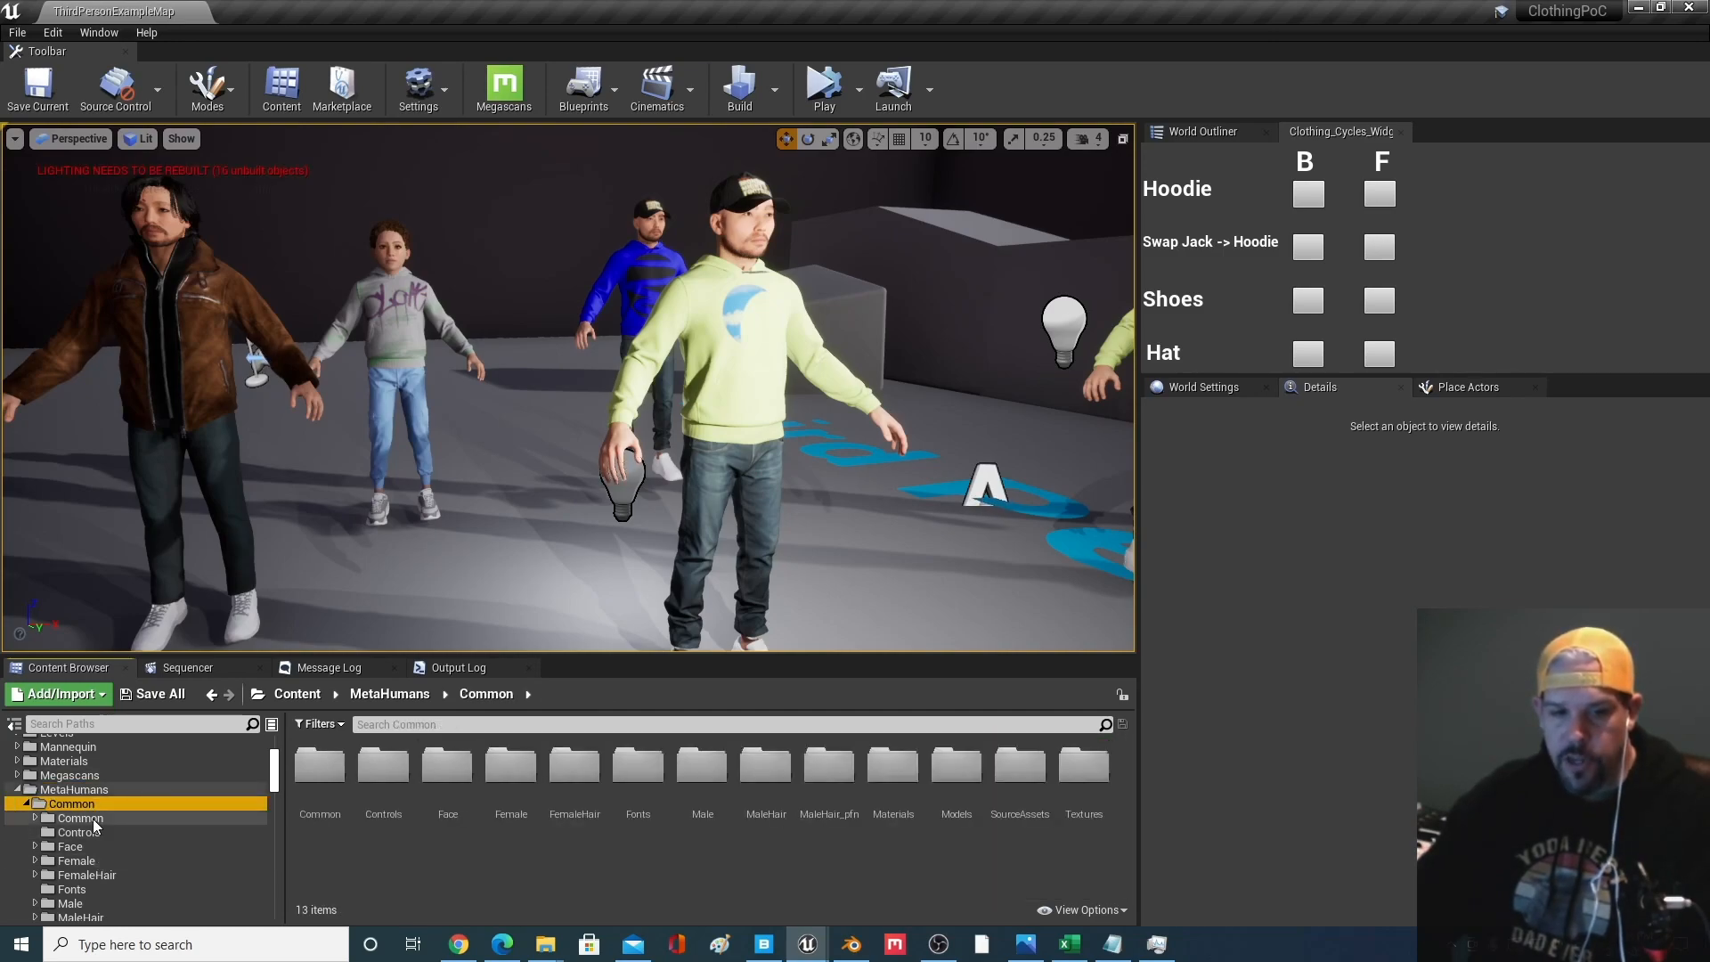
left_click(82, 818)
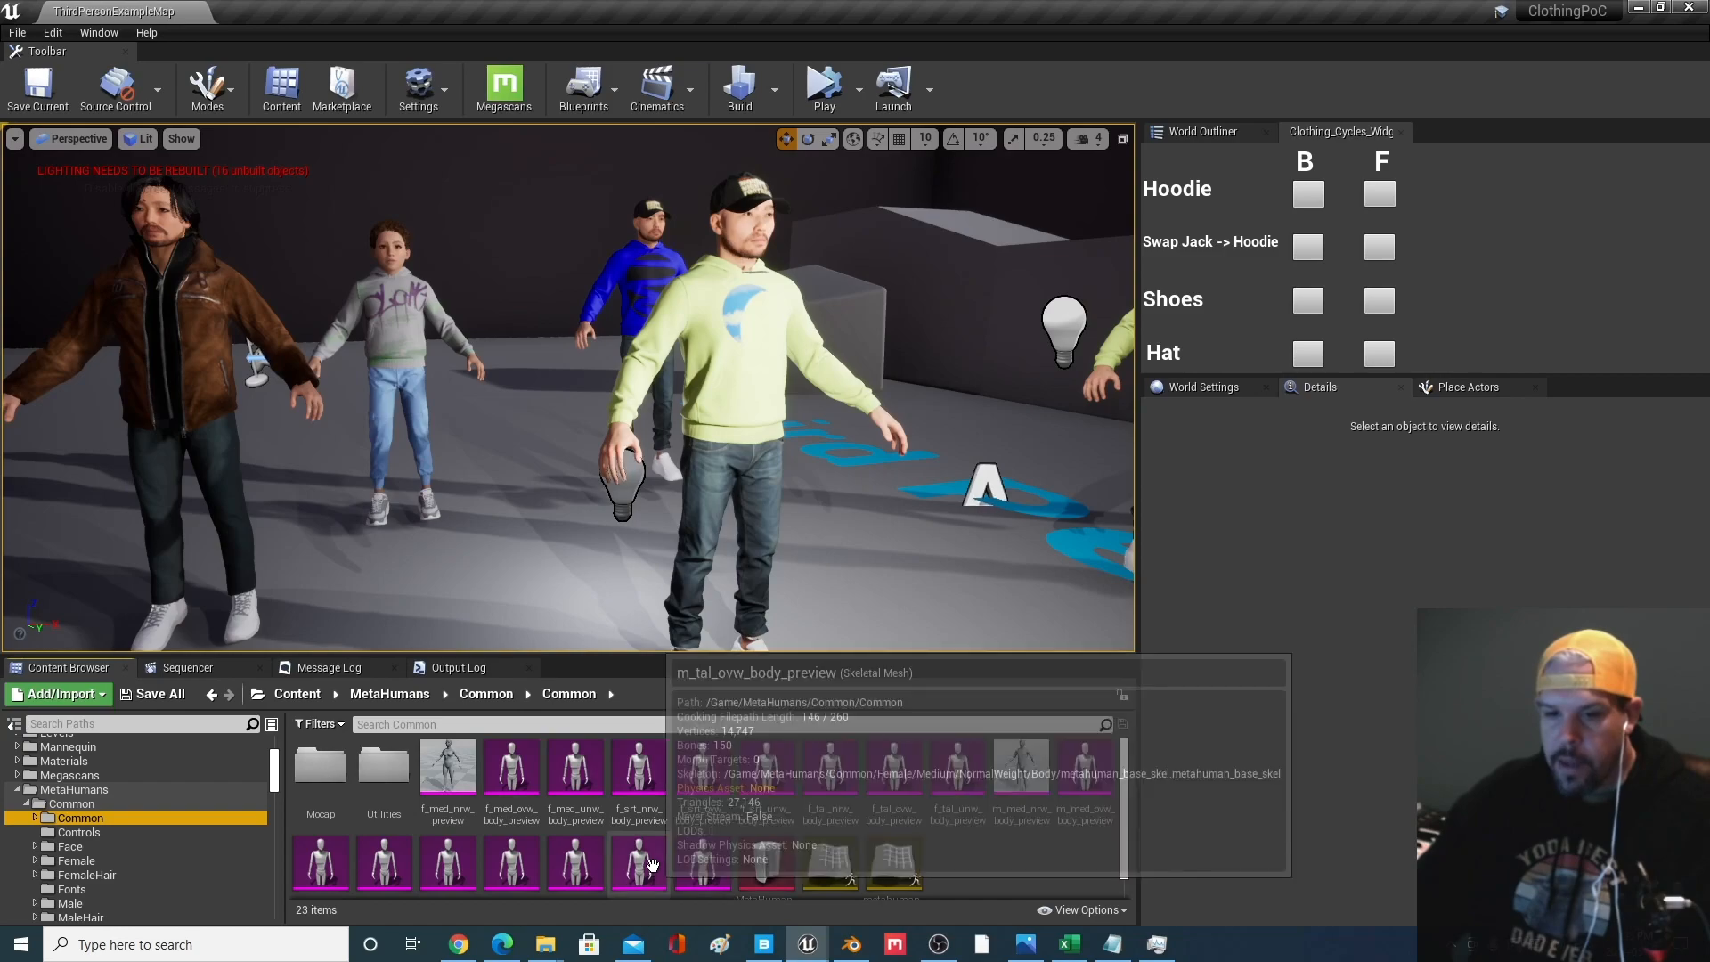
scroll(705, 842, "down", 1)
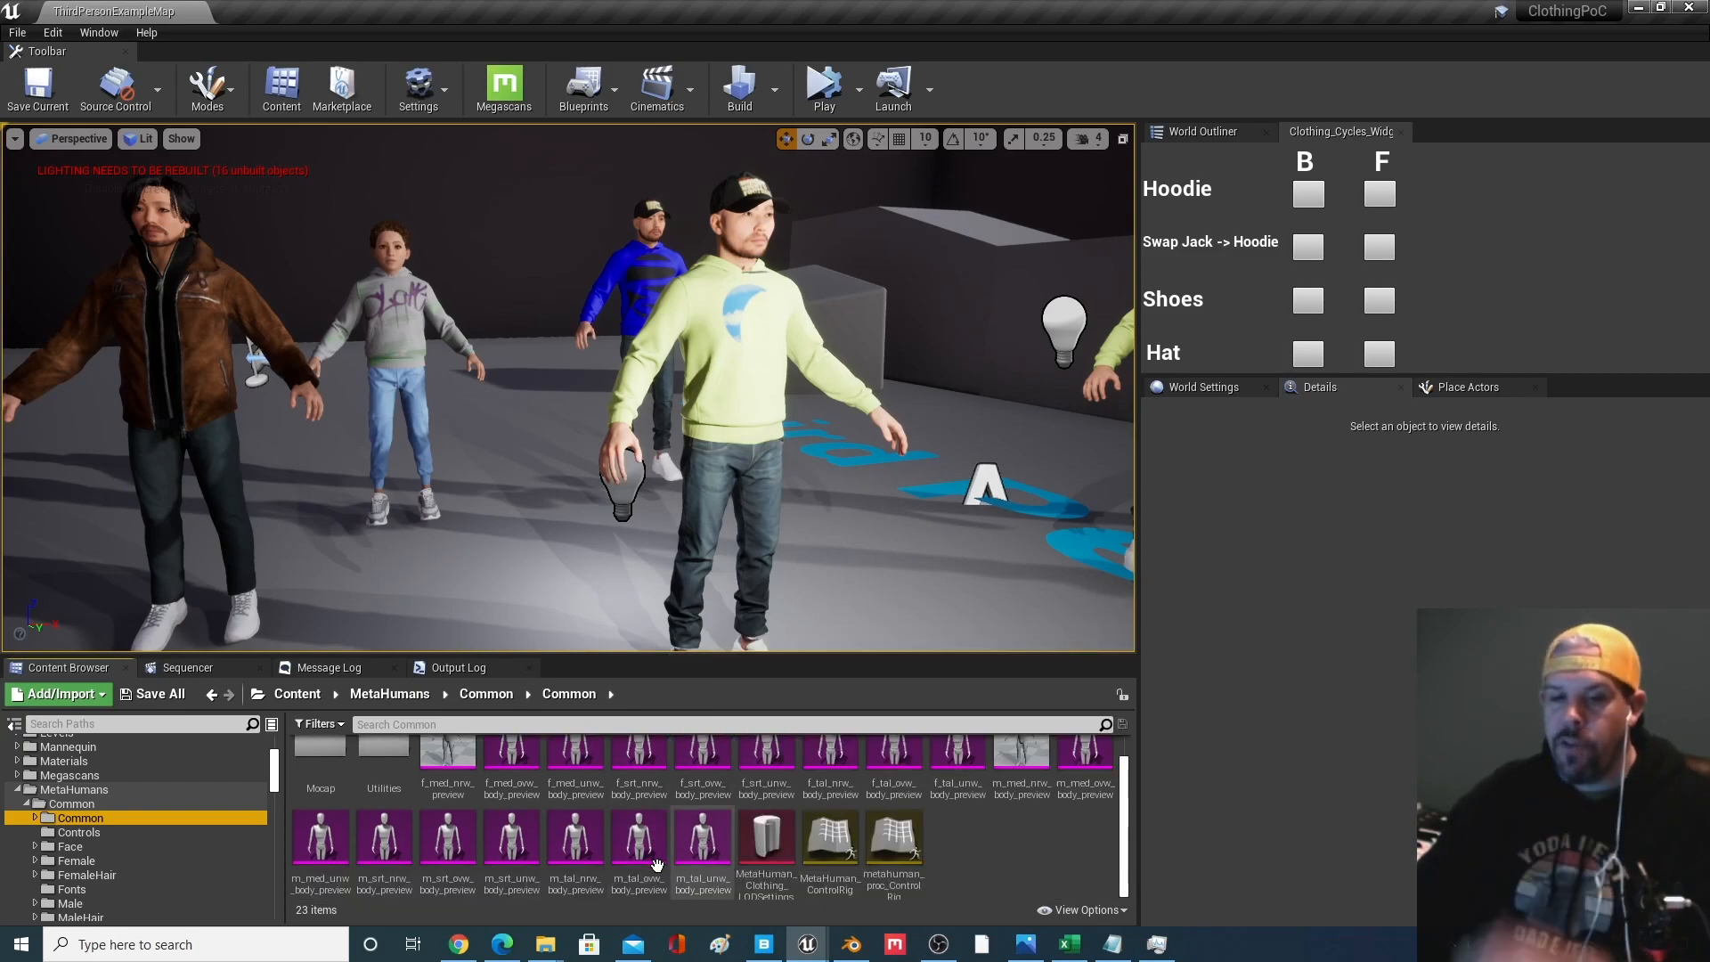
scroll(332, 759, "up", 1)
double_click(448, 766)
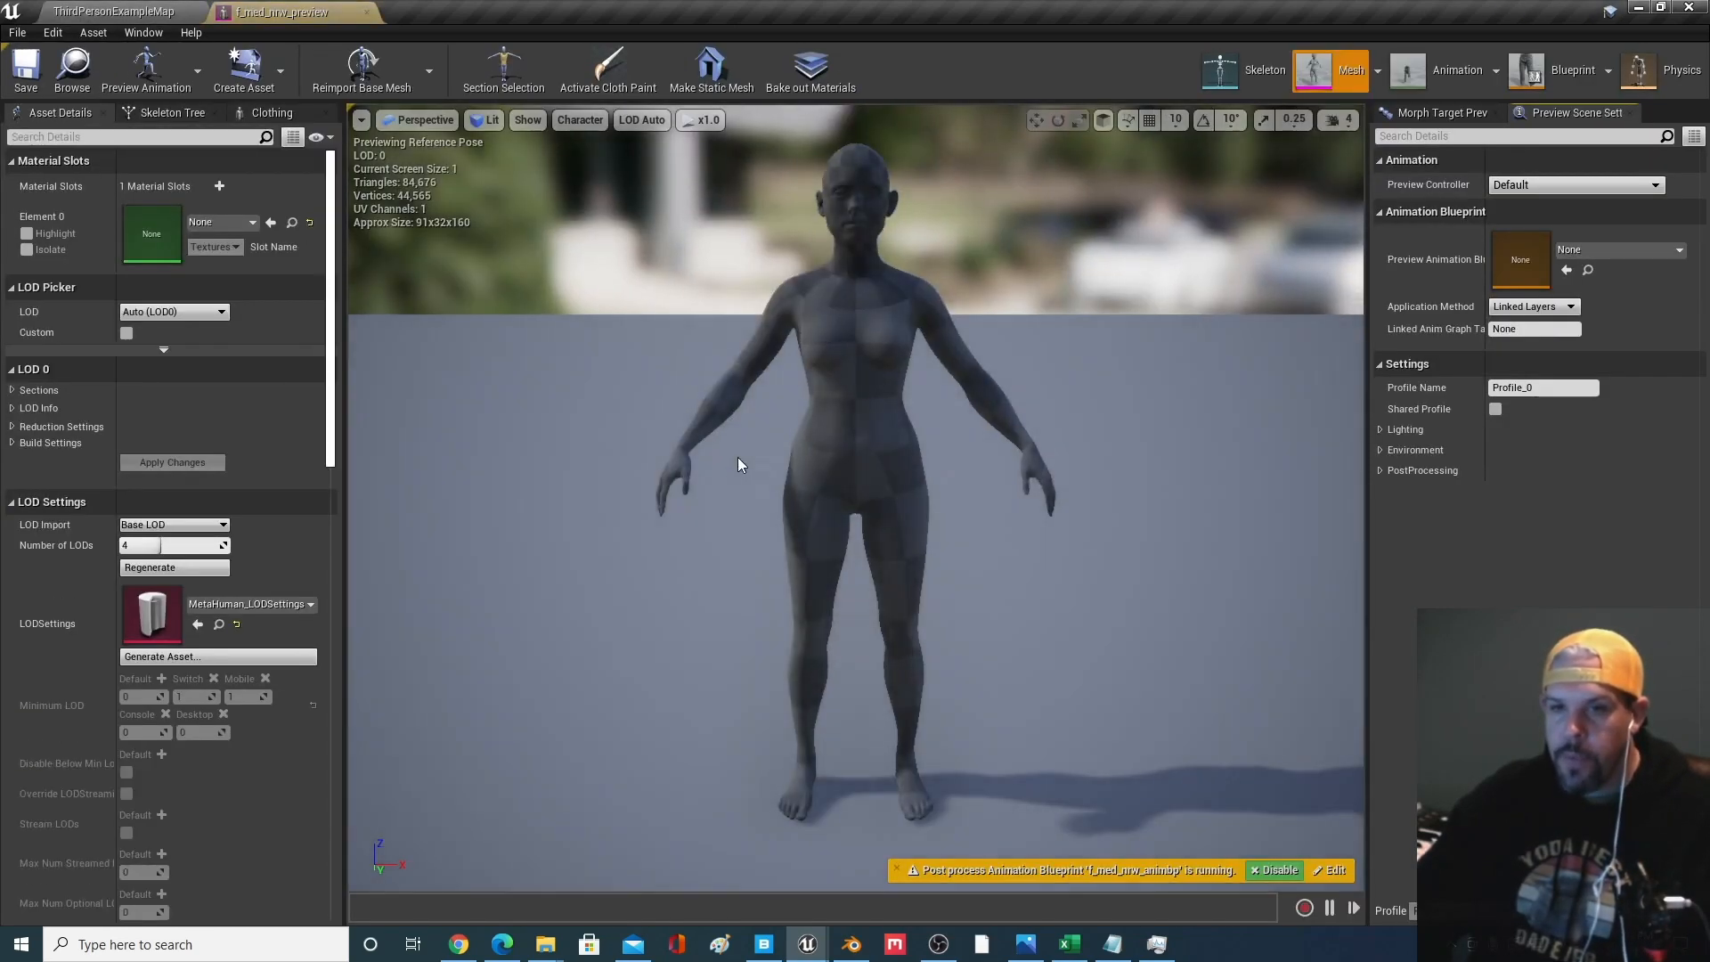
Examine the female preview body from several angles around the neck and chest, then close its mesh editor
scroll(842, 508, "down", 5)
middle_click_drag(851, 506, 900, 449)
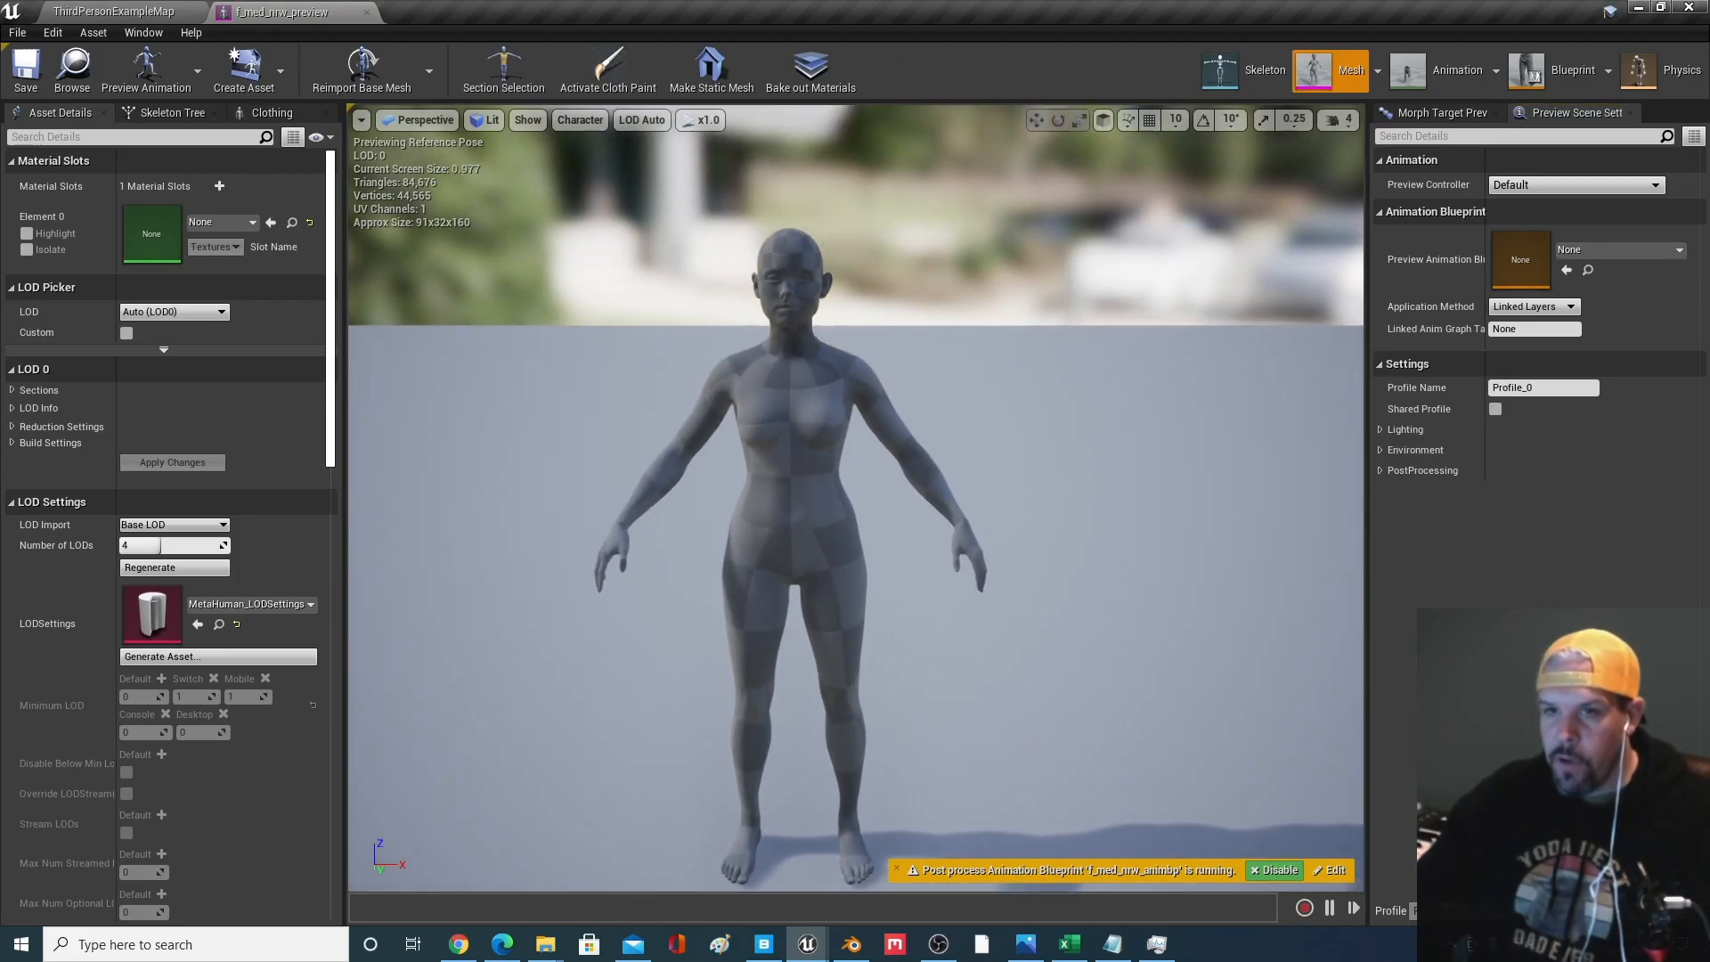
left_click_drag(915, 522, 356, 570, "alt")
left_click_drag(1103, 431, 904, 370, "alt")
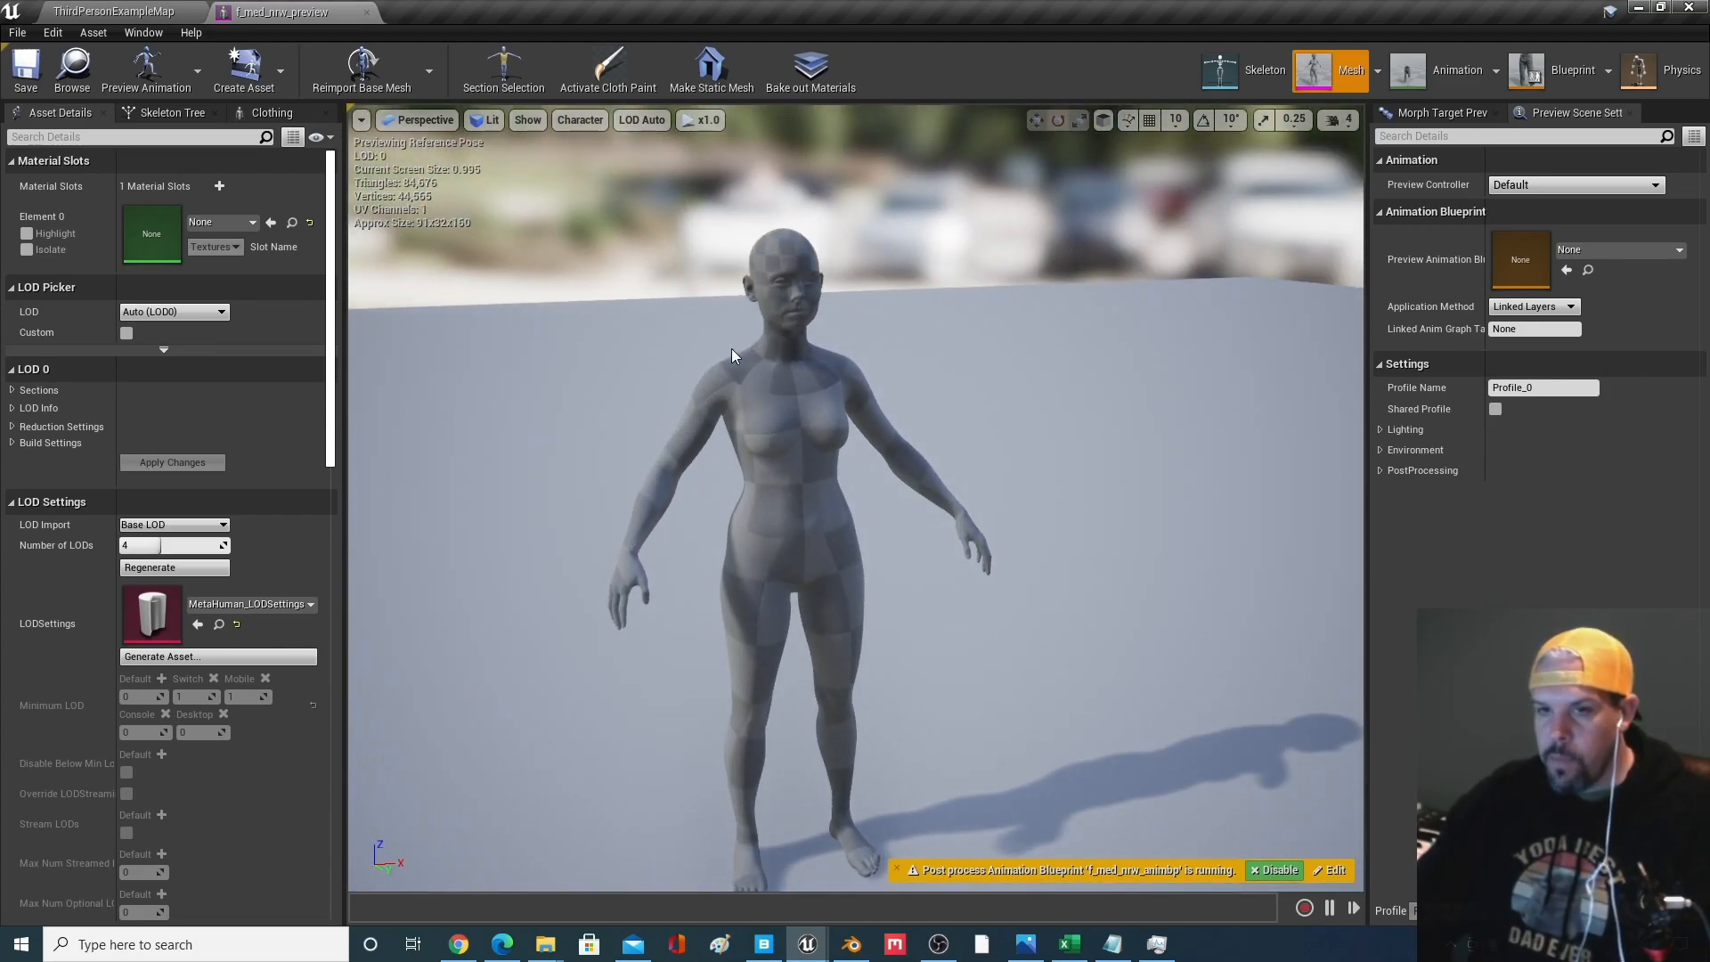
middle_click_drag(742, 382, 838, 461)
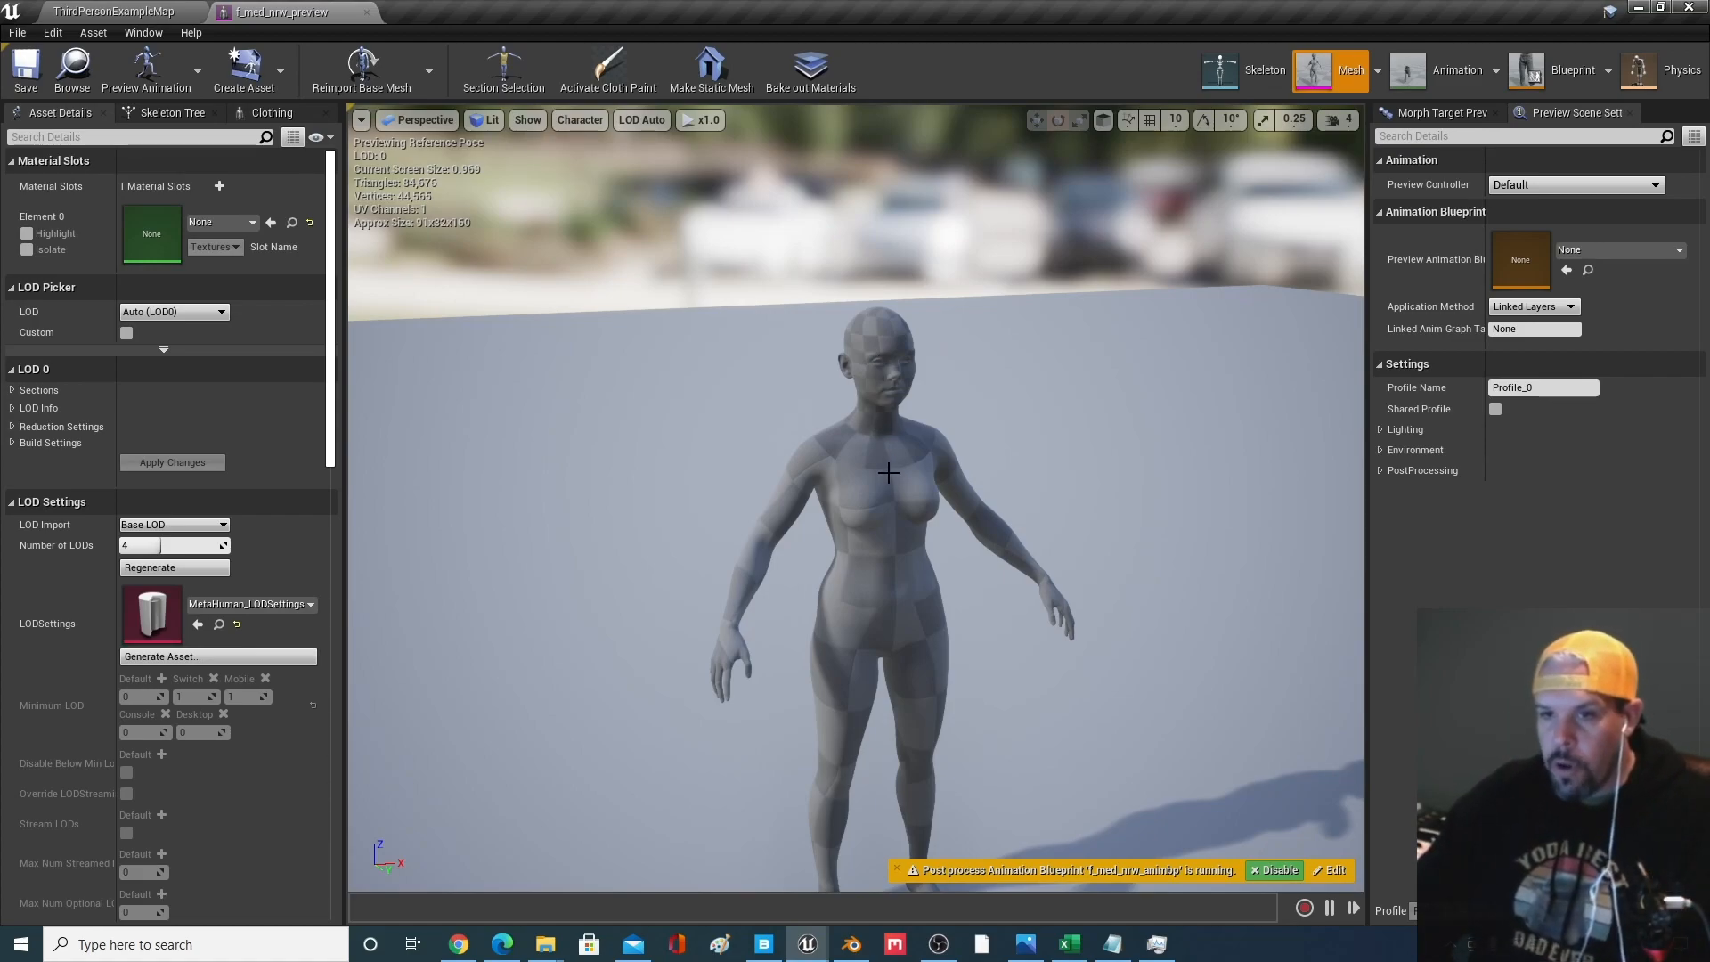
mouse_move(891, 533)
middle_mouse_down()
mouse_move(894, 477)
mouse_move(997, 499)
mouse_move(890, 533)
middle_mouse_up()
left_click_drag(891, 533, 874, 499)
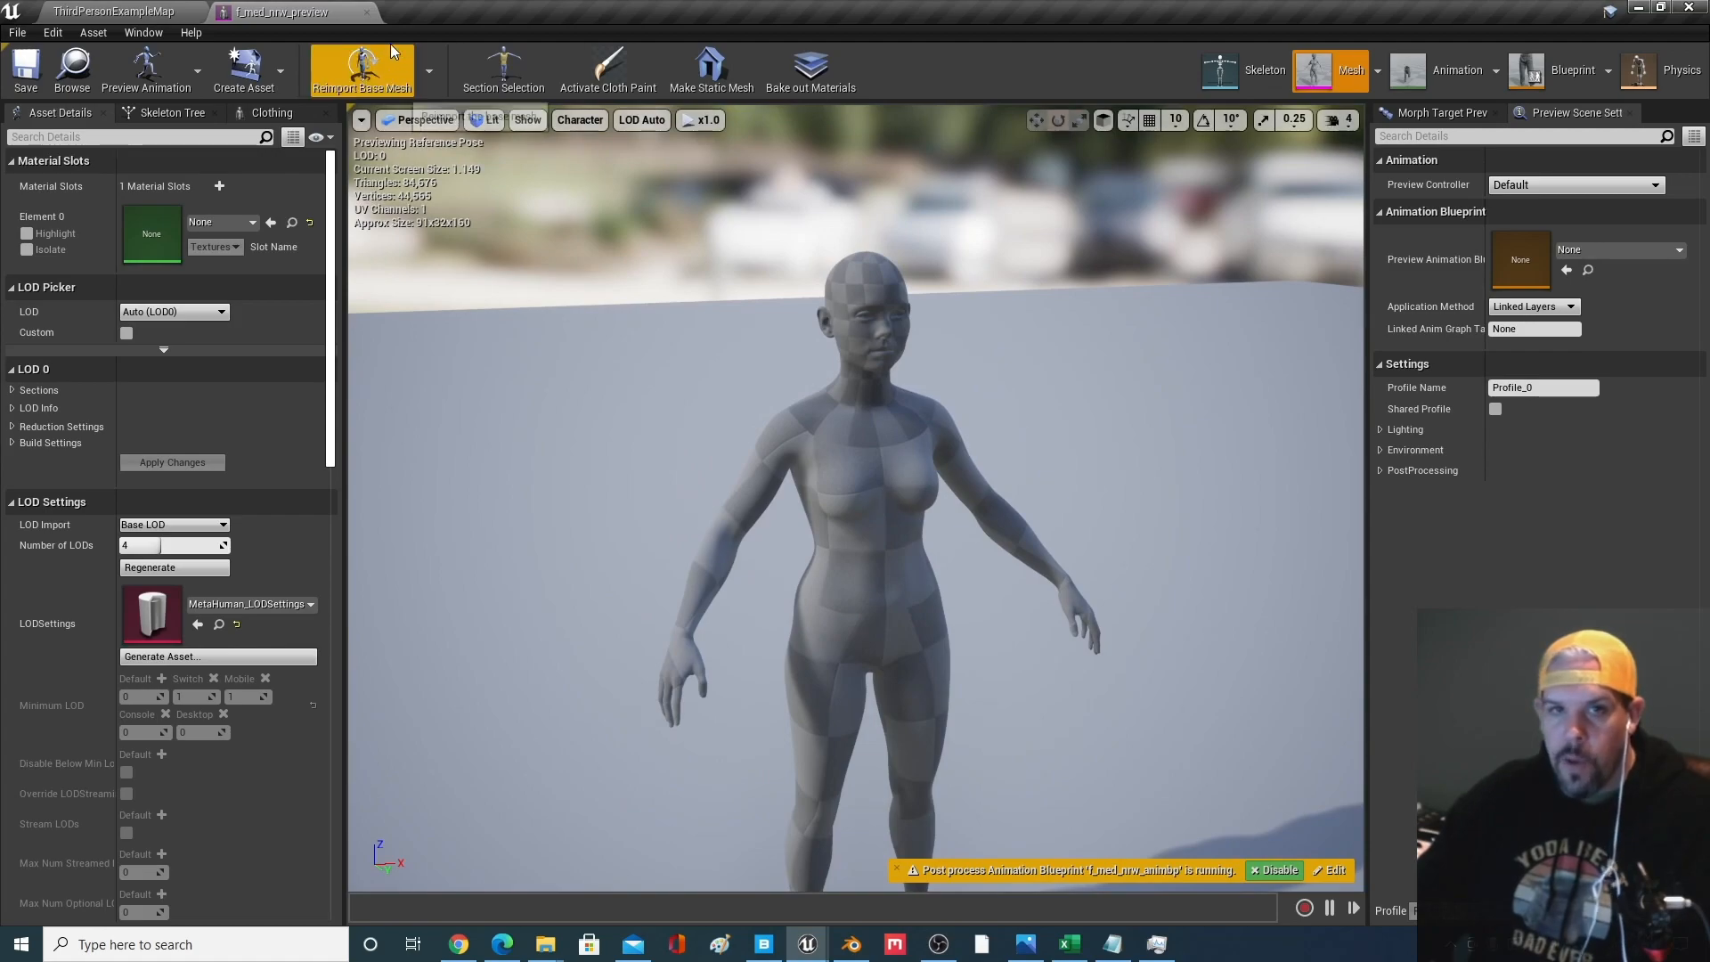
left_click(368, 13)
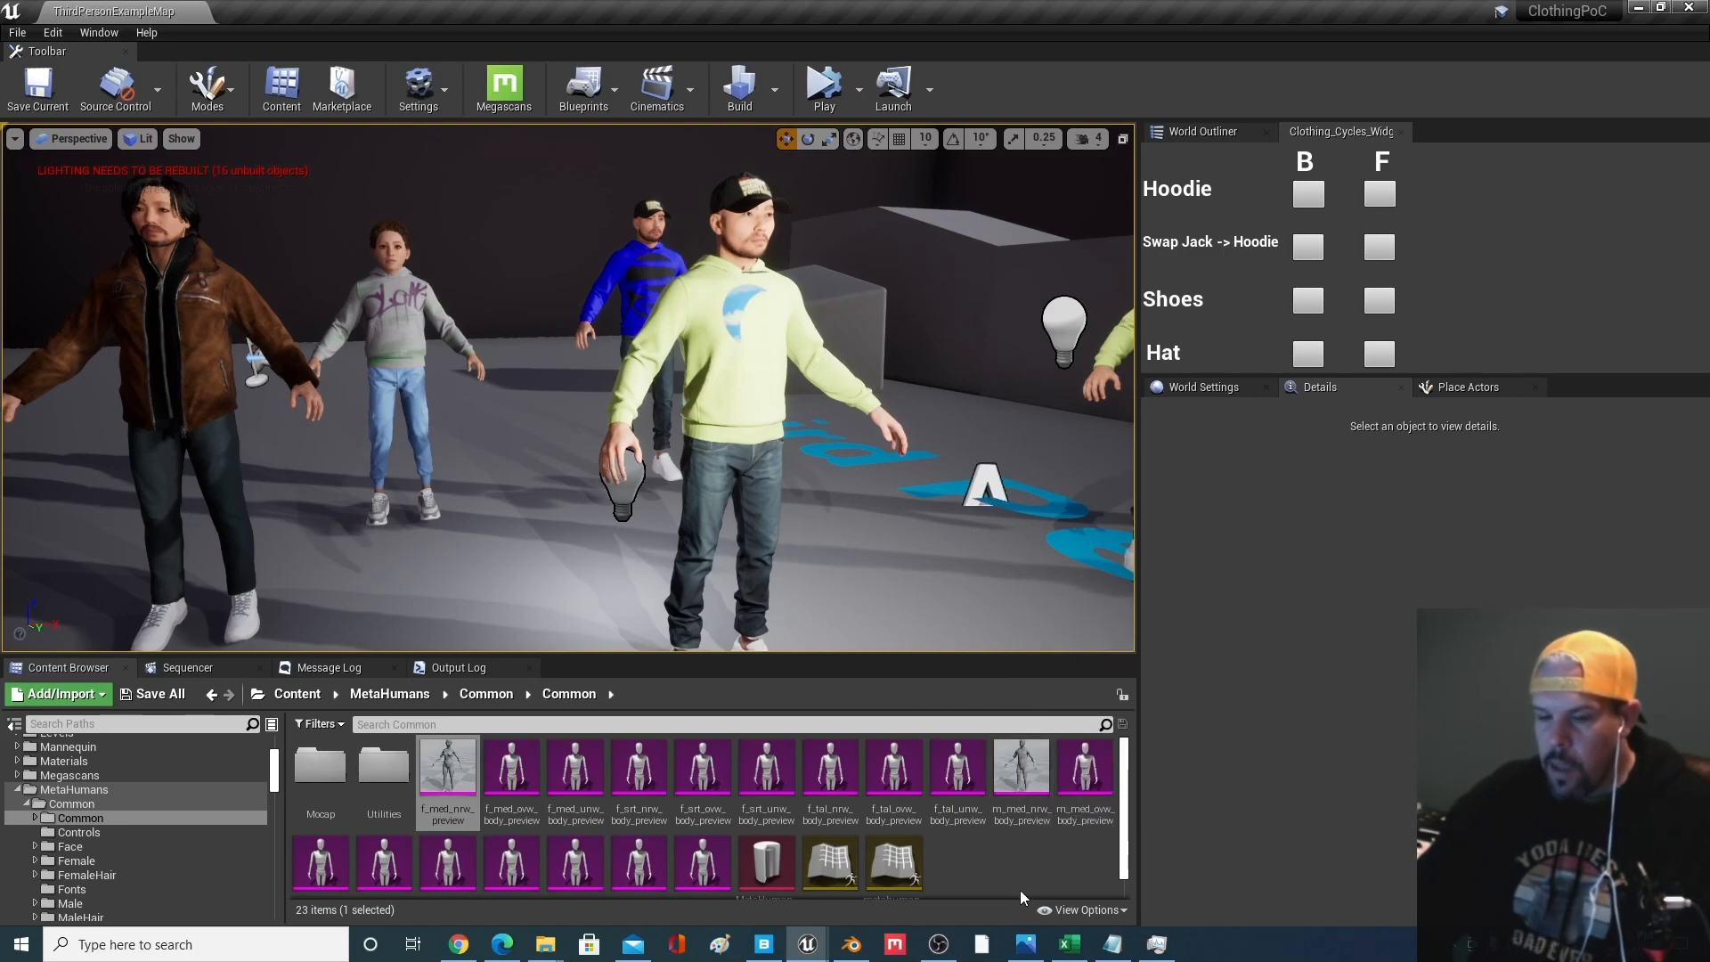
Start an FBX export of the m_med_nrw_body_preview mesh to the Desktop, keeping its default file name
left_click(1024, 797)
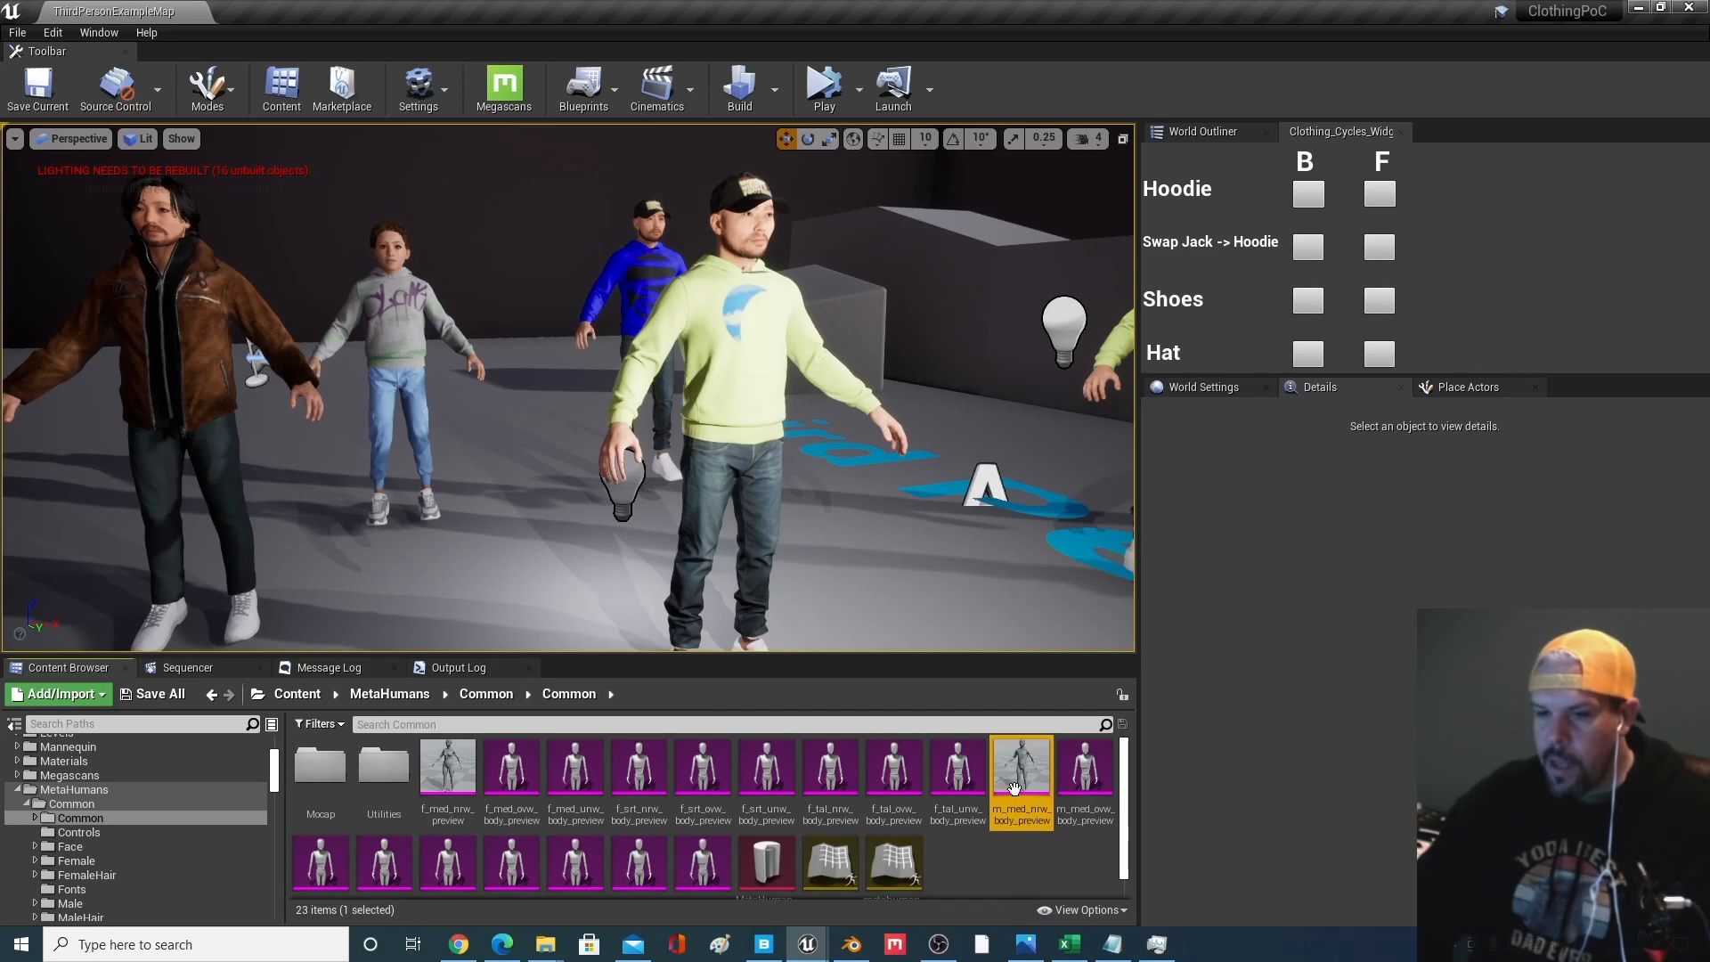
right_click(1015, 788)
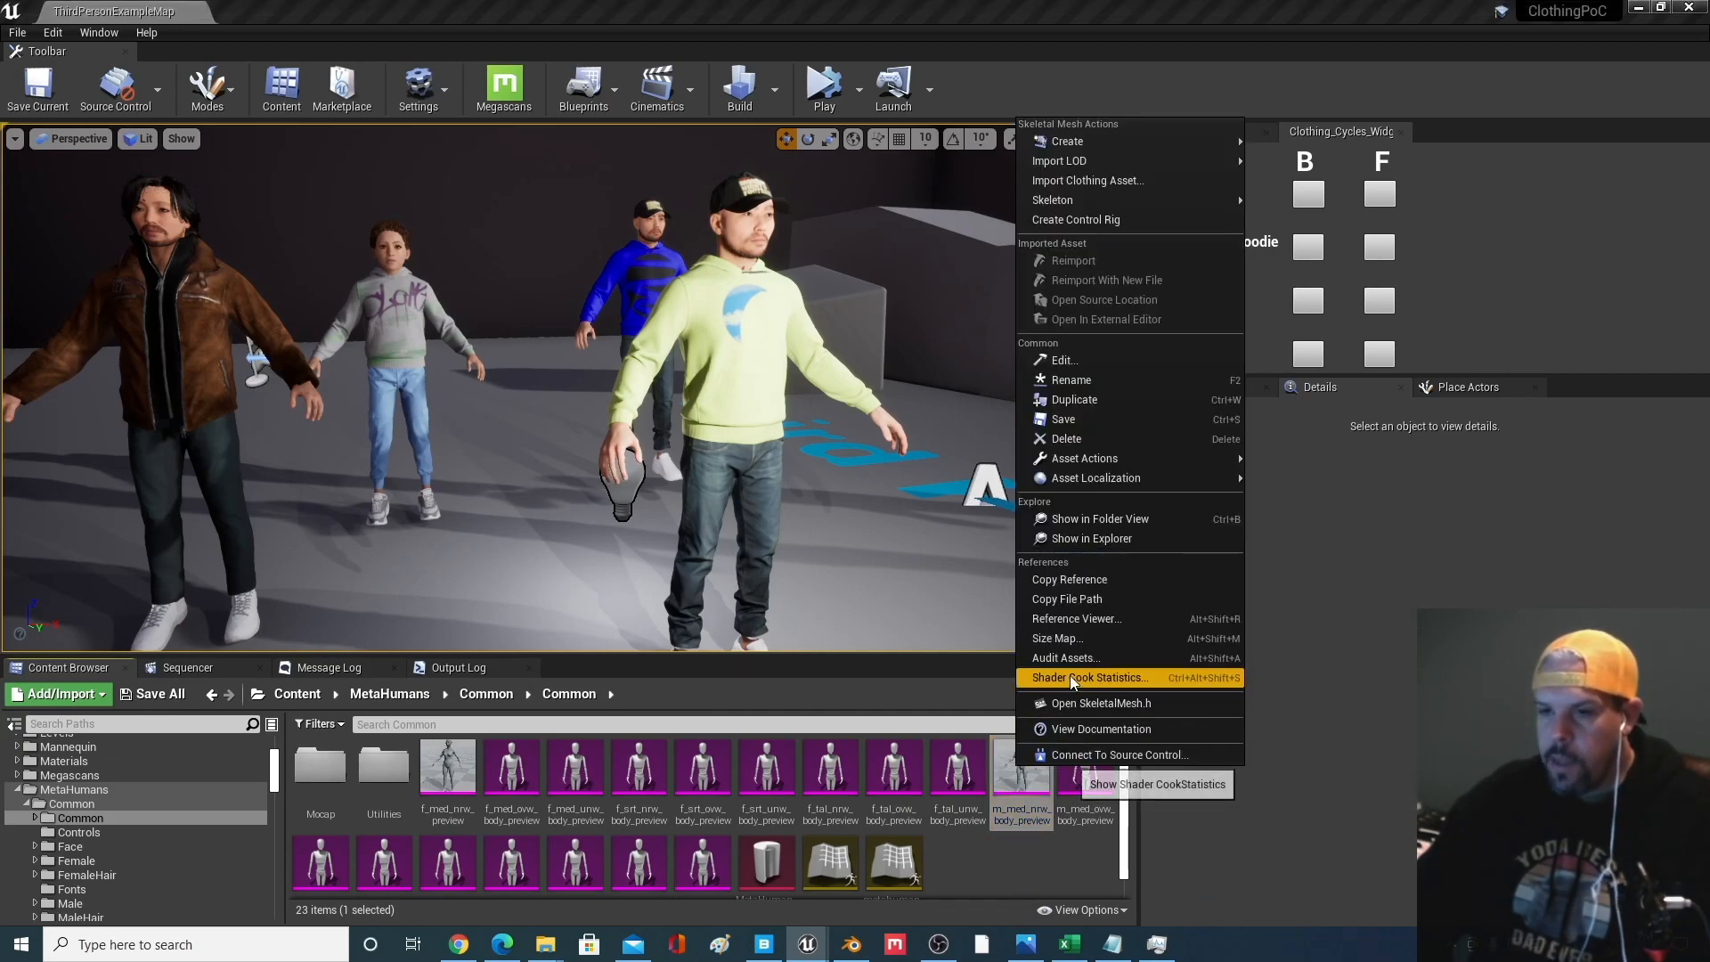
mouse_move(1147, 463)
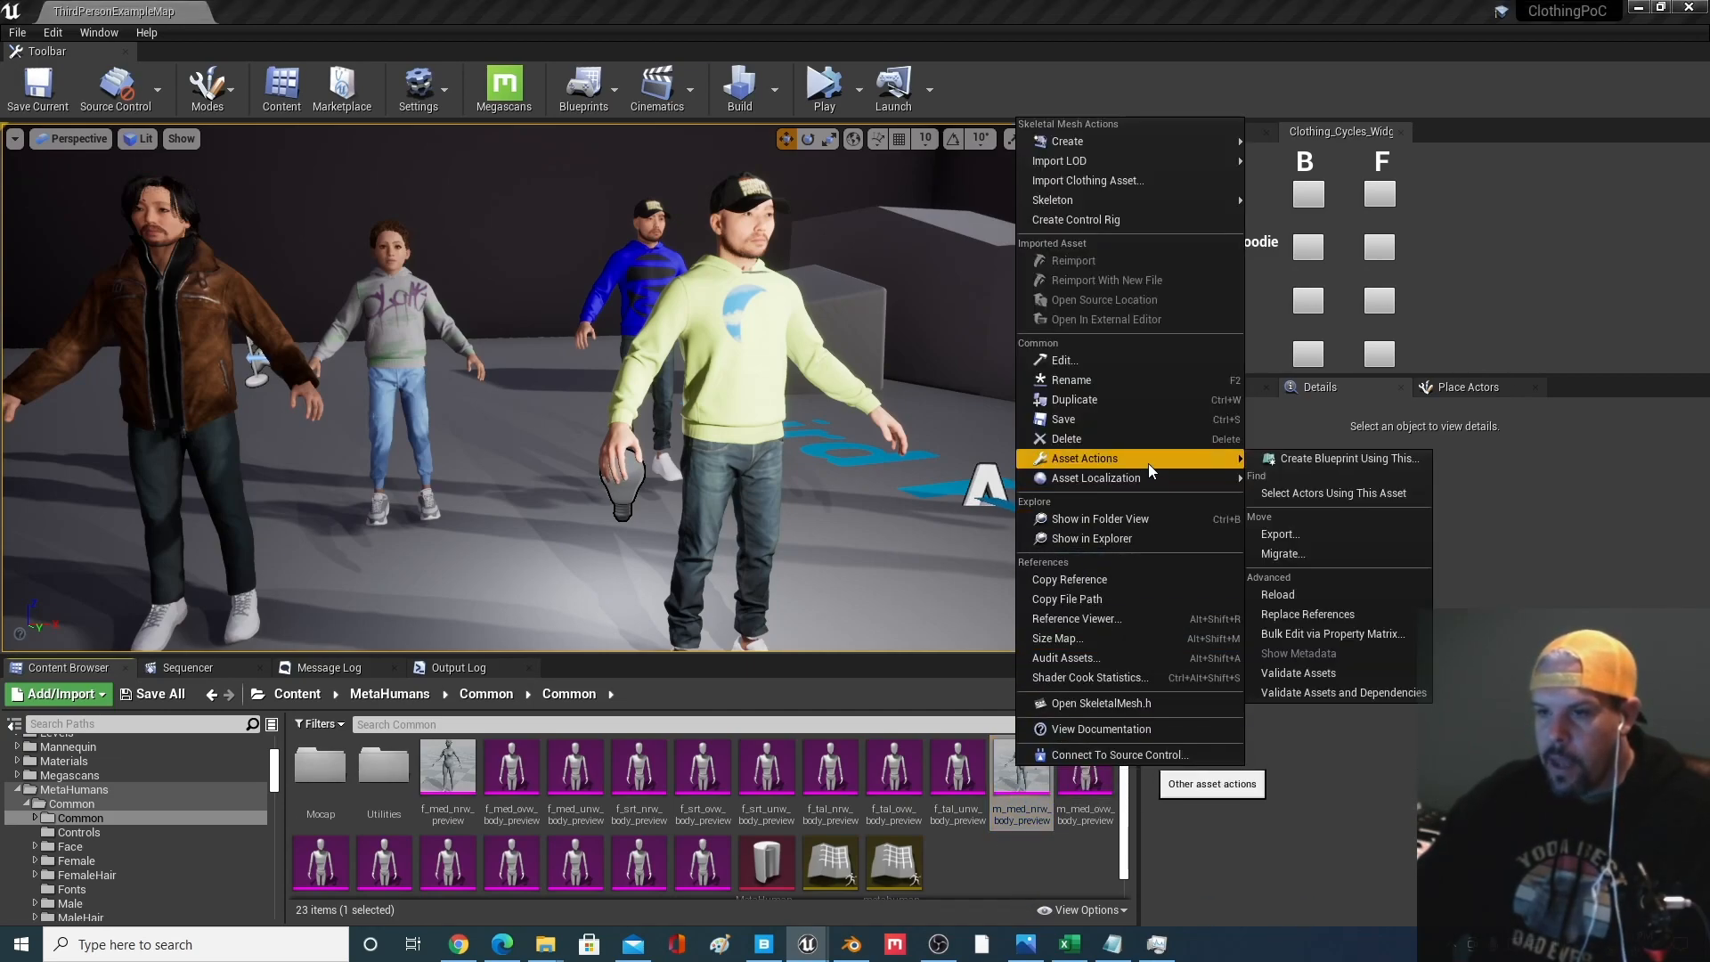
left_click(1299, 536)
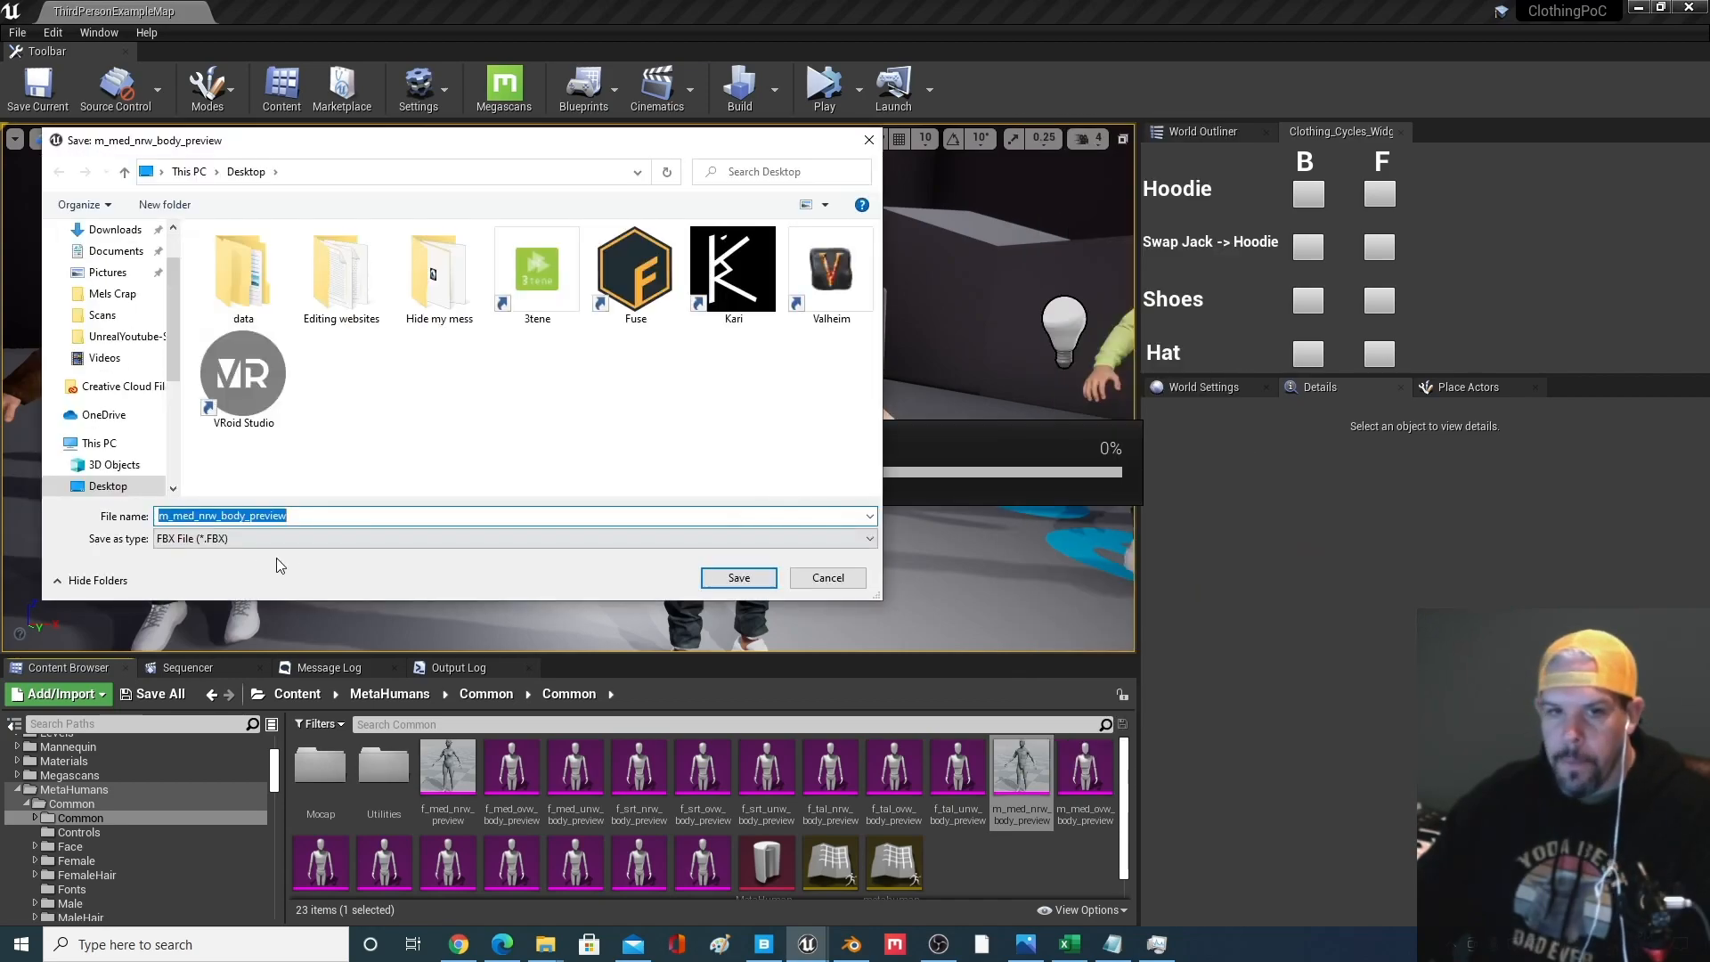
left_click(739, 579)
Review the mesh, collision, morph target and animation settings in the FBX export options, then cancel the export
scroll(885, 454, "down", 1)
scroll(883, 441, "up", 1)
scroll(869, 419, "down", 1)
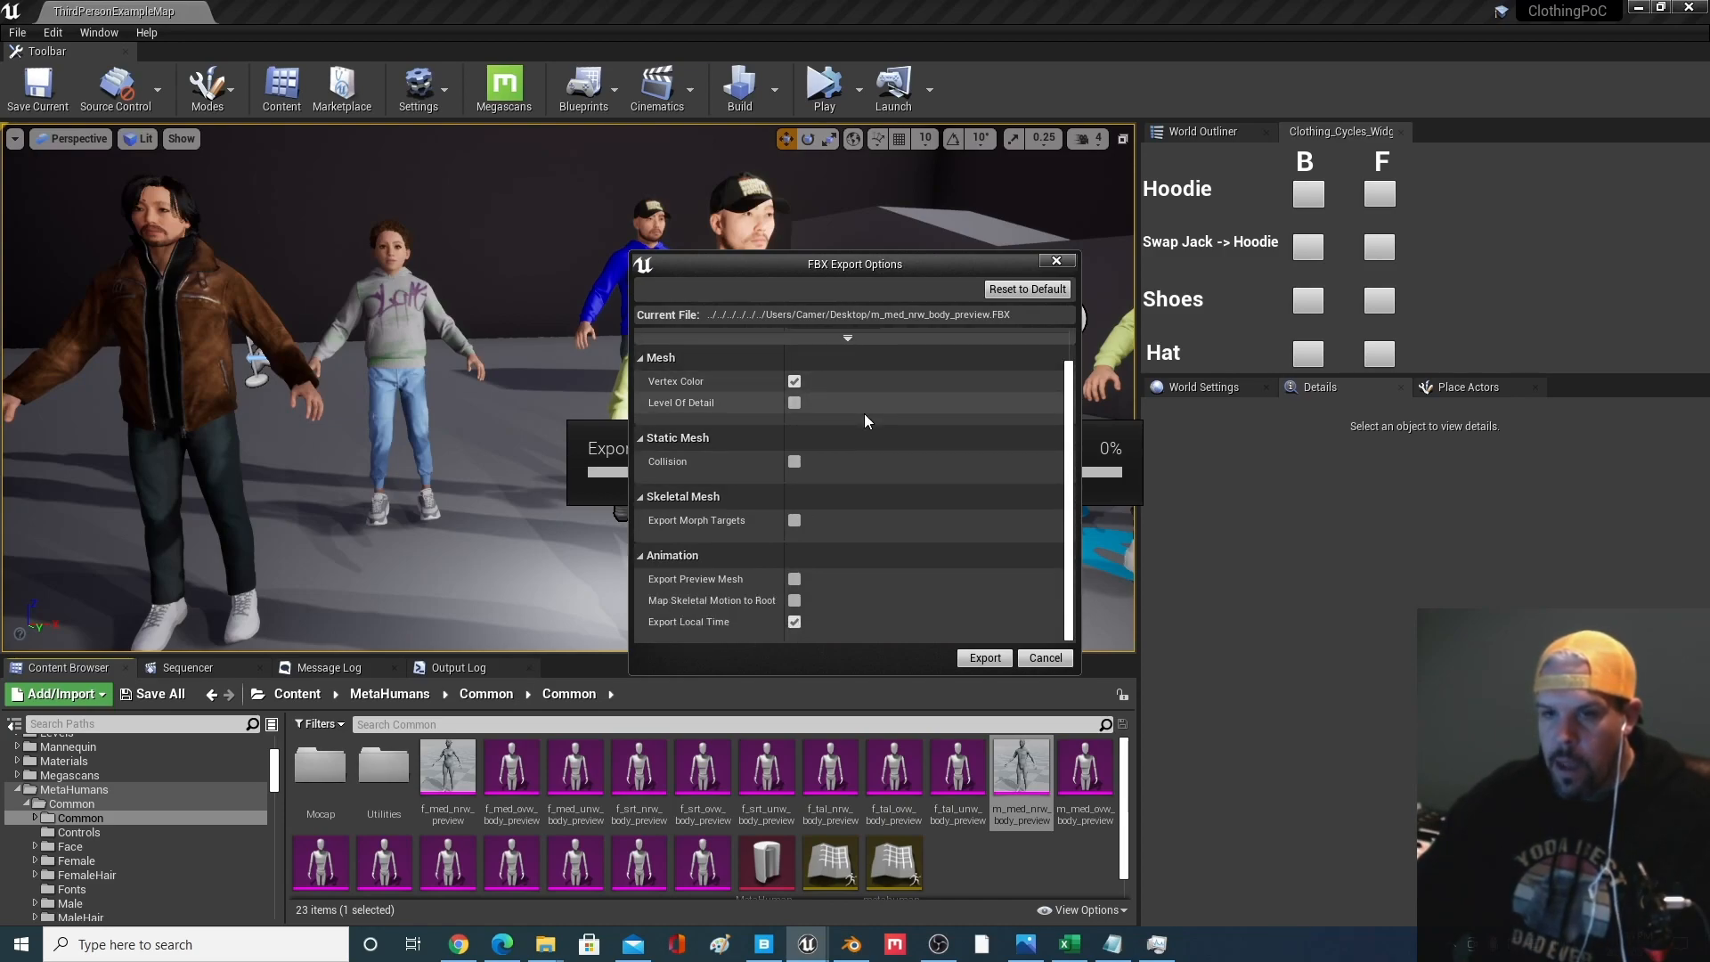
scroll(821, 398, "up", 1)
scroll(798, 445, "down", 1)
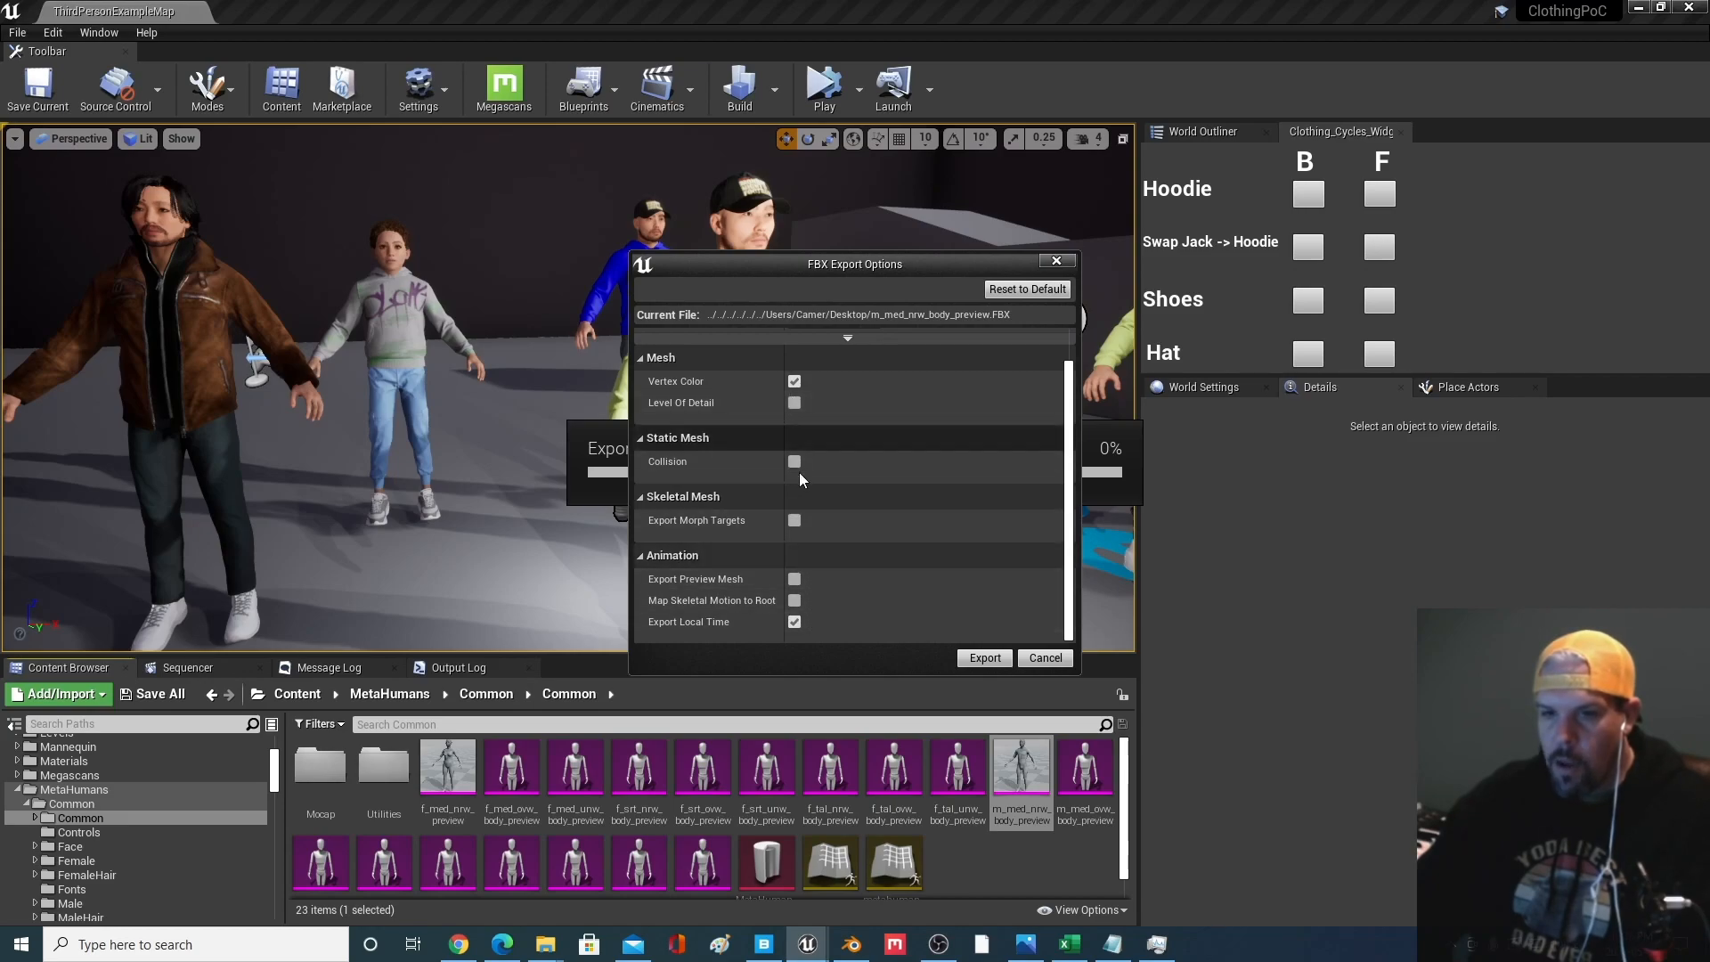
scroll(781, 480, "up", 1)
scroll(779, 441, "down", 1)
scroll(806, 498, "up", 1)
scroll(805, 478, "down", 1)
scroll(805, 478, "up", 1)
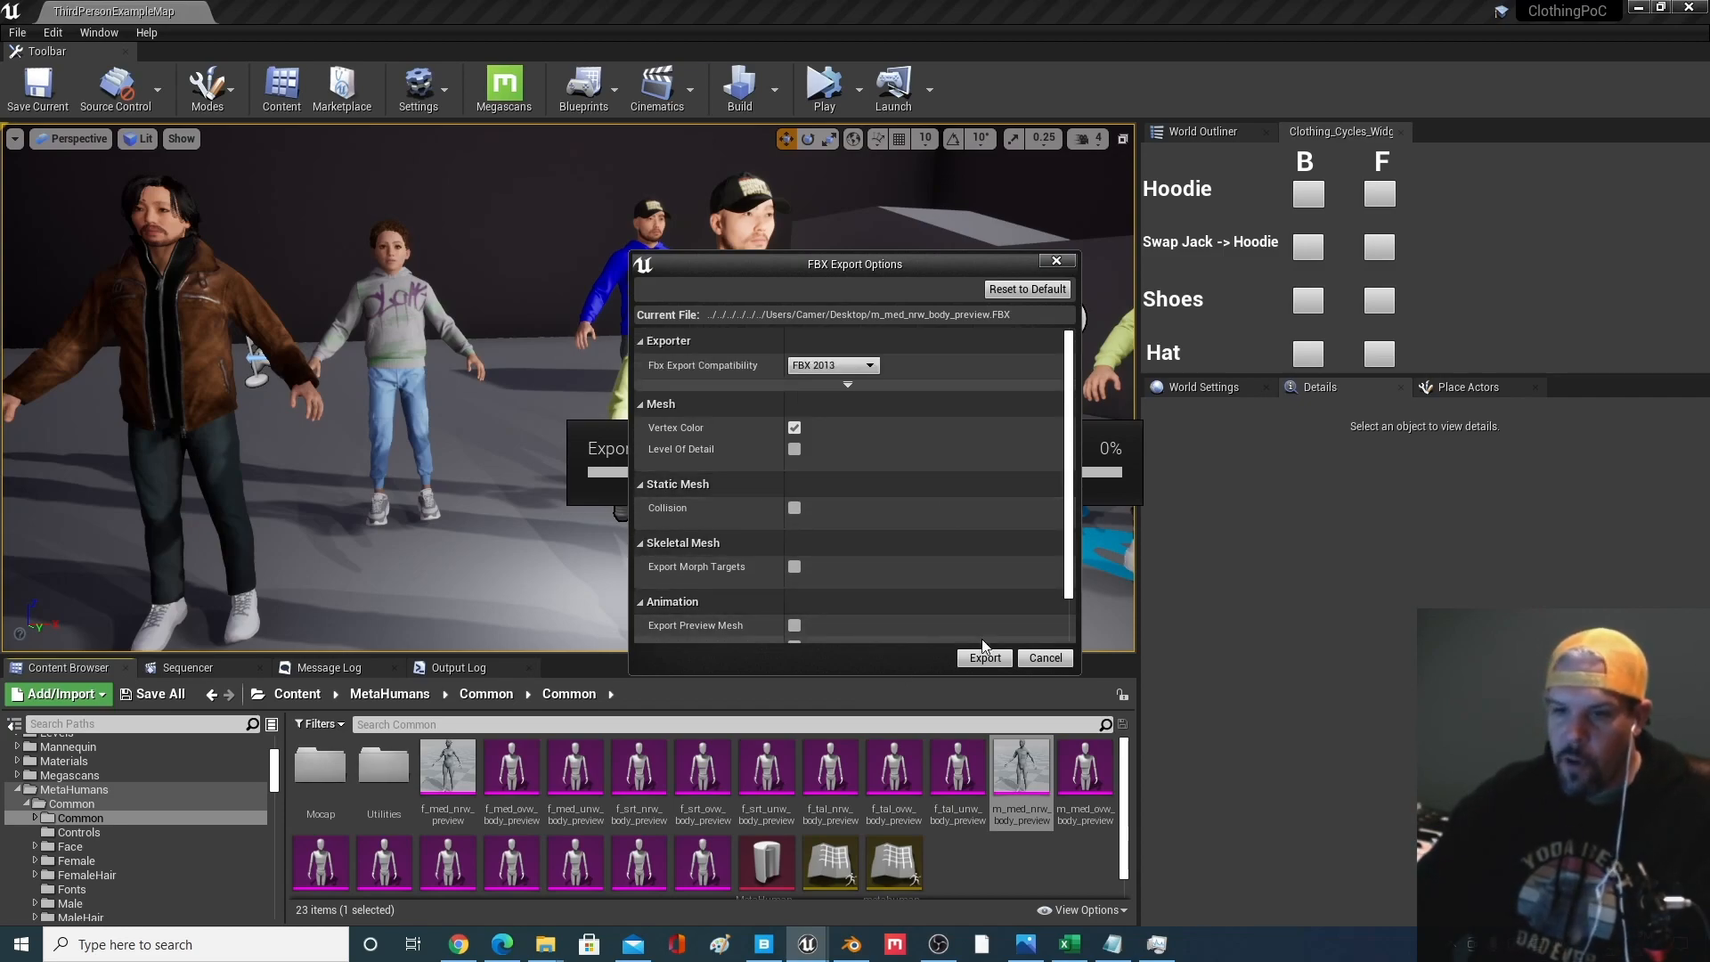
left_click(1040, 663)
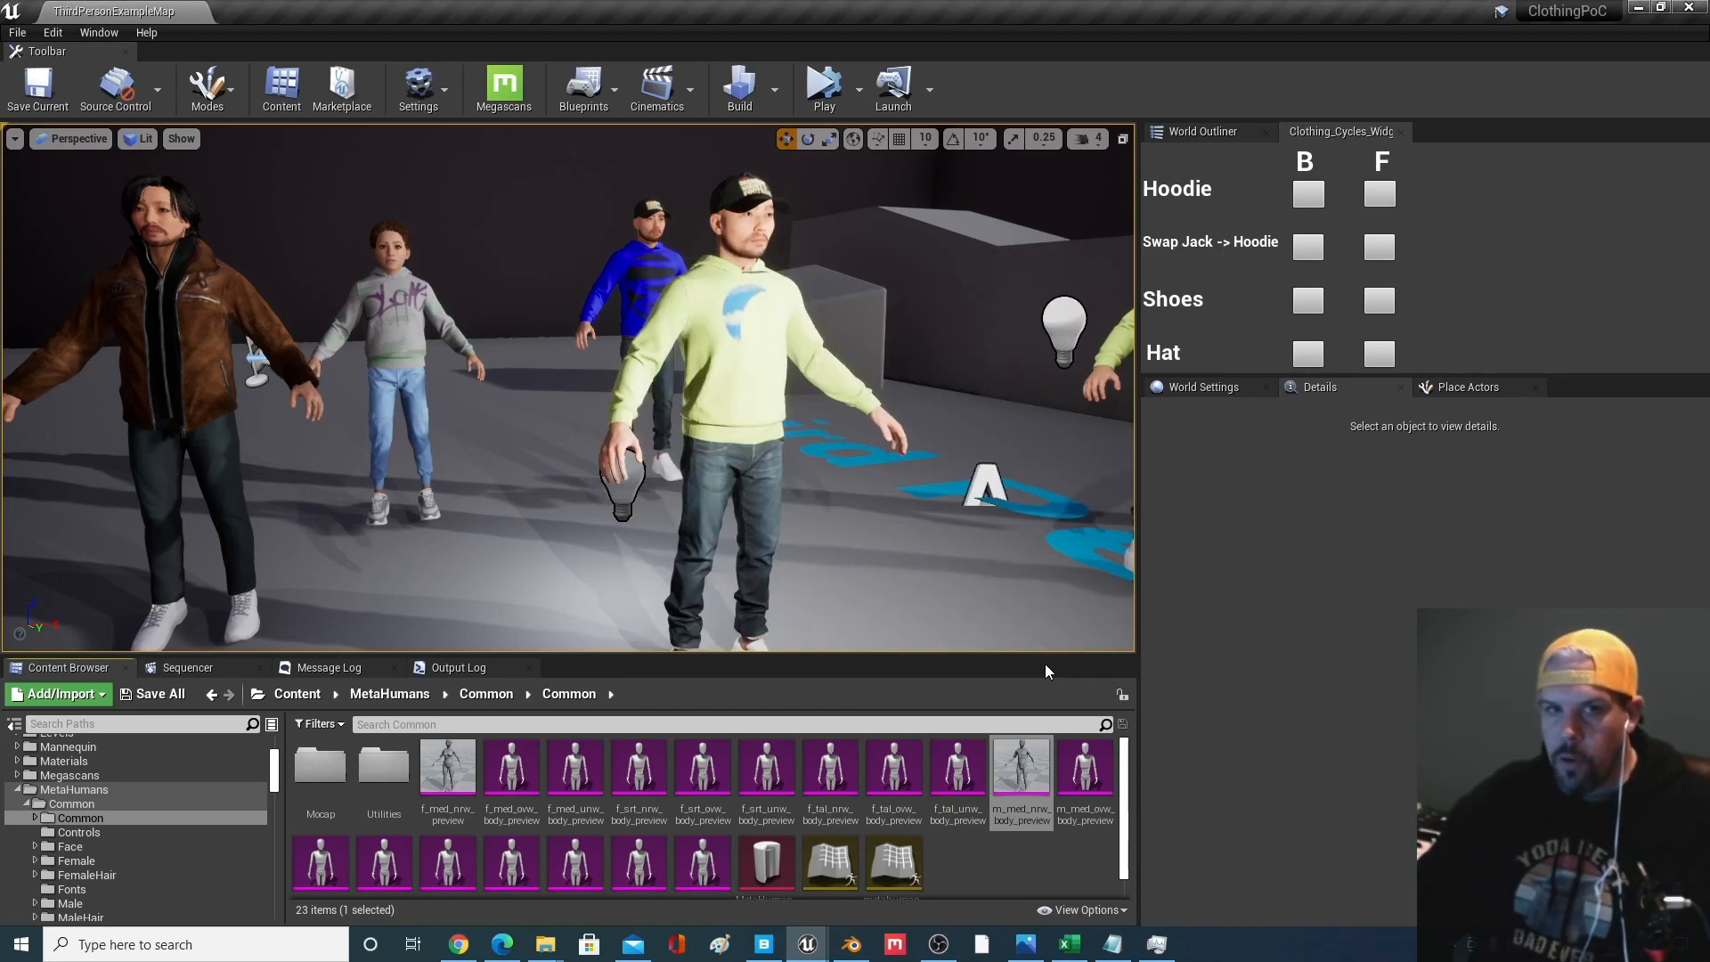
Switch to Blender and start an FBX import, choosing m_med_nrw_body_preview.FBX from D:\3D Assets\MetaHumanExport
left_click(1638, 7)
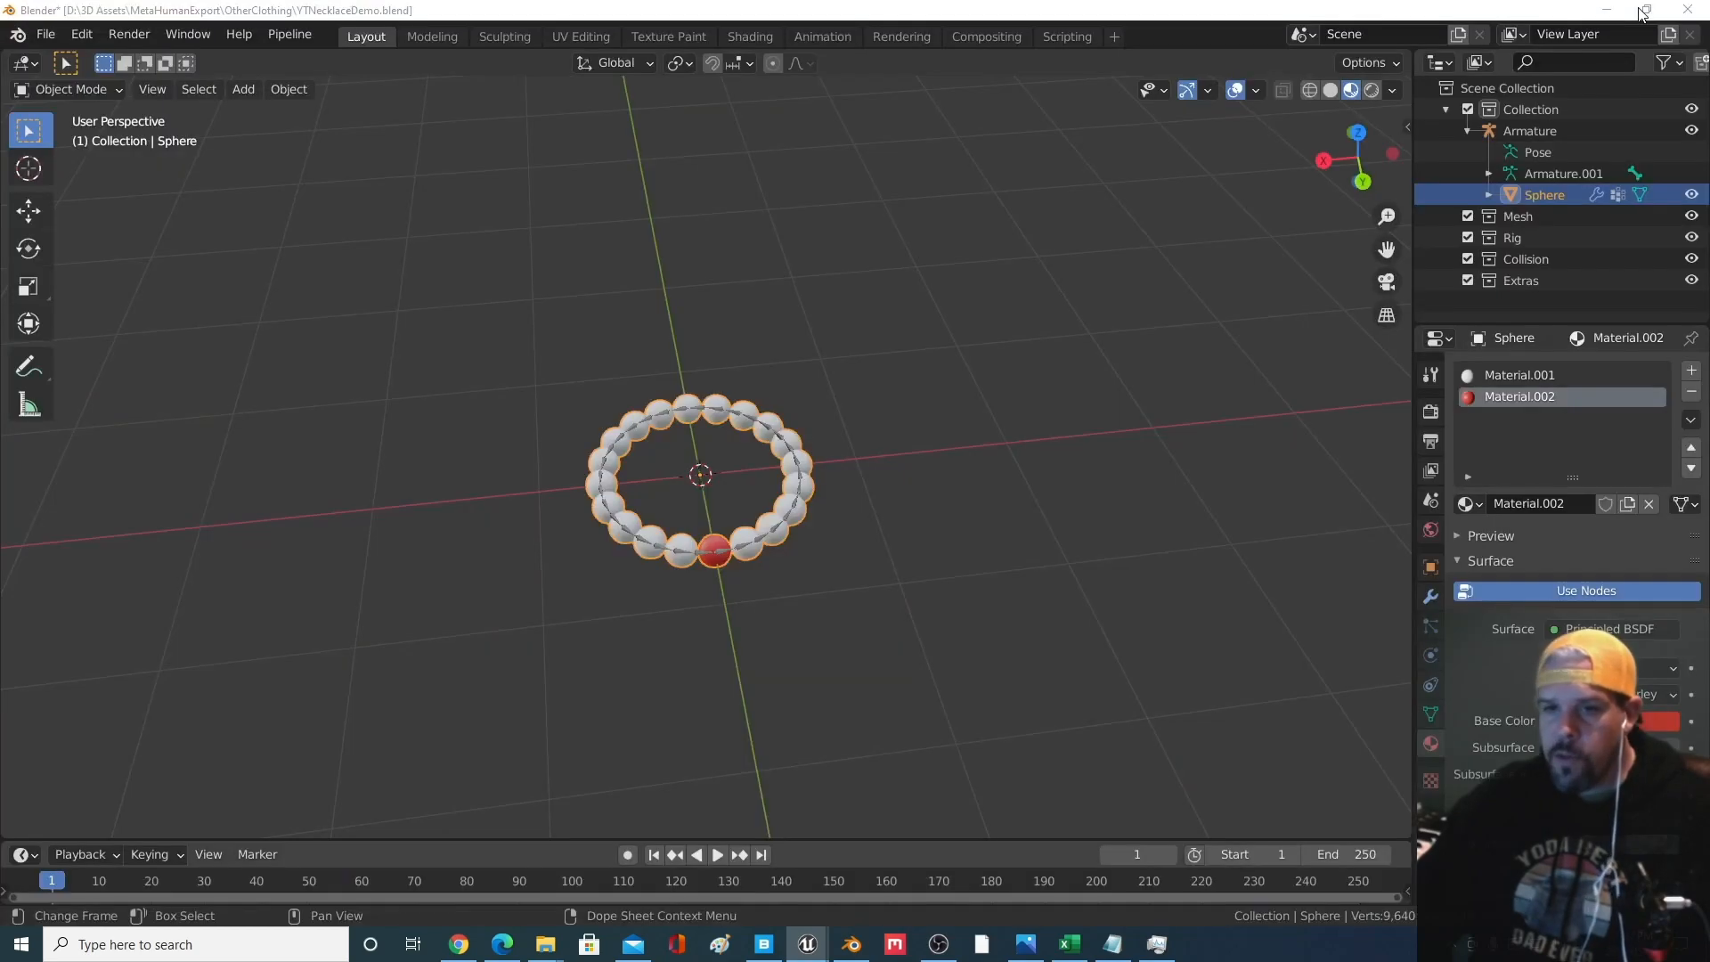
left_click(50, 39)
mouse_move(173, 320)
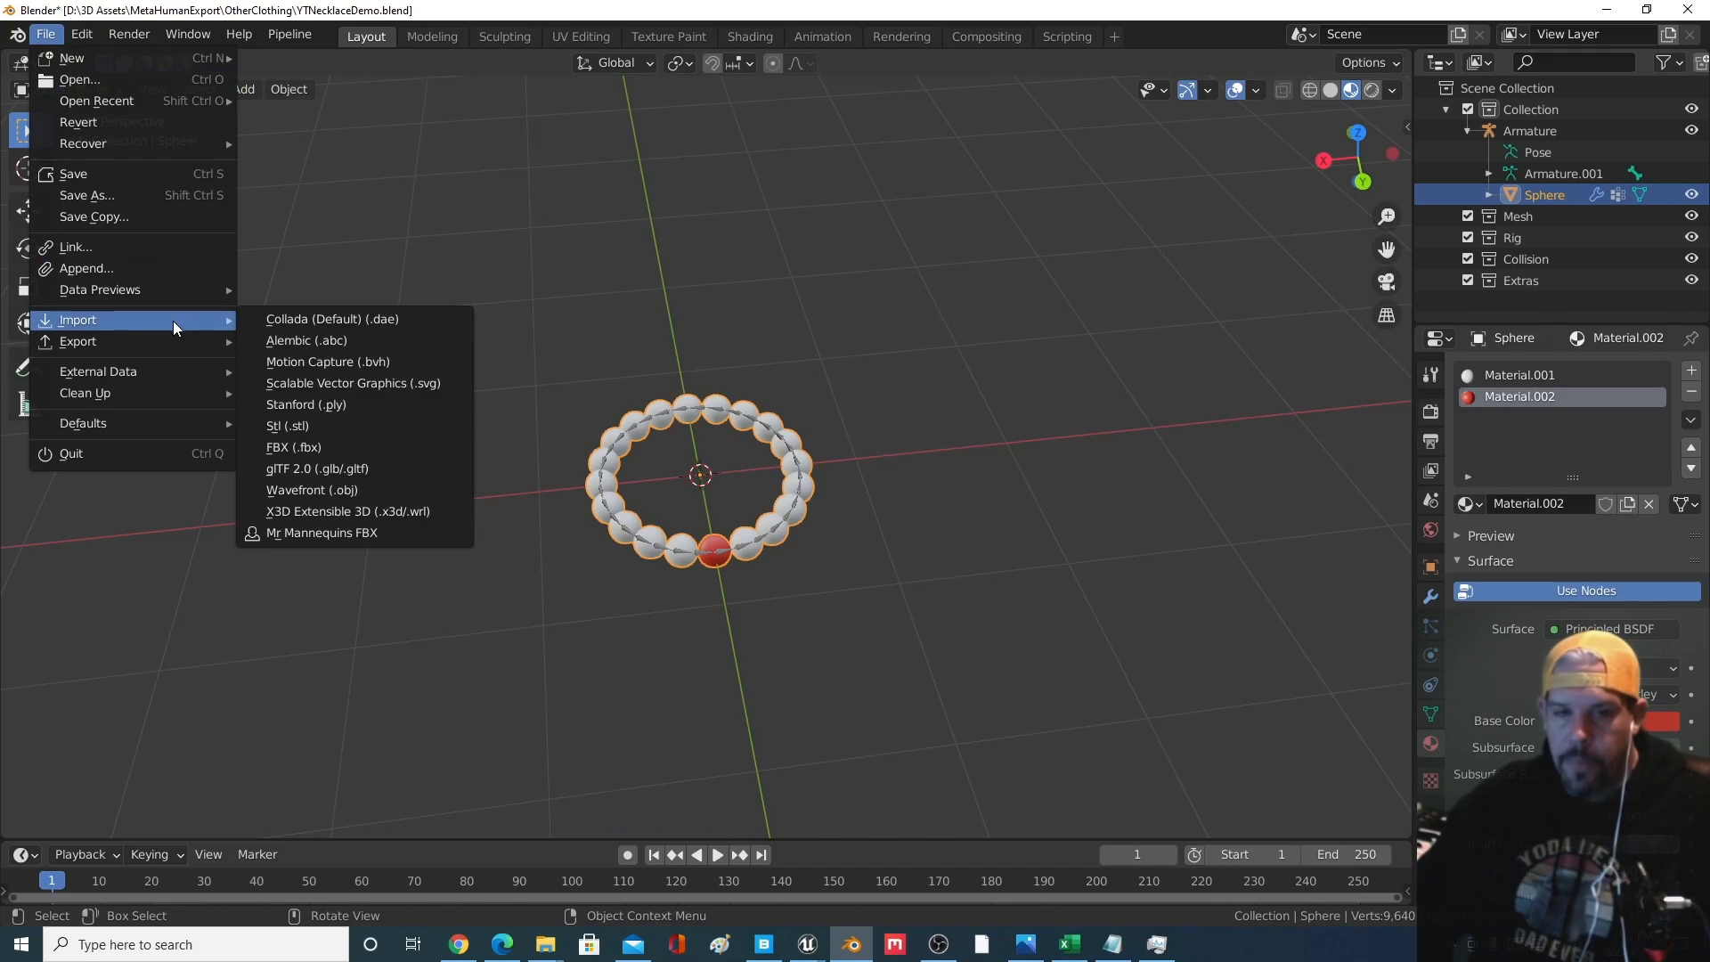
left_click(426, 454)
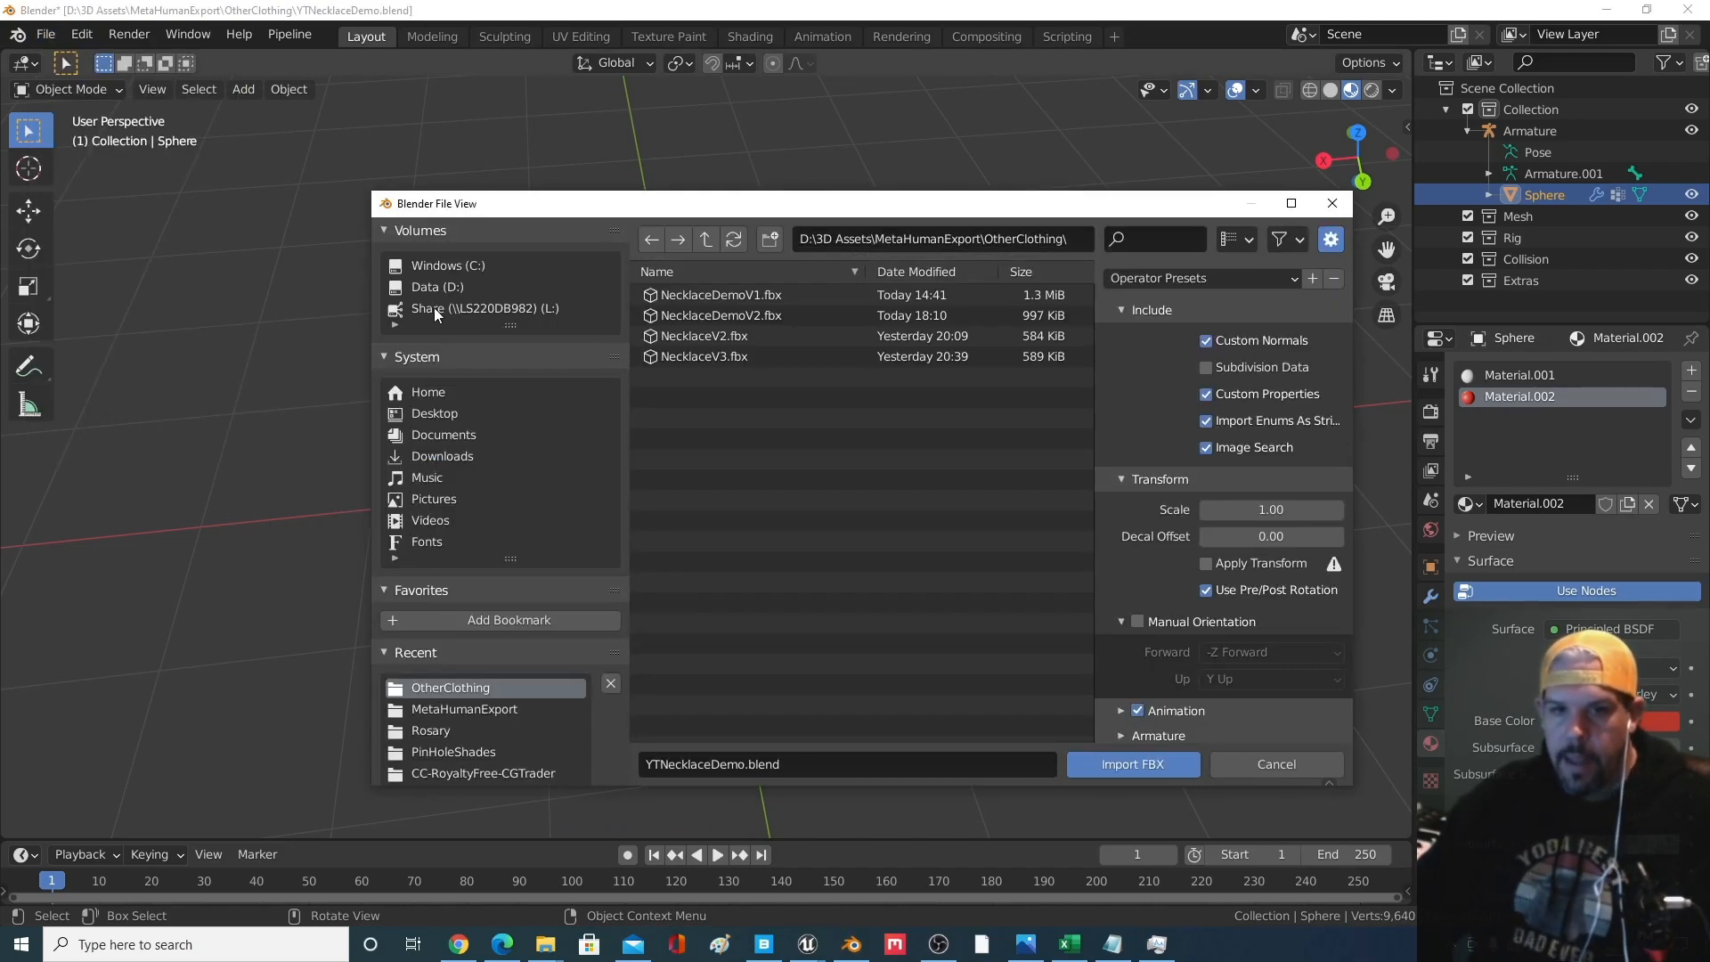
left_click(446, 287)
double_click(708, 298)
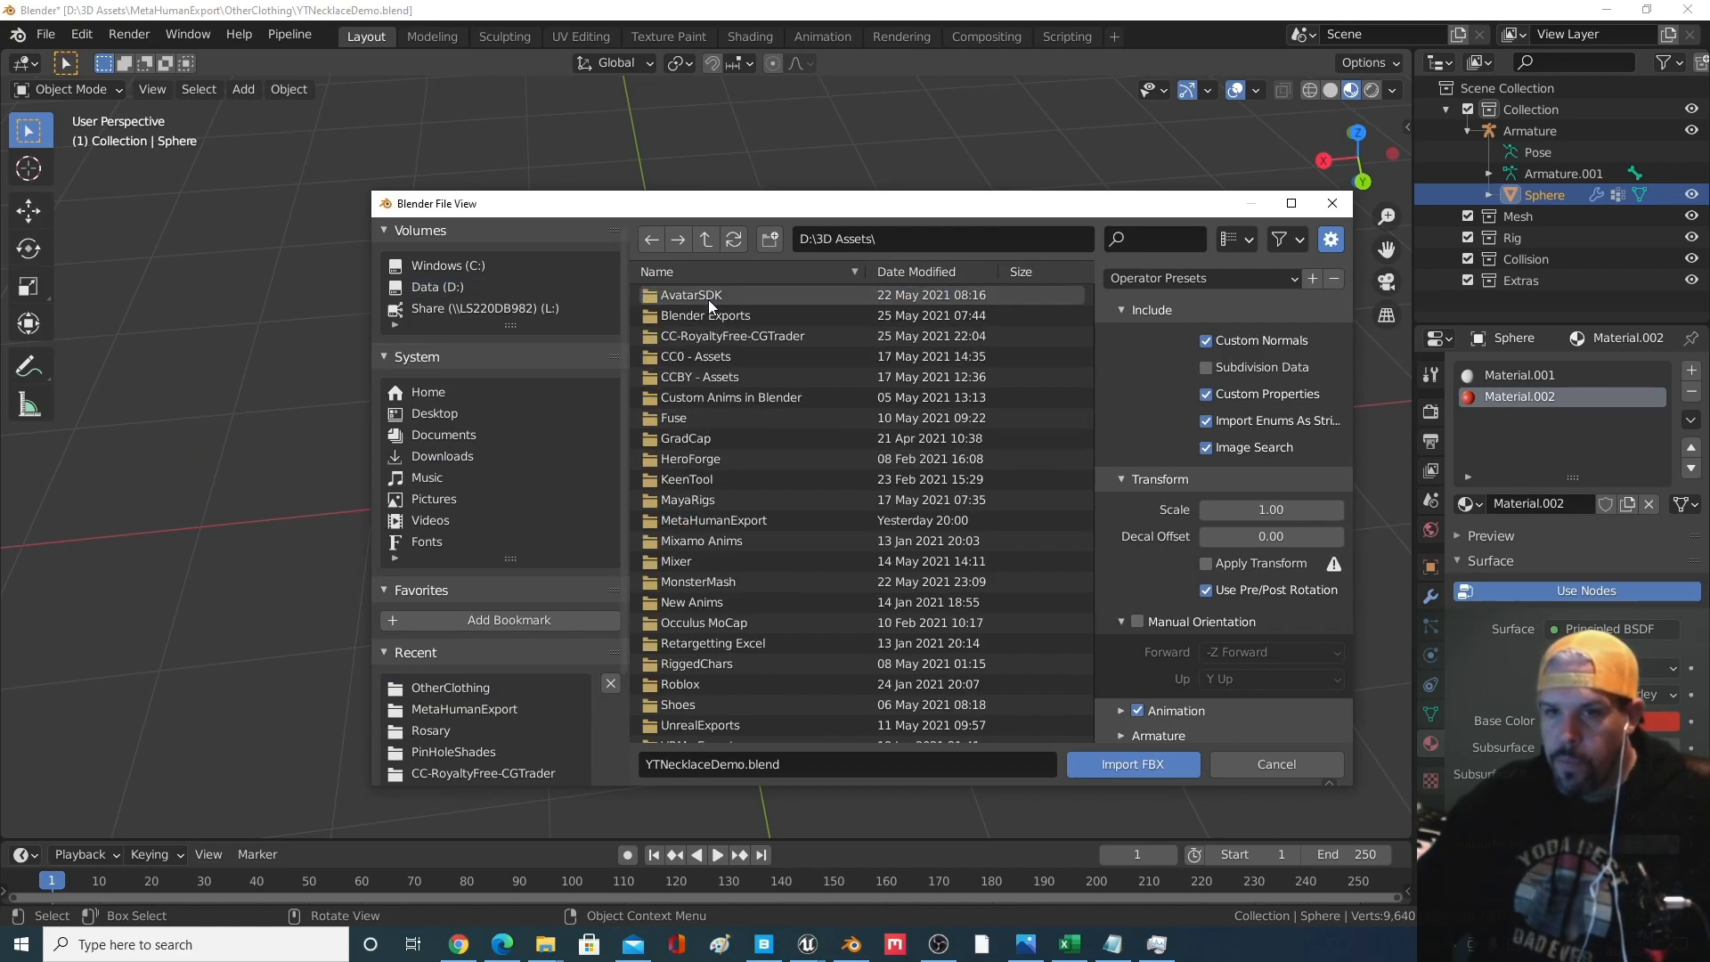
double_click(744, 524)
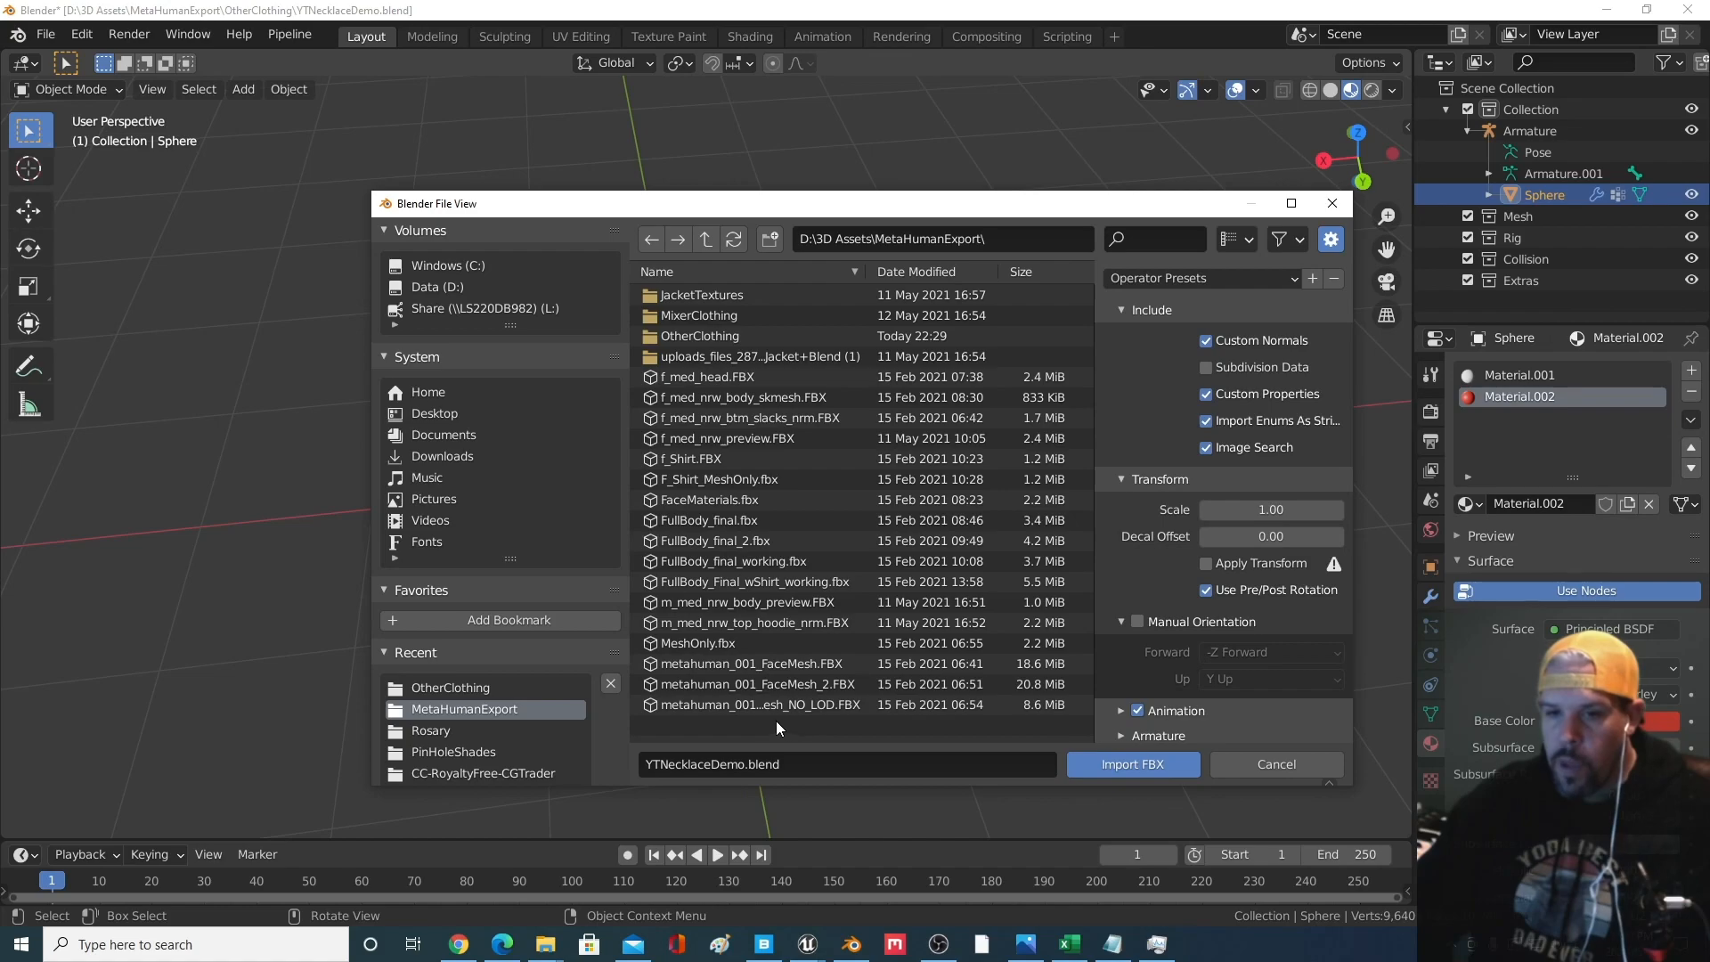
left_click(686, 603)
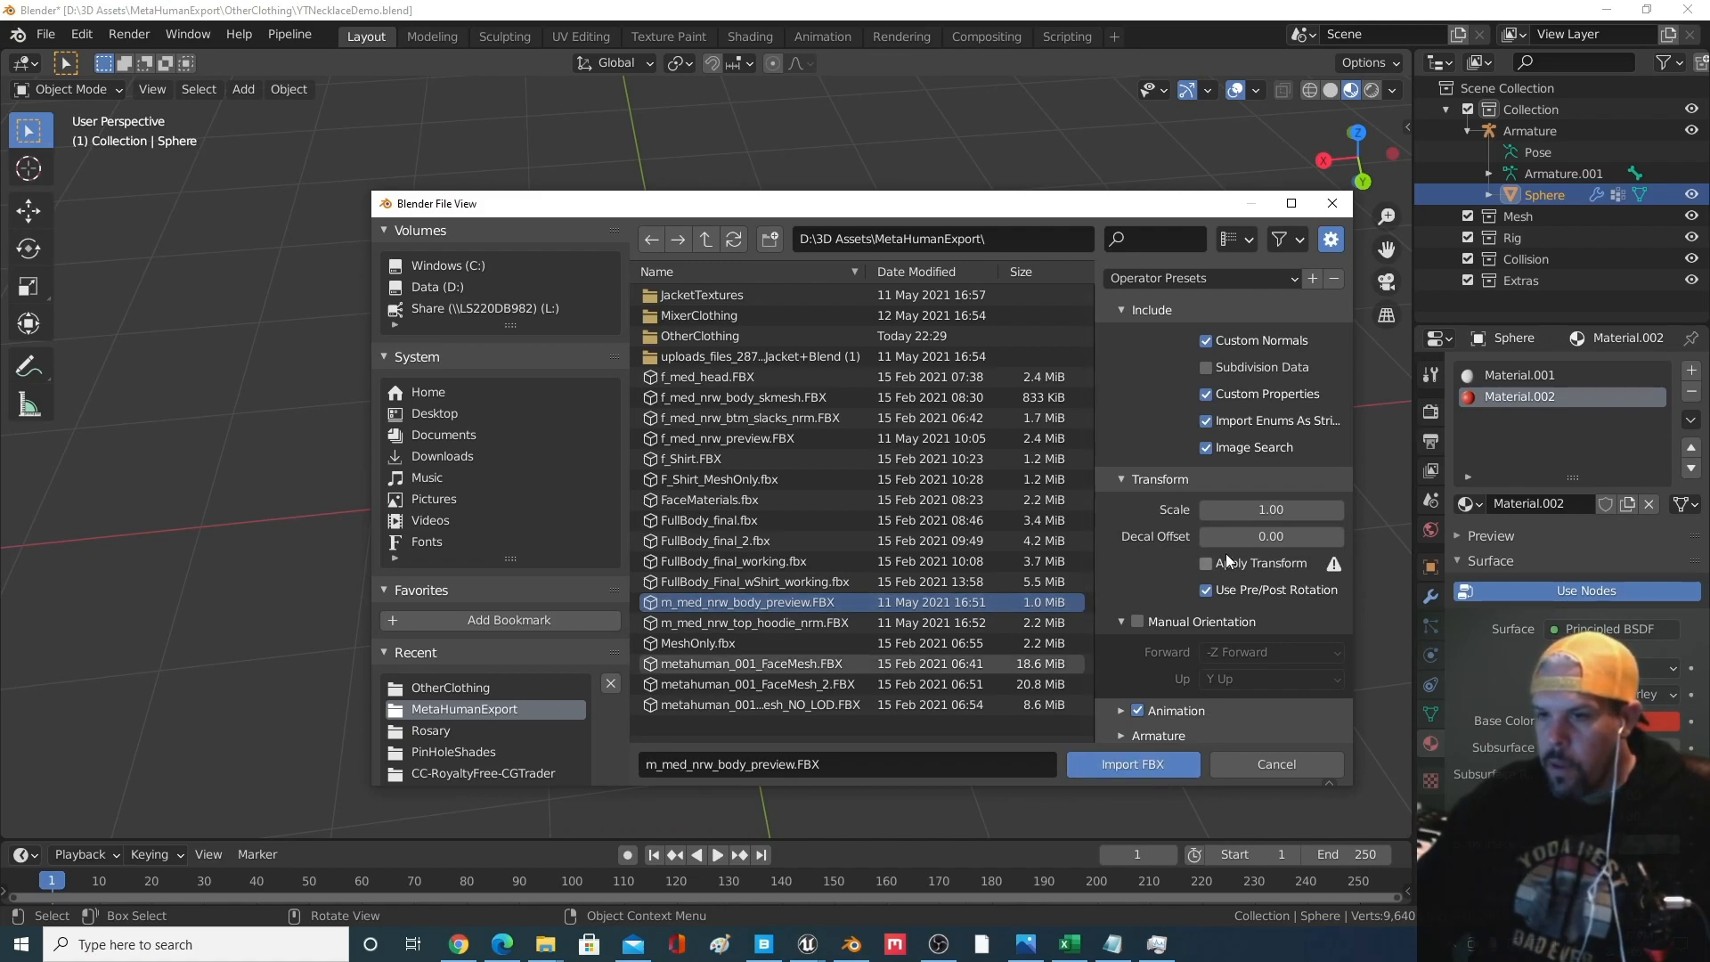
Enable manual orientation for the FBX import, with -X Forward and Z Up
scroll(1170, 654, "down", 1)
left_click(1138, 617)
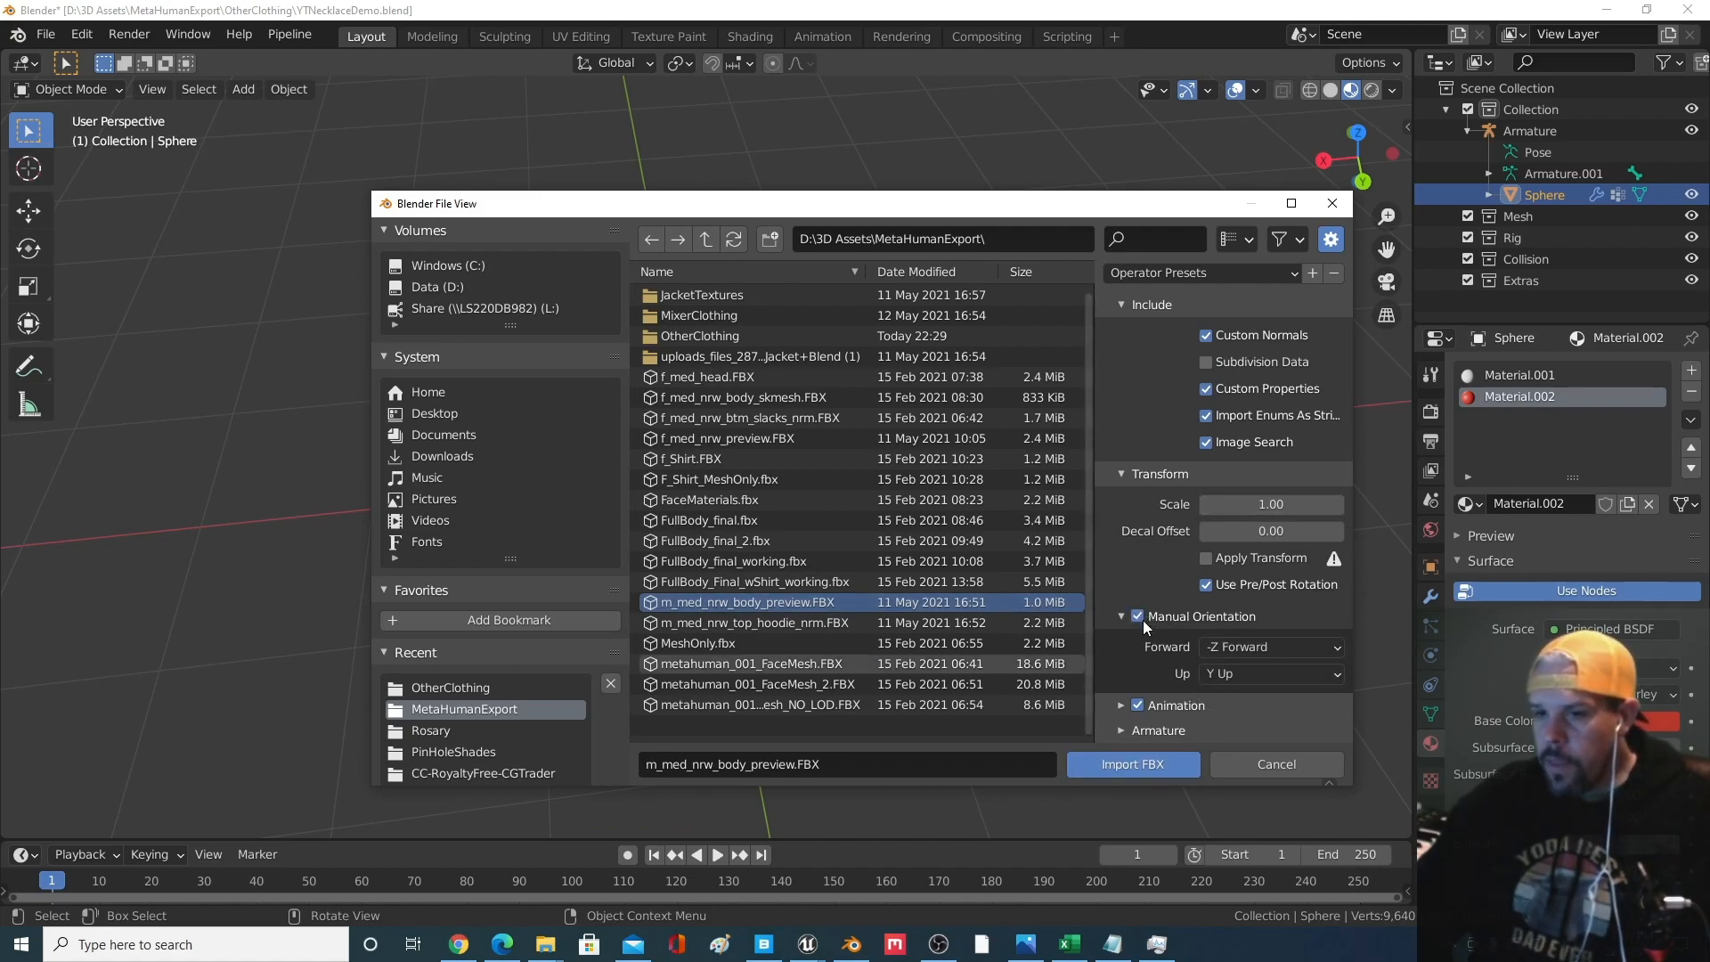
left_click(1124, 616)
left_click(1125, 621)
left_click(1265, 647)
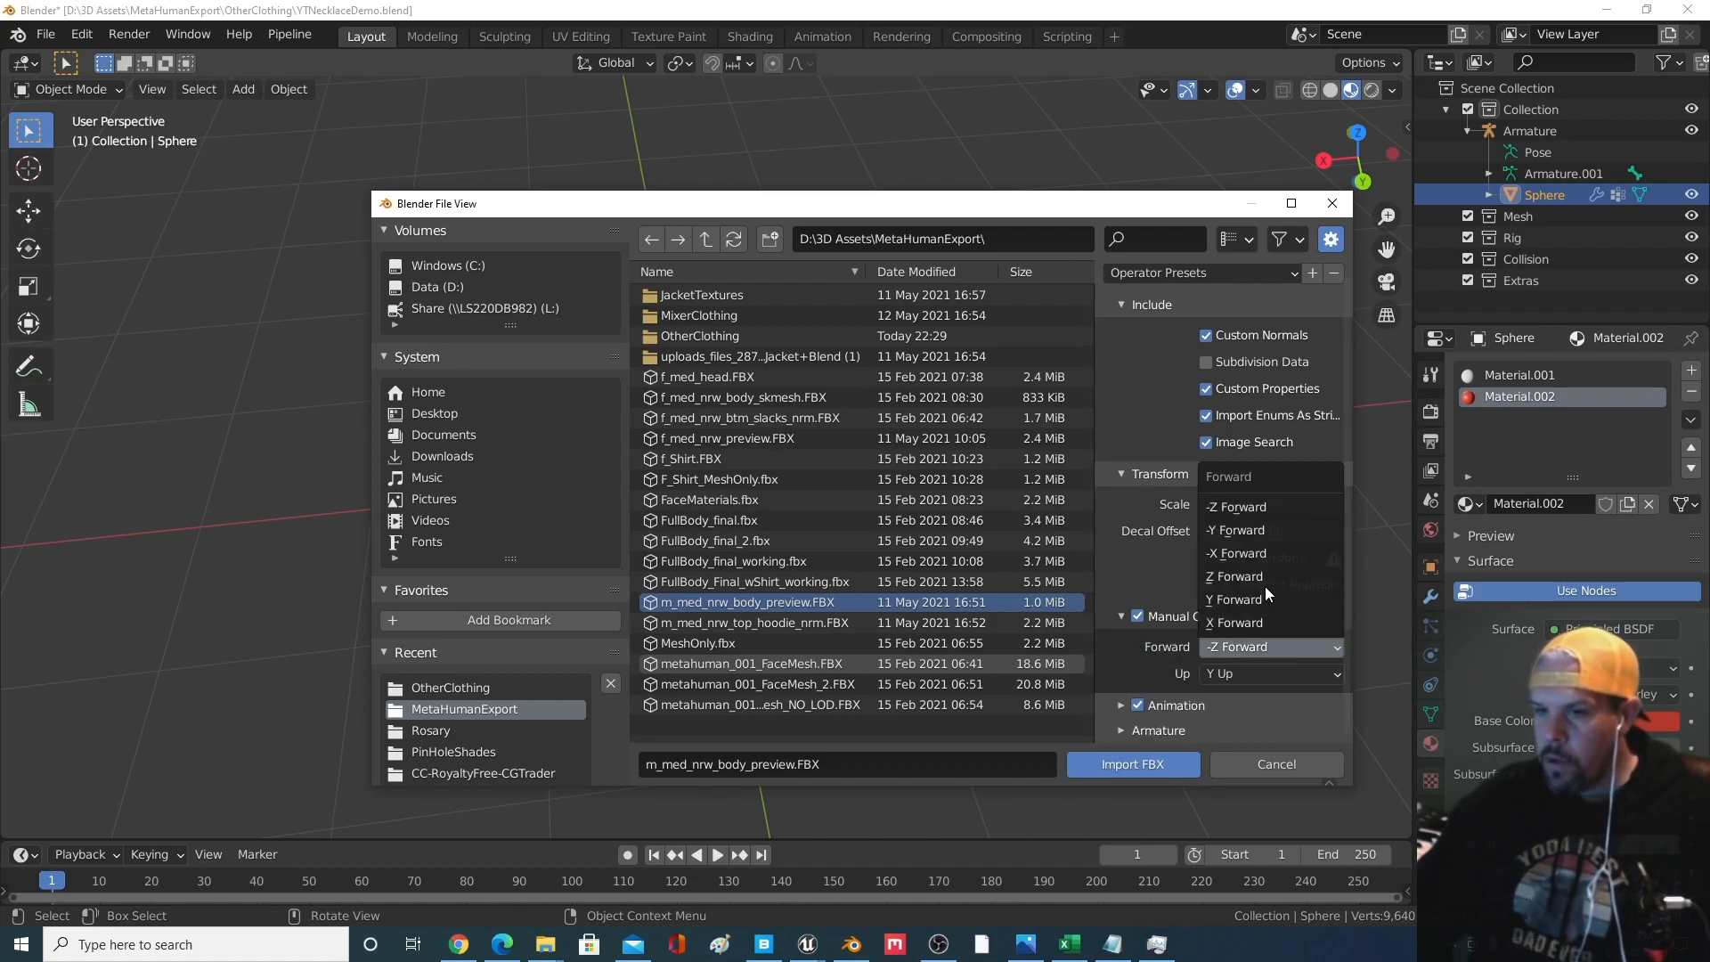
left_click(1259, 553)
left_click(1252, 674)
left_click(1246, 602)
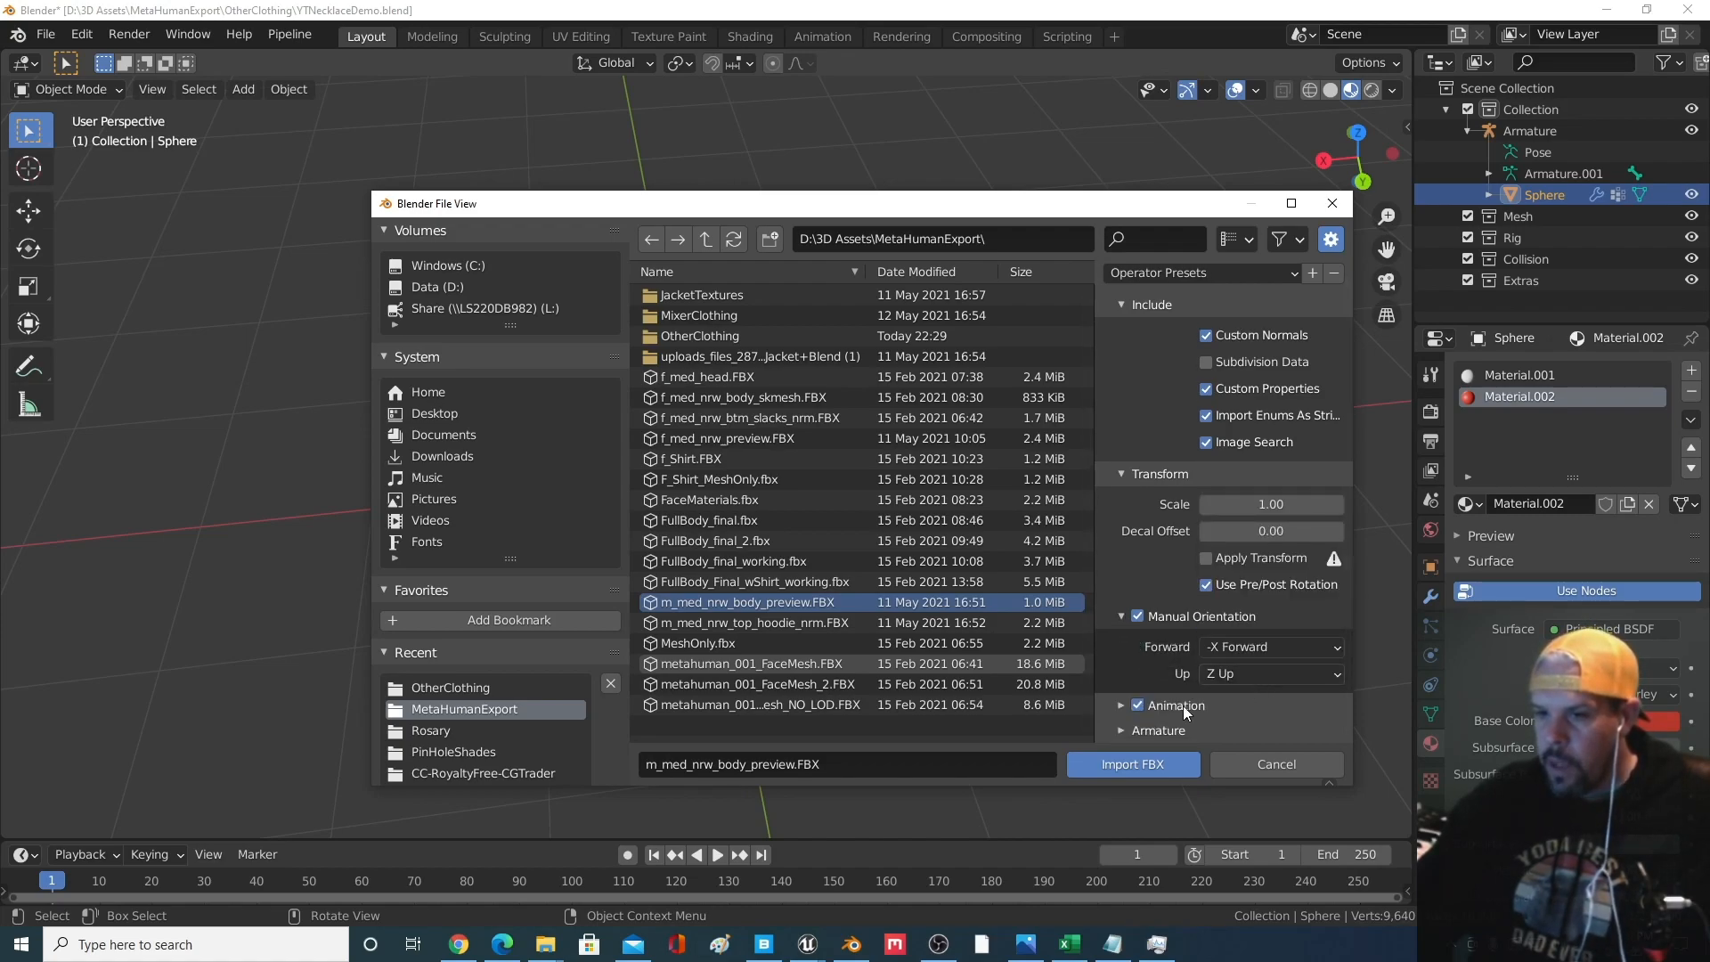
Set the primary bone axis to X and the secondary bone axis to Y, and import the body mesh
left_click(1121, 730)
scroll(1165, 671, "down", 4)
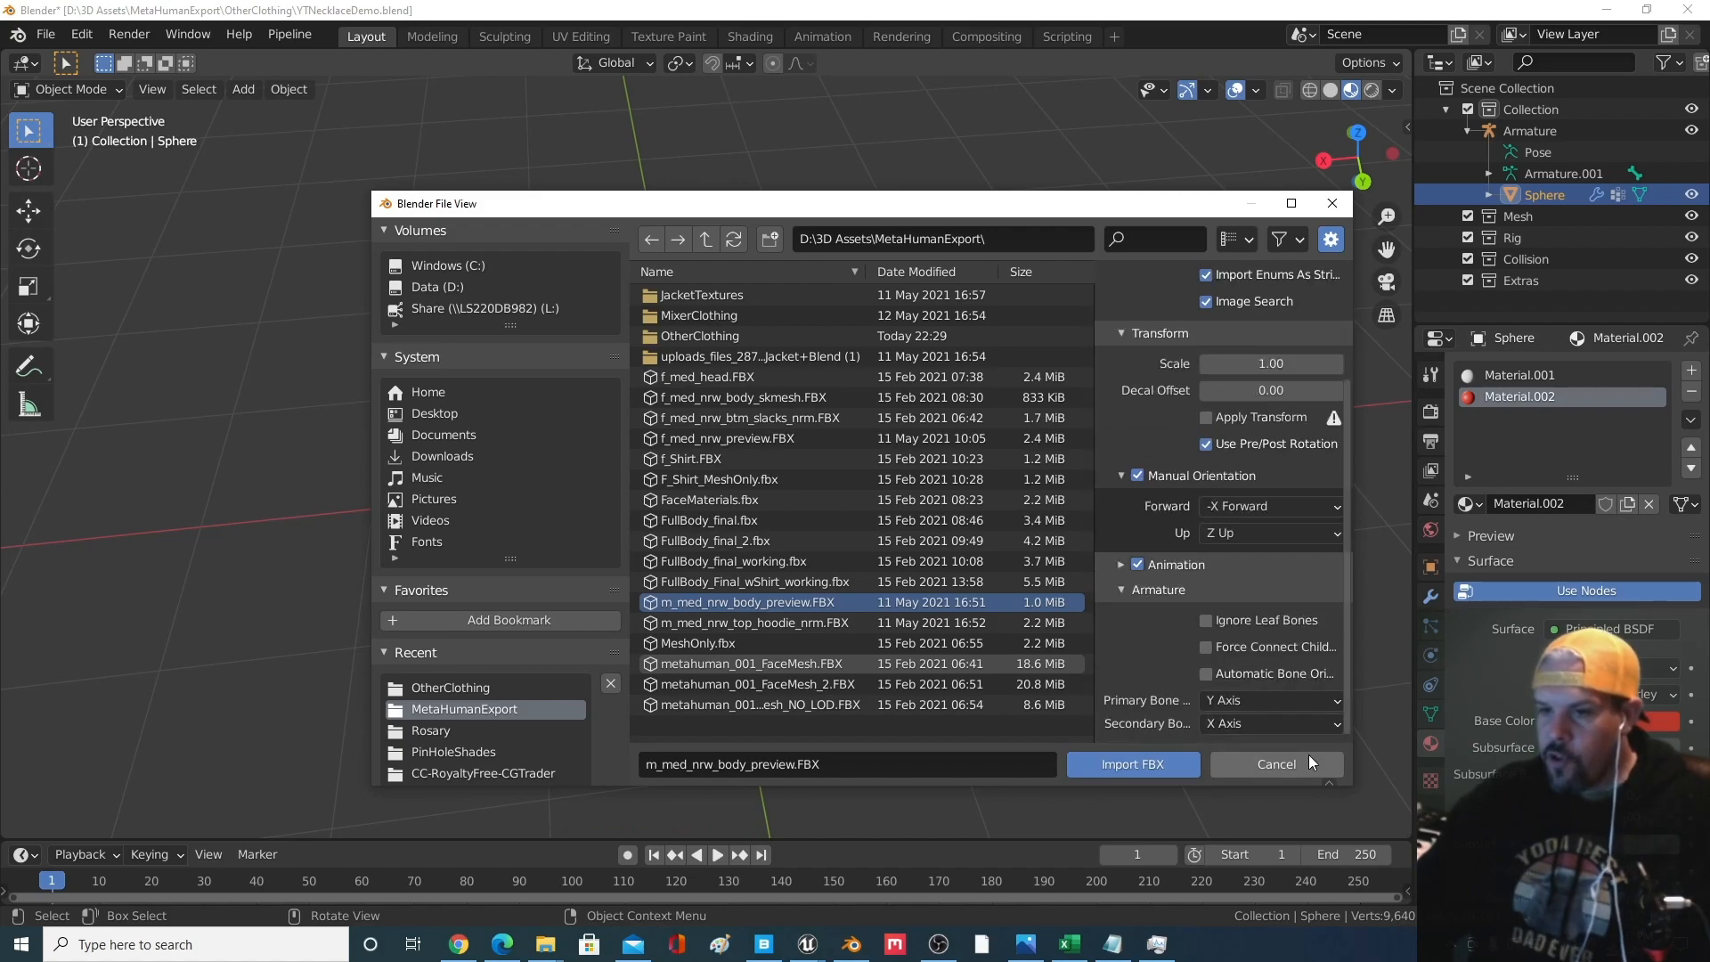
left_click(1265, 702)
key("x")
left_click(1260, 722)
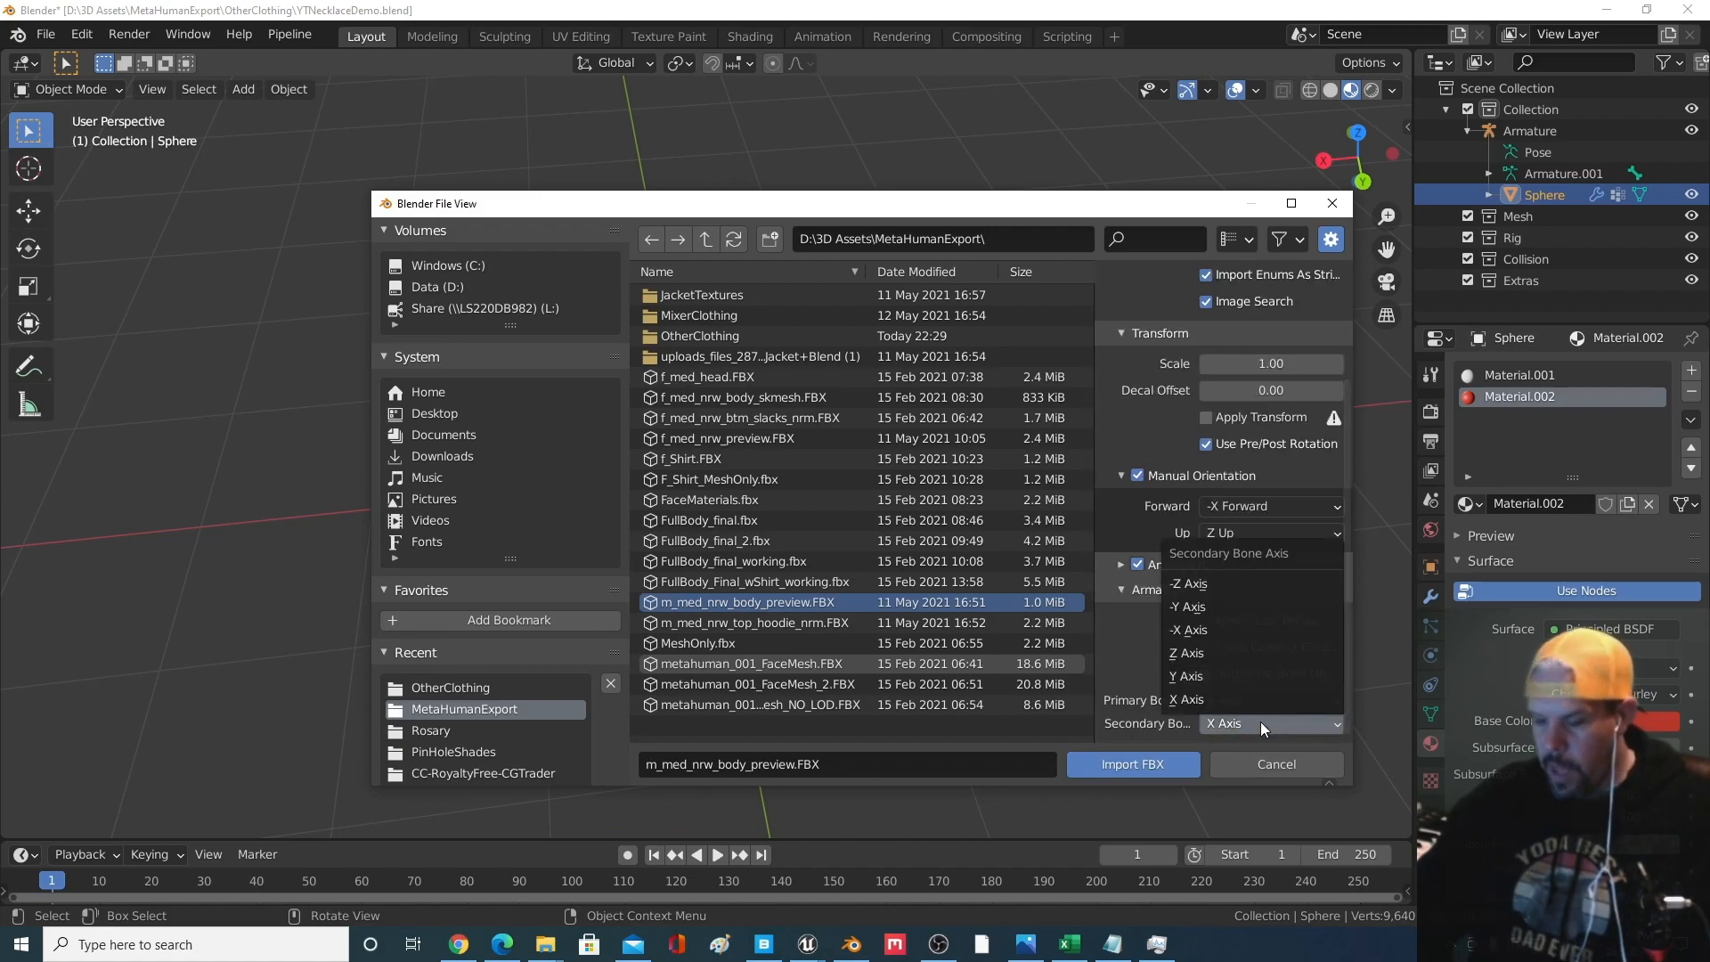
key("y")
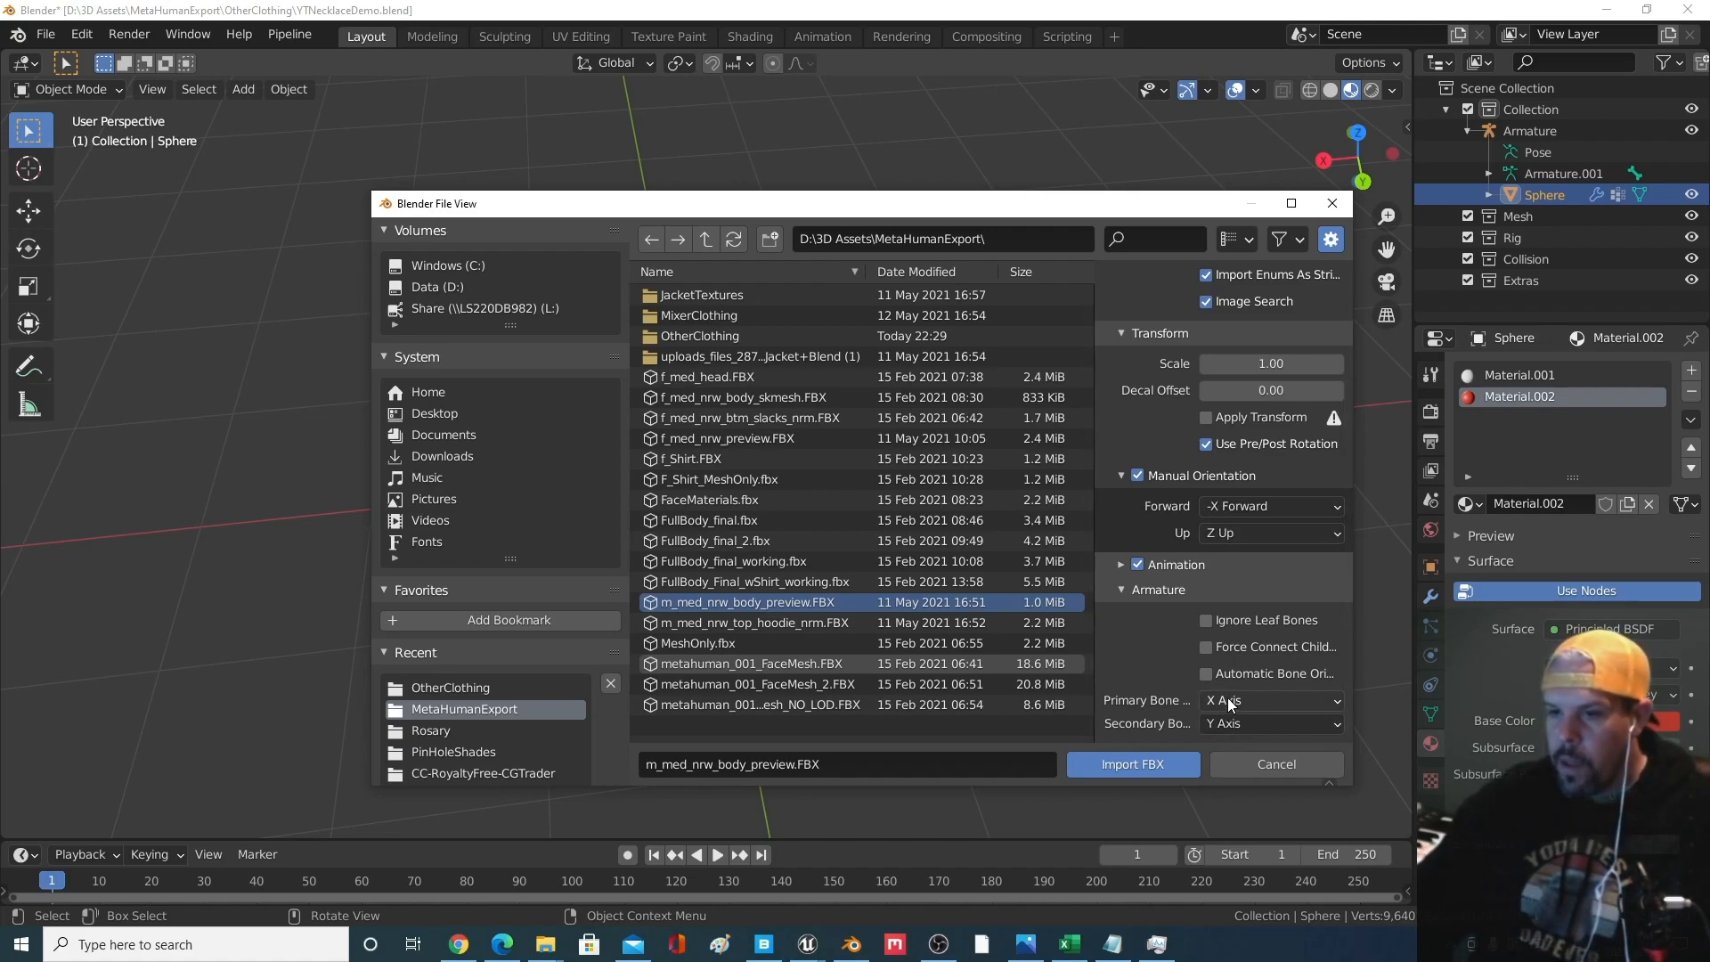
left_click(1115, 764)
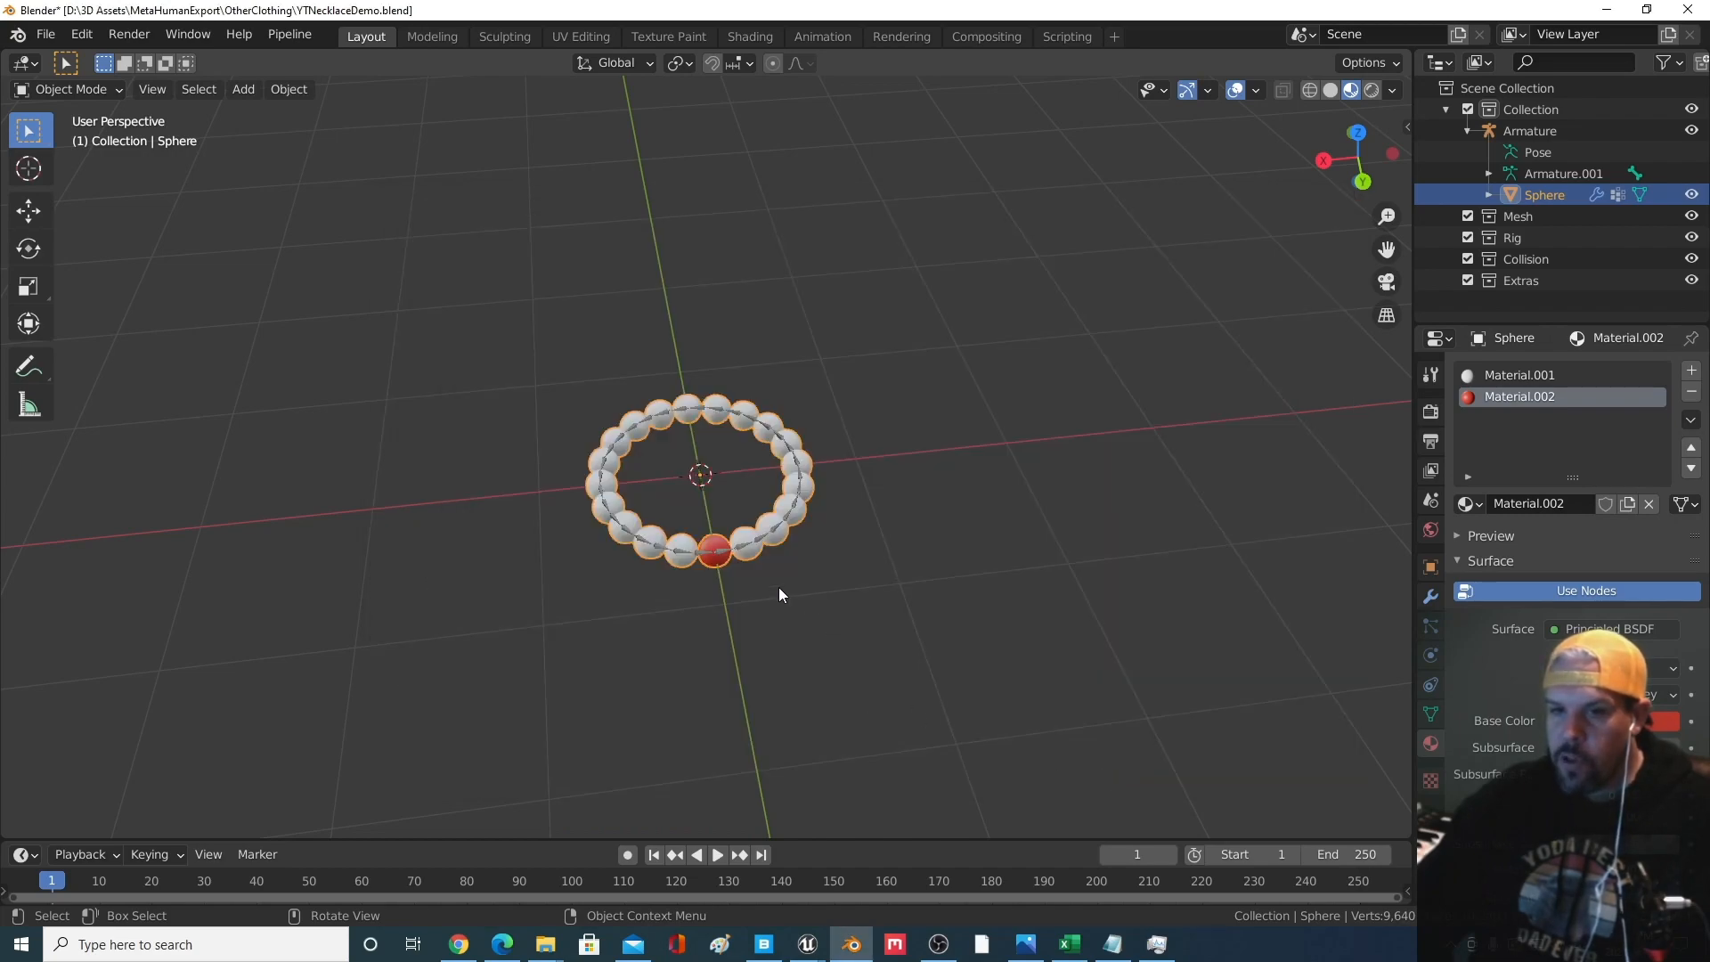
Select the bead mesh together with its armature and raise both along the Z axis to the body's head height
middle_click_drag(828, 479, 579, 451)
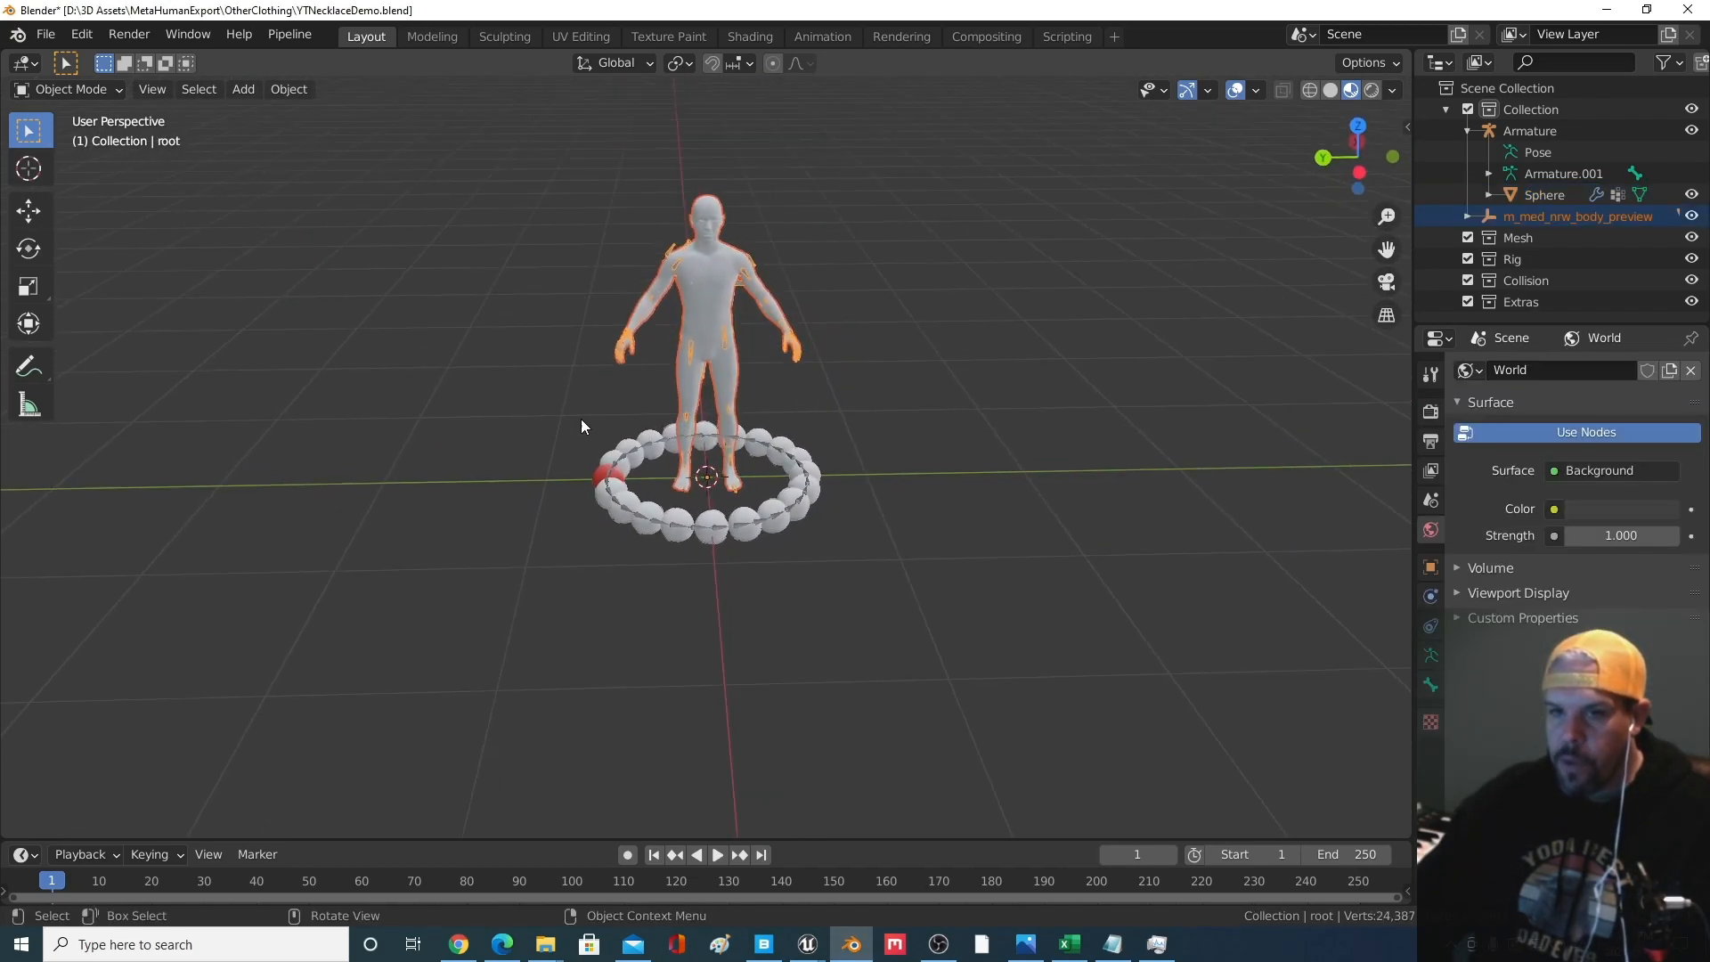
scroll(708, 447, "up", 4)
mouse_move(729, 458)
middle_mouse_down()
mouse_move(238, 476)
mouse_move(996, 461)
mouse_move(770, 499)
mouse_move(366, 526)
mouse_move(780, 437)
mouse_move(748, 465)
middle_mouse_up()
scroll(748, 467, "down", 4)
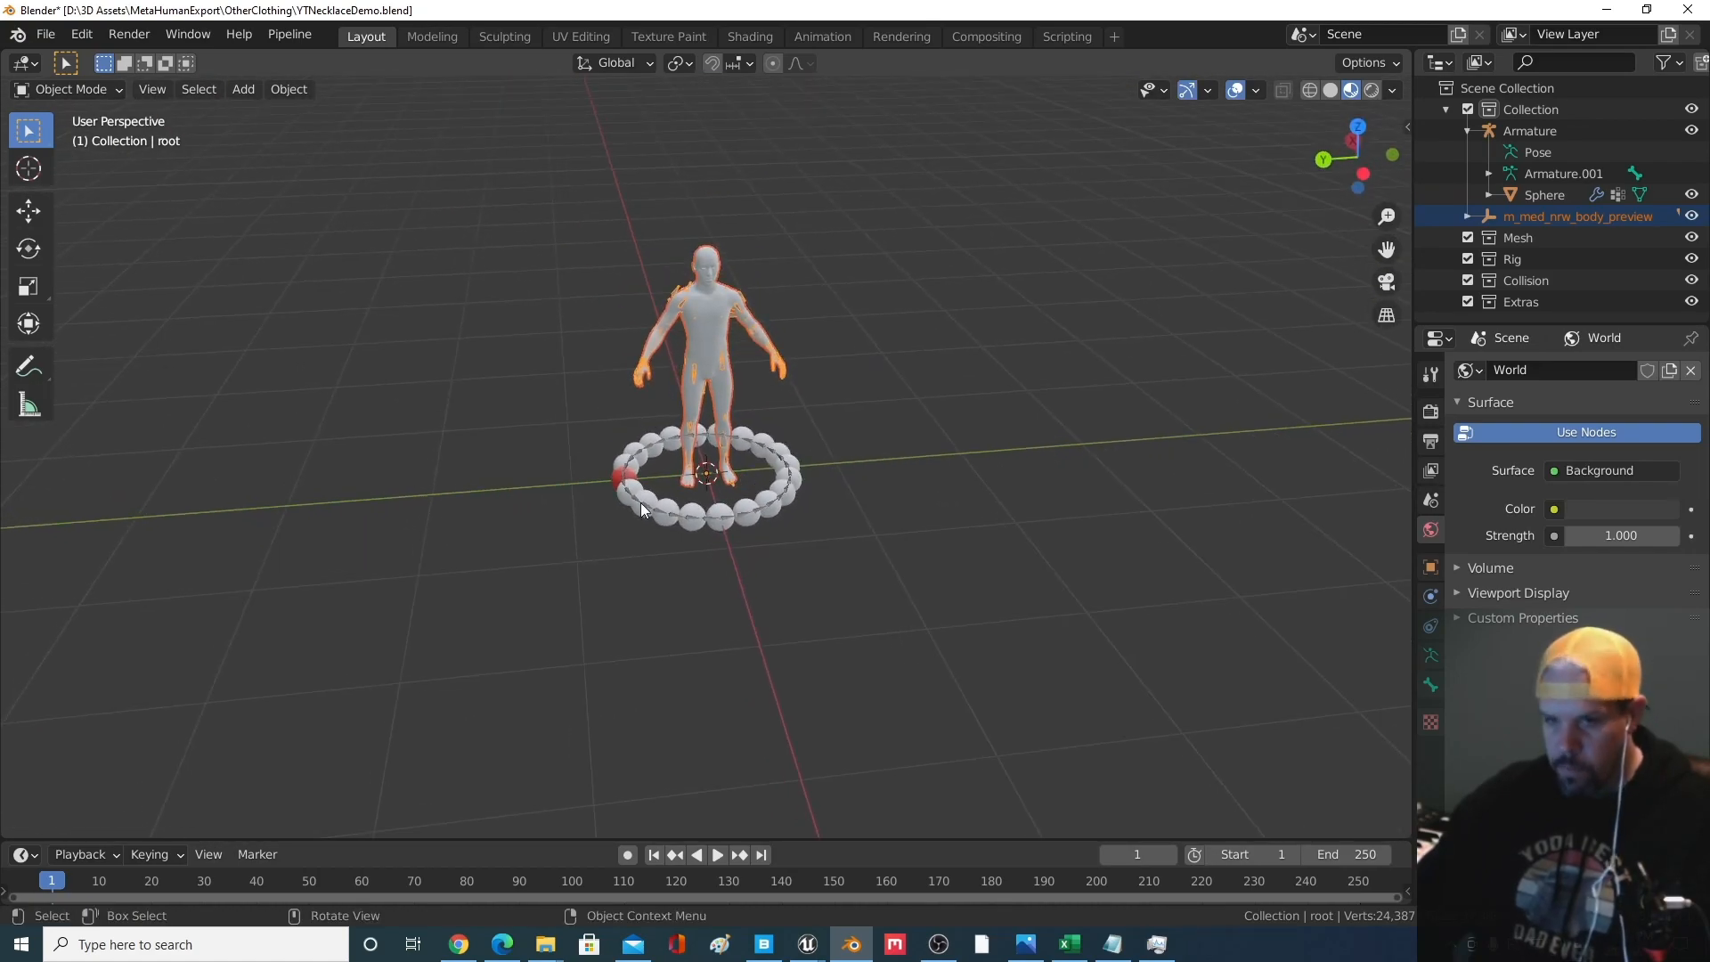
left_click(641, 447)
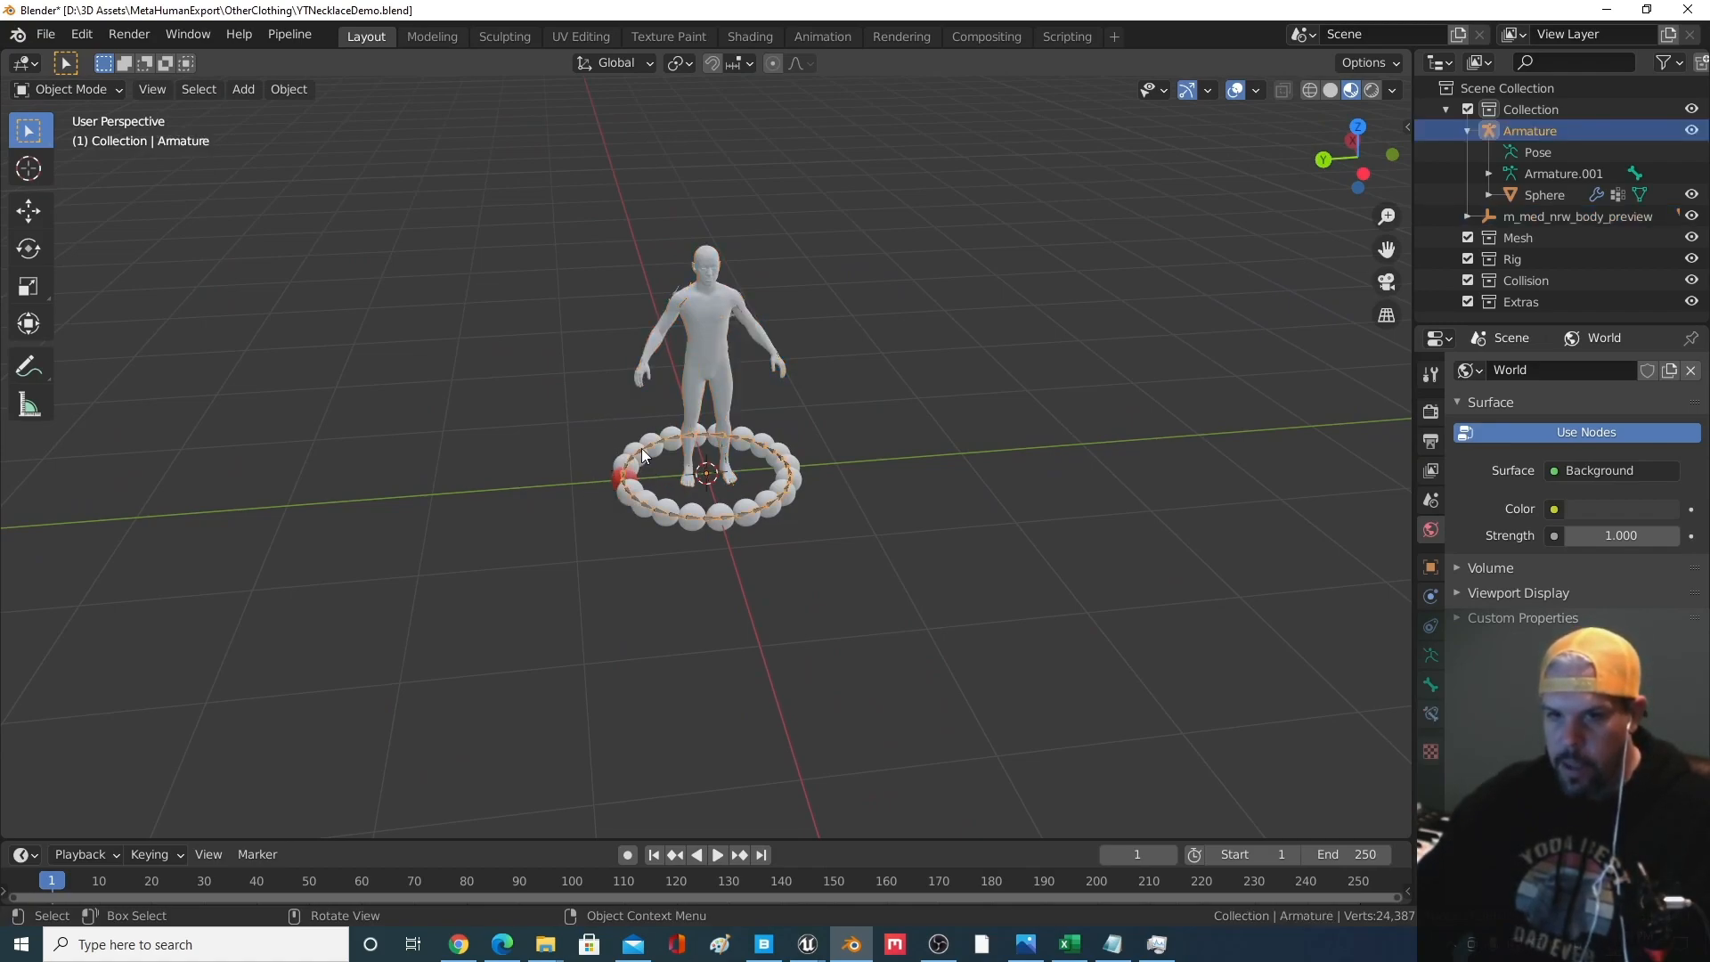
left_click(649, 512)
key("g")
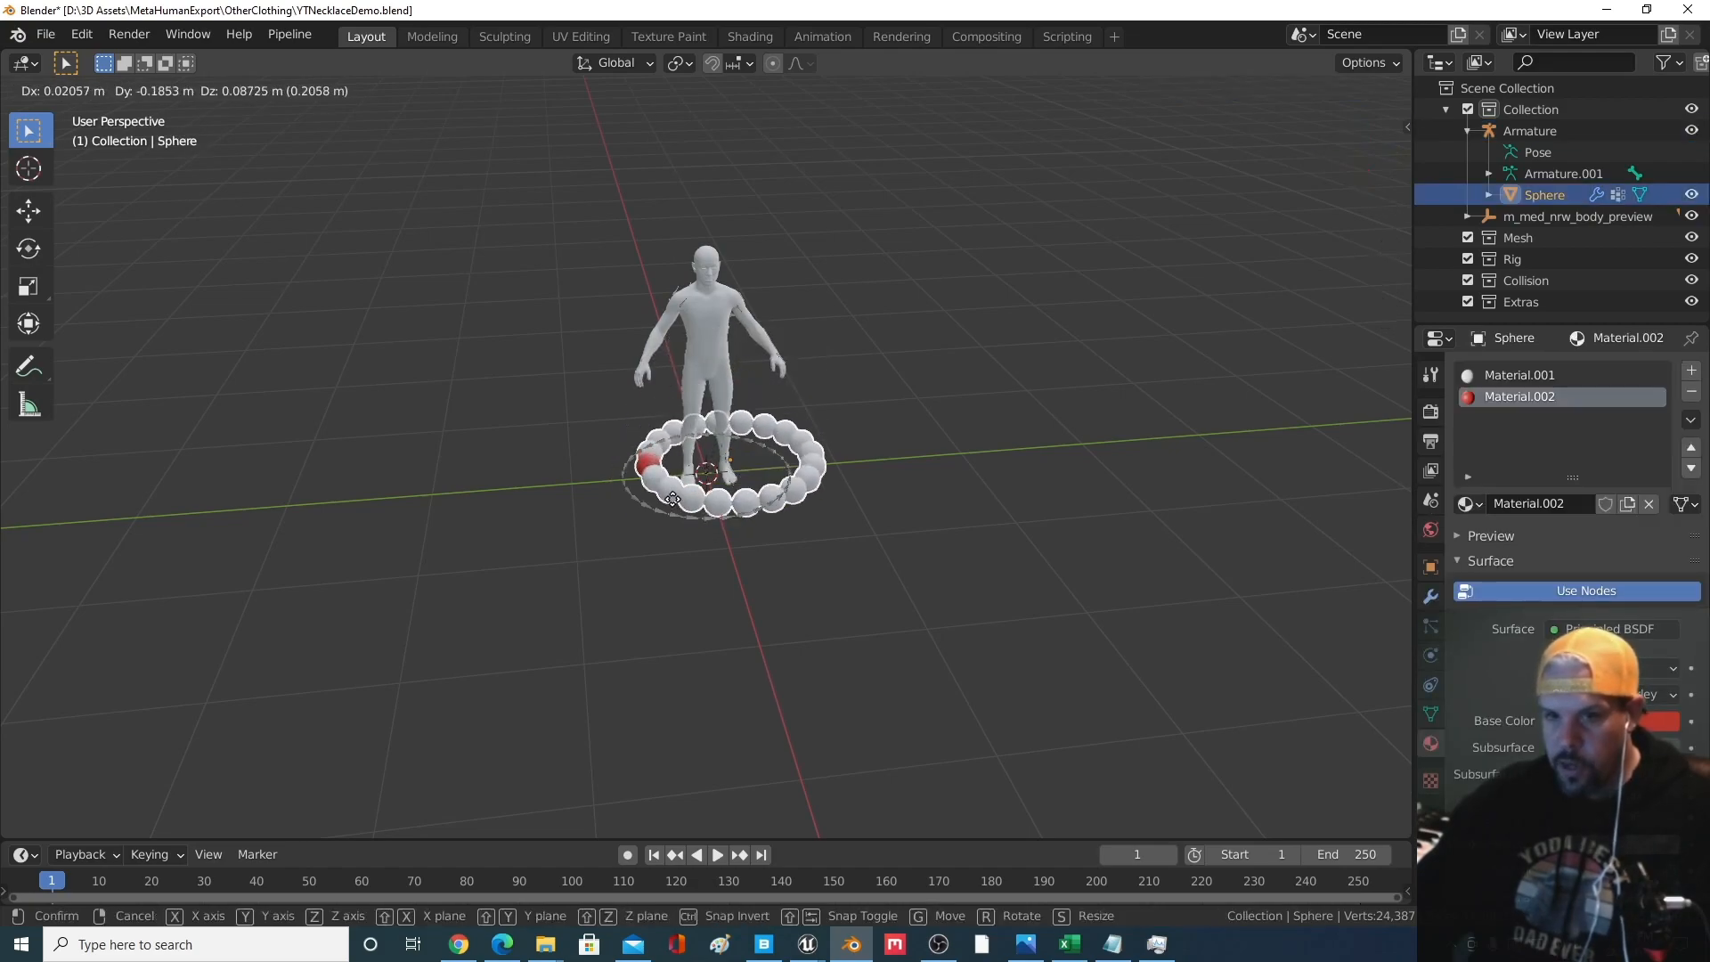
right_click(684, 521)
left_click(691, 518, "shift")
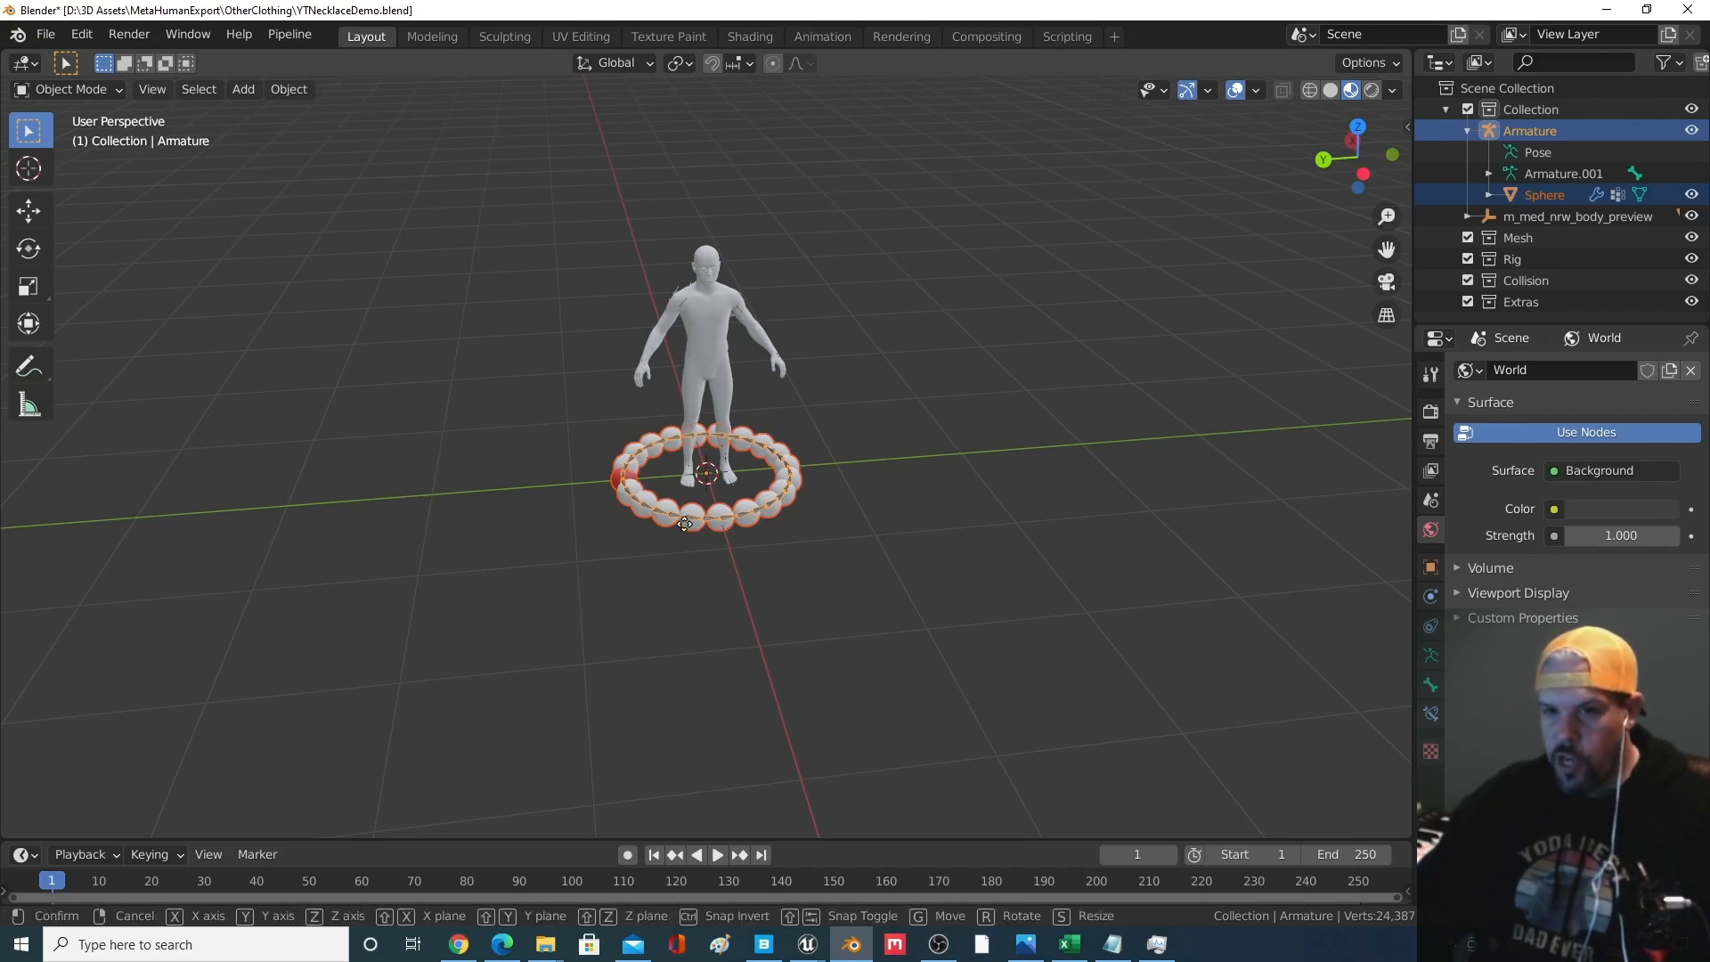
key("g")
key("z")
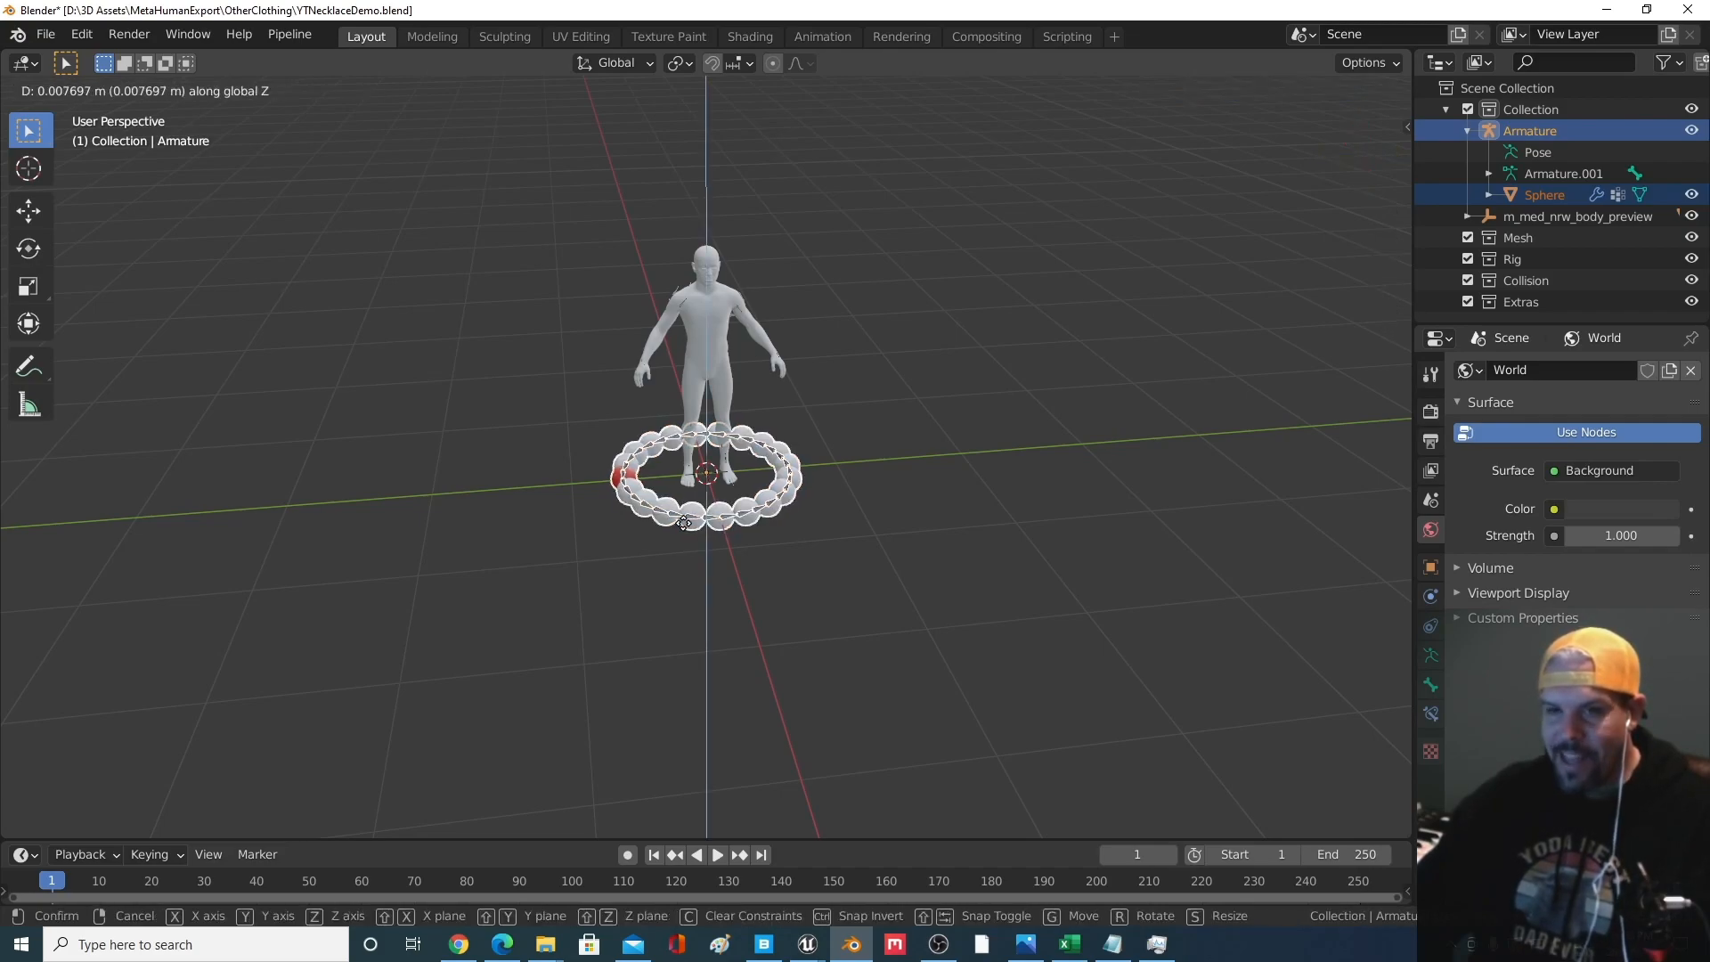
left_click(684, 357)
Rotate the necklace and its armature about the Z axis until the red bead is centred behind the body's head
mouse_move(684, 357)
middle_mouse_down()
mouse_move(845, 356)
mouse_move(681, 344)
middle_mouse_up()
scroll(704, 255, "up", 1)
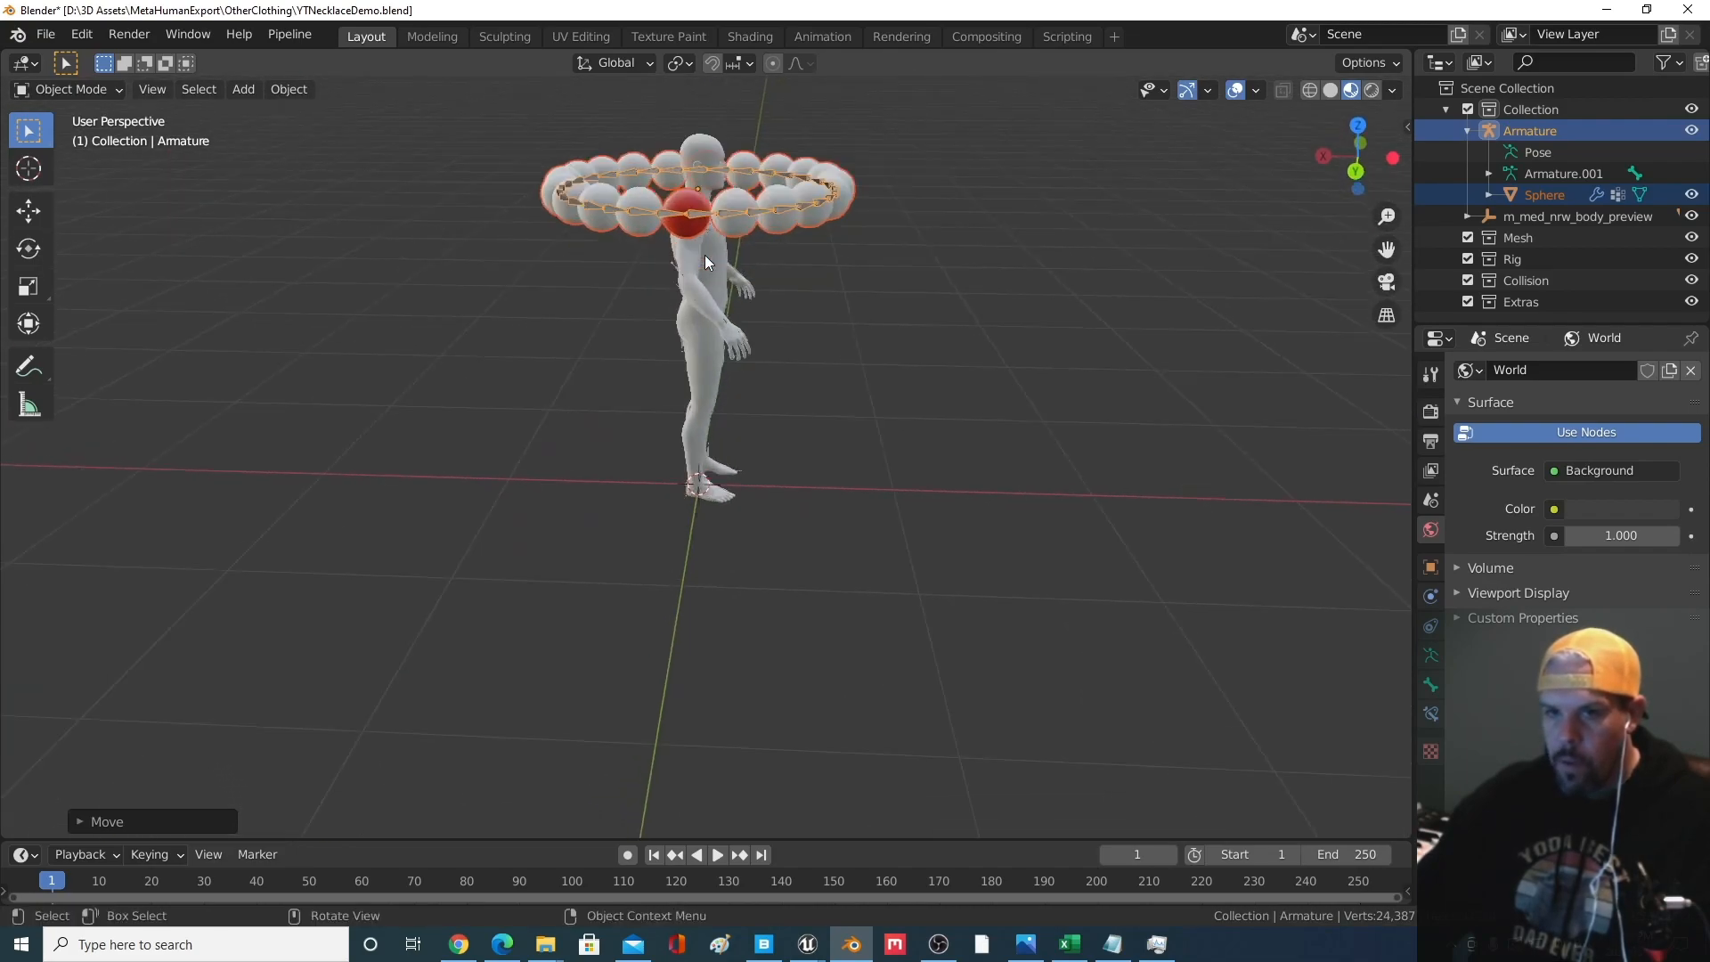
key("r")
key("z")
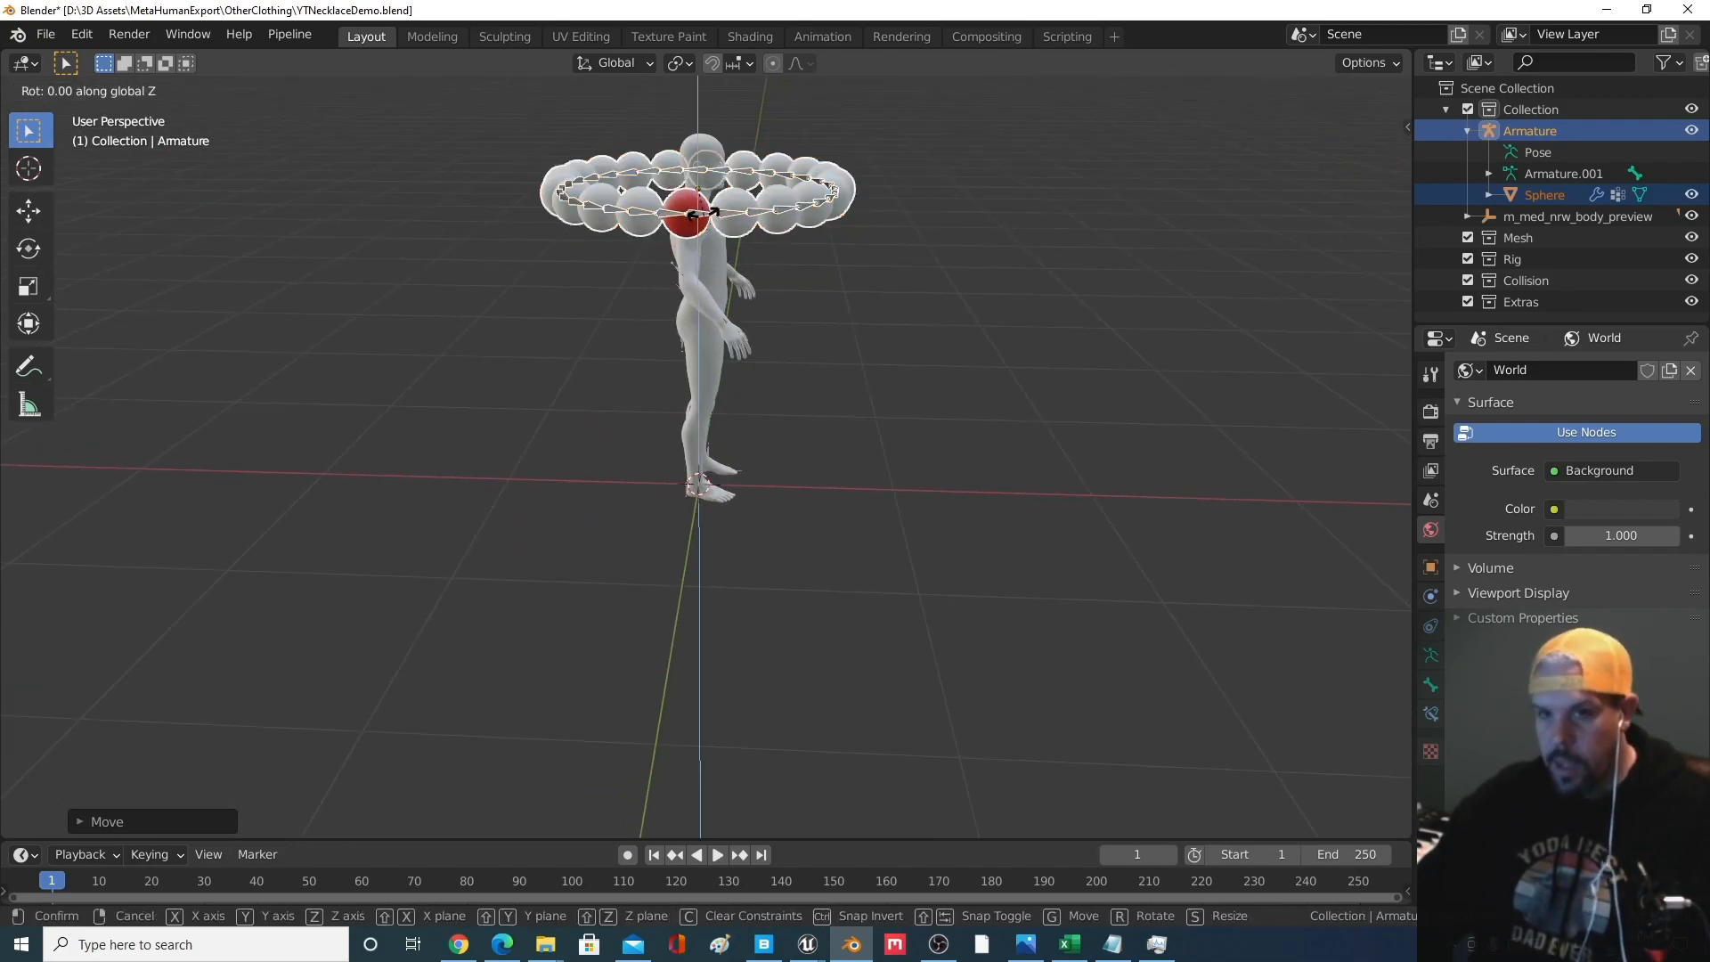
left_click(614, 218)
middle_click_drag(748, 271, 492, 433)
key("r")
key("z")
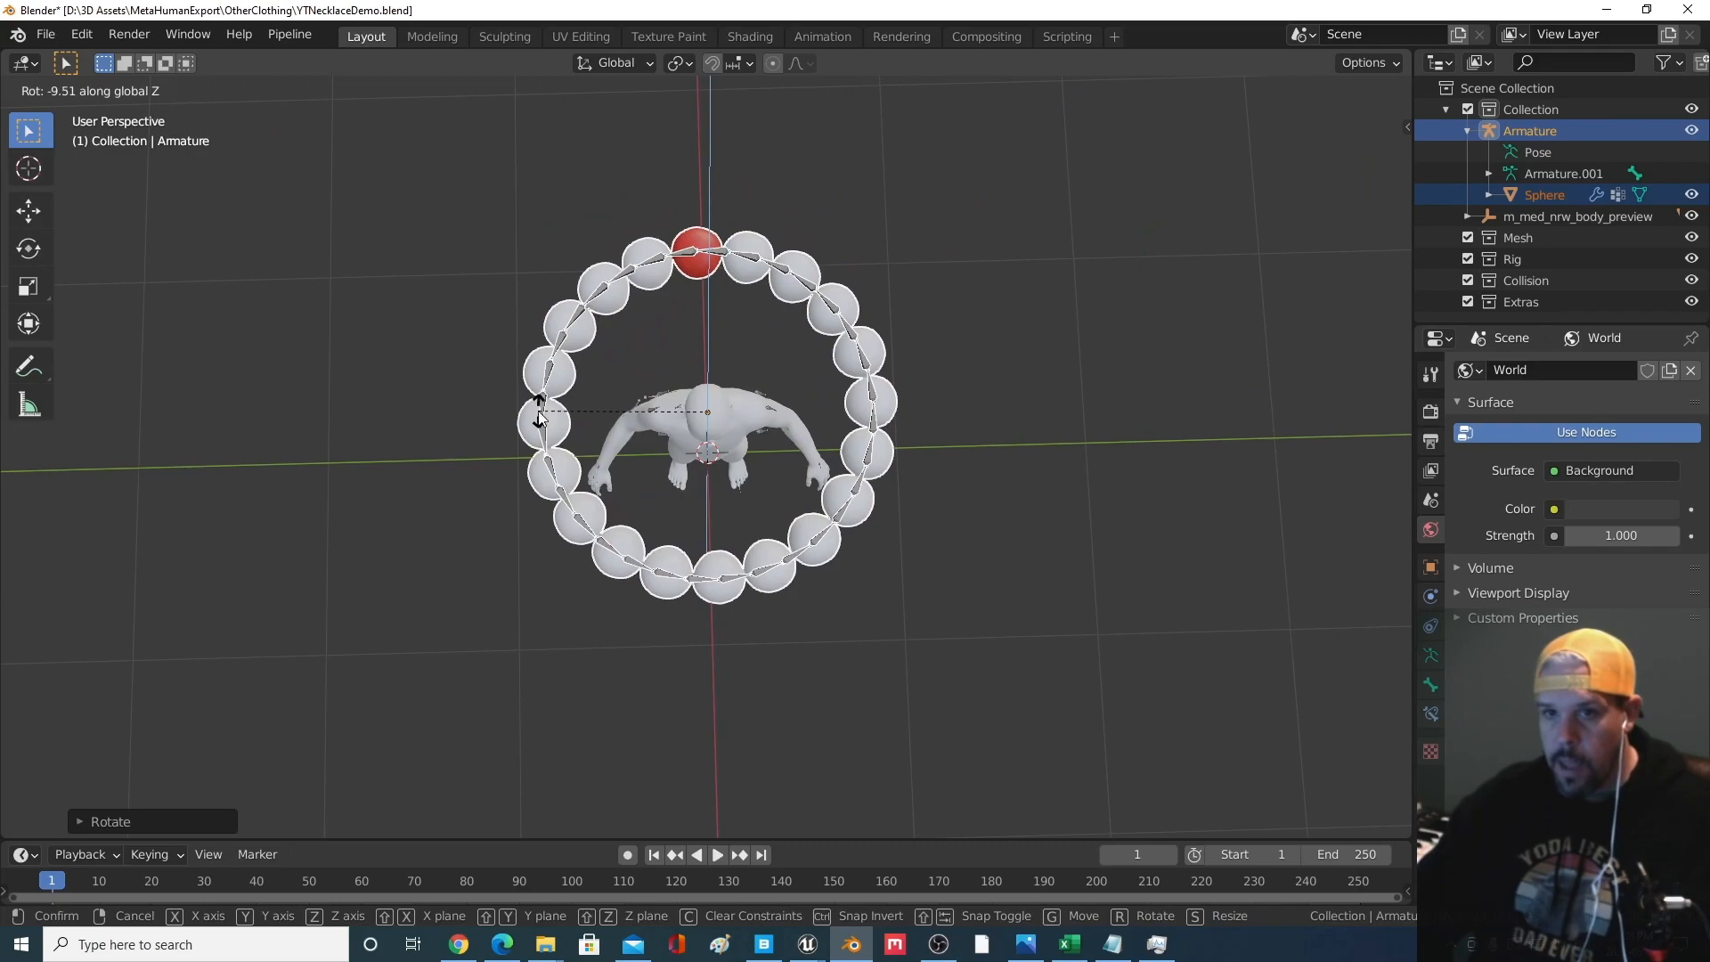
left_click(543, 413)
Scale the necklace and its armature down uniformly to a loose ring around the body's neck
middle_click_drag(645, 442, 857, 323)
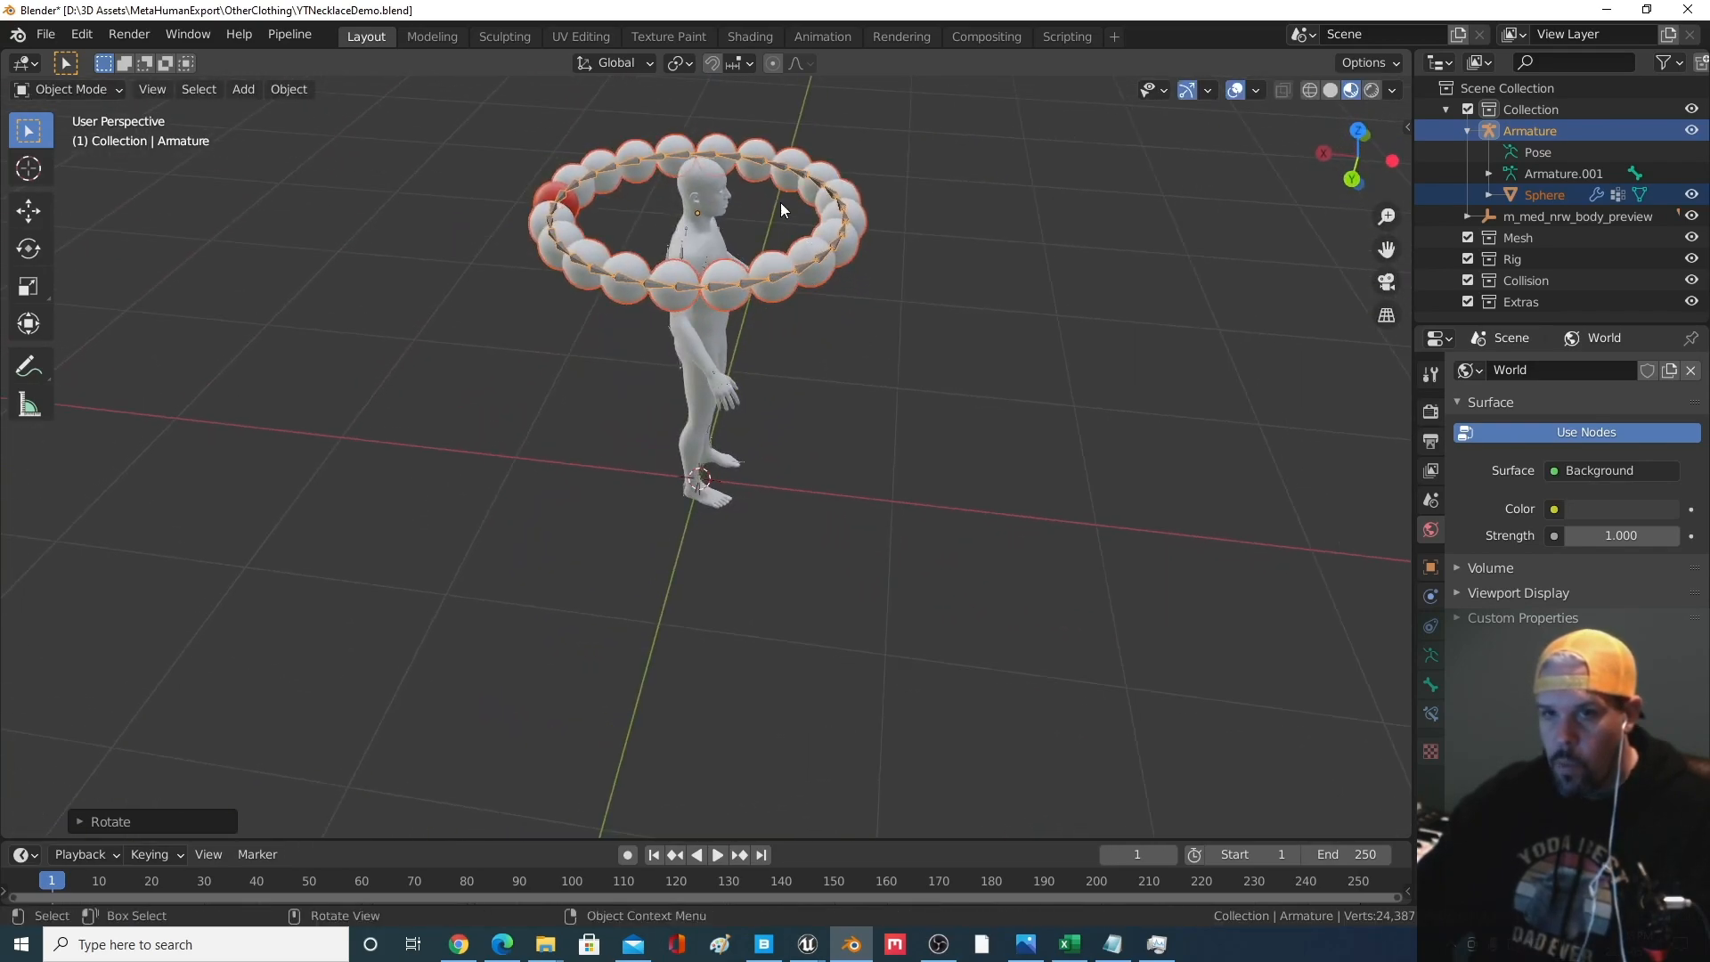
key("s")
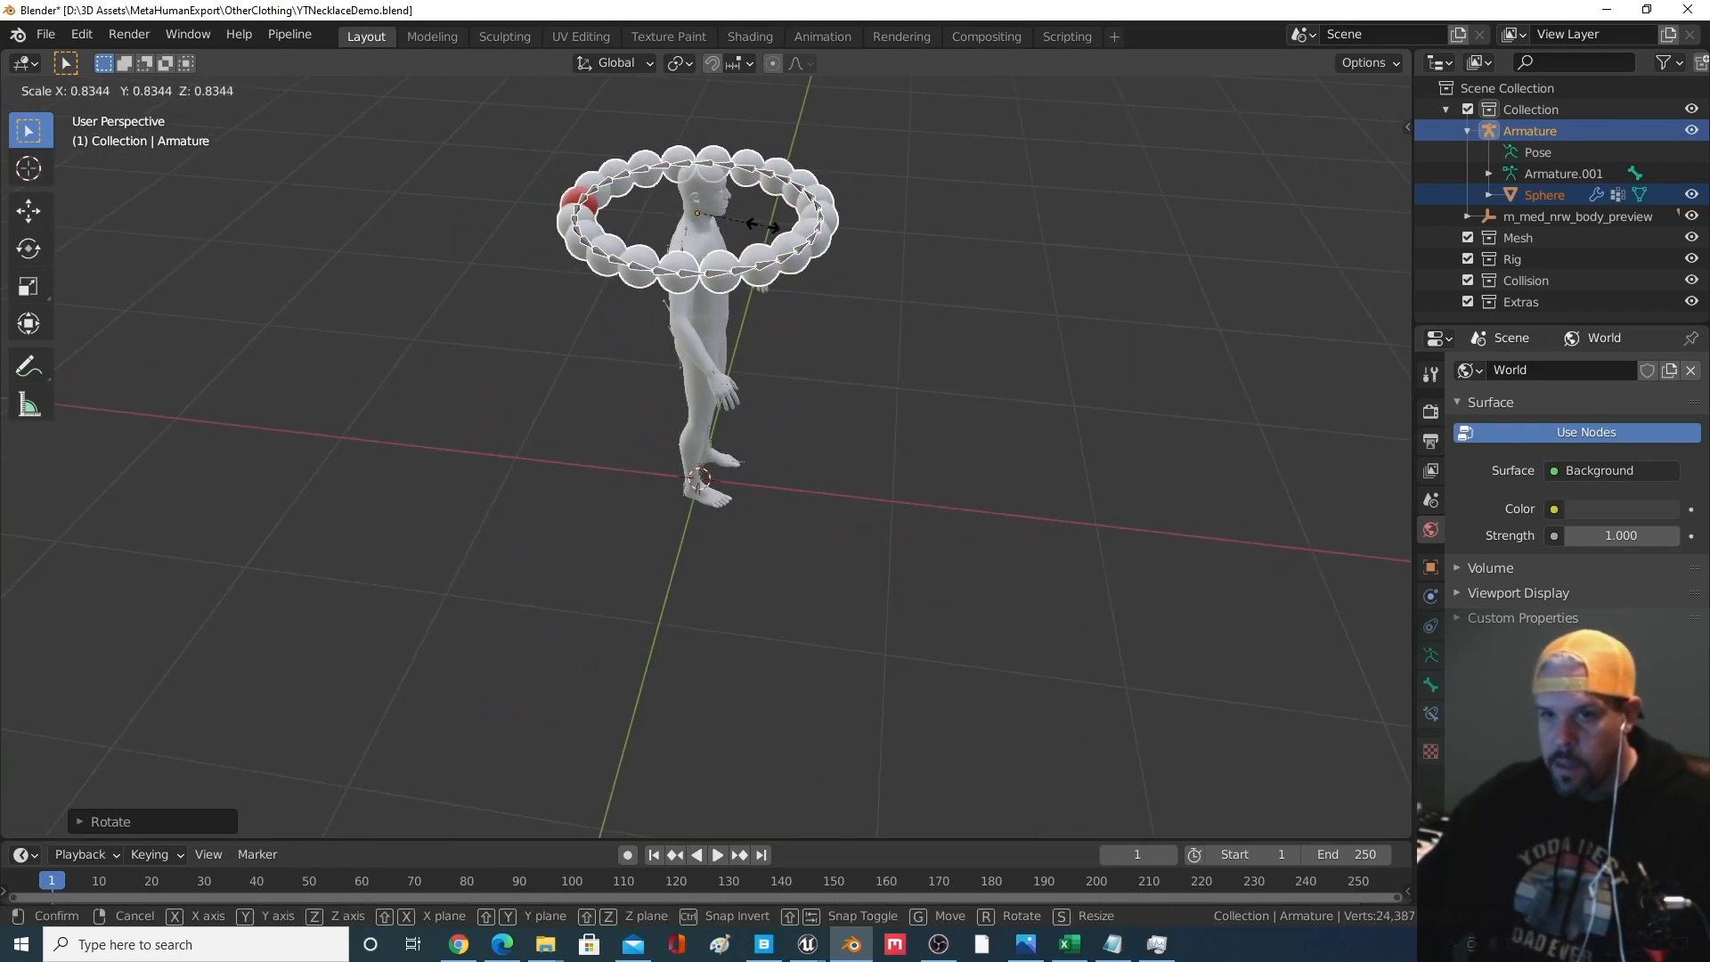
left_click(711, 231)
scroll(710, 233, "up", 4)
scroll(723, 132, "down", 1)
middle_click_drag(723, 131, 745, 318, "shift")
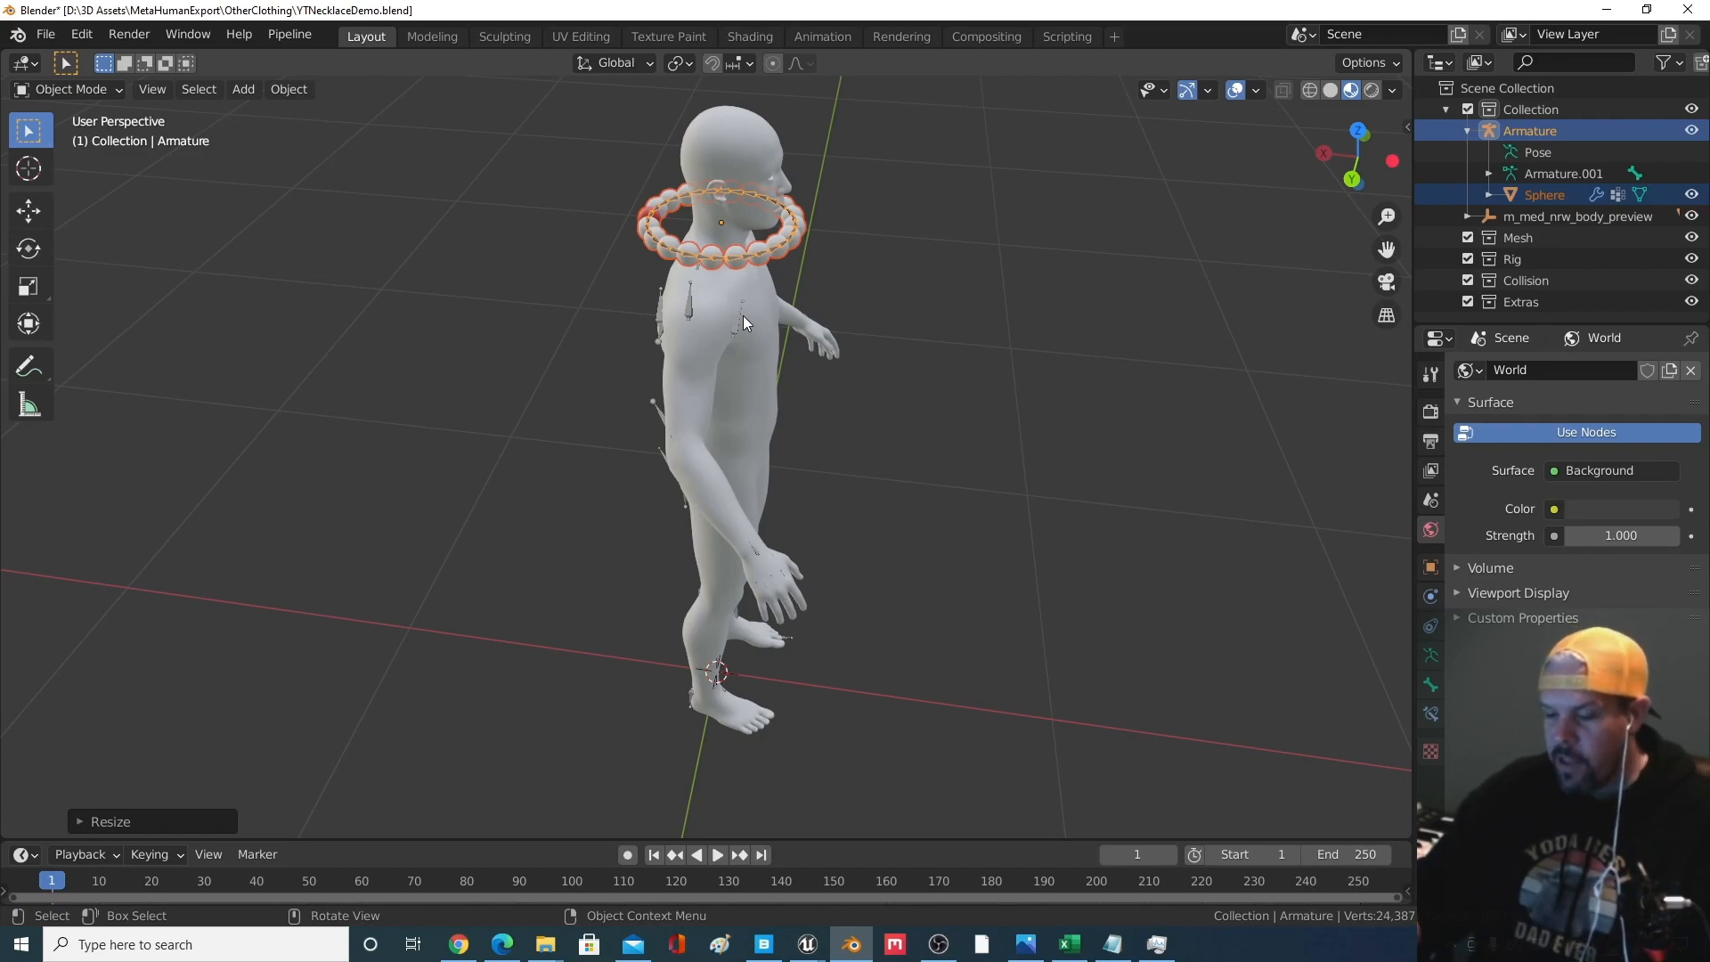
Move the necklace and its armature forward along the X axis so the red bead sits near the back of the neck
key("KP_Decimal")
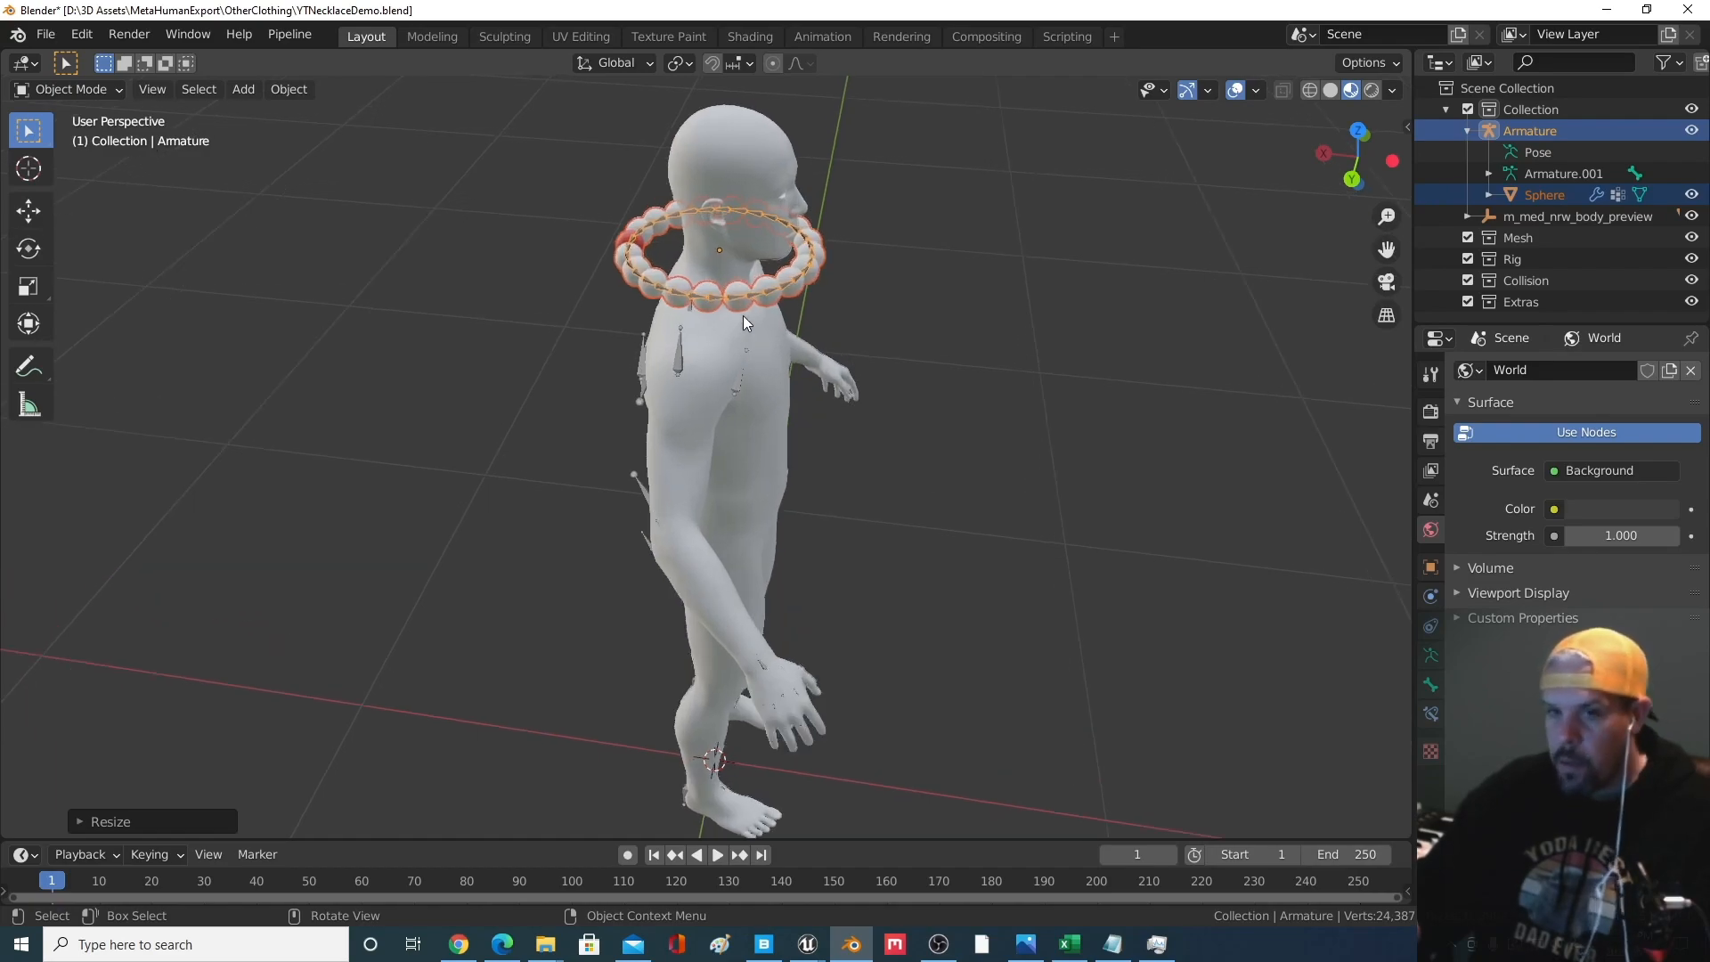
middle_click_drag(716, 335, 748, 286)
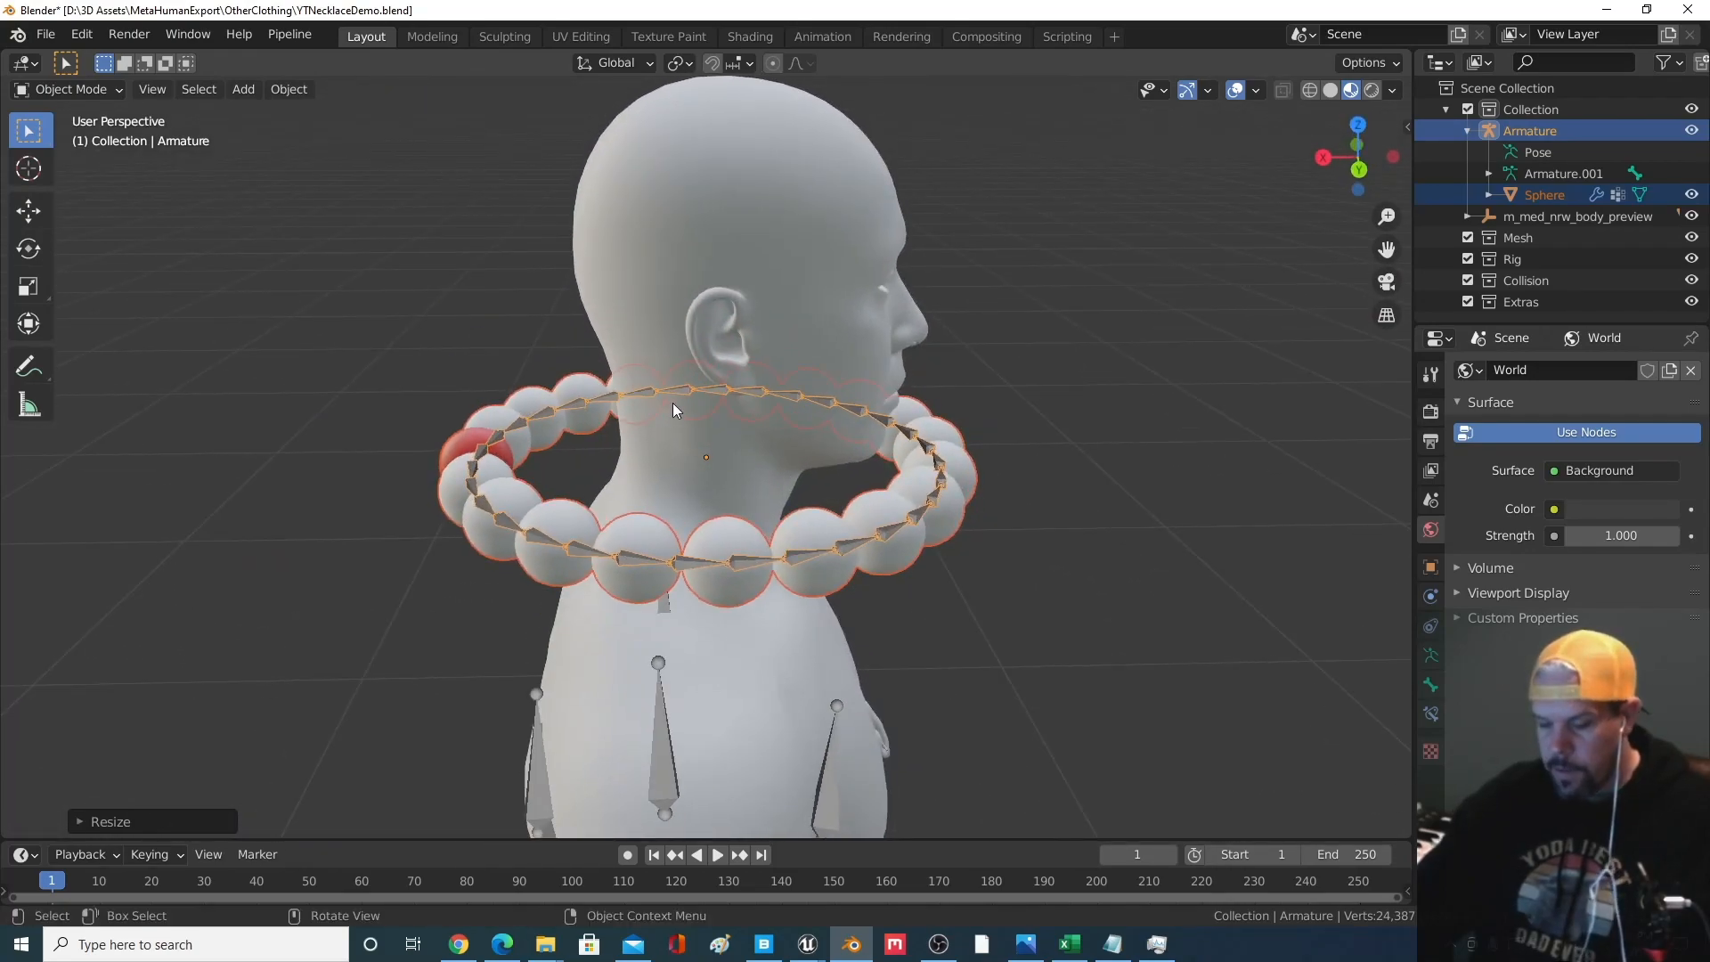
middle_click_drag(698, 482, 677, 452)
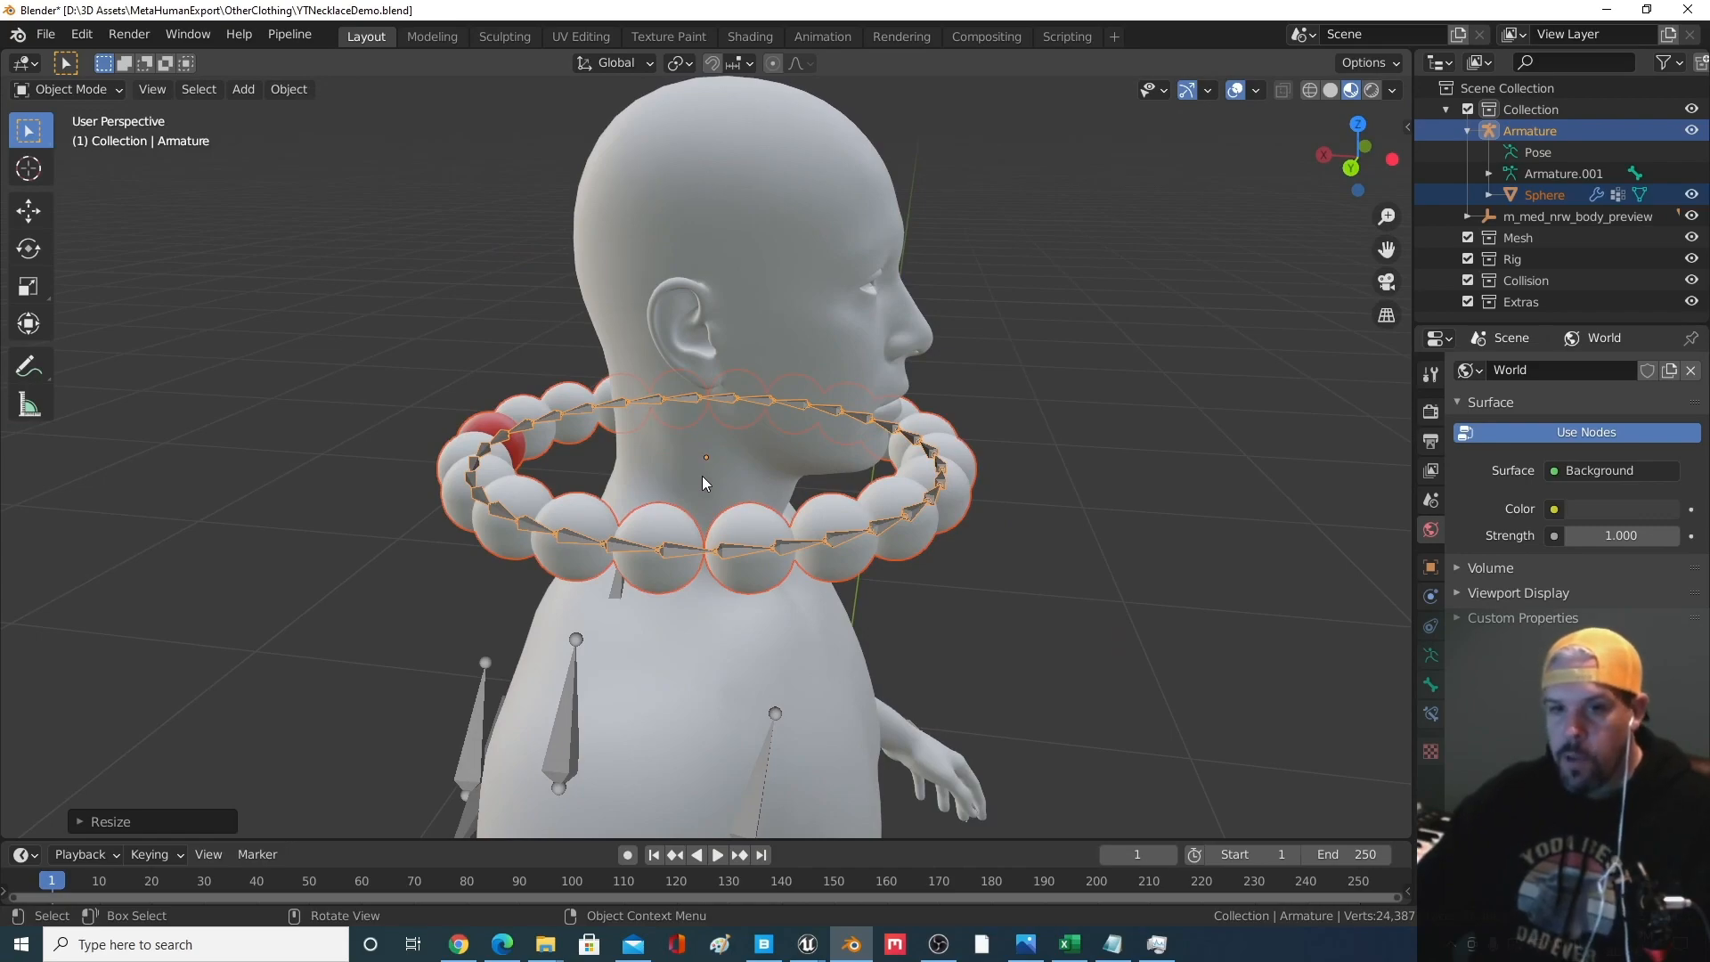
key("g")
key("x")
left_click(806, 488)
Scale the necklace and its armature down further, then readjust their size to a slightly larger ring
mouse_move(806, 489)
middle_mouse_down()
mouse_move(712, 504)
mouse_move(776, 461)
mouse_move(644, 522)
mouse_move(805, 516)
middle_mouse_up()
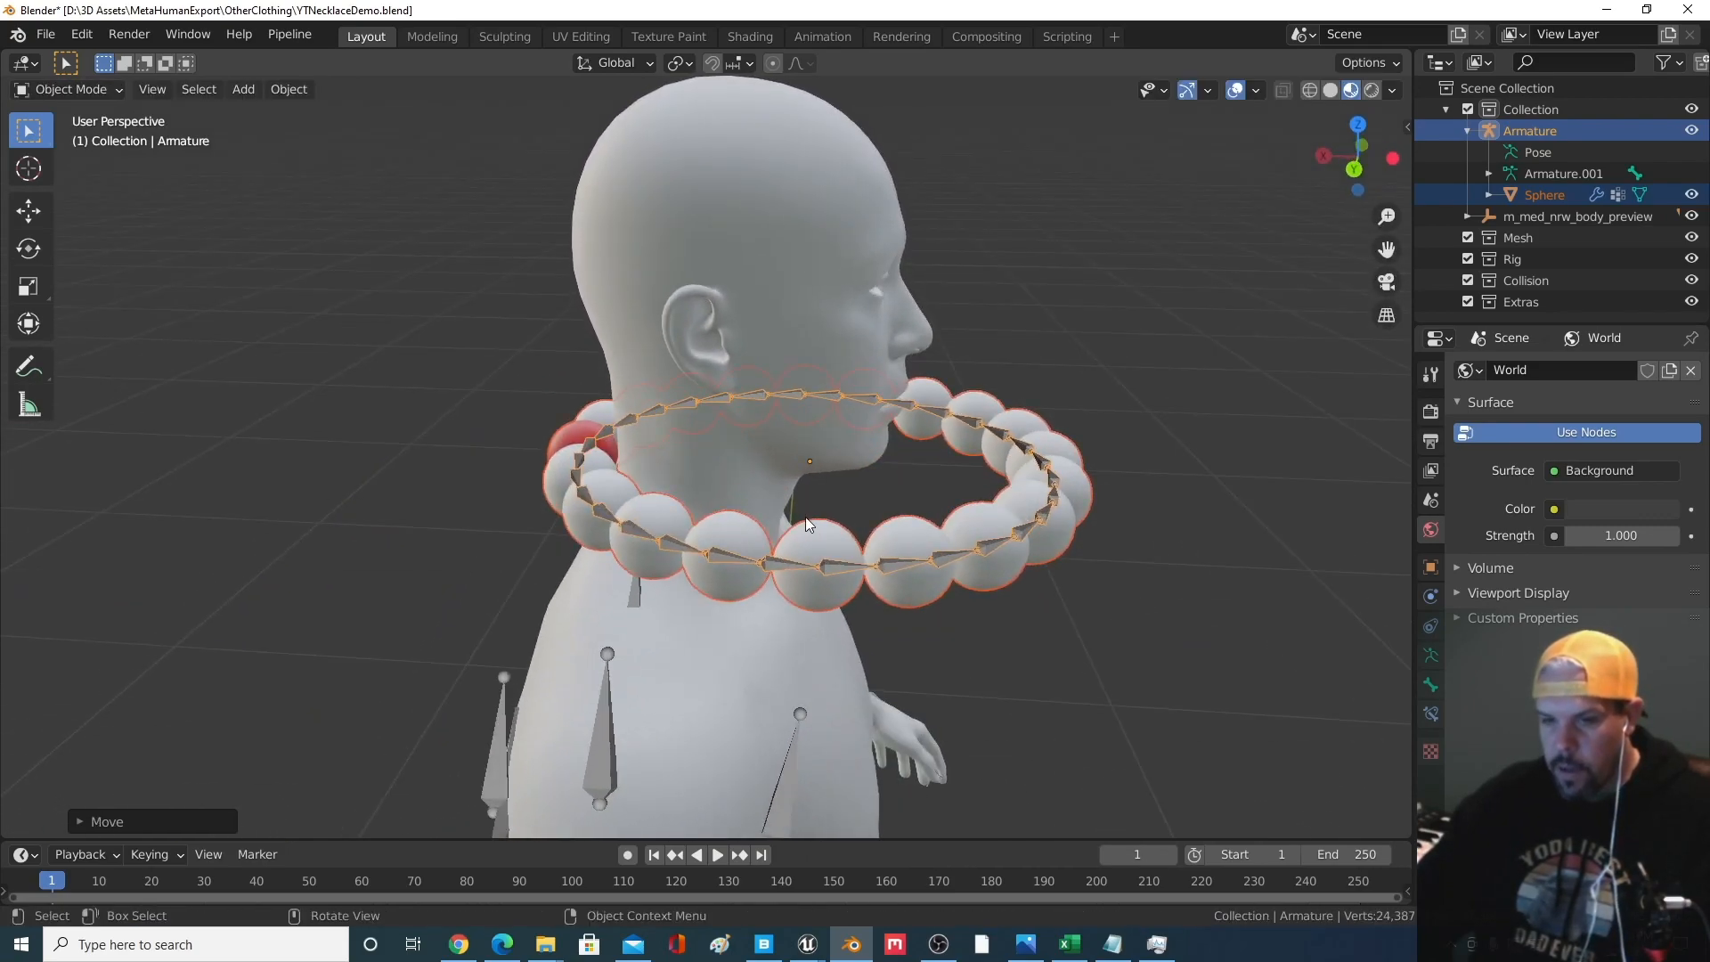
key("s")
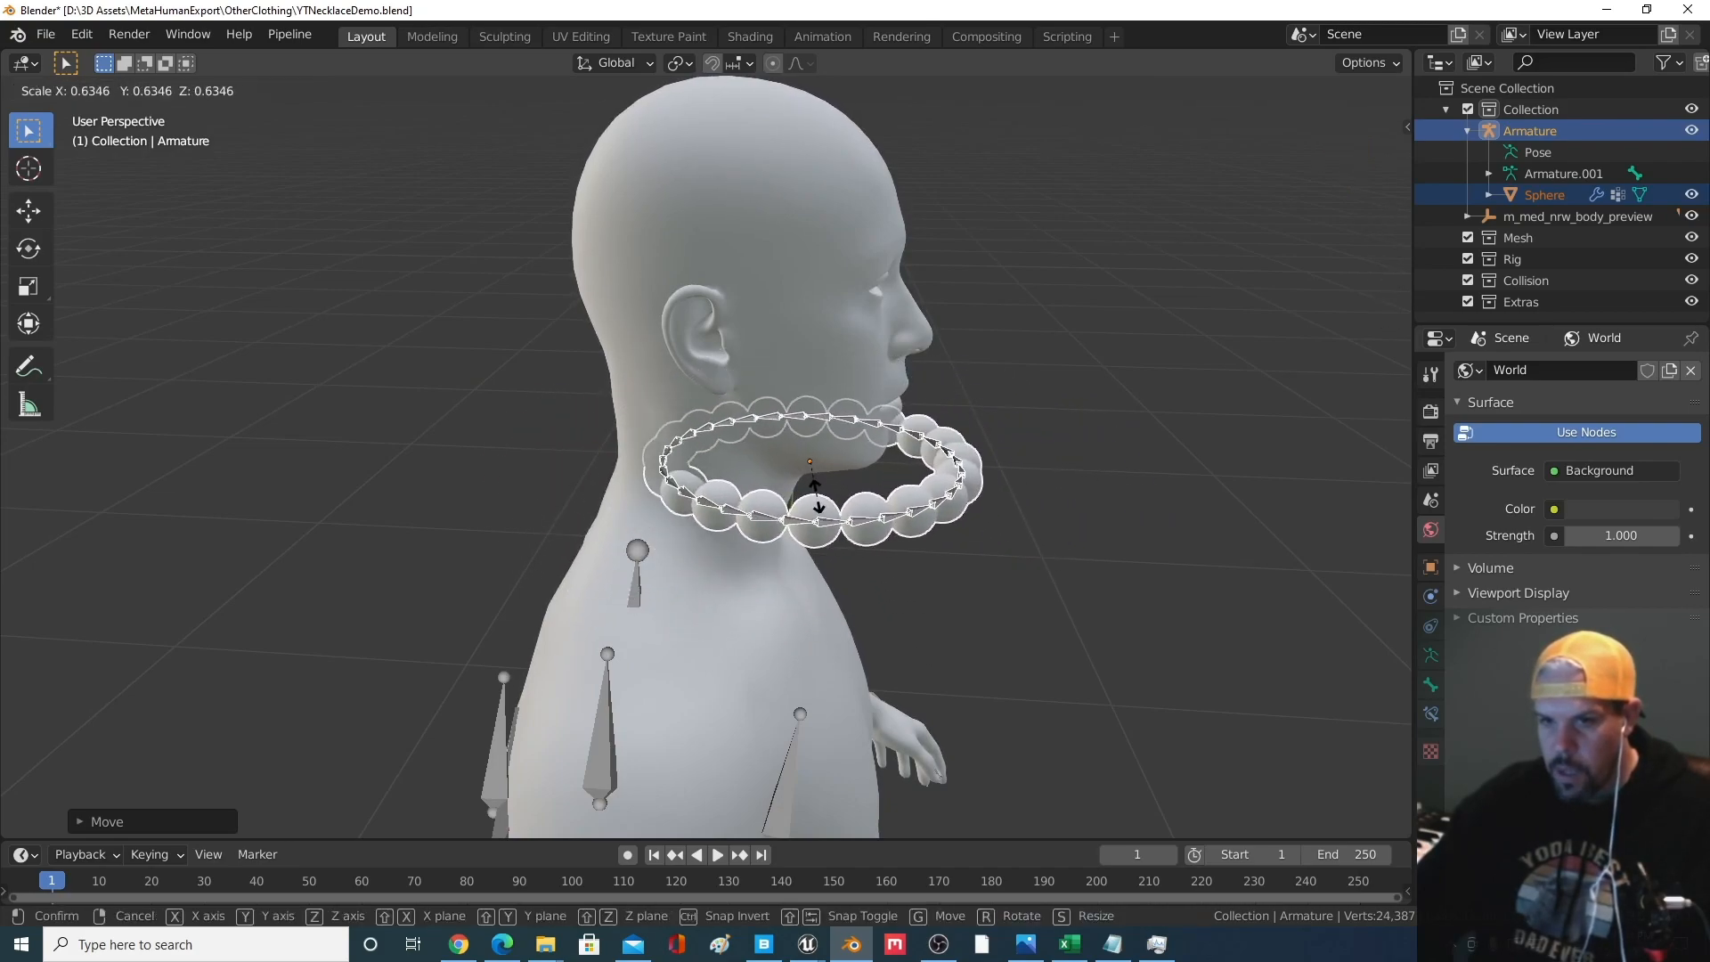
left_click(818, 499)
key("g")
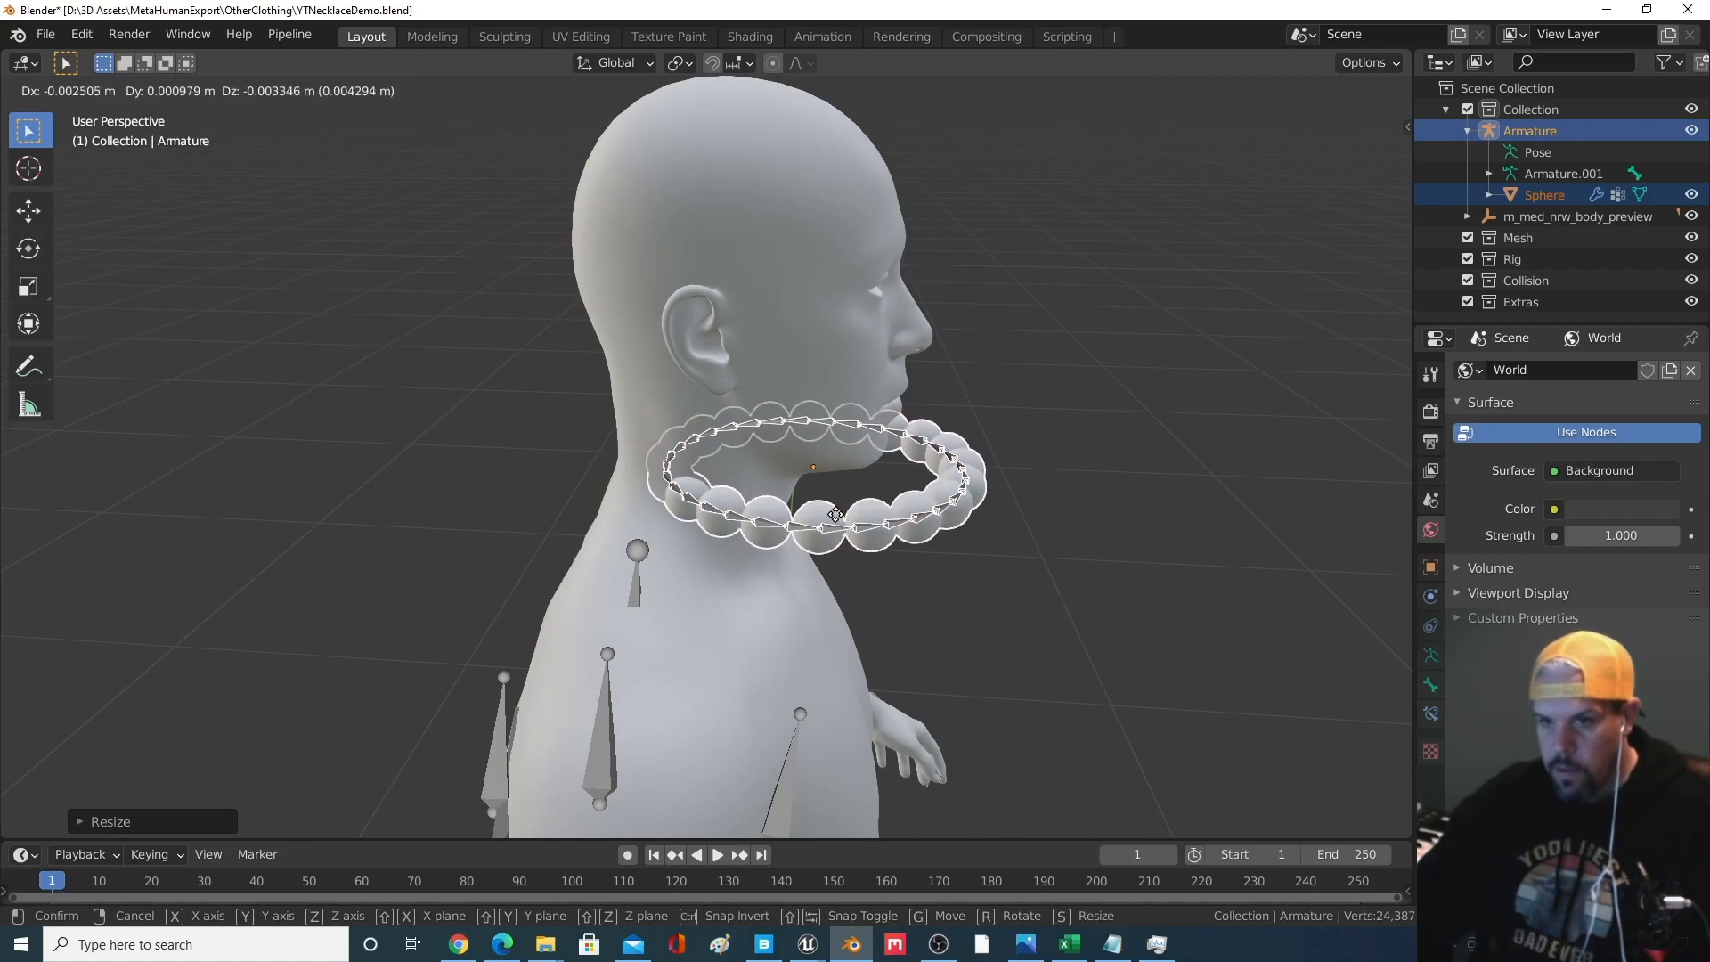
left_click(835, 514)
key("s")
left_click(837, 521)
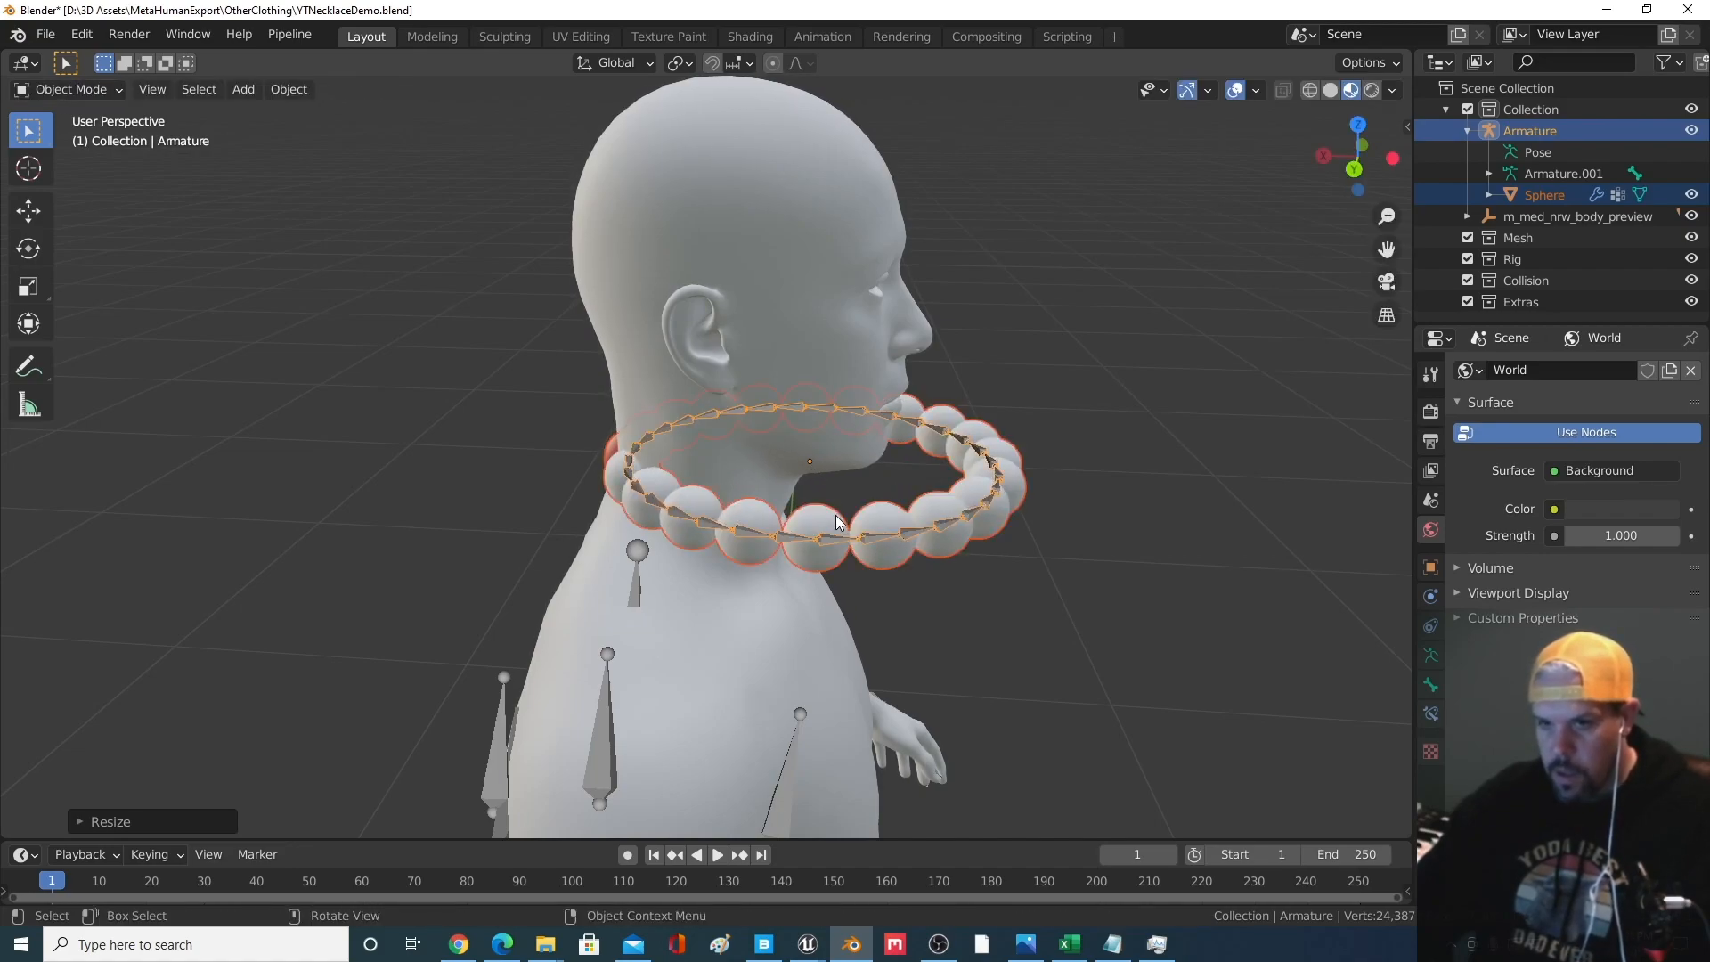
Move the necklace and its armature backward along the X axis, then rotate them about Y so the front hangs lower
key("g")
key("x")
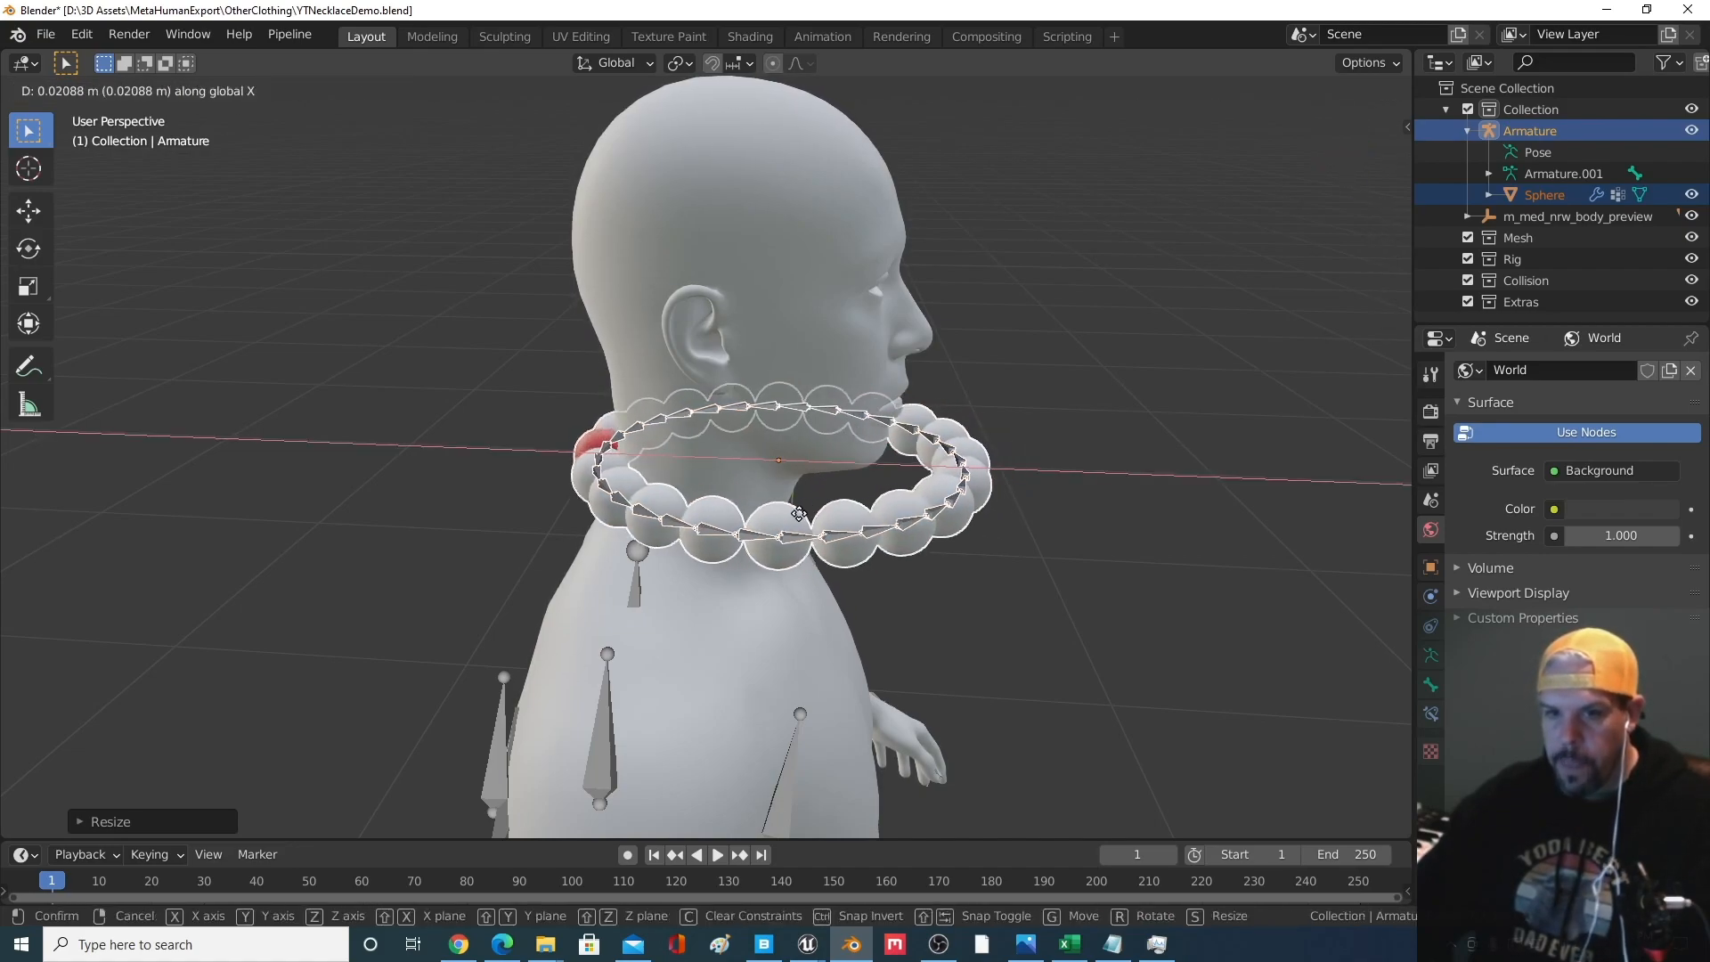
left_click(793, 516)
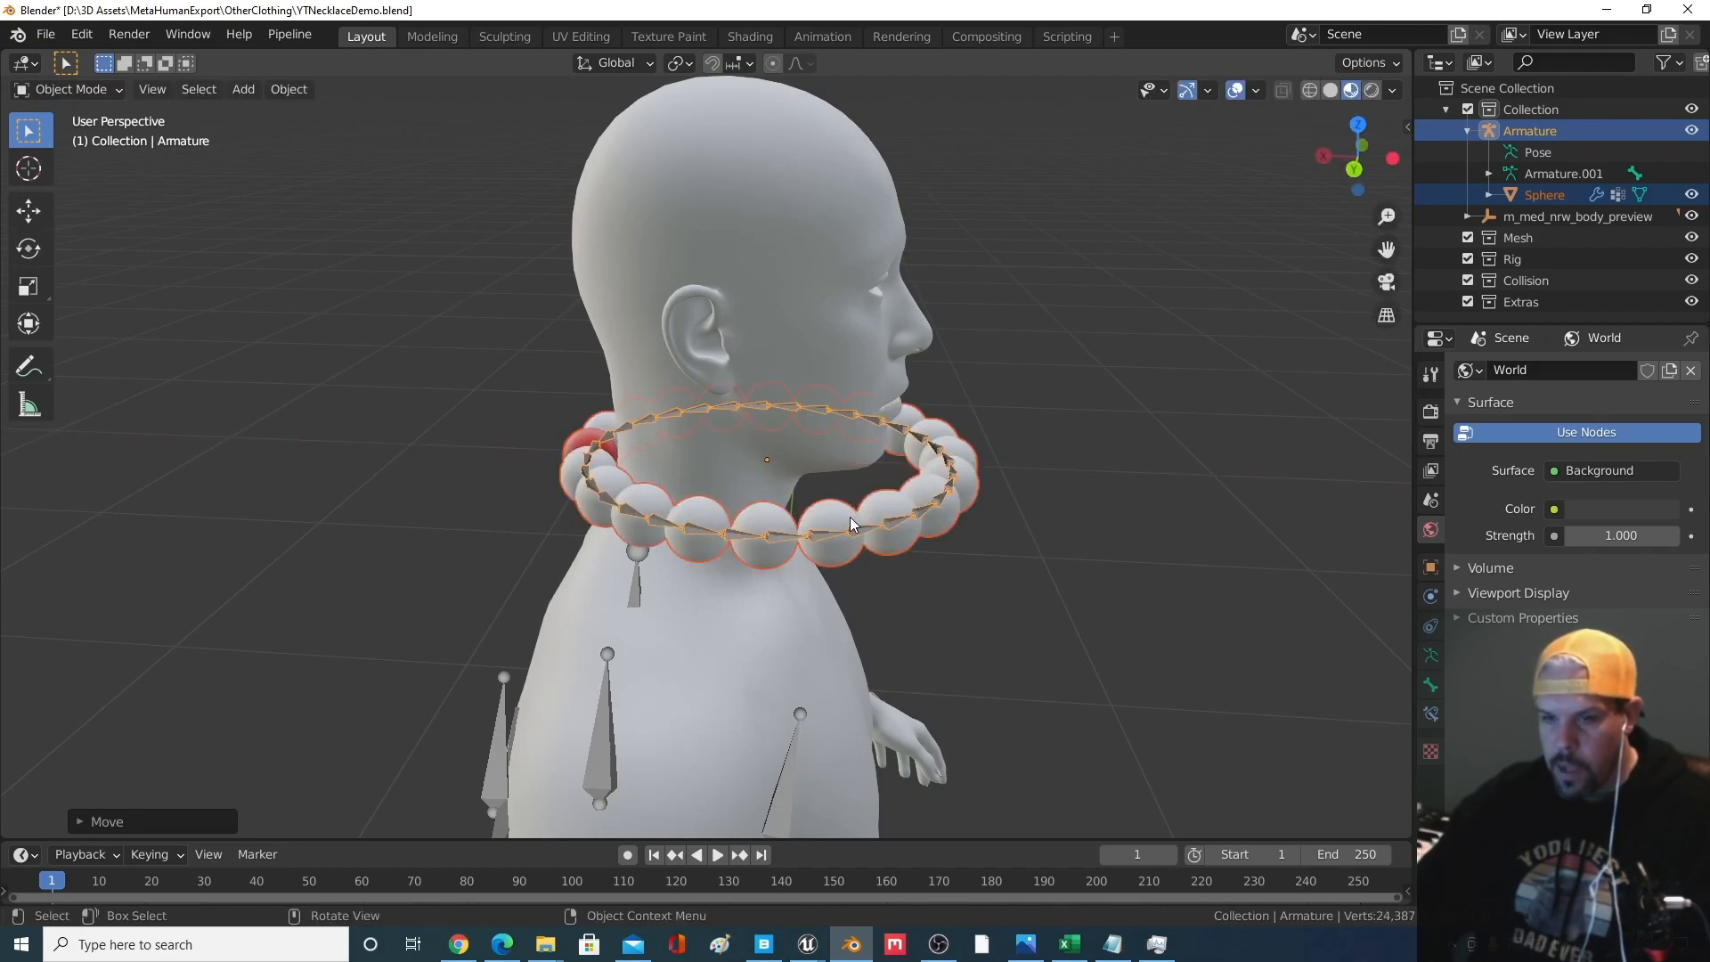
key("r")
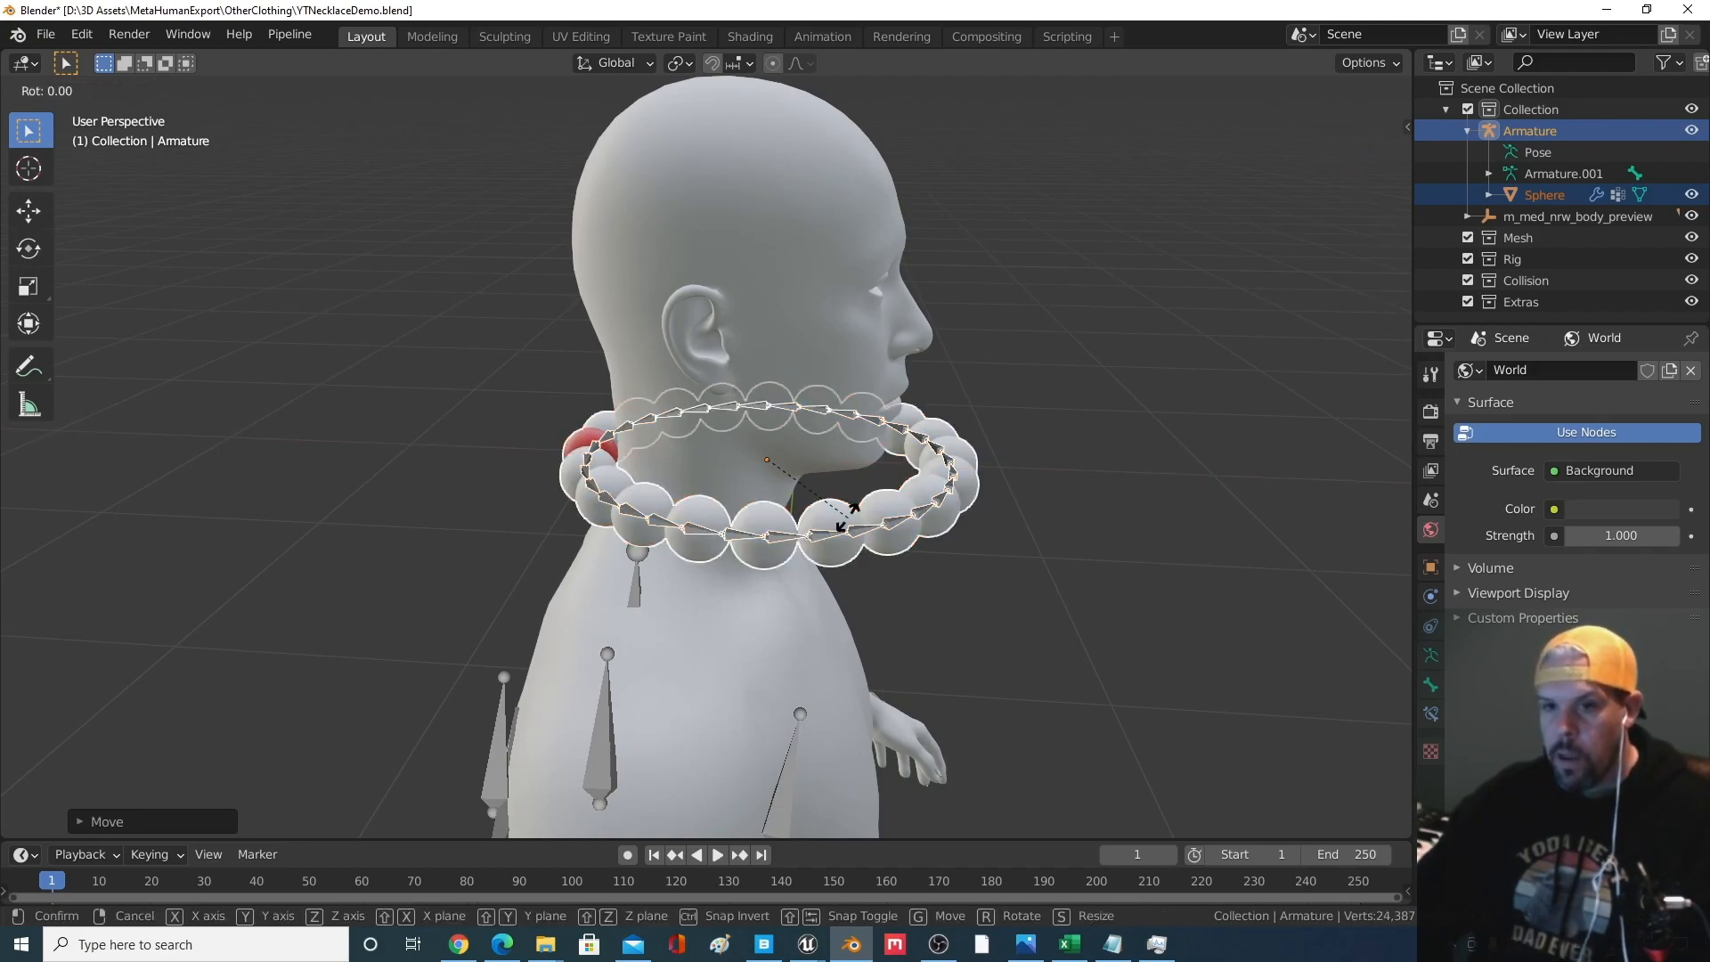
key("y")
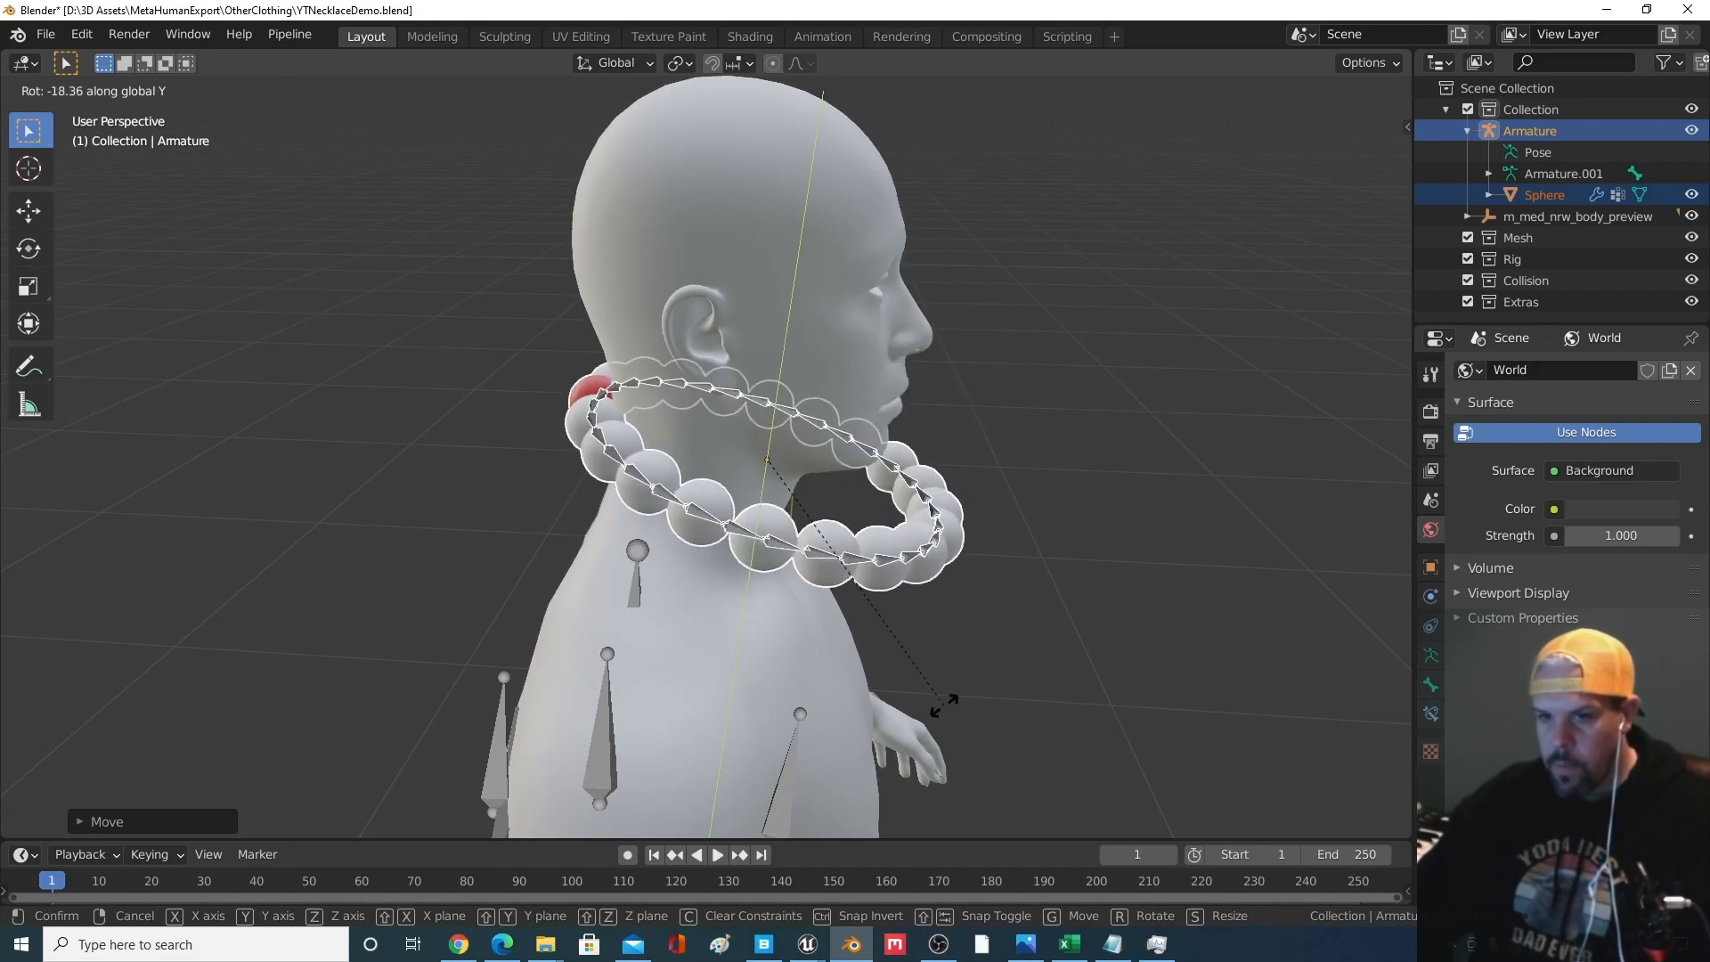
left_click(926, 753)
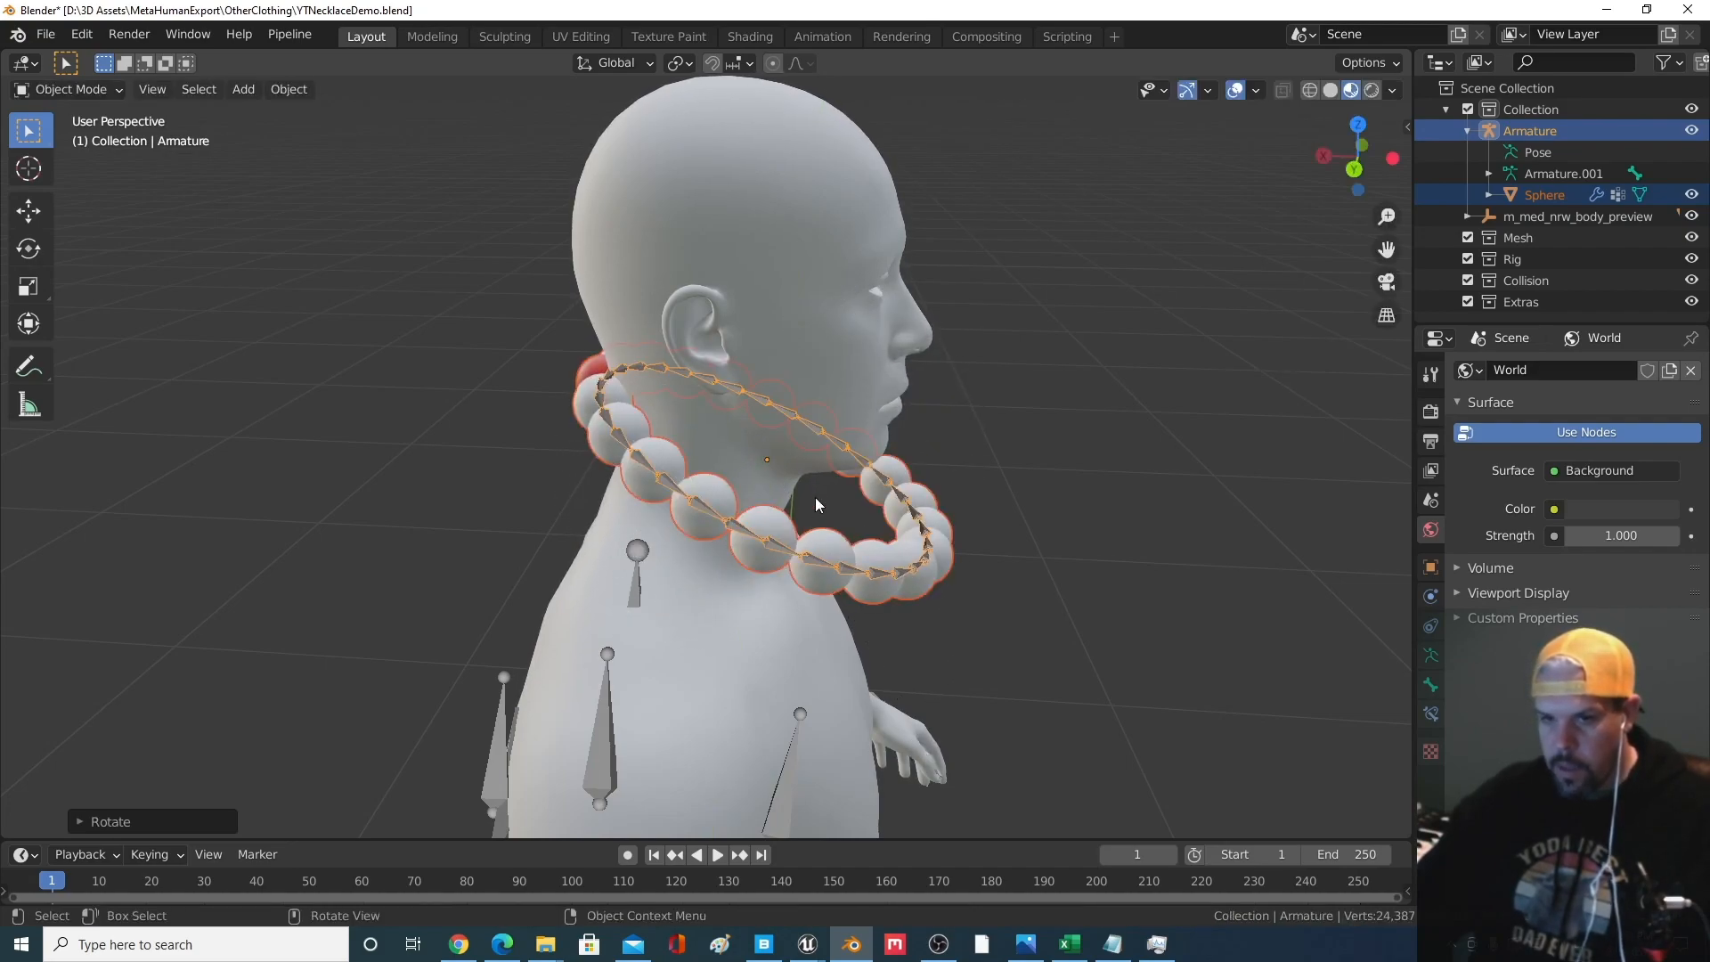
Lower the tilted necklace and its armature along the Z axis from the jaw to the lower neck
key("g")
key("z")
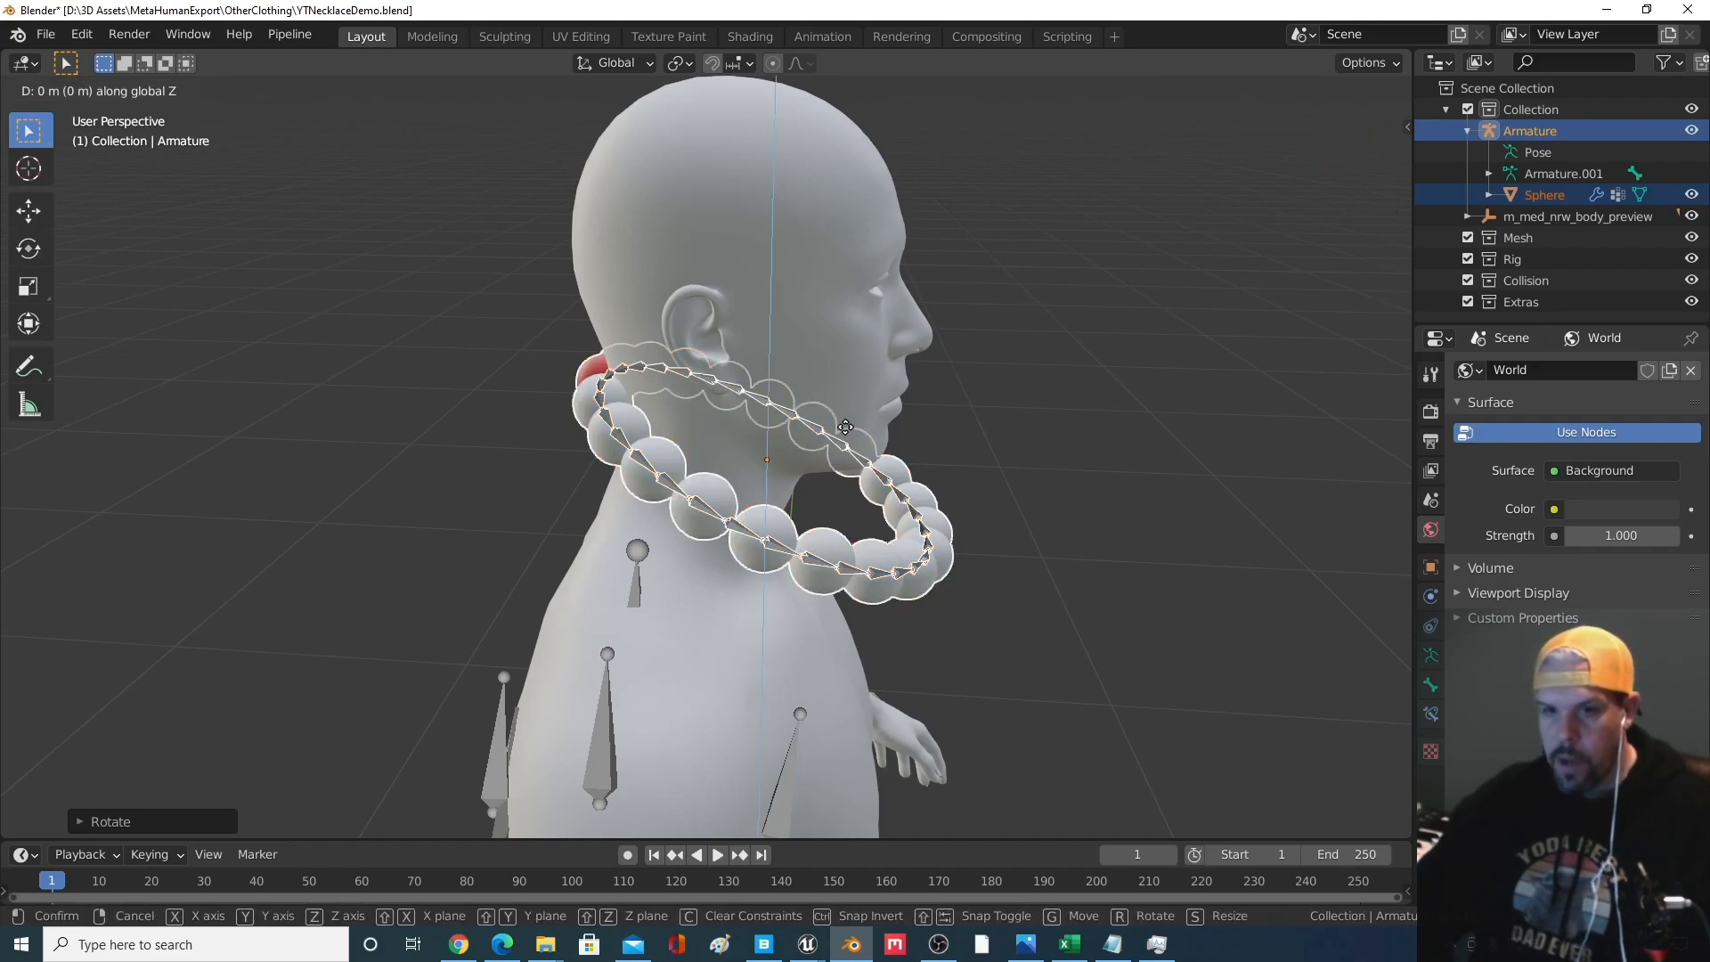
left_click(778, 553)
middle_click_drag(779, 554, 1394, 546)
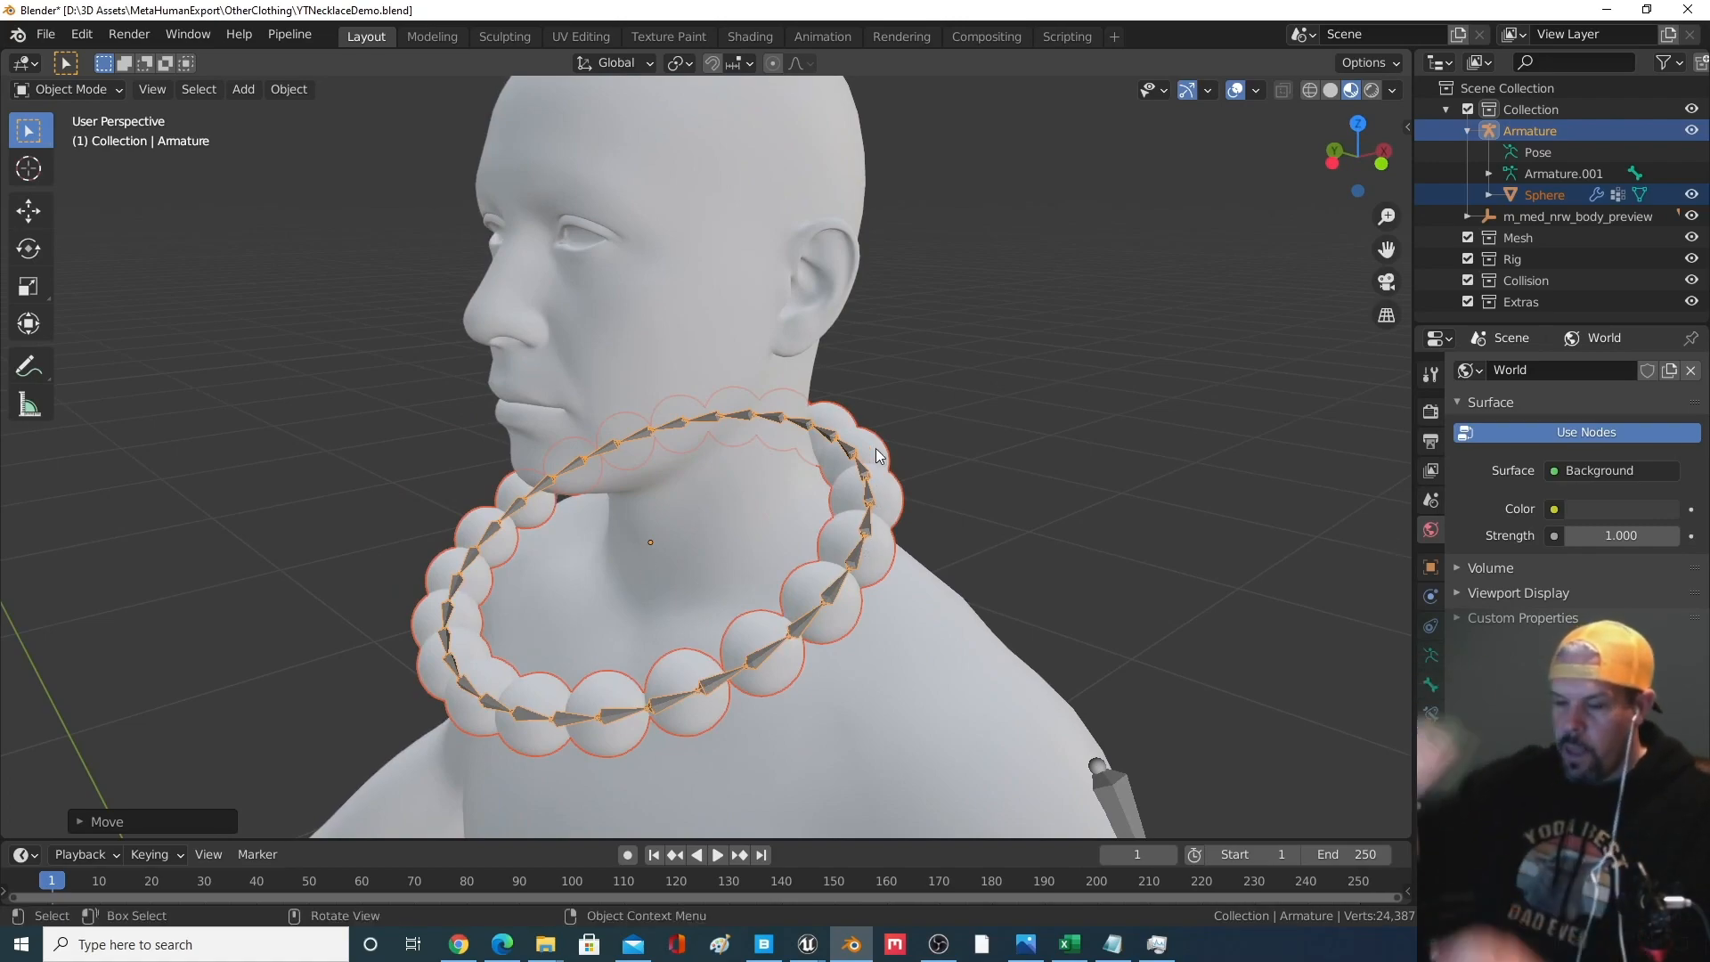
middle_click_drag(588, 446, 905, 452)
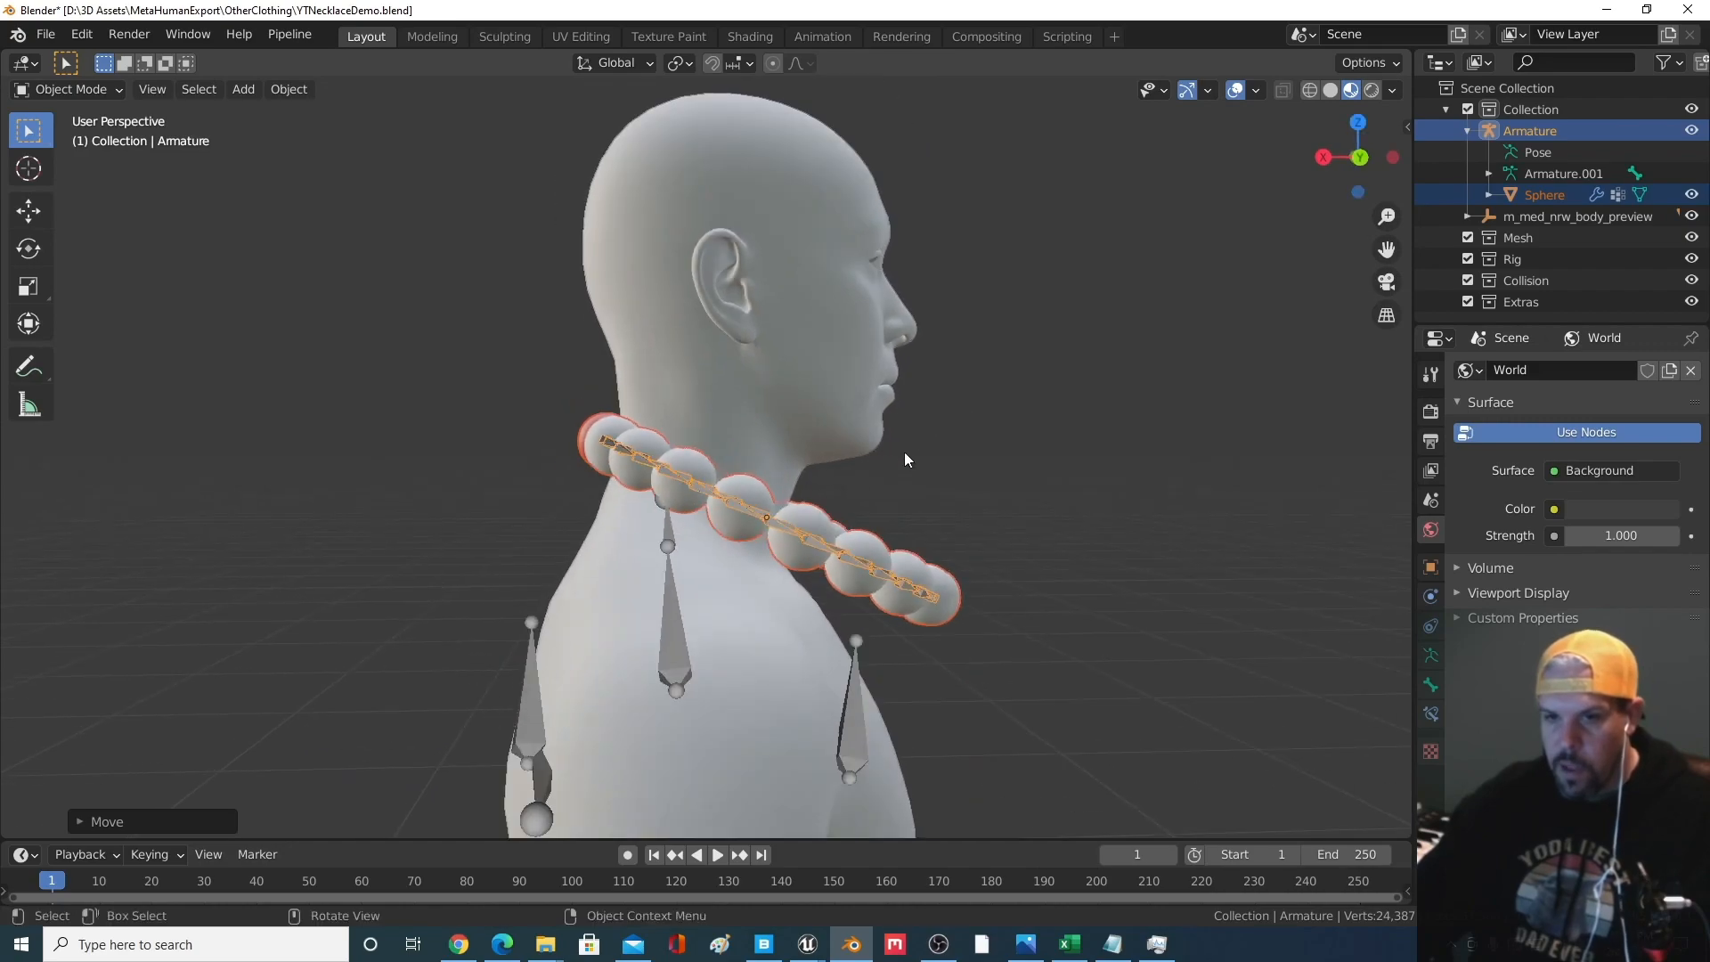
Tilt the necklace and its armature more steeply toward the chest and lower them along Z onto the shoulders
key("r")
left_click(813, 544)
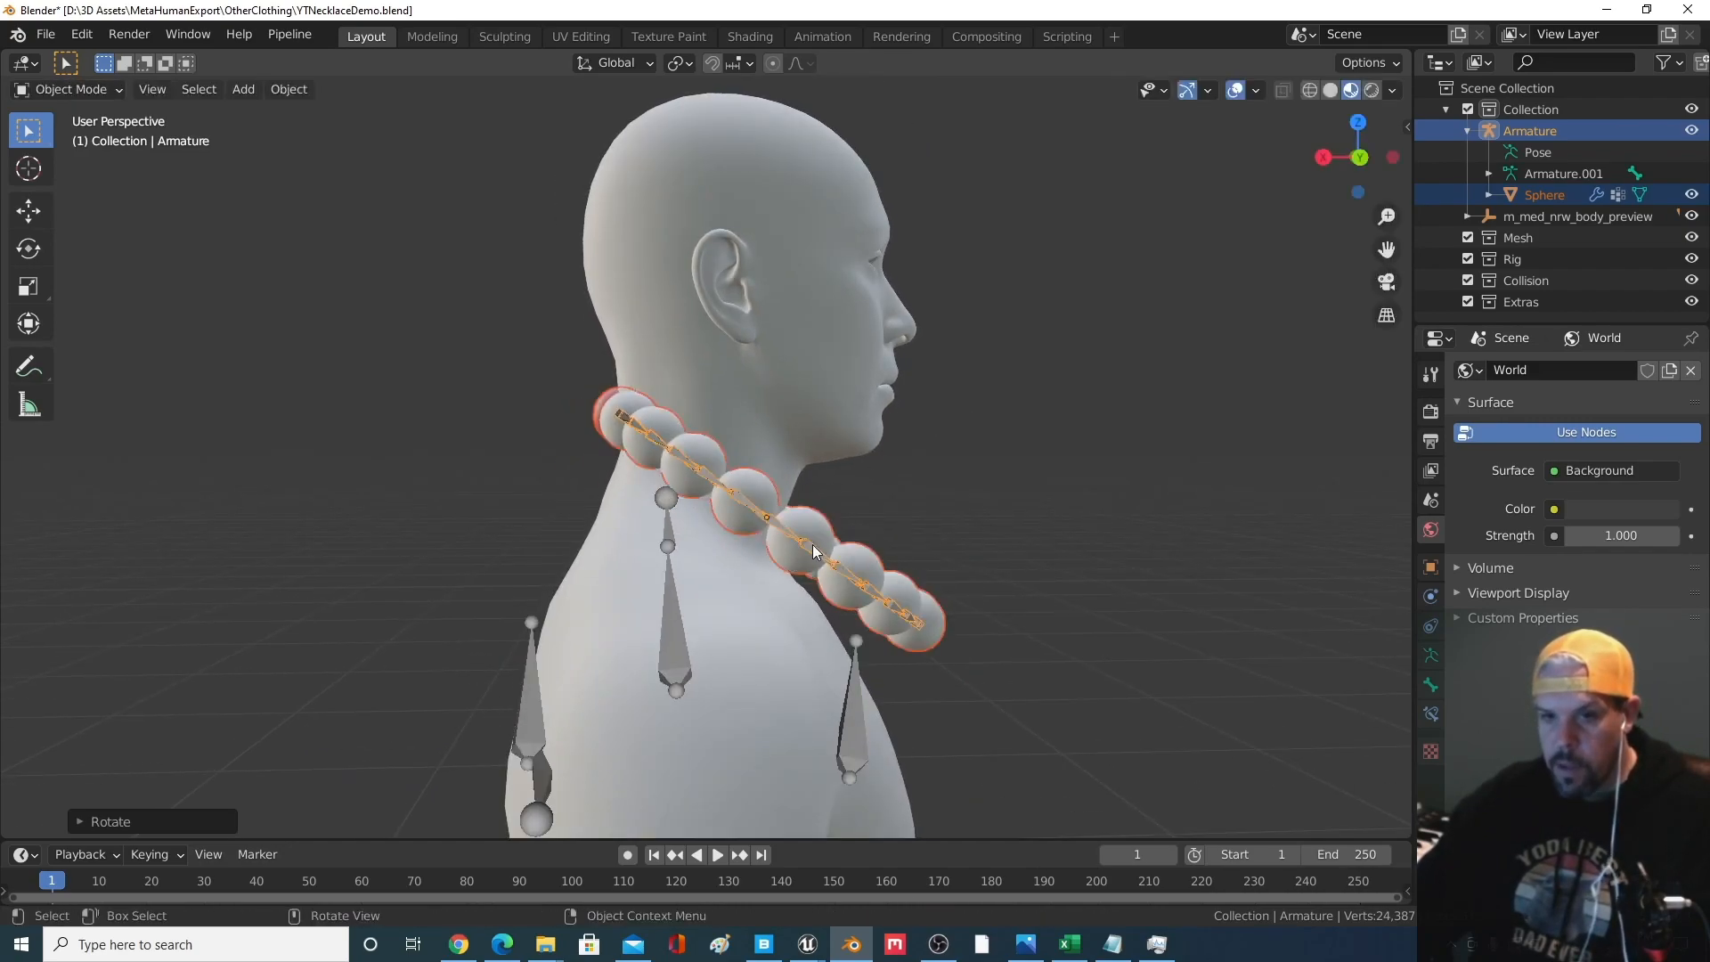
key("g")
key("z")
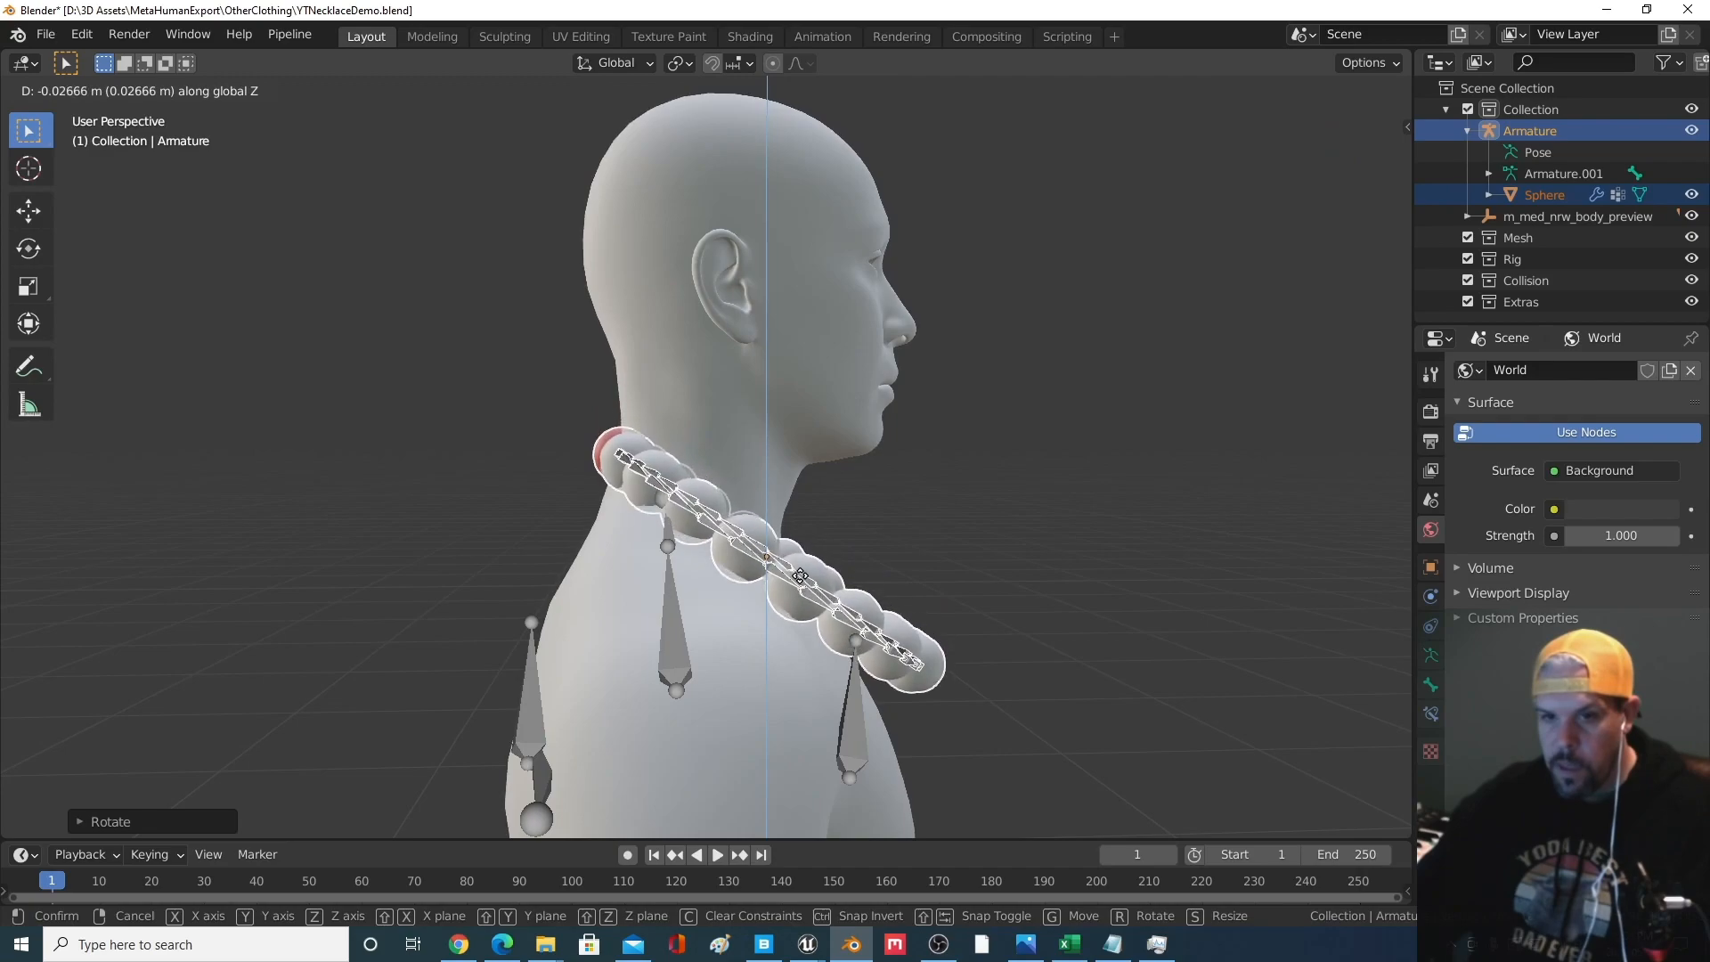
left_click(800, 575)
Nudge the necklace and its armature slightly backward along X, then fine-tune their height along Z
key("g")
key("x")
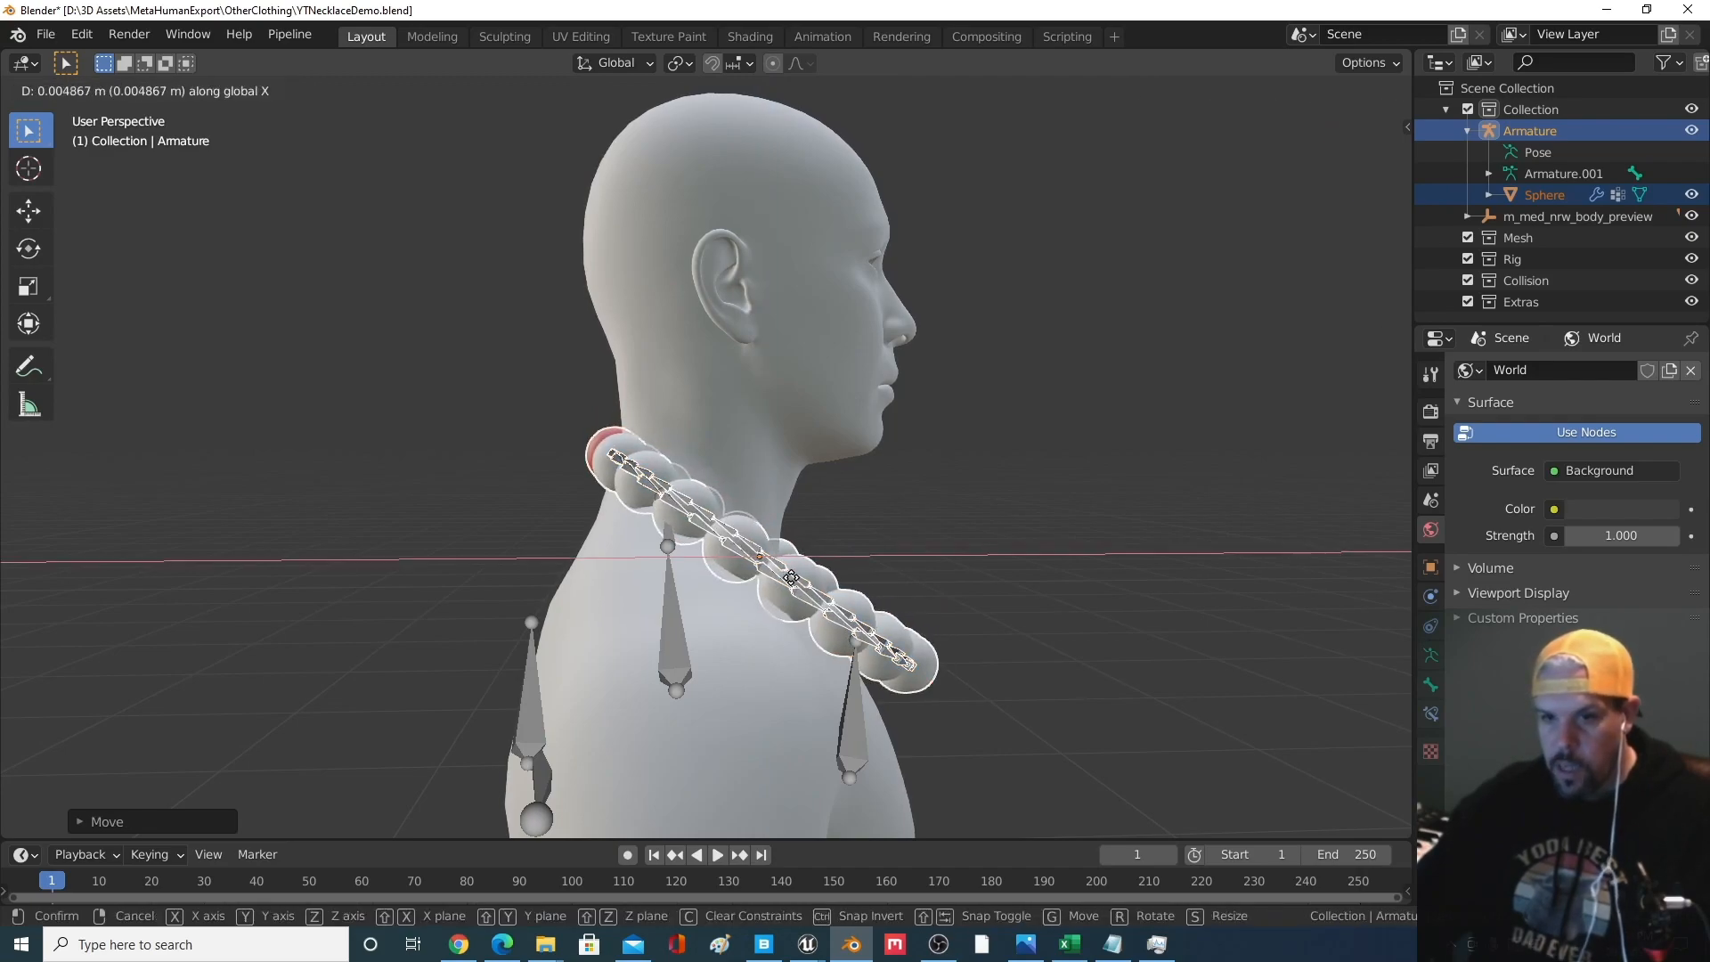
left_click(789, 581)
middle_click_drag(789, 581, 753, 581)
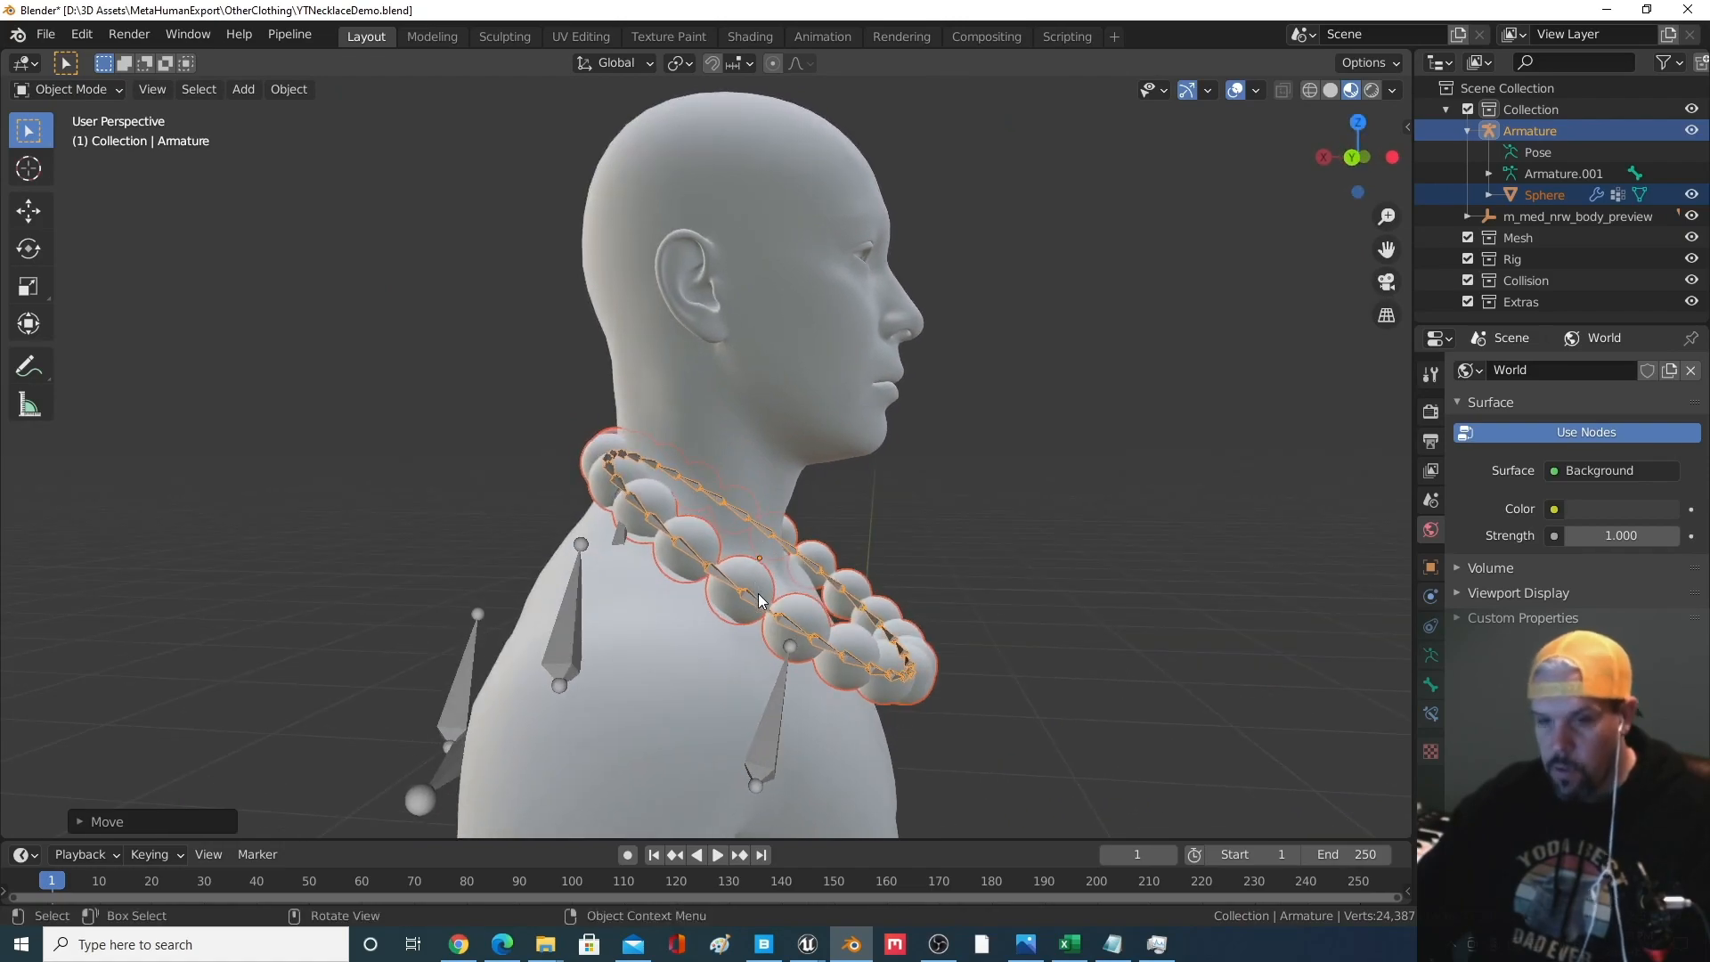
key("g")
key("z")
left_click(760, 585)
middle_click_drag(760, 585, 339, 655)
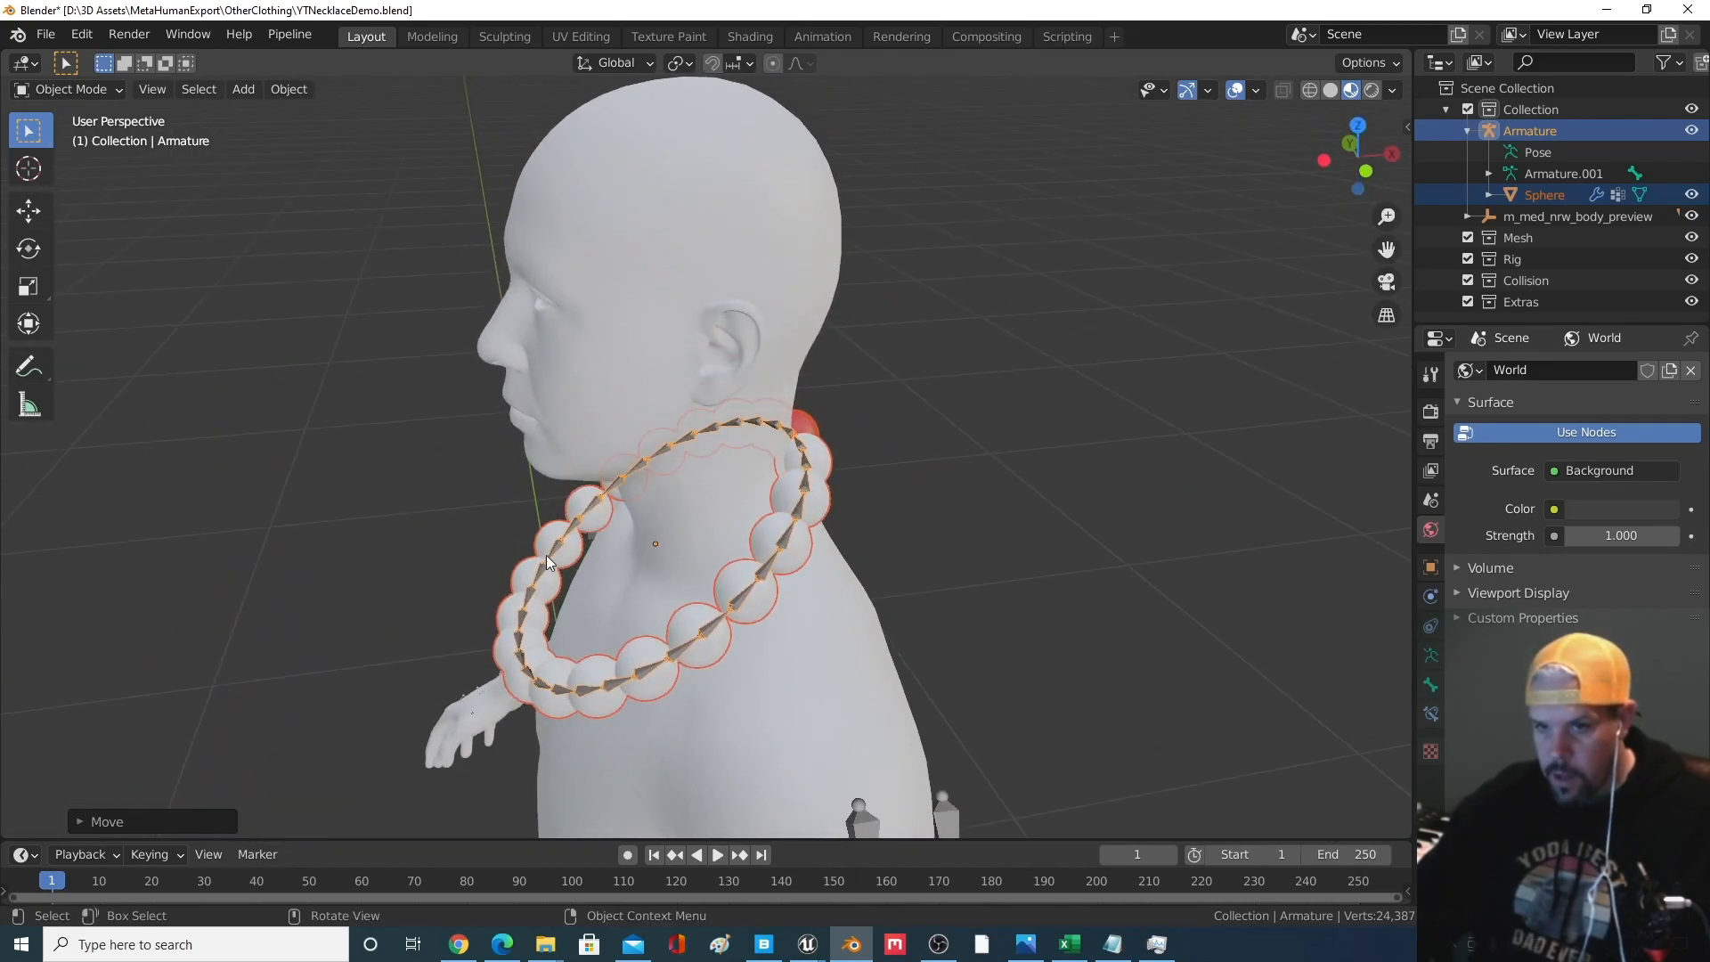
Fine-tune the necklace and armature along the X axis, then deselect them and check the fit from the front and side
key("g")
key("x")
left_click(677, 538)
middle_click_drag(678, 538, 1343, 526)
scroll(1343, 531, "down", 4)
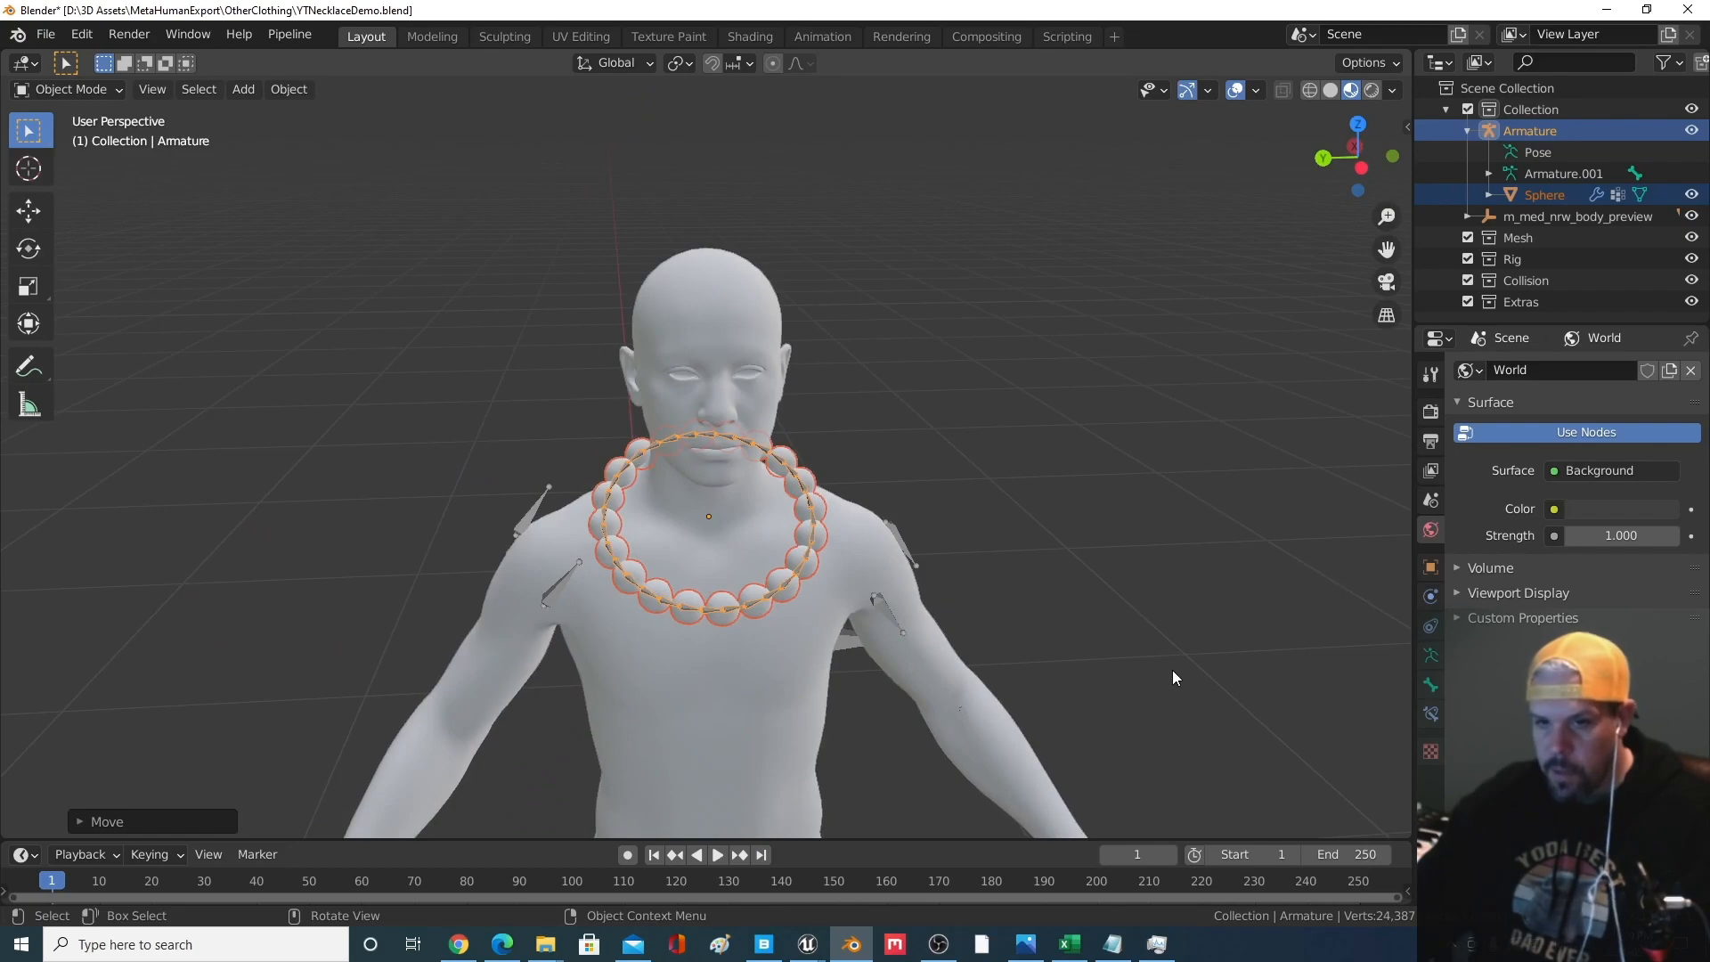
middle_click_drag(1172, 670, 1283, 642)
left_click(1282, 641)
middle_click_drag(1172, 633, 941, 584)
scroll(1059, 633, "down", 4)
scroll(848, 601, "up", 6)
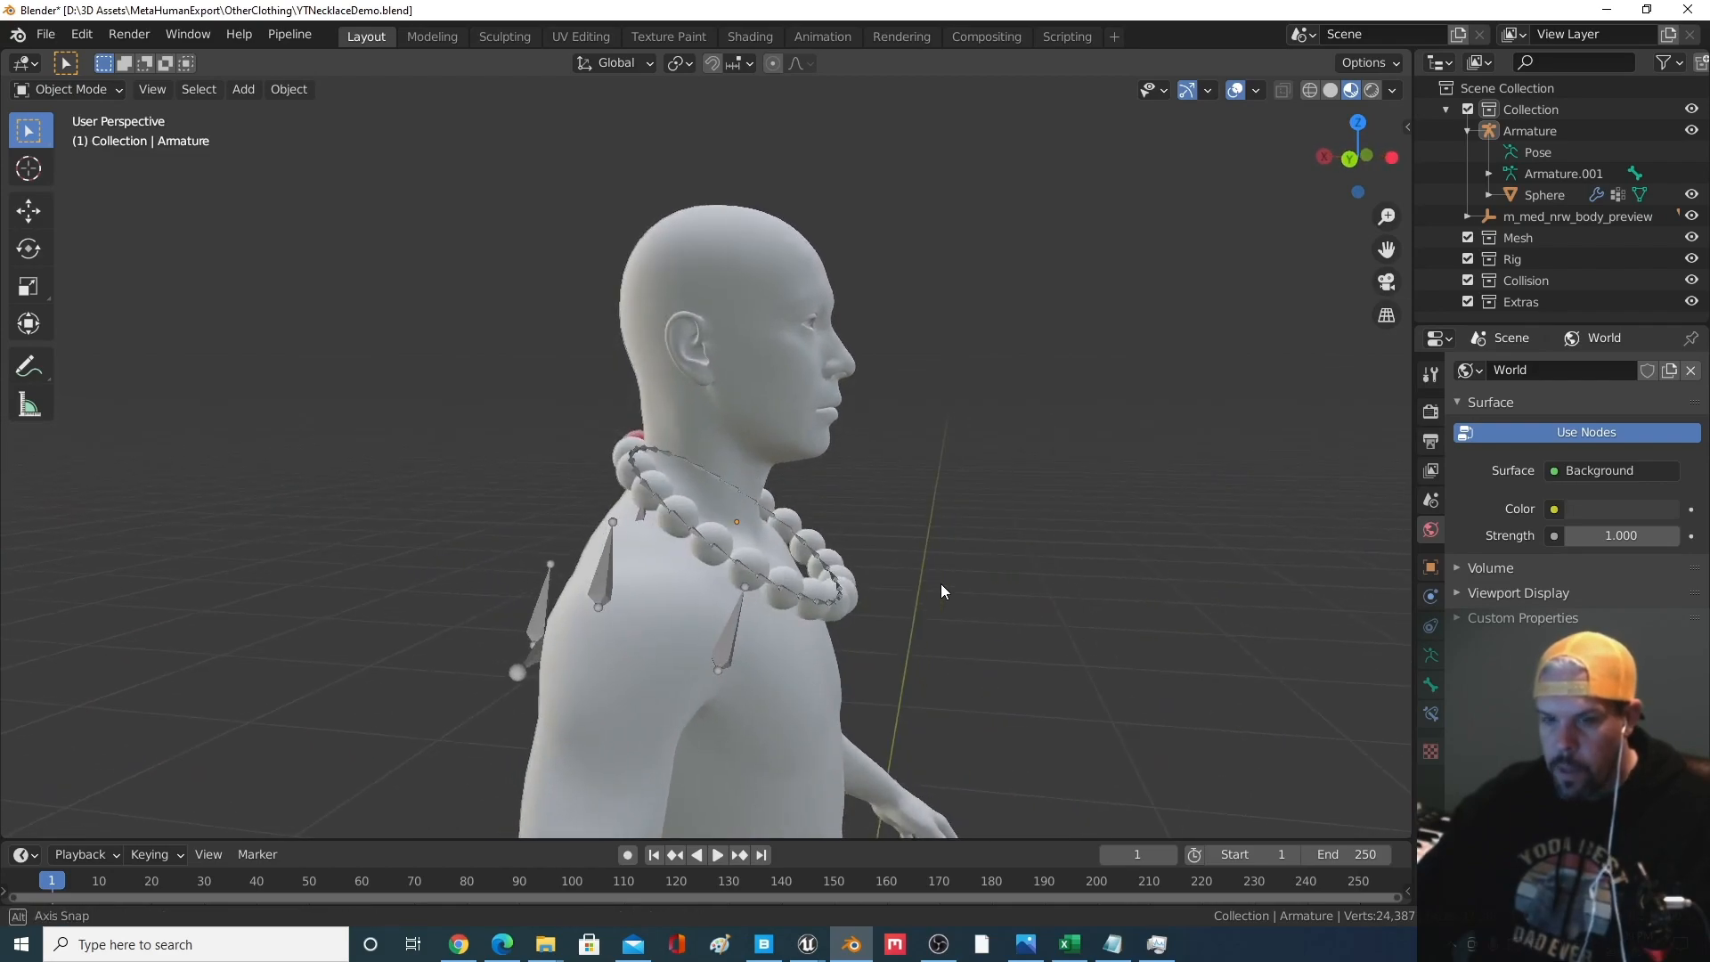
Reselect both the necklace beads and their armature and adjust their height slightly along the Z axis
left_click(763, 583)
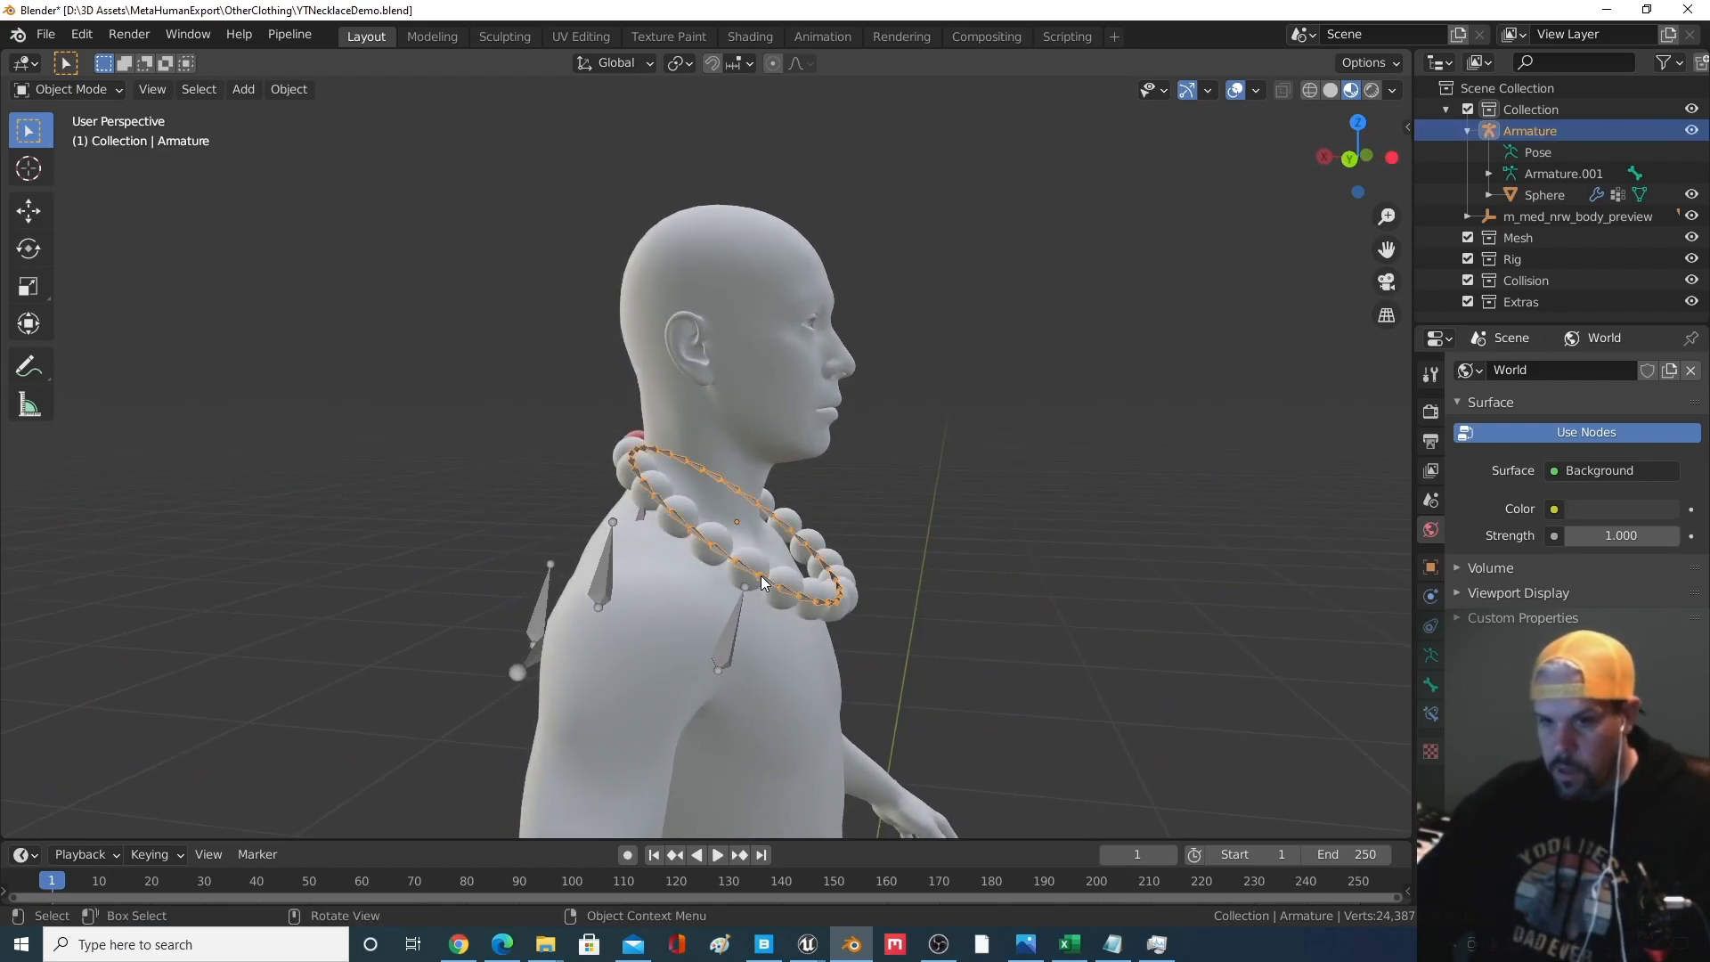
left_click(750, 584, "shift")
left_click(772, 594)
left_click(783, 582, "shift")
left_click(790, 599, "shift")
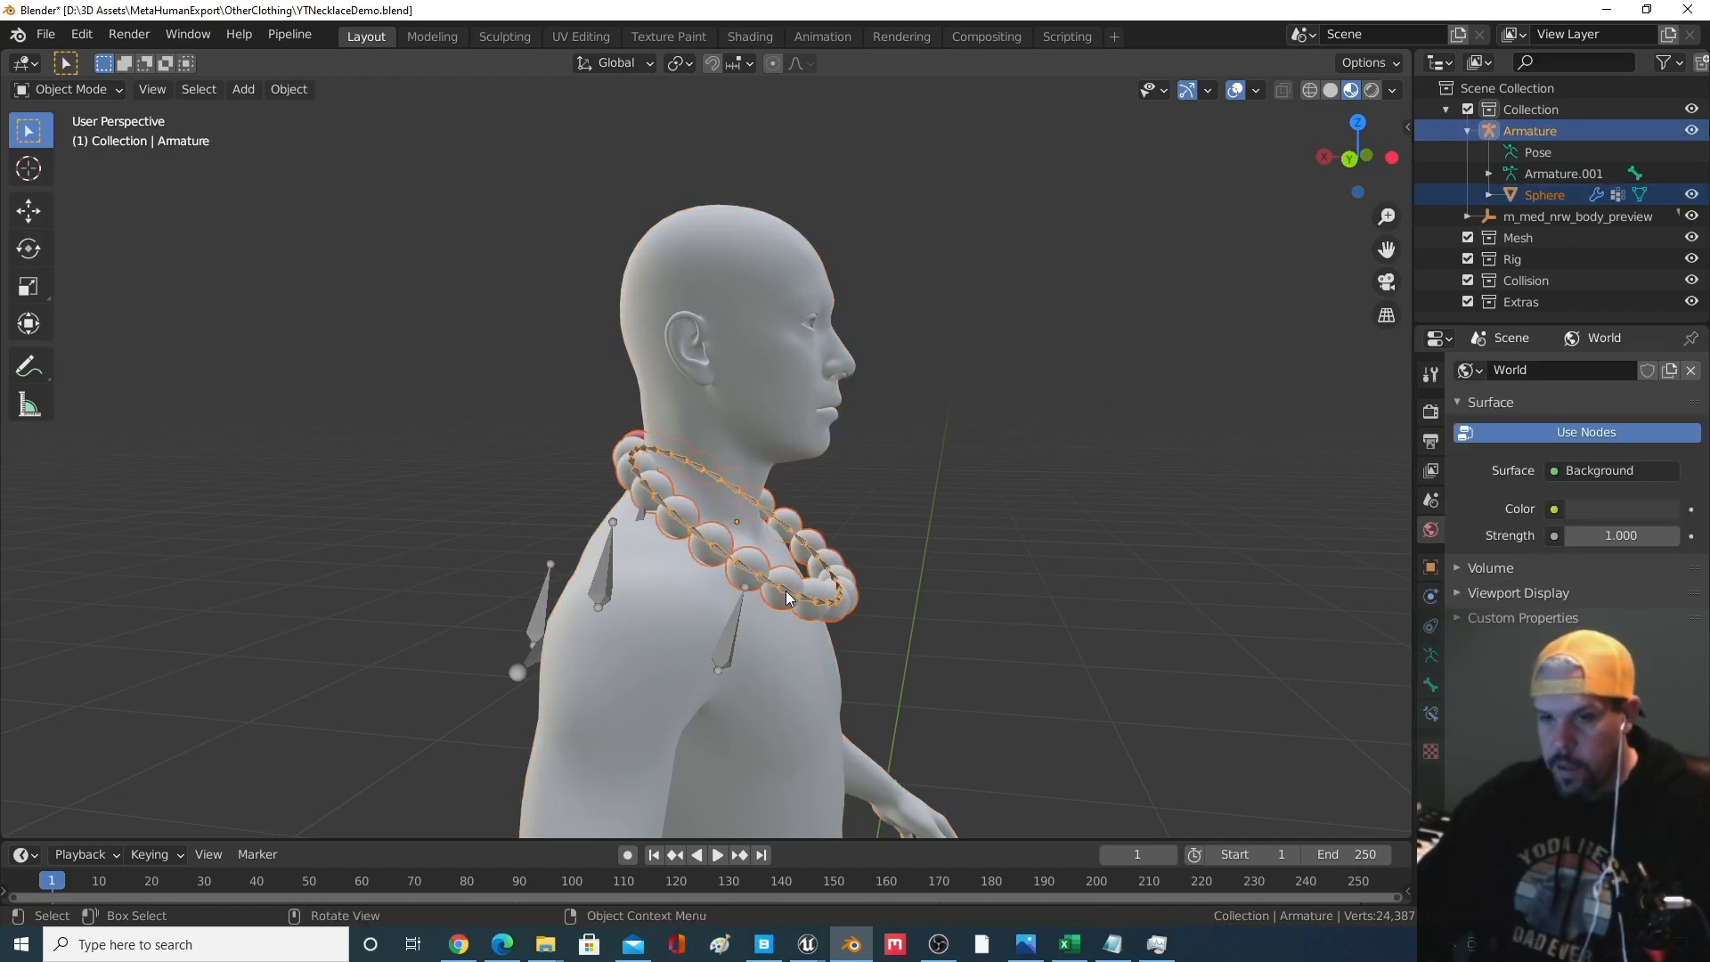
key("g")
key("z")
left_click(791, 586)
middle_click_drag(1071, 643, 1000, 634)
scroll(1039, 648, "down", 3)
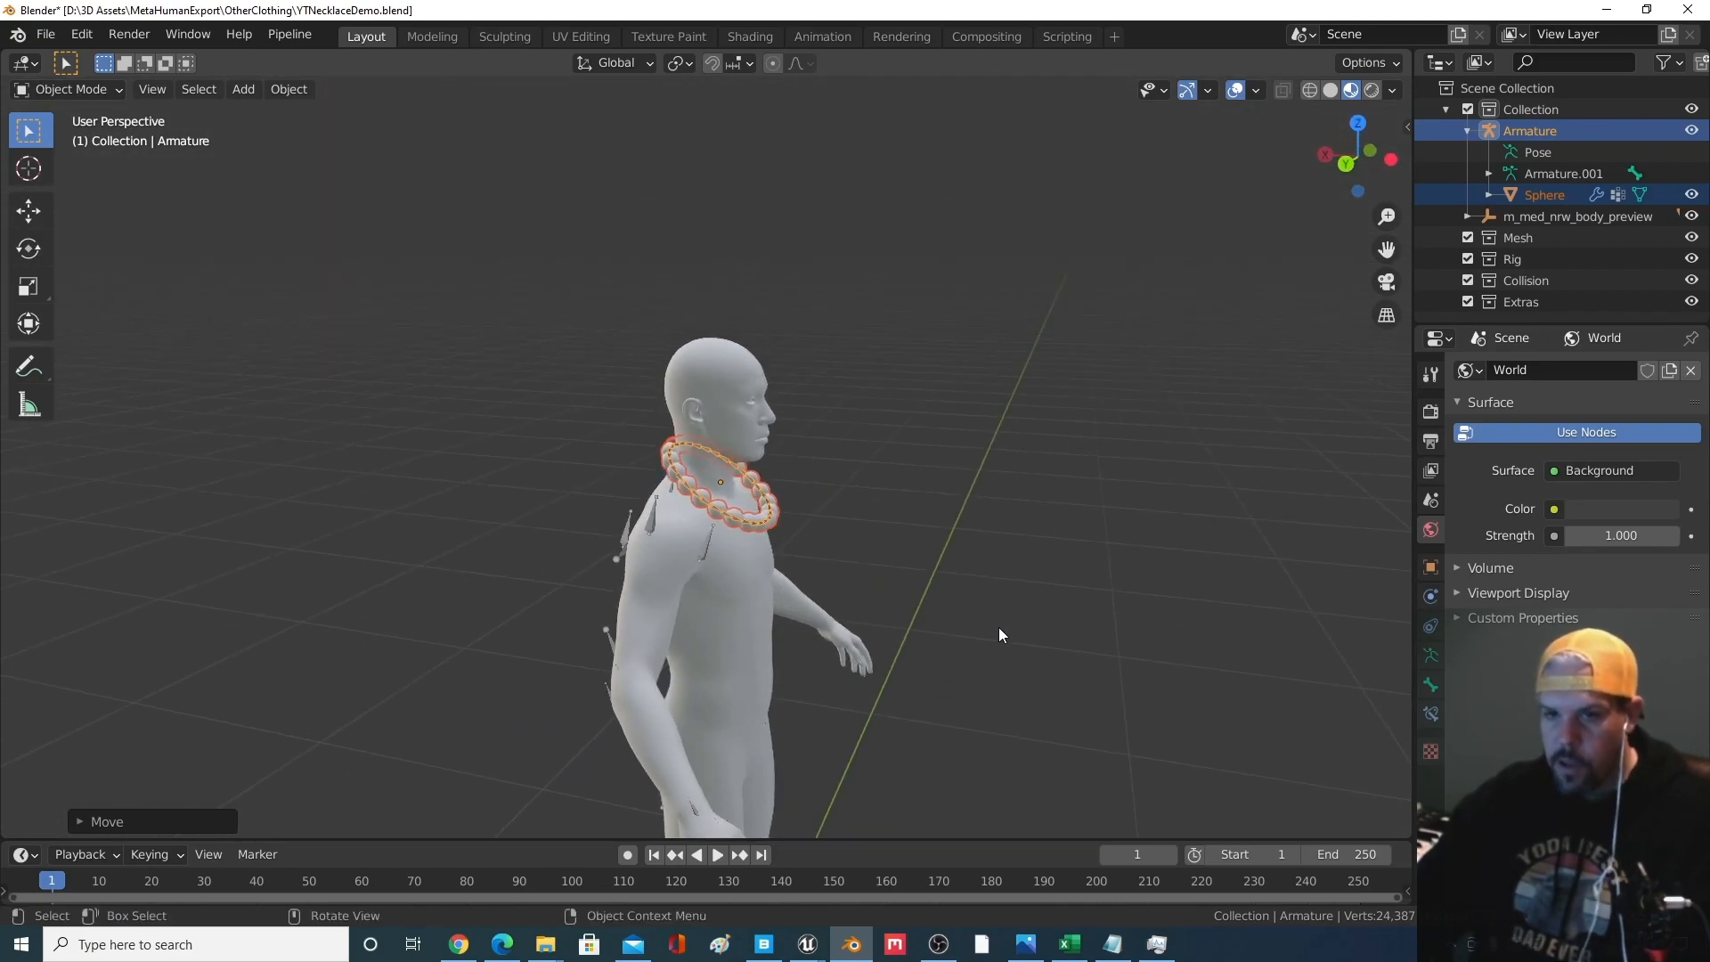
Delete the preview body mesh, its root armature and the m_med_nrw_body_preview parent, leaving only the necklace
left_click(1557, 219)
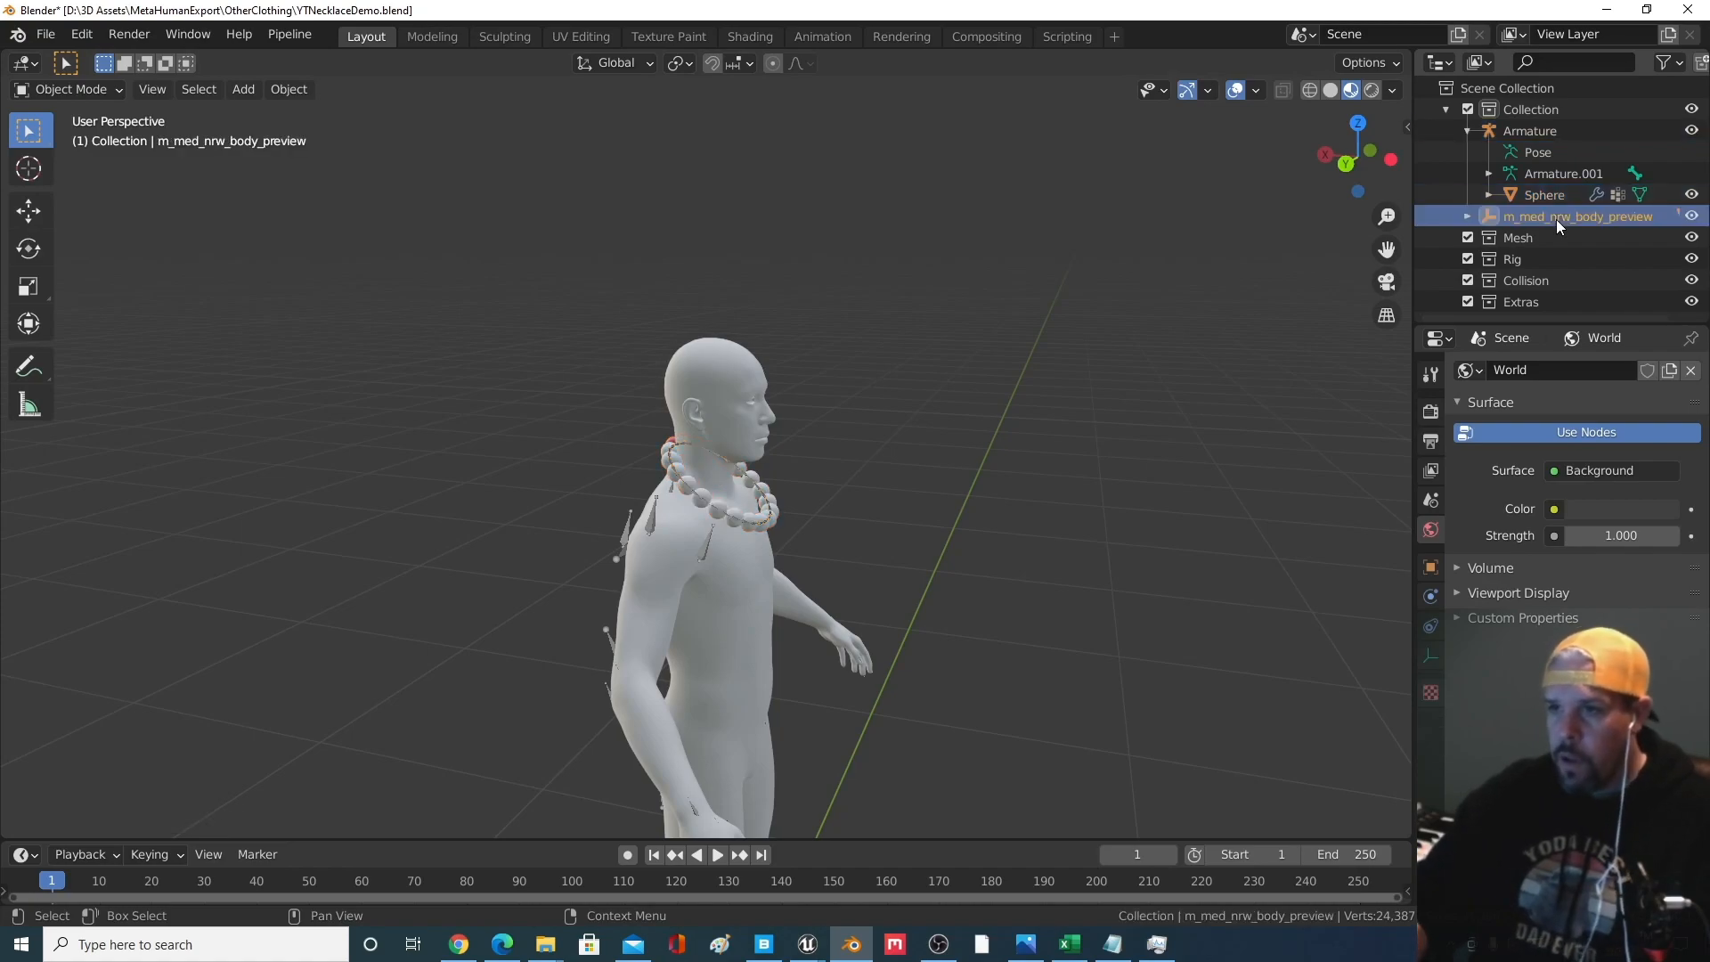
left_click(690, 623)
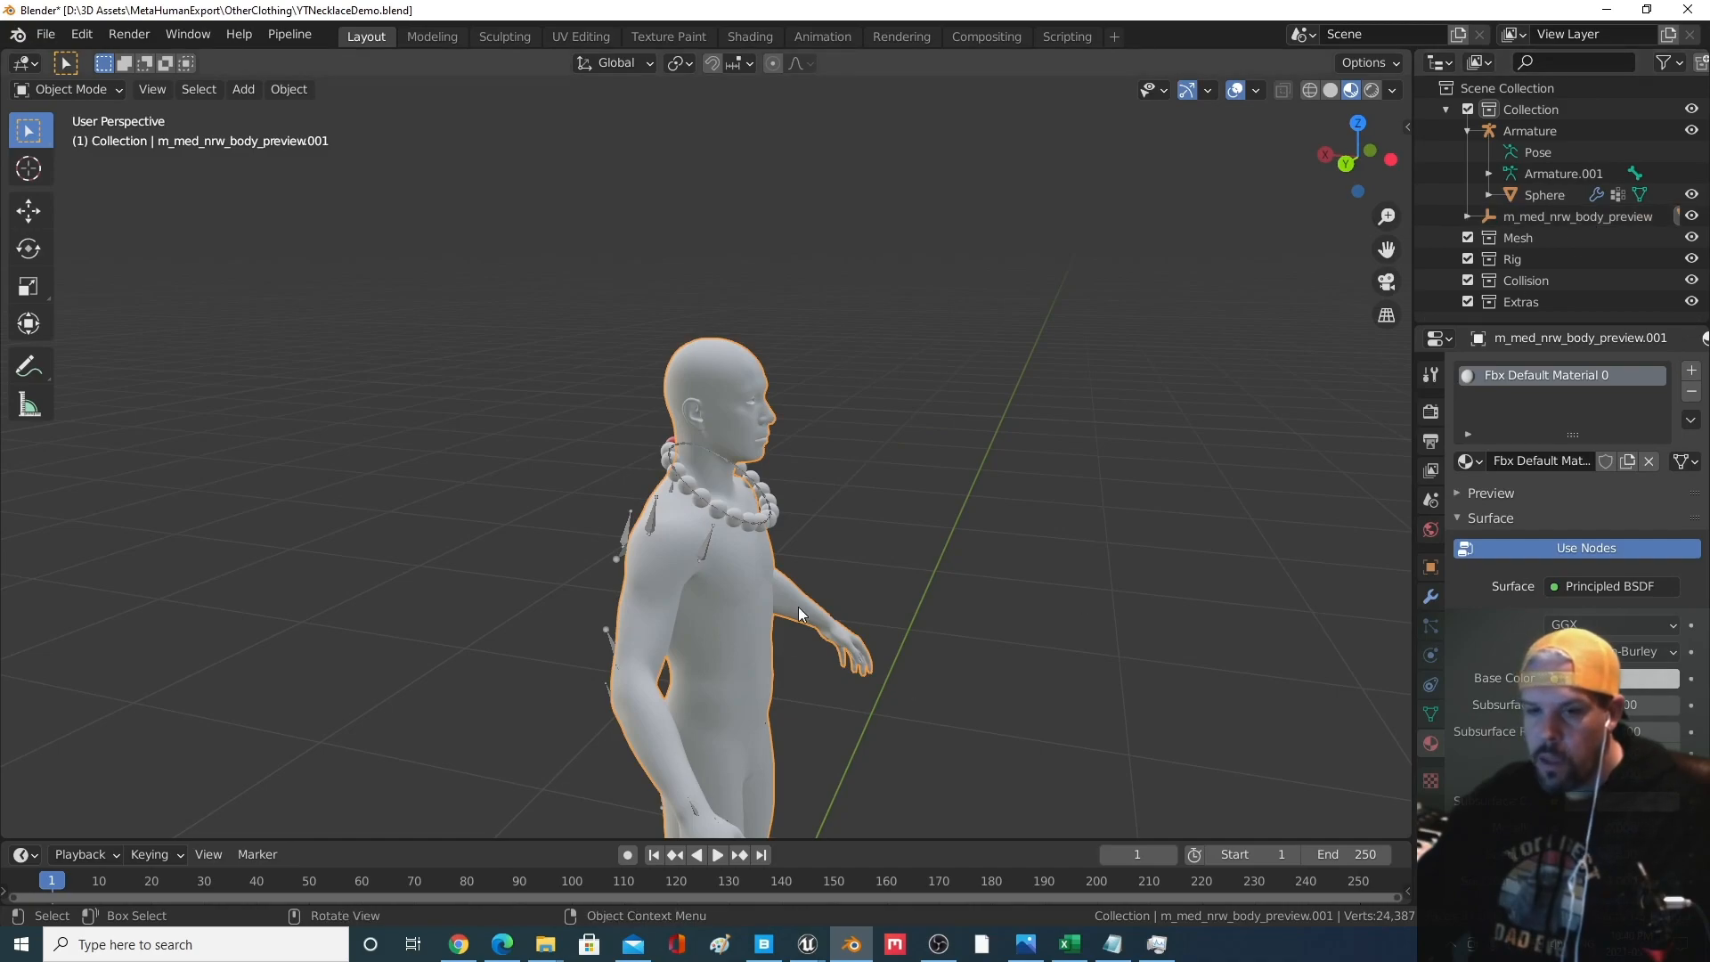
key("h")
left_click(721, 600)
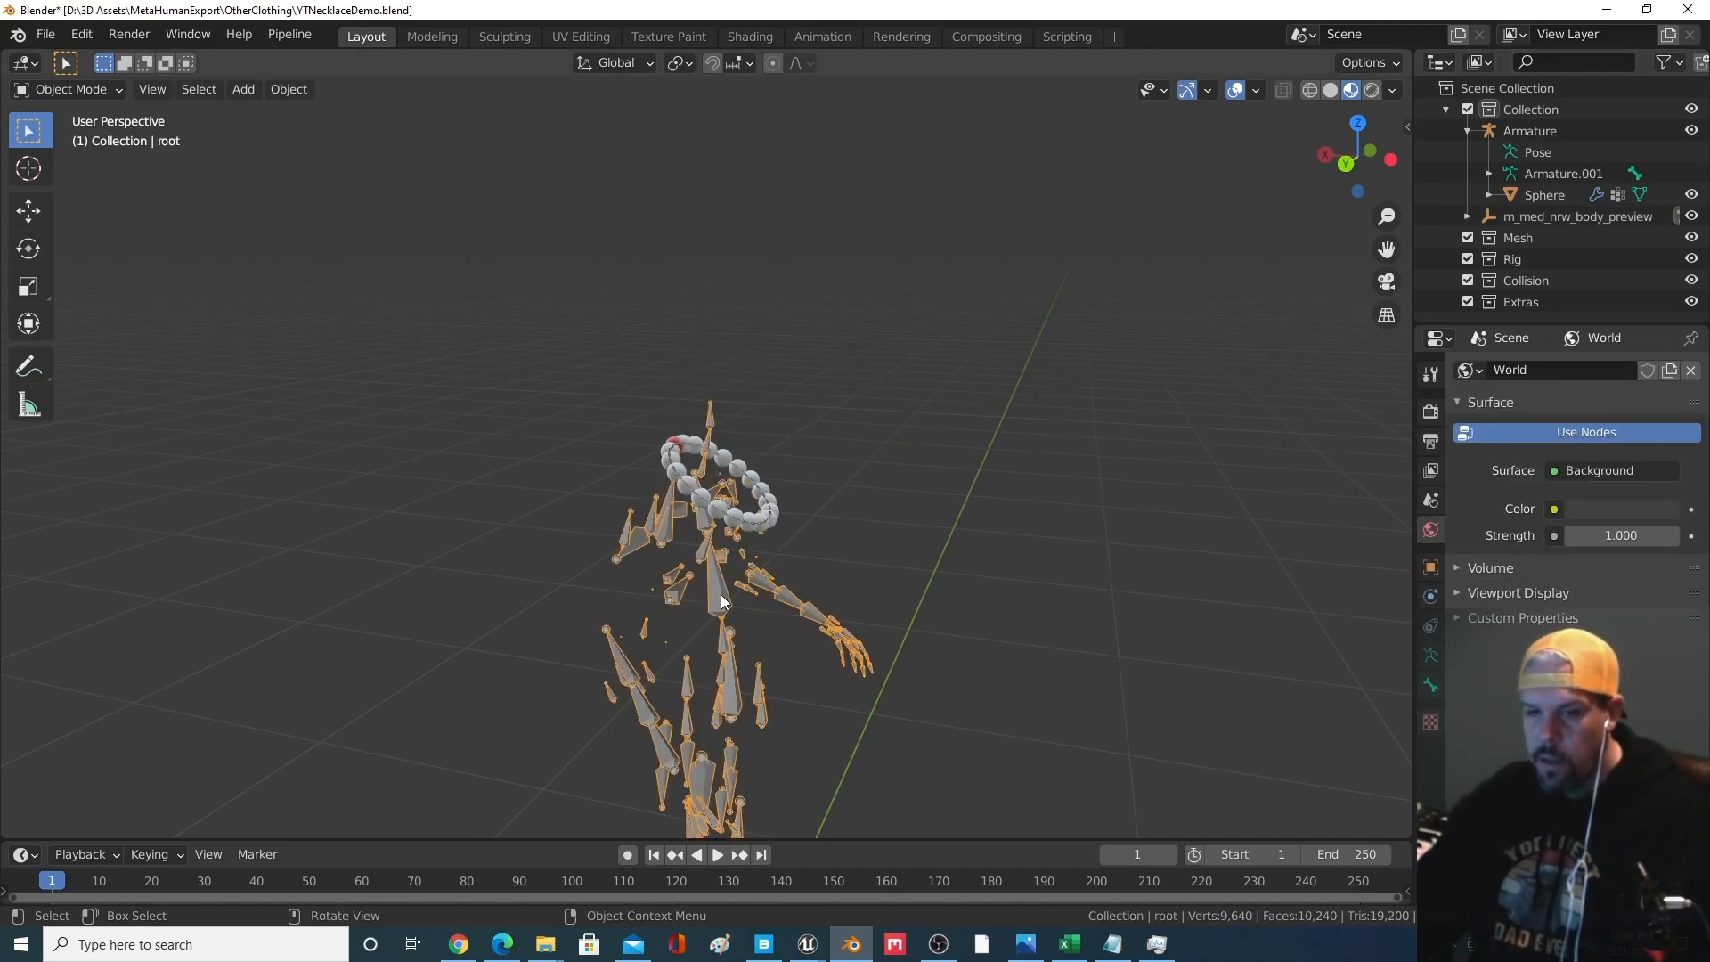
key("h")
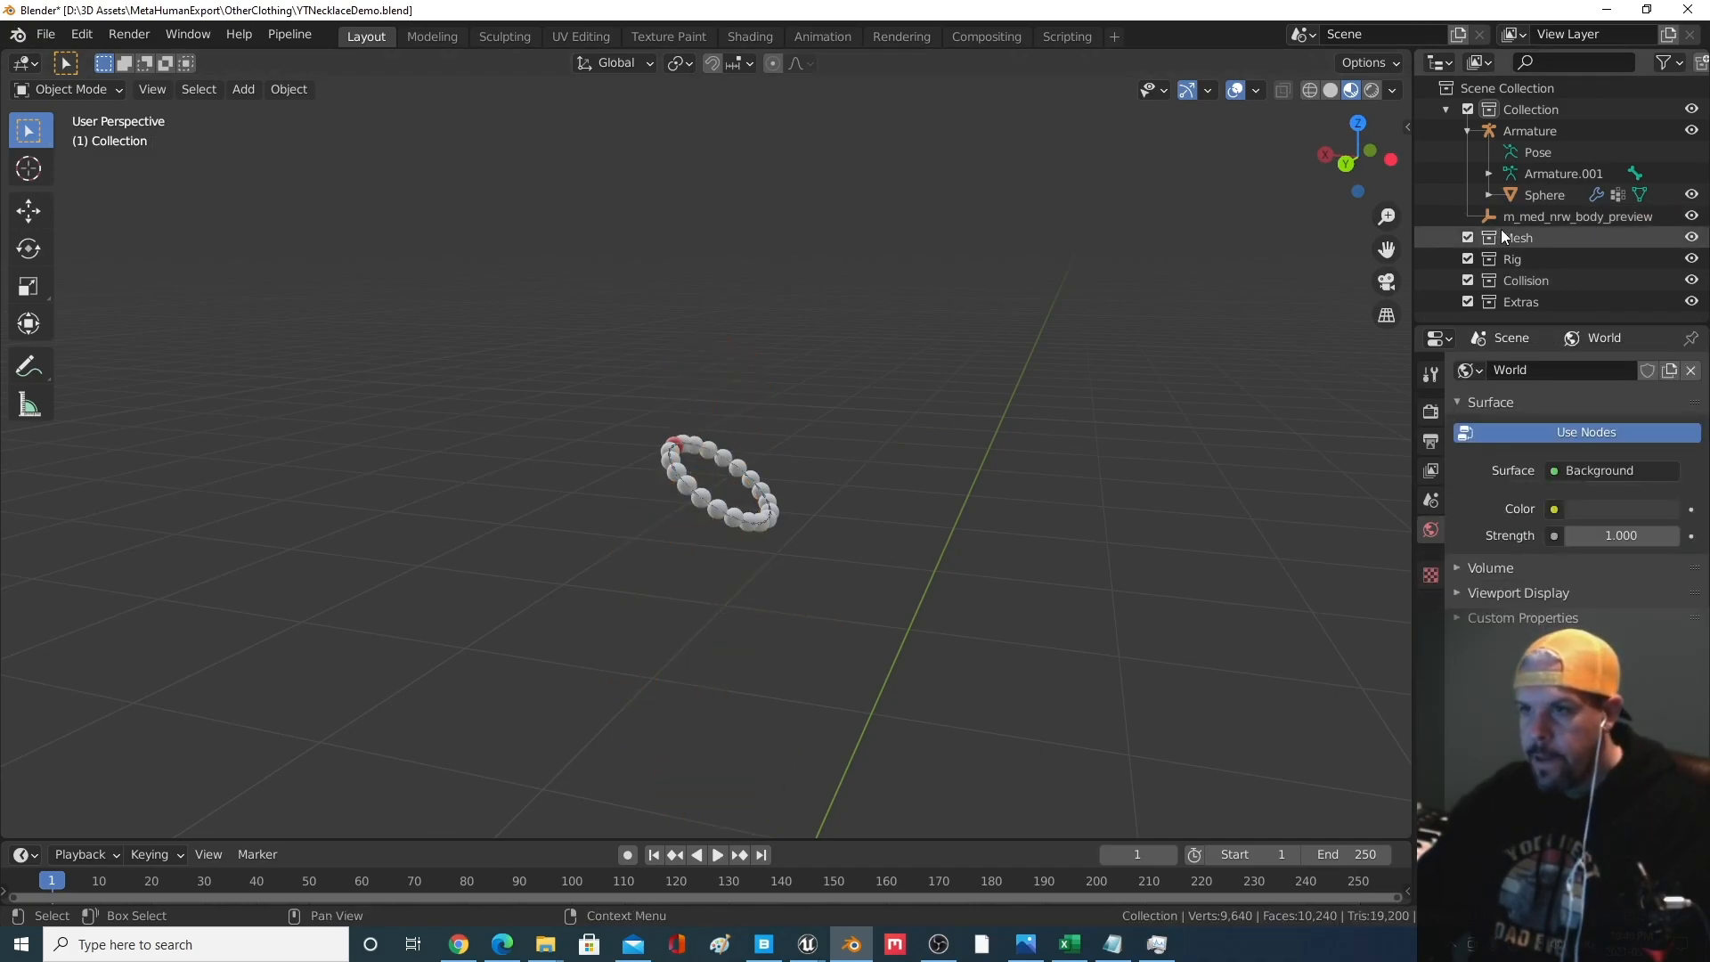
left_click(1521, 214)
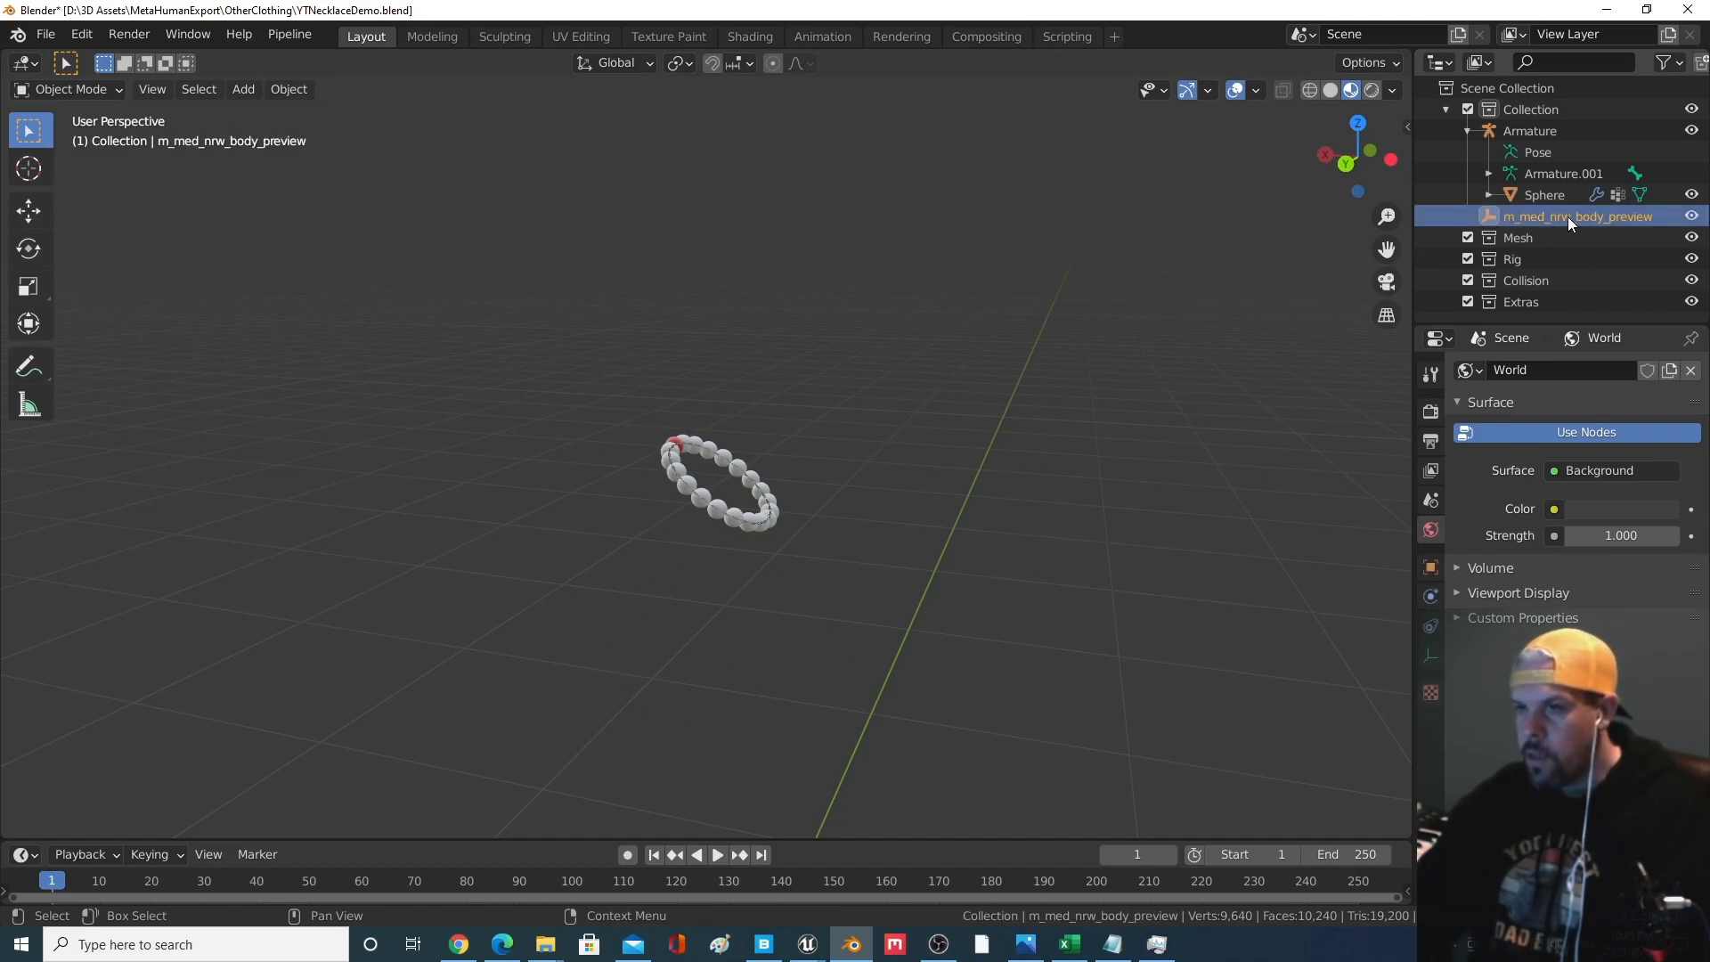
key("x")
Select the necklace beads together with their armature and move them down along Z toward the world origin
middle_click_drag(912, 400, 818, 413)
middle_click_drag(810, 527, 649, 436)
left_click_drag(626, 344, 876, 605)
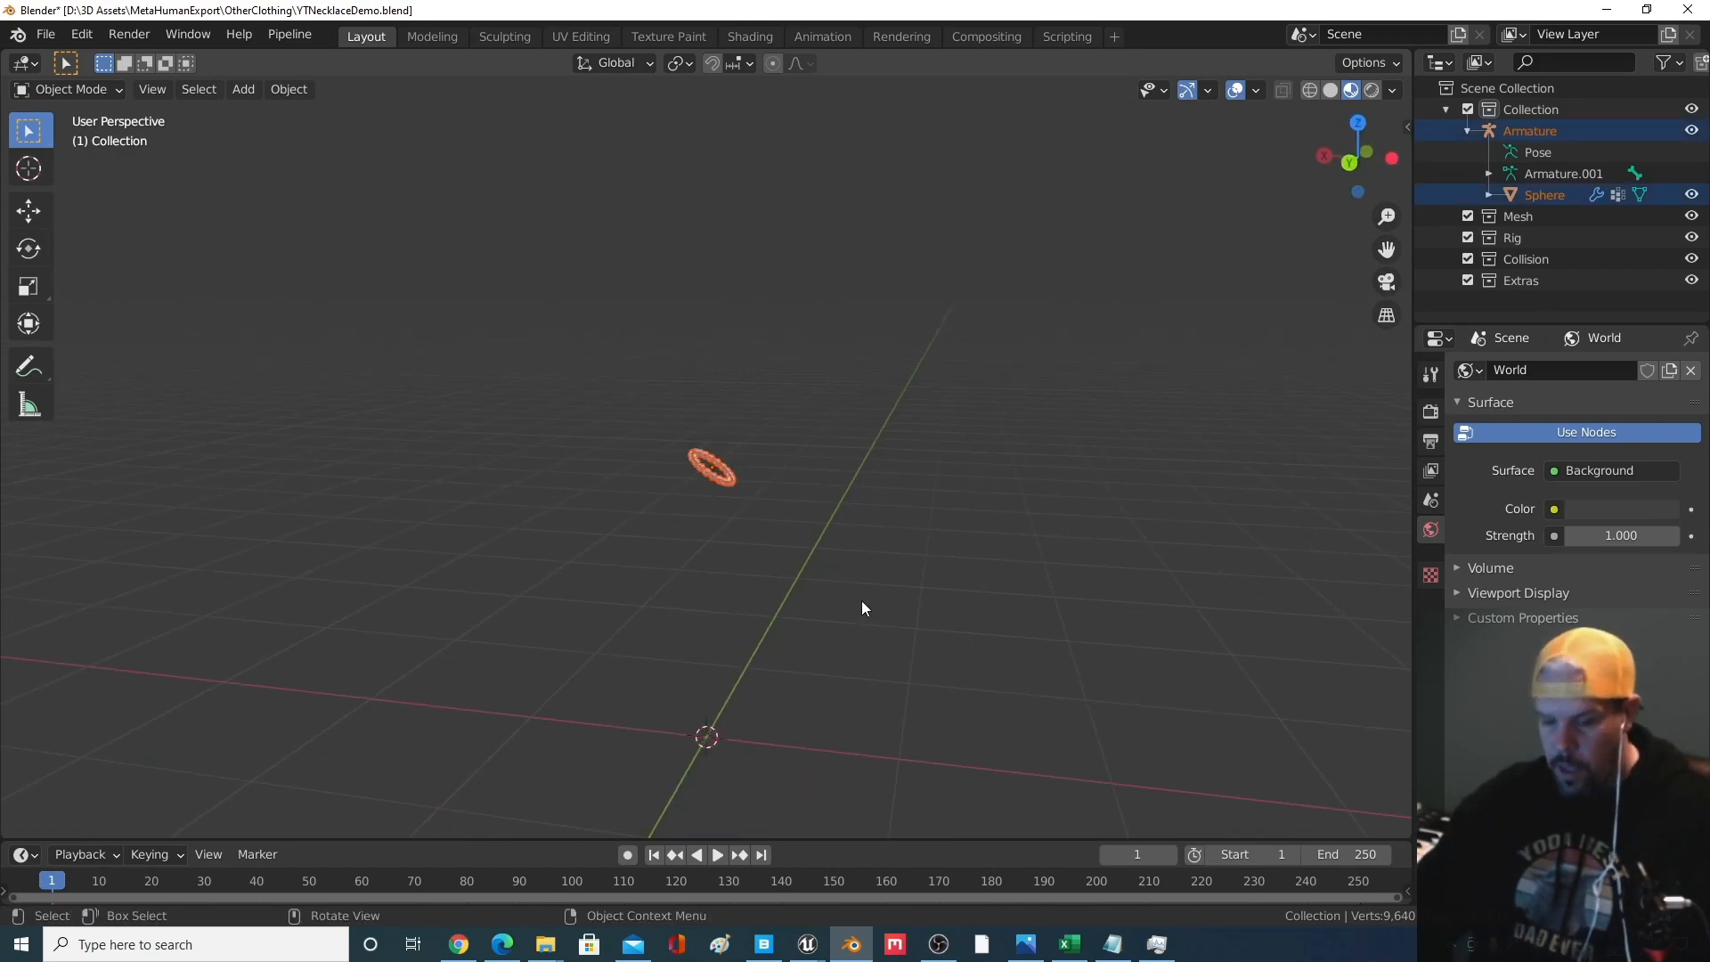
left_click_drag(606, 323, 895, 679)
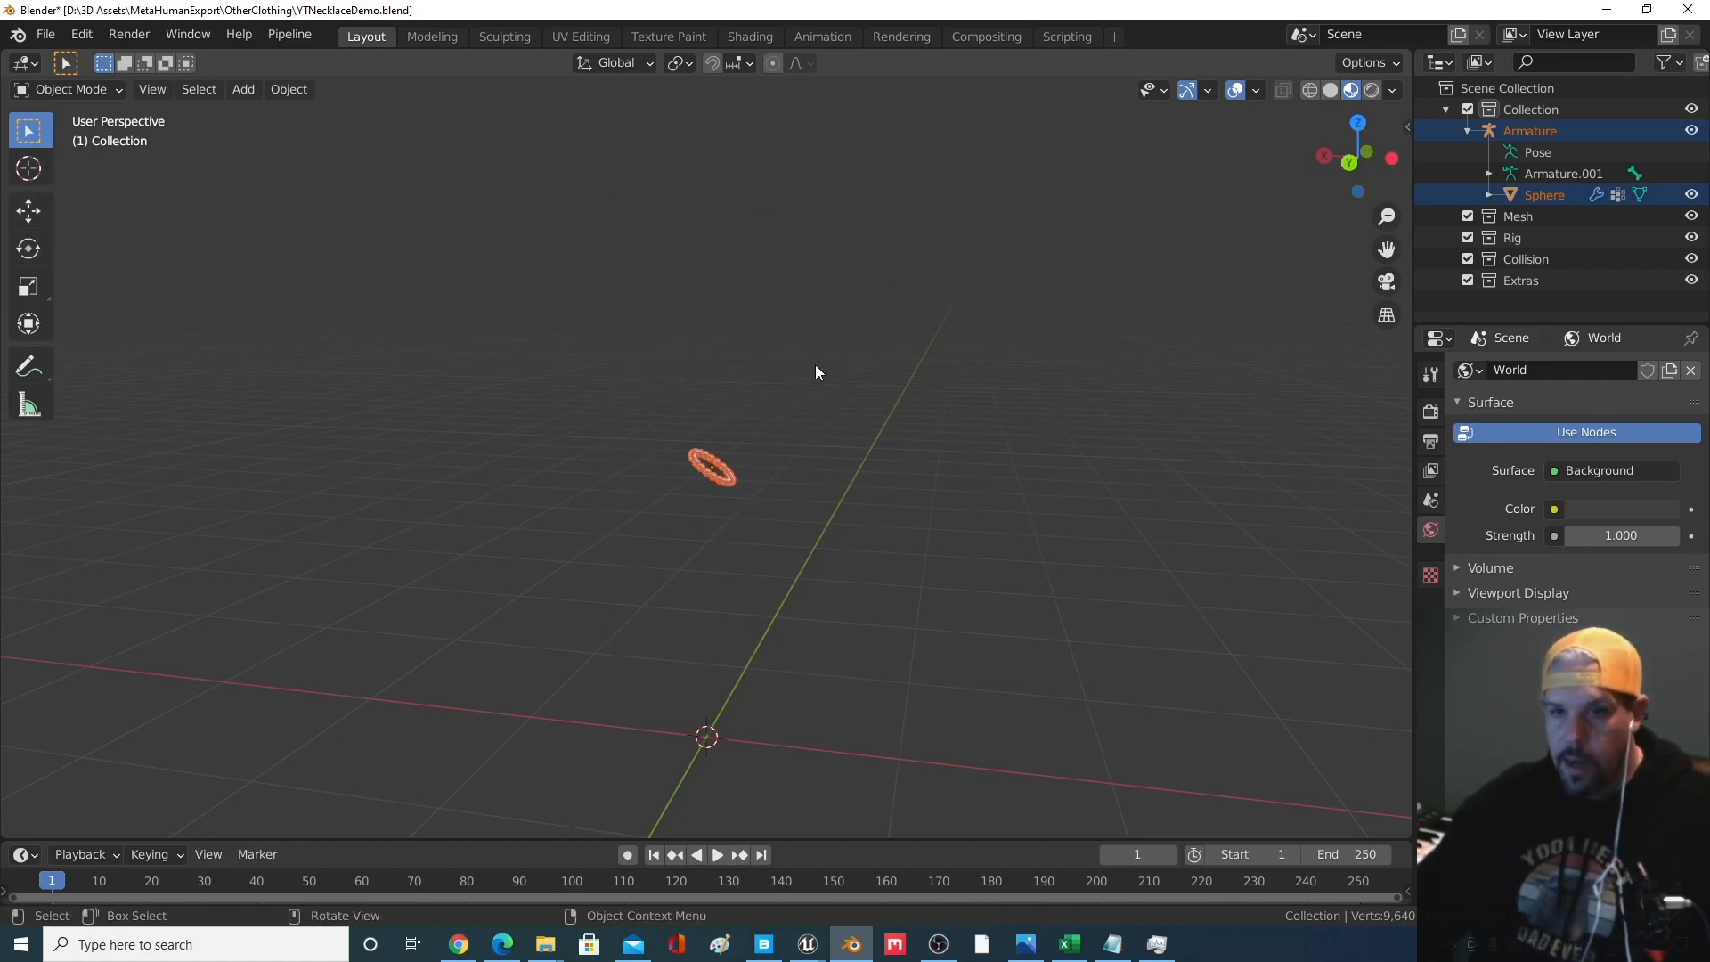
middle_click_drag(779, 531, 807, 530)
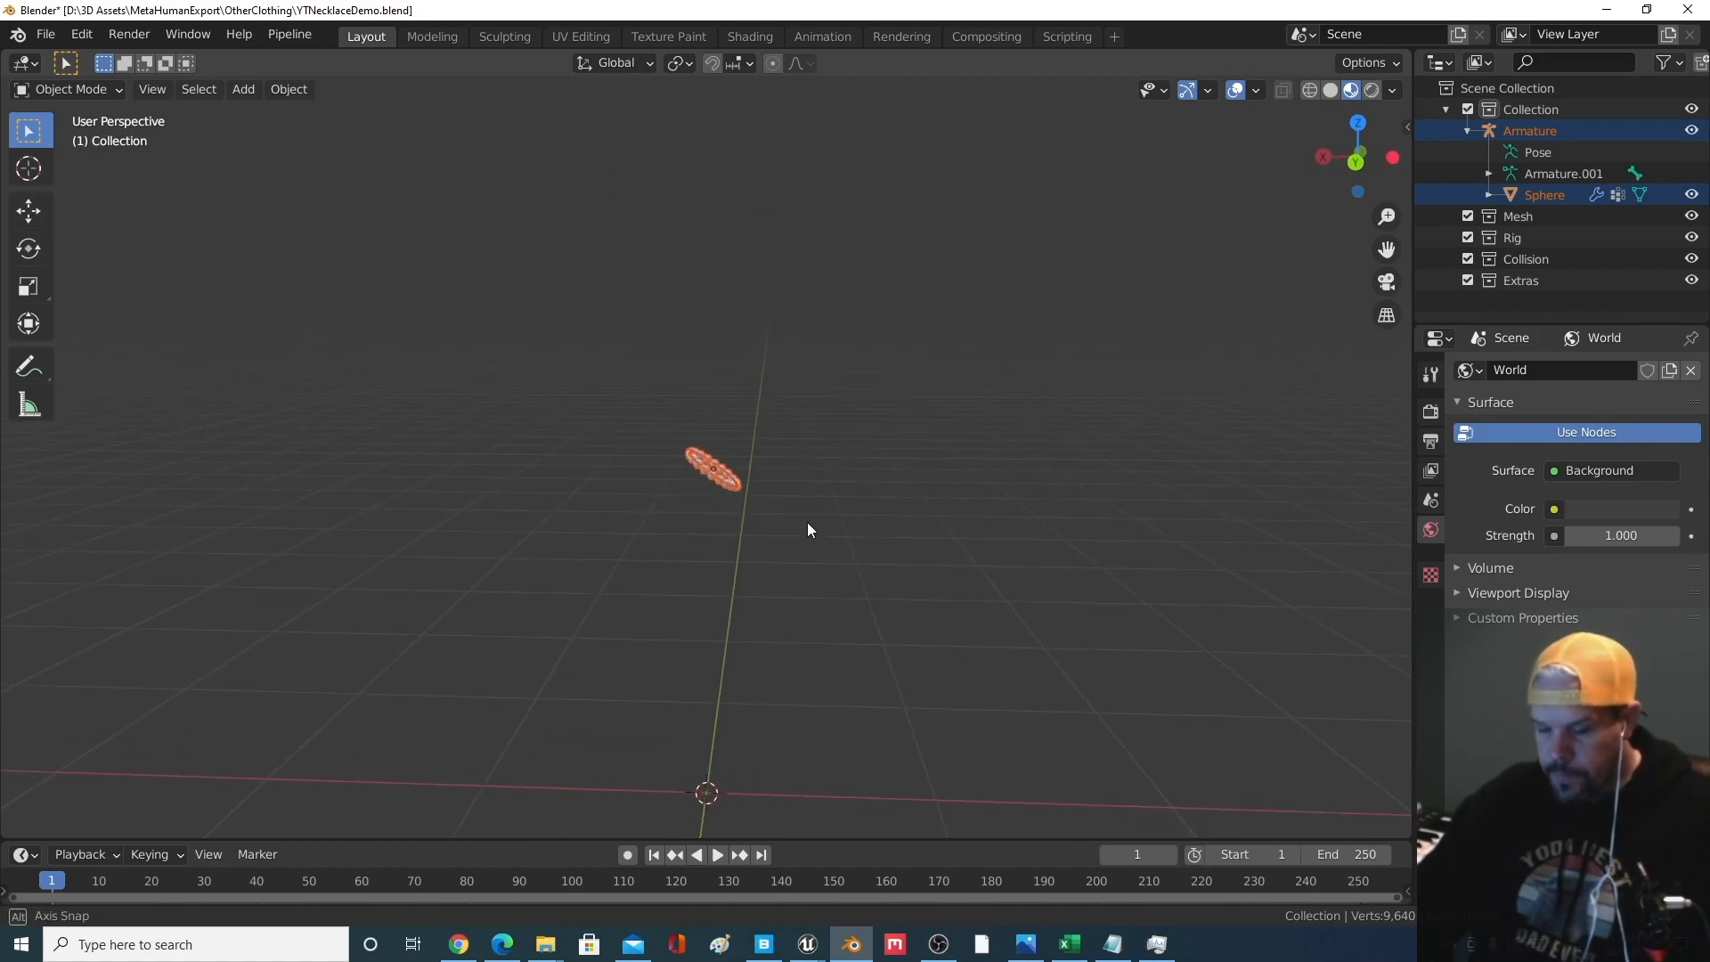
key("g")
key("z")
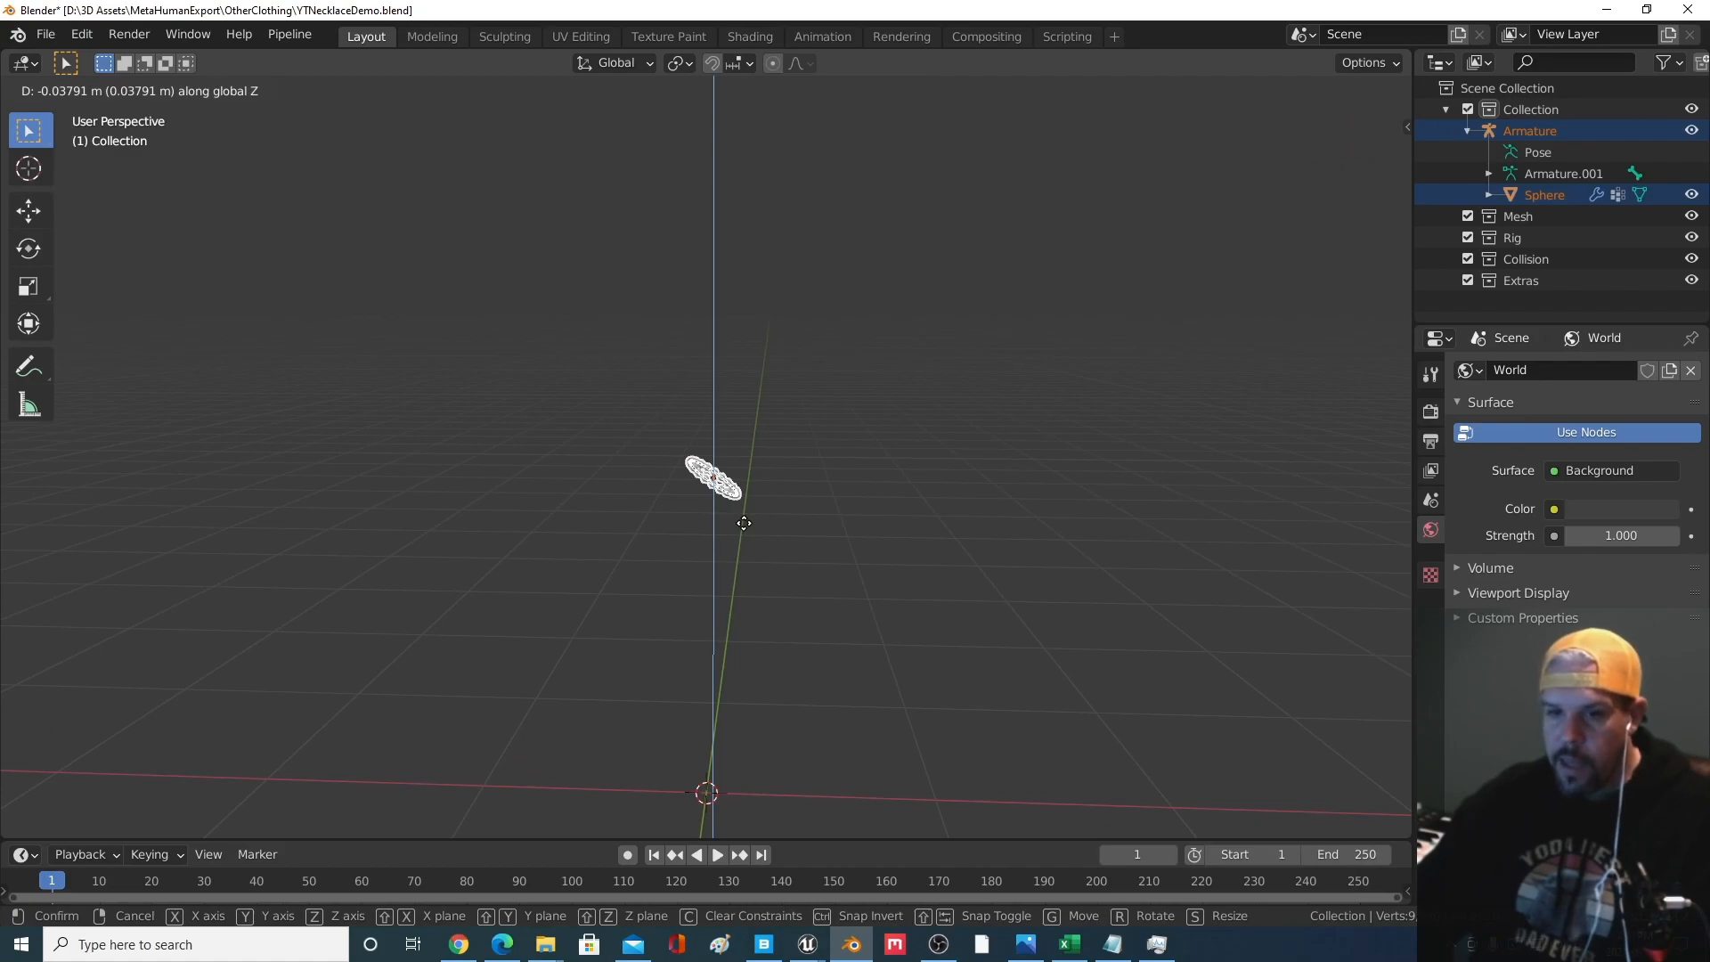
left_click(746, 787)
Refine the necklace and armature height along Z until the ring sits just above the world origin
middle_click_drag(760, 811, 842, 752)
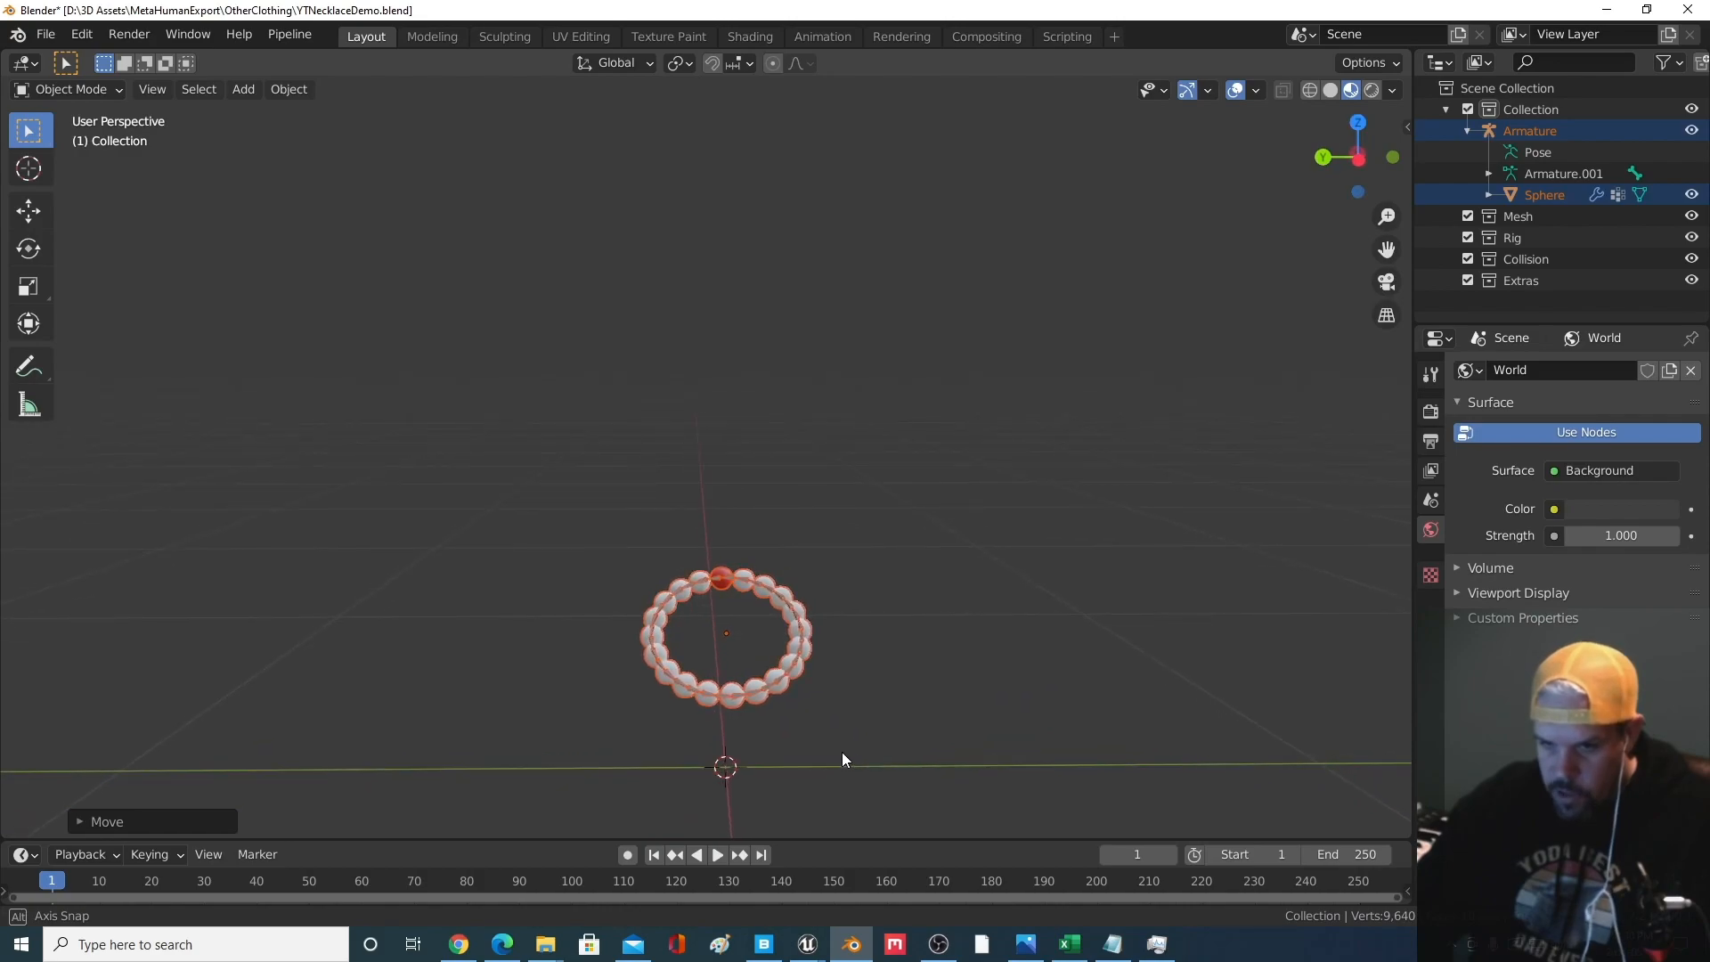
key("g")
key("z")
left_click(708, 692)
middle_click_drag(719, 712, 741, 640)
key("g")
key("z")
left_click(784, 659)
mouse_move(808, 714)
middle_mouse_down()
mouse_move(553, 750)
mouse_move(798, 735)
mouse_move(812, 704)
middle_mouse_up()
middle_click_drag(820, 475, 949, 553)
middle_click_drag(775, 798, 493, 759)
middle_click_drag(700, 588, 579, 605)
Save the scene, then save it again as YTNecklaceDemo.blend in the OtherClothing folder
left_click(53, 36)
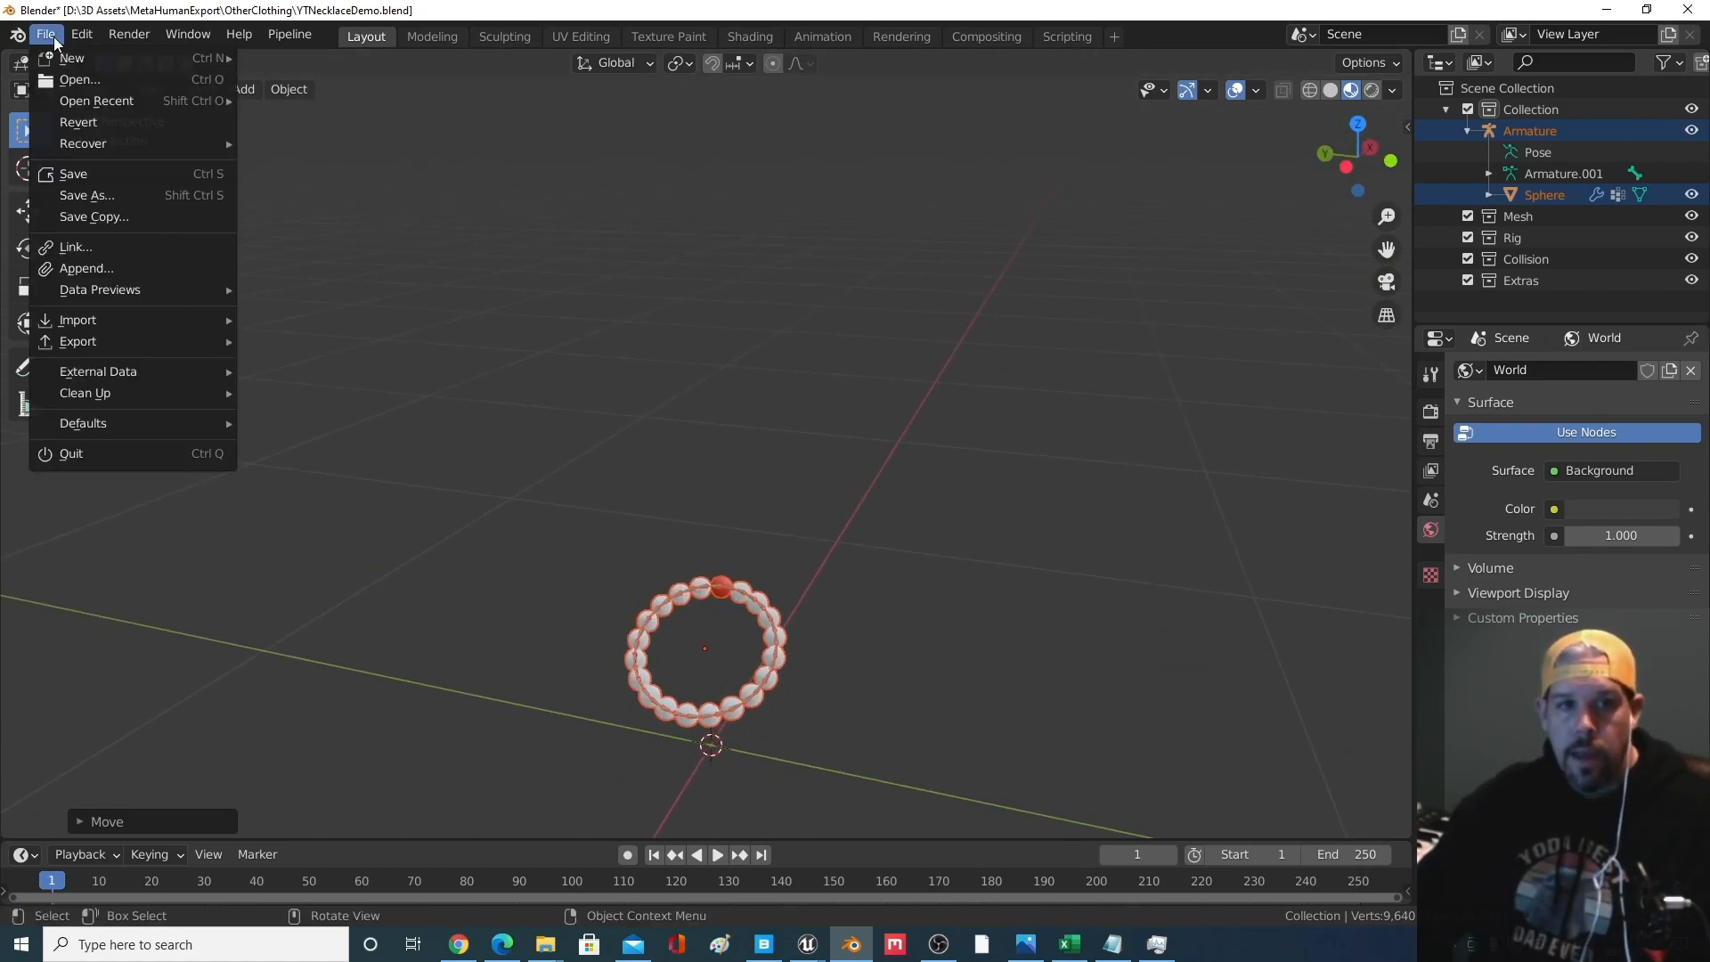
left_click(87, 175)
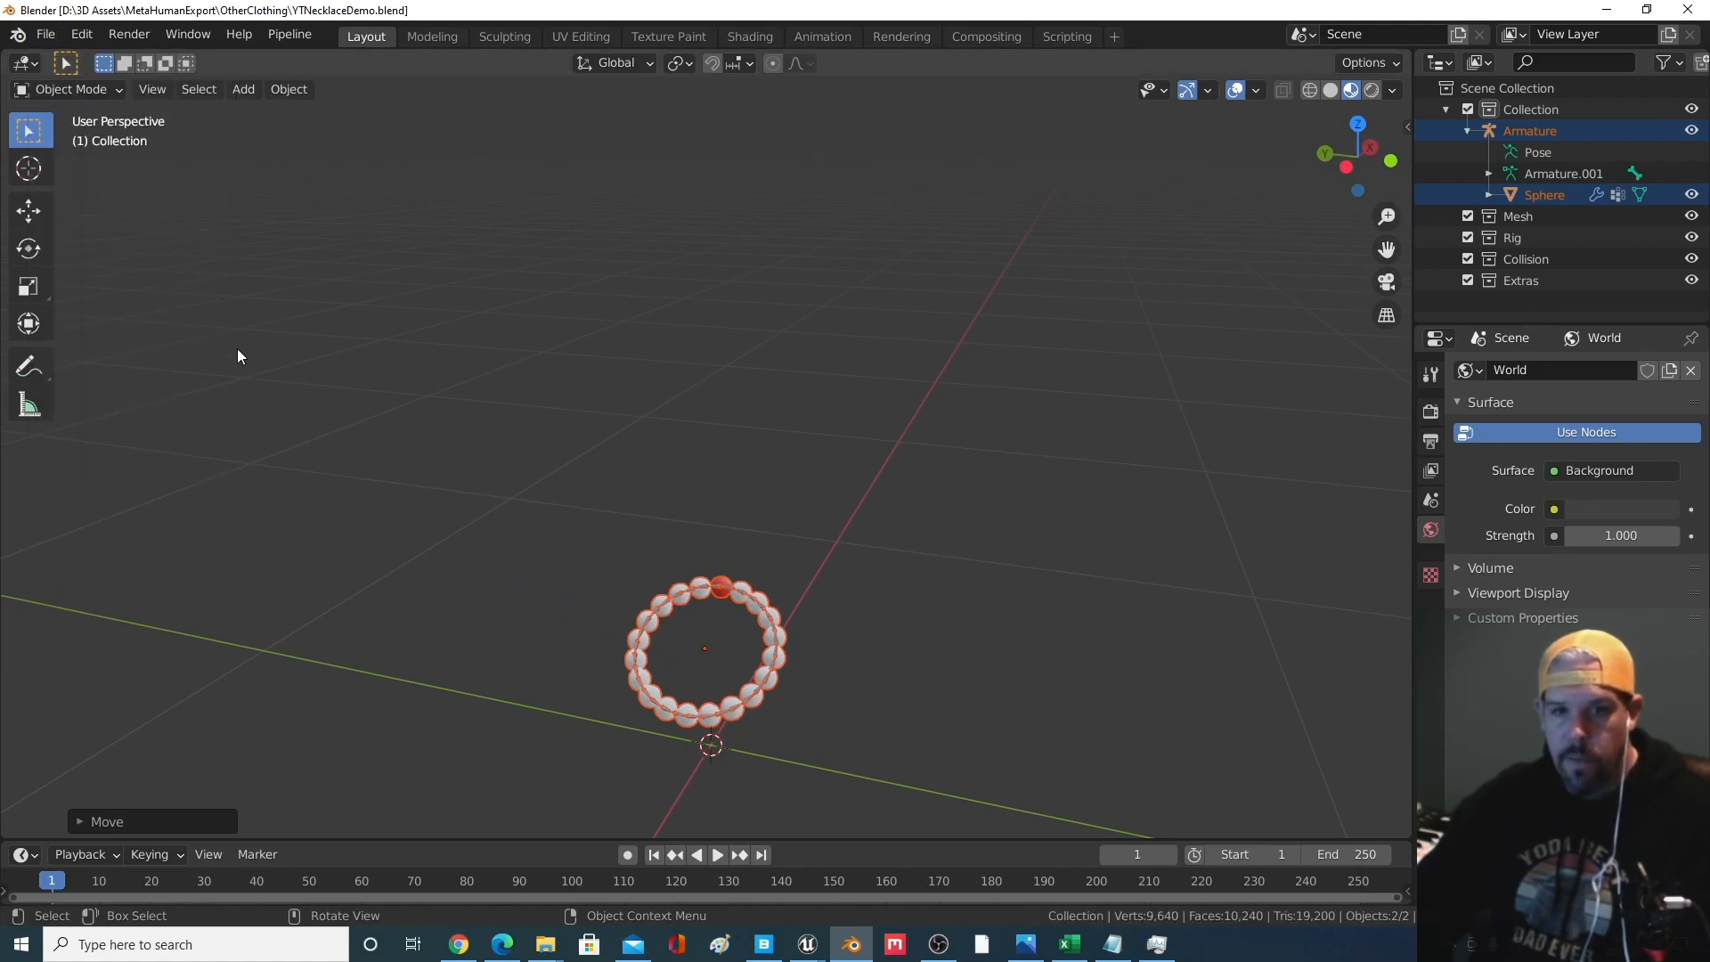
left_click(45, 34)
left_click(90, 197)
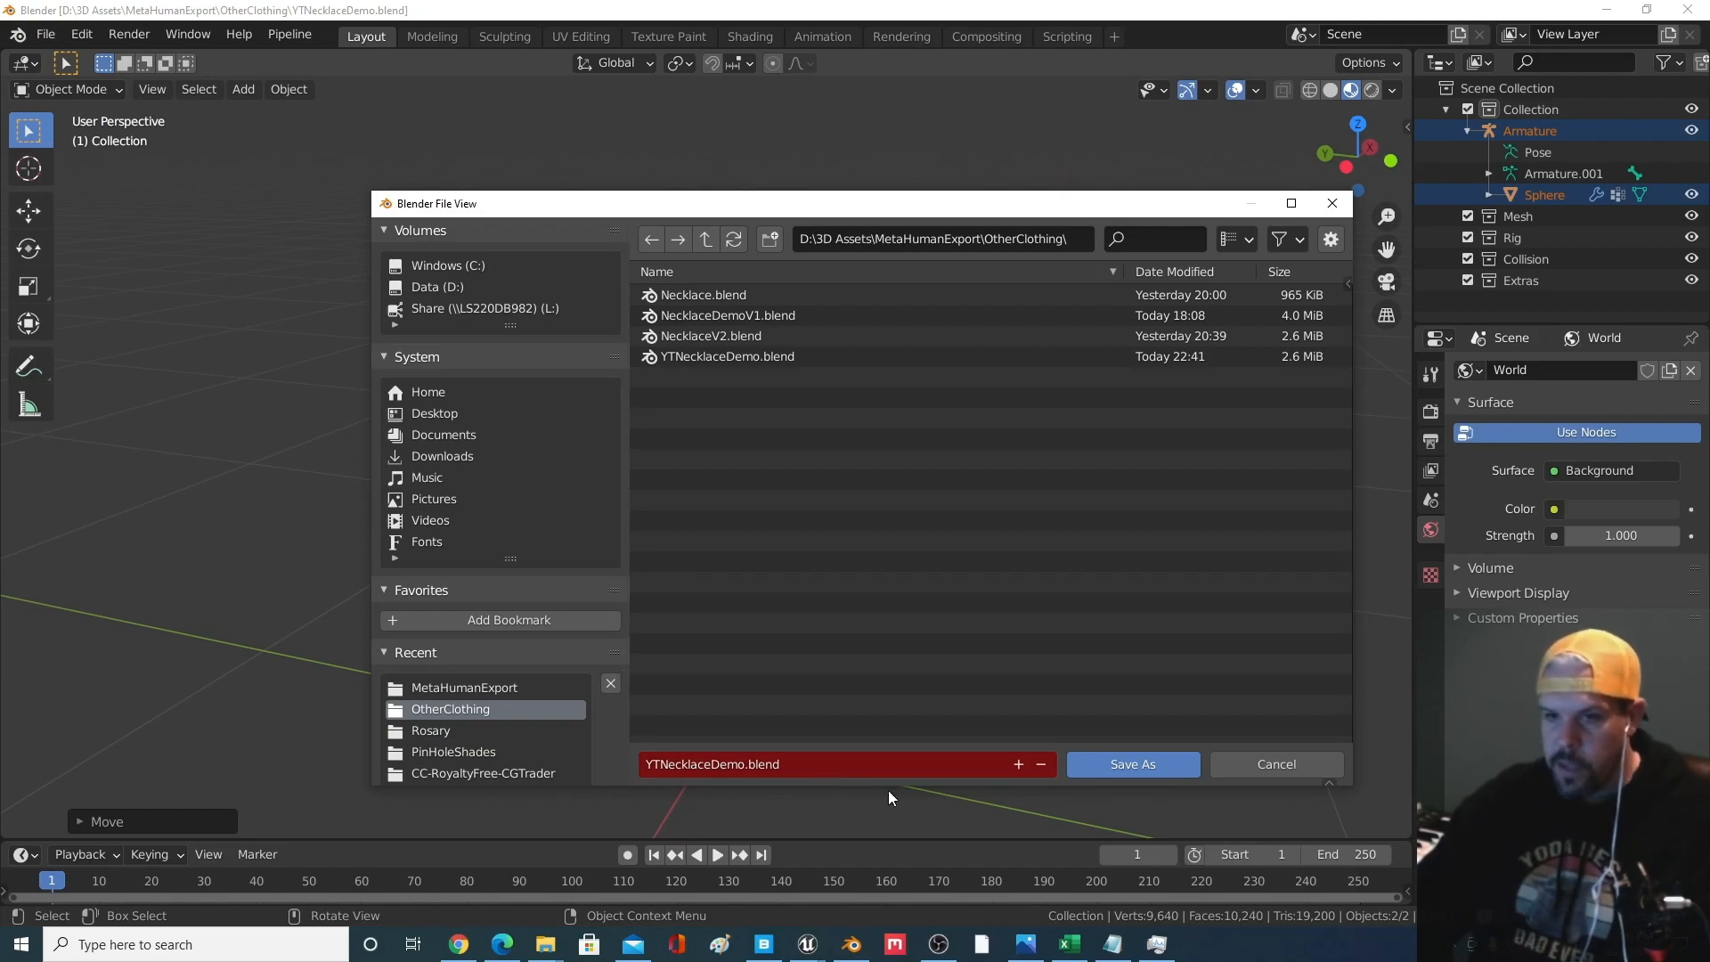
left_click(1132, 764)
middle_click_drag(852, 733, 1095, 738)
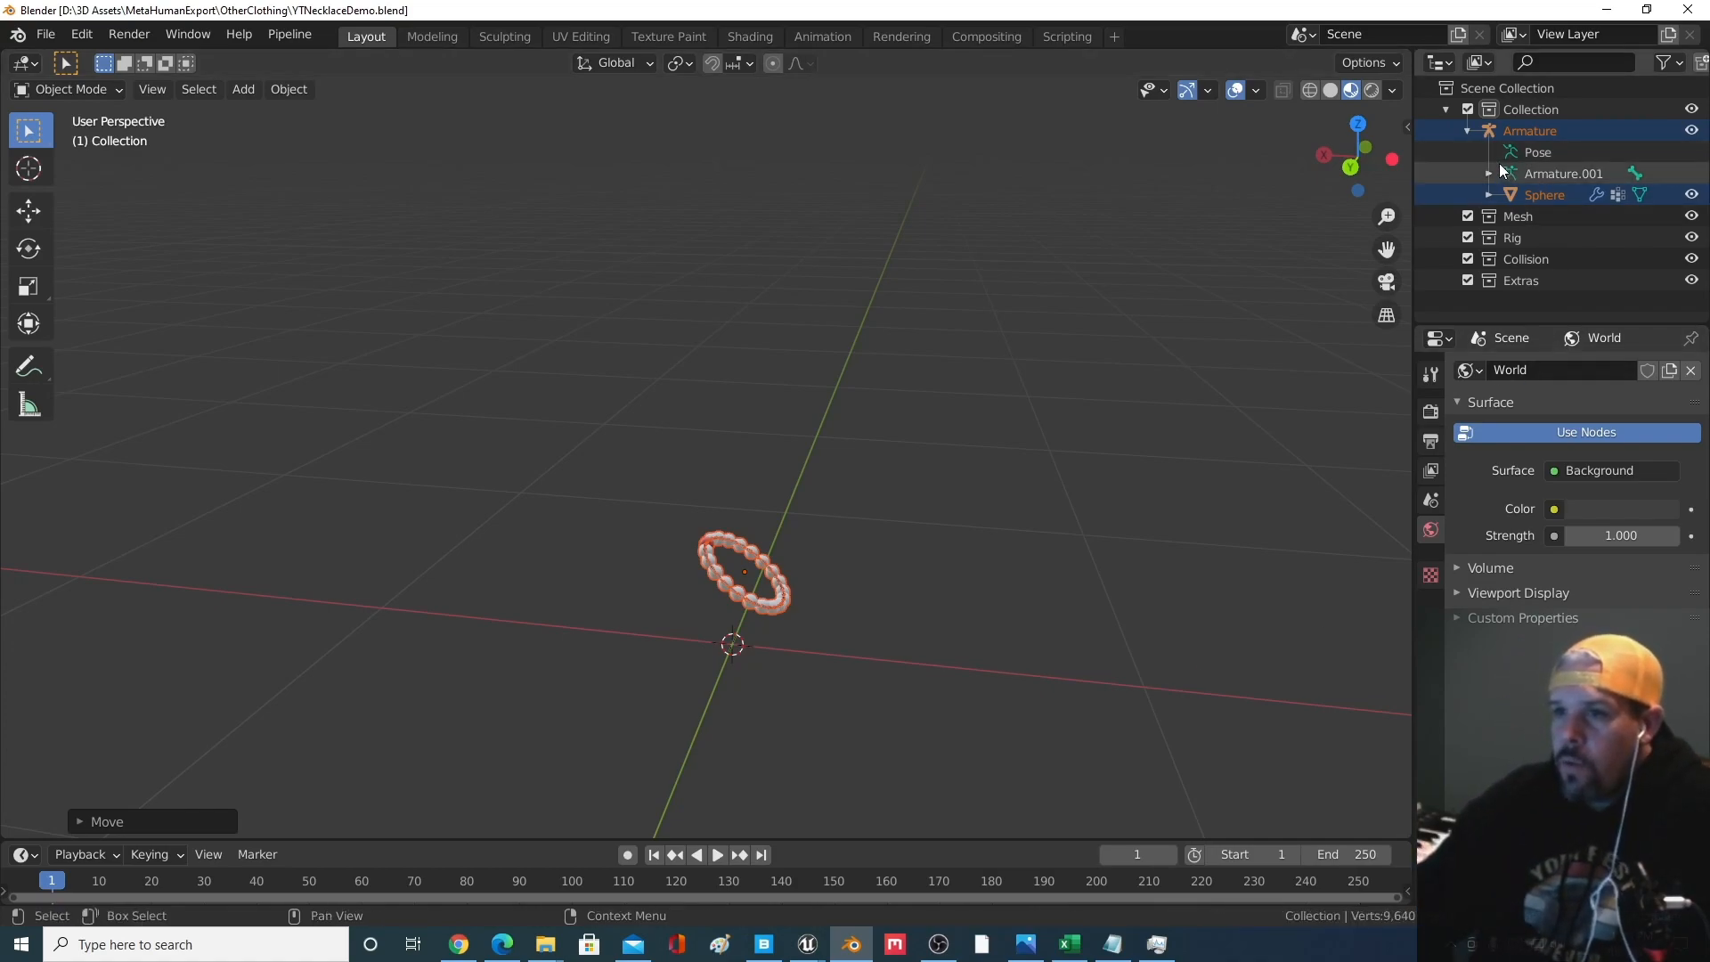
Collapse the Armature hierarchy and select only the Armature object
left_click(1466, 131)
left_click(1532, 131)
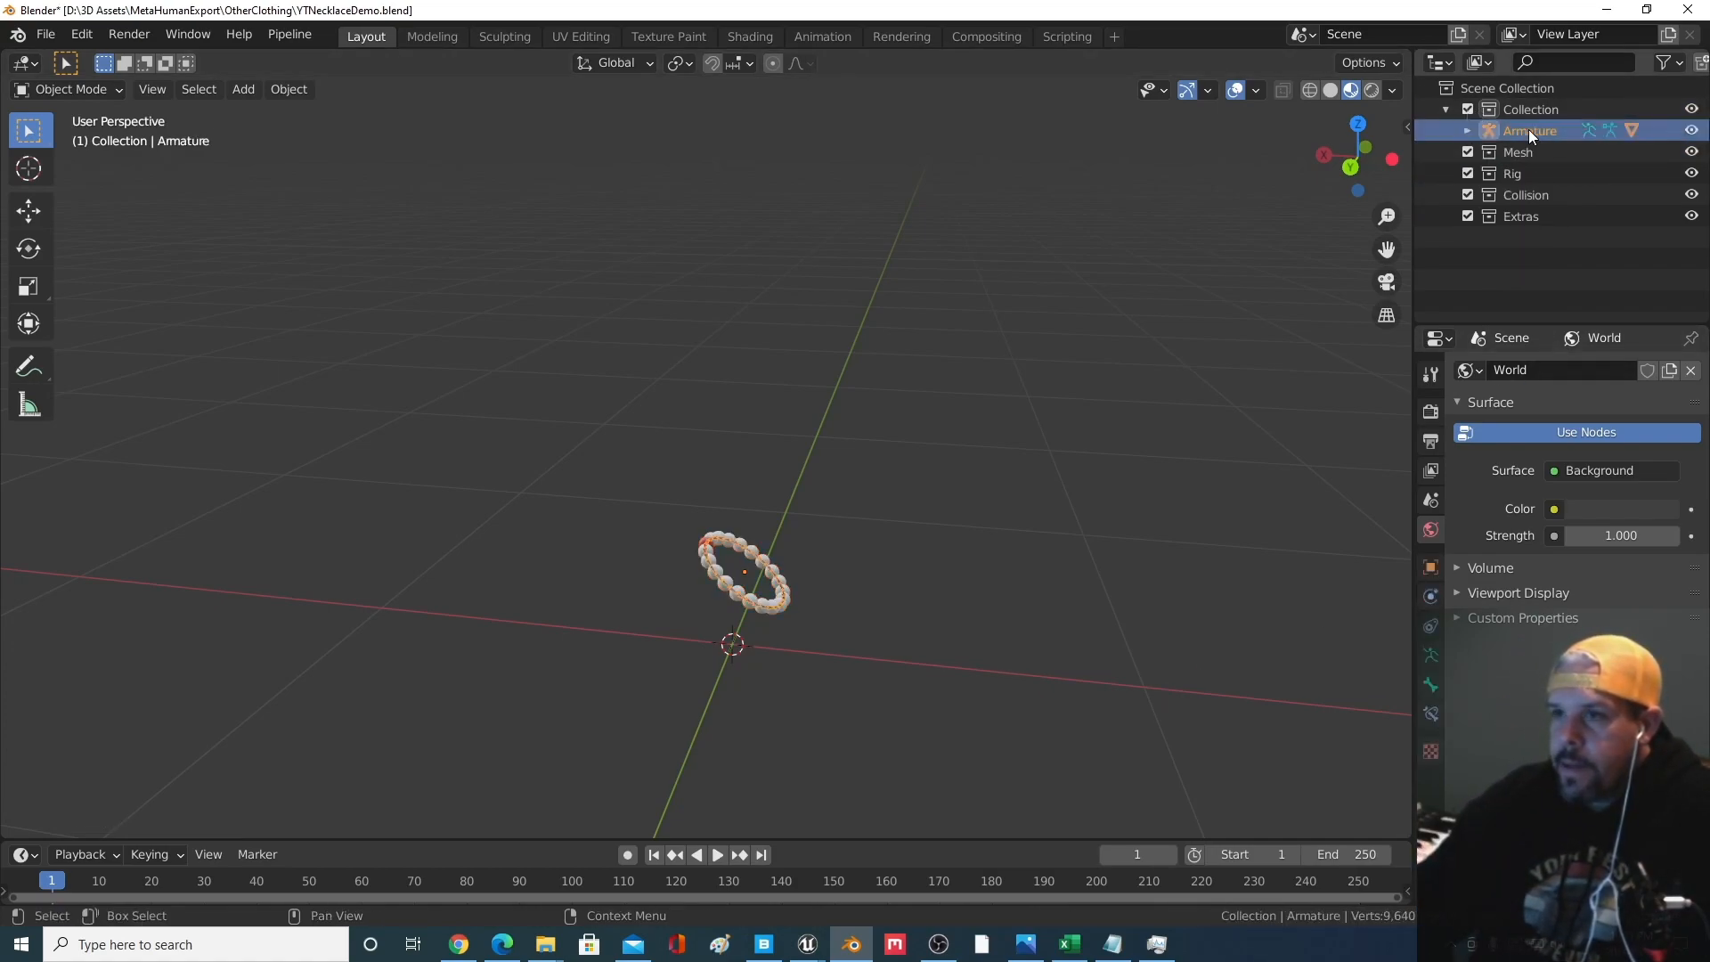
scroll(777, 631, "up", 2)
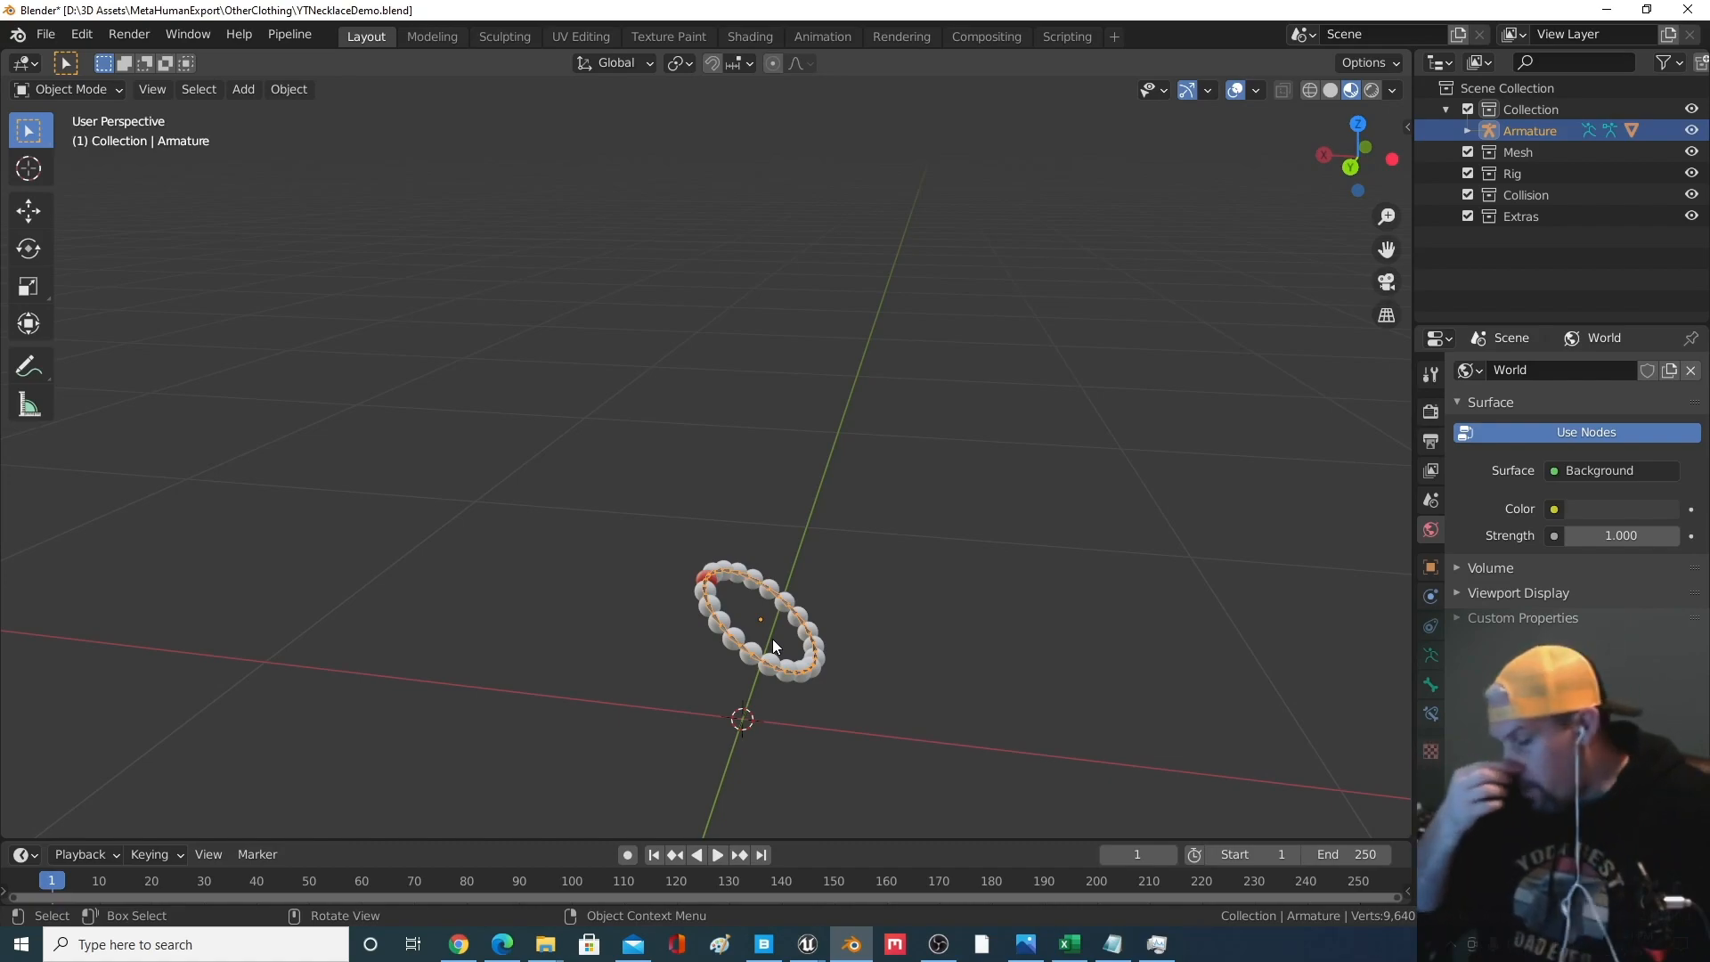
middle_click_drag(745, 626, 808, 519)
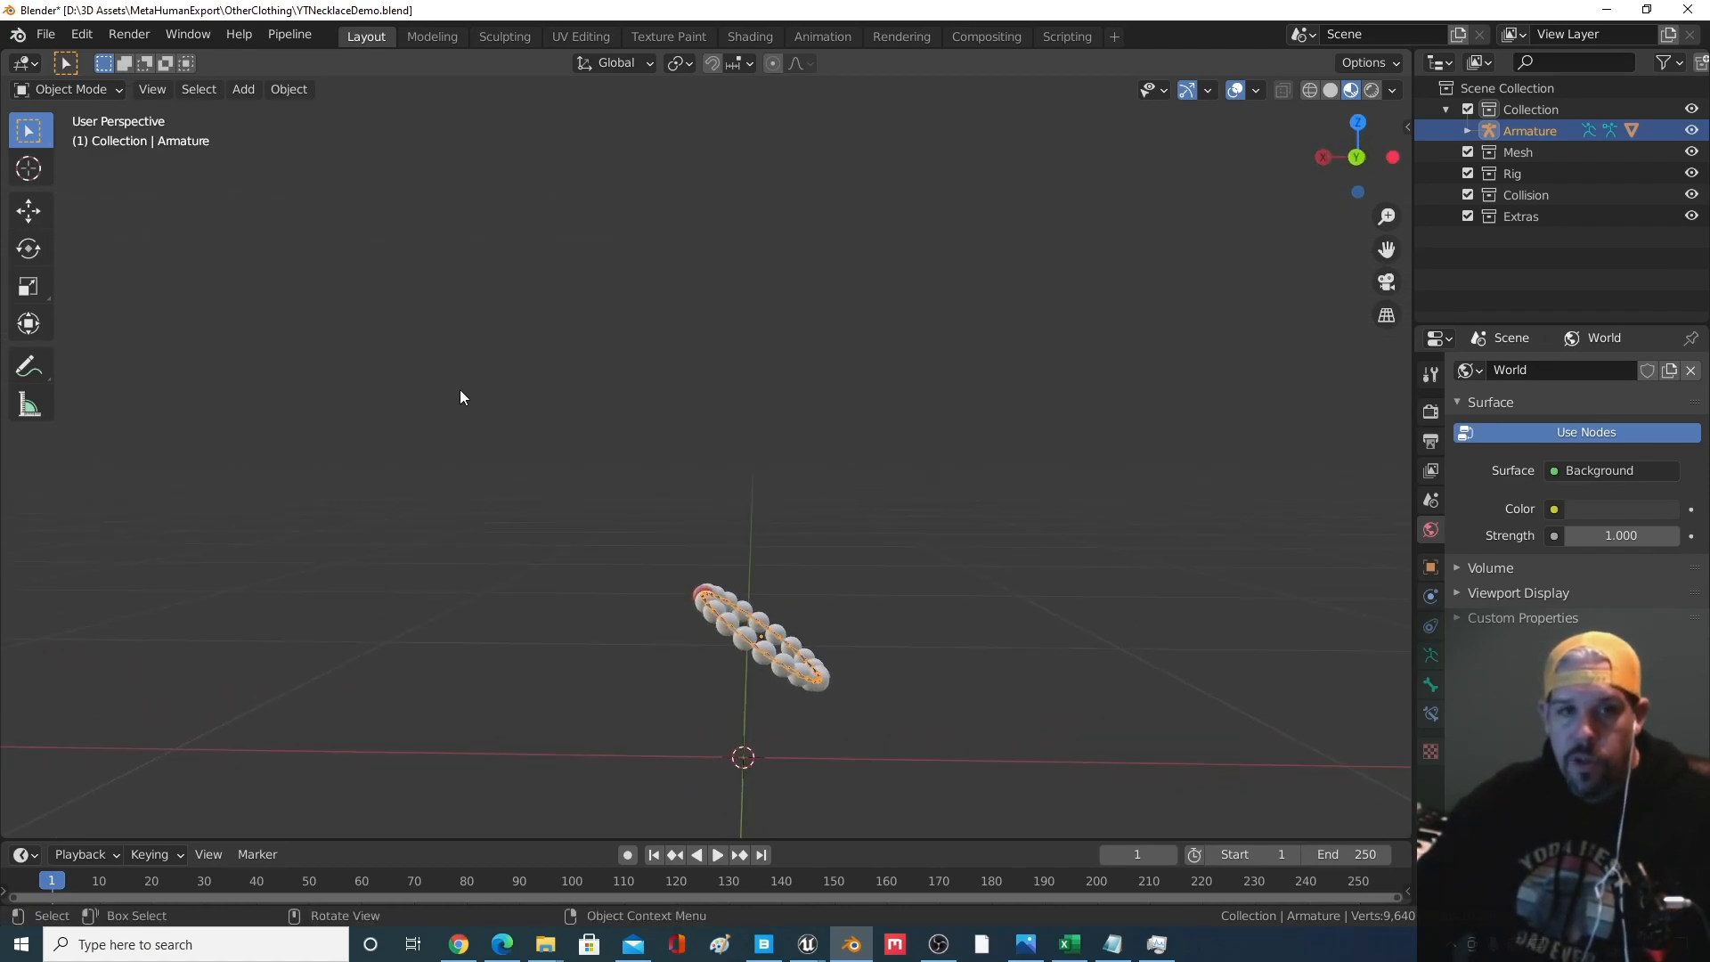
Select the necklace with its armature and set up an FBX export limited to the Armature and Mesh object types
left_click(763, 659)
left_click(764, 657, "shift")
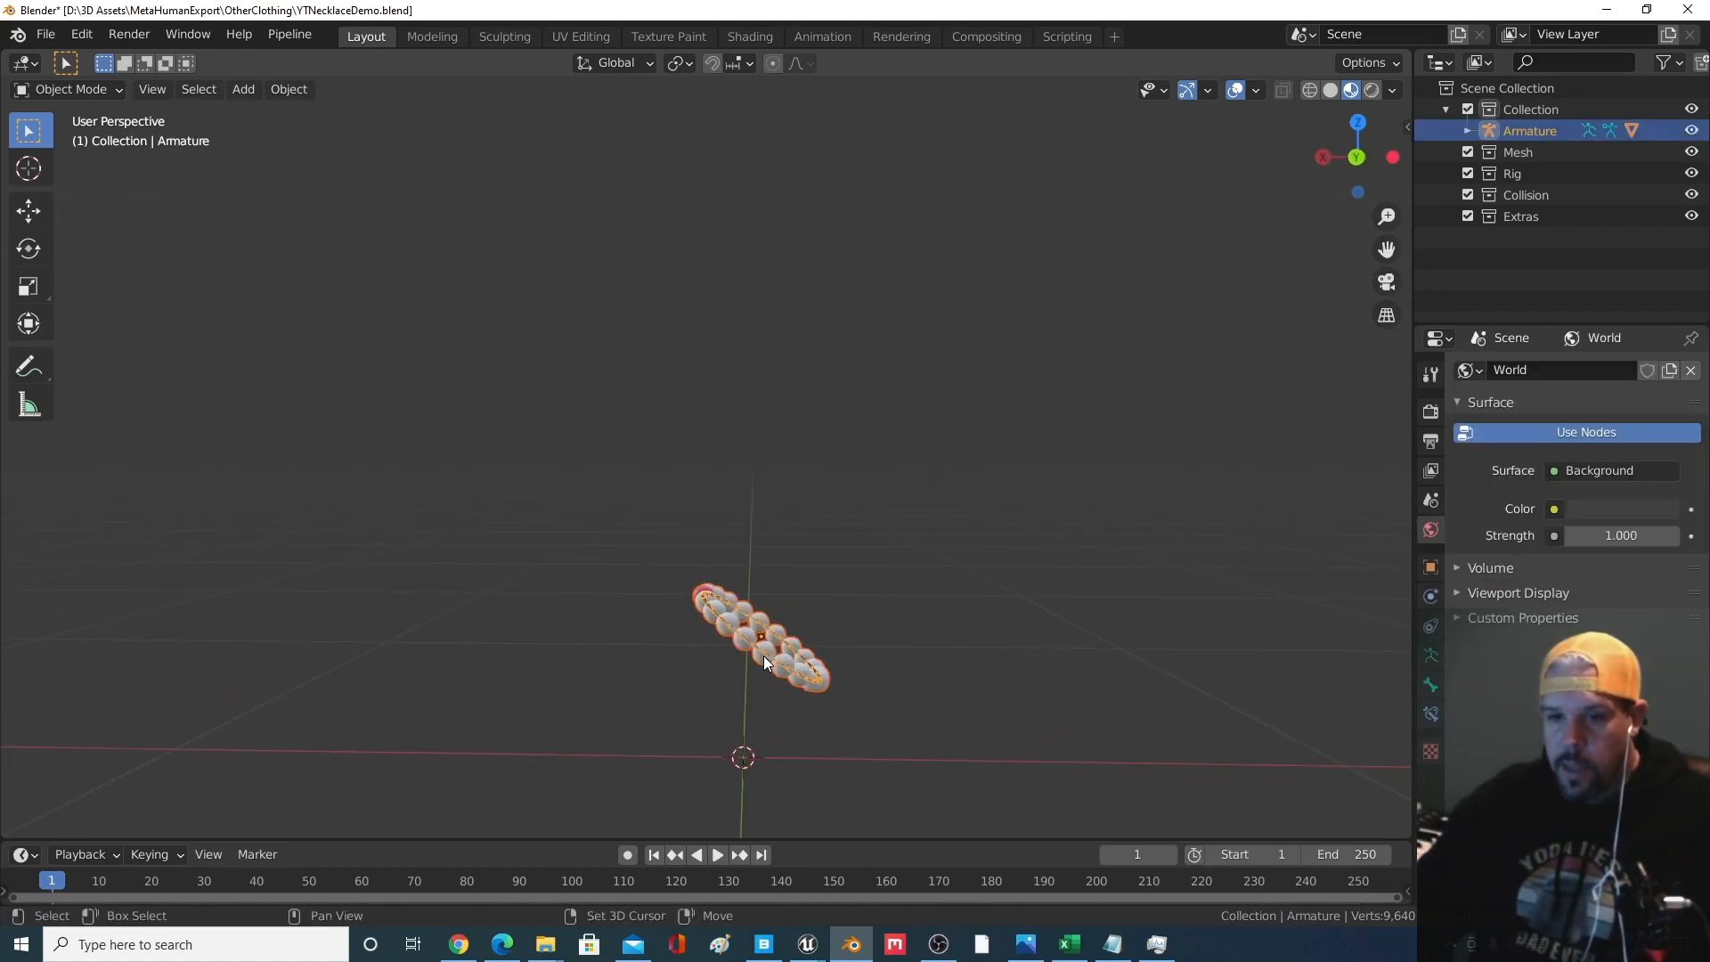
left_click(36, 37)
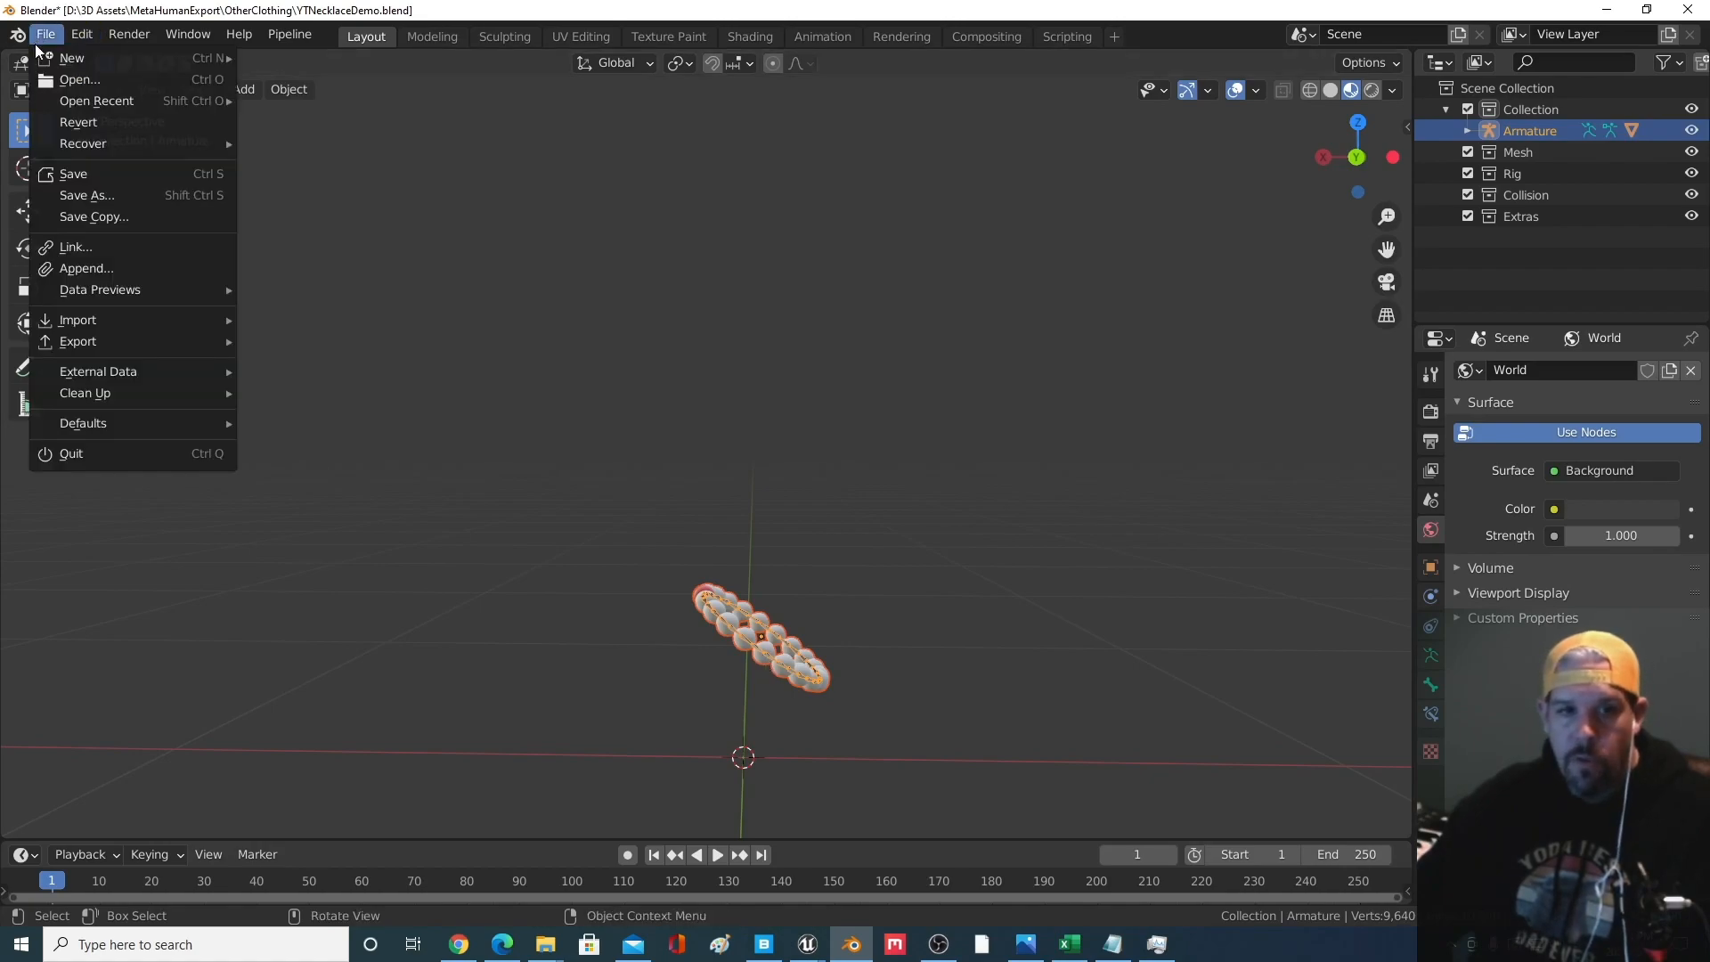
mouse_move(132, 354)
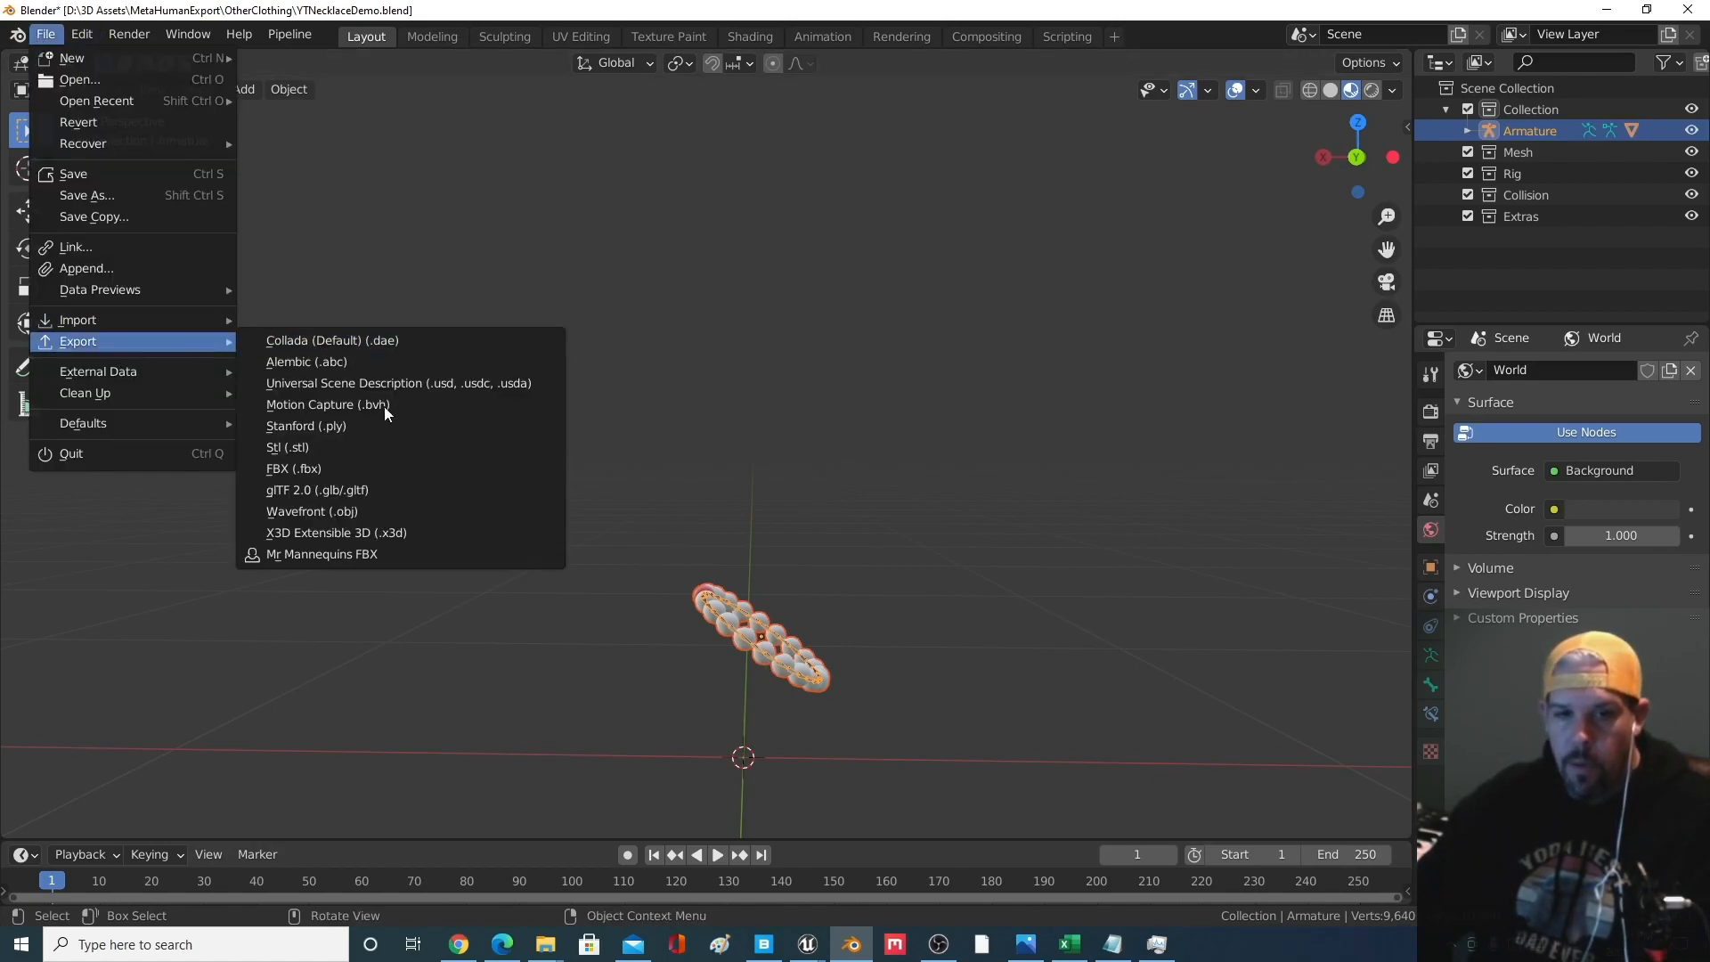
left_click(294, 469)
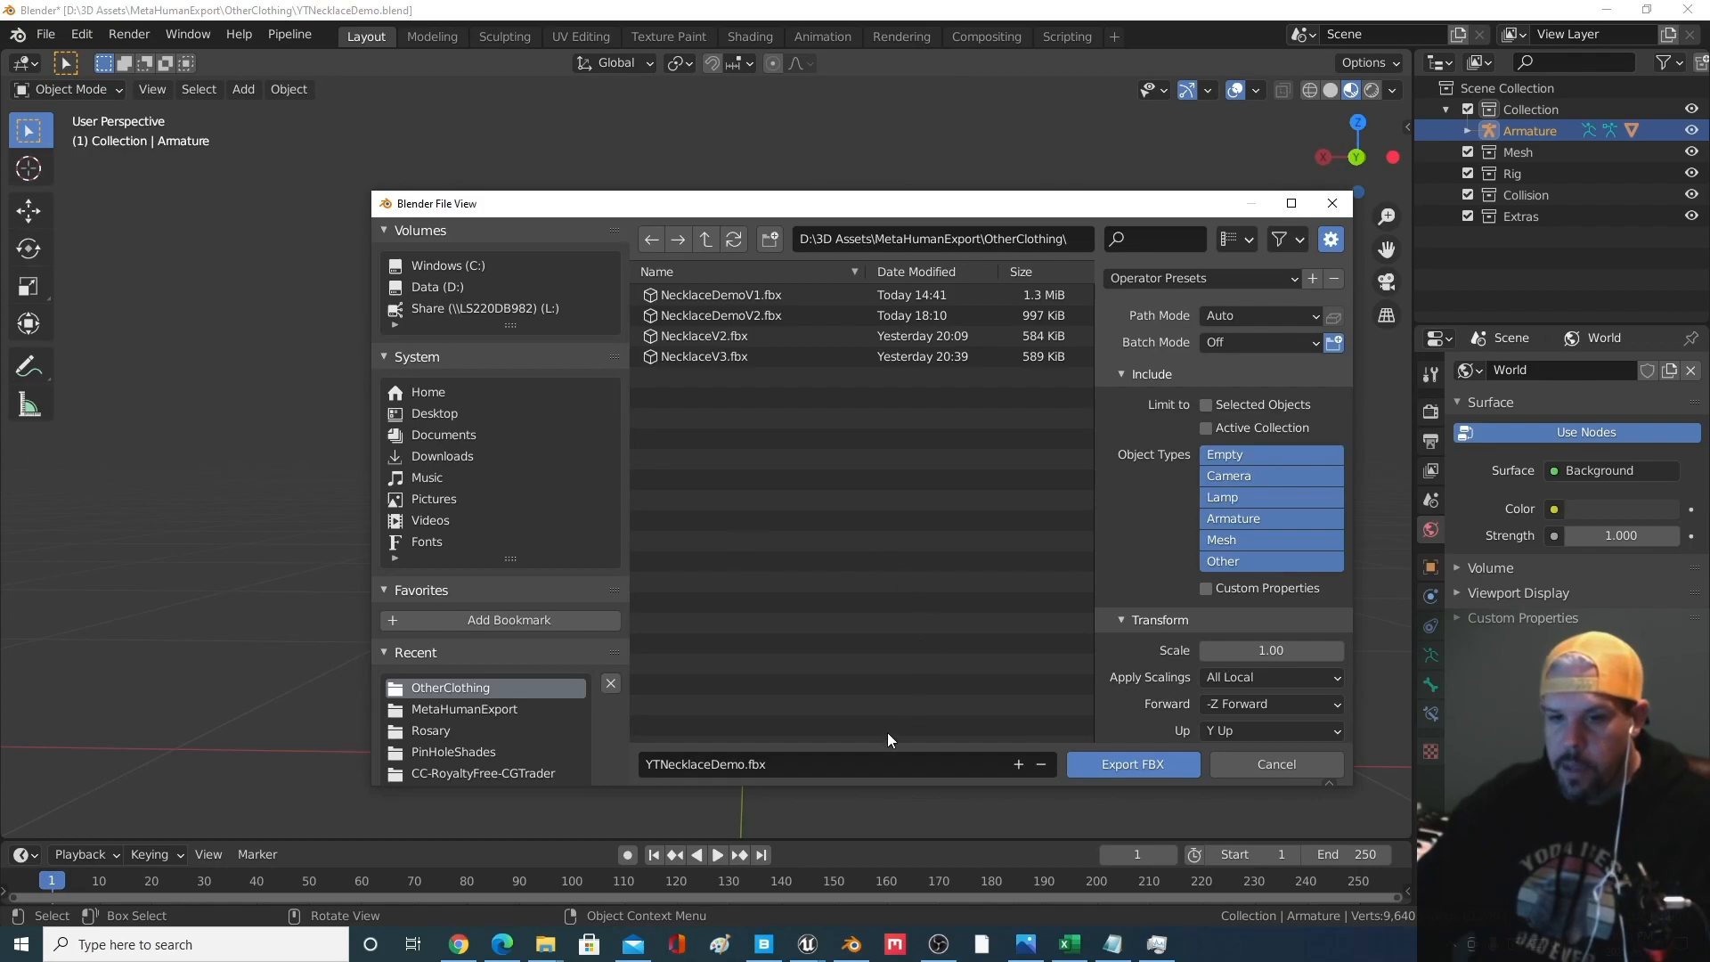
left_click(1258, 521)
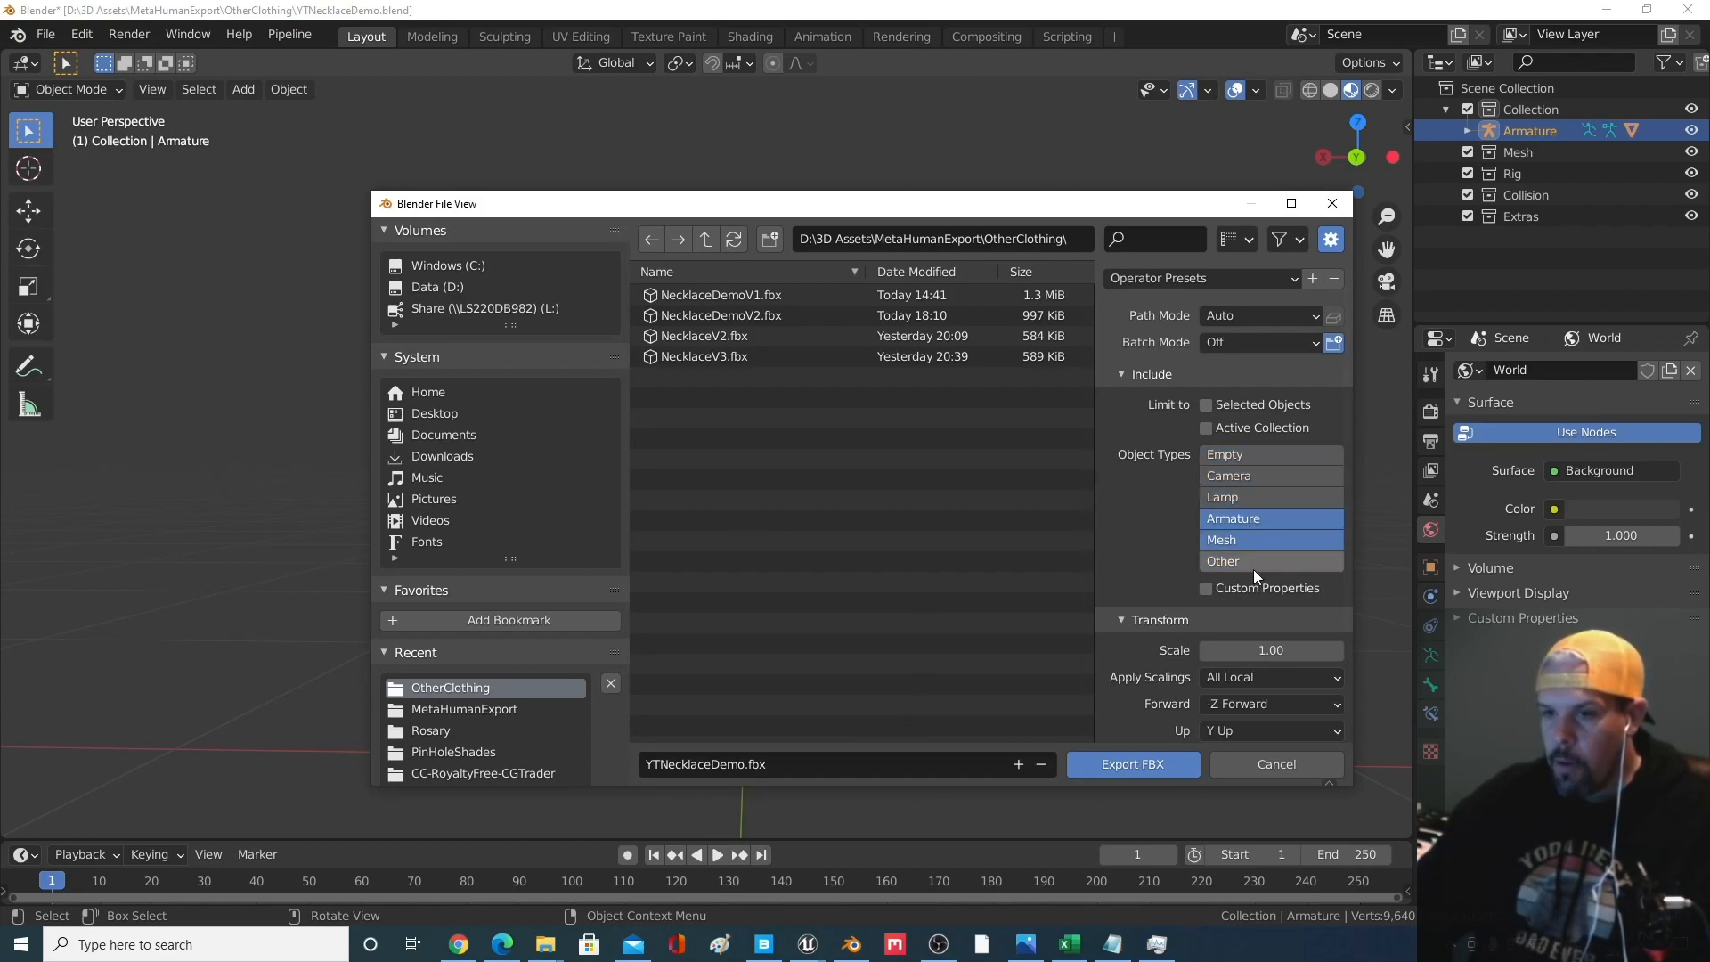
Turn off Add Leaf Bones in the FBX armature options and expand the Bake Animation settings
scroll(1169, 597, "down", 1)
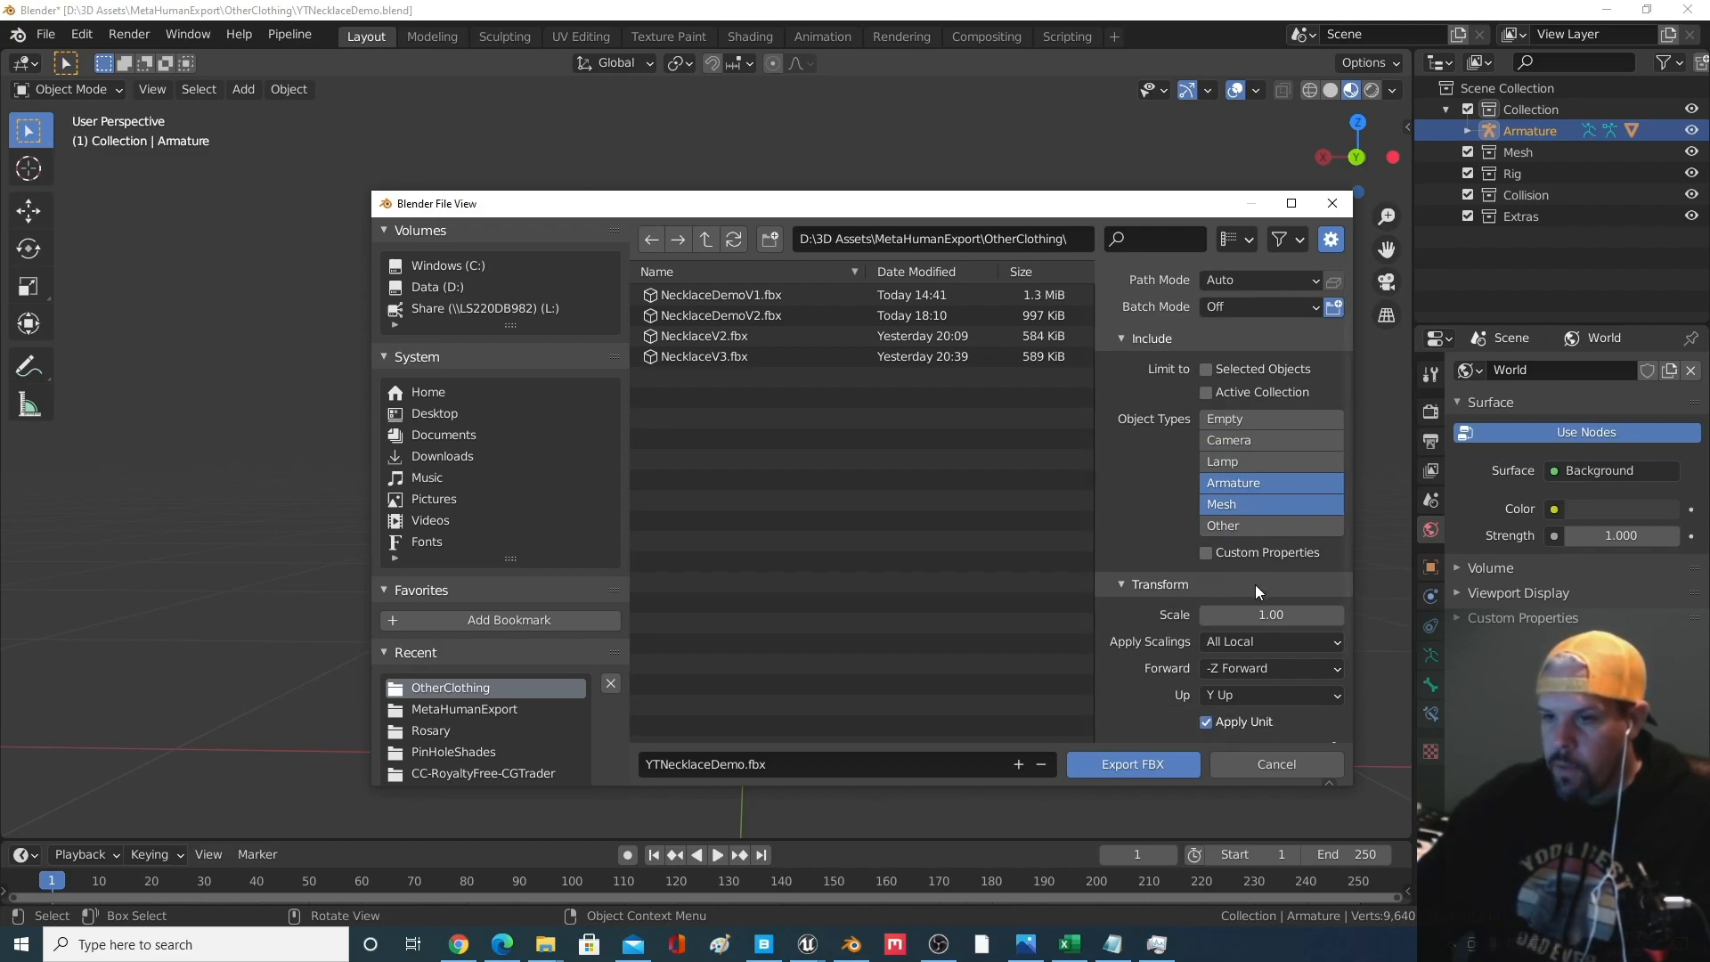
scroll(1247, 614, "down", 3)
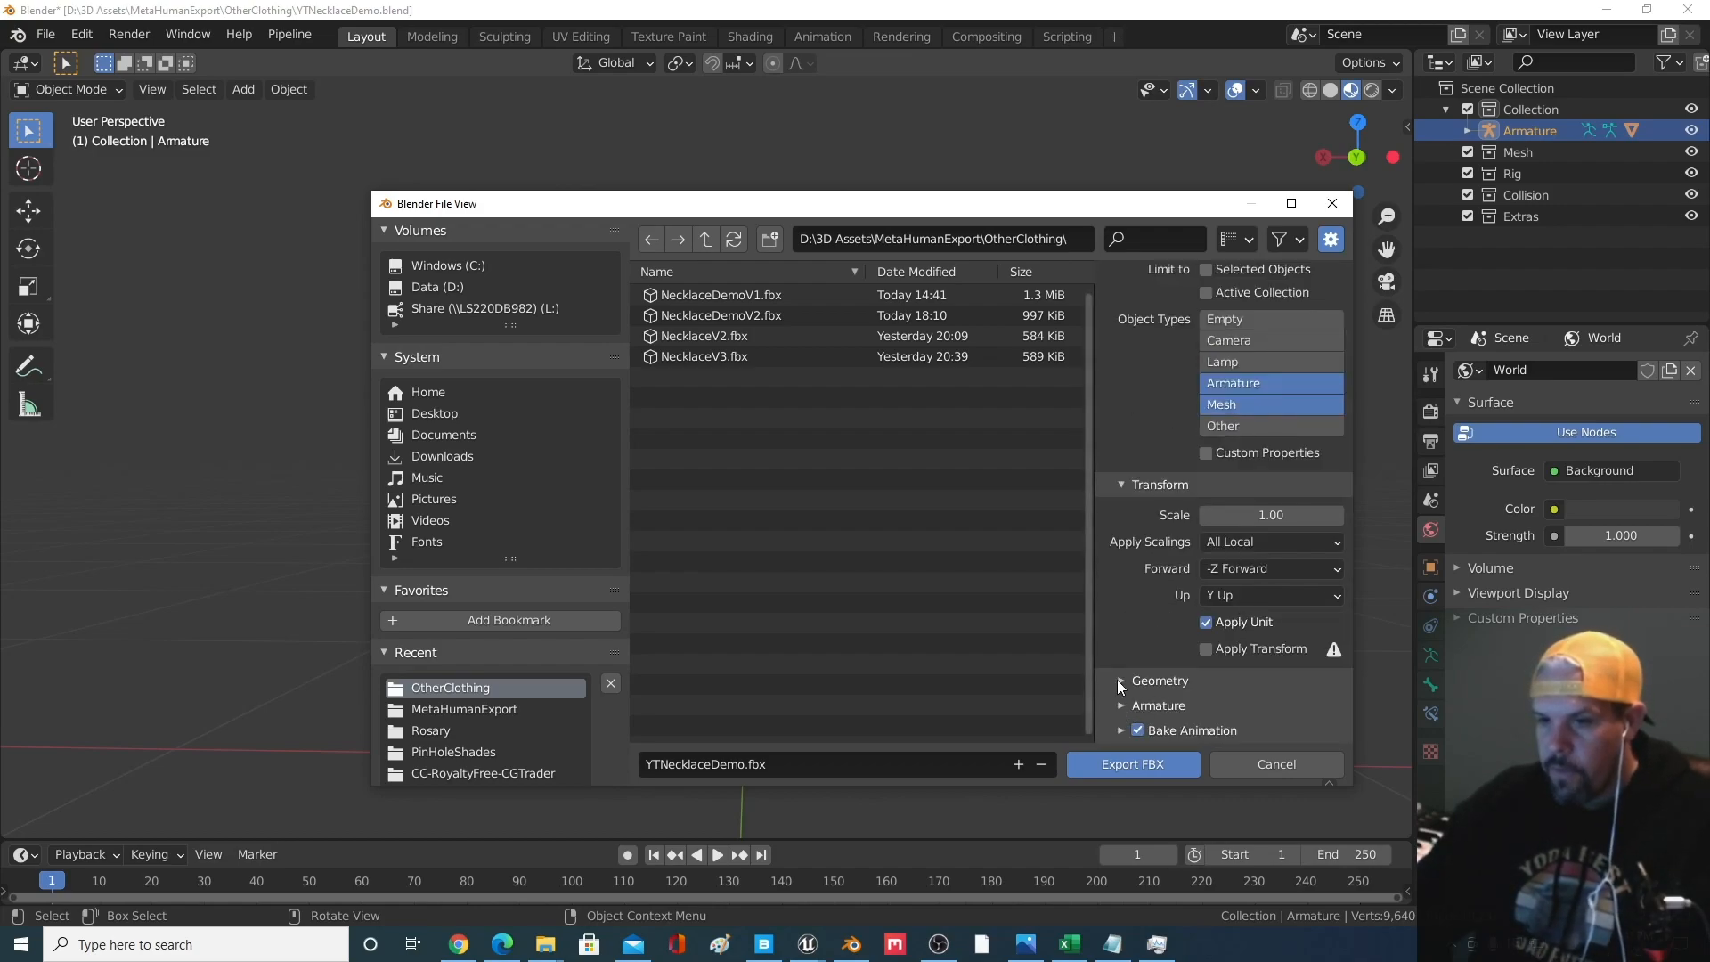
left_click(1124, 705)
scroll(1127, 713, "down", 4)
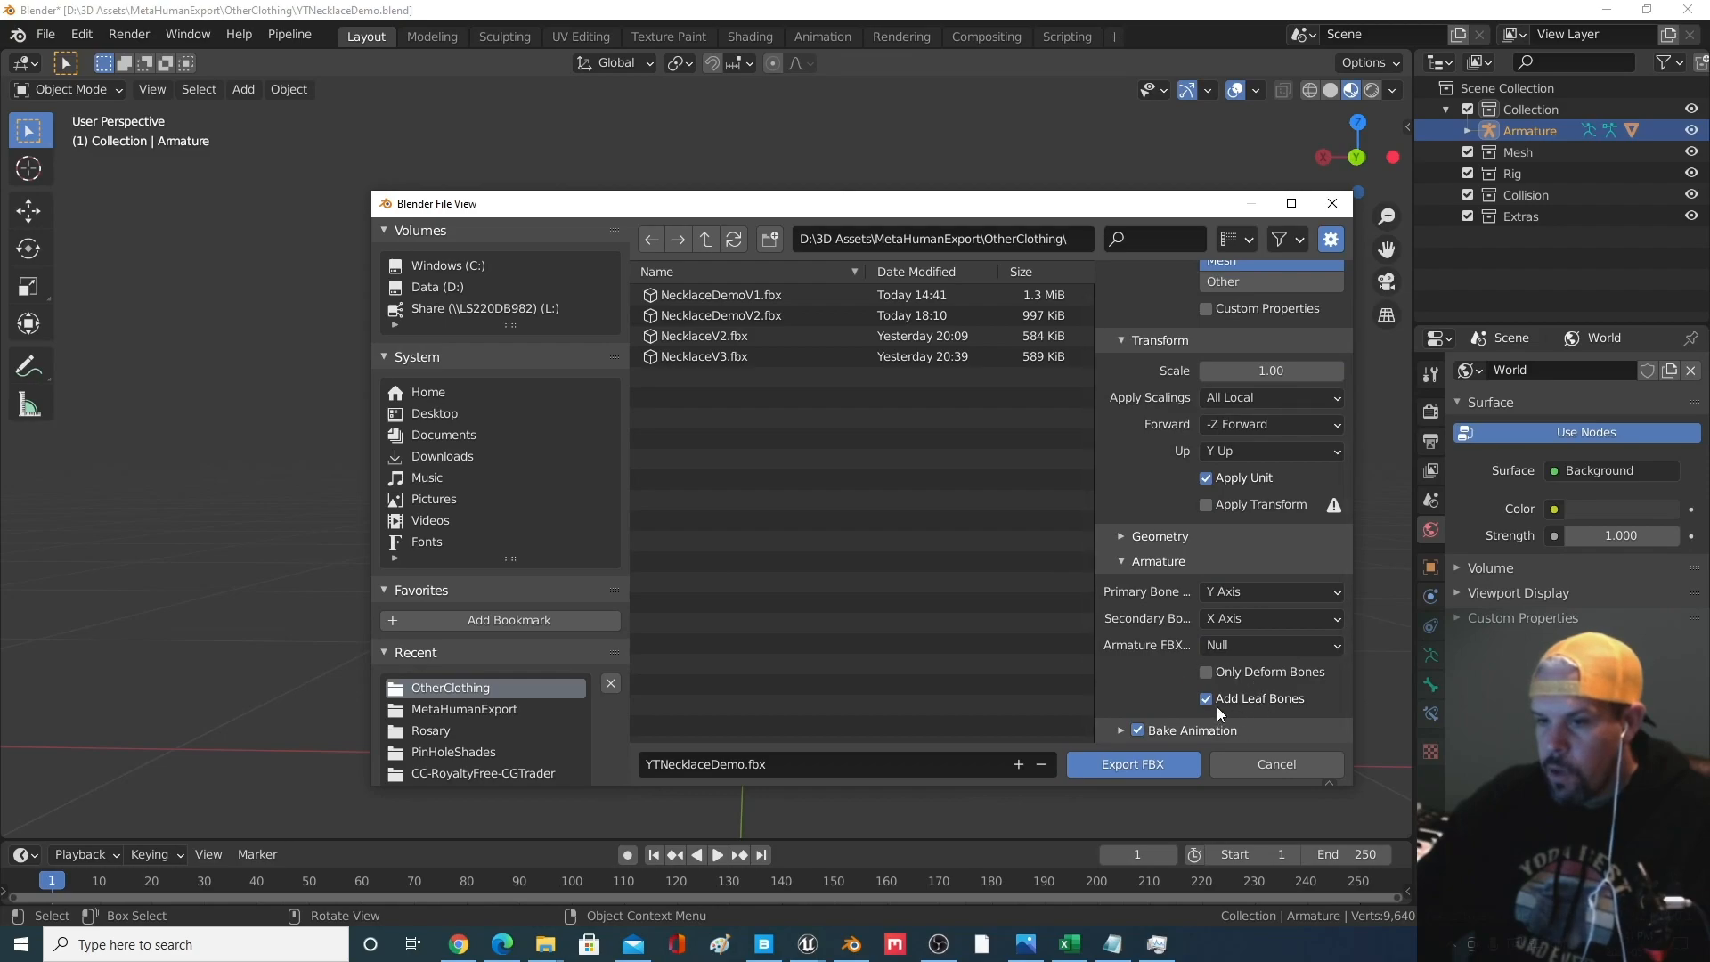
left_click(1120, 730)
scroll(1124, 708, "down", 5)
scroll(1131, 677, "up", 4)
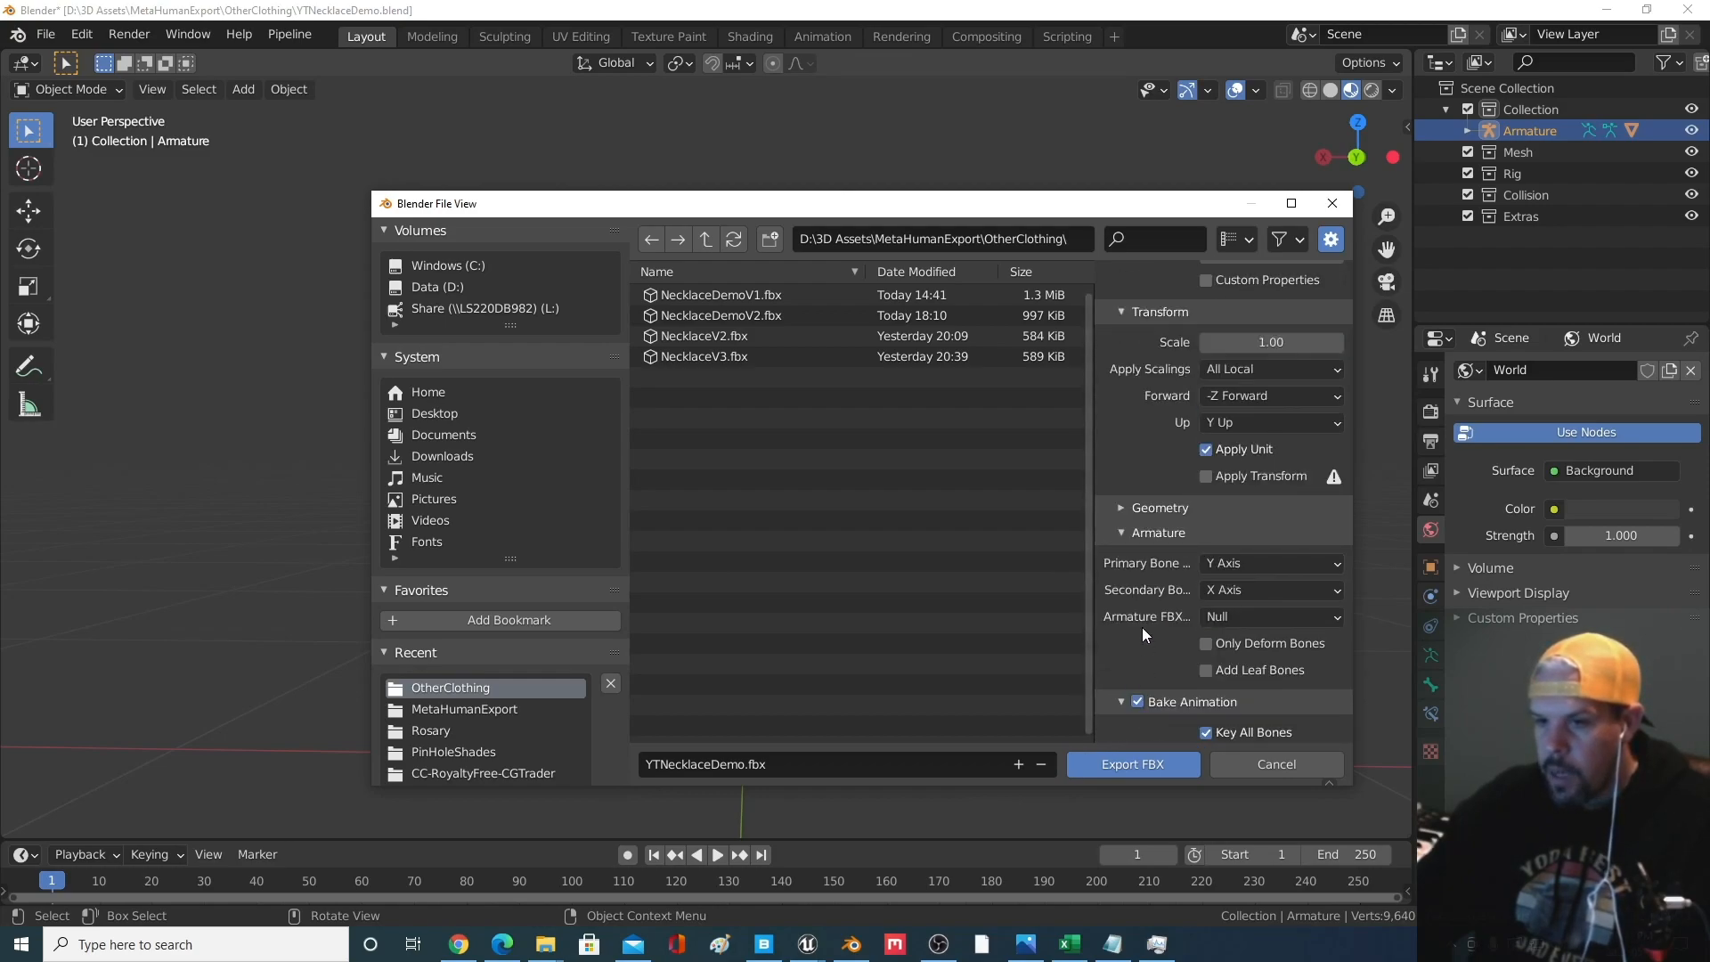
Expand the geometry options and set the export axes to -X Forward and Z Up
left_click(1122, 508)
scroll(1184, 535, "up", 4)
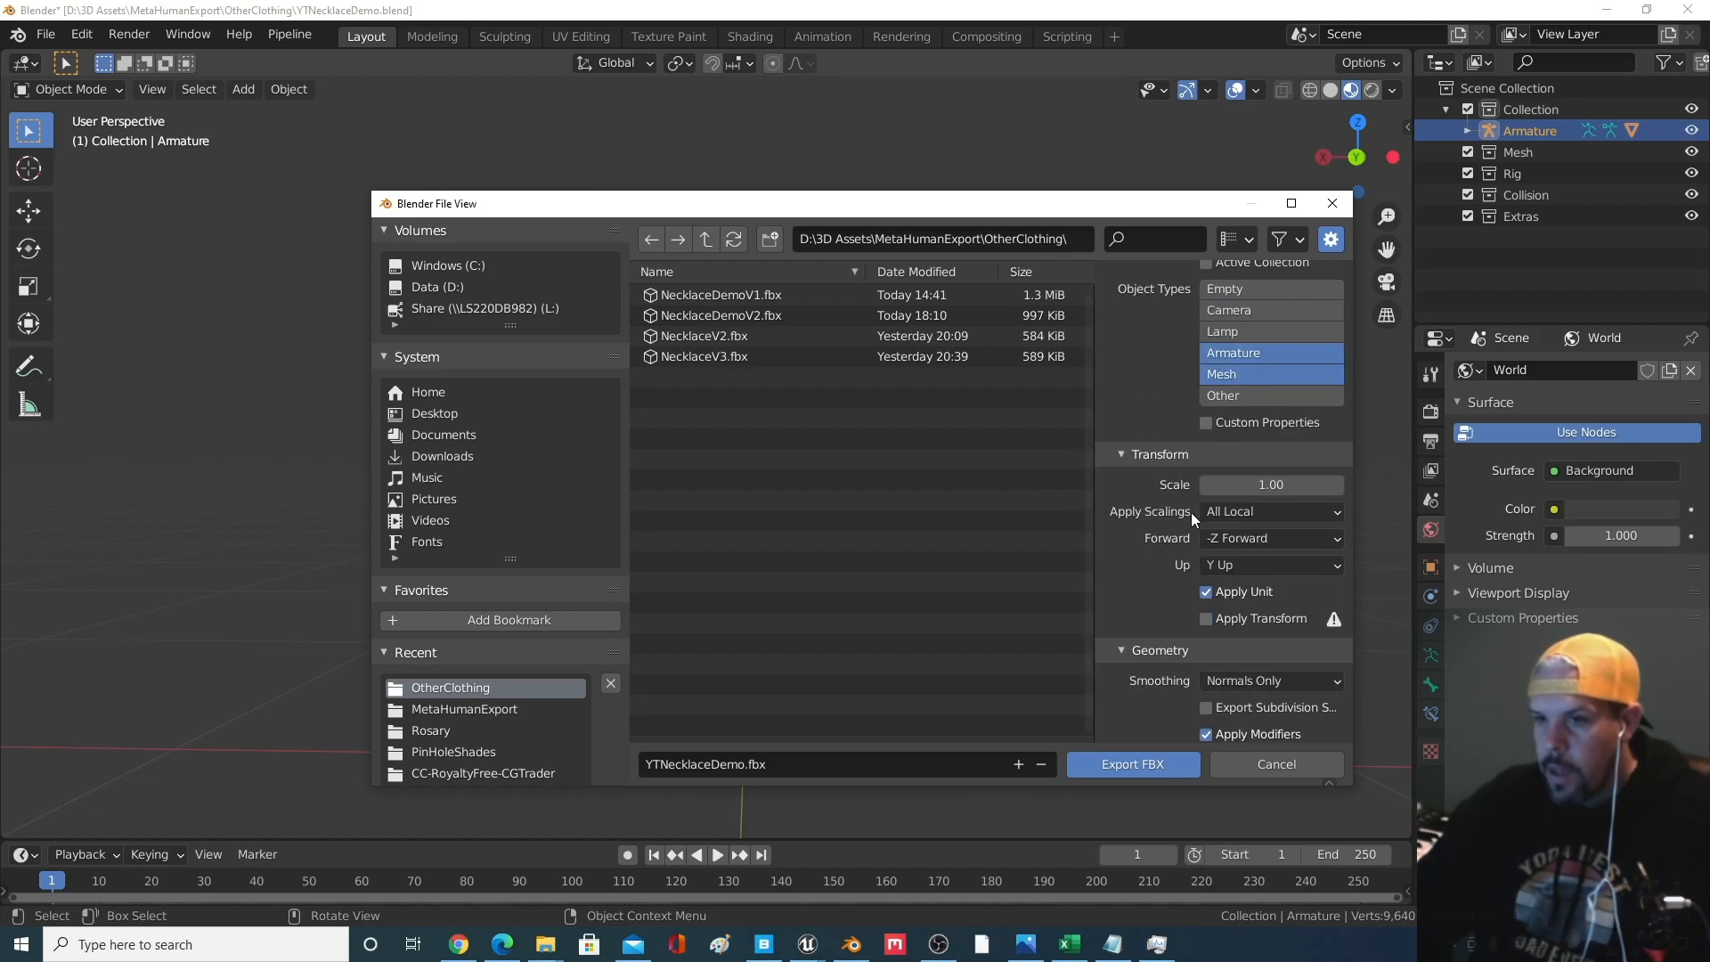
left_click(1236, 540)
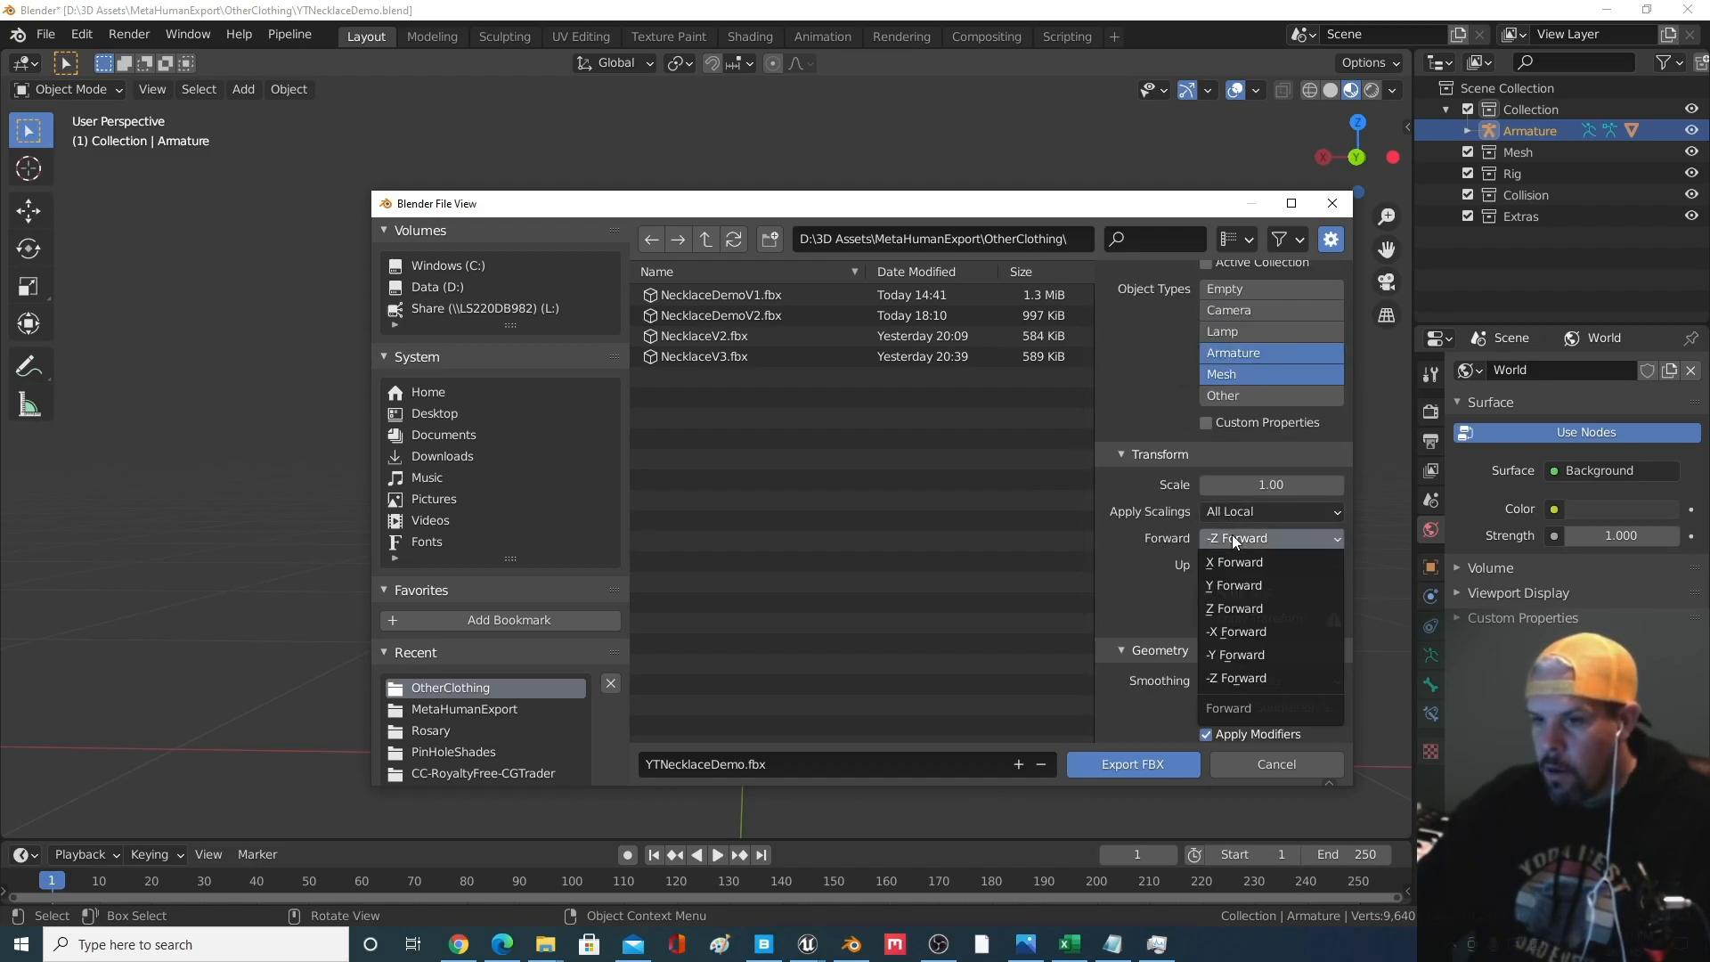
left_click(1238, 630)
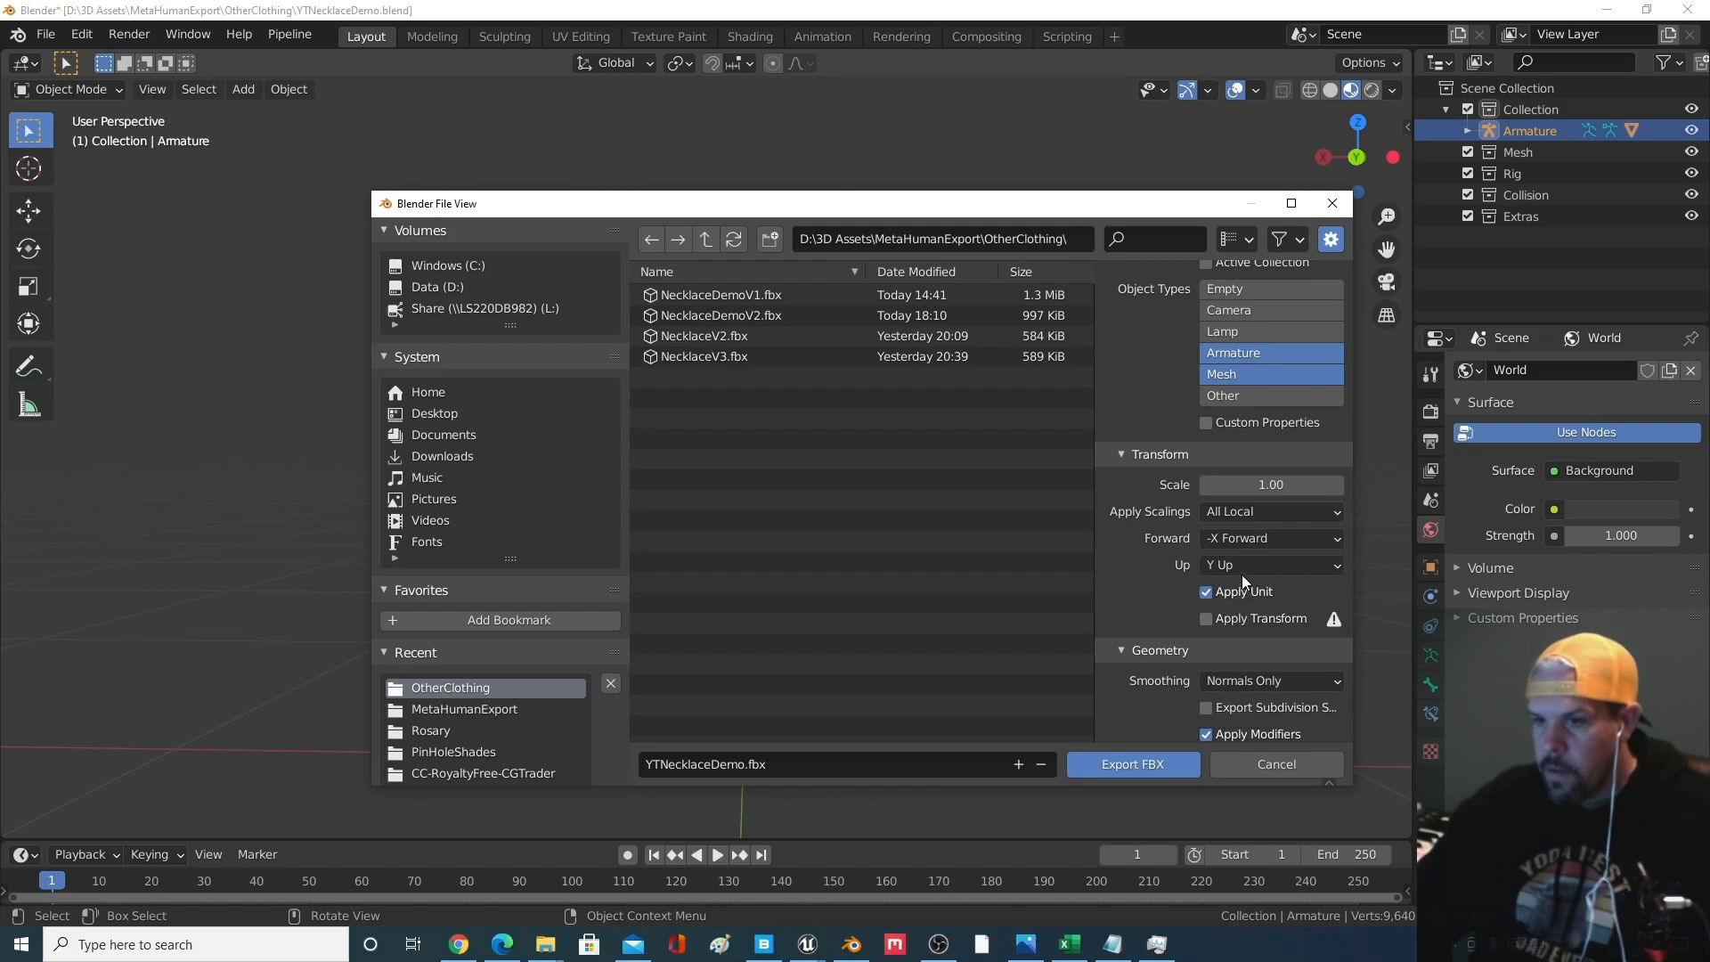
left_click(1256, 565)
left_click(1247, 583)
Set the armature's primary bone axis to X Axis and its secondary bone axis to Y Axis
scroll(1155, 572, "down", 4)
scroll(1153, 575, "down", 10)
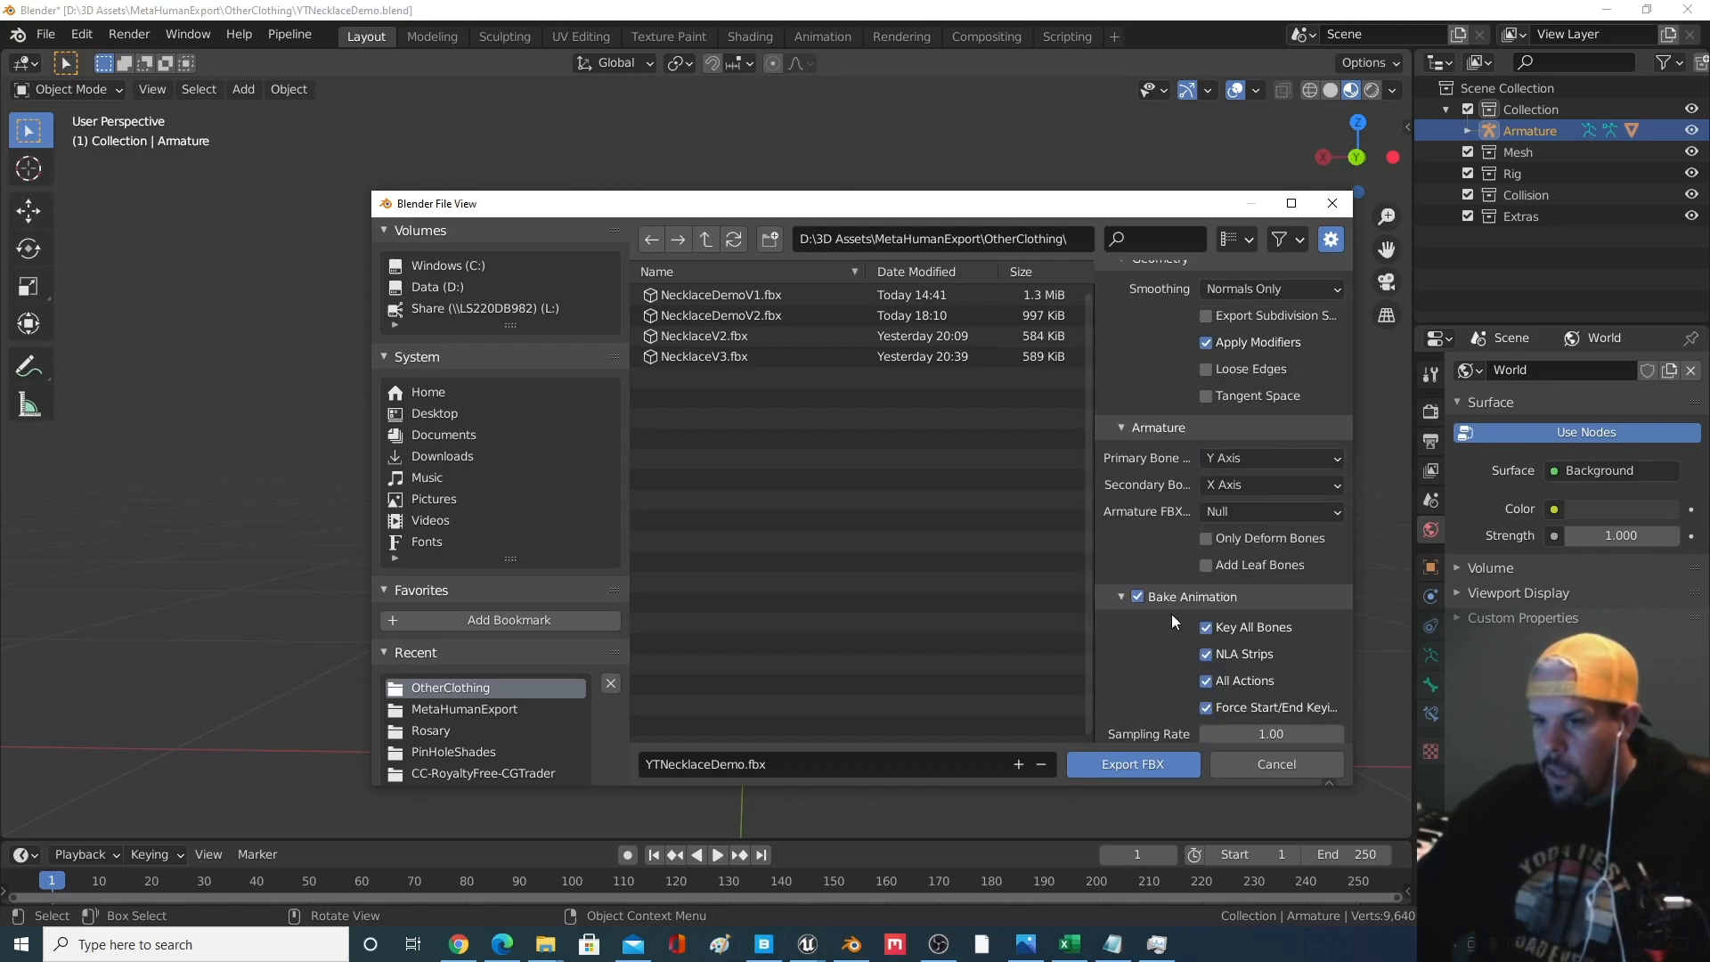
left_click(1240, 463)
left_click(1240, 485)
left_click(1243, 487)
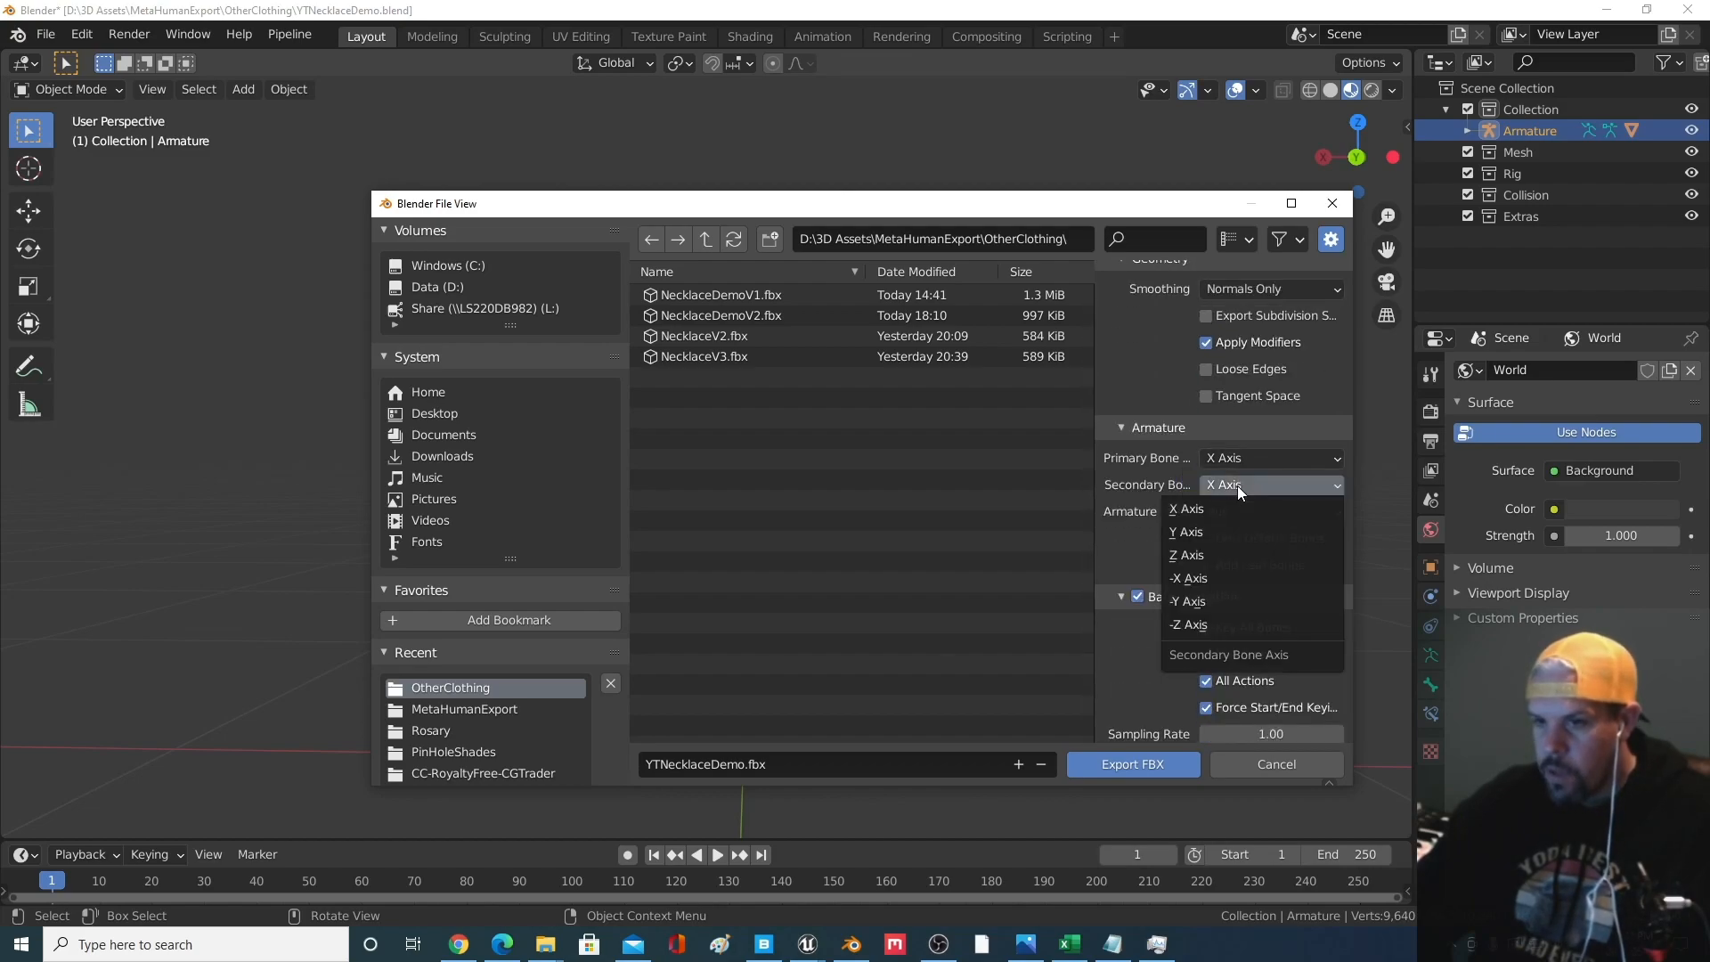
left_click(1198, 532)
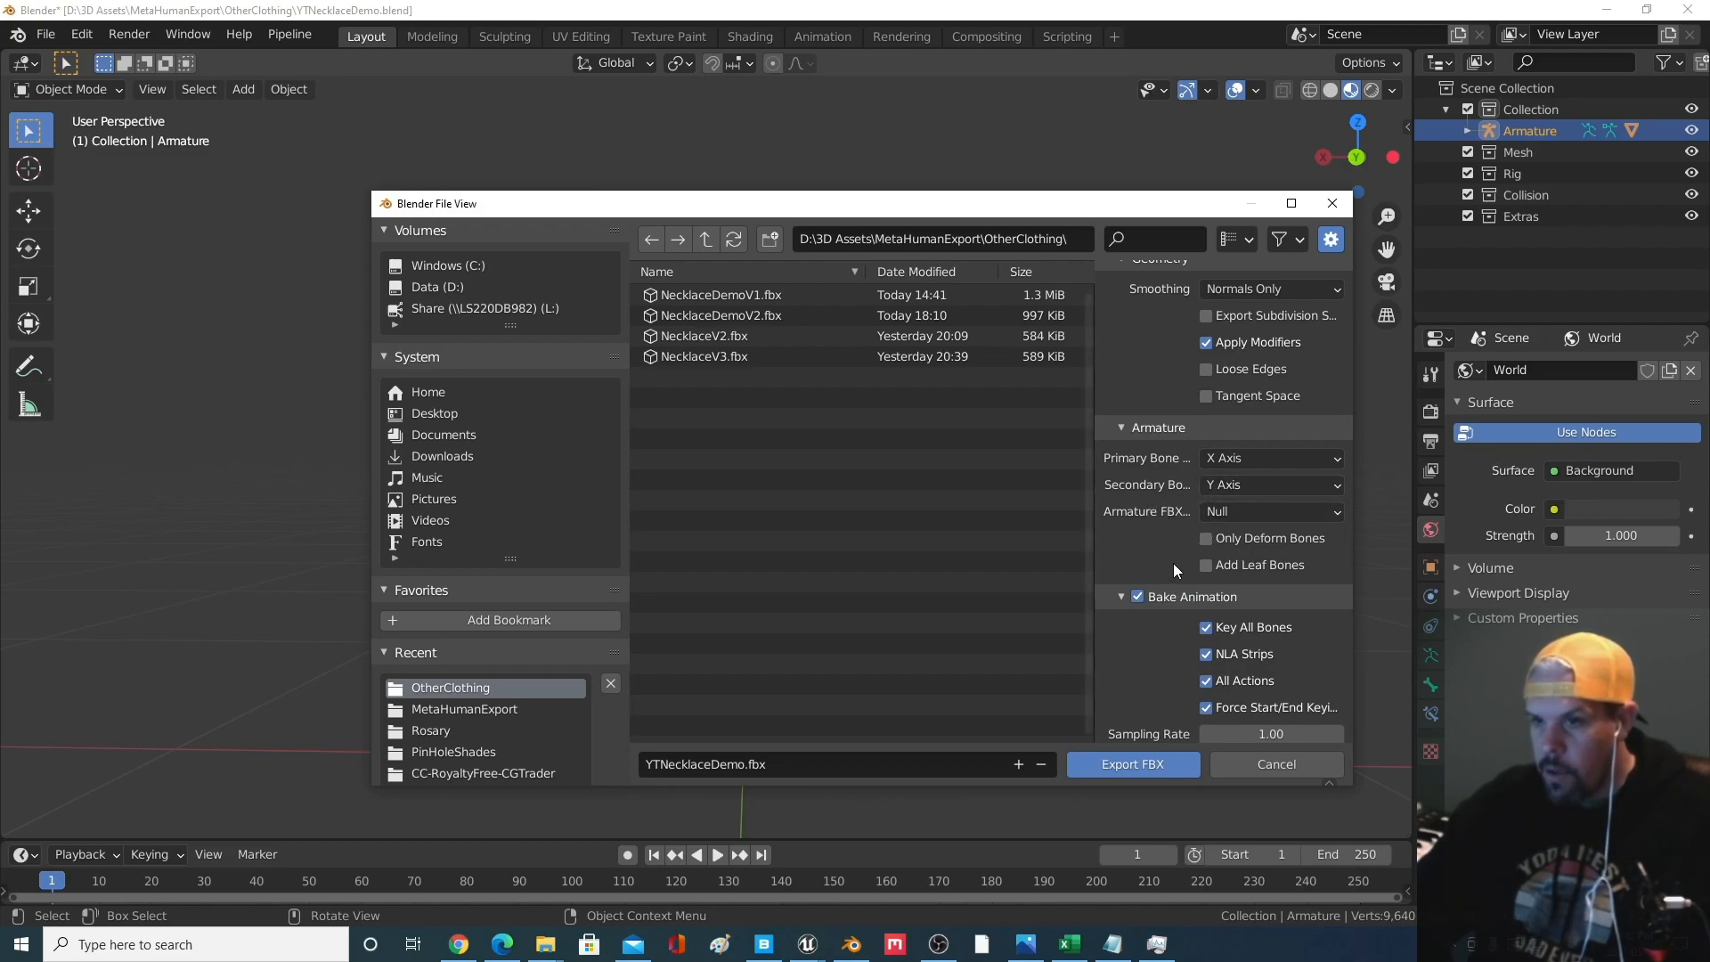
Review the settings and export YTNecklaceDemo.fbx to the OtherClothing folder, then close Blender and save the scene changes
scroll(1173, 570, "up", 12)
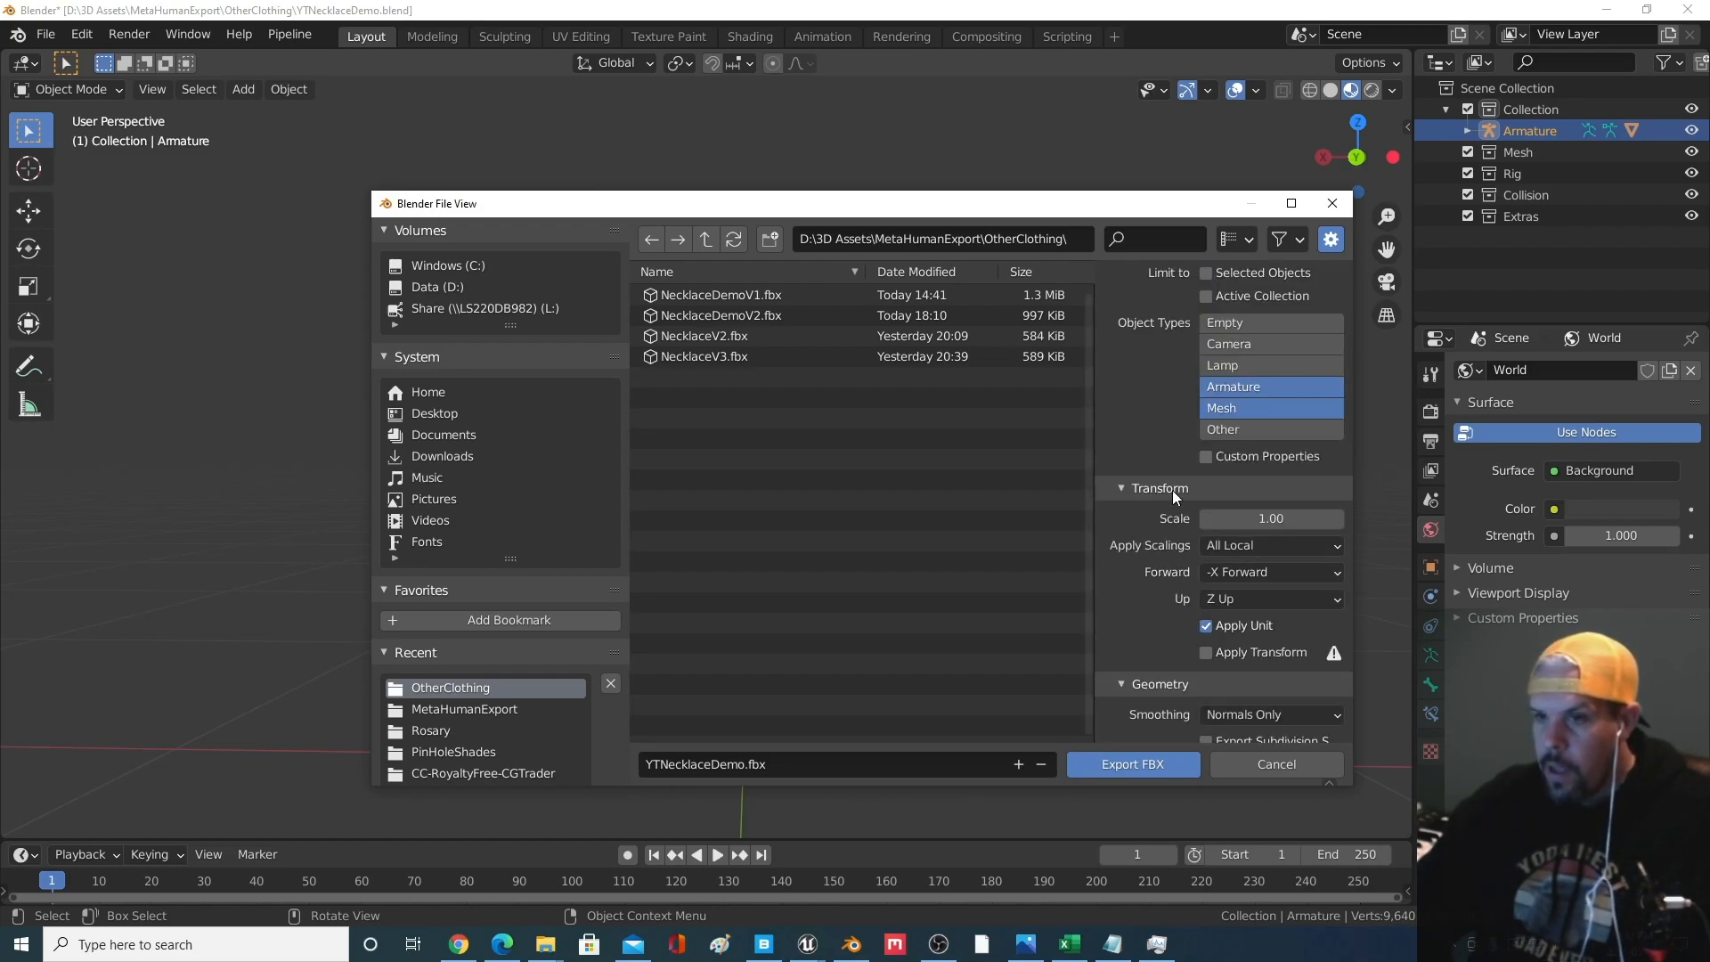
scroll(1174, 497, "up", 4)
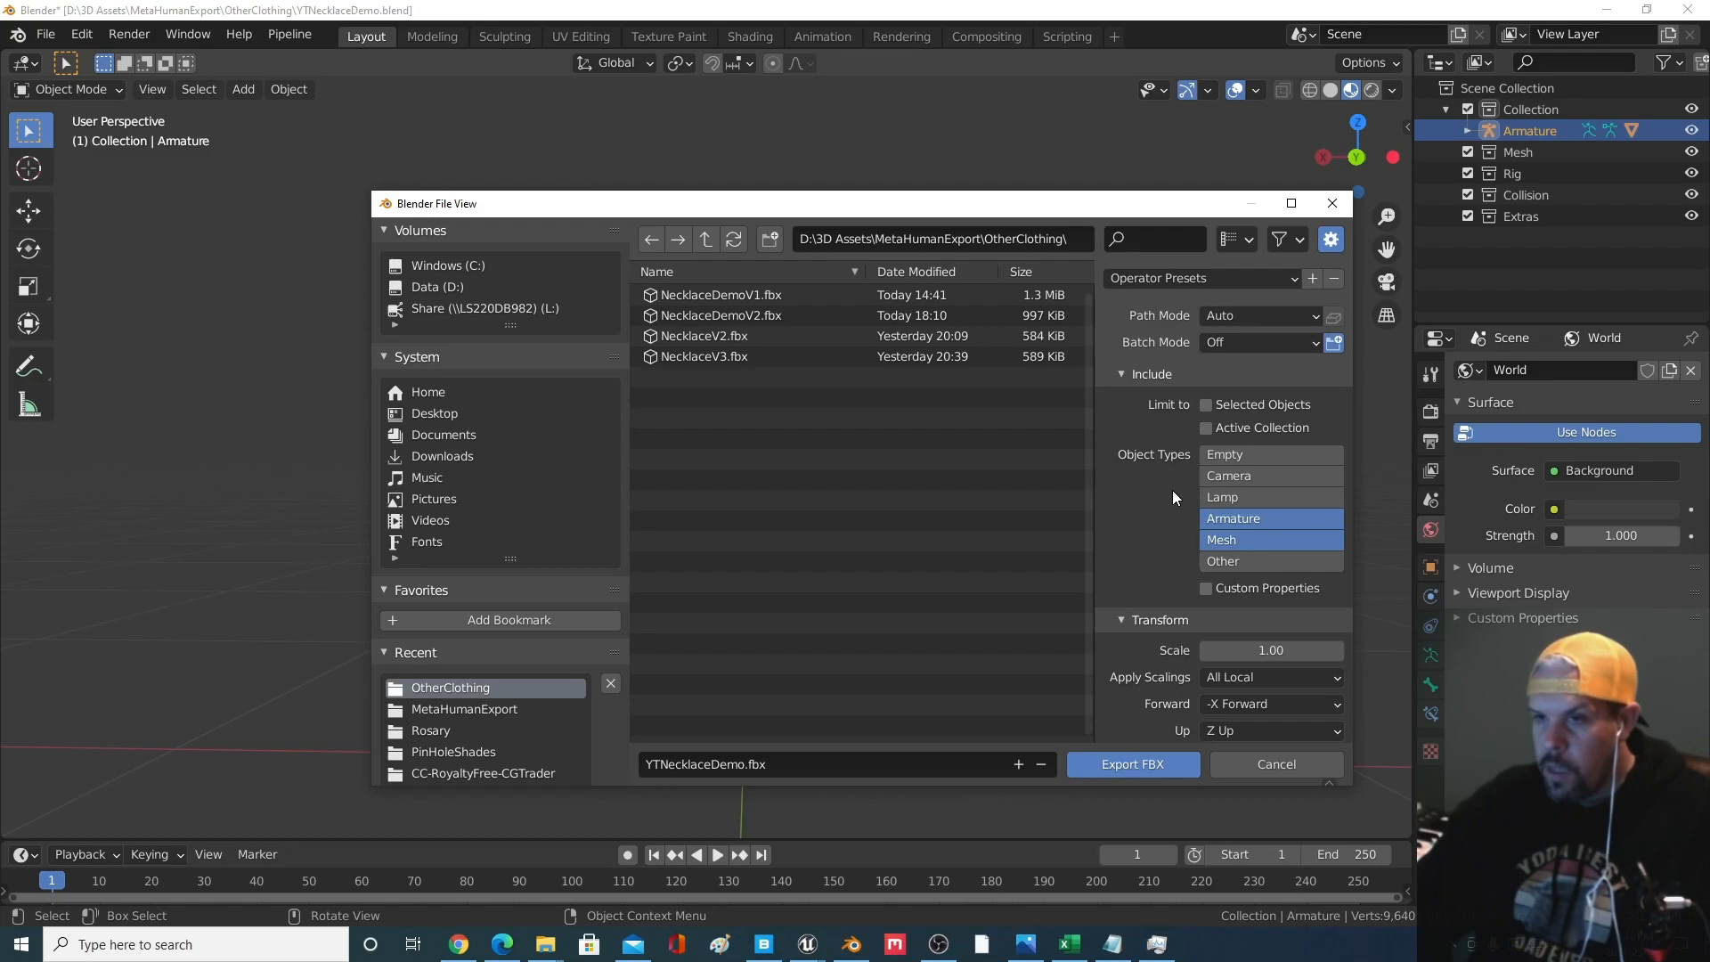
scroll(1174, 494, "down", 14)
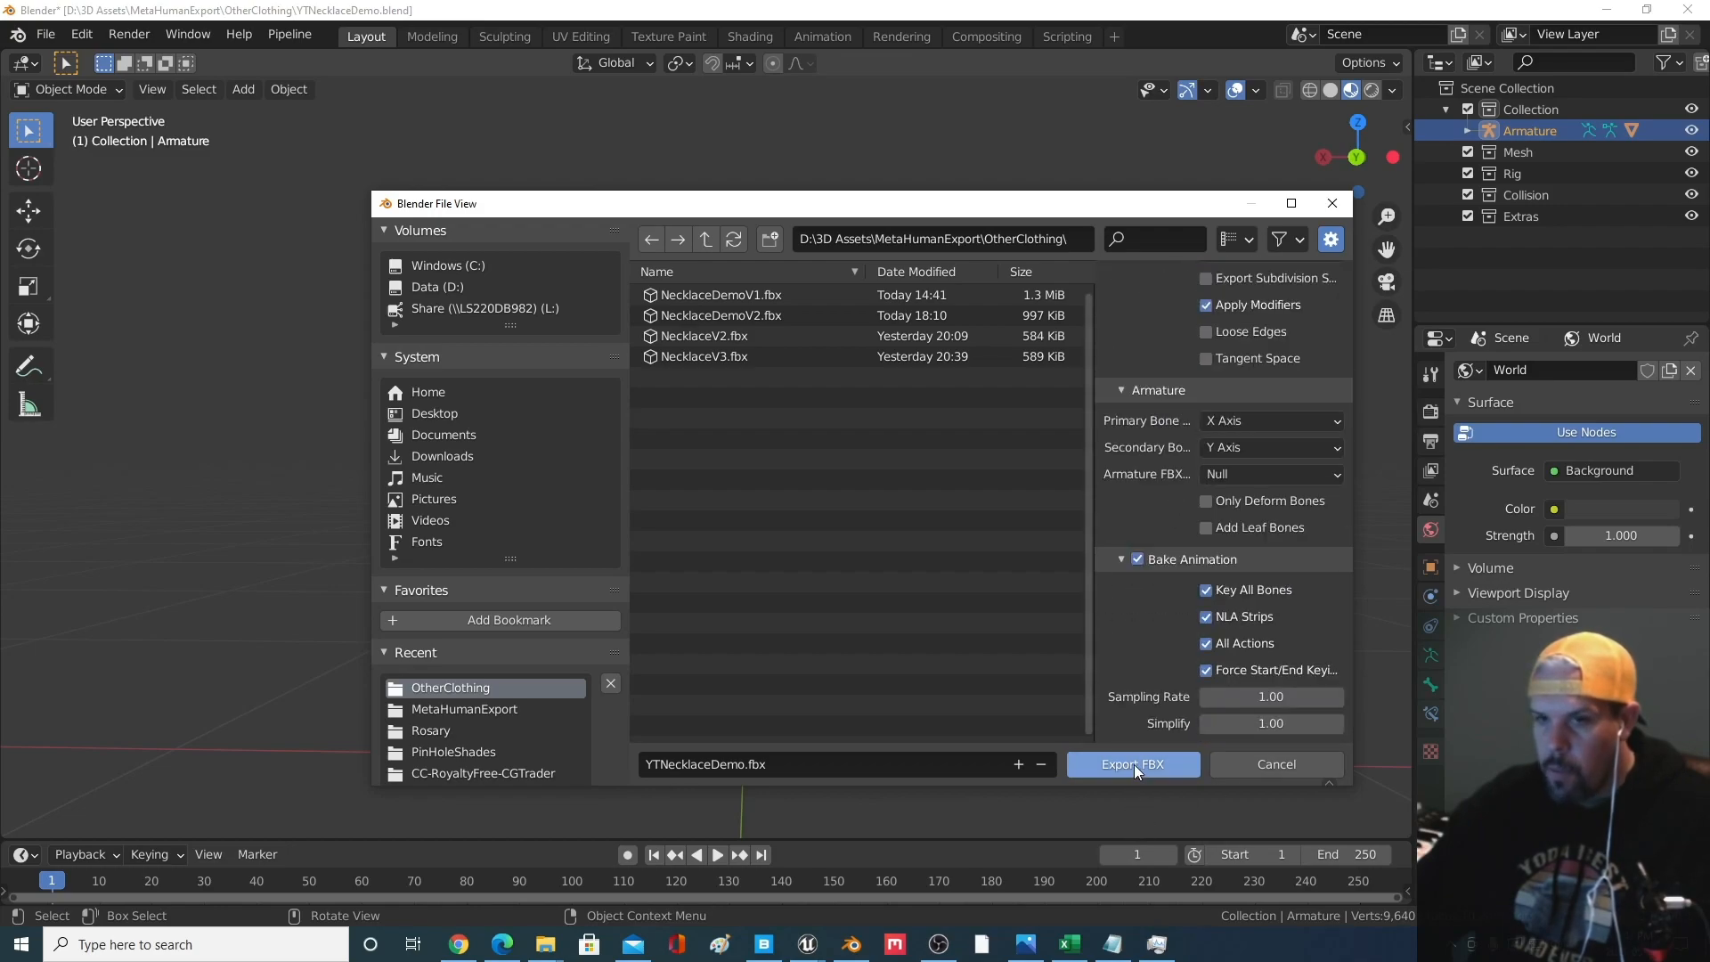
left_click(1133, 765)
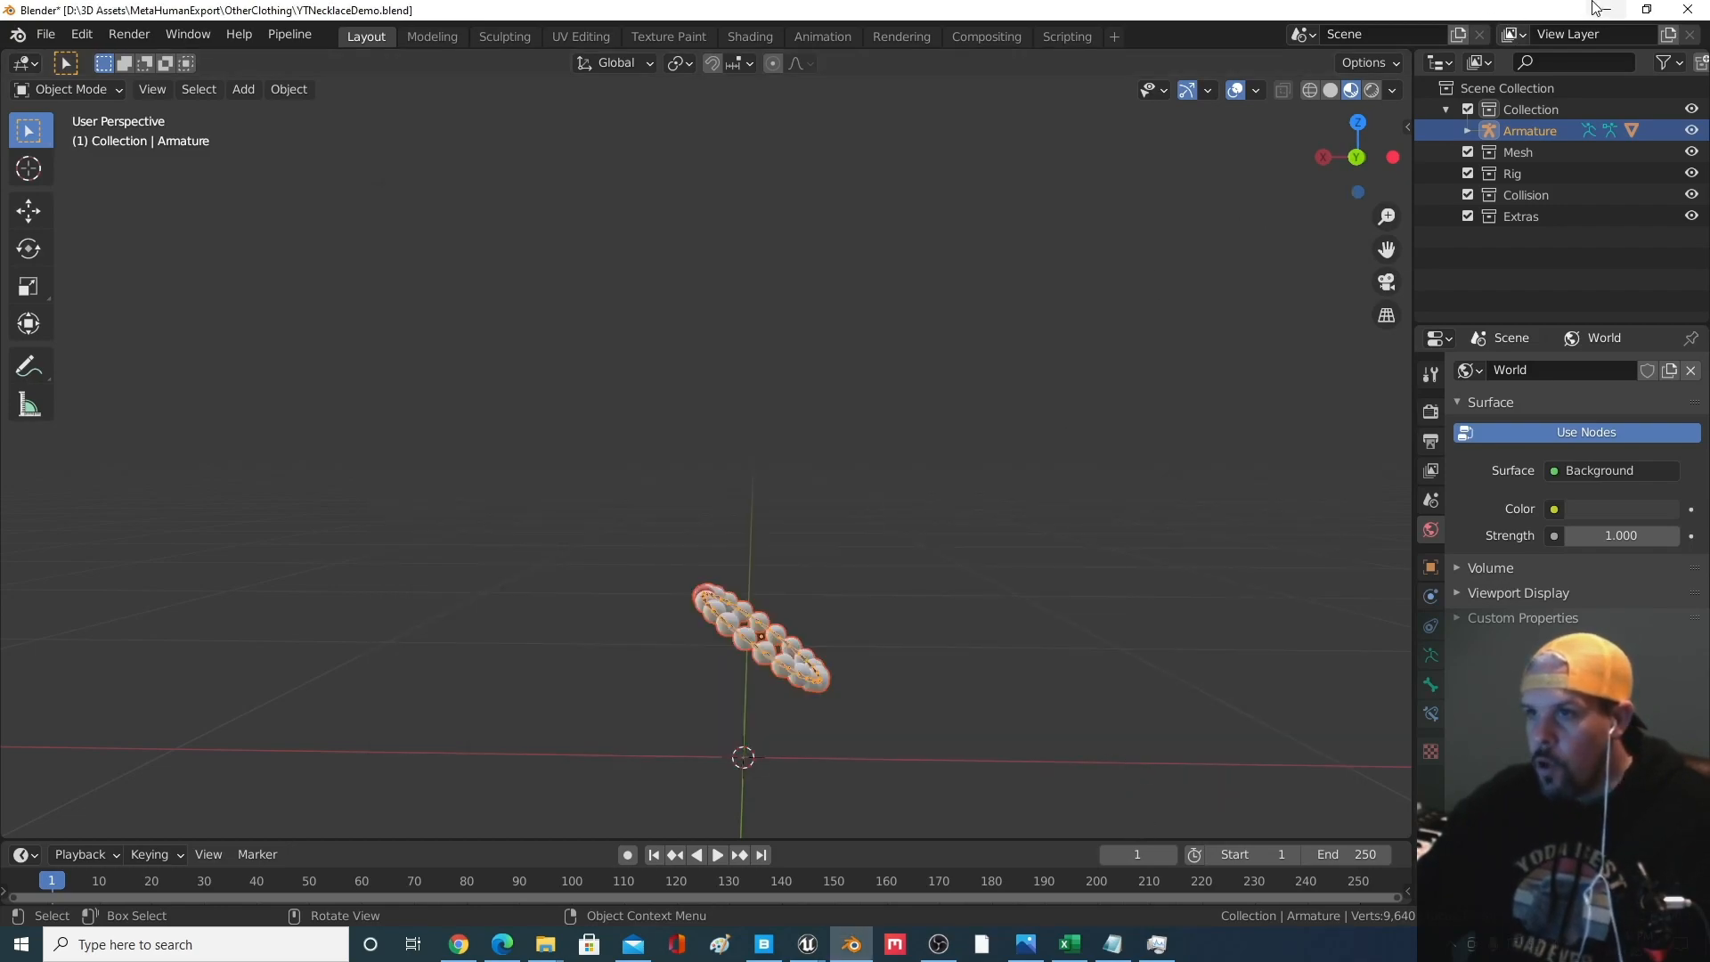
left_click(1687, 9)
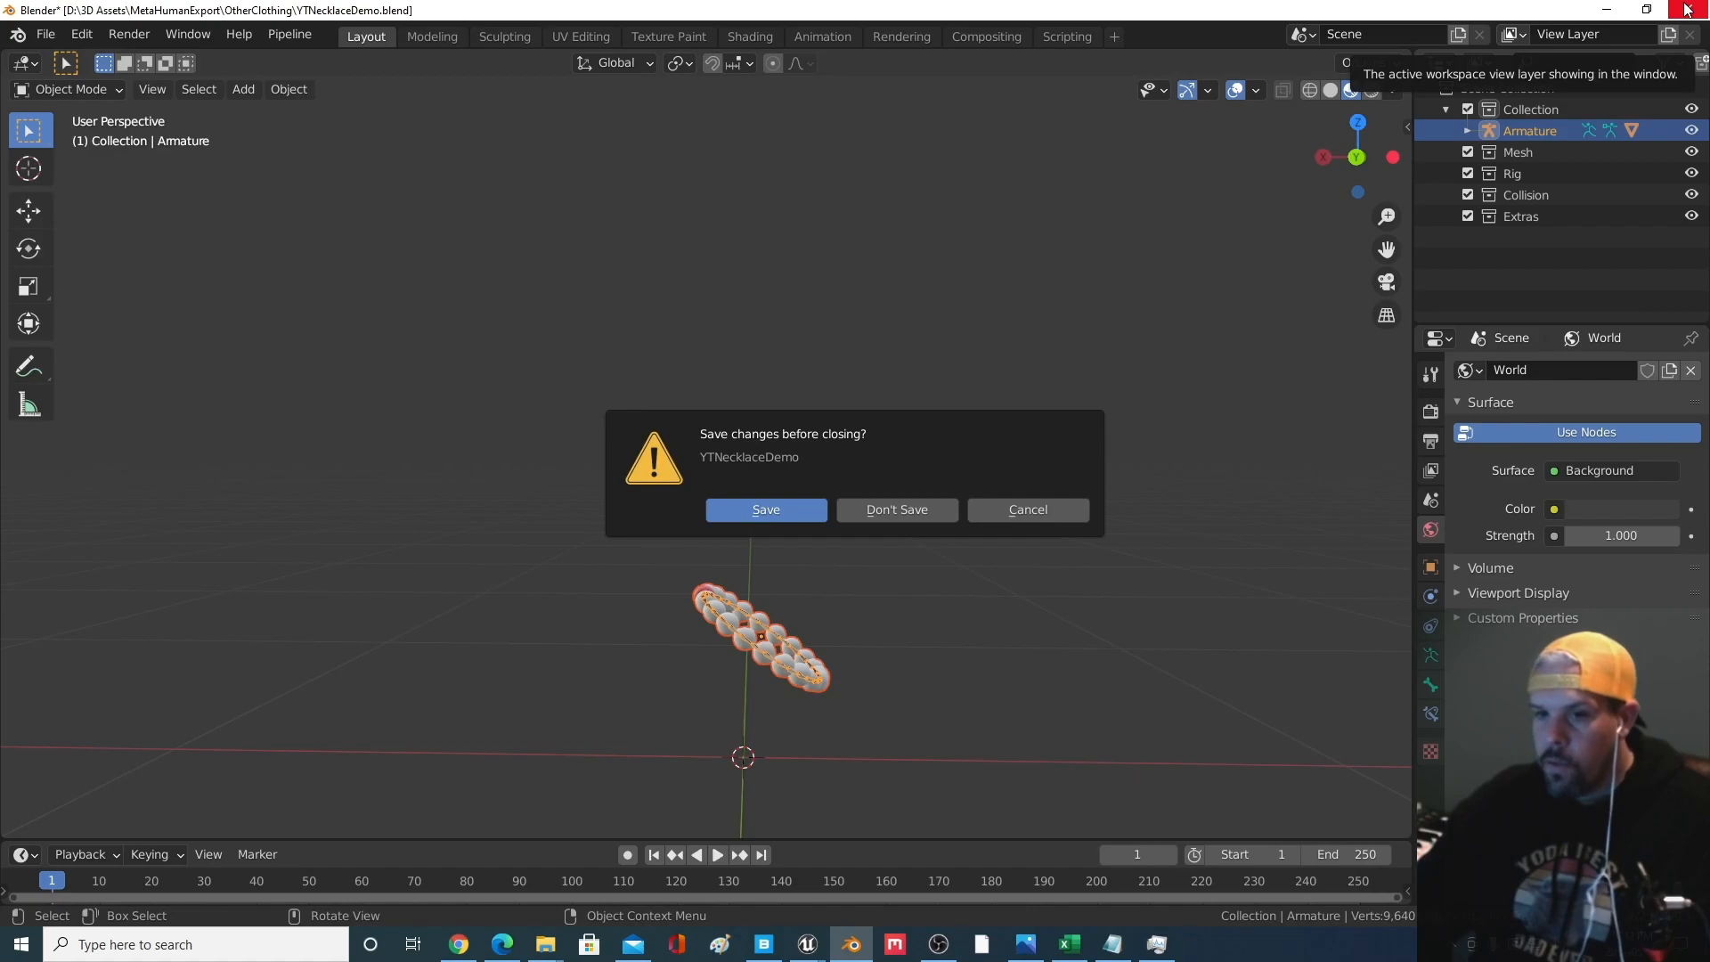
left_click(813, 511)
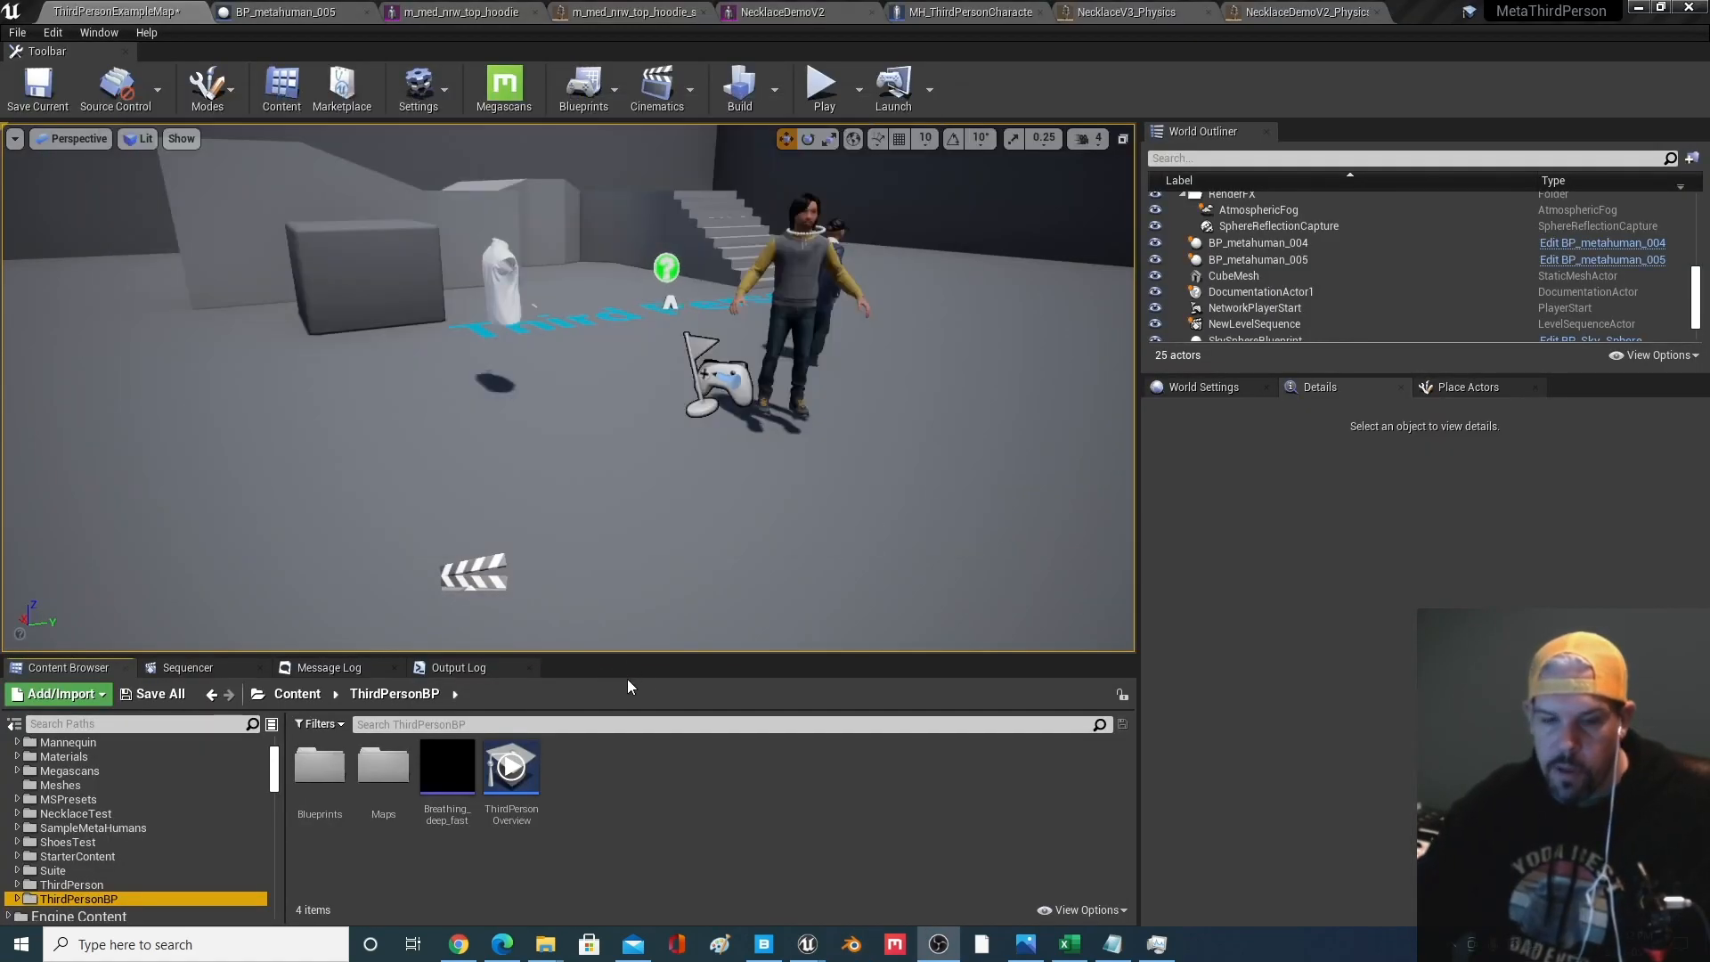
Check for the exported YTNecklaceDemo files in the OtherClothing folder window and move the window off the Unreal Editor
scroll(727, 564, "down", 2)
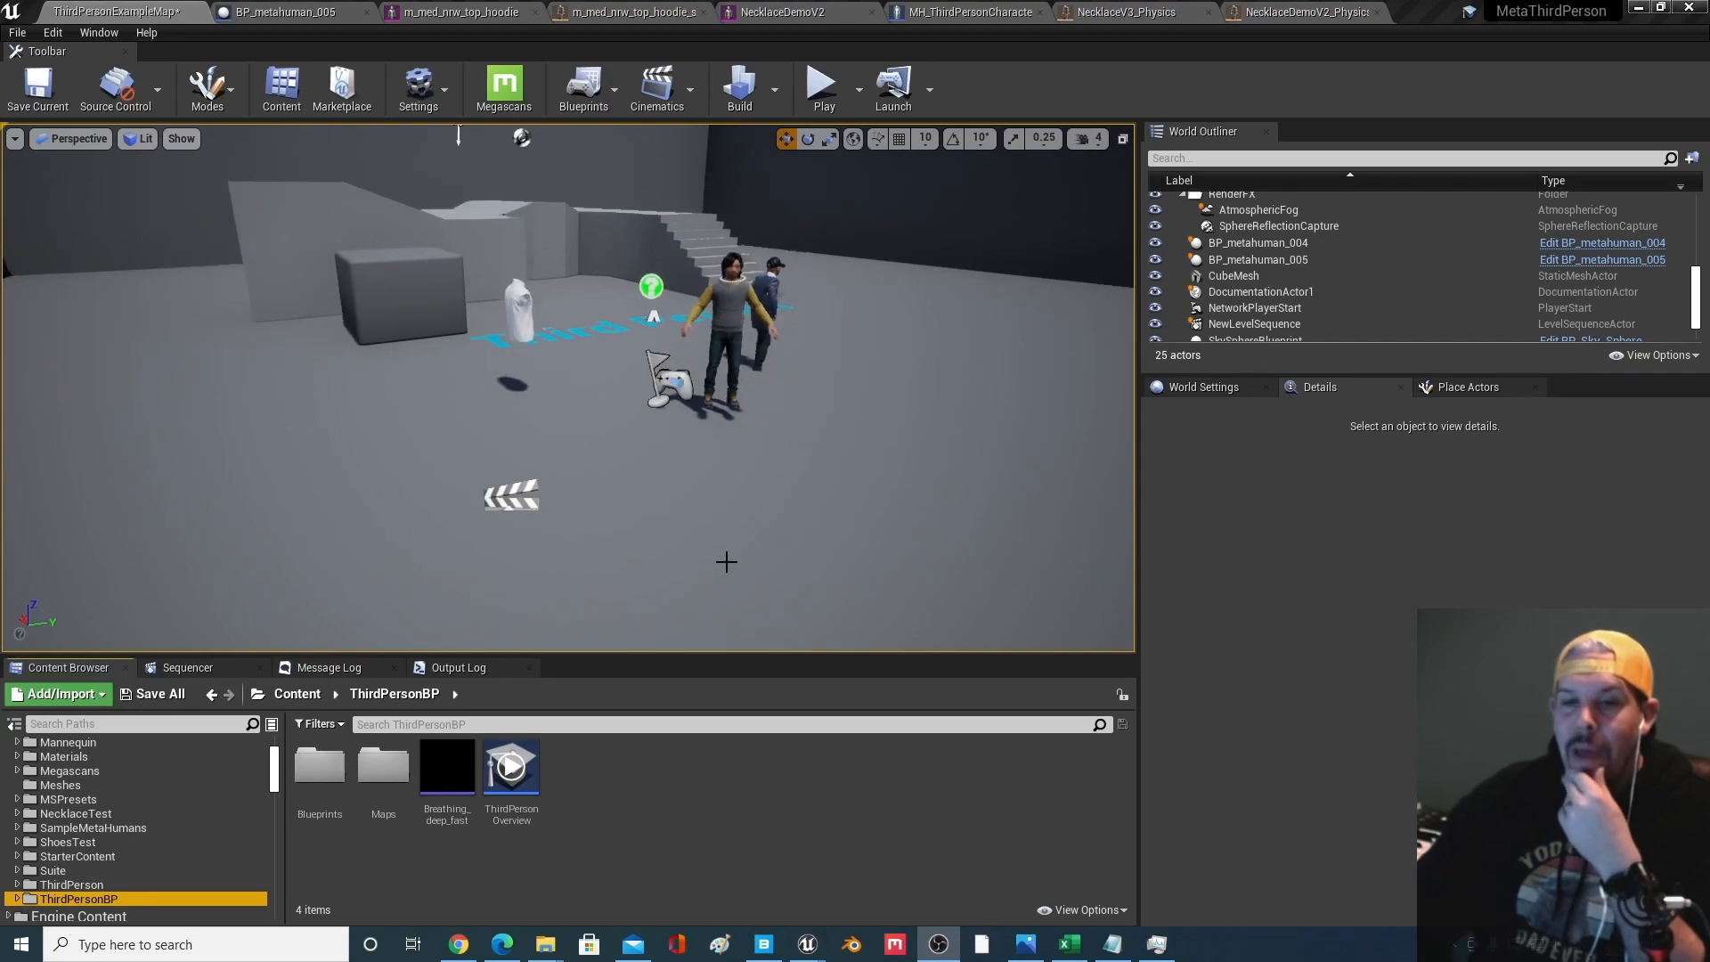
middle_click_drag(618, 465, 618, 430)
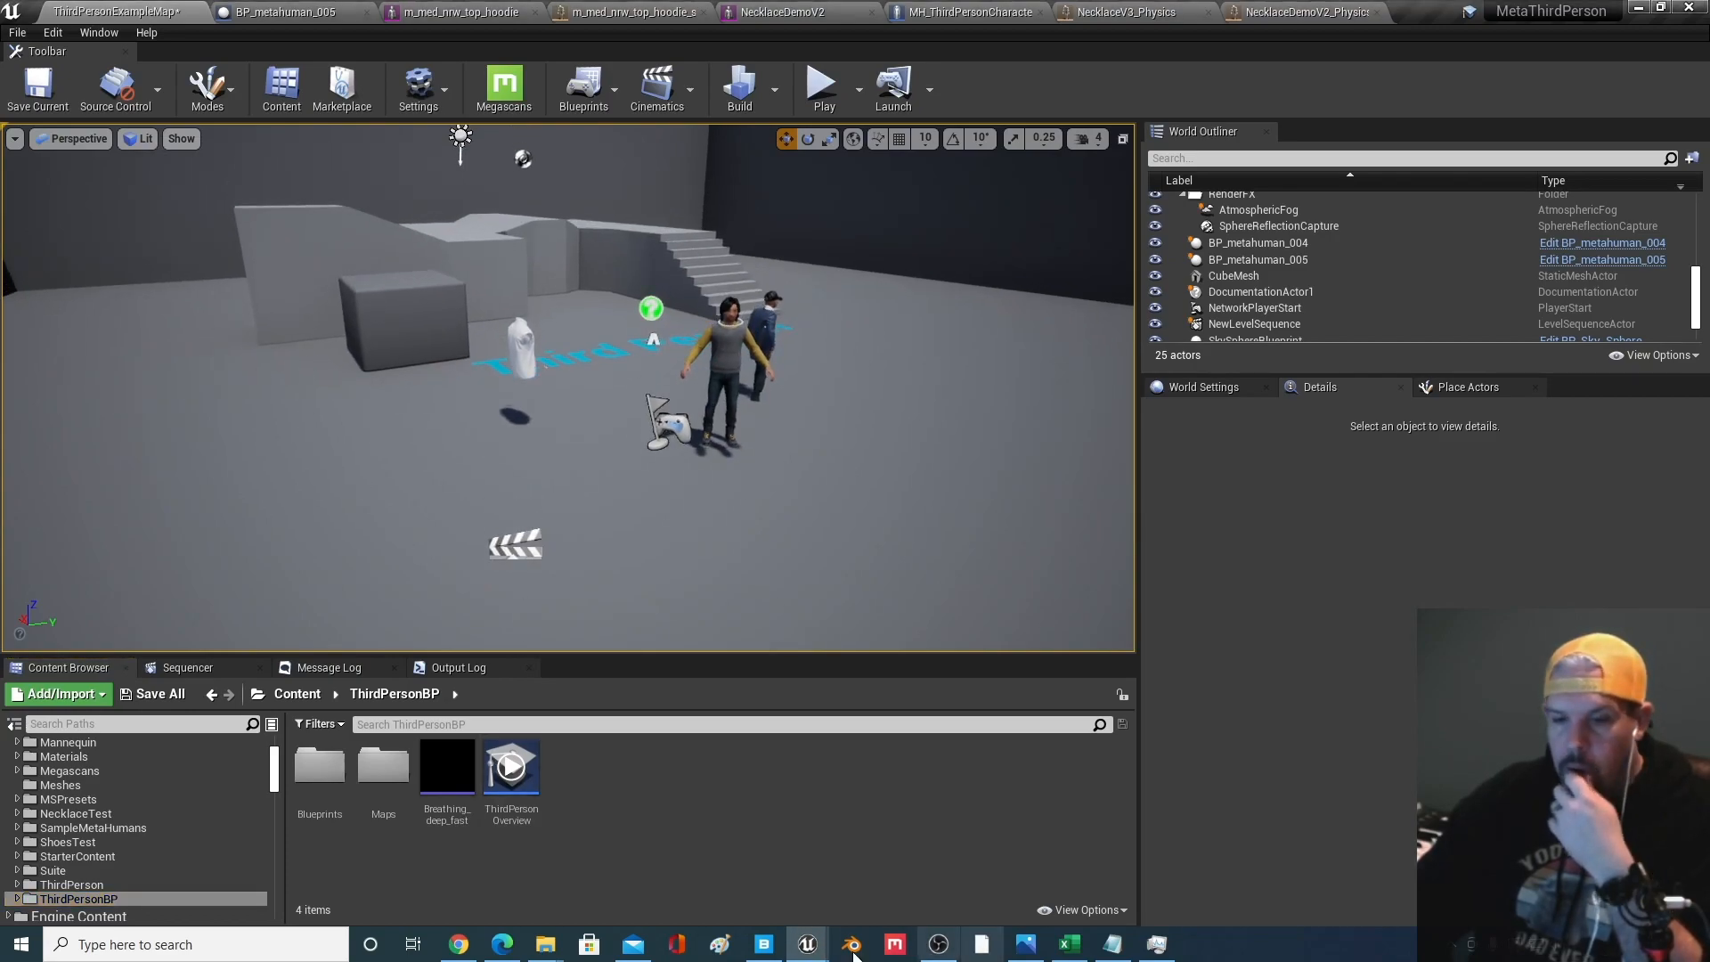
mouse_move(554, 956)
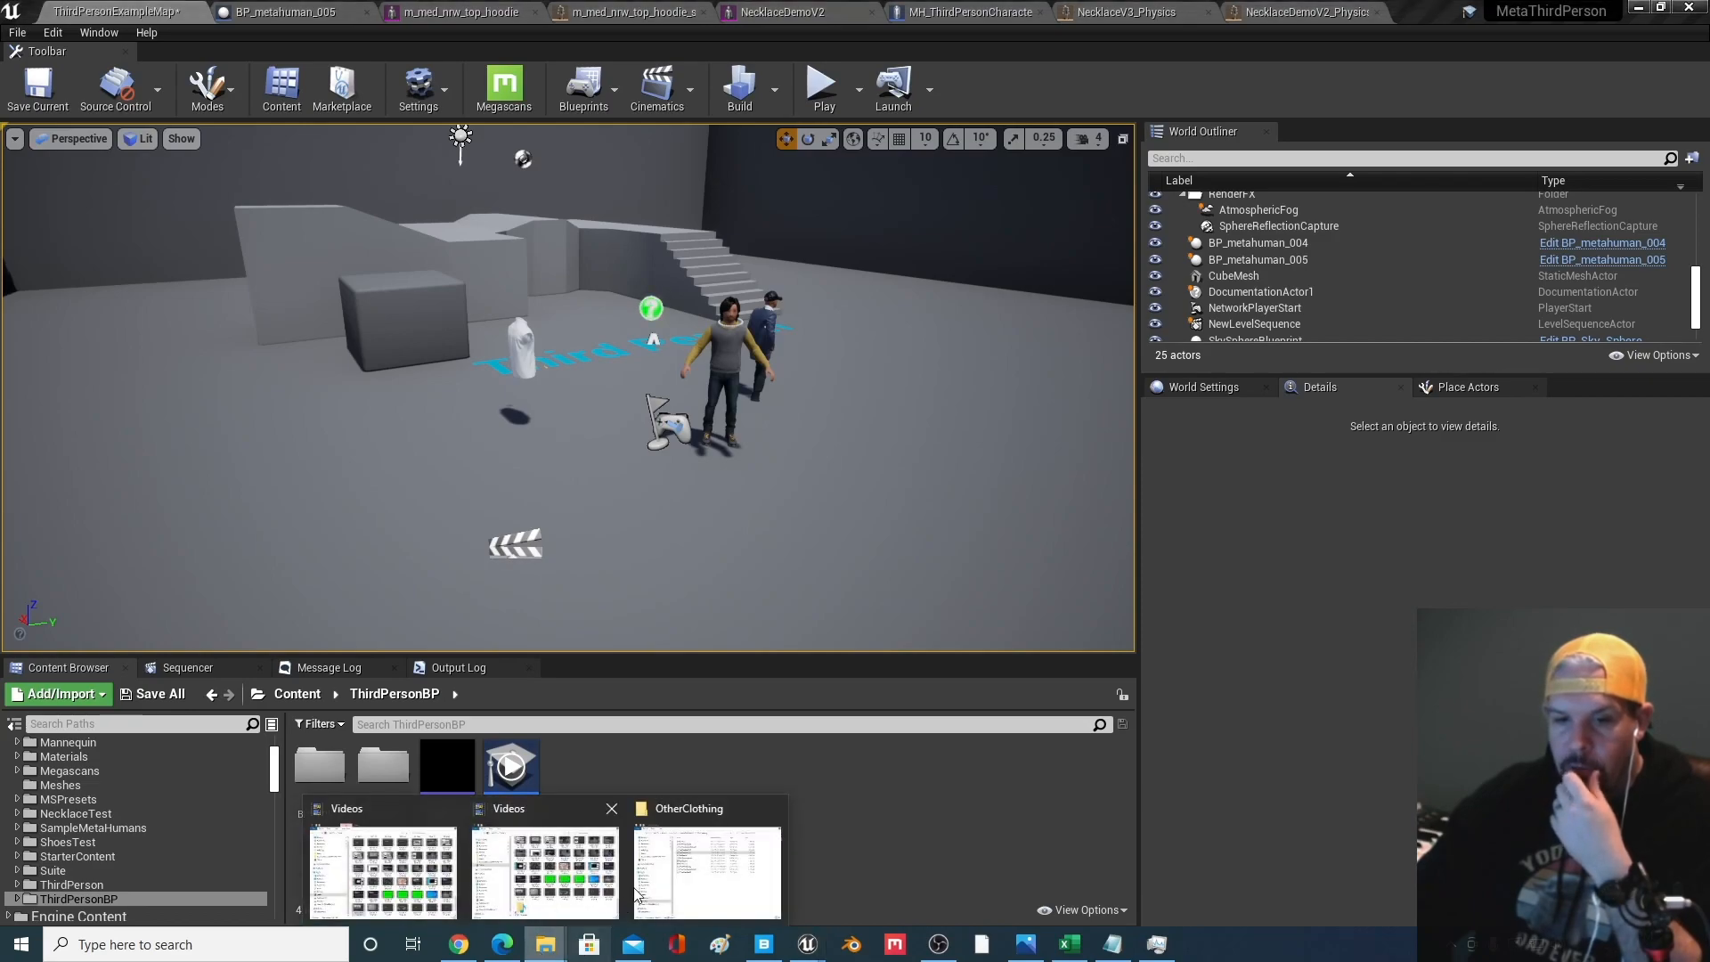
left_click_drag(1709, 258, 1271, 207)
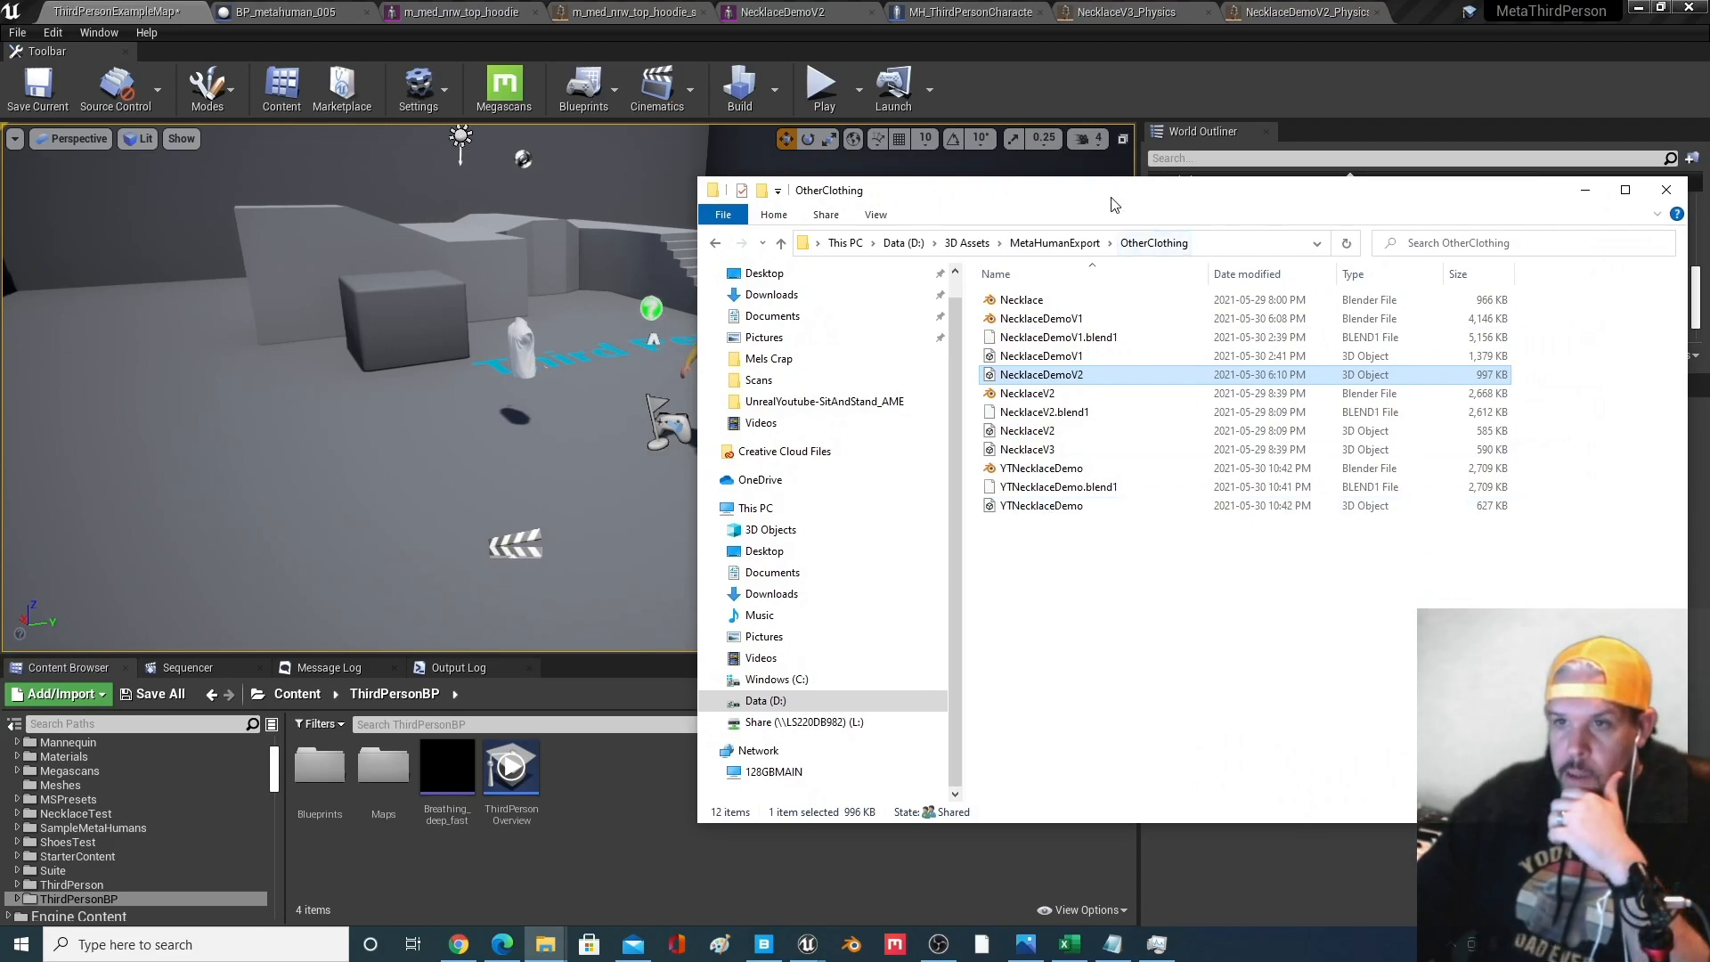
left_click_drag(1111, 198, 1709, 205)
Create a folder named NecklaceDemo in the project's root Content folder
scroll(134, 778, "up", 3)
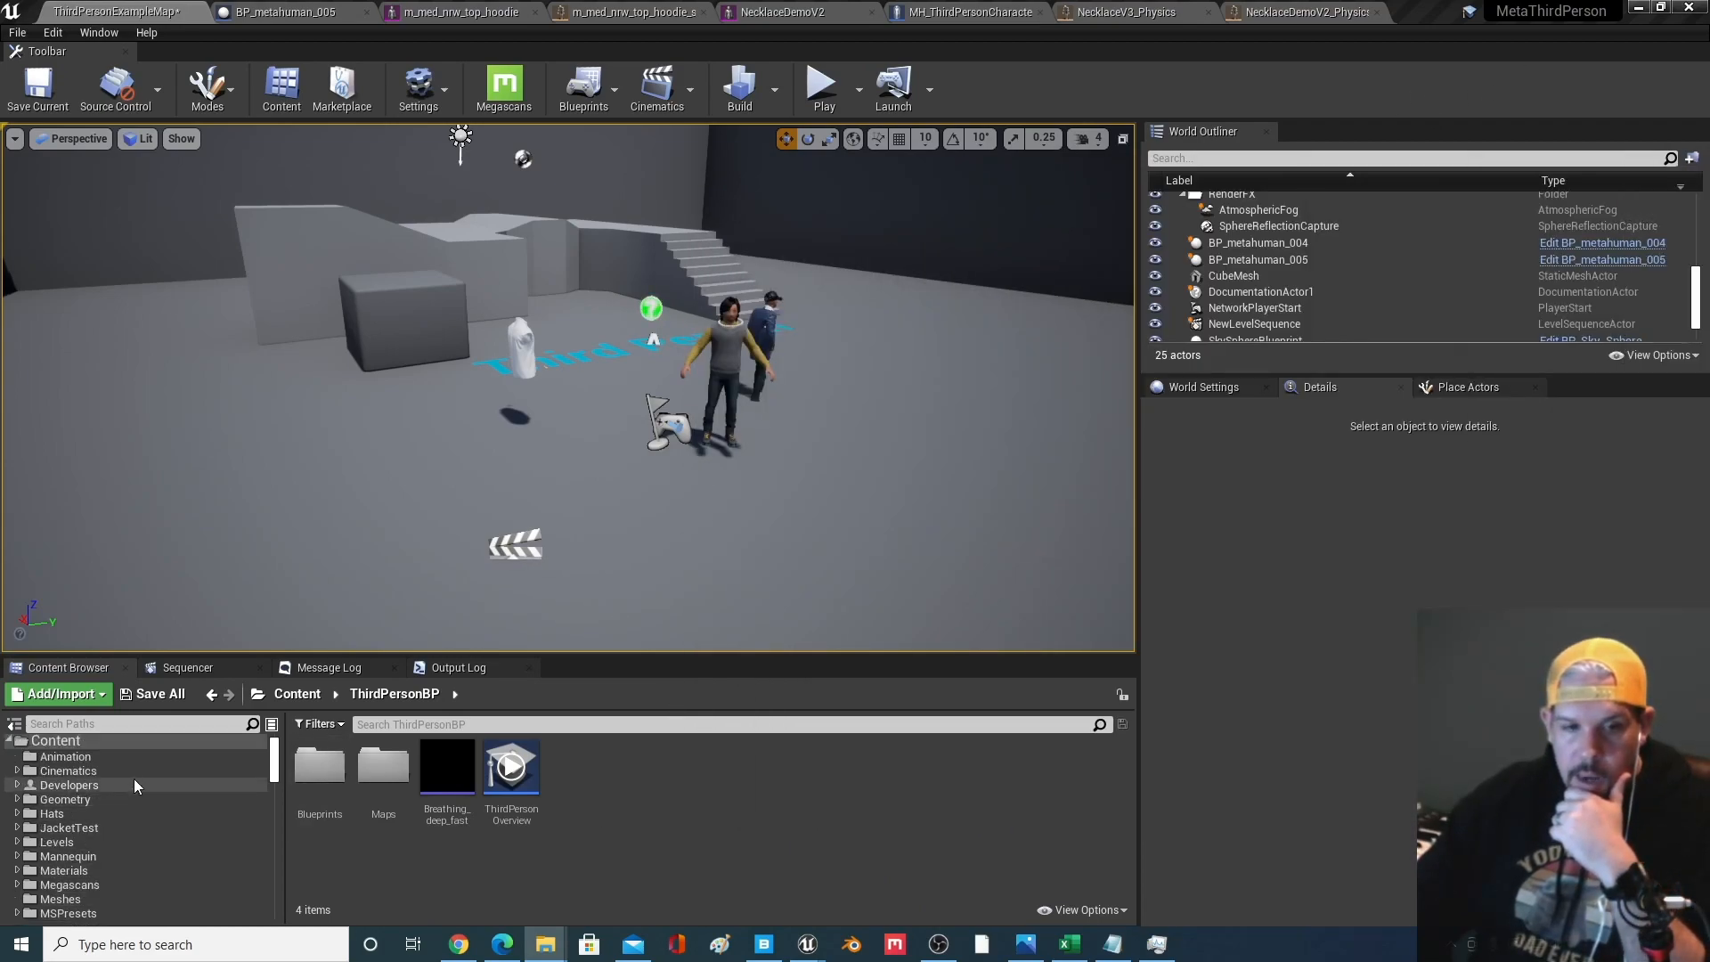
left_click(92, 746)
scroll(907, 800, "down", 3)
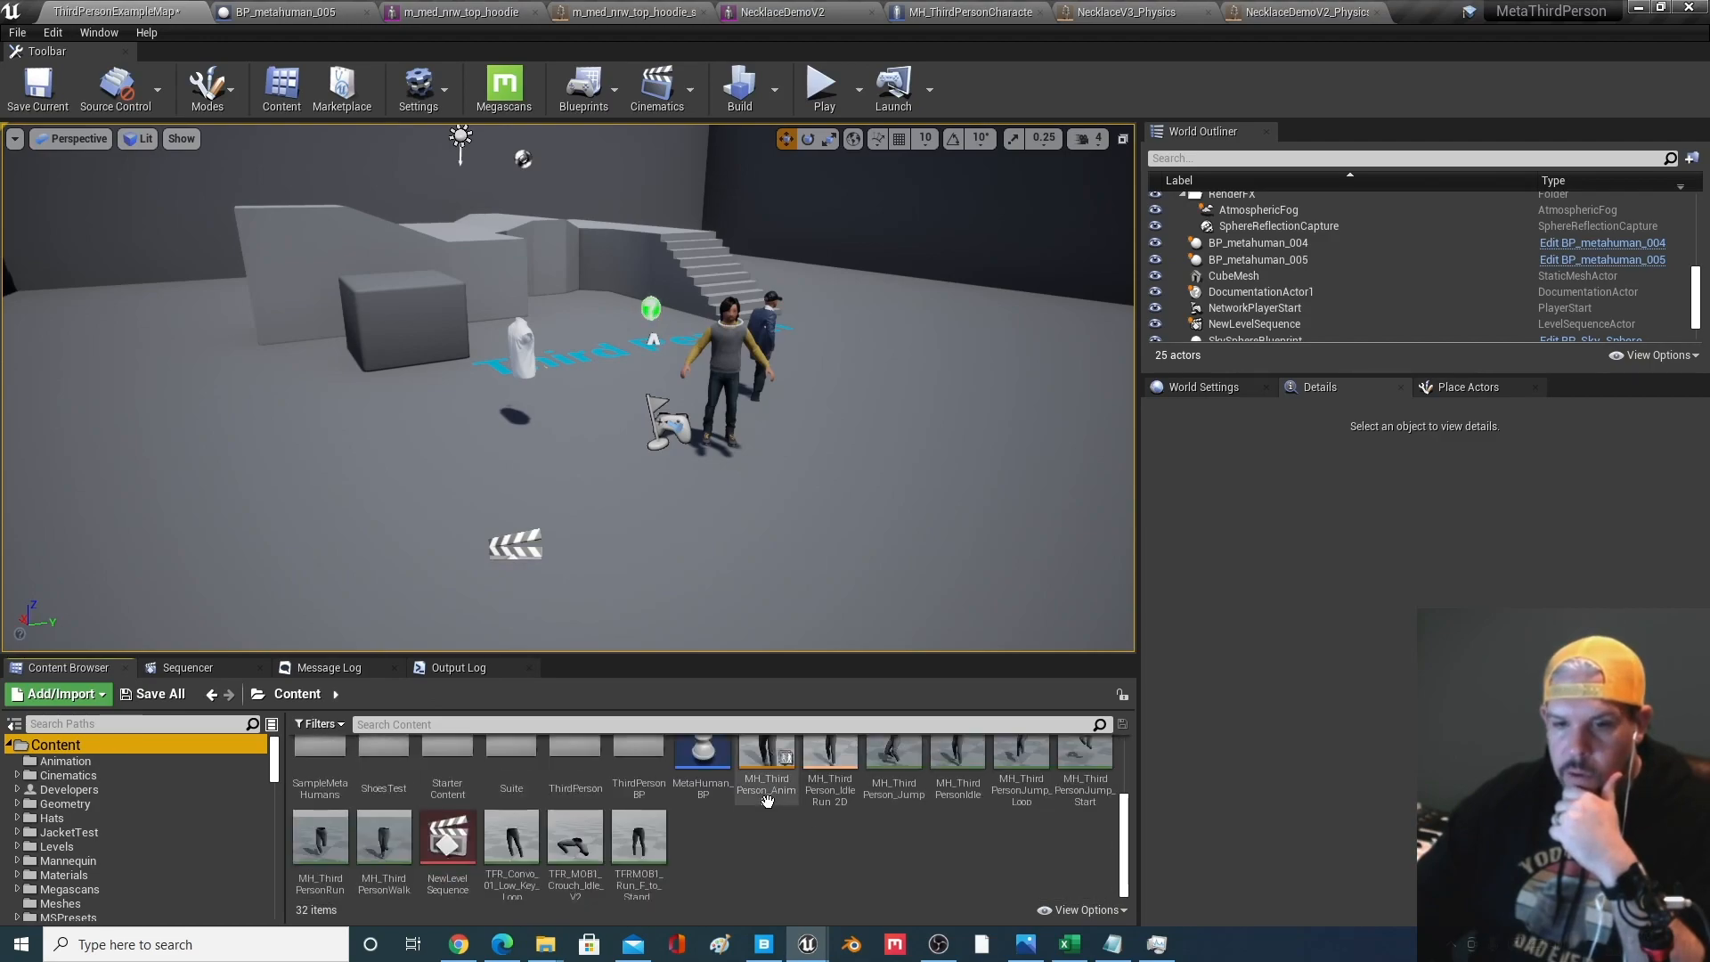
right_click(722, 876)
left_click(798, 345)
type("NecklaceDemo")
key("Return")
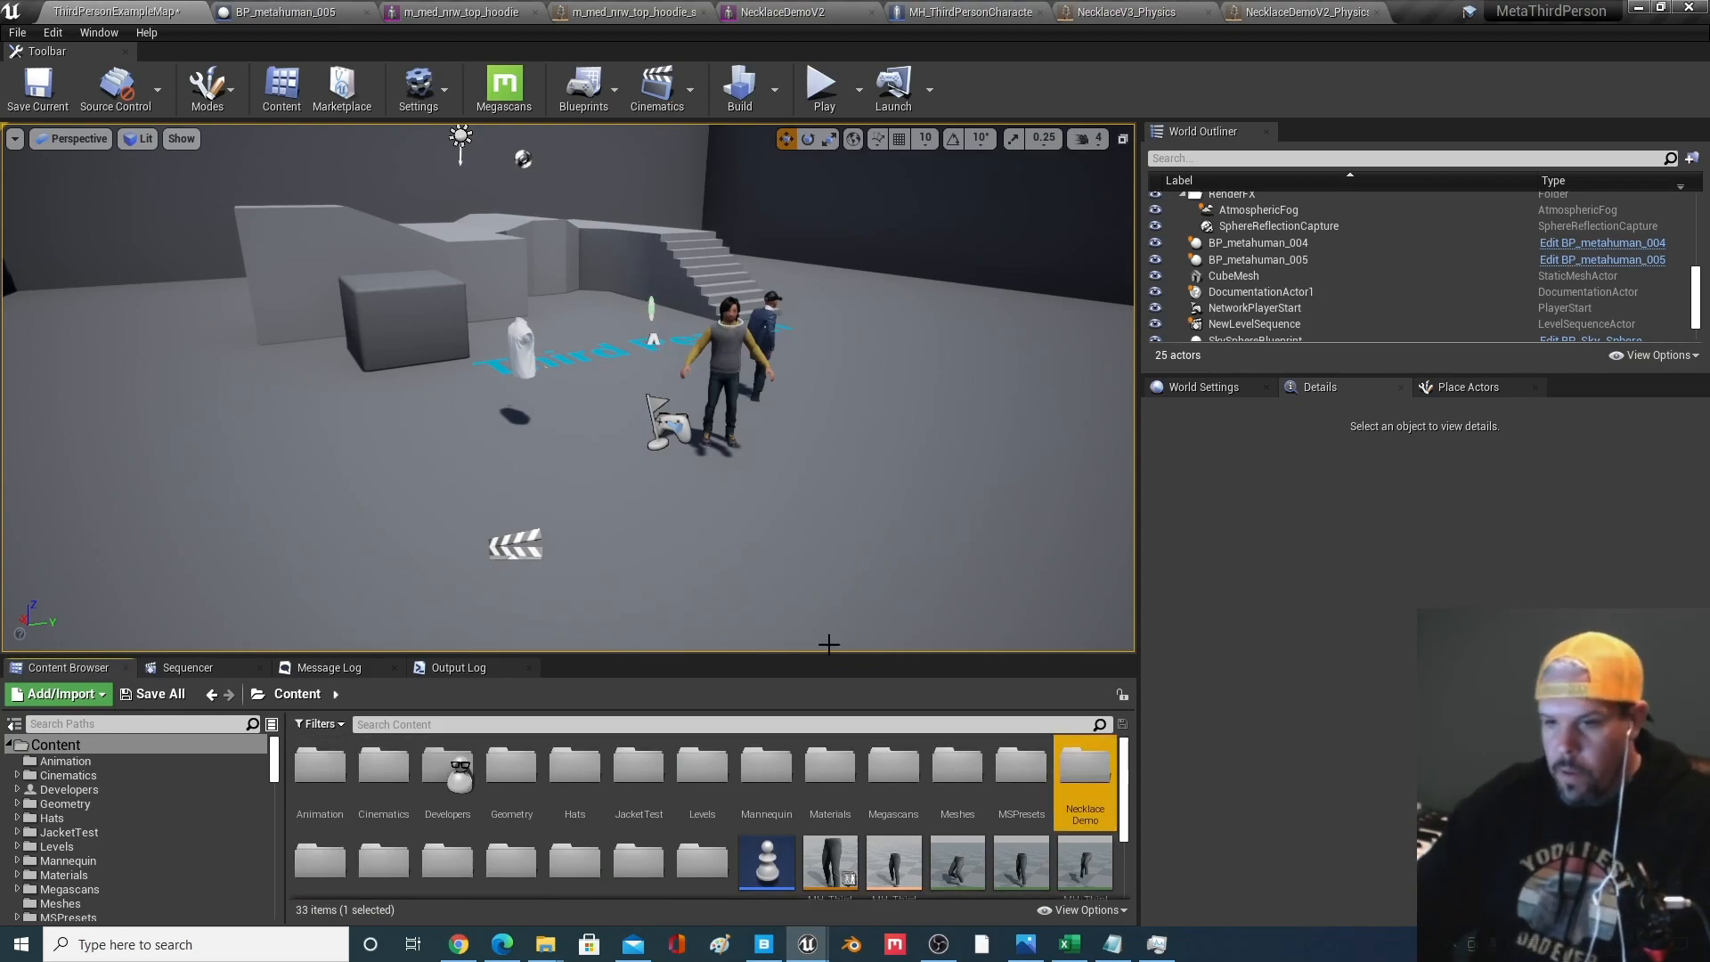
Set the NecklaceDemo folder's color to teal, with R 0.0, G 0.5 and B 0.379733
right_click(1087, 777)
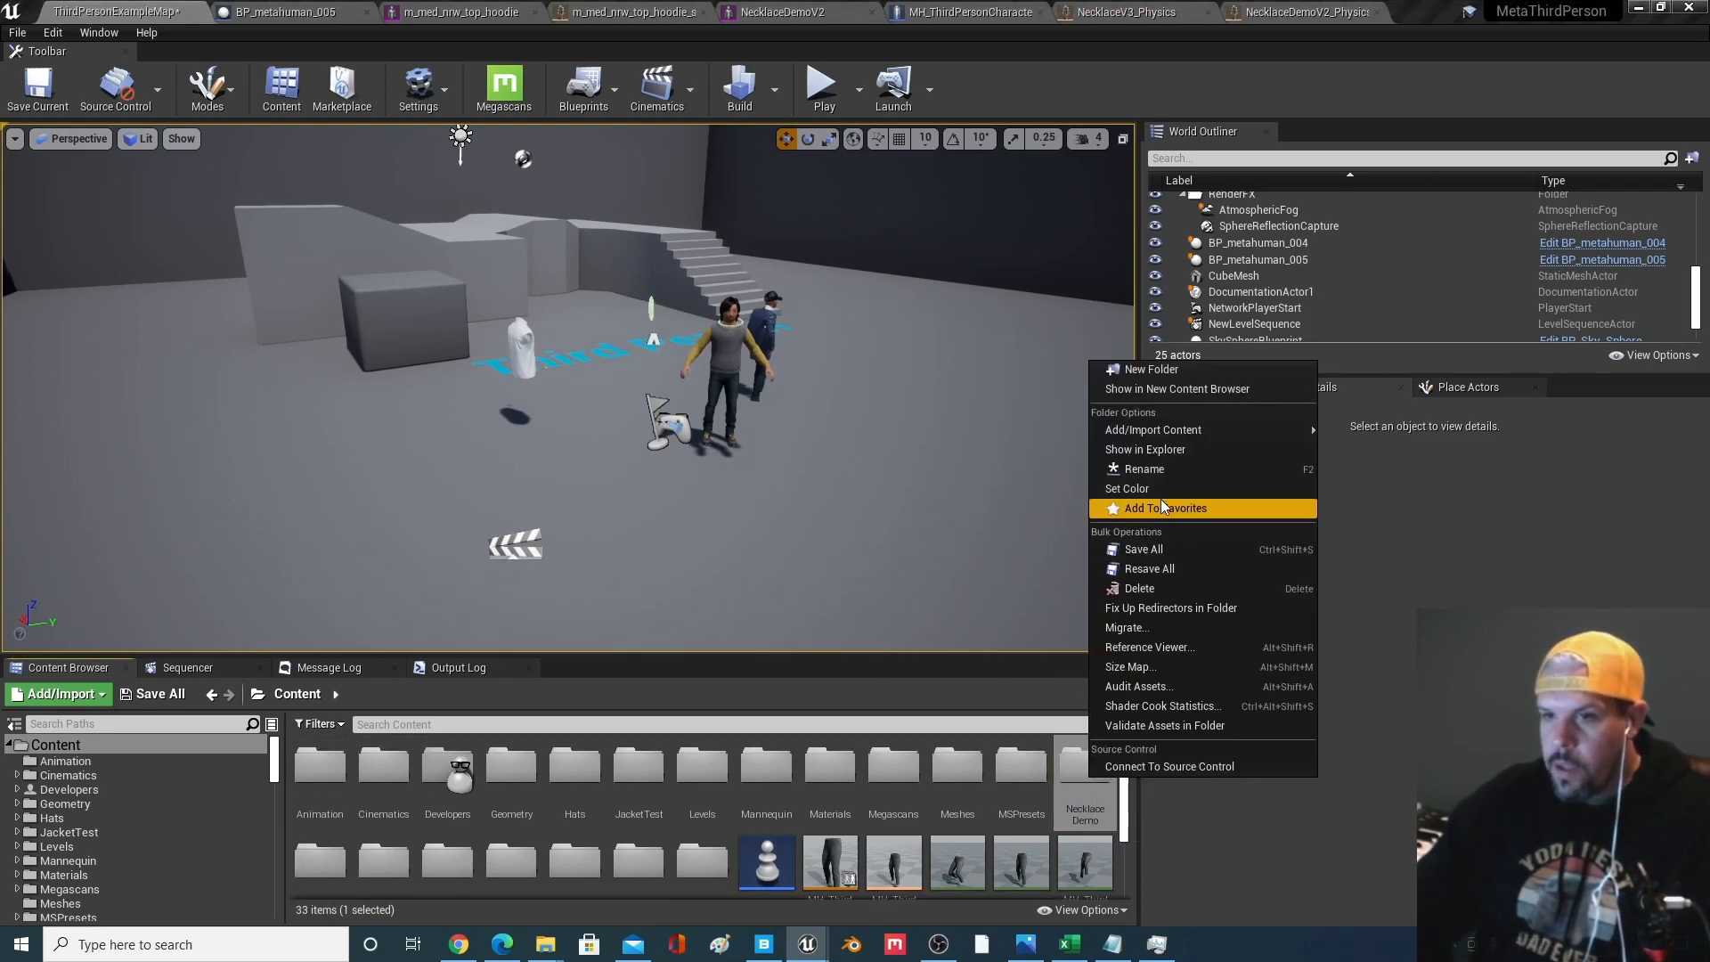
left_click(1161, 470)
left_click(1094, 797)
right_click(1089, 775)
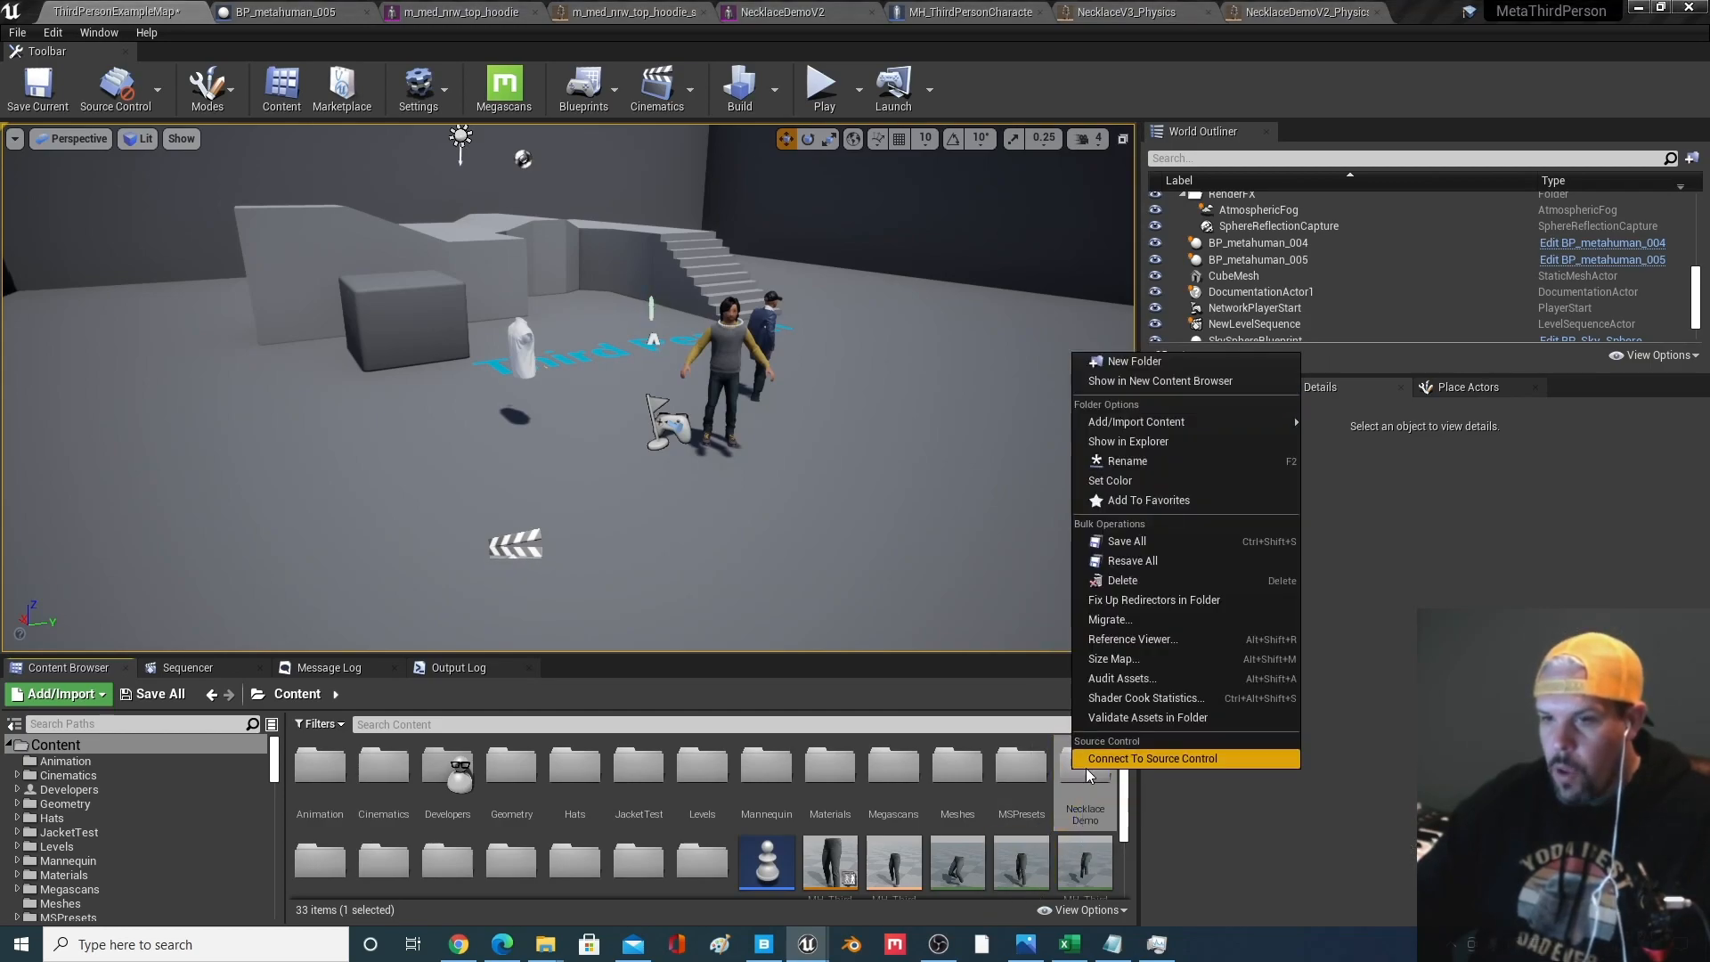
left_click(1146, 484)
left_click_drag(1256, 599, 1140, 628)
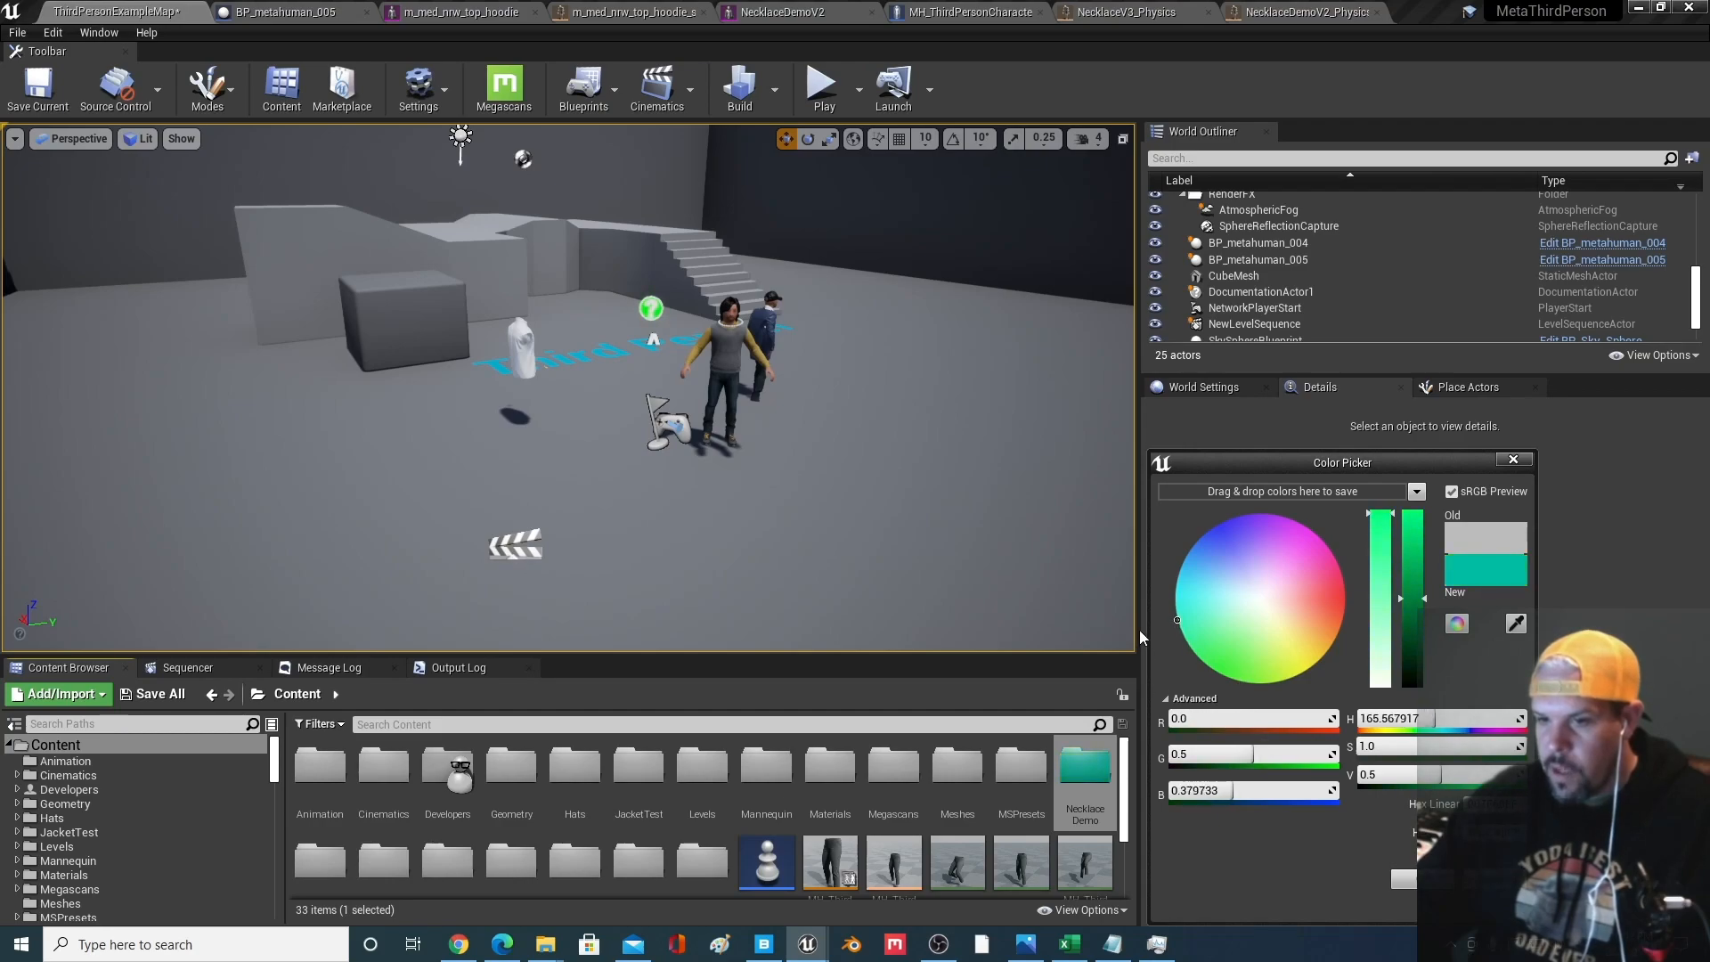
left_click(1404, 882)
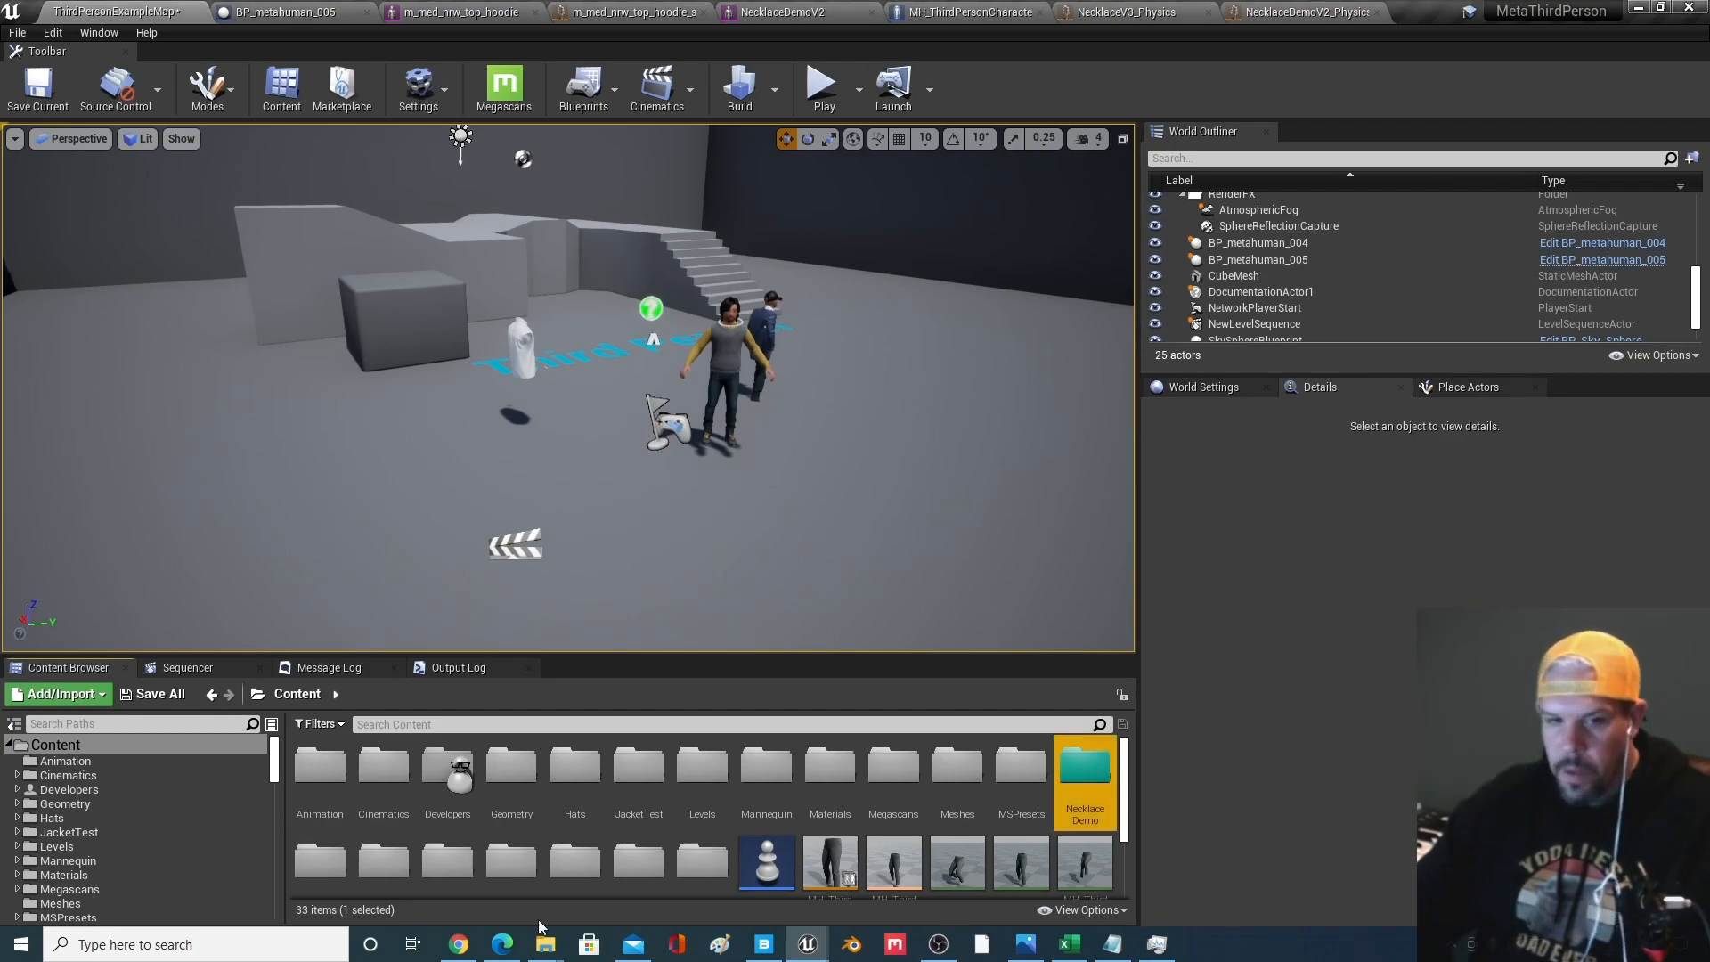
Find the teal NecklaceDemo folder in the Content folder and open it
scroll(138, 812, "down", 8)
scroll(129, 816, "up", 7)
scroll(65, 783, "down", 3)
scroll(1069, 802, "down", 1)
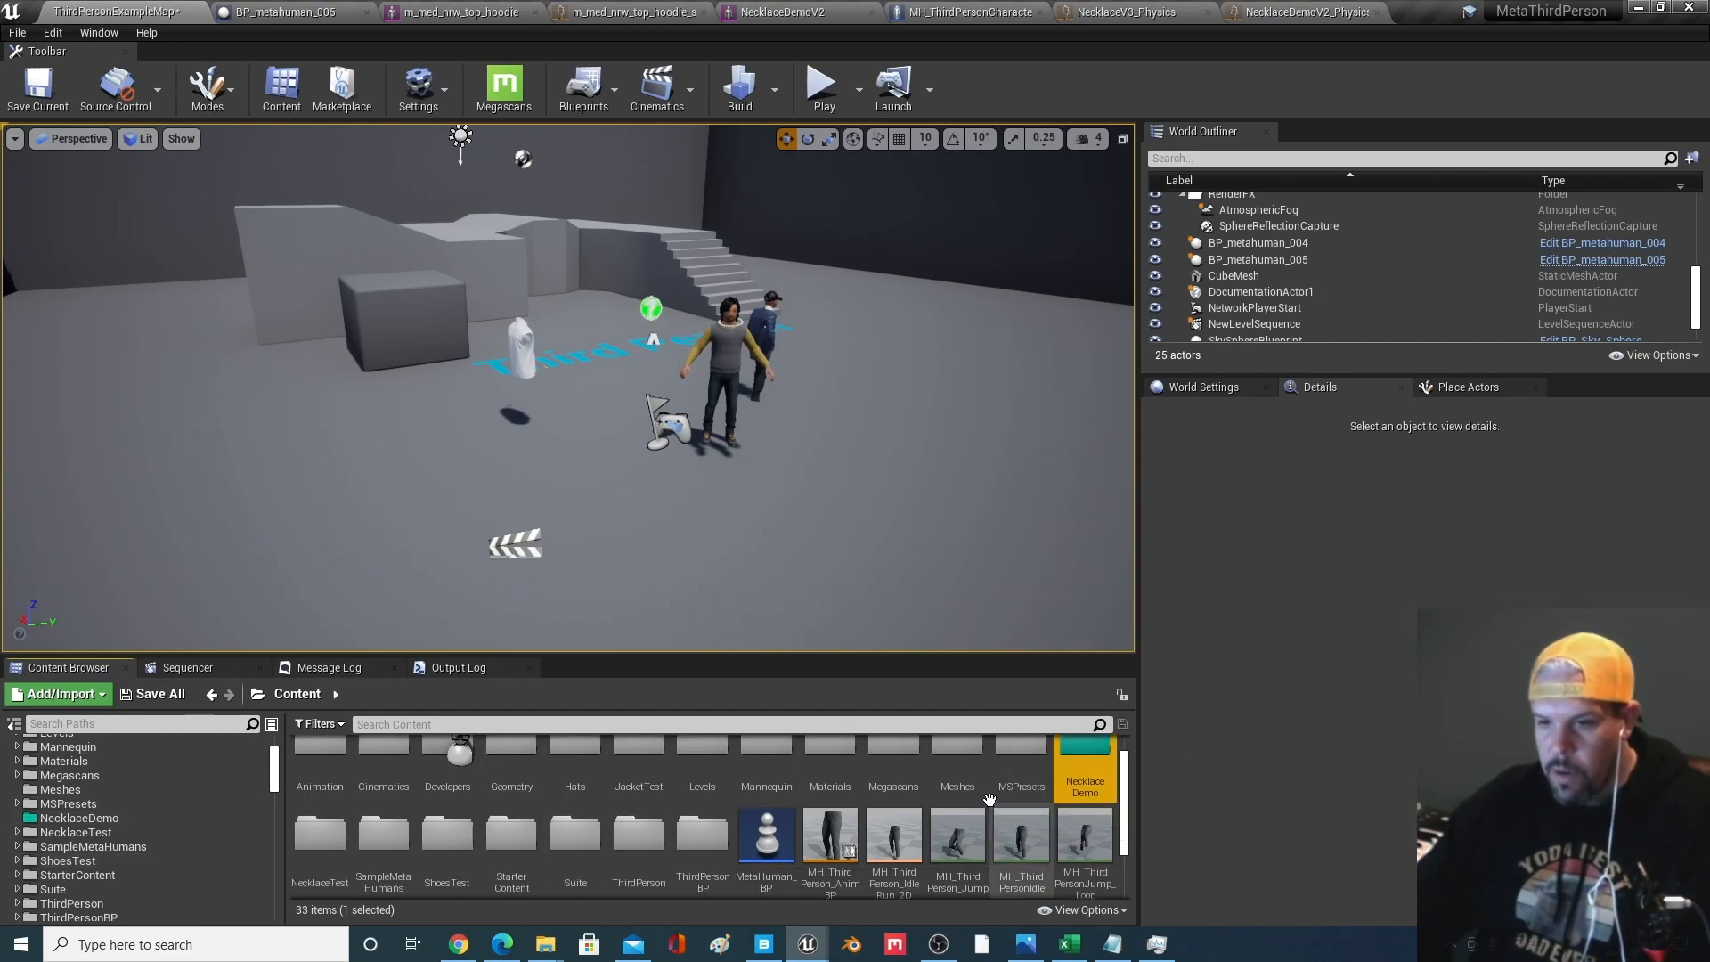
double_click(1101, 750)
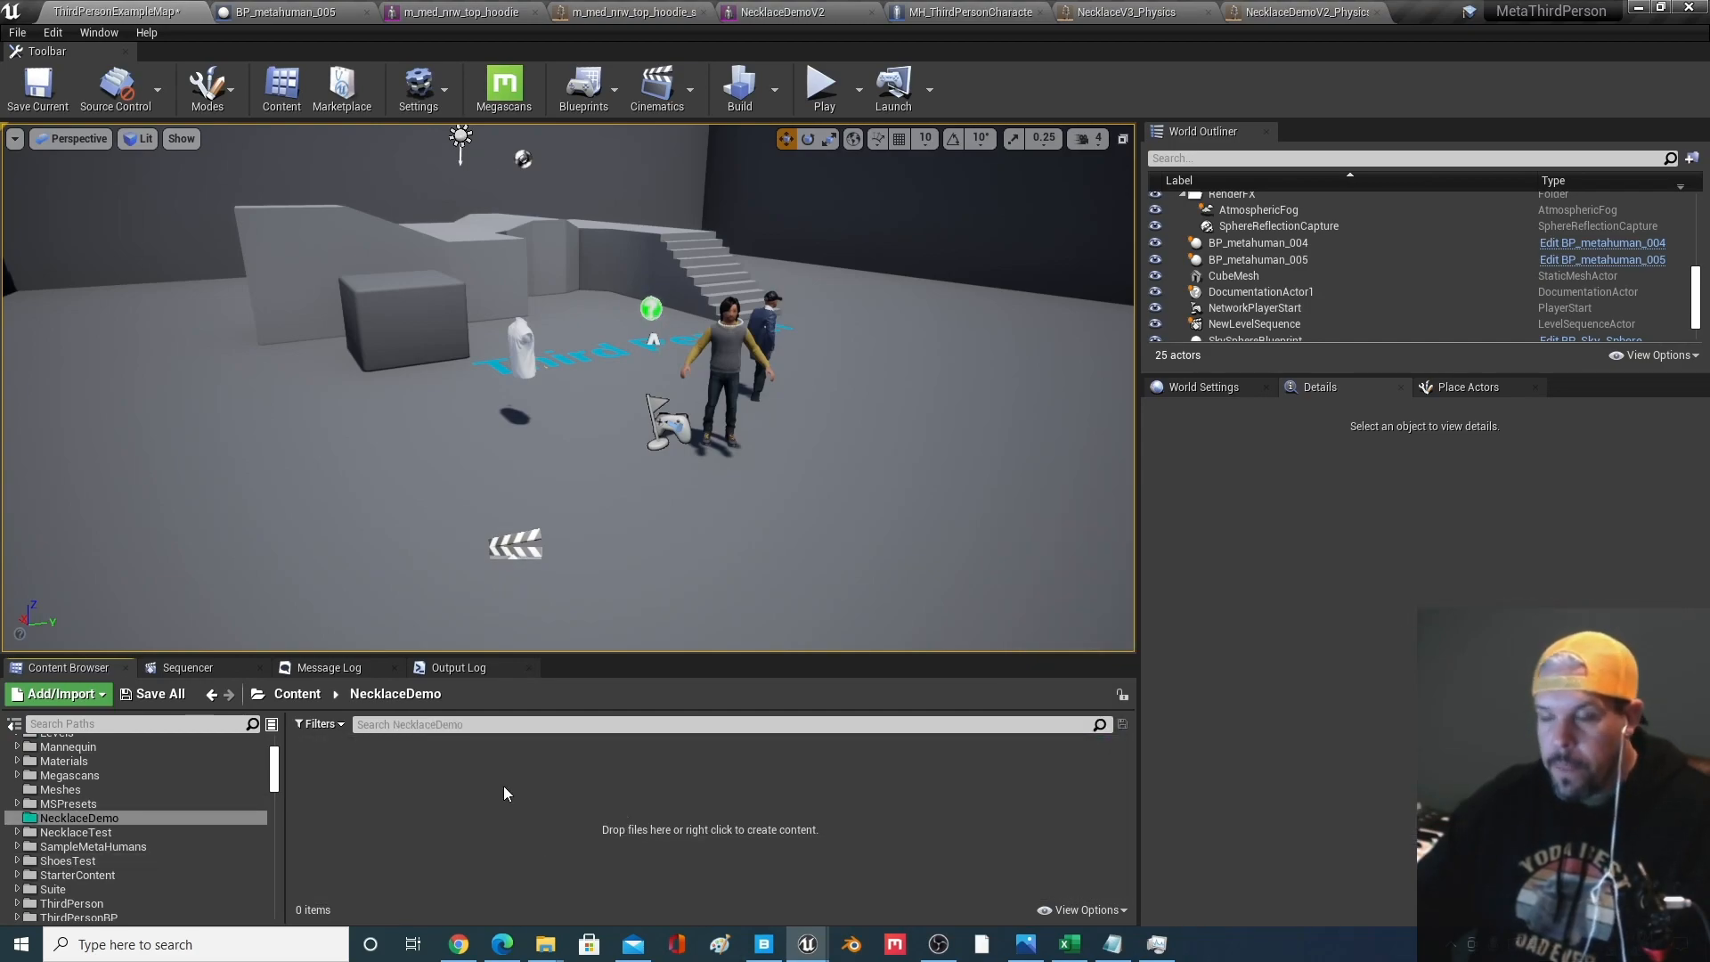
Import the YTNecklaceDemo FBX from the OtherClothing folder into NecklaceDemo as a skeletal mesh with a new physics asset, using Import All
left_click_drag(1709, 250, 1201, 82)
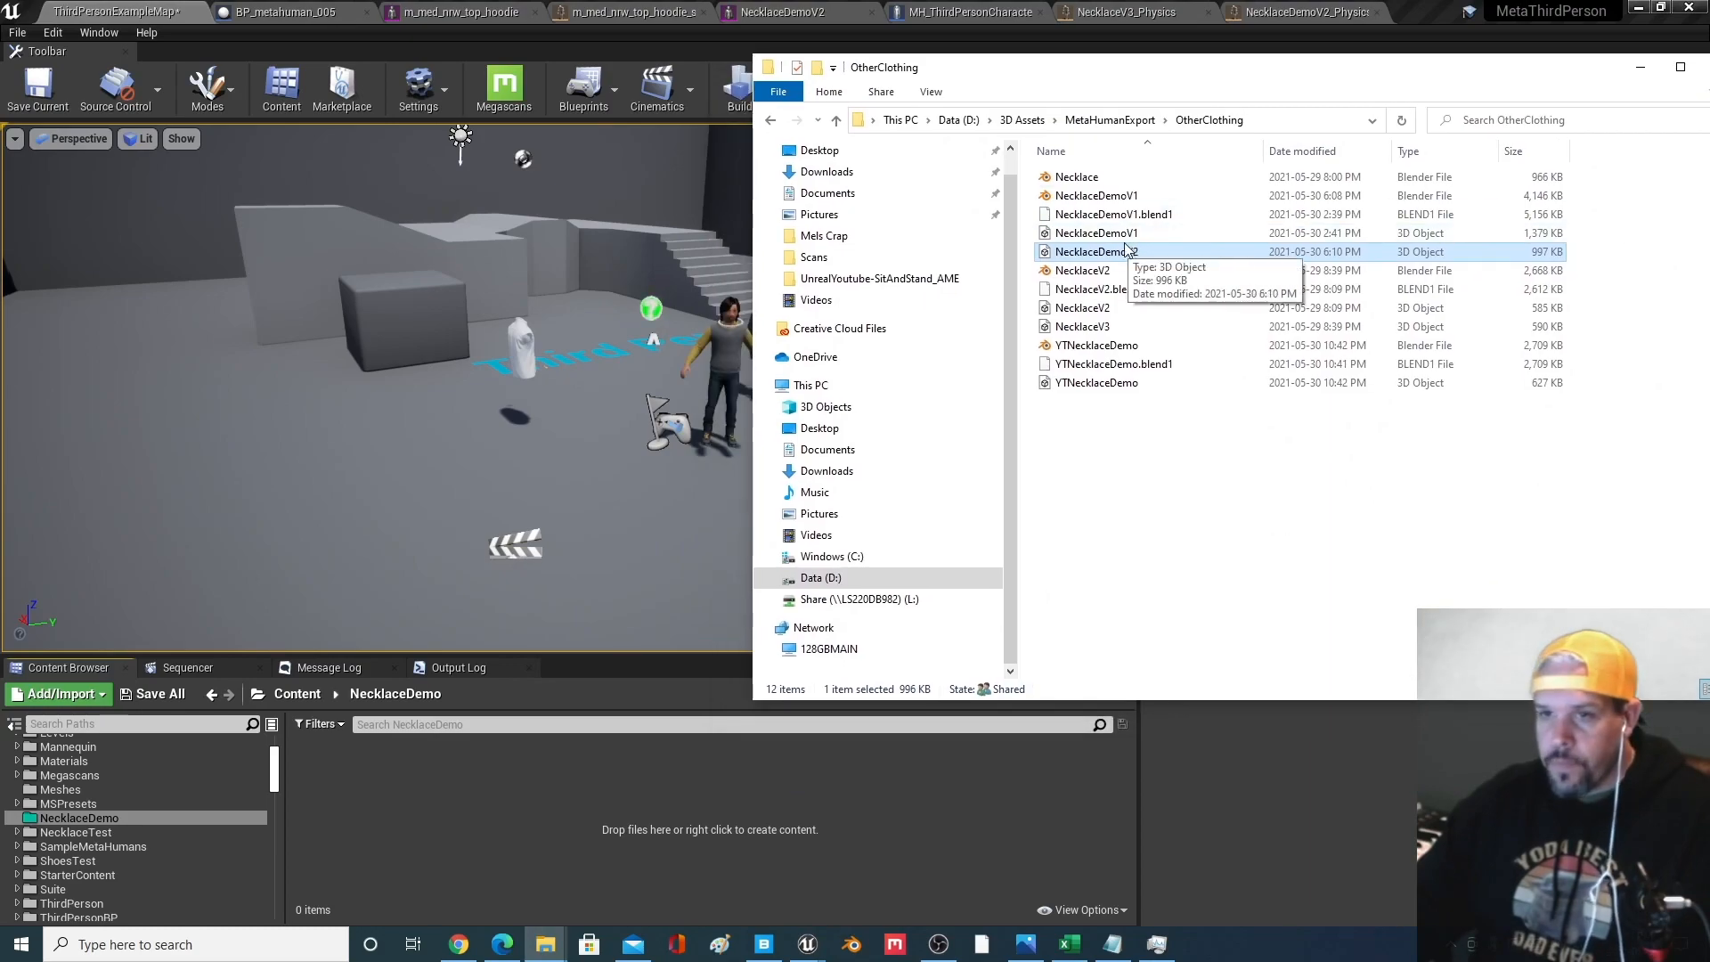
left_click_drag(1093, 384, 390, 850)
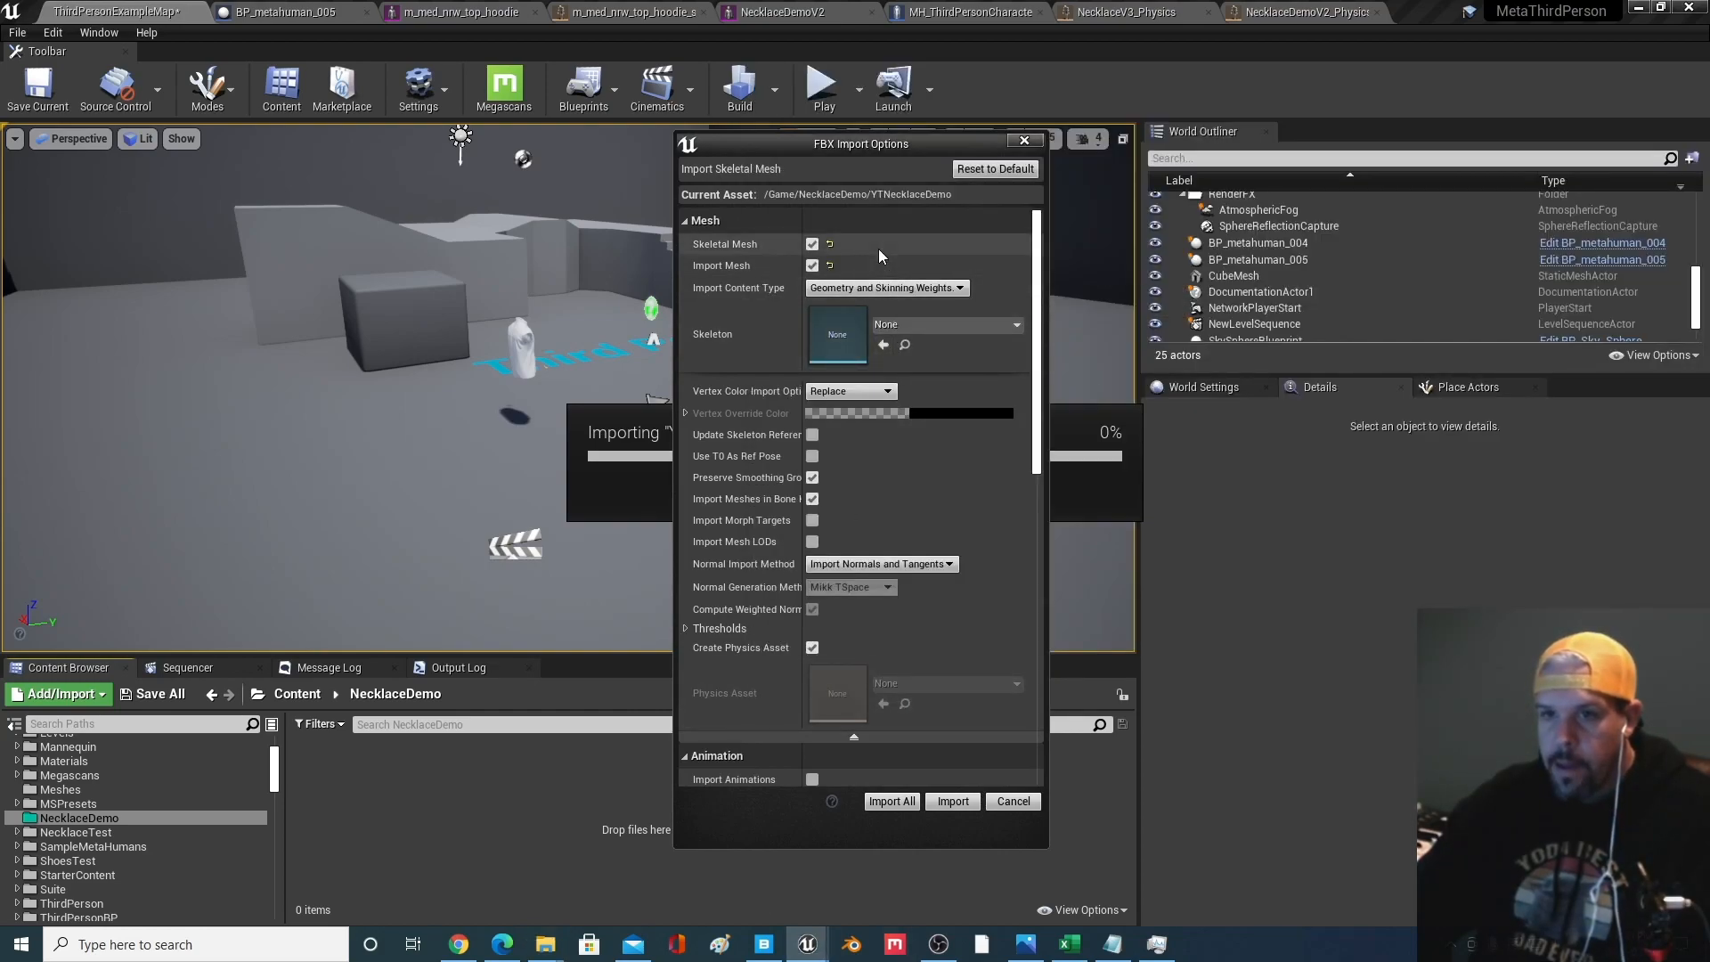
scroll(846, 367, "down", 1)
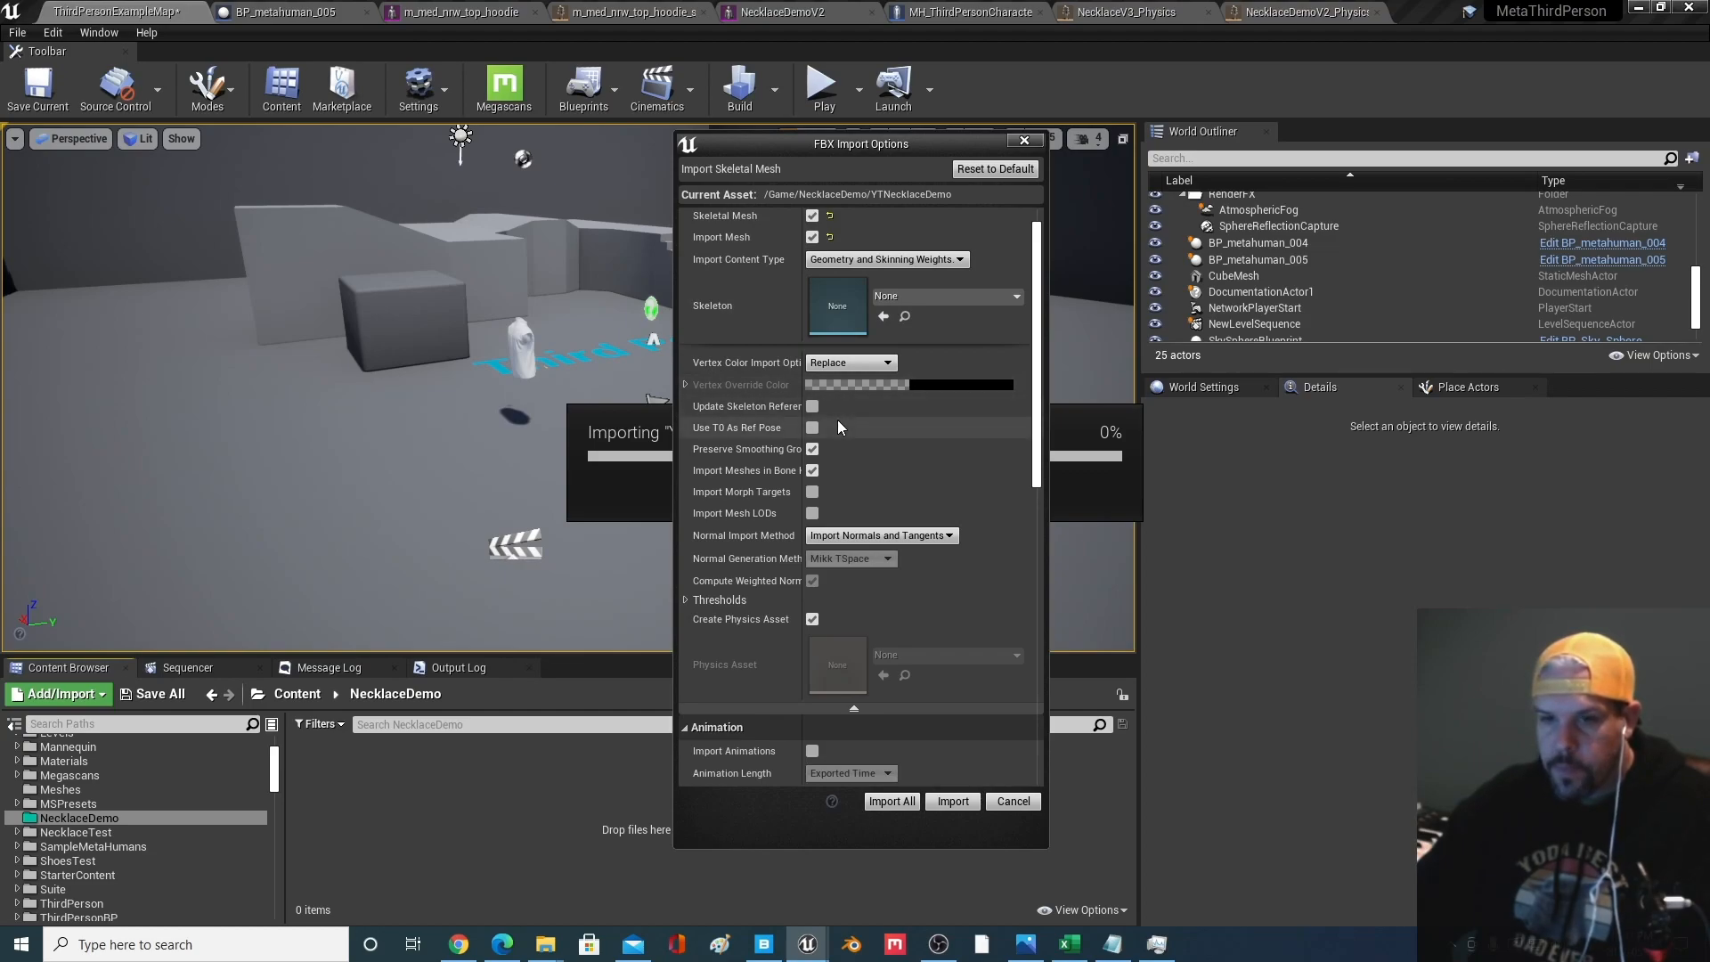
scroll(830, 516, "down", 1)
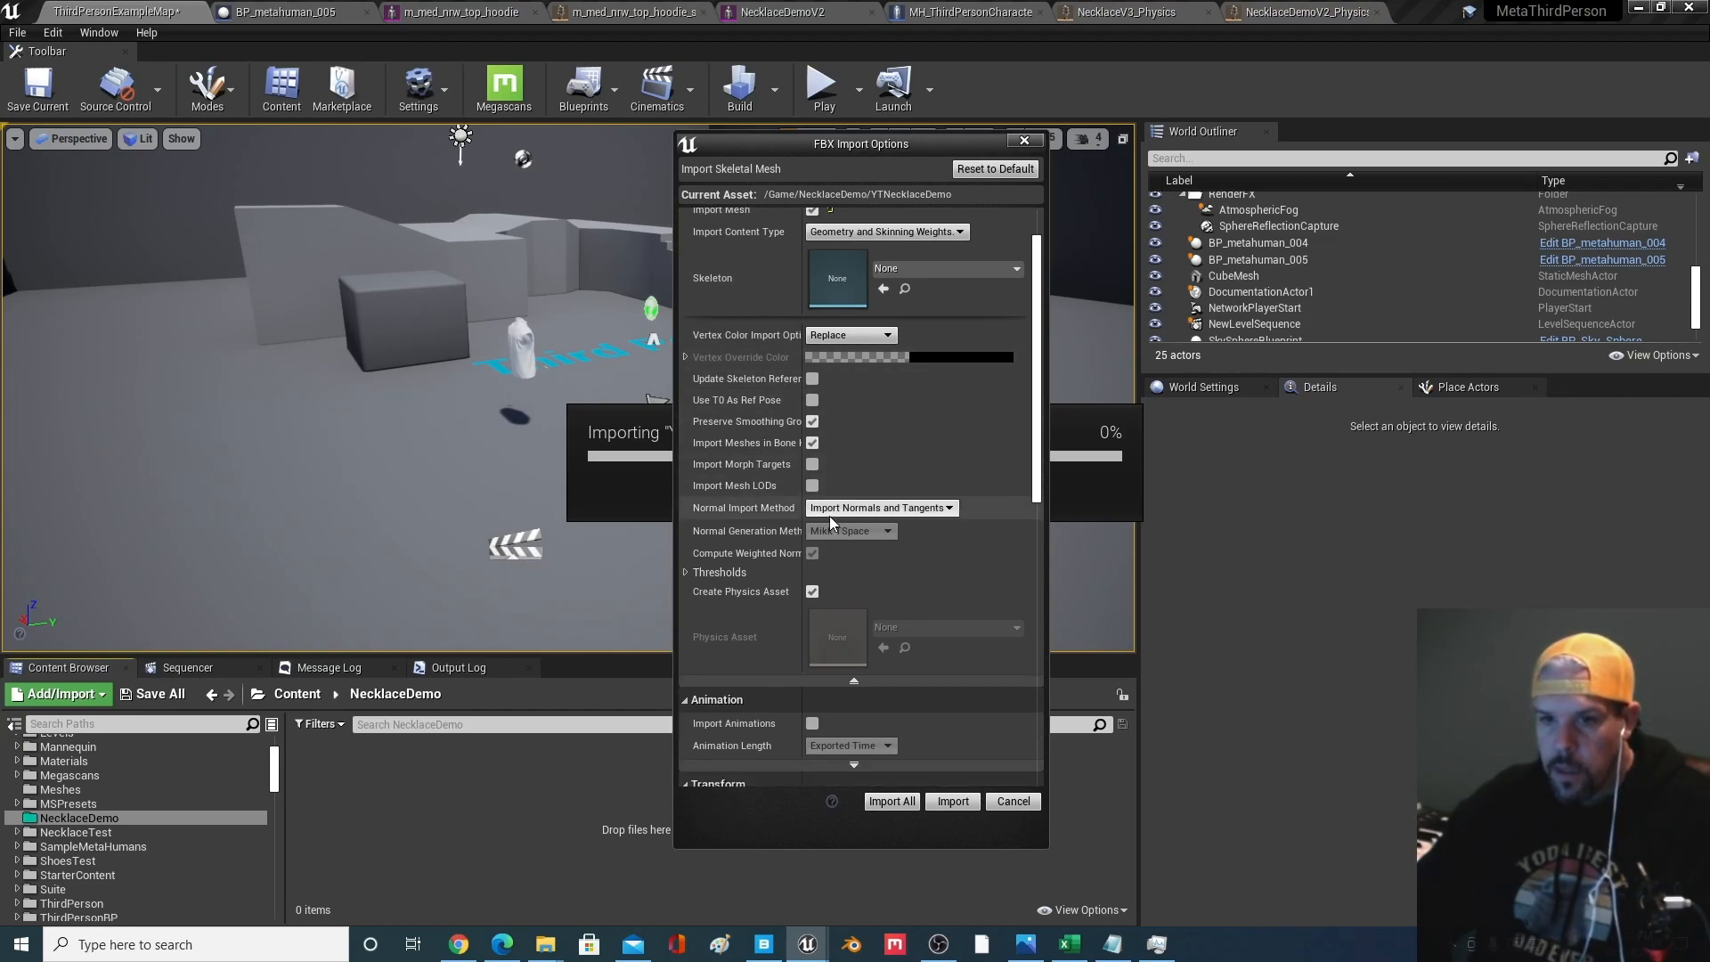
scroll(800, 545, "down", 8)
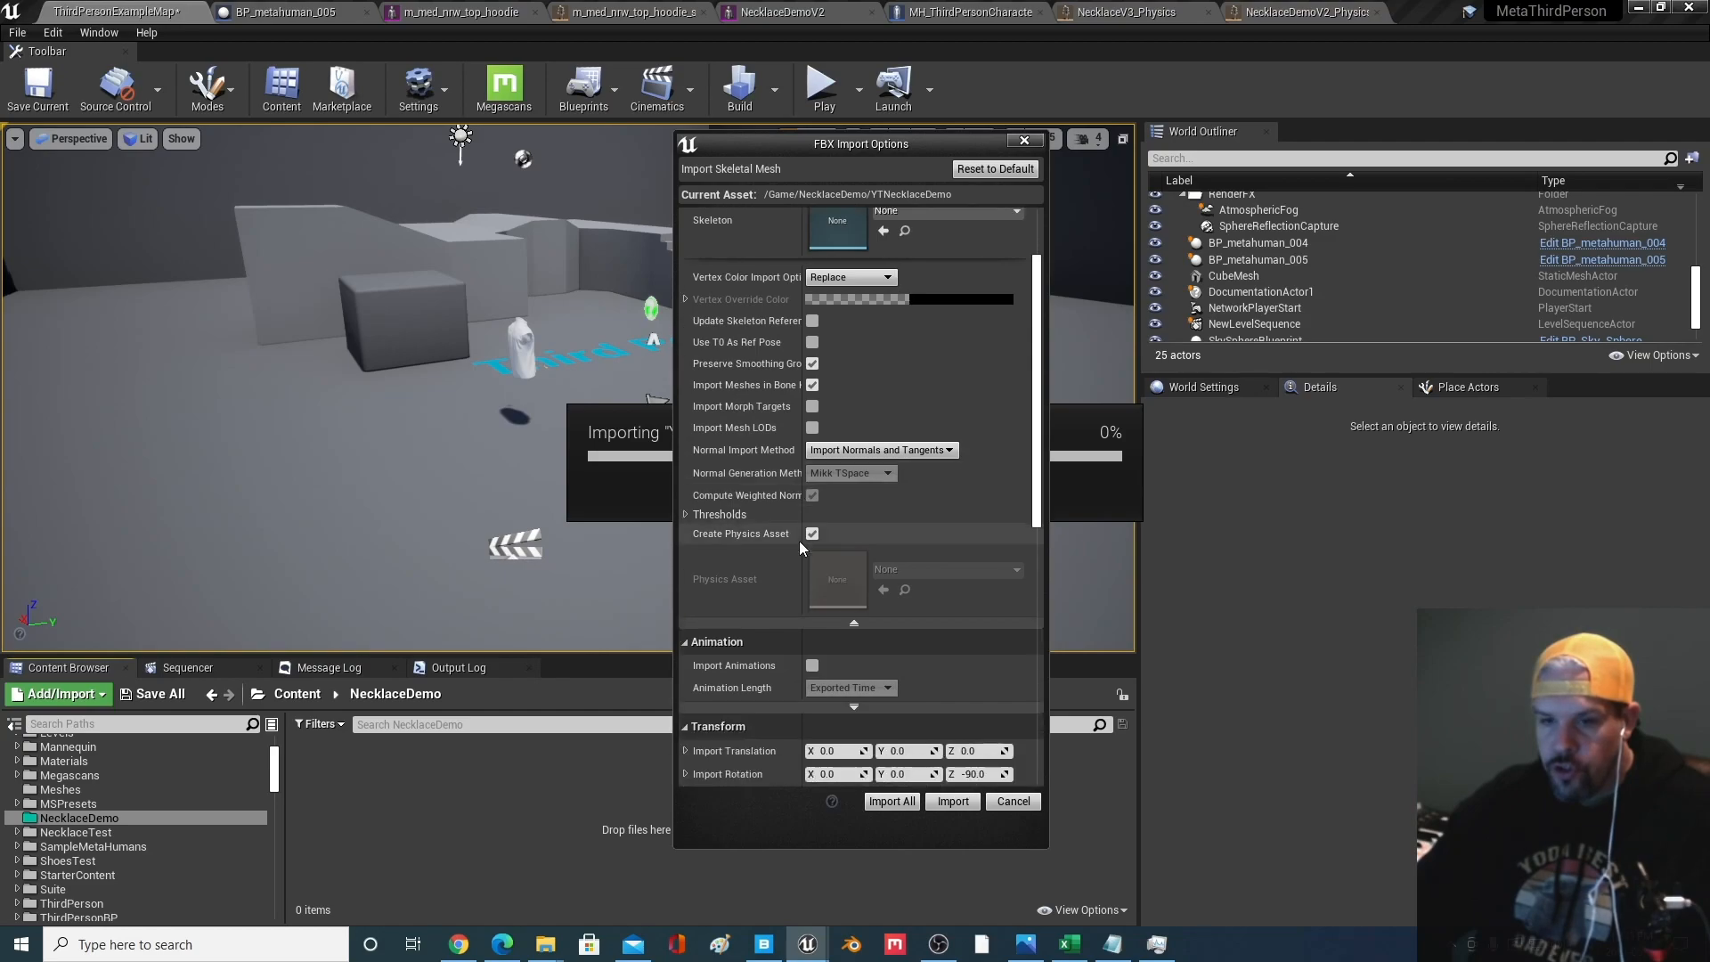
scroll(798, 542, "down", 3)
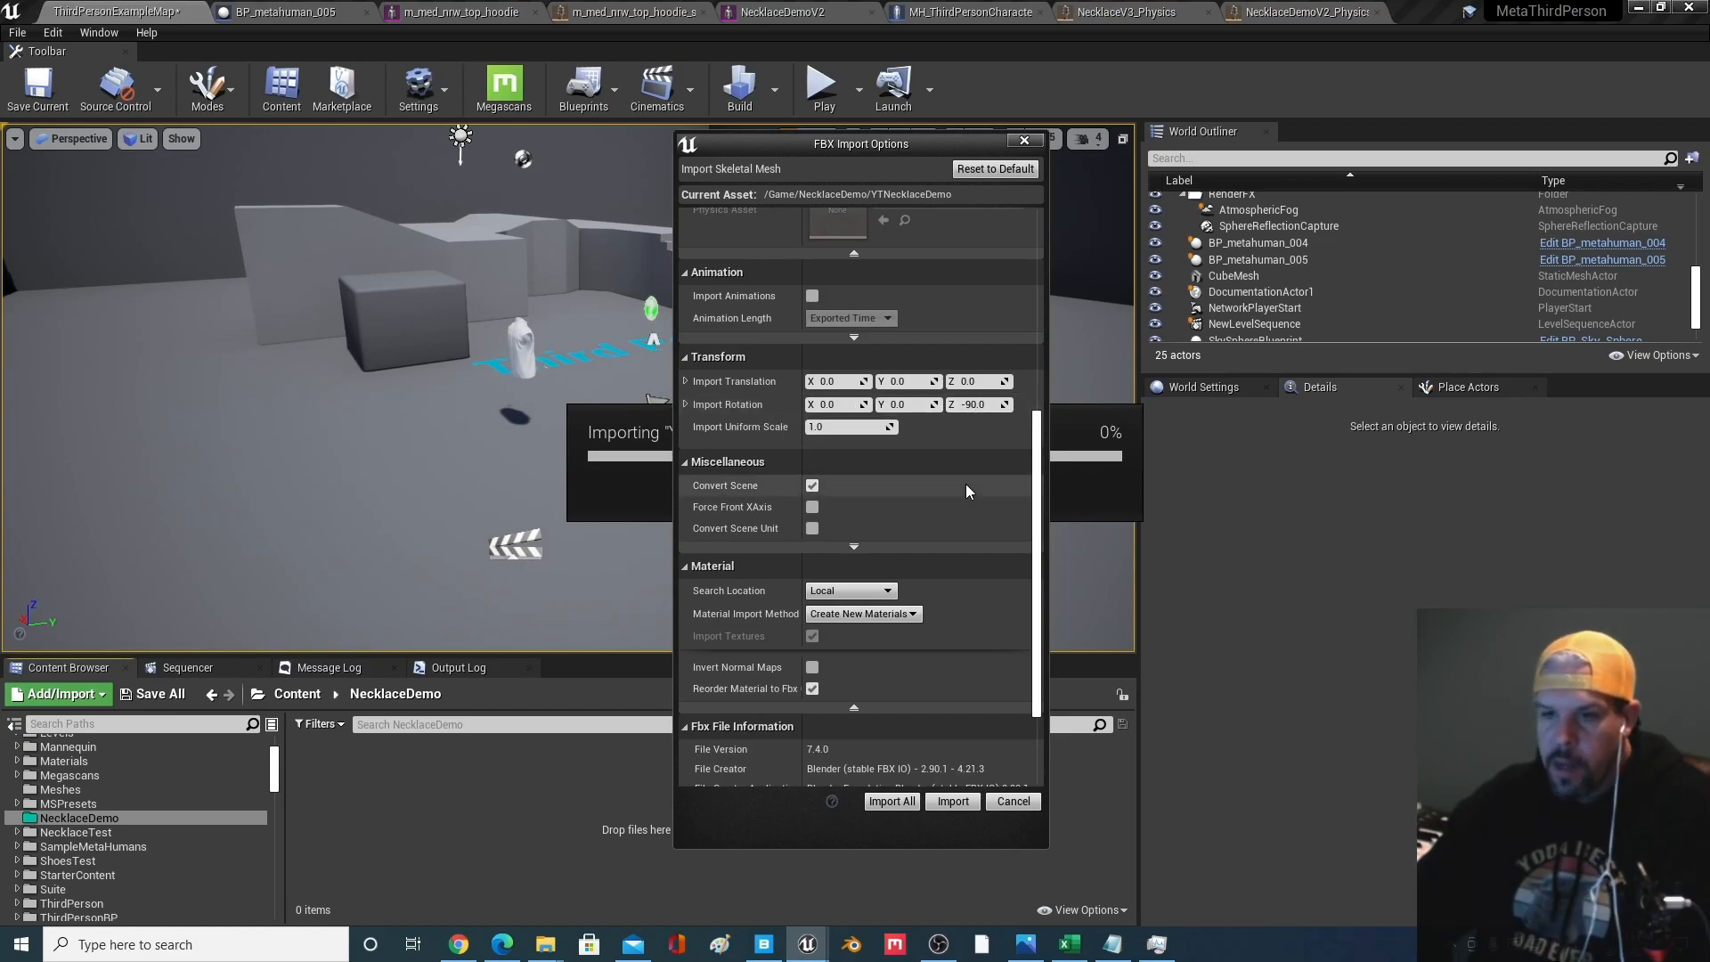
scroll(953, 504, "down", 2)
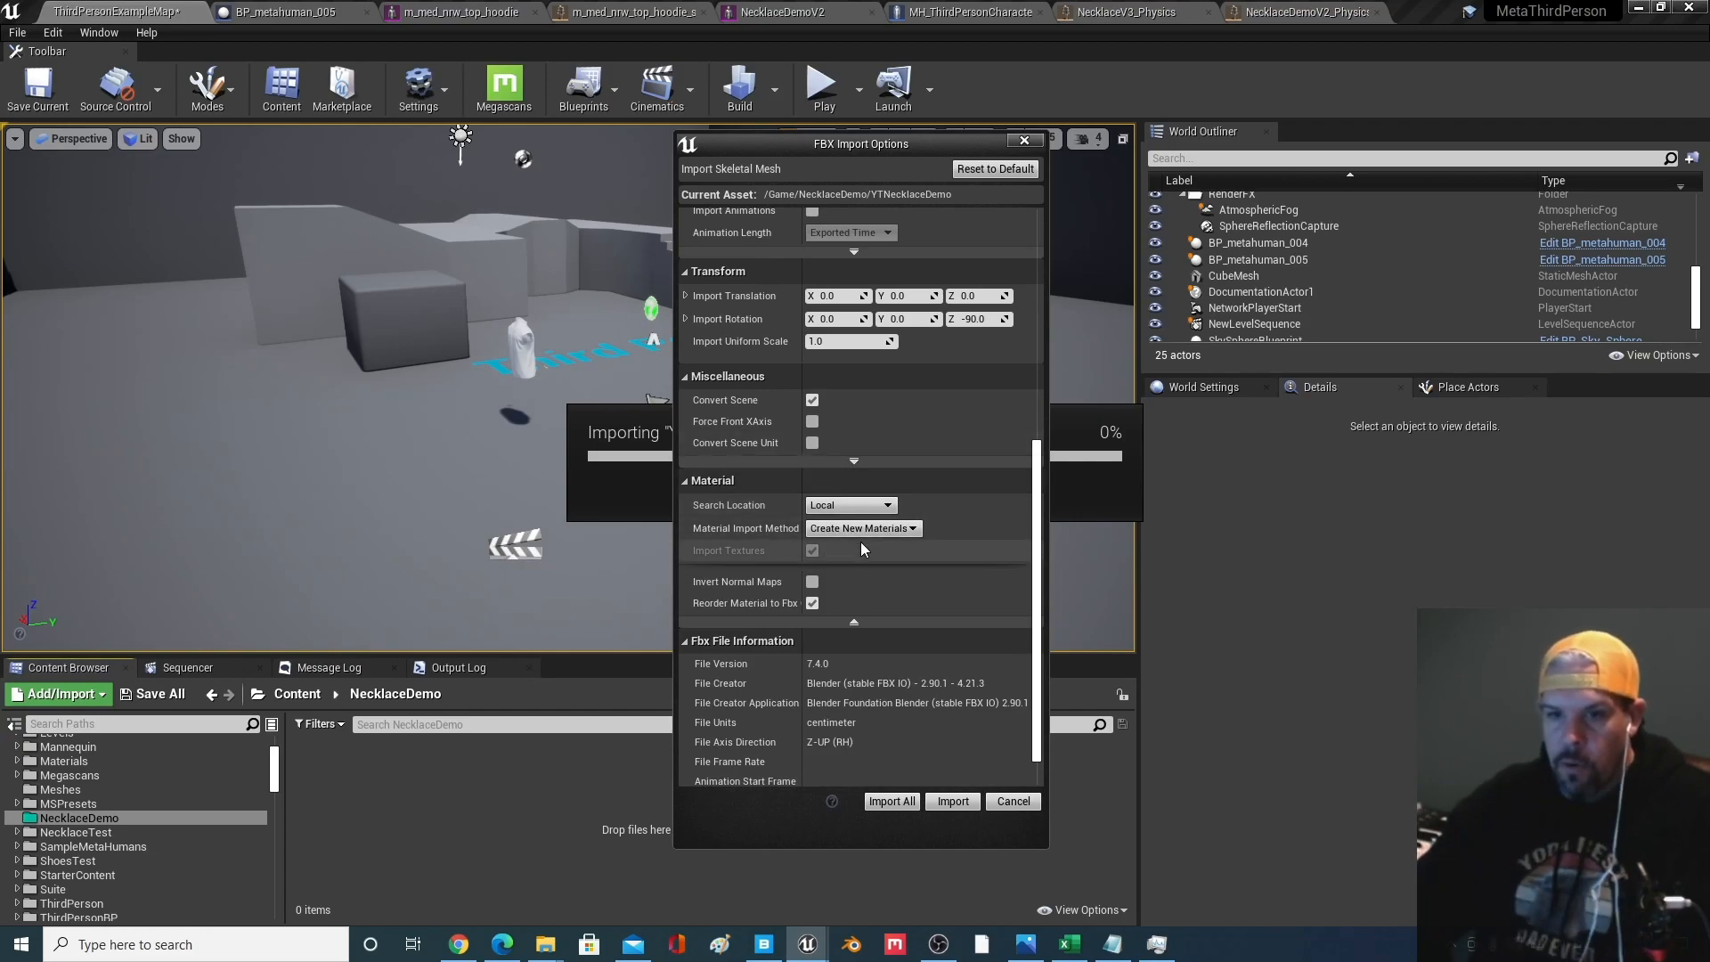
scroll(864, 553, "down", 1)
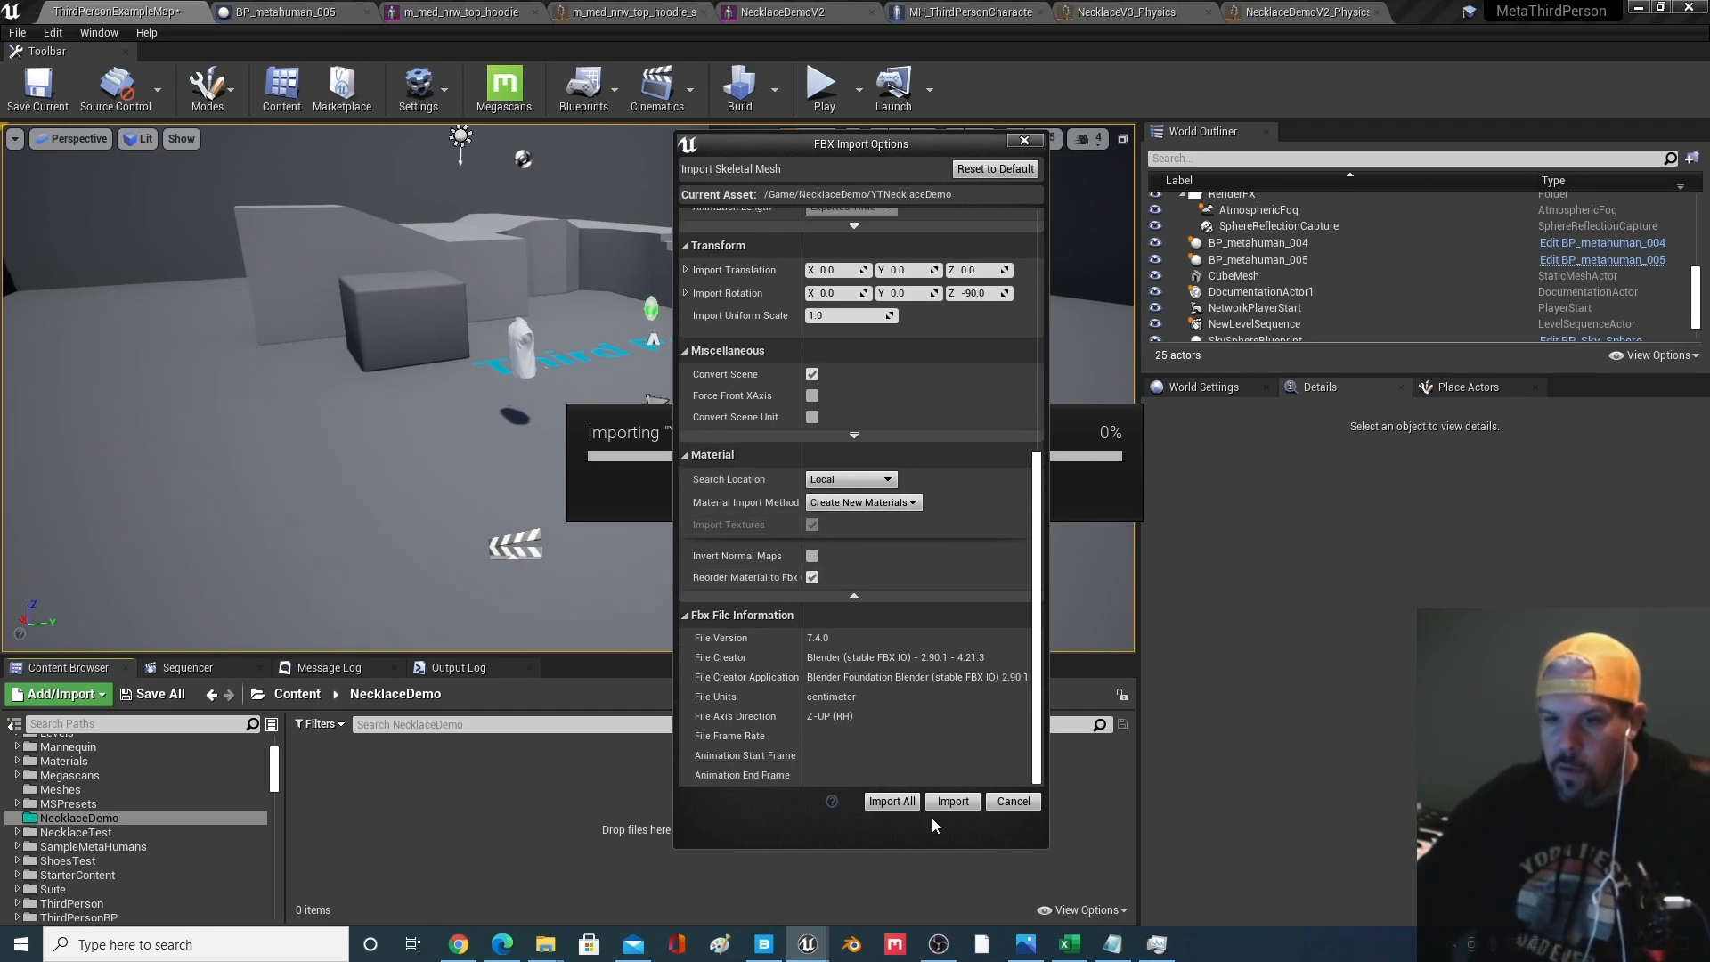
left_click(890, 801)
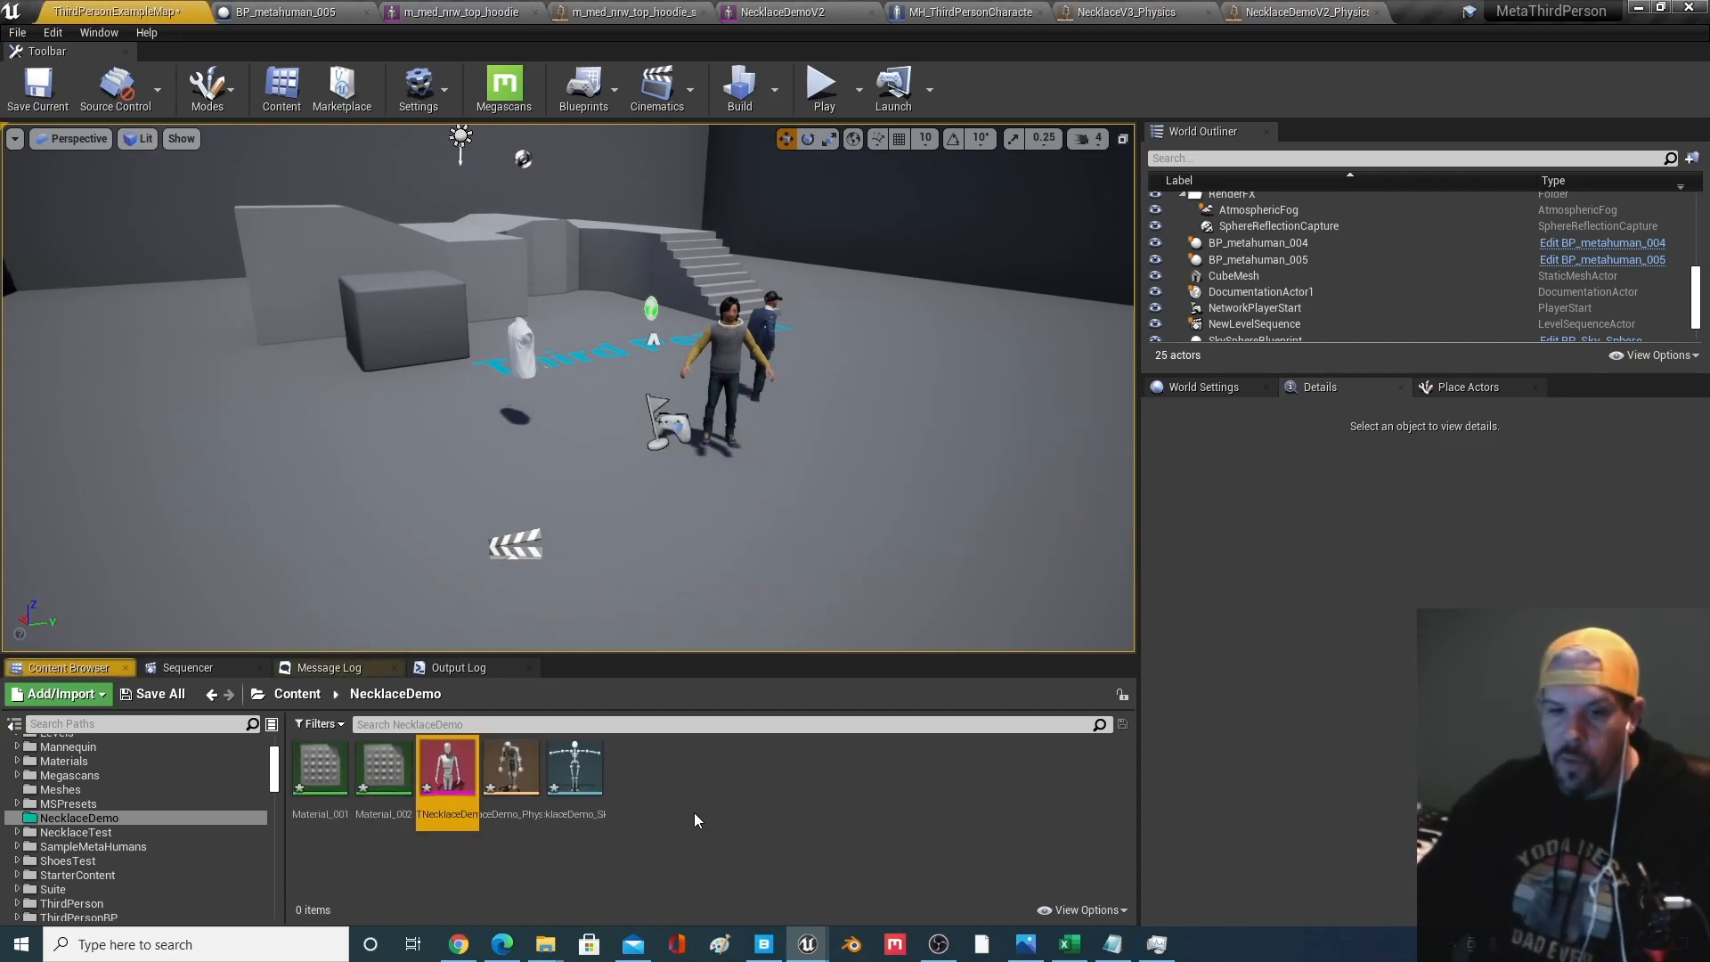
Review the imported assets in the NecklaceDemo folder and inspect the YTNecklaceDemo mesh and its physics asset
left_click(574, 764)
left_click(319, 767, "shift")
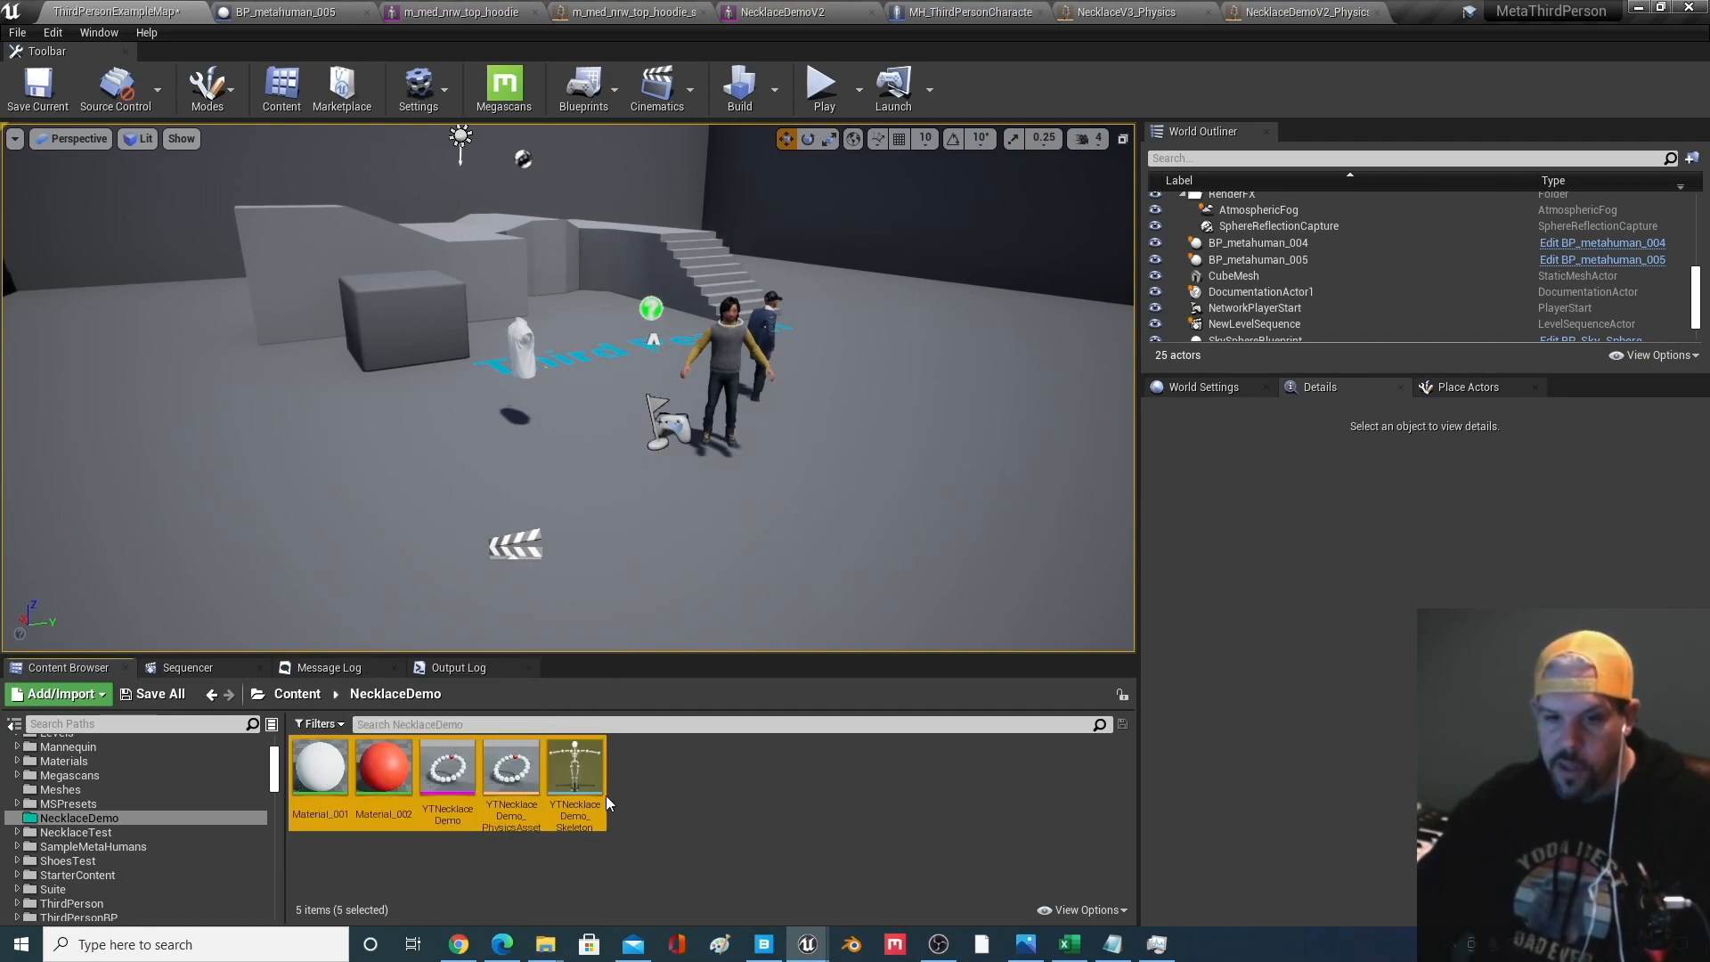
left_click(794, 857)
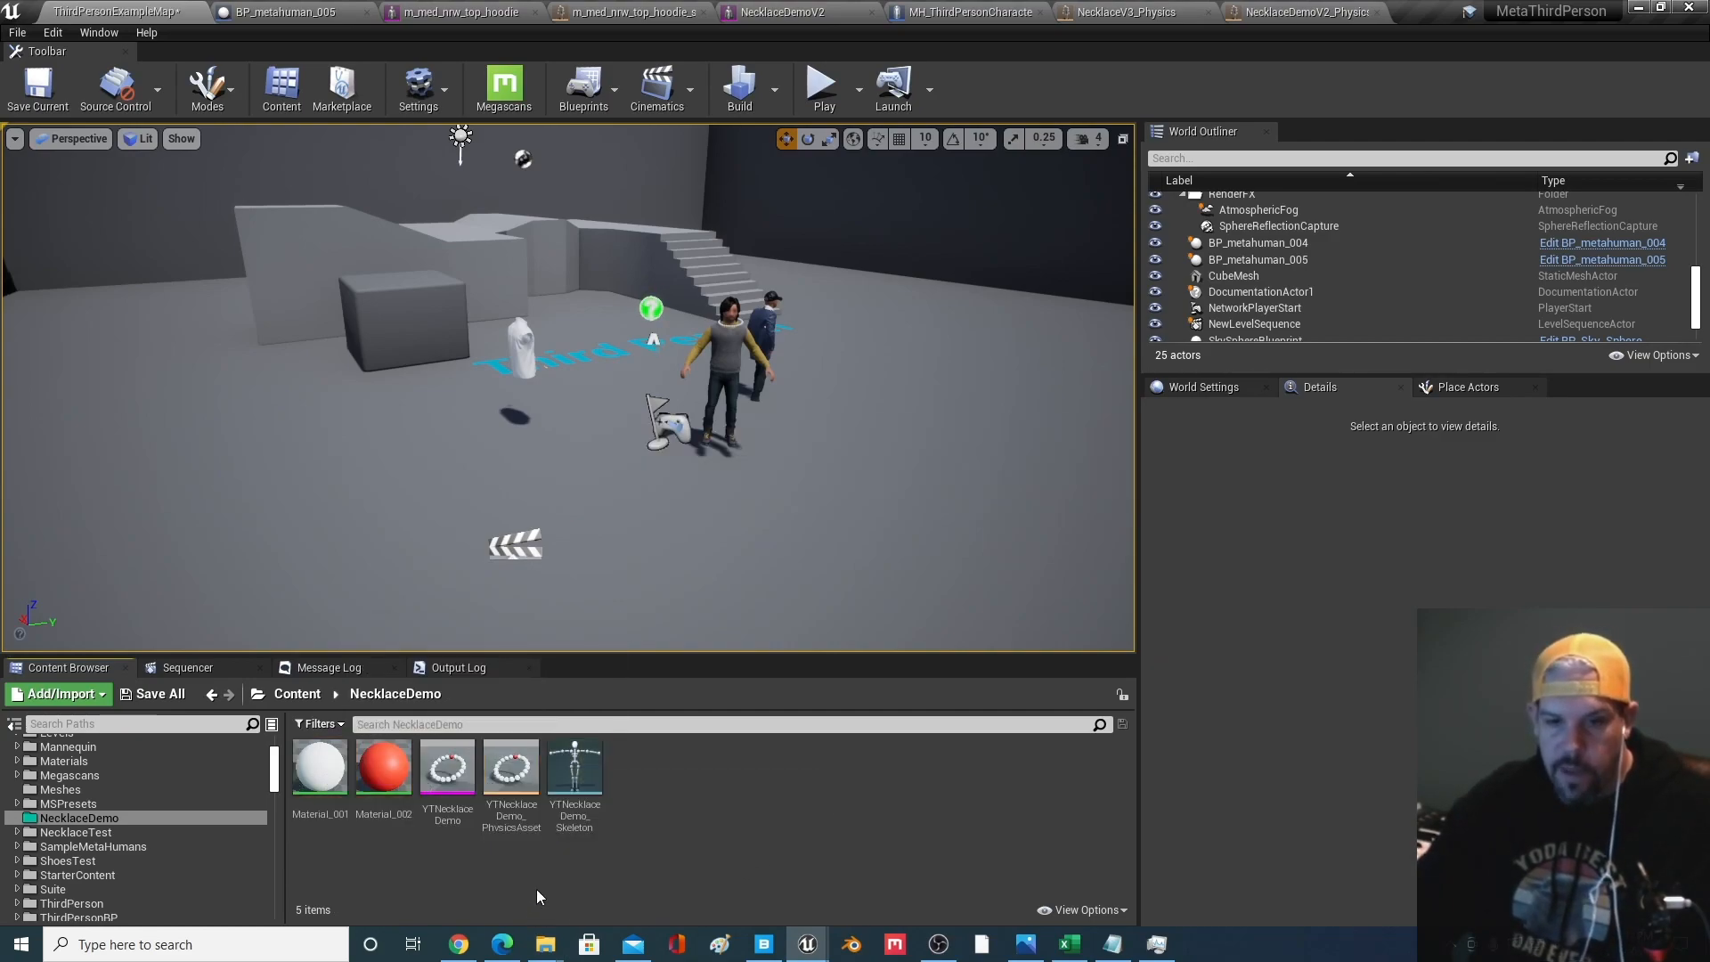
double_click(449, 771)
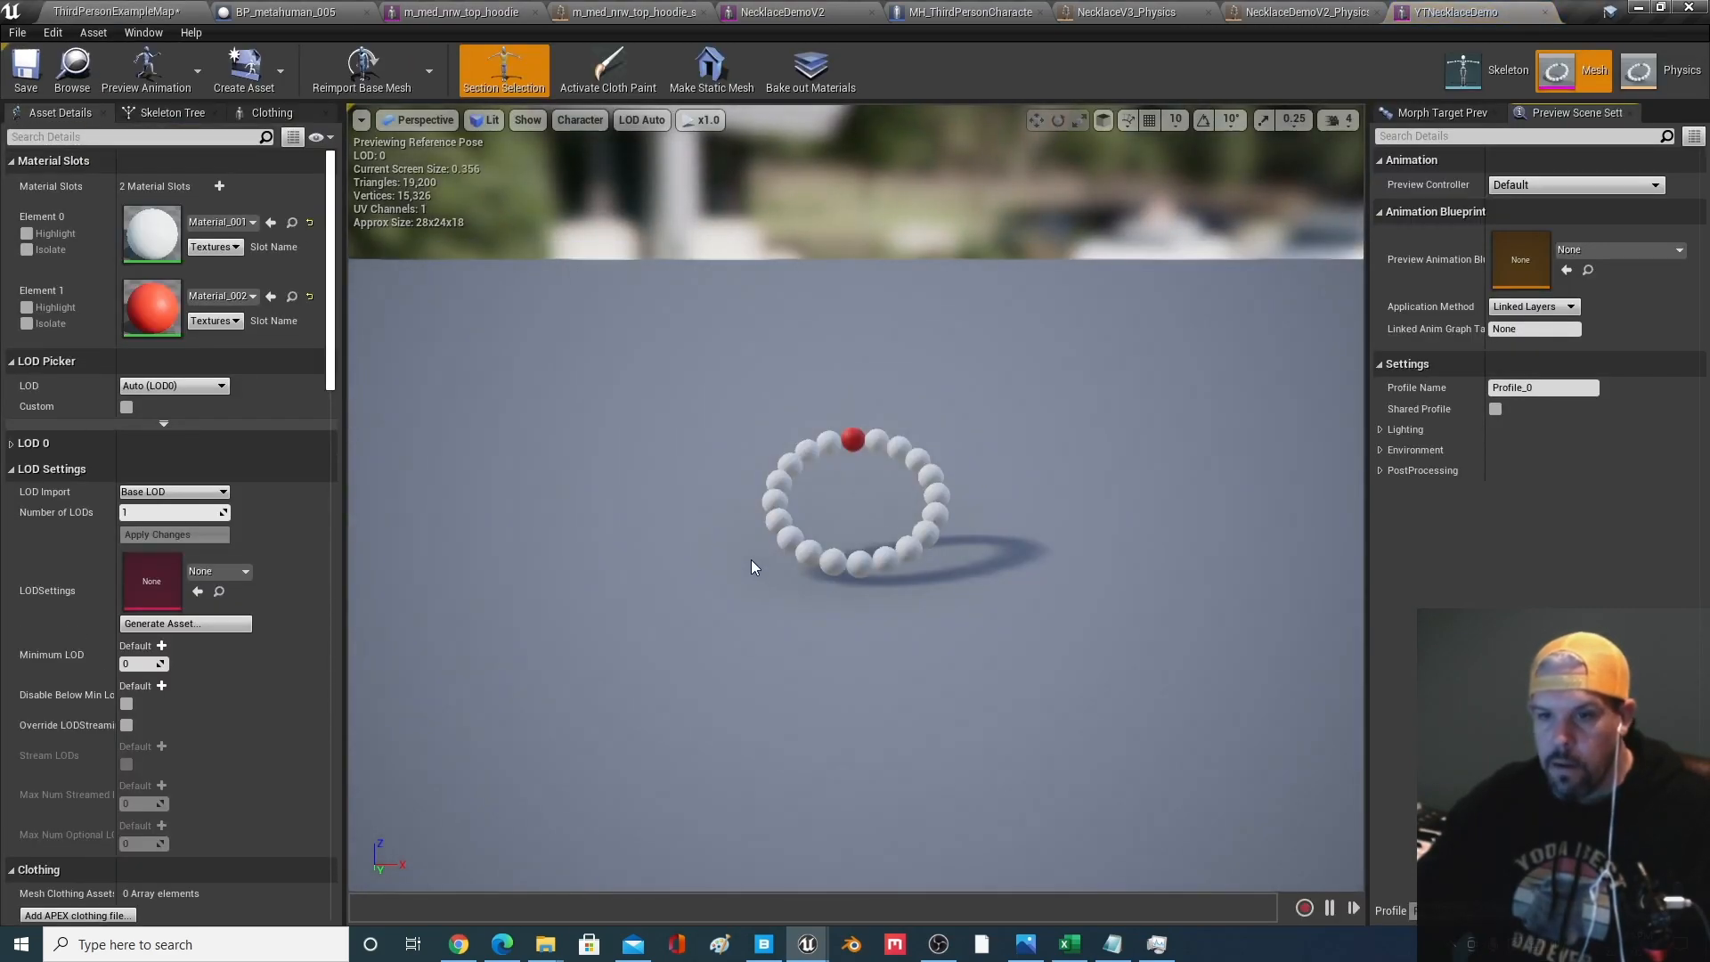
left_click_drag(750, 555, 798, 575)
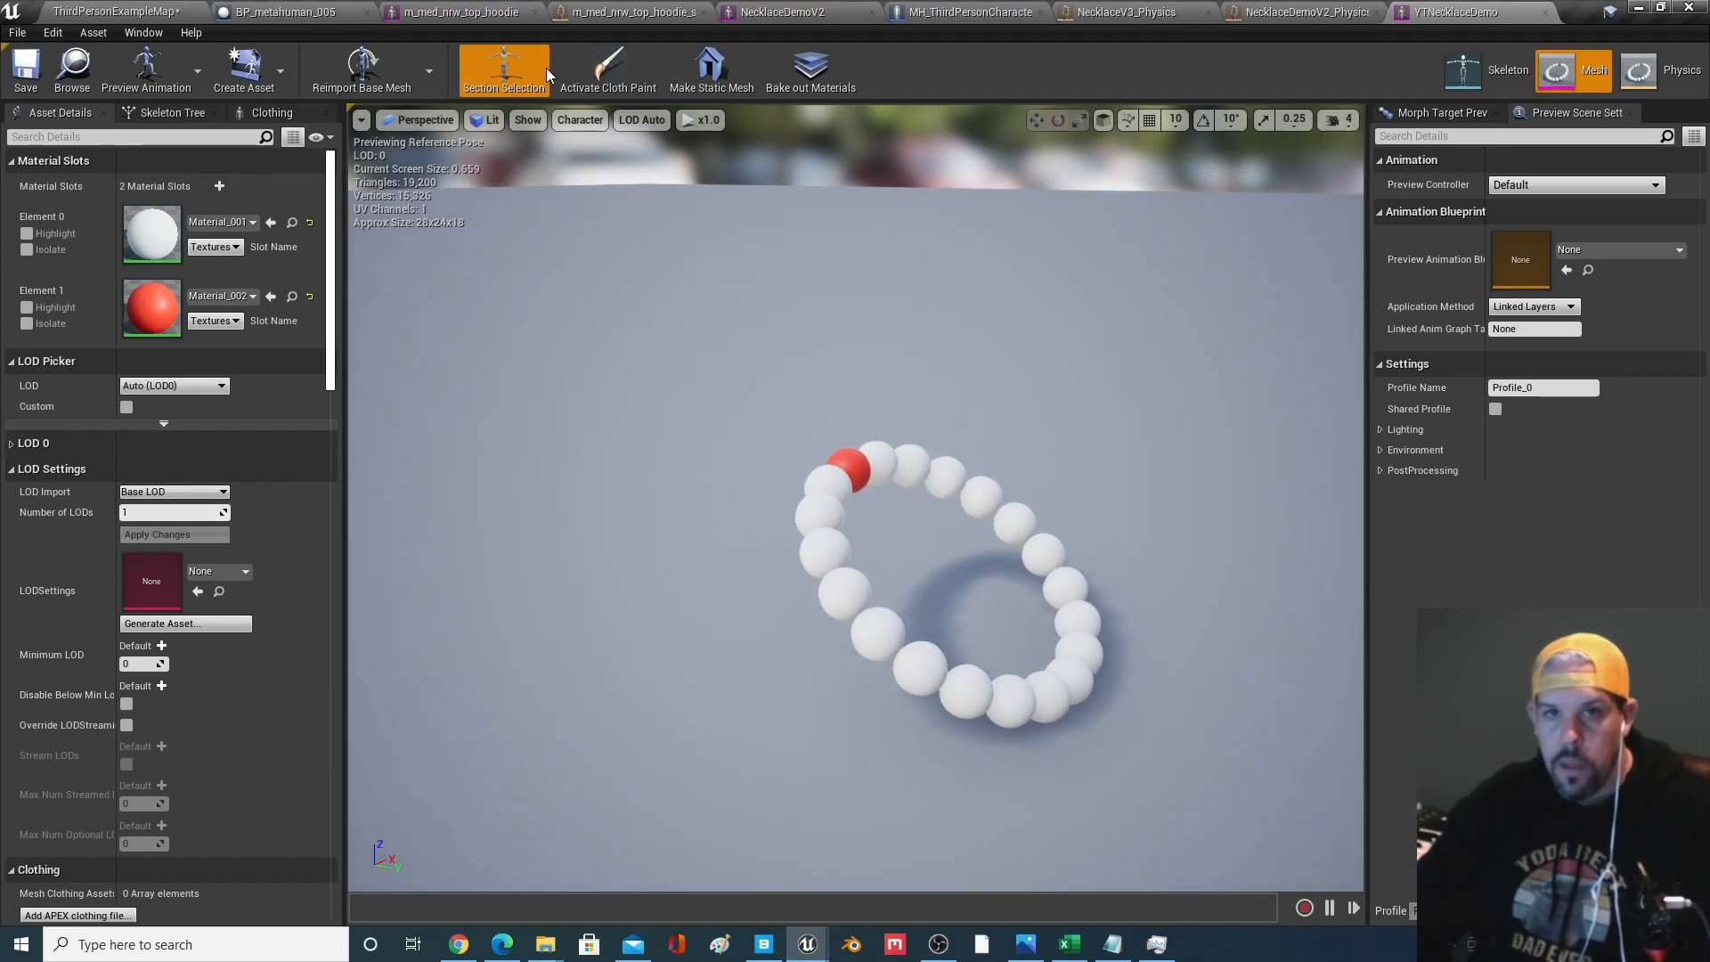
left_click(1658, 77)
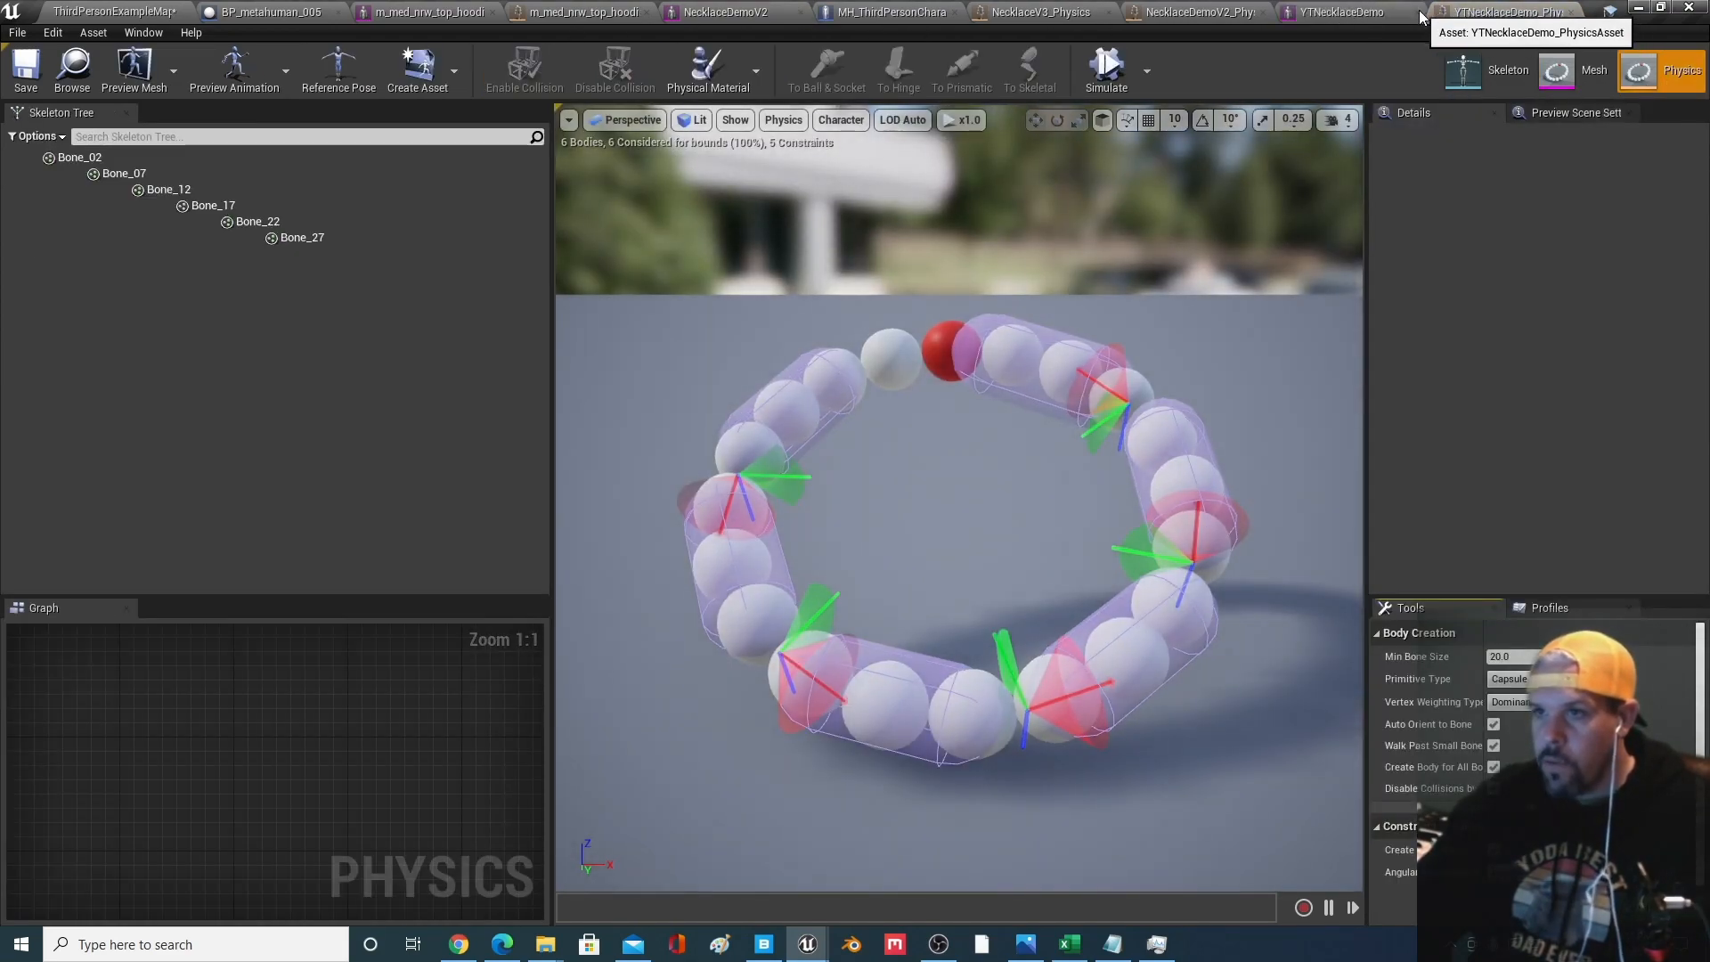
Close all open asset and blueprint editors, leaving only the ThirdPersonExampleMap level open
left_click(1573, 12)
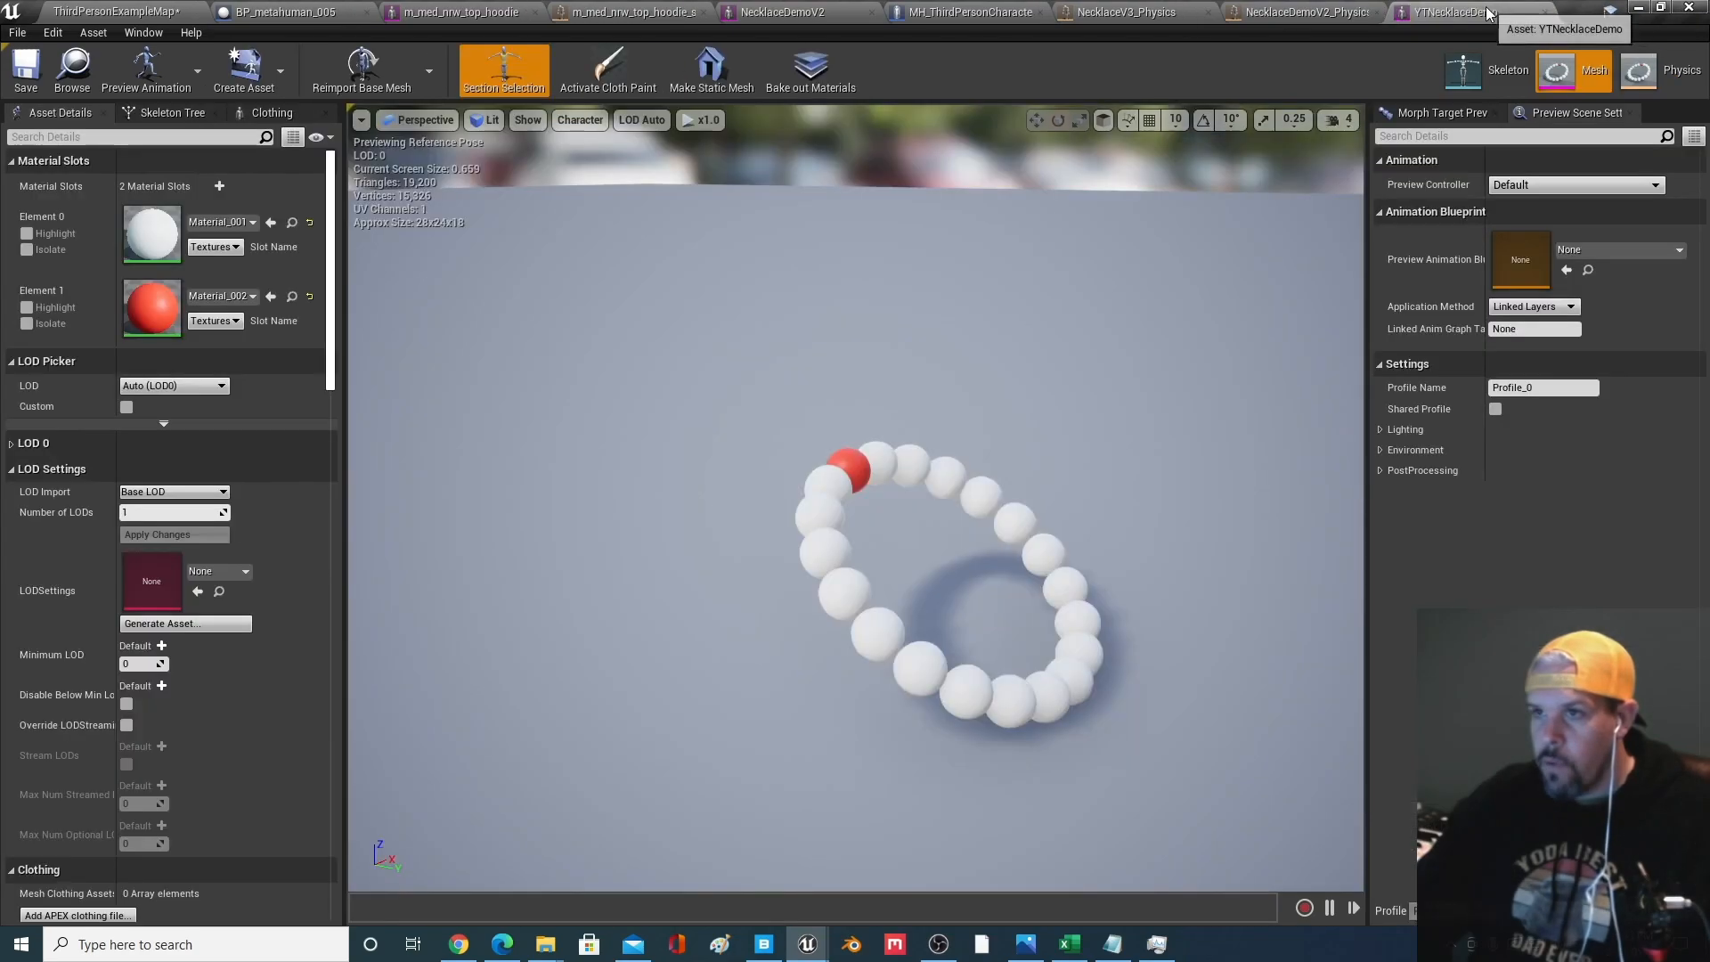
left_click(1545, 13)
left_click(1380, 12)
left_click(1207, 12)
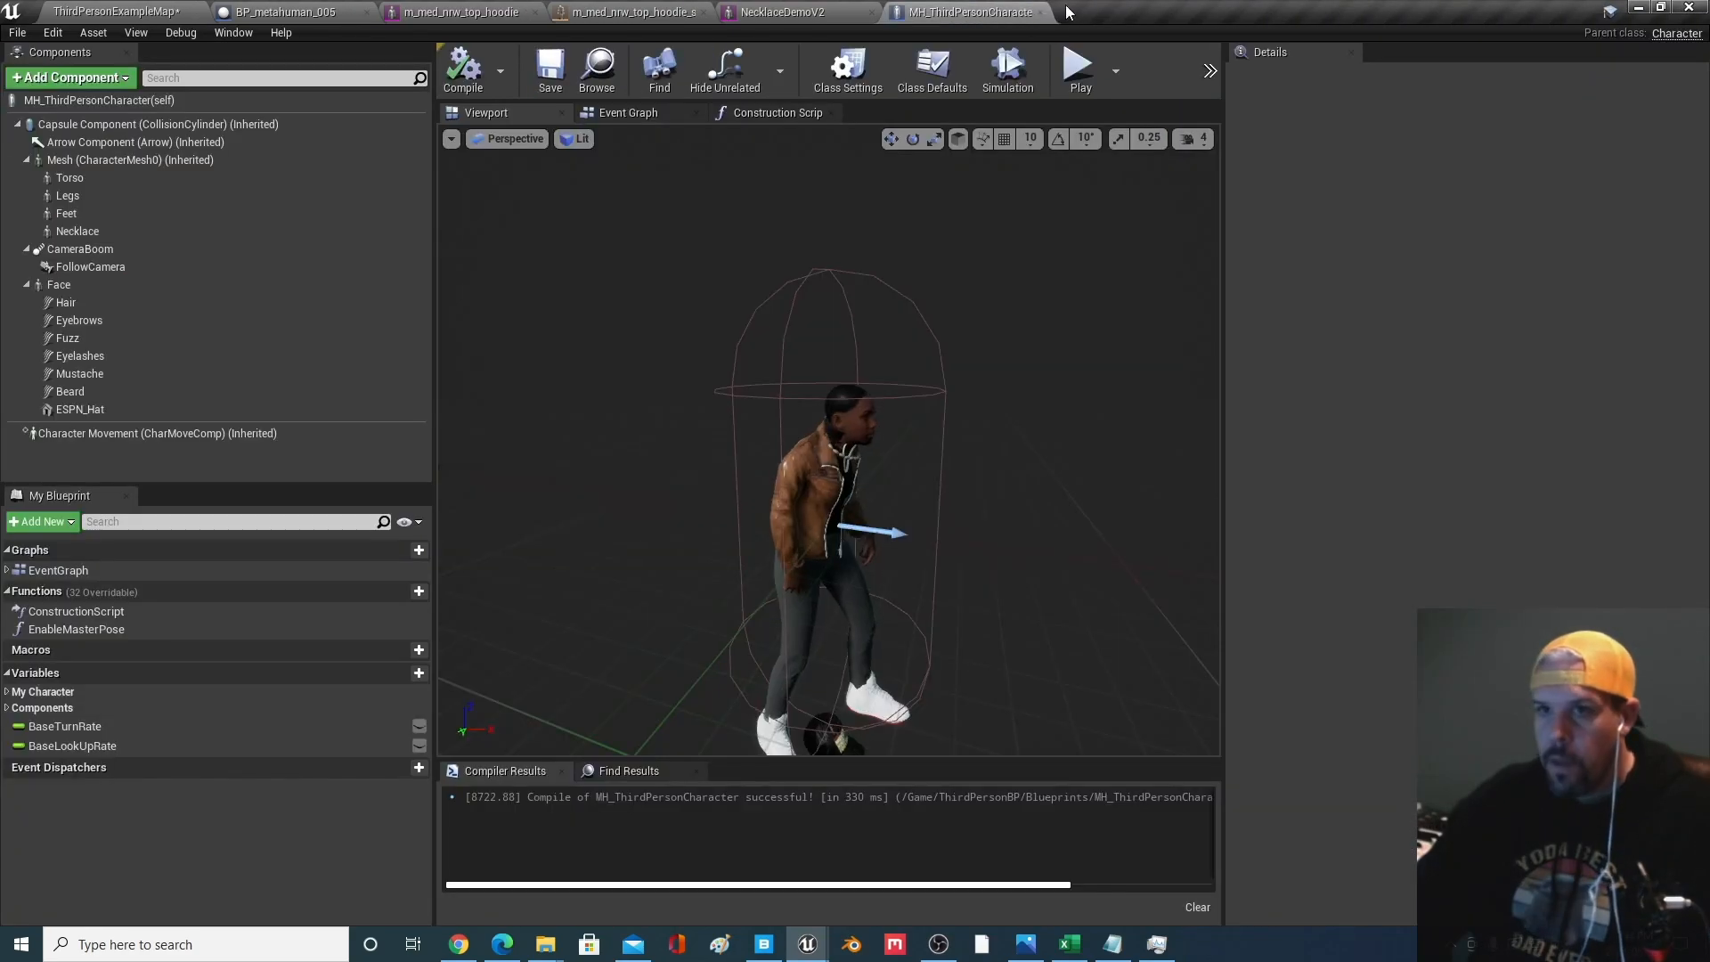
left_click(1041, 12)
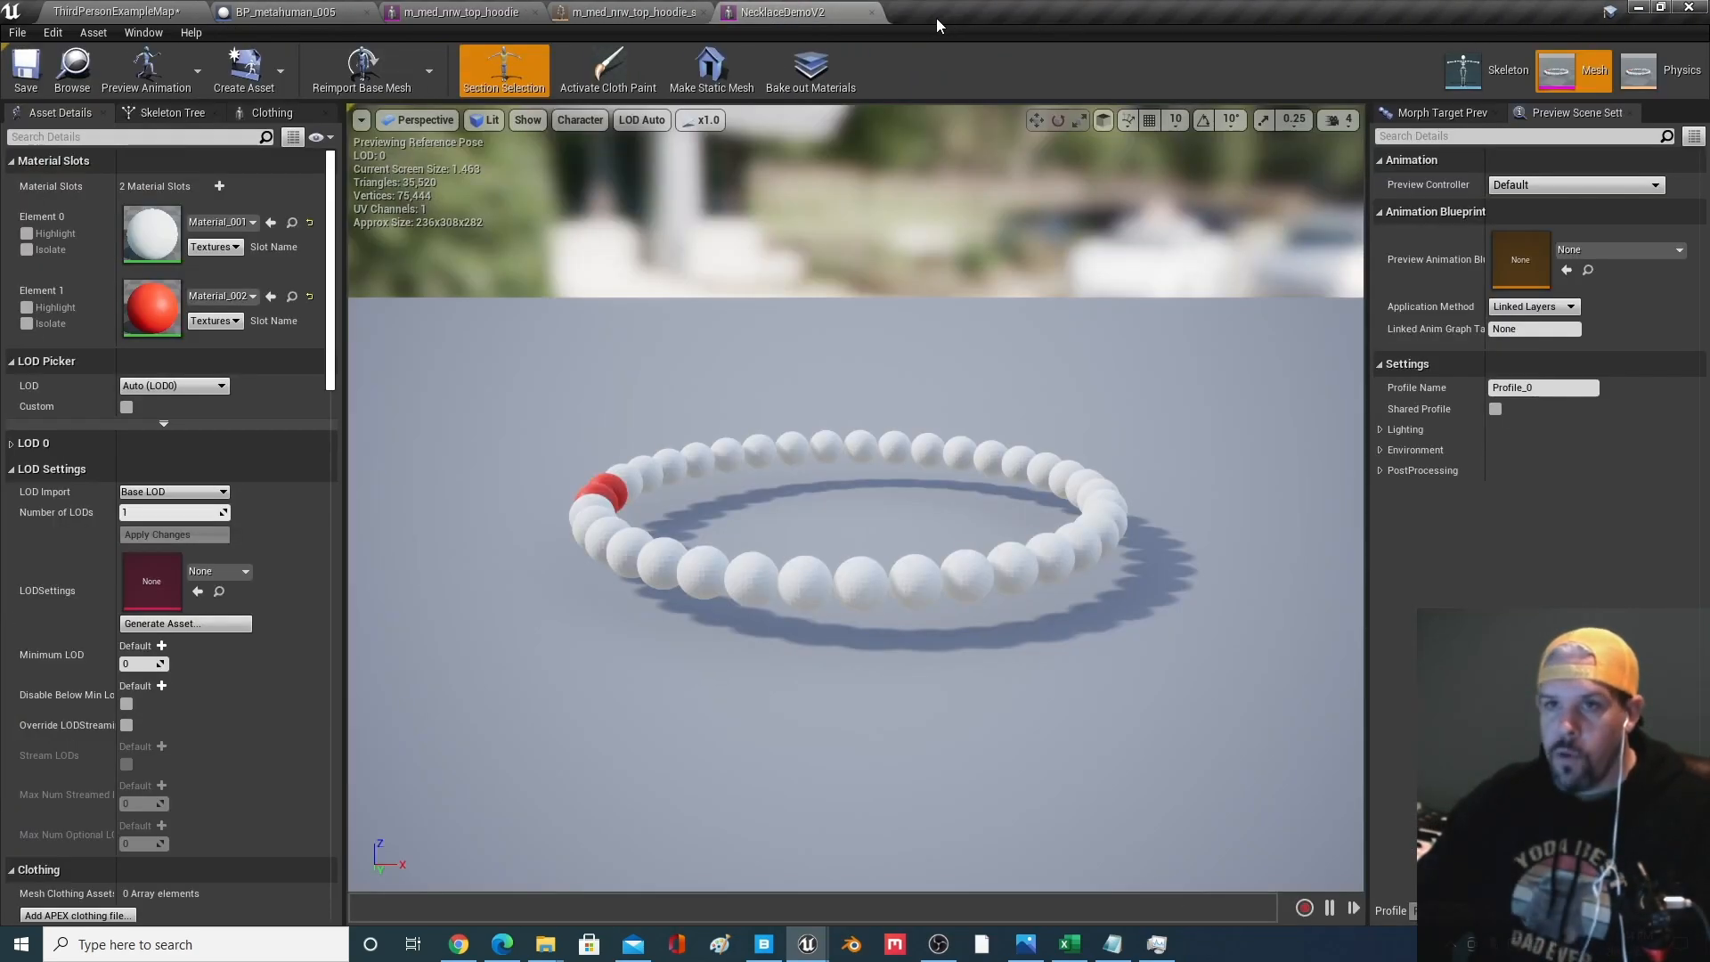
left_click(872, 12)
left_click(703, 12)
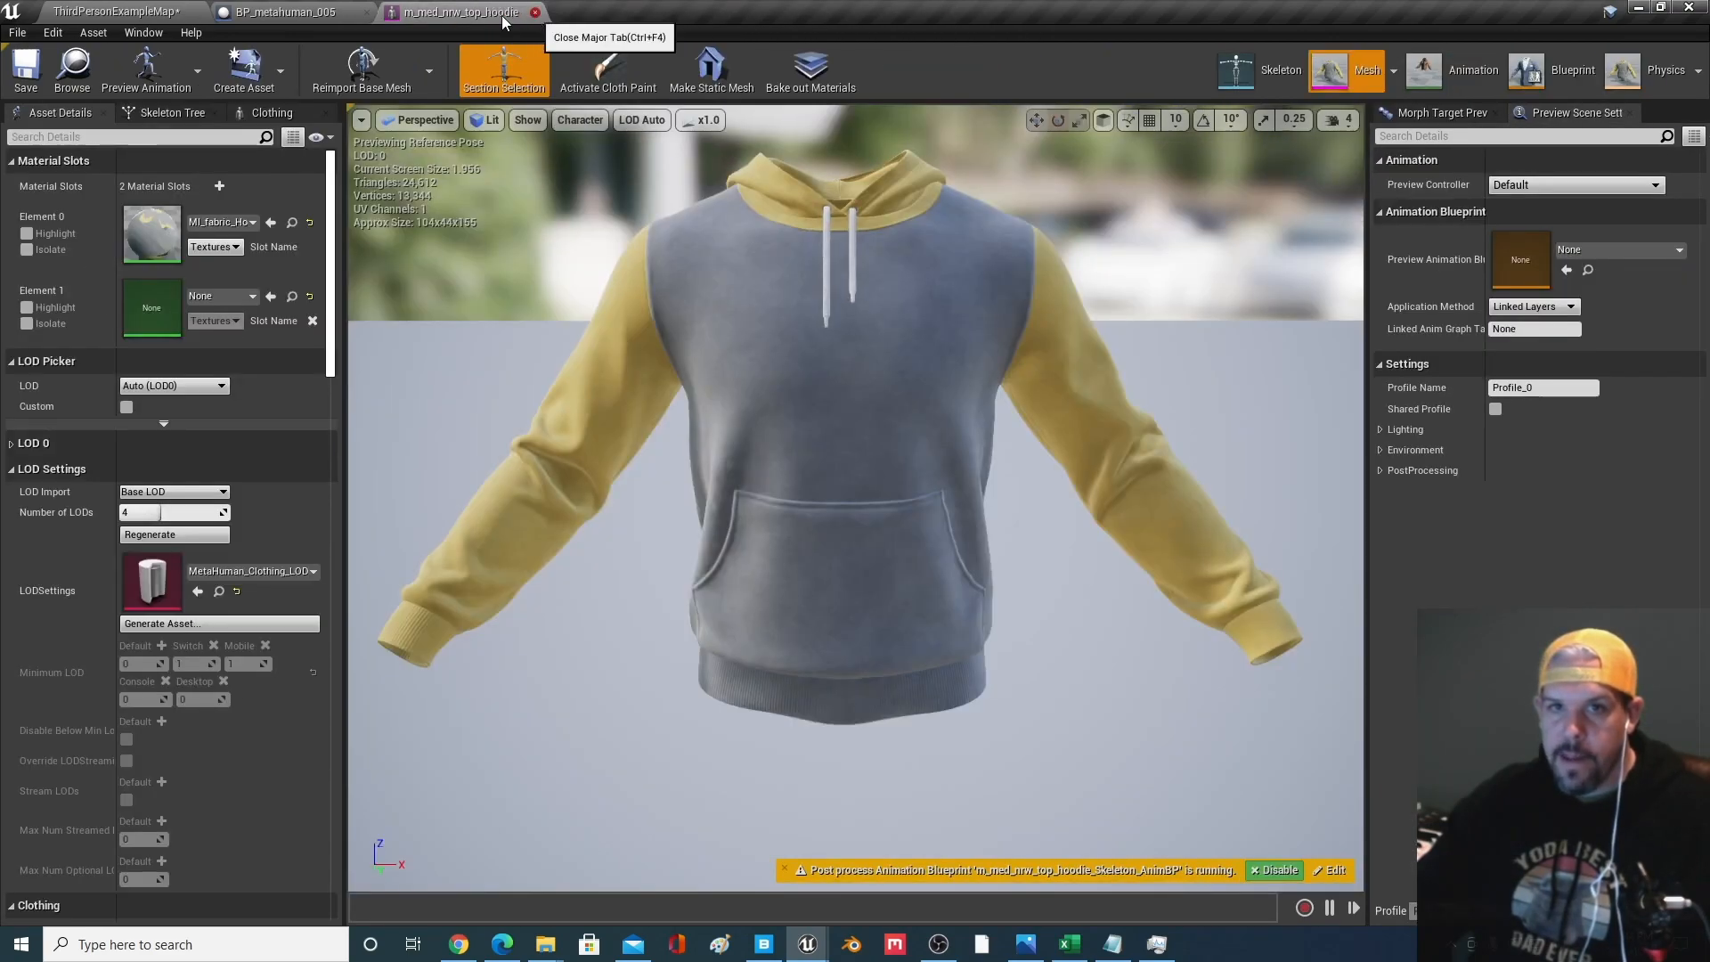
left_click(521, 12)
left_click(365, 11)
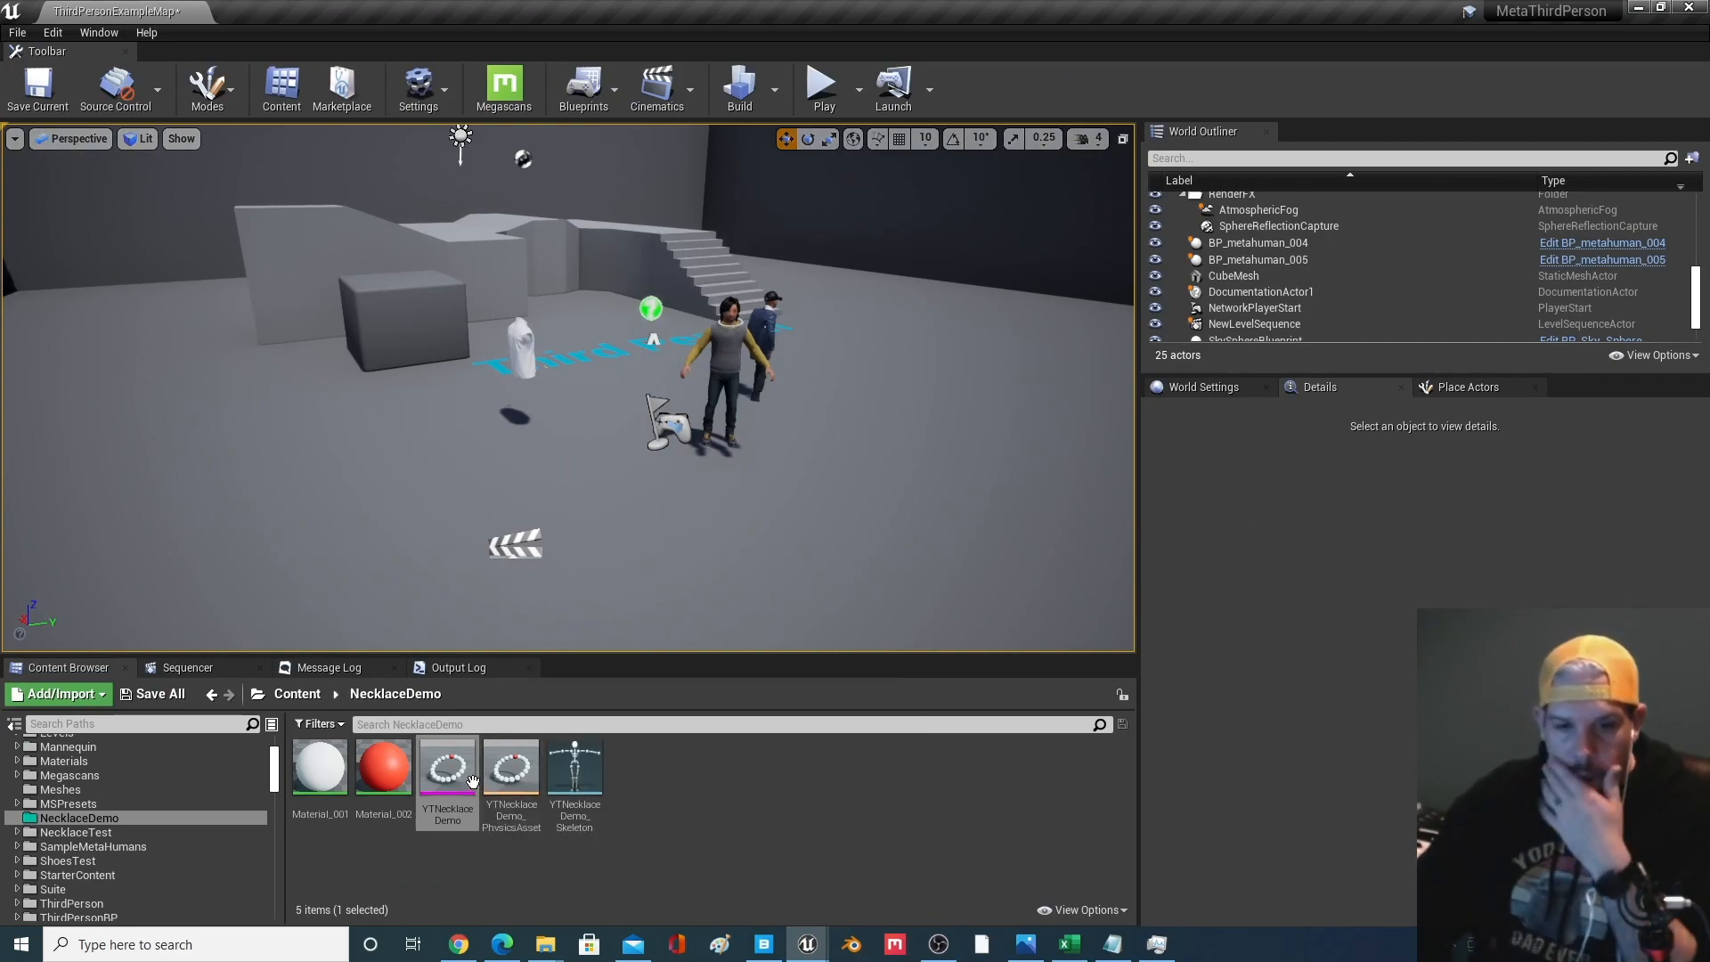
Open the YTNecklaceDemo skeletal mesh from the NecklaceDemo folder and switch to its physics asset
double_click(445, 783)
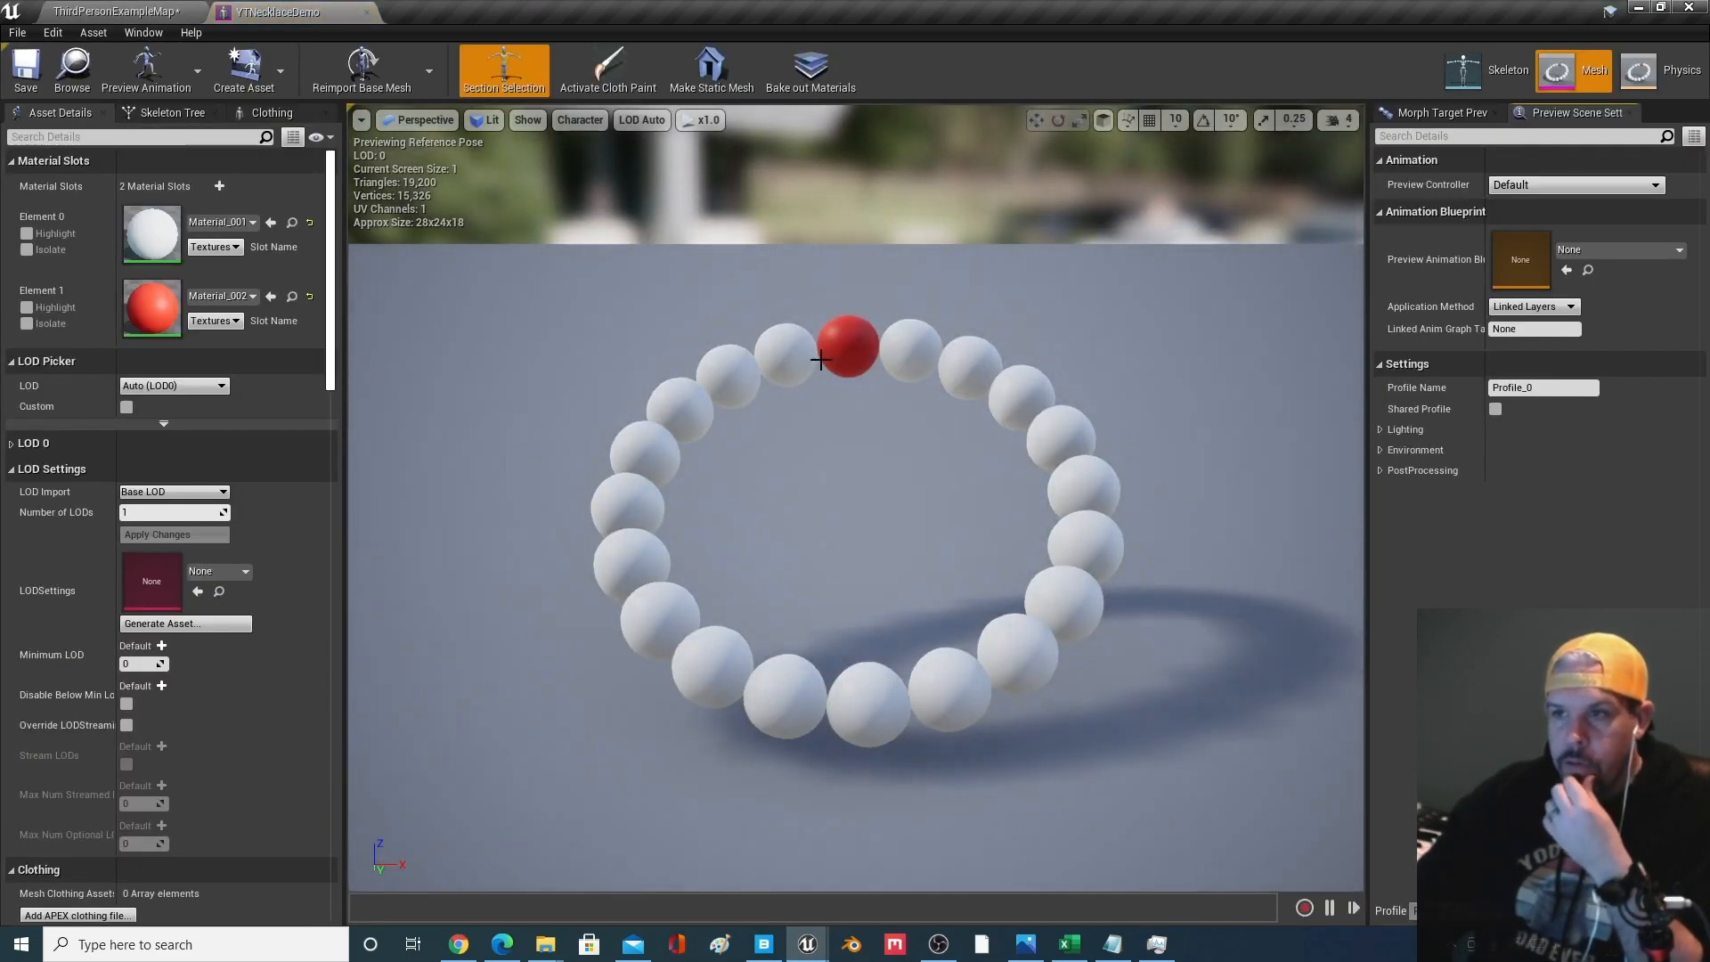
left_click(1654, 82)
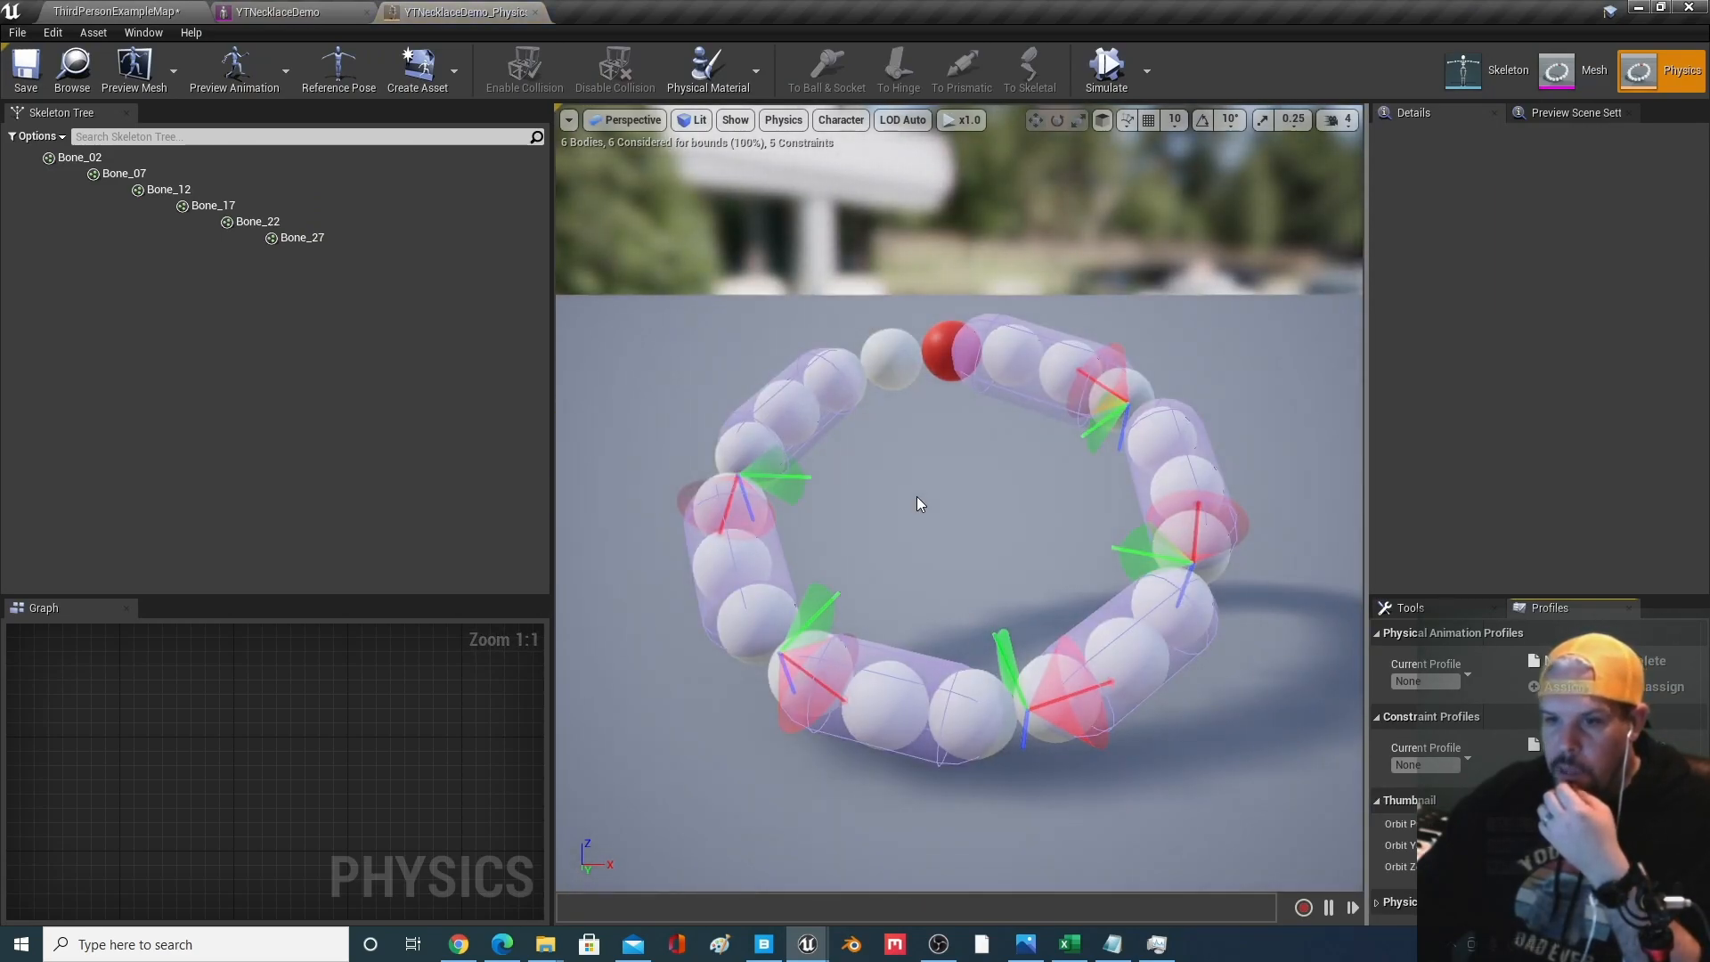
scroll(917, 495, "up", 5)
middle_click_drag(955, 547, 1001, 621)
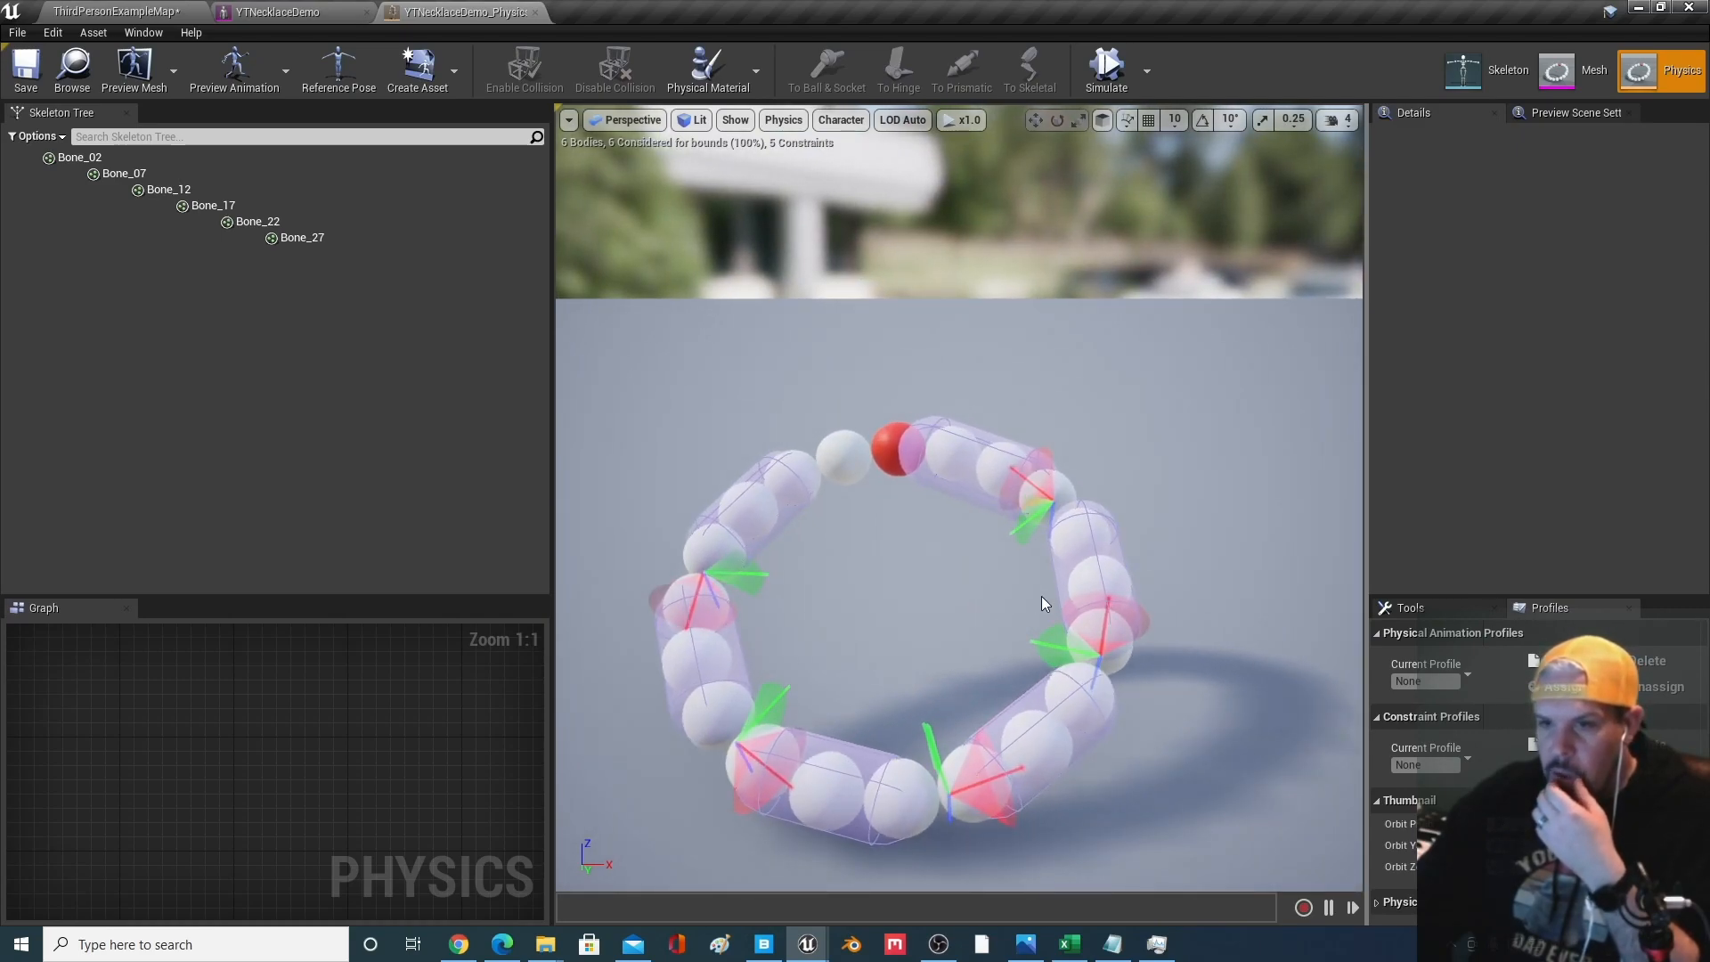
Examine the automatically generated capsule bodies around the necklace by selecting them one at a time, ending with nothing selected
left_click(1101, 542)
left_click(968, 460)
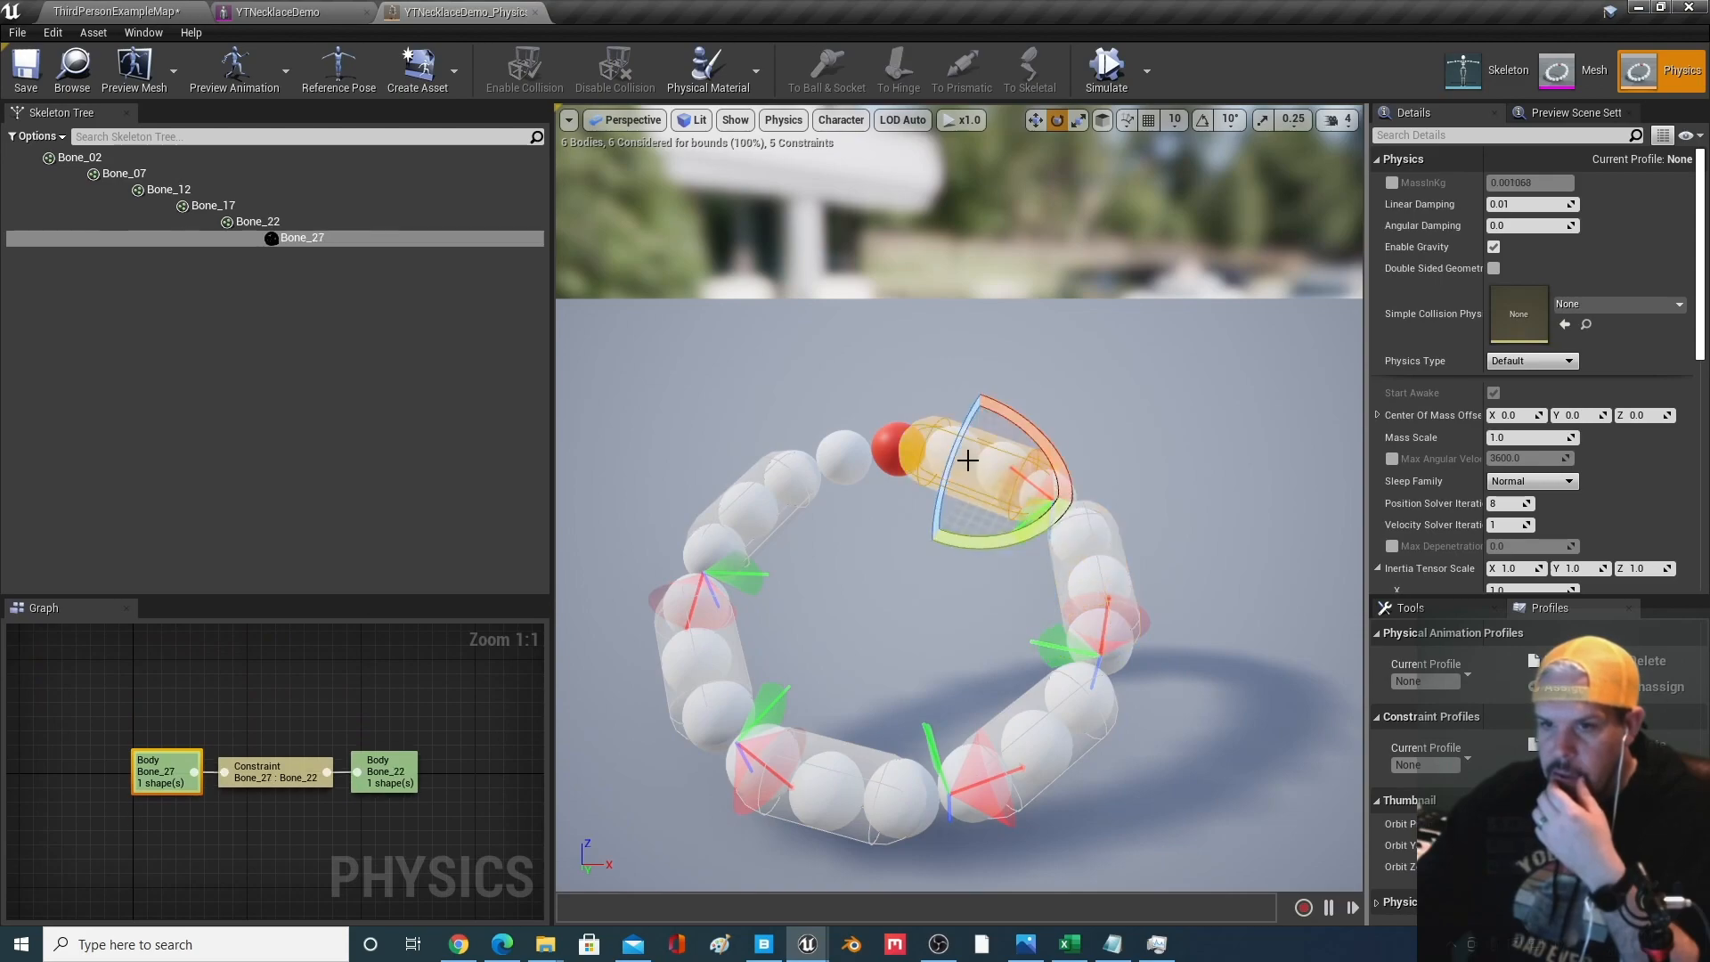
left_click(763, 490)
left_click(708, 648)
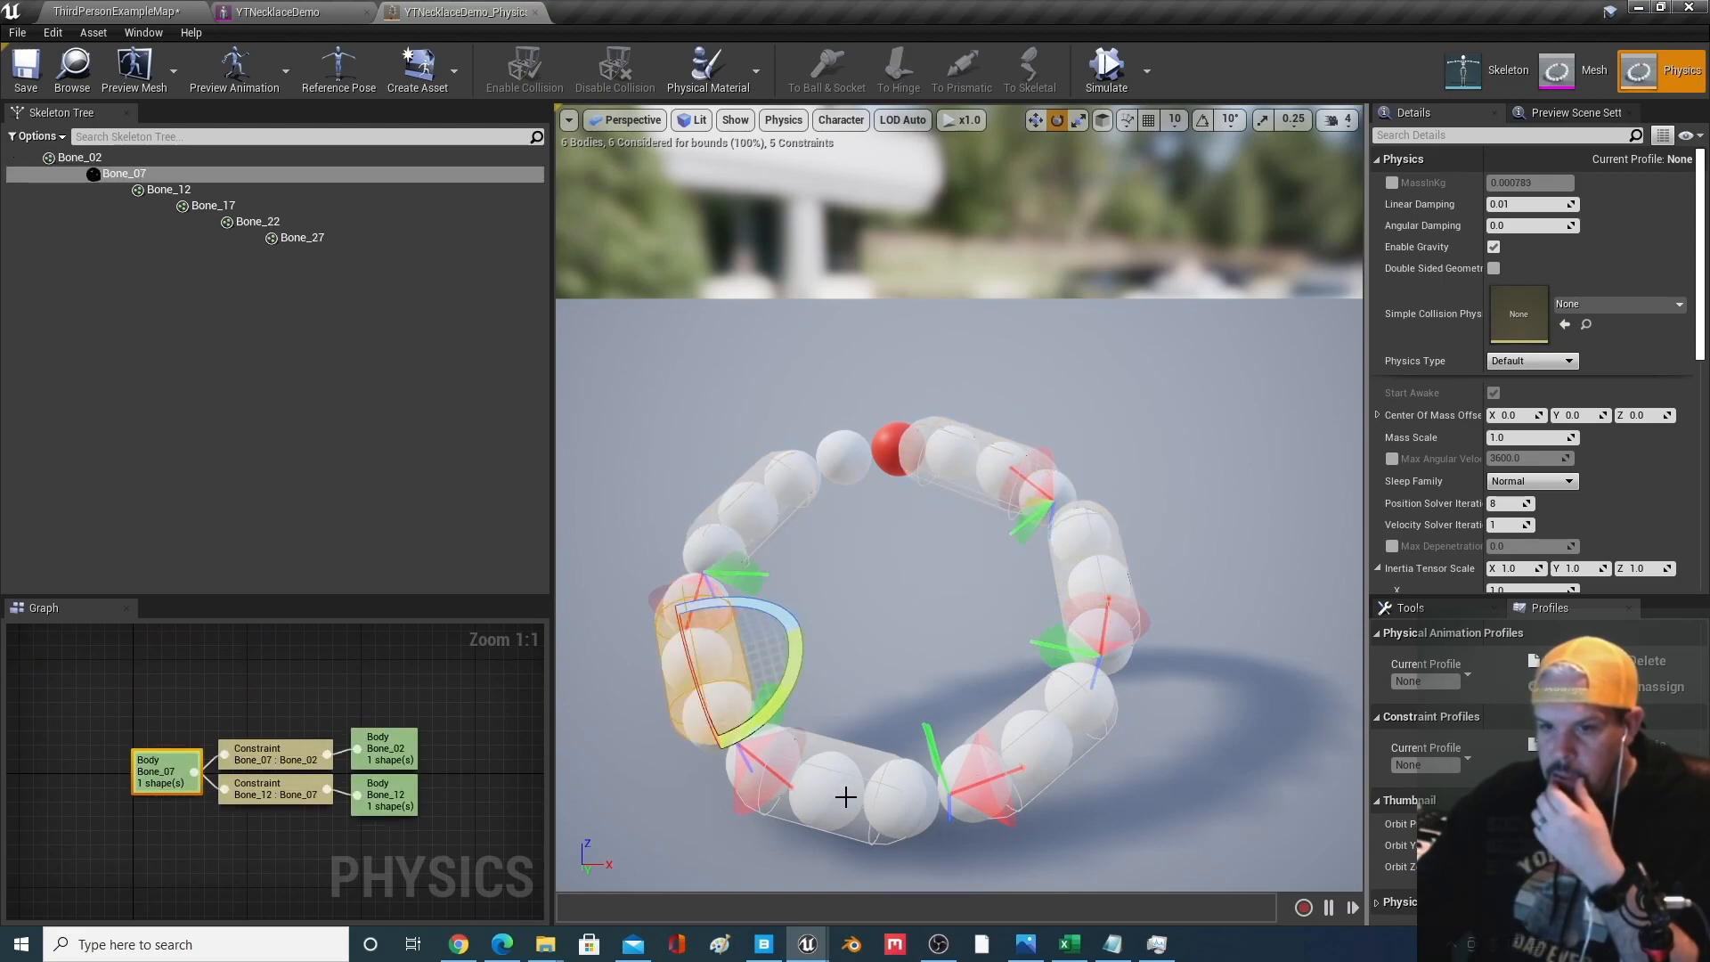
left_click(936, 809)
left_click(1034, 752)
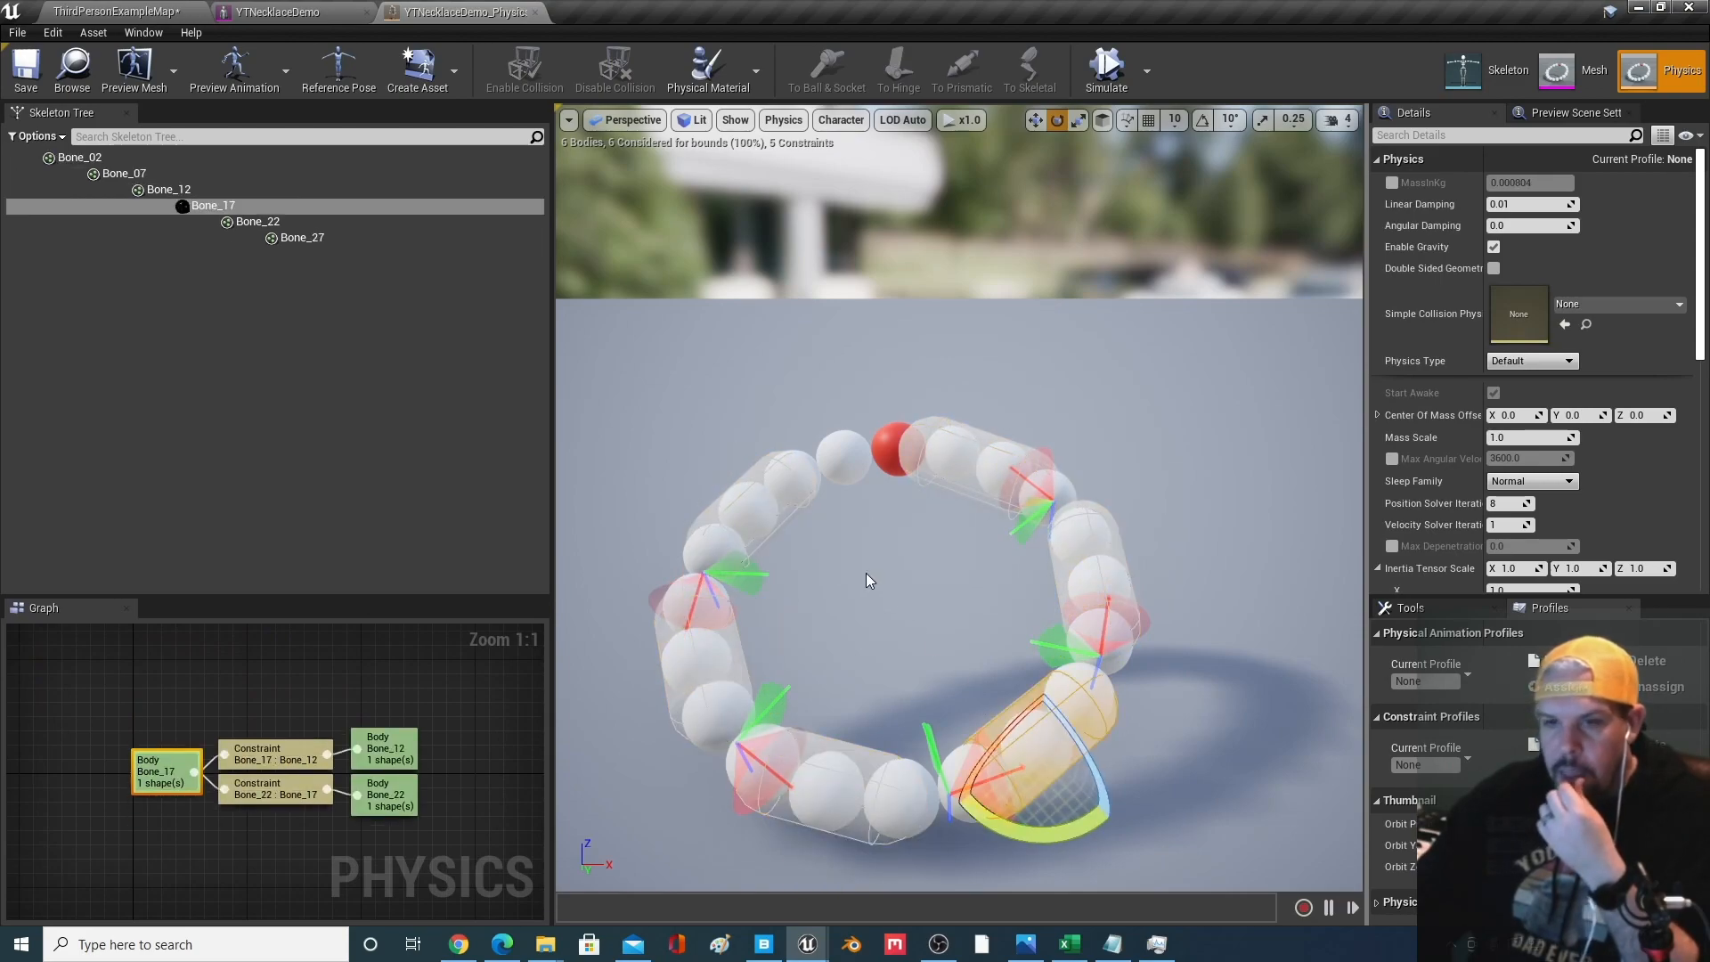
left_click(775, 496)
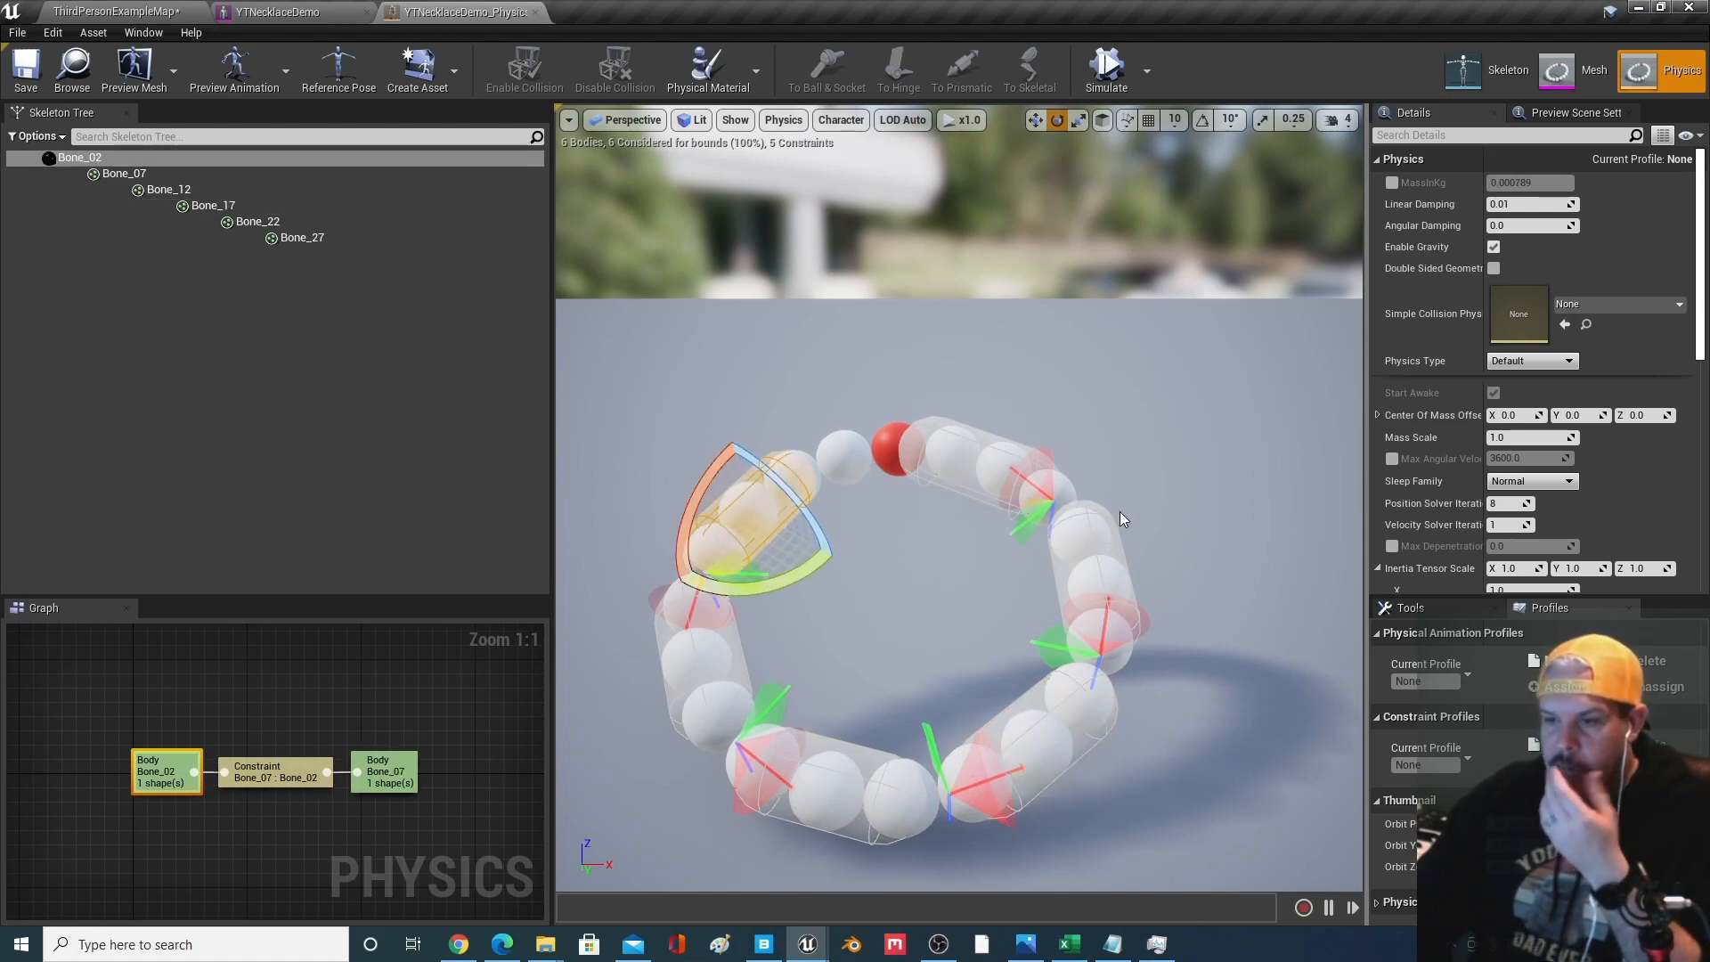
left_click(1223, 576)
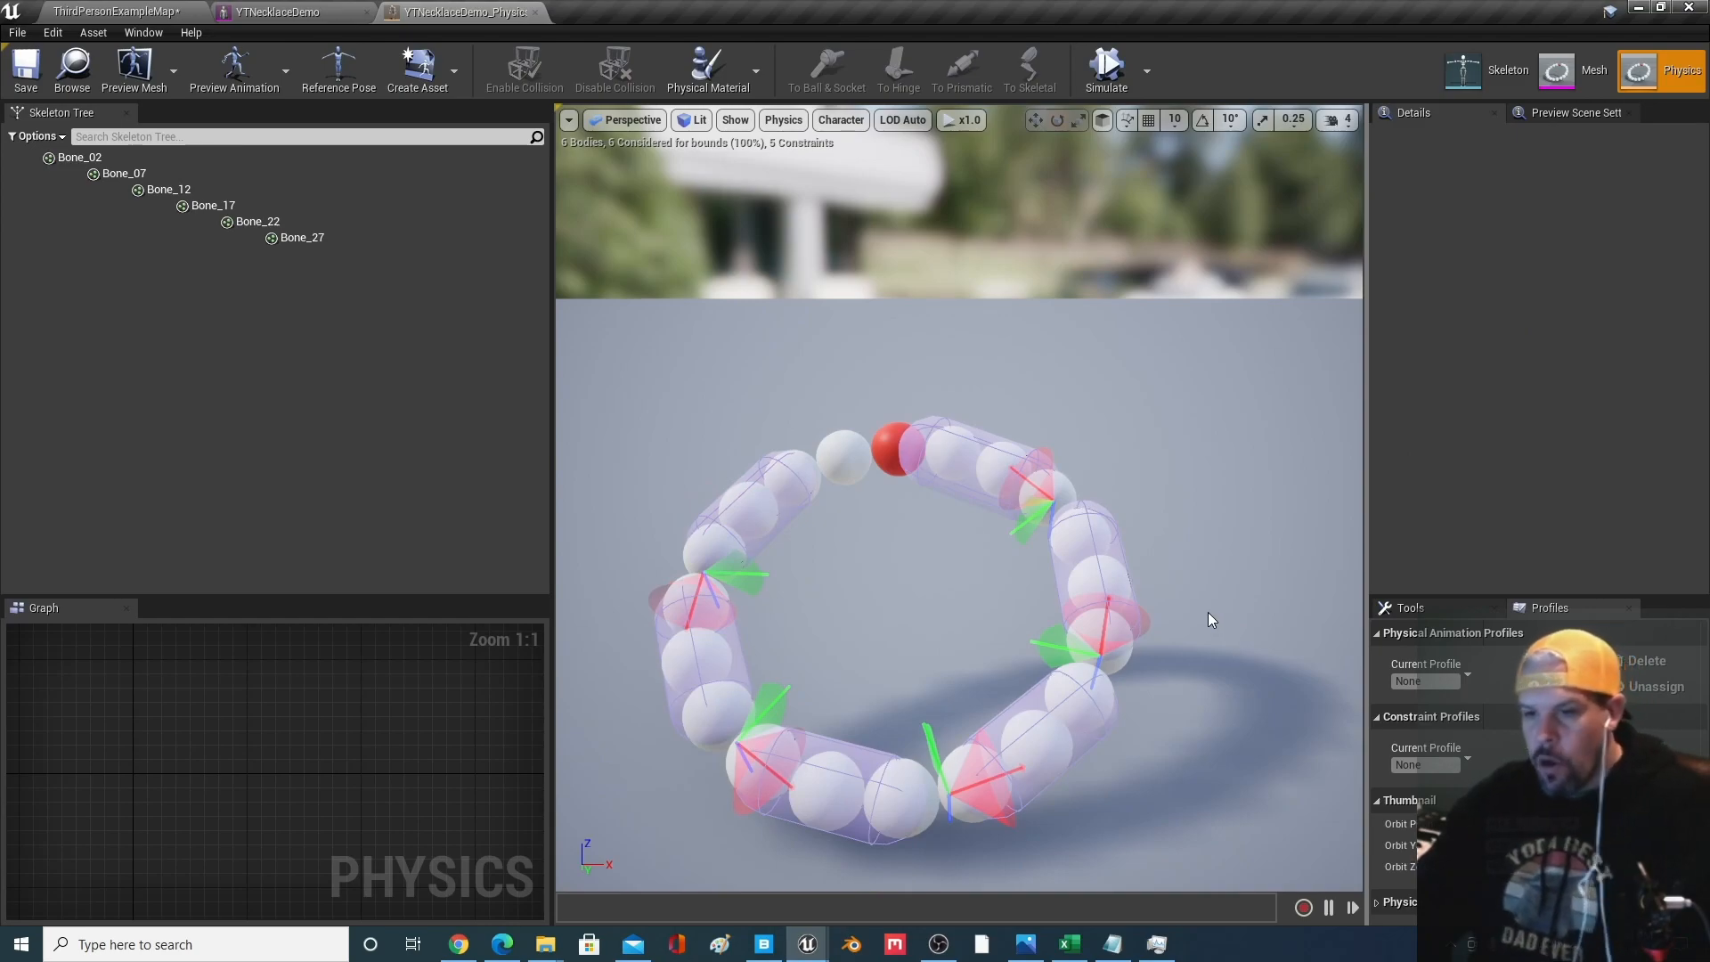
Delete all the generated physics bodies, from Bone_02 through Bone_27, from the necklace's physics asset
scroll(1160, 584, "down", 1)
scroll(1155, 581, "up", 1)
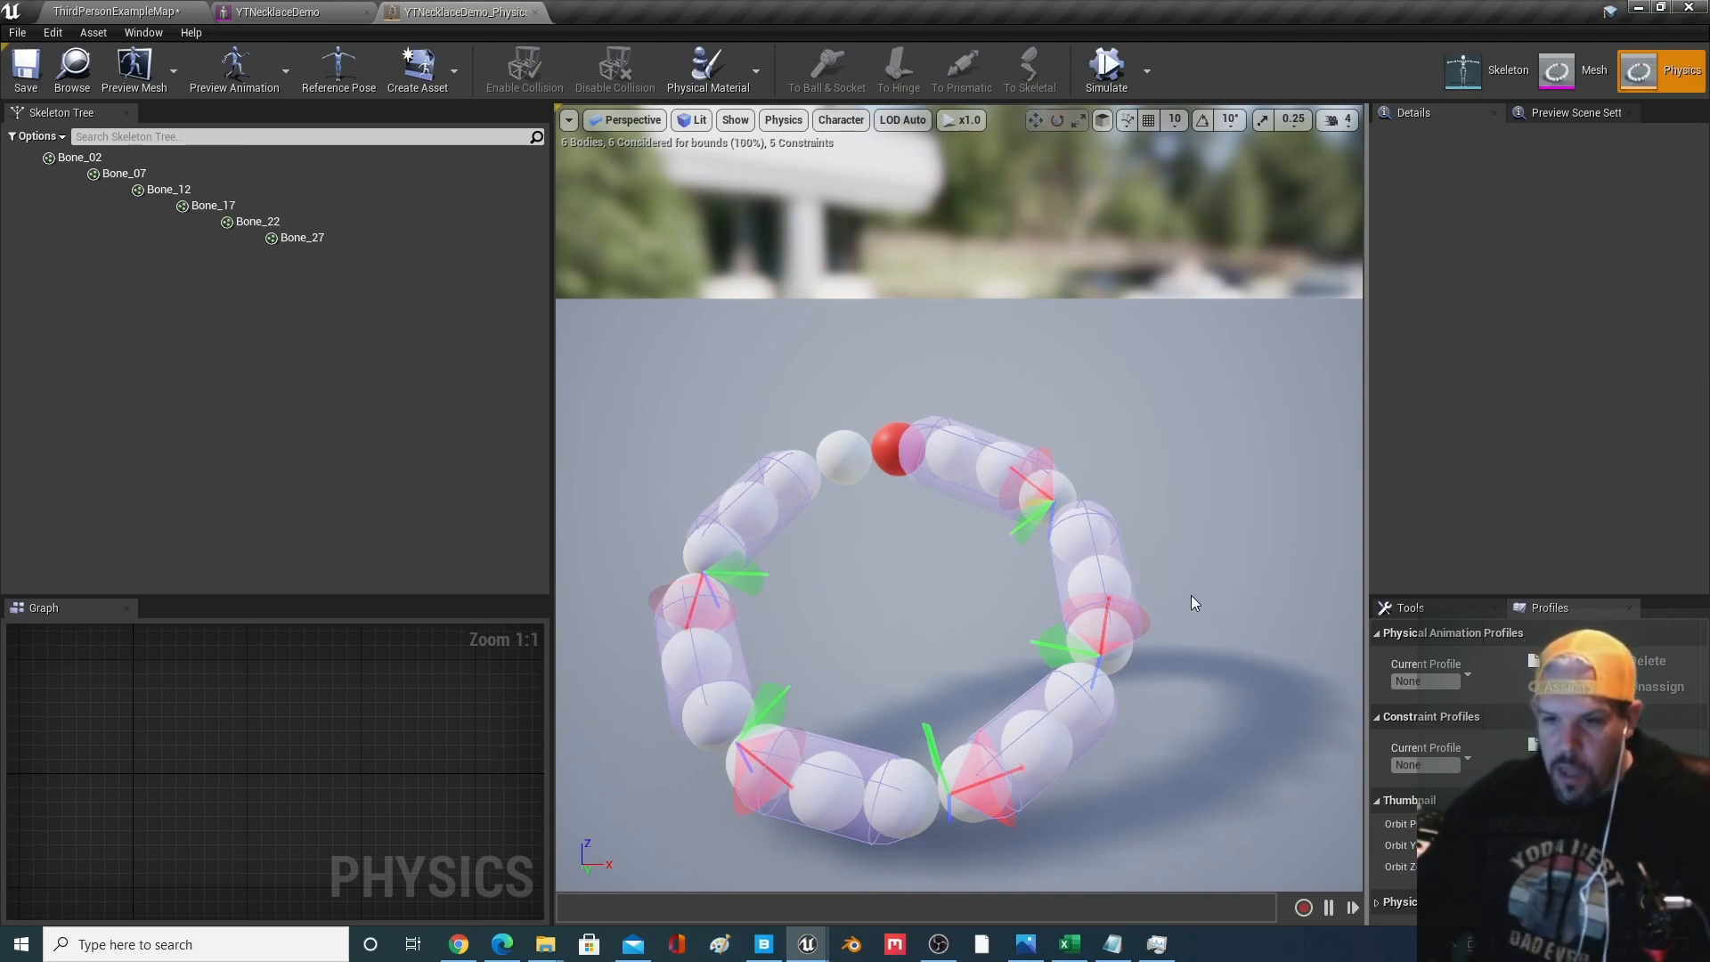
right_click_drag(1117, 578, 1113, 615)
right_click_drag(1069, 547, 1080, 559)
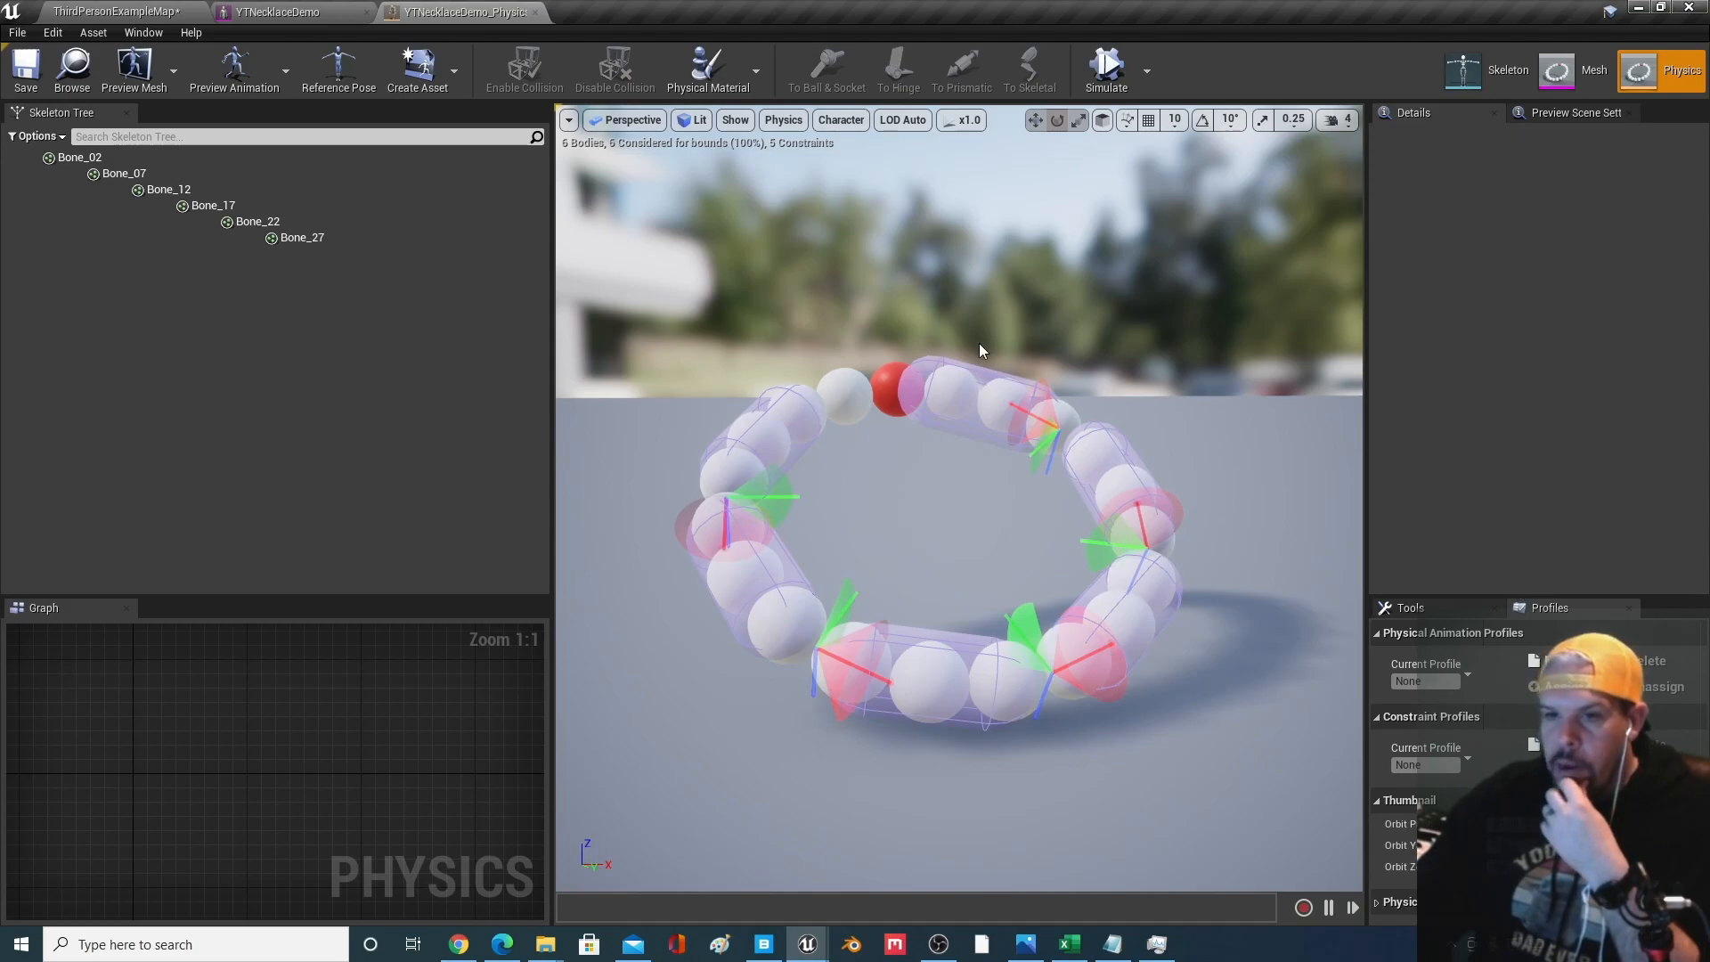
scroll(1157, 469, "up", 2)
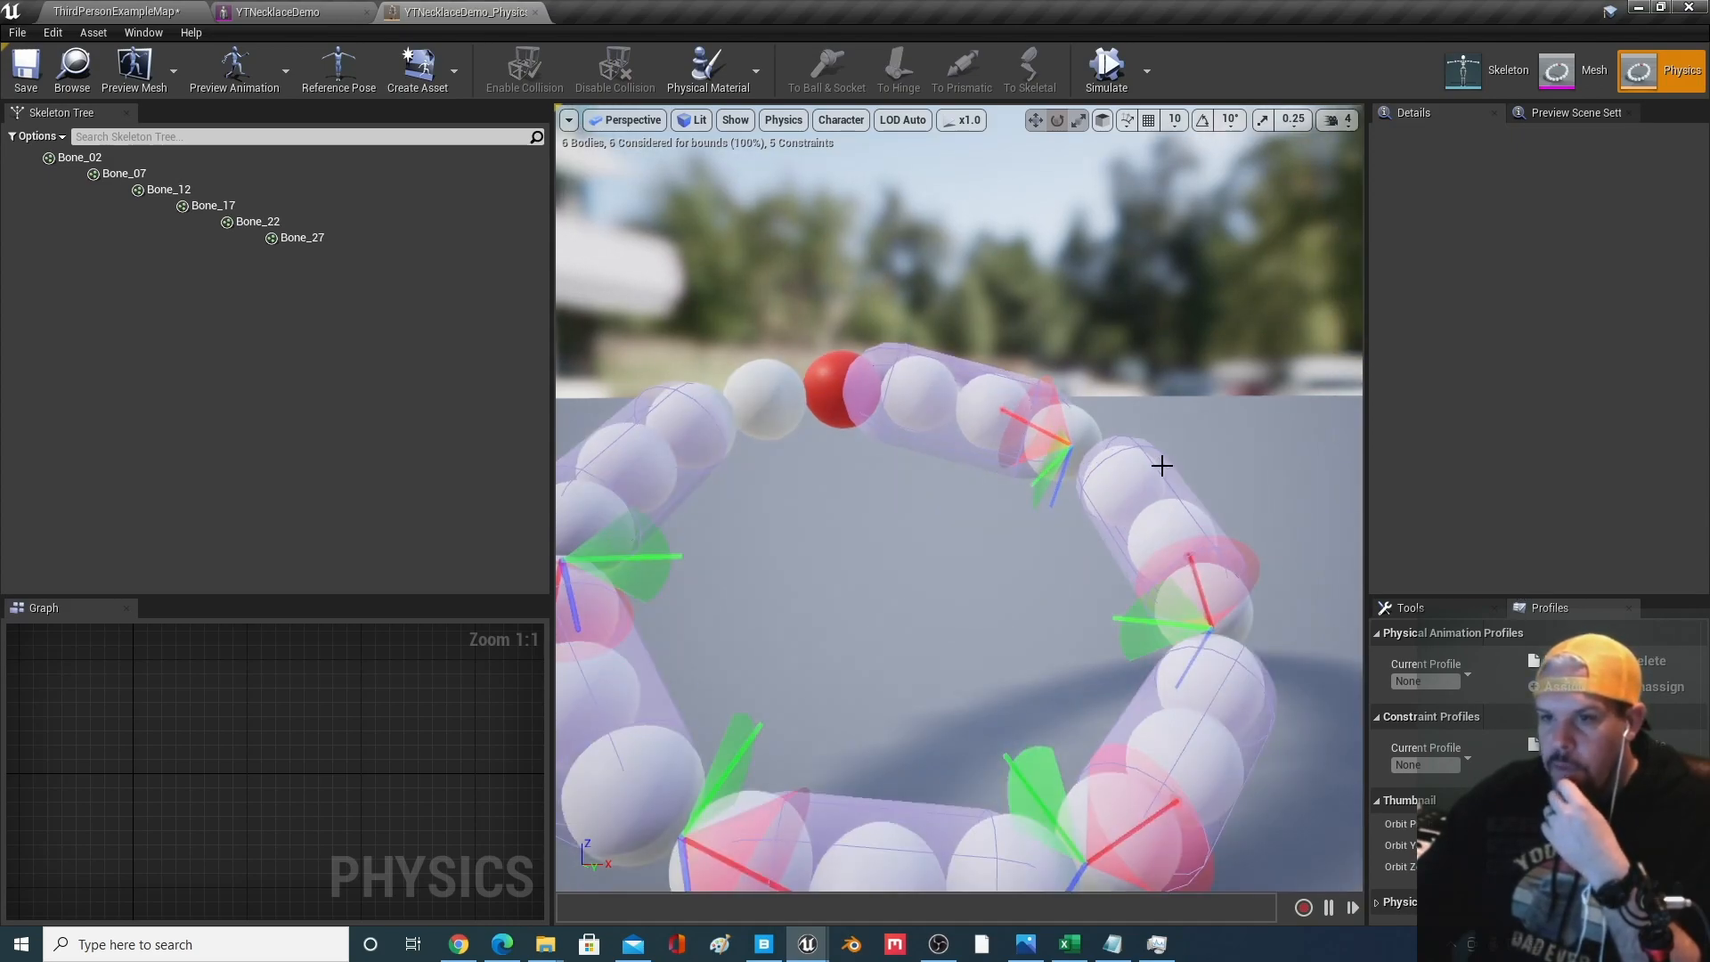
scroll(1167, 370, "down", 6)
left_click_drag(1168, 371, 1180, 445)
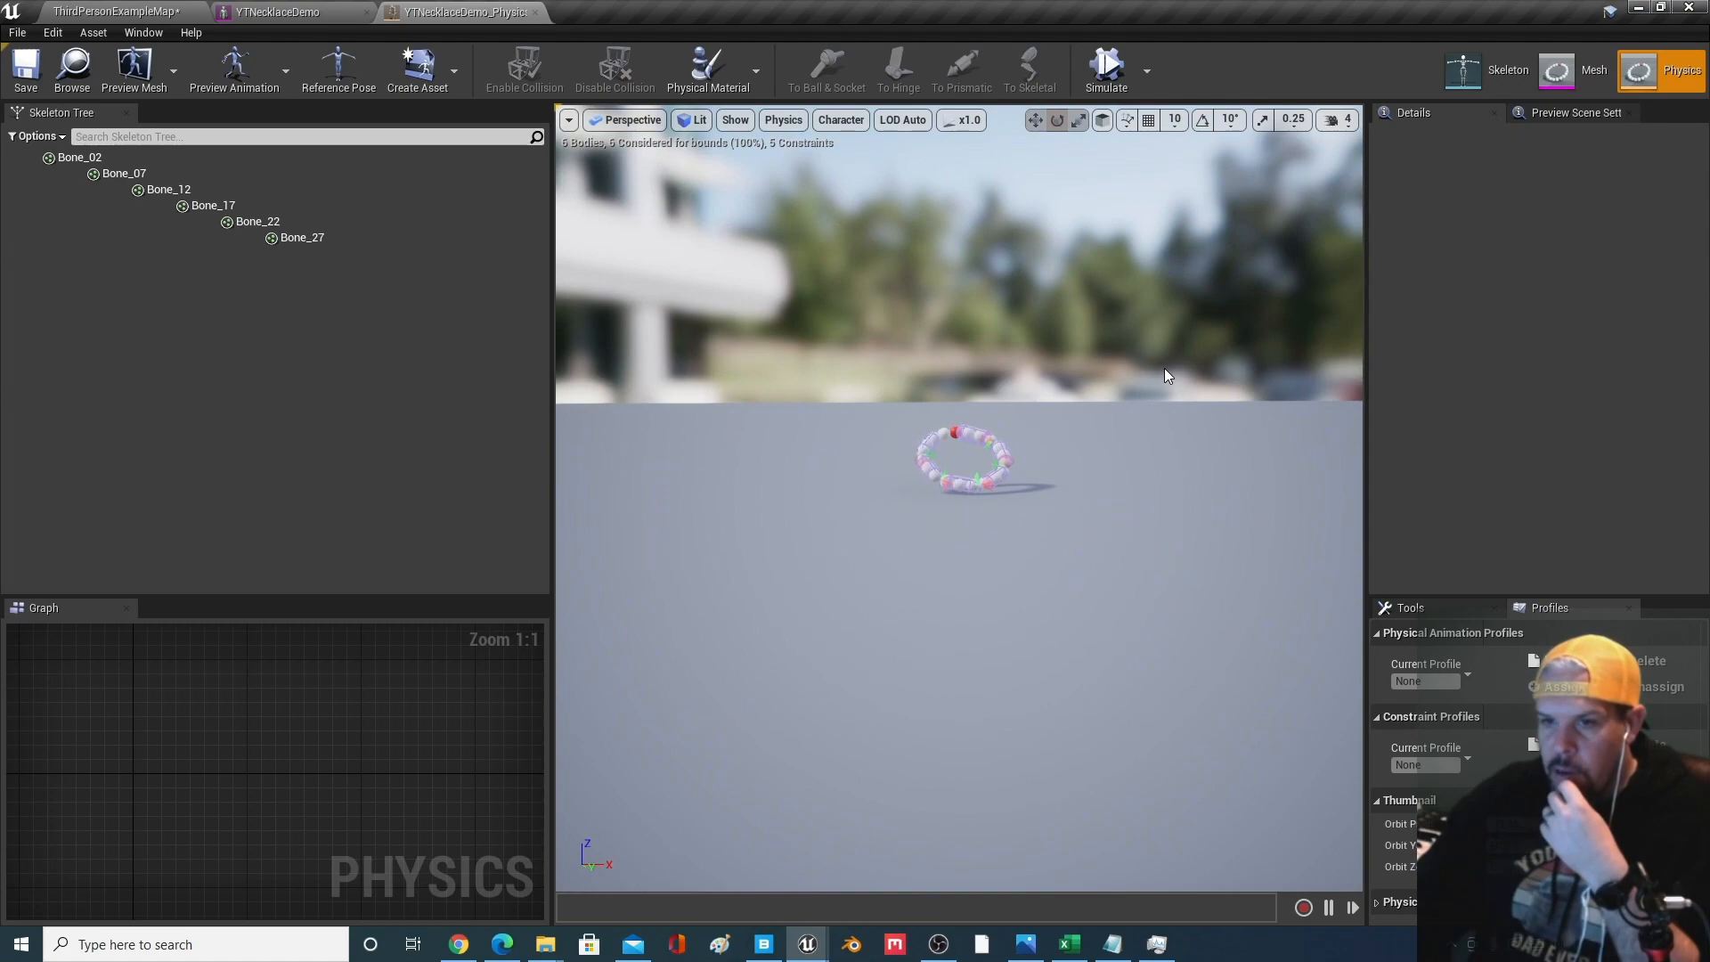
scroll(1124, 395, "up", 3)
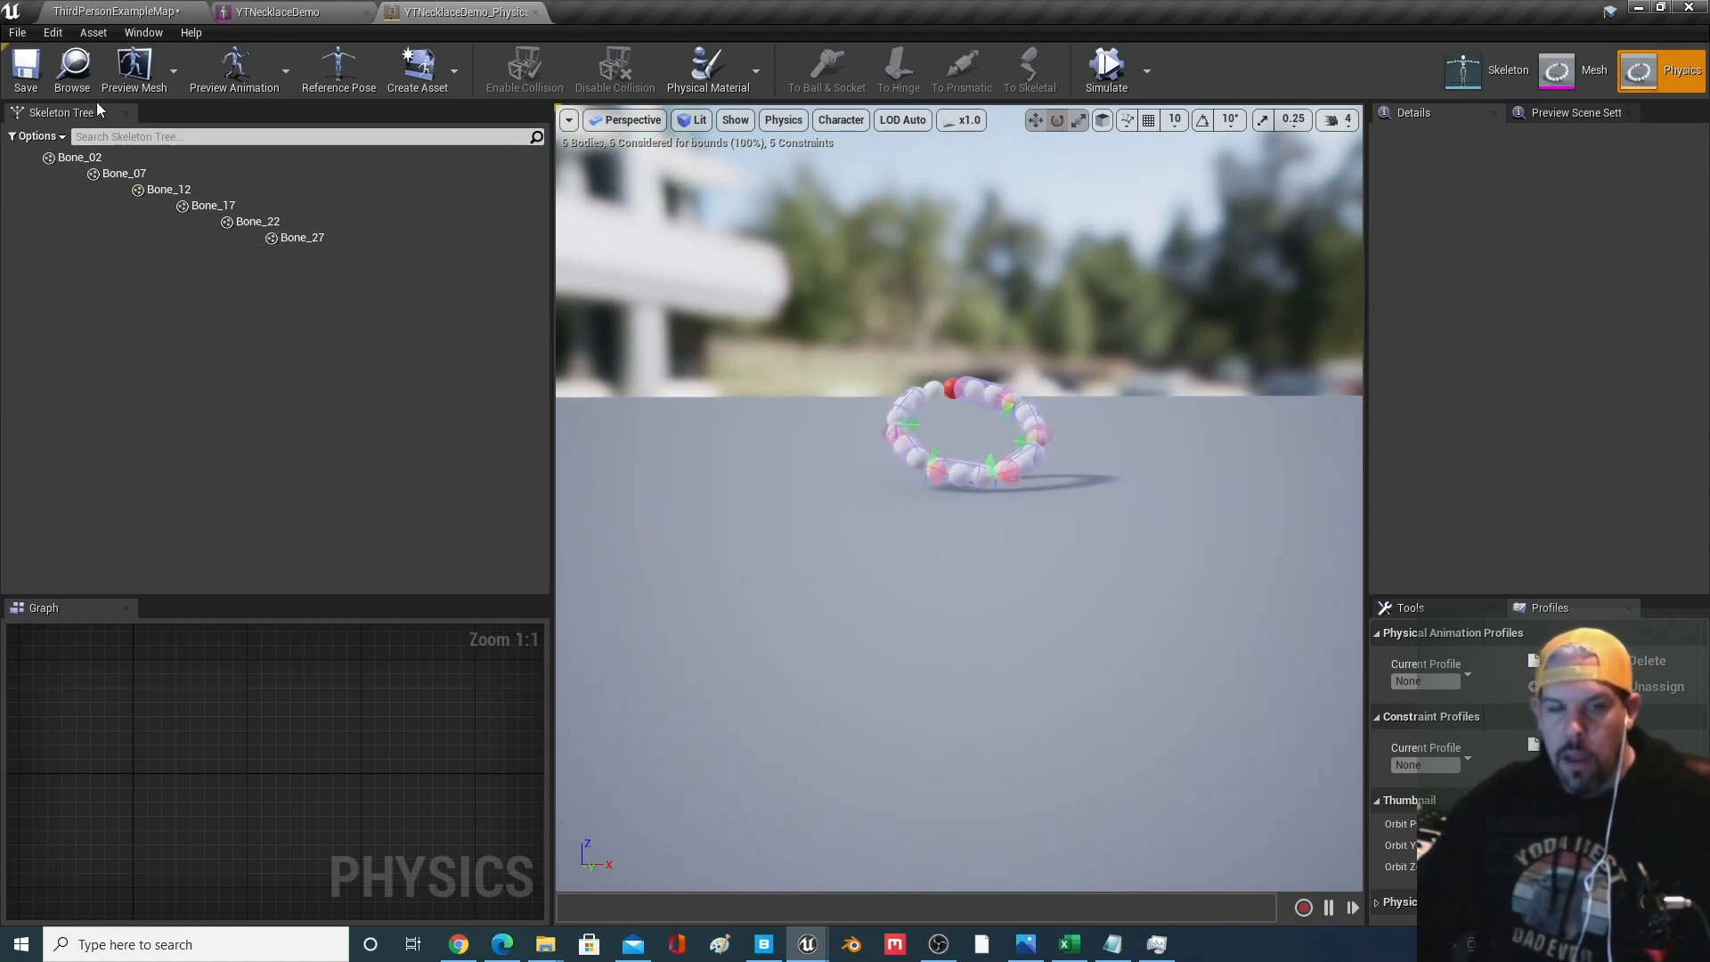
left_click(79, 159)
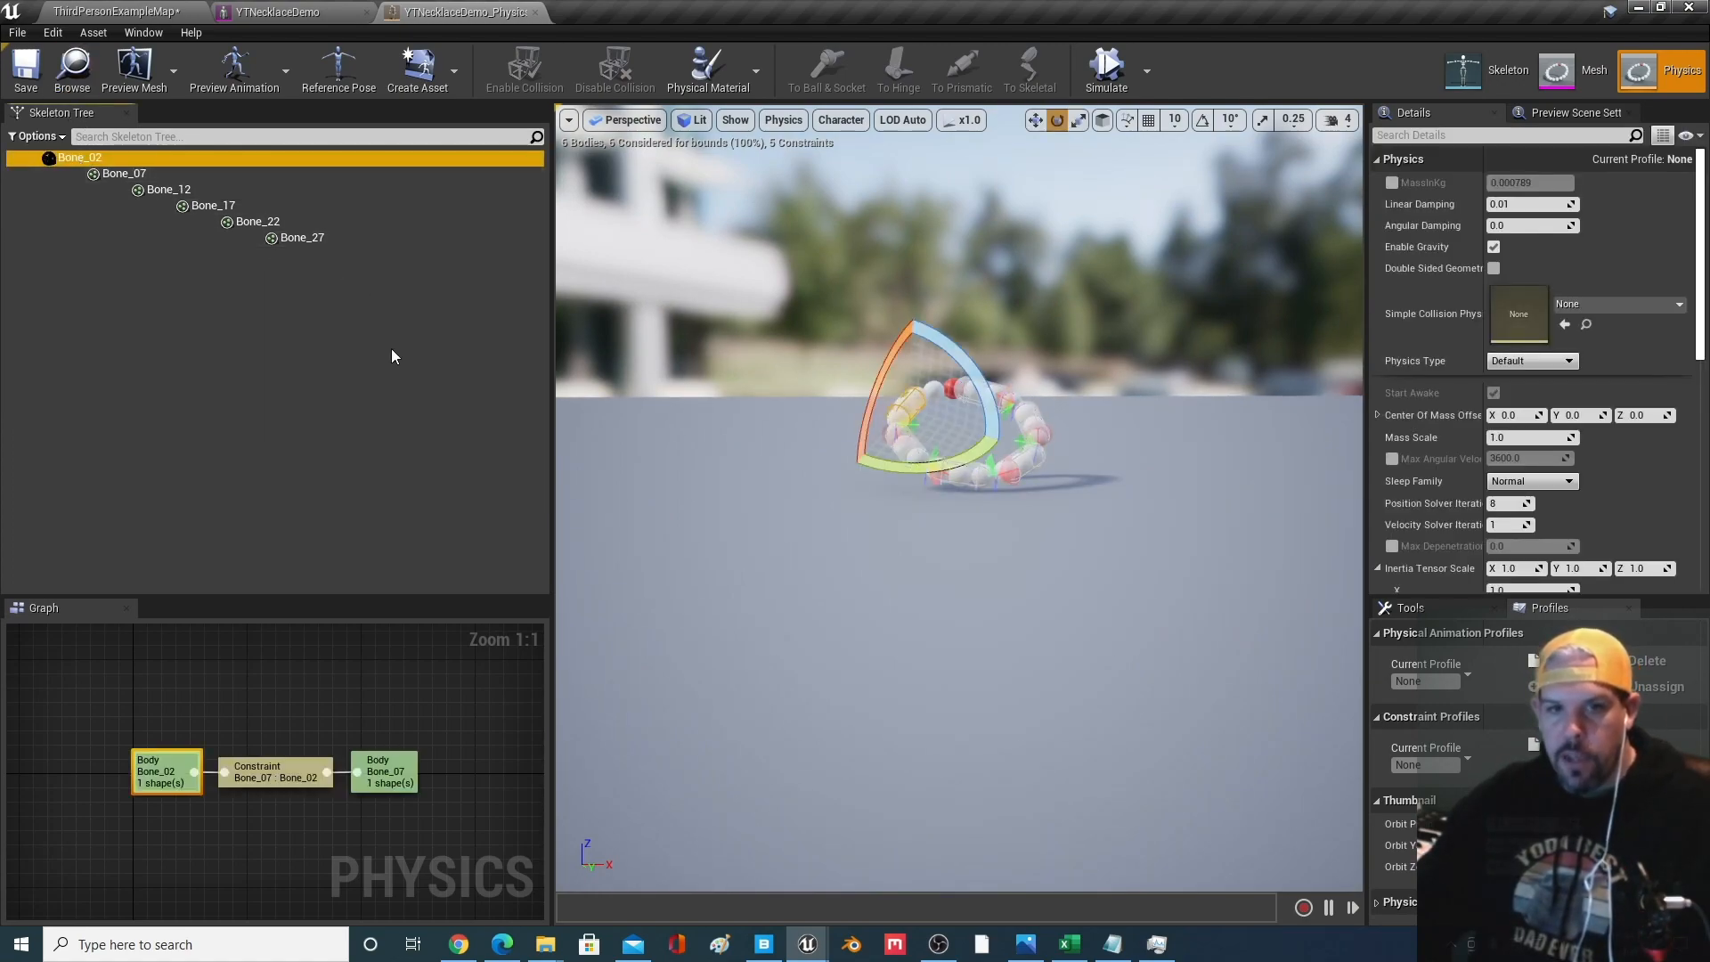
left_click(294, 237, "shift")
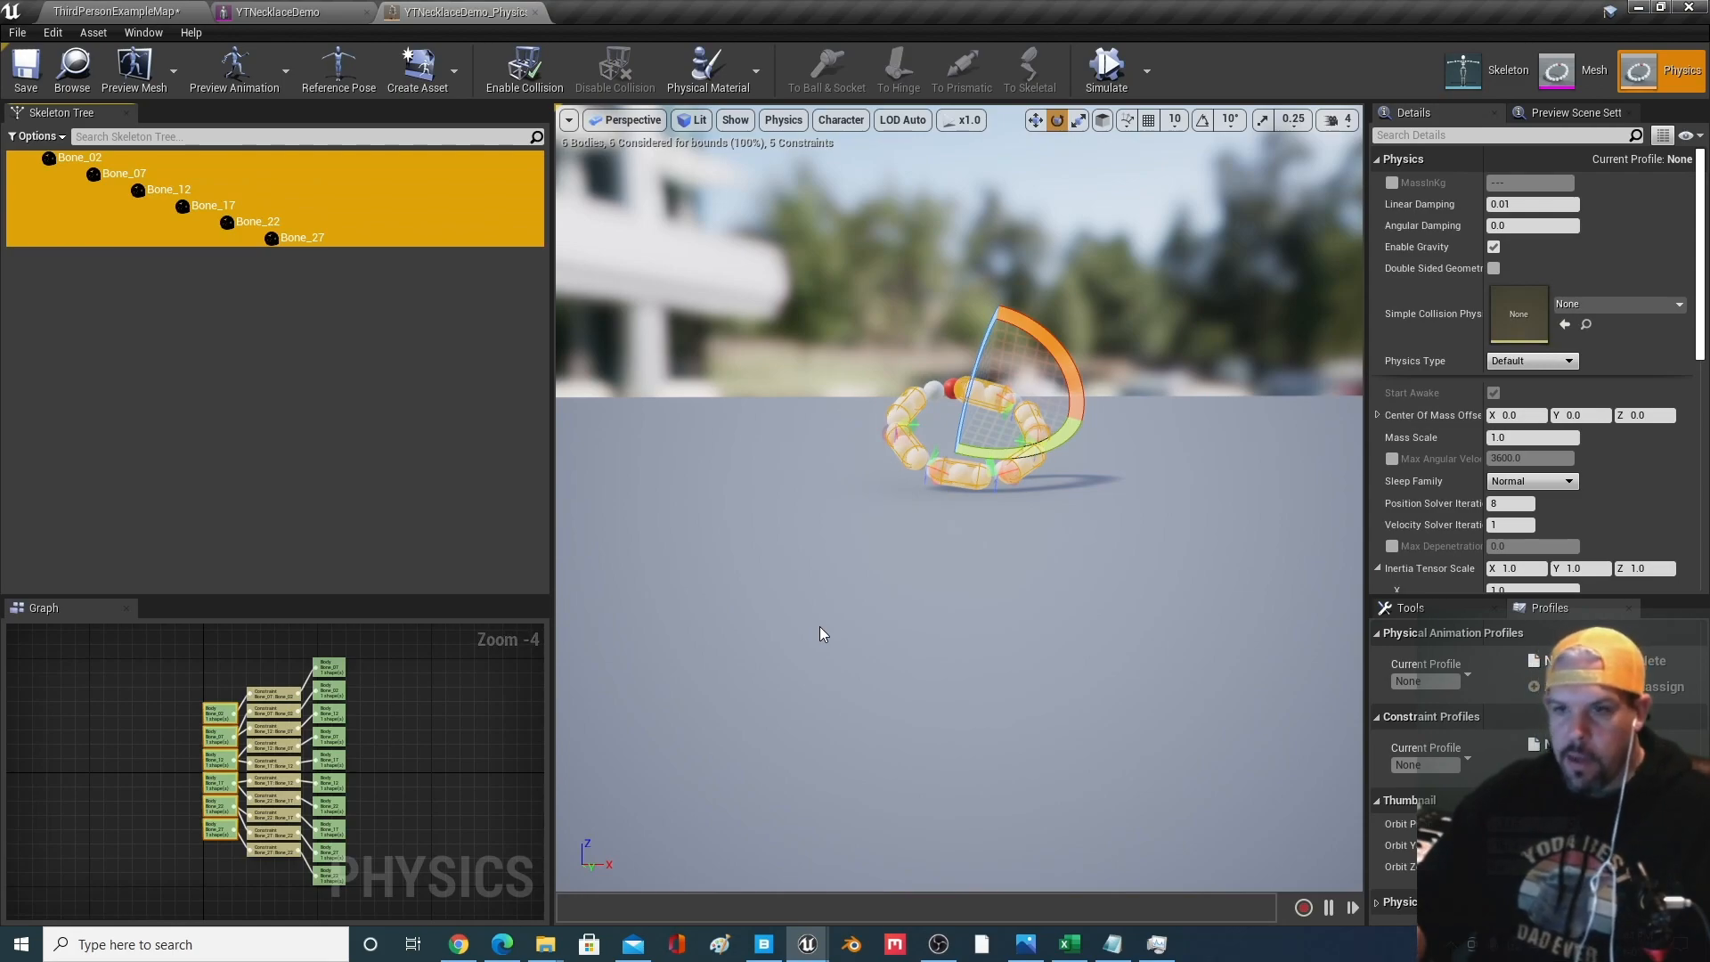
key("Delete")
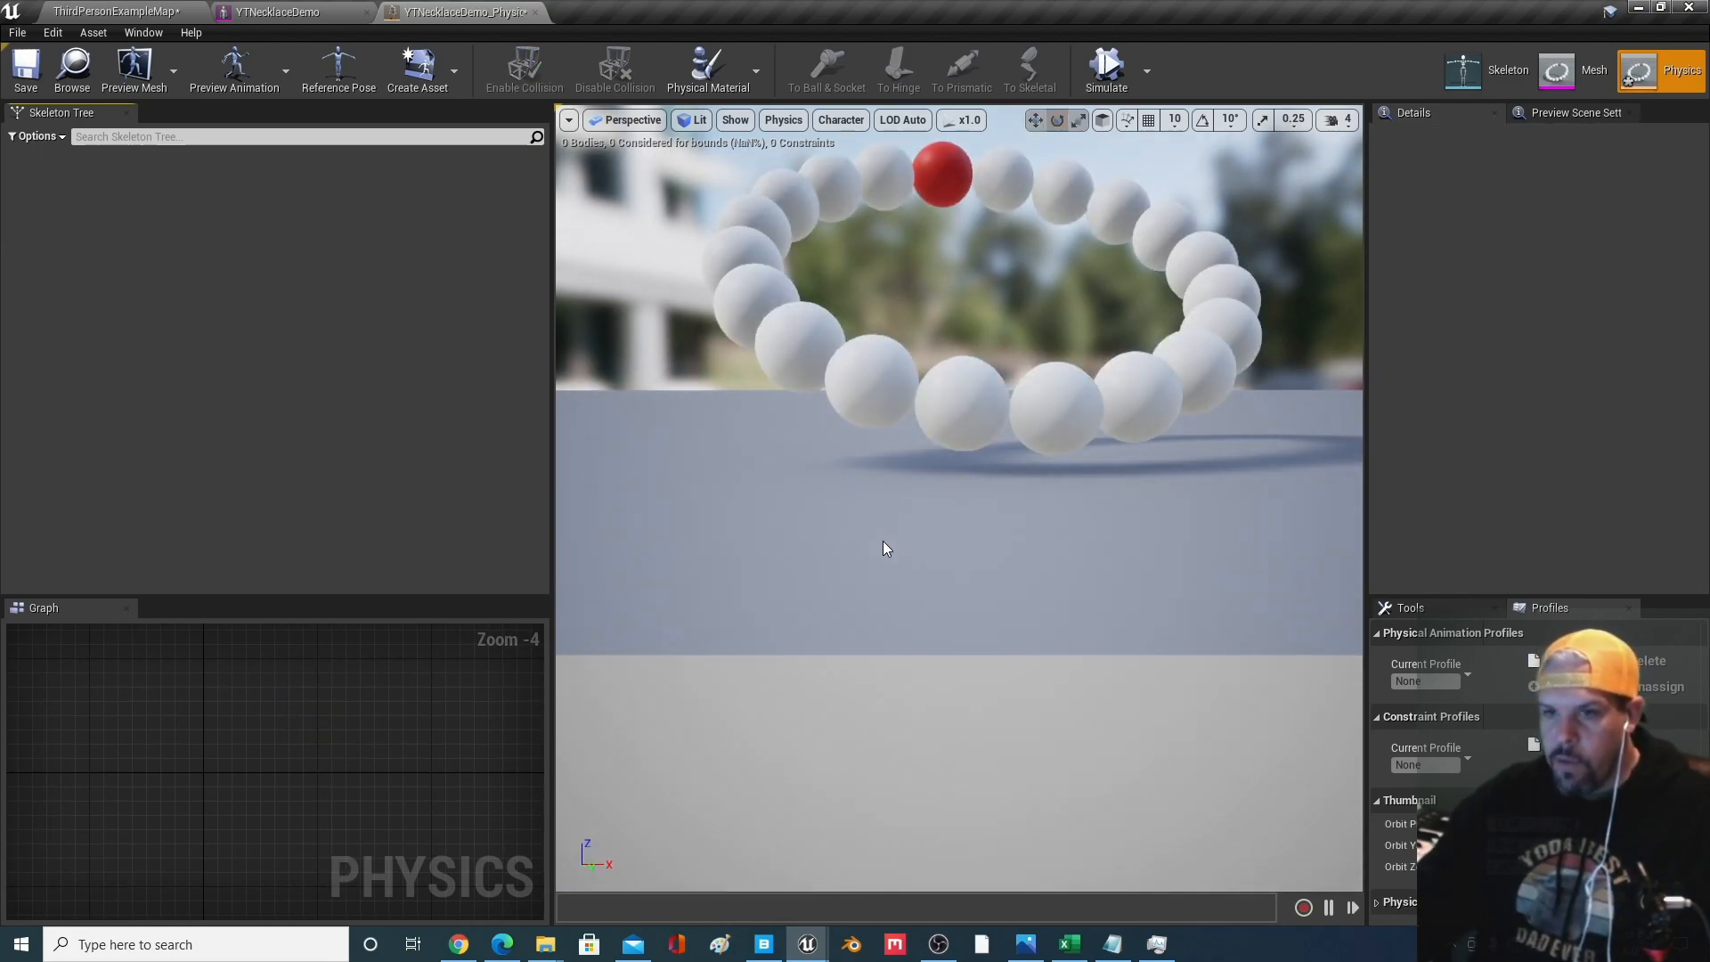
Generate new capsule bodies and constraints for all of the necklace's bones
middle_click_drag(884, 557, 873, 508)
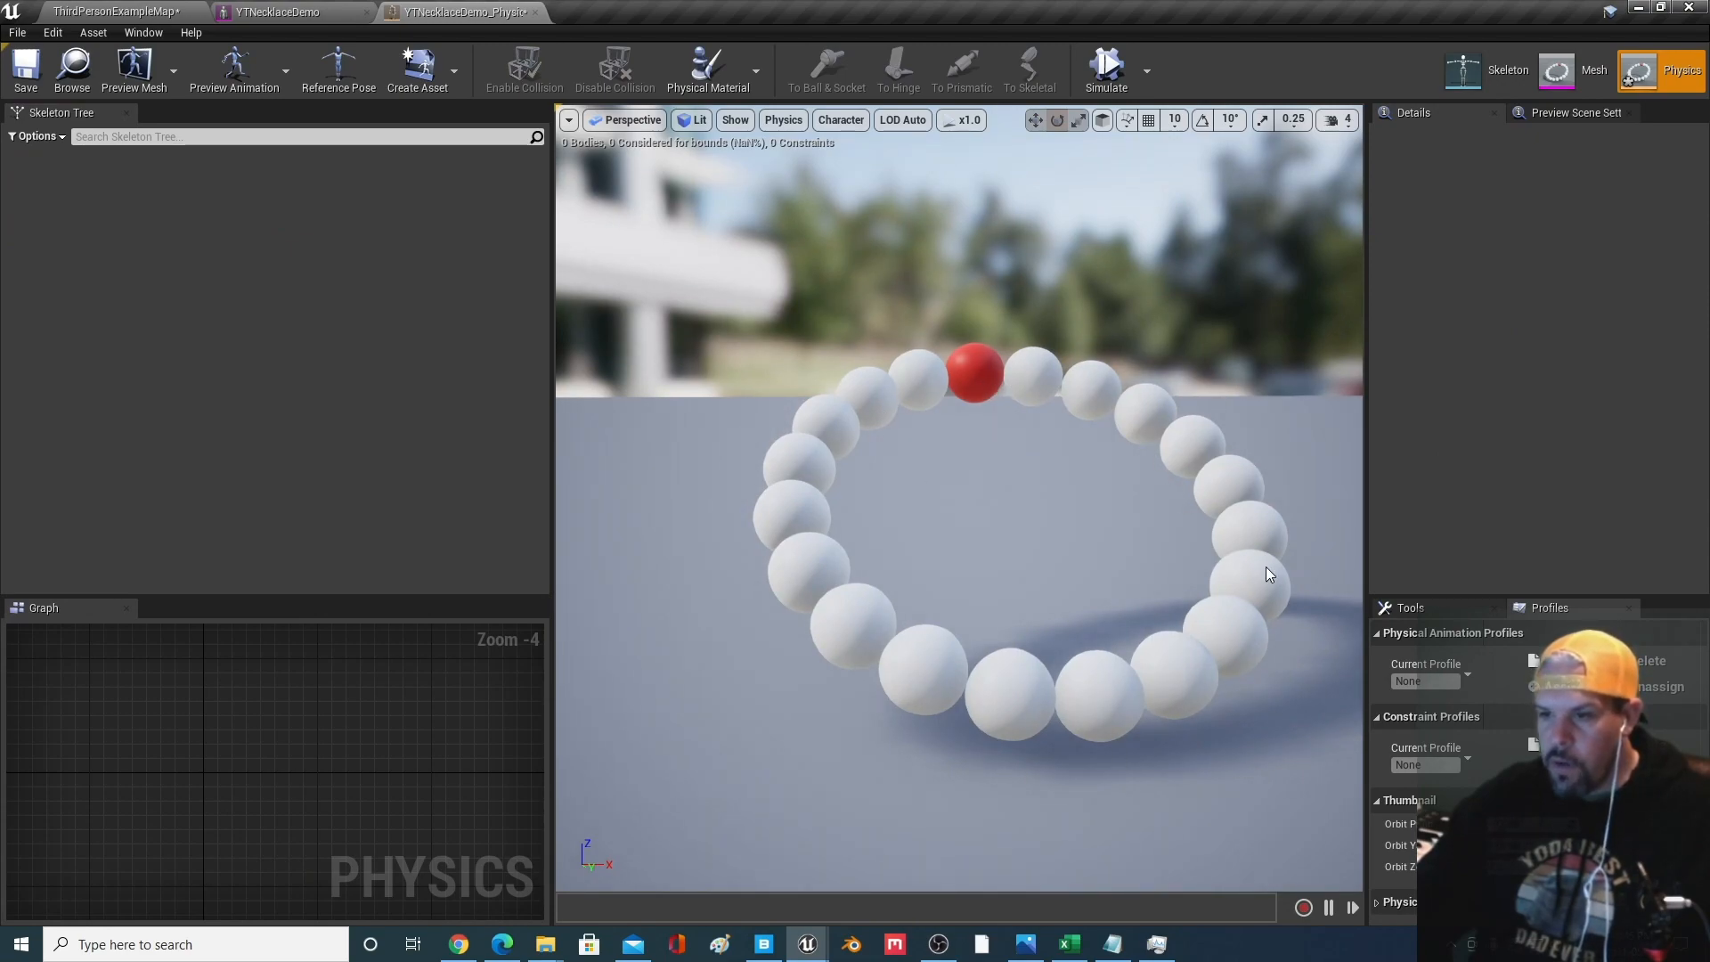
left_click(1444, 606)
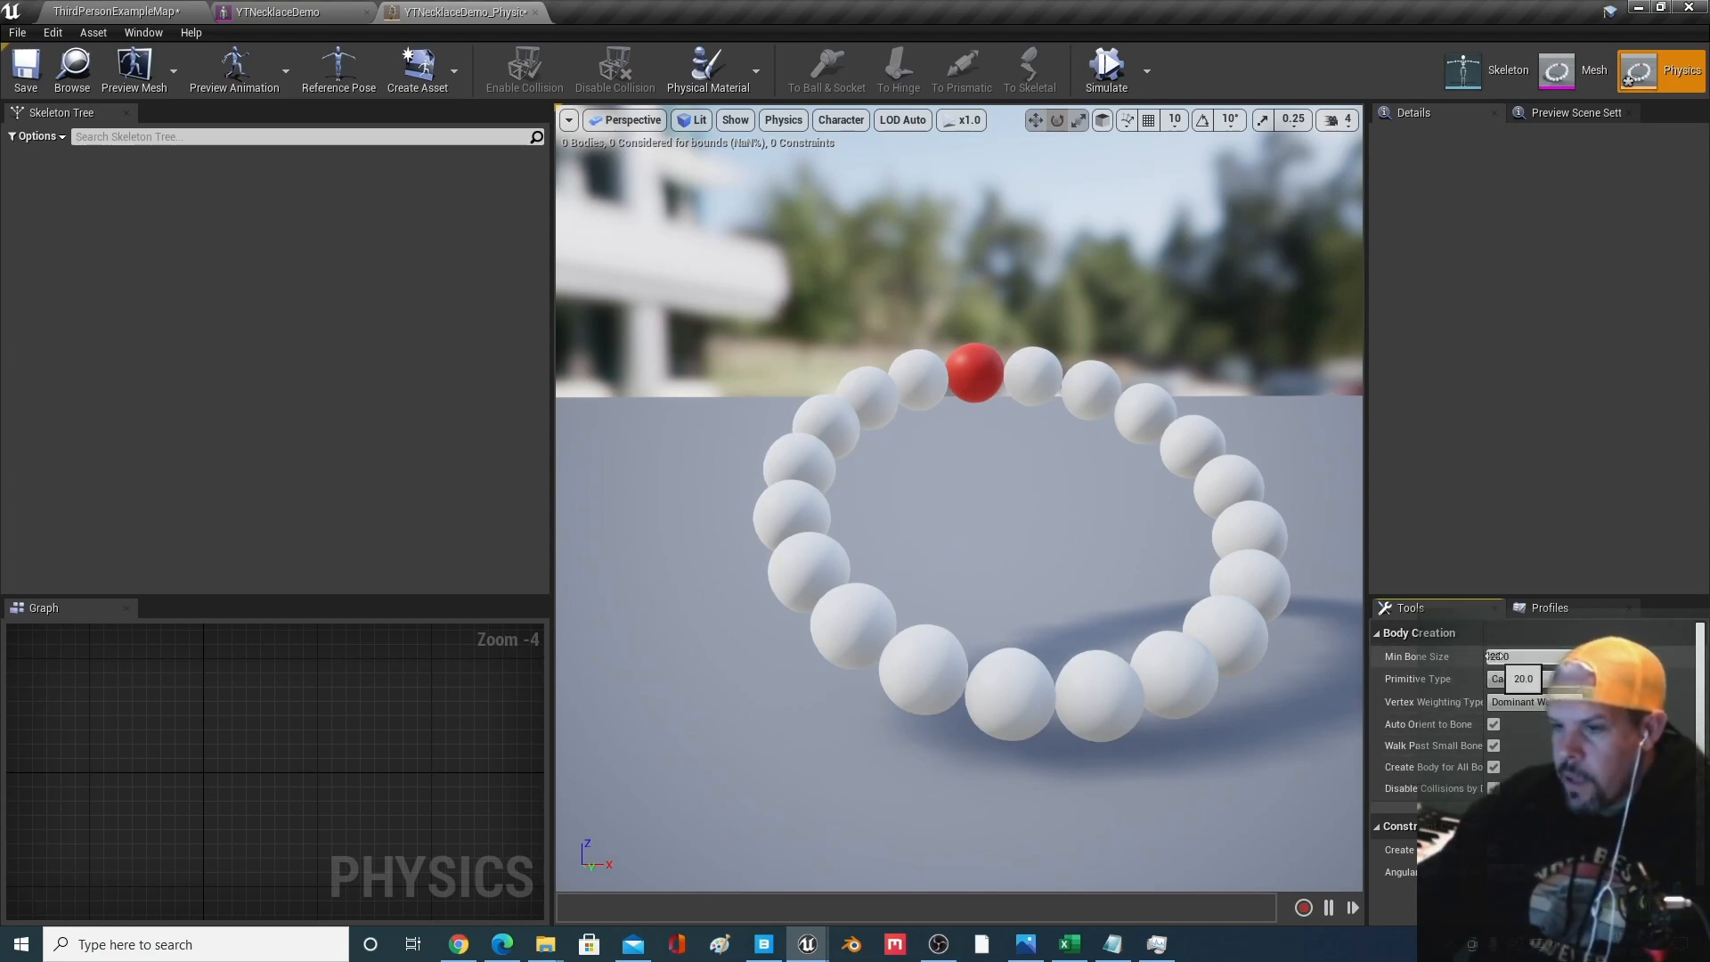
left_click(1533, 680)
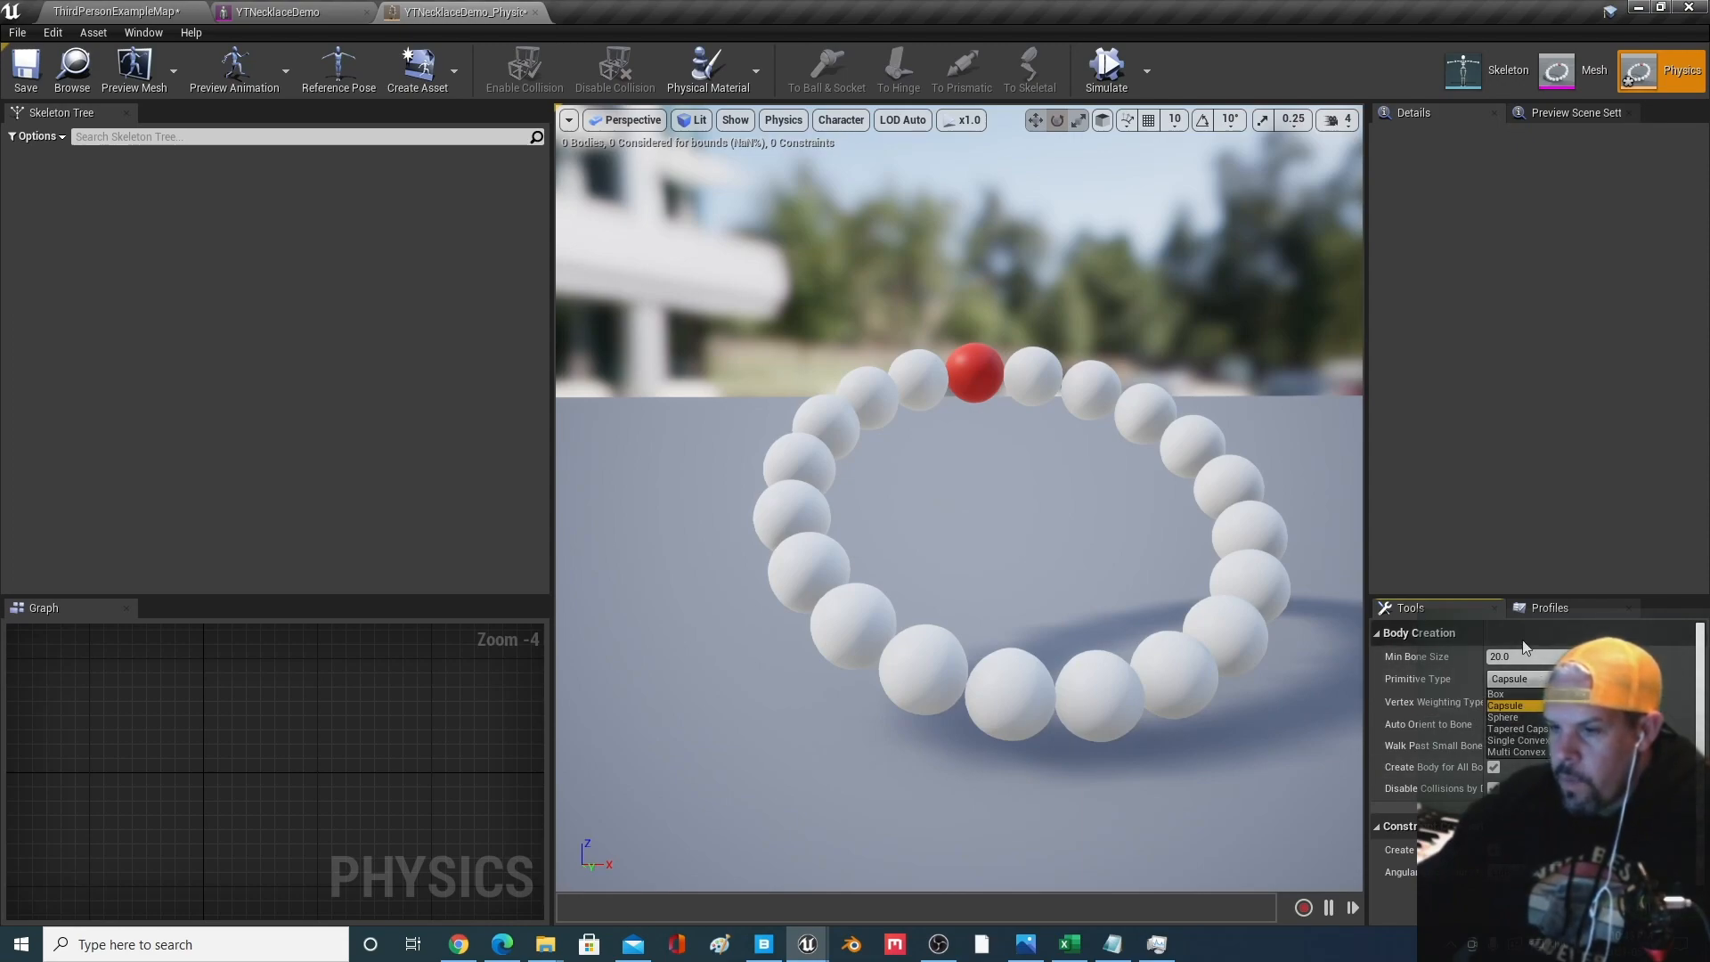
left_click(1553, 681)
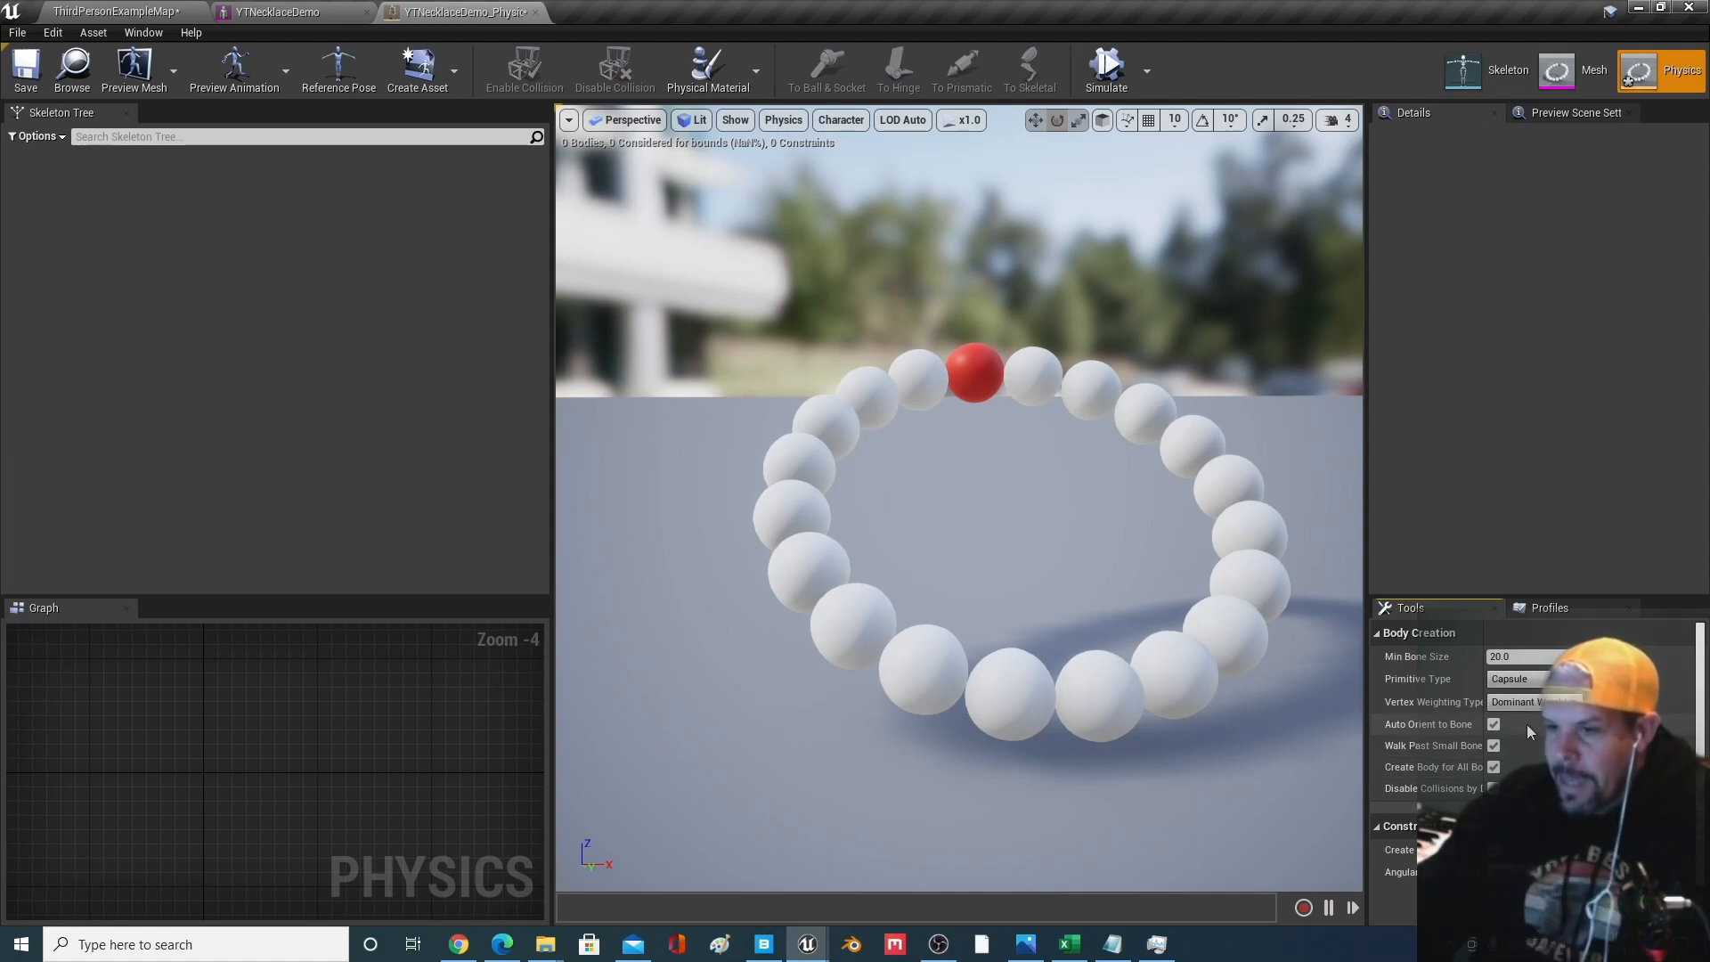
scroll(1469, 870, "down", 1)
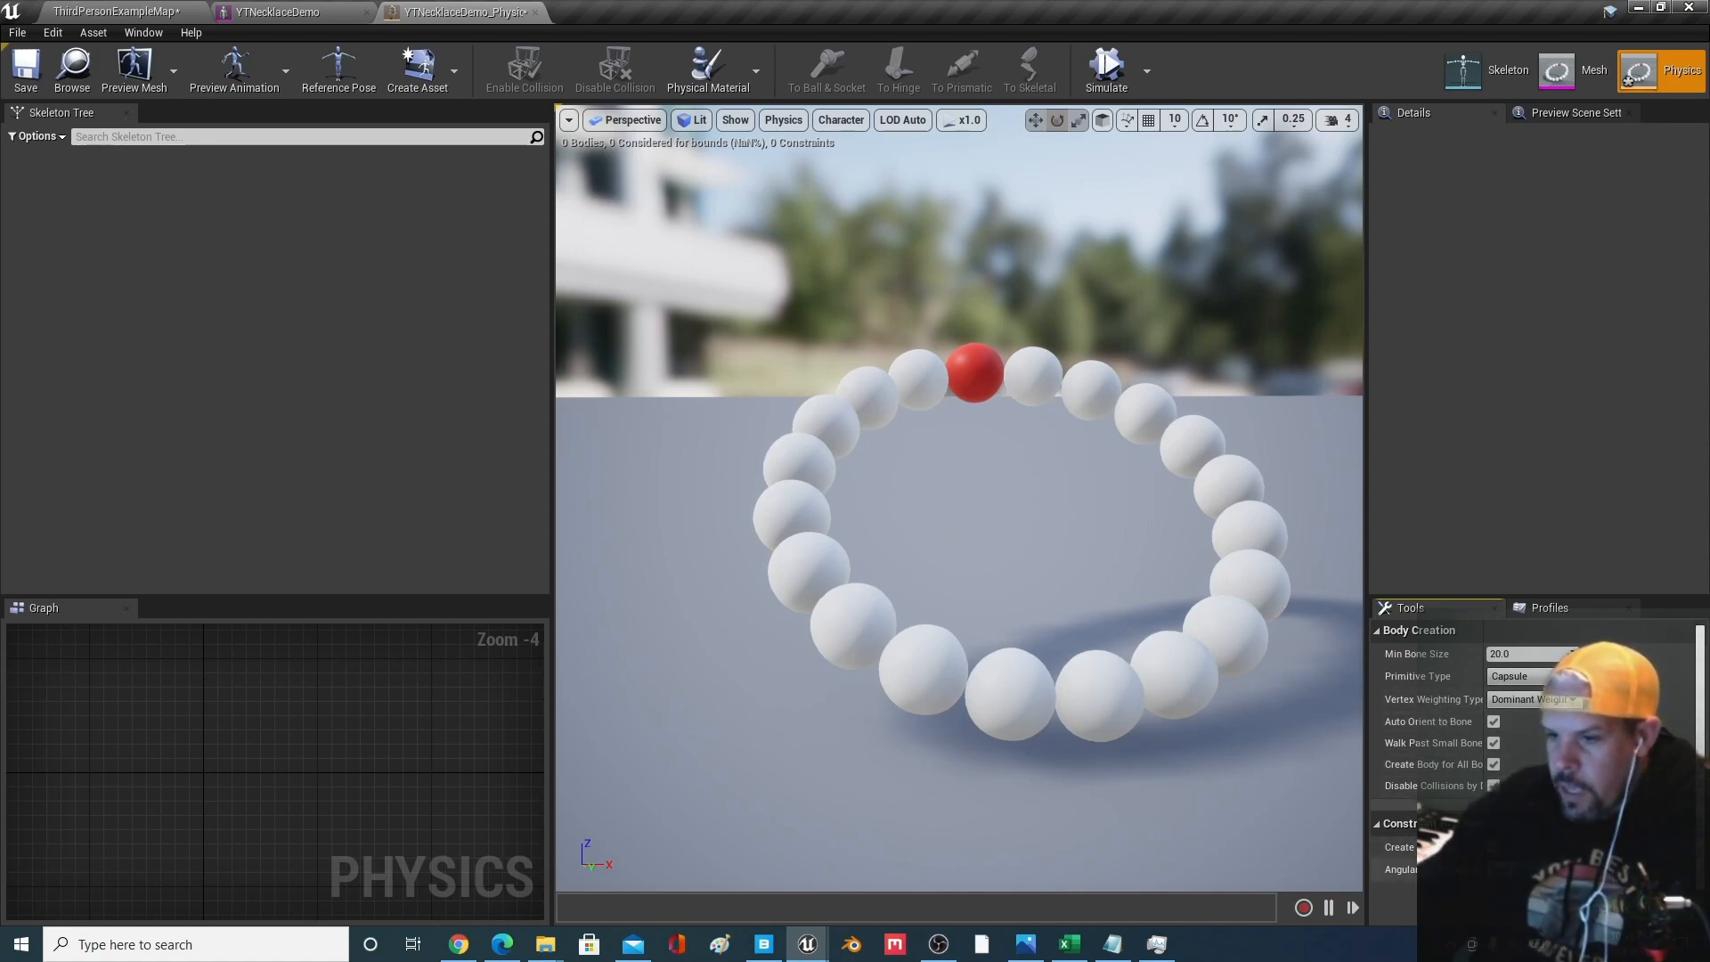
left_click(1494, 847)
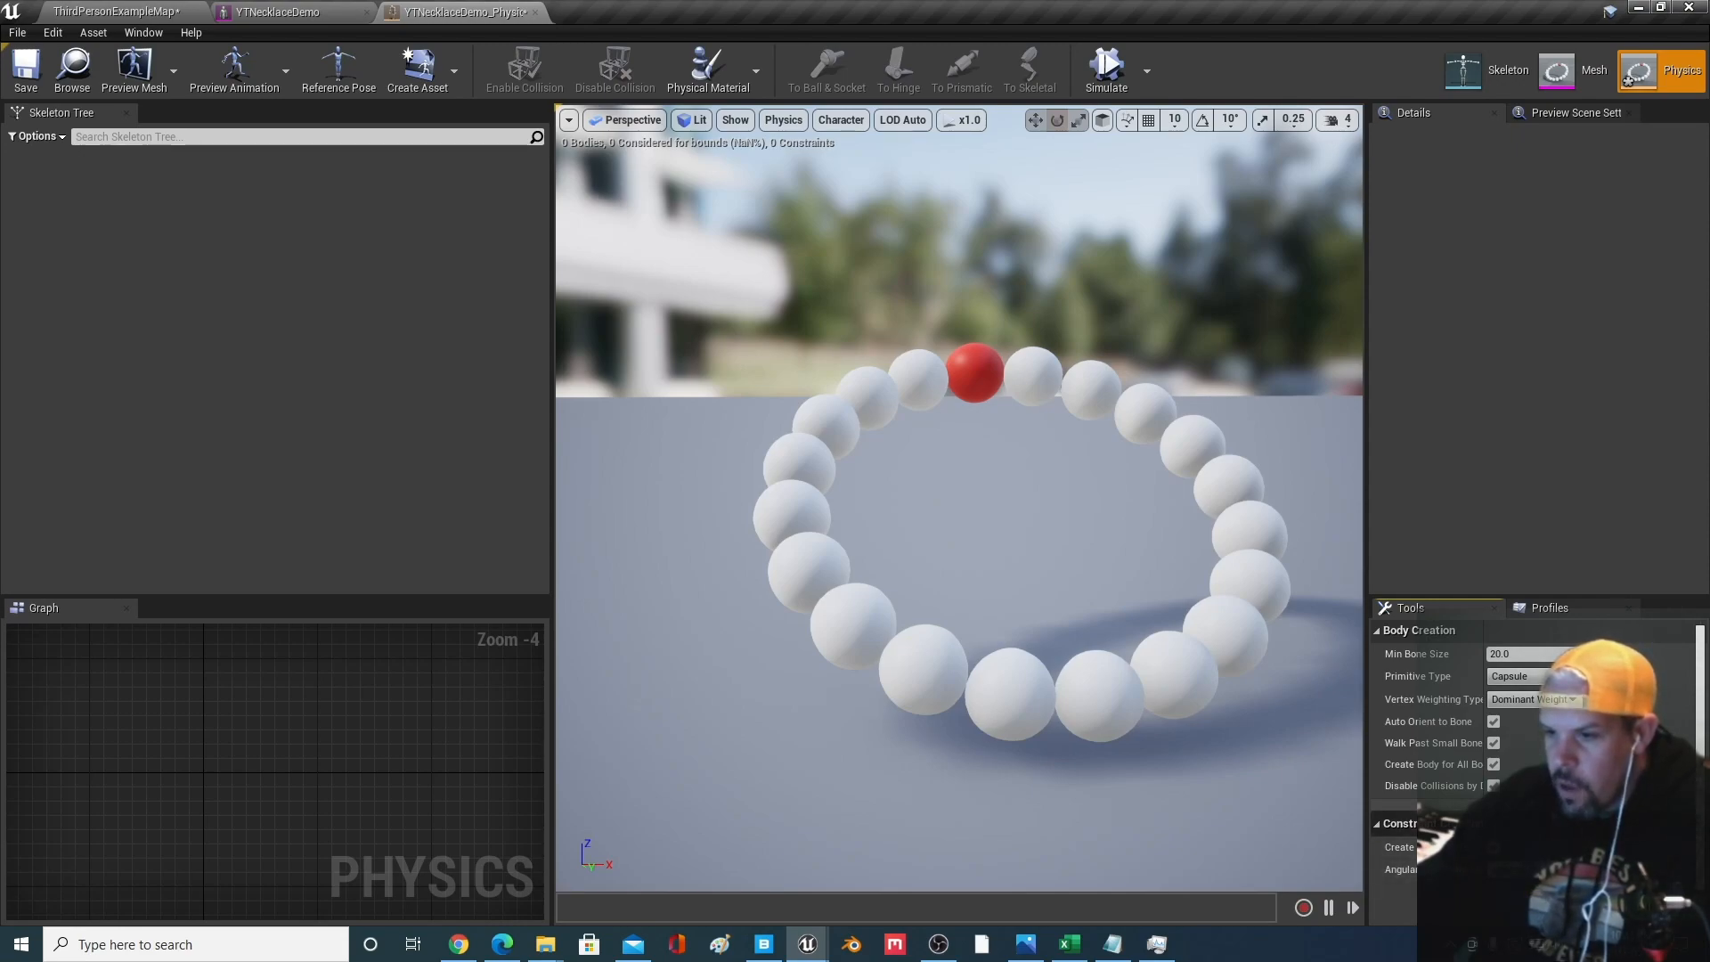
scroll(1506, 757, "down", 3)
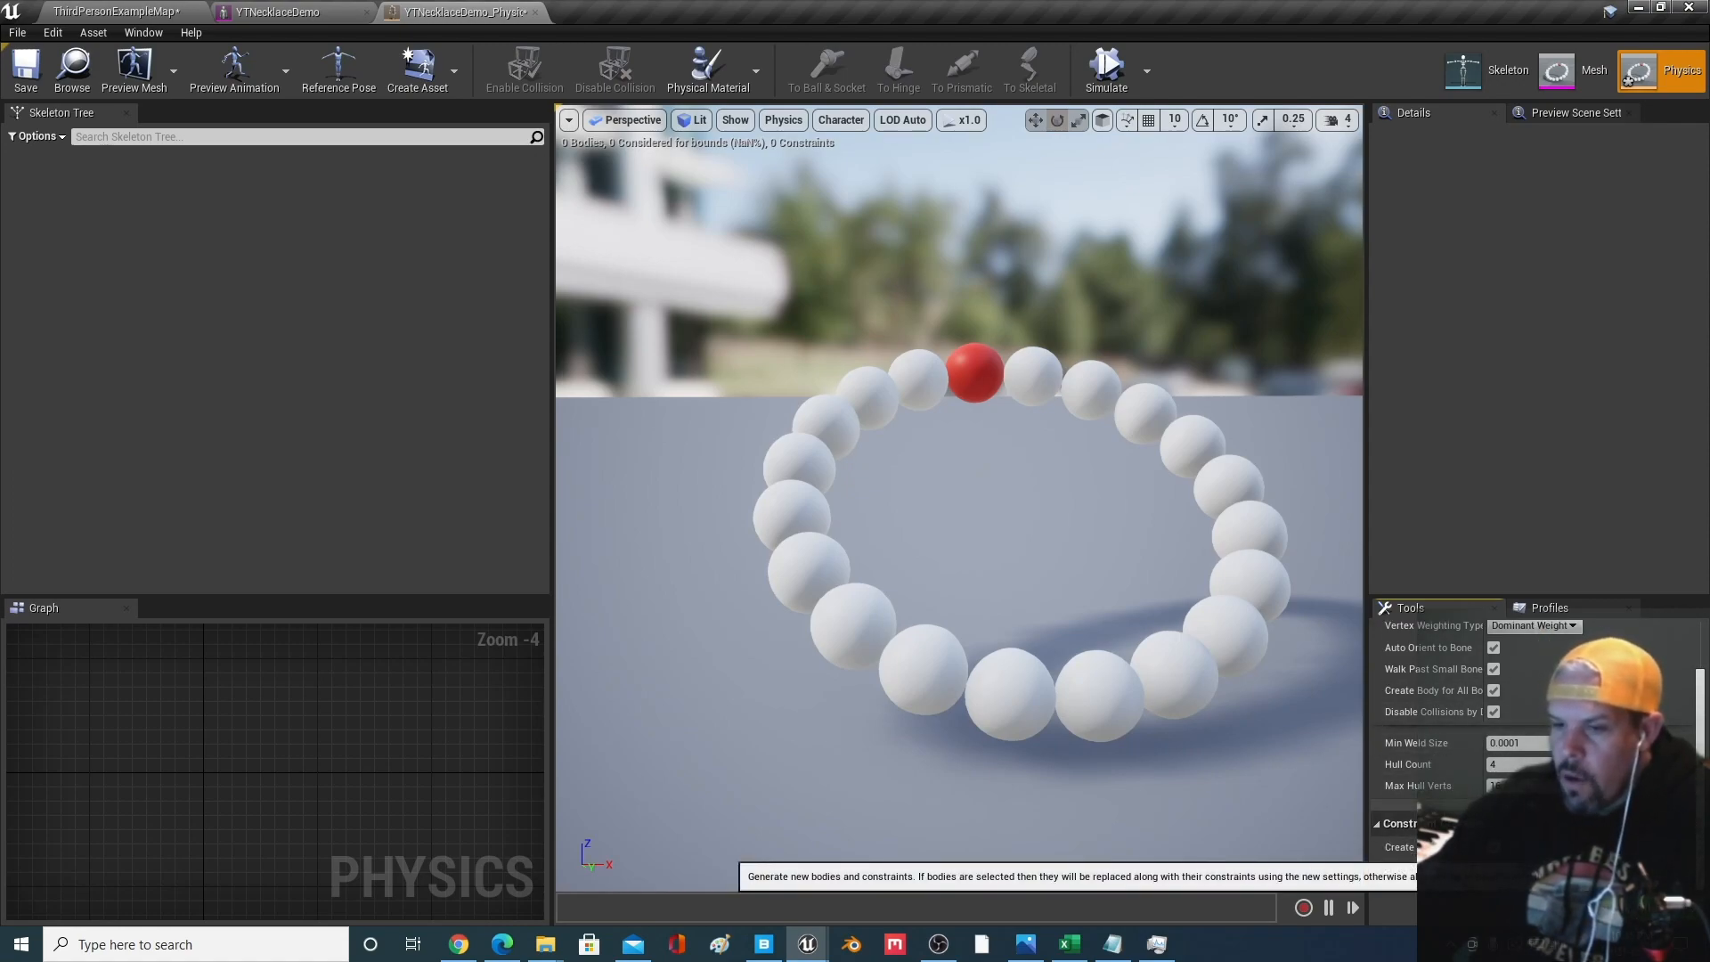
left_click(1539, 906)
scroll(1098, 601, "down", 2)
scroll(1098, 601, "up", 3)
scroll(1098, 601, "down", 2)
Delete the oversized Bone_00 body that surrounds the whole necklace
middle_click_drag(1098, 590, 1158, 521)
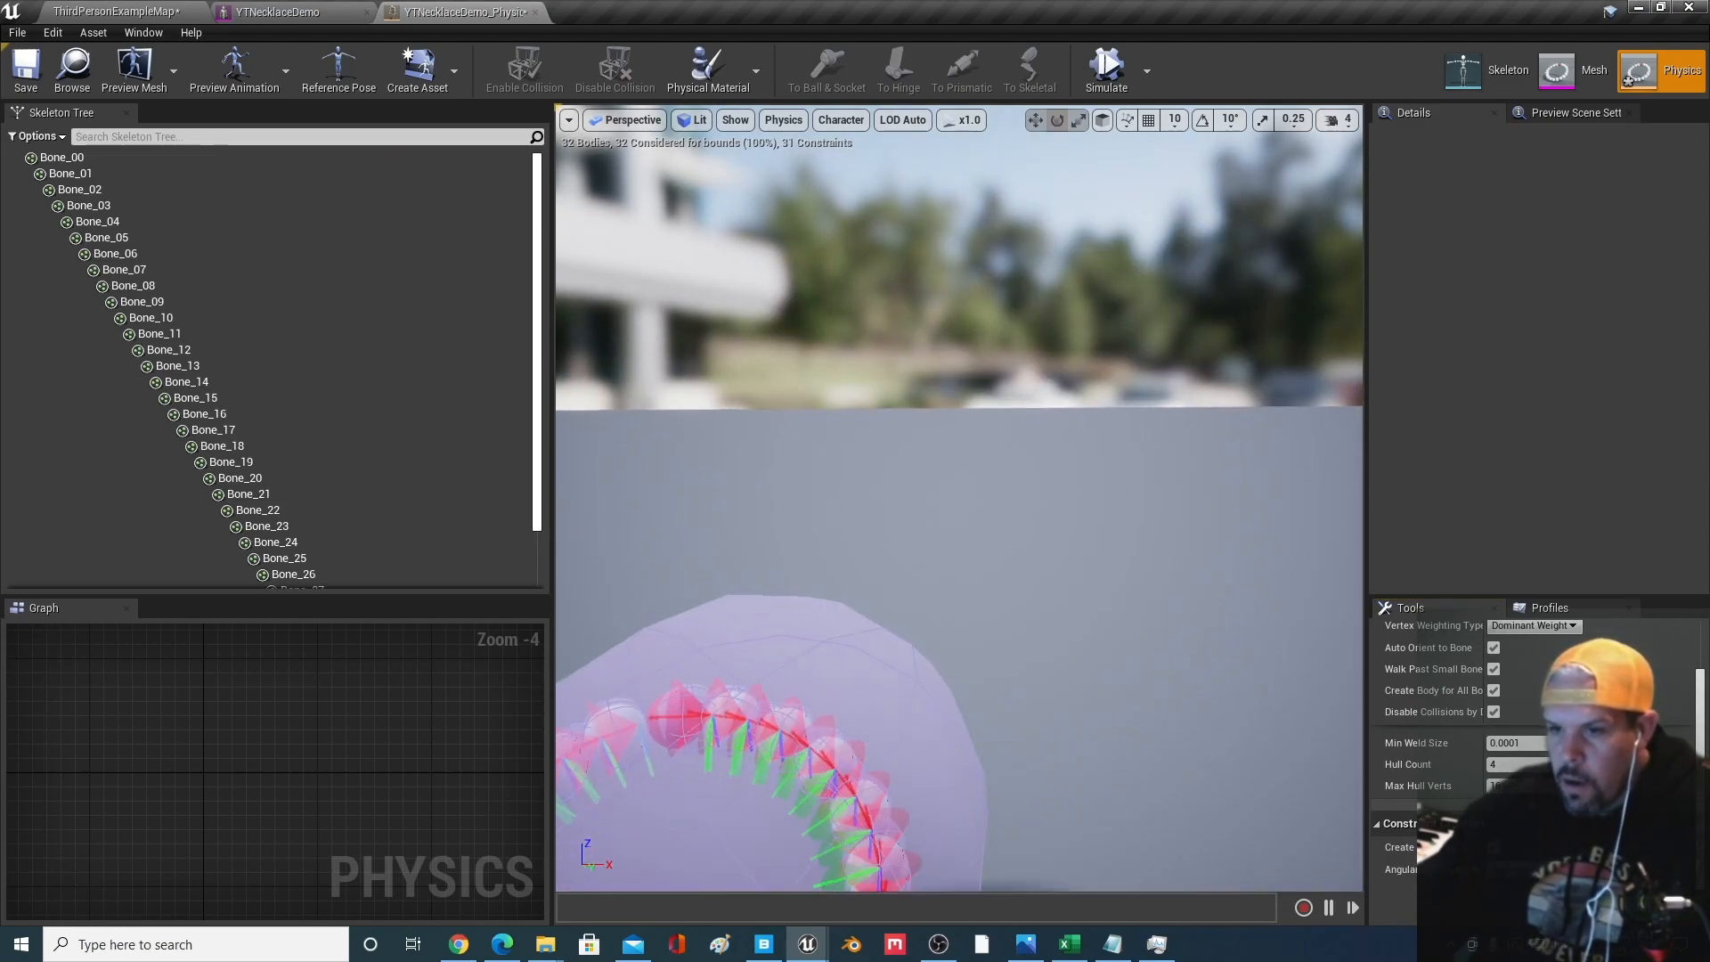
scroll(1068, 615, "down", 3)
right_click_drag(1069, 614, 1037, 641)
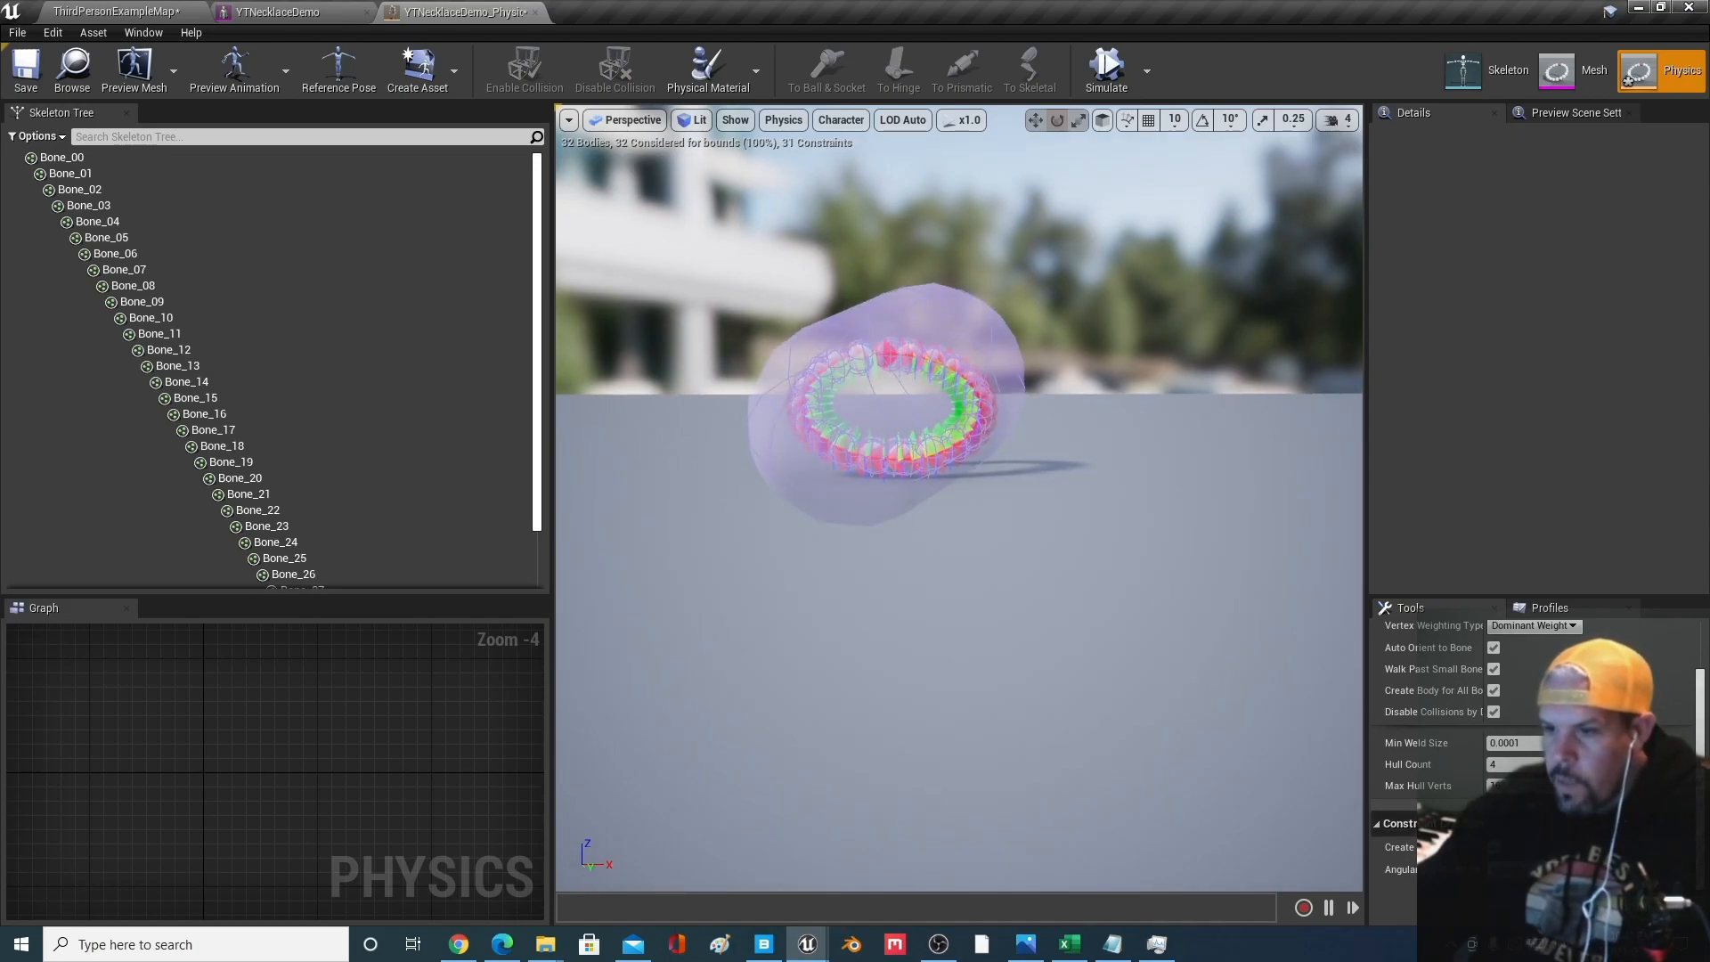
scroll(1517, 648, "up", 2)
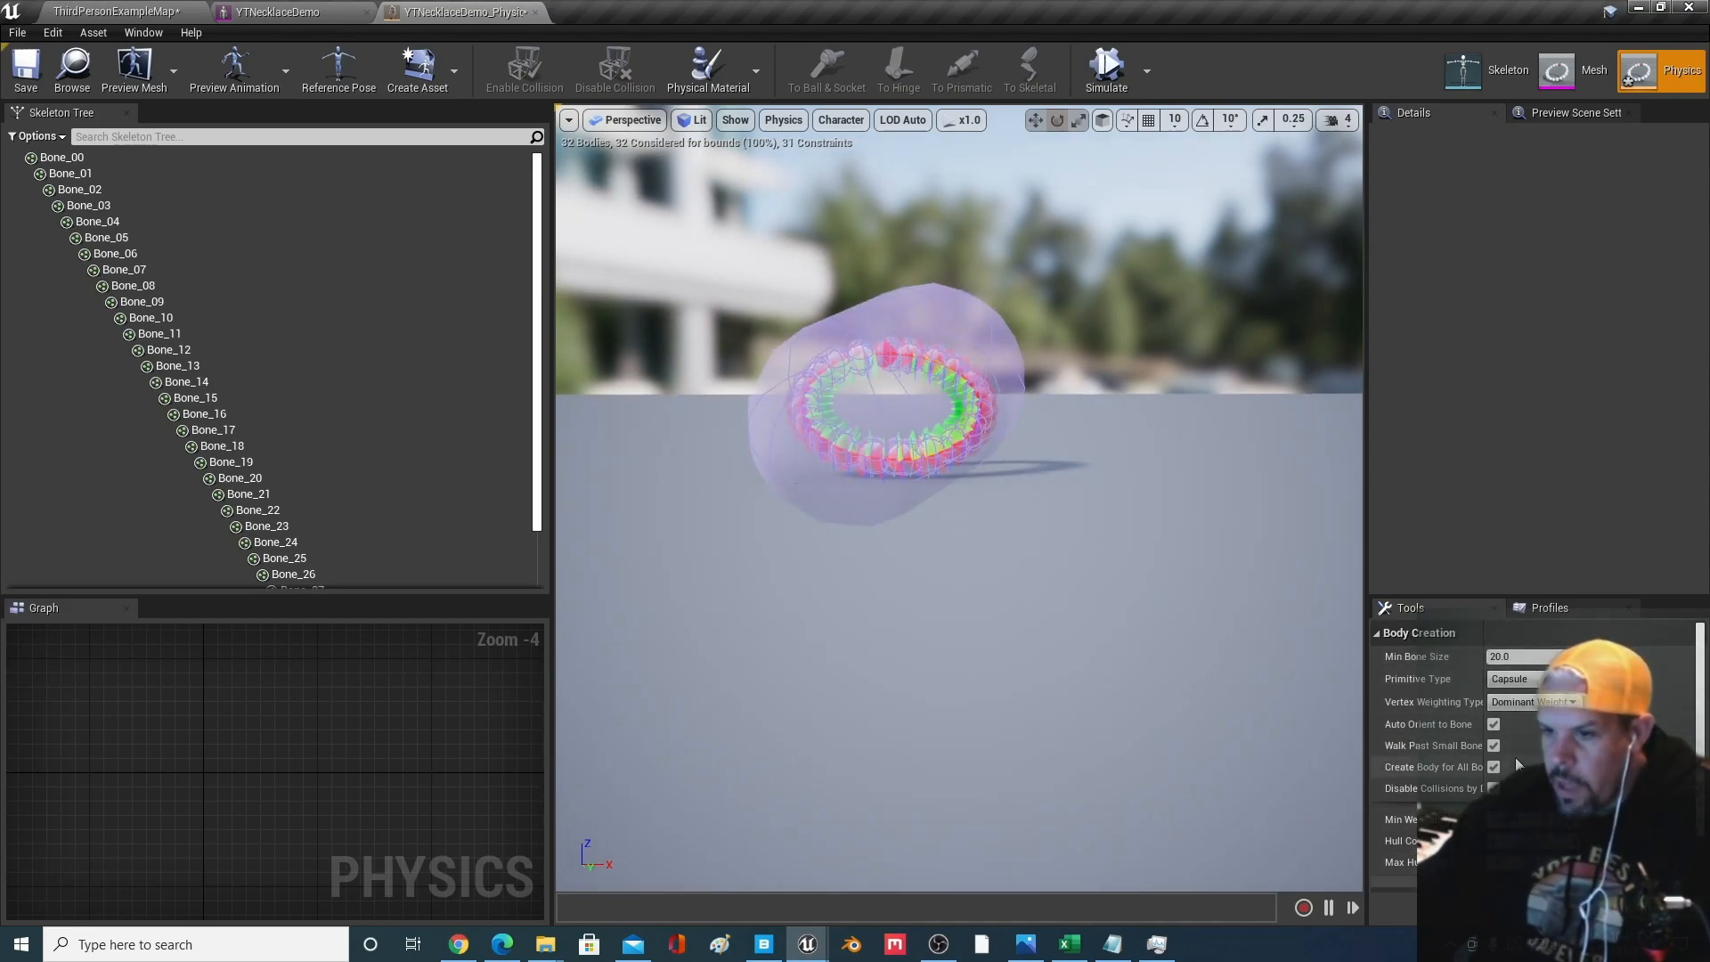
left_click_drag(1483, 634, 1546, 634)
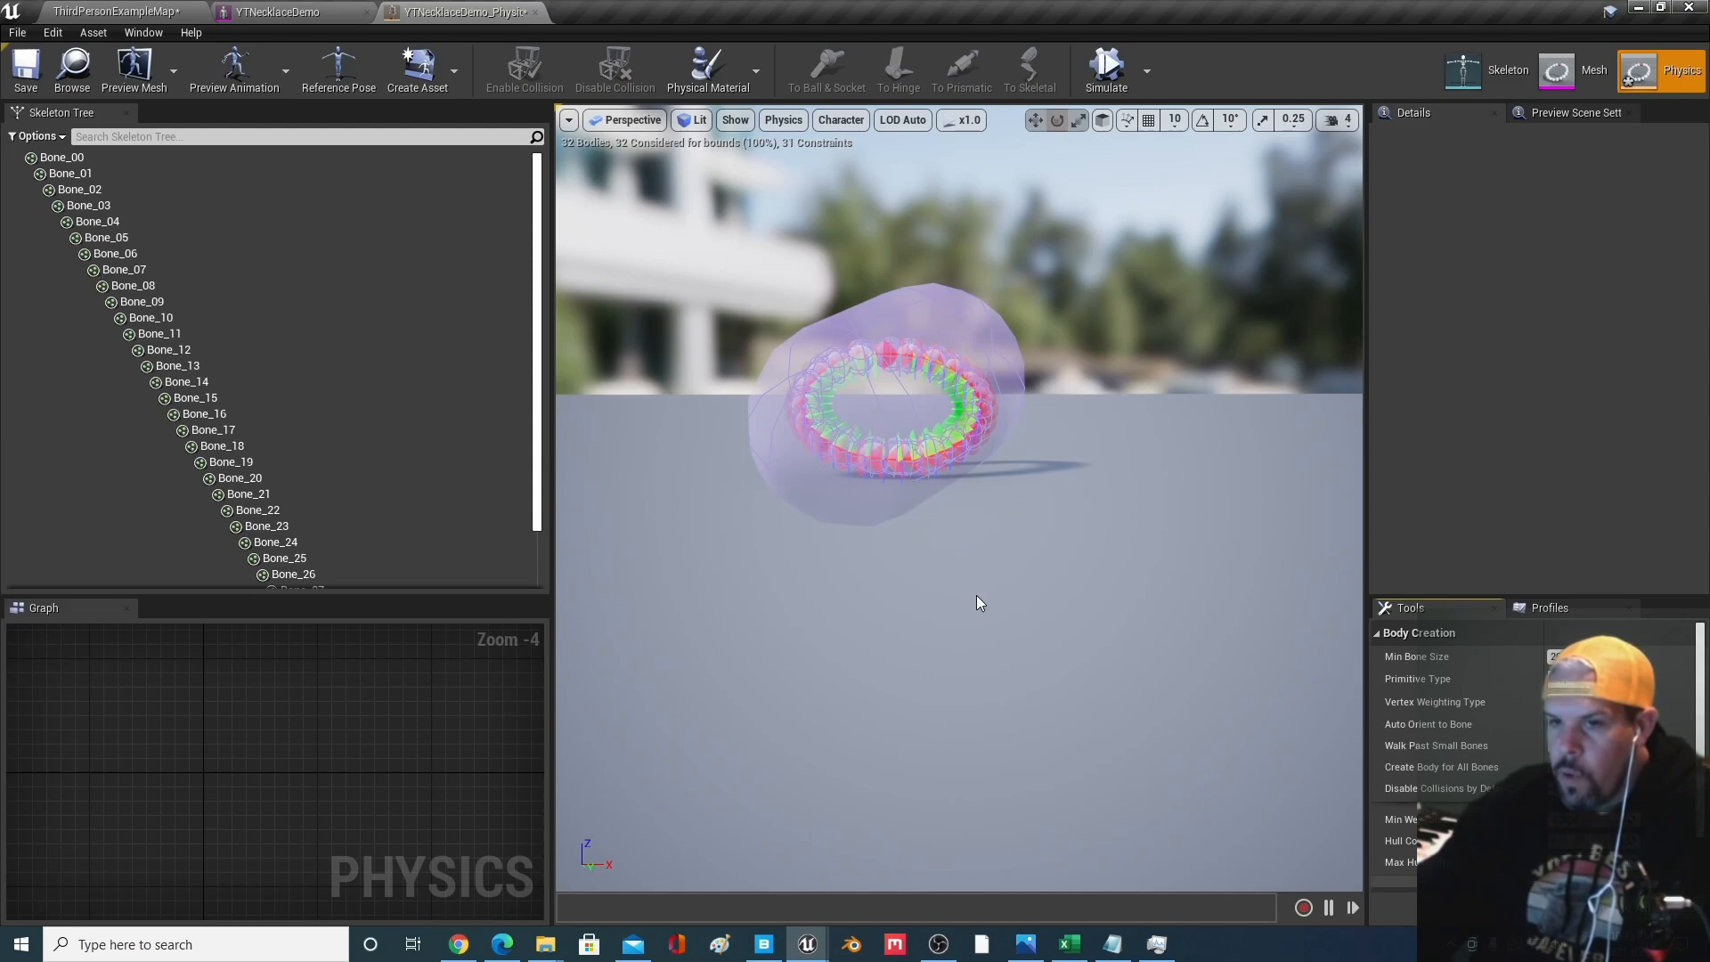
scroll(977, 595, "up", 4)
scroll(951, 508, "up", 1)
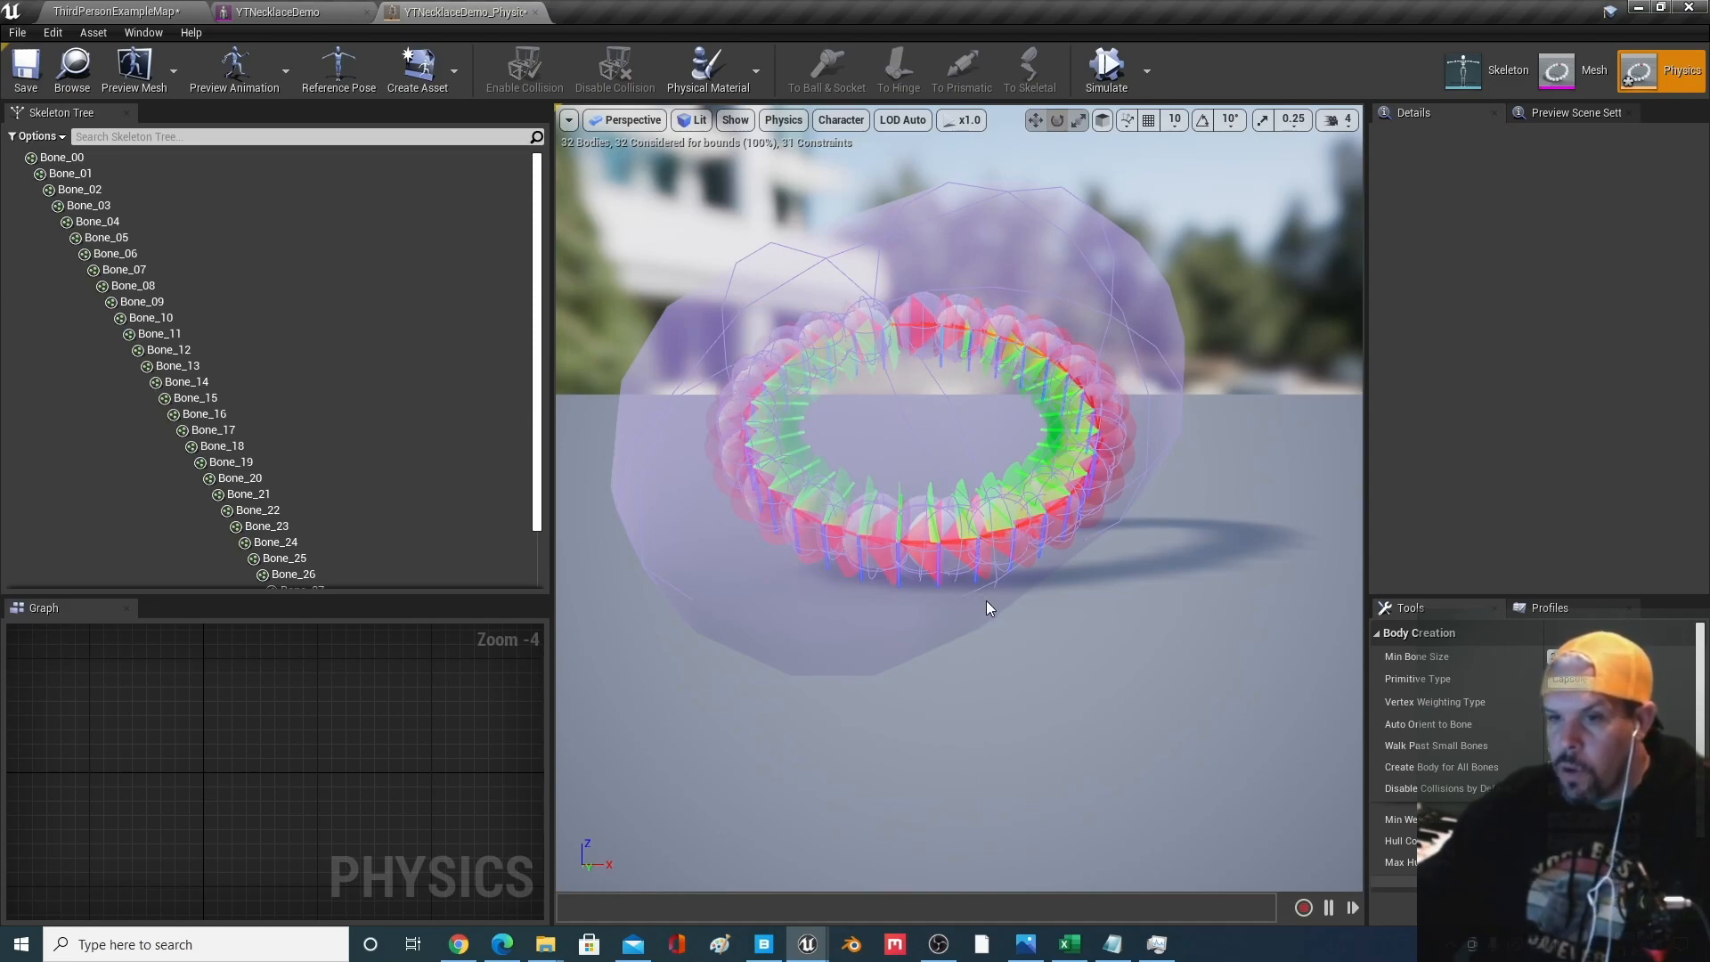
left_click(676, 449)
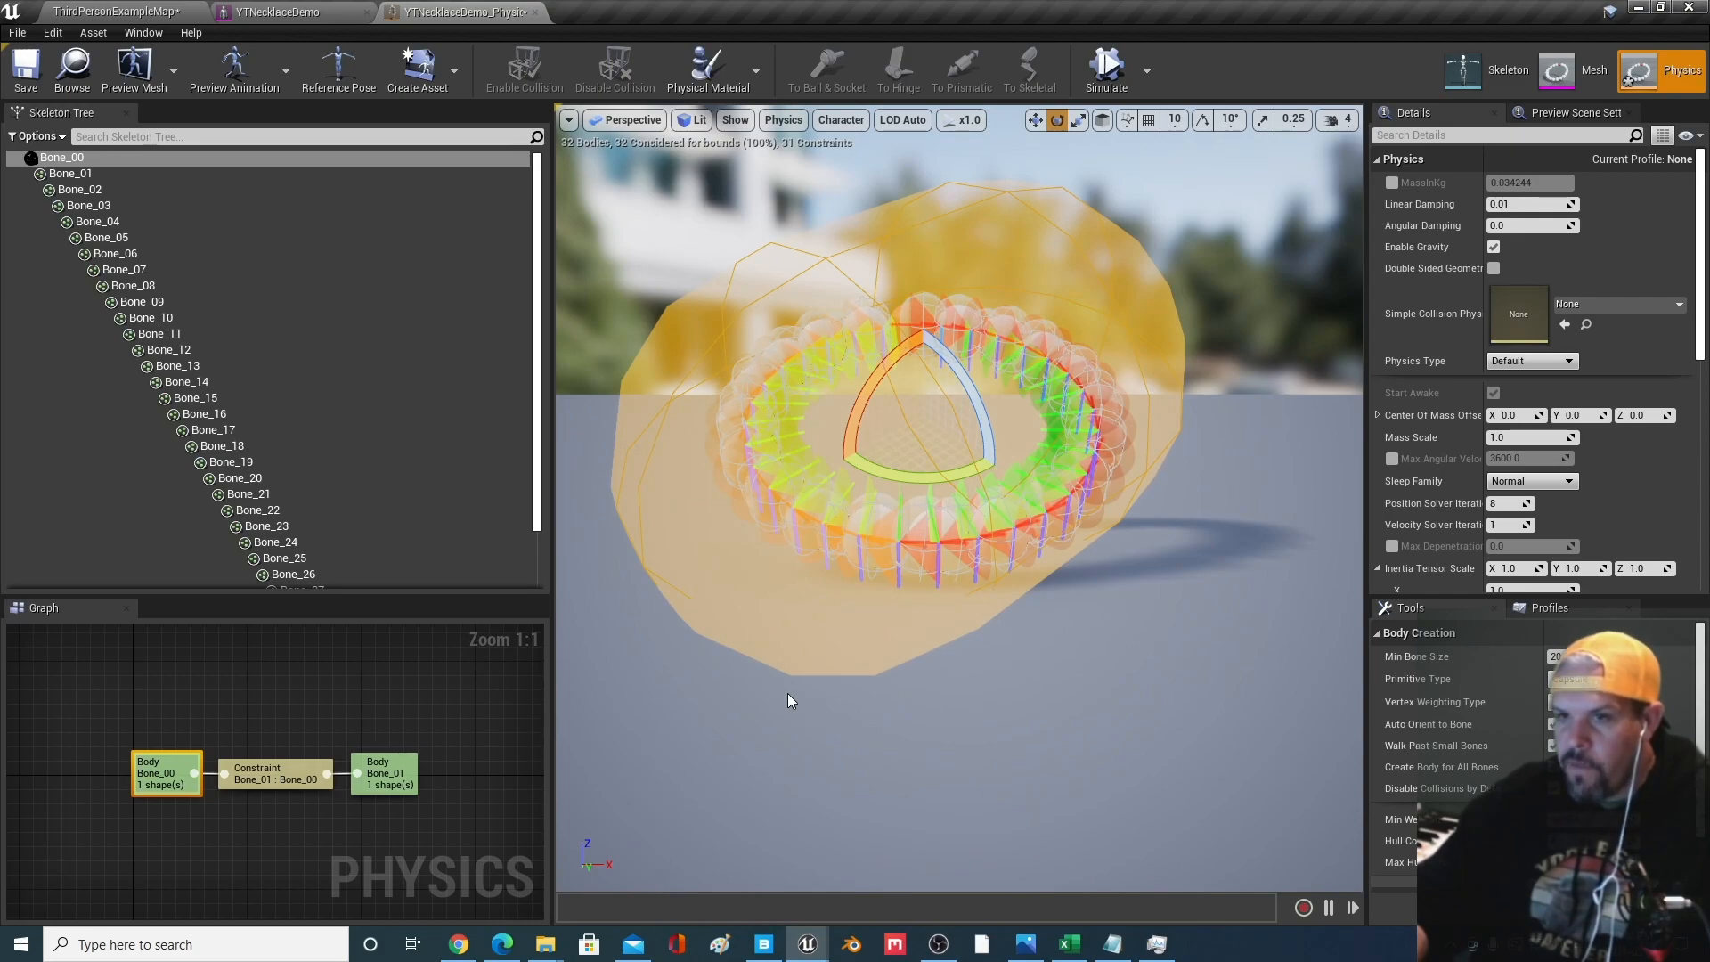
key("Delete")
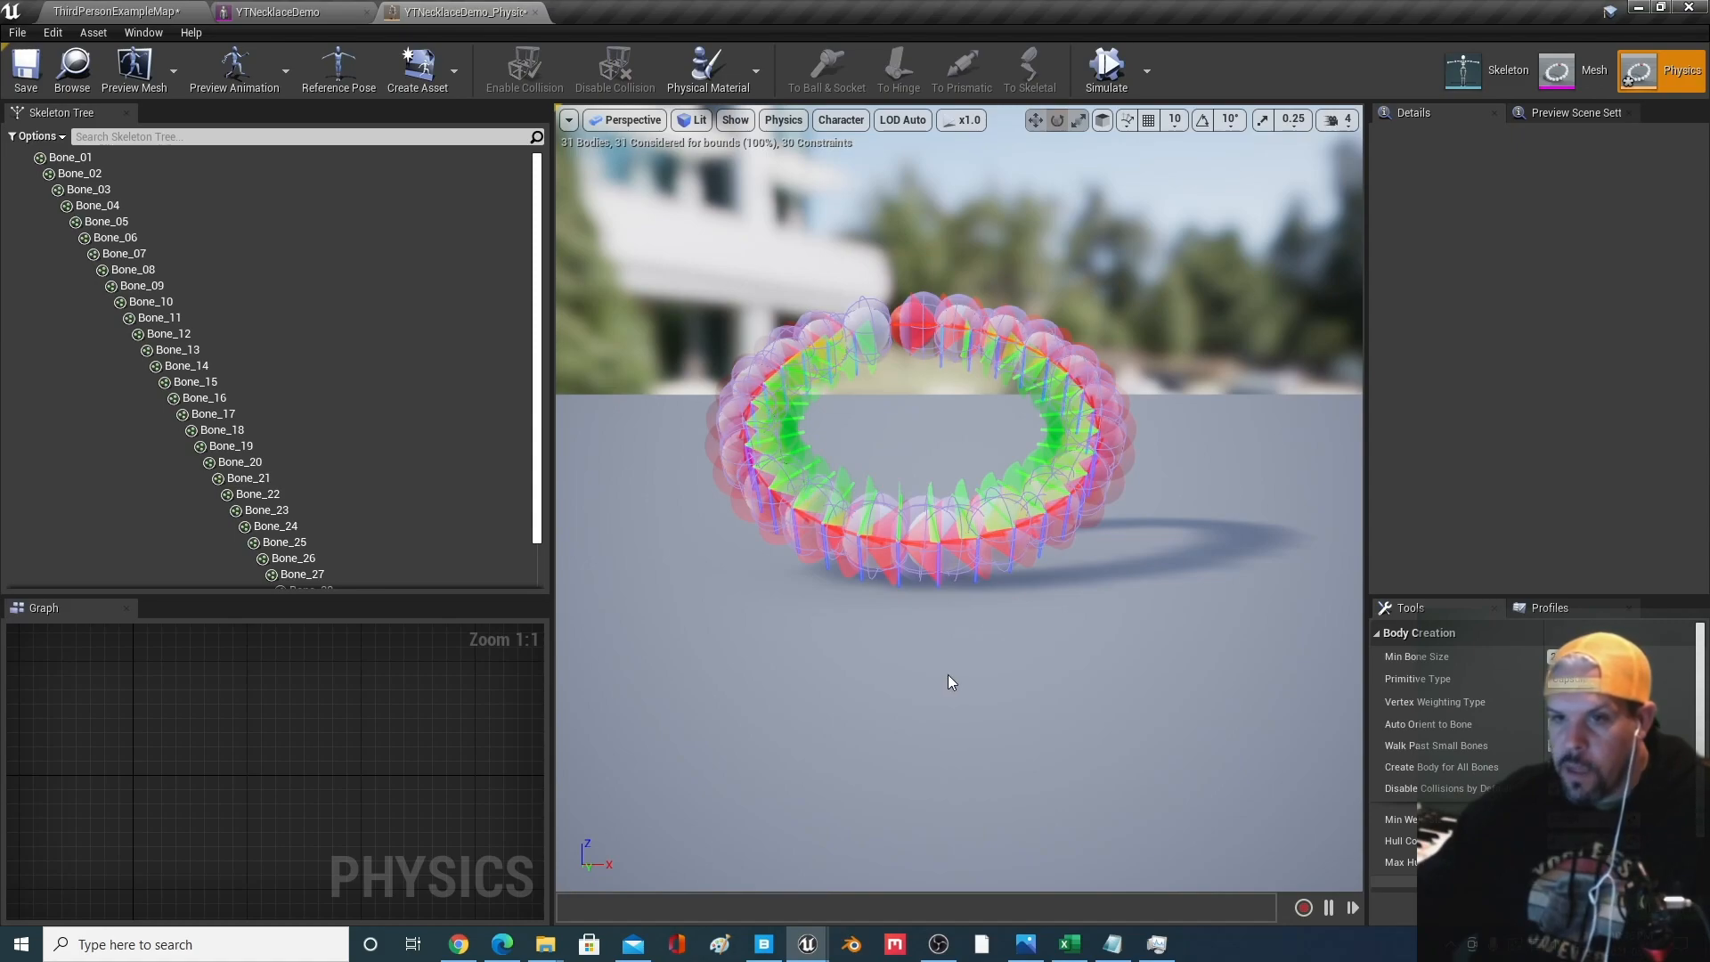
Run and stop the physics simulation several times to check how the beads fall without the Bone_00 body
scroll(933, 633, "up", 6)
scroll(982, 476, "down", 3)
left_click(1107, 73)
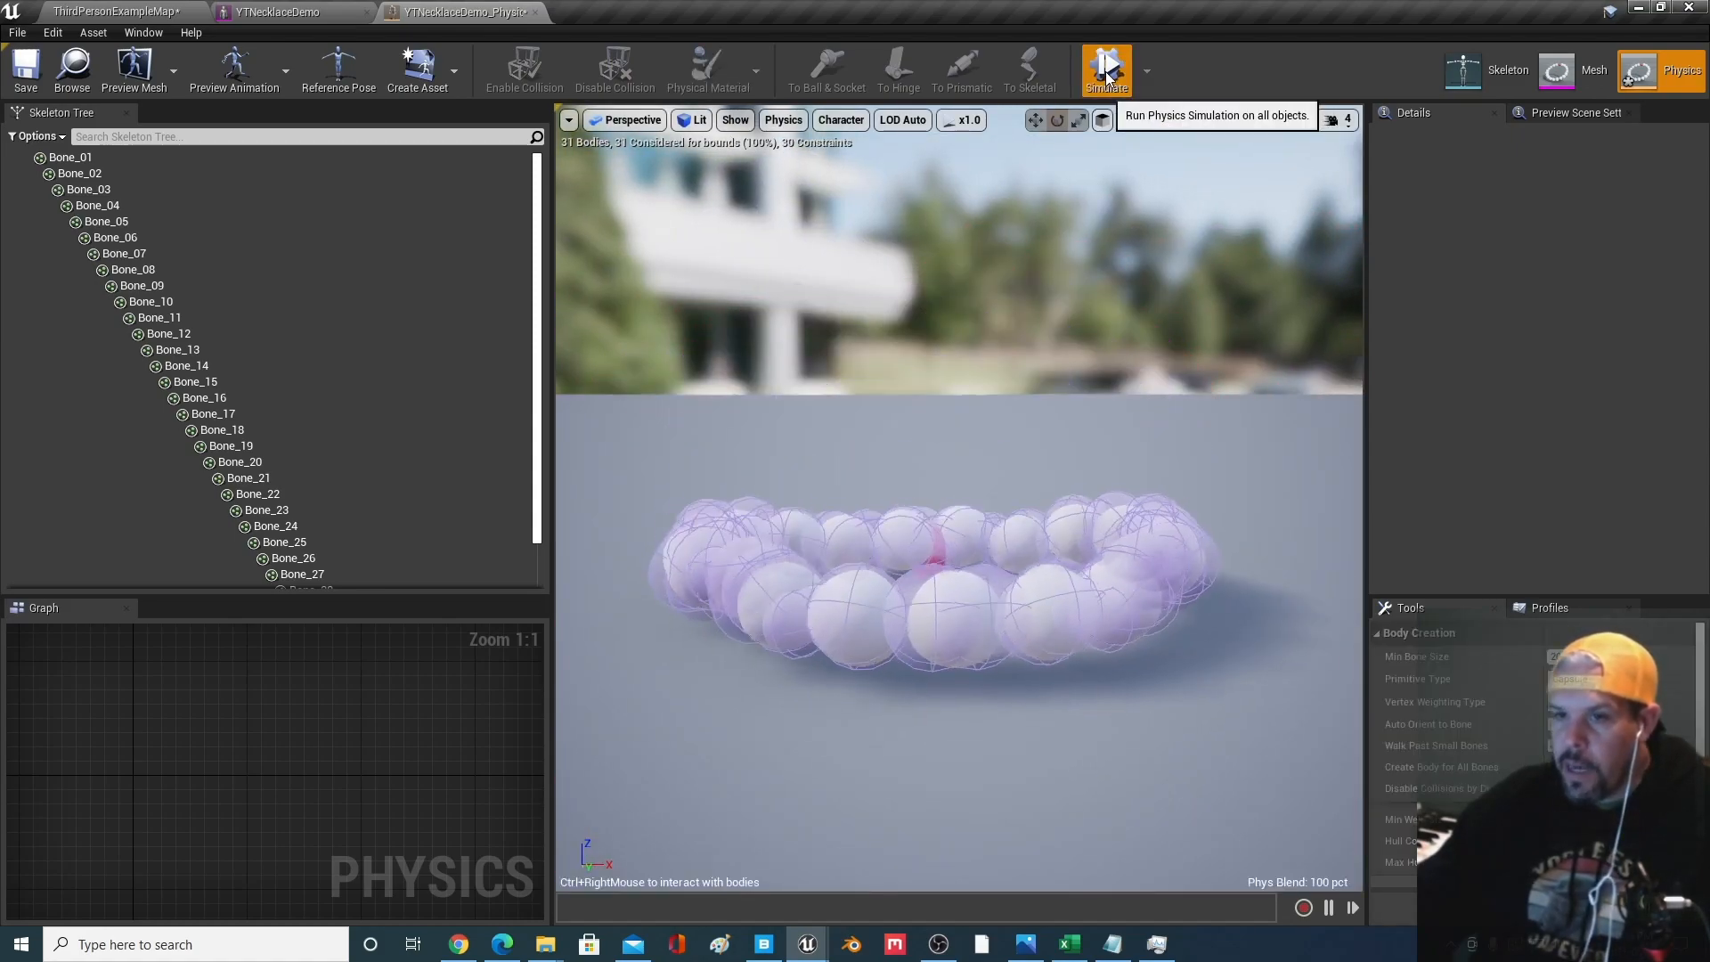
left_click(1107, 73)
left_click(1107, 73)
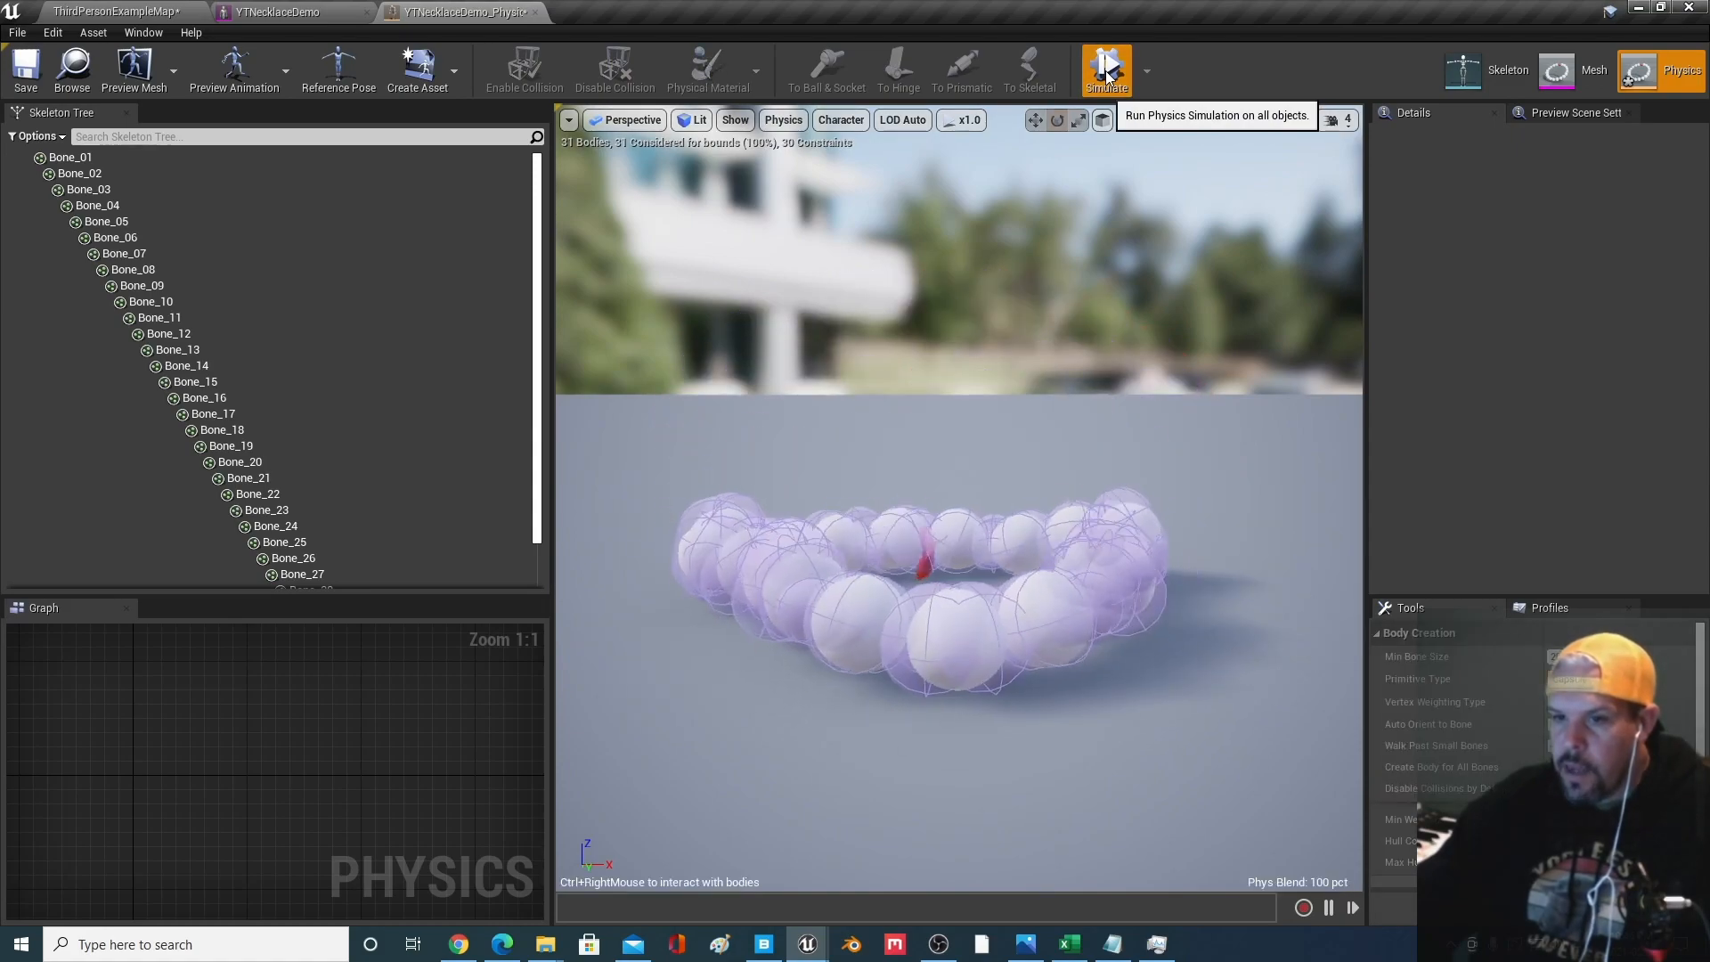
left_click(1107, 73)
left_click(1107, 73)
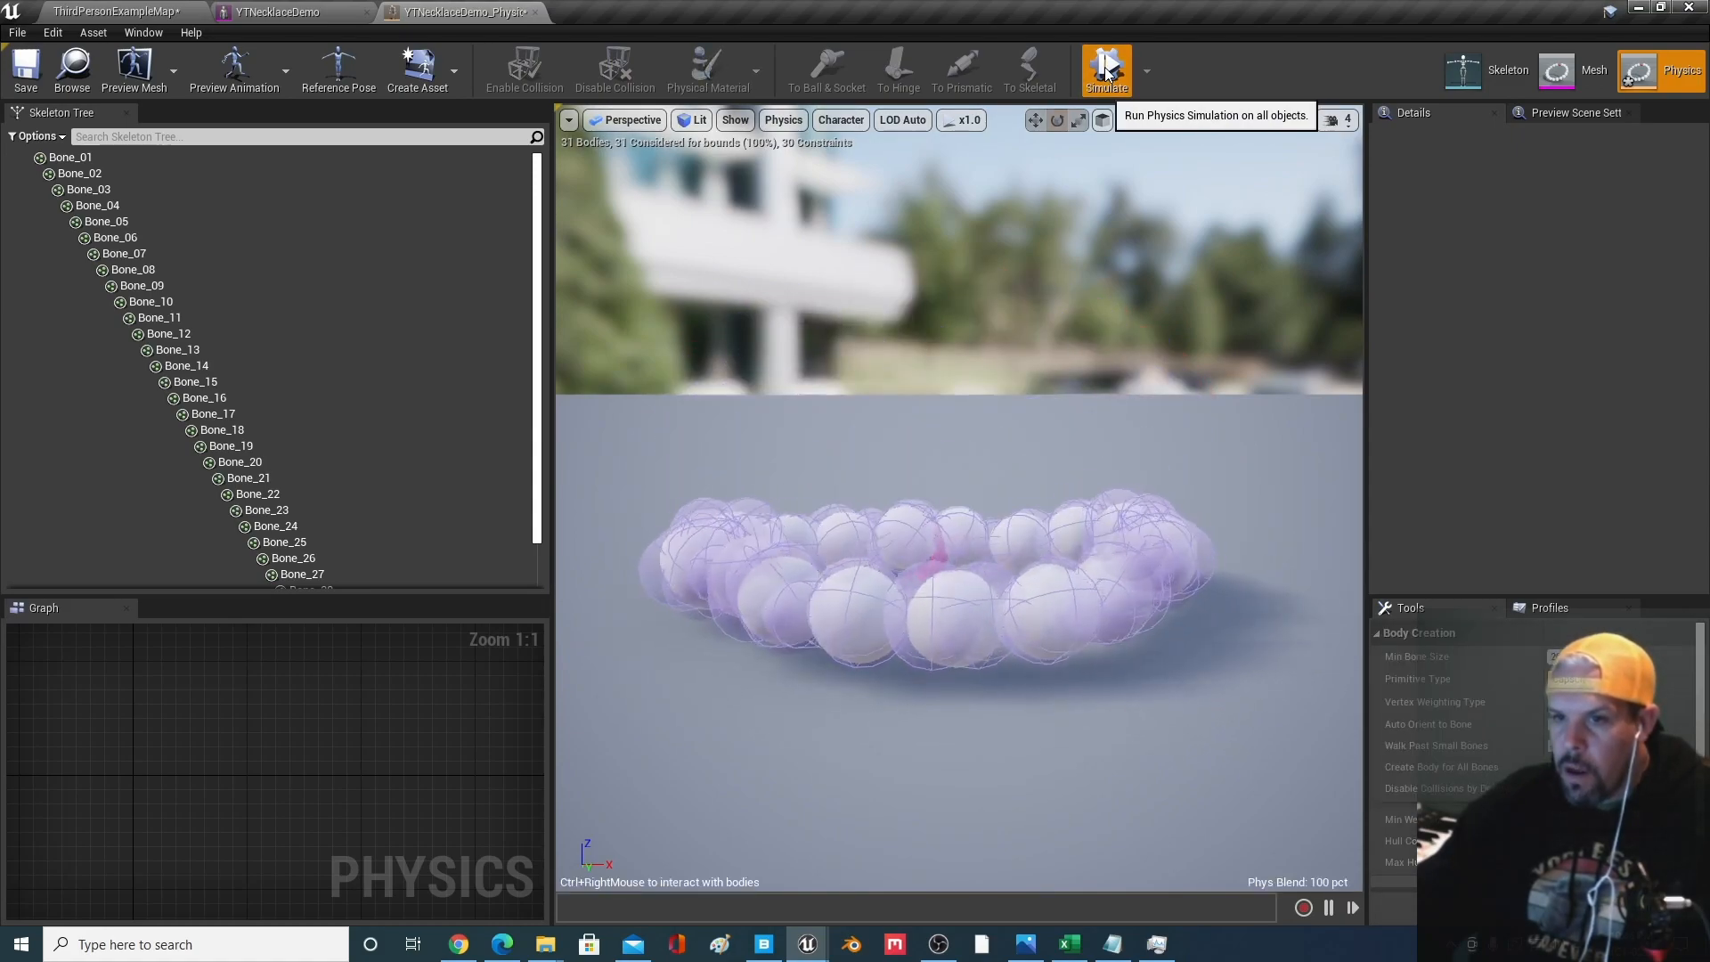
left_click(1107, 73)
left_click(1107, 73)
left_click(1107, 73)
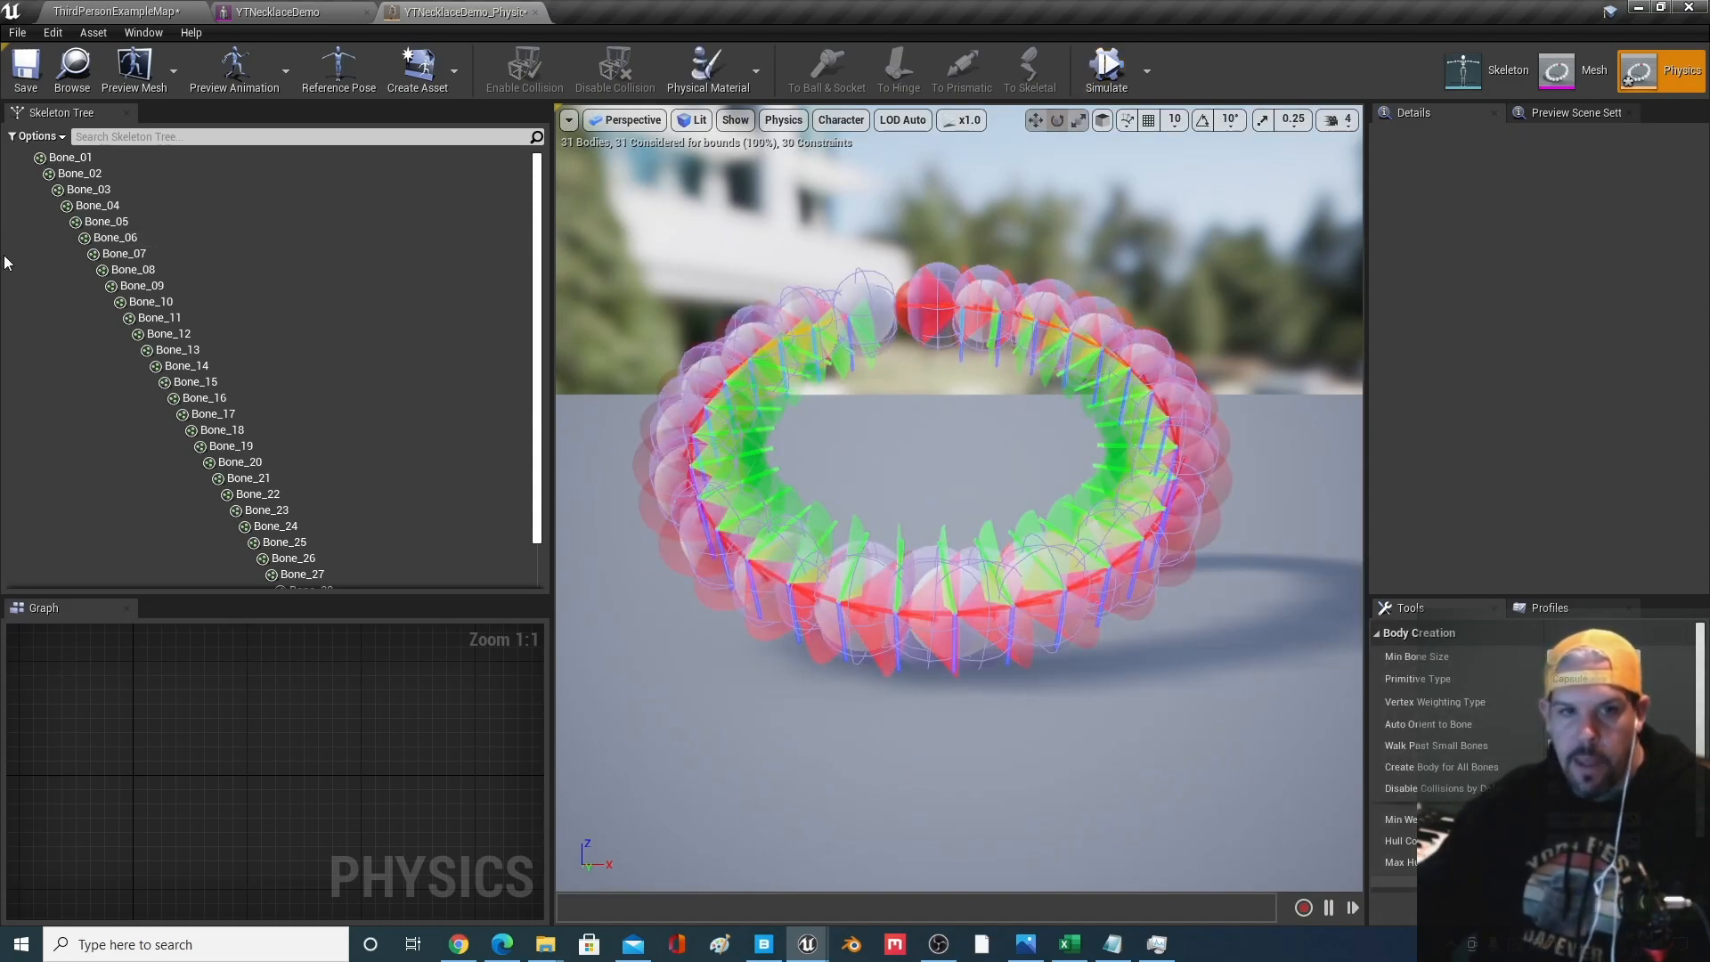
Delete all the remaining physics bodies, from Bone_01 through Bone_31
left_click(71, 157)
scroll(312, 467, "down", 2)
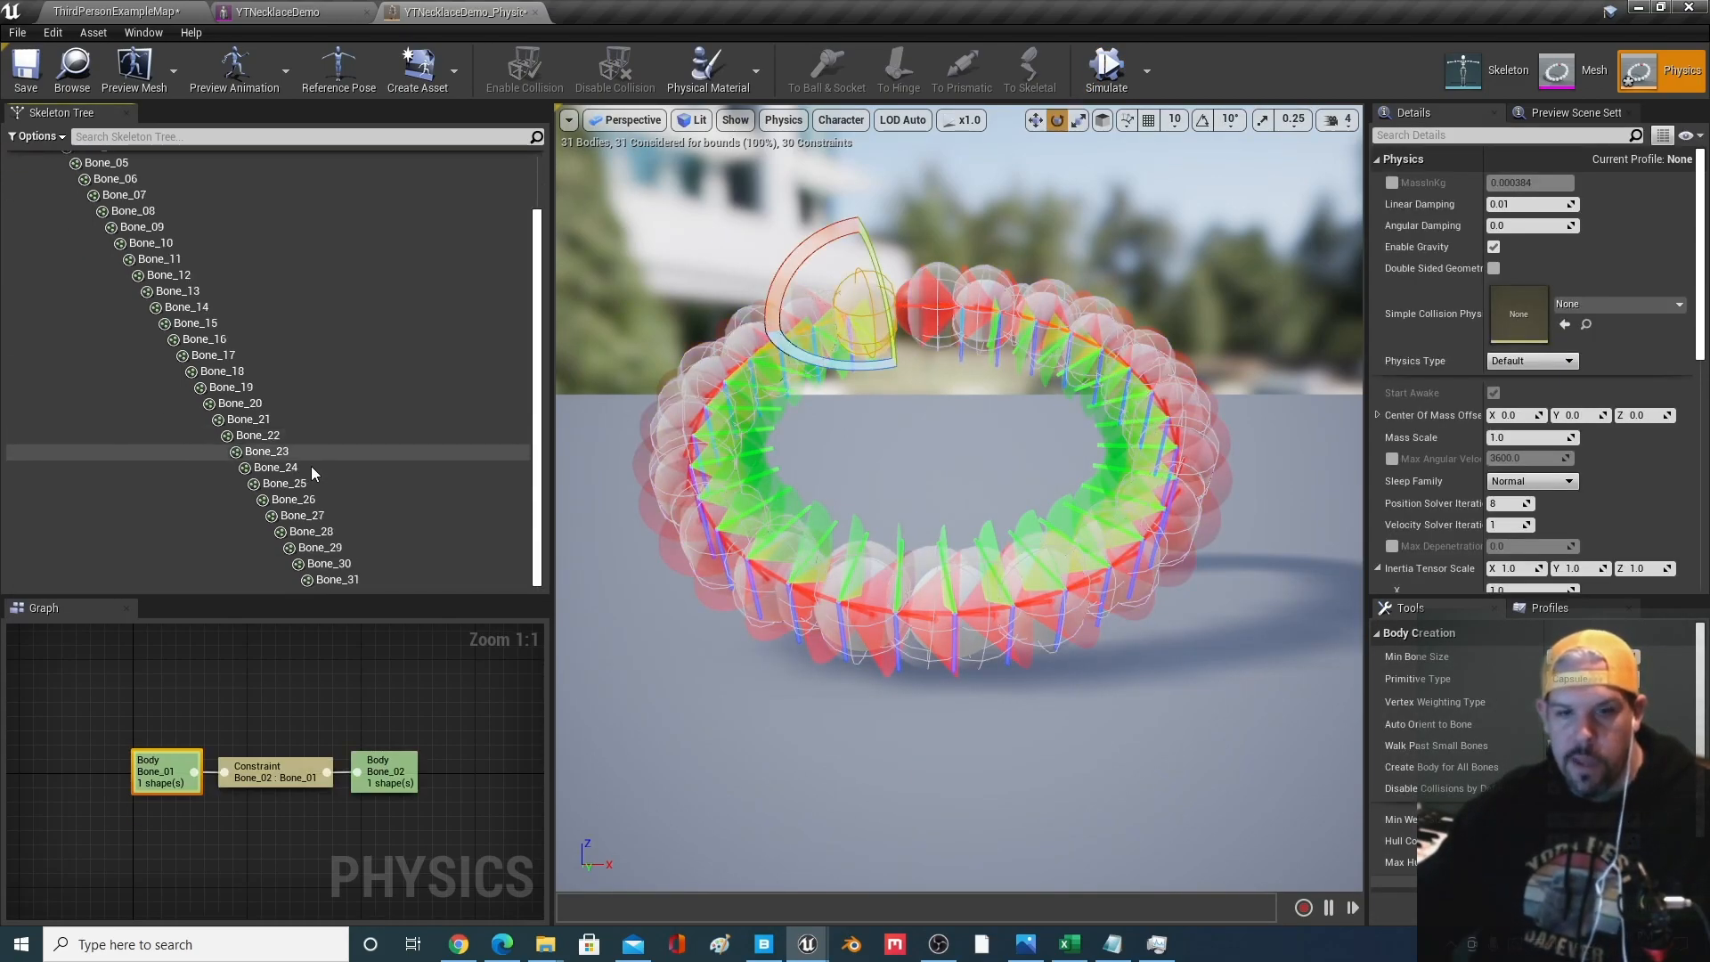
left_click(355, 581, "shift")
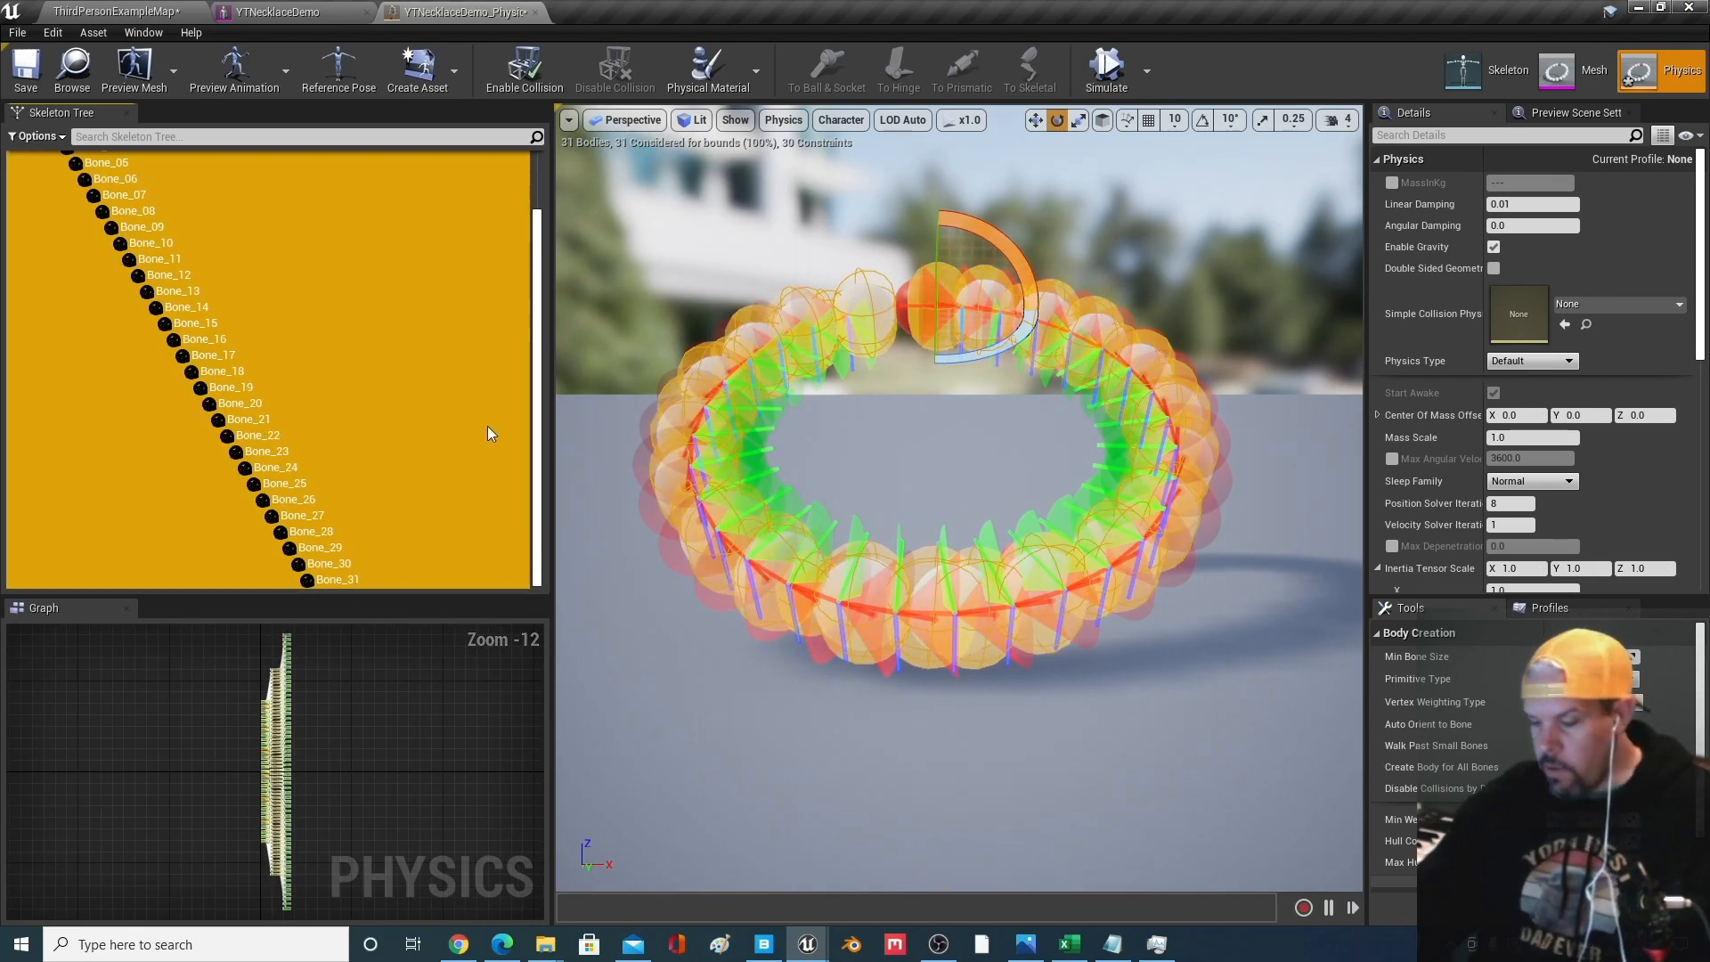
key("Delete")
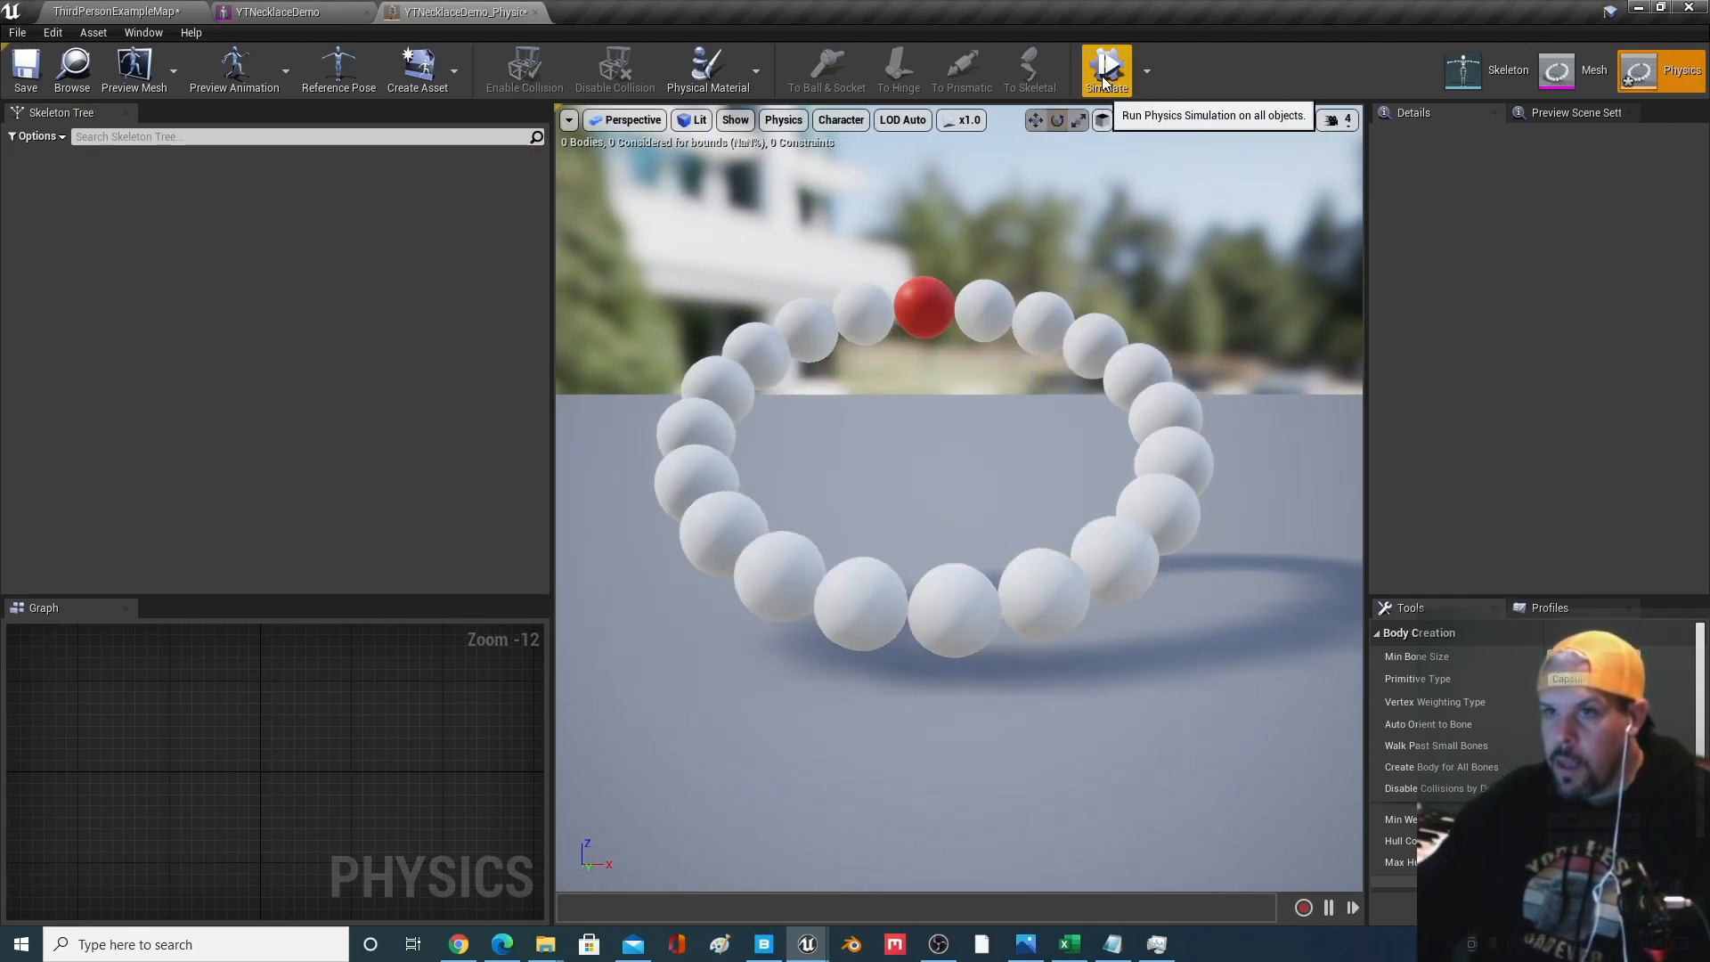
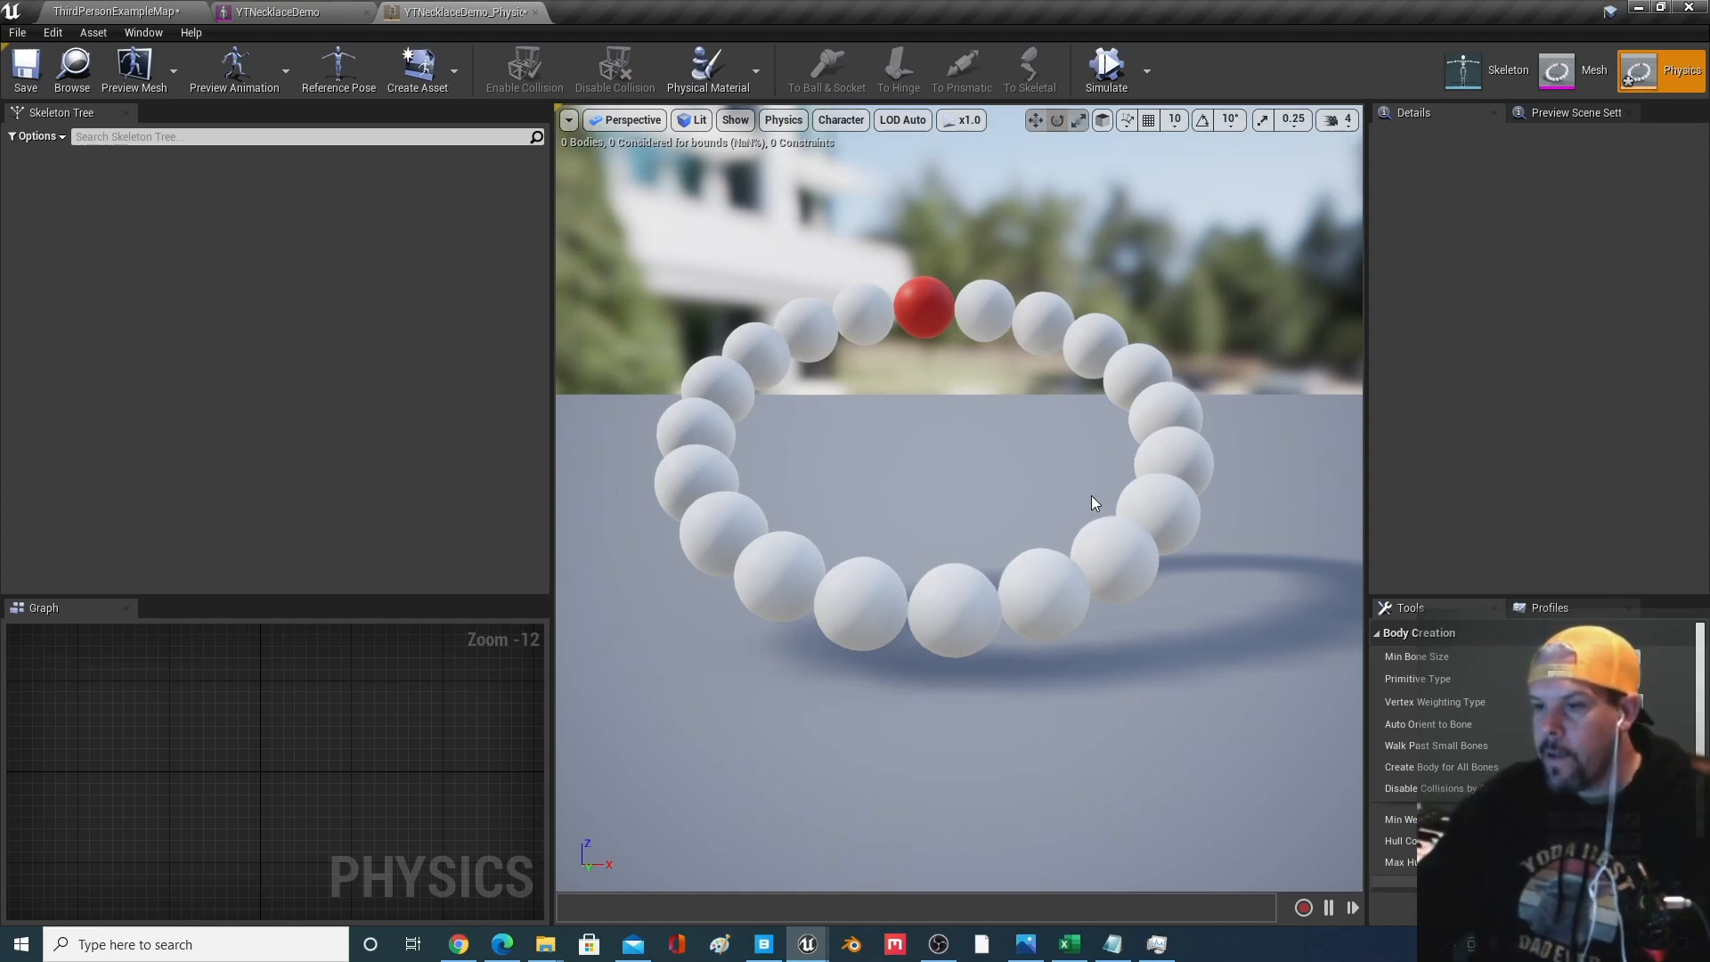
Regenerate bodies and constraints for all the bones and test the simulation with the large Bone_00 body in place
left_click(1528, 882)
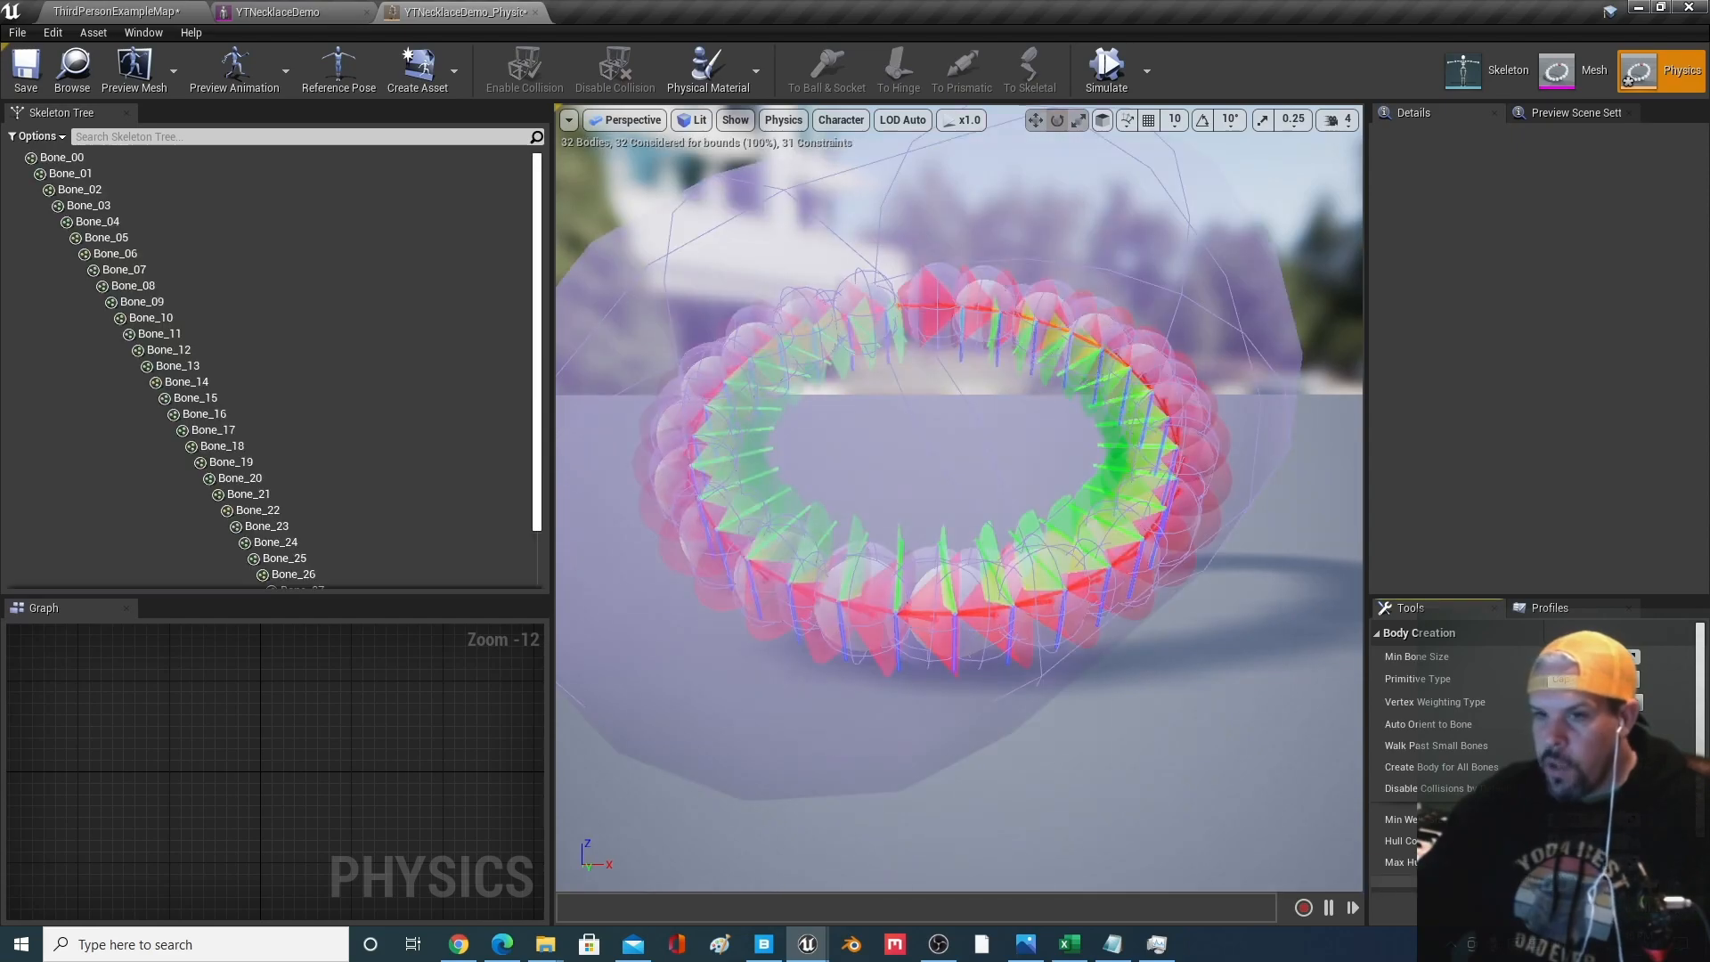
left_click(1057, 119)
left_click(1081, 217)
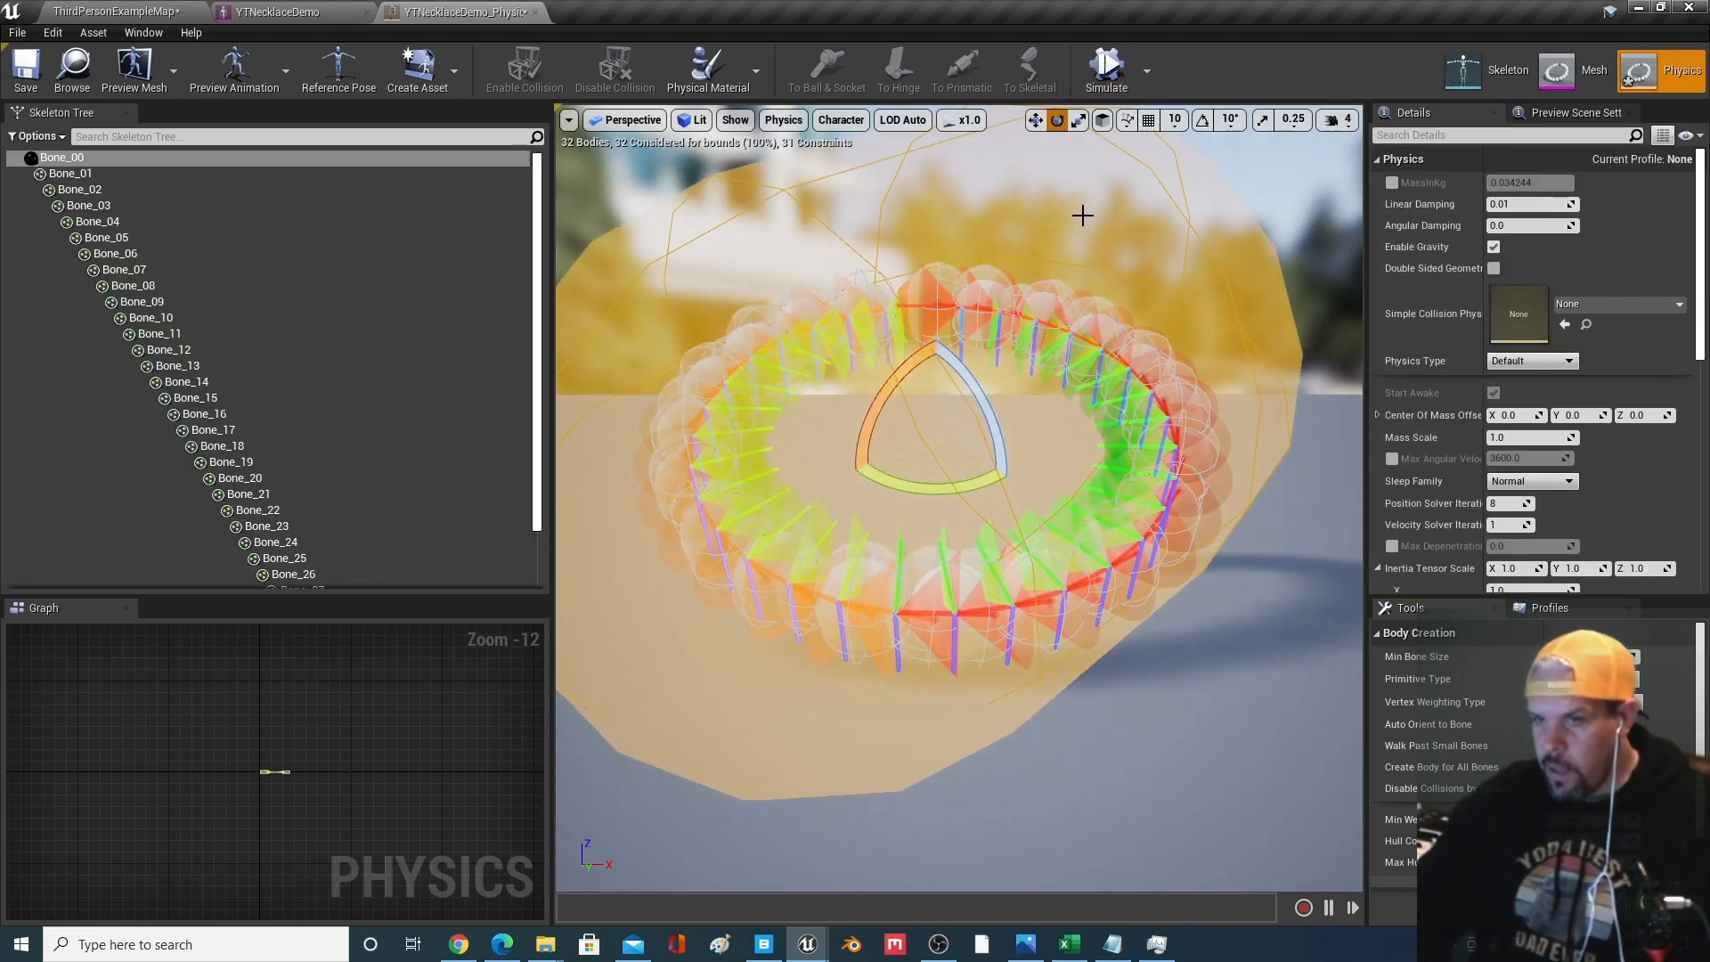
left_click(1110, 71)
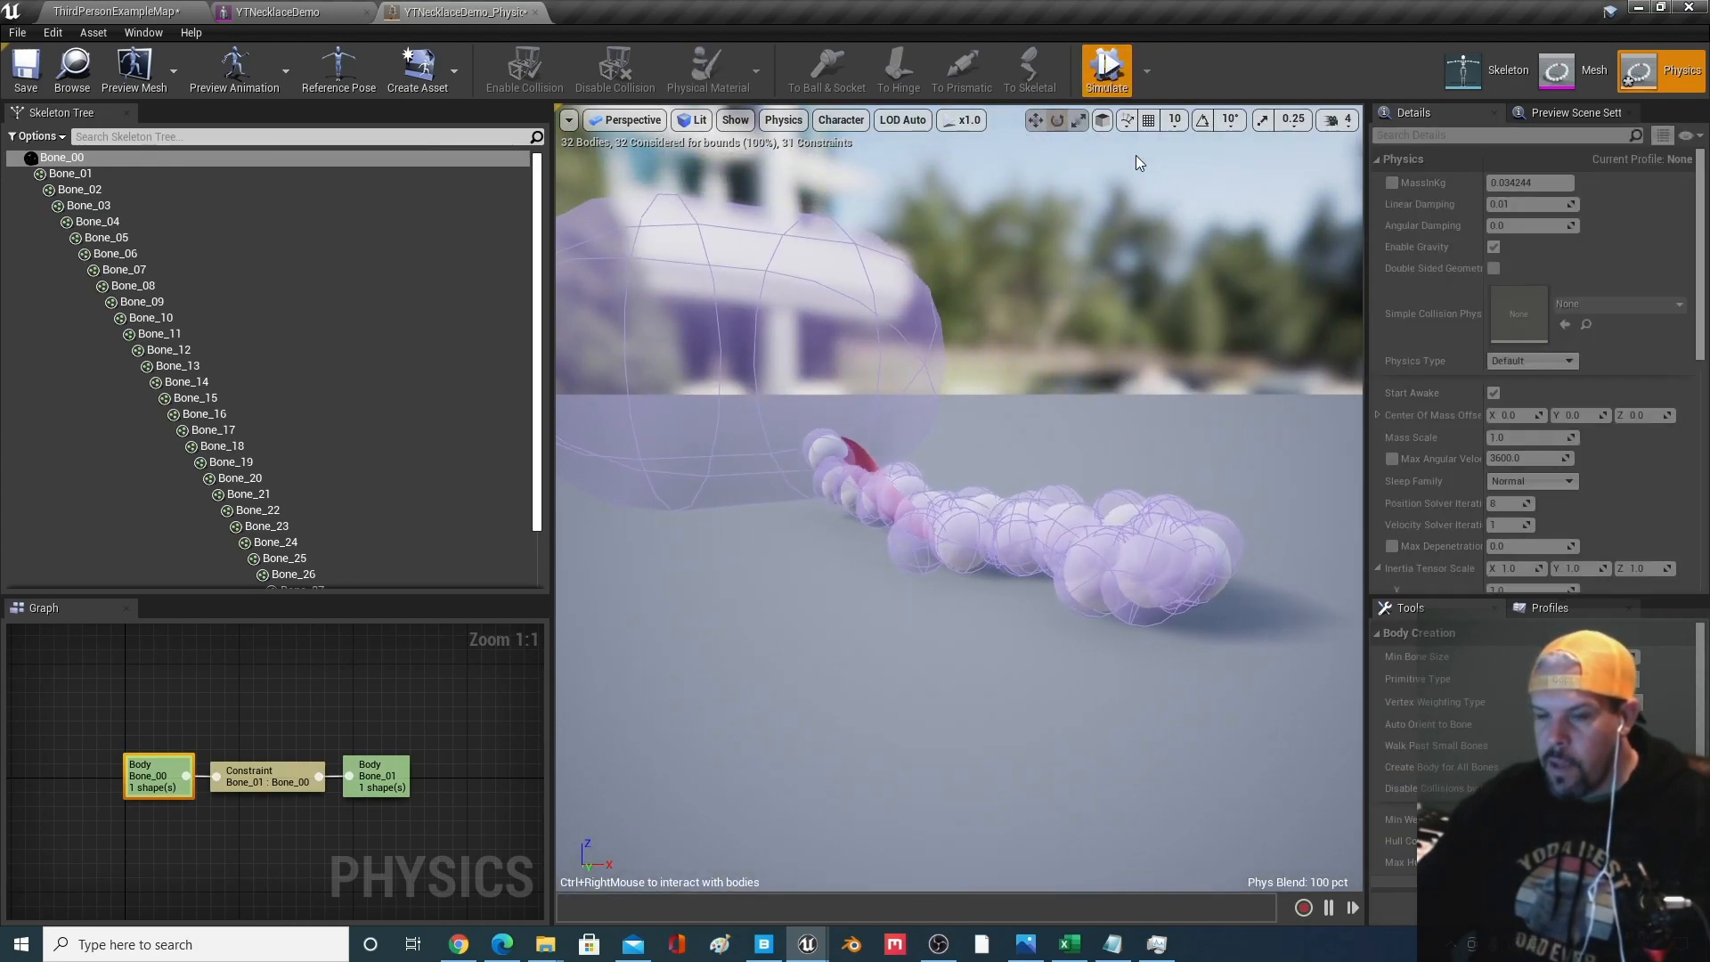
left_click(1107, 71)
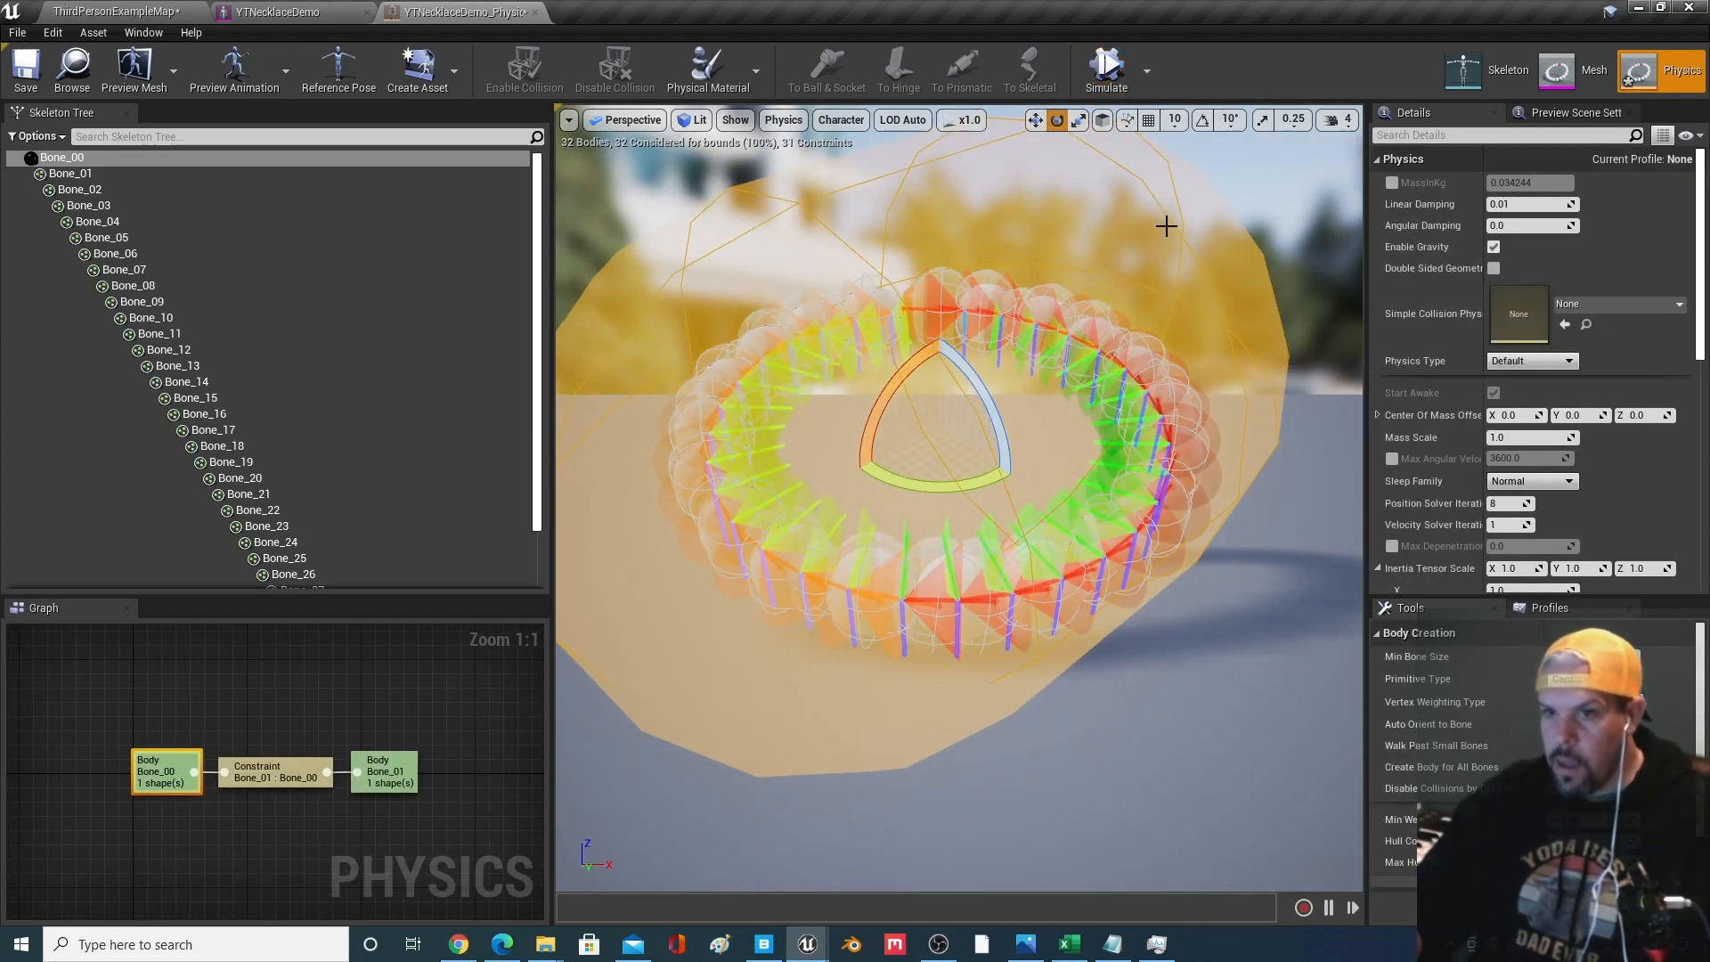
Delete the large Bone_00 body and simulate the necklace with only the bead-sized bodies from Bone_01 through Bone_31
key("Delete")
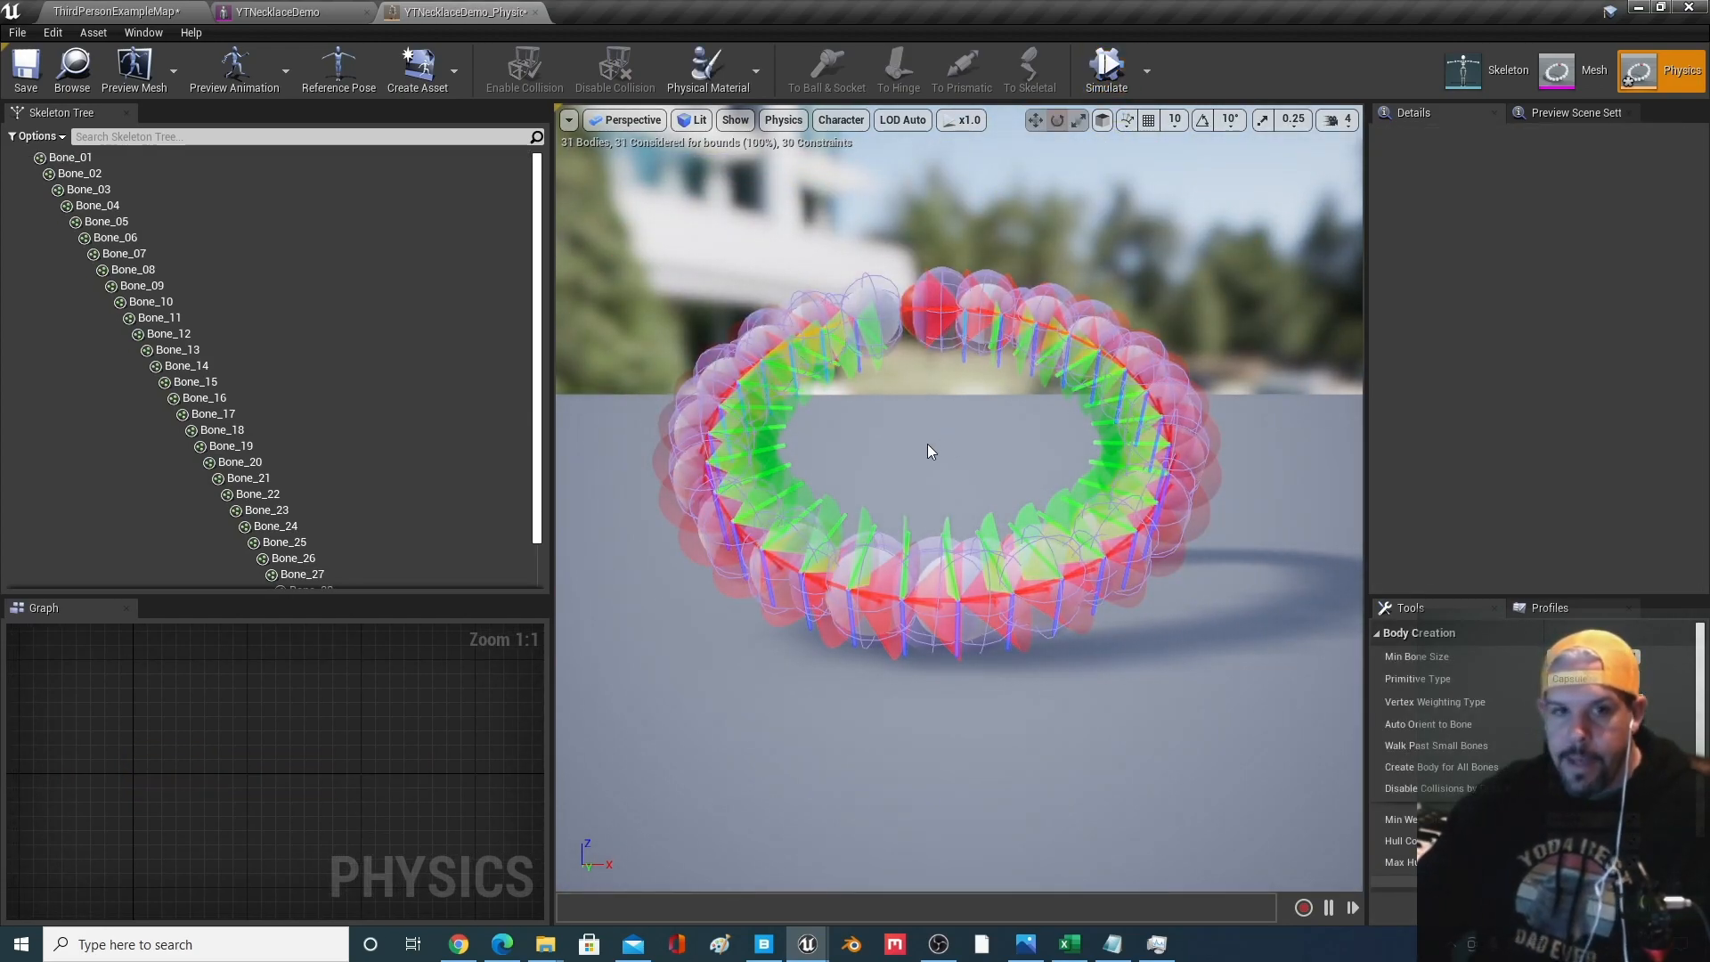
left_click(80, 160)
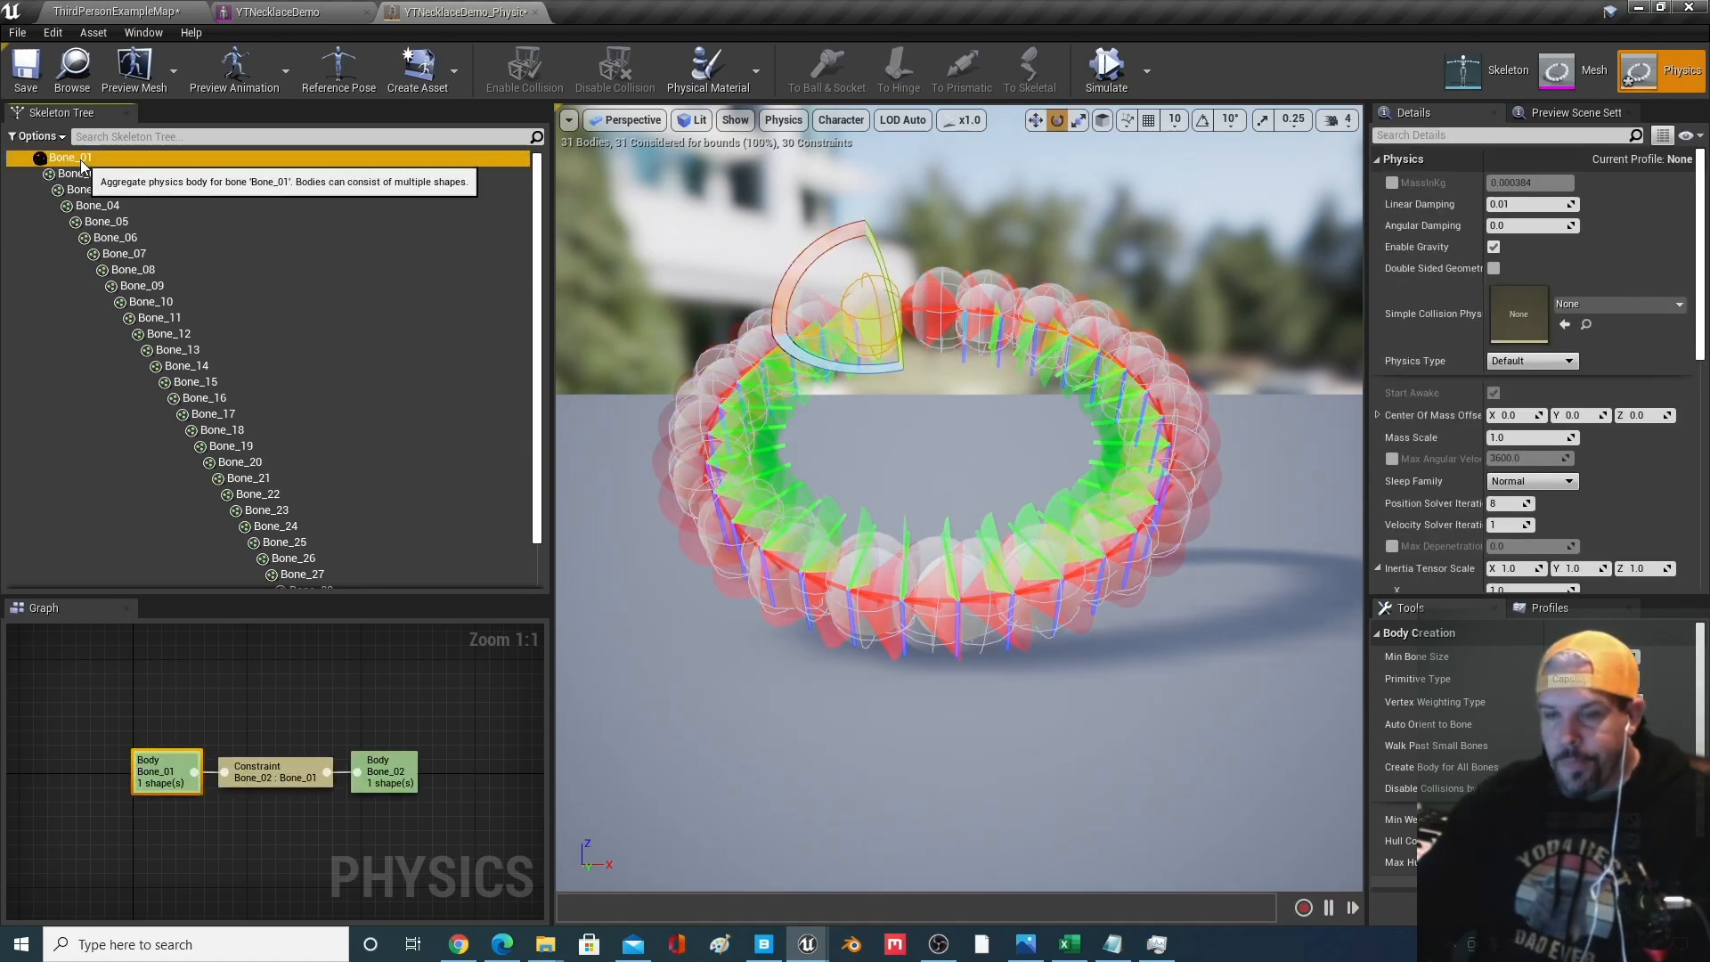
scroll(391, 534, "down", 3)
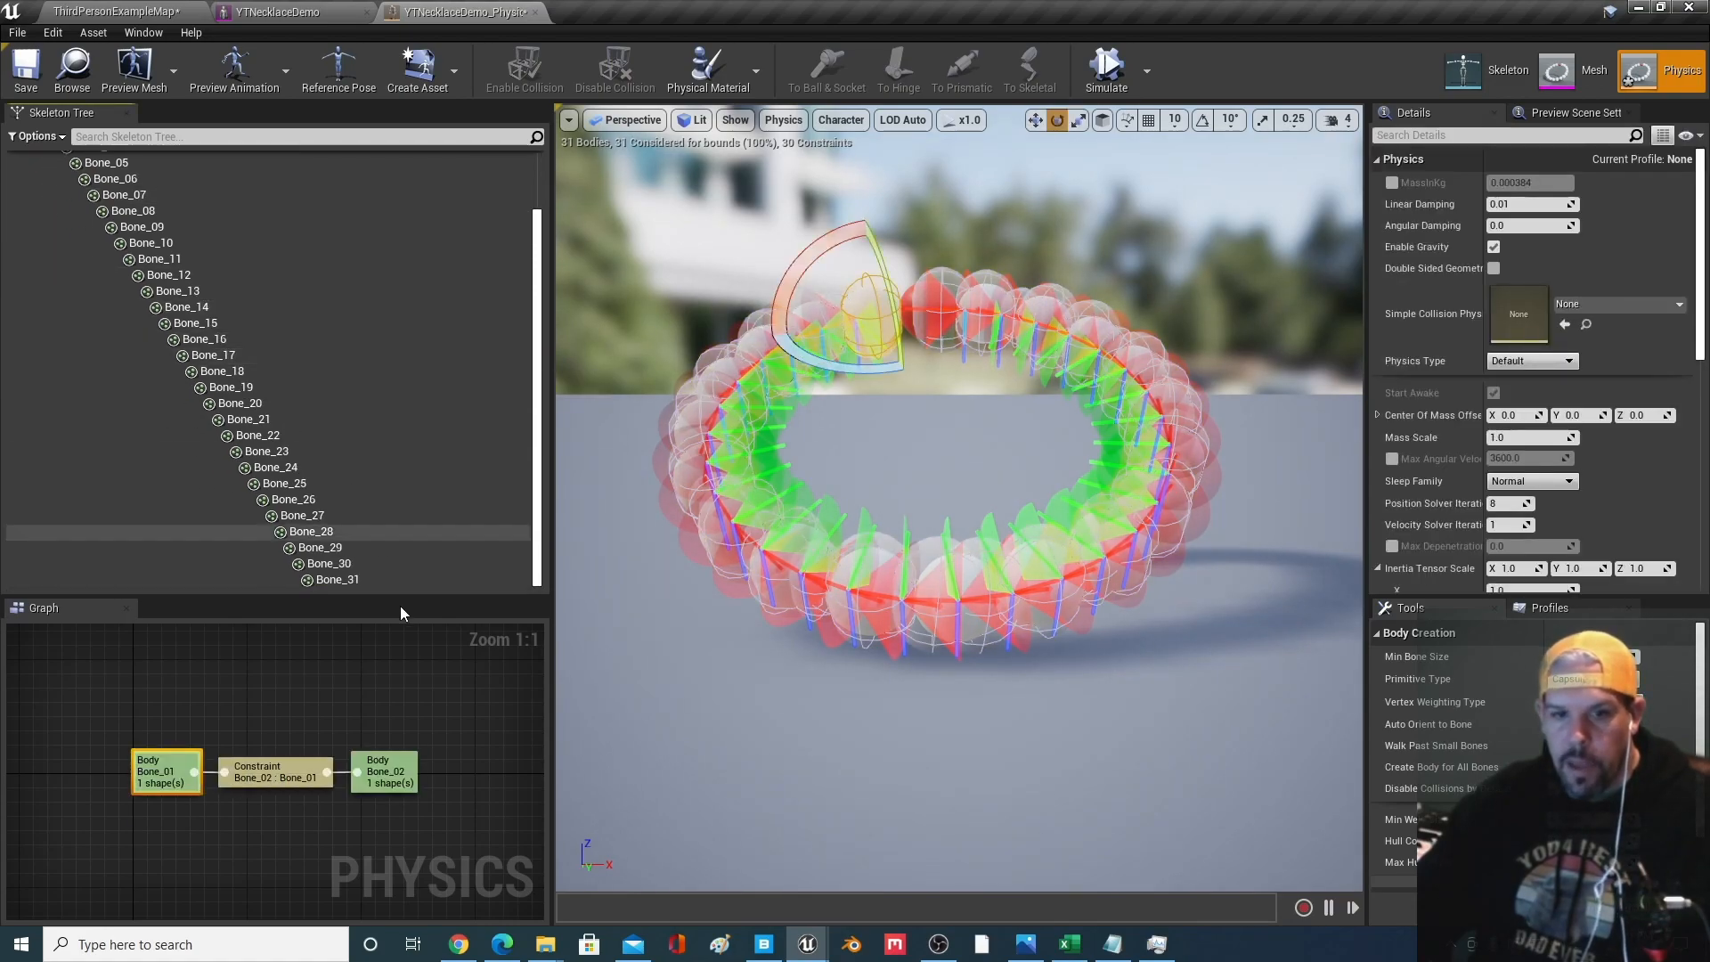
left_click(349, 580)
scroll(269, 471, "up", 2)
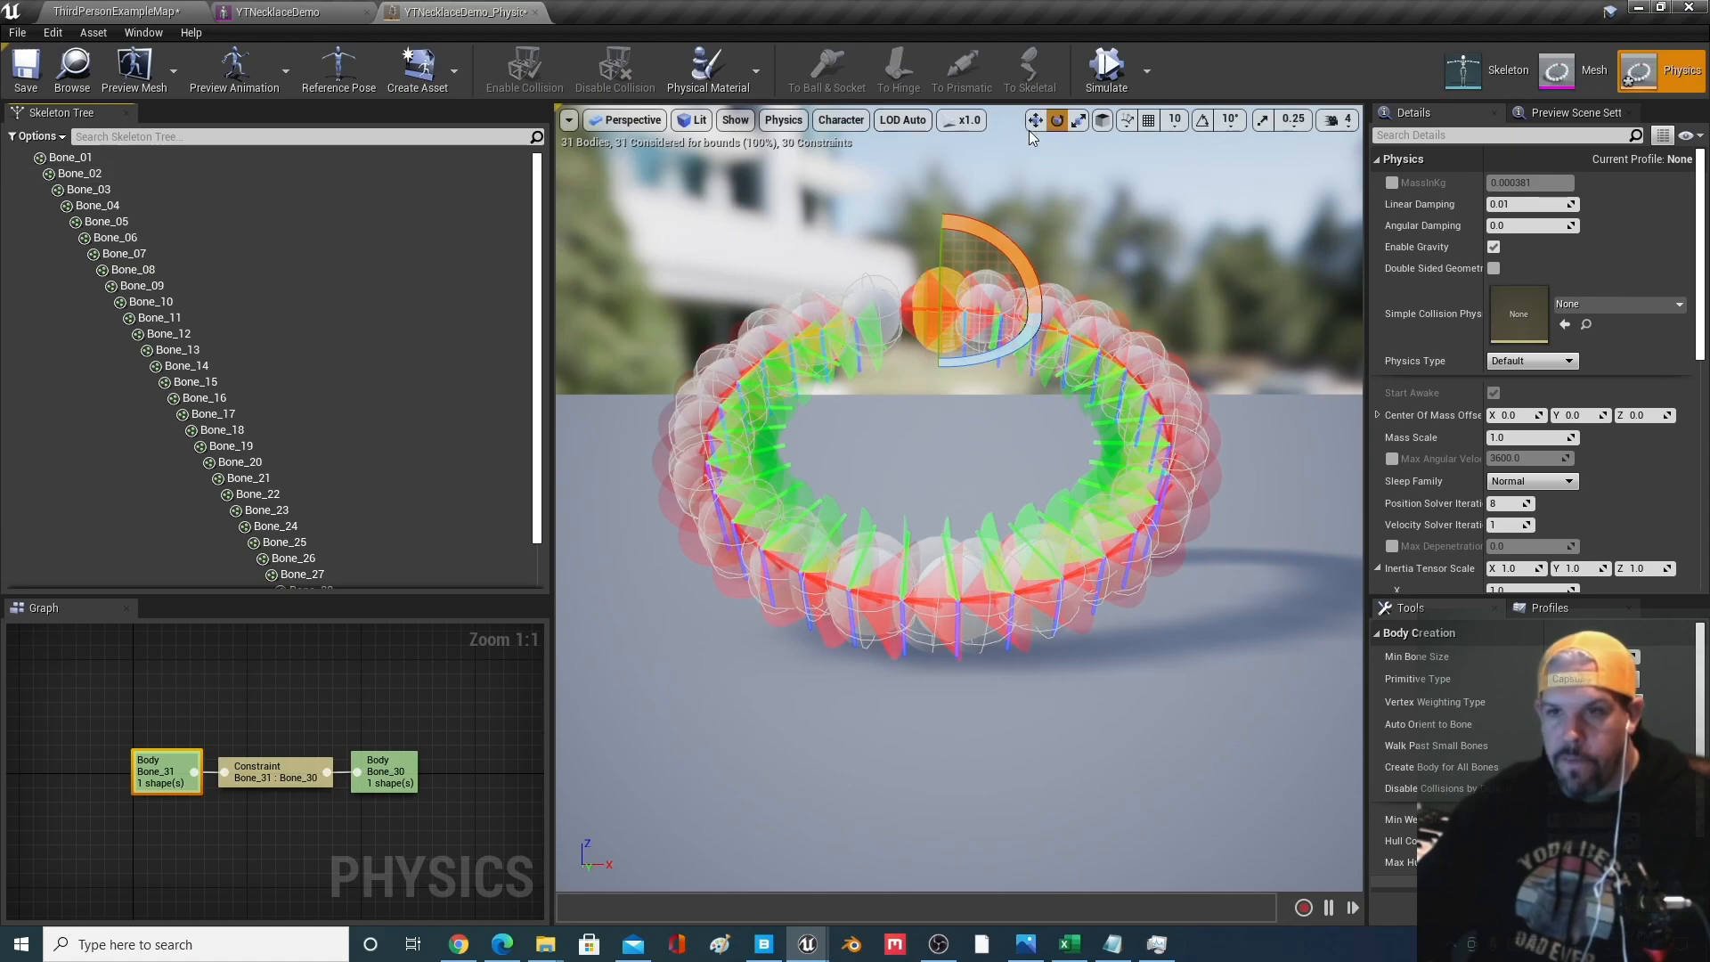
left_click(1106, 64)
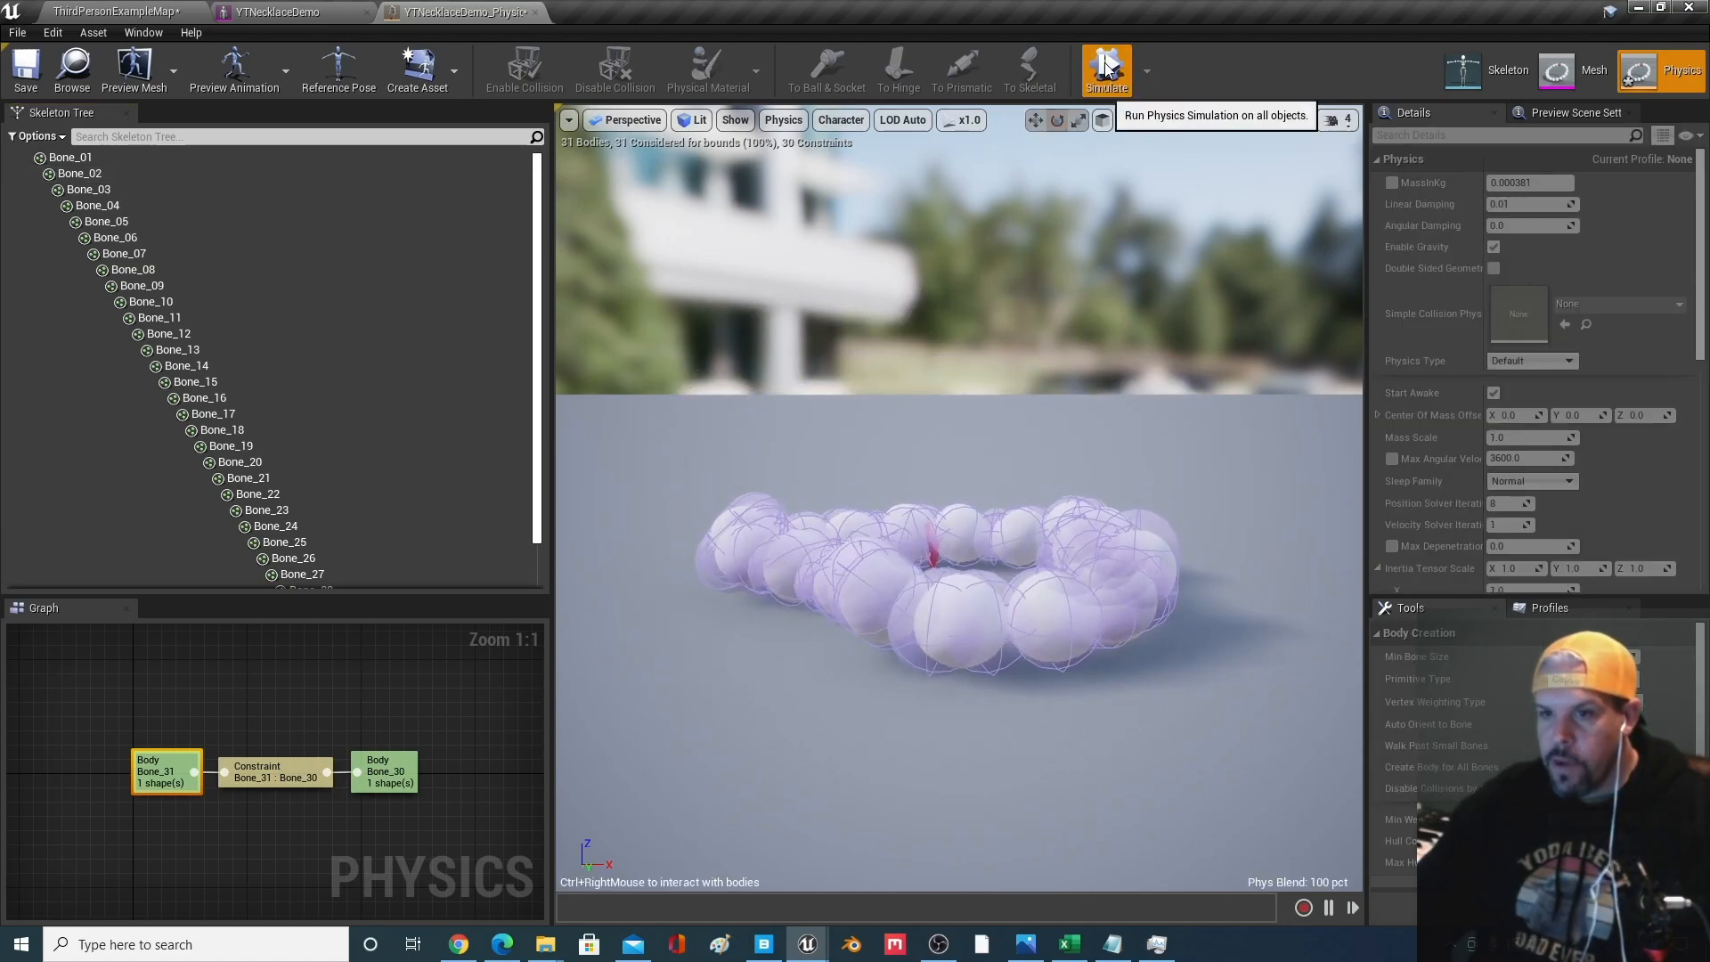
left_click(1105, 64)
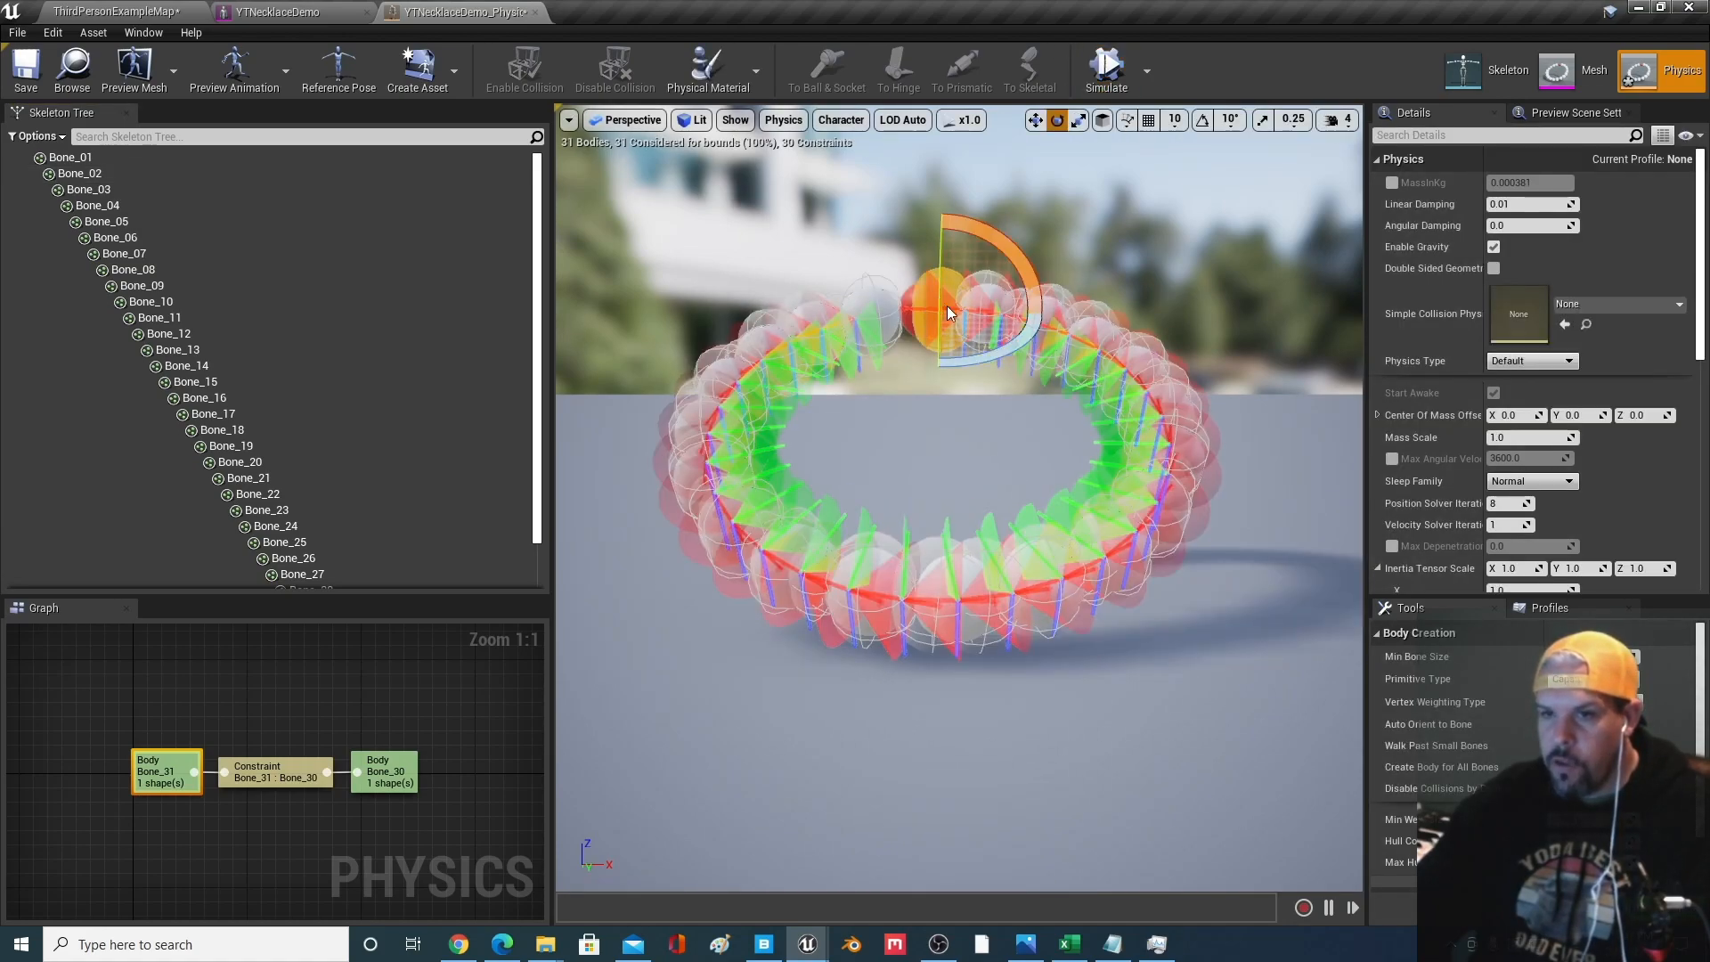
Inspect the Bone_01 body and the constraint joining Bone_18 and Bone_19 on the necklace
right_click_drag(959, 499, 869, 584)
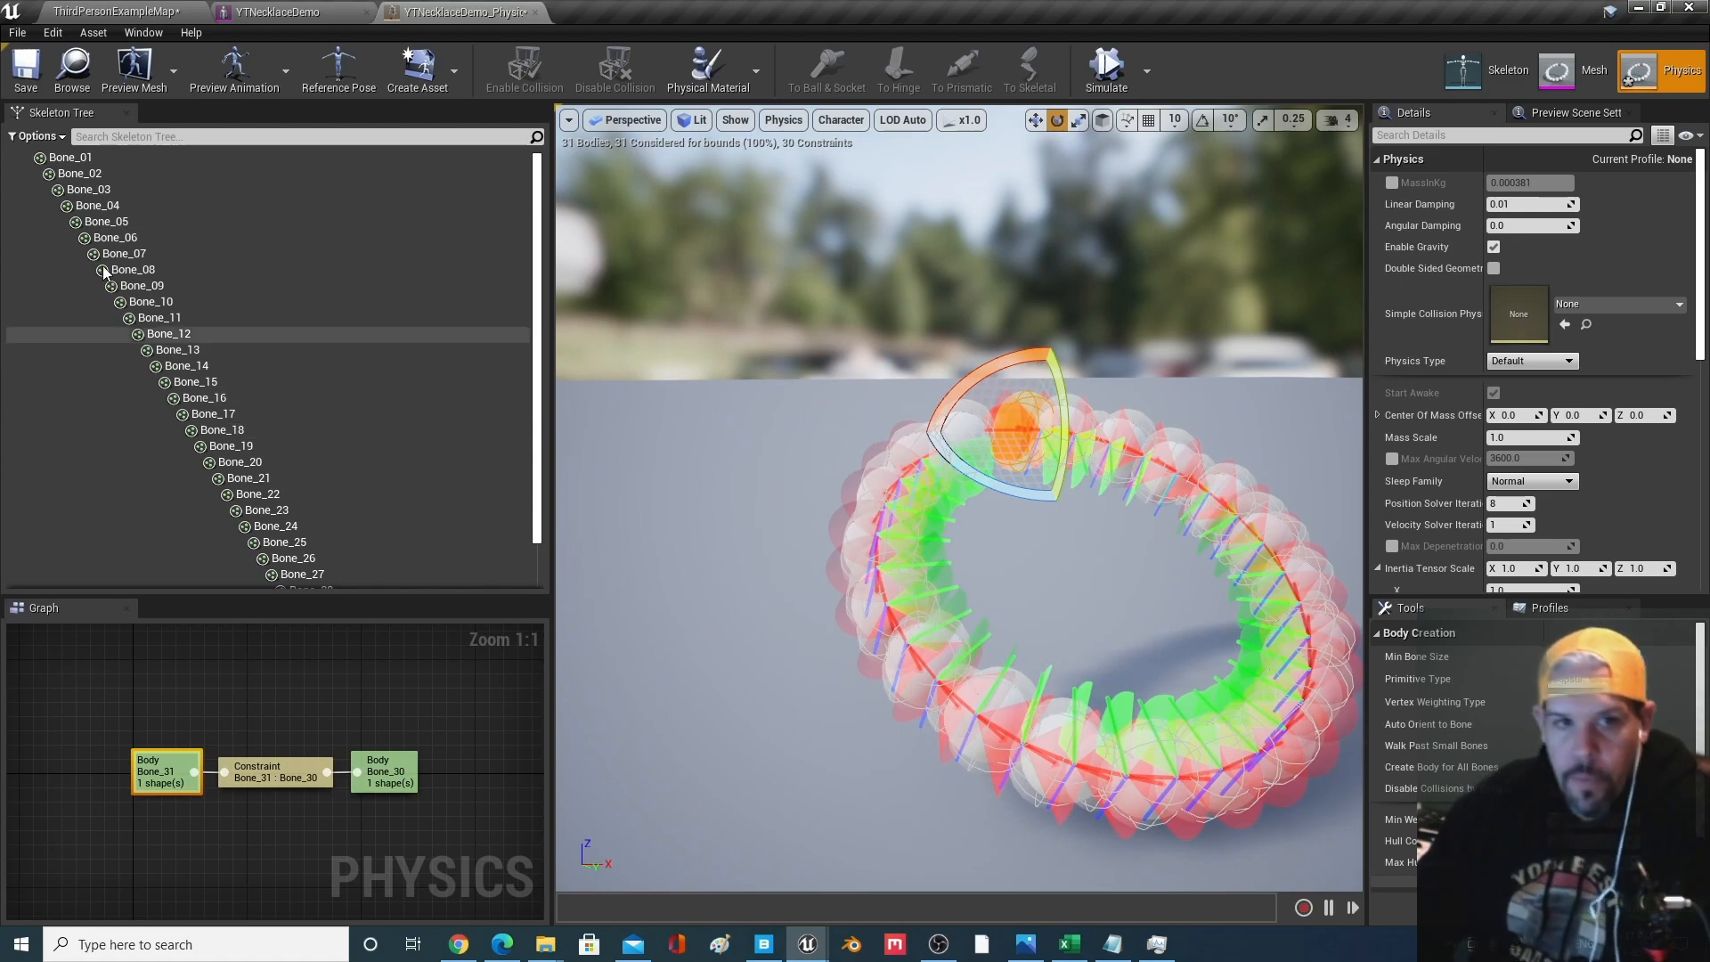
left_click(80, 158)
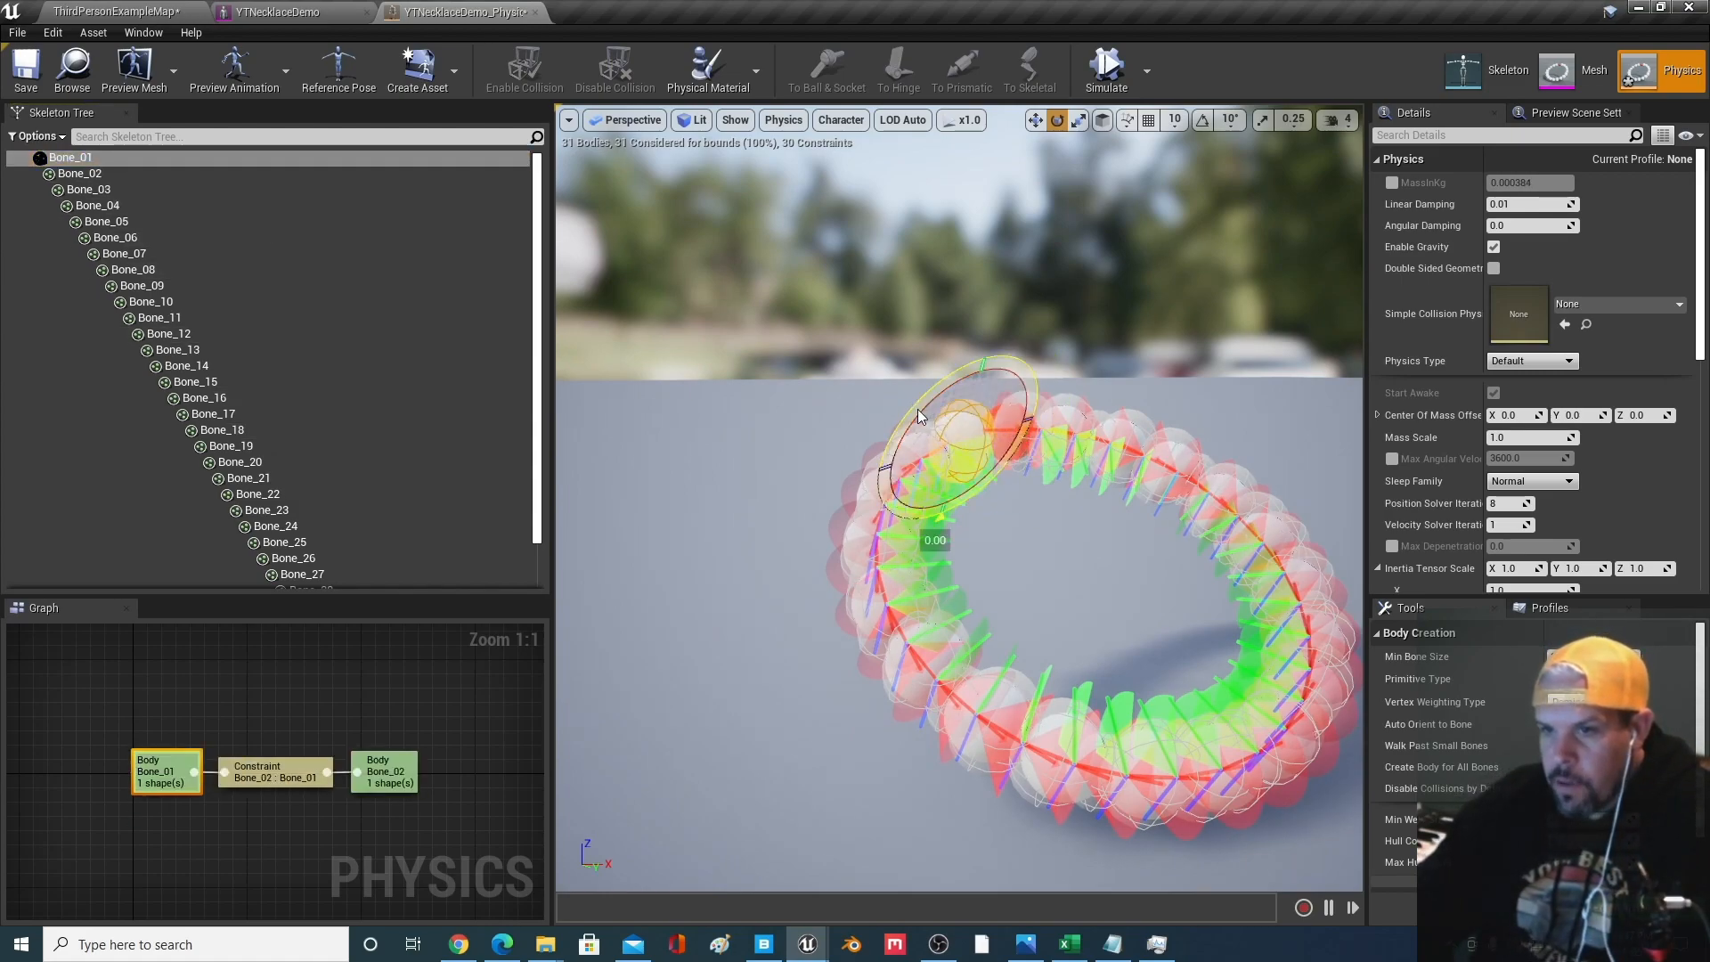
left_click(1219, 493)
left_click(1304, 695)
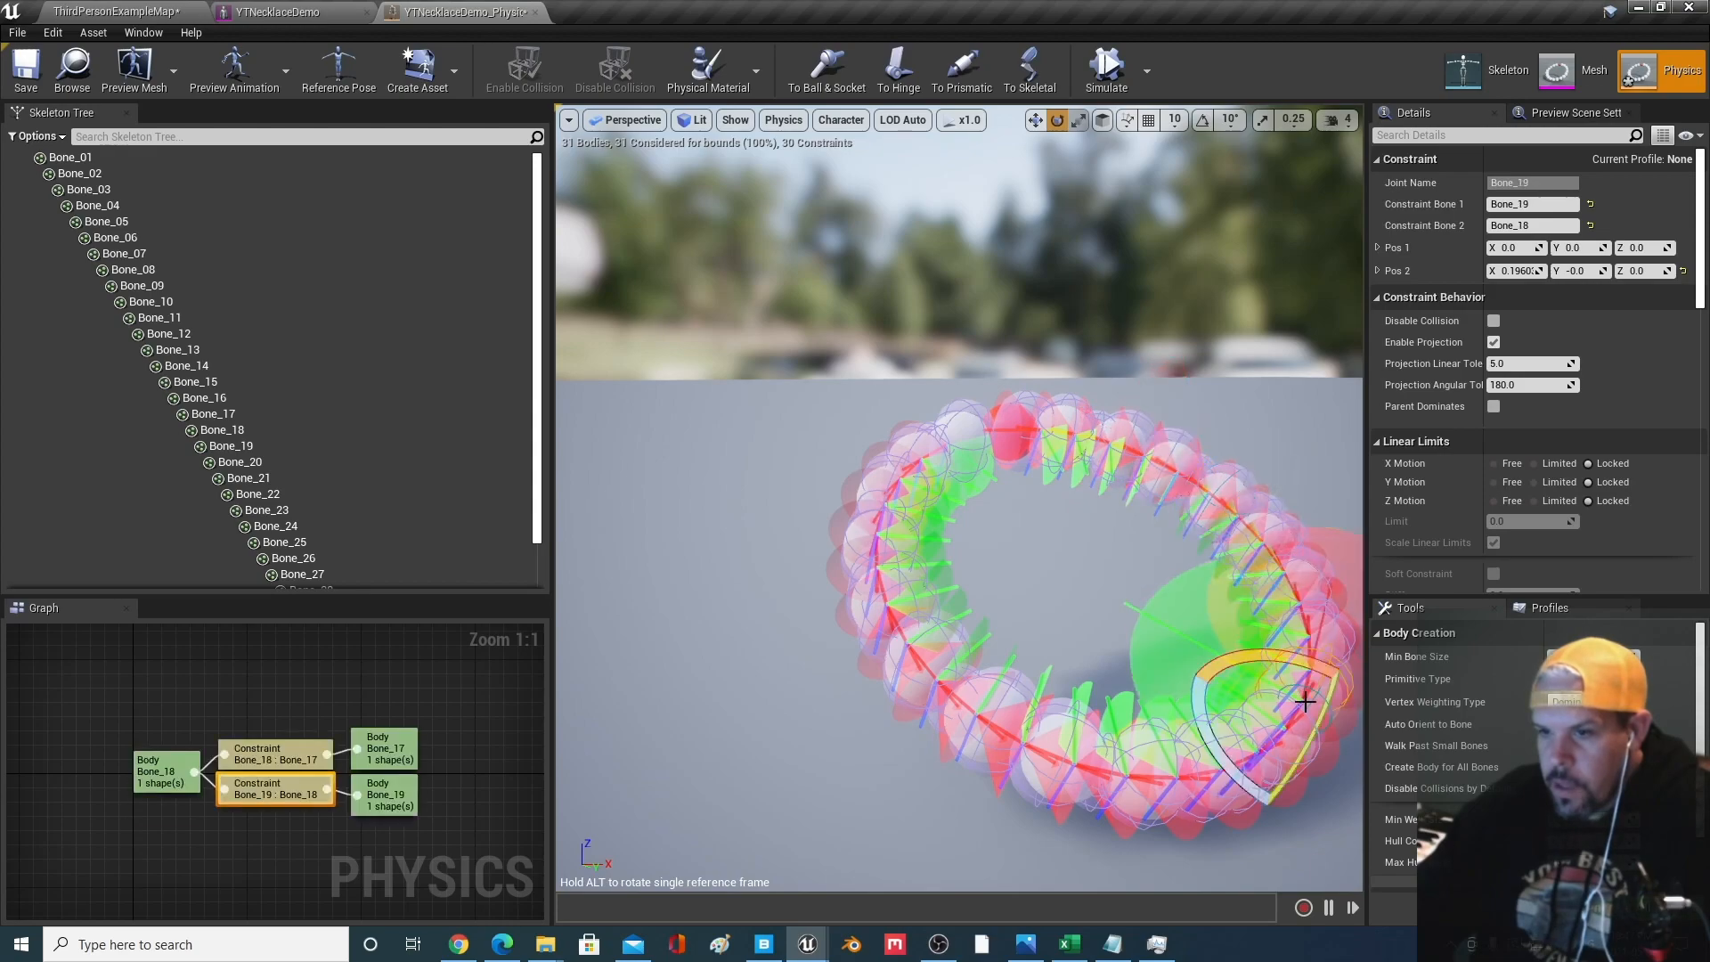
Examine the constraint joining Bone_10 and Bone_11 and the angular limit cones around the necklace from several angles
left_click(1318, 770)
left_click(1024, 693)
key("e")
left_click_drag(1024, 688, 1026, 691)
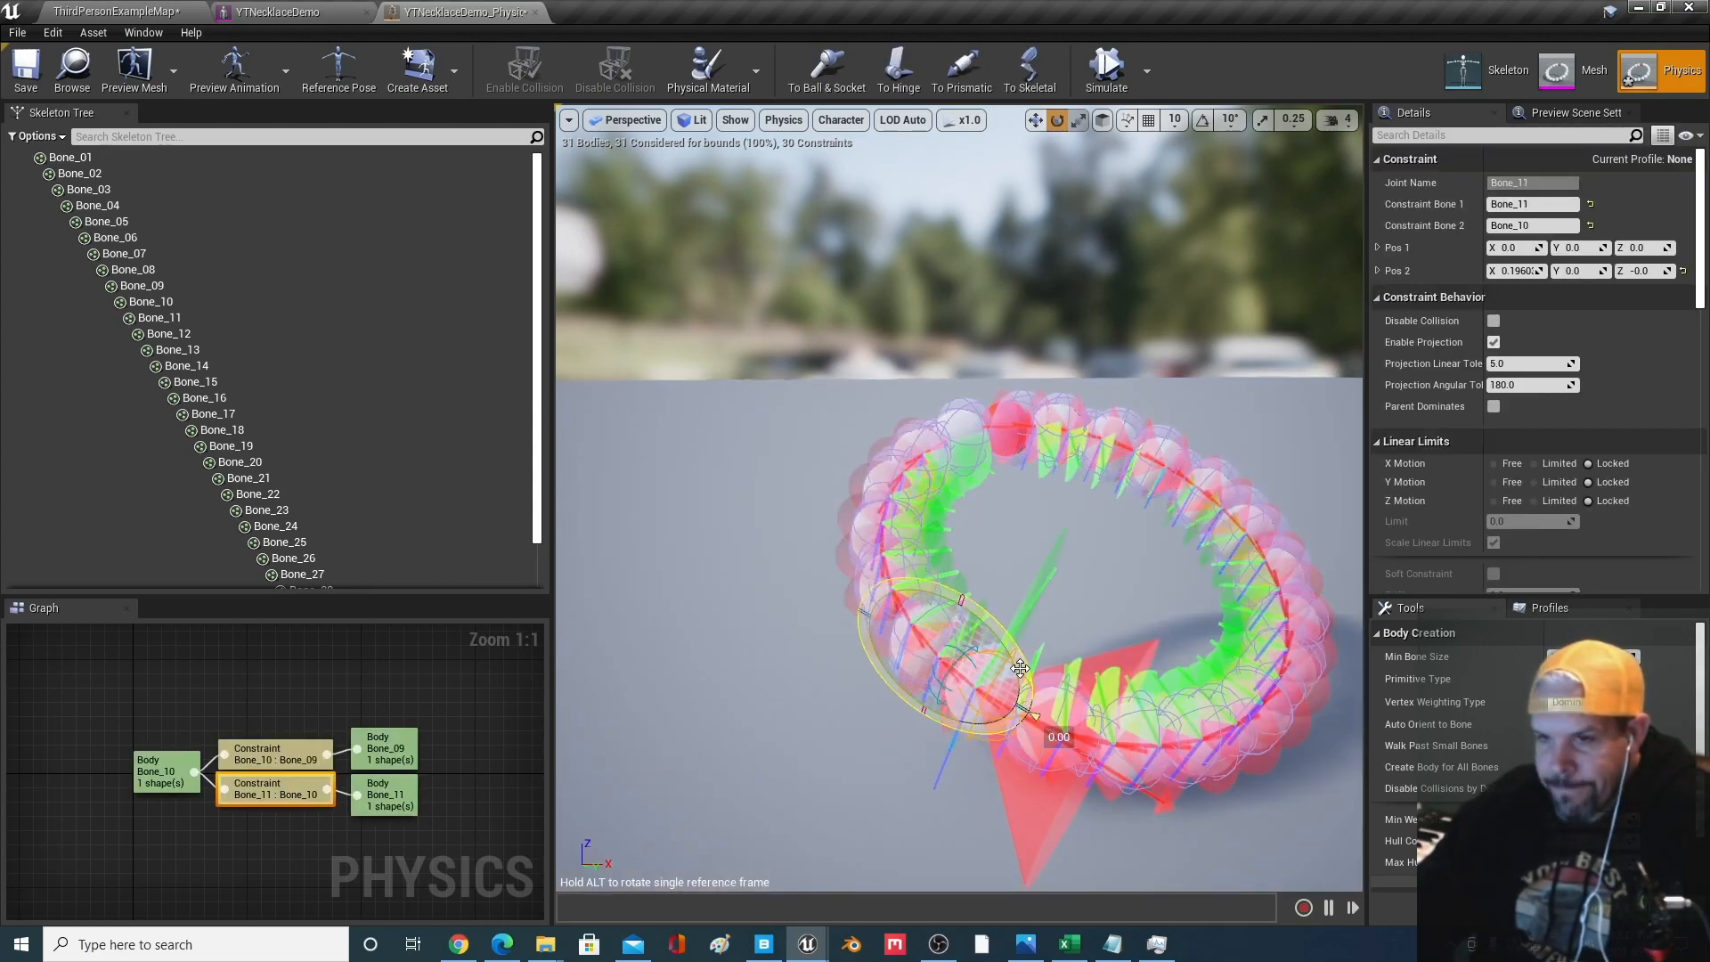
right_click_drag(1026, 691, 1389, 610)
left_click_drag(1028, 664, 1047, 592)
middle_click_drag(1001, 653, 990, 734)
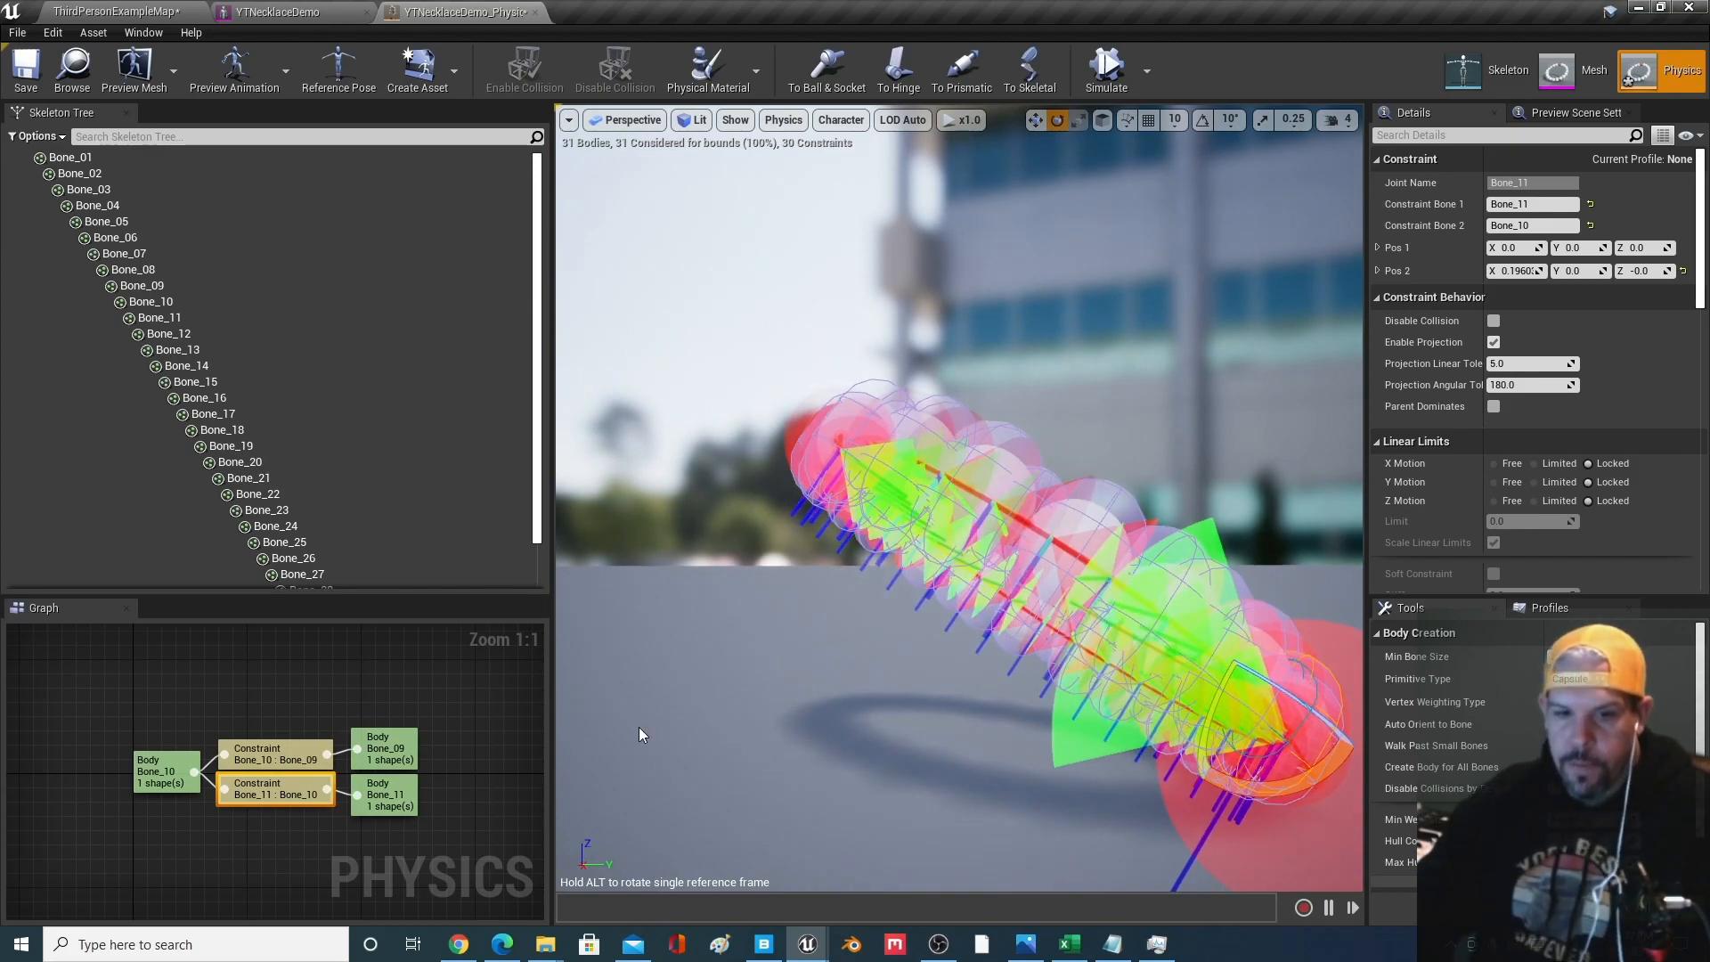
scroll(656, 690, "down", 5)
left_click(882, 595)
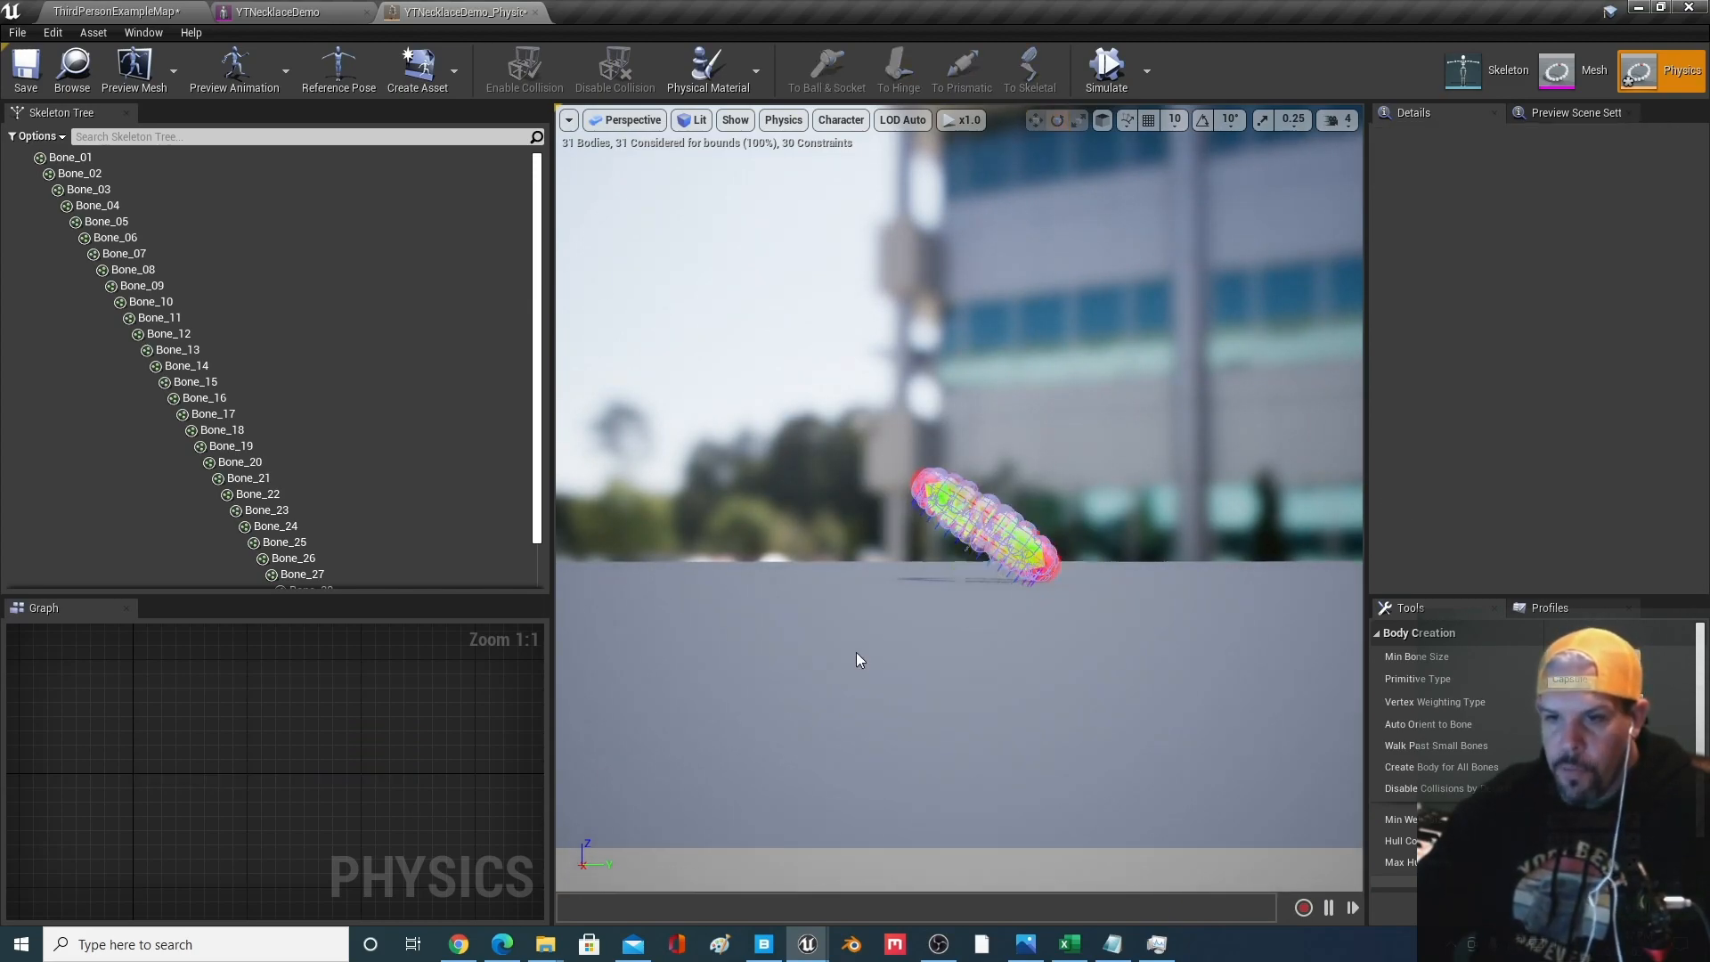
key("f")
left_click_drag(971, 624, 951, 583)
middle_click_drag(951, 583, 991, 512)
right_click_drag(990, 512, 937, 529)
middle_click_drag(937, 529, 909, 668)
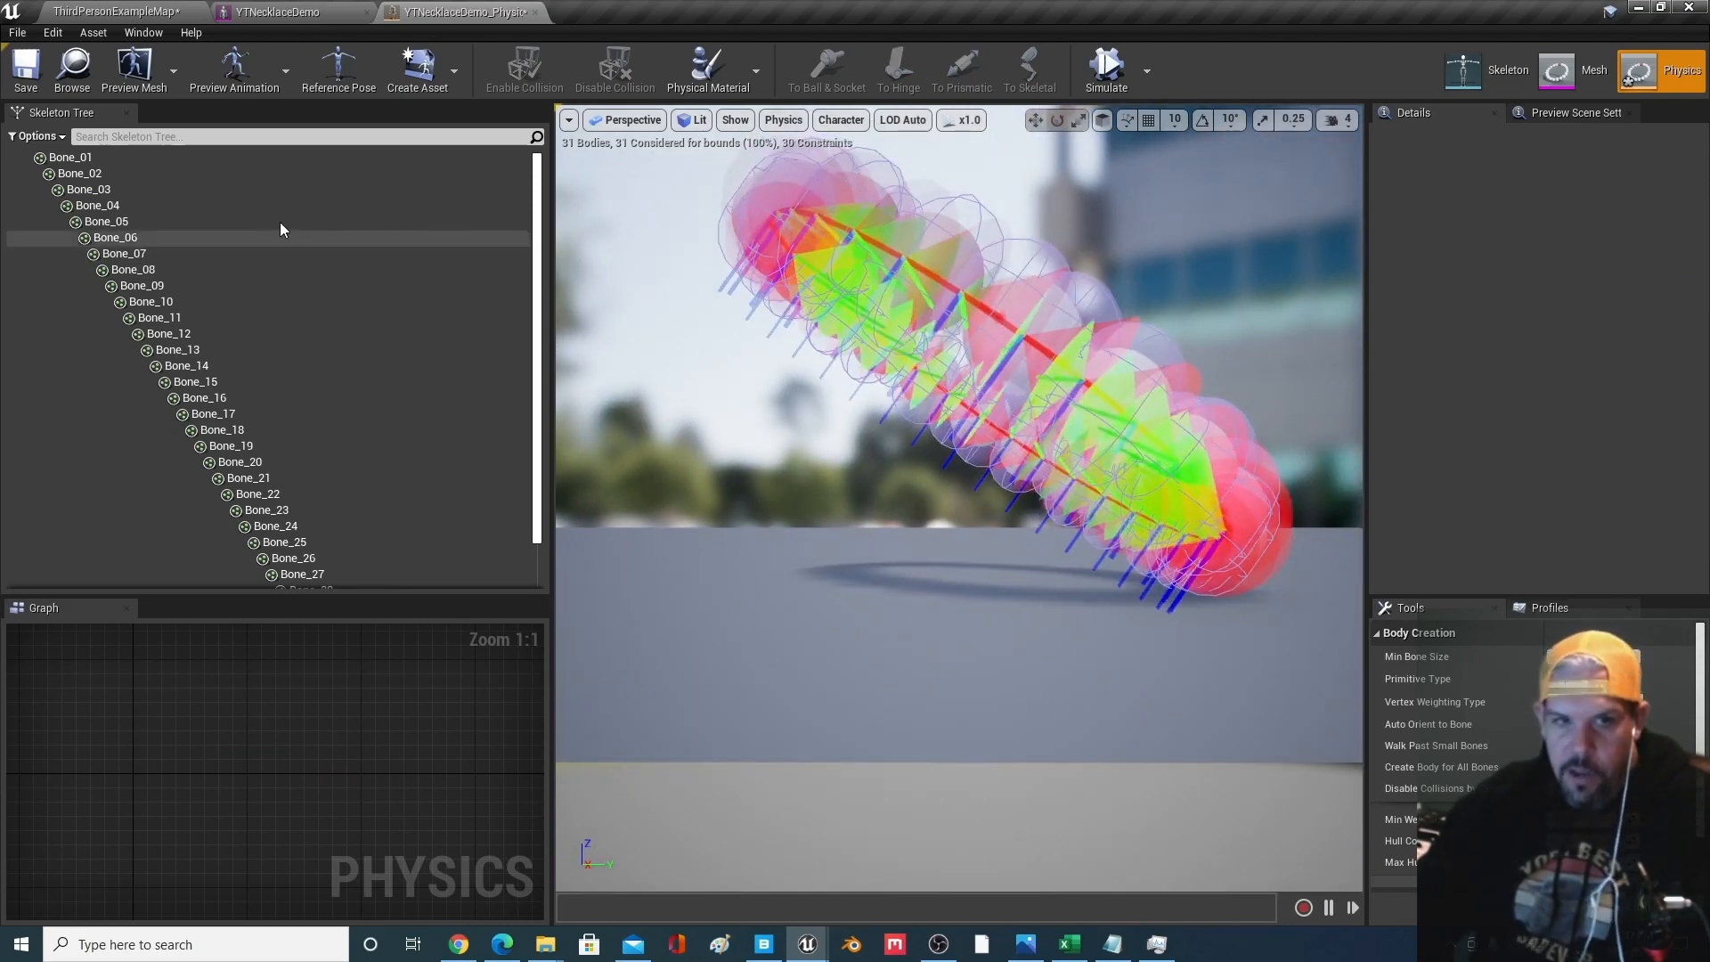
Show all bones in the skeleton tree to check which shape types can be added to Bone_01, and hide the bones again
left_click(40, 137)
left_click(78, 351)
left_click(55, 176)
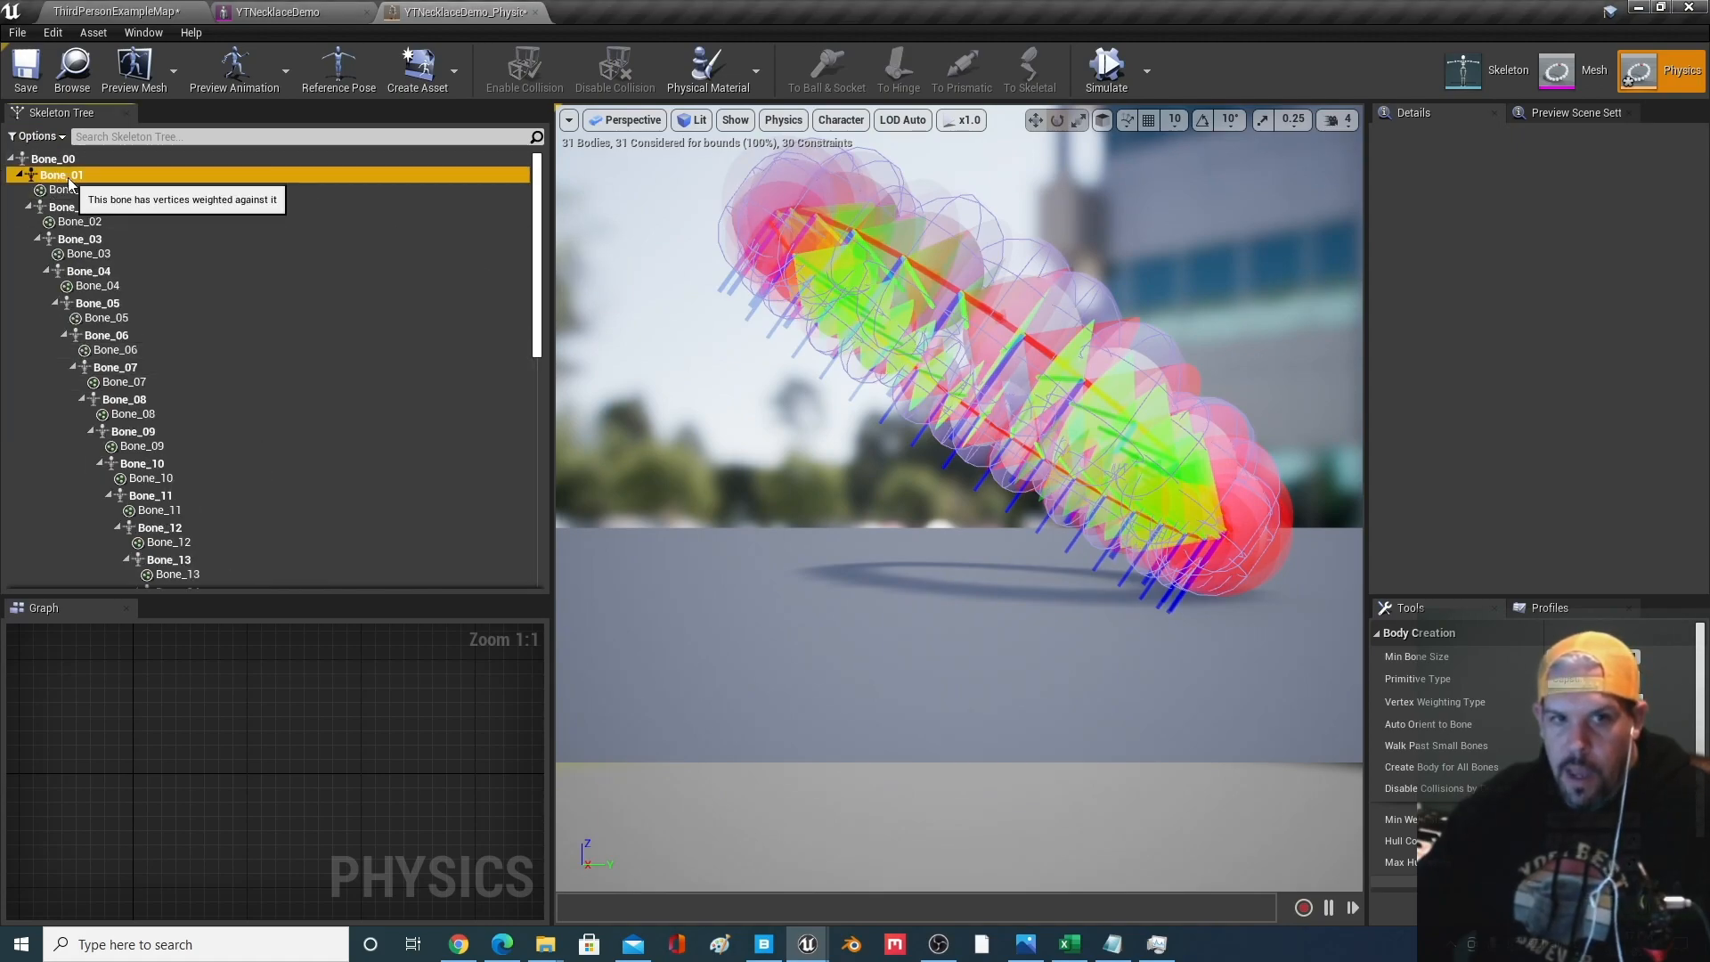
left_click_drag(788, 643, 554, 408)
left_click(59, 174)
right_click(64, 175)
mouse_move(169, 334)
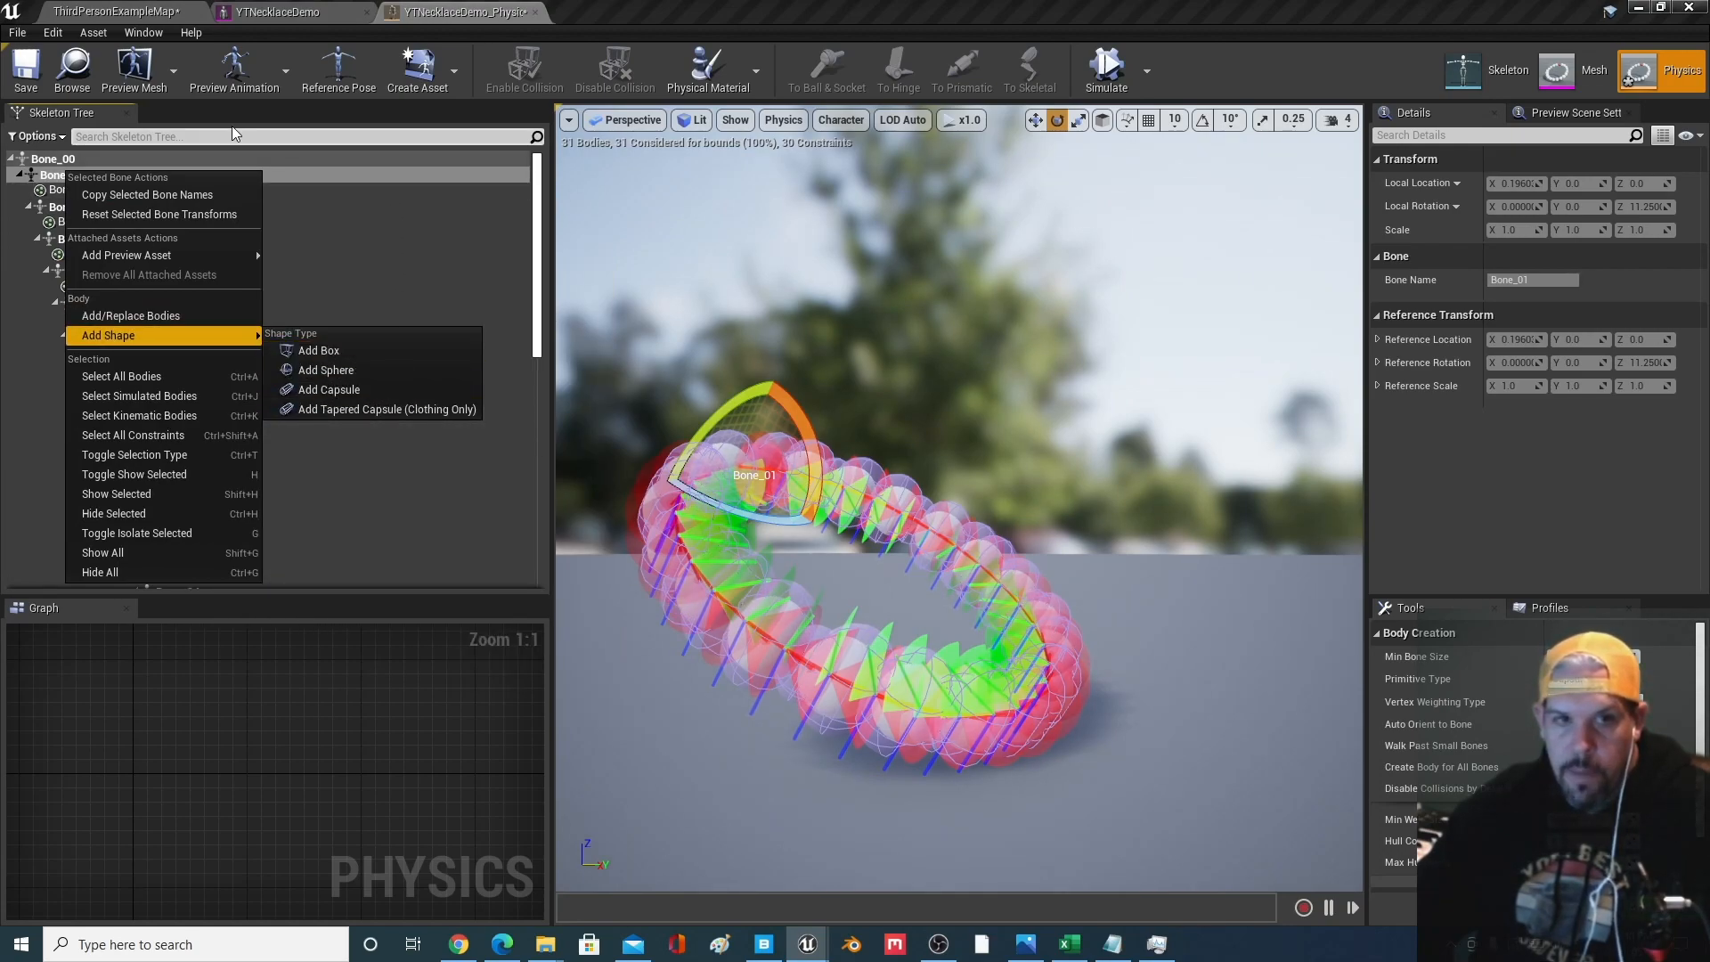
left_click(450, 176)
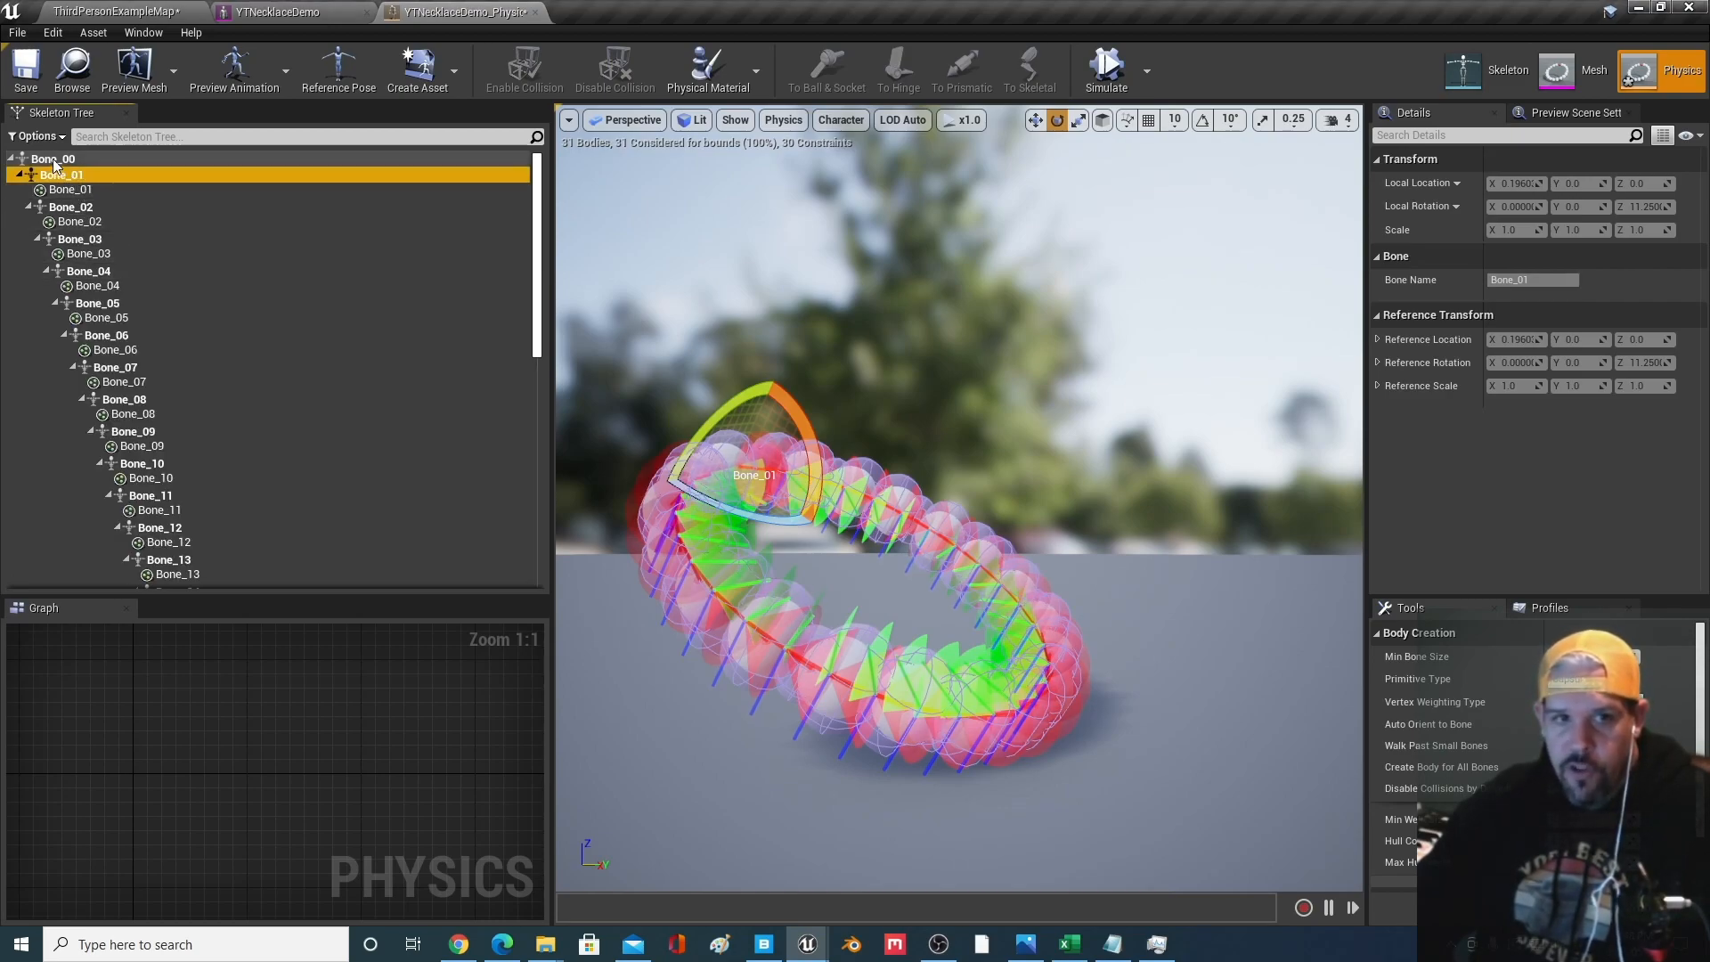
left_click(30, 138)
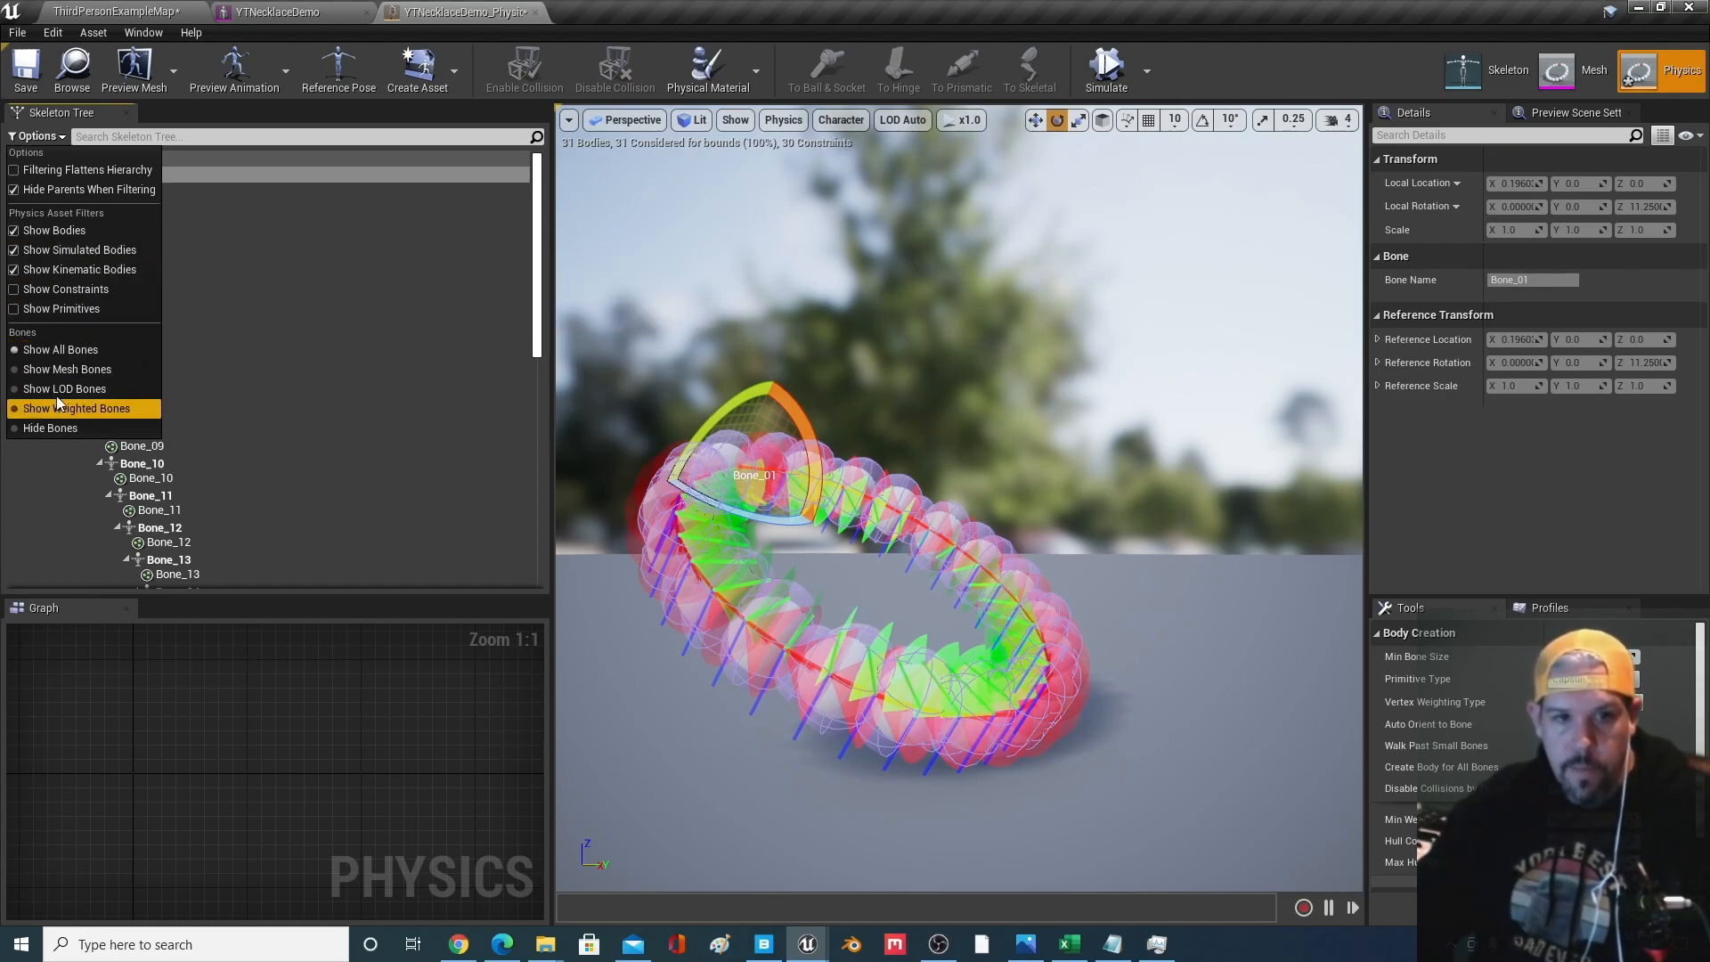
left_click(49, 427)
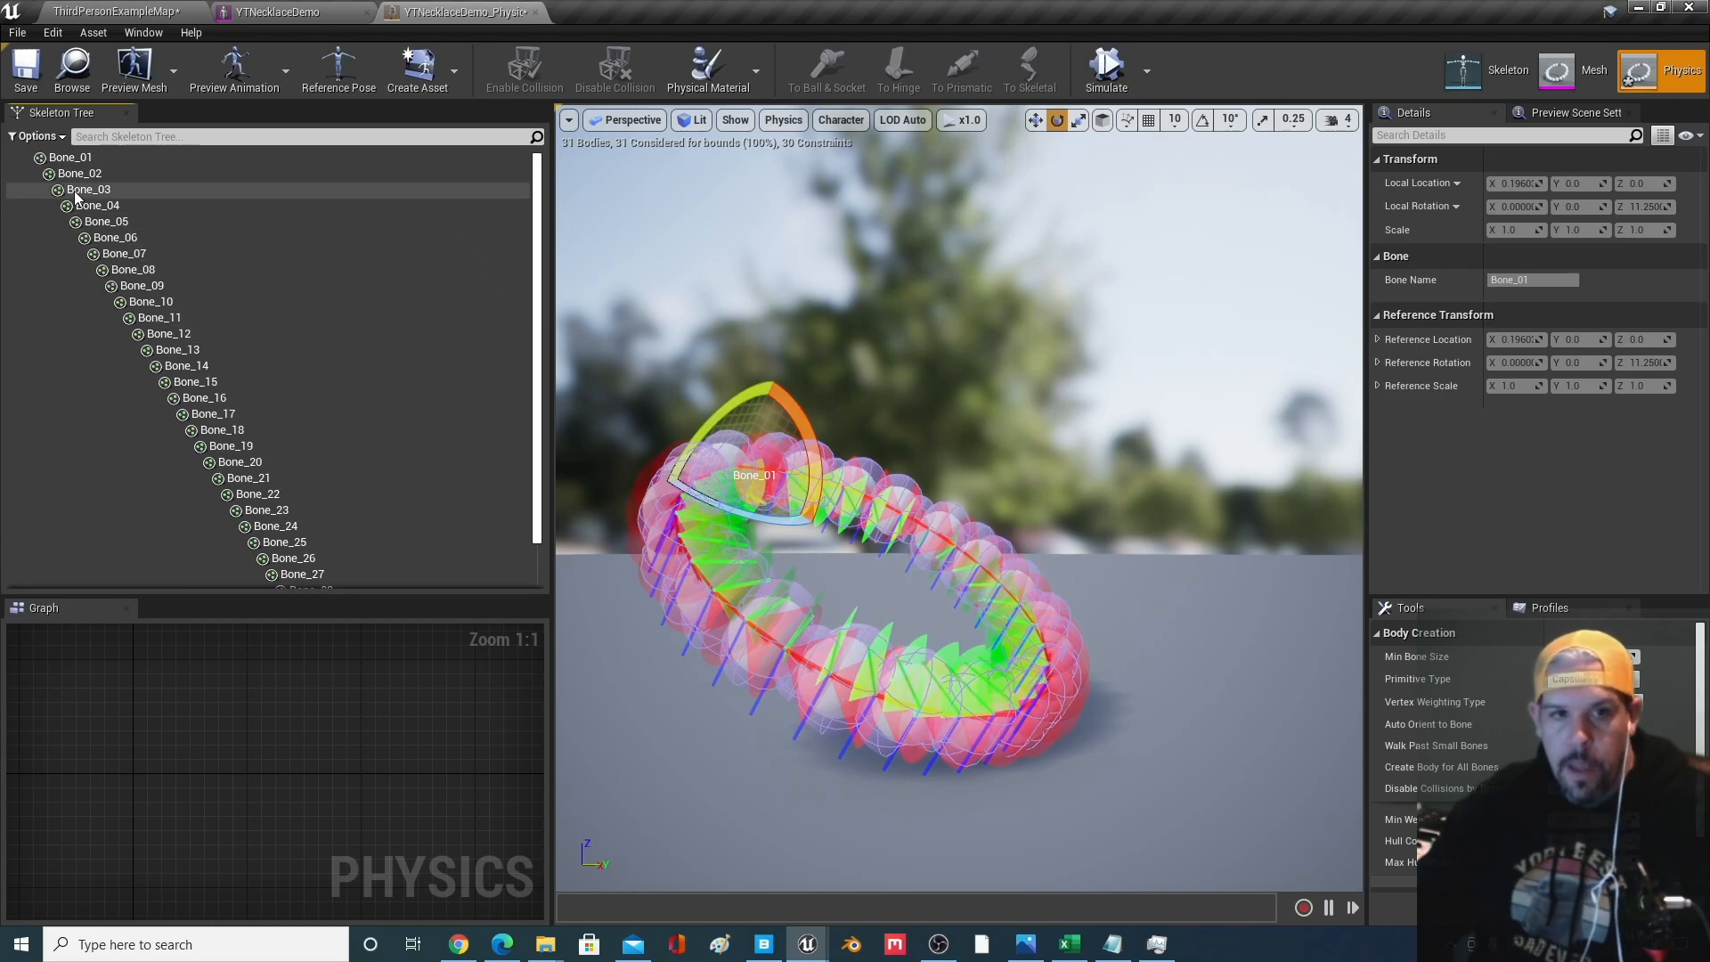
Go through the physics bodies between Bone_01 and Bone_31 one by one to check their constraints in the graph
left_click(73, 162)
scroll(93, 193, "down", 3)
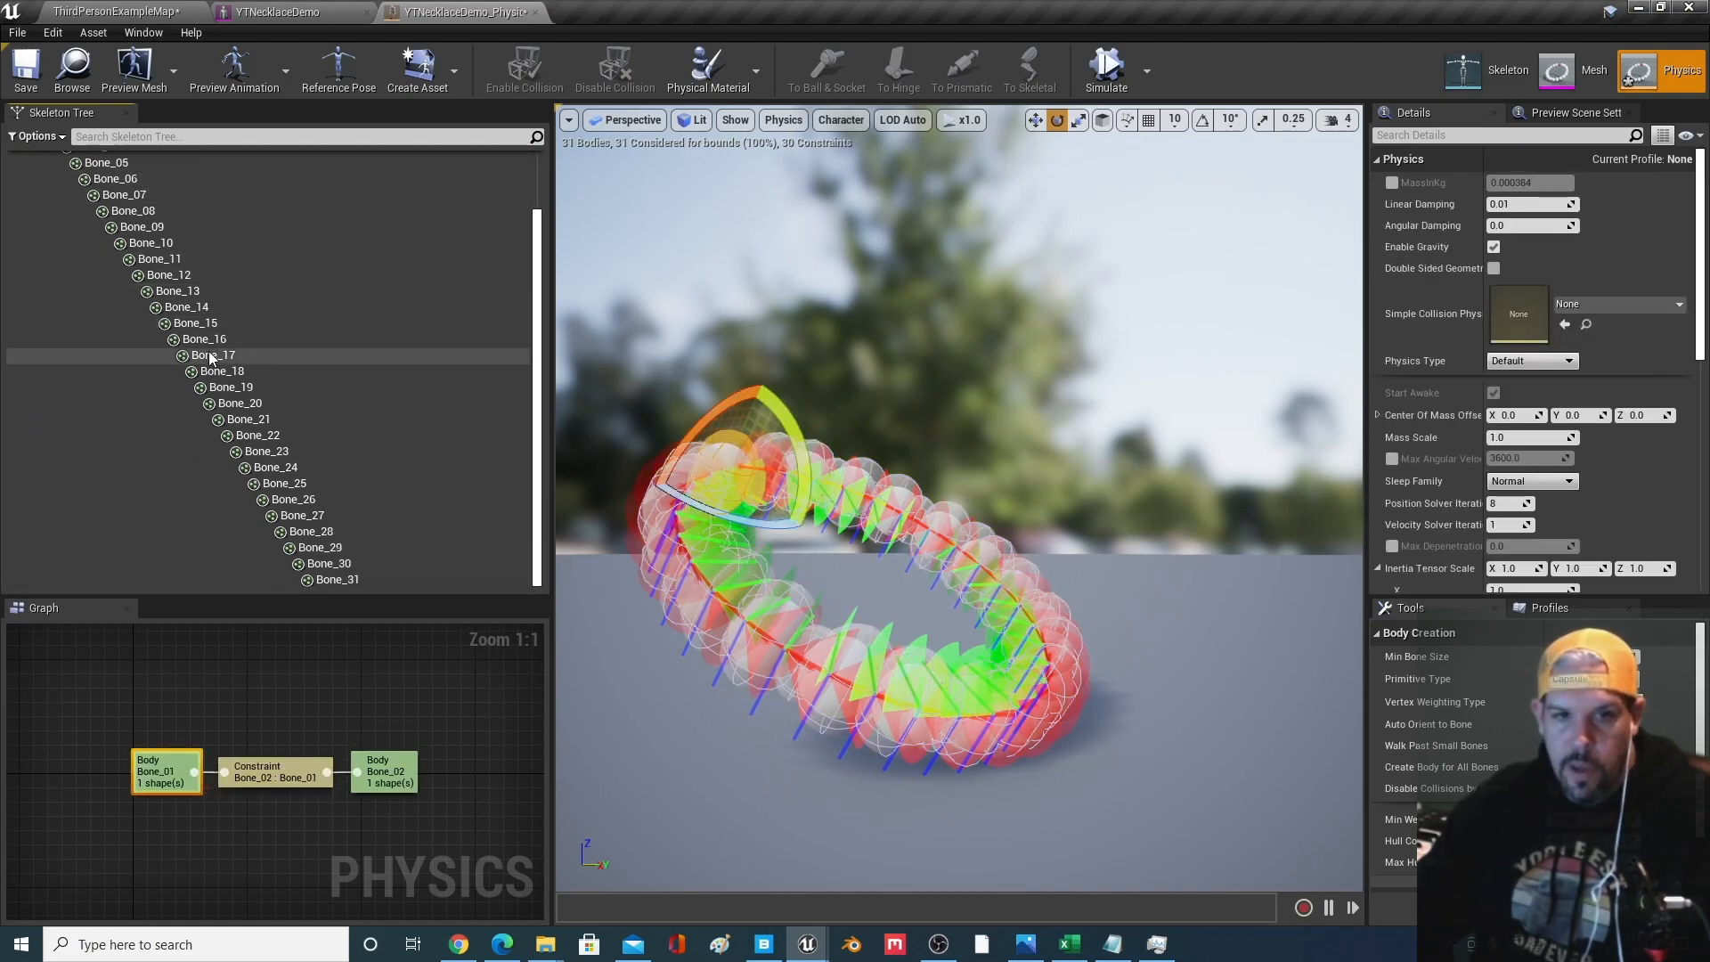
left_click(207, 354)
key("Down")
key("Down")
key("Down")
key("Down")
key("Down")
key("Down")
key("Down")
key("Down")
key("Down")
key("Up")
key("Up")
key("Up")
key("Up")
key("Up")
key("Up")
key("Up")
key("Up")
key("Up")
key("Up")
key("Up")
key("Up")
key("Up")
key("Up")
key("Up")
key("Up")
key("Up")
key("Up")
key("Up")
key("Up")
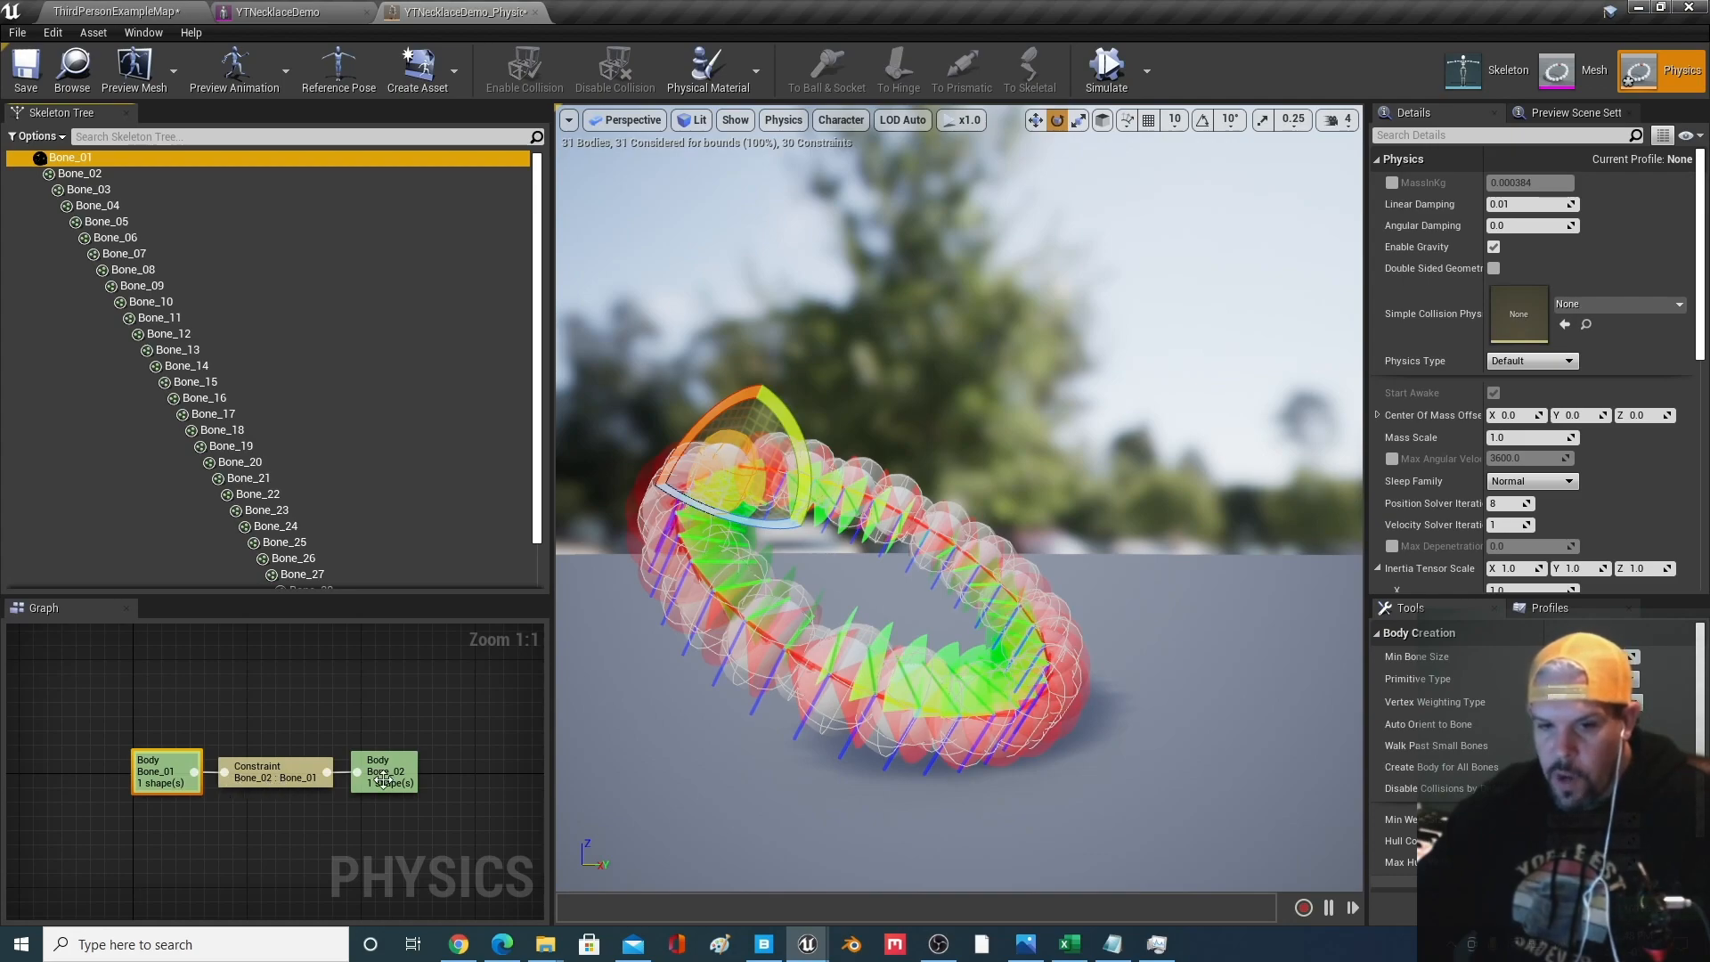
Examine the Bone_01 body up close where the two ends of the bead ring meet
right_click_drag(892, 501, 810, 565)
key("w")
scroll(1022, 457, "down", 5)
mouse_move(1022, 457)
middle_mouse_down()
mouse_move(1020, 365)
mouse_move(1066, 415)
mouse_move(1017, 454)
middle_mouse_up()
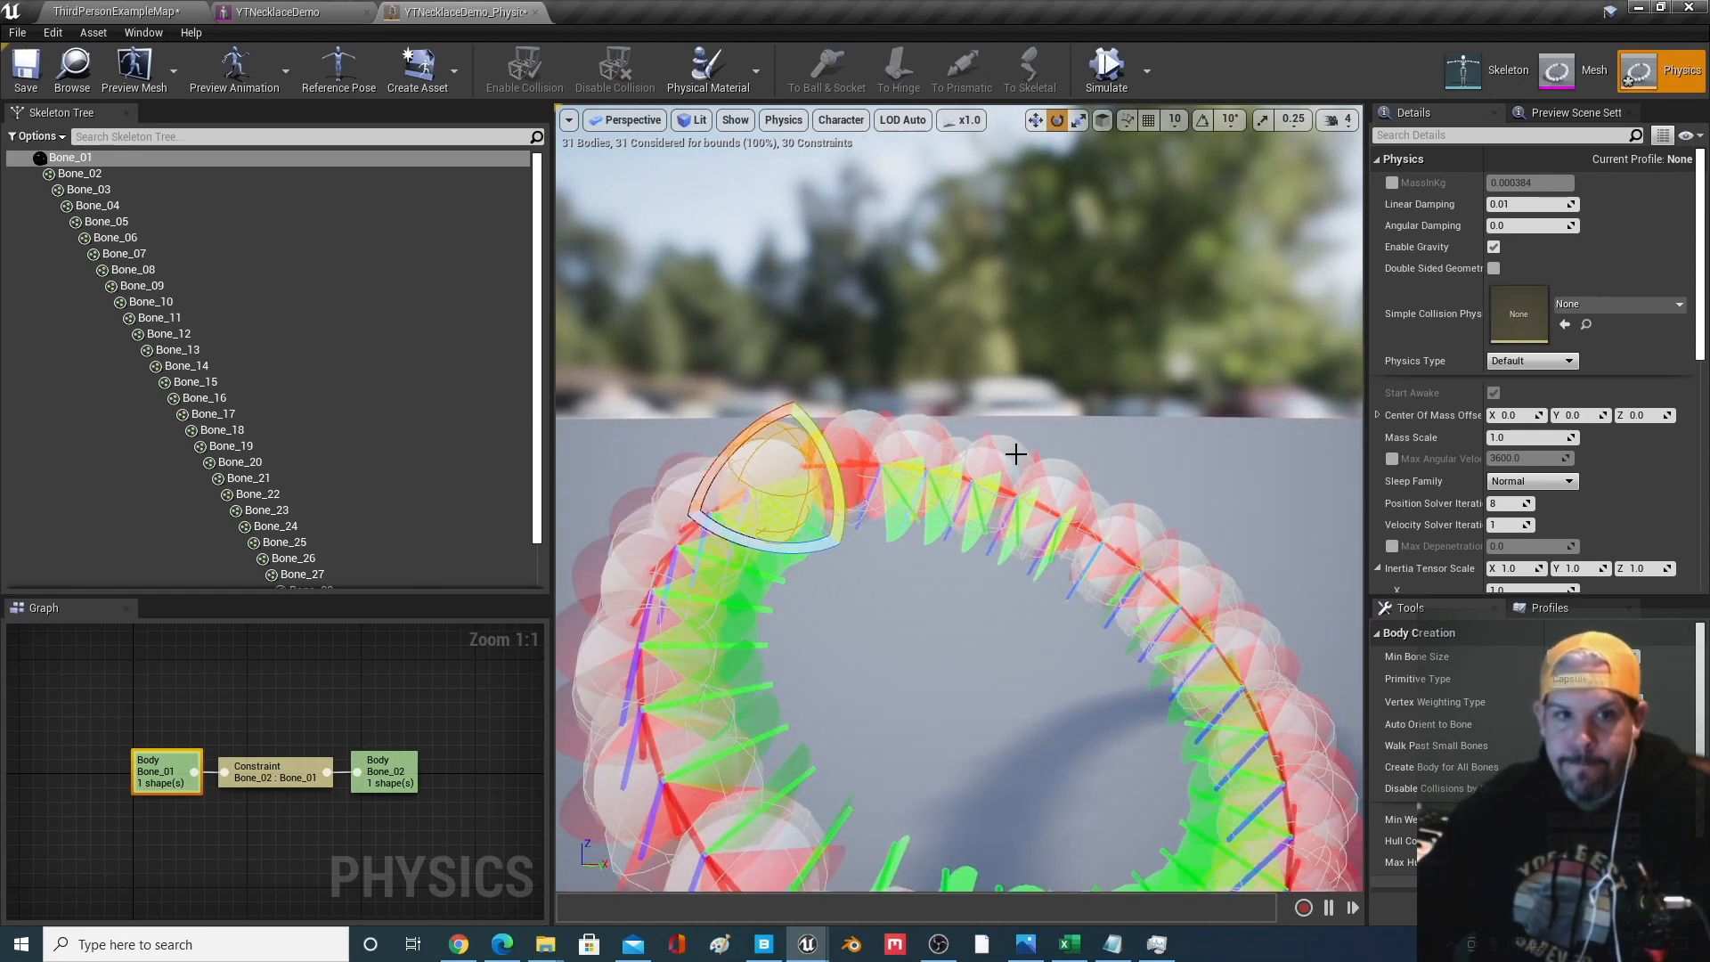
left_click(1064, 393)
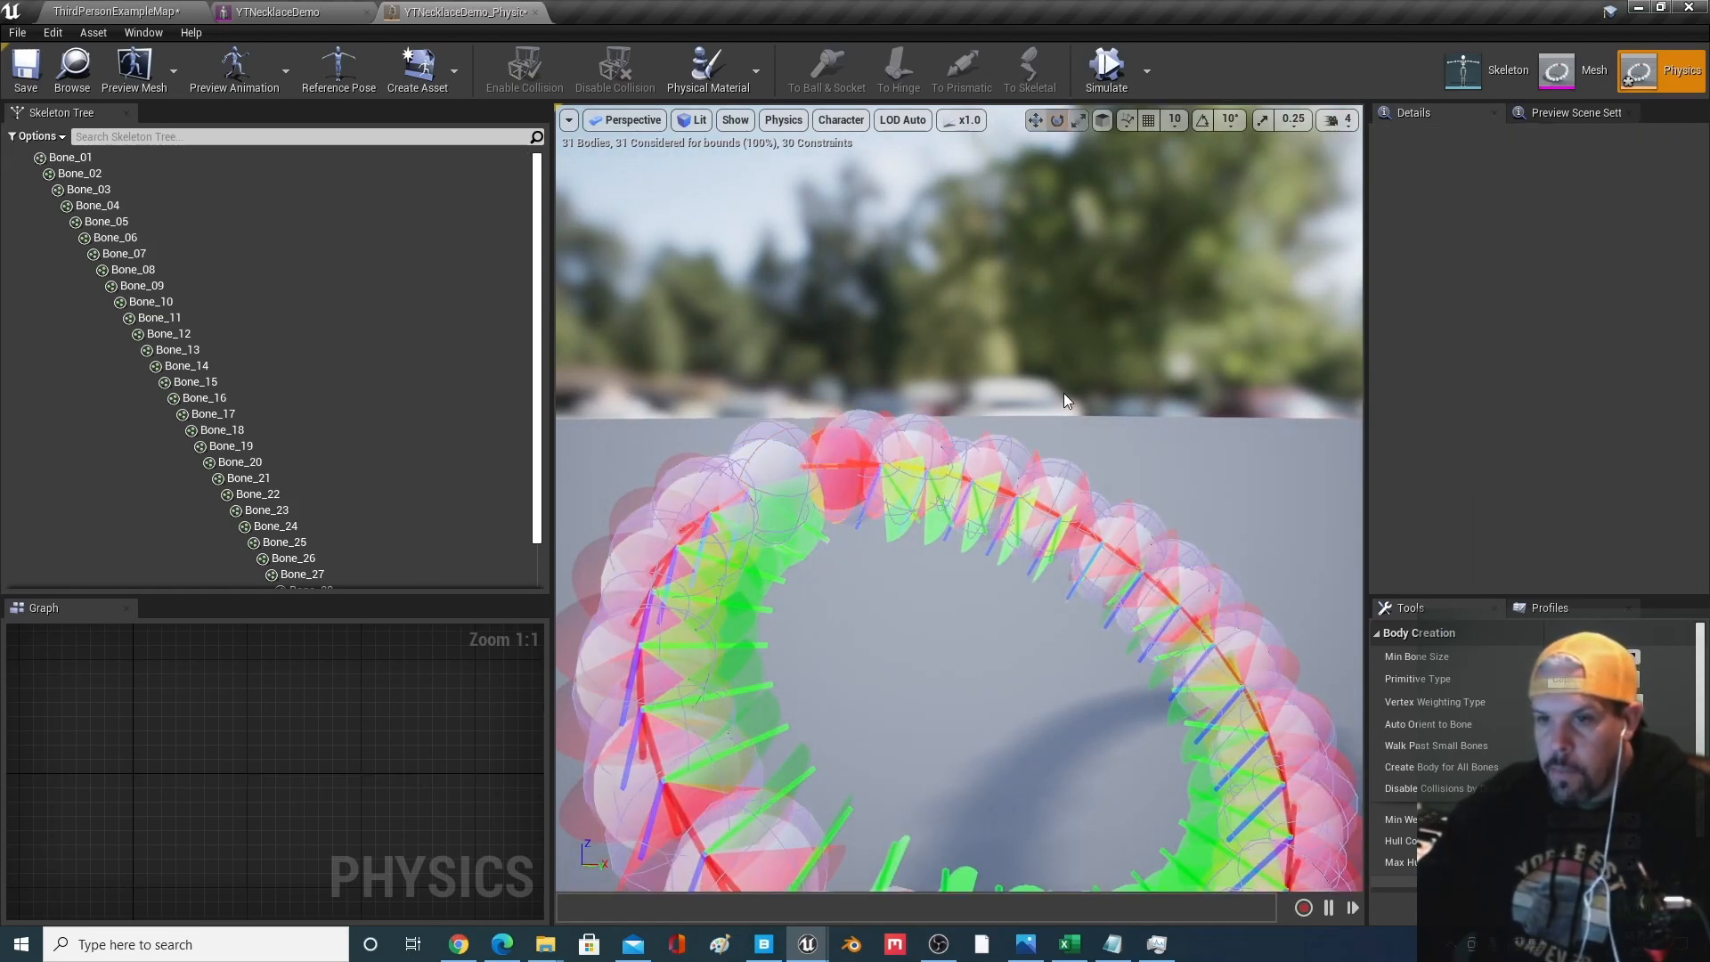
left_click(768, 472)
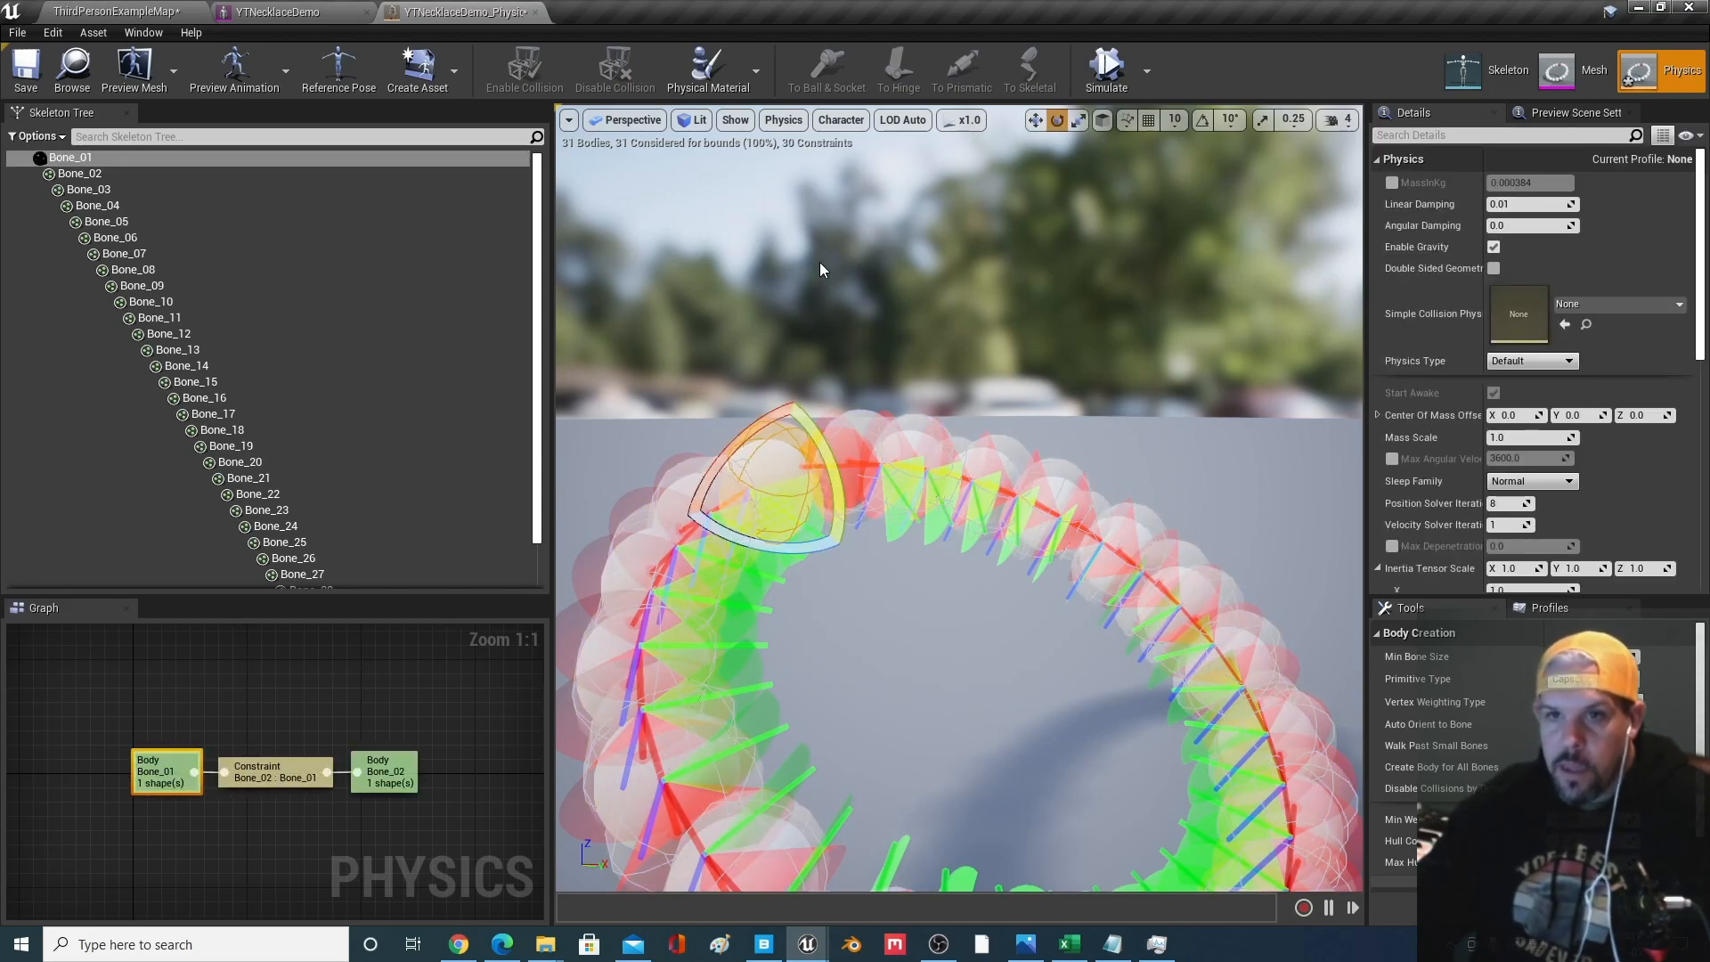
Set the edit-mode constraint drawing to None so the limit cones are hidden around the beads
left_click(37, 136)
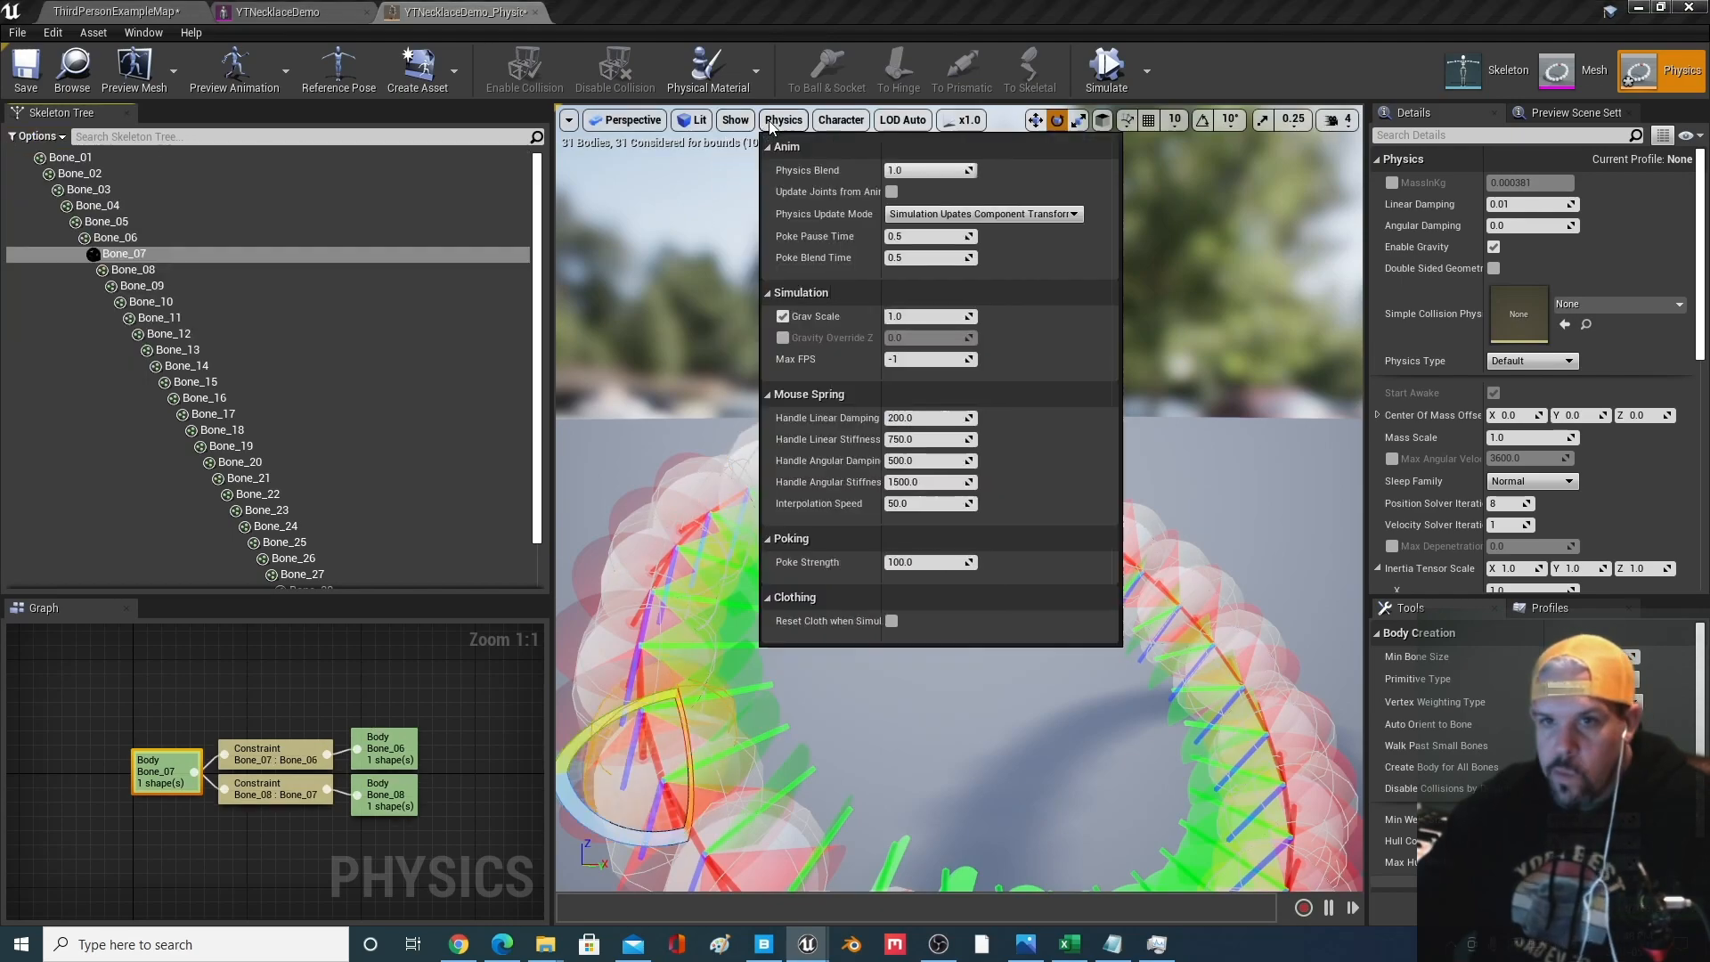
left_click(772, 122)
left_click(772, 122)
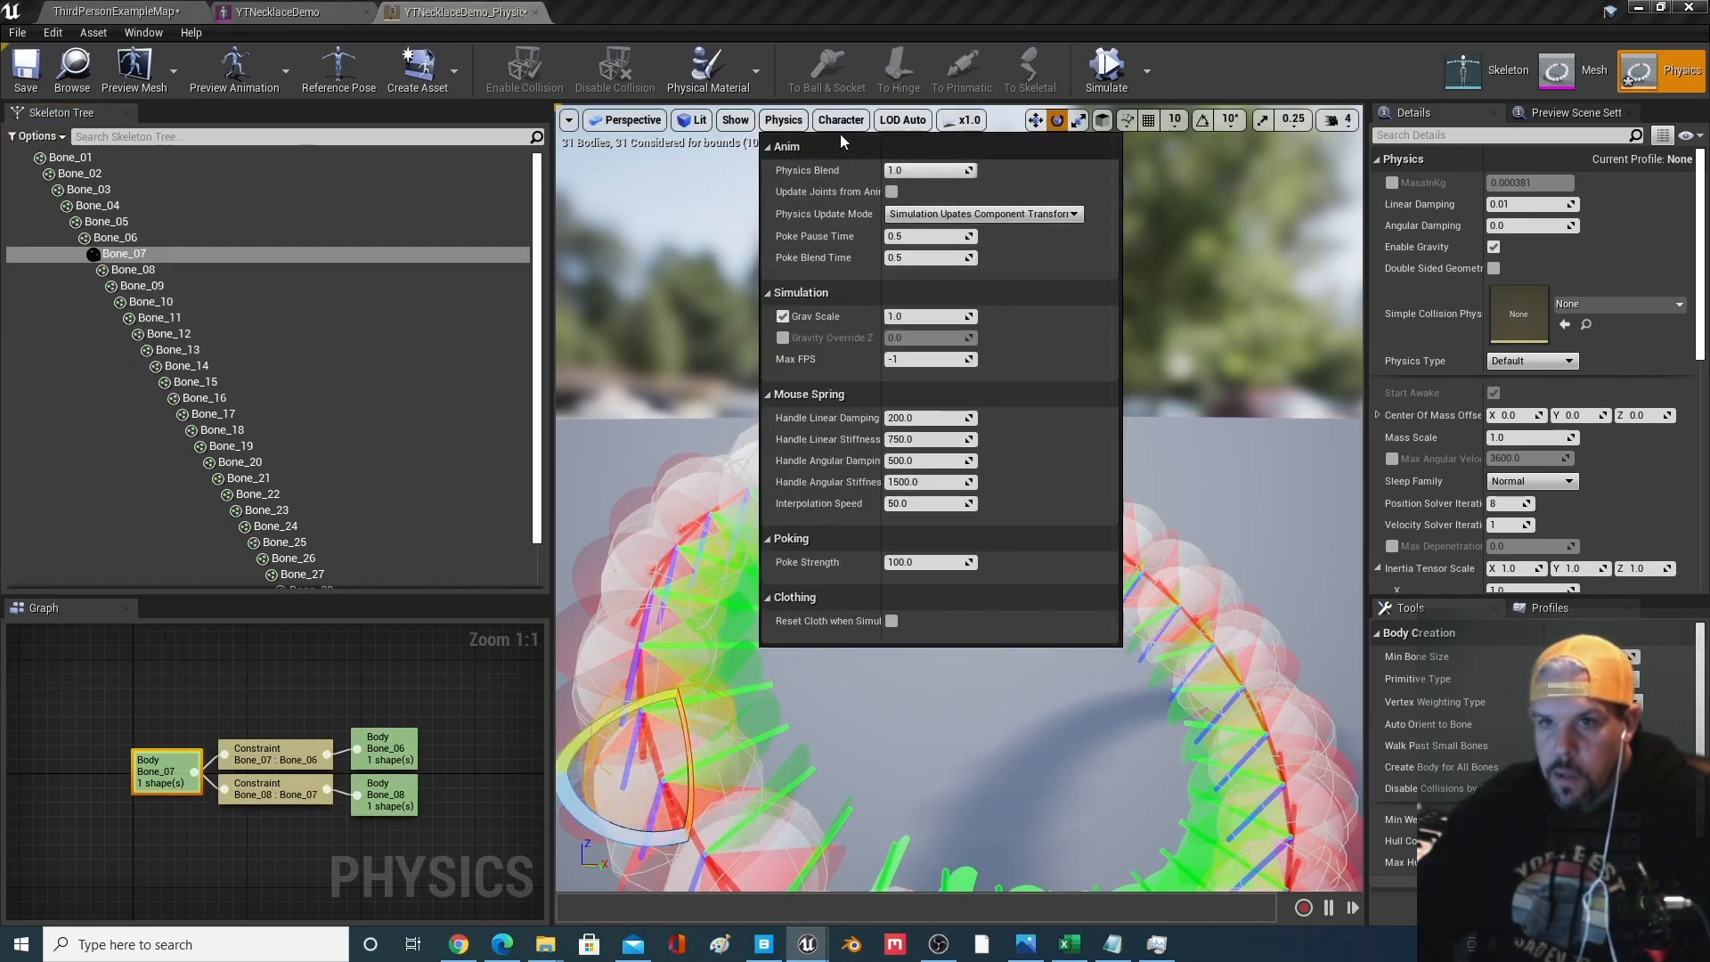
left_click(842, 125)
mouse_move(871, 215)
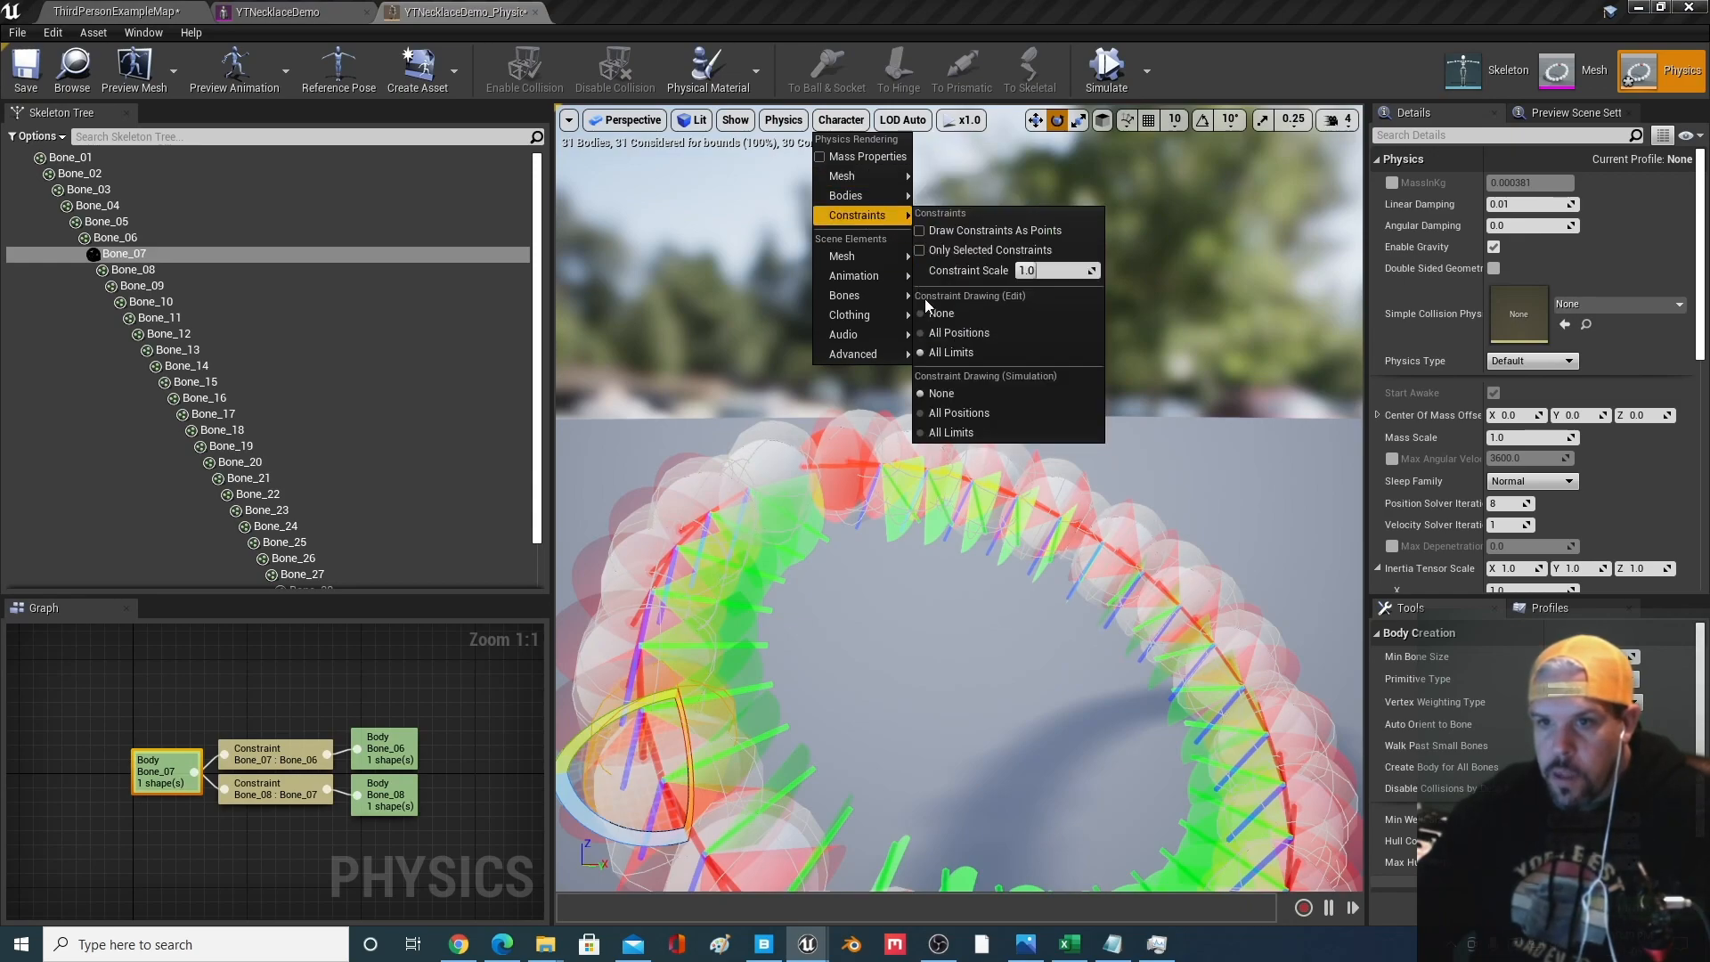
left_click(935, 313)
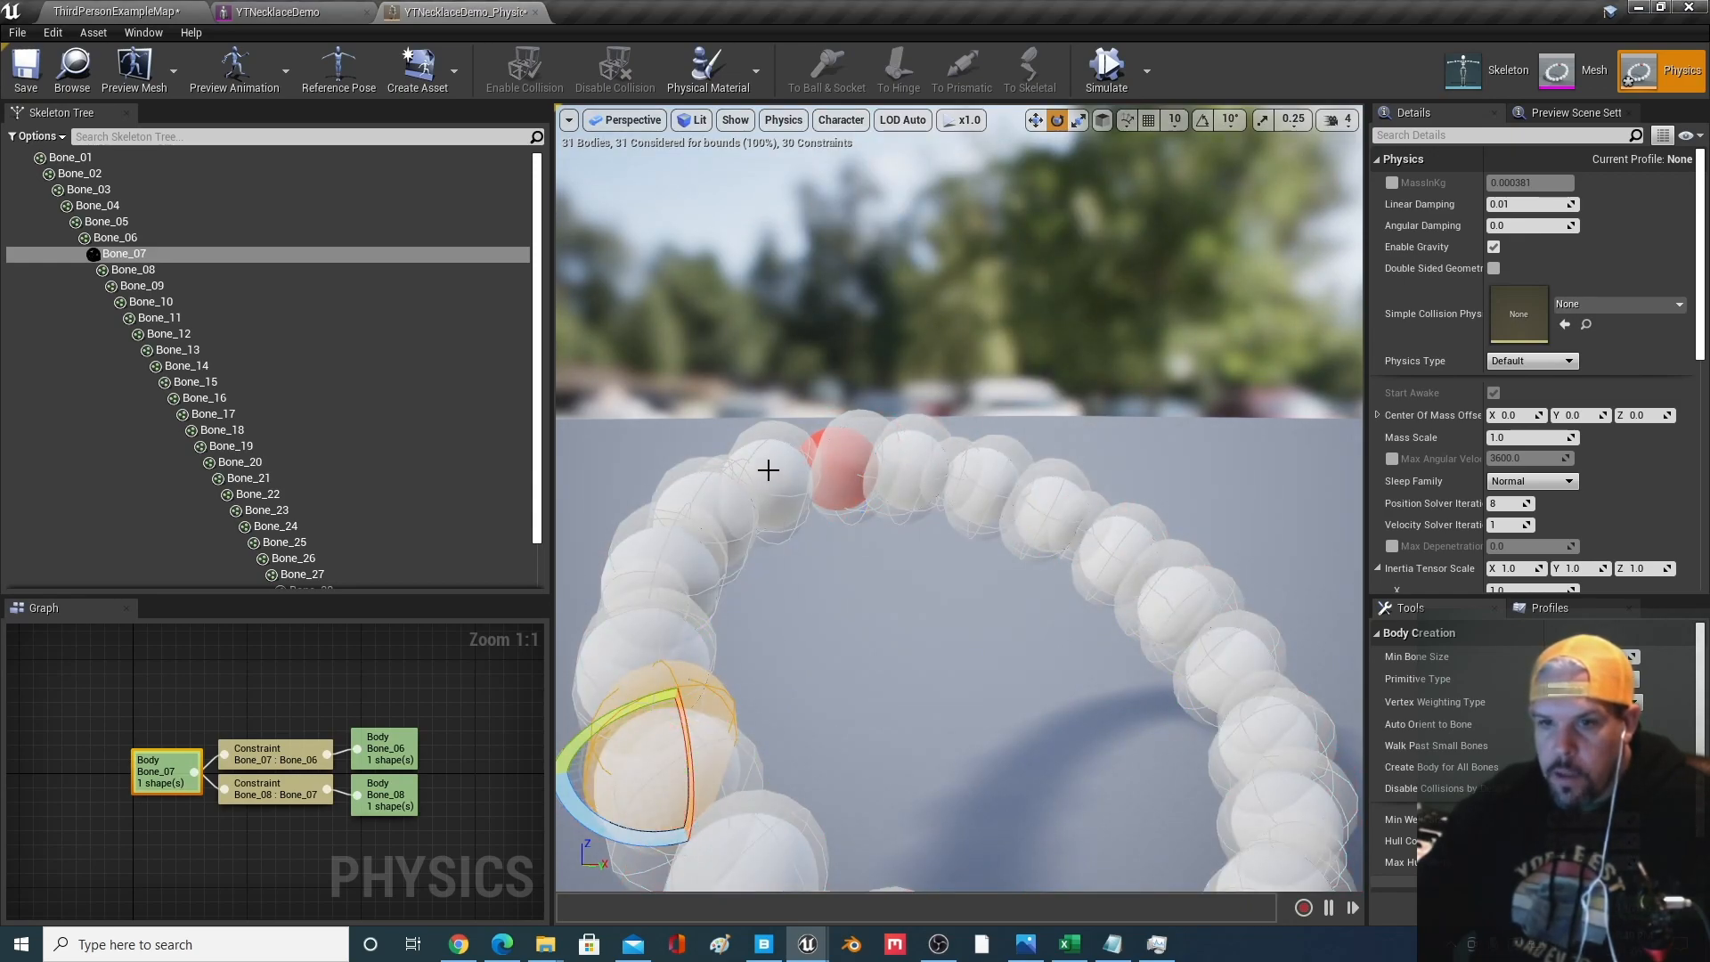
scroll(798, 575, "down", 1)
scroll(798, 575, "up", 1)
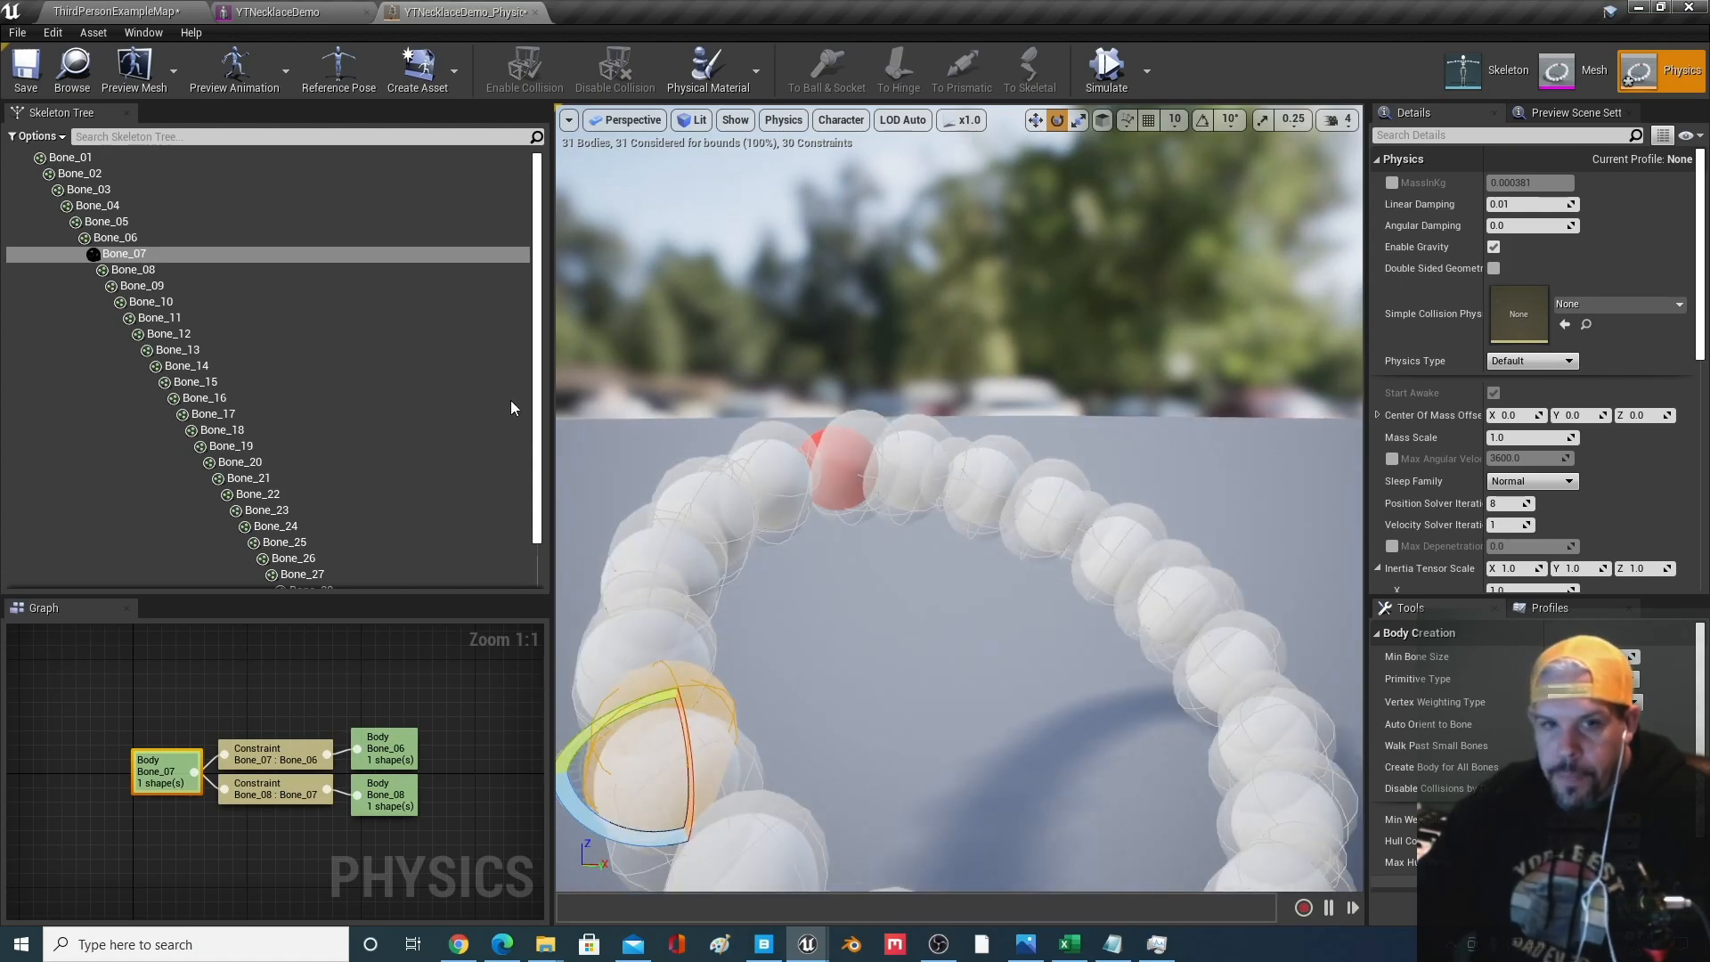
Set the bone drawing to All Hierarchy to display the whole bone chain through the necklace
left_click(736, 121)
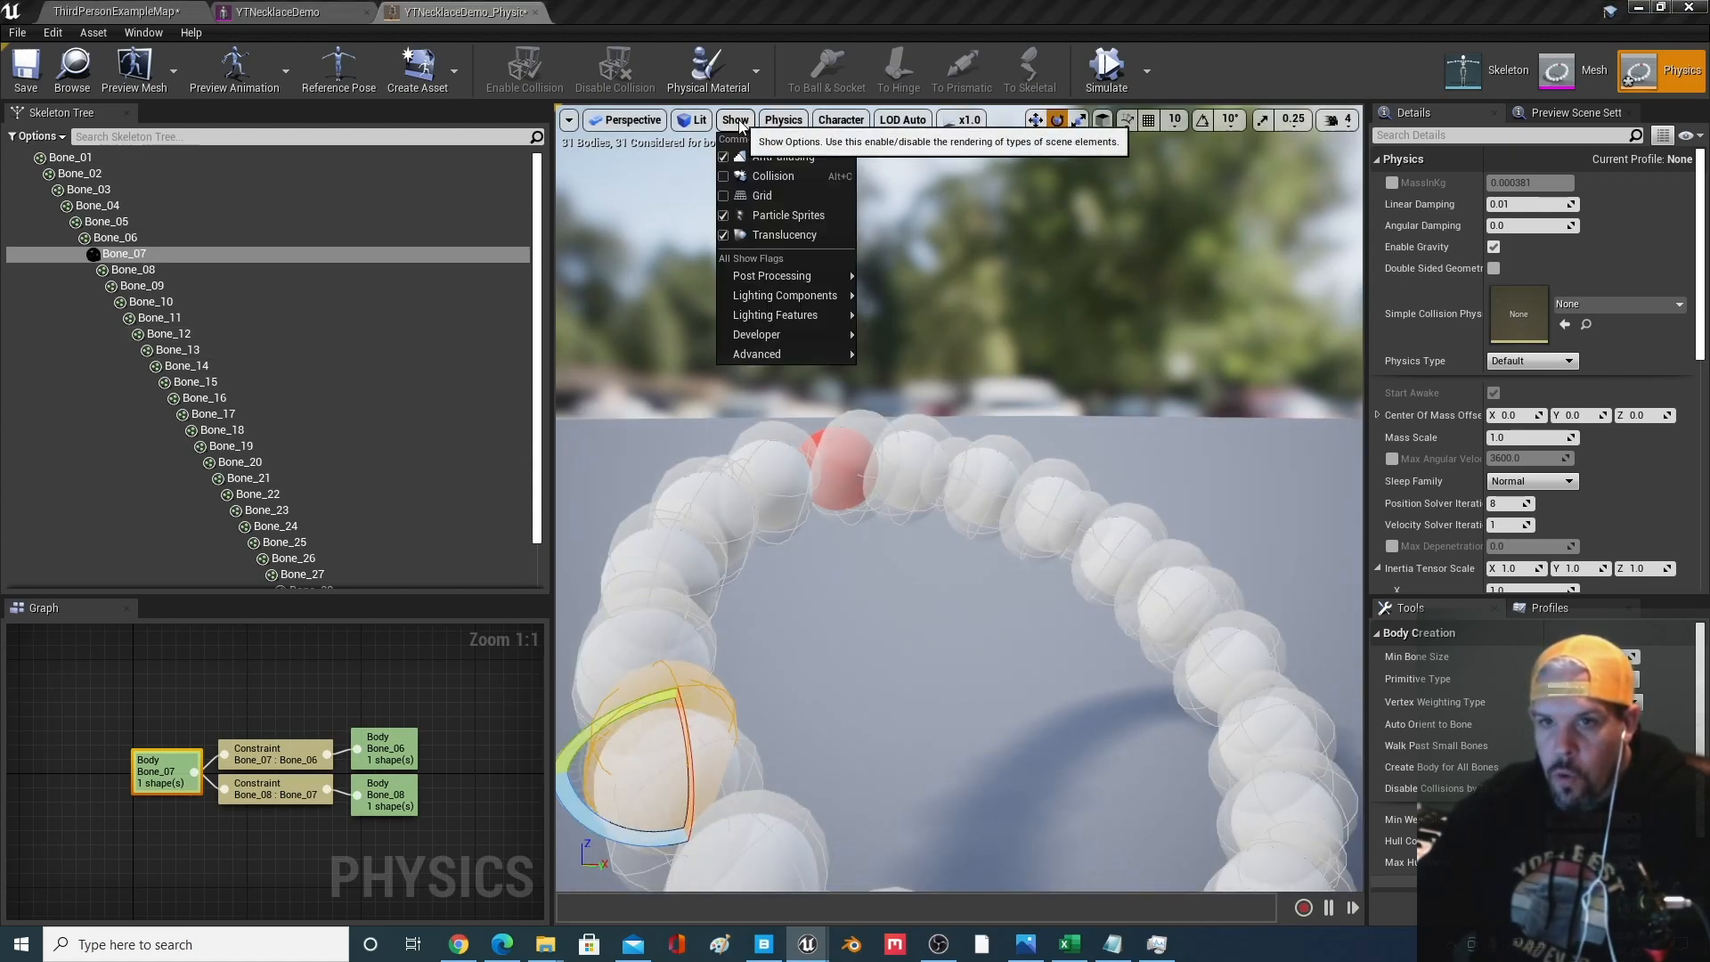
mouse_move(830, 120)
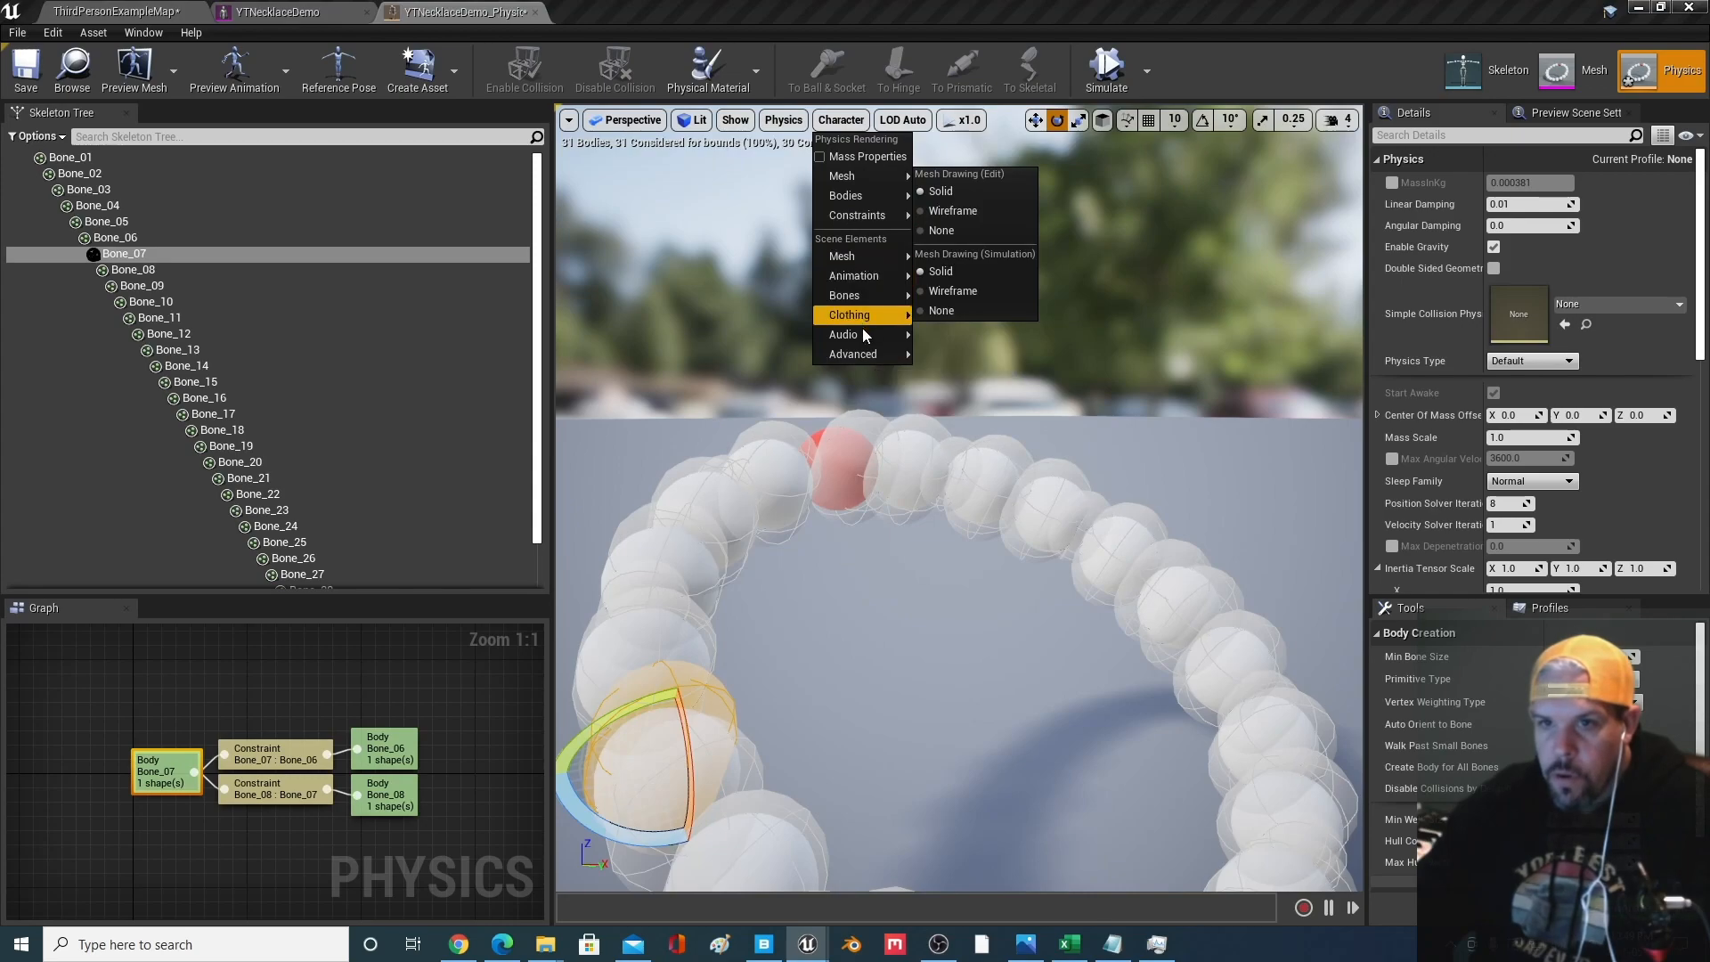
mouse_move(881, 295)
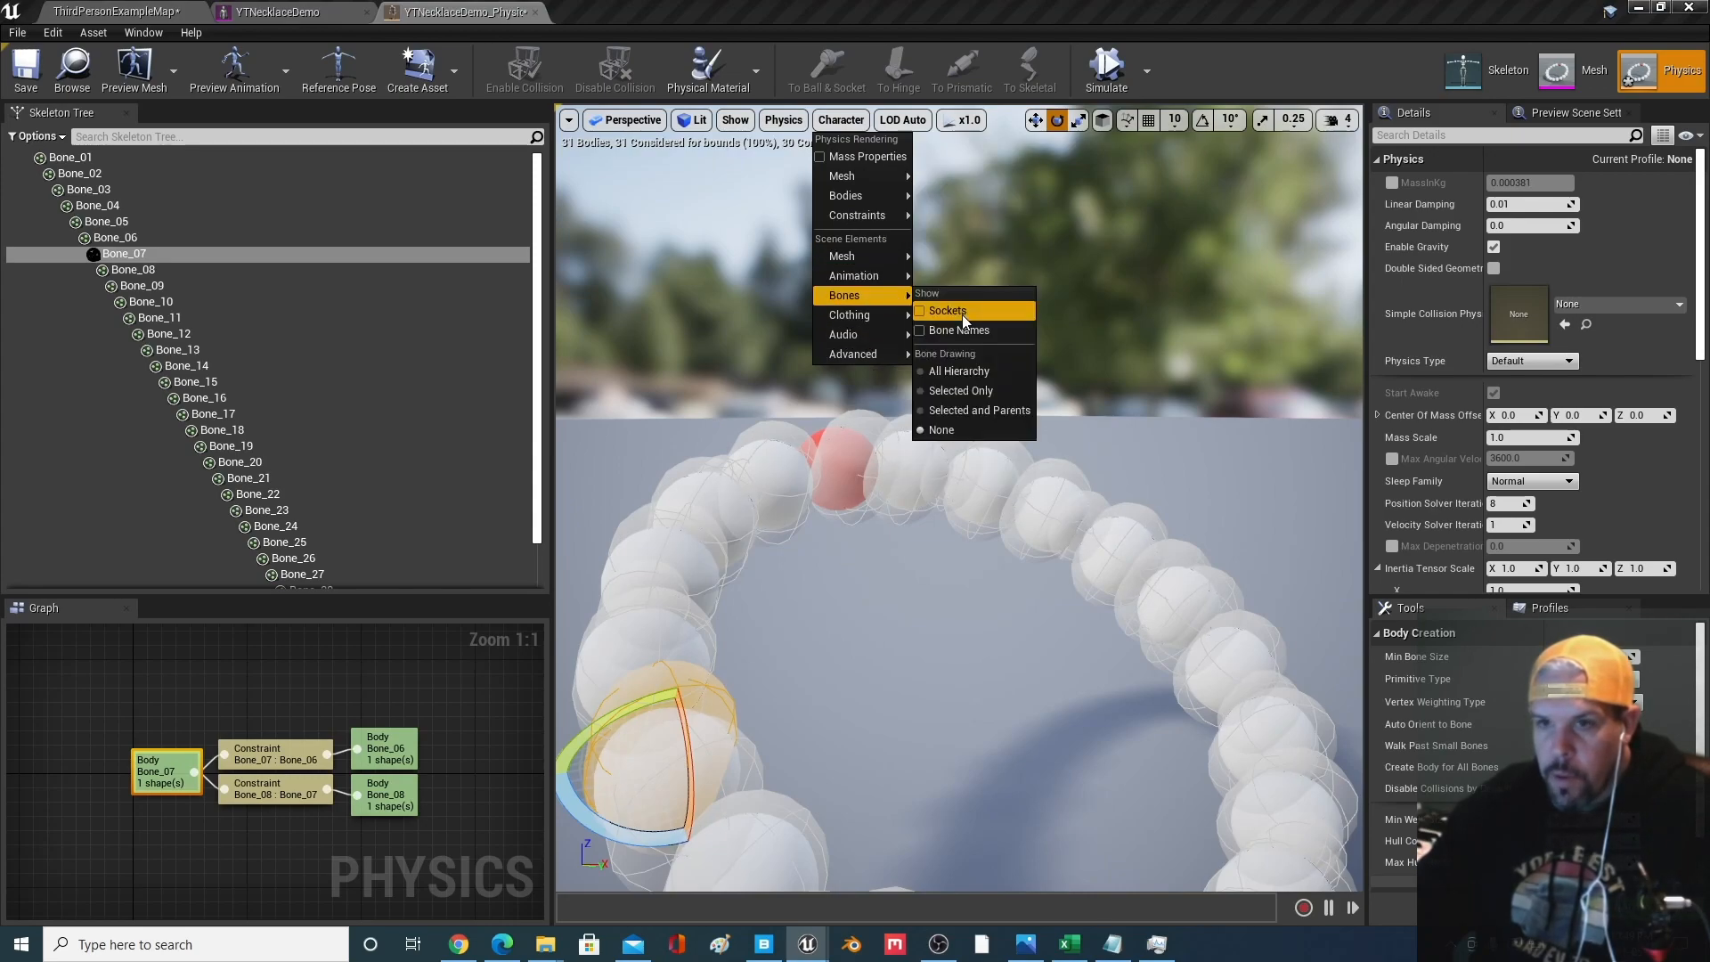
left_click(974, 370)
middle_click_drag(932, 581, 945, 626)
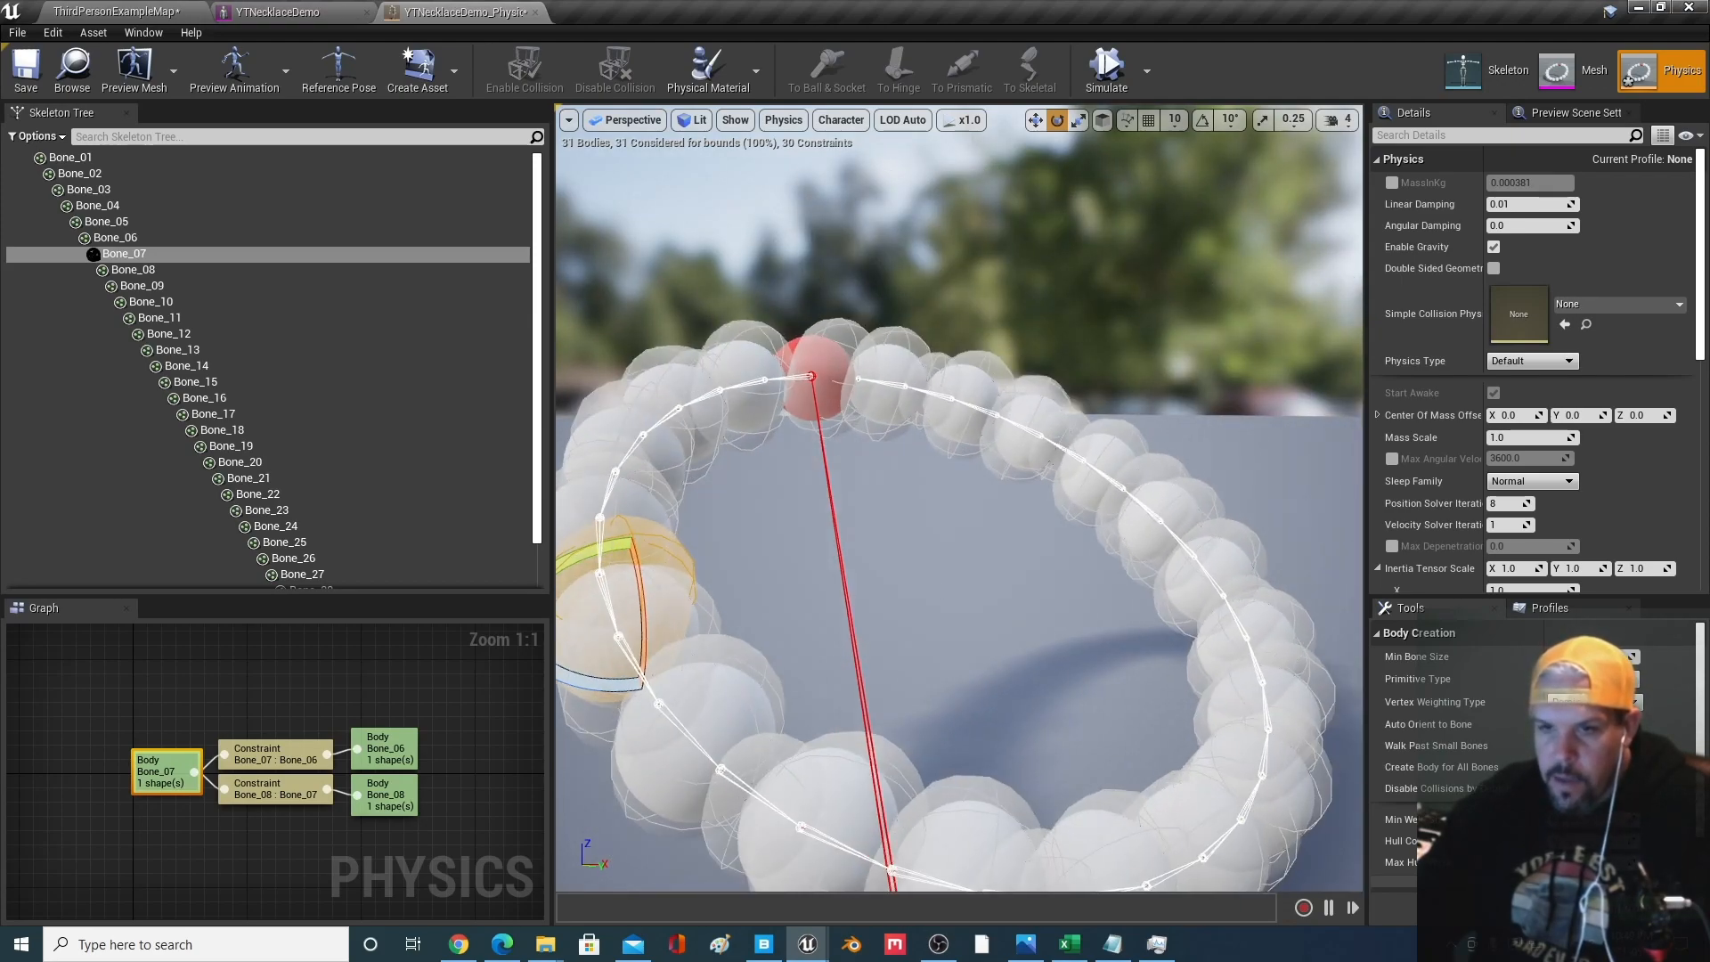
Inspect the Bone_01 and Bone_02 bodies and the constraint that joins them
left_click(793, 382)
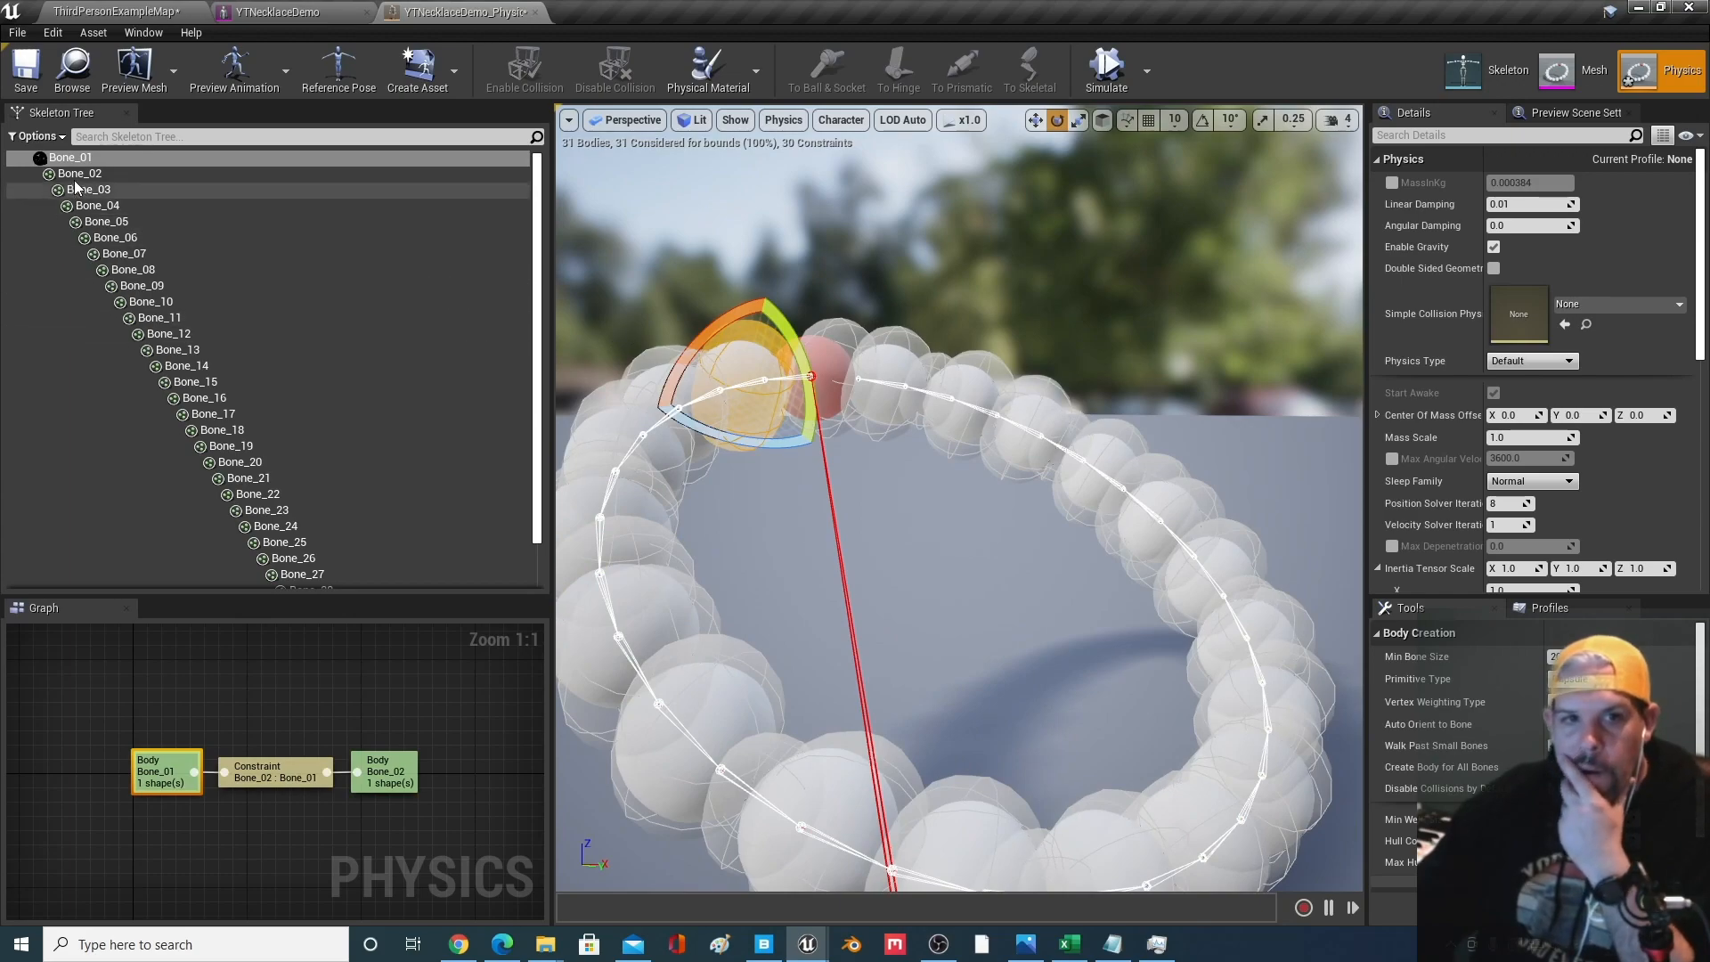
left_click(283, 780)
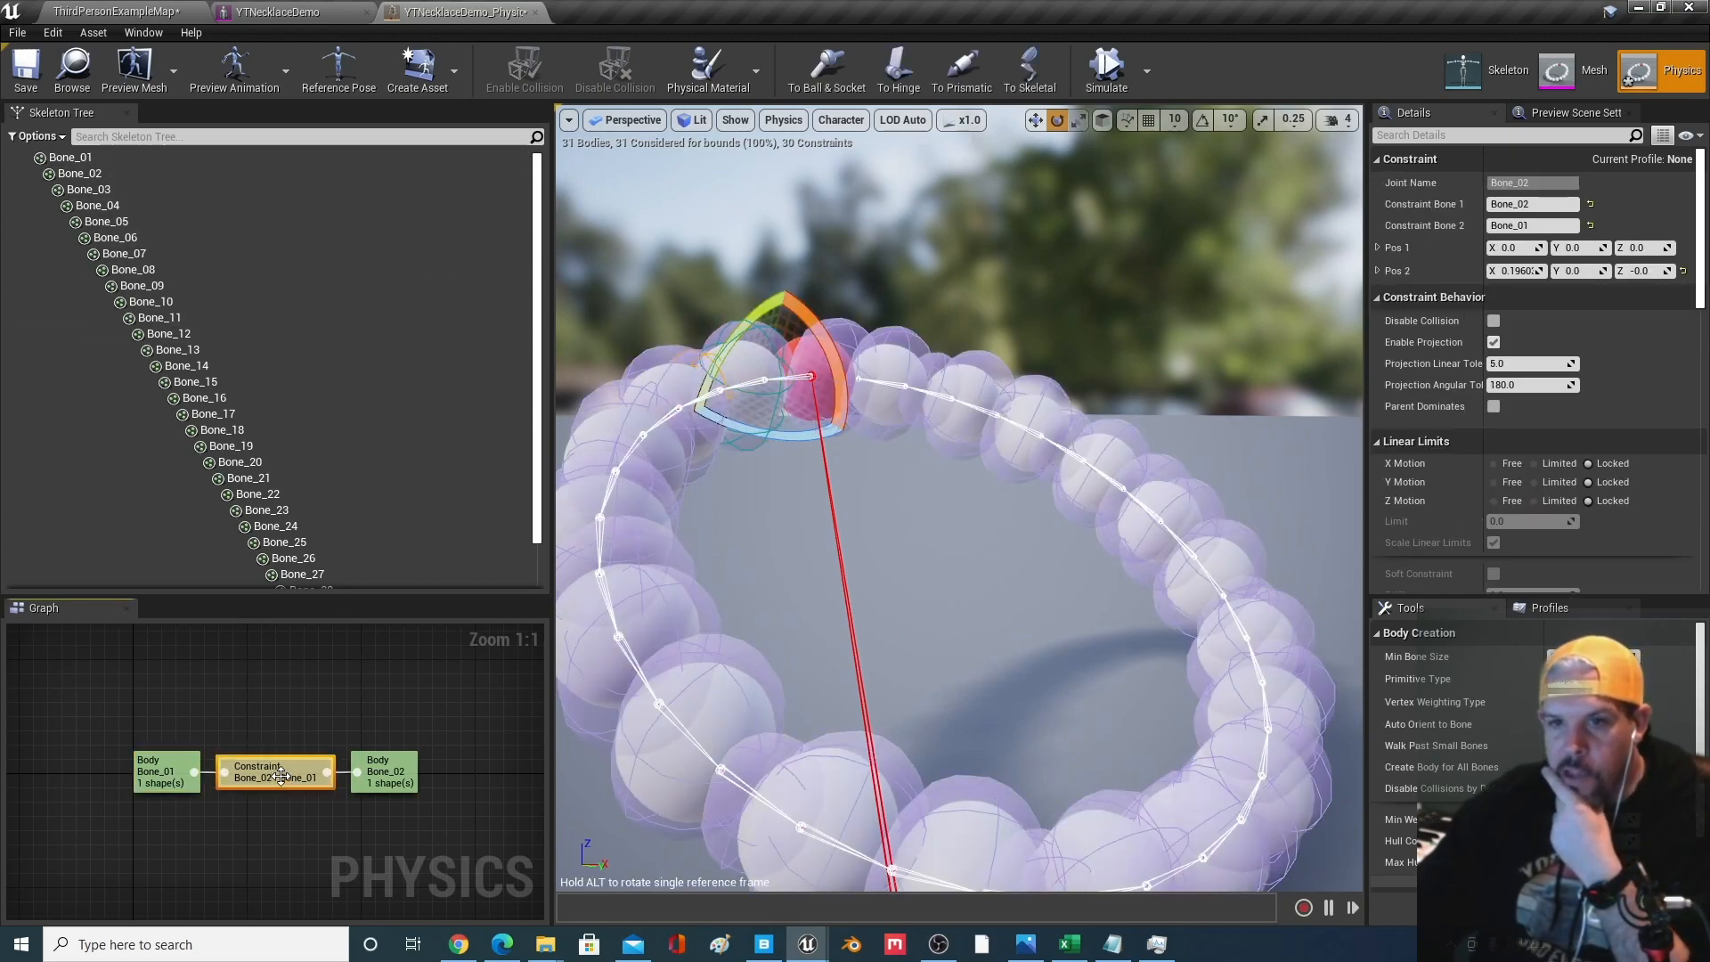
left_click(137, 768)
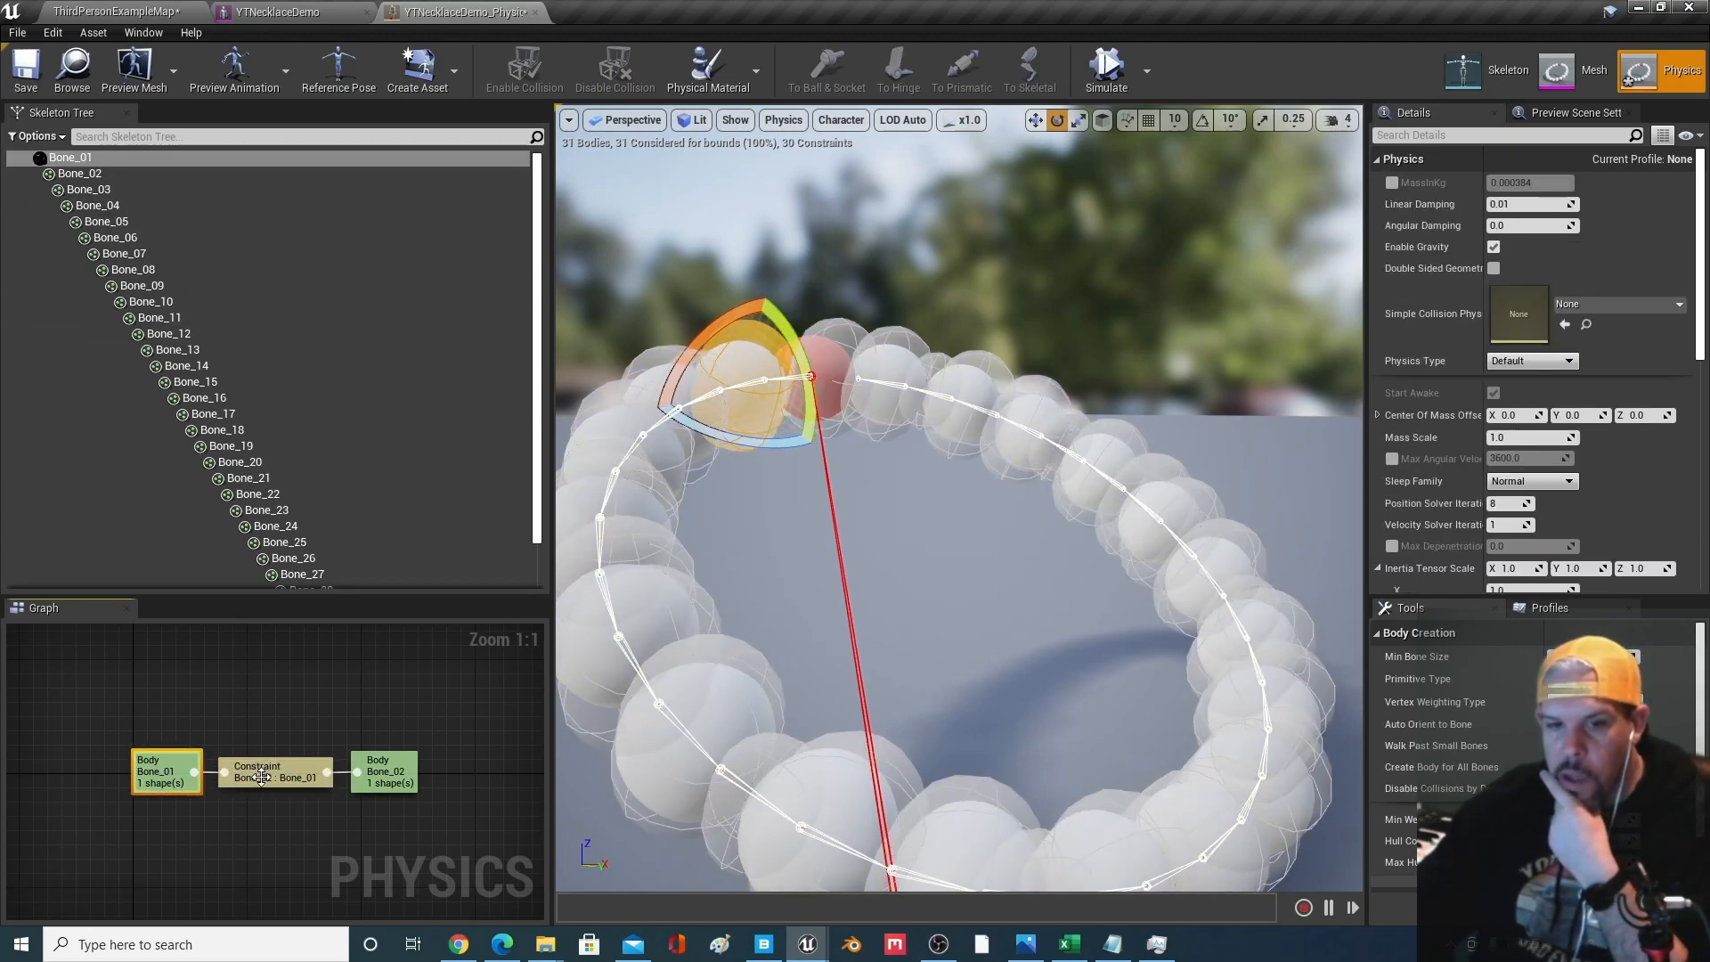
left_click(390, 768)
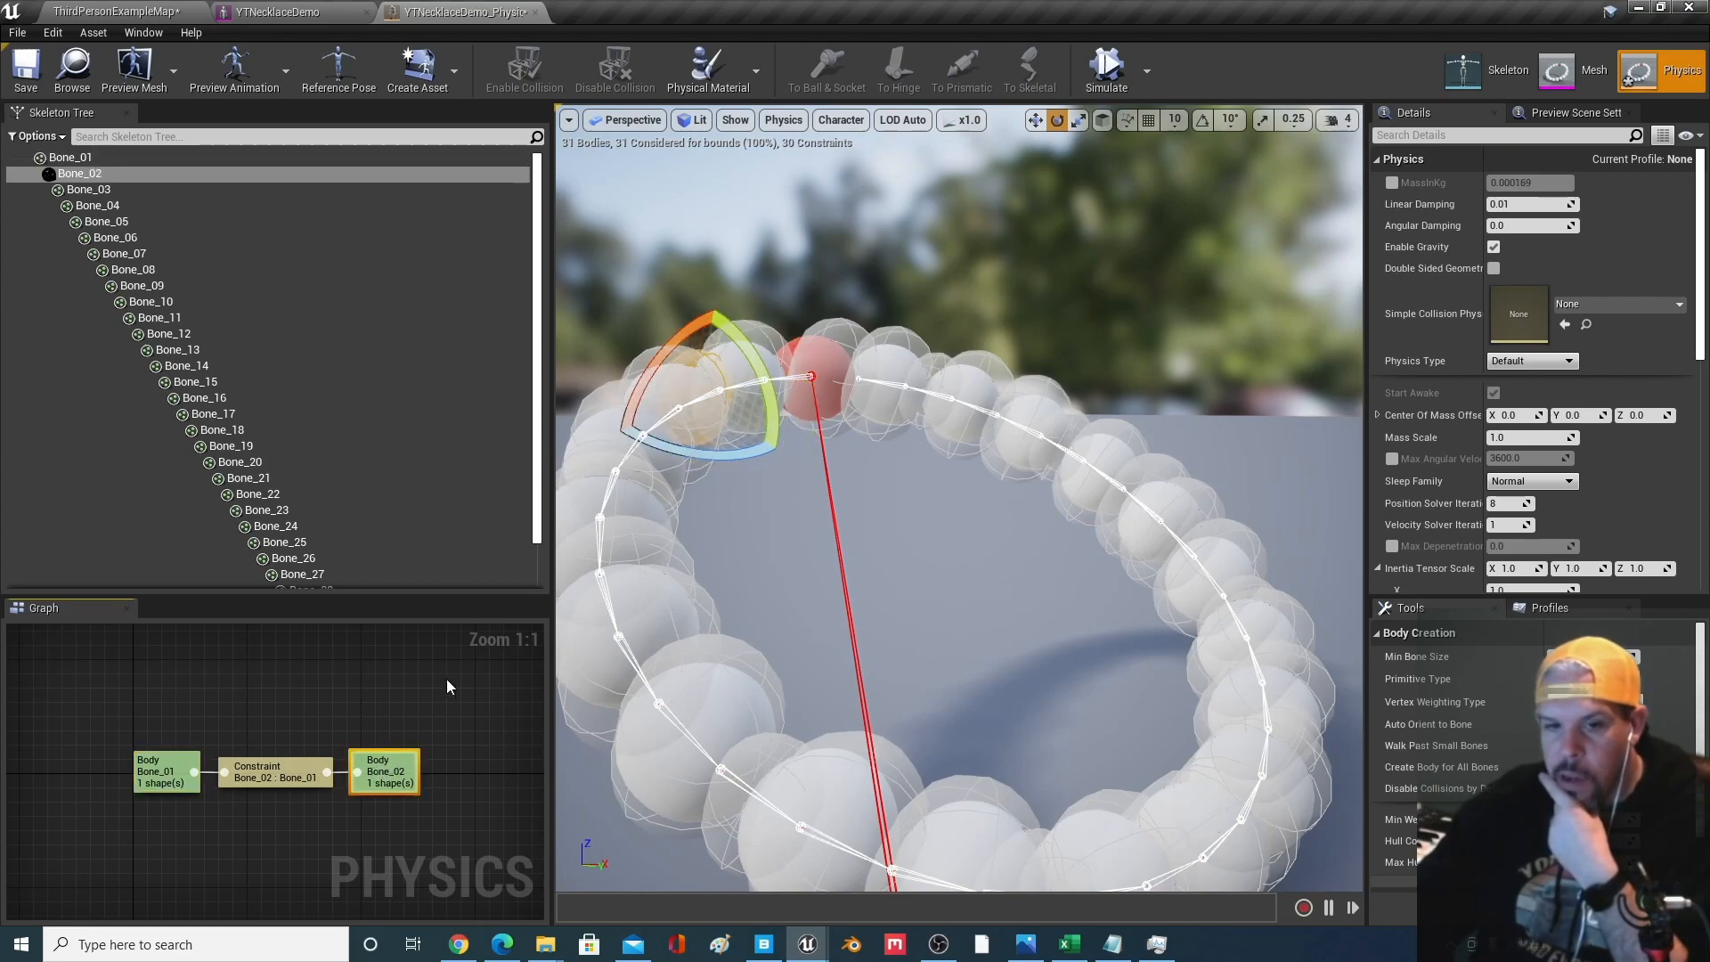
left_click(271, 779)
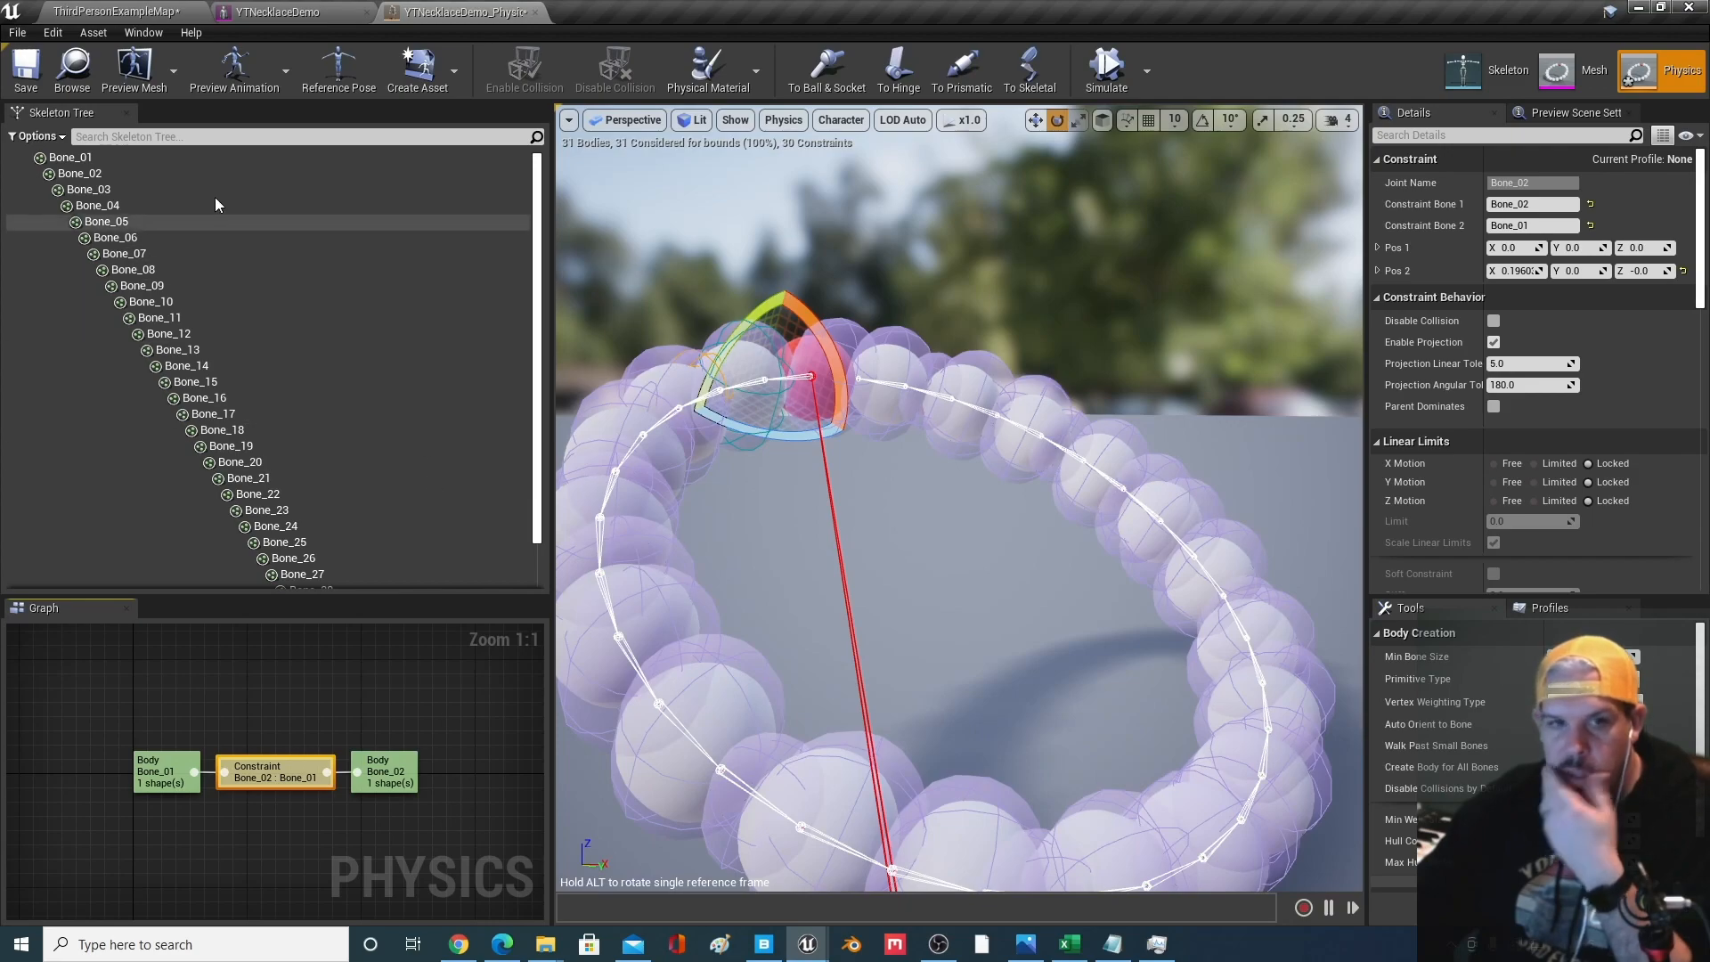
Compare the Bone_02 body with its neighbours Bone_01 and Bone_03, and inspect the constraint joining Bone_03 and Bone_02
left_click(82, 174)
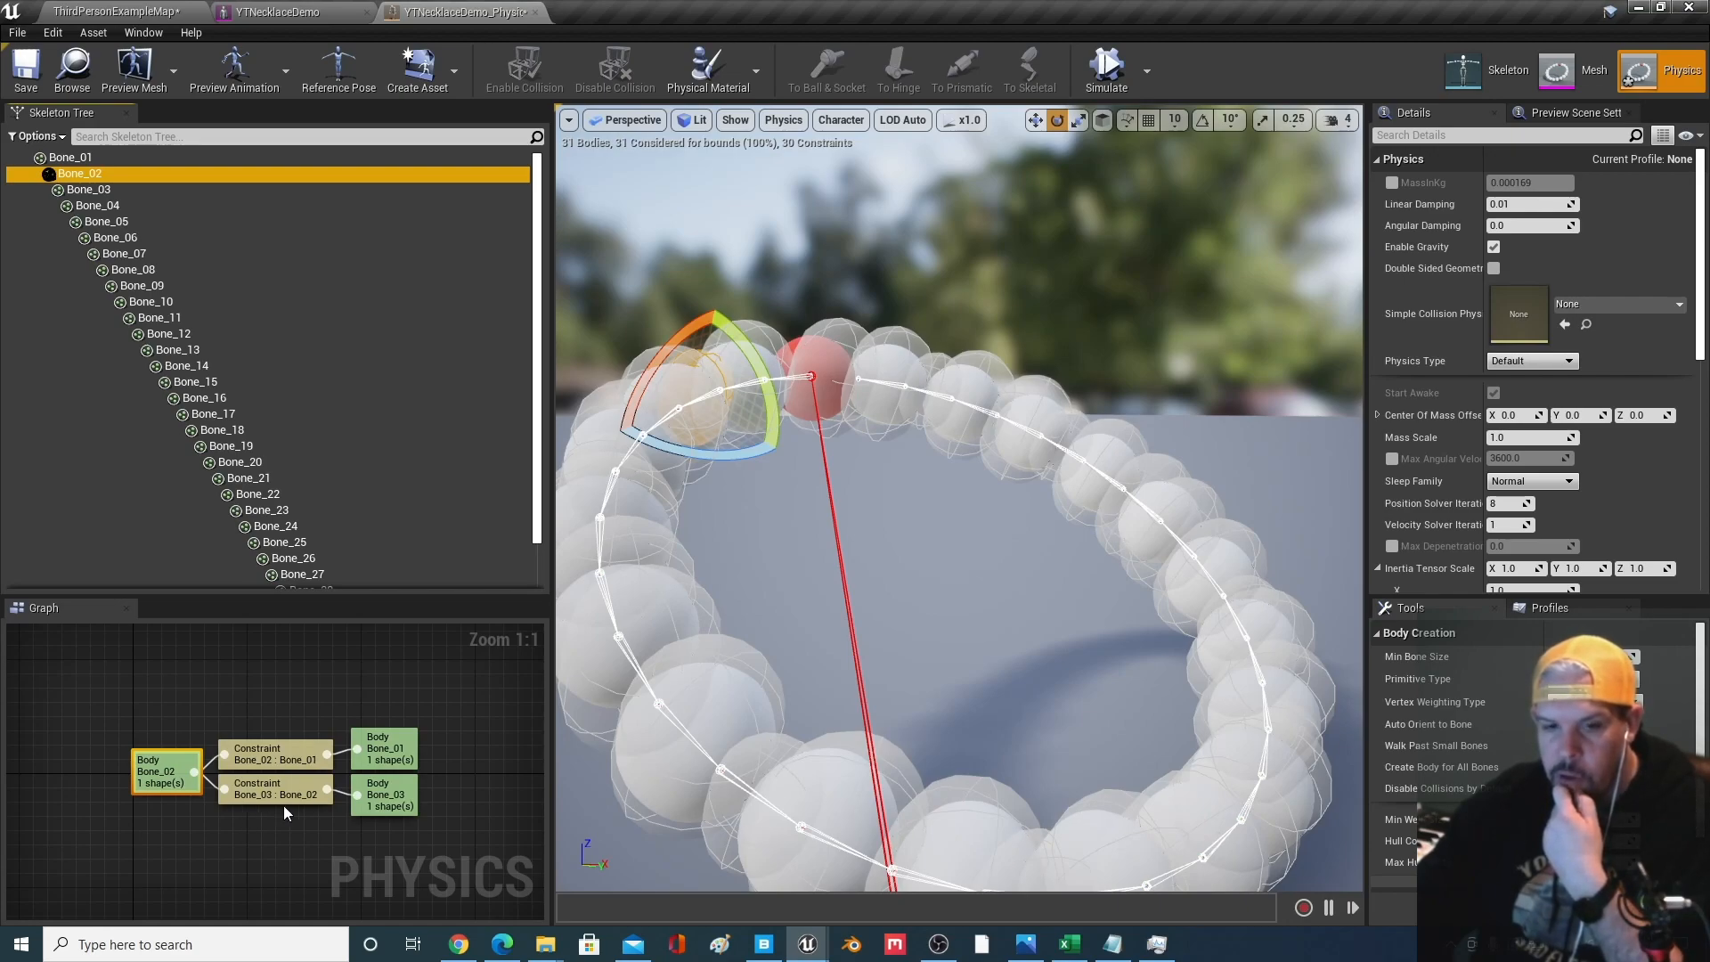
left_click(383, 749)
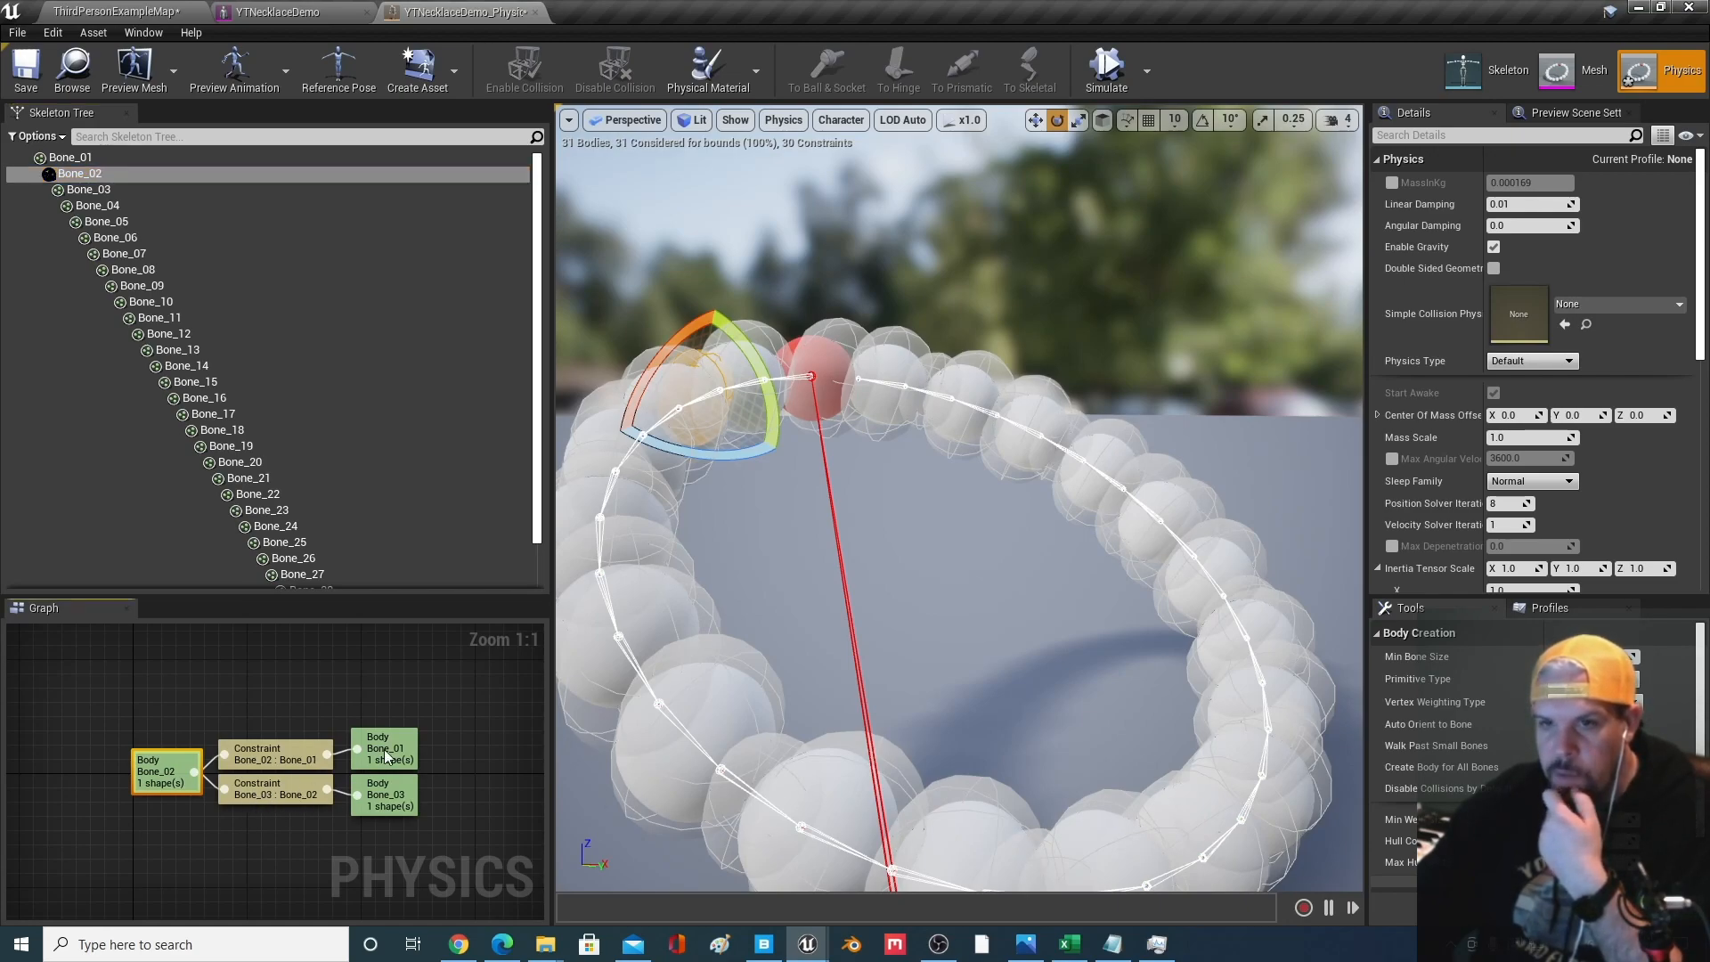
left_click(388, 795)
left_click(399, 743)
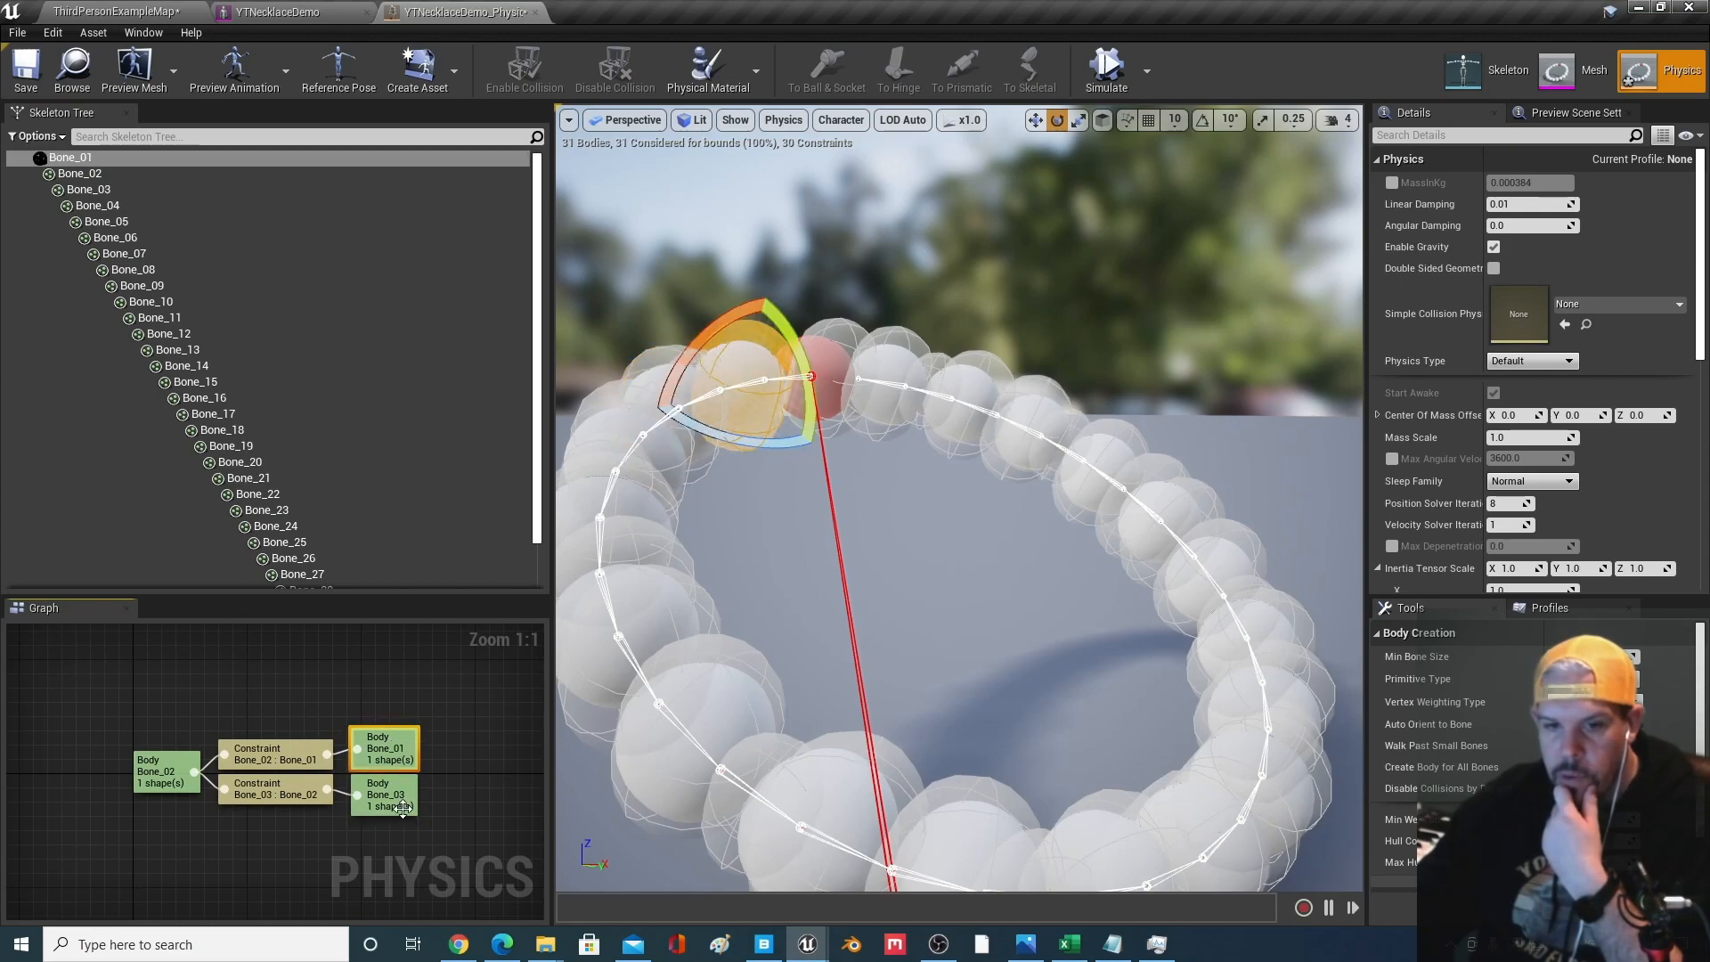
left_click(400, 794)
left_click(394, 743)
left_click(393, 790)
left_click(392, 732)
left_click(172, 784)
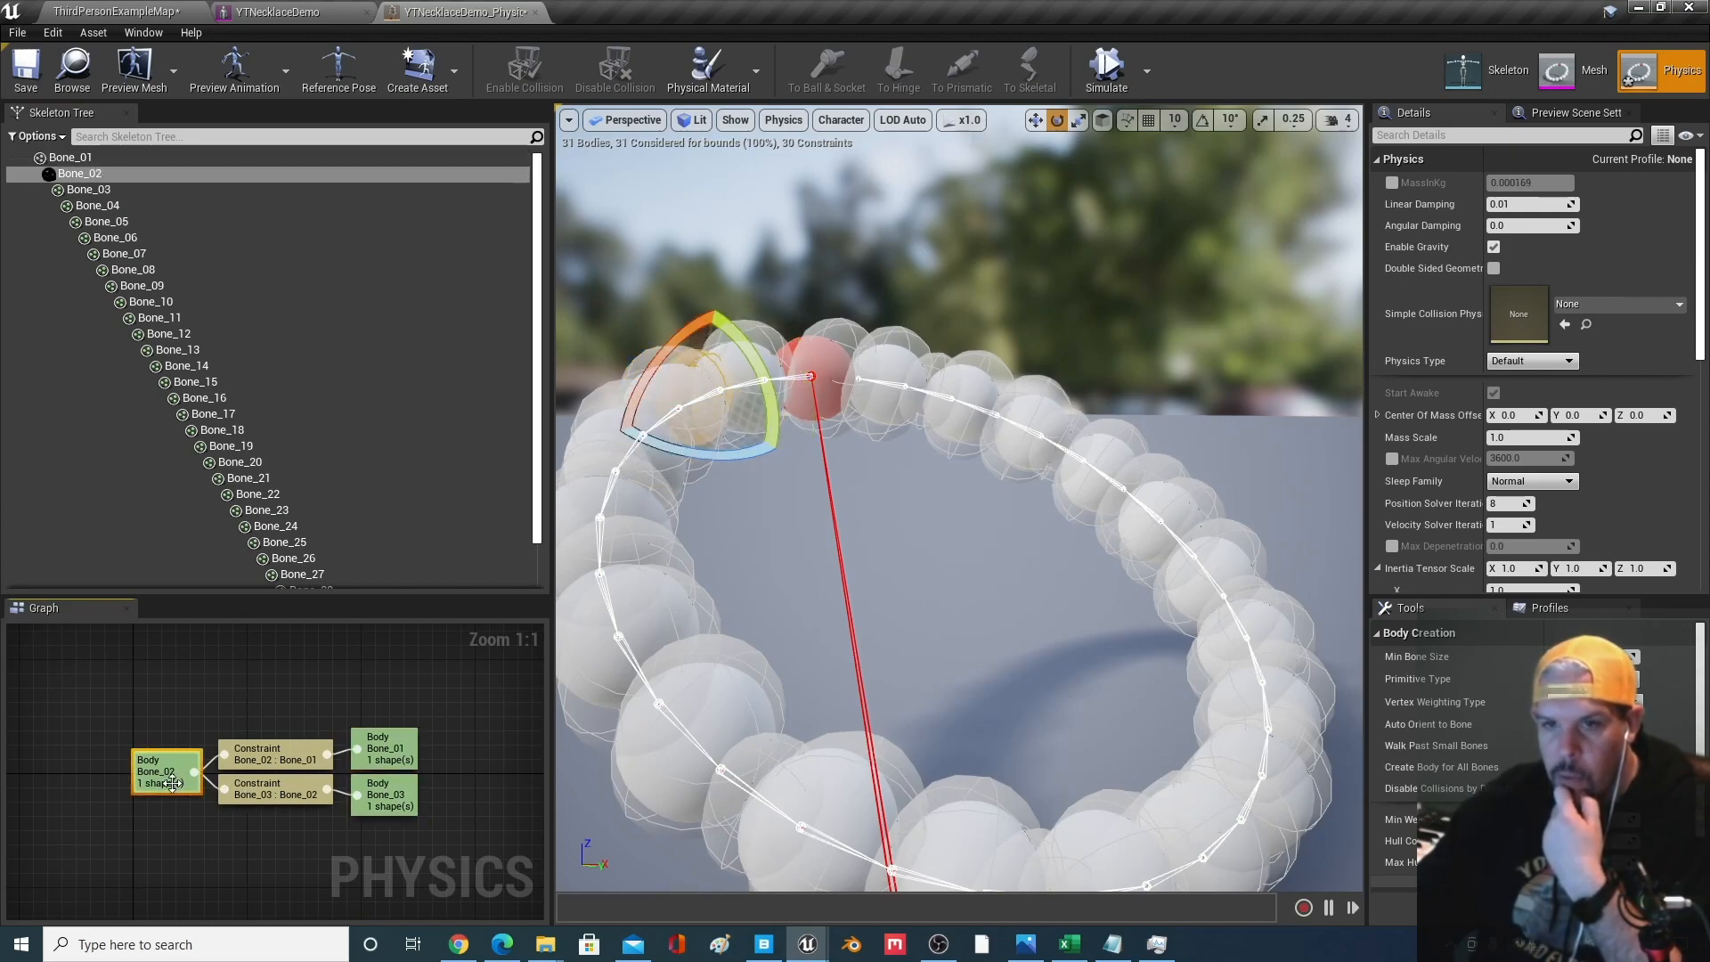
left_click(396, 748)
left_click(394, 793)
left_click(394, 732)
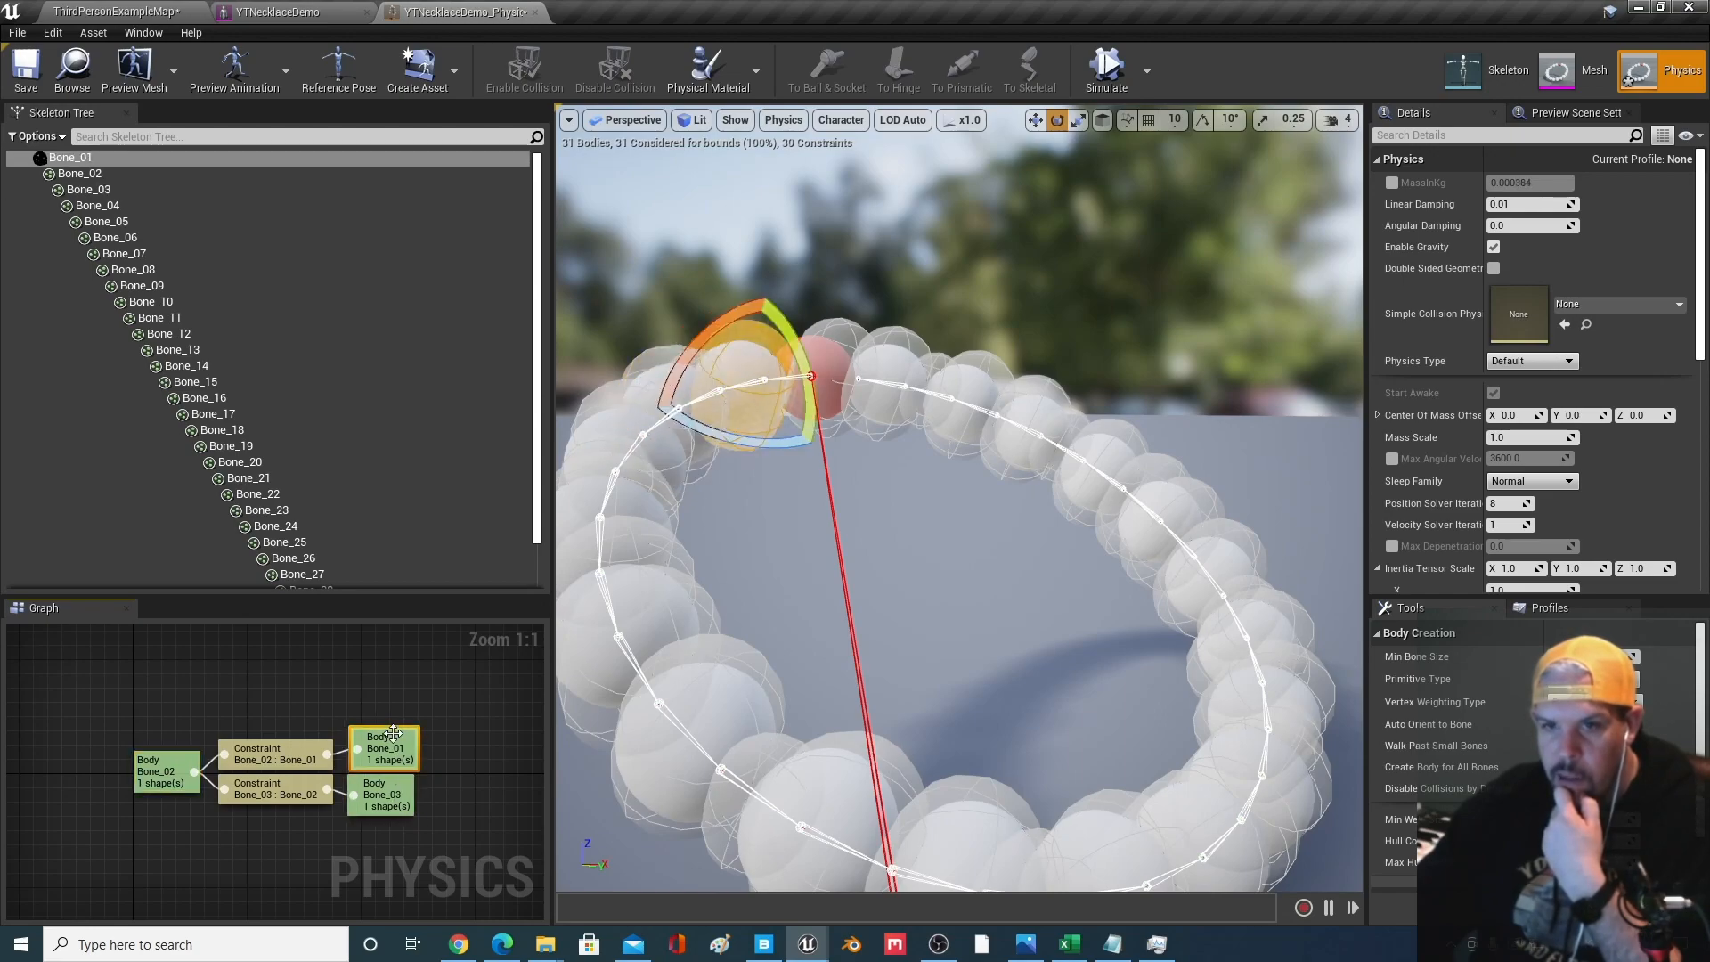
left_click(158, 778)
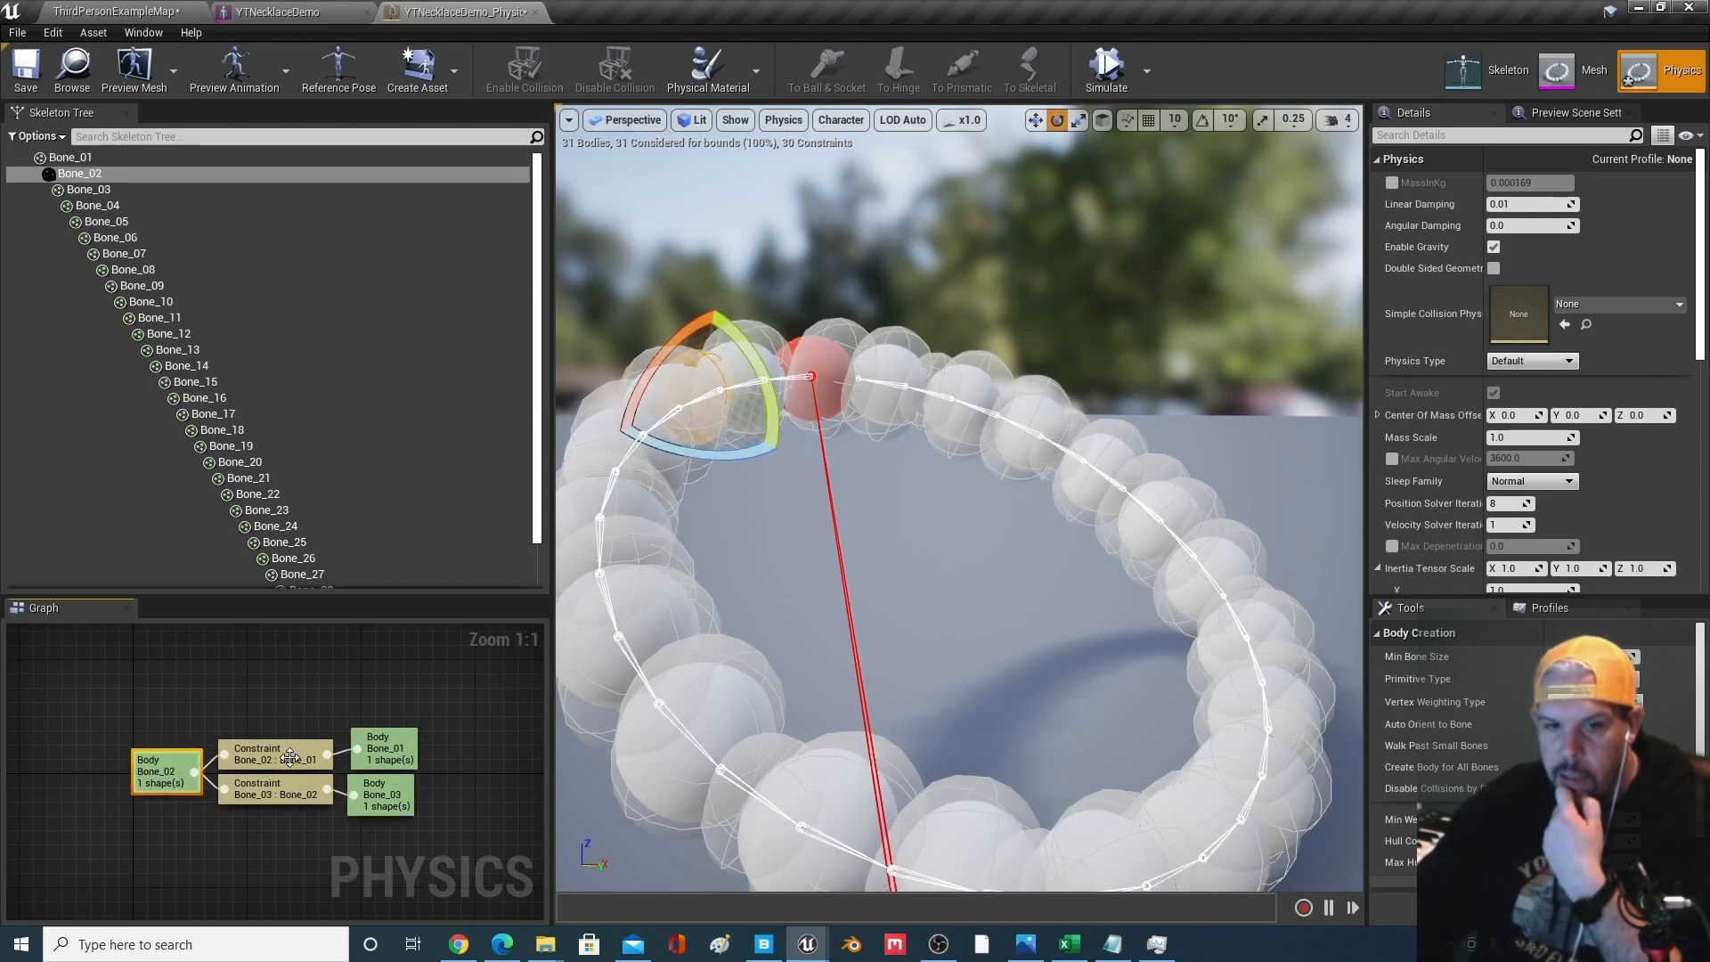
left_click(292, 789)
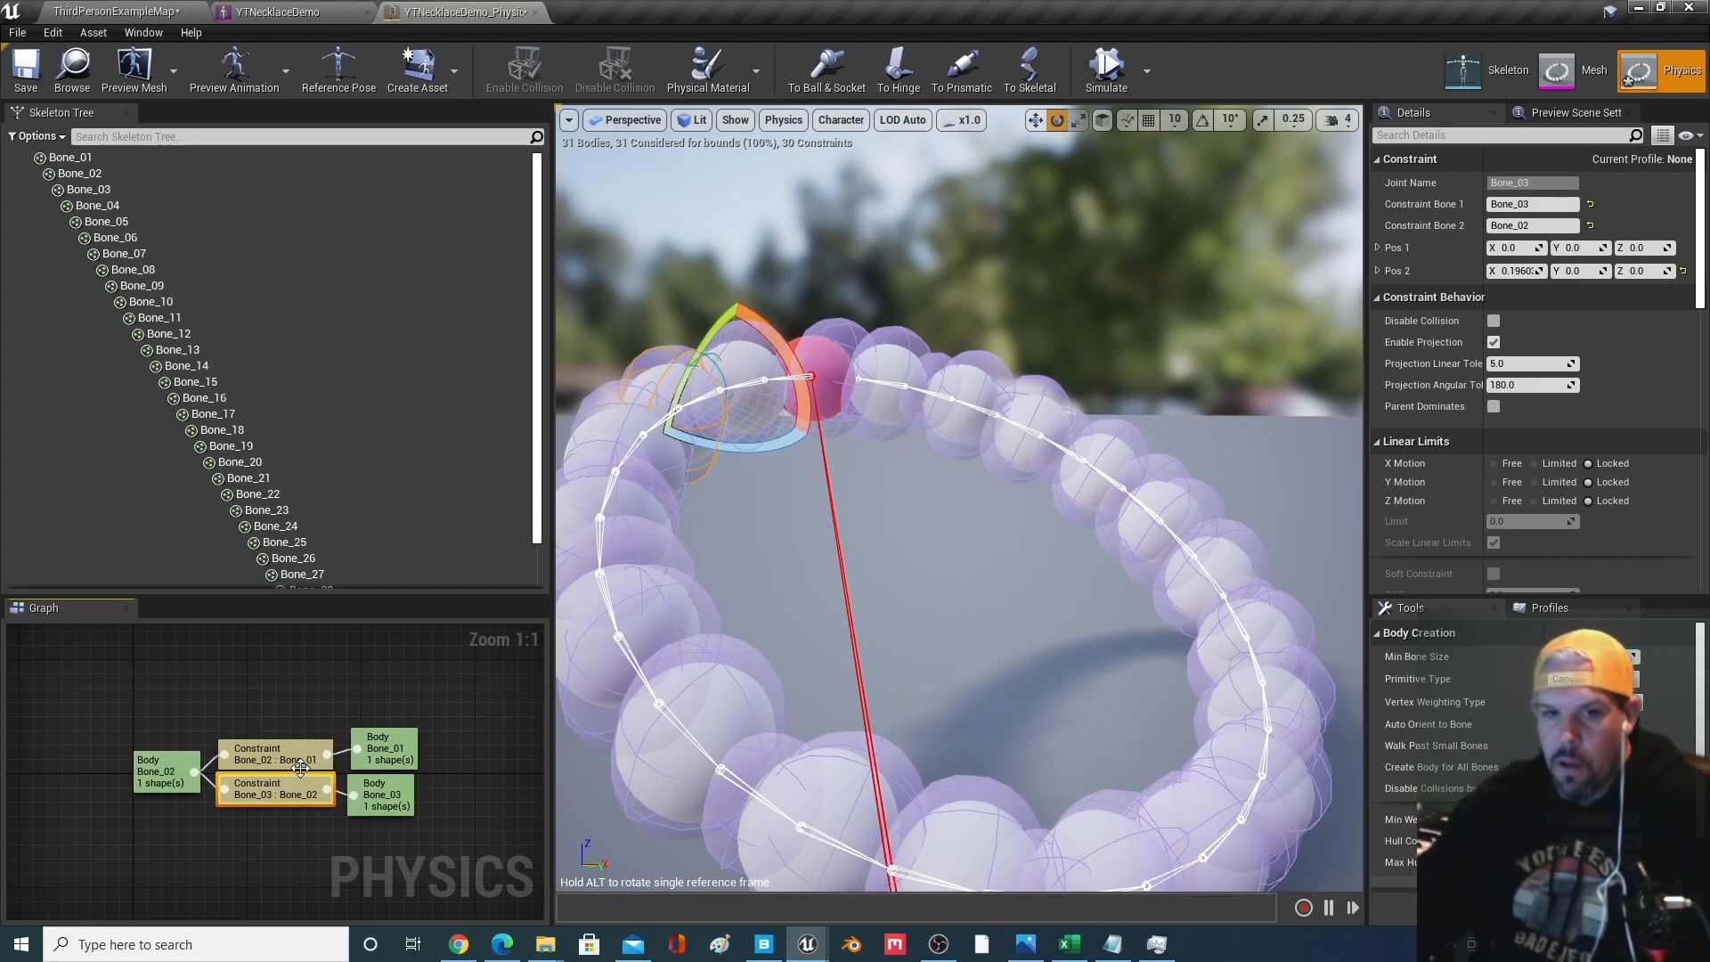
Examine the whole necklace and the two end bodies of the chain, Bone_01 and Bone_31, where the loop closes
scroll(781, 414, "down", 1)
scroll(780, 414, "up", 1)
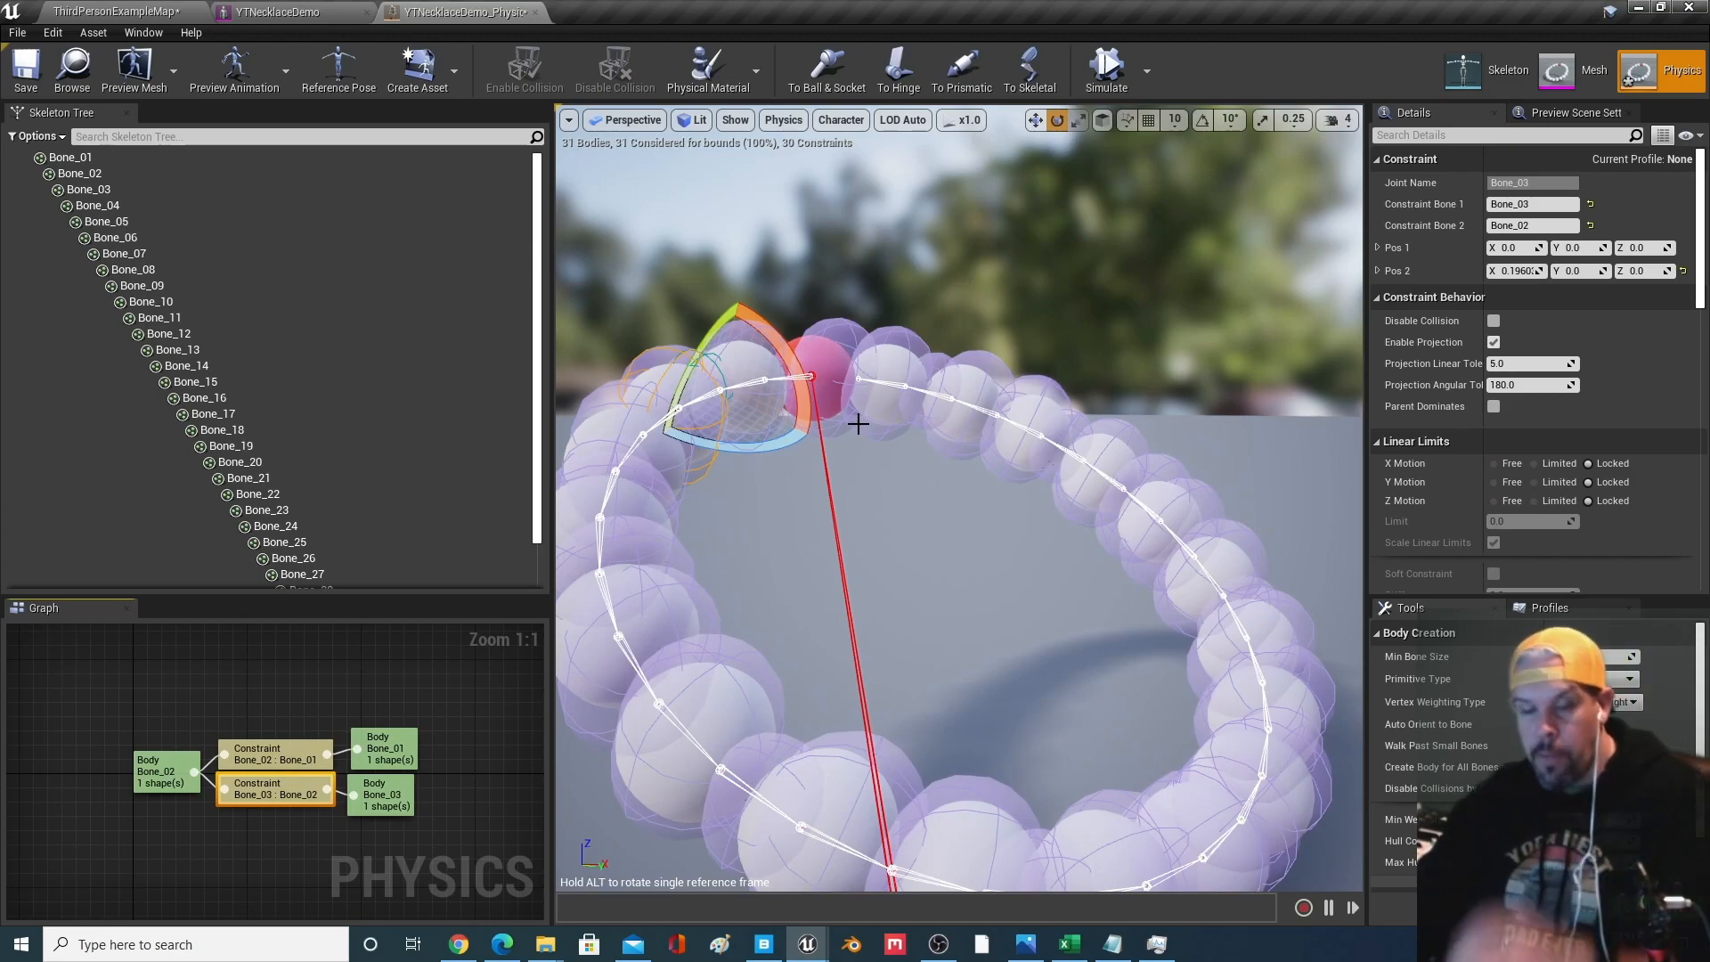
left_click_drag(867, 531, 874, 655)
right_click_drag(866, 532, 846, 508)
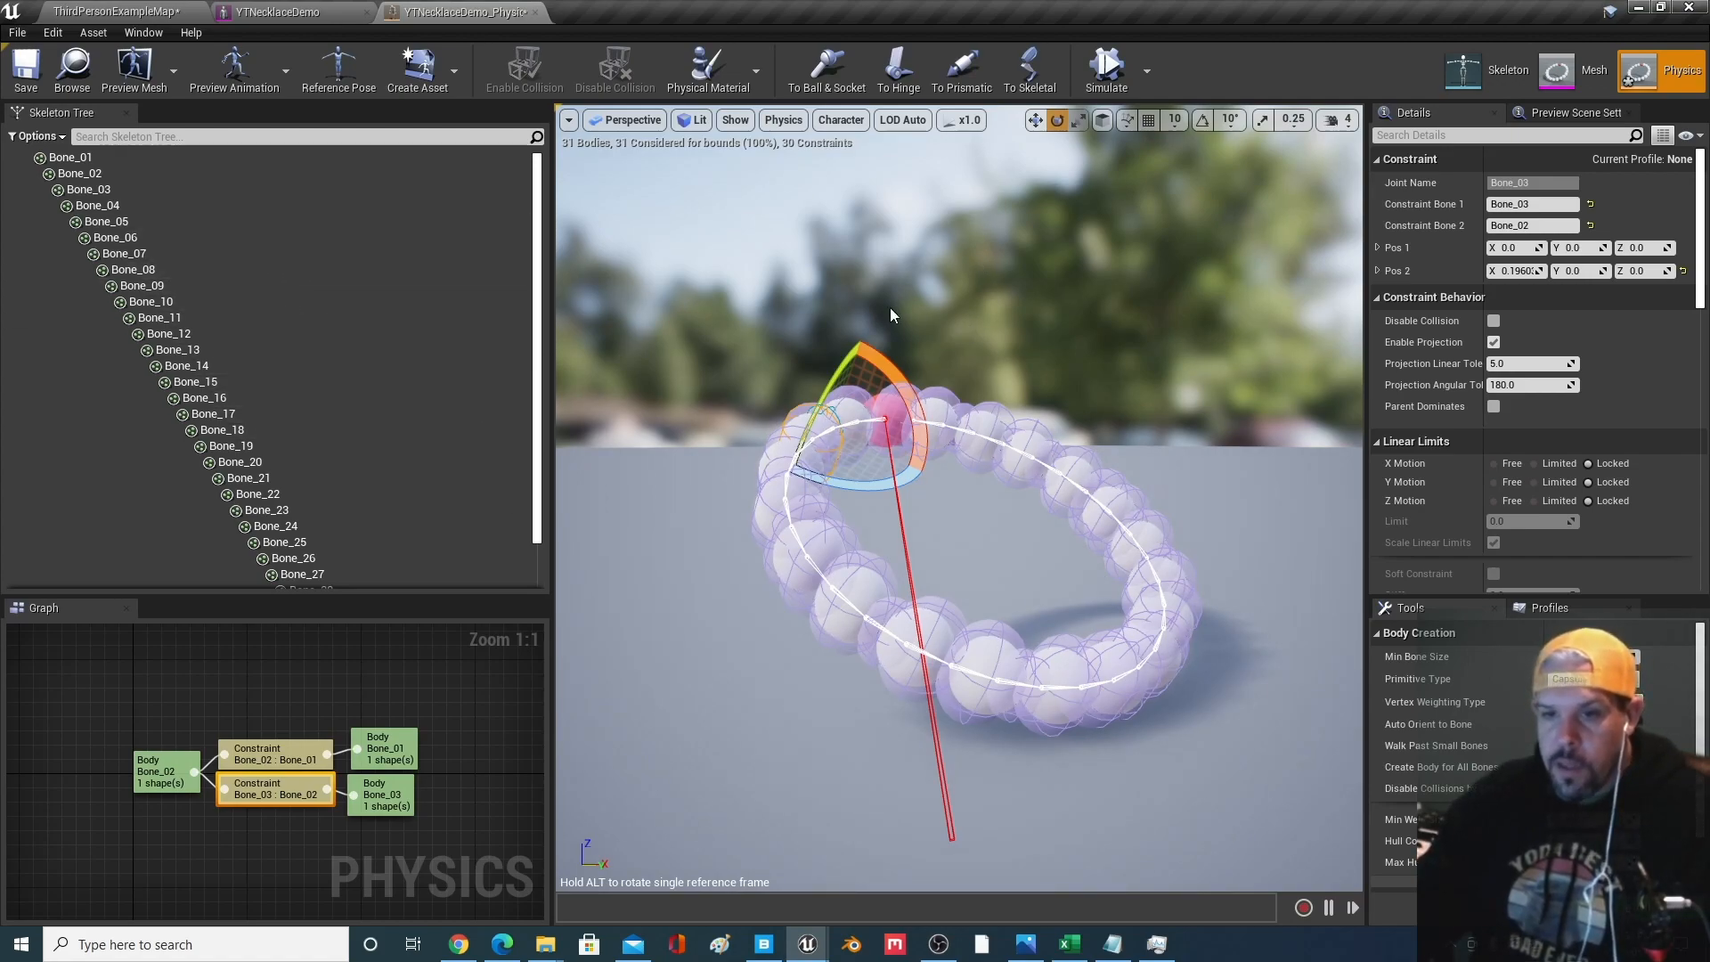
mouse_move(1034, 550)
middle_mouse_down()
mouse_move(914, 505)
mouse_move(1079, 520)
mouse_move(1064, 474)
mouse_move(1003, 493)
mouse_move(1035, 529)
middle_mouse_up()
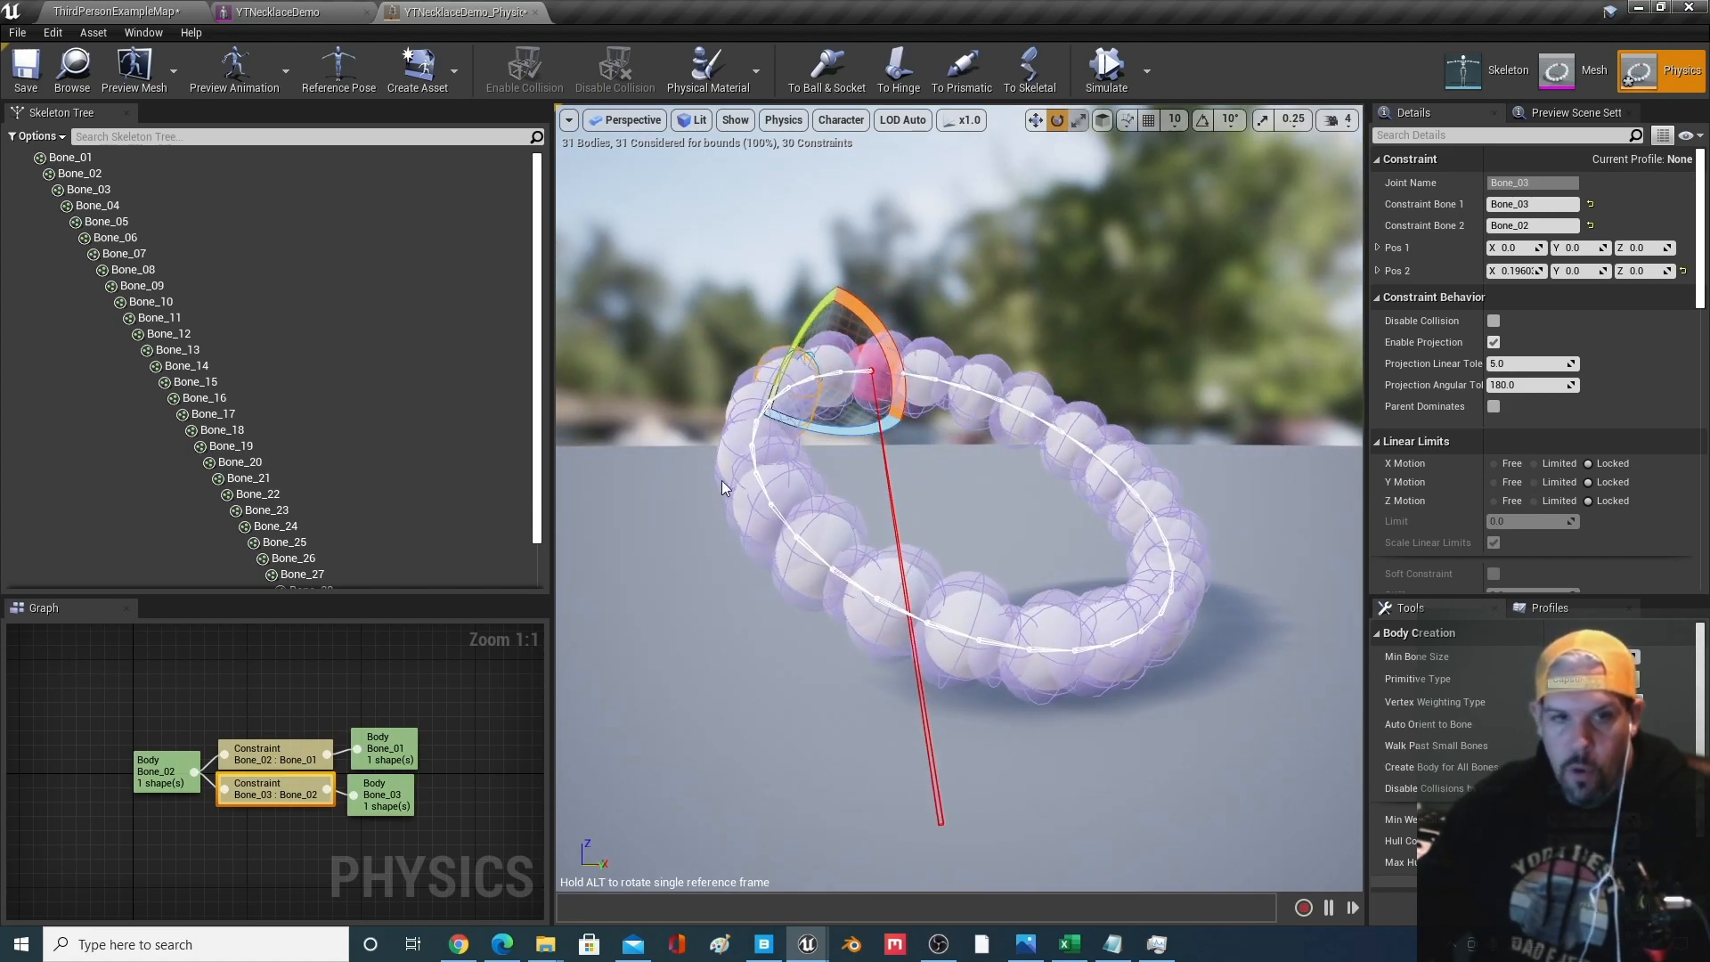
left_click(64, 157)
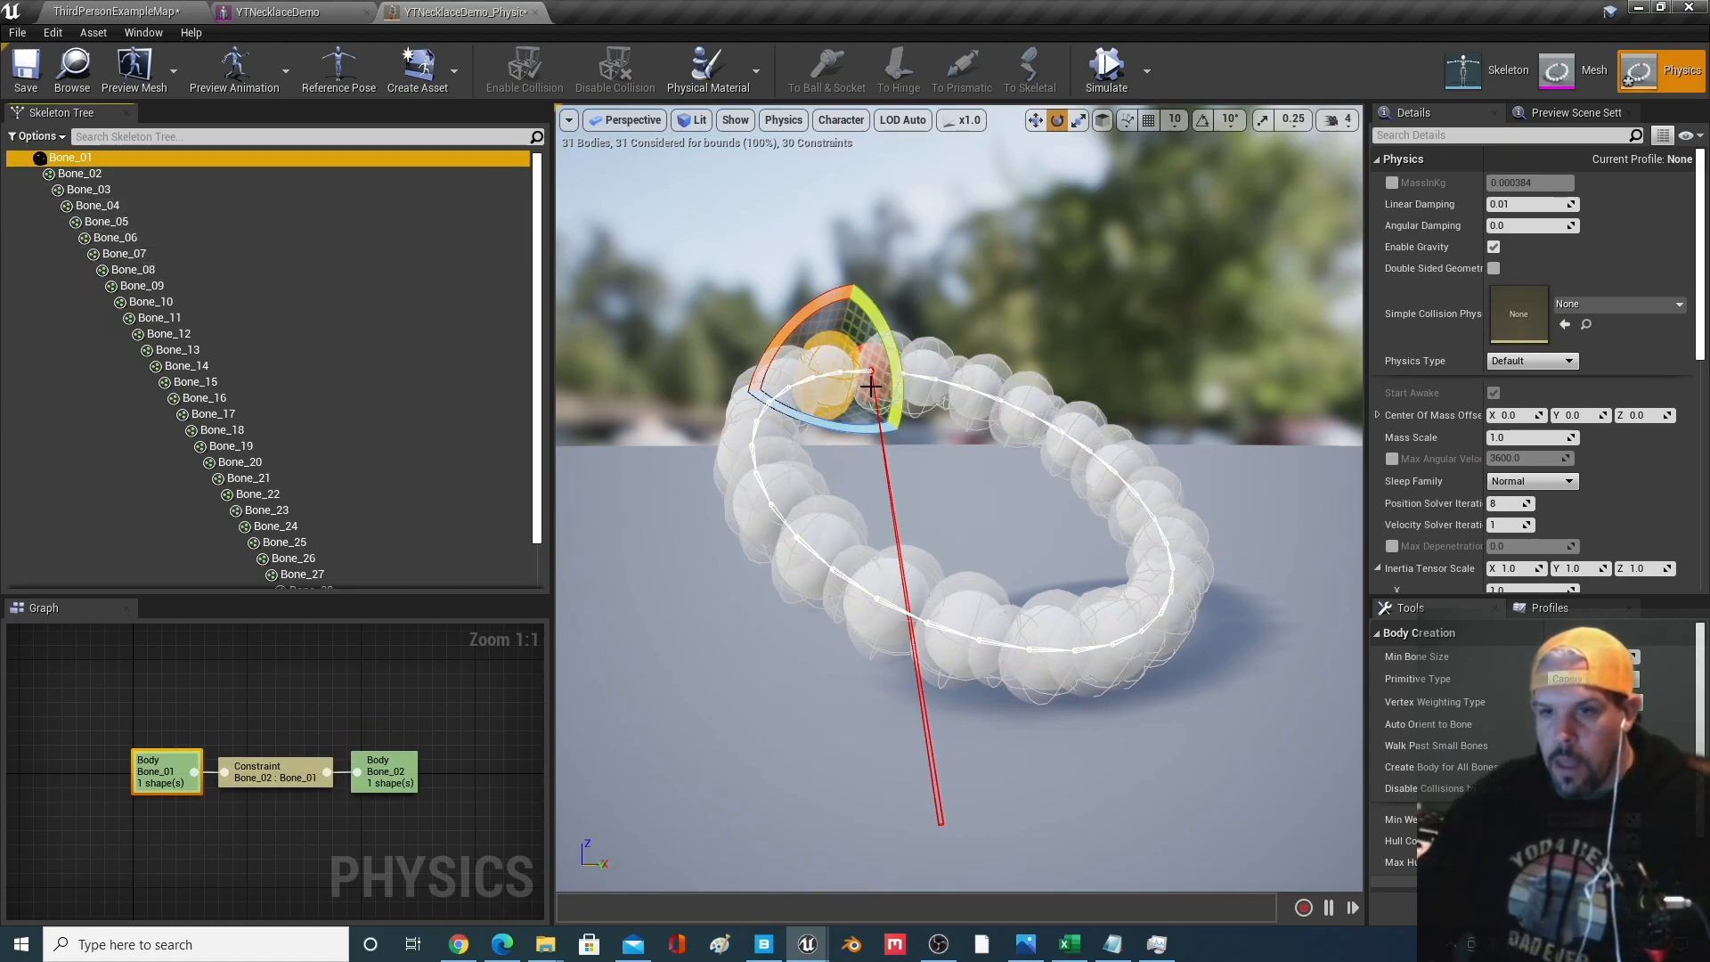
scroll(374, 454, "down", 2)
left_click(361, 579)
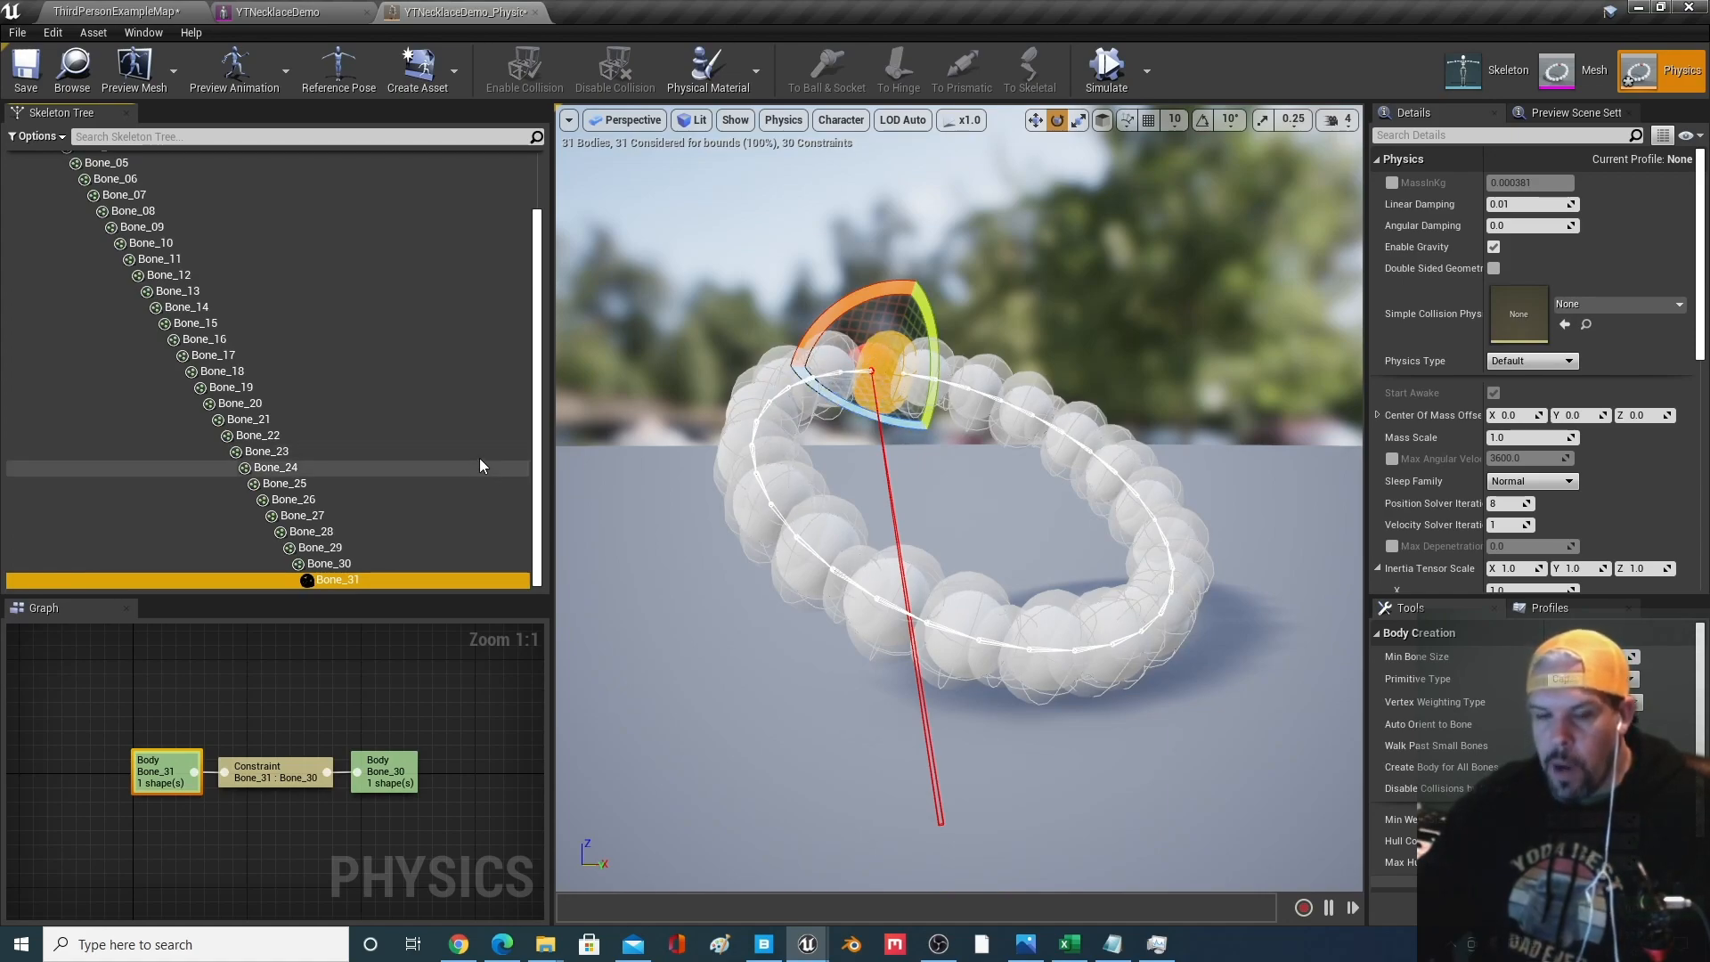
Set the physics type of the Bone_01 body at the start of the chain to Kinematic
scroll(294, 399, "up", 2)
left_click(86, 157)
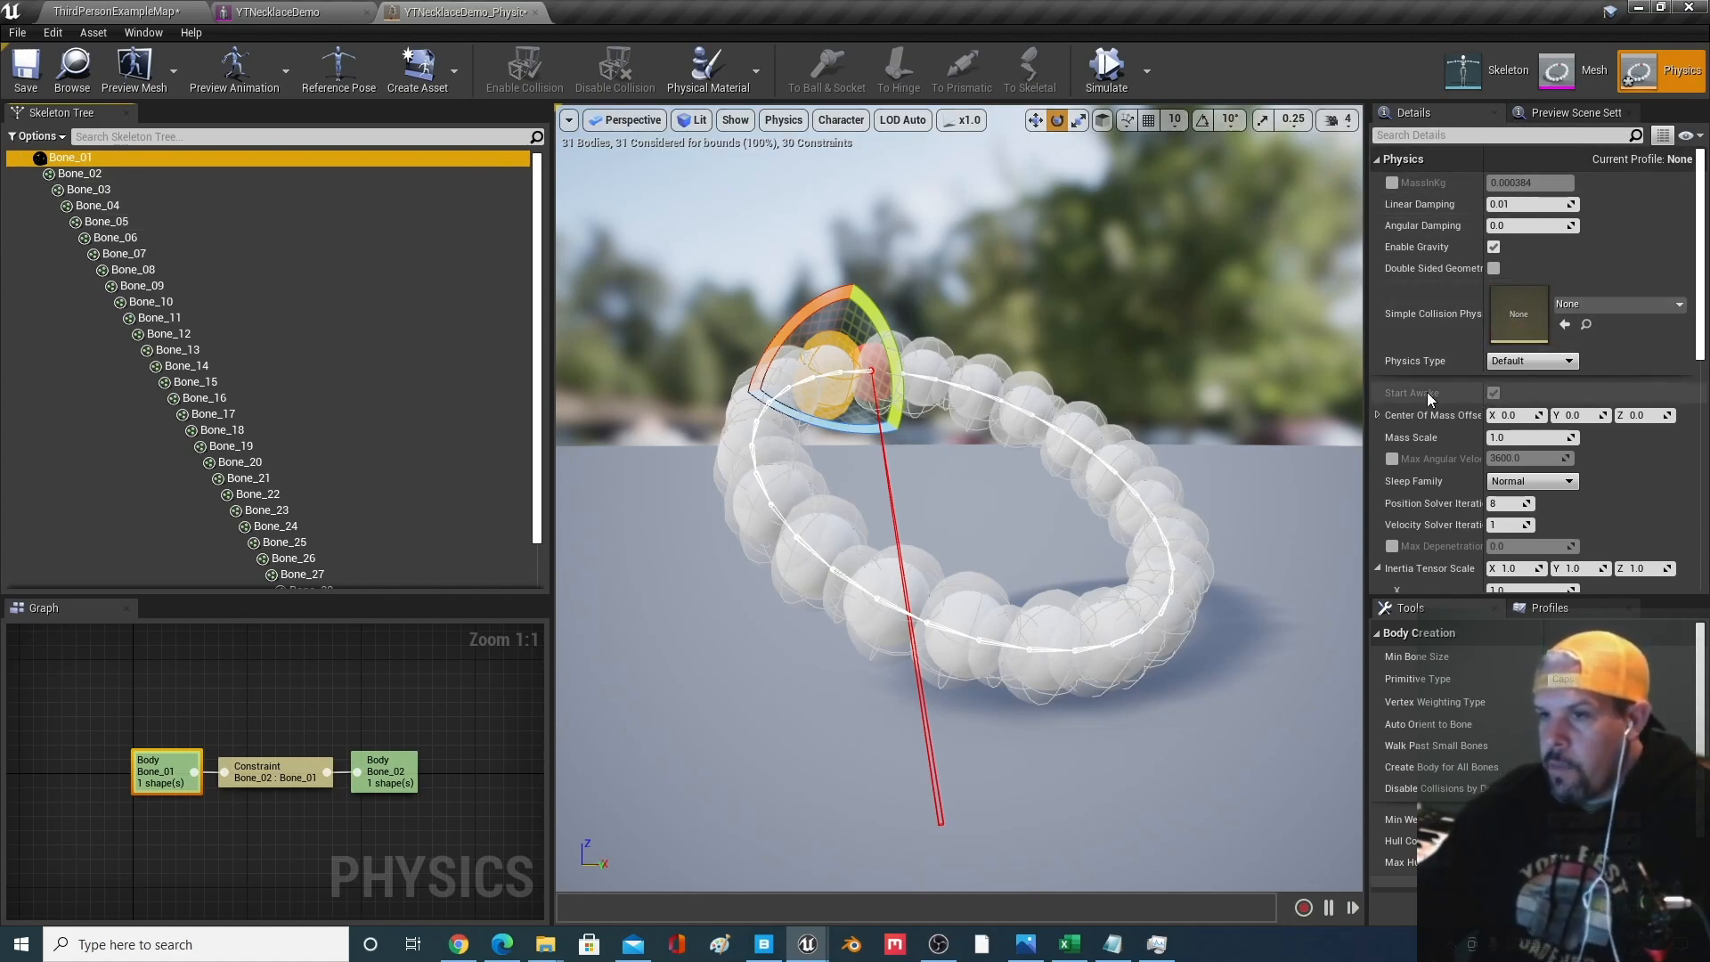
left_click(1528, 360)
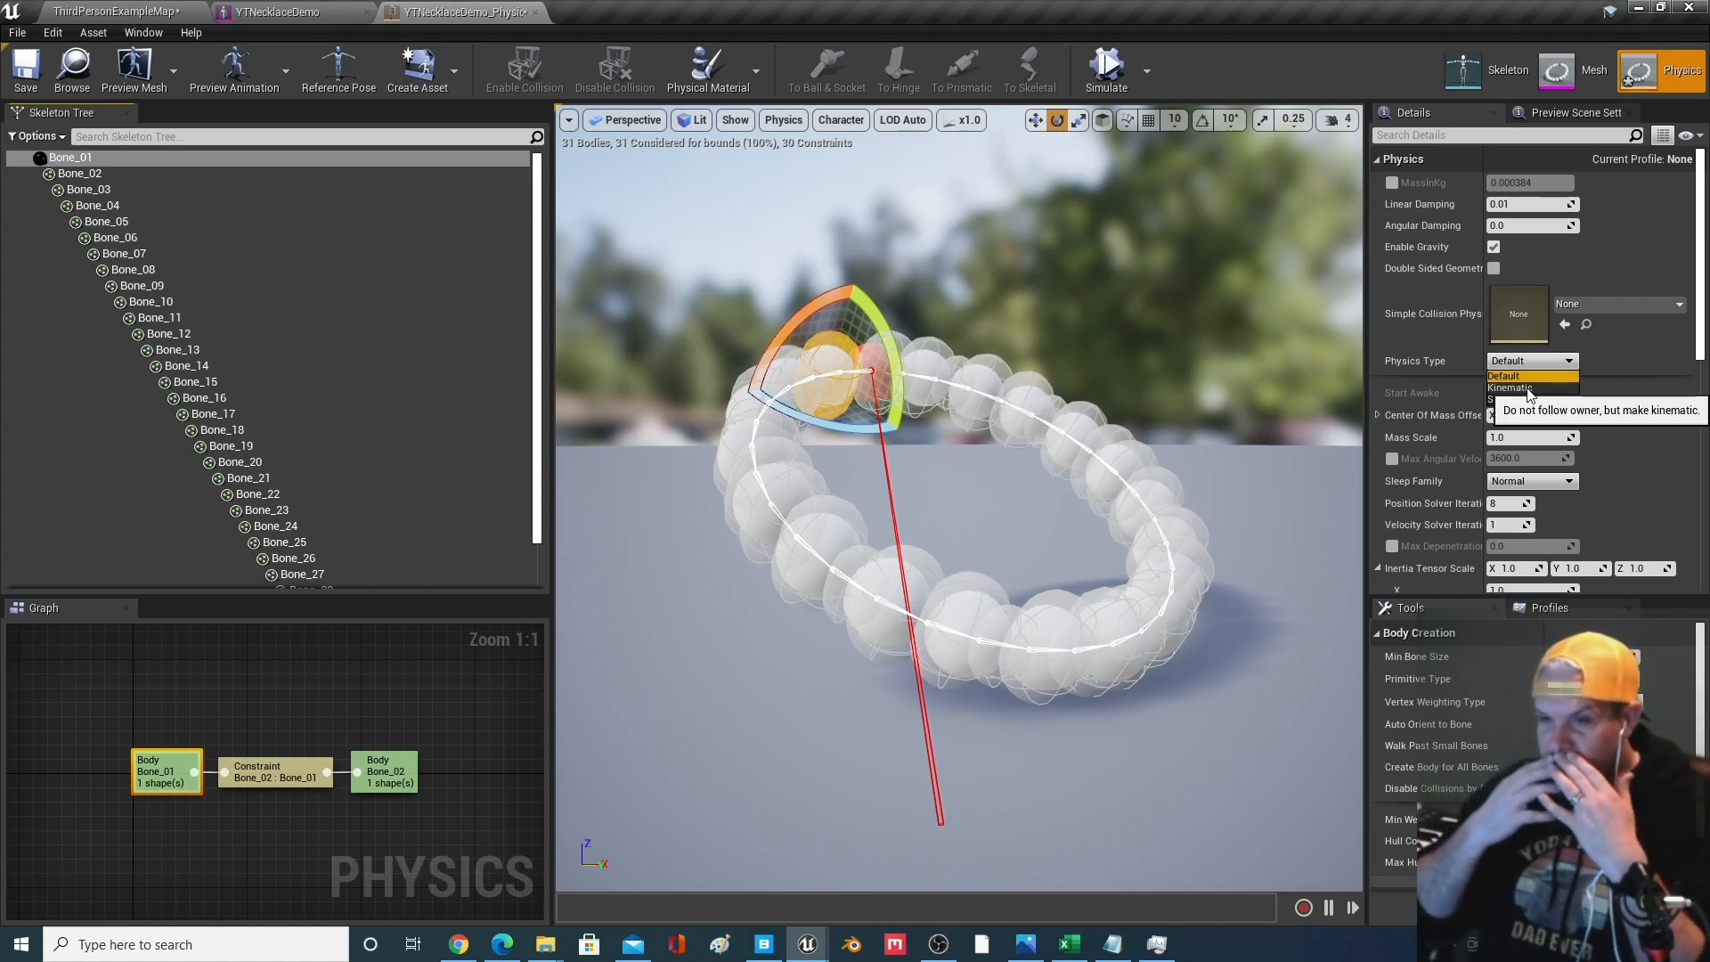
left_click(1527, 388)
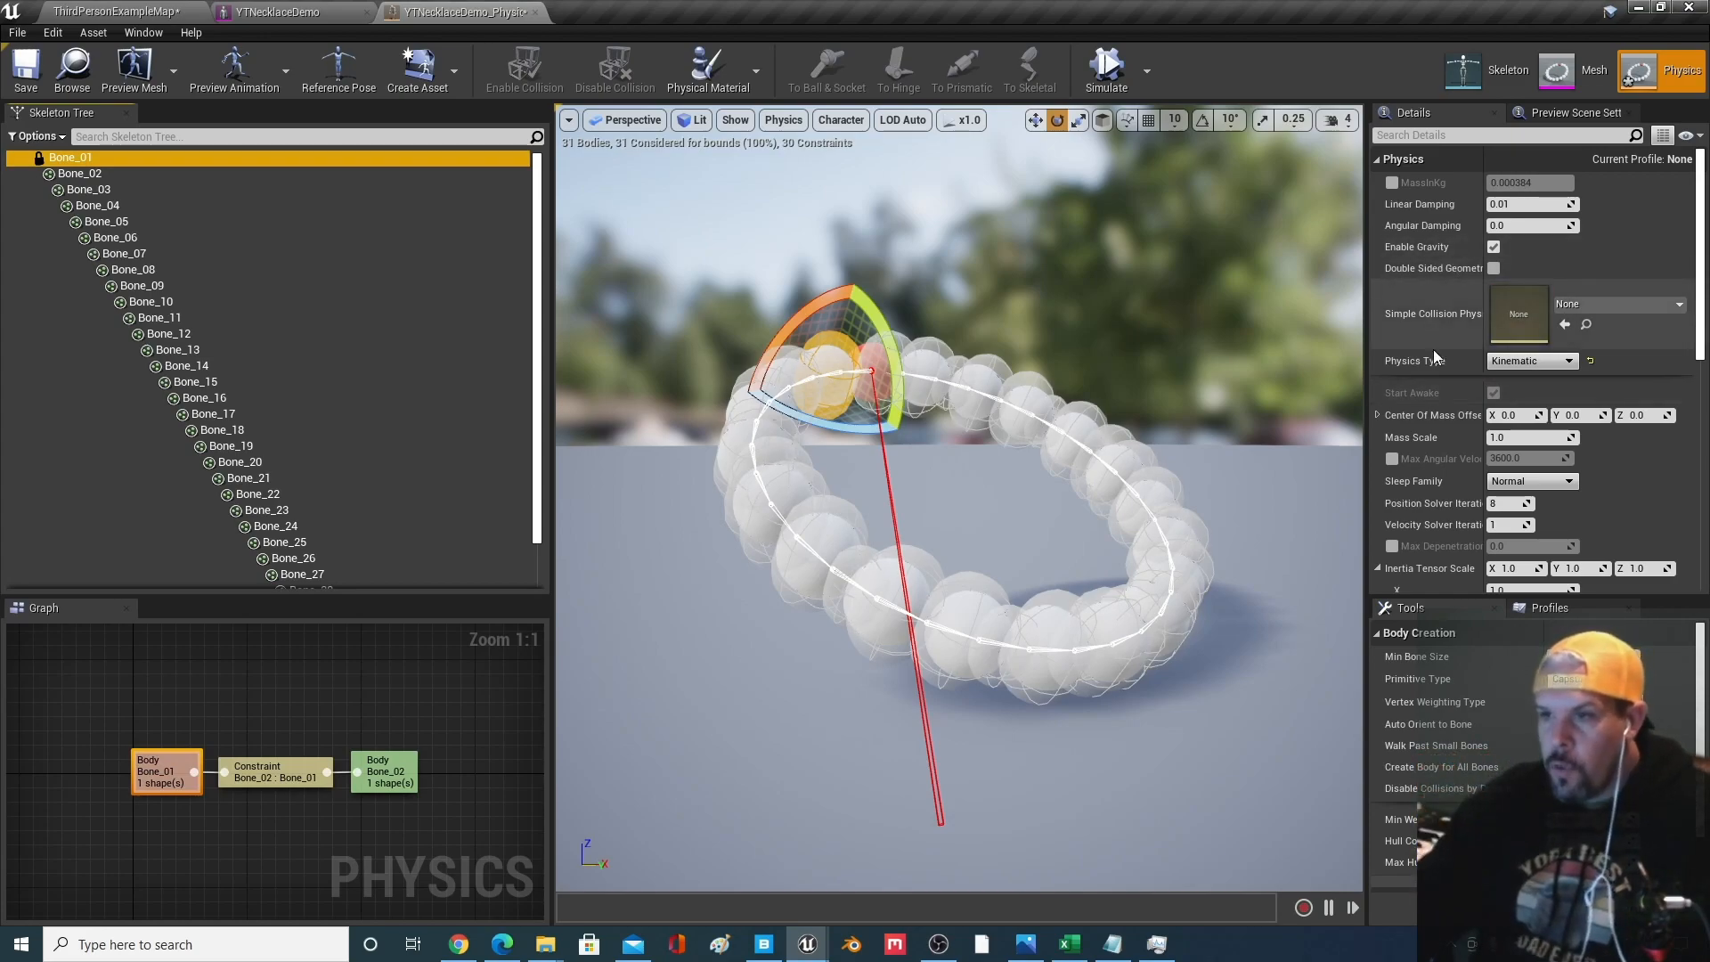
Set the physics type of the last body in the chain, Bone_31, to Kinematic
scroll(426, 358, "down", 2)
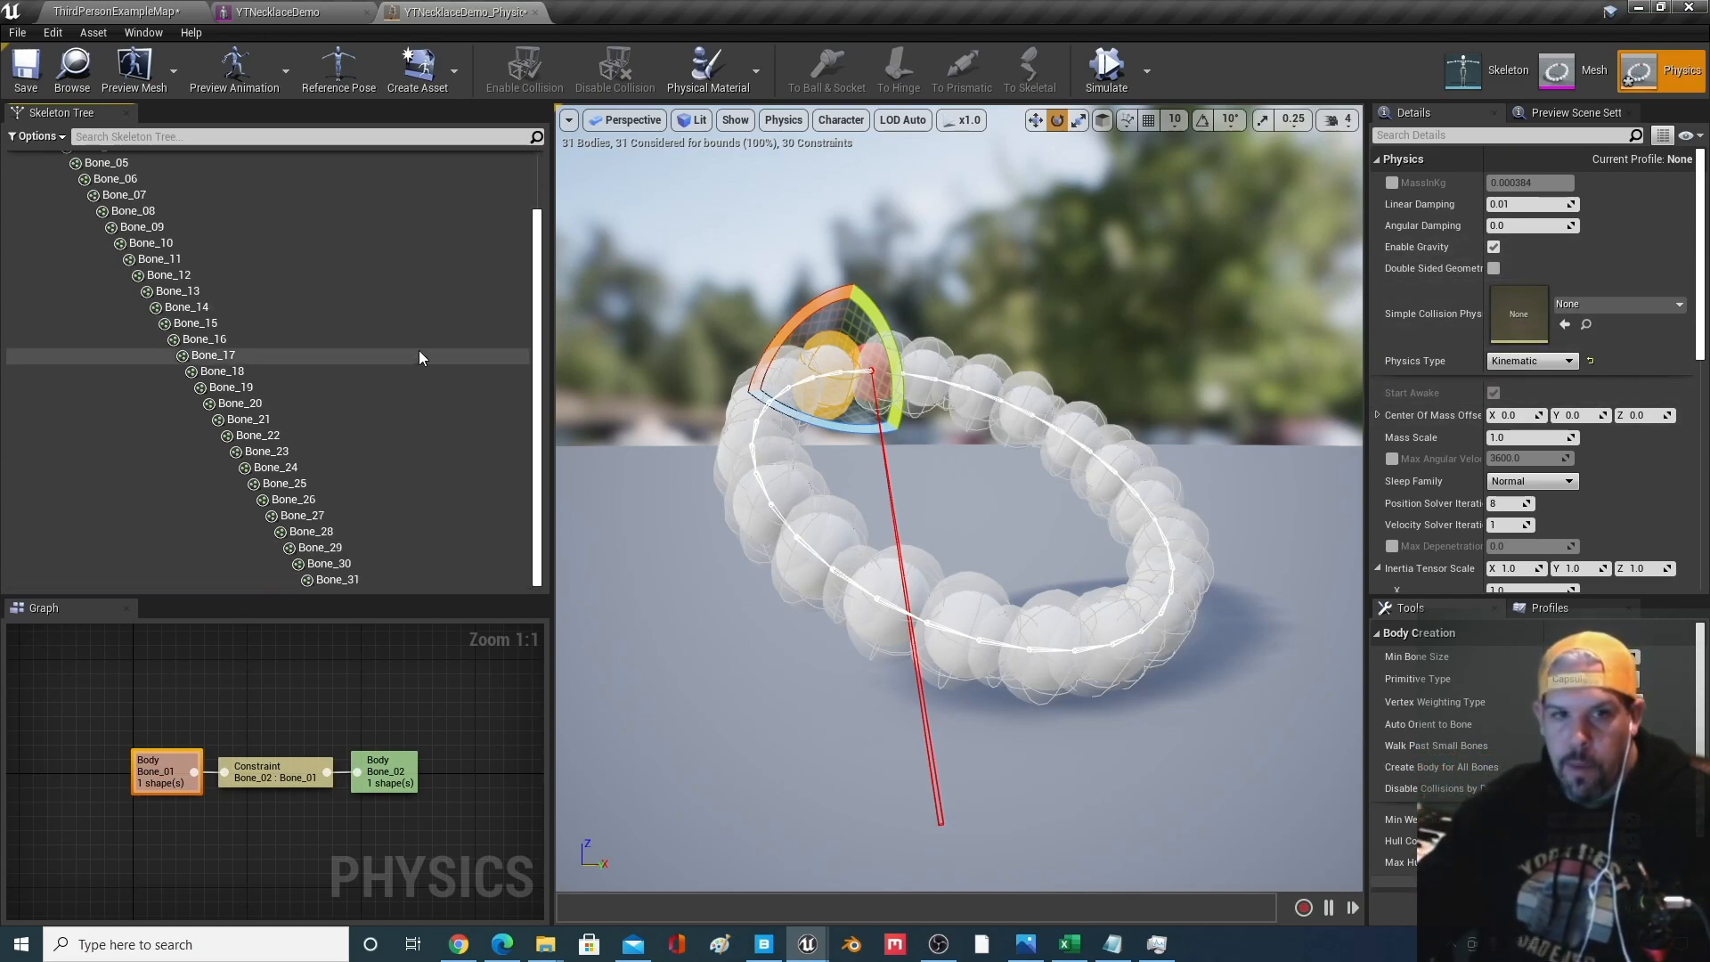
left_click(355, 579)
left_click(1530, 360)
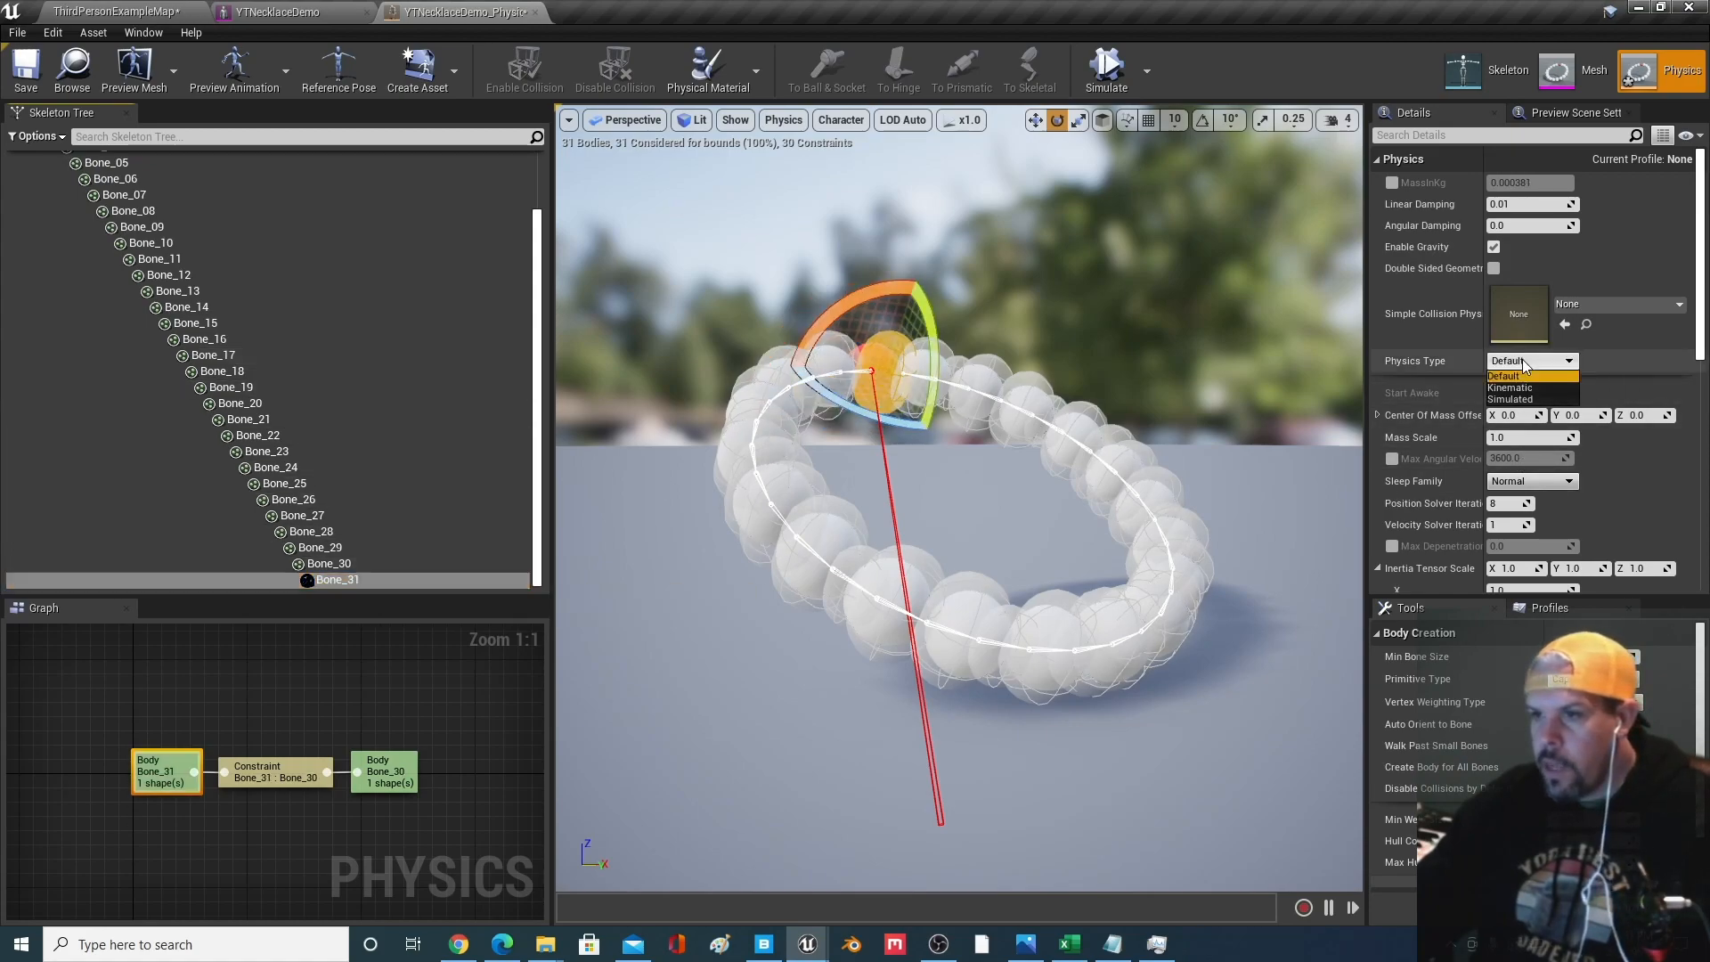
left_click(1525, 388)
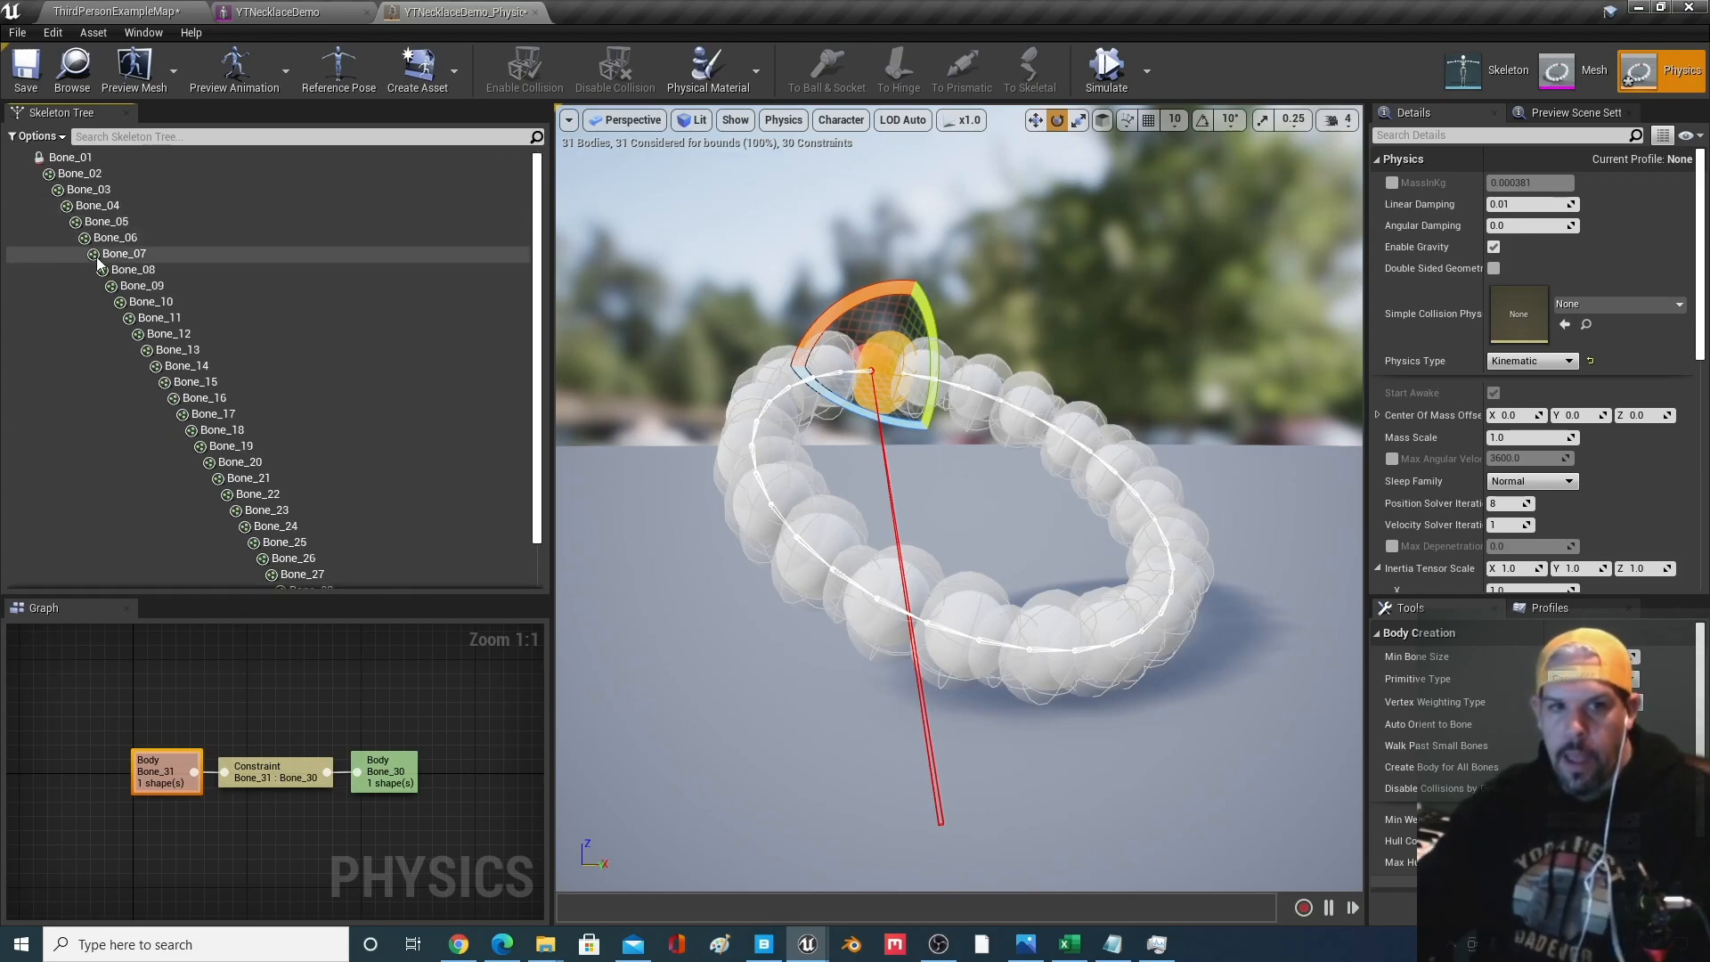
Set the physics type of all bodies from Bone_02 through Bone_30 to Simulated and run the physics simulation
left_click(84, 173)
scroll(143, 228, "down", 2)
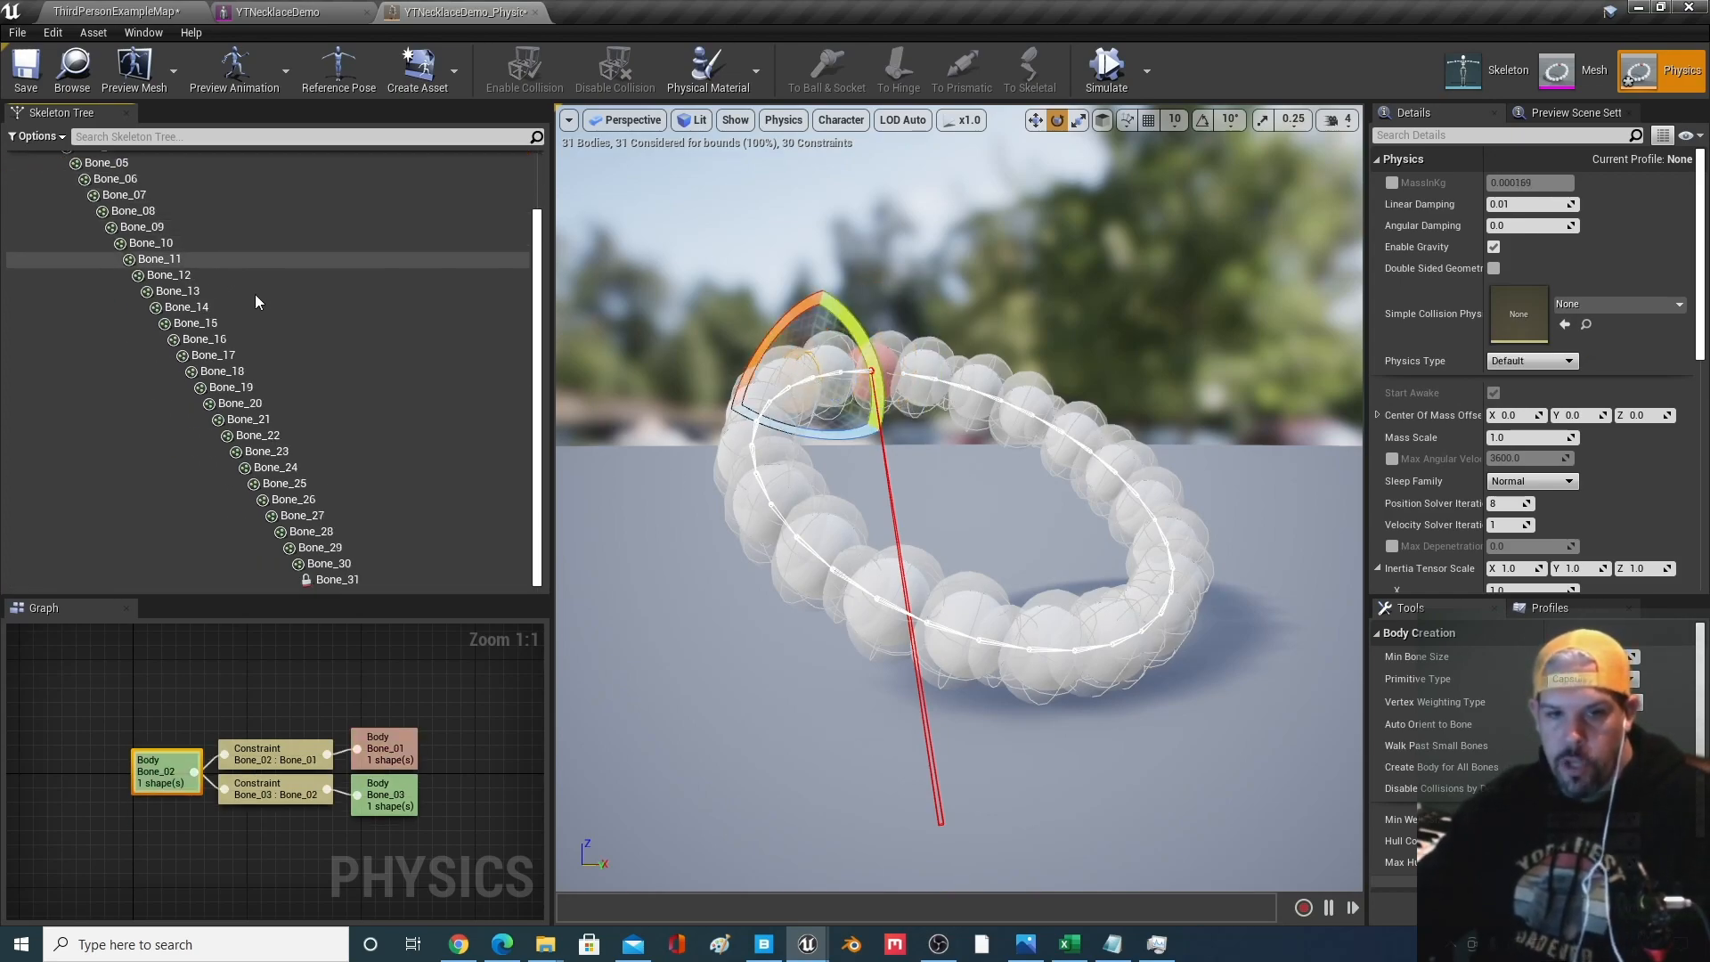
left_click(374, 563, "shift")
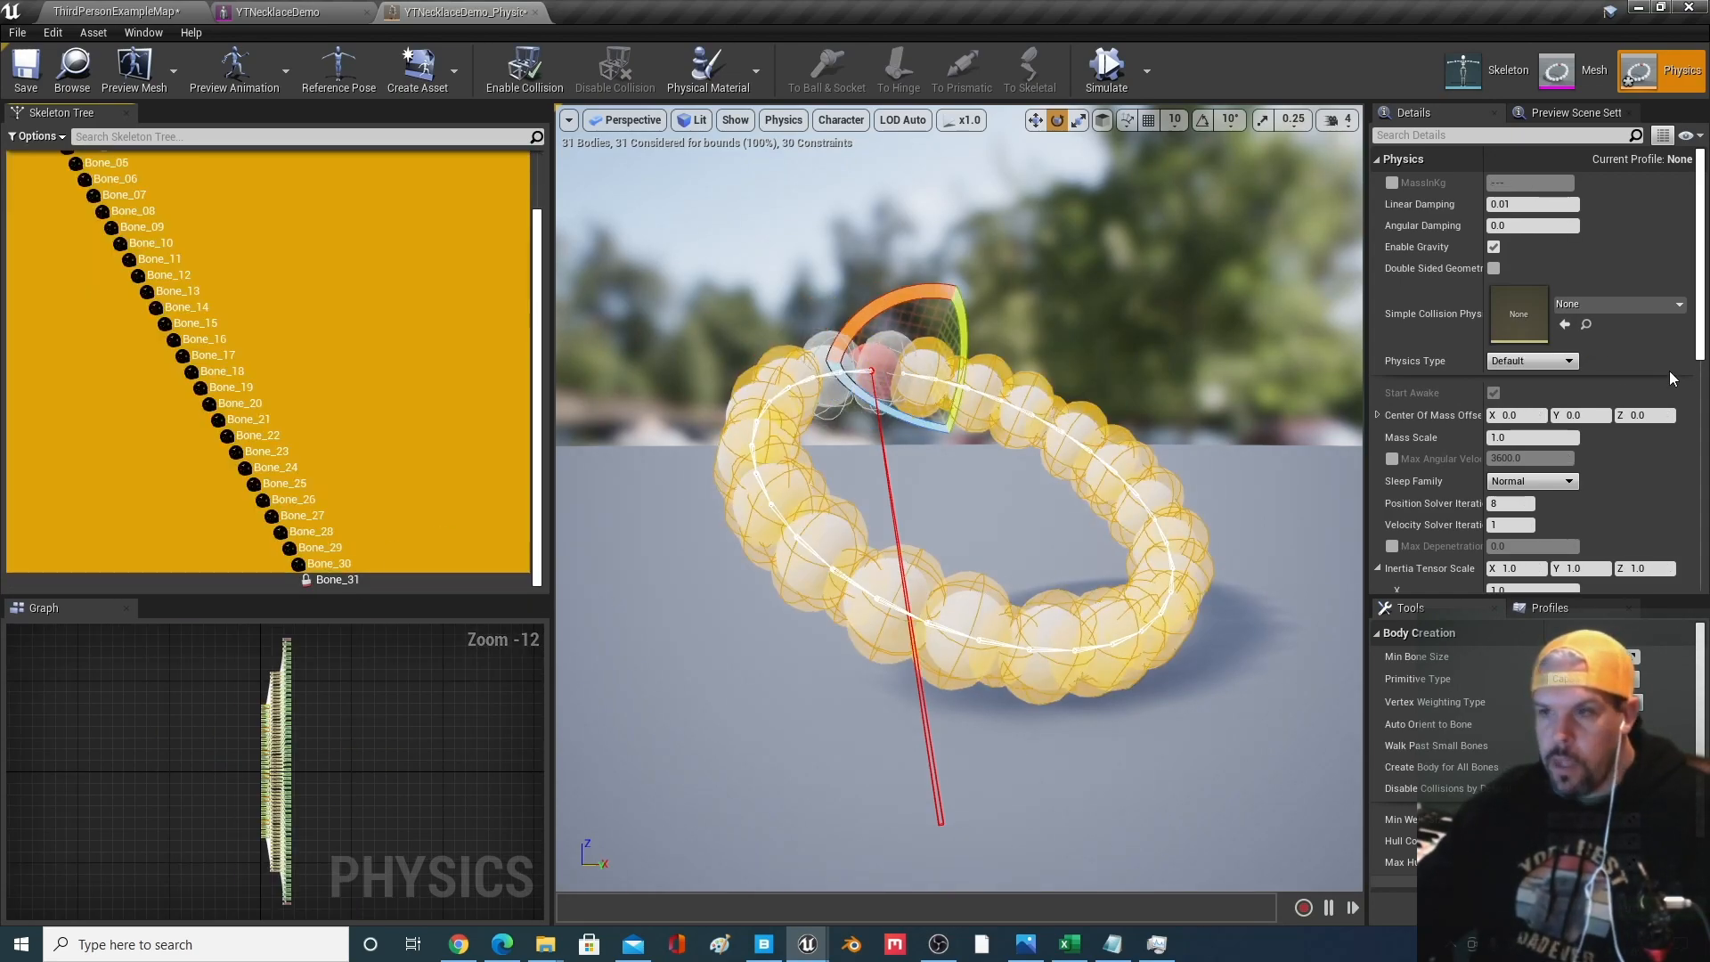
left_click(1532, 361)
left_click(1527, 400)
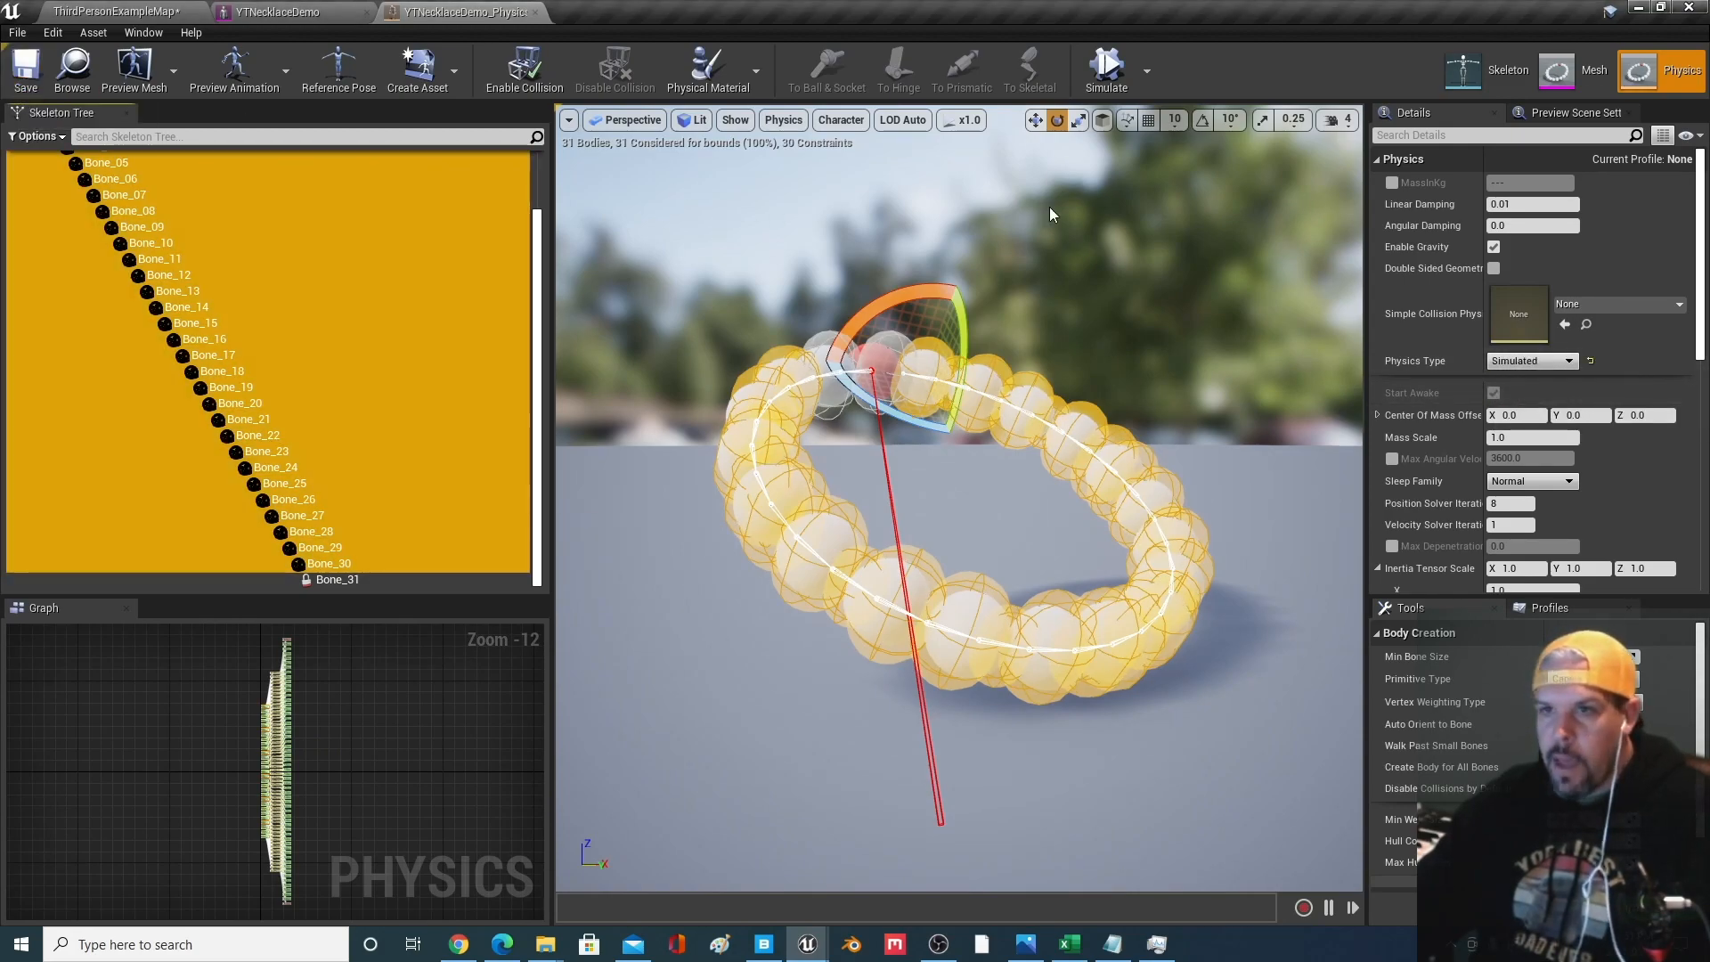
left_click(1113, 77)
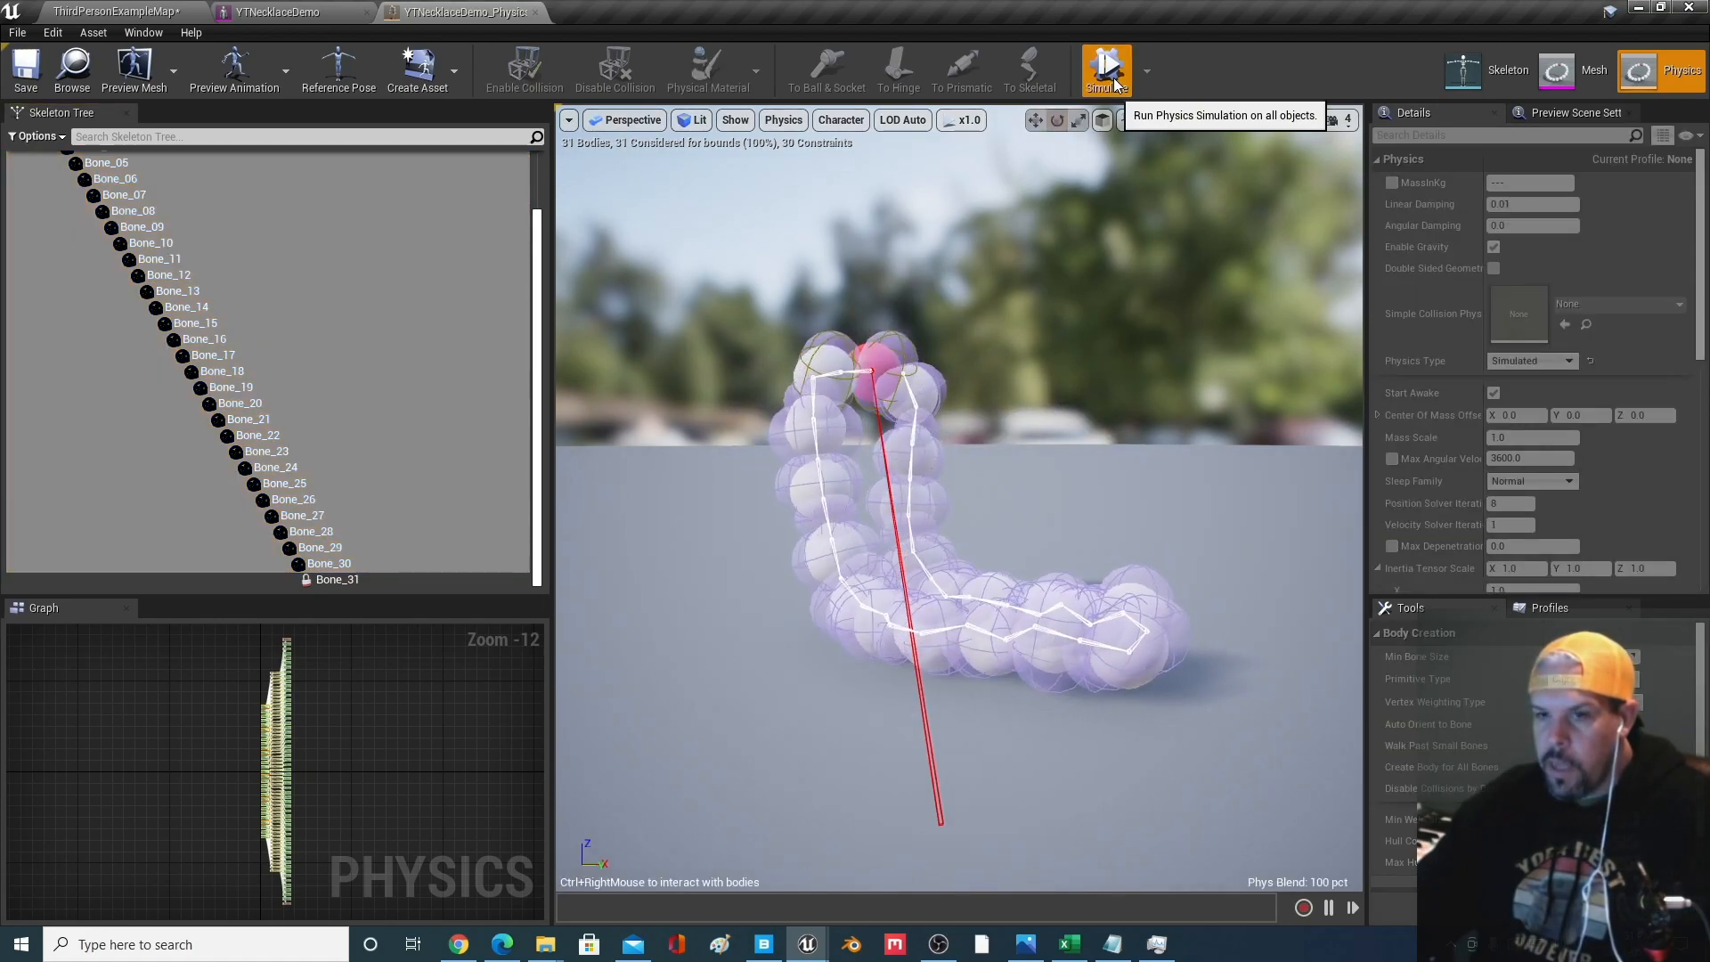
Run and stop the necklace physics simulation repeatedly to examine how the bead chain falls
left_click(1114, 77)
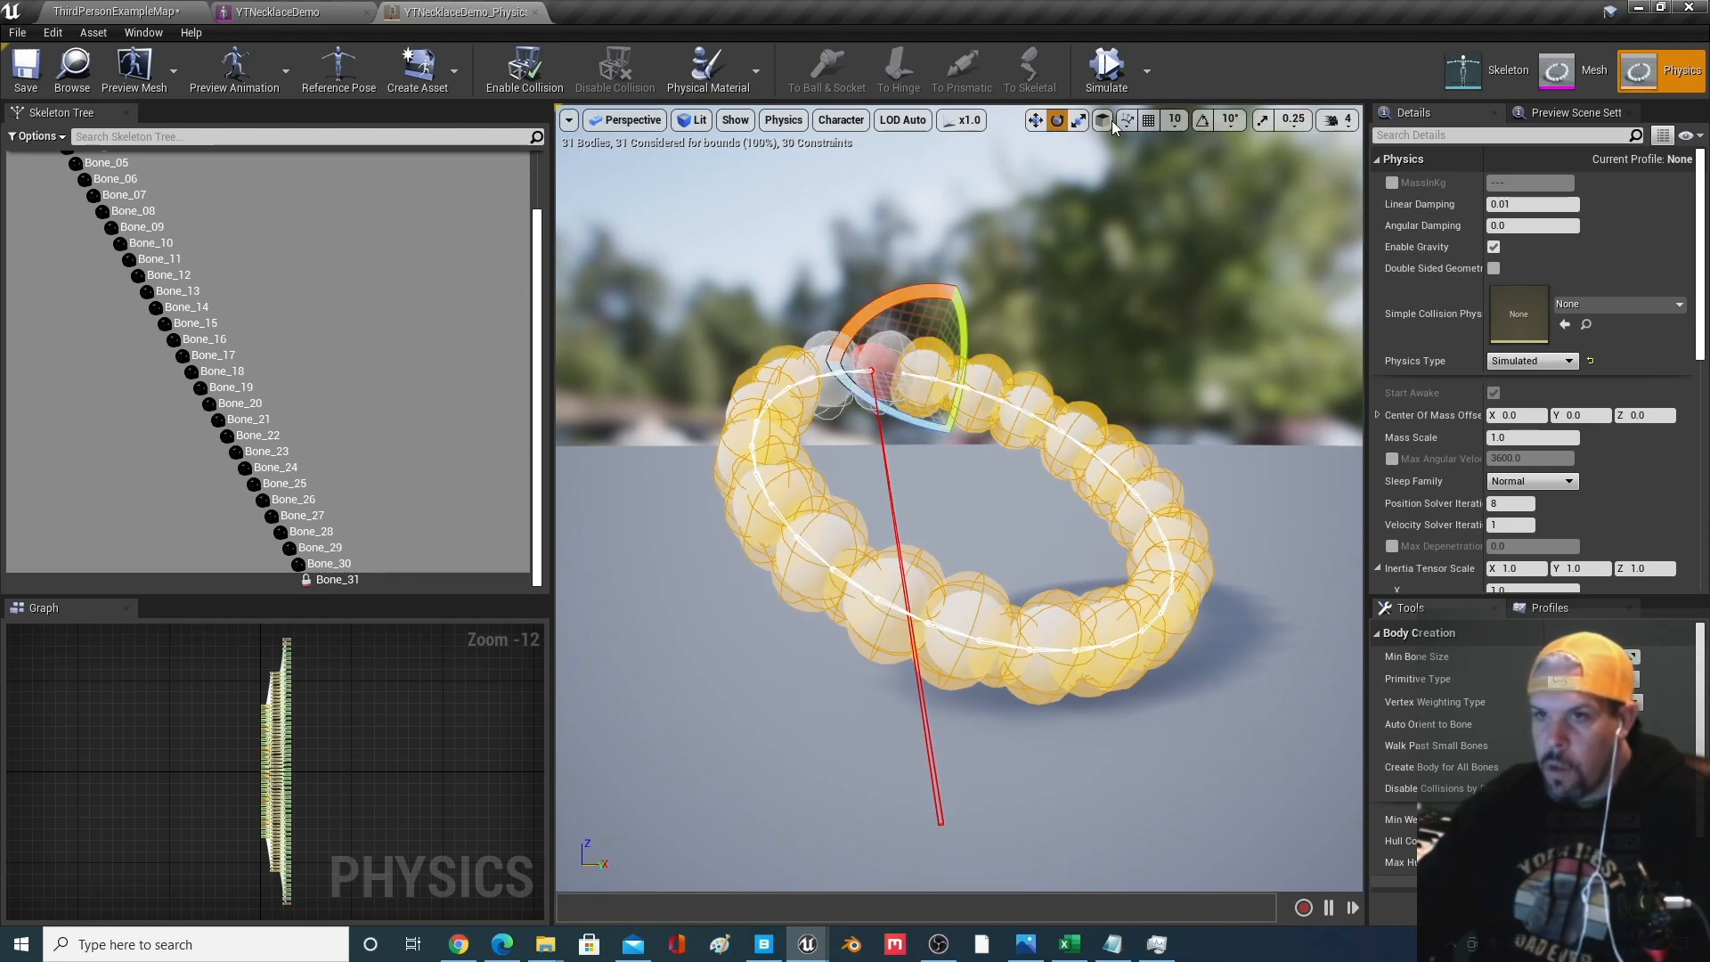
left_click(1110, 77)
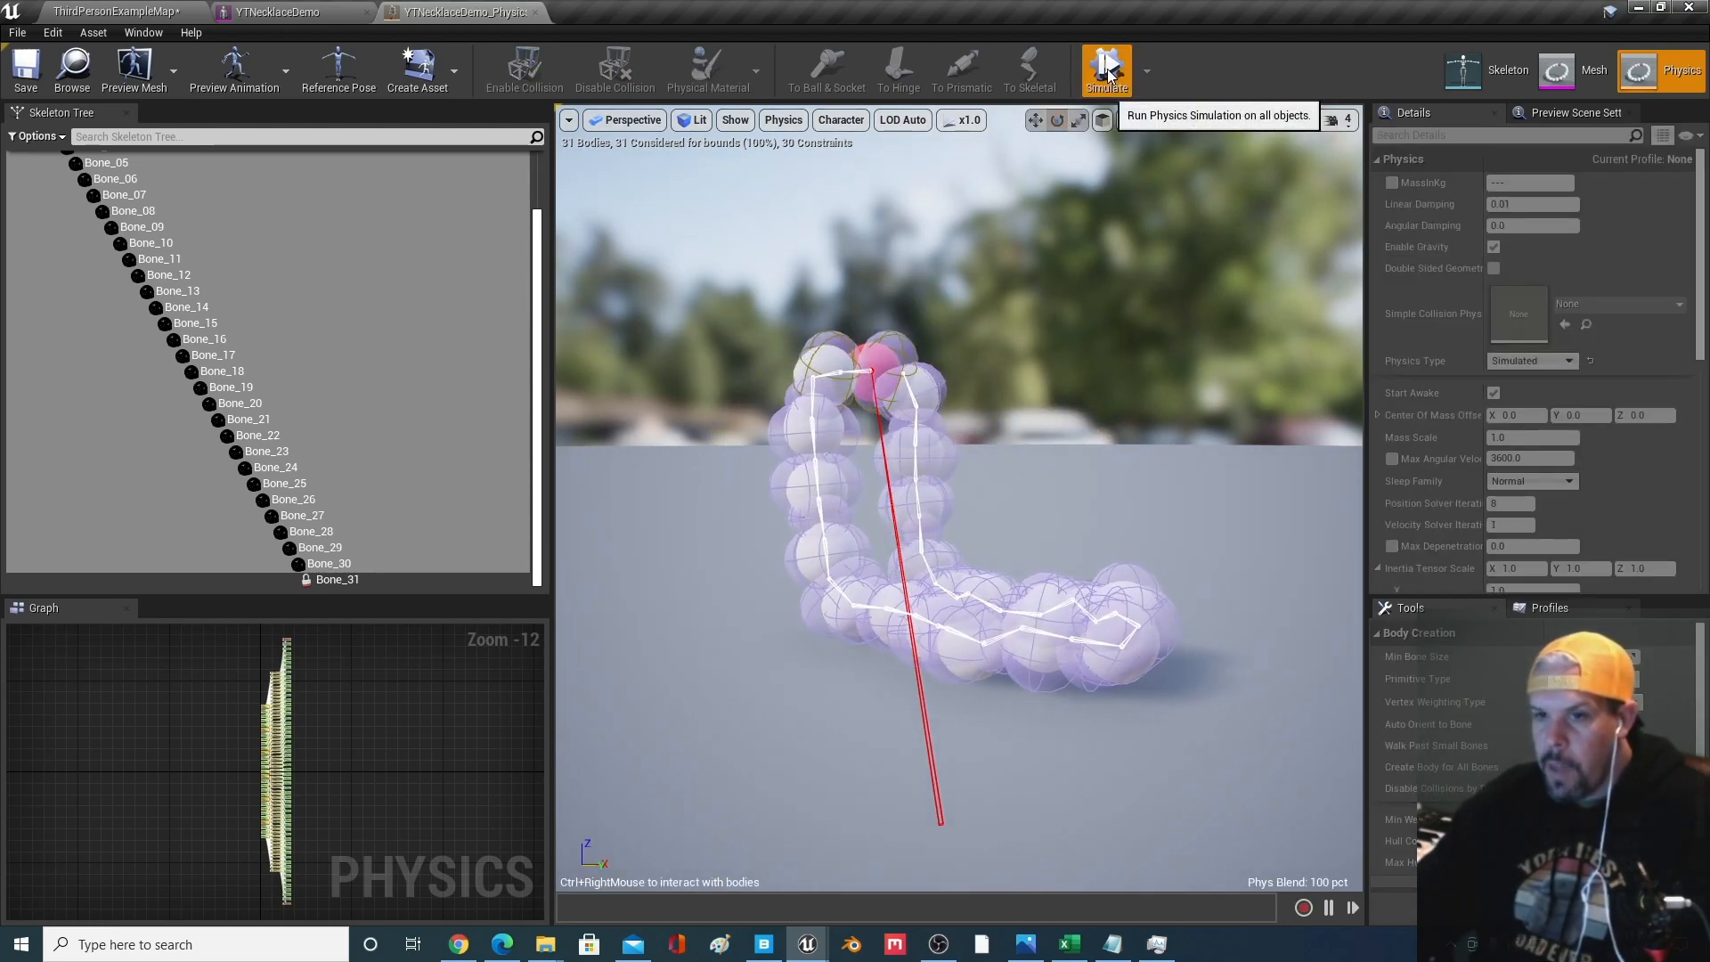
left_click(1110, 77)
left_click(1110, 77)
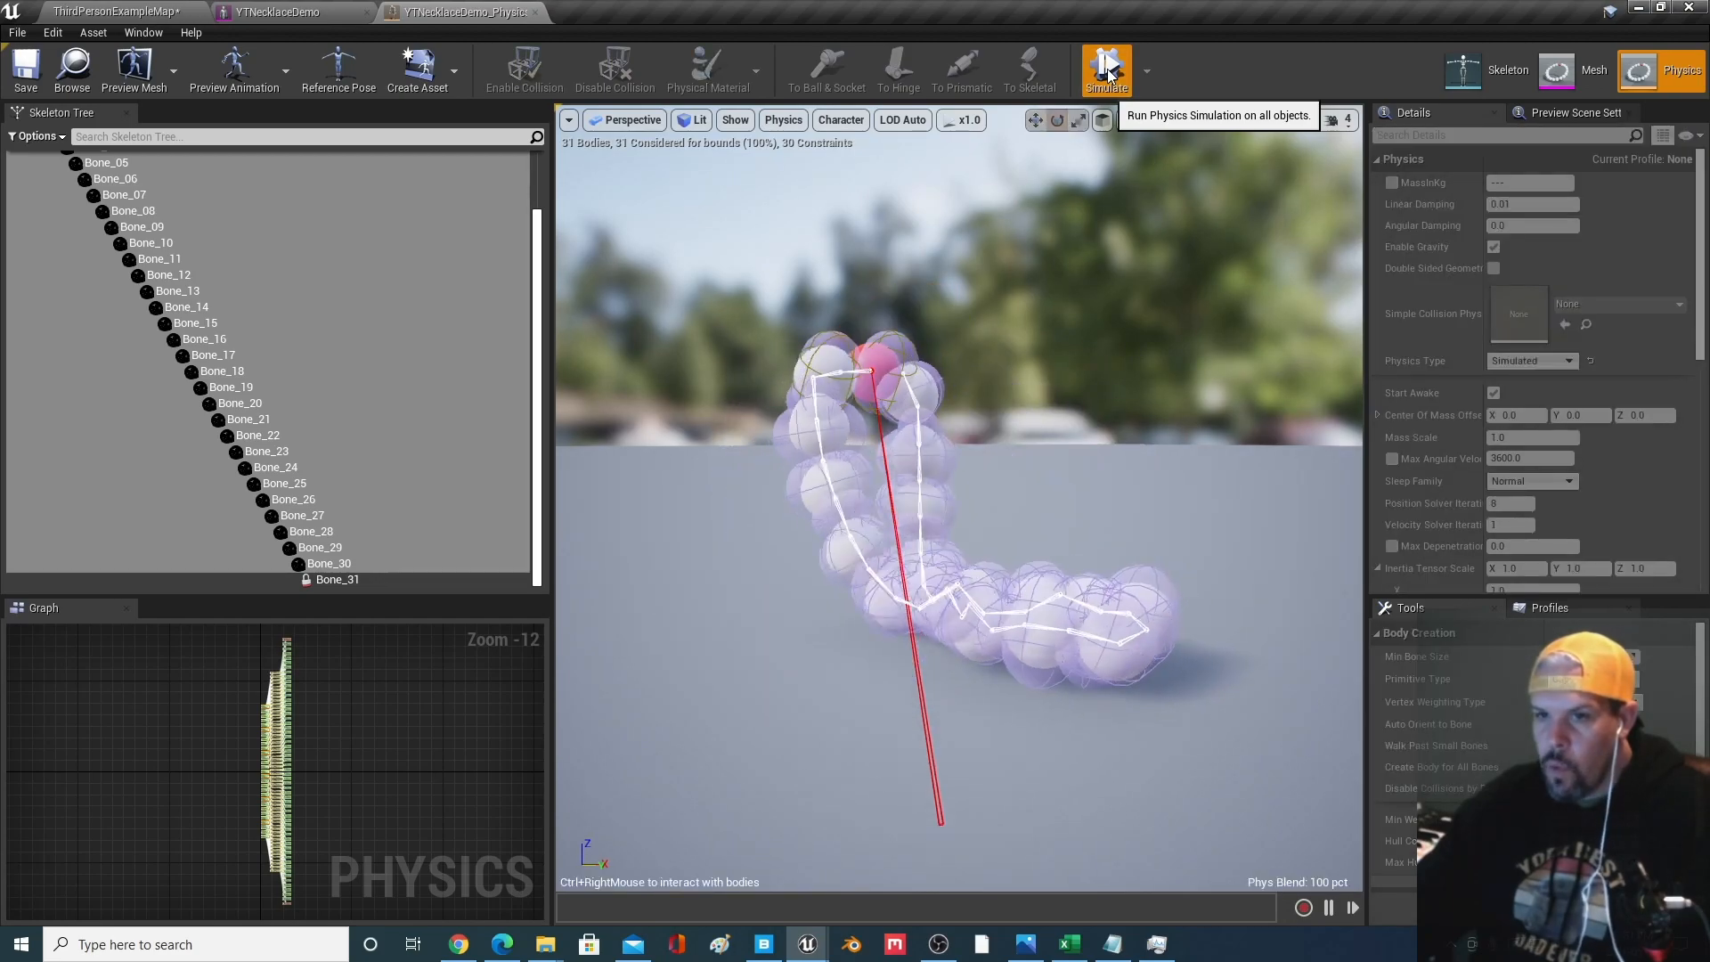
left_click(1109, 77)
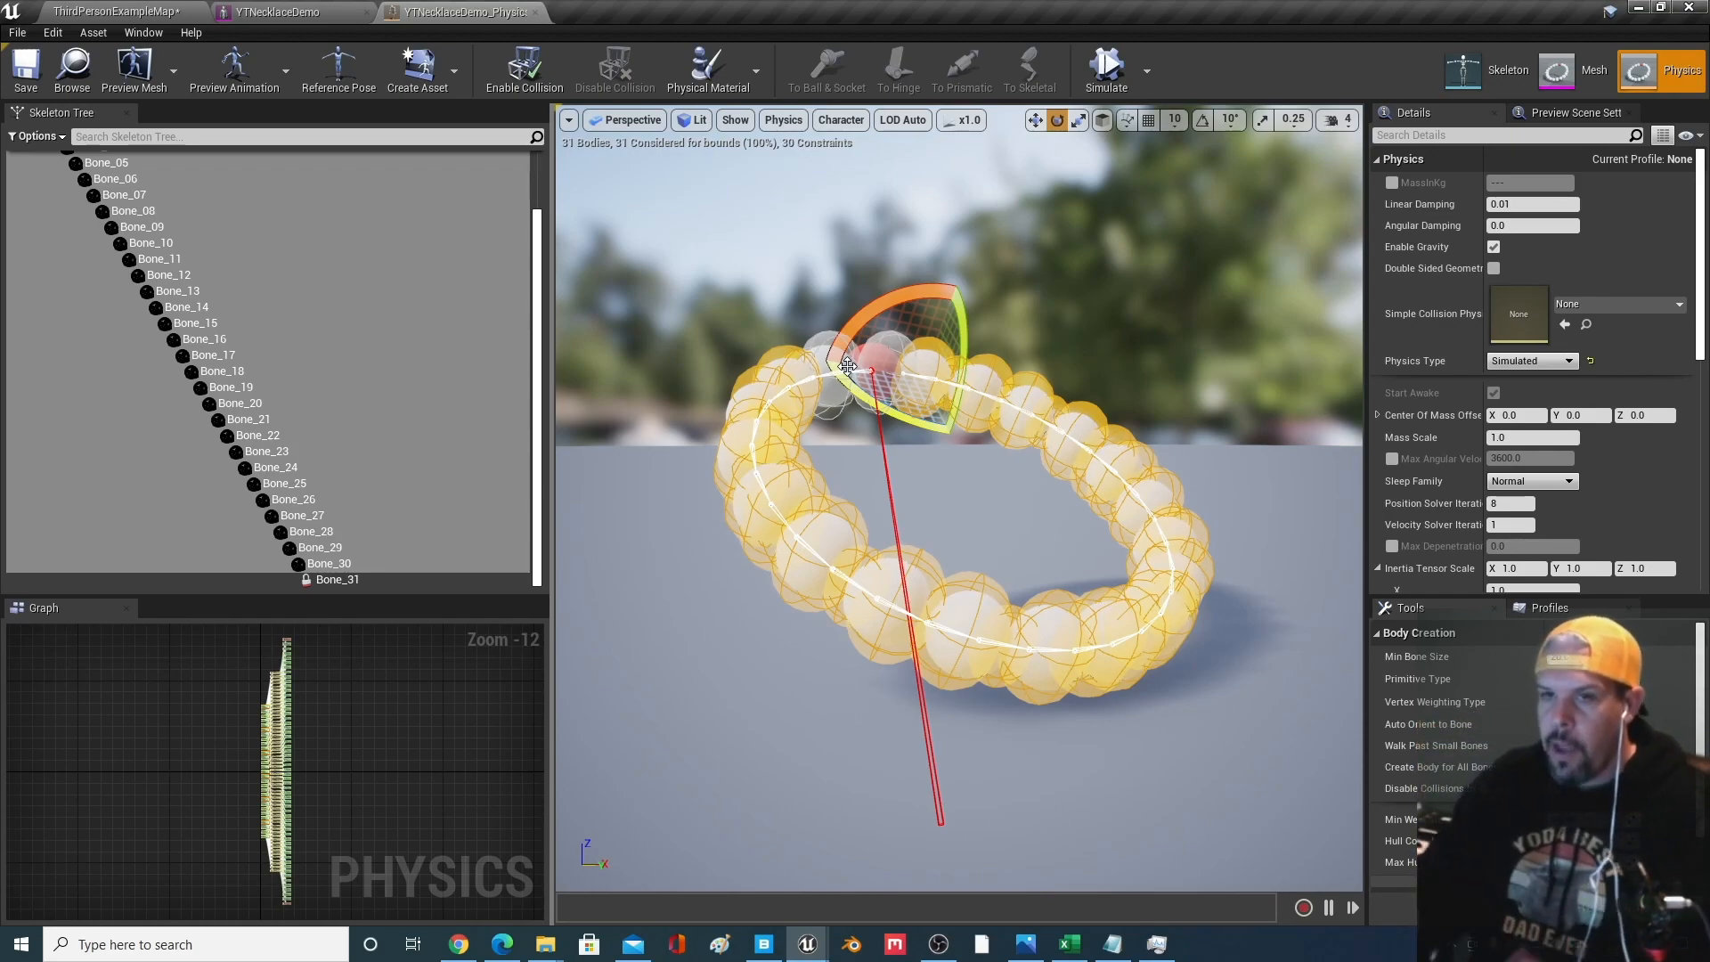
Open the BP_metahuman_005 blueprint from the level, show the character in 3D and select its Torso component
left_click(160, 8)
scroll(126, 820, "up", 3)
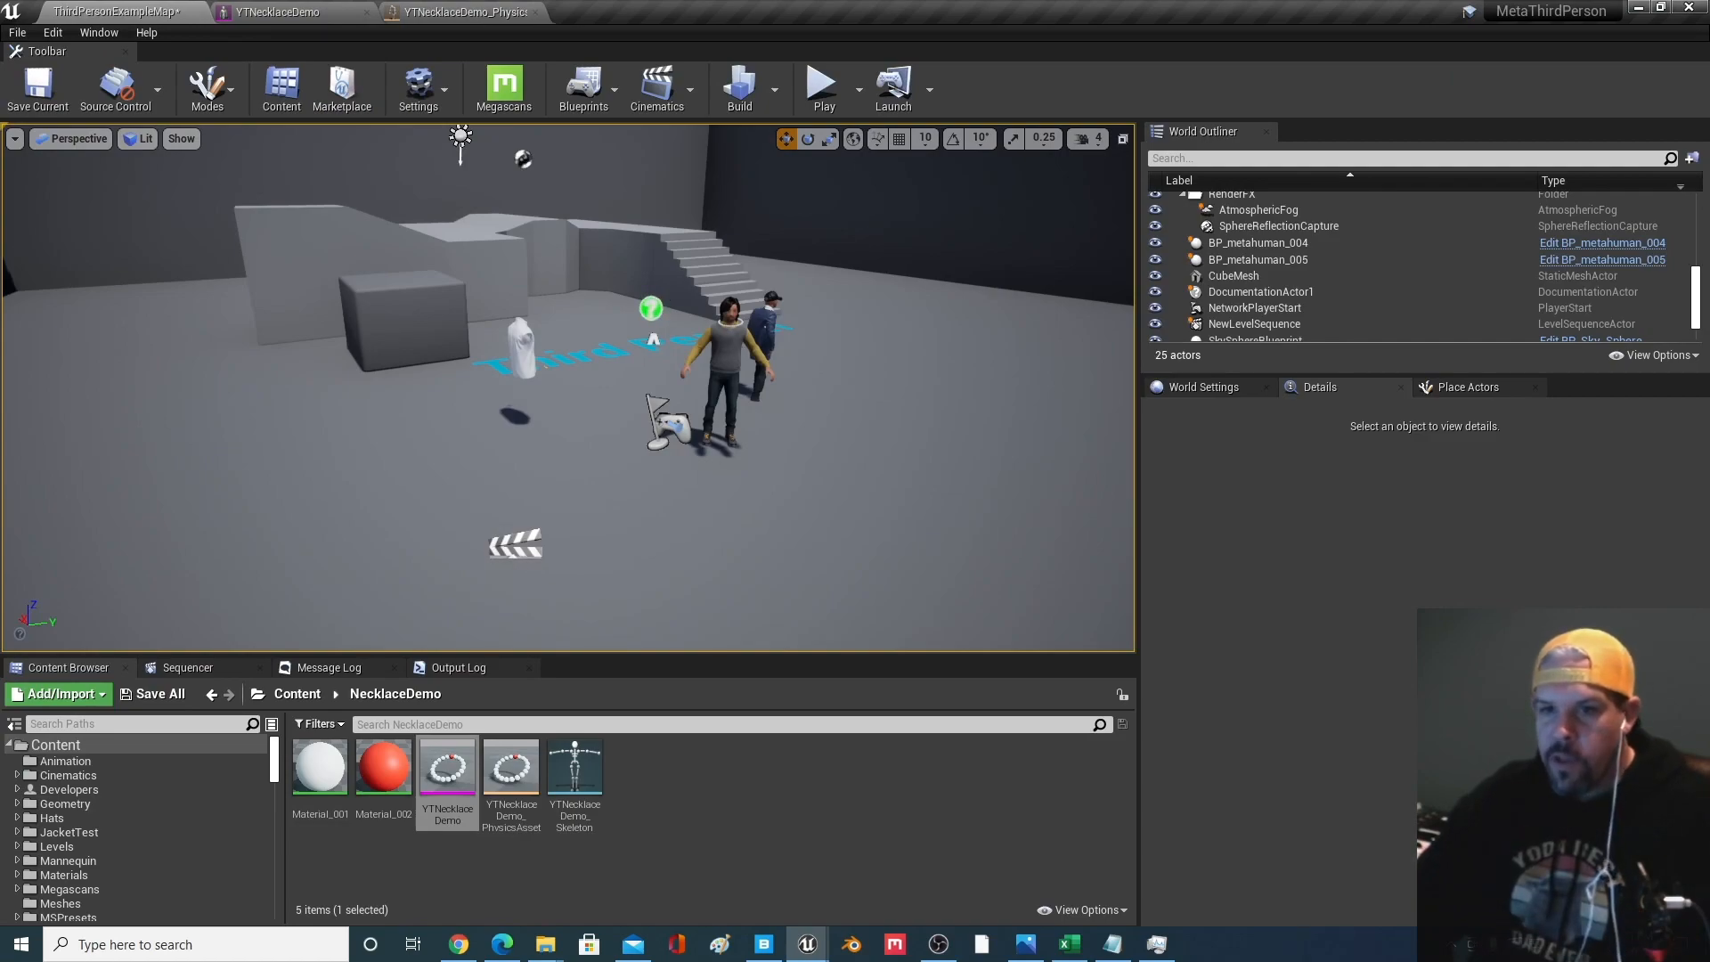
left_click(728, 355)
left_click(1602, 259)
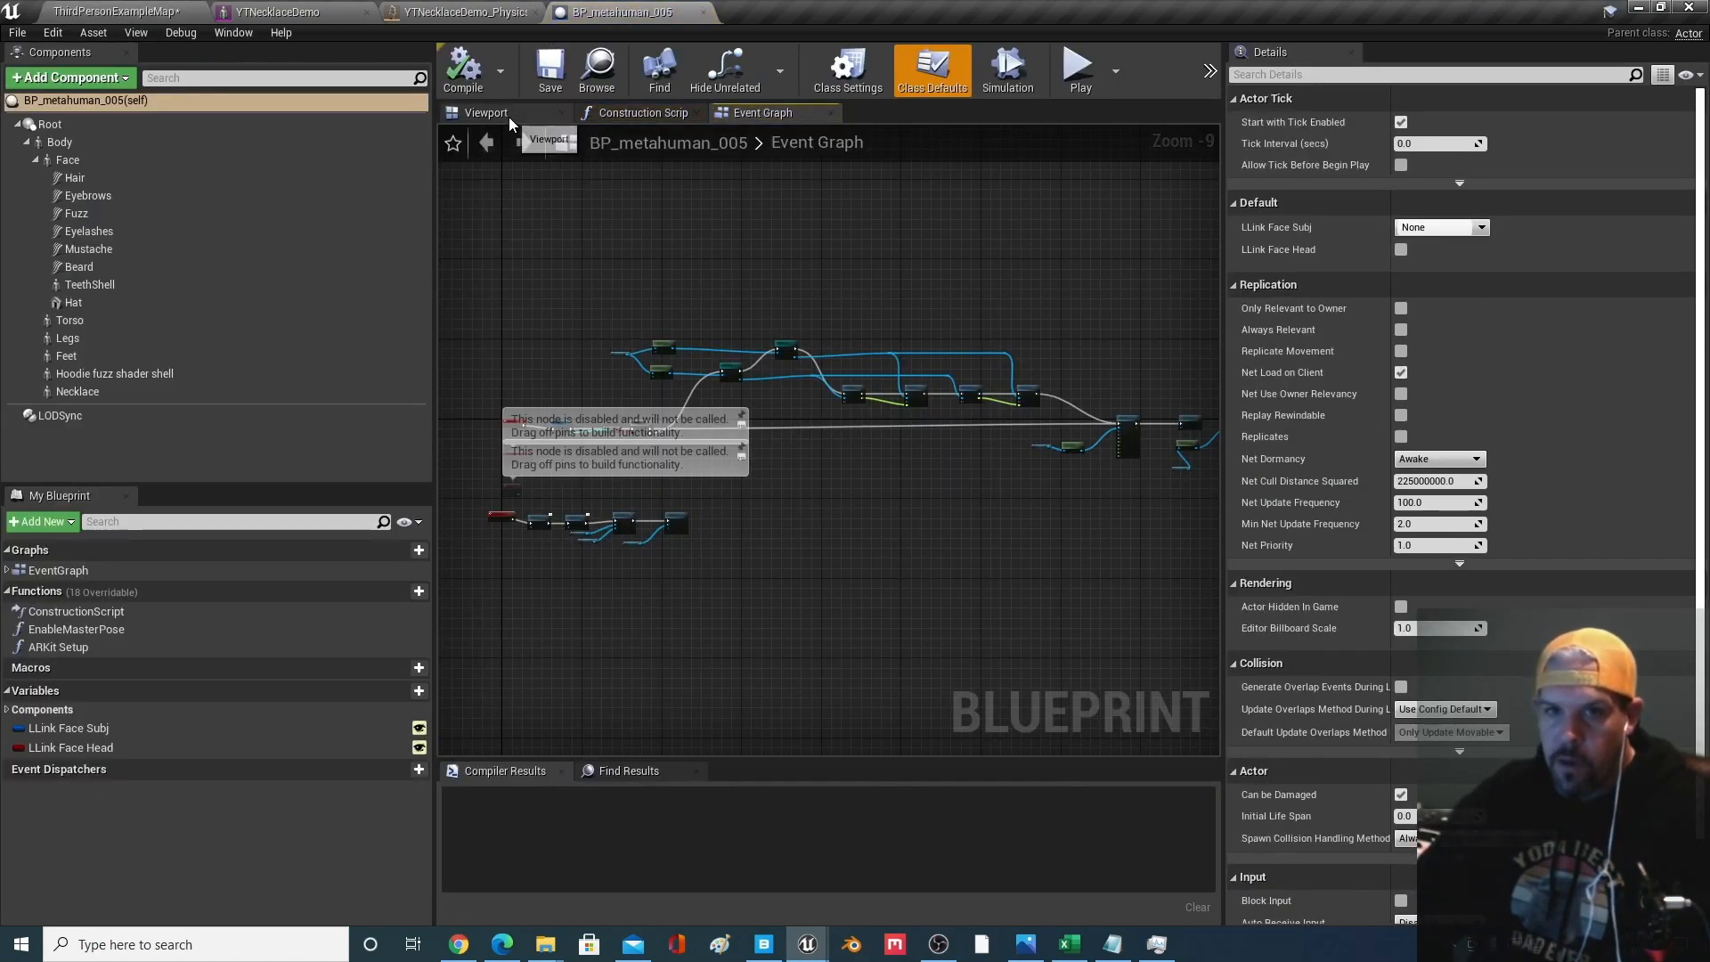
left_click(510, 116)
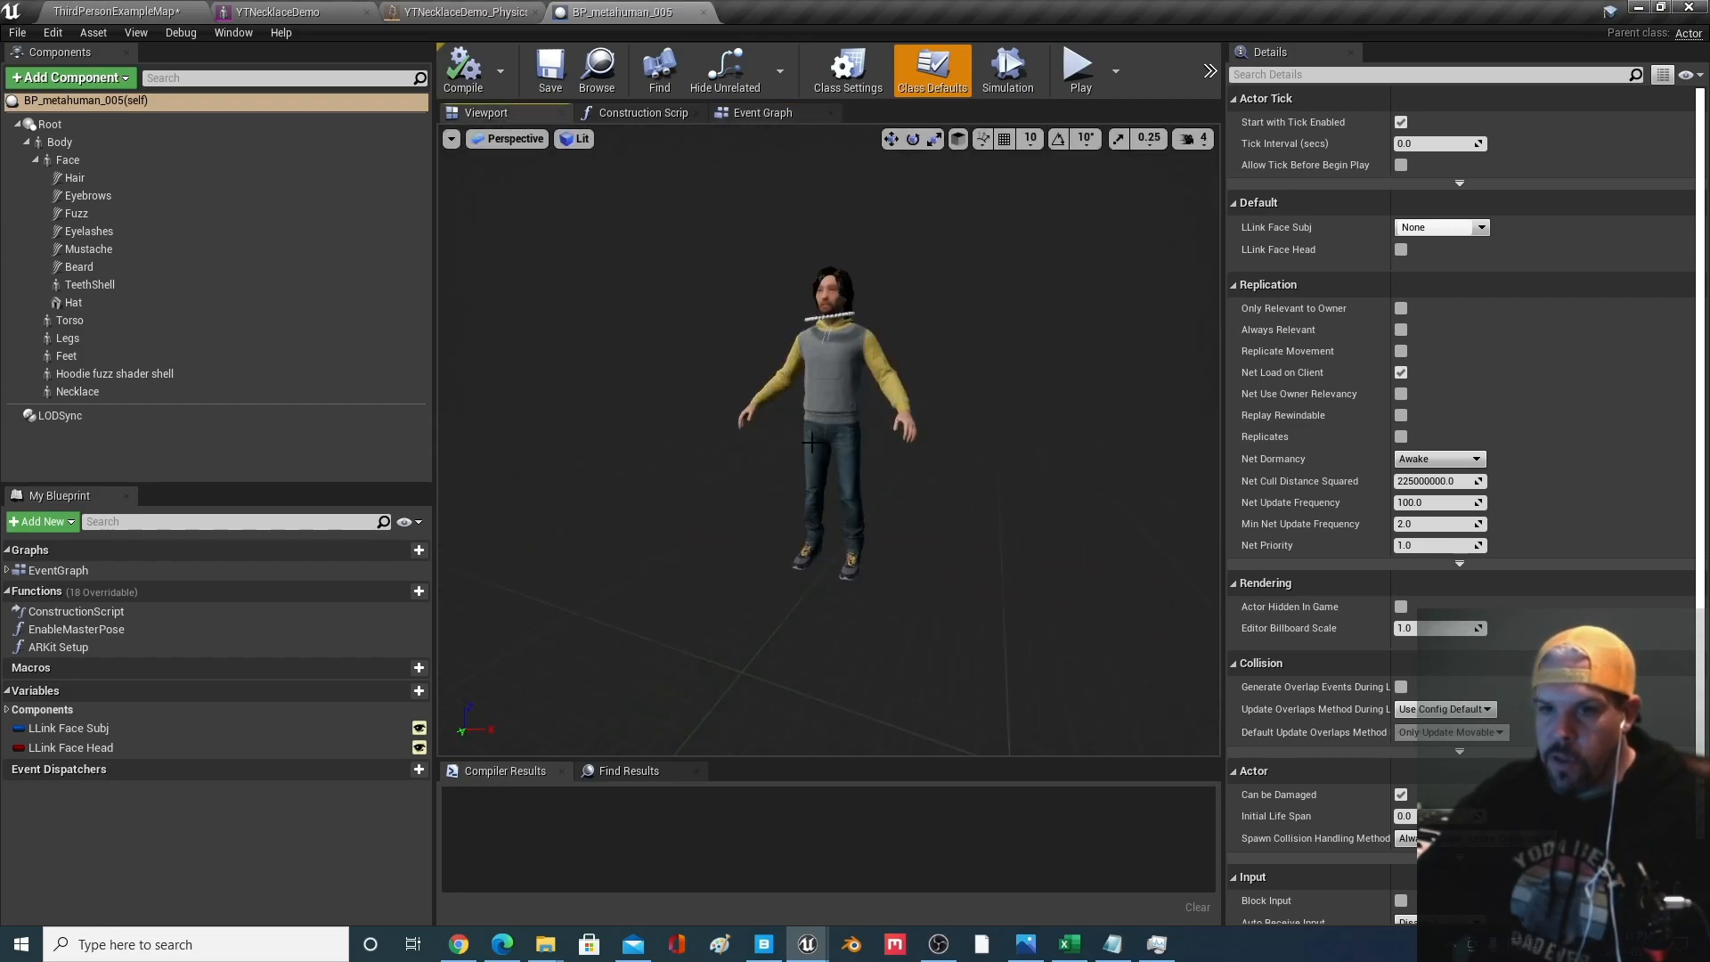
scroll(810, 285, "up", 8)
scroll(814, 293, "down", 5)
left_click(817, 299)
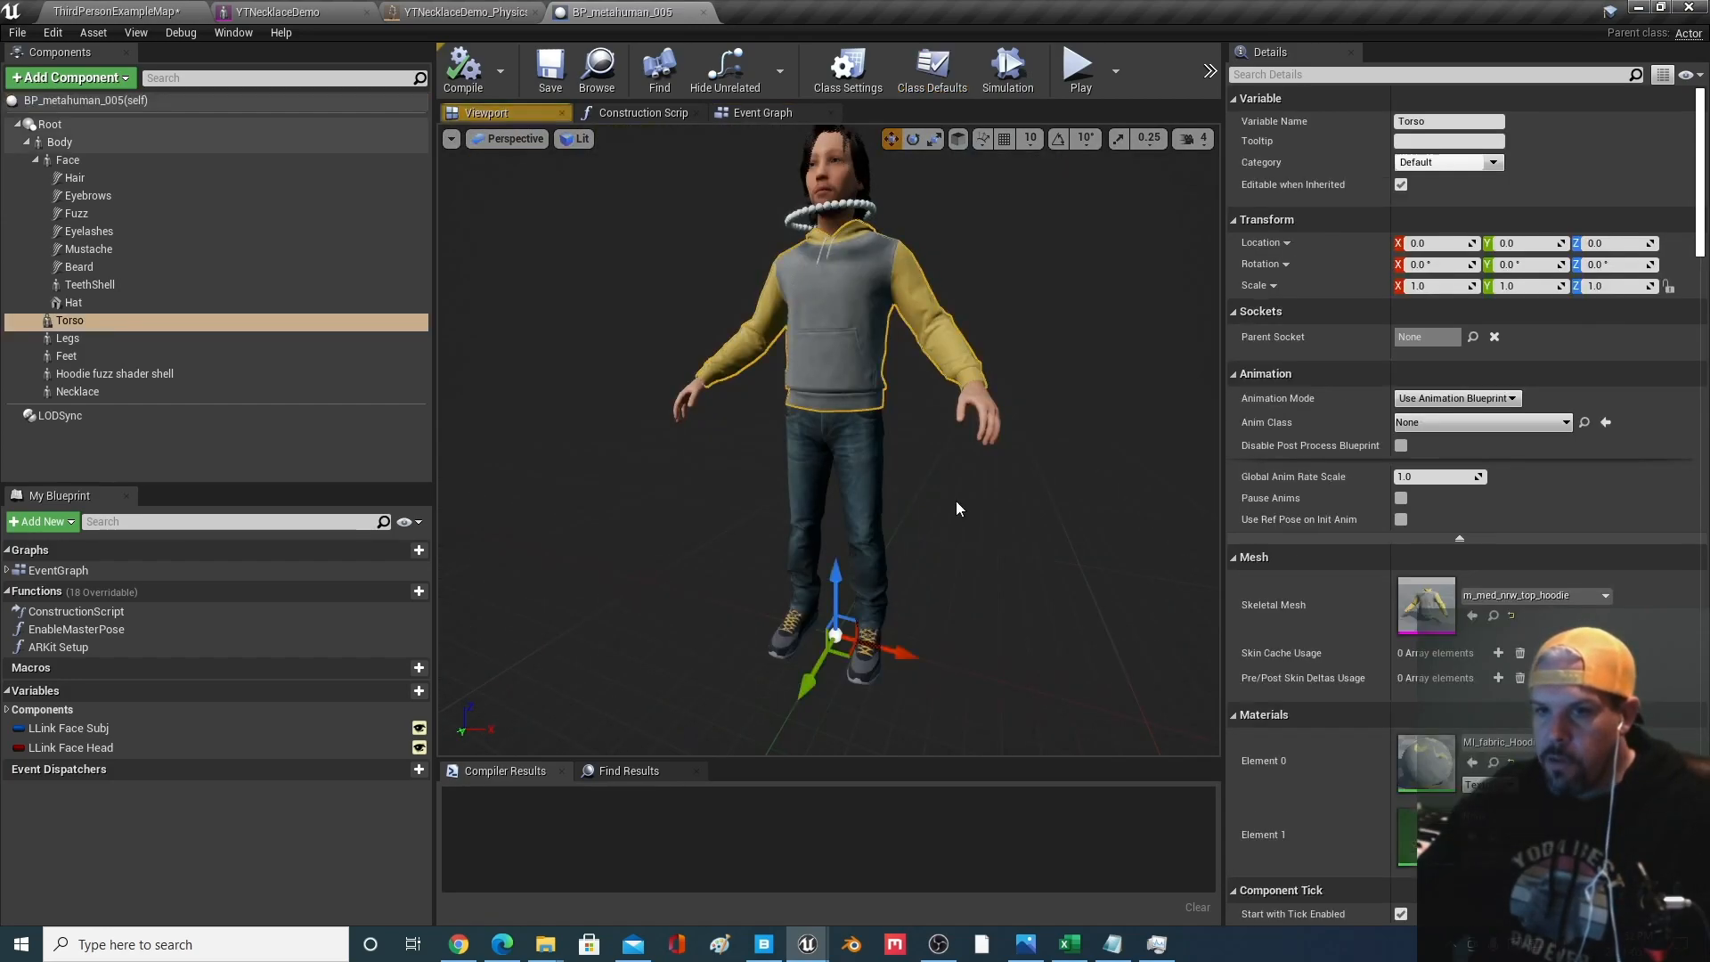
Locate the Torso's m_med_nrw_top_hoodie skeletal mesh, open it and bring up its m_med_nrw_top_hoodie_strings_Physics asset
left_click(1494, 616)
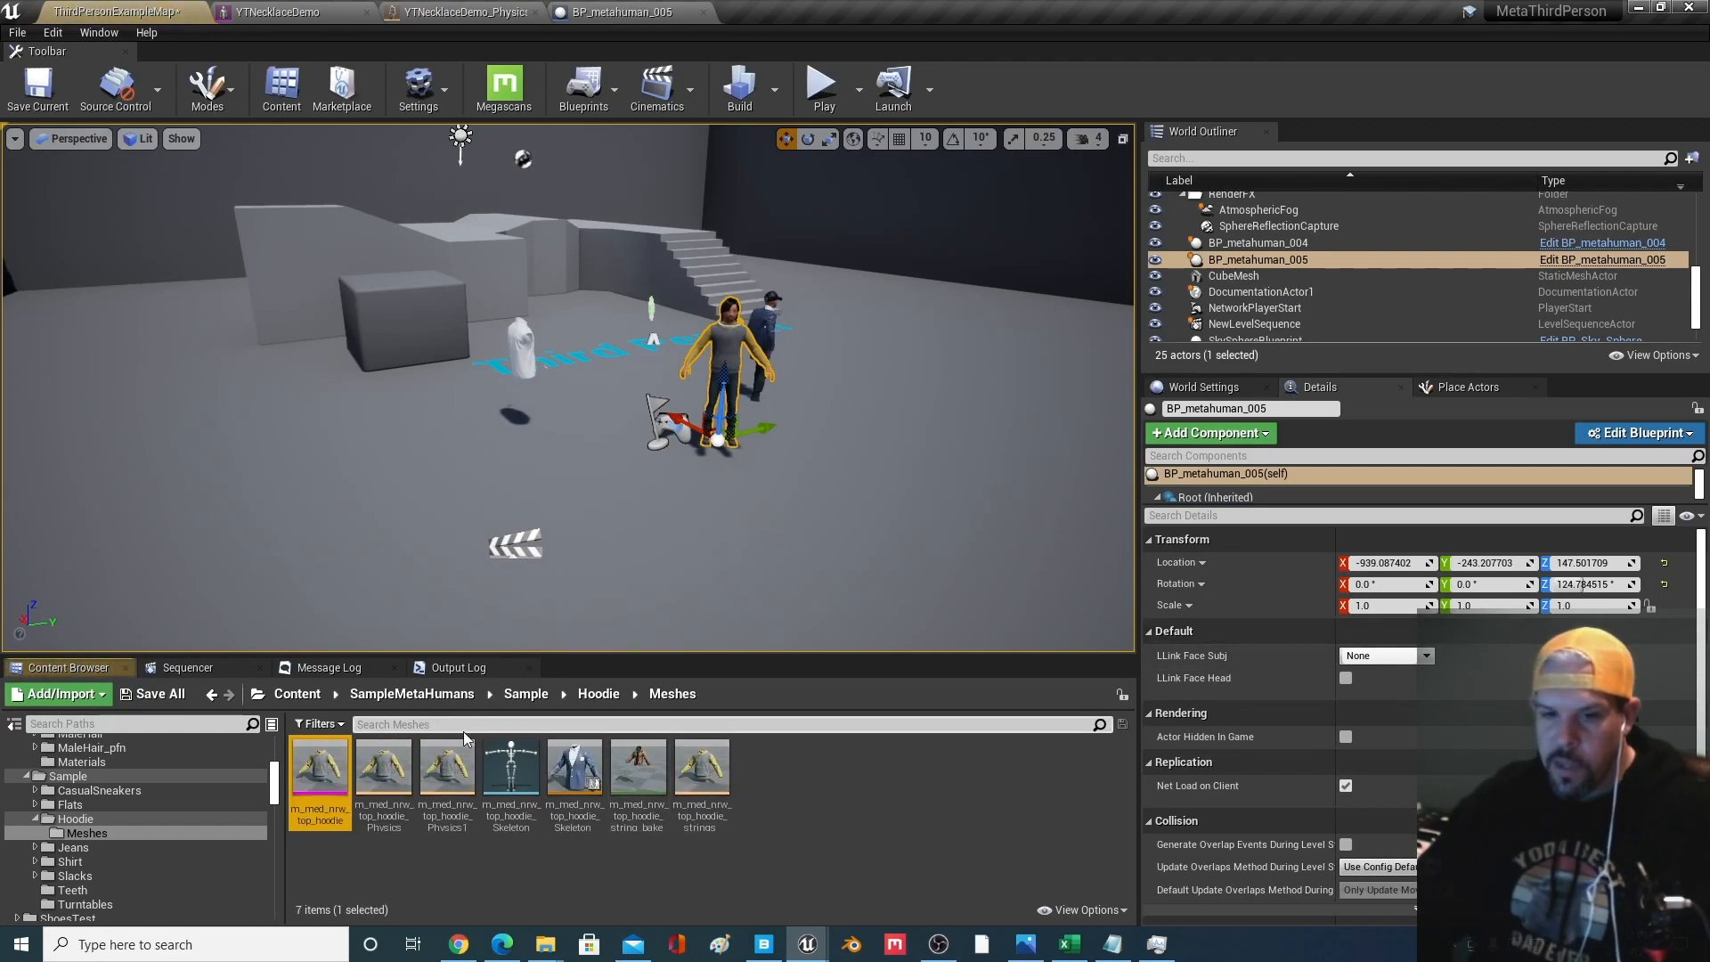
double_click(320, 768)
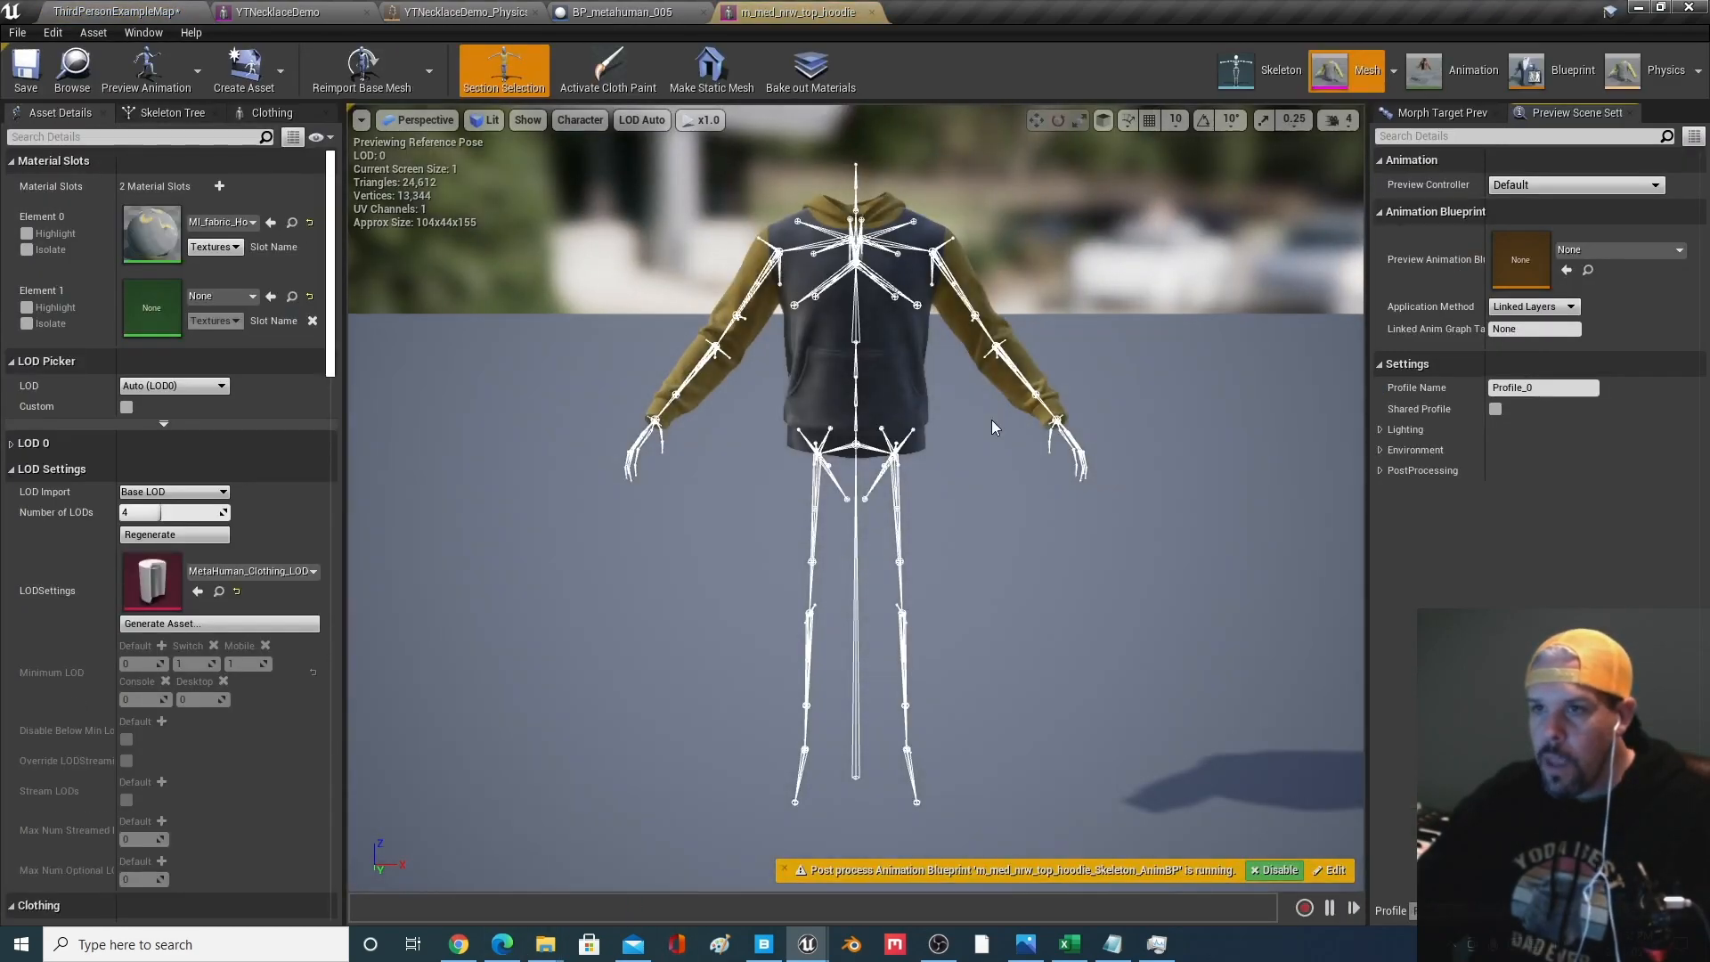
left_click(1663, 71)
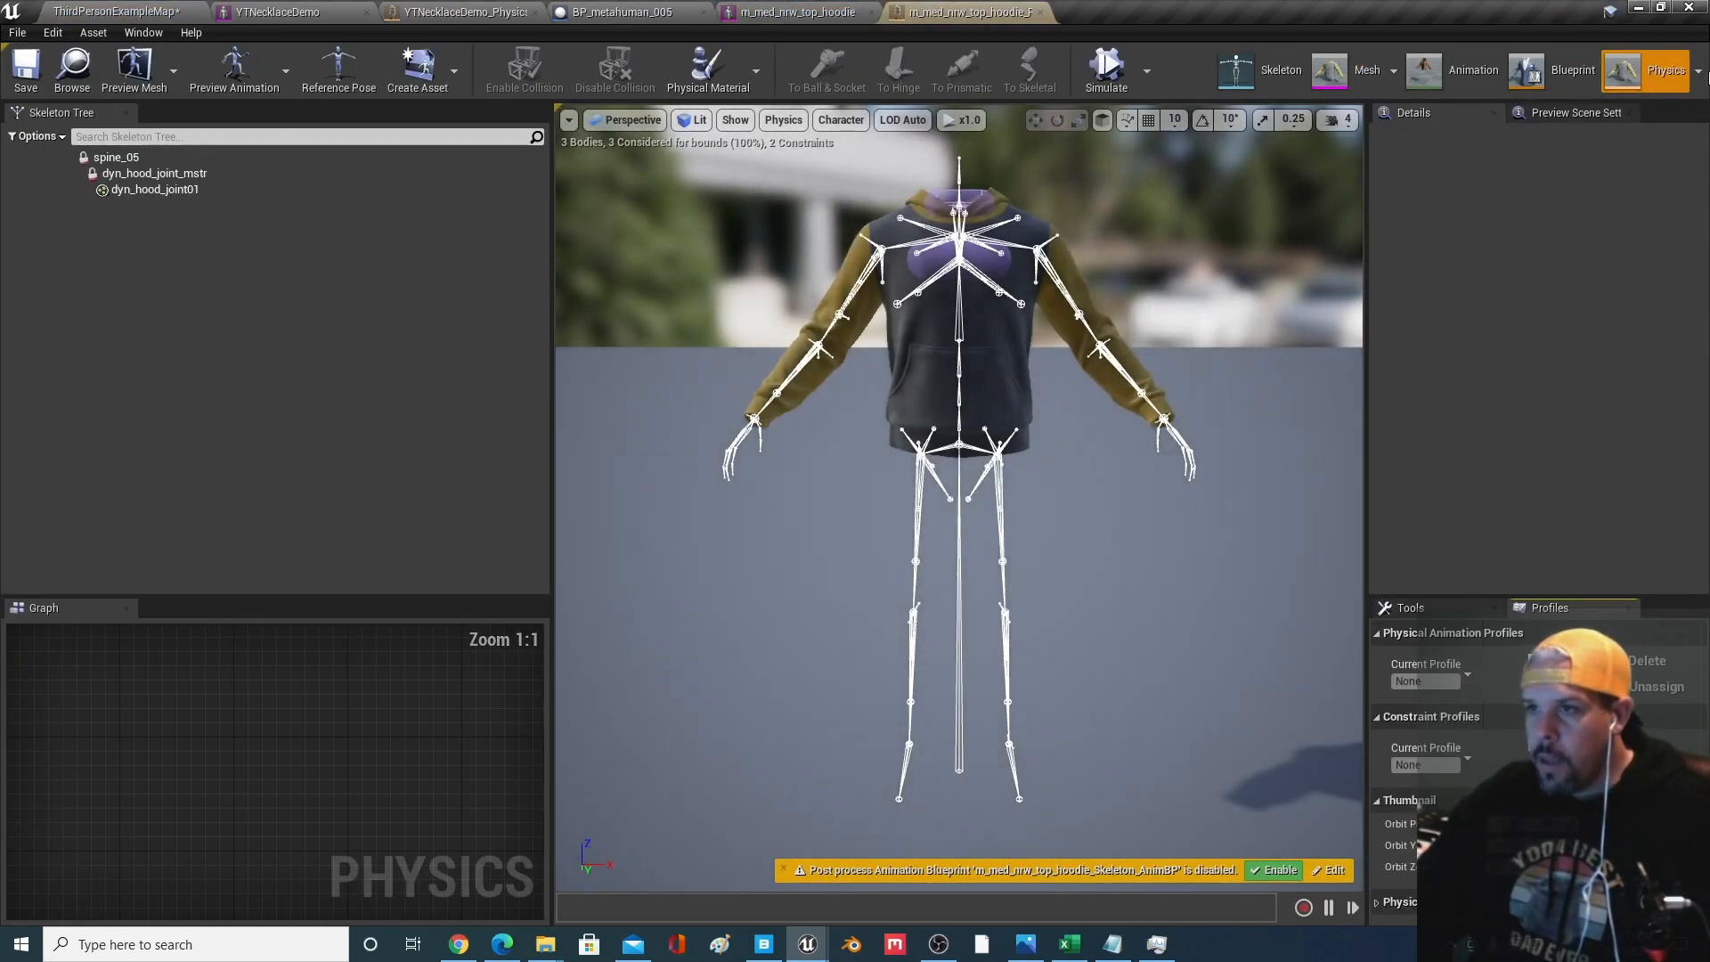
left_click(1700, 73)
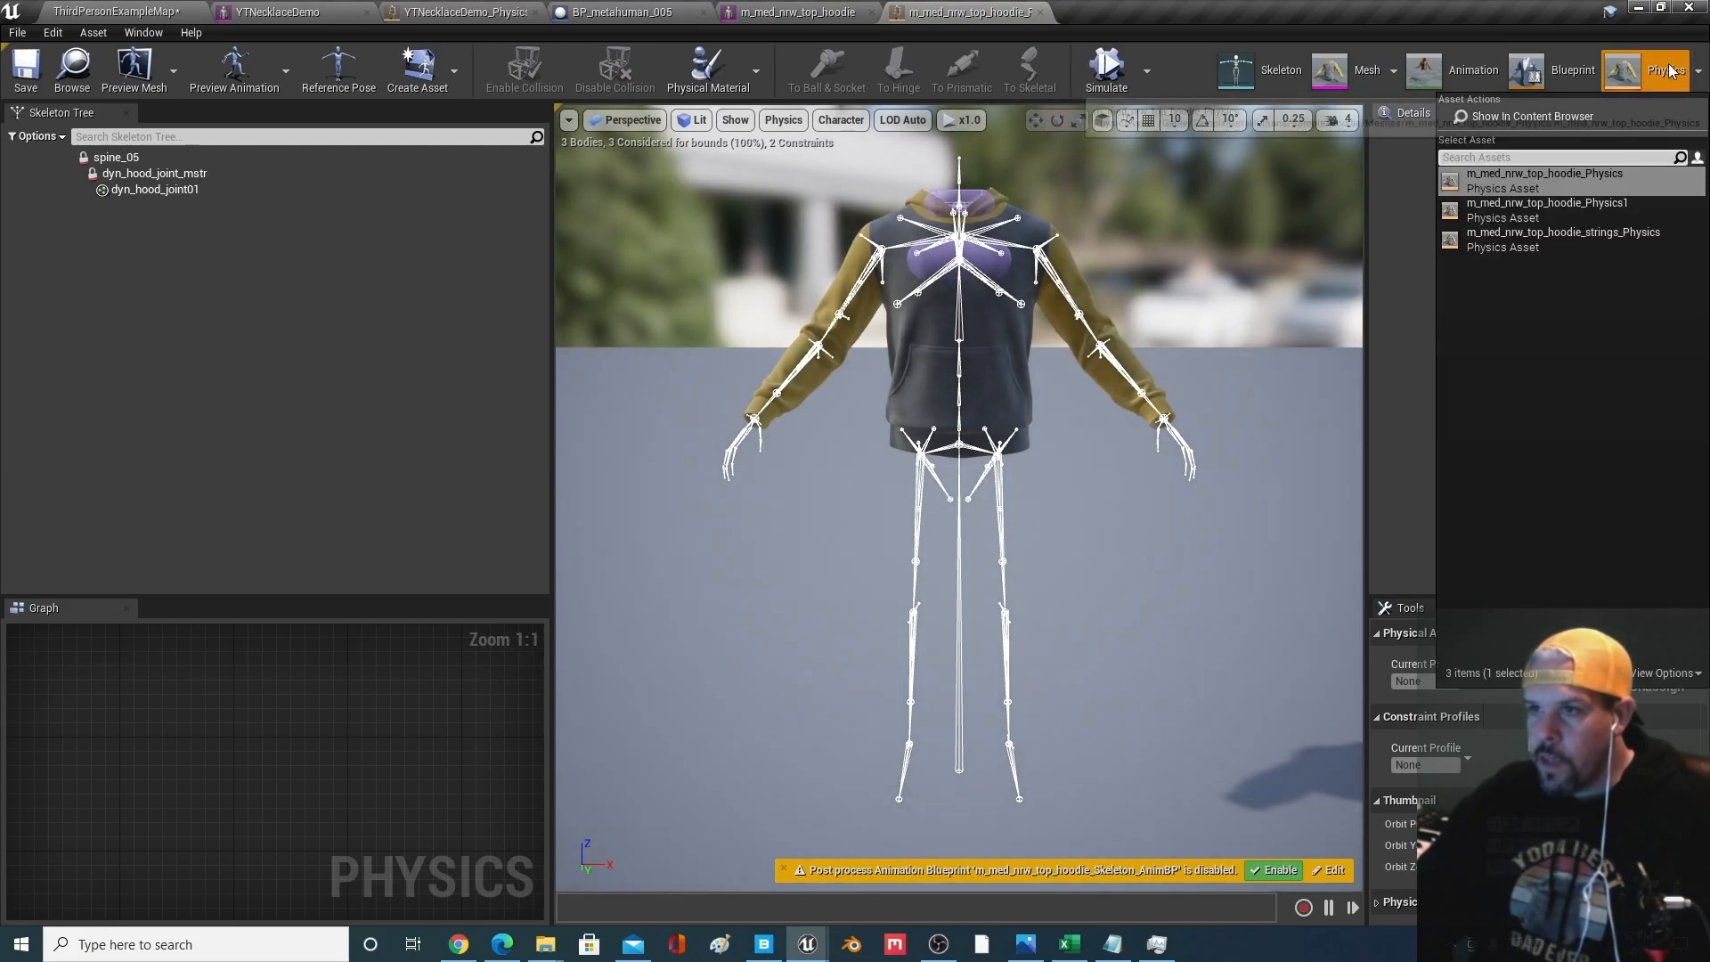
left_click(1580, 242)
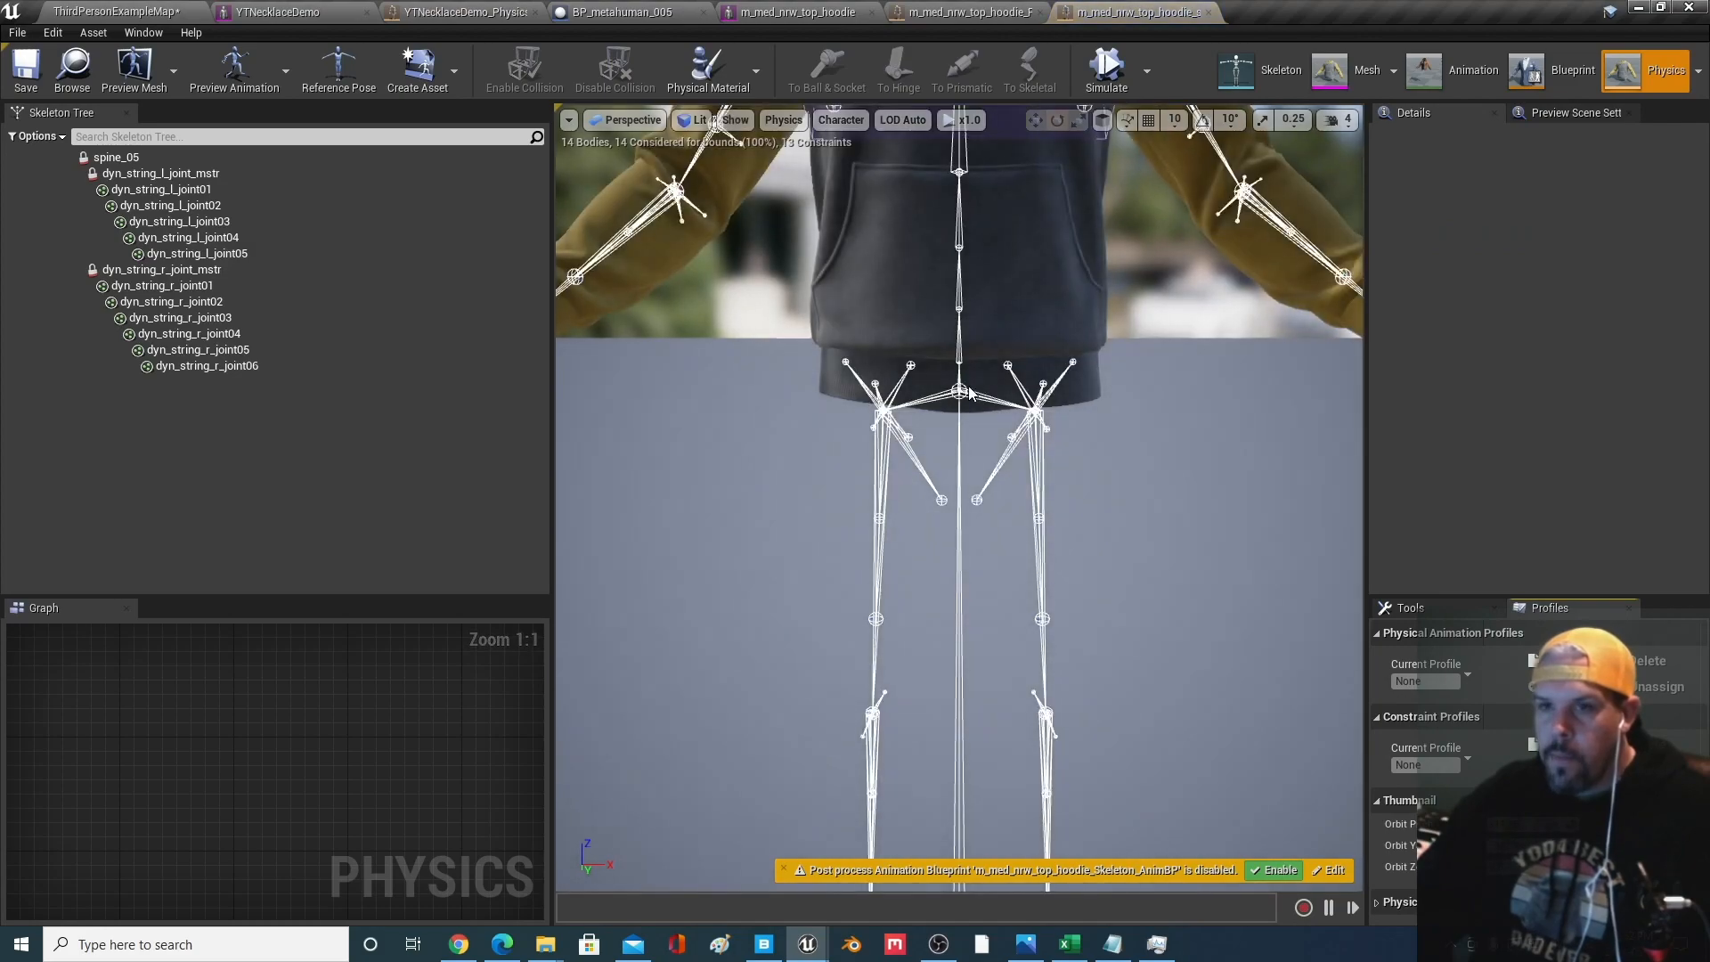
Run and stop the hoodie strings' physics simulation to examine how the string bodies behave near the neck
mouse_move(969, 388)
right_mouse_down()
mouse_move(1114, 374)
mouse_move(891, 387)
mouse_move(969, 388)
right_mouse_up()
left_click_drag(969, 388, 962, 240)
middle_click_drag(969, 388, 899, 240)
middle_click_drag(1013, 366, 855, 276)
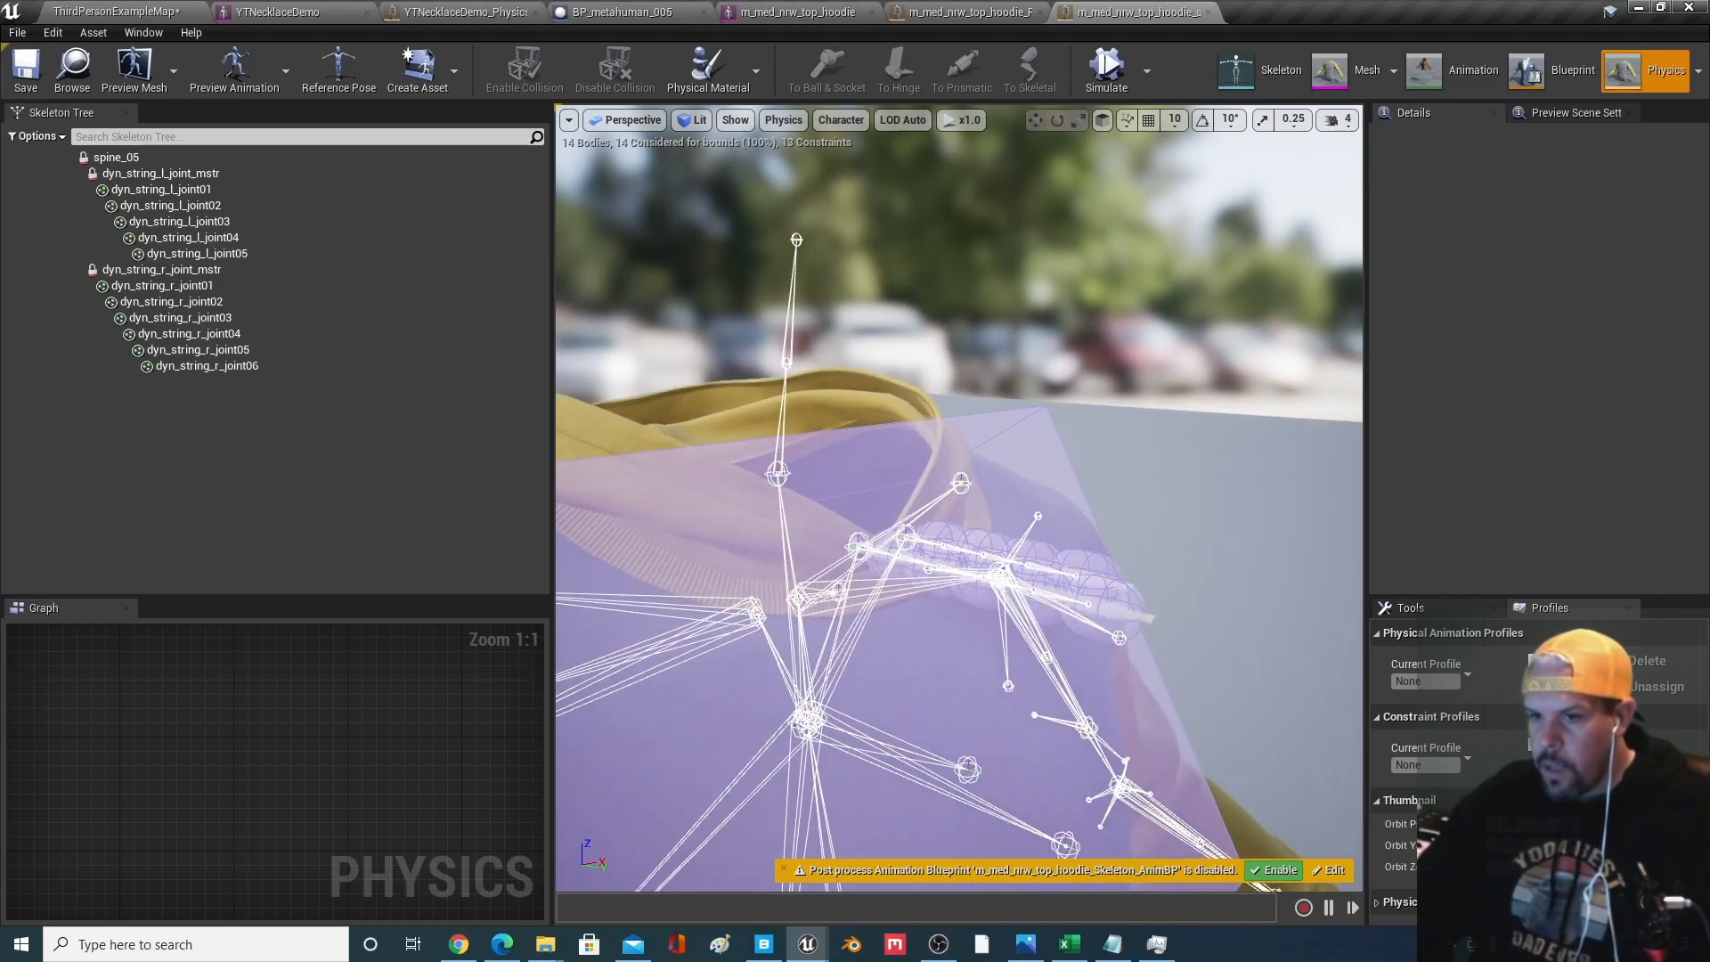
left_click(1111, 84)
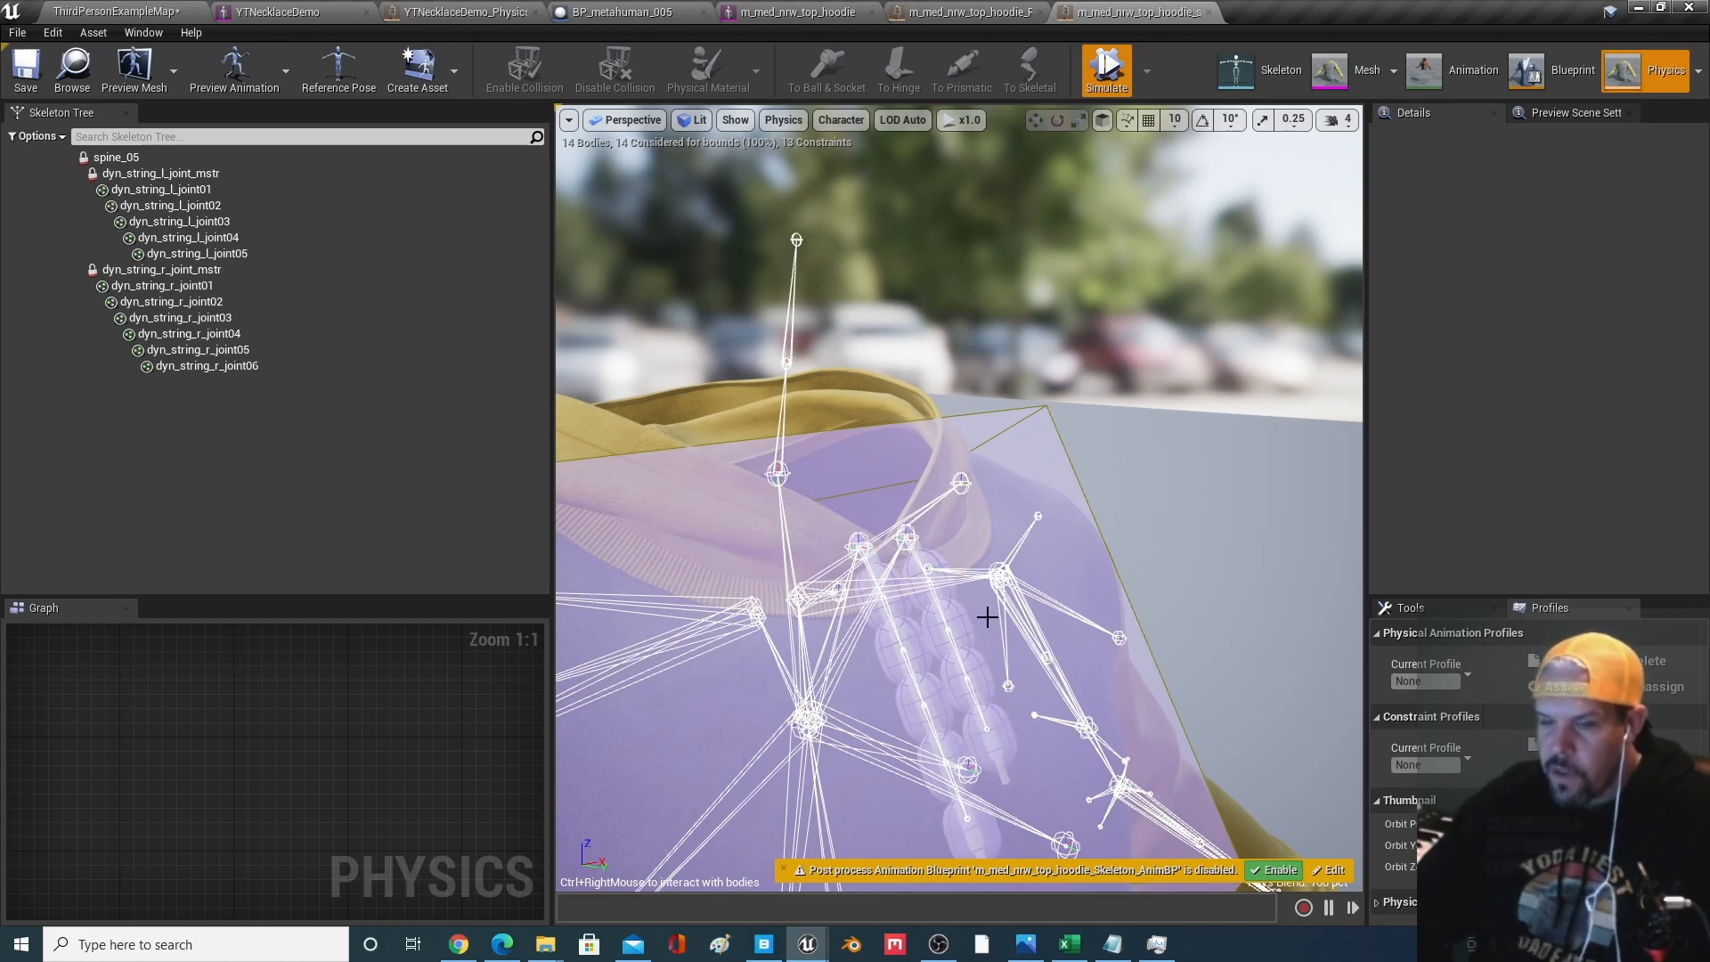
left_click(1107, 70)
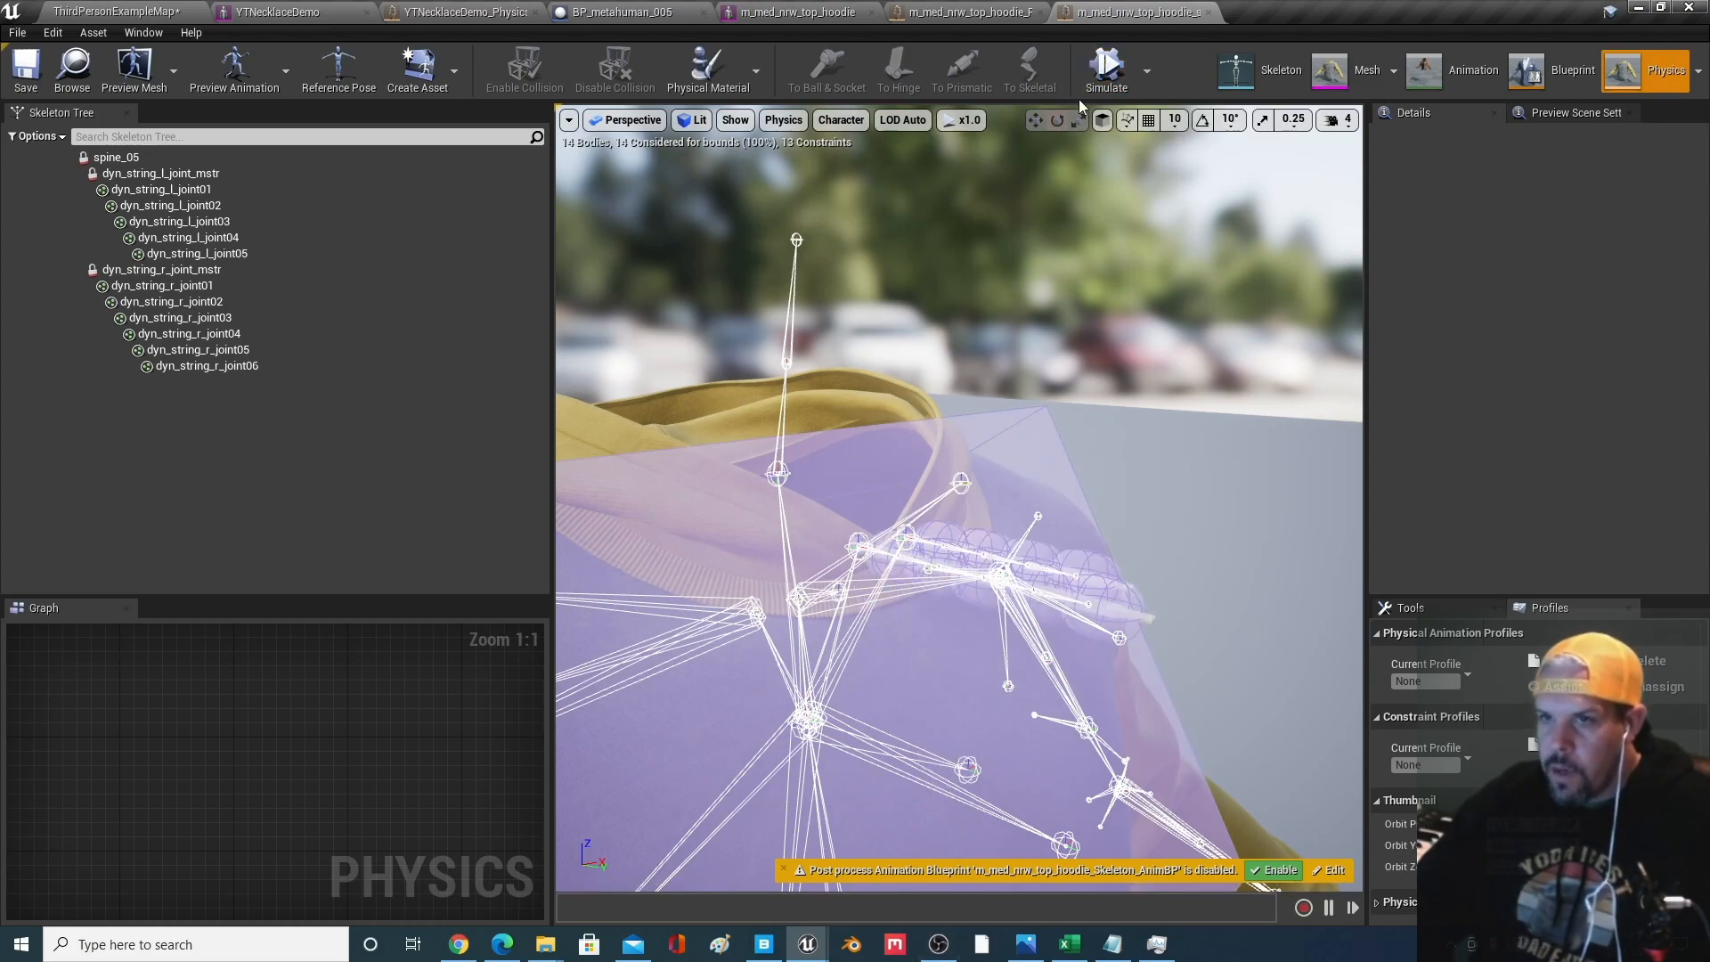
left_click(1104, 71)
left_click(1105, 71)
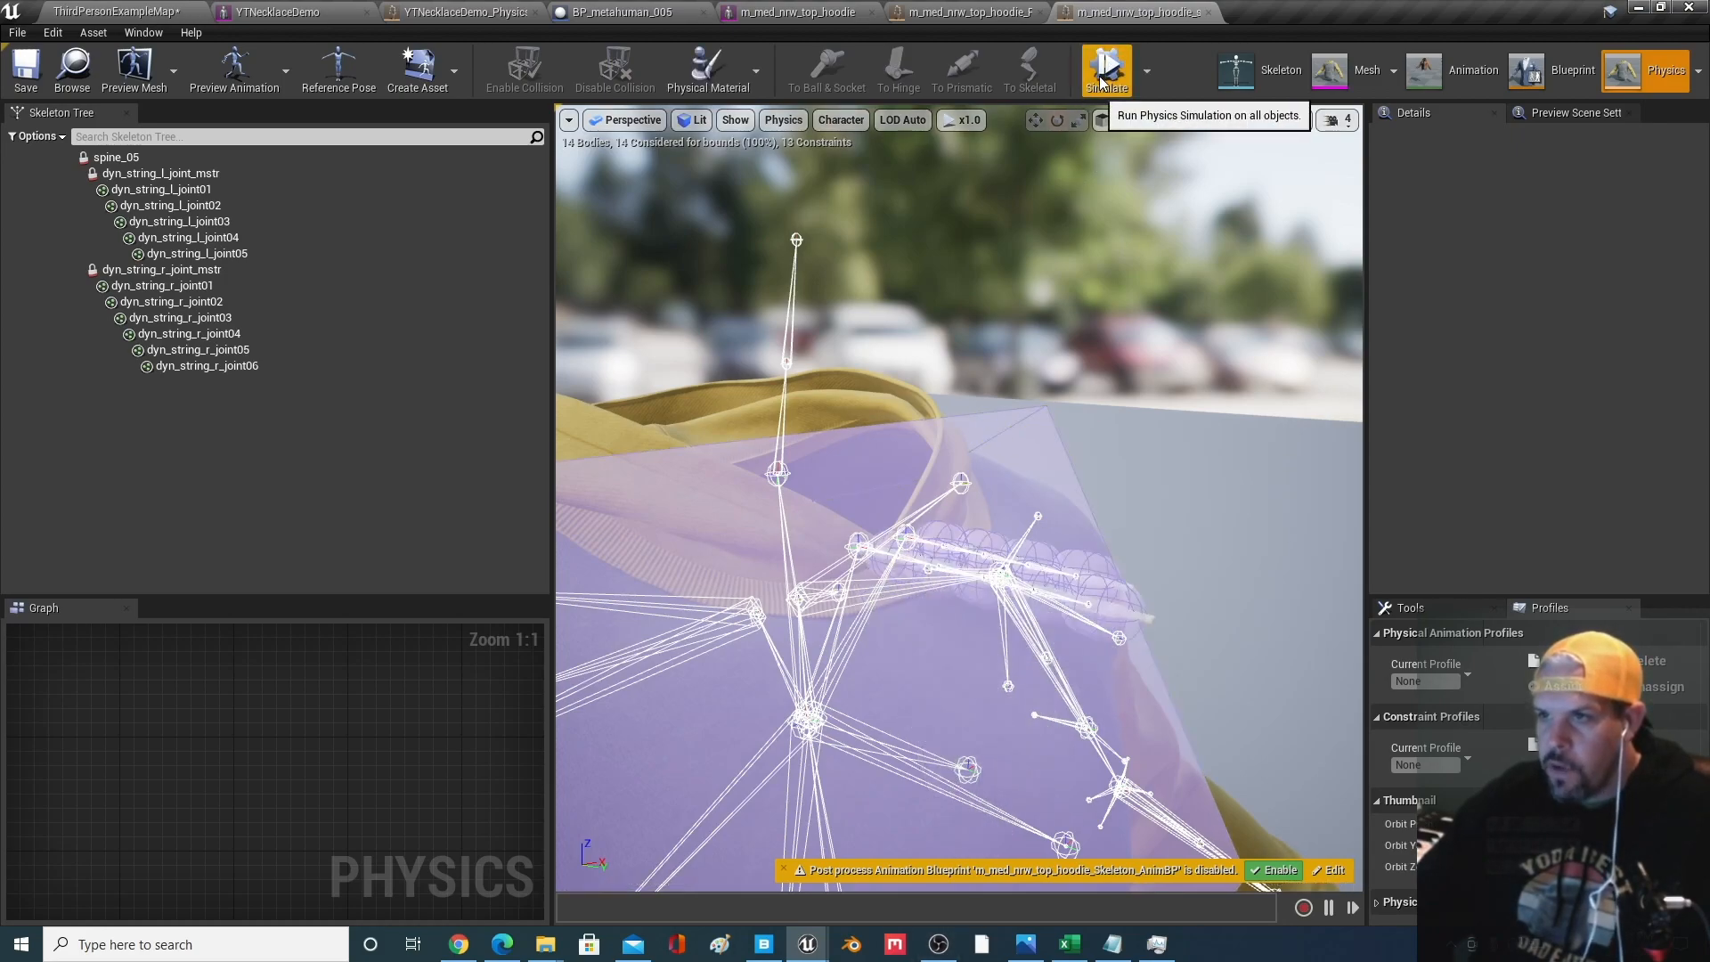
Close both hoodie physics assets, the hoodie mesh and the BP_metahuman_005 blueprint
left_click(1209, 13)
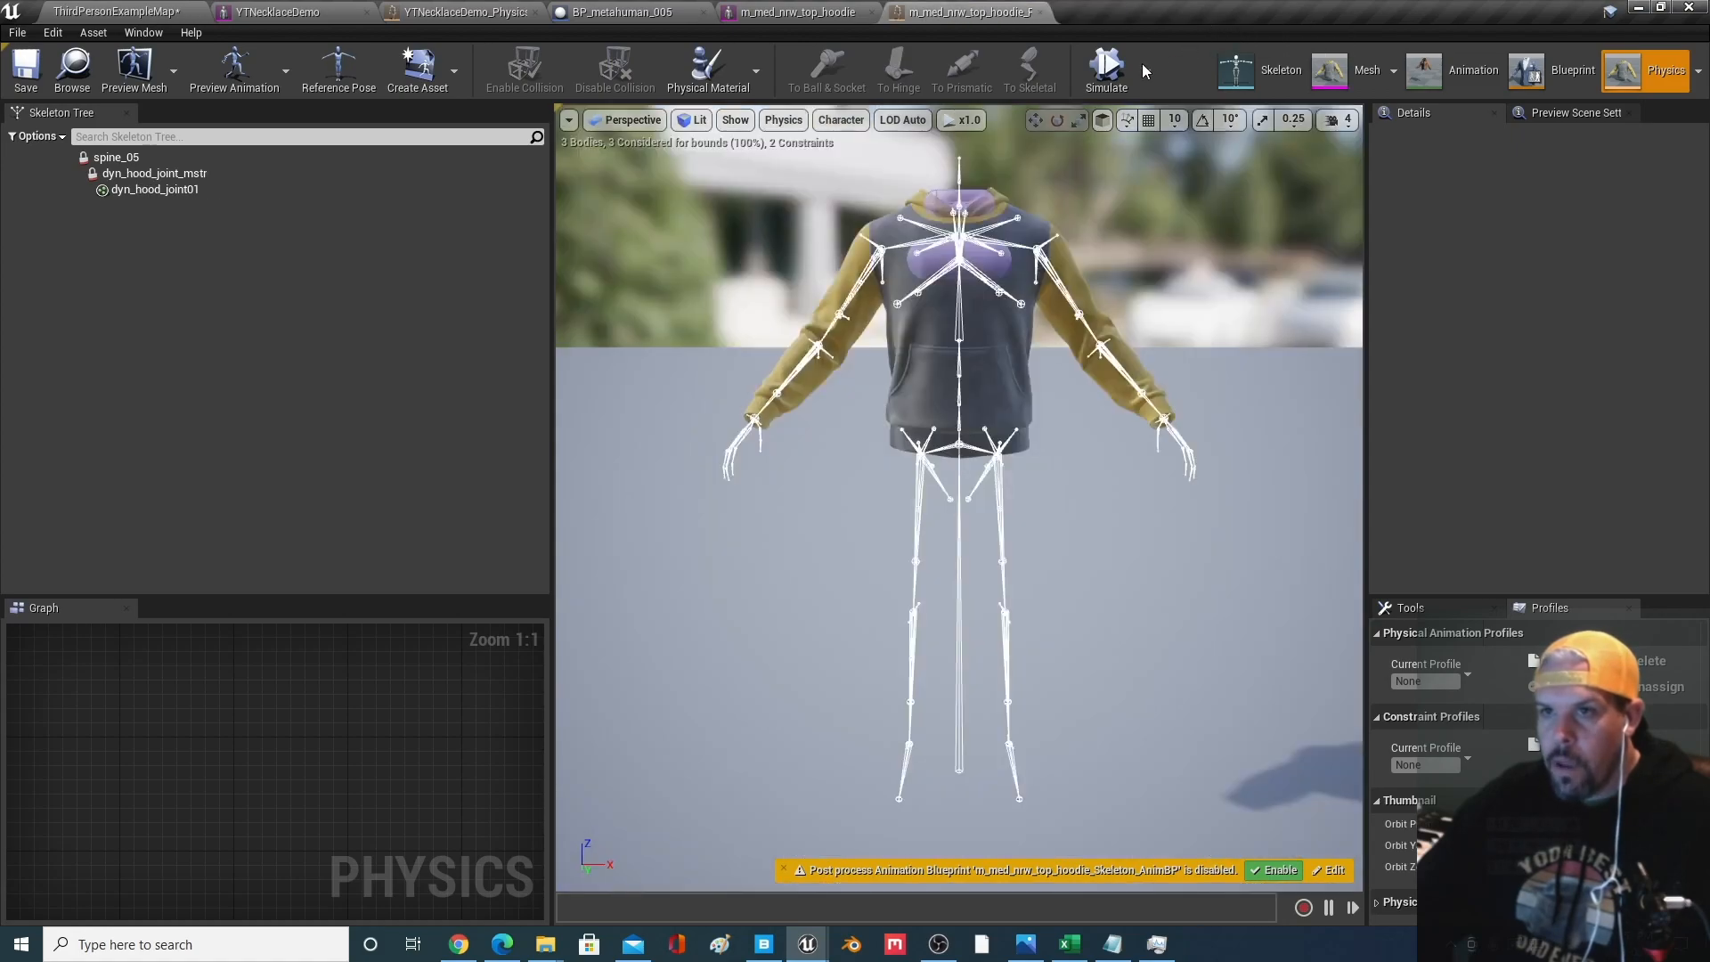
left_click(1040, 12)
left_click(871, 13)
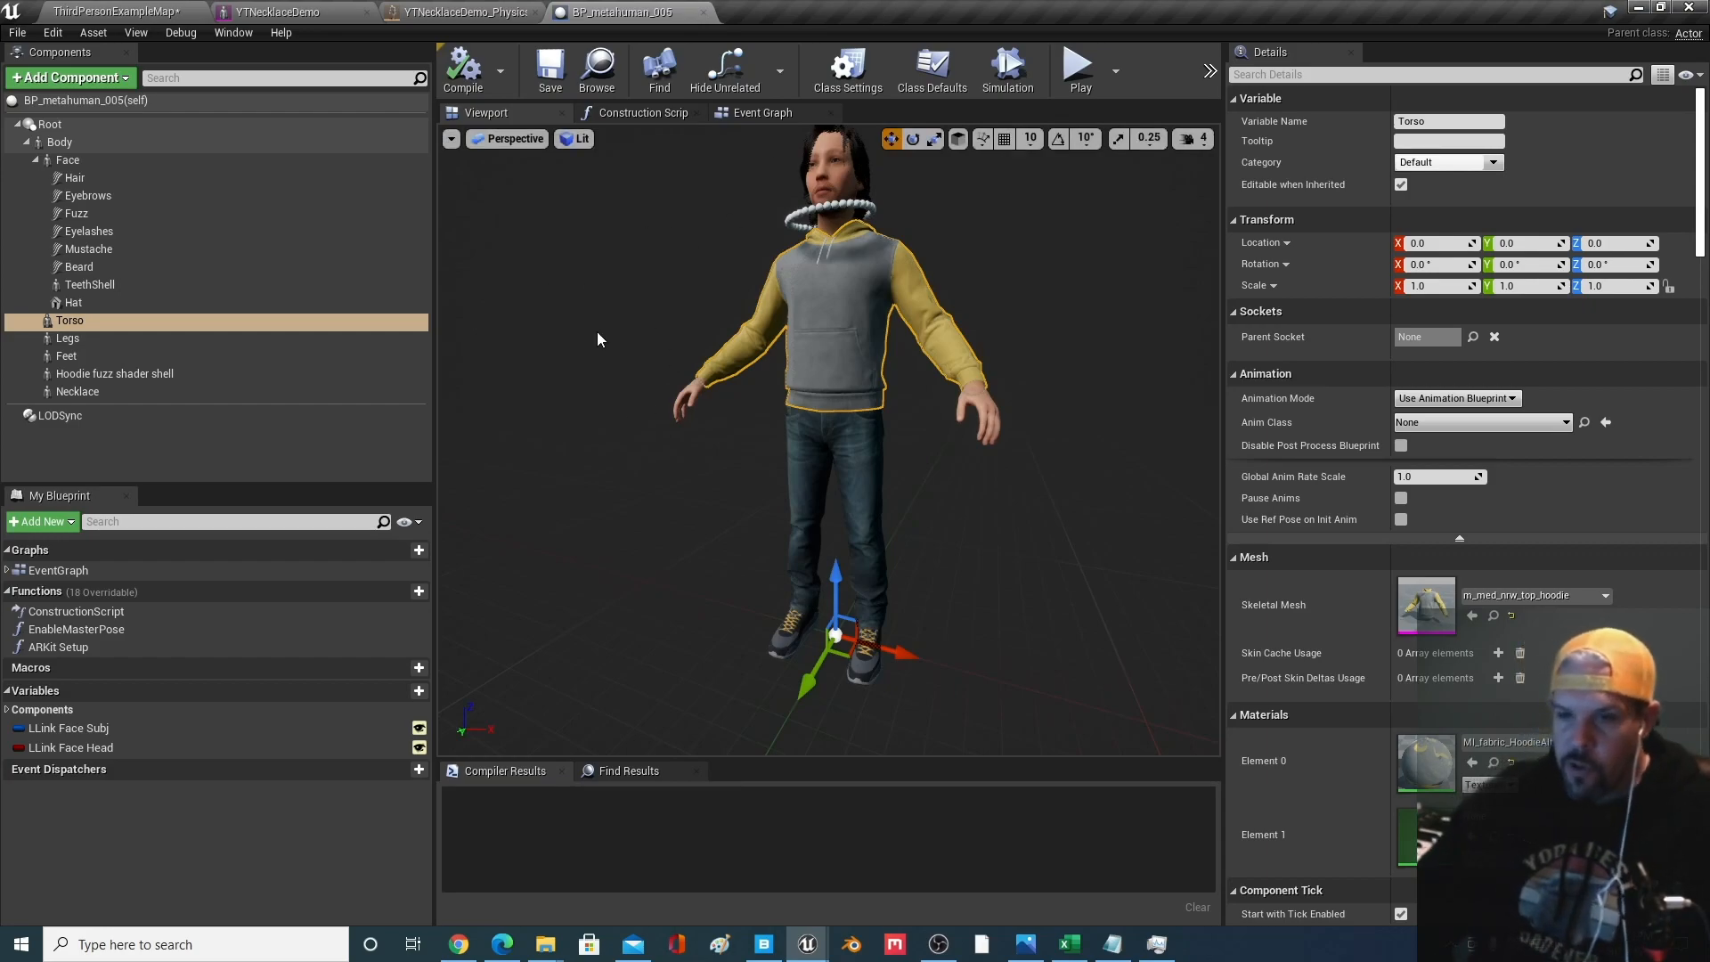
left_click(704, 12)
Simulate the necklace physics asset again and stop it to compare its motion with the hoodie strings
right_click_drag(700, 554, 773, 470)
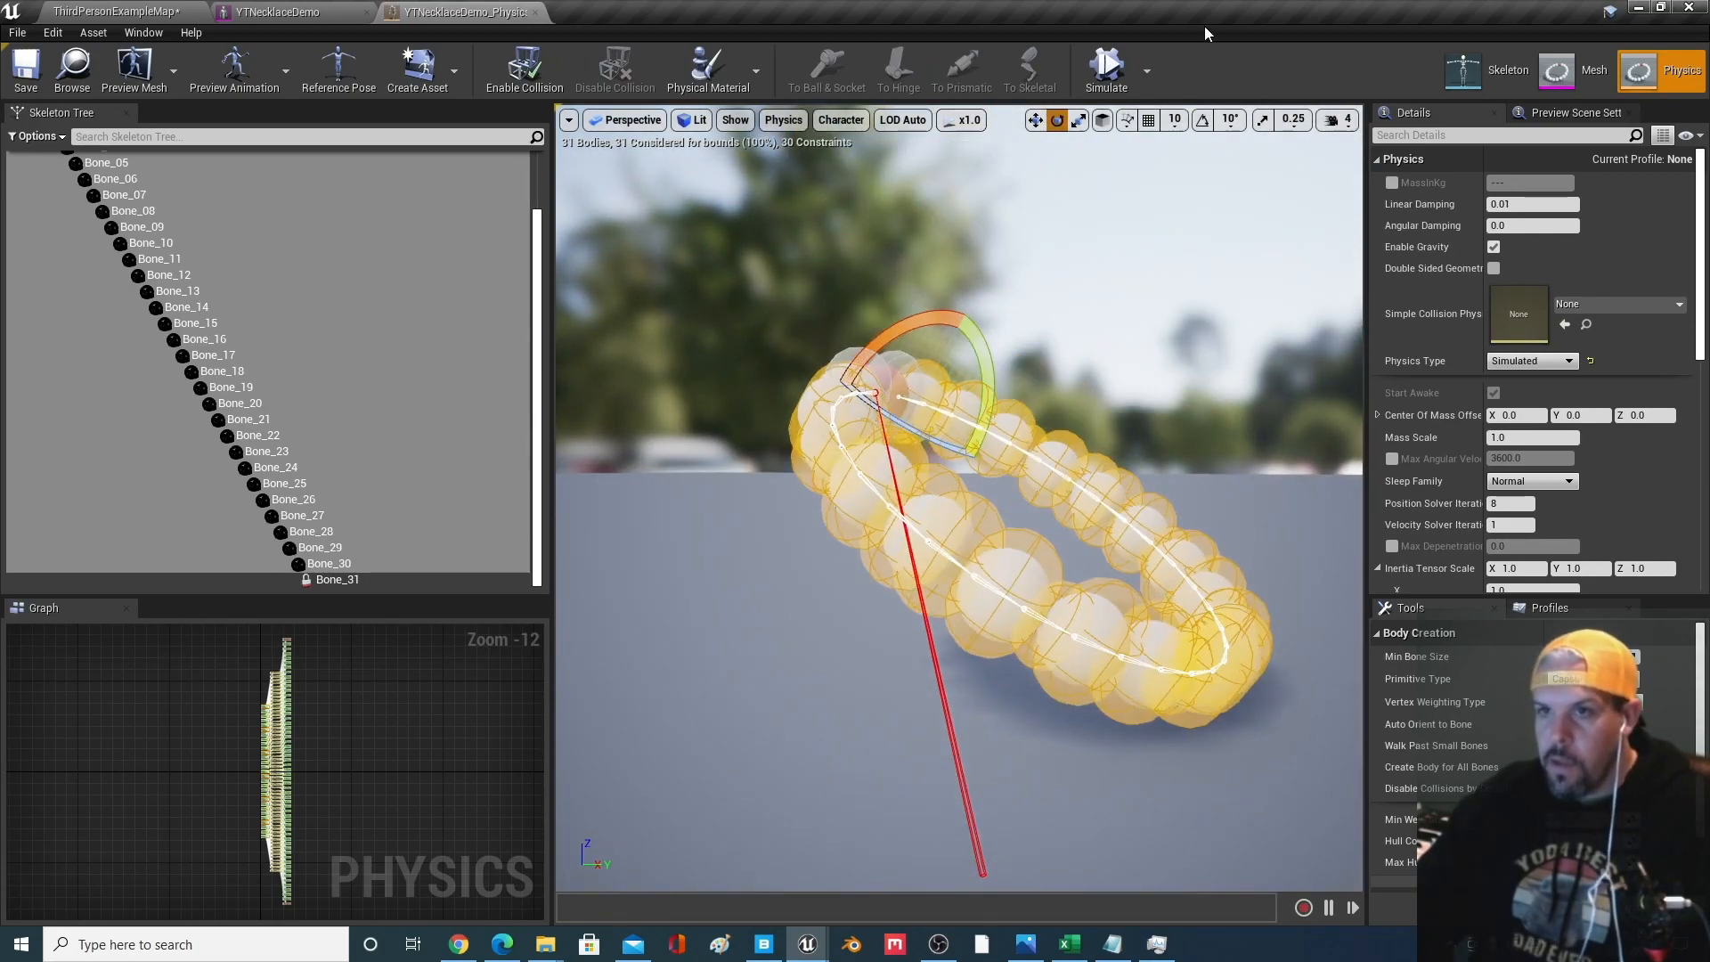
left_click(1107, 71)
left_click(1107, 71)
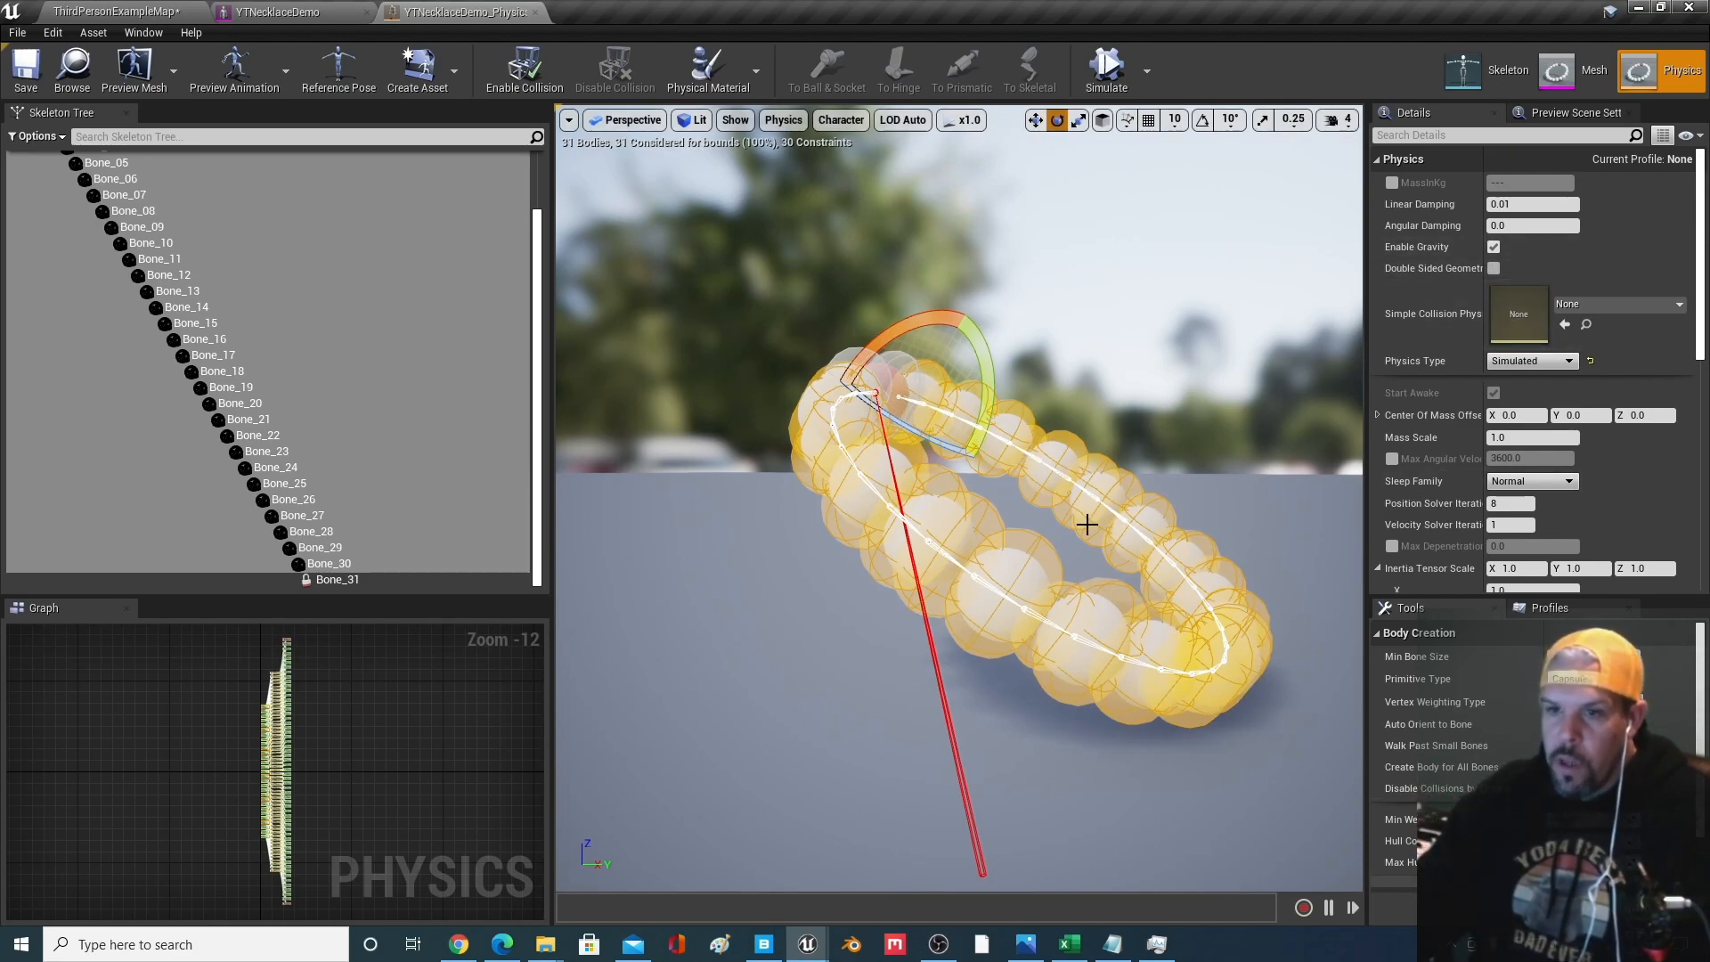
Duplicate BP_metahuman_005 in the ThirdPersonExampleMap level and move the copy along Y to about -588
left_click(134, 12)
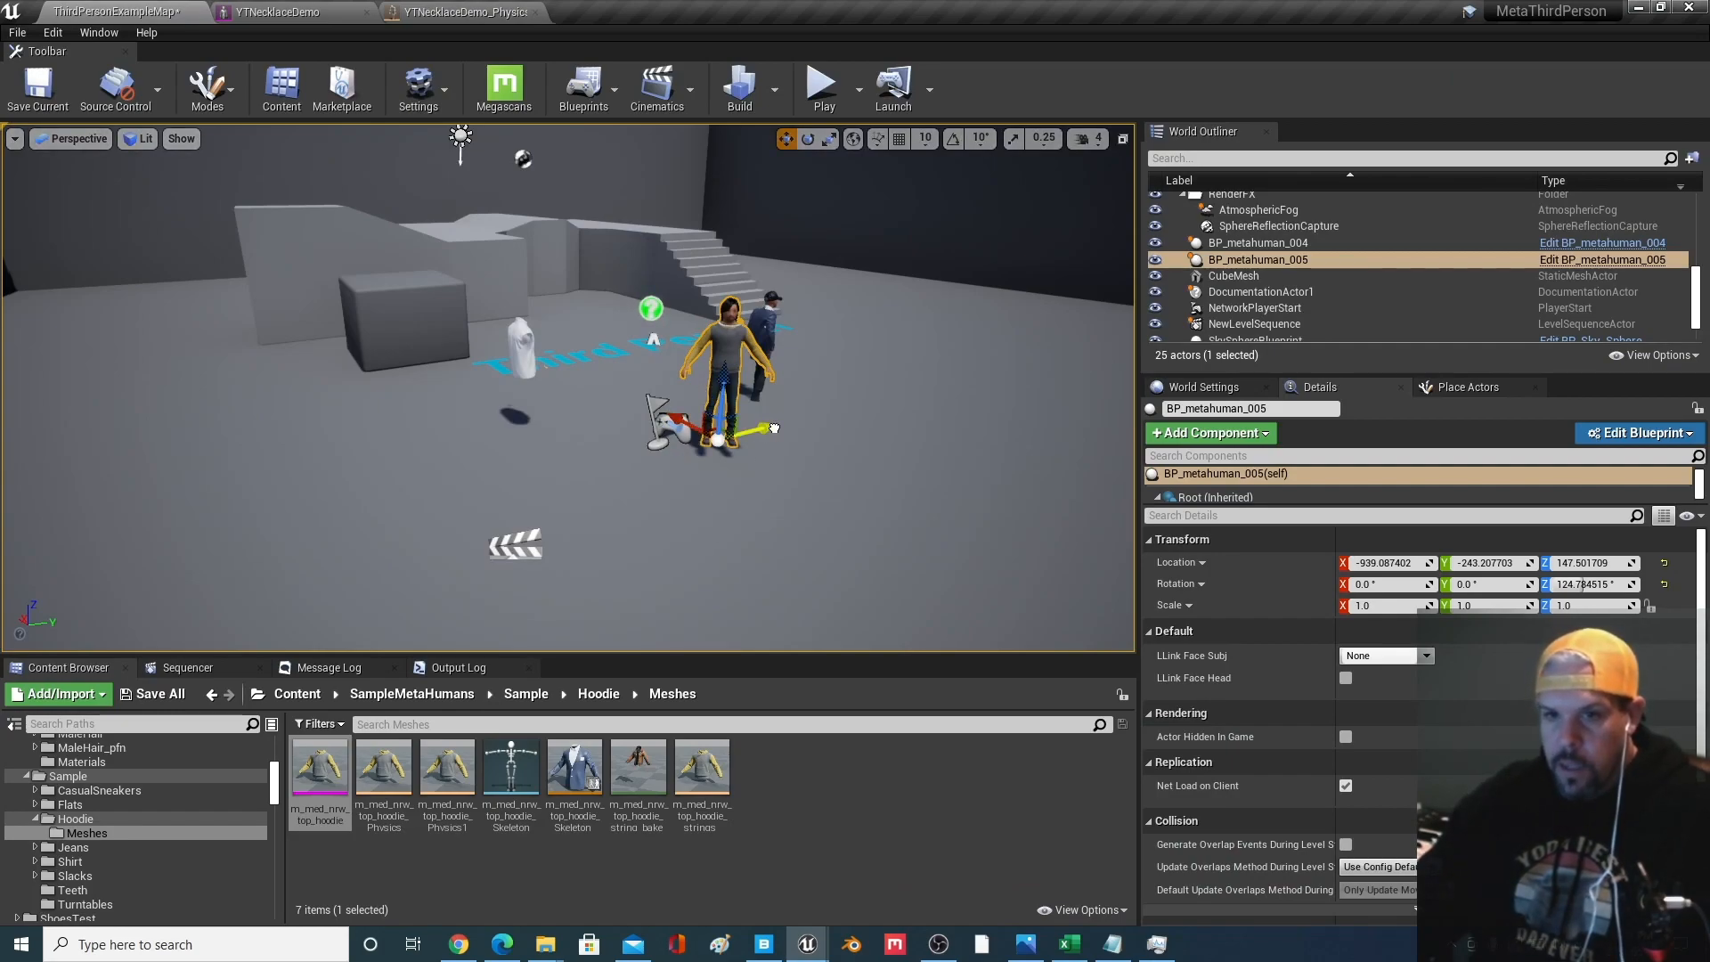
left_click_drag(773, 428, 465, 445, "alt")
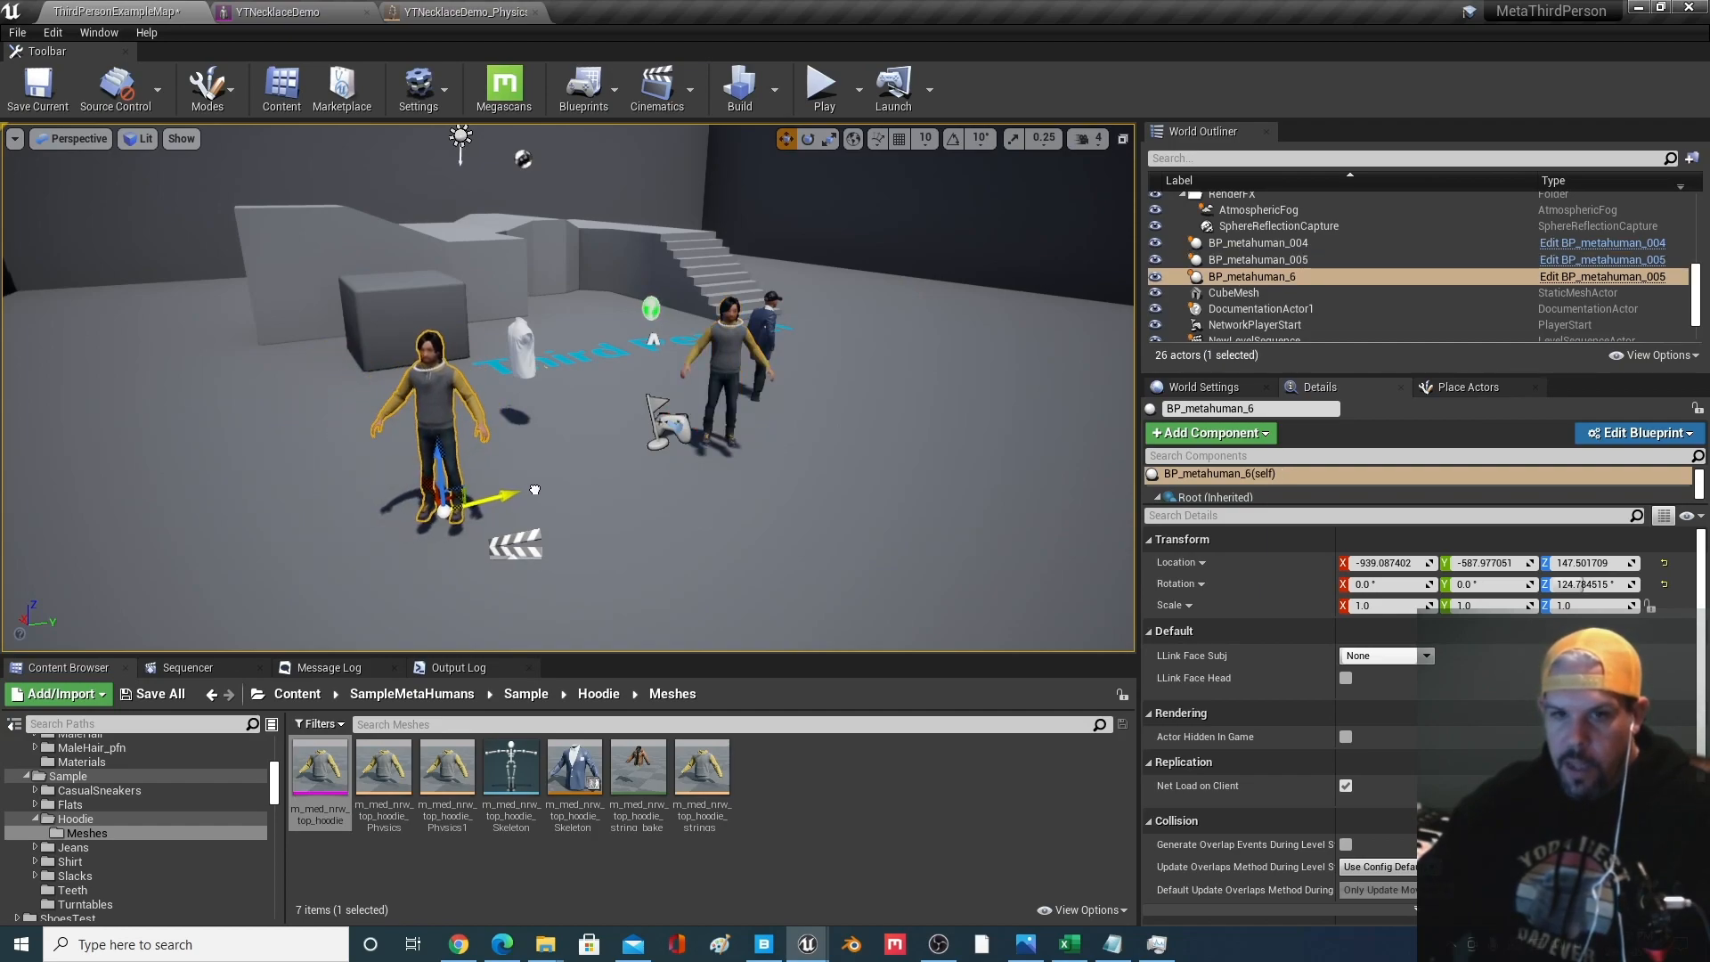
right_click_drag(465, 445, 436, 441)
middle_click_drag(612, 379, 570, 383)
scroll(613, 378, "up", 3)
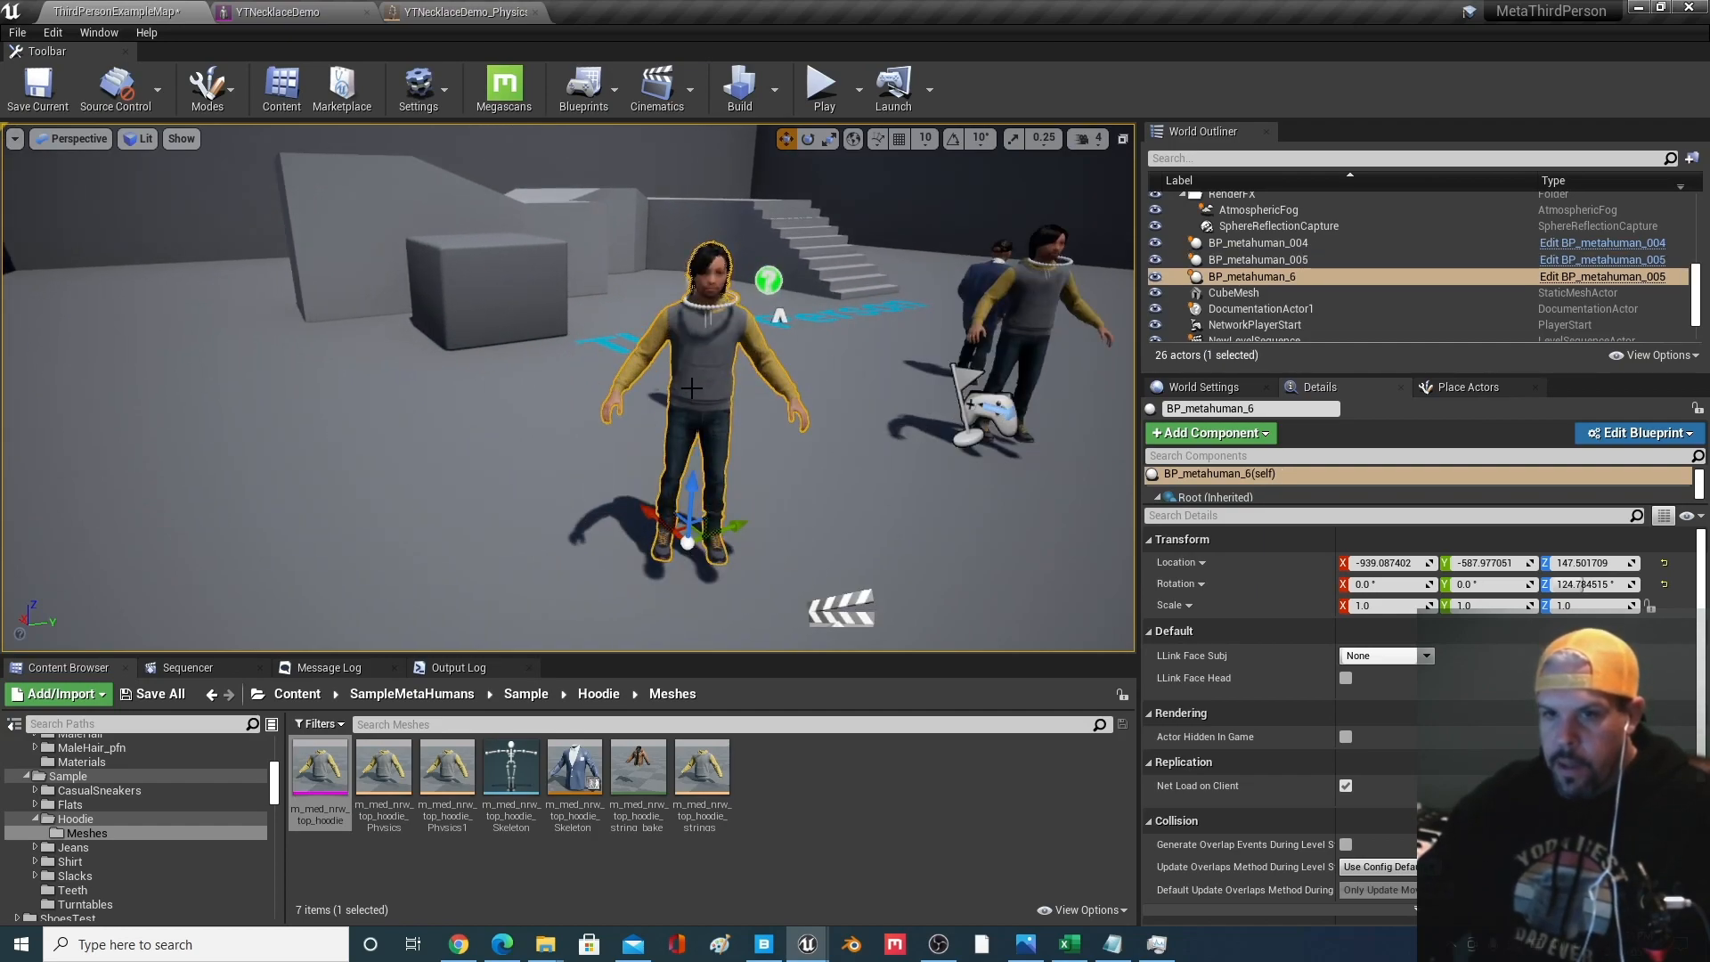
Open the copied metahuman's blueprint in its 3D view and delete the Necklace component
left_click(1590, 280)
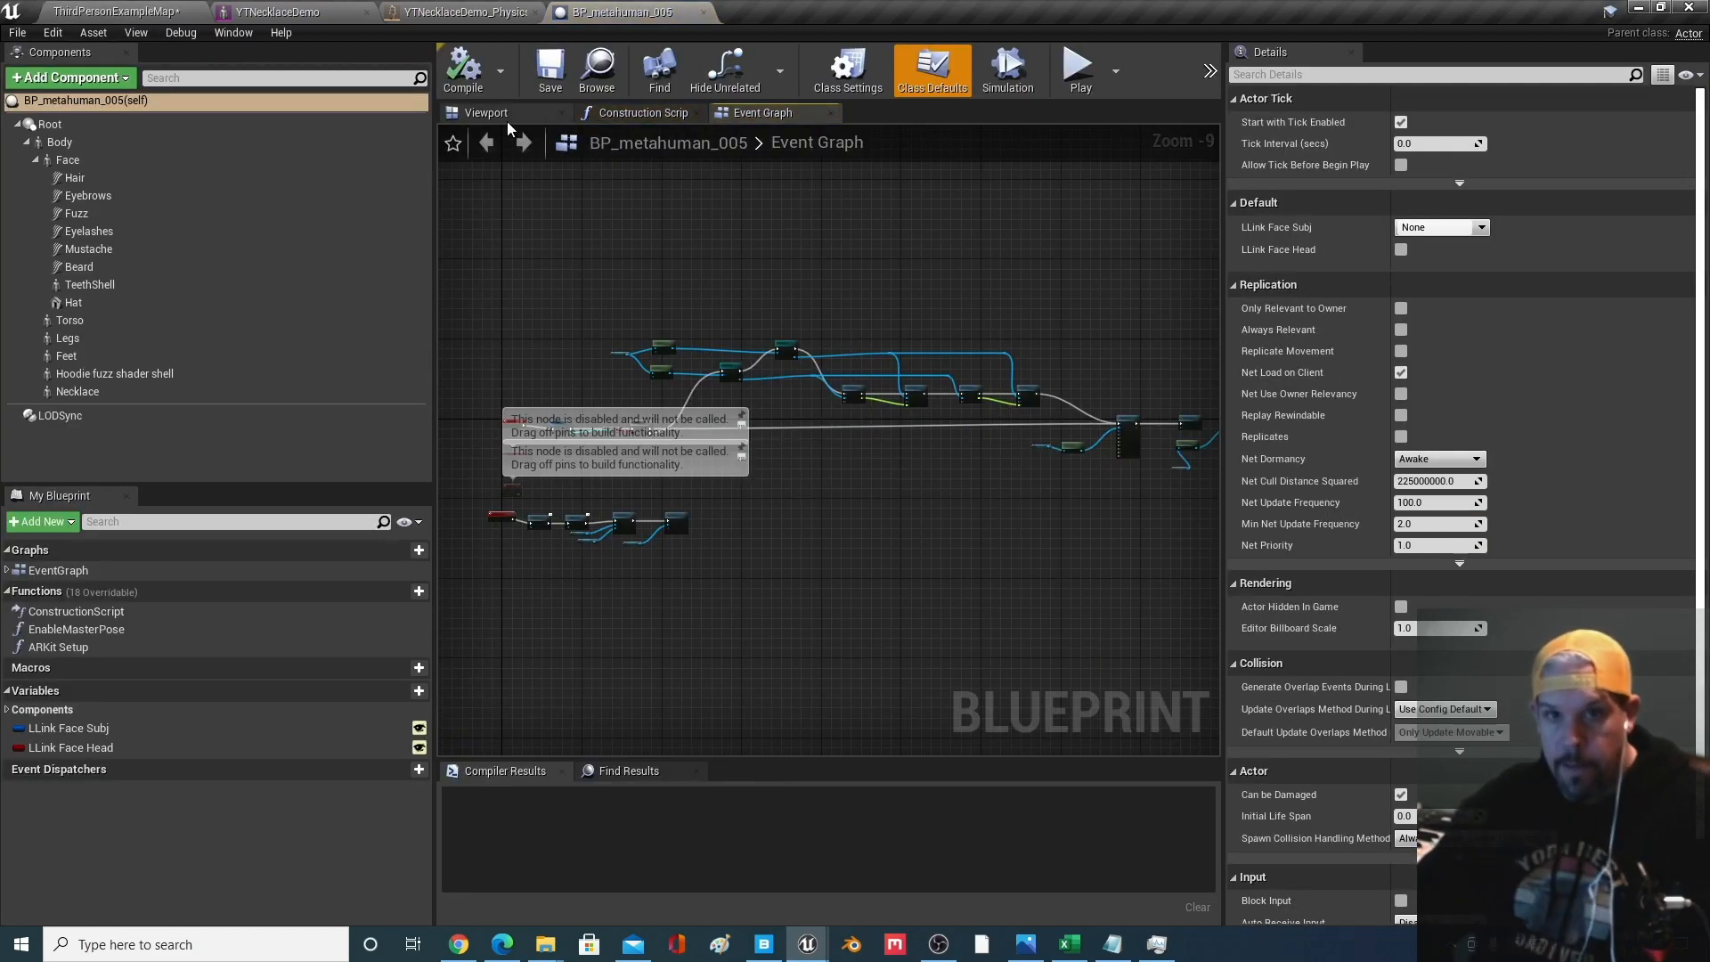
left_click(506, 115)
mouse_move(761, 440)
left_mouse_down()
mouse_move(717, 352)
mouse_move(766, 410)
left_mouse_up()
left_click(842, 365)
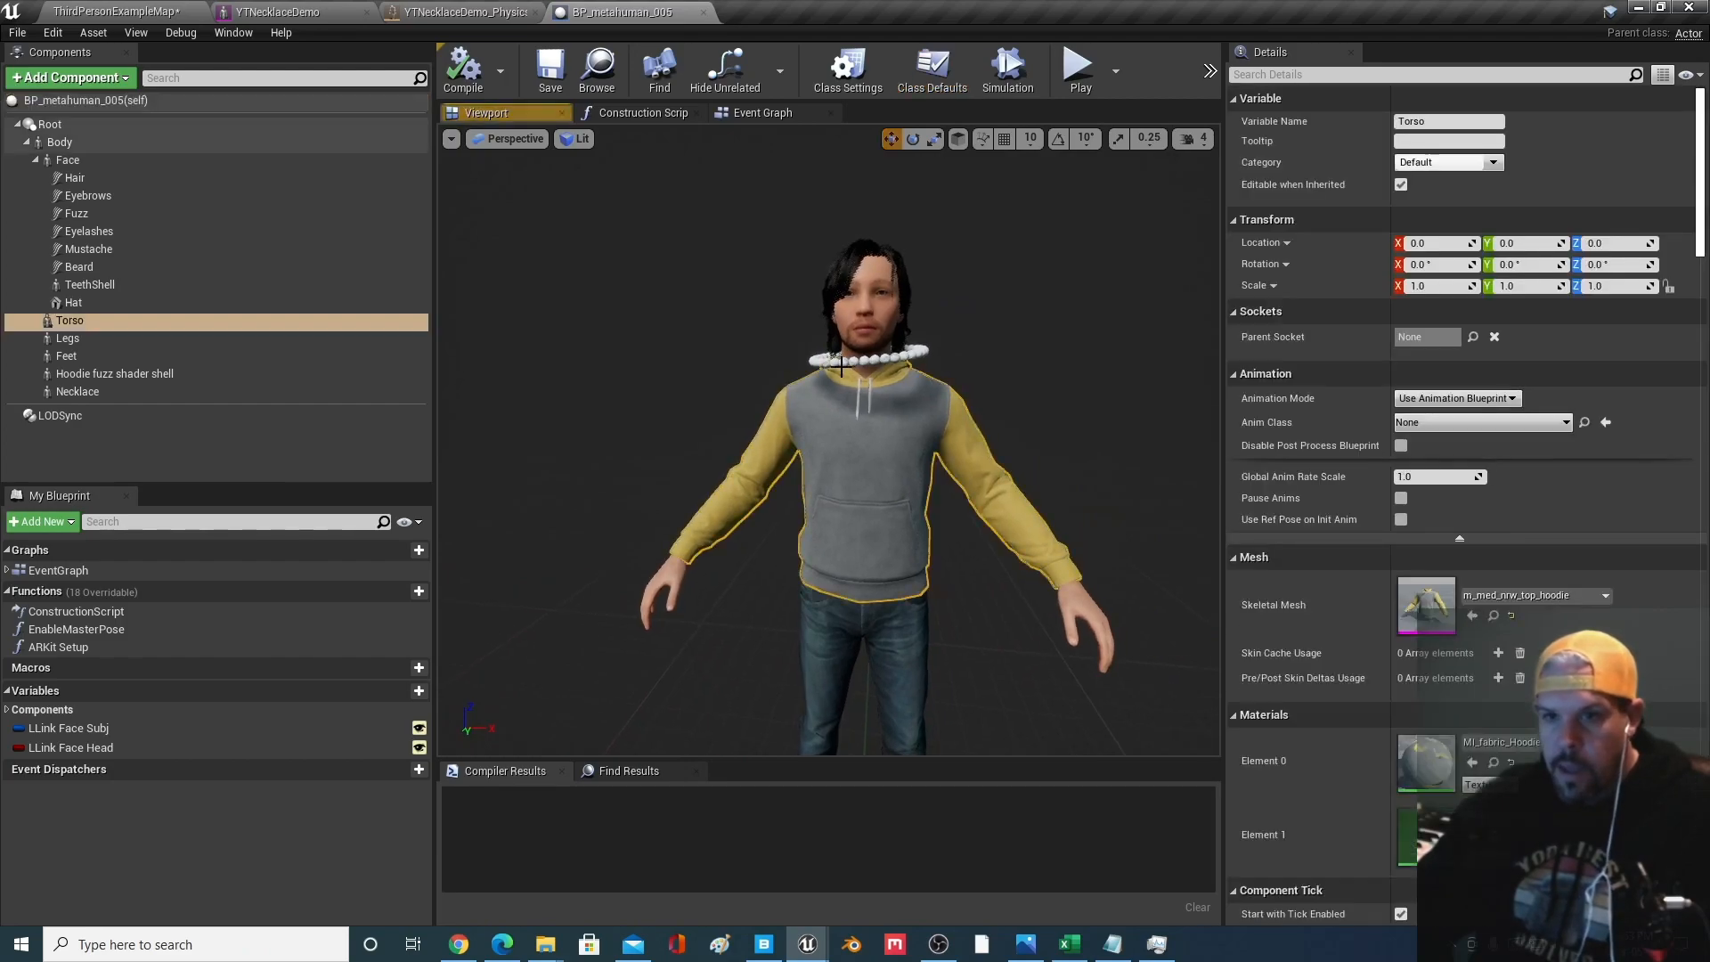
key("Delete")
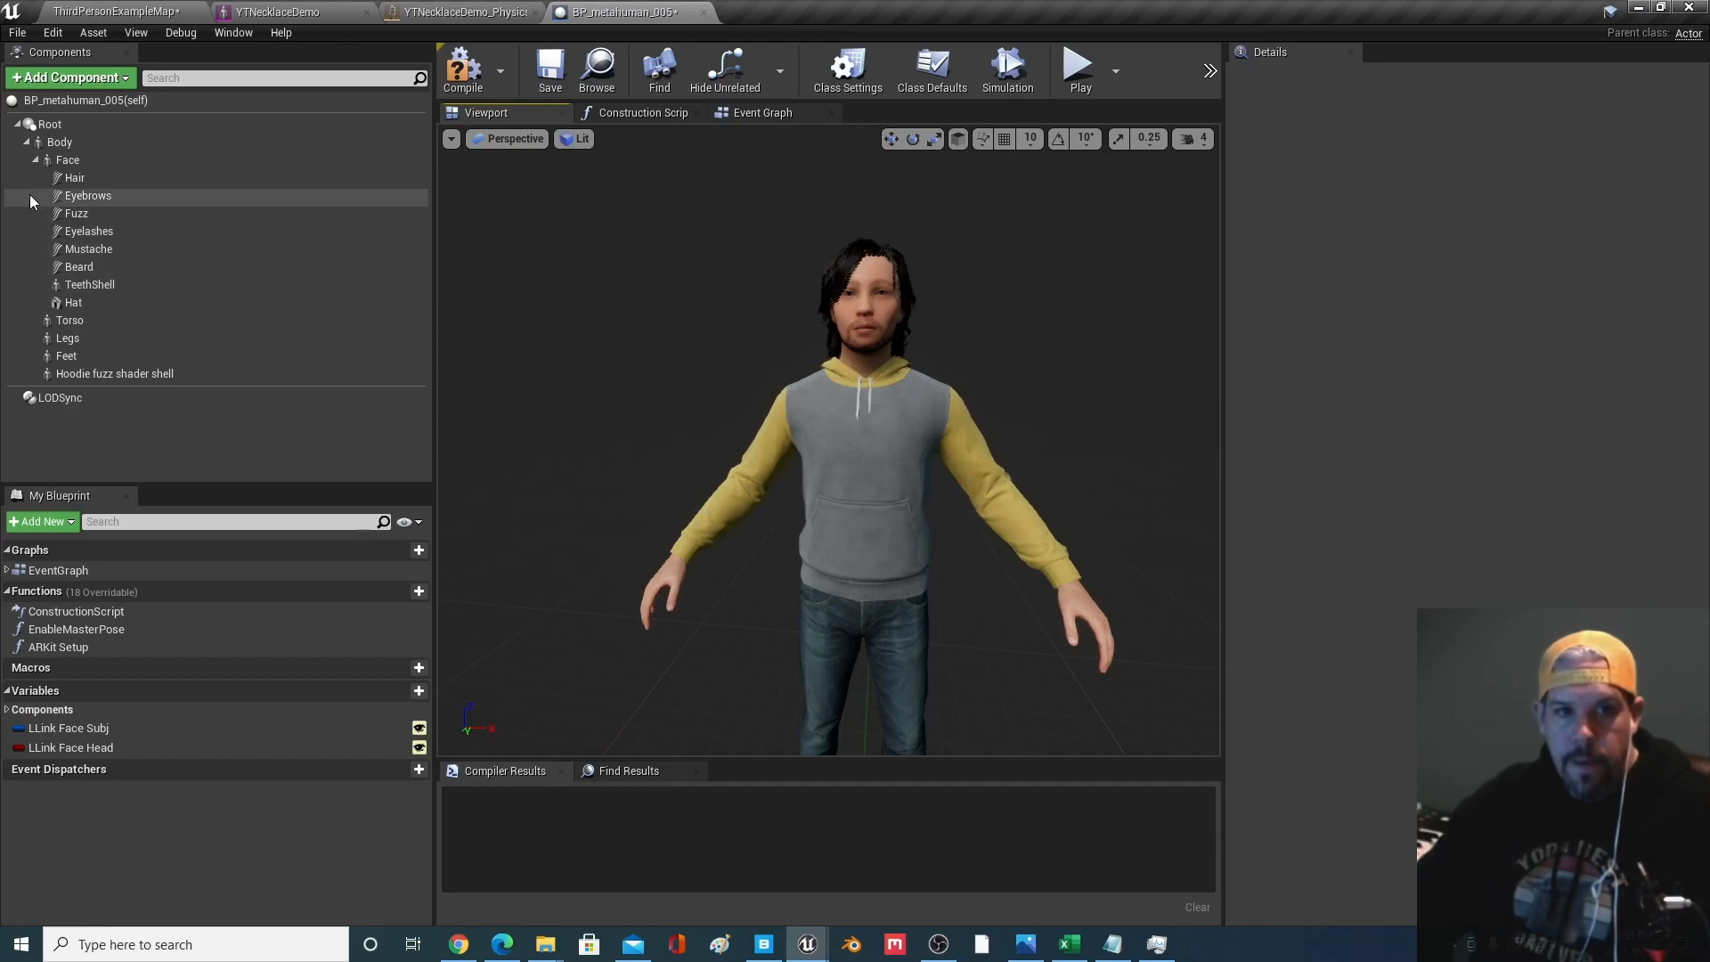
Select the blueprint's Body component, pick the YTNecklaceDemo mesh in the NecklaceDemo content folder, and return to the blueprint
left_click(35, 160)
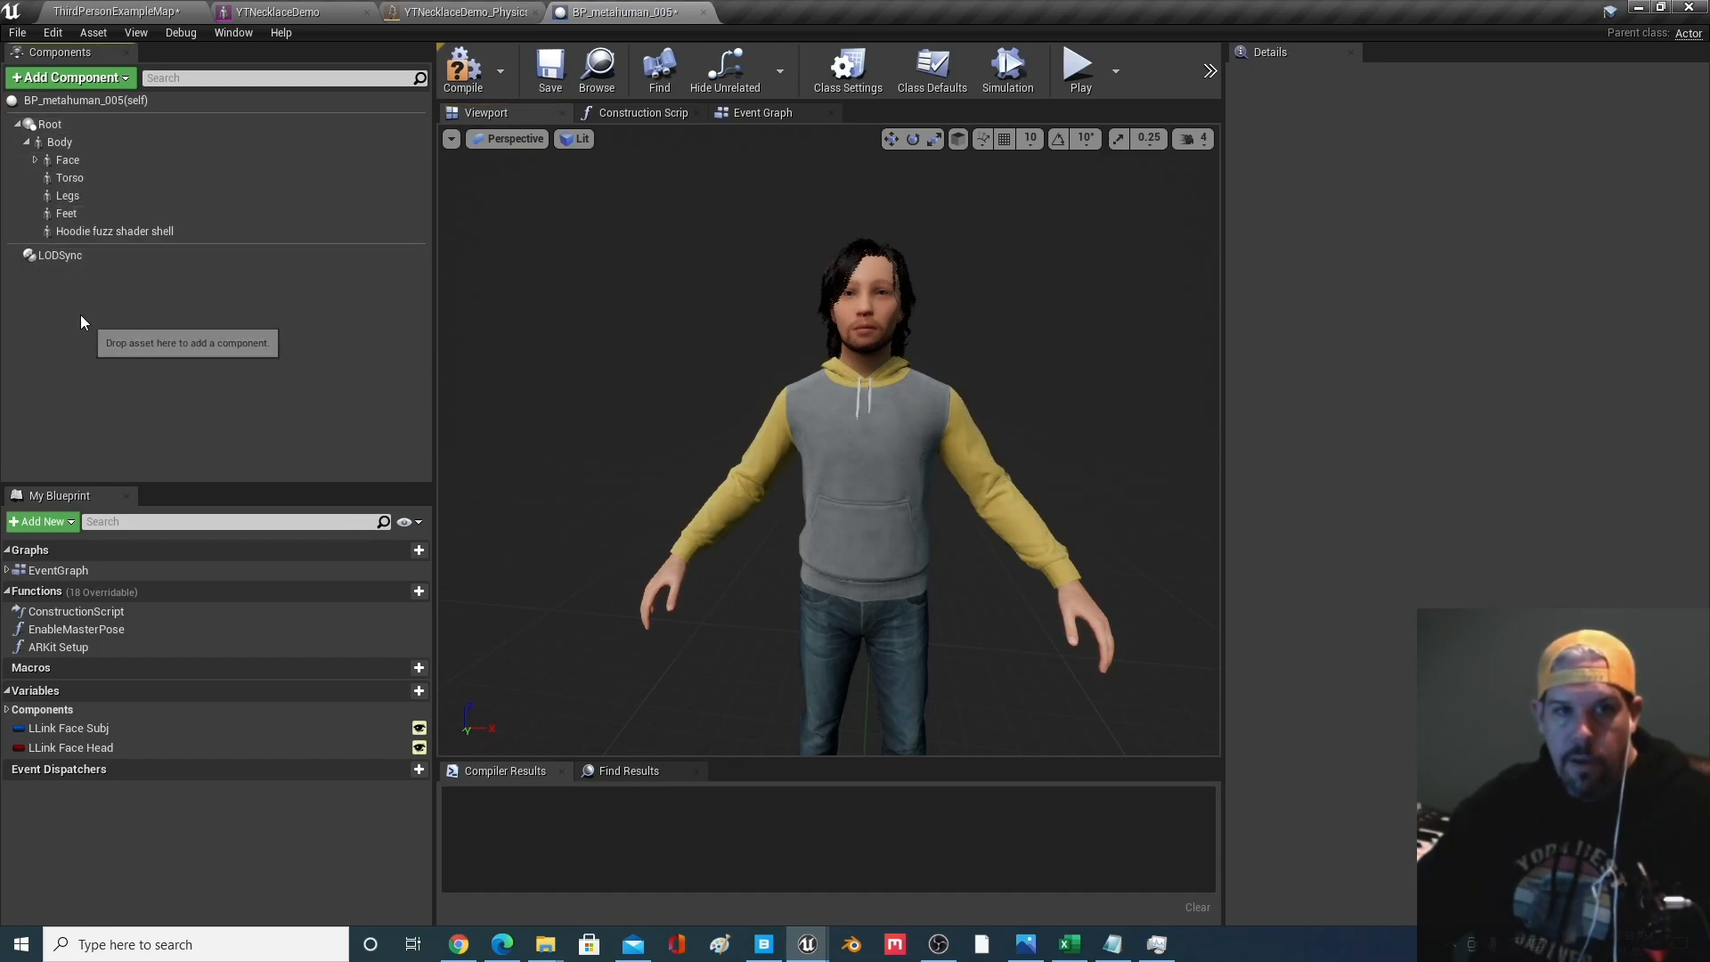
left_click(59, 142)
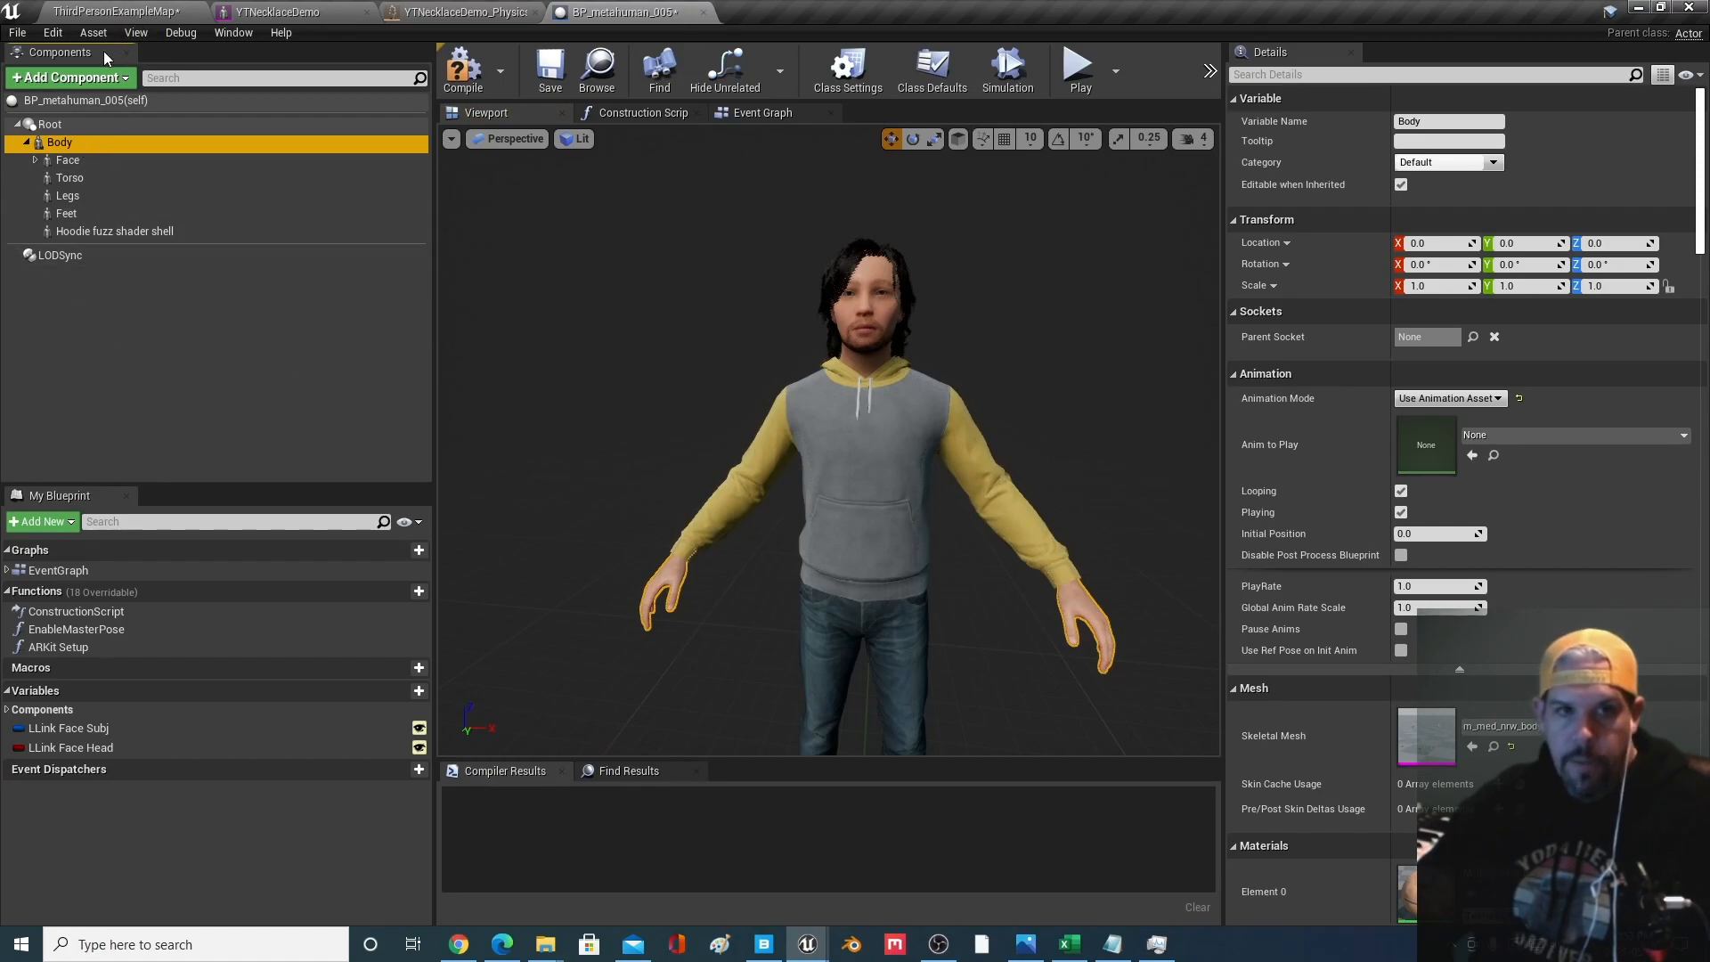
left_click(115, 11)
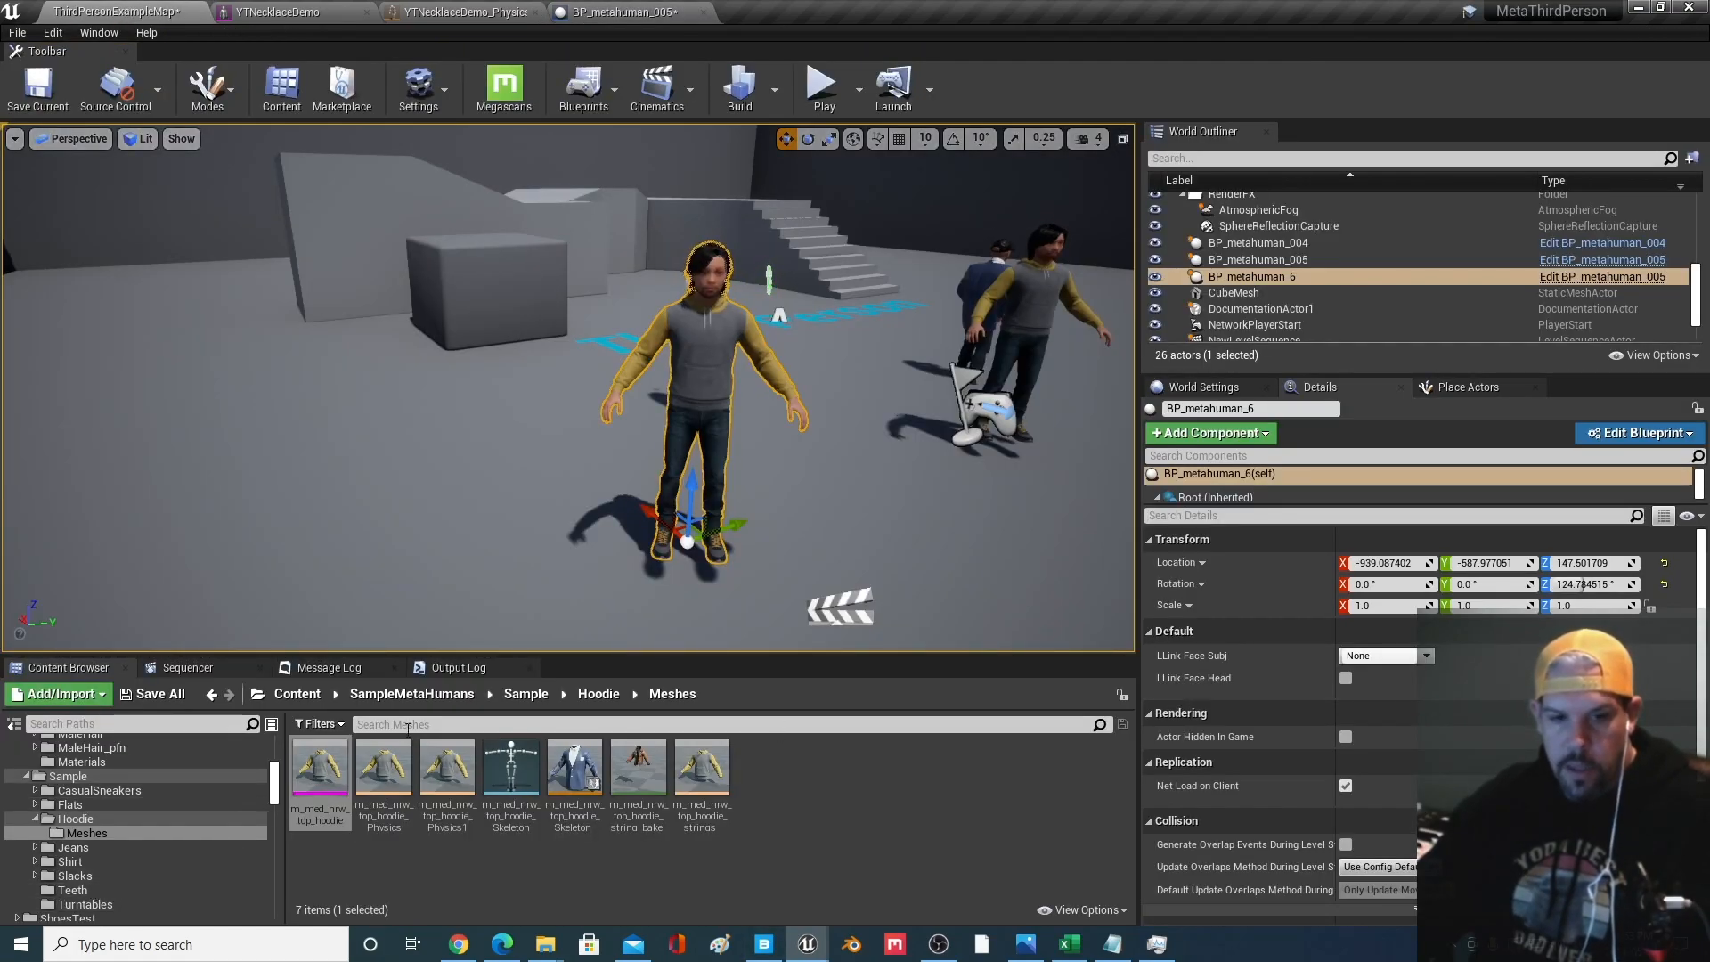
scroll(171, 838, "up", 1)
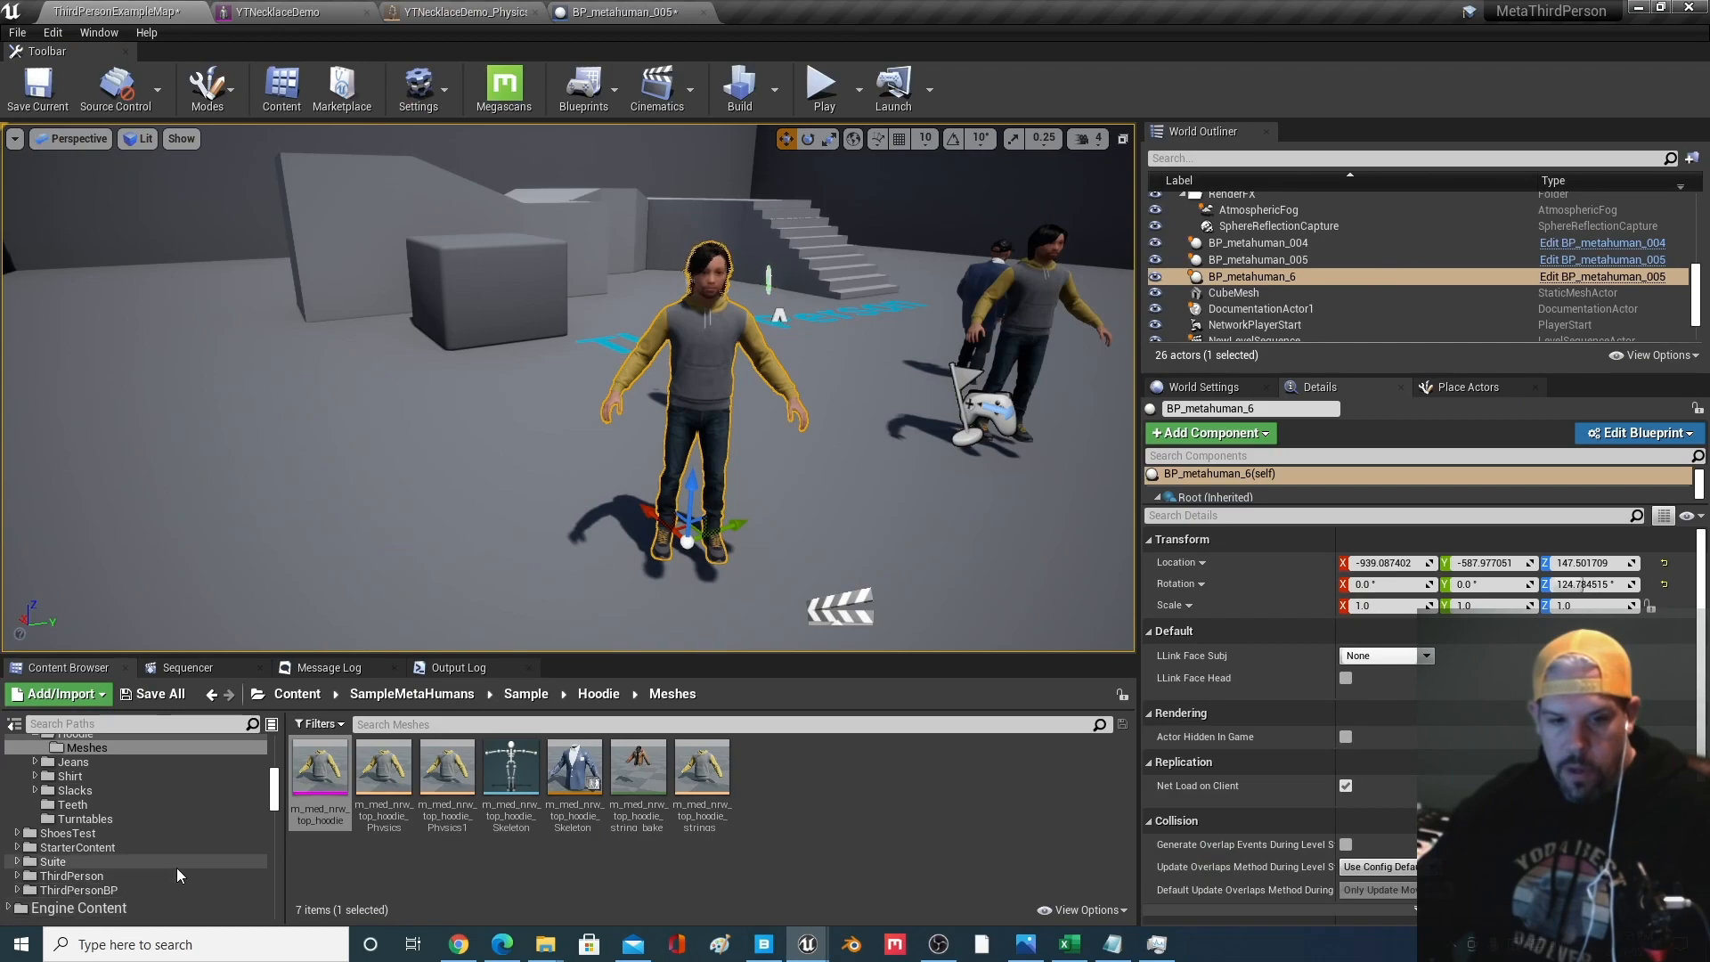
scroll(168, 869, "up", 1)
scroll(167, 869, "up", 3)
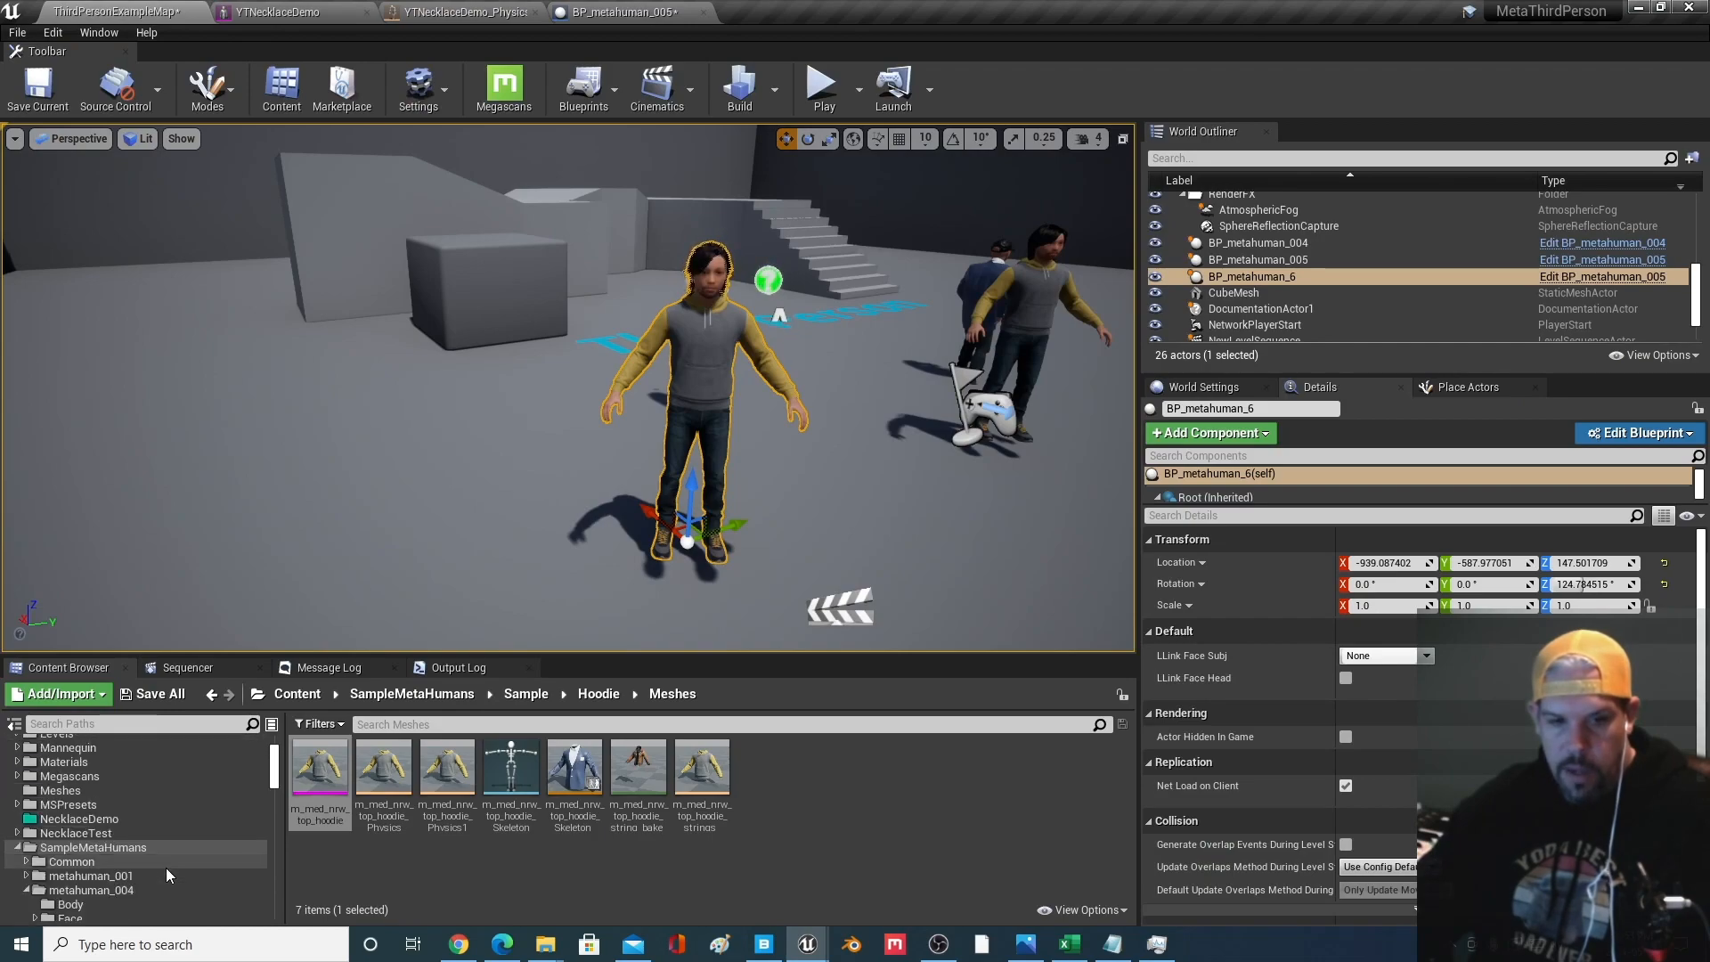
left_click(78, 818)
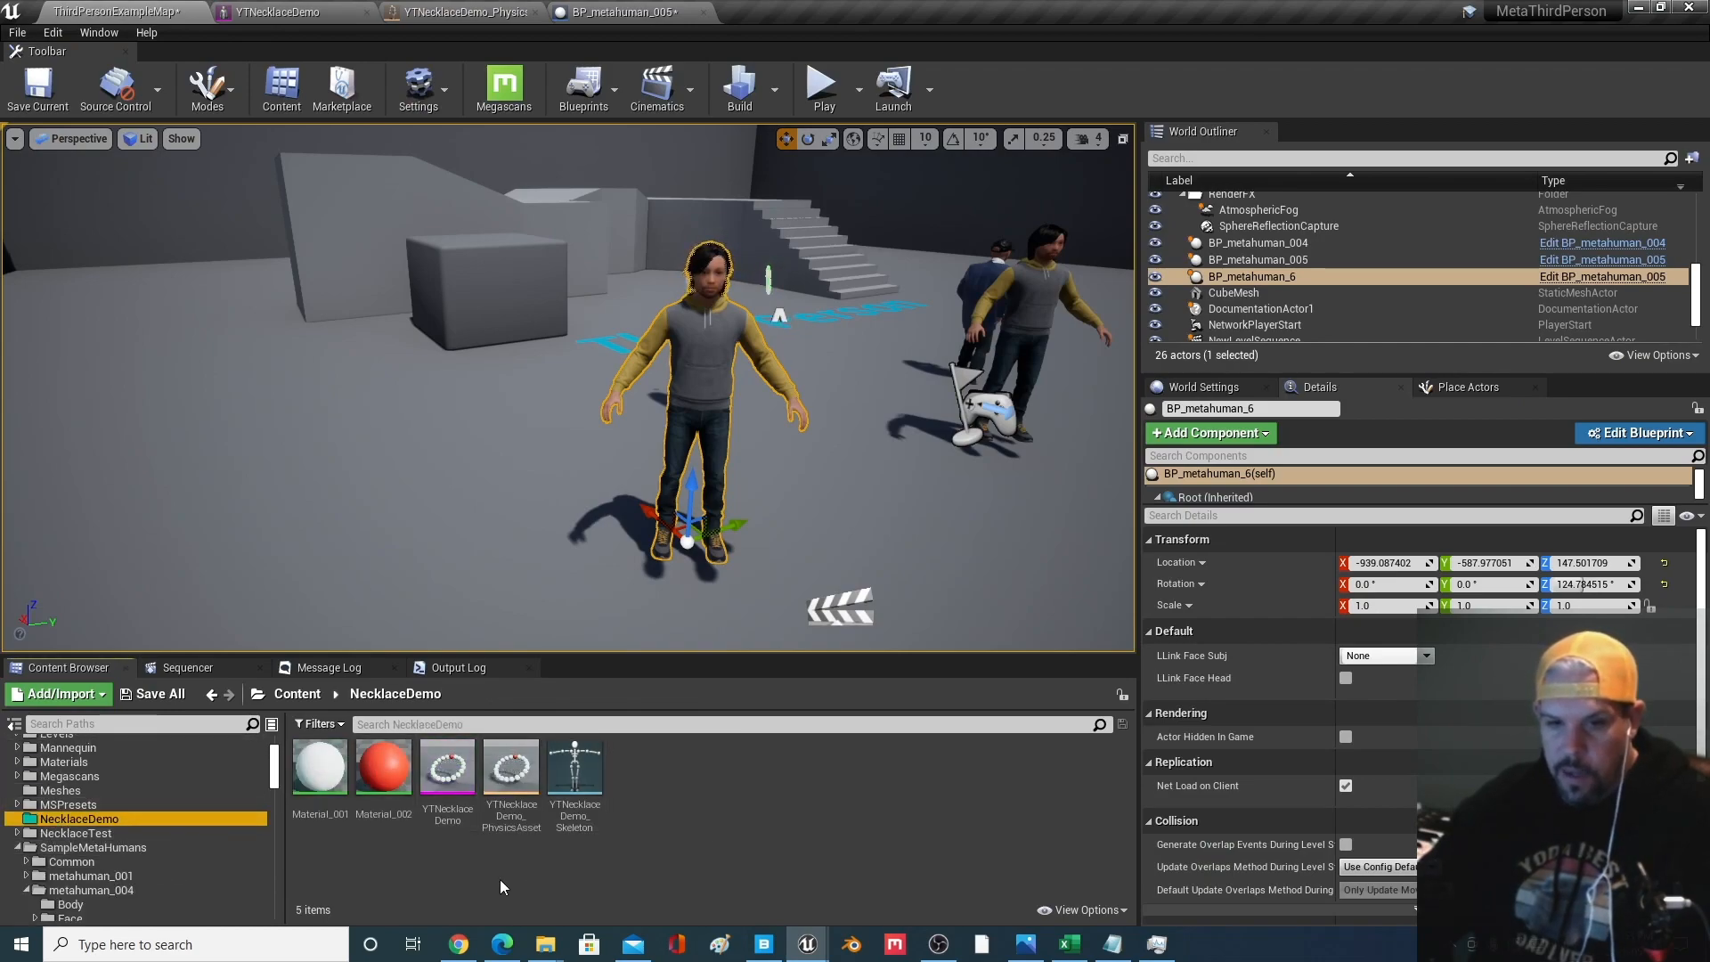
left_click(452, 827)
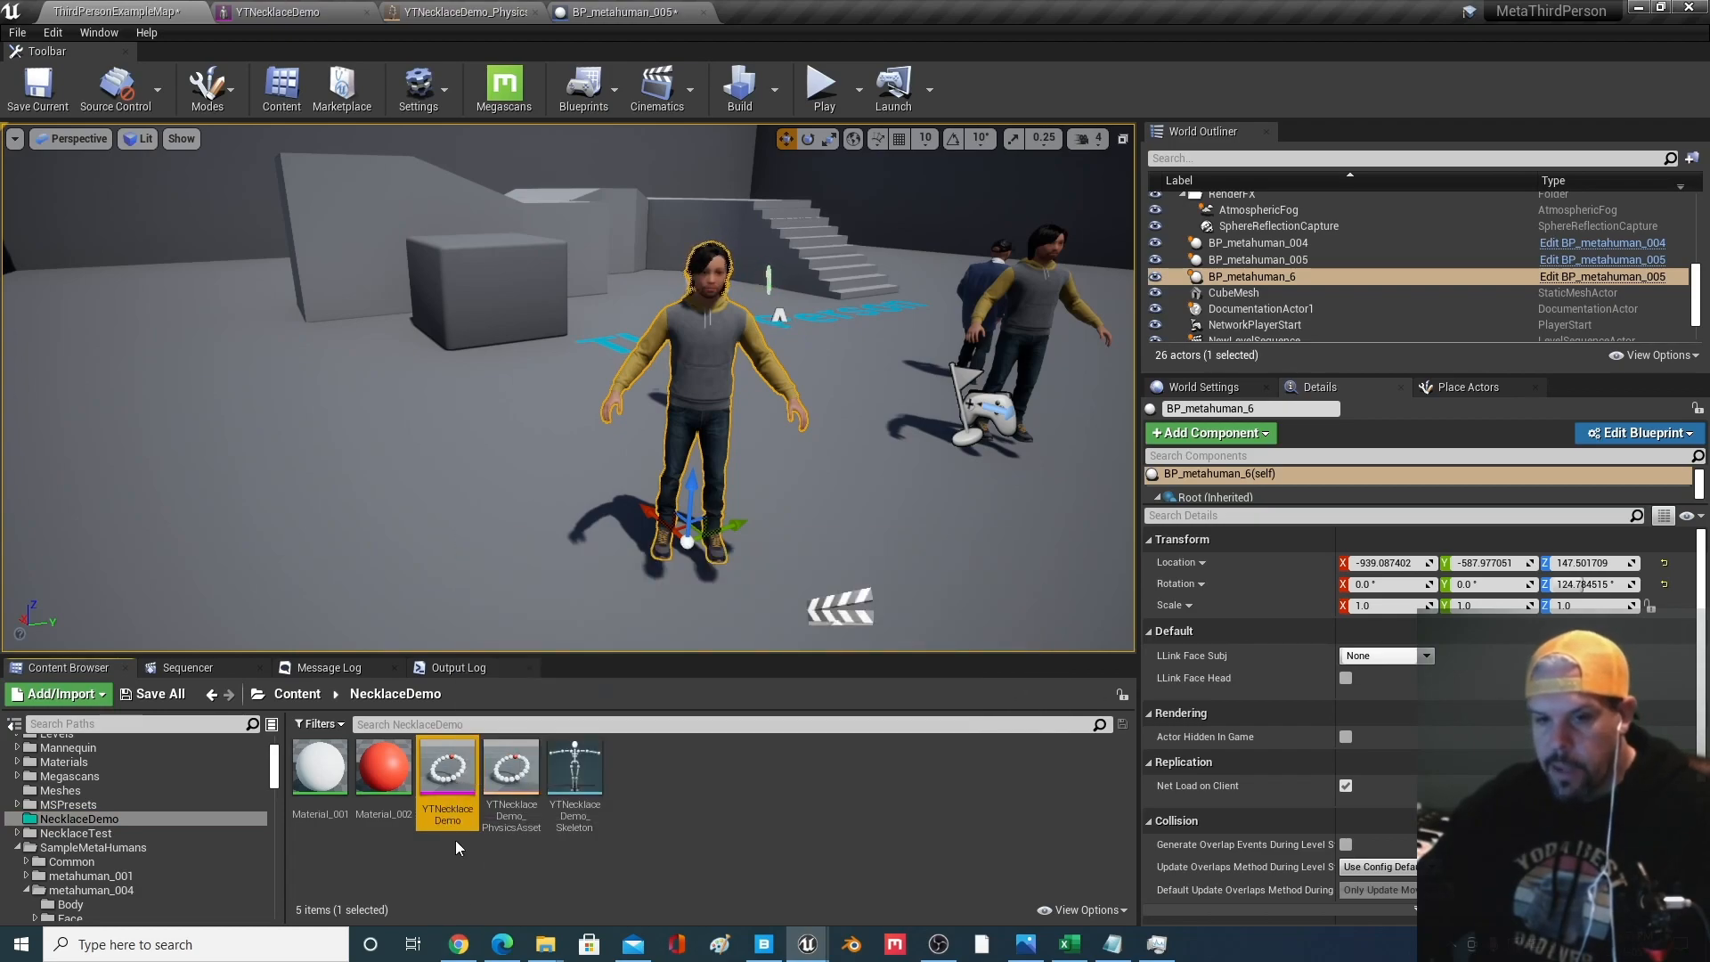
left_click(623, 12)
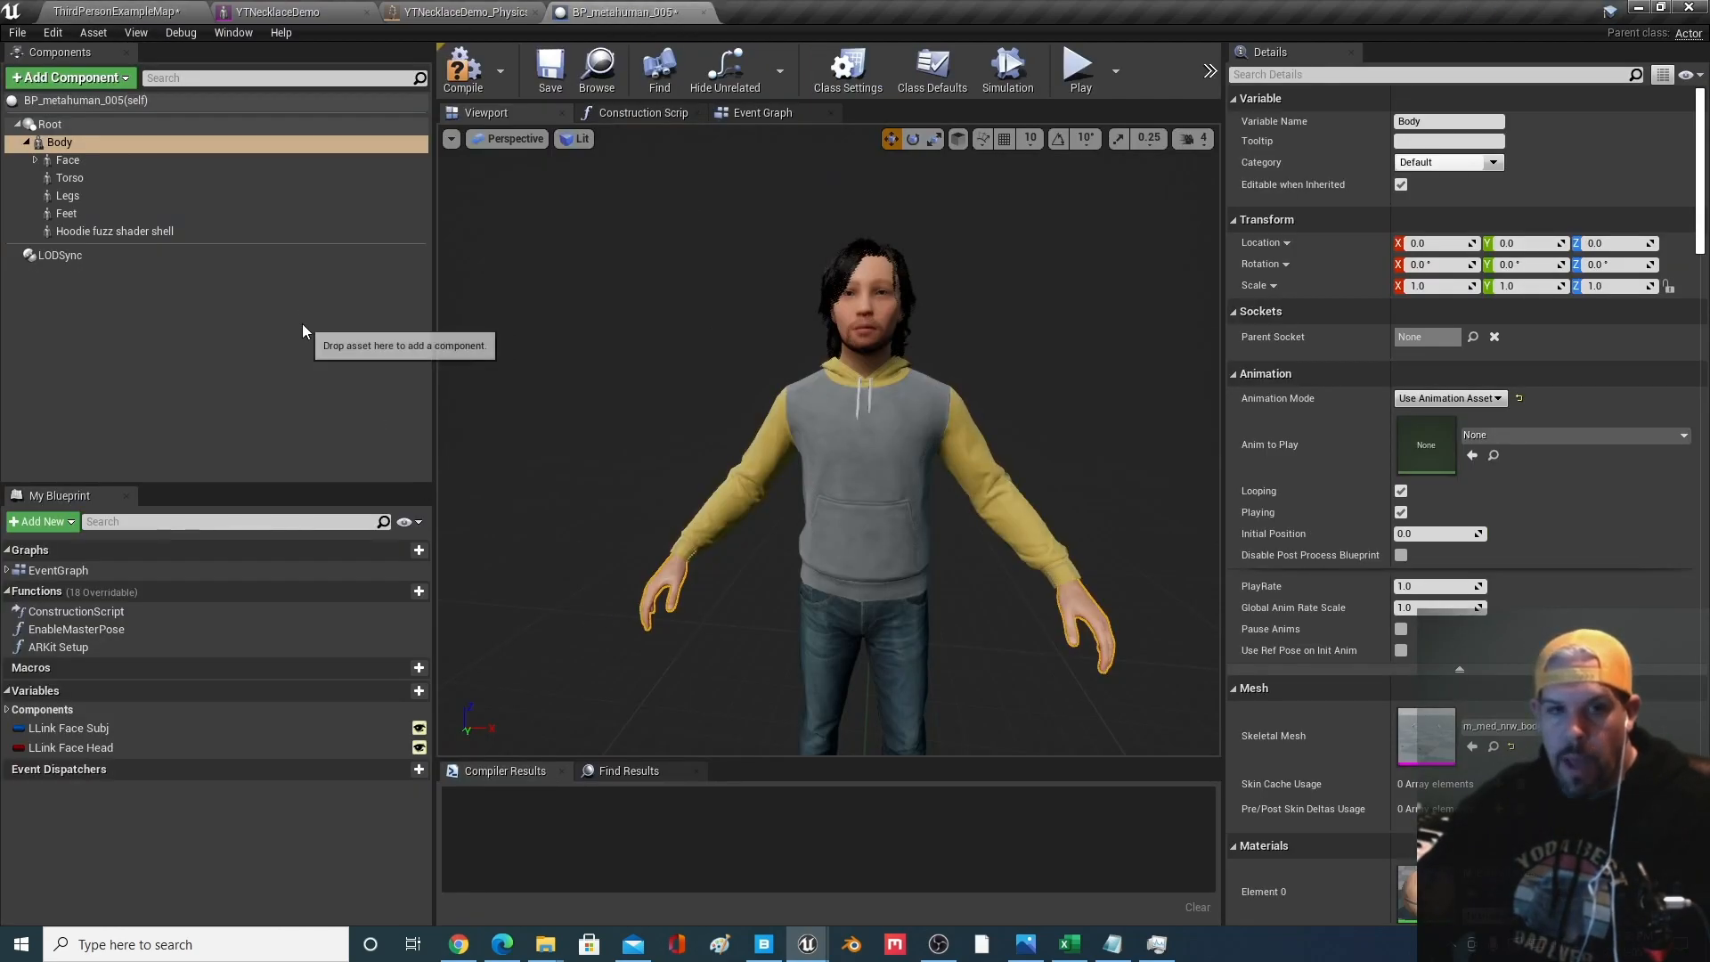
Add a Skeletal Mesh component using the YTNecklaceDemo mesh under Body, keeping its default name
left_click(87, 80)
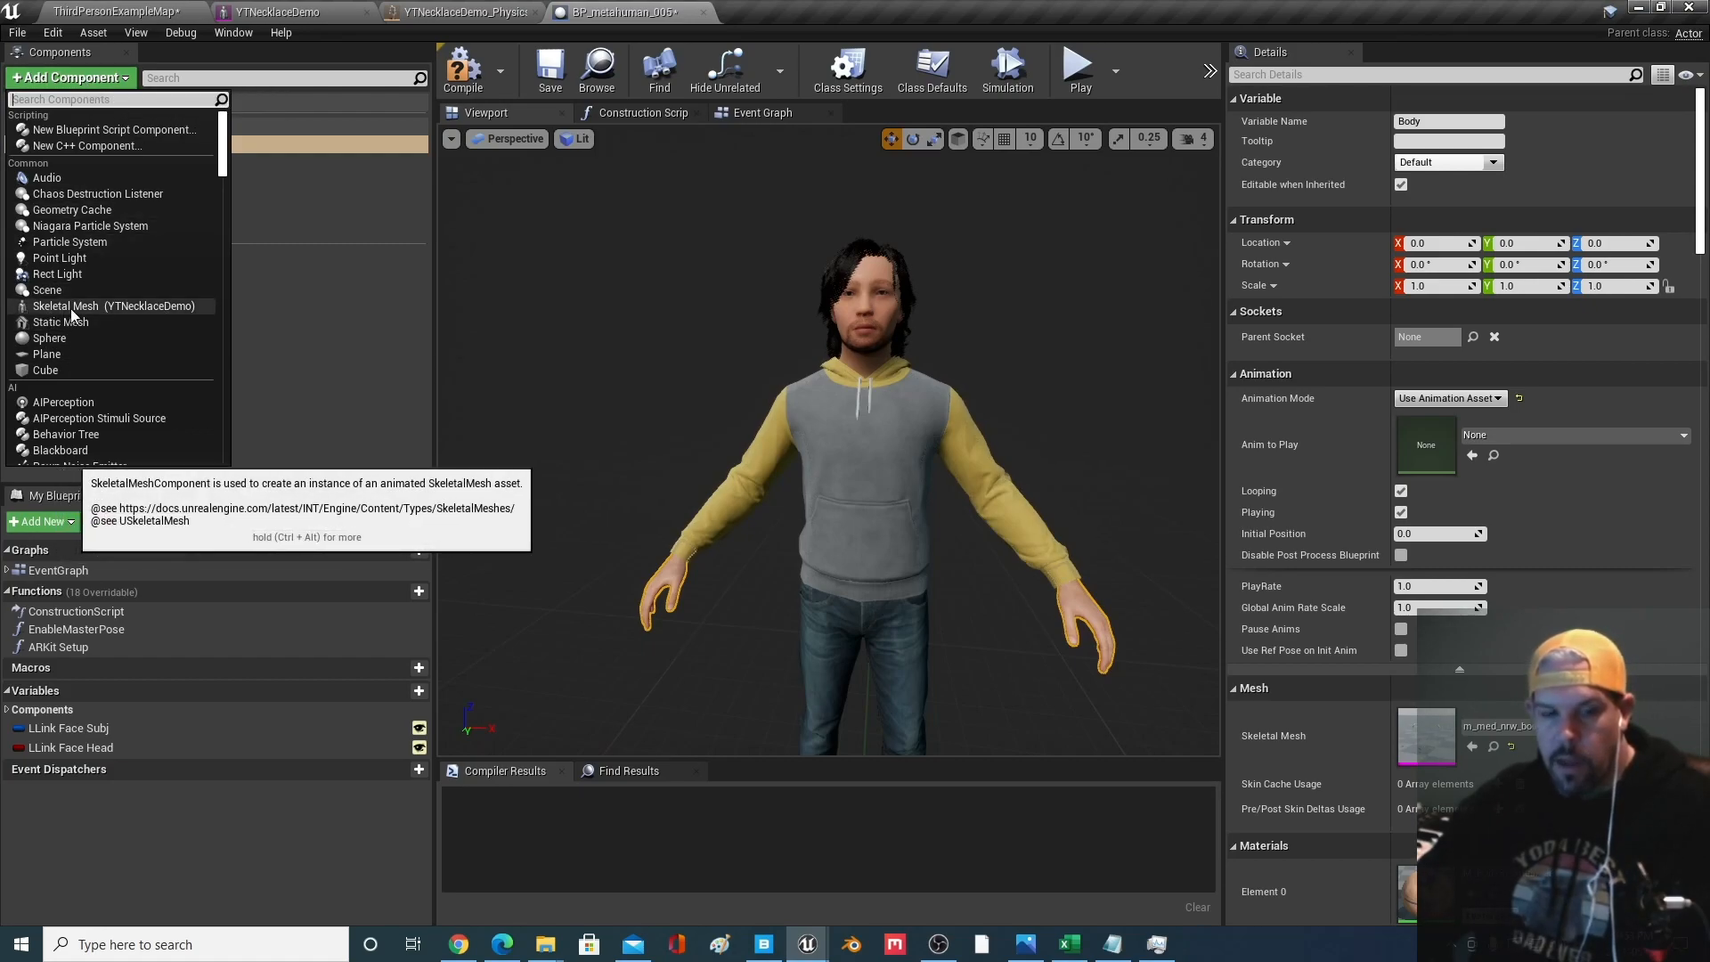
left_click(151, 306)
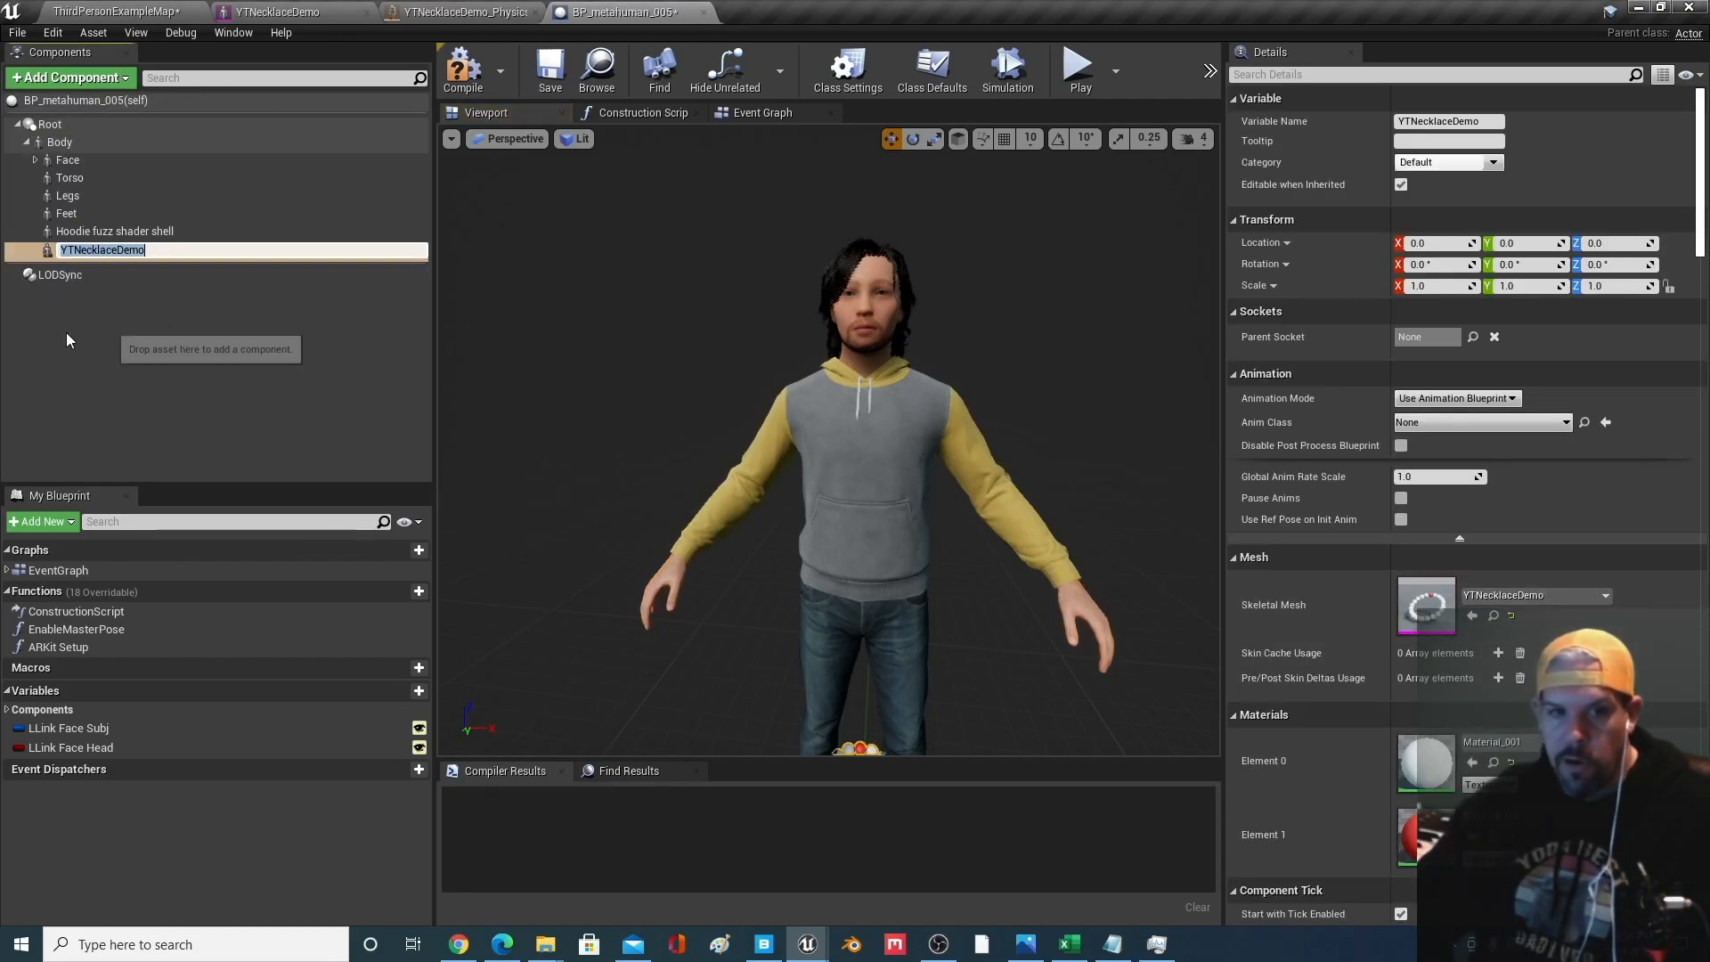
left_click(144, 328)
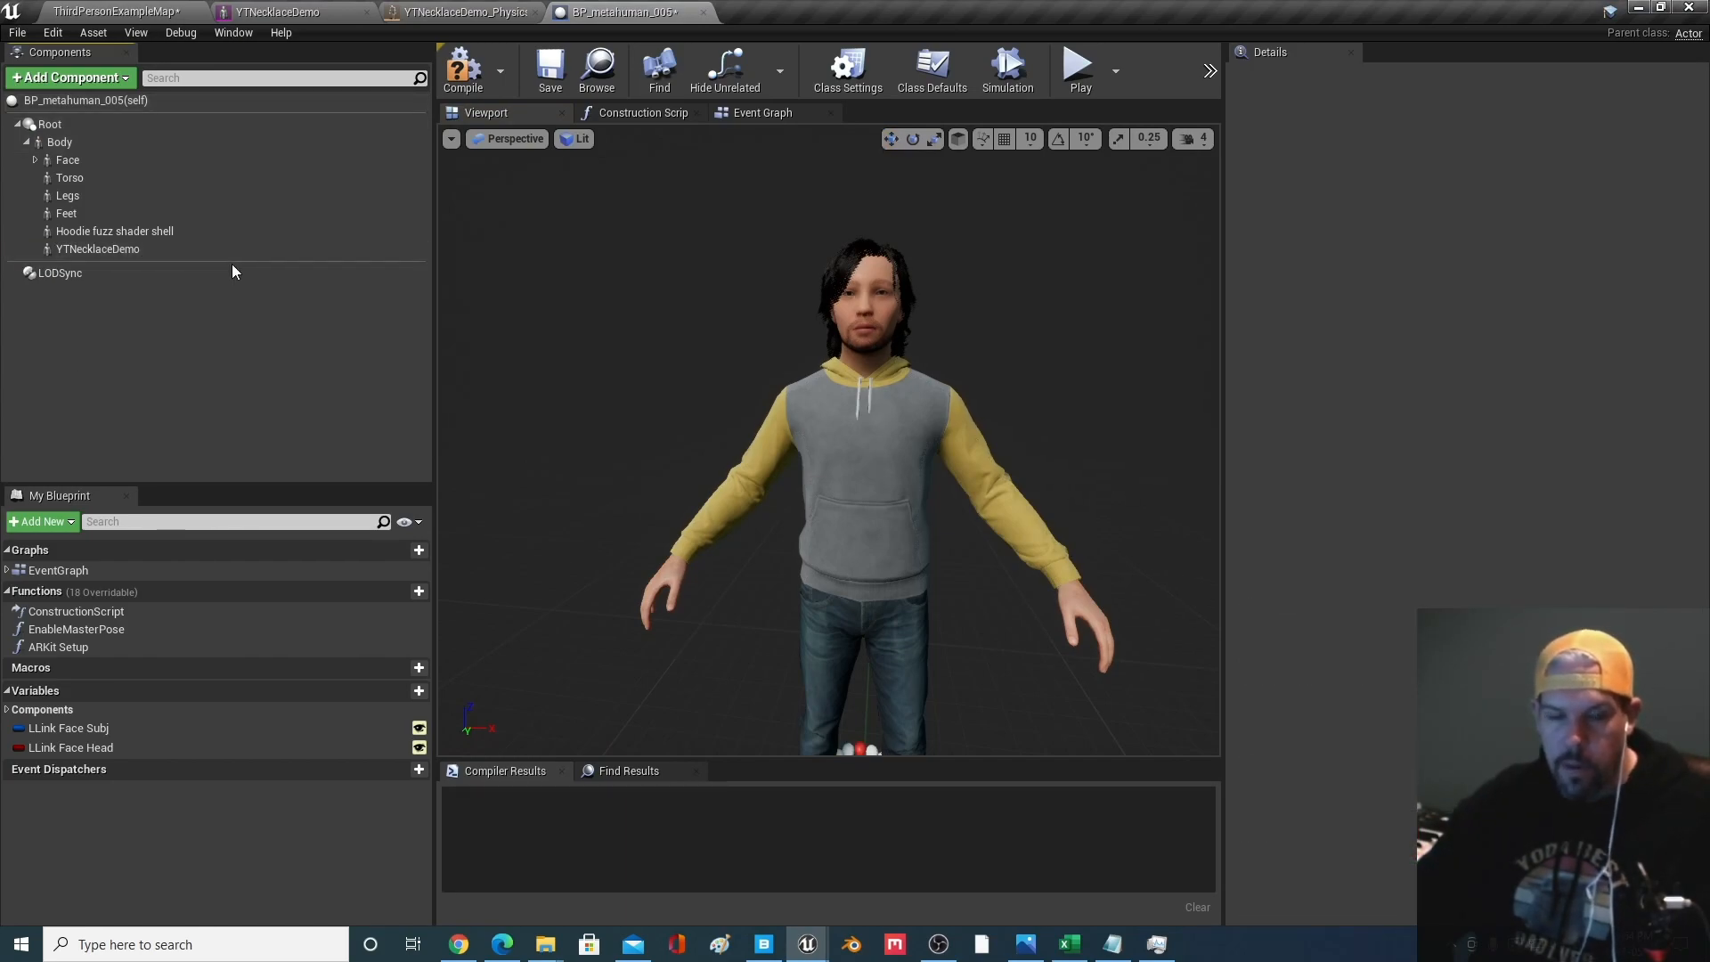
Attach the YTNecklaceDemo component to the neck_01 bone as its parent socket
left_click(117, 249)
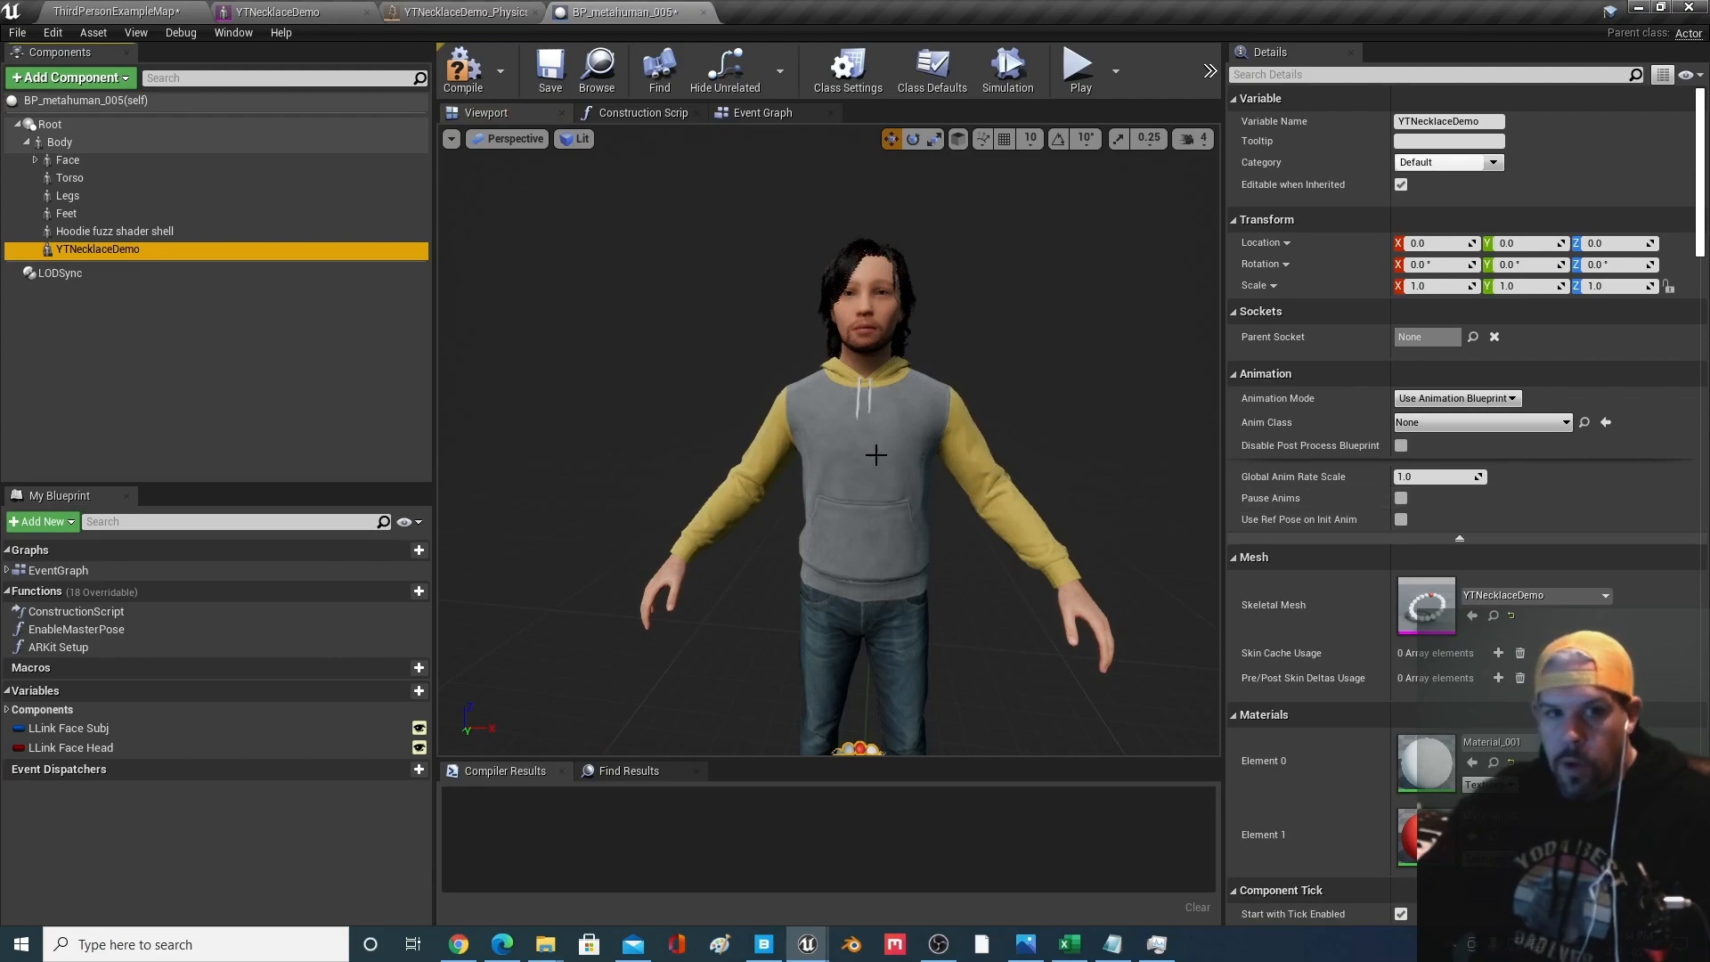
left_click(1471, 339)
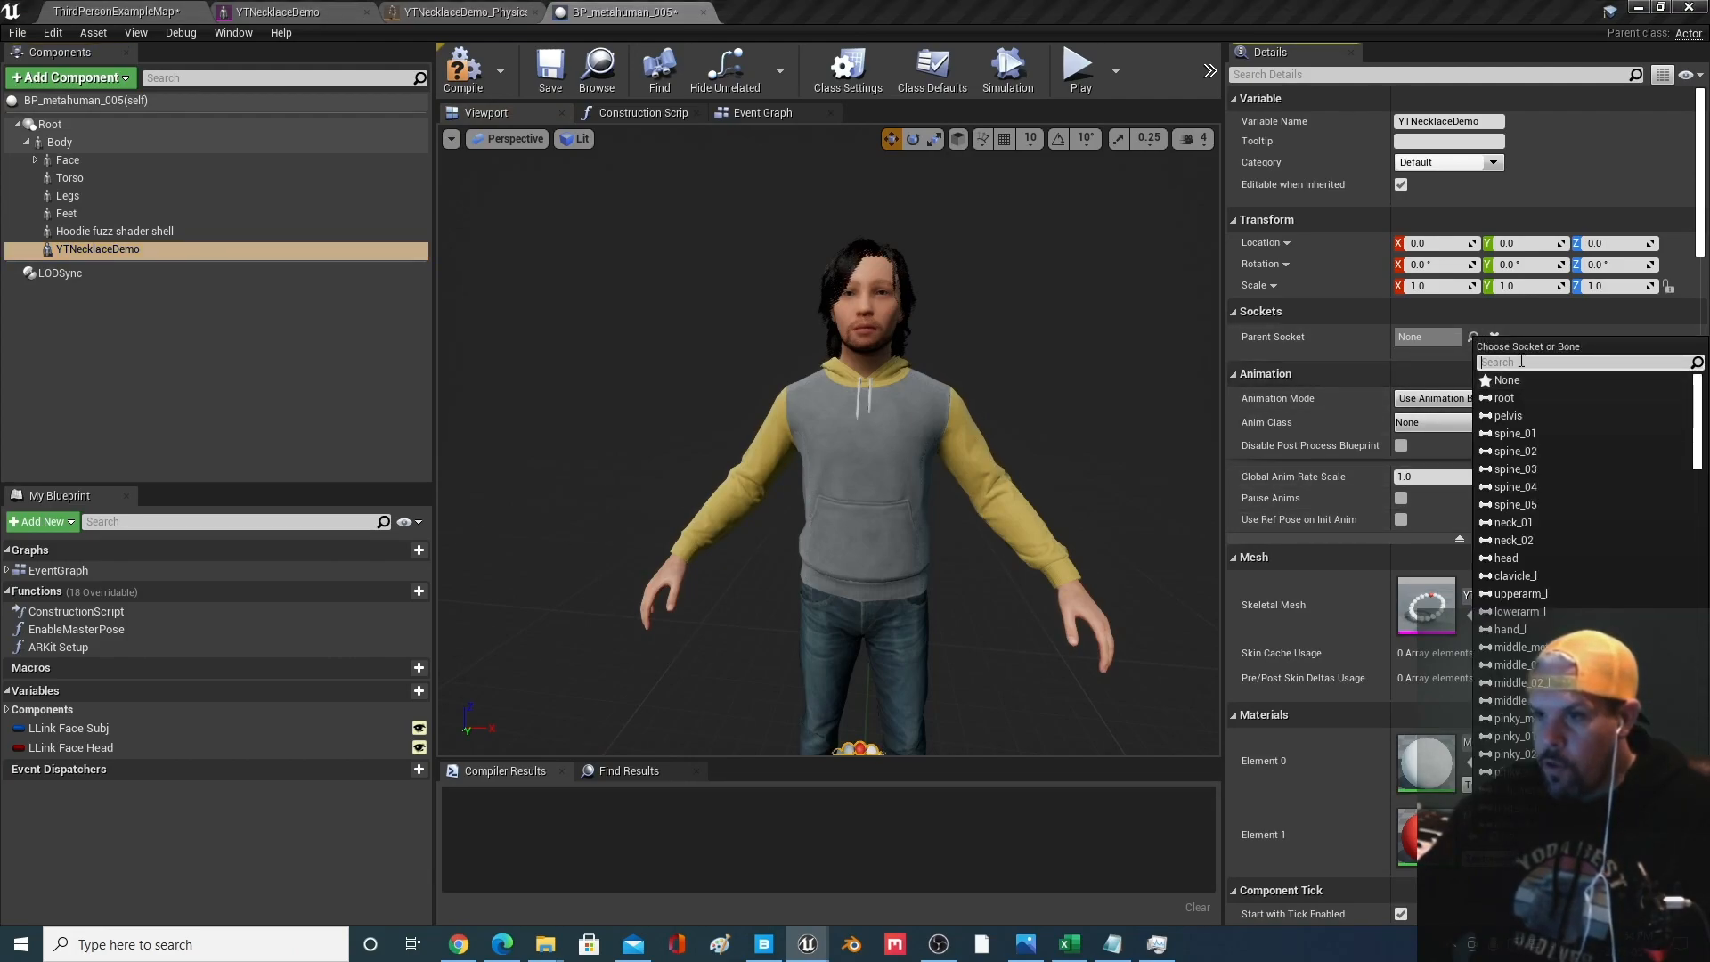
type("neck")
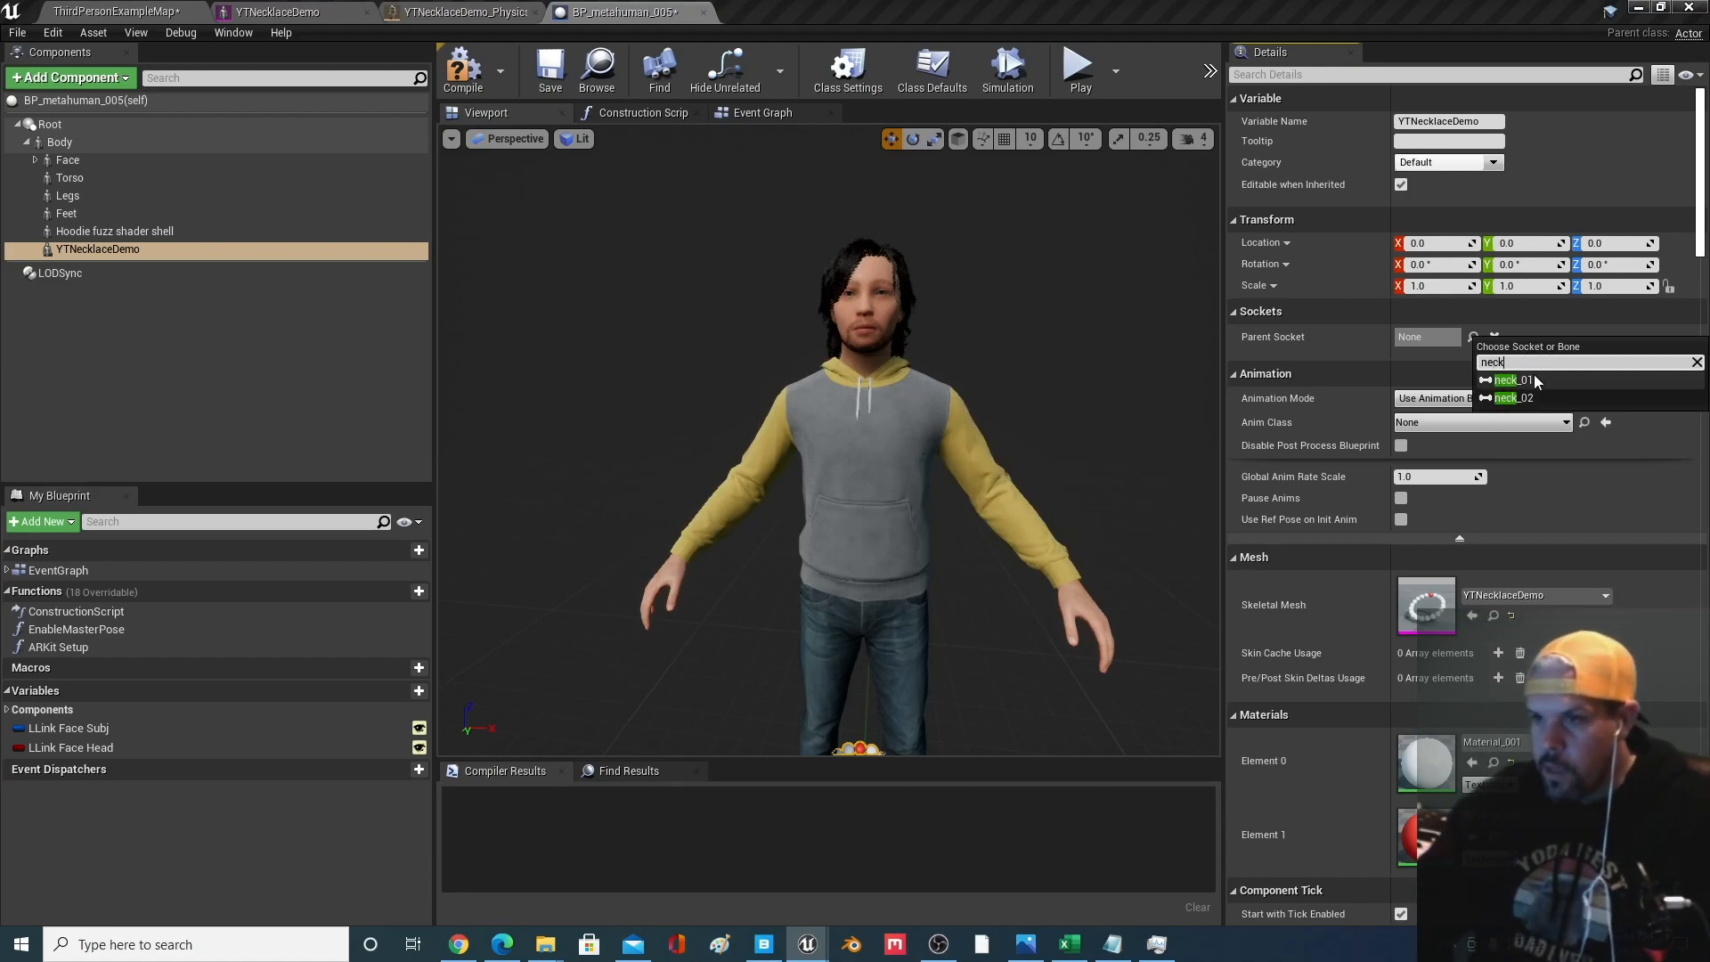
left_click(1514, 379)
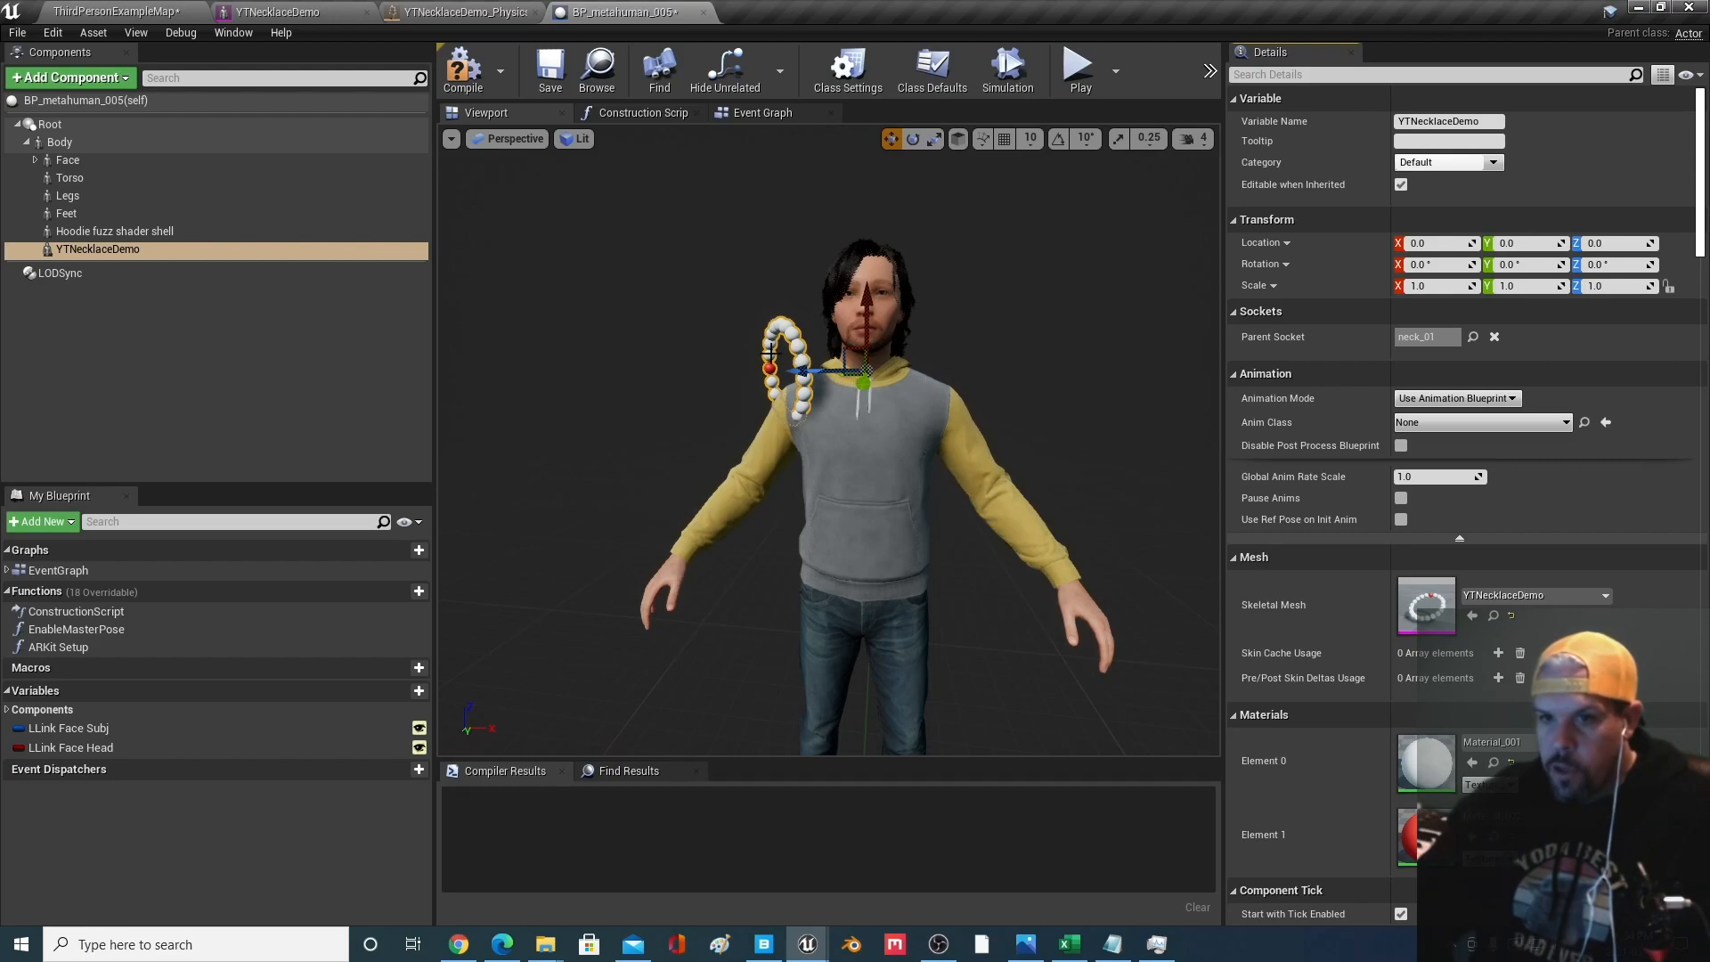
Switch to rotating objects in the blueprint's 3D view and enable rotation grid snapping
key("e")
mouse_move(920, 308)
left_mouse_down()
mouse_move(978, 369)
mouse_move(932, 300)
left_mouse_up()
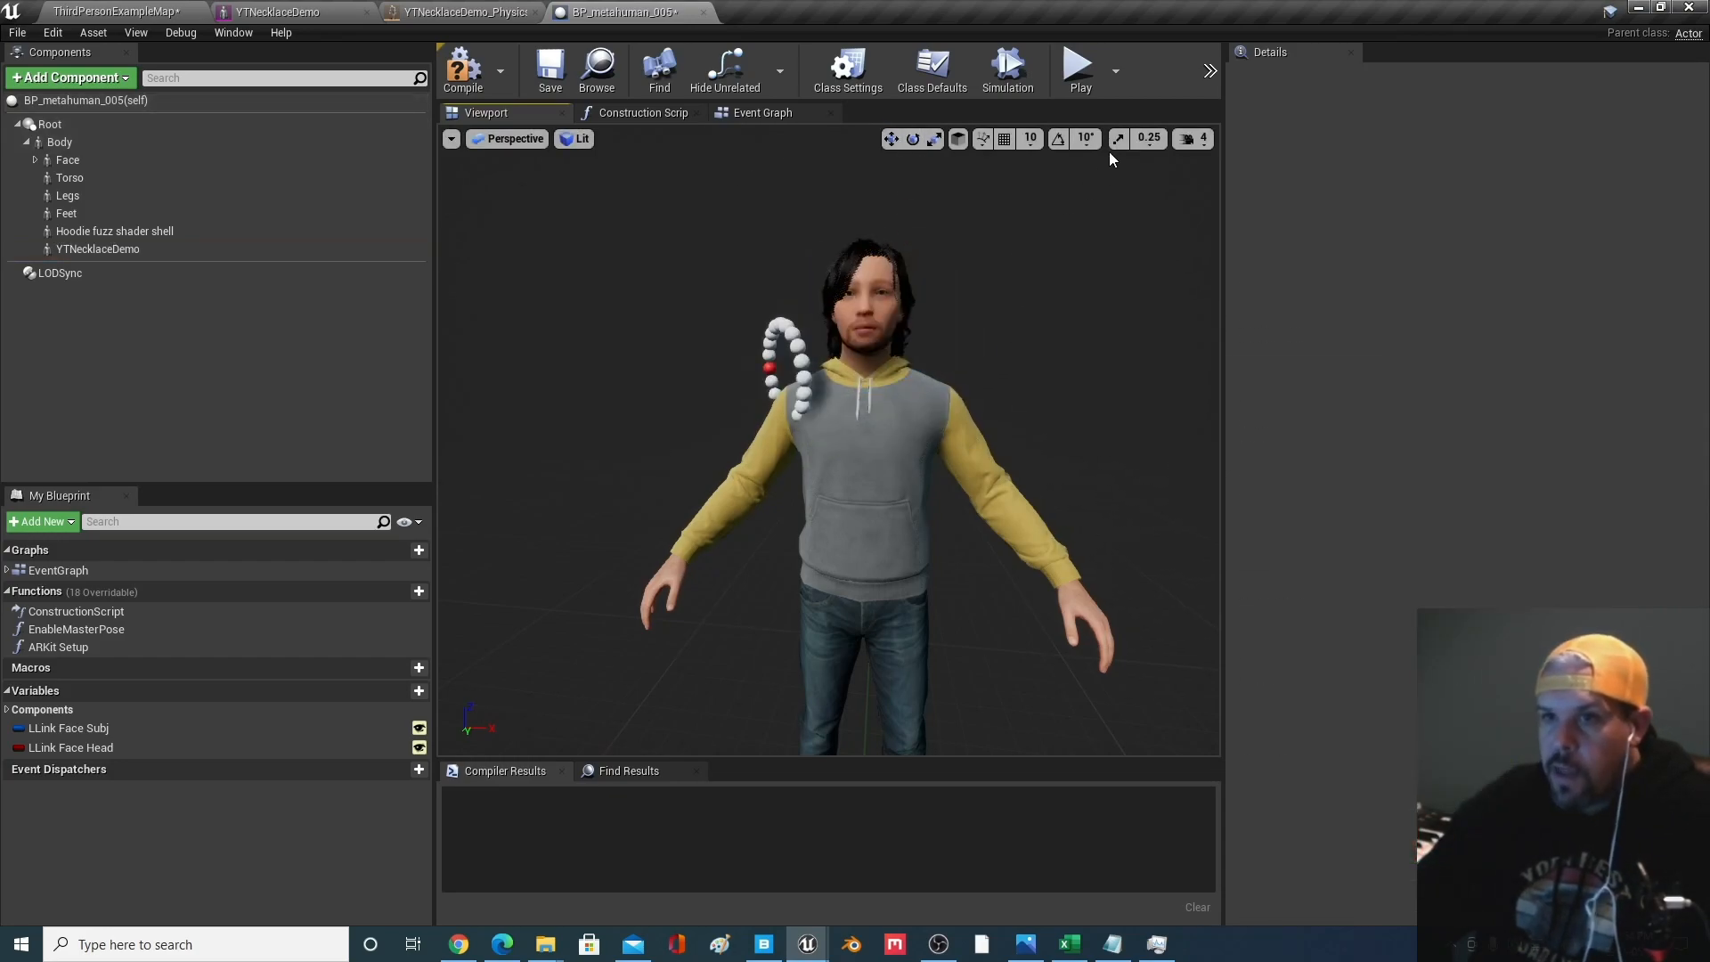
left_click(1085, 139)
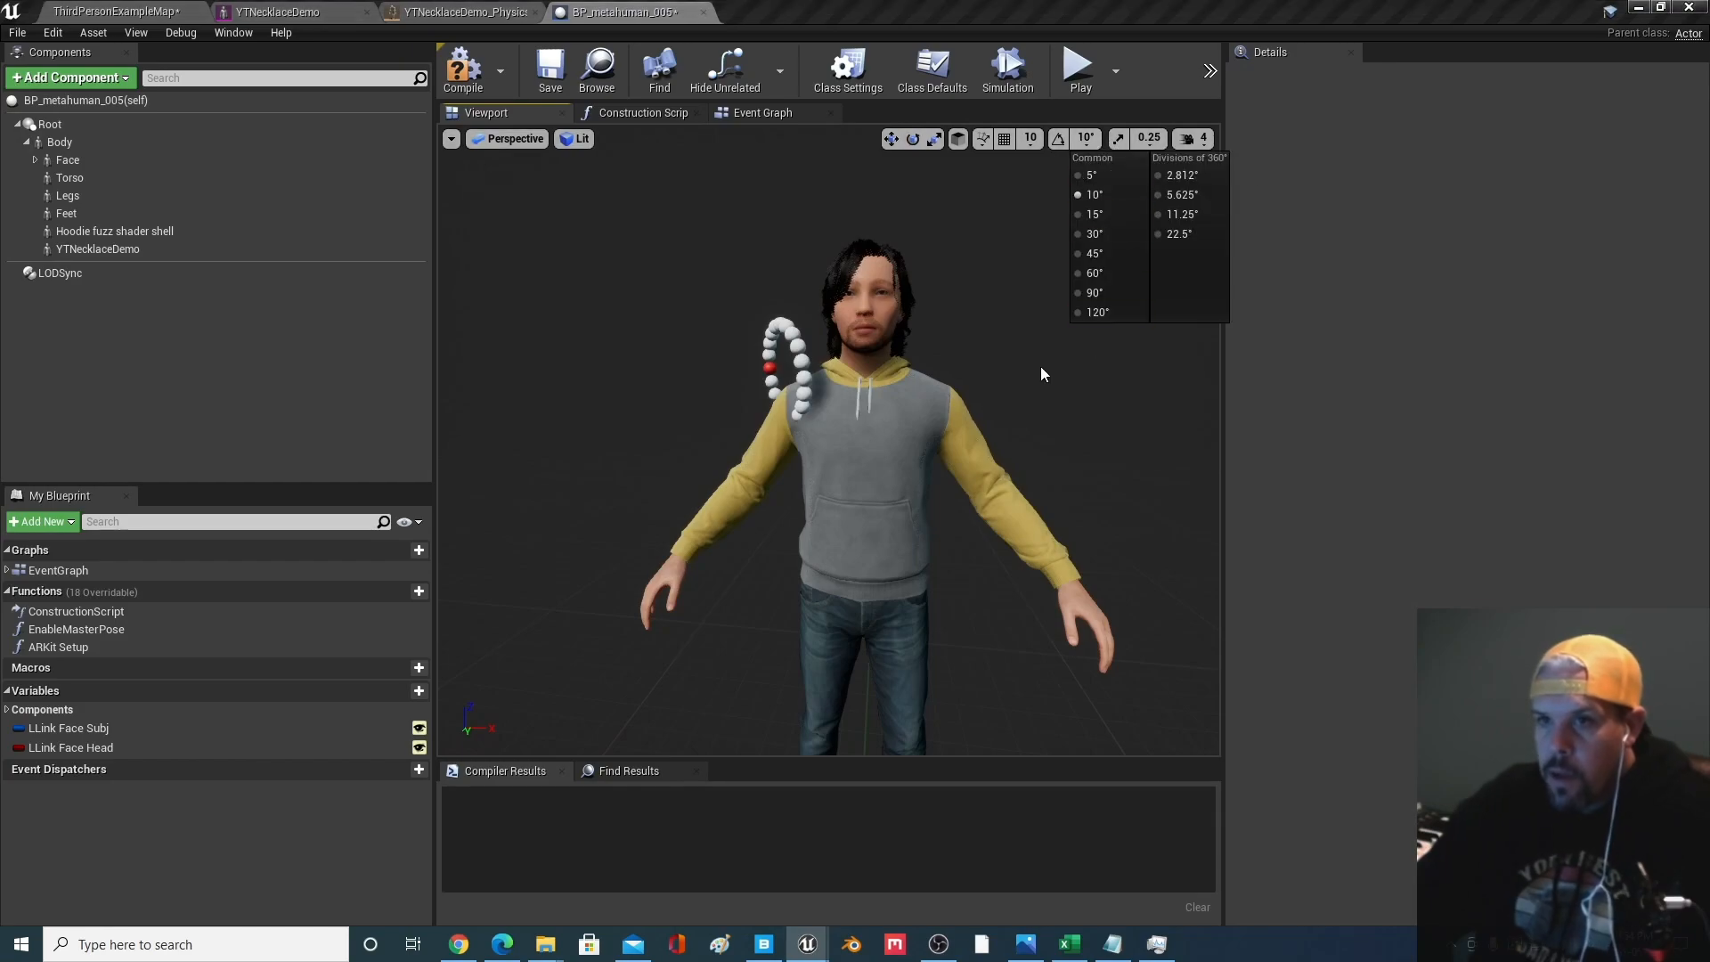
left_click(1058, 139)
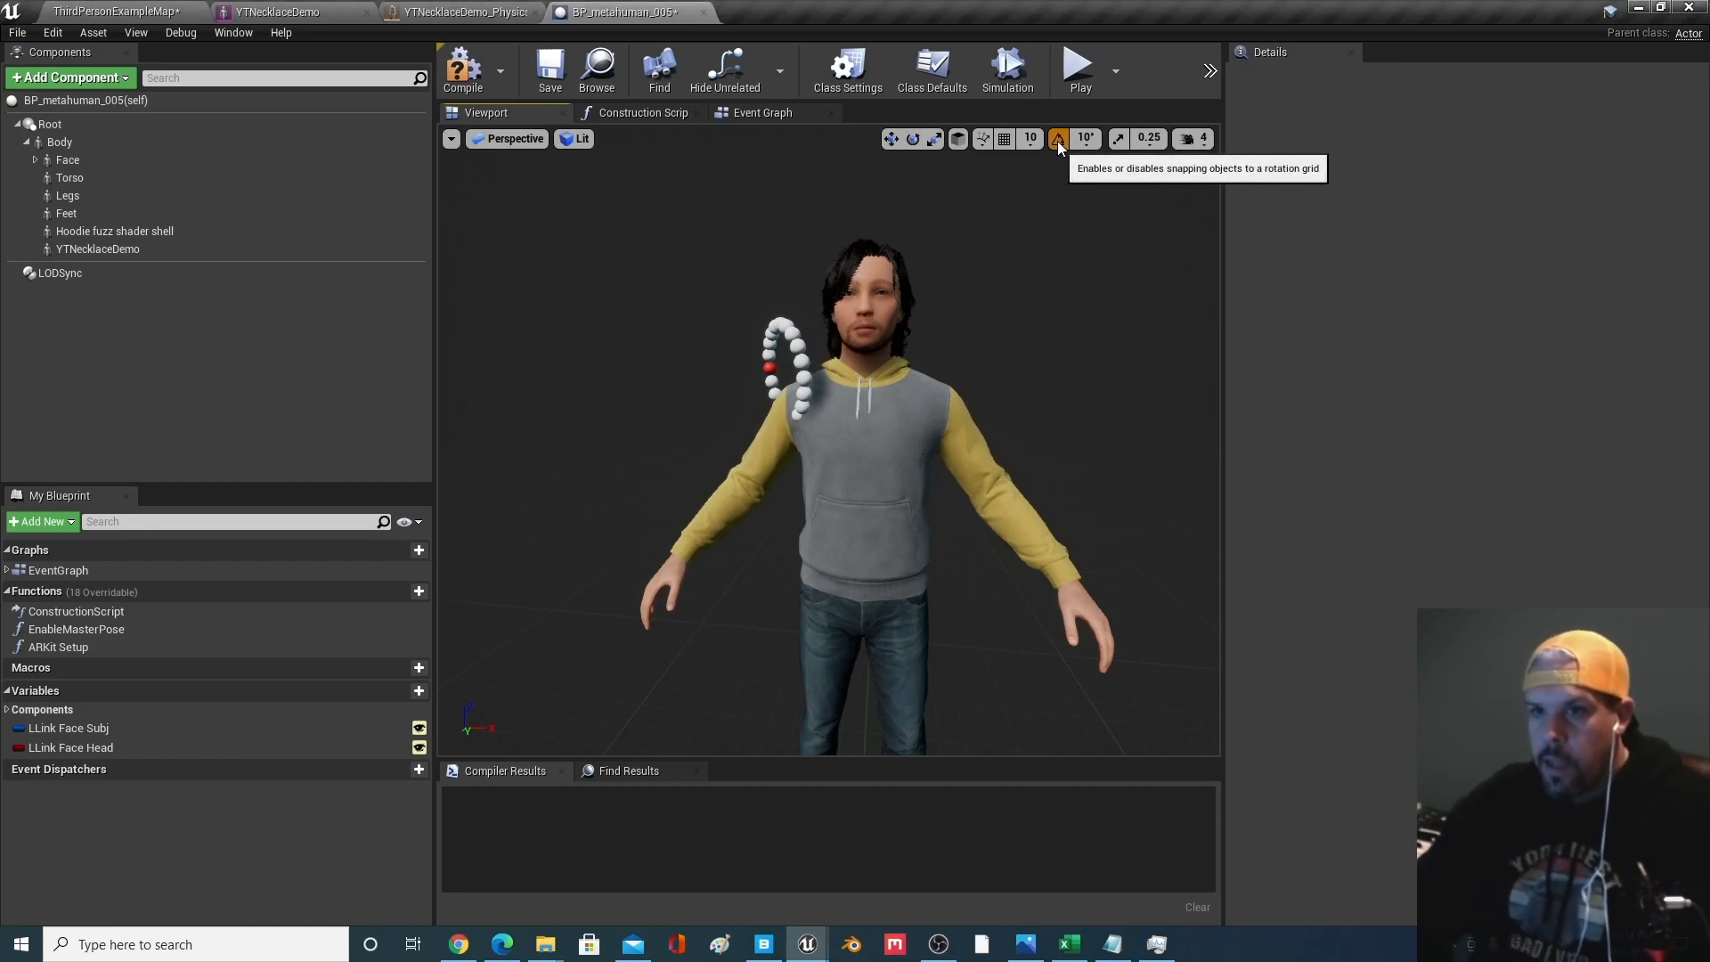
Try to rotate the necklace so that it lies as a level ring around the head
left_click(794, 337)
left_click_drag(942, 307, 985, 378)
key("s")
right_click_drag(944, 312, 953, 322)
left_click_drag(944, 314, 904, 254)
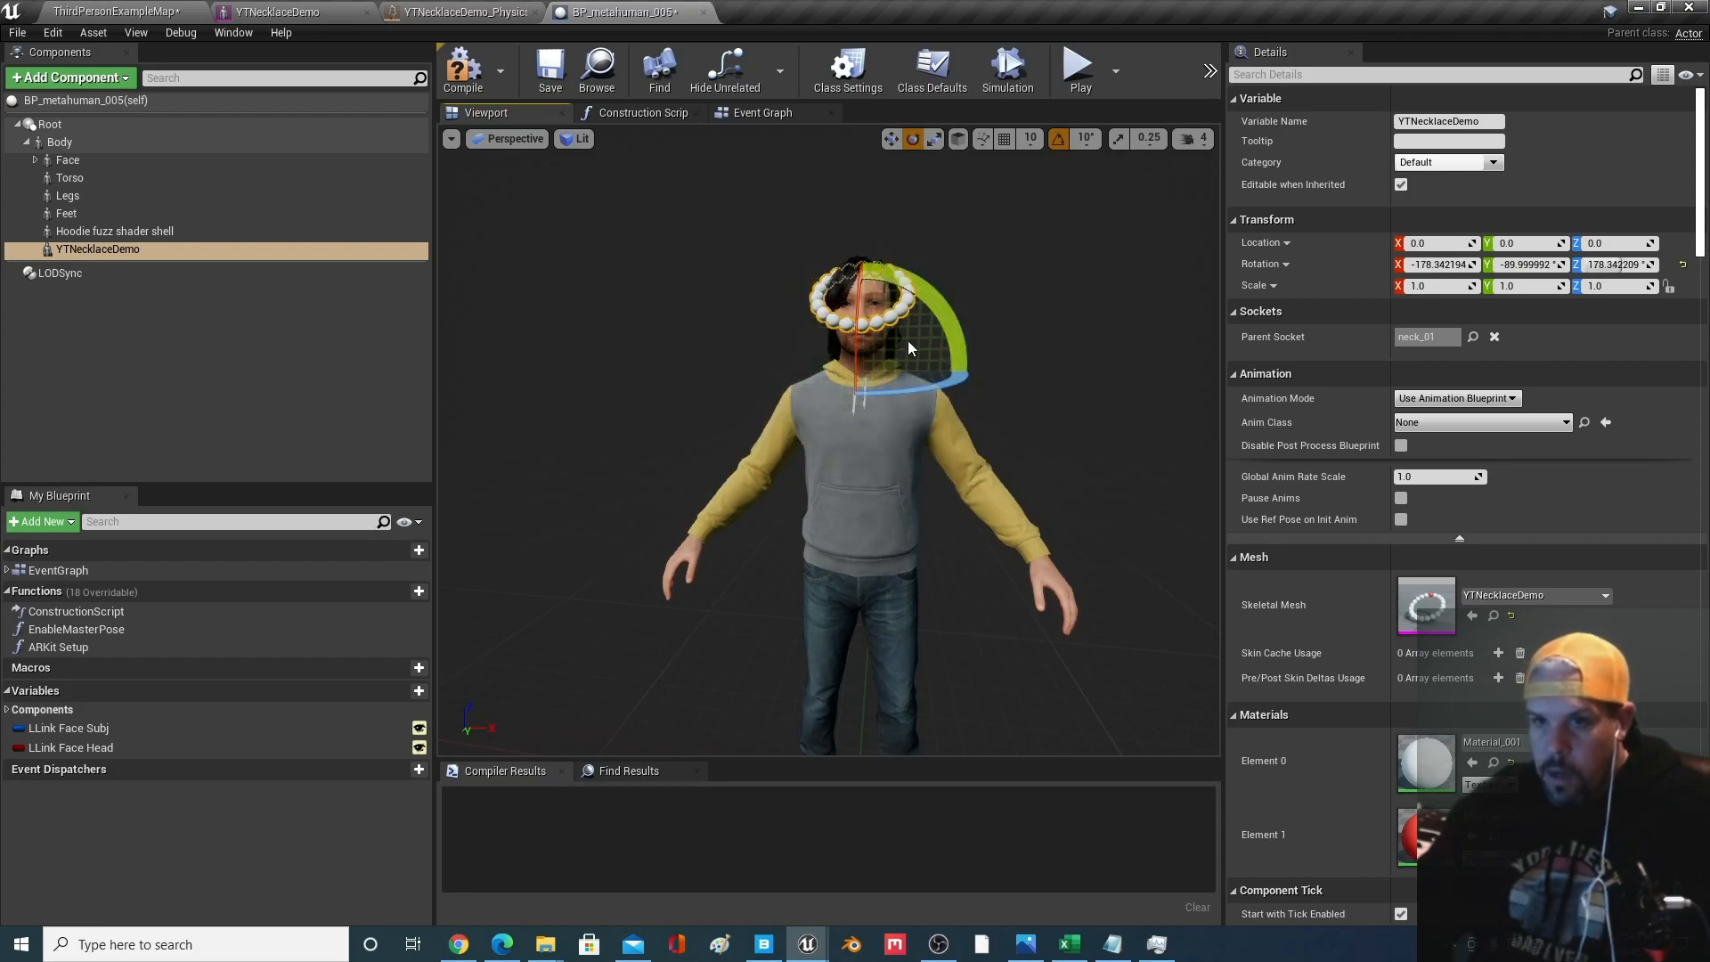
left_click(986, 255)
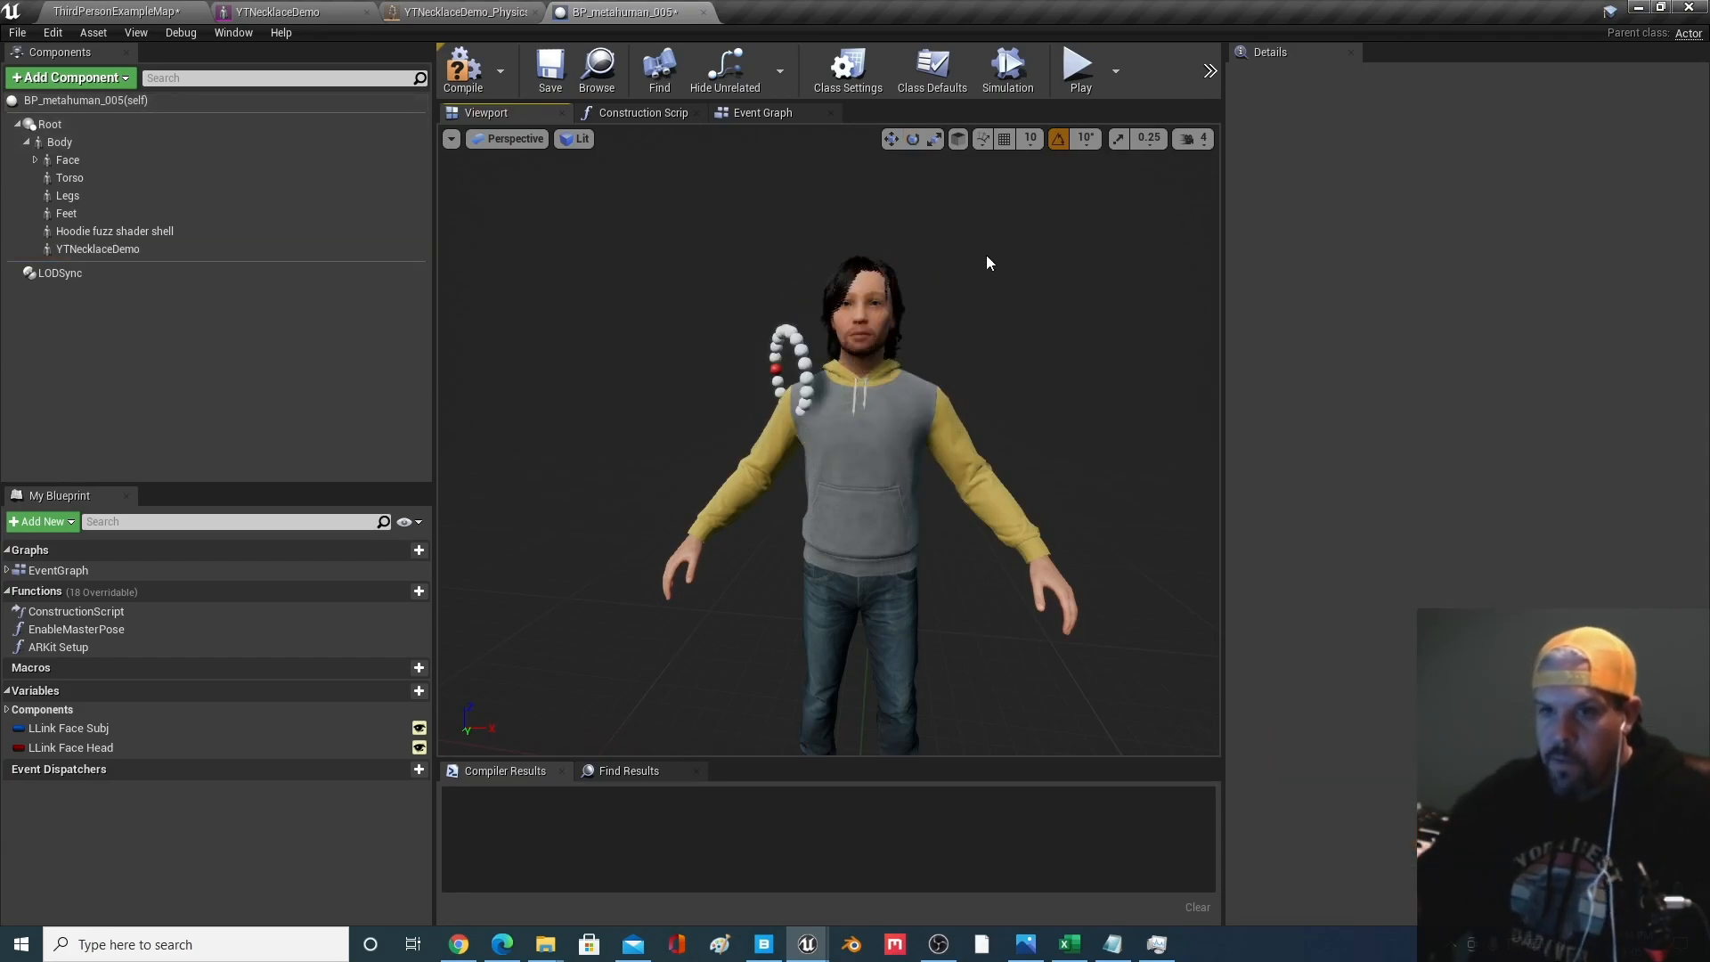
Rotate the necklace to -90° on Y and lower it around the neck to X about -20.3
left_click(763, 350)
left_click_drag(938, 293, 973, 371)
right_click_drag(745, 249, 984, 272)
key("w")
left_click_drag(721, 411, 711, 493)
mouse_move(932, 481)
right_mouse_down()
mouse_move(704, 485)
mouse_move(924, 476)
right_mouse_up()
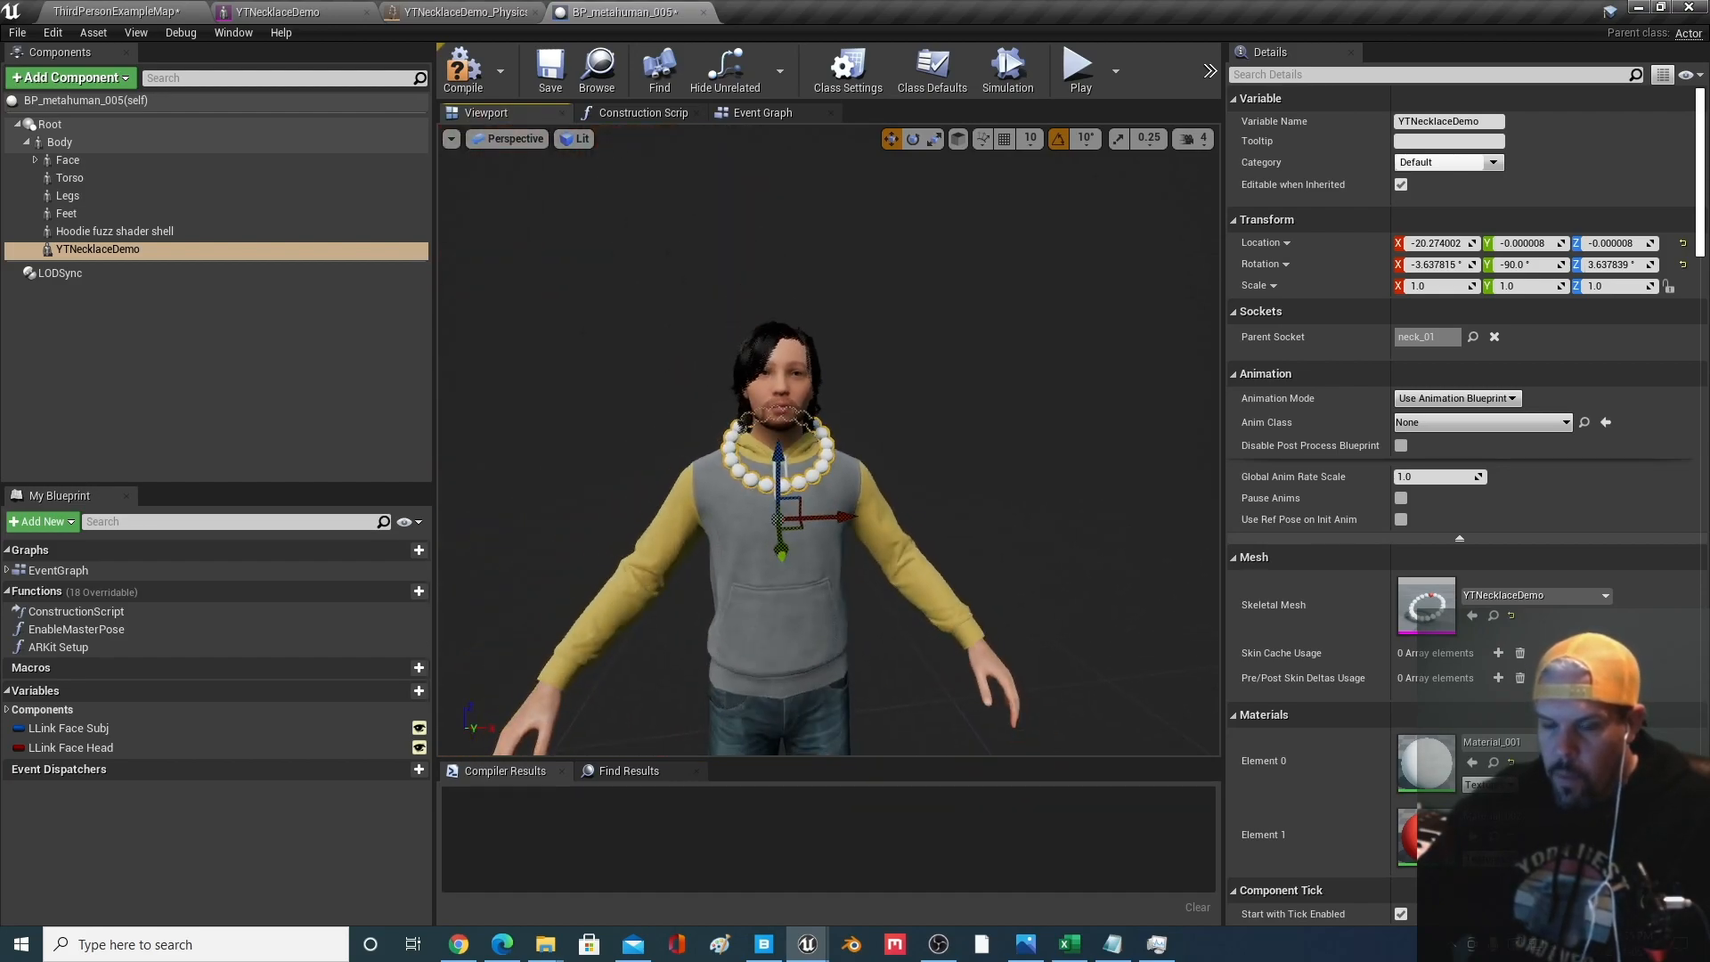
From the side, shift the necklace forward and fine-tune its height to X about -20.8 and Y about 3.0
right_click_drag(868, 619, 980, 615)
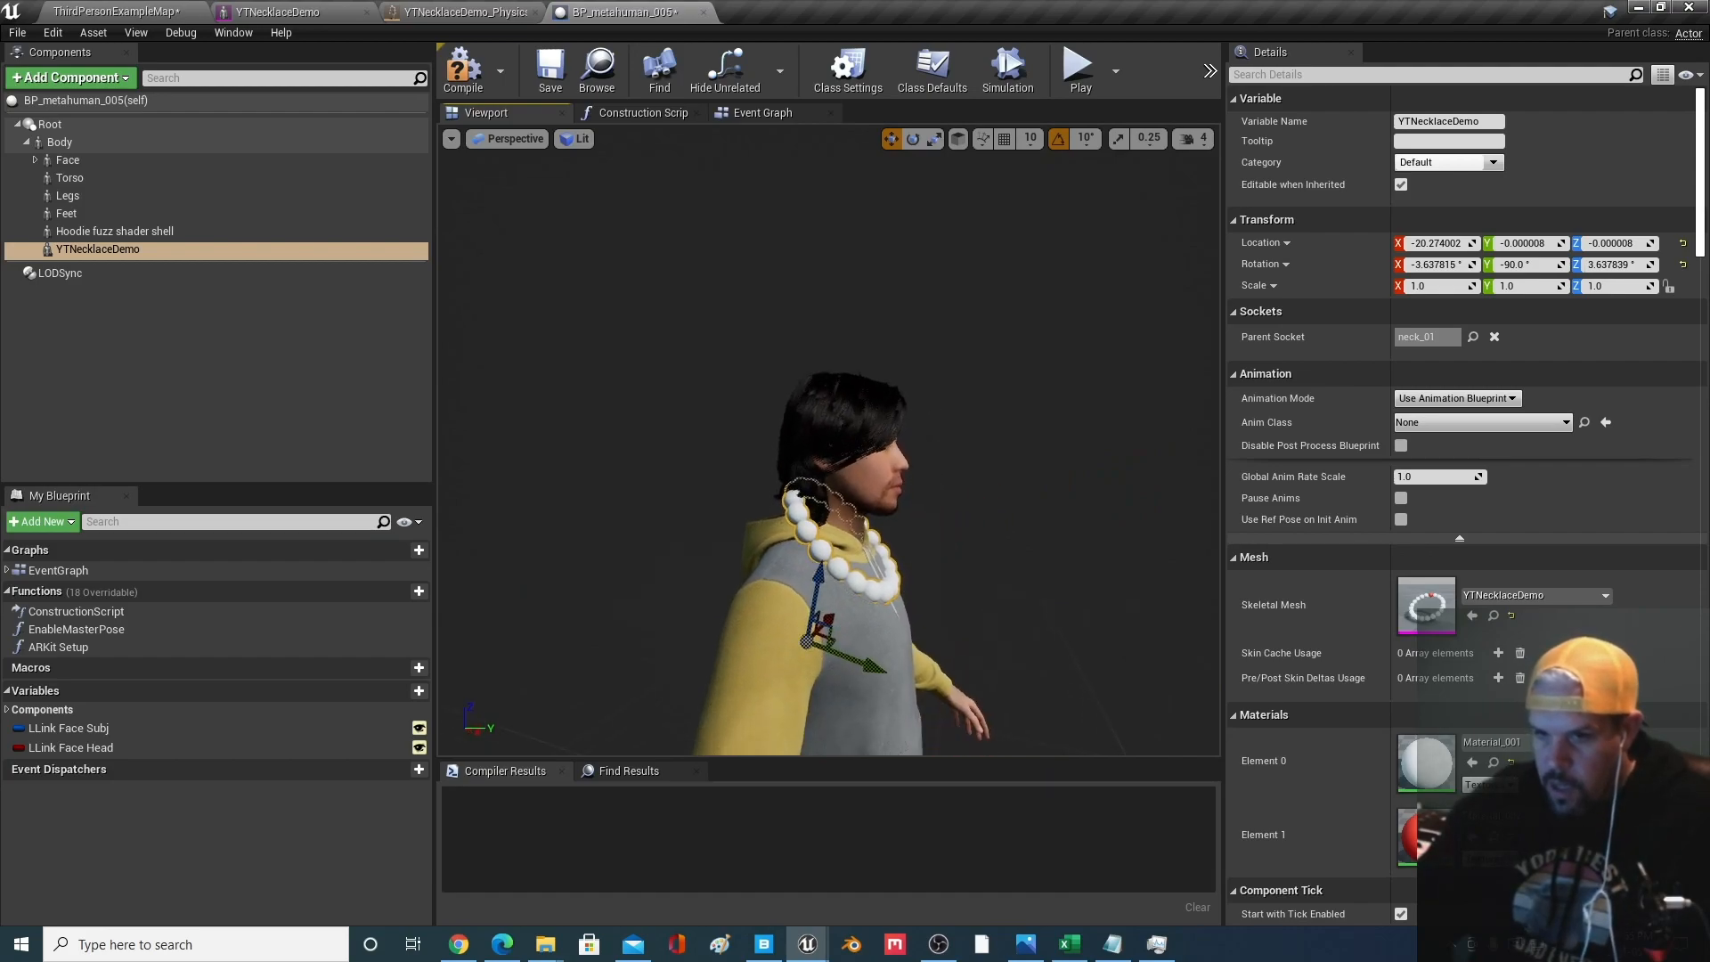
right_click_drag(869, 610, 831, 620)
key("f")
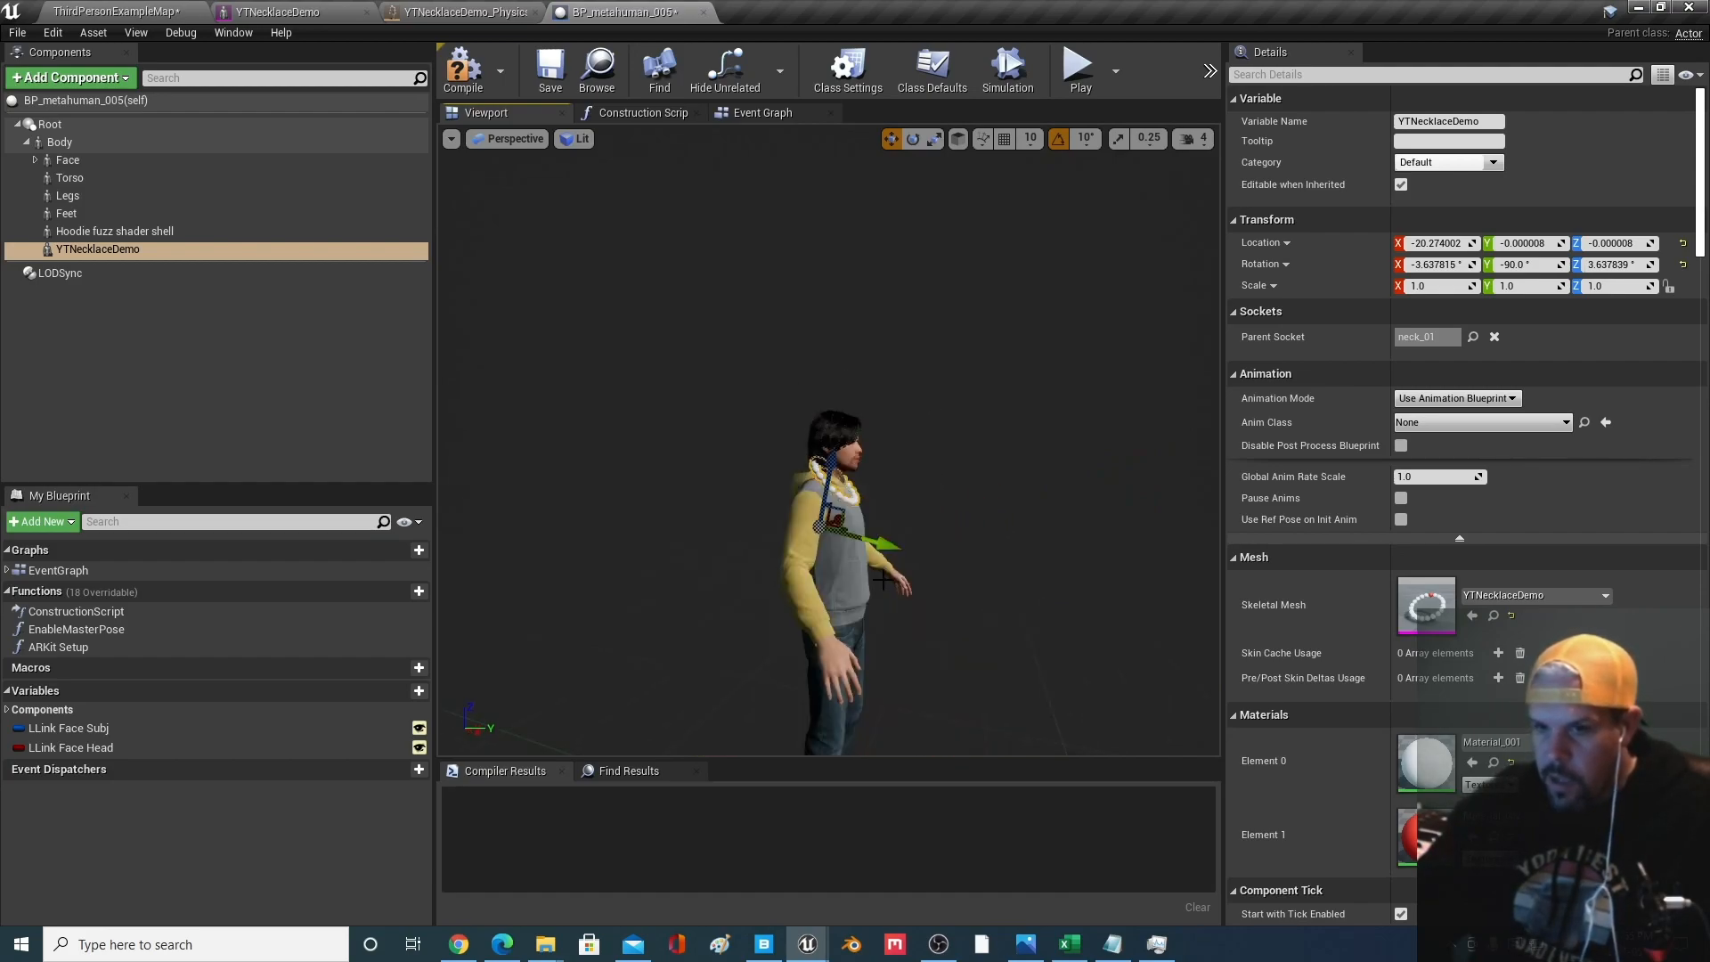
left_click_drag(818, 602, 818, 592)
mouse_move(862, 668)
left_mouse_down()
mouse_move(891, 678)
mouse_move(845, 666)
mouse_move(878, 680)
left_mouse_up()
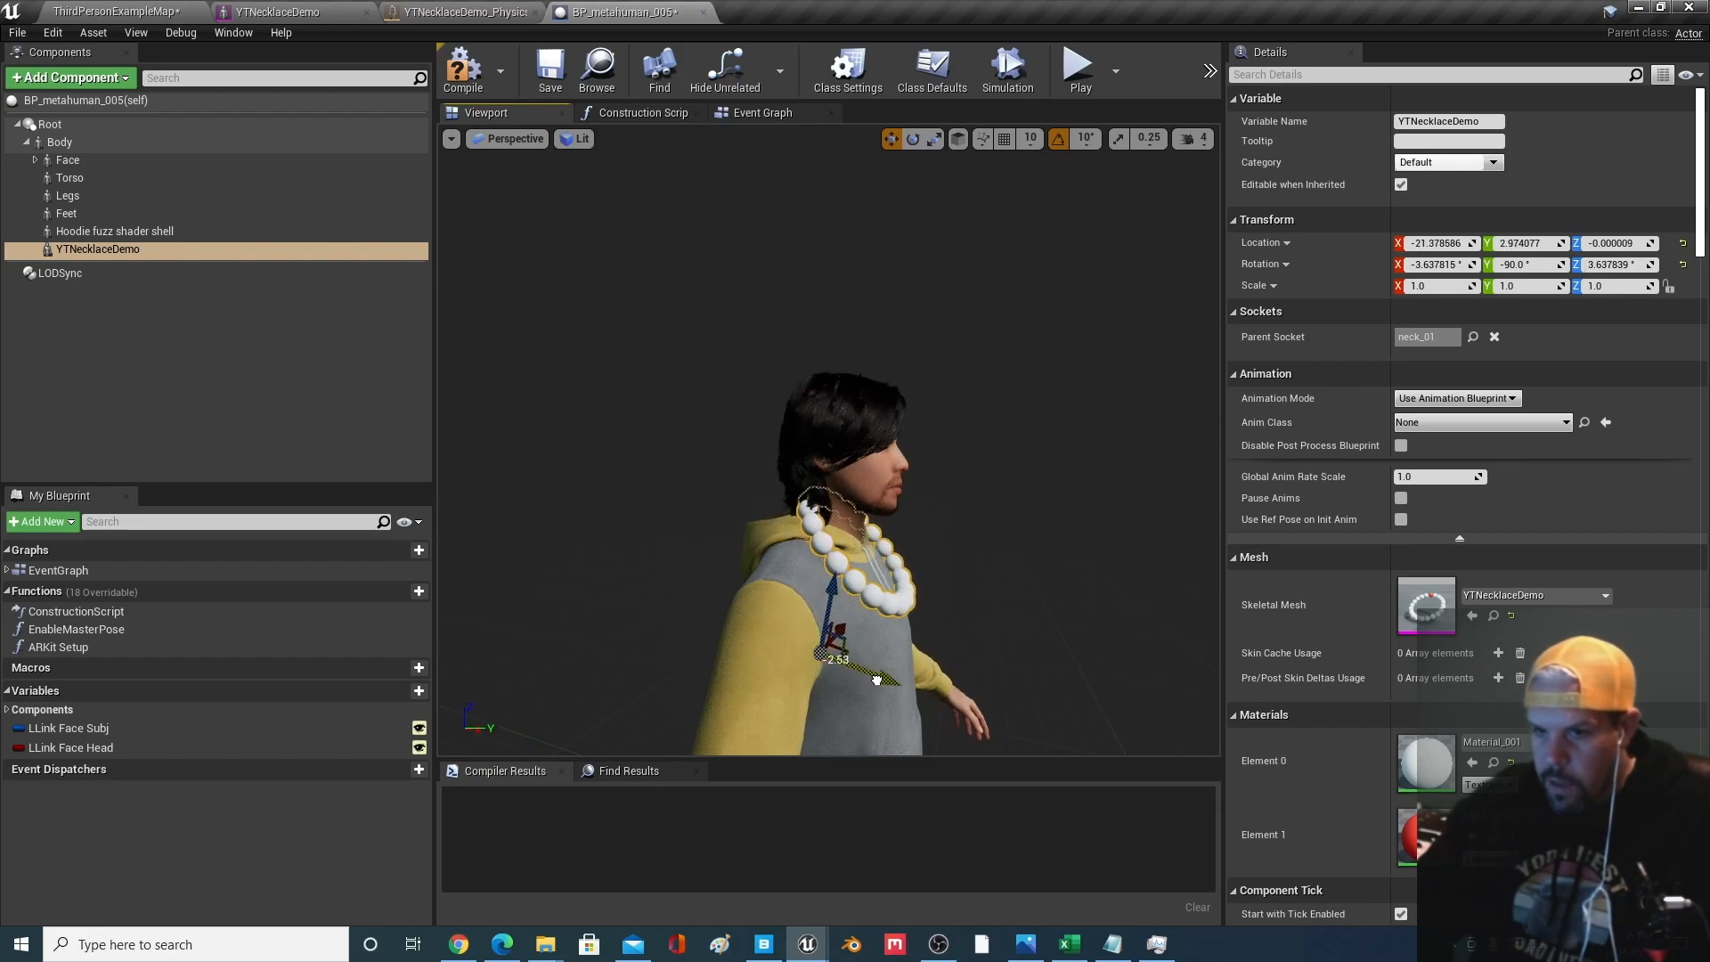
left_click_drag(834, 609, 832, 602)
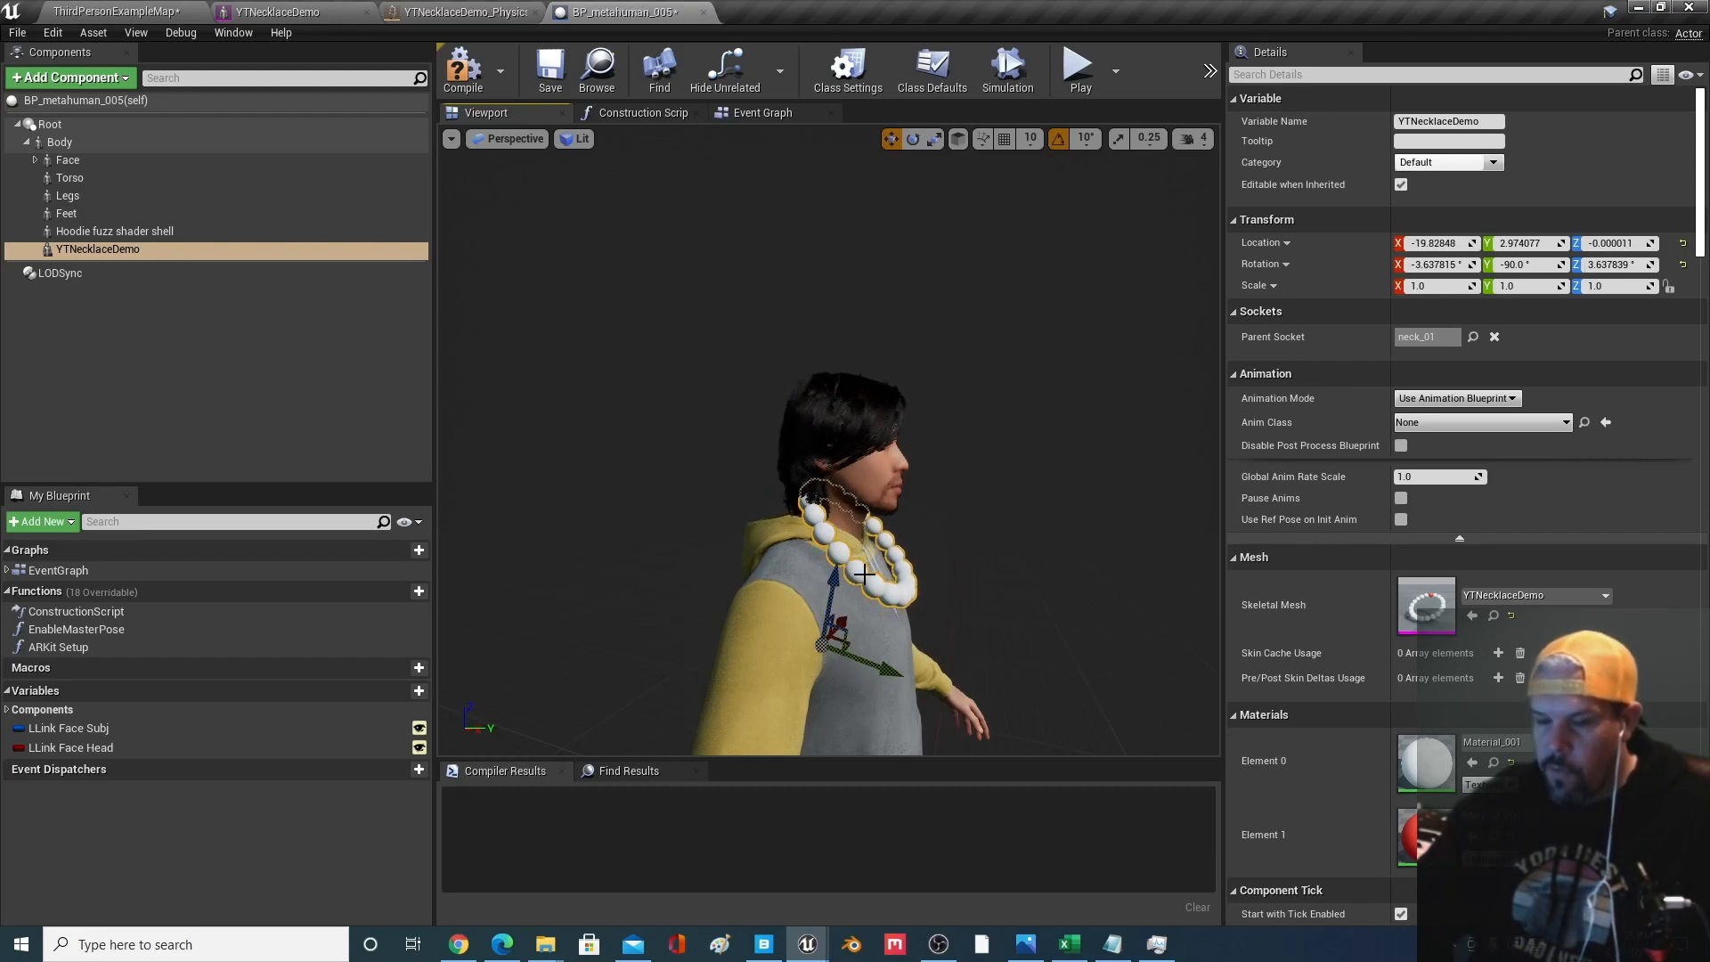
left_click_drag(833, 582, 834, 588)
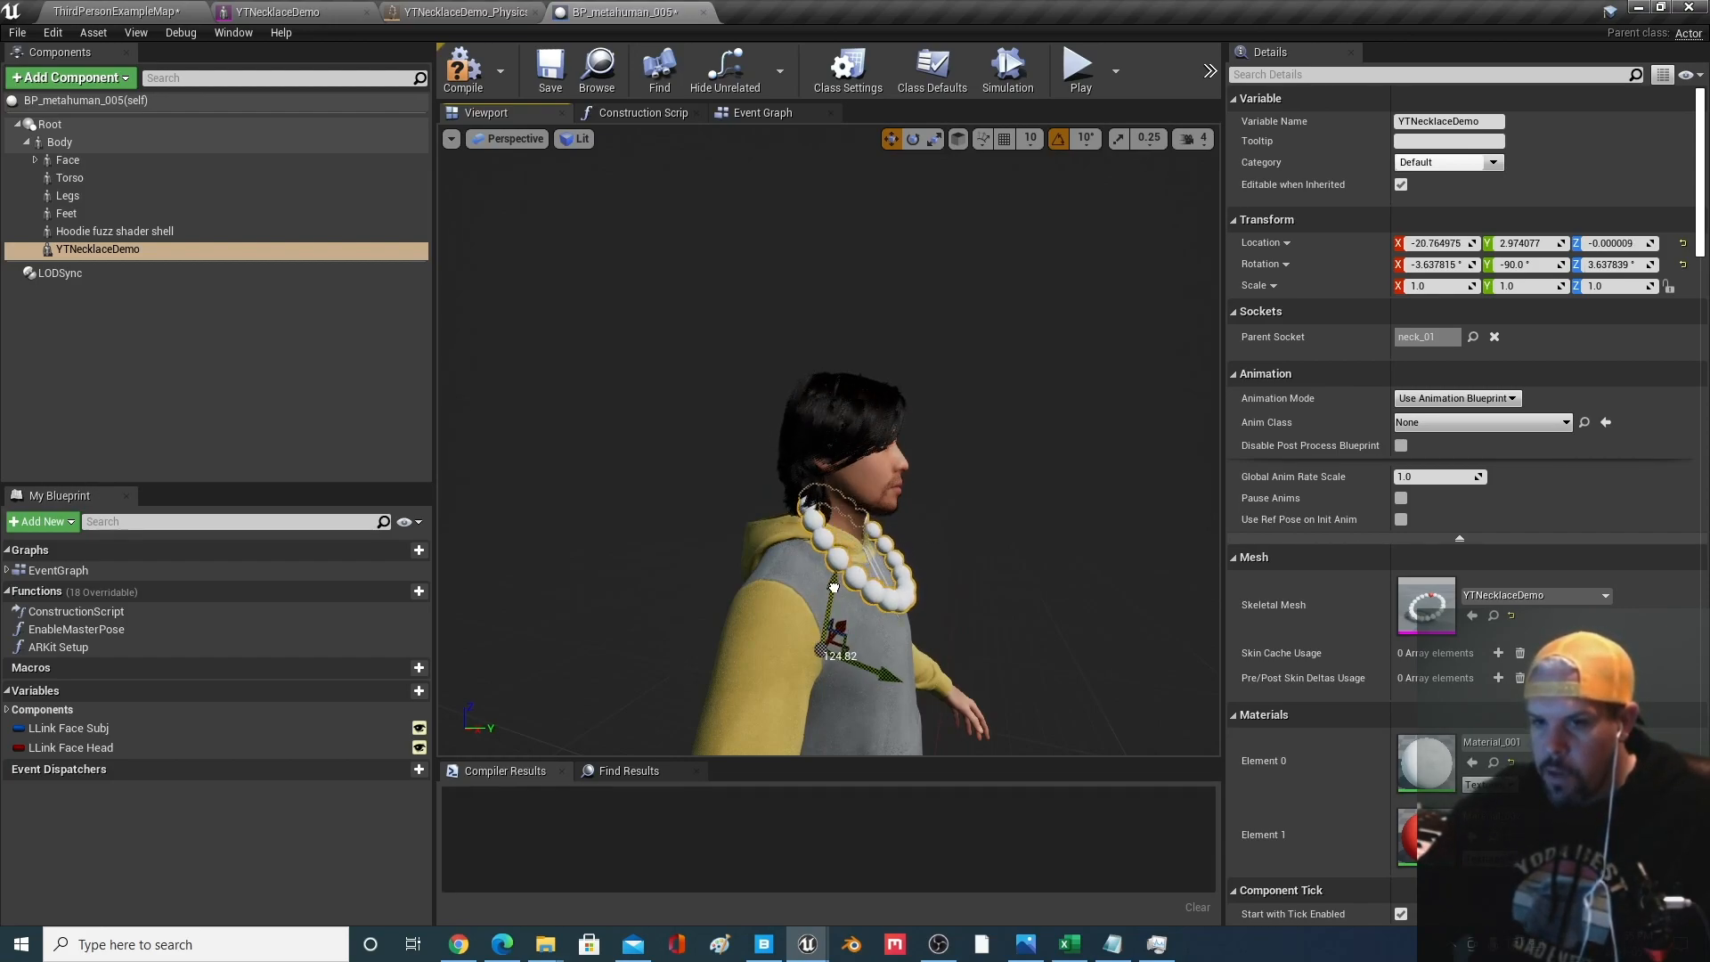
Check the necklace's fit from the front, and compile and save the blueprint
key("d")
mouse_move(963, 599)
right_mouse_down()
mouse_move(757, 598)
mouse_move(989, 580)
right_mouse_up()
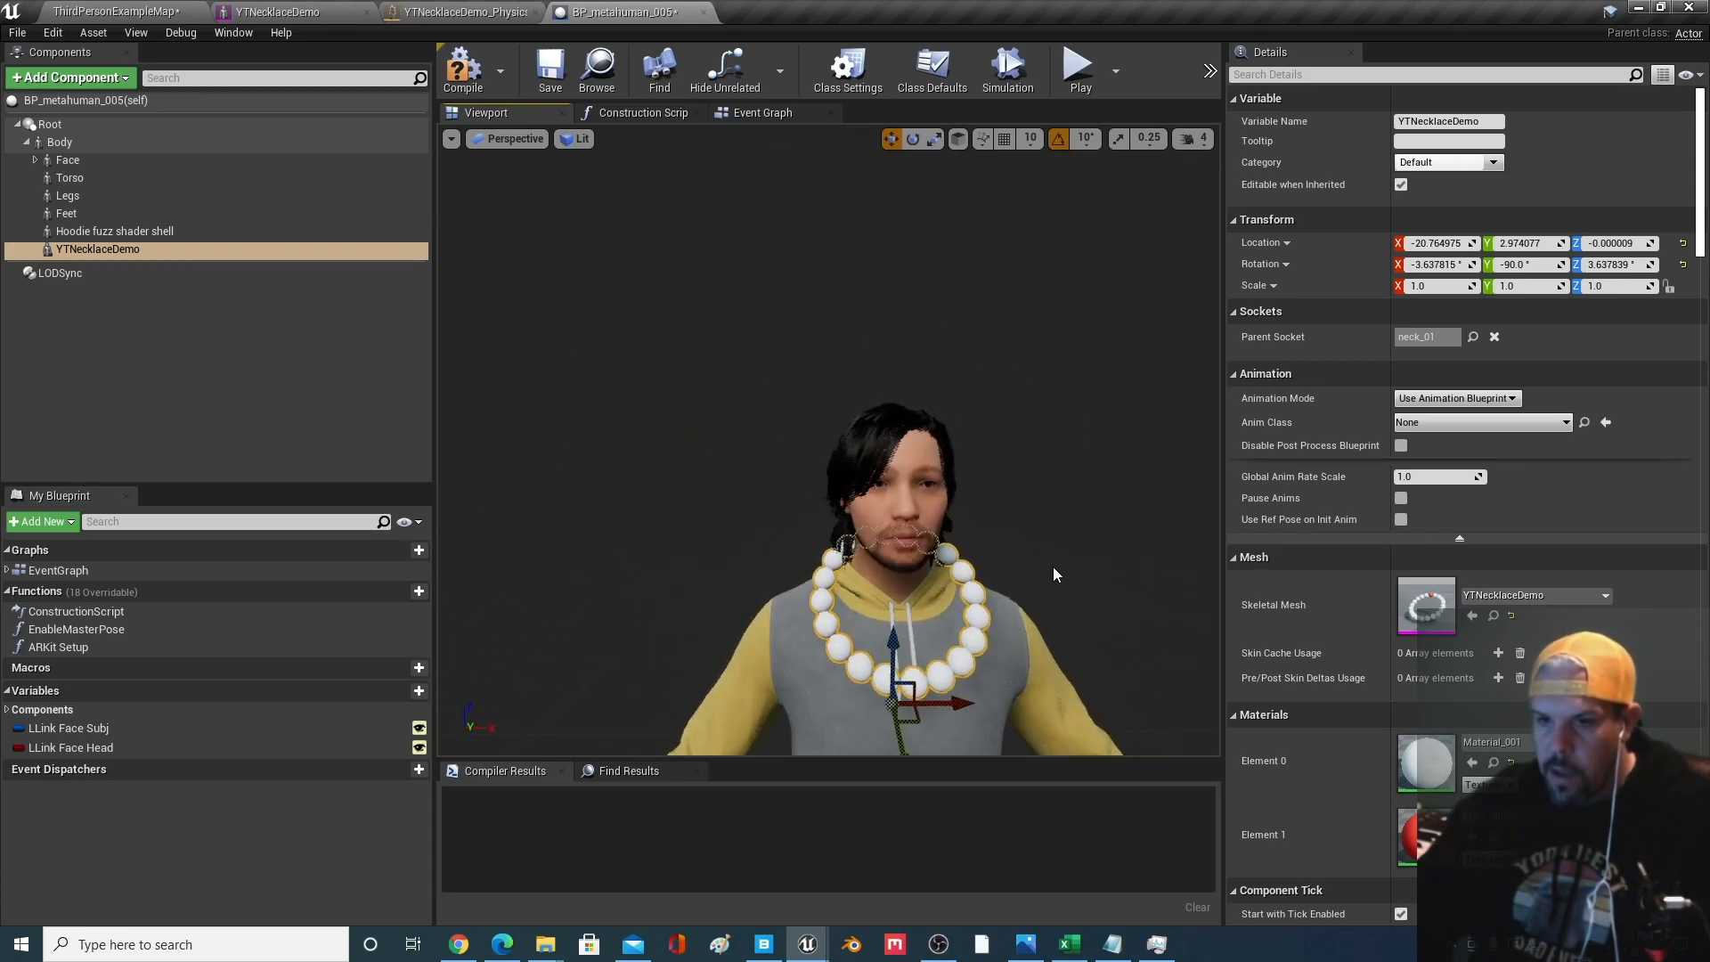
scroll(992, 517, "down", 5)
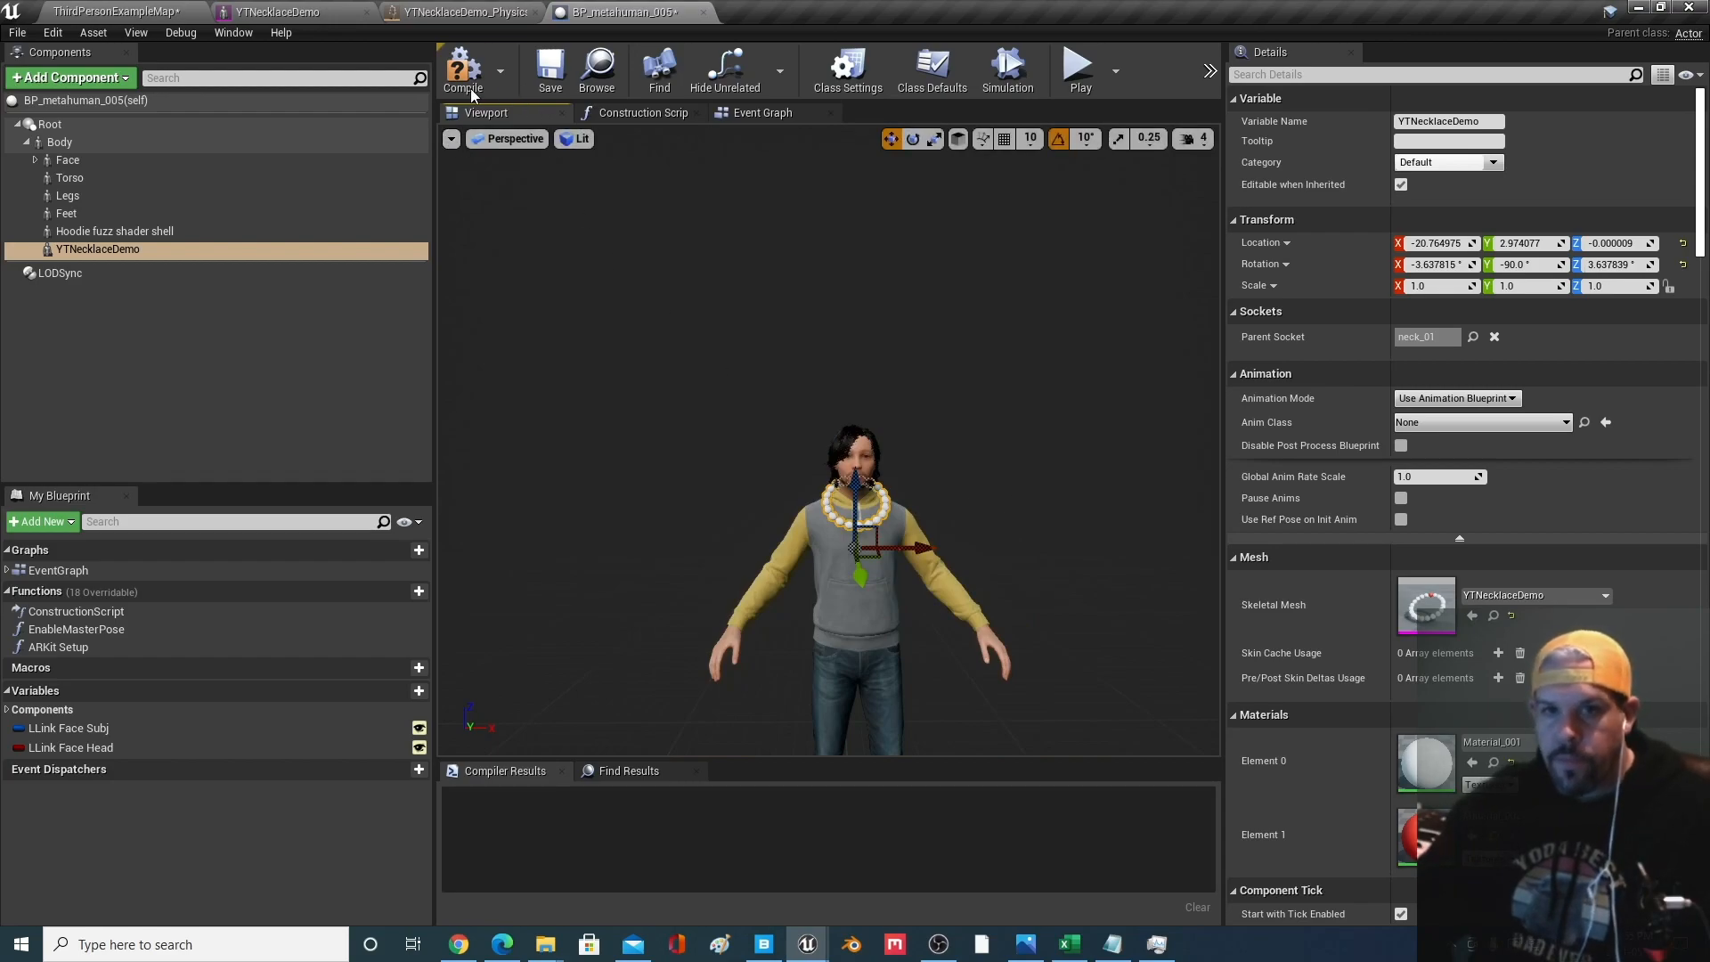
left_click(547, 76)
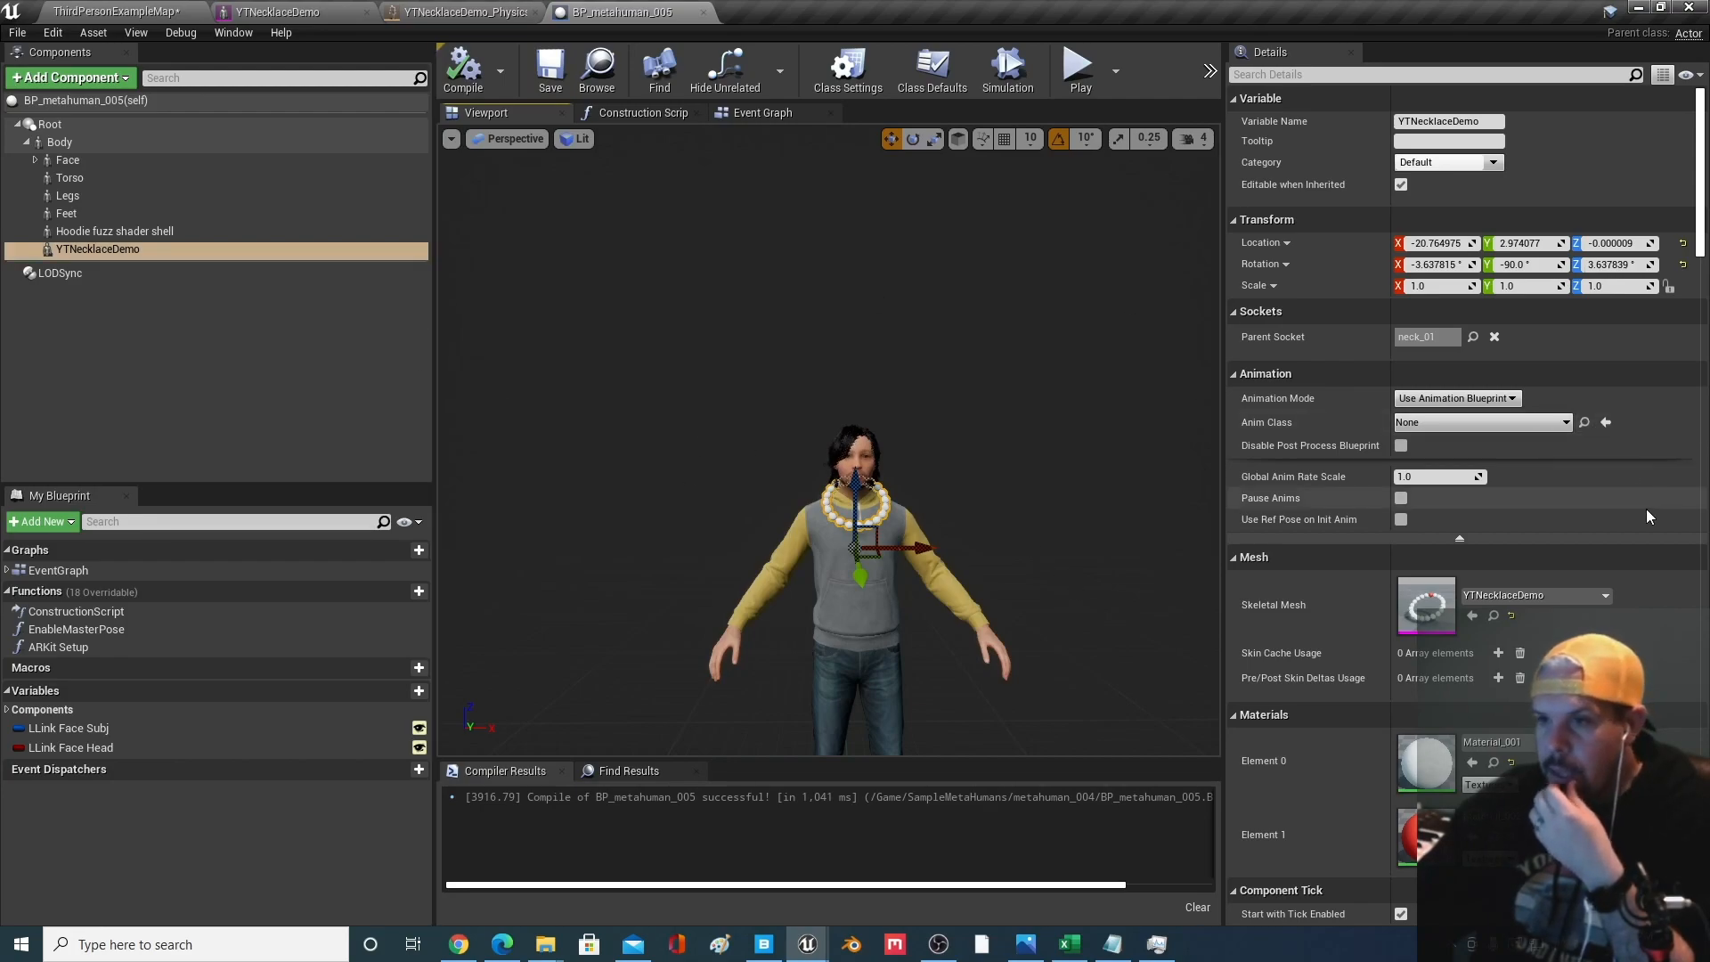
Enable Simulate Physics on the YTNecklaceDemo component, and compile and save the blueprint
scroll(1643, 515, "down", 3)
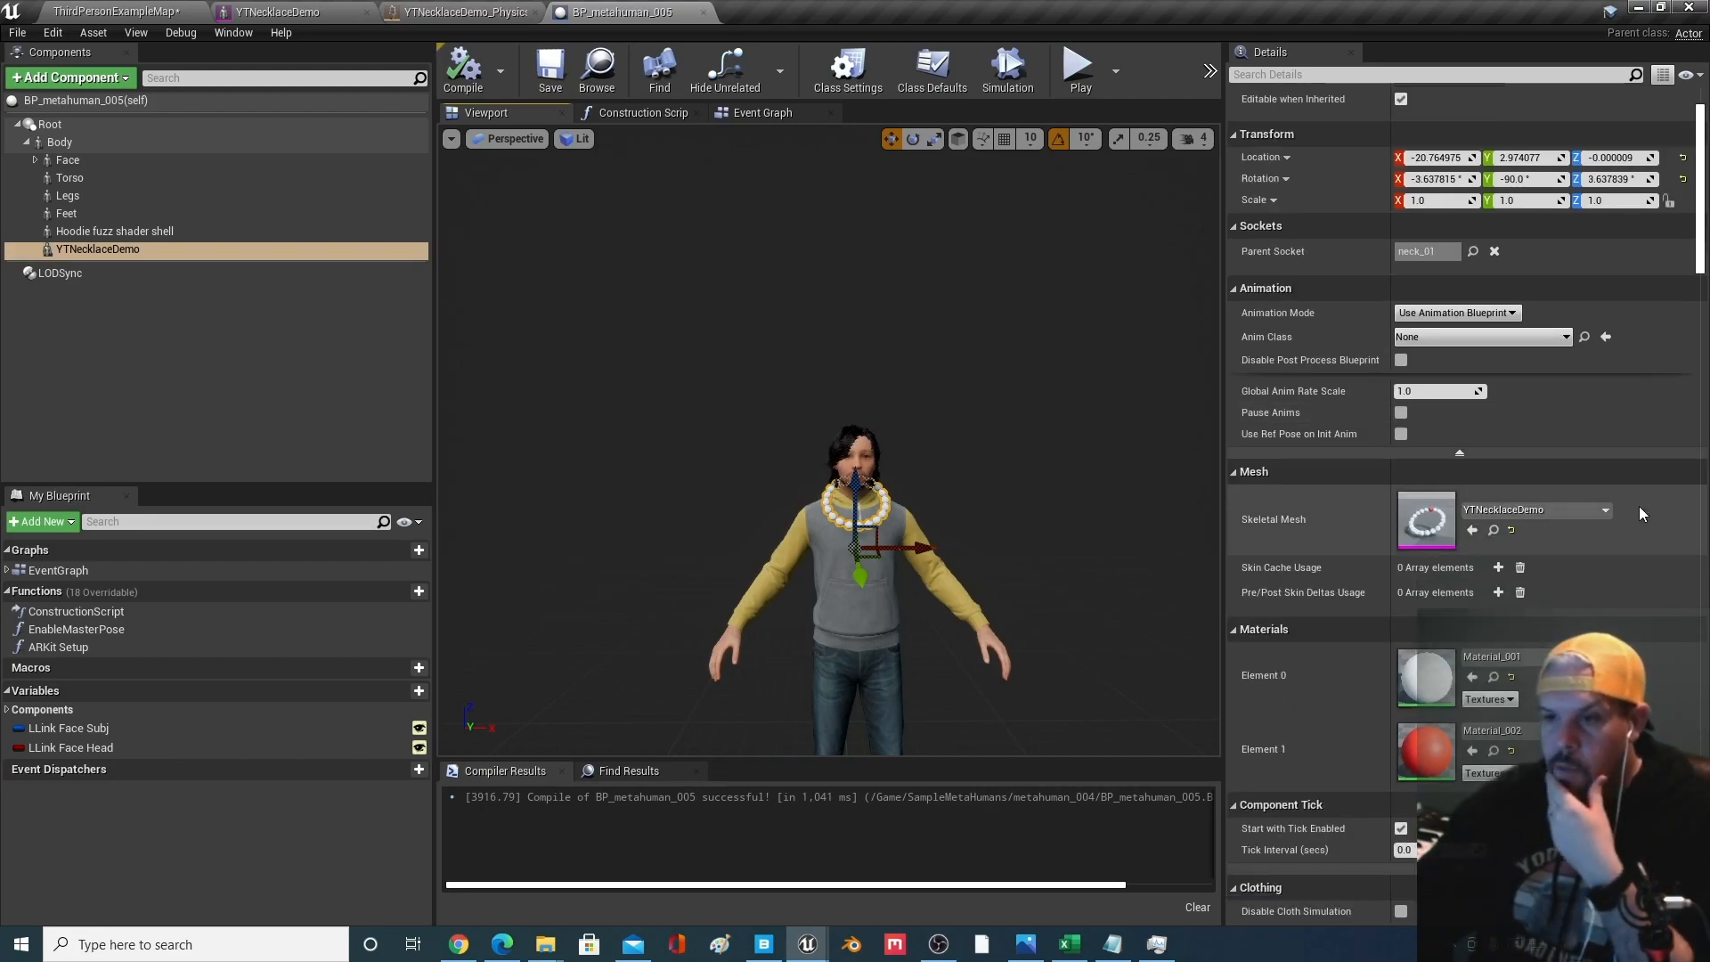
scroll(1595, 561, "down", 2)
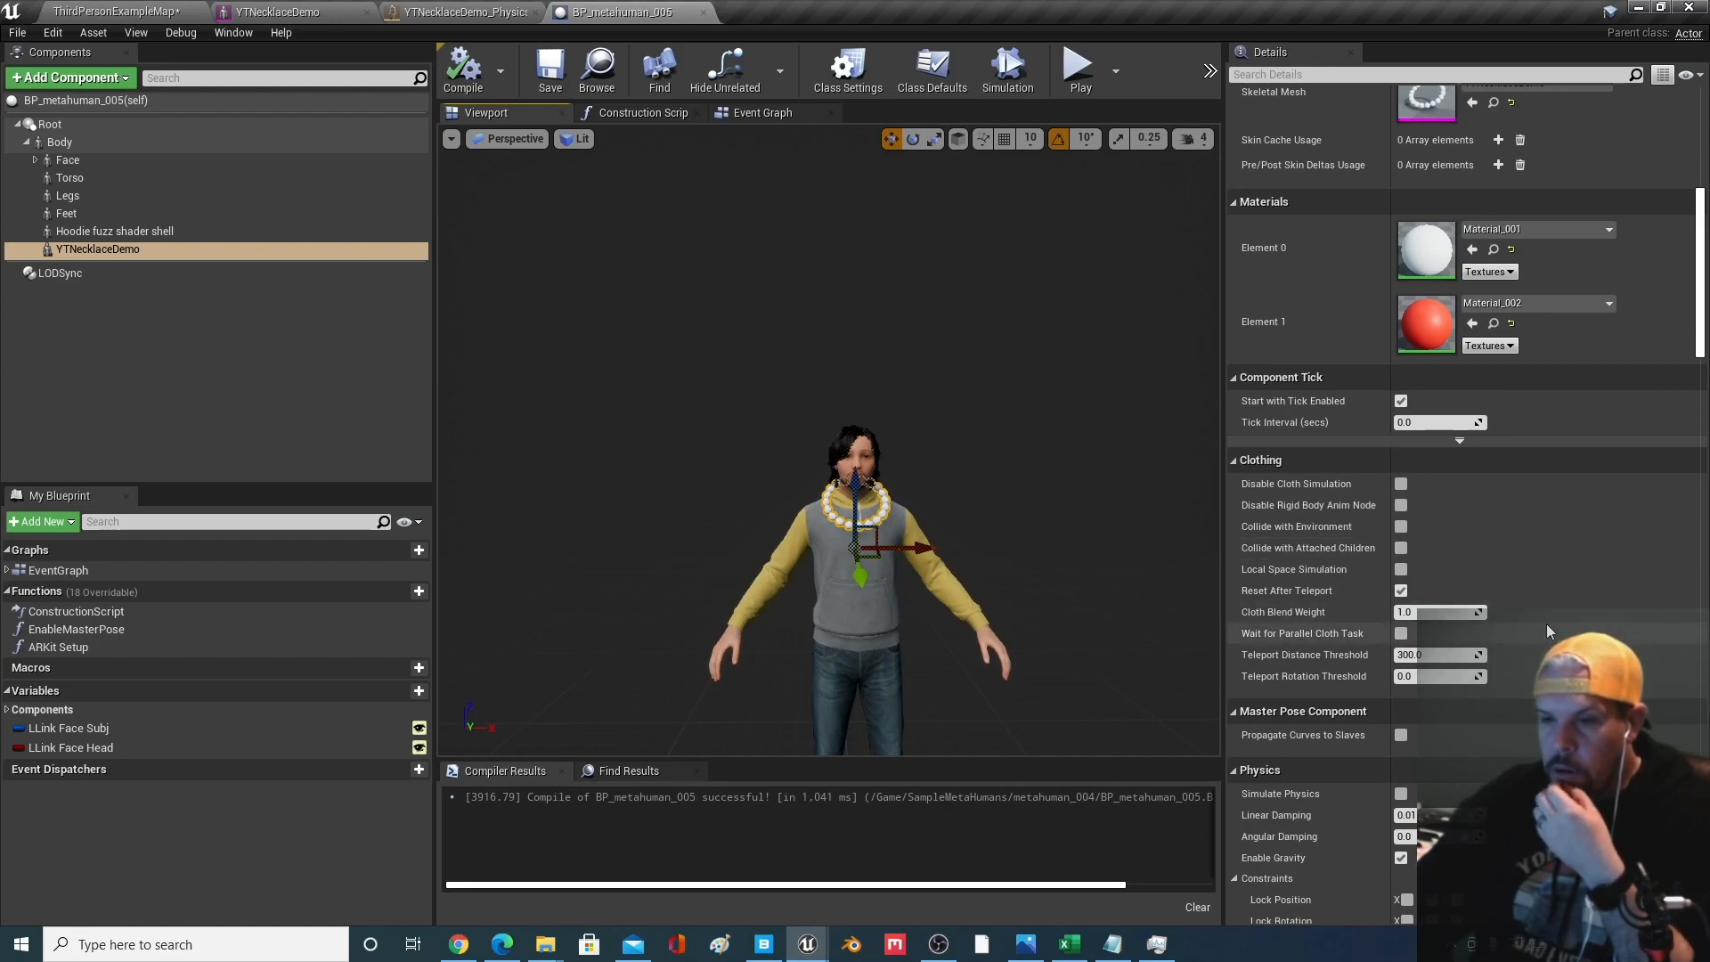
scroll(1545, 611, "down", 3)
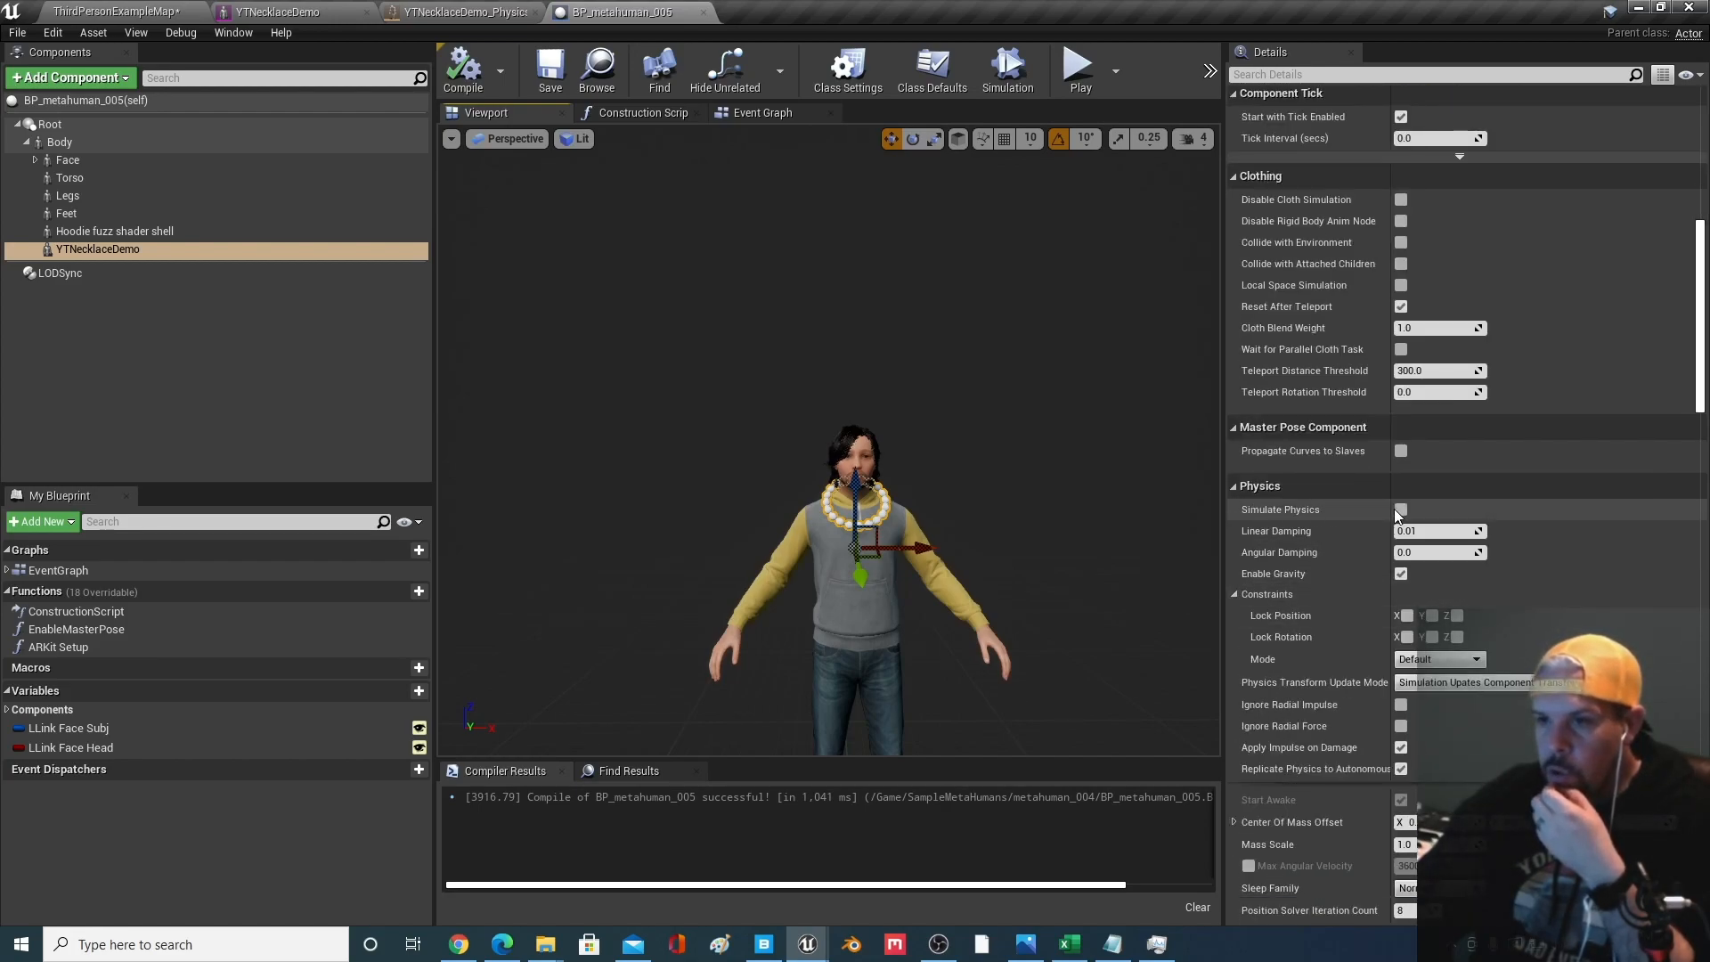
left_click(1401, 509)
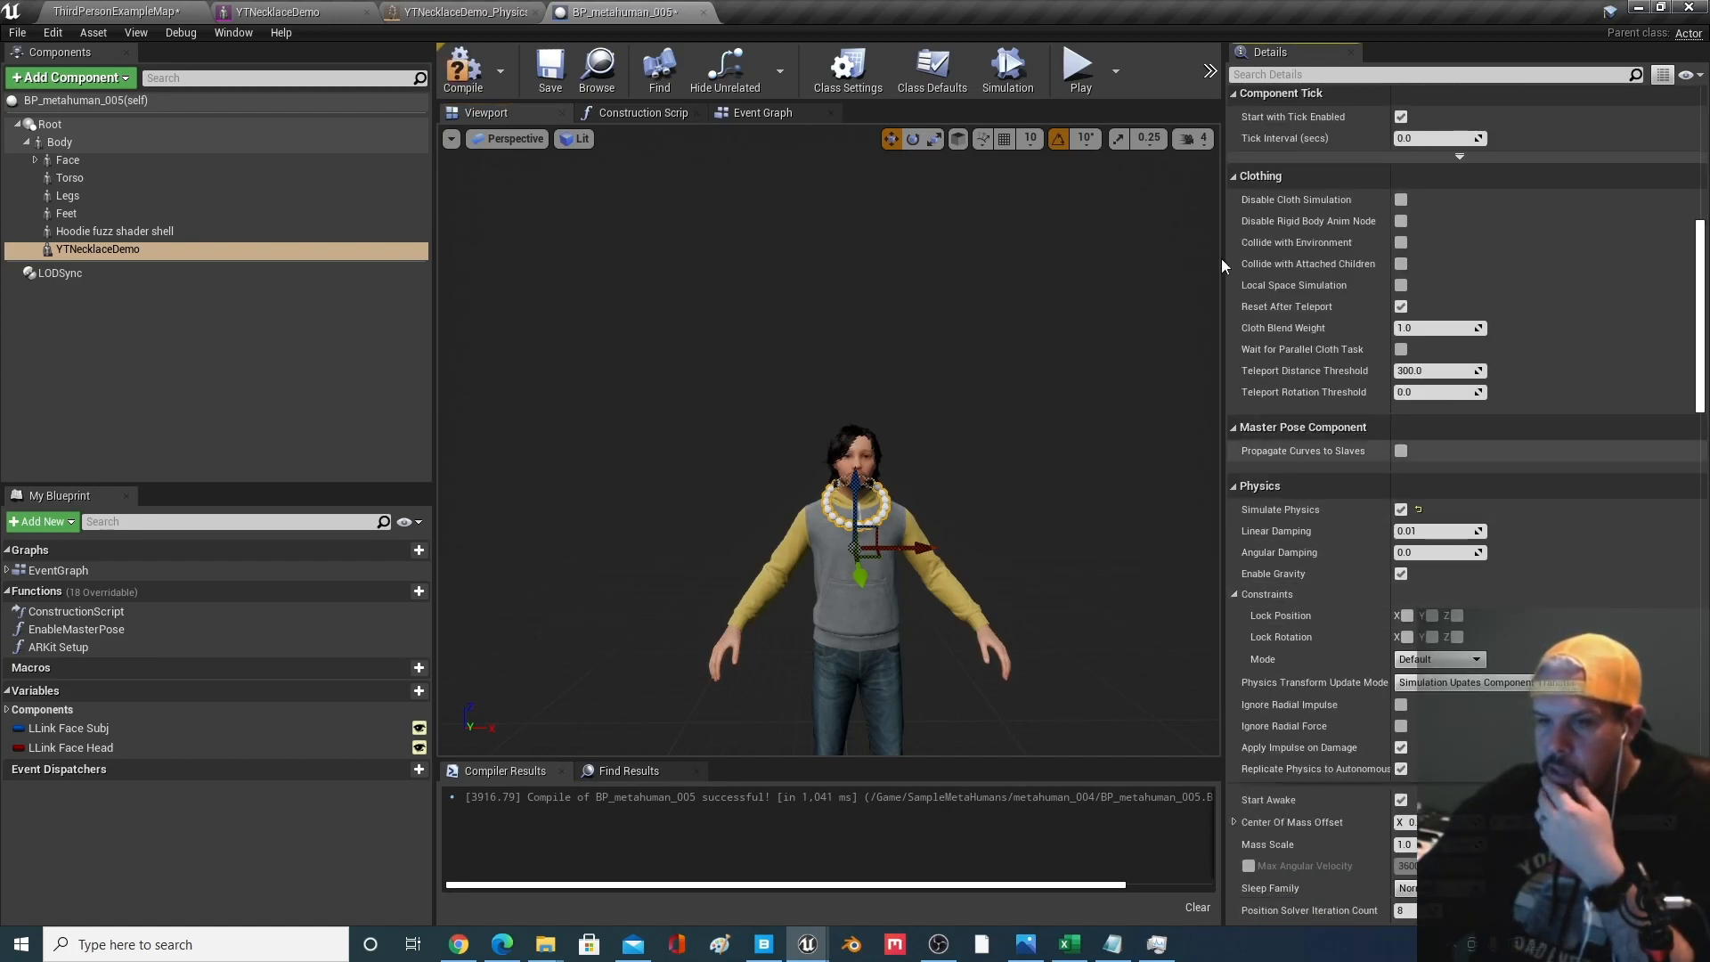
left_click(549, 73)
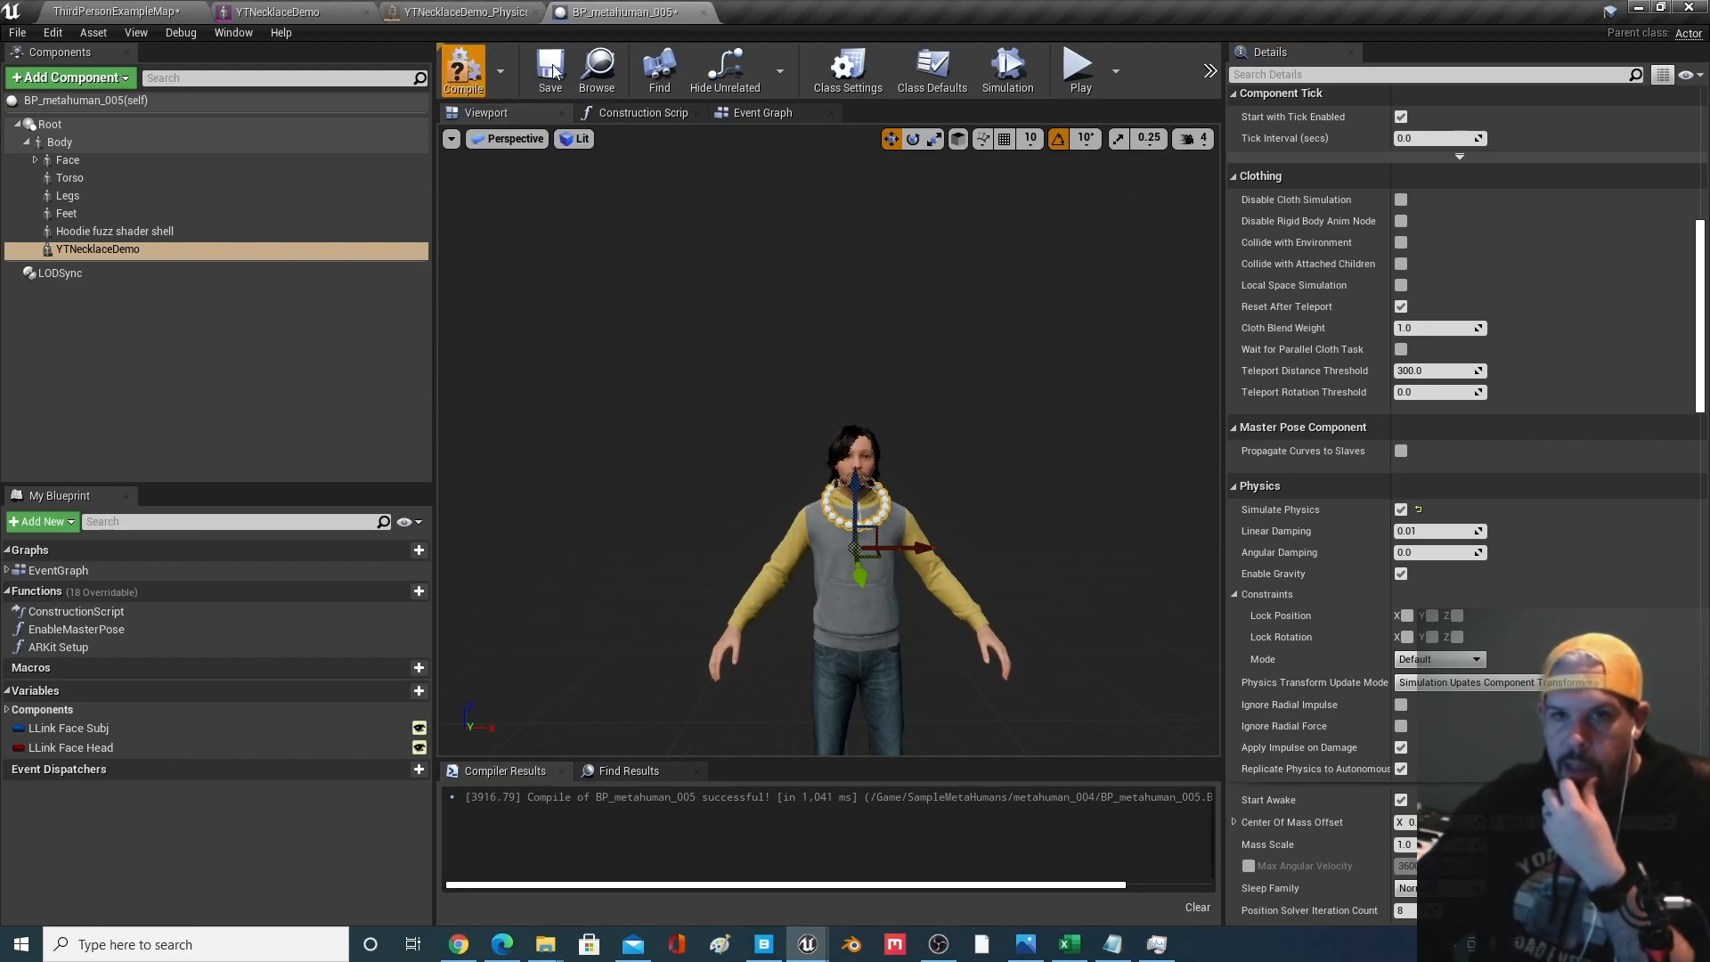
Return to the ThirdPersonExampleMap level, view the copied metahuman up close, and start simulating the level
left_click(156, 13)
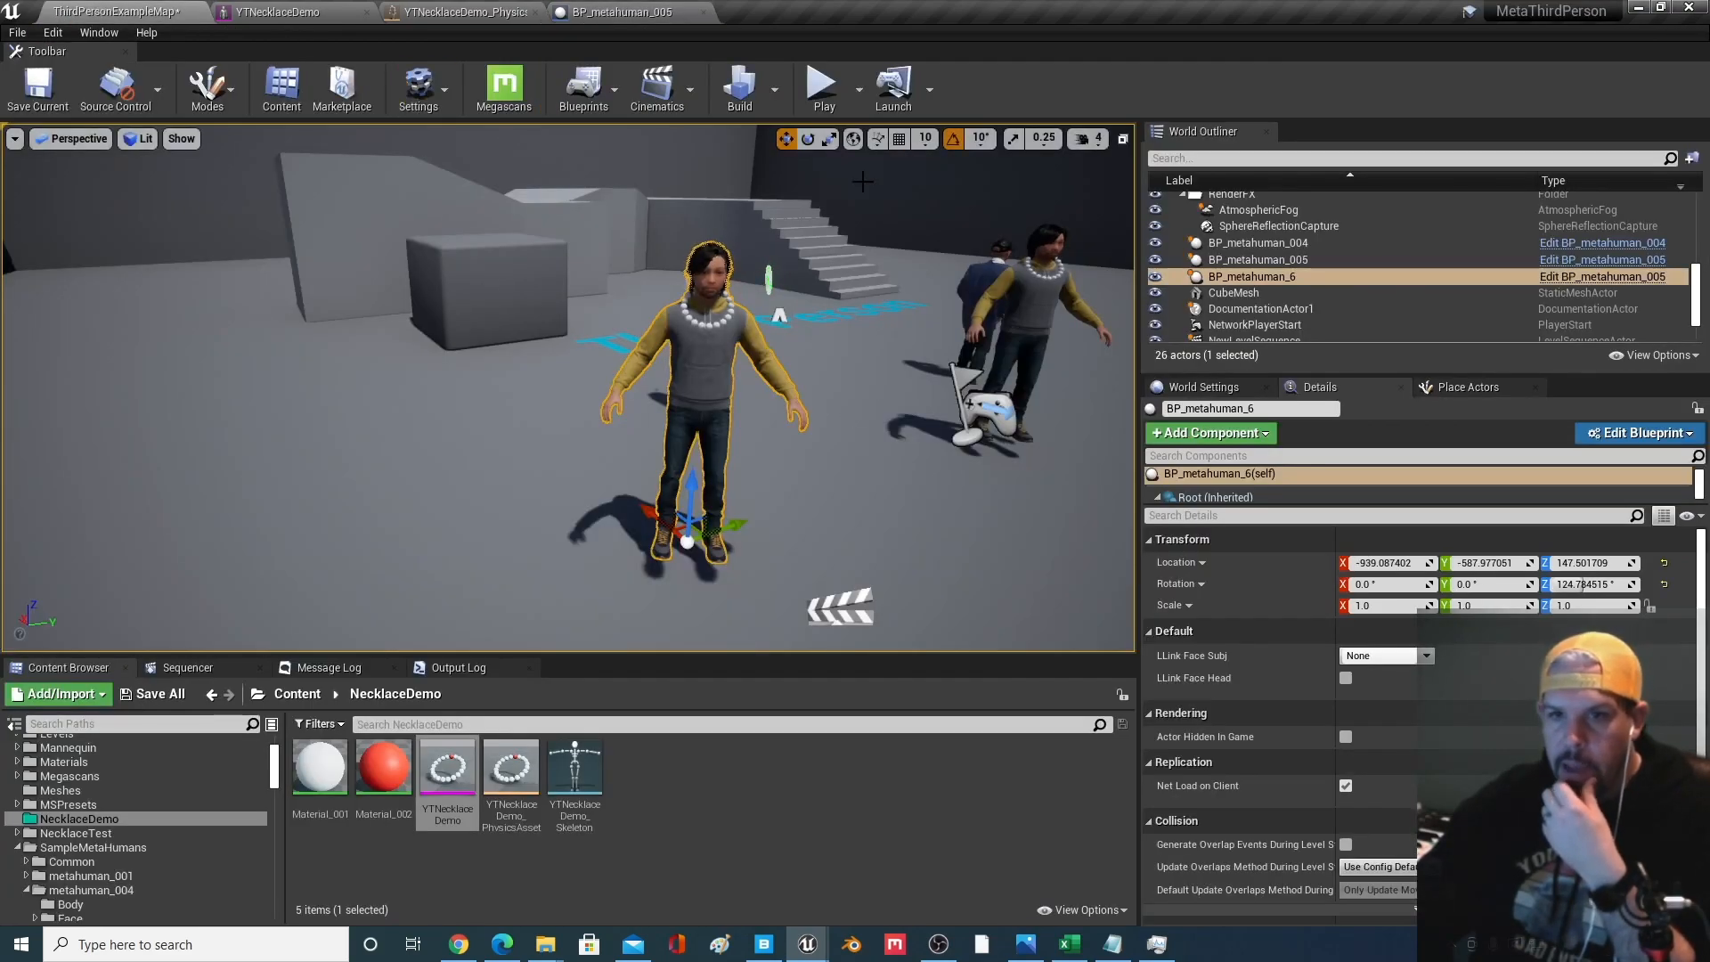
key("w")
right_click_drag(692, 374, 730, 388)
key("e")
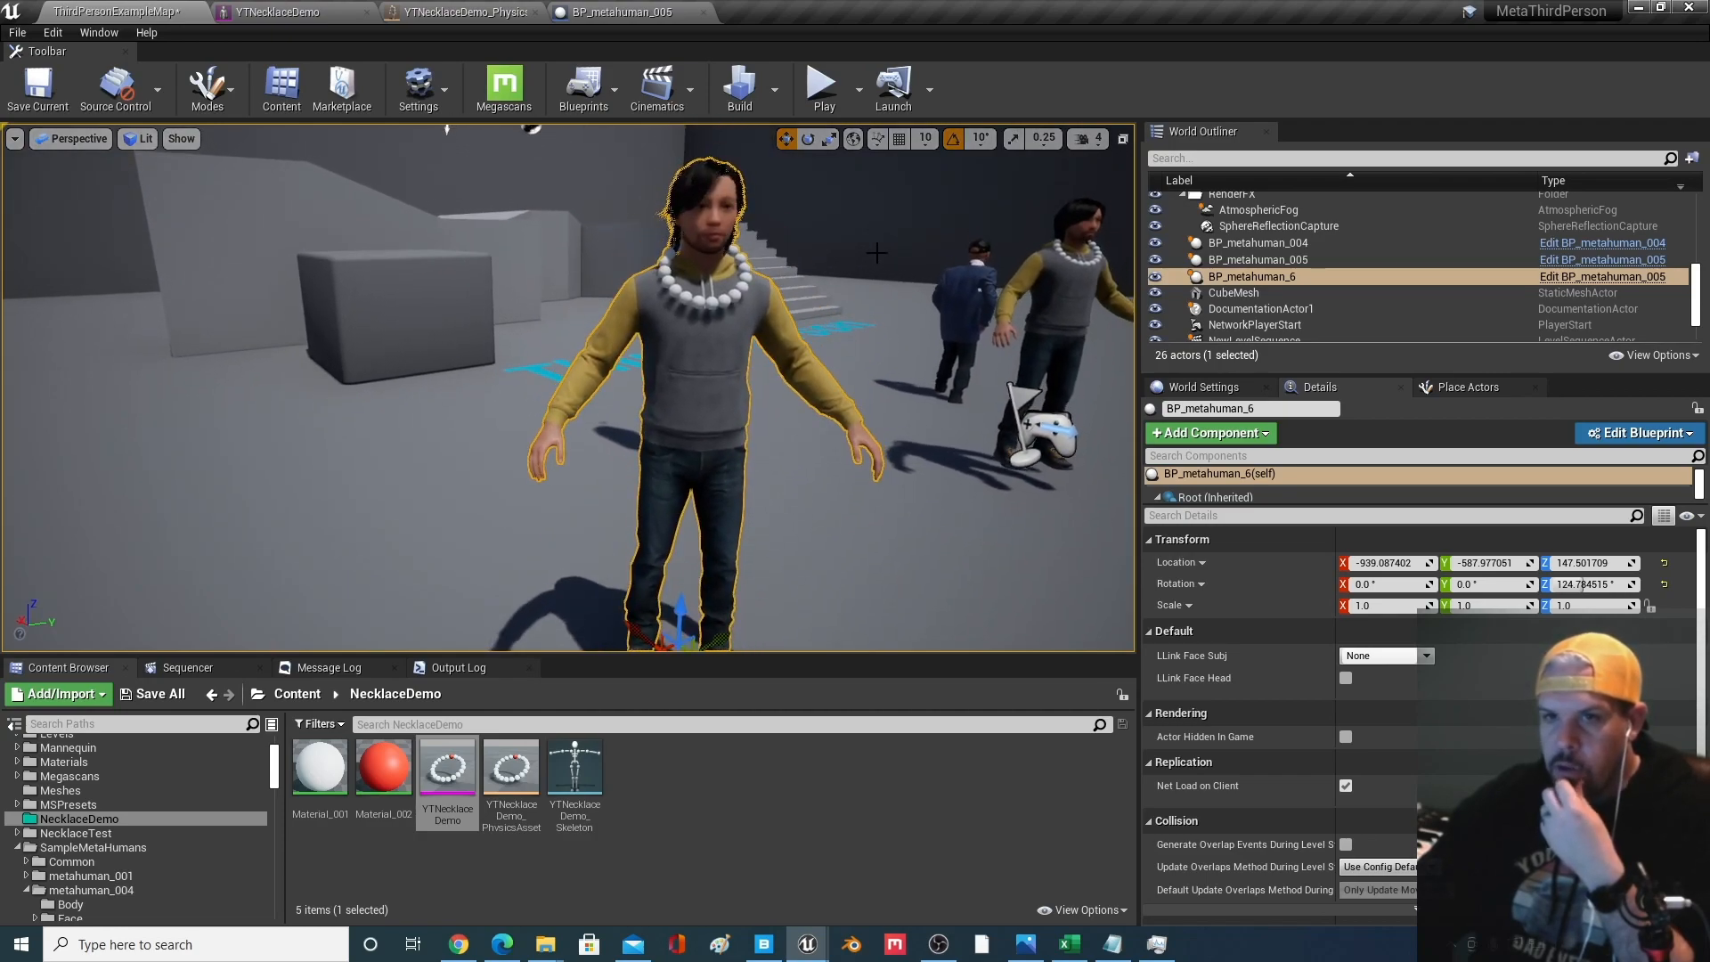
left_click(860, 89)
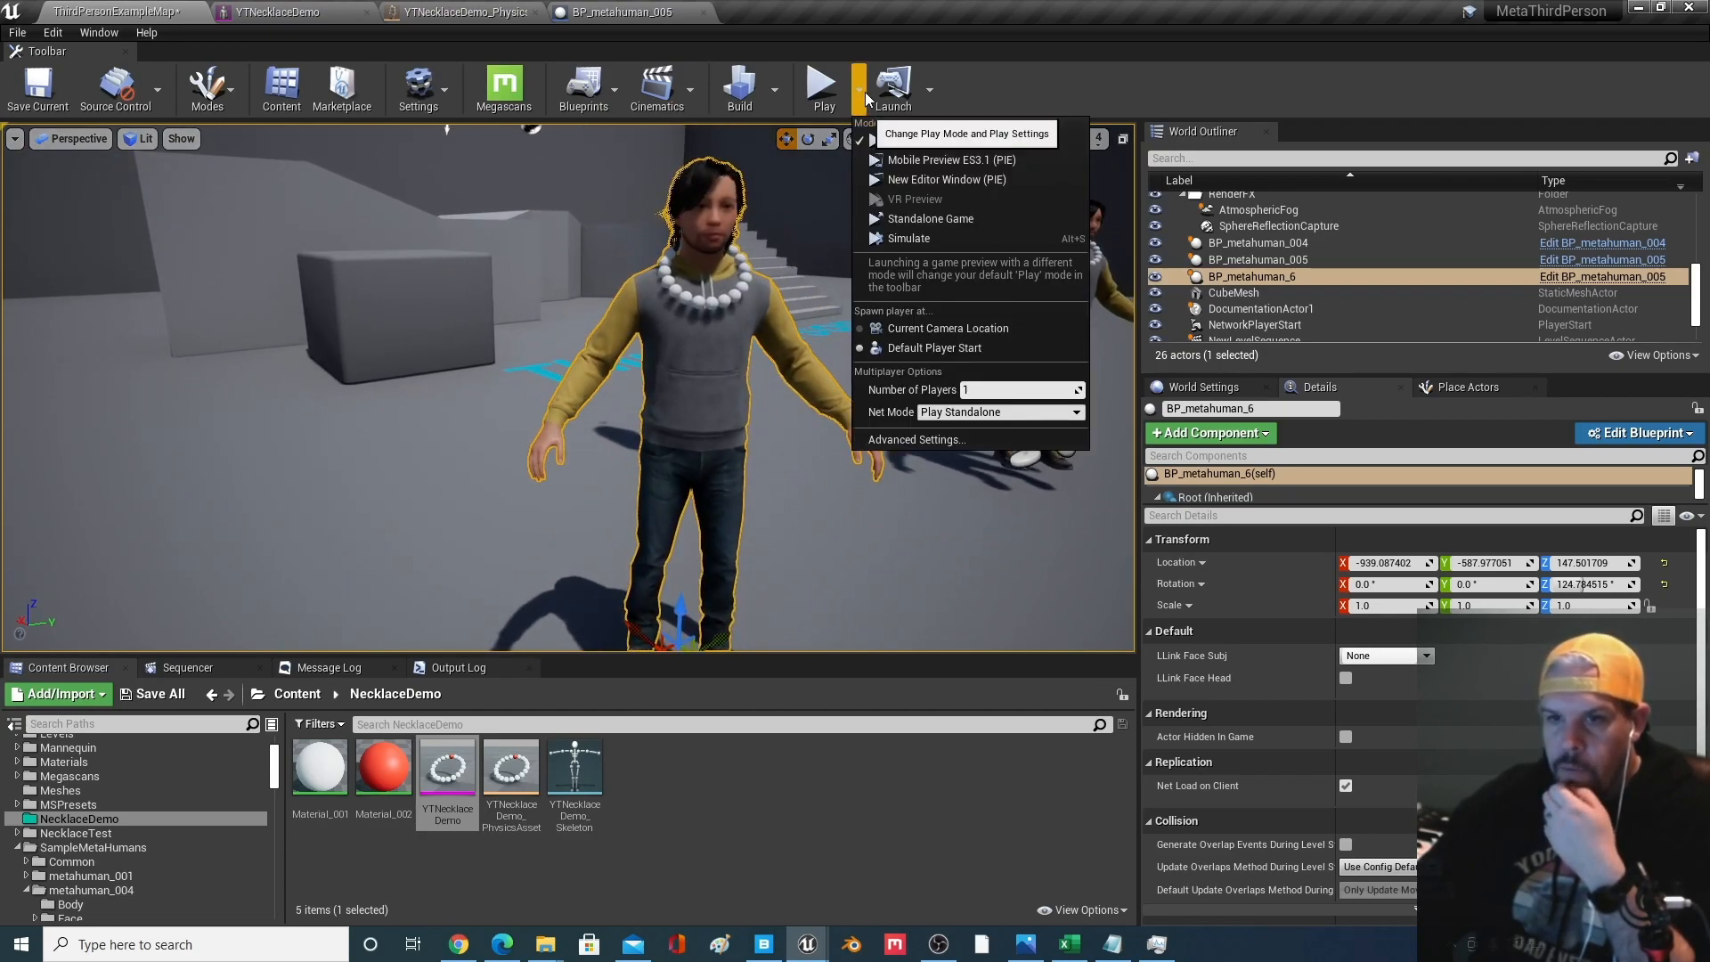
left_click(975, 241)
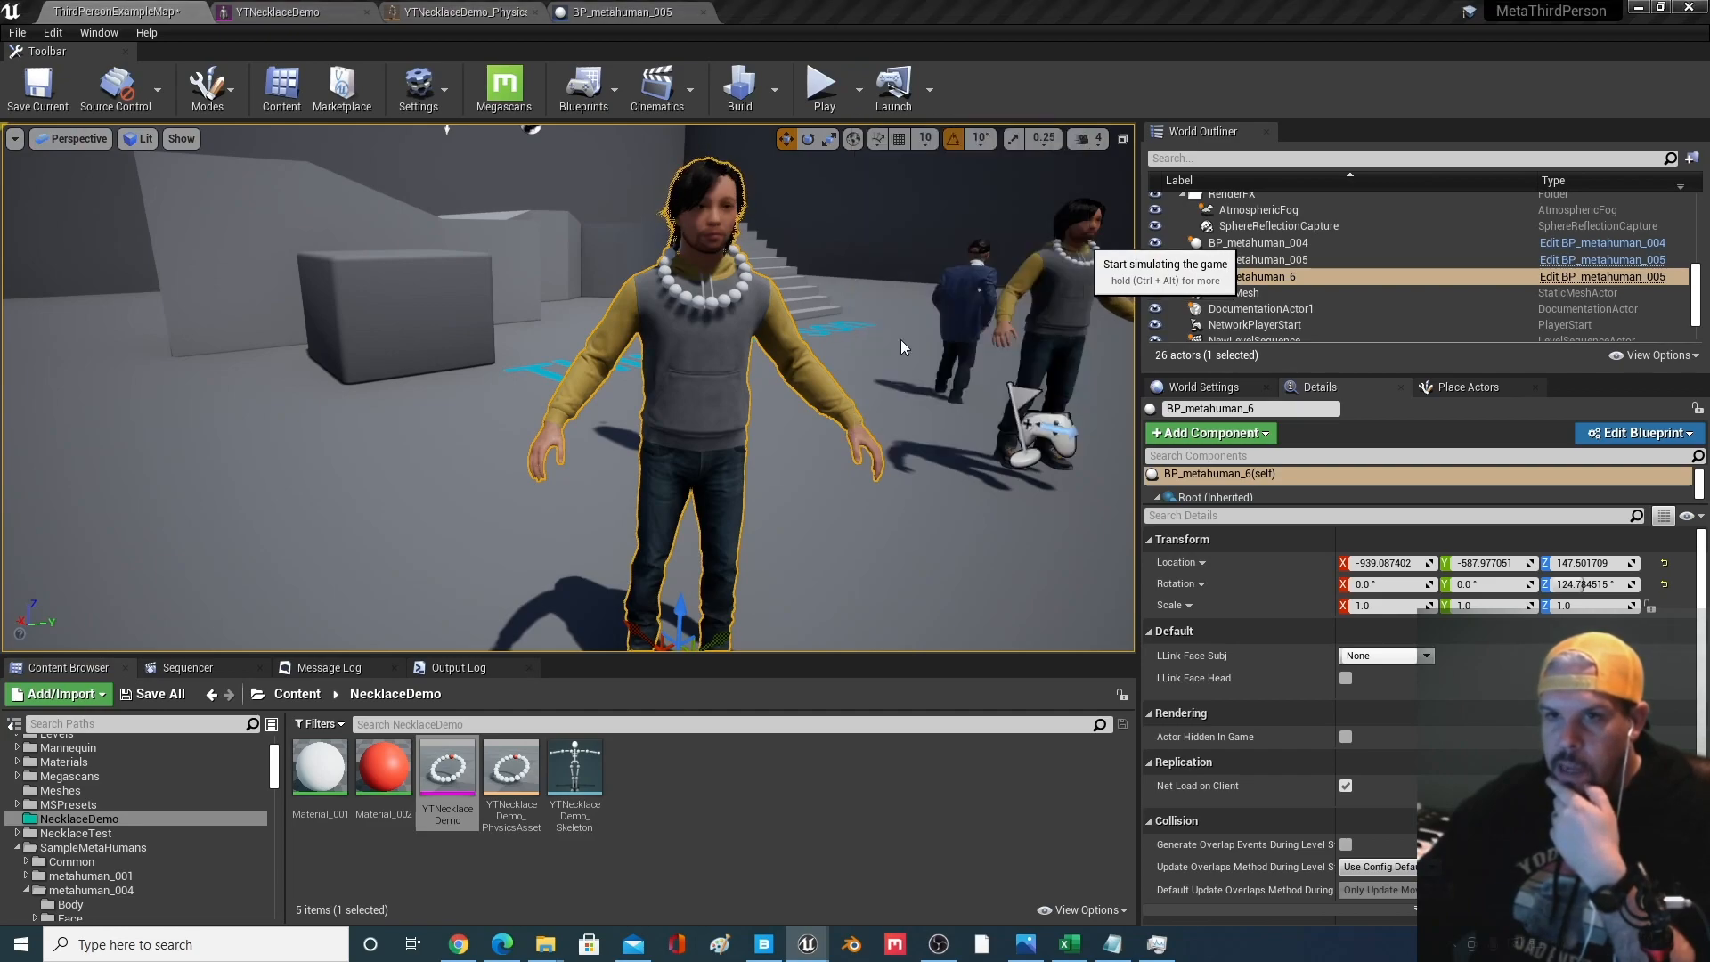
Select the copied metahuman during the simulation, move it to test the necklace's motion, and stop the simulation
right_click_drag(736, 401, 801, 405)
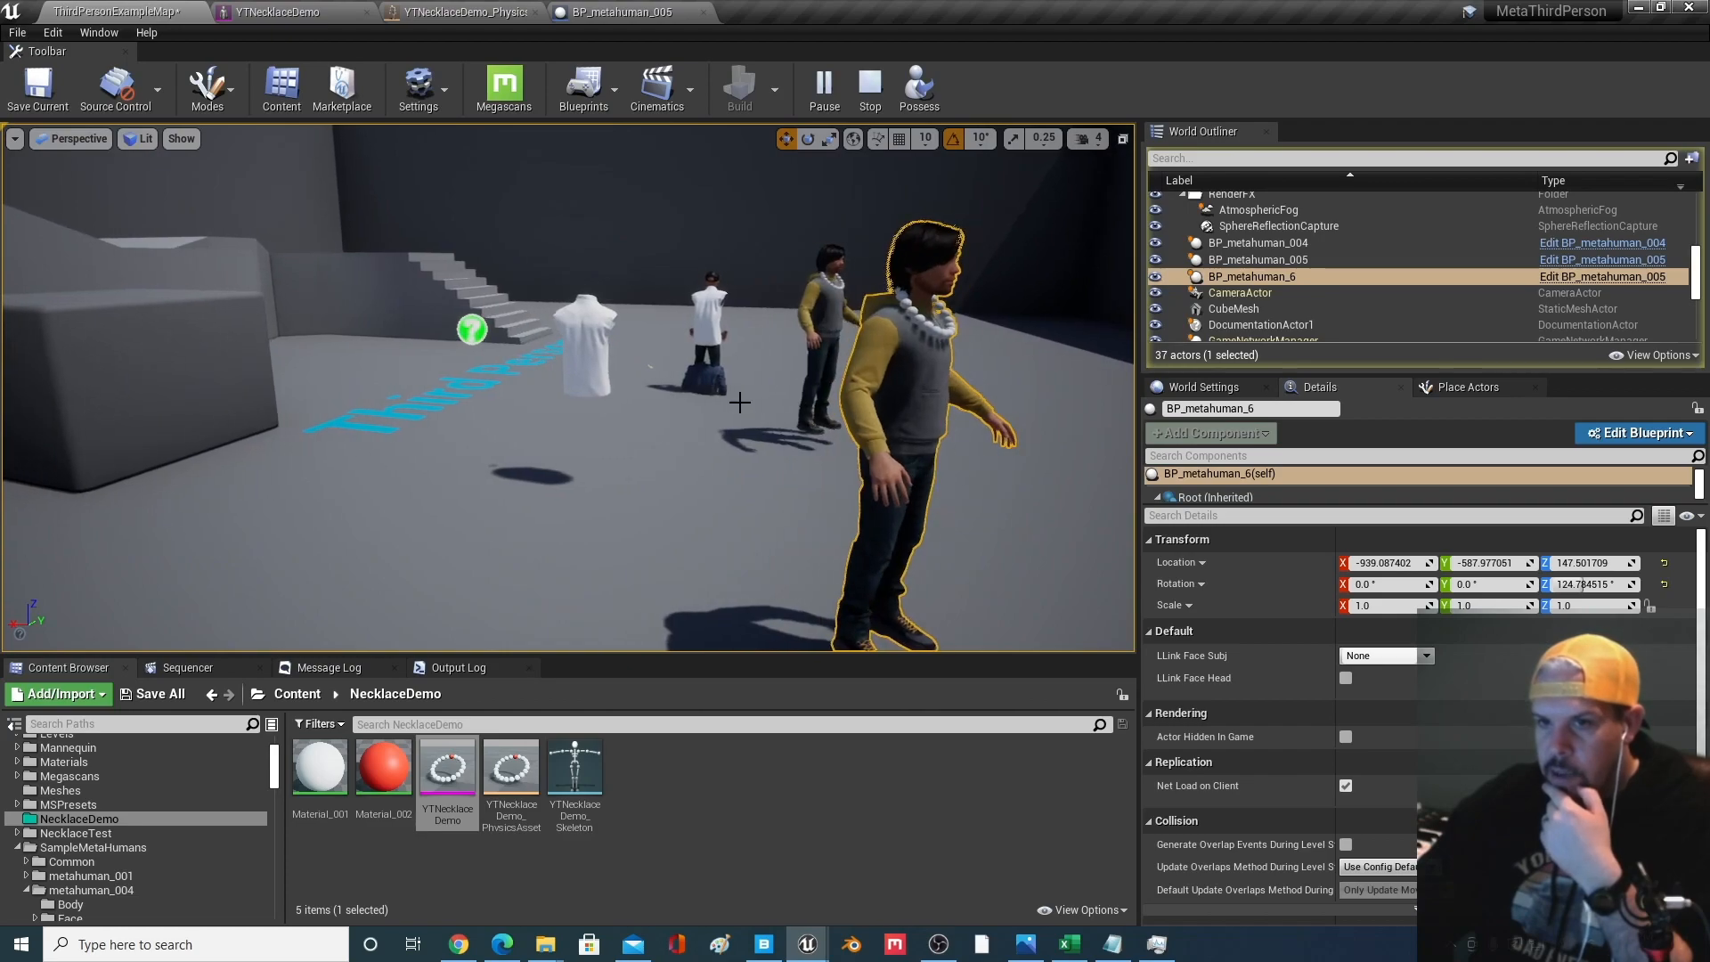
left_click(973, 461)
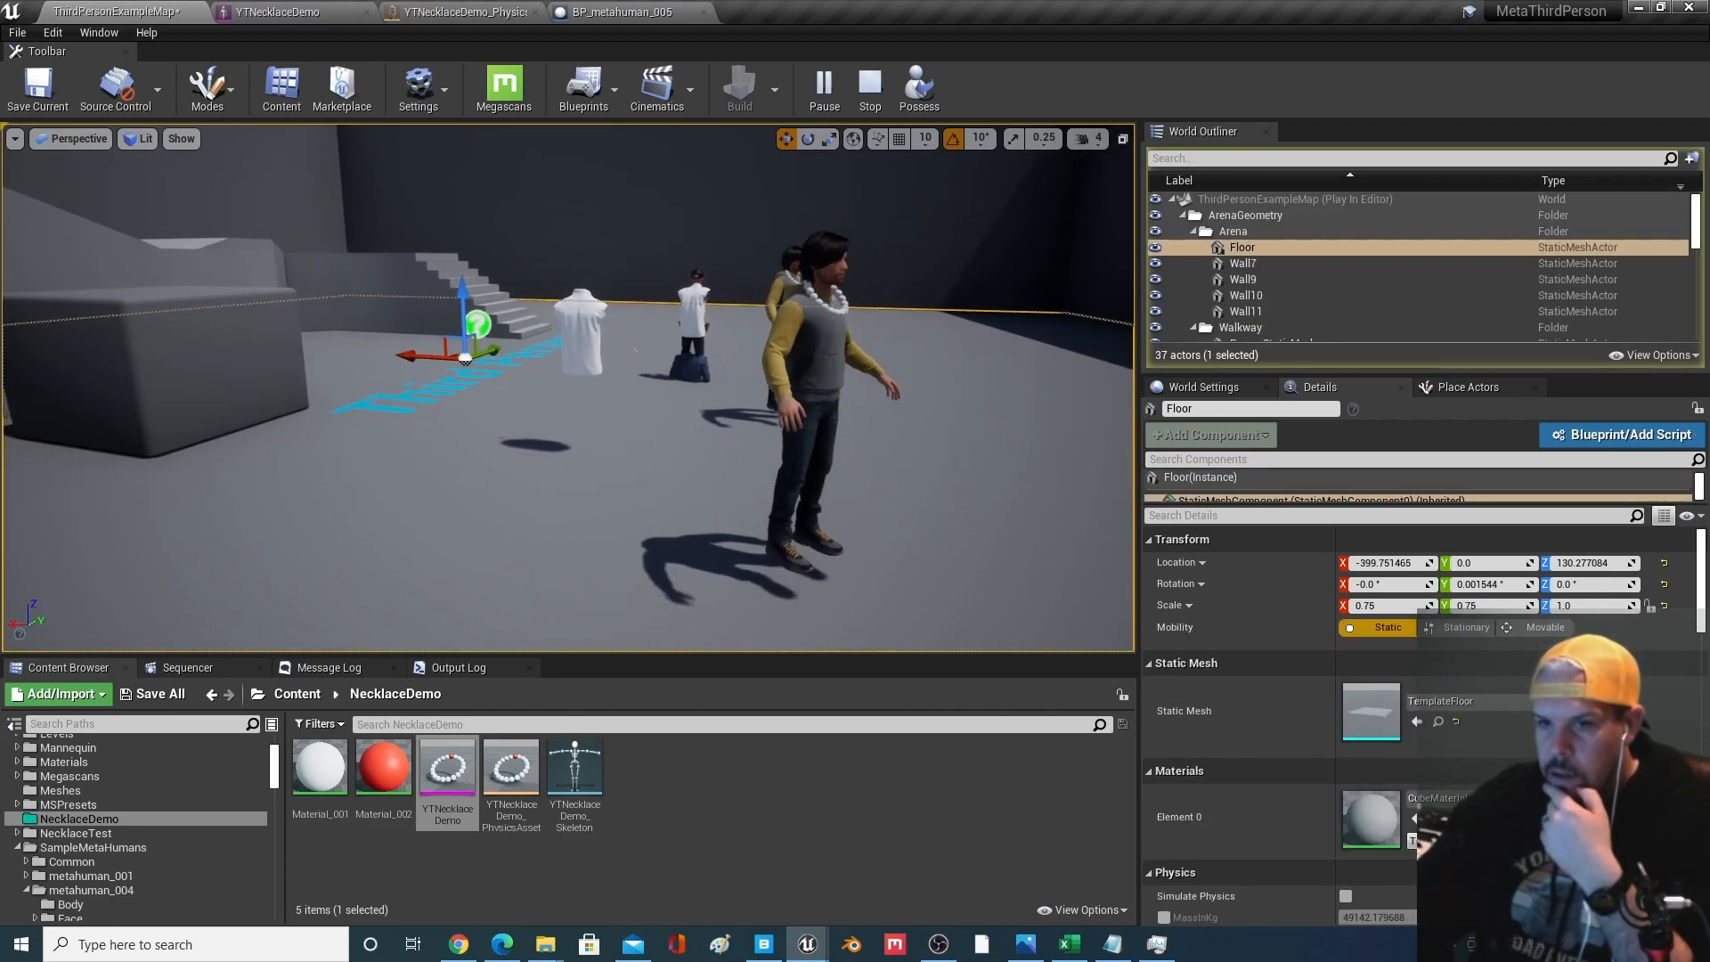
left_click(850, 455)
left_click_drag(801, 520, 864, 530)
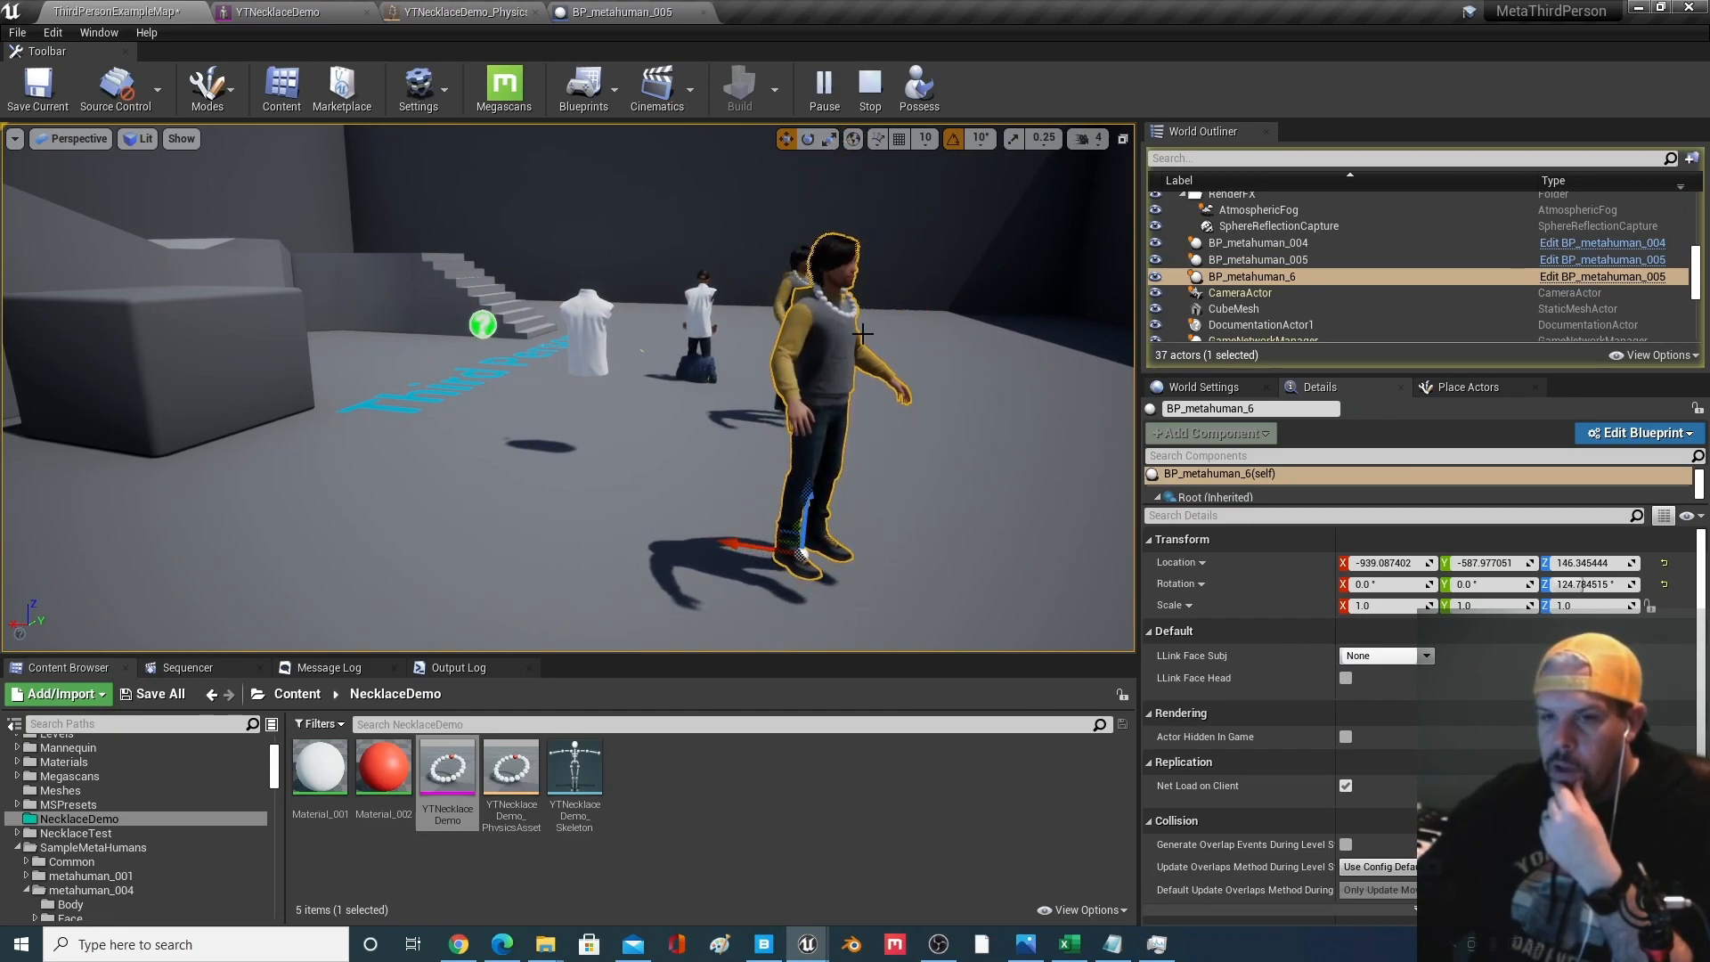
left_click(870, 85)
Set the YTNecklaceDemo component's collision preset to BlockAll in BP_metahuman_005, and compile and save the blueprint
left_click(622, 11)
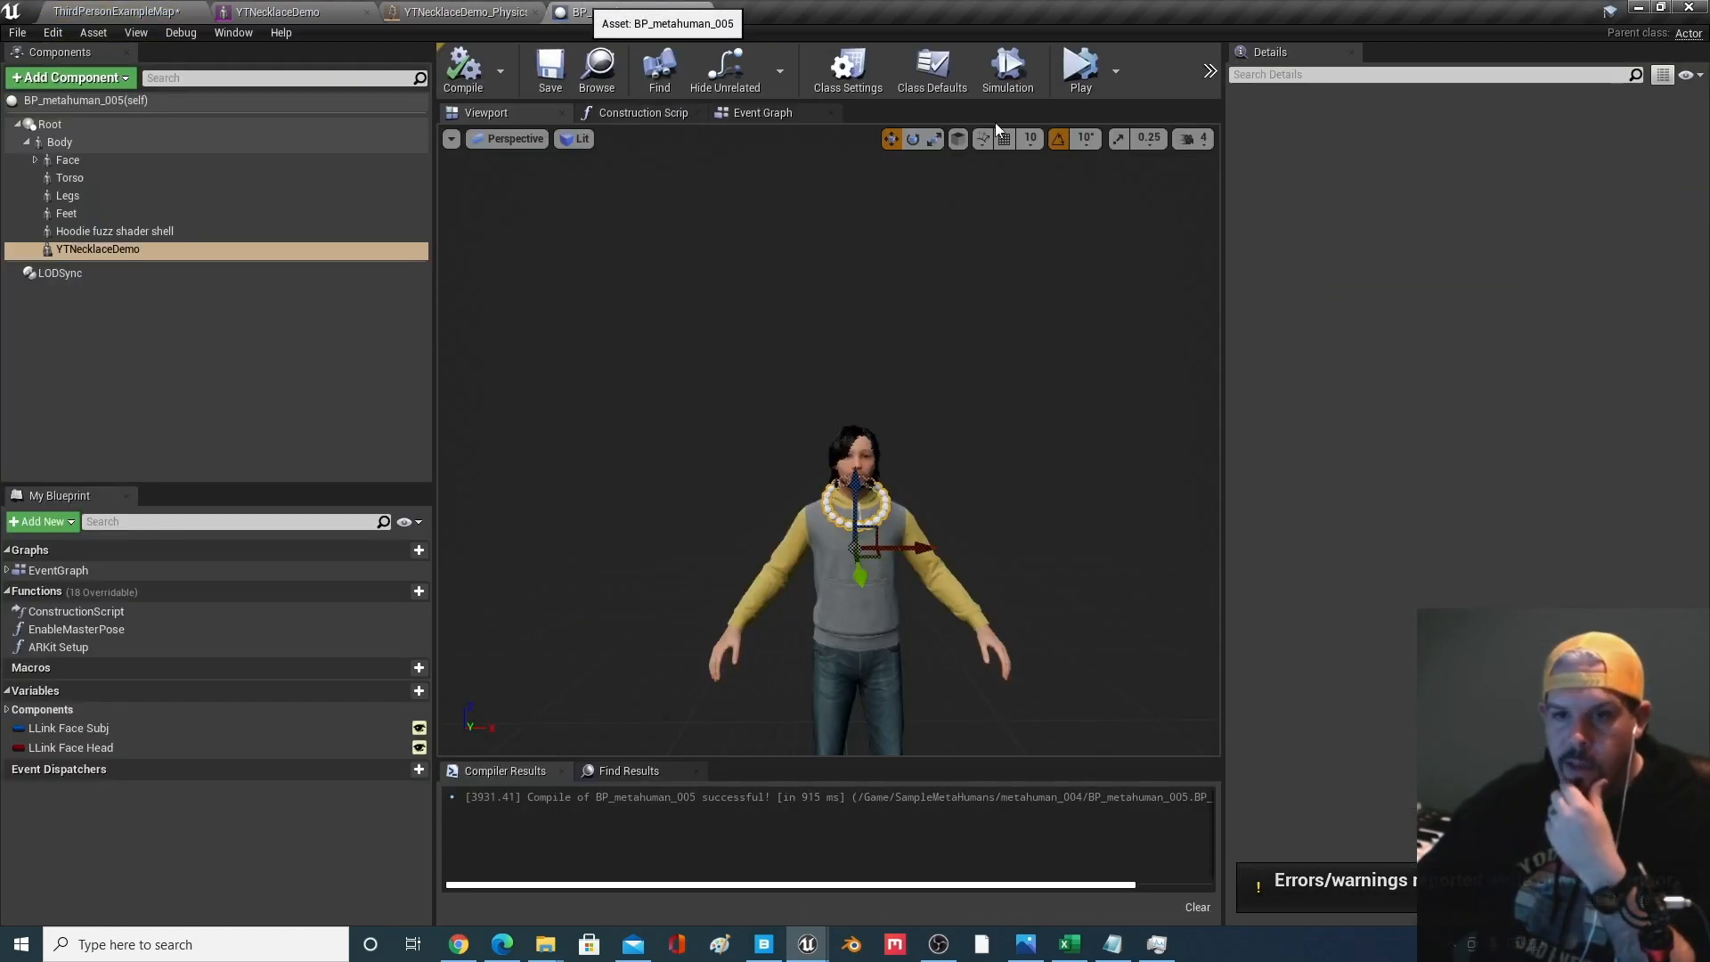
scroll(1559, 545, "down", 8)
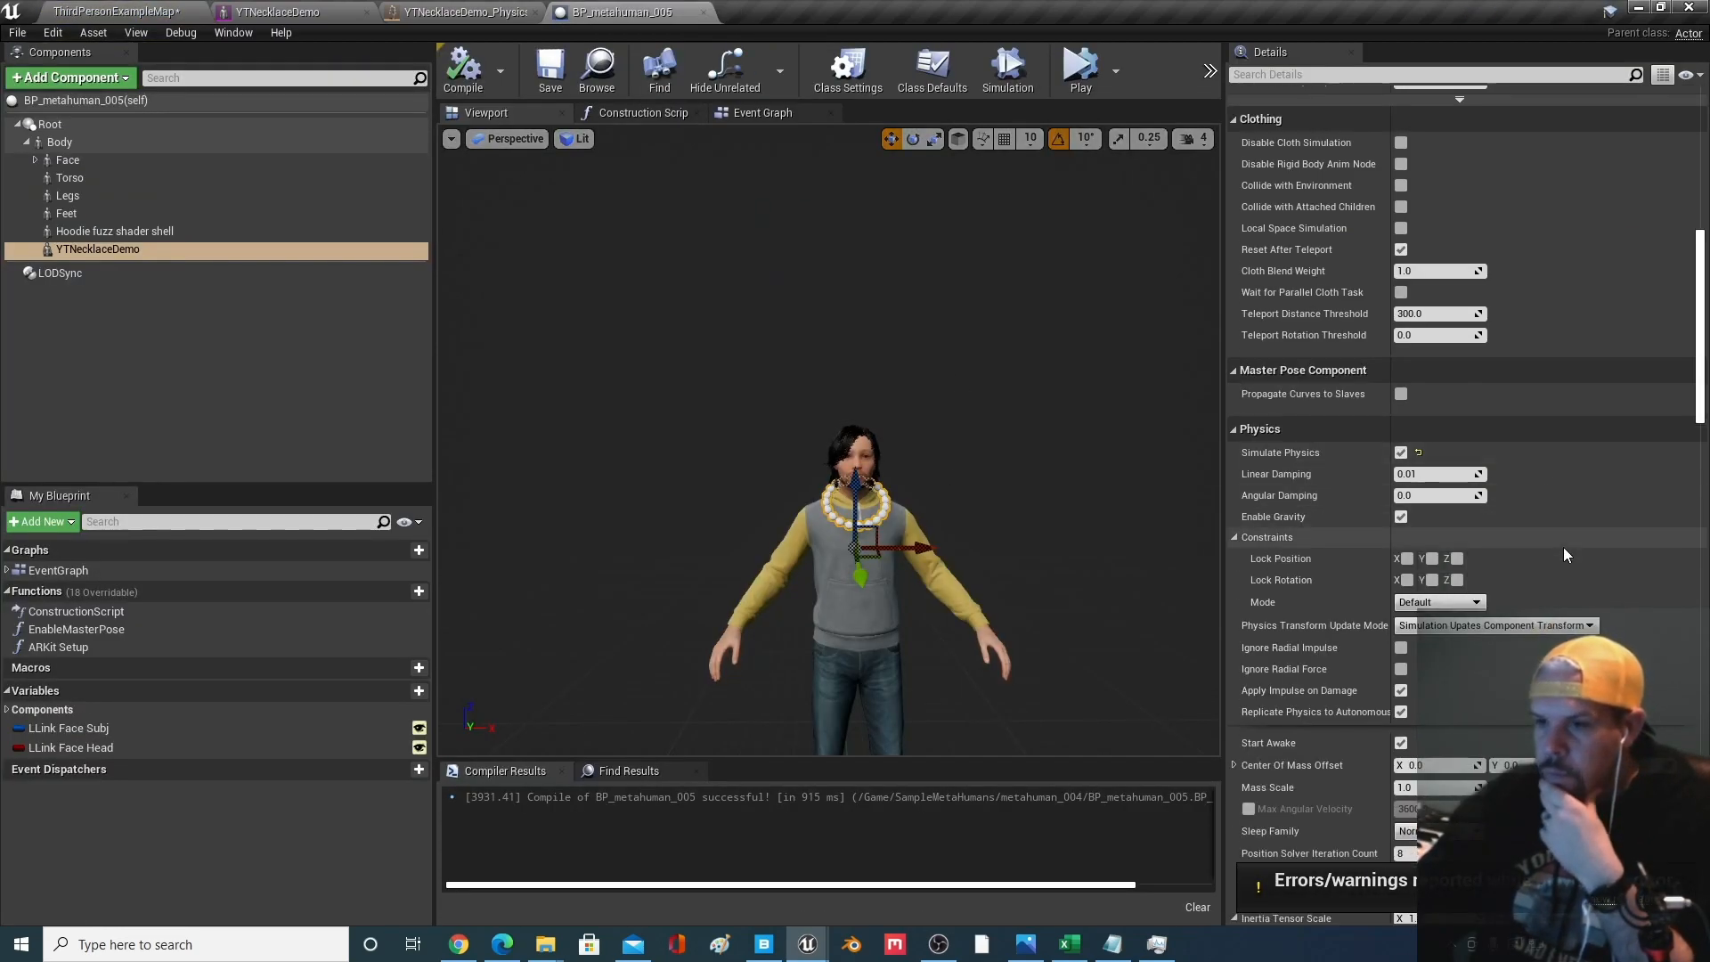
scroll(1564, 550, "down", 10)
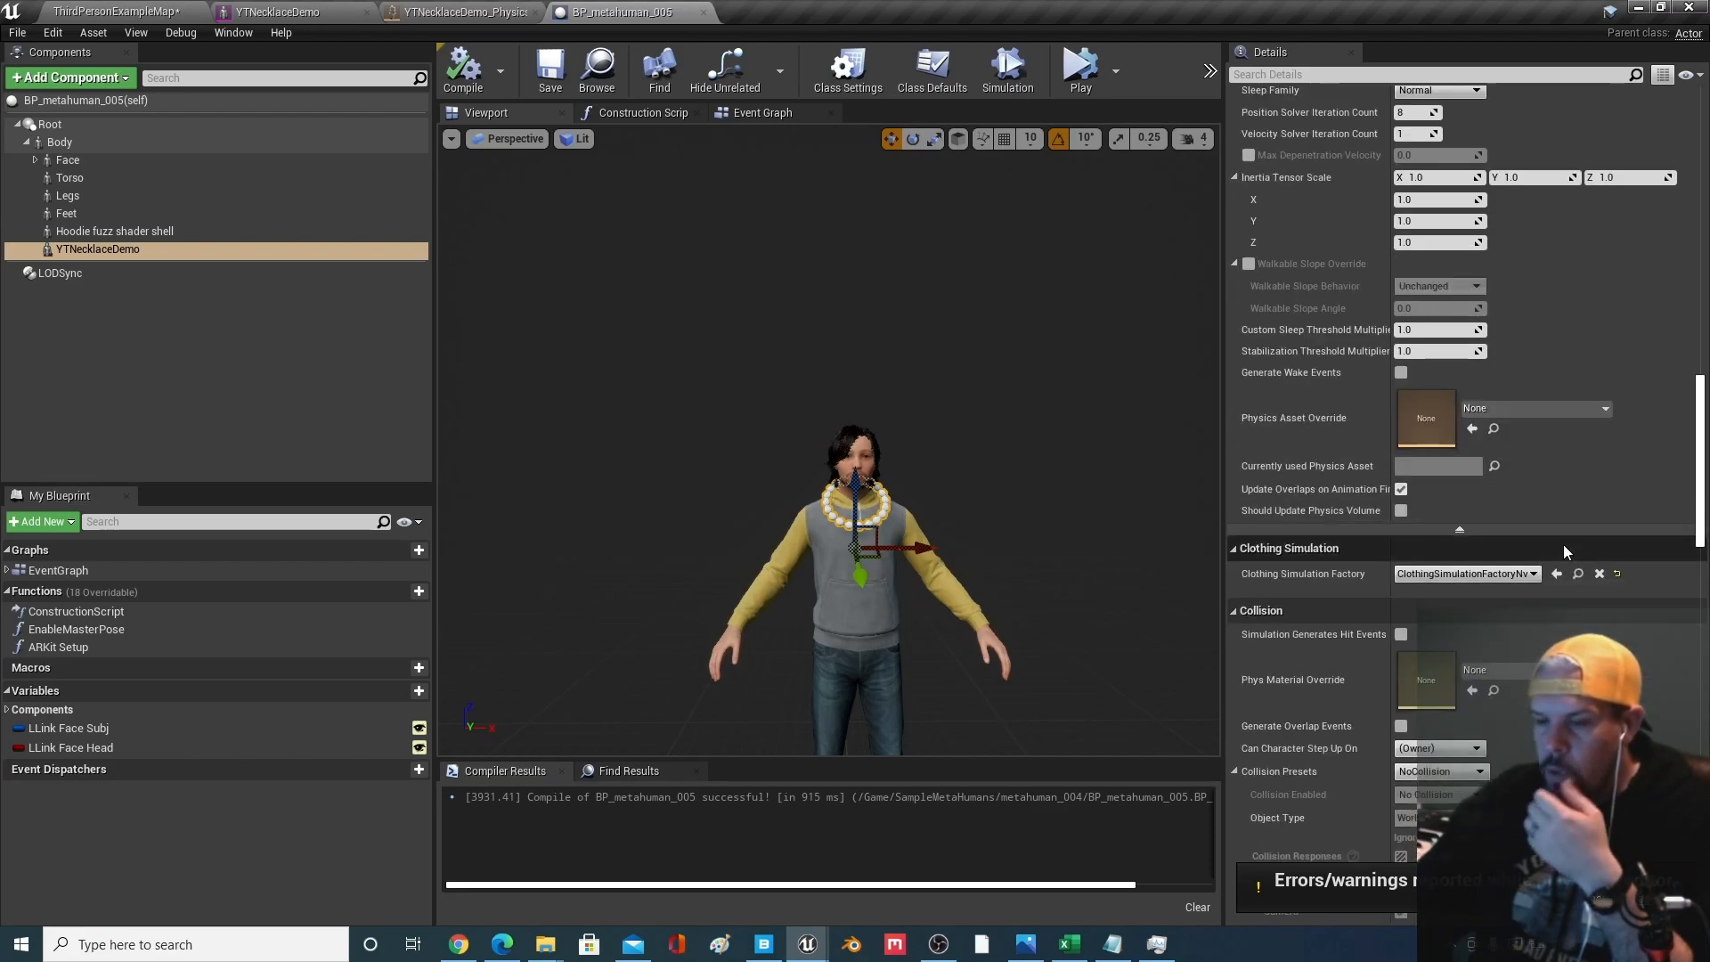
scroll(1563, 543, "down", 3)
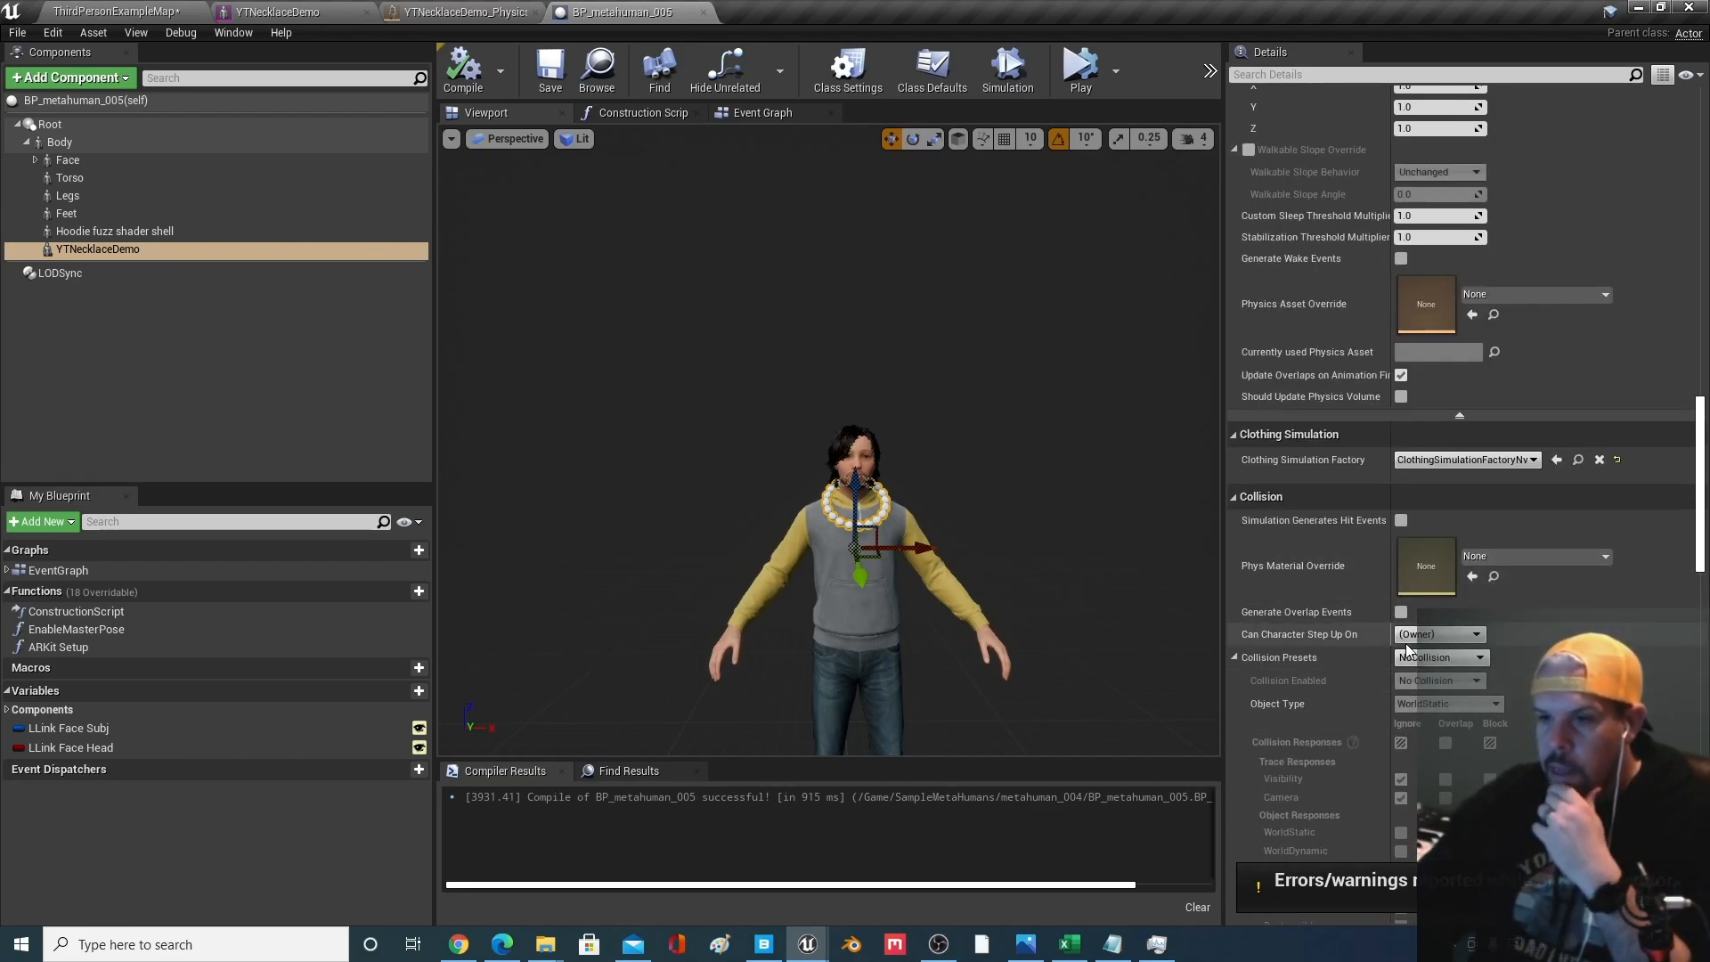
scroll(1526, 645, "down", 3)
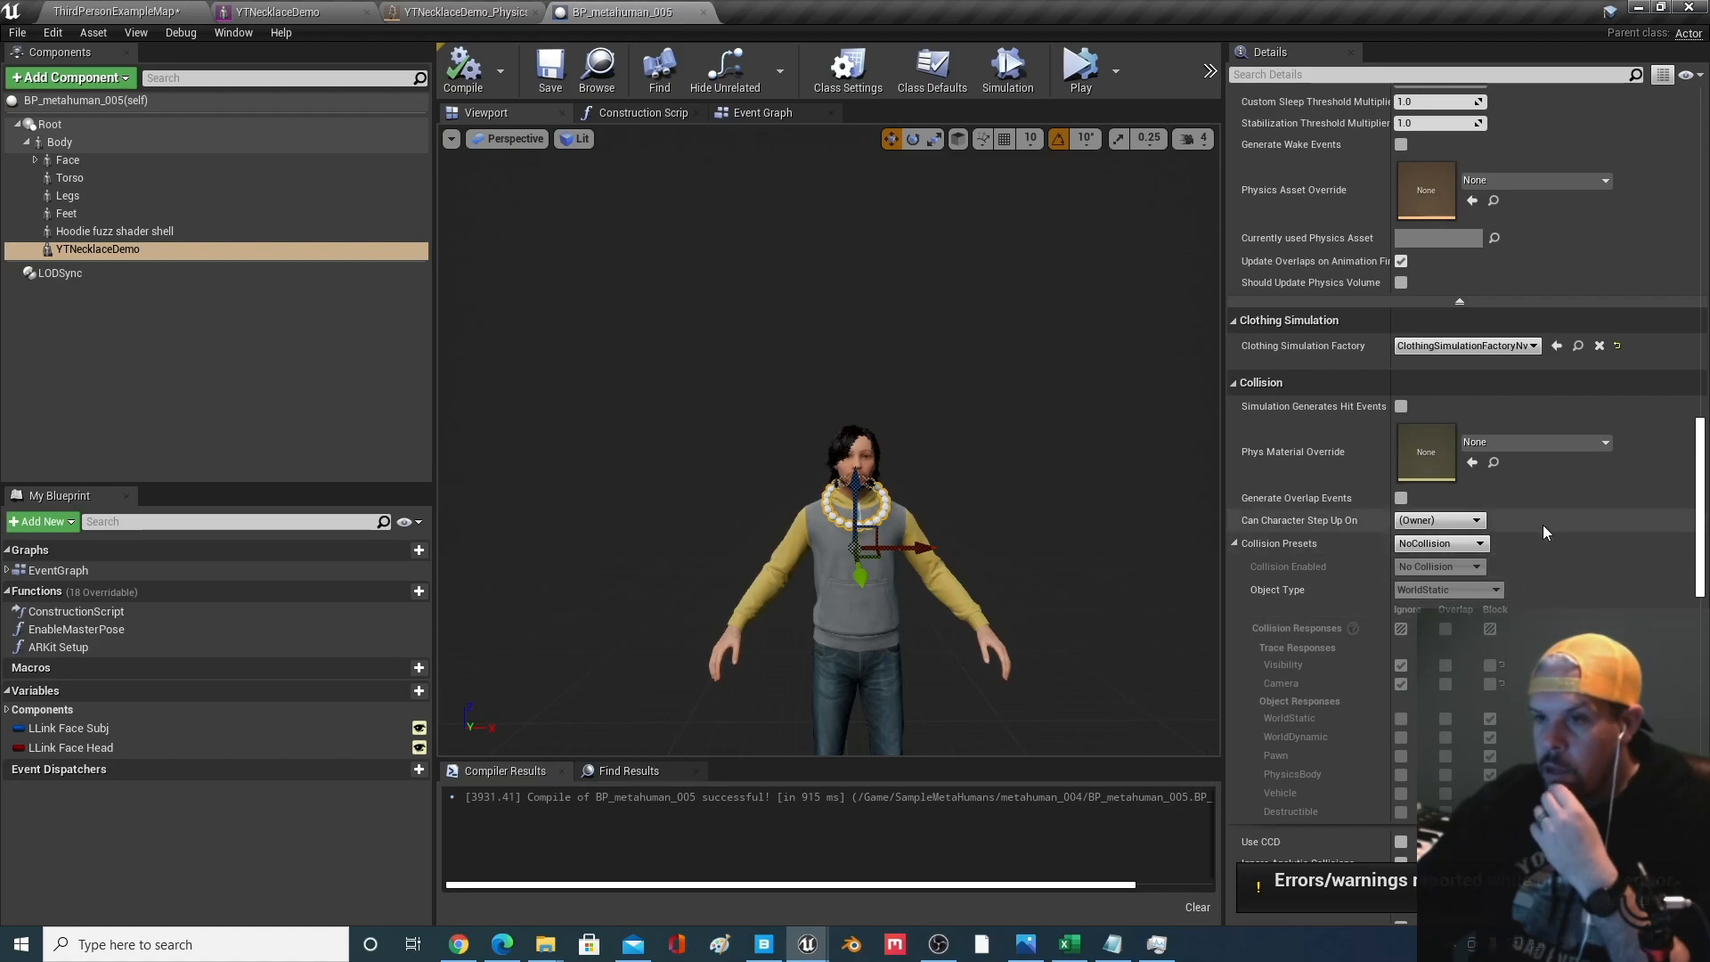
scroll(1549, 520, "down", 1)
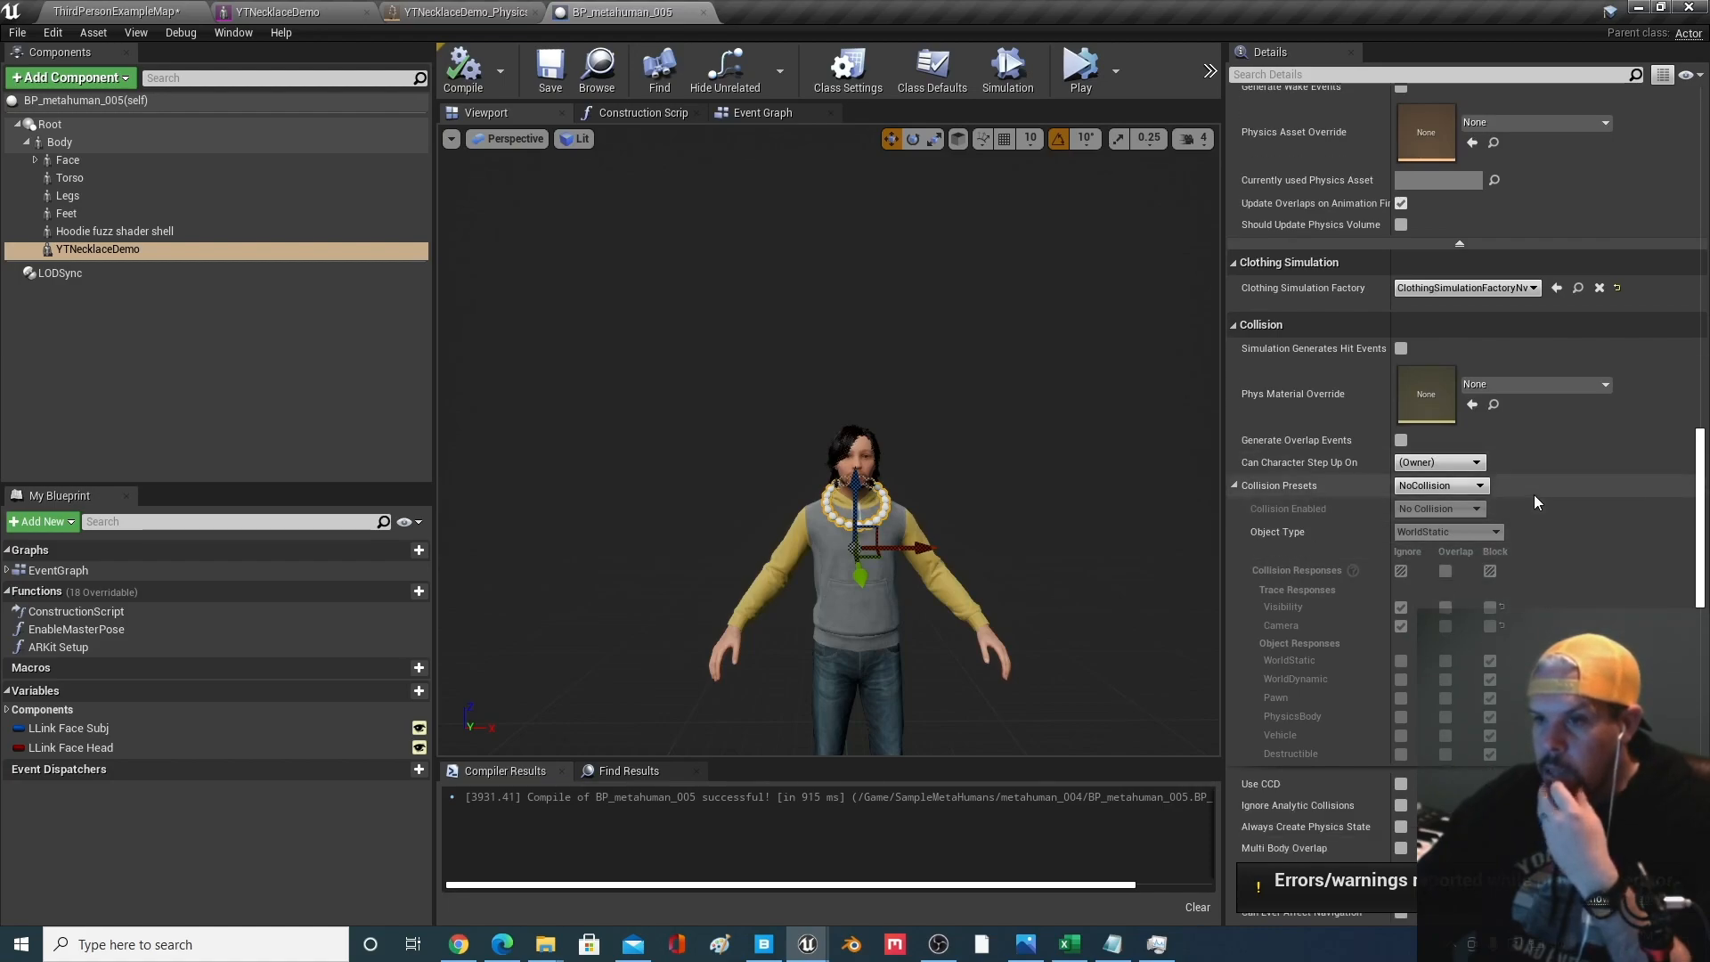
left_click(1462, 489)
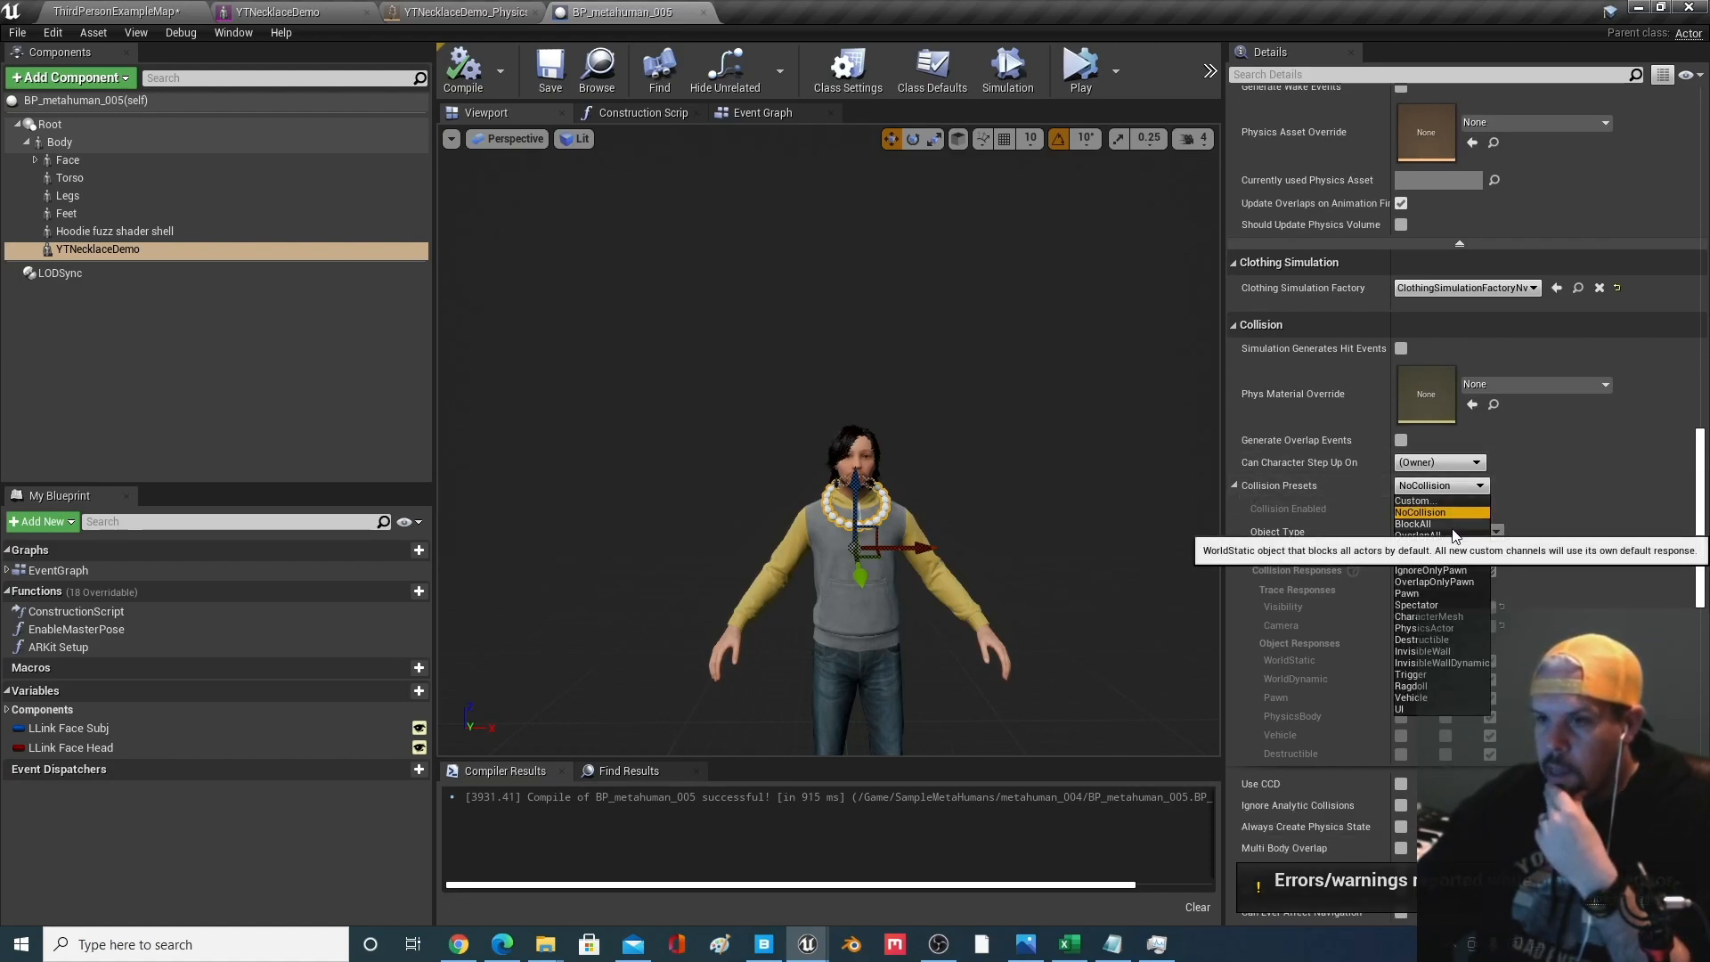
left_click(1449, 524)
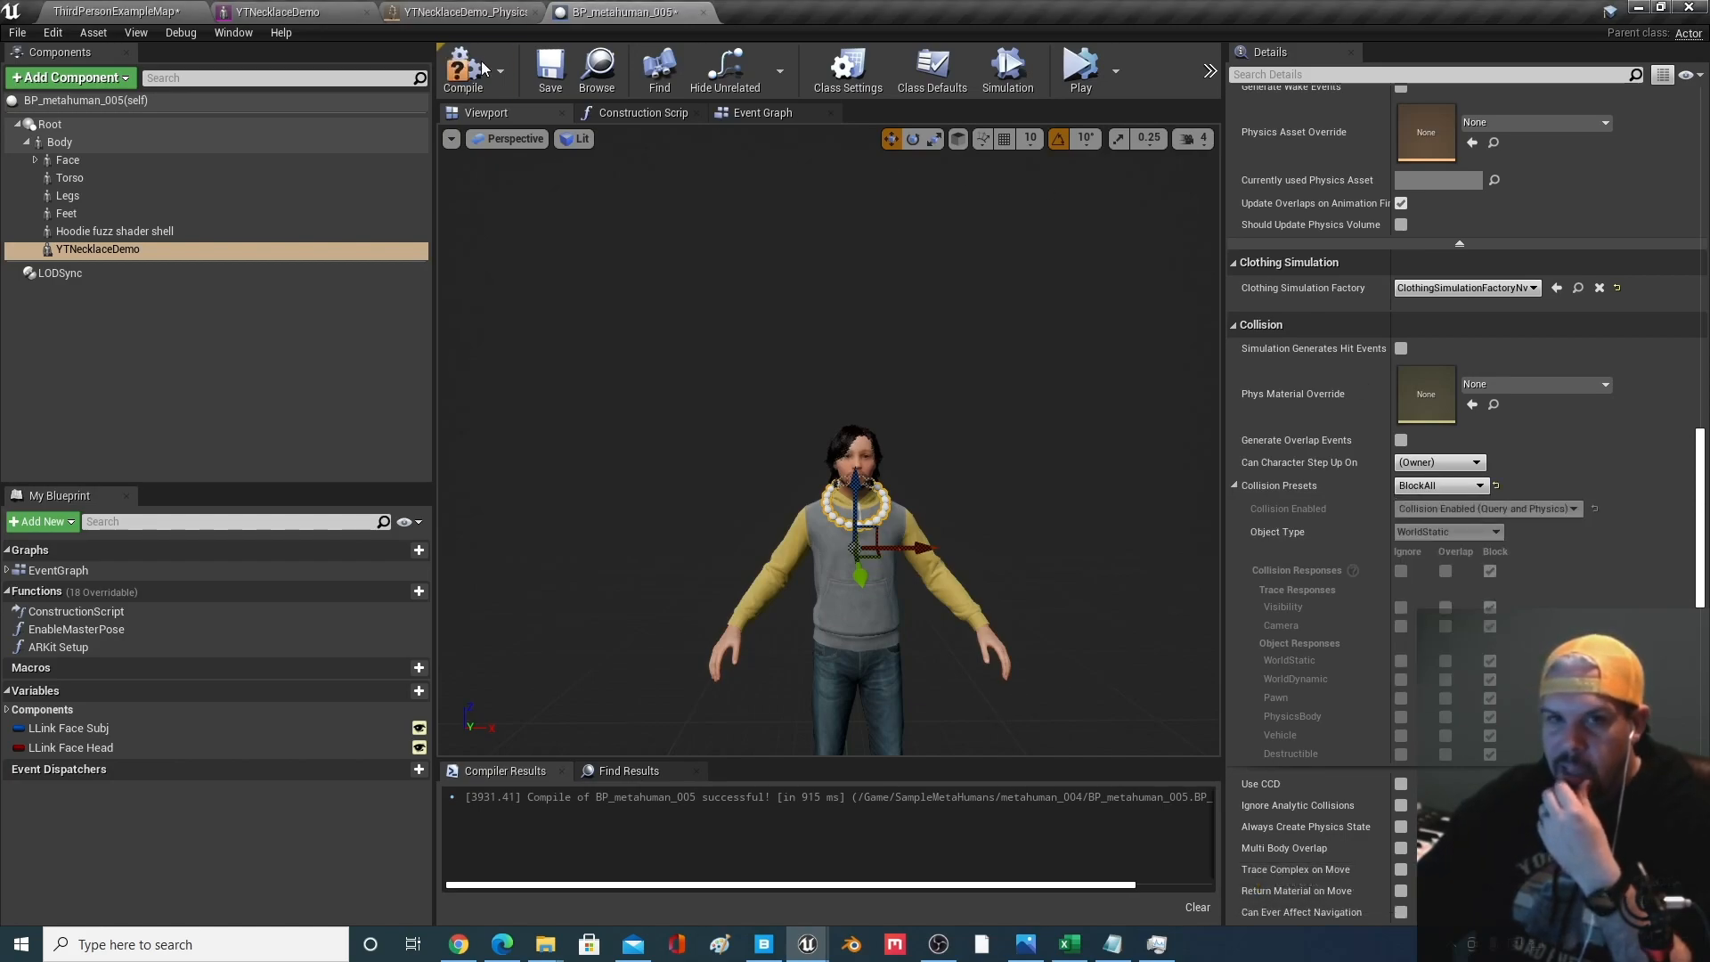
left_click(555, 76)
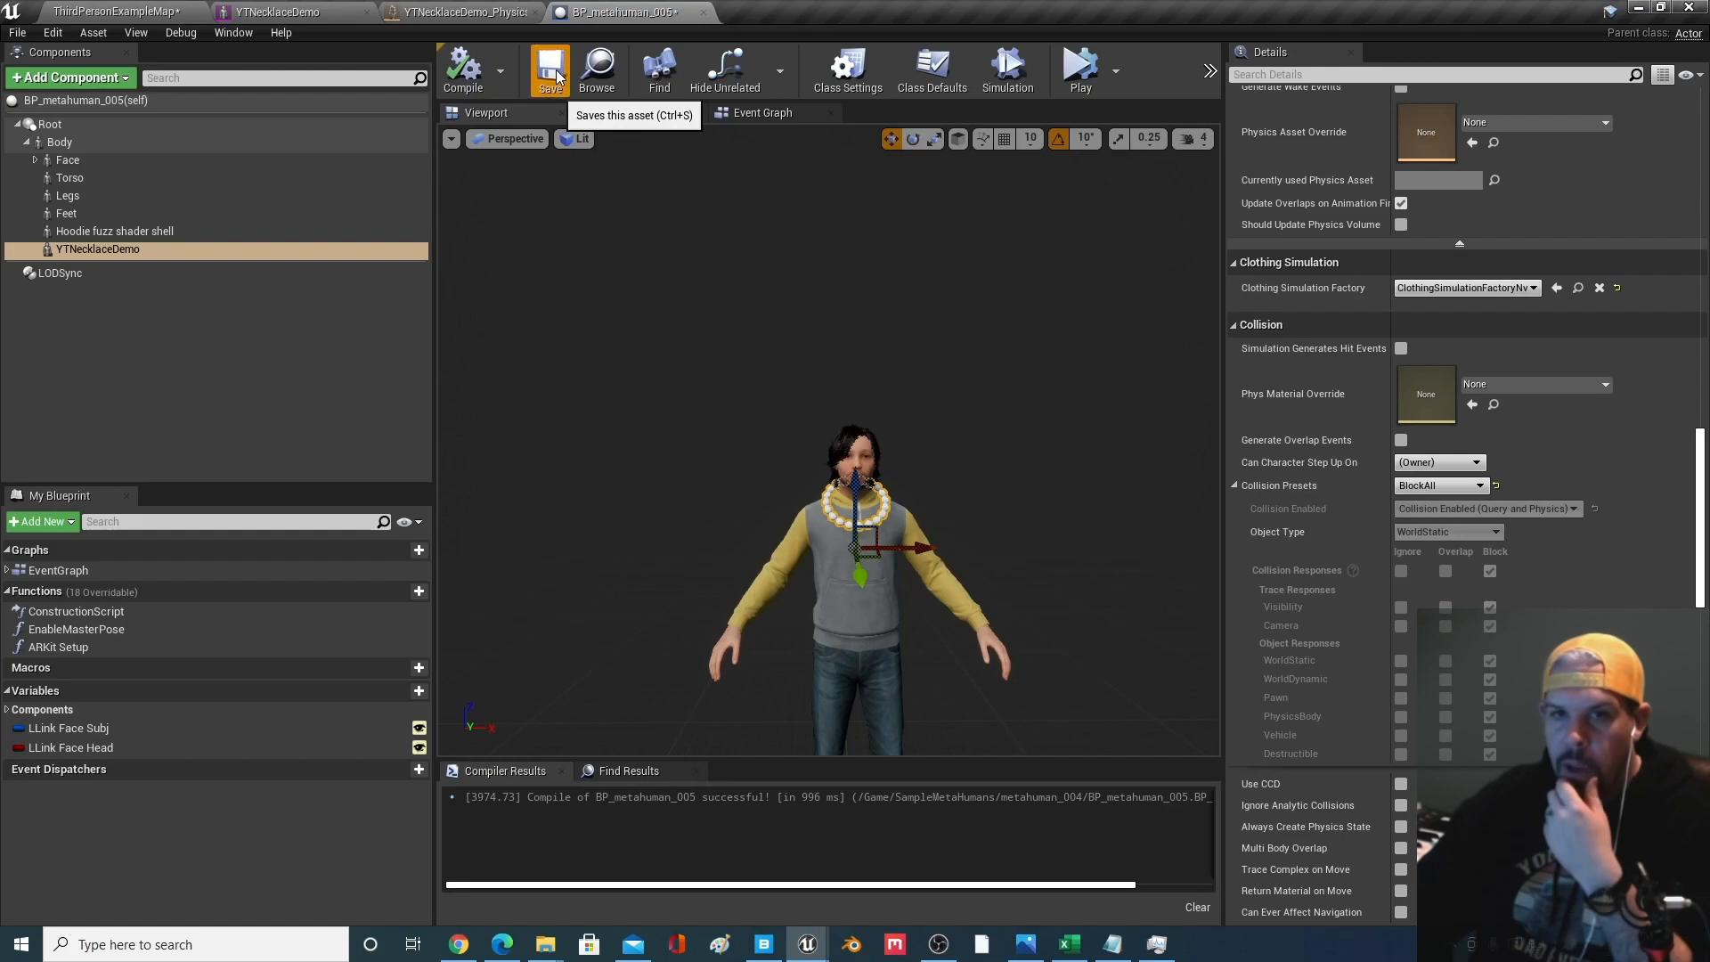
Simulate ThirdPersonExampleMap, raise the copied metahuman to test the necklace with its new collision setting, and stop the simulation
left_click(124, 12)
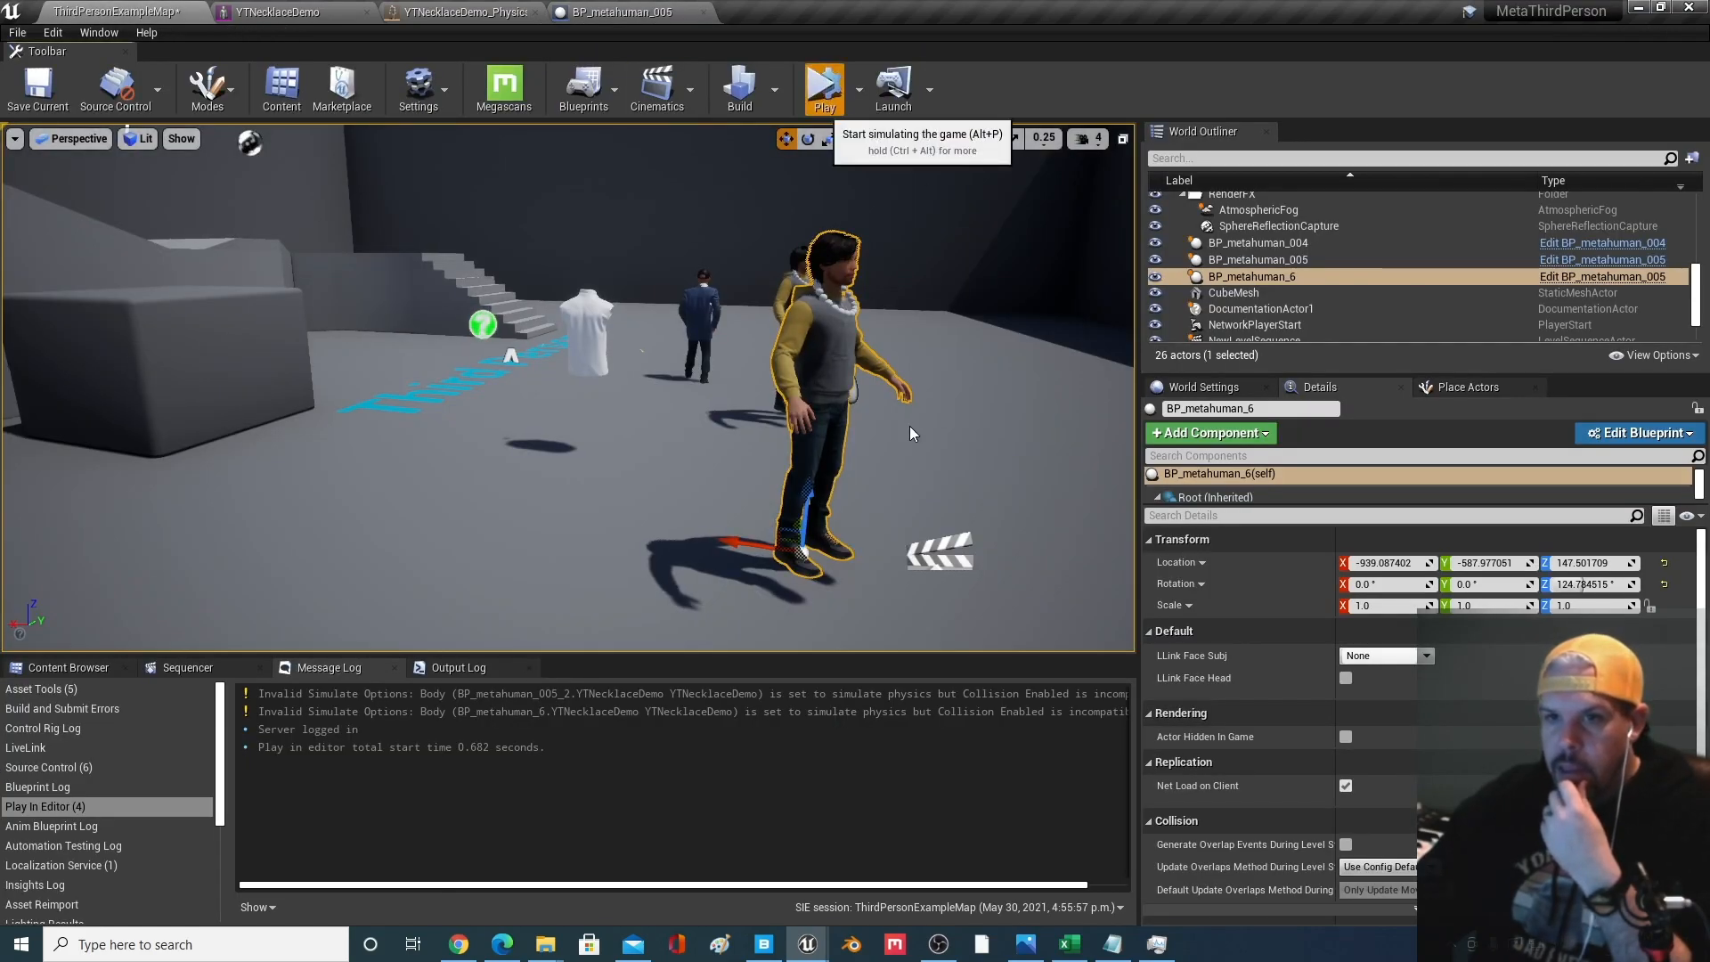
key("alt+p")
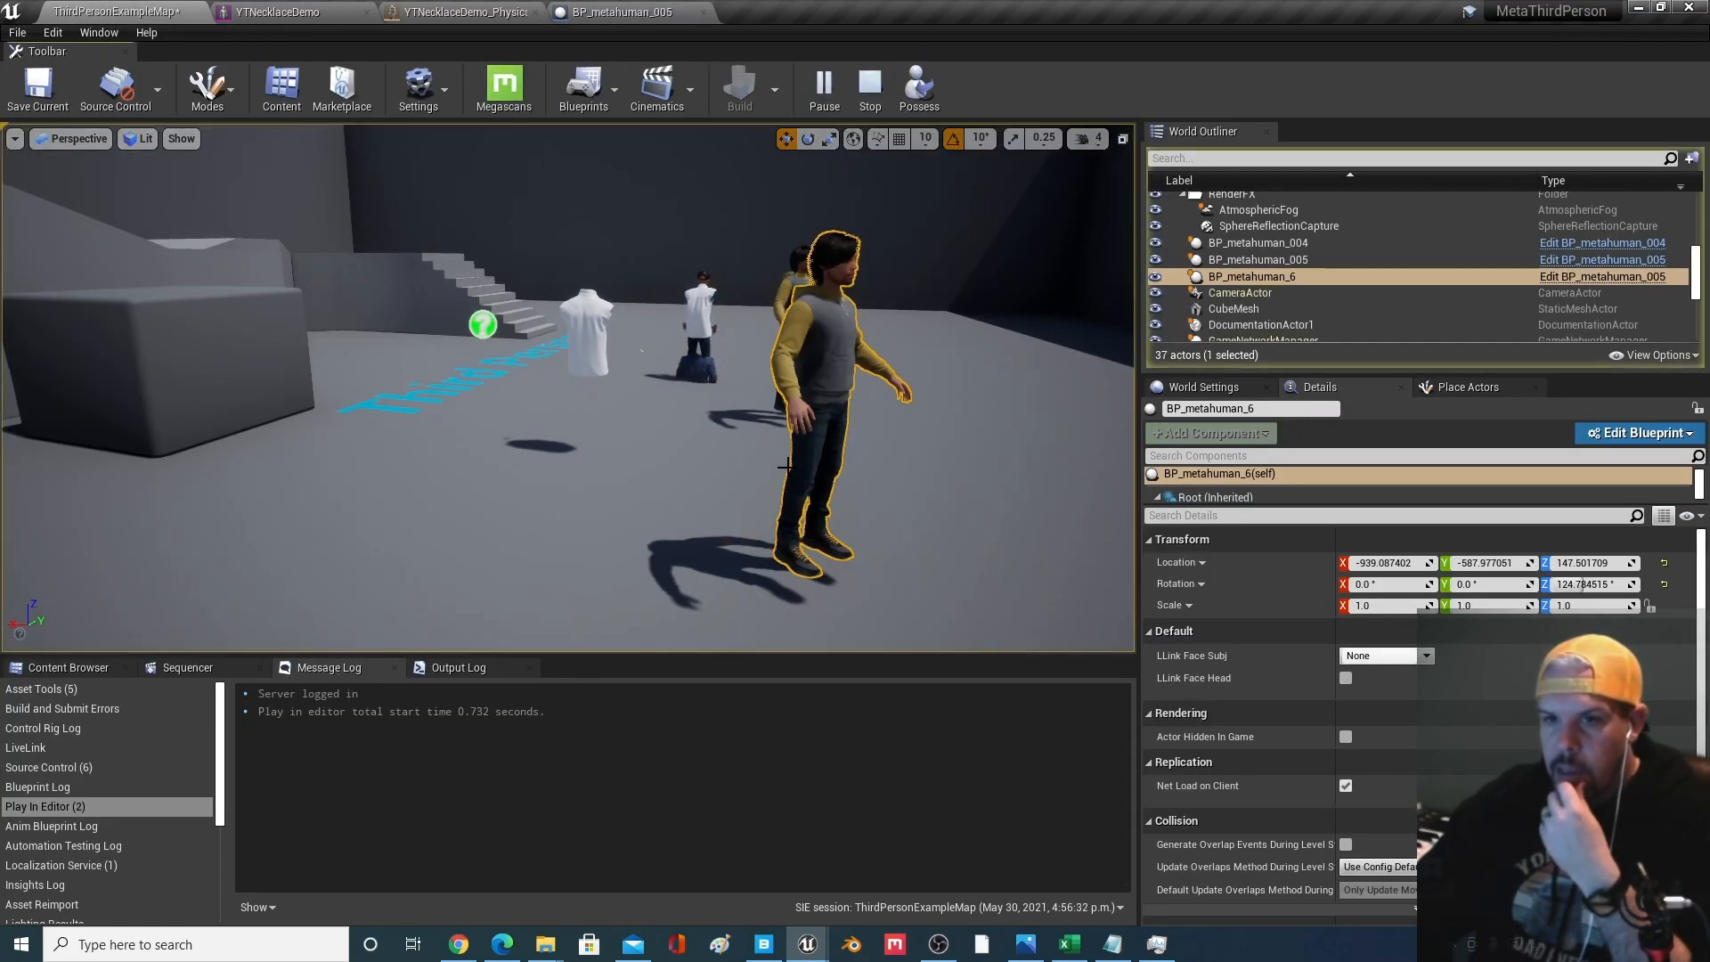
scroll(786, 463, "up", 3)
middle_click_drag(786, 463, 757, 425)
right_click_drag(787, 463, 882, 463)
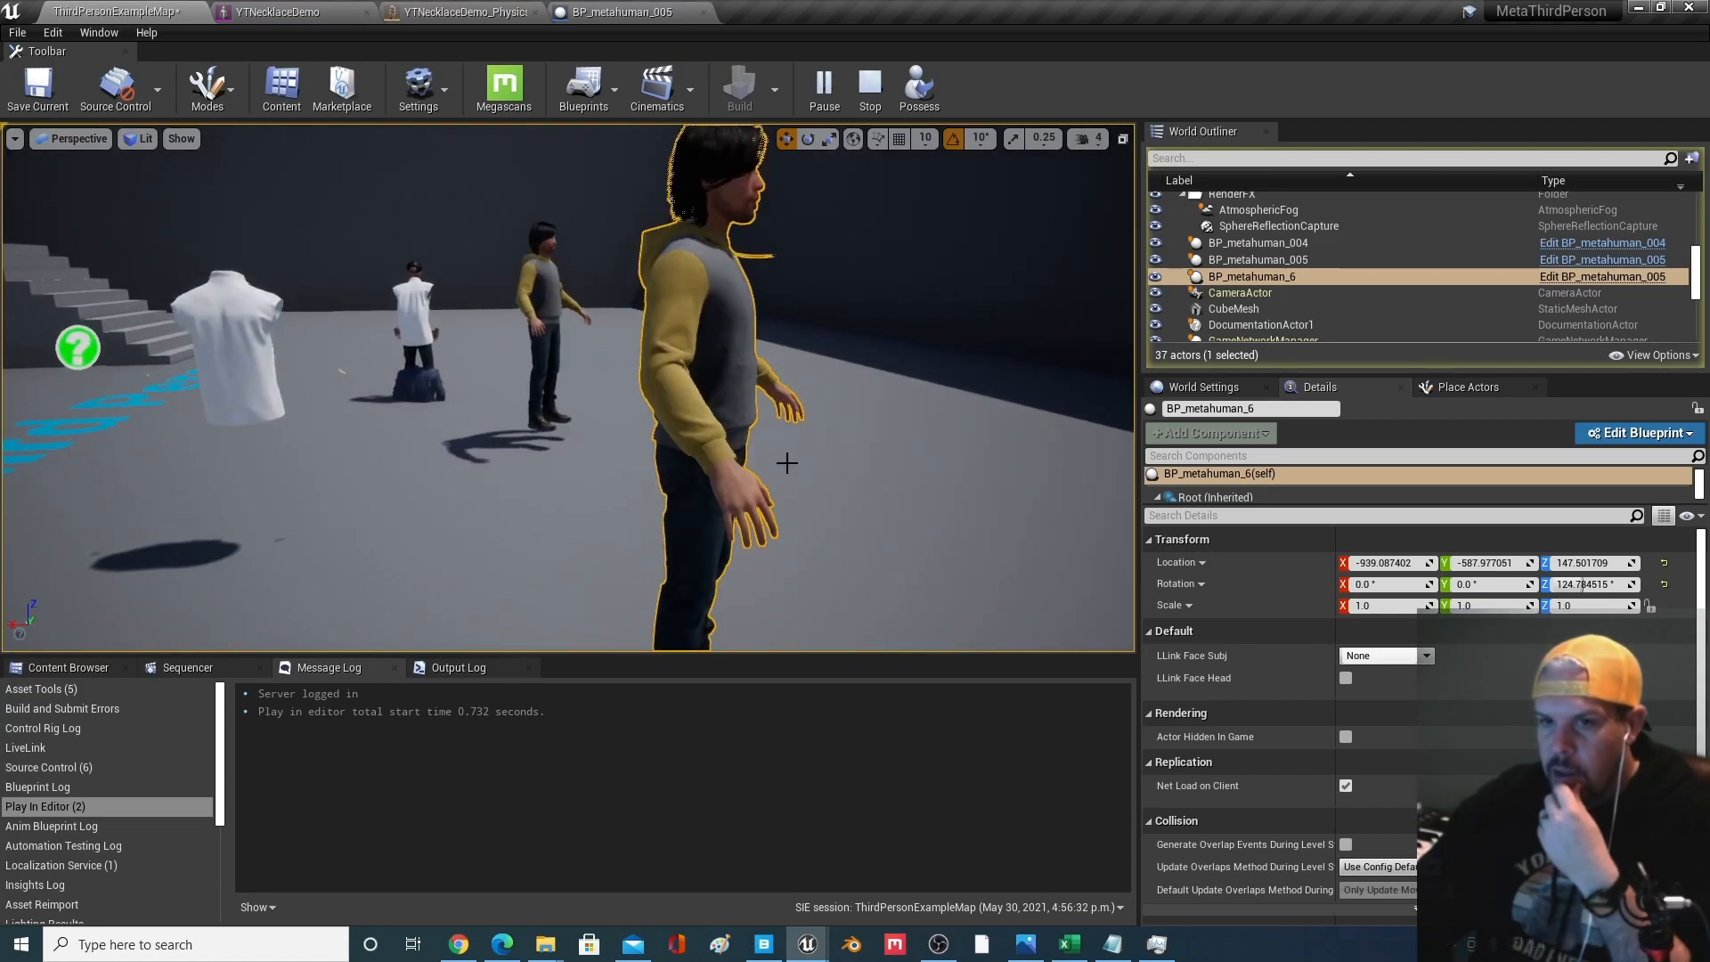
middle_click_drag(787, 463, 731, 459)
scroll(882, 446, "down", 5)
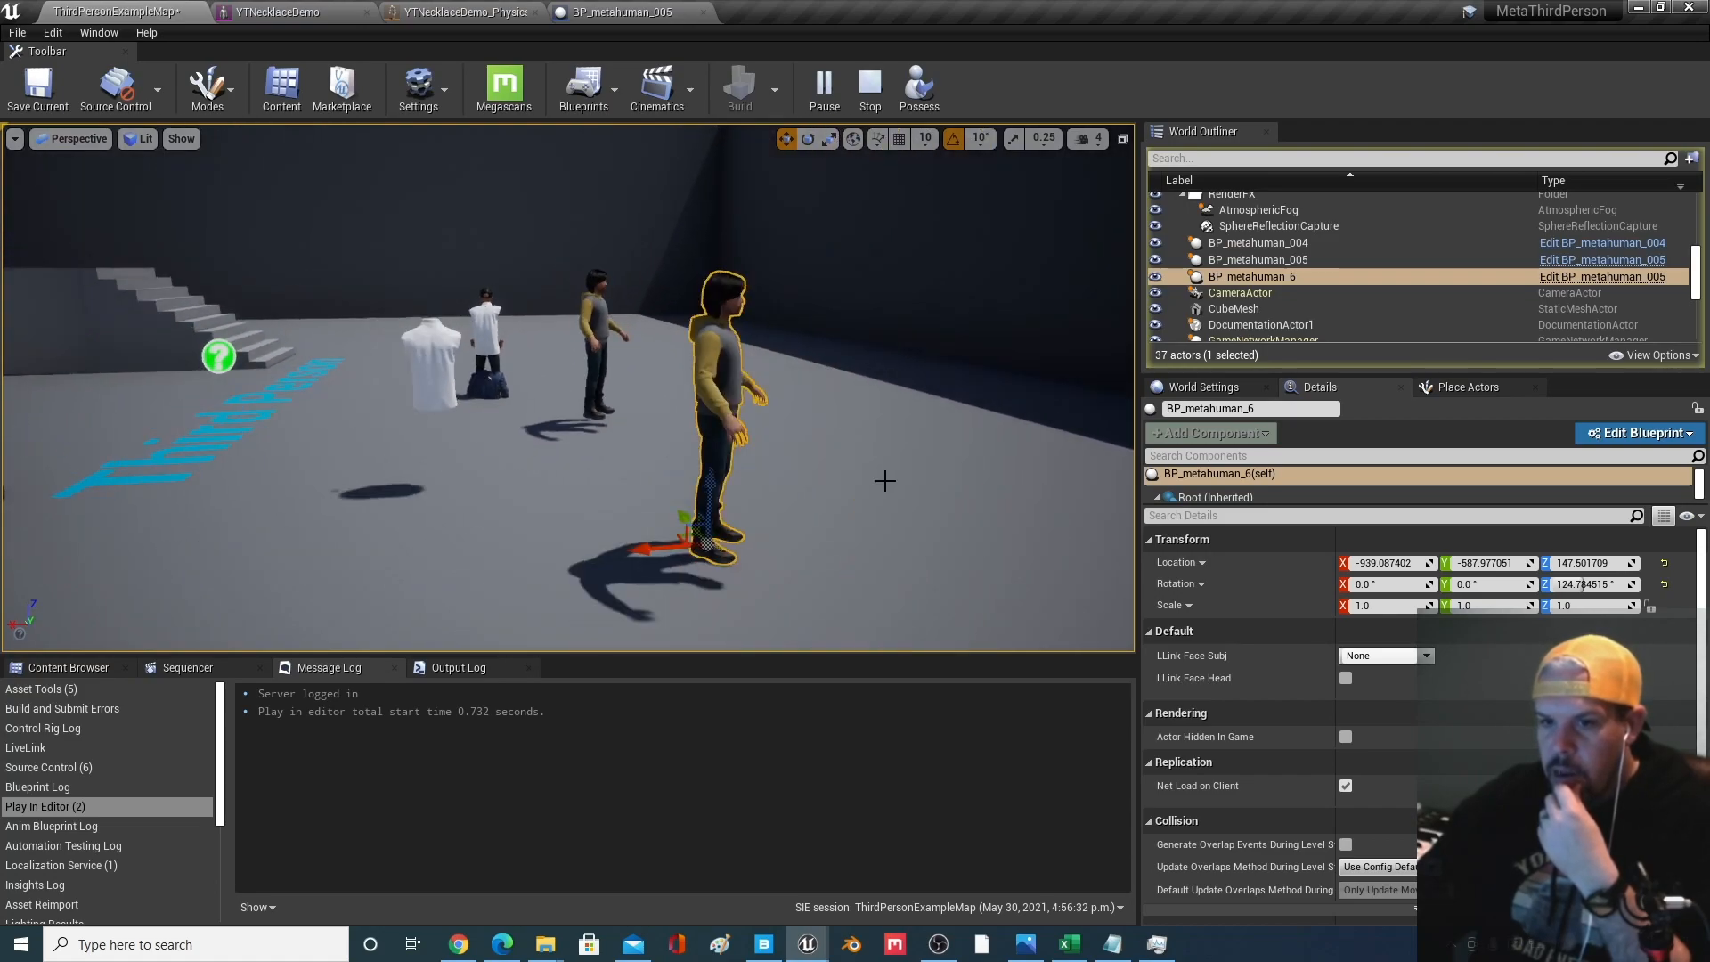
left_click_drag(725, 501, 813, 419)
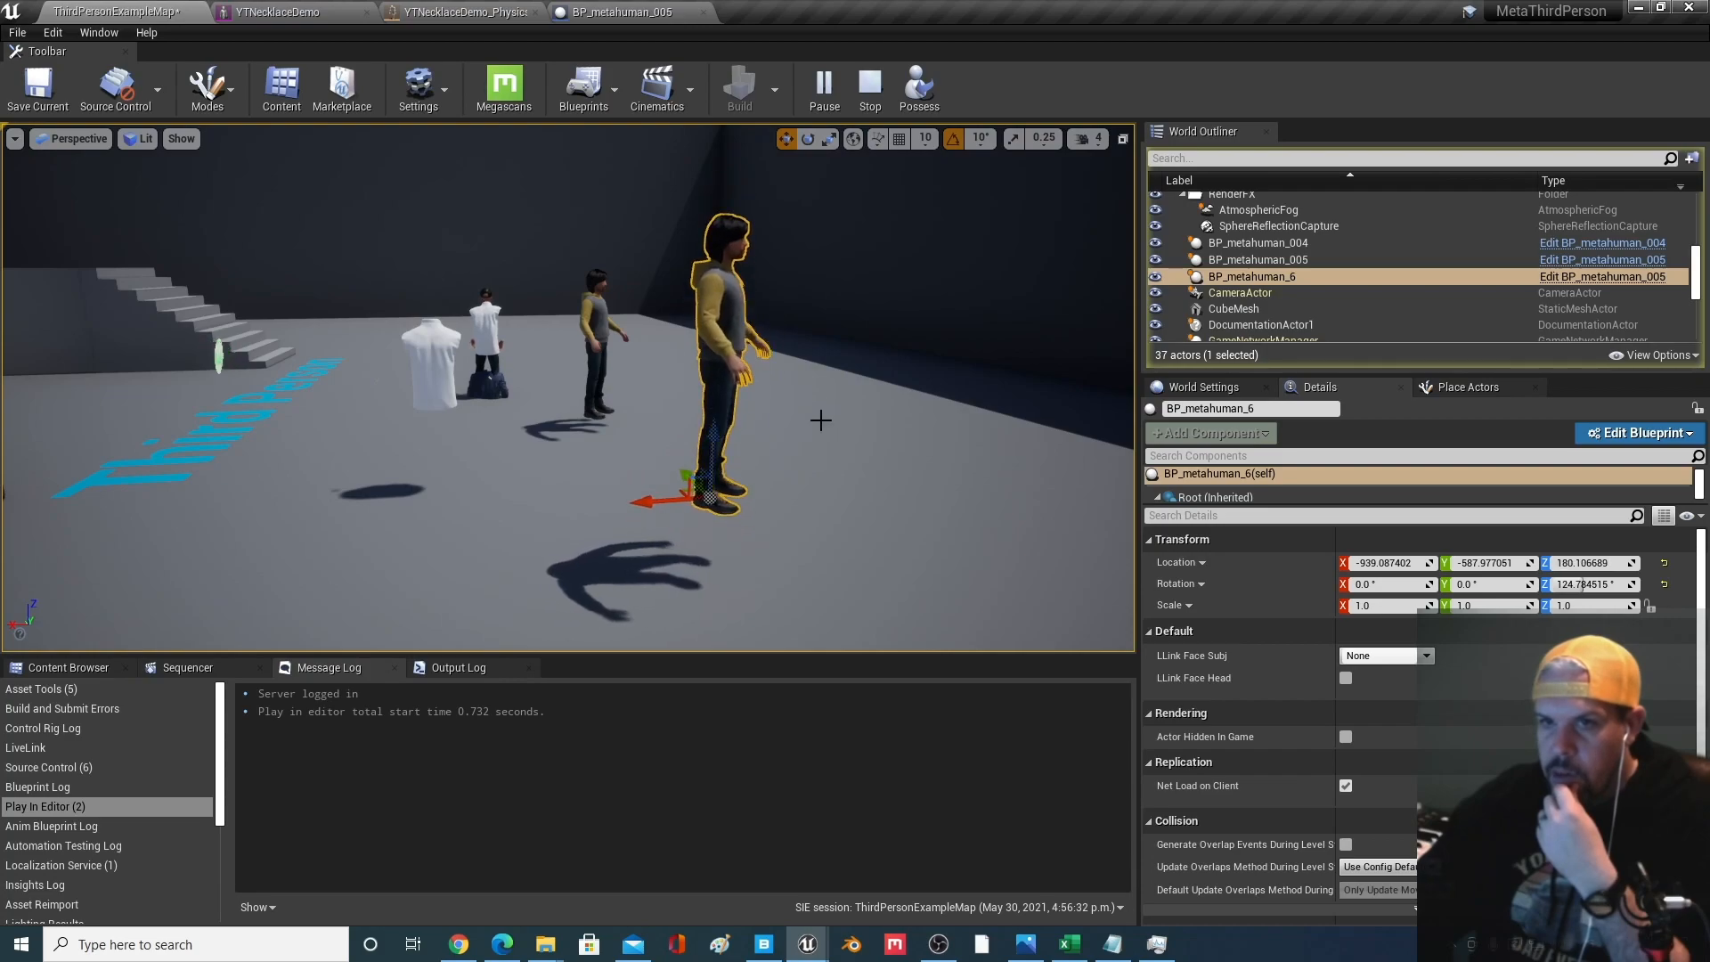
left_click(870, 98)
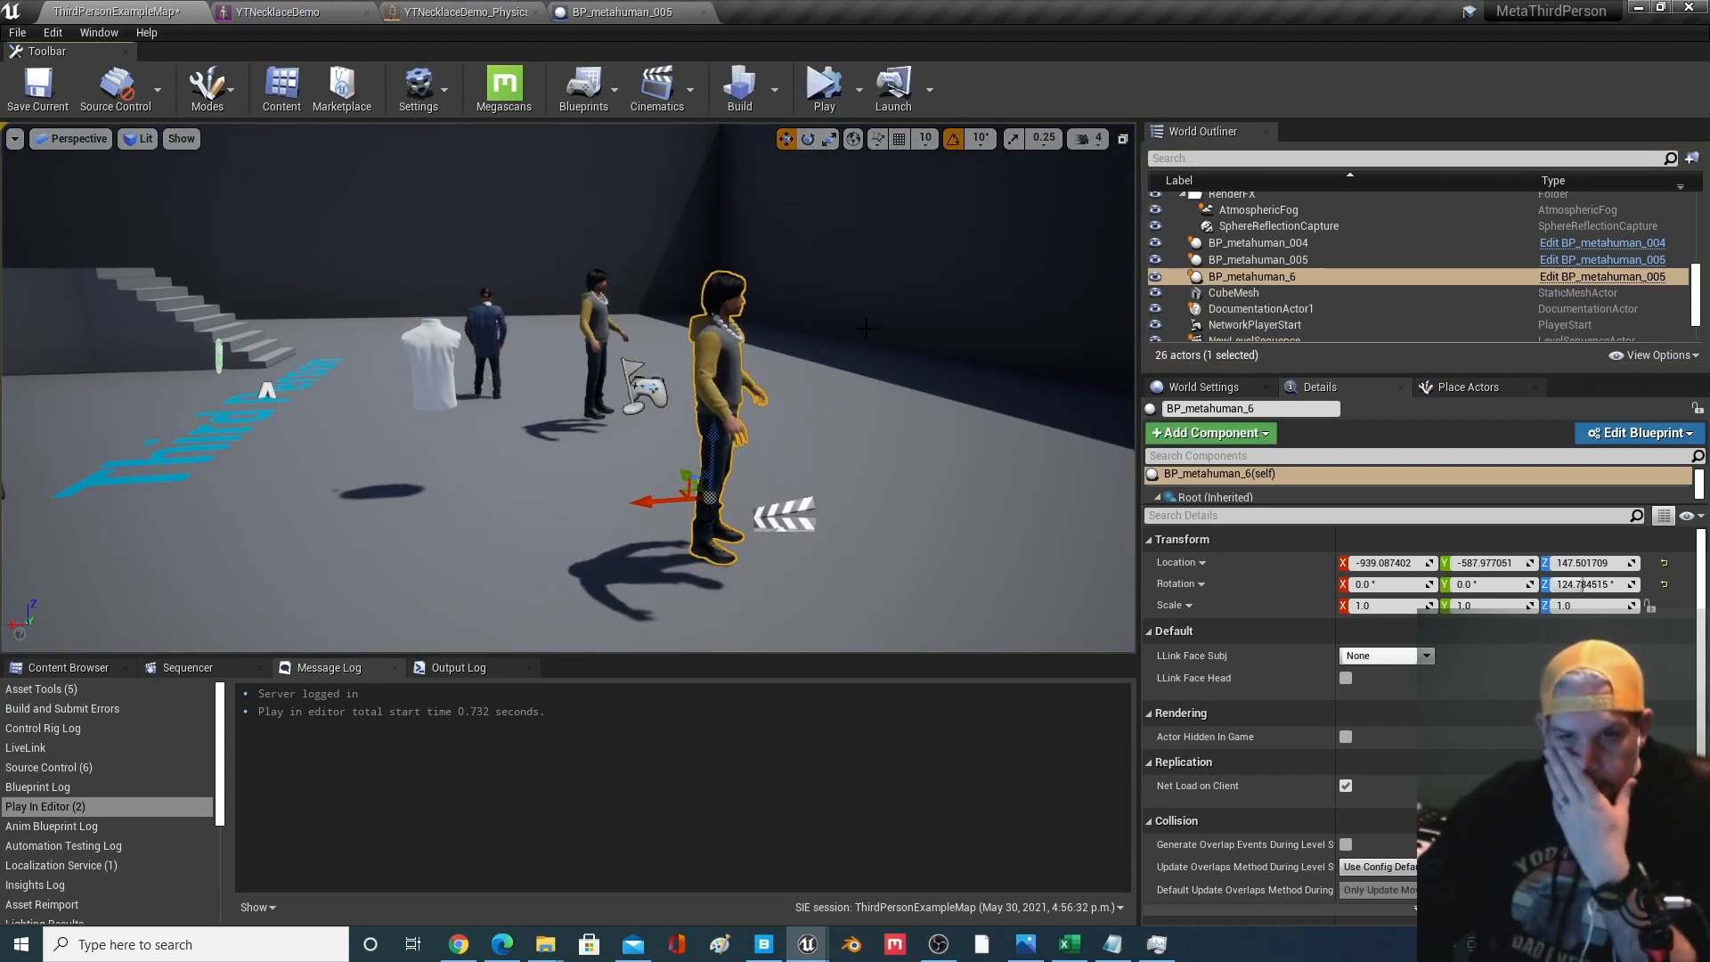
Switch the necklace component's collision preset to Custom with the Pawn response set to Overlap, and compile and save BP_metahuman_005
left_click(637, 14)
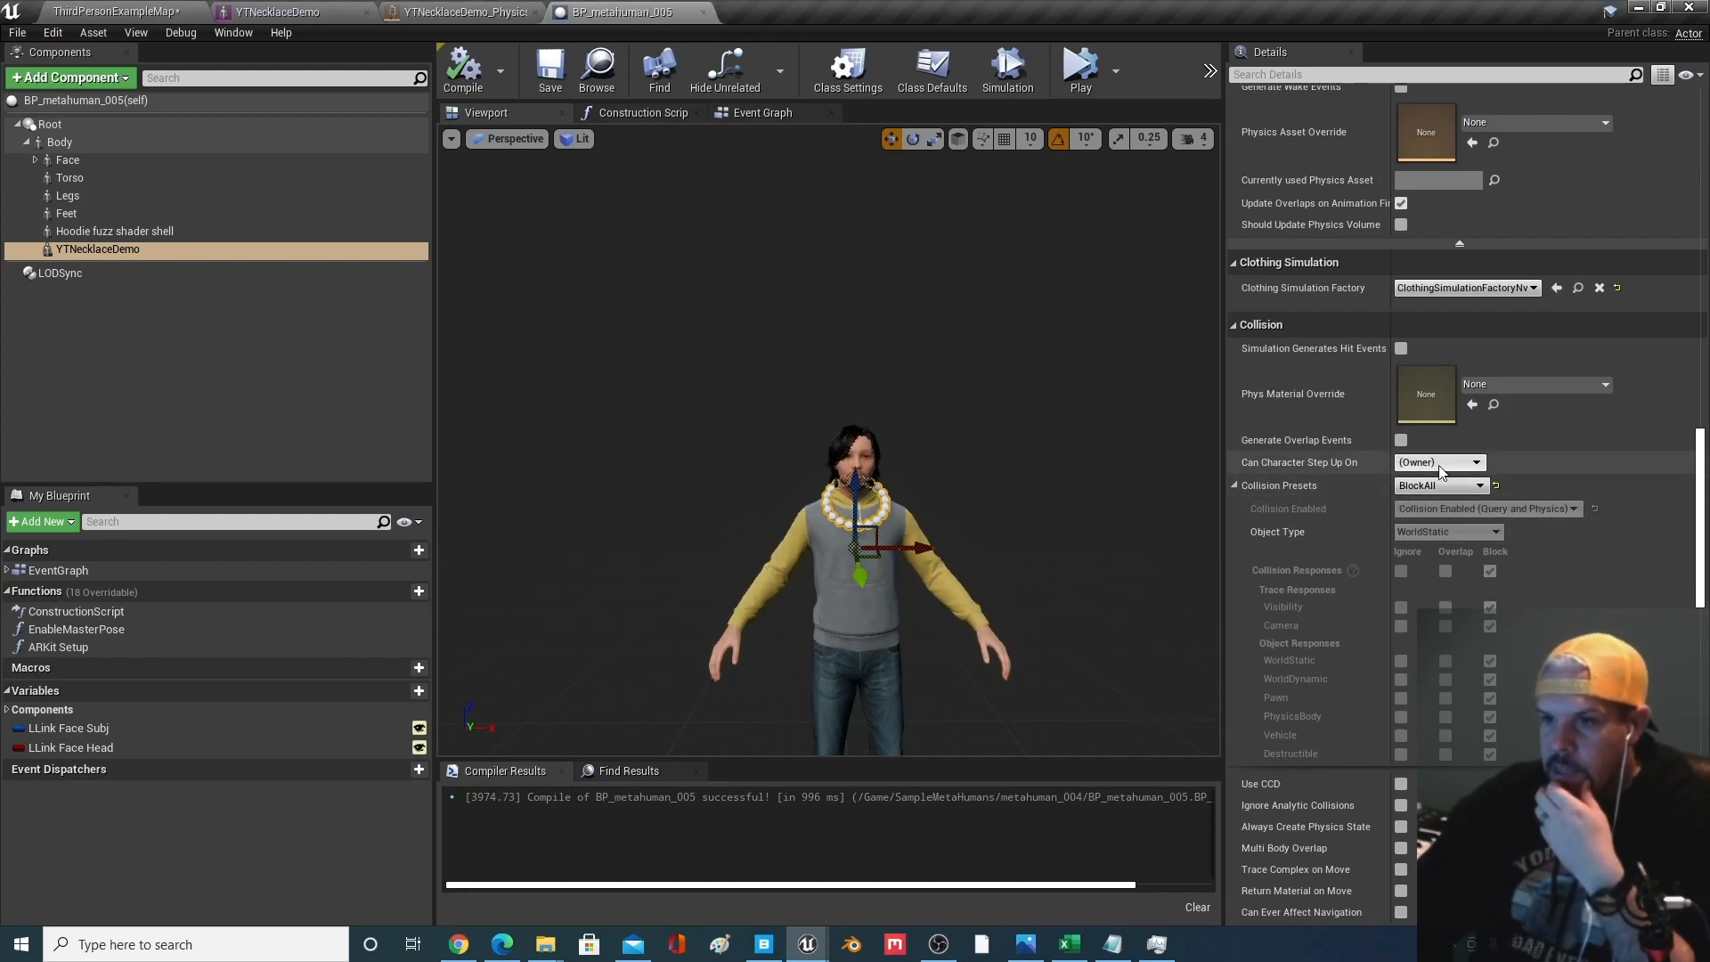
left_click(1457, 489)
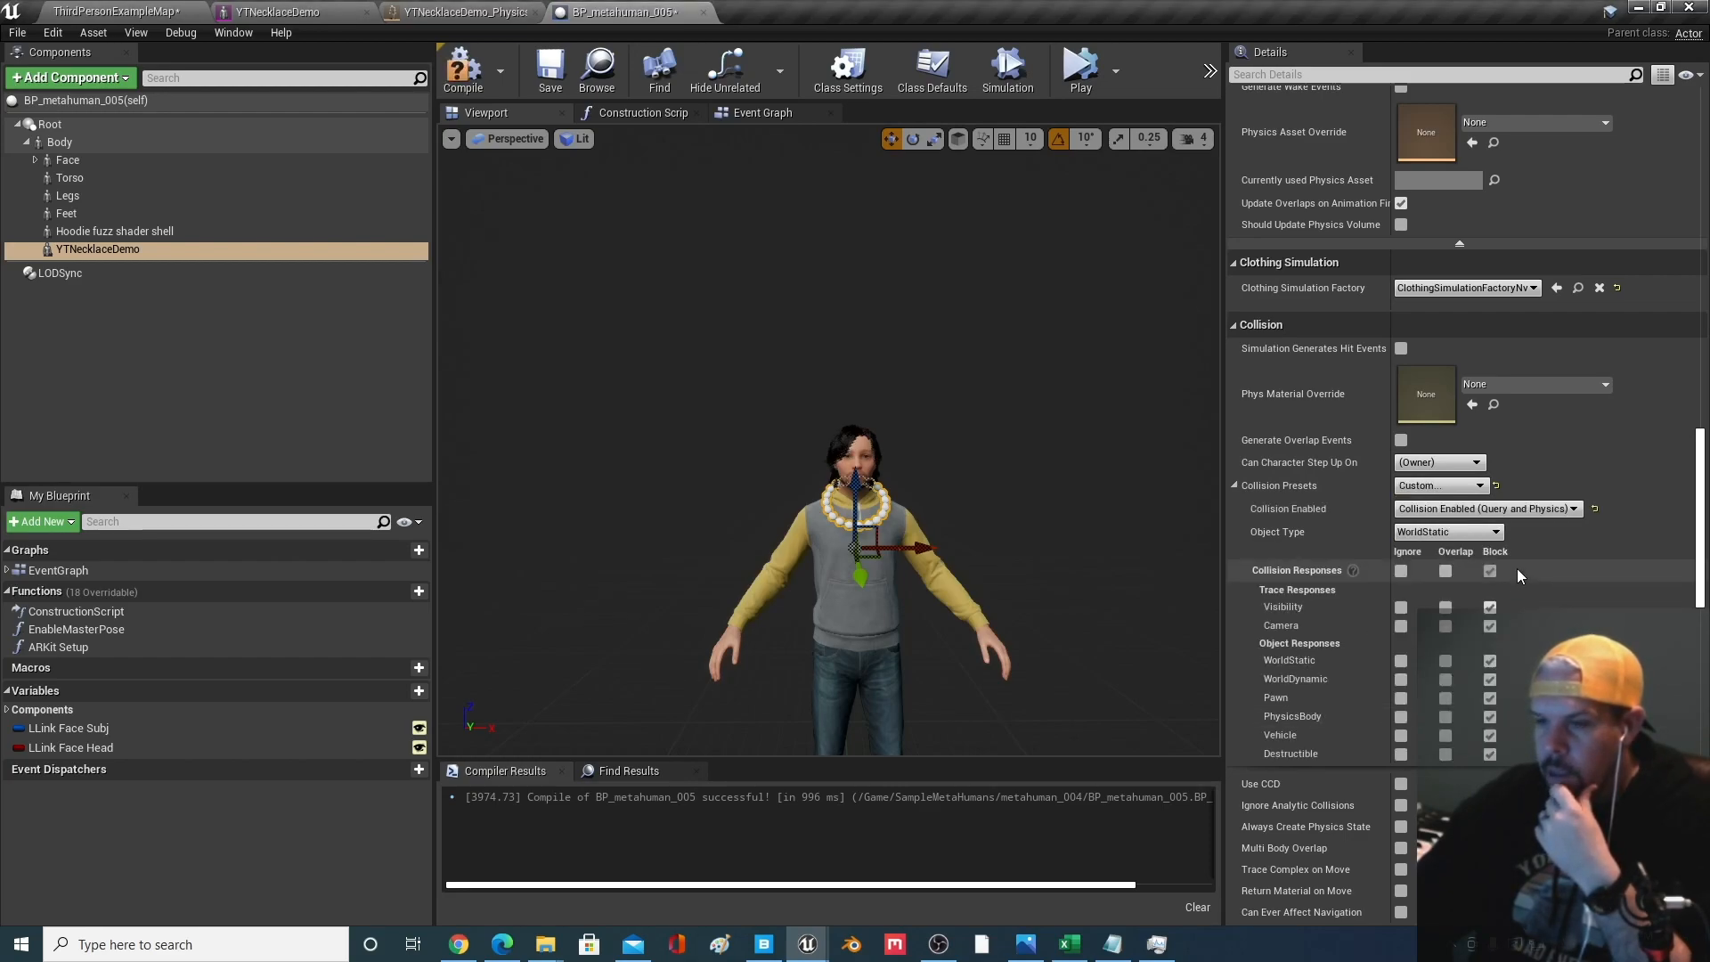
scroll(1505, 578, "down", 2)
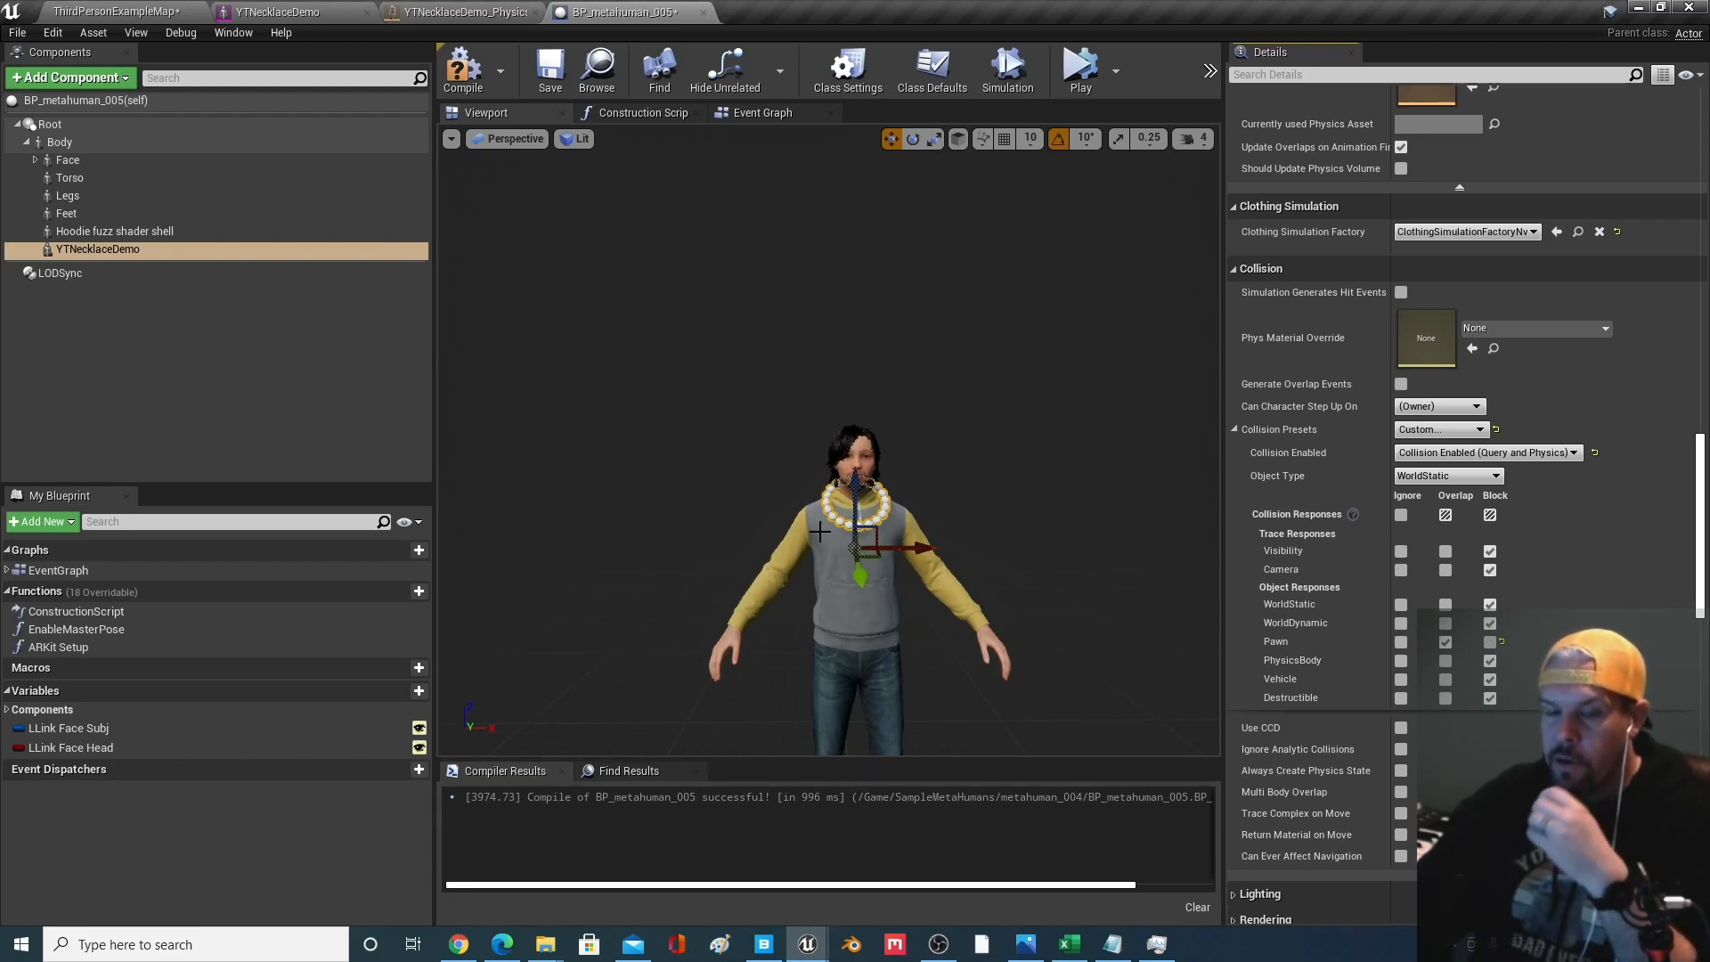
left_click(550, 76)
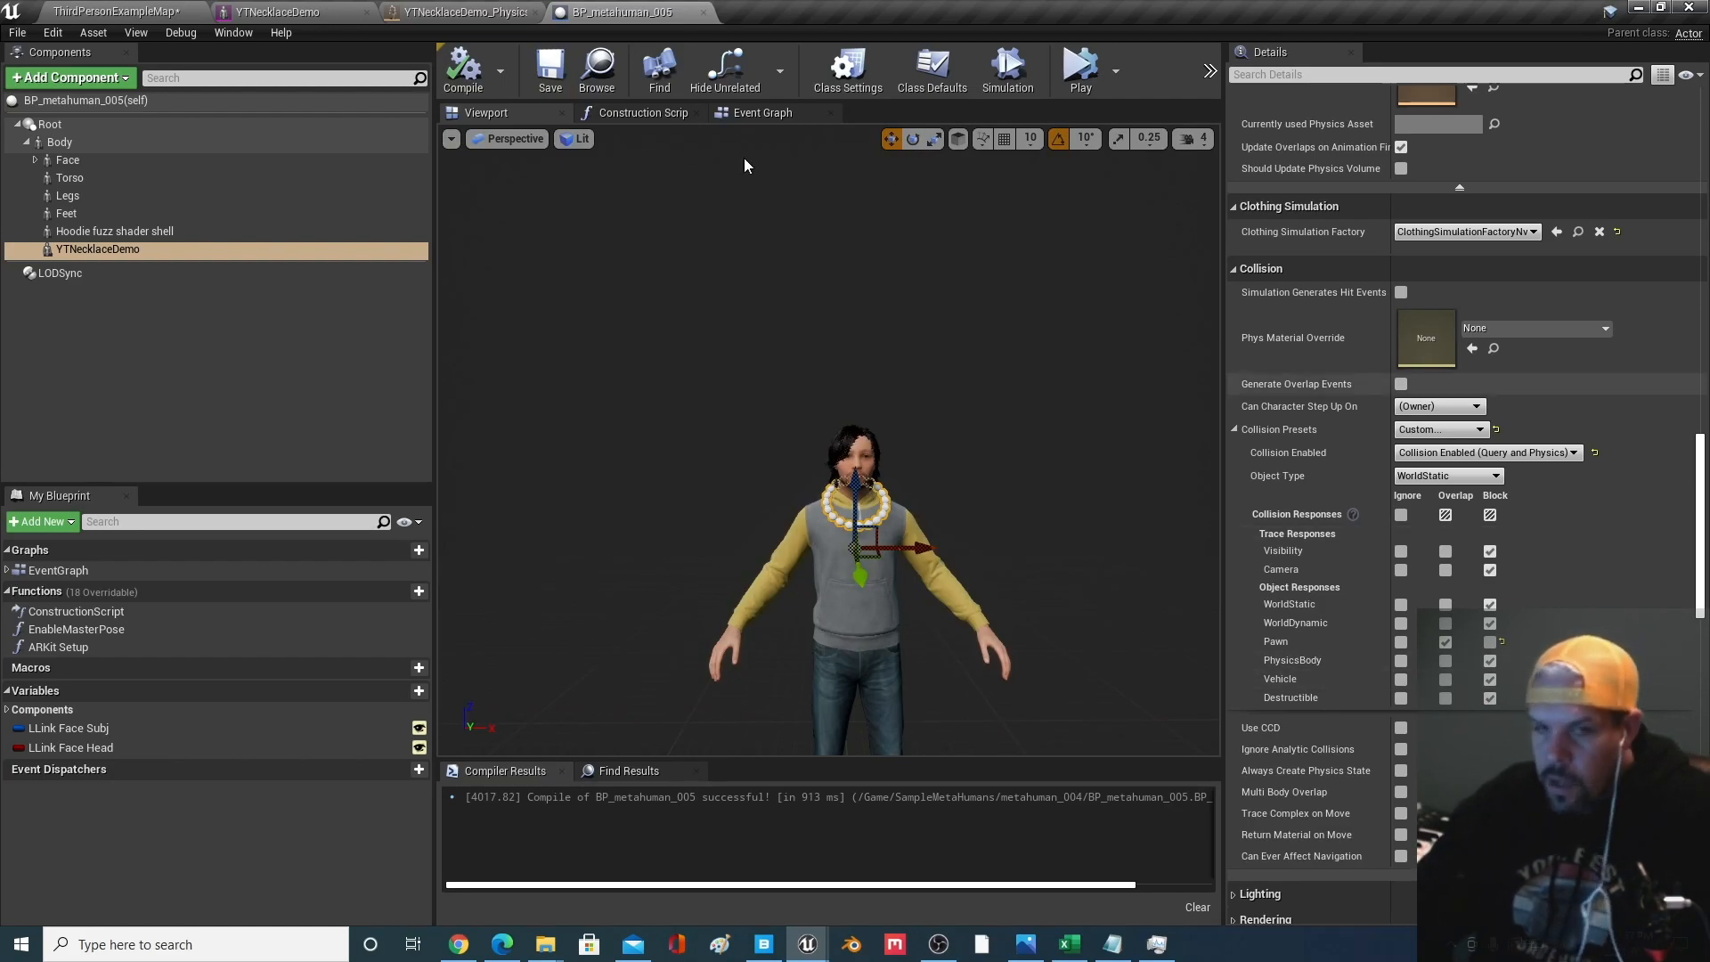
left_click(550, 69)
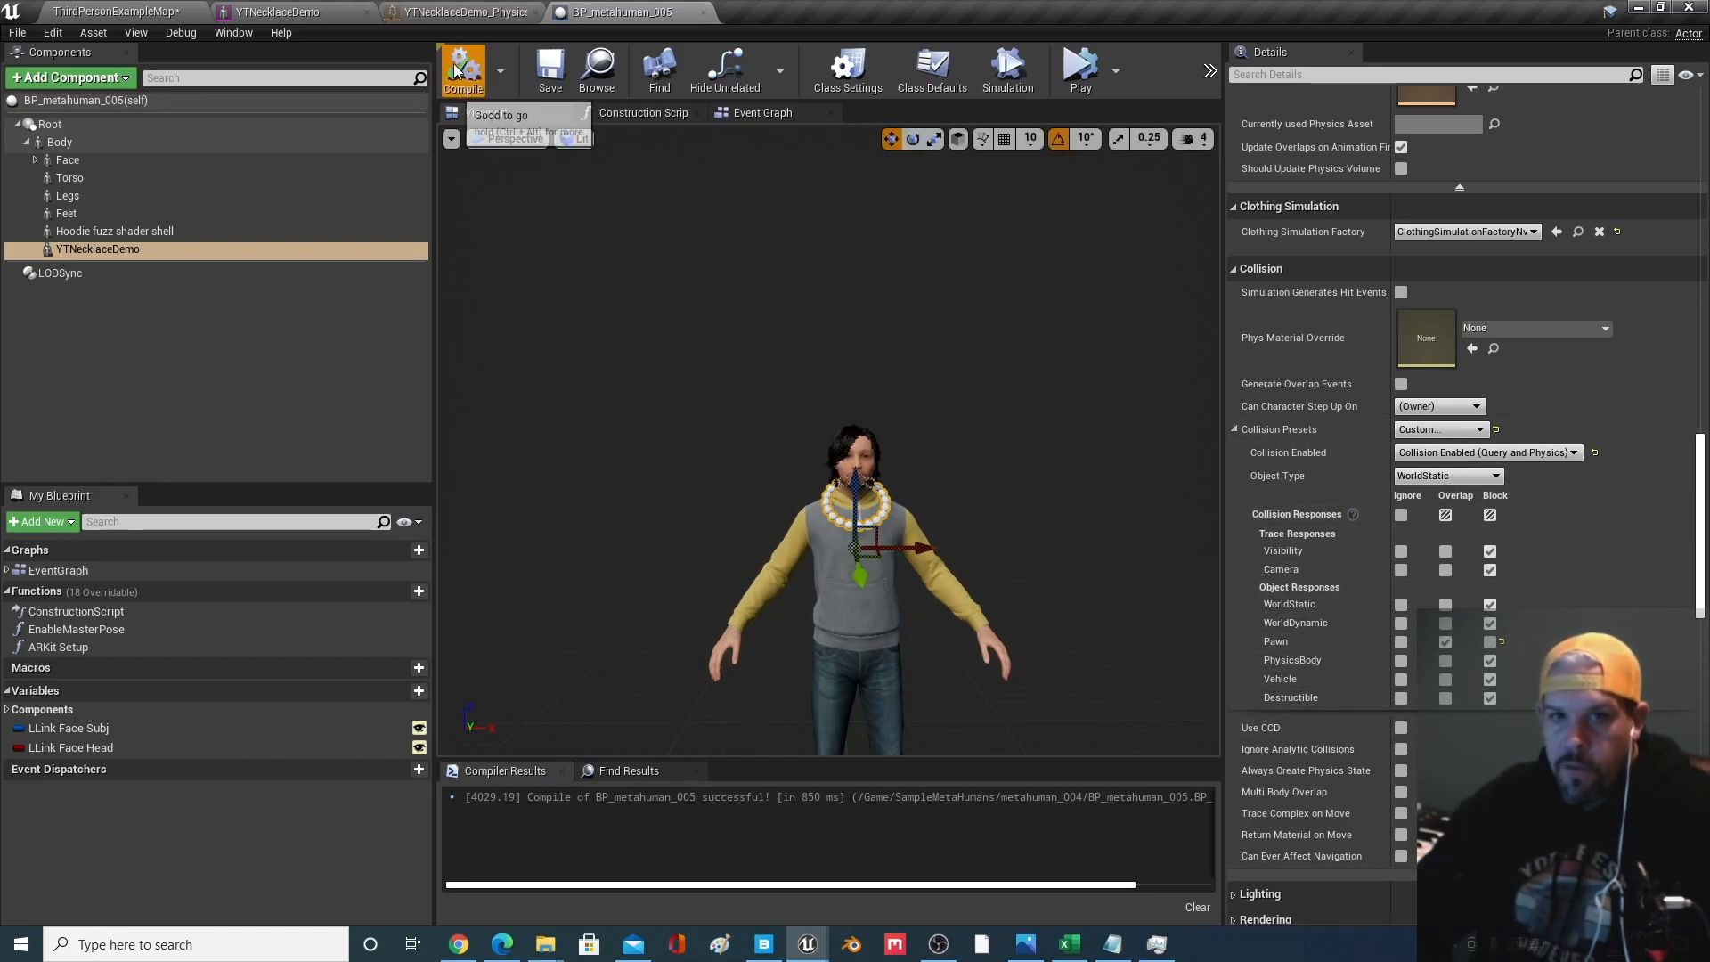
left_click(564, 80)
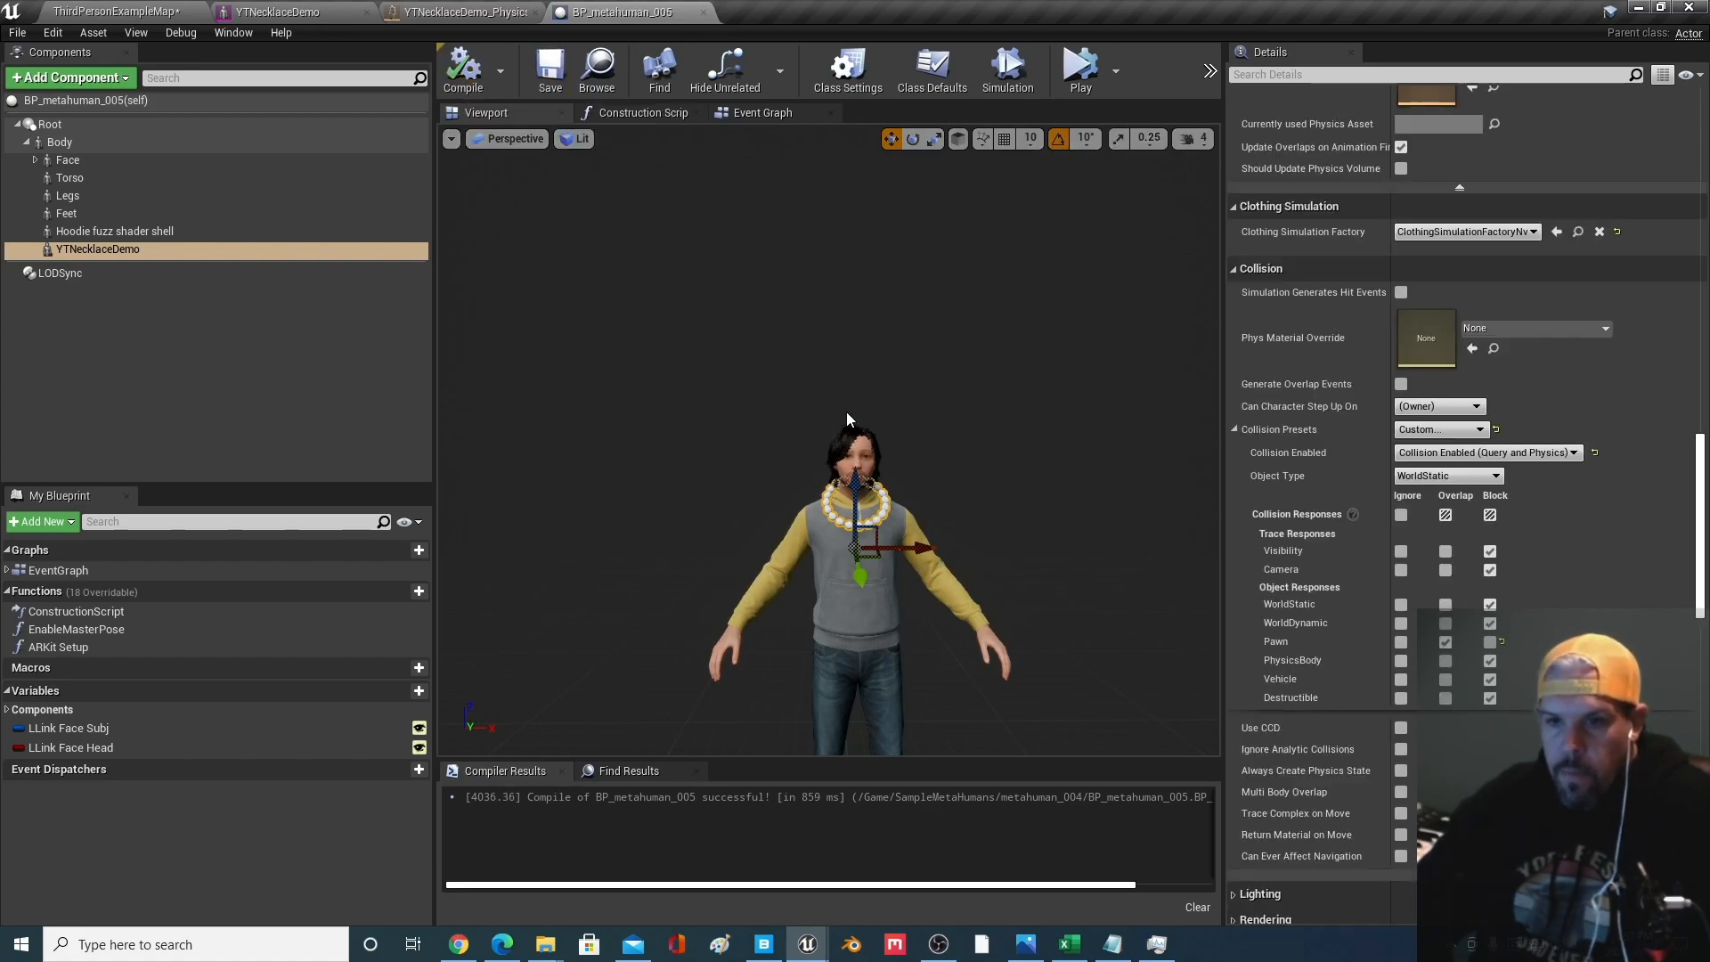
Inspect the collision and physics settings of the metahuman's Torso, Legs and Body components
left_click(881, 589)
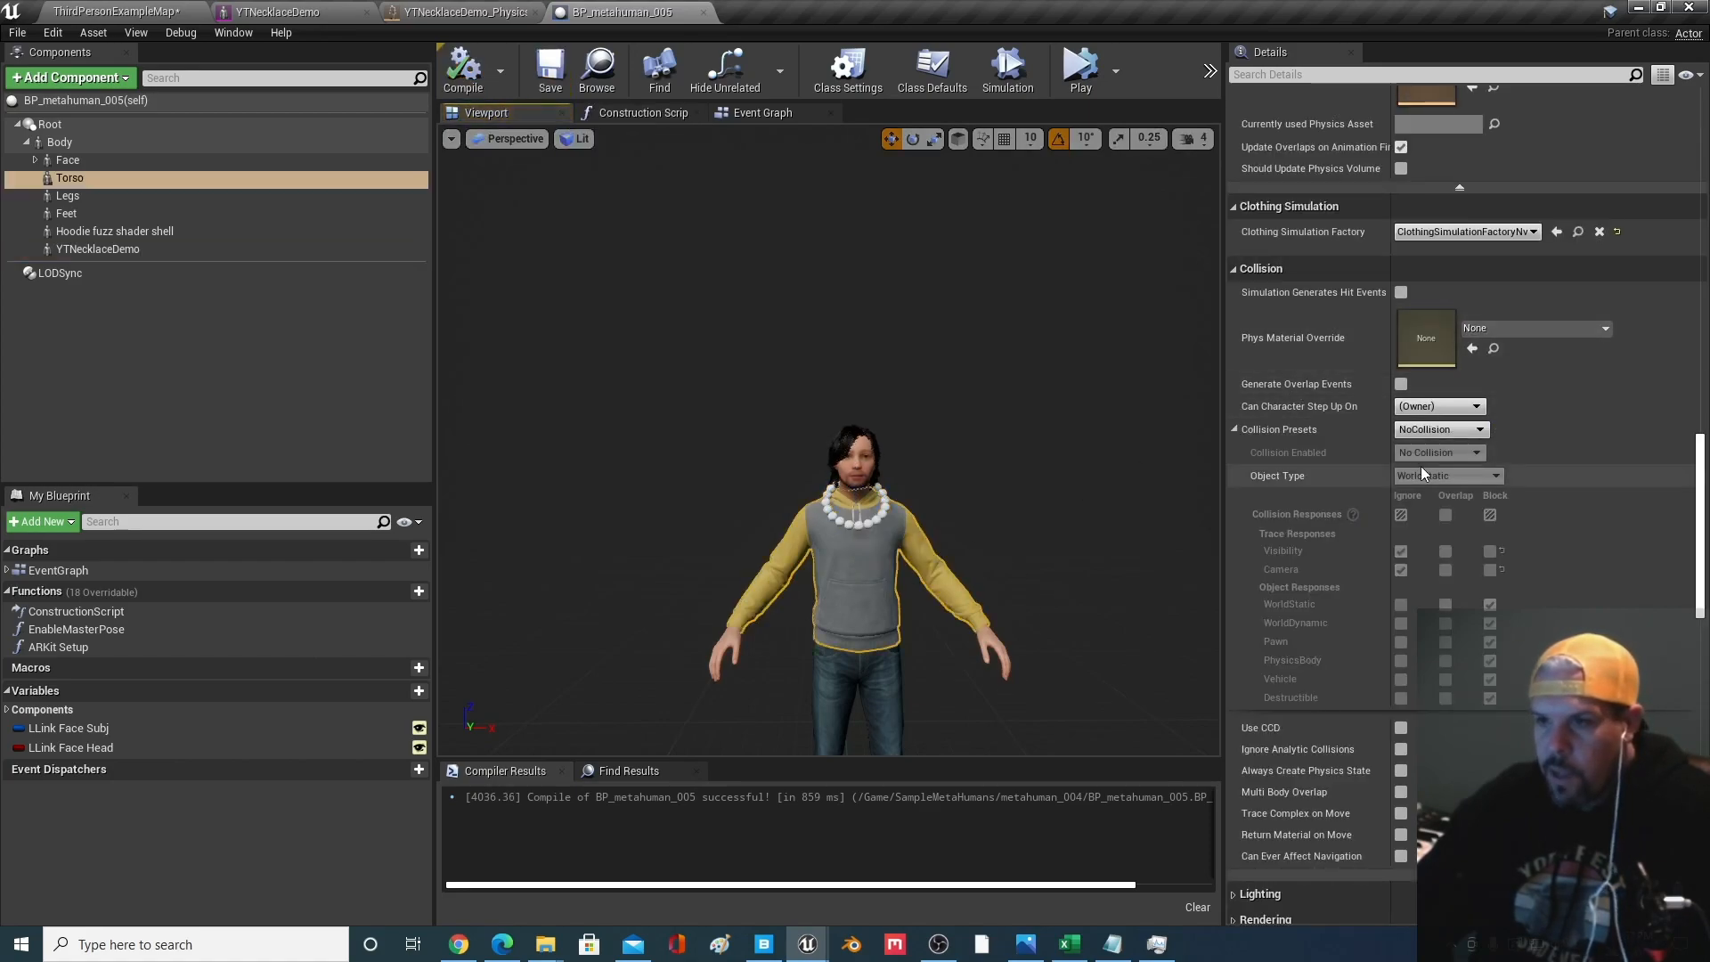
left_click(67, 195)
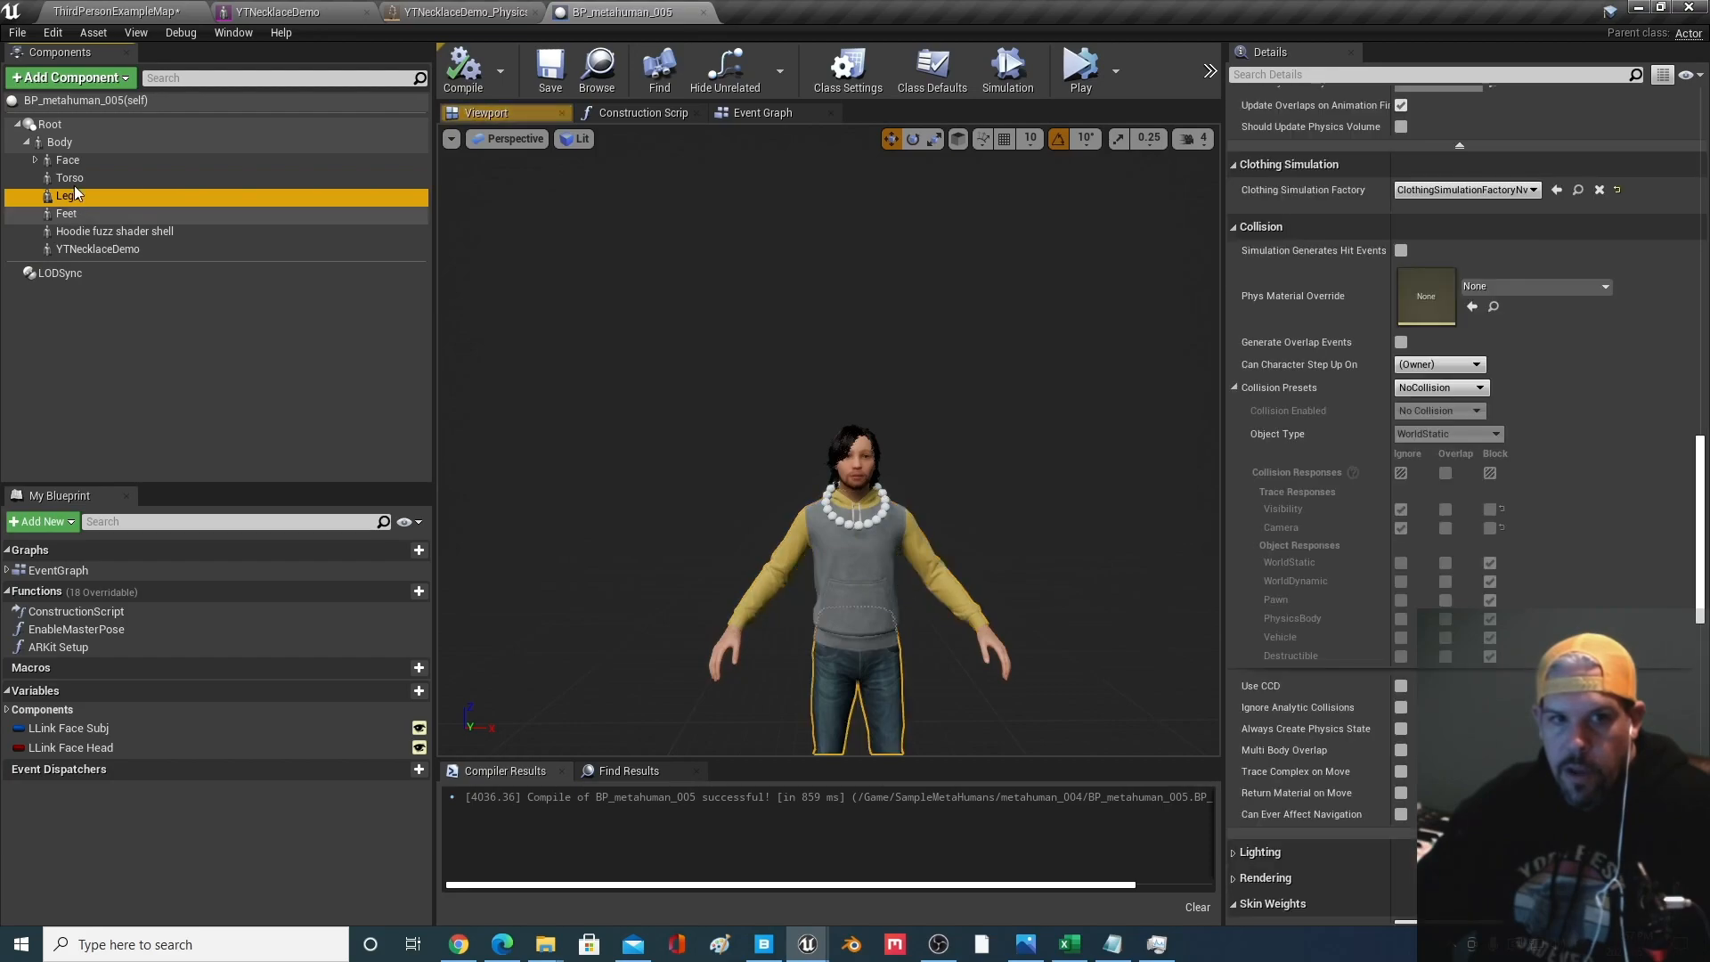
left_click(59, 141)
scroll(1563, 443, "up", 10)
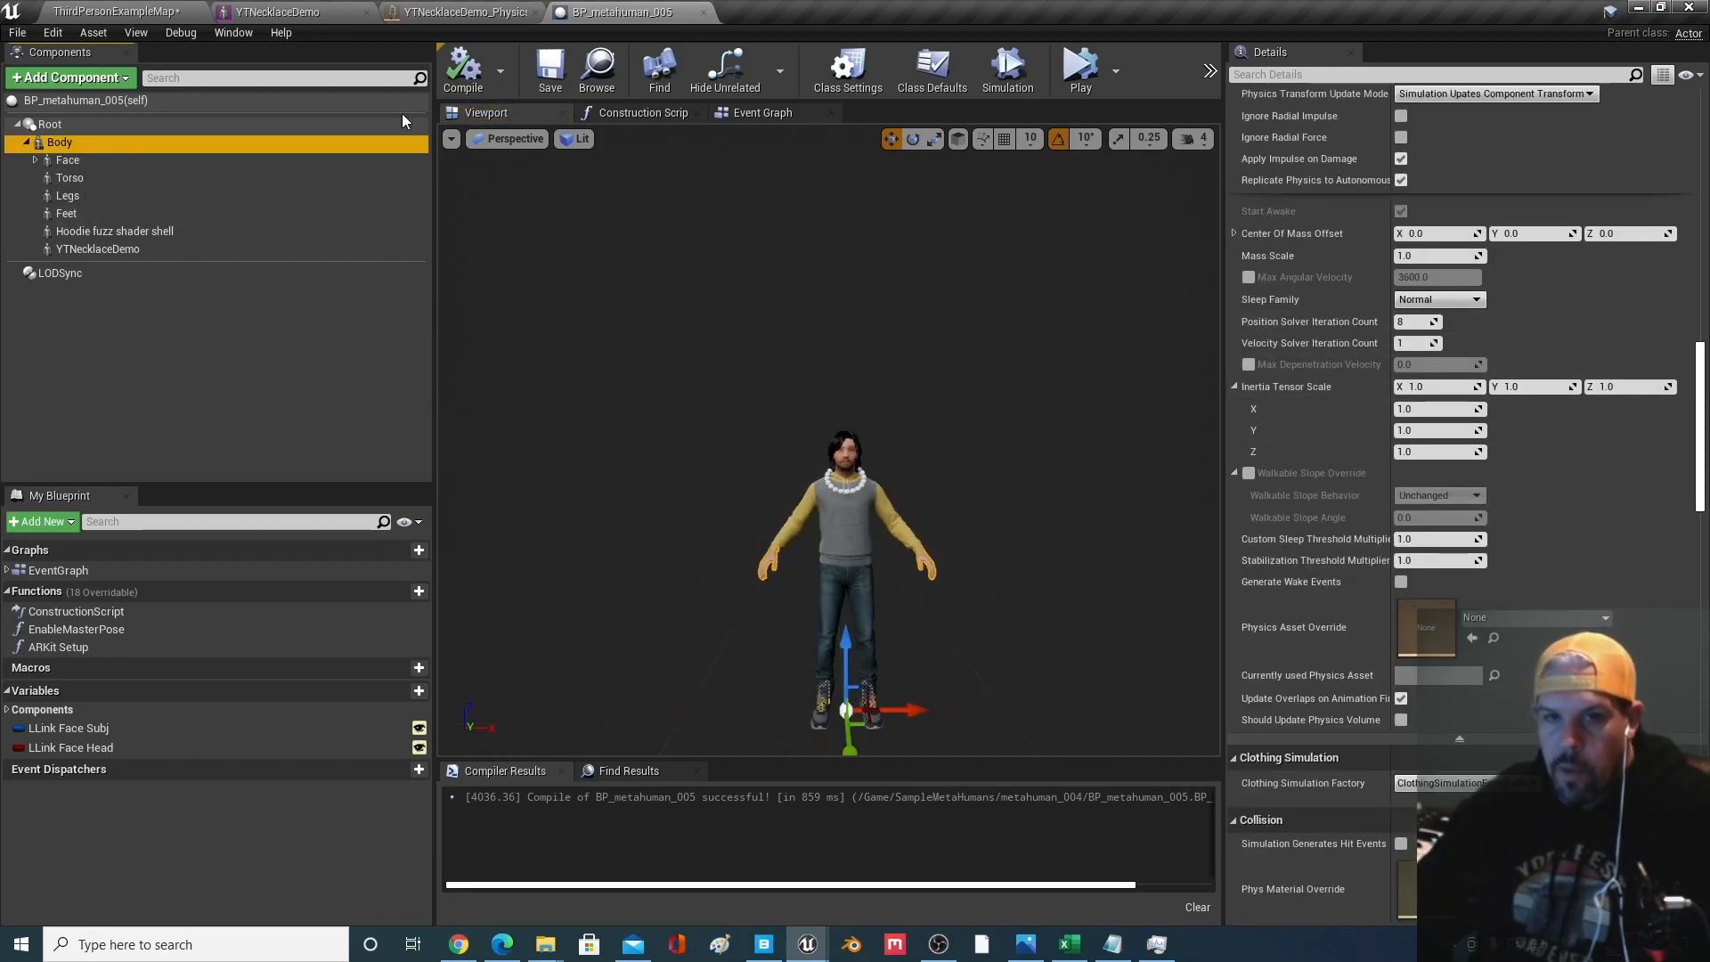
Return to the level, view the copied metahuman up close, and run a short simulation to check the necklace
left_click(116, 12)
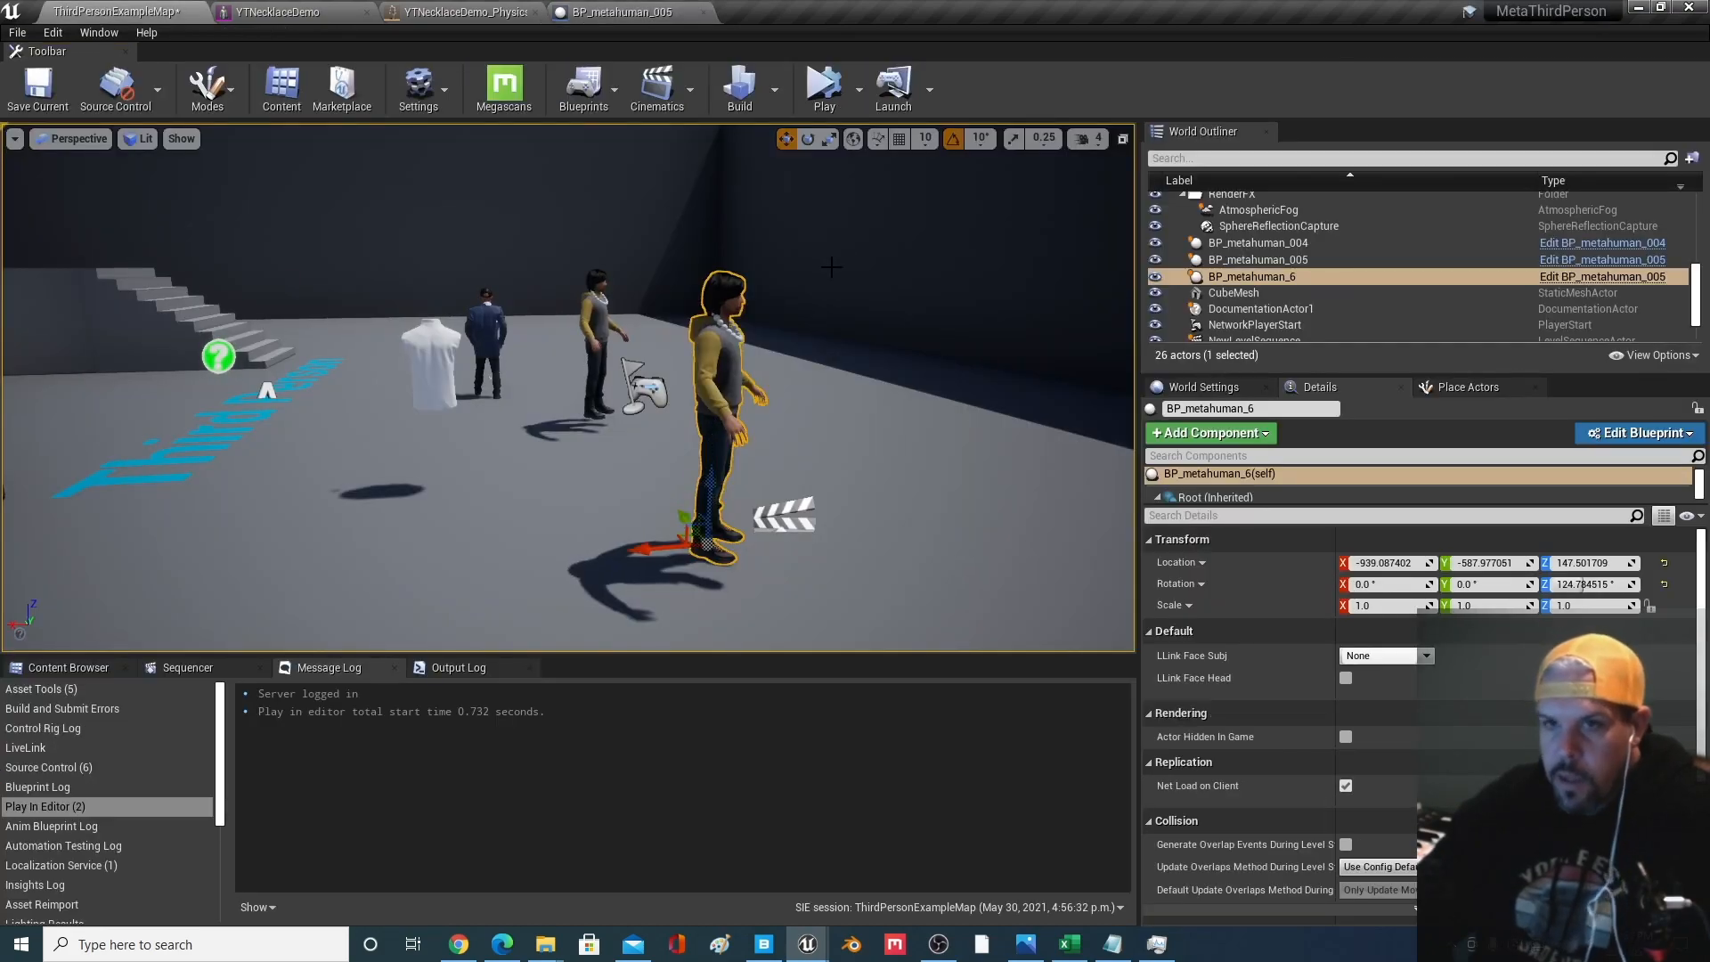
left_click_drag(821, 267, 833, 214)
left_click(823, 379)
left_click_drag(823, 379, 832, 292)
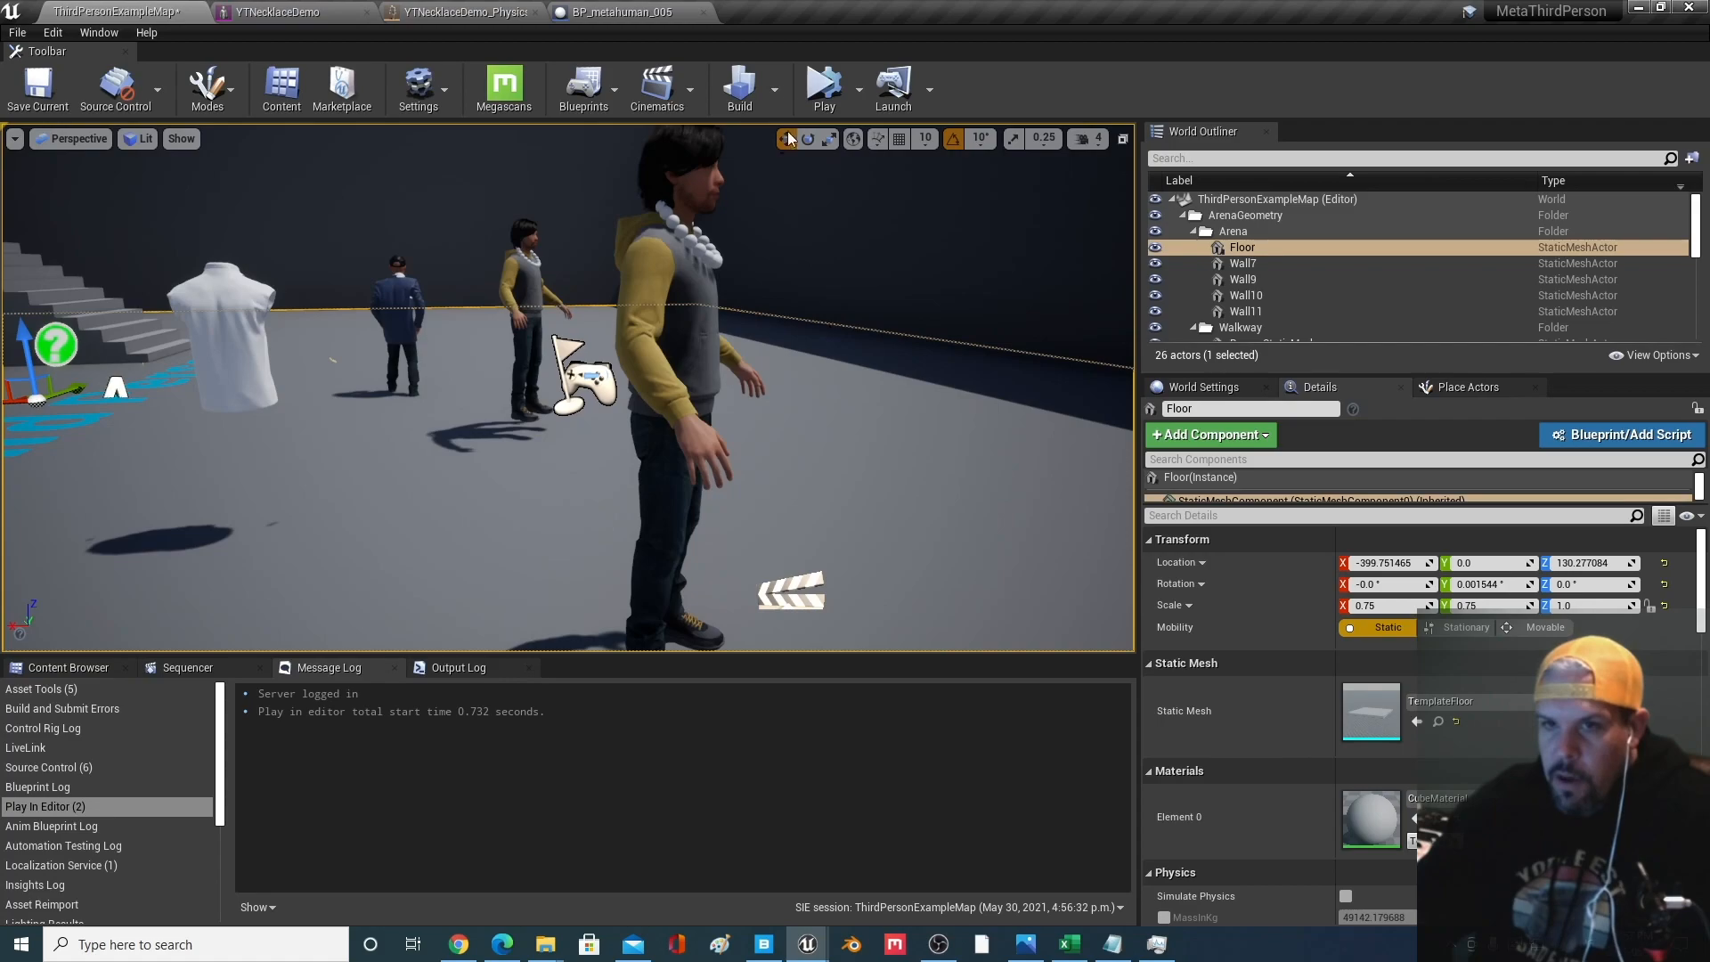
left_click(825, 86)
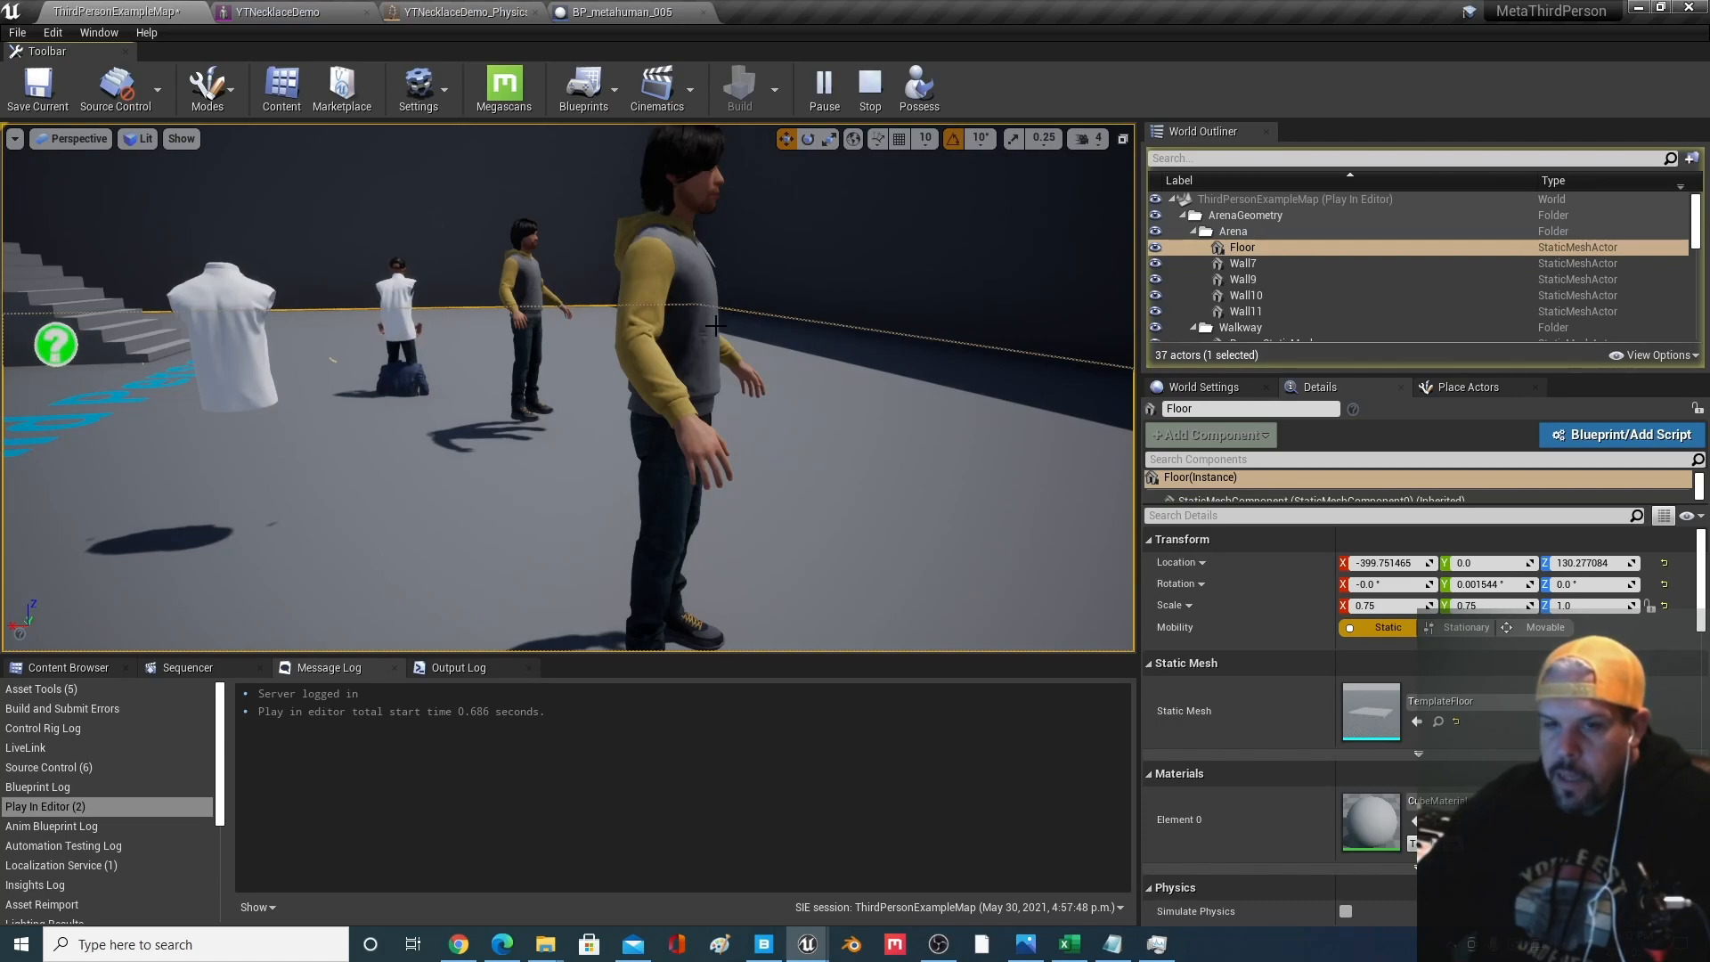
scroll(715, 325, "down", 3)
left_click(872, 91)
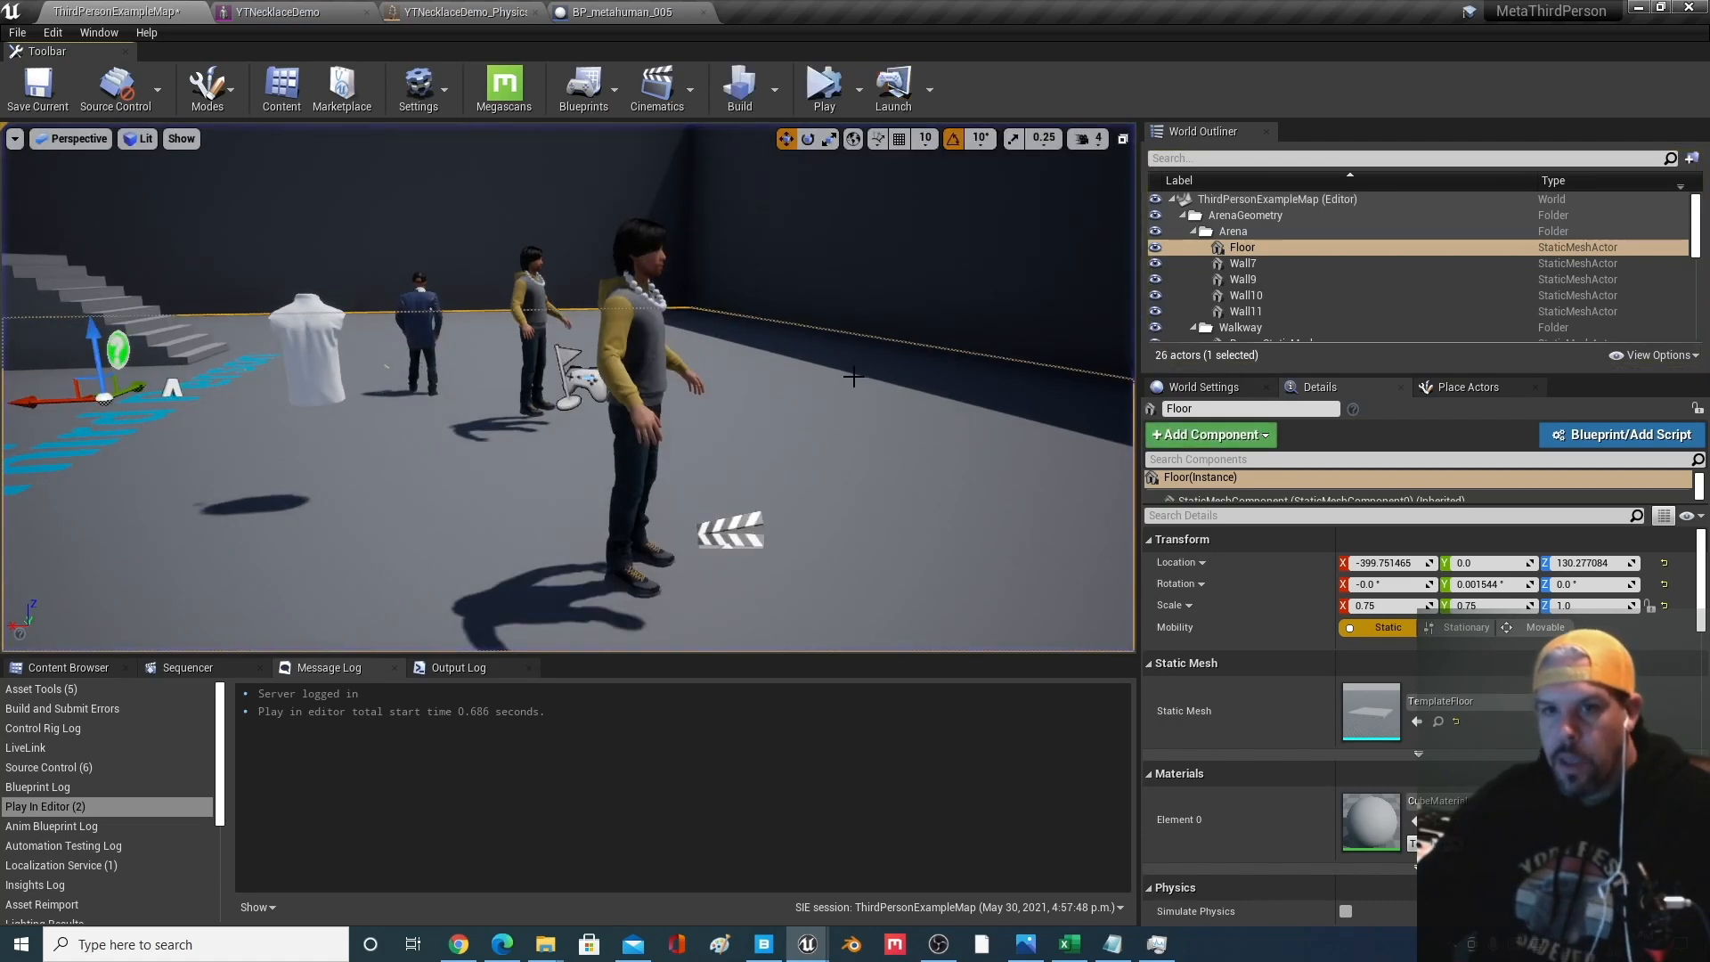
Locate the hoodie mesh used by the Torso component in the copied metahuman's blueprint, and open the m_med_nrw_top_hoodie_strings physics asset beside it
left_click(667, 393)
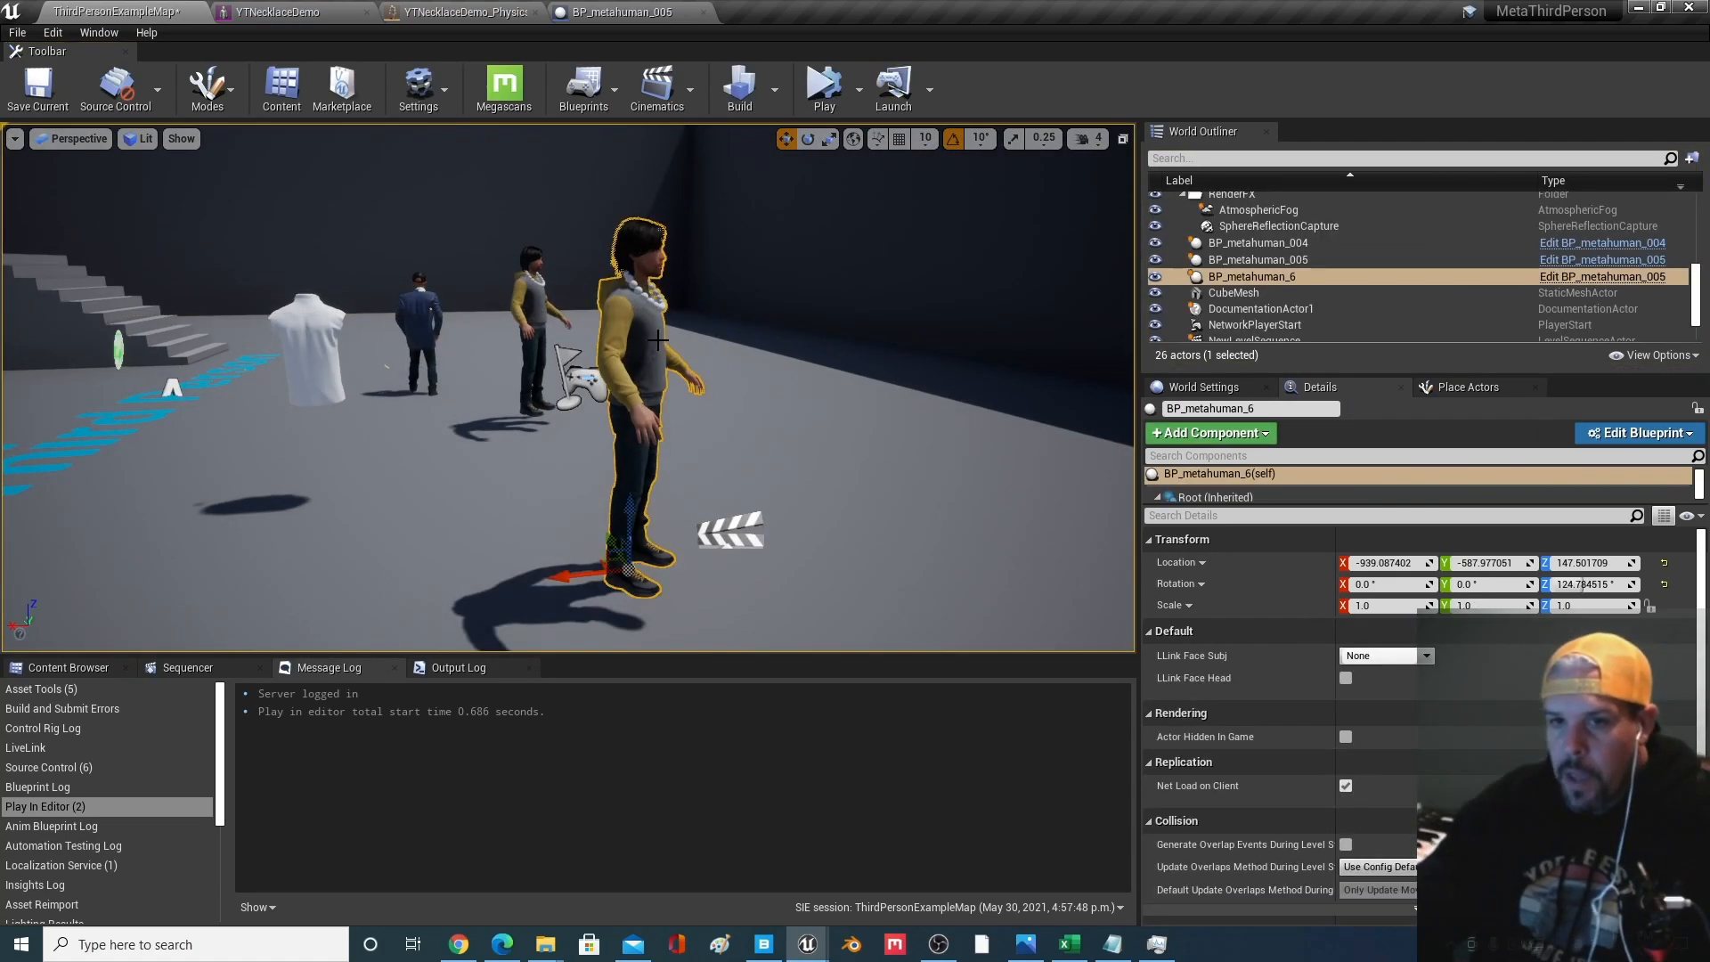
left_click(1587, 282)
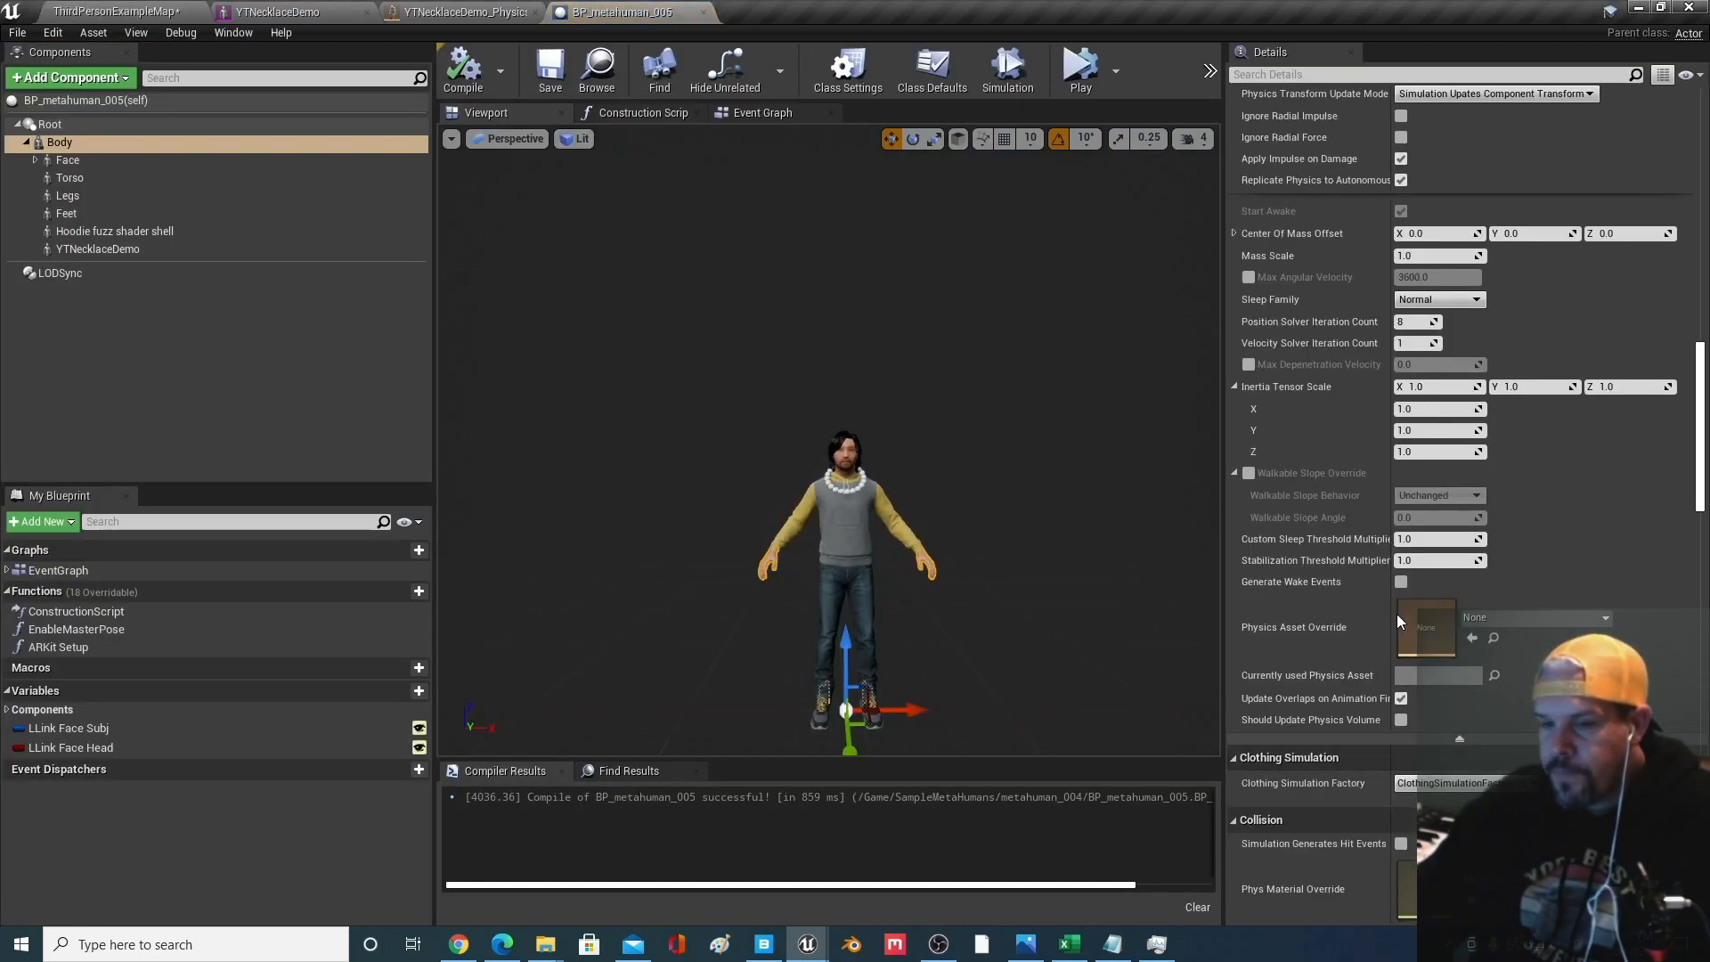
scroll(1542, 481, "up", 5)
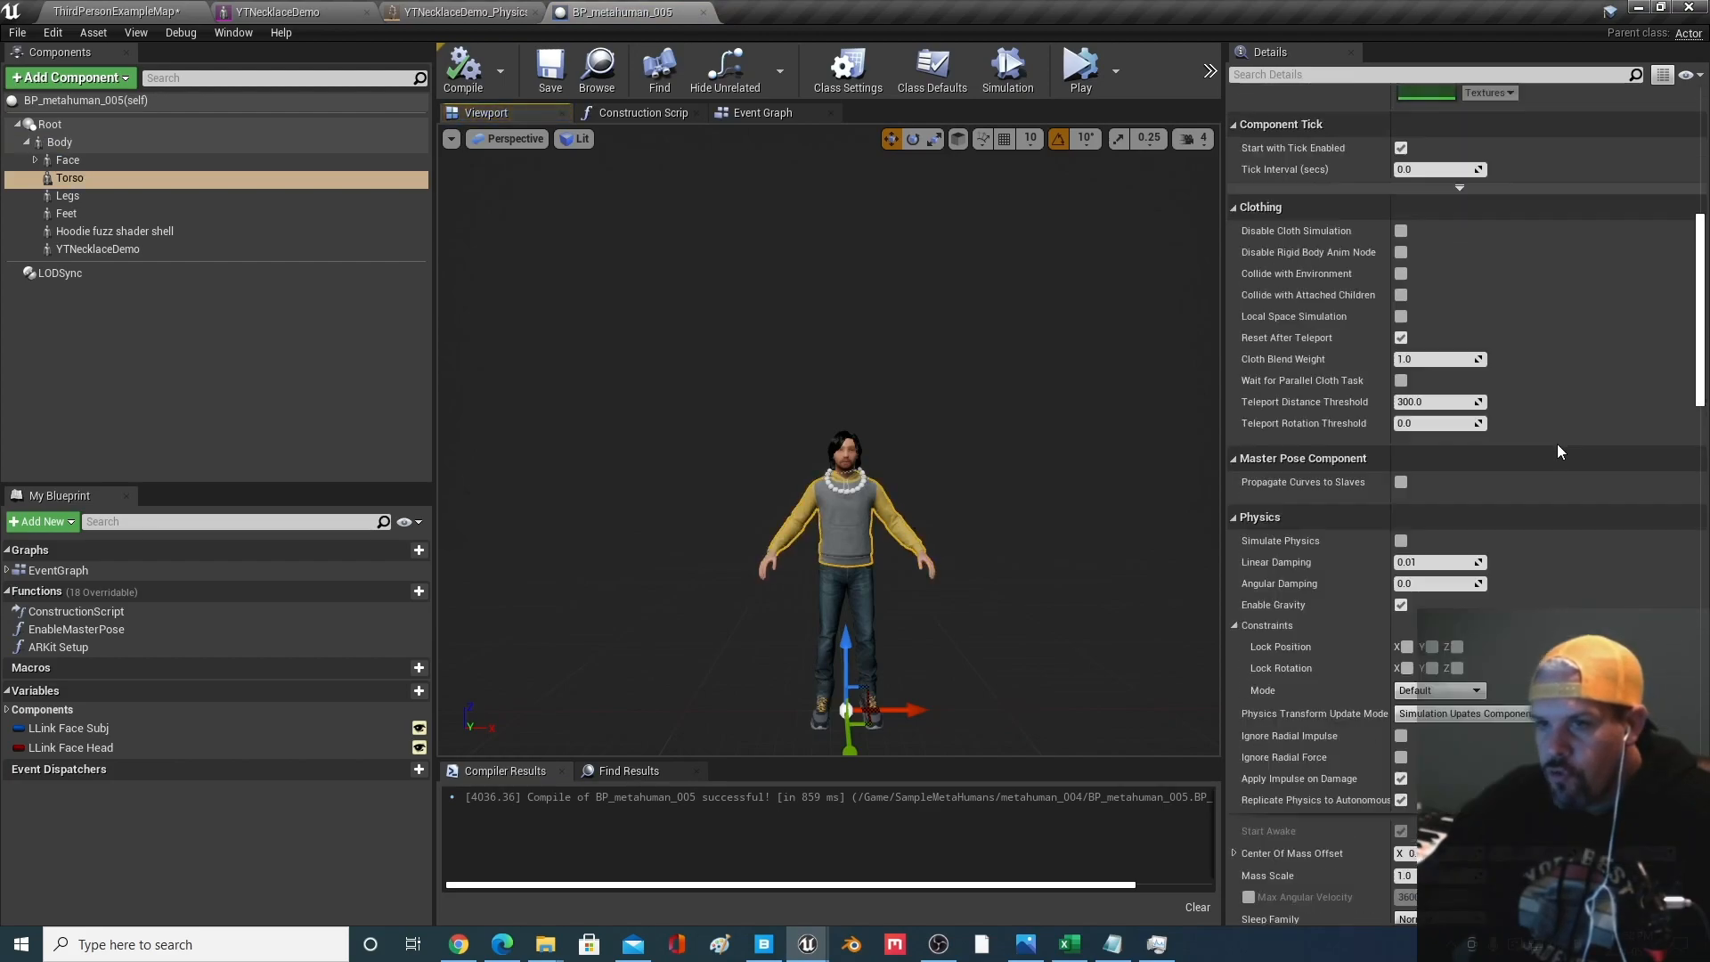
double_click(69, 177)
scroll(1461, 267, "up", 4)
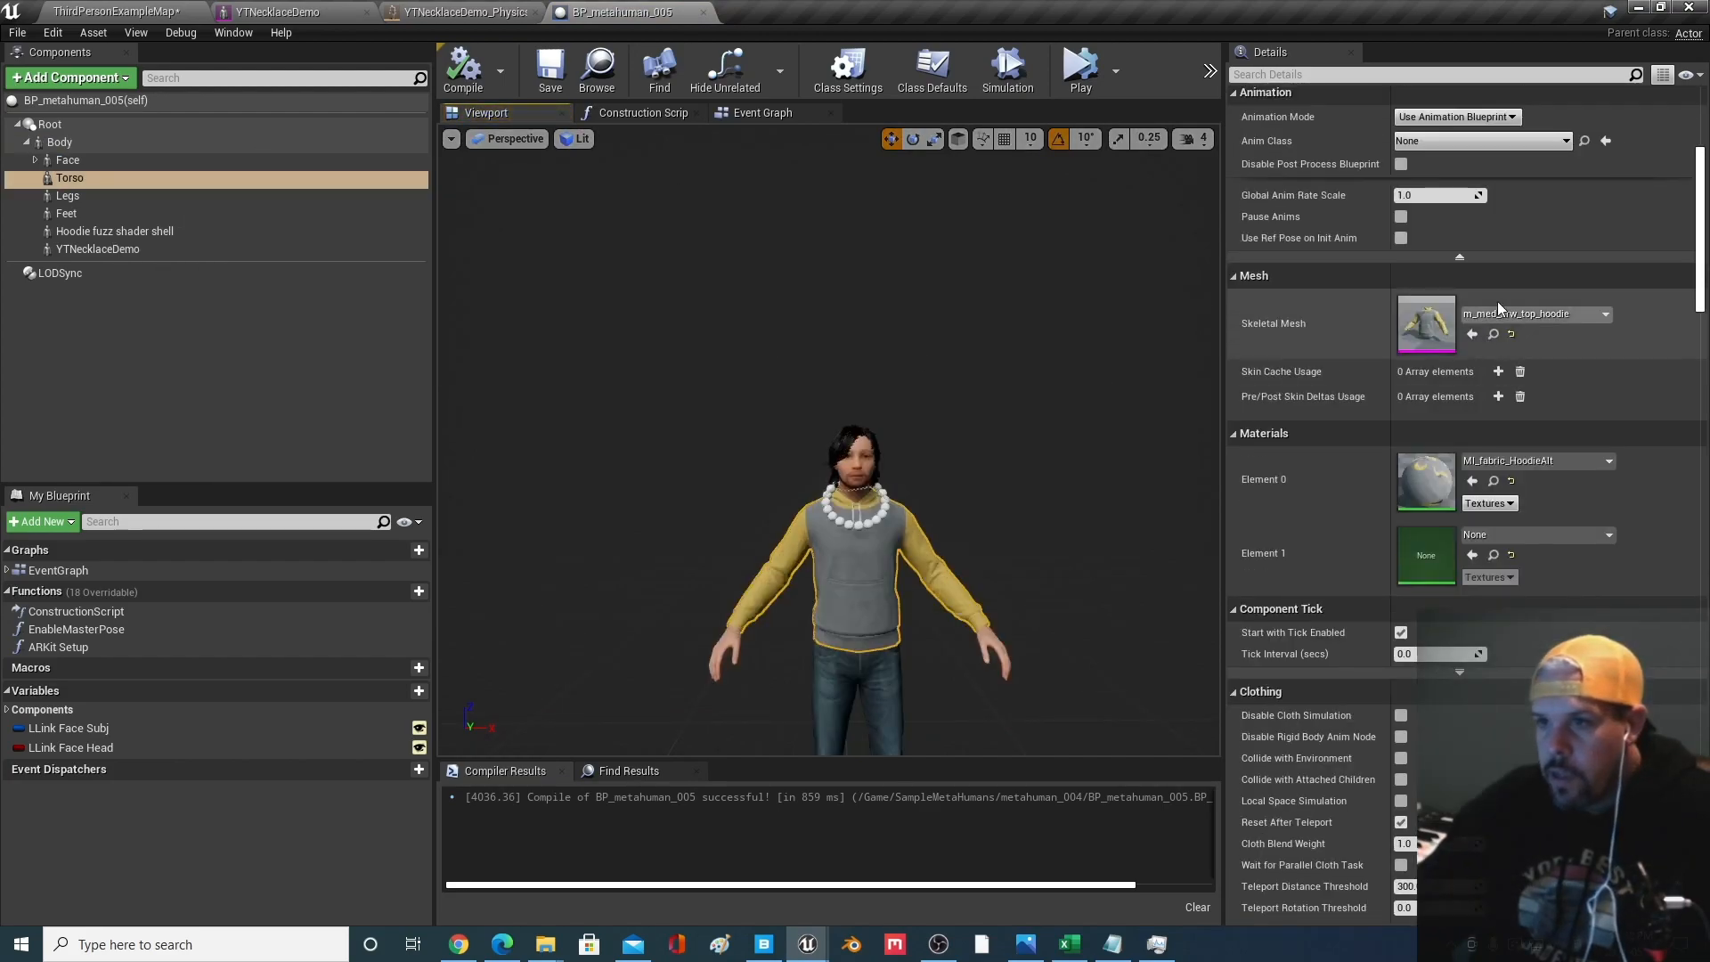
left_click(1494, 331)
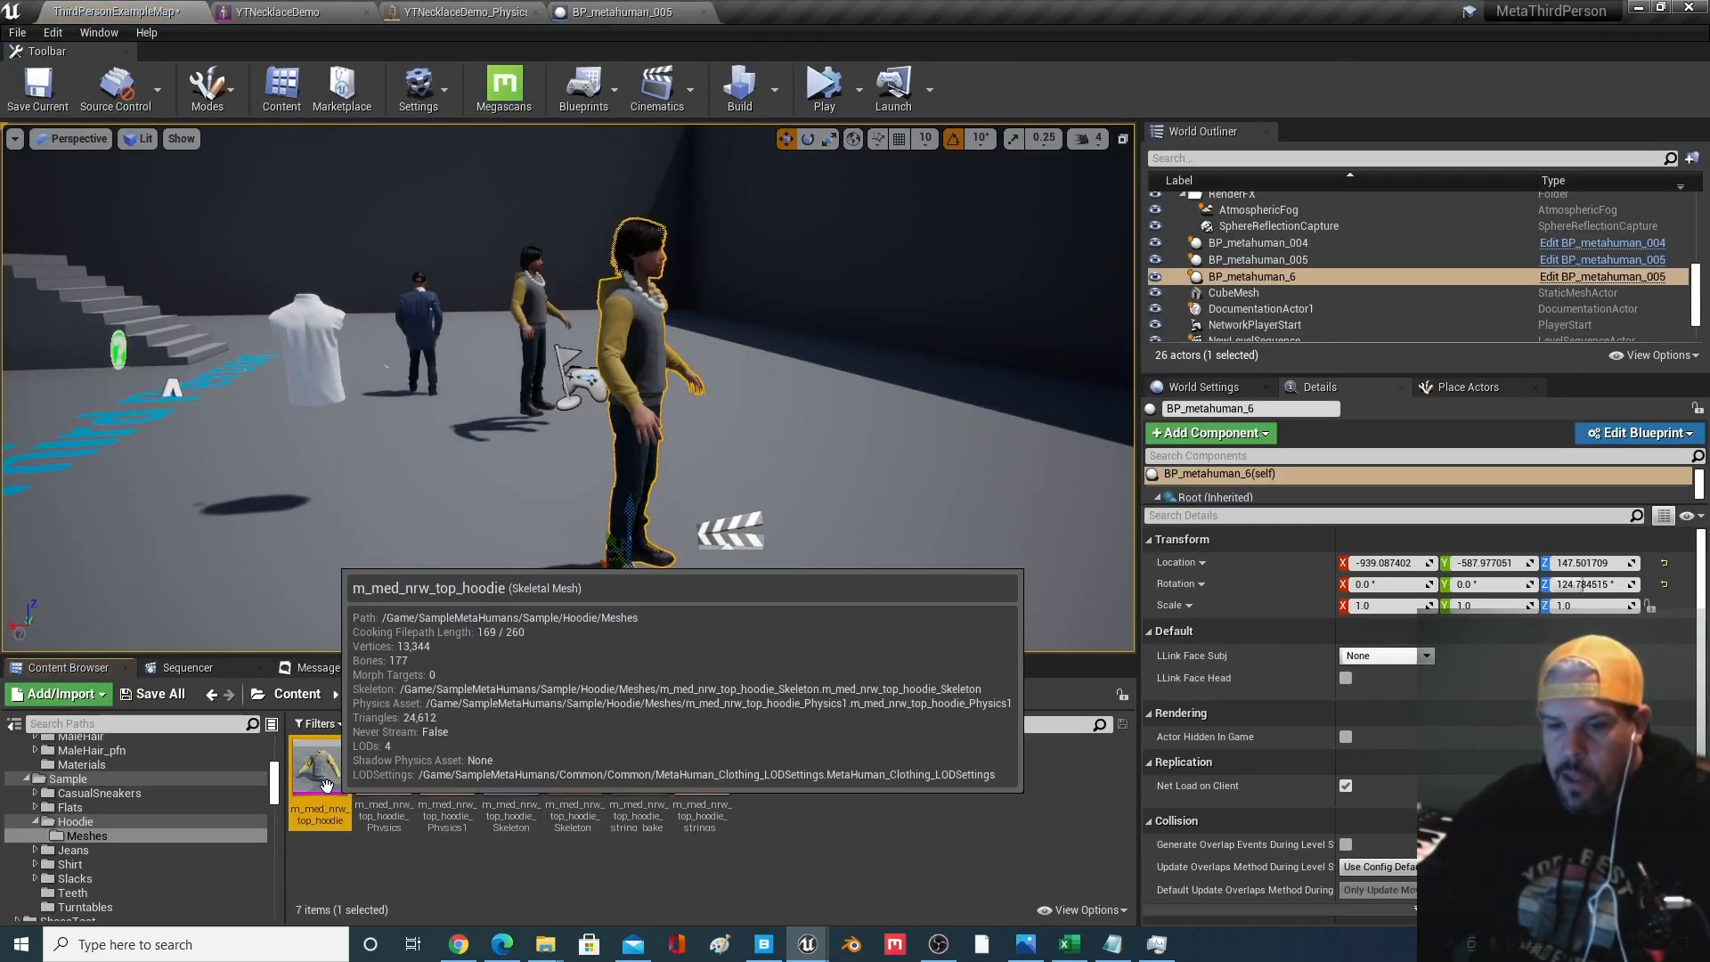
double_click(701, 768)
View the hoodie strings' physics bodies from the side, select the spine_05 body, and start simulating the physics asset
left_click_drag(946, 552, 901, 344)
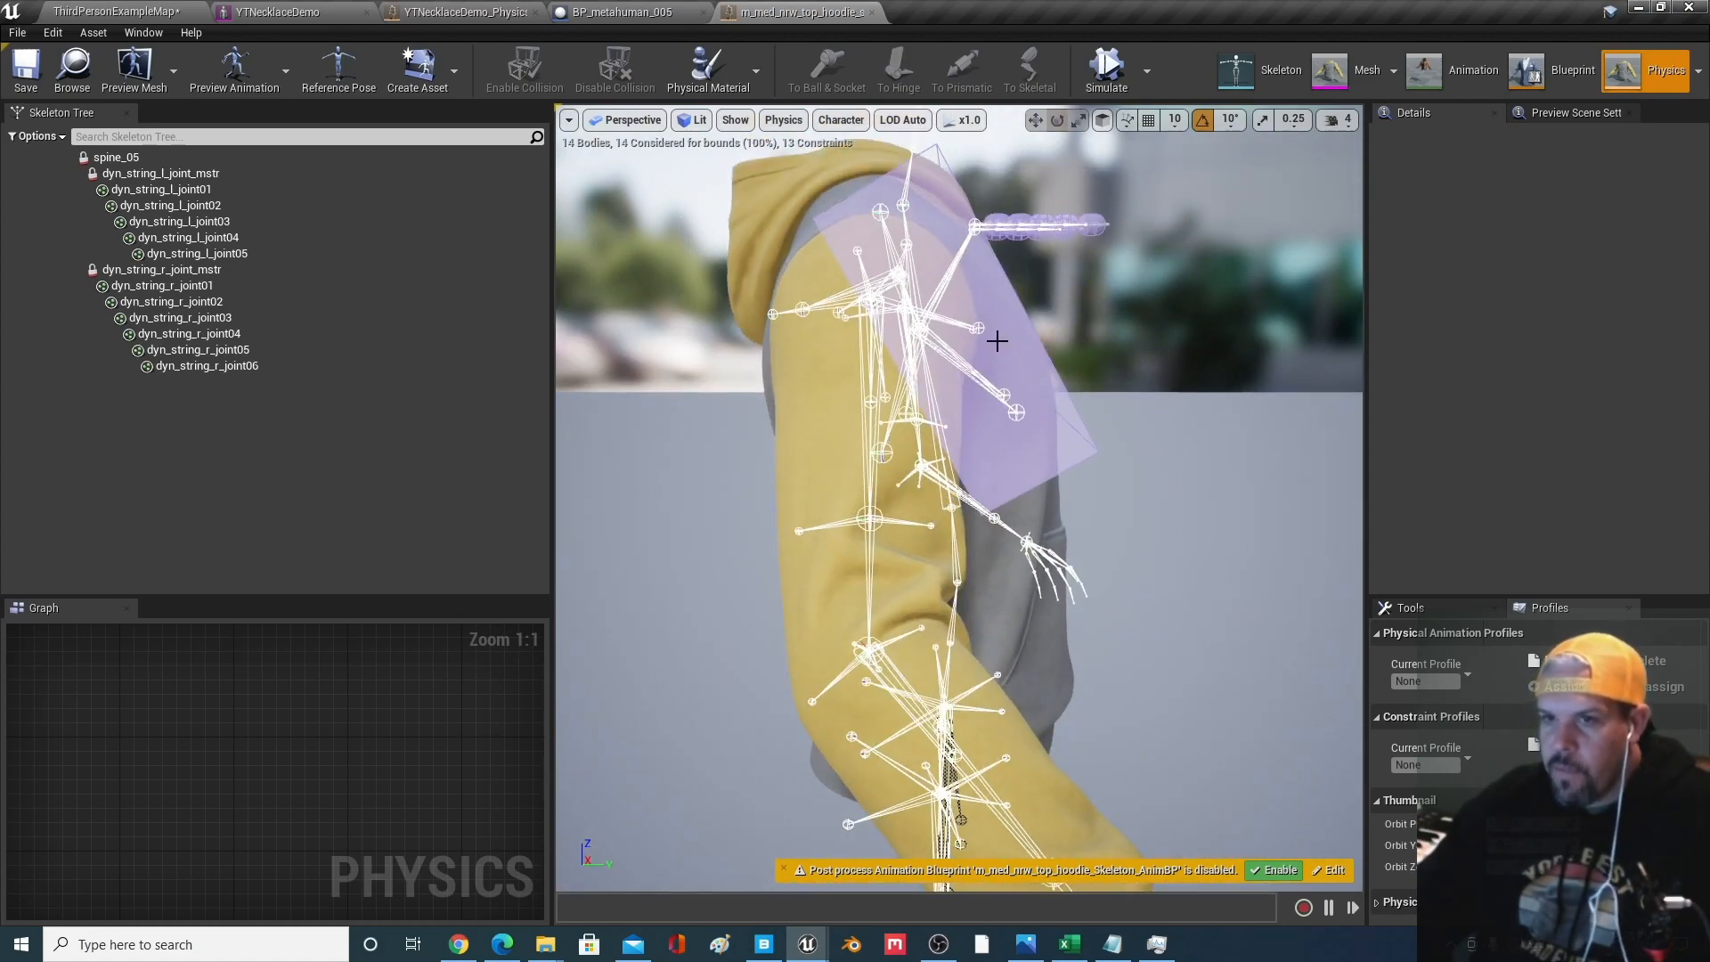
left_click(1036, 380)
key("e")
left_click(1110, 89)
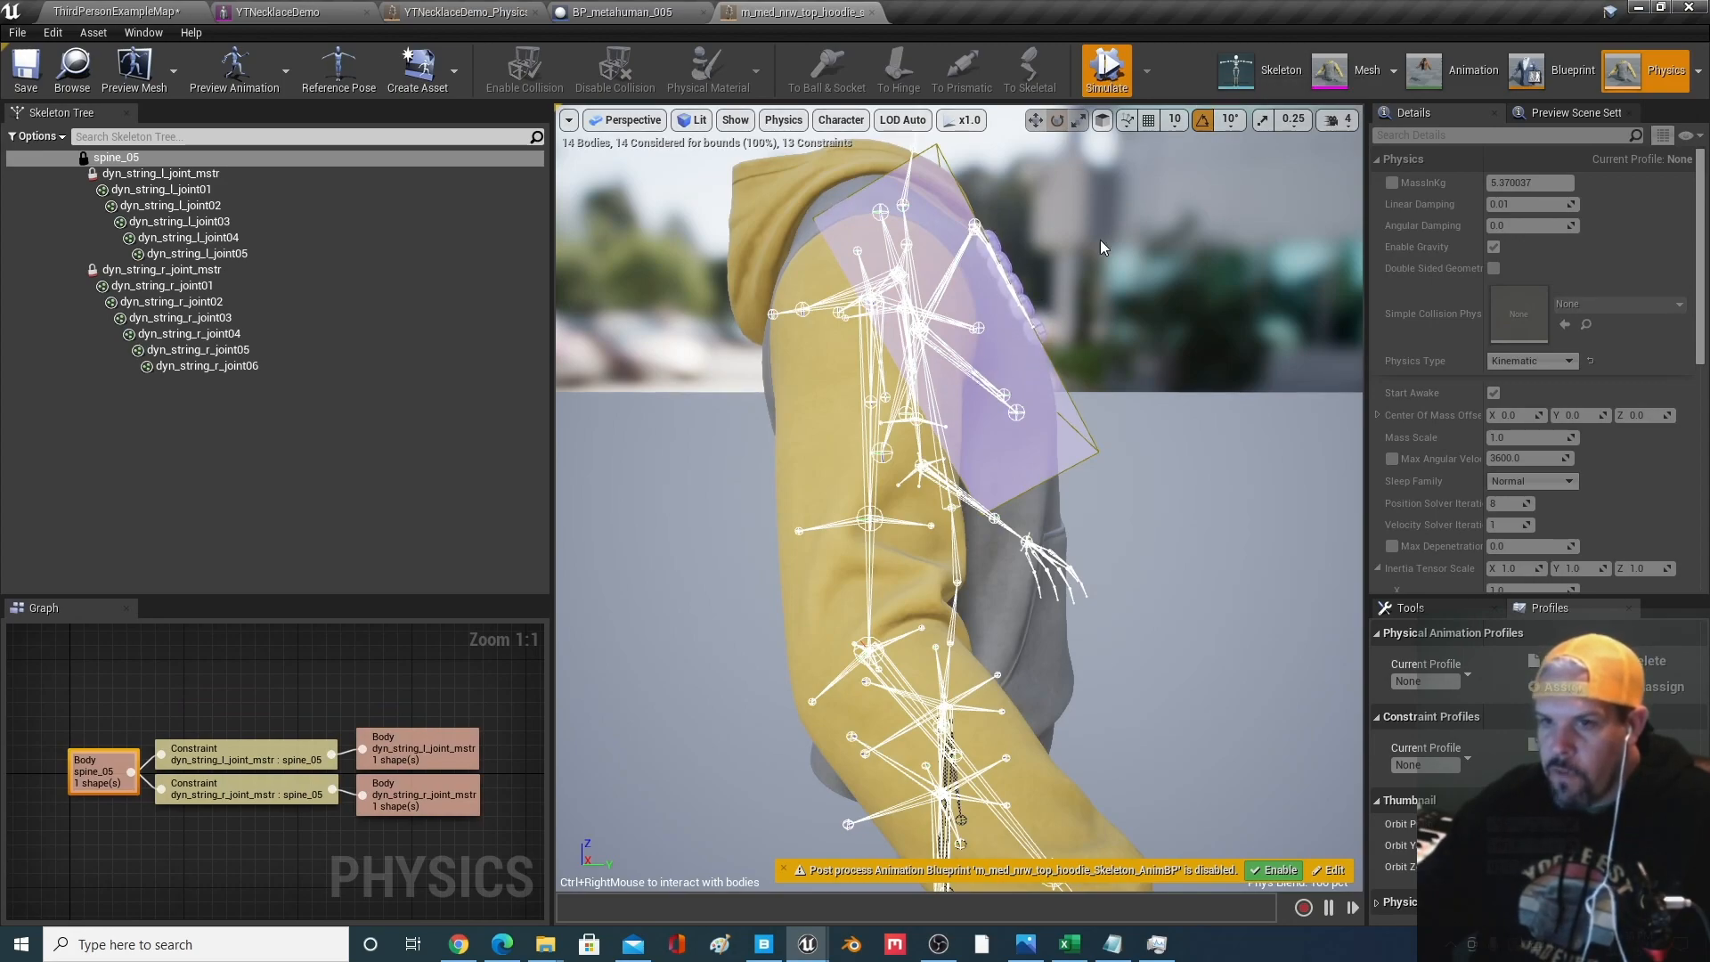
Try simulating the hoodie strings with the spine_05 body deleted, and undo the deletion
key("alt+s")
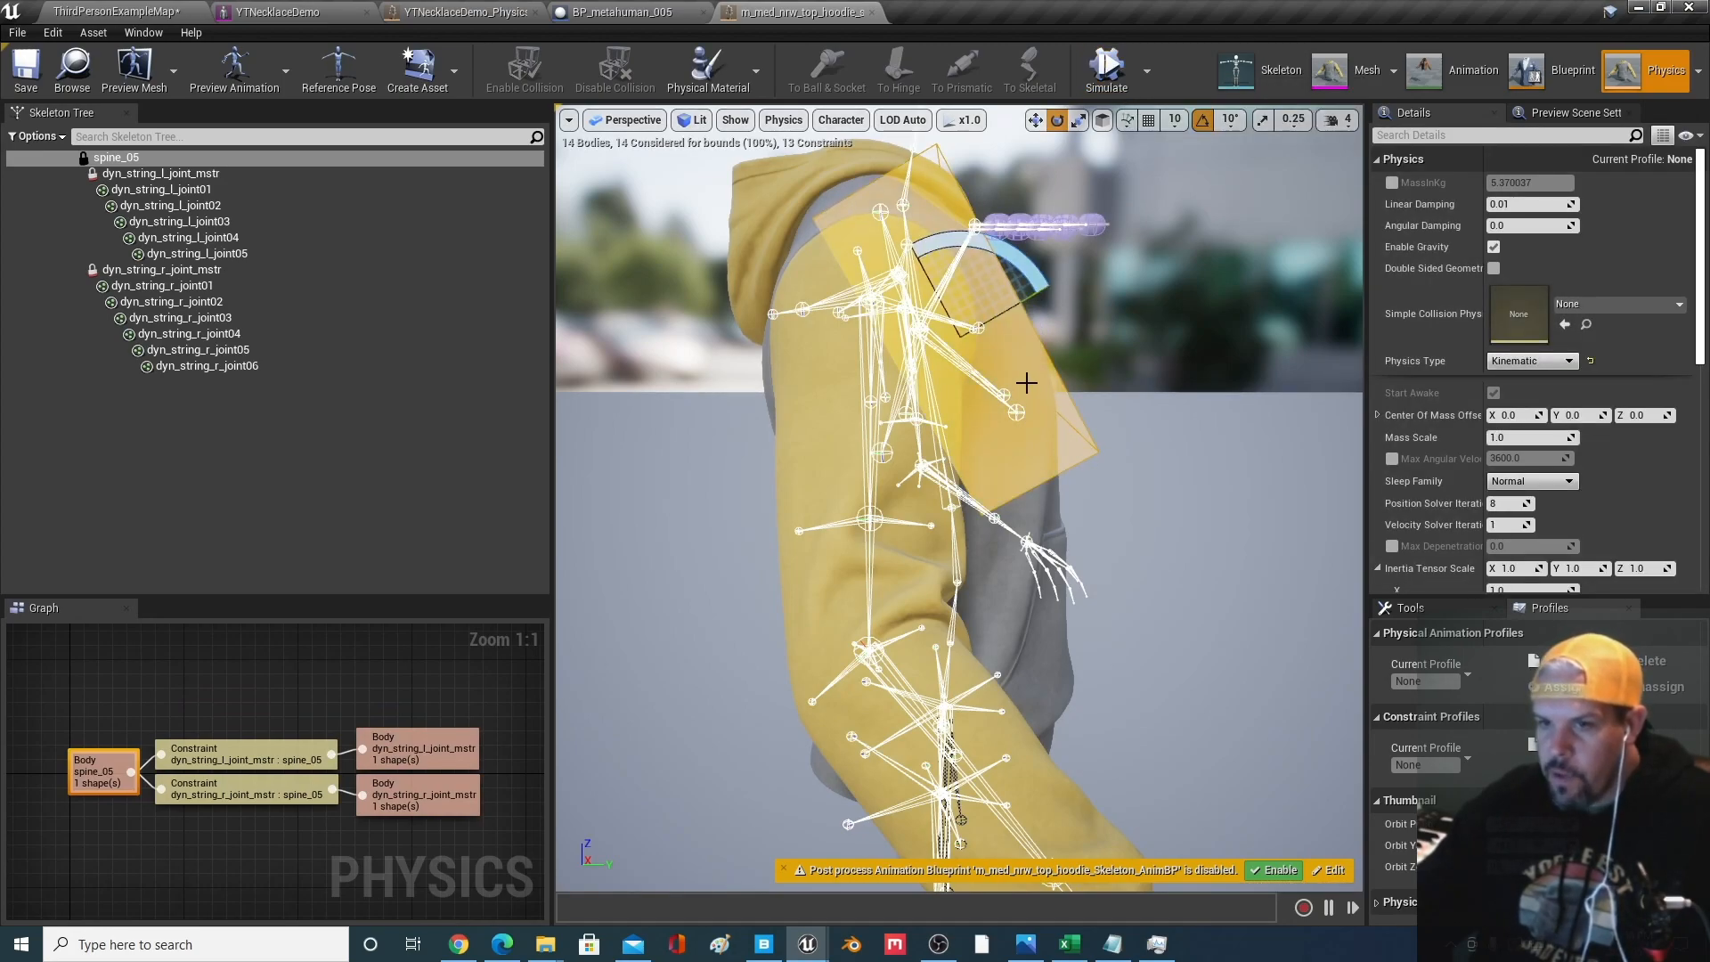
left_click(1154, 419)
left_click(1005, 365)
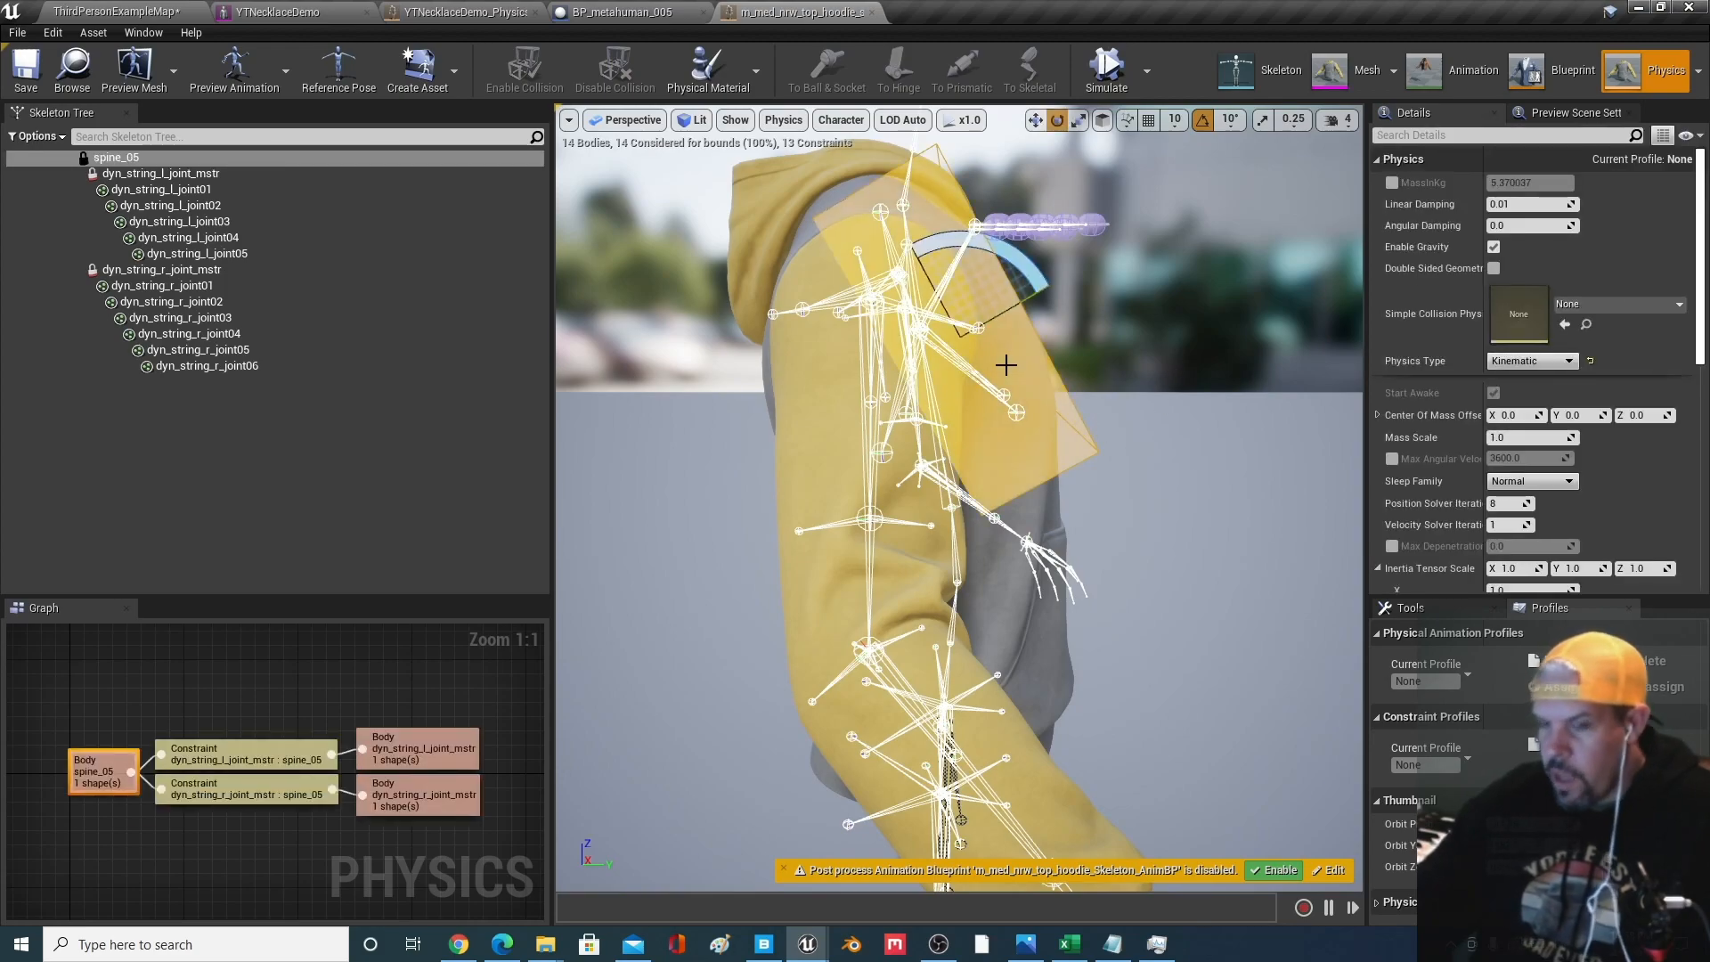
key("Delete")
left_click(1108, 67)
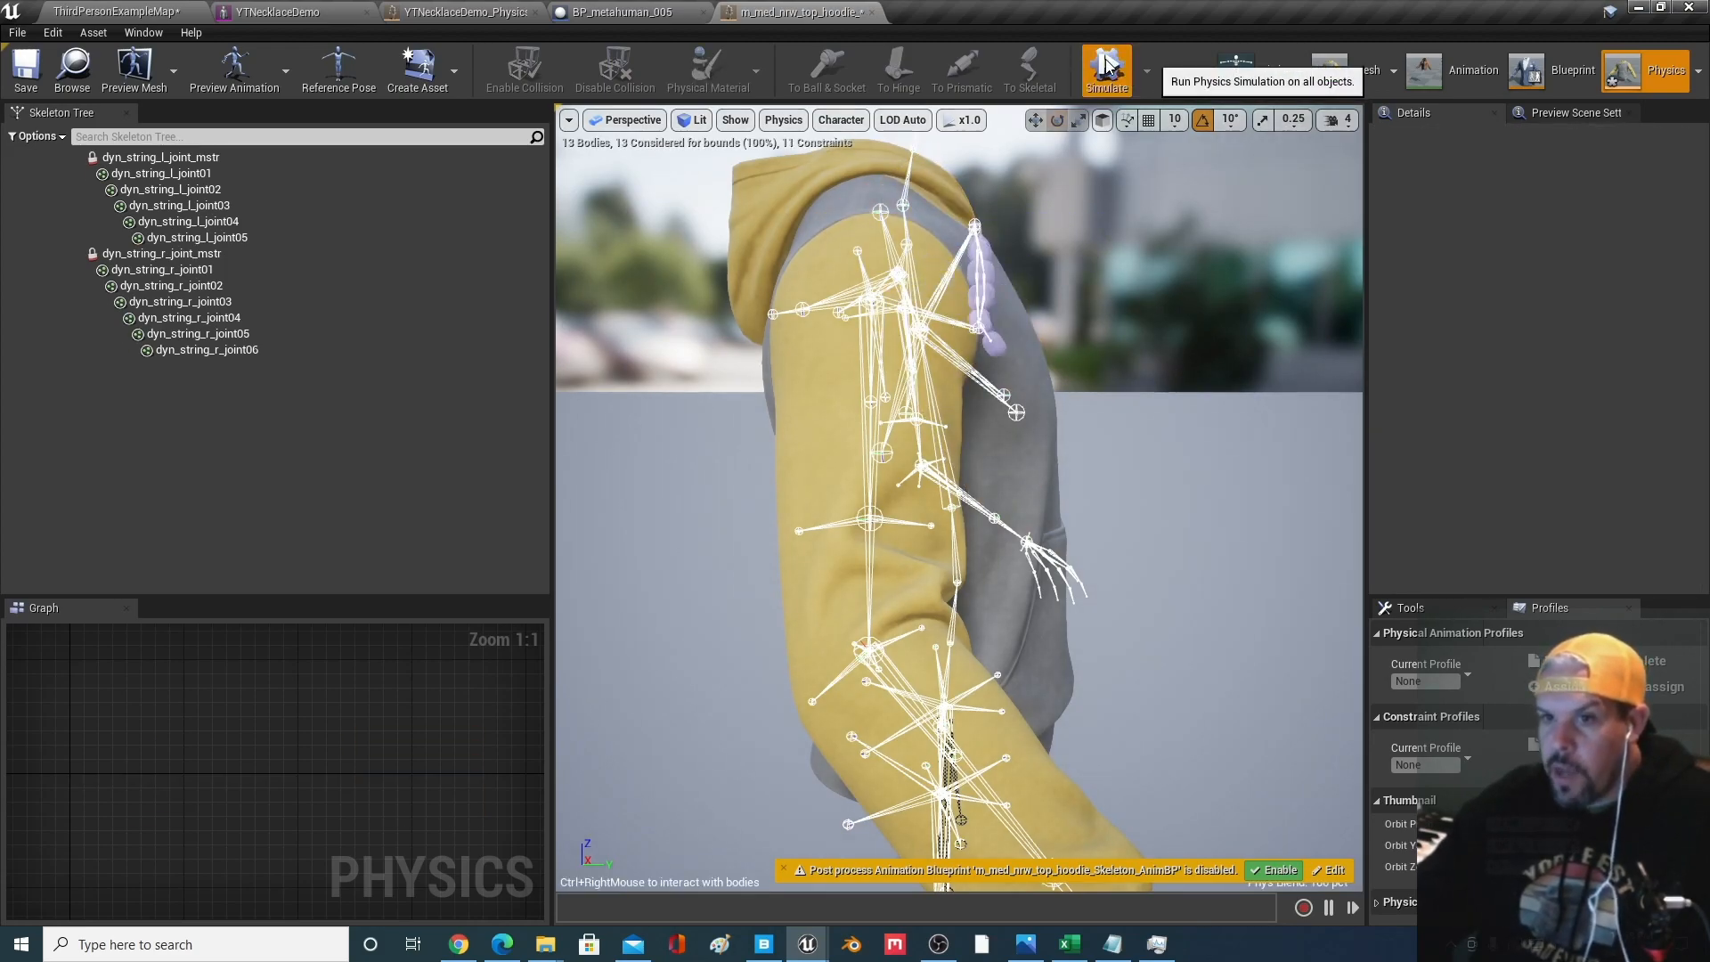
scroll(997, 360, "up", 5)
scroll(1065, 359, "down", 5)
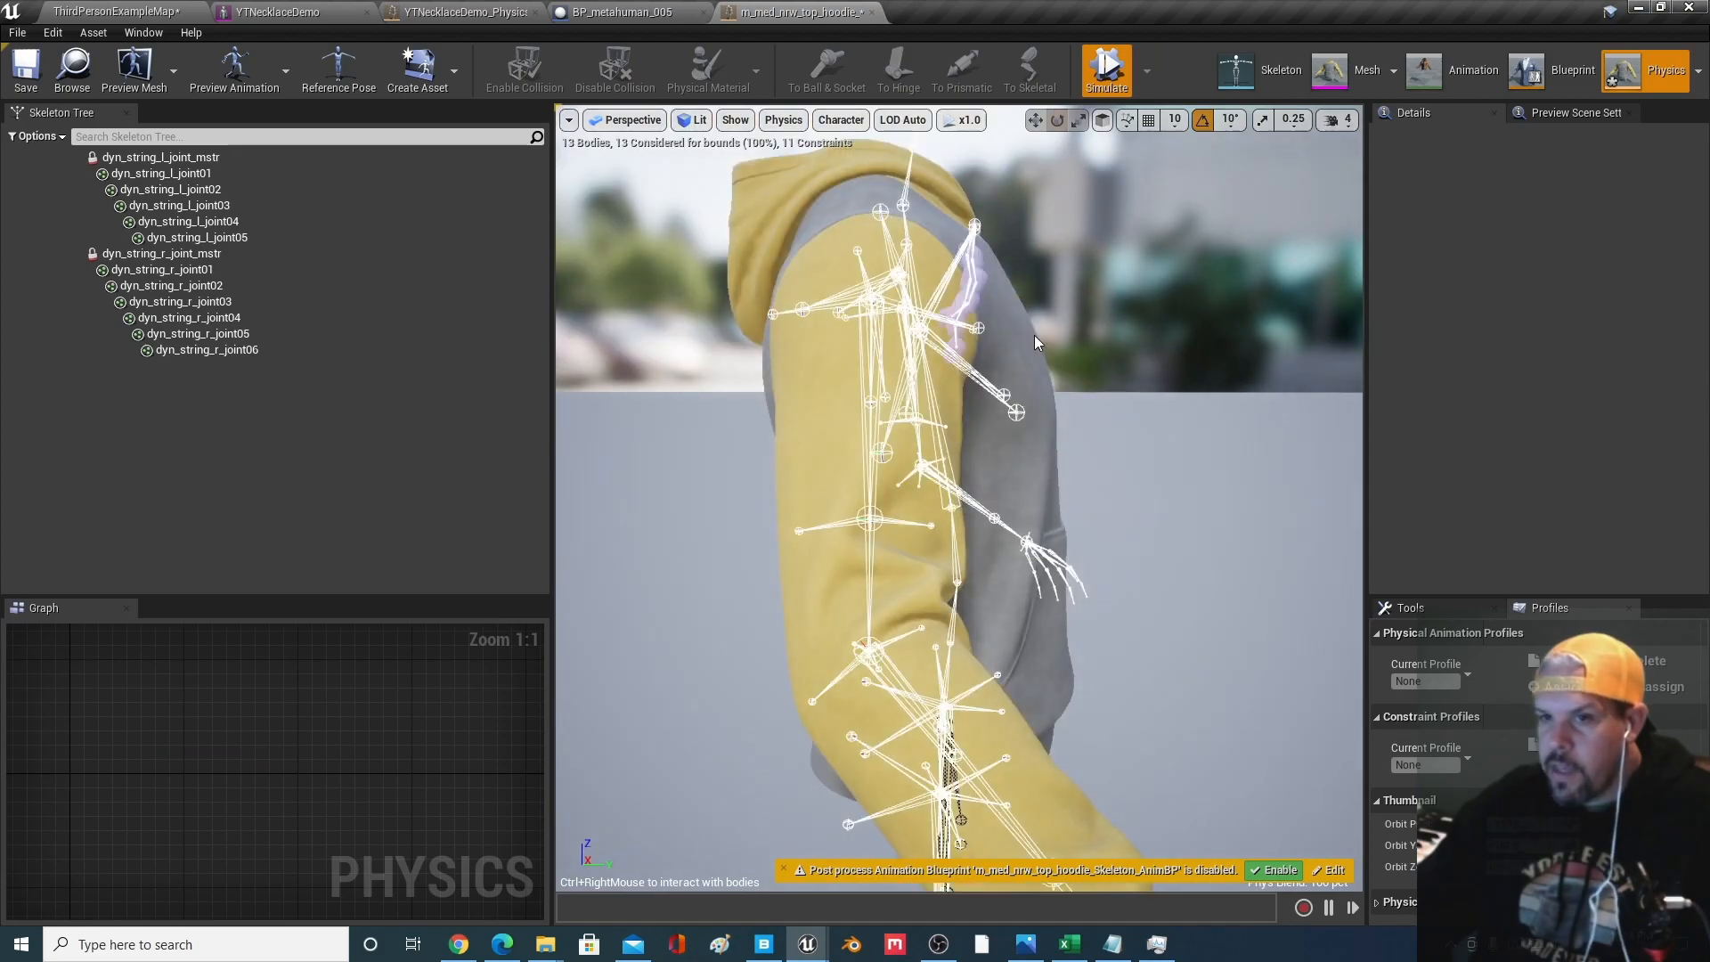
left_click(1107, 67)
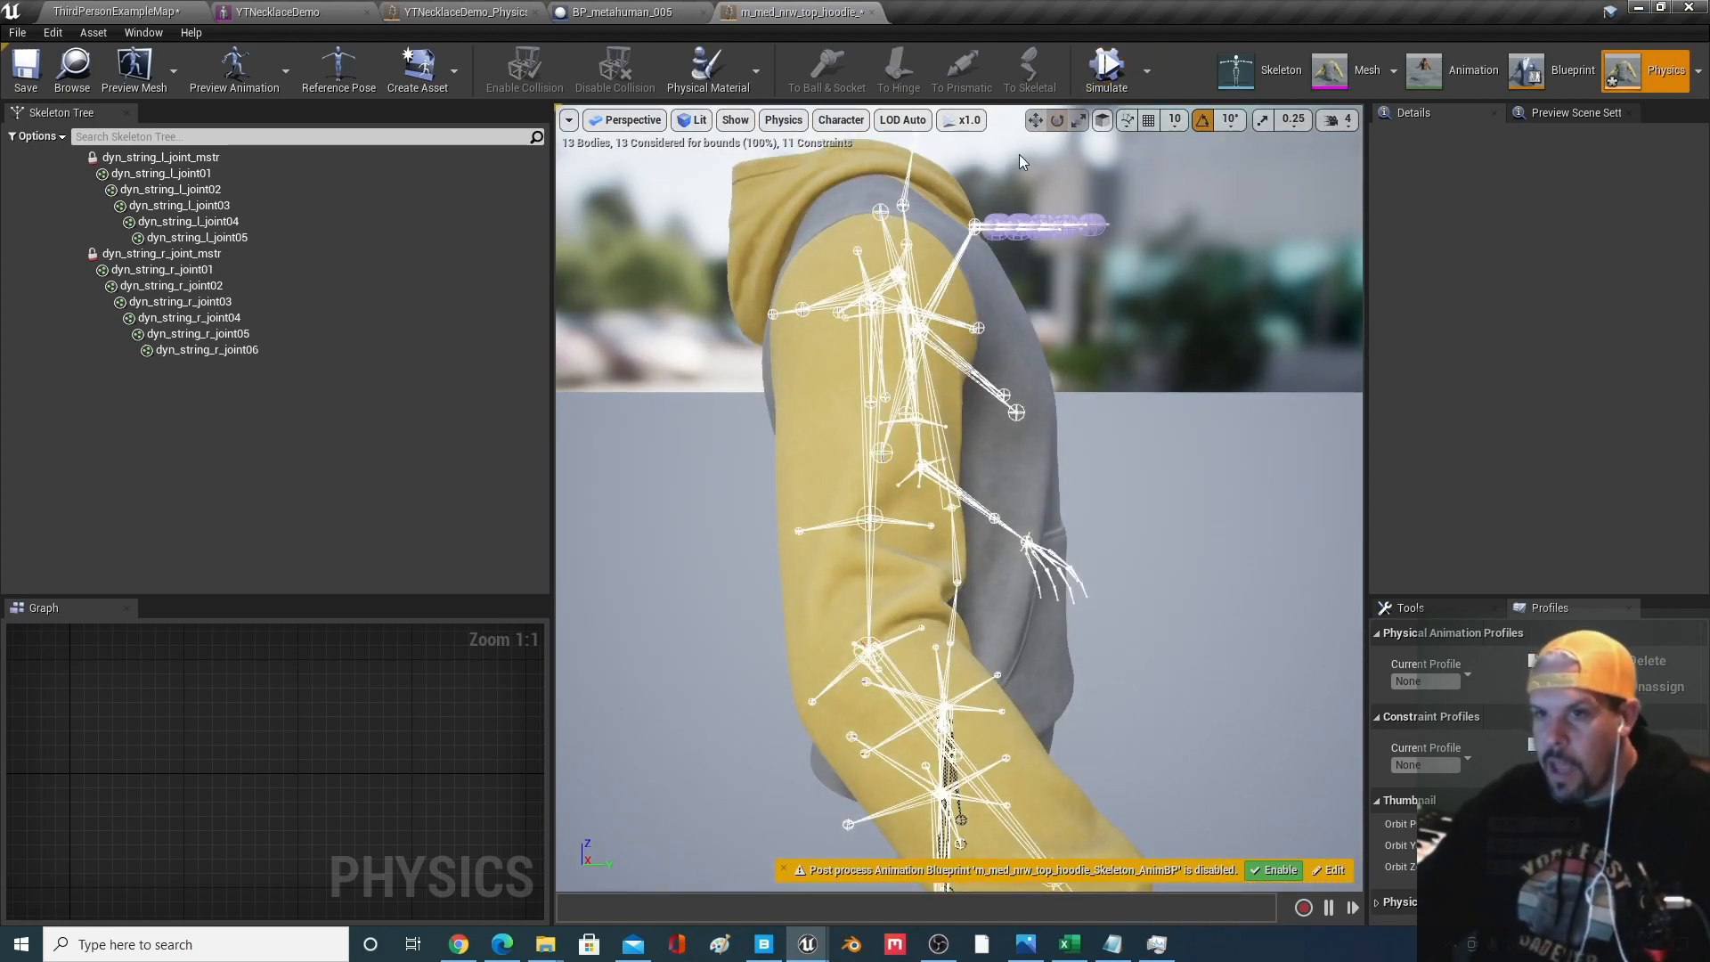
key("ctrl+z")
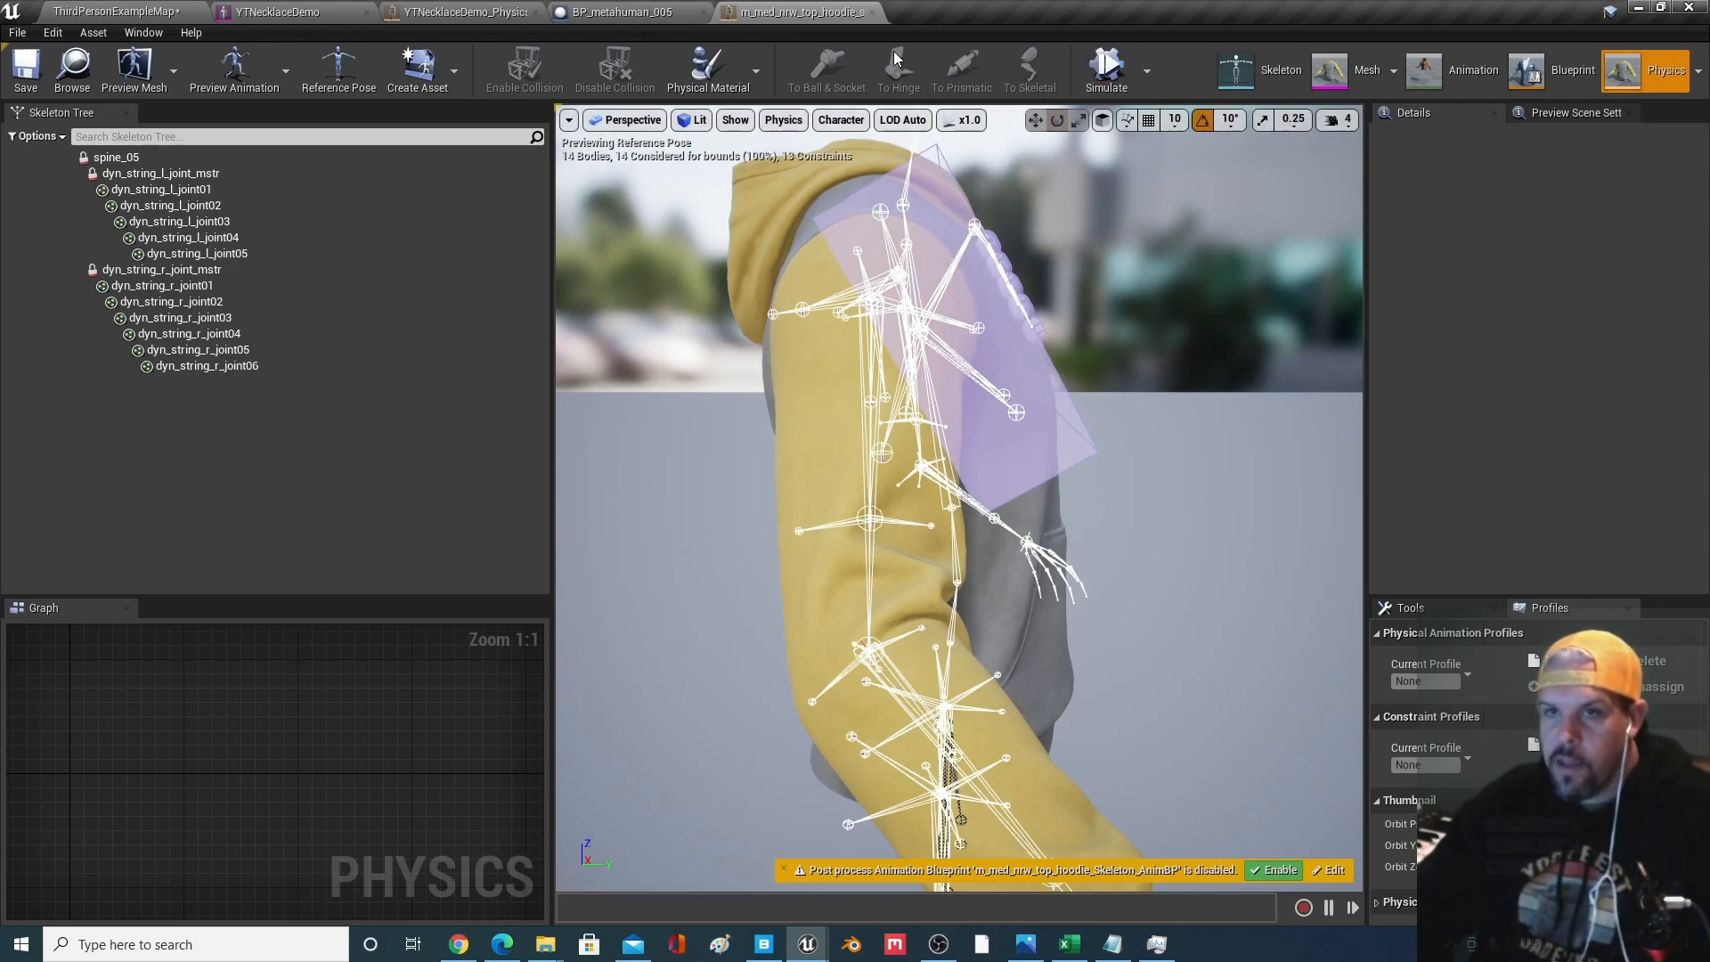
Close the hoodie strings' physics asset and reopen the YTNecklaceDemo physics asset from the necklace's mesh
left_click(863, 11)
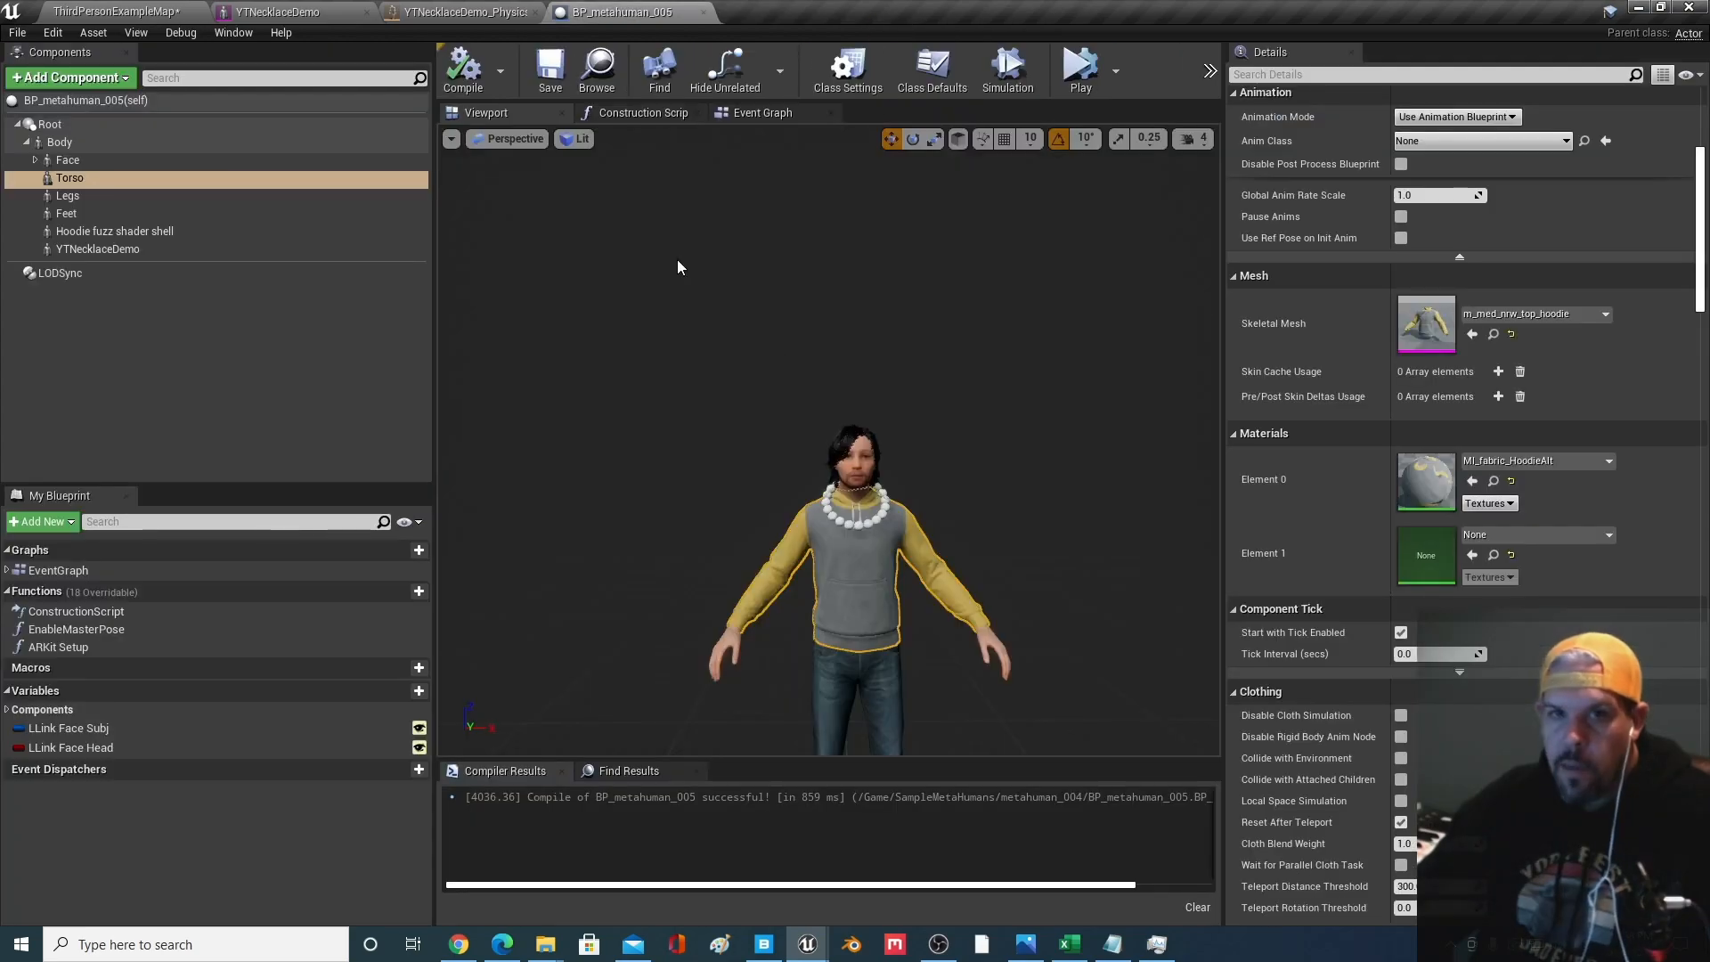
left_click(489, 12)
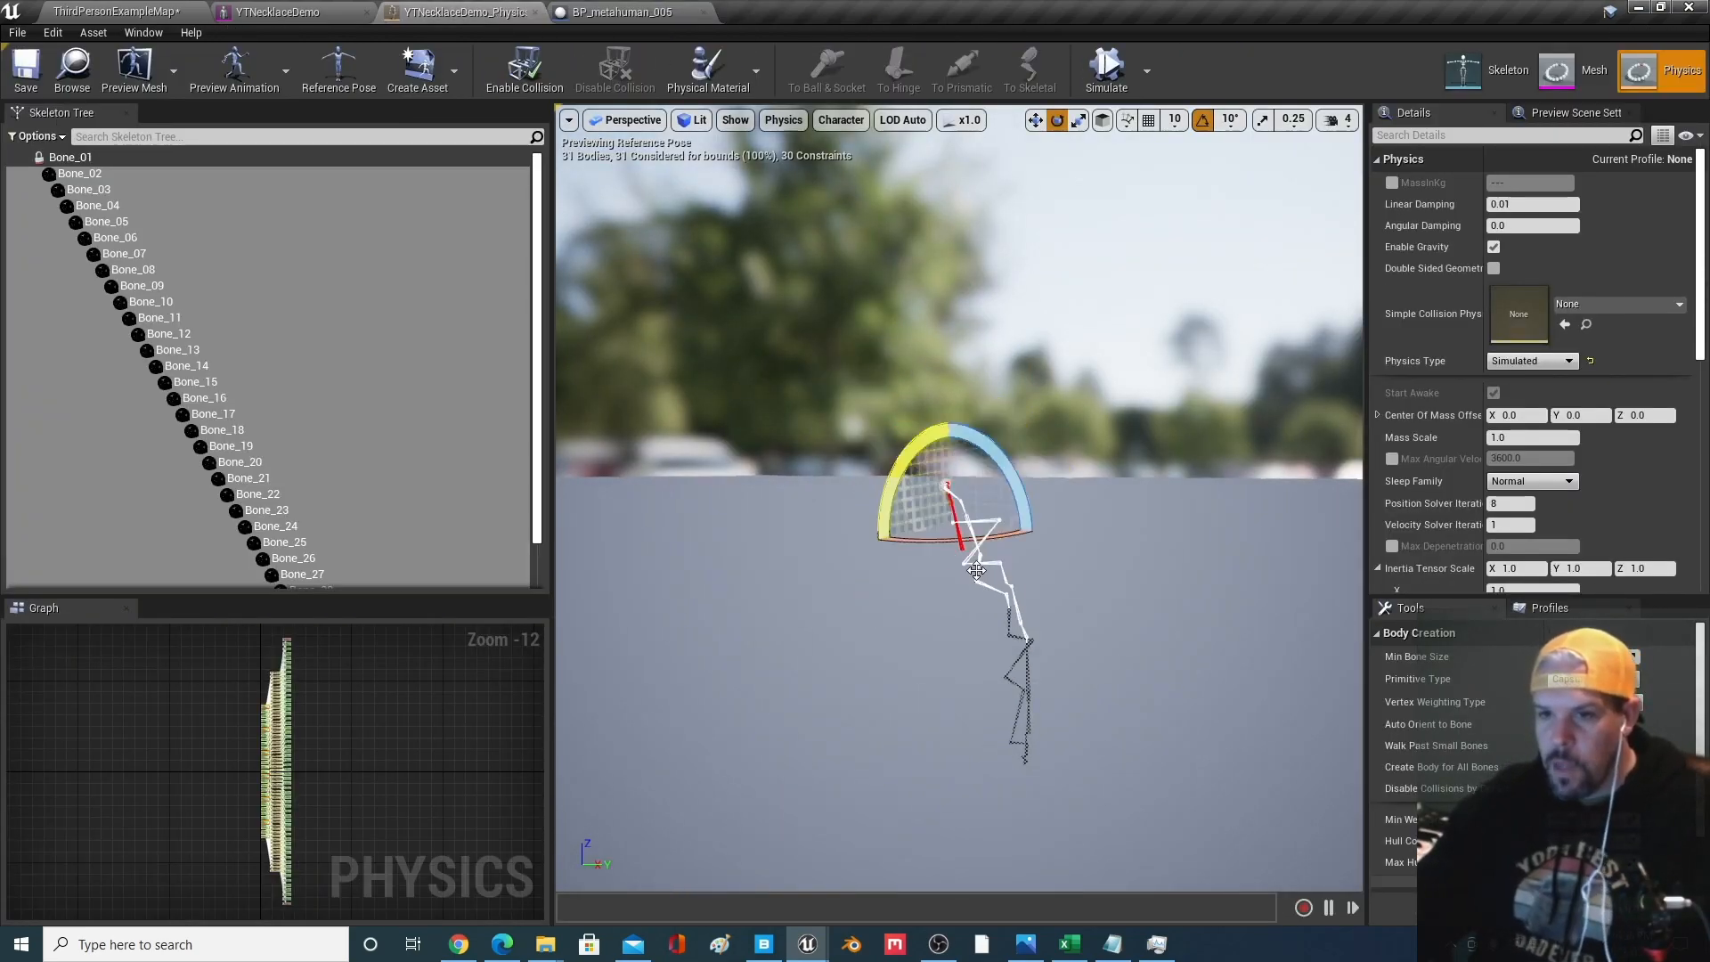
left_click(537, 11)
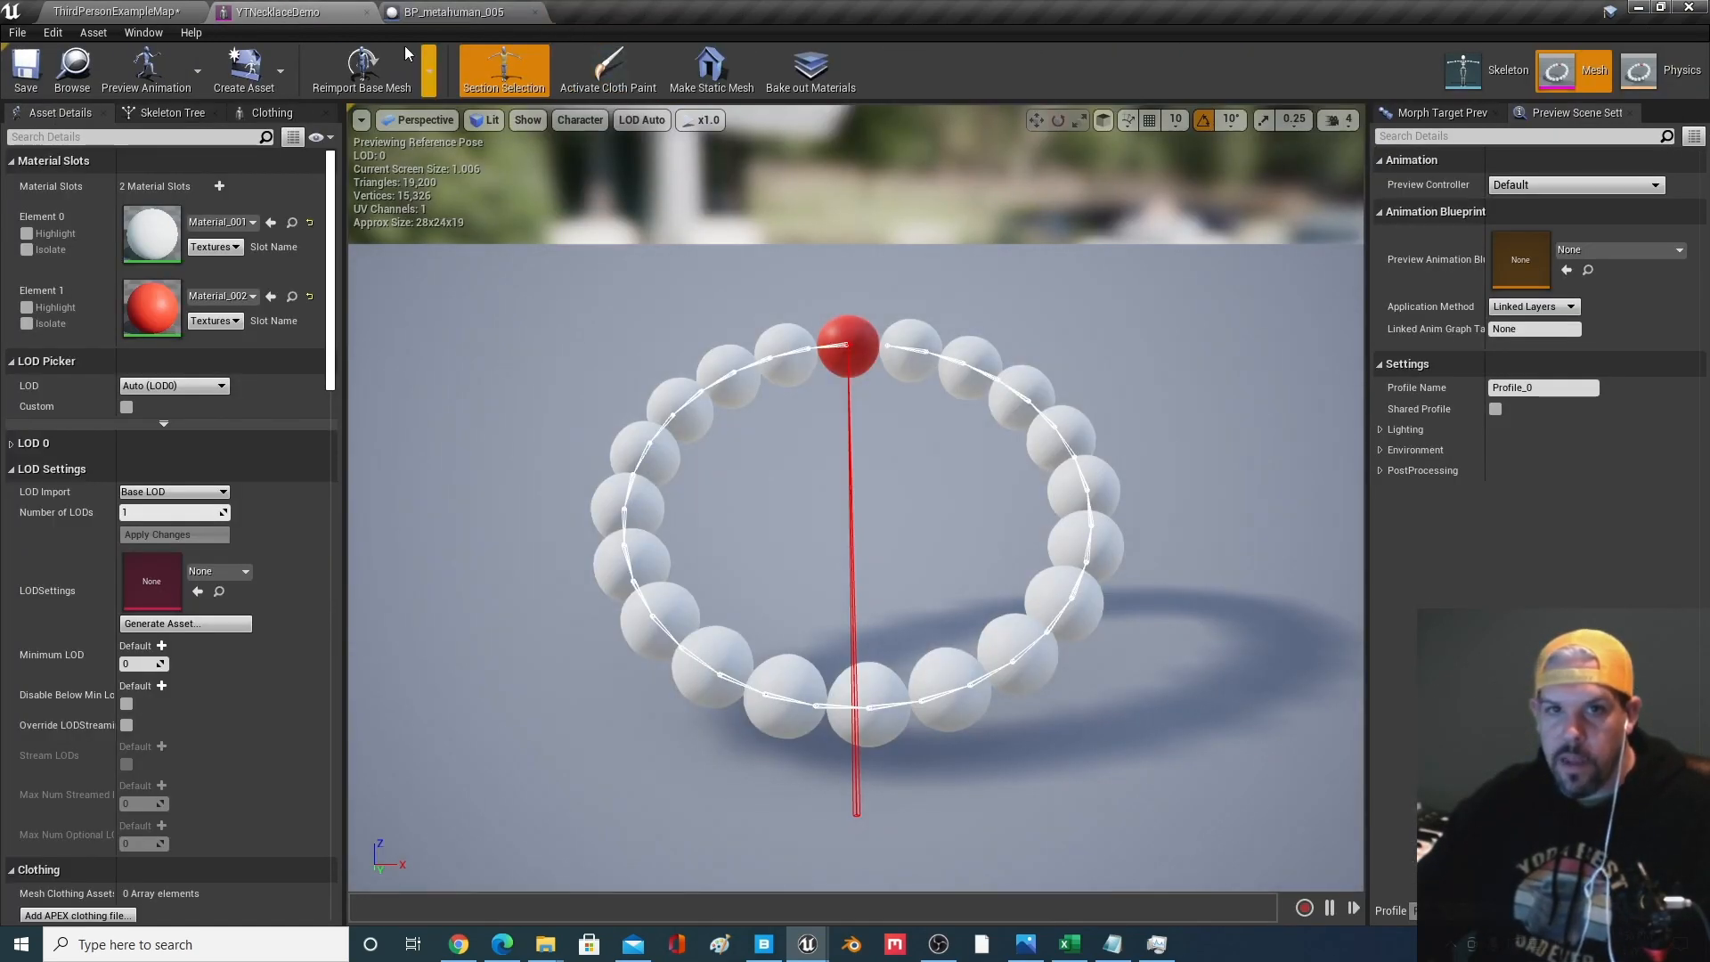
left_click(1662, 71)
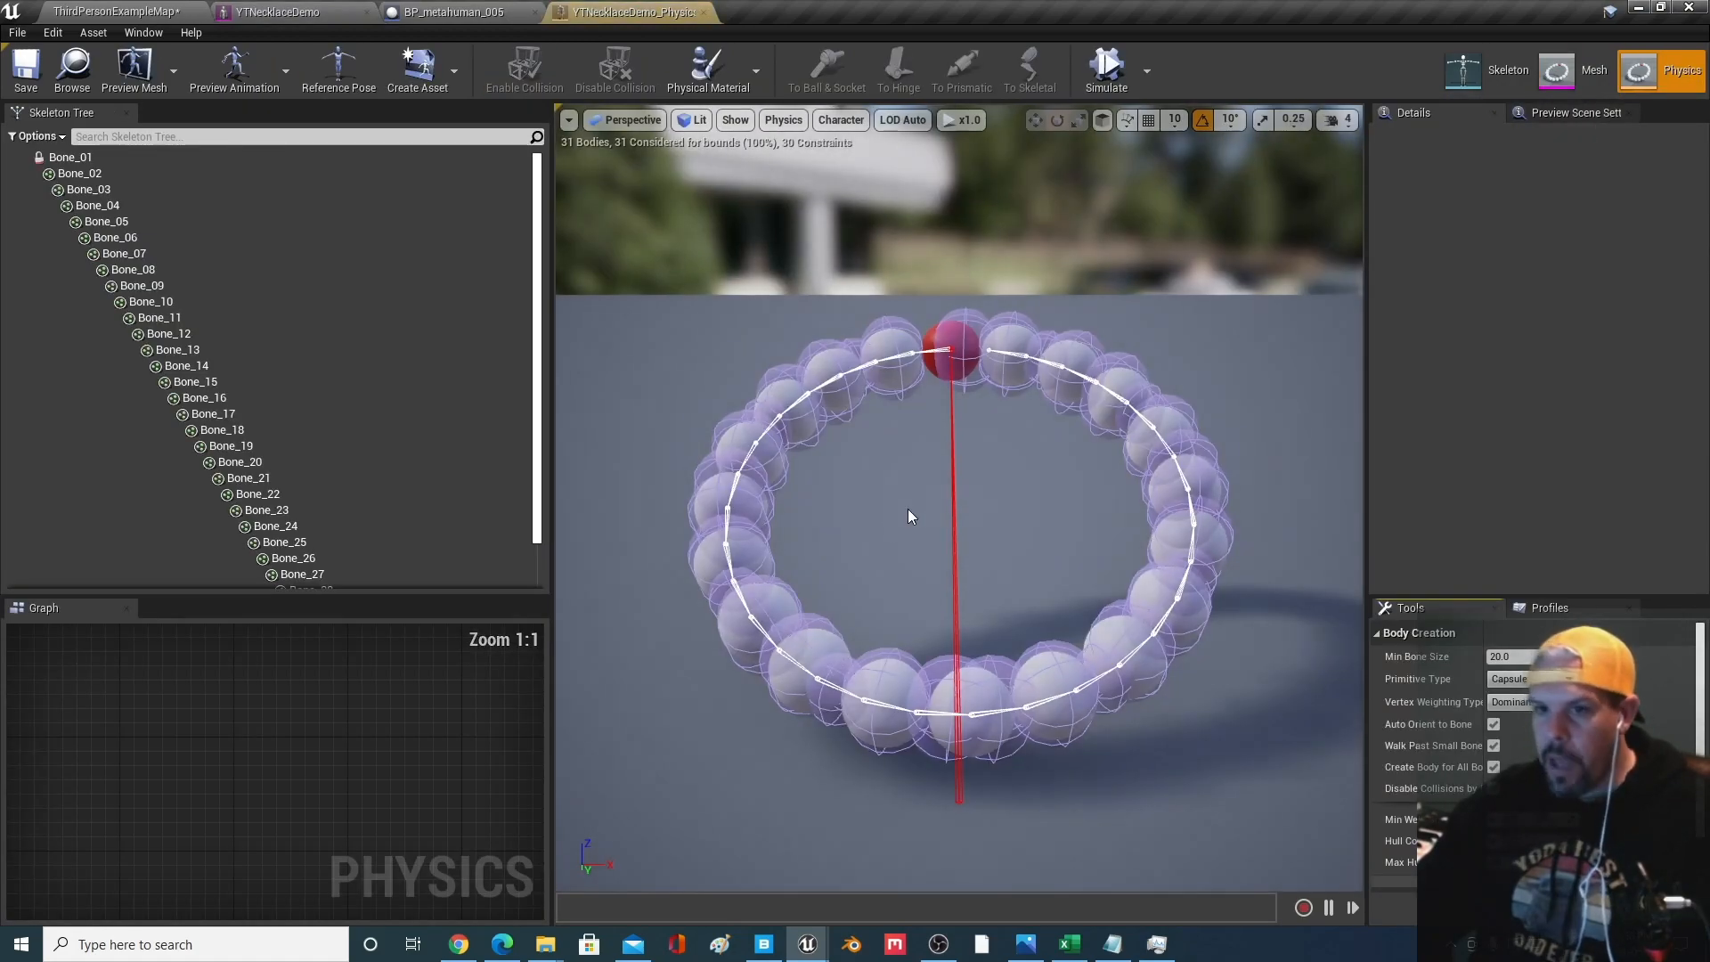
Run a short simulation of the necklace and view its physics bodies from the side
left_click(1109, 77)
left_click(1110, 80)
right_click_drag(855, 433, 1247, 381)
middle_click_drag(1062, 568, 1113, 514)
left_click_drag(1113, 515, 1087, 392)
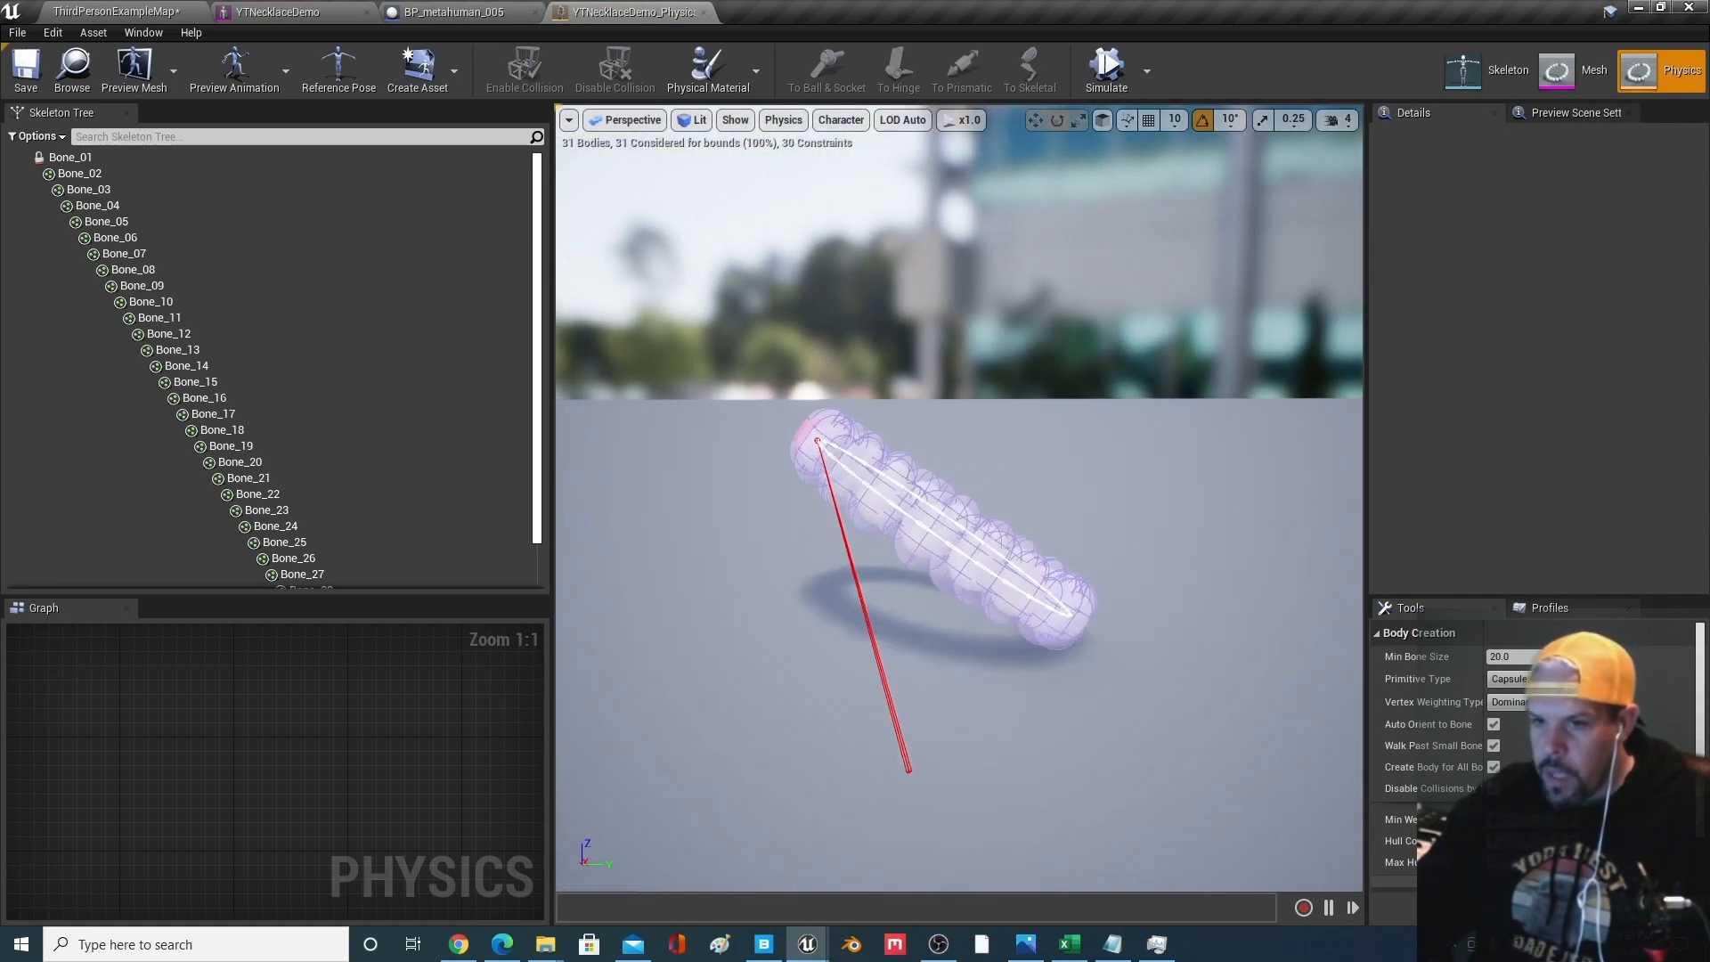
middle_click_drag(1037, 583, 1100, 463)
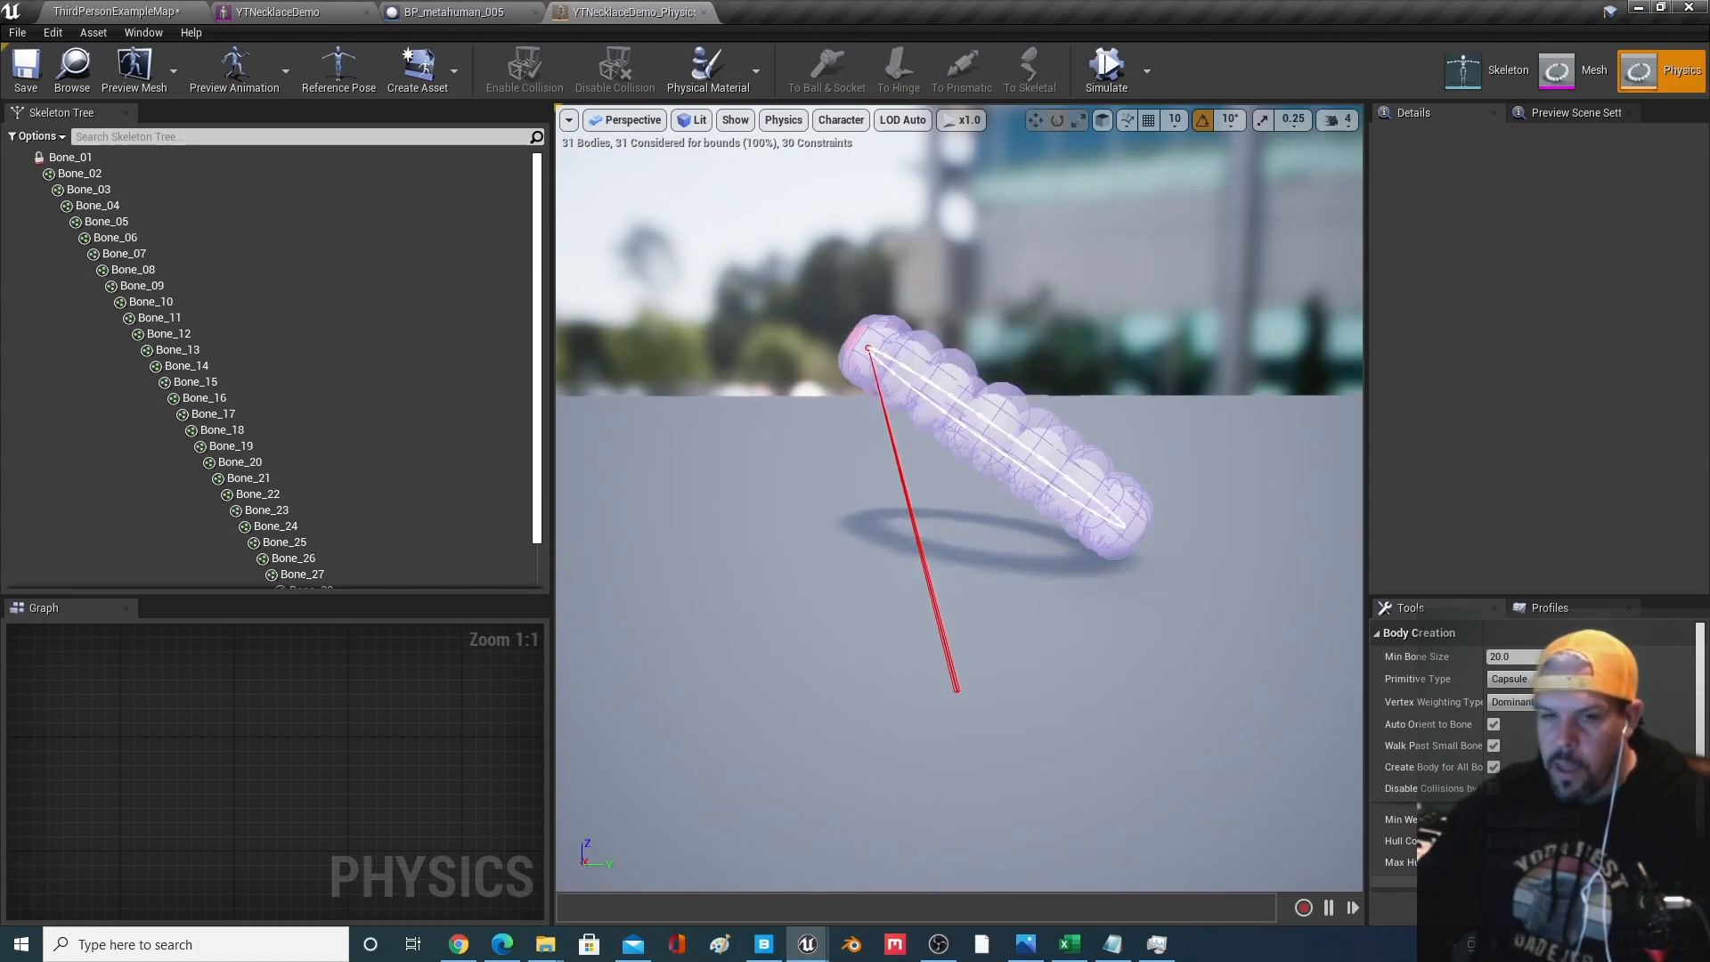
Add a box collision shape to the Bone_01 body and select the new box
left_click(84, 162)
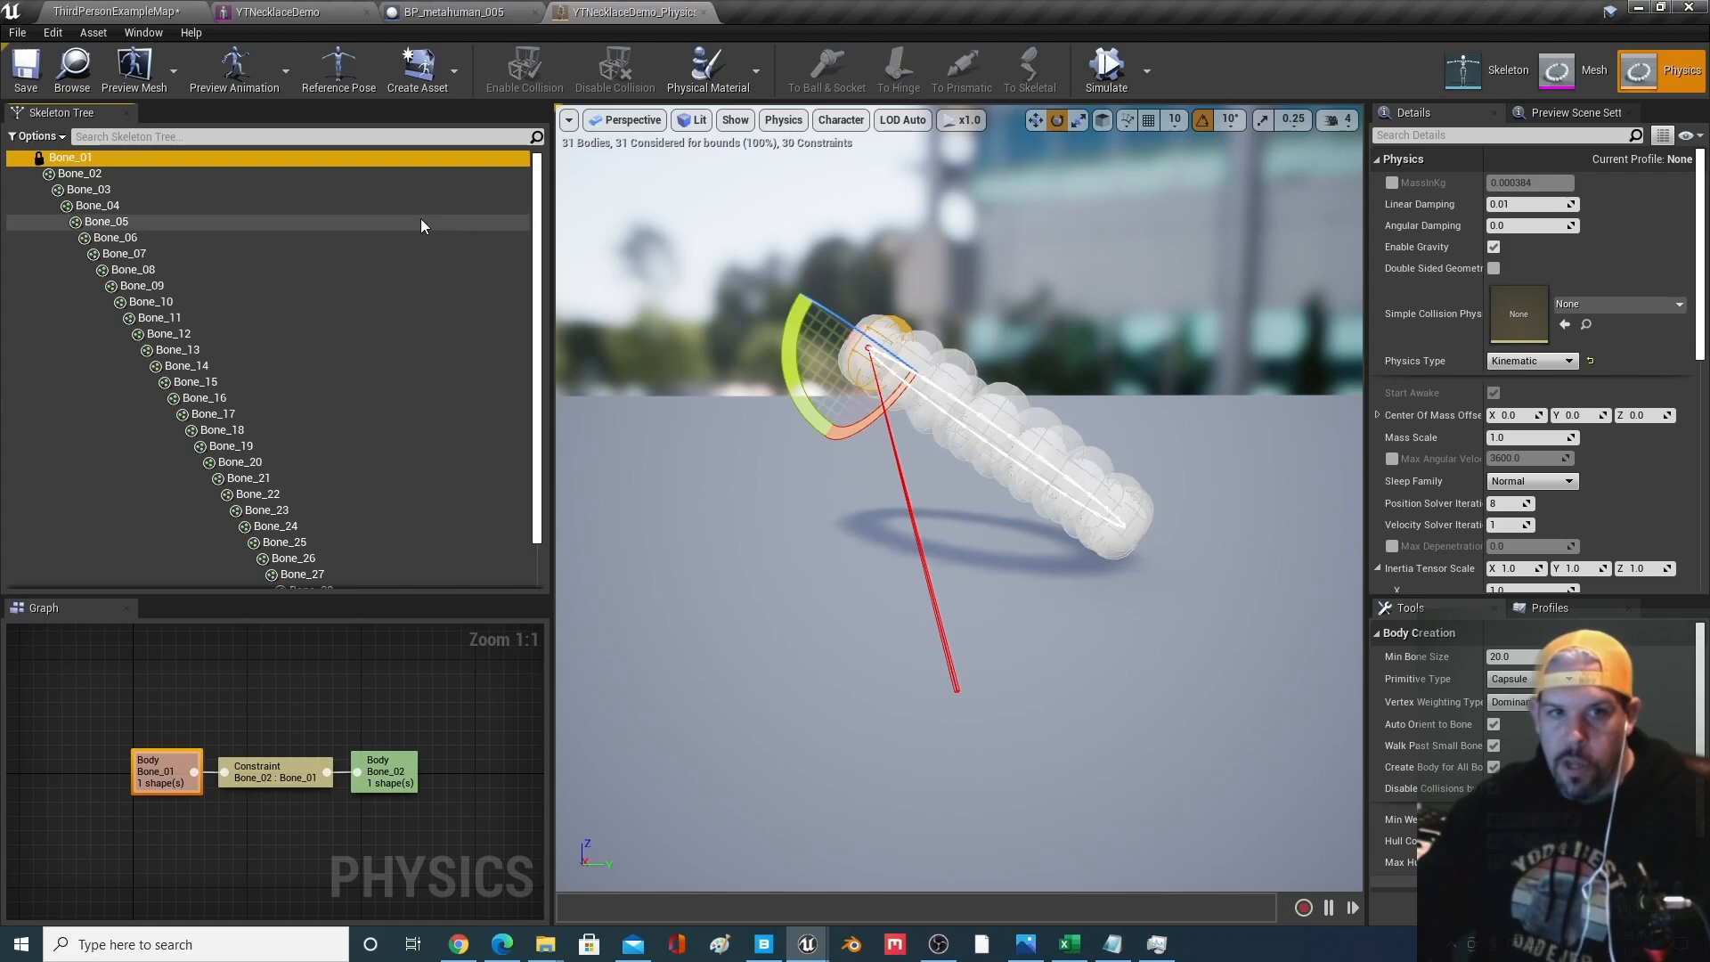
right_click(80, 158)
mouse_move(149, 205)
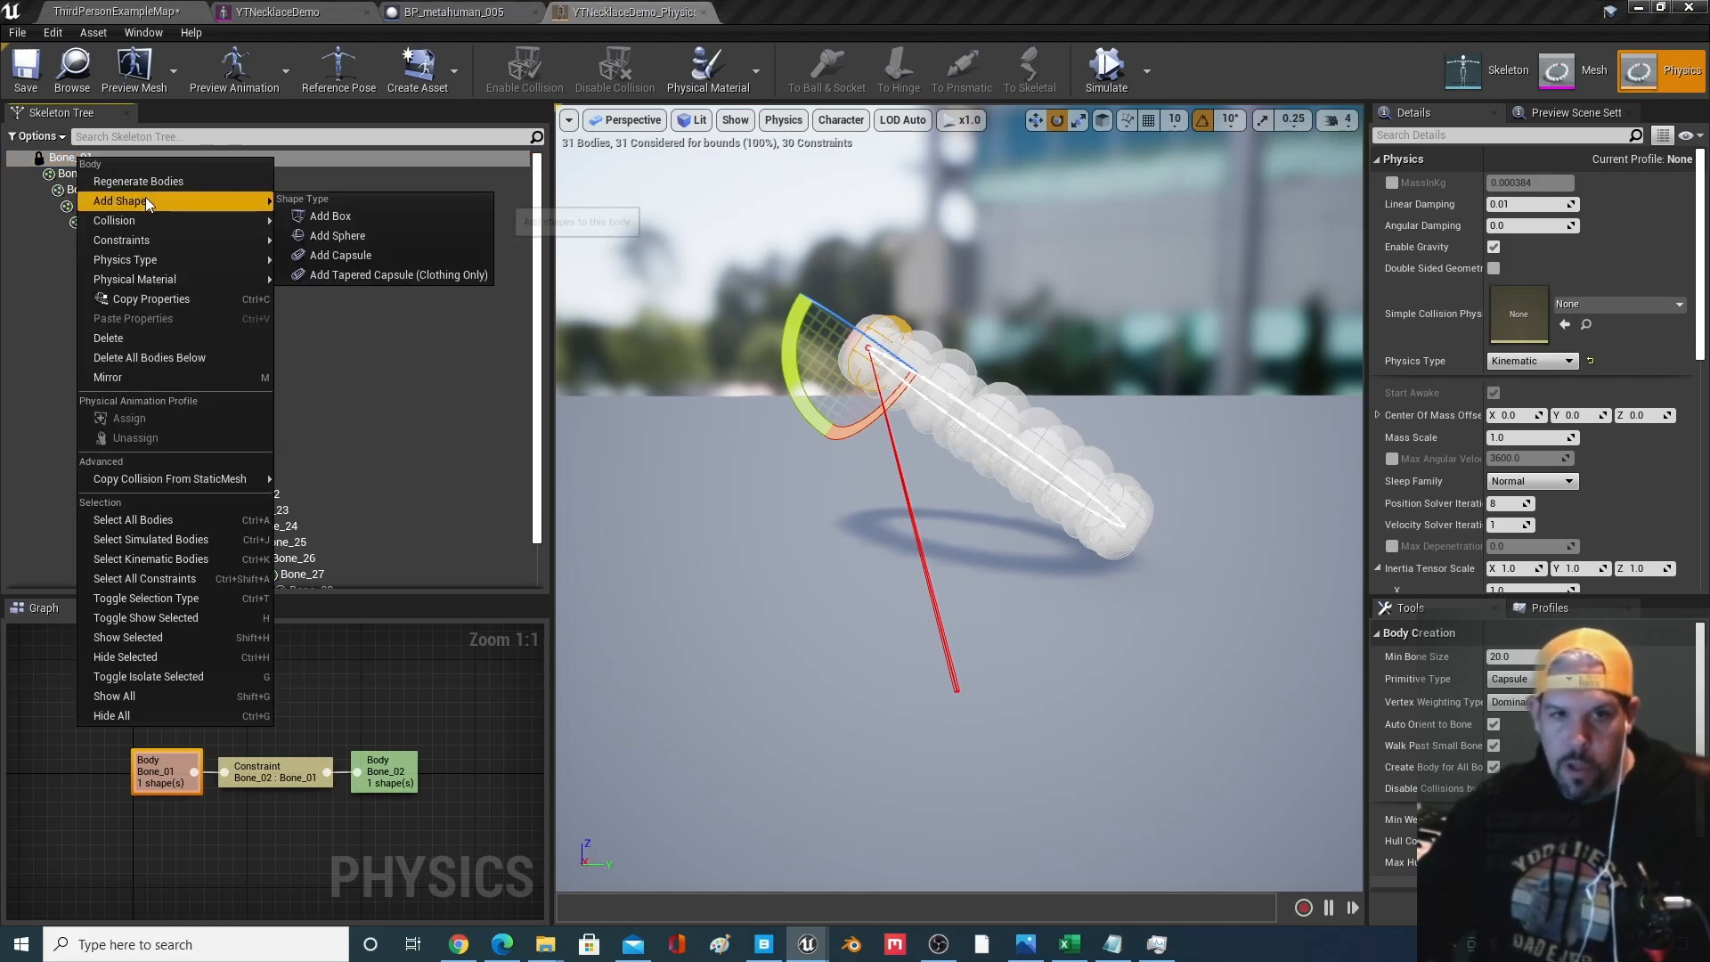
left_click(330, 216)
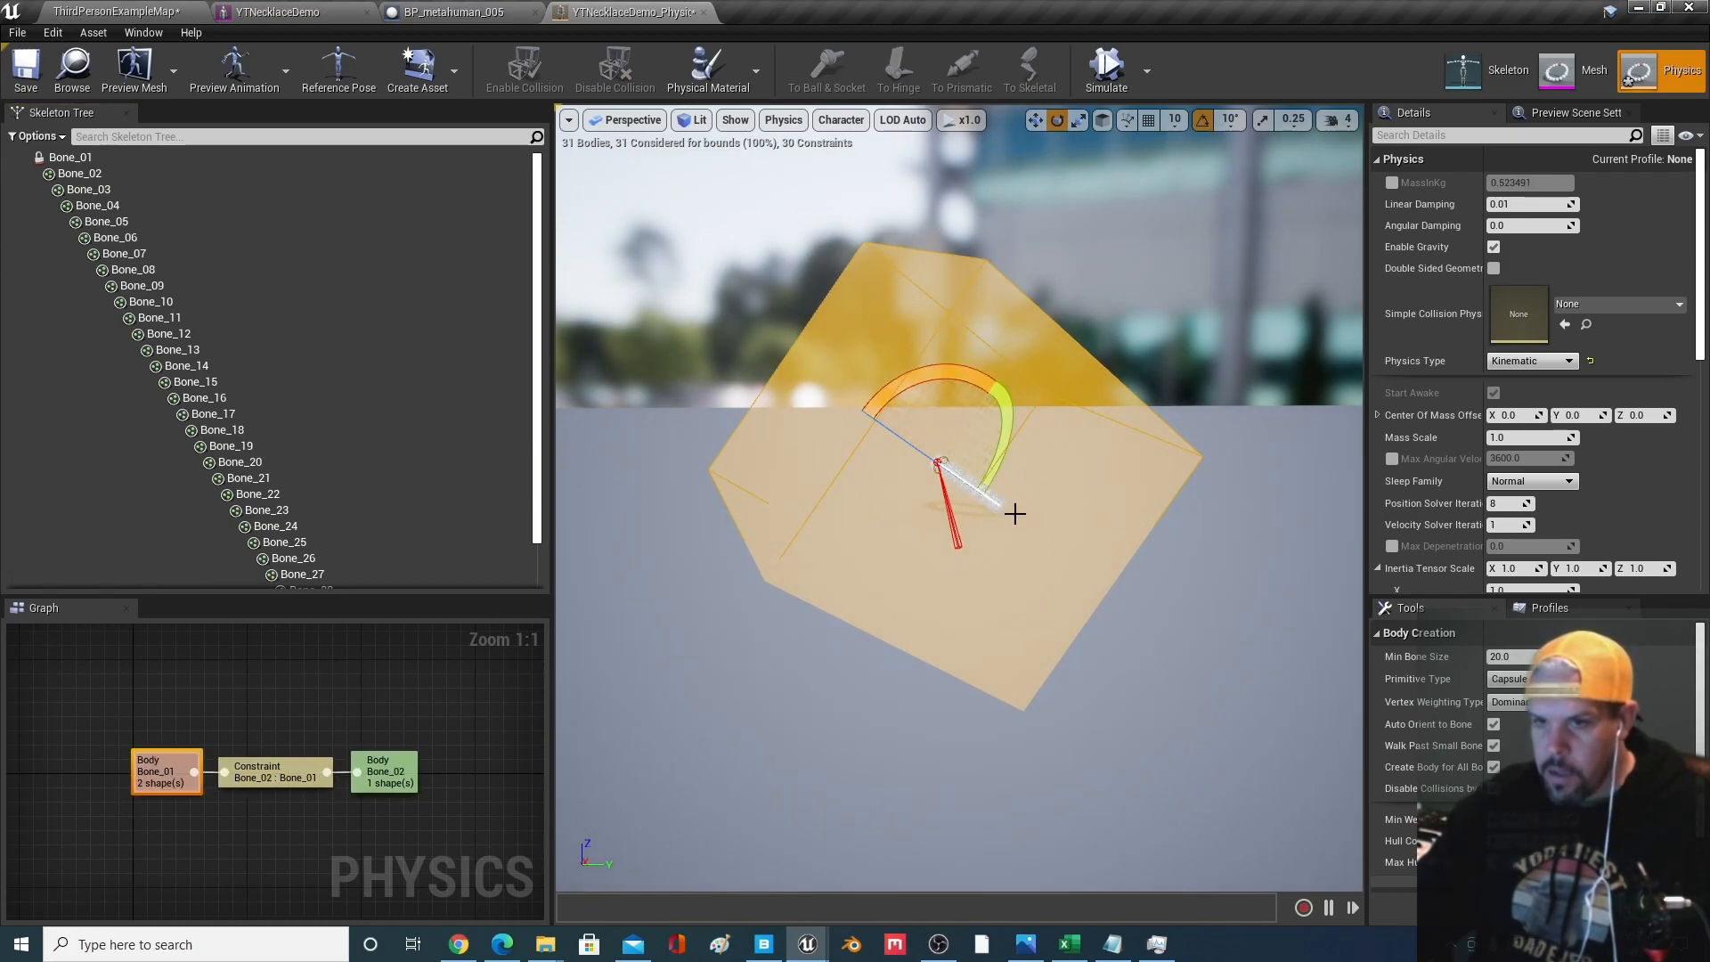
left_click(1161, 712)
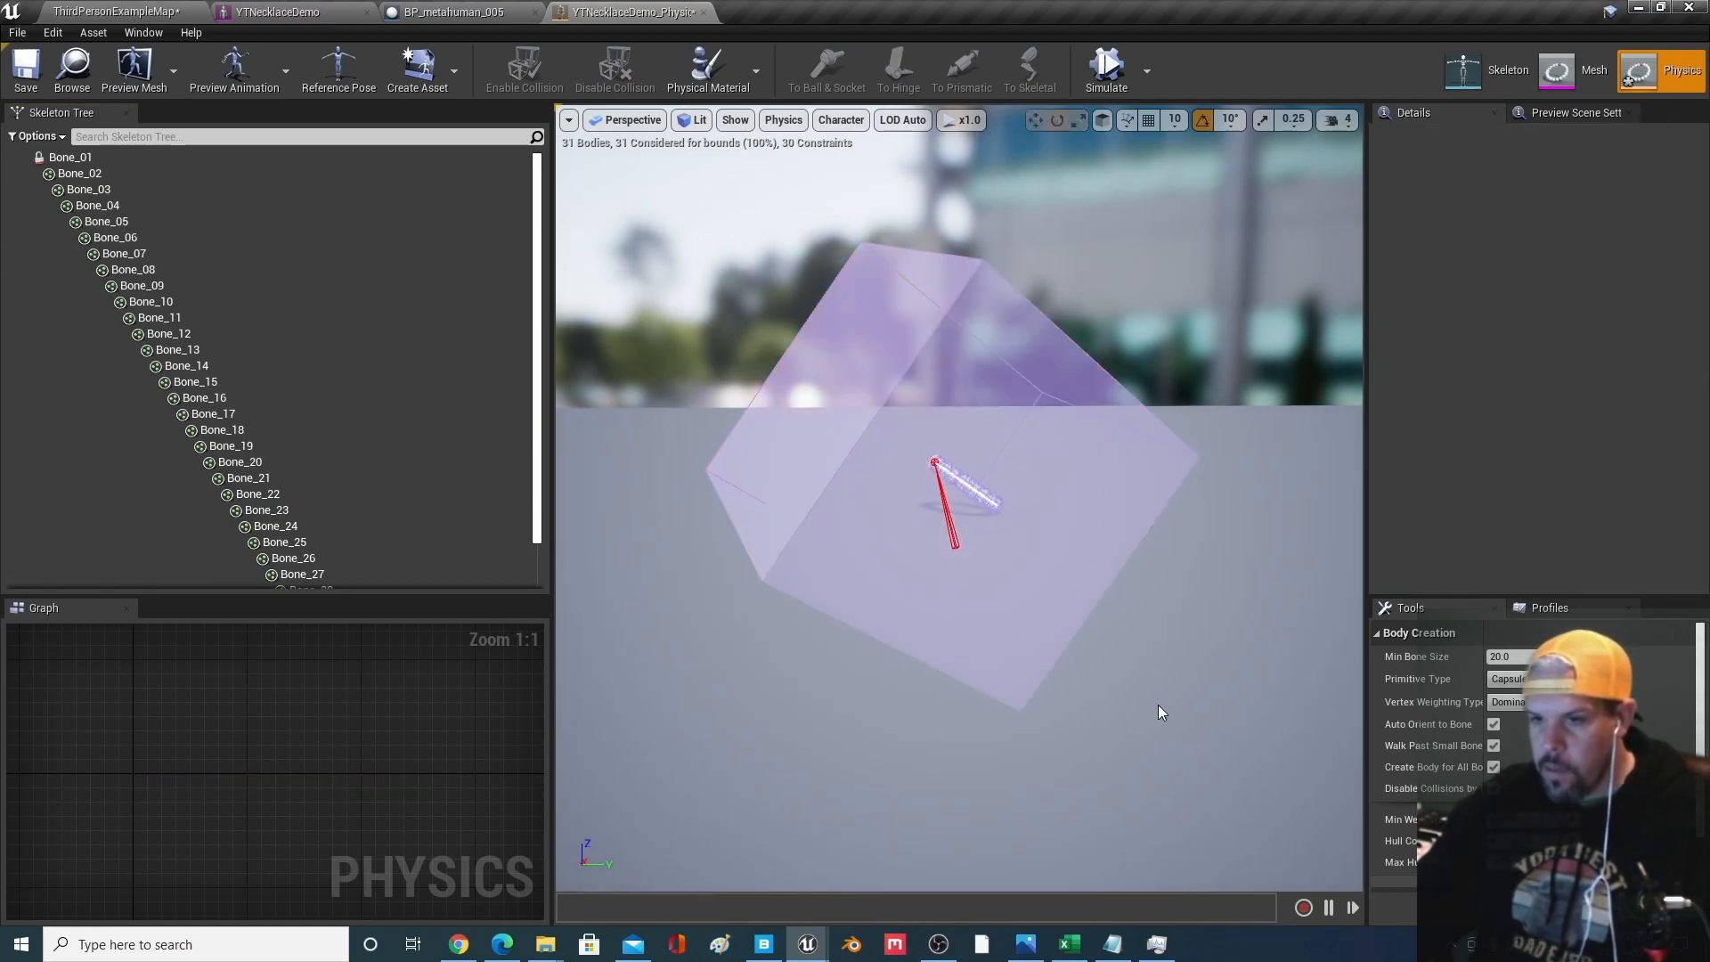
left_click(880, 520)
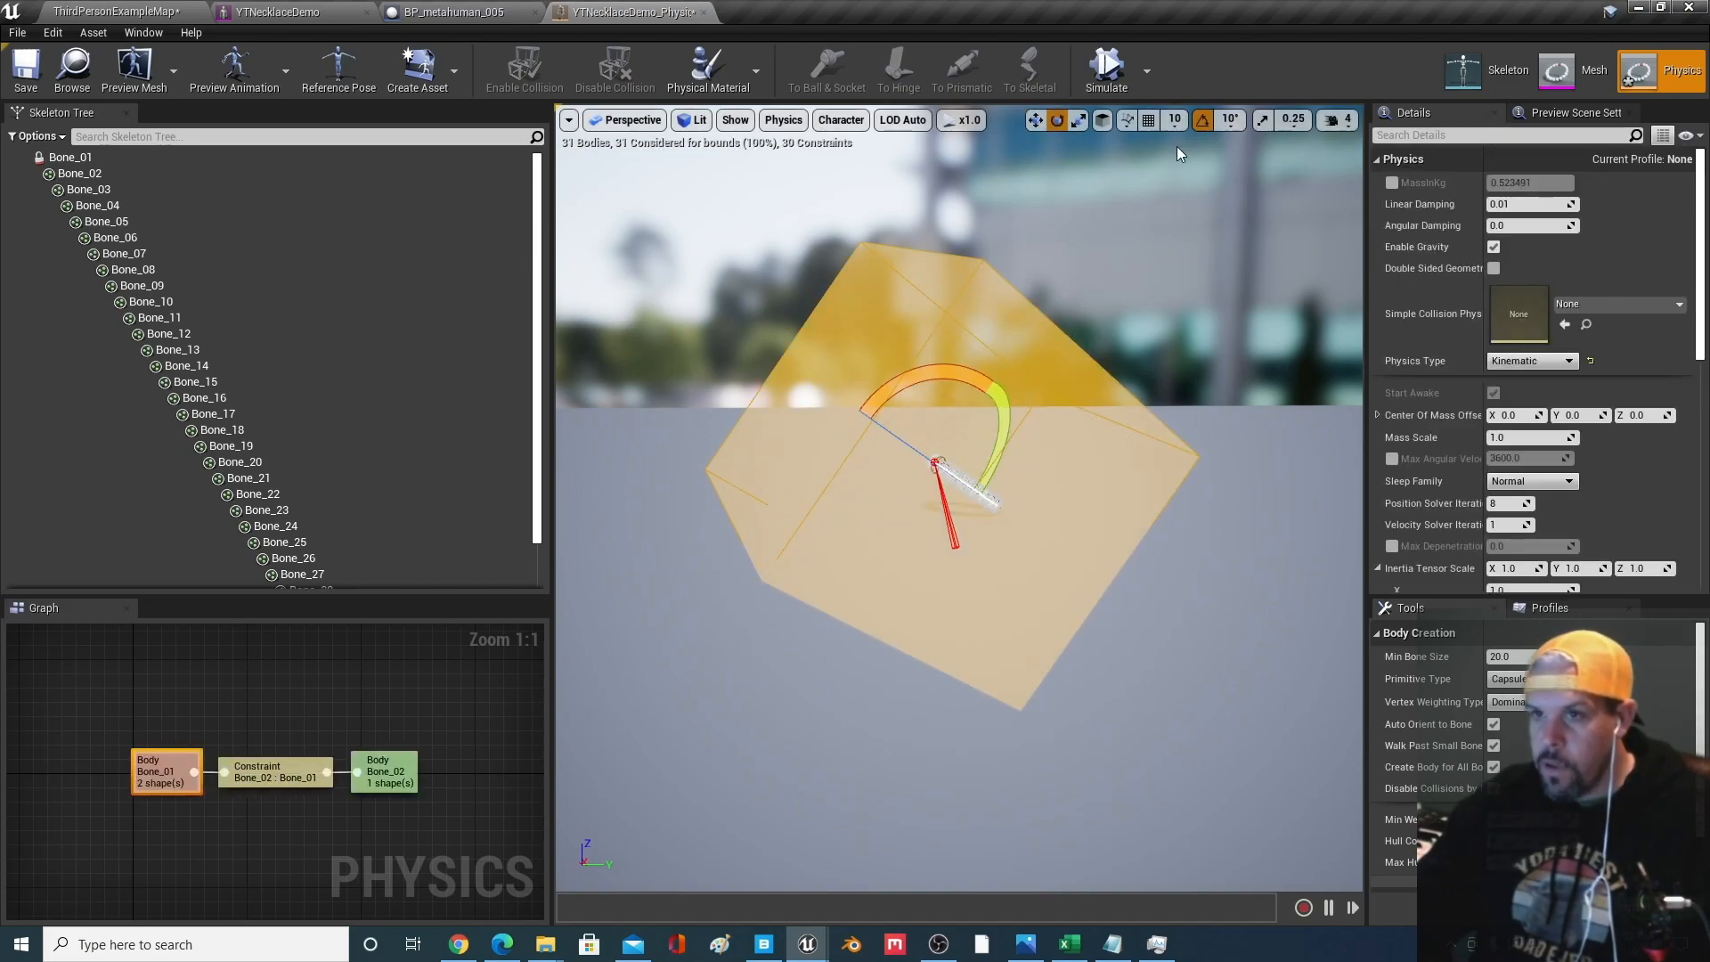
Scale the Bone_01 box down to a thin, elongated slab and place it just beneath the necklace
left_click(1078, 119)
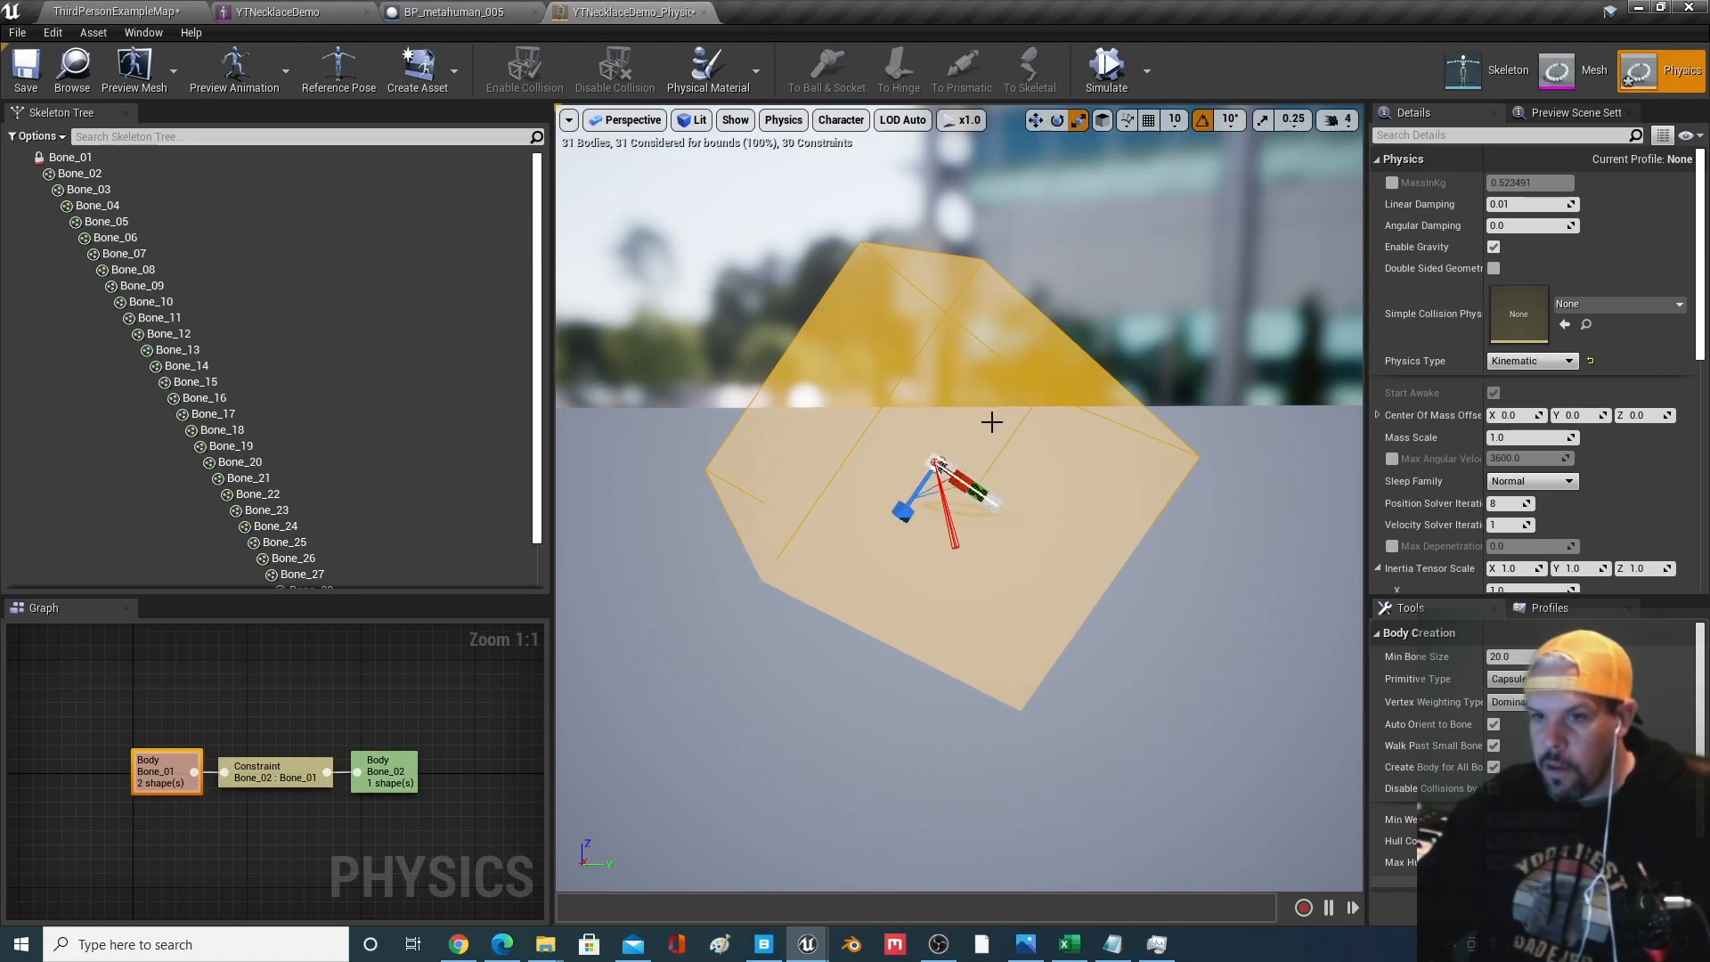
left_click_drag(928, 479, 940, 460)
scroll(963, 469, "up", 2)
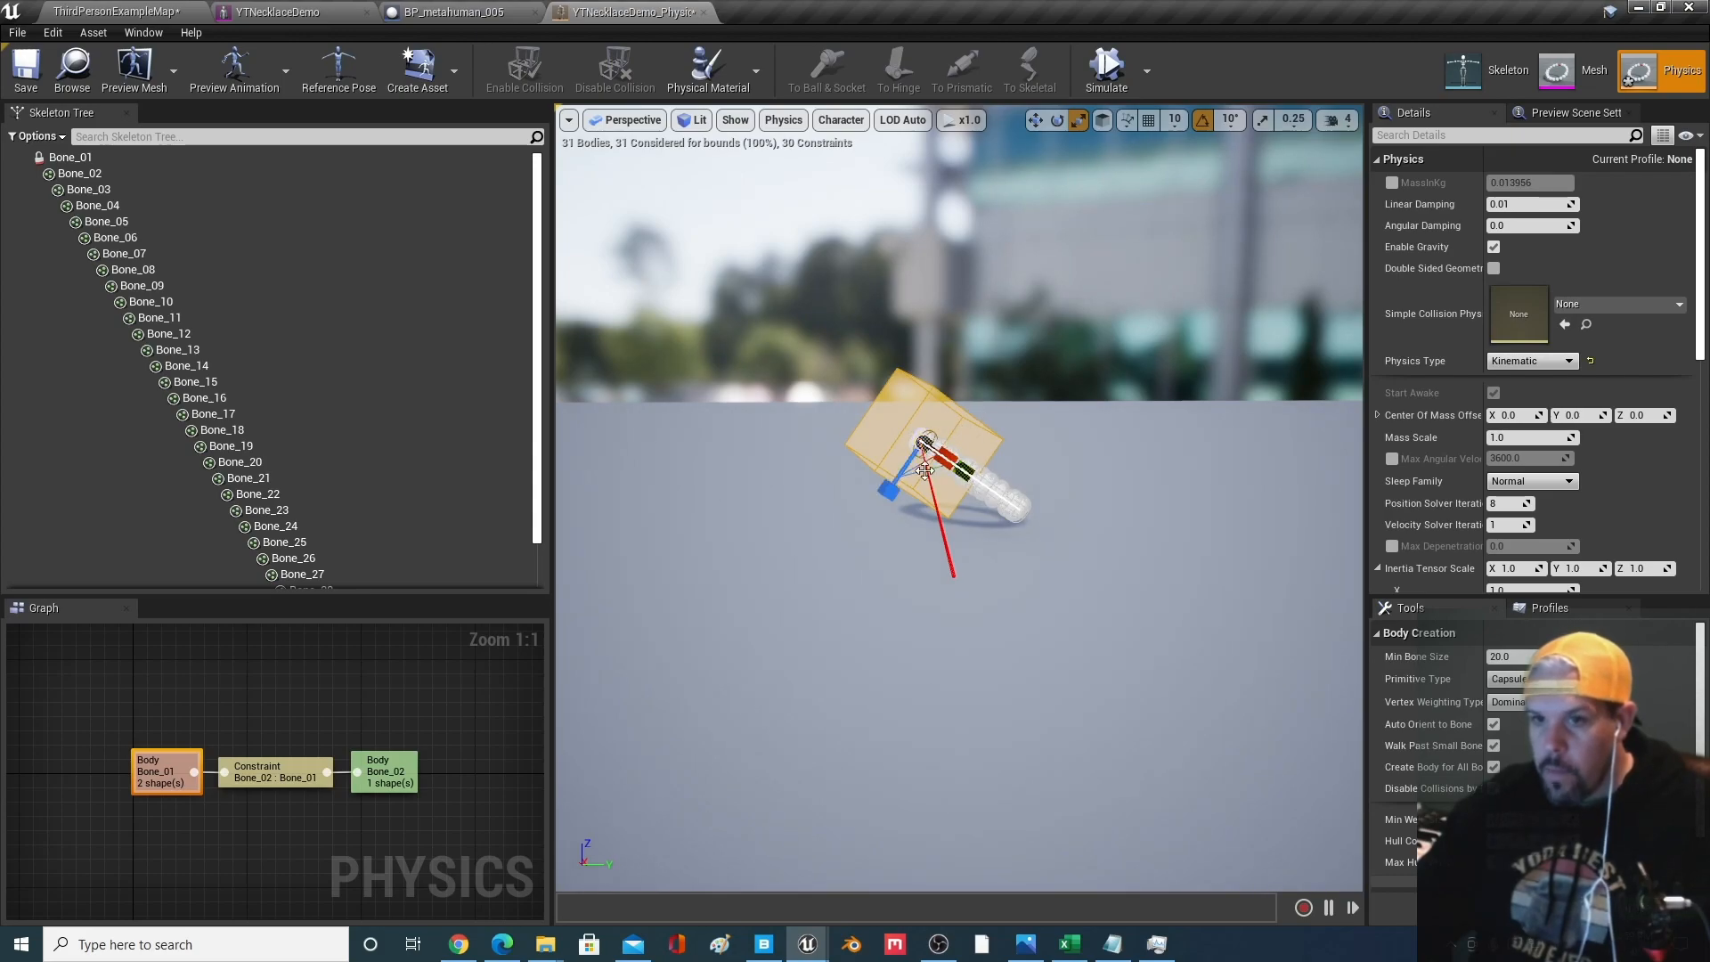
left_click_drag(889, 493, 893, 487)
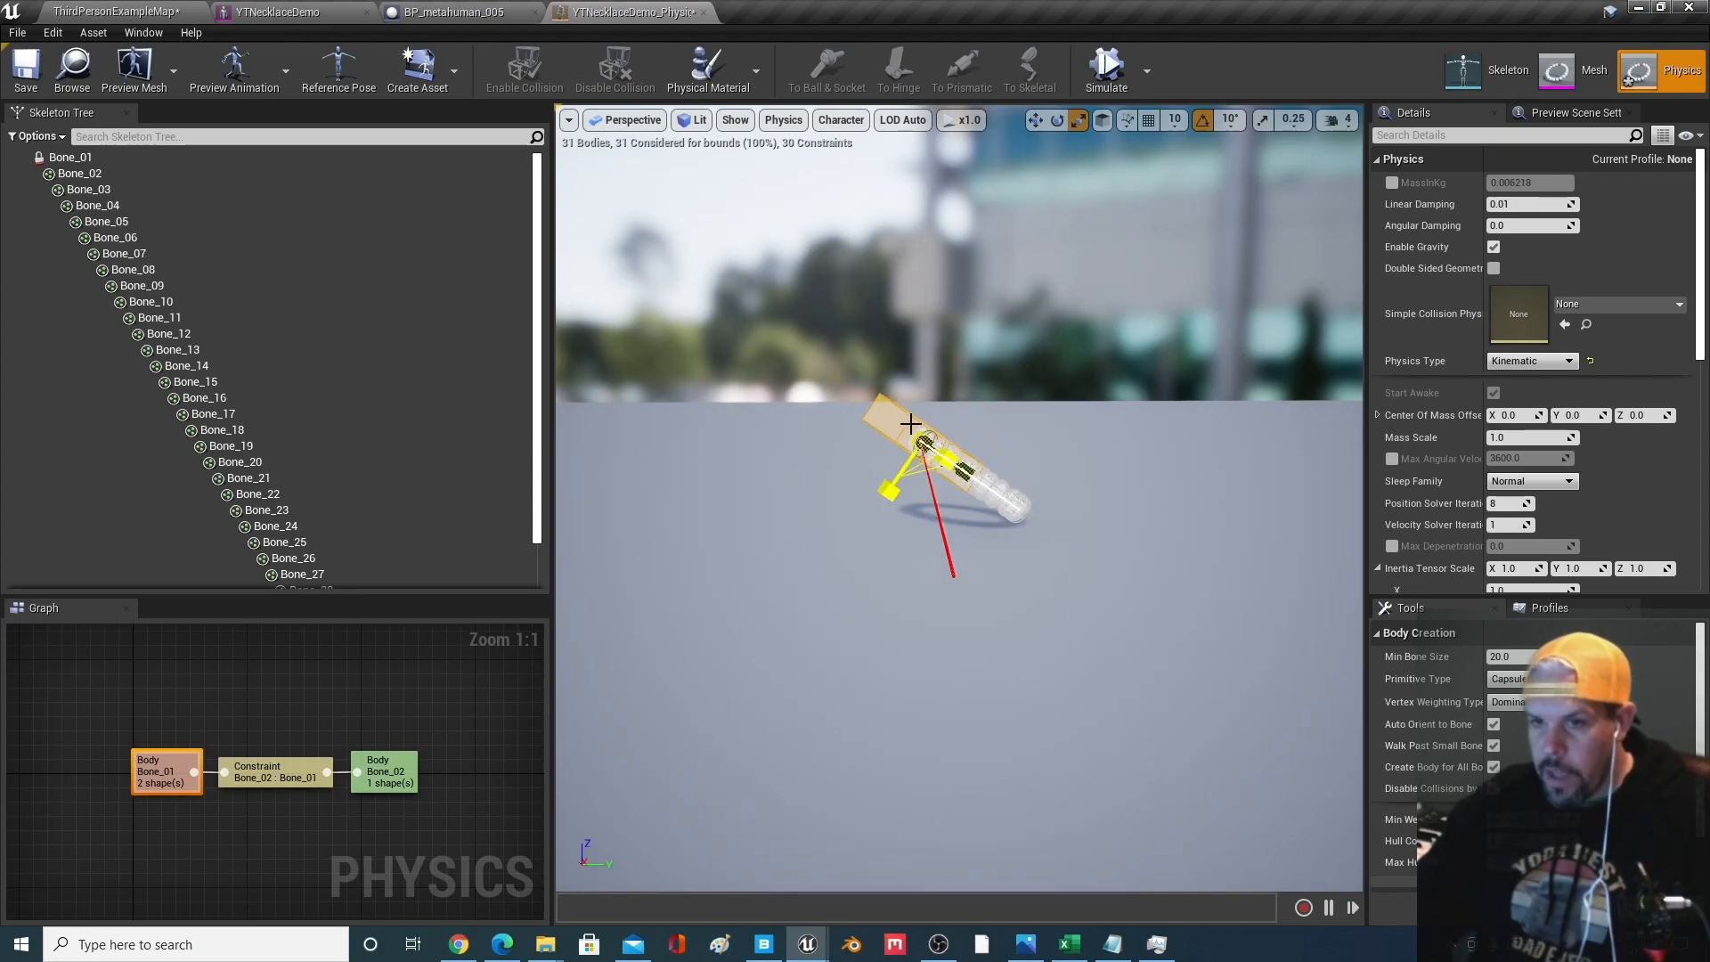
left_click_drag(885, 497, 871, 522)
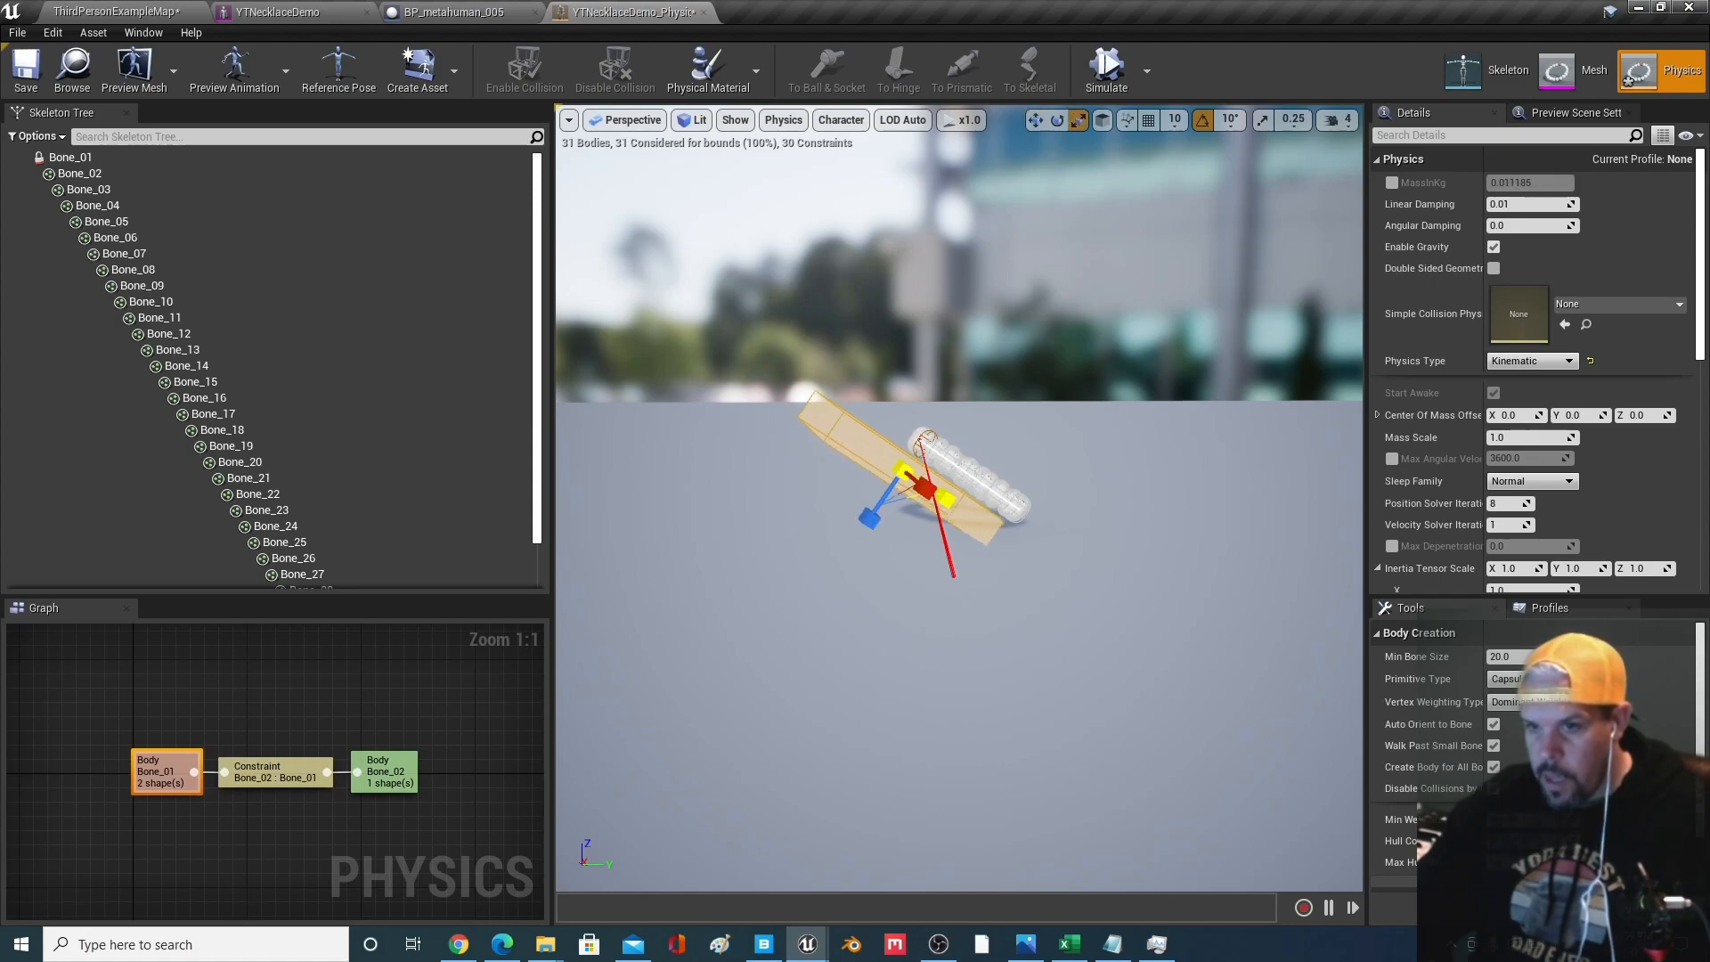
left_click_drag(946, 499, 950, 503)
Widen the box until it extends past both sides of the necklace
right_click_drag(950, 503, 677, 609)
right_click_drag(1073, 517, 1027, 519)
middle_click_drag(1027, 519, 1088, 434)
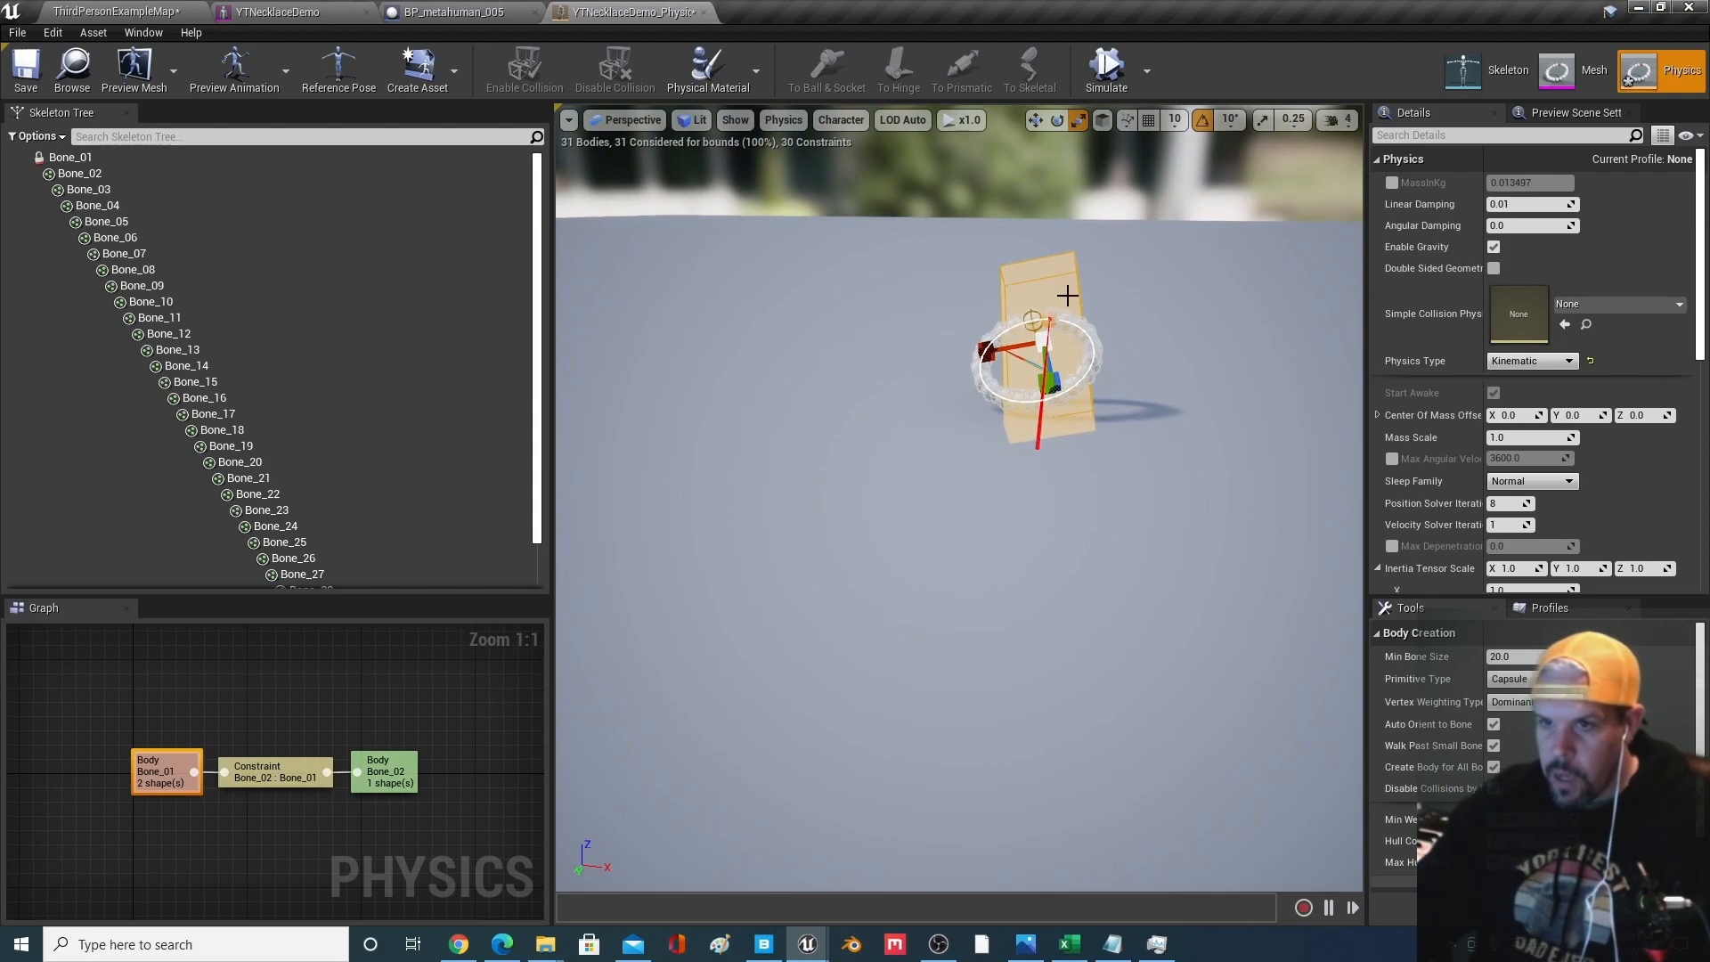
left_click_drag(1010, 343, 969, 348)
scroll(969, 349, "up", 3)
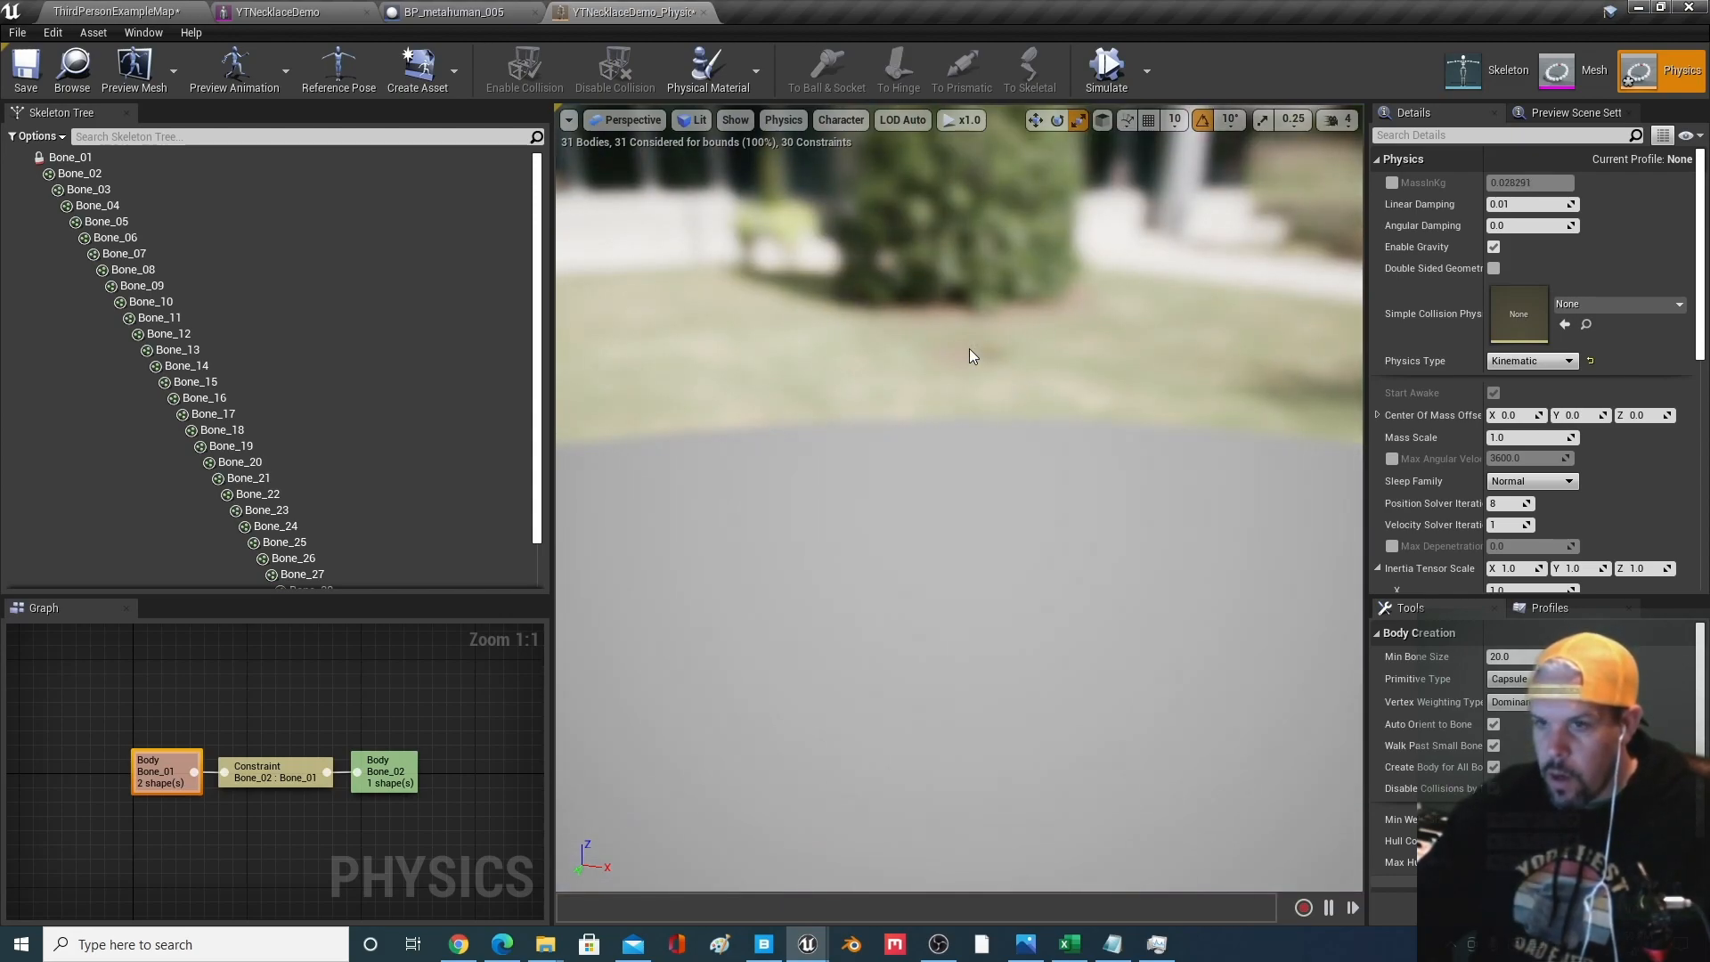
scroll(969, 348, "down", 3)
middle_click_drag(969, 348, 1037, 353)
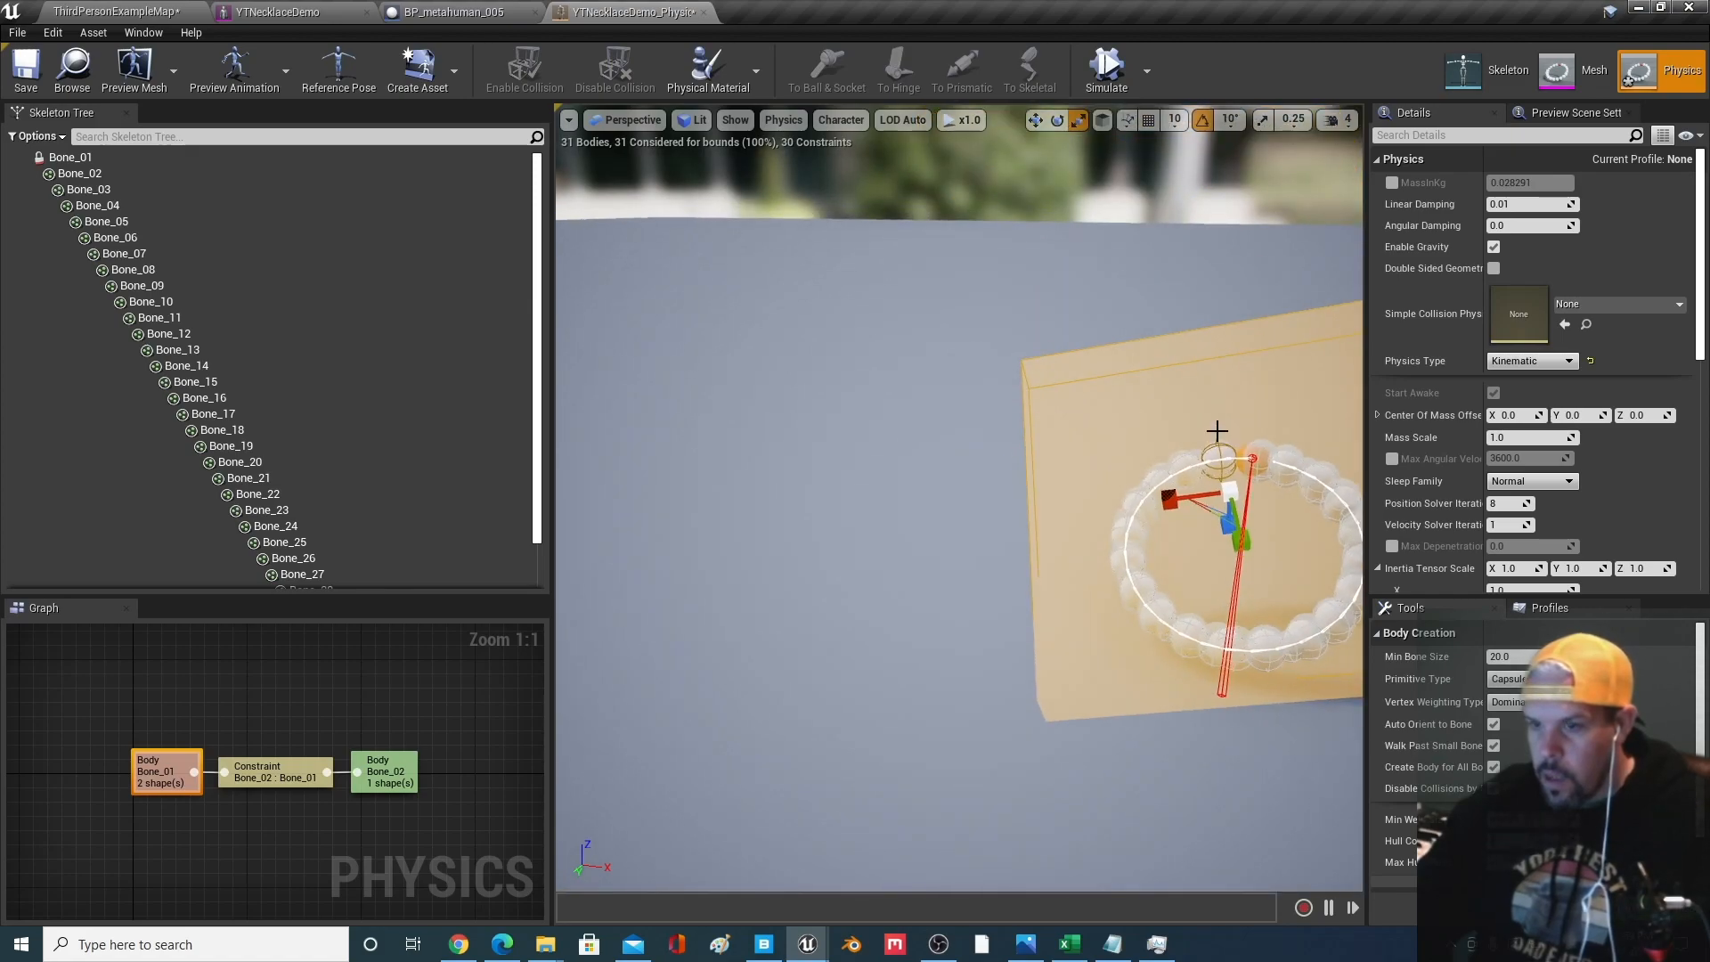
right_click_drag(1217, 430, 1183, 458)
Adjust the box's rotation against the necklace and run a short simulation from the side
key("e")
left_click_drag(1003, 397, 1001, 420)
right_click_drag(1071, 406, 1069, 408)
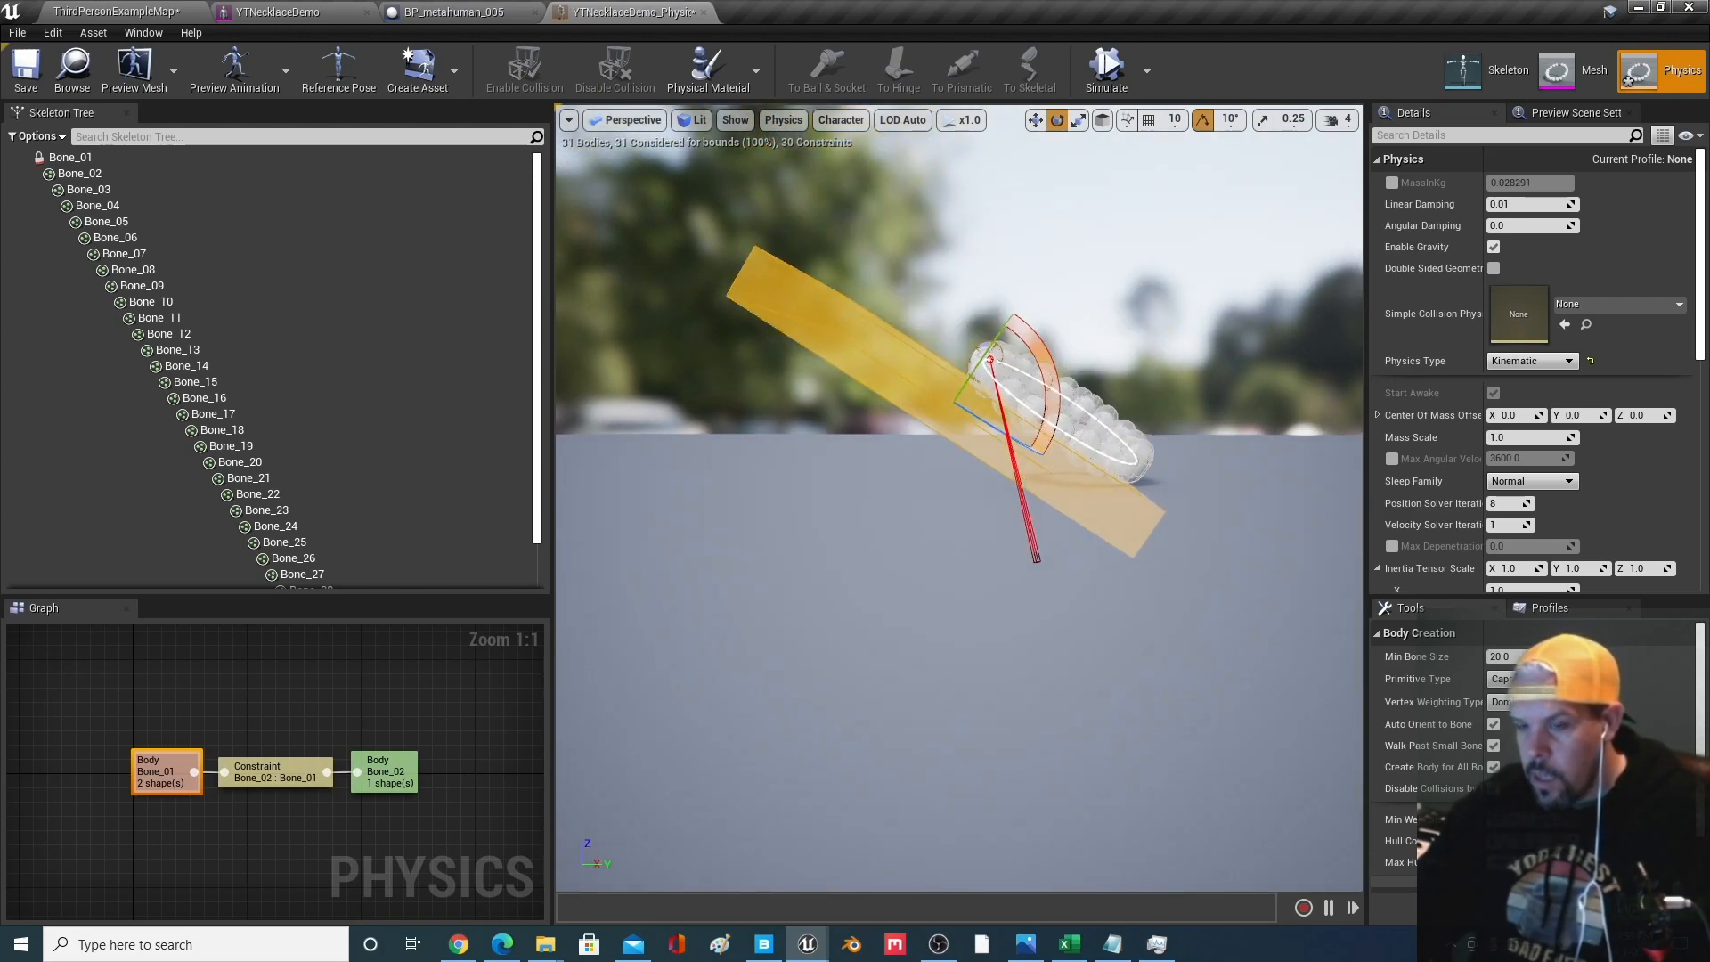
left_click(1107, 69)
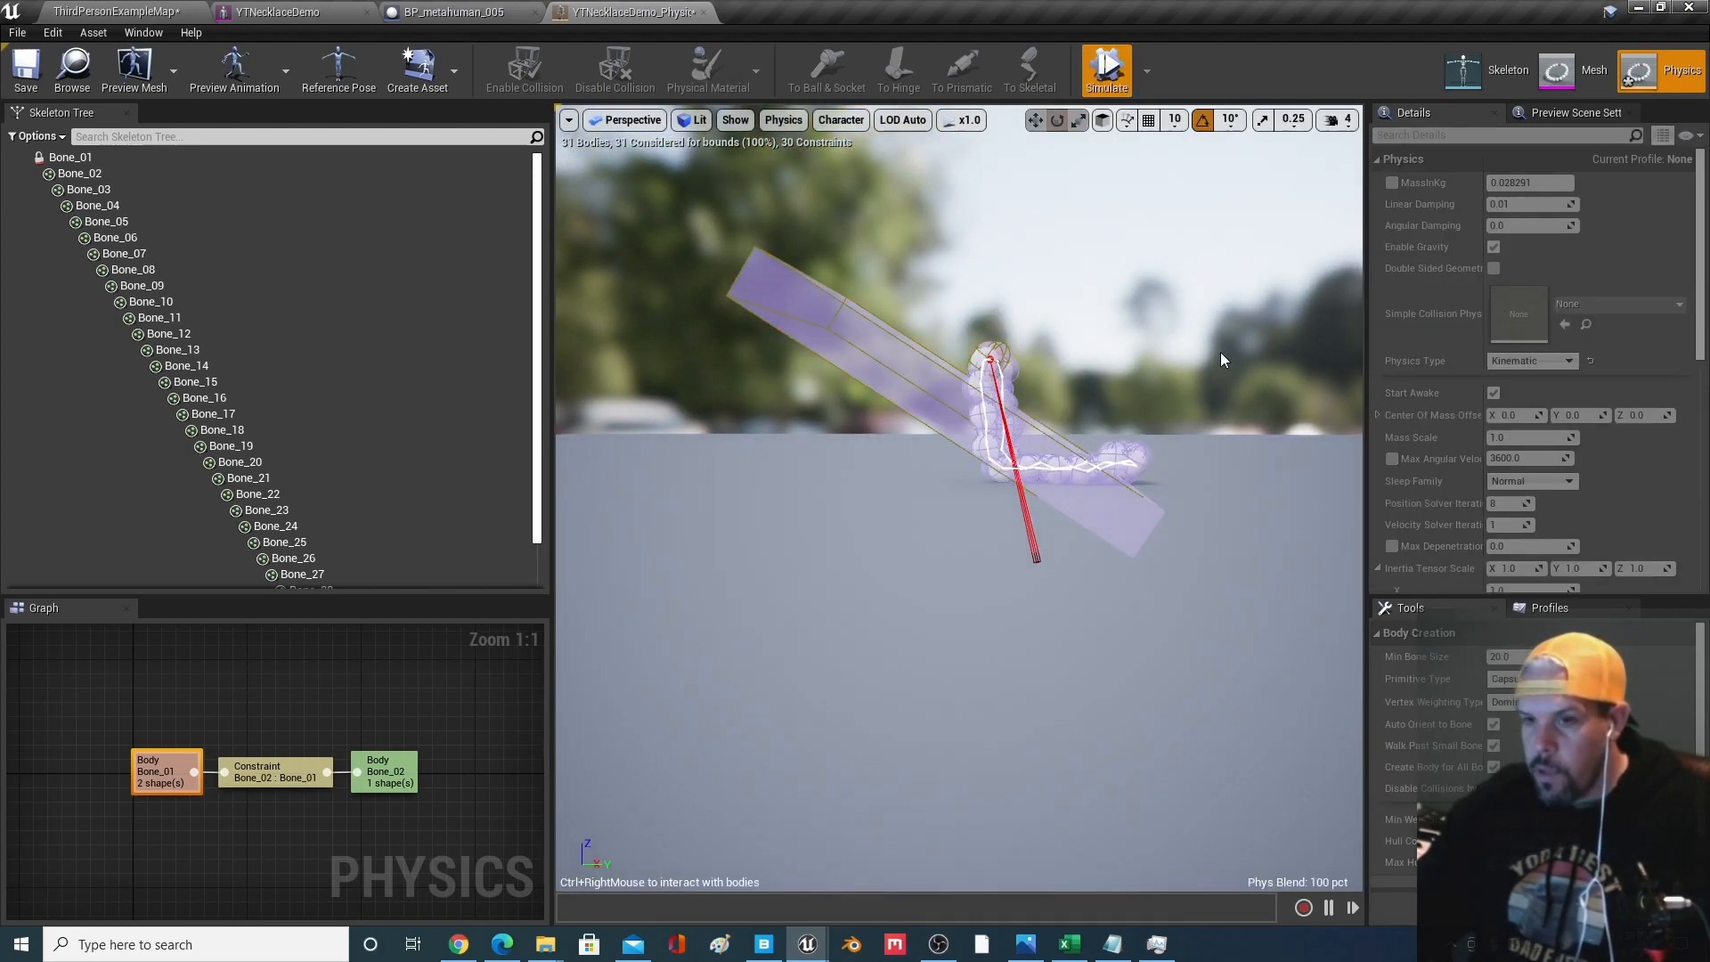
left_click(1104, 73)
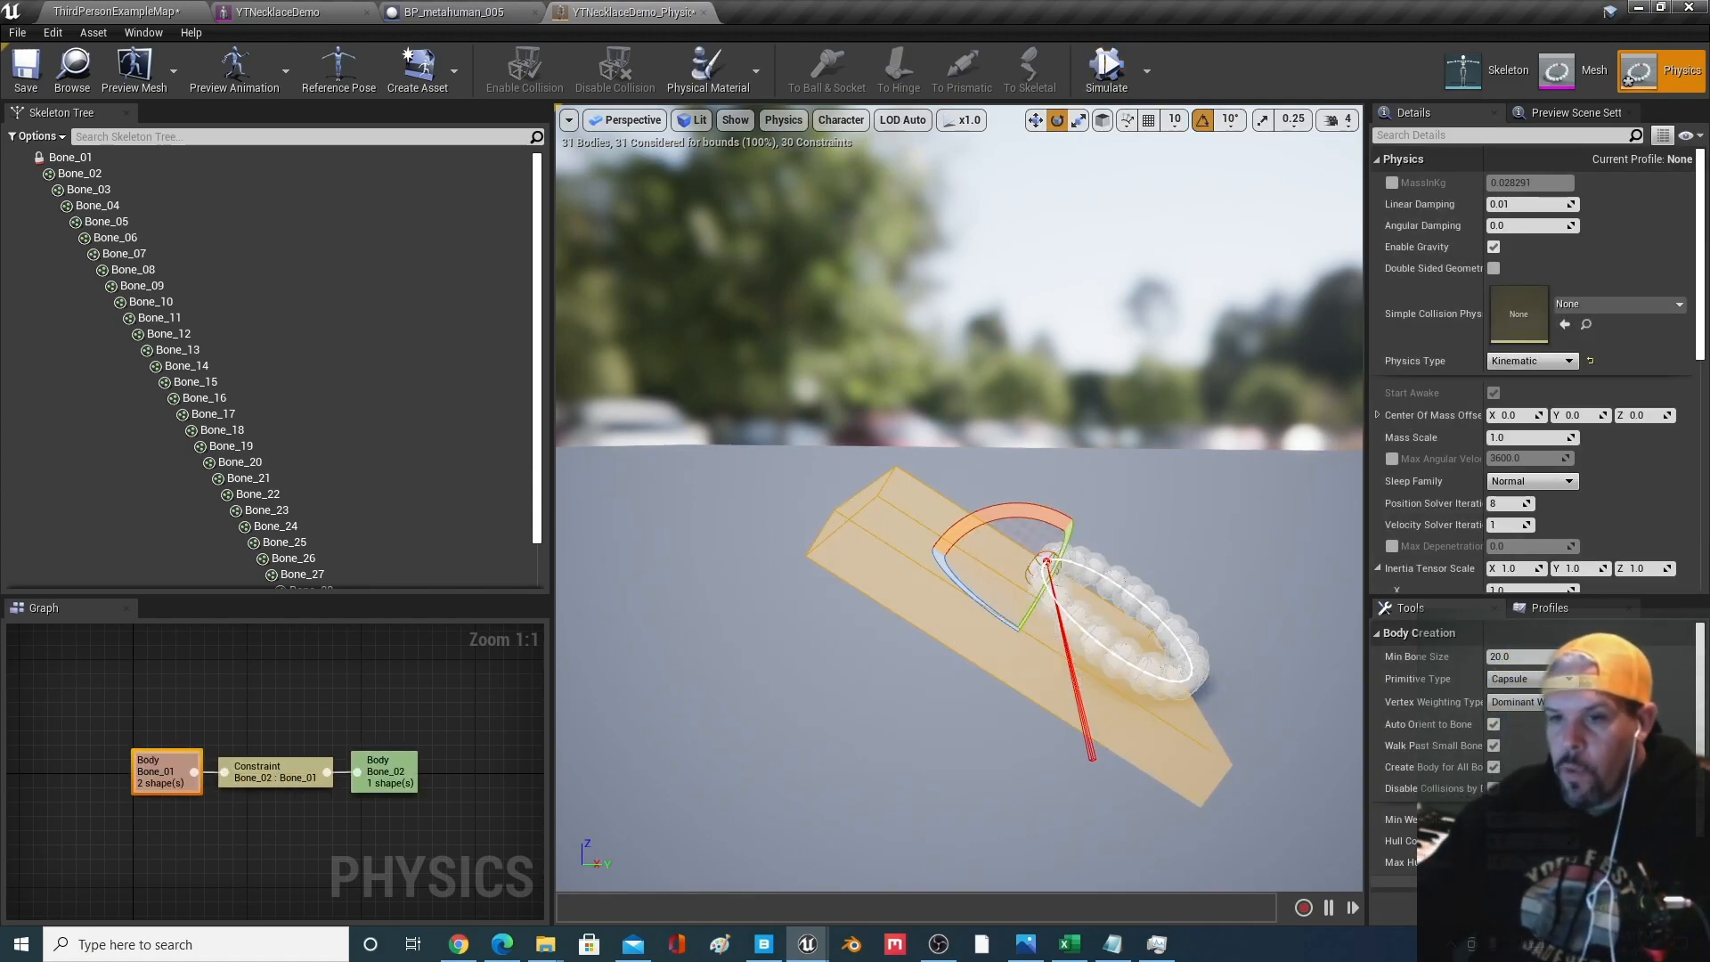
Enable collision with all bodies for the Bone_01 body and test the necklace in a short simulation
right_click(956, 628)
mouse_move(1040, 173)
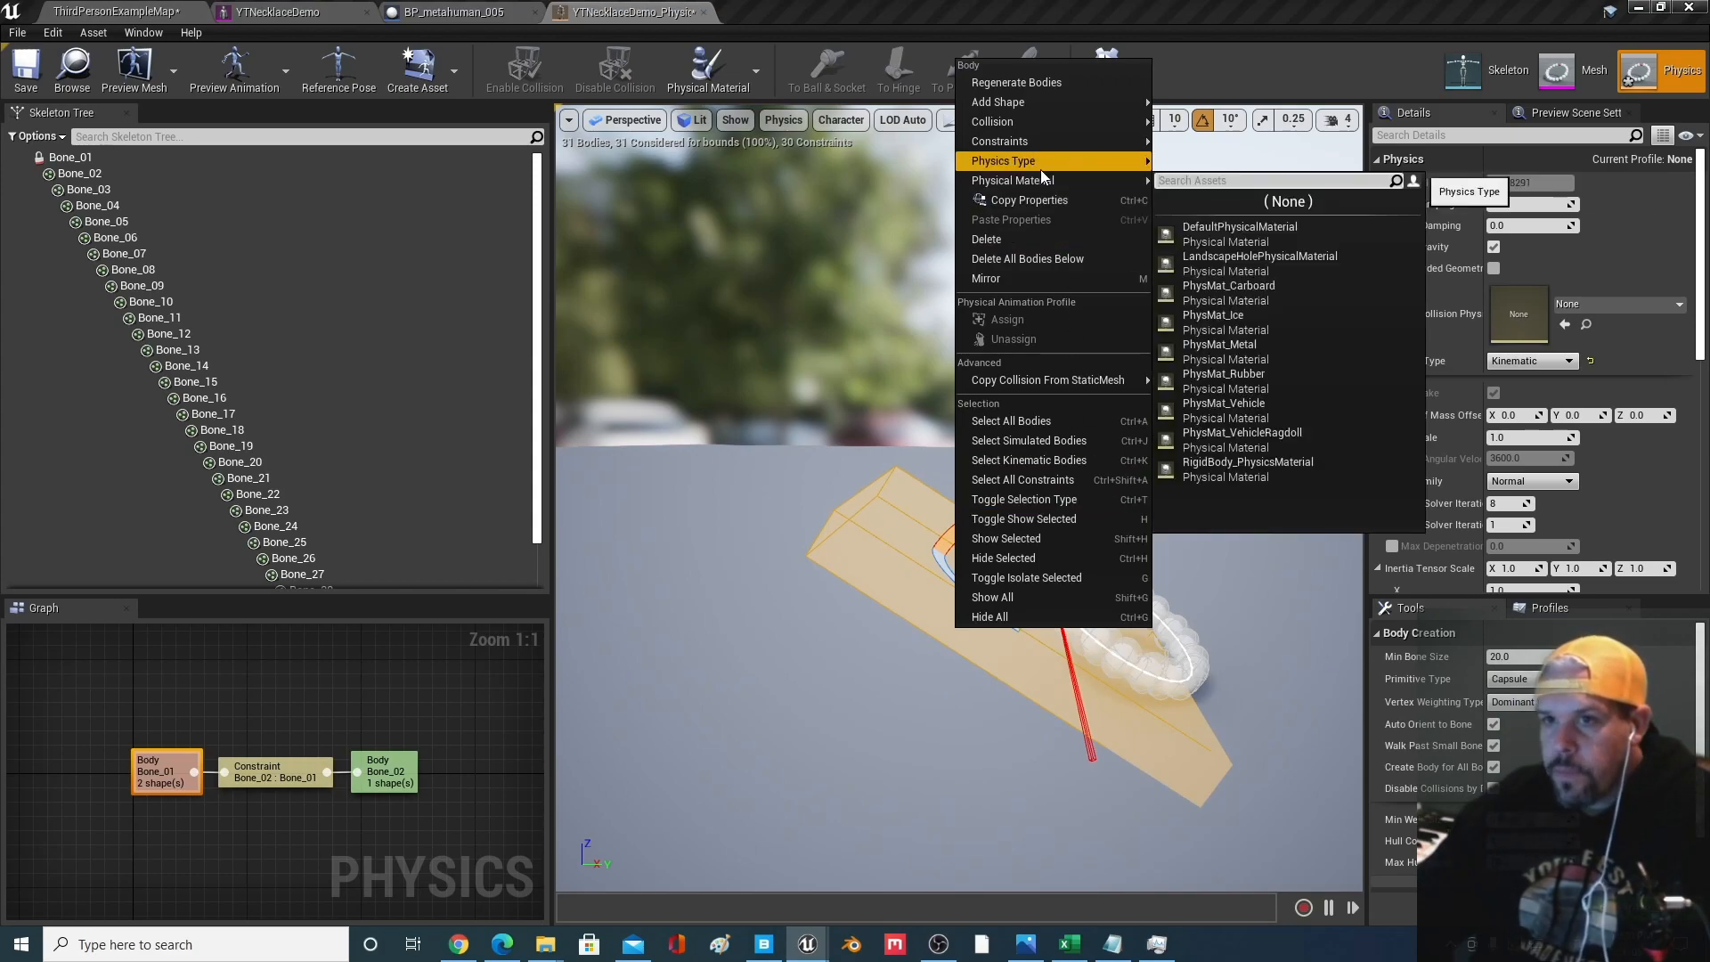
mouse_move(1054, 124)
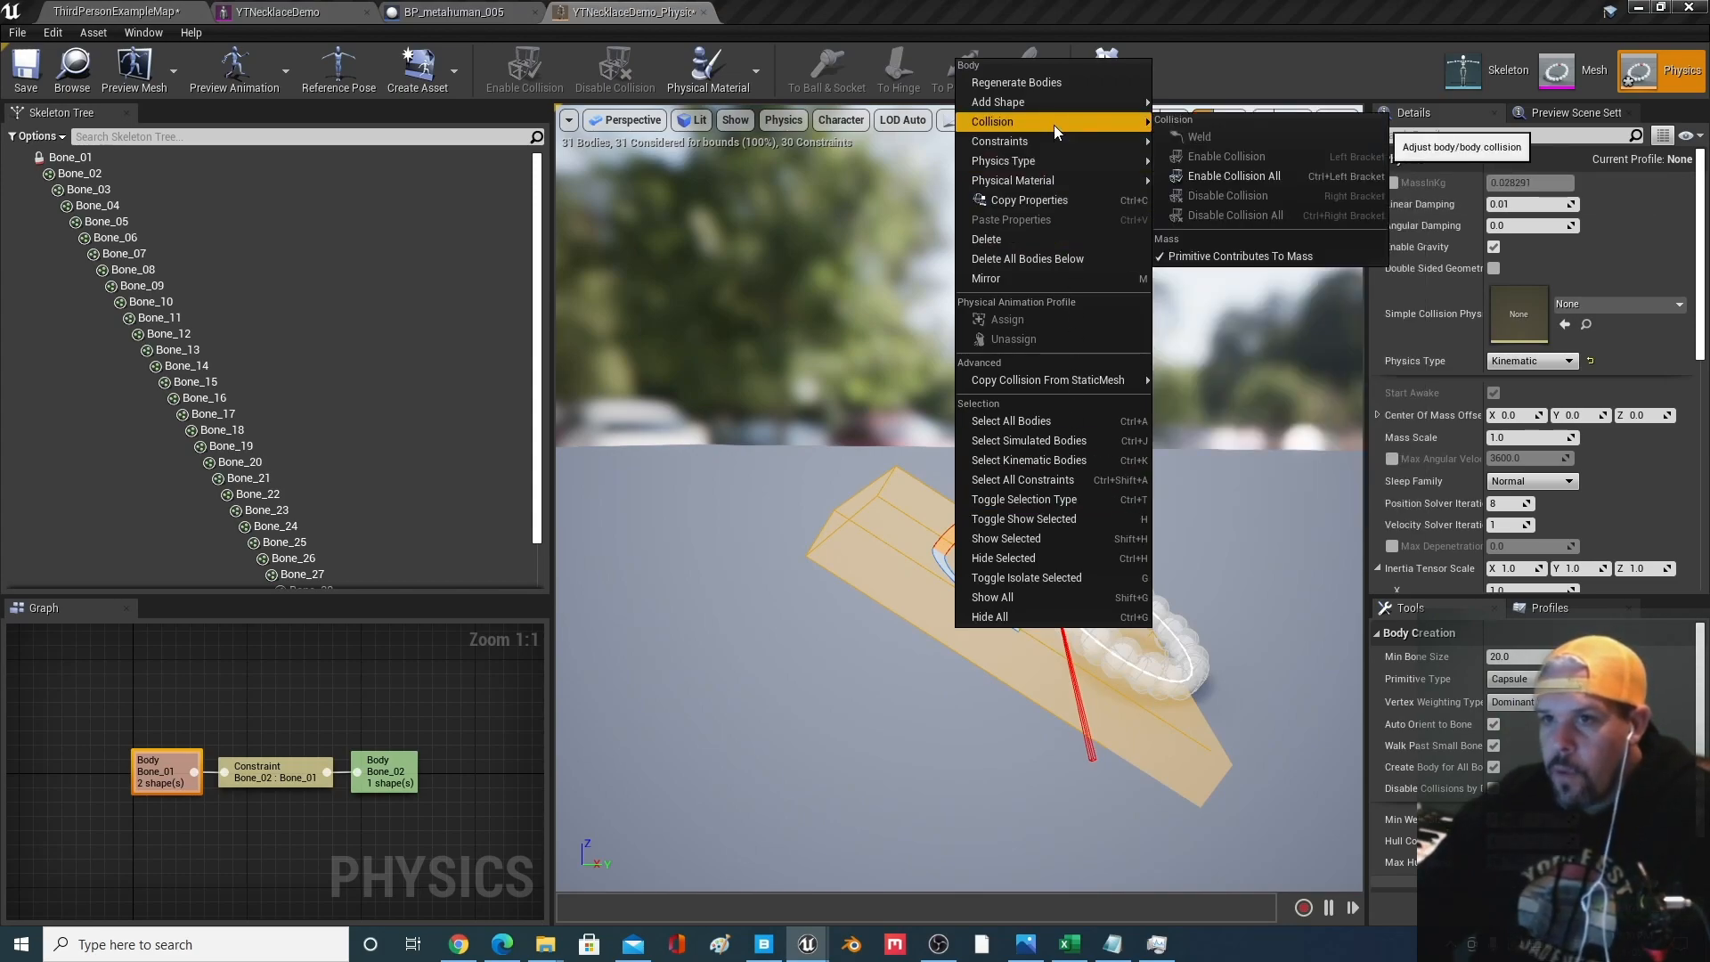
left_click(1268, 176)
left_click(1107, 67)
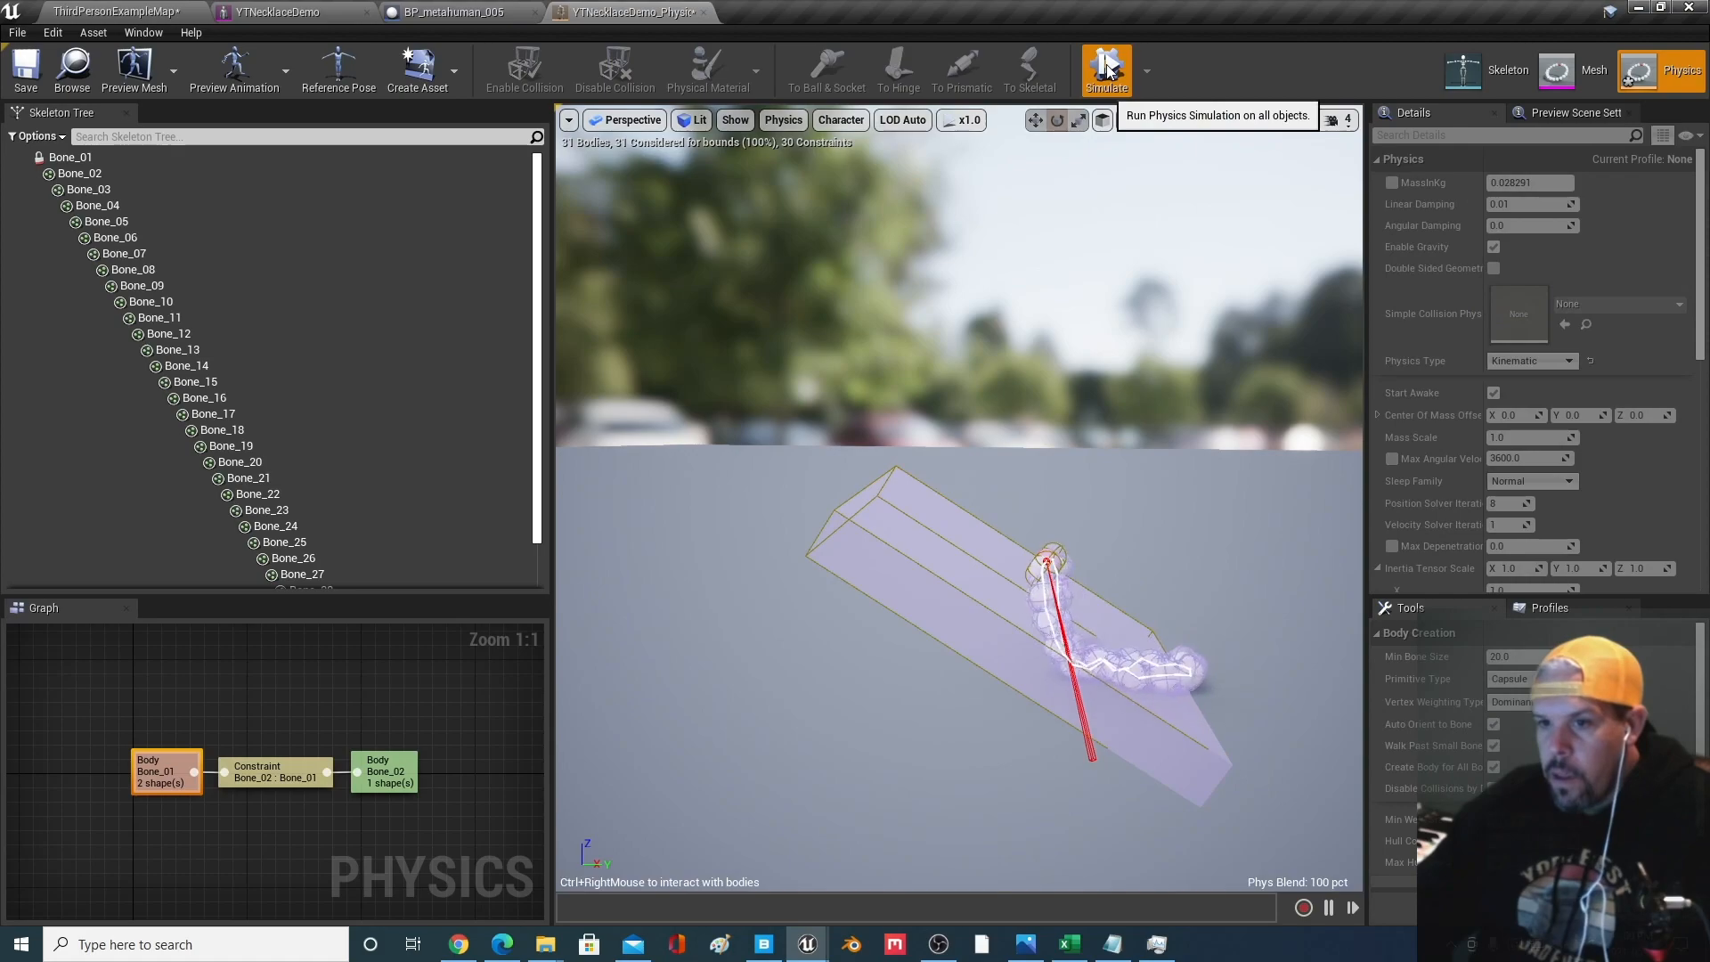
left_click(1107, 67)
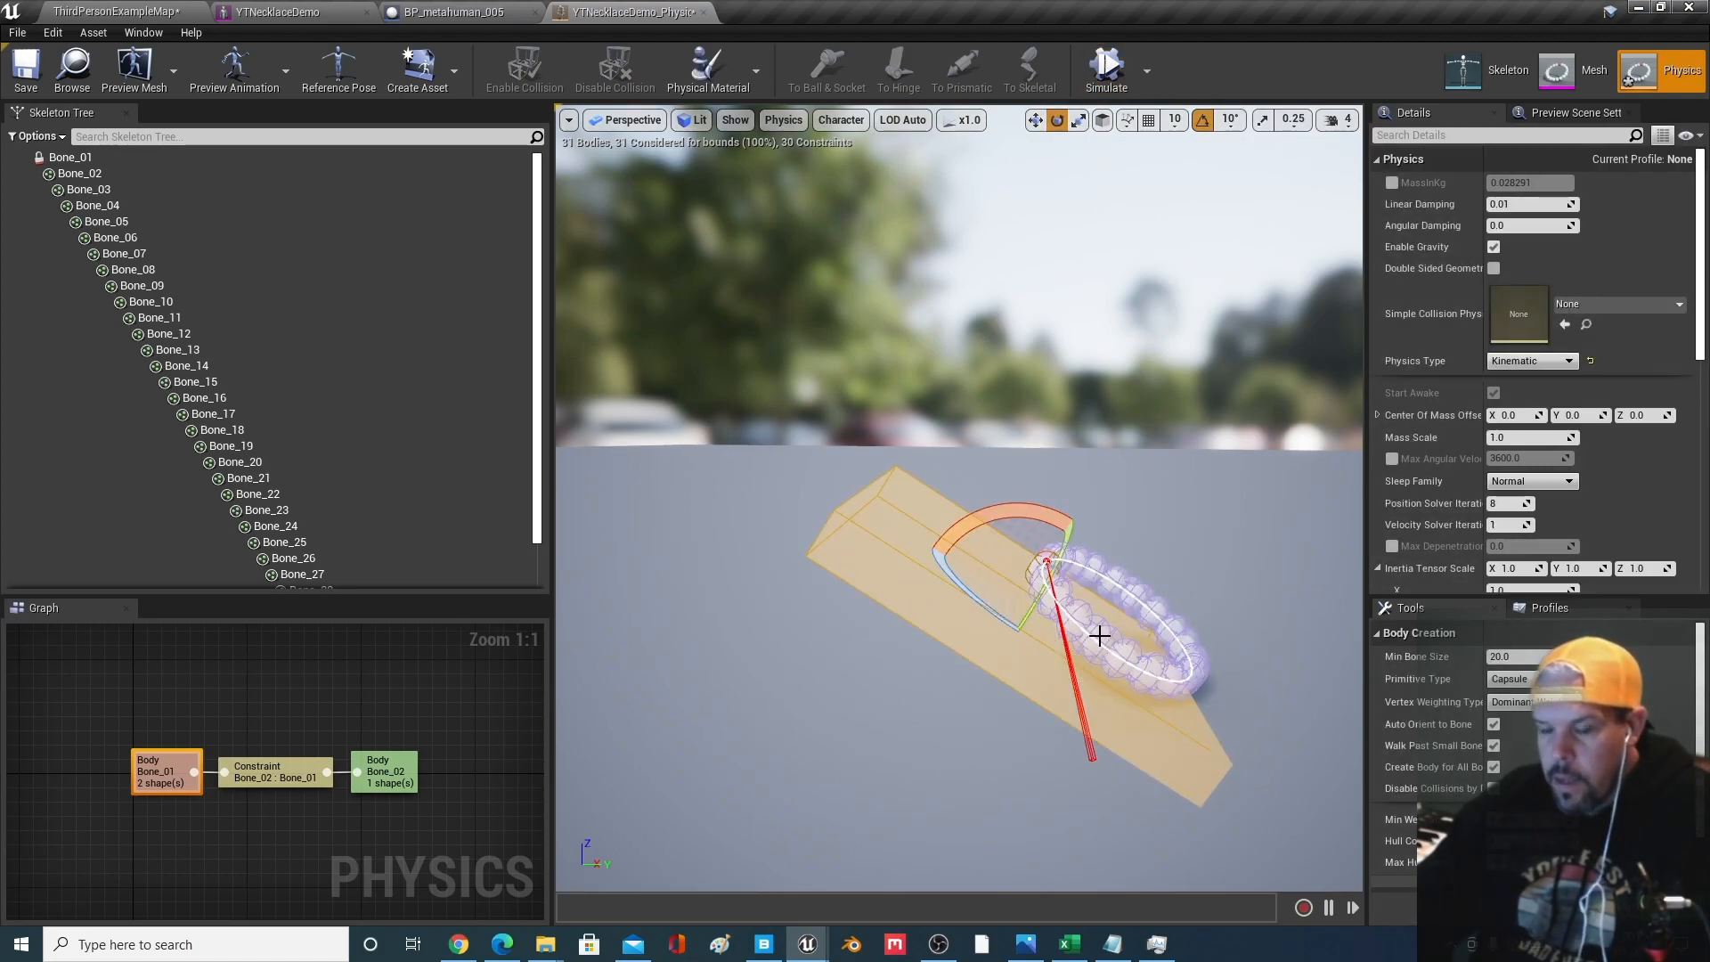
Move the box slightly farther away from the necklace and simulate the physics asset again
left_click(997, 708)
left_click(1020, 647)
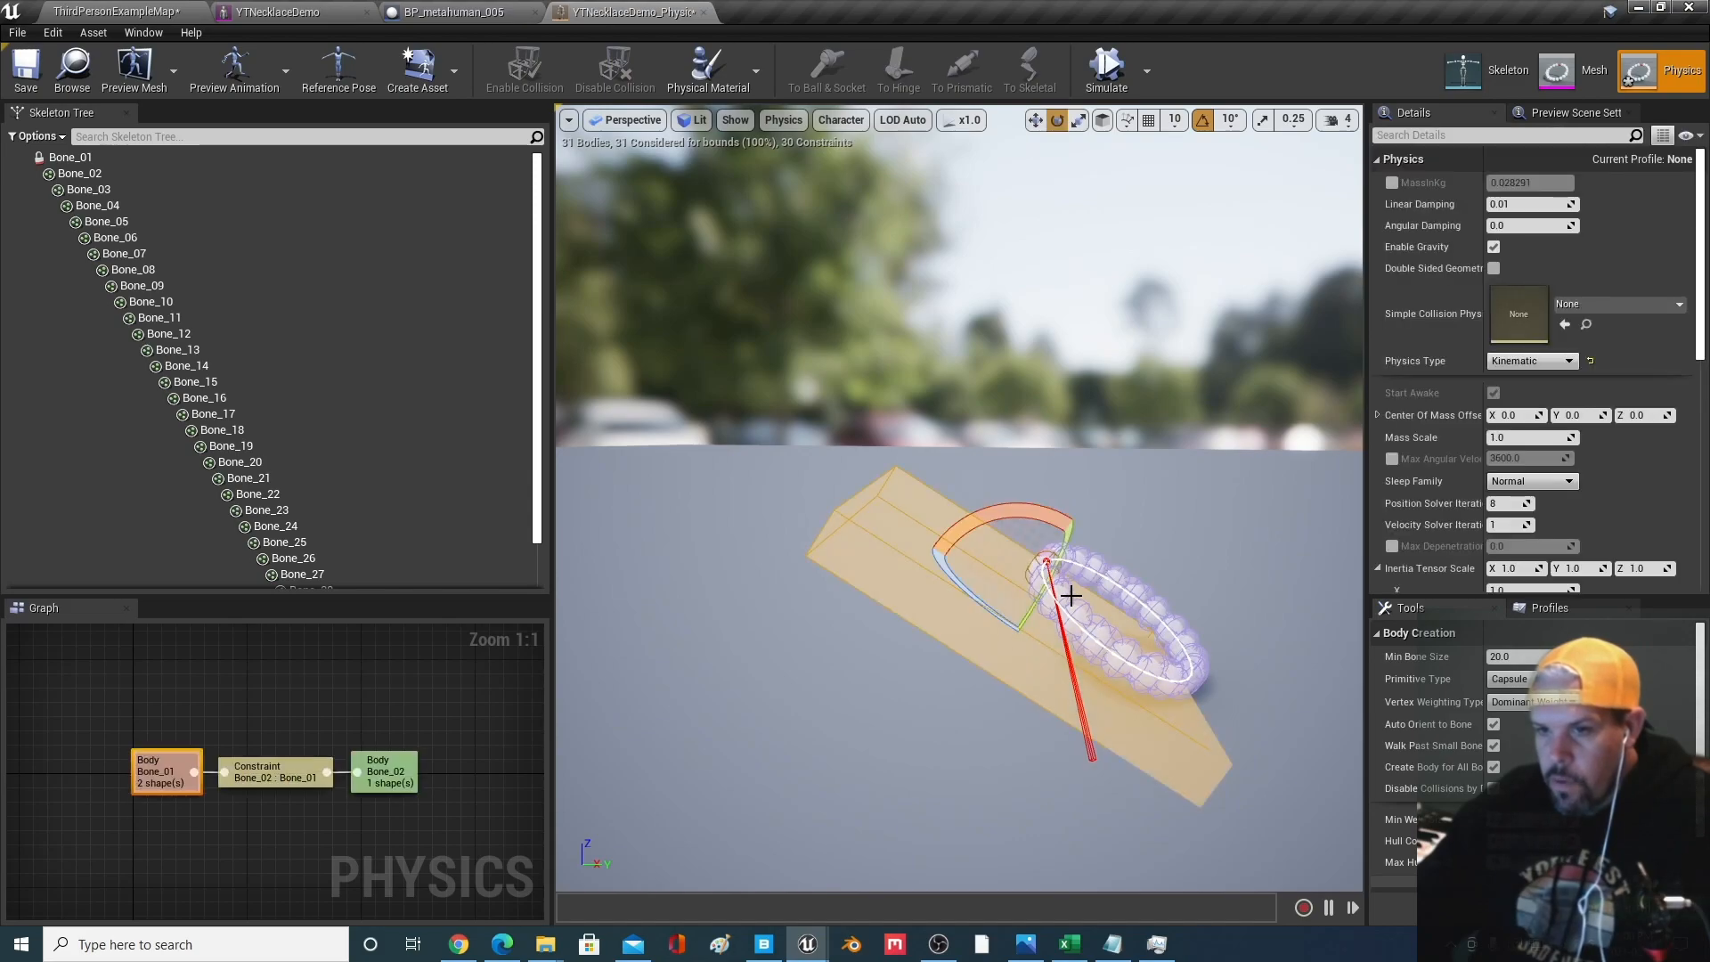
key("w")
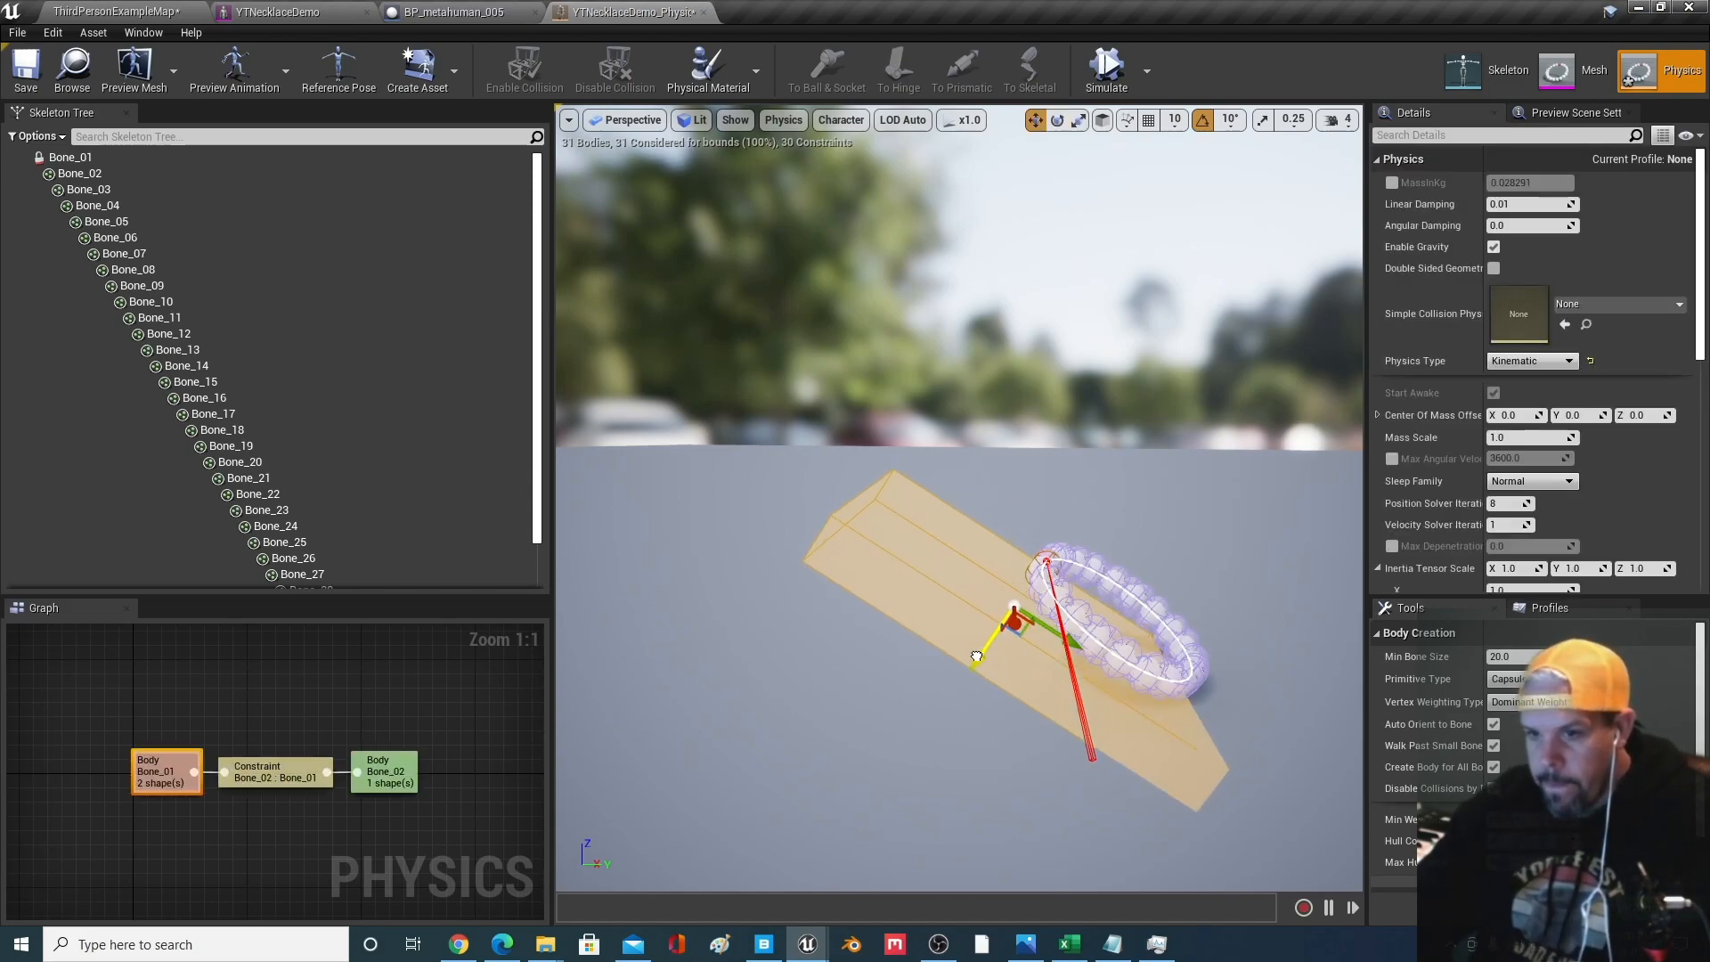
left_click(1109, 71)
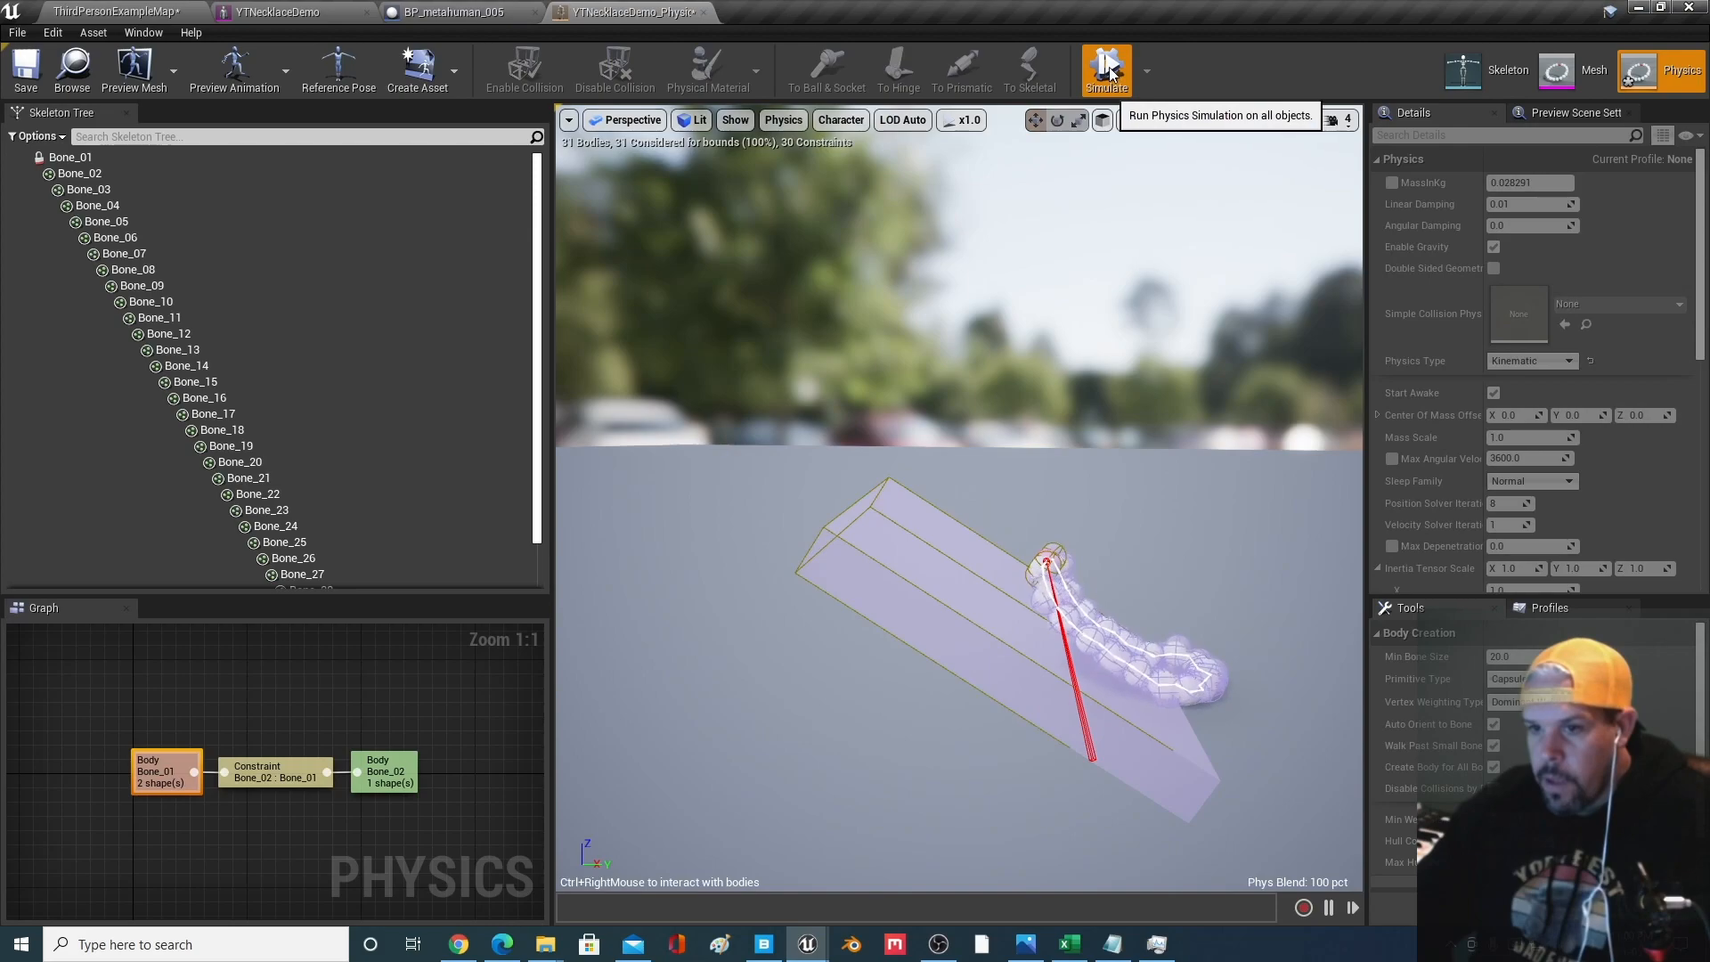
left_click(1109, 71)
left_click(1109, 71)
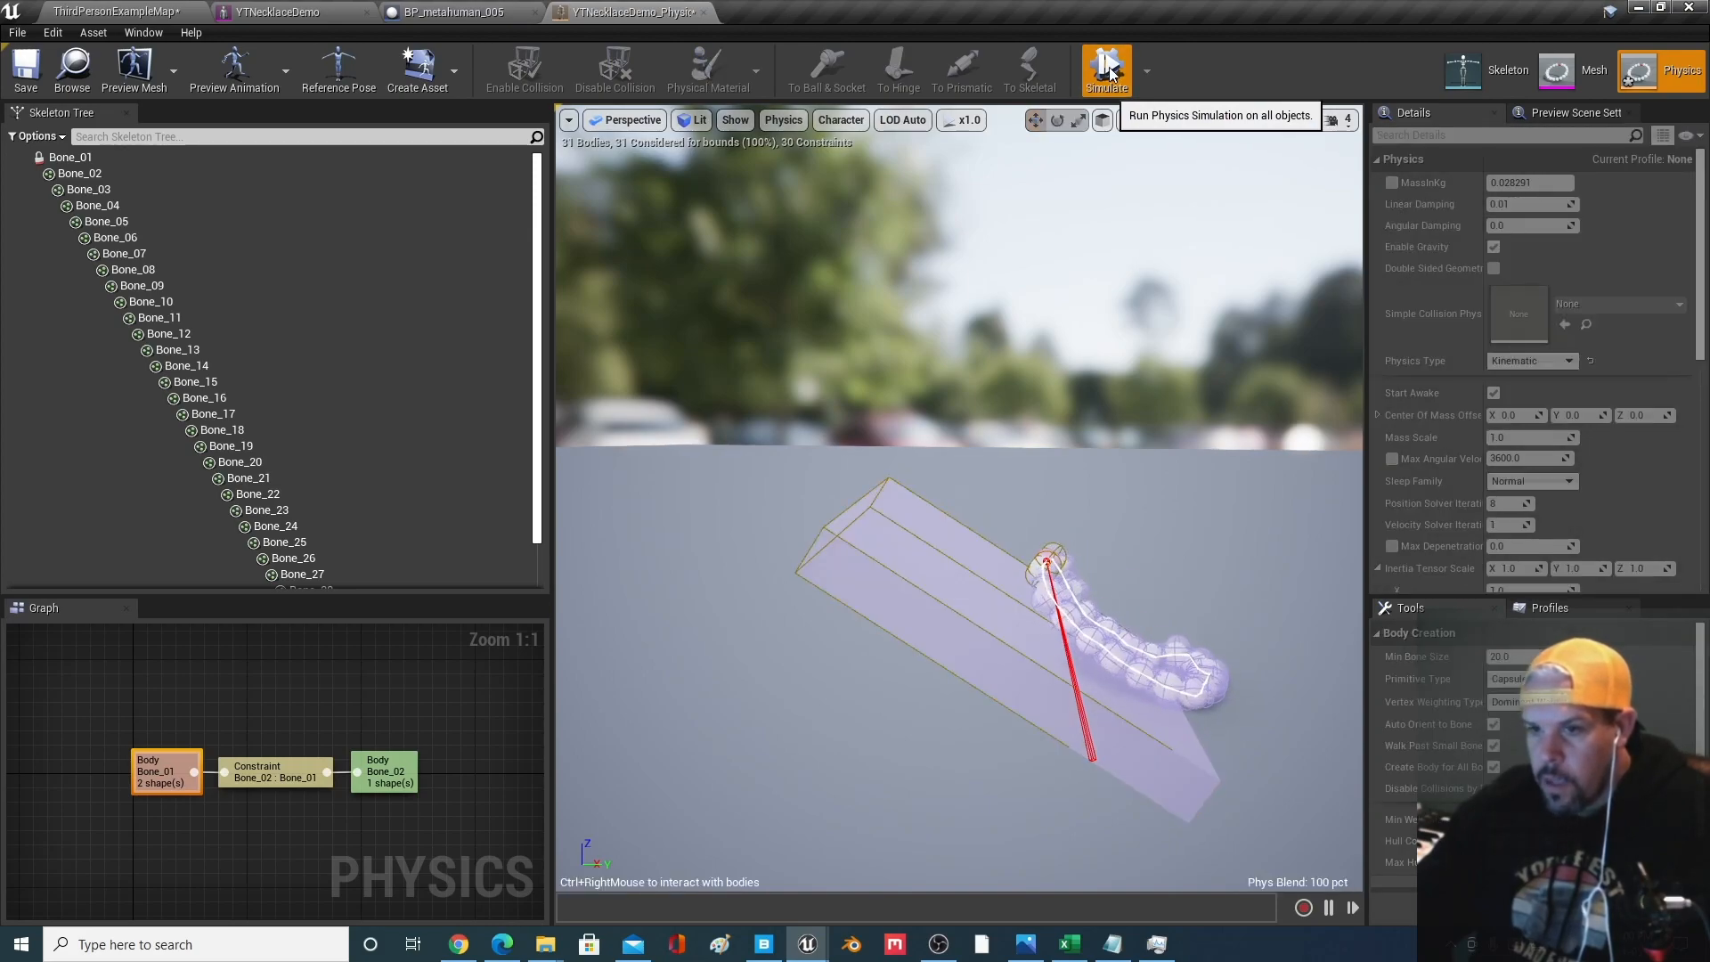
Stop the running simulation, move the box closer to the necklace and test it in another short simulation
left_click(1109, 72)
left_click_drag(971, 691, 1002, 623)
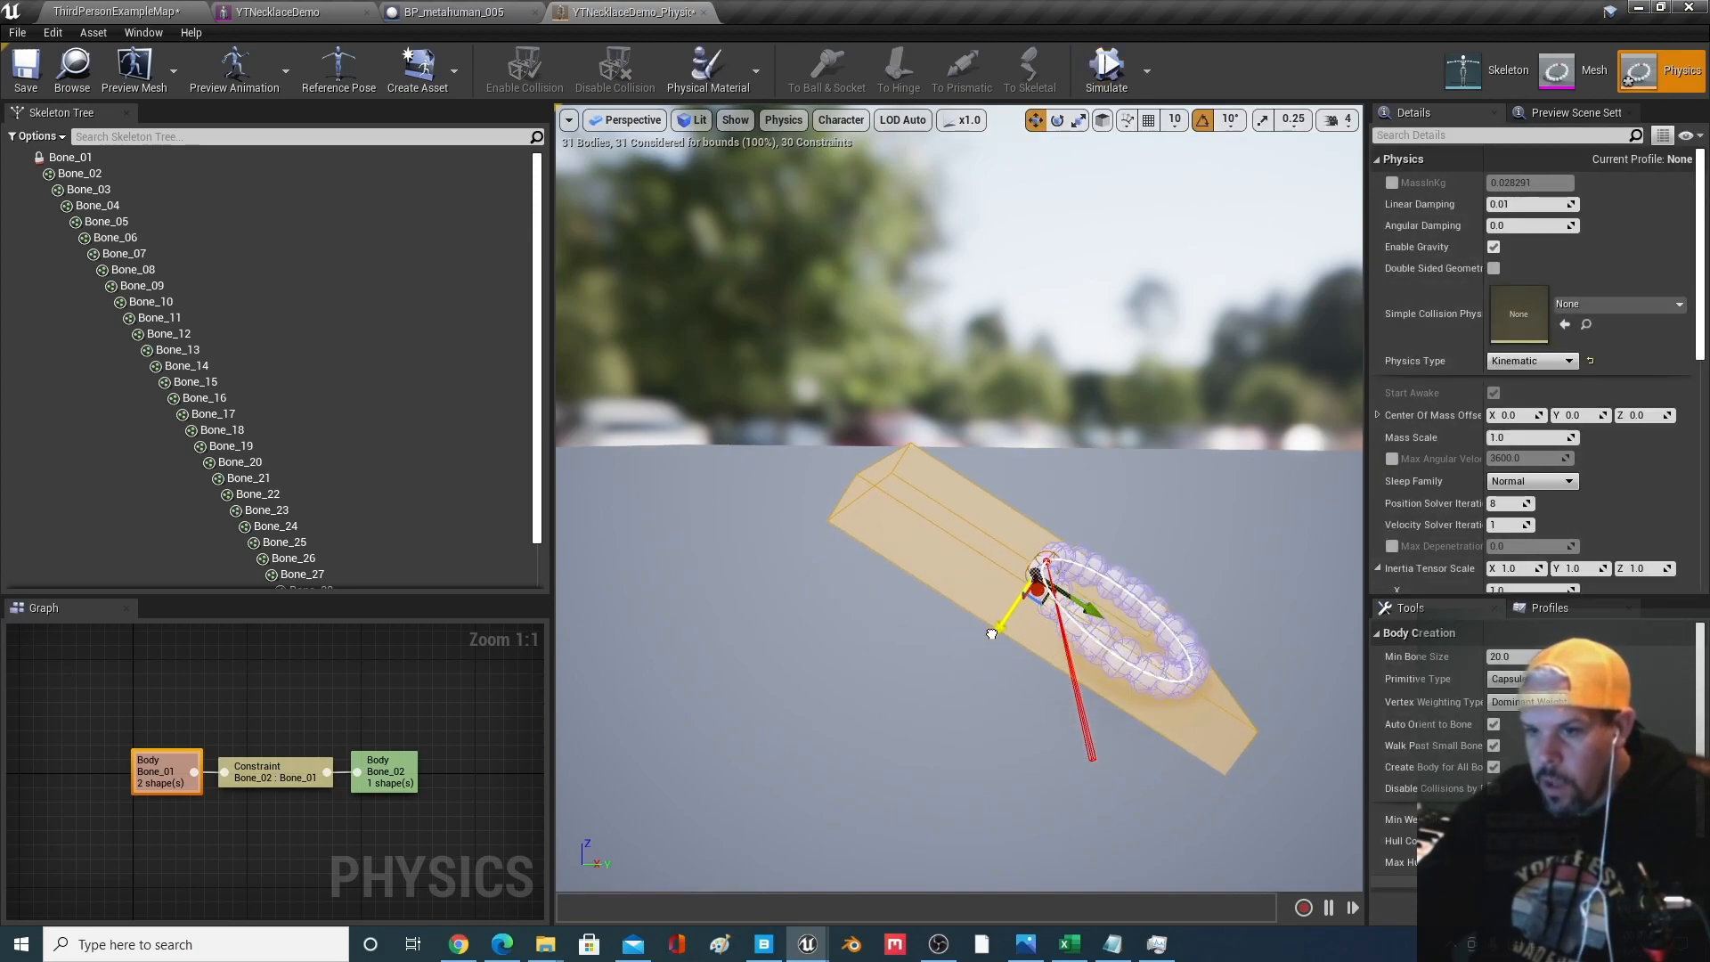
left_click(1104, 72)
left_click(1104, 71)
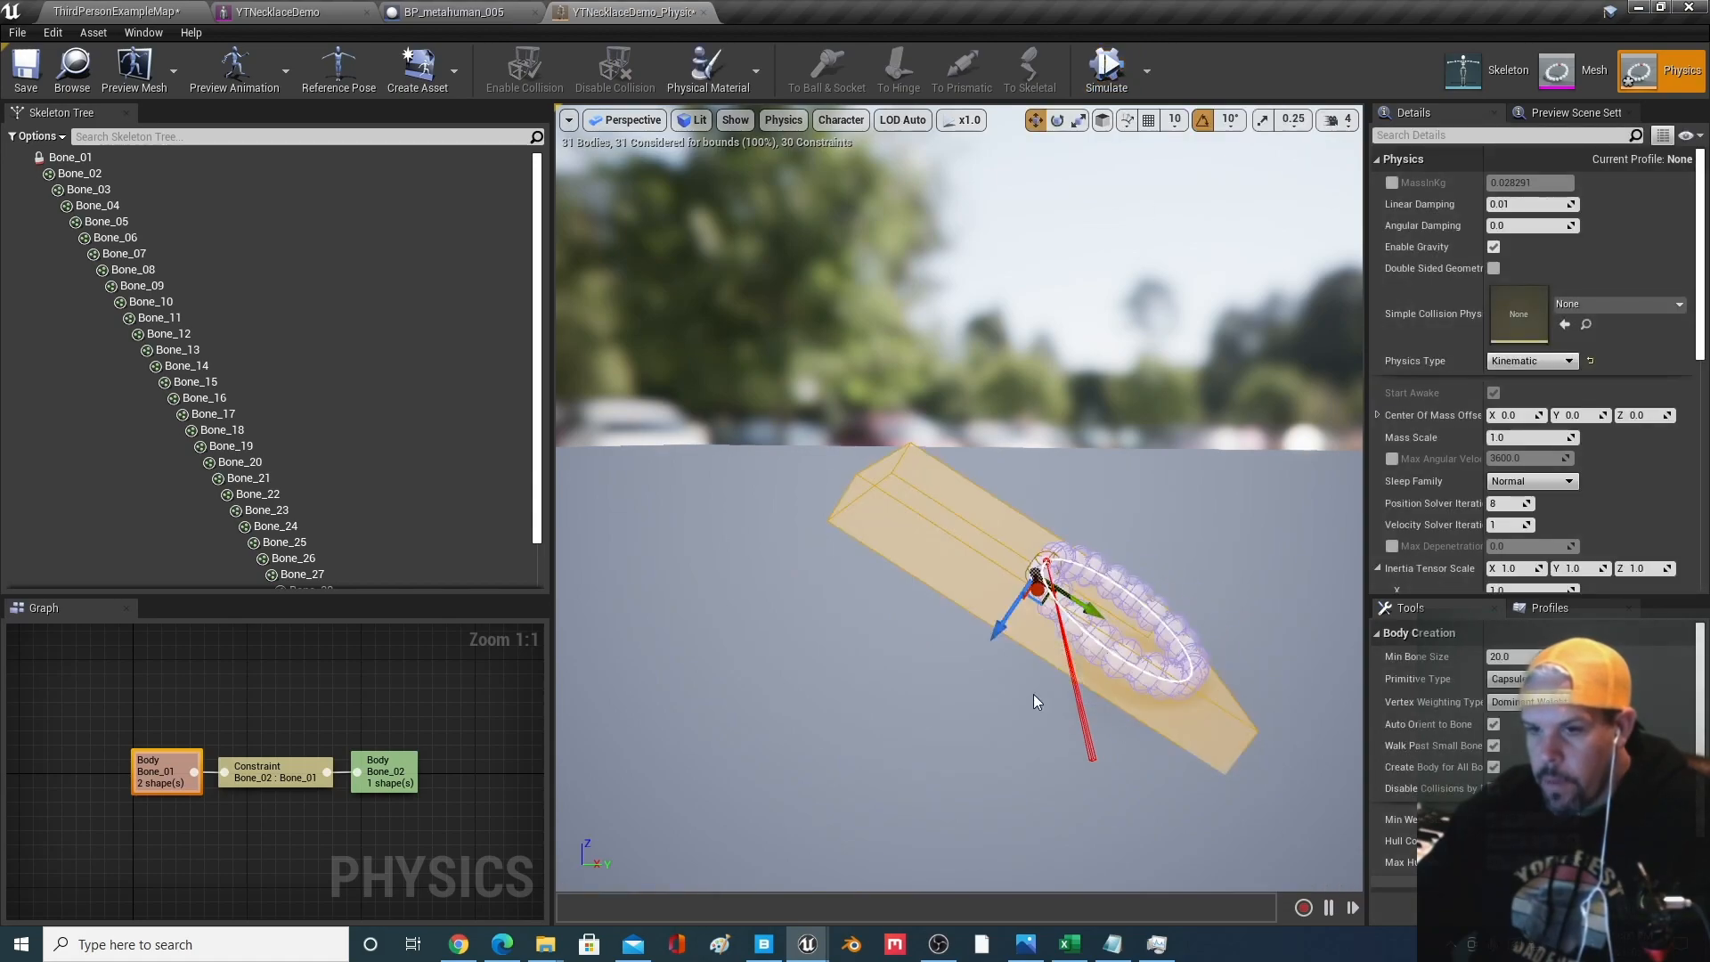
Readjust the box's distance from the necklace in a side view and simulate it, checking the contact from several angles
left_click_drag(991, 613, 1067, 484)
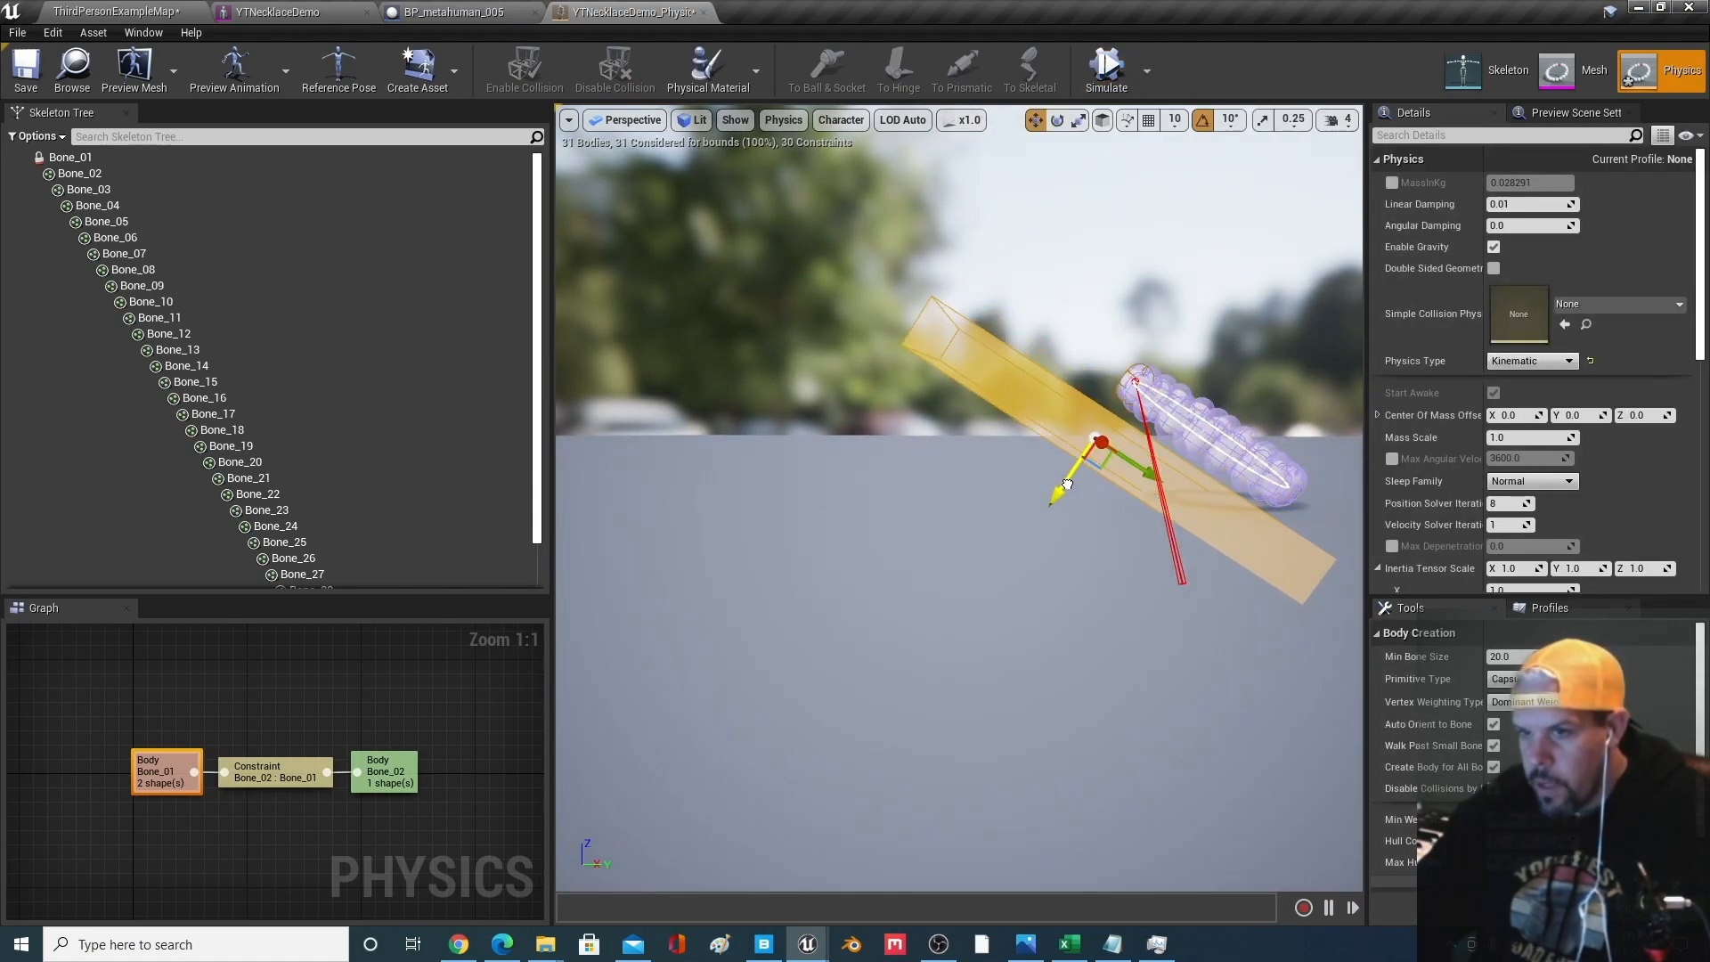
left_click(1107, 69)
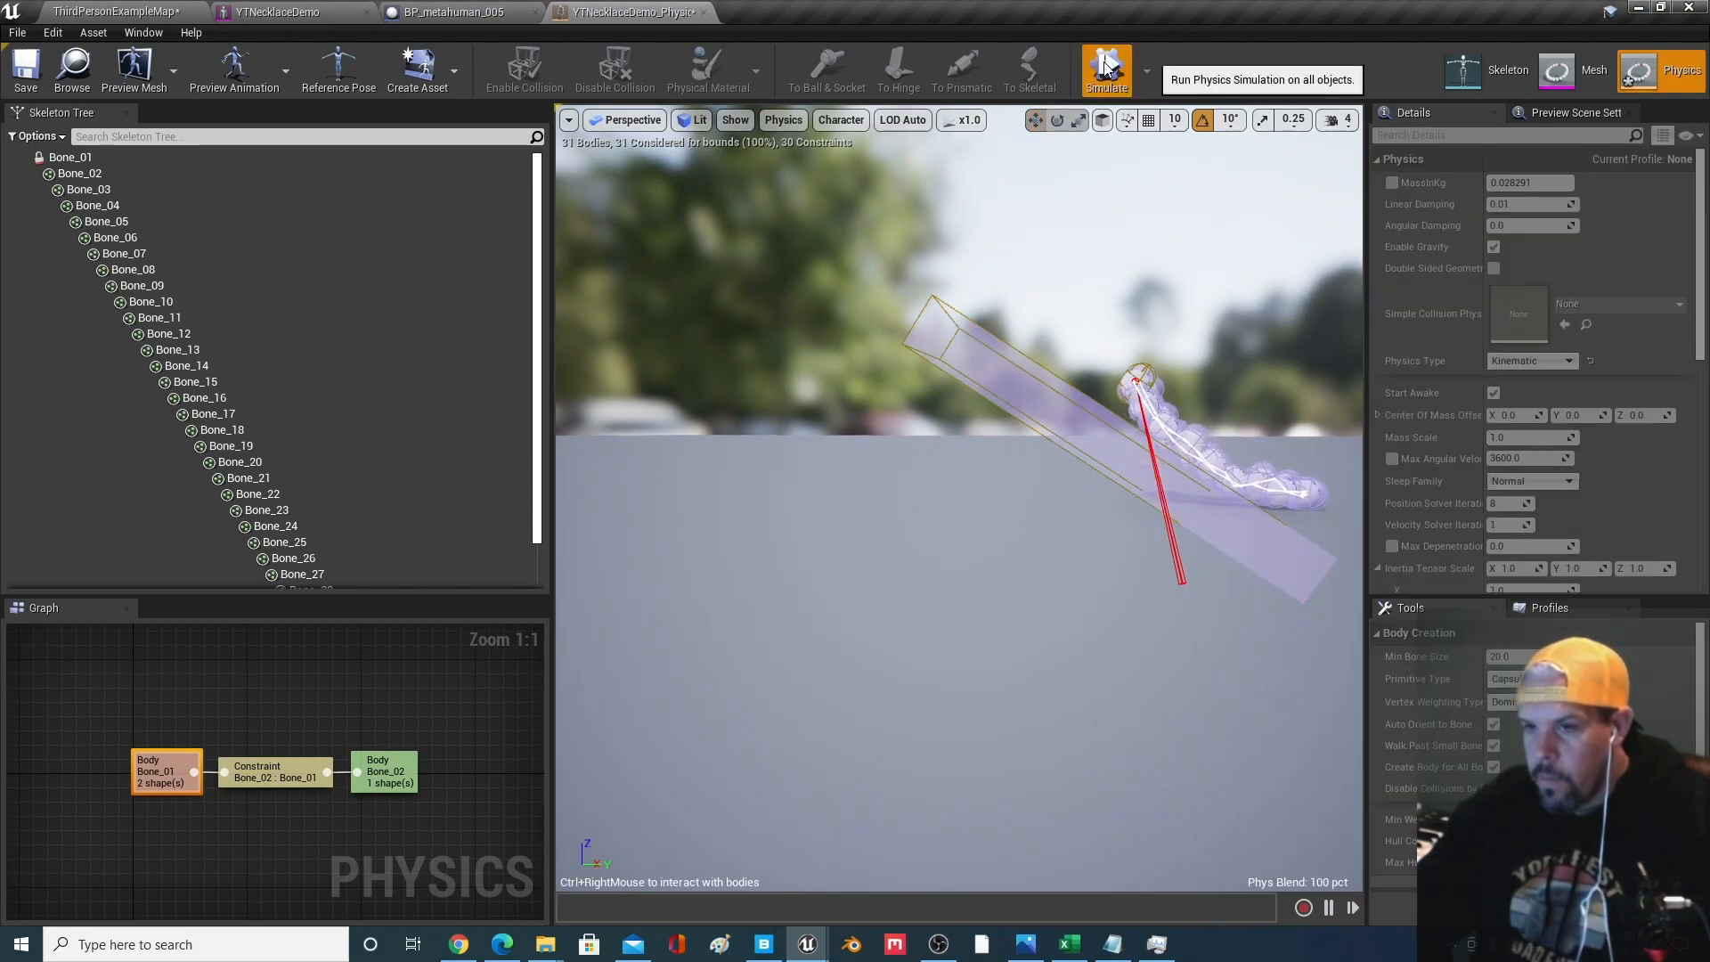
middle_click_drag(1247, 322, 1216, 352)
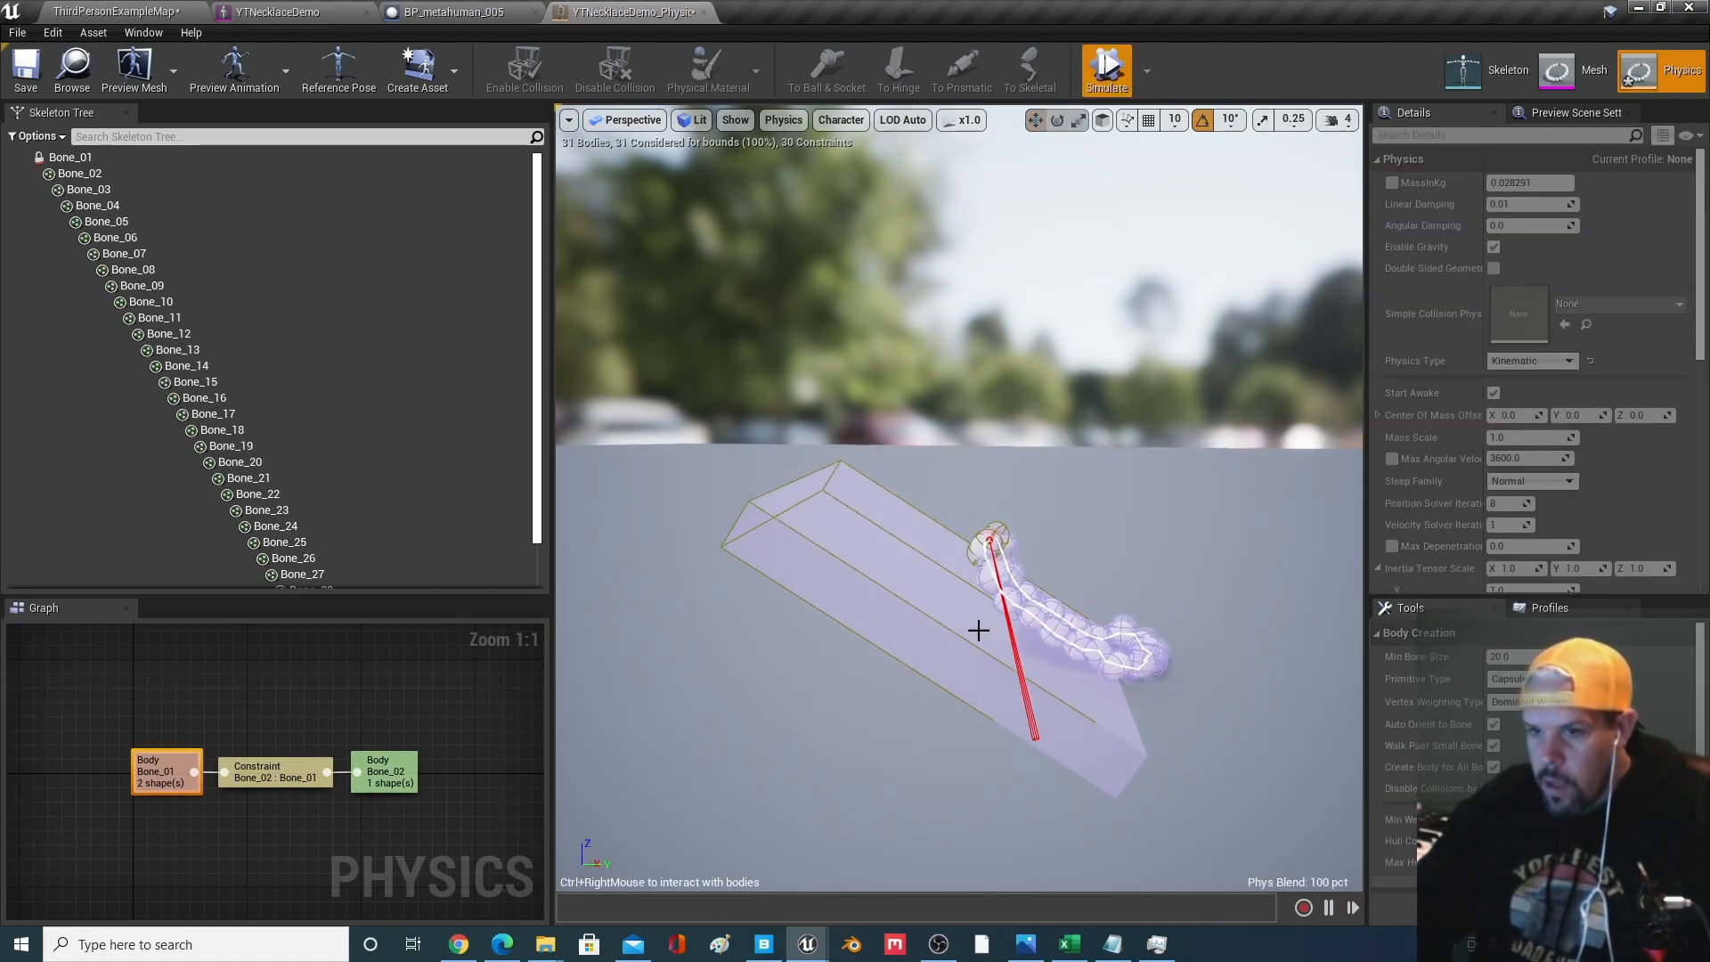
middle_click_drag(938, 683, 975, 548)
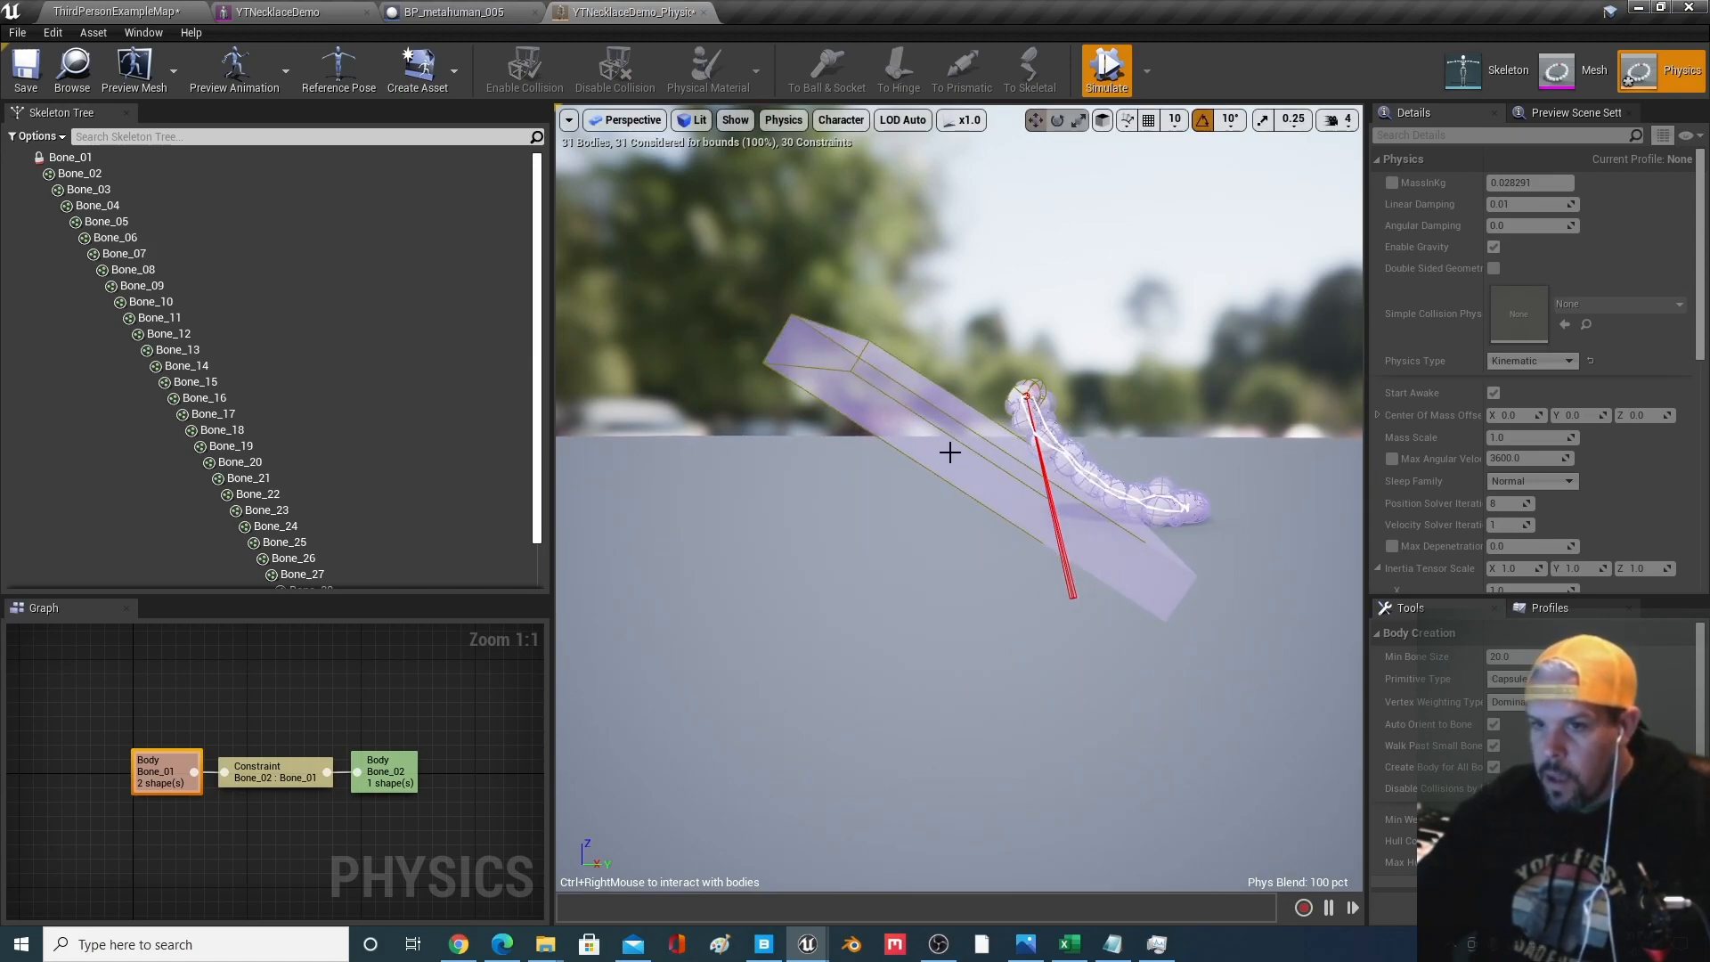
left_click(1124, 71)
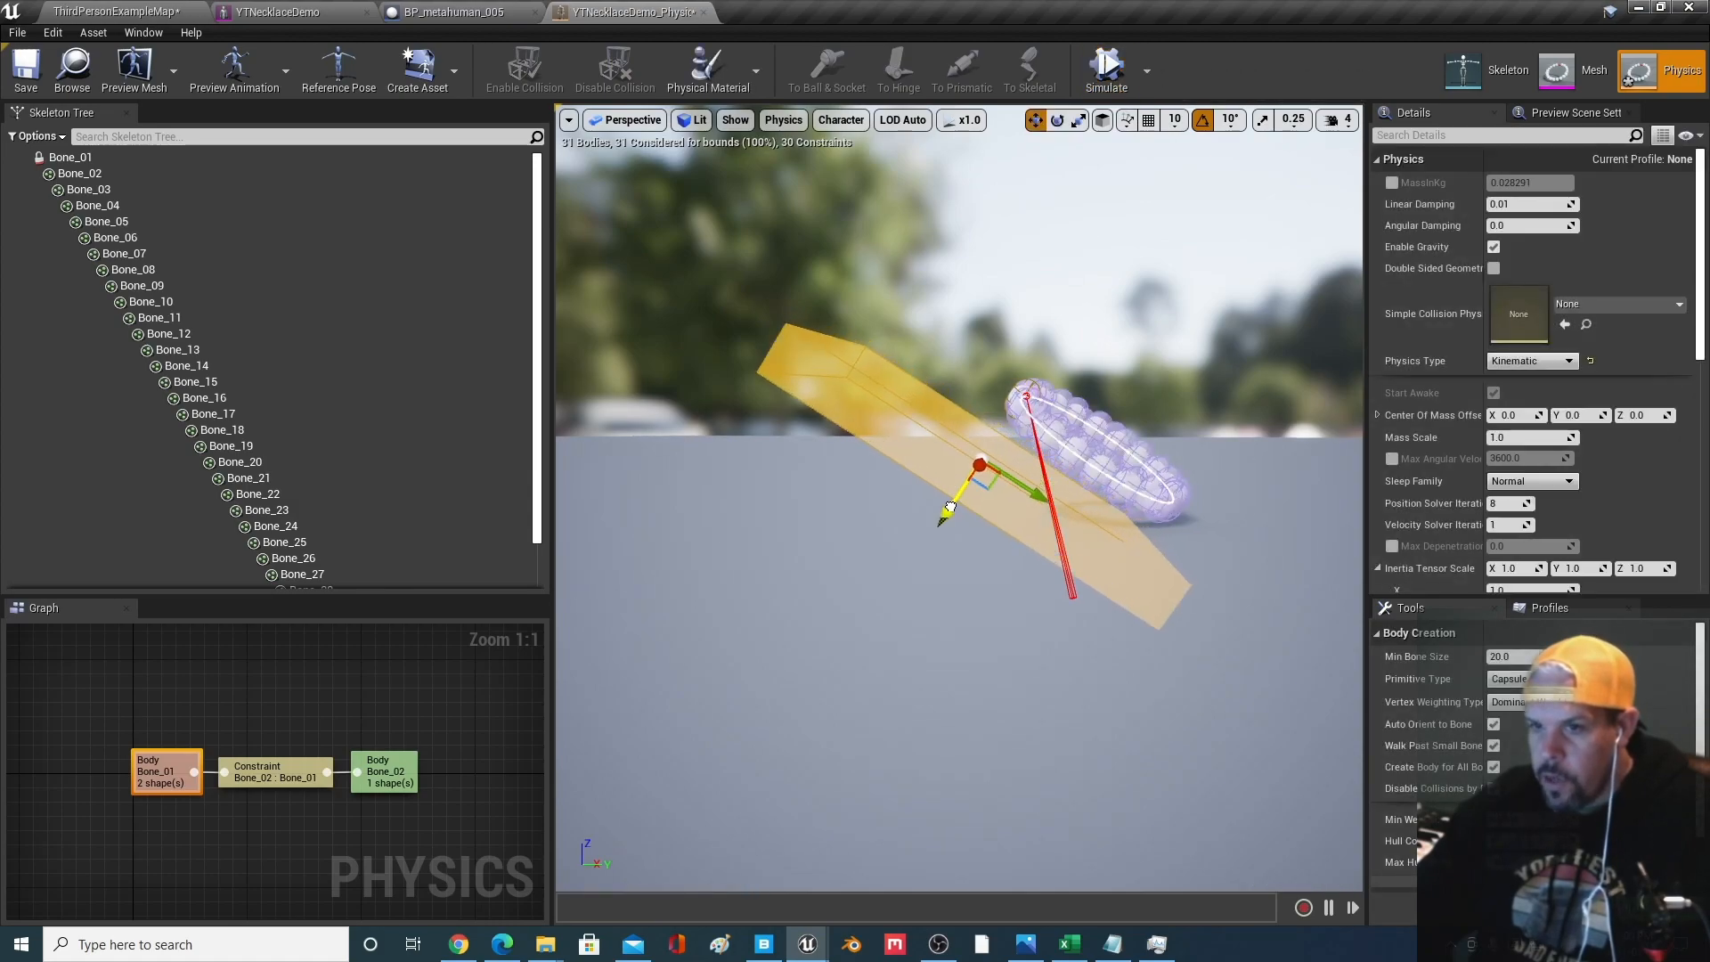
Move the box slightly farther from the necklace with a brief test simulation, and save the physics asset
left_click(1107, 70)
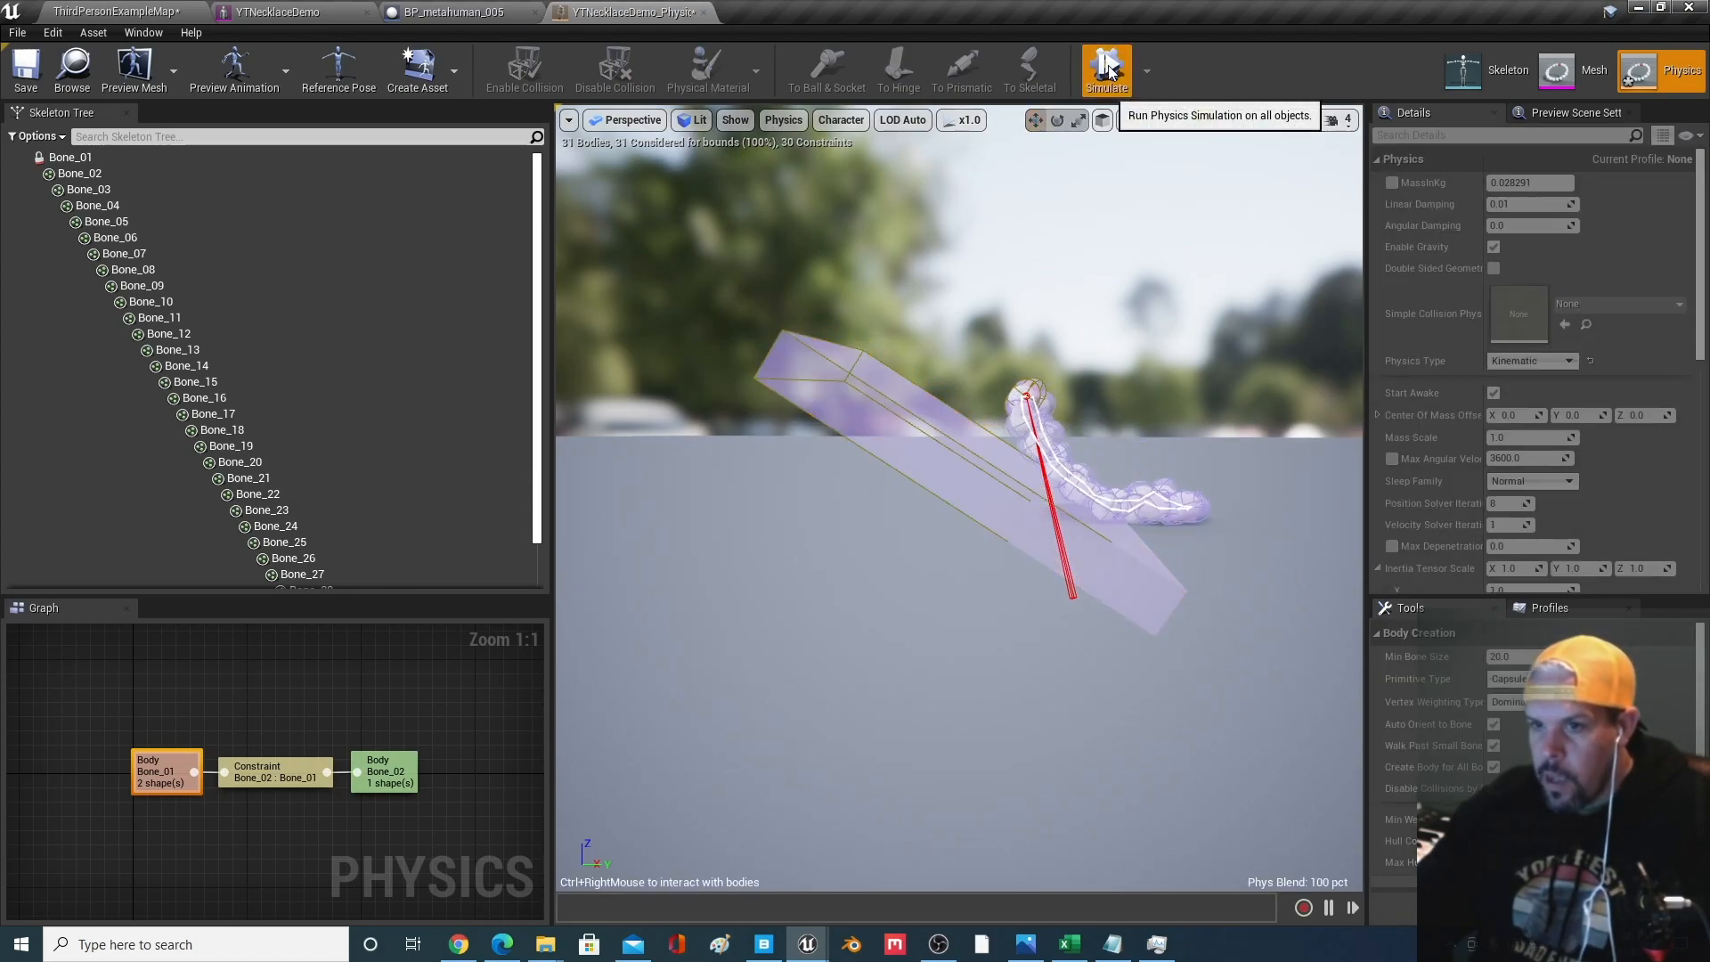
left_click(1107, 72)
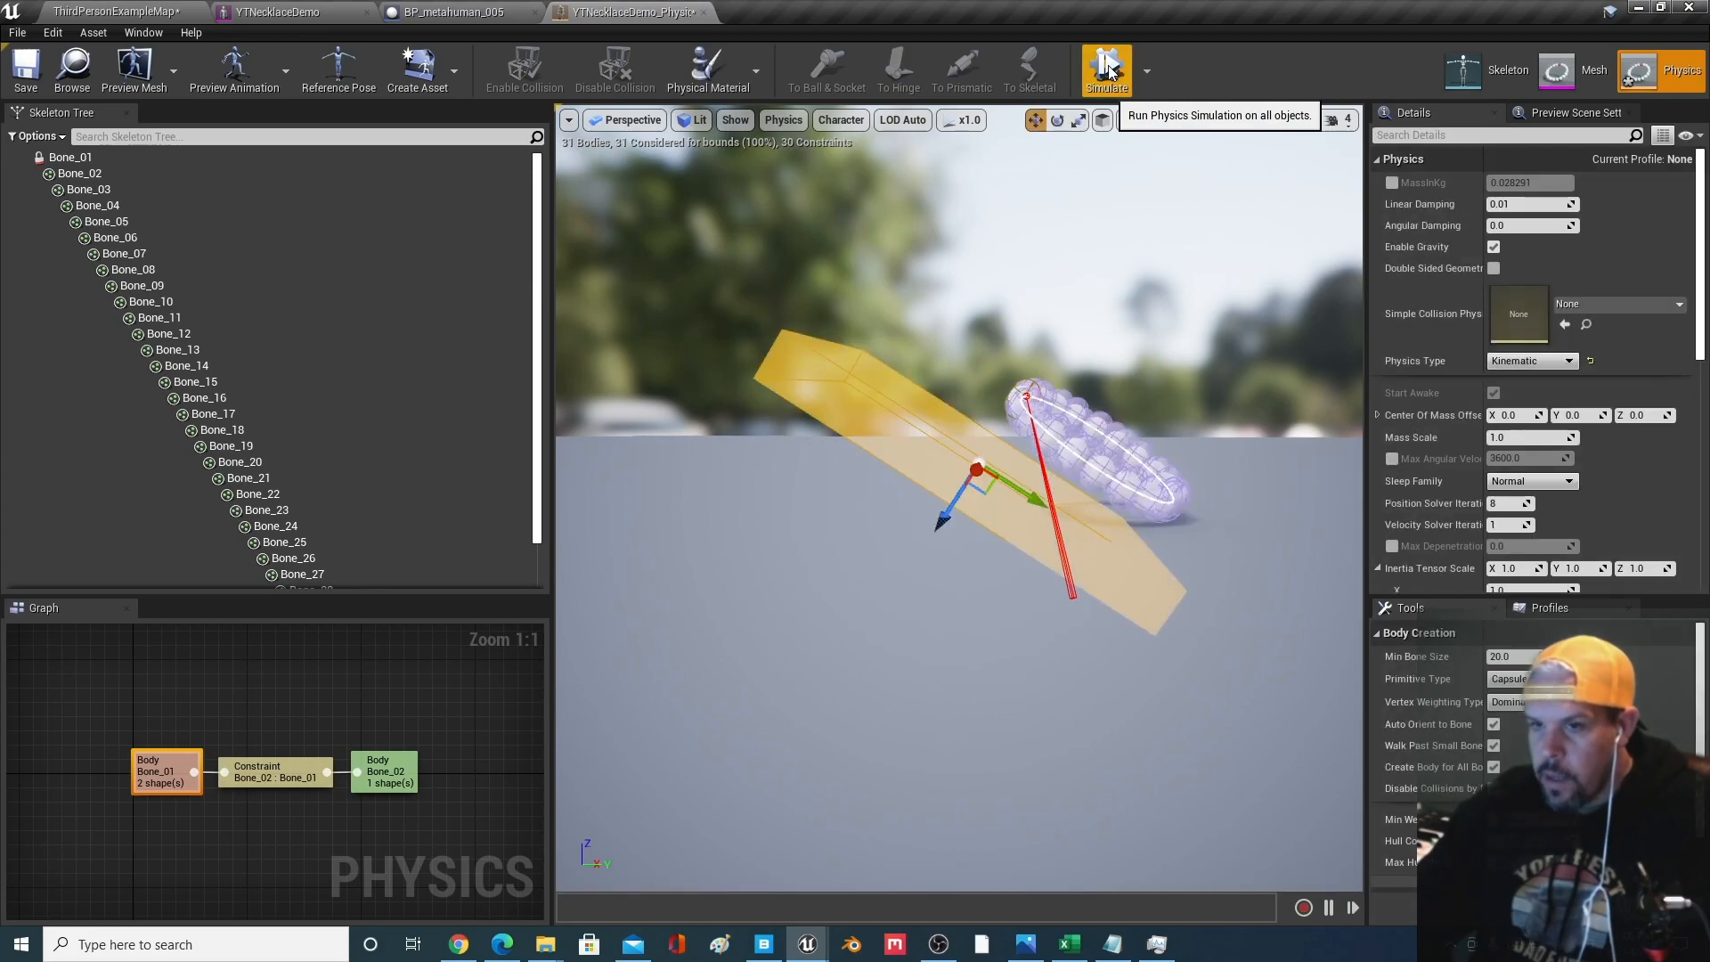
key("f")
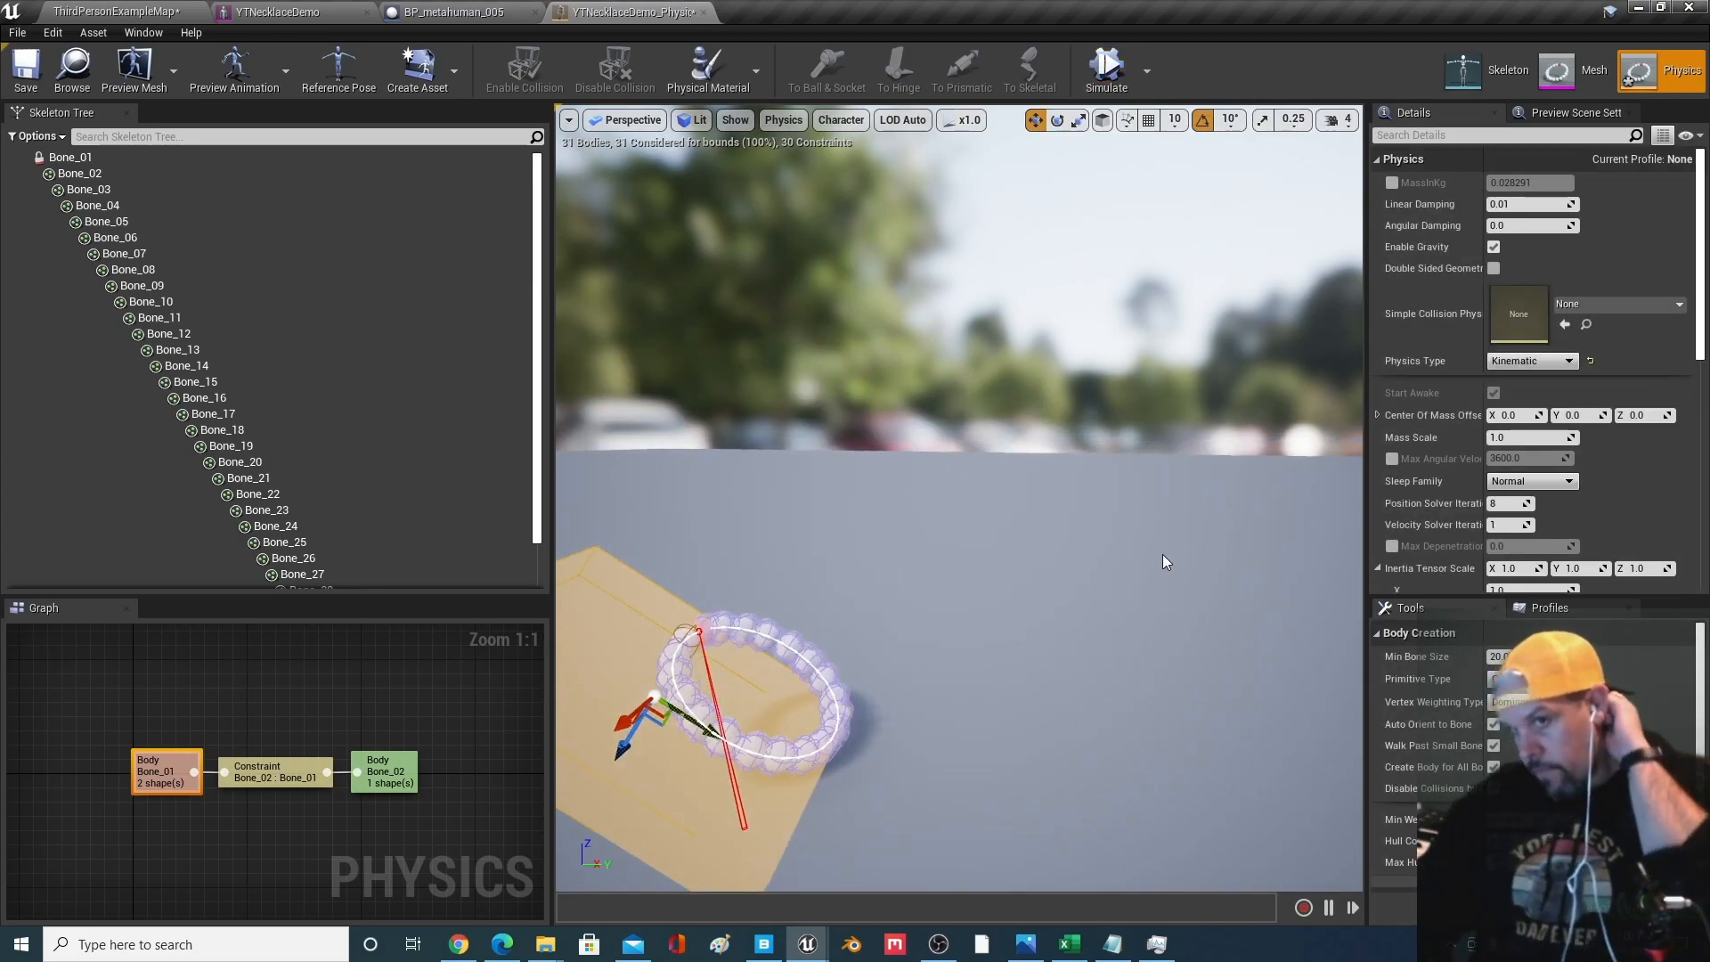
left_click(27, 71)
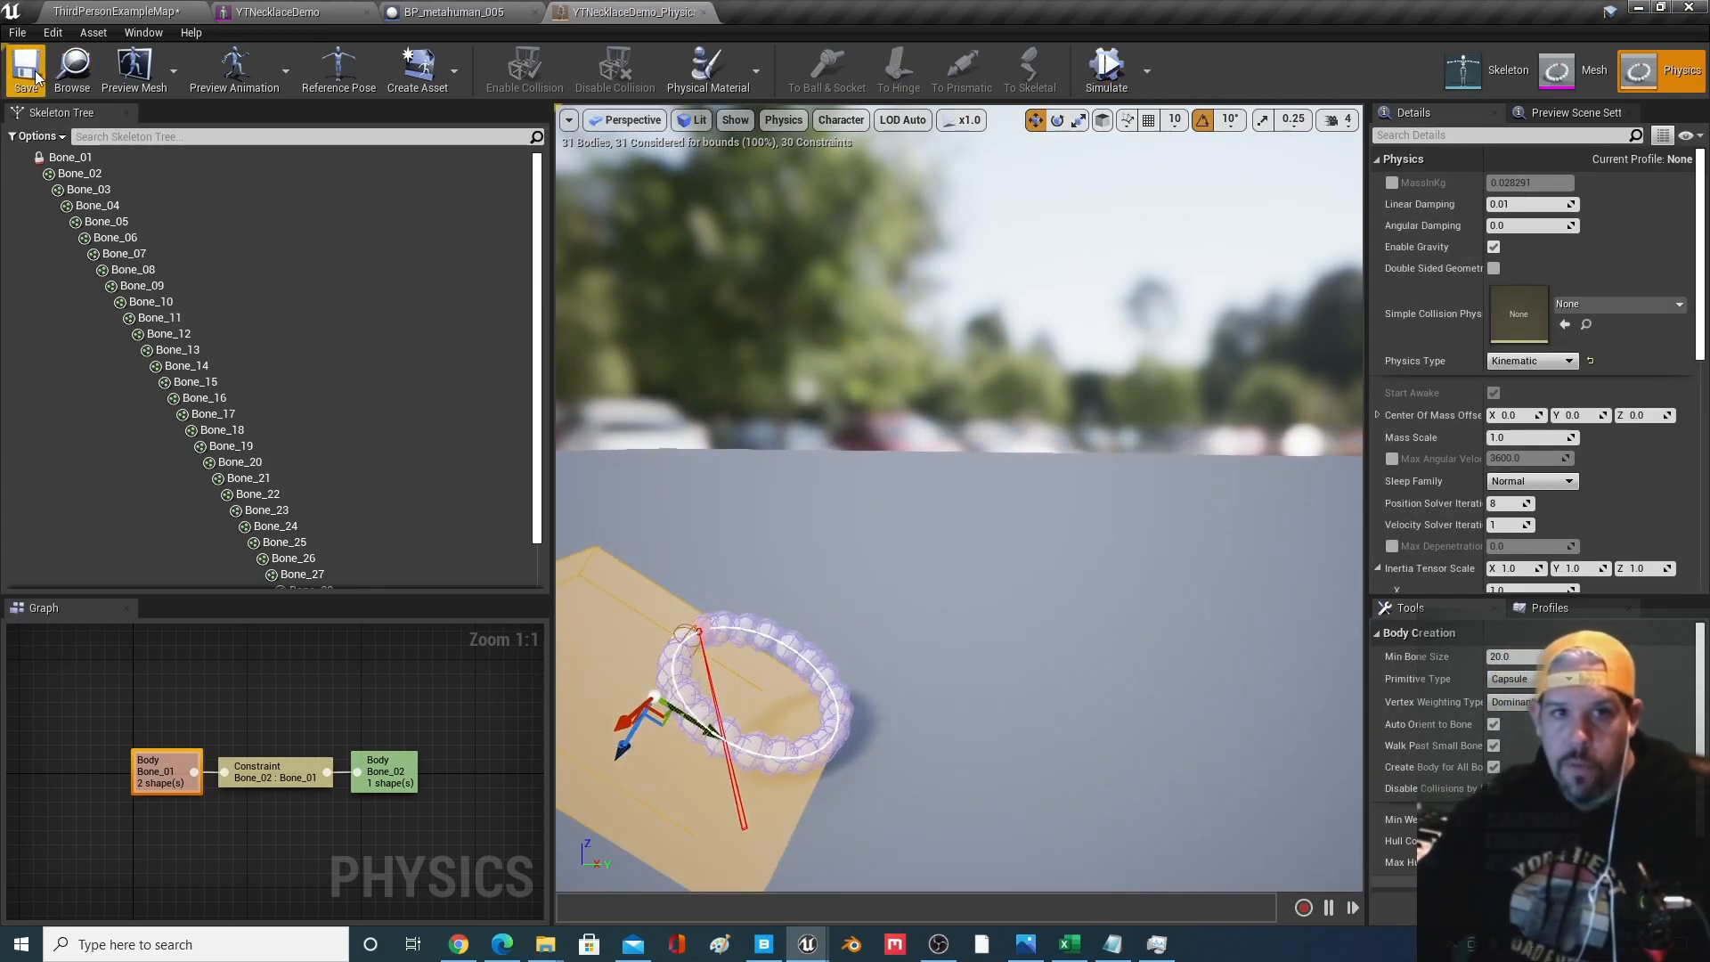
Simulate the ThirdPersonExampleMap level and examine from the side how the necklace behaves on BP_metahuman_6
left_click(115, 11)
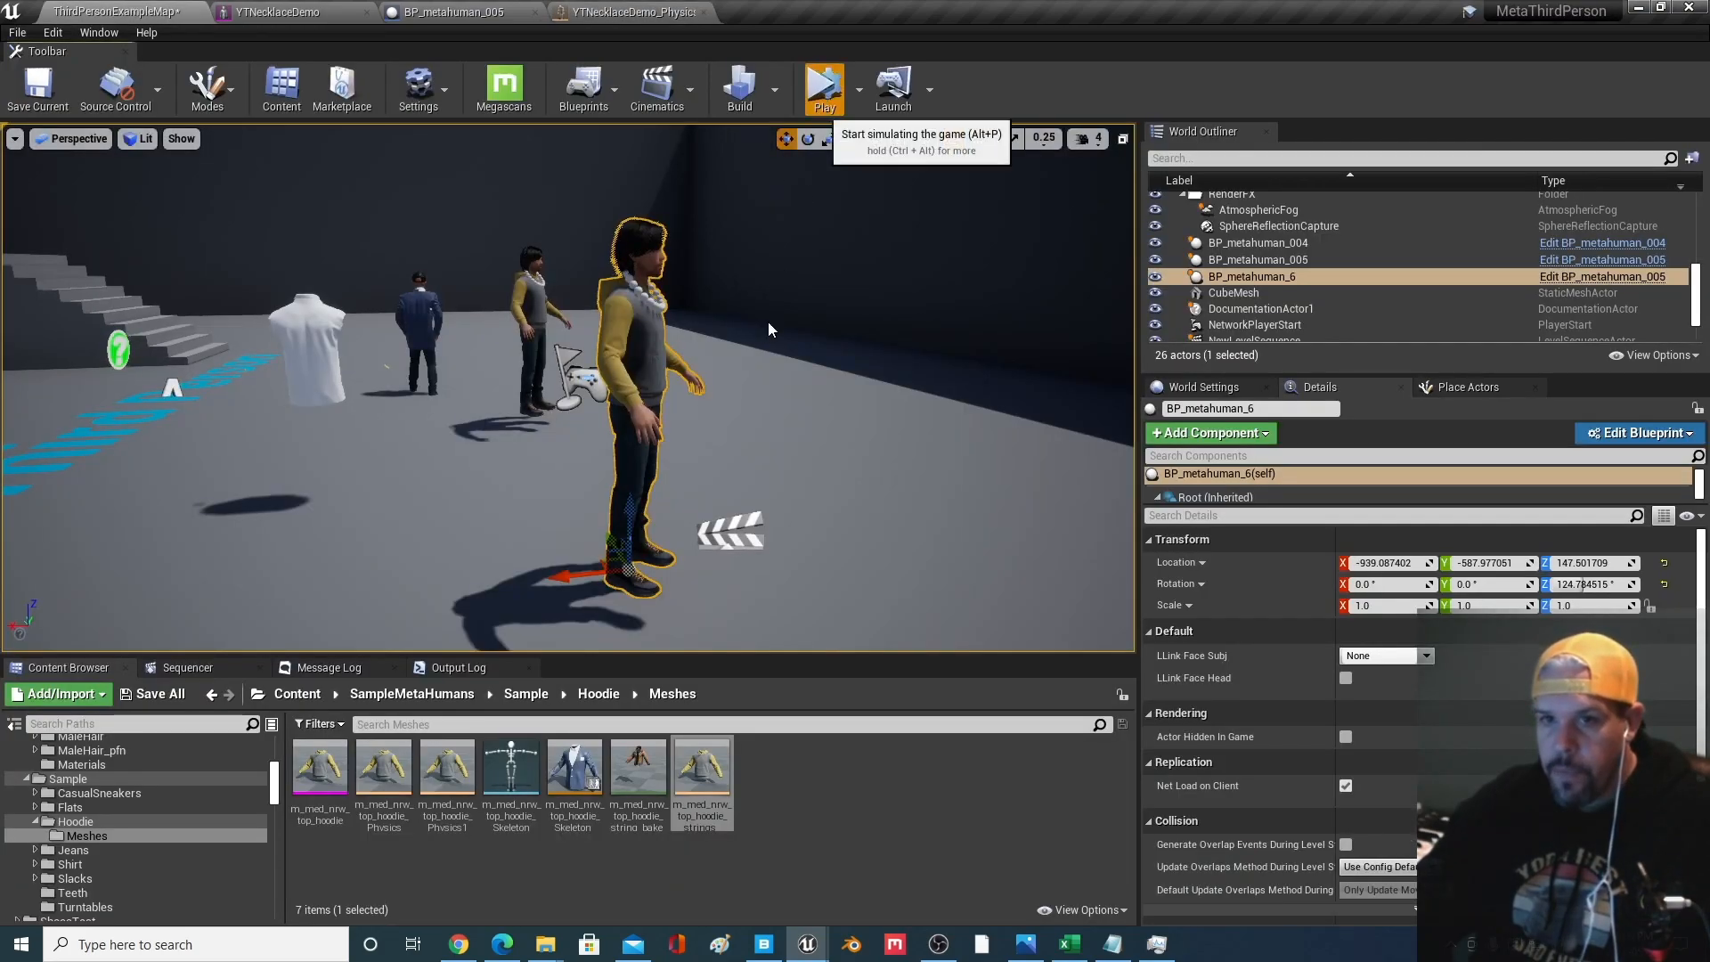
left_click(823, 89)
mouse_move(714, 386)
left_mouse_down()
mouse_move(739, 361)
mouse_move(714, 387)
left_mouse_up()
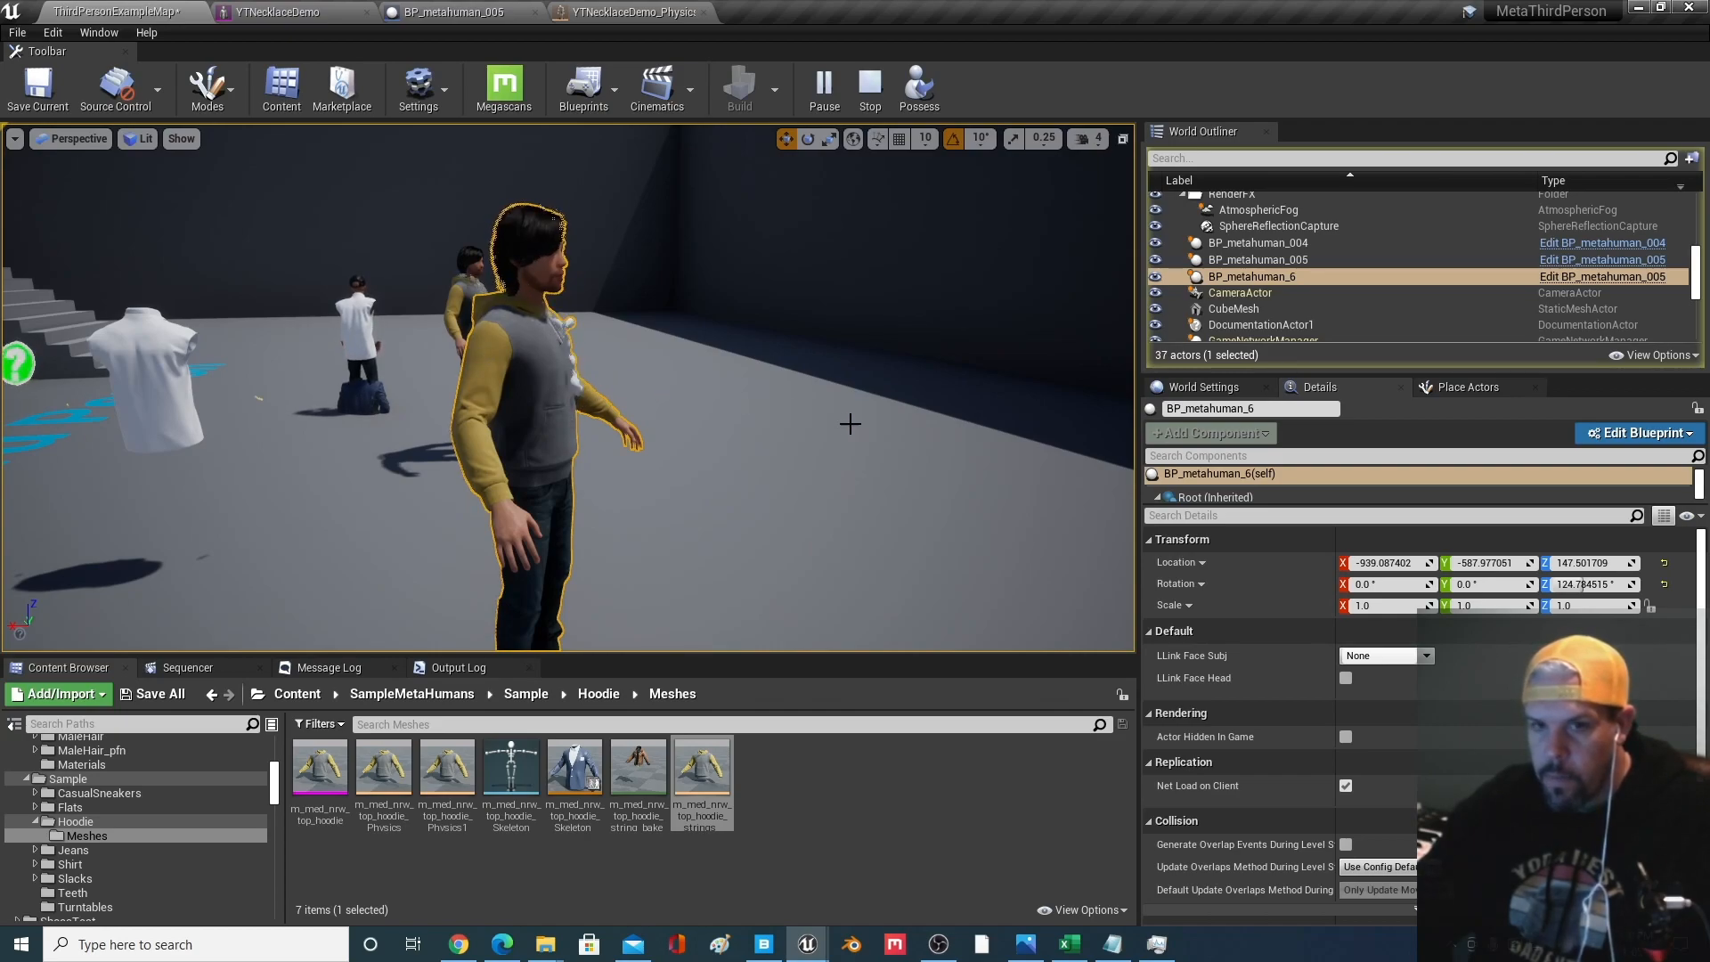
right_click_drag(850, 424, 851, 424)
key("a")
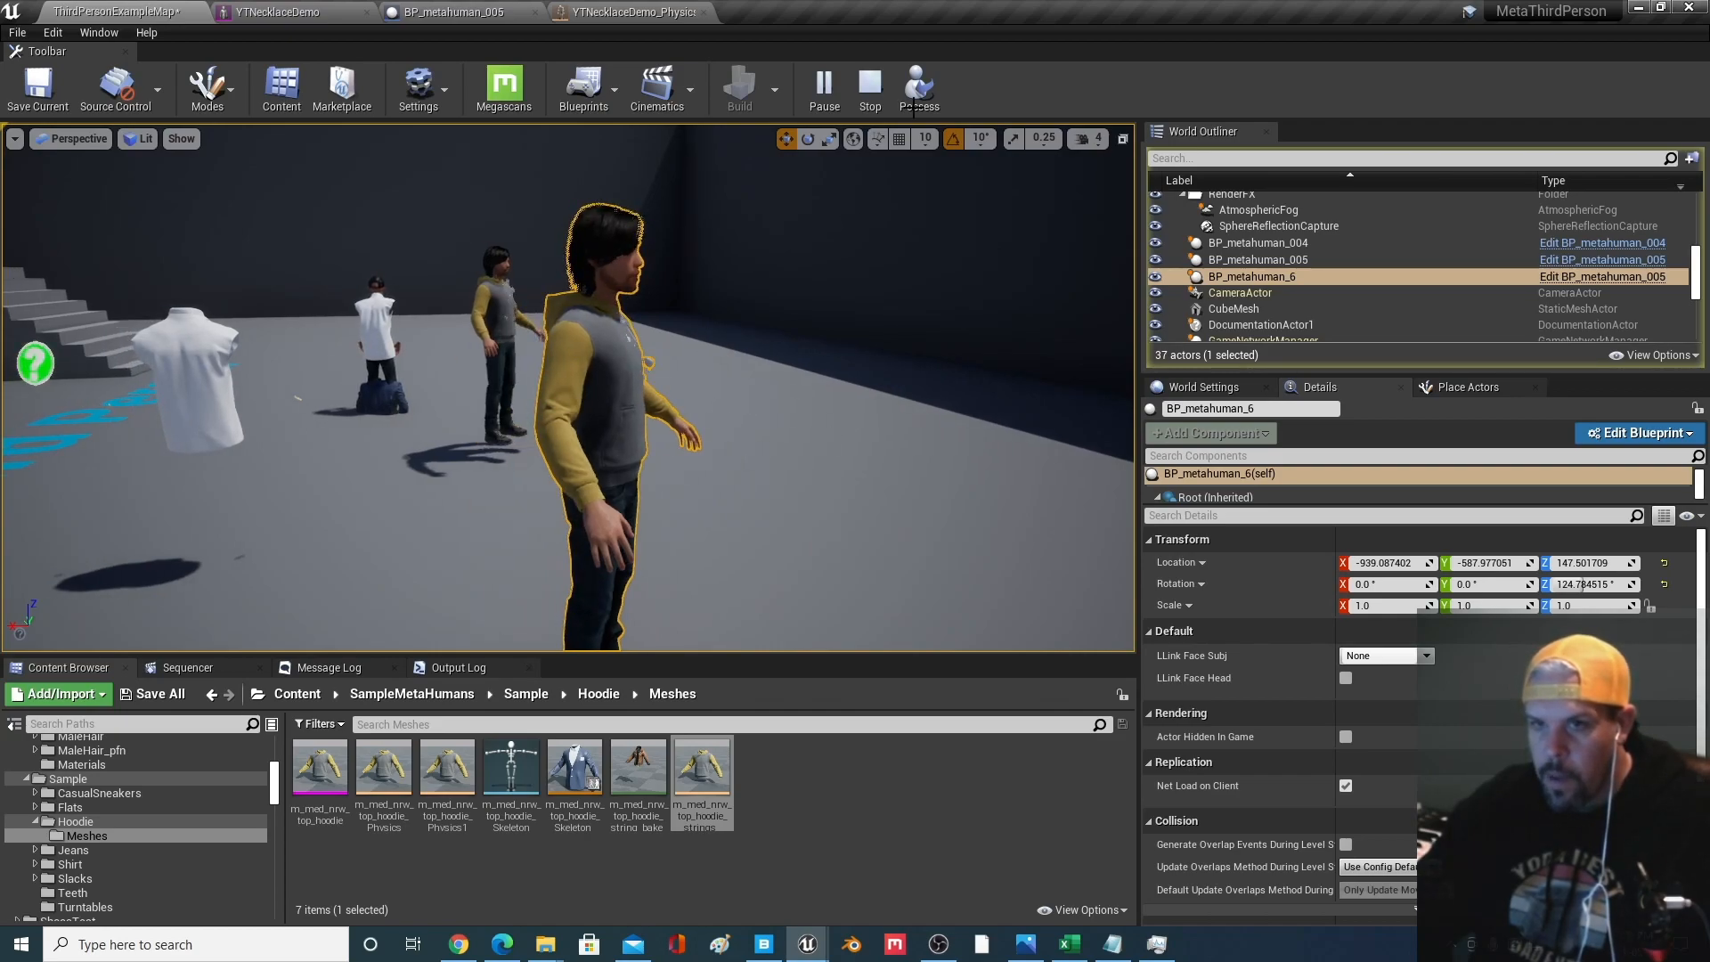
left_click(870, 84)
In the necklace's physics asset, slide the box down along its length, bring it closer to the necklace and simulate briefly
left_click(628, 12)
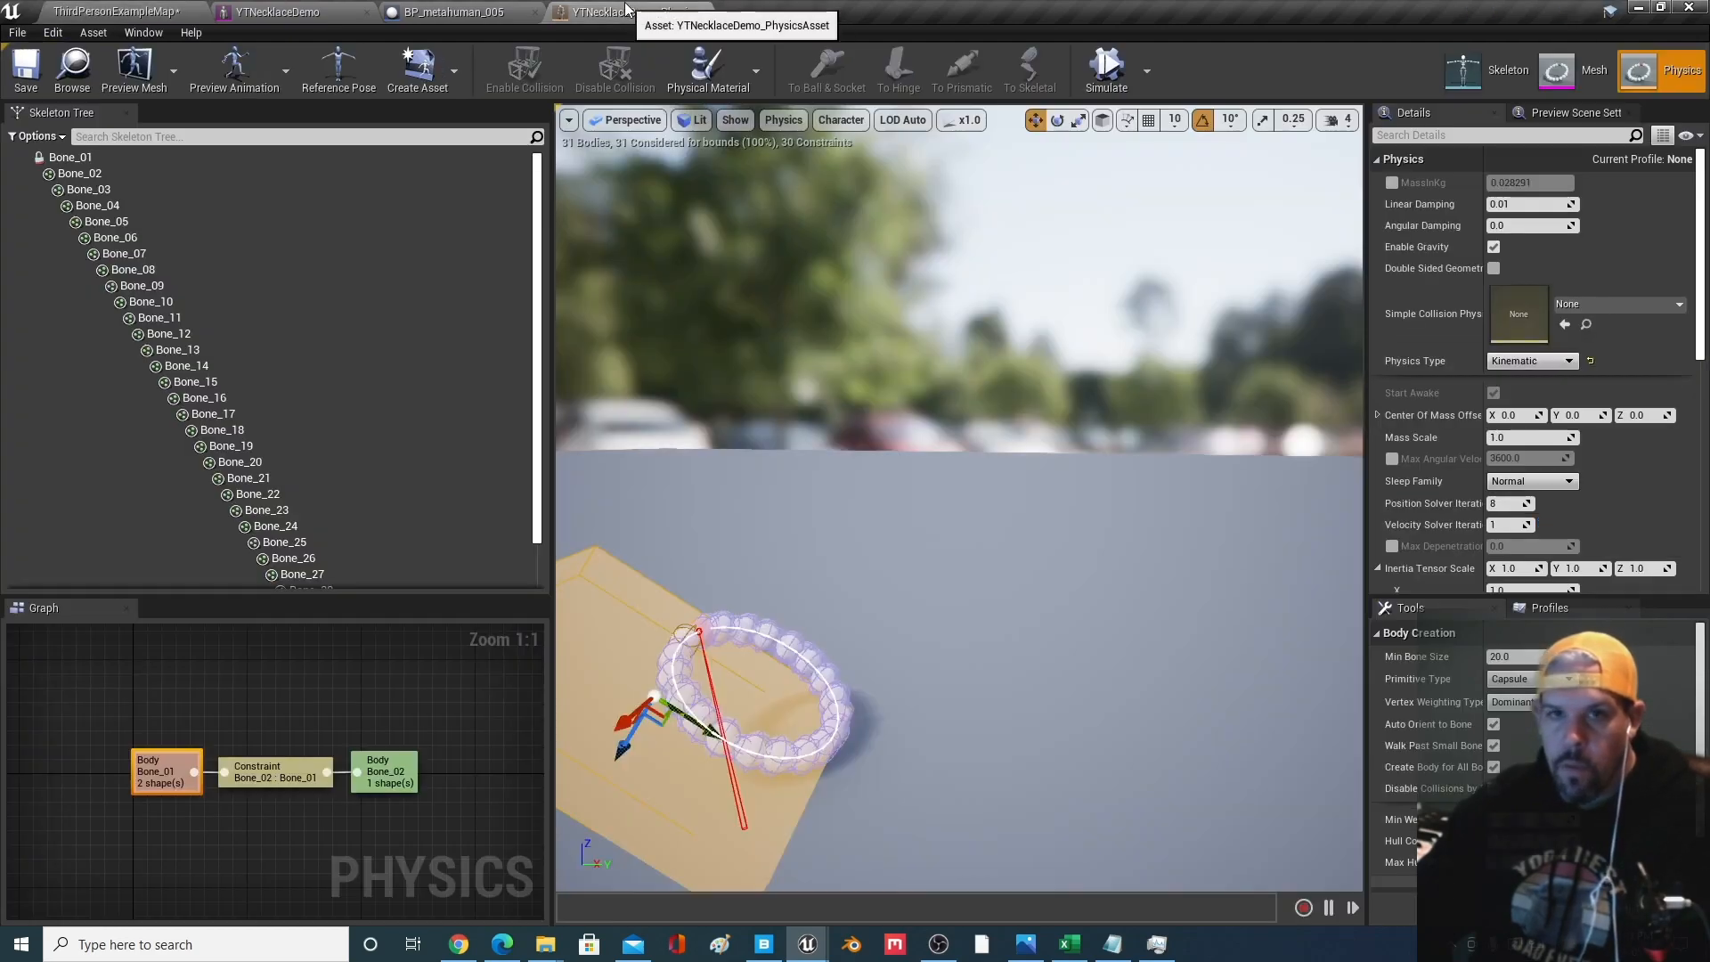
middle_click_drag(959, 586, 959, 580)
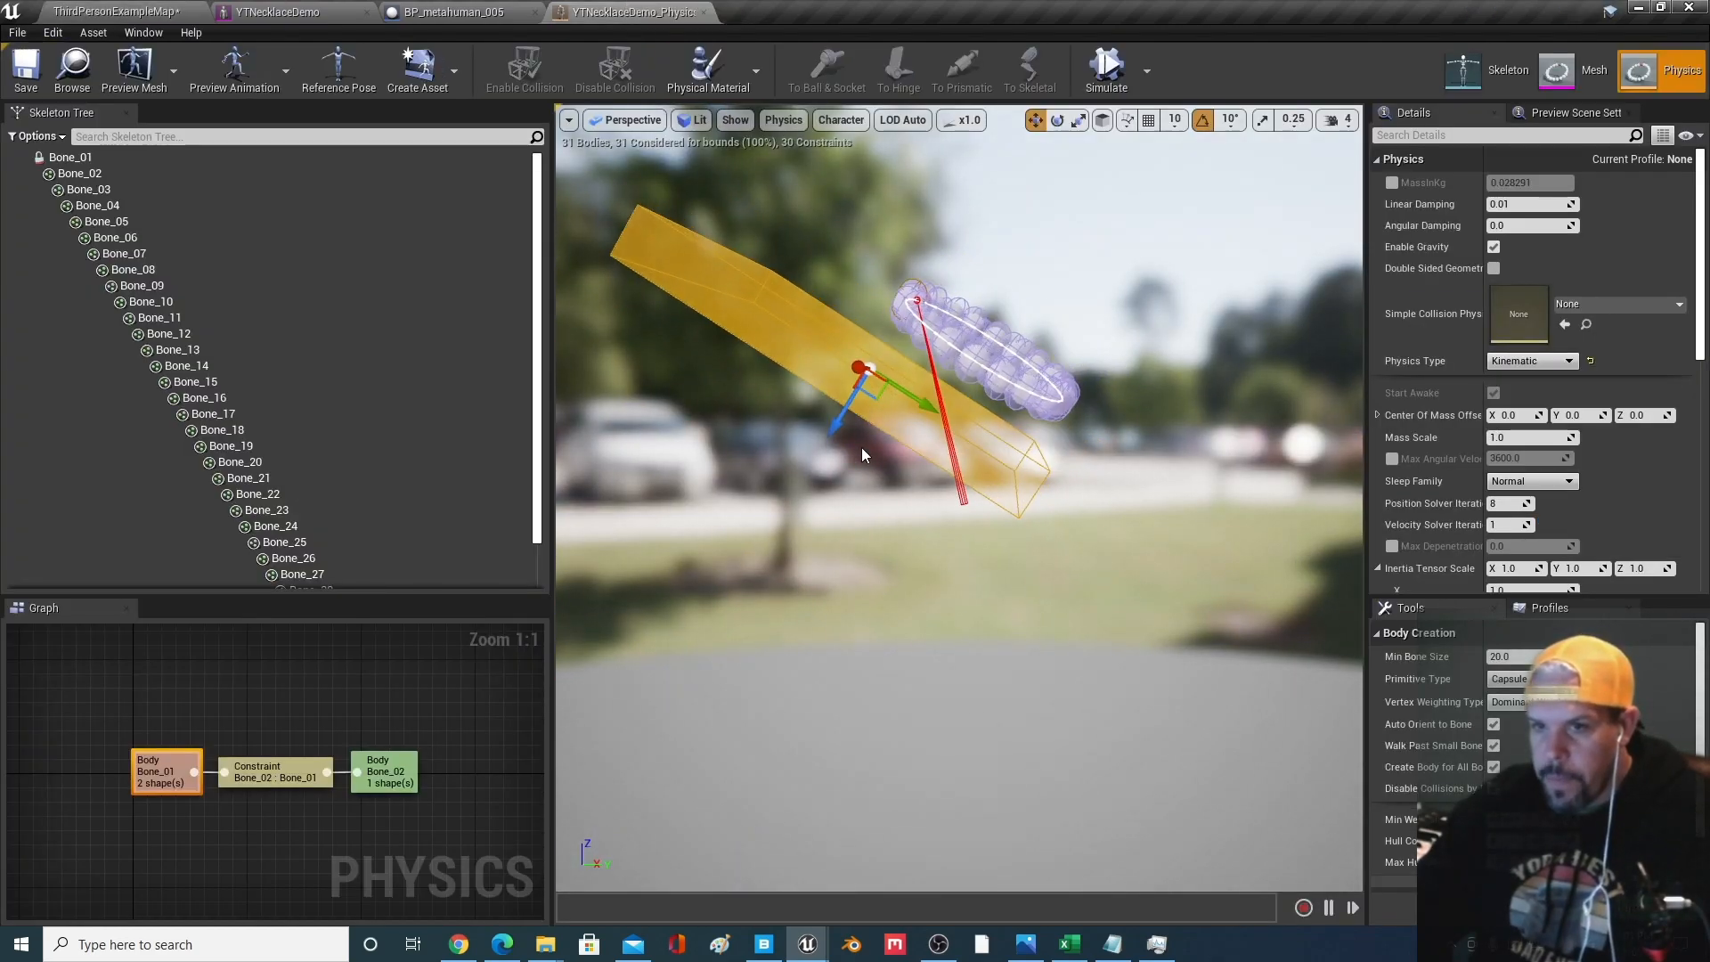
left_click_drag(903, 390, 963, 423)
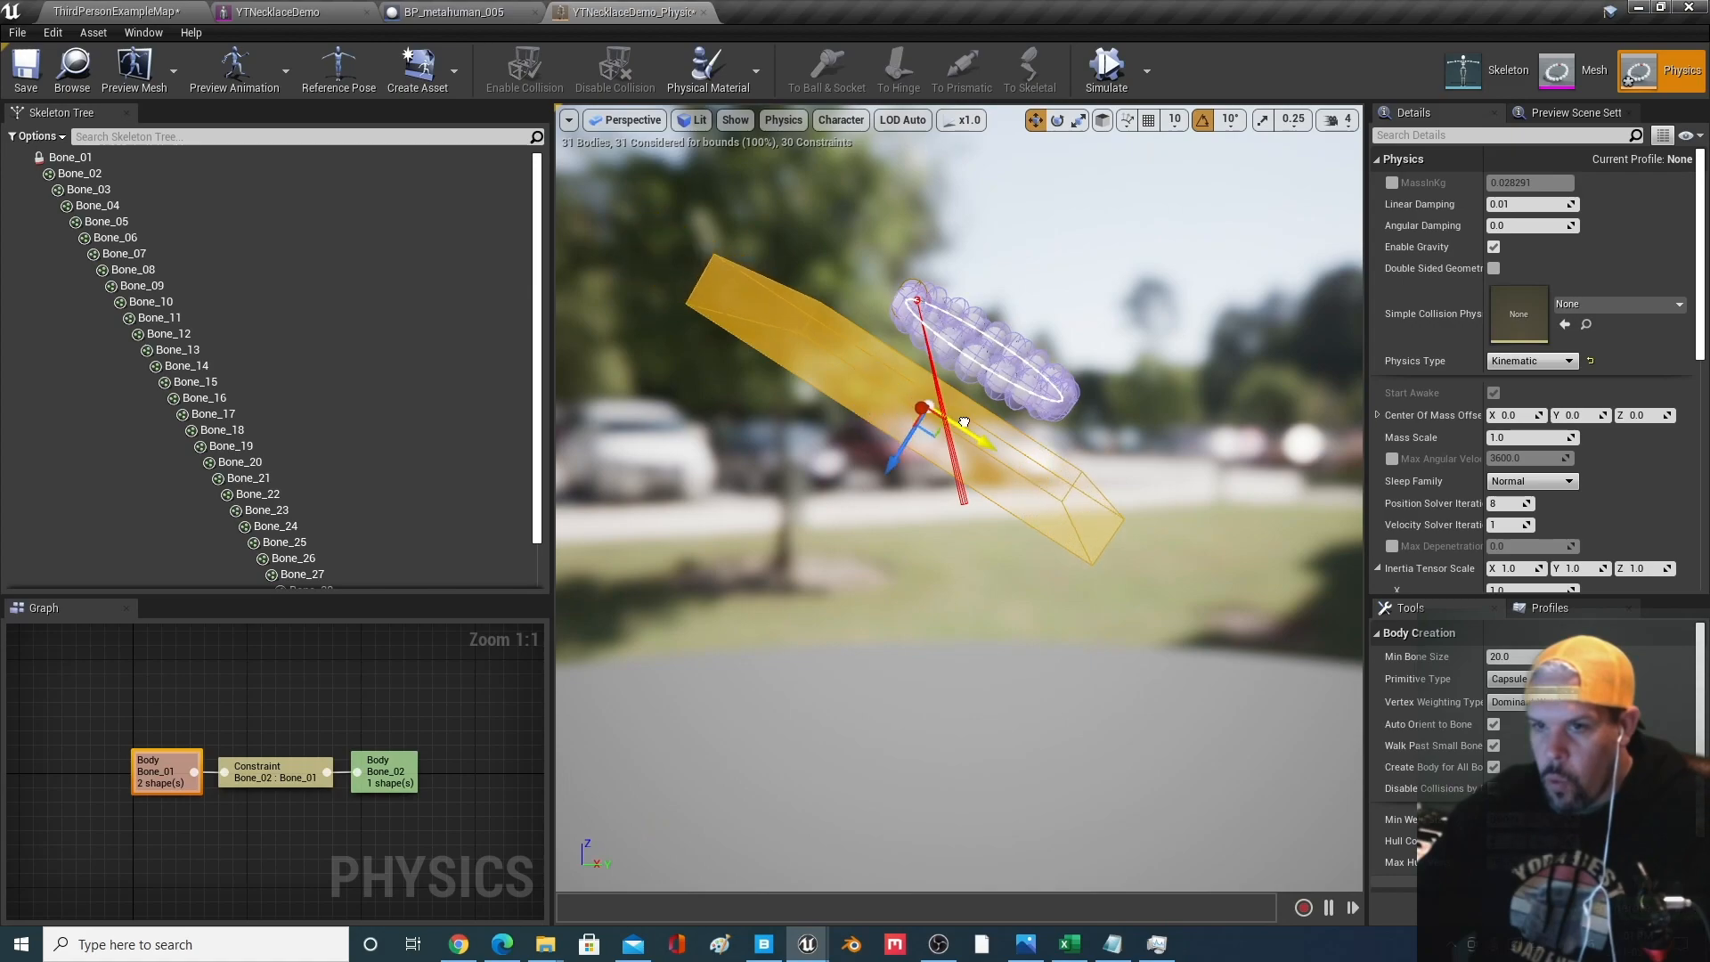
left_click_drag(888, 463, 905, 449)
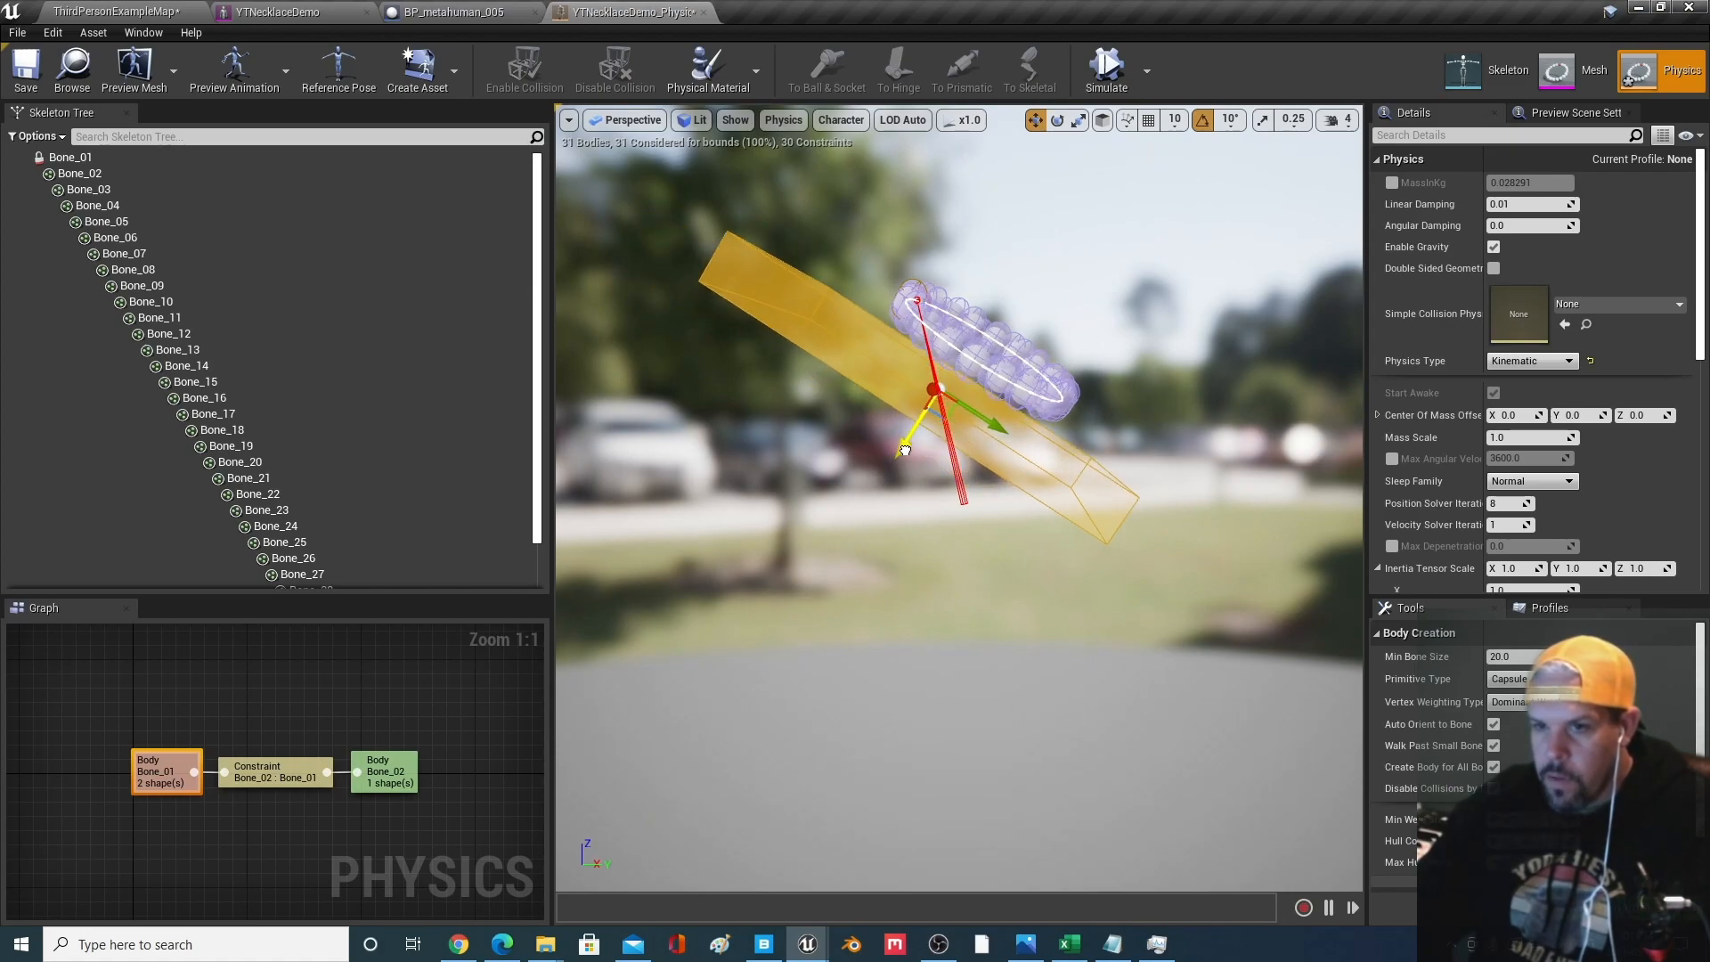
left_click(1107, 71)
left_click(1108, 72)
Simulate the ThirdPersonExampleMap level again and examine the necklace on BP_metahuman_6's chest from the front
left_click(116, 12)
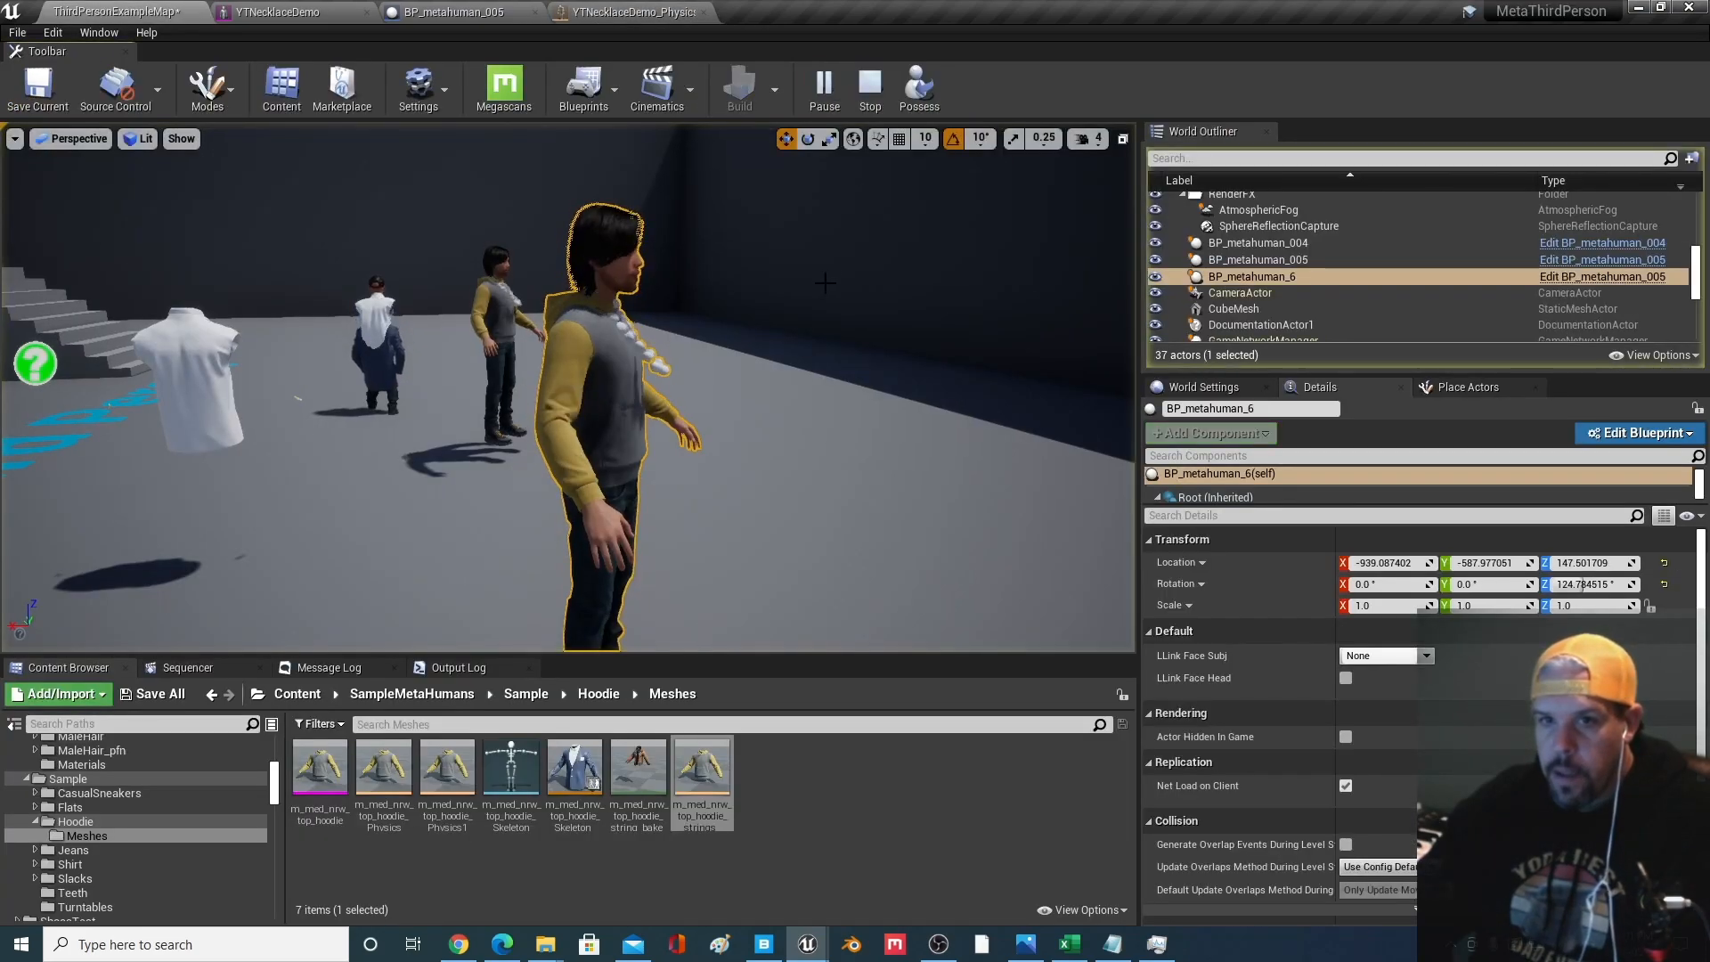
key("w")
right_click_drag(713, 357, 438, 359)
key("d")
key("q")
key("s")
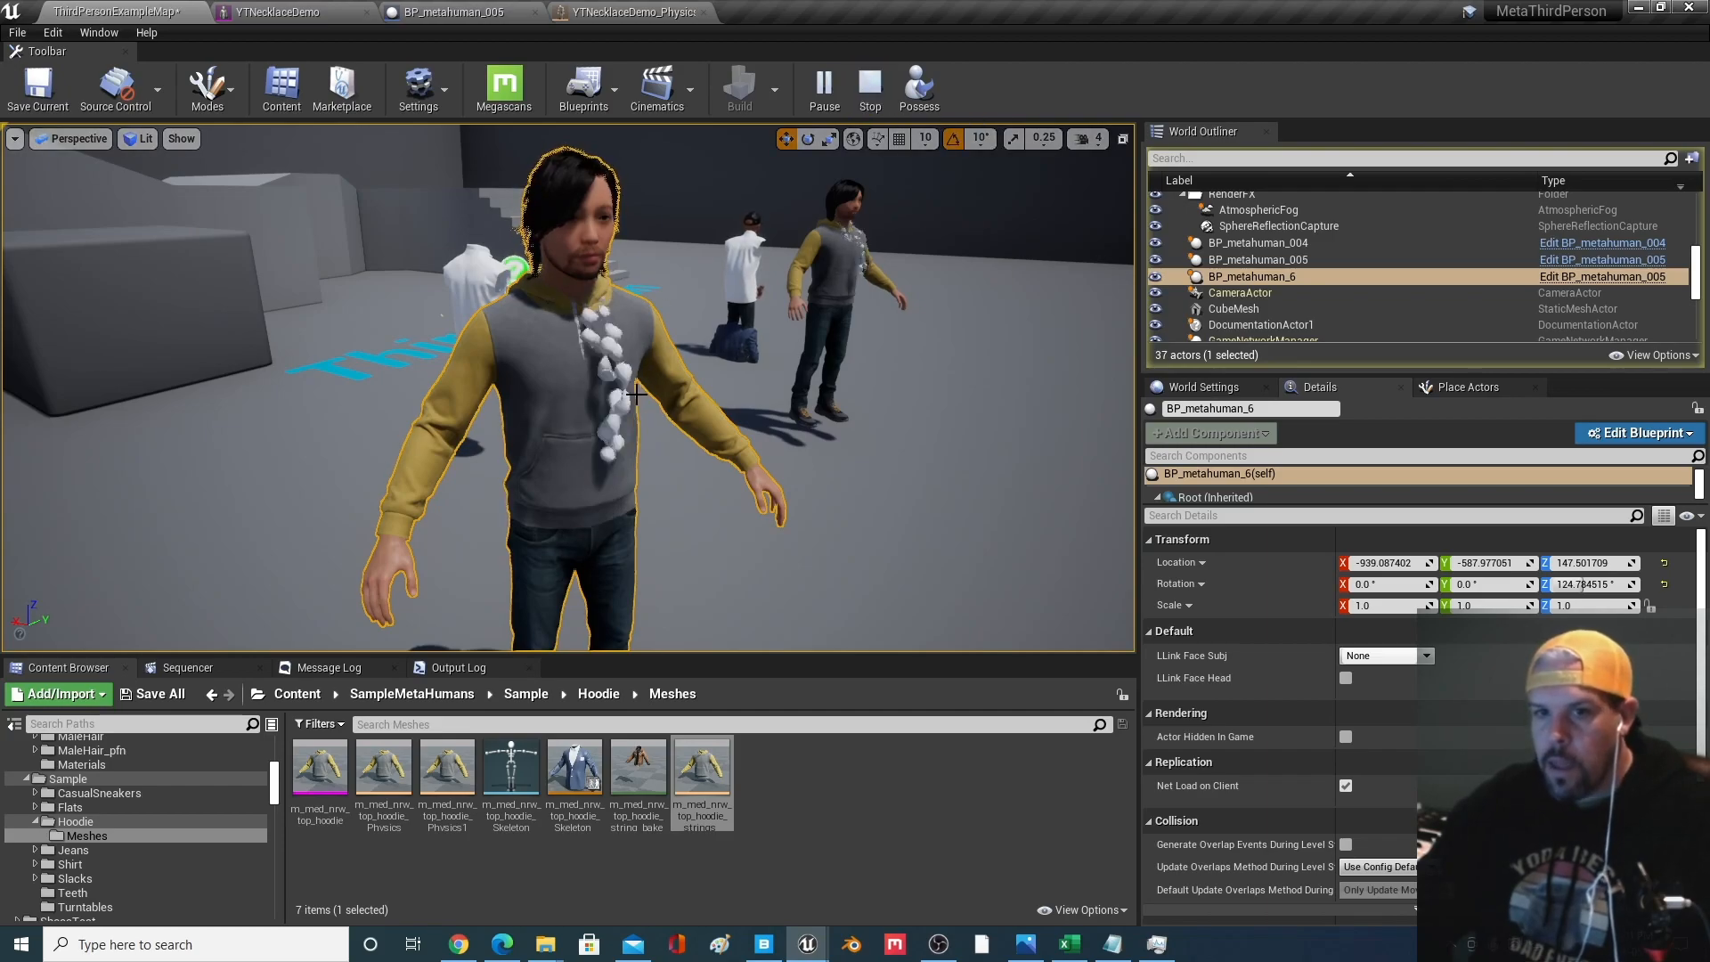
left_click_drag(714, 512, 702, 374)
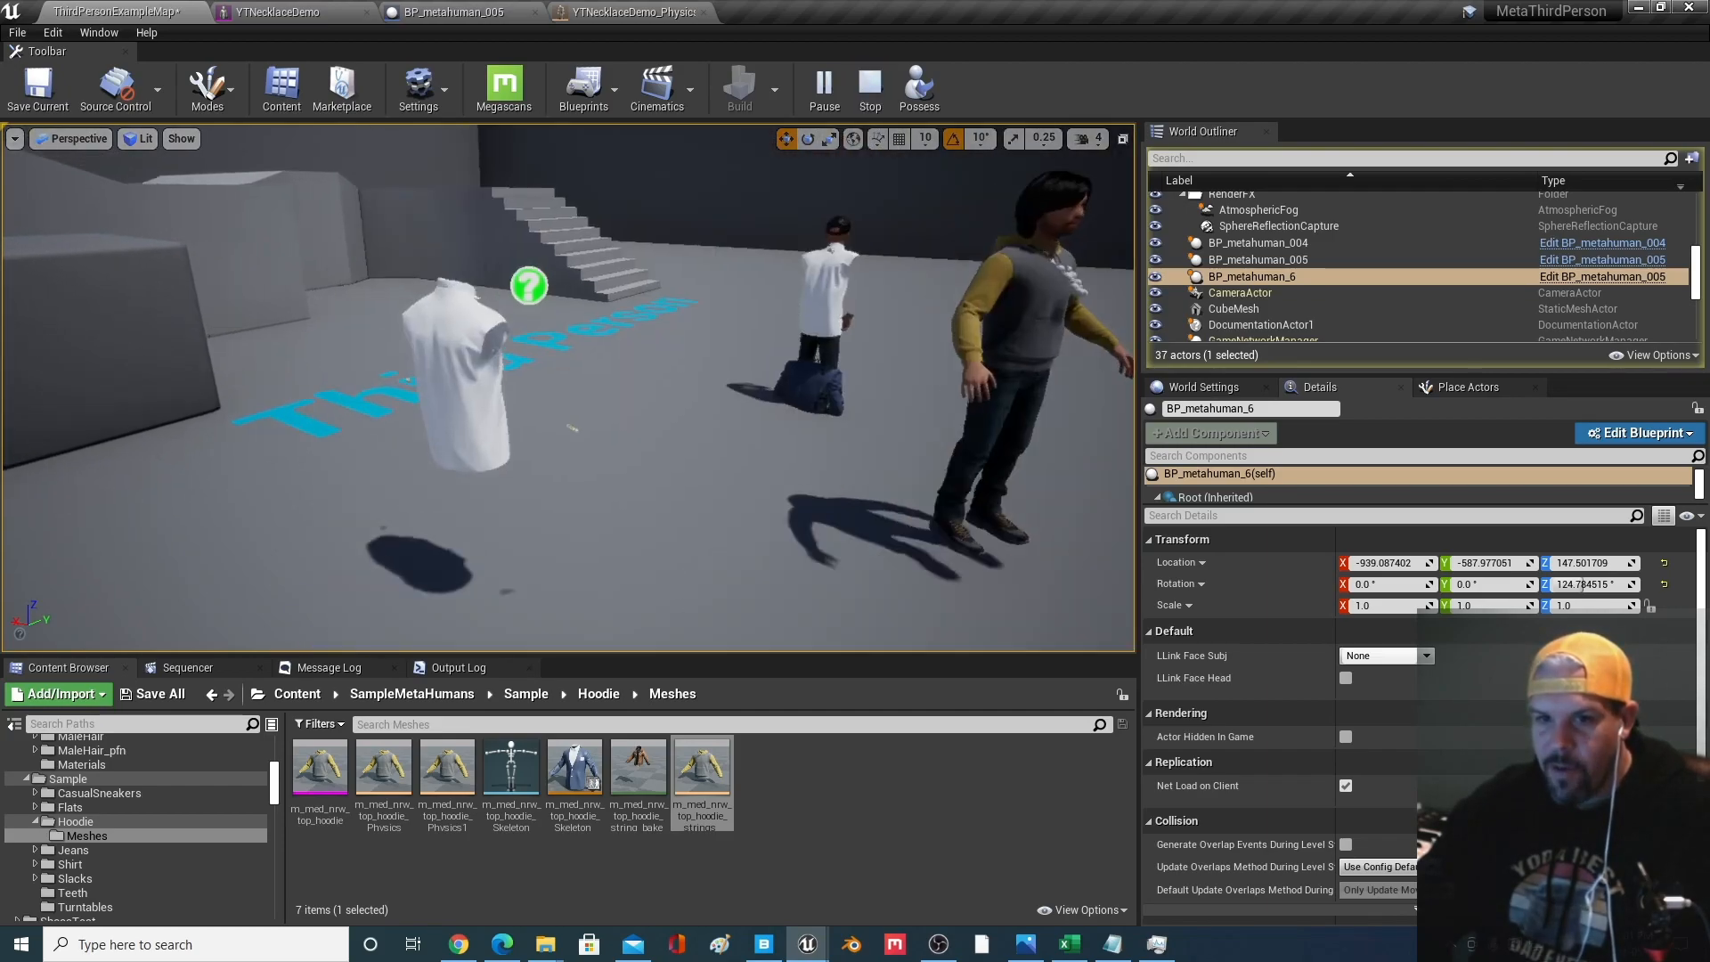
key("f")
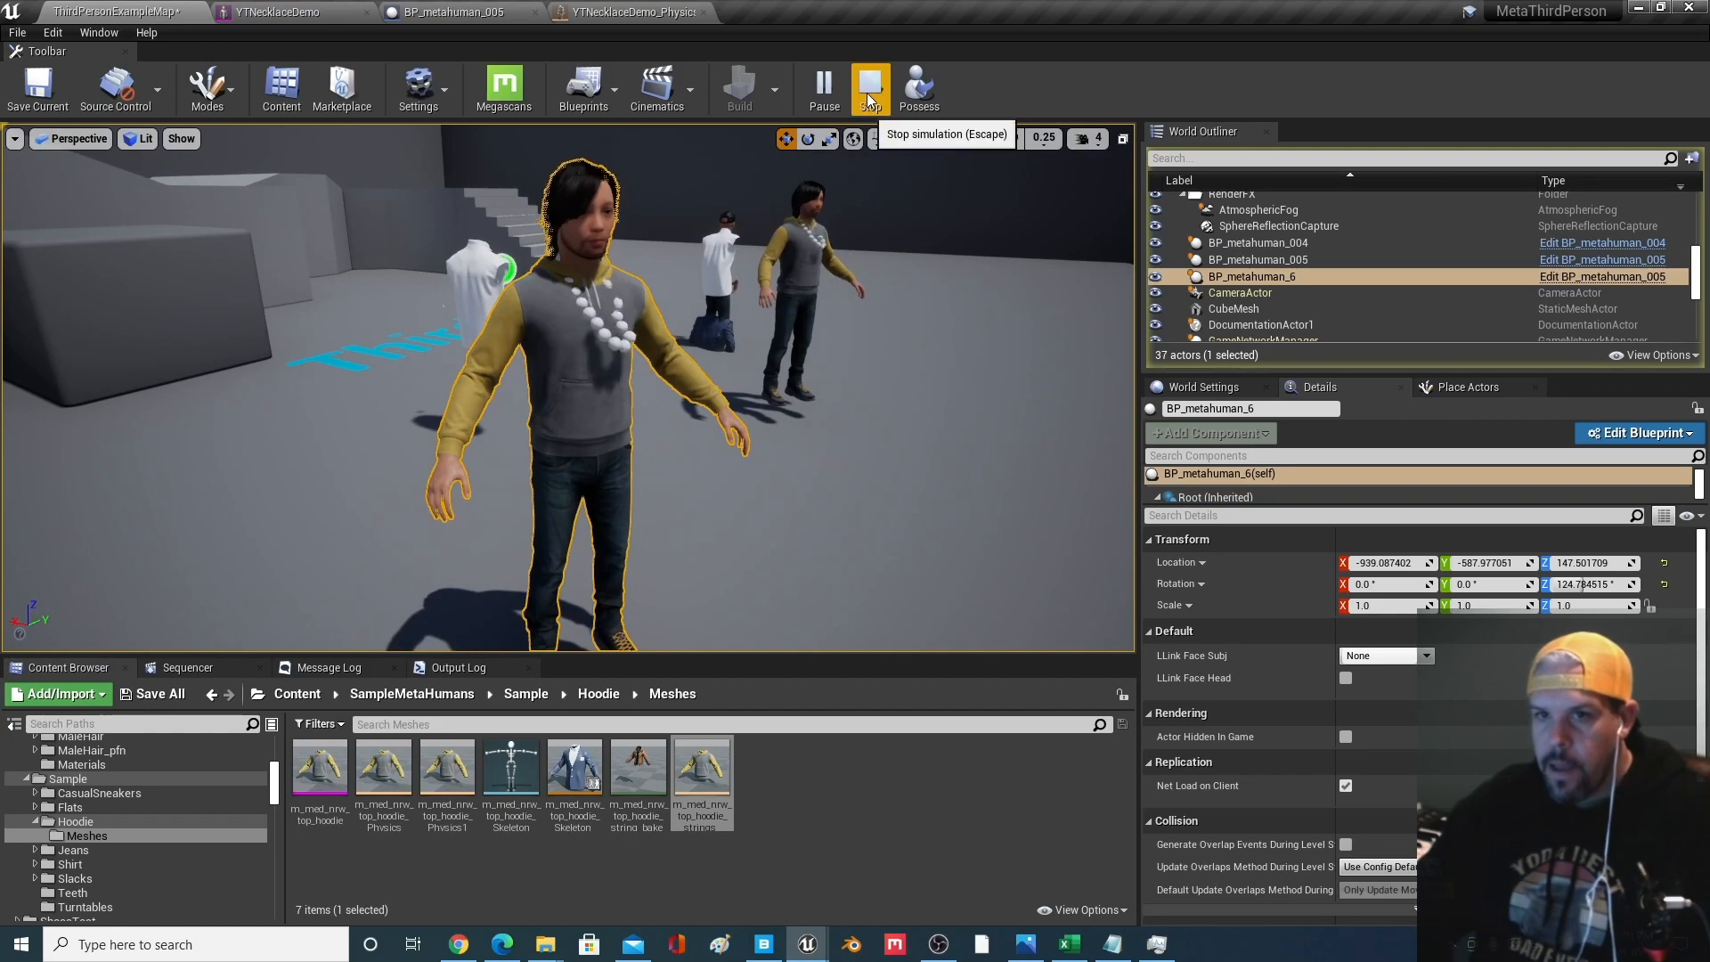
left_click(868, 94)
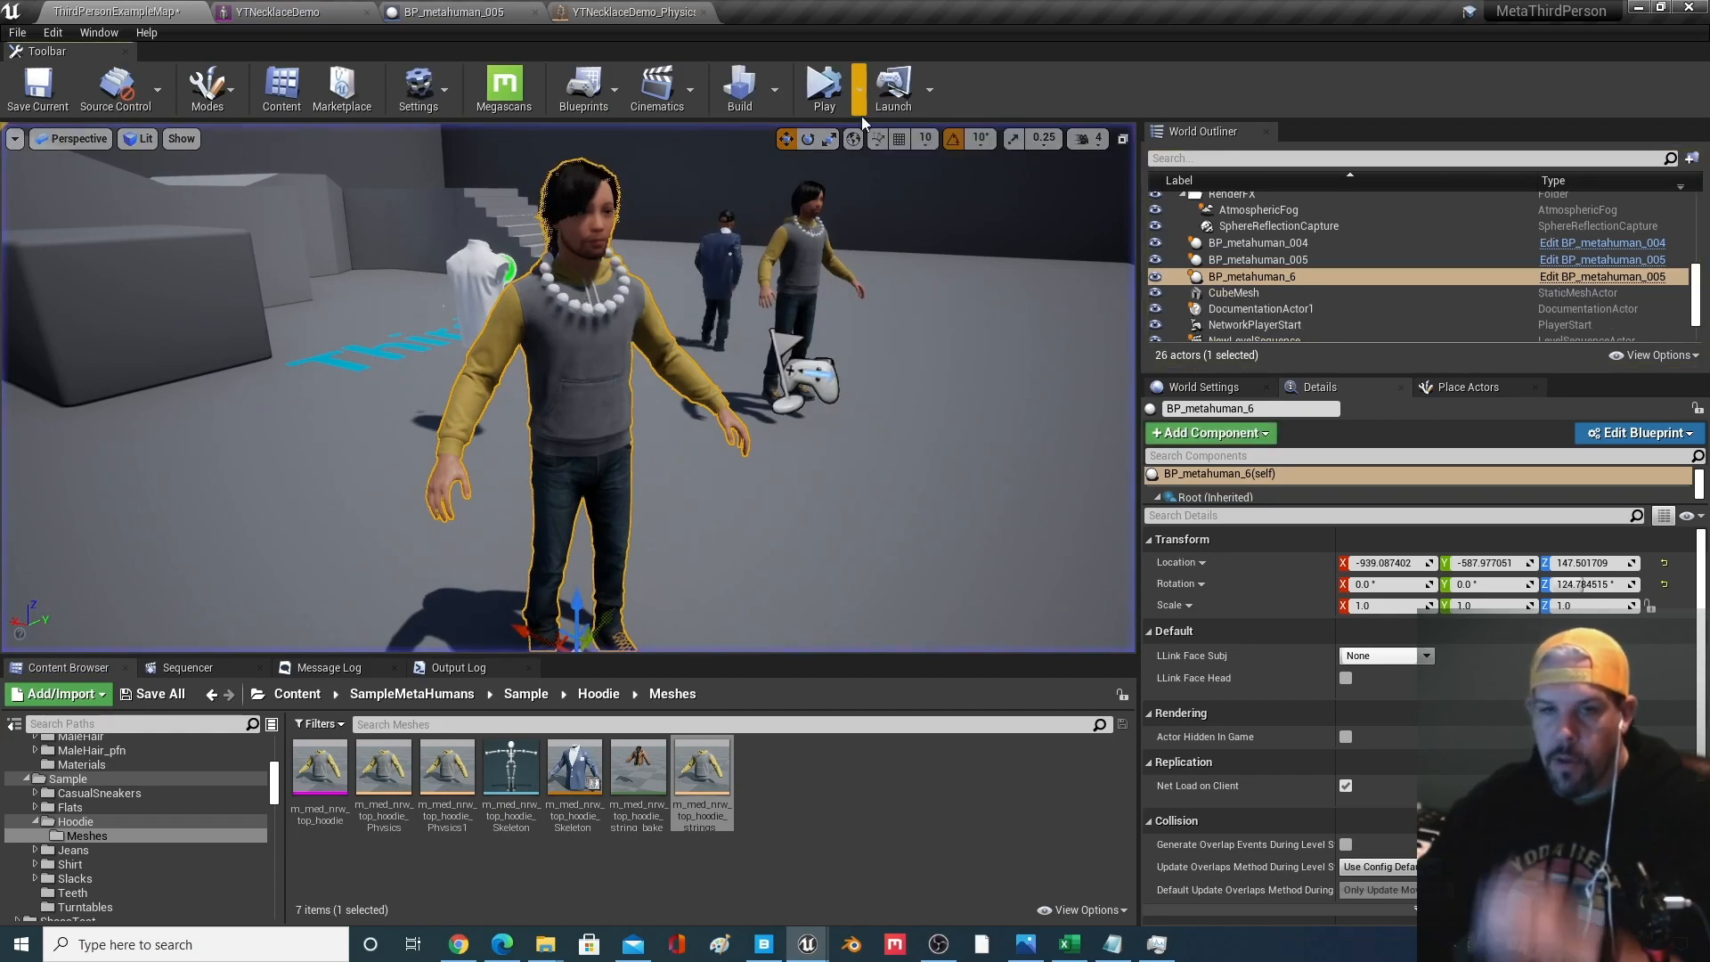
Return to the necklace's physics asset and run another short simulation, checking the necklace and box from an angled view
left_click(612, 14)
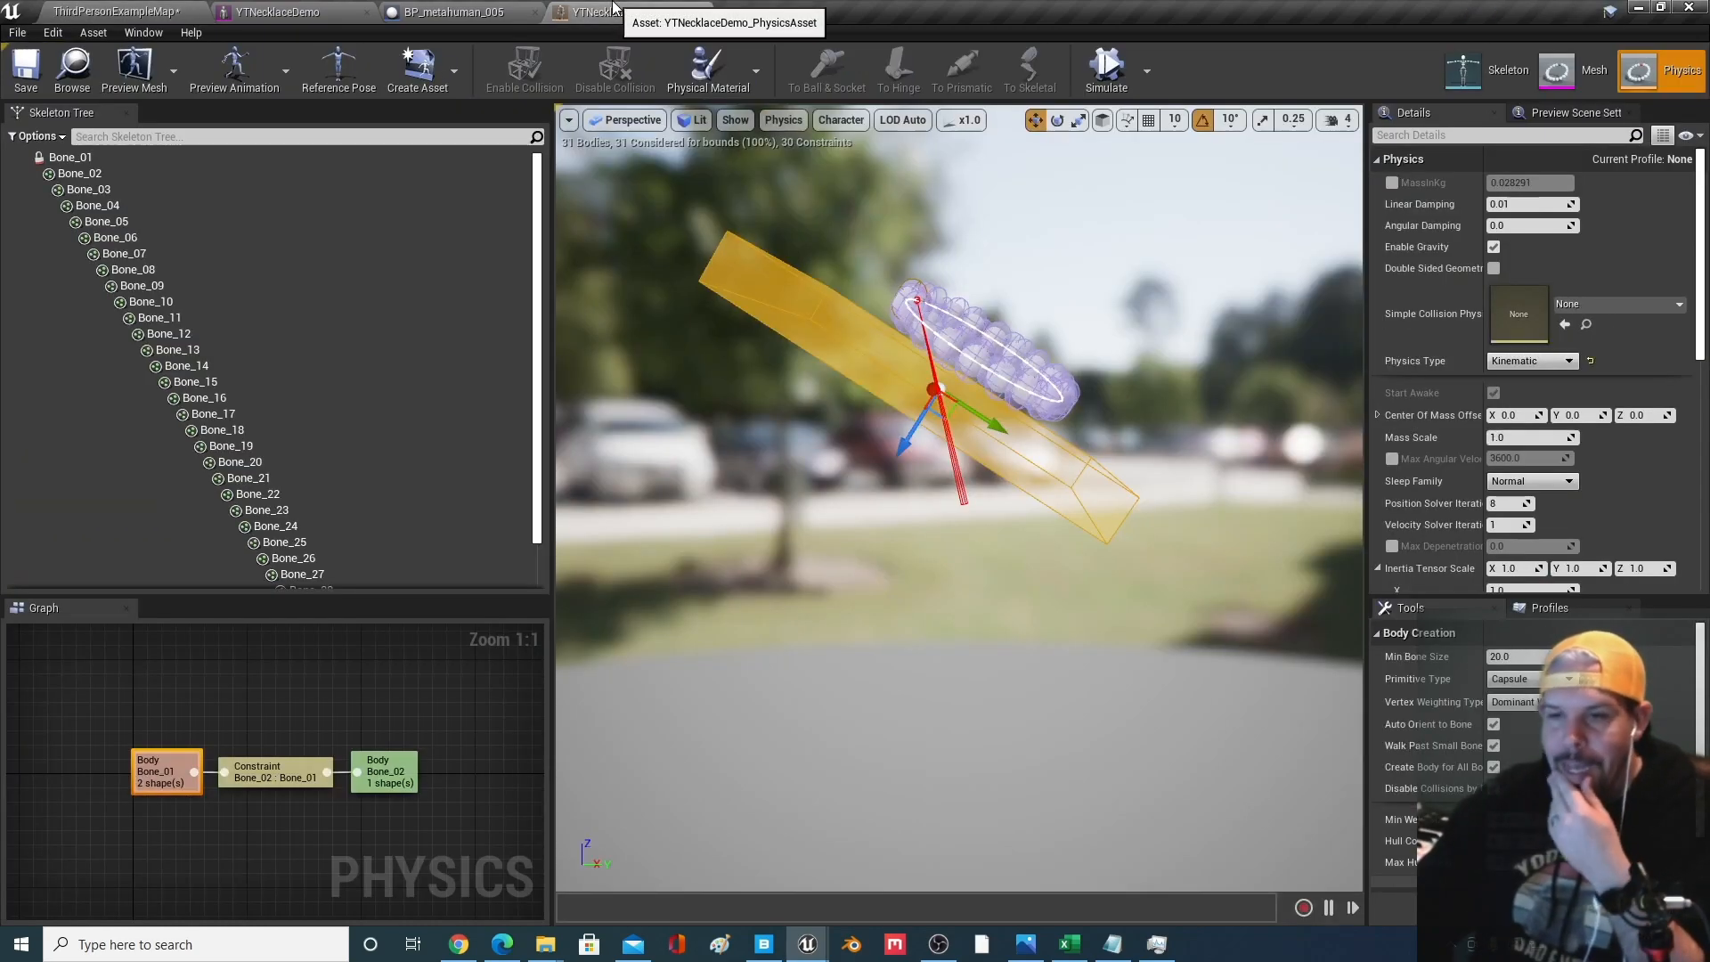
left_click(1125, 80)
left_click(1125, 80)
middle_click_drag(1162, 542, 1136, 566)
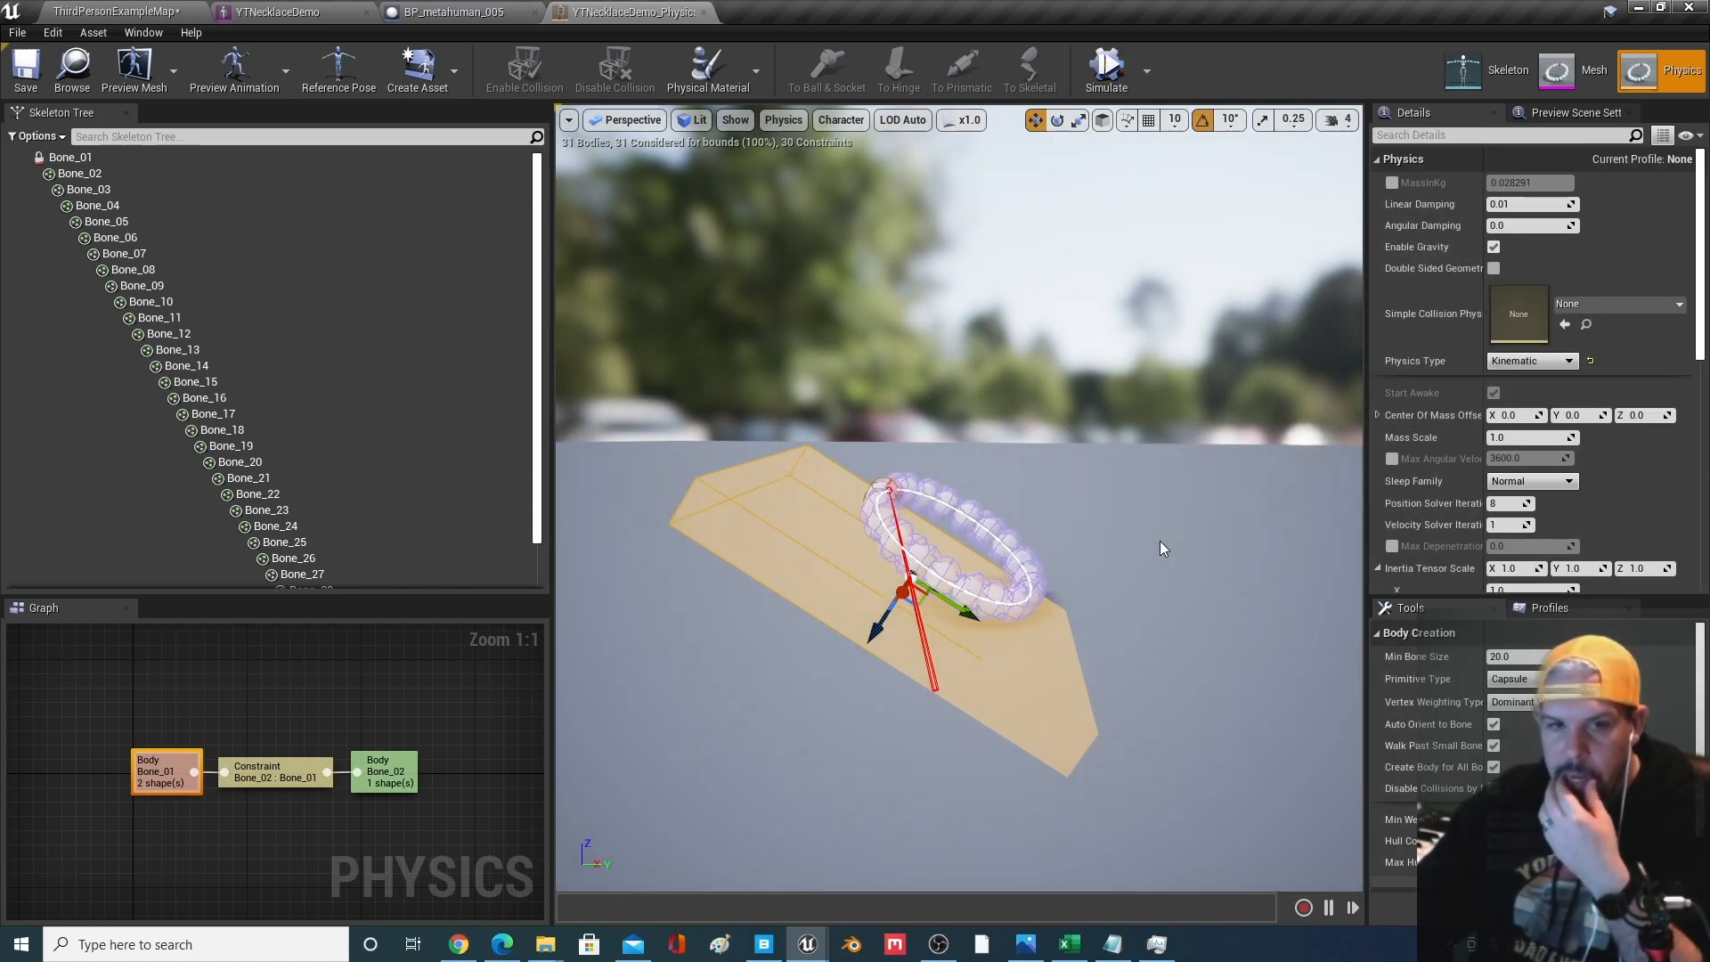
Examine the bodies at both ends of the bone chain, selecting Bone_02, Bone_01 and Bone_31
left_click(105, 173)
right_click_drag(959, 498, 926, 553)
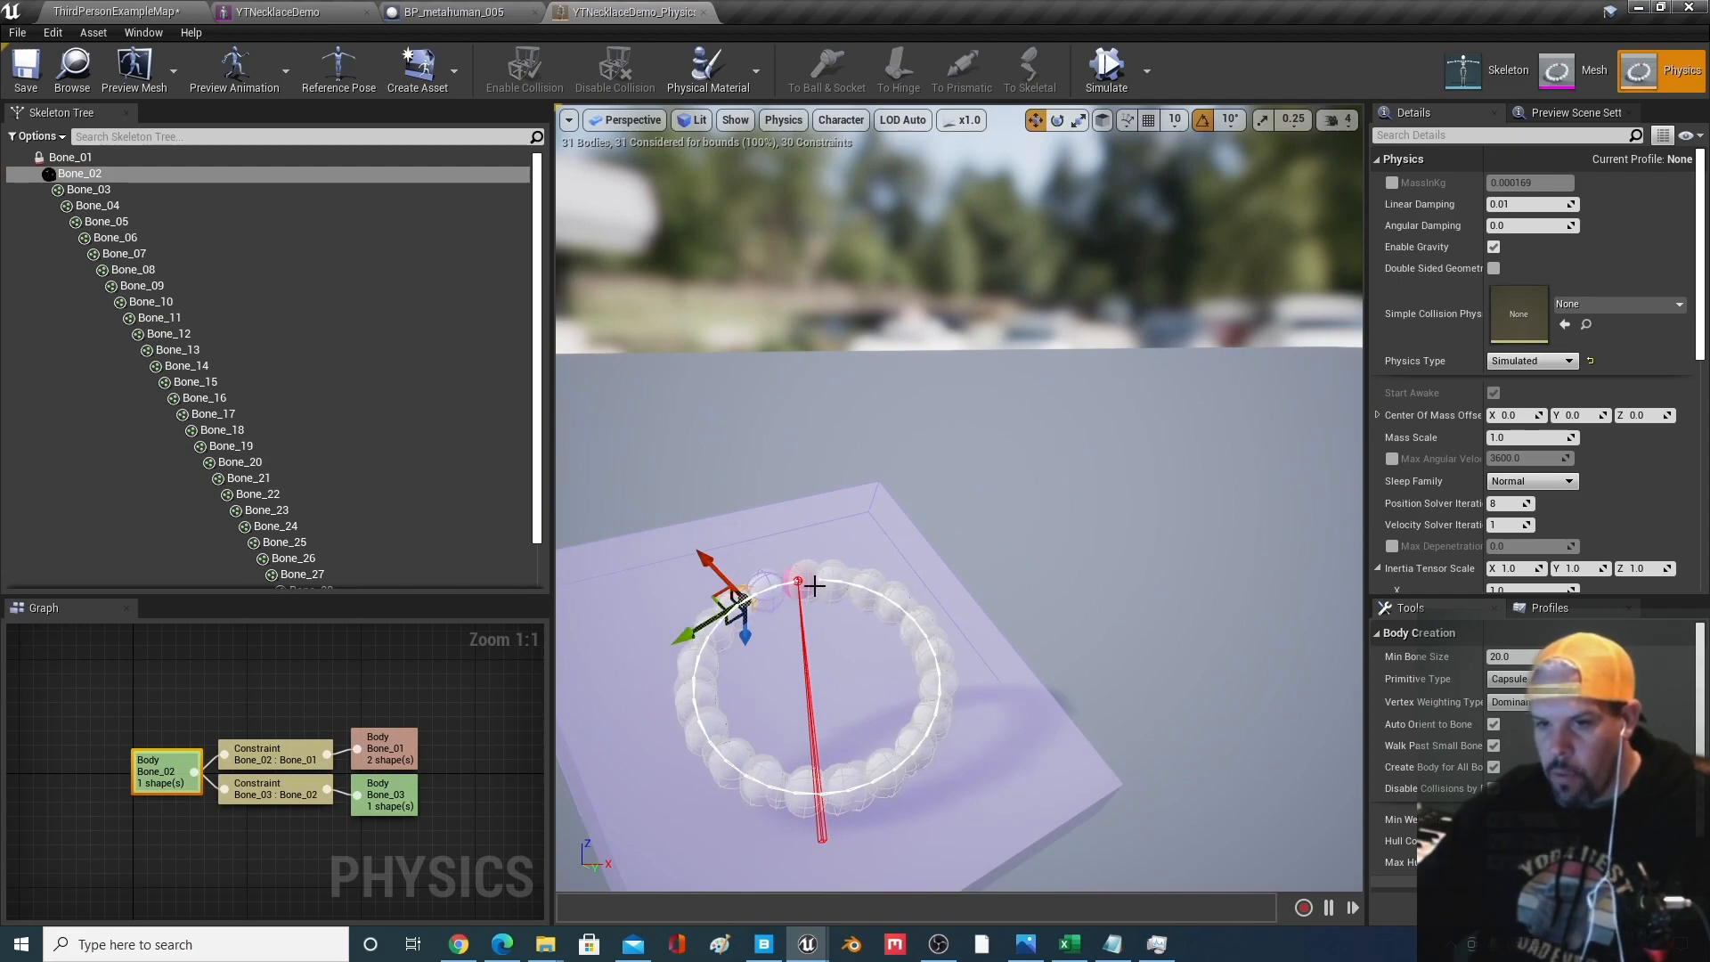
left_click(161, 157)
scroll(347, 312, "down", 2)
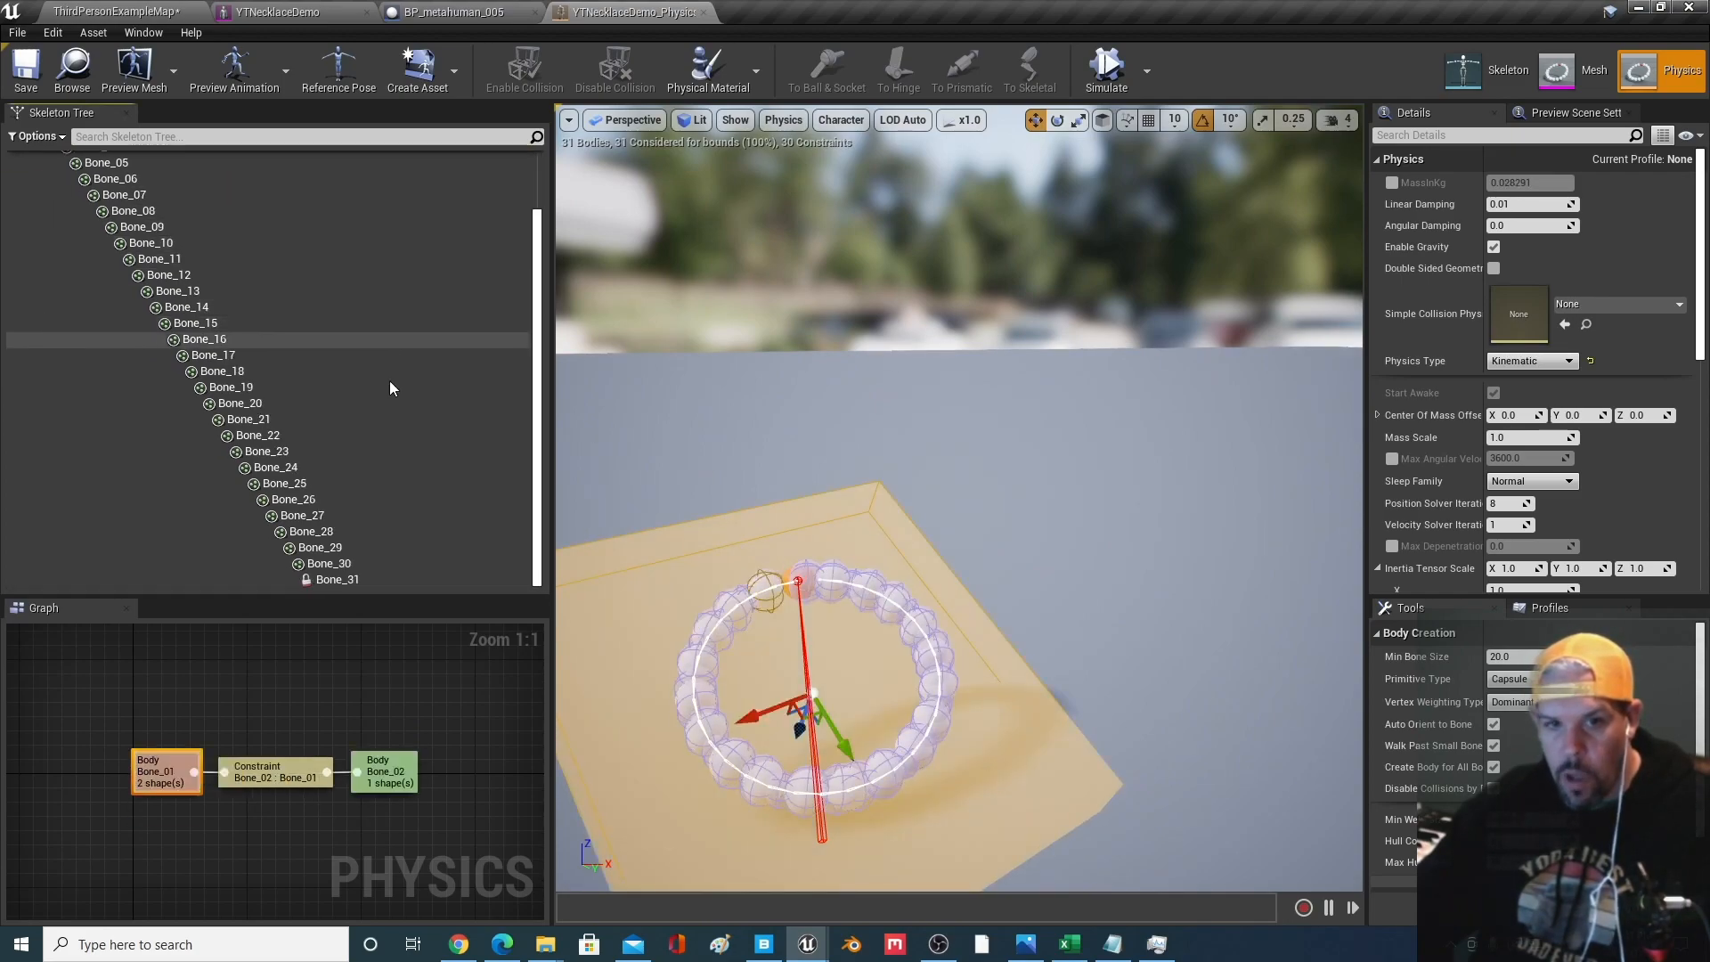
left_click(294, 581)
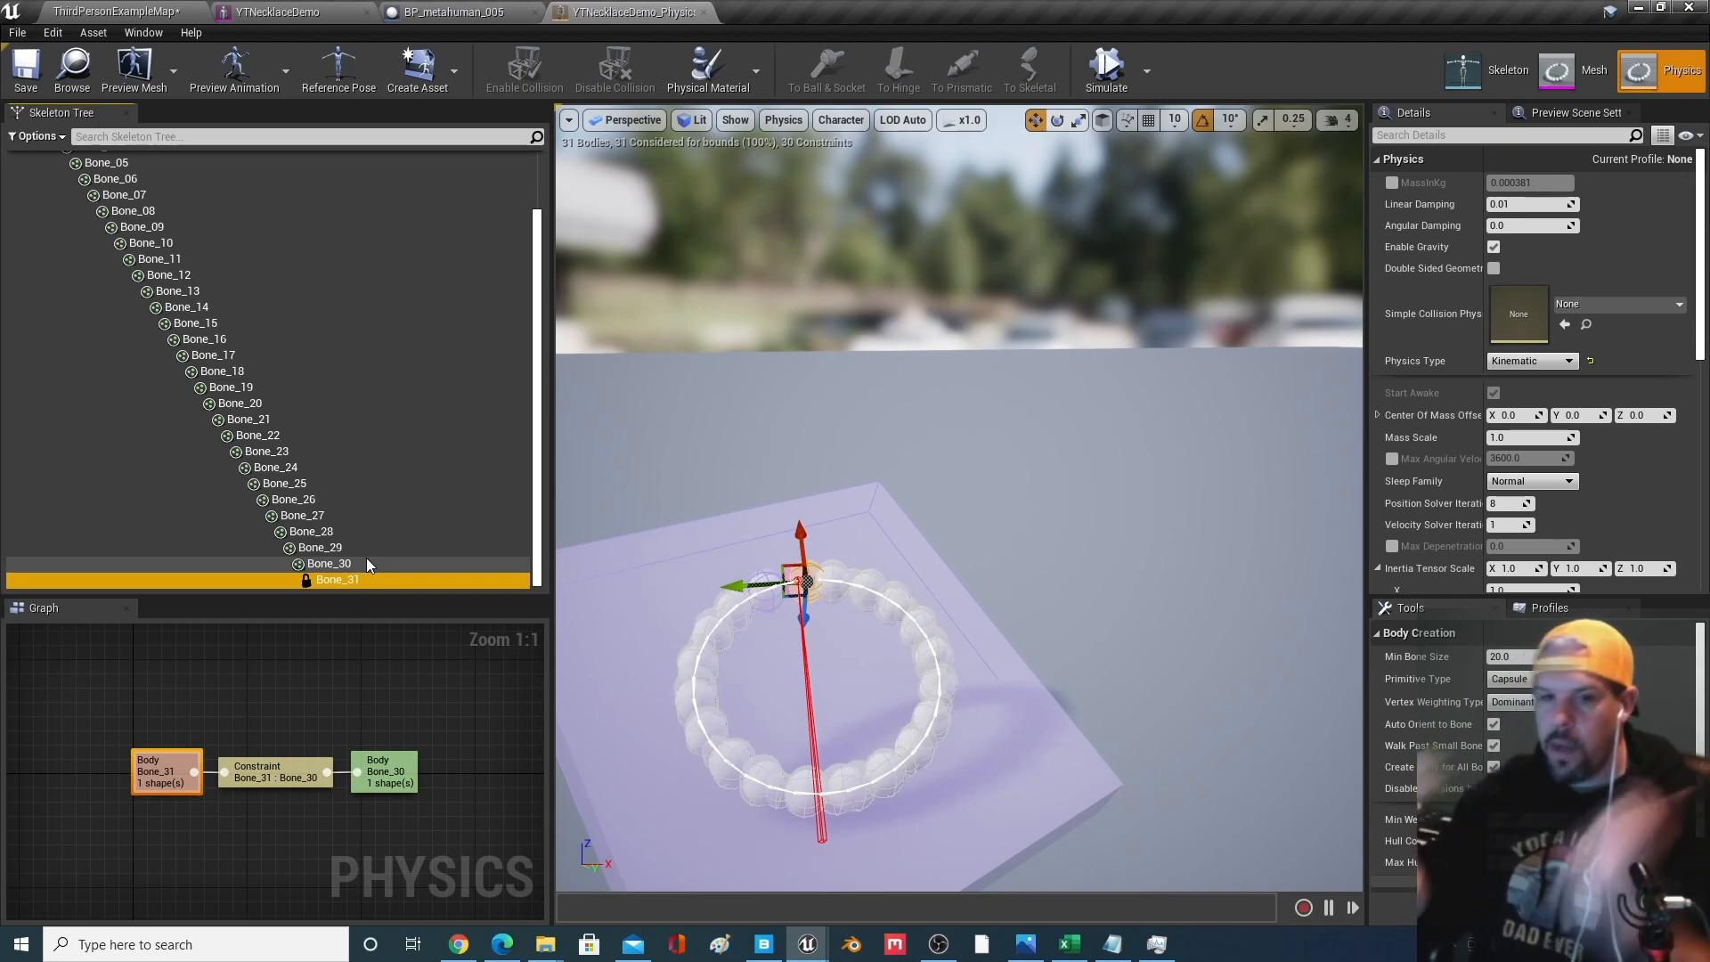
Set the physics type of the bodies Bone_28, Bone_29 and Bone_30 to Kinematic
left_click(330, 568)
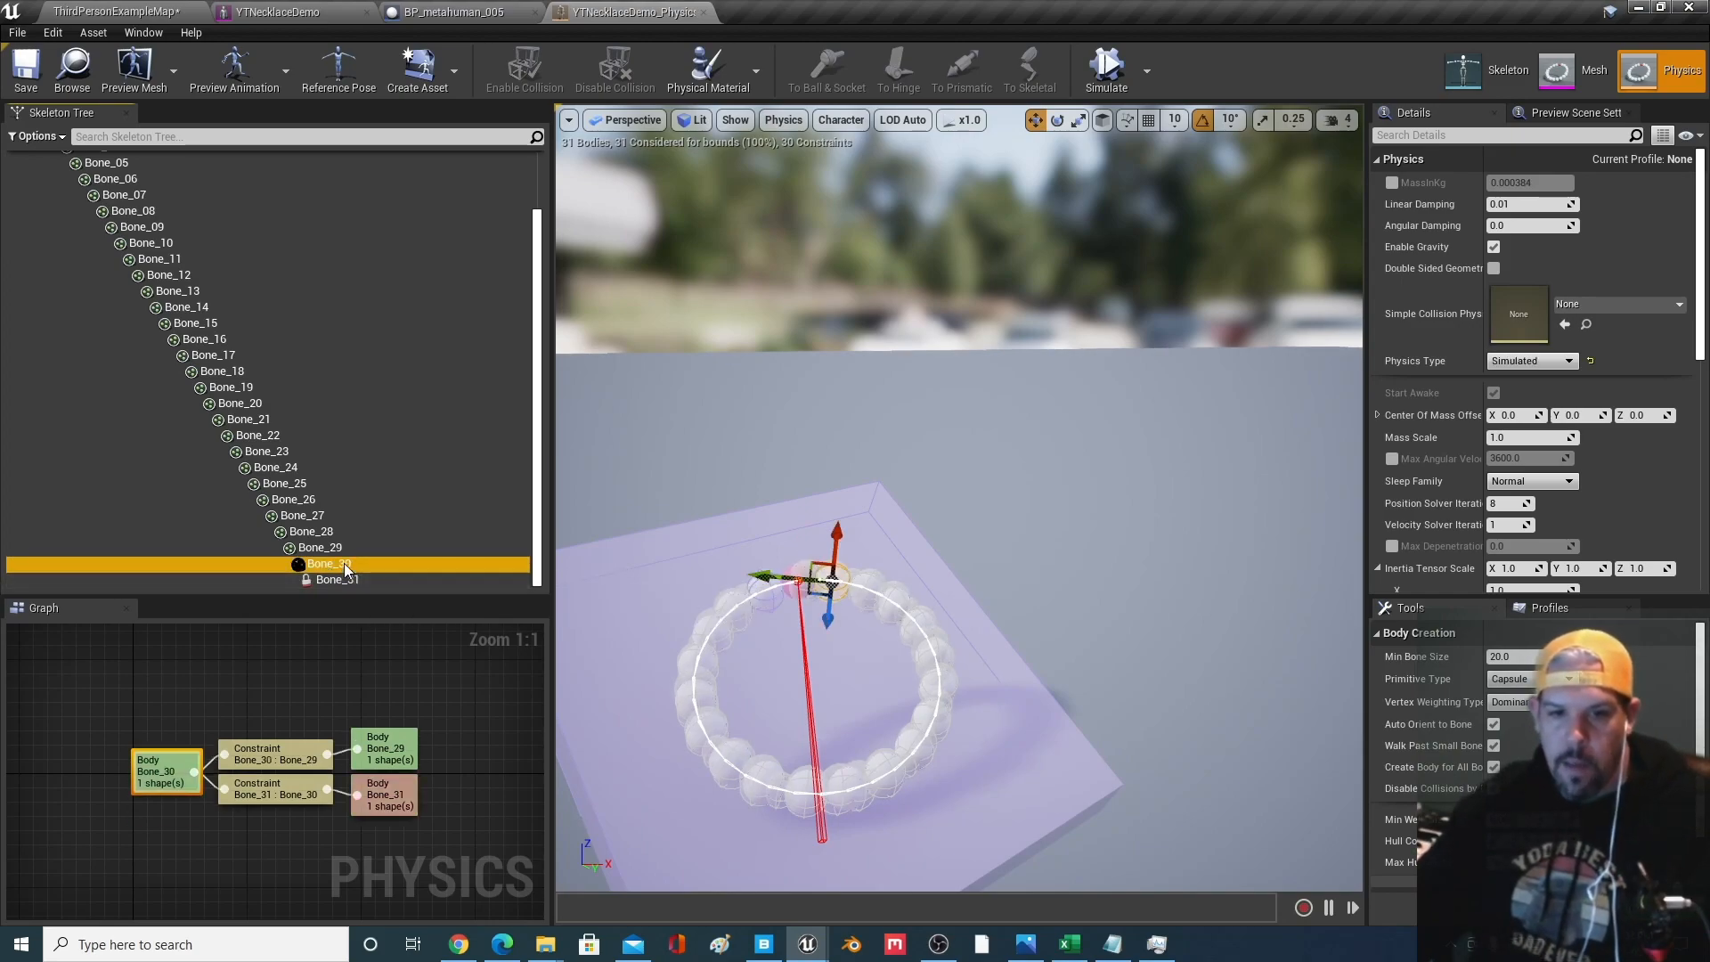
left_click(300, 532, "shift")
left_click(315, 550)
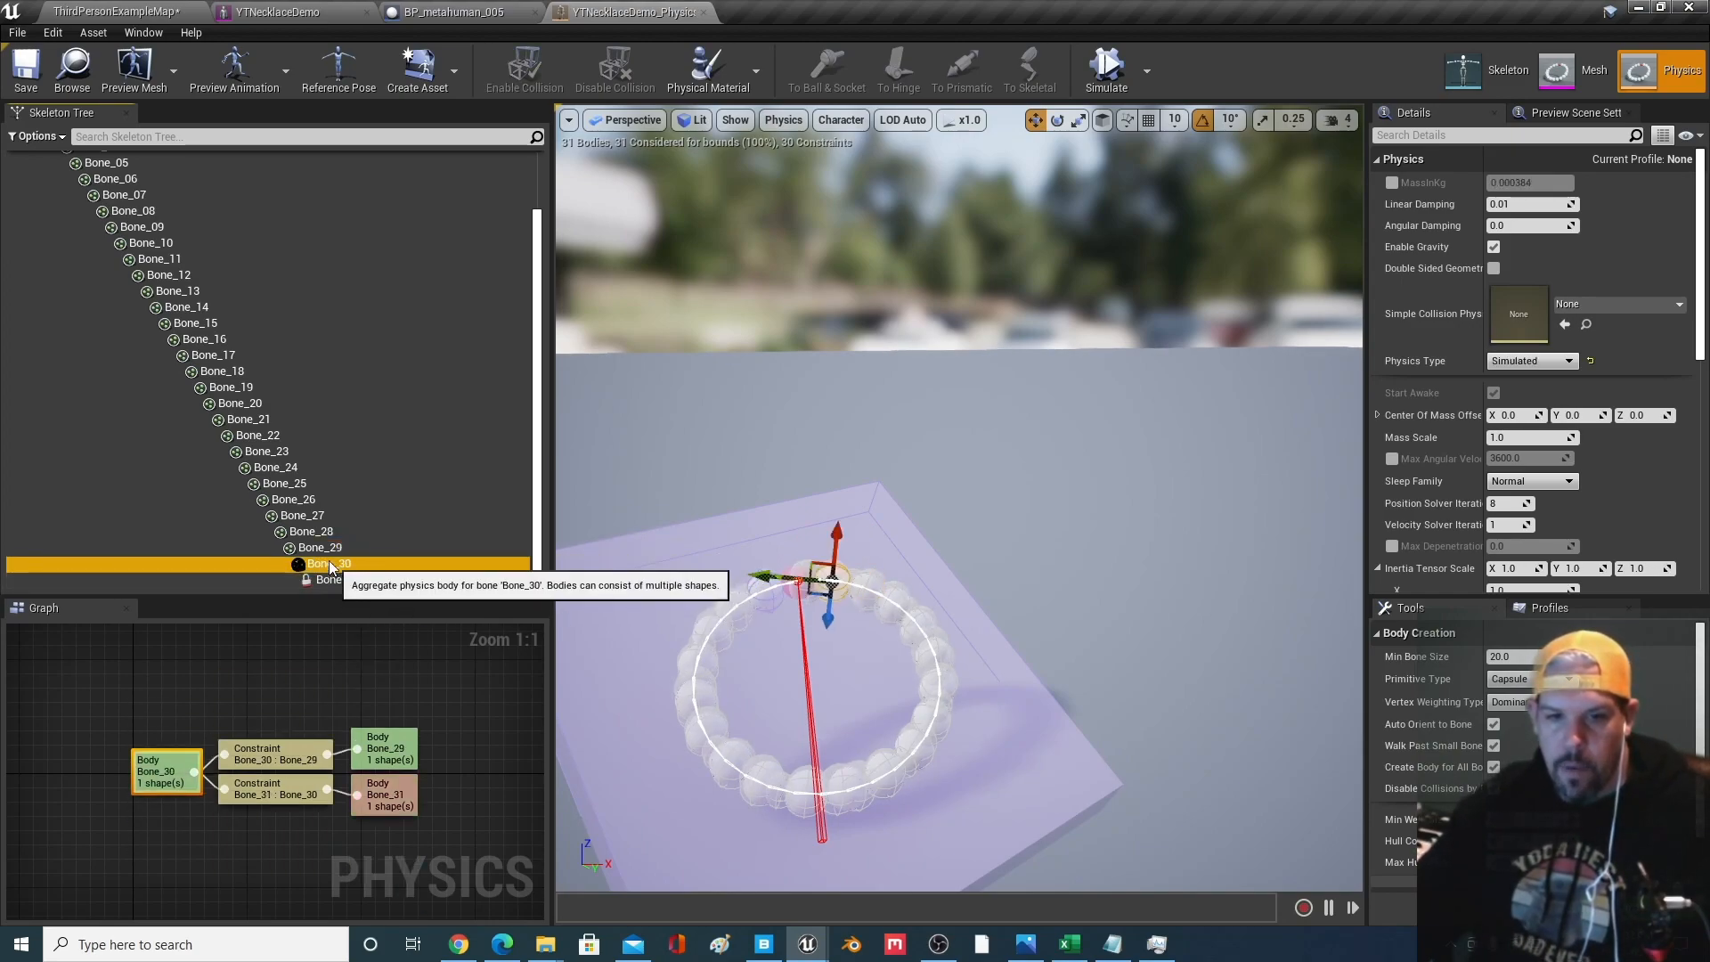
left_click(322, 564, "shift")
left_click(307, 533, "ctrl")
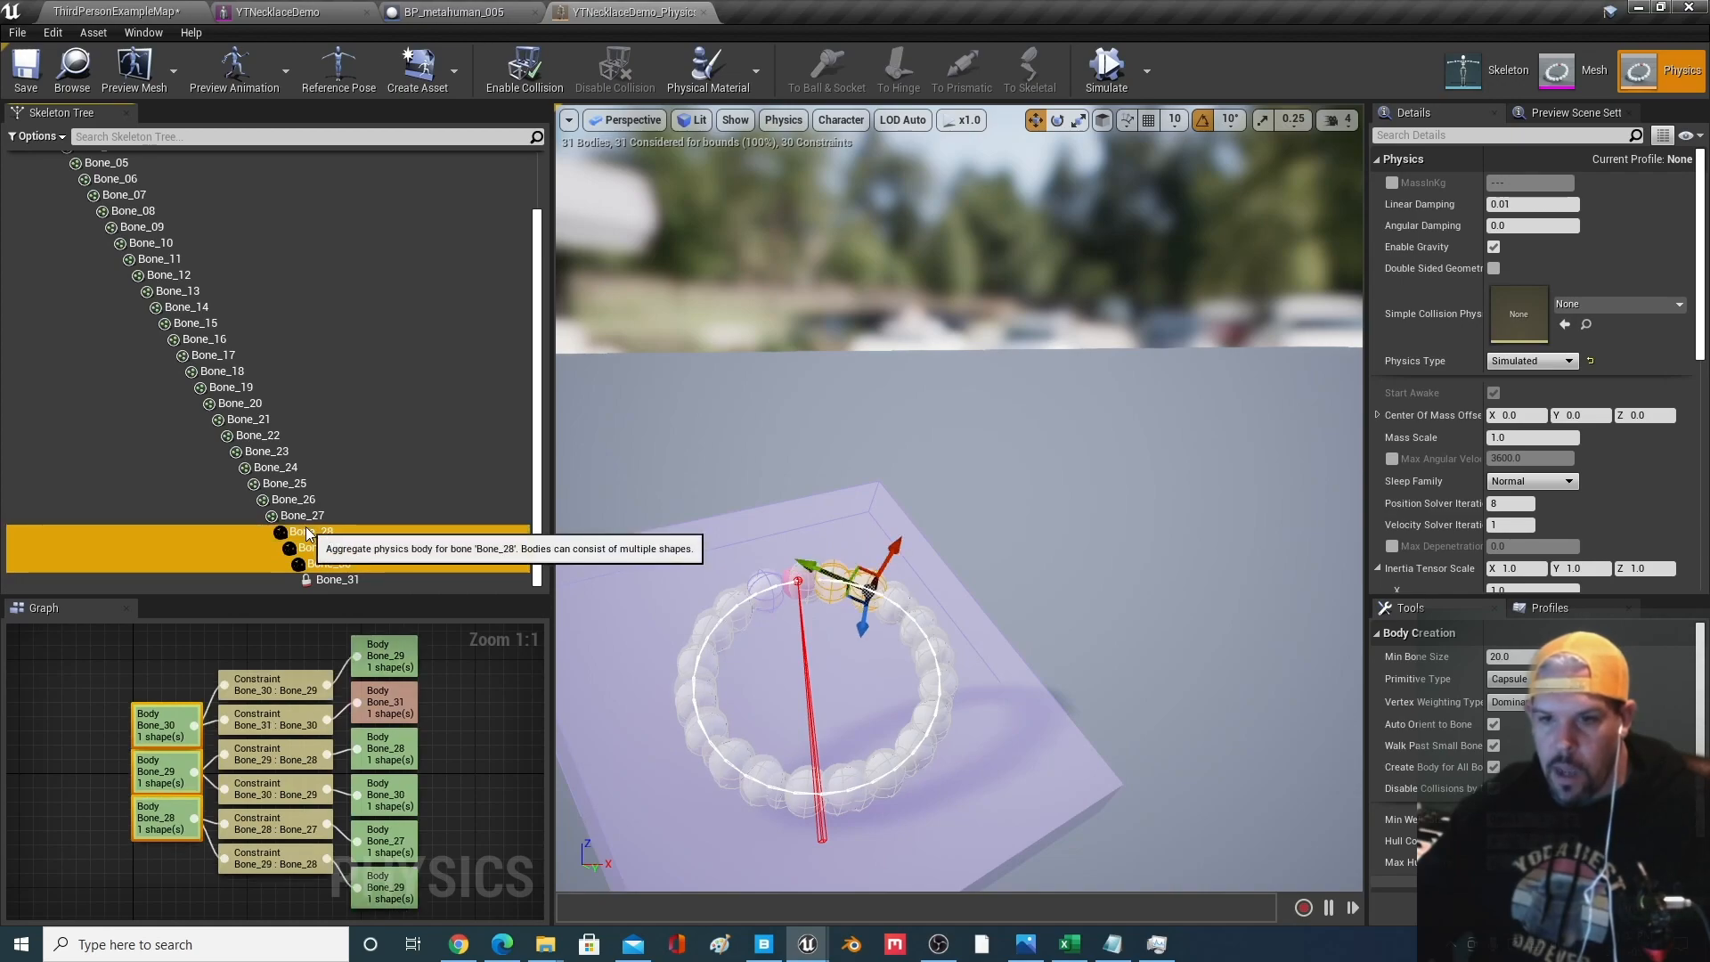
right_click(328, 549)
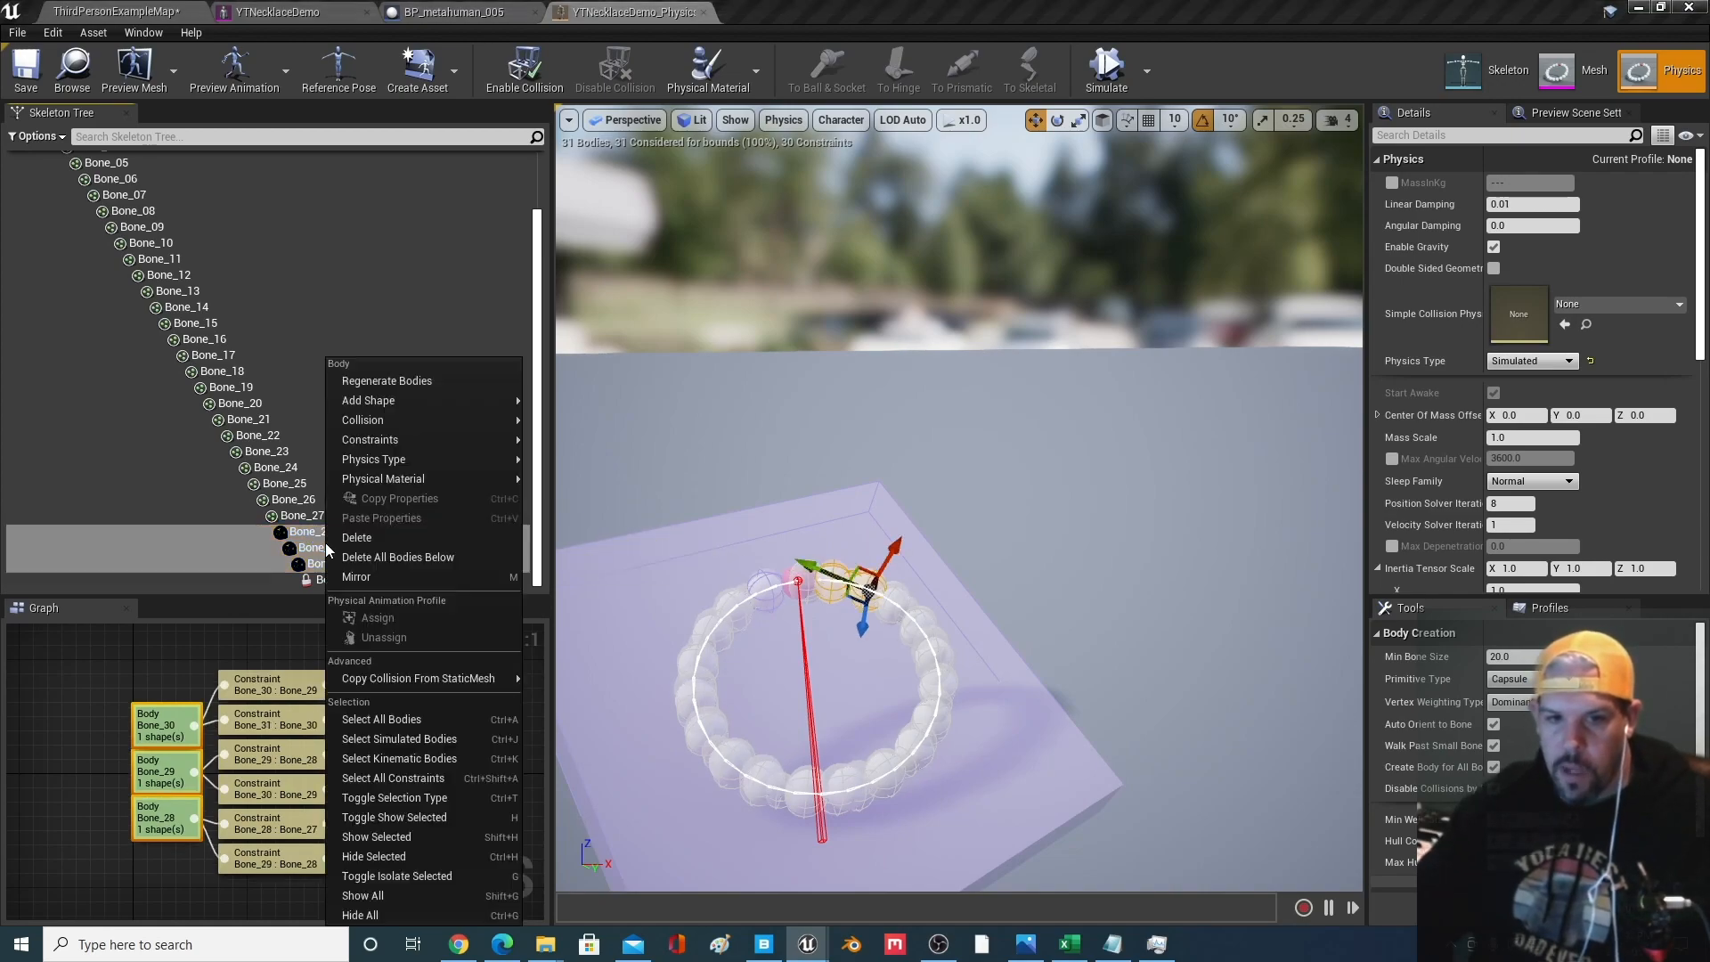
left_click(308, 534)
left_click(335, 564, "shift")
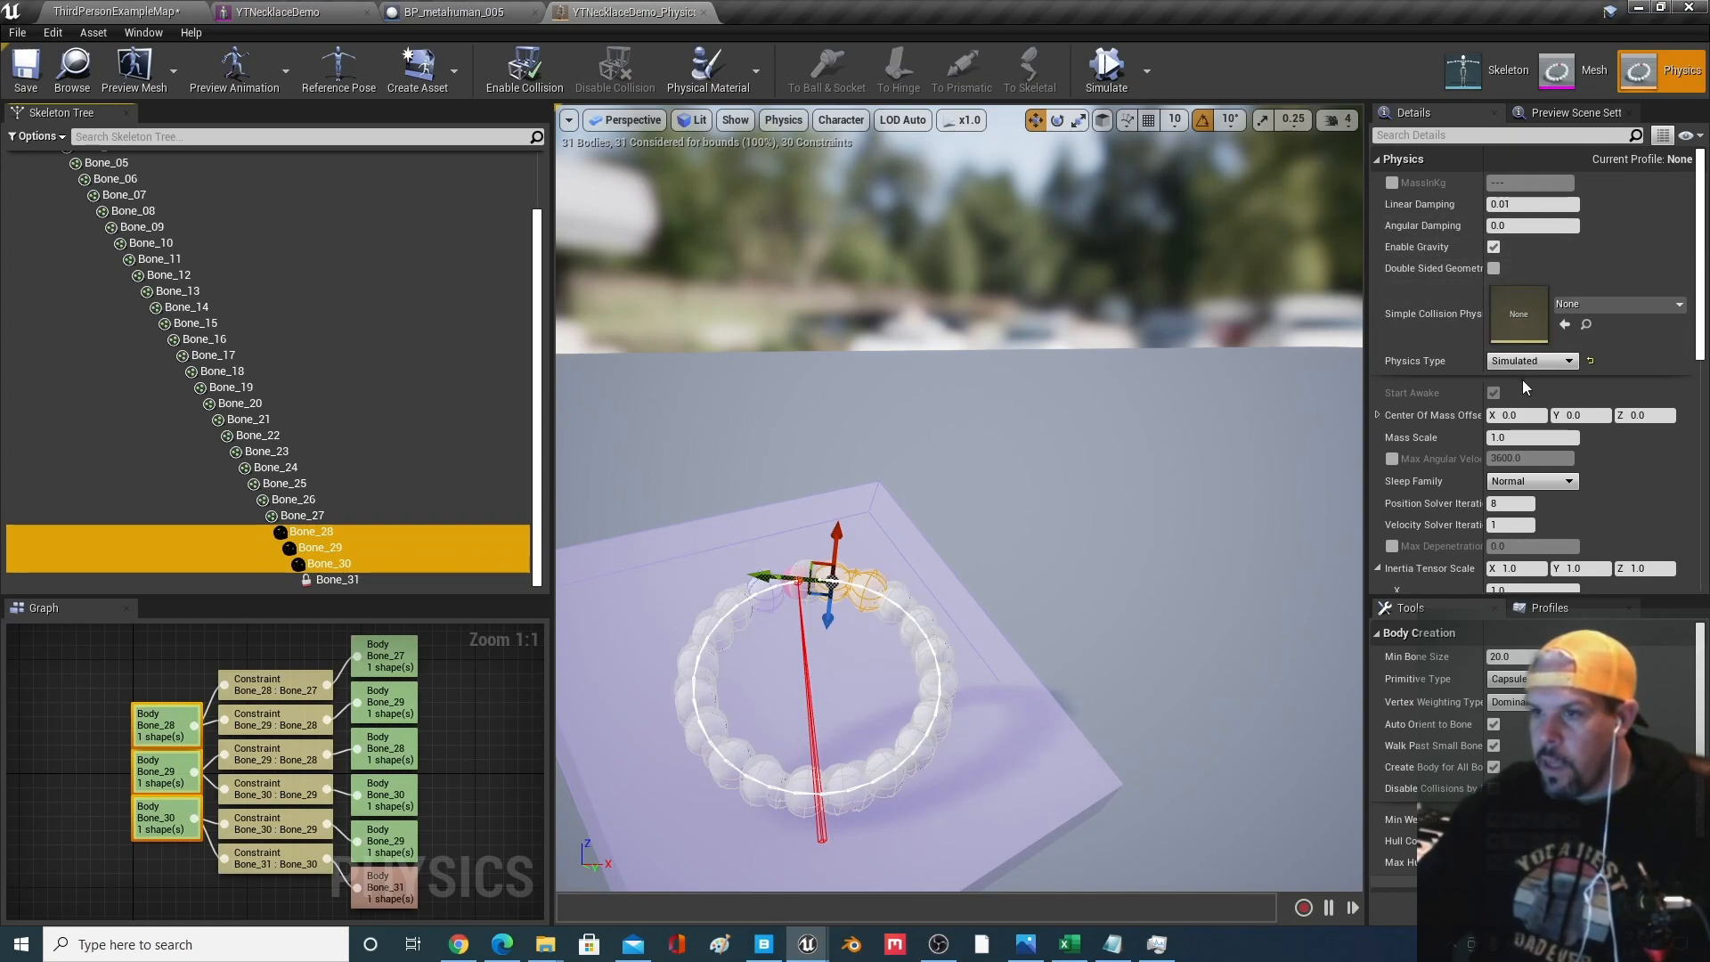
left_click(1532, 361)
left_click(1540, 386)
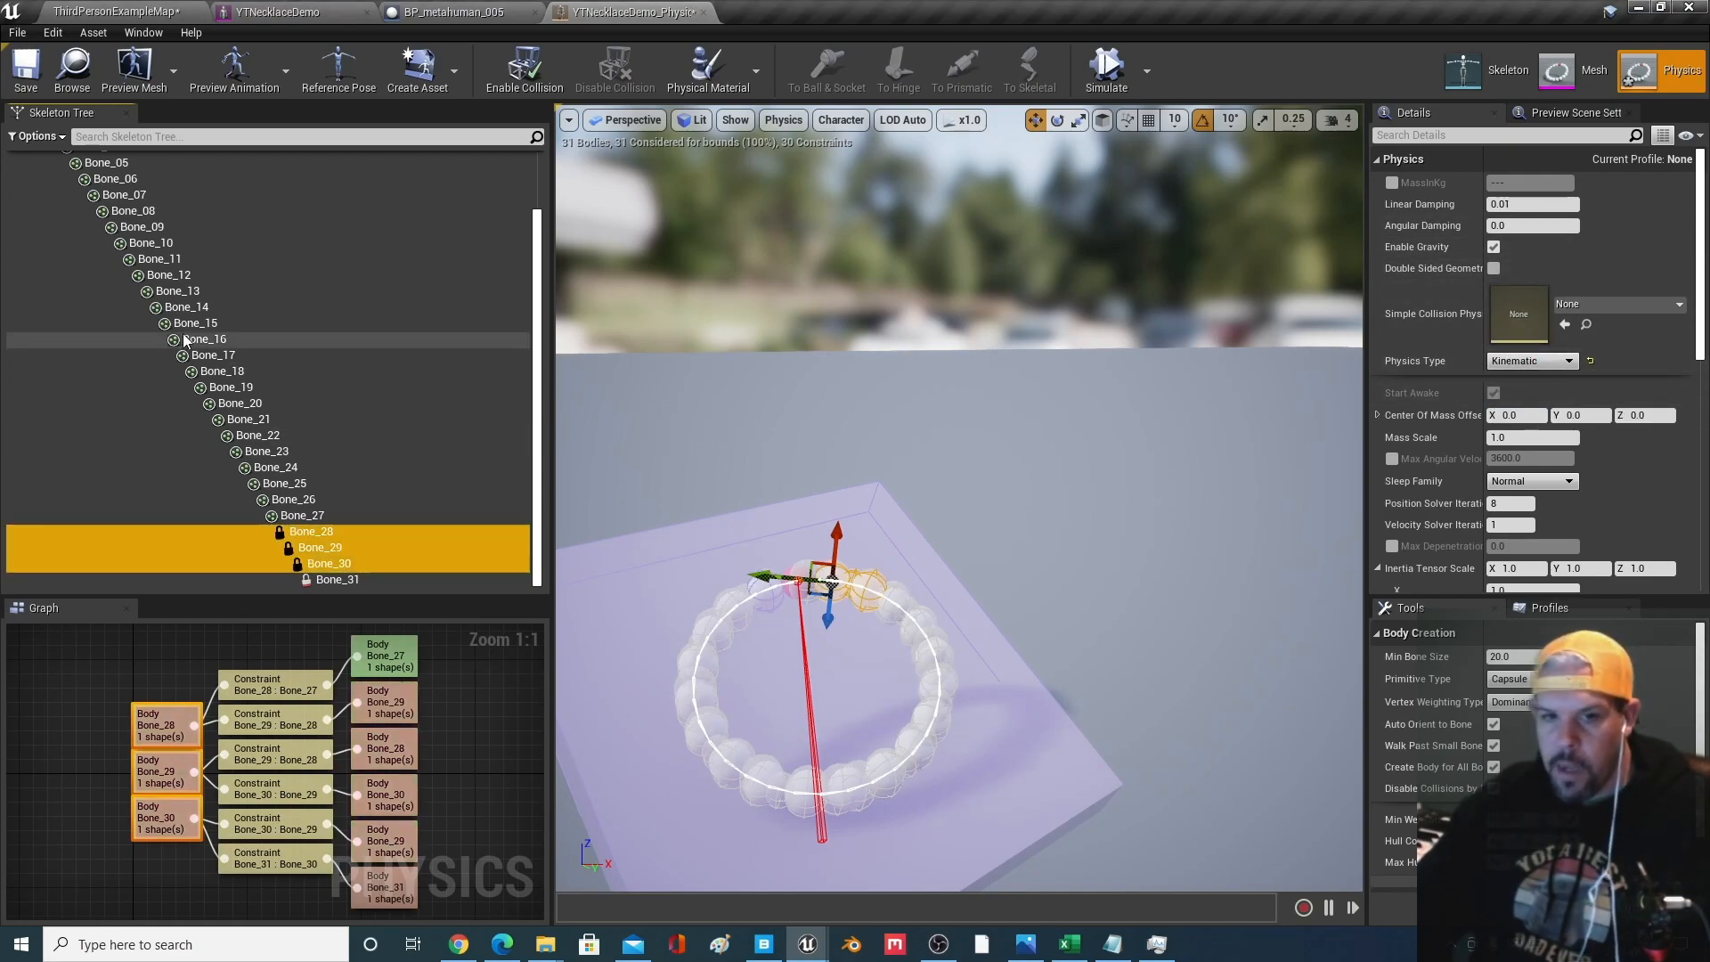
Set the physics type of the bodies Bone_02, Bone_03 and Bone_04 to Kinematic and save the physics asset
scroll(167, 320, "up", 3)
left_click(80, 174)
left_click(98, 205, "shift")
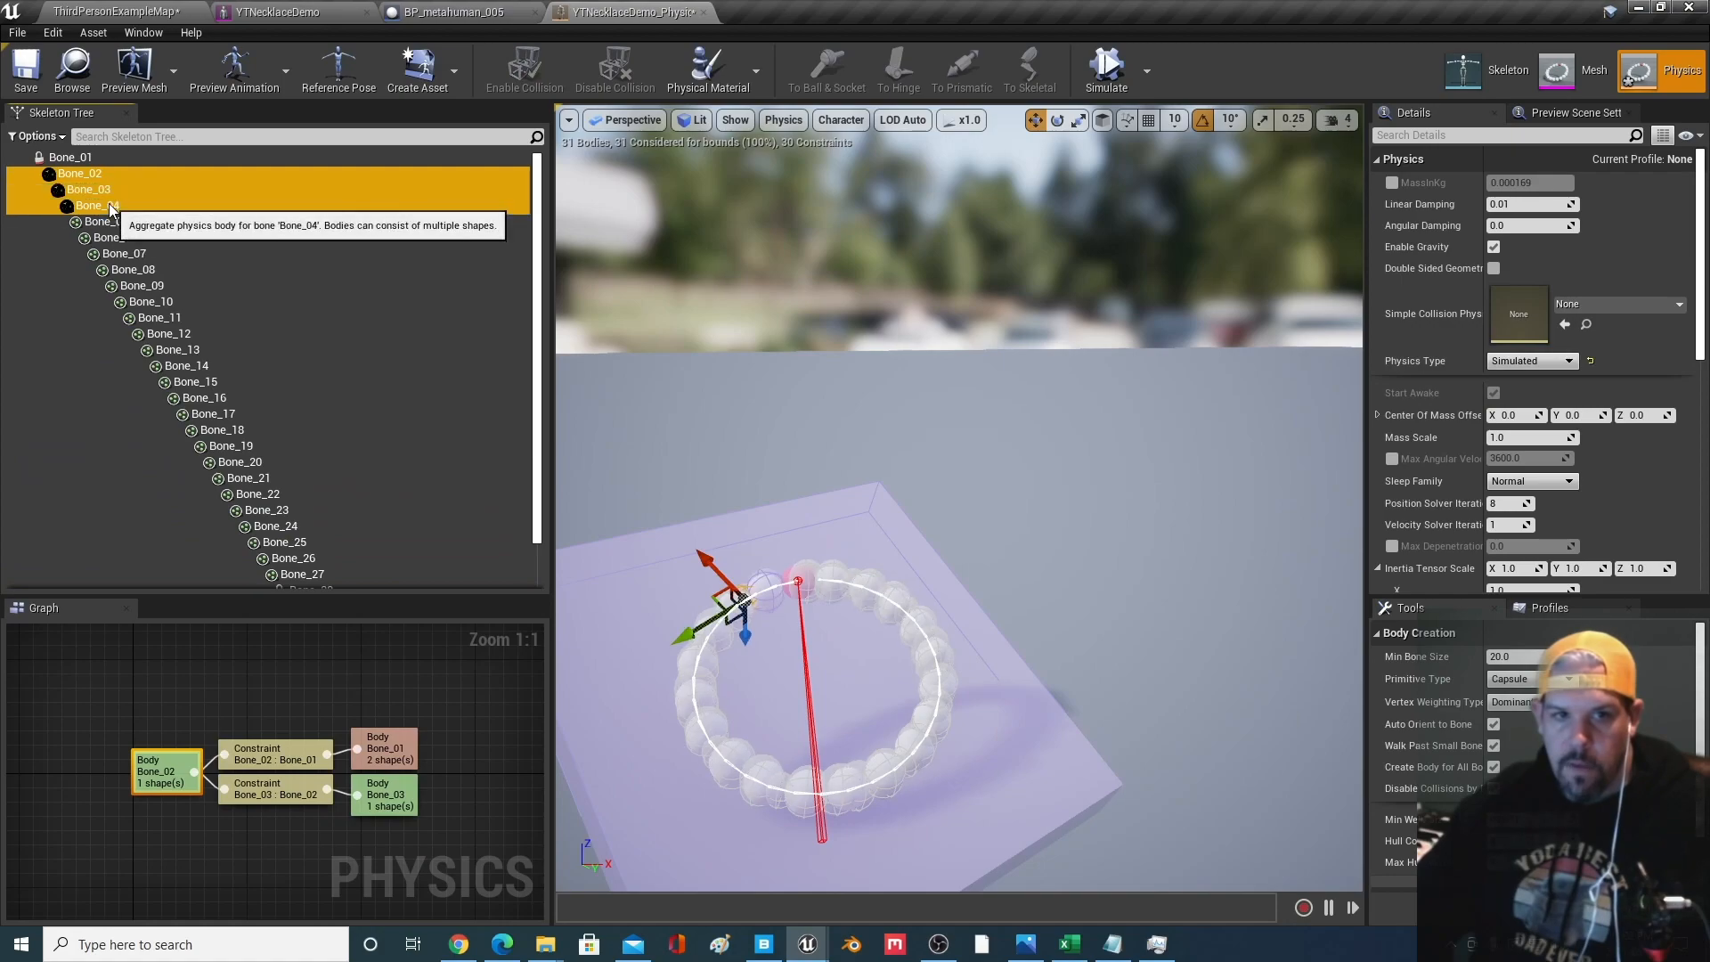
left_click(1533, 361)
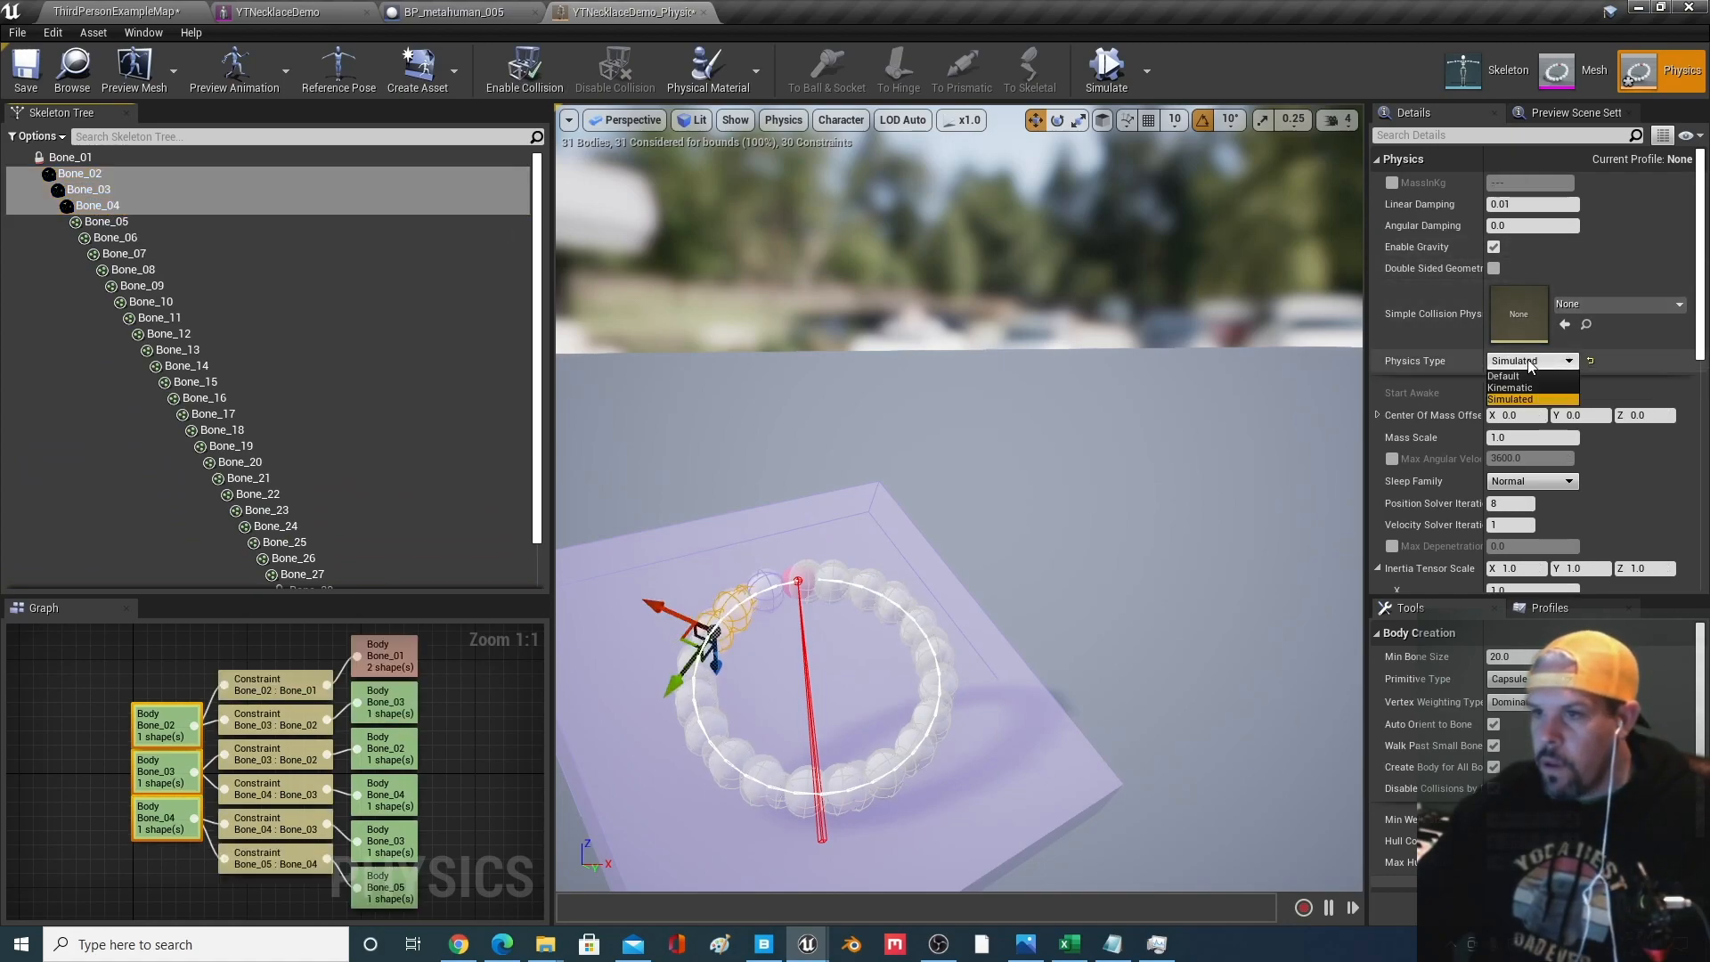
left_click(1523, 390)
left_click(21, 79)
Simulate the ThirdPersonExampleMap level, raise BP_metahuman_6 to test how its necklace reacts, and stop the simulation
left_click(110, 12)
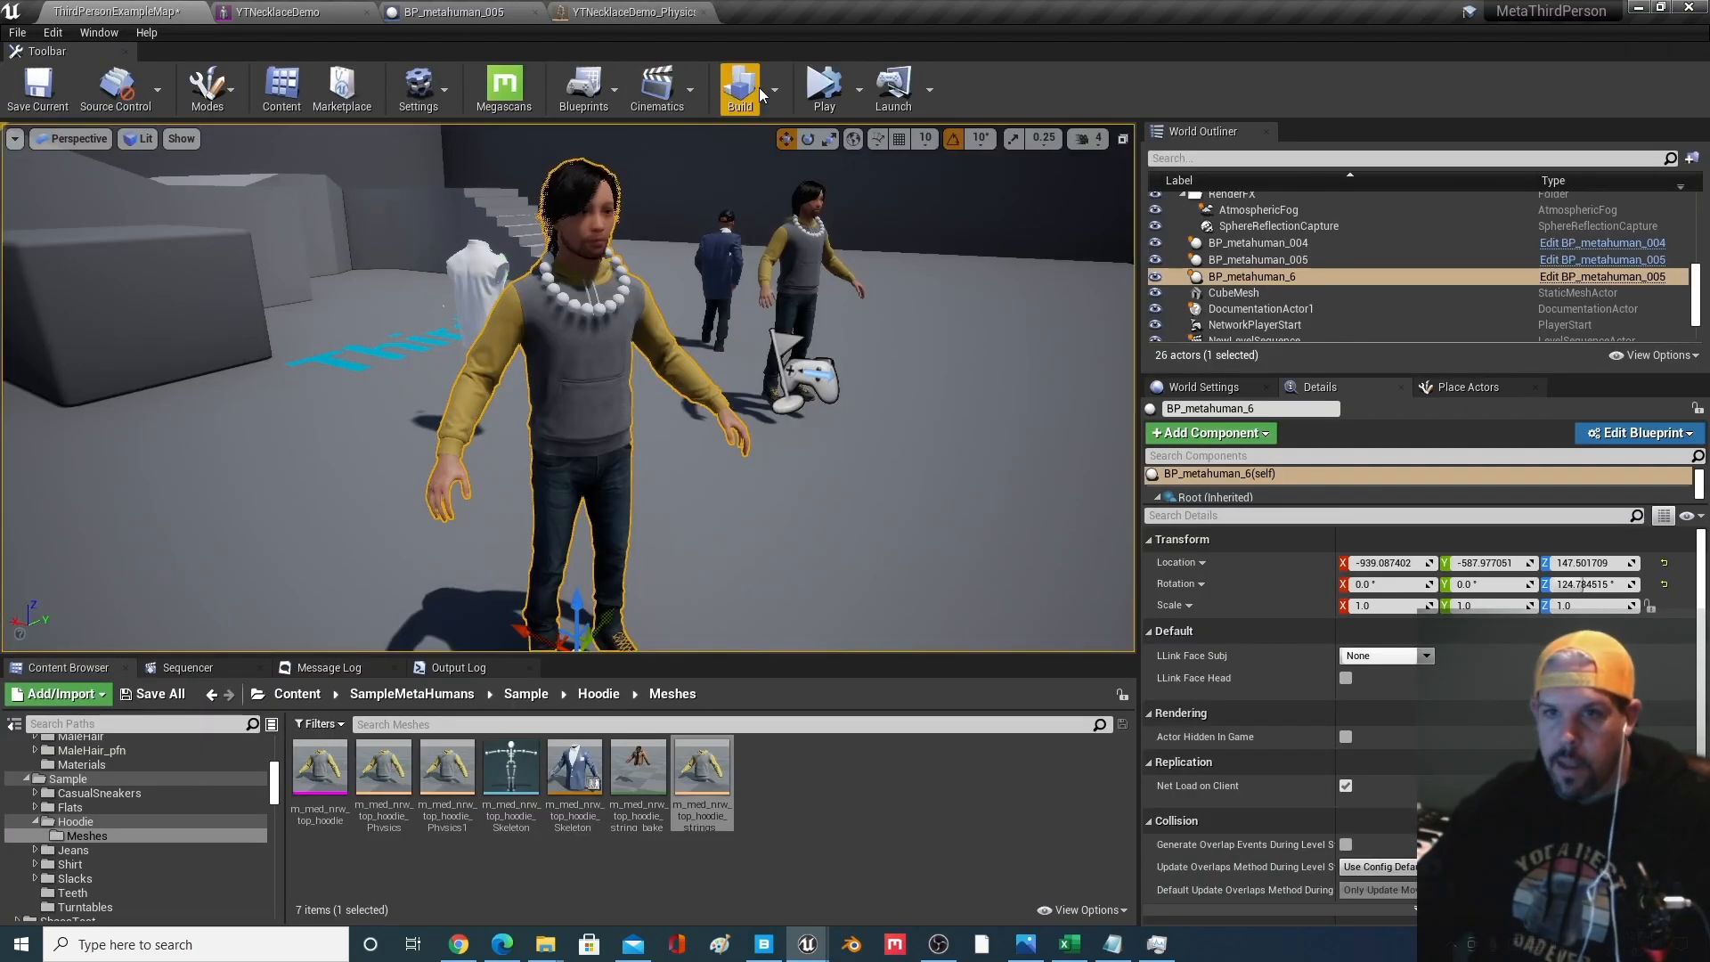
left_click(815, 86)
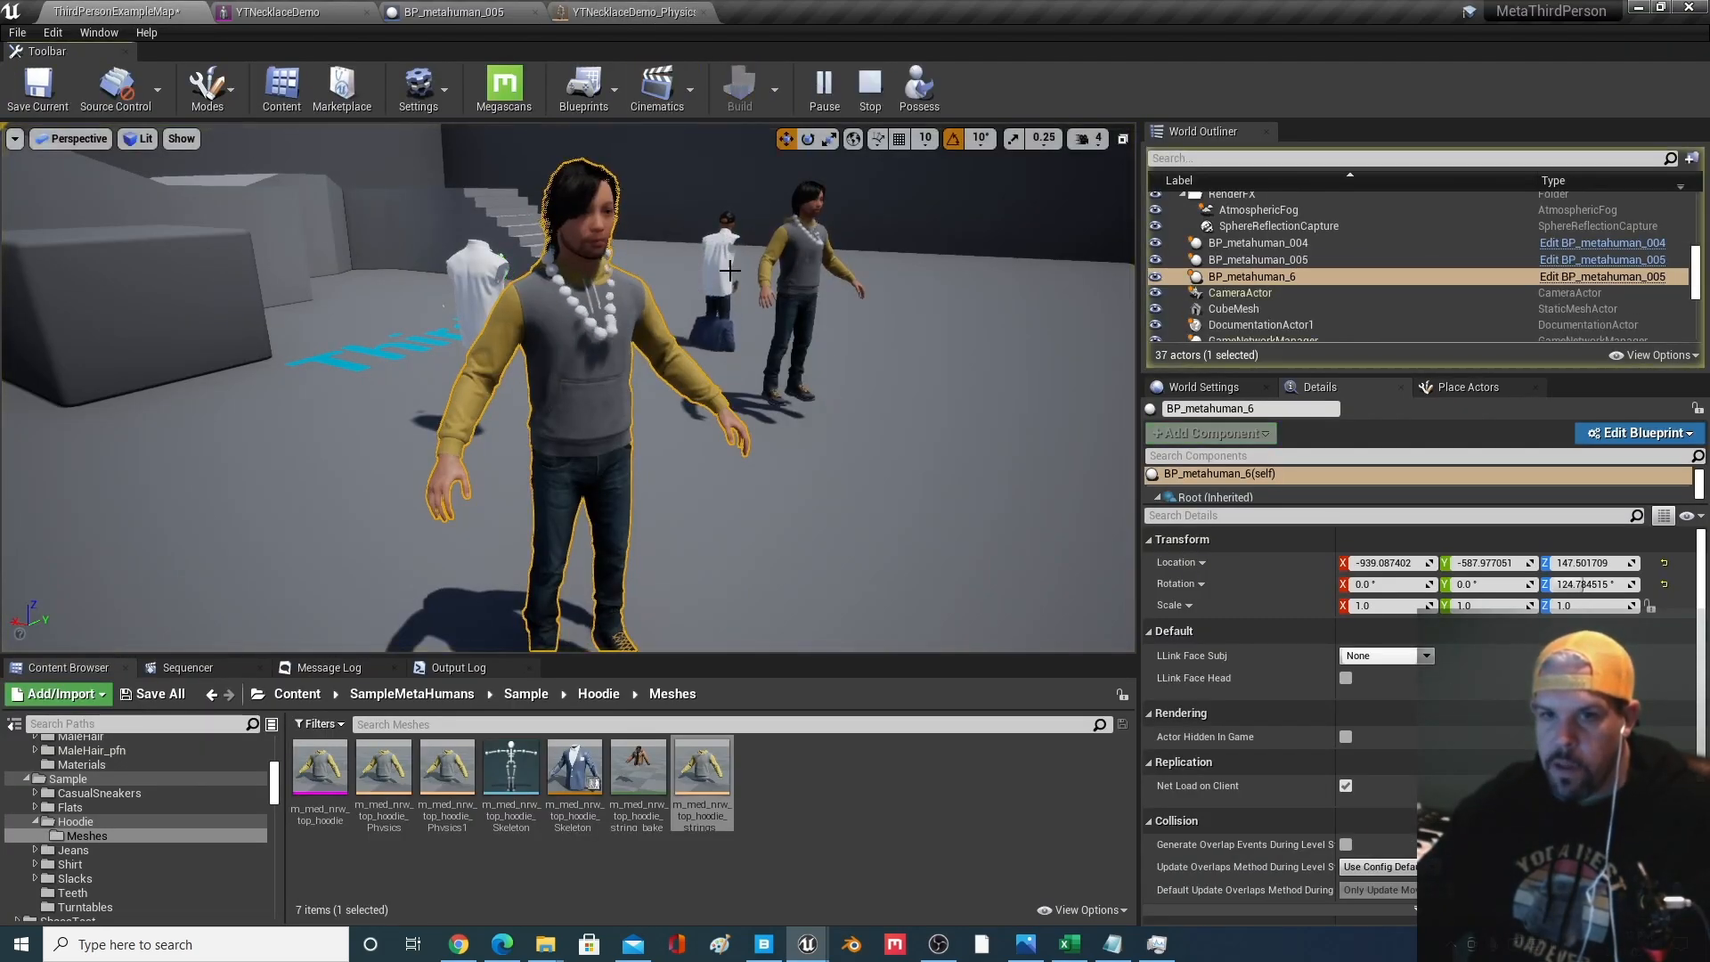
left_click(590, 403)
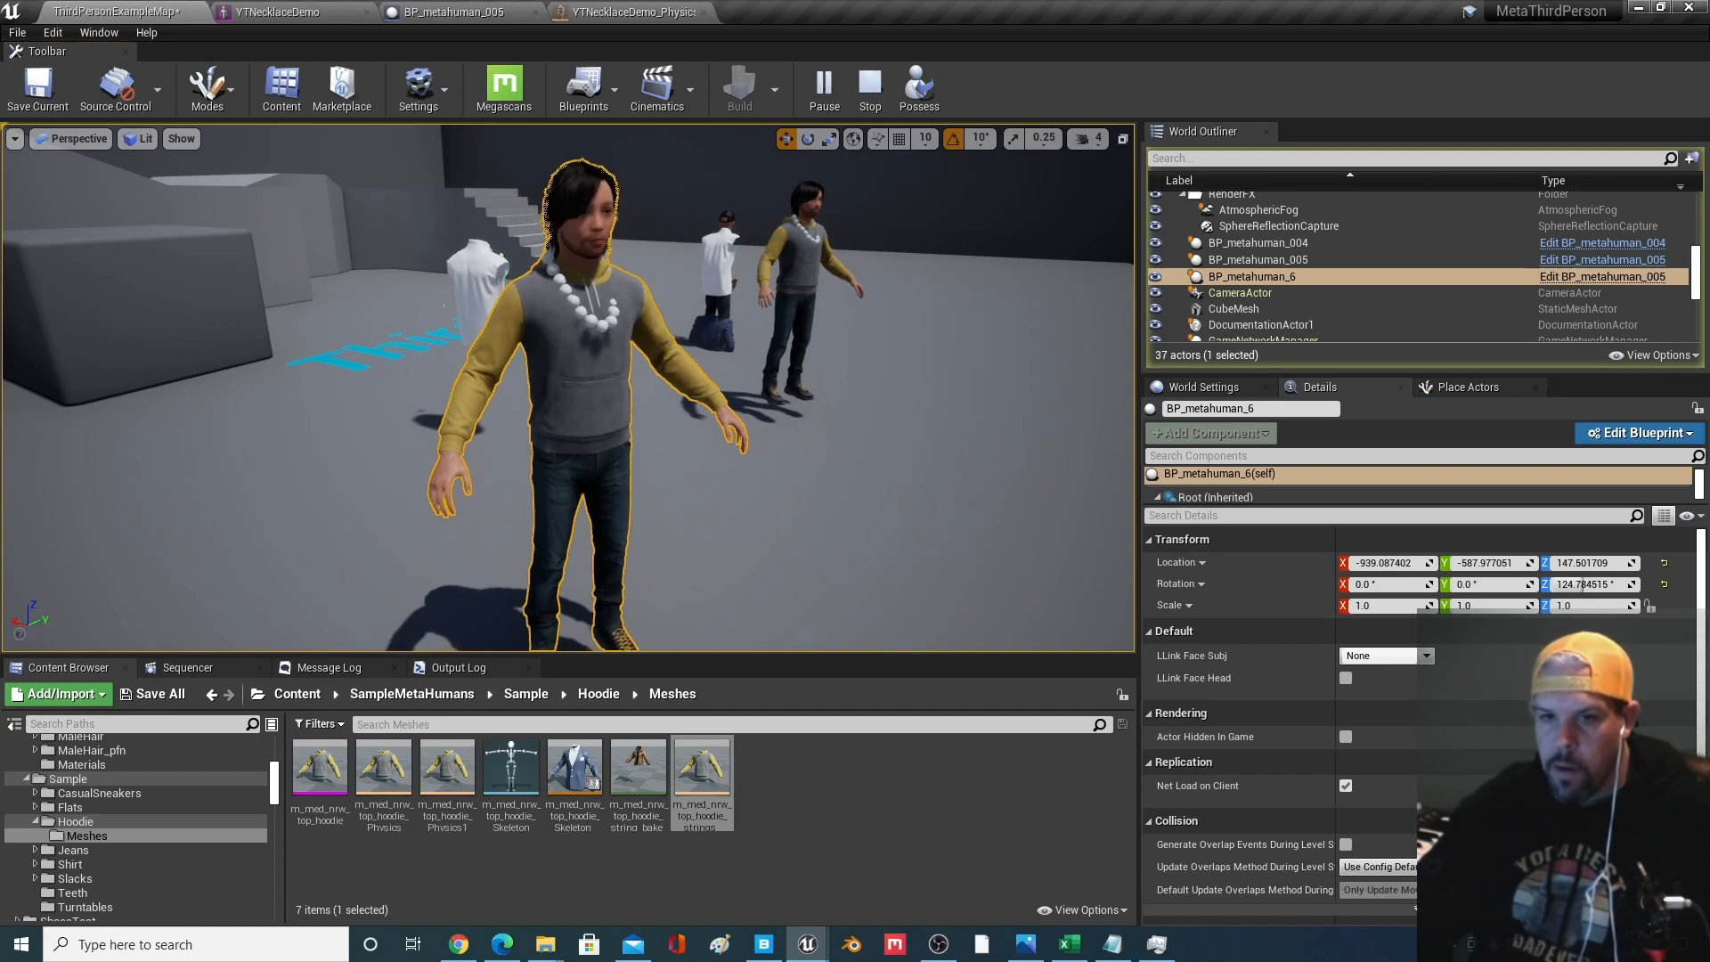
left_click_drag(584, 588, 562, 550)
key("d")
right_click_drag(651, 417, 592, 402)
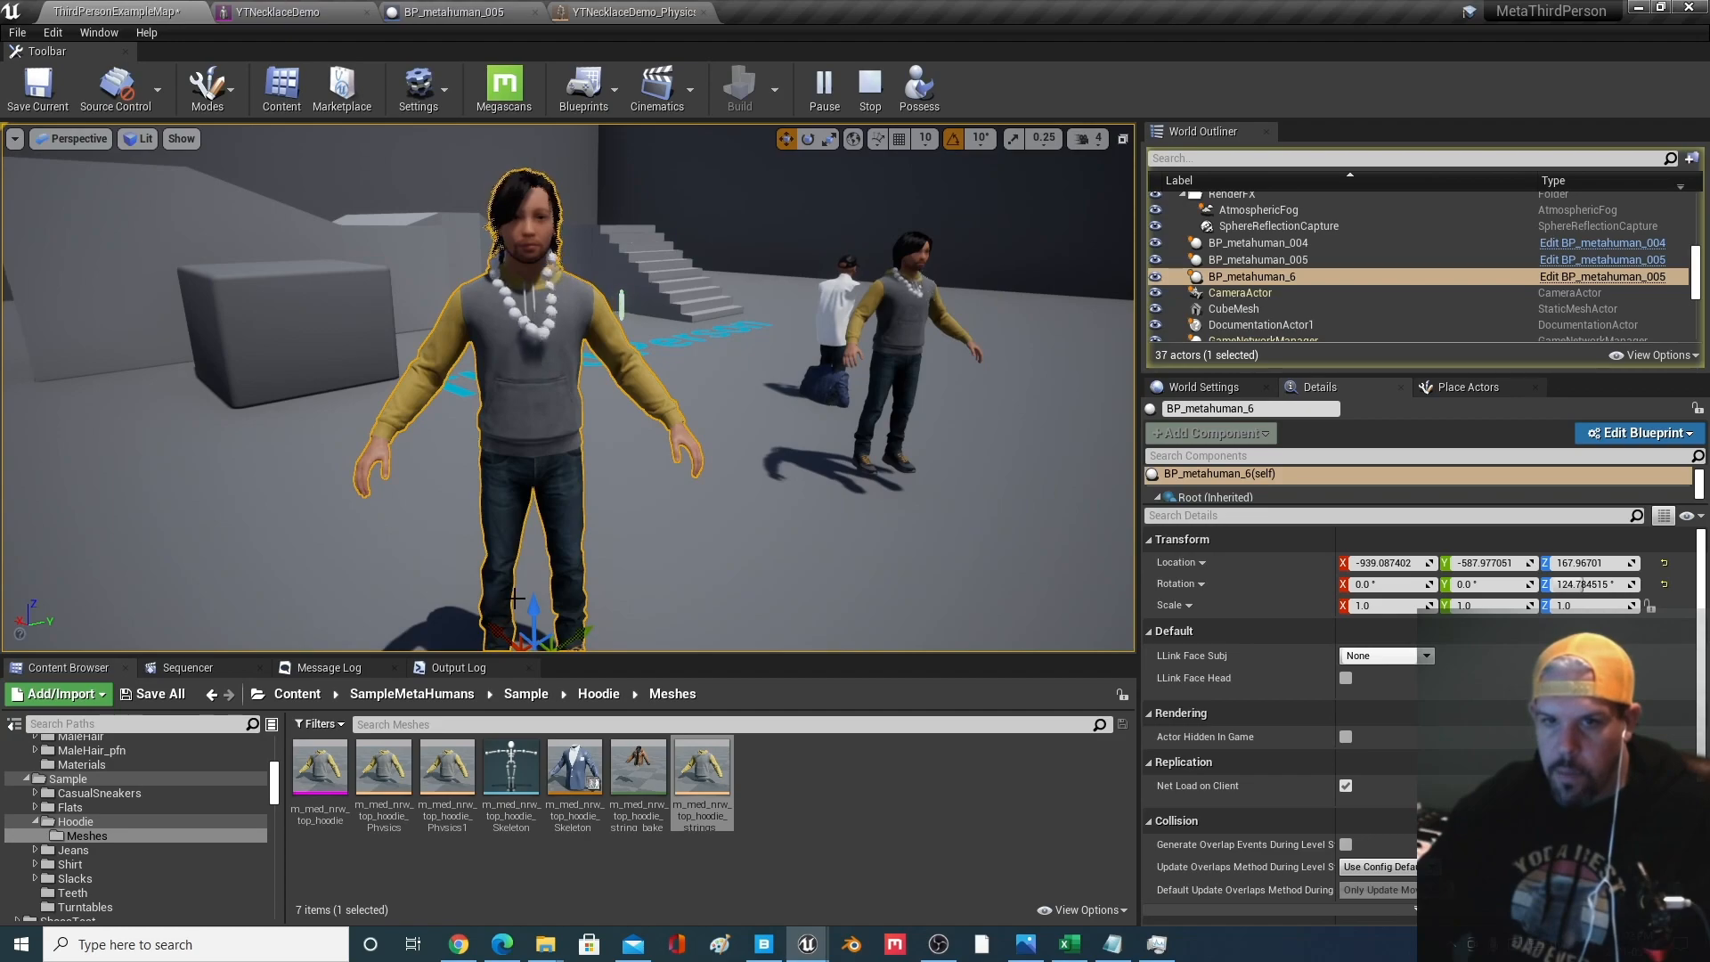
left_click(868, 88)
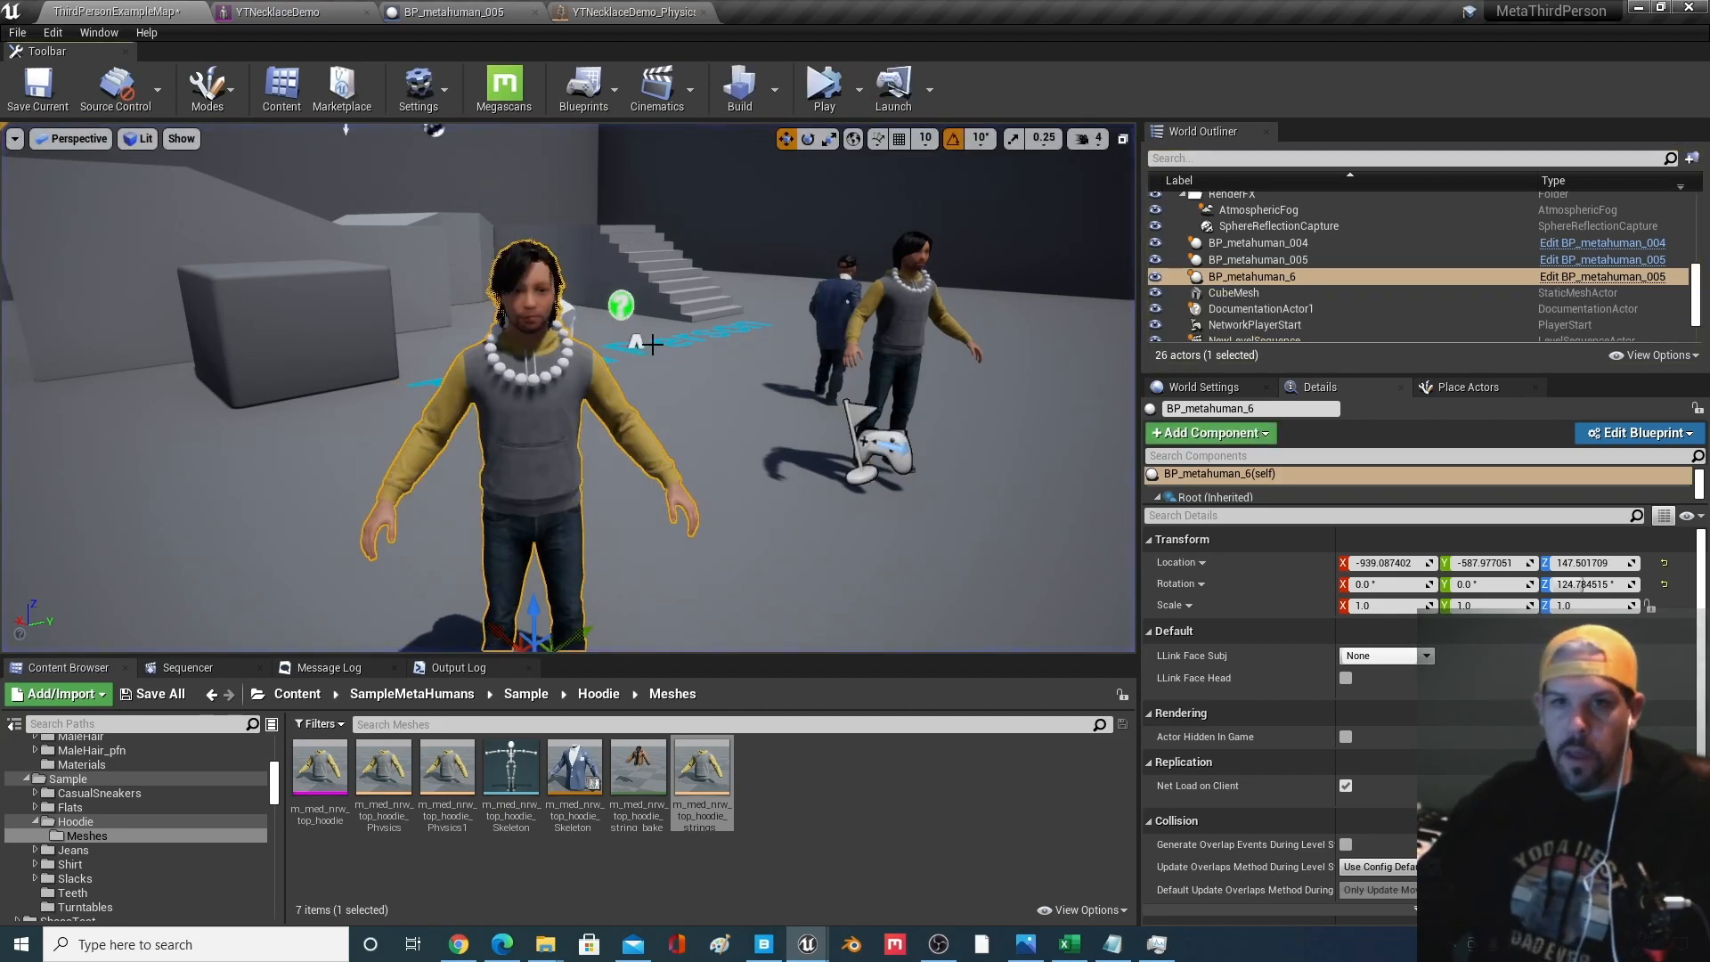
Rotate Bone_01's large collision box slightly in the necklace's physics asset to adjust its tilt behind the beads
left_click(651, 12)
mouse_move(1036, 594)
right_mouse_down()
mouse_move(1035, 642)
mouse_move(1034, 592)
mouse_move(989, 592)
mouse_move(1027, 593)
right_mouse_up()
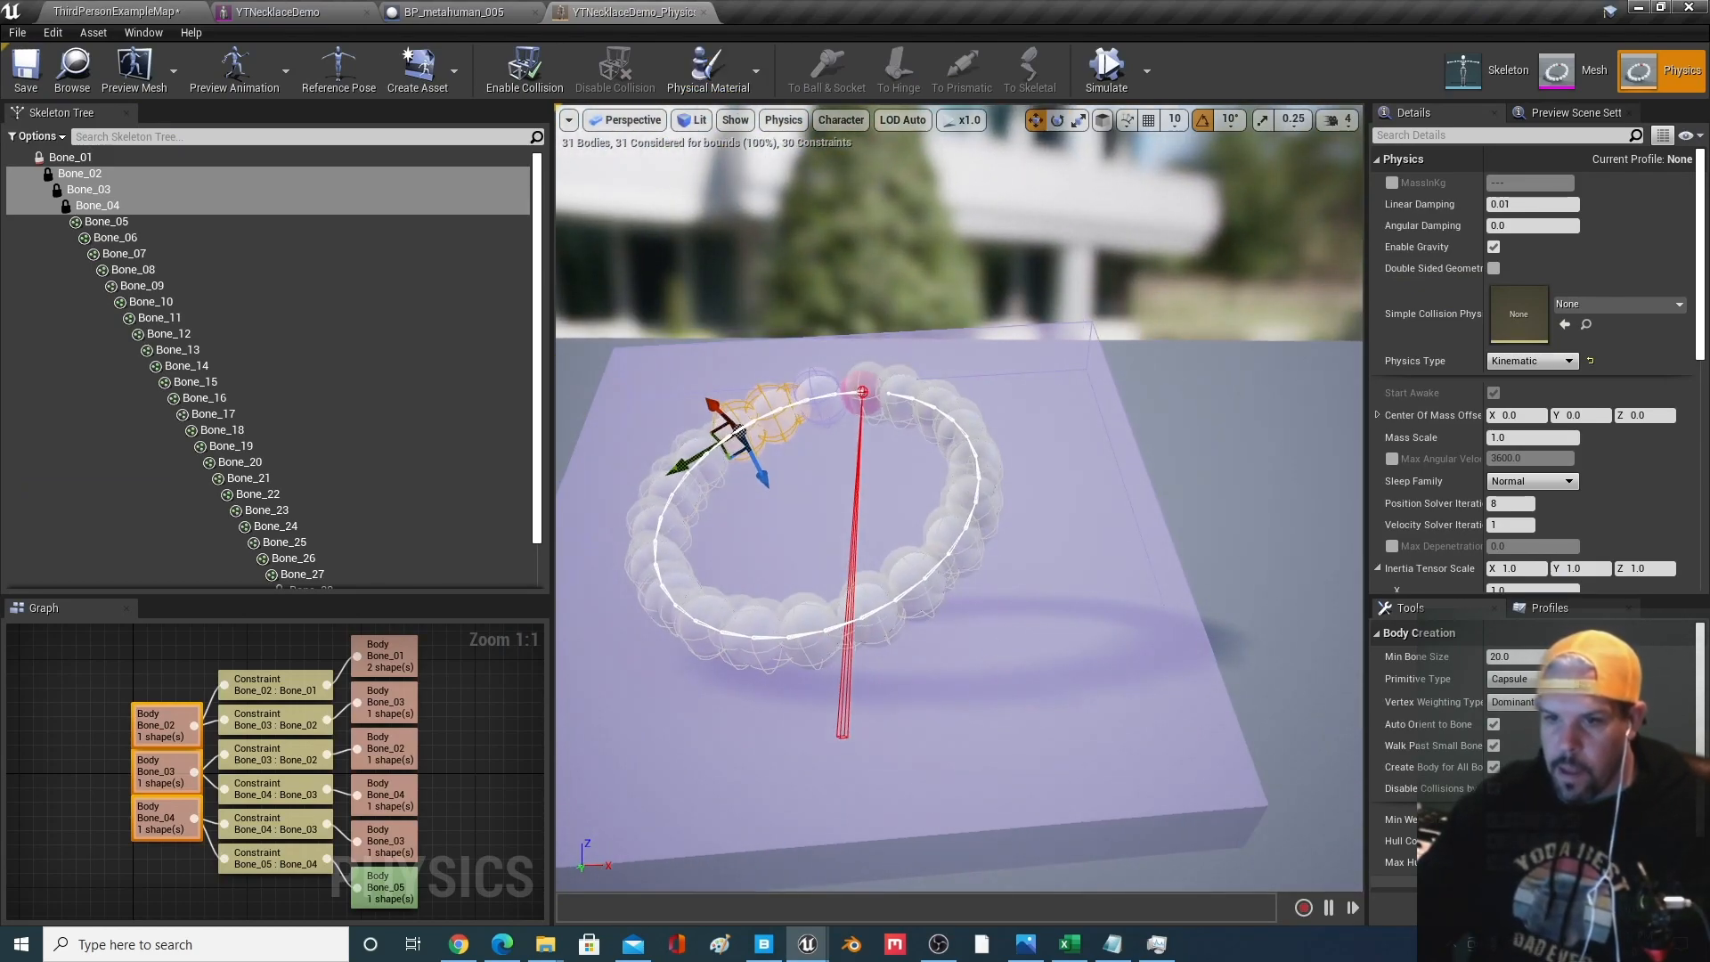
left_click(986, 661)
left_click(1092, 534)
left_click(1092, 579)
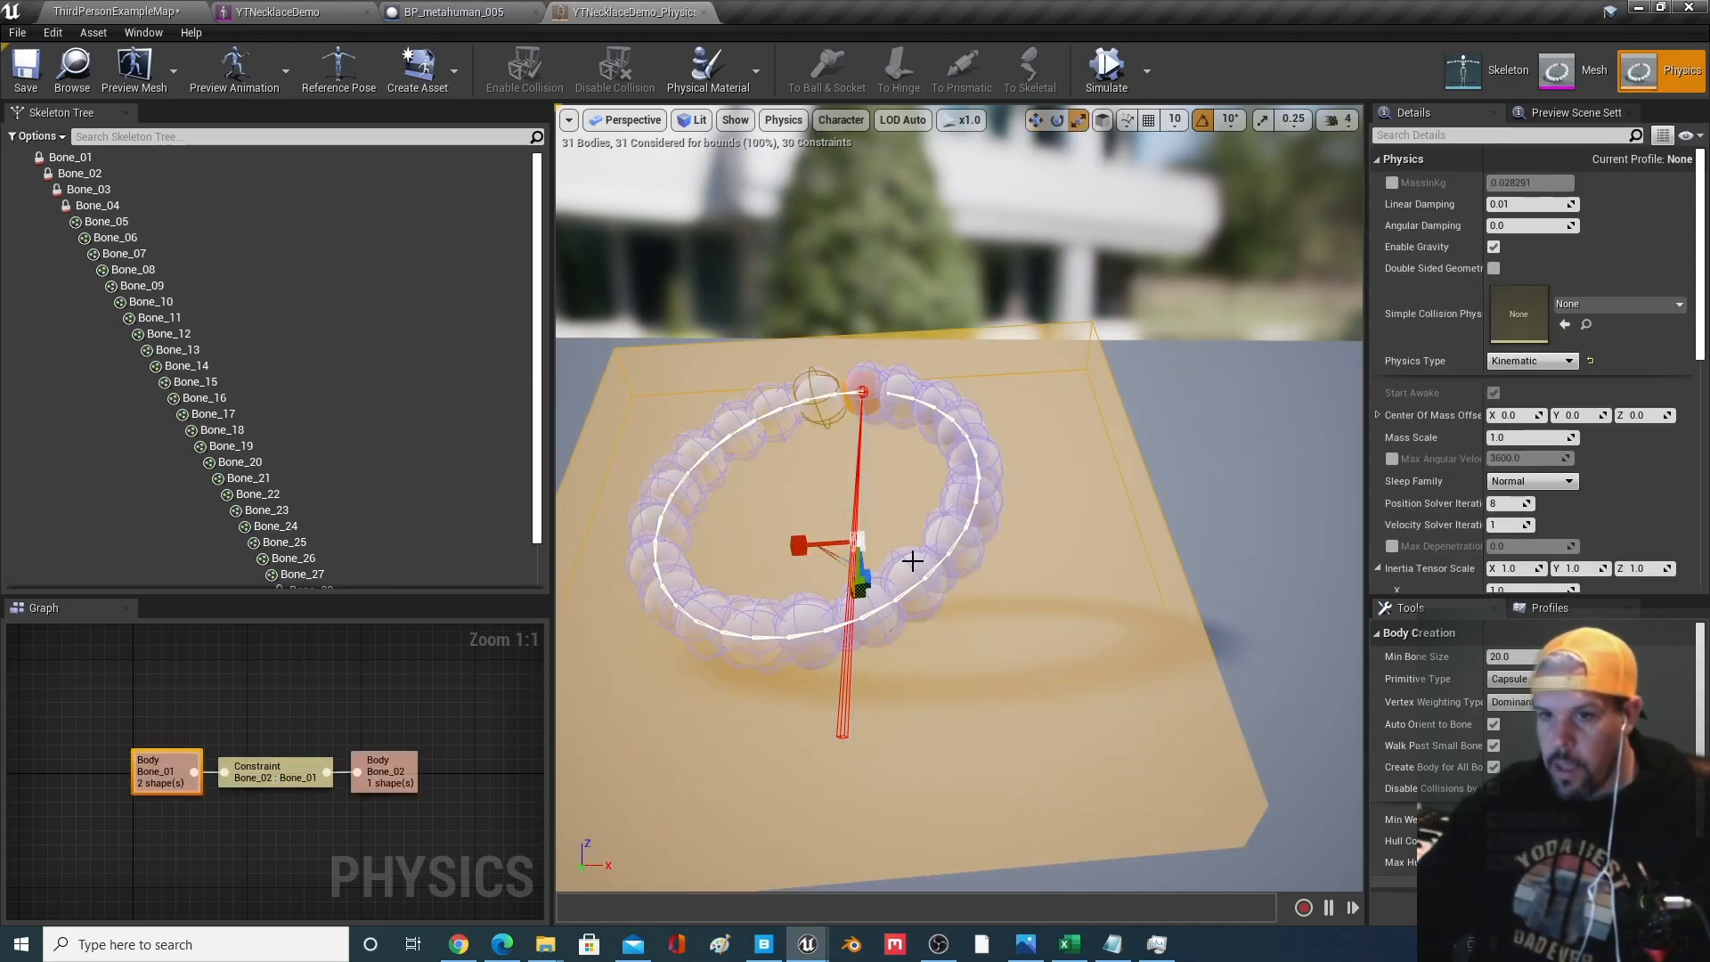
key("e")
left_click_drag(923, 505, 923, 505)
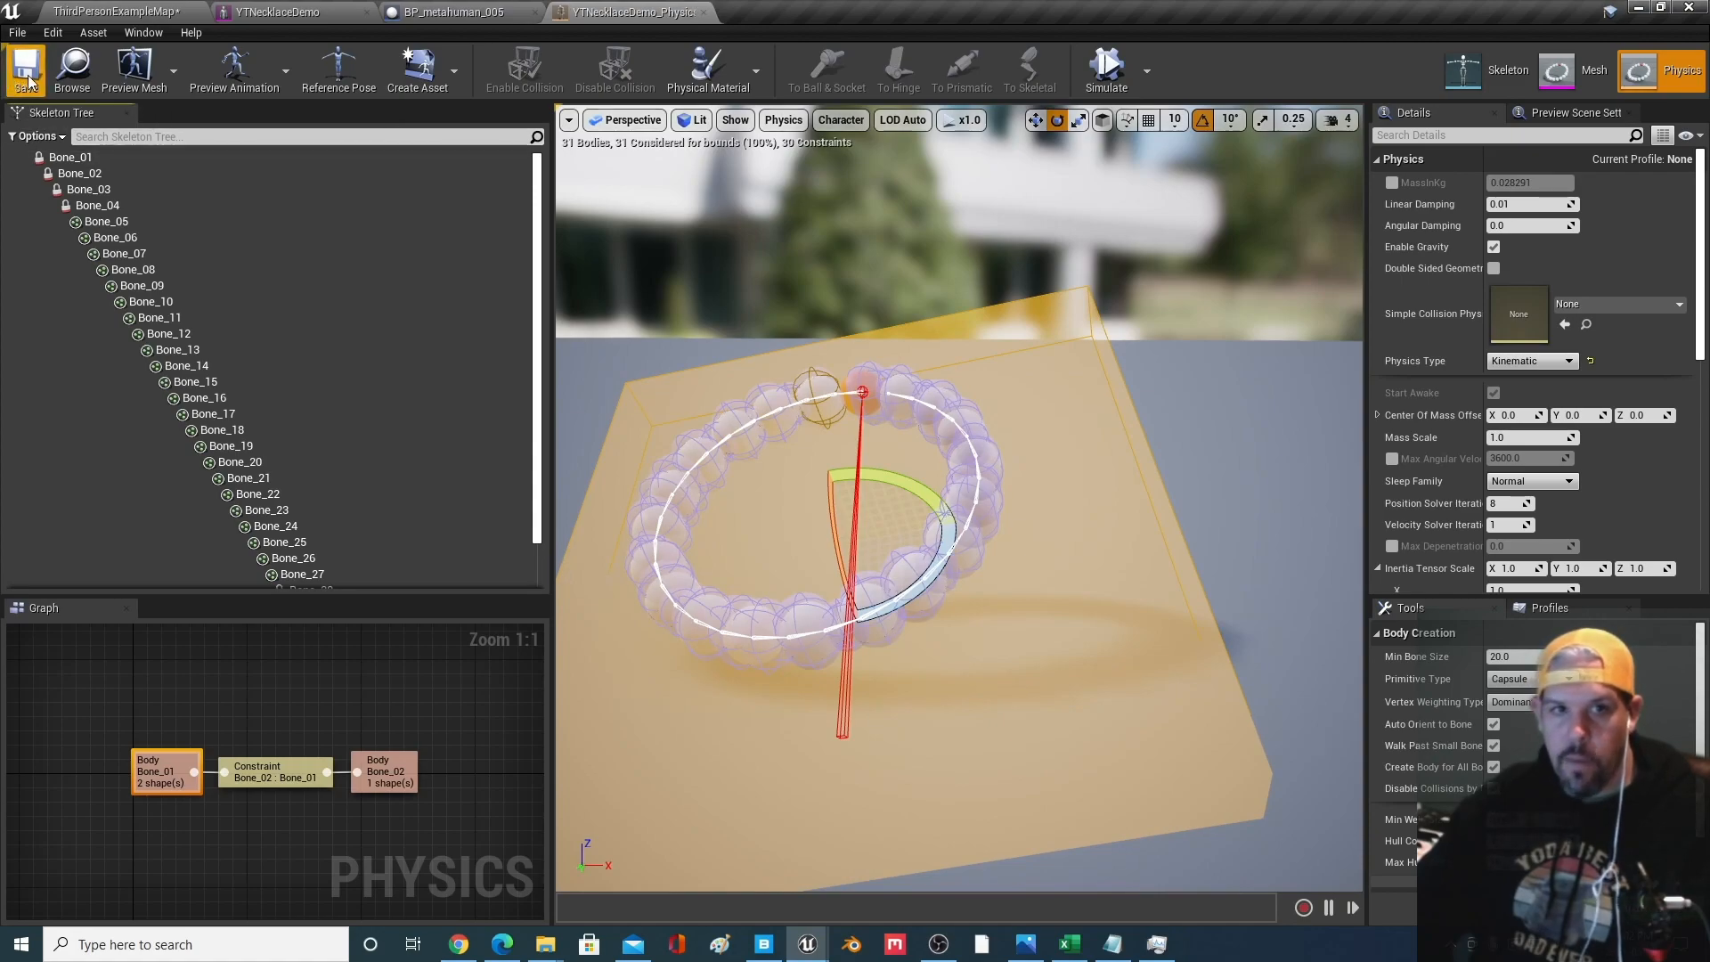
Run a short simulation of the level to check how the necklace hangs with the rotated box
left_click(114, 13)
left_click(818, 90)
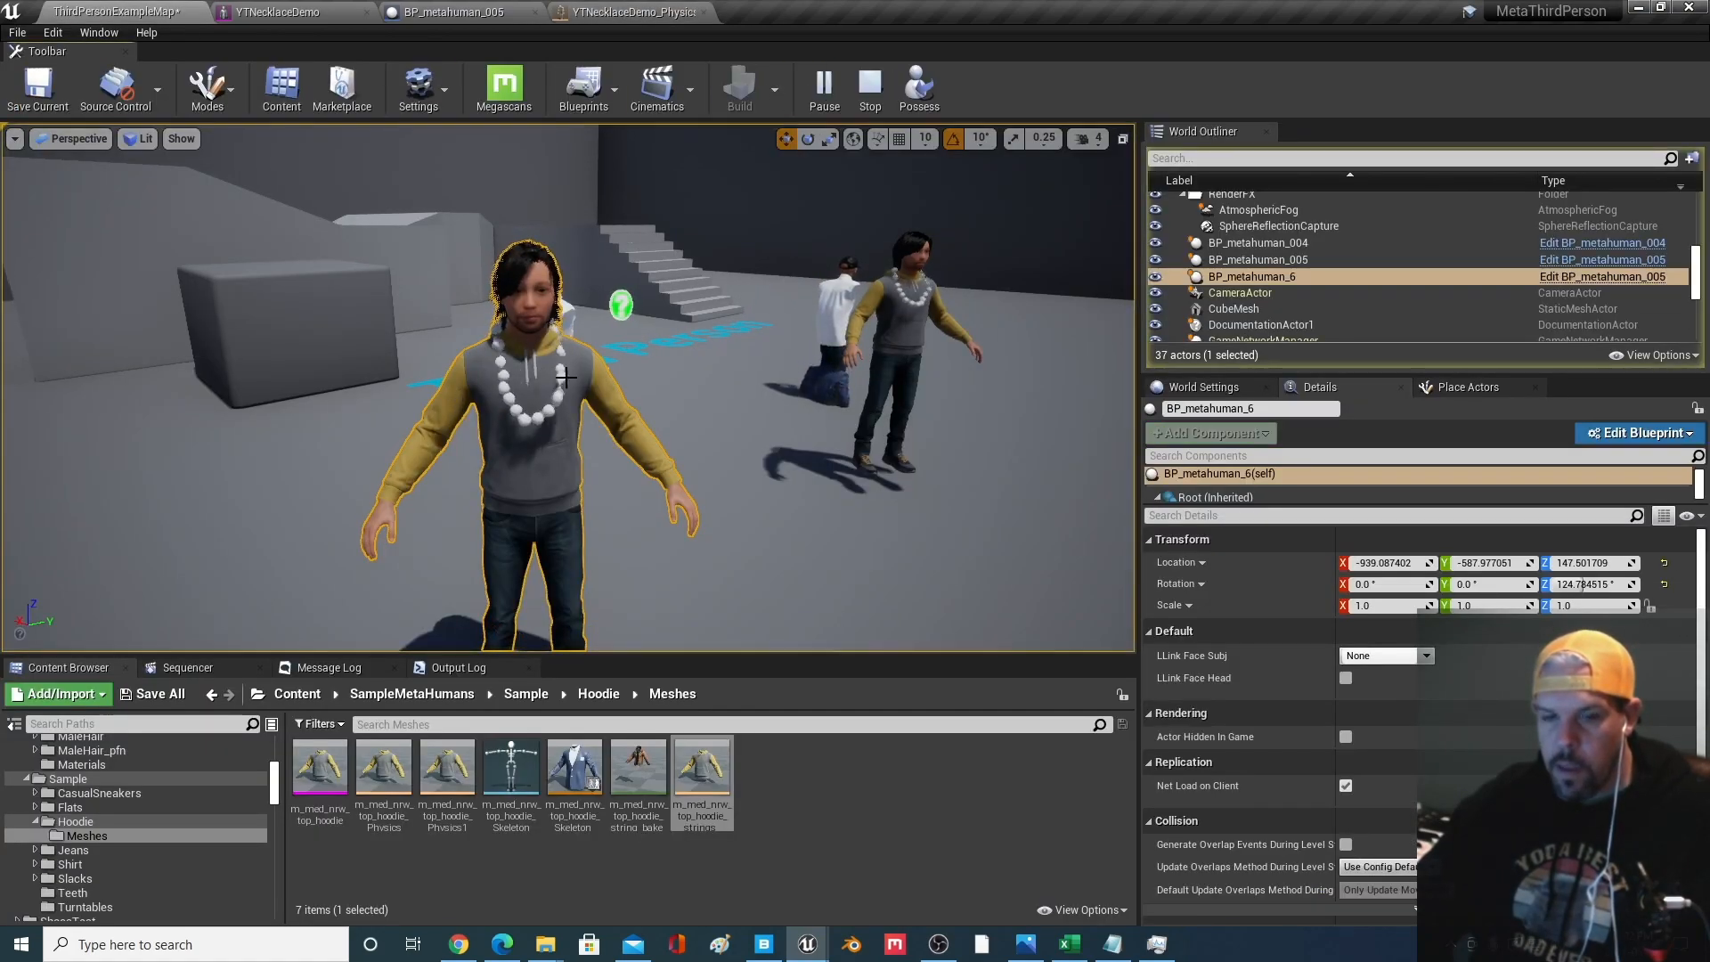
left_click(860, 83)
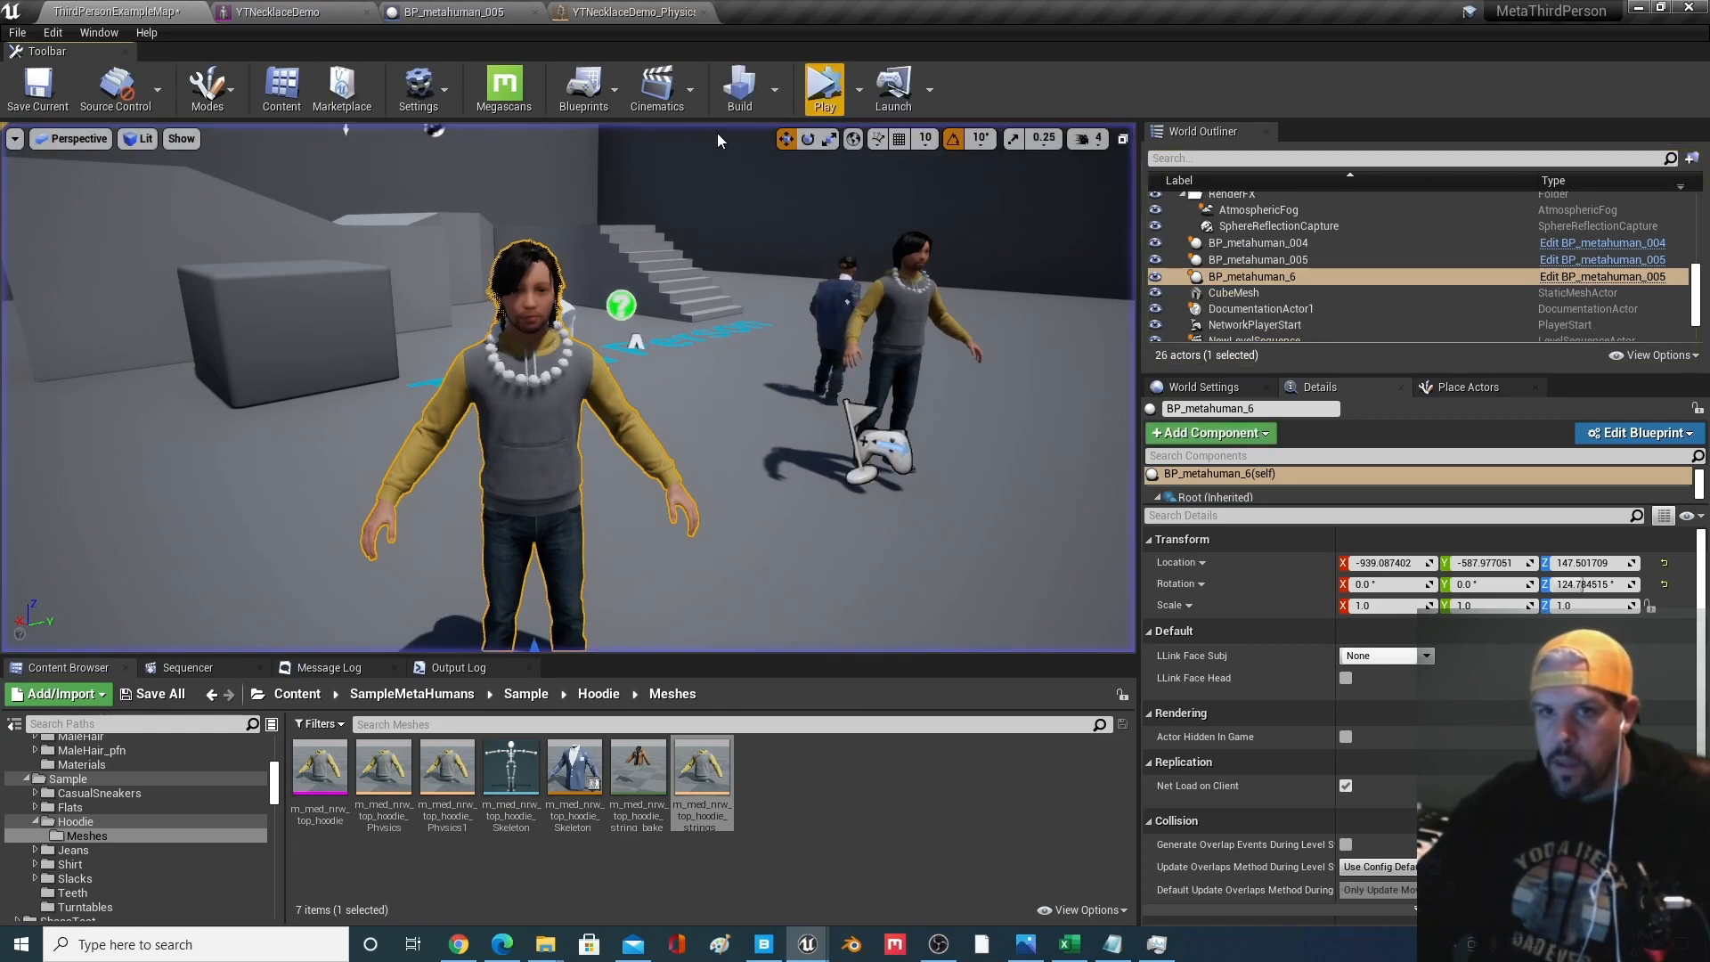
Return to the necklace's physics asset and examine the collision box, the necklace and the bone list
left_click(641, 12)
right_click_drag(858, 370, 859, 370)
key("w")
right_click(845, 340)
left_click(1210, 458)
key("s")
right_click_drag(1210, 458, 1263, 510)
key("w")
scroll(1030, 553, "down", 6)
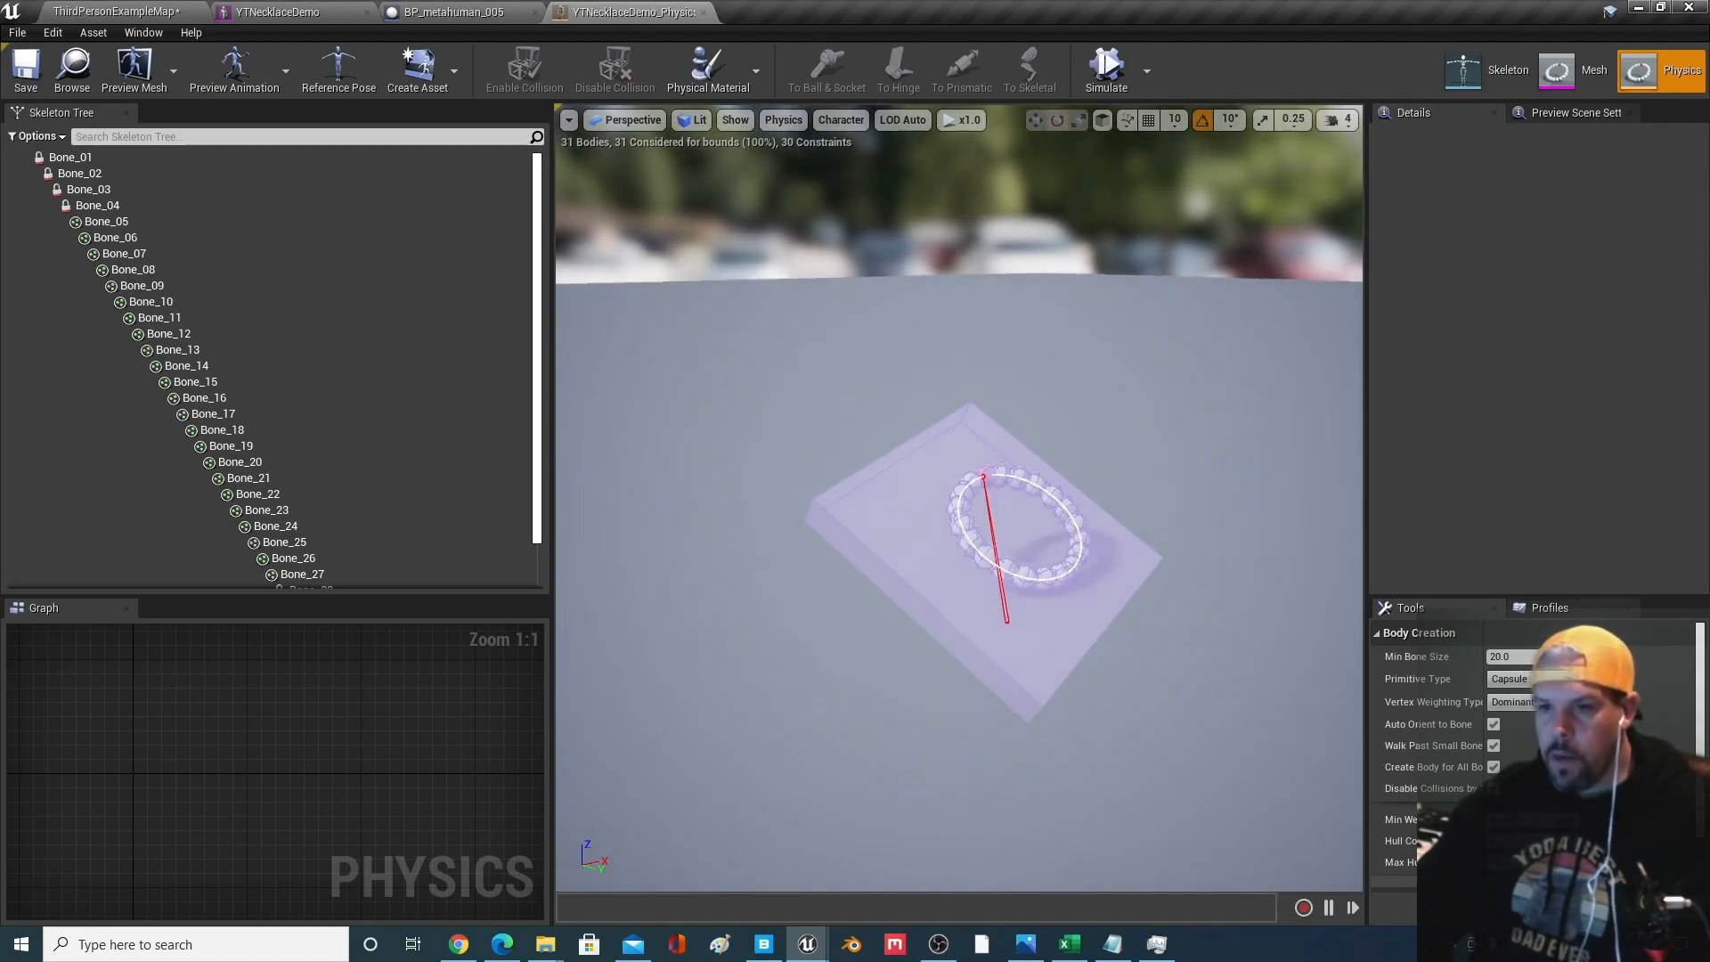
right_click_drag(1025, 546, 1020, 518)
middle_click_drag(1021, 519, 989, 545)
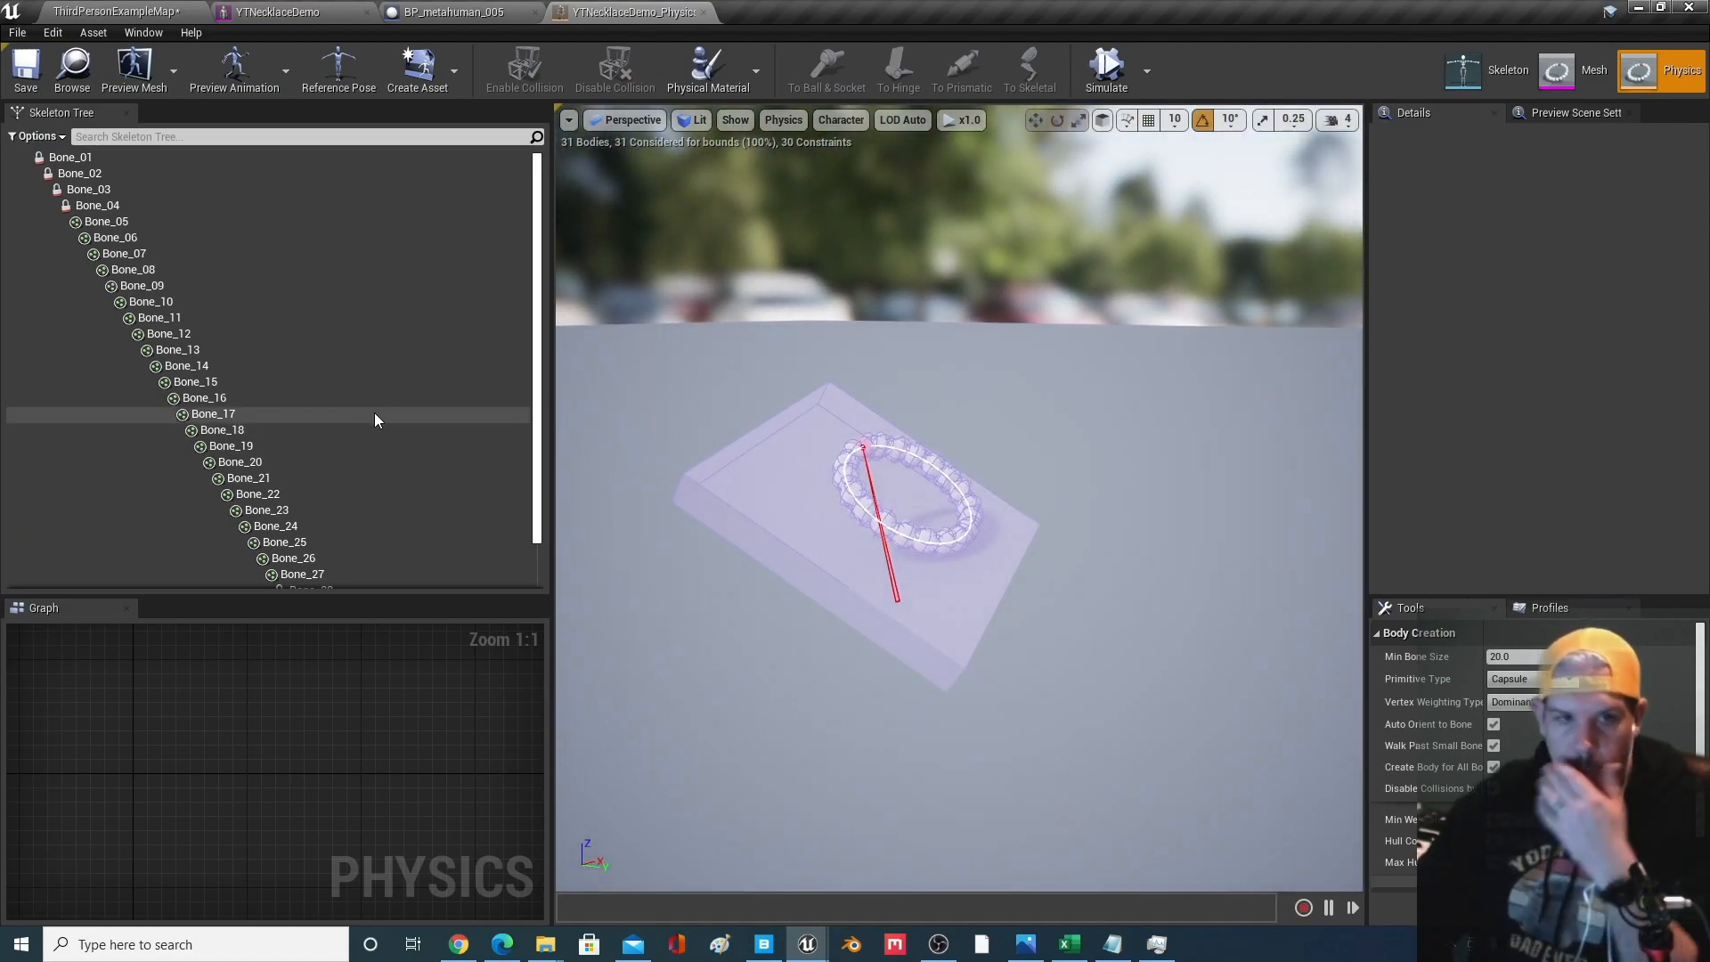
scroll(365, 419, "down", 2)
scroll(352, 433, "up", 2)
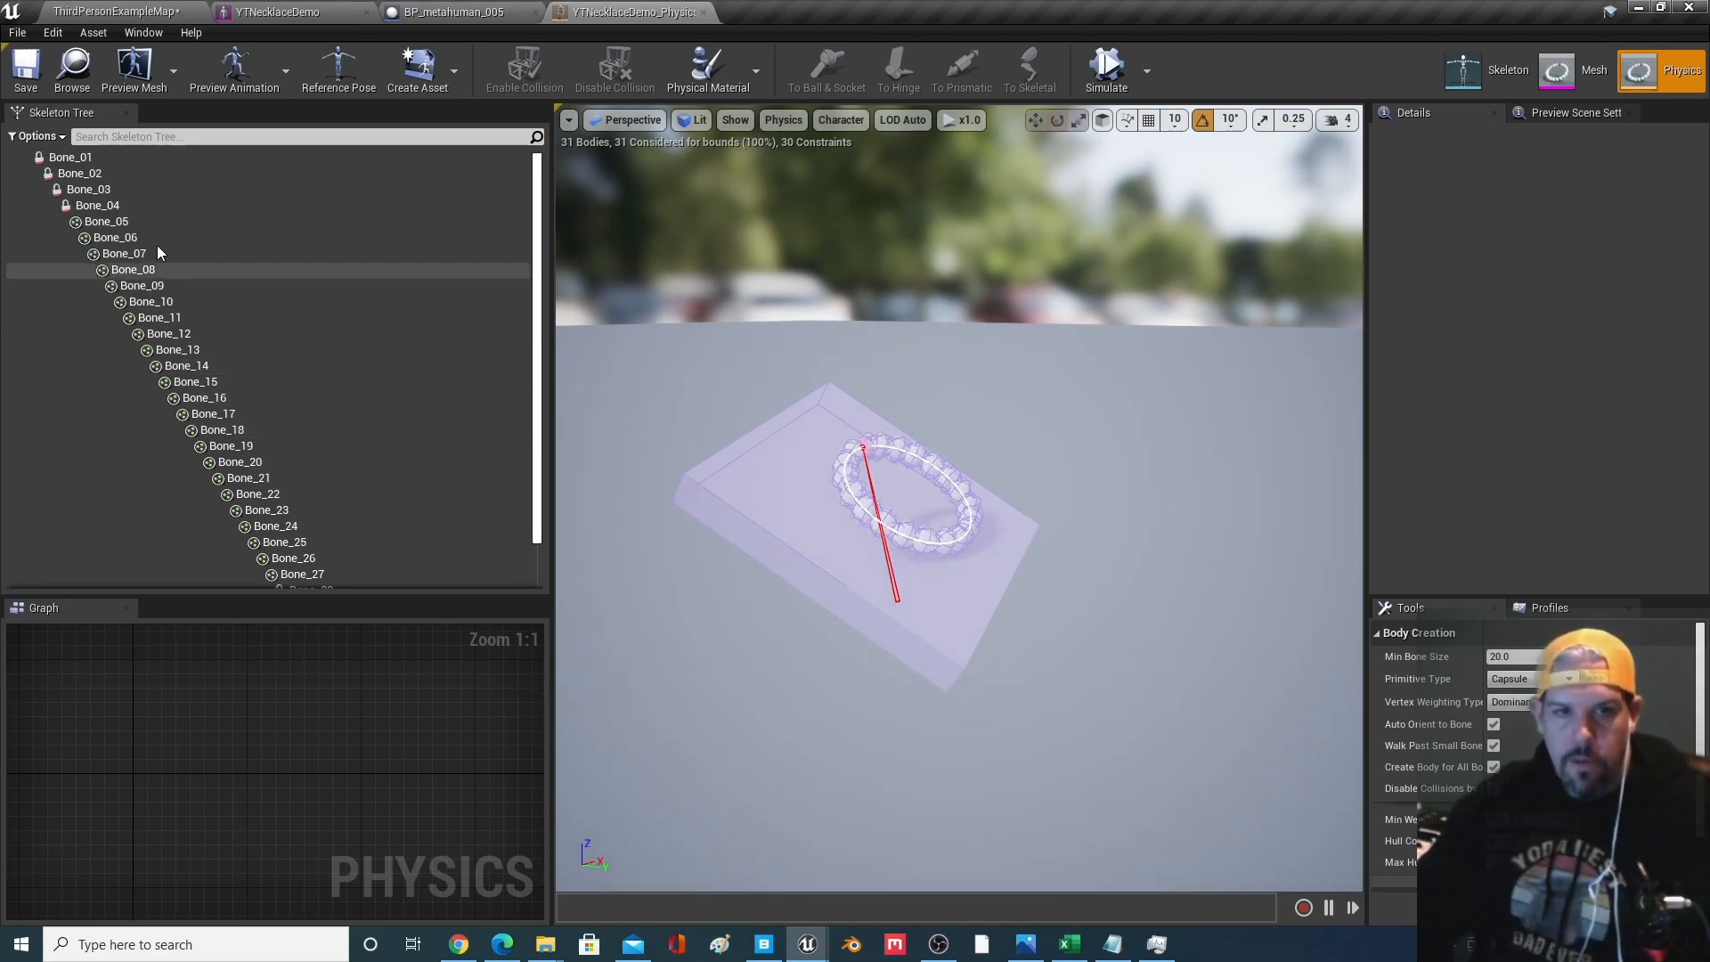
Override the mass of all bodies from Bone_01 to Bone_31 with 2000 kg and save the physics asset
left_click(67, 157)
scroll(282, 452, "down", 2)
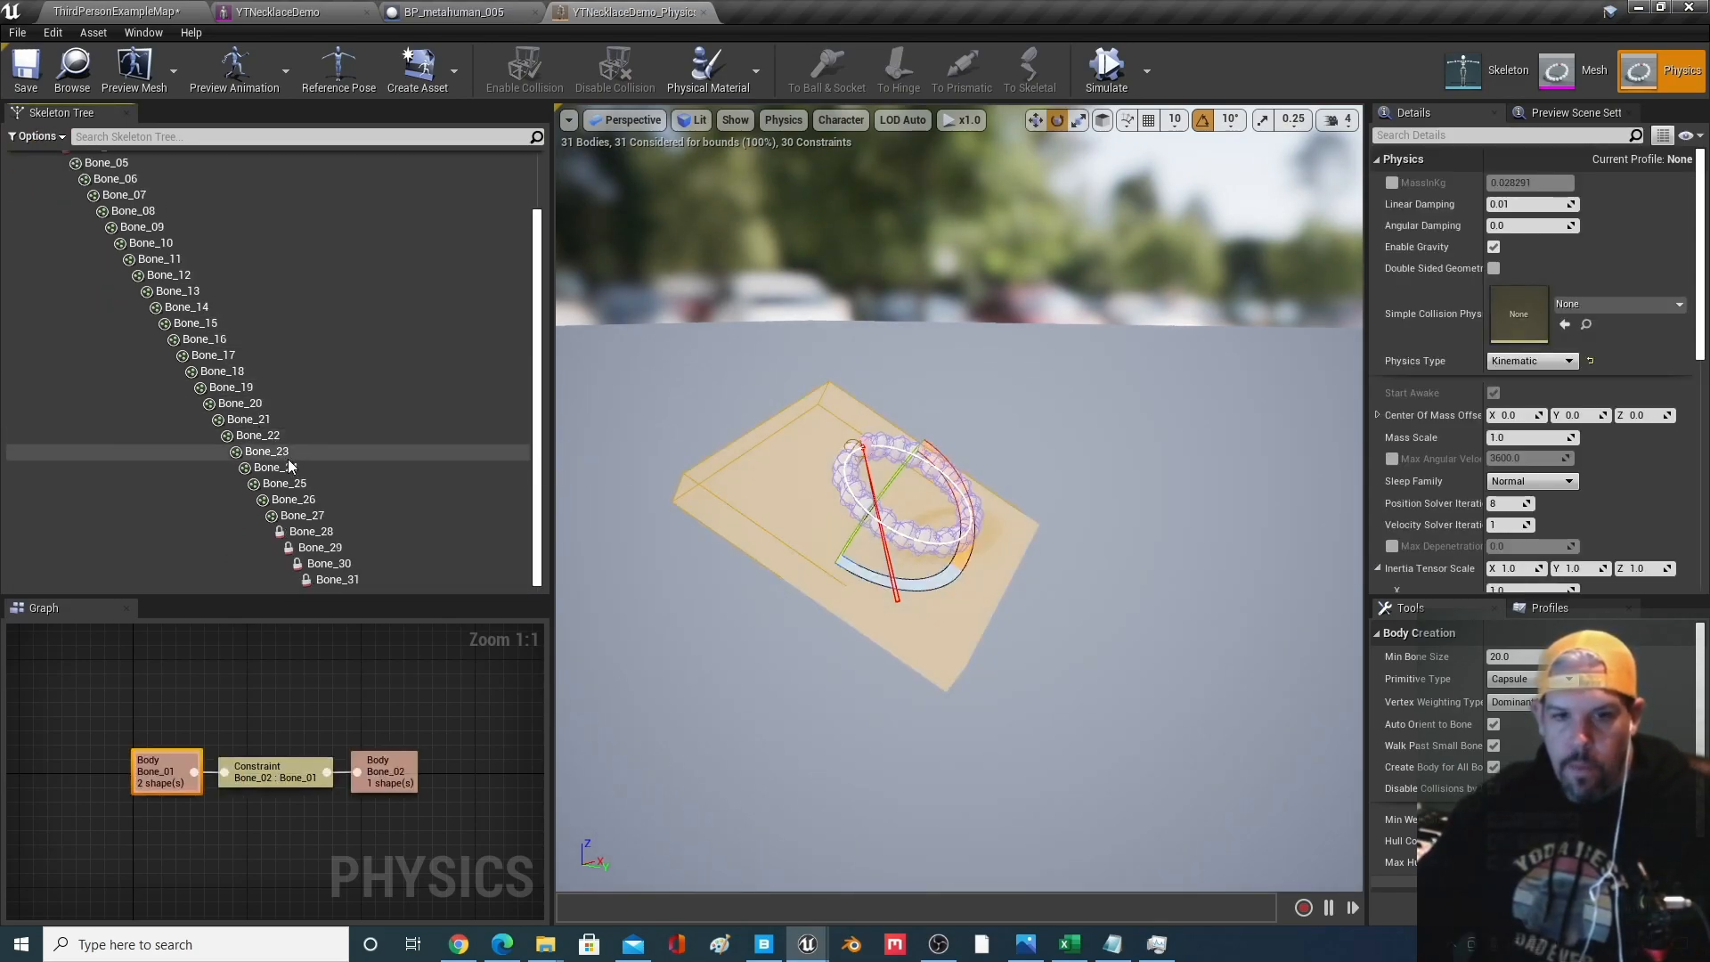
left_click(327, 580, "shift")
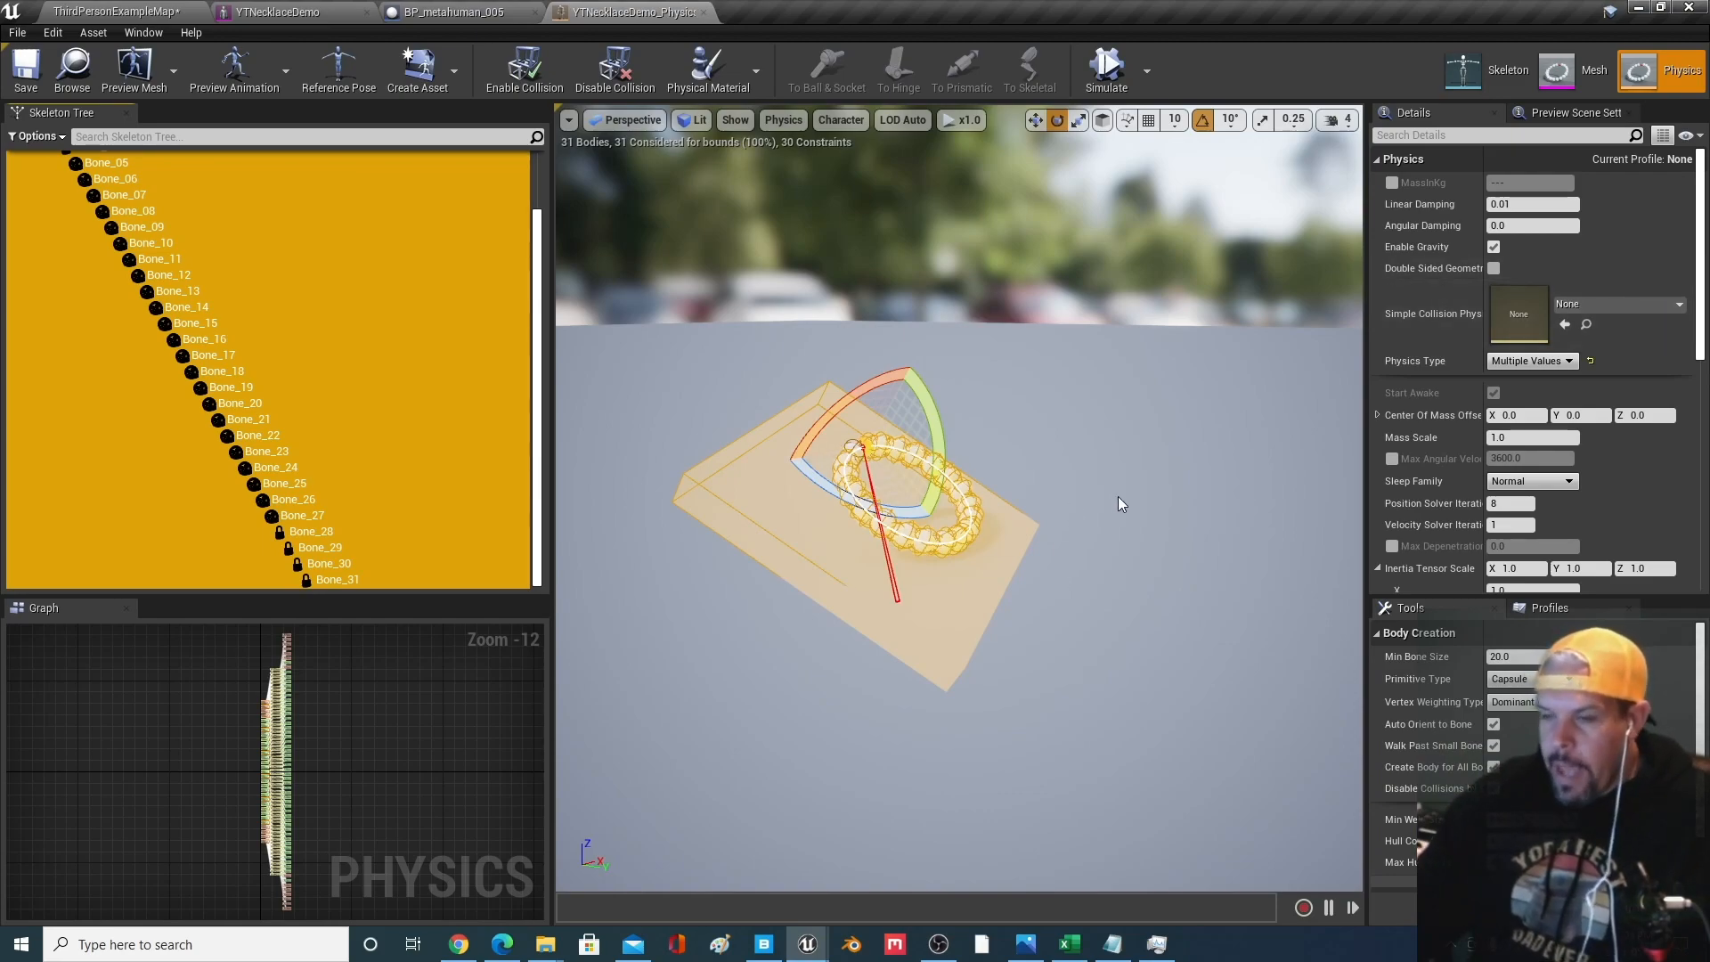
left_click(1394, 184)
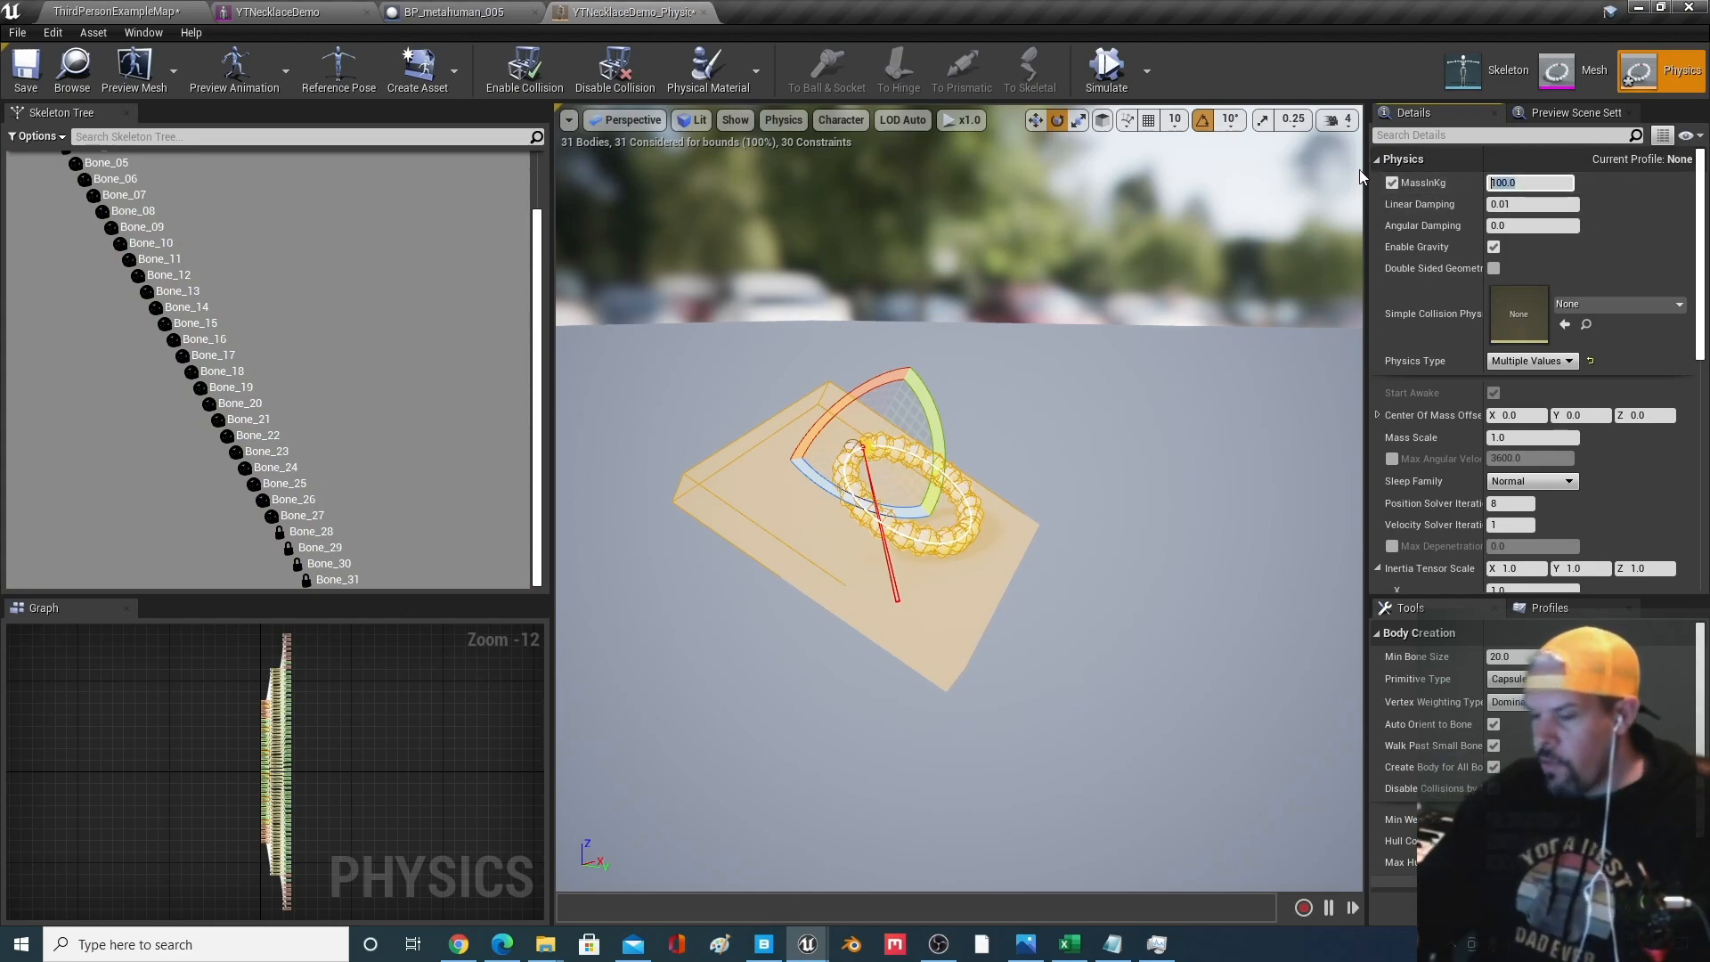
type("2000")
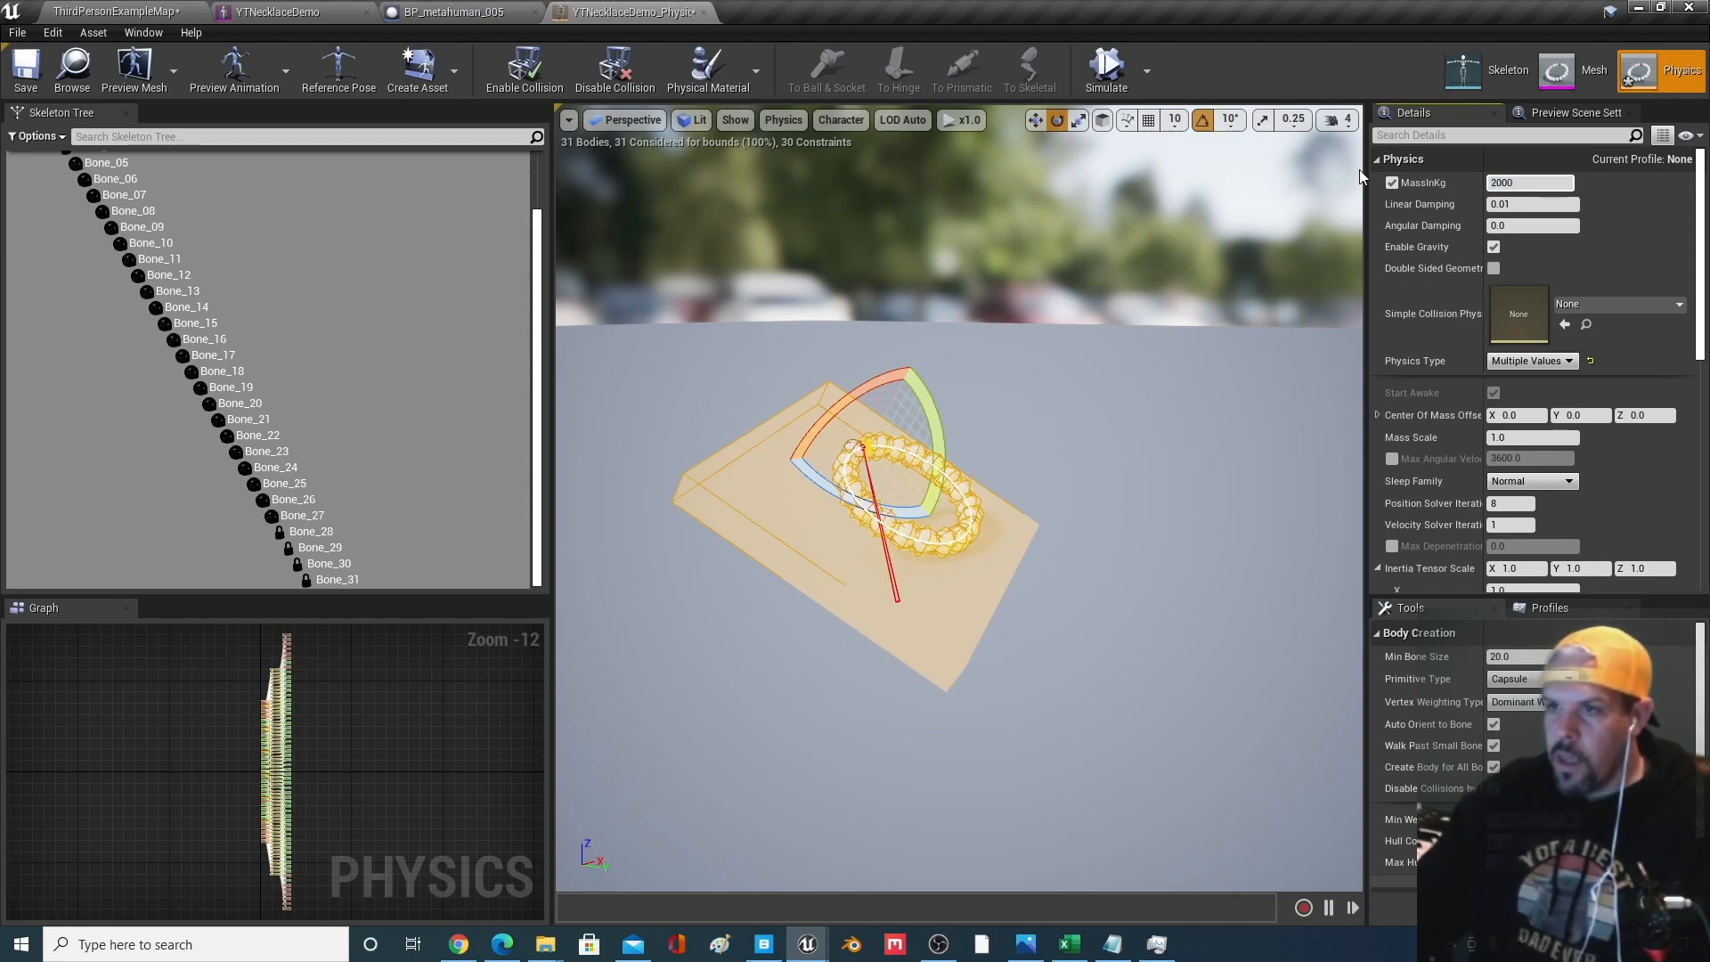
left_click(24, 85)
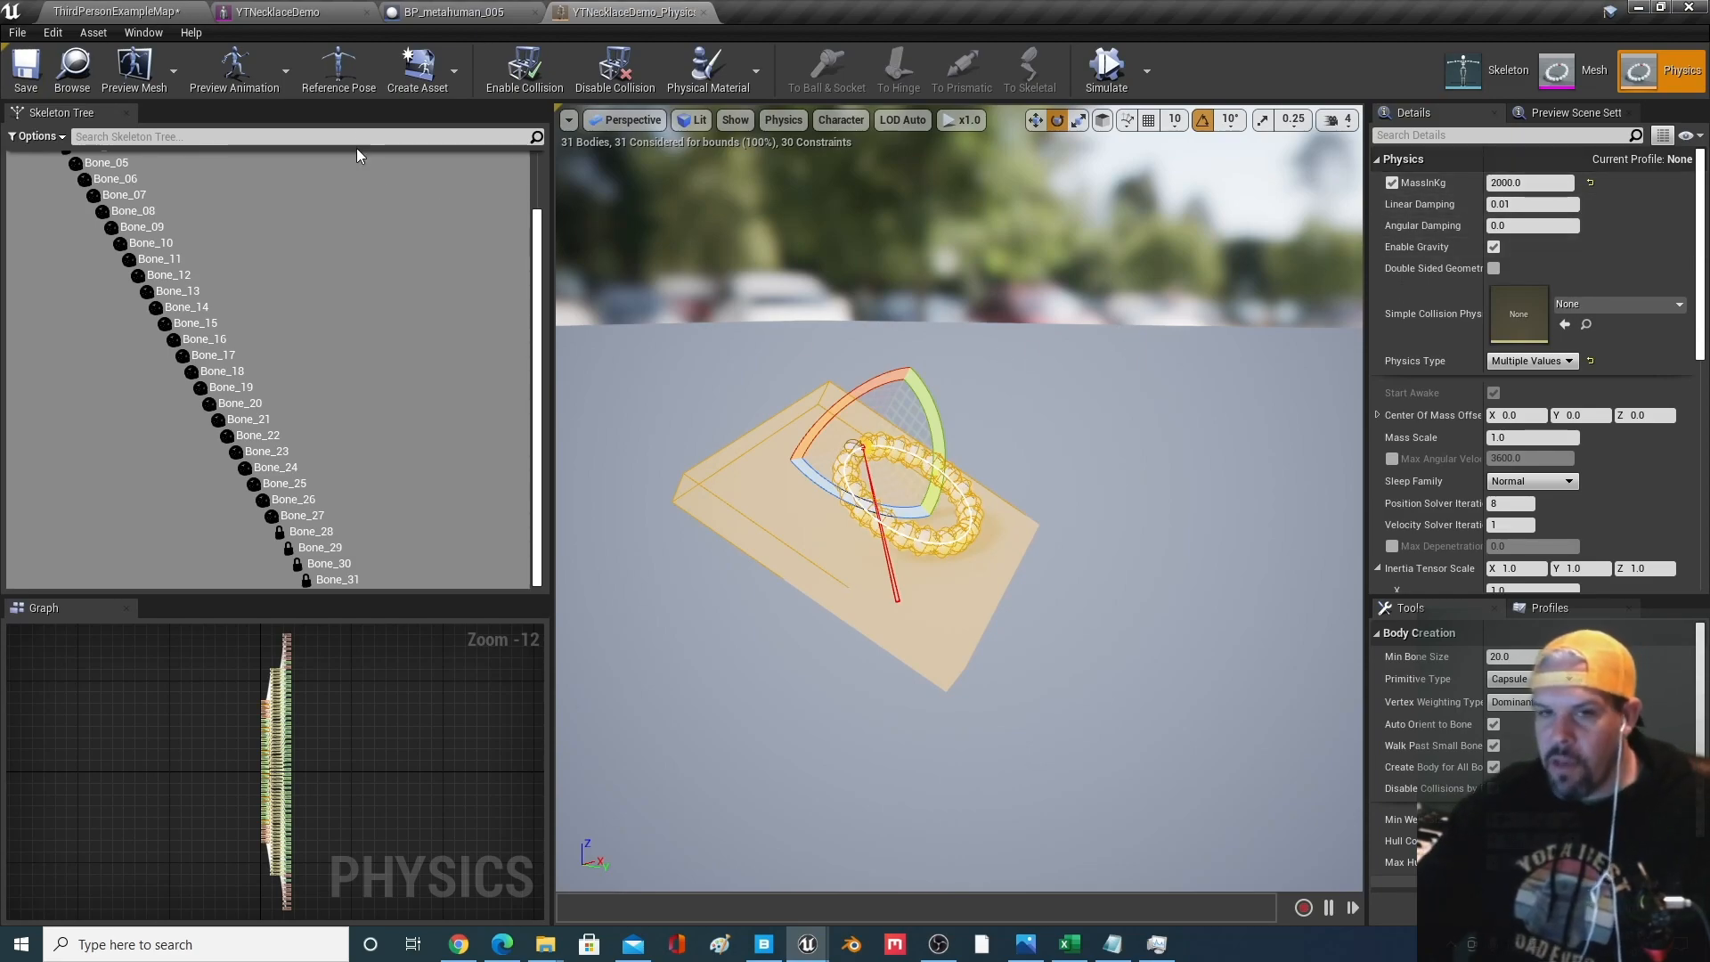
Simulate the level again, moving BP_metahuman_6 up and down to check the heavier necklace up close and from the side
left_click(125, 11)
left_click(821, 93)
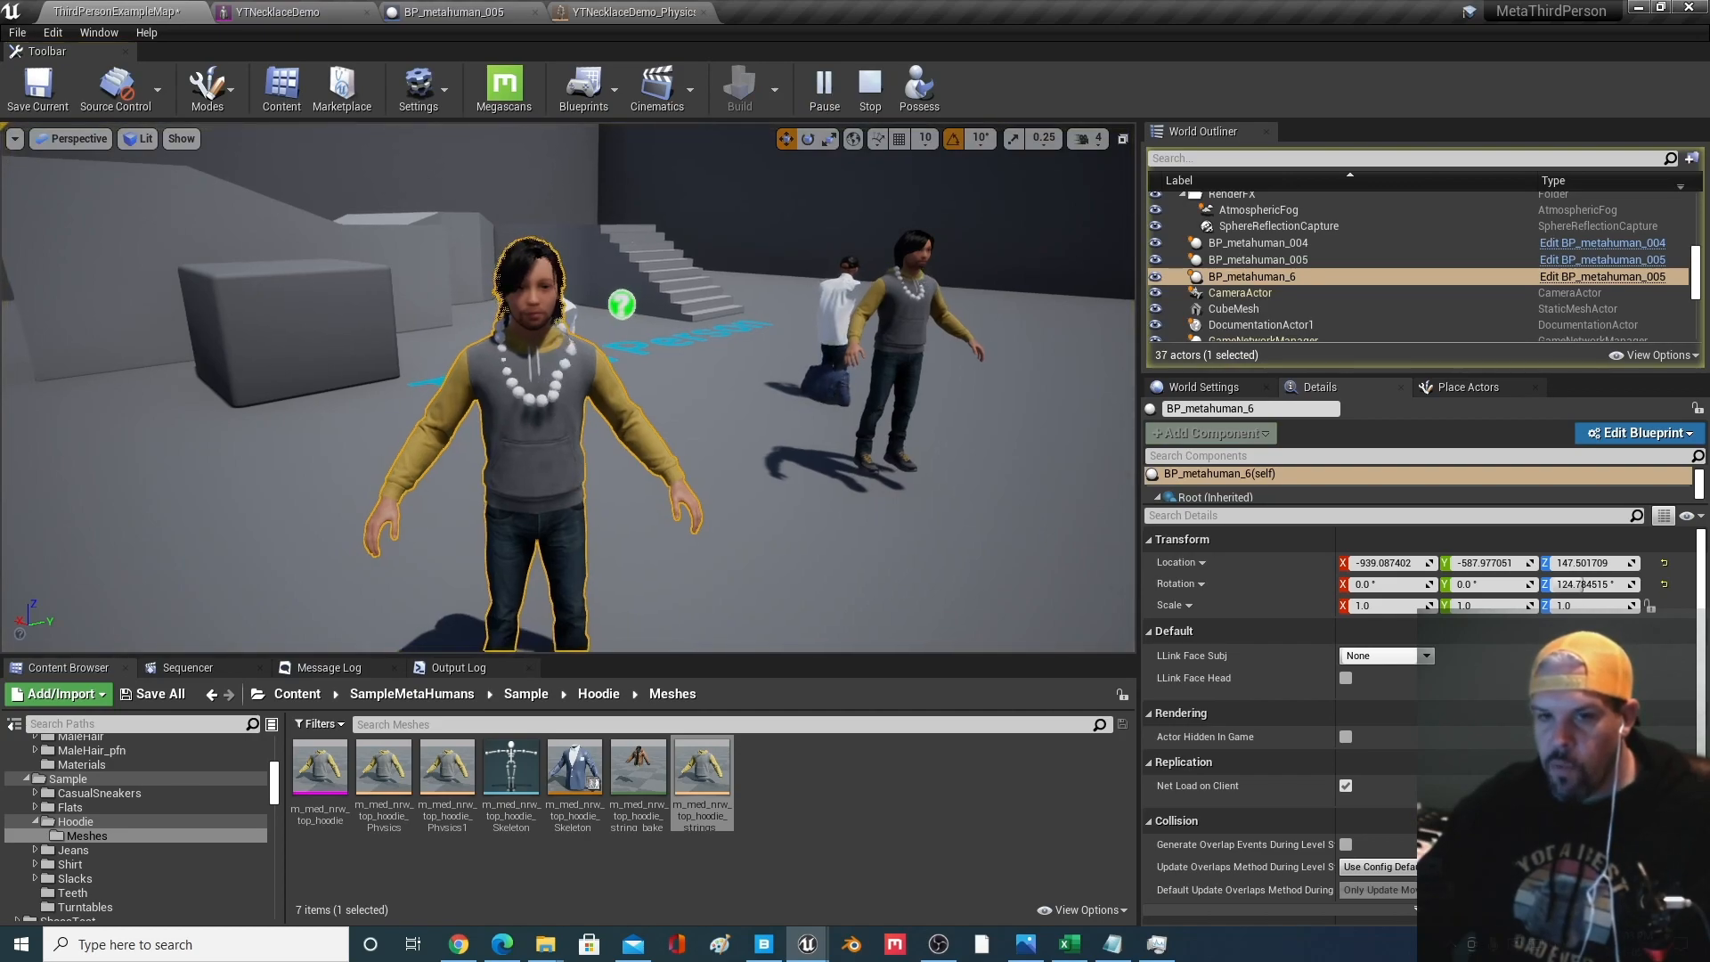
key("w")
mouse_move(571, 389)
right_mouse_down()
mouse_move(554, 396)
mouse_move(571, 389)
right_mouse_up()
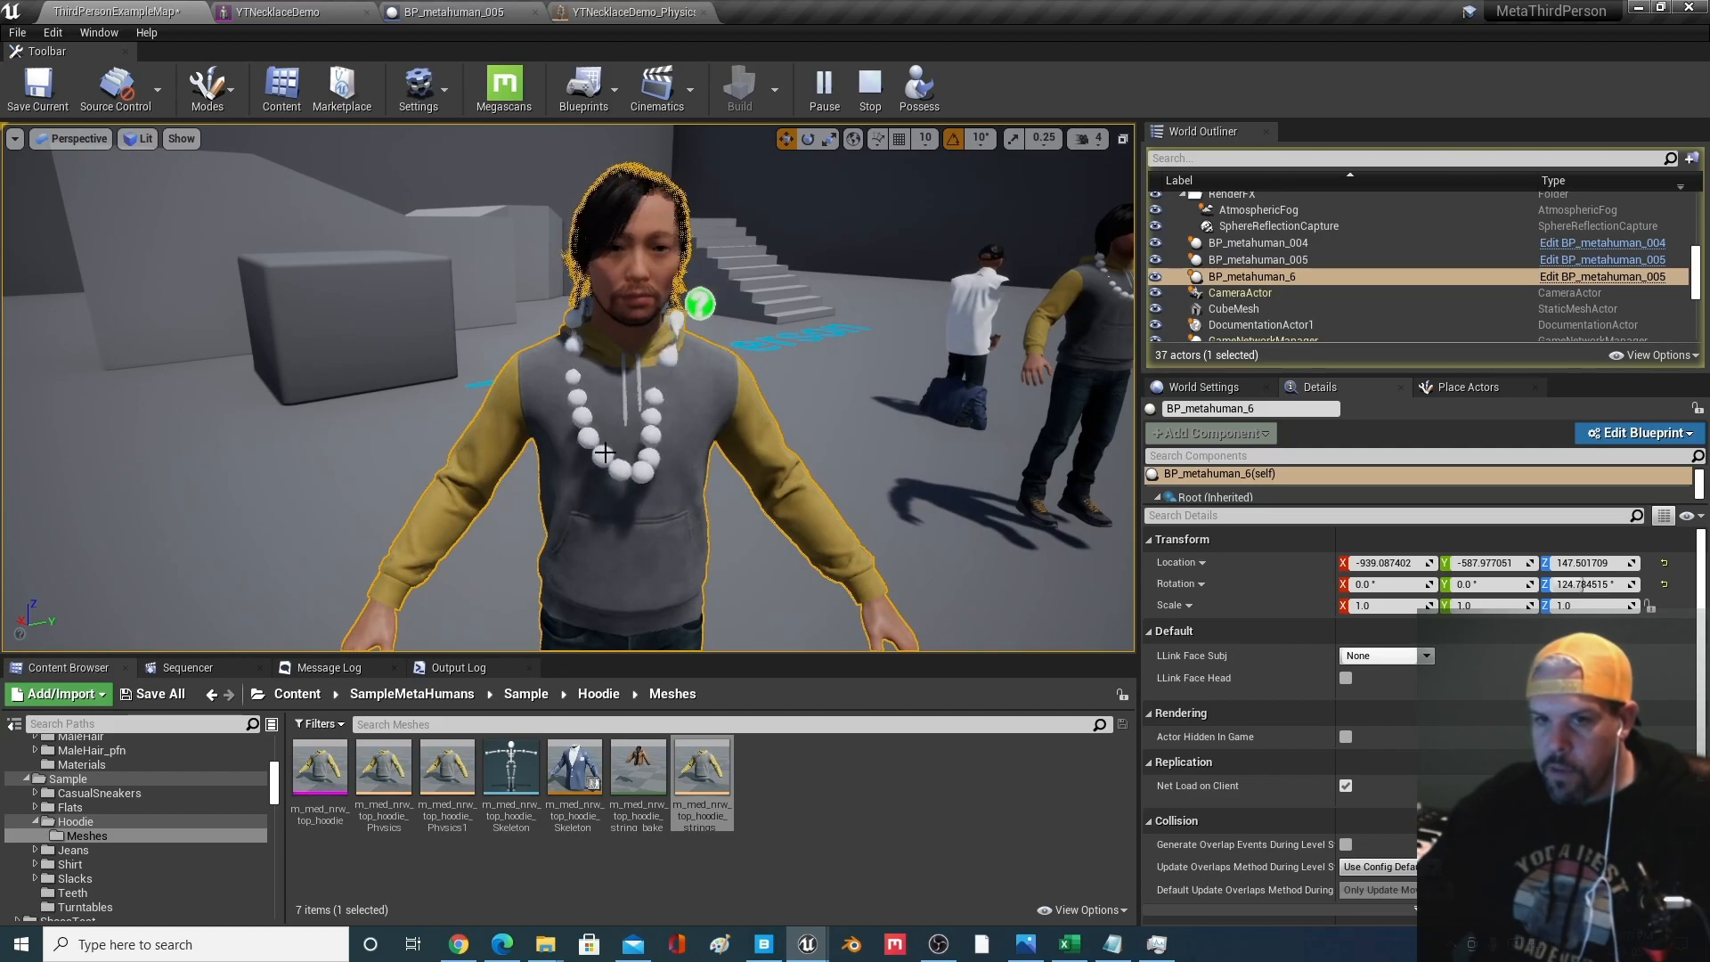
mouse_move(607, 452)
left_mouse_down()
mouse_move(607, 383)
mouse_move(608, 423)
left_mouse_up()
left_click_drag(550, 499, 550, 547)
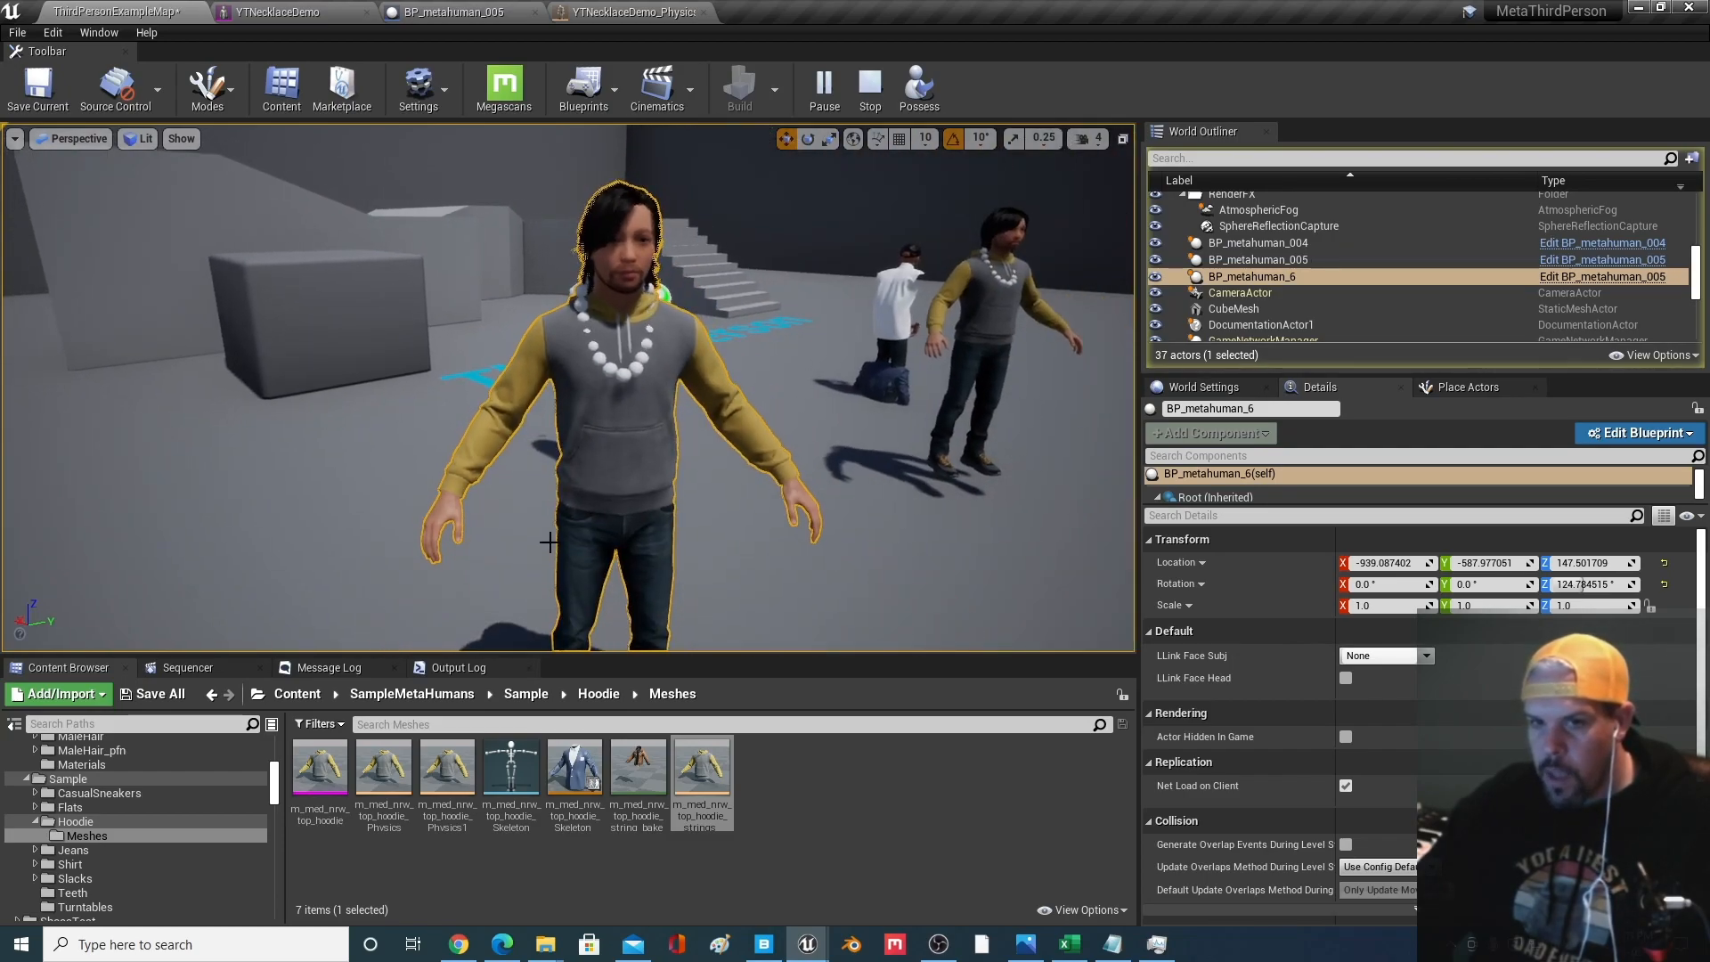
left_click_drag(600, 332, 611, 433)
mouse_move(570, 554)
left_mouse_down()
mouse_move(577, 517)
mouse_move(577, 532)
left_mouse_up()
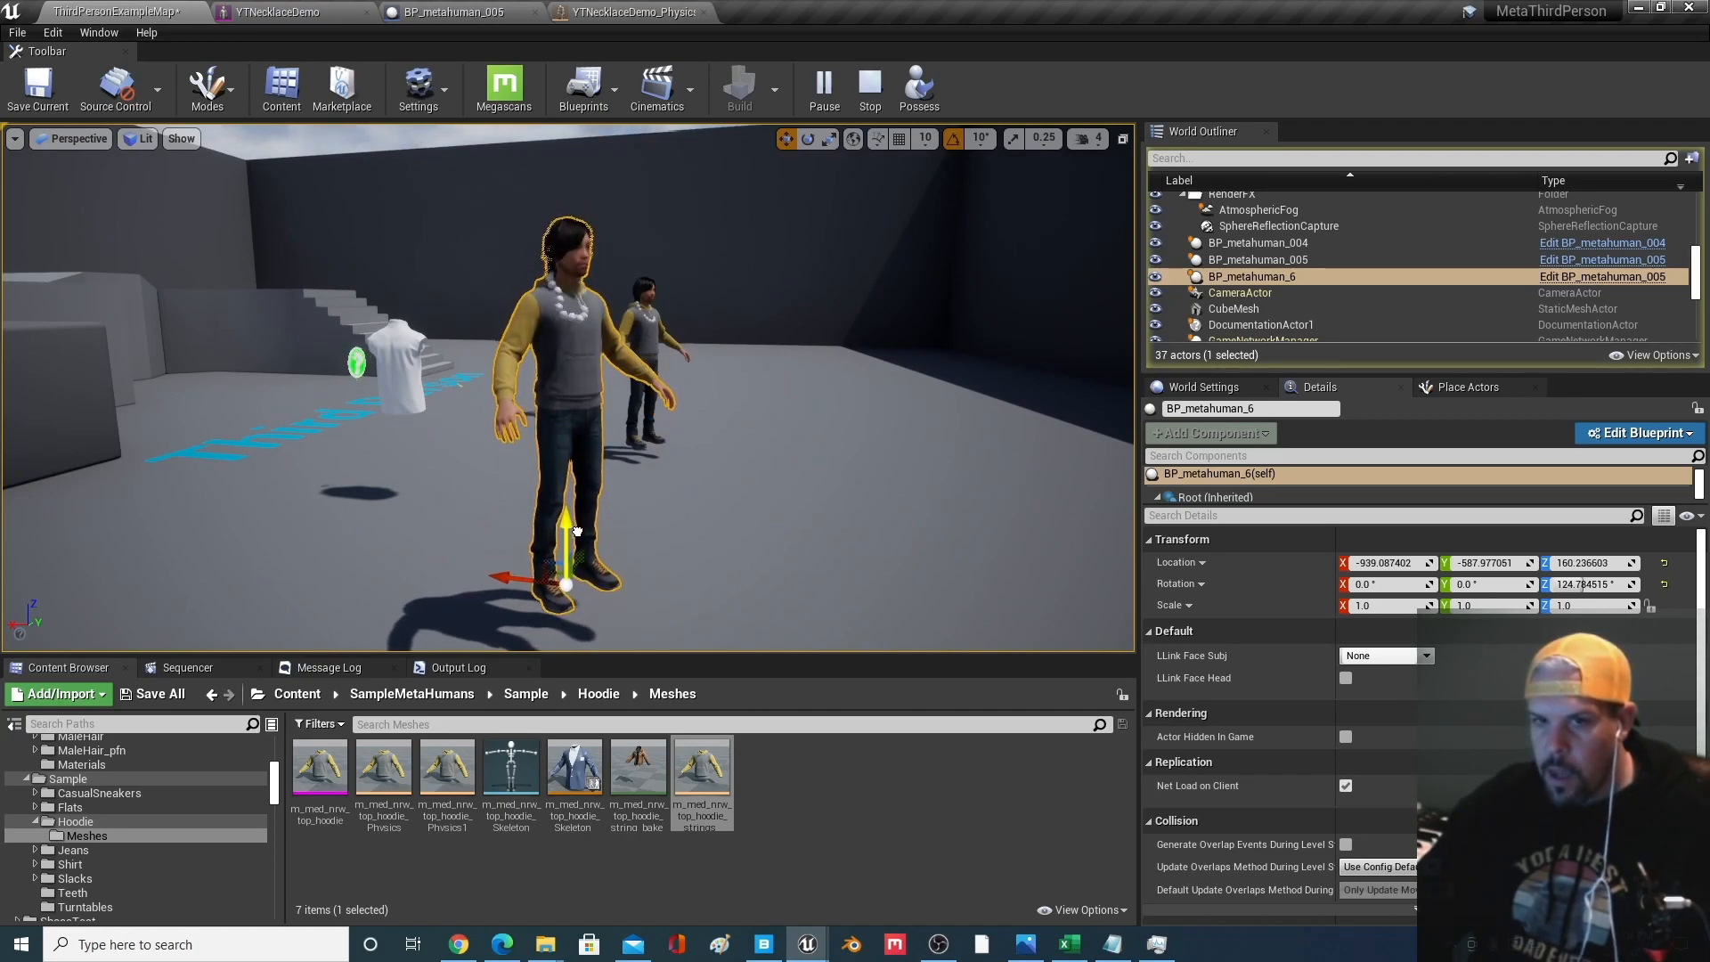
left_click(870, 87)
Return to the necklace's physics asset and select all of its constraints in place of the bodies
left_click(642, 11)
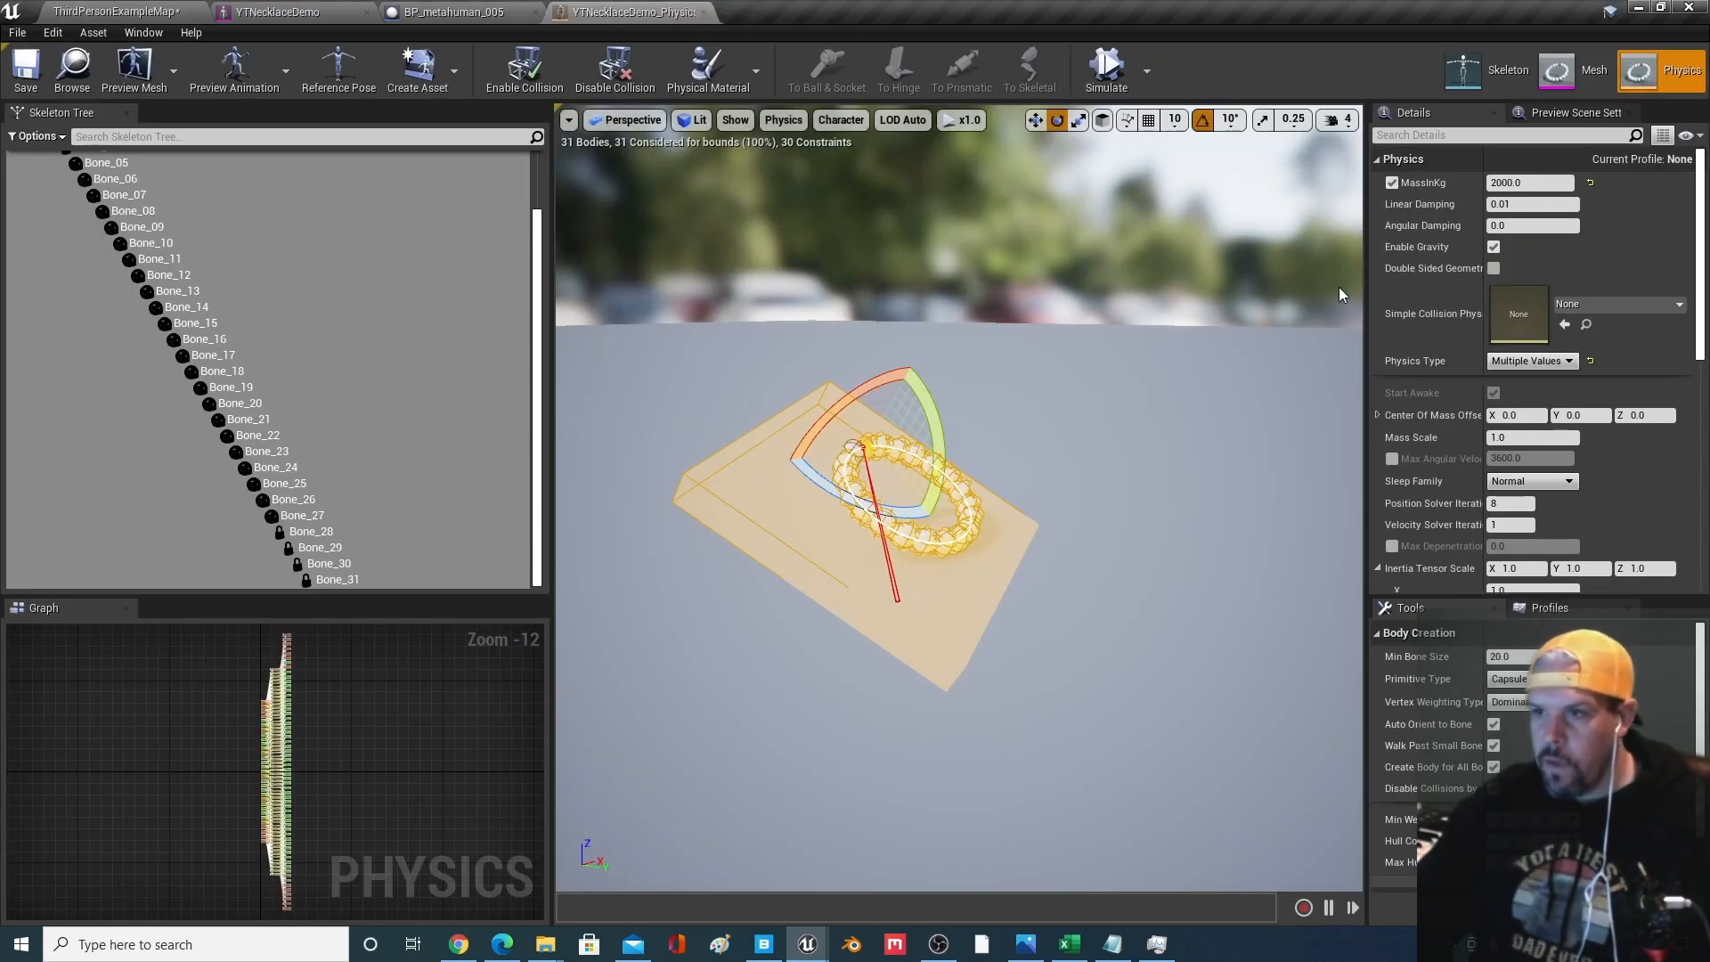
left_click(629, 580)
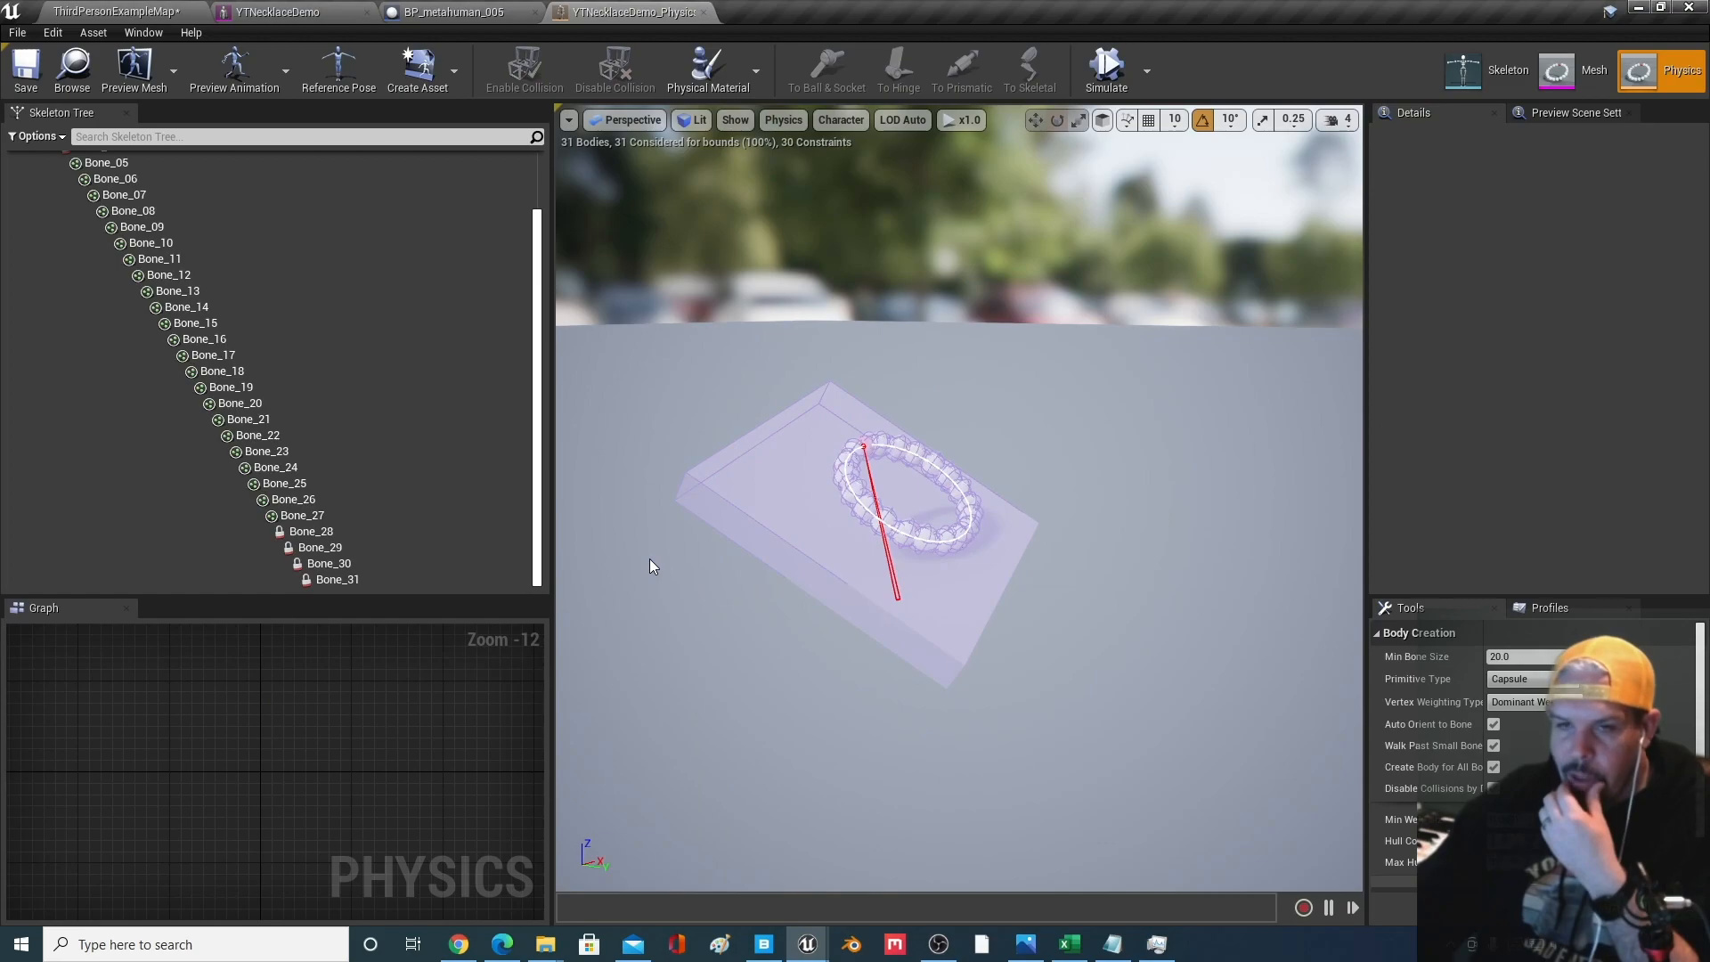
right_click(704, 603)
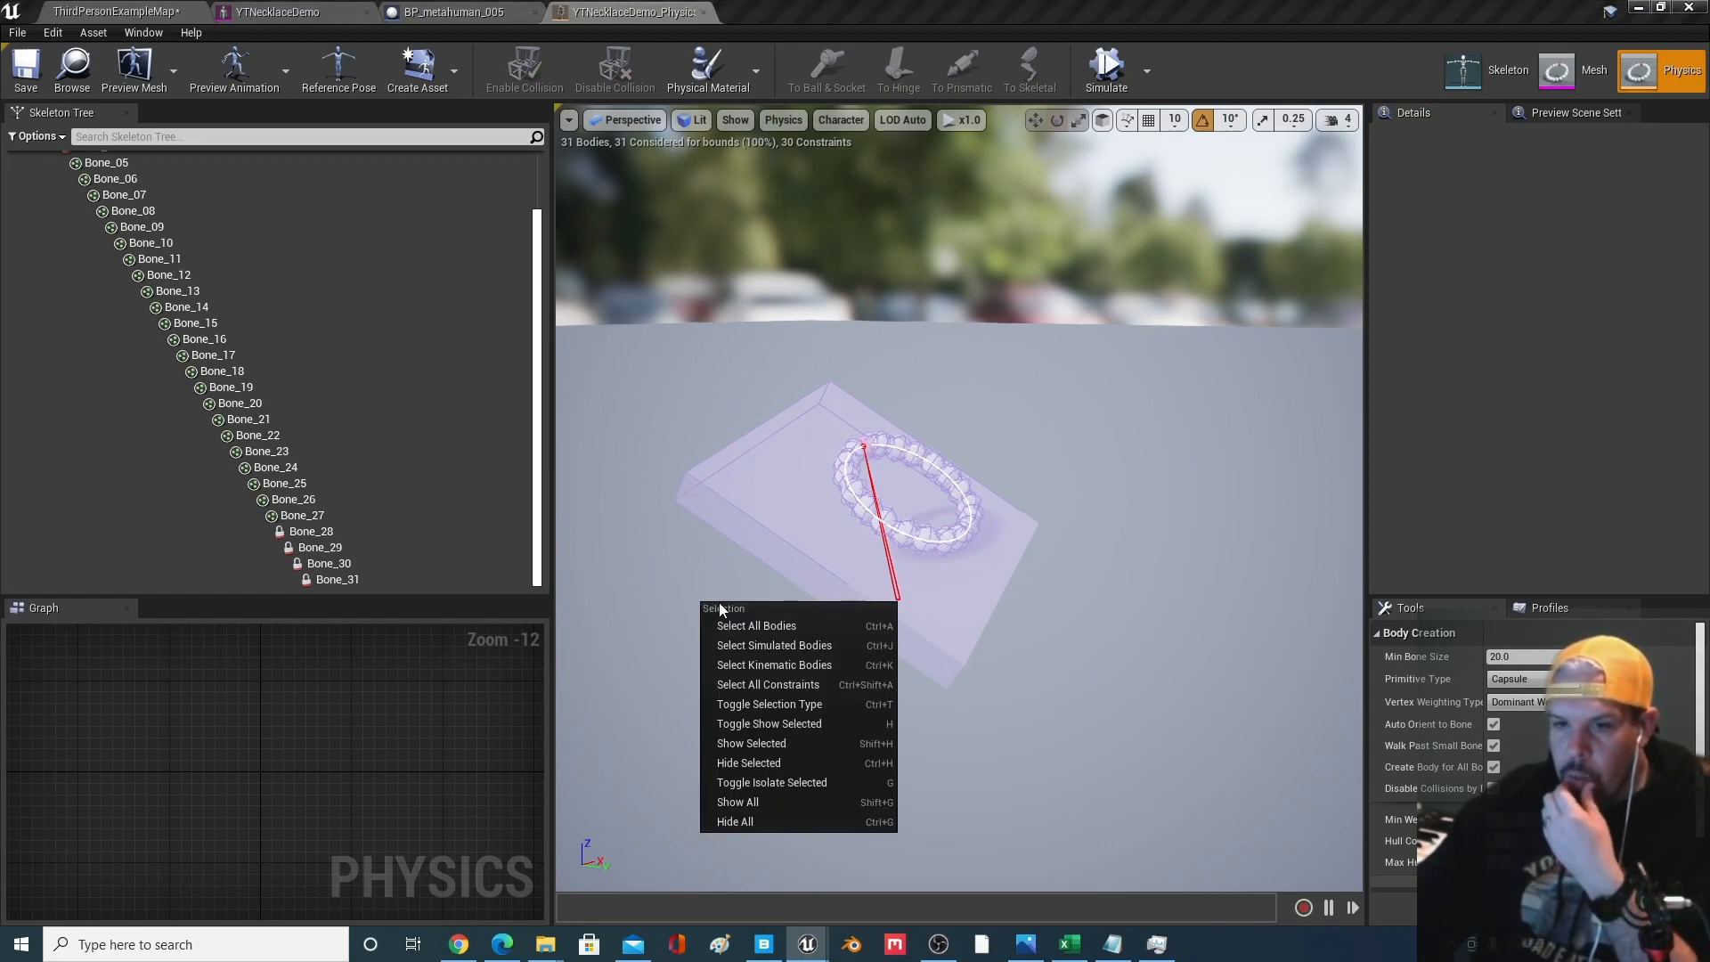
left_click(807, 688)
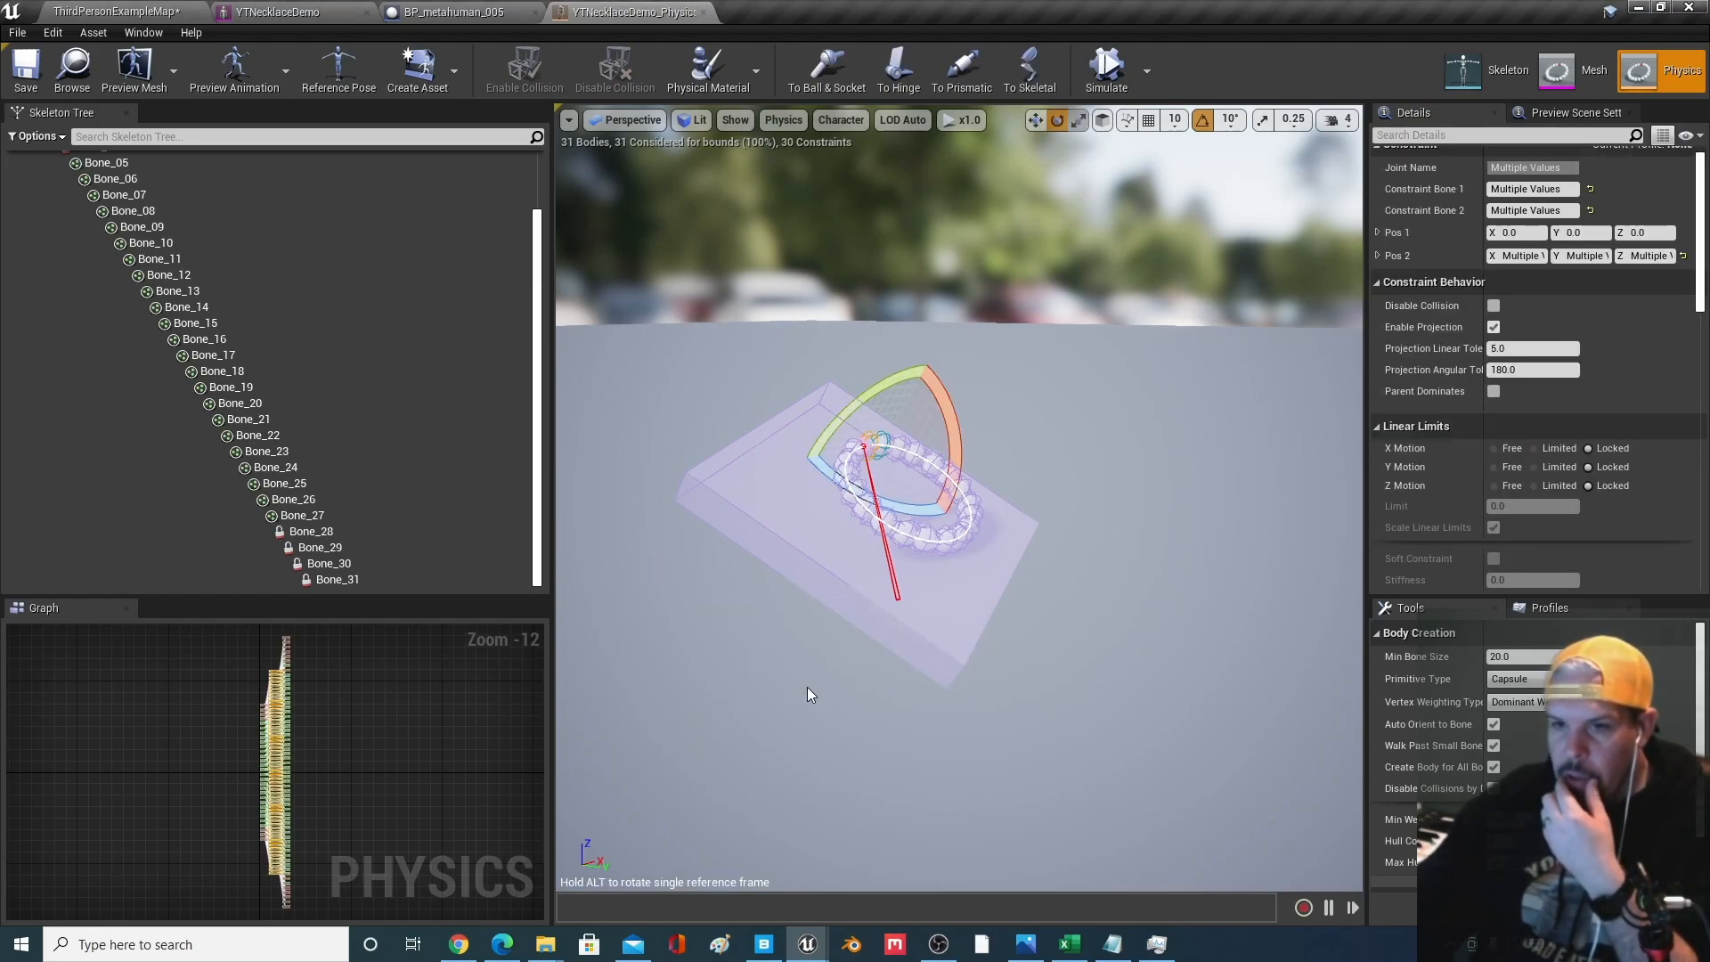
scroll(258, 768, "up", 10)
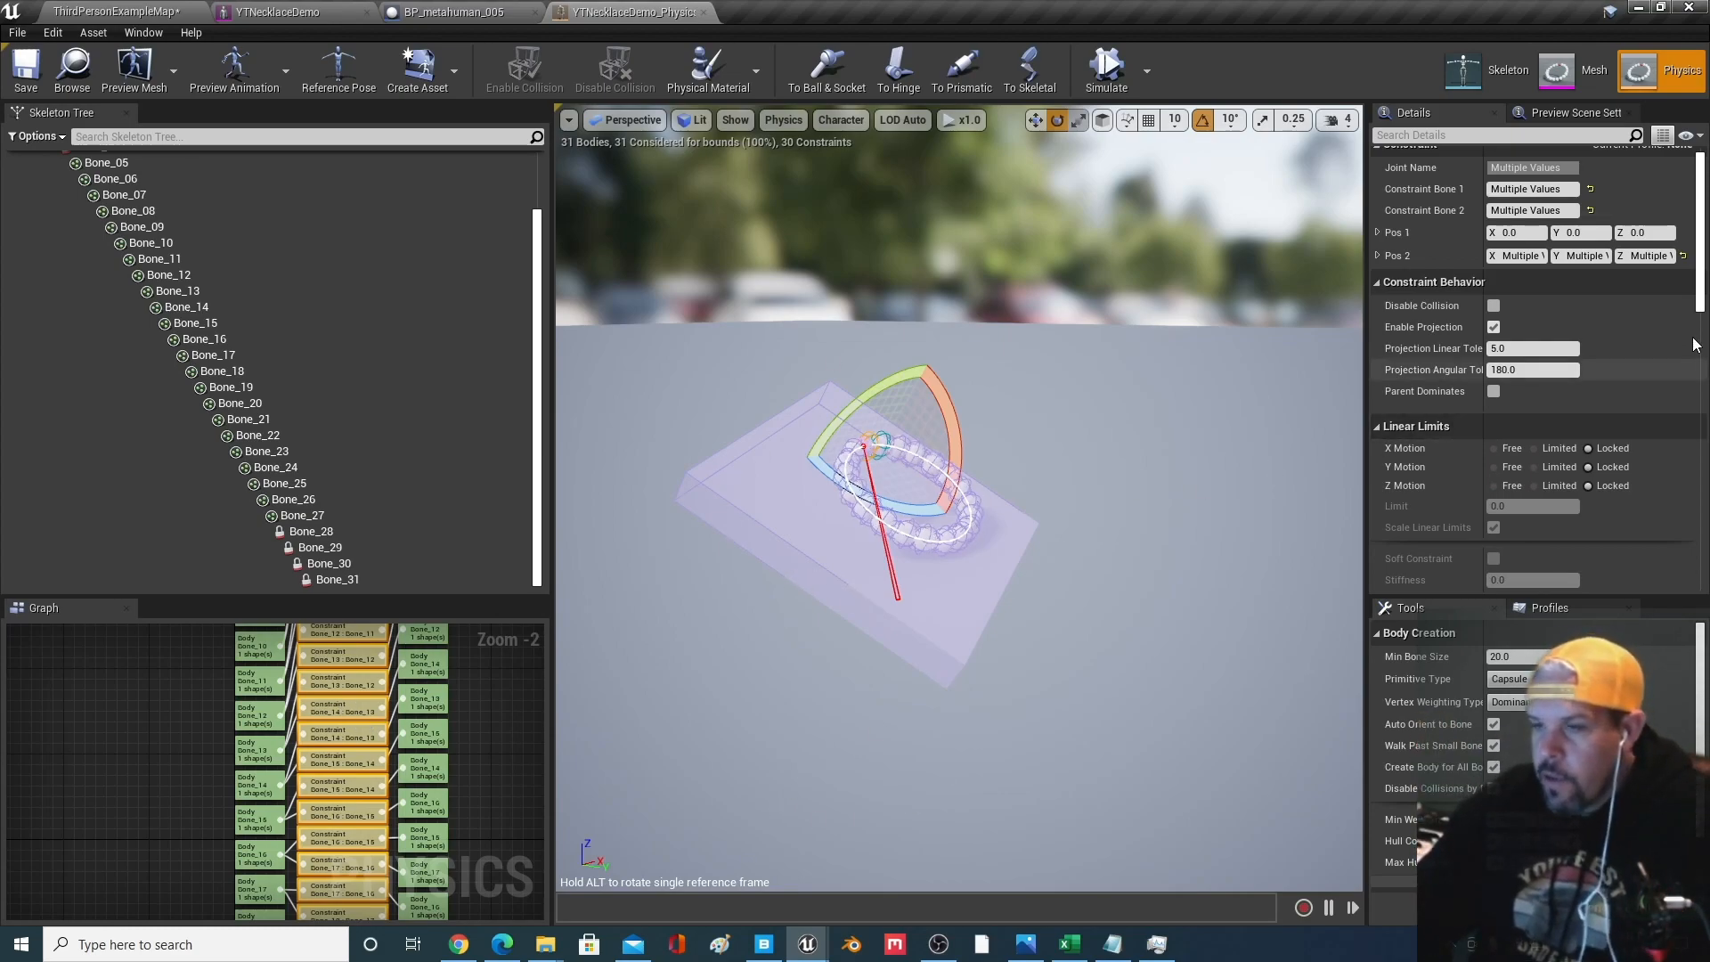
Examine the linear and angular limits of the selected constraints, keeping X Motion set to Locked
left_click_drag(1700, 190, 1697, 259)
left_click(1546, 207)
left_click(1587, 205)
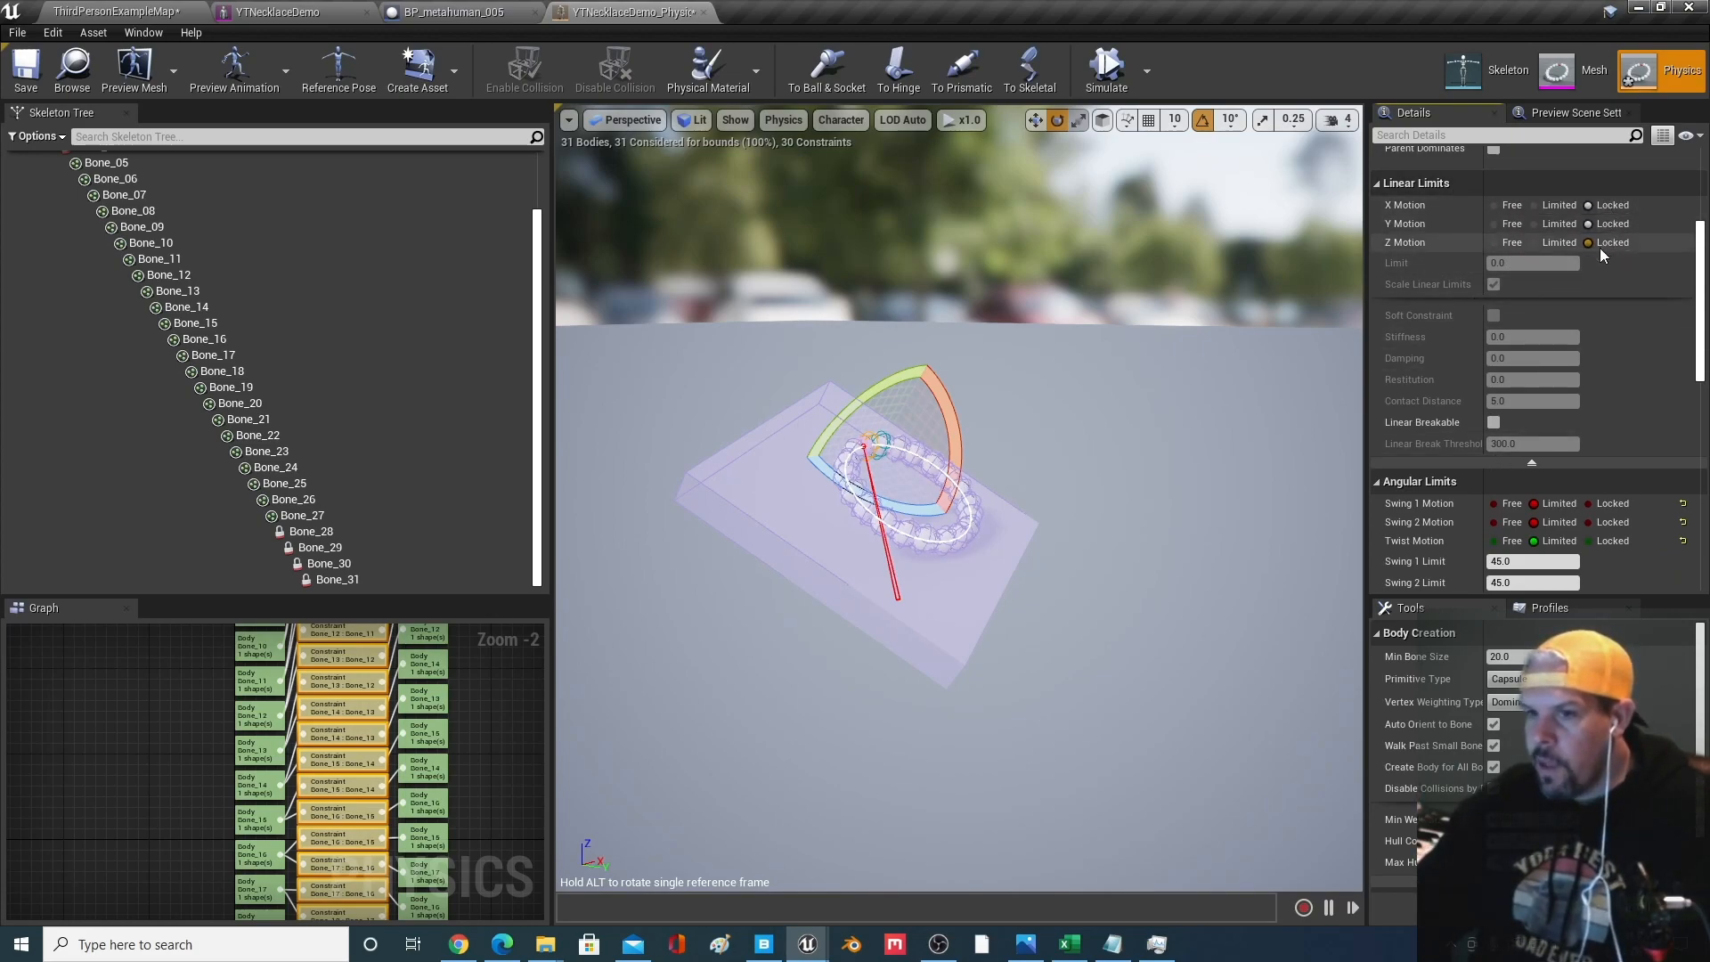
scroll(1591, 269, "down", 2)
scroll(1589, 264, "down", 4)
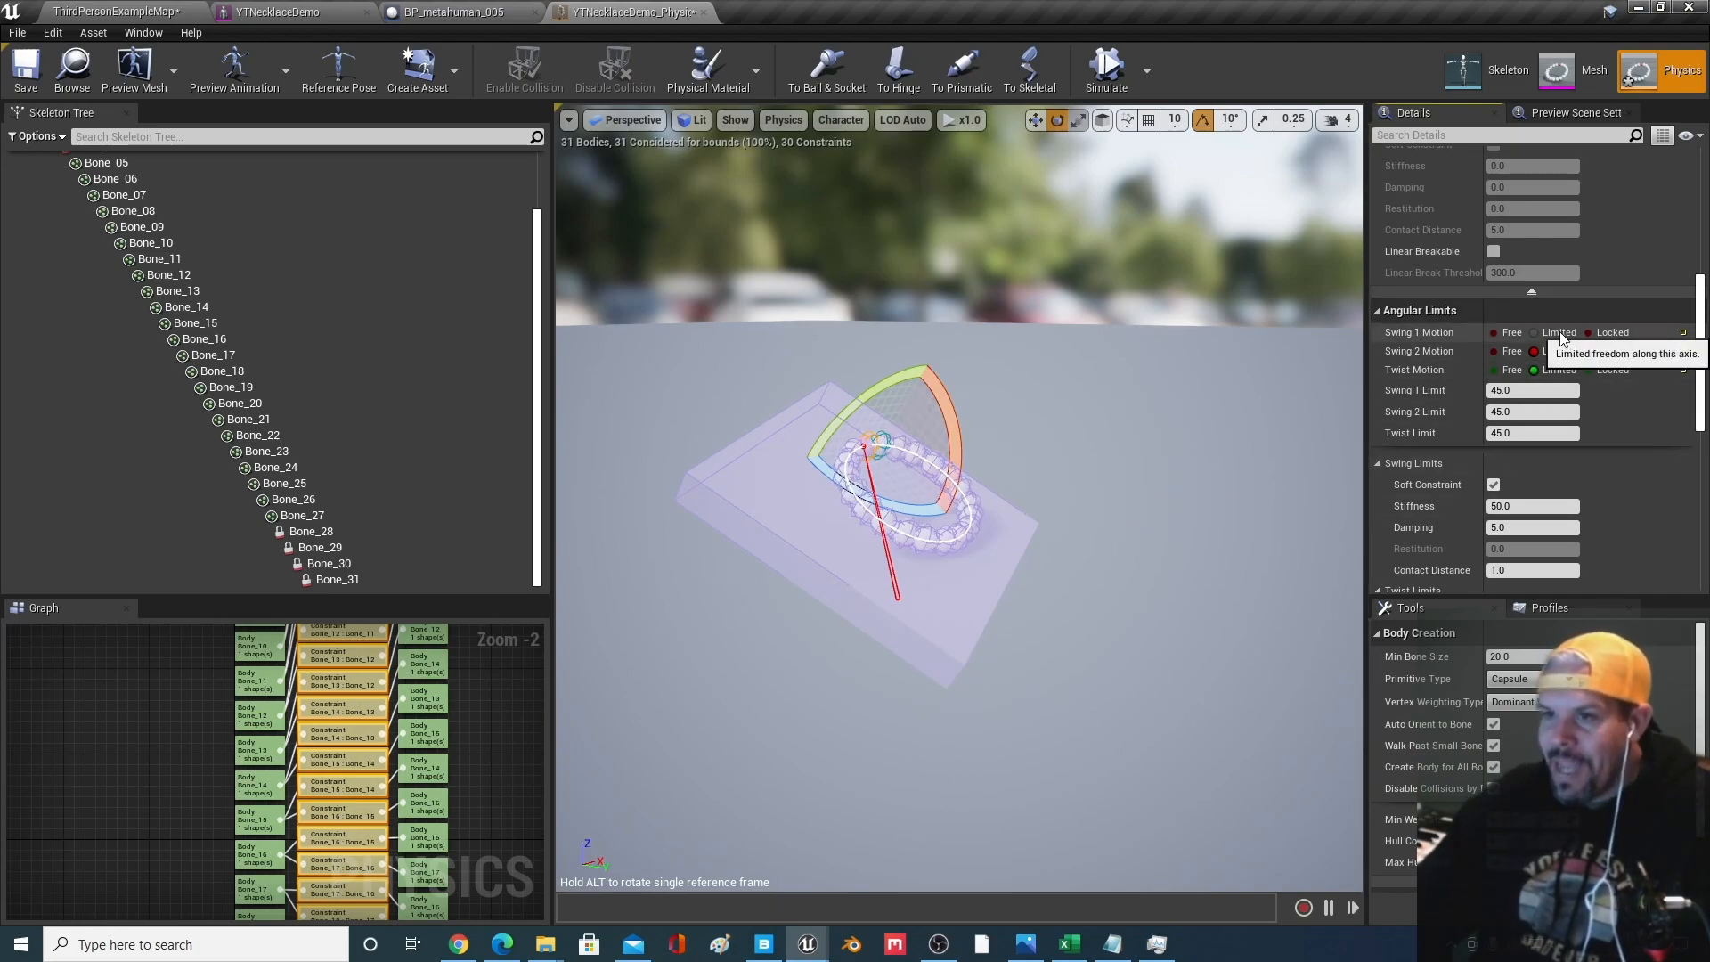
scroll(1507, 422, "down", 1)
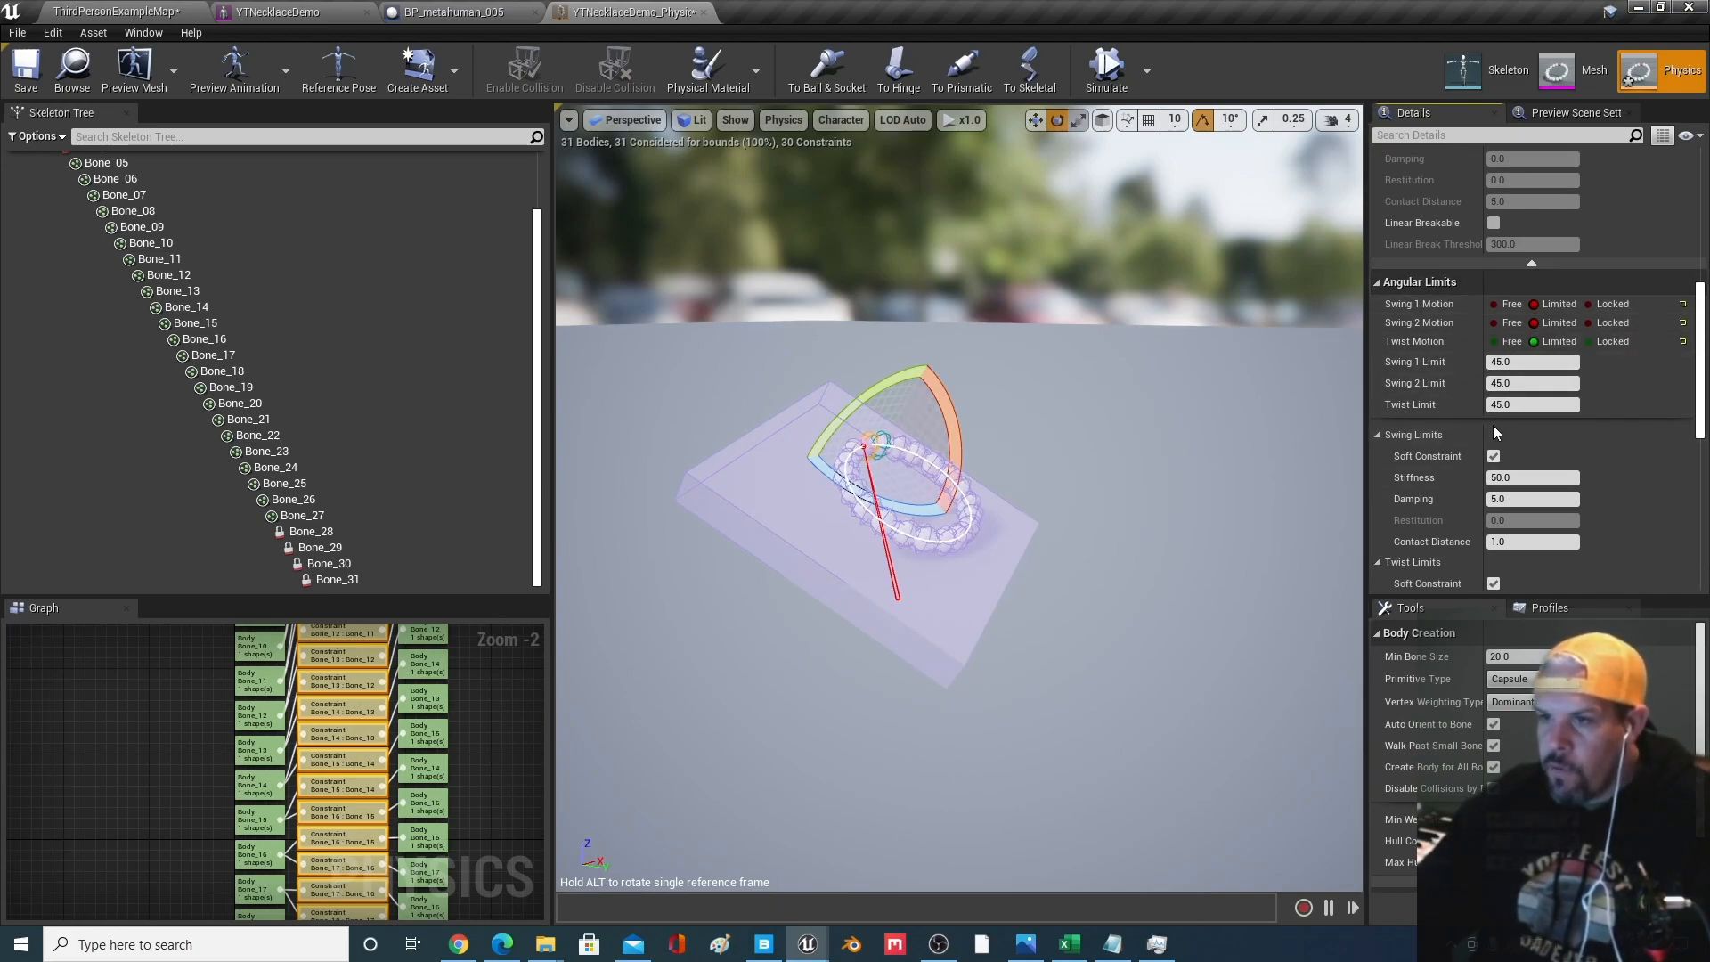
Set the Swing 1 Limit to 30 and the Swing 2 Limit to 25 for all selected constraints
left_click(1532, 362)
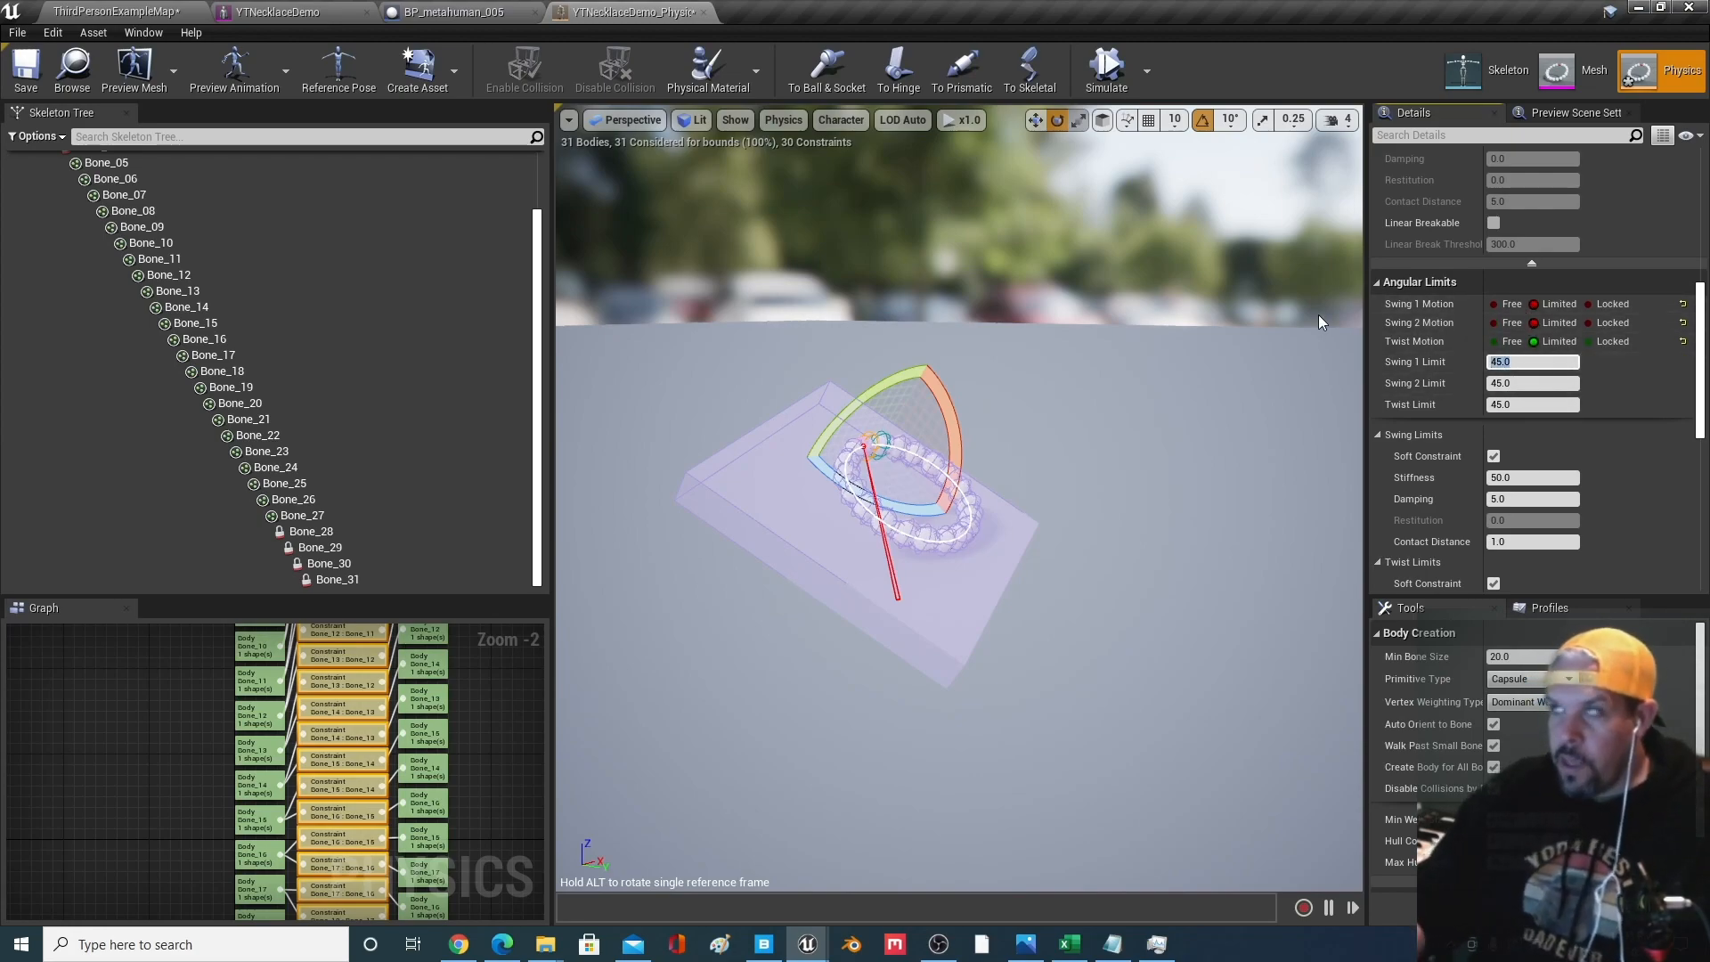
type("30")
key("Tab")
type("25")
key("Tab")
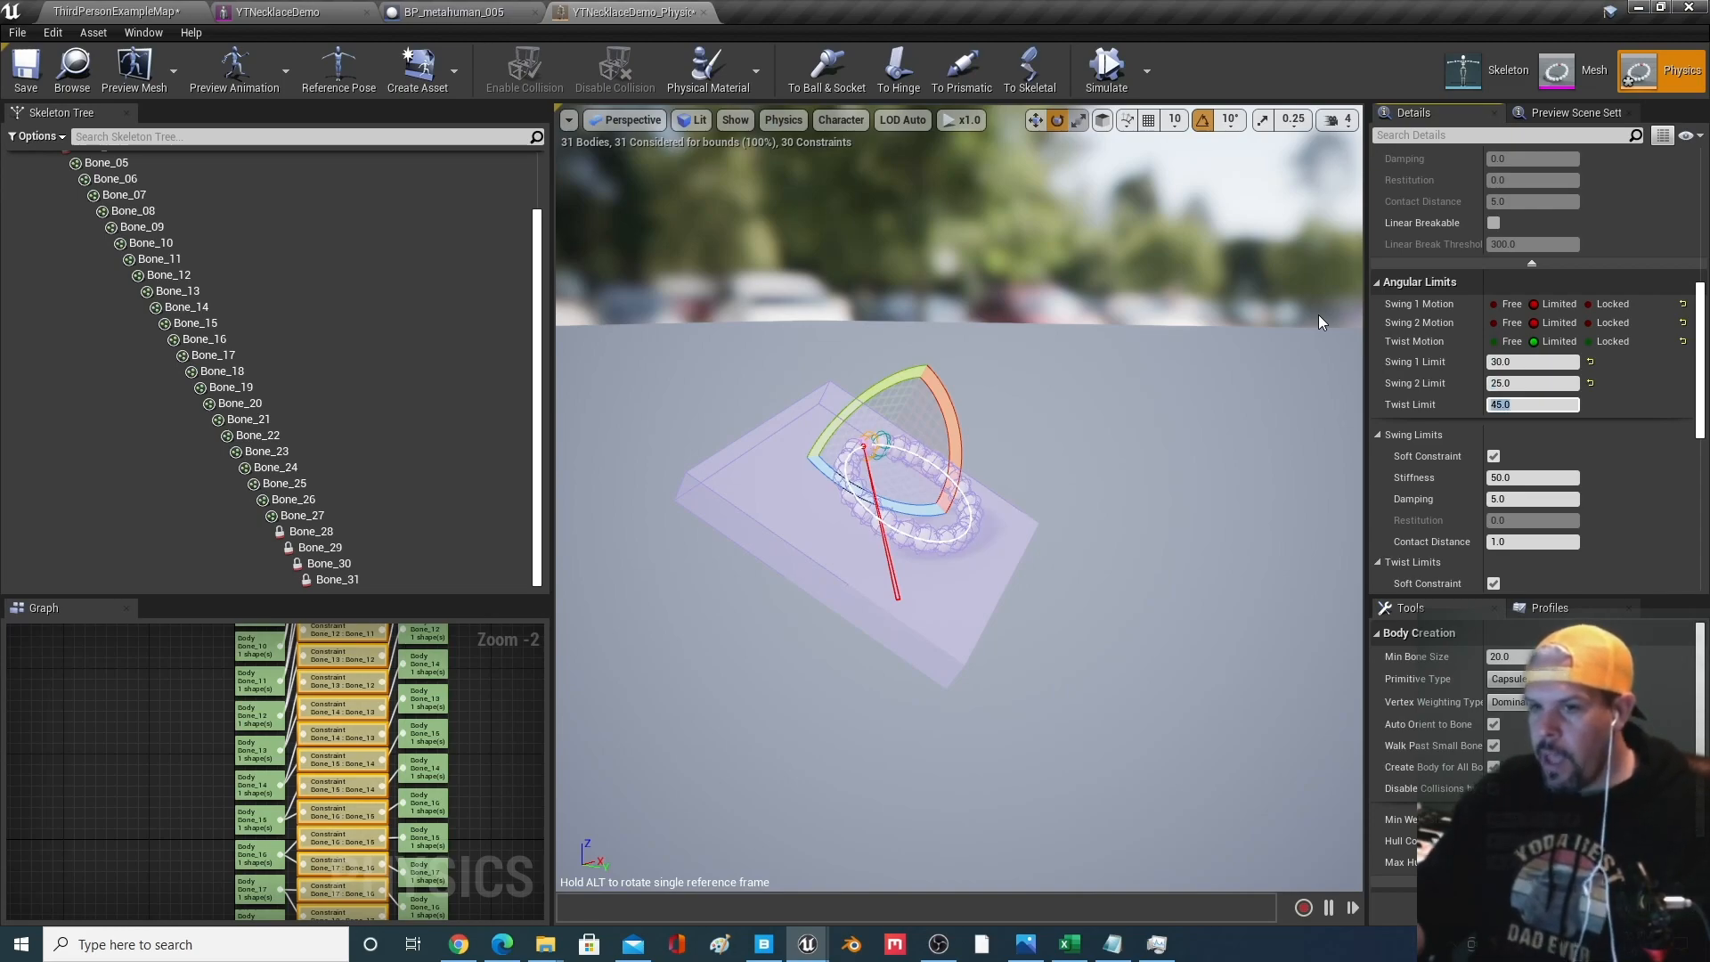
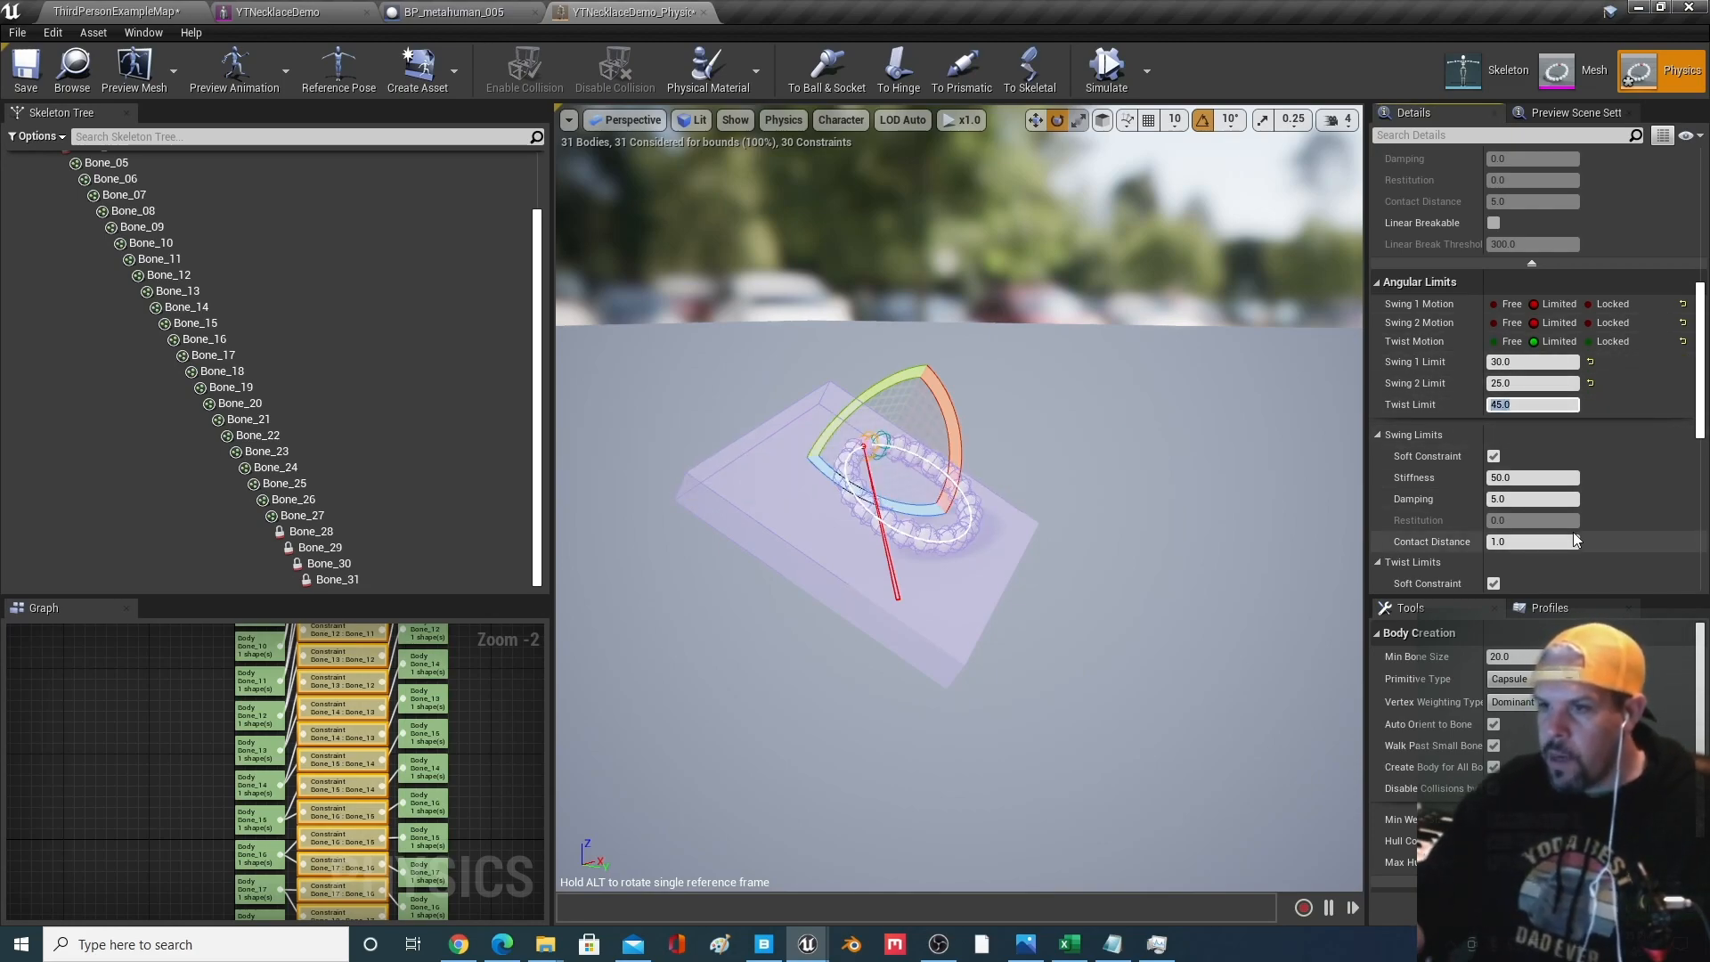
Set the selected constraints' Twist Limit to 0 and enable the angular motor's SLERP target orientation drive with a strength of 40
type("0")
key("Return")
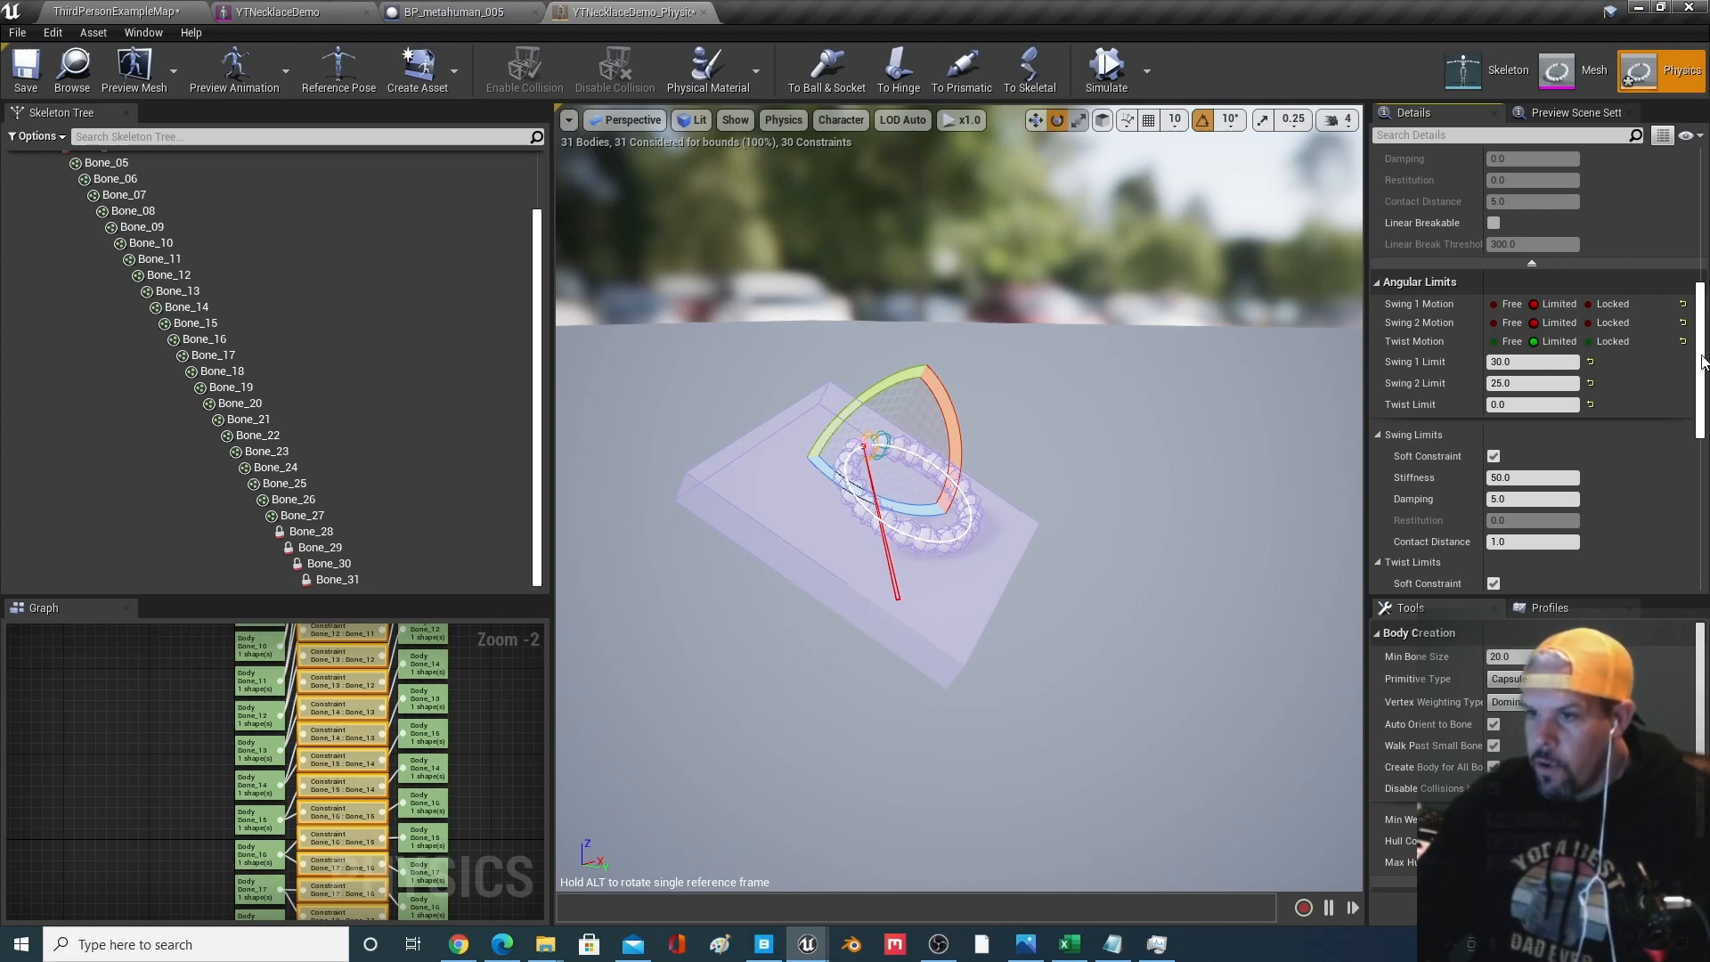
left_click_drag(1701, 361, 1694, 410)
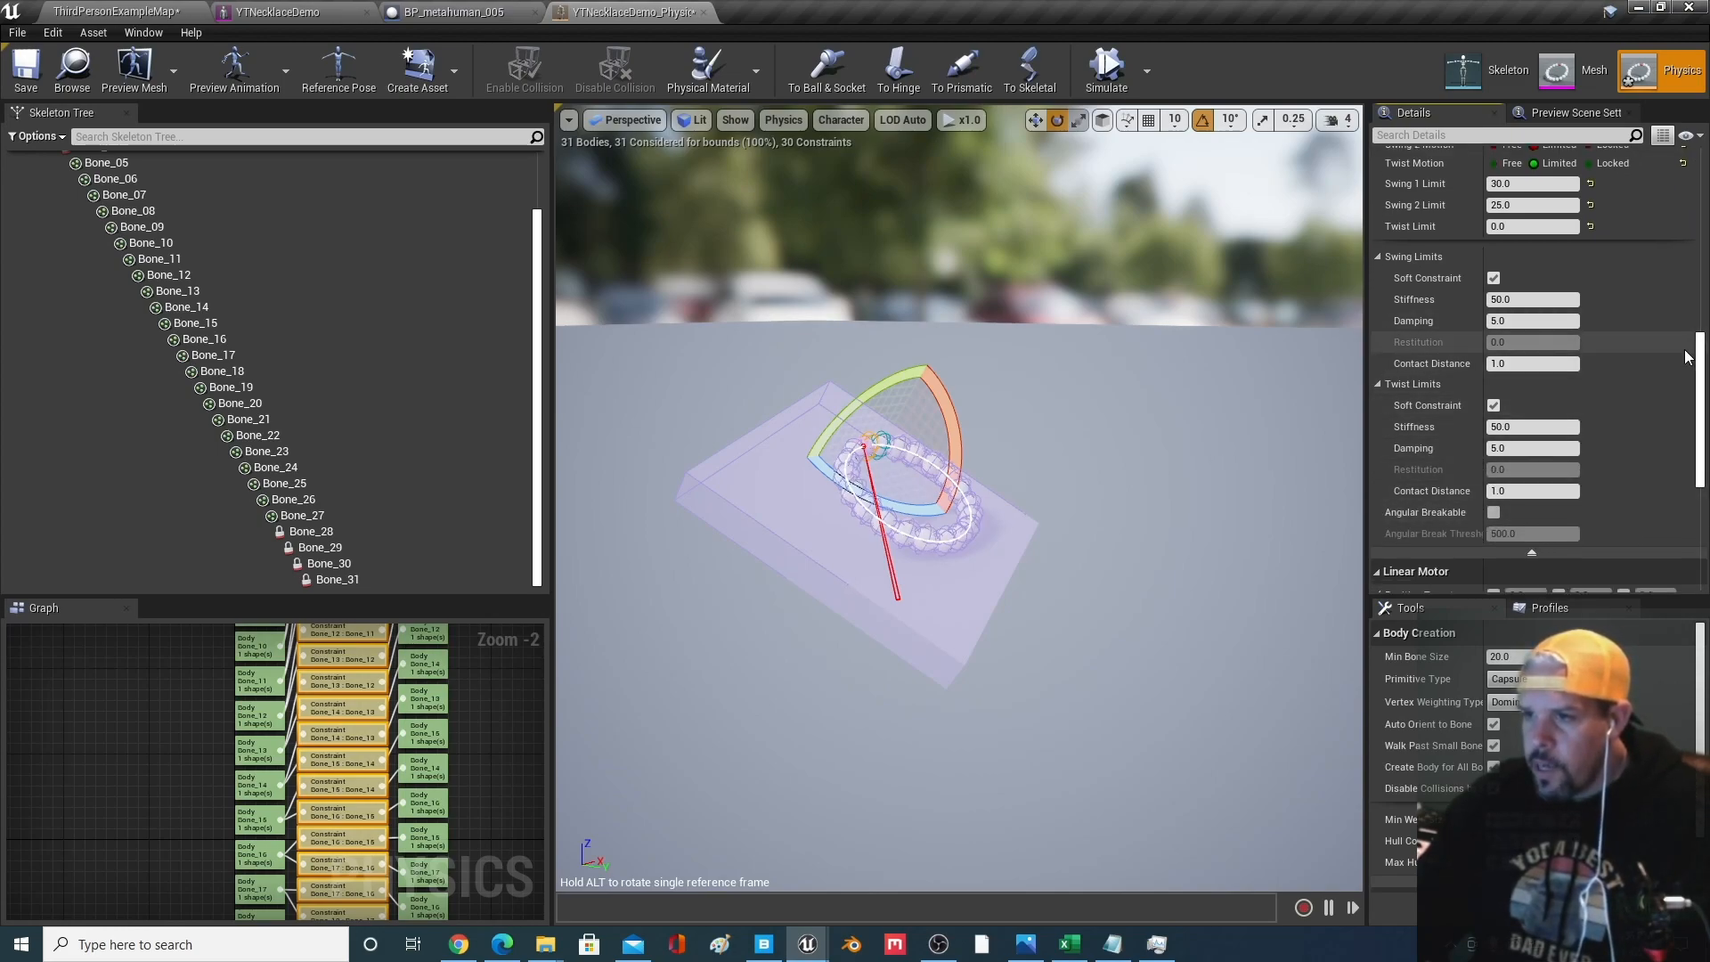
scroll(1589, 540, "down", 5)
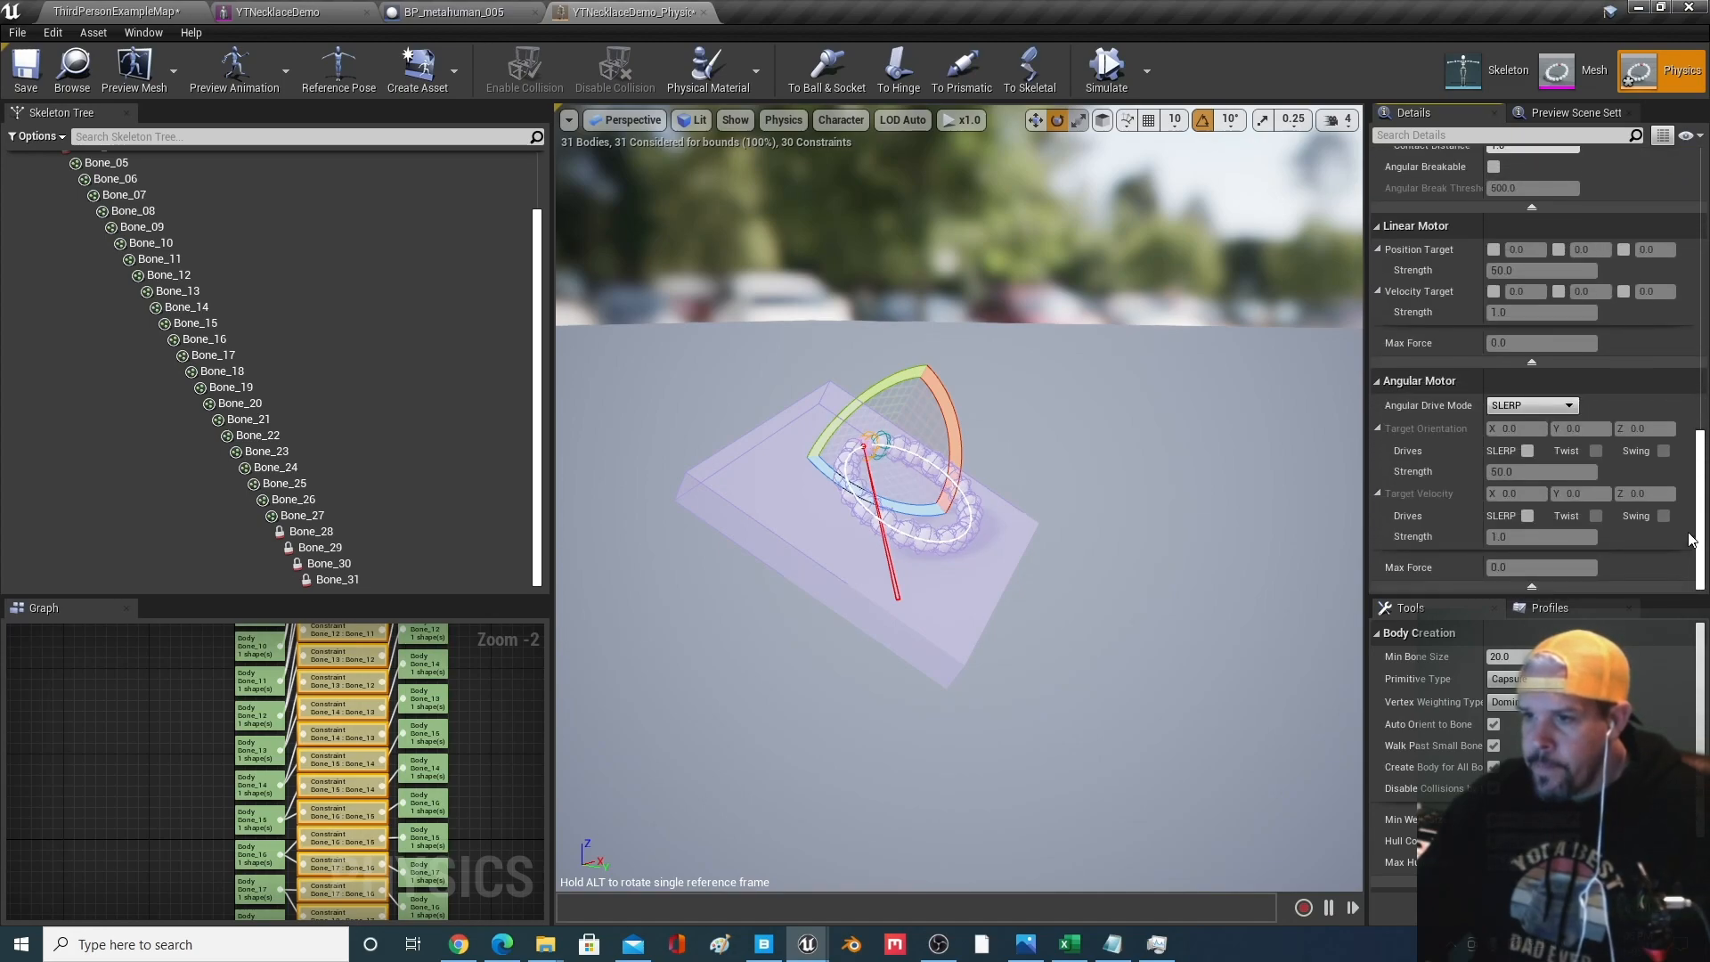
left_click(1529, 451)
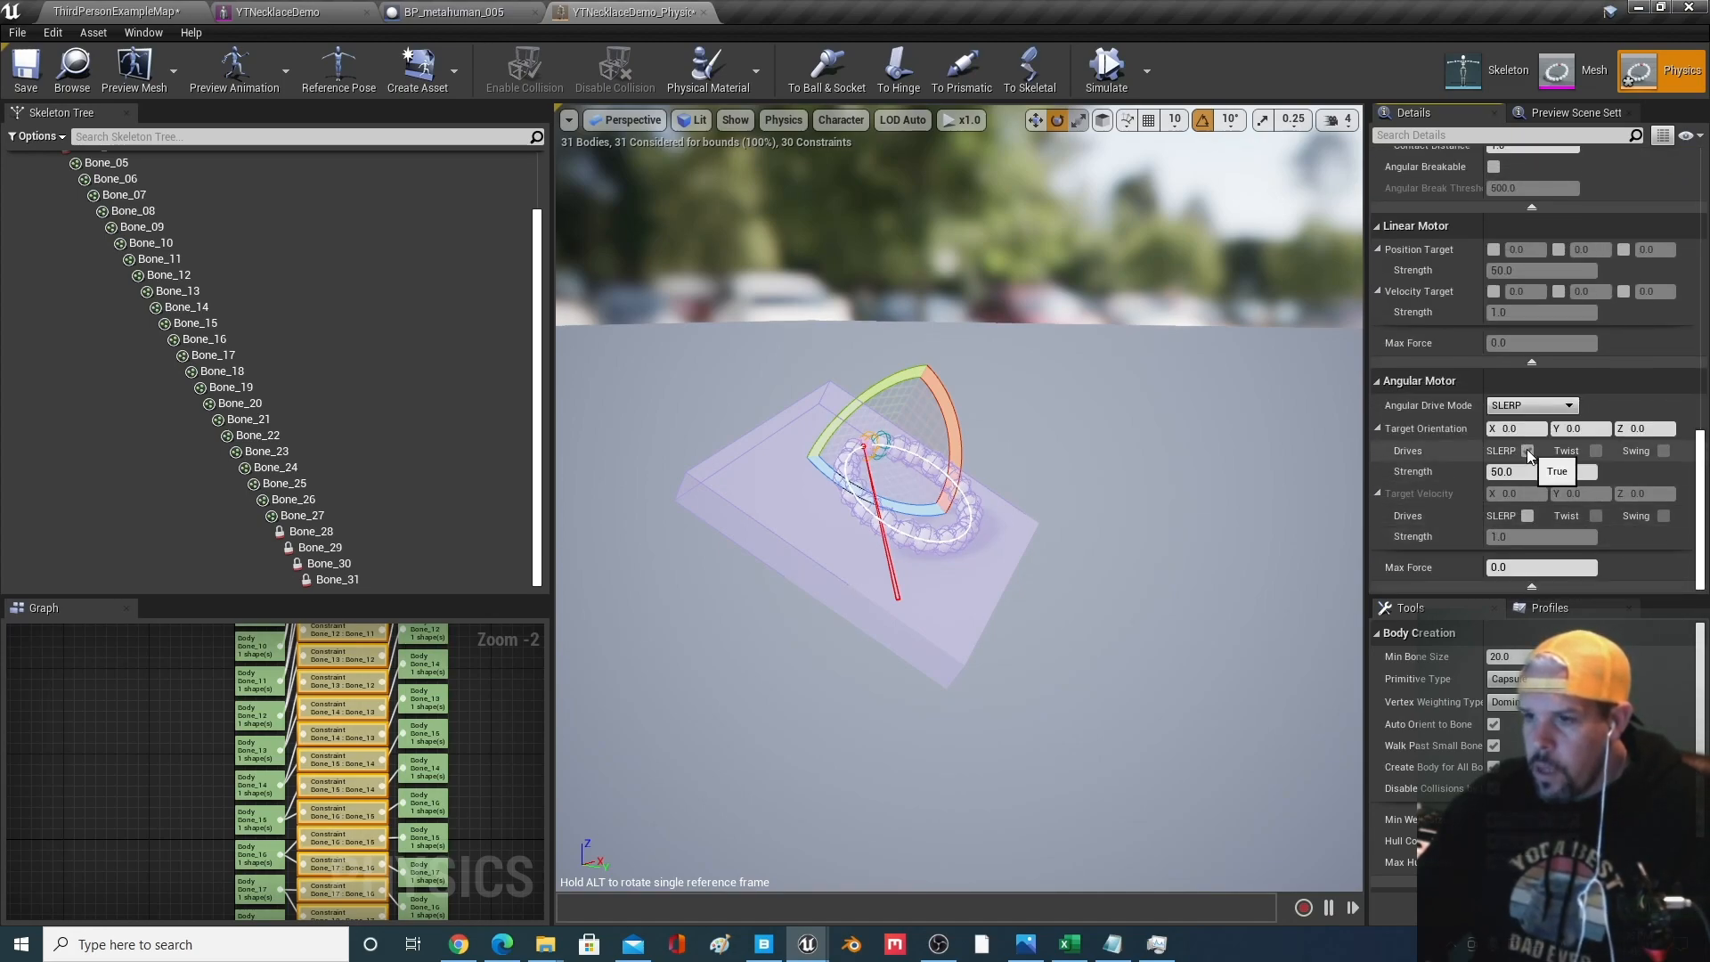
left_click(1519, 471)
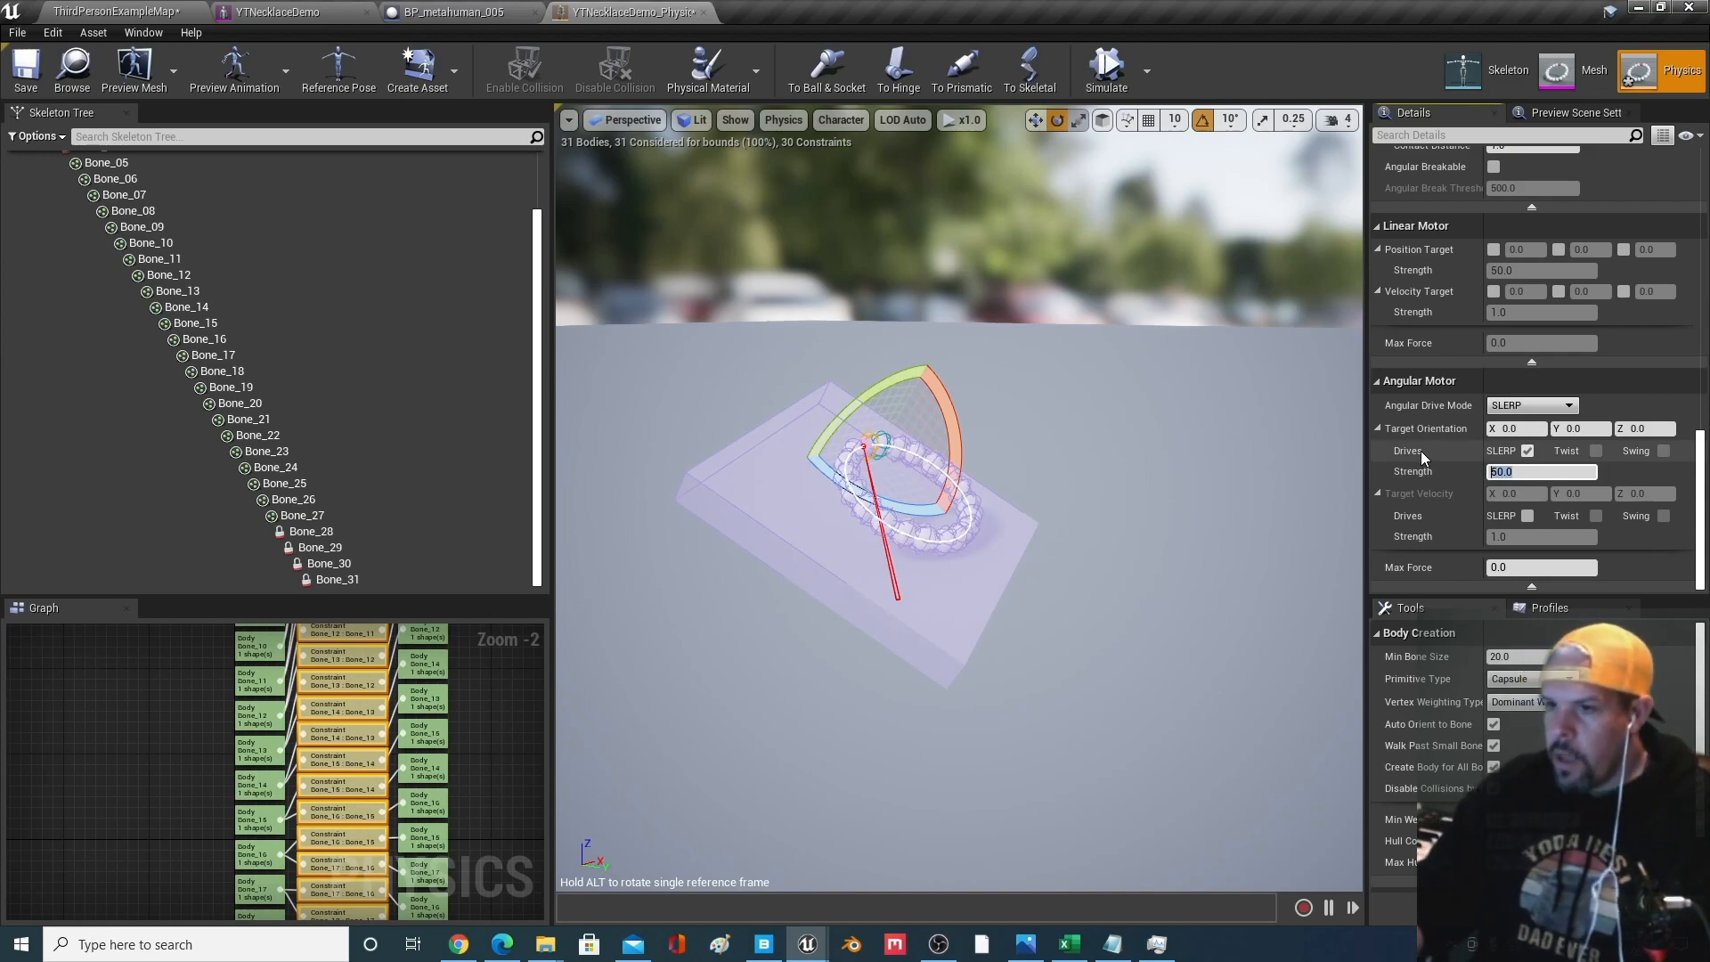
type("40")
key("Return")
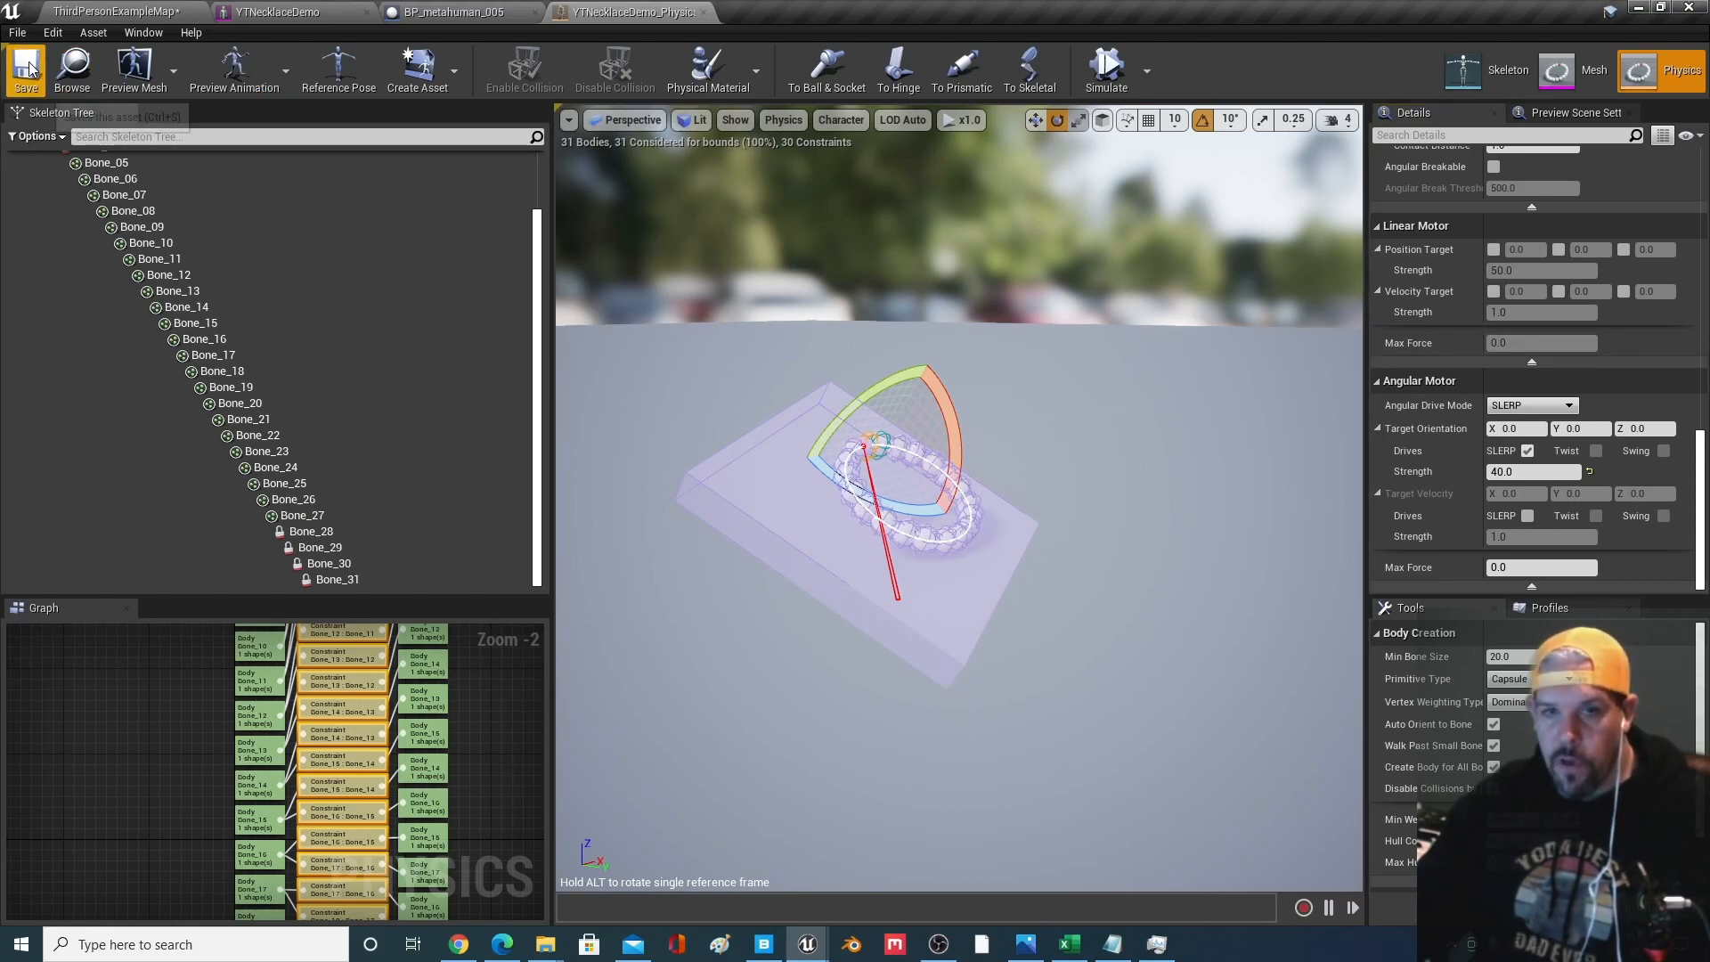
scroll(1507, 354, "up", 10)
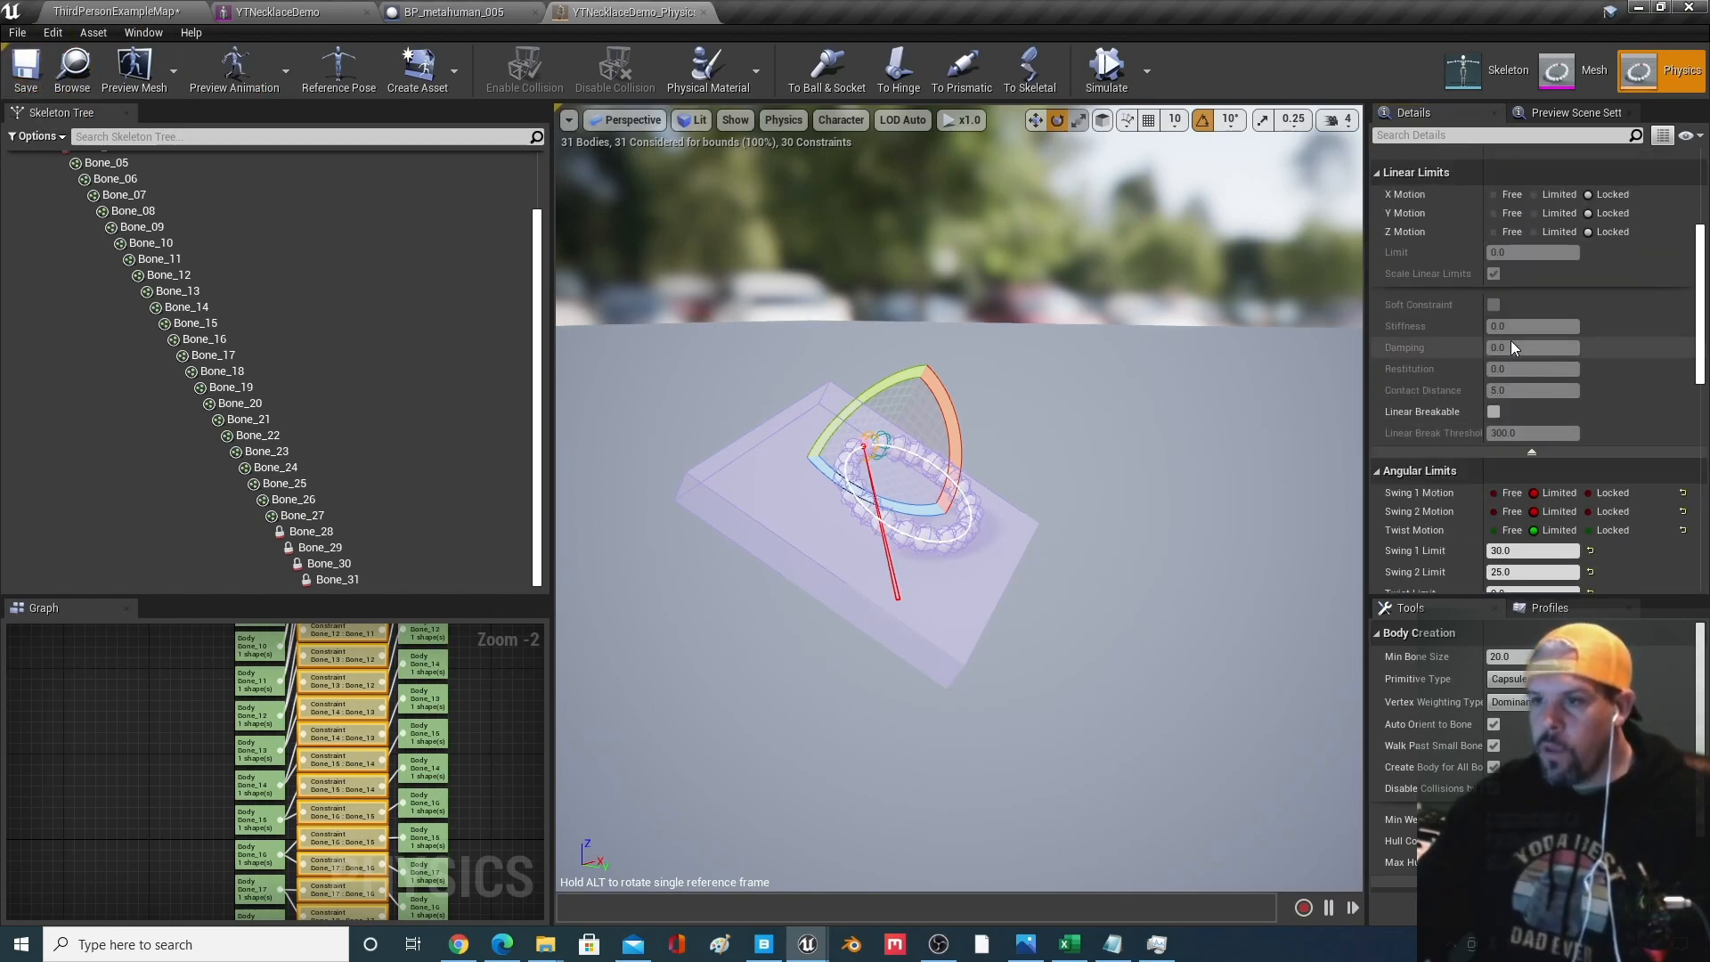
scroll(1550, 304, "up", 3)
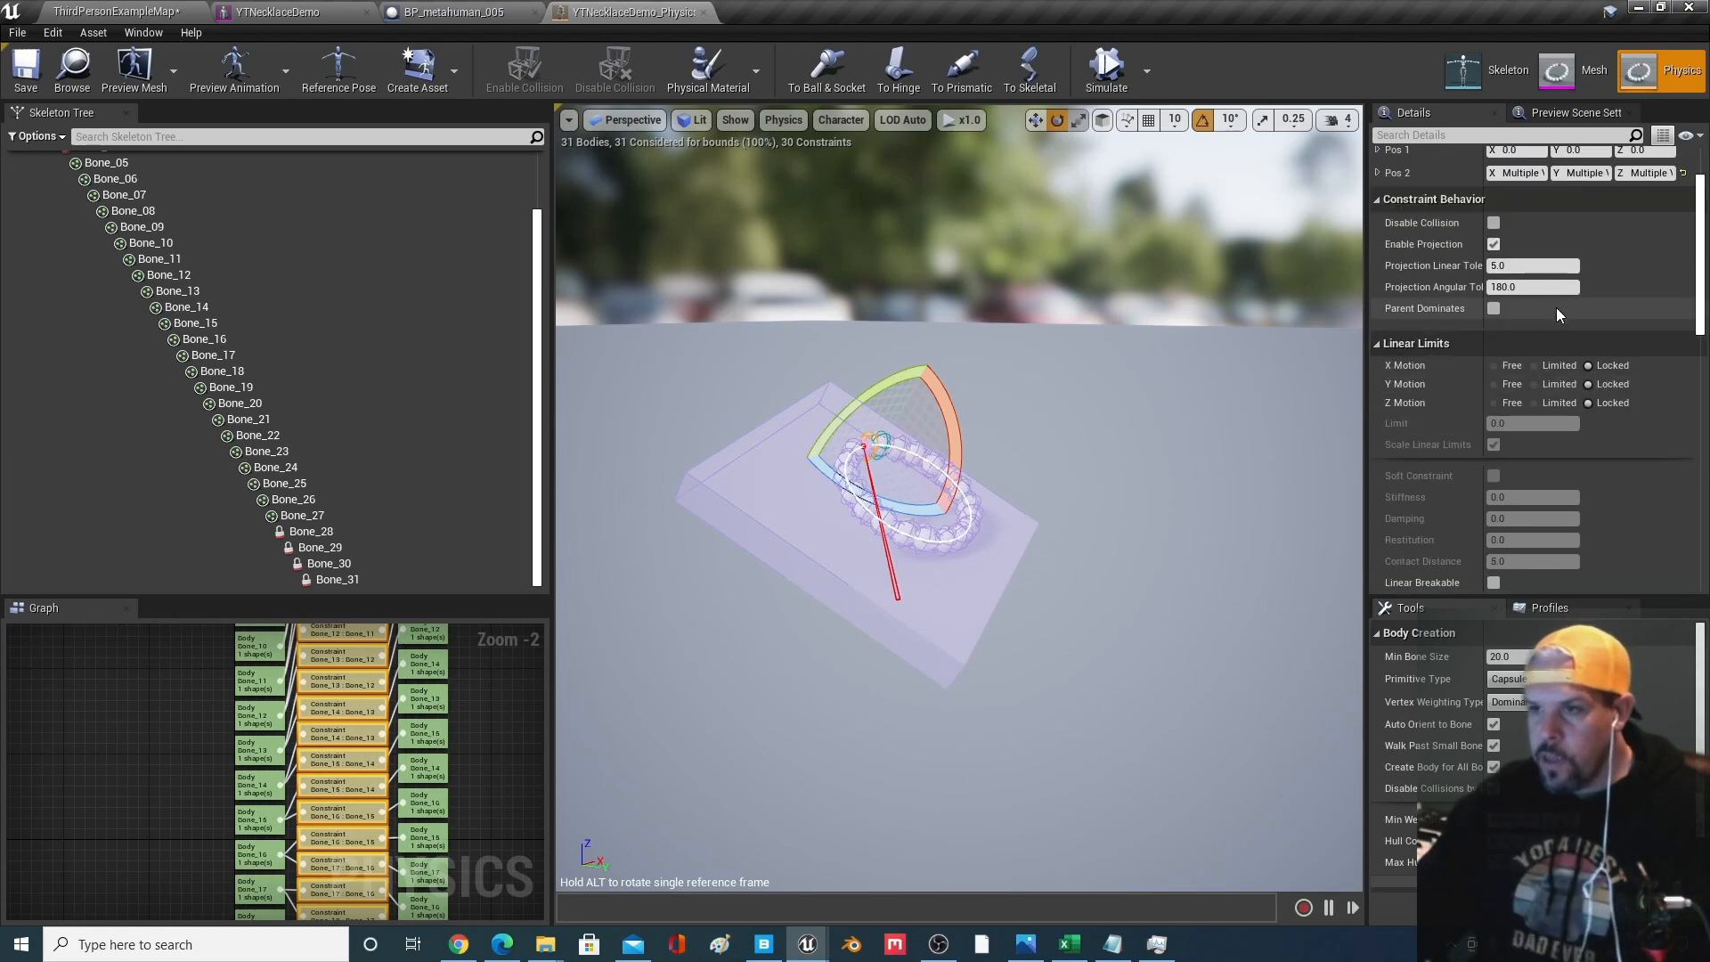
Simulate the level and raise BP_metahuman_6 to check how the necklace reacts, viewing it up close, and stop the simulation
left_click(116, 11)
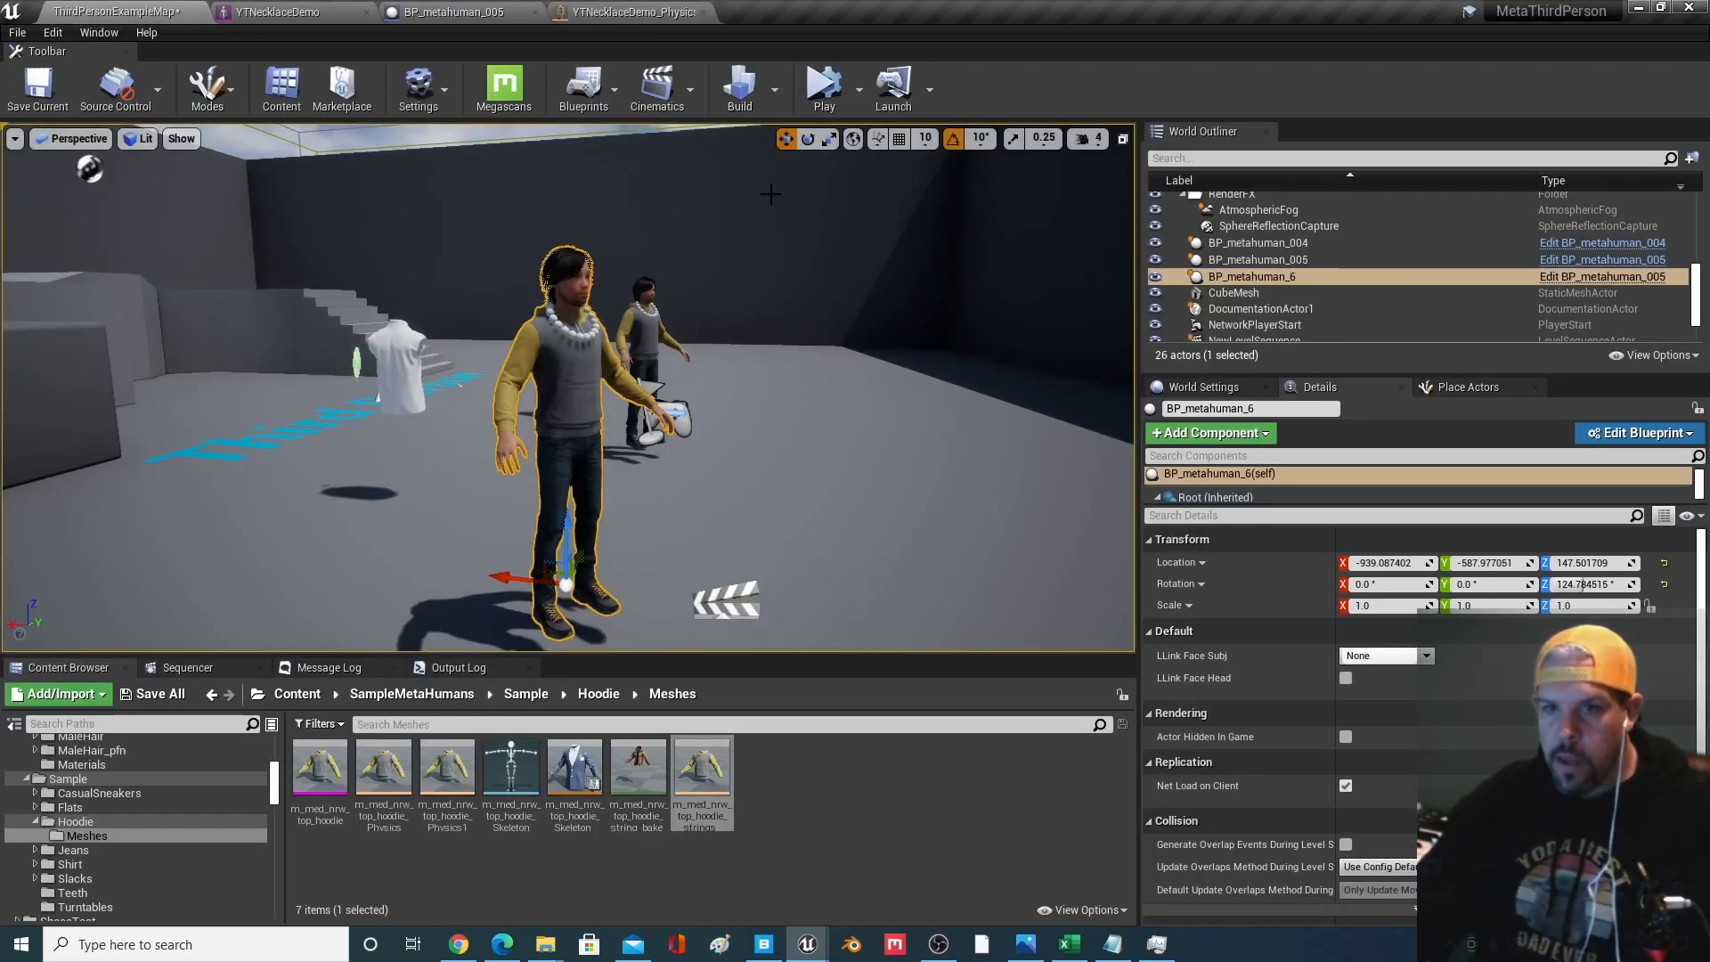
left_click(823, 84)
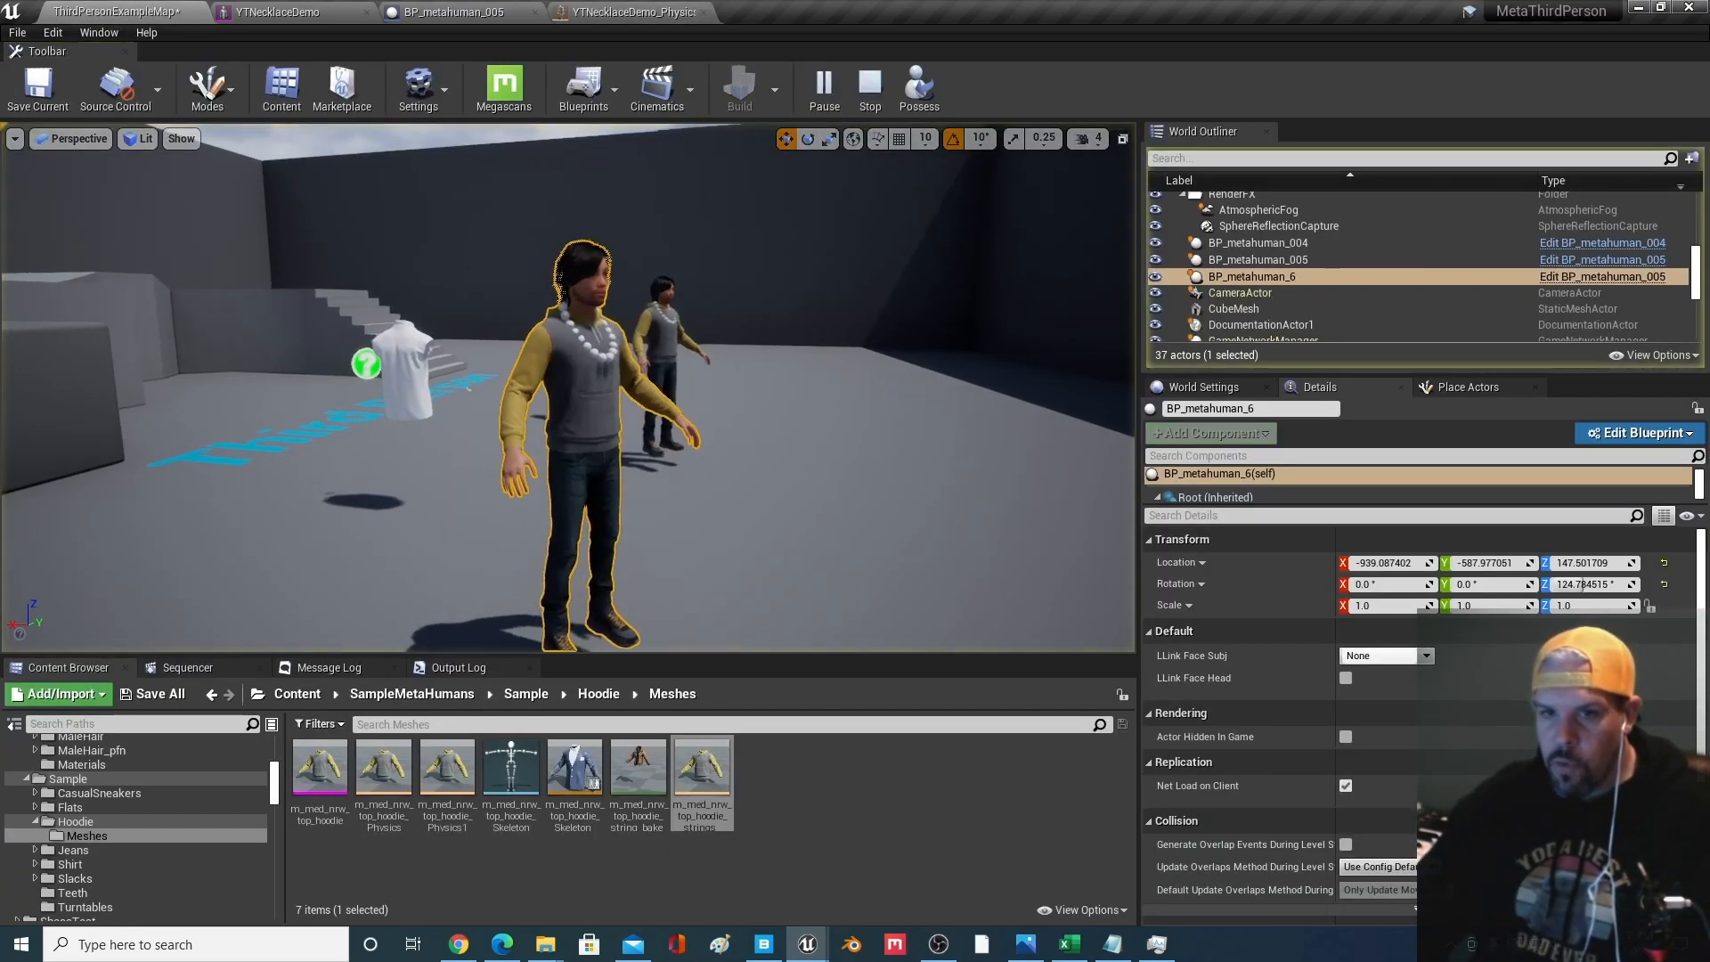
scroll(569, 388, "up", 4)
right_click_drag(568, 387, 615, 387)
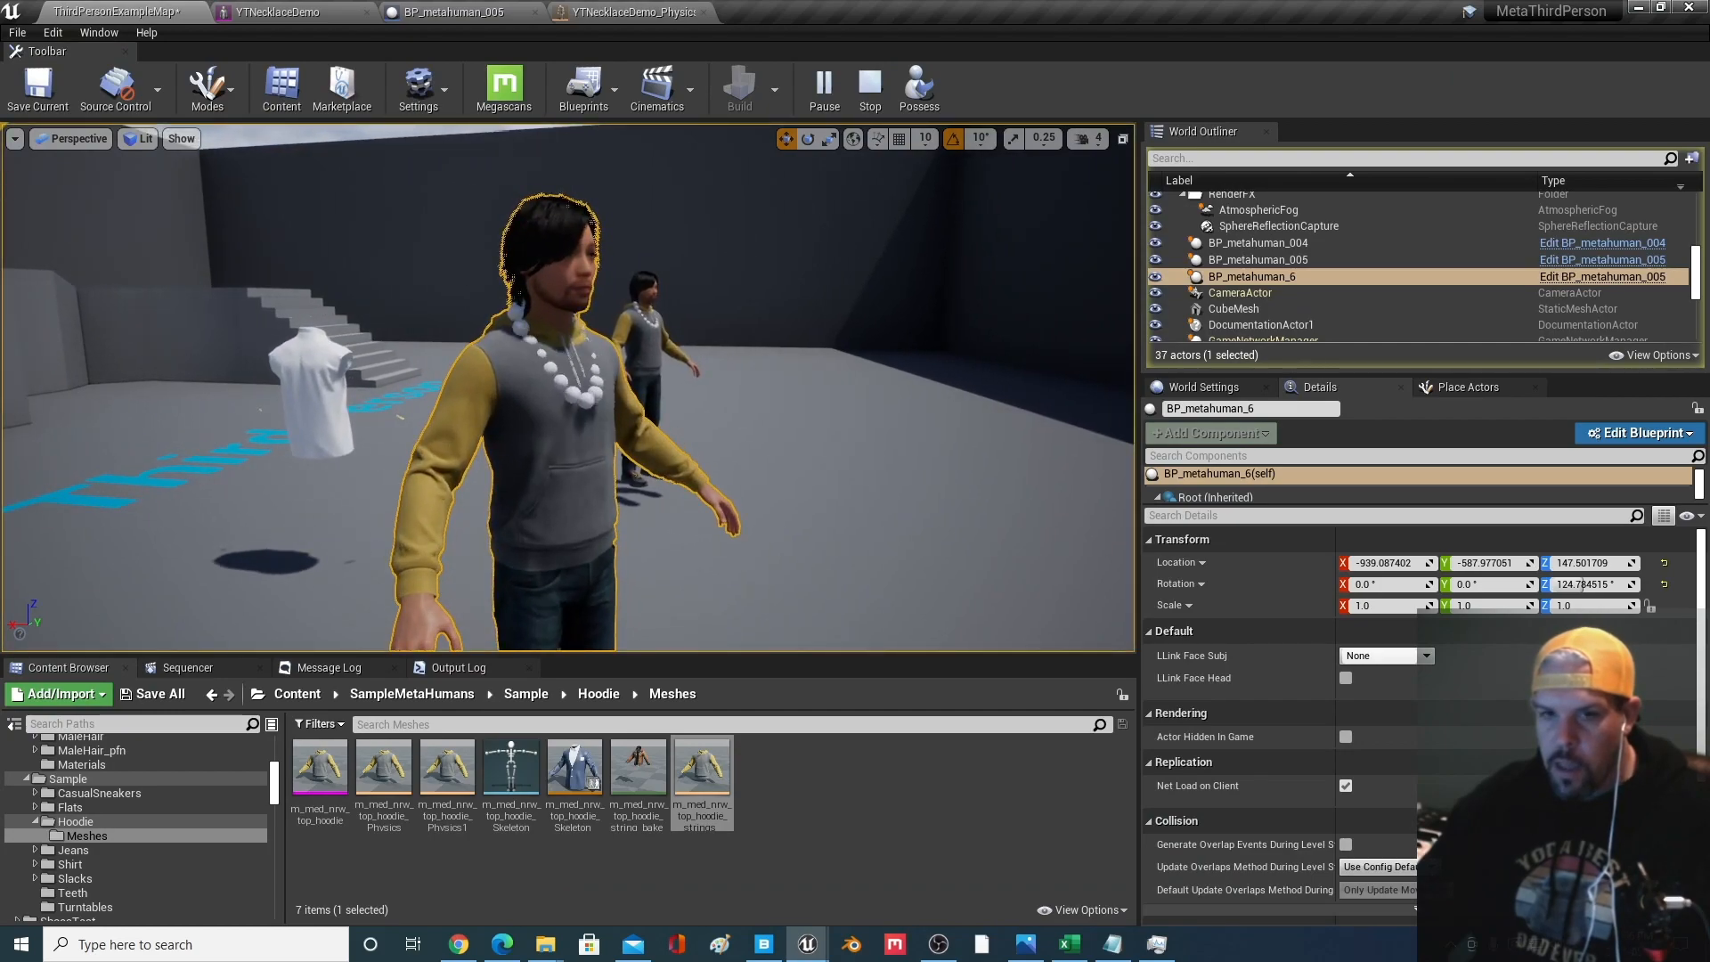
scroll(689, 431, "down", 4)
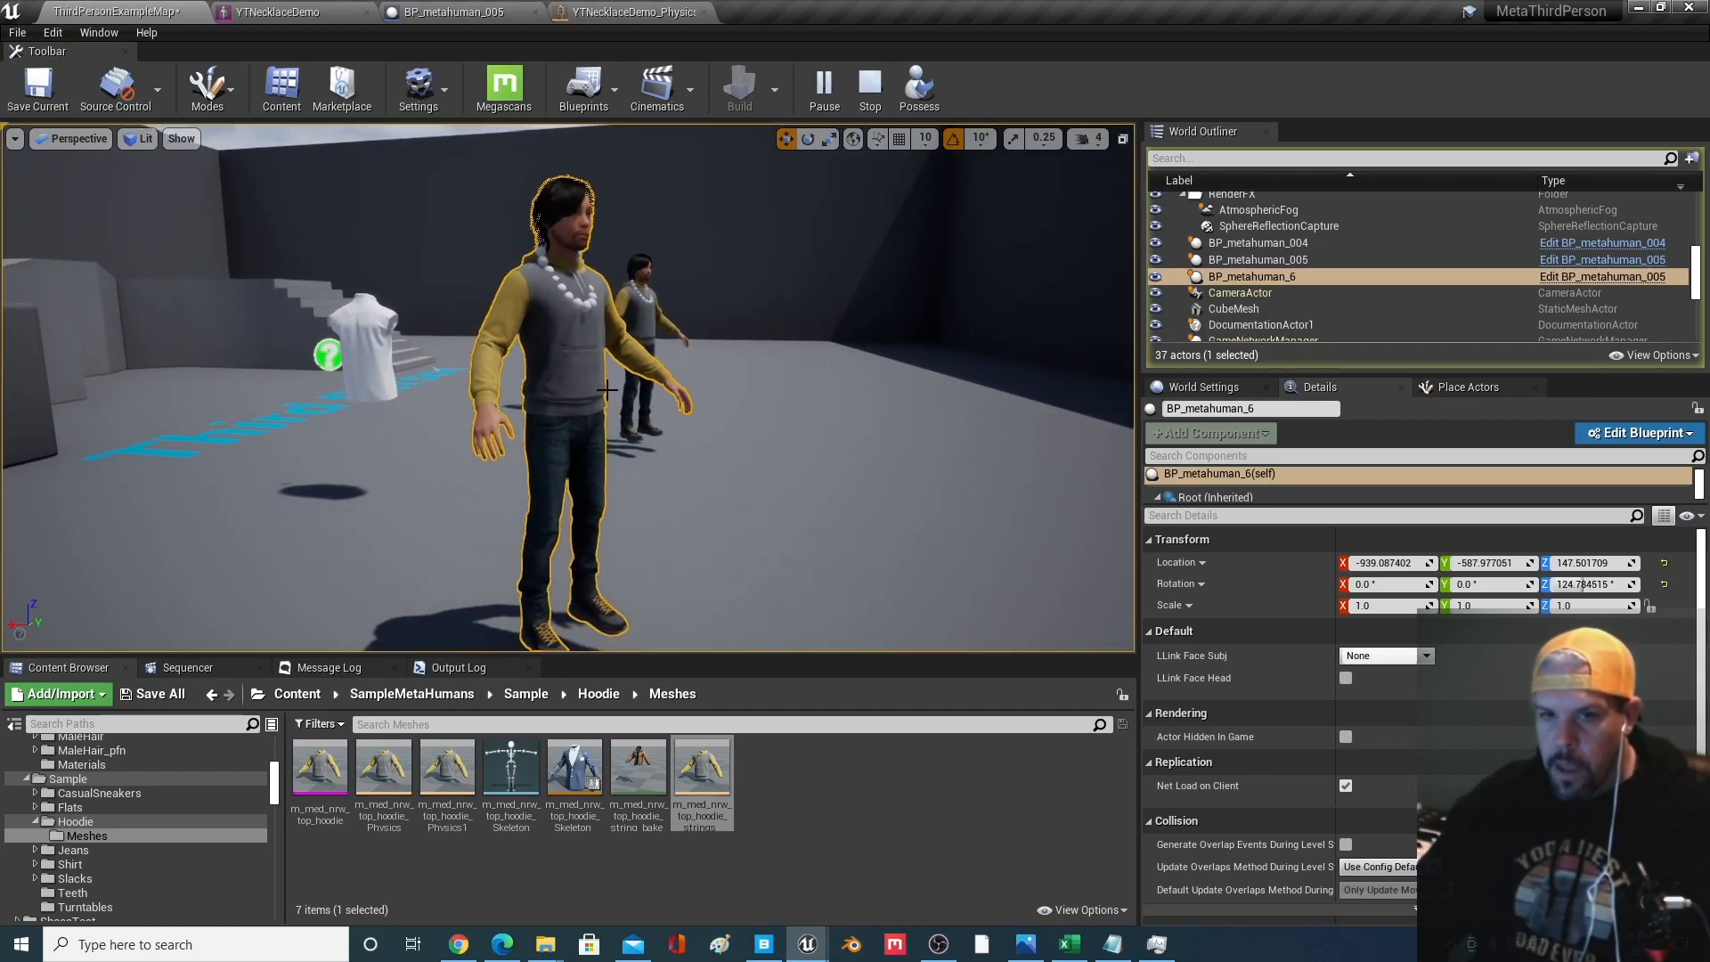
mouse_move(567, 557)
left_mouse_down()
mouse_move(583, 494)
mouse_move(598, 624)
mouse_move(586, 583)
mouse_move(579, 613)
mouse_move(574, 539)
mouse_move(605, 579)
mouse_move(534, 641)
mouse_move(600, 536)
mouse_move(561, 611)
mouse_move(566, 578)
left_mouse_up()
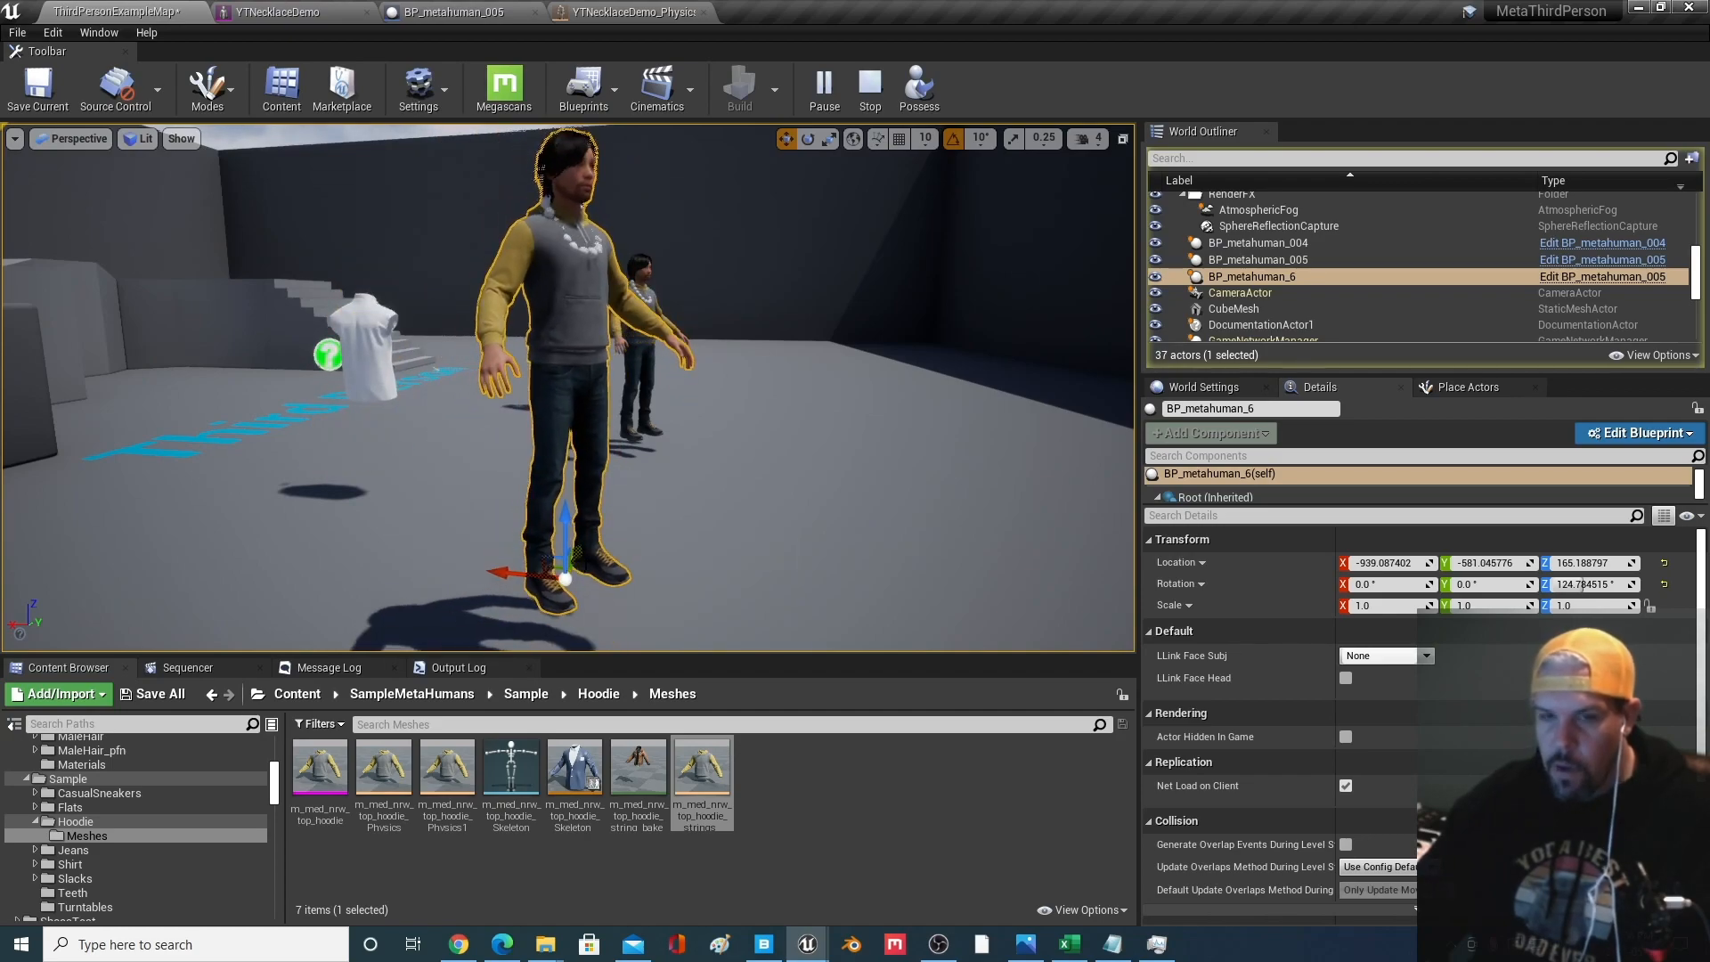
right_click_drag(733, 413, 735, 356)
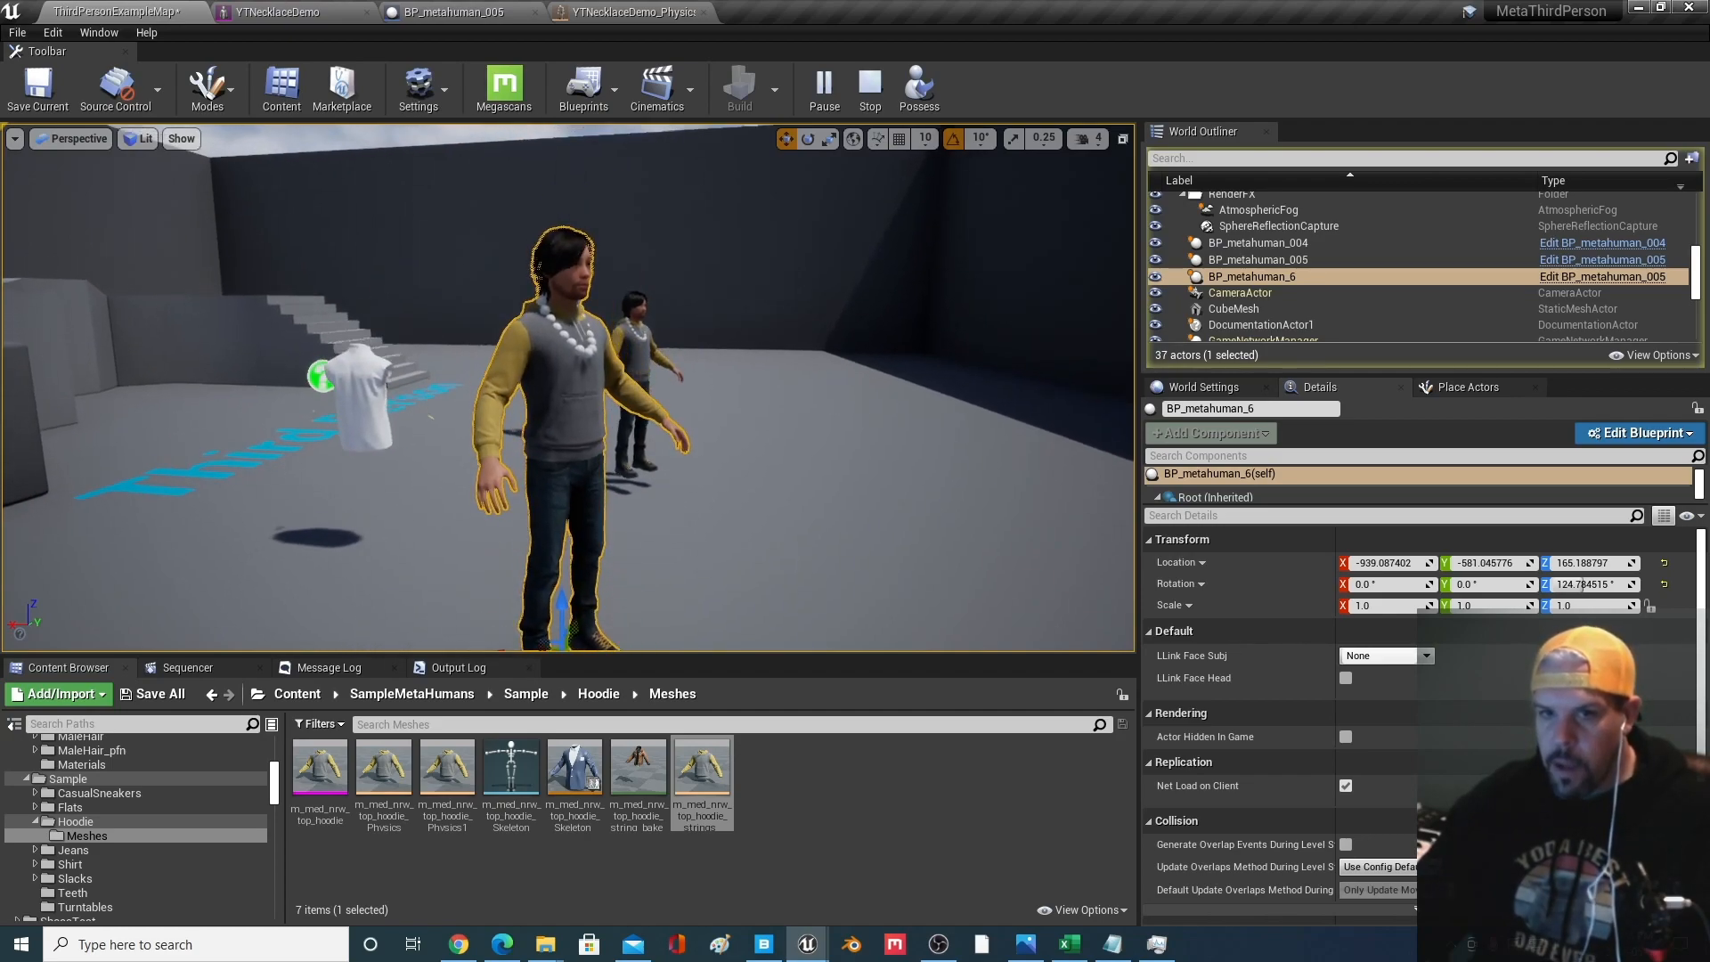
left_click(870, 84)
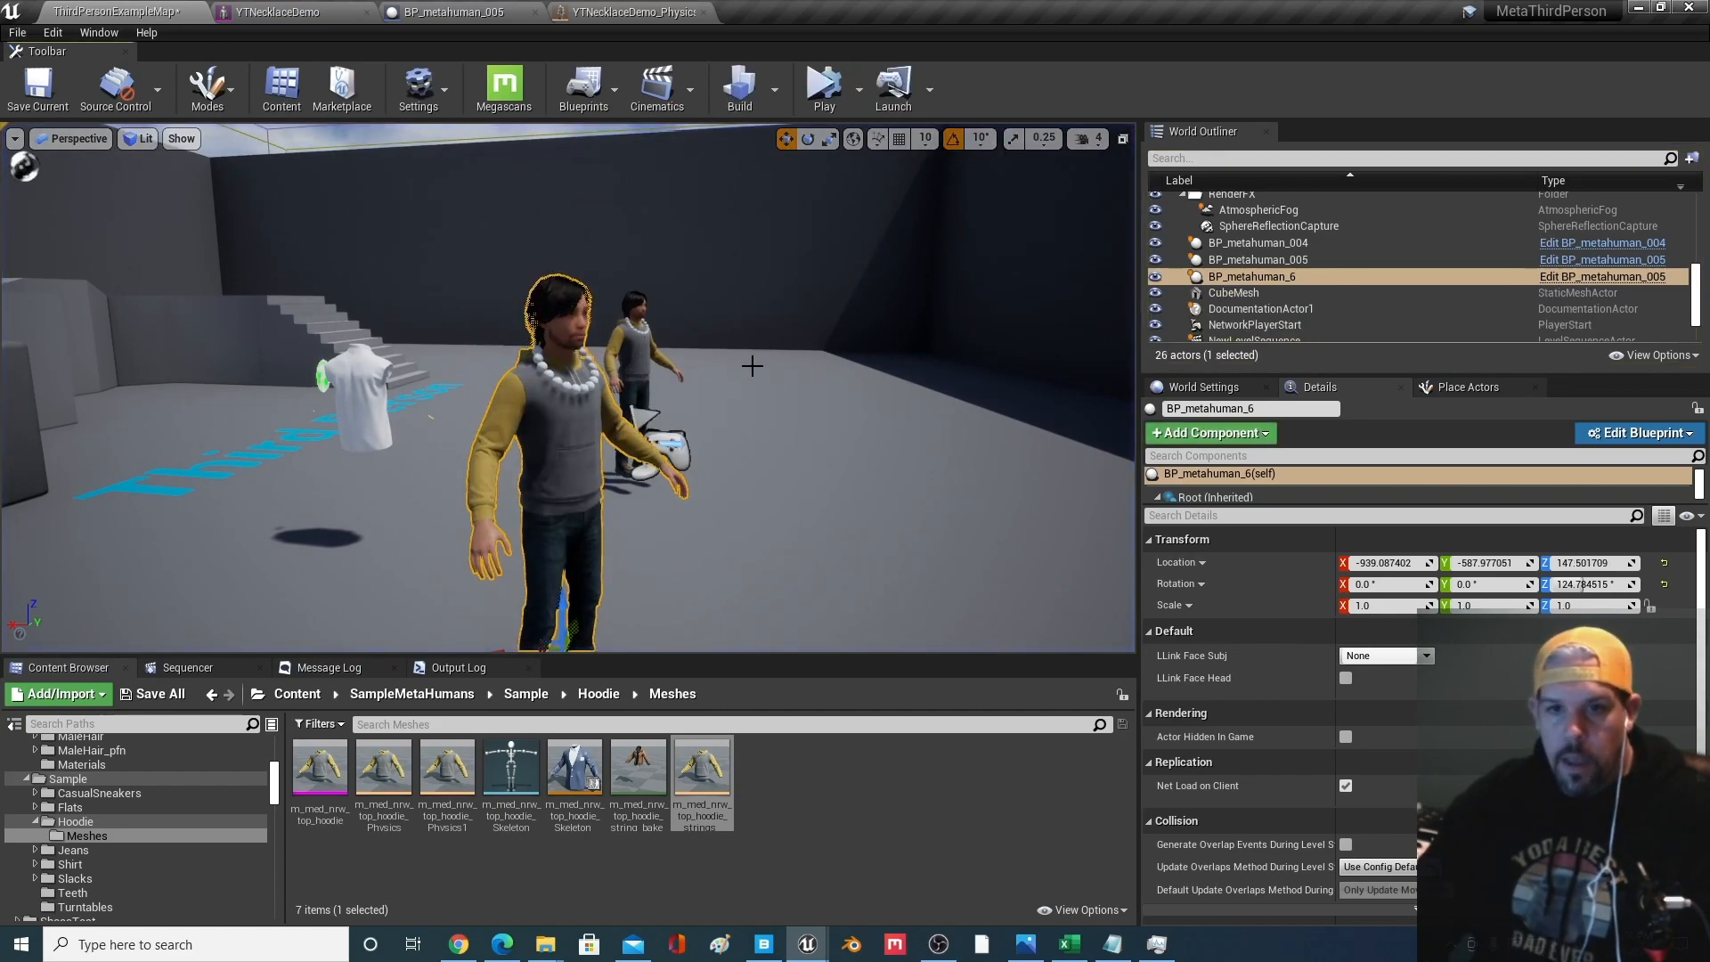
Return to the necklace's physics asset and examine the constraint settings and the physics properties of bodies Bone_05 through Bone_27
left_click(632, 13)
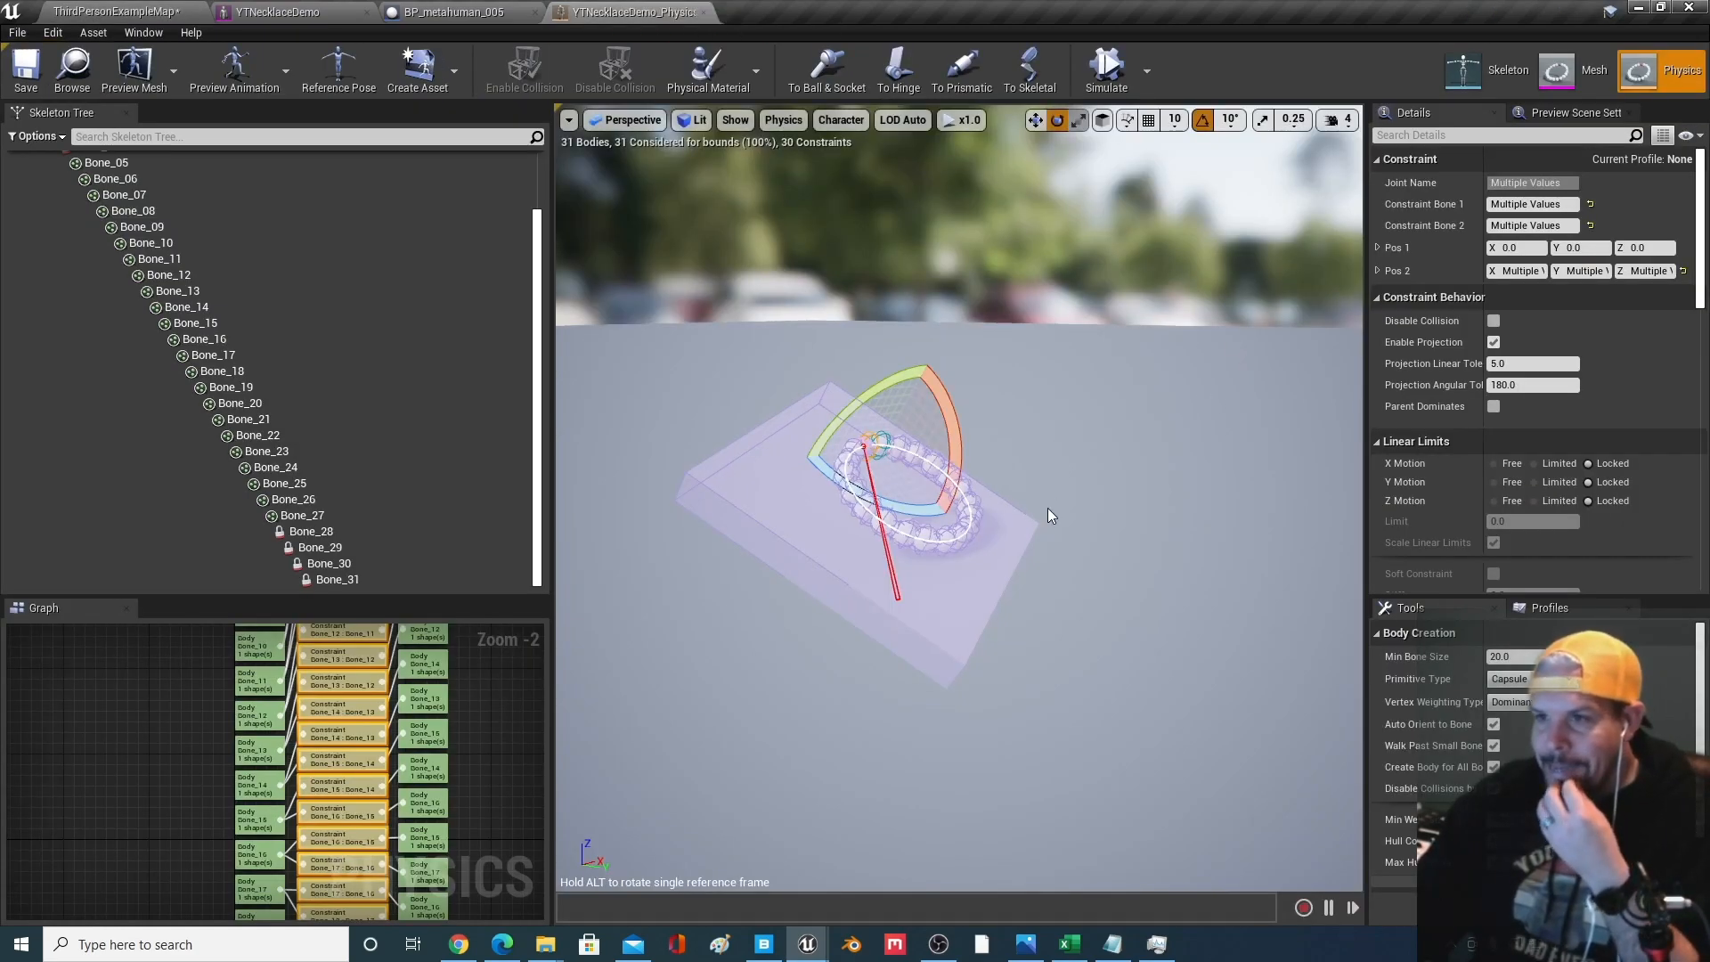
scroll(1577, 360, "down", 3)
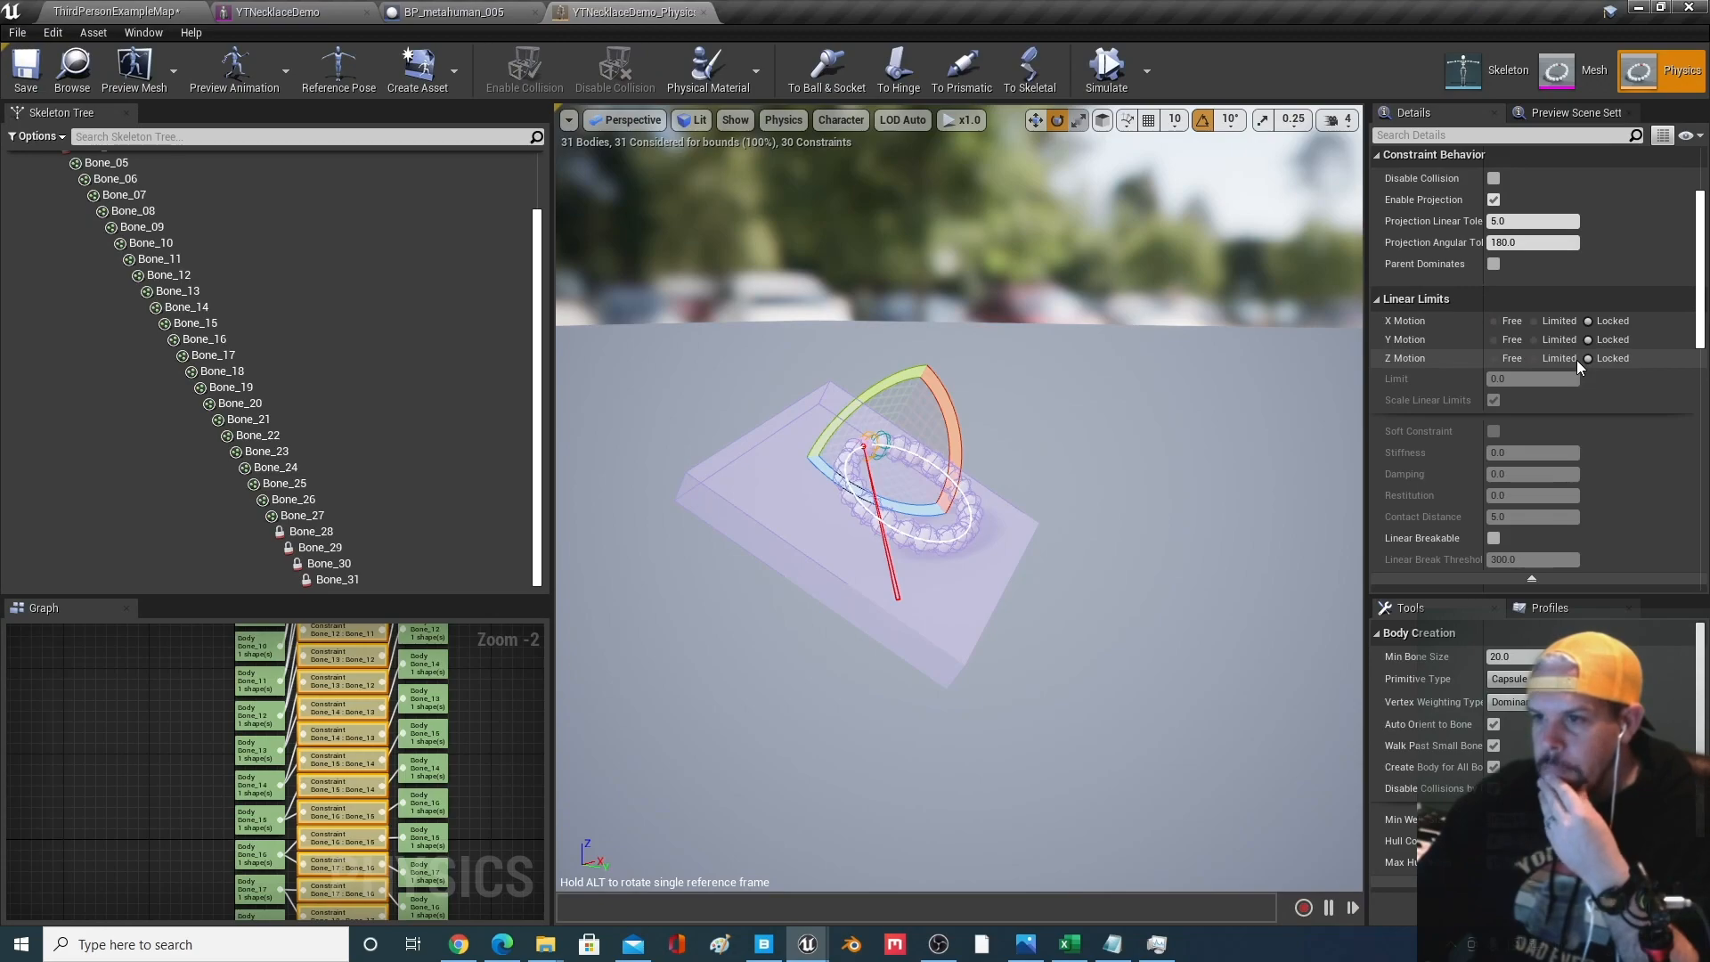
scroll(1577, 360, "down", 10)
scroll(1576, 360, "down", 5)
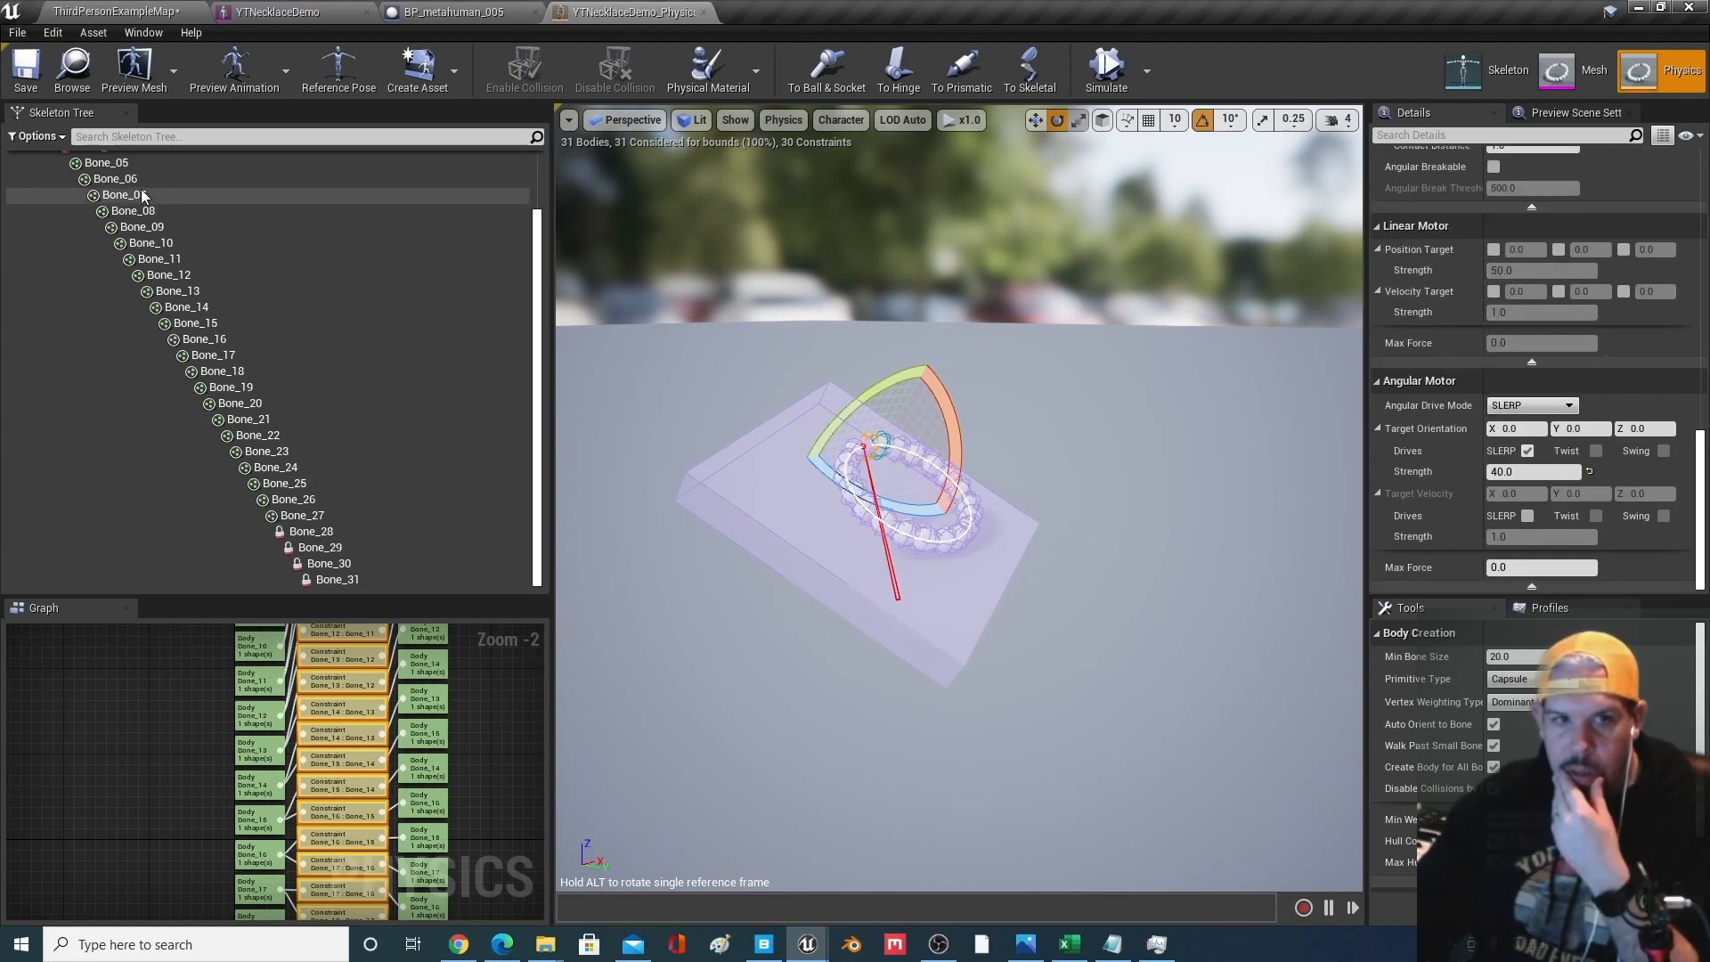
left_click(114, 163)
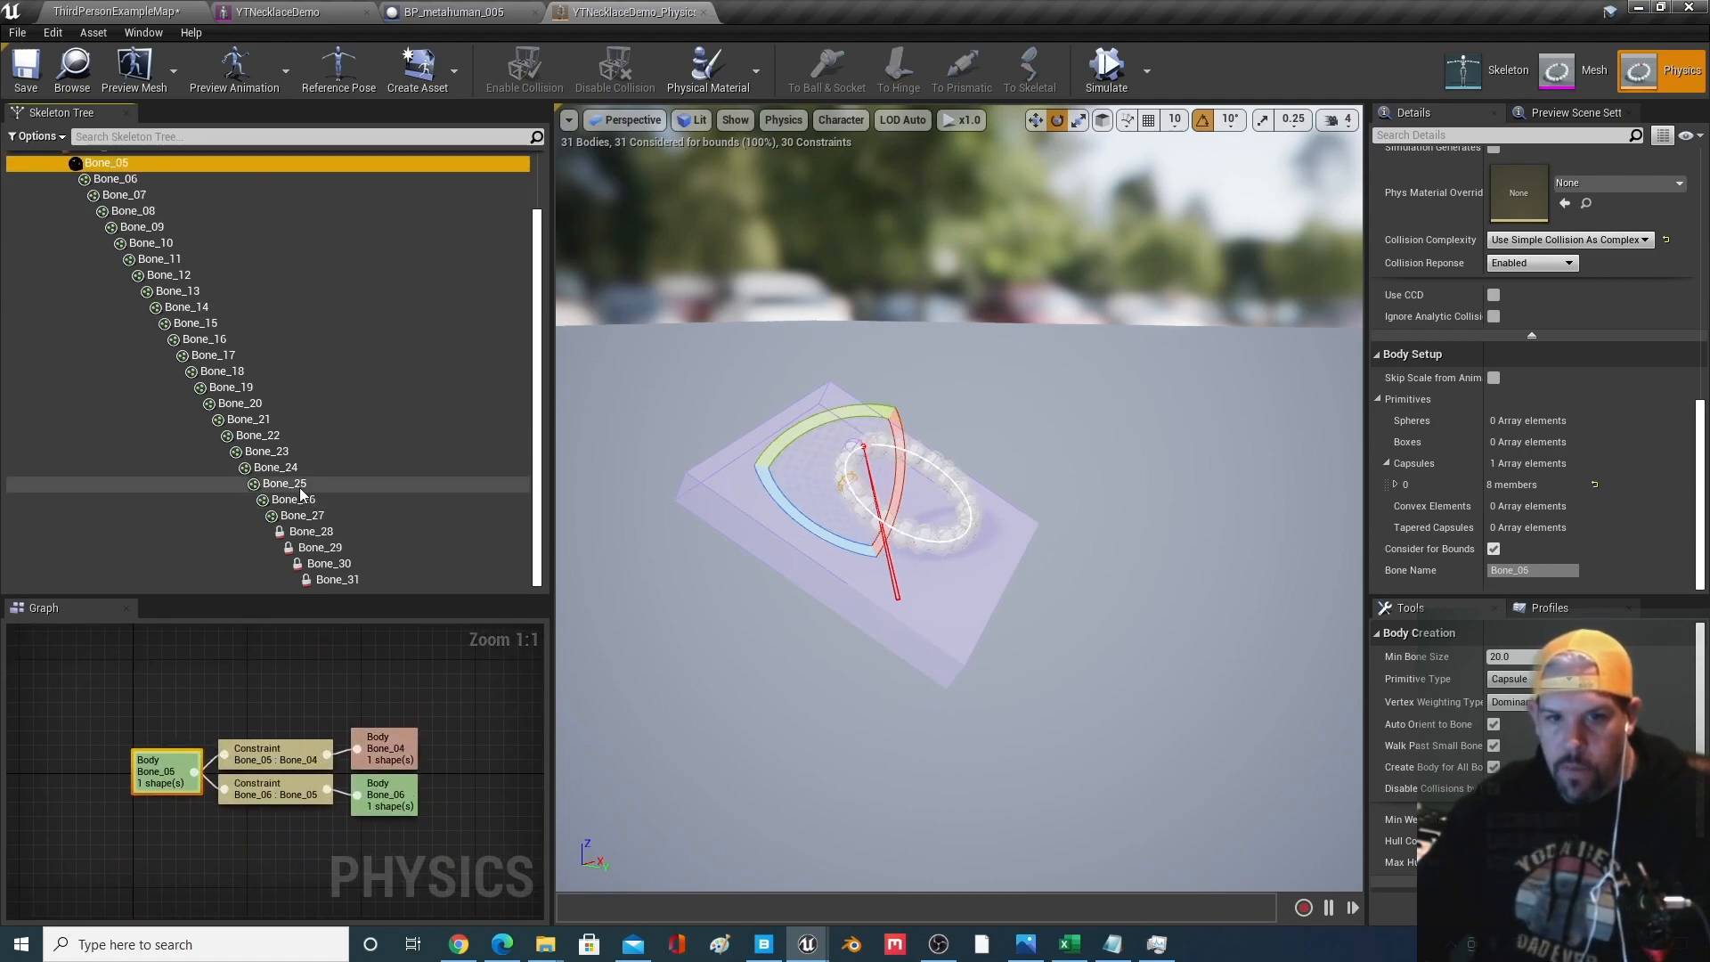
left_click(301, 515, "shift")
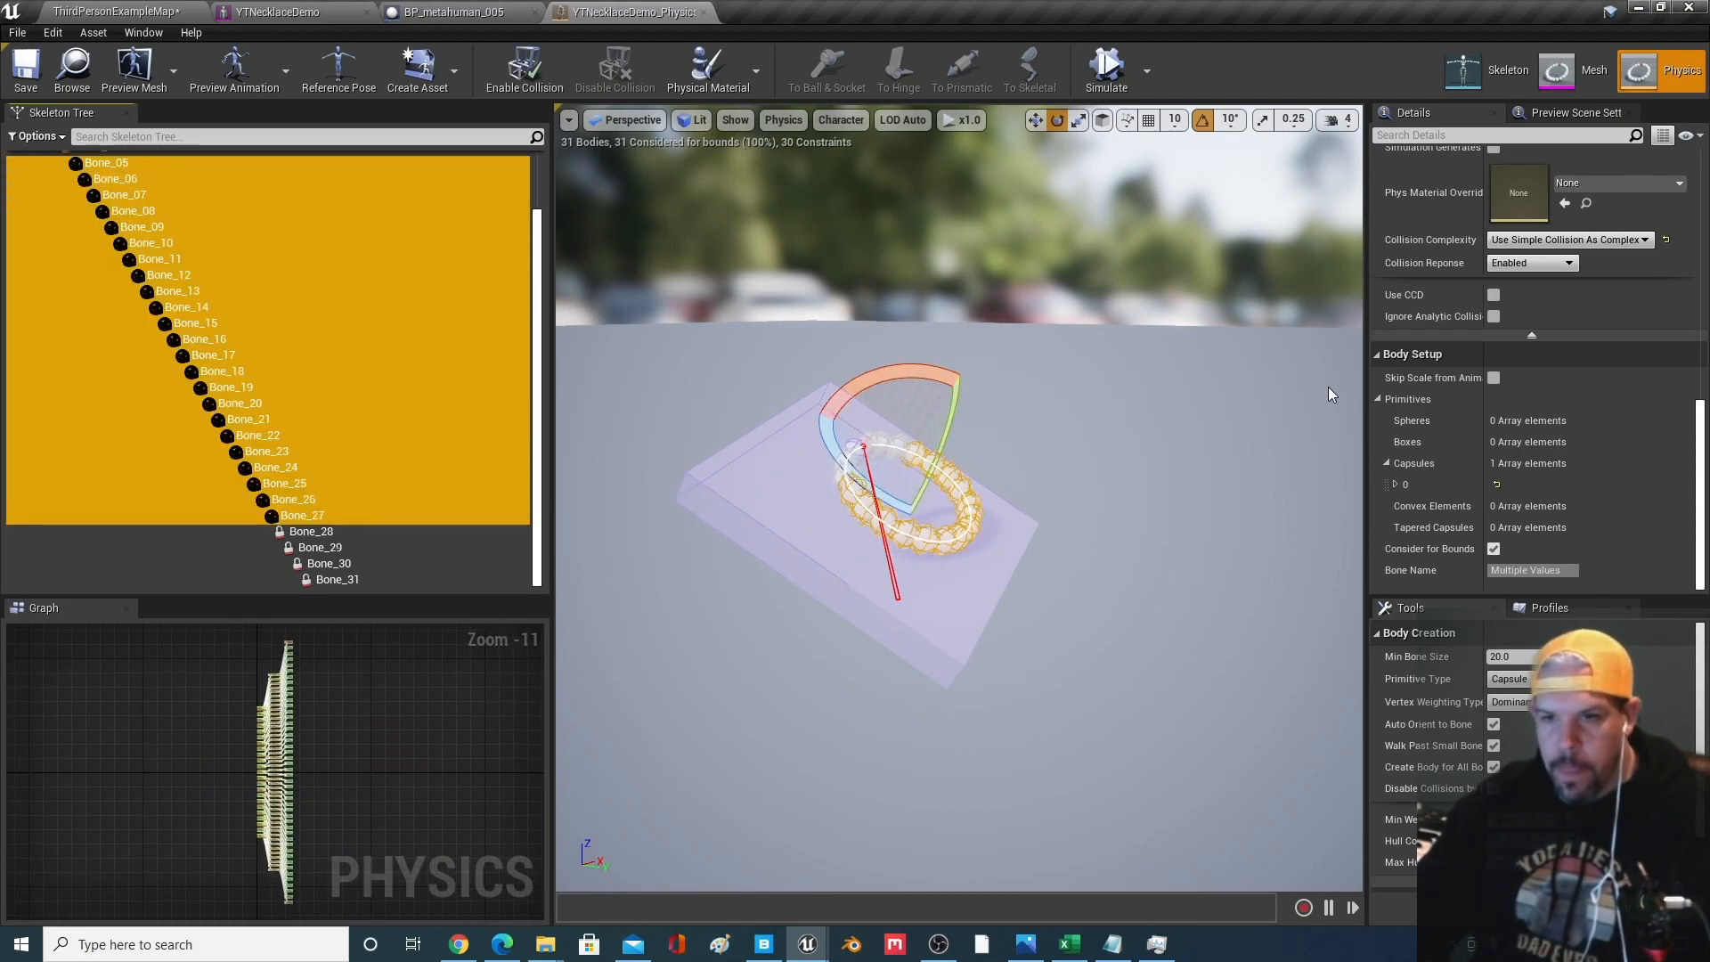
scroll(1588, 376, "up", 3)
scroll(1617, 408, "up", 3)
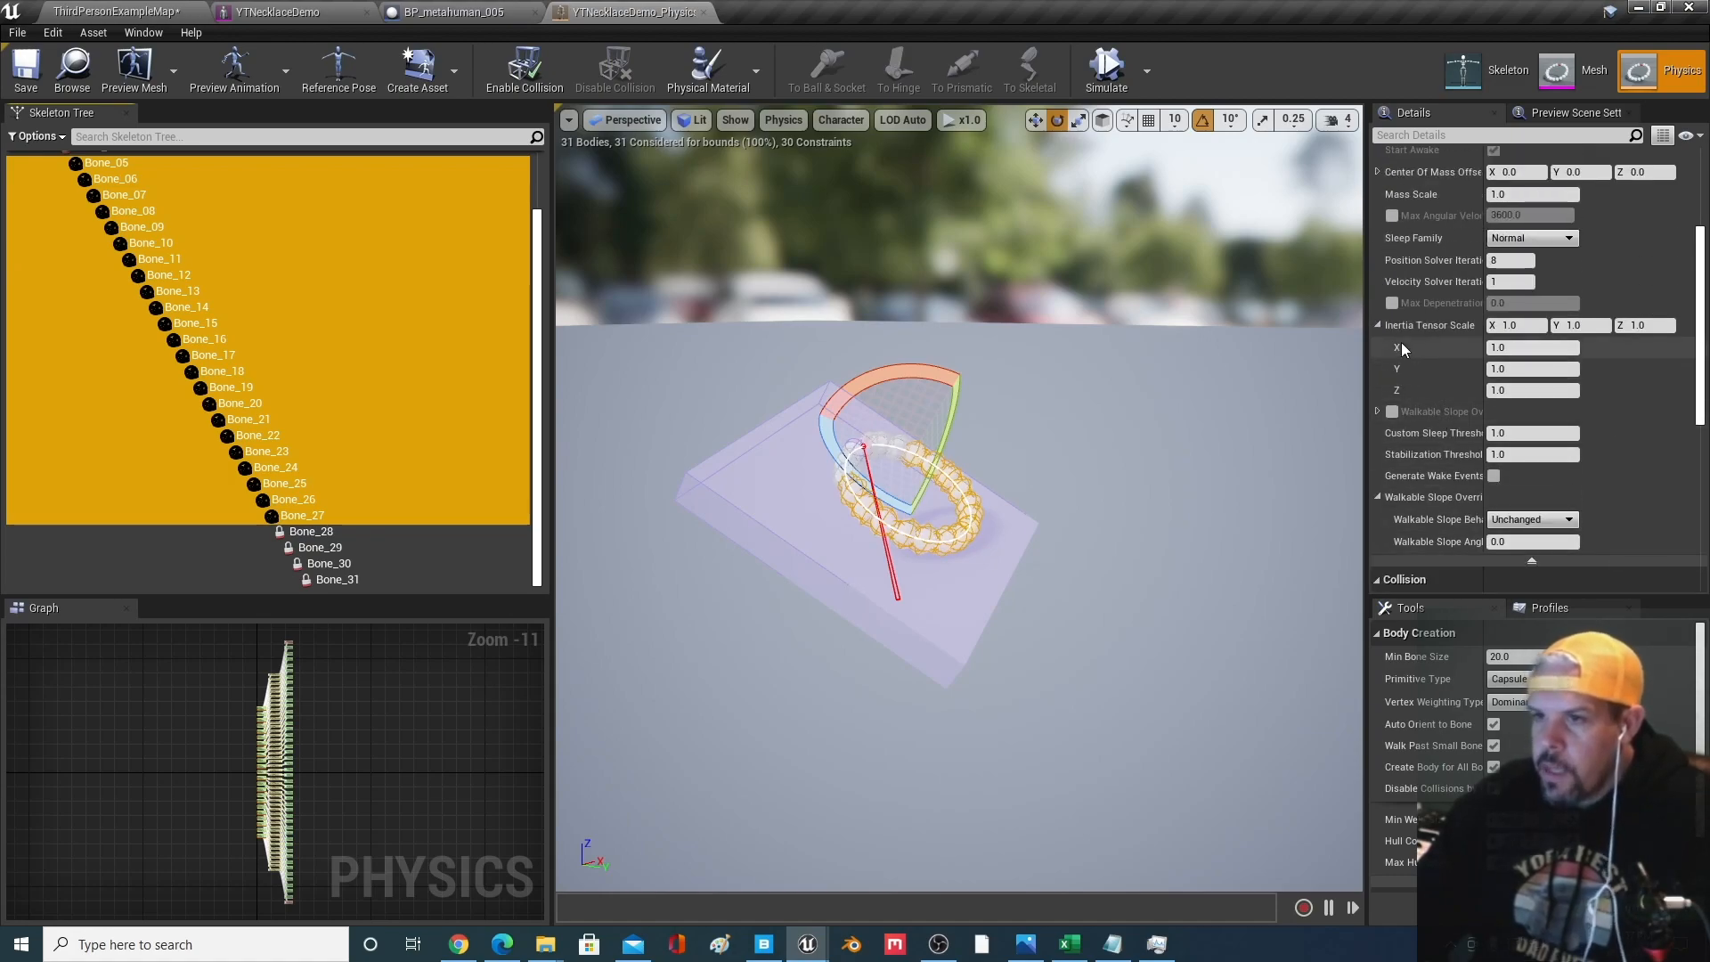
scroll(1406, 343, "up", 2)
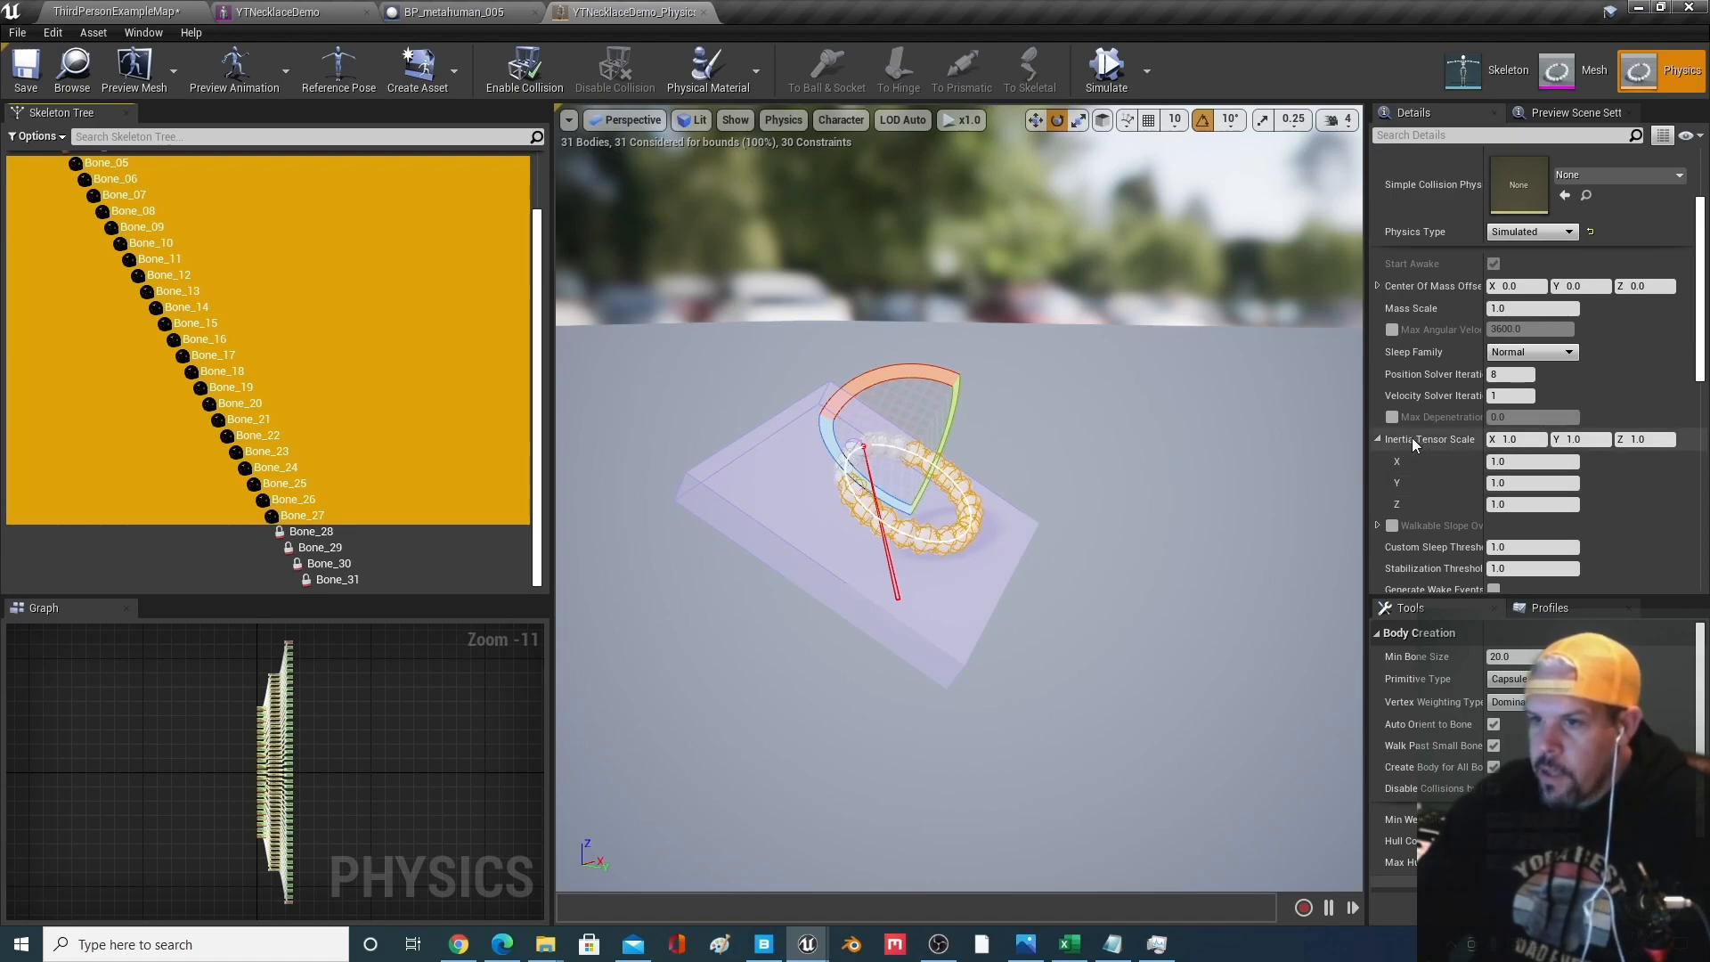
scroll(1409, 436, "down", 1)
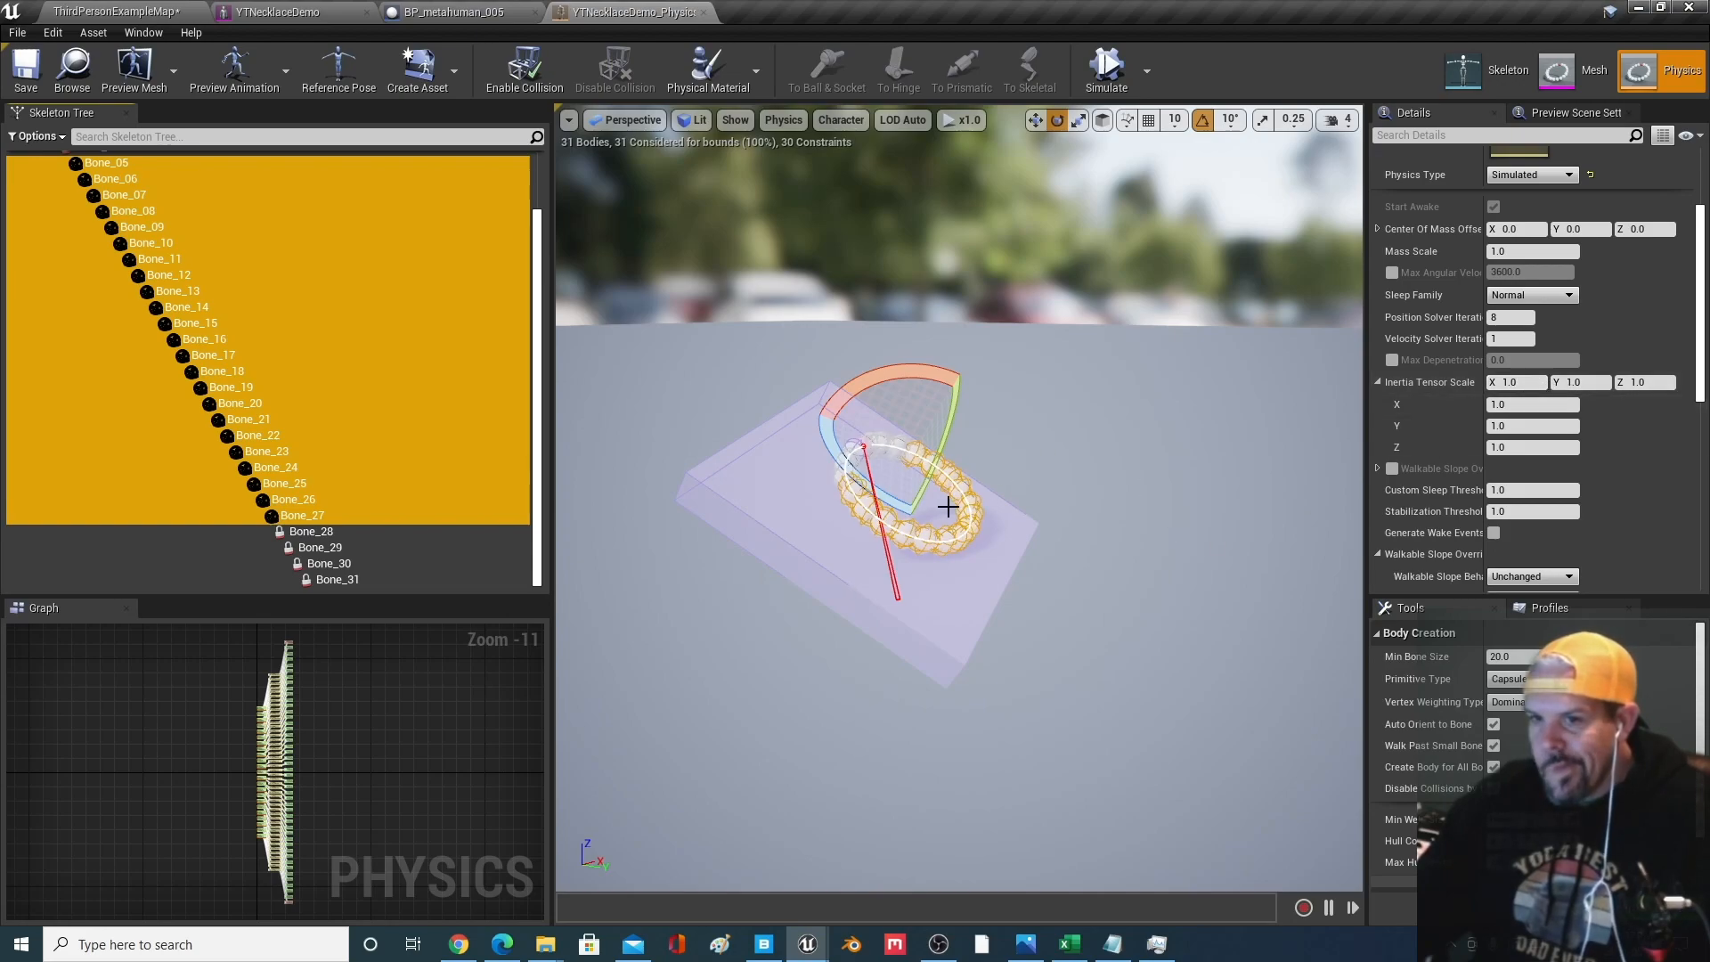
left_click(1093, 430)
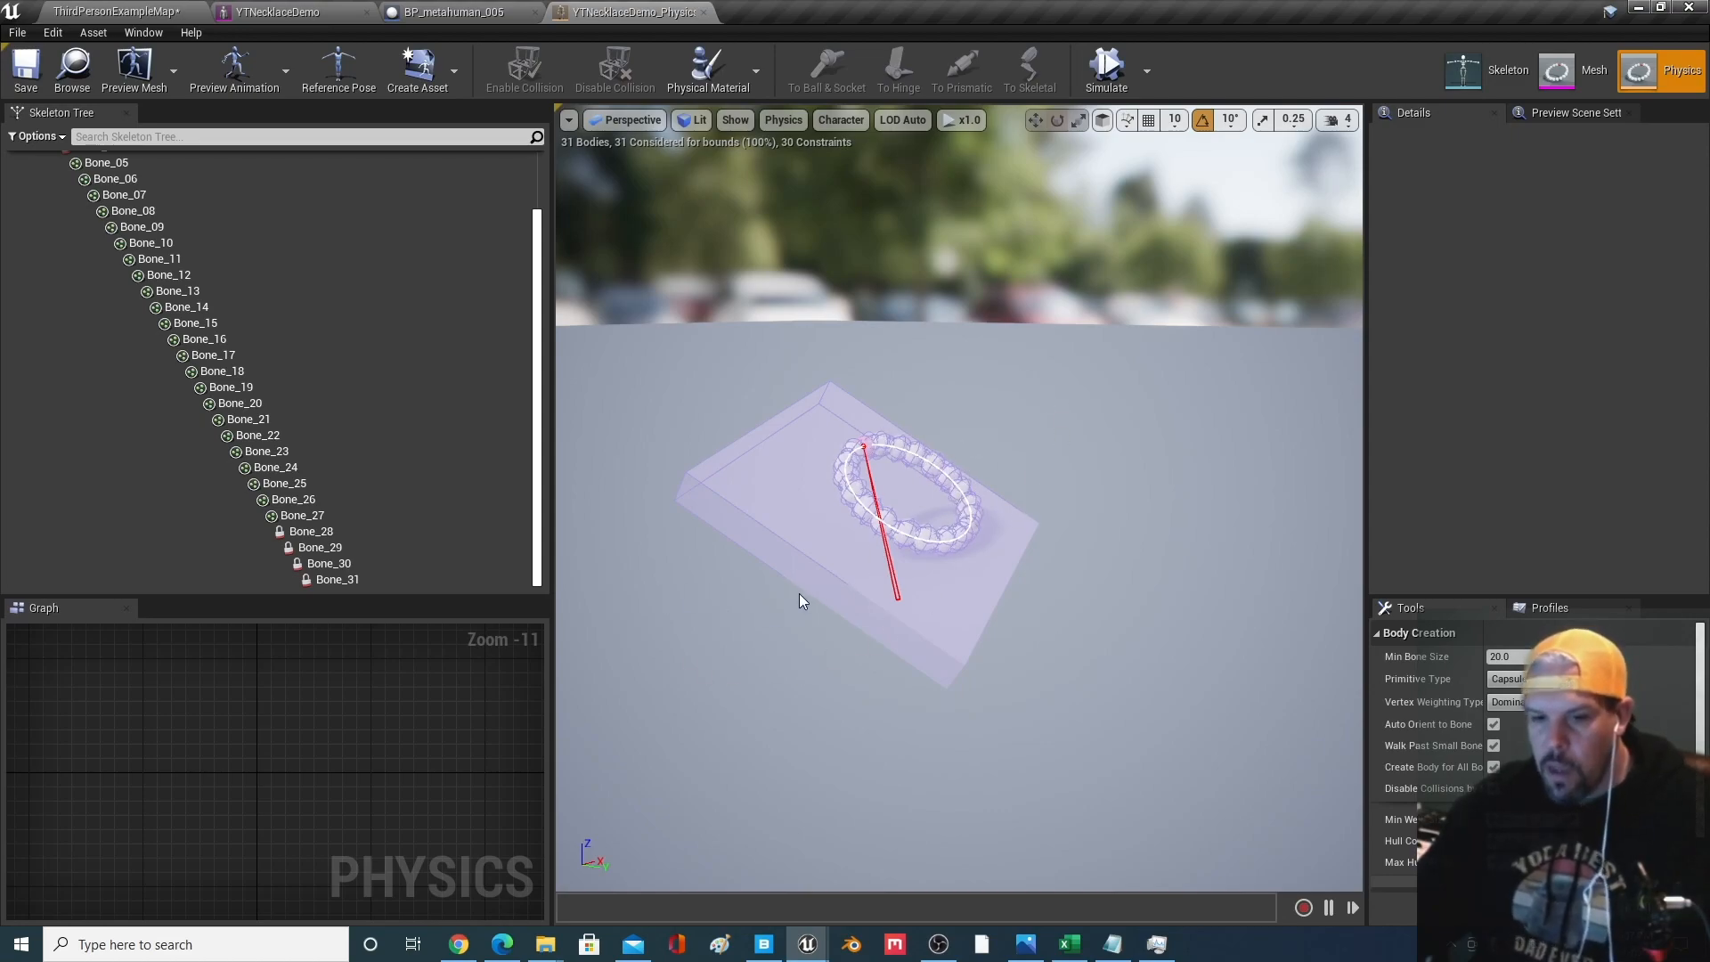
Select bodies Bone_05 through Bone_27 and set their Inertia Tensor Scale to 3 in X and Y
left_click(125, 168)
left_click(300, 519, "shift")
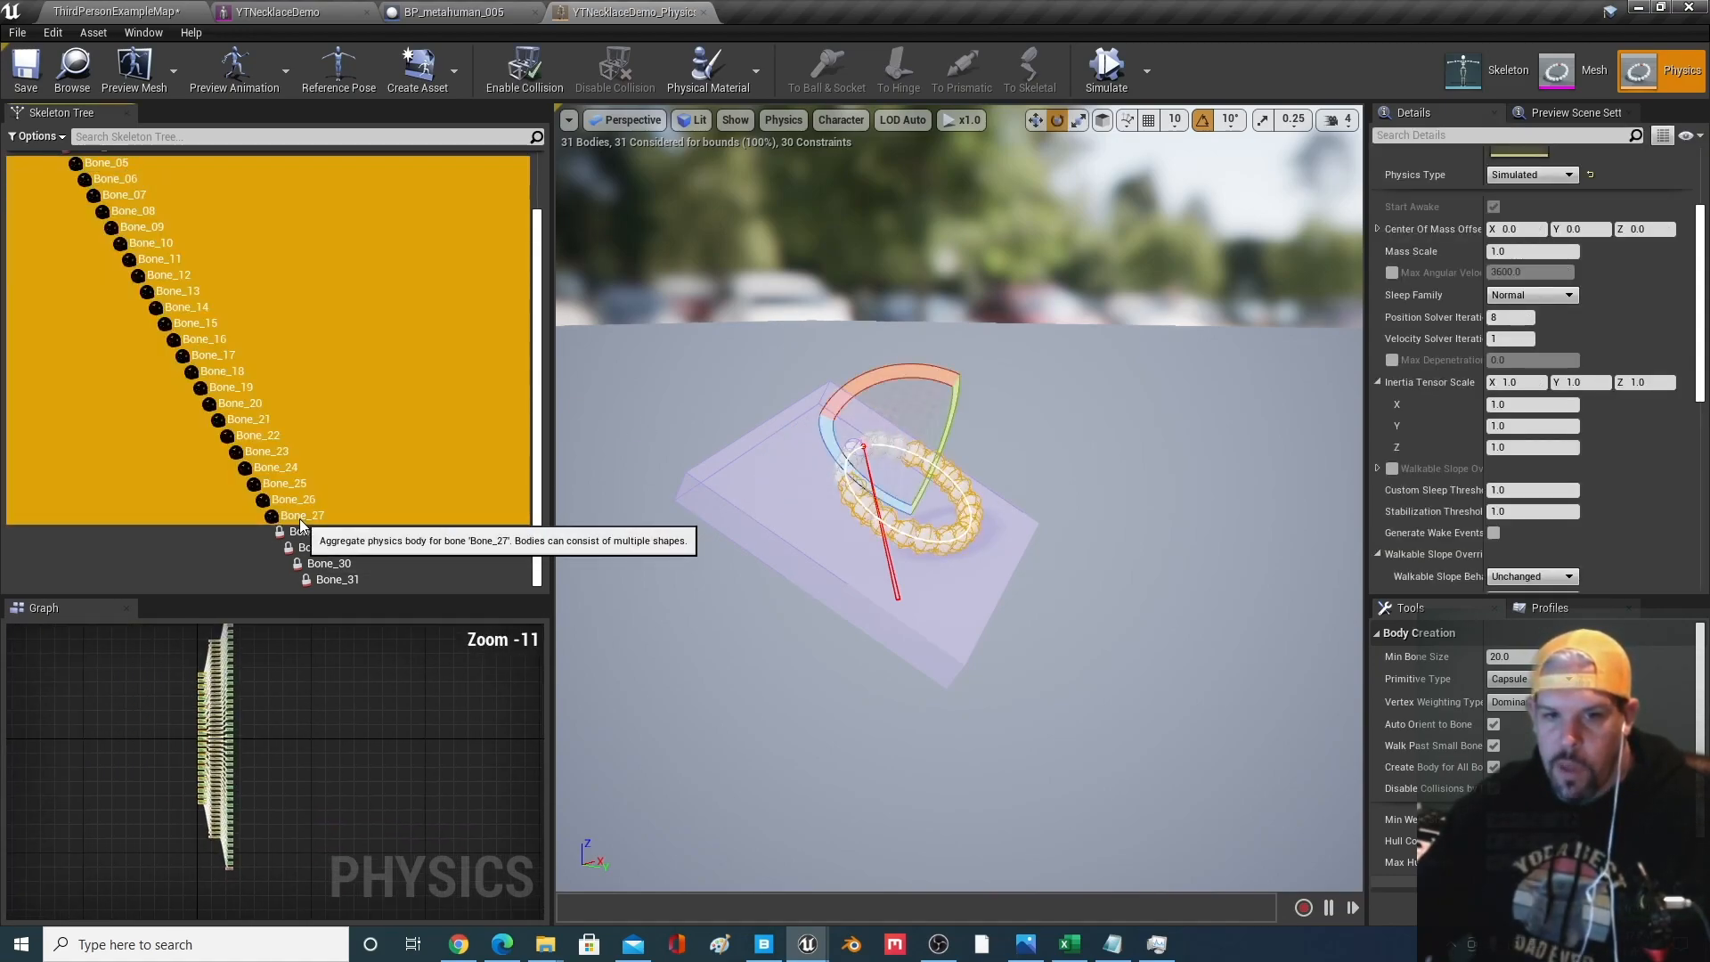
left_click(1566, 390)
left_click(1509, 382)
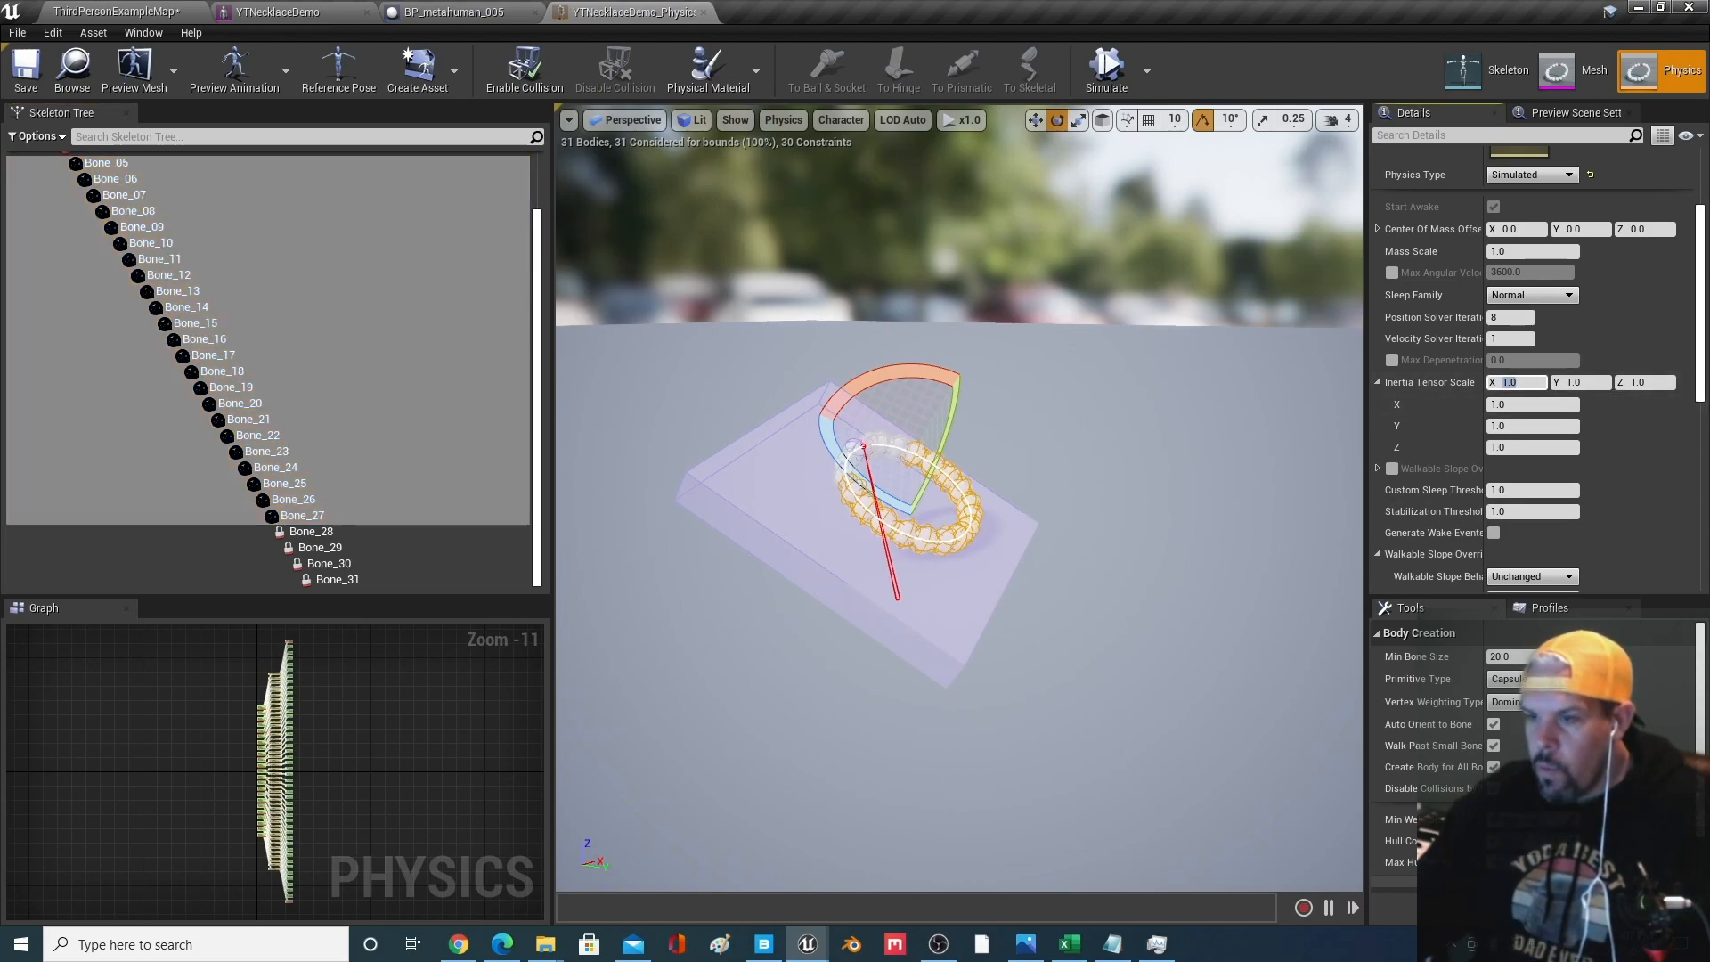
type("3")
key("Tab")
type("3")
key("Tab")
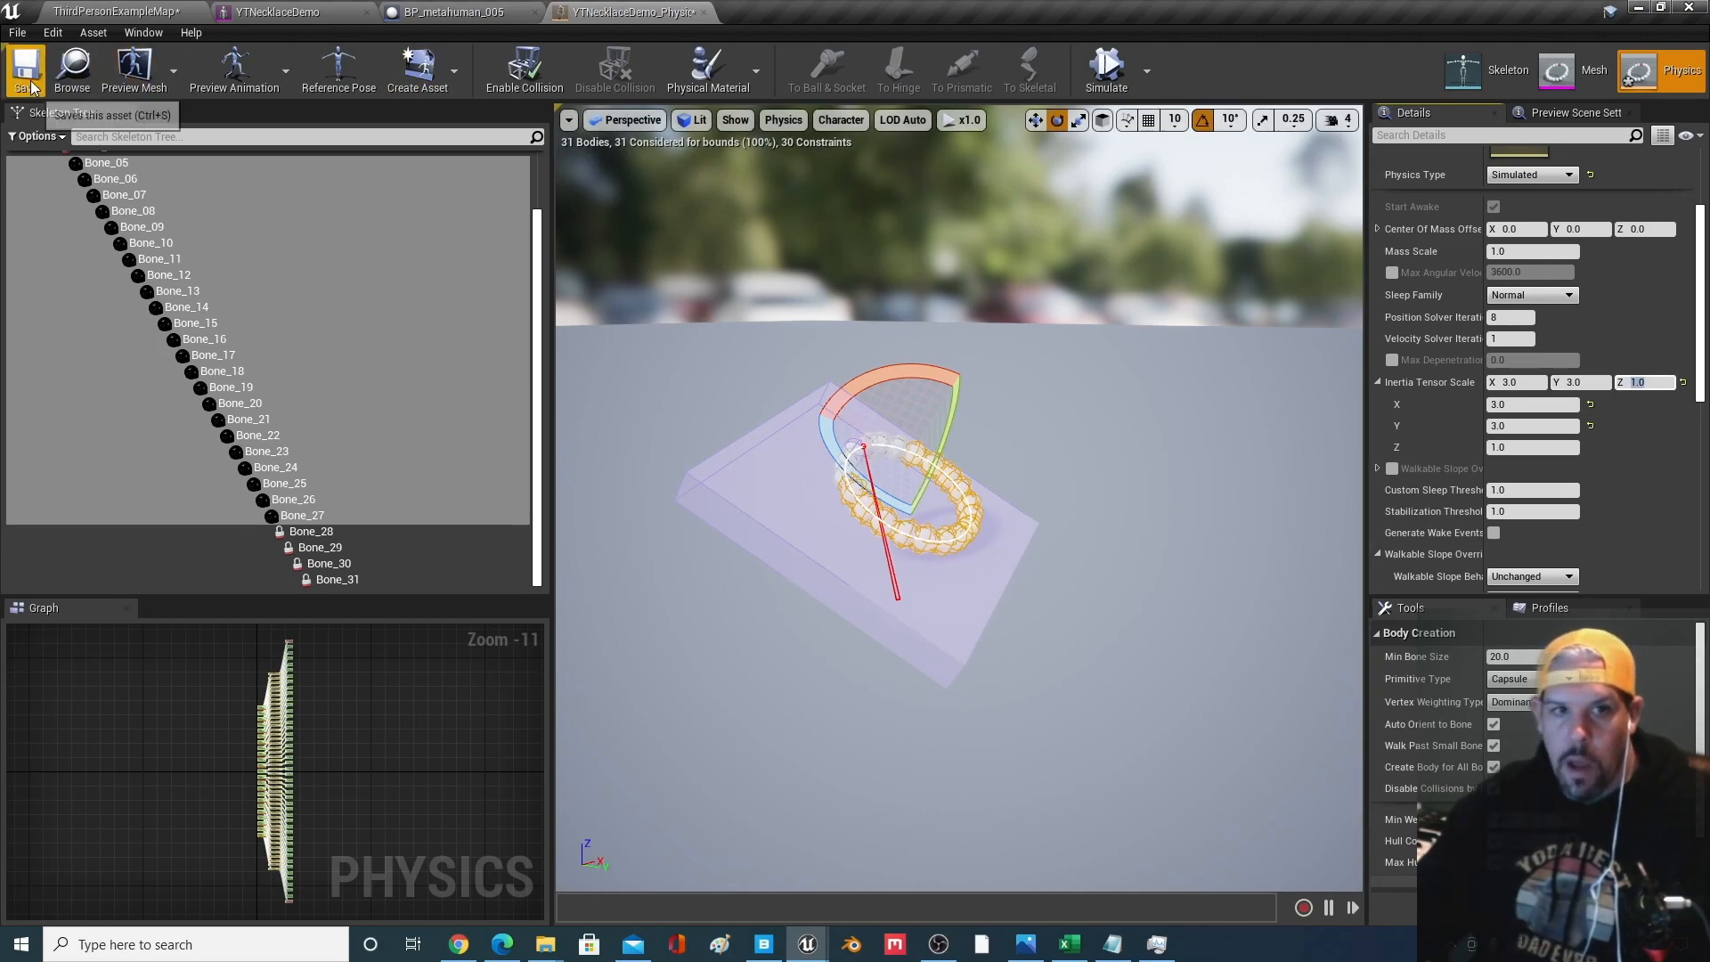
Simulate the level with the new inertia scale, moving BP_metahuman_6 to check the necklace, and stop the simulation
left_click(116, 11)
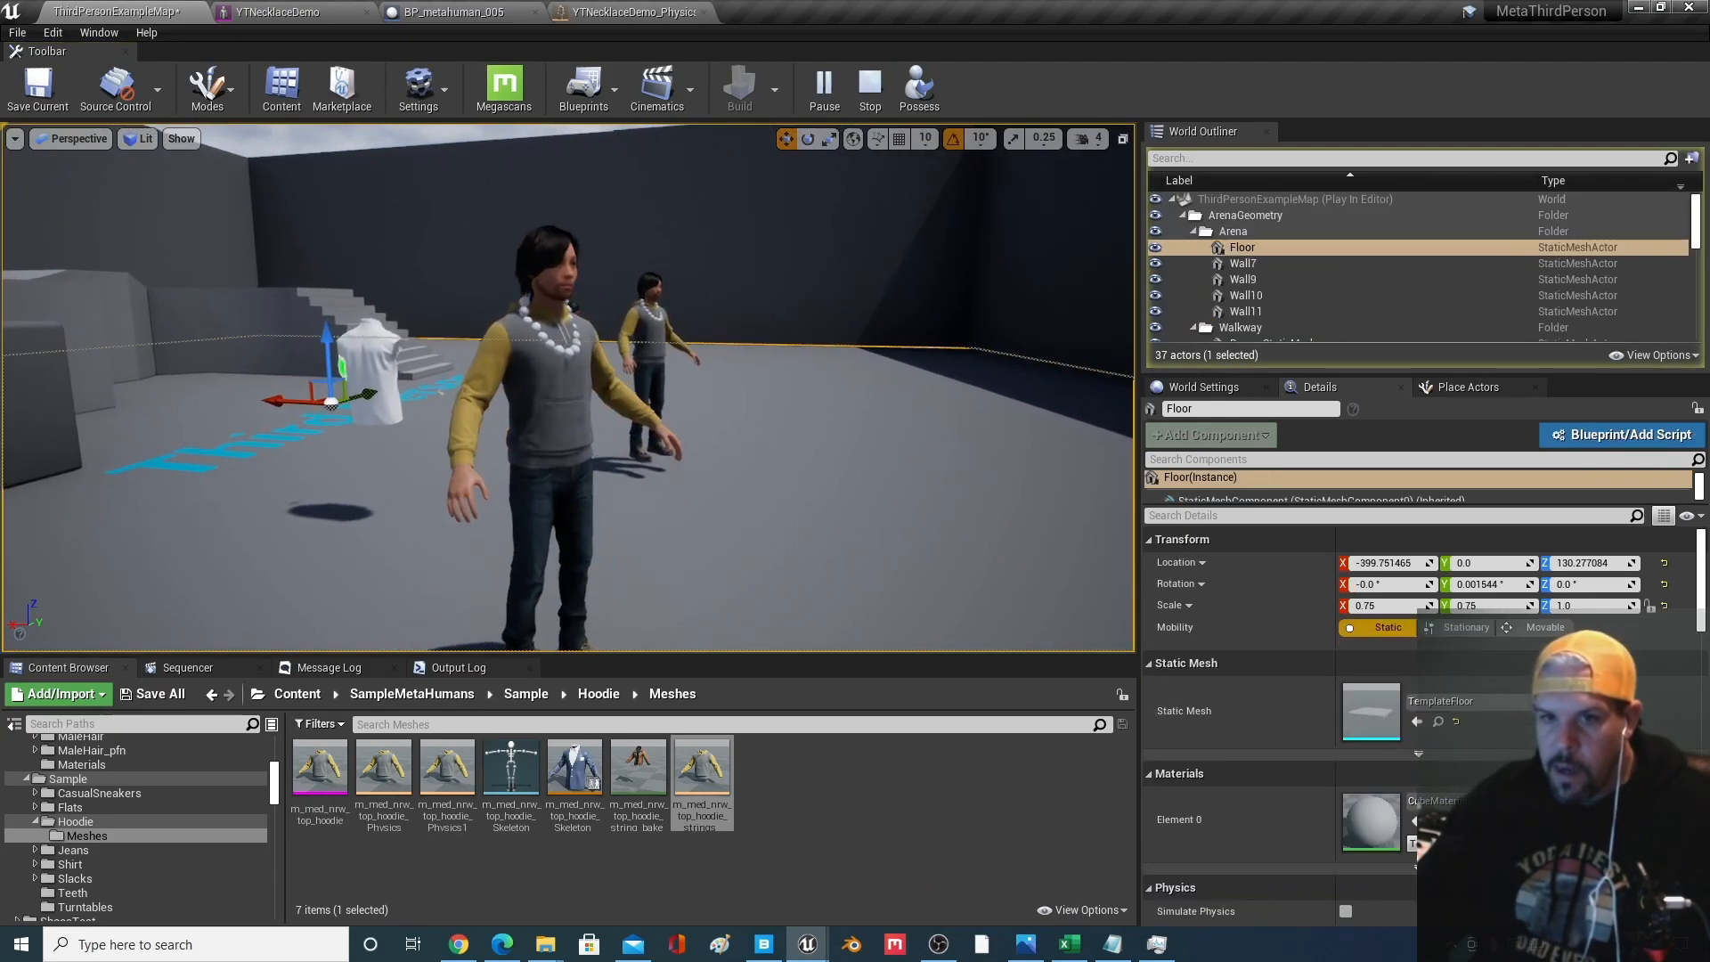
mouse_move(556, 543)
left_mouse_down()
mouse_move(574, 494)
mouse_move(562, 455)
mouse_move(567, 531)
left_mouse_up()
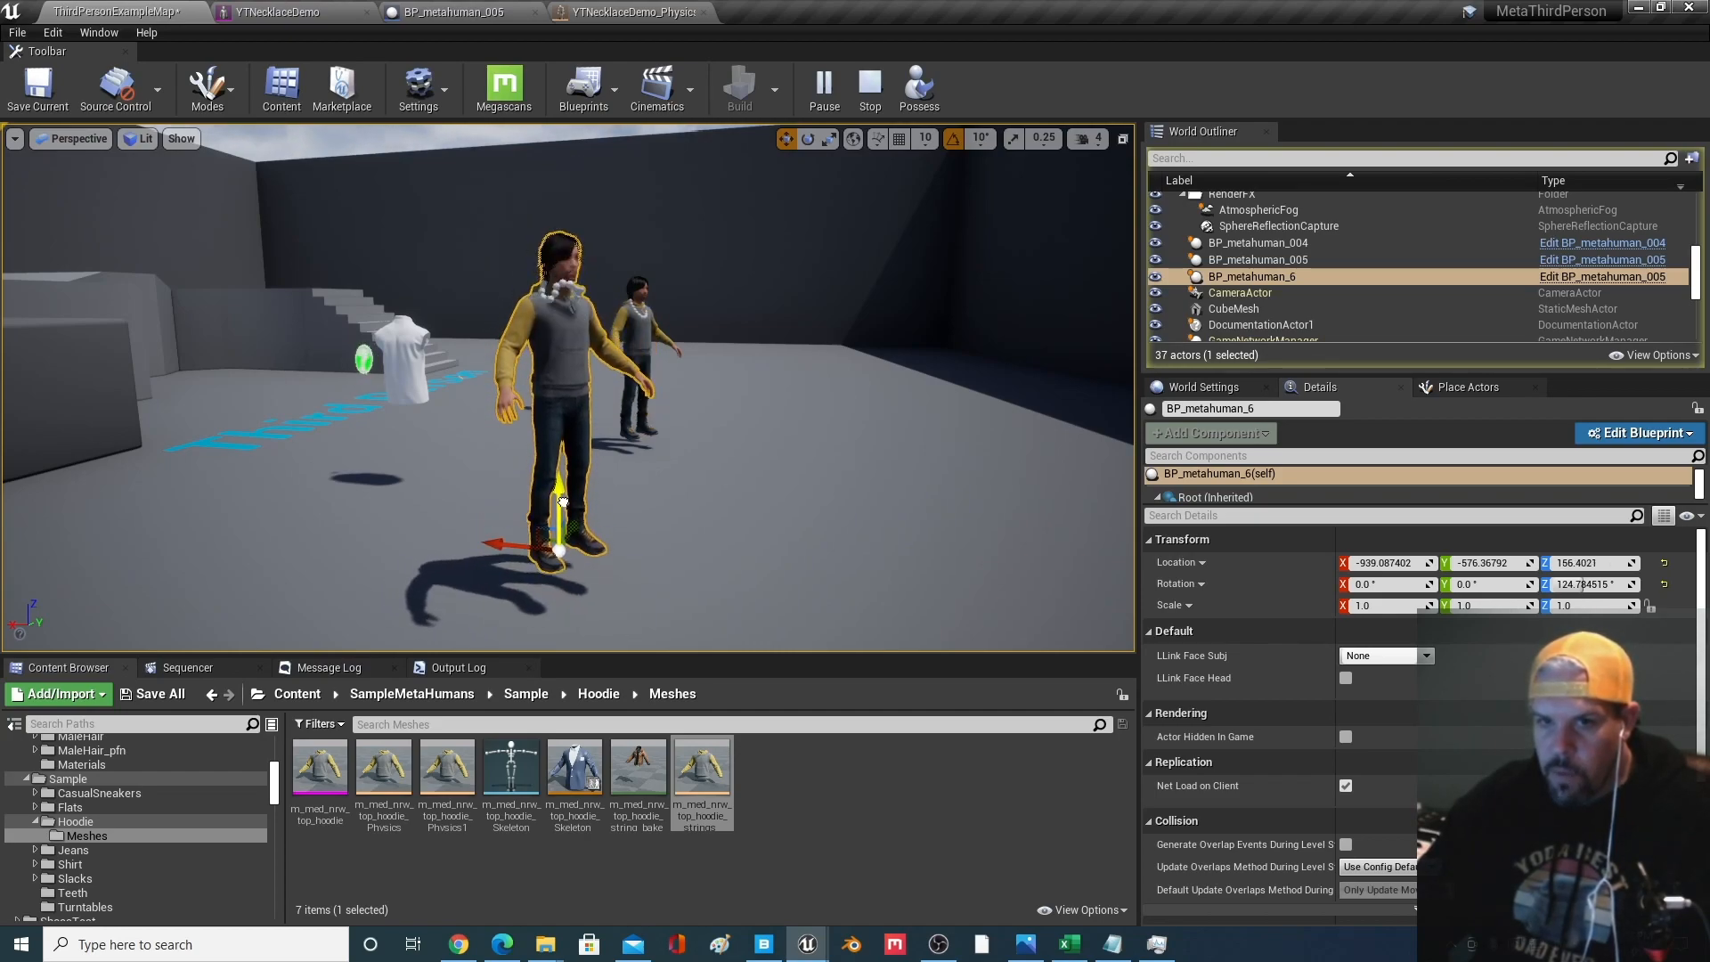
left_click(870, 85)
Set the Inertia Tensor Scale Z of the selected necklace bodies to 2 and save the physics asset
left_click(627, 11)
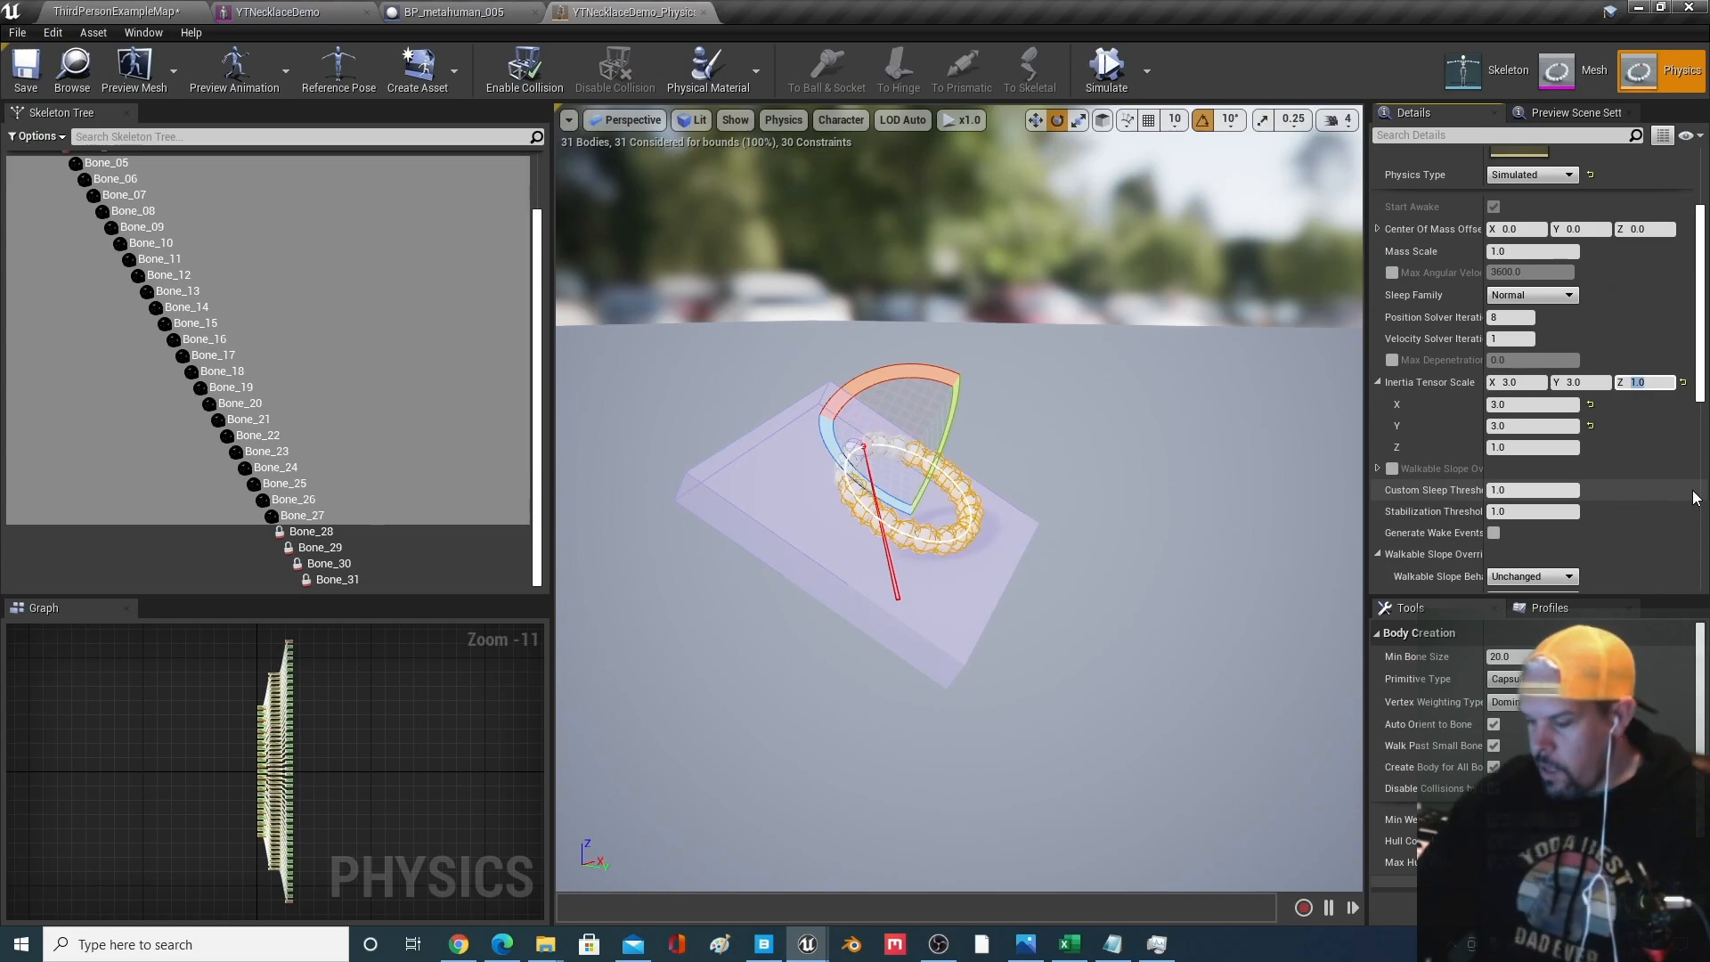
left_click(21, 75)
Simulate the level again, moving BP_metahuman_6 up and down to check the necklace's swing, and stop the simulation
left_click(114, 12)
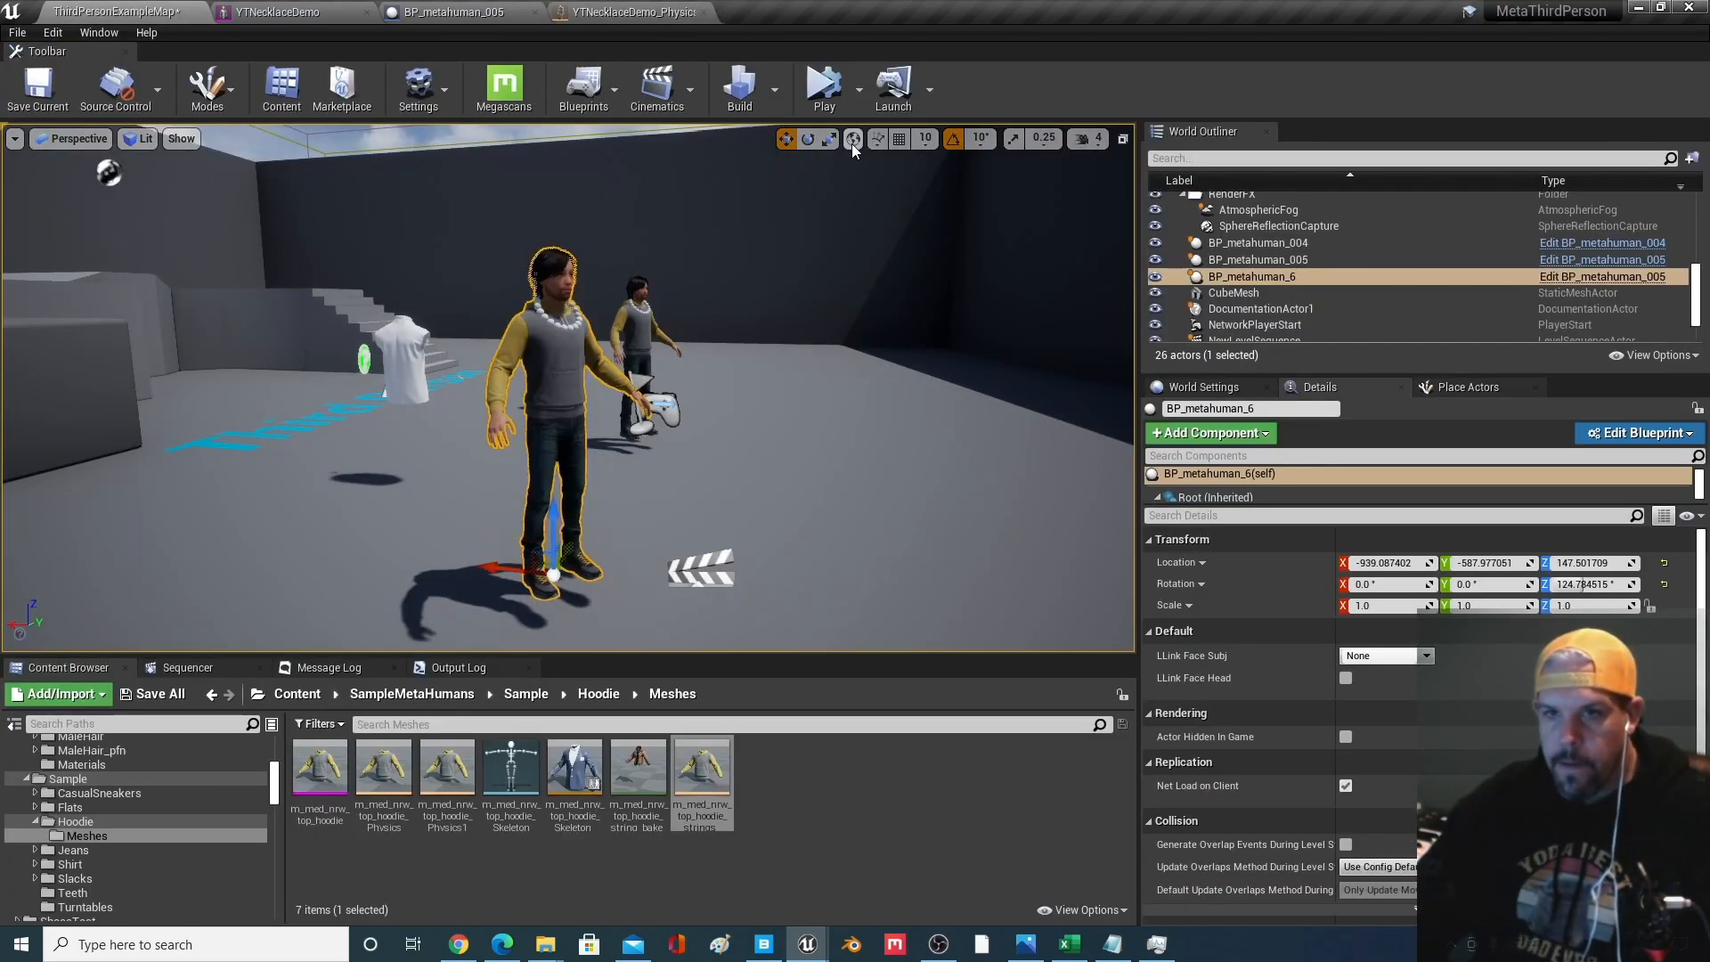
left_click(824, 89)
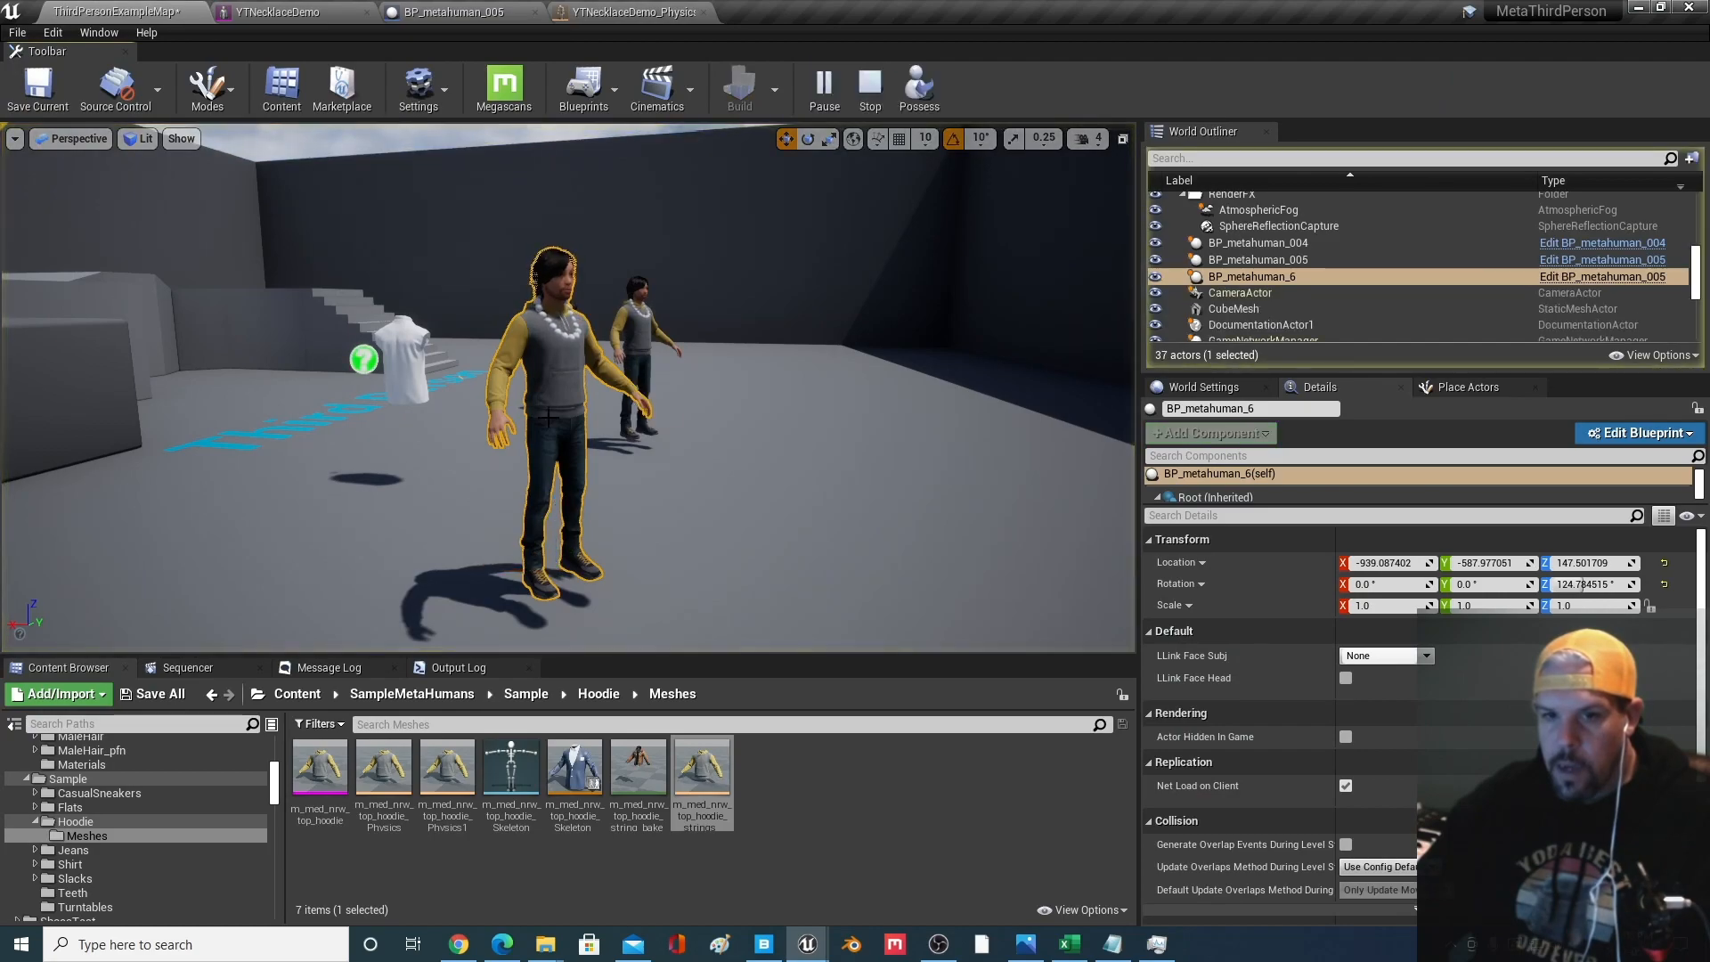
left_click_drag(549, 508, 582, 453)
left_click(543, 500)
scroll(567, 554, "up", 4)
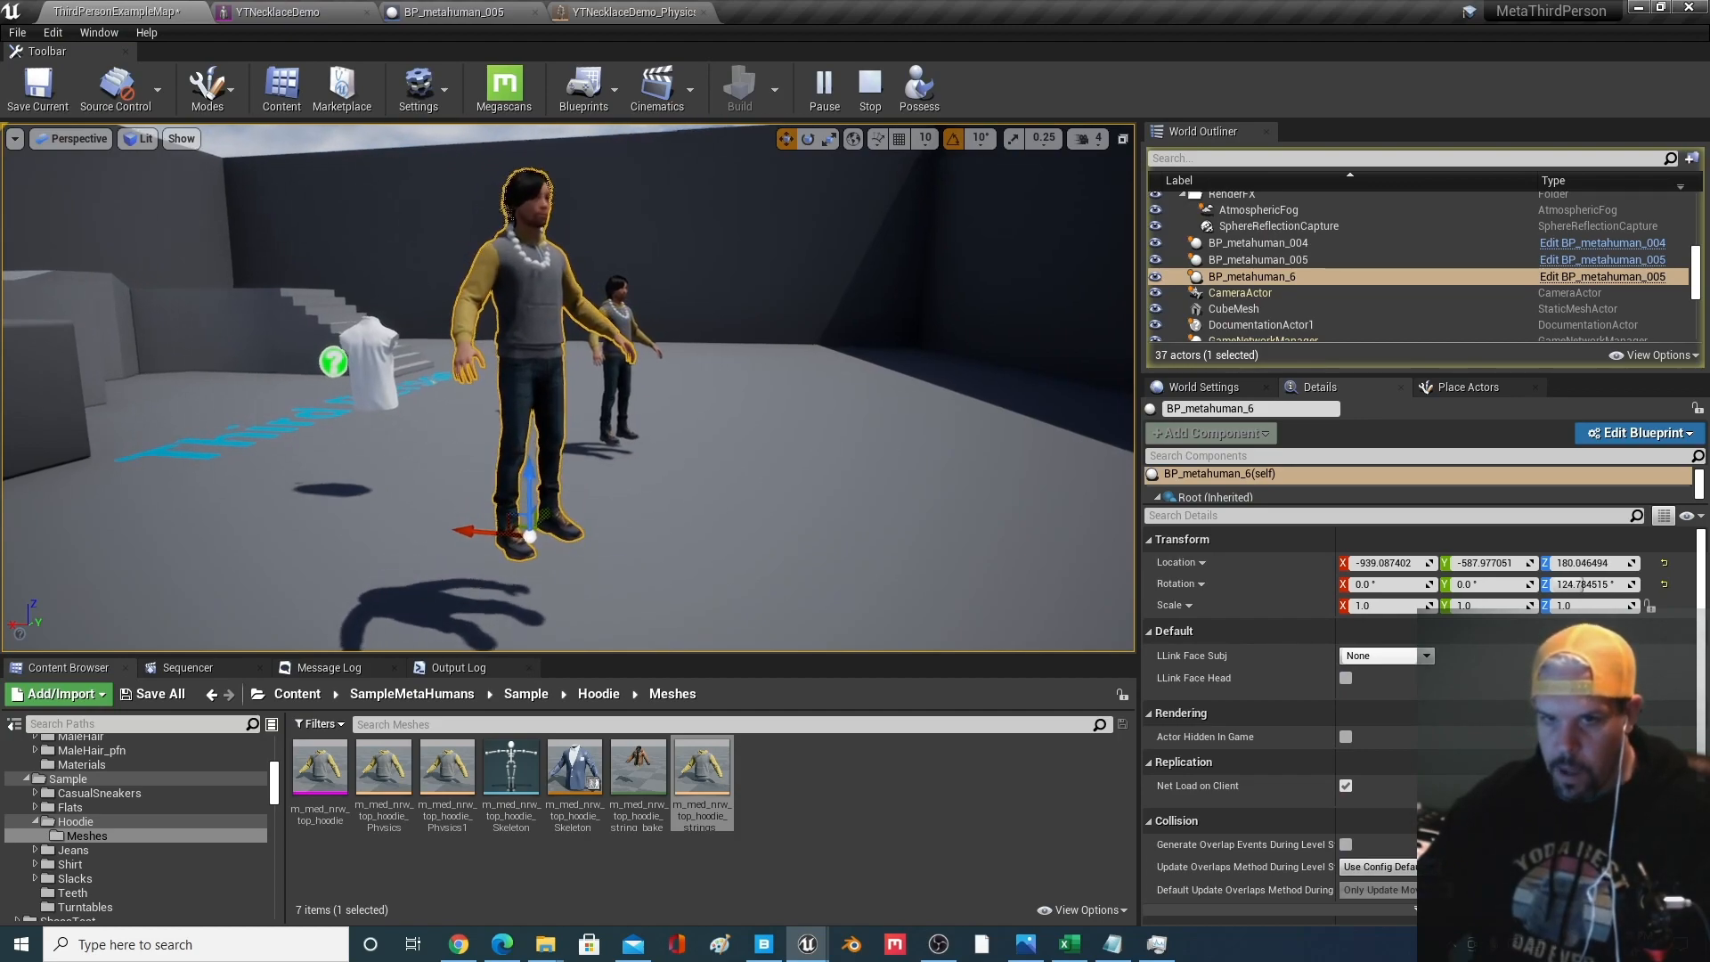
left_click_drag(515, 543, 538, 517)
left_click(870, 90)
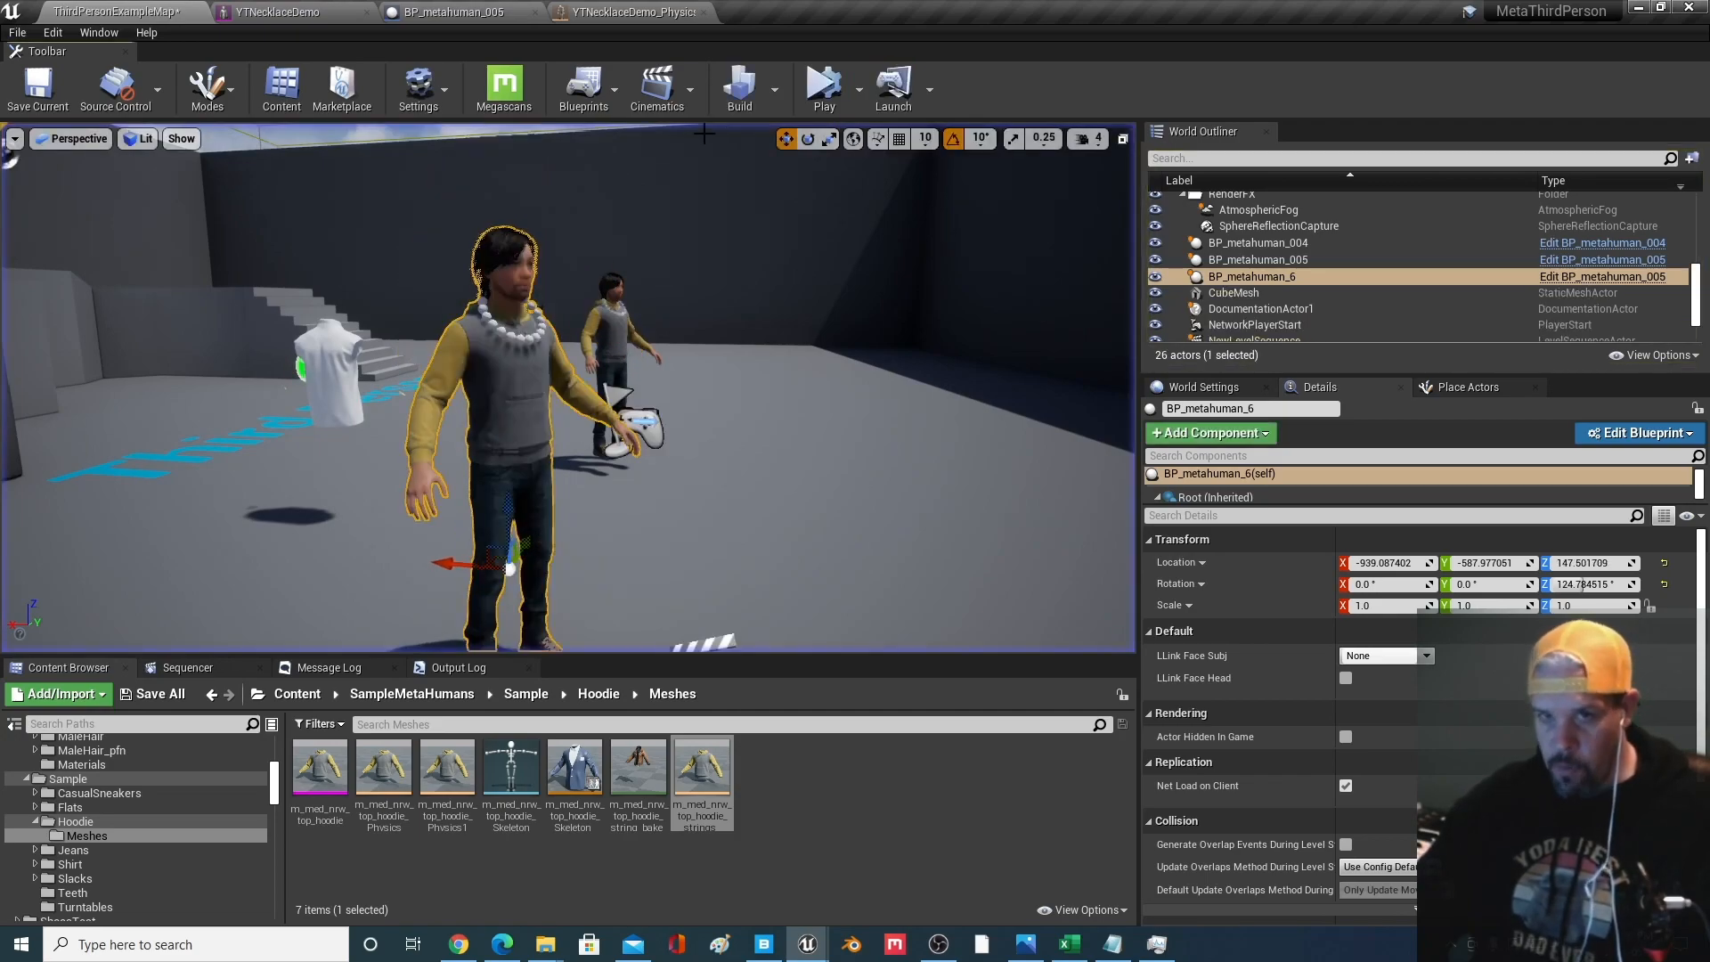
Return to the necklace's physics asset and set the mass of the selected bodies to 1500 kg
left_click(630, 12)
scroll(1515, 361, "up", 5)
left_click(1530, 183)
type("1500")
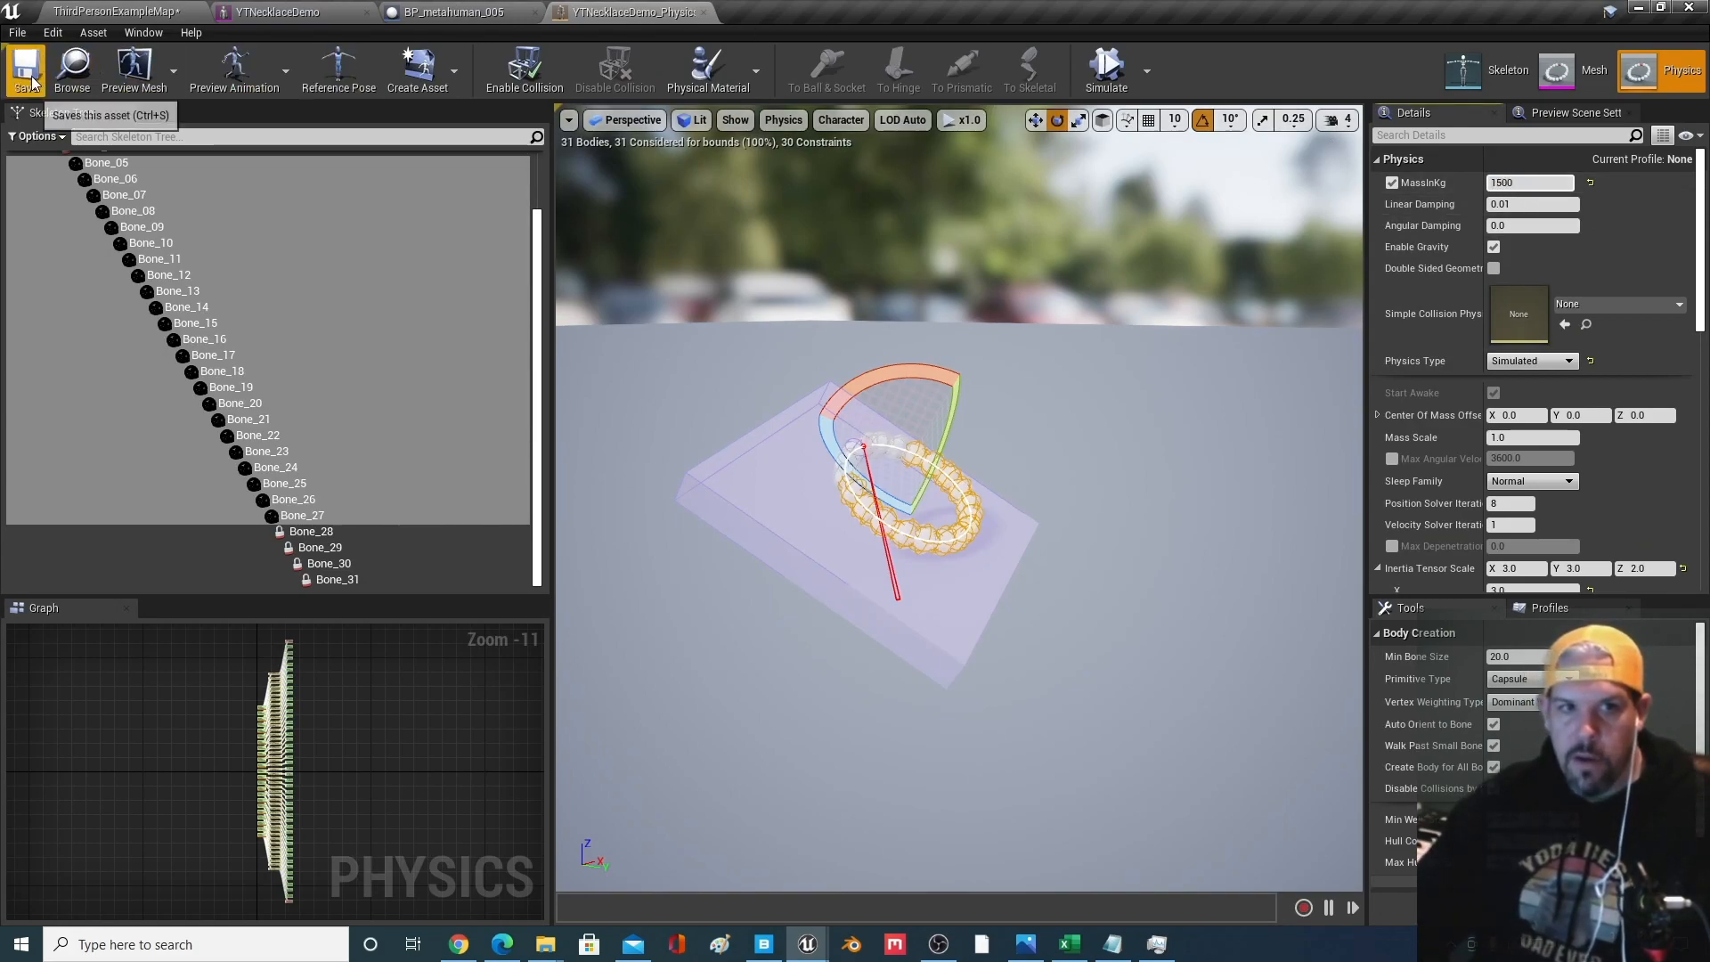
Simulate the level with the new body mass, raising BP_metahuman_6 to Z about 184 to check the necklace, and stop the simulation
left_click(107, 12)
left_click(824, 87)
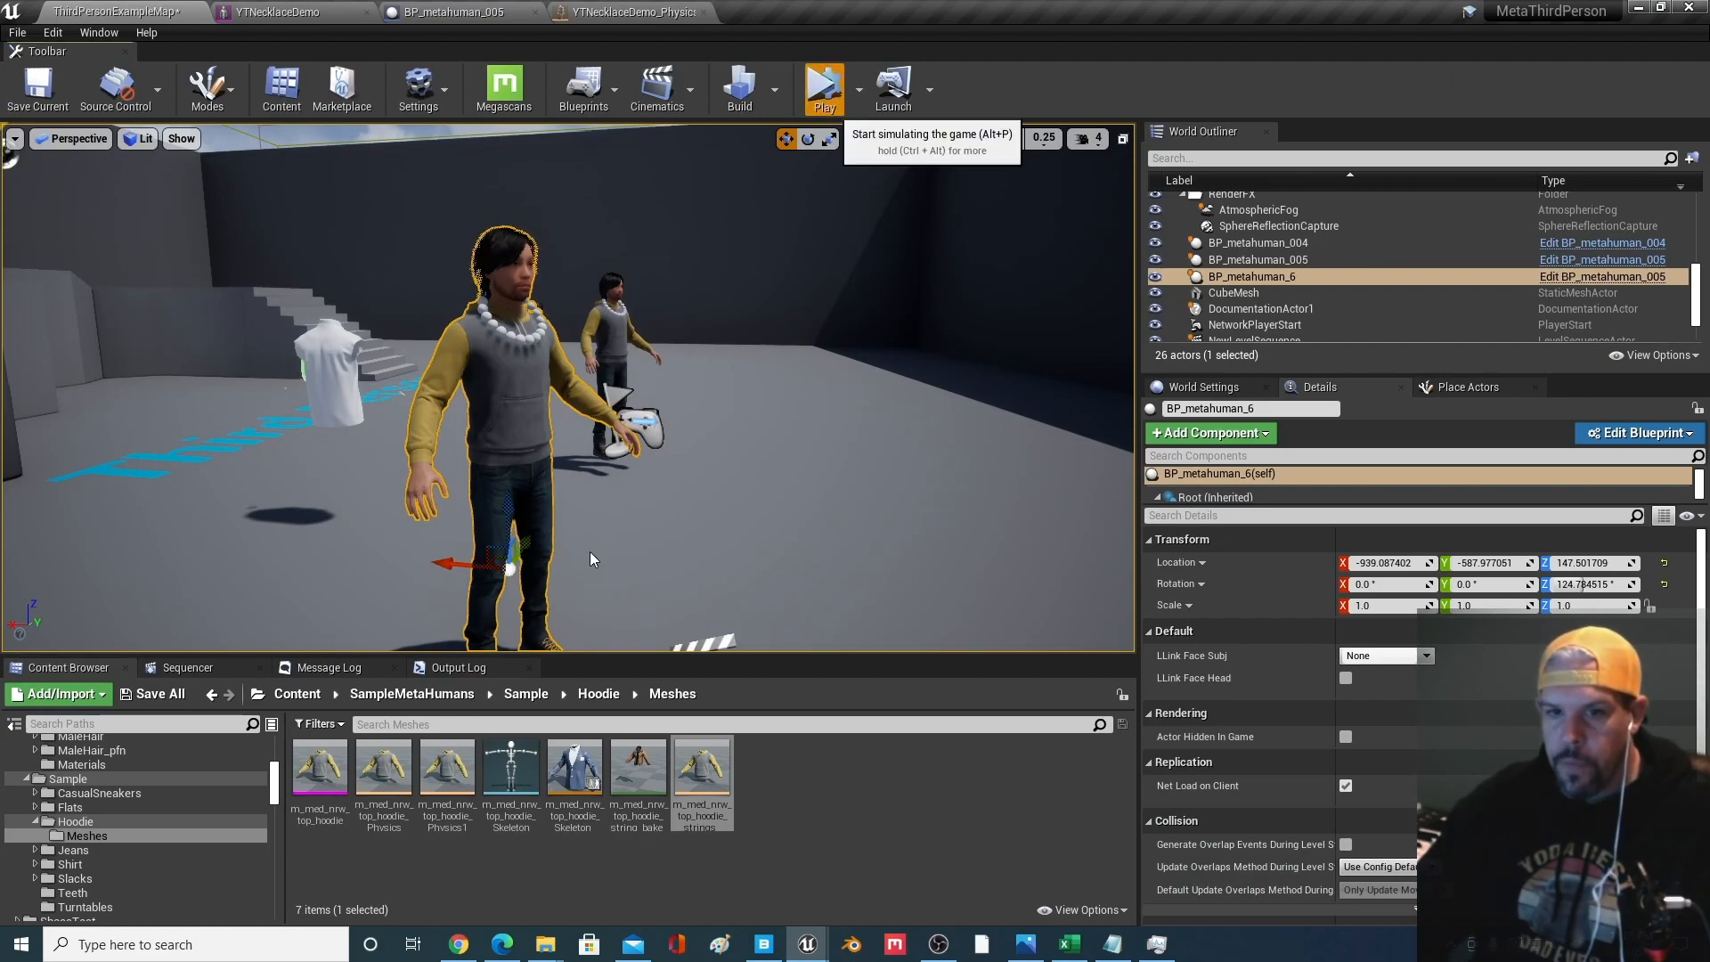
scroll(572, 459, "down", 2)
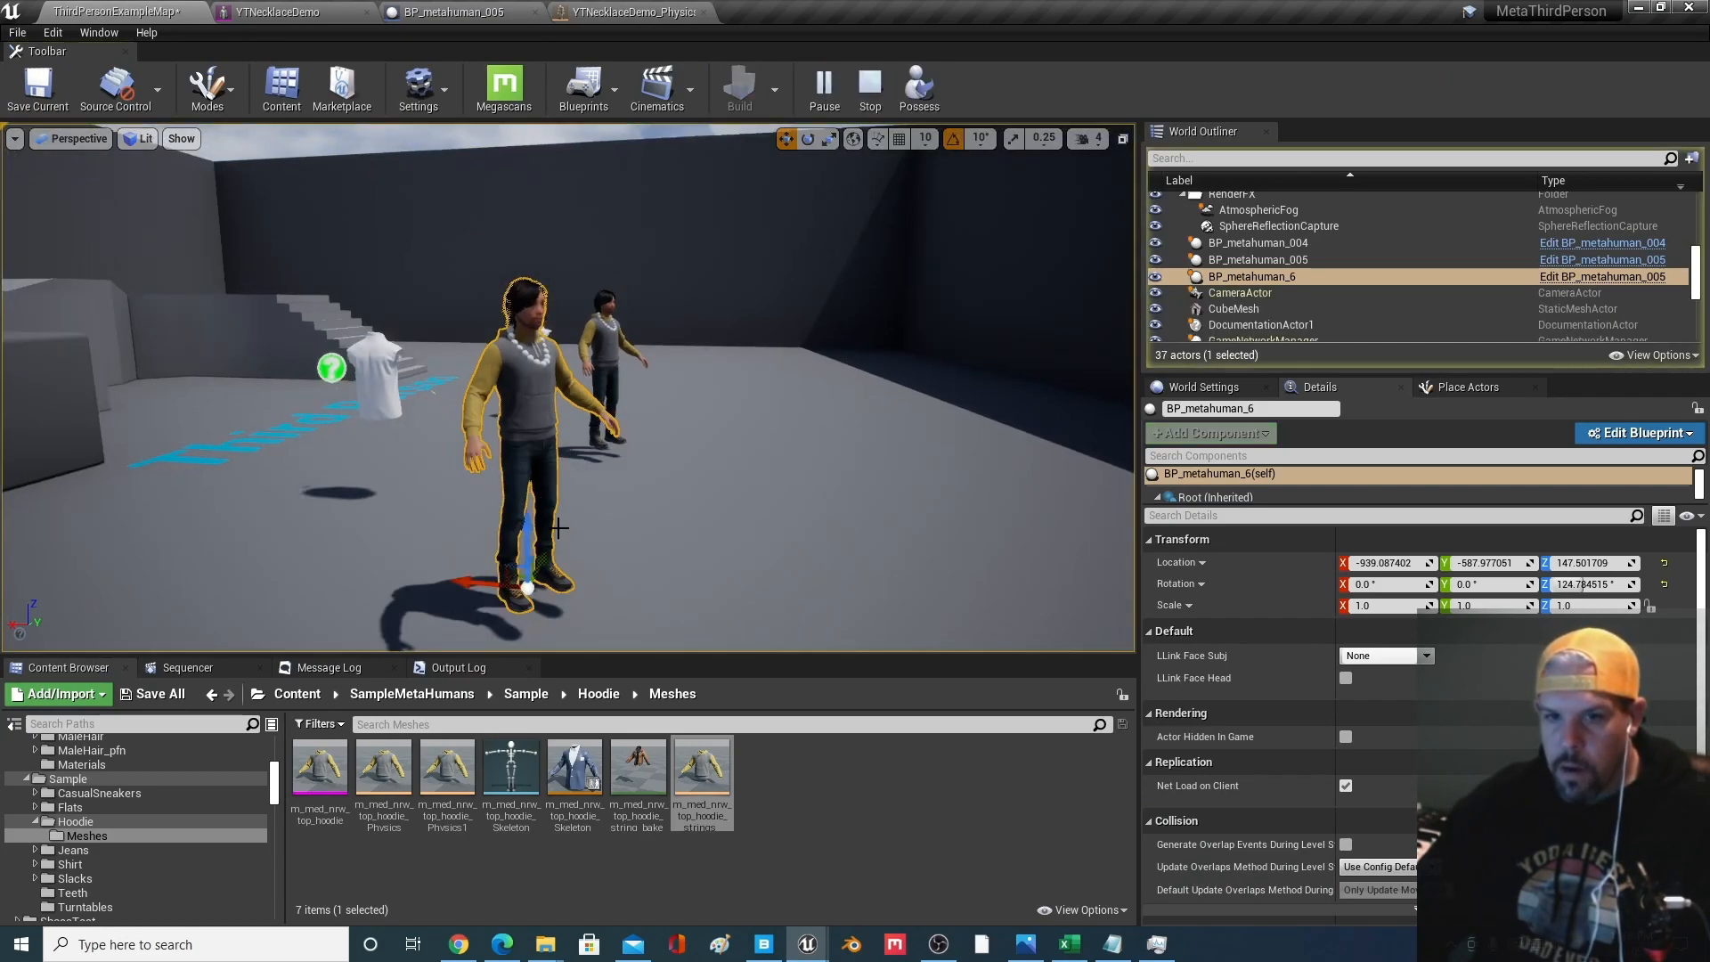
left_click_drag(532, 551, 543, 509)
left_click_drag(604, 455, 564, 407)
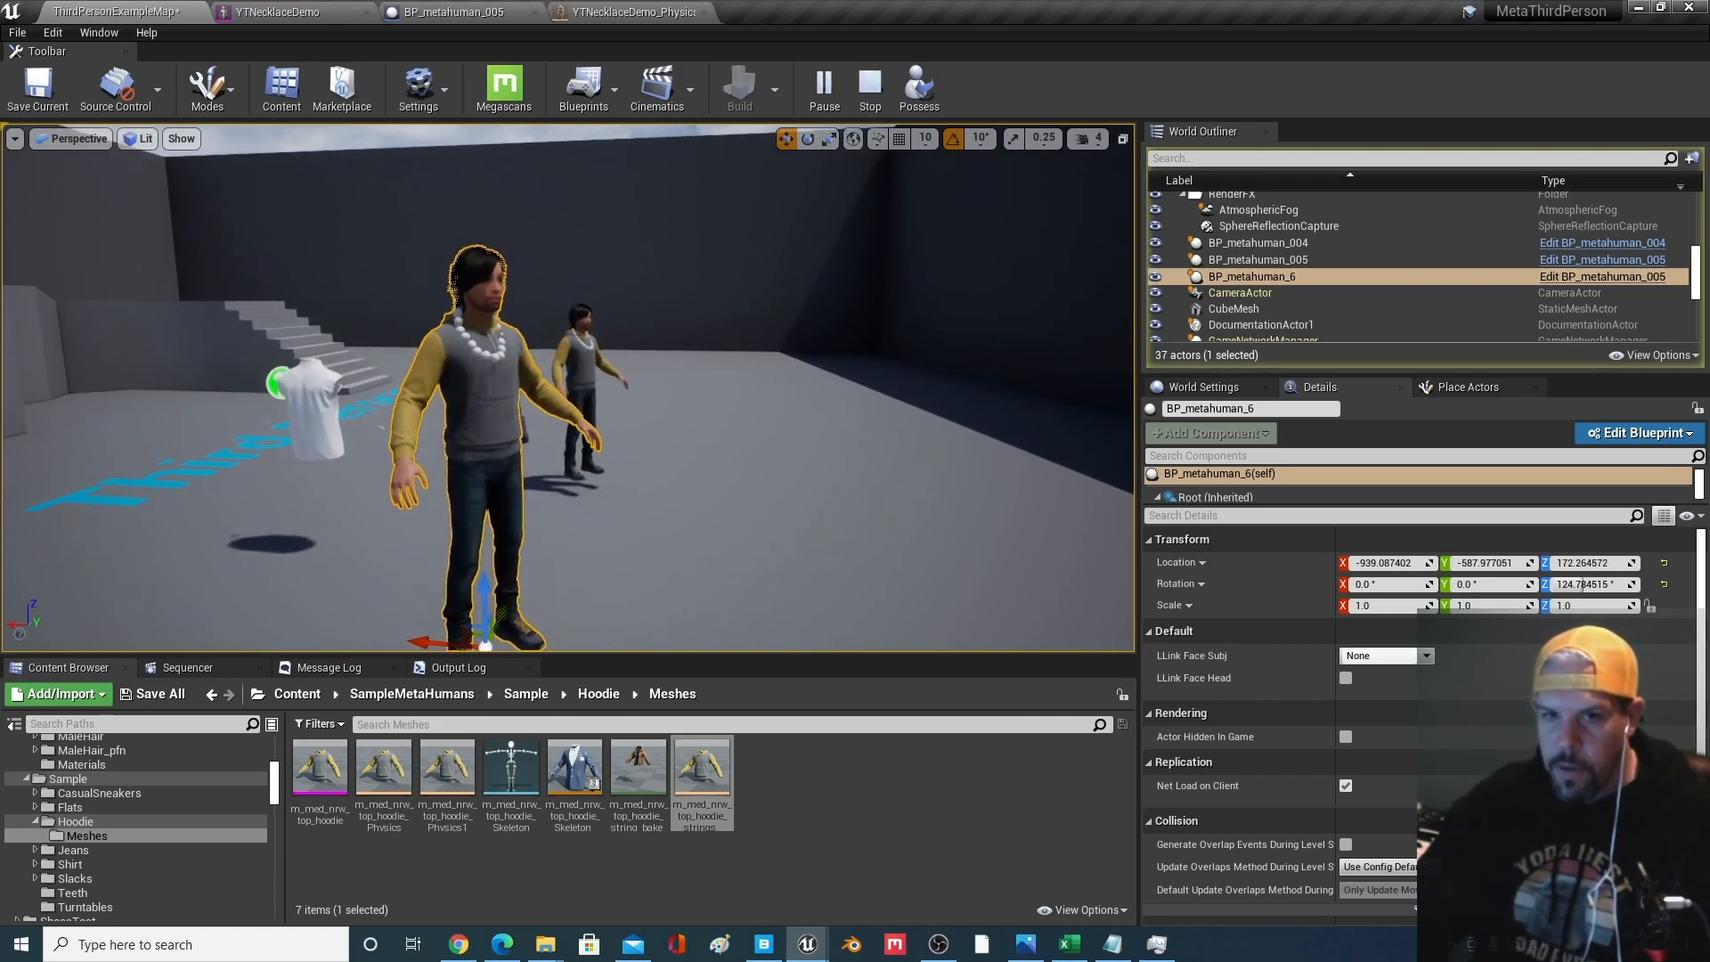
left_click_drag(489, 603, 492, 576)
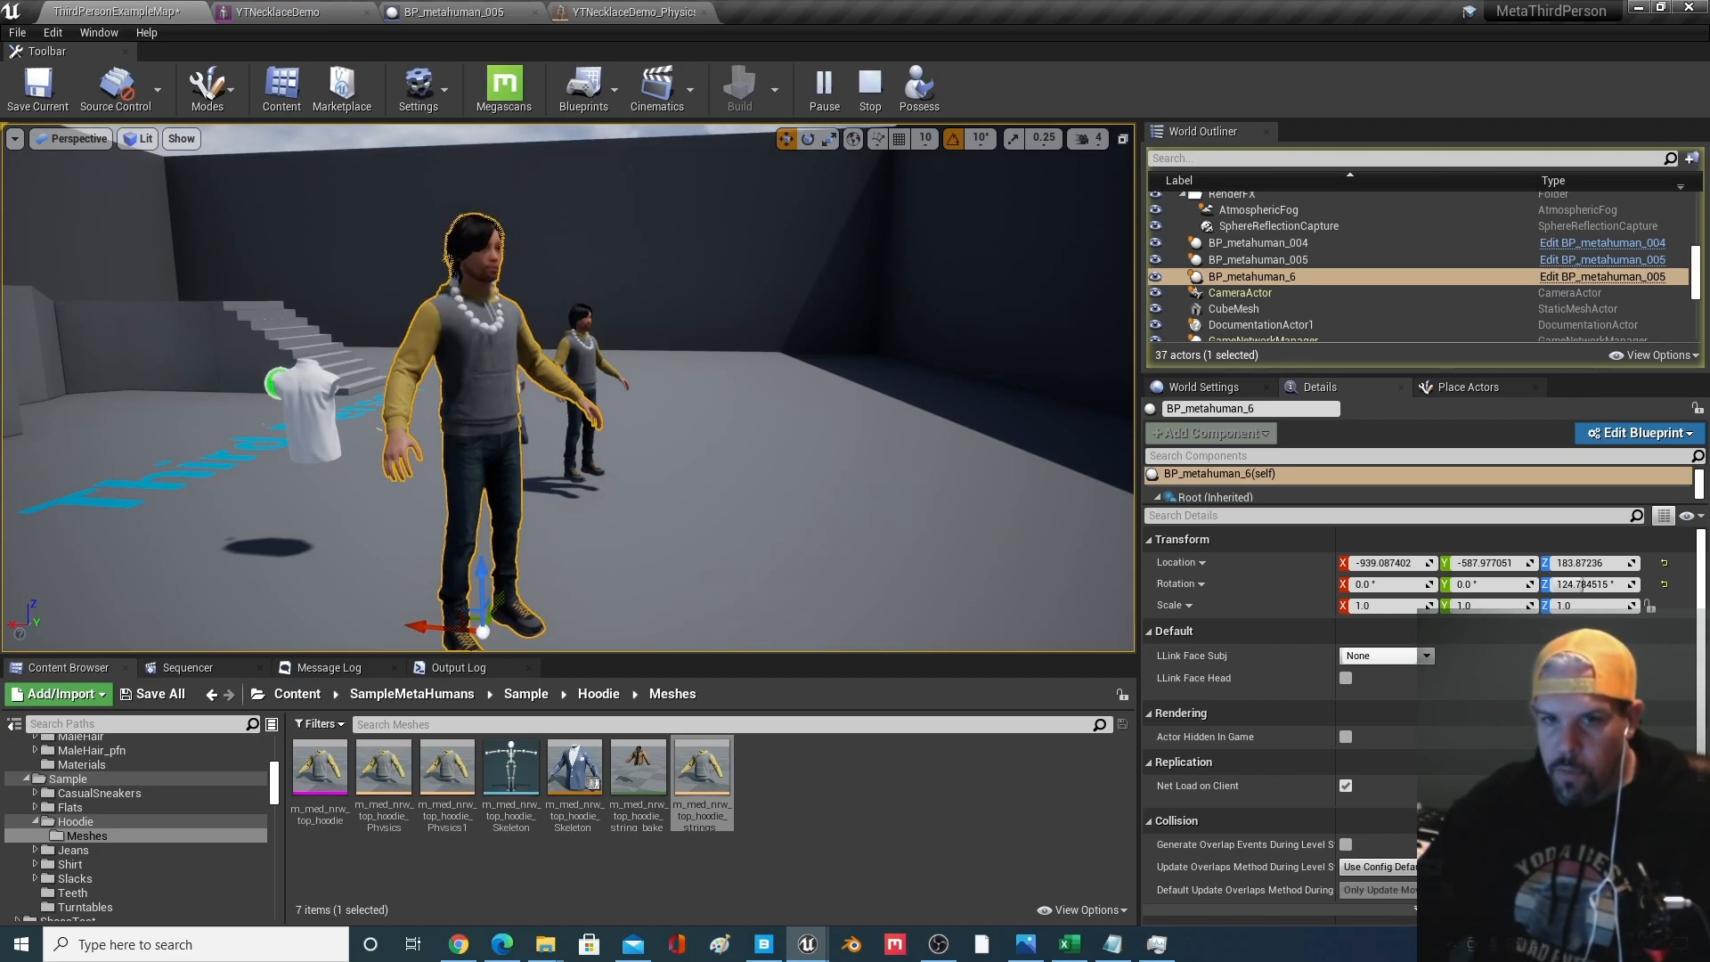
scroll(559, 478, "up", 8)
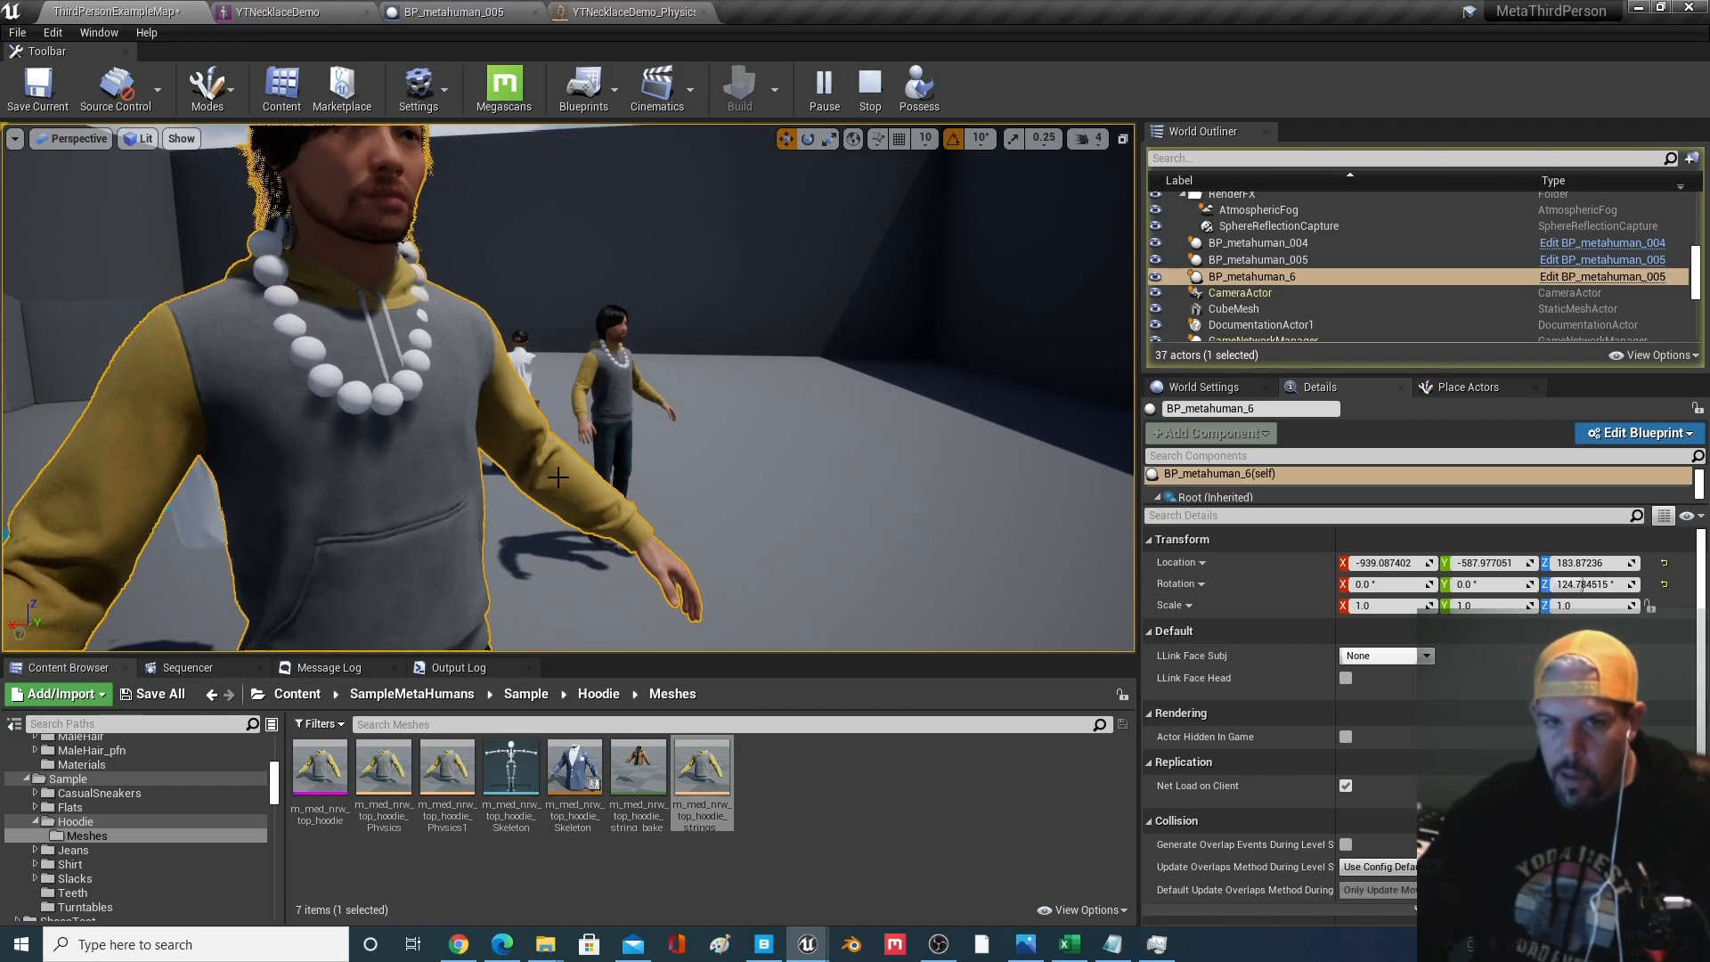
scroll(558, 478, "down", 4)
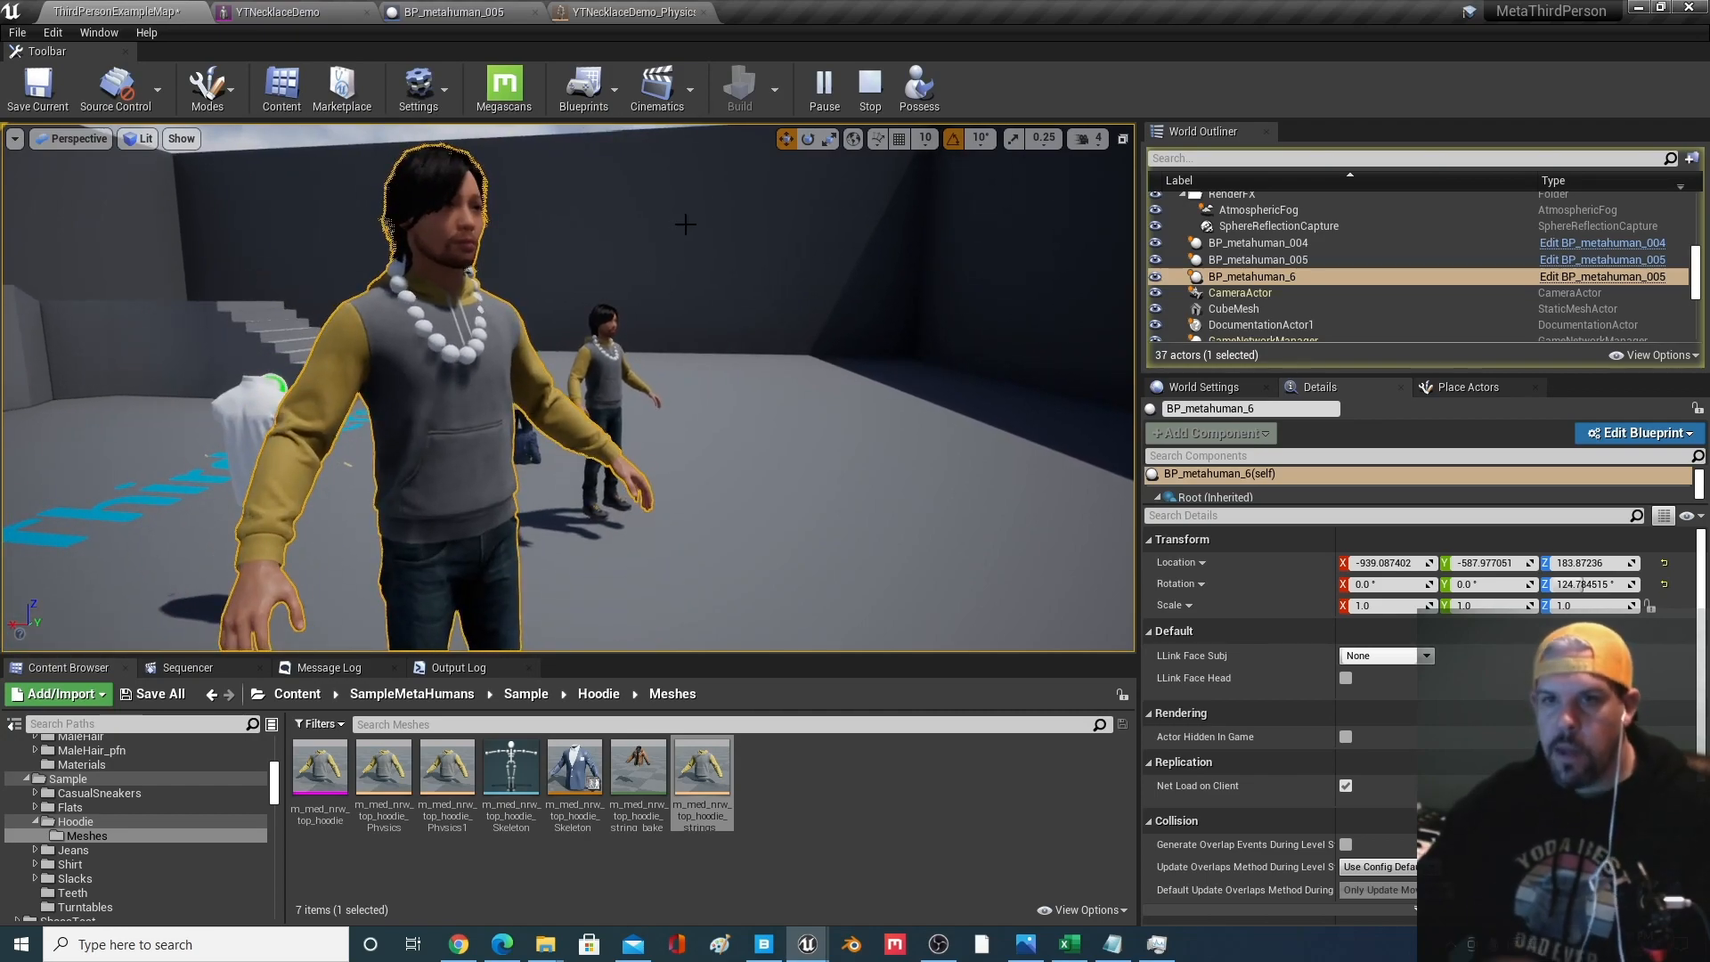
left_click(871, 83)
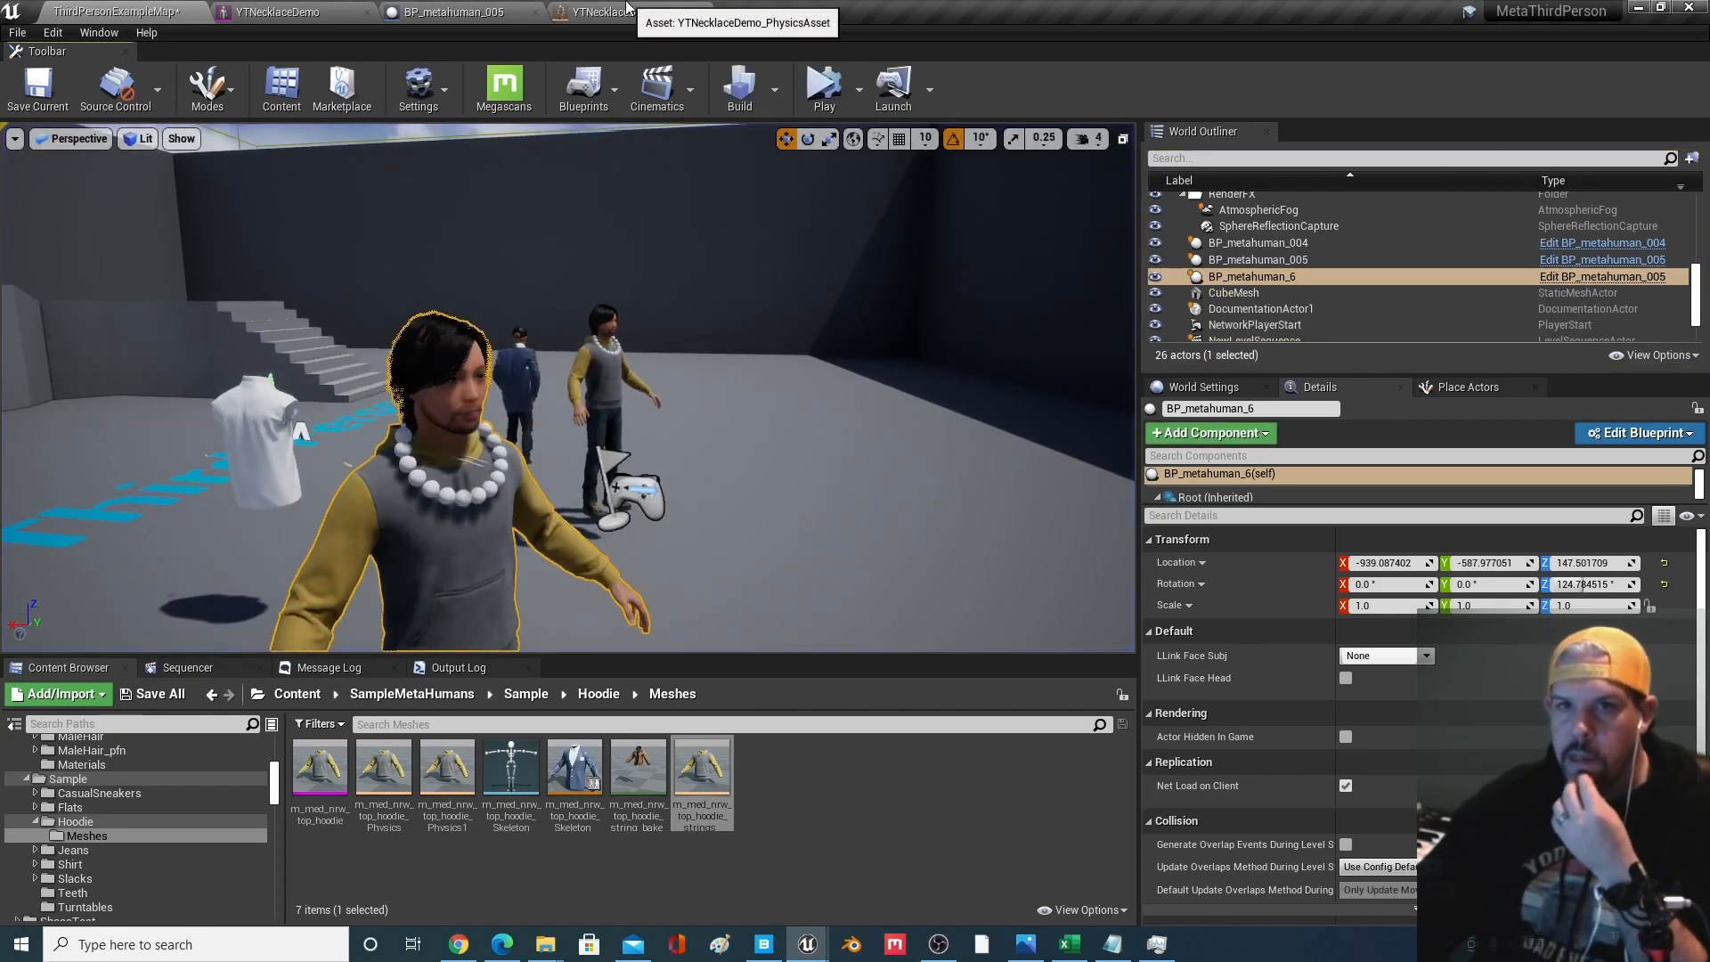
In the necklace's physics asset, shift Bone_01's collision box slightly away from the necklace and scale it down
left_click(627, 7)
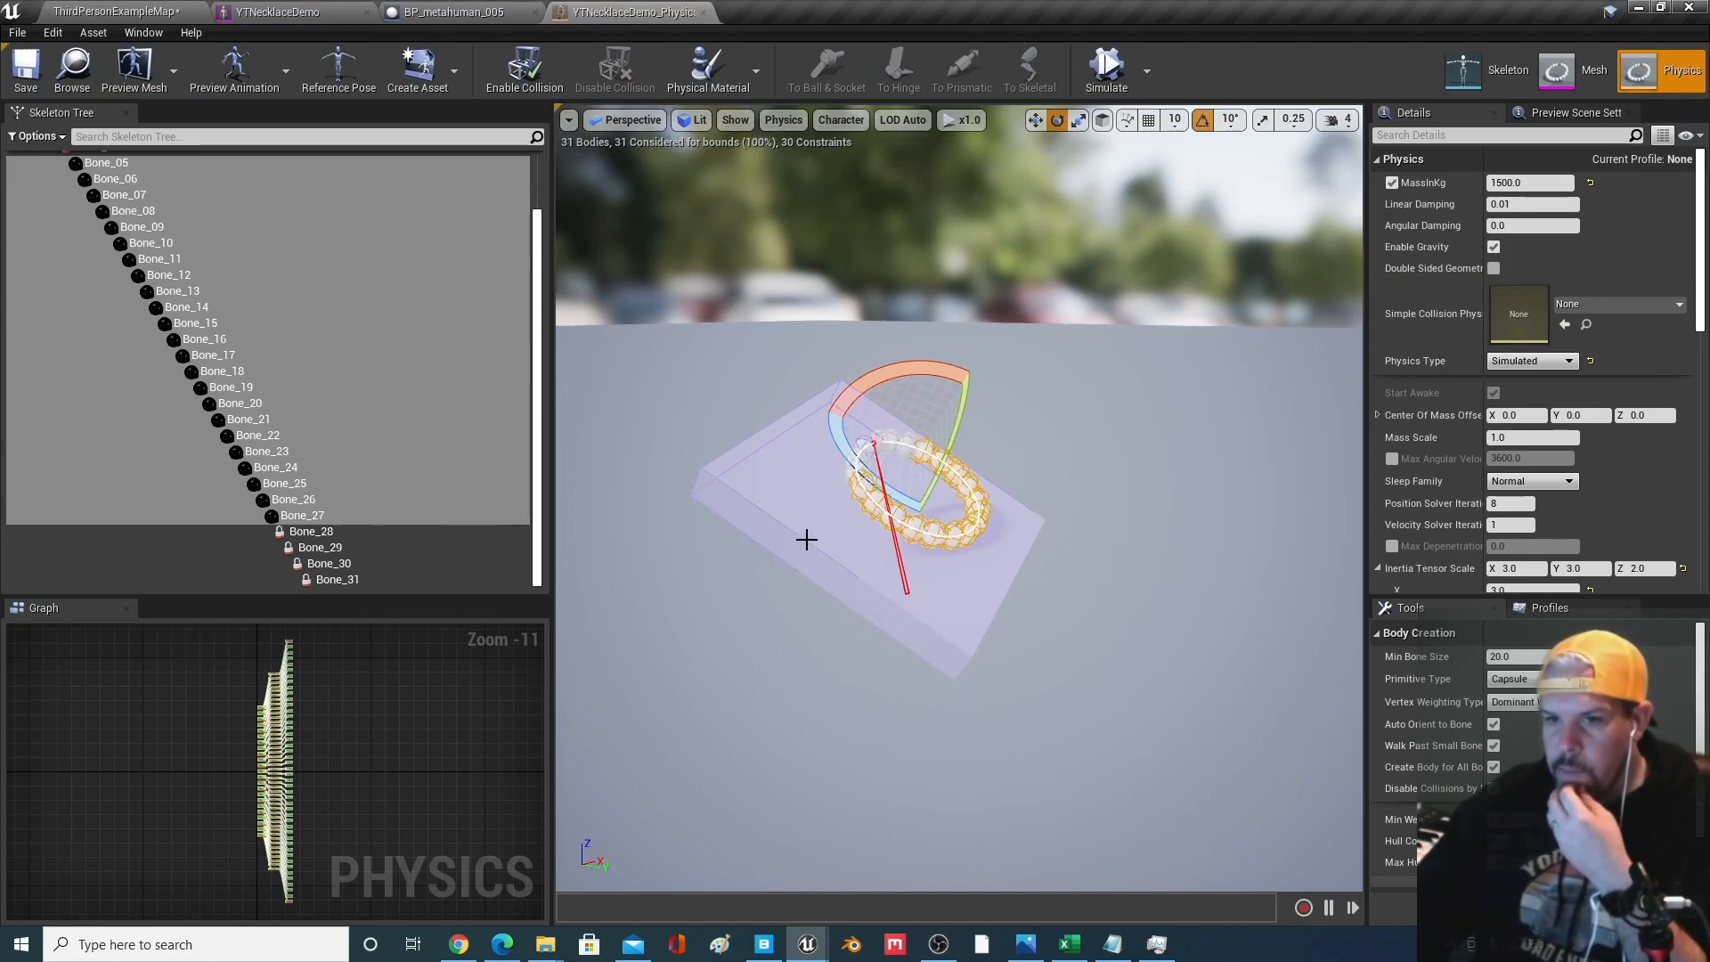
left_click(806, 539)
key("w")
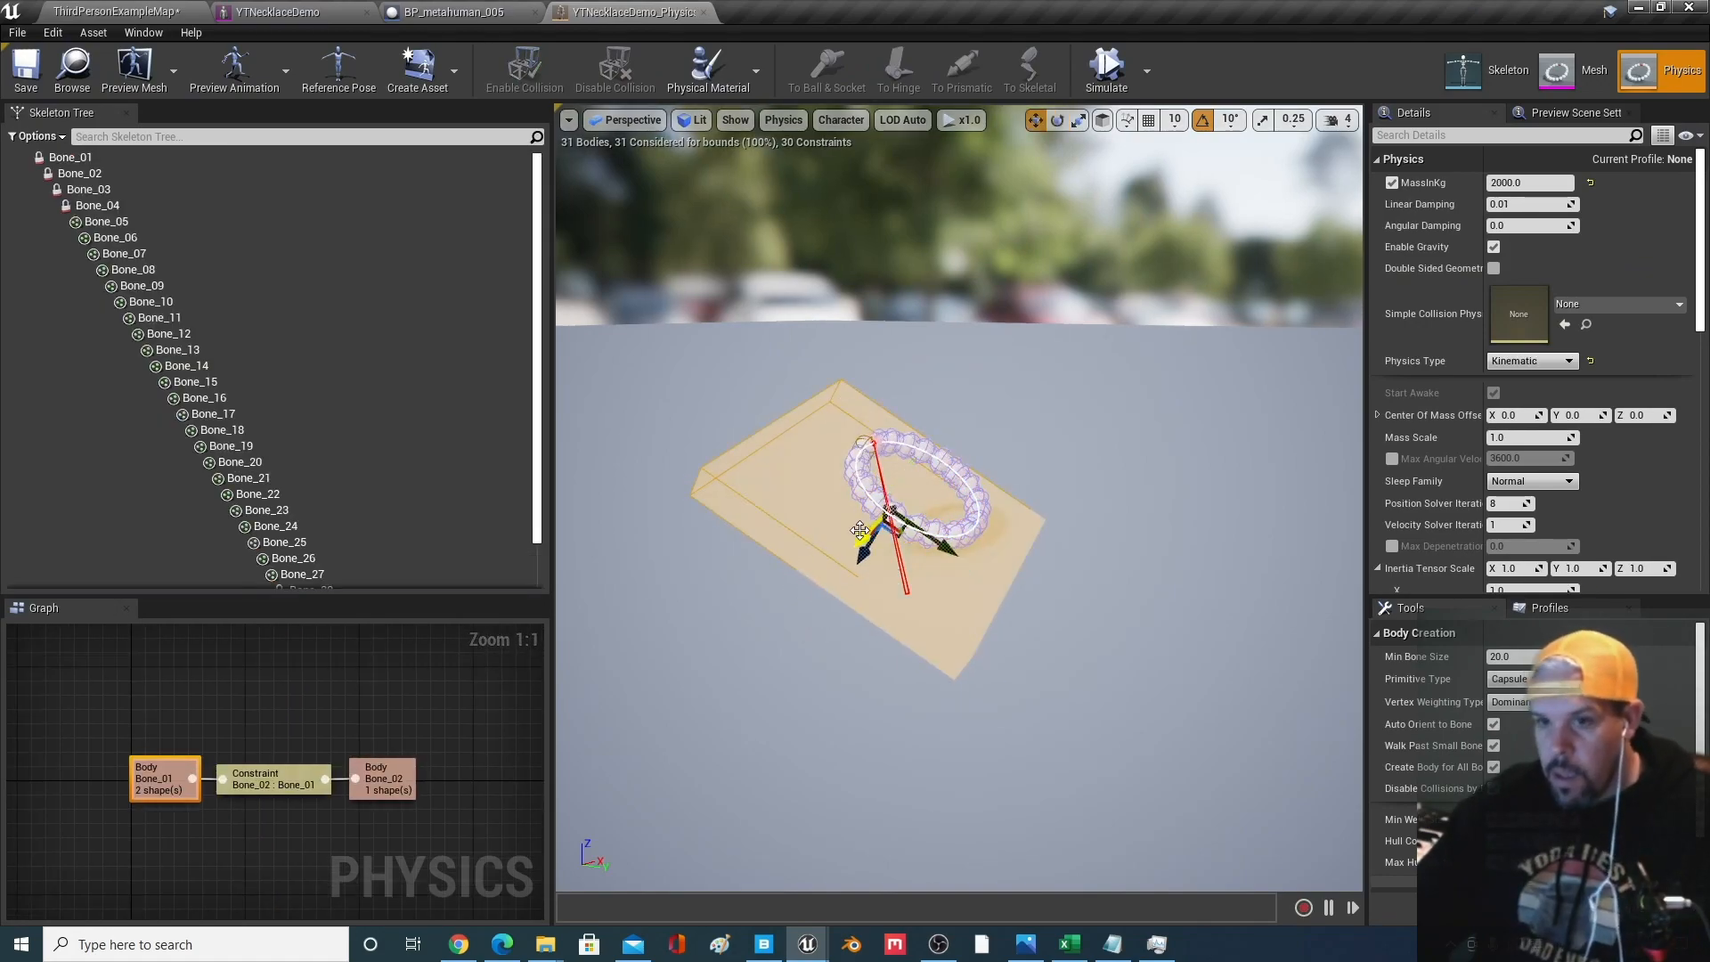
right_click_drag(1075, 504, 1076, 496)
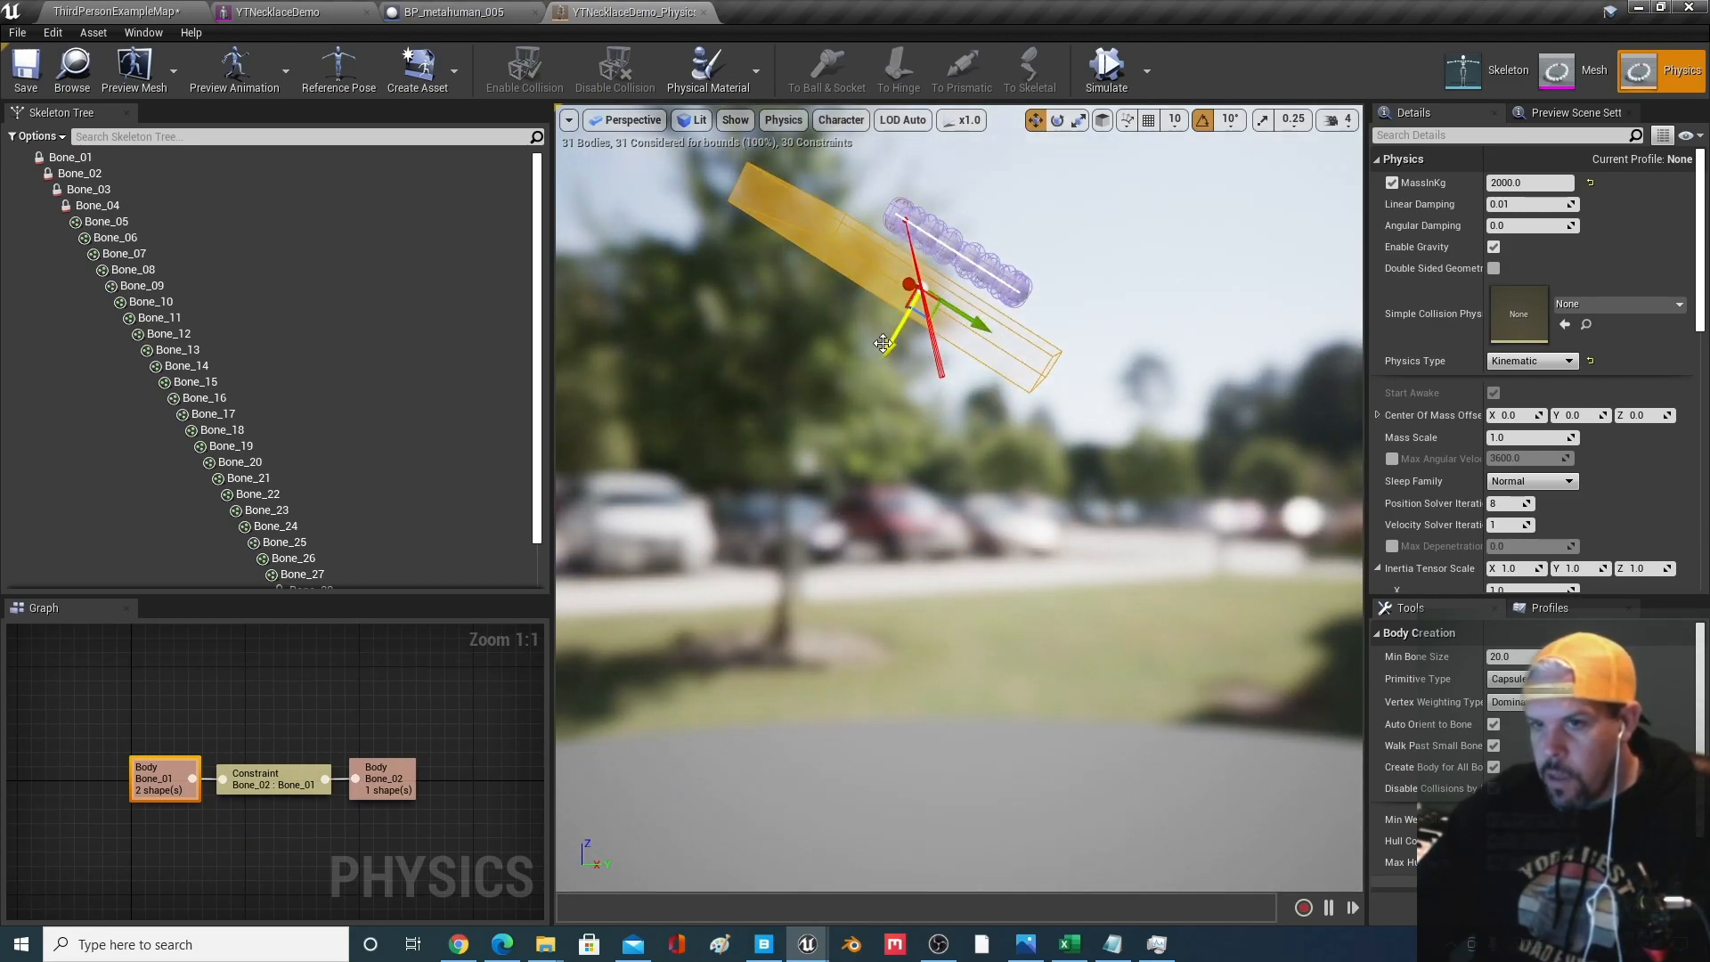
left_click_drag(885, 345, 893, 342)
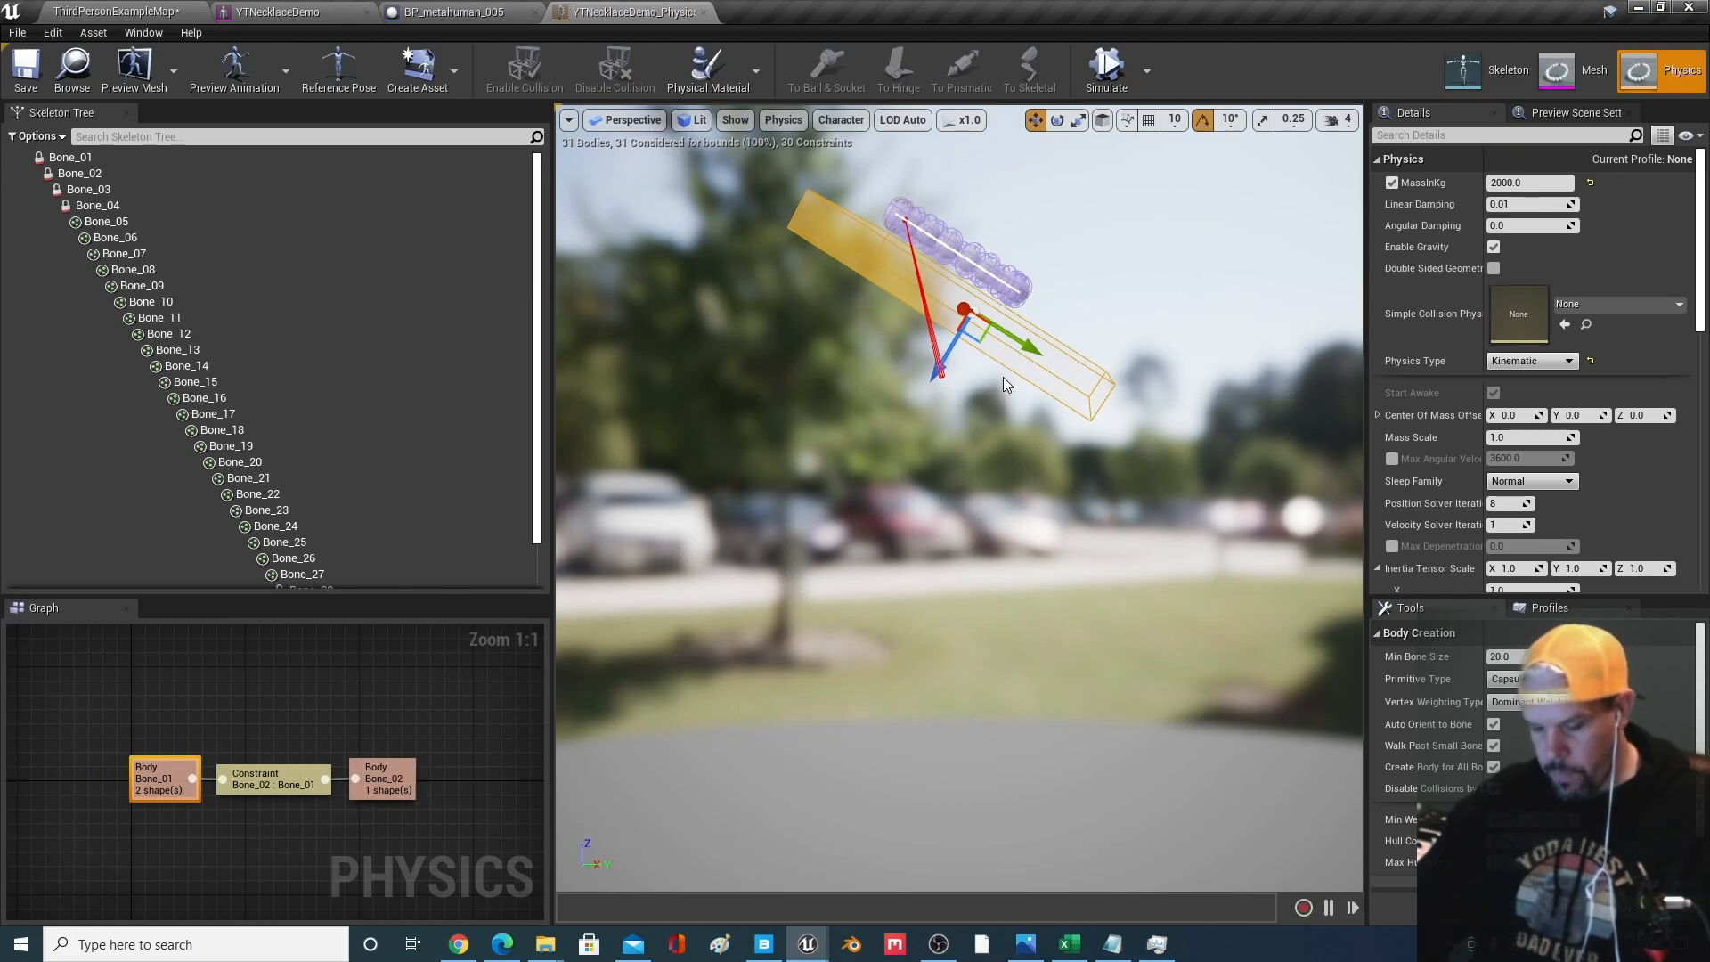
key("r")
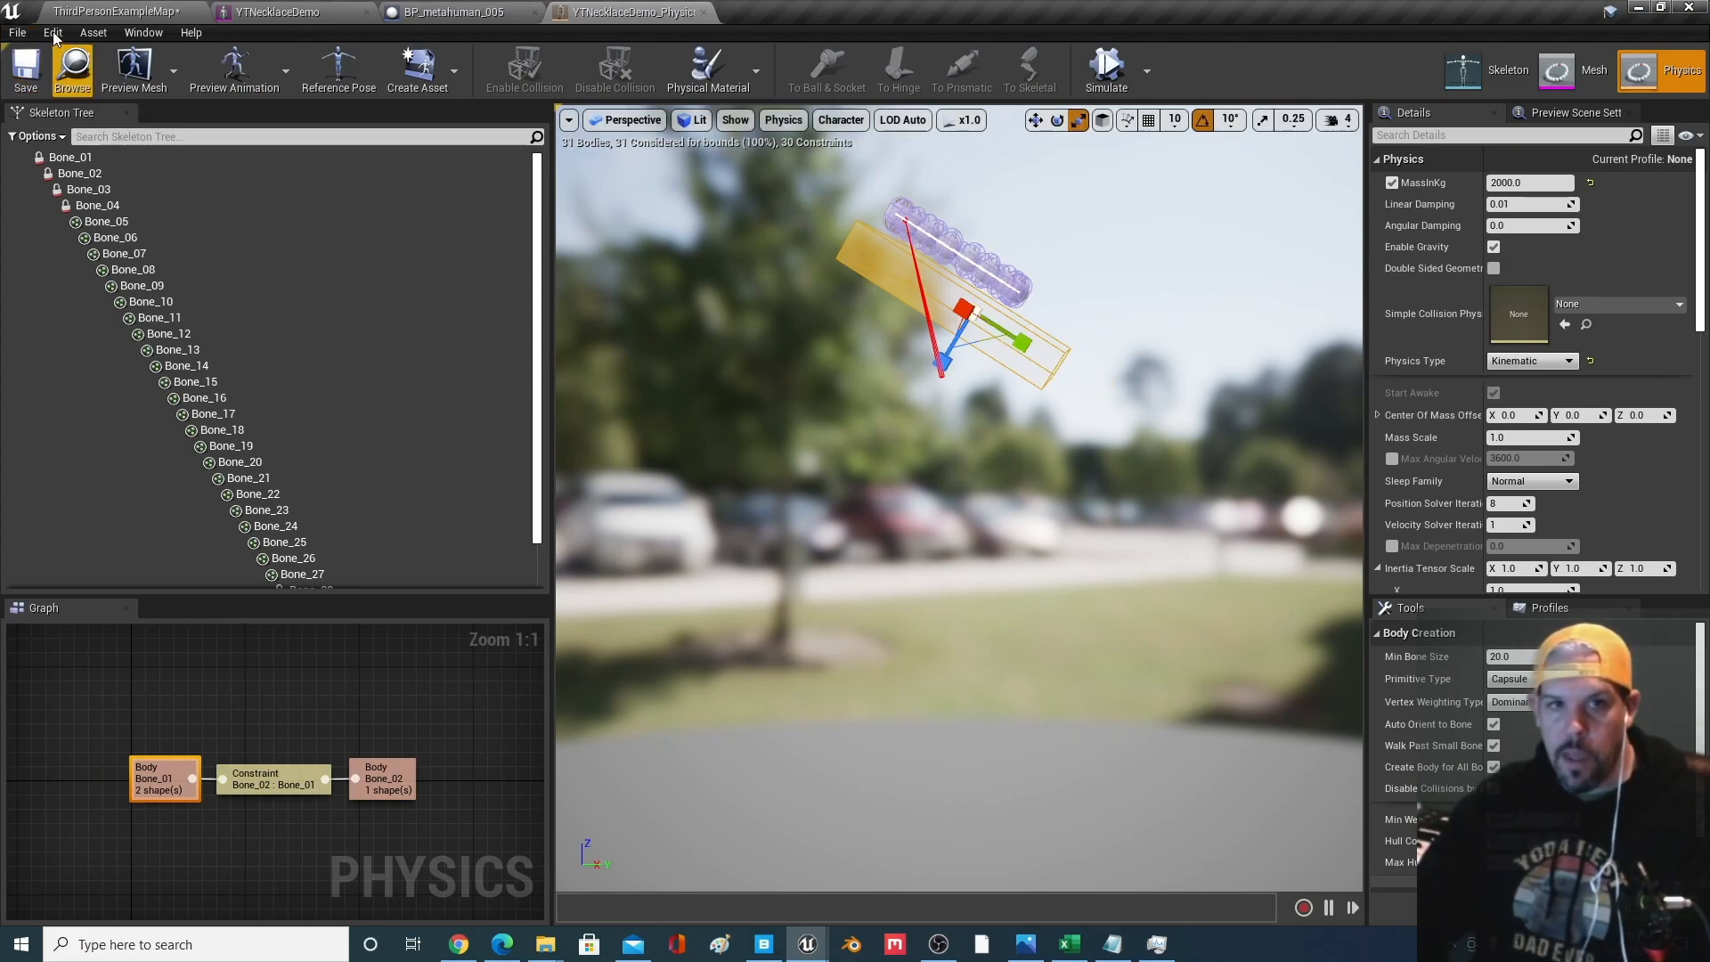
Simulate the level with the adjusted collision box, raising BP_metahuman_6 to Z about 174 and examining the necklace from the front
left_click(133, 11)
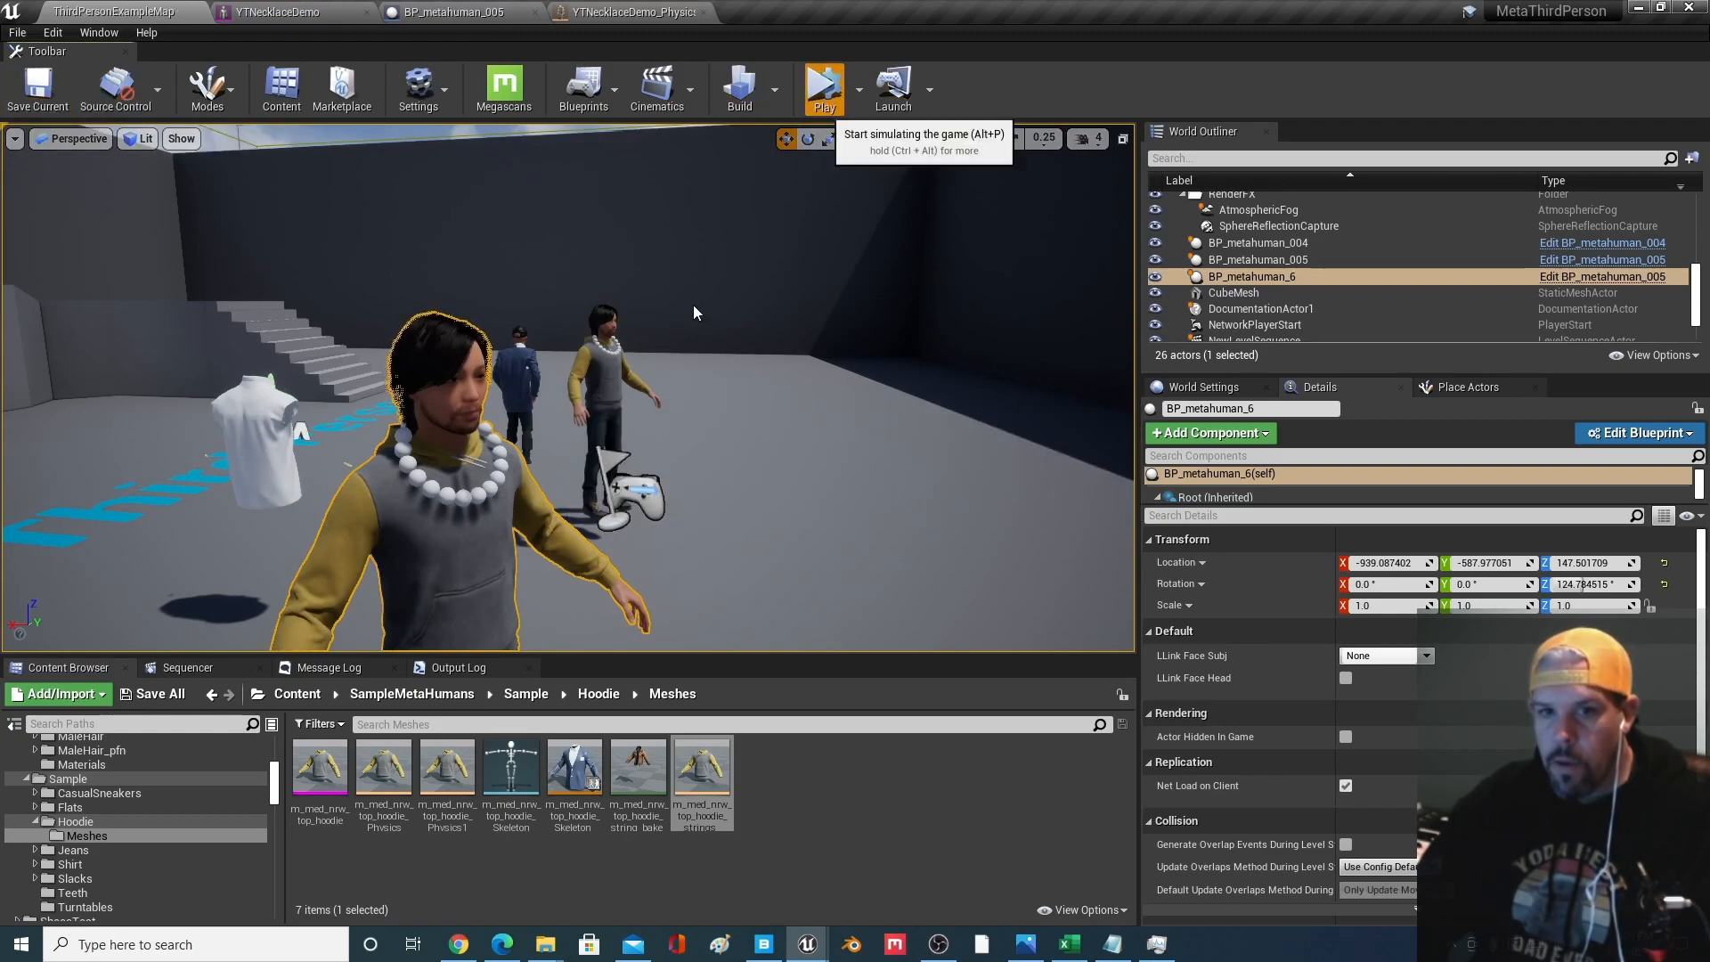
right_click_drag(691, 288, 635, 361)
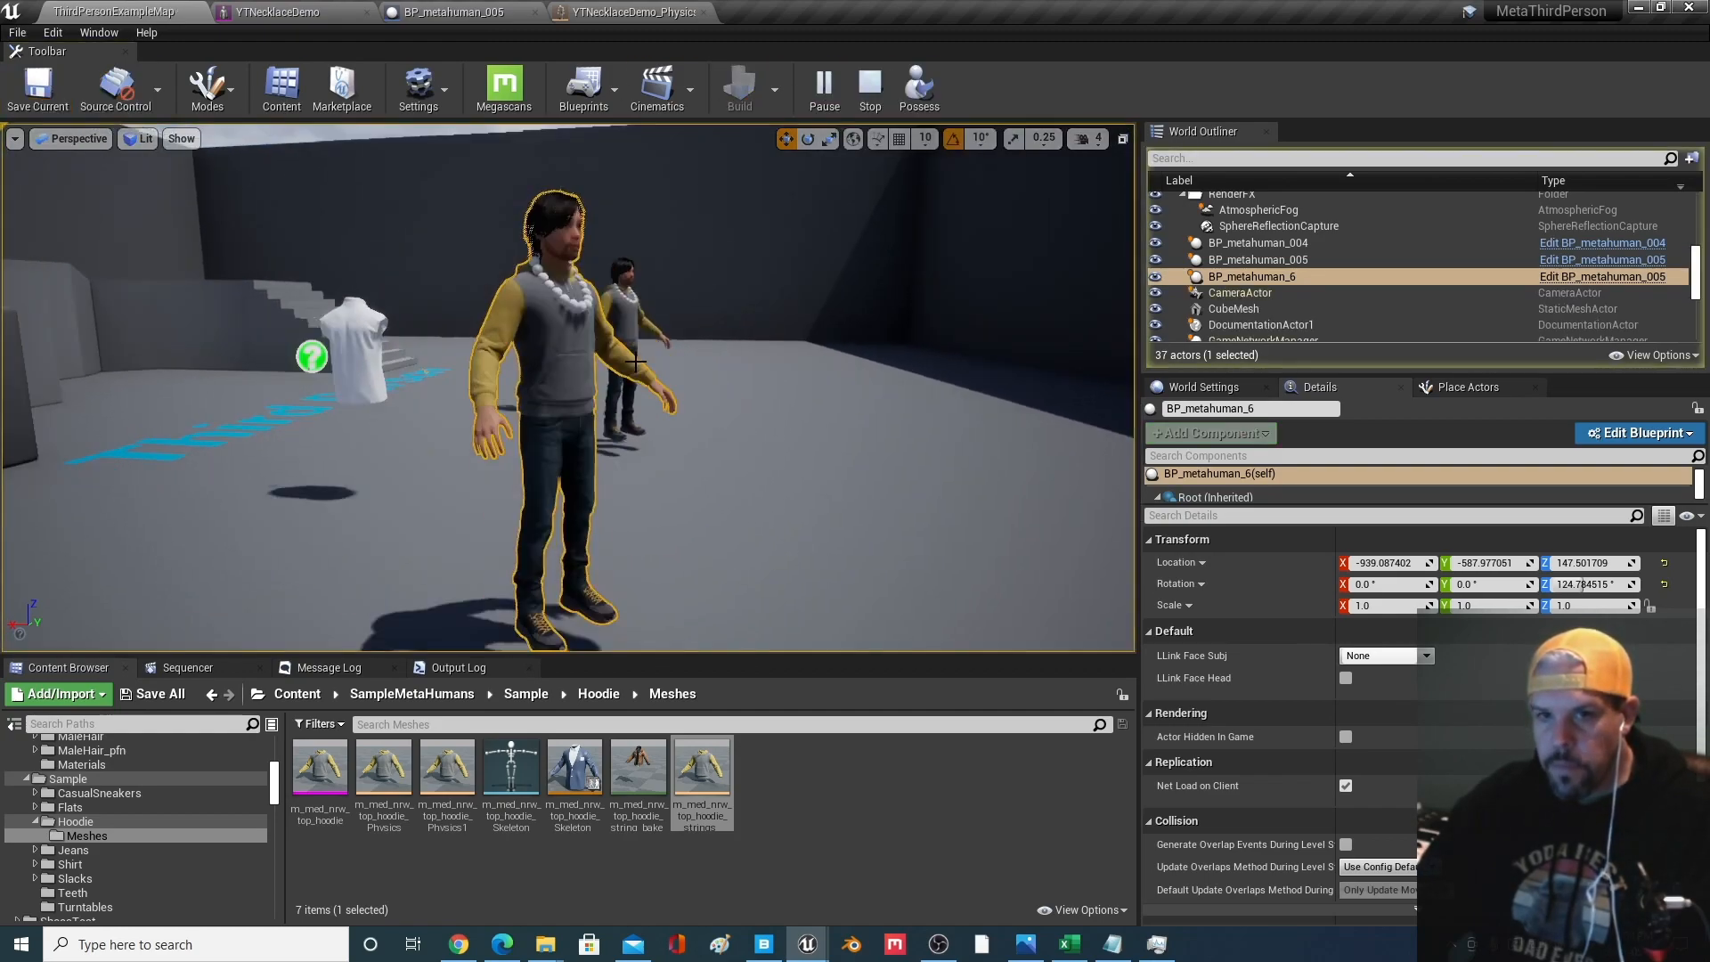
left_click_drag(555, 566, 572, 499)
right_click_drag(657, 435, 543, 431)
right_click_drag(877, 432, 877, 386)
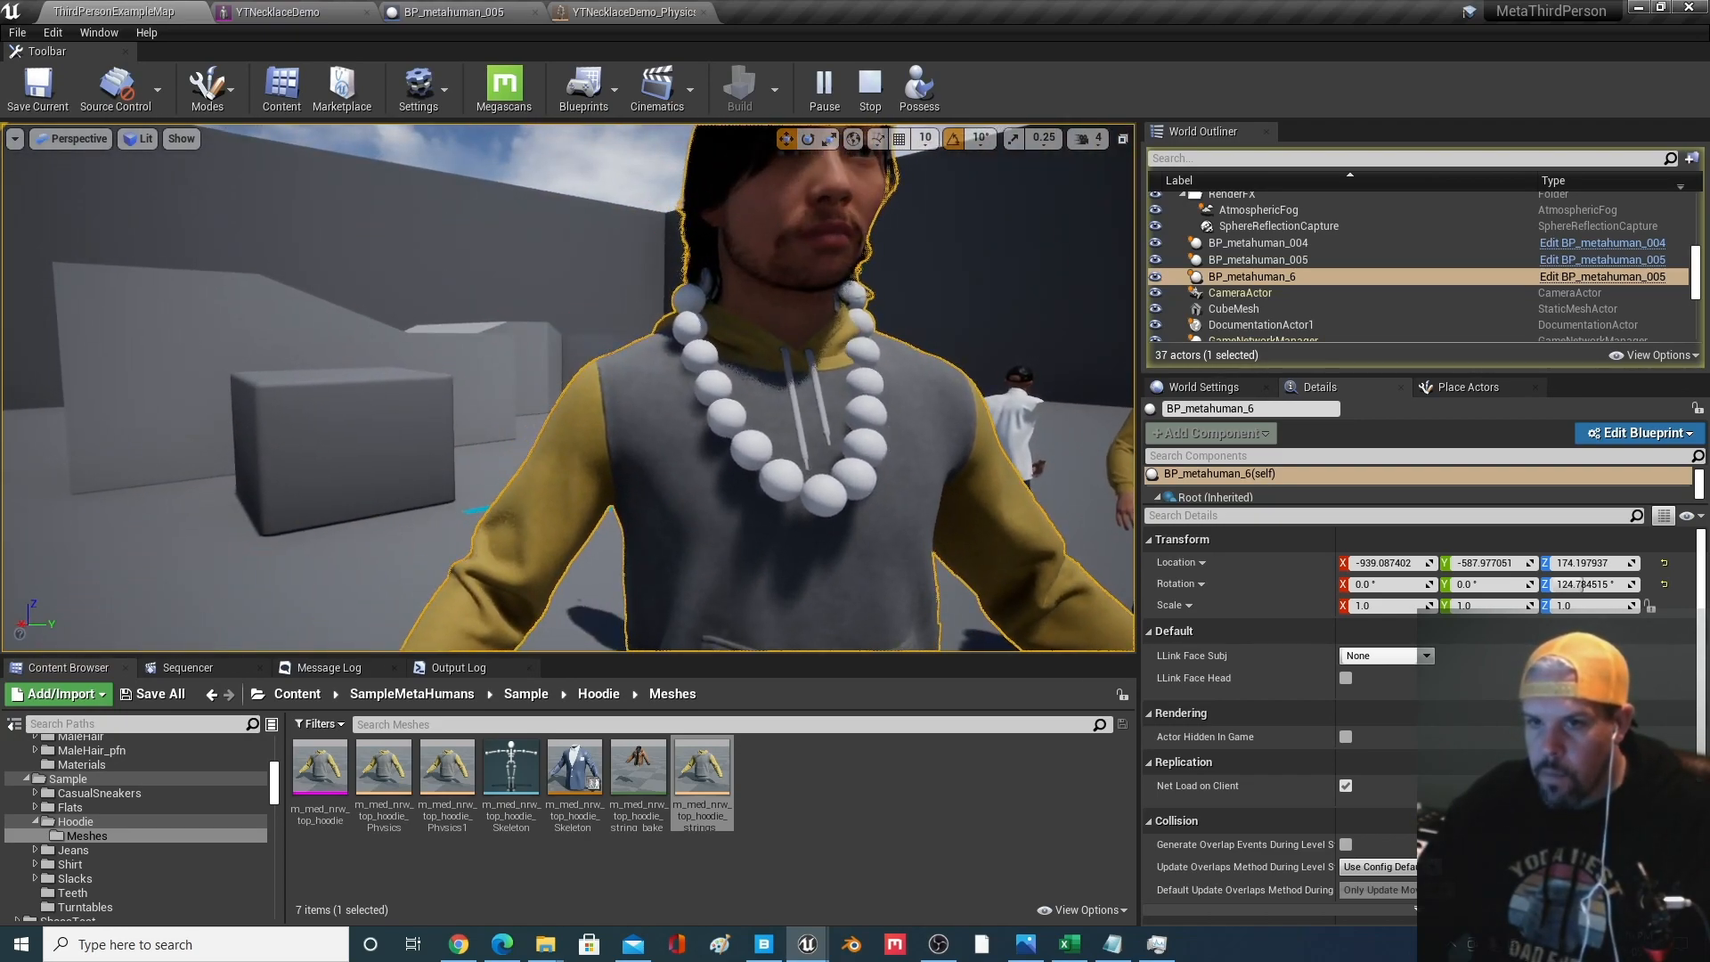
middle_click_drag(773, 481, 837, 432)
middle_click_drag(751, 519, 829, 488)
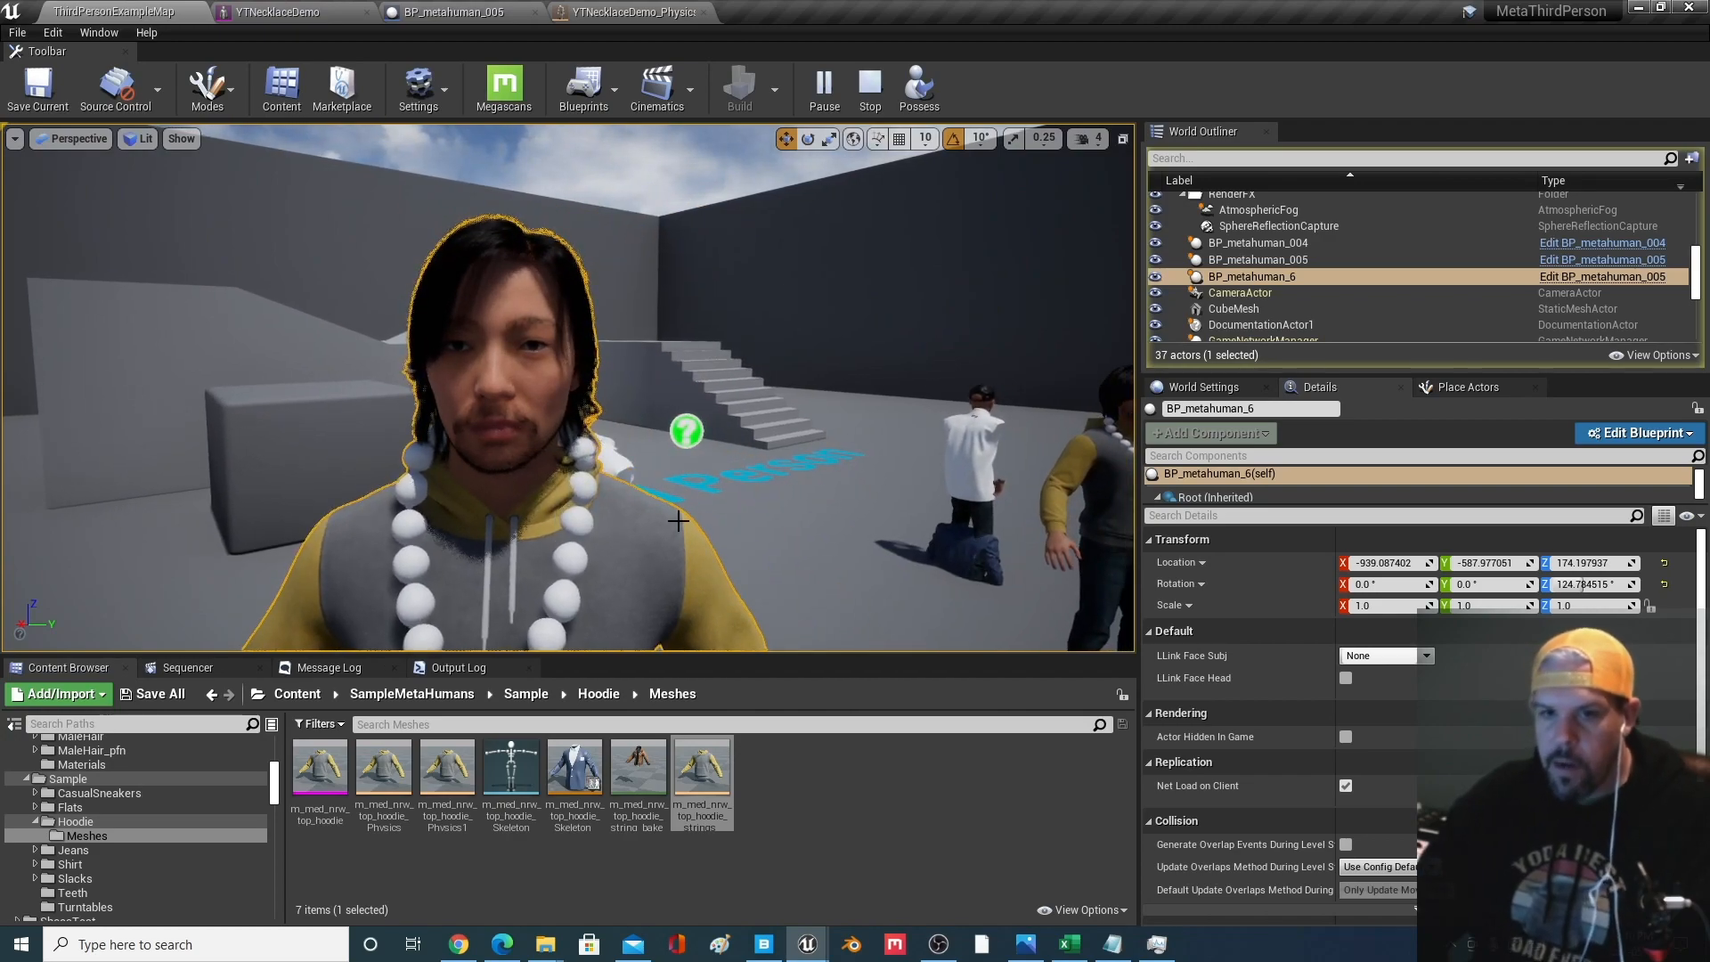
scroll(579, 545, "down", 5)
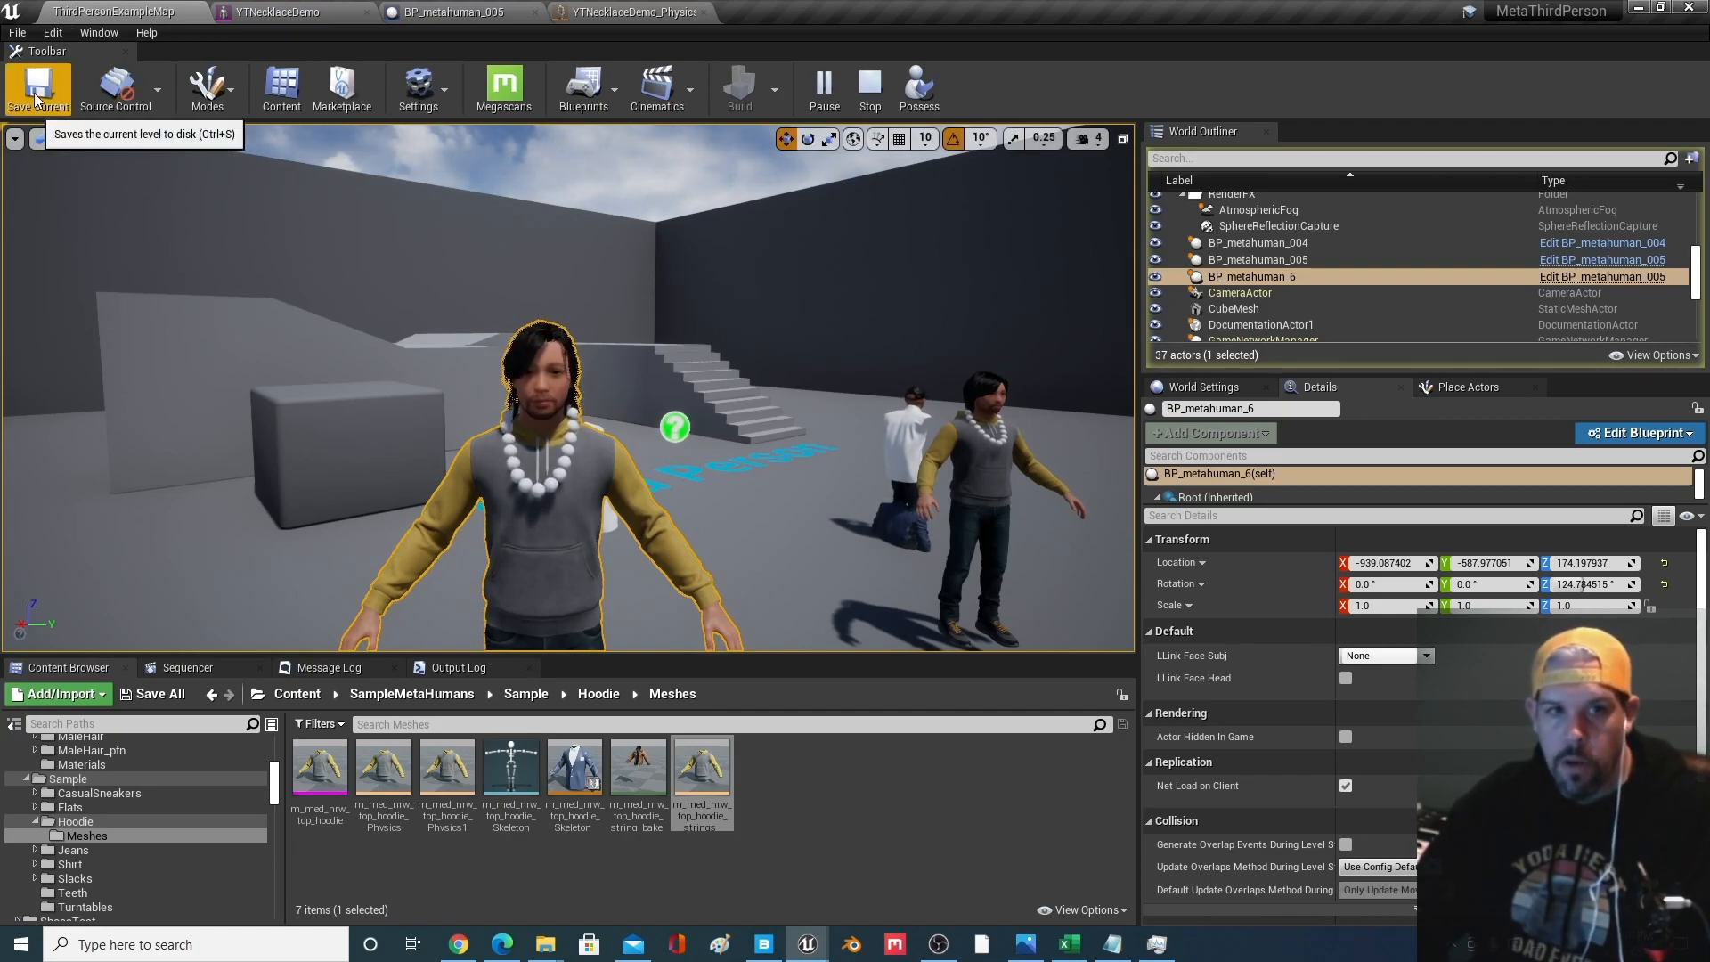
Return to the necklace's physics asset, add a sphere shape to Bone_01's body and delete it again
left_click(653, 11)
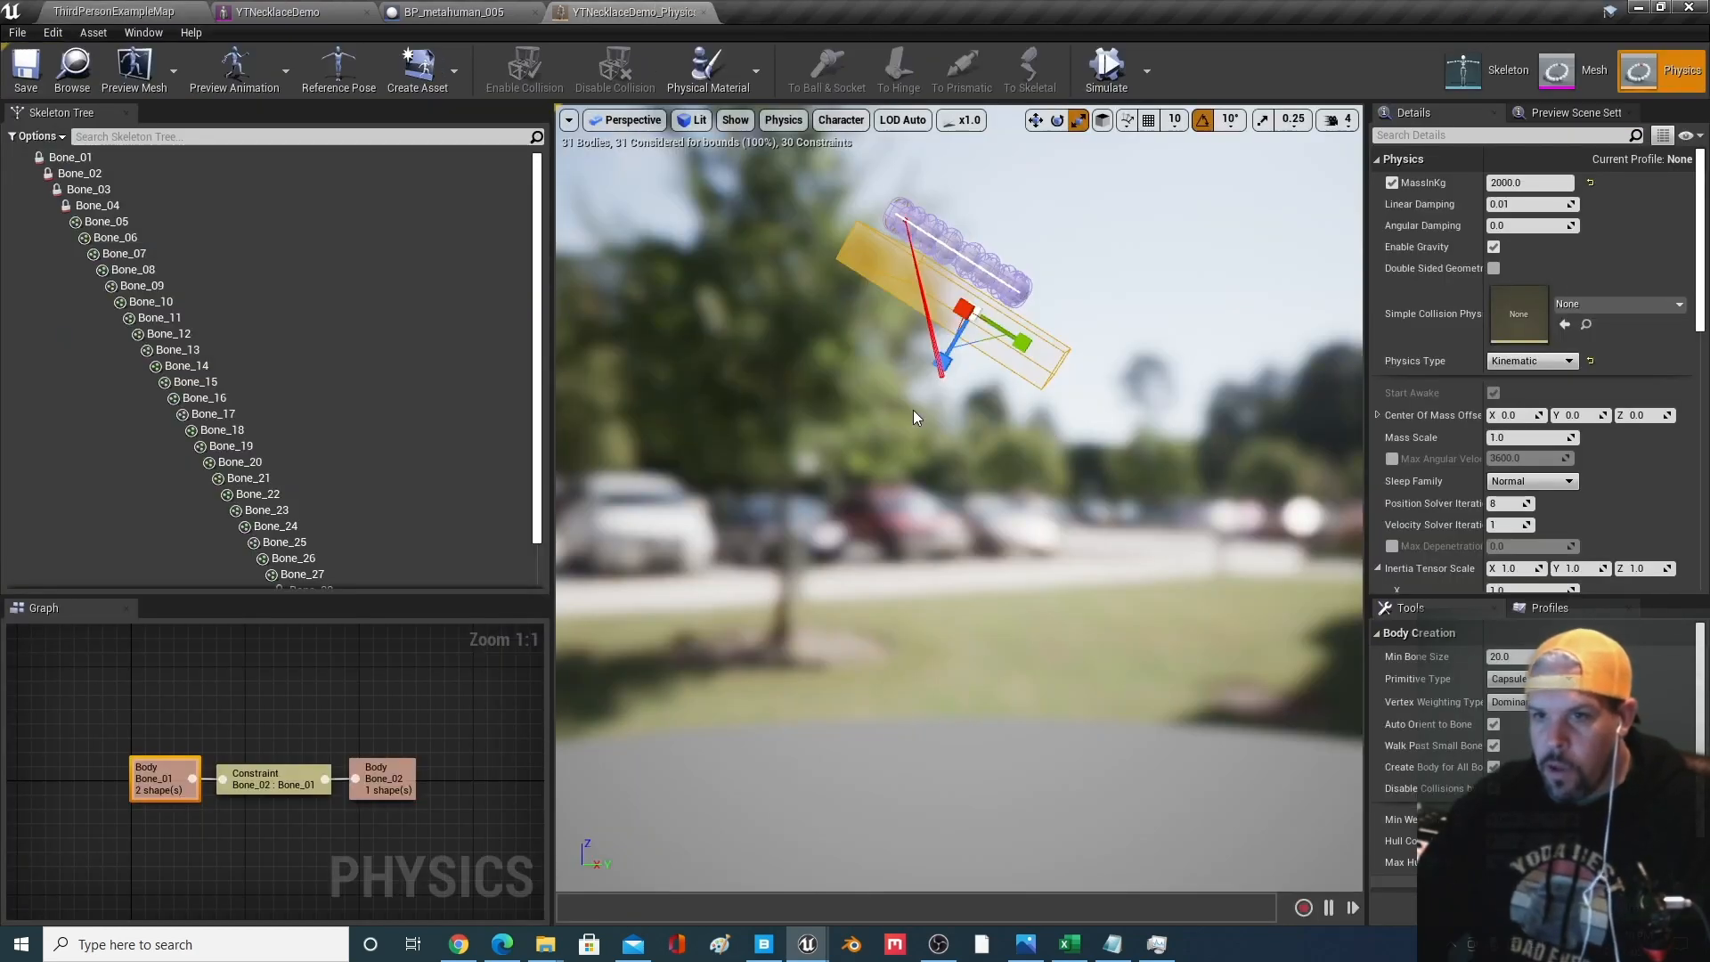
scroll(851, 382, "up", 3)
scroll(841, 386, "down", 5)
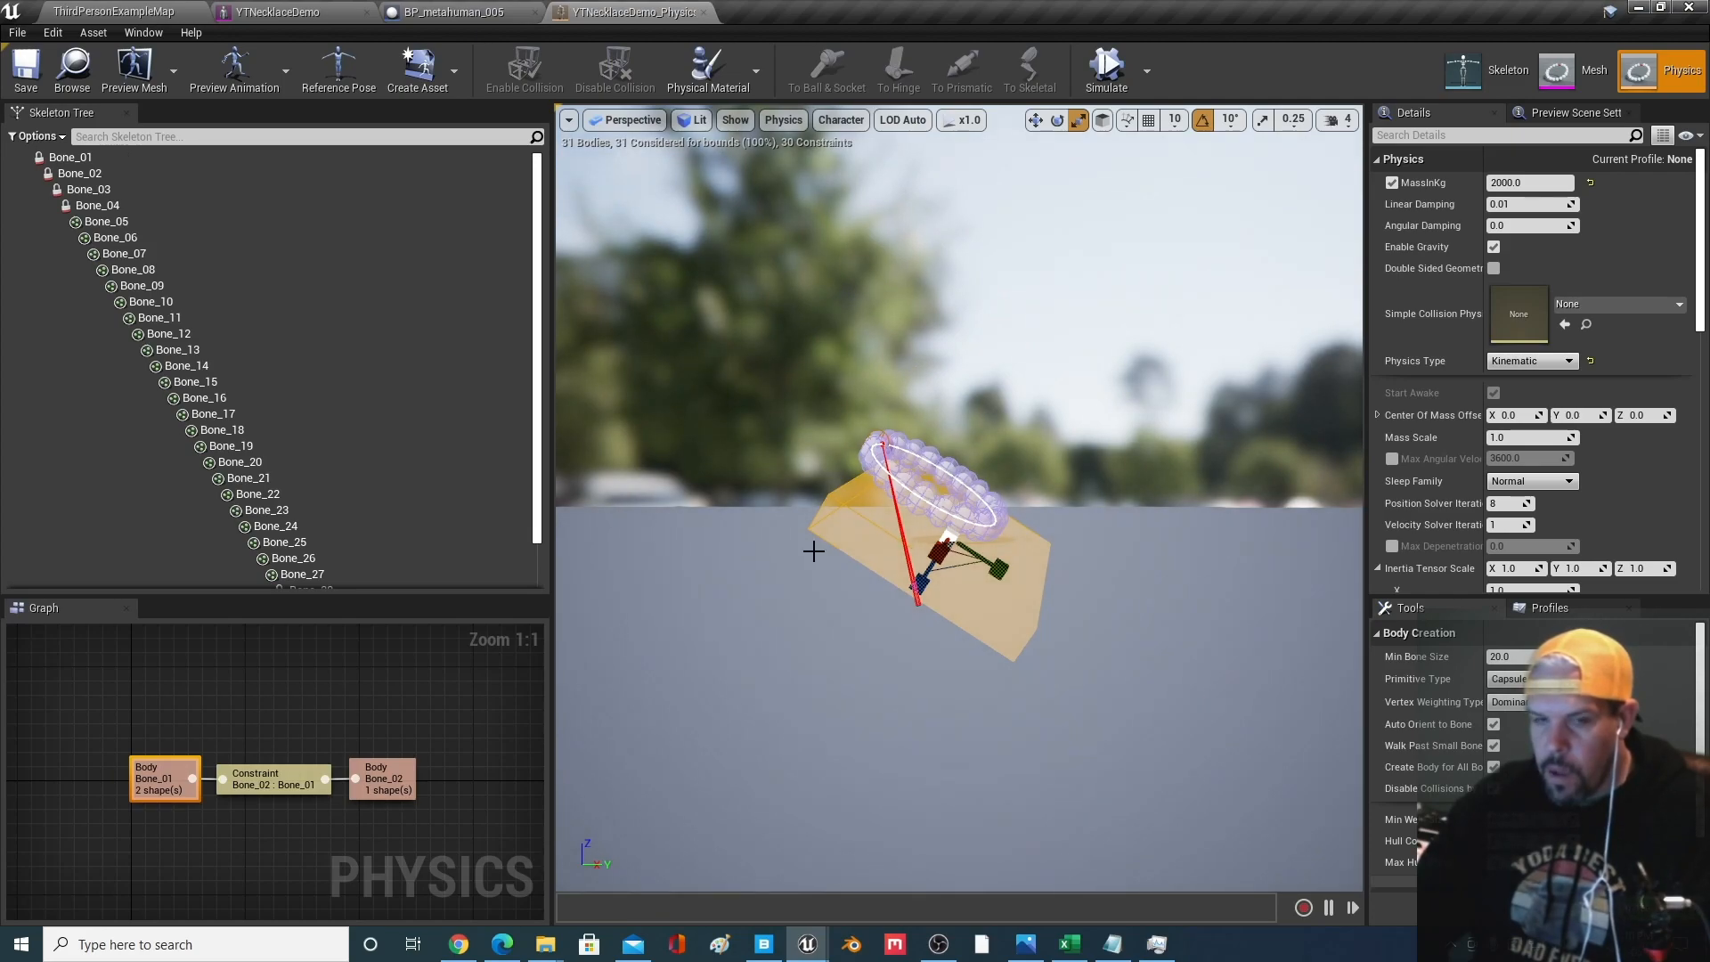
right_click(87, 163)
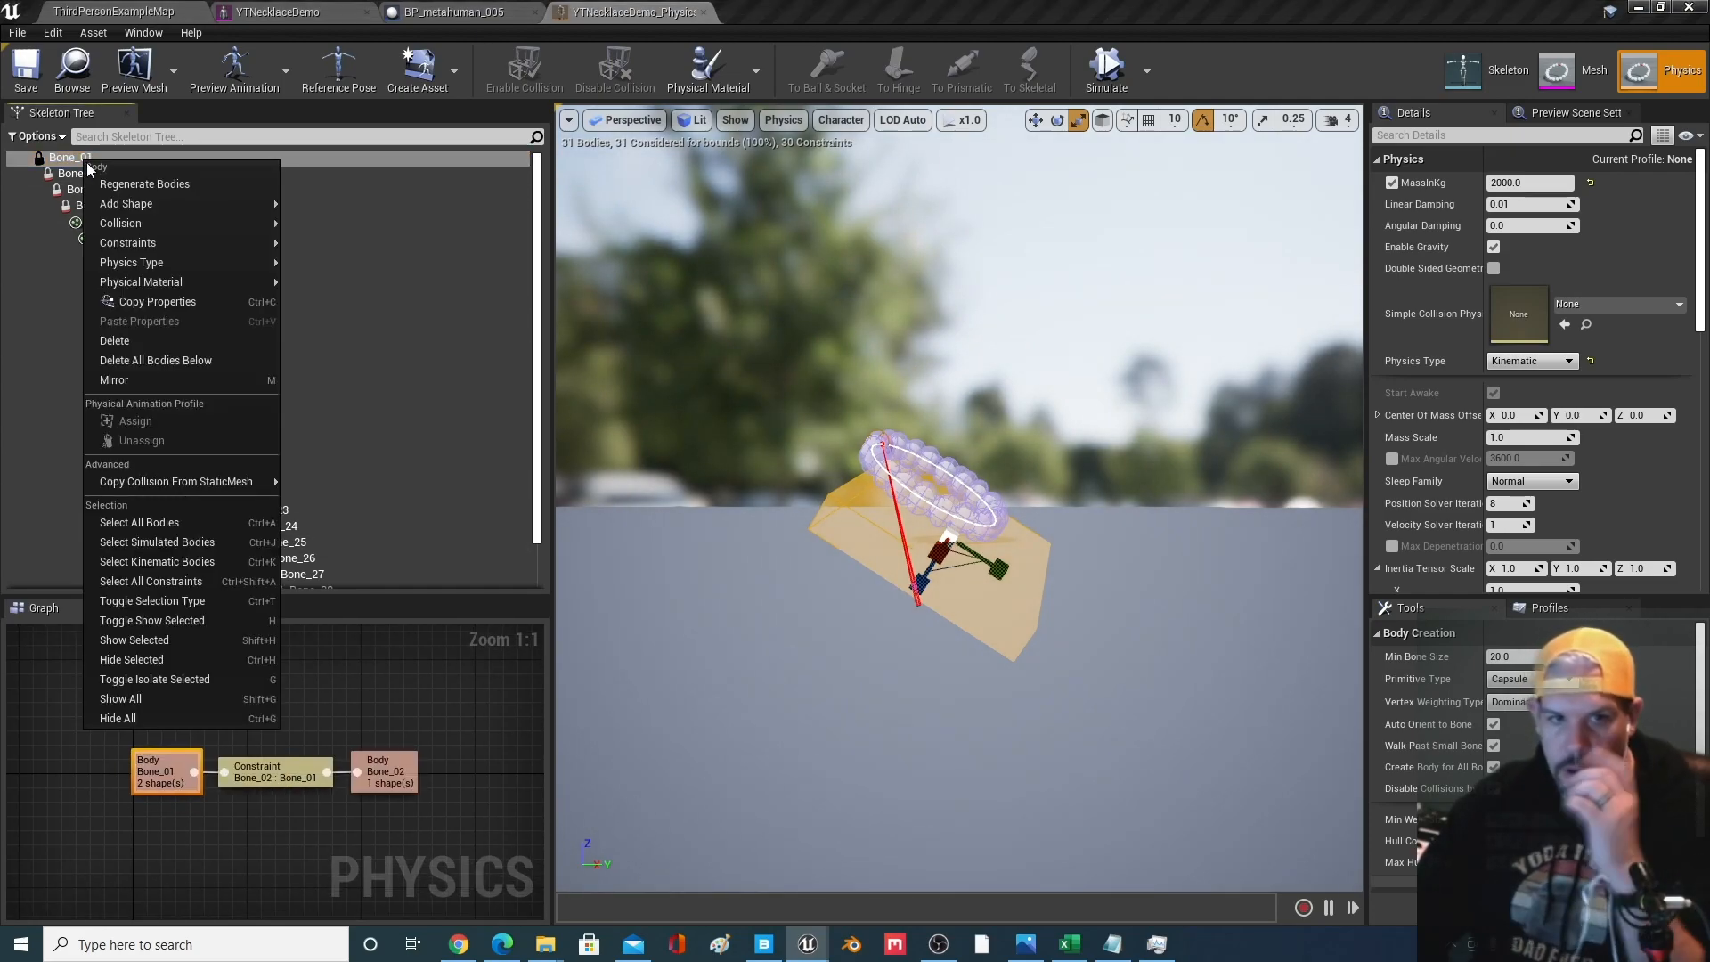
mouse_move(144, 260)
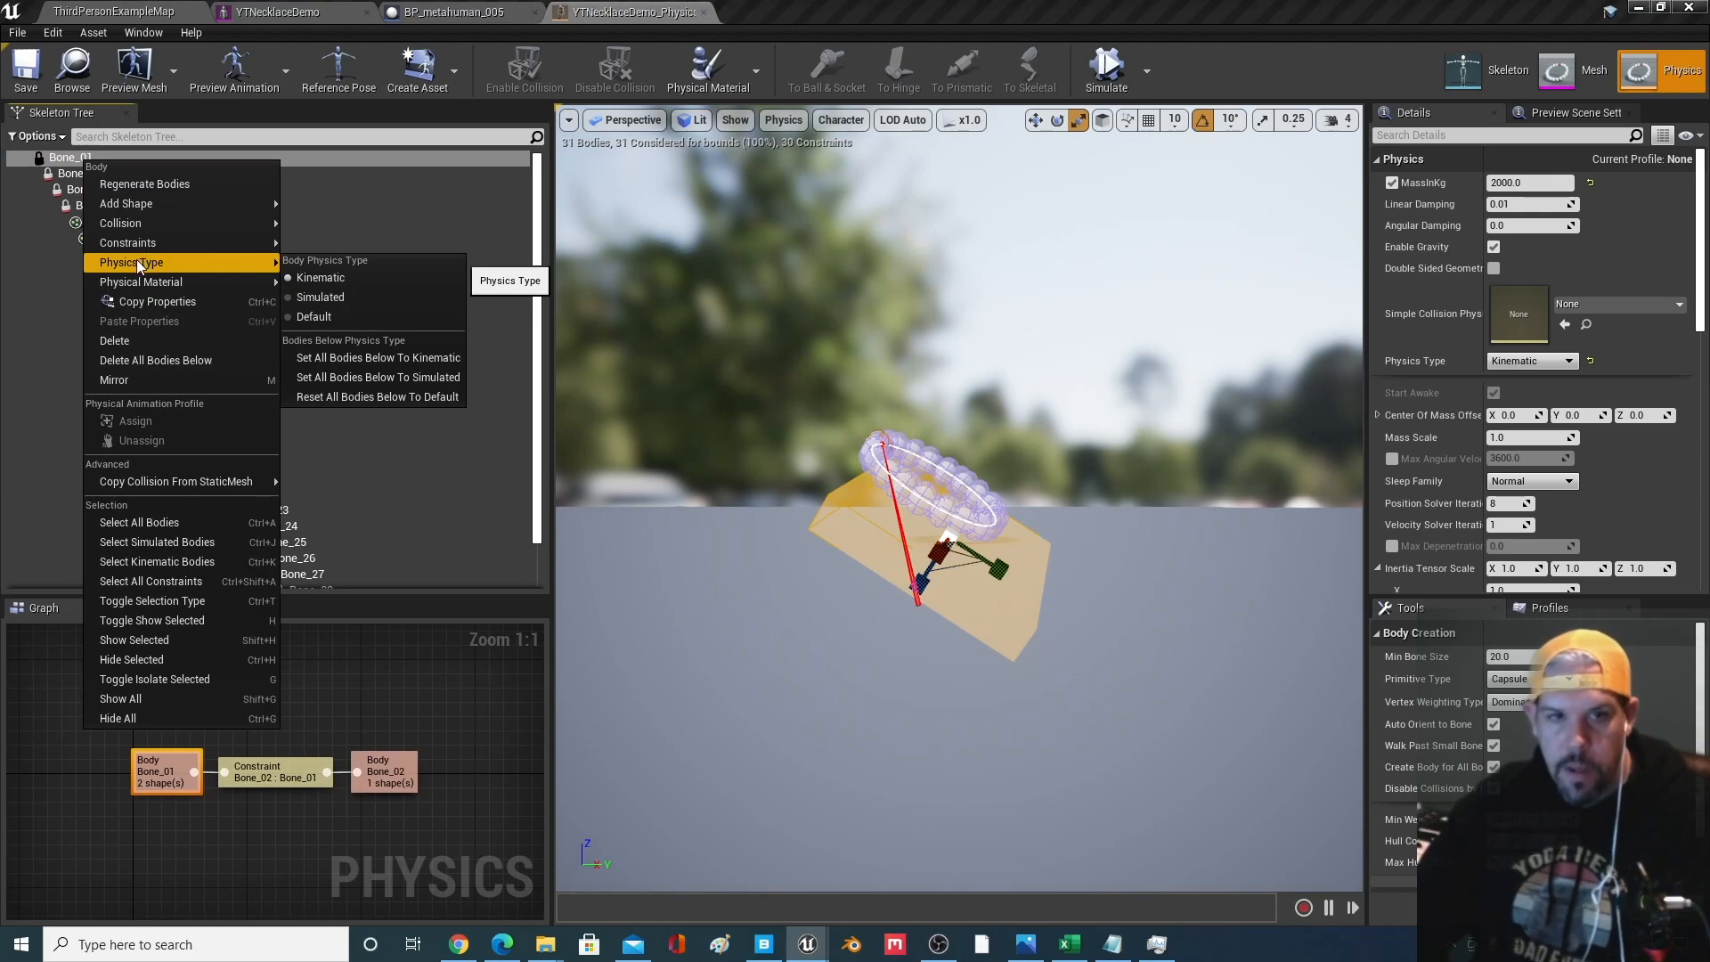
left_click(376, 244)
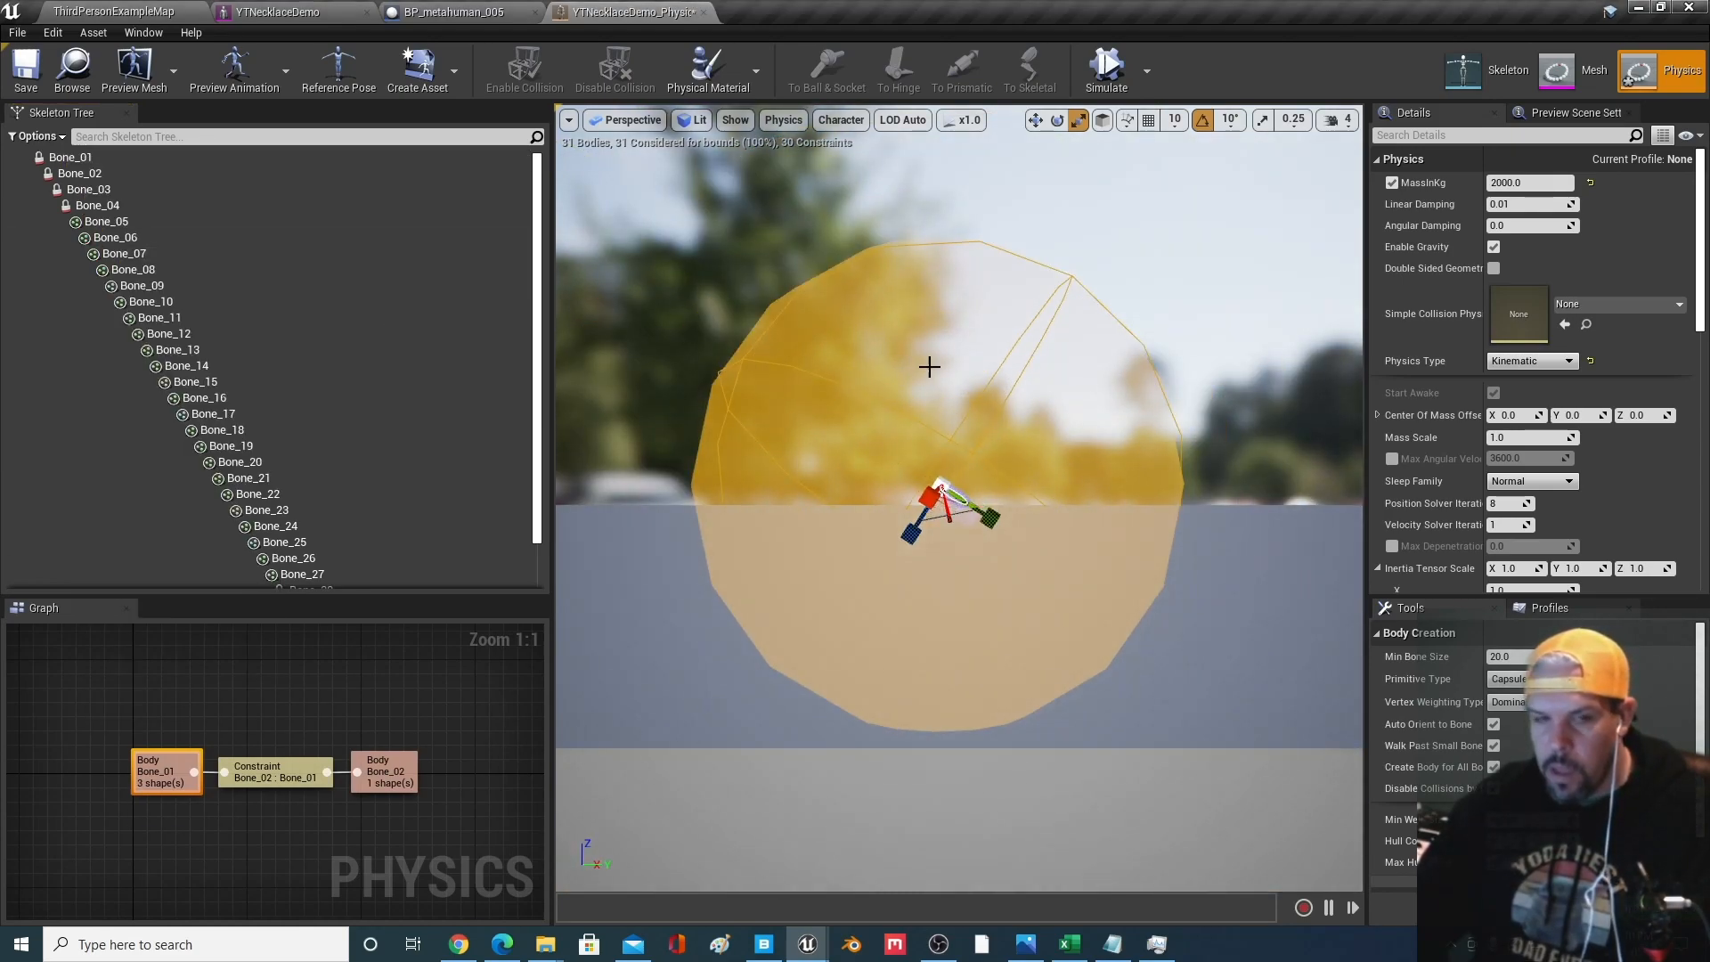
key("Delete")
Add a capsule collision shape to Bone_01's body
right_click(77, 158)
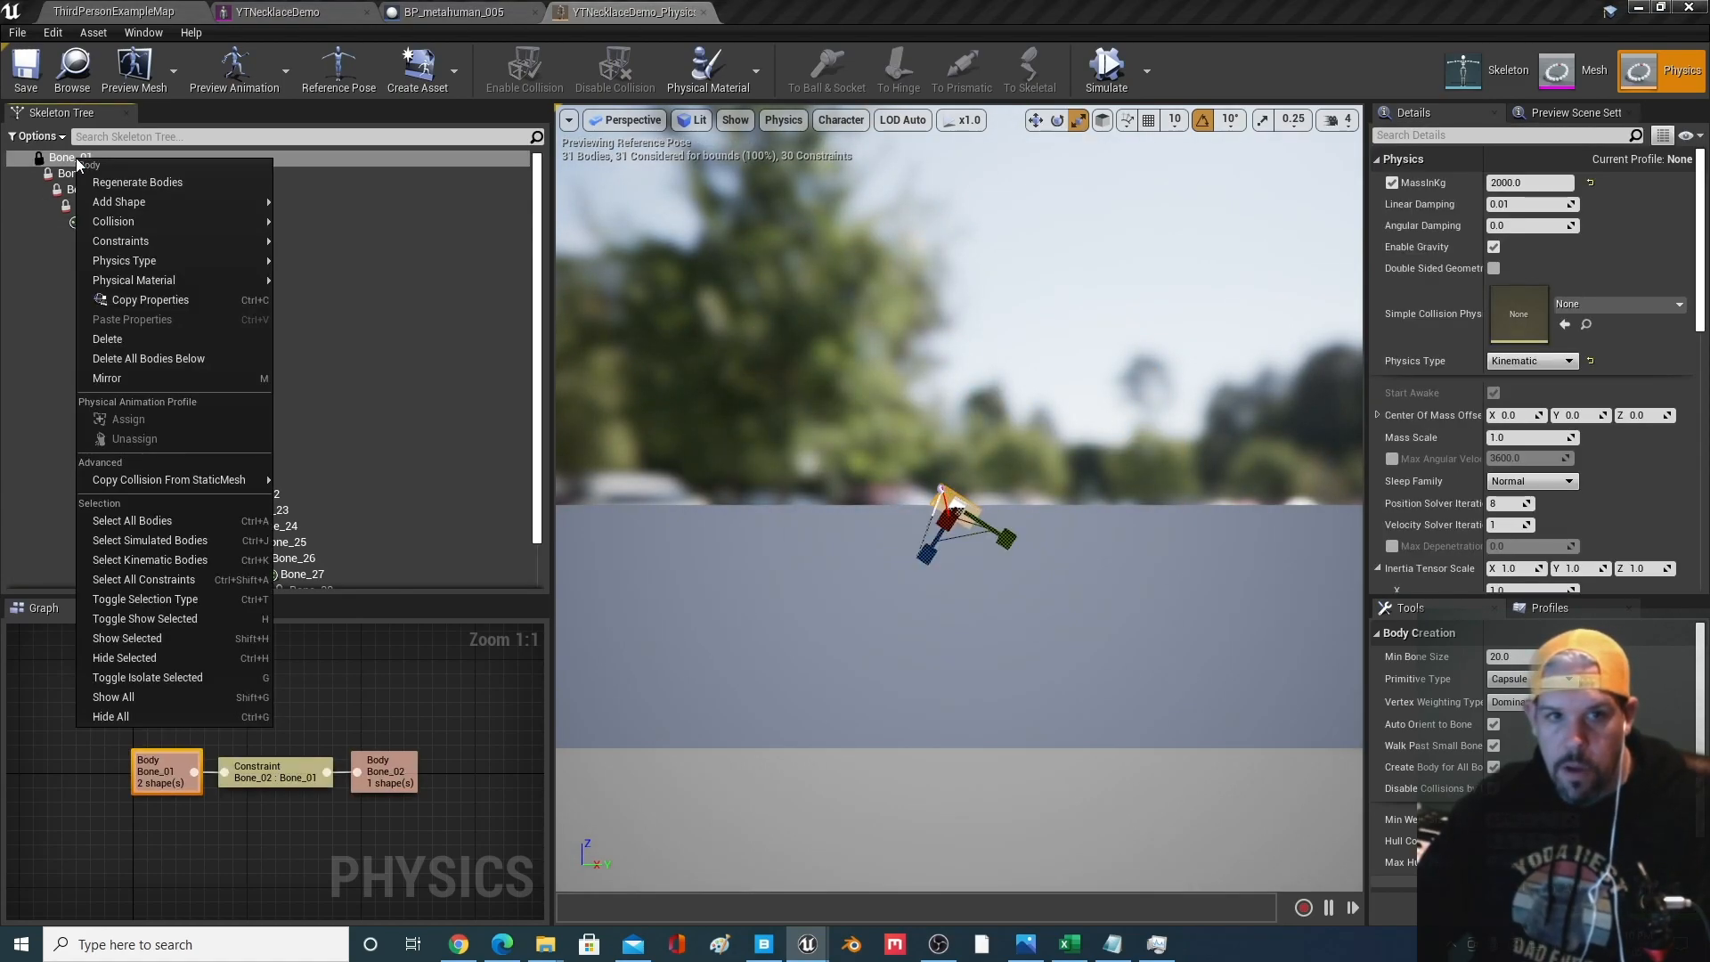
mouse_move(155, 203)
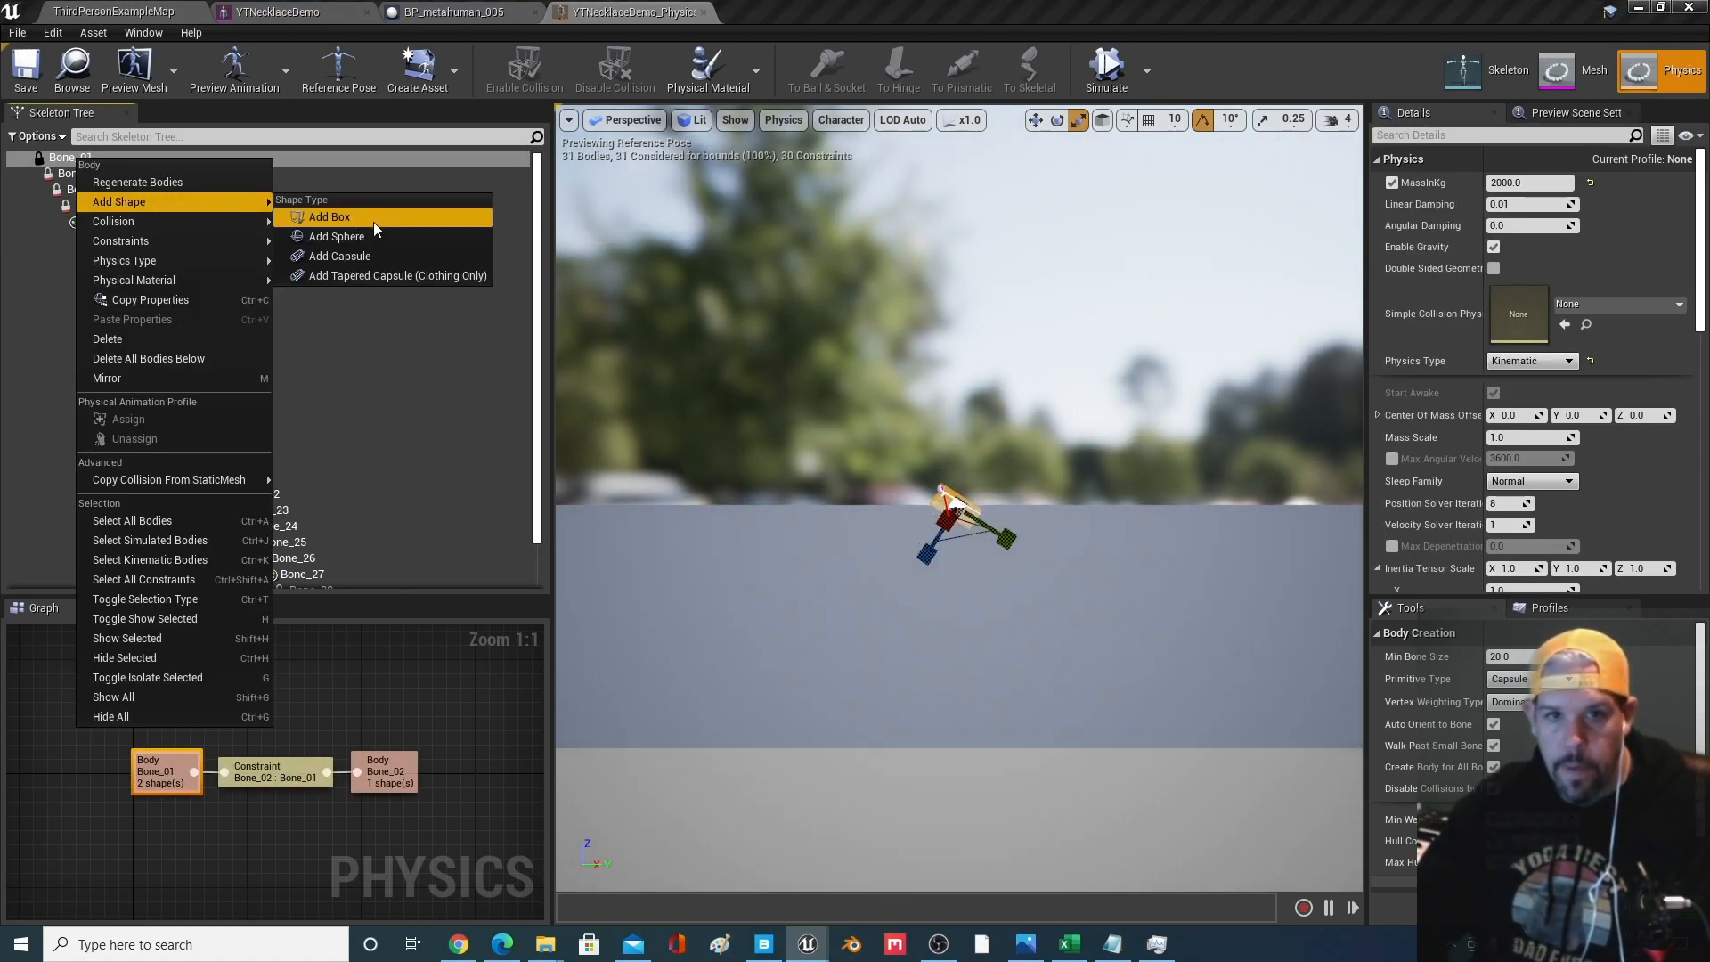
left_click(374, 257)
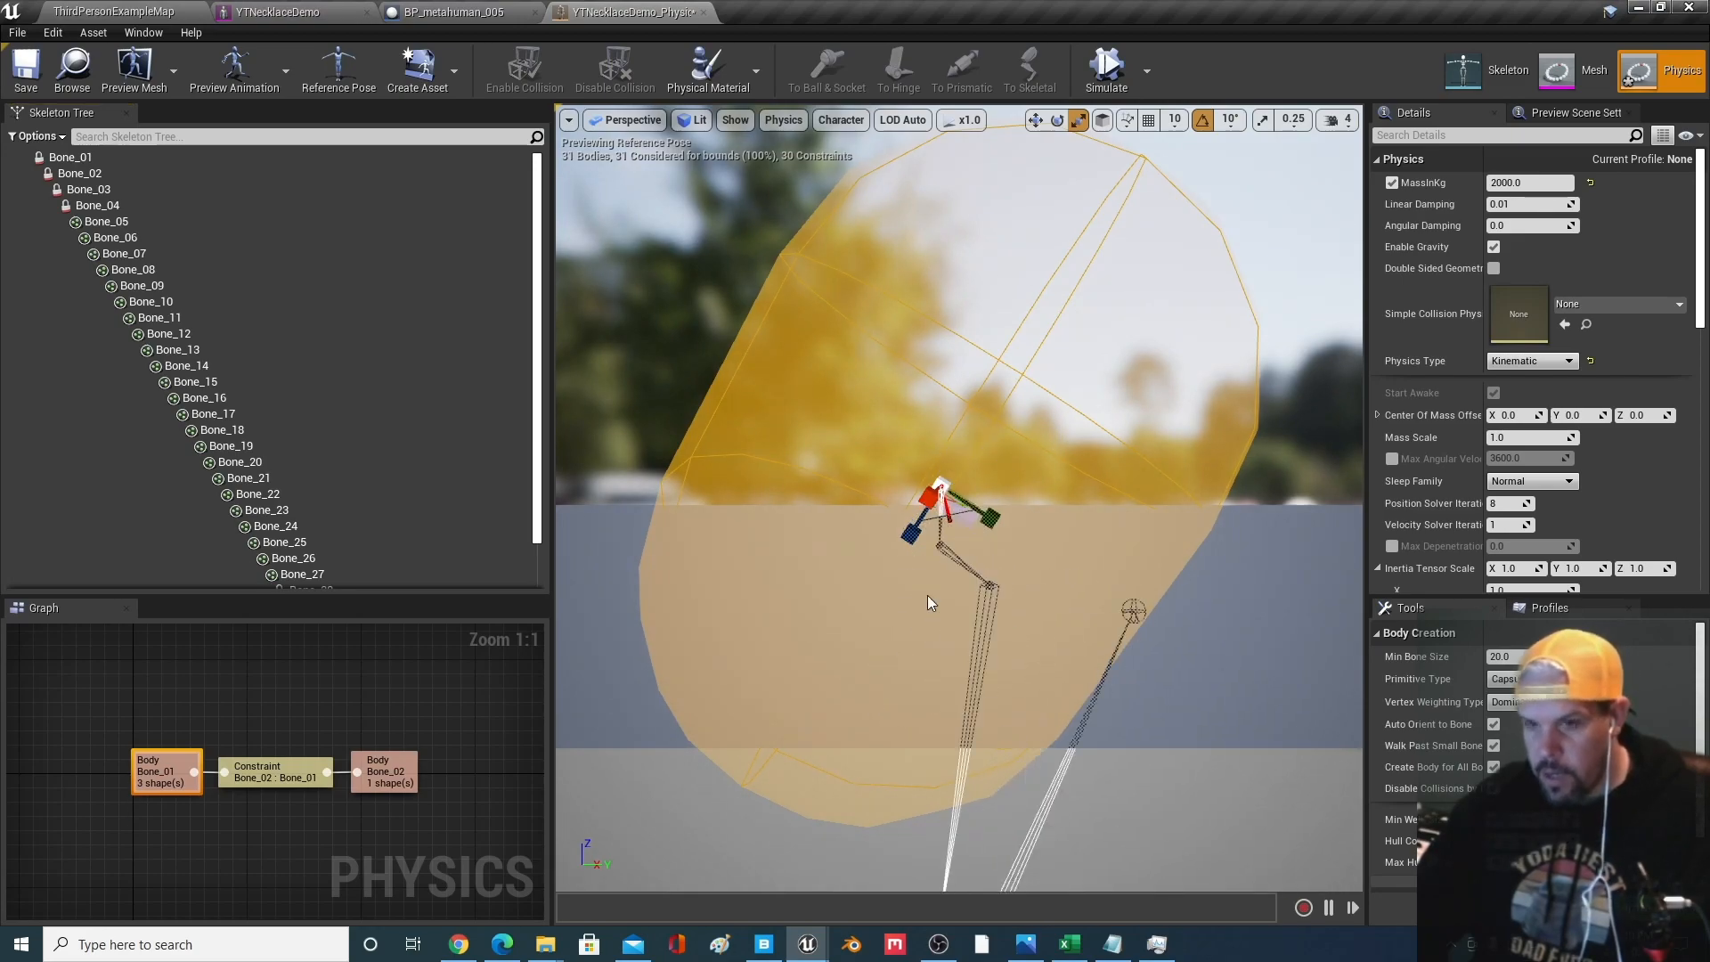
Scale Bone_01's new capsule down to slightly larger than the necklace beads and save the physics asset
left_click(935, 495)
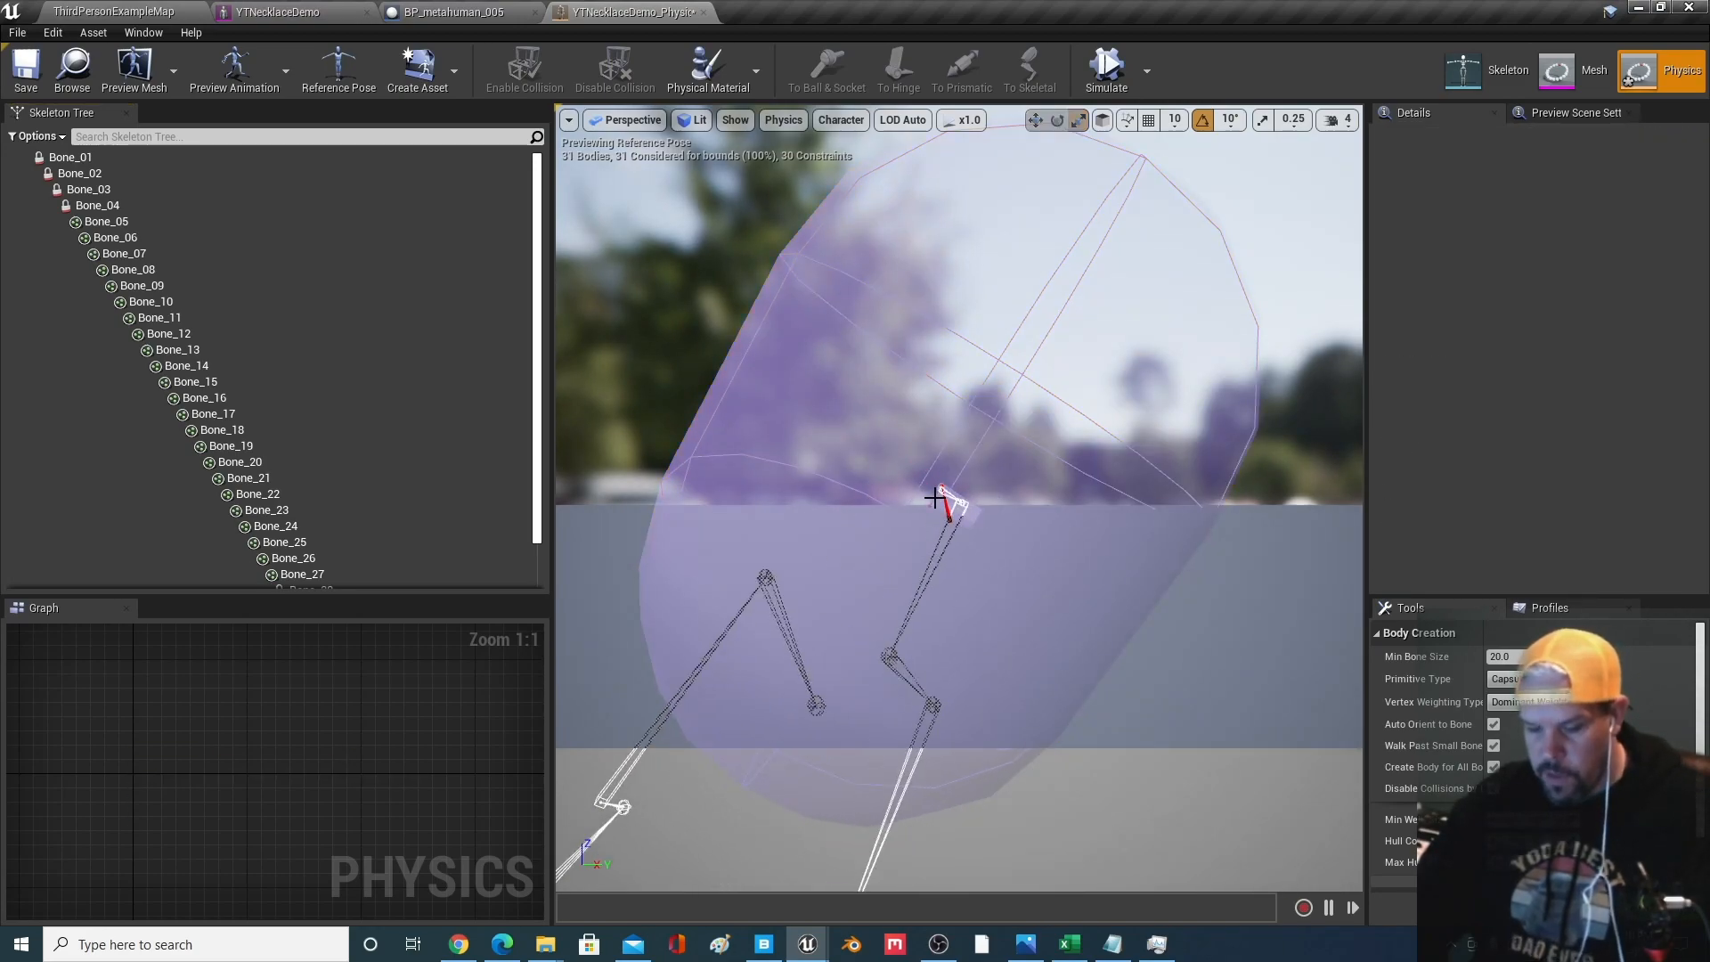
left_click(953, 420)
left_click_drag(940, 490, 914, 538)
scroll(853, 461, "up", 5)
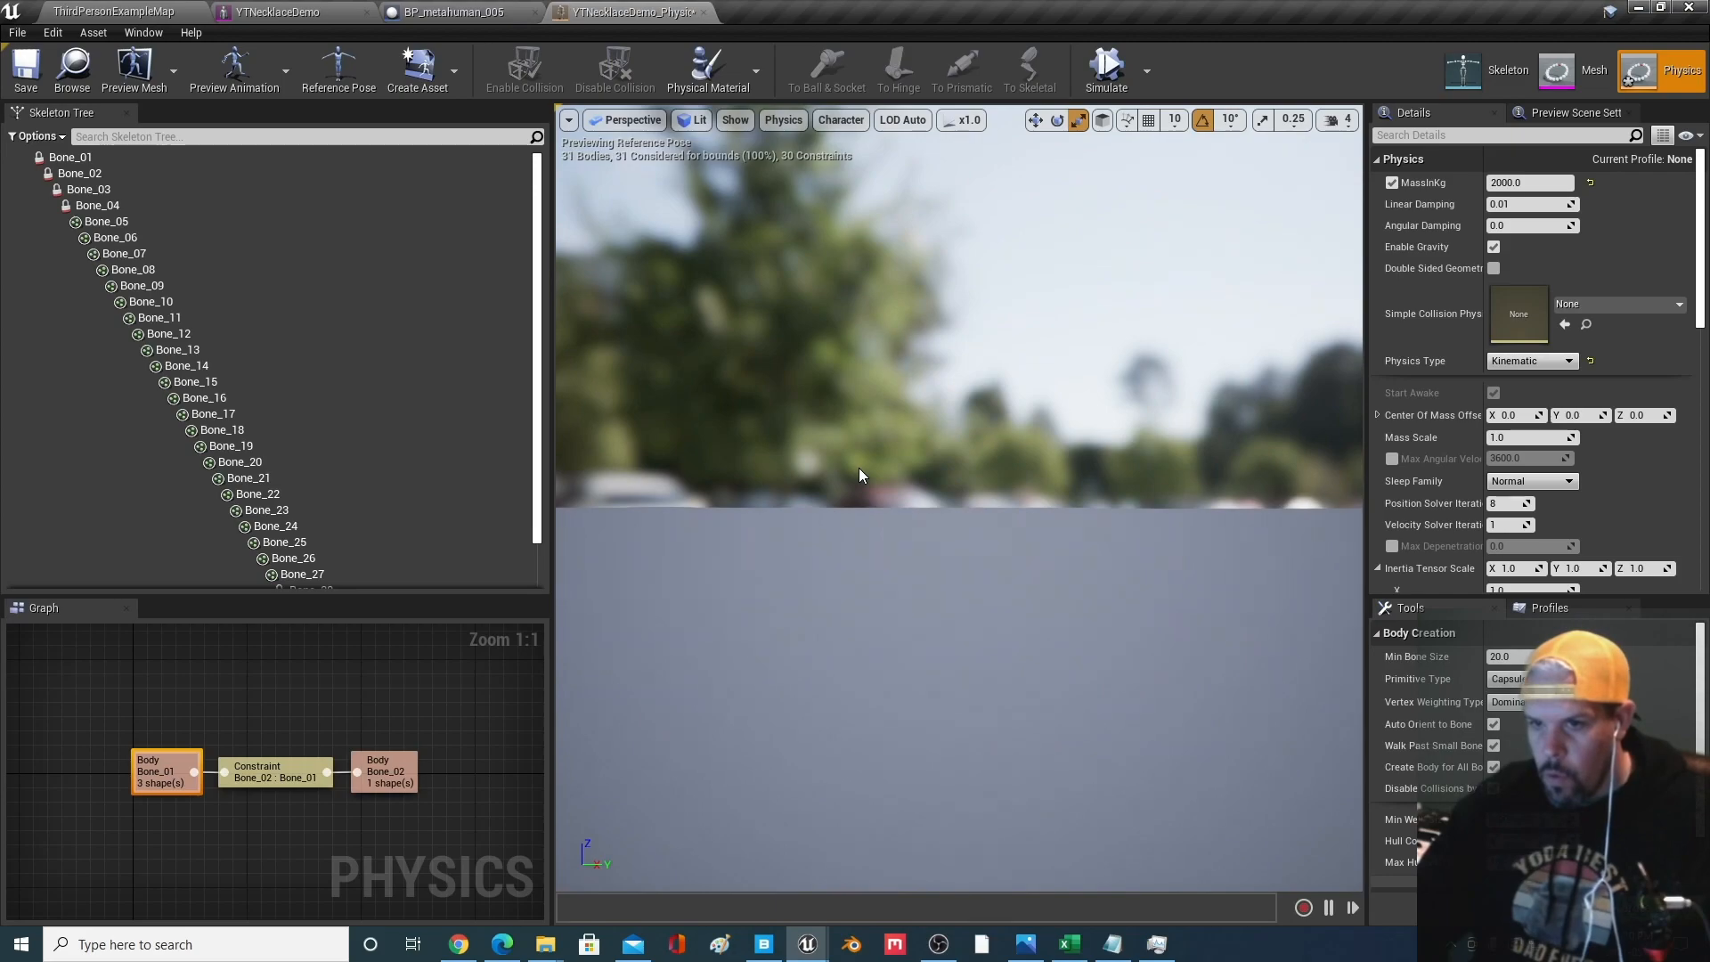
scroll(859, 468, "down", 5)
left_click_drag(851, 485, 893, 415)
scroll(870, 596, "up", 4)
scroll(856, 607, "down", 2)
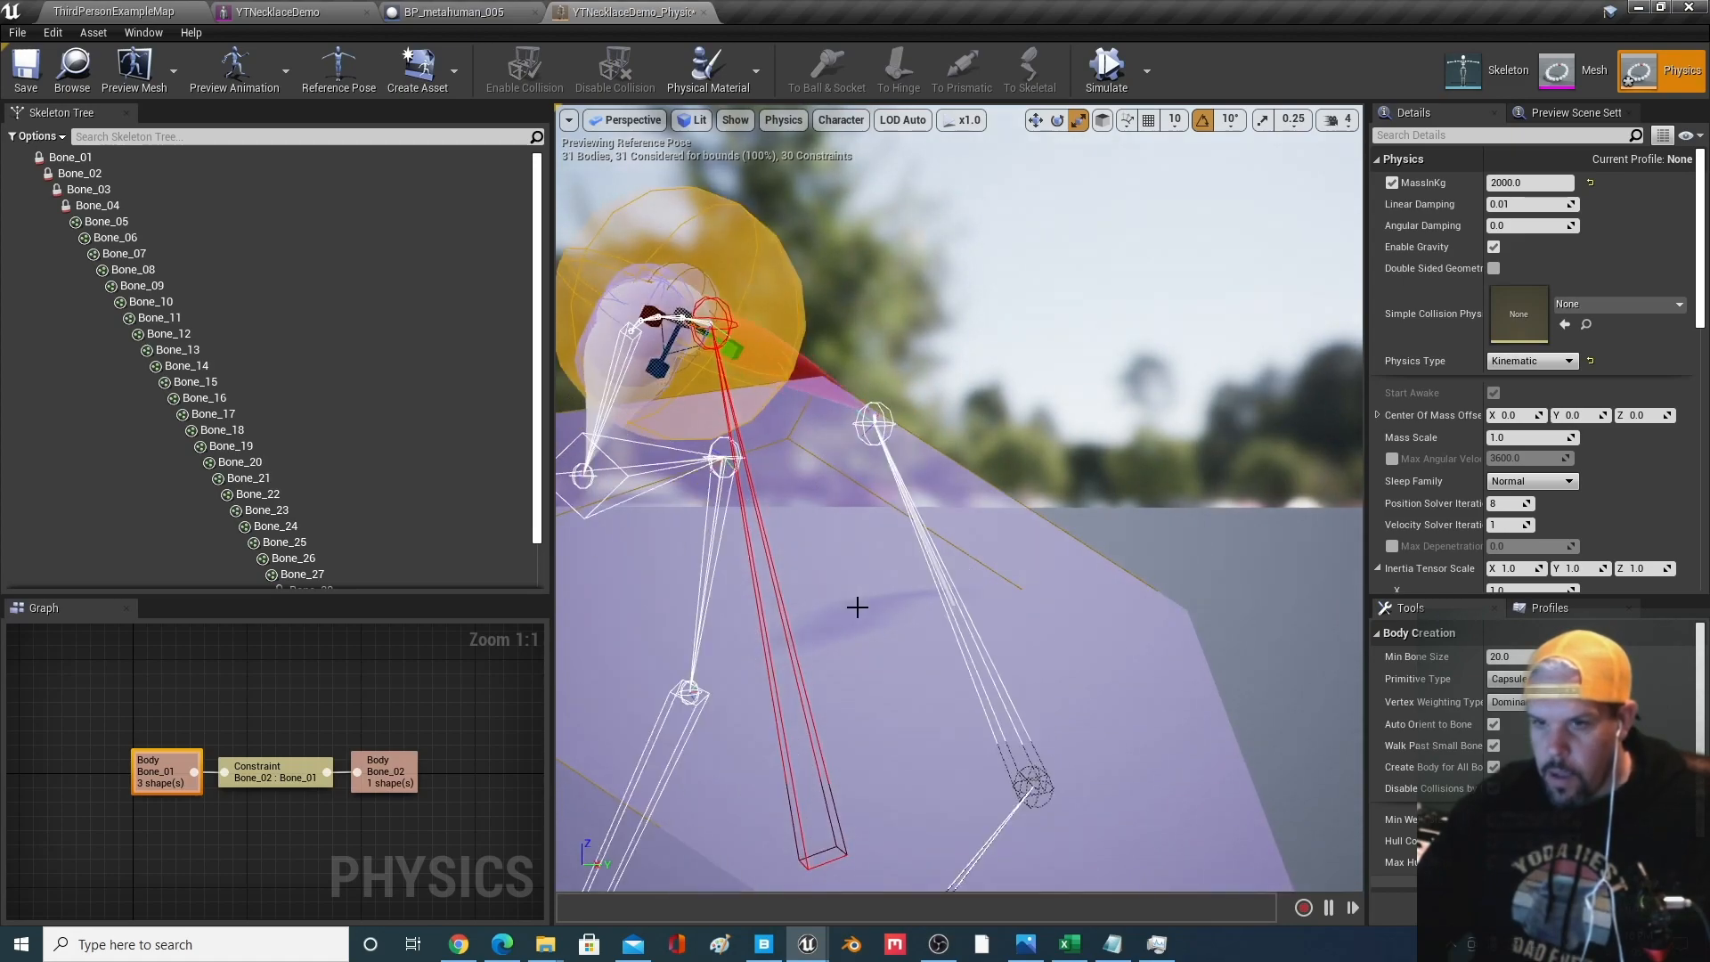
scroll(857, 606, "up", 3)
scroll(851, 603, "down", 2)
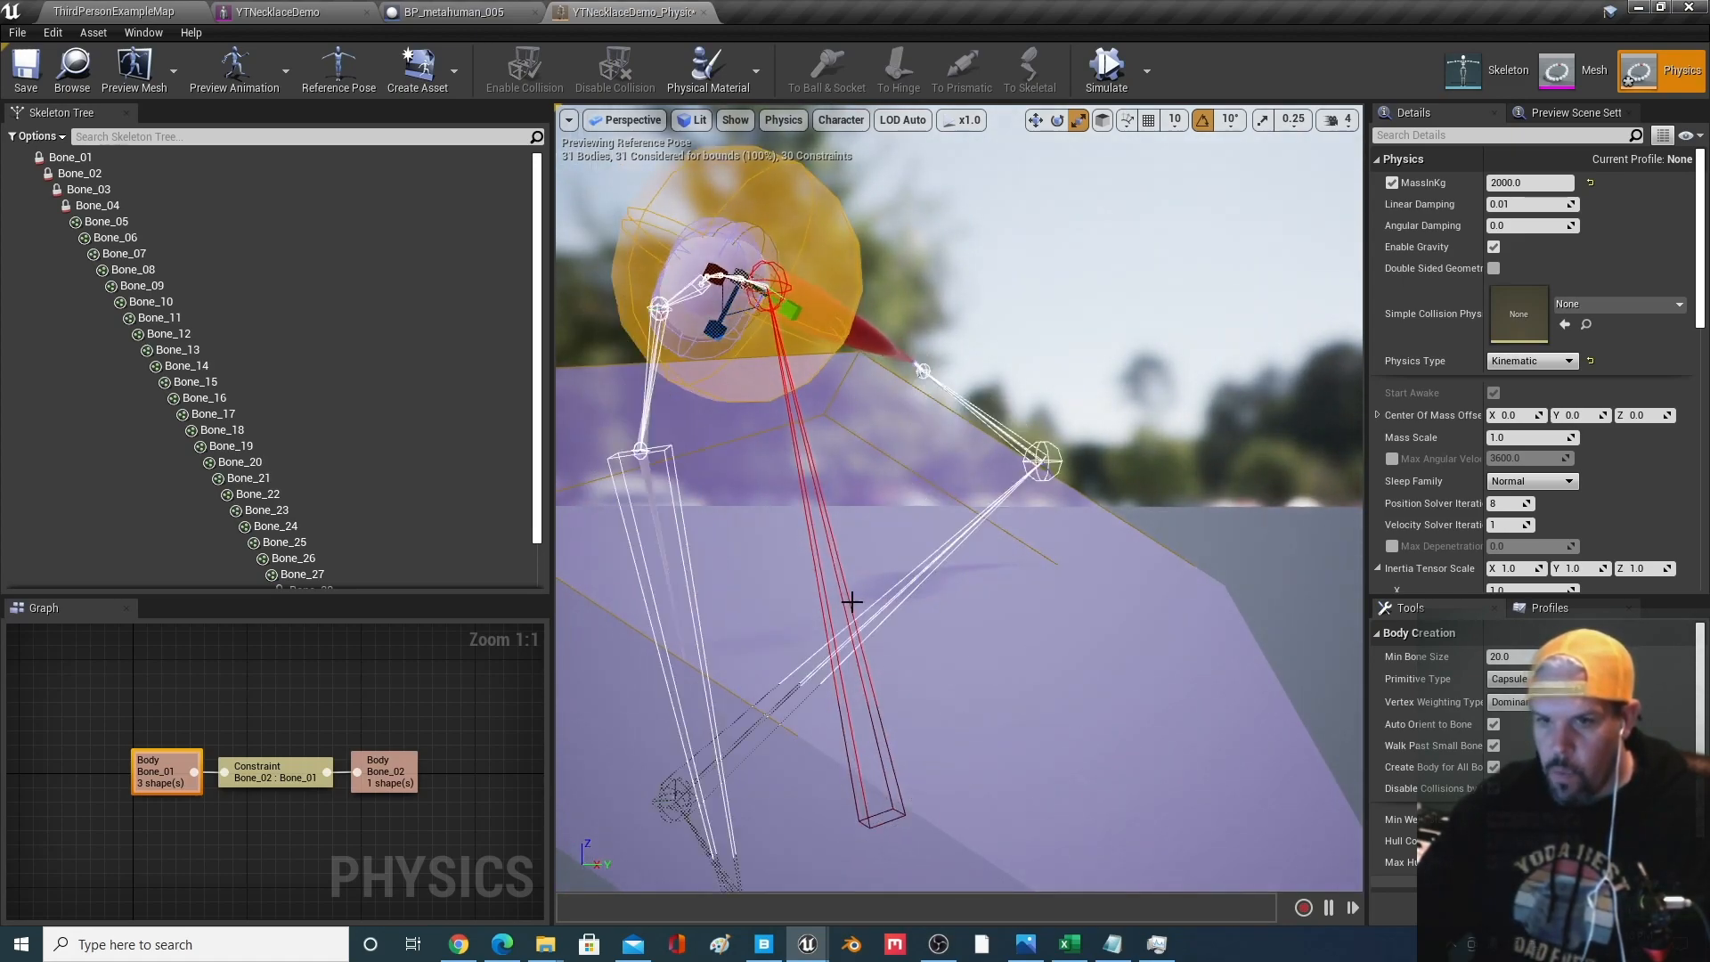
scroll(851, 603, "down", 4)
left_click(27, 69)
Close the necklace's physics asset and reopen it from the YTNecklaceDemo skeletal mesh
left_click(704, 11)
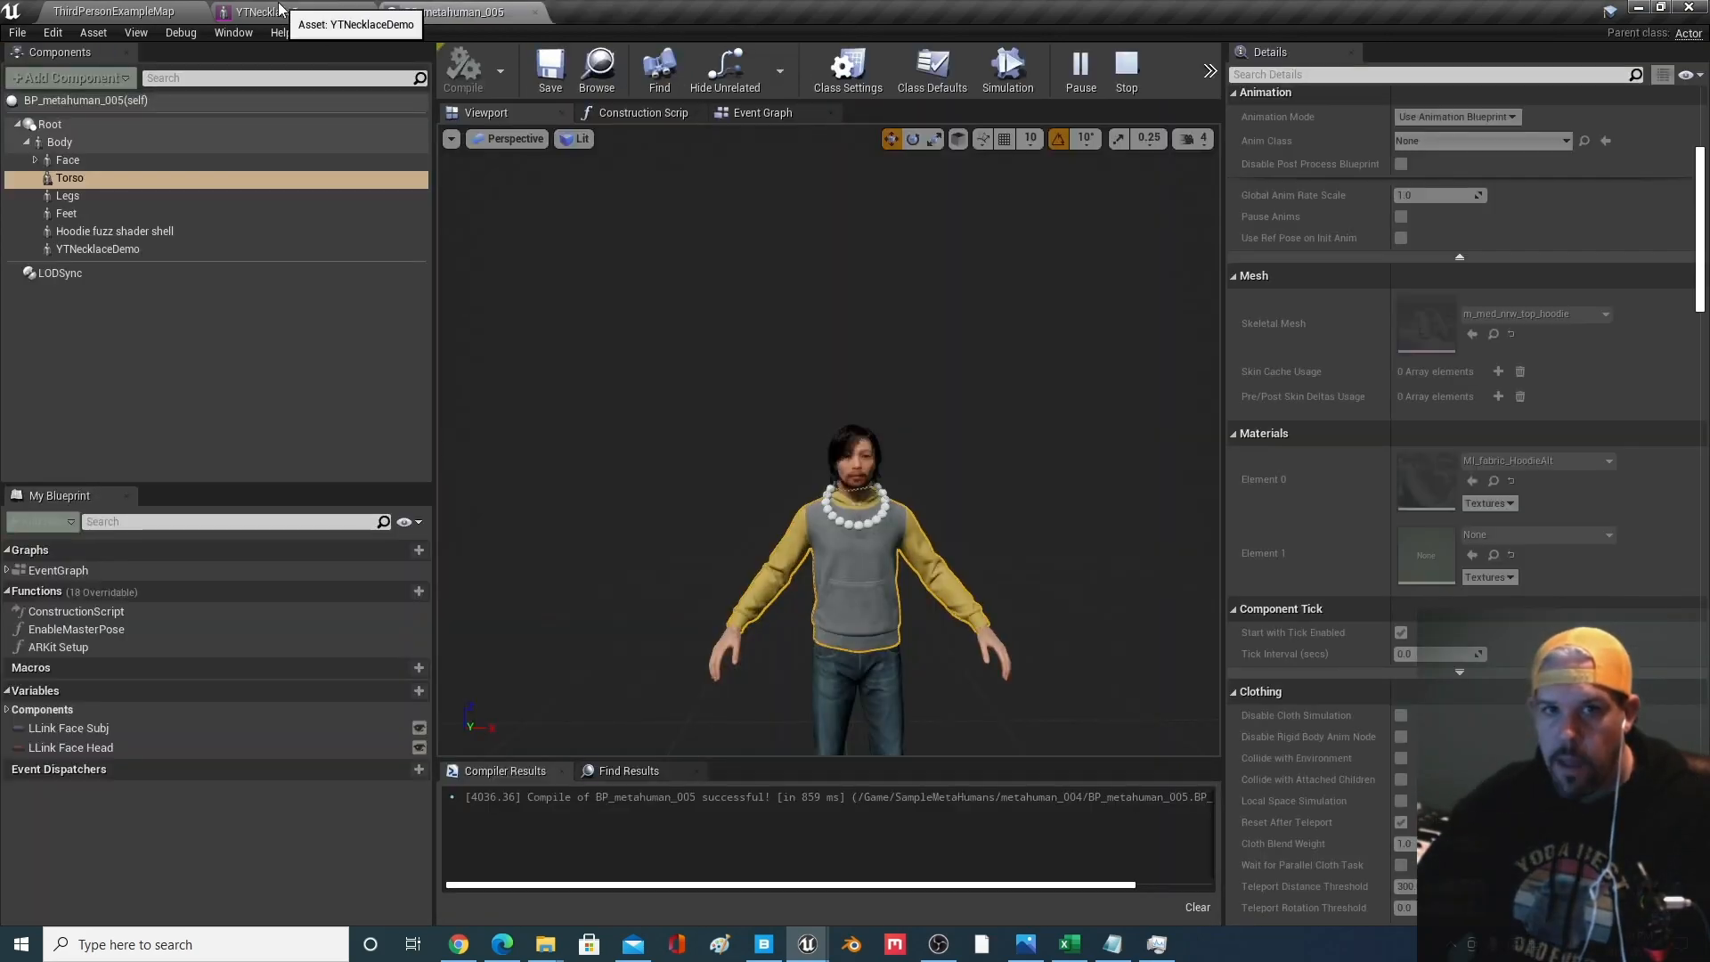
left_click(279, 11)
left_click(1653, 88)
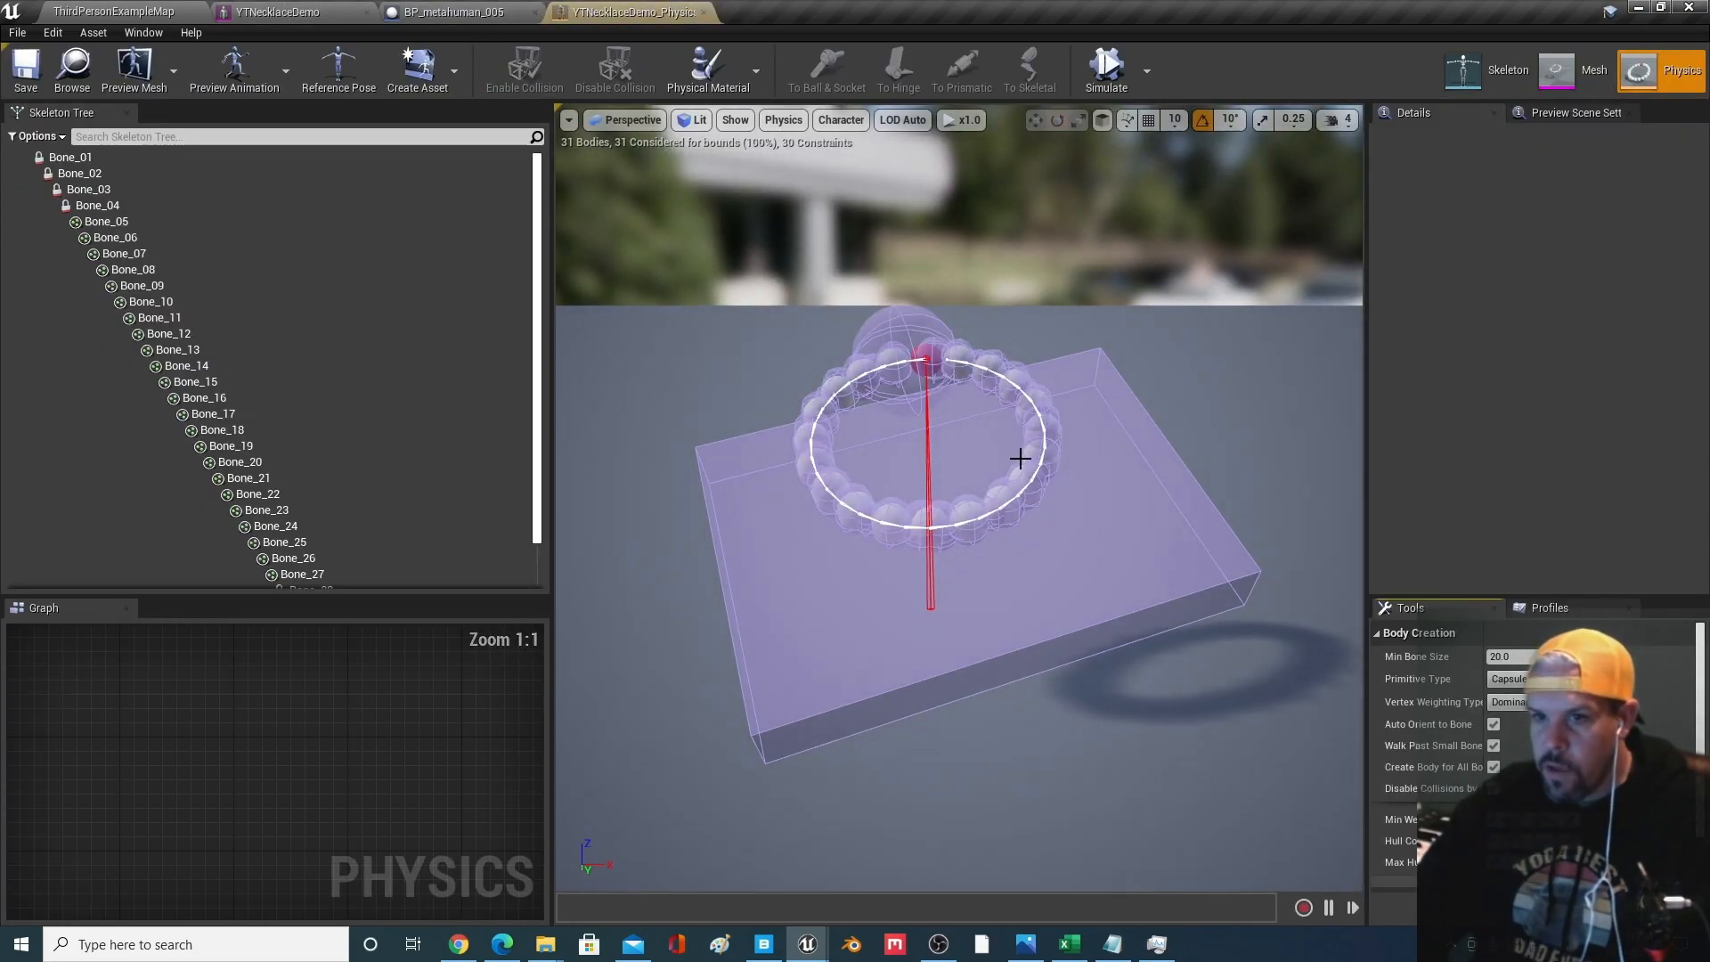
Rotate Bone_01's large neck collision shape and move it inside the necklace ring
mouse_move(977, 446)
left_mouse_down()
mouse_move(1016, 357)
mouse_move(976, 446)
left_mouse_up()
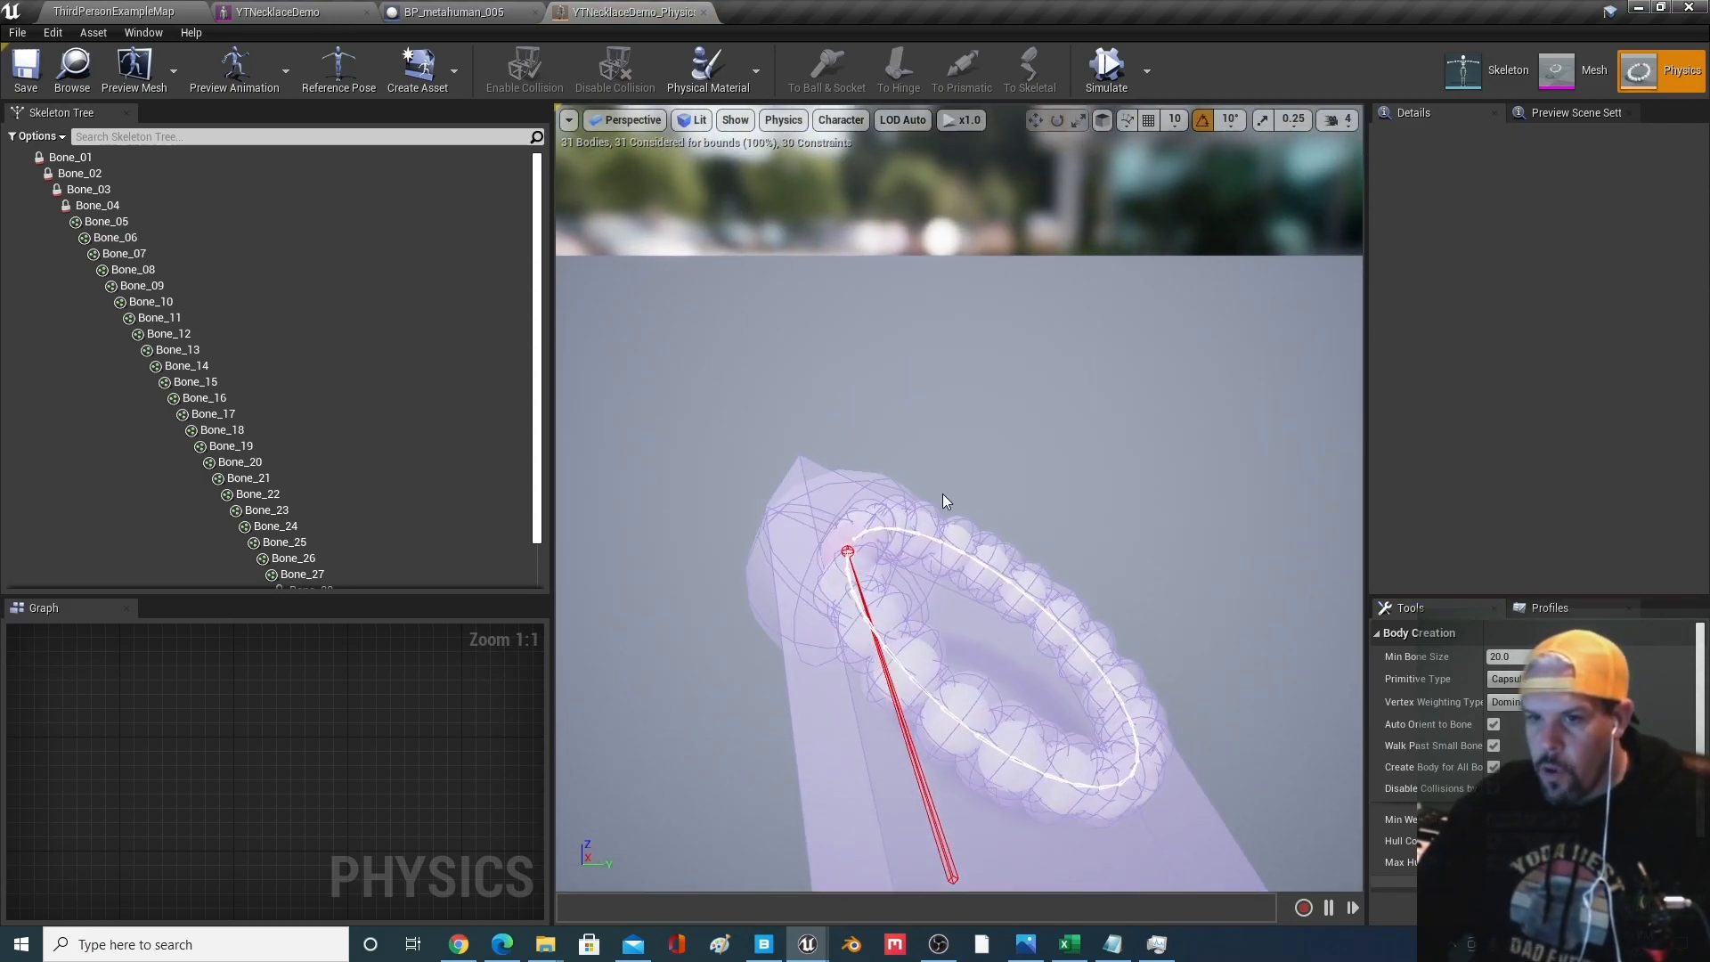
left_click(782, 534)
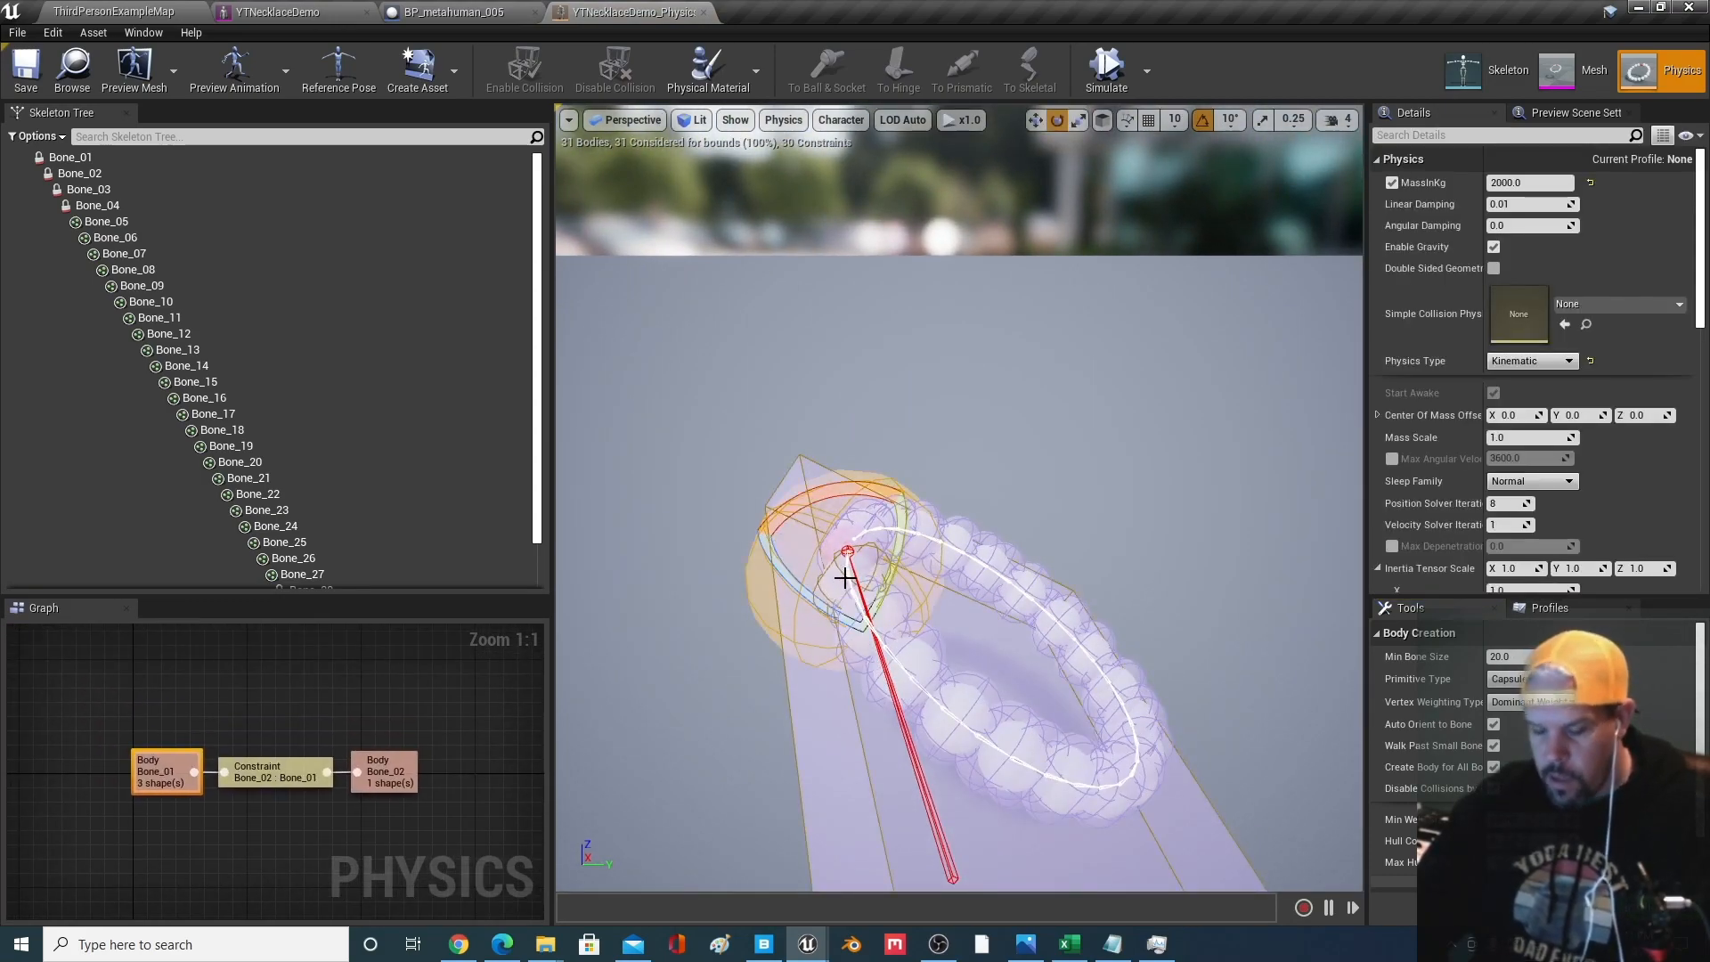
left_click_drag(876, 580, 991, 609)
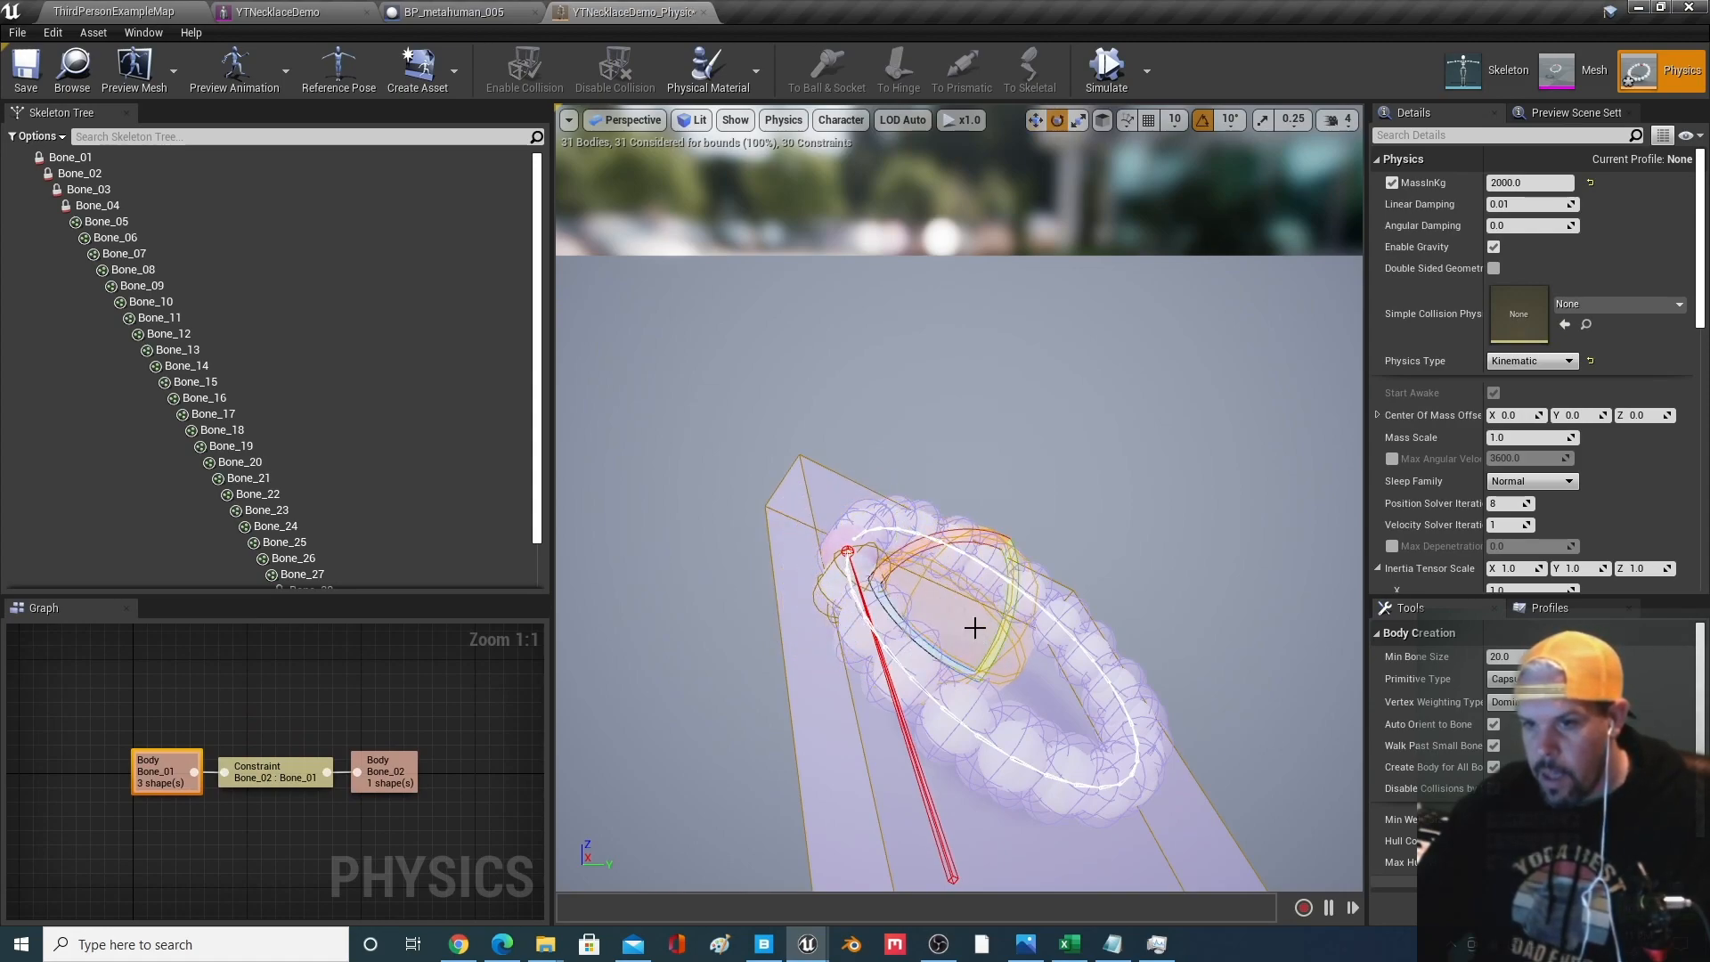
left_click_drag(918, 659, 901, 688)
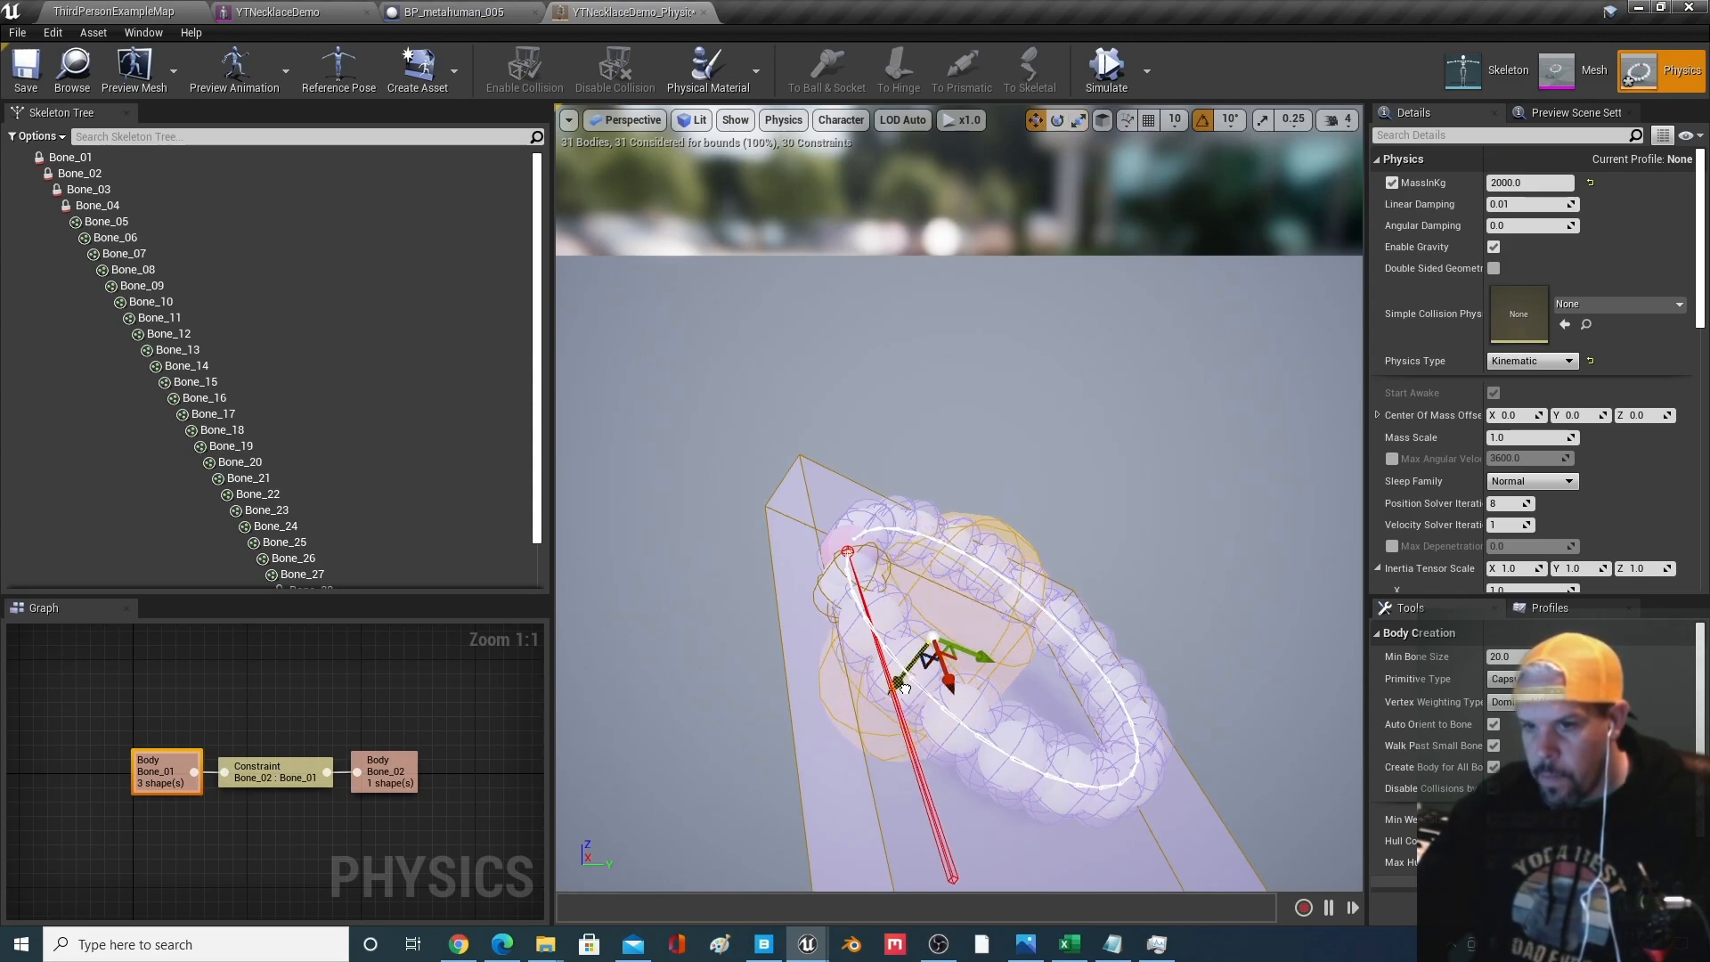
mouse_move(901, 687)
right_mouse_down()
mouse_move(891, 730)
mouse_move(917, 677)
mouse_move(908, 695)
right_mouse_up()
right_click_drag(1143, 621, 1144, 622)
right_click_drag(1036, 658, 1036, 658)
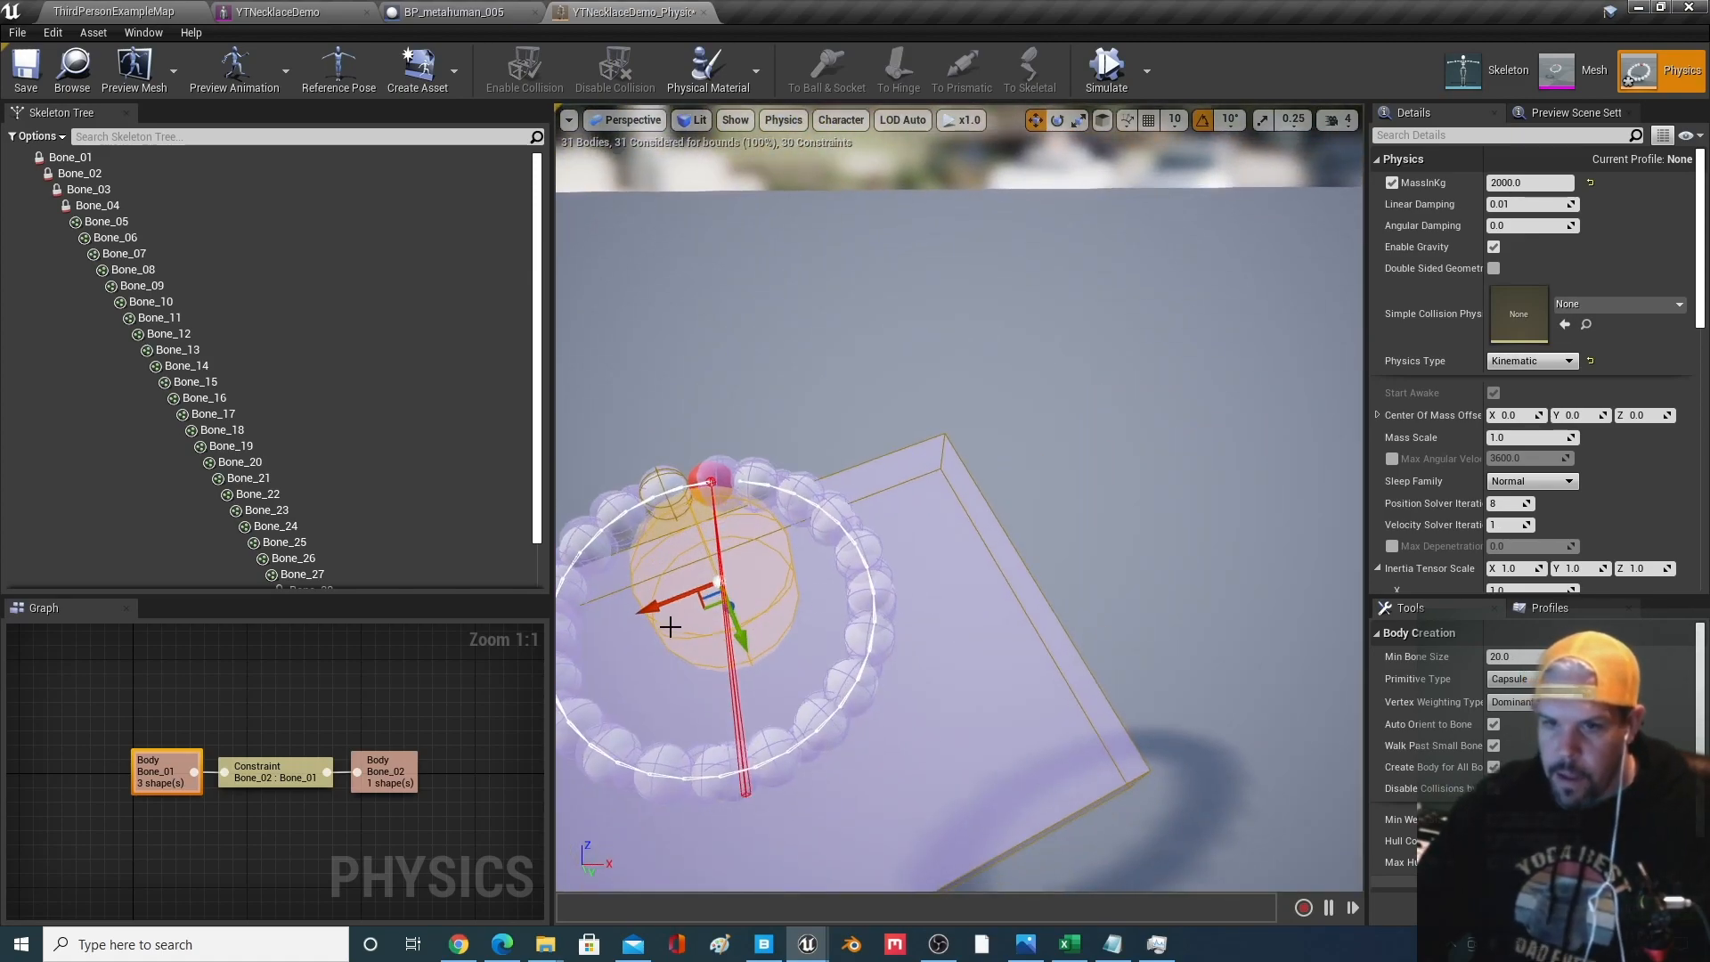
left_click_drag(717, 582, 725, 566)
right_click_drag(784, 606, 784, 606)
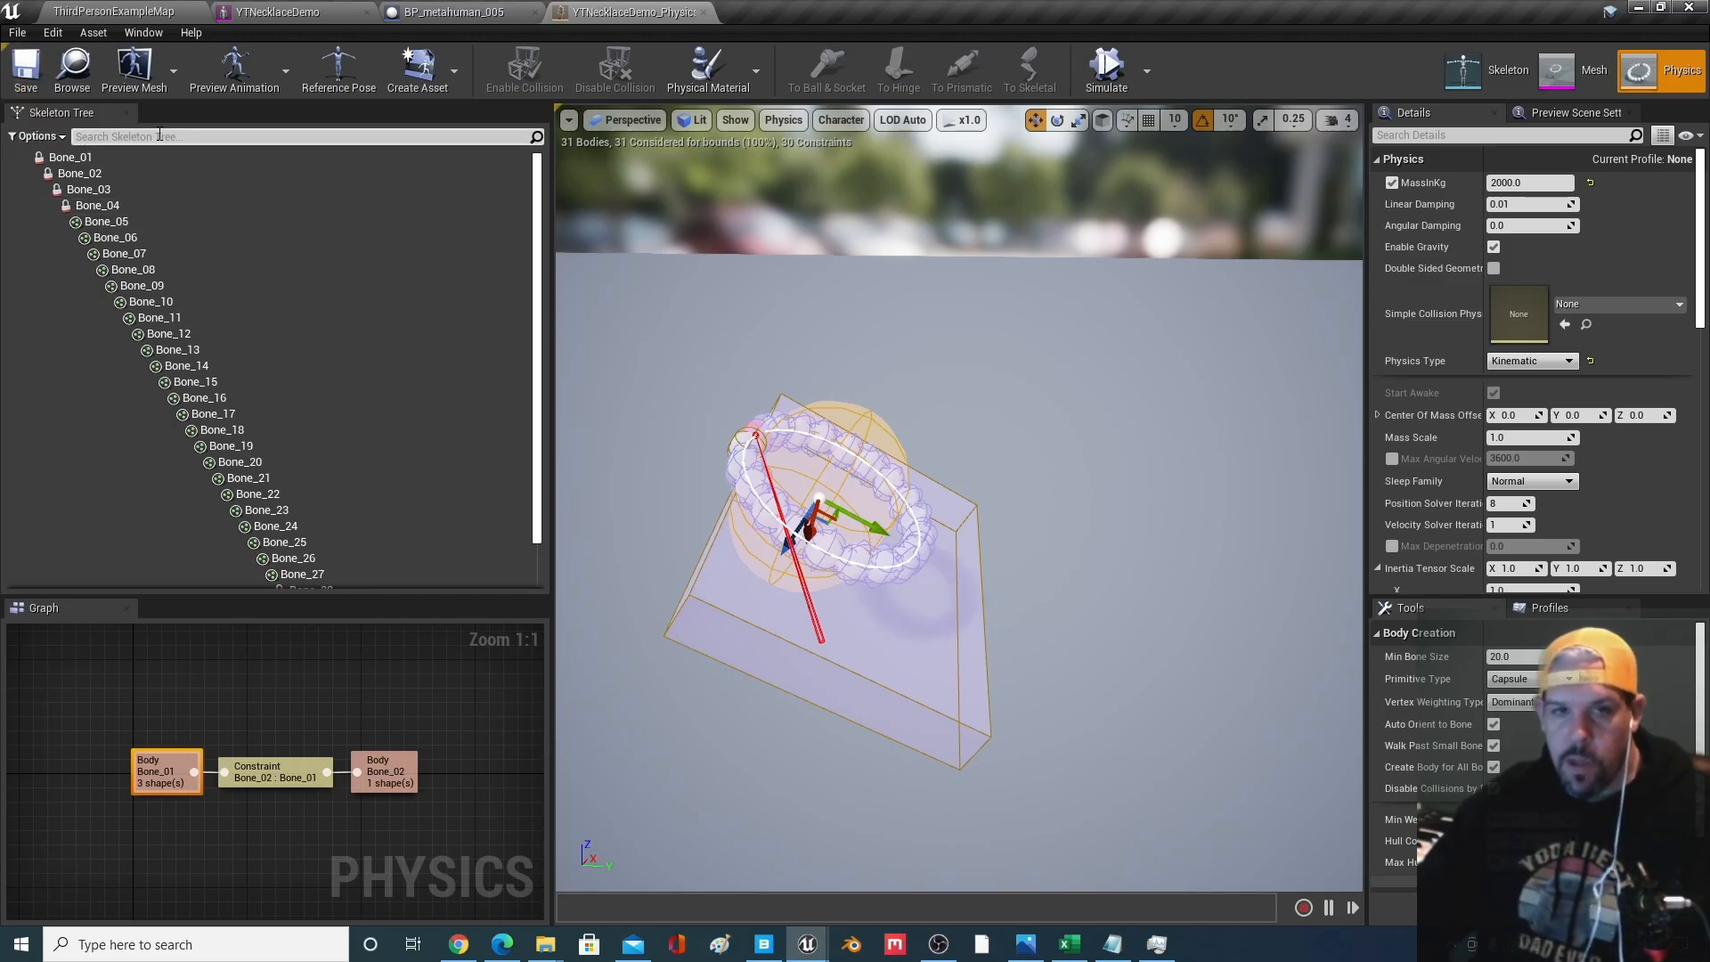
Return to the ThirdPersonExampleMap level and stop the running simulation
left_click(41, 11)
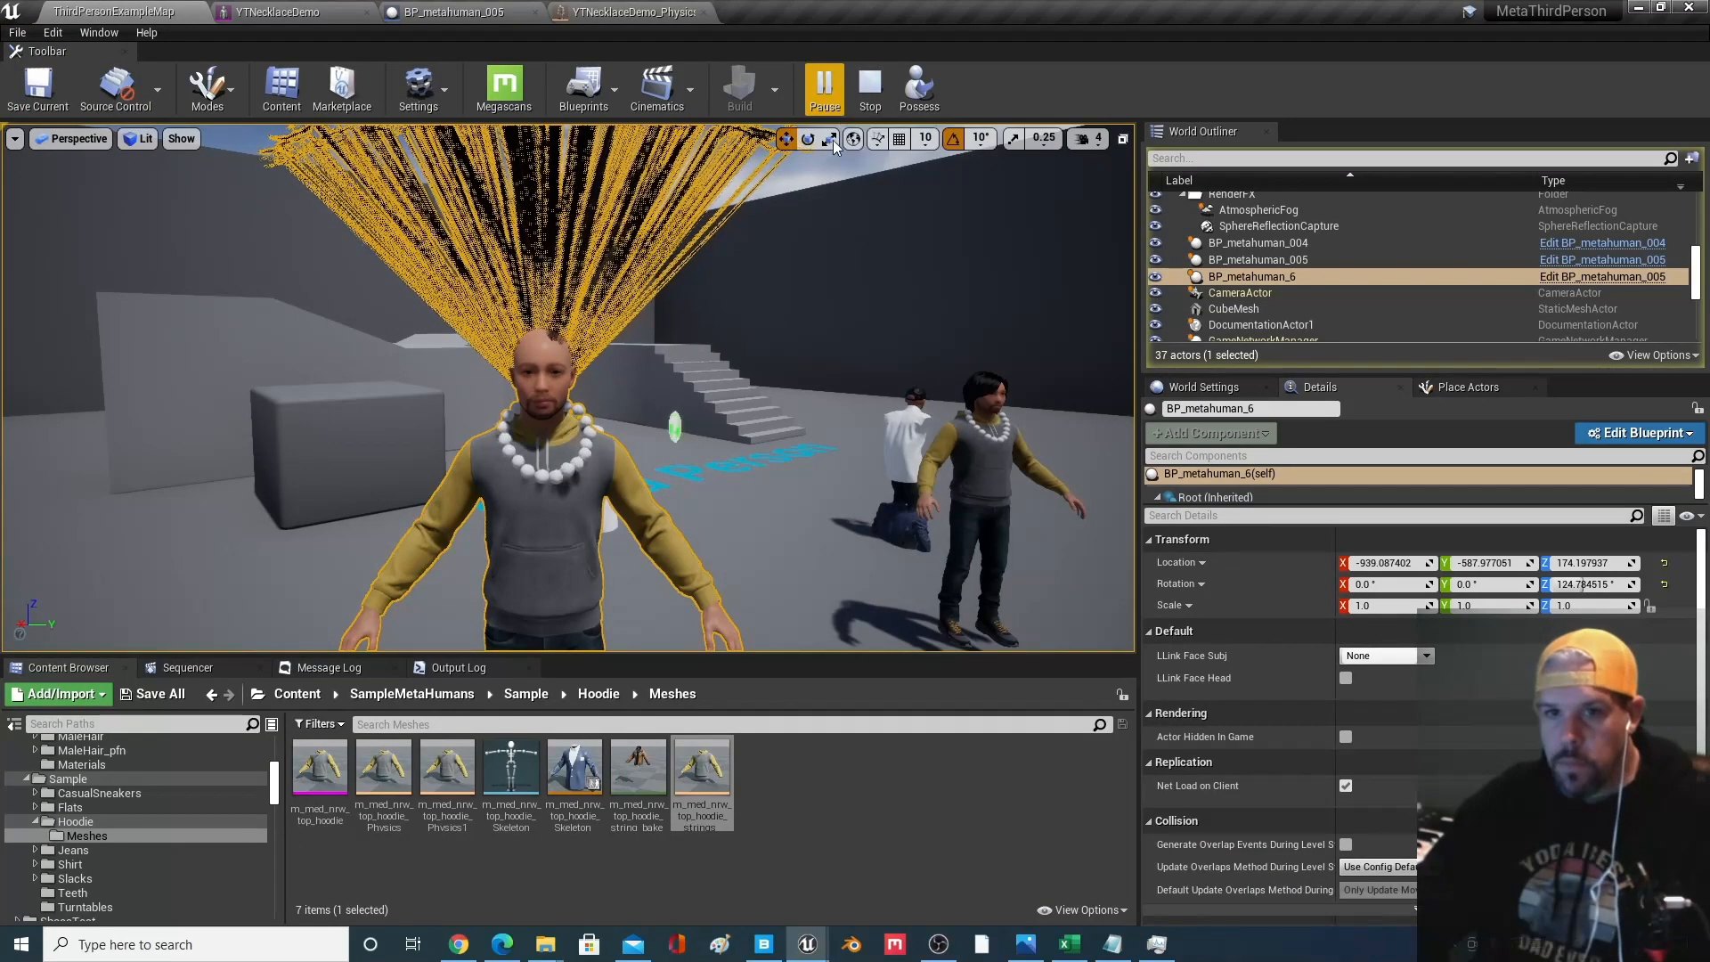
key("a")
right_click_drag(677, 356, 851, 343)
key("q")
left_click(871, 89)
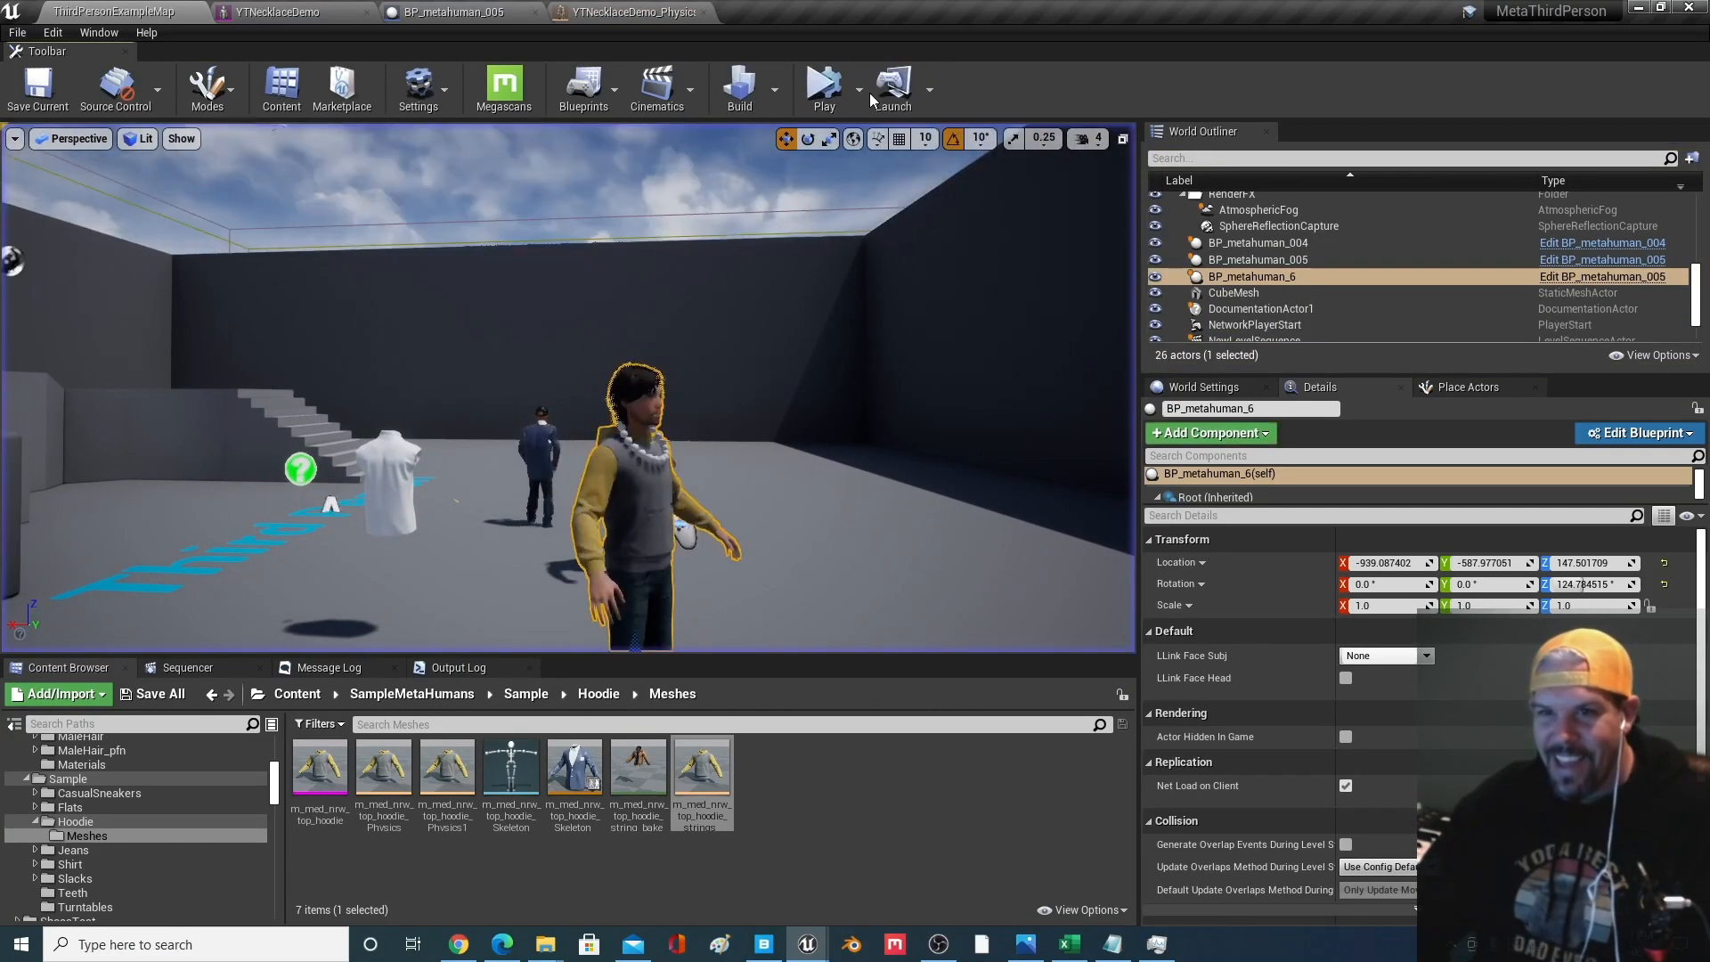
Simulate the level and raise BP_metahuman_6 about 11 units to test how the necklace reacts
key("alt+p")
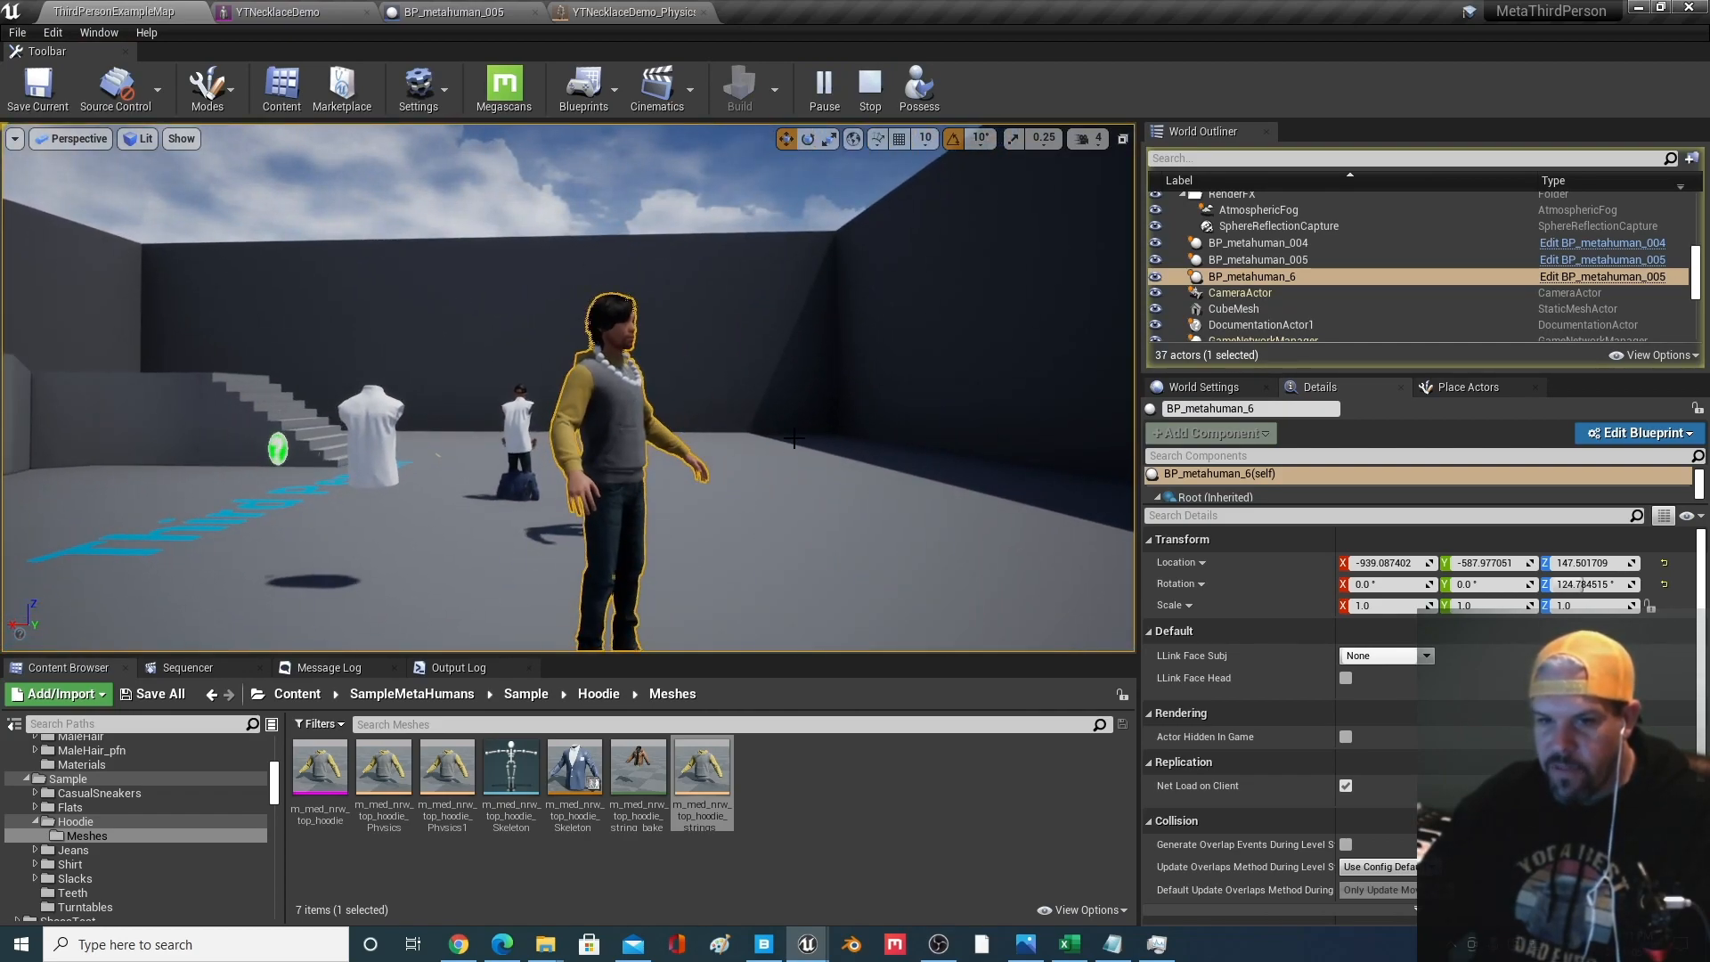
middle_click_drag(801, 452, 793, 508)
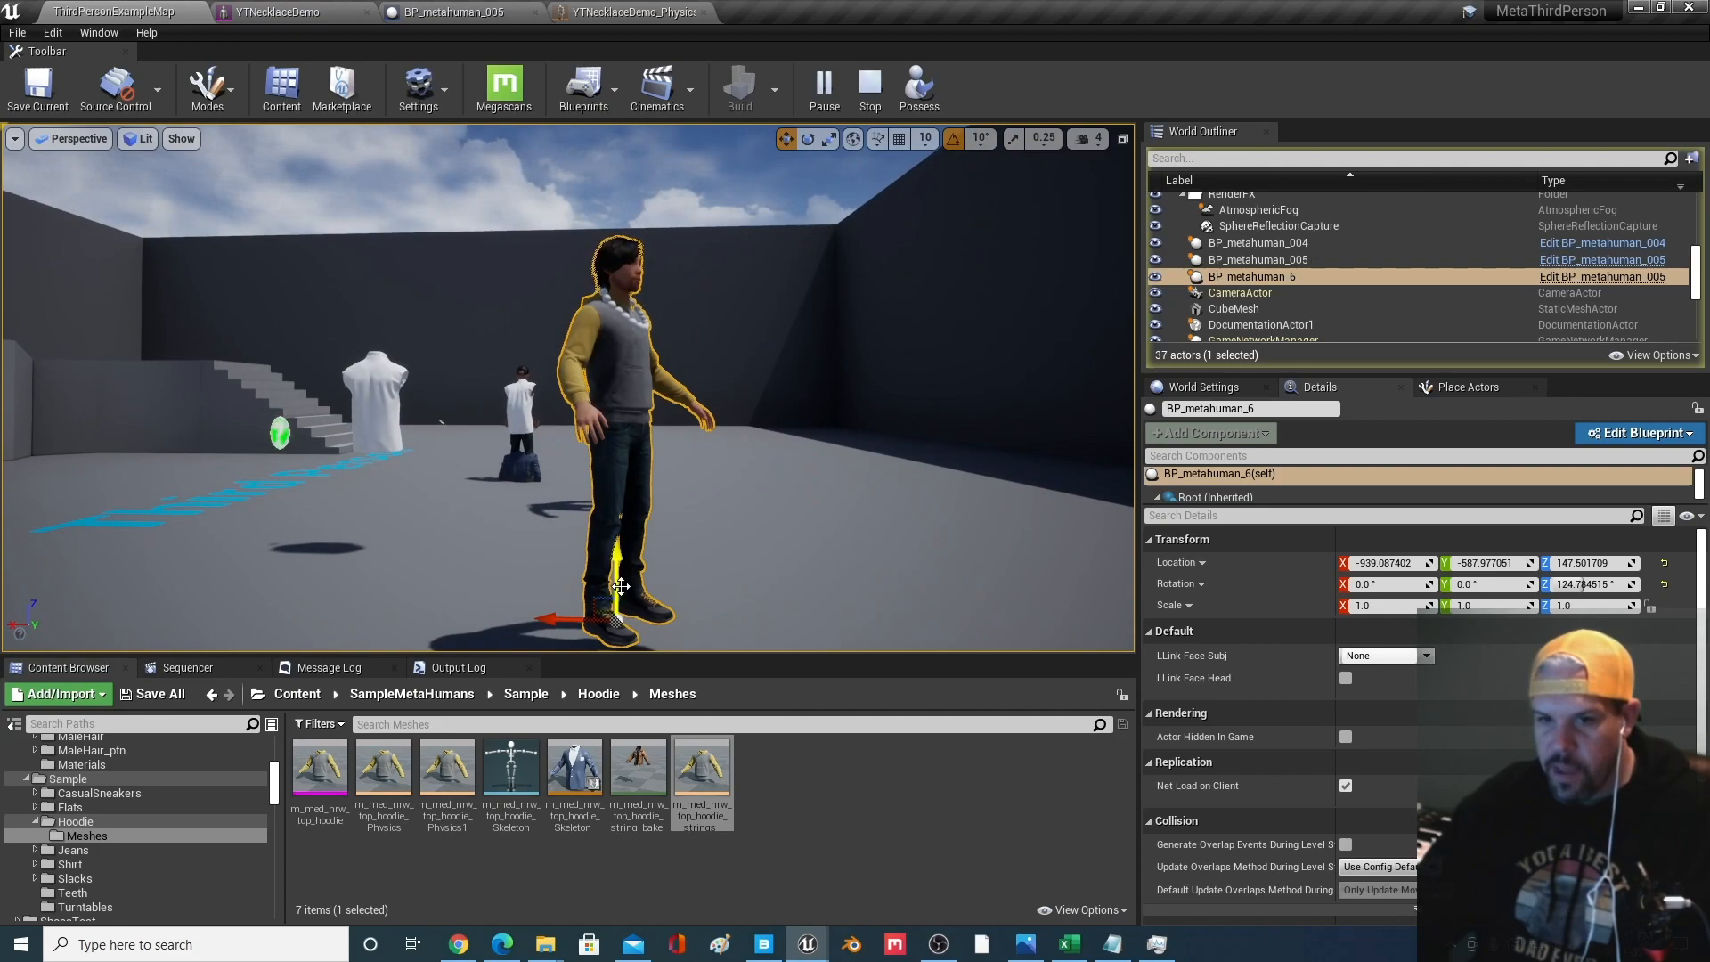
left_click_drag(621, 587, 681, 571)
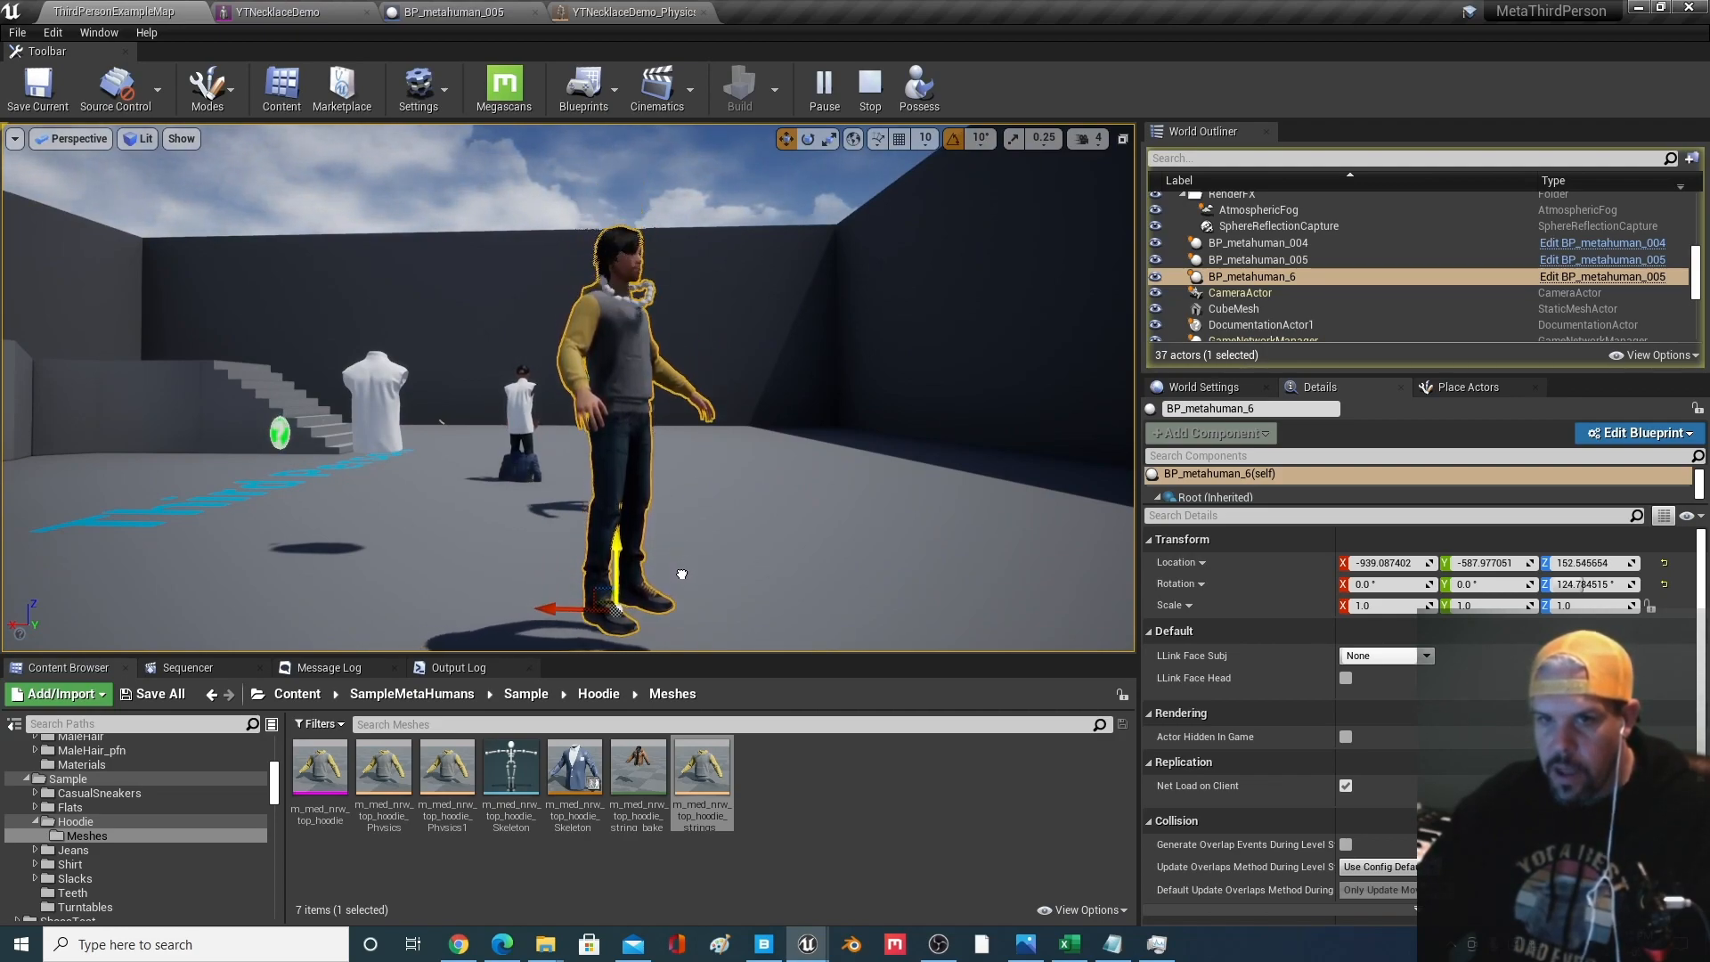
Examine how the necklace rests on BP_metahuman_6's neck and chest from several angles and distances, and stop the simulation
key("w")
right_click_drag(682, 571, 365, 555)
key("d")
key("d")
key("a")
key("a")
mouse_move(767, 496)
right_mouse_down()
mouse_move(797, 499)
mouse_move(735, 499)
right_mouse_up()
key("a")
right_click_drag(951, 364, 955, 356)
key("e")
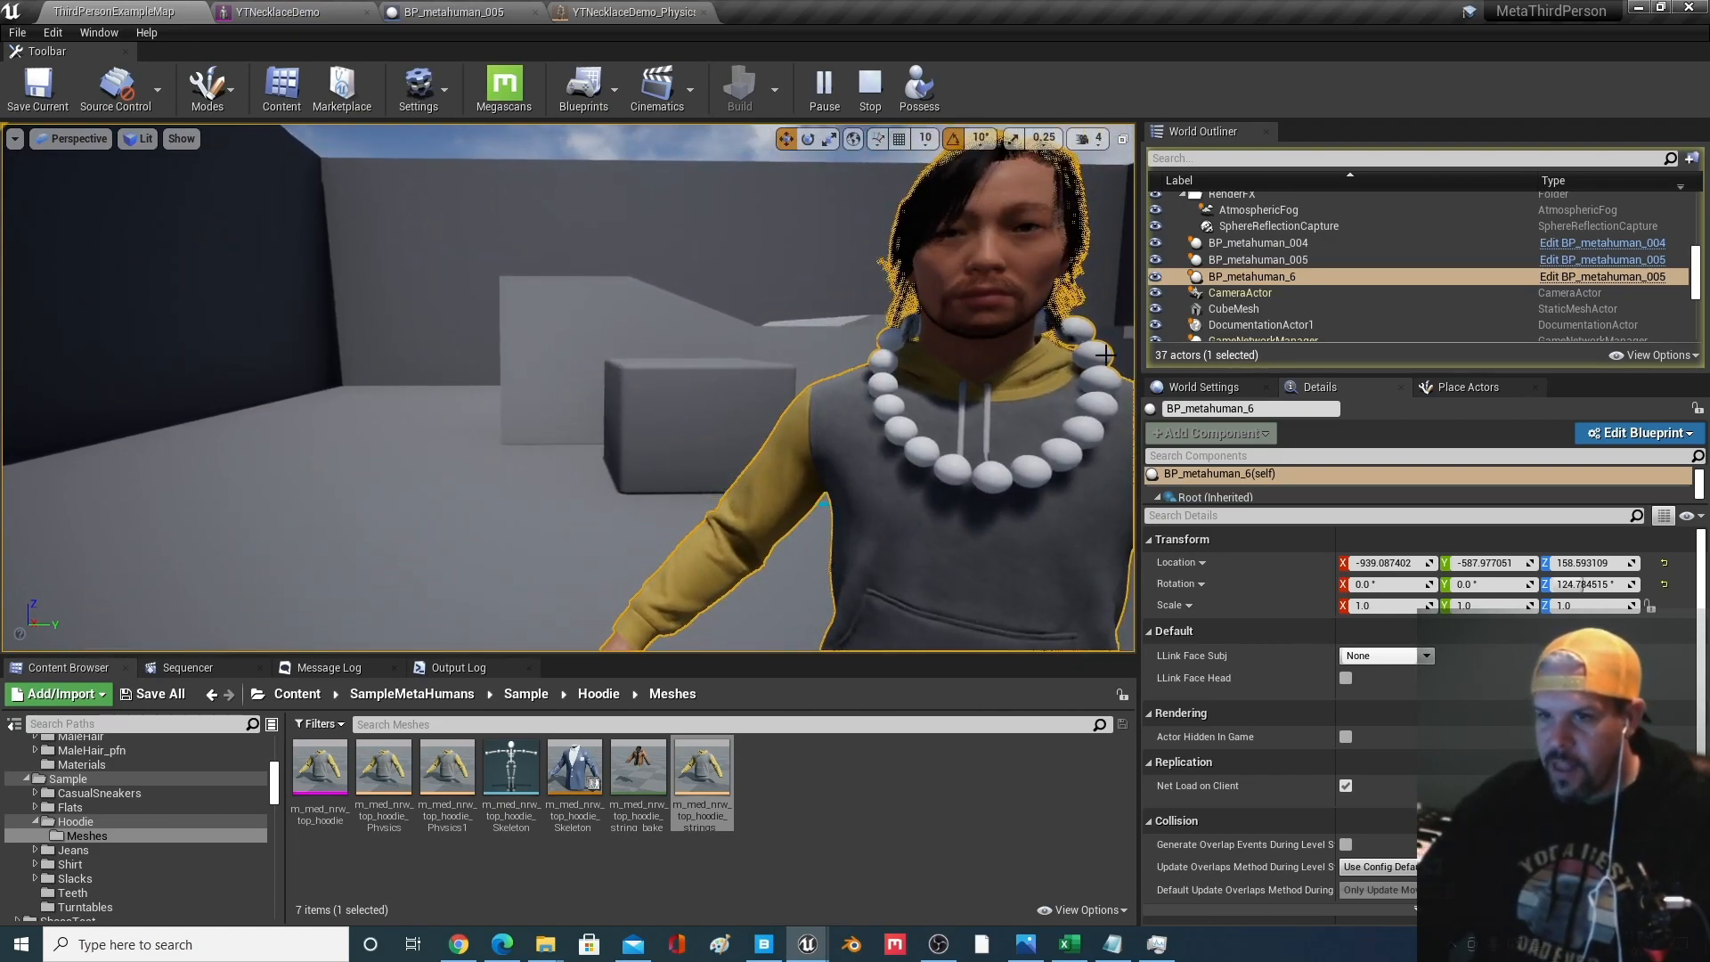
mouse_move(1007, 396)
right_mouse_down()
mouse_move(983, 396)
mouse_move(1082, 390)
mouse_move(986, 384)
right_mouse_up()
key("s")
key("a")
key("a")
key("q")
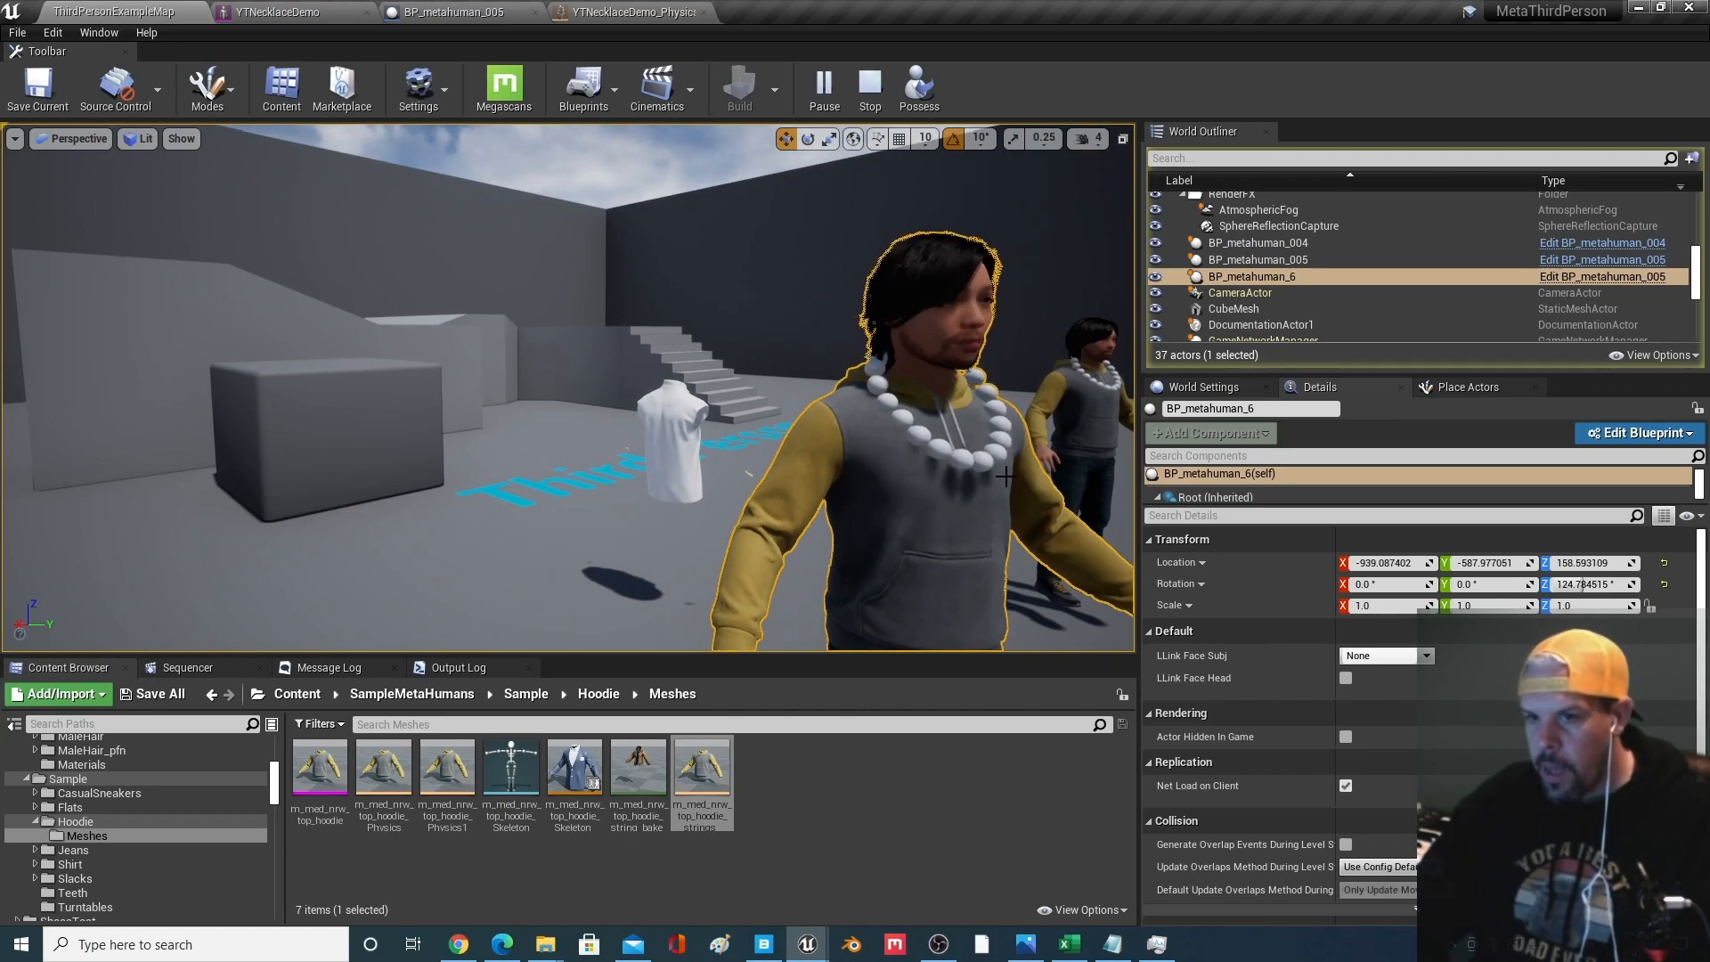
key("q")
right_click_drag(991, 368, 985, 368)
key("s")
middle_click_drag(873, 453, 877, 427)
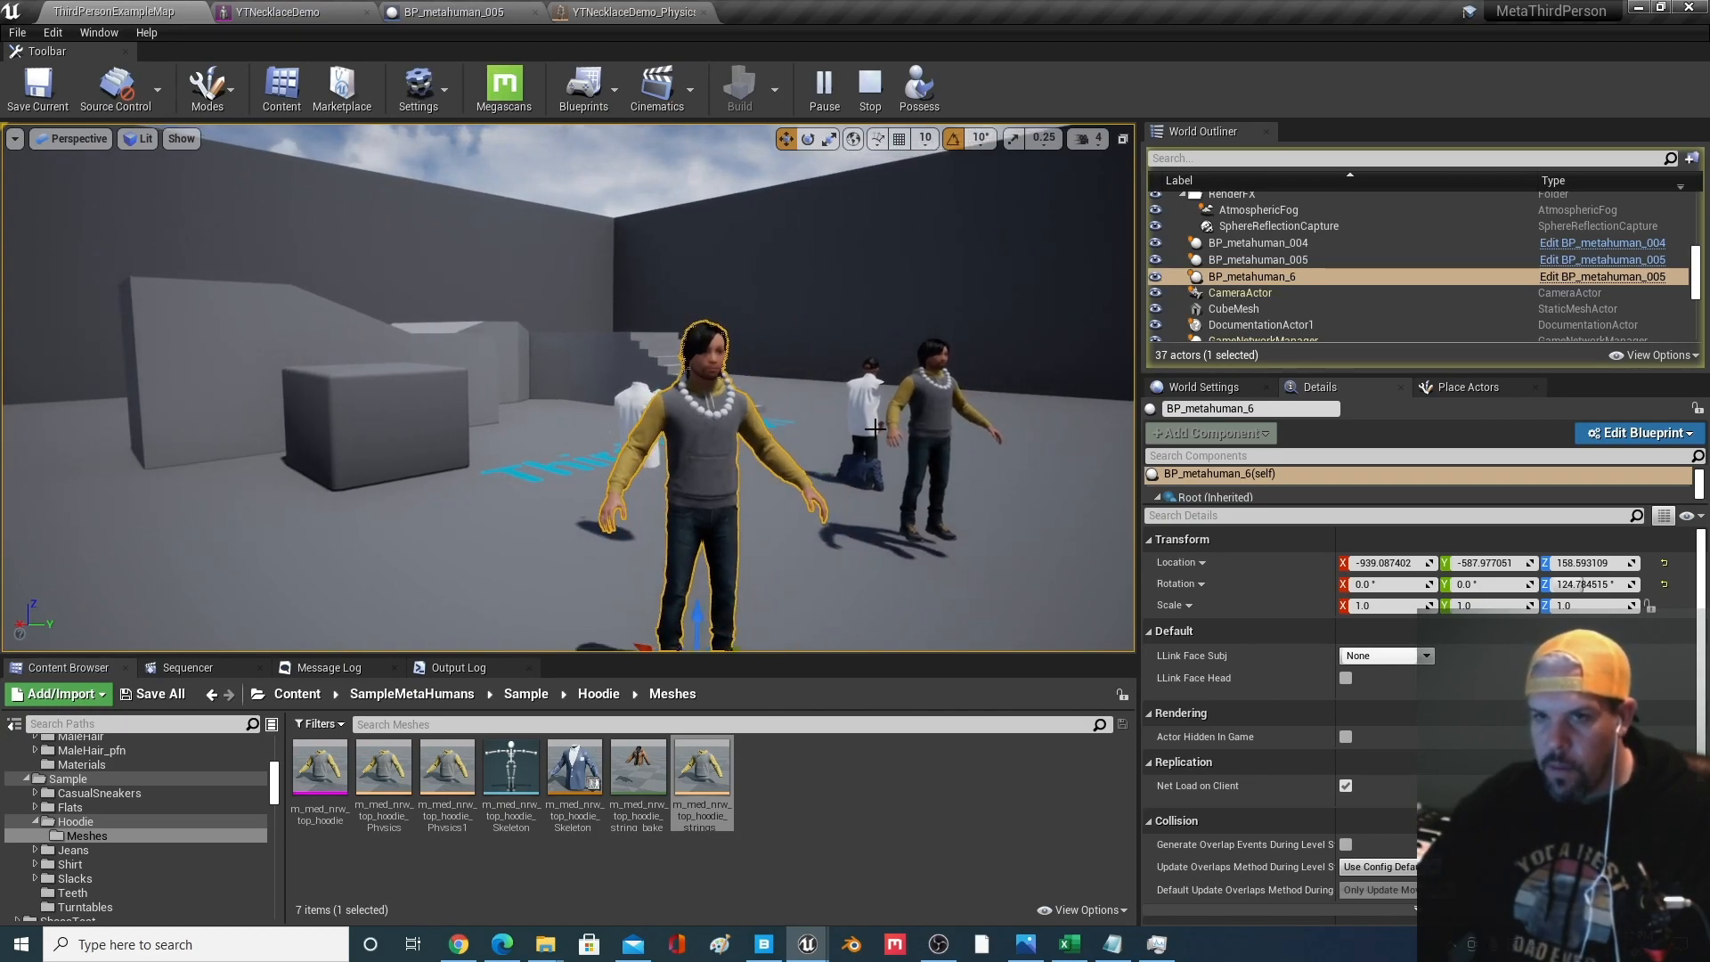
left_click(870, 86)
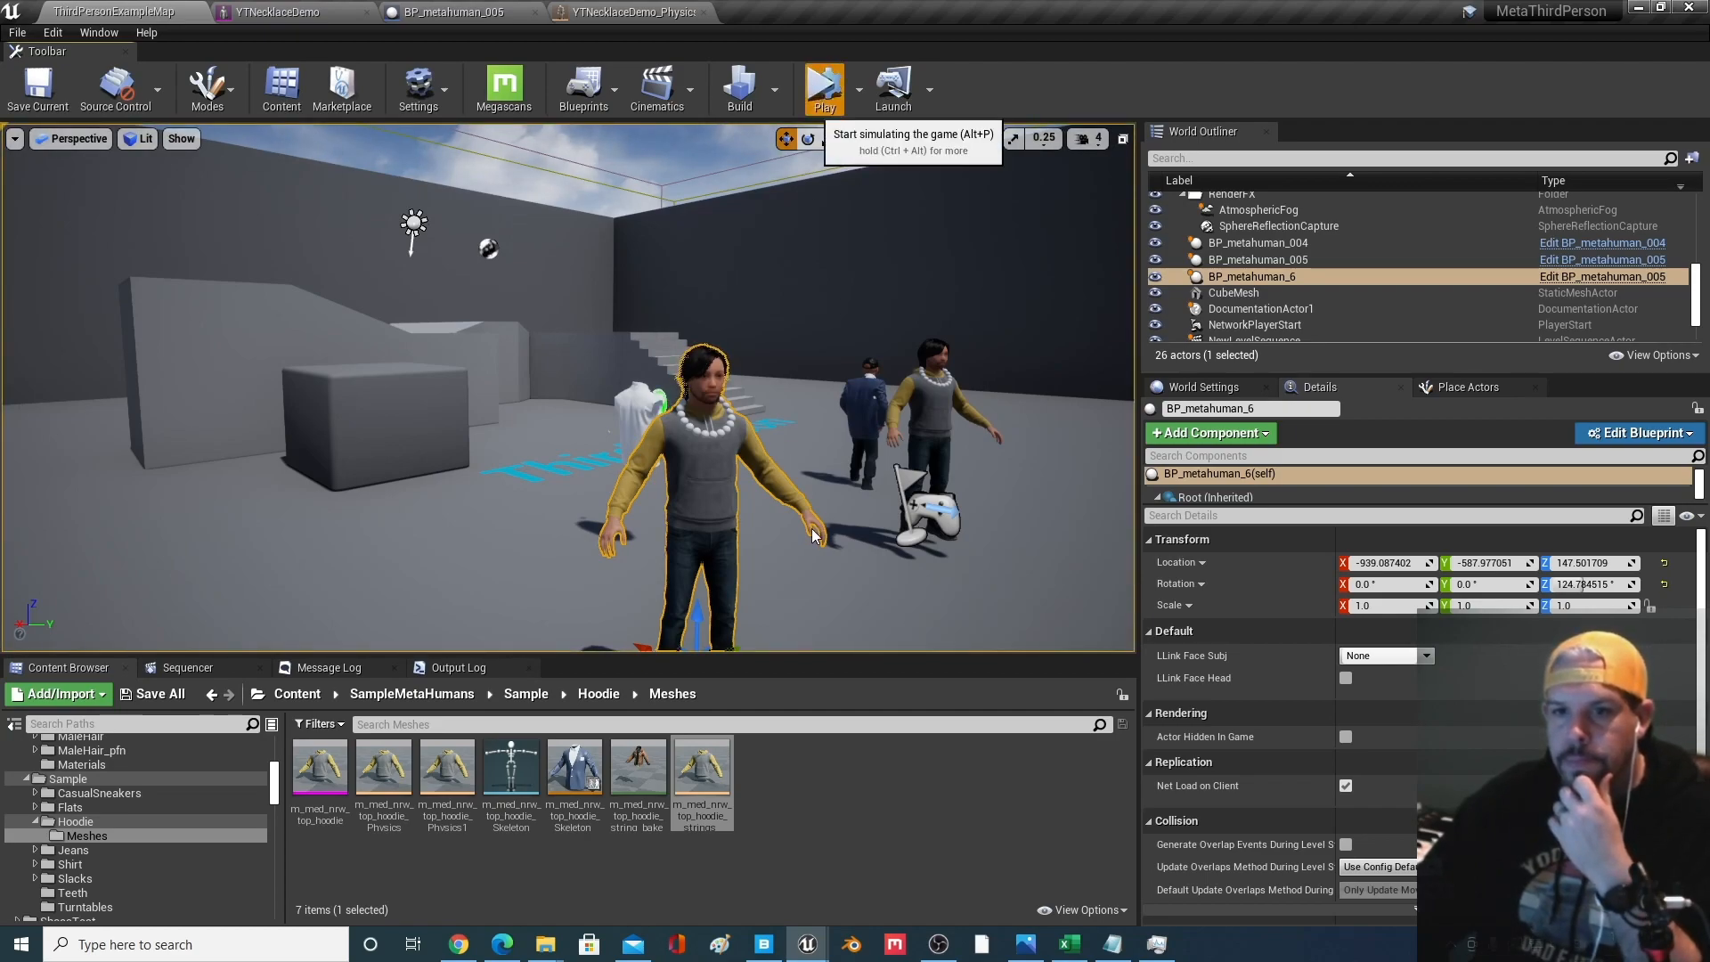
Simulate the level again and check how the necklace settles around BP_metahuman_6's neck
left_click(824, 87)
left_click_drag(807, 555, 820, 492)
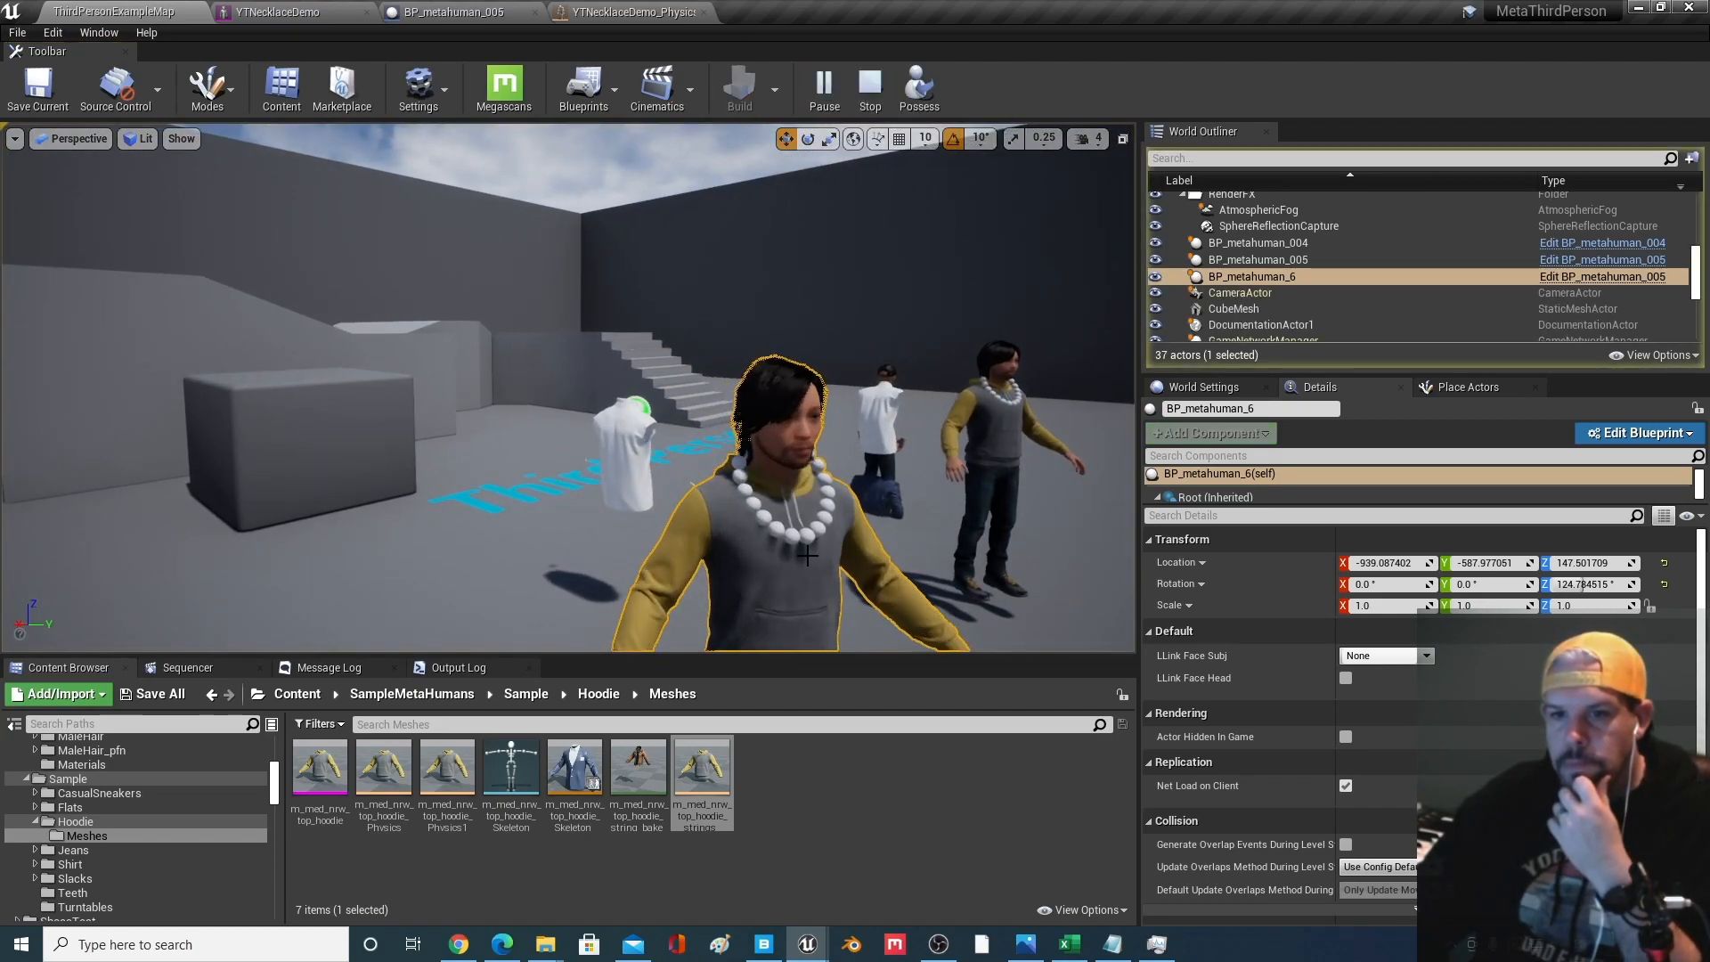
left_click_drag(807, 556, 835, 538)
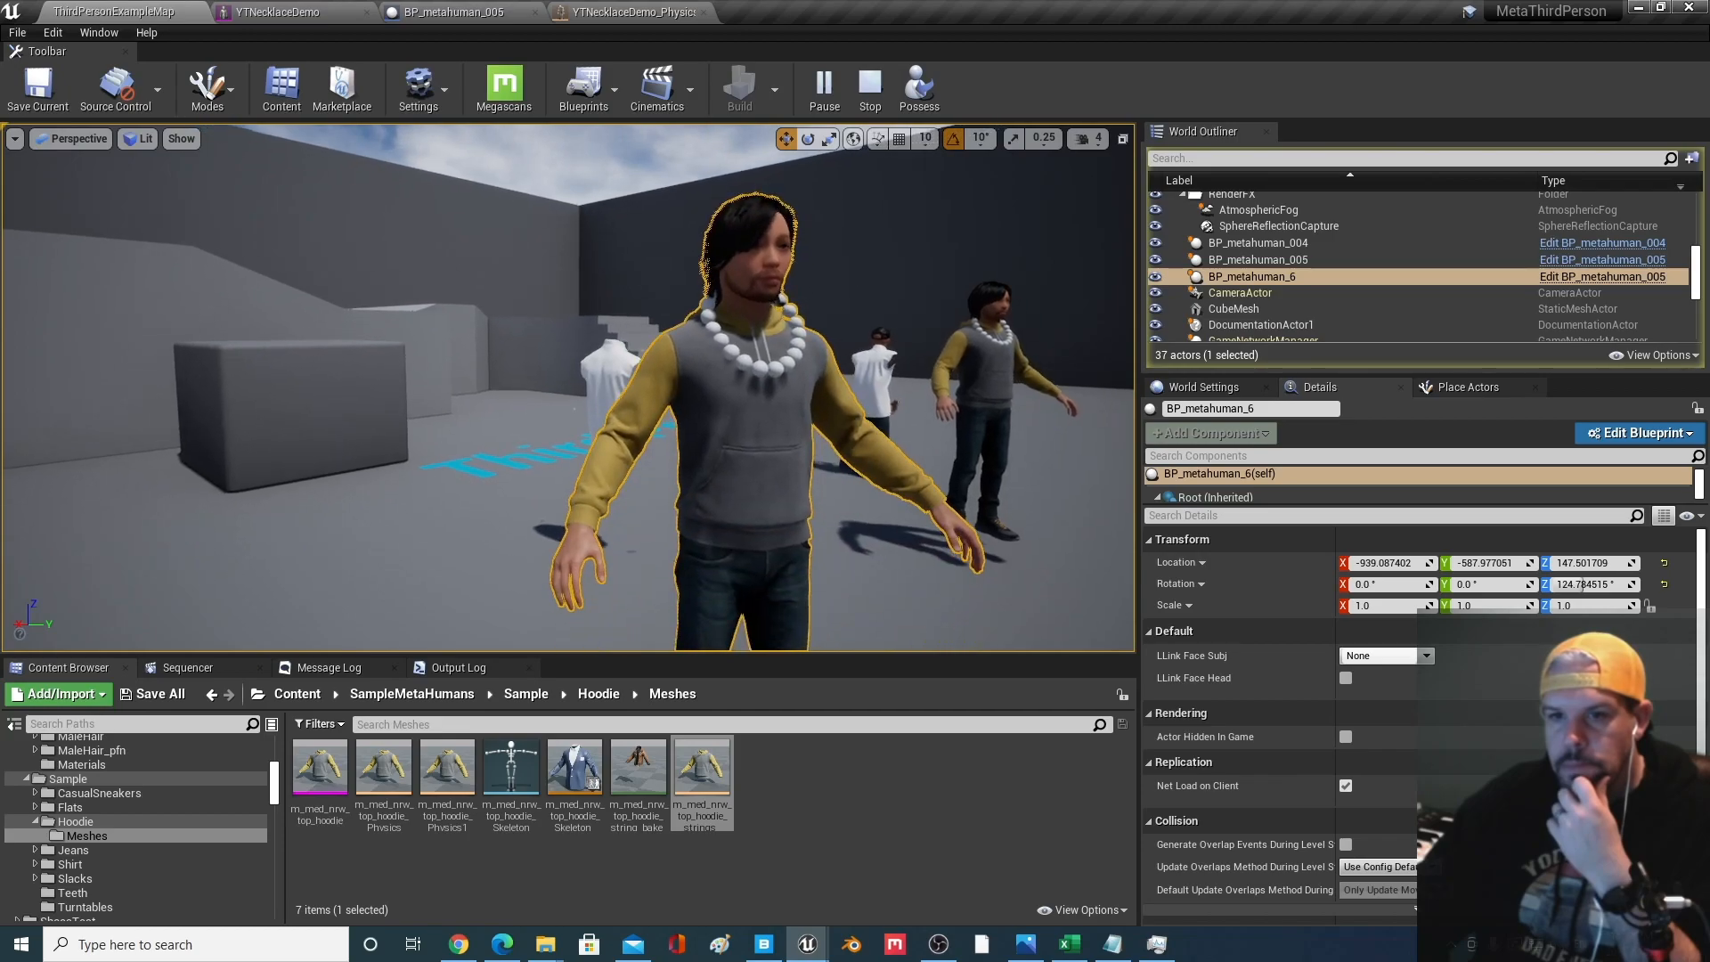